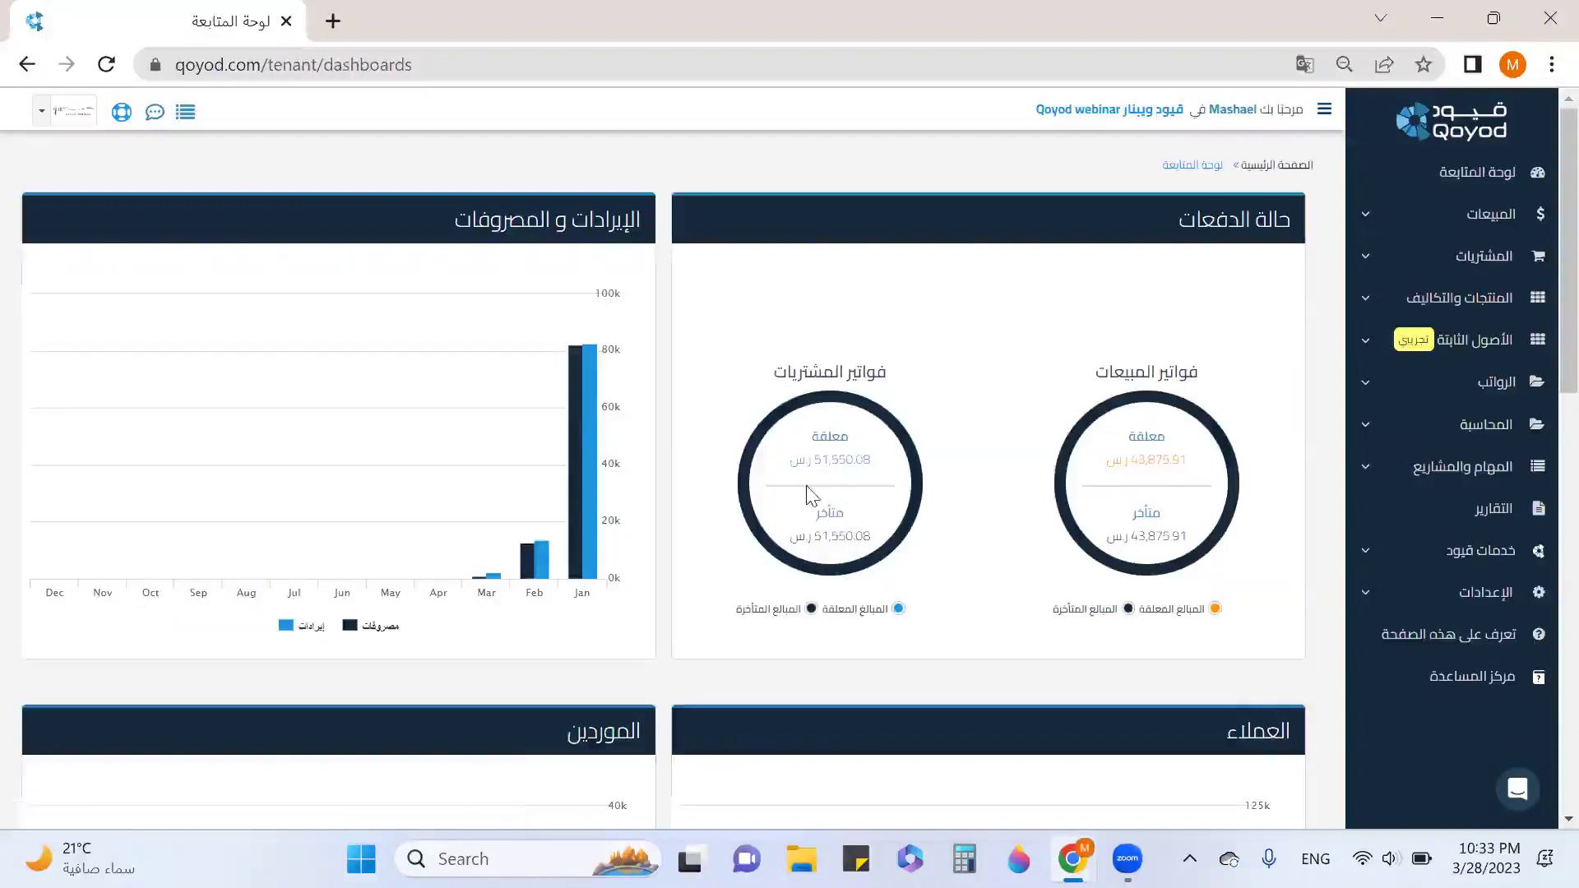
# Review the dashboard's customer and supplier amounts and activity log, then expand الإعدادات in the sidebar.
pyautogui.moveTo(546, 465)
pyautogui.moveTo(584, 530)
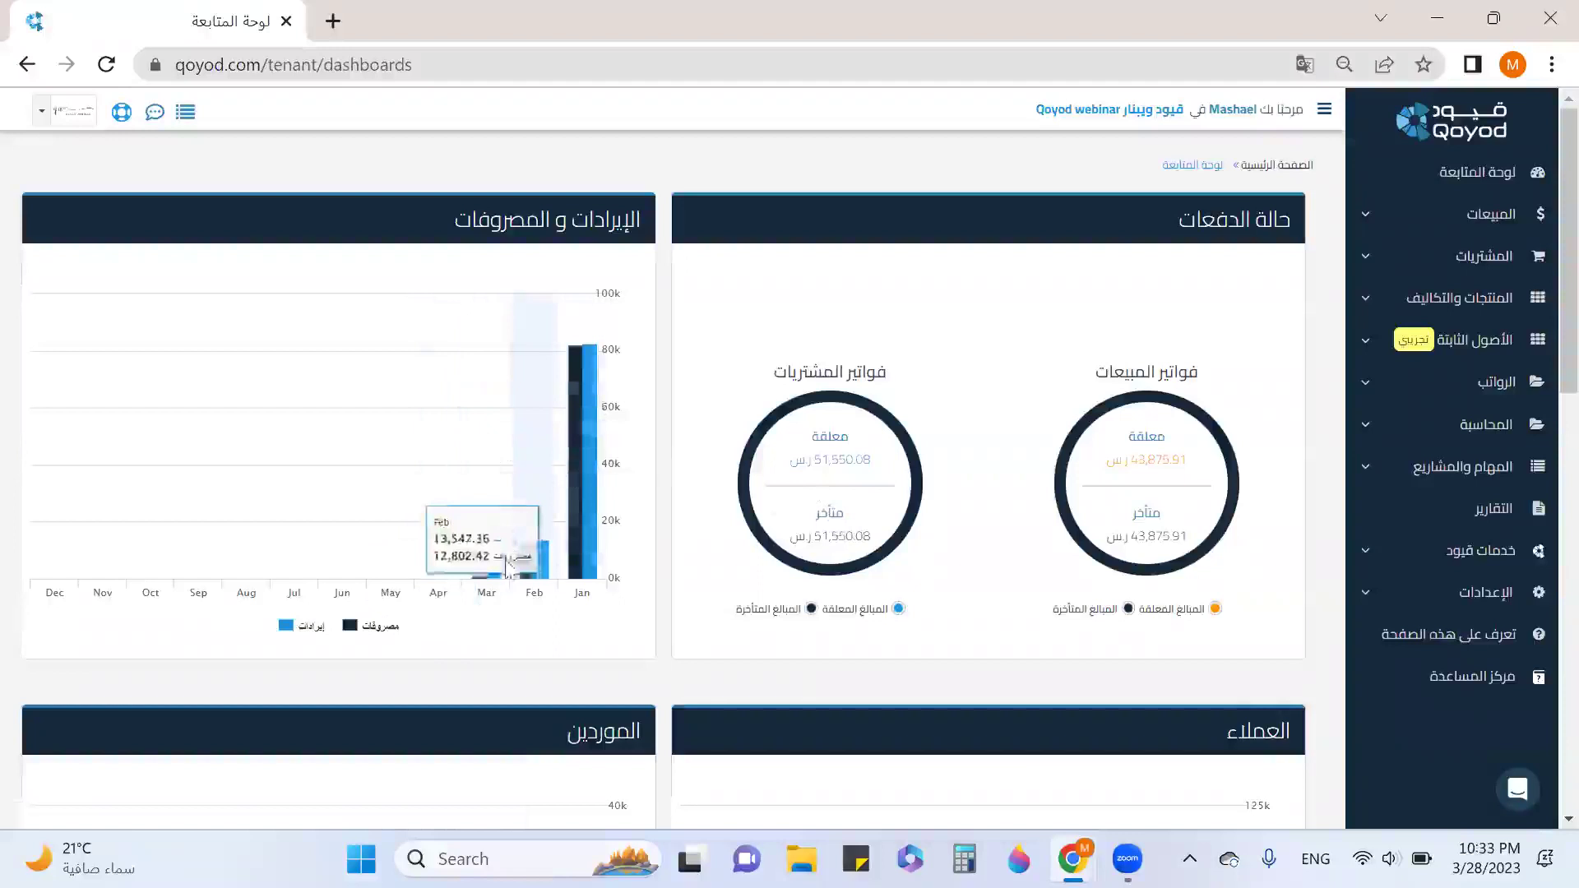
pyautogui.moveTo(81, 507)
pyautogui.moveTo(511, 545)
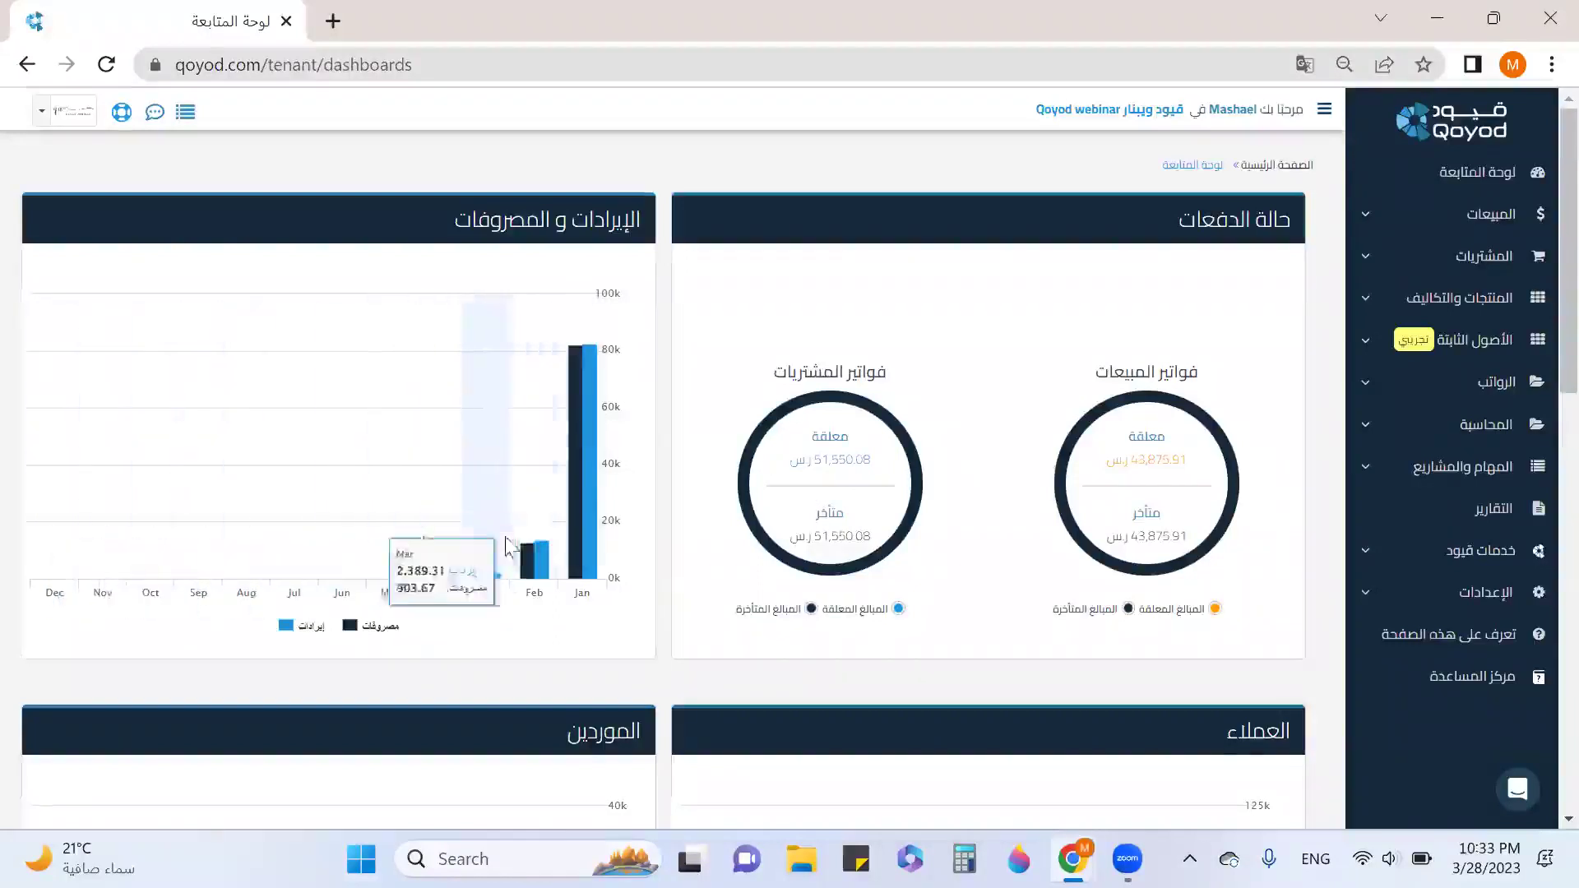
pyautogui.scroll(-3, 515, 538)
pyautogui.scroll(-3, 518, 534)
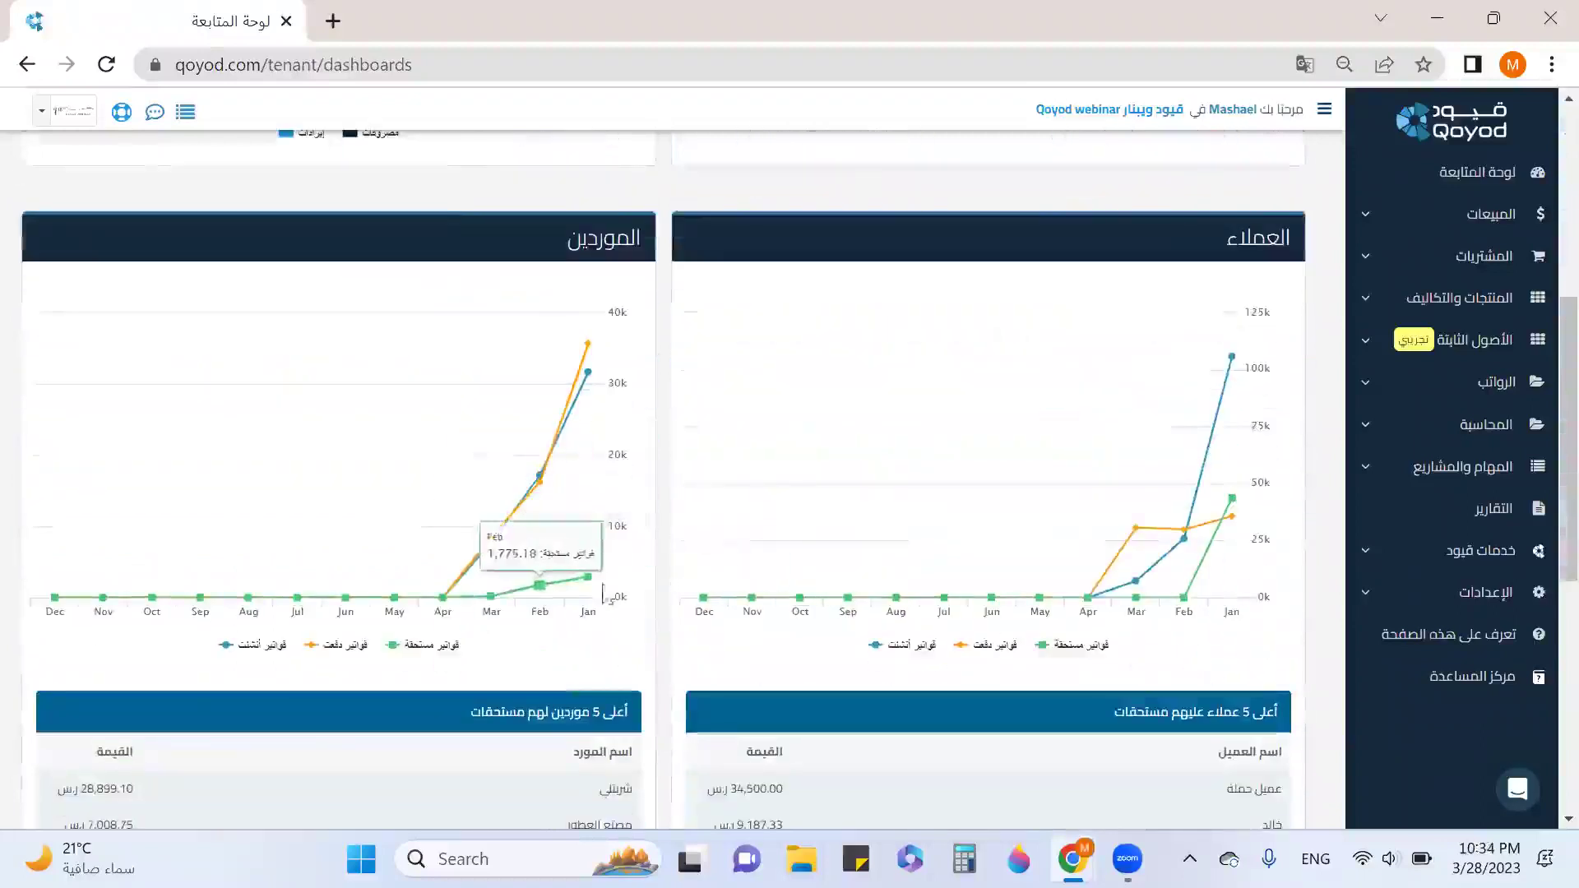
pyautogui.moveTo(1198, 592)
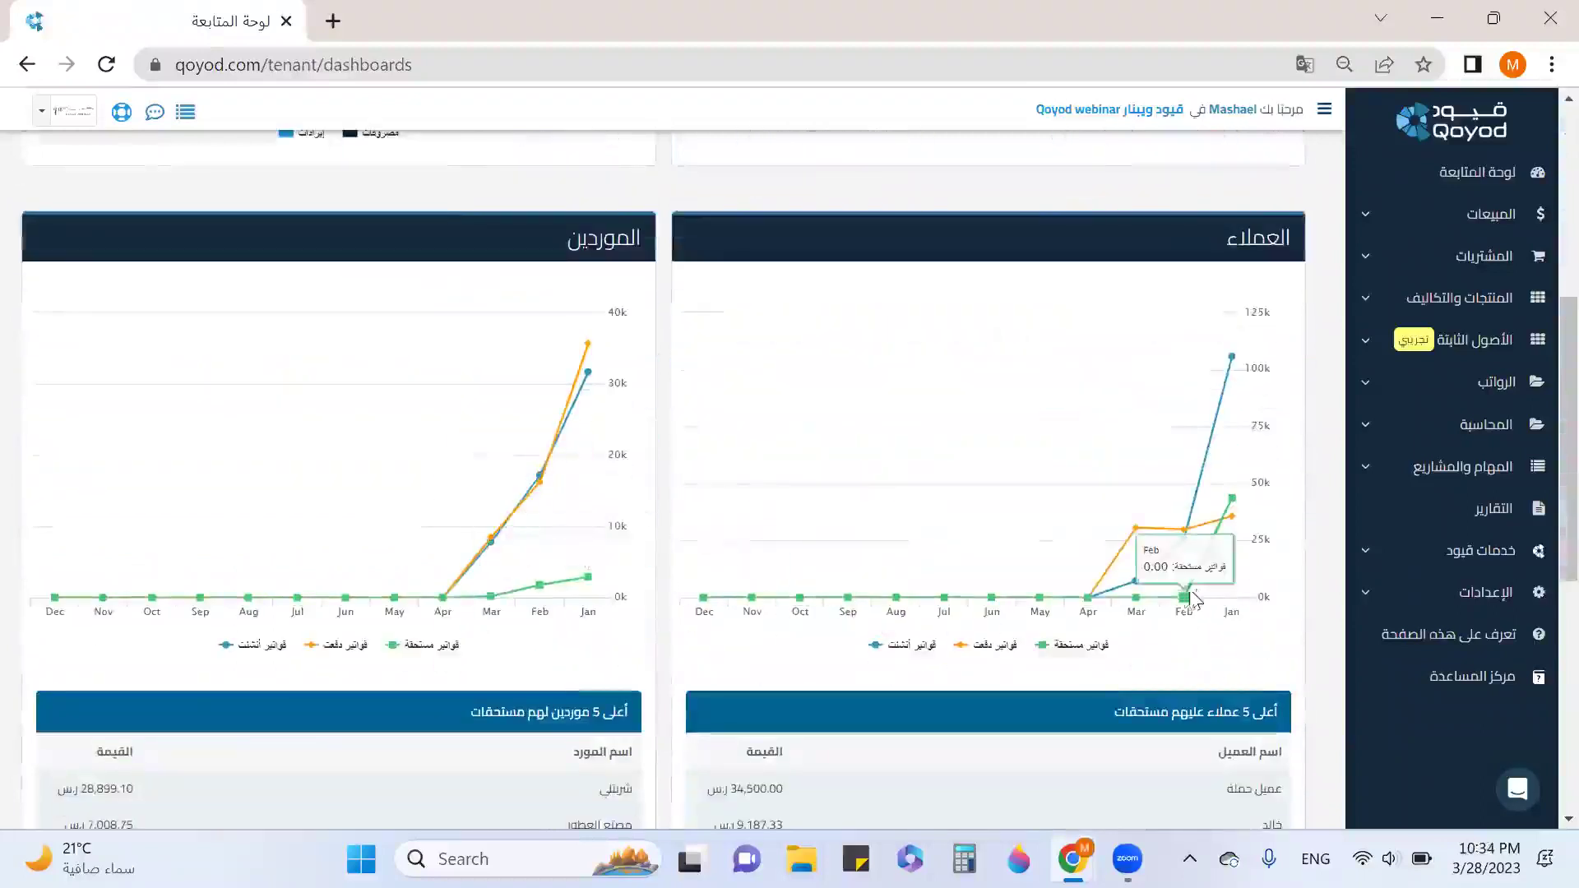
pyautogui.moveTo(1190, 497)
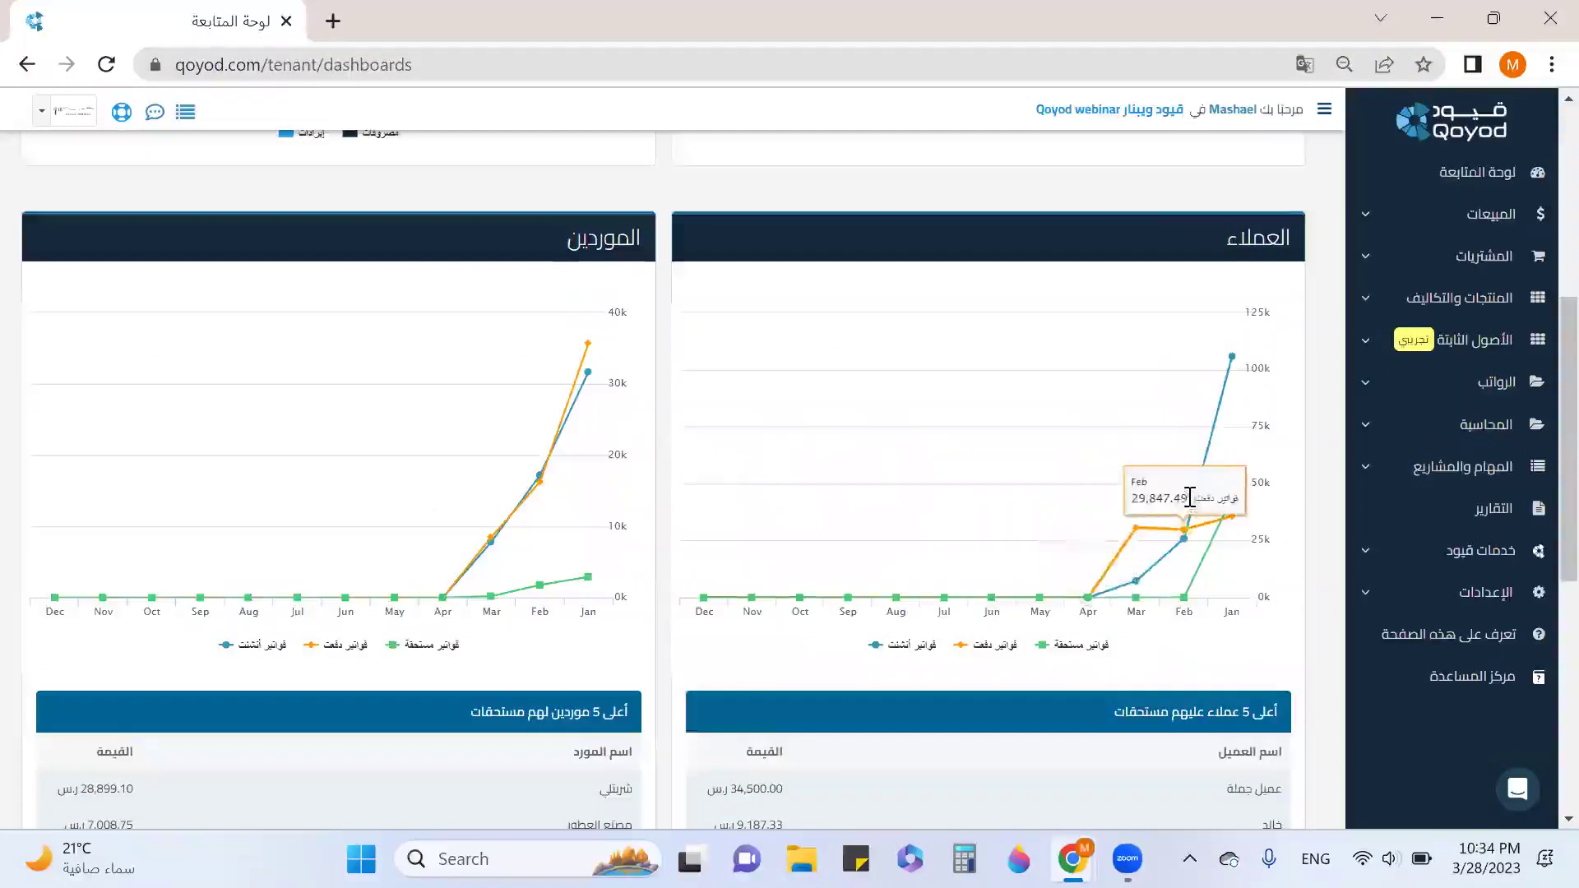
pyautogui.scroll(-3, 1190, 498)
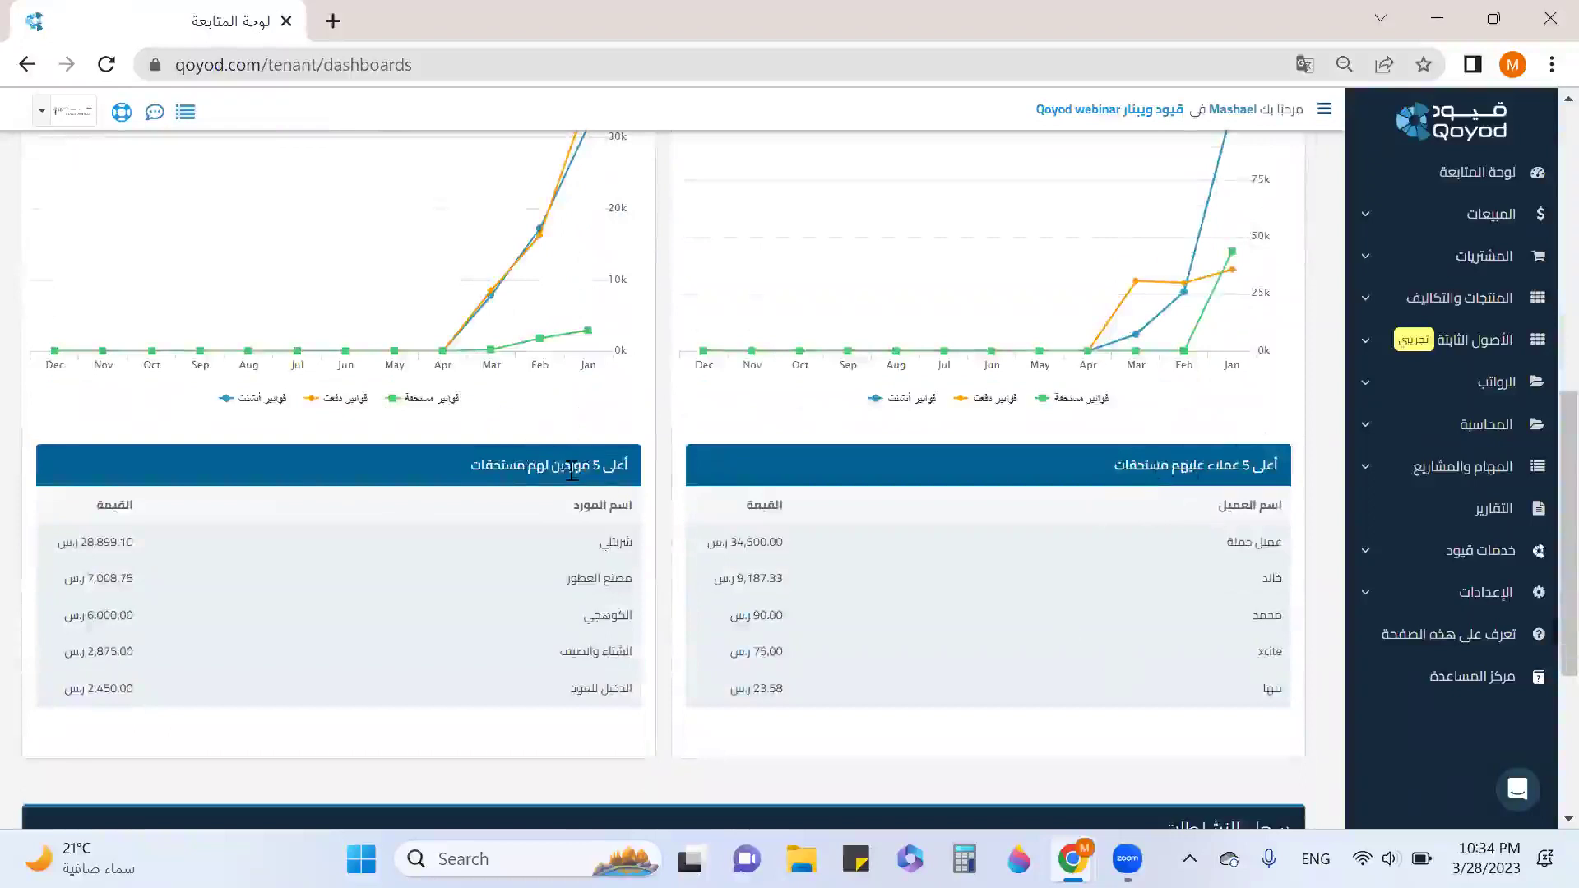
pyautogui.scroll(-4, 570, 473)
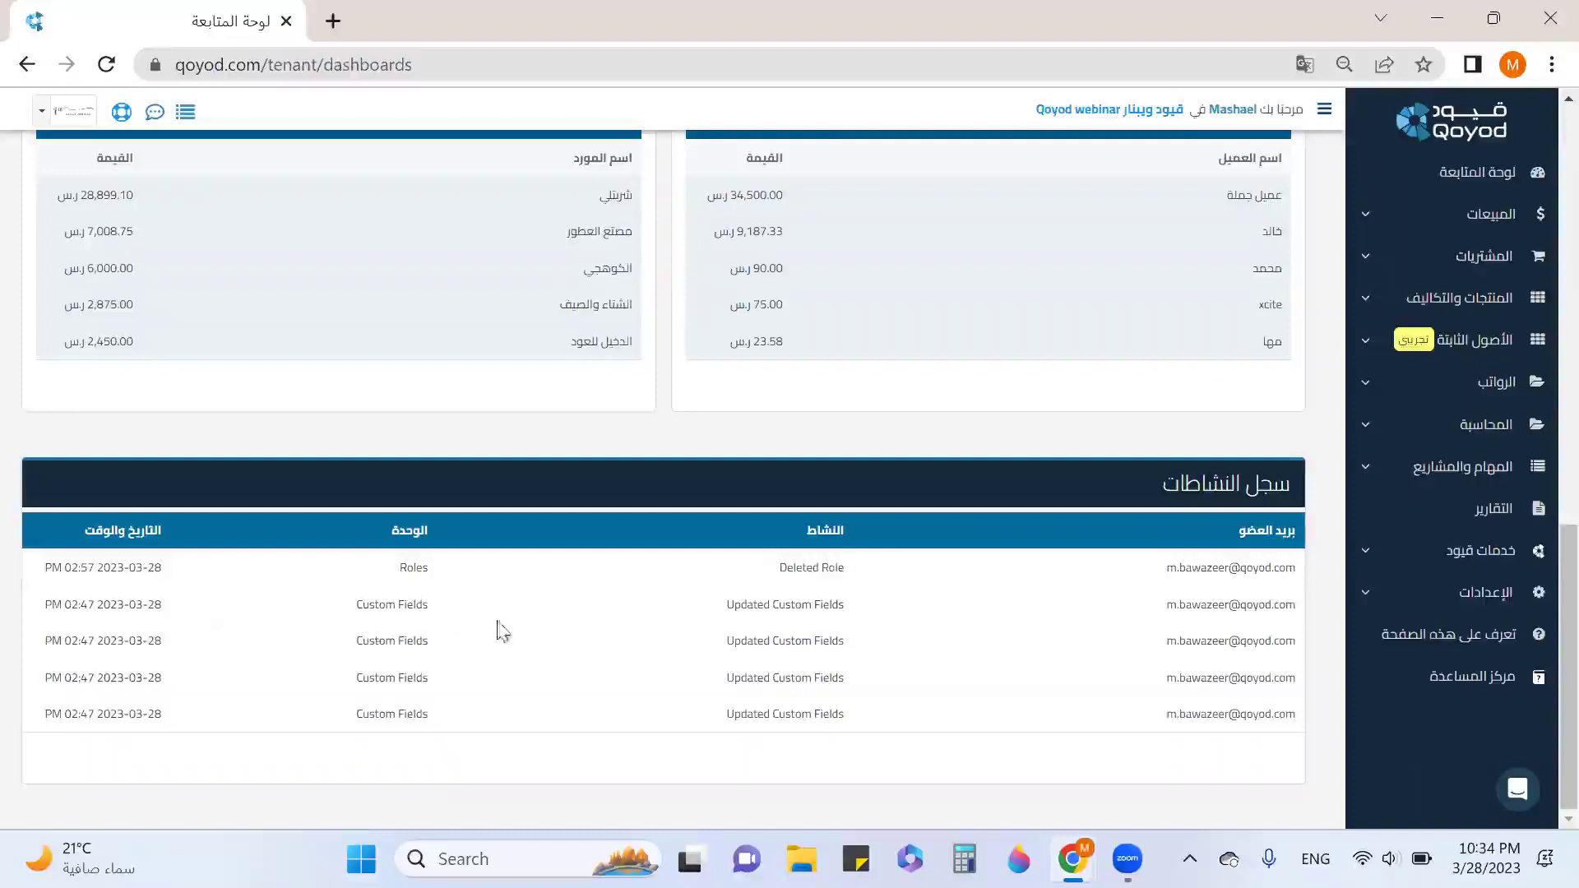
pyautogui.click(1476, 612)
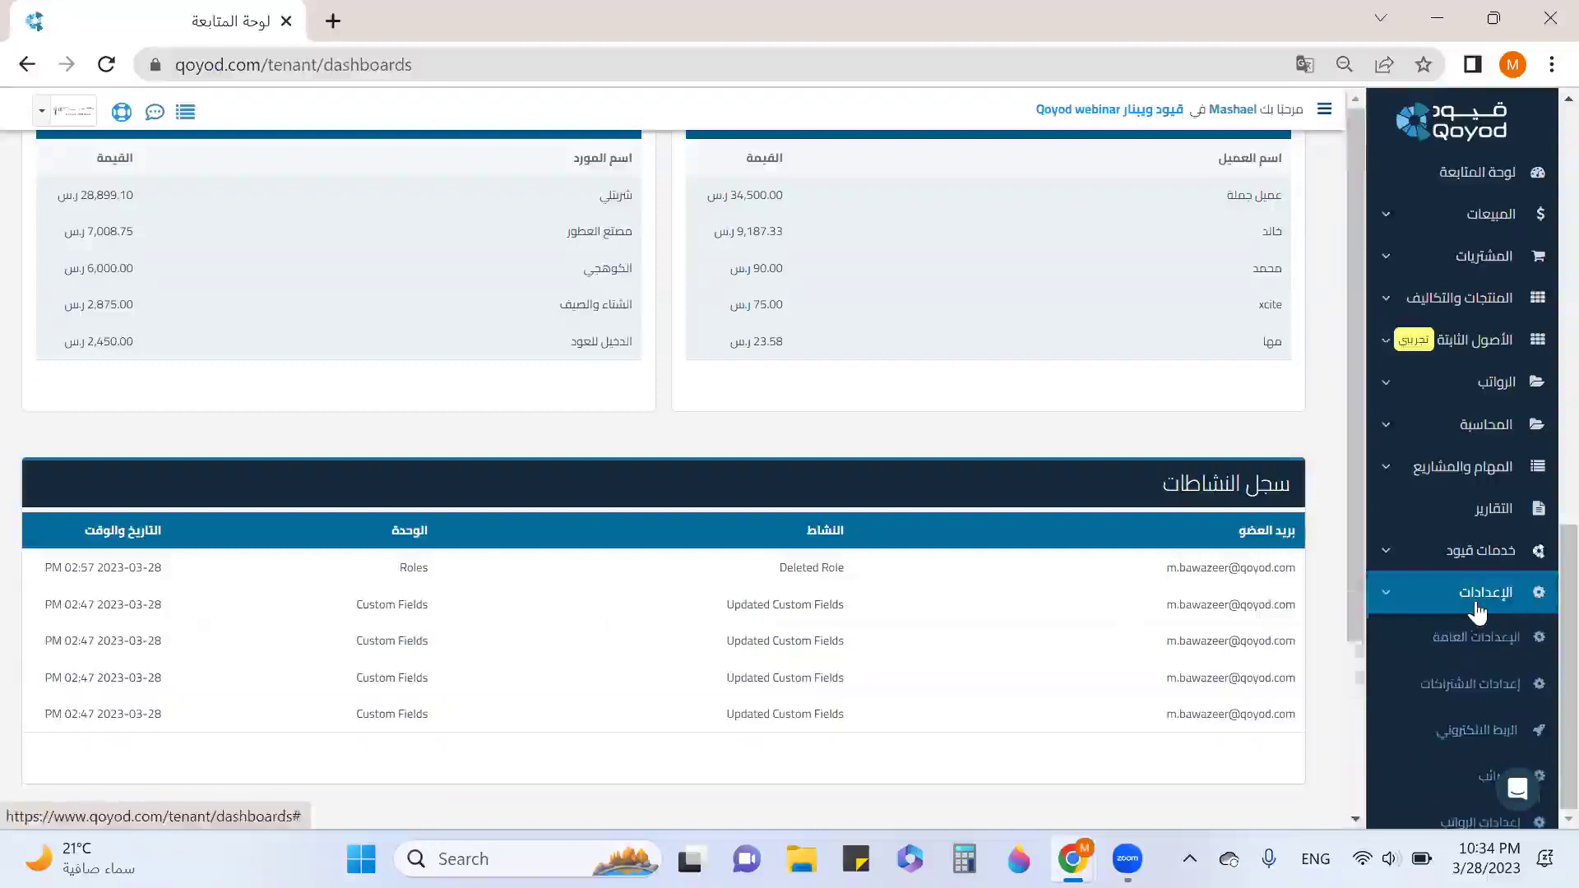
# Open الإعدادات العامة and review company details, tax number, API key and fiscal-year start.
pyautogui.click(1472, 640)
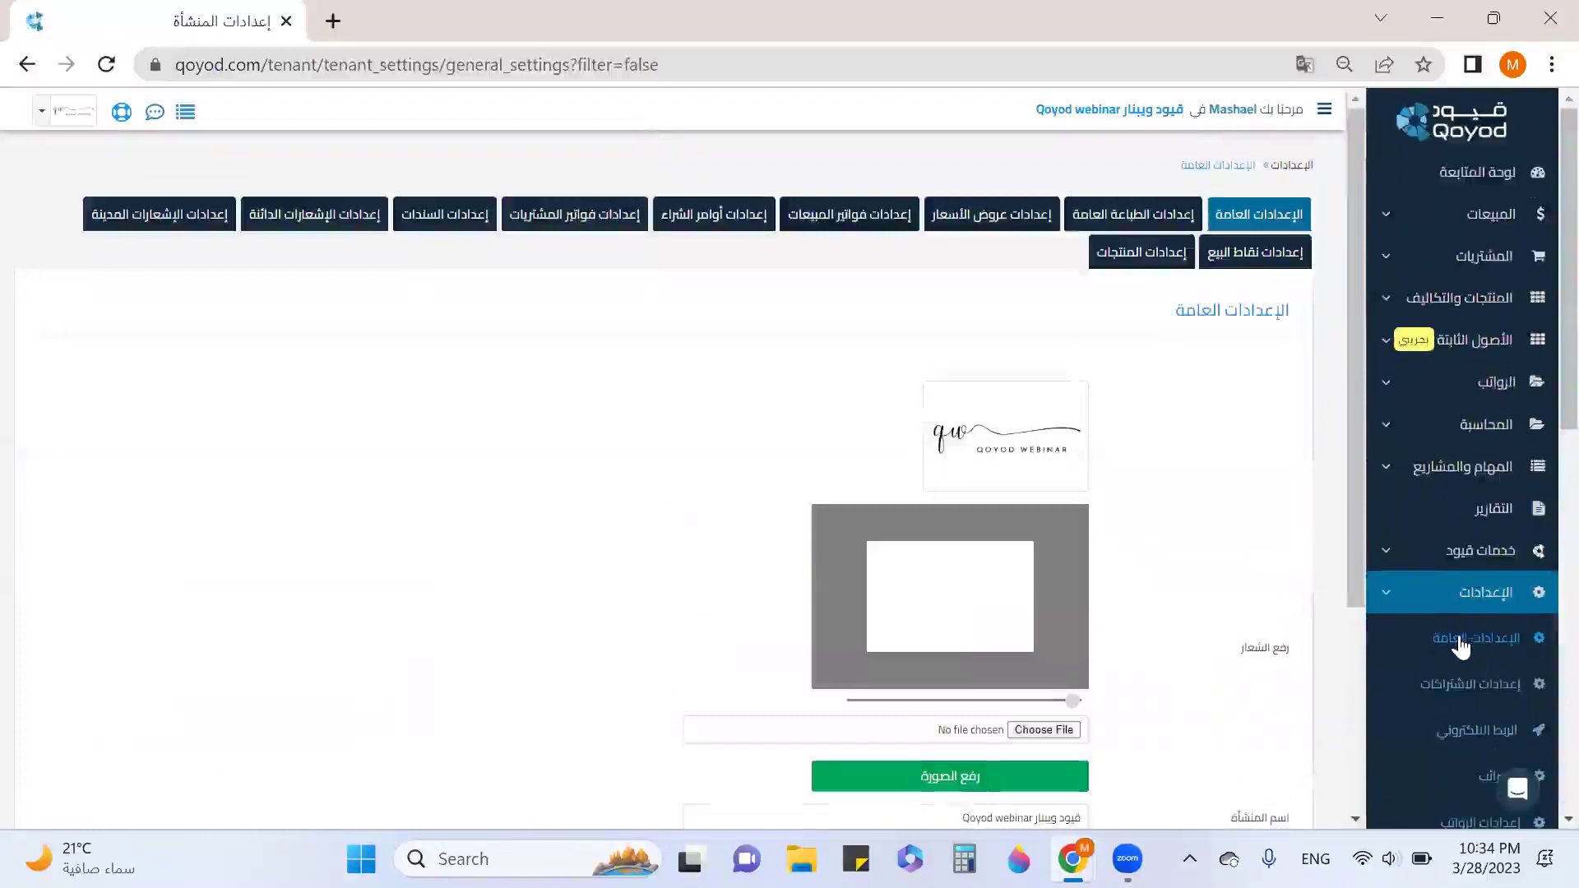
pyautogui.scroll(-3, 1173, 600)
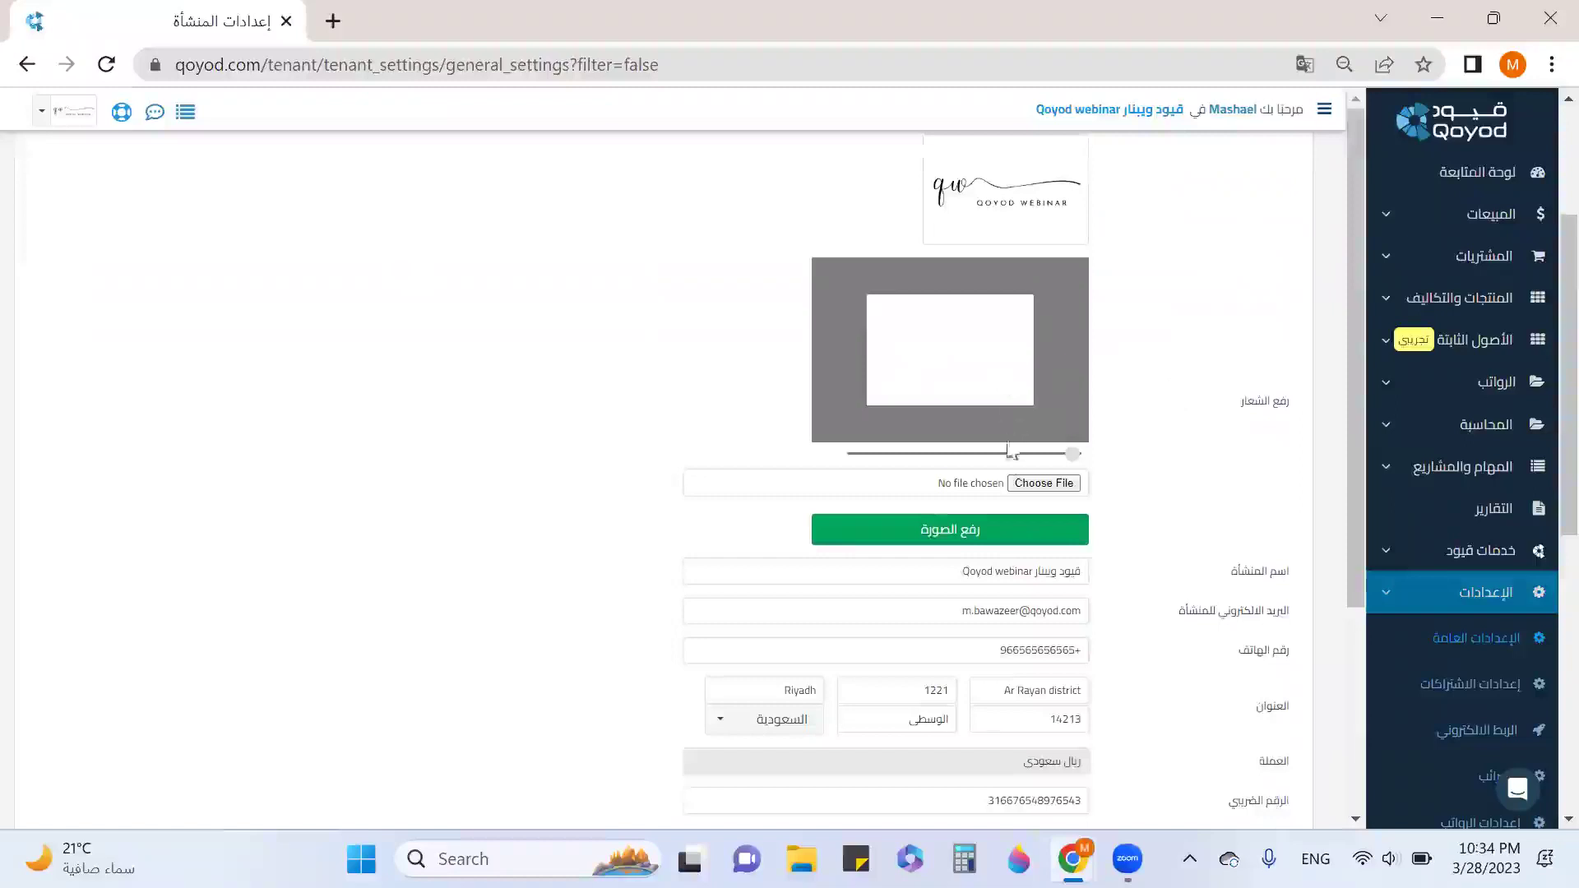
pyautogui.scroll(-1, 1168, 583)
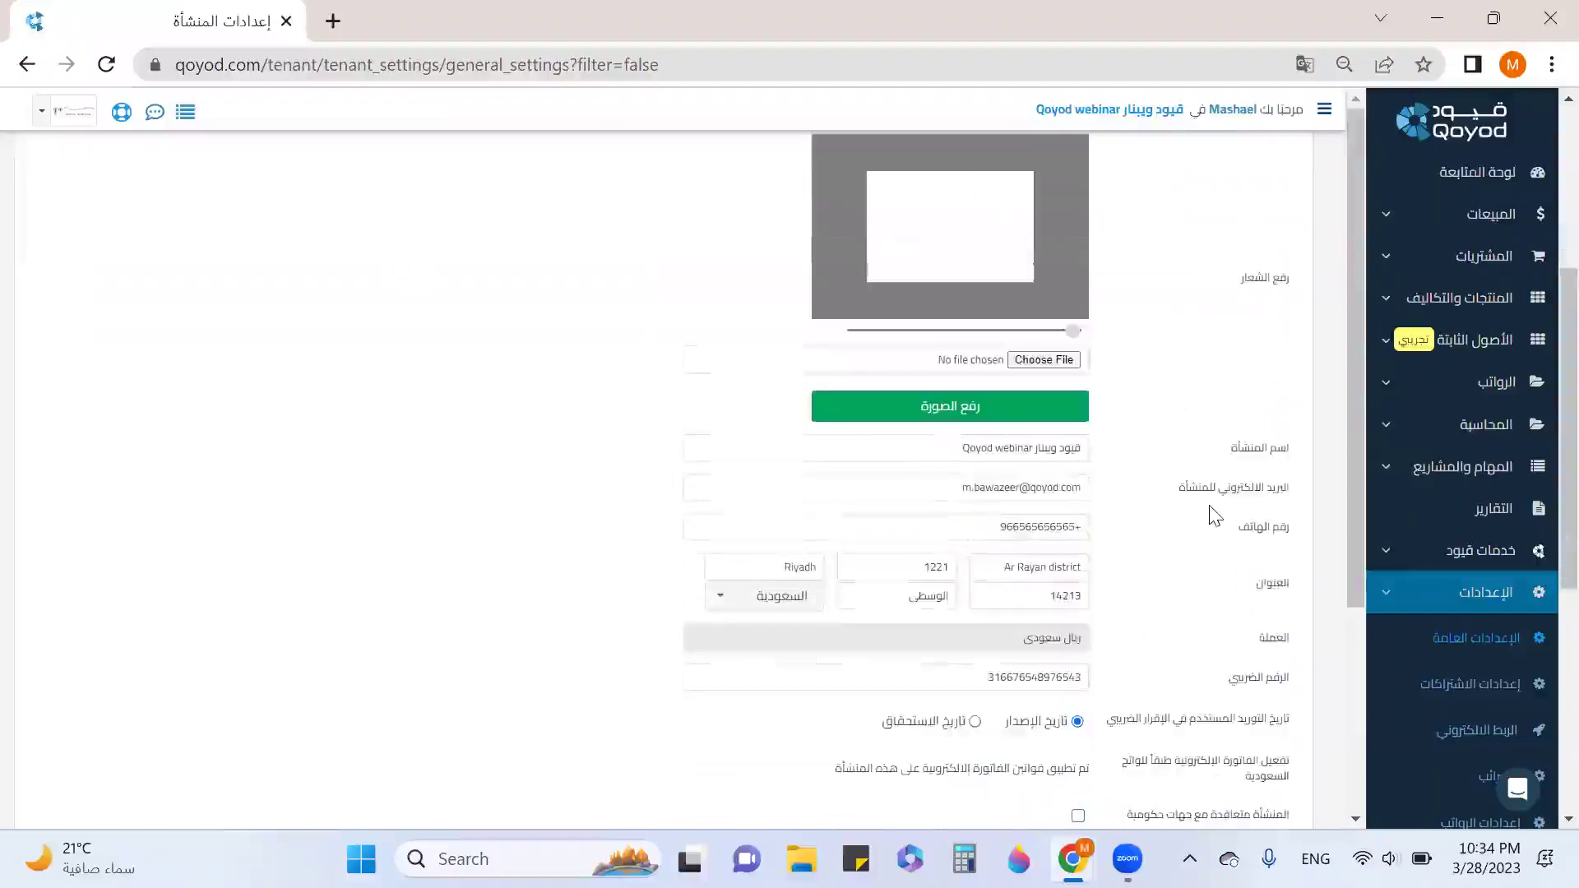
pyautogui.scroll(-1, 1226, 526)
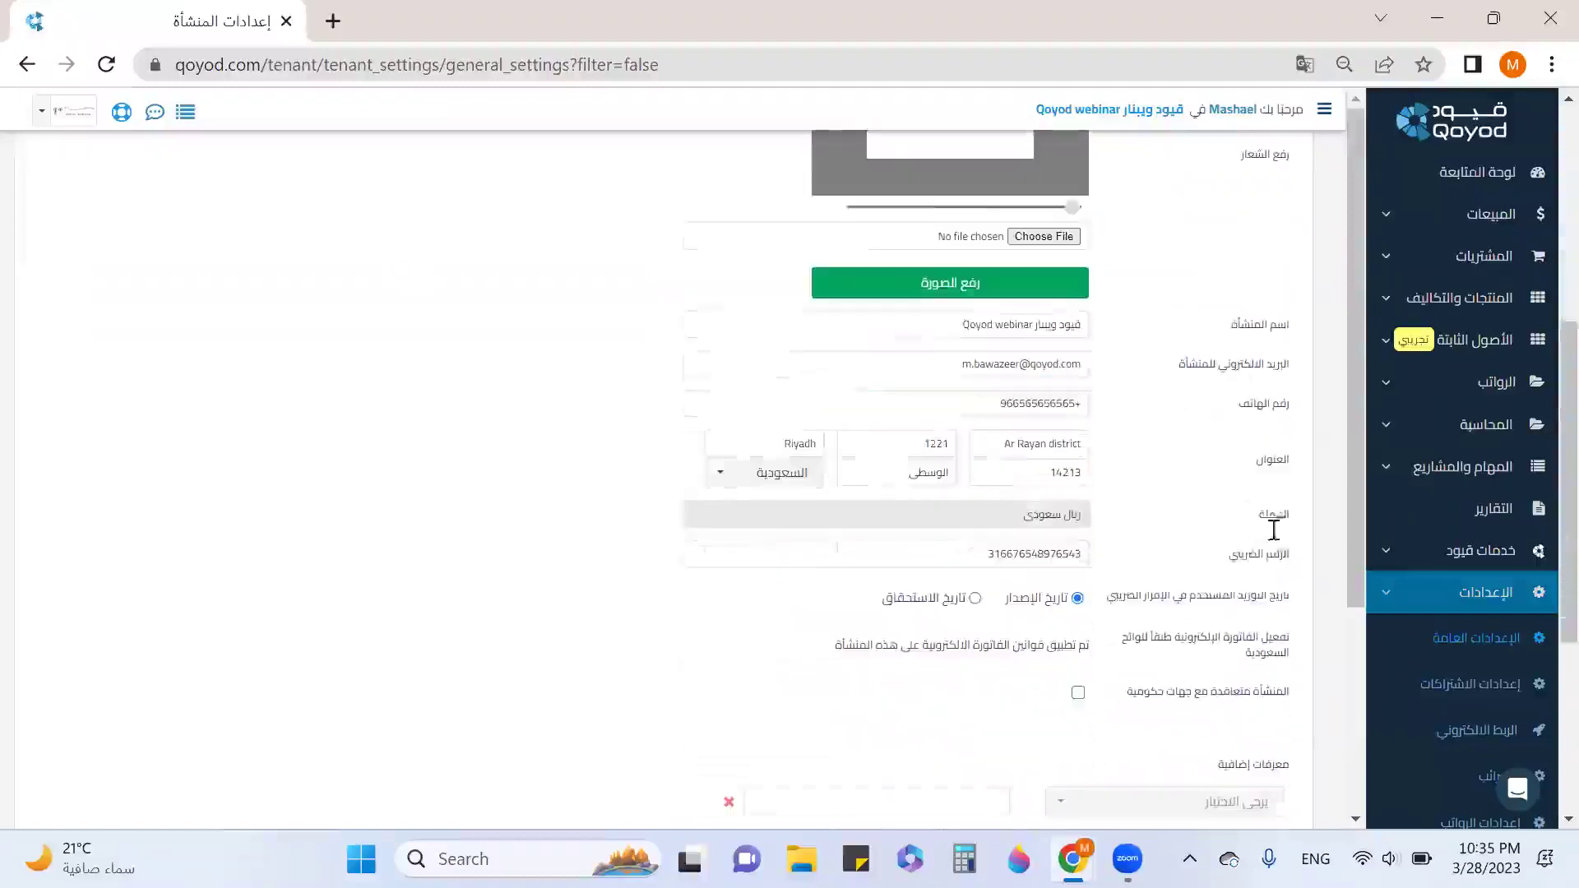
pyautogui.scroll(-1, 1254, 502)
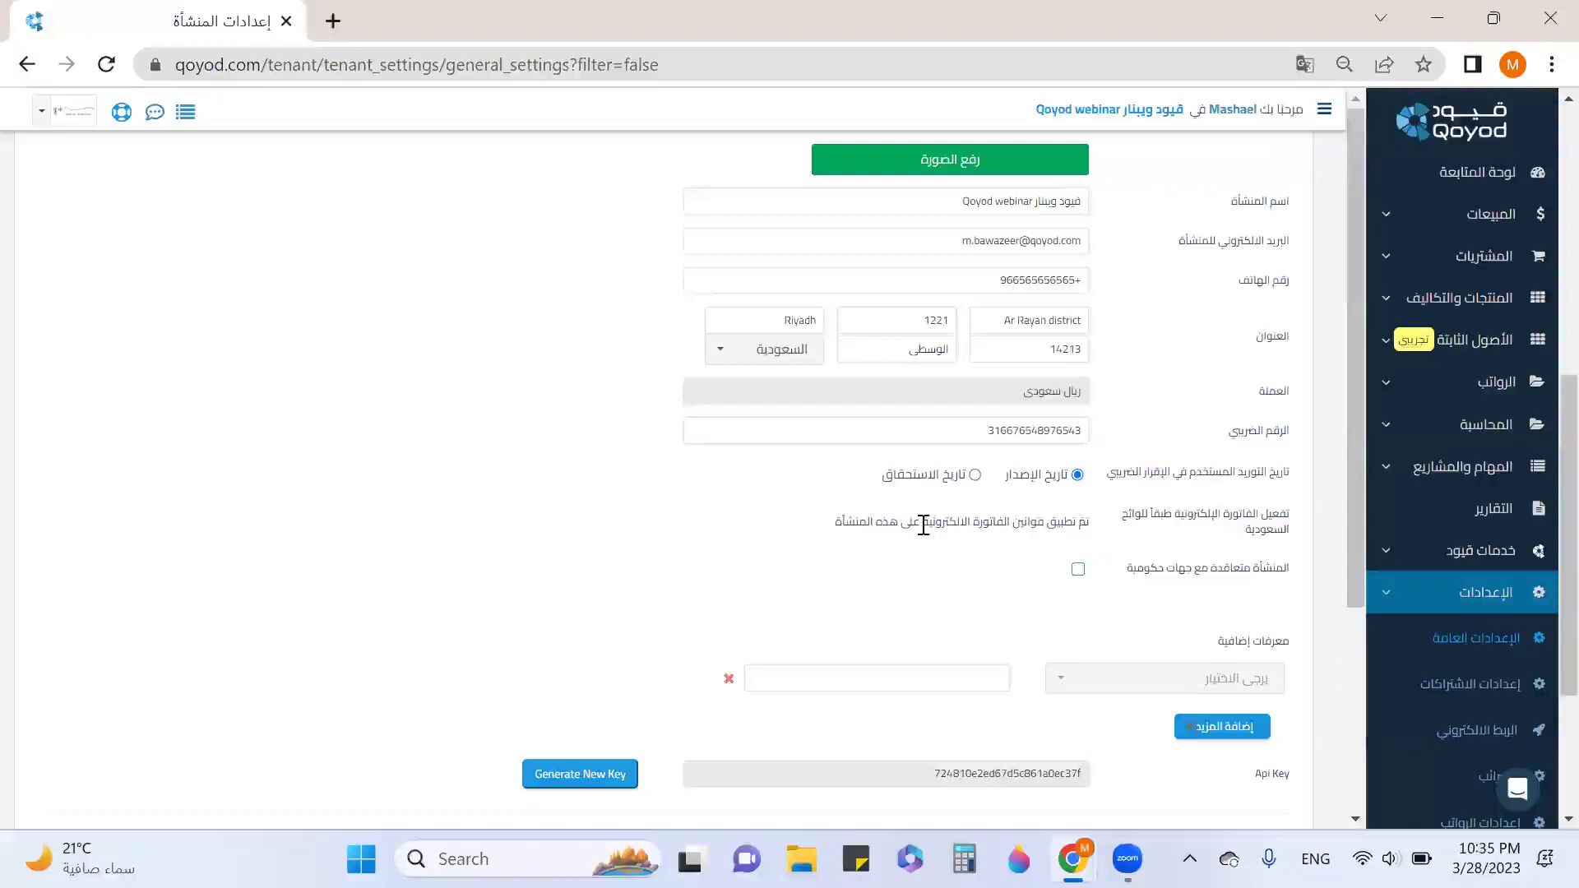
pyautogui.scroll(-3, 1069, 493)
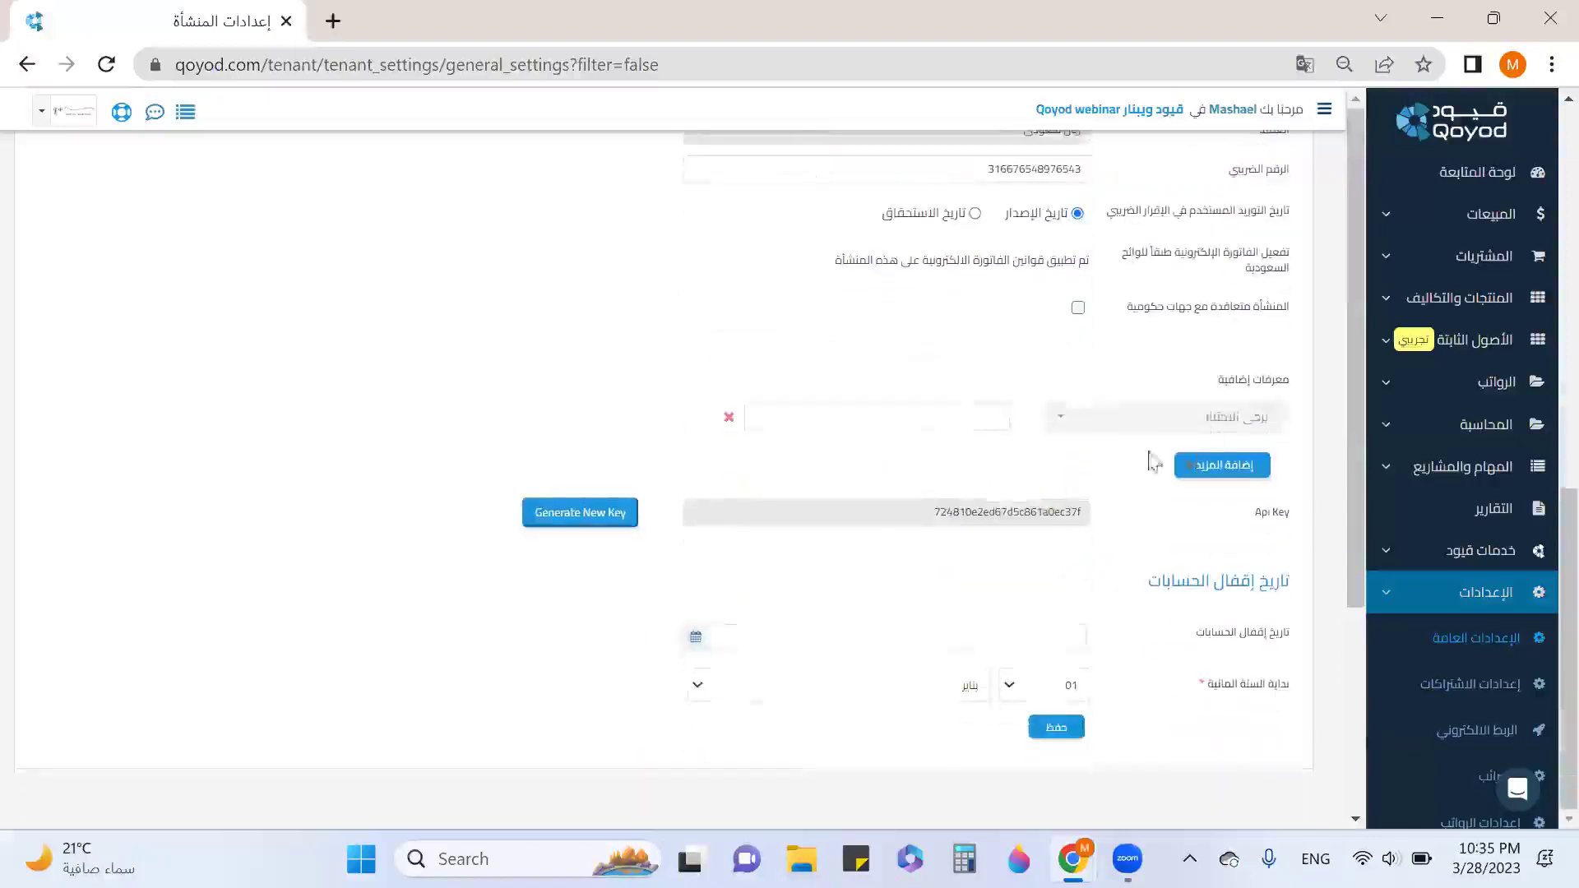
pyautogui.click(1186, 421)
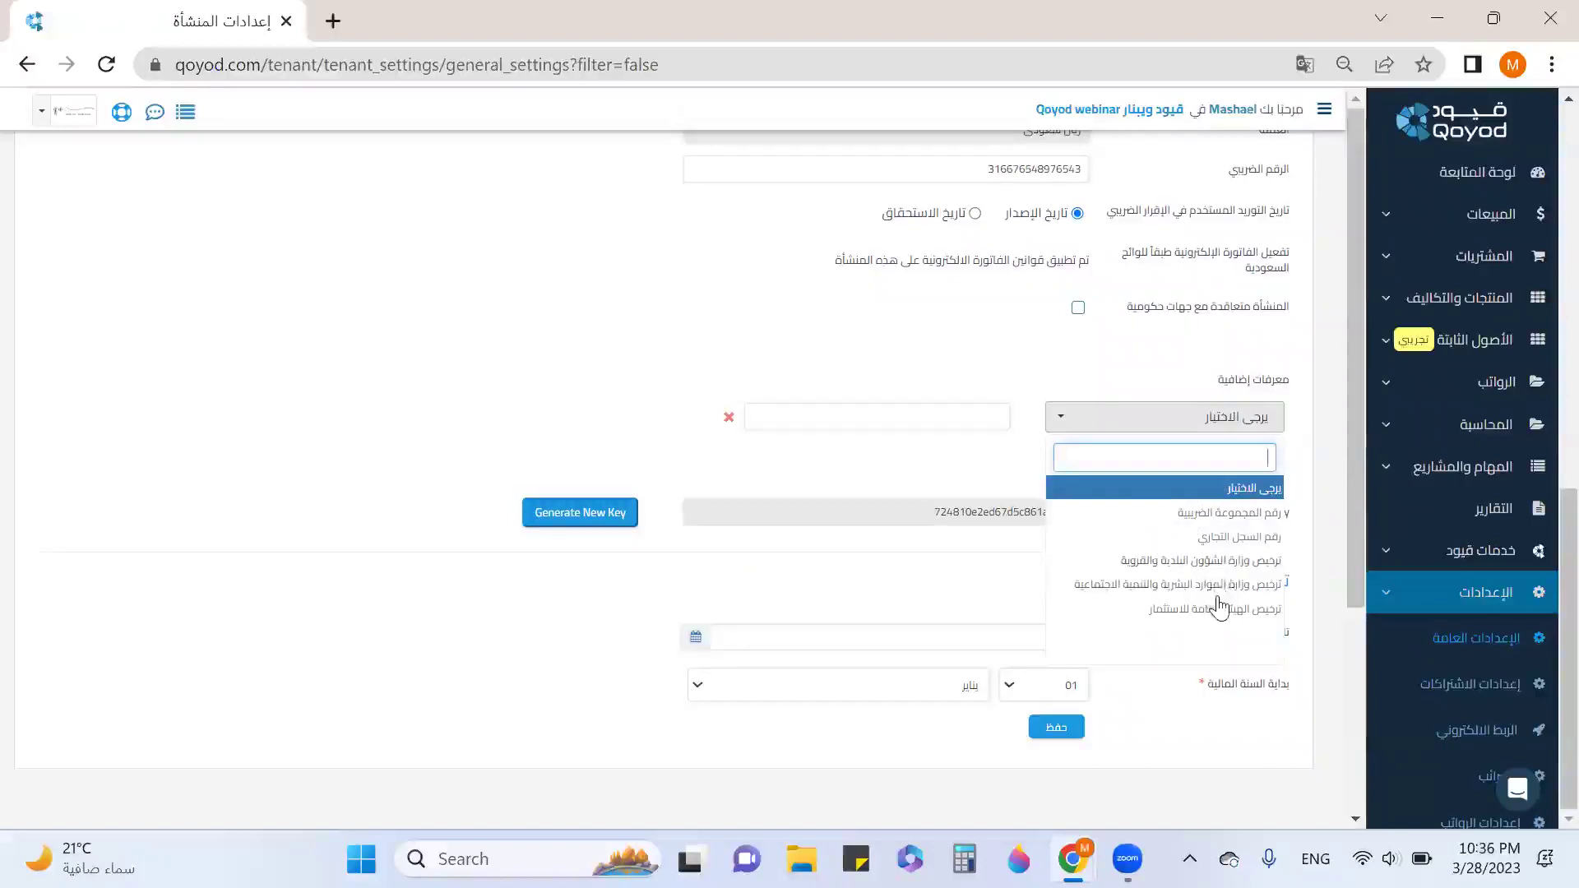
pyautogui.click(1010, 590)
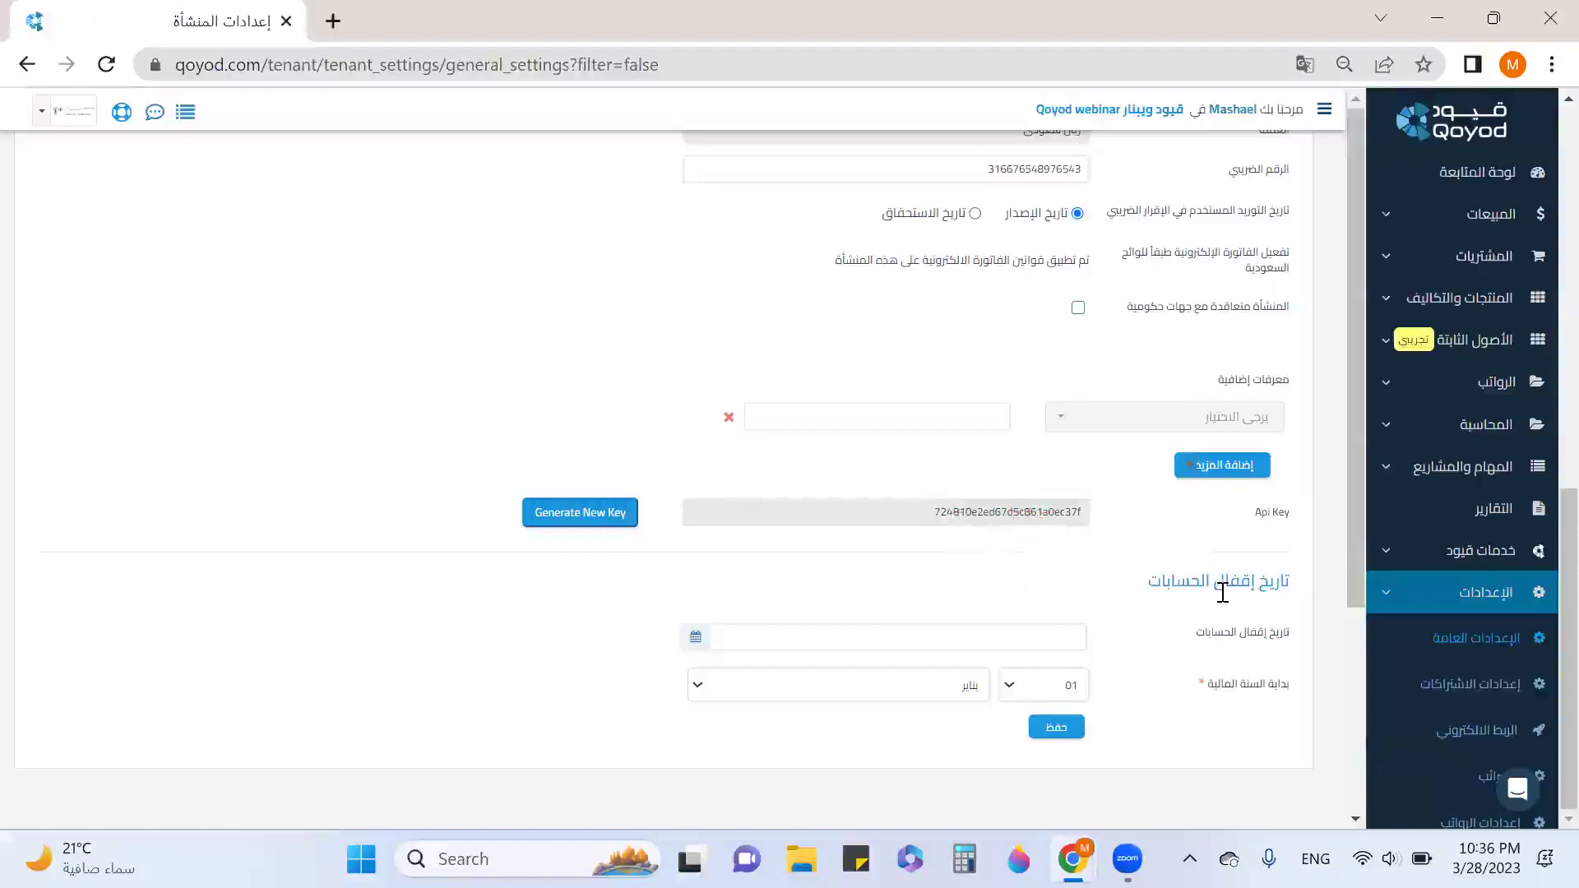
pyautogui.moveTo(1124, 636)
pyautogui.click(1069, 635)
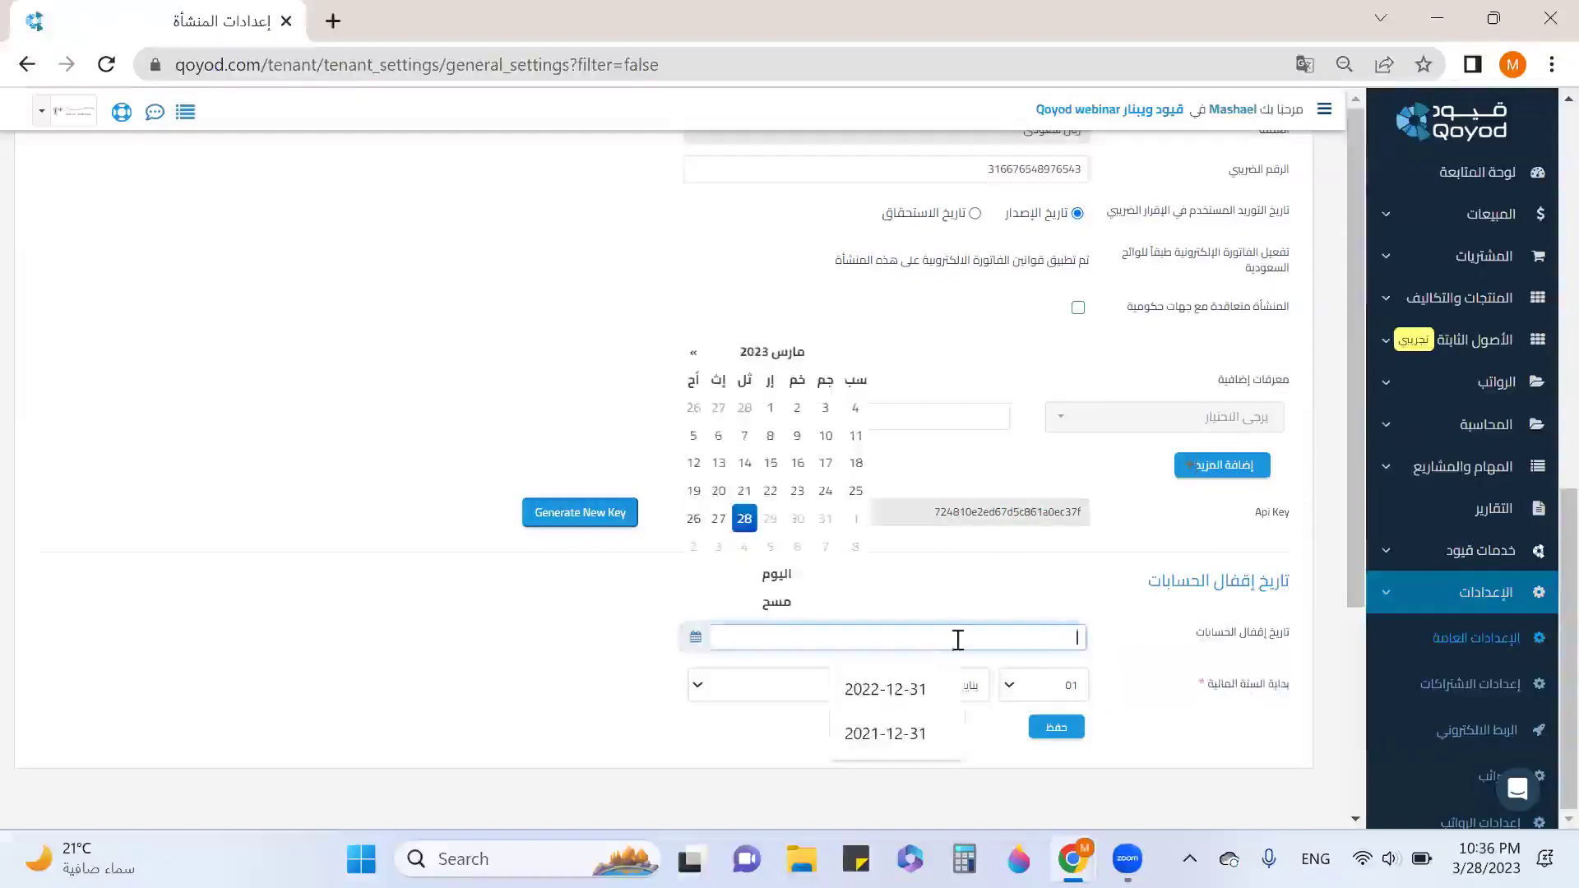
pyautogui.click(921, 691)
pyautogui.click(1145, 635)
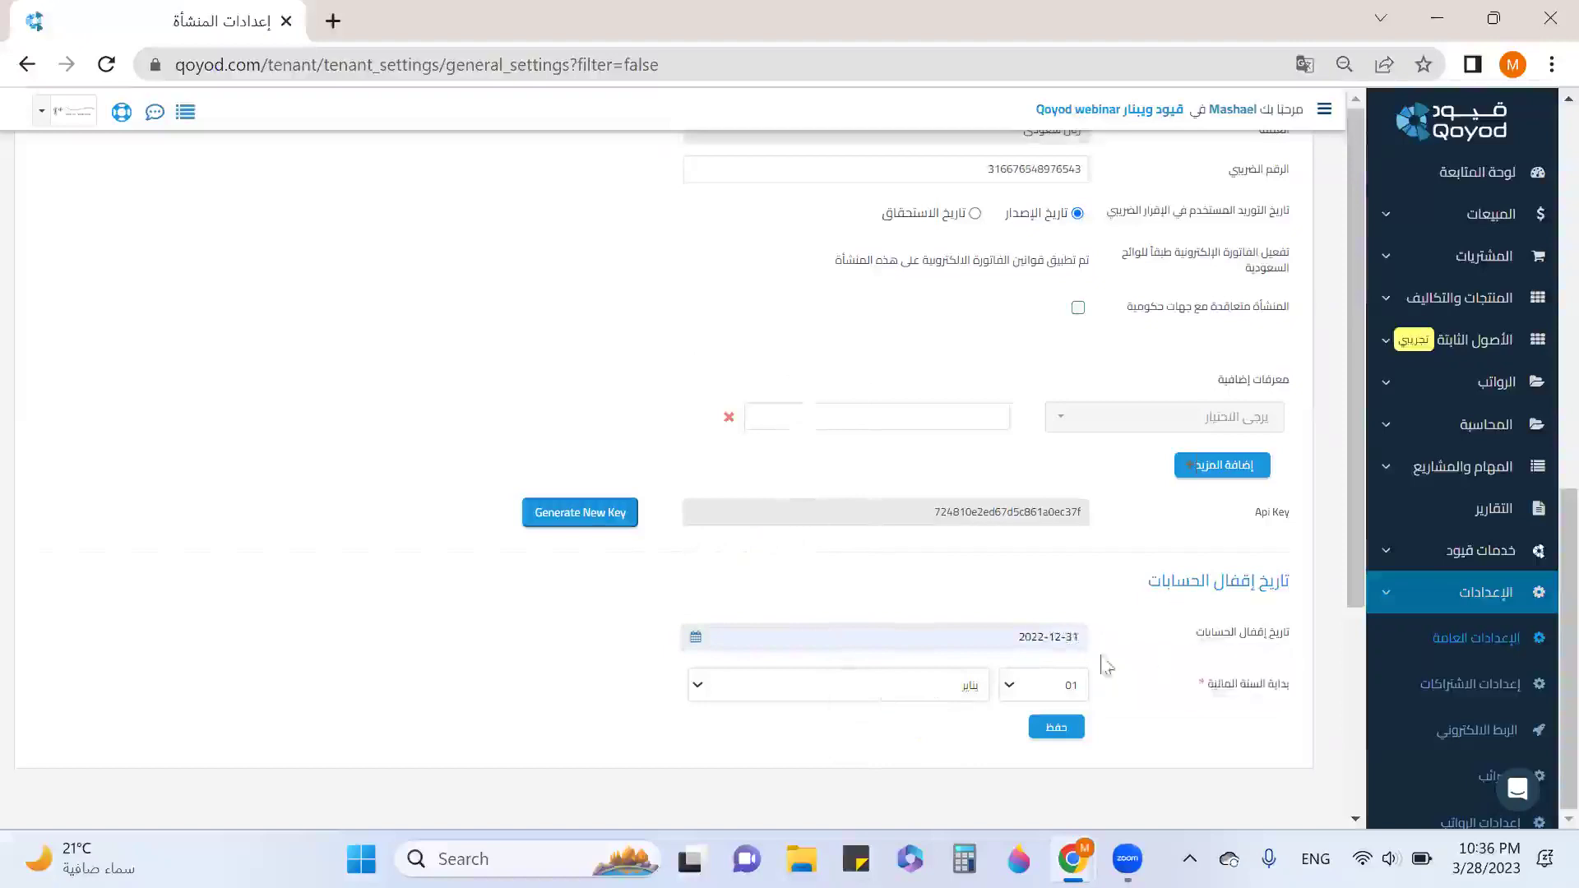
pyautogui.moveTo(1190, 640)
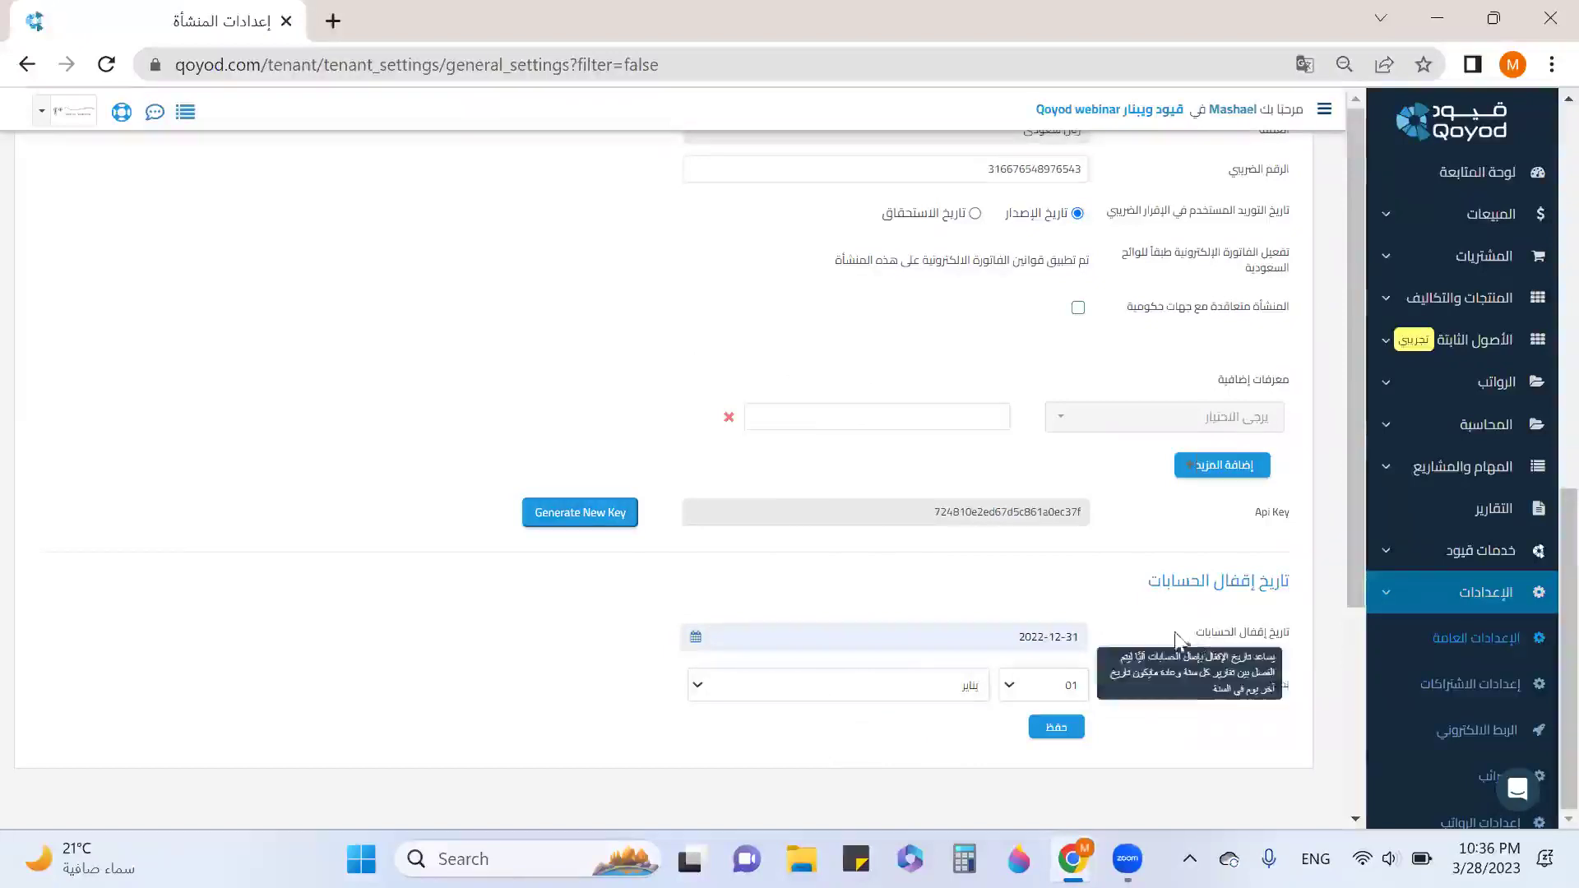
pyautogui.moveTo(1189, 632); pyautogui.dragTo(1286, 640)
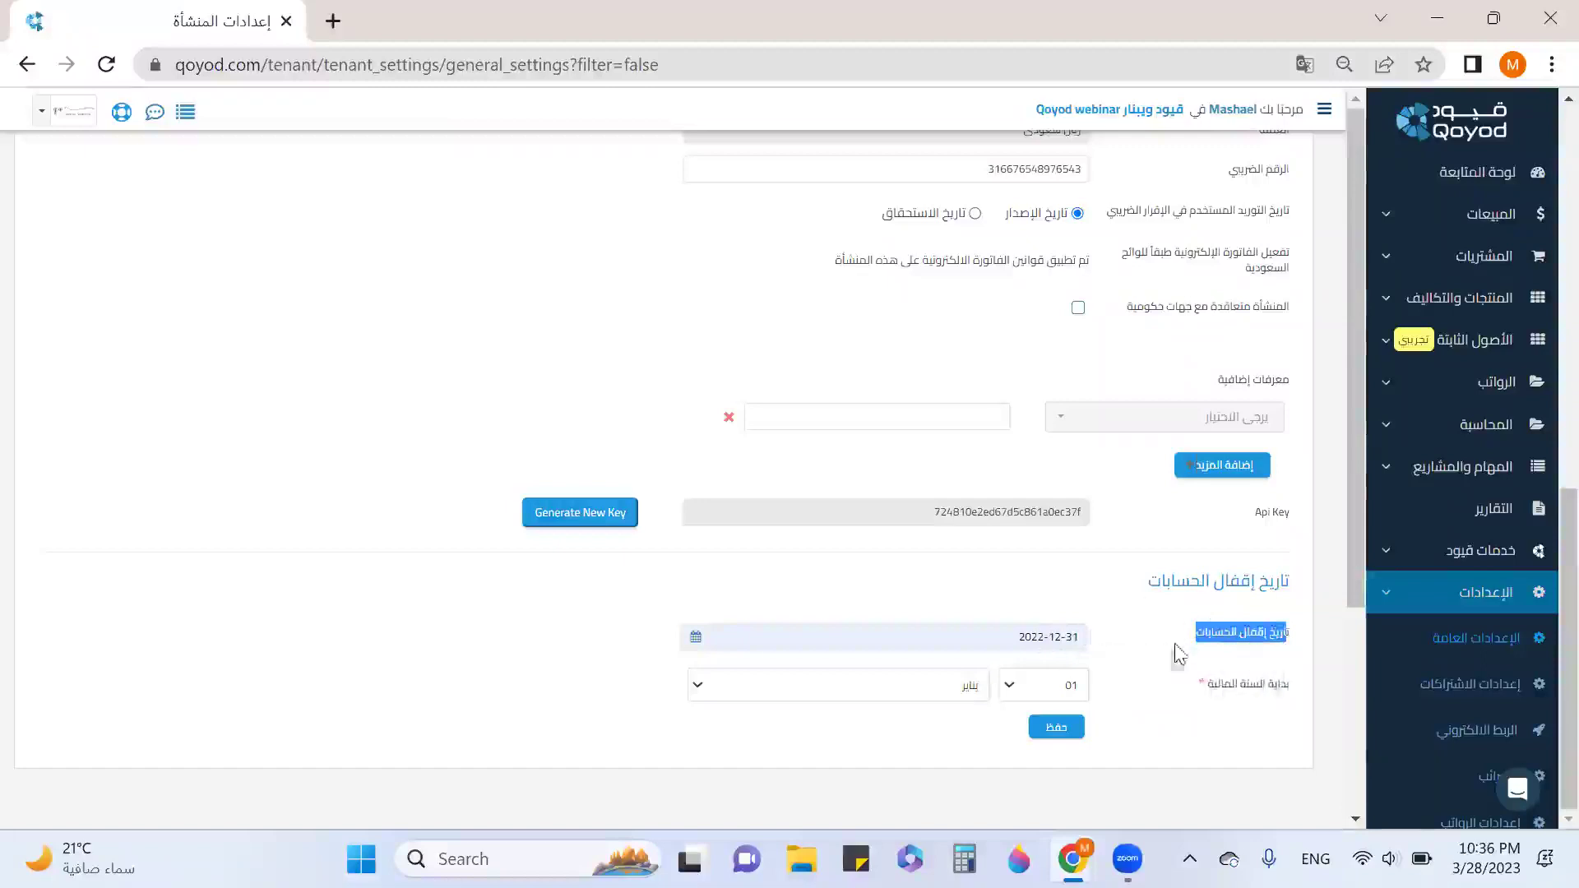
pyautogui.moveTo(1110, 640)
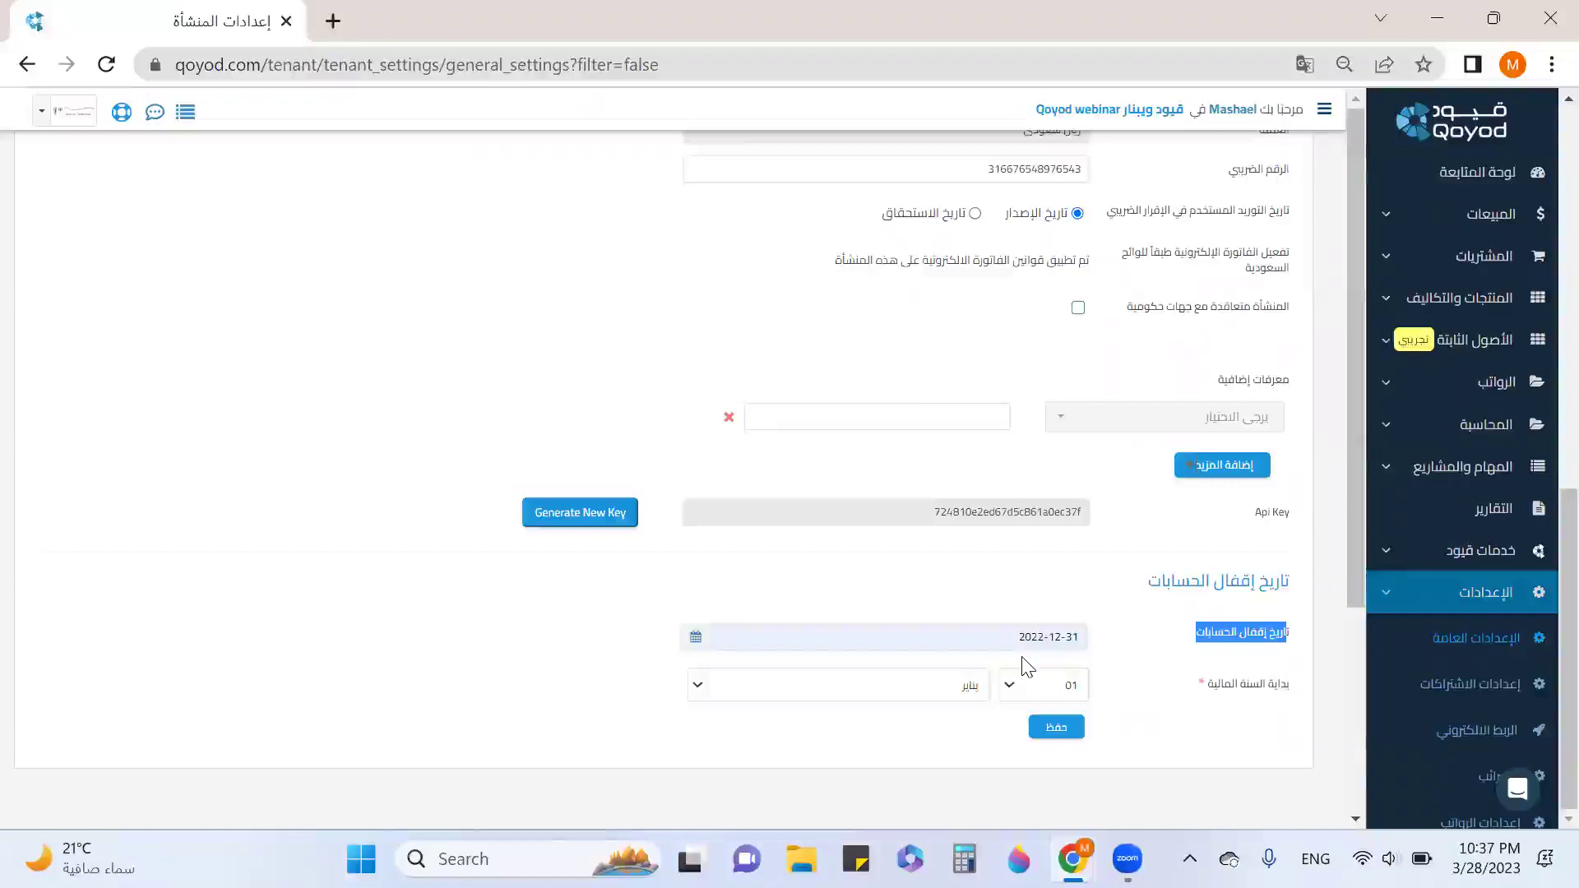
pyautogui.click(707, 644)
pyautogui.click(776, 602)
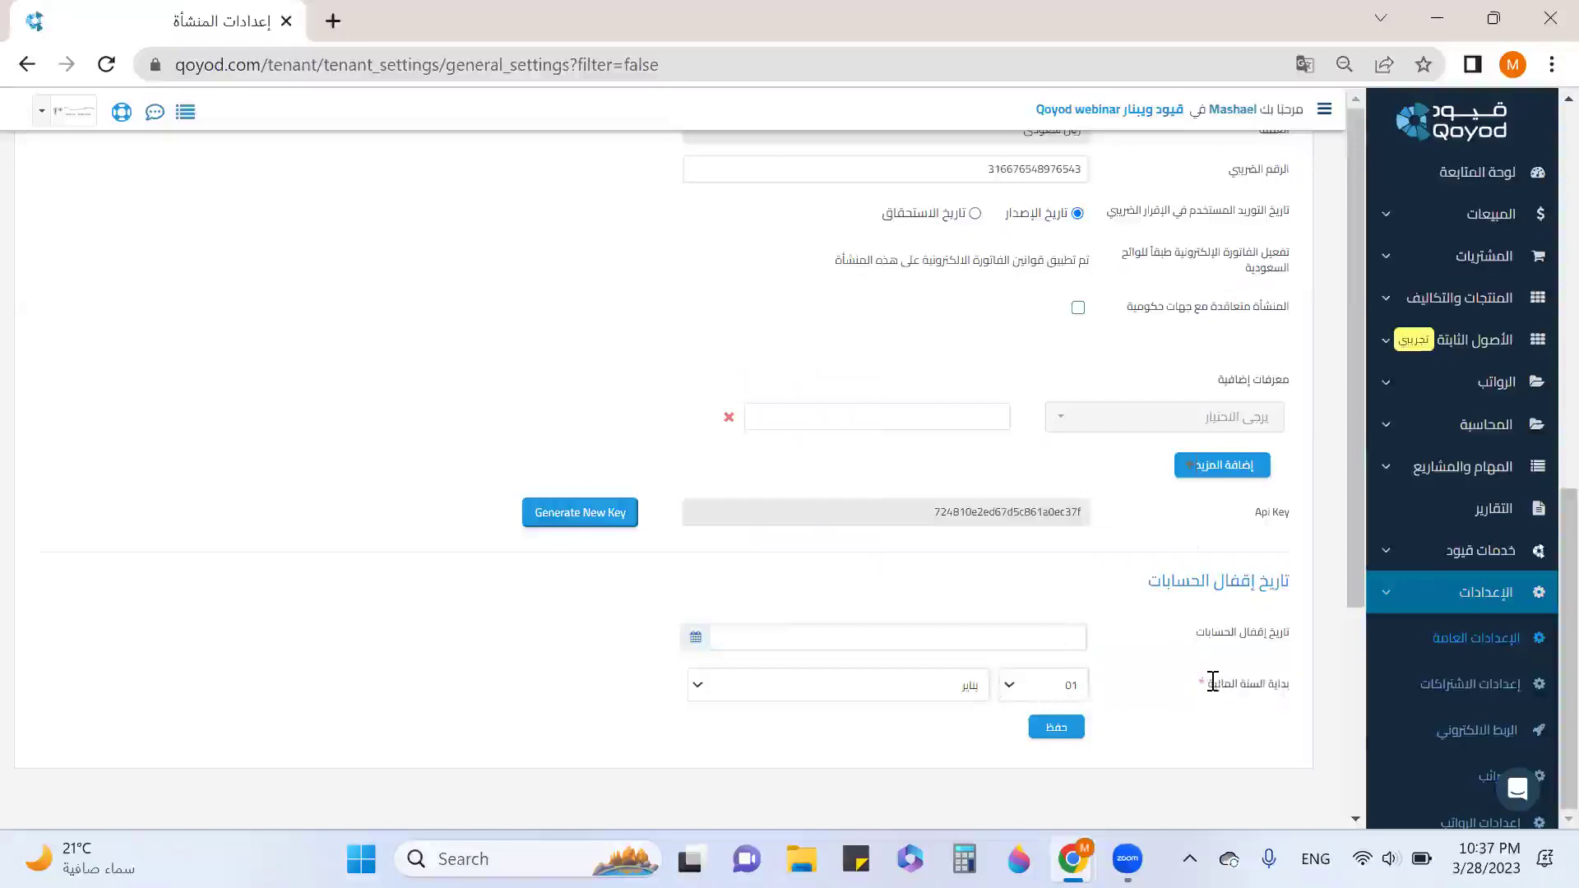
pyautogui.scroll(6, 1213, 682)
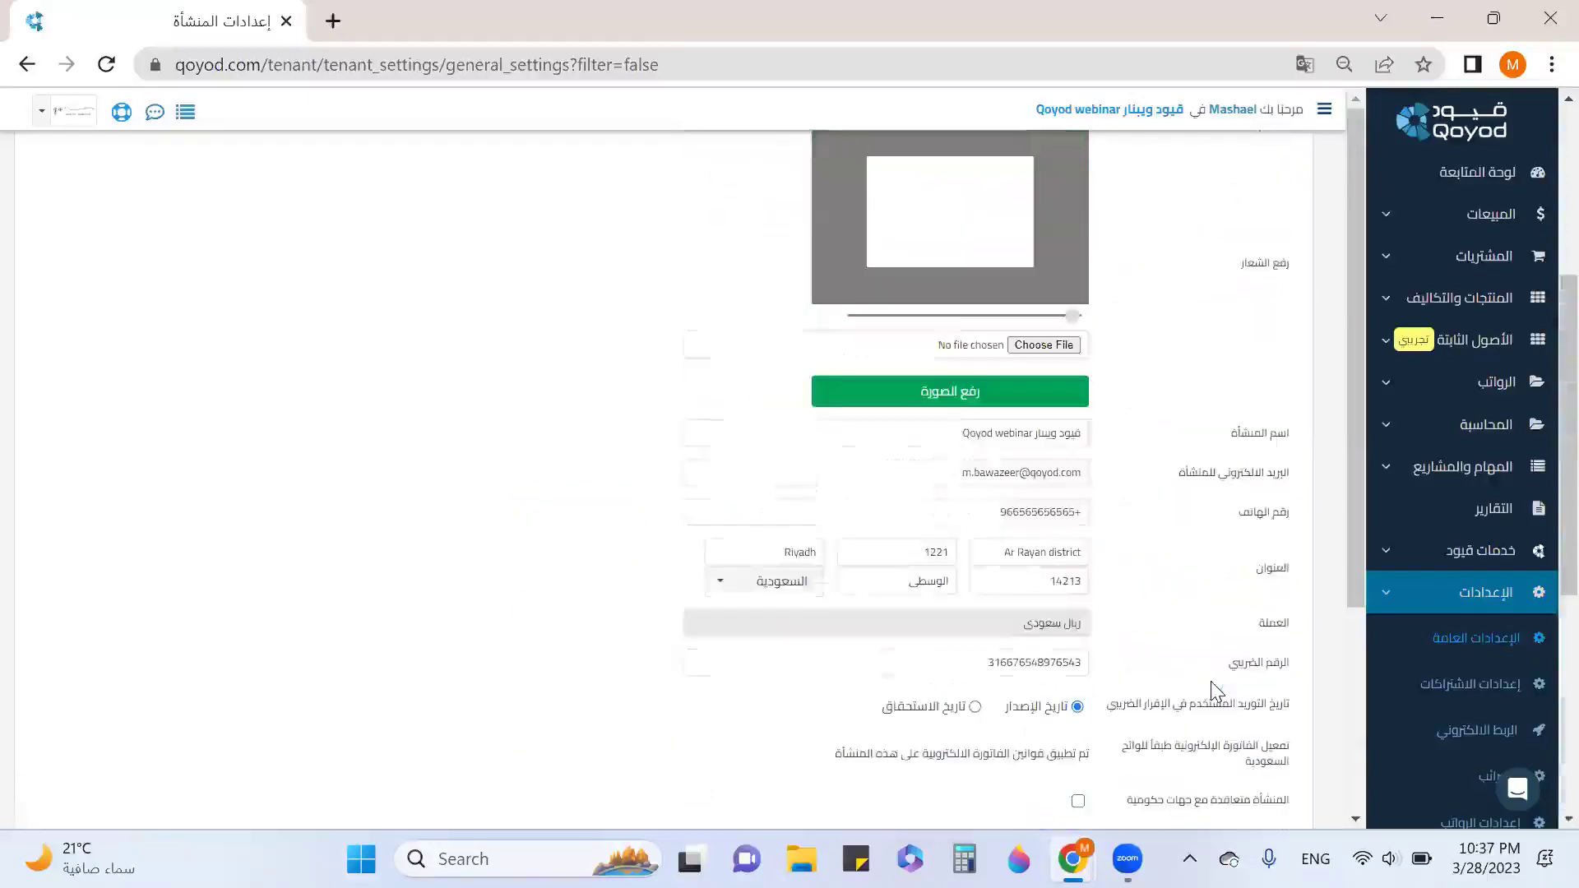
pyautogui.scroll(5, 1213, 691)
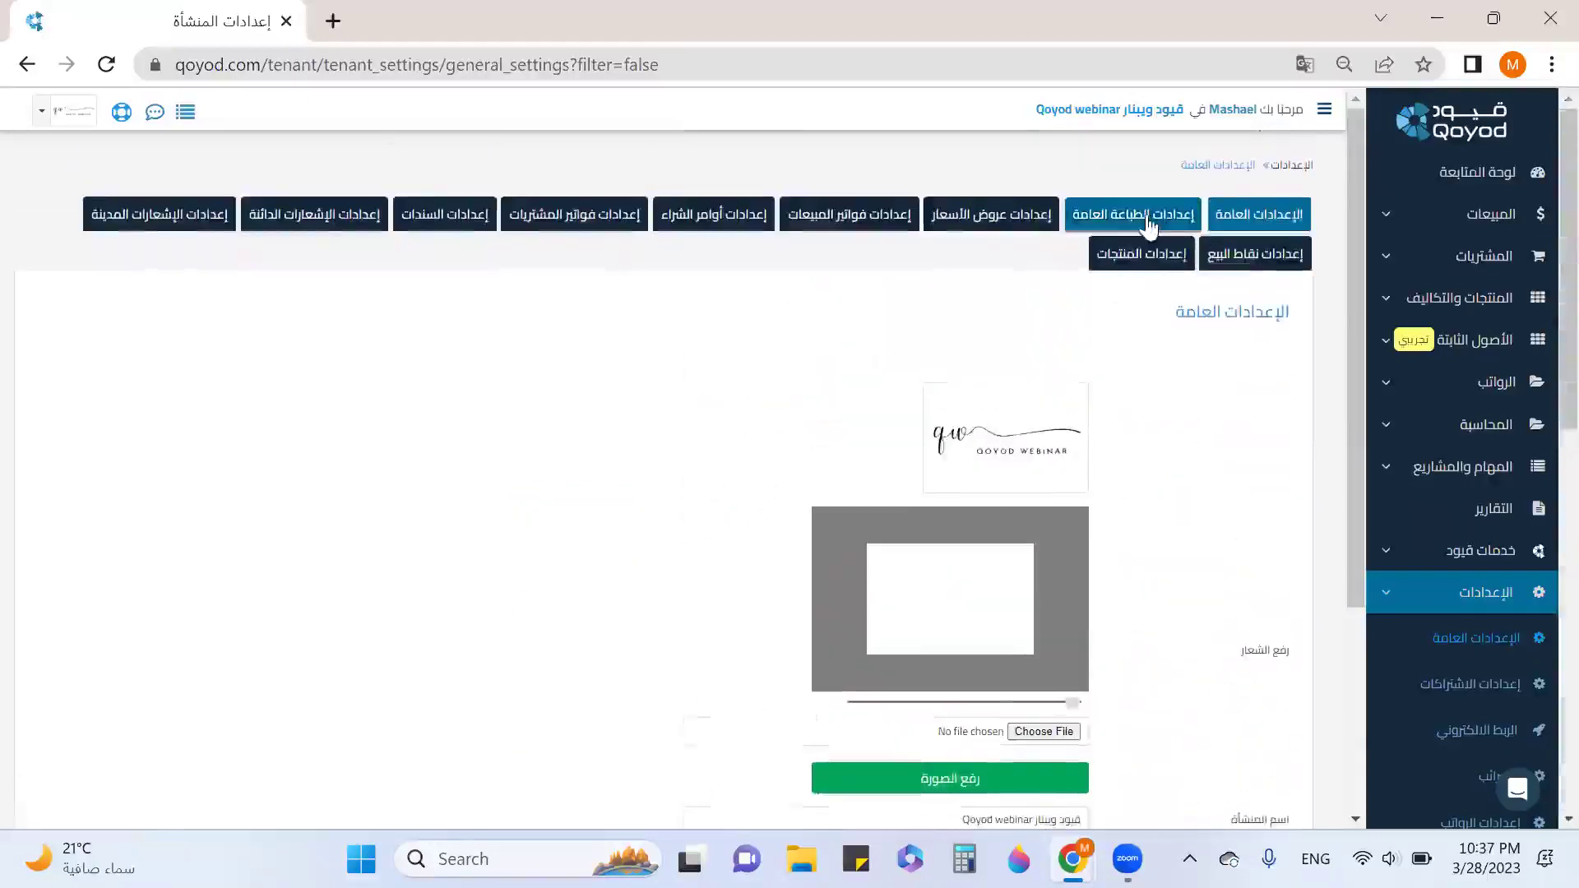
pyautogui.click(1150, 215)
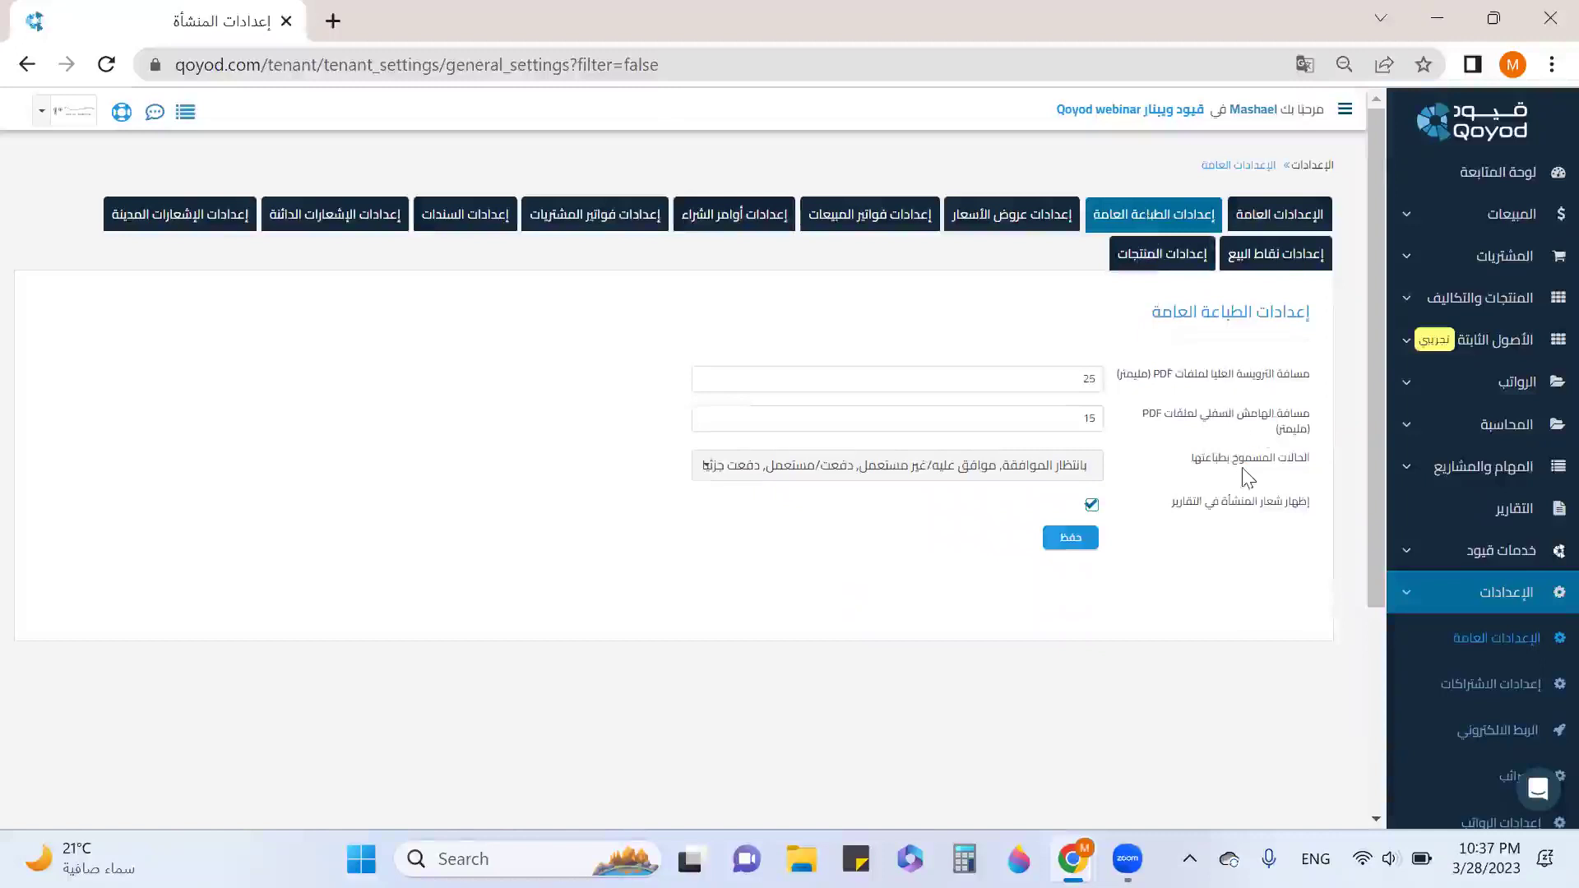
pyautogui.click(1073, 466)
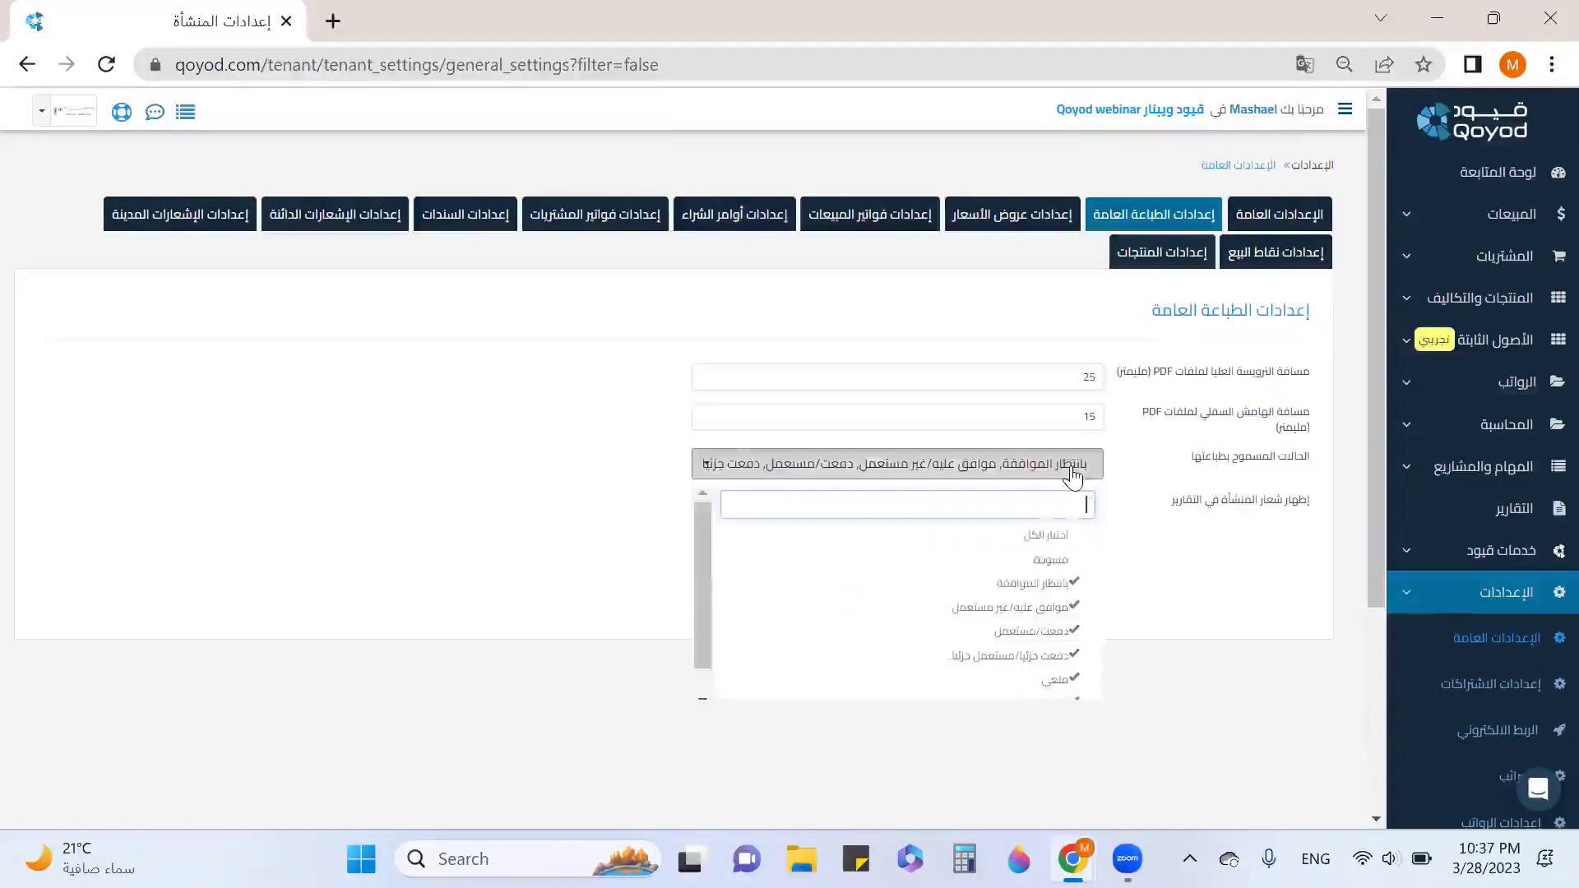
pyautogui.click(1061, 561)
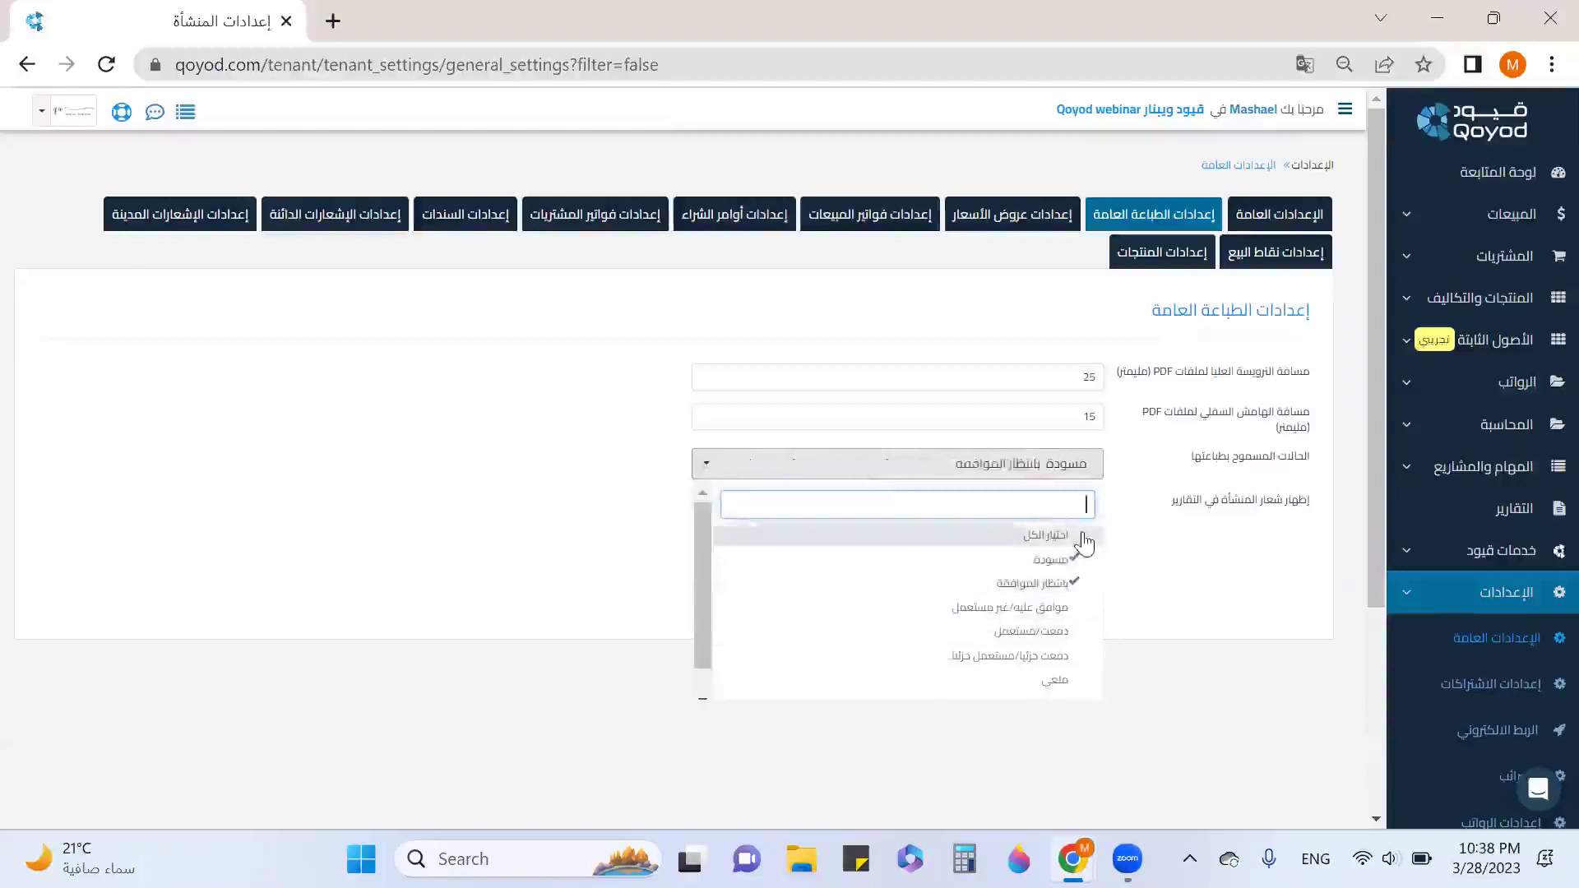
pyautogui.click(1075, 535)
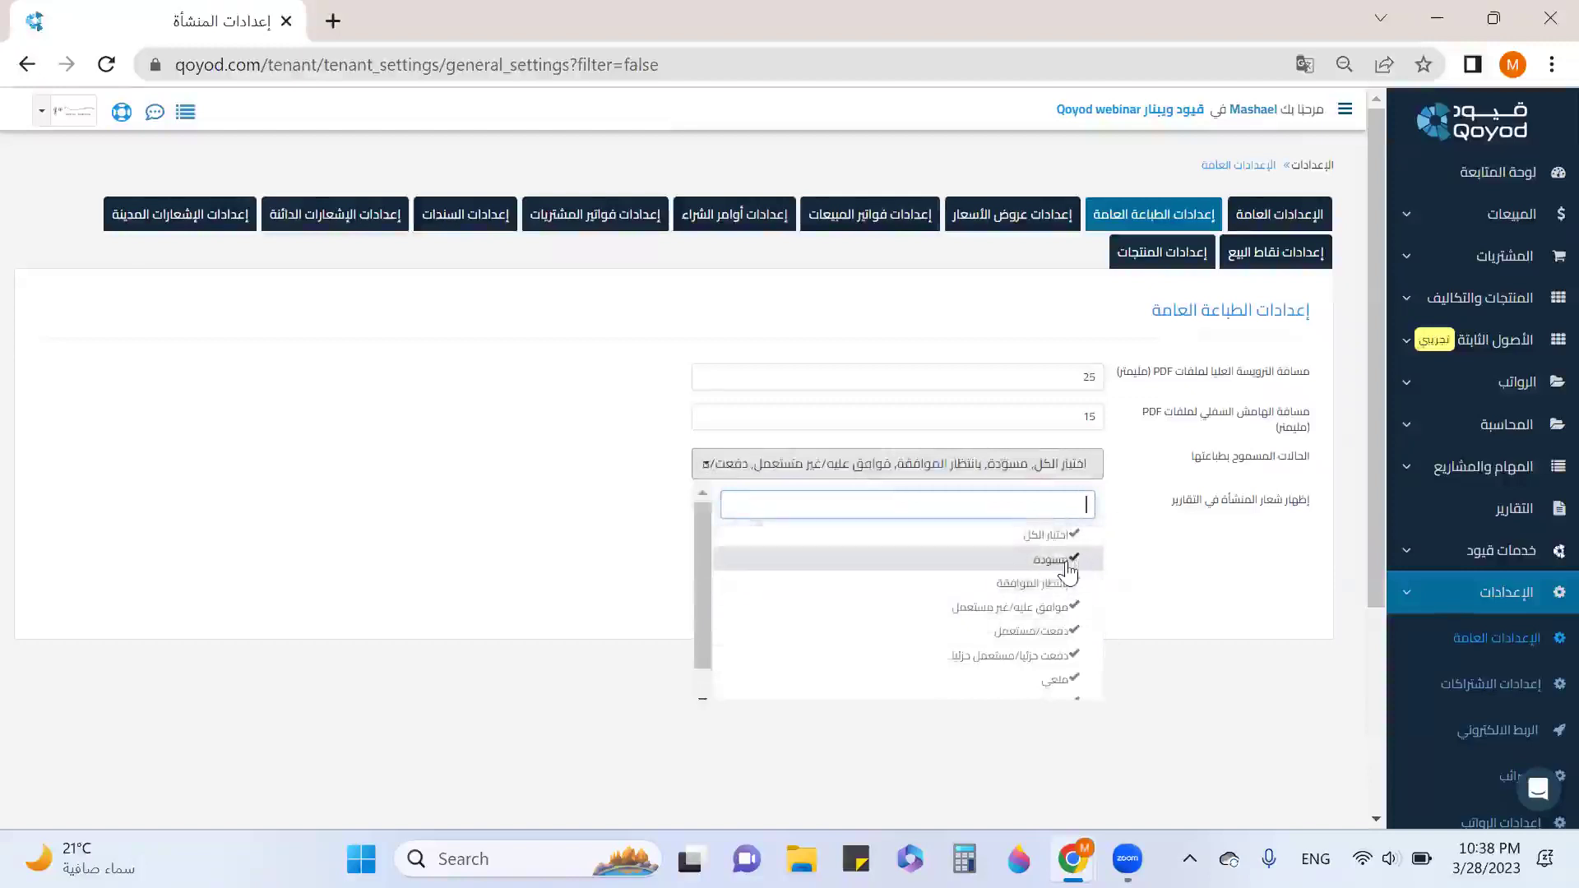
pyautogui.click(1065, 564)
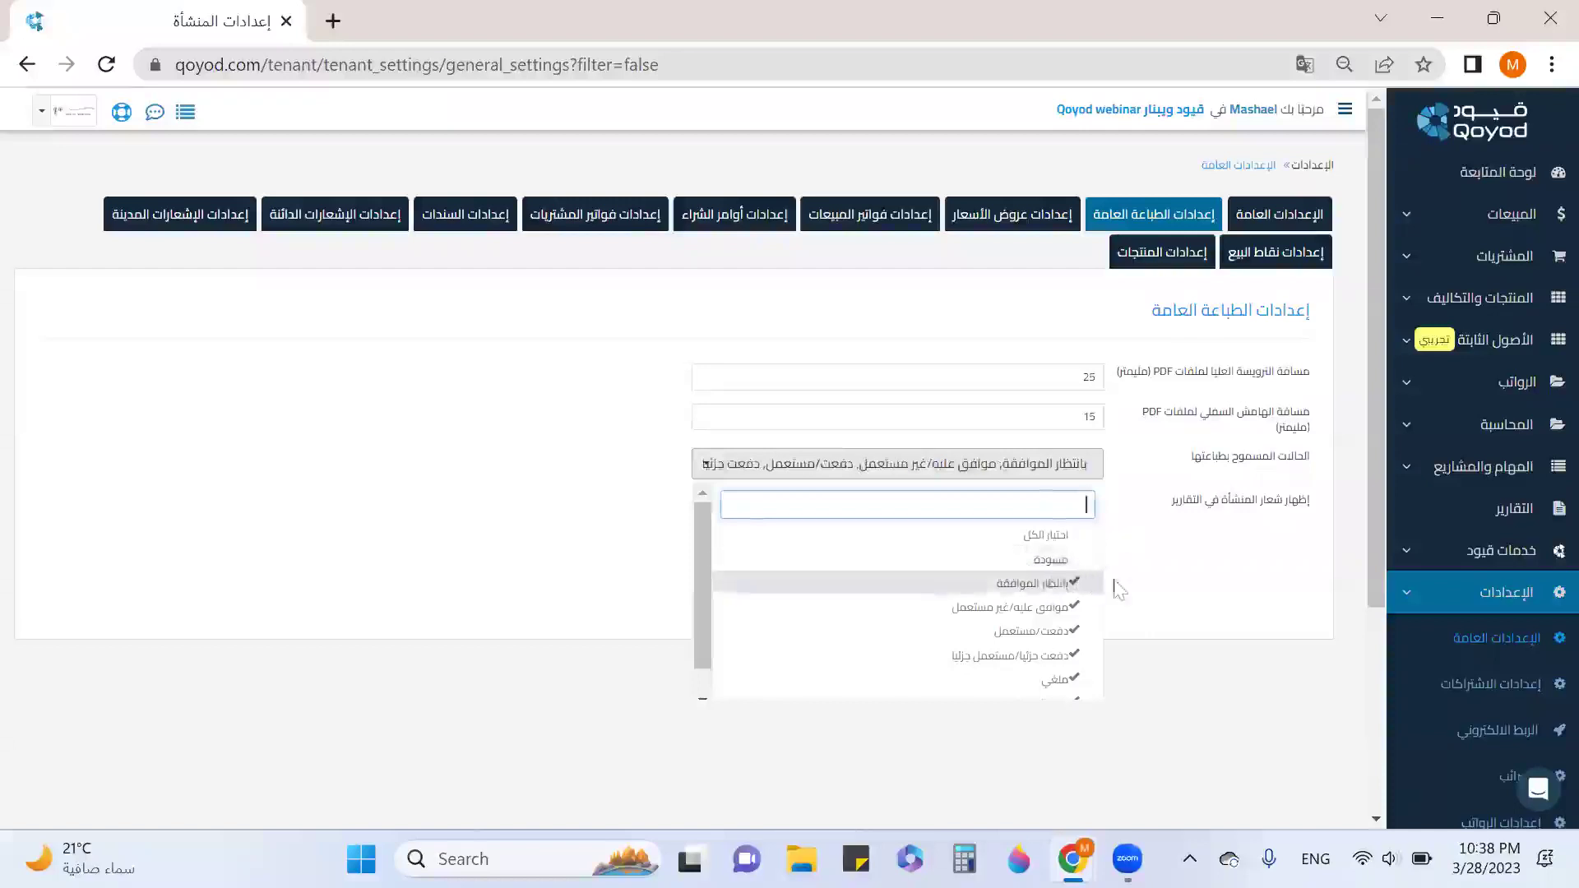
pyautogui.scroll(-1, 1093, 606)
pyautogui.click(1073, 647)
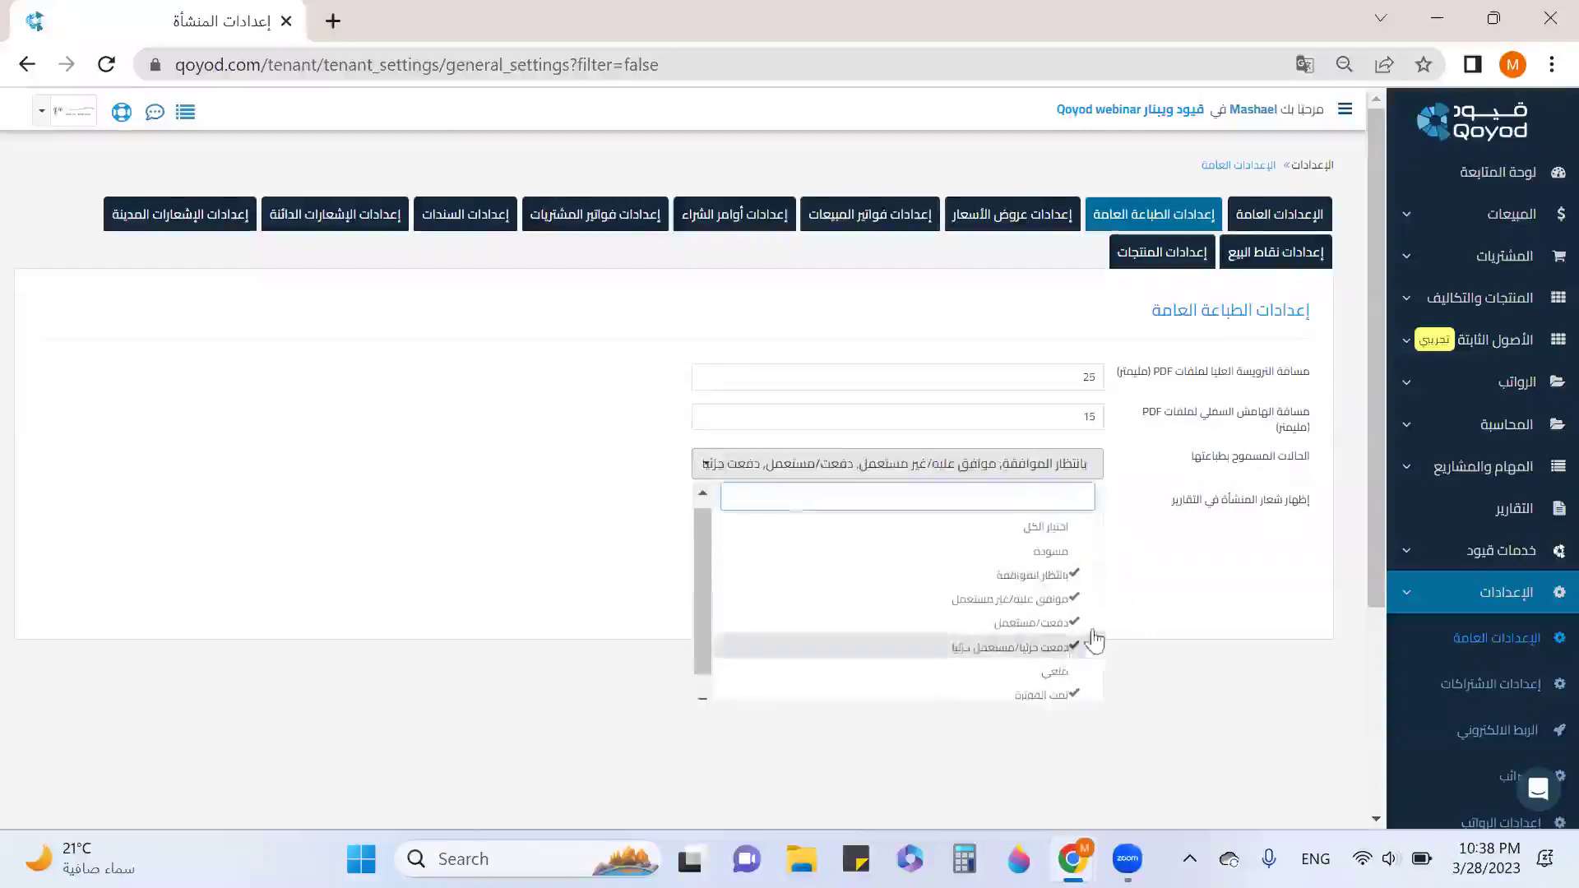
pyautogui.click(1224, 557)
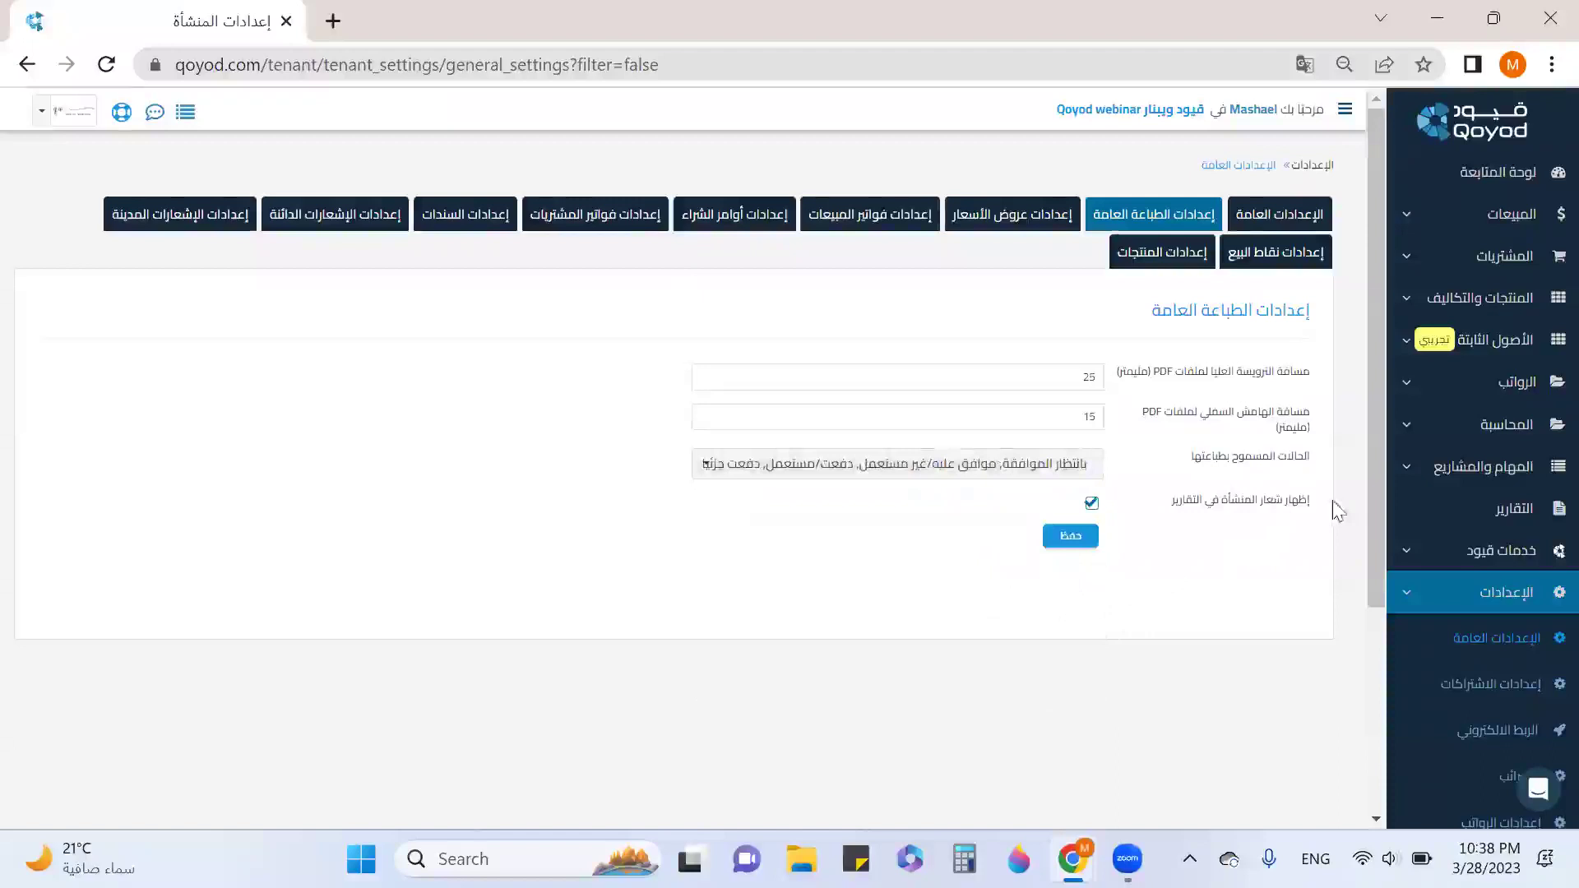
pyautogui.moveTo(1309, 499); pyautogui.dragTo(1142, 511)
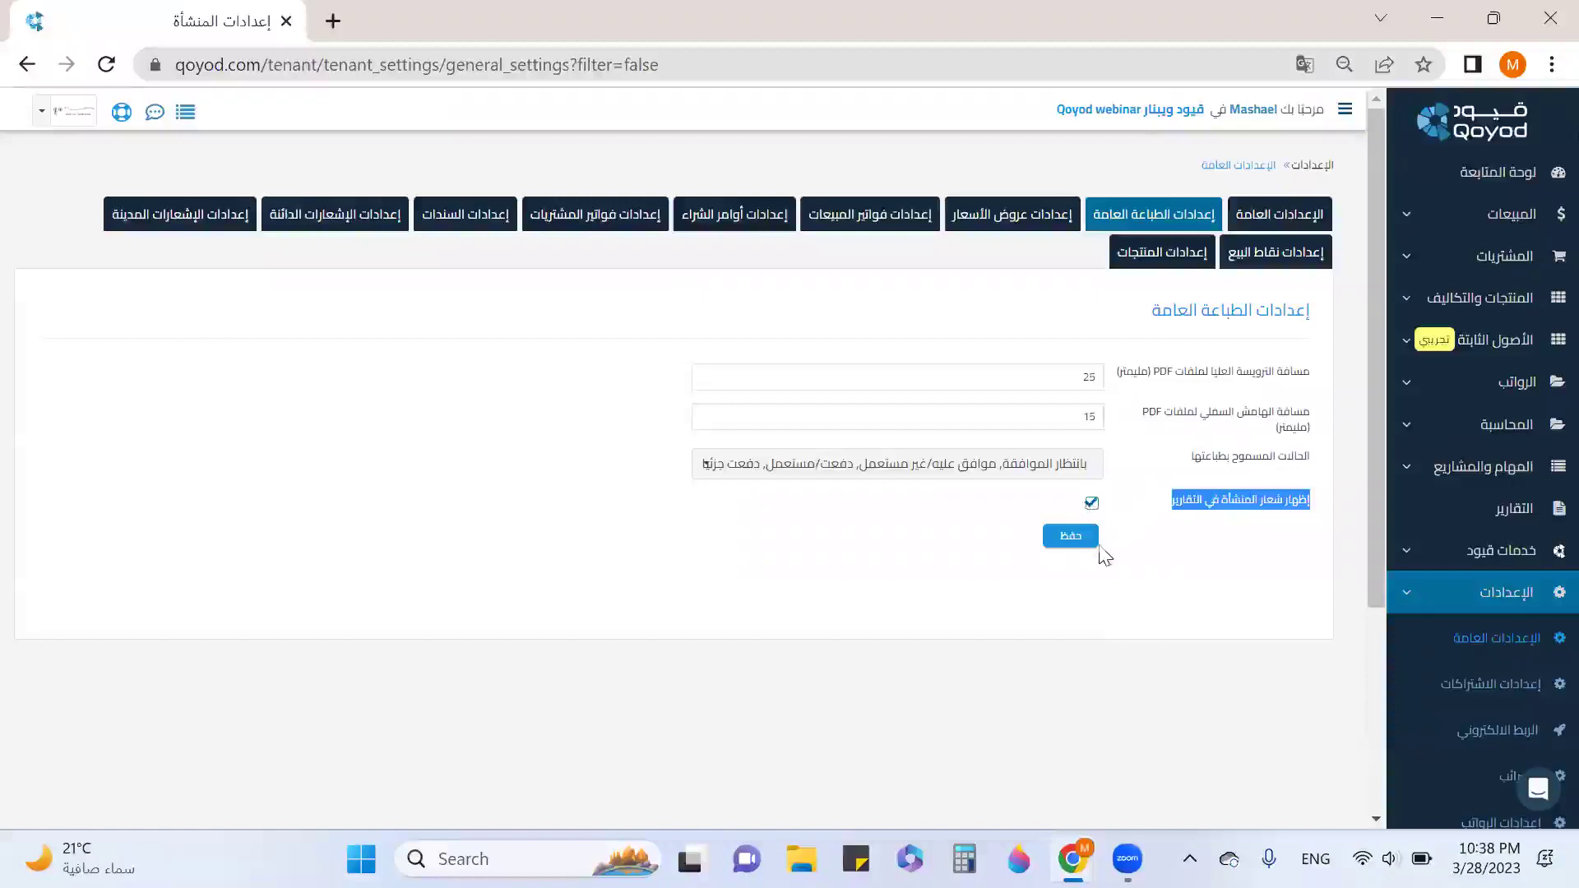
# Show Quotation Settings and highlight the non-editable numbering option and the 001 serial start.
pyautogui.click(1002, 226)
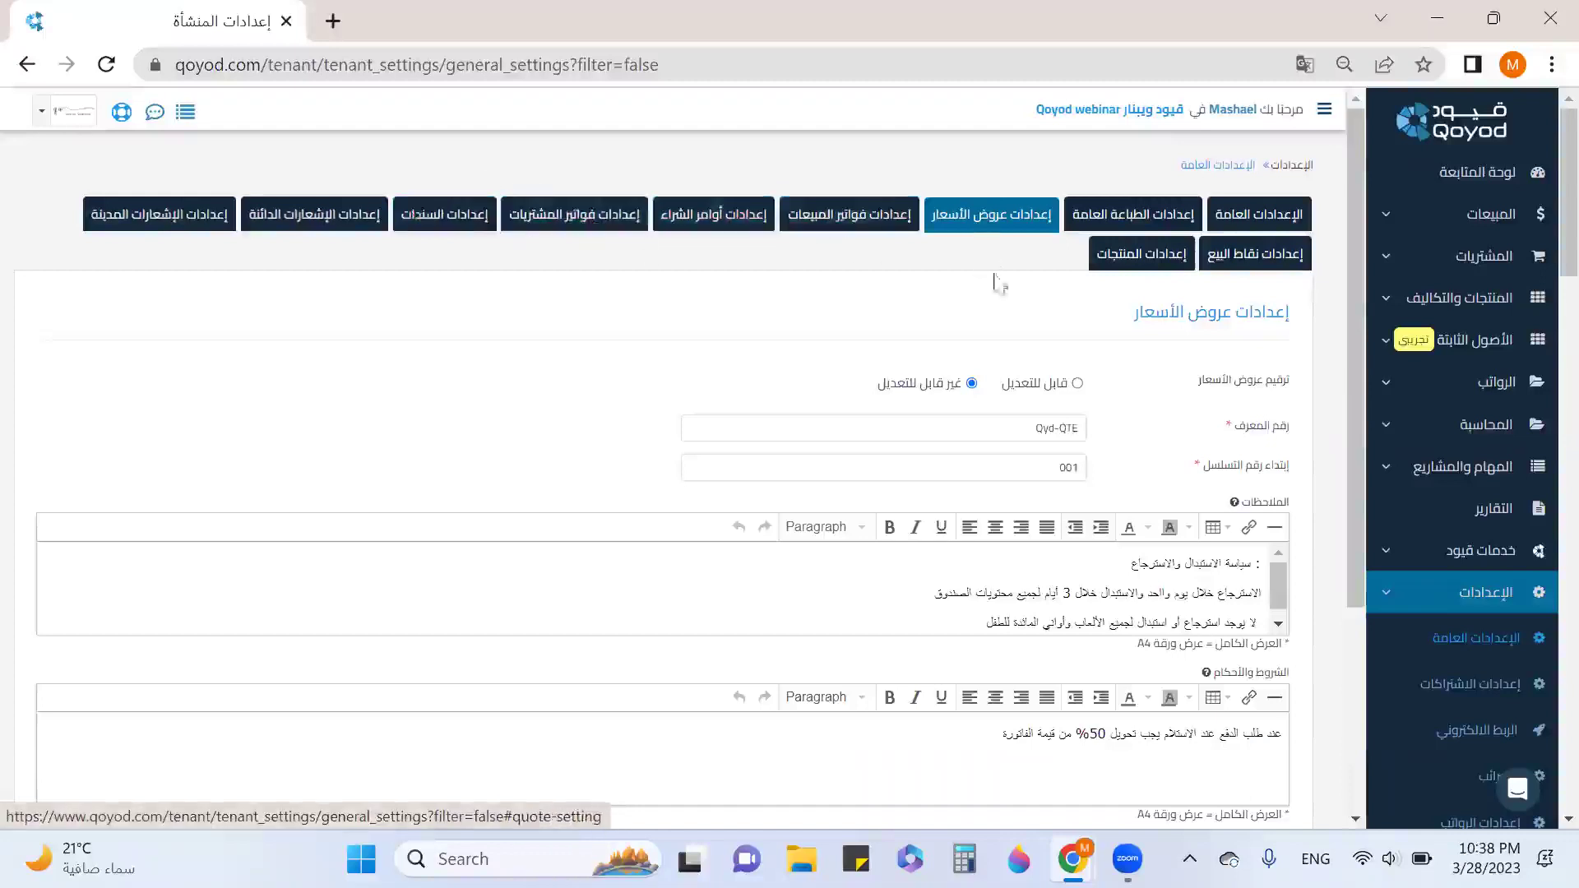
pyautogui.moveTo(1283, 380); pyautogui.dragTo(1024, 391)
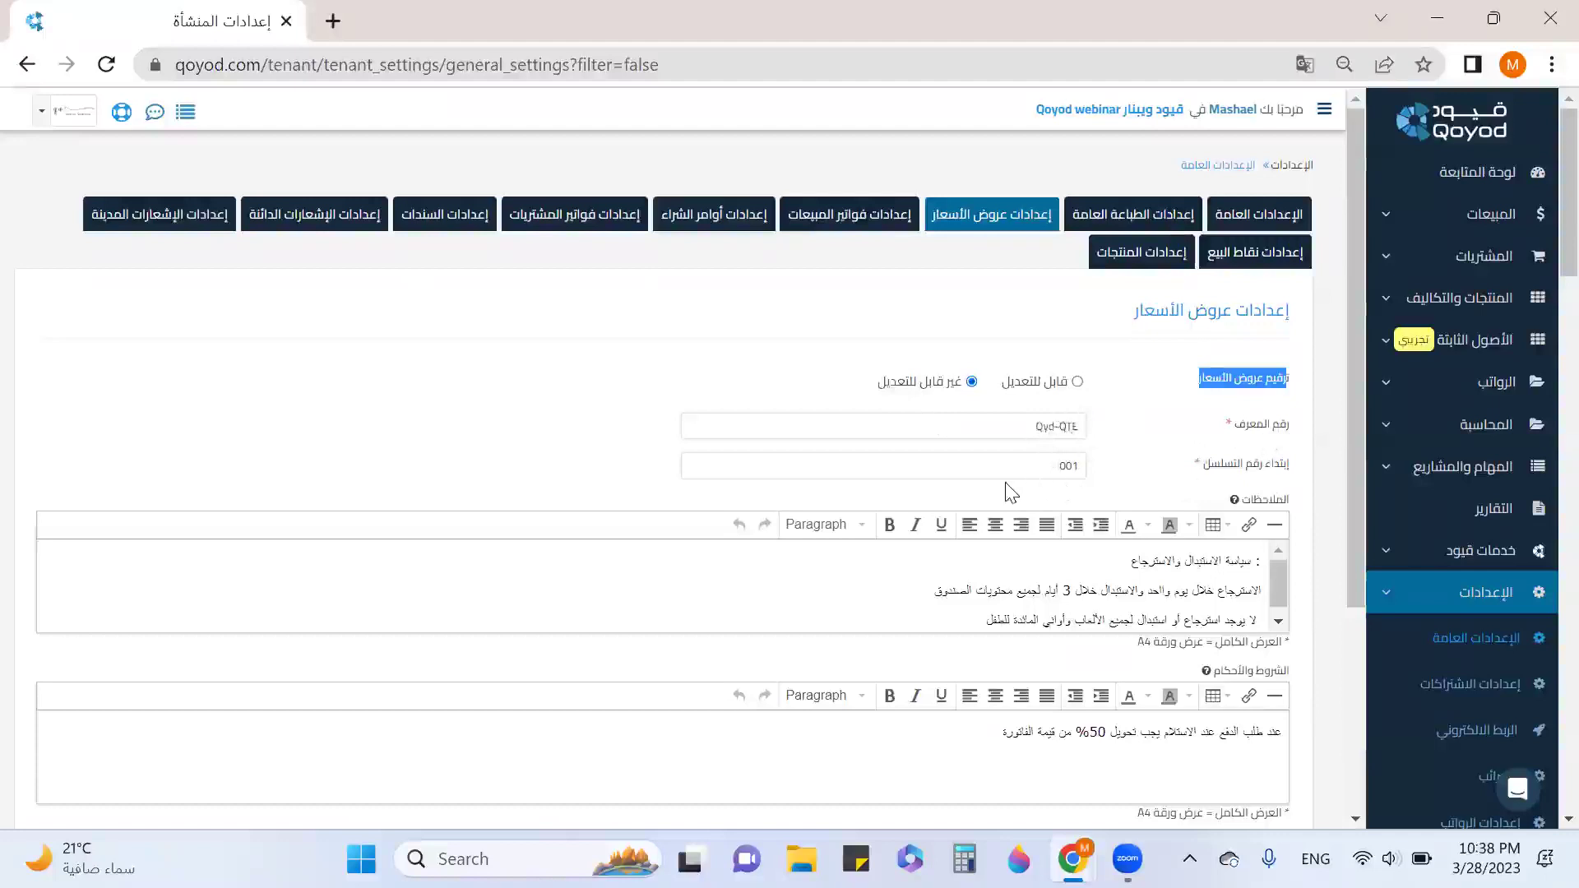
pyautogui.doubleClick(1084, 467)
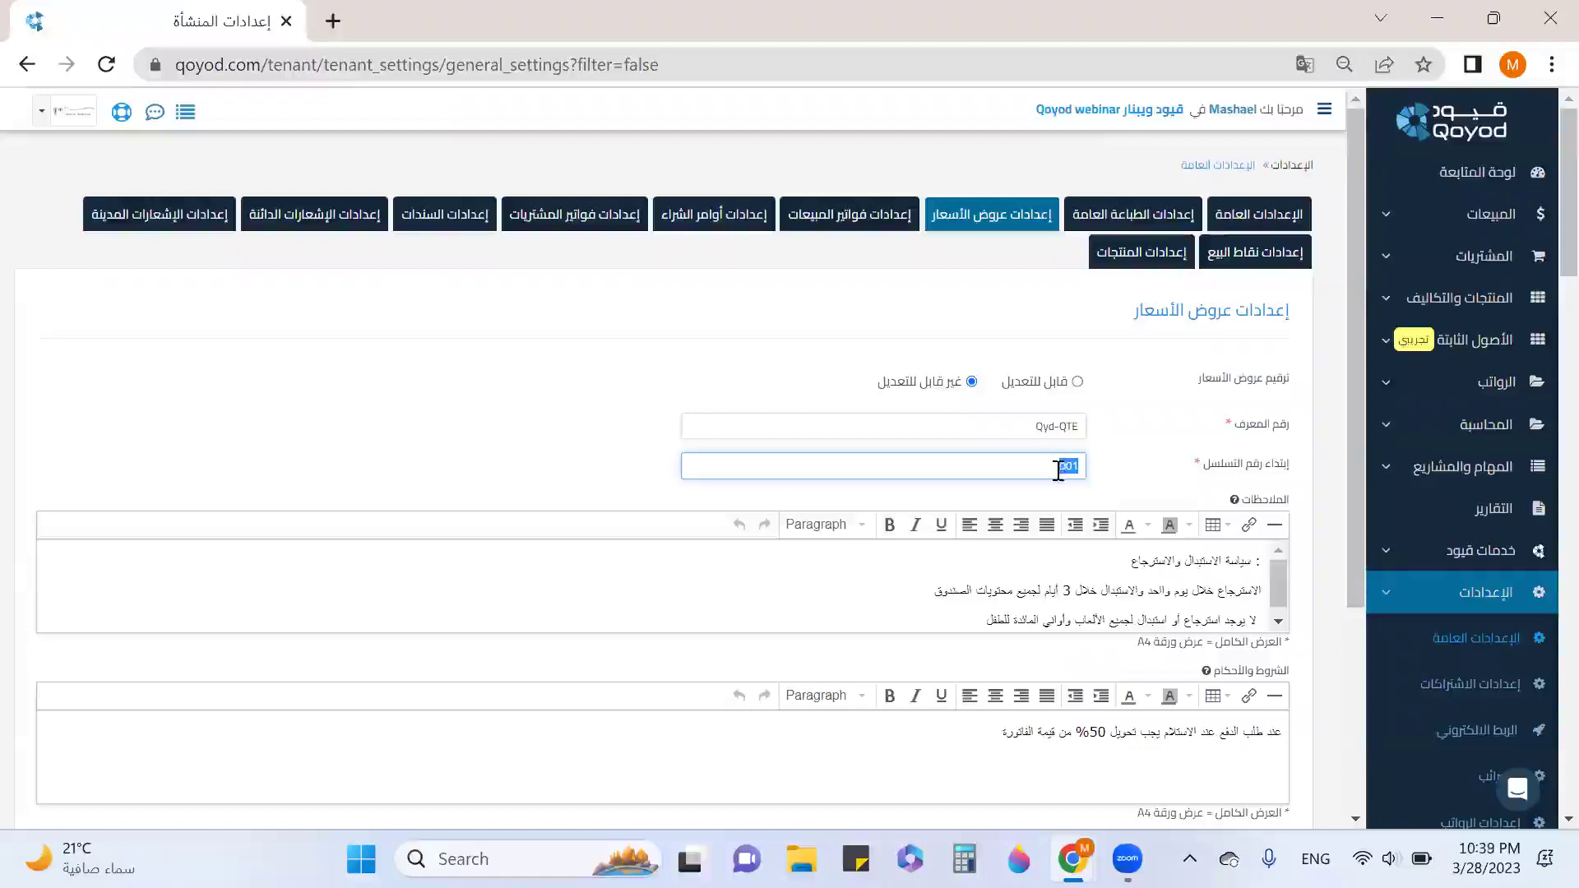
pyautogui.click(1058, 470)
pyautogui.moveTo(1029, 466); pyautogui.dragTo(1122, 483)
# Review Sales Invoices Settings, including return terms and 2-day reminder, and apply the Default Design.
pyautogui.click(878, 222)
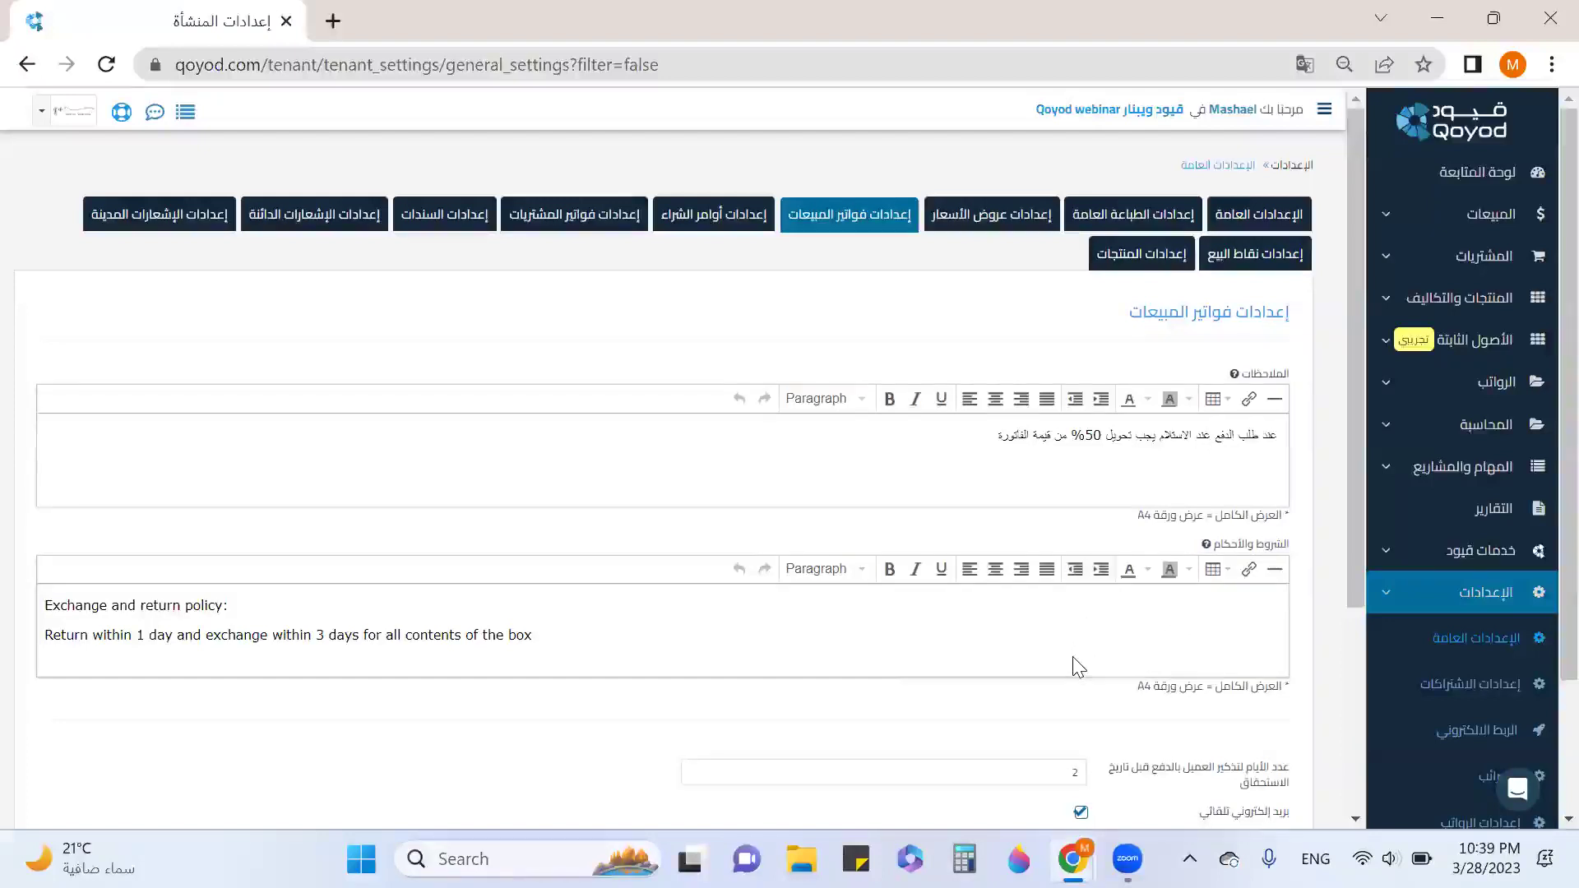
pyautogui.scroll(-2, 1043, 635)
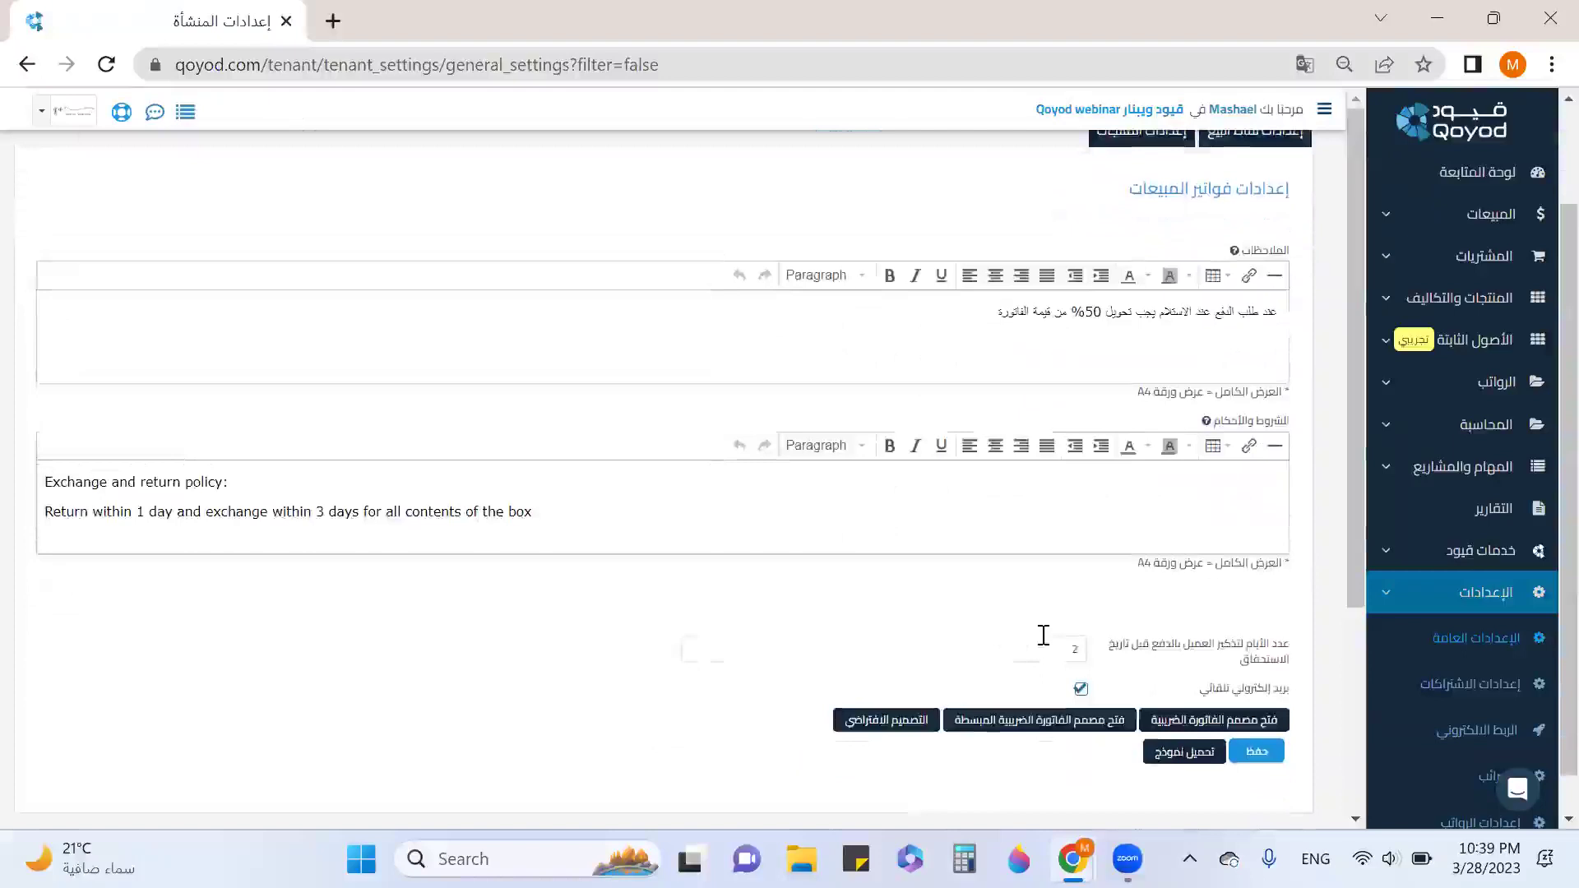
pyautogui.scroll(-1, 1056, 605)
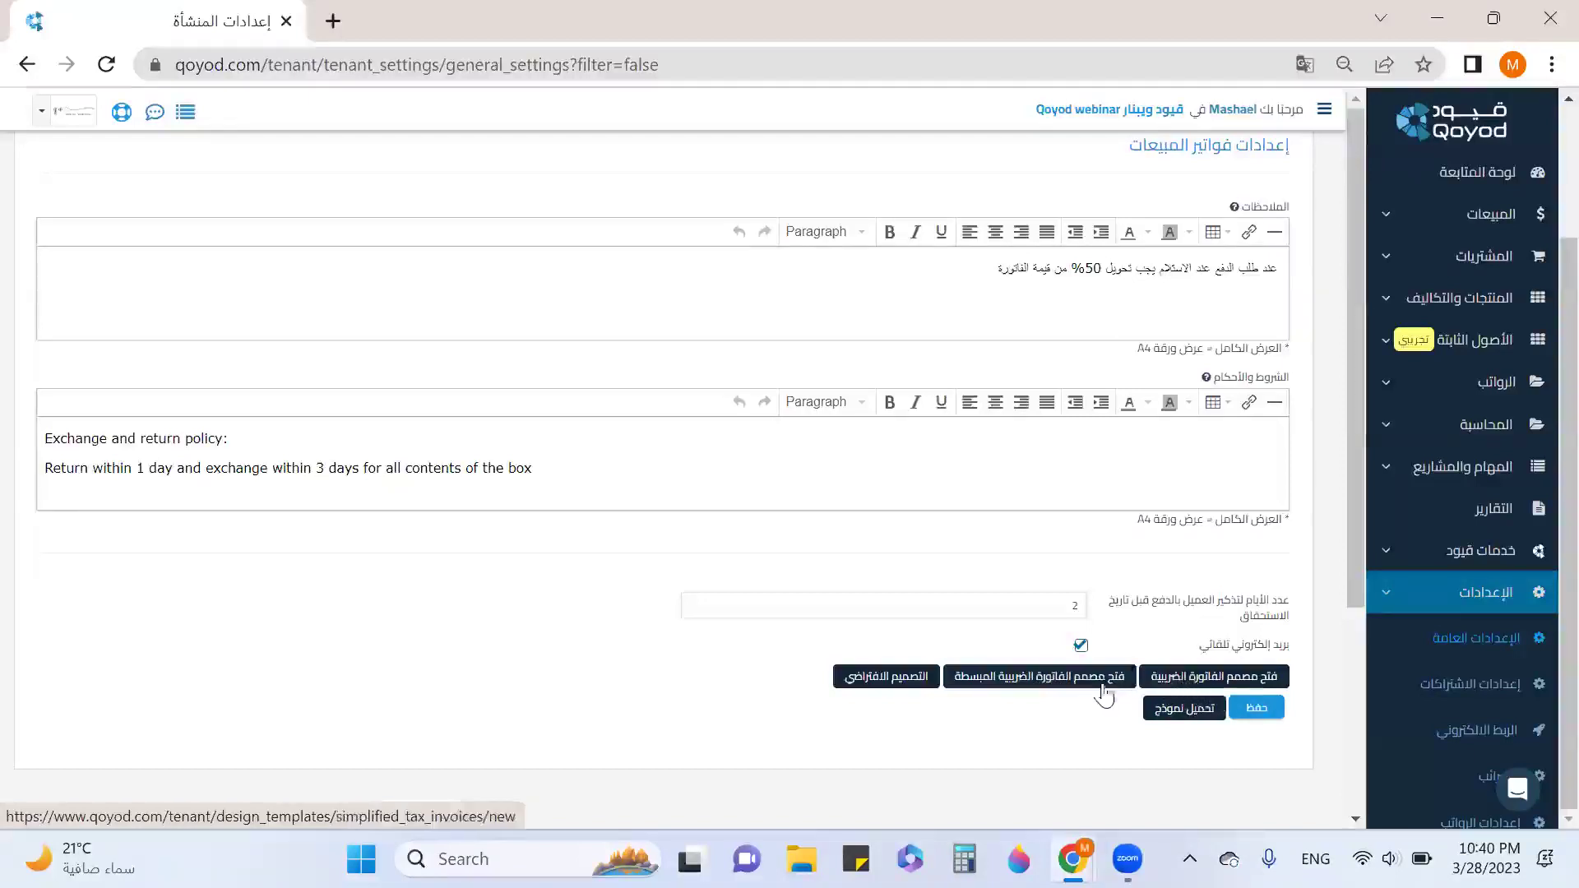
pyautogui.click(847, 689)
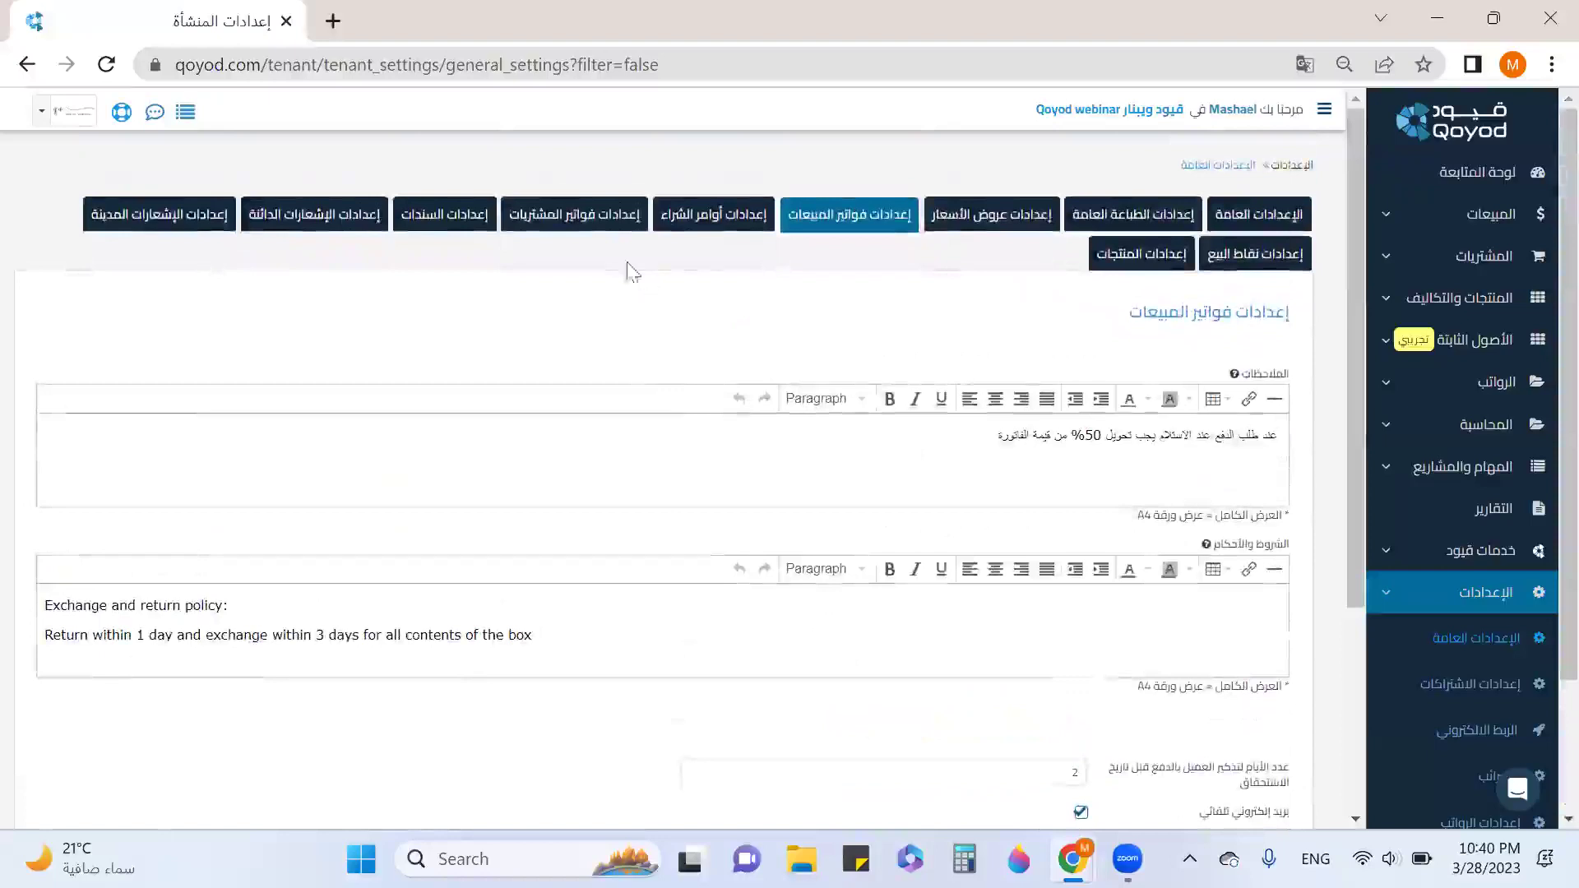
# Review Purchase Invoices Settings: print settings, displayed columns and the footer editor.
pyautogui.click(580, 218)
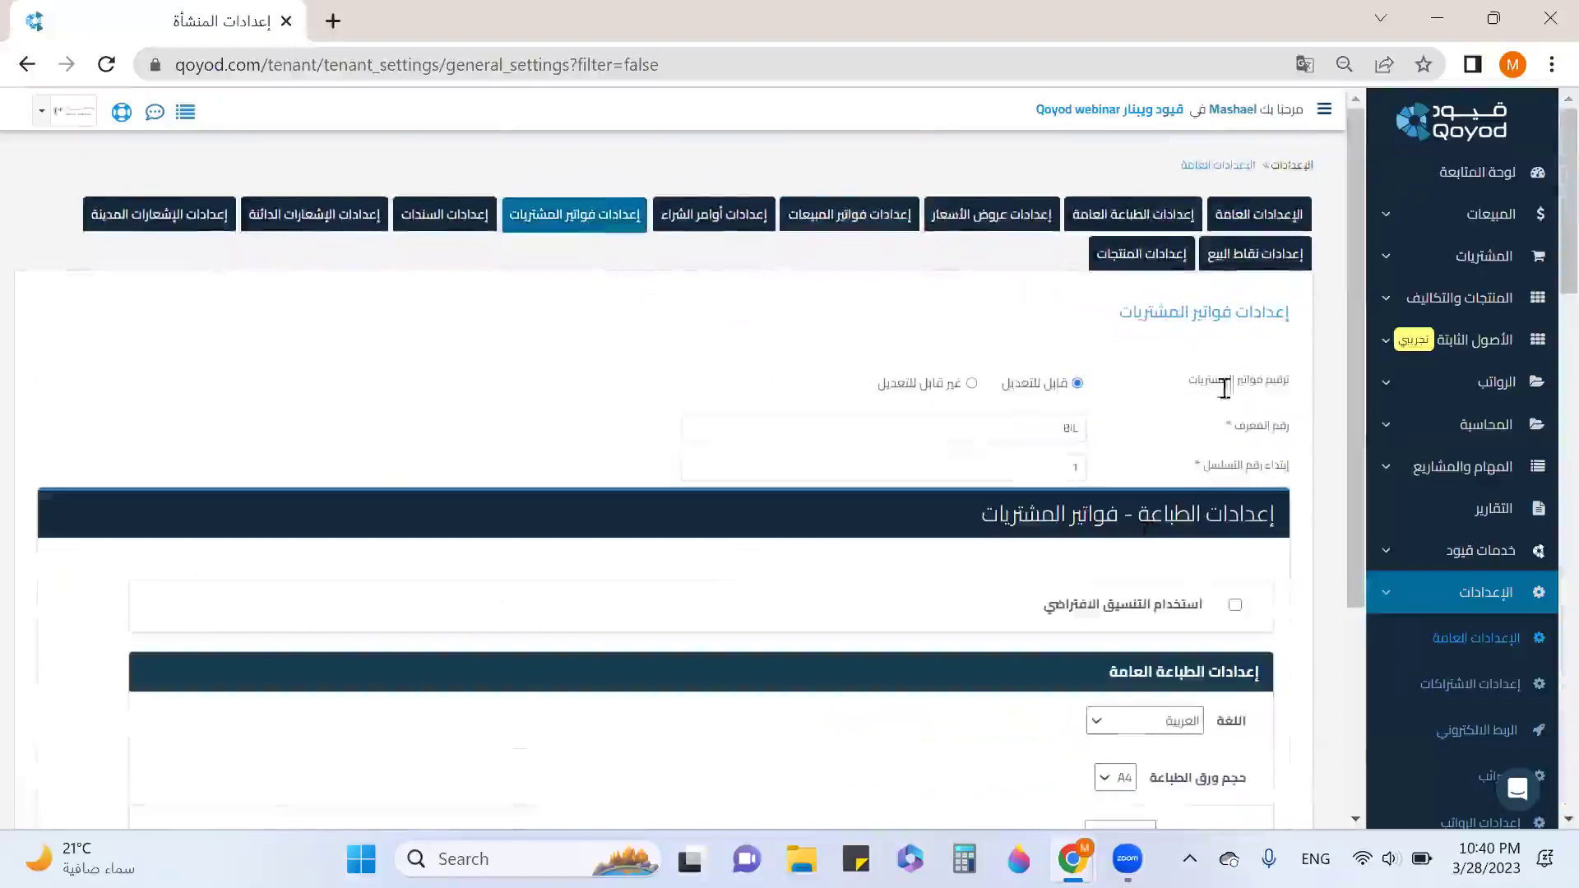
pyautogui.scroll(-1, 1219, 606)
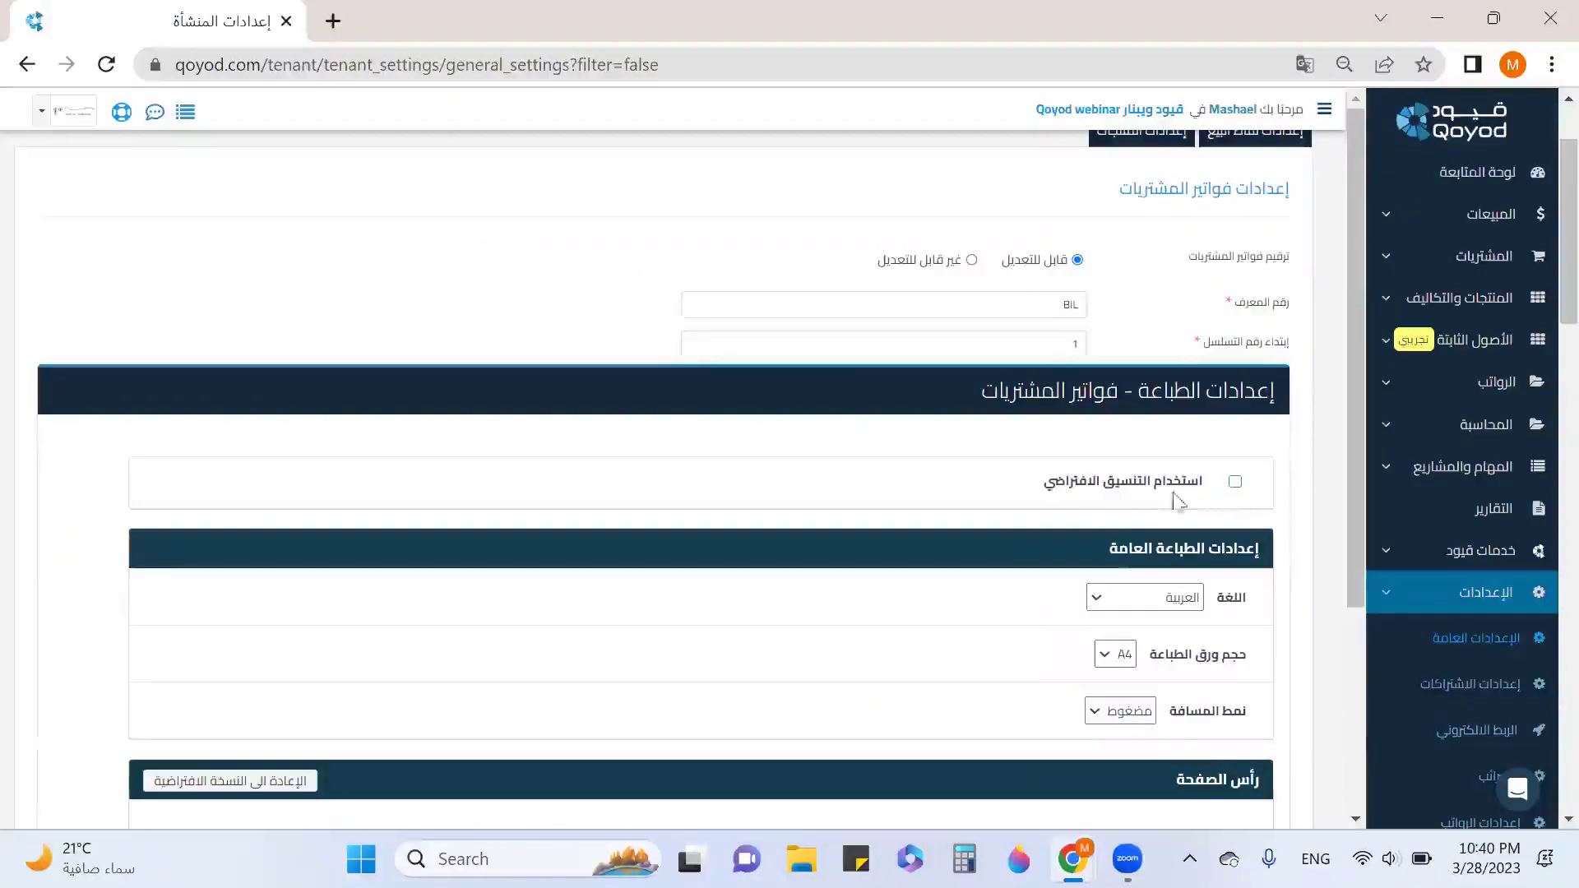
pyautogui.scroll(-4, 1139, 493)
pyautogui.scroll(2, 1152, 481)
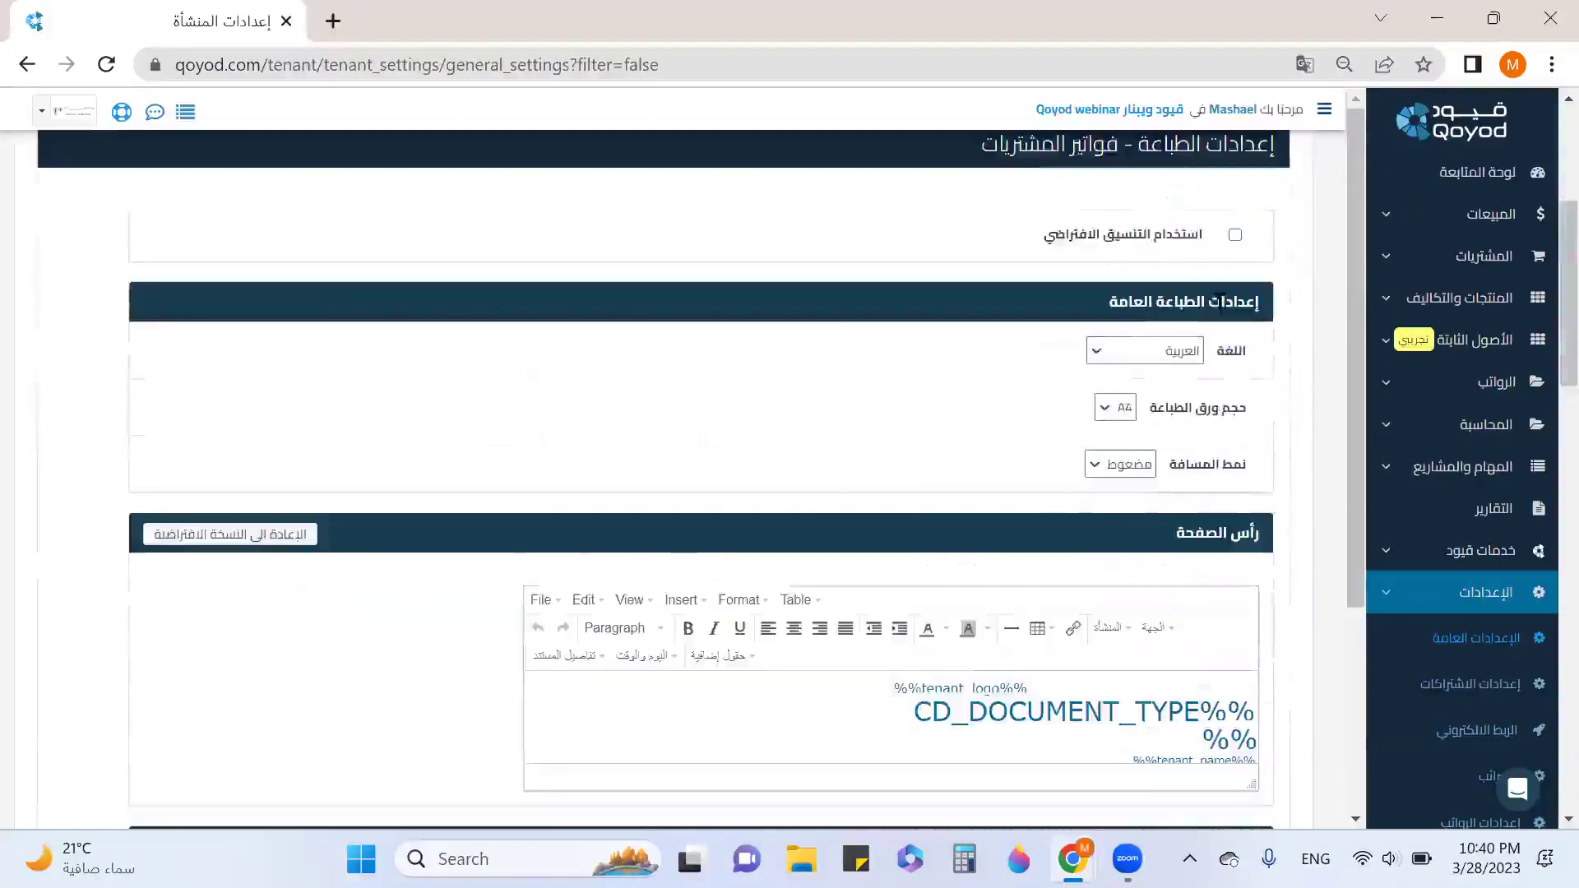
pyautogui.scroll(-3, 1209, 518)
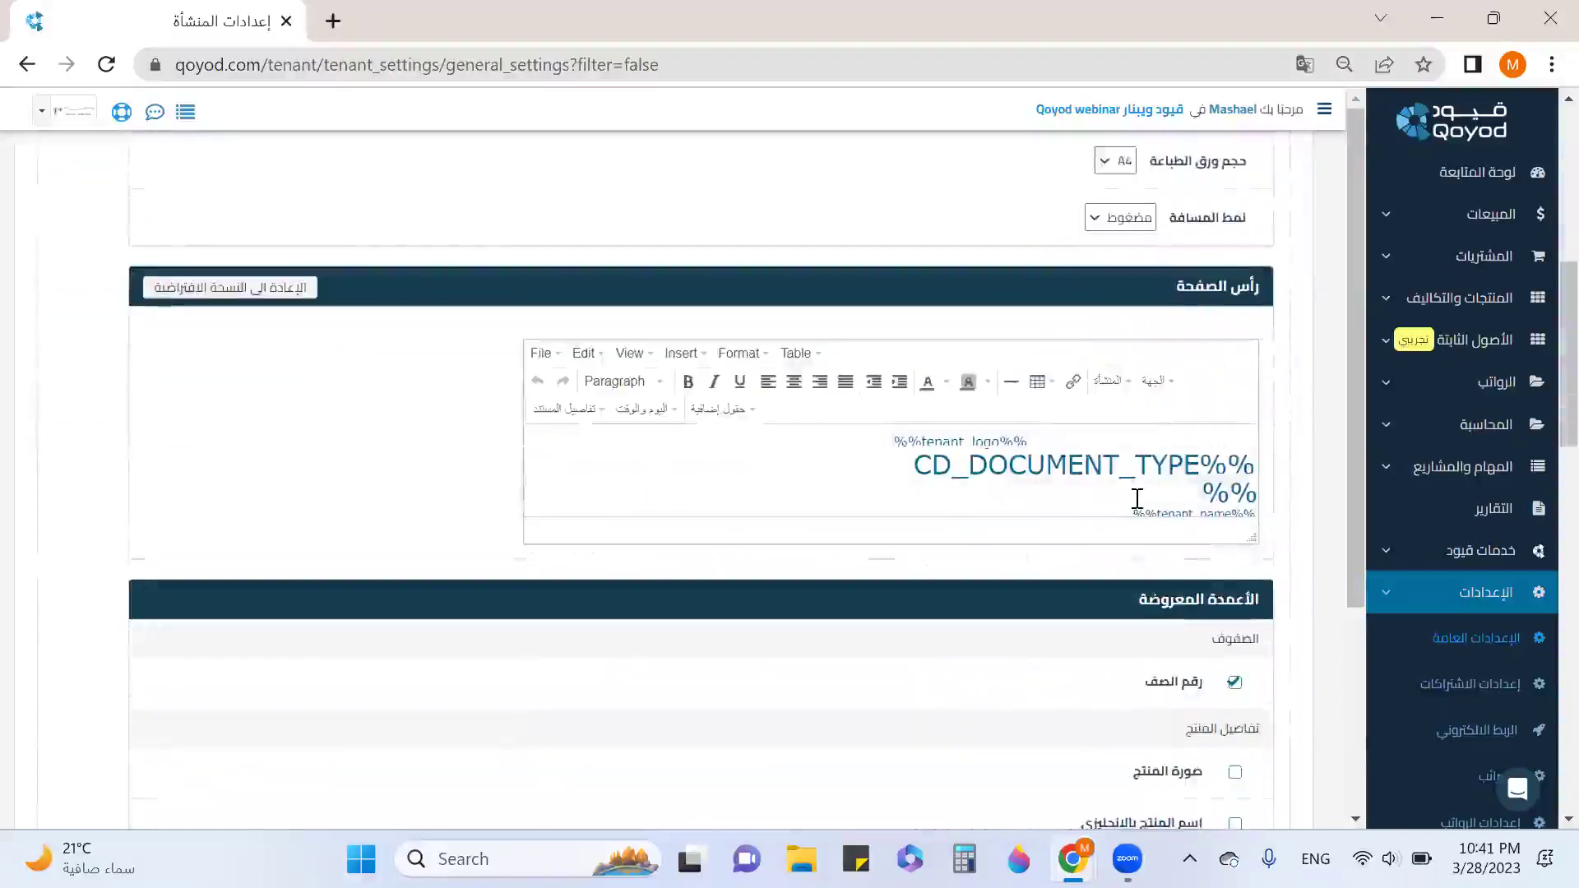
pyautogui.scroll(-3, 1135, 502)
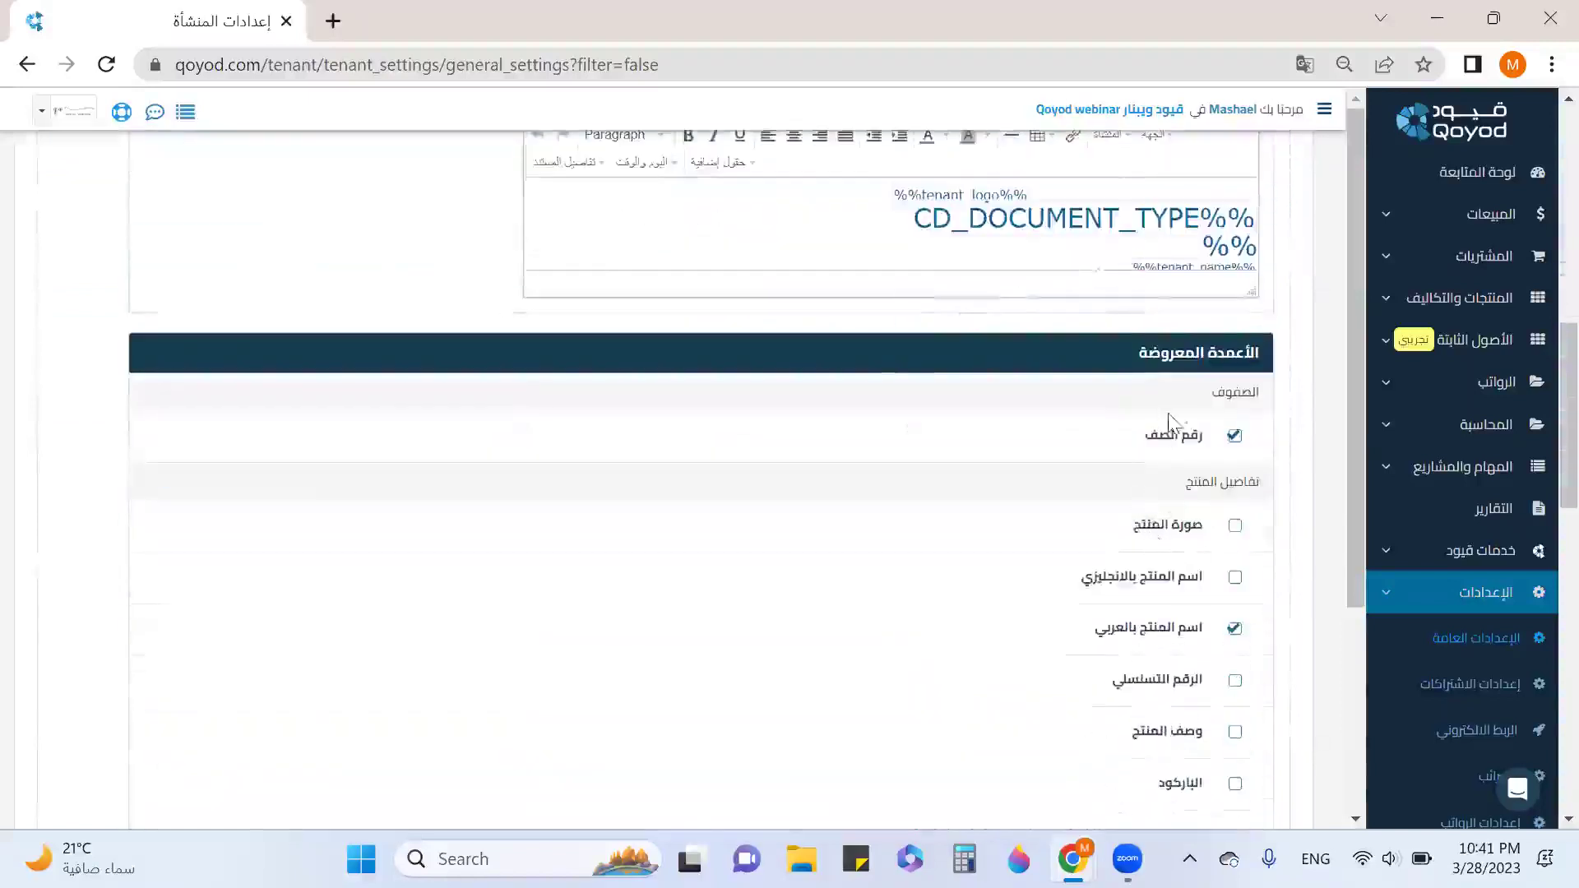
pyautogui.scroll(-2, 1159, 527)
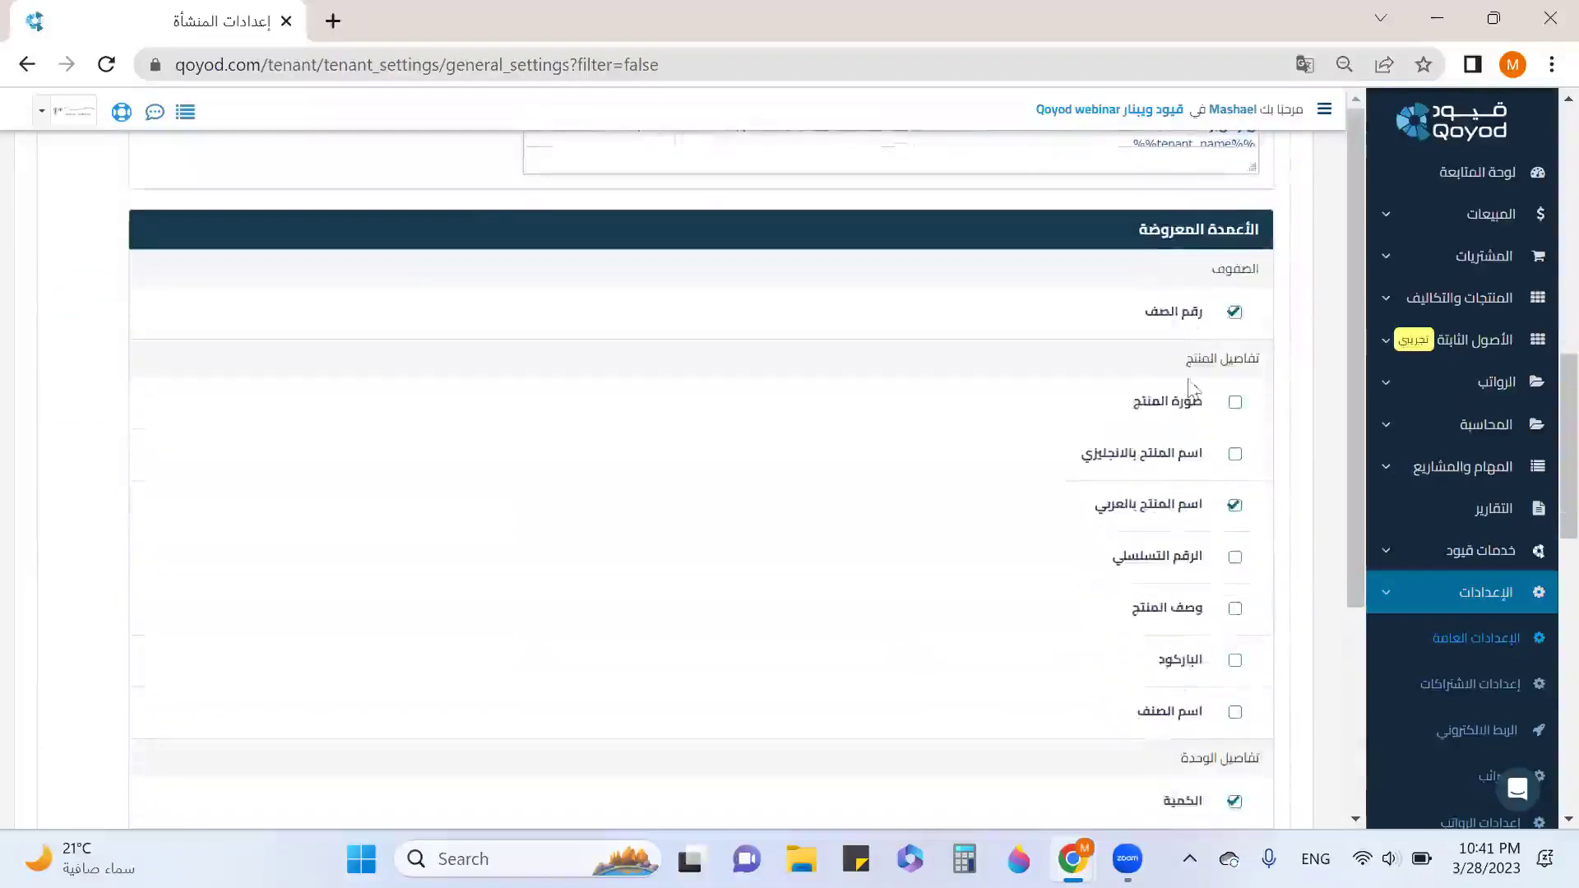
pyautogui.scroll(-12, 1222, 352)
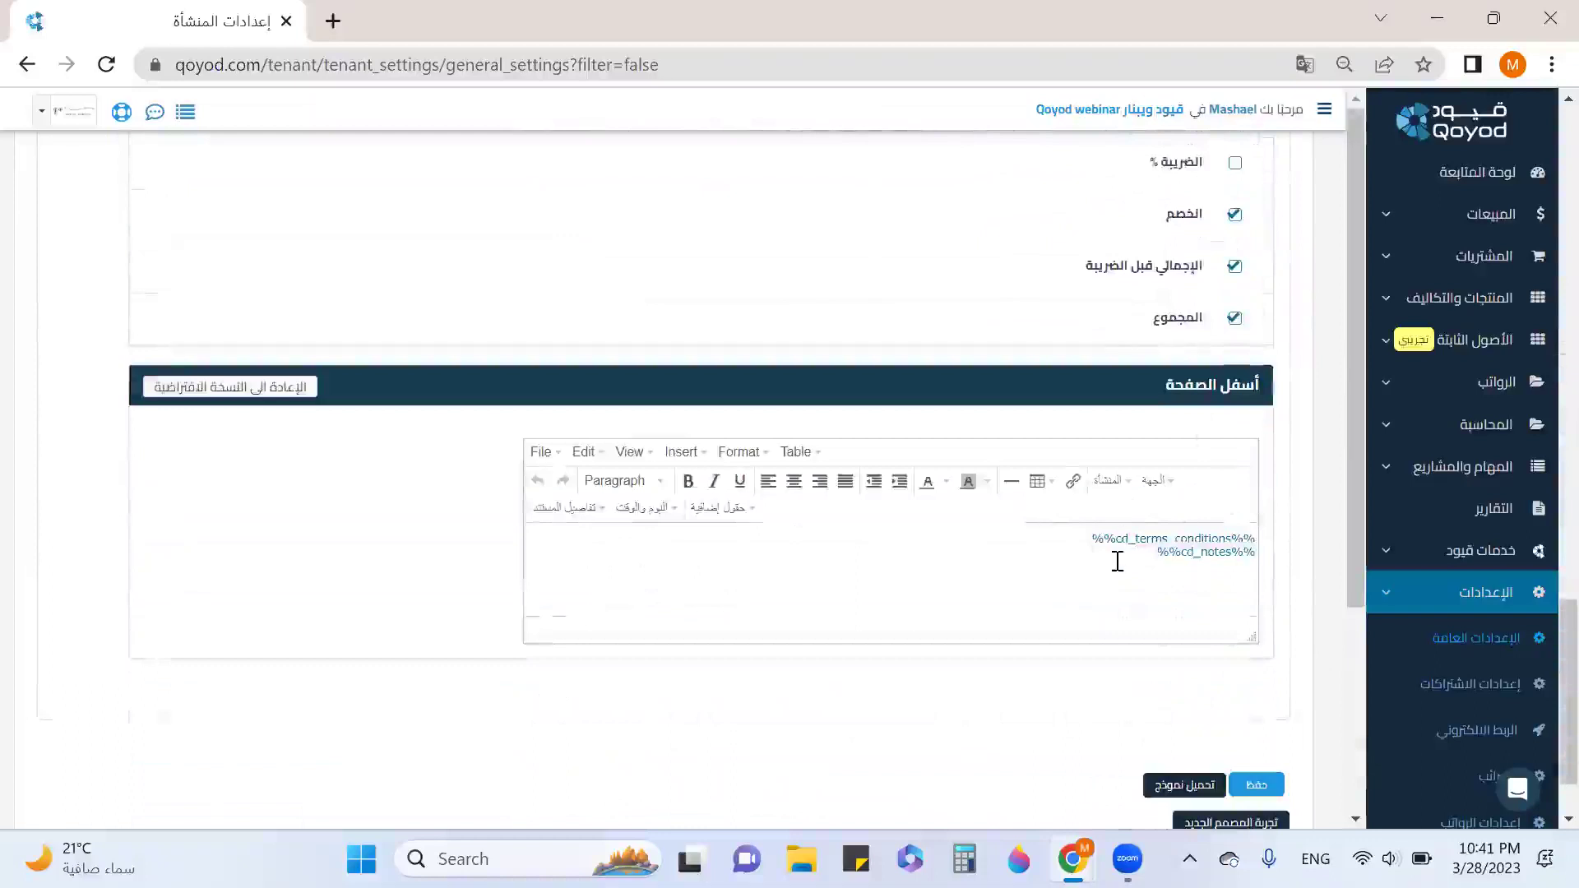
pyautogui.scroll(-1, 1109, 563)
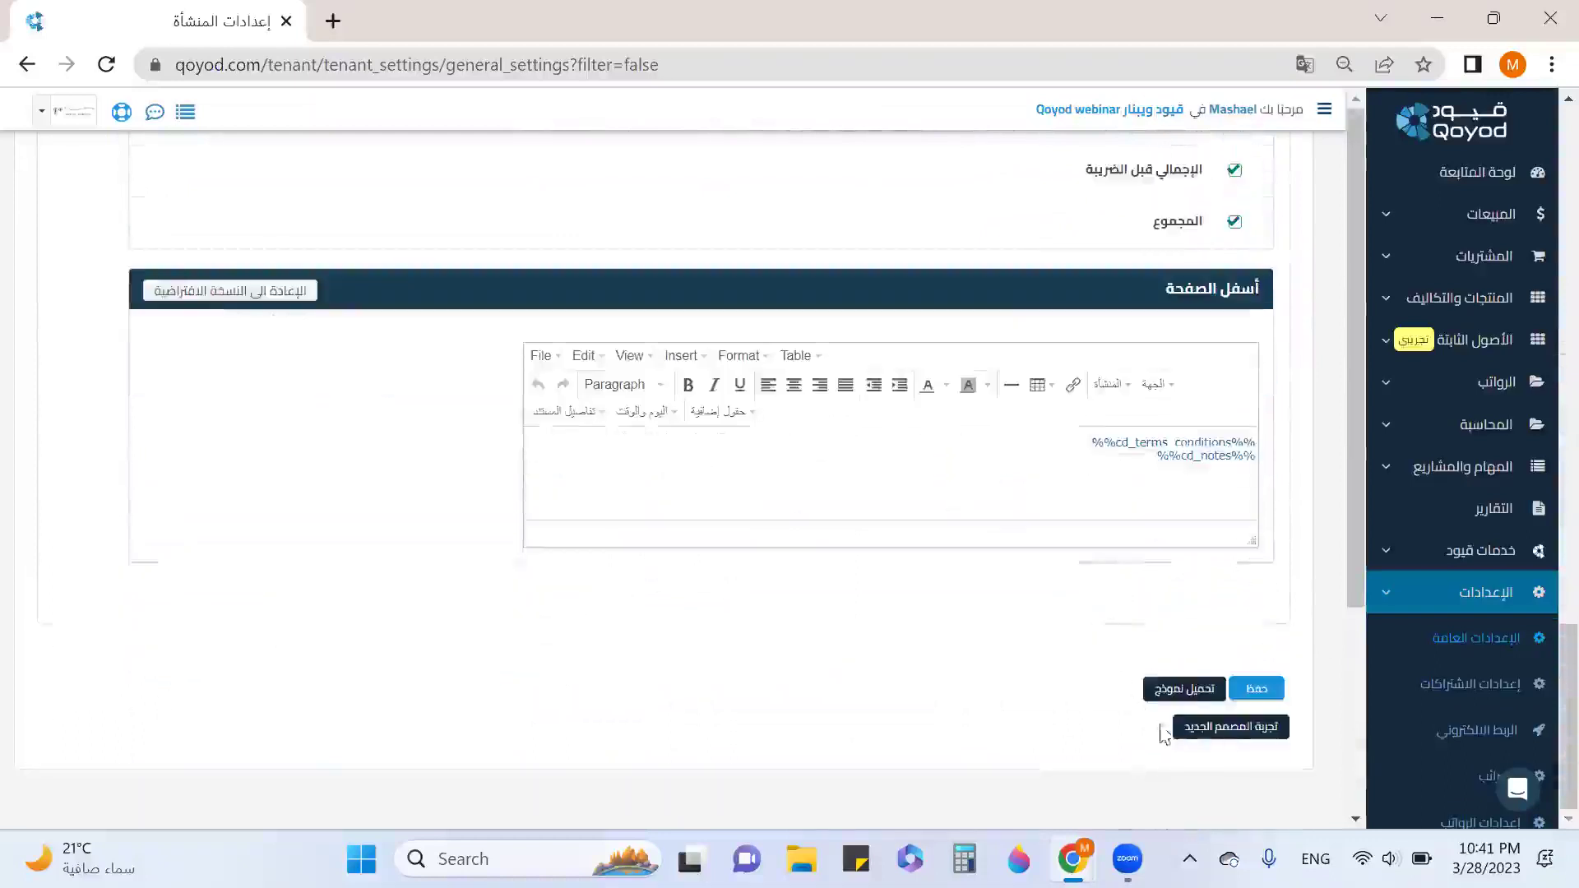
# Download the sample purchase invoice PDF via Load Template, read it, and close its tab.
pyautogui.click(1188, 690)
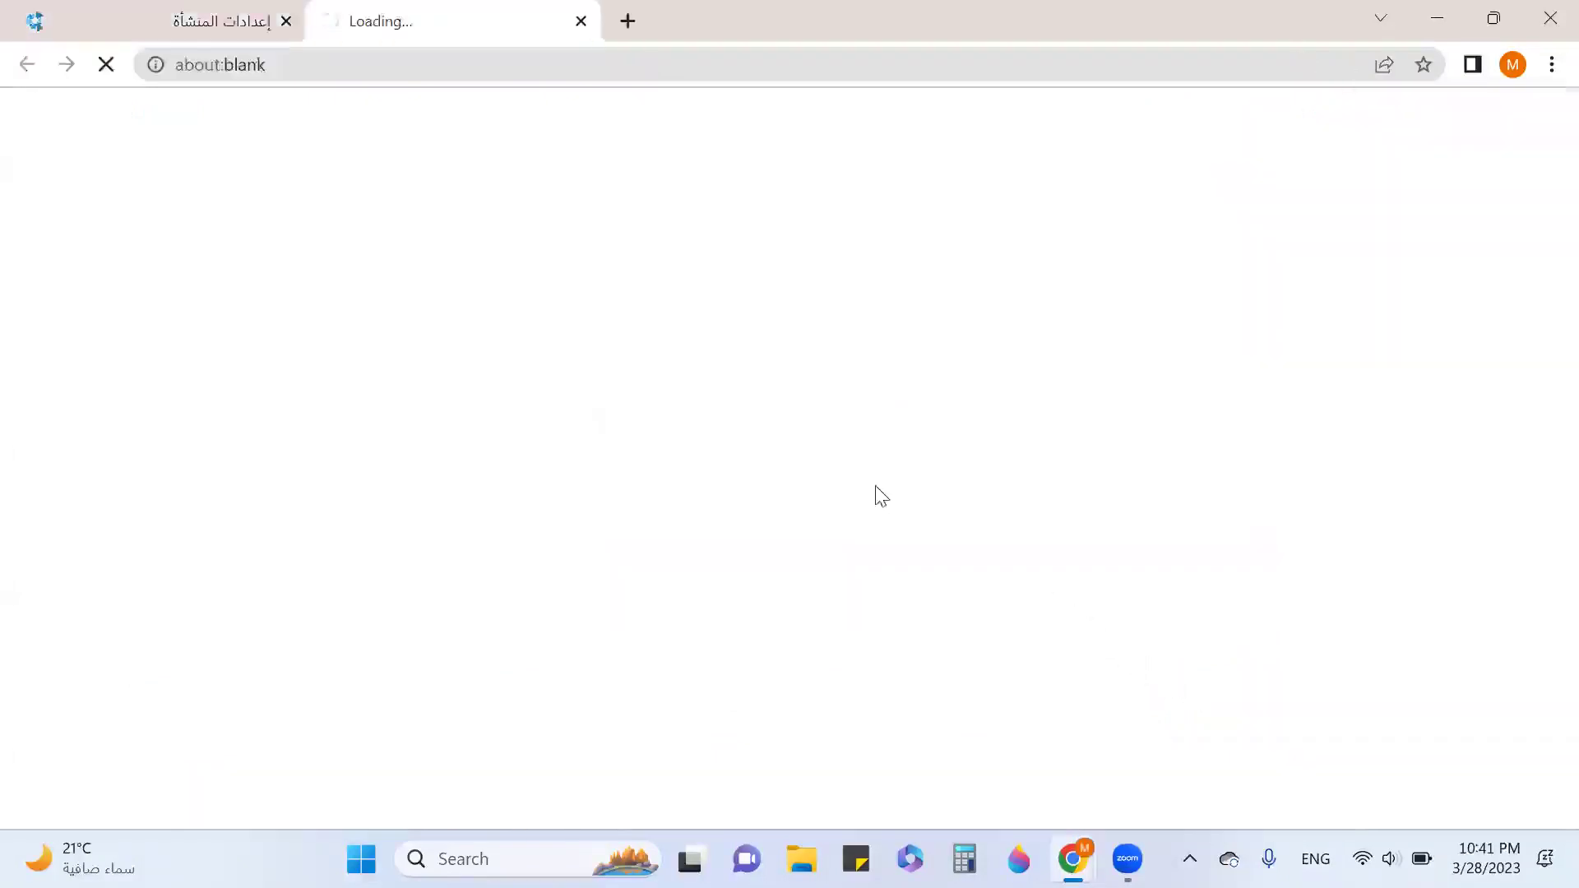
pyautogui.click(141, 796)
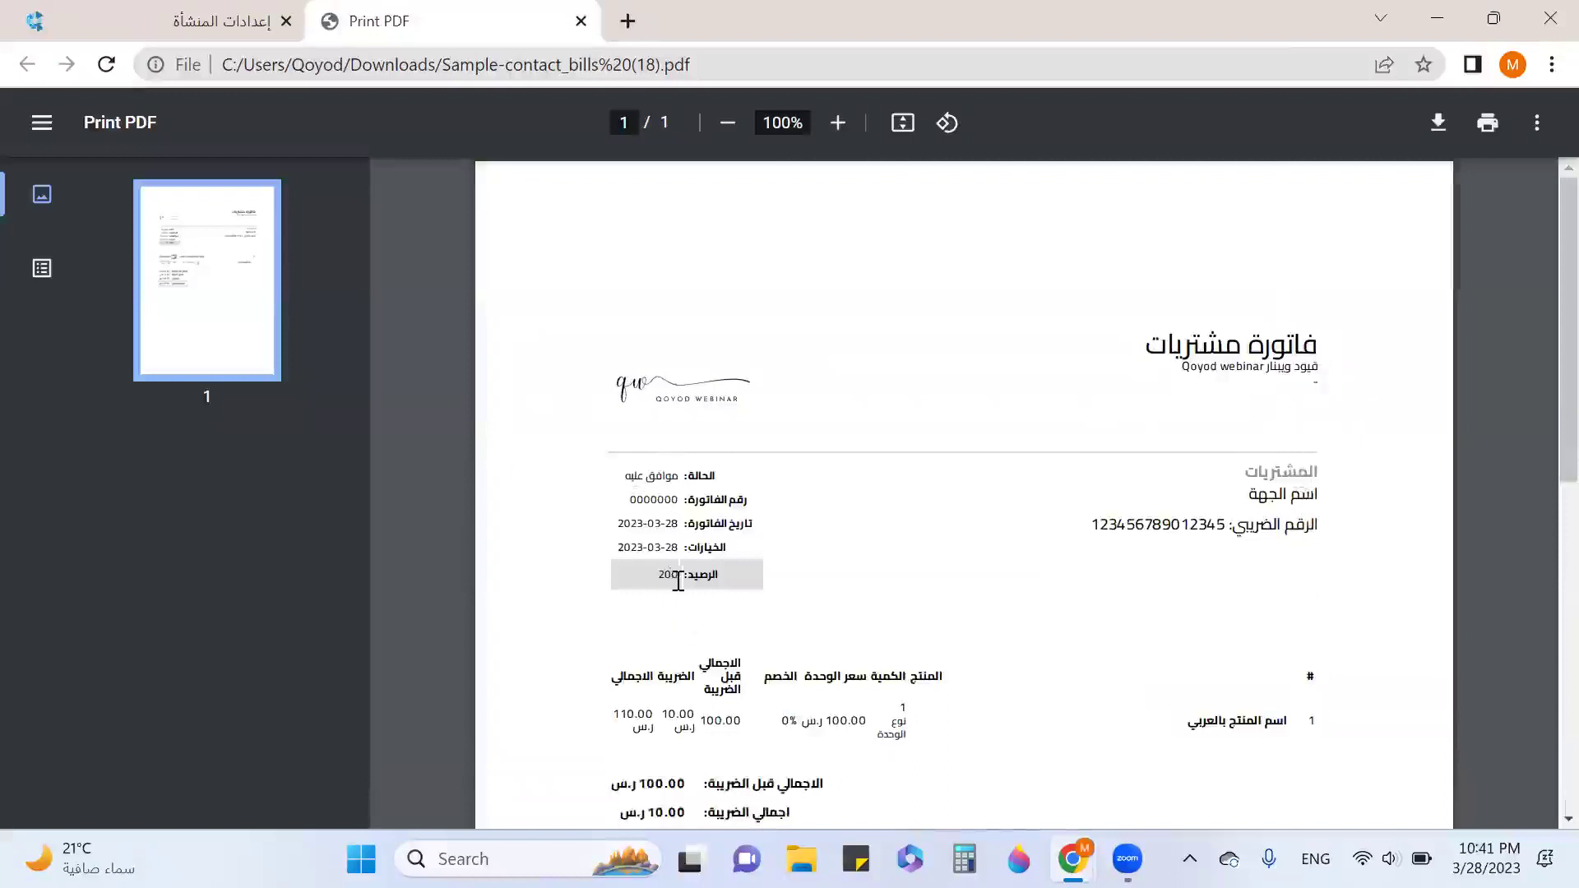
pyautogui.scroll(-1, 677, 580)
pyautogui.scroll(-1, 677, 581)
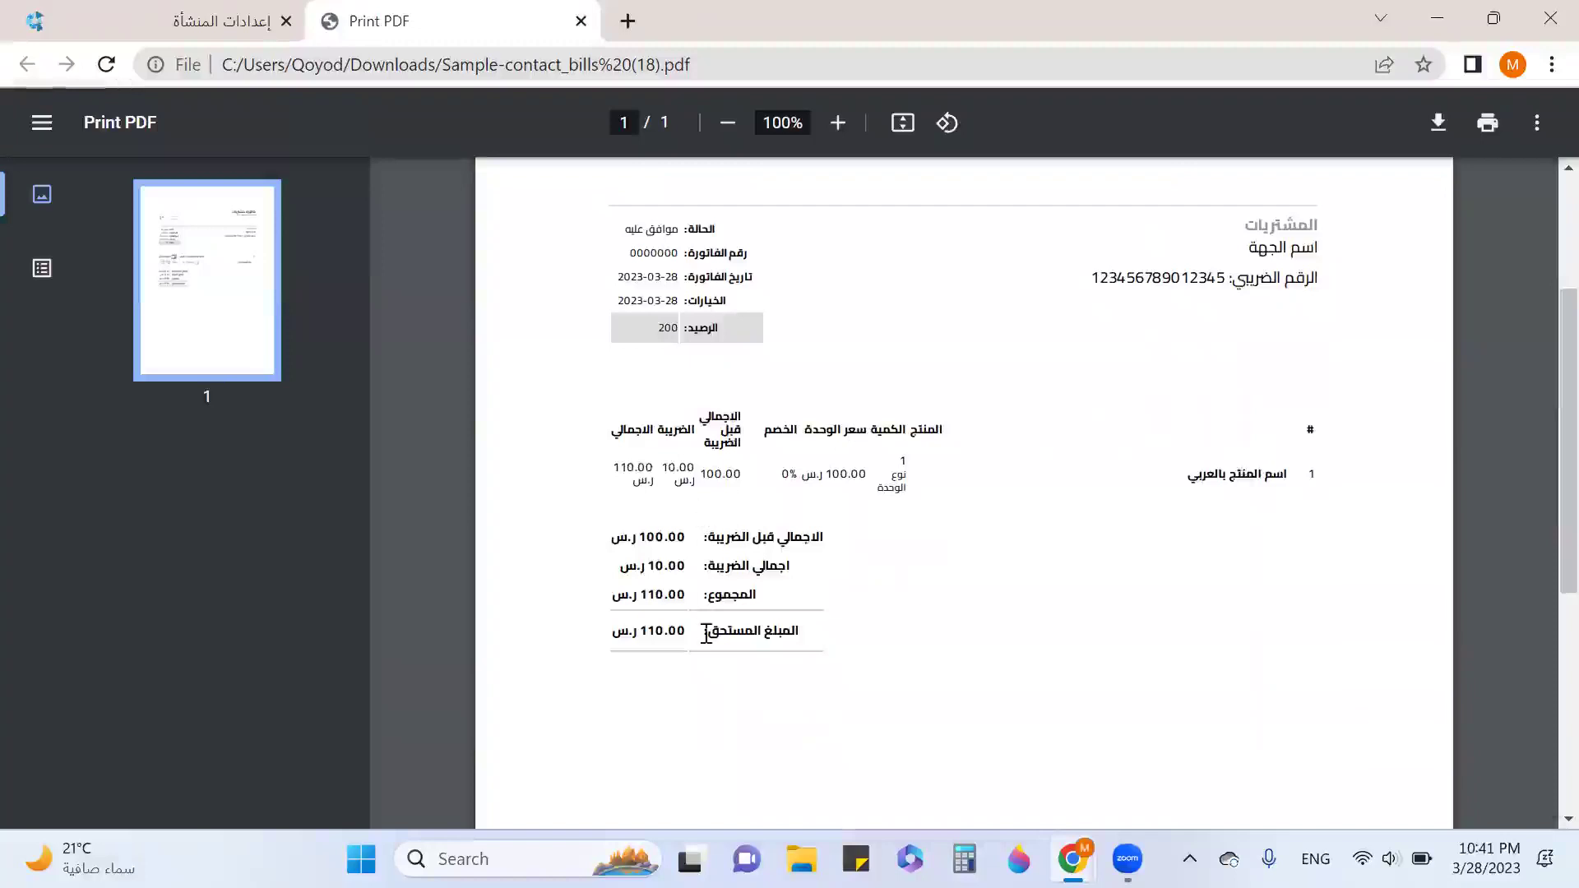
pyautogui.scroll(-2, 705, 557)
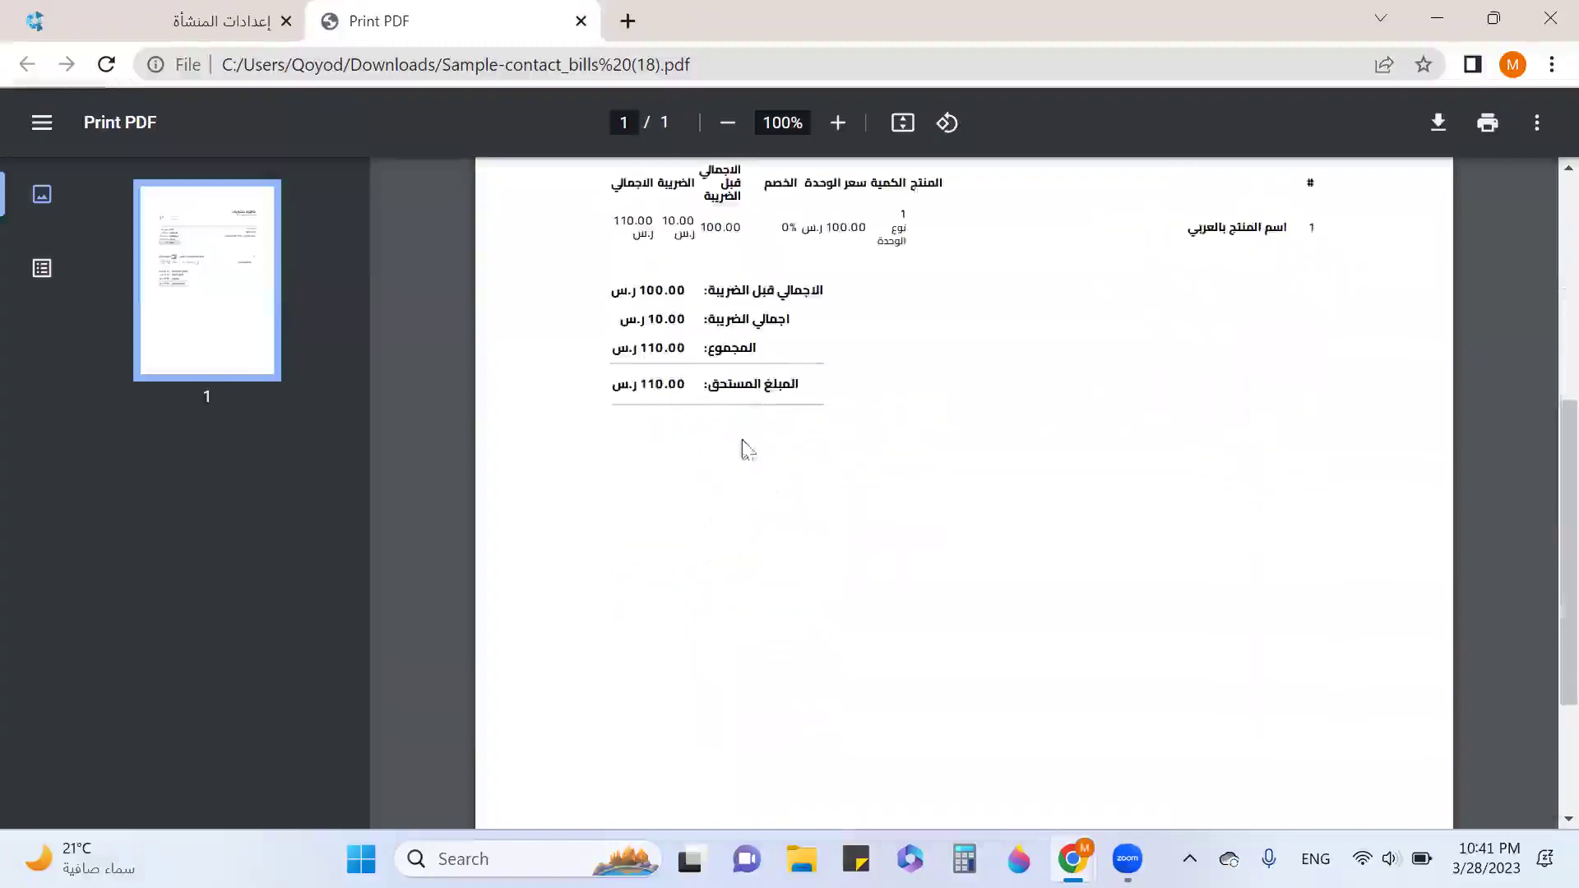
pyautogui.scroll(3, 1227, 465)
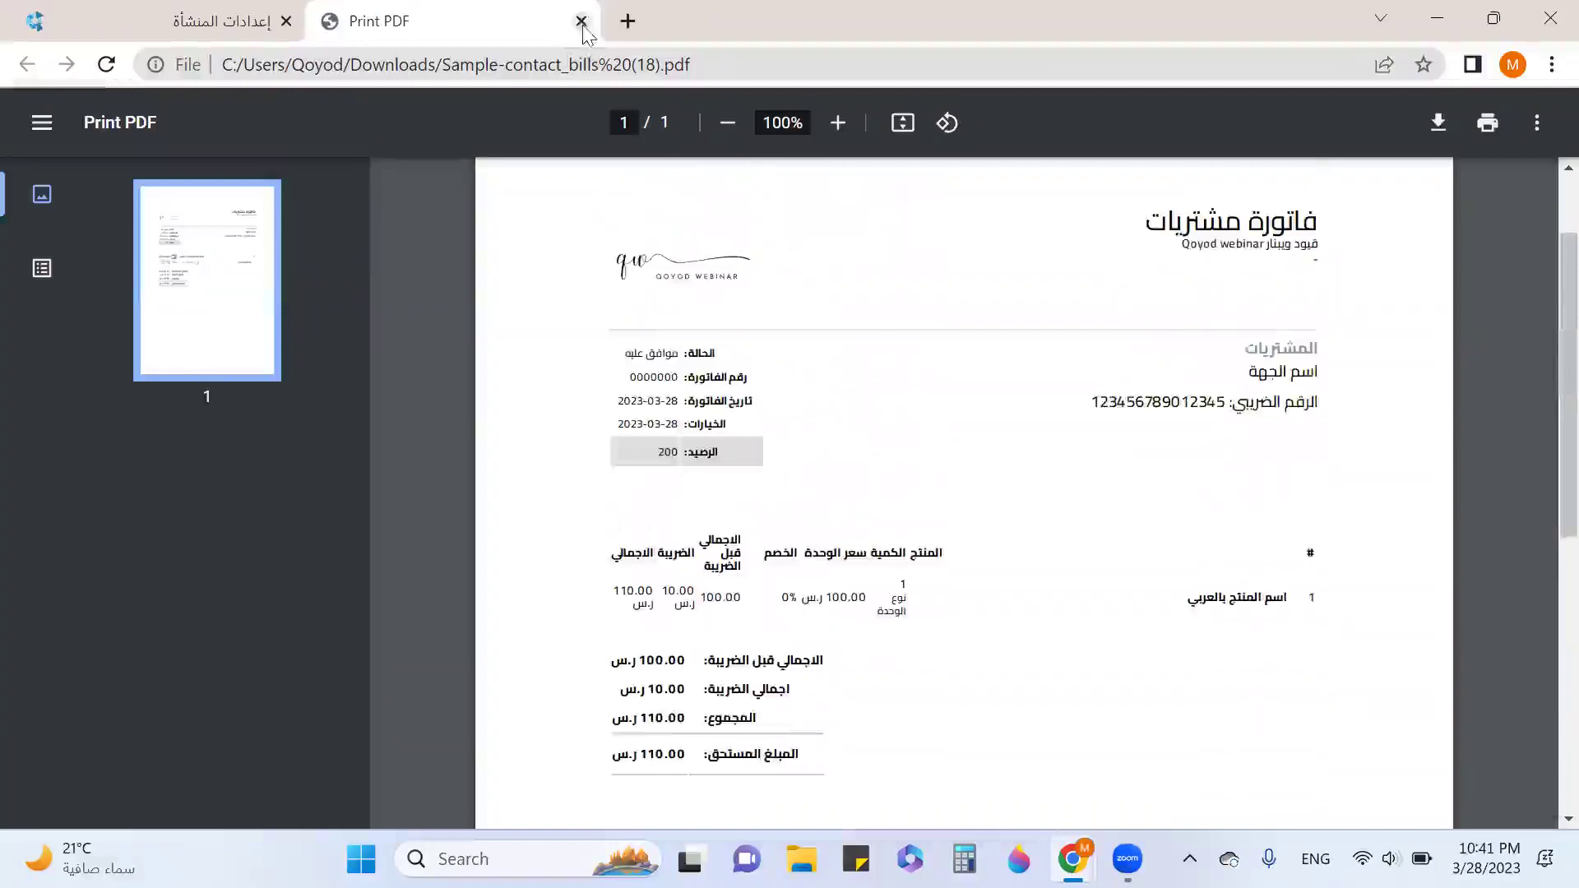
pyautogui.click(581, 21)
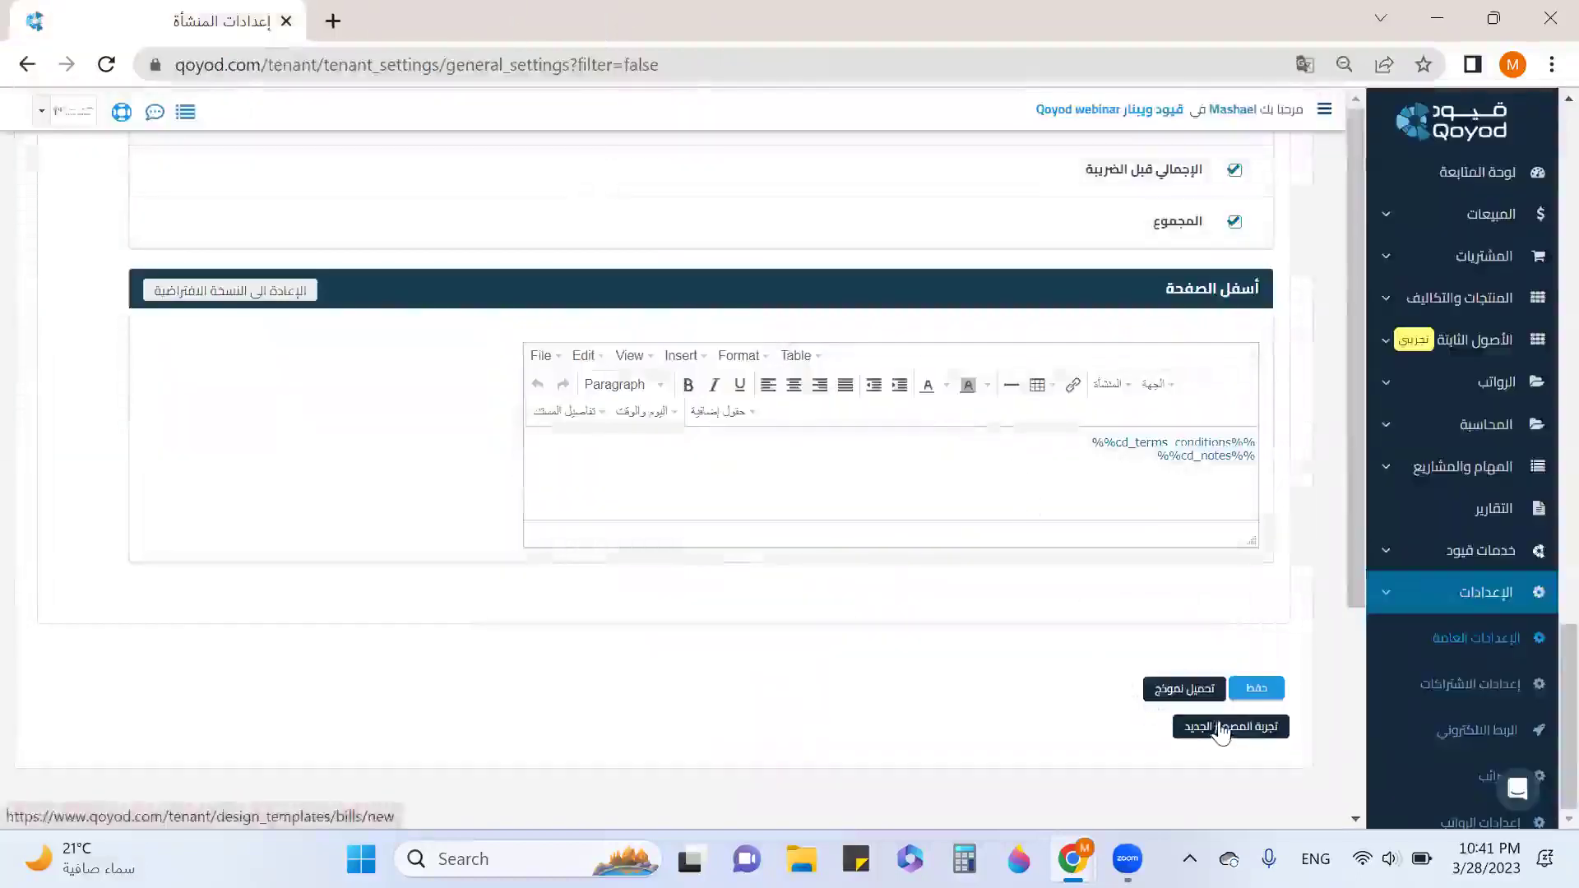
pyautogui.click(1225, 726)
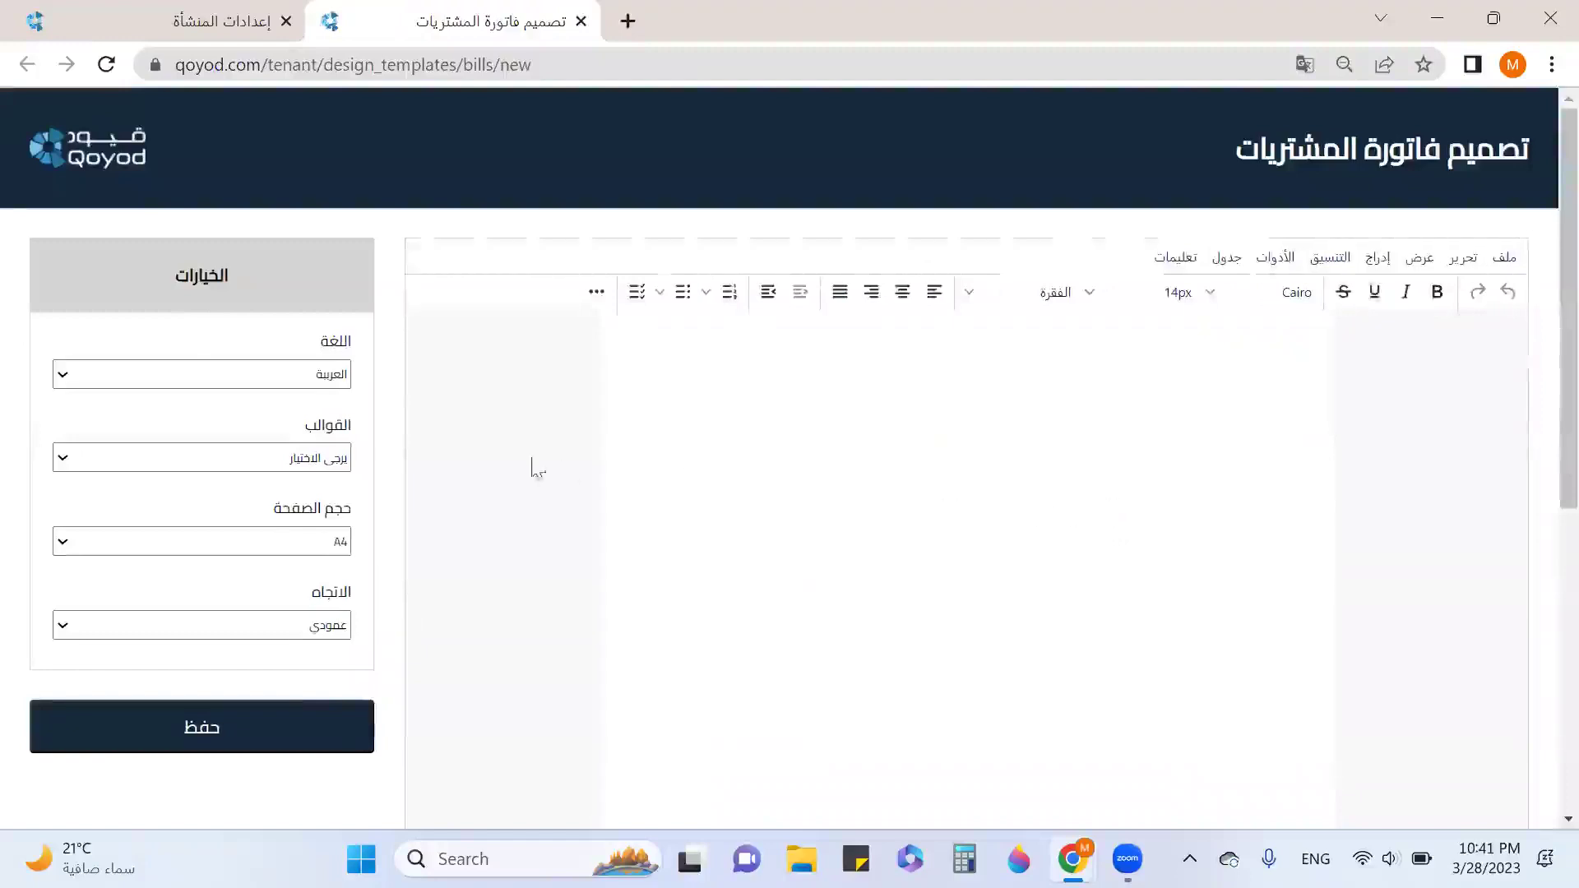
pyautogui.click(327, 378)
pyautogui.click(329, 458)
pyautogui.click(332, 461)
pyautogui.click(331, 505)
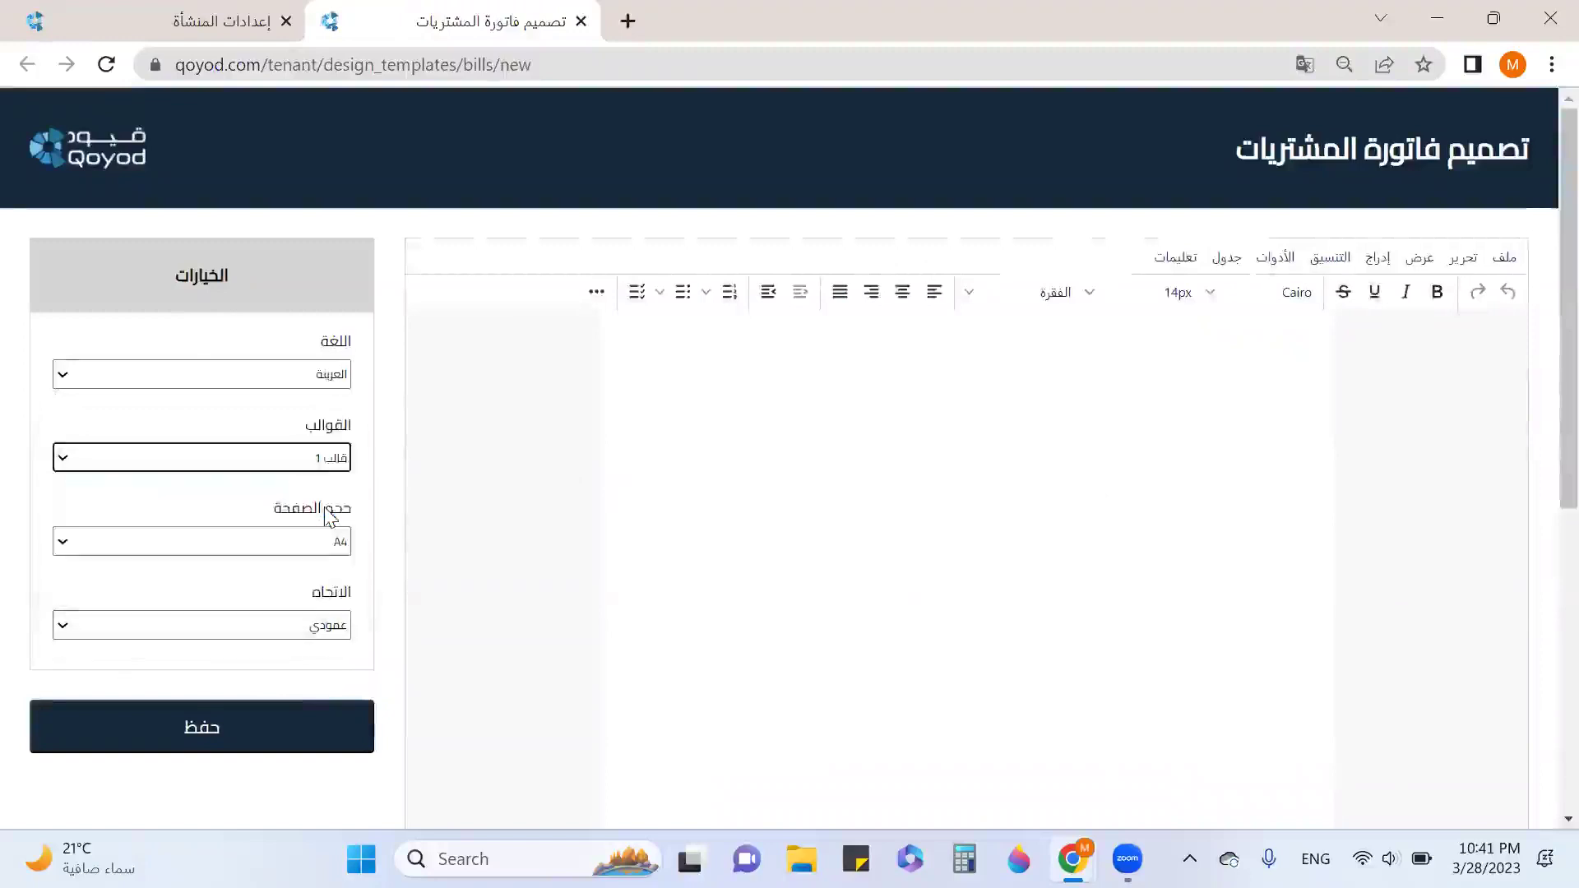
pyautogui.click(336, 458)
pyautogui.click(320, 549)
pyautogui.click(332, 460)
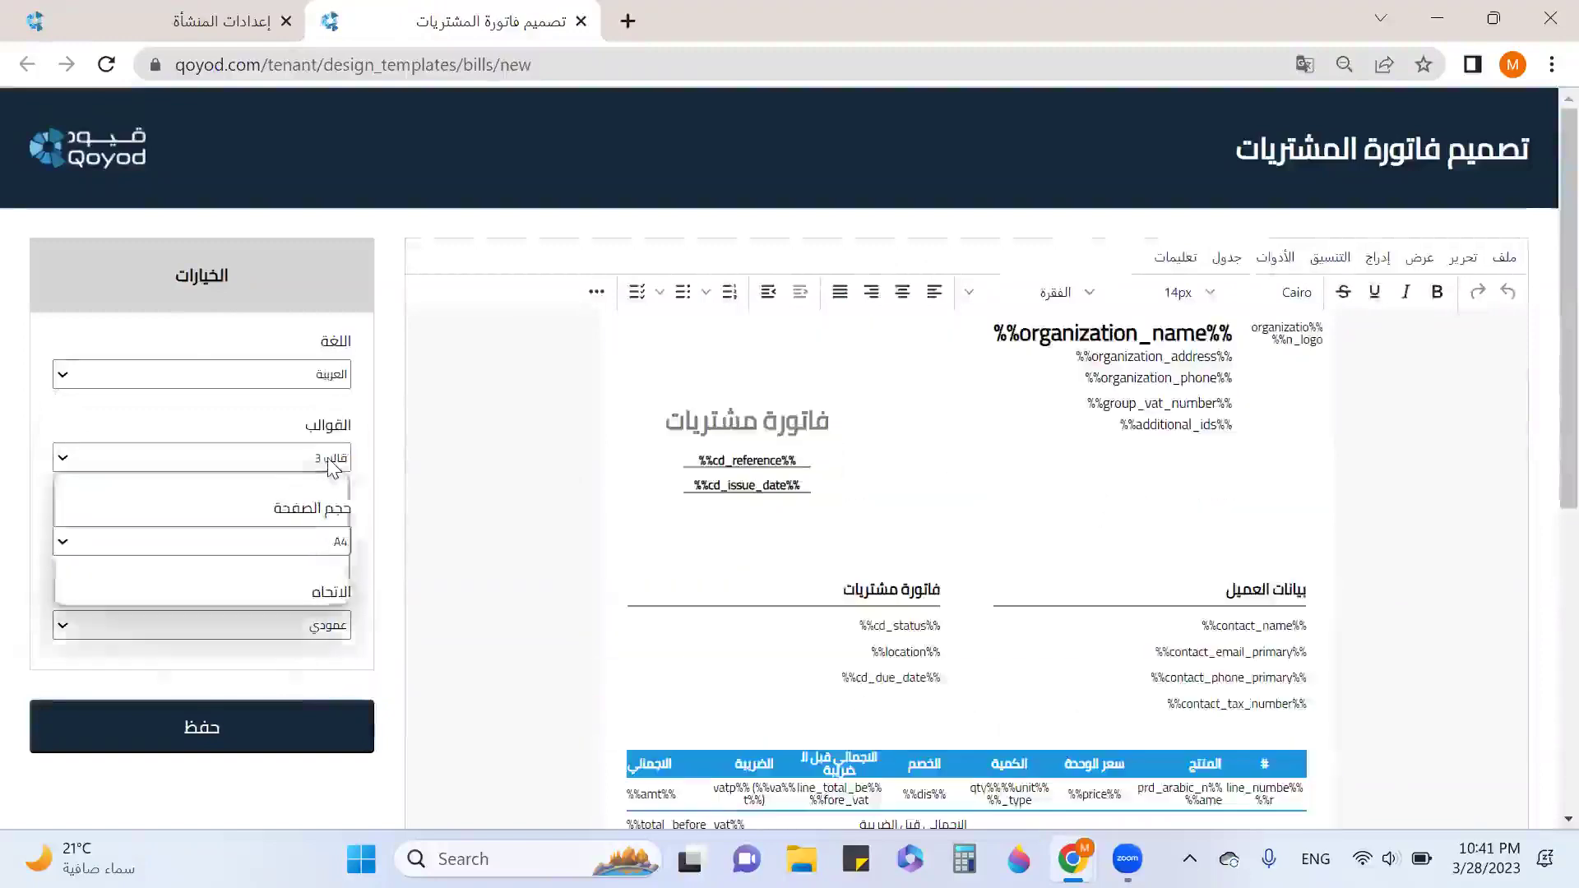
pyautogui.click(325, 571)
pyautogui.scroll(-2, 448, 522)
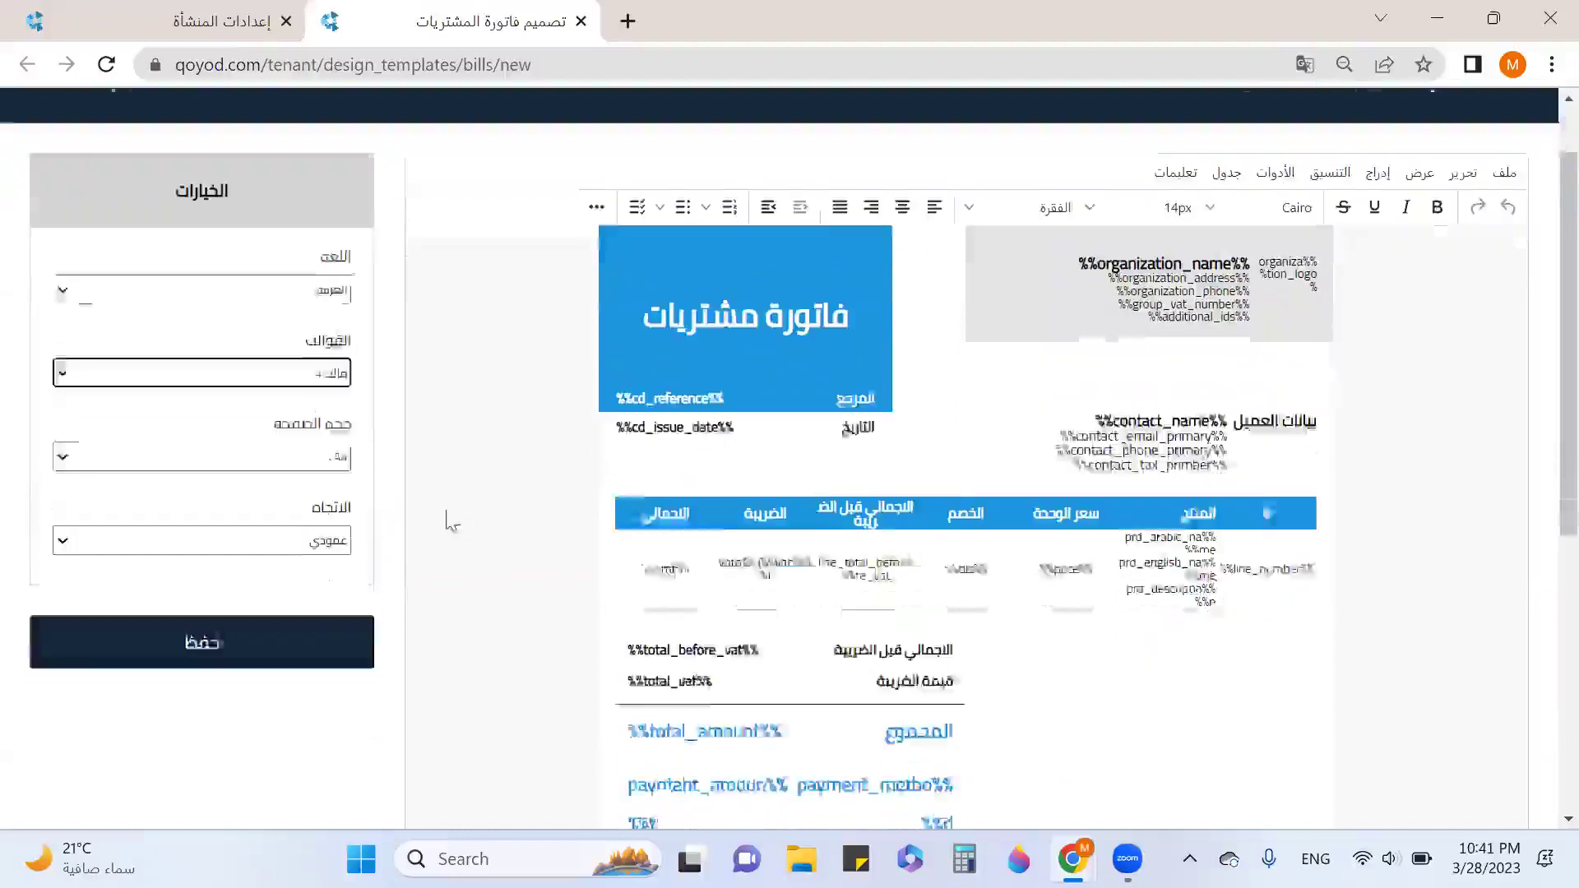
pyautogui.click(300, 417)
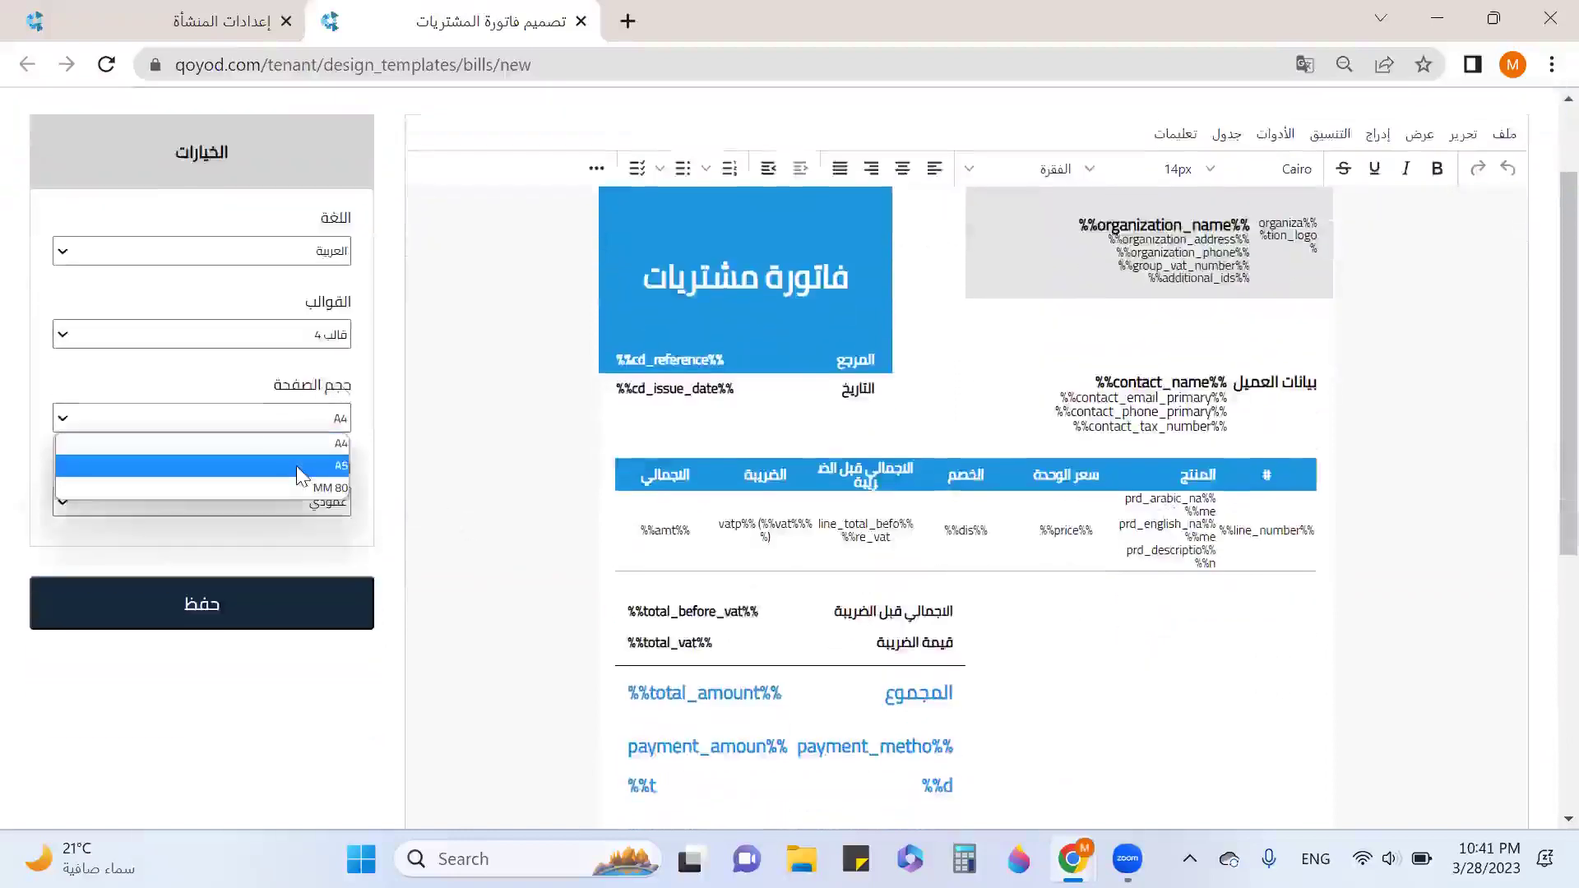
pyautogui.click(319, 516)
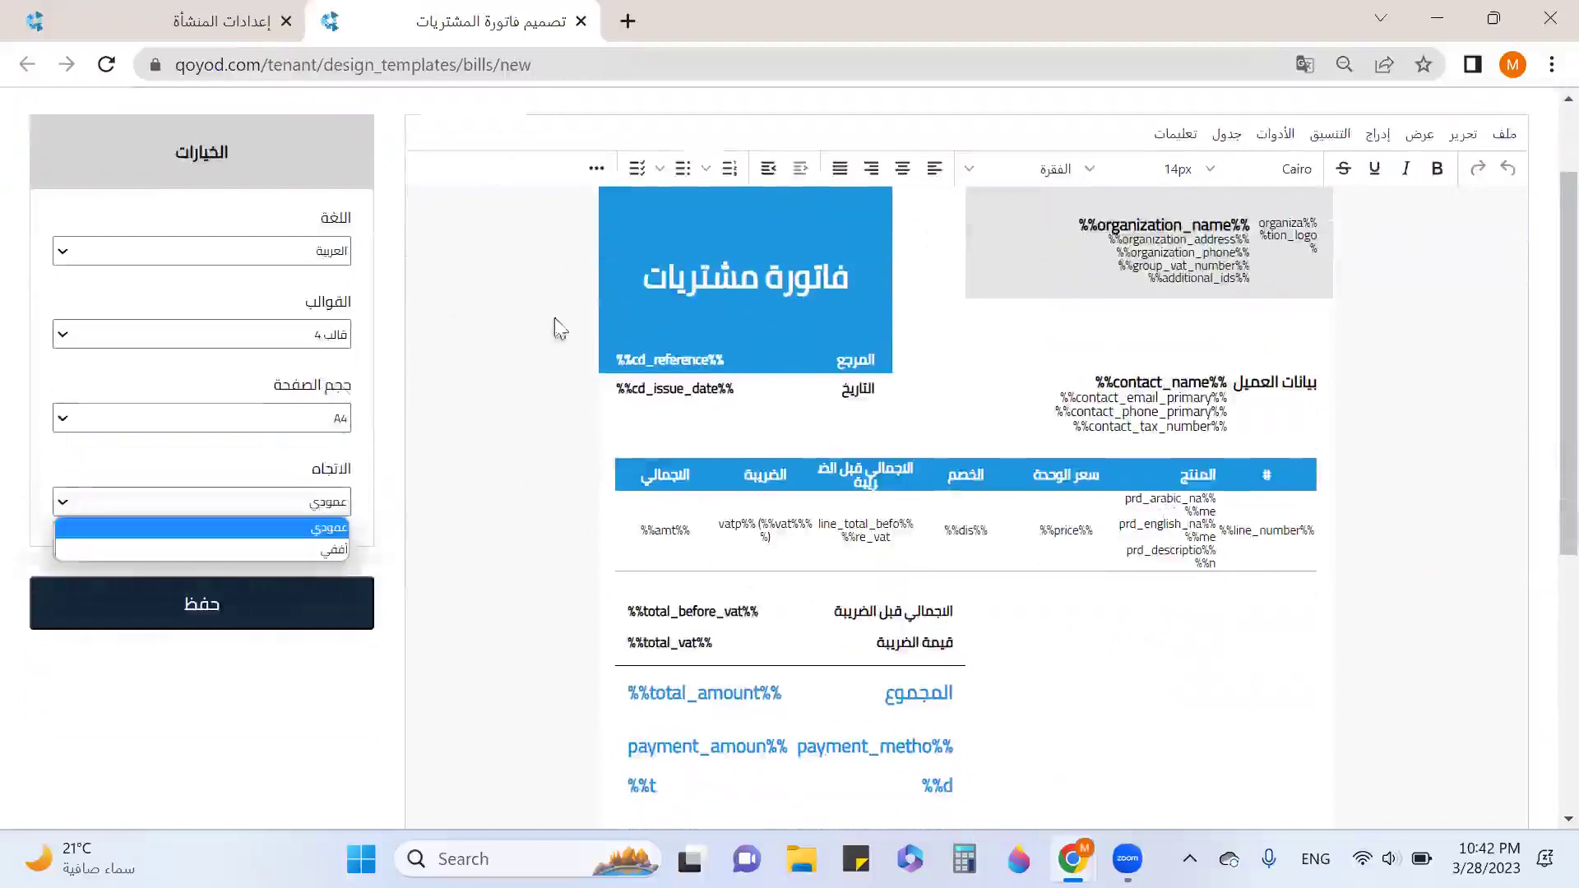
pyautogui.click(580, 21)
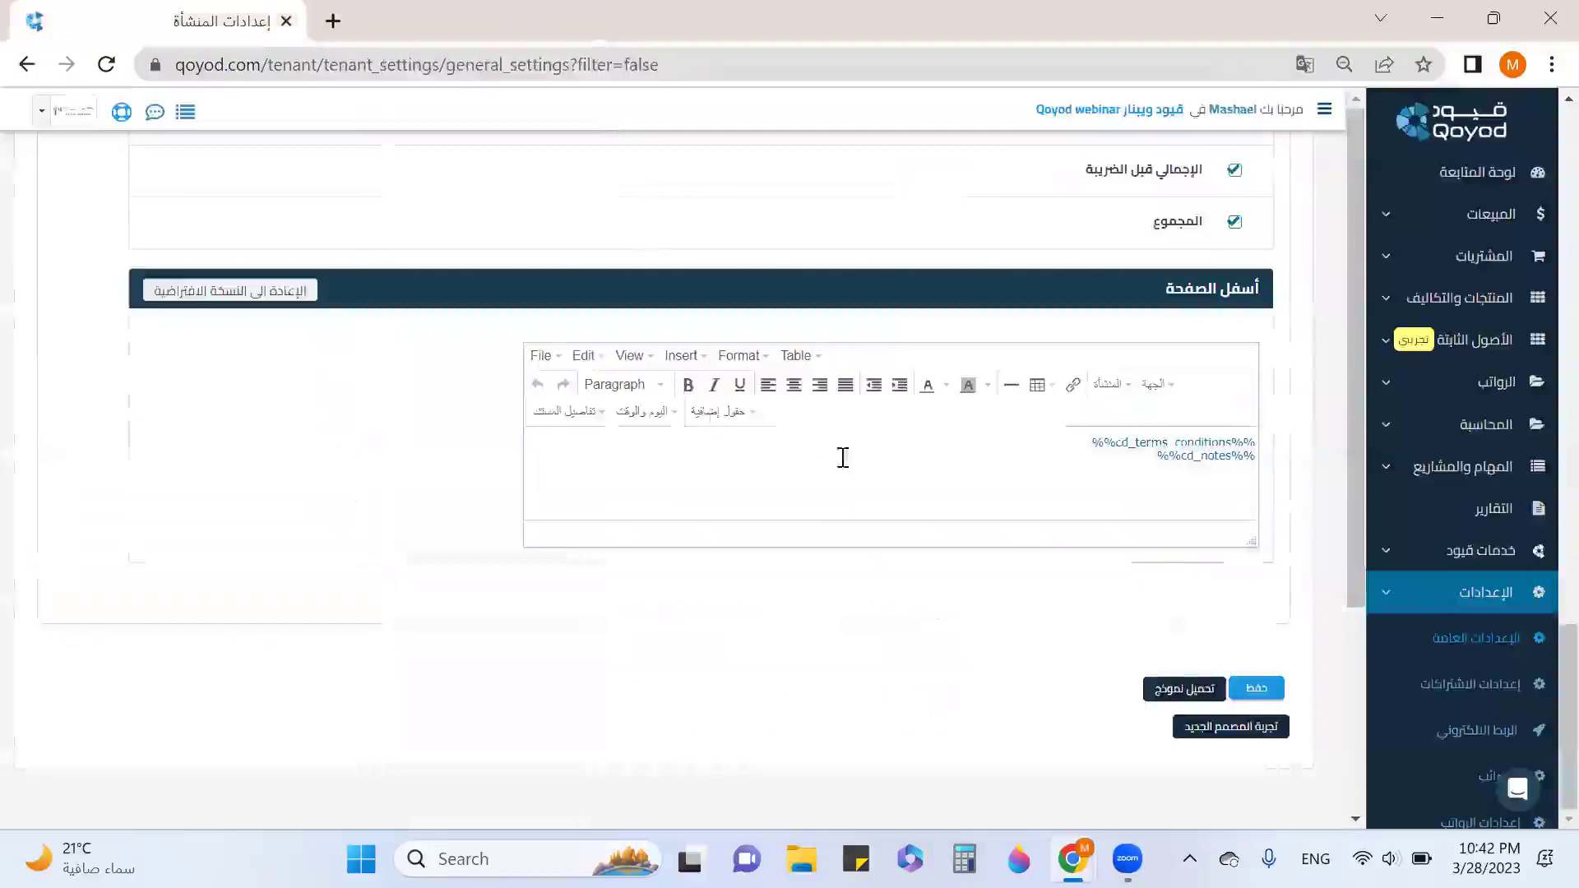
# Return to Sales Invoices Settings and launch the tax invoice template designer.
pyautogui.scroll(8, 1150, 452)
pyautogui.scroll(15, 688, 335)
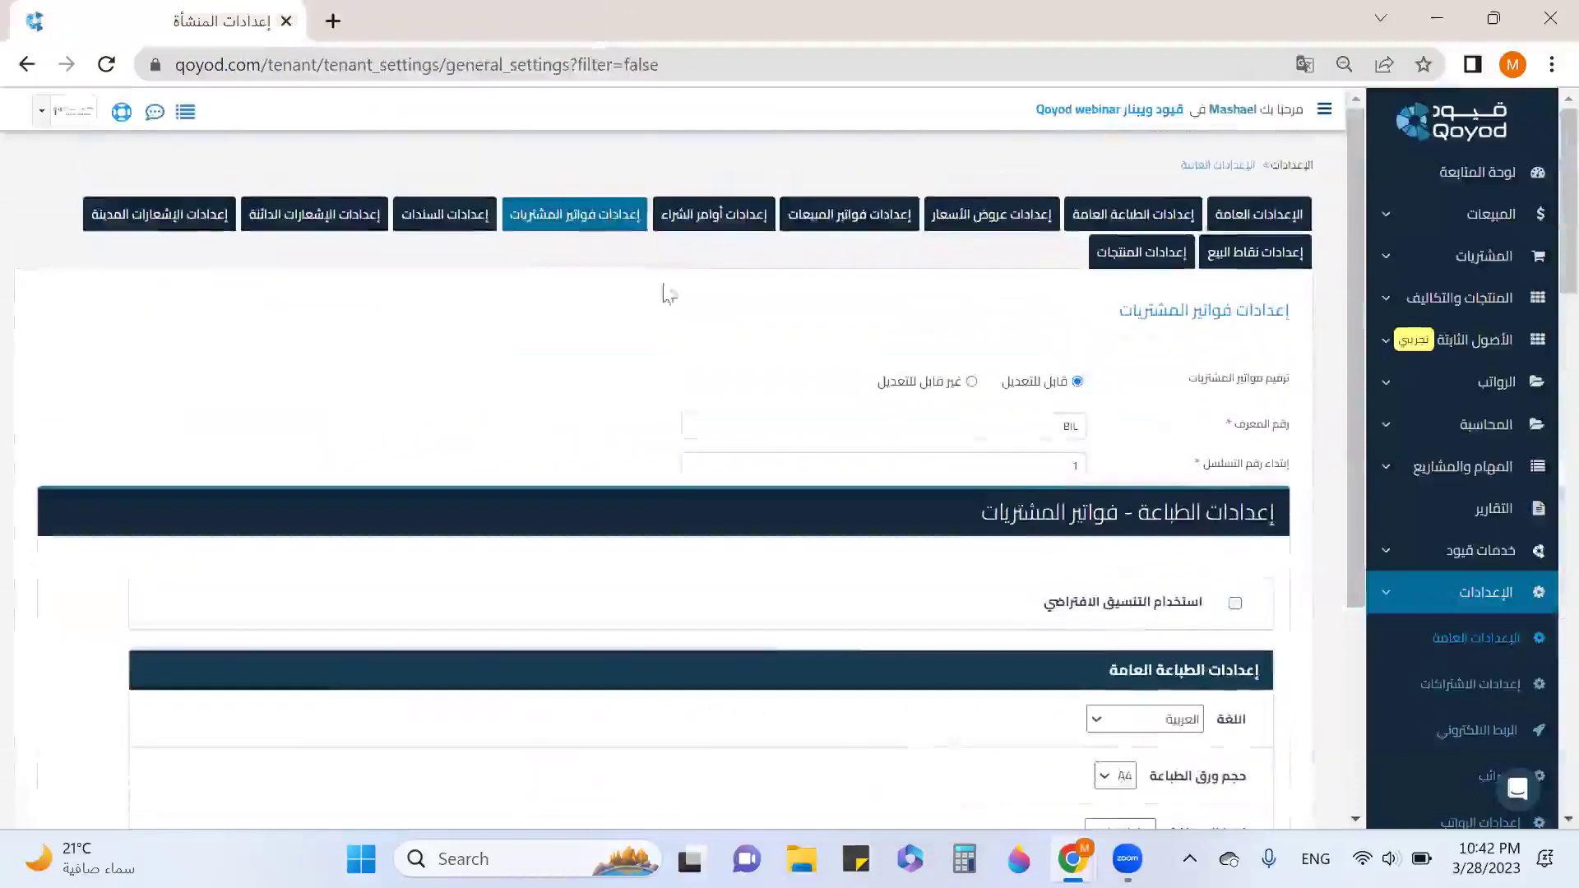
pyautogui.click(838, 227)
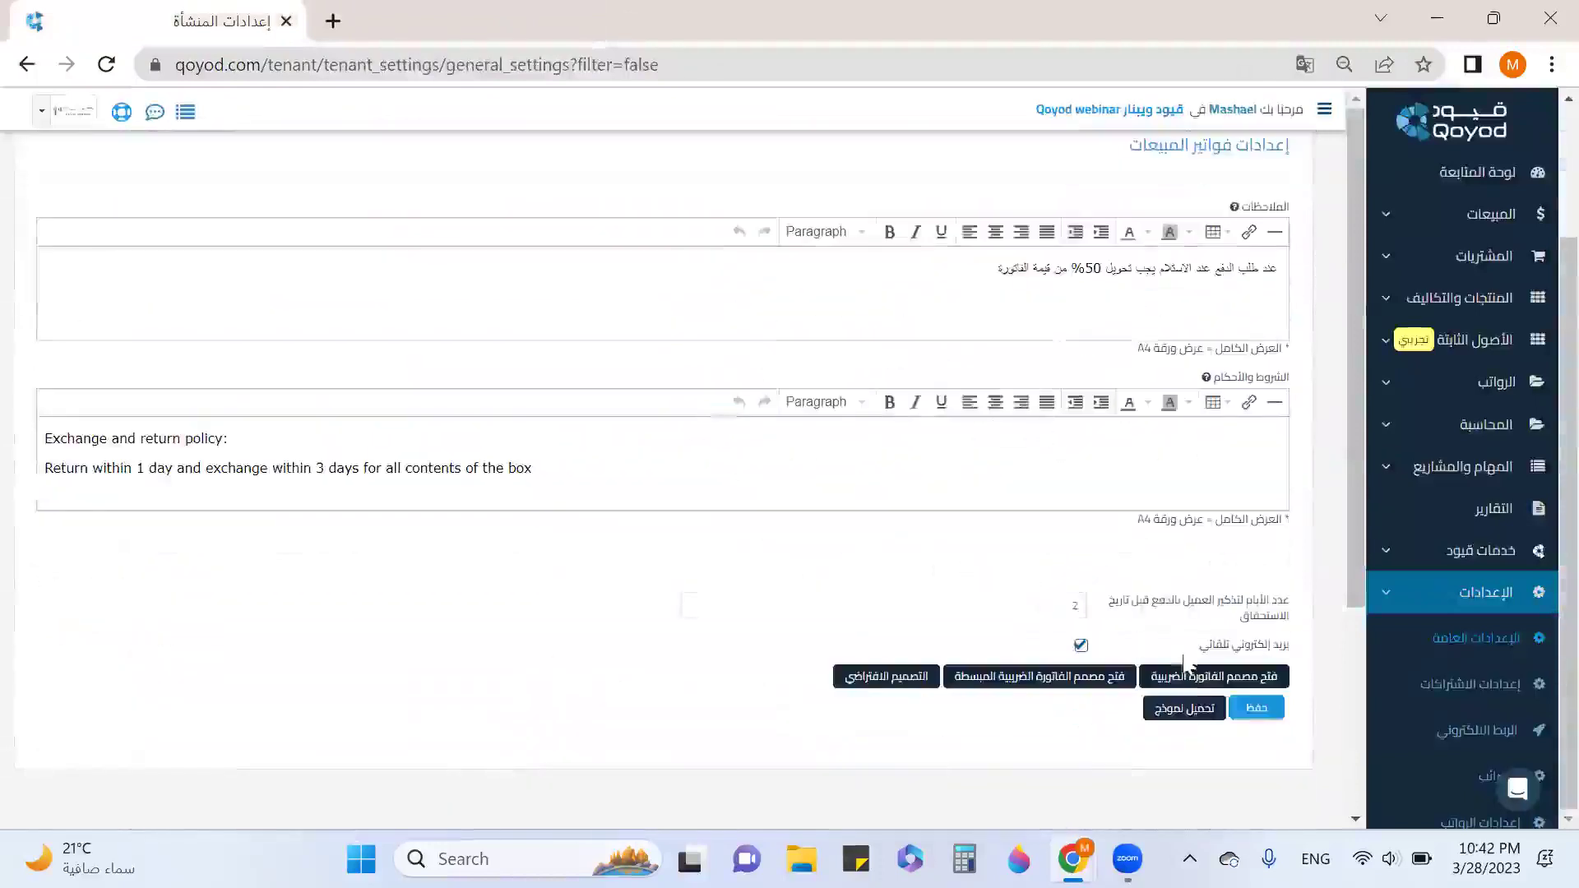
pyautogui.click(1195, 686)
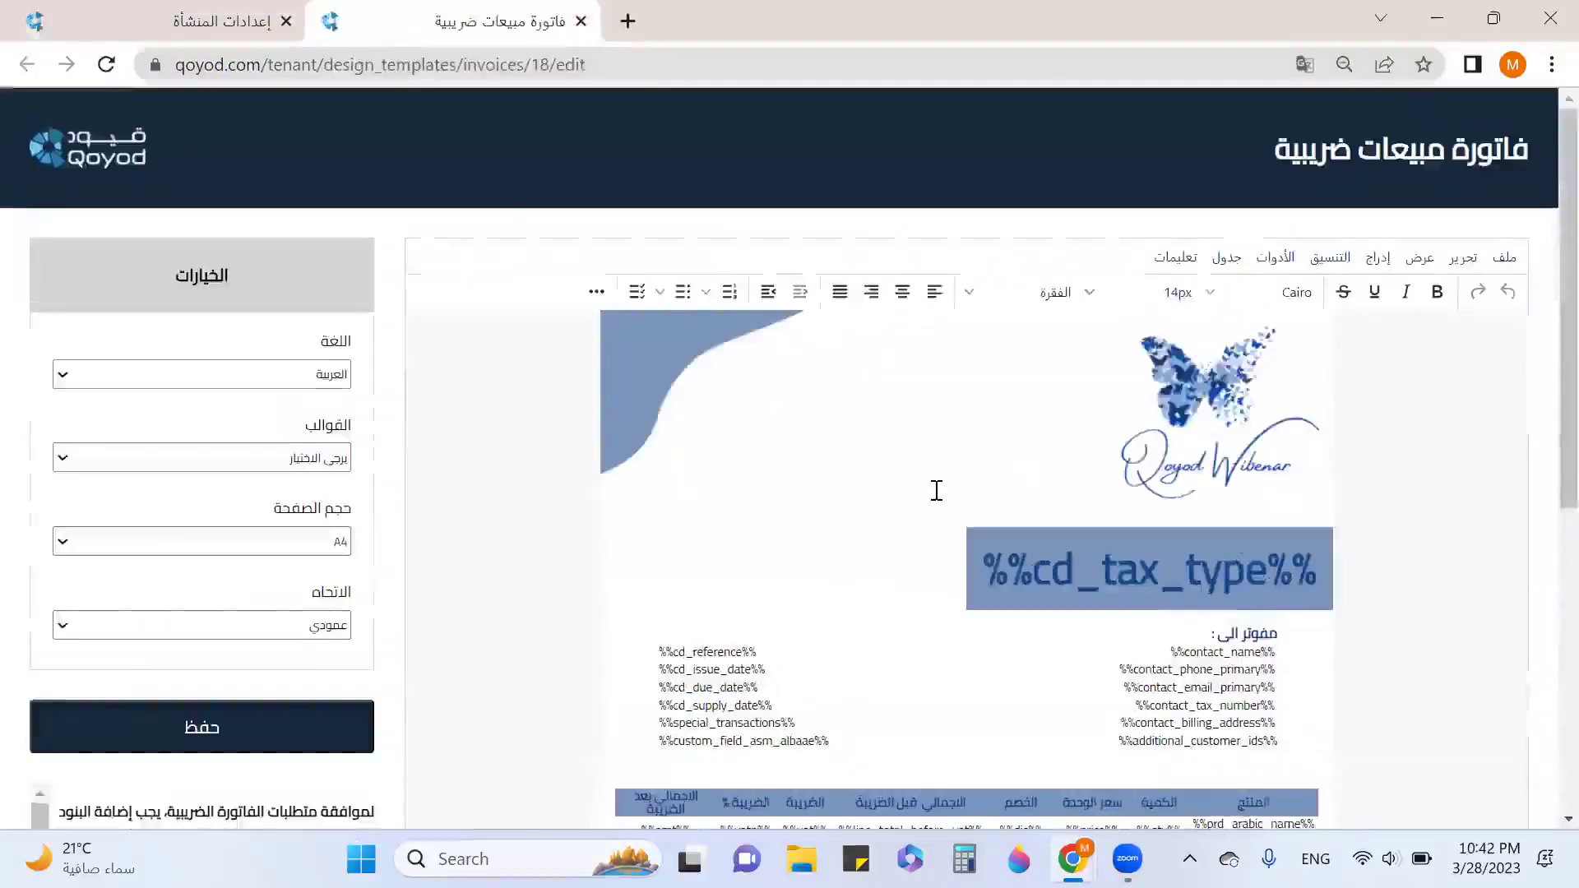
# Review the blue butterfly A4 portrait template and its tax-compliance checklist.
pyautogui.scroll(-5, 937, 490)
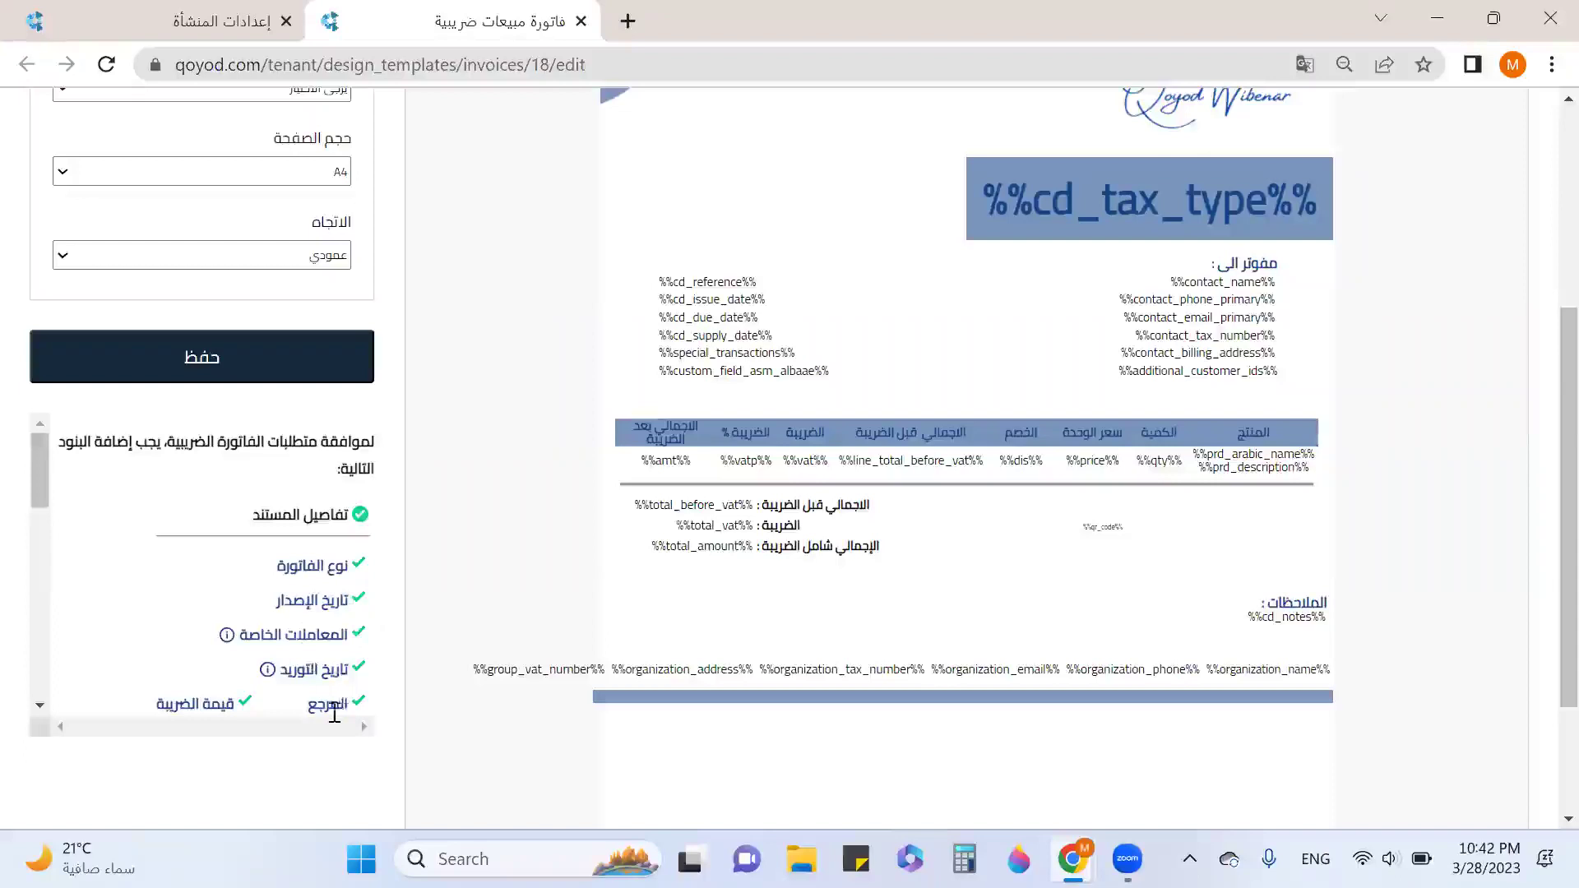
pyautogui.scroll(-2, 238, 703)
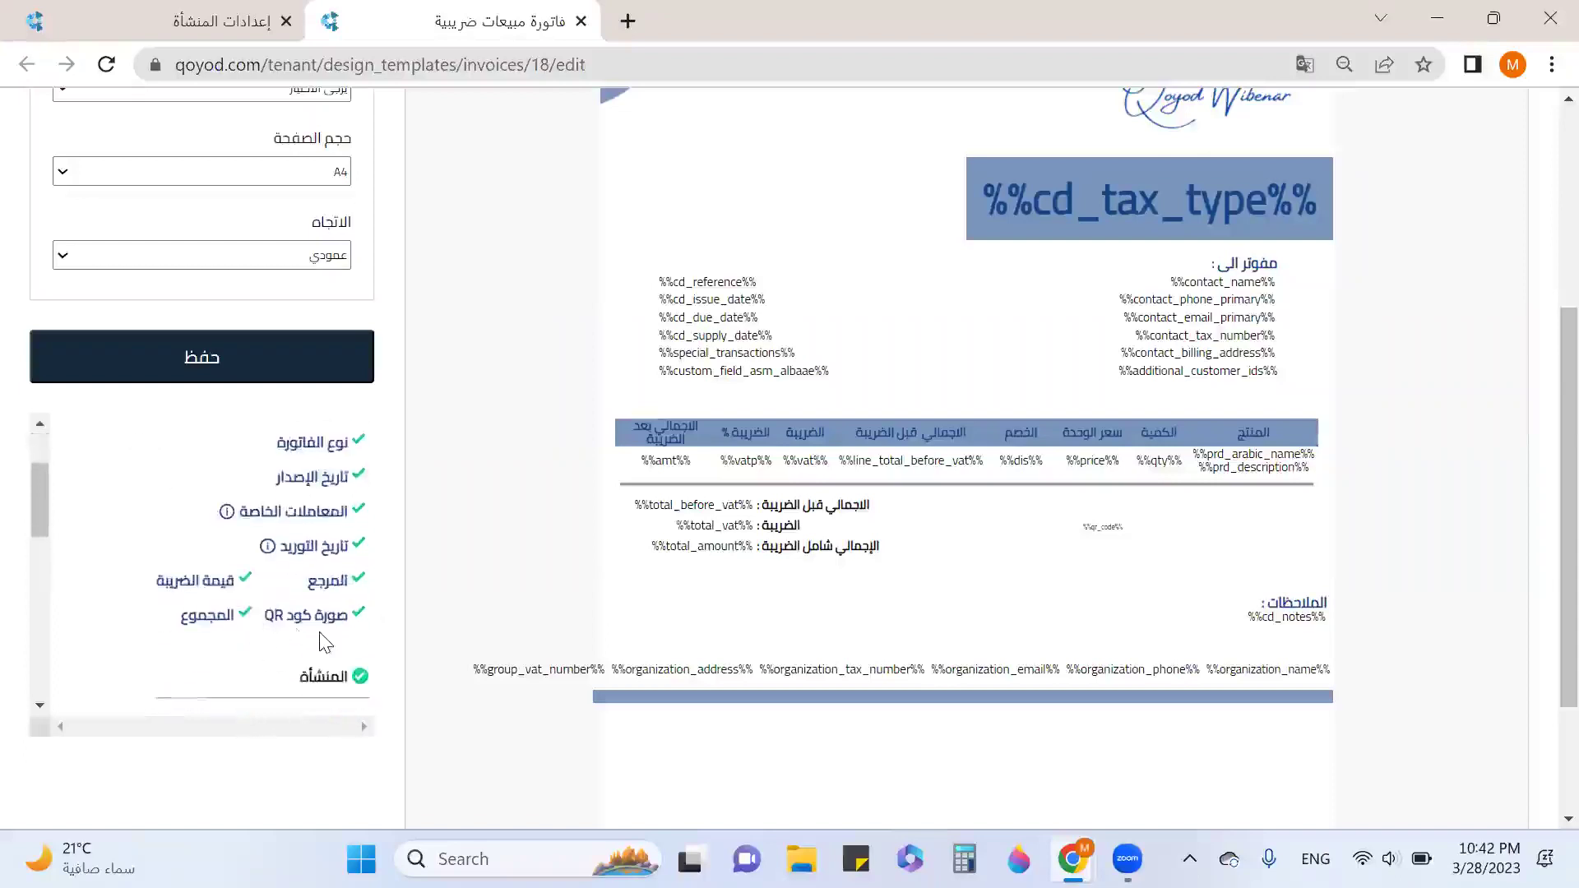
pyautogui.scroll(-2, 200, 625)
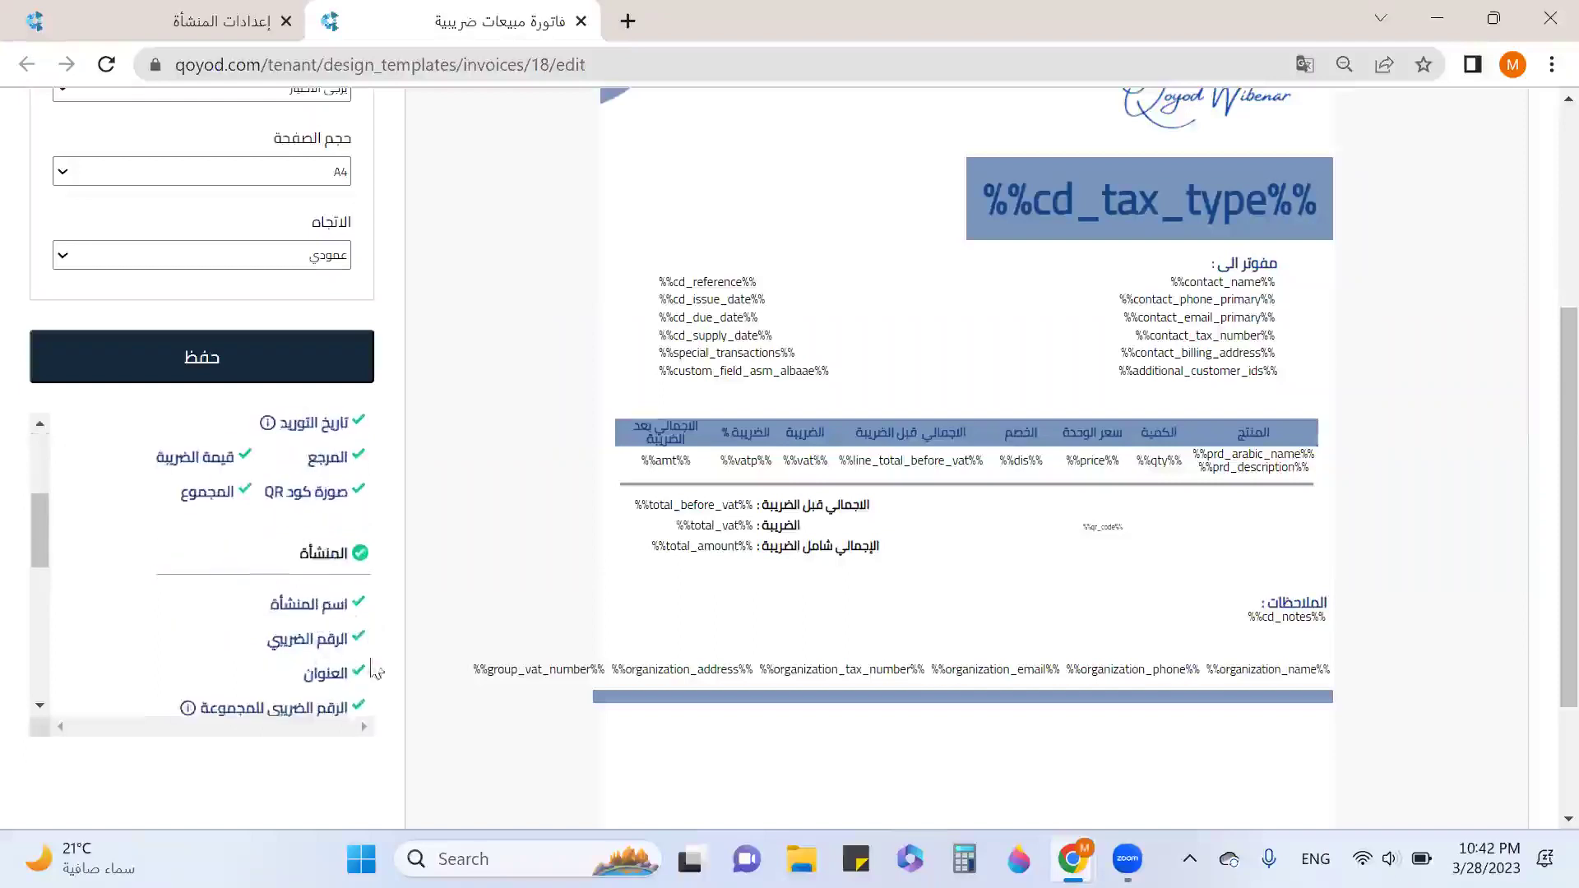
pyautogui.scroll(-2, 323, 700)
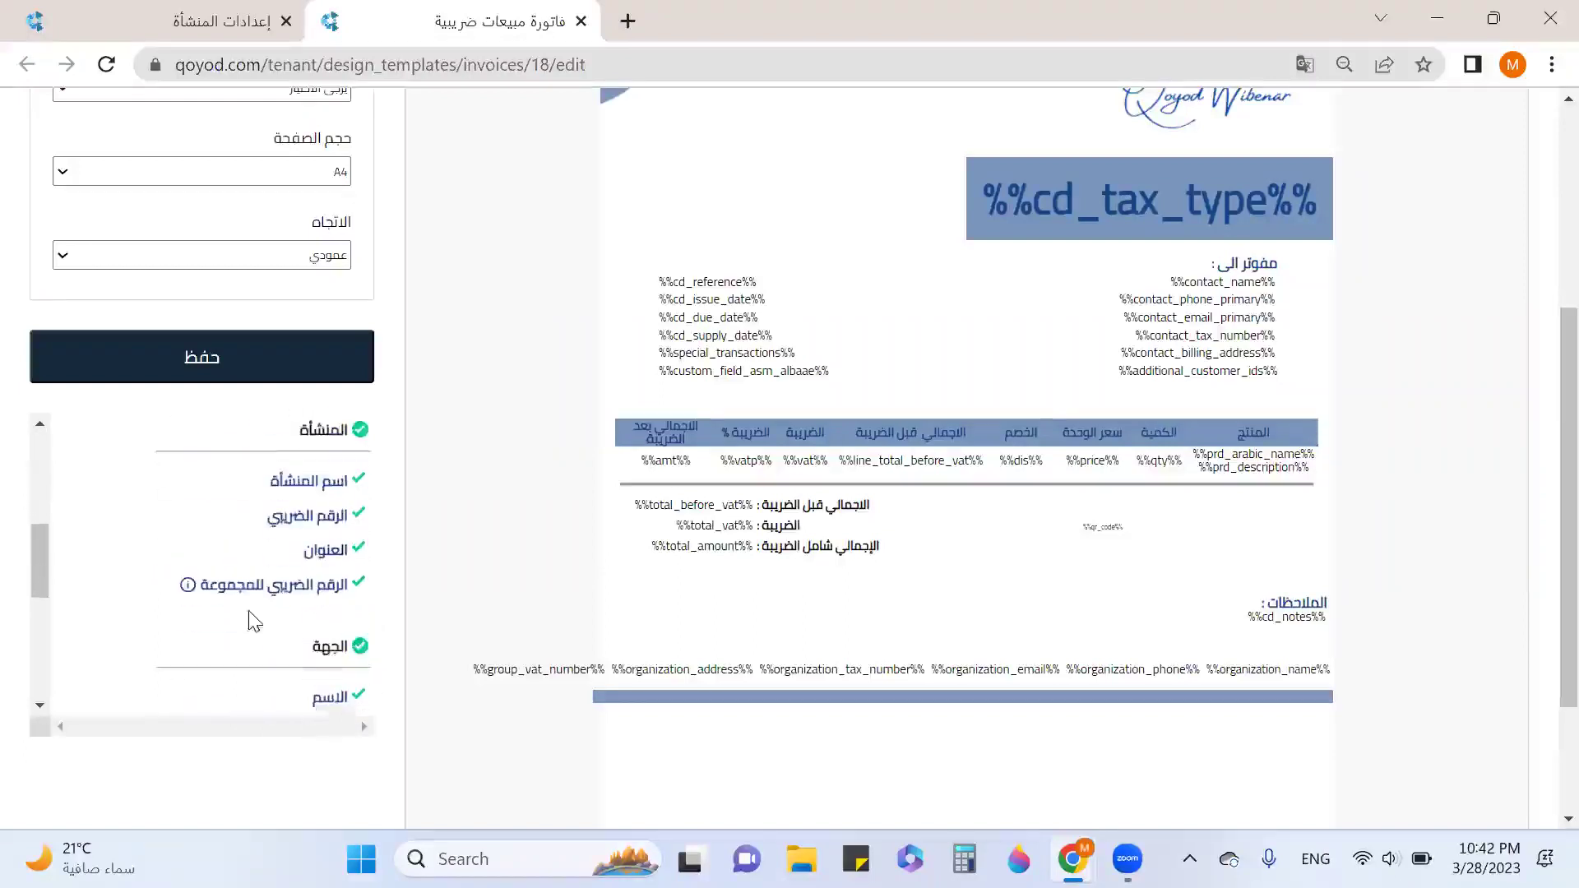
pyautogui.scroll(-2, 249, 588)
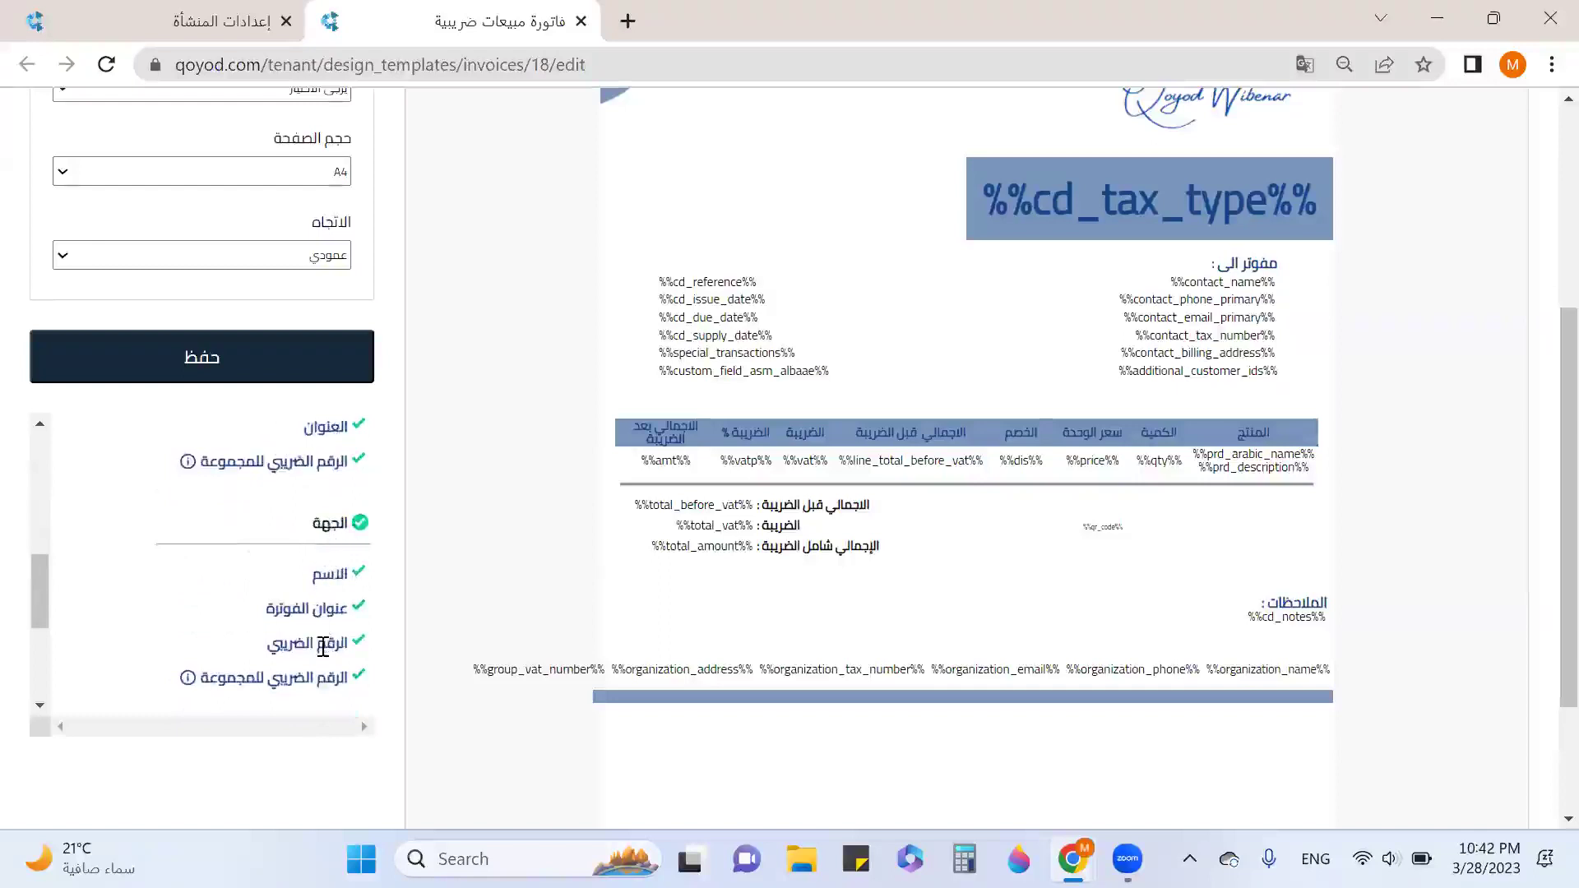
pyautogui.scroll(-5, 282, 641)
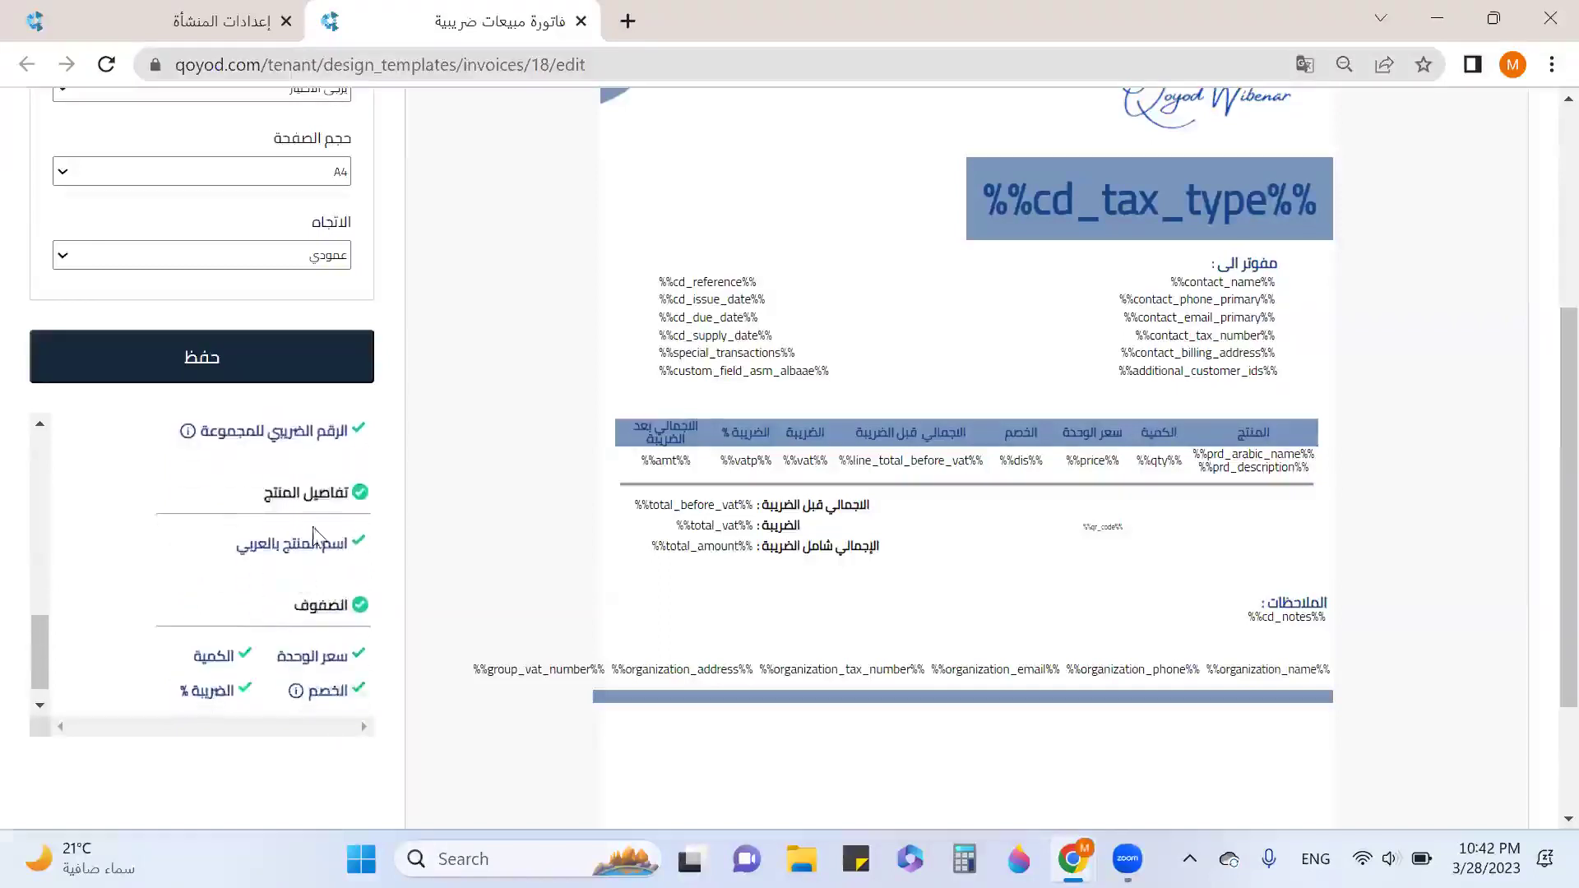
pyautogui.moveTo(340, 545); pyautogui.dragTo(257, 545)
pyautogui.scroll(-1, 337, 575)
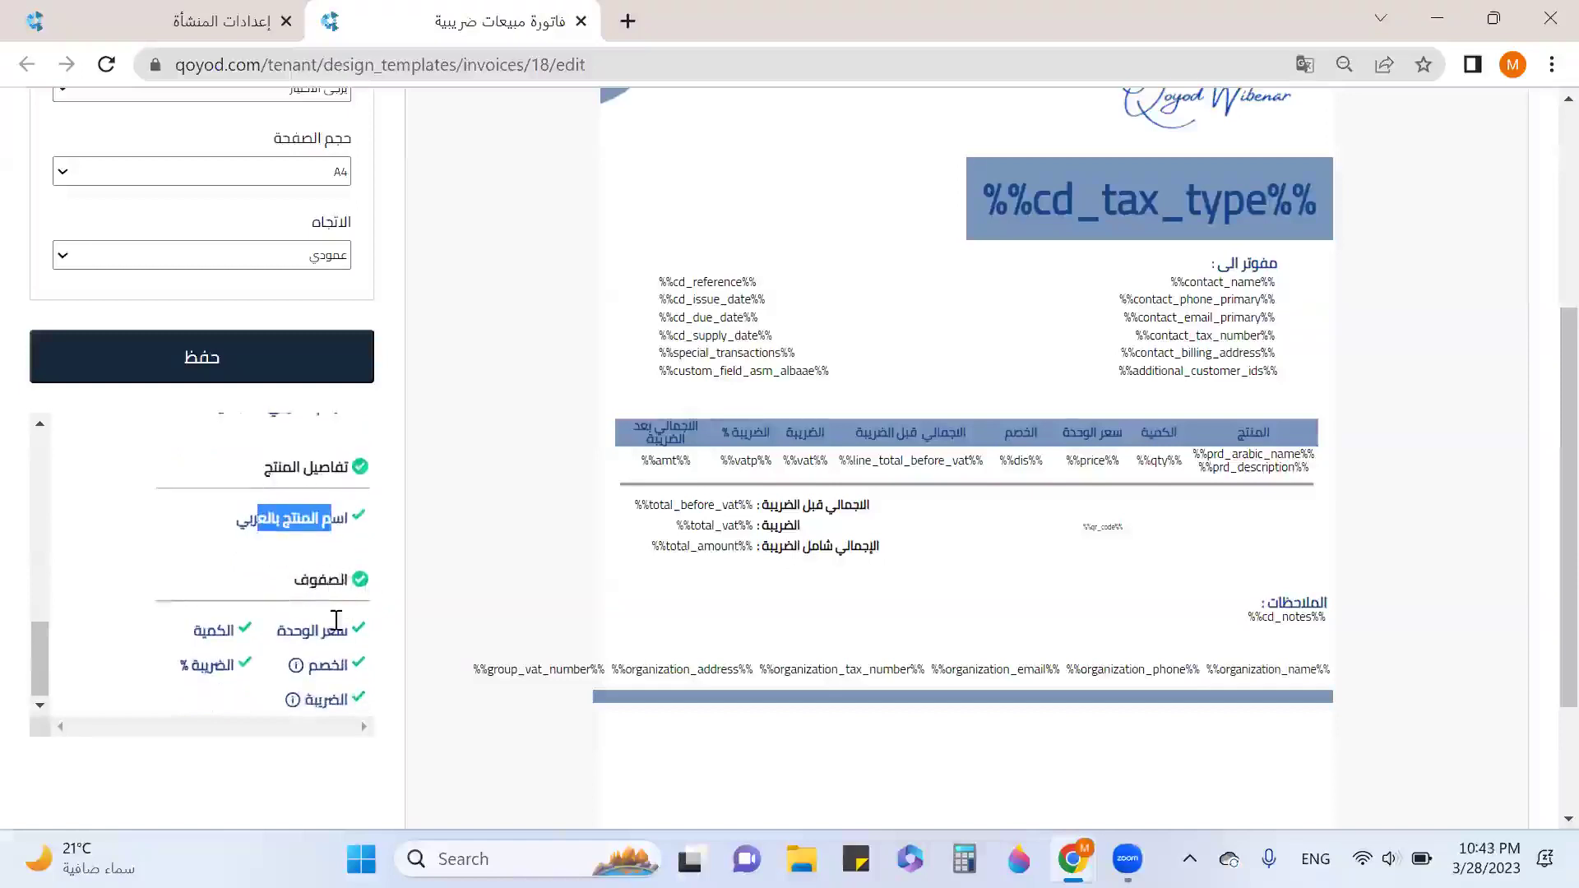
pyautogui.scroll(-3, 333, 588)
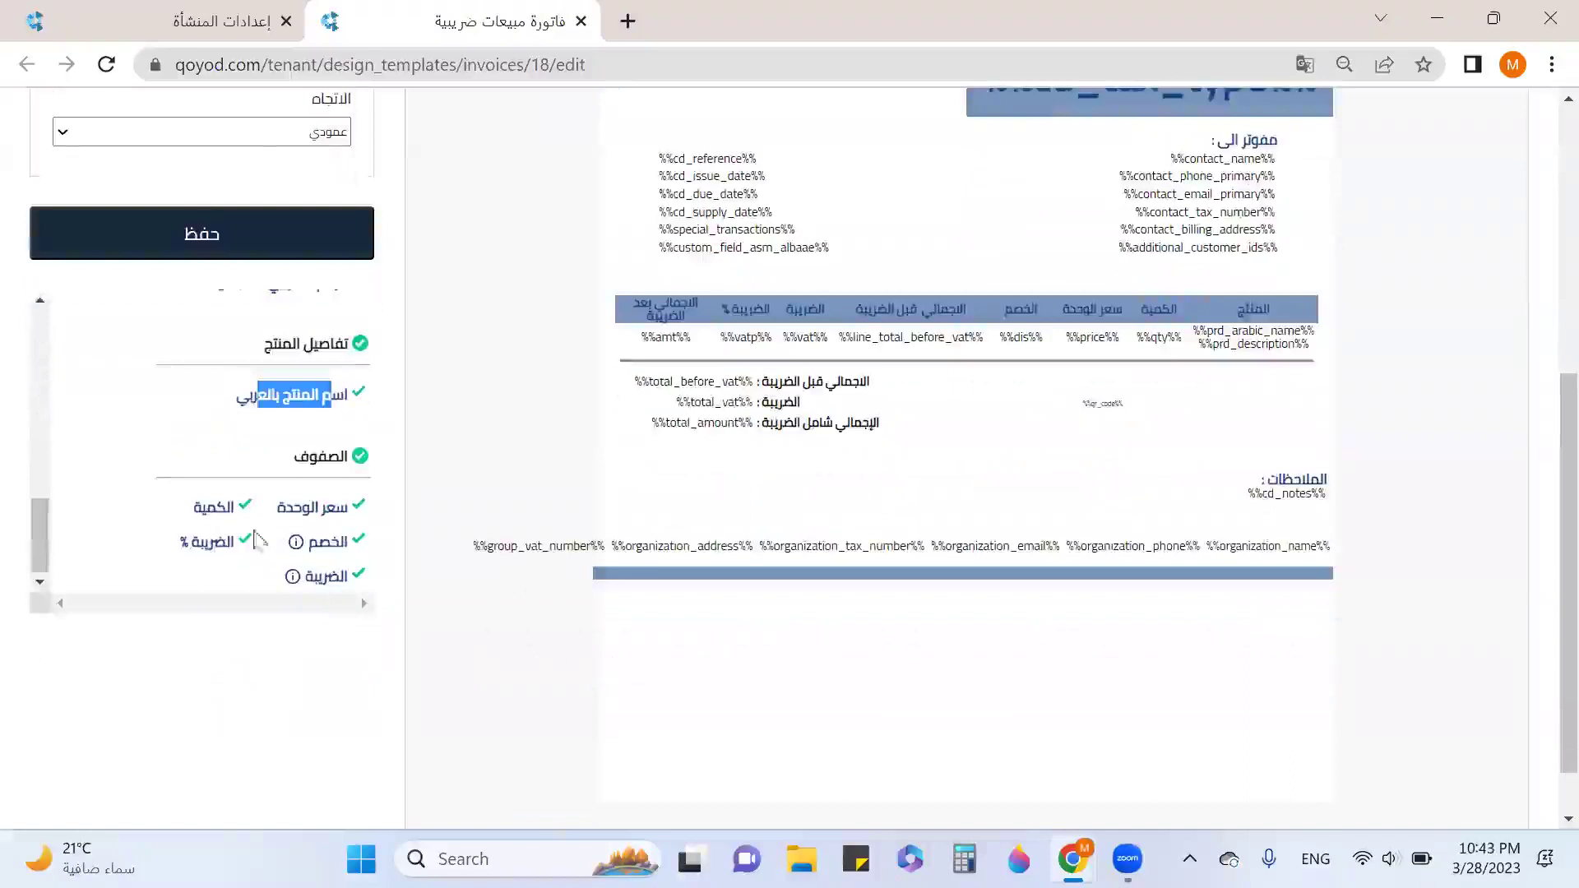
pyautogui.scroll(10, 870, 585)
pyautogui.scroll(-3, 867, 480)
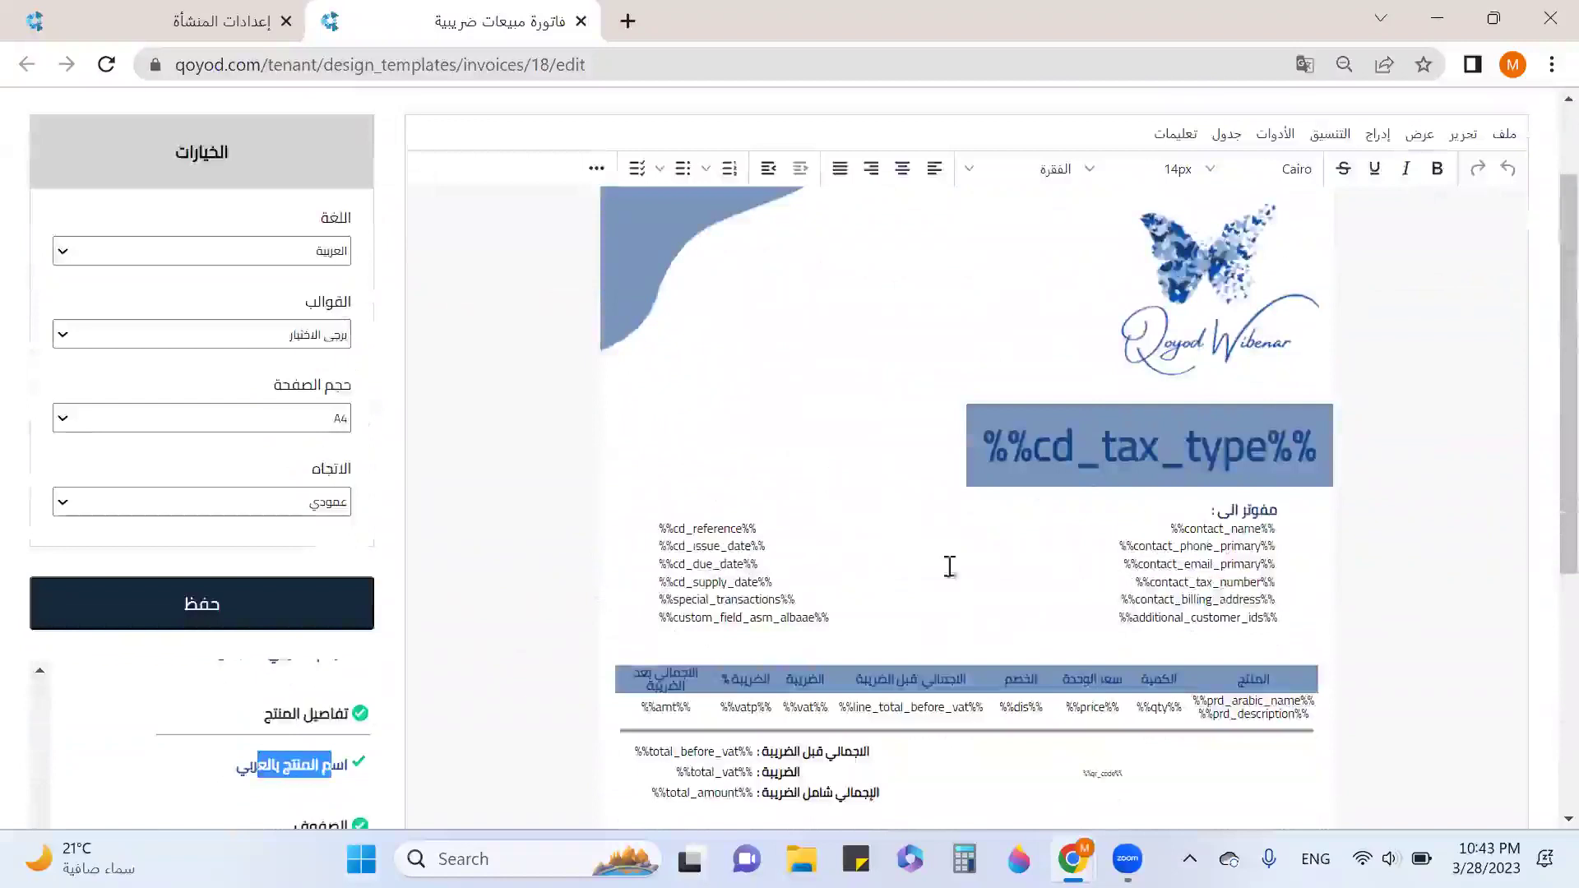
# Replace the %%cd_tax_type%% banner with 'فاتورة ضريبية' and mark the checklist's document-details requirements.
pyautogui.click(474, 613)
pyautogui.scroll(-3, 479, 653)
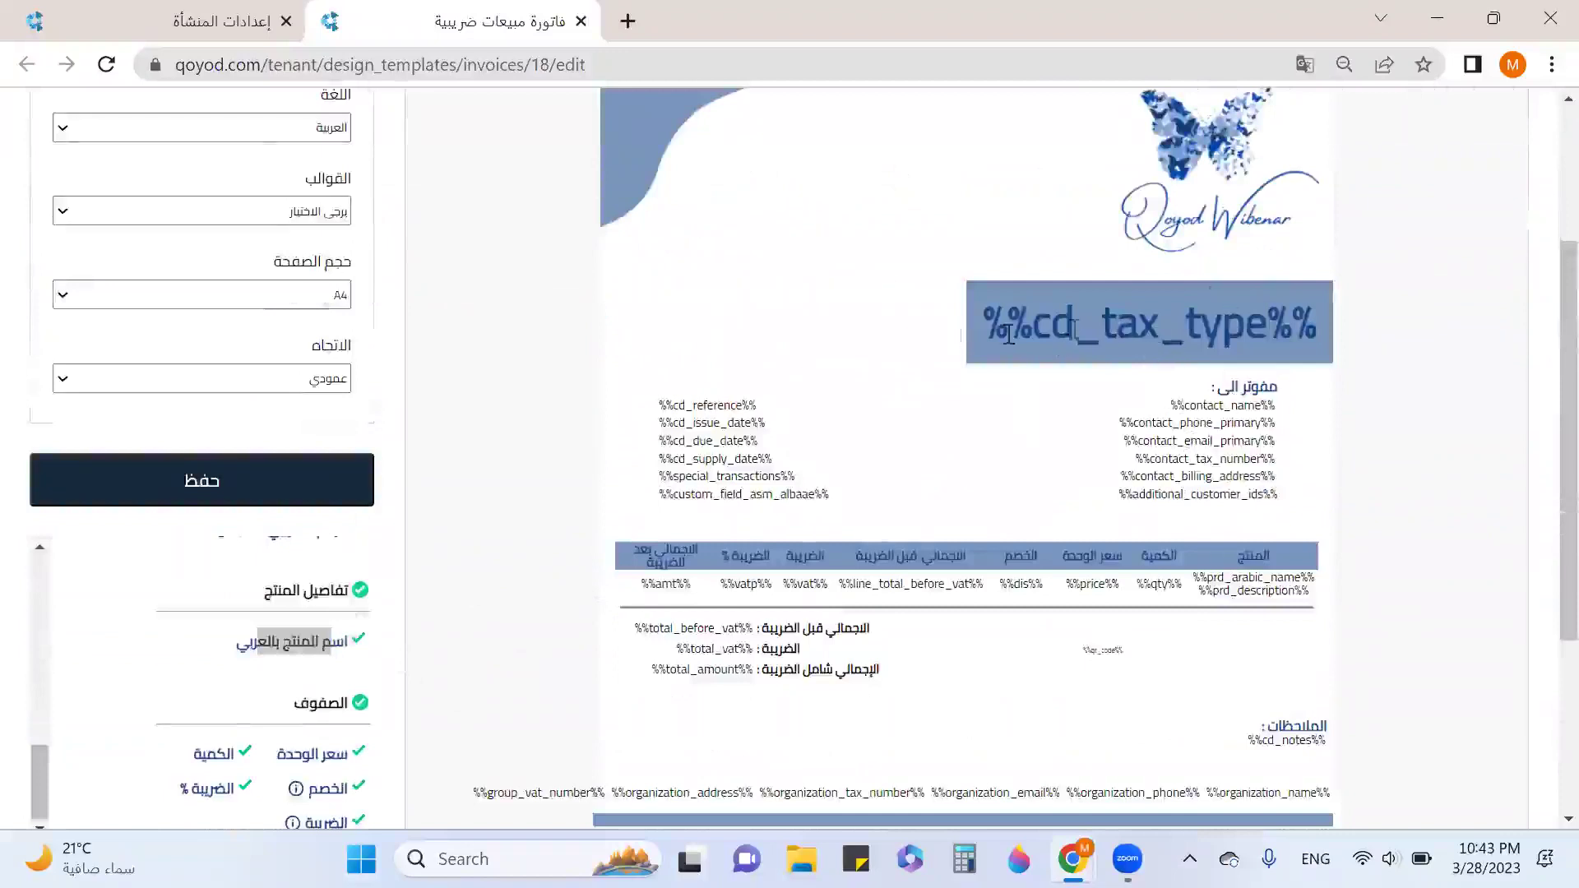
pyautogui.tripleClick(1133, 335)
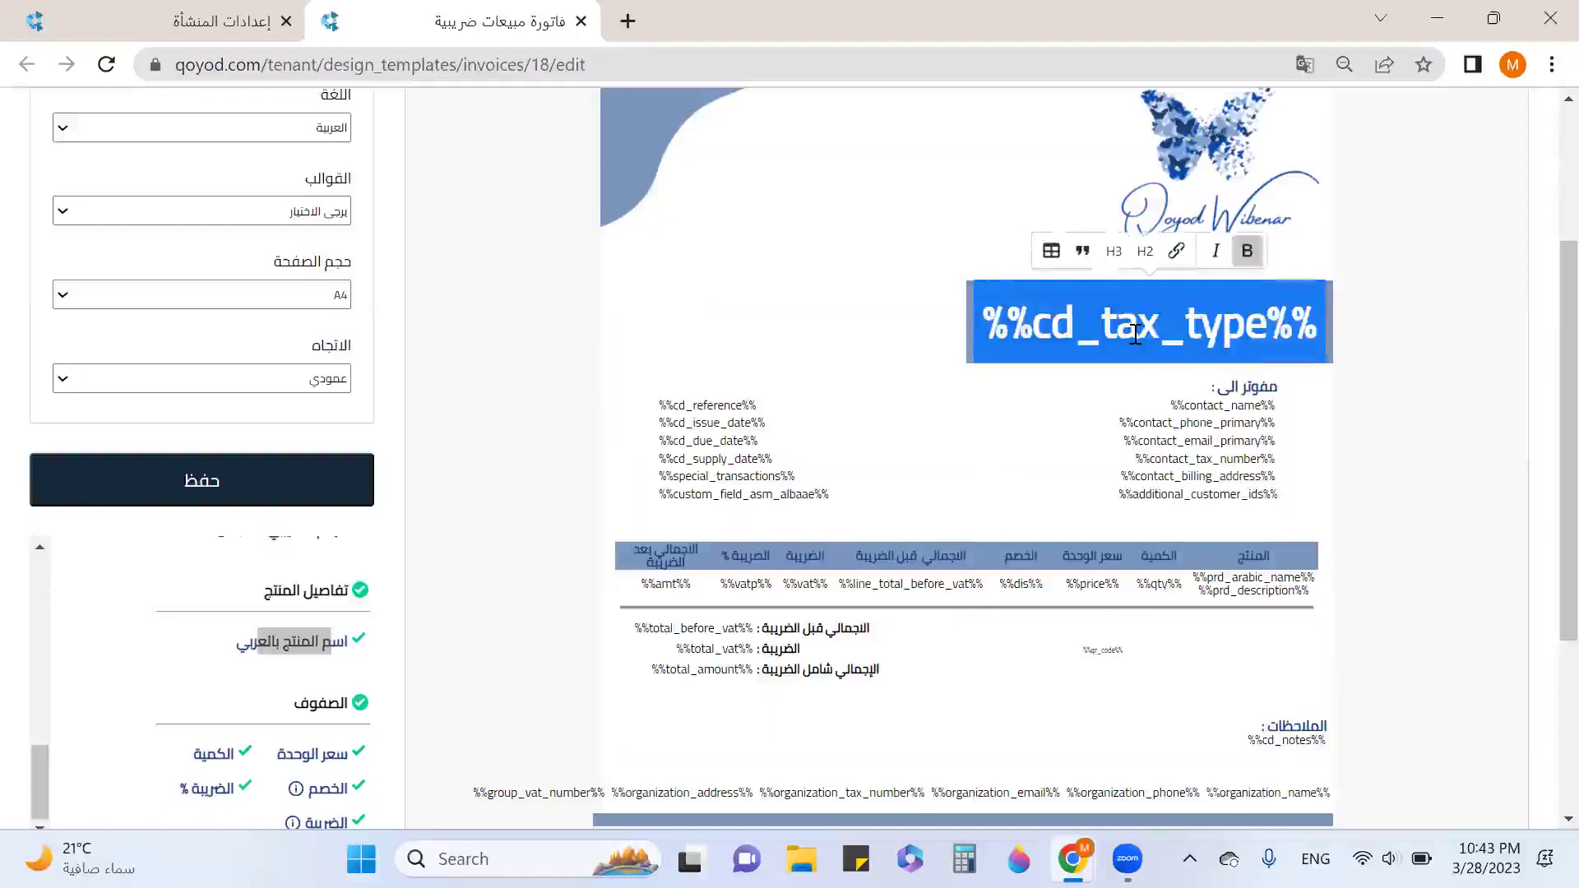
pyautogui.write('thj')
pyautogui.press('BackSpace')
pyautogui.press('BackSpace')
pyautogui.press('BackSpace')
pyautogui.hotkey('alt', 'shift')
pyautogui.write('فاتورة ضريبية')
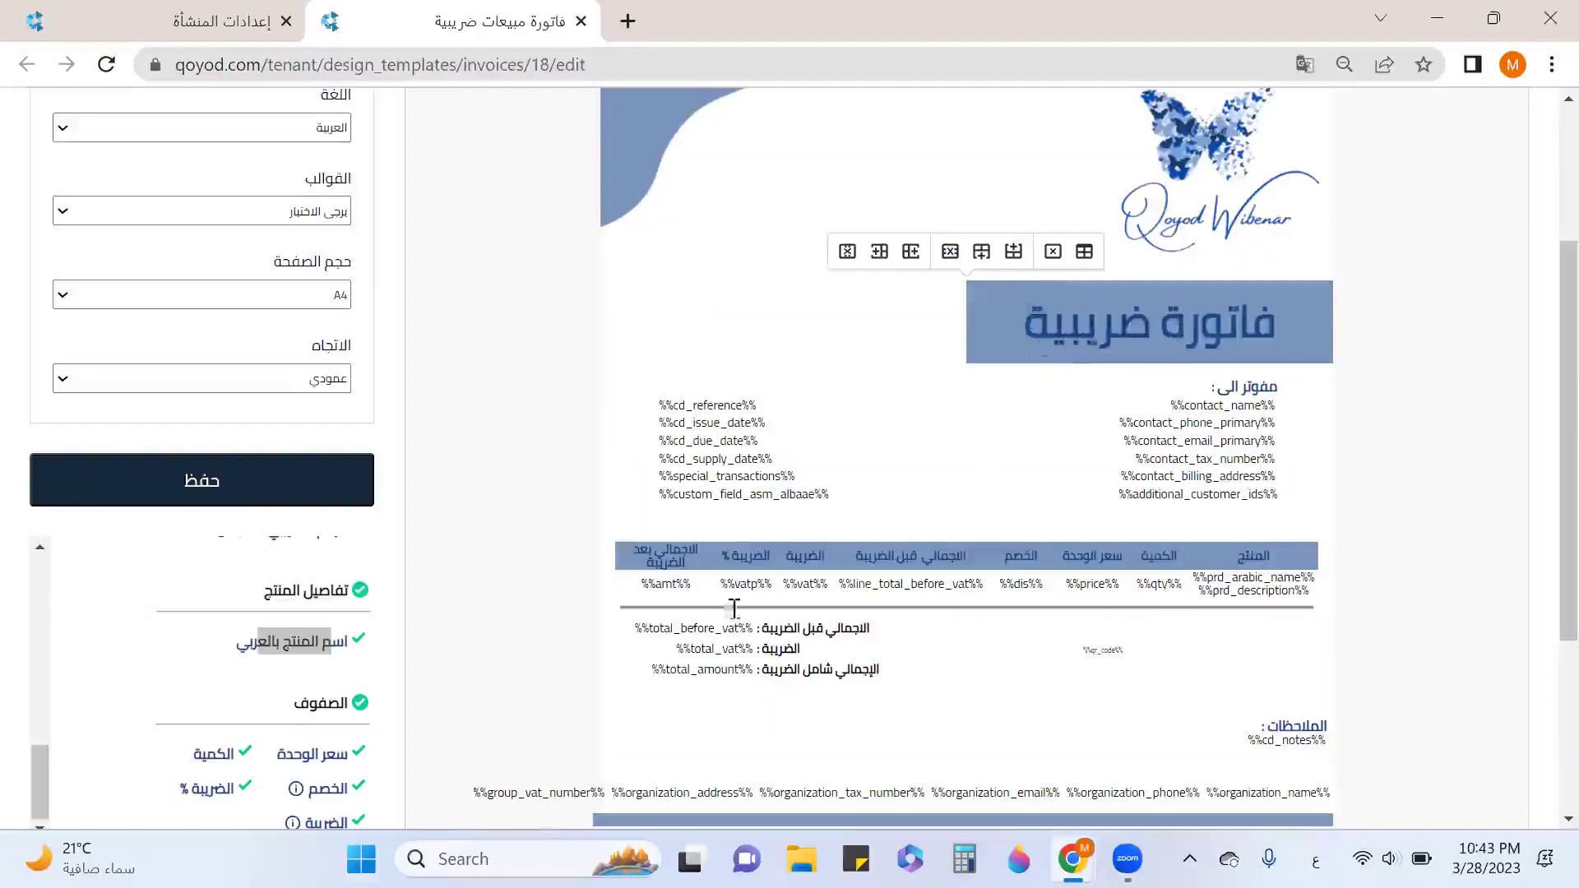
pyautogui.scroll(10, 282, 634)
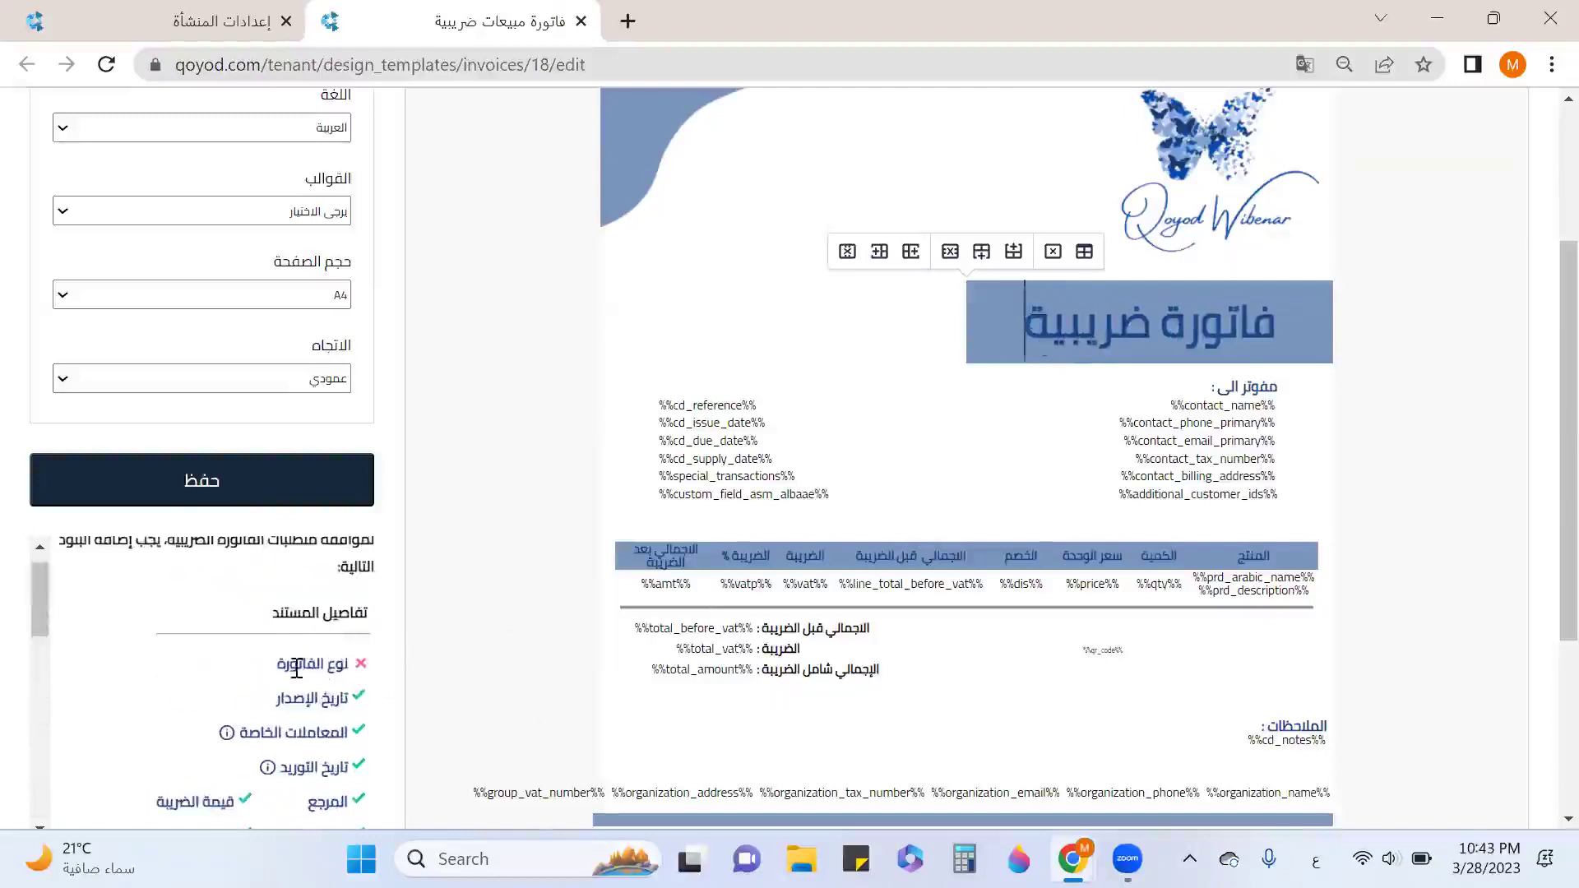
pyautogui.moveTo(289, 666); pyautogui.dragTo(383, 679)
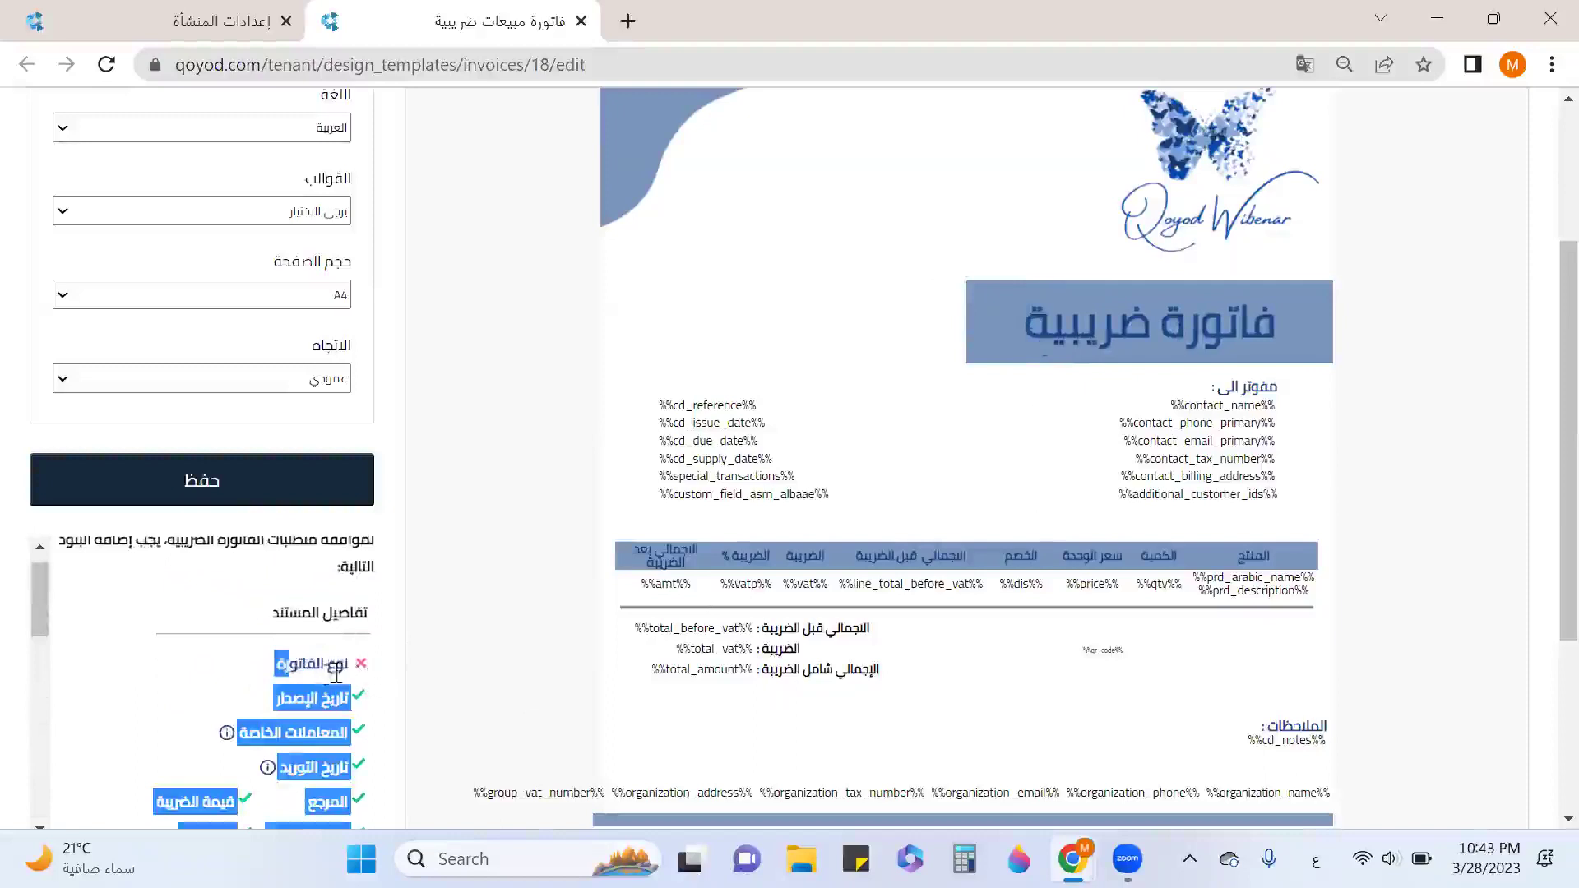
pyautogui.scroll(2, 1061, 551)
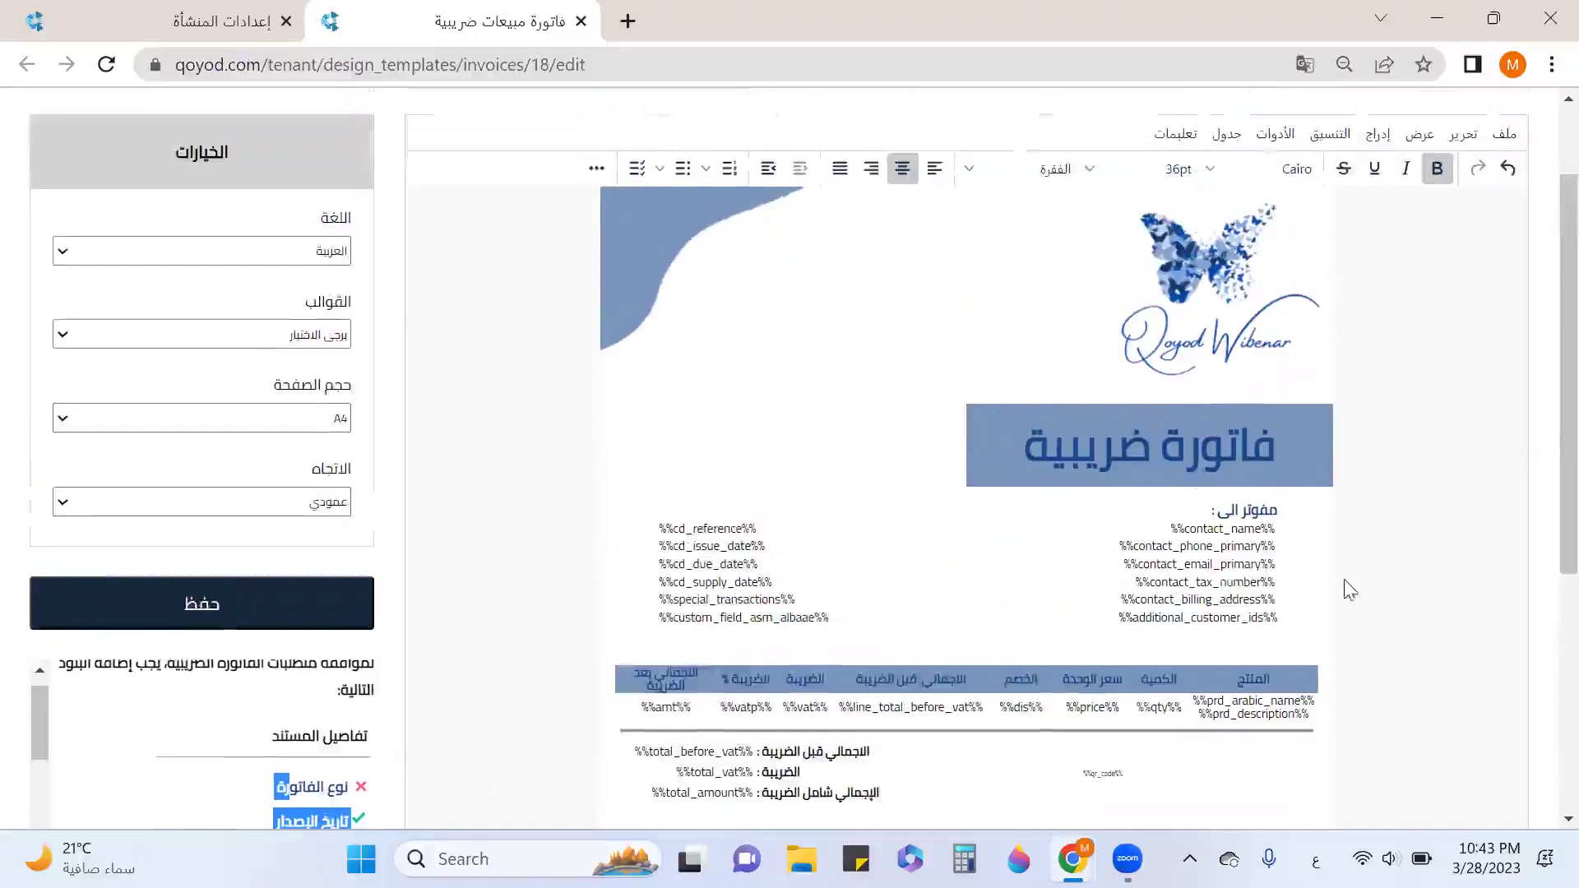
# Review the insertable company, customer and document-details field lists.
pyautogui.click(601, 173)
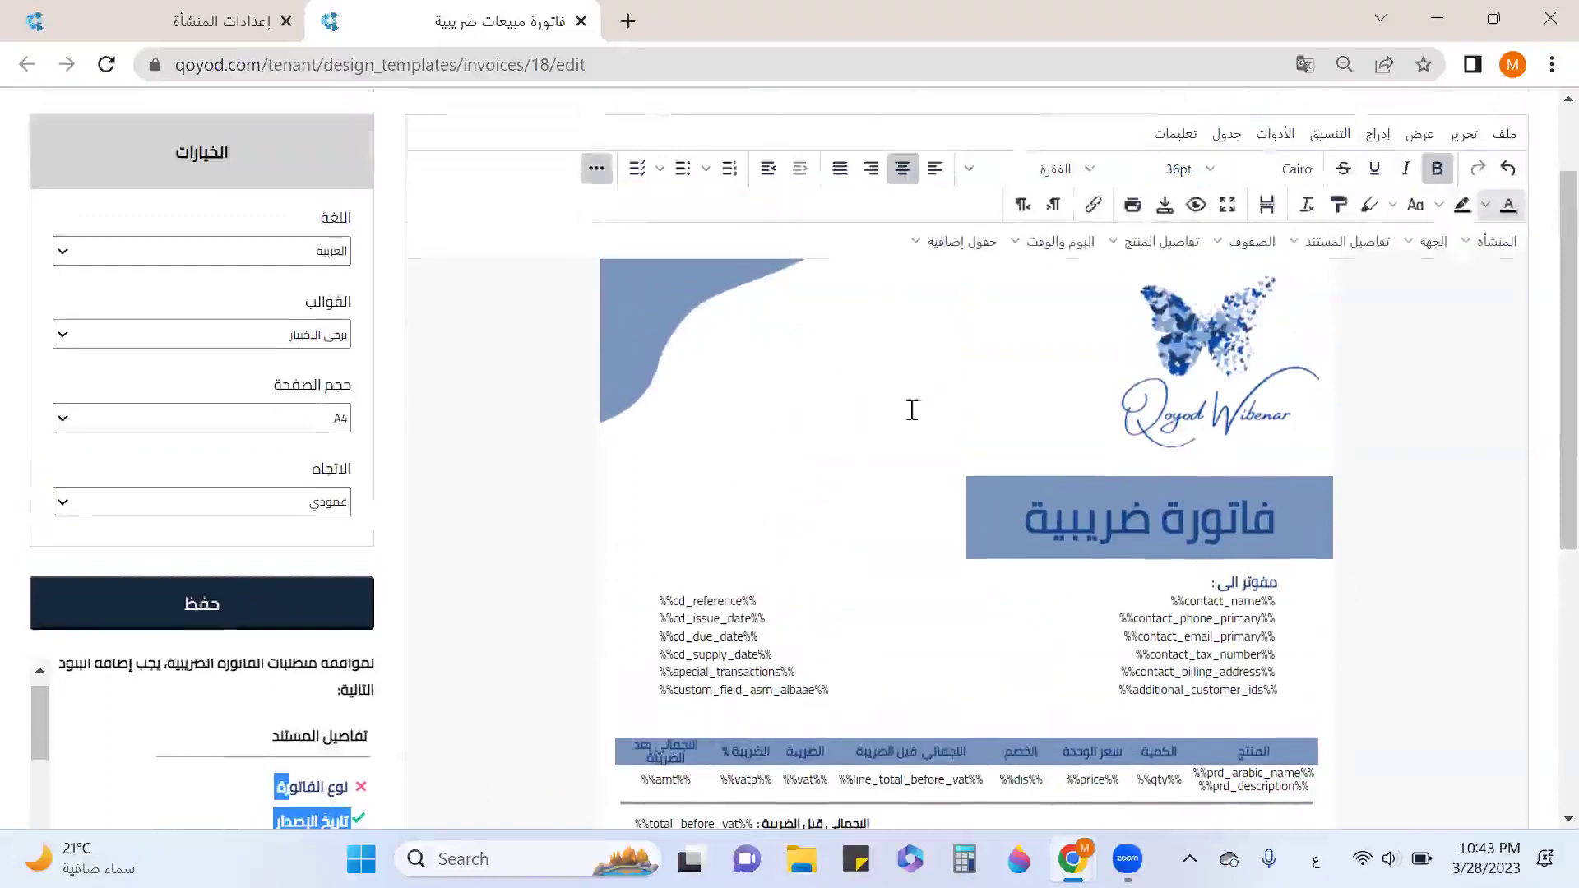
pyautogui.click(1494, 241)
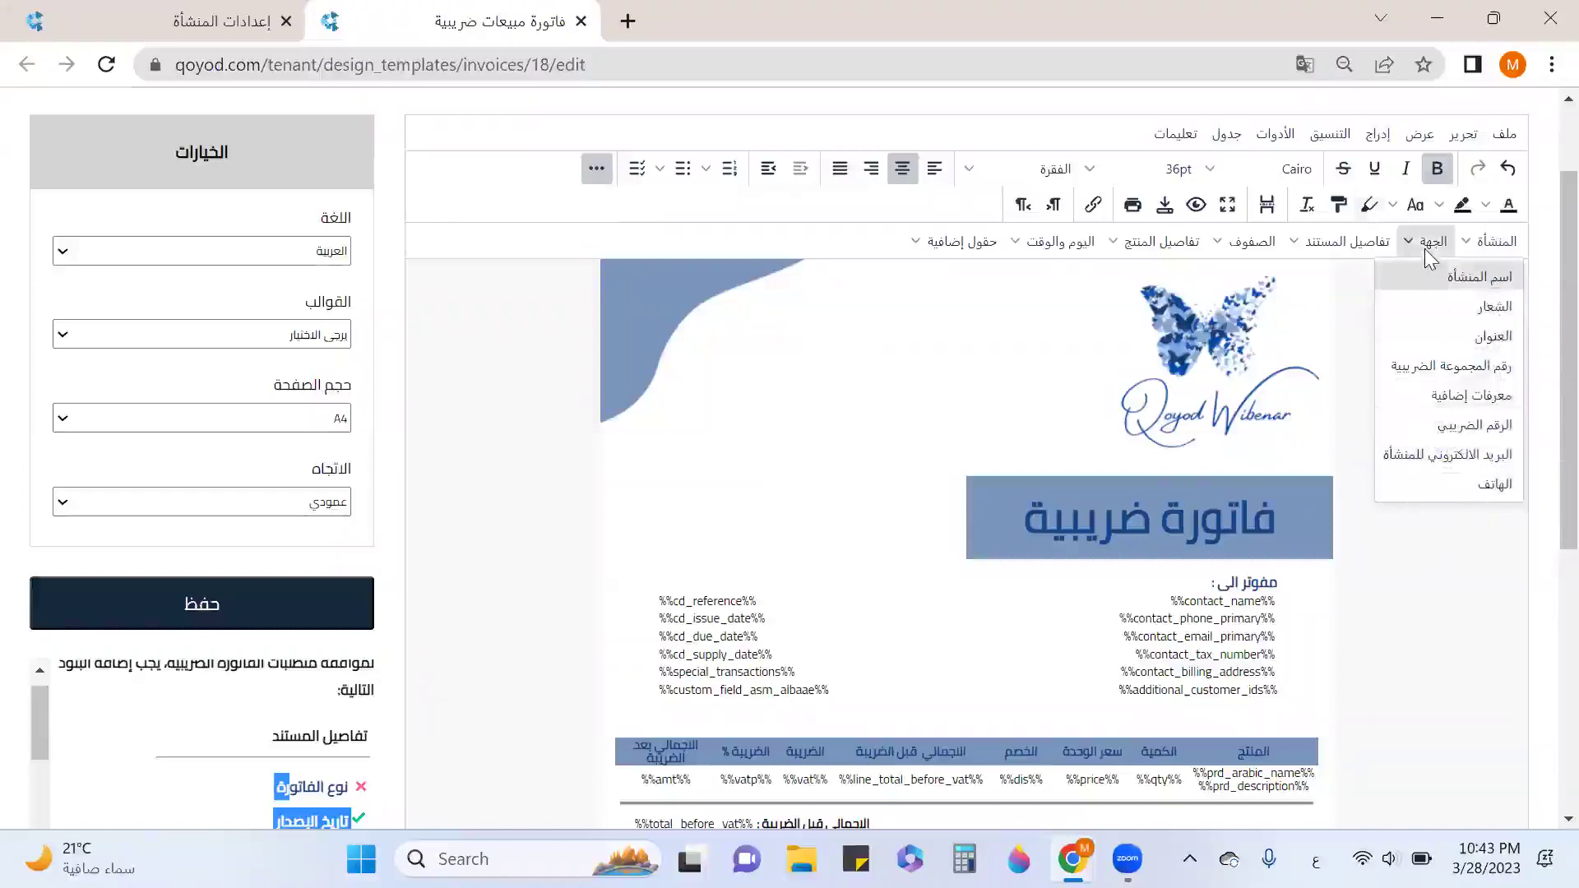
pyautogui.click(1428, 252)
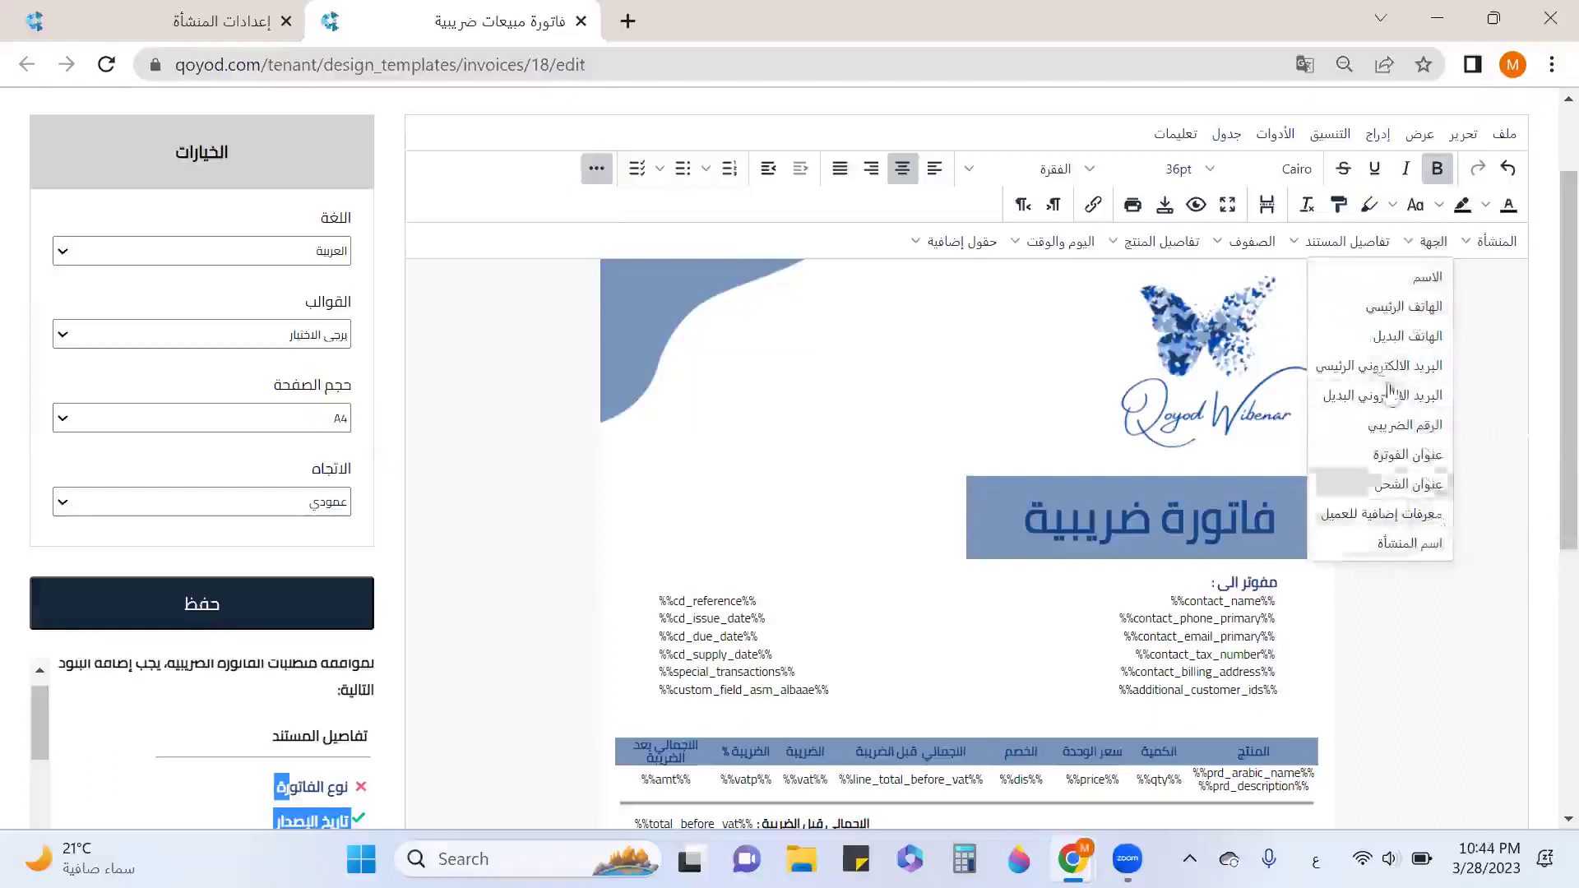
pyautogui.click(1350, 251)
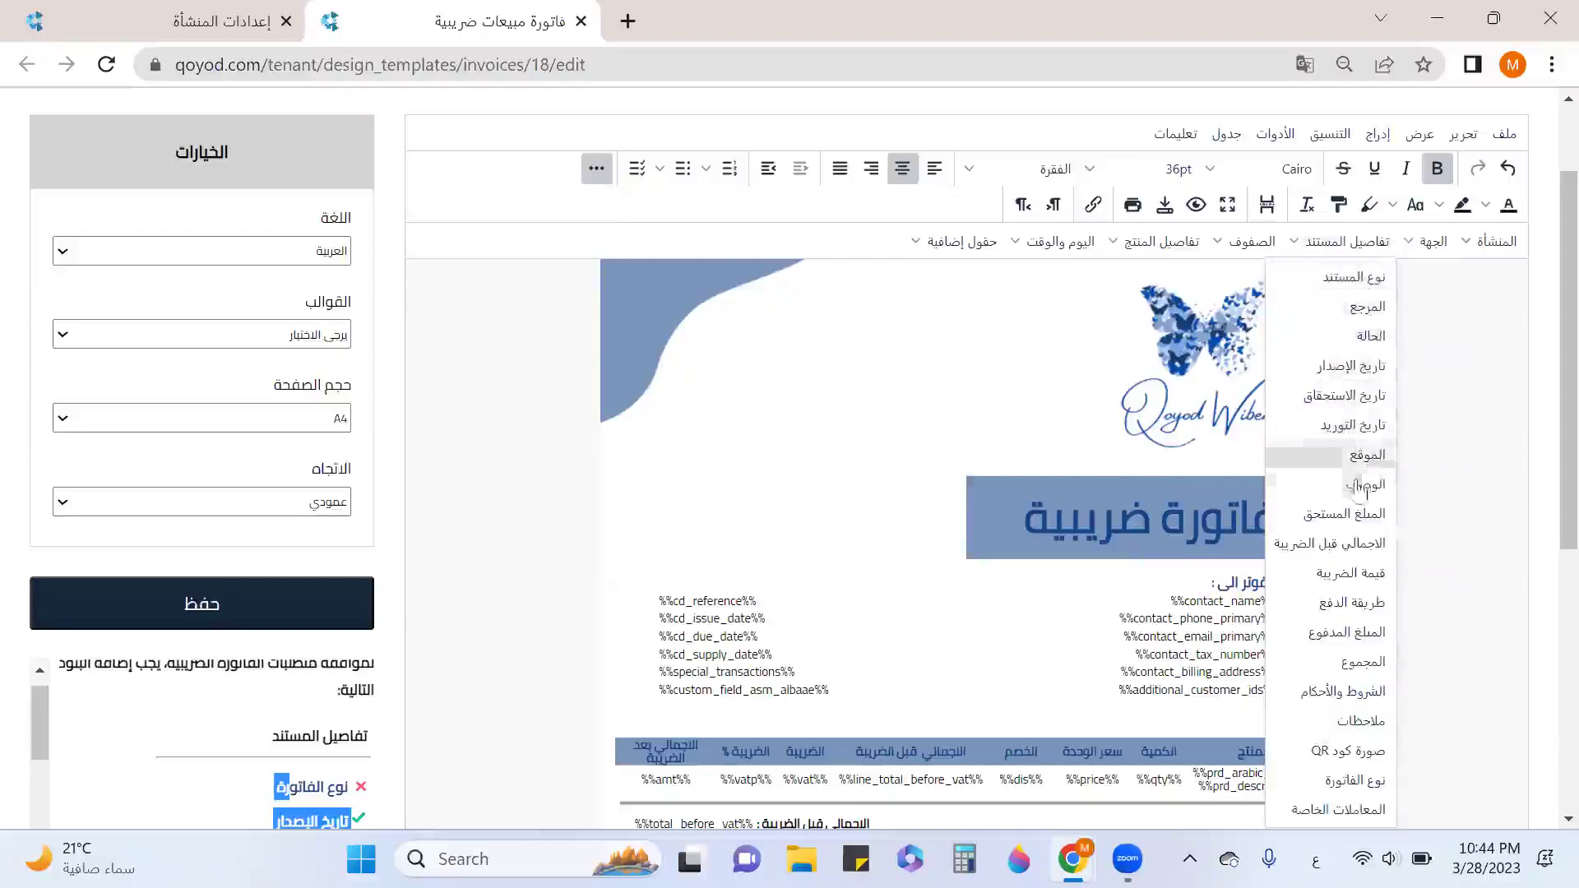
pyautogui.scroll(-1, 1360, 504)
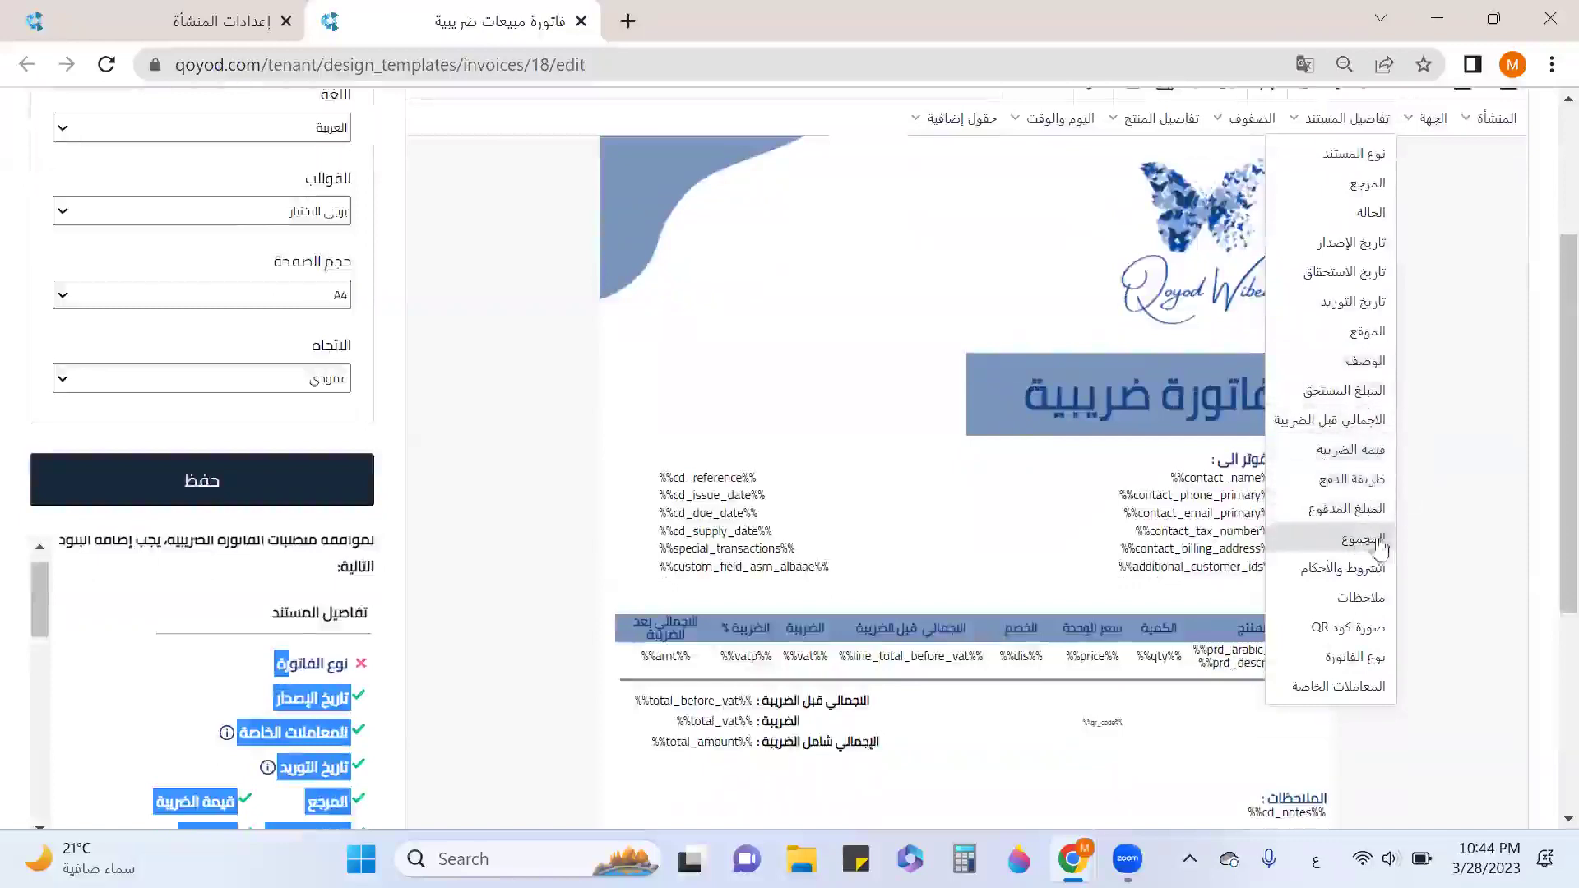
pyautogui.scroll(-2, 930, 631)
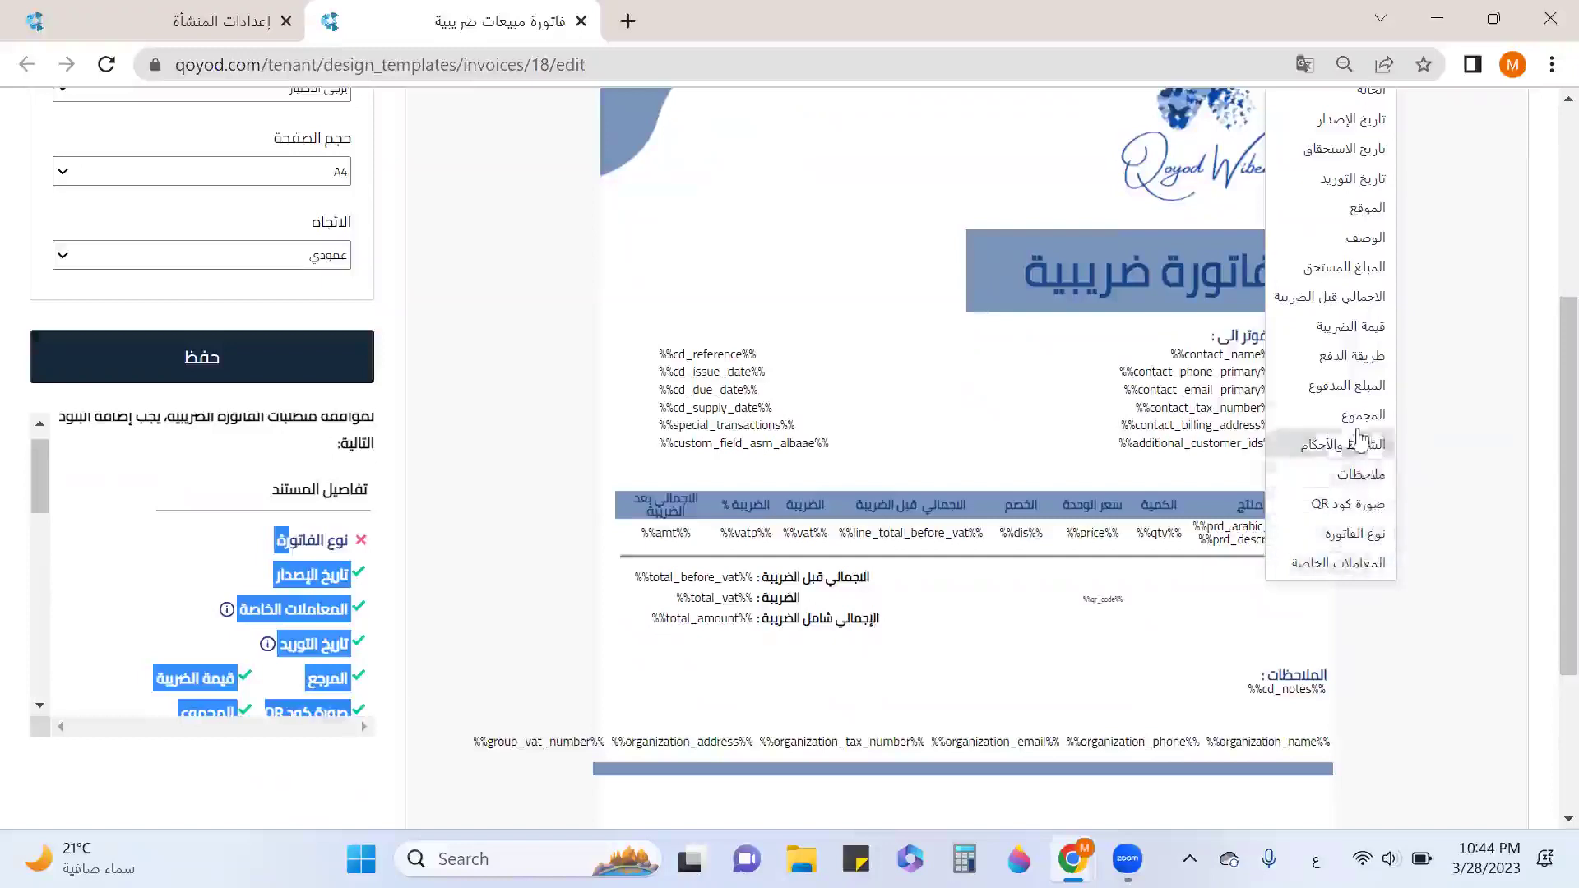
pyautogui.scroll(5, 1353, 435)
# Review item-row fields and select the %%amt%% and %%vat%% placeholders in the items table.
pyautogui.click(1251, 364)
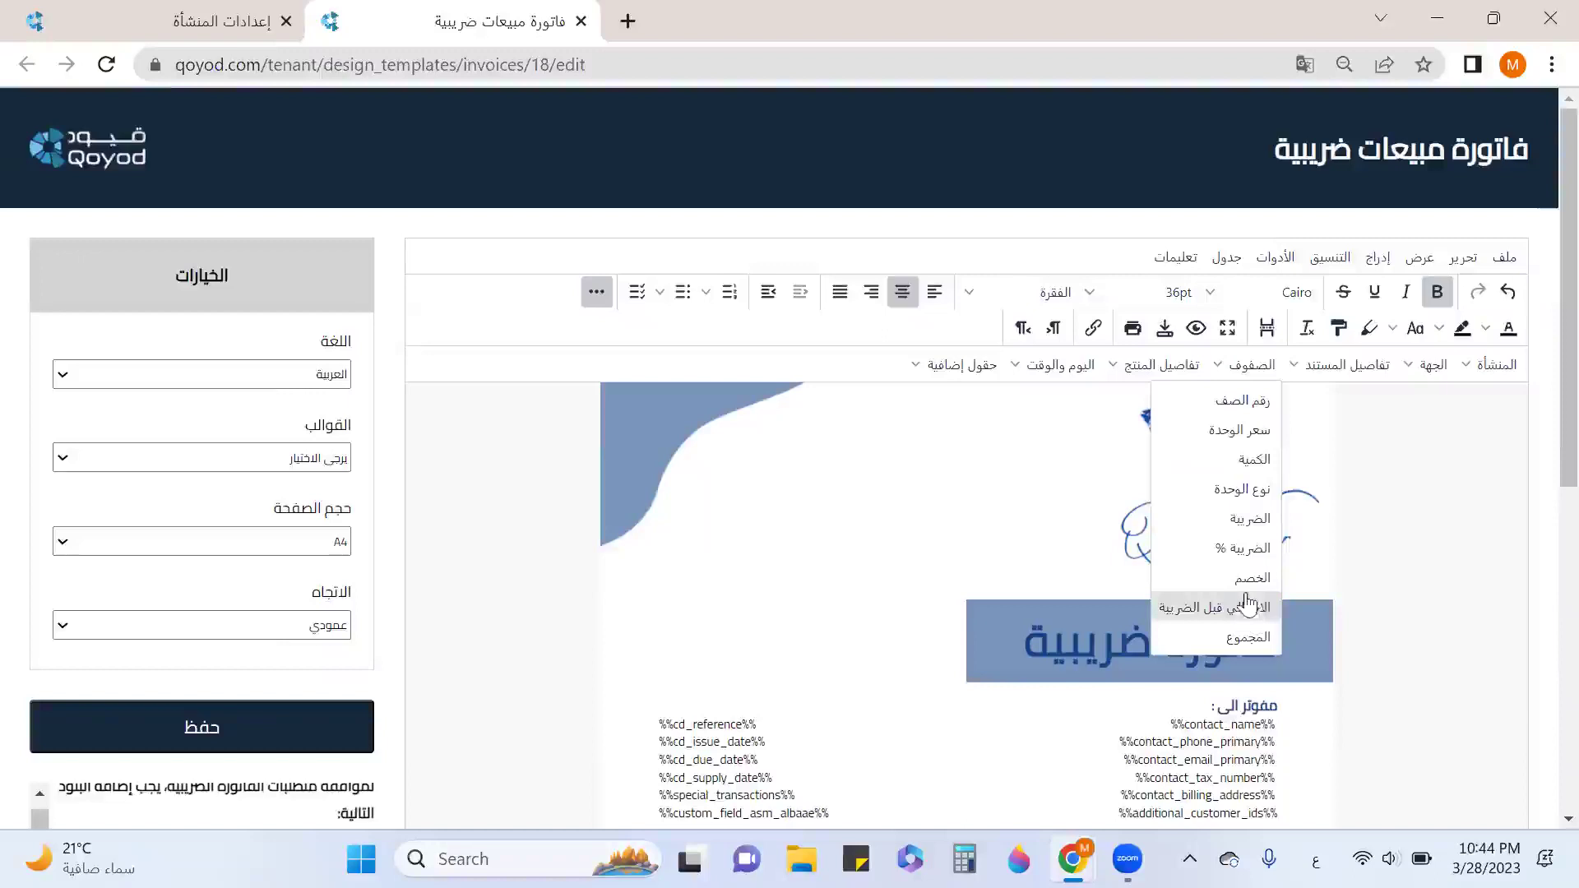
pyautogui.scroll(-2, 1254, 600)
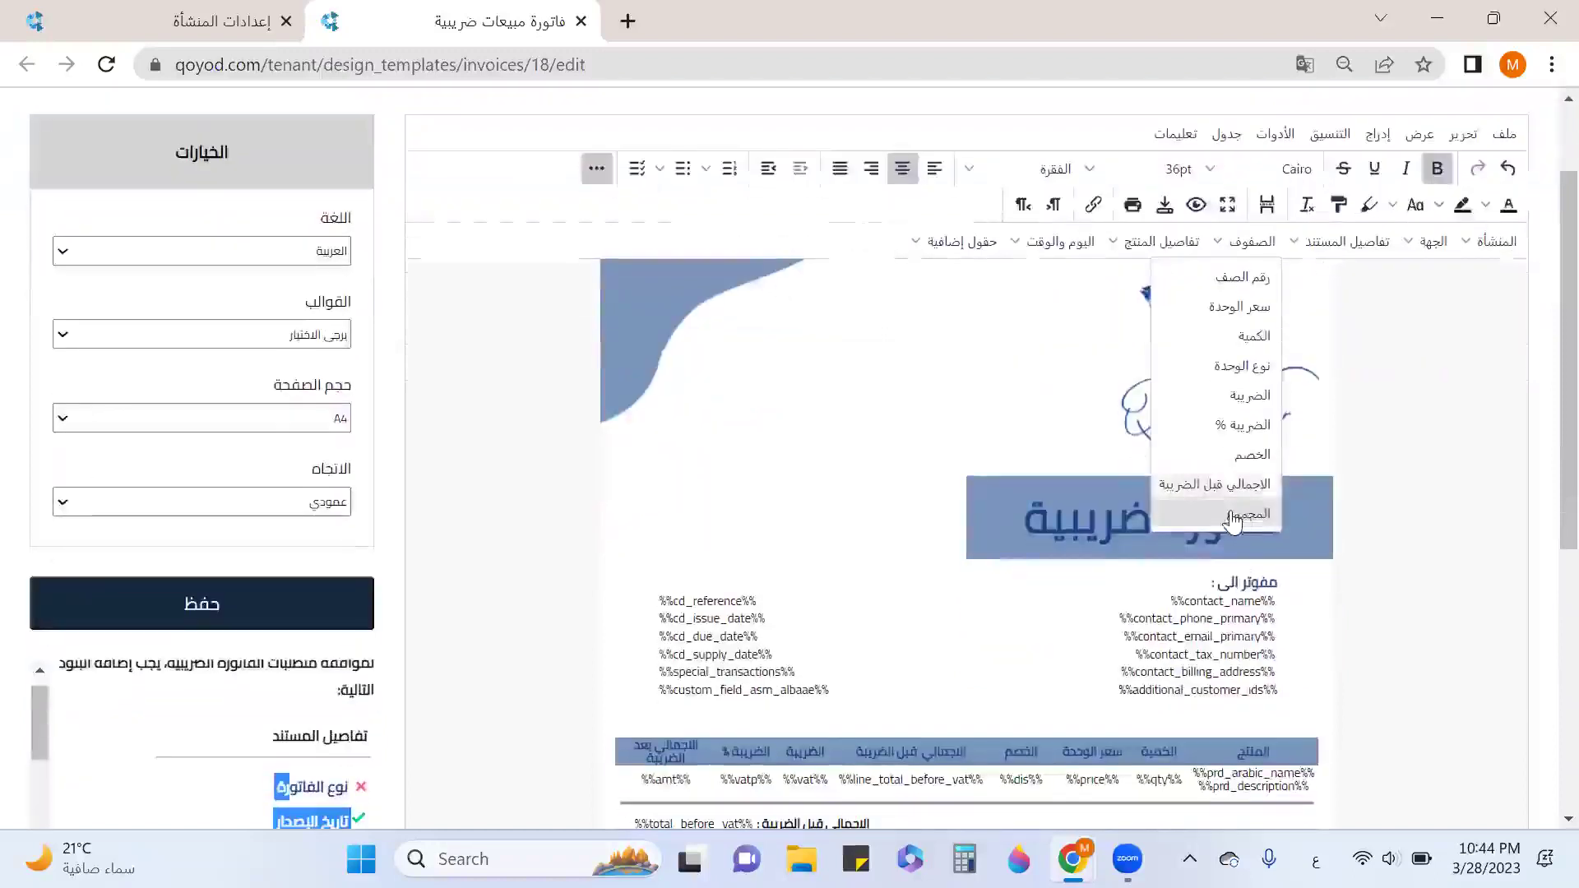
pyautogui.scroll(-3, 1240, 518)
pyautogui.doubleClick(654, 658)
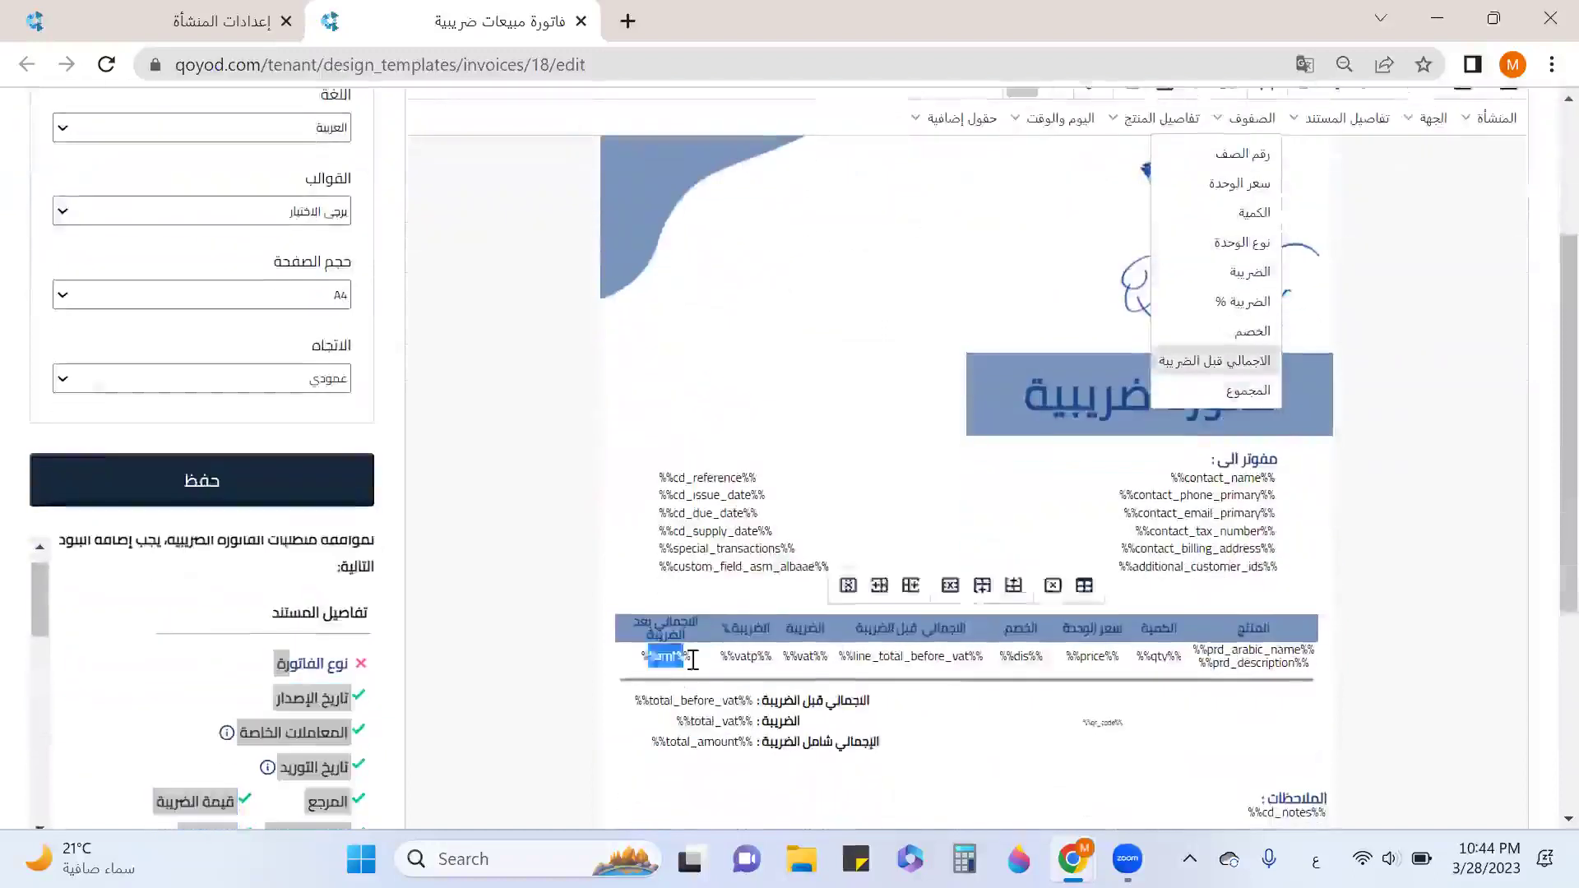
pyautogui.doubleClick(804, 655)
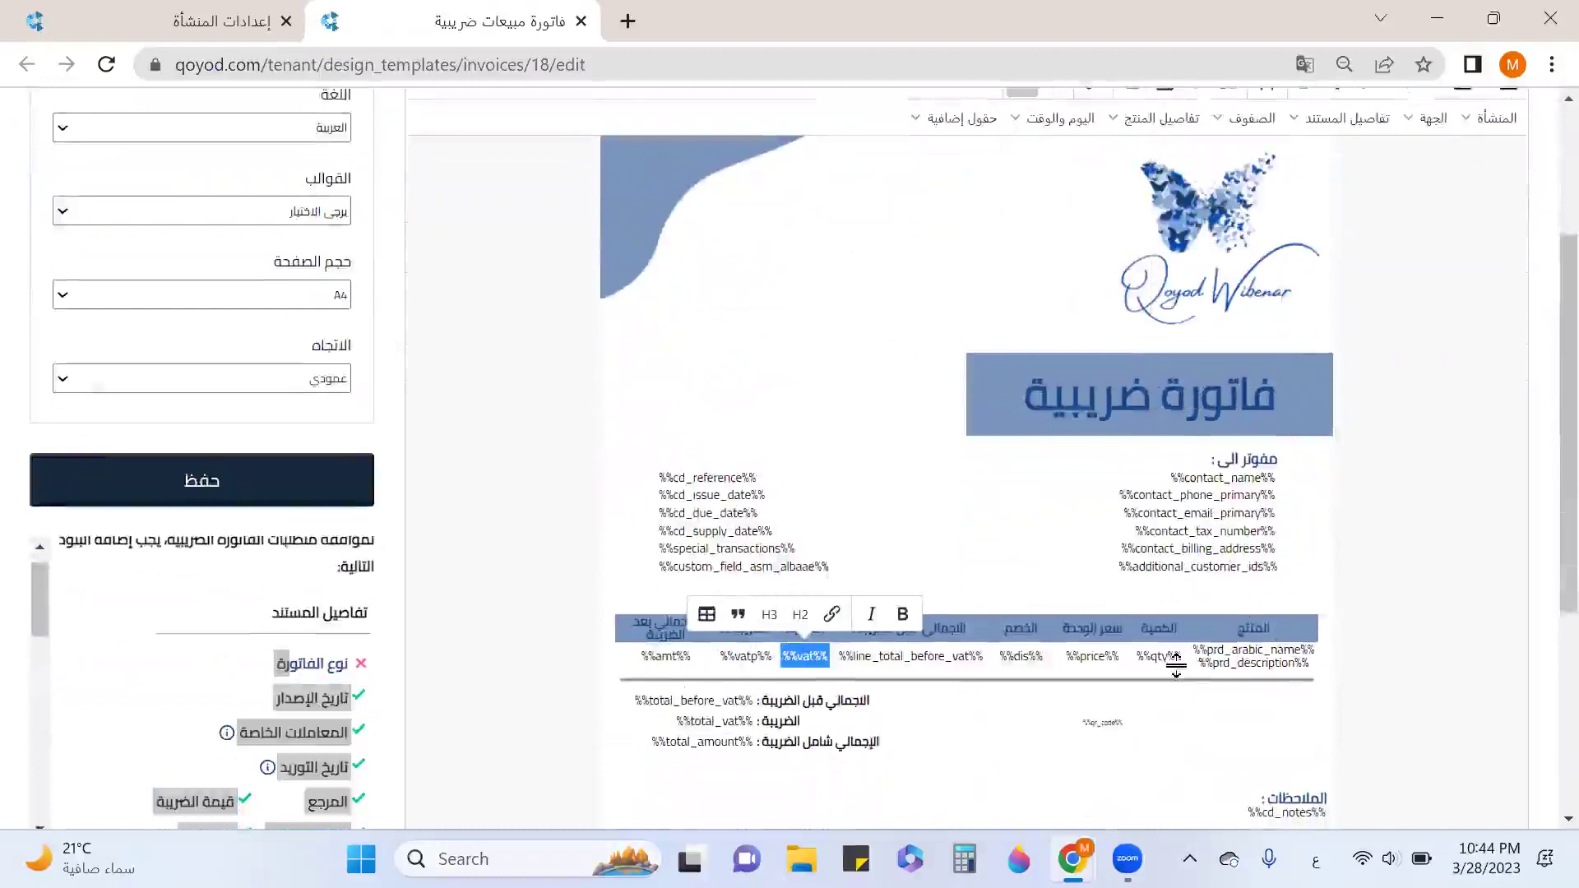
pyautogui.scroll(3, 1176, 652)
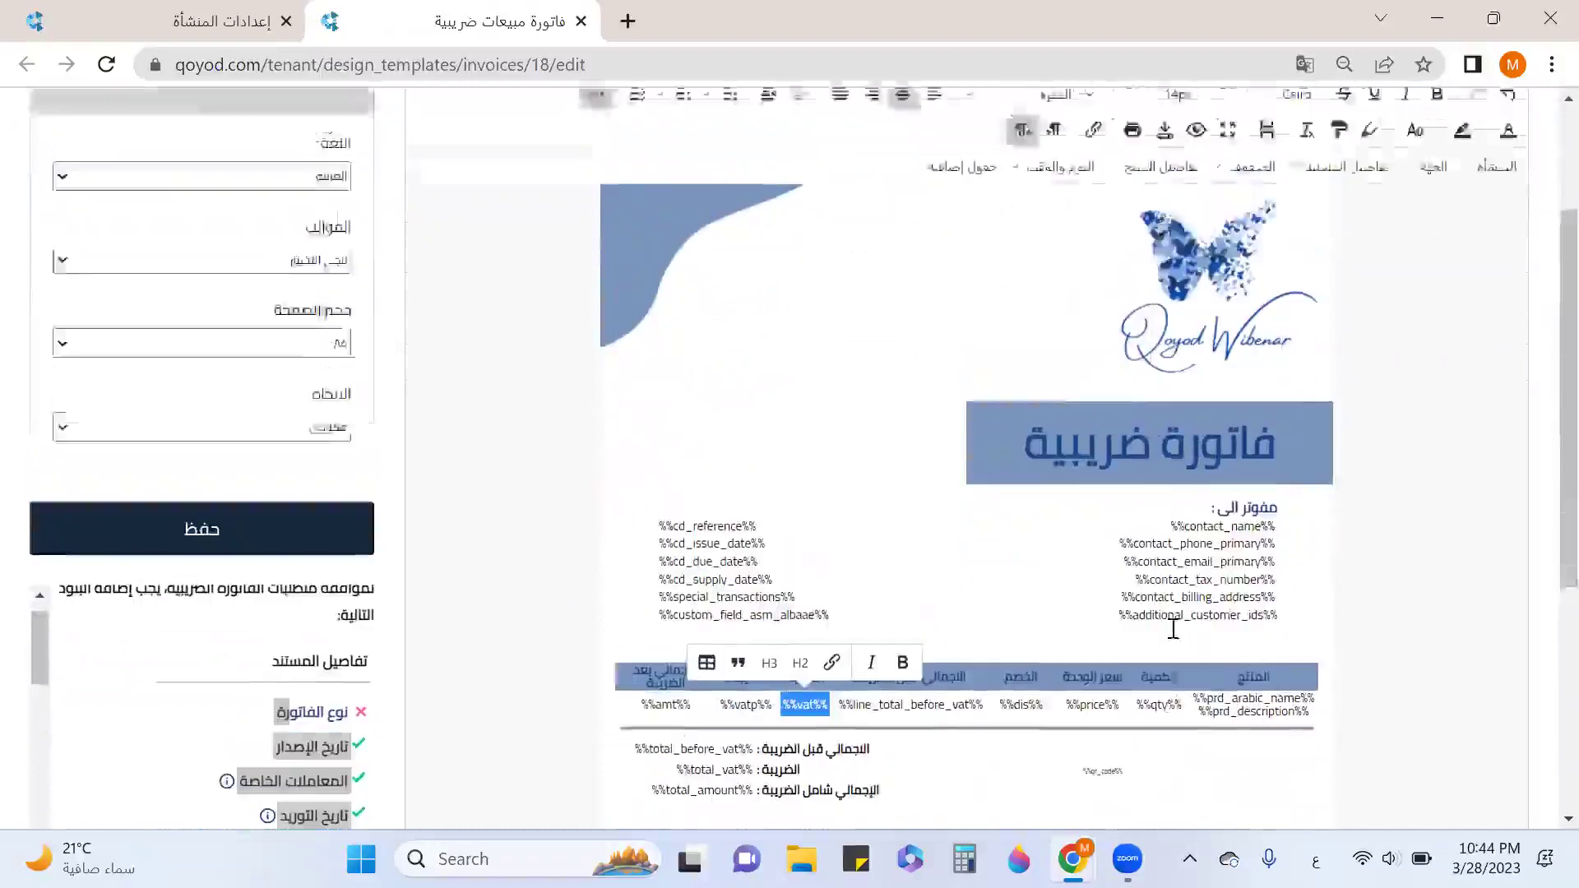
# Review the product-details and حقول إضافية field lists, then close them.
pyautogui.click(1161, 367)
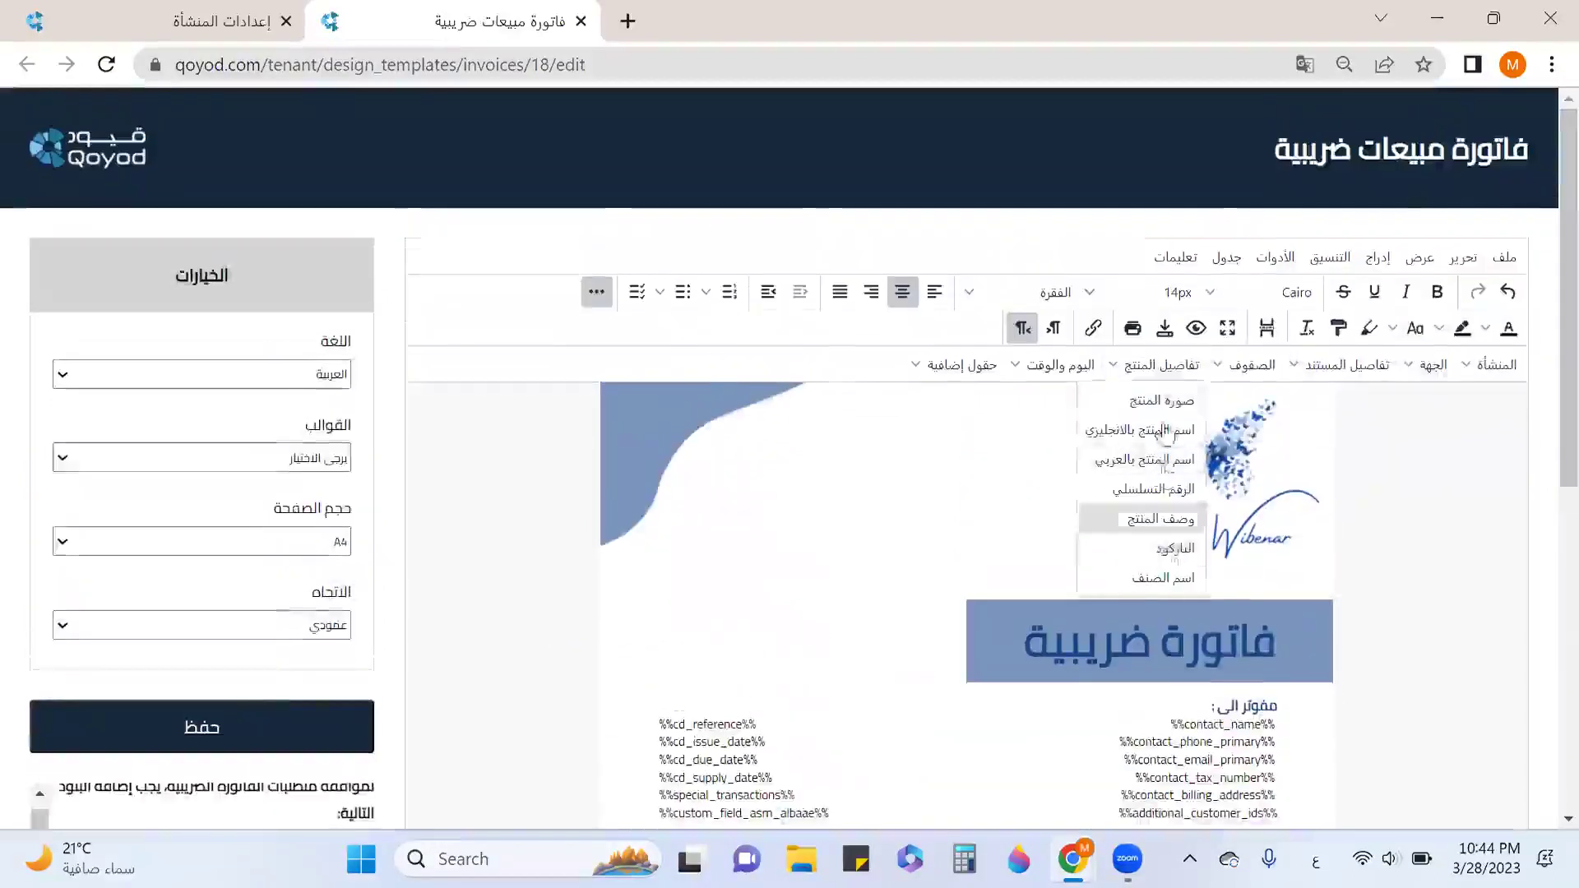
pyautogui.scroll(-3, 1160, 543)
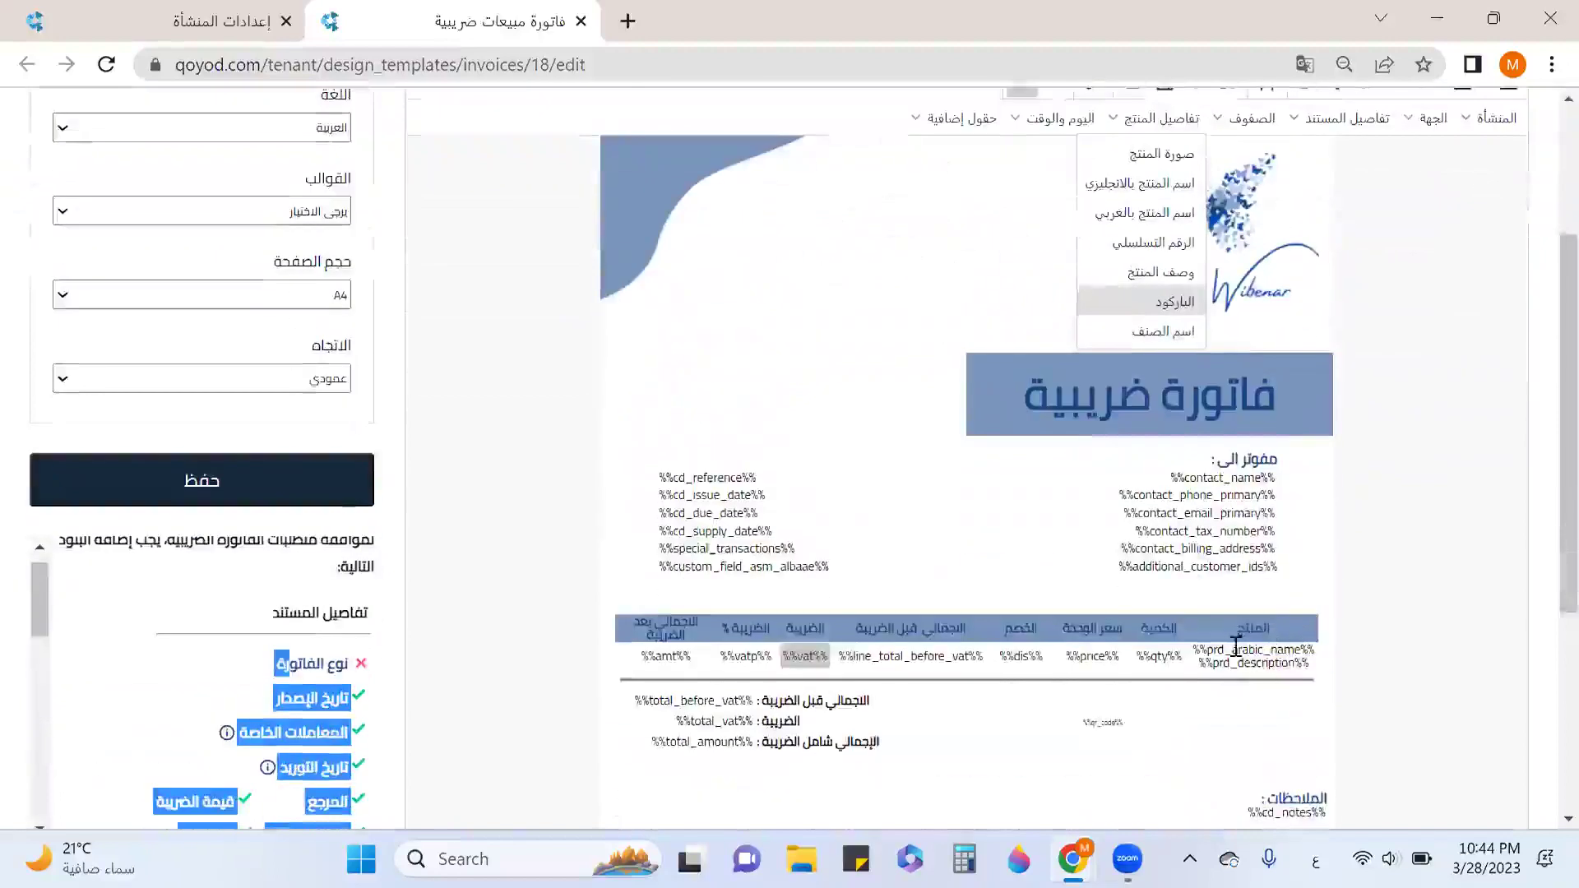
pyautogui.scroll(2, 1215, 535)
pyautogui.click(1058, 246)
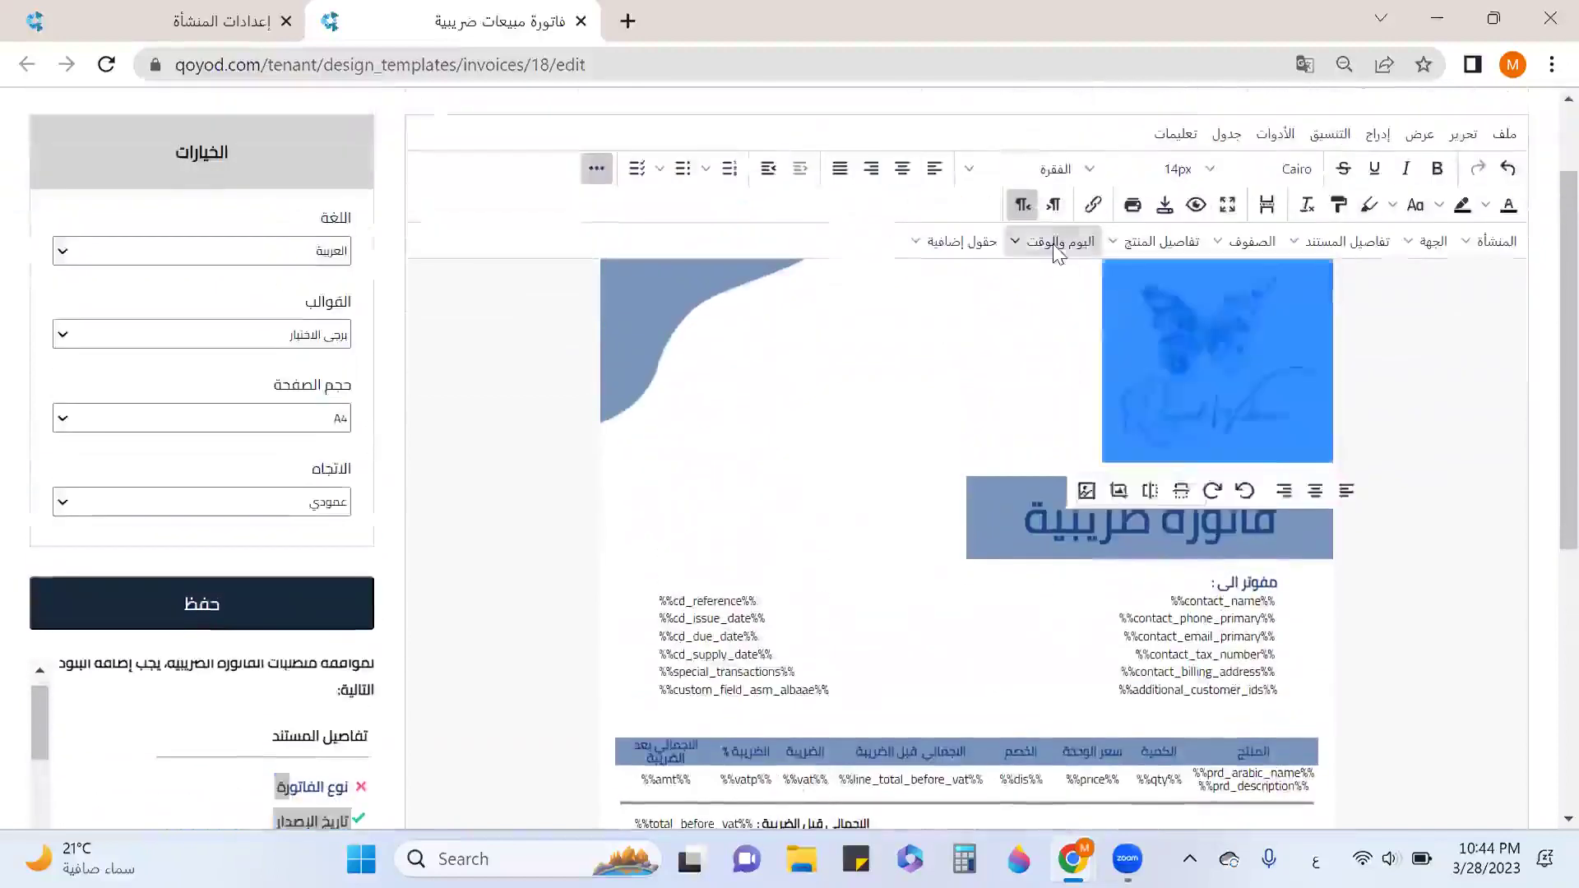
pyautogui.click(960, 242)
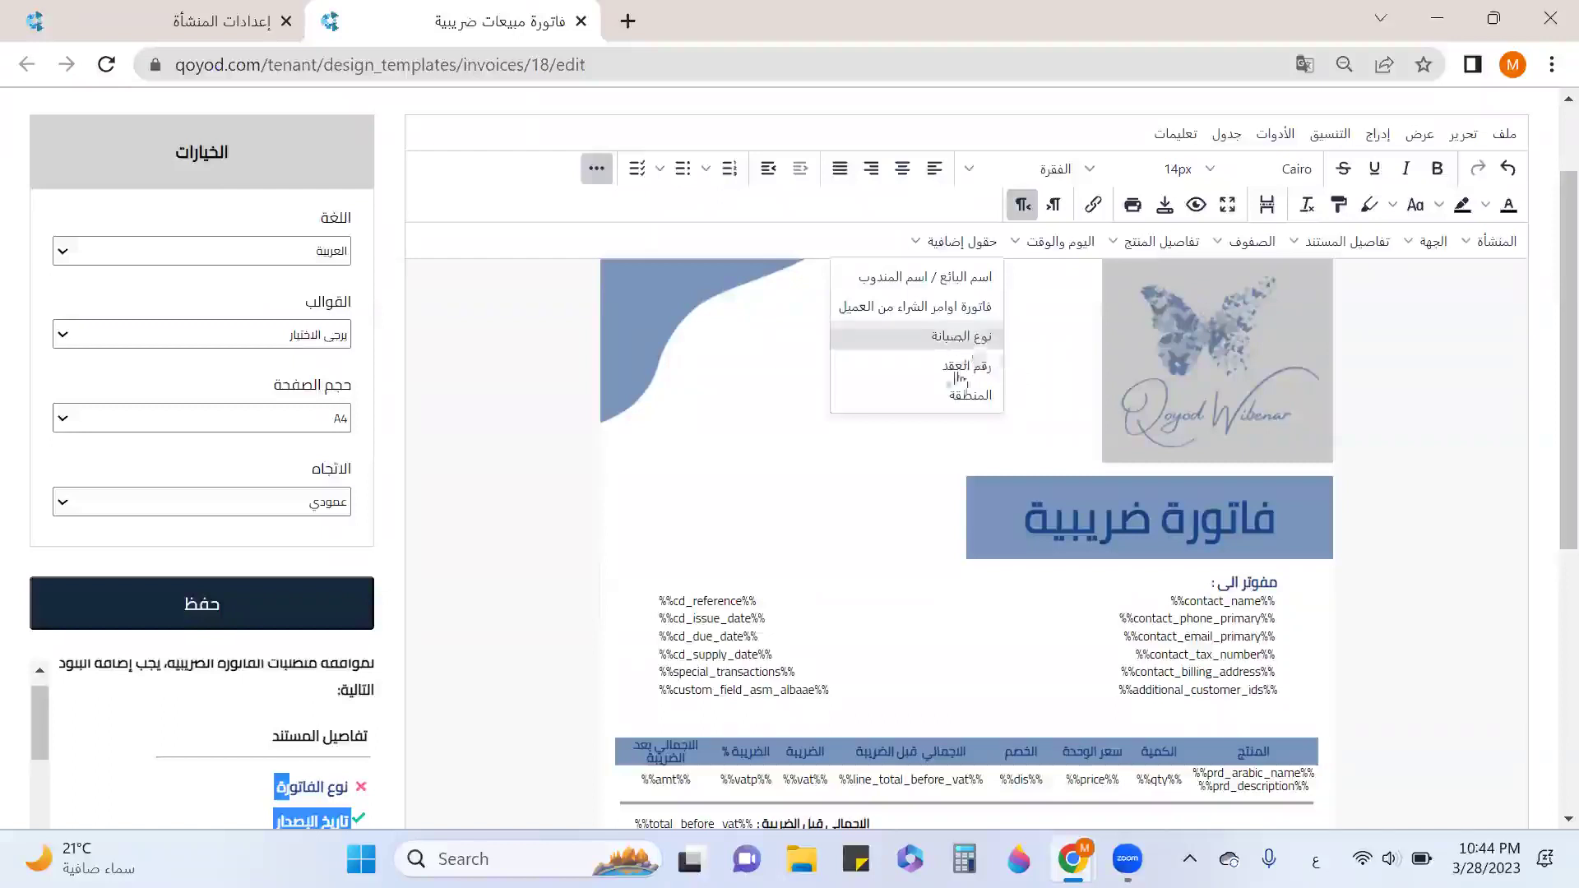
pyautogui.click(810, 449)
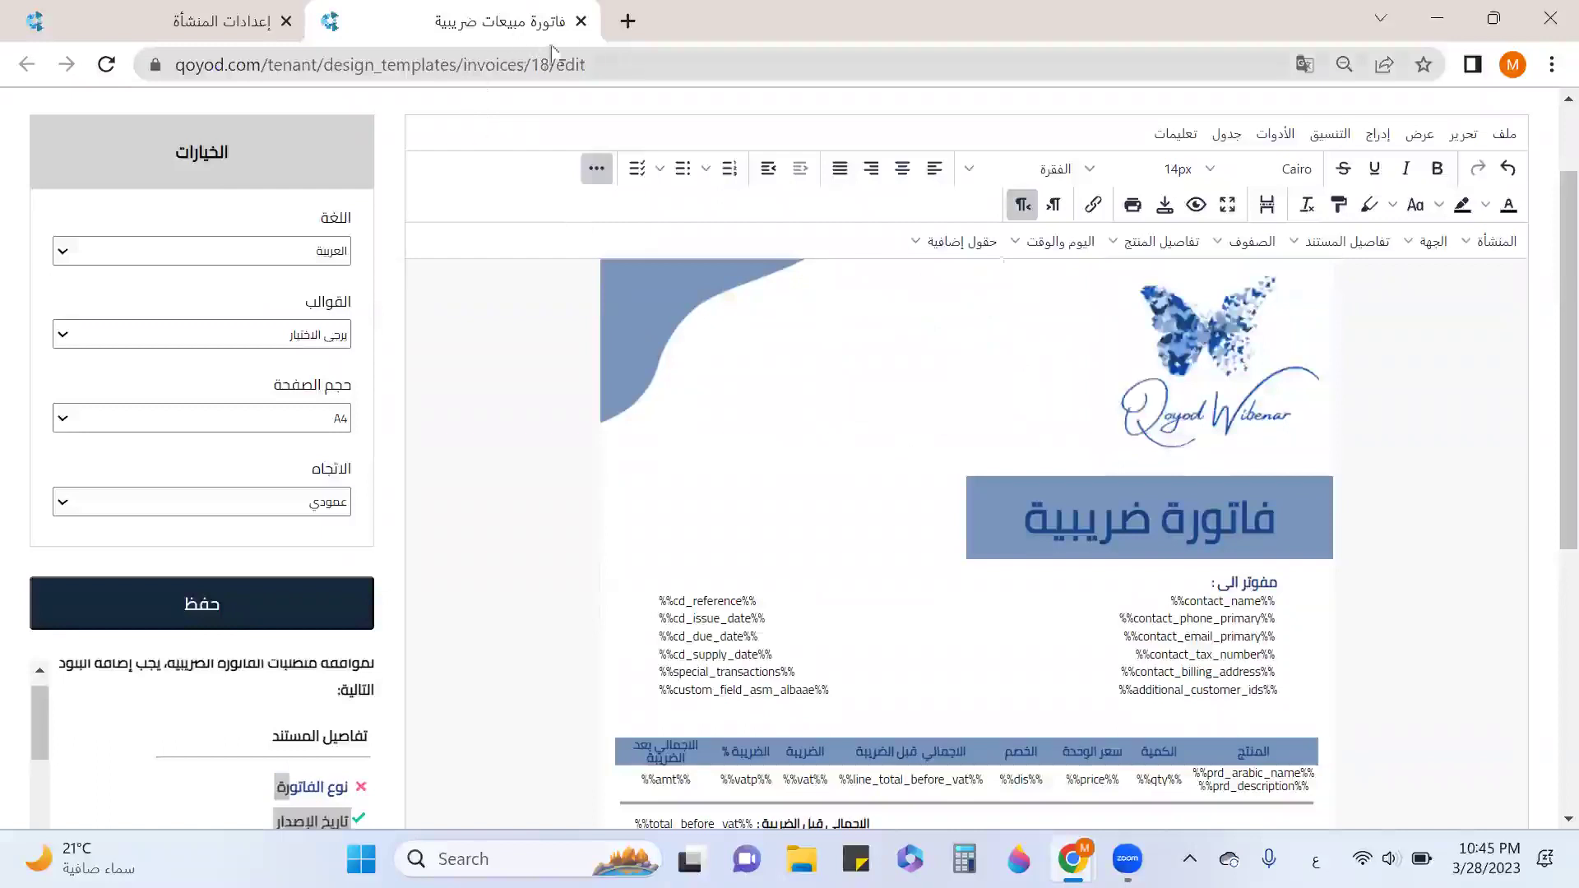
# Leave the invoice designer without saving and open the المستخدمين users page.
pyautogui.click(581, 22)
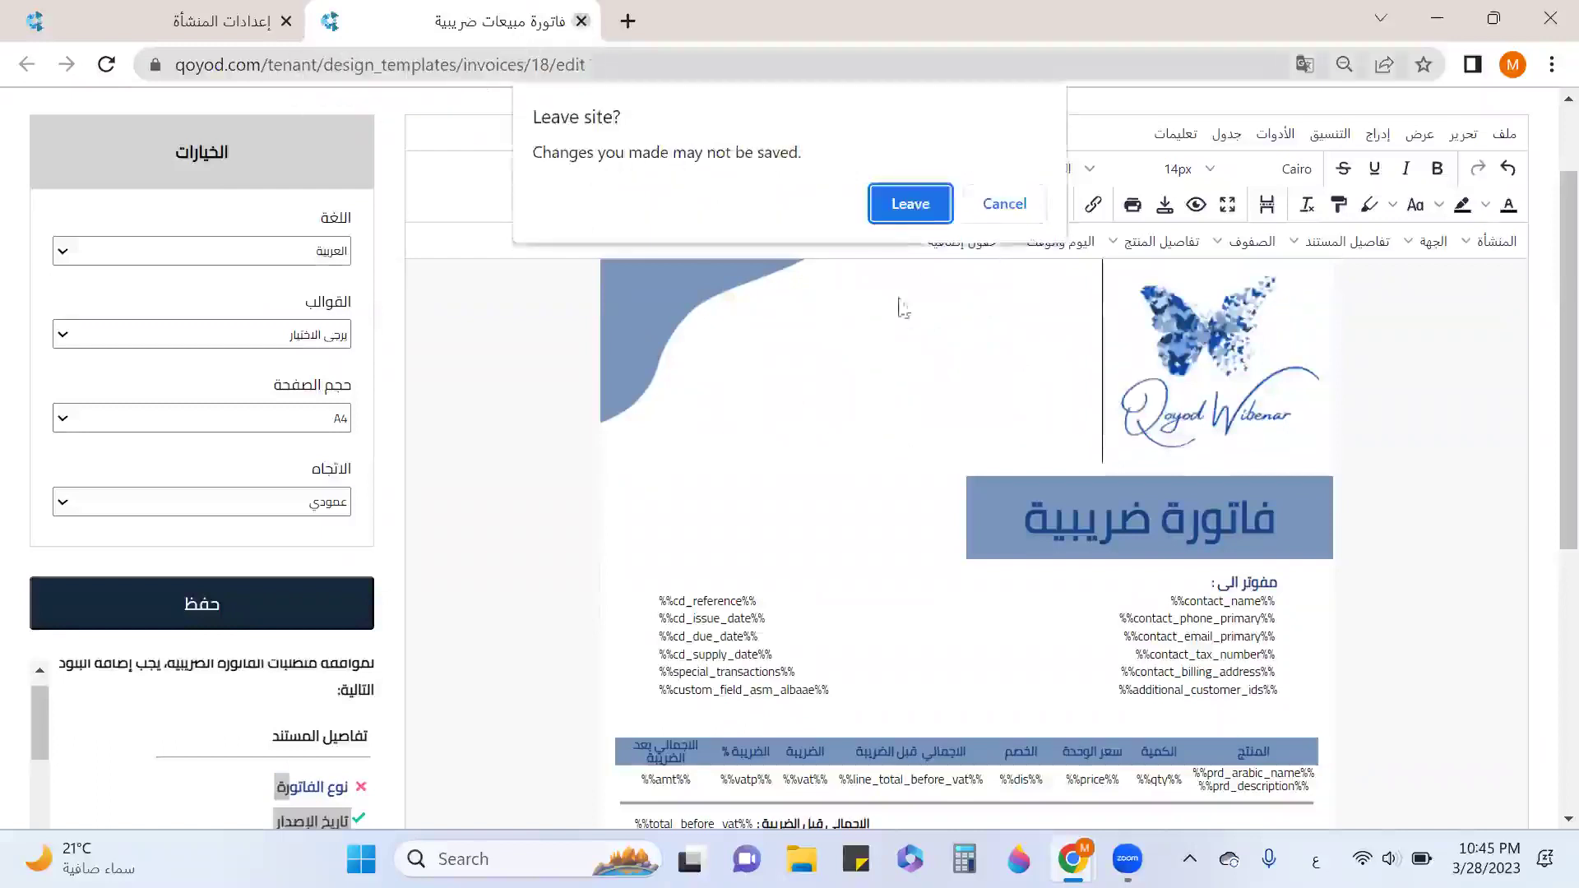
pyautogui.click(909, 201)
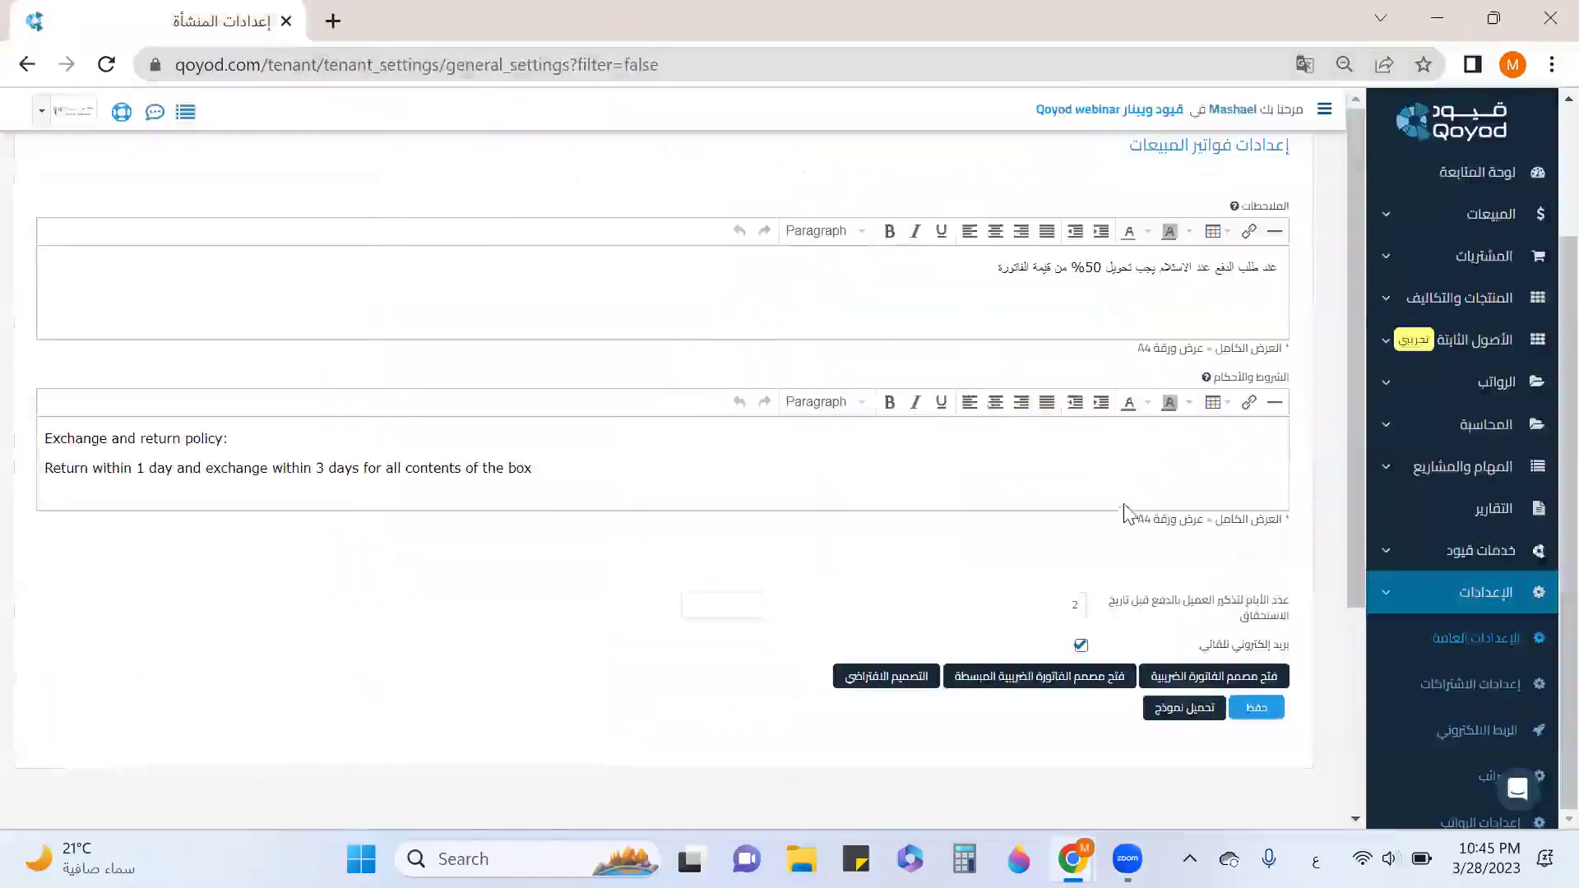
pyautogui.scroll(-3, 1414, 534)
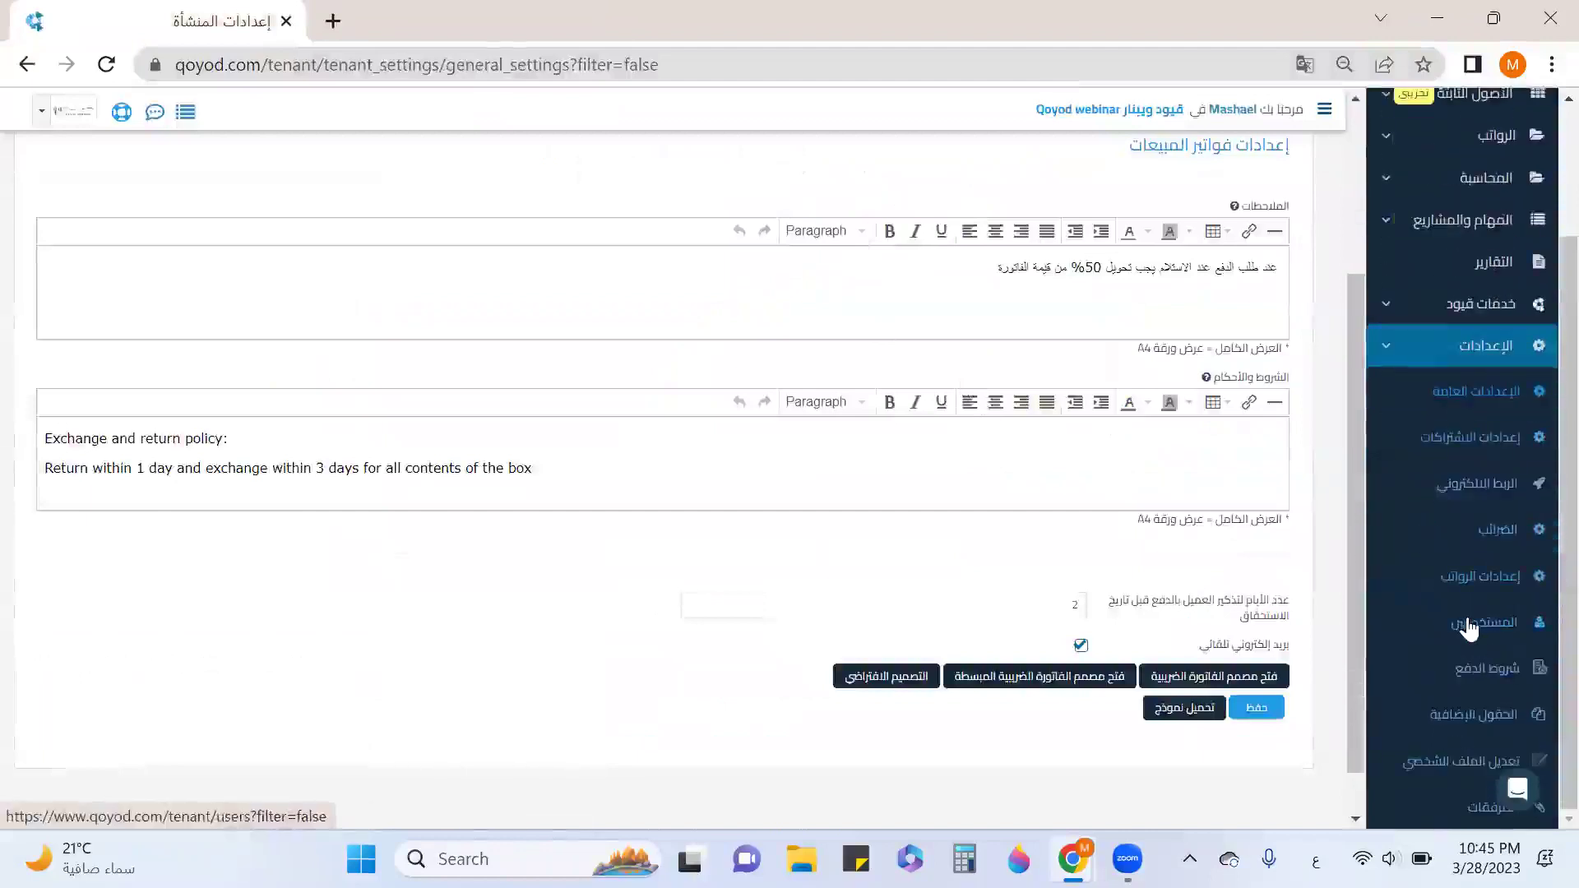
pyautogui.click(1469, 626)
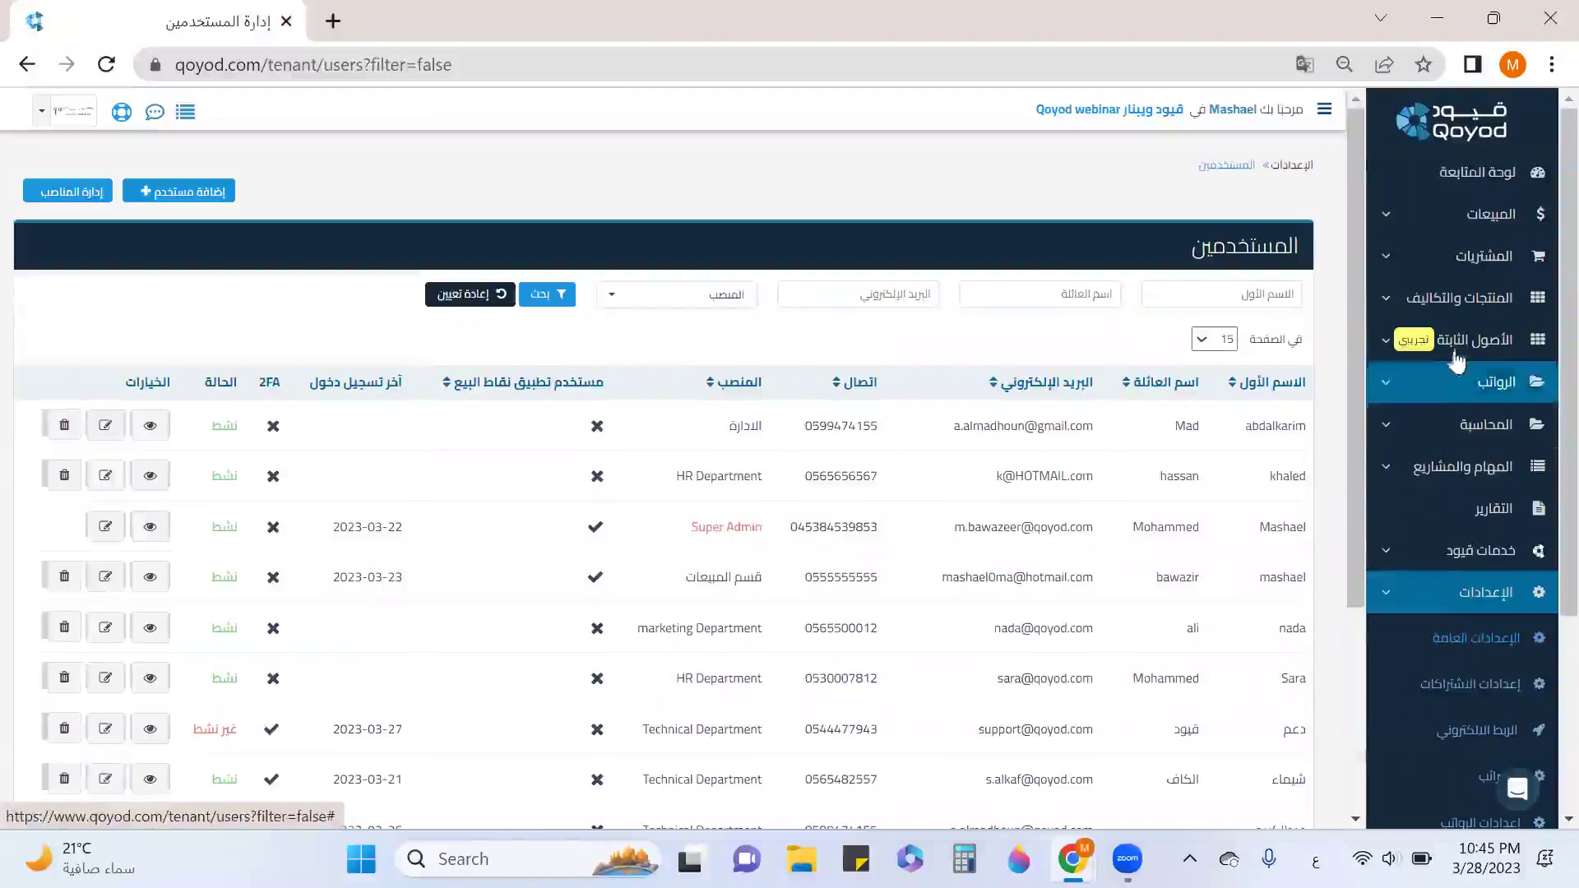
# Open the المواقع locations list in a new tab and switch to it.
pyautogui.click(1467, 298)
pyautogui.rightClick(1494, 391)
pyautogui.click(1266, 410)
pyautogui.click(504, 25)
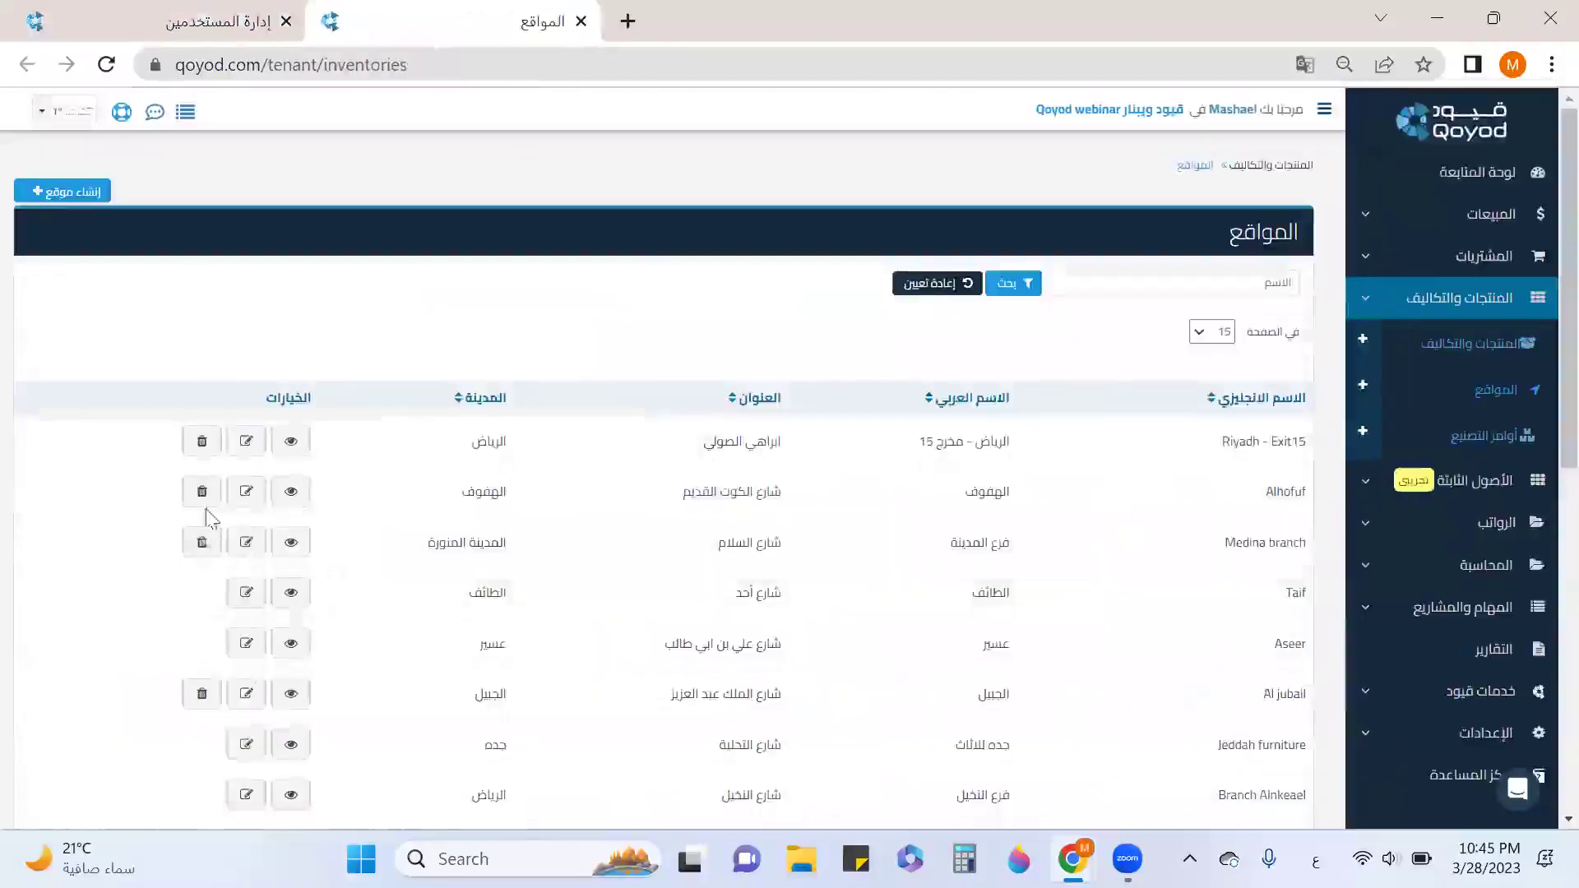
# Save the Riyadh - Exit15 location with المخزون as its warehouse account, then return to the users list.
pyautogui.click(246, 442)
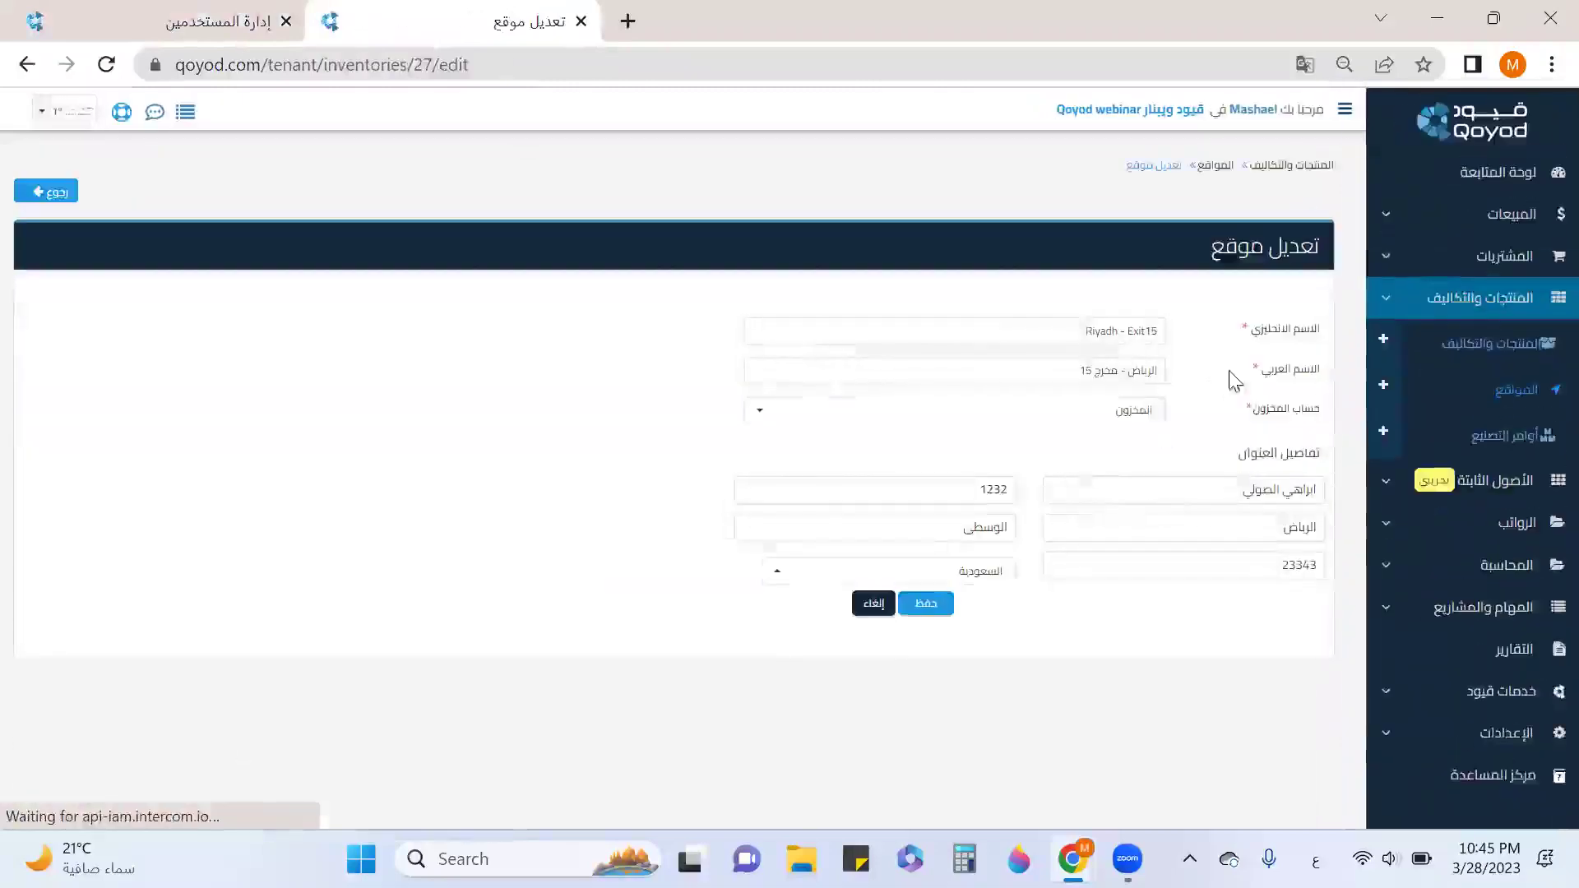
pyautogui.click(1099, 419)
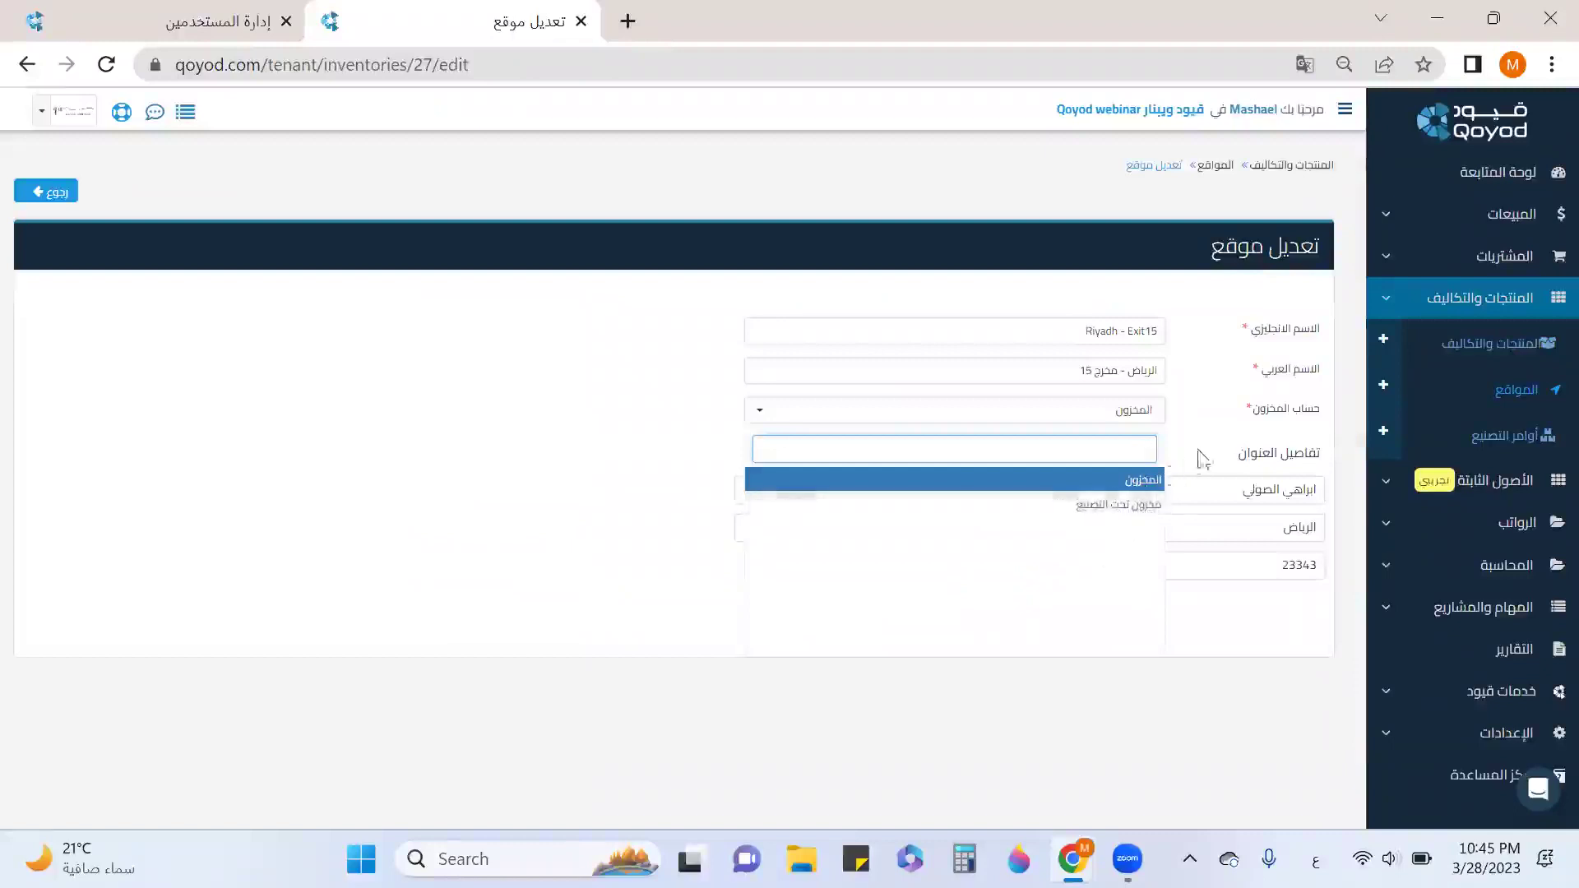
pyautogui.click(1209, 448)
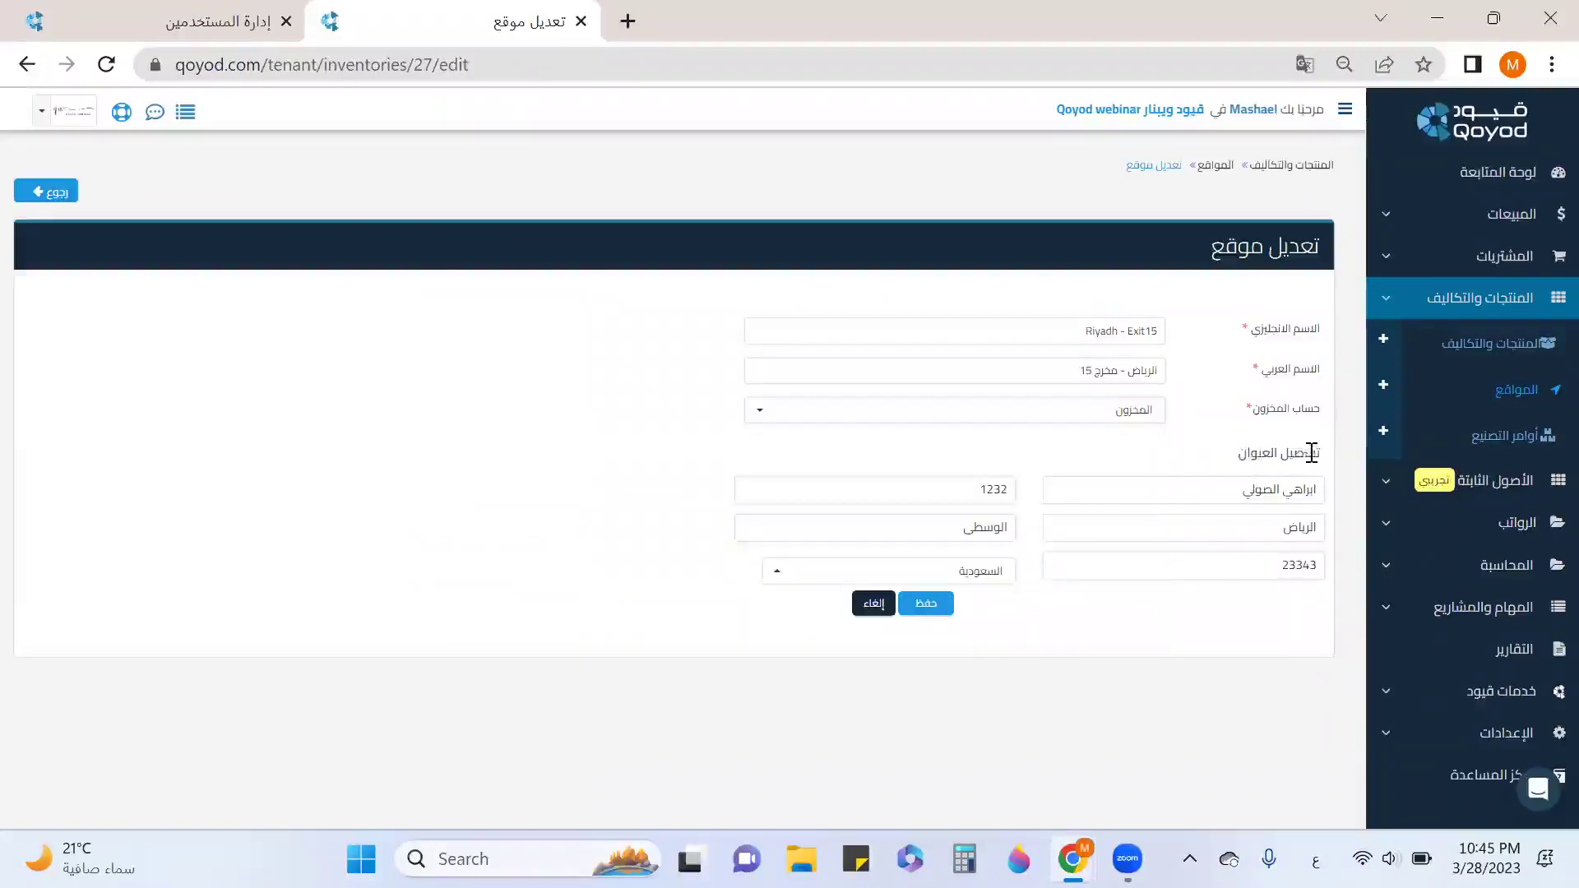
pyautogui.moveTo(1311, 453); pyautogui.dragTo(1231, 470)
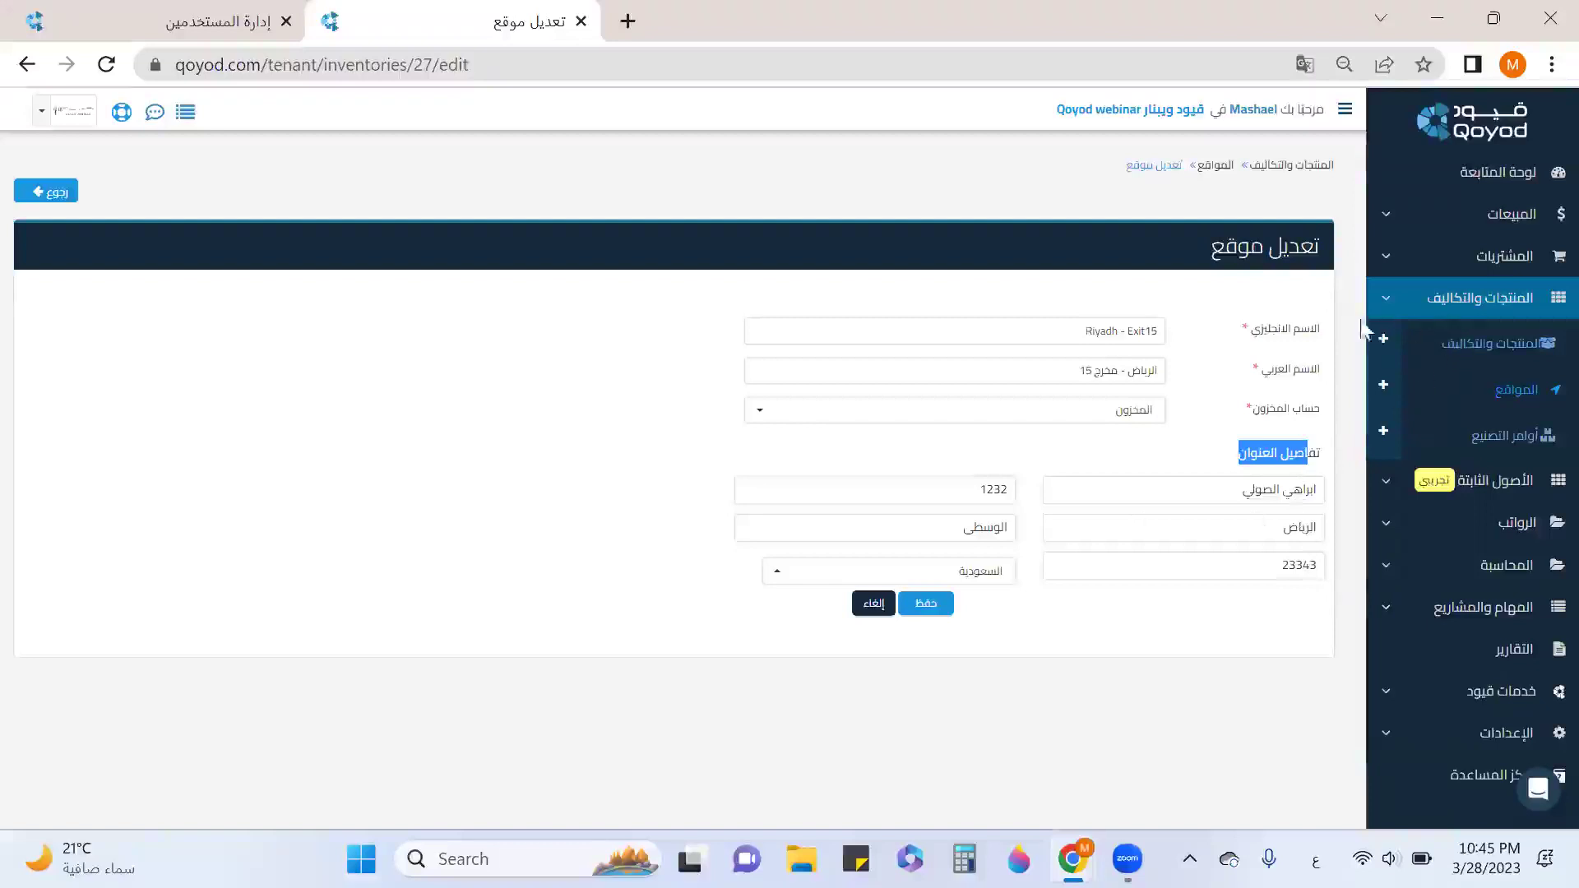
pyautogui.click(927, 606)
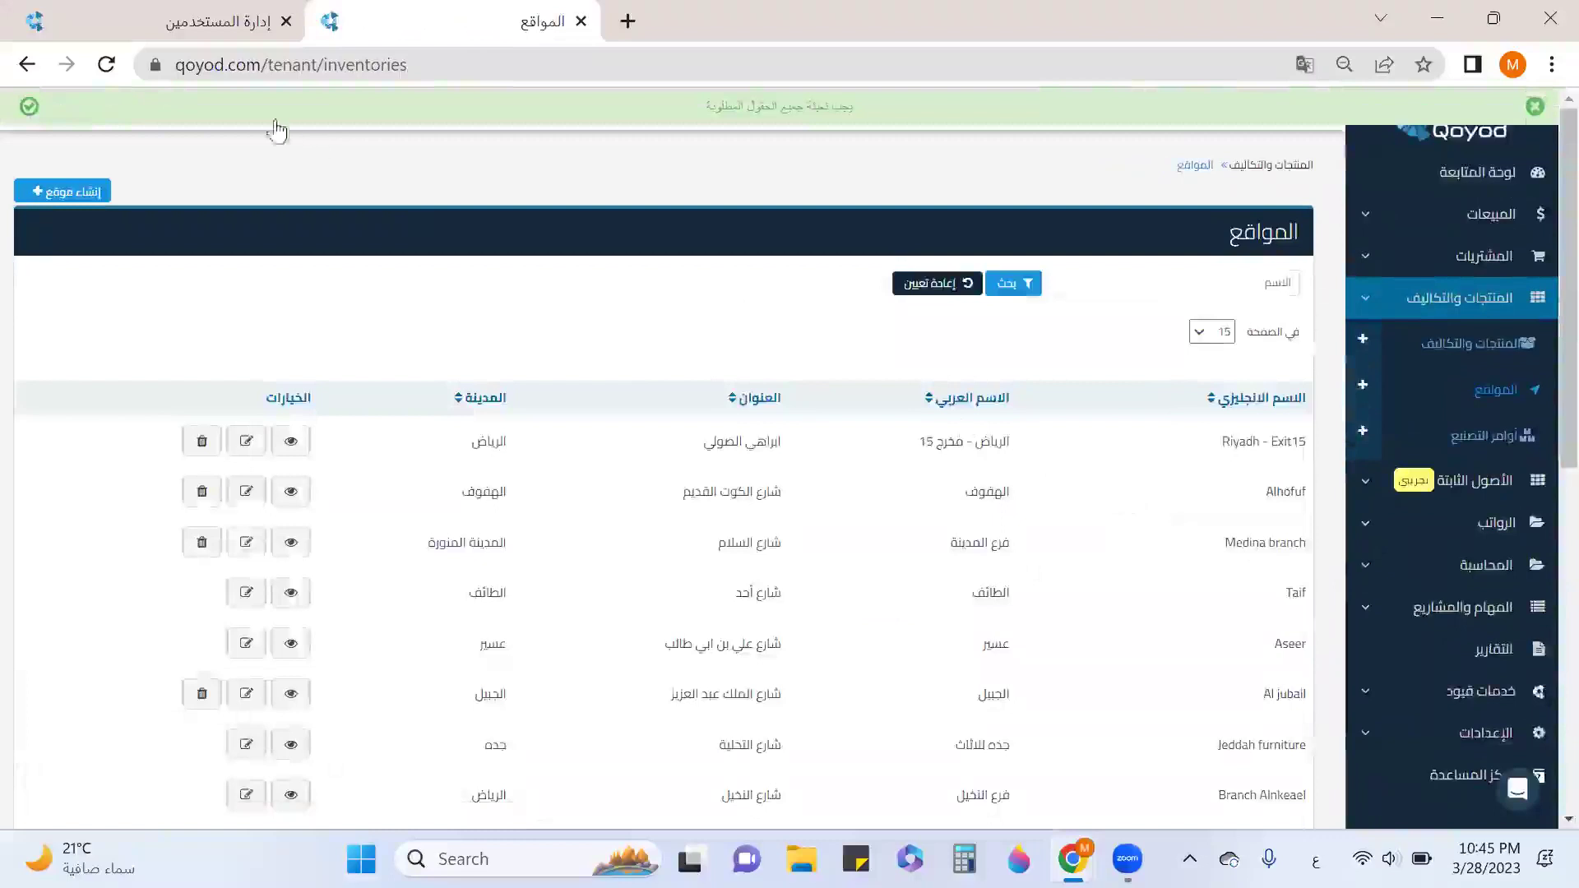
pyautogui.click(218, 22)
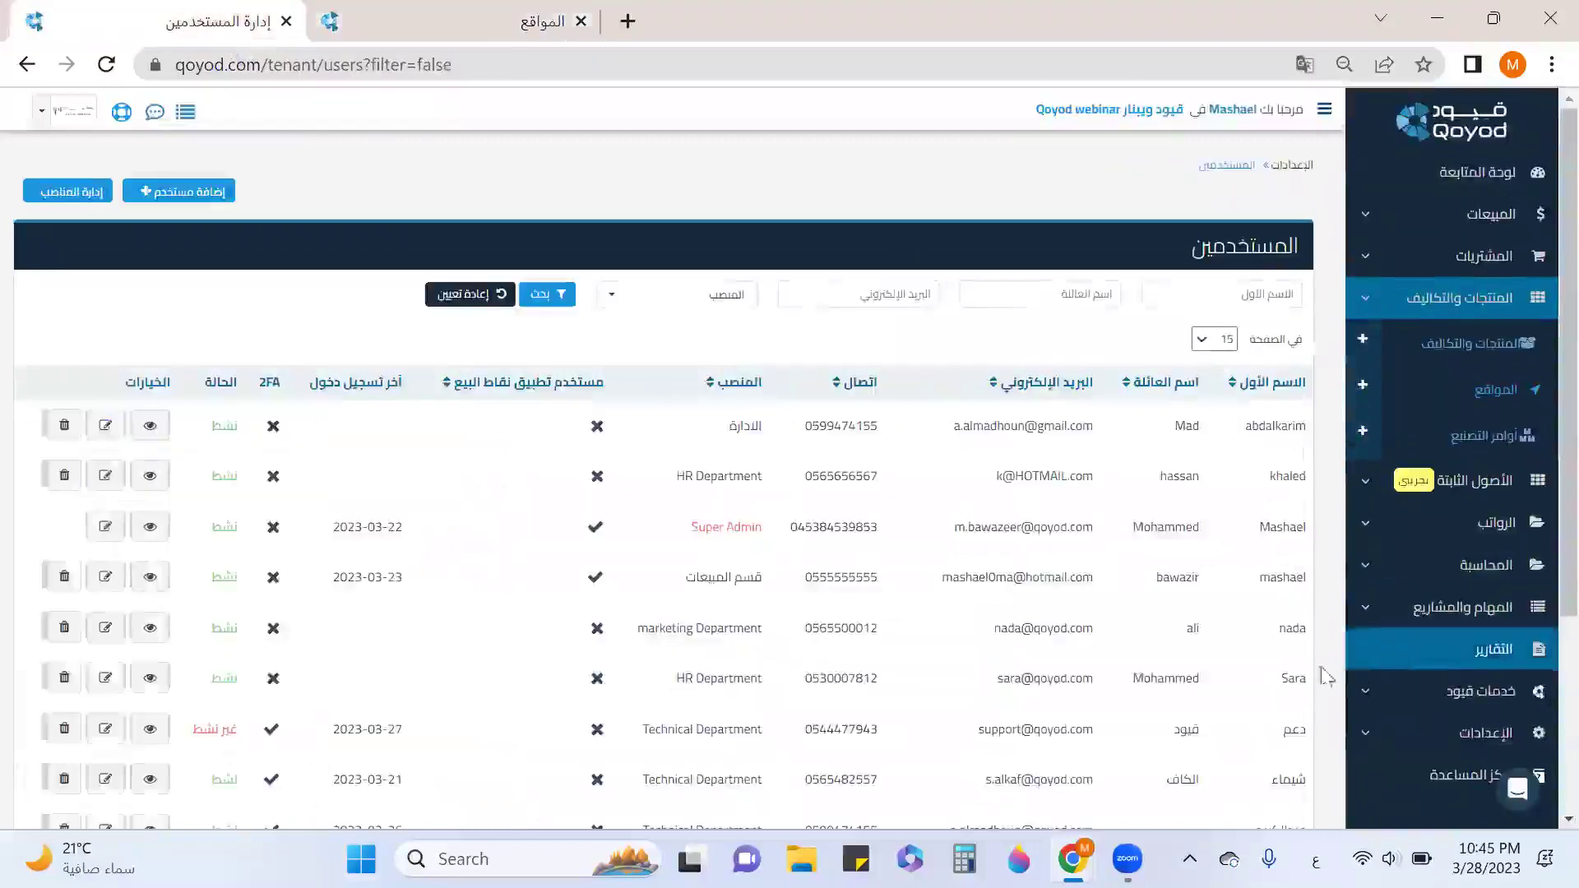
# Start a new role named قسم المشتريات under roles management and review its permissions table.
pyautogui.click(86, 198)
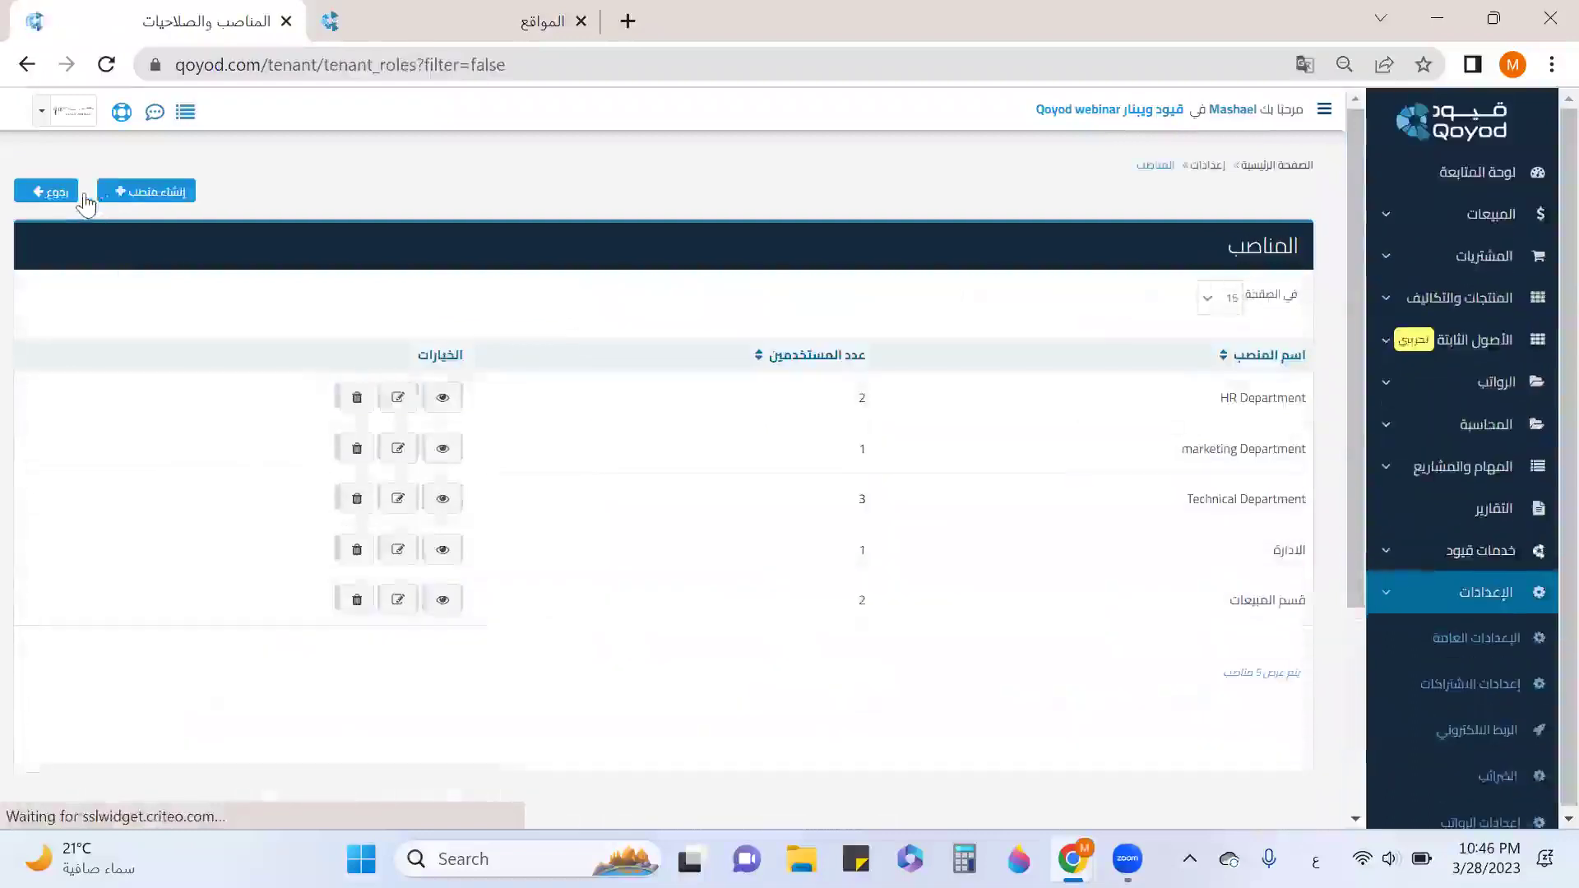
pyautogui.click(138, 195)
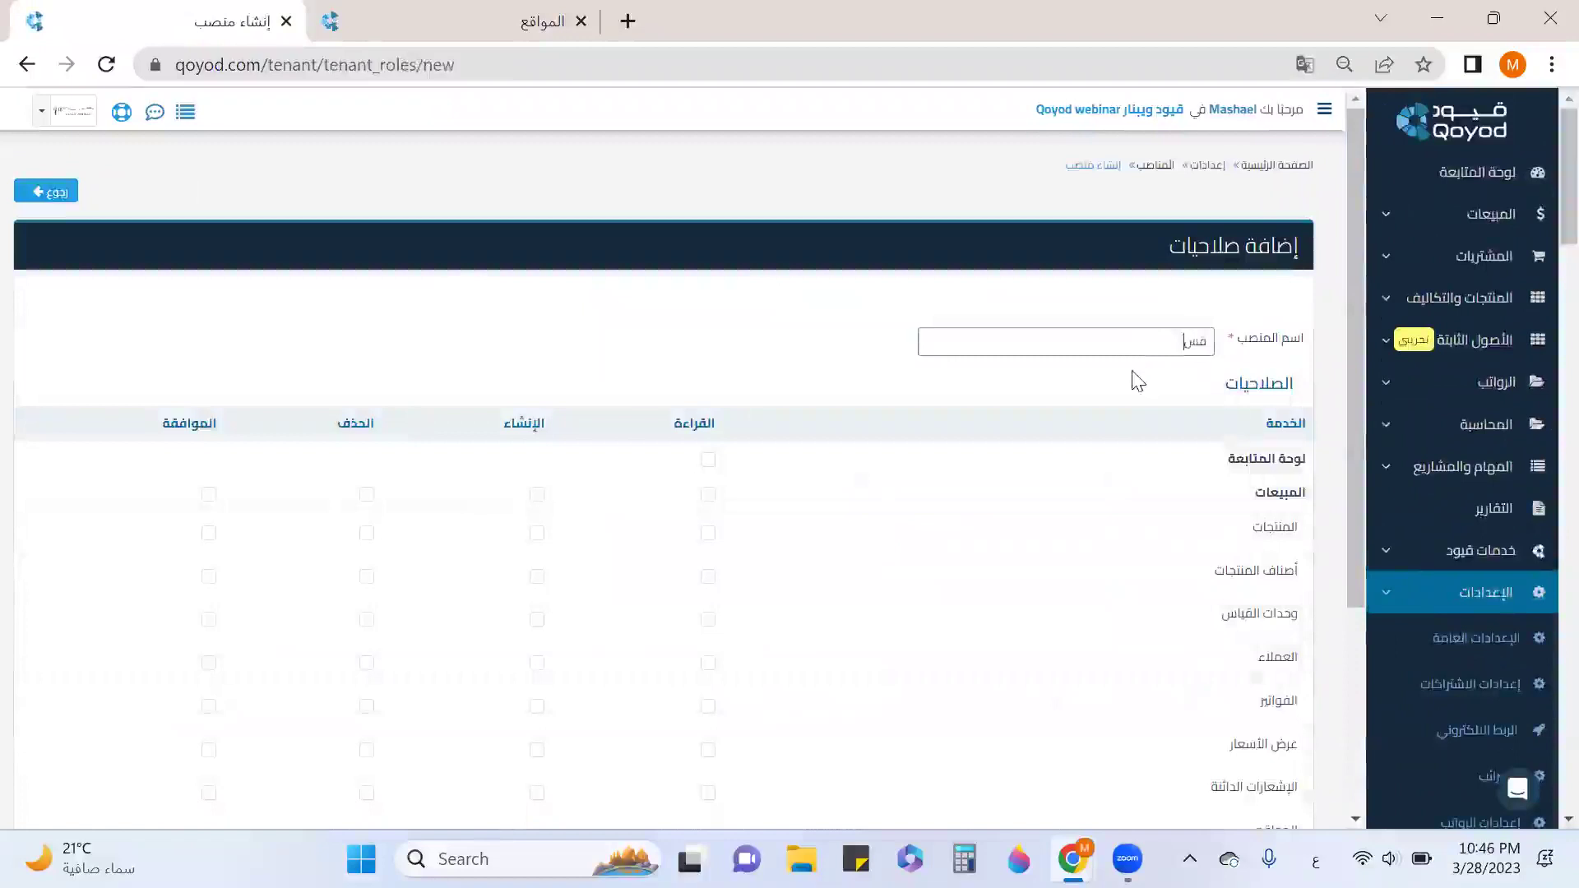
pyautogui.write('قسم المشتريات')
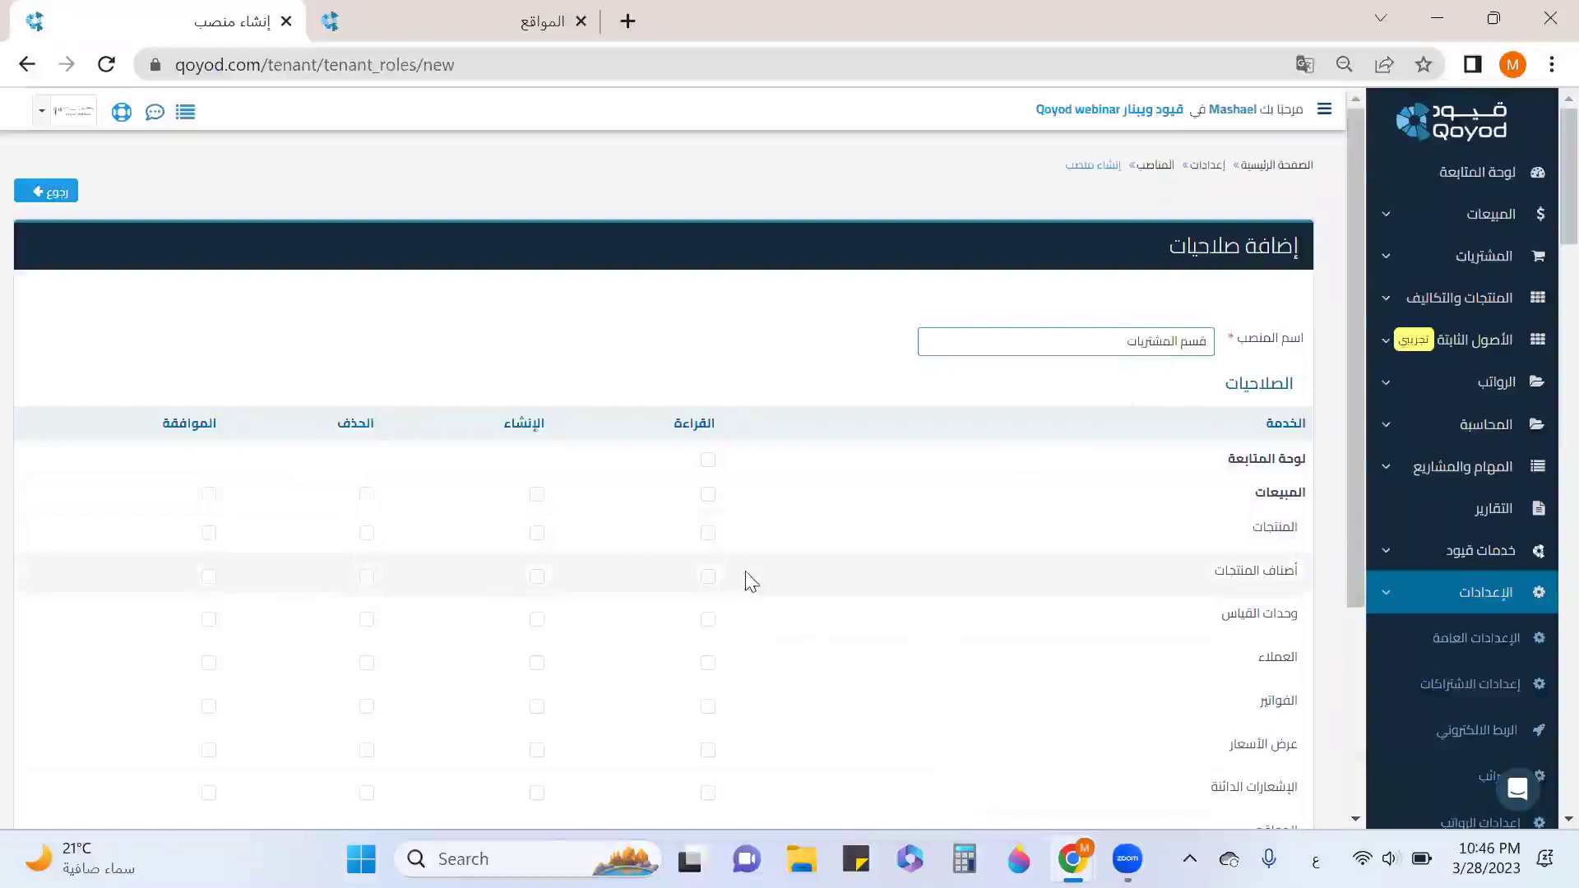
pyautogui.scroll(-1, 715, 592)
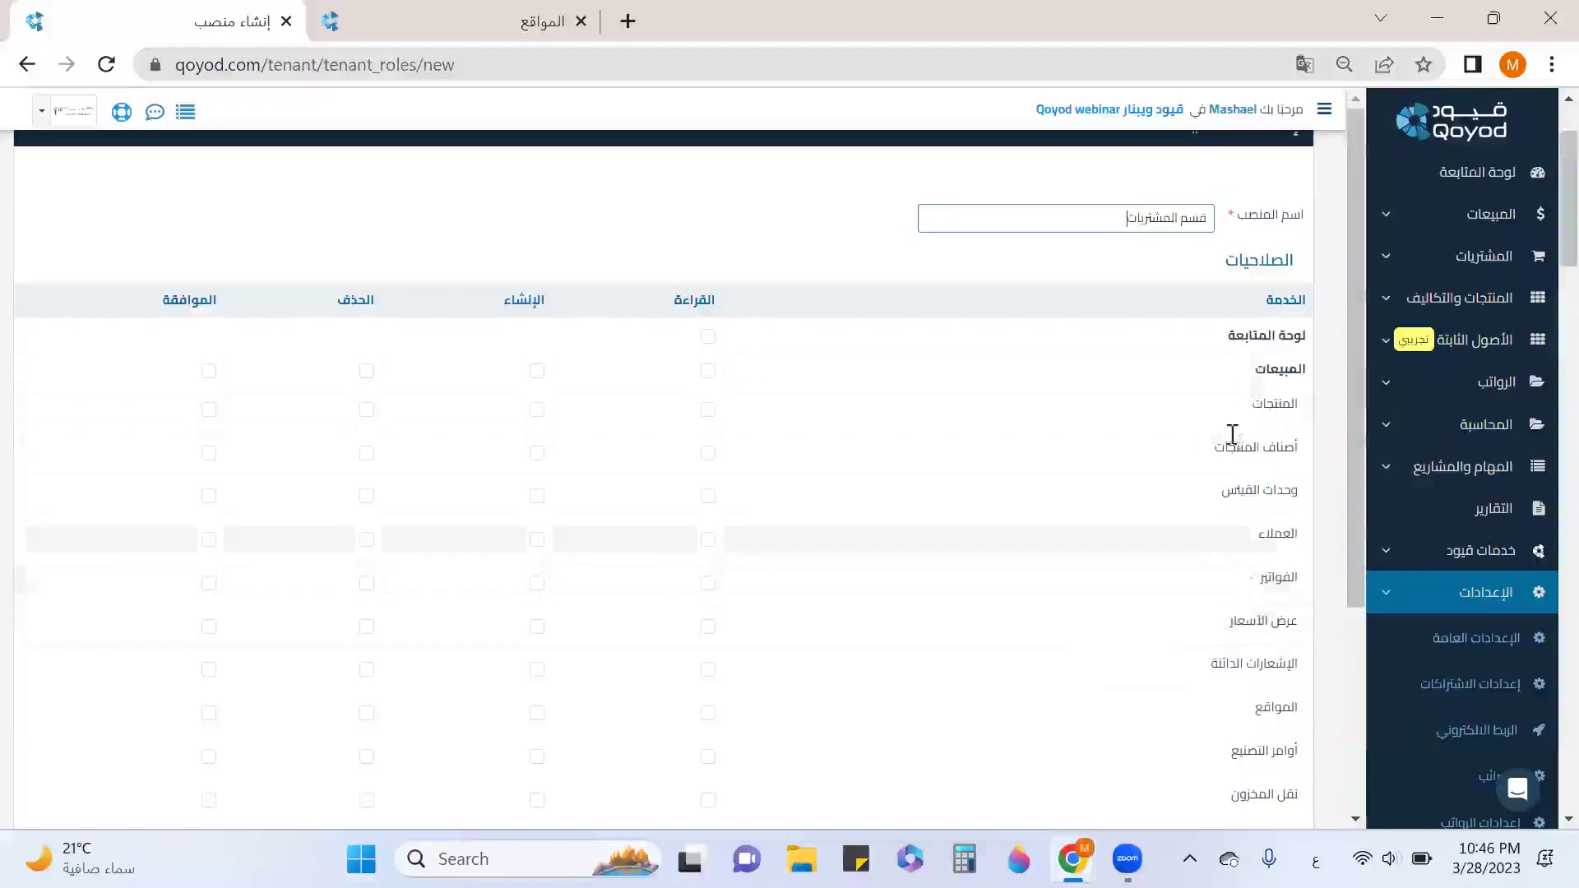
pyautogui.scroll(-3, 1226, 485)
pyautogui.moveTo(1284, 550); pyautogui.dragTo(1237, 549)
pyautogui.moveTo(1293, 598); pyautogui.dragTo(1261, 599)
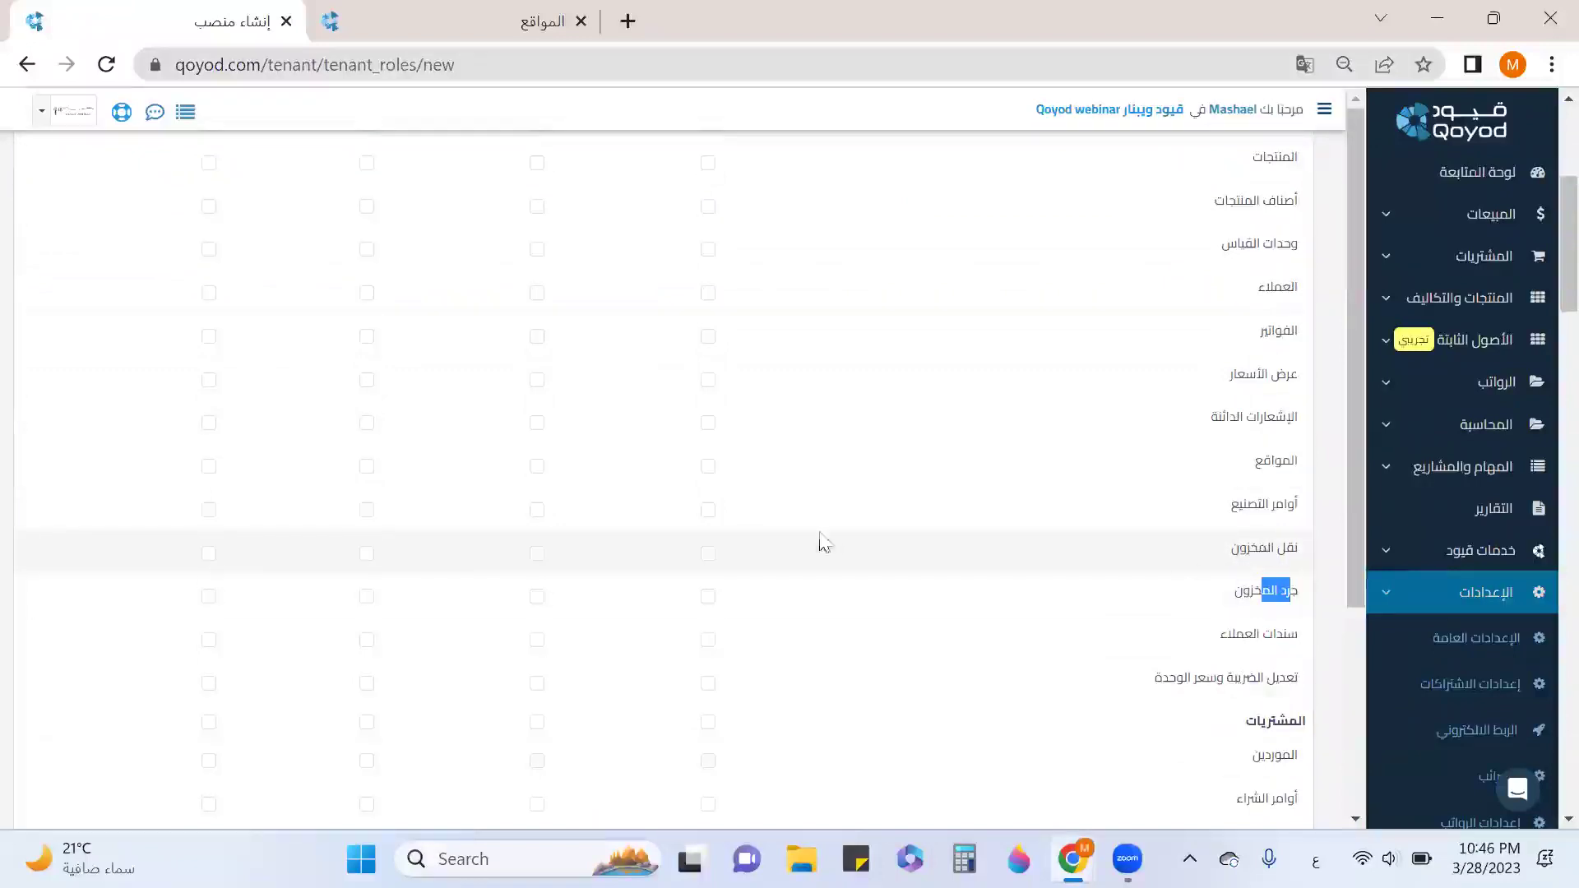
# Grant read and create permissions for stock transfers and stocktaking.
pyautogui.click(709, 554)
pyautogui.click(536, 555)
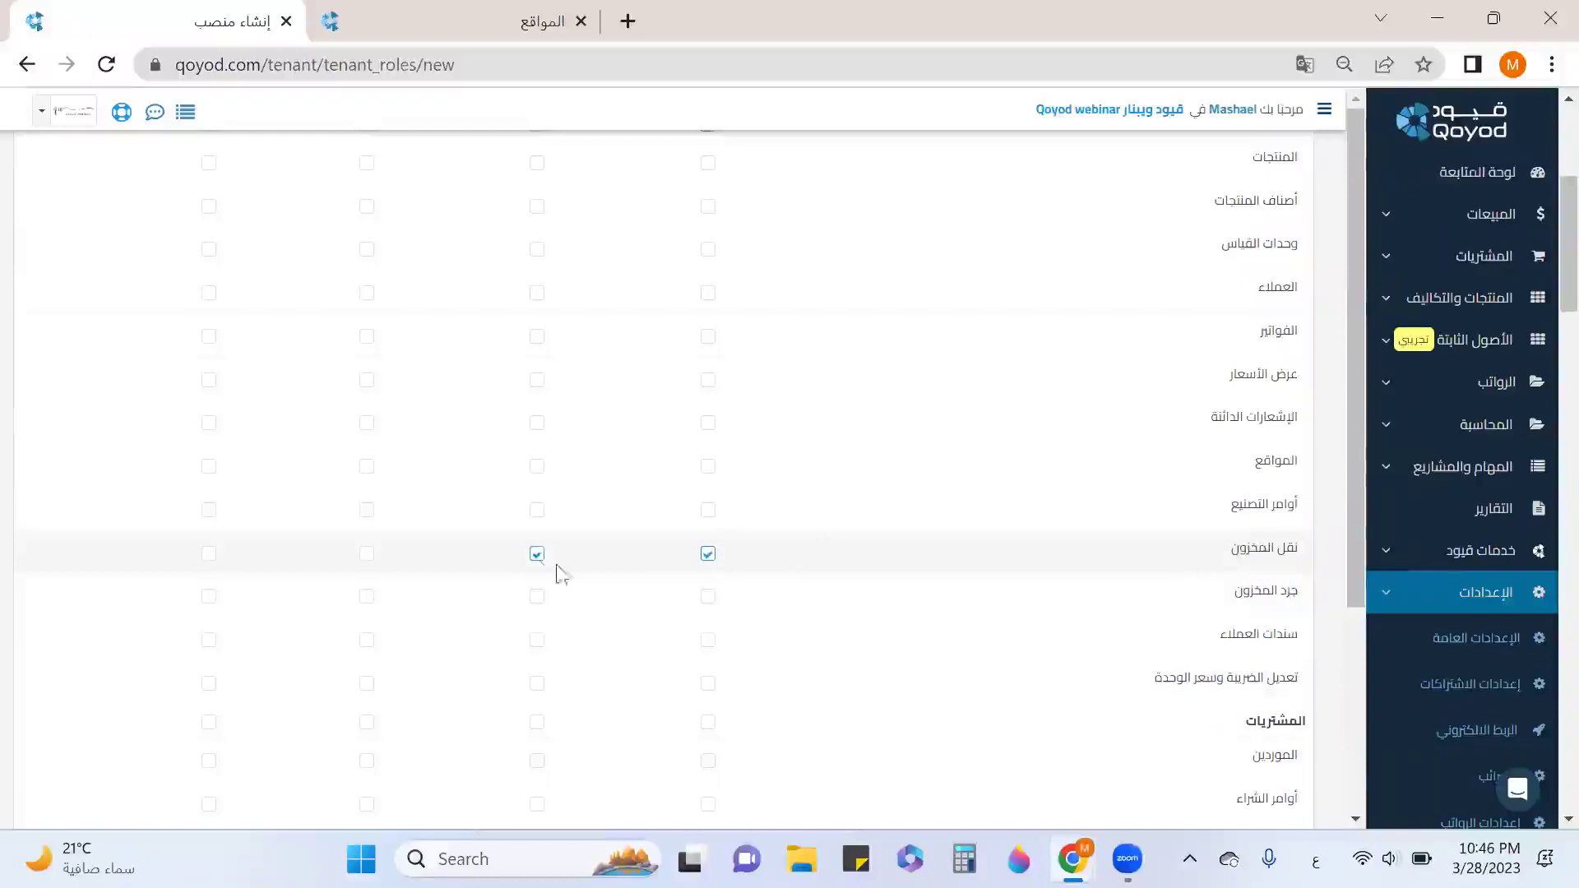
pyautogui.click(708, 598)
pyautogui.click(537, 598)
# Grant supplier read, purchase order create, and purchase invoice read and create permissions.
pyautogui.scroll(-3, 1082, 515)
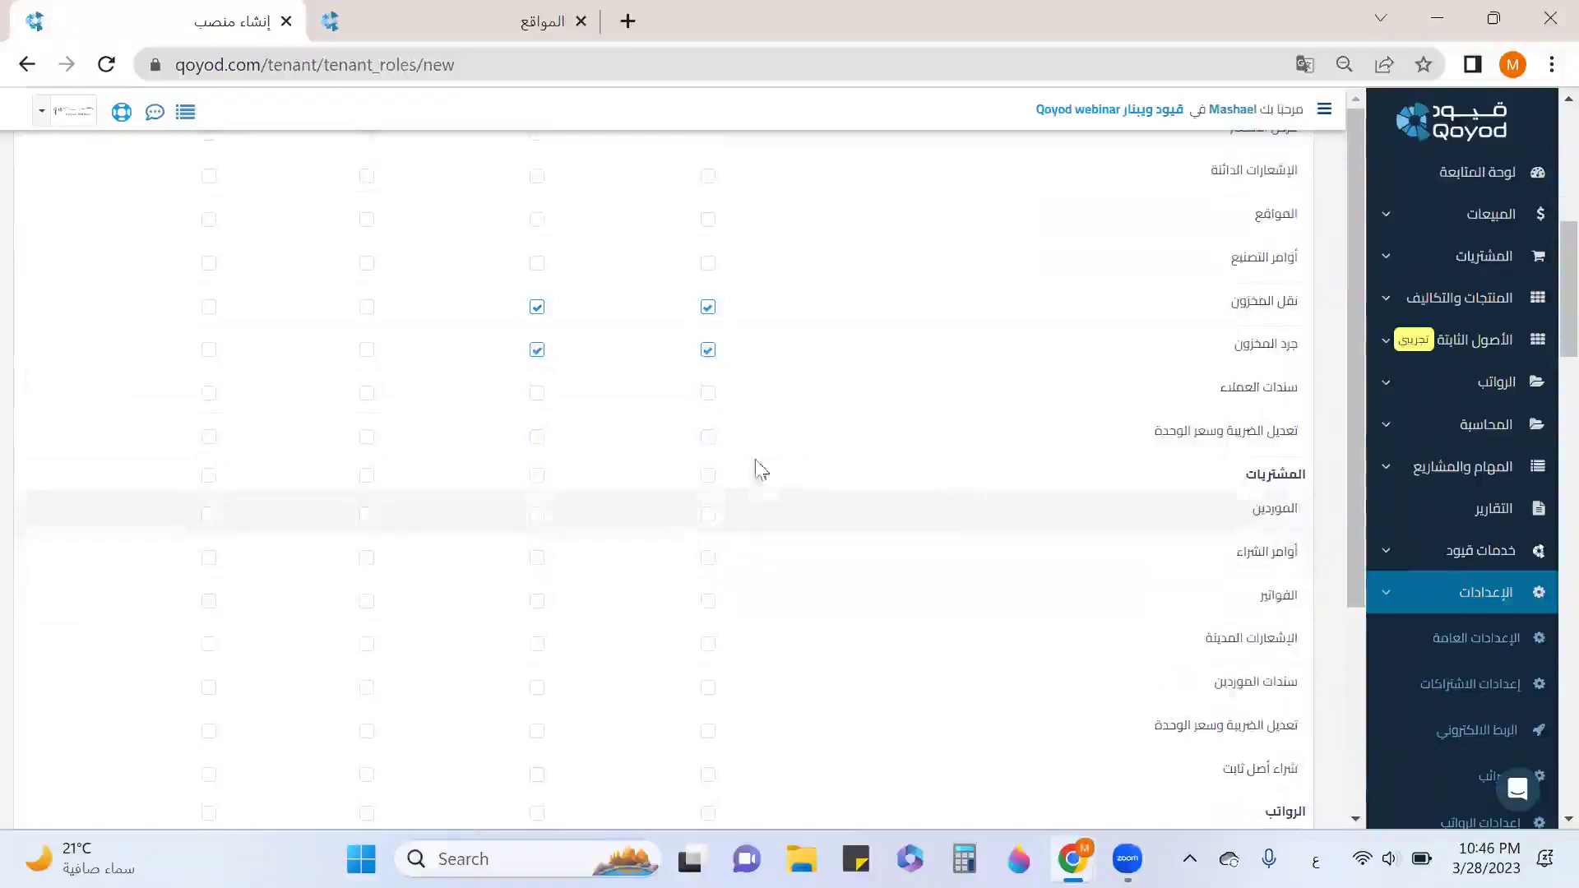
pyautogui.click(708, 515)
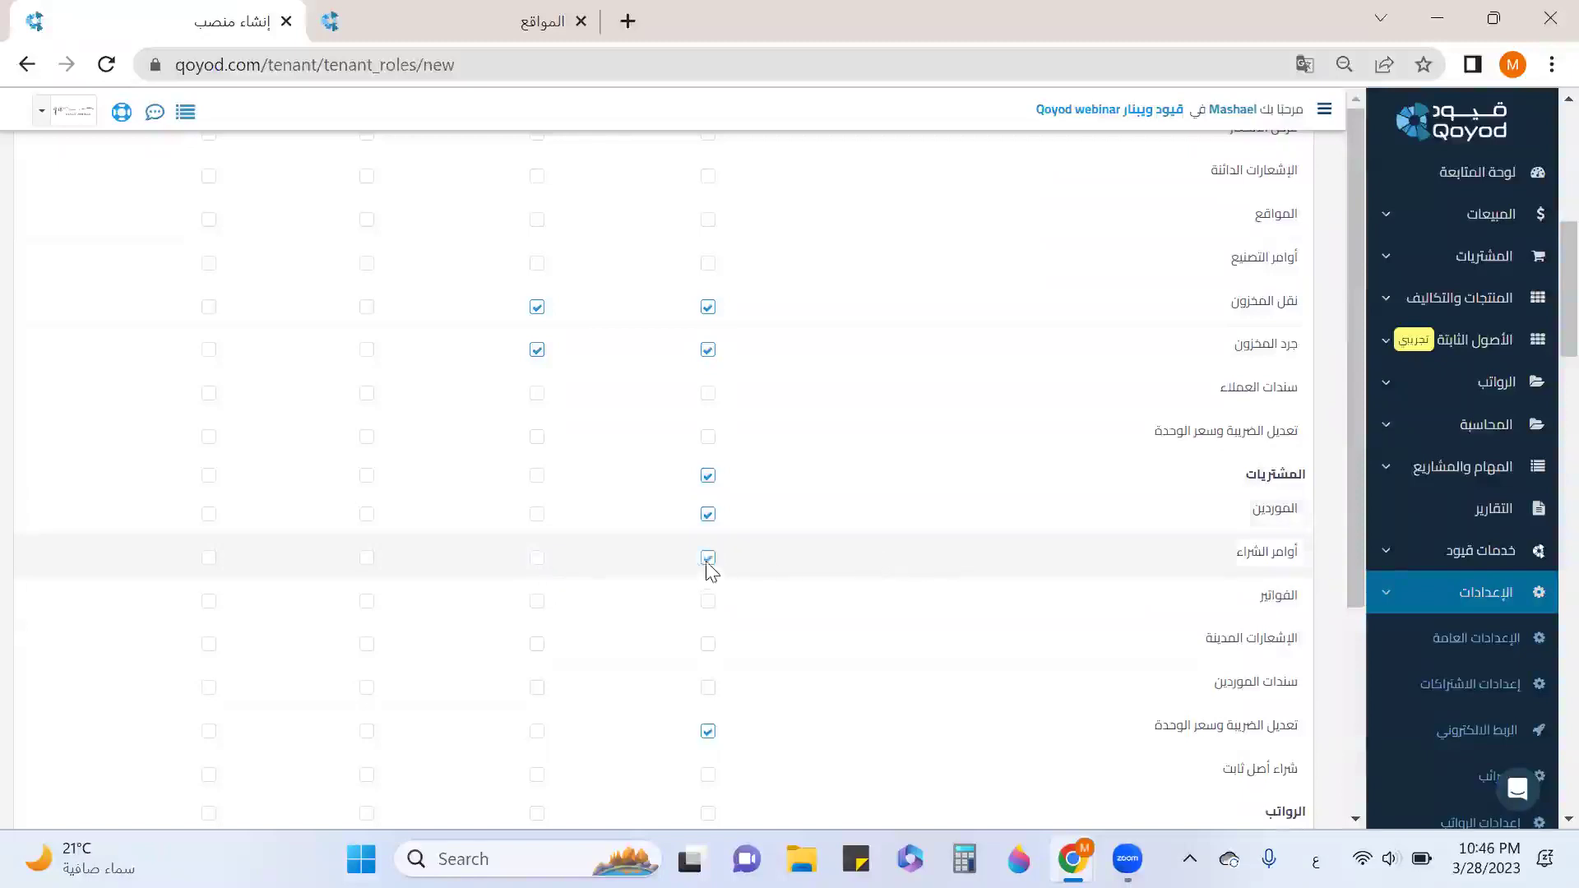
pyautogui.click(536, 558)
pyautogui.click(707, 602)
pyautogui.click(537, 601)
pyautogui.scroll(-2, 709, 613)
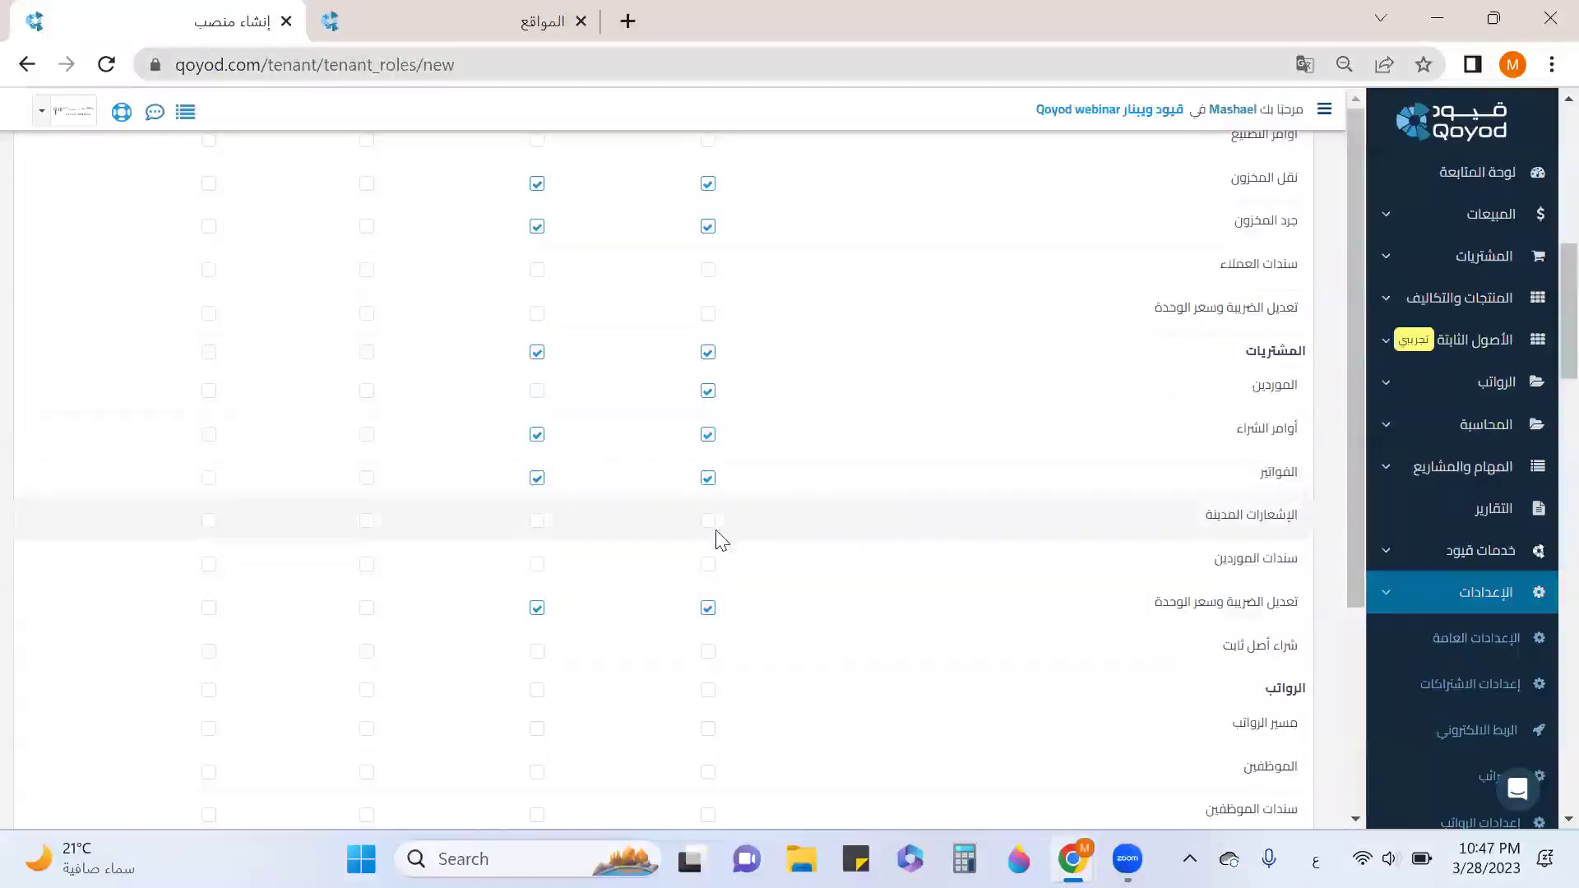
# Grant read and create permissions for debit notes, supplier vouchers and fixed asset purchases.
pyautogui.click(709, 521)
pyautogui.click(537, 522)
pyautogui.click(707, 565)
pyautogui.click(537, 564)
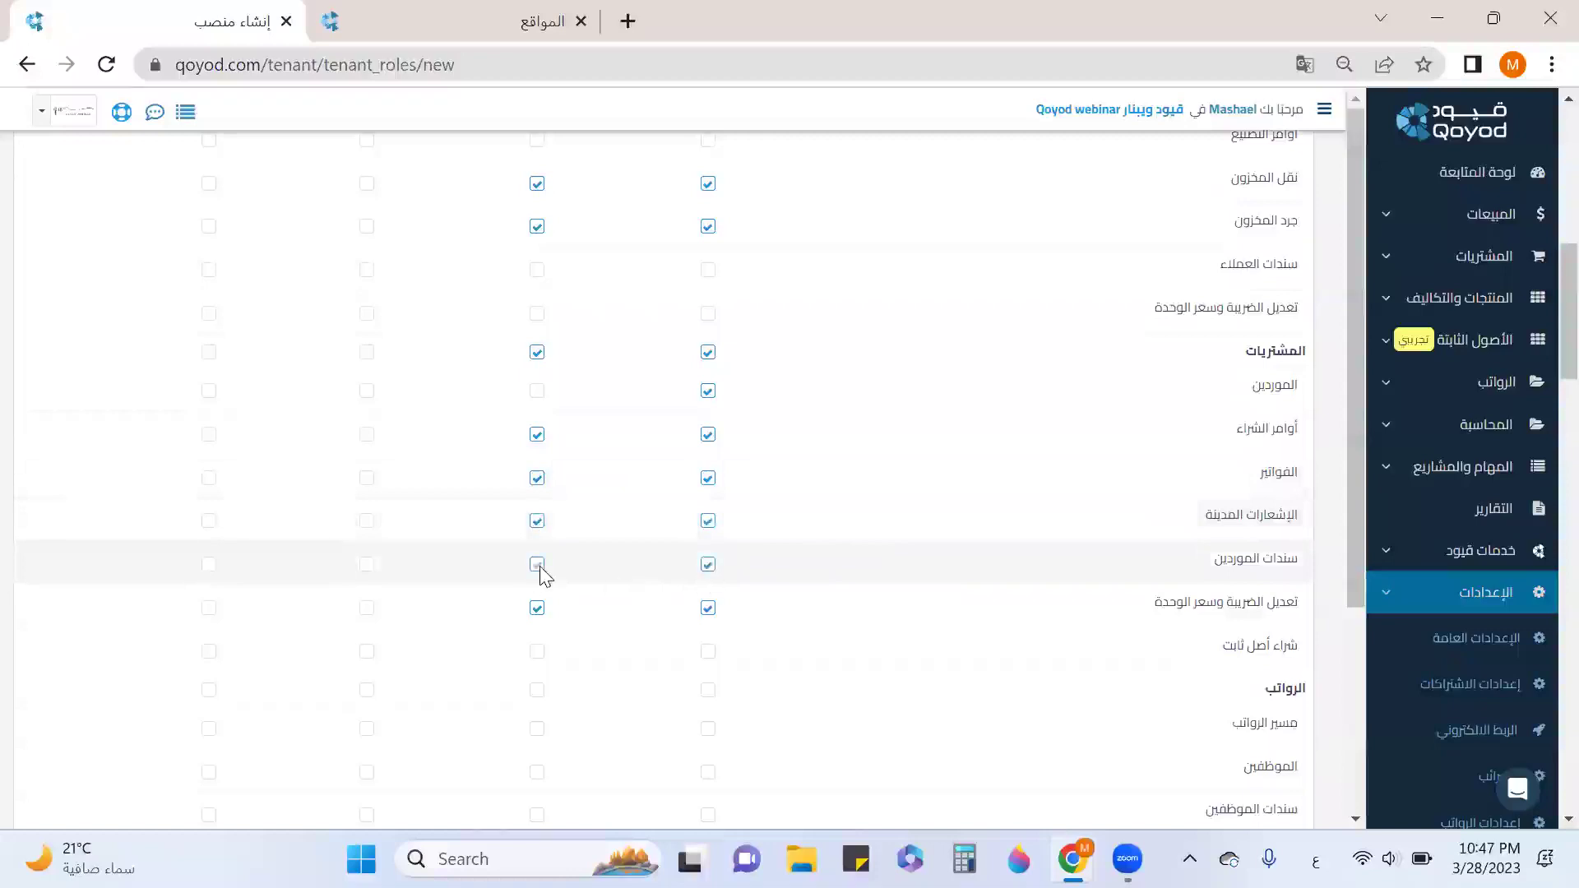
pyautogui.scroll(-3, 540, 572)
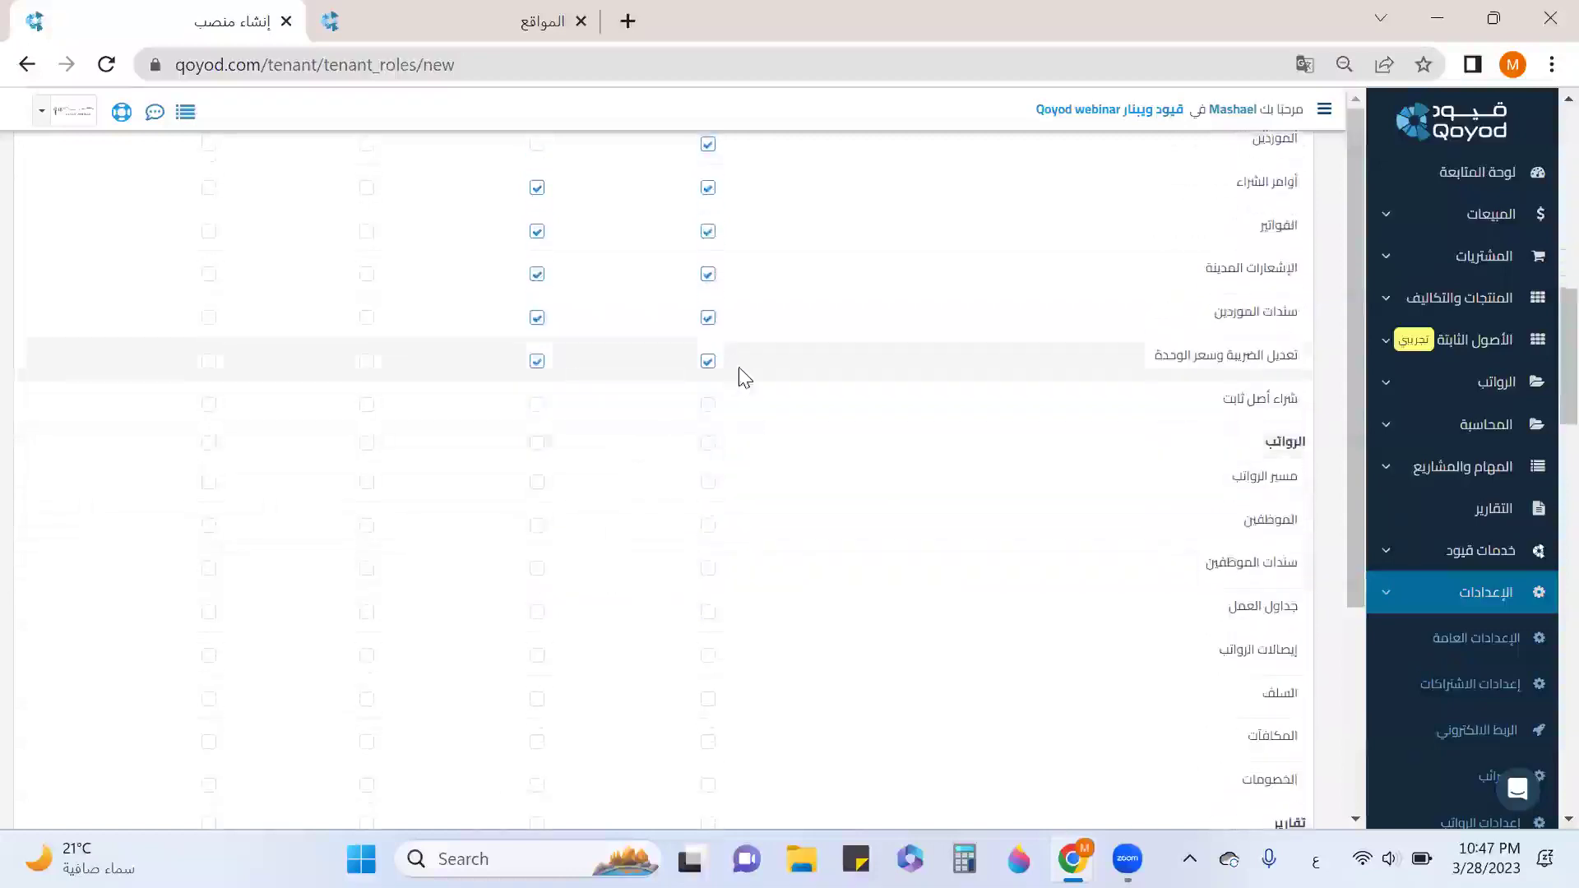
pyautogui.click(707, 405)
pyautogui.click(537, 404)
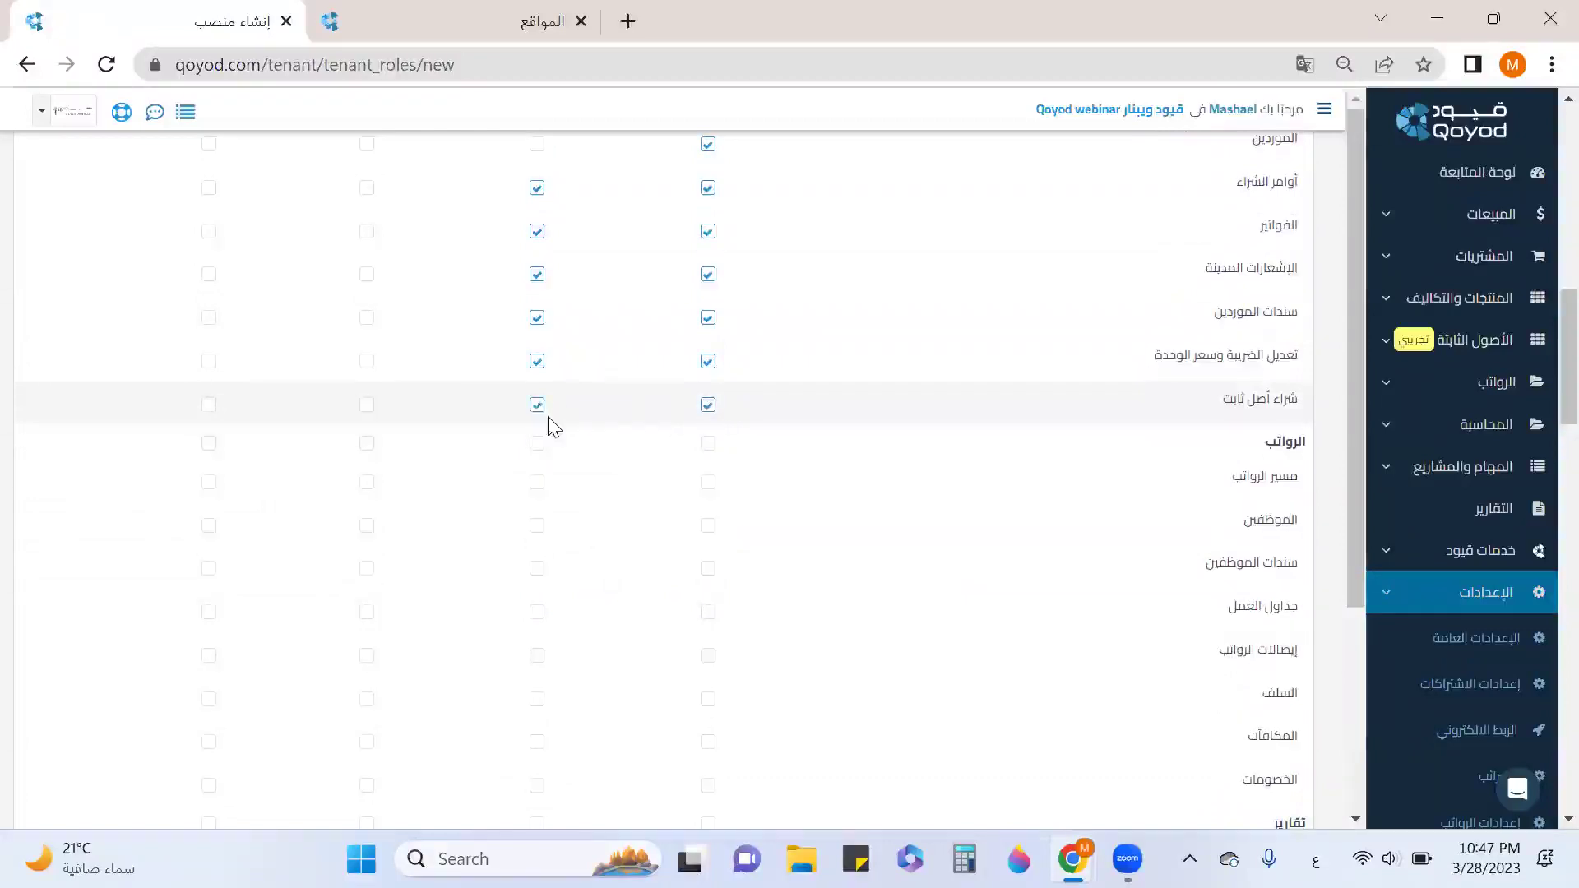
# Allow the sales and purchases summary, account statement and purchase orders aging reports.
pyautogui.scroll(-3, 1168, 477)
pyautogui.scroll(-3, 1238, 379)
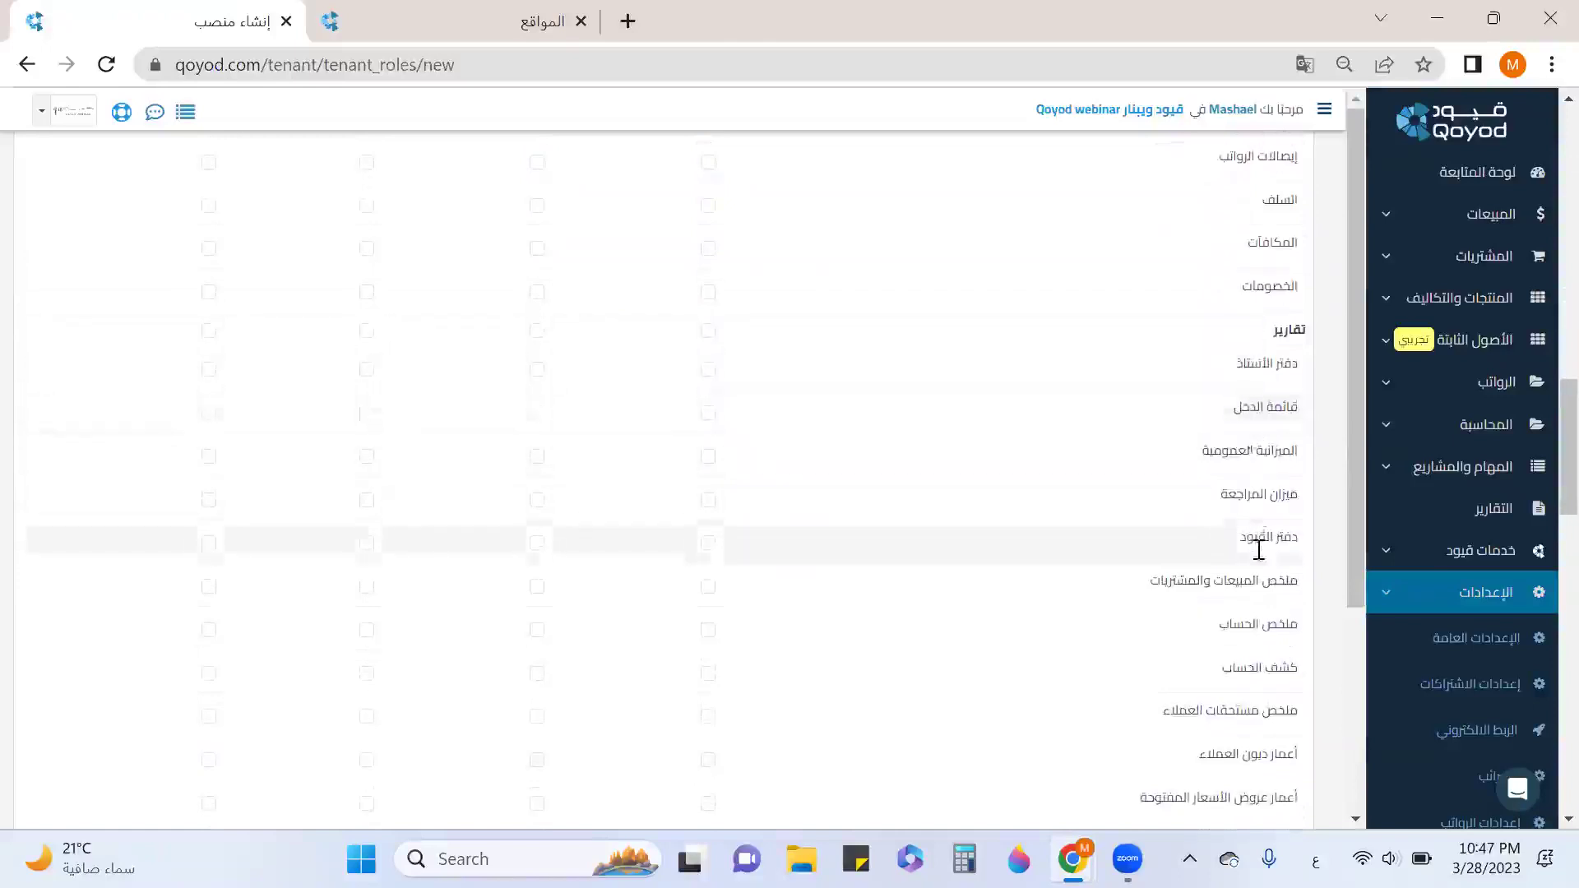
pyautogui.scroll(-2, 1245, 546)
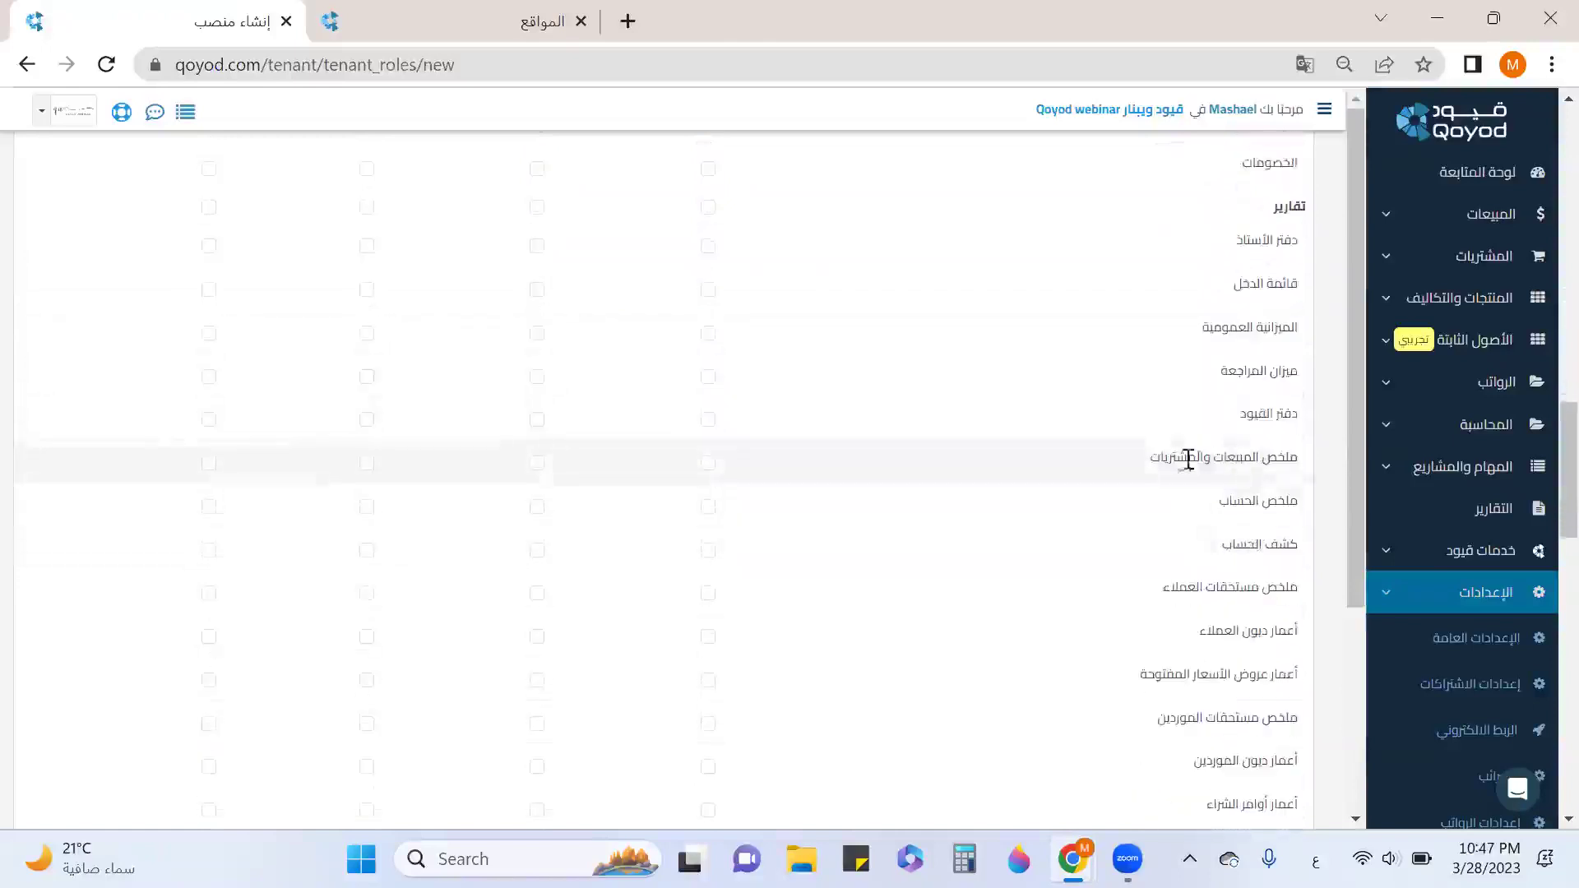
pyautogui.click(708, 463)
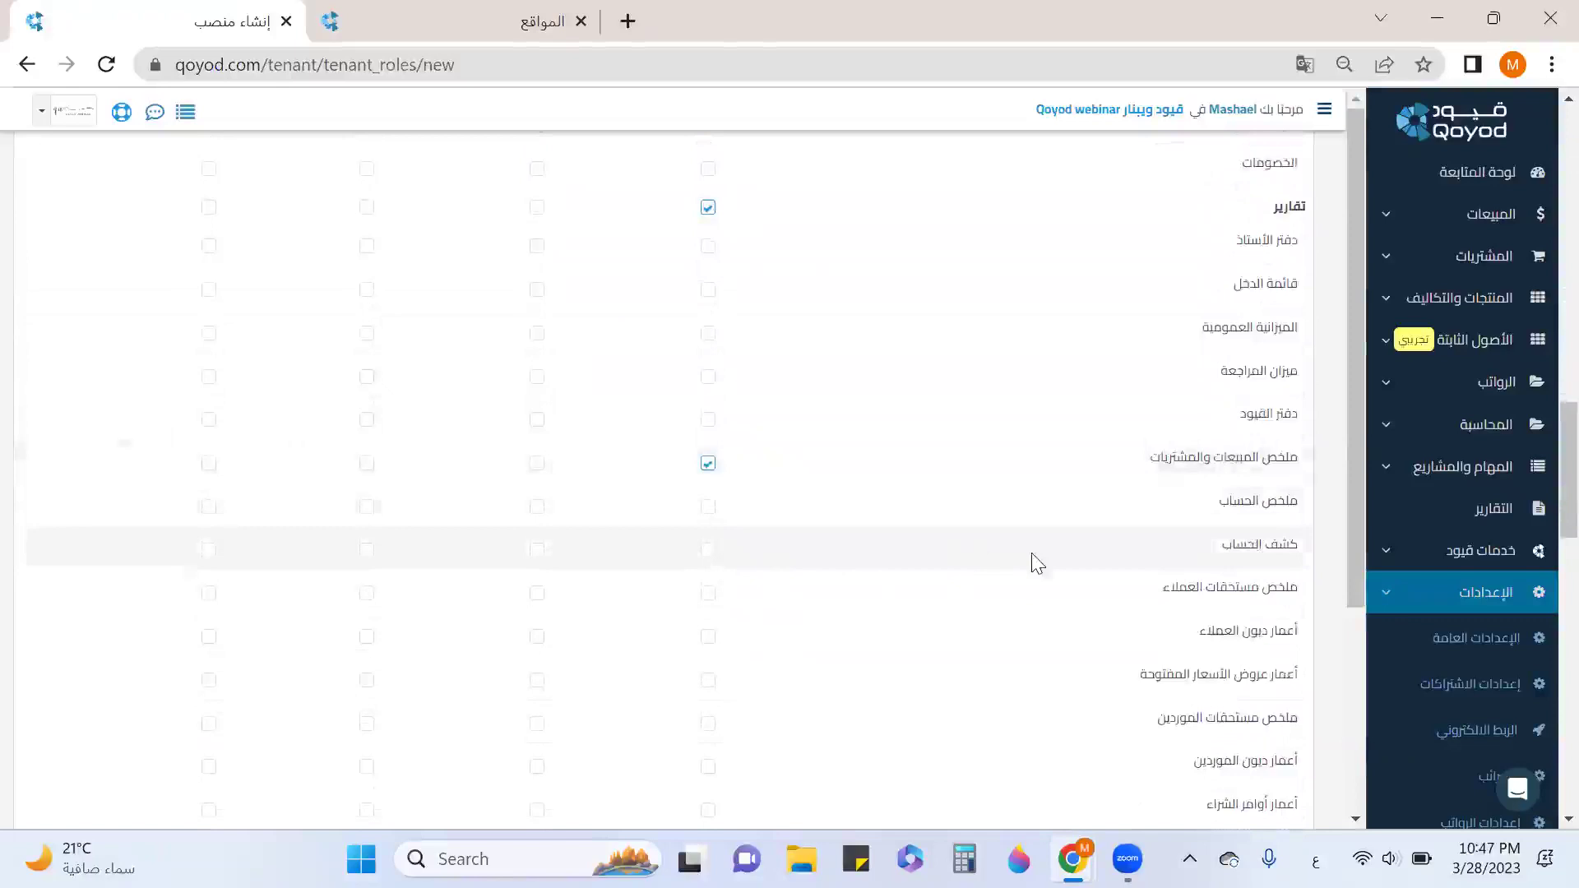
pyautogui.click(708, 550)
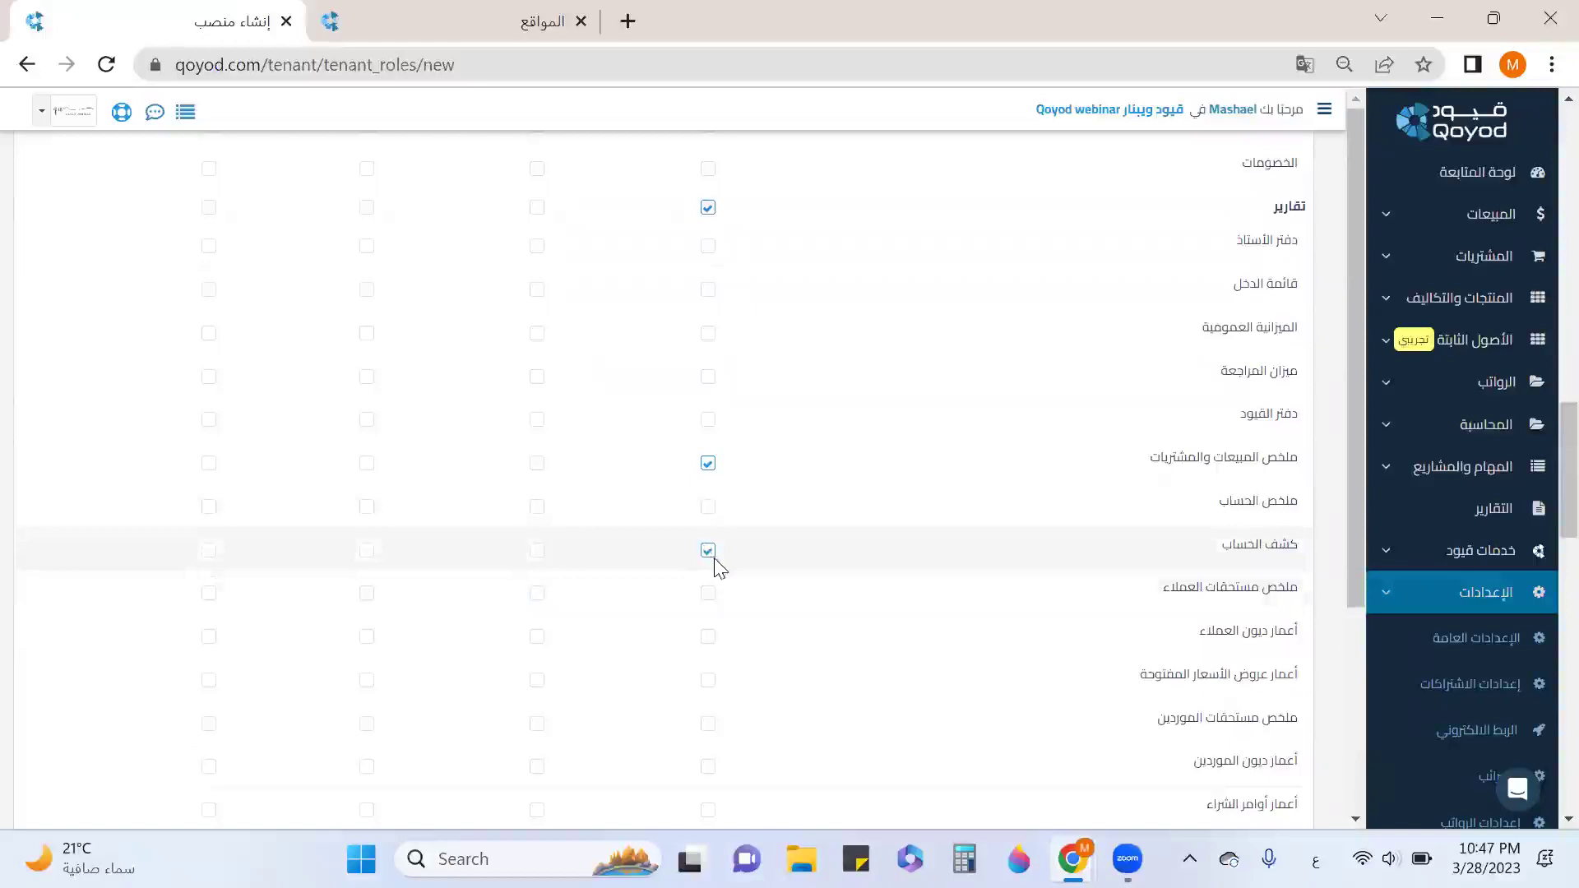
pyautogui.scroll(-3, 885, 535)
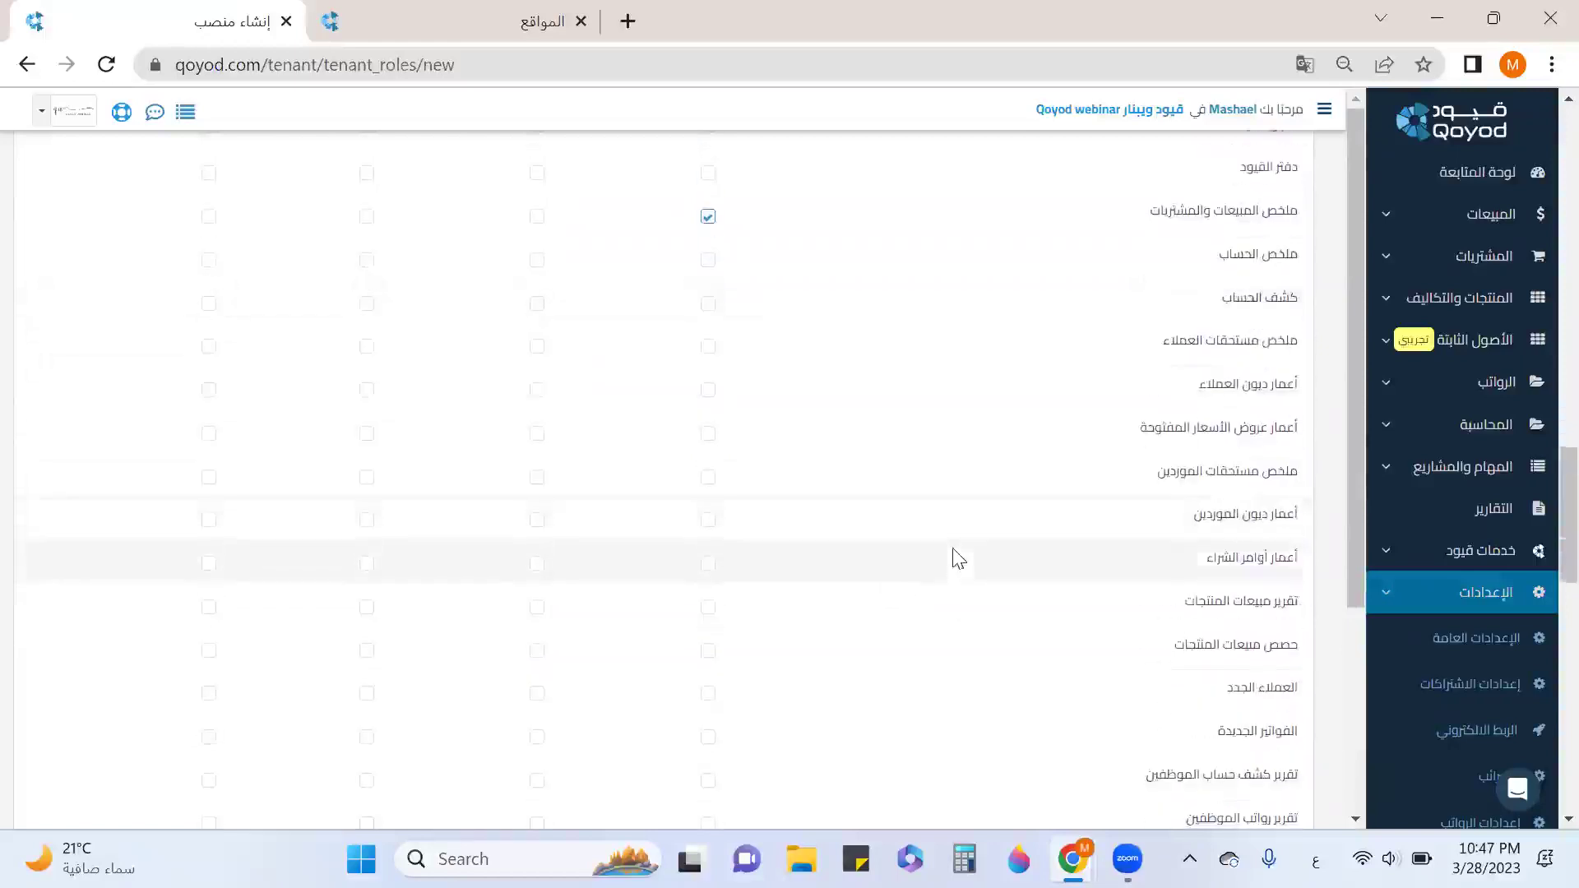
pyautogui.click(708, 564)
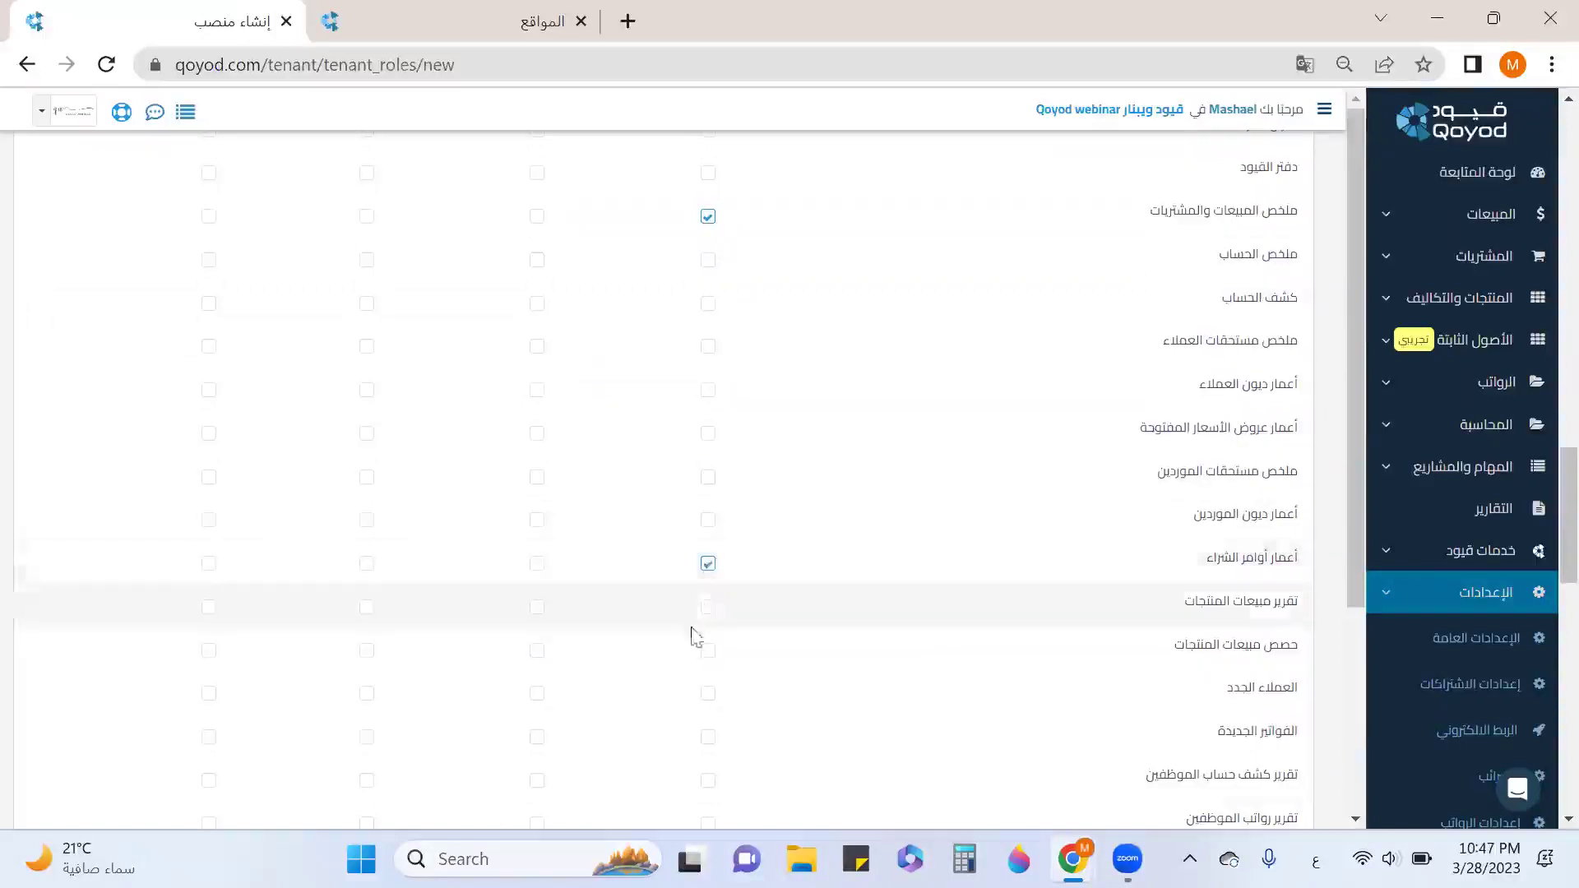
# Allow the tax debit notes and tax purchase invoices reports, then save the role.
pyautogui.scroll(-2, 683, 662)
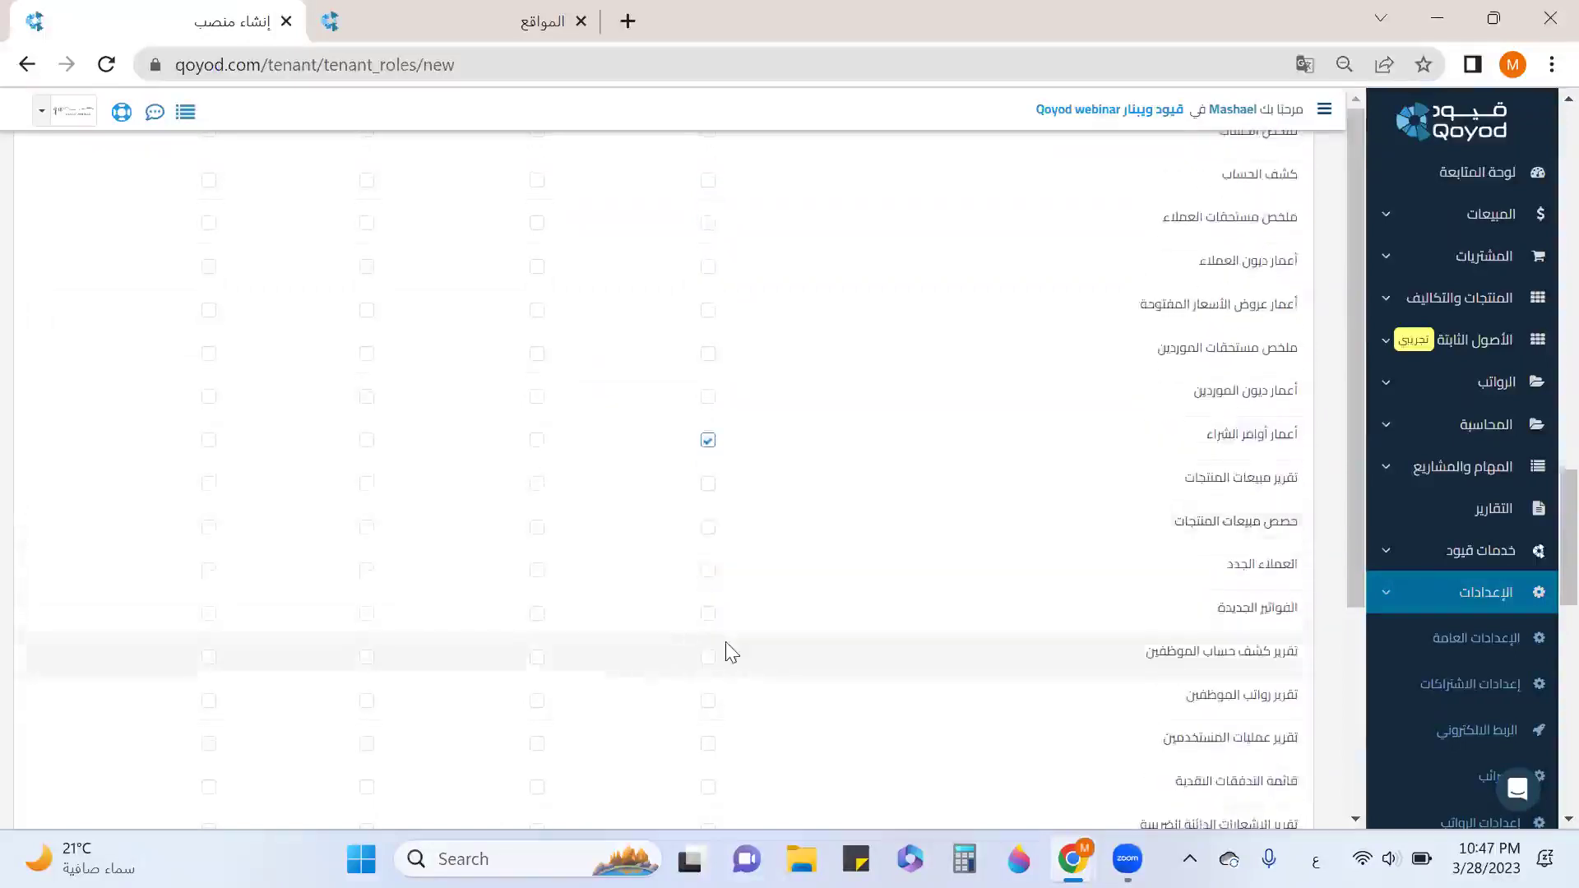
pyautogui.scroll(-2, 727, 648)
pyautogui.scroll(-5, 727, 649)
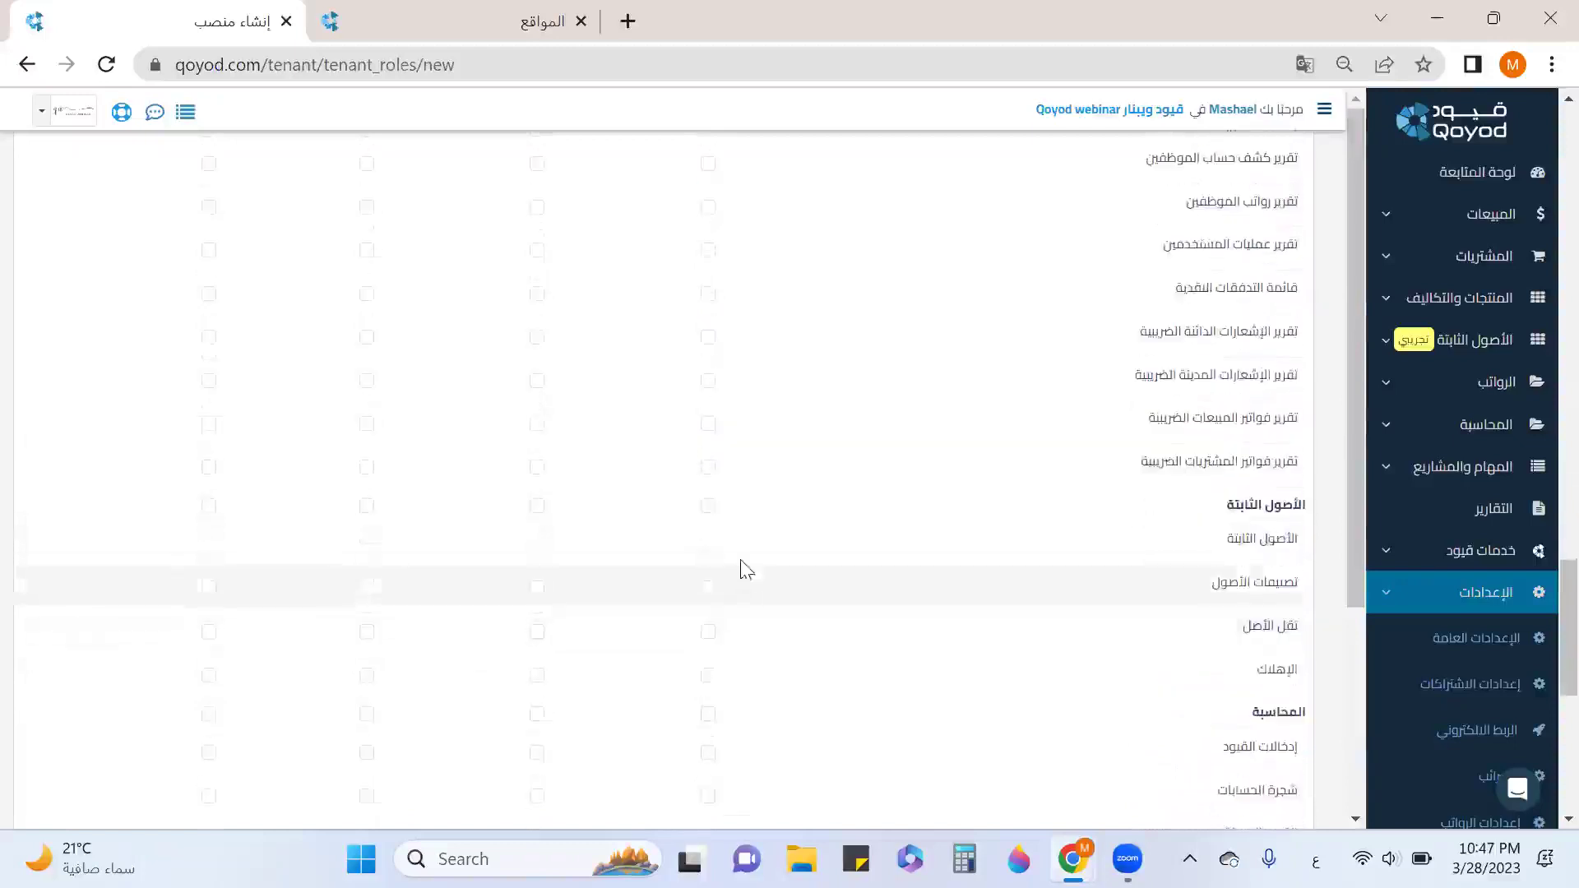
pyautogui.click(708, 381)
pyautogui.click(707, 470)
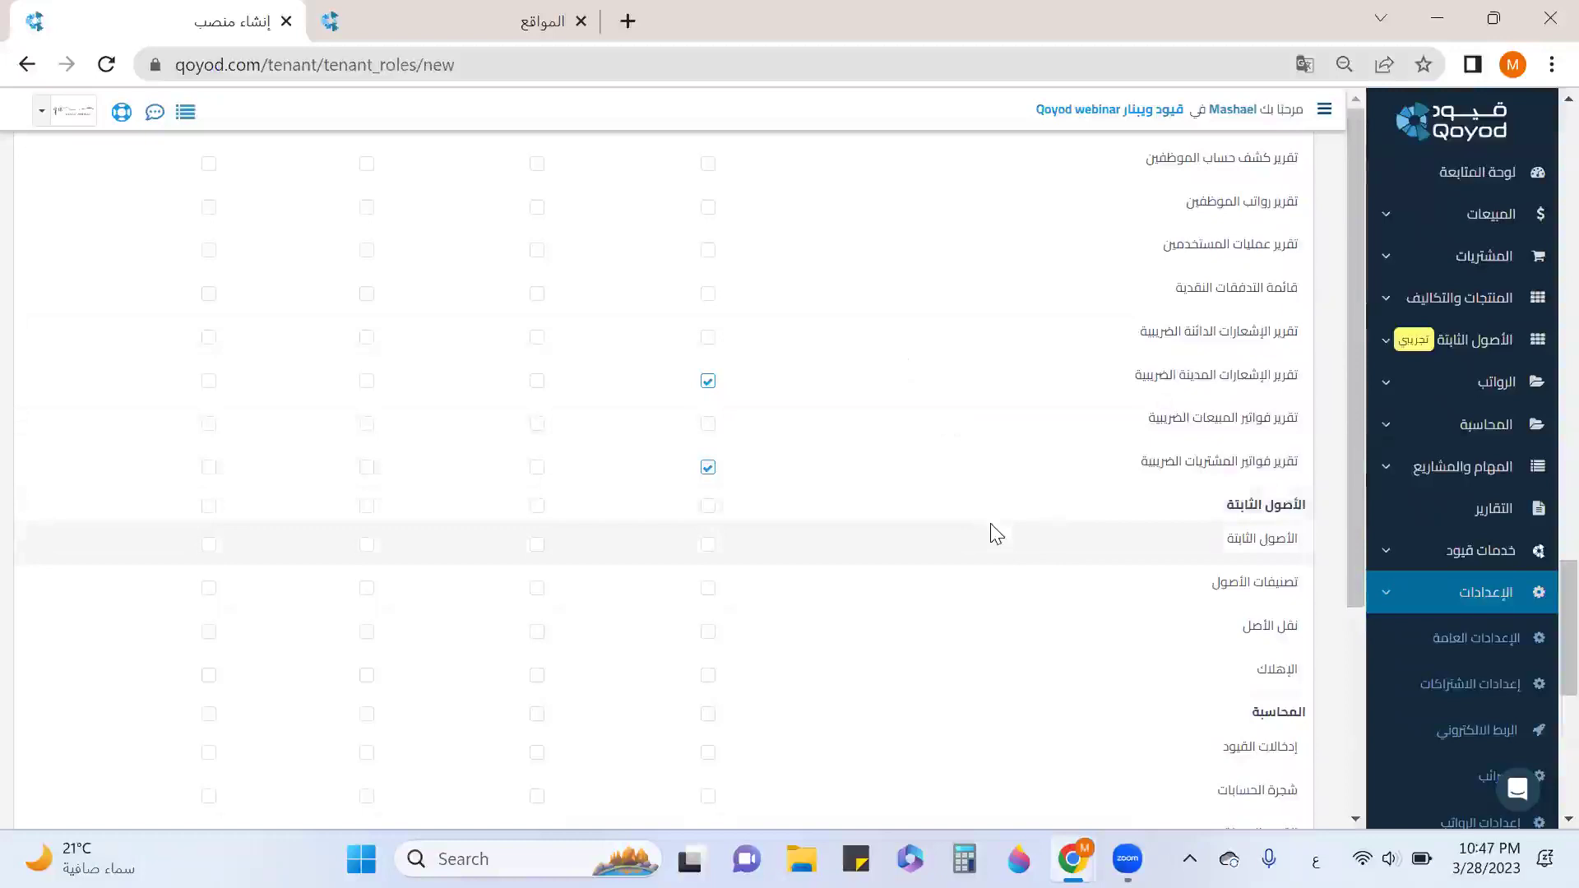
pyautogui.scroll(-6, 1011, 526)
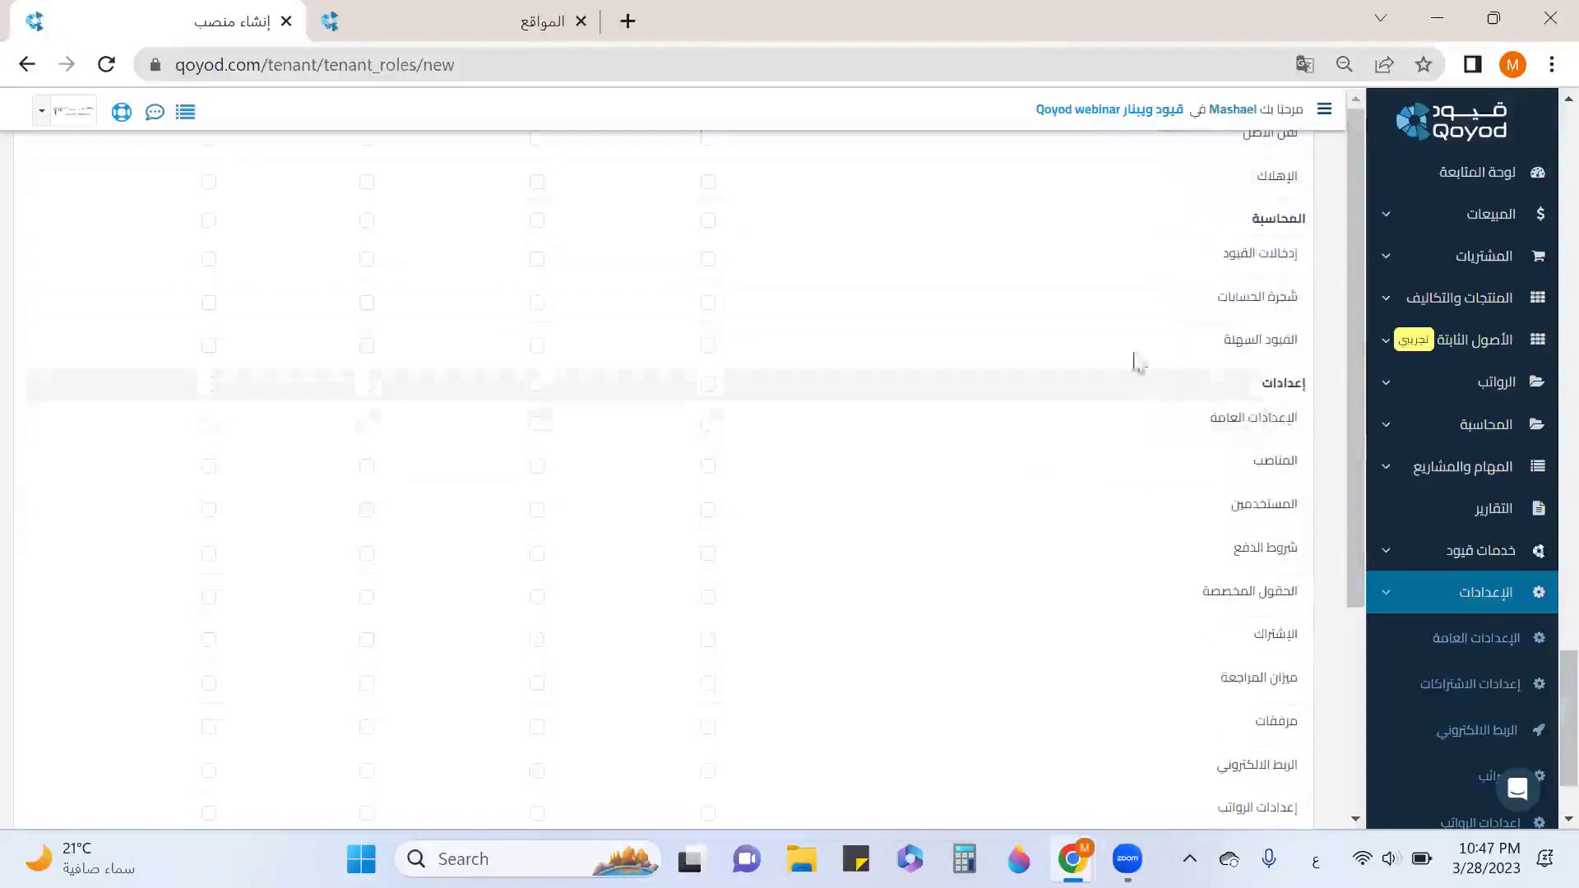
pyautogui.scroll(-2, 1127, 412)
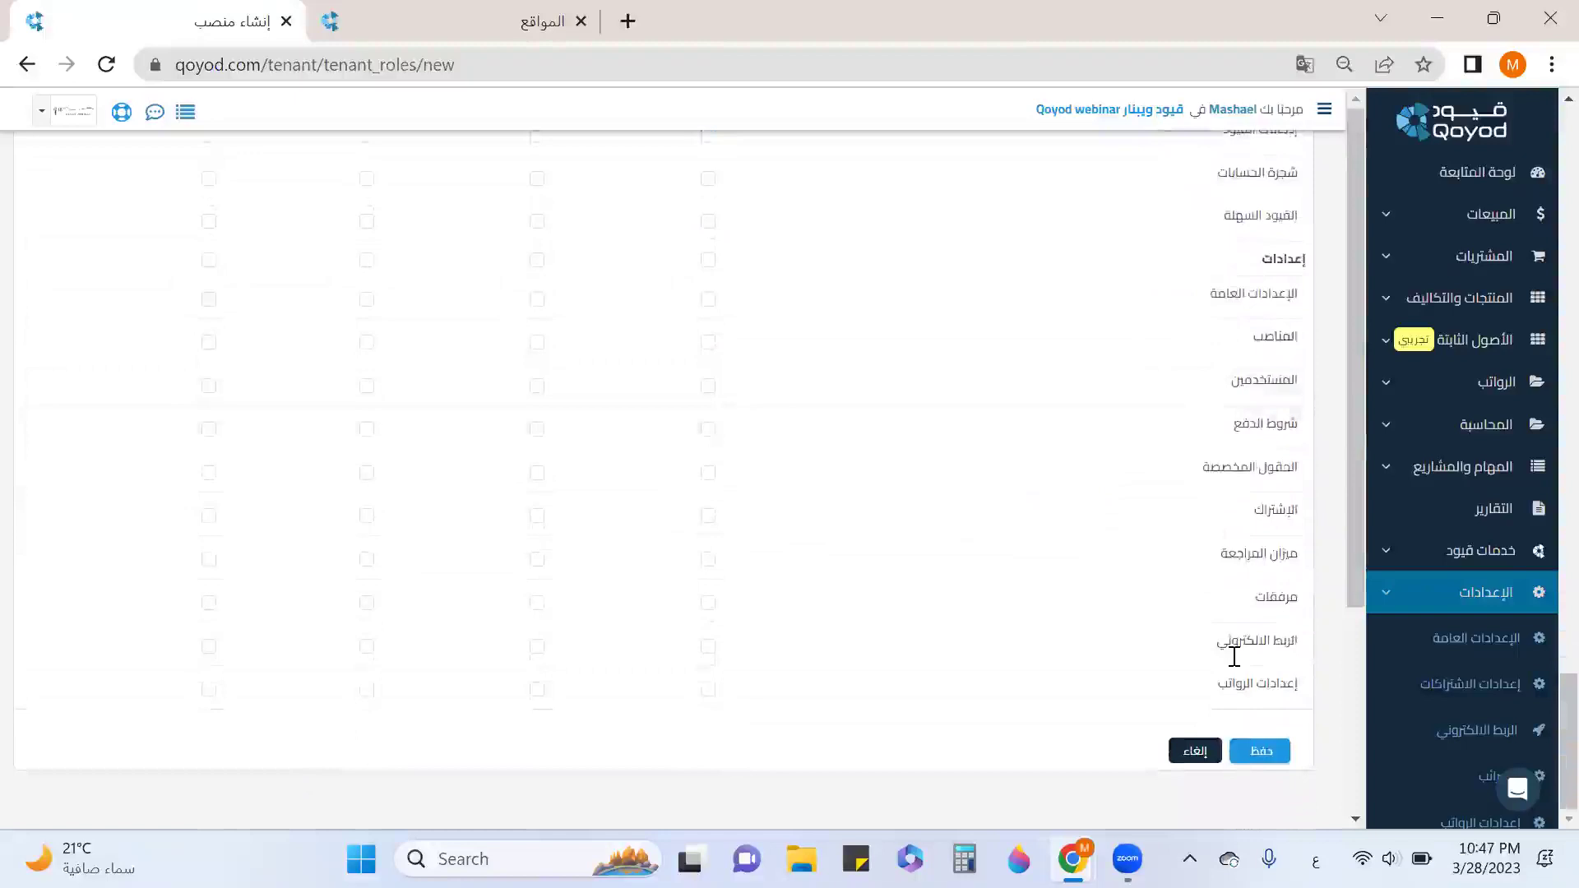
pyautogui.press('Return')
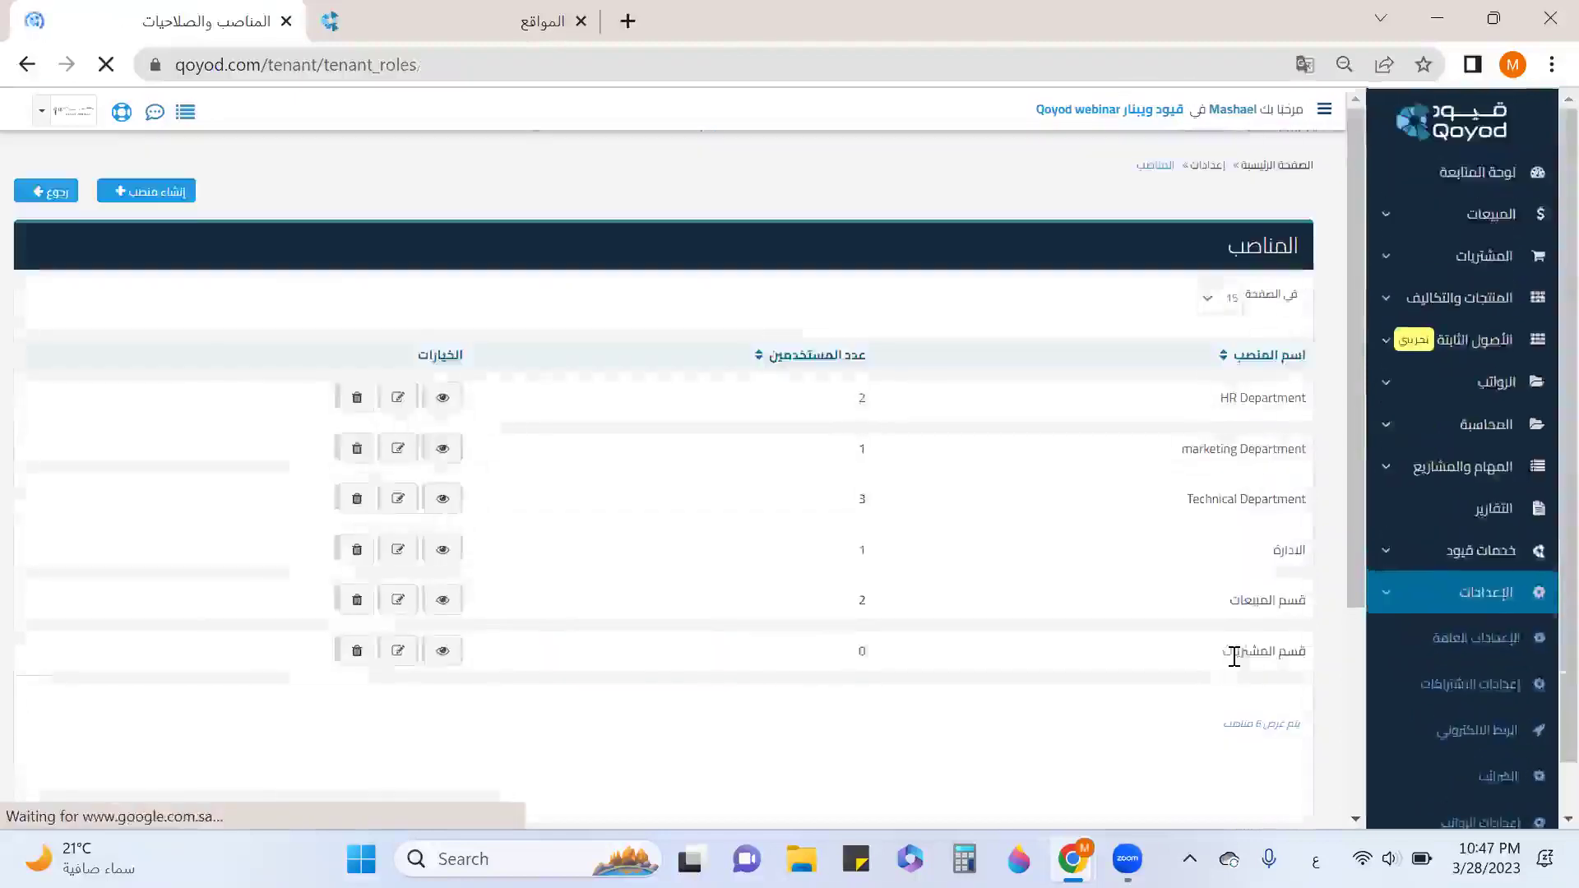
# Open Users (المستخدمين) under Settings and start adding a new user.
pyautogui.moveTo(1209, 656); pyautogui.dragTo(1306, 656)
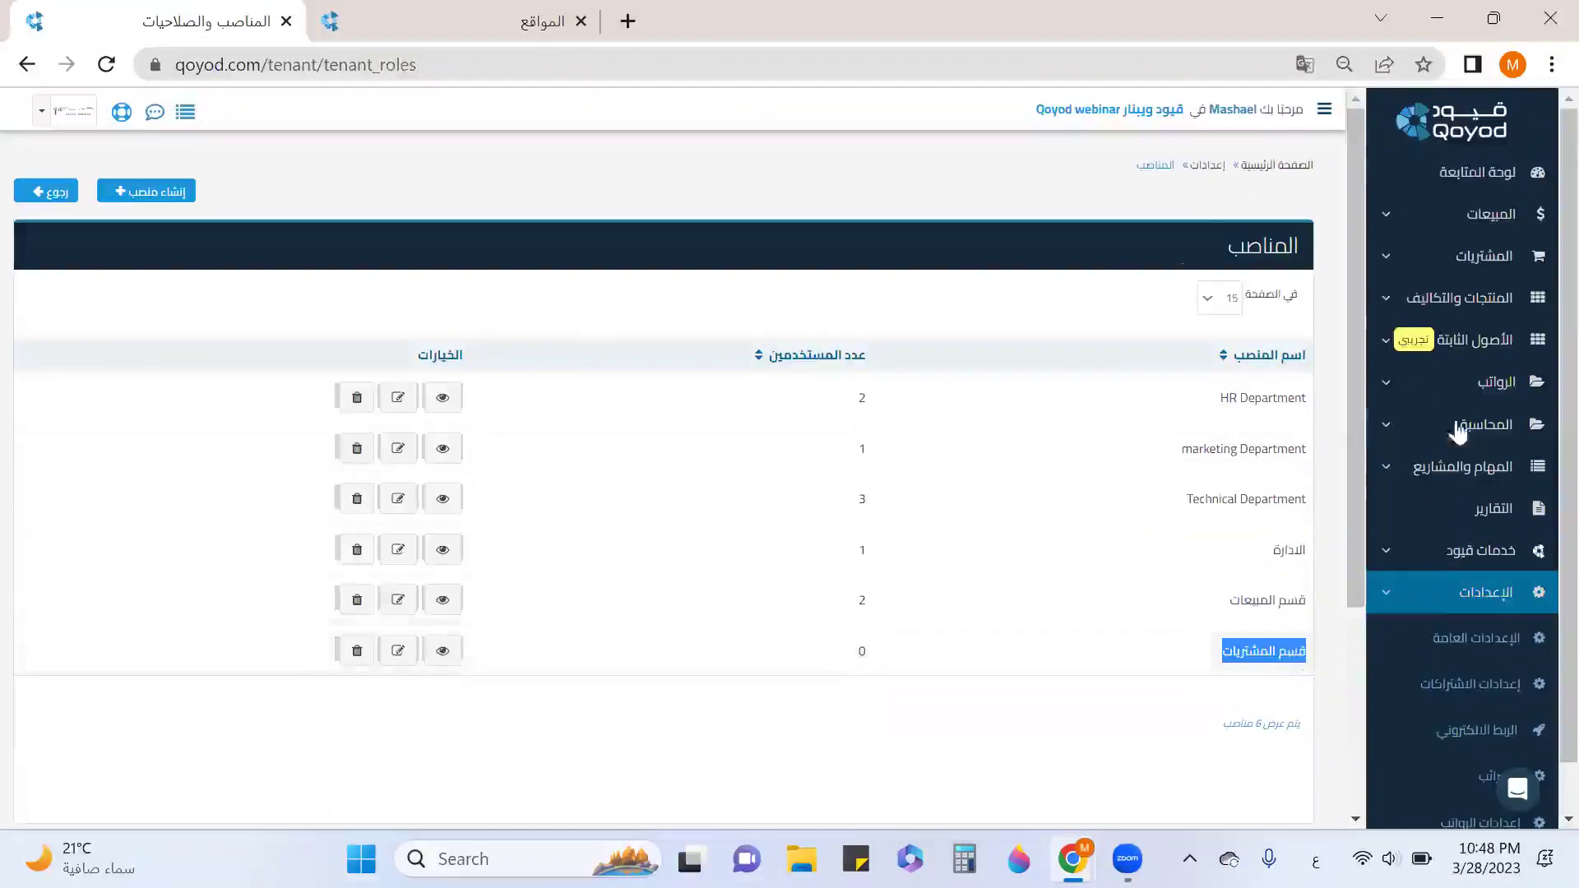
pyautogui.scroll(-3, 1484, 559)
pyautogui.scroll(-1, 1484, 559)
pyautogui.click(1493, 576)
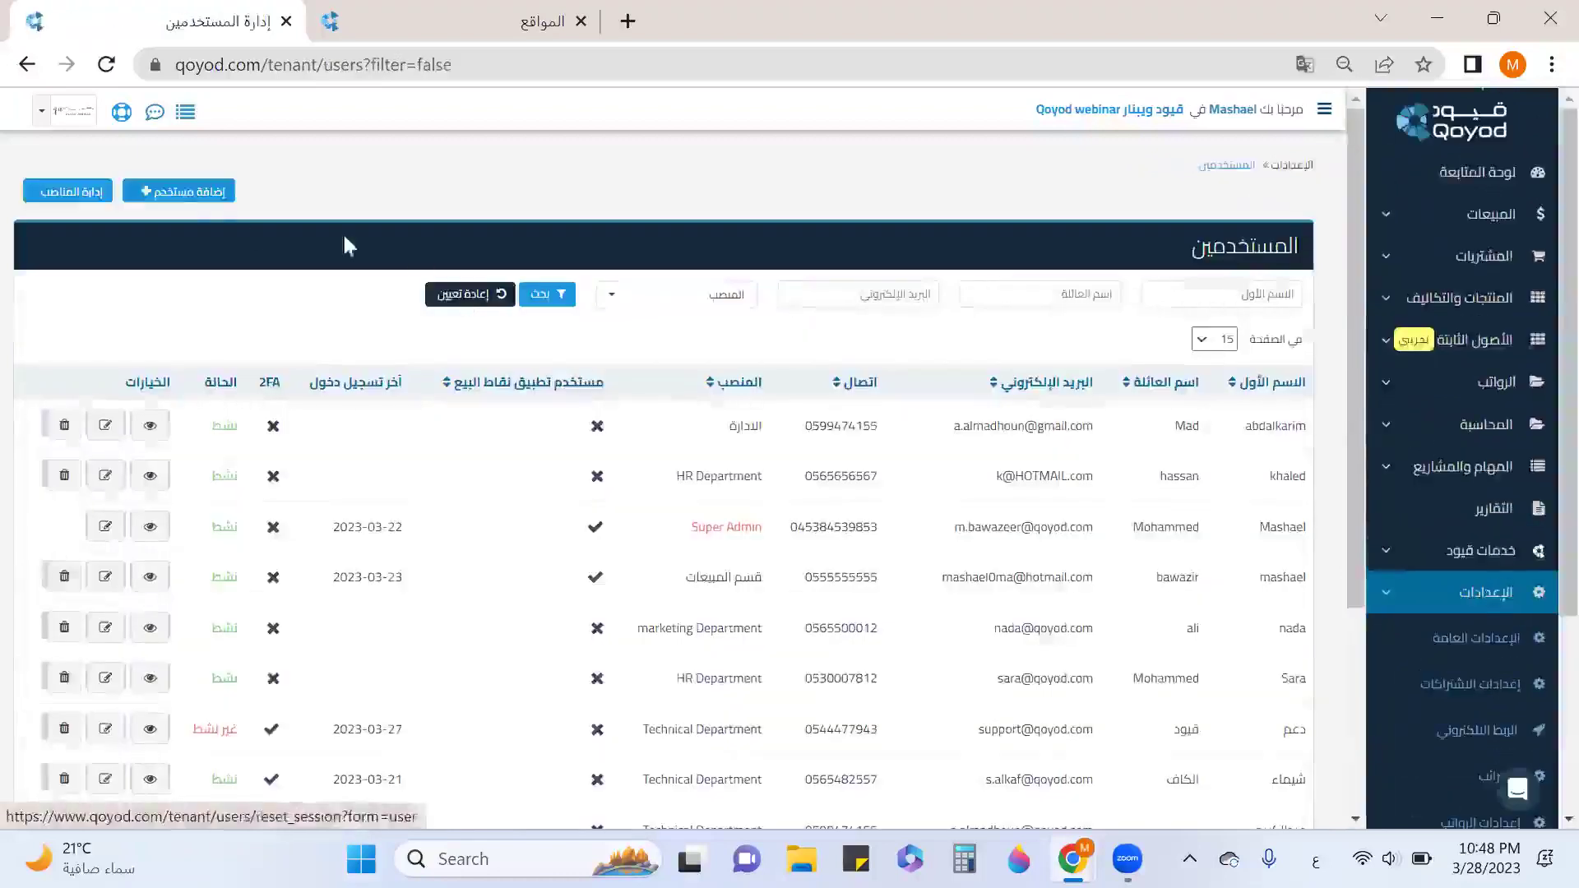
pyautogui.click(198, 193)
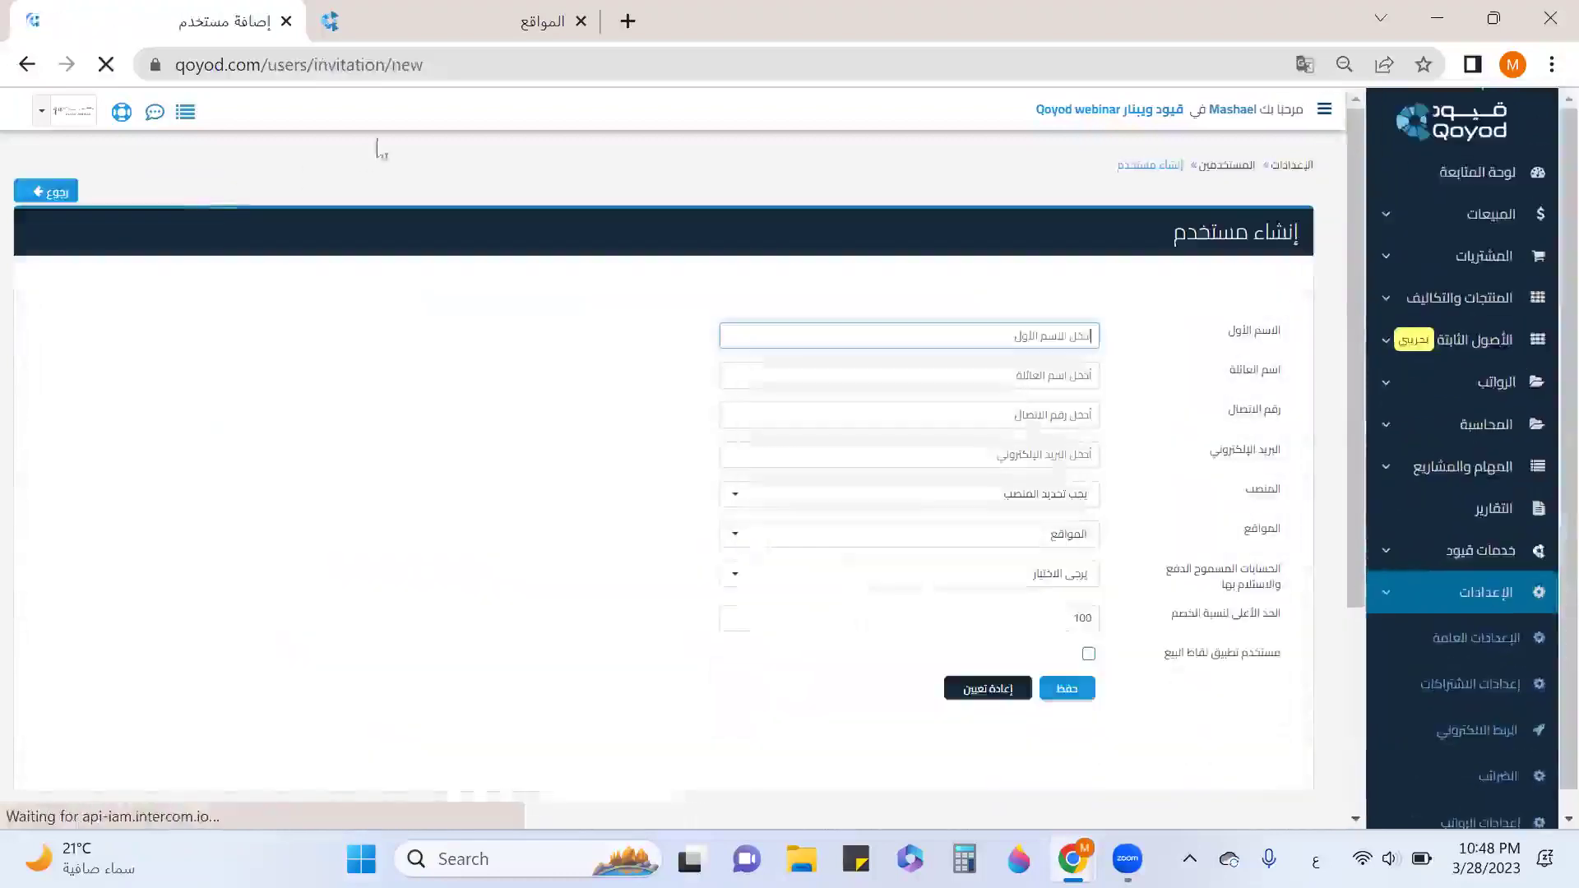
# Close the locations tab, then enter the user's first name, family name, mobile number and e-mail address.
pyautogui.click(592, 27)
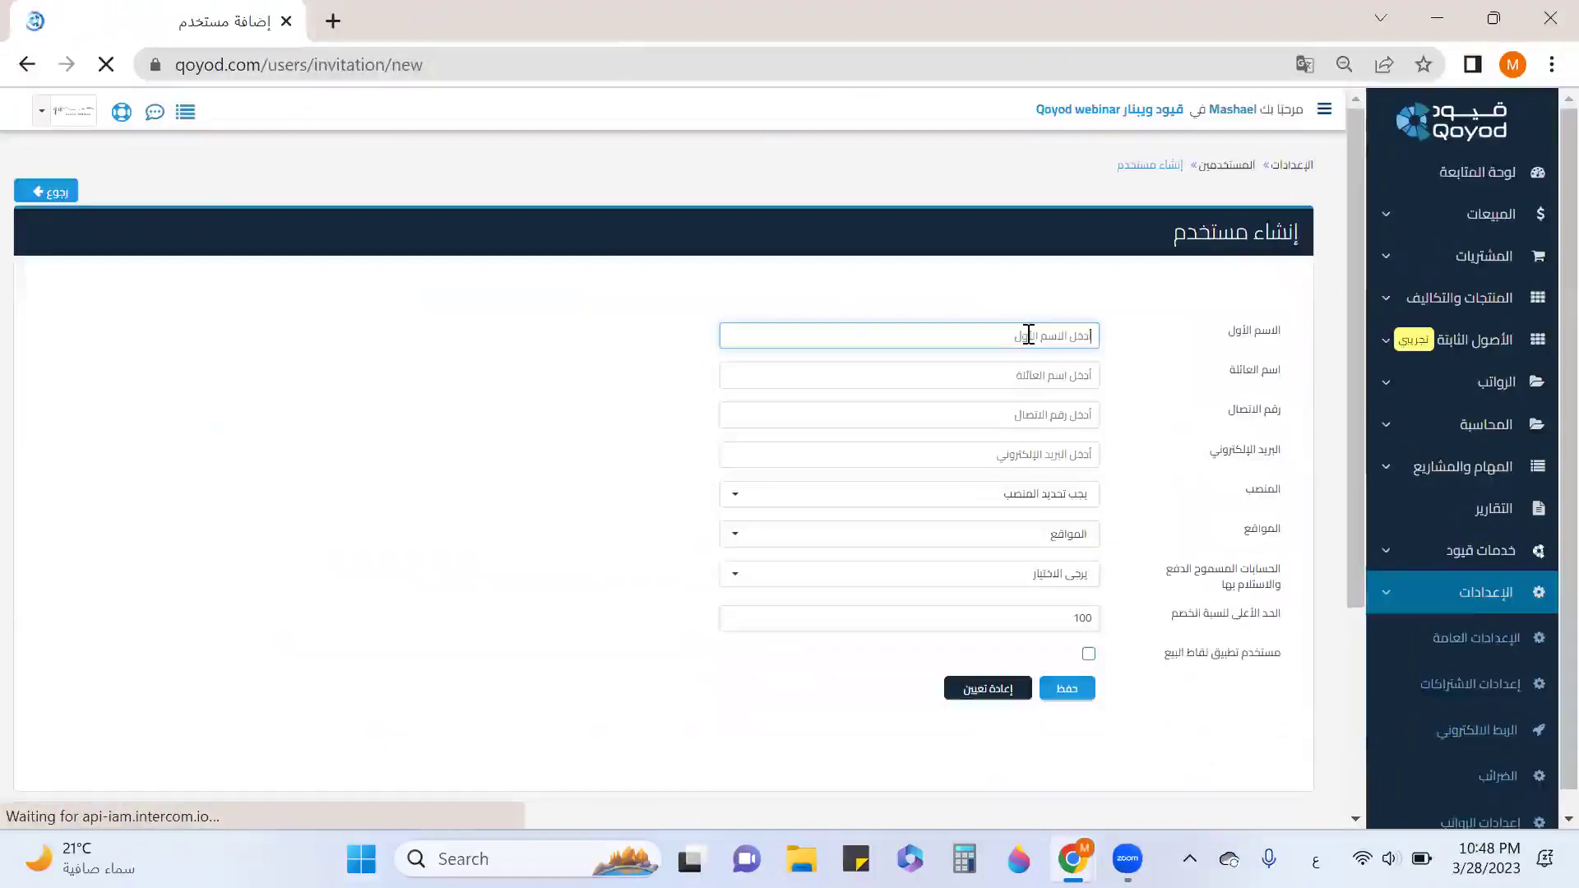
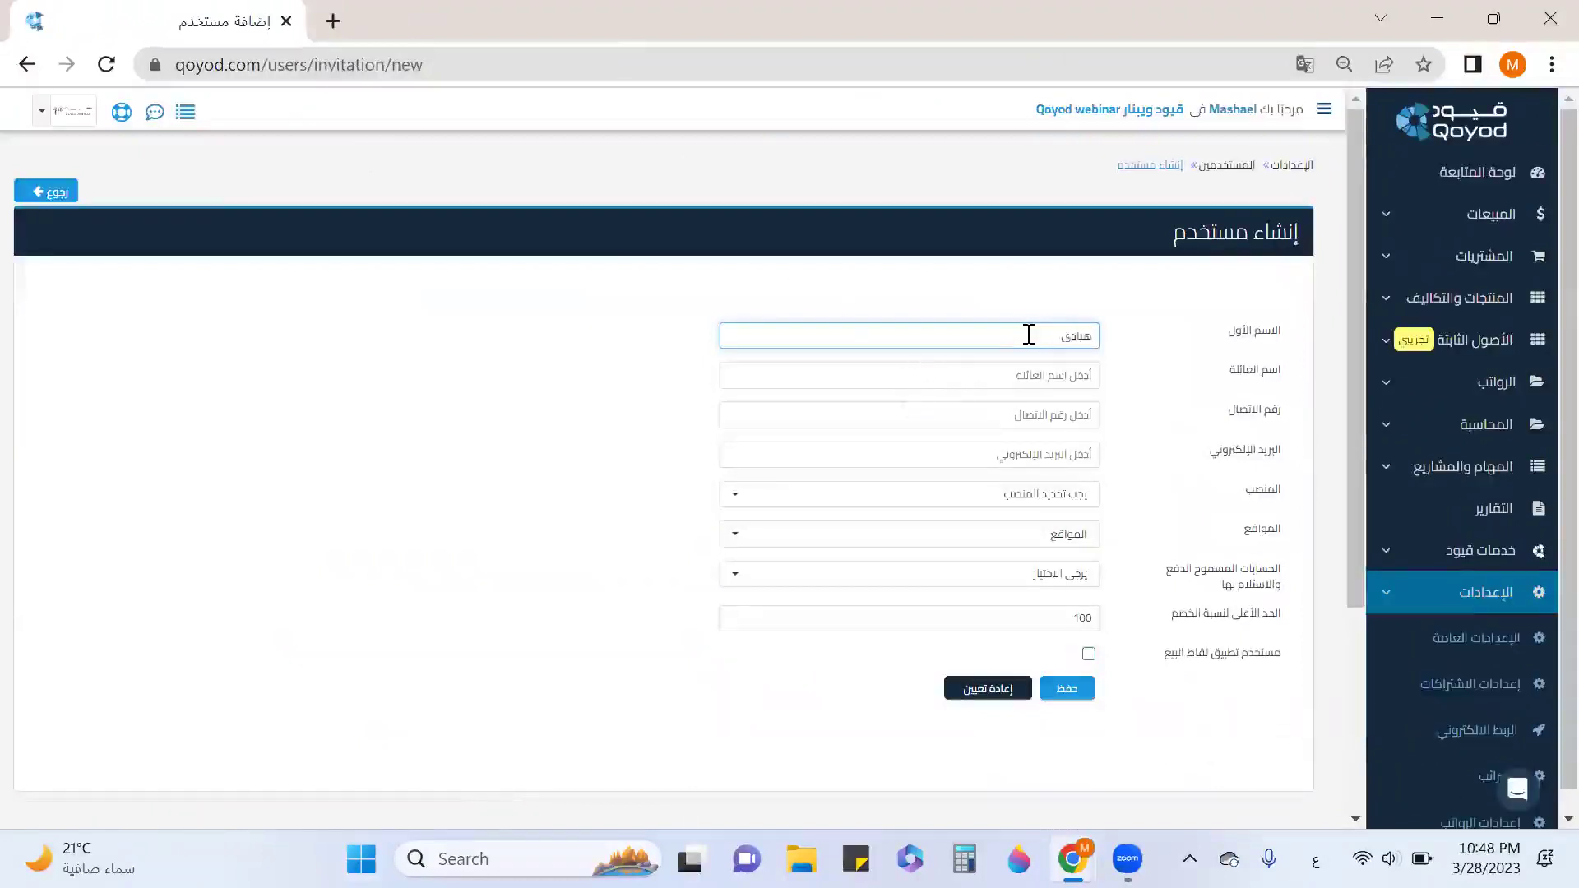
pyautogui.press('Tab')
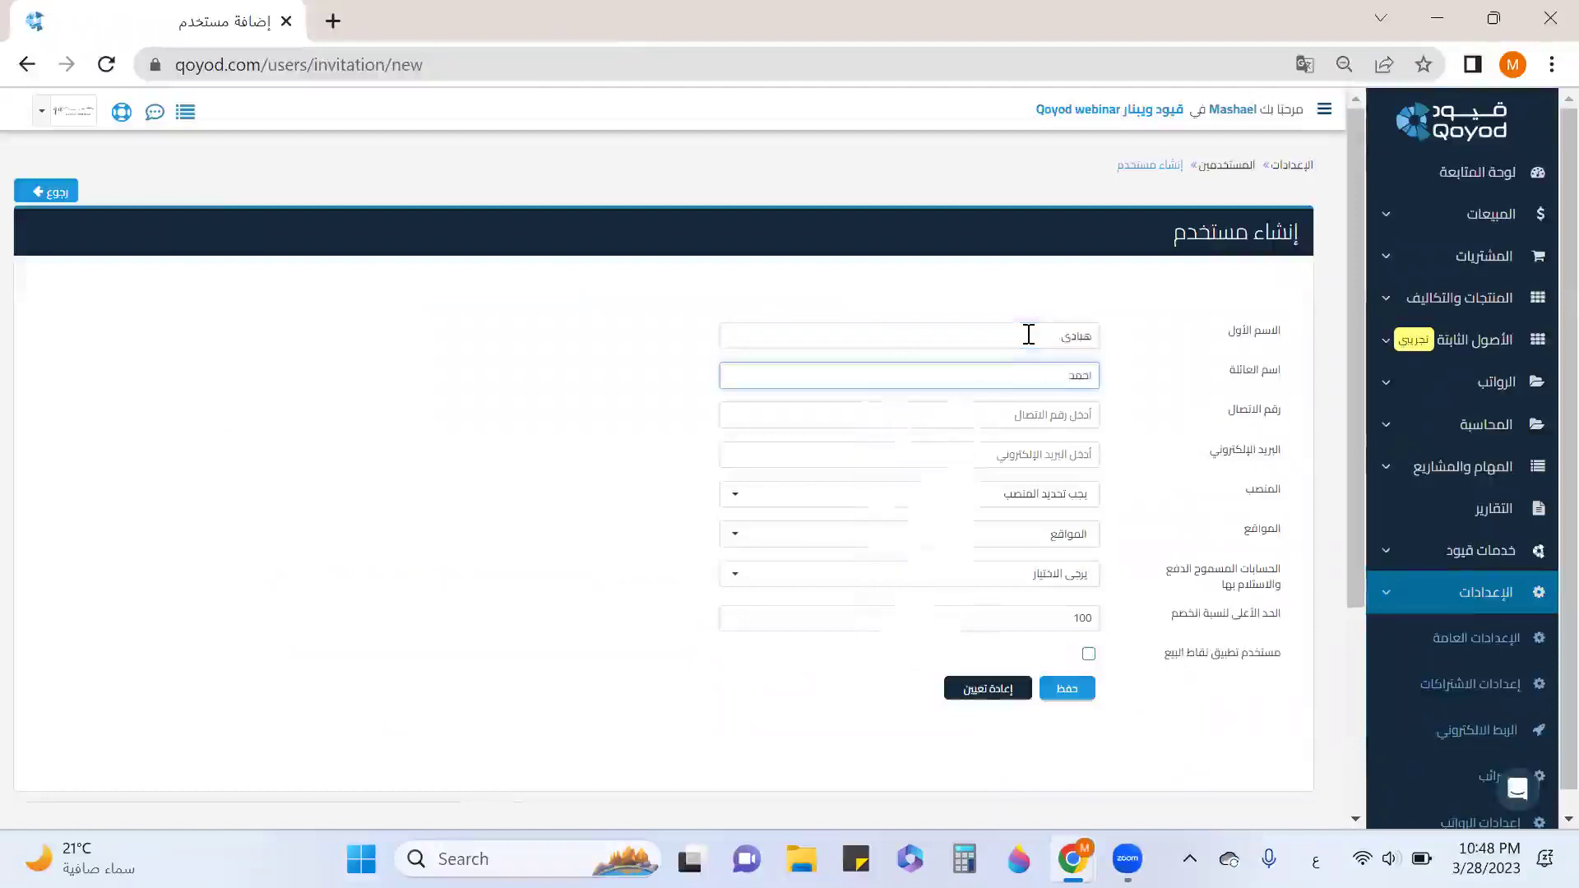
pyautogui.press('Tab')
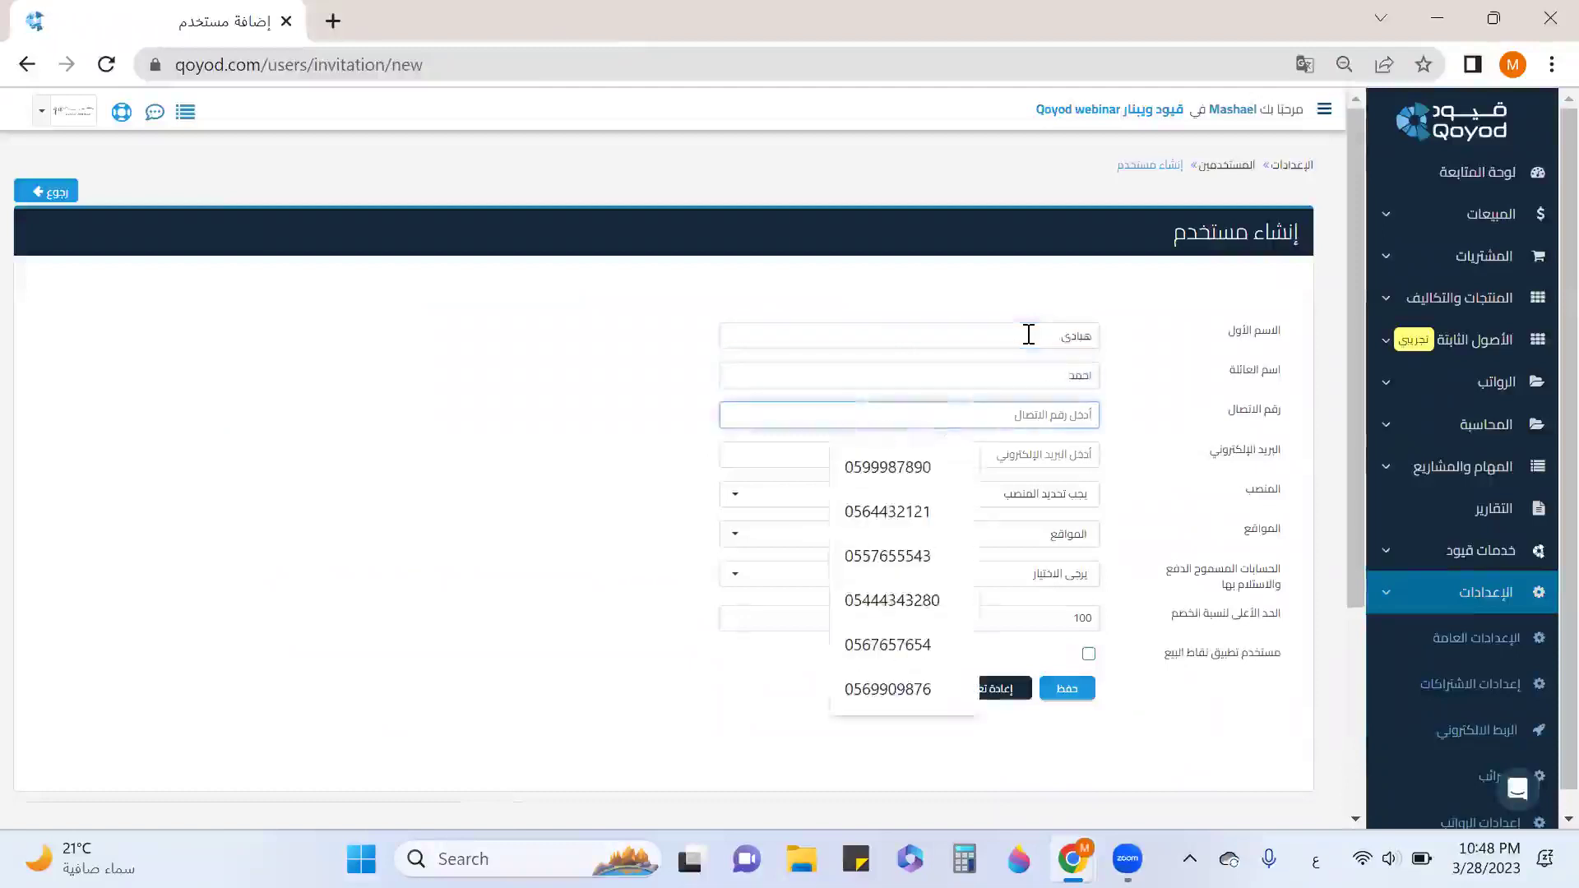
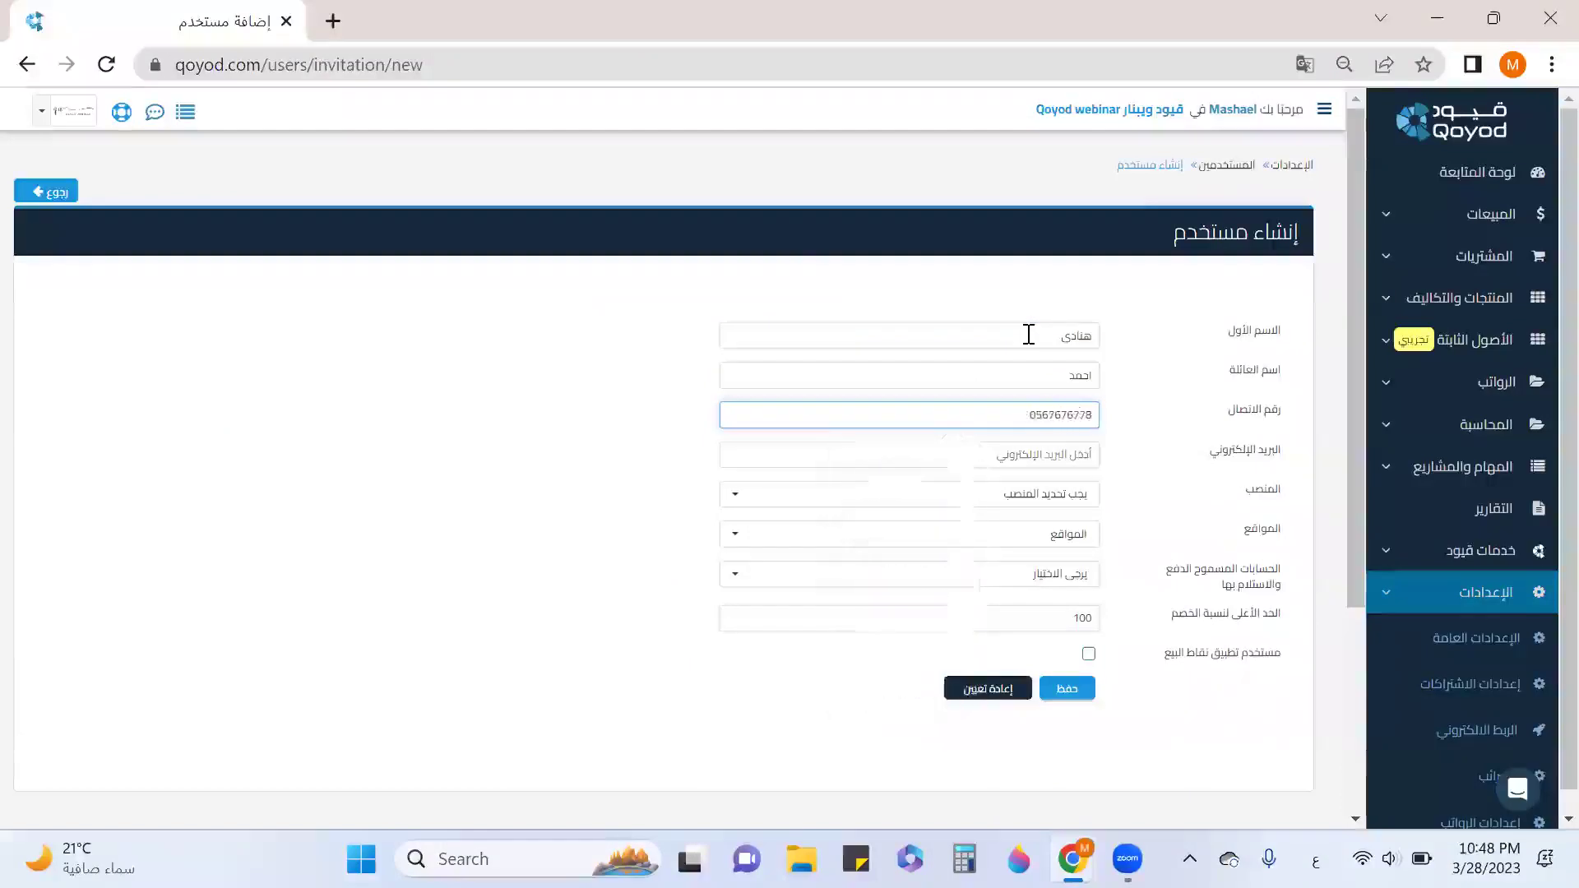
pyautogui.press('Tab')
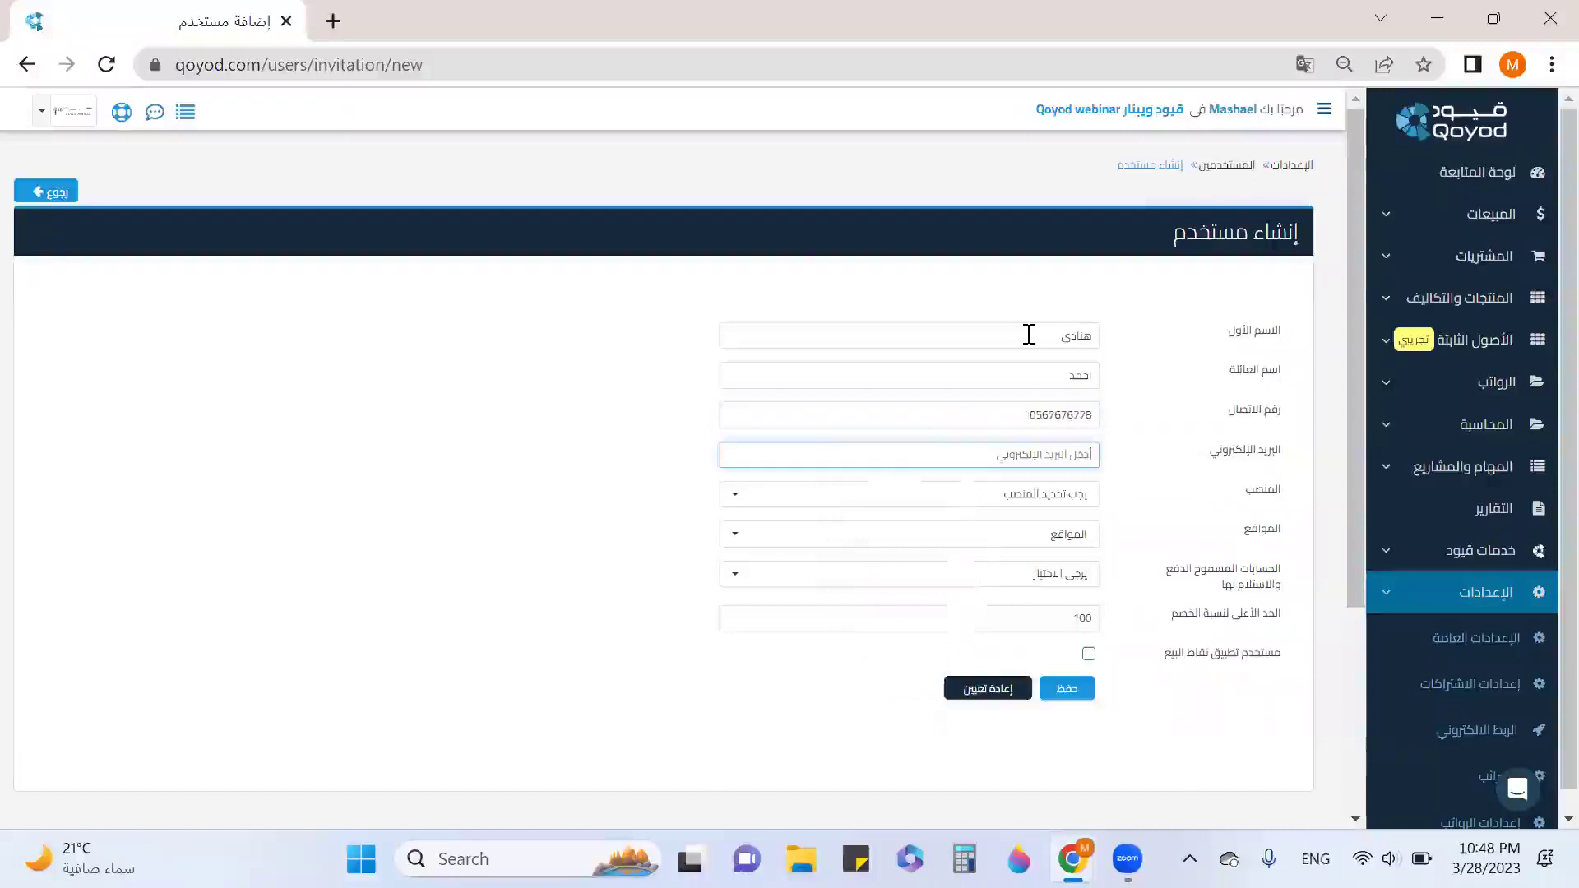
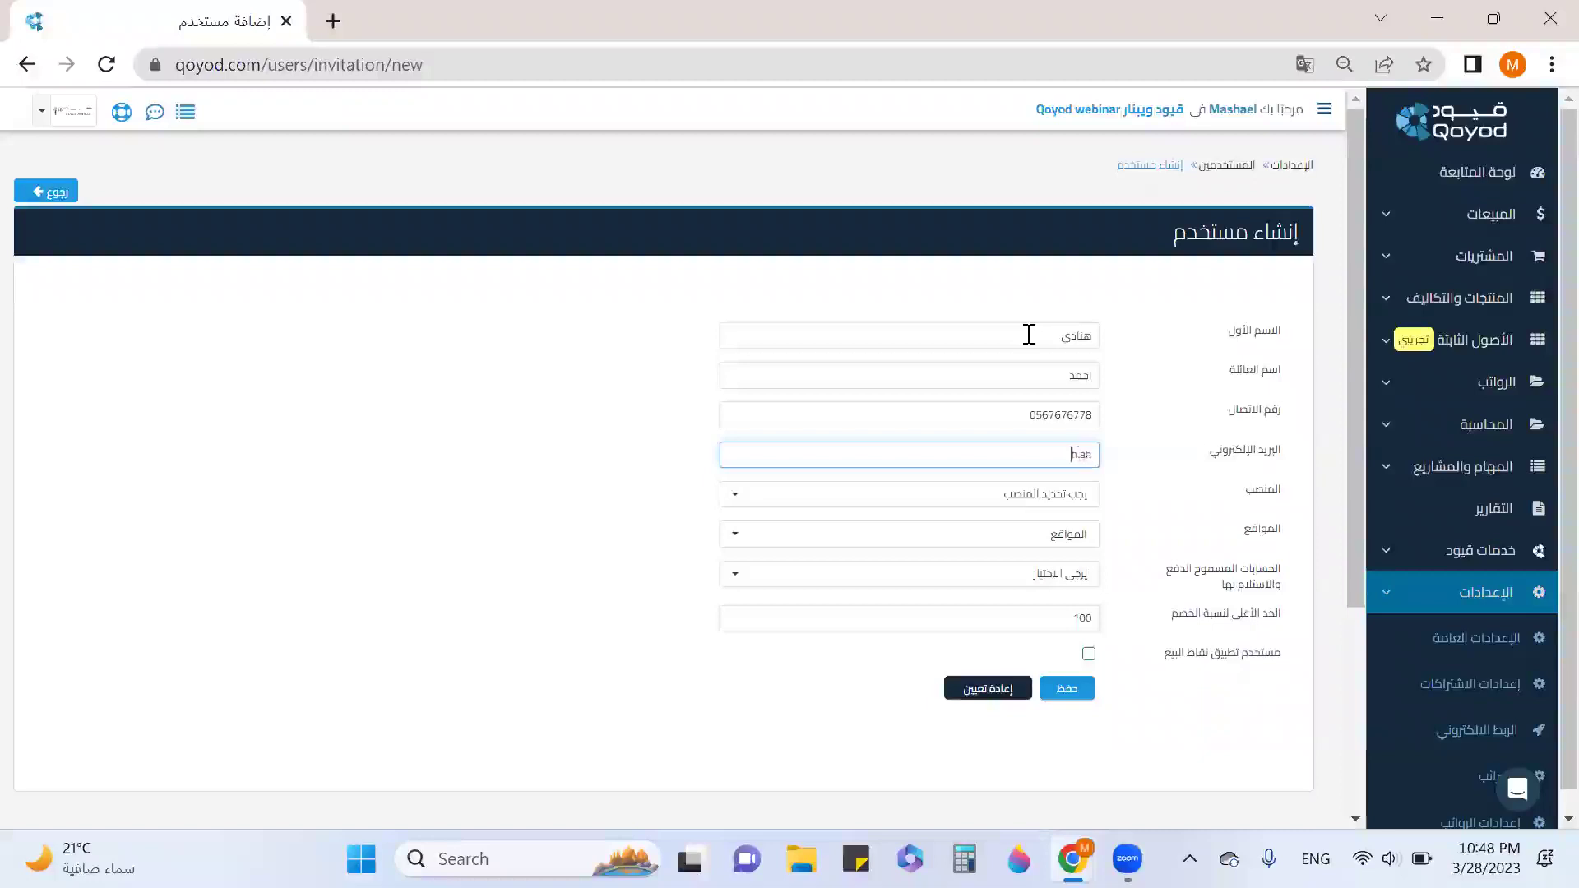
pyautogui.press('Tab')
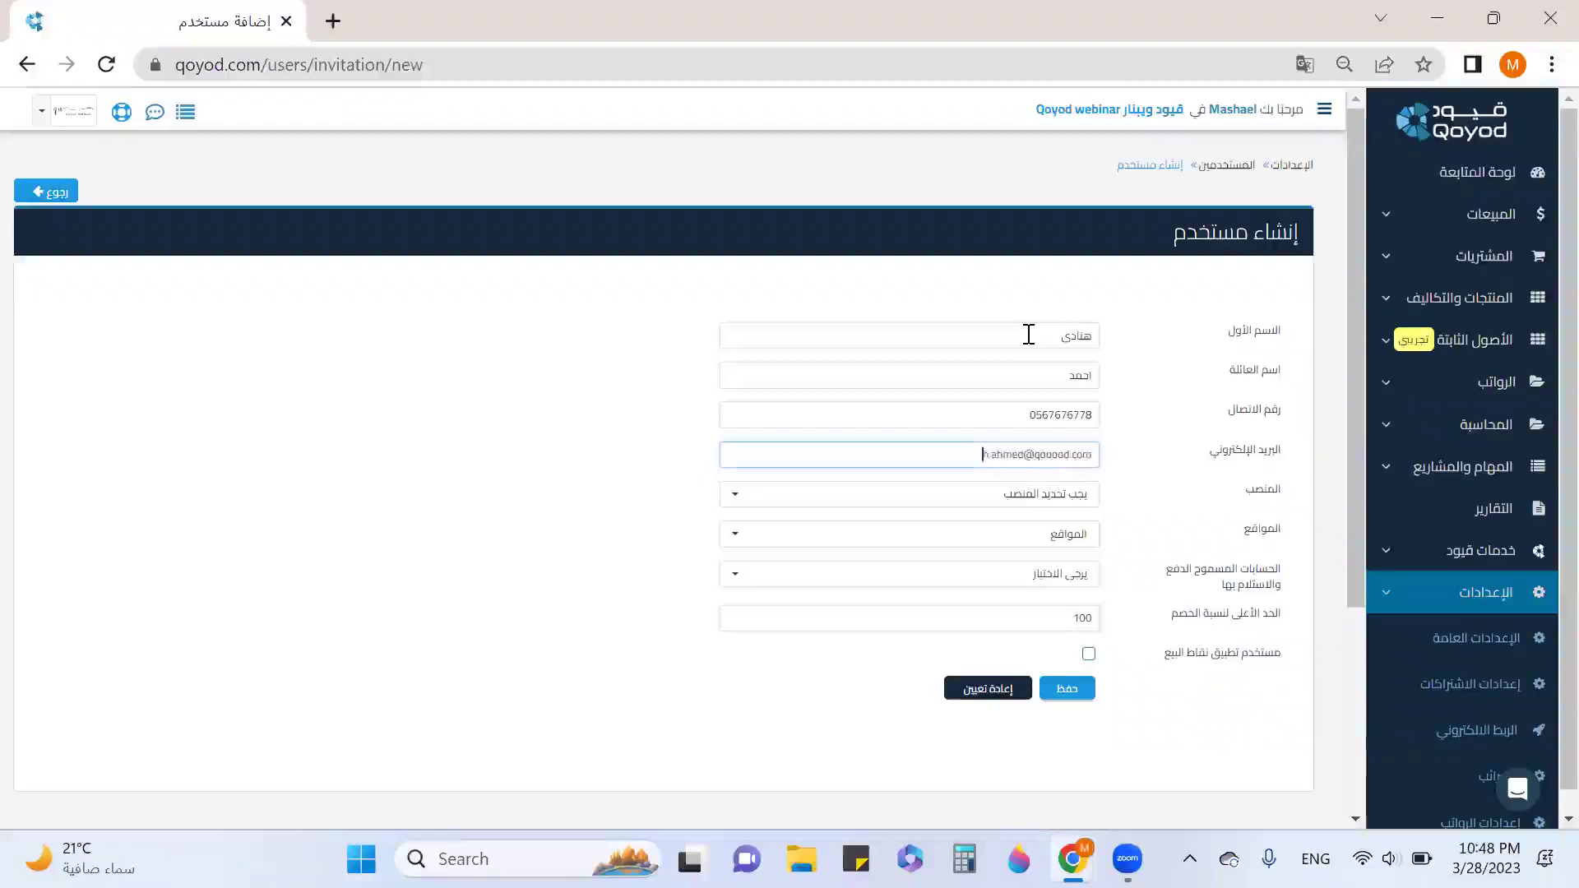
# Assign the user the قسم المشتريات position and the المركز الرئيسي location.
pyautogui.click(993, 497)
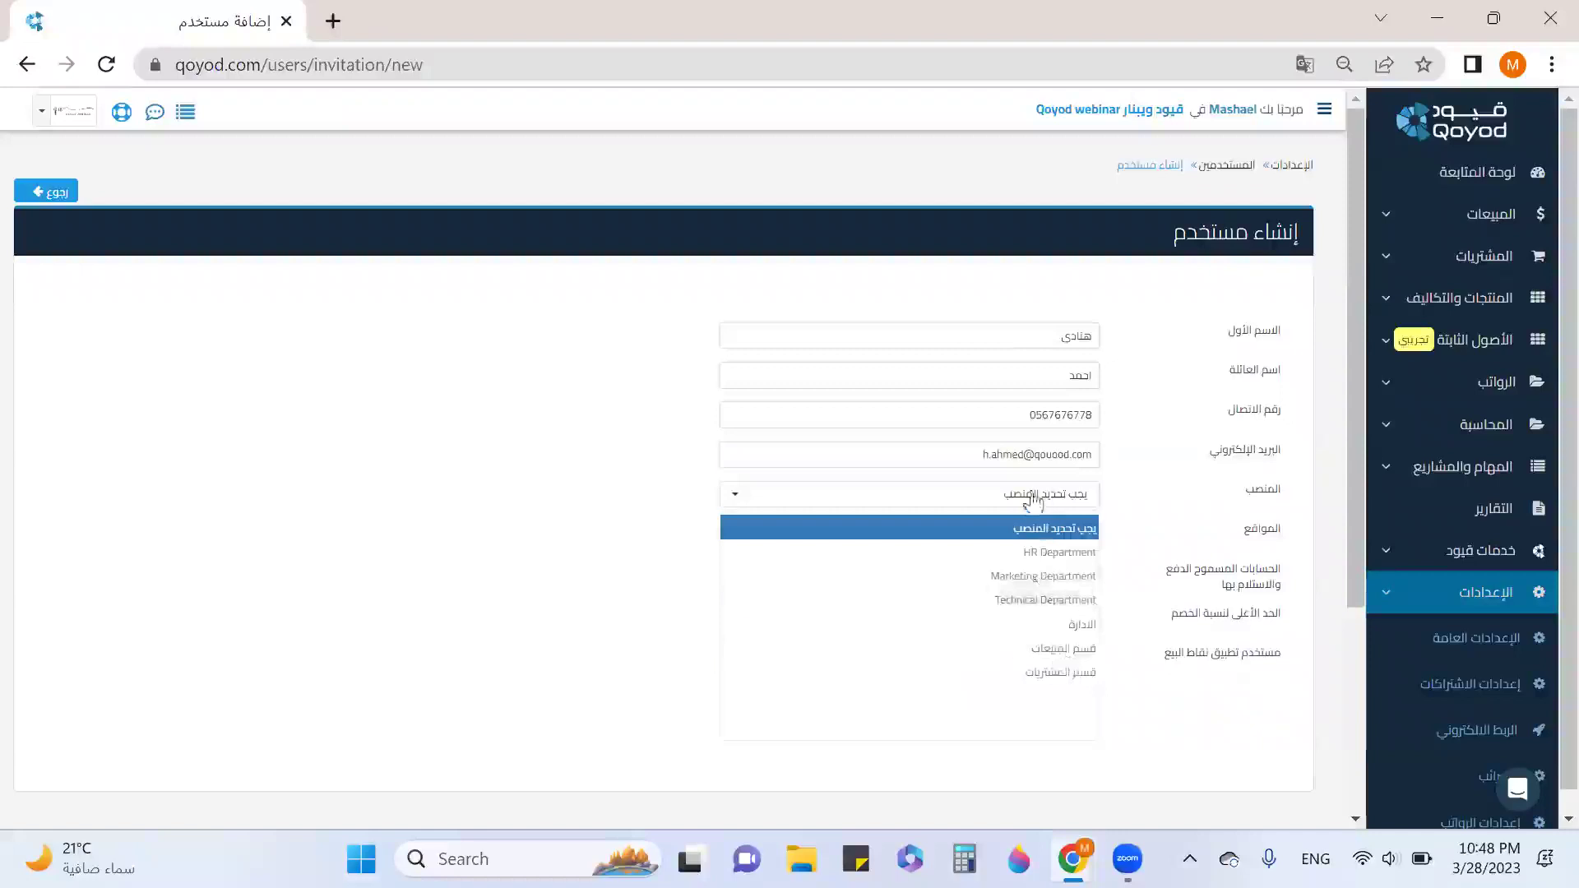
pyautogui.click(1086, 689)
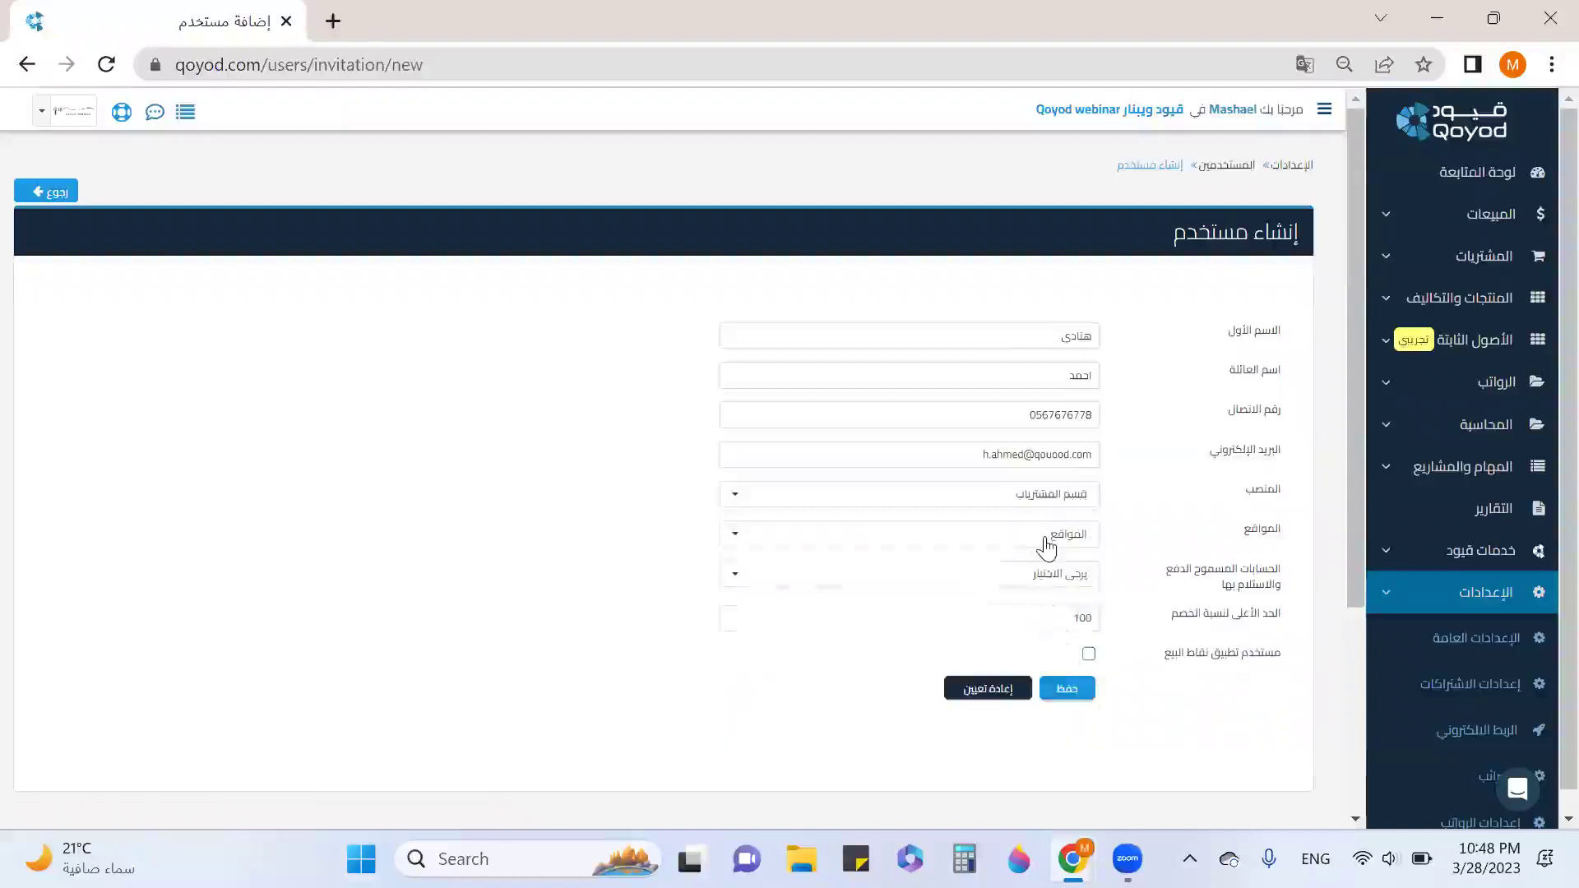
pyautogui.click(1046, 536)
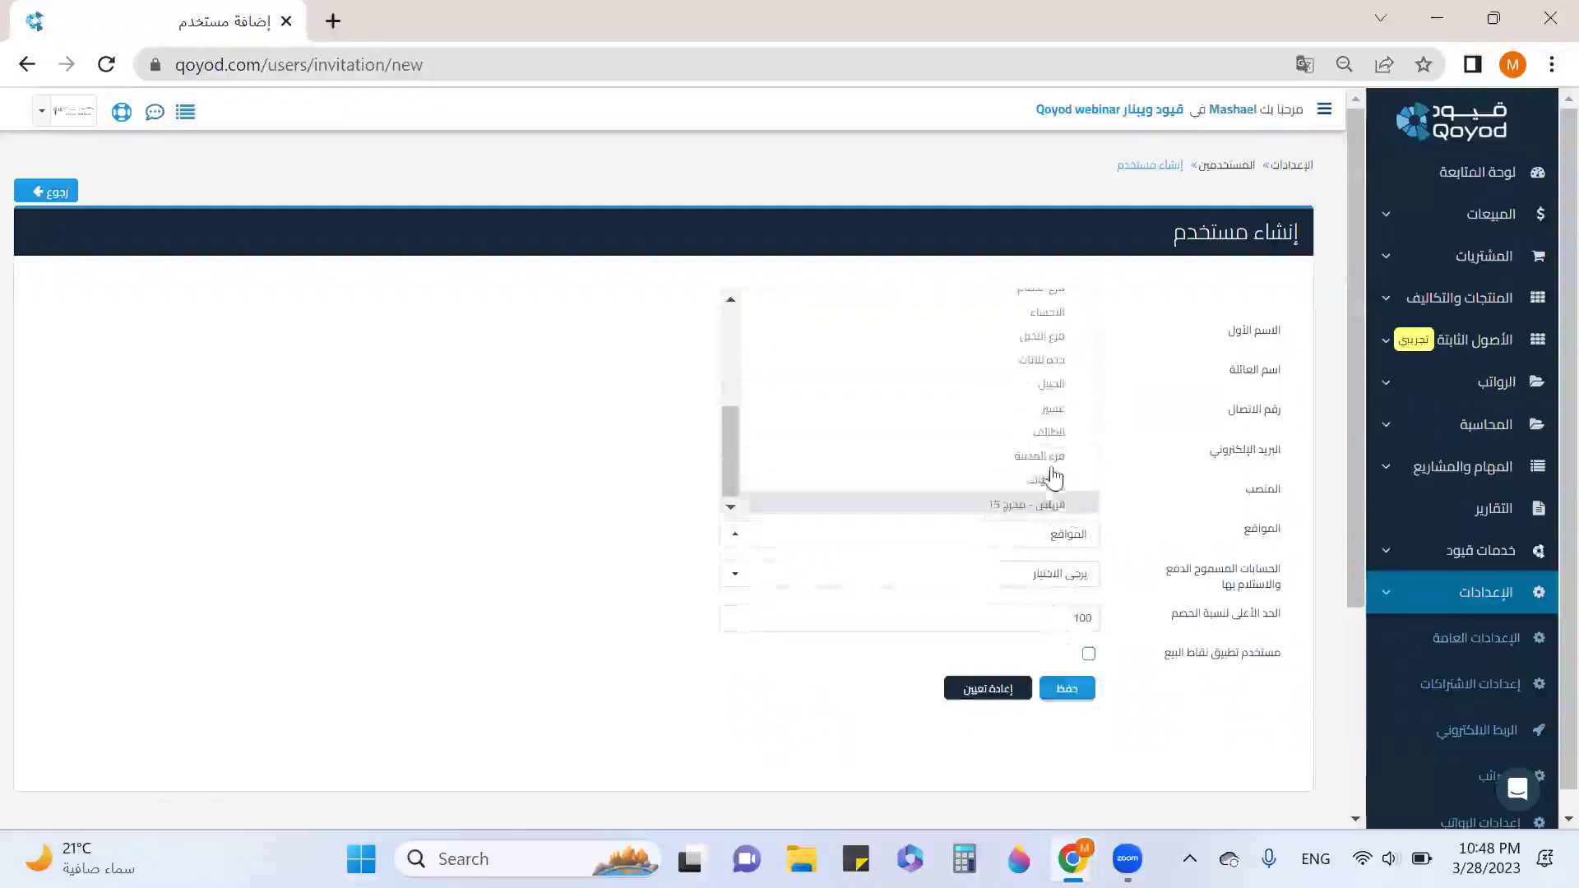
pyautogui.click(1032, 344)
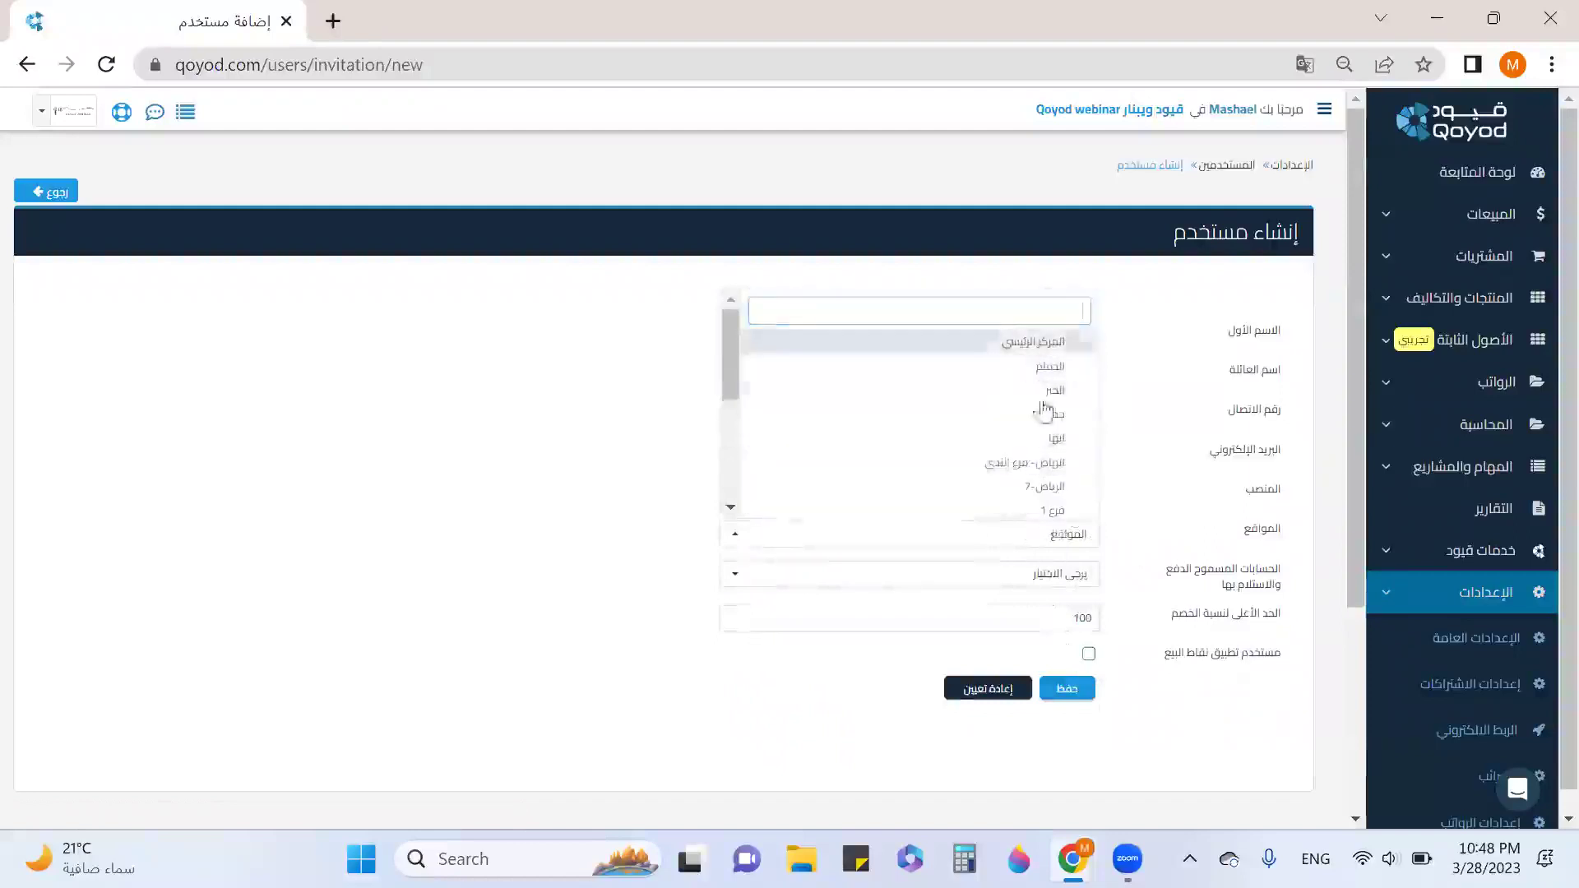
# Allow the 110202 بنك الراجحى and 110201 بنك البلاد payment accounts.
pyautogui.click(1087, 580)
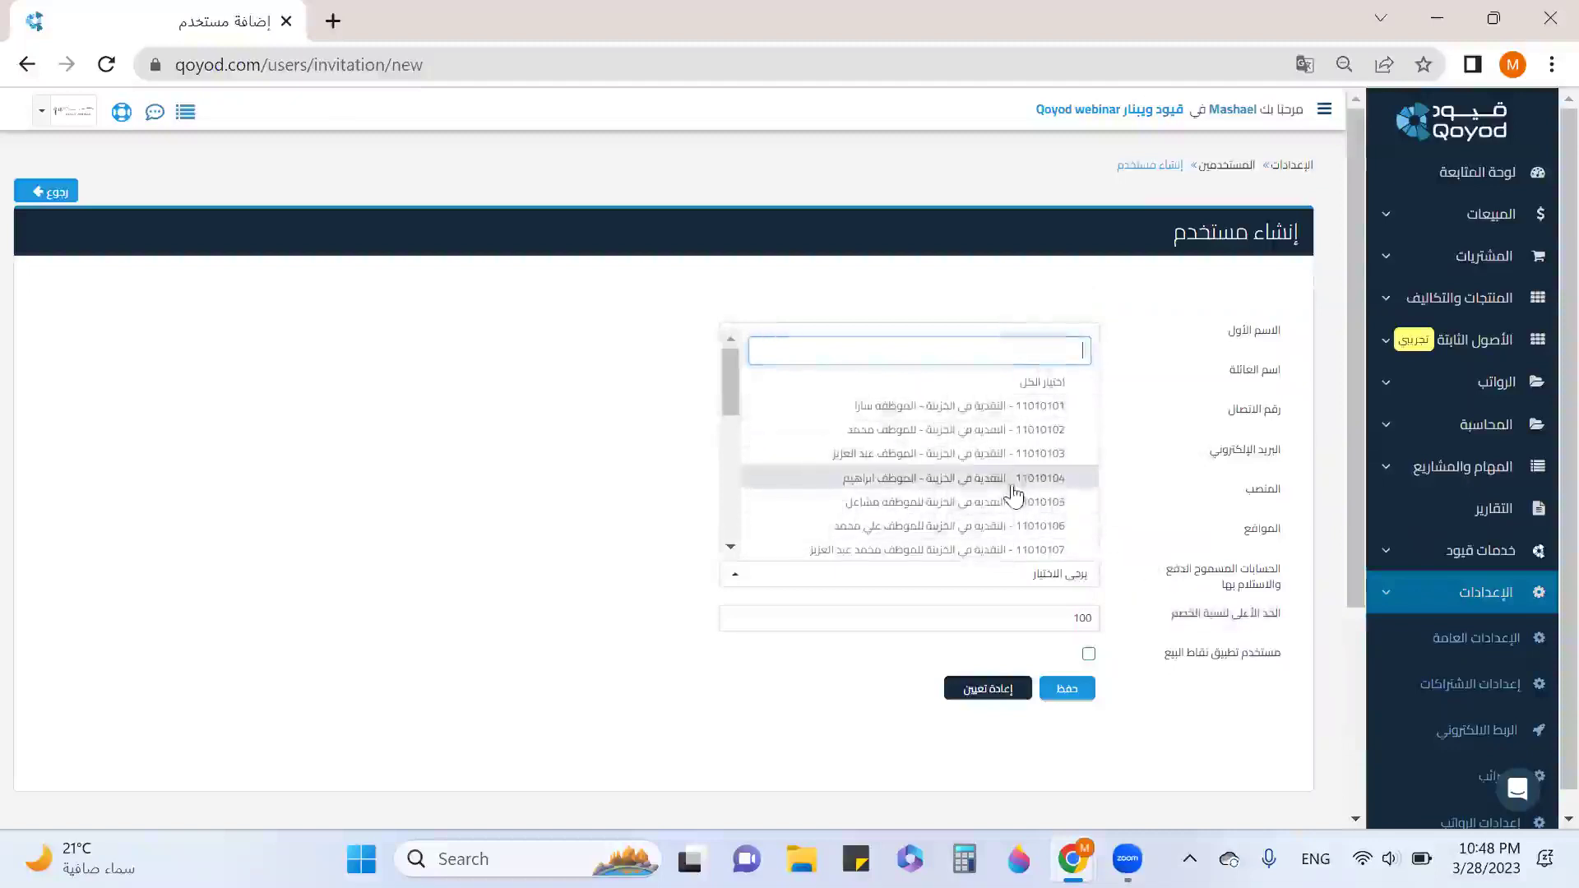
pyautogui.scroll(-2, 989, 445)
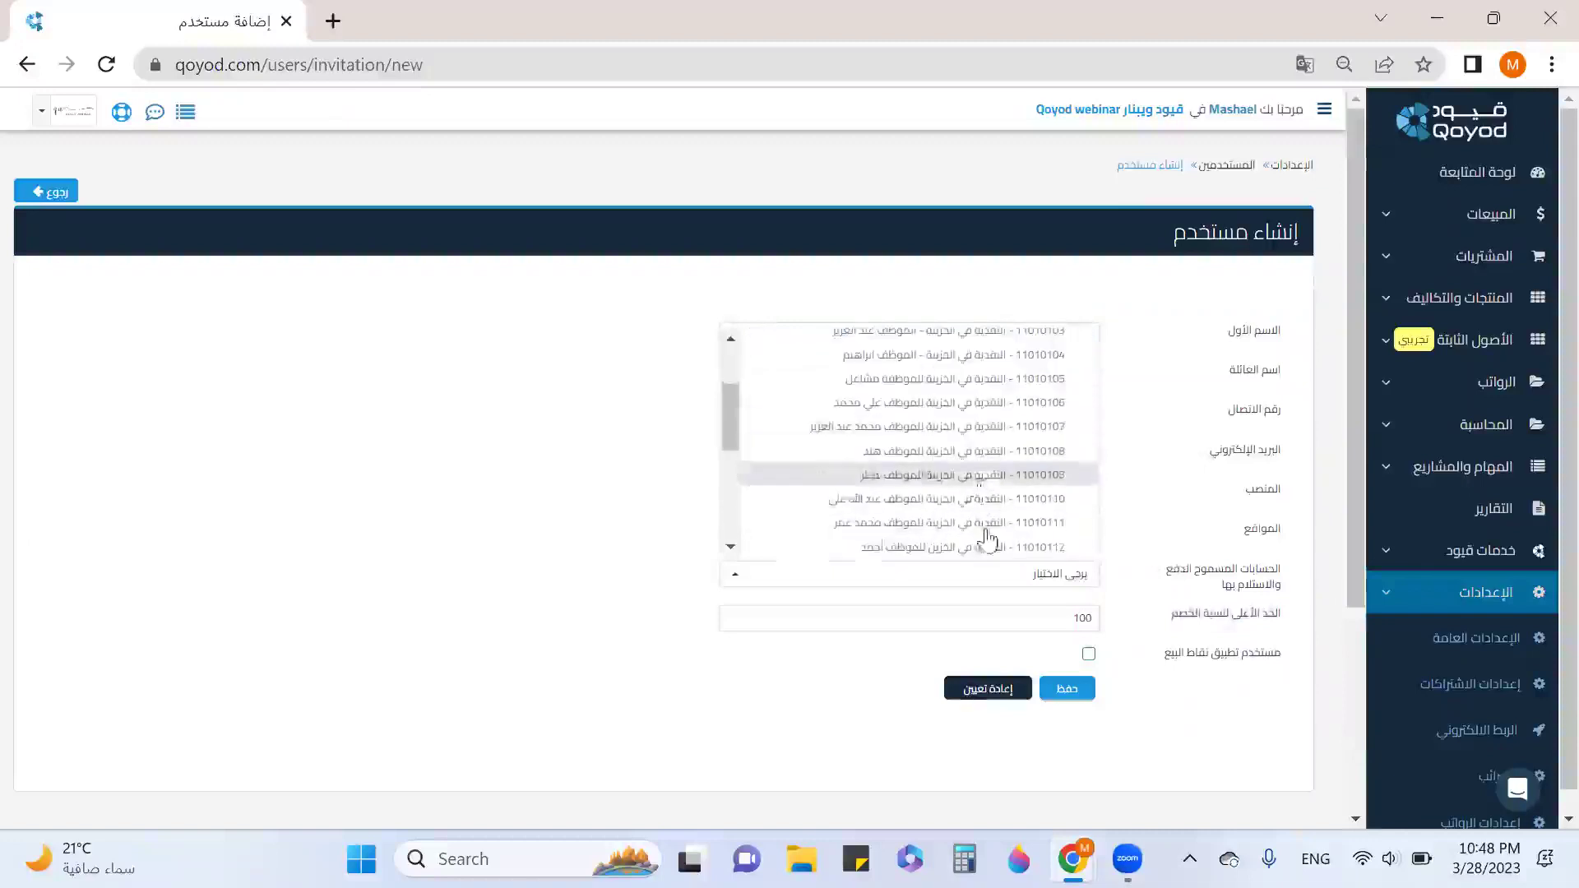
pyautogui.scroll(-2, 958, 444)
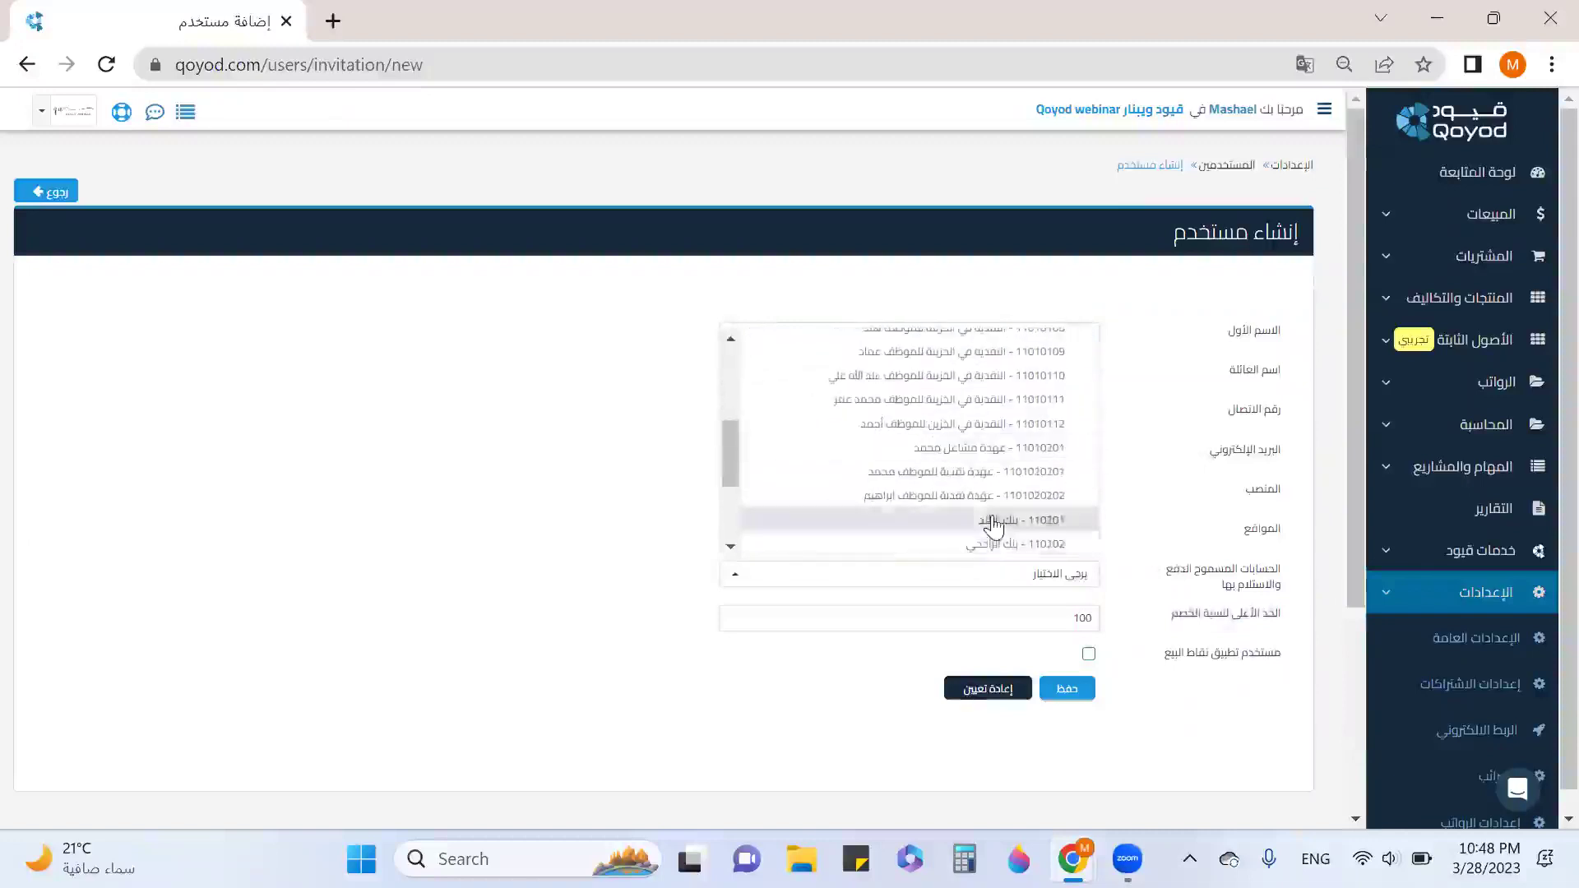
pyautogui.scroll(4, 998, 518)
pyautogui.scroll(-1, 1010, 494)
pyautogui.scroll(2, 1012, 427)
pyautogui.click(1011, 364)
pyautogui.scroll(-1, 1021, 501)
pyautogui.scroll(-5, 1020, 501)
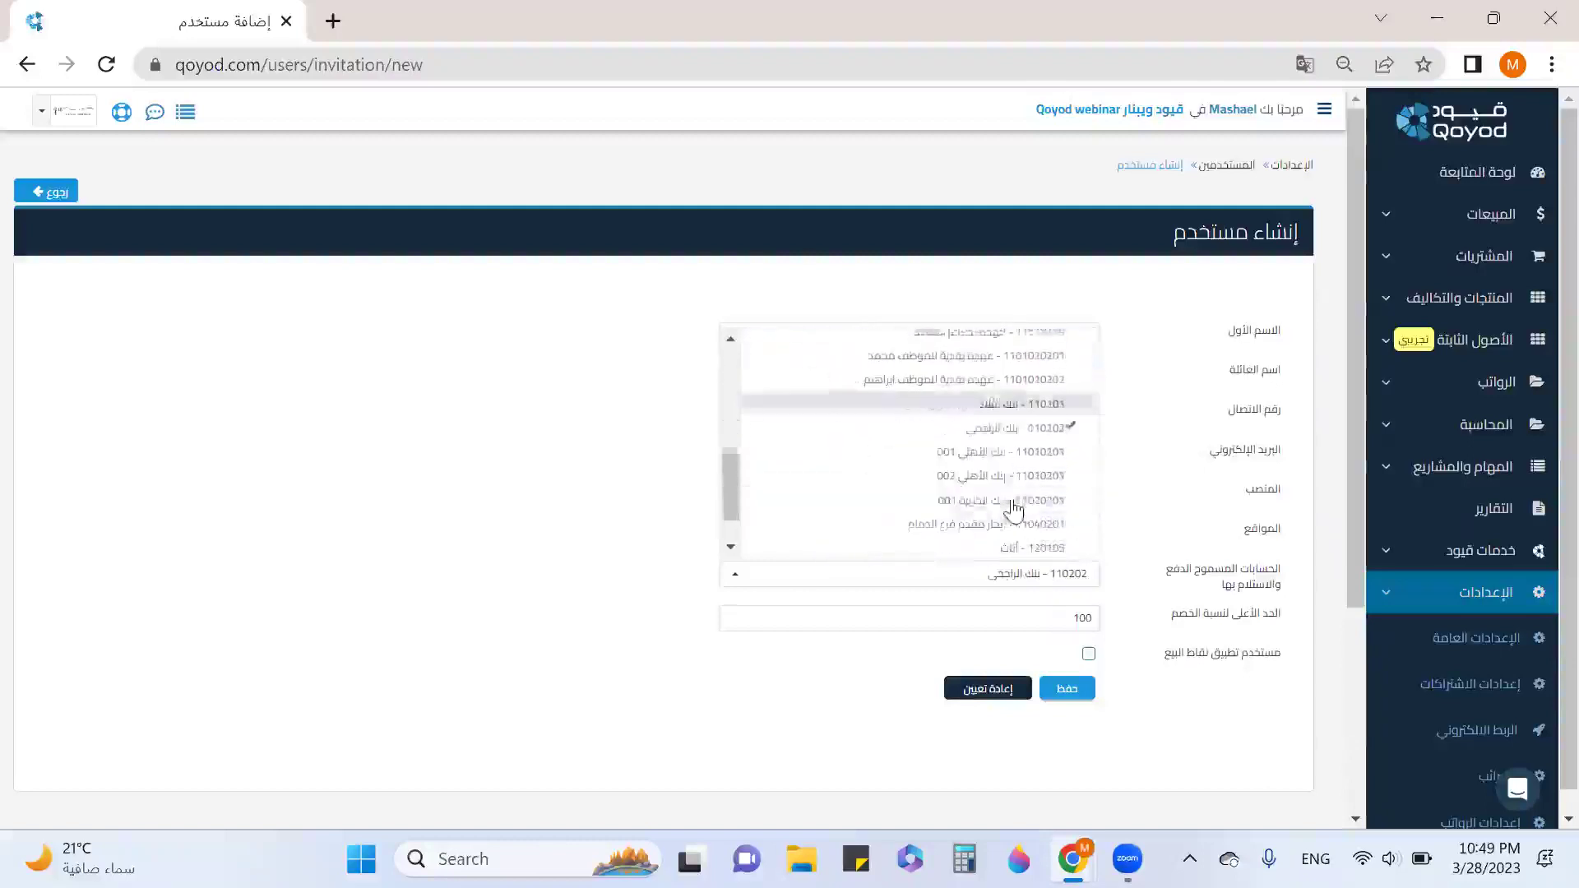
pyautogui.click(1019, 409)
# Also allow 11020301 بنك الأهلي 001 and save the new user.
pyautogui.scroll(-2, 1019, 409)
pyautogui.scroll(-3, 1004, 518)
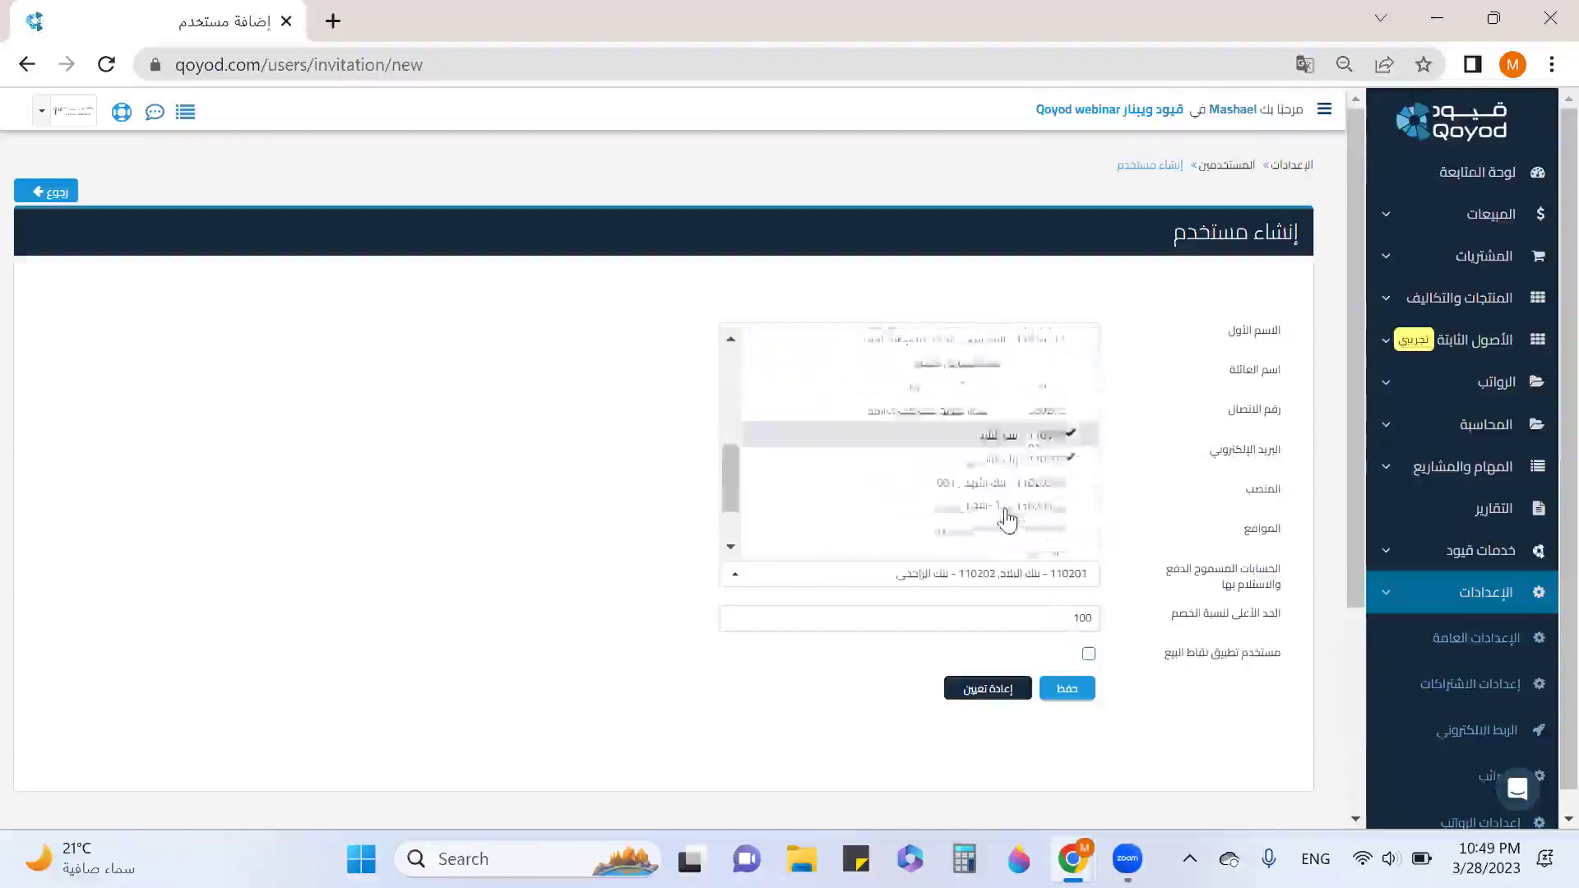
pyautogui.click(973, 416)
pyautogui.scroll(5, 971, 415)
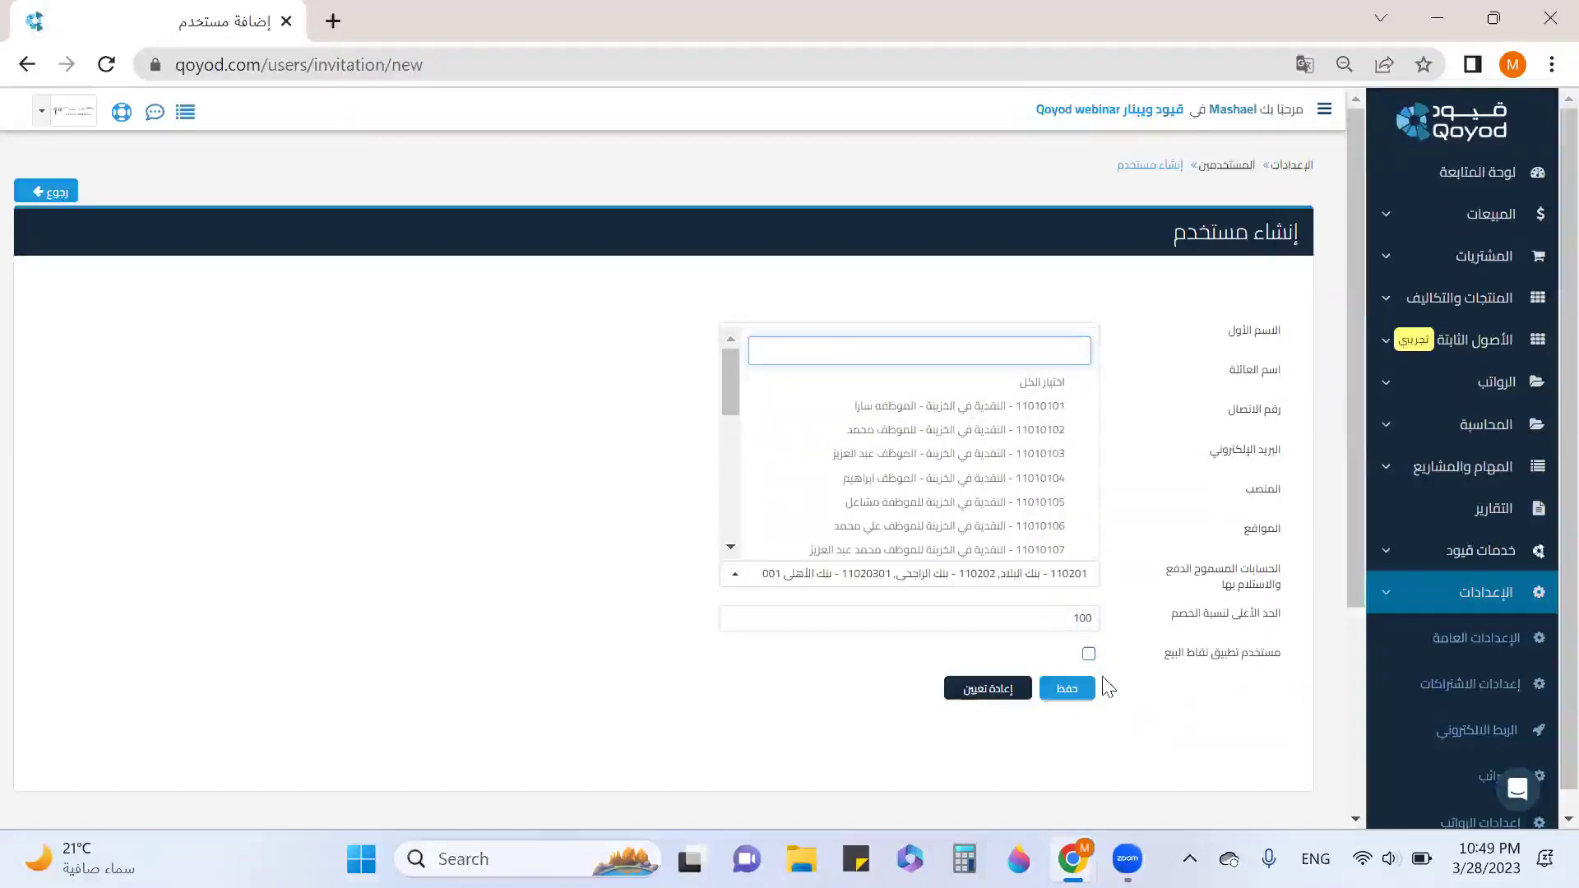
pyautogui.click(1061, 689)
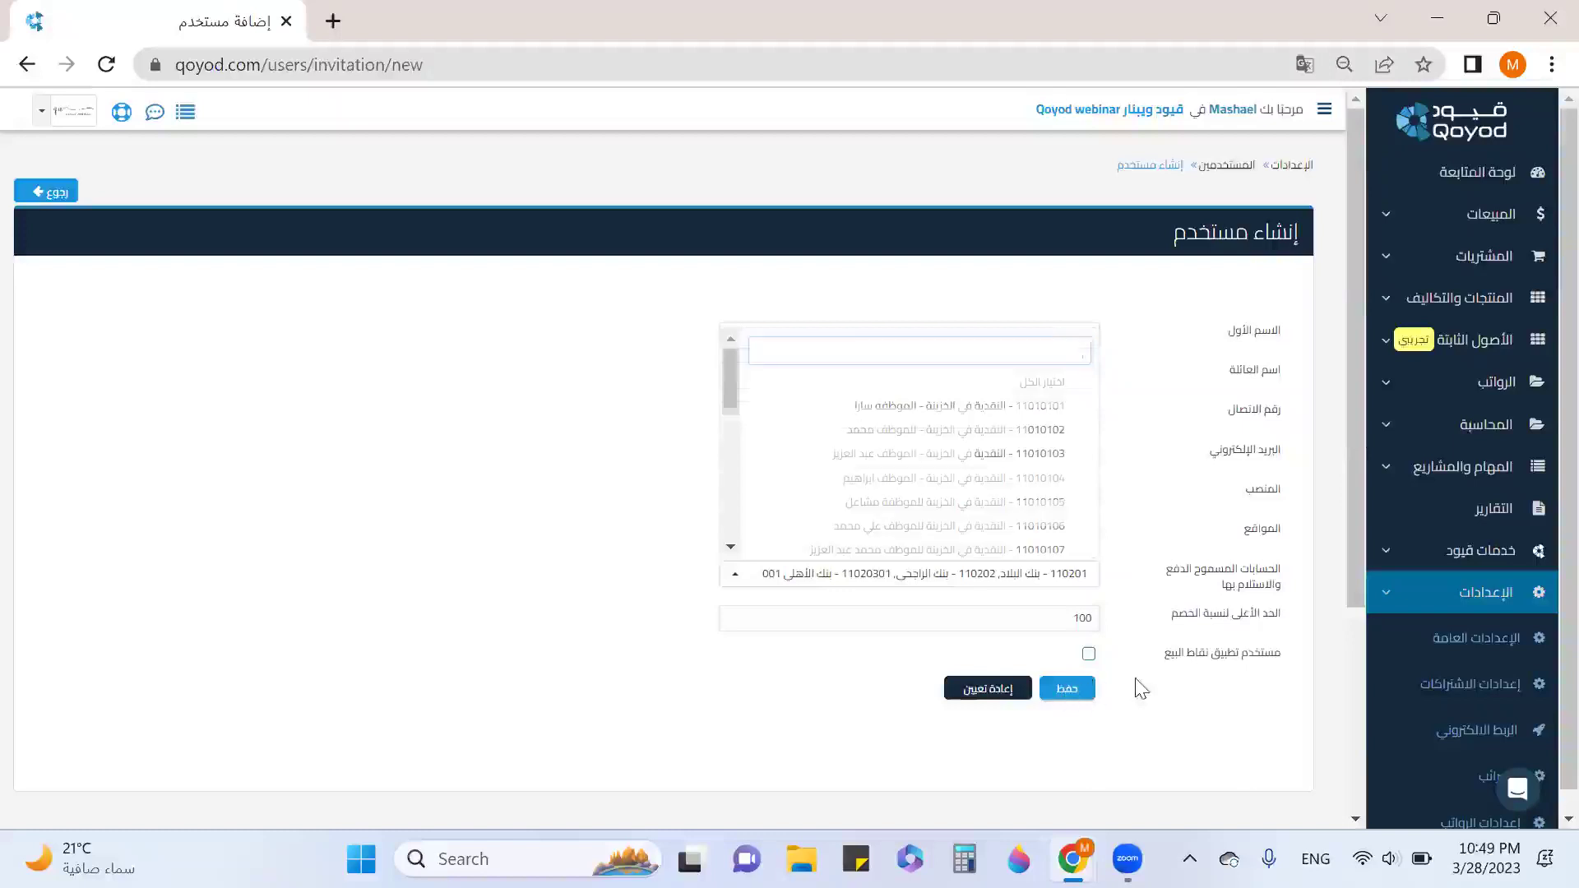
pyautogui.click(1079, 696)
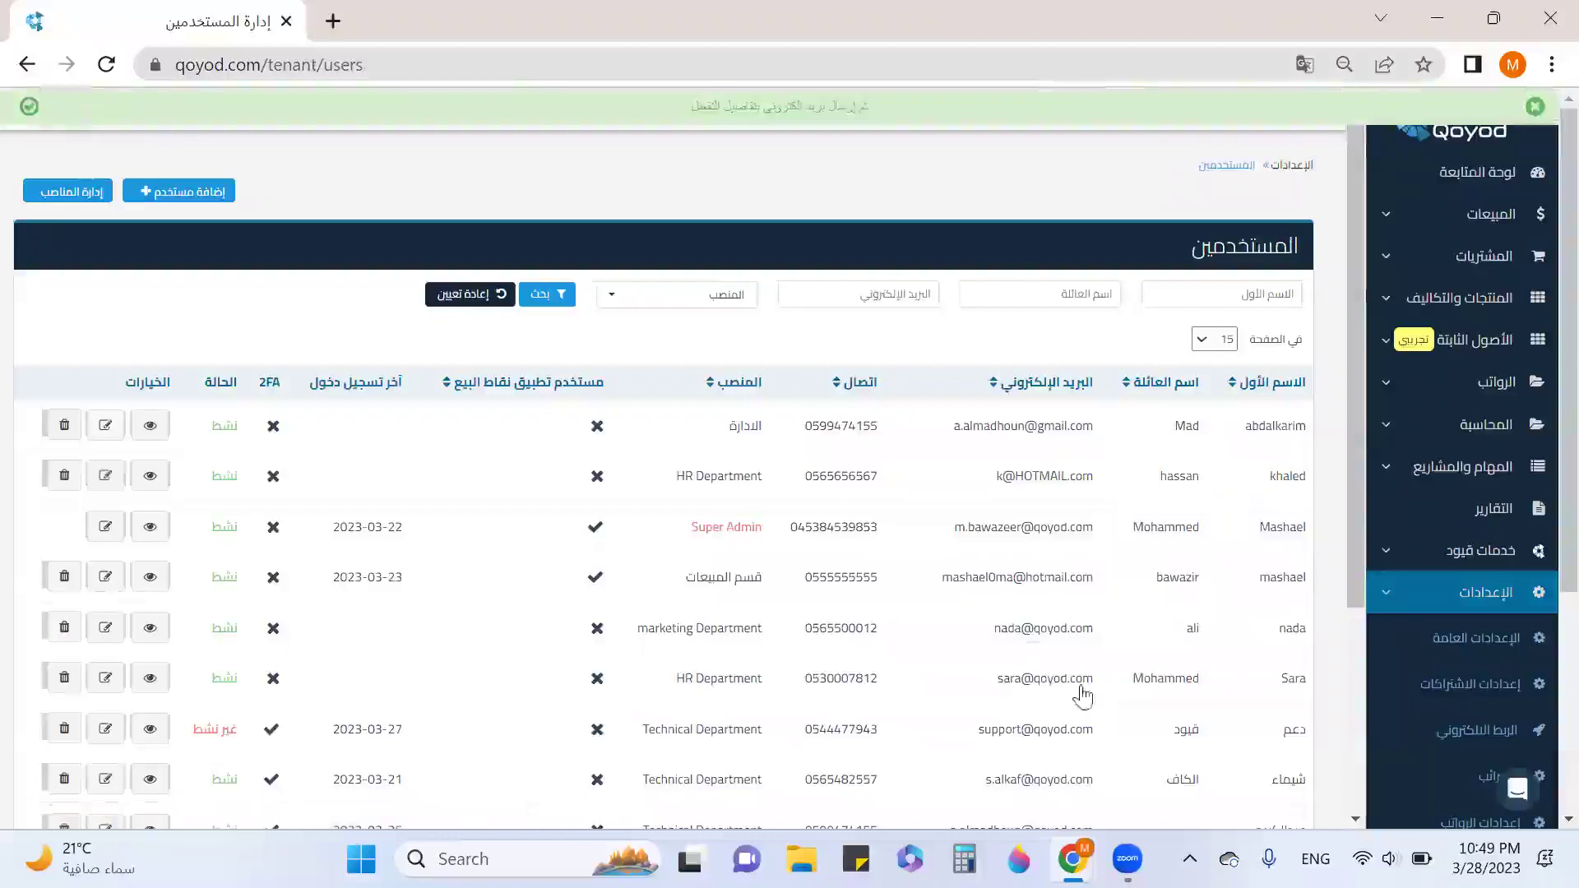
# Check the new user in the users list, then open Payment Terms (شروط الدفع) settings.
pyautogui.scroll(-5, 1083, 695)
pyautogui.moveTo(1309, 603); pyautogui.dragTo(1099, 610)
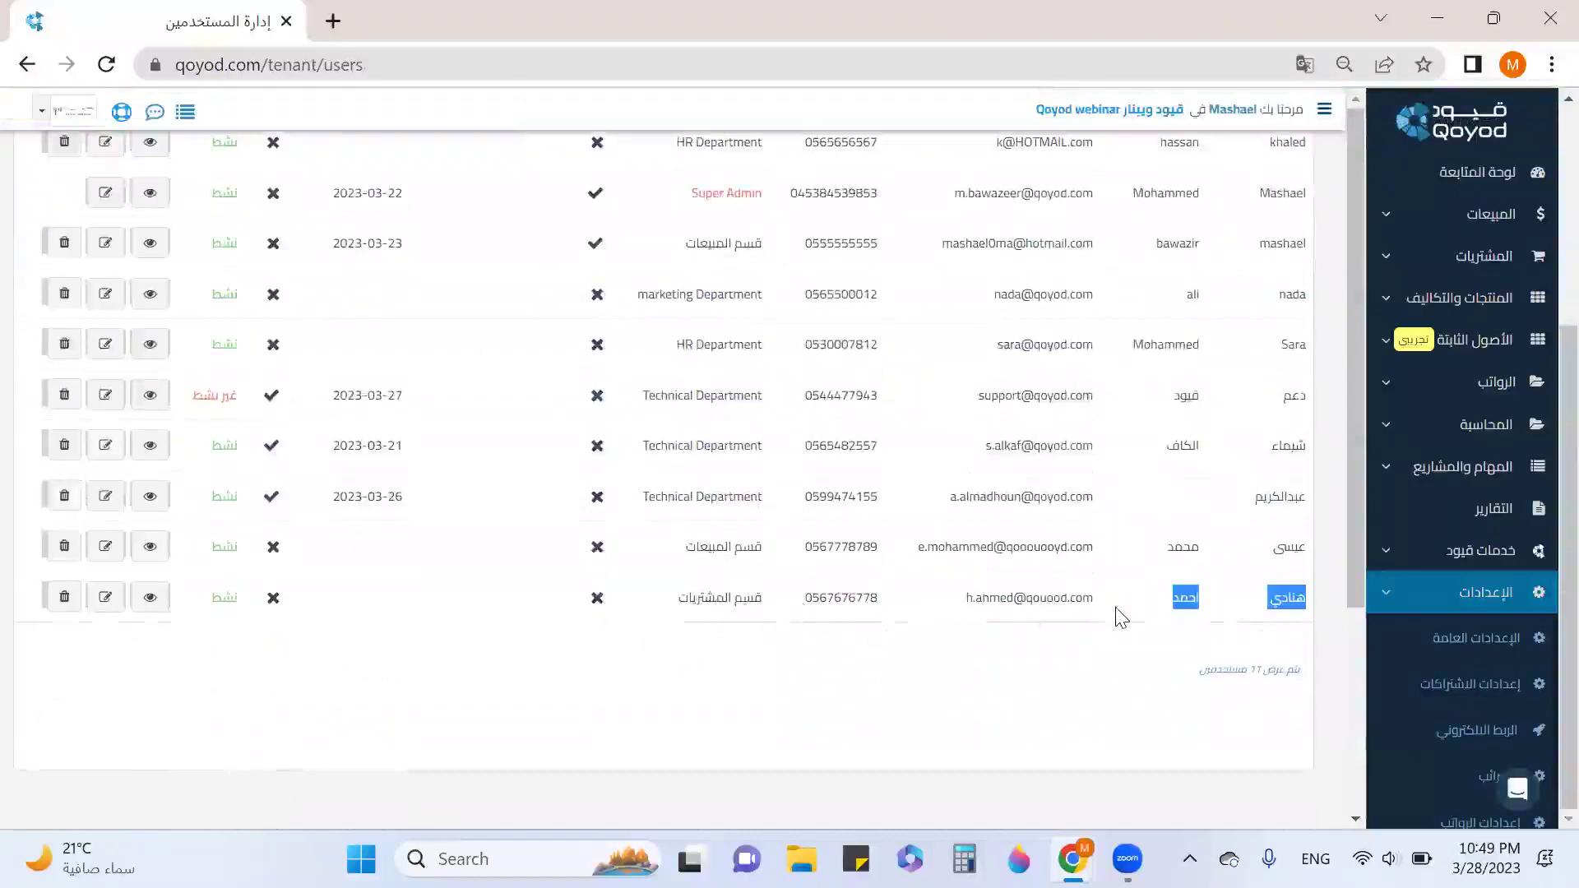
pyautogui.scroll(-3, 1459, 609)
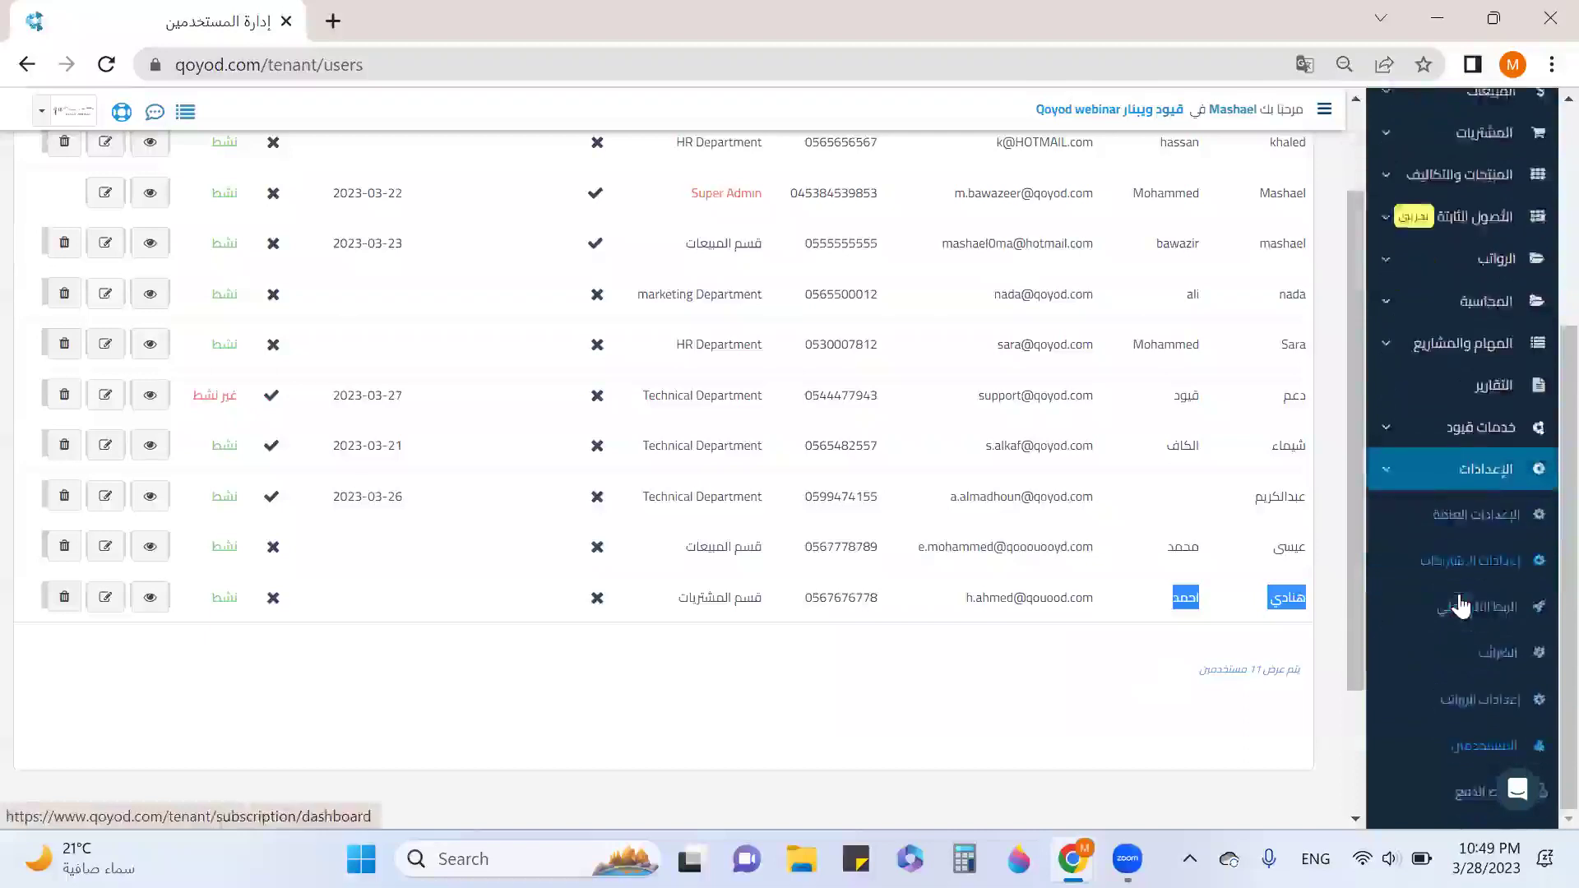
pyautogui.click(1489, 671)
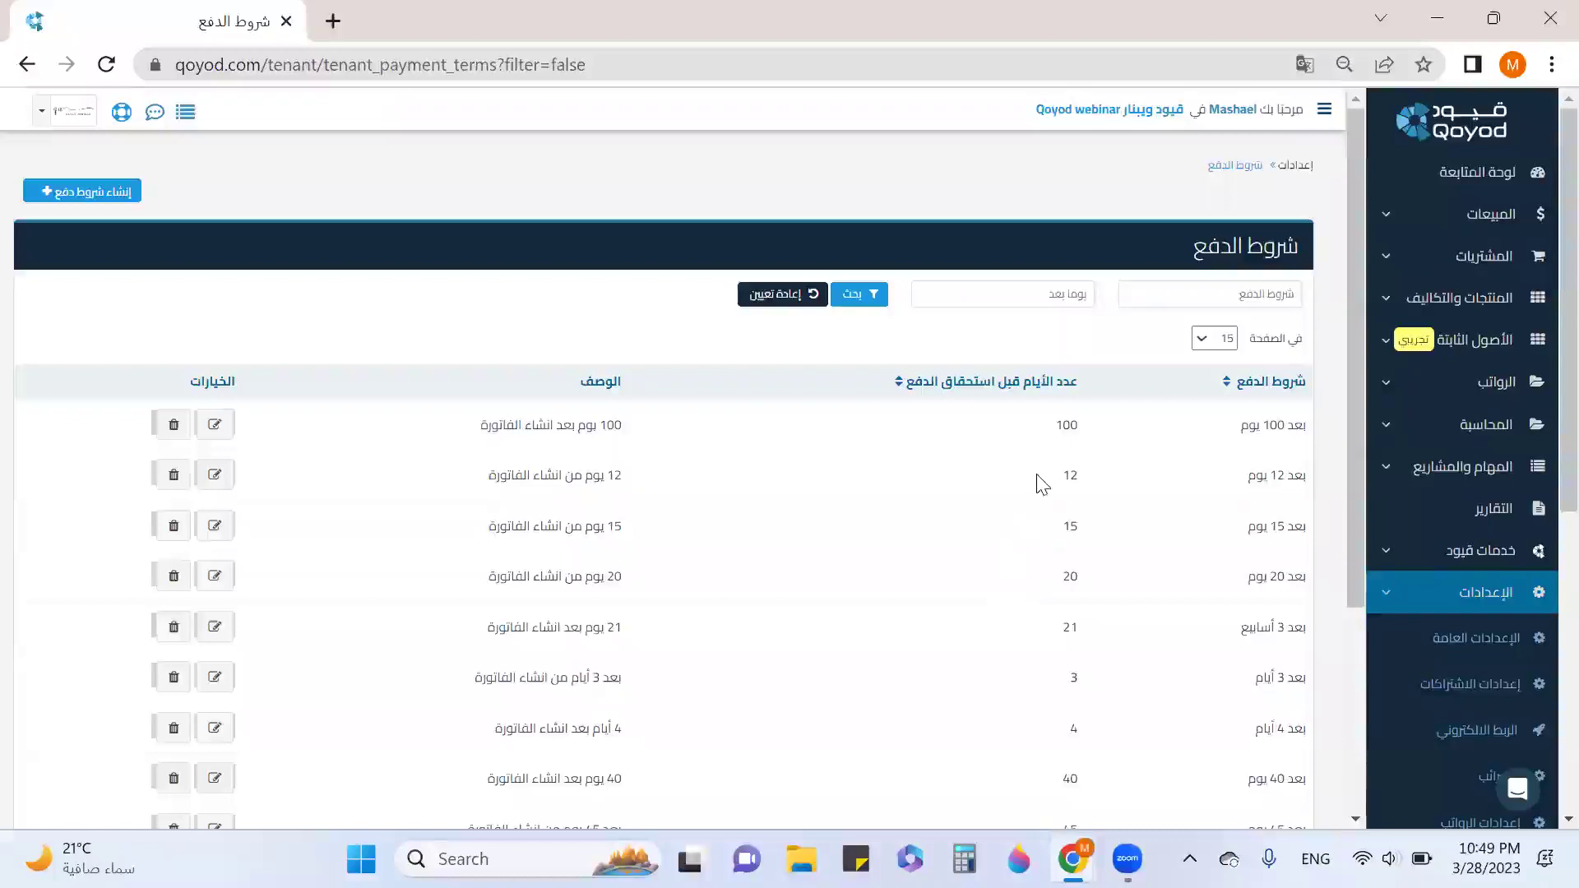
pyautogui.scroll(-7, 1060, 534)
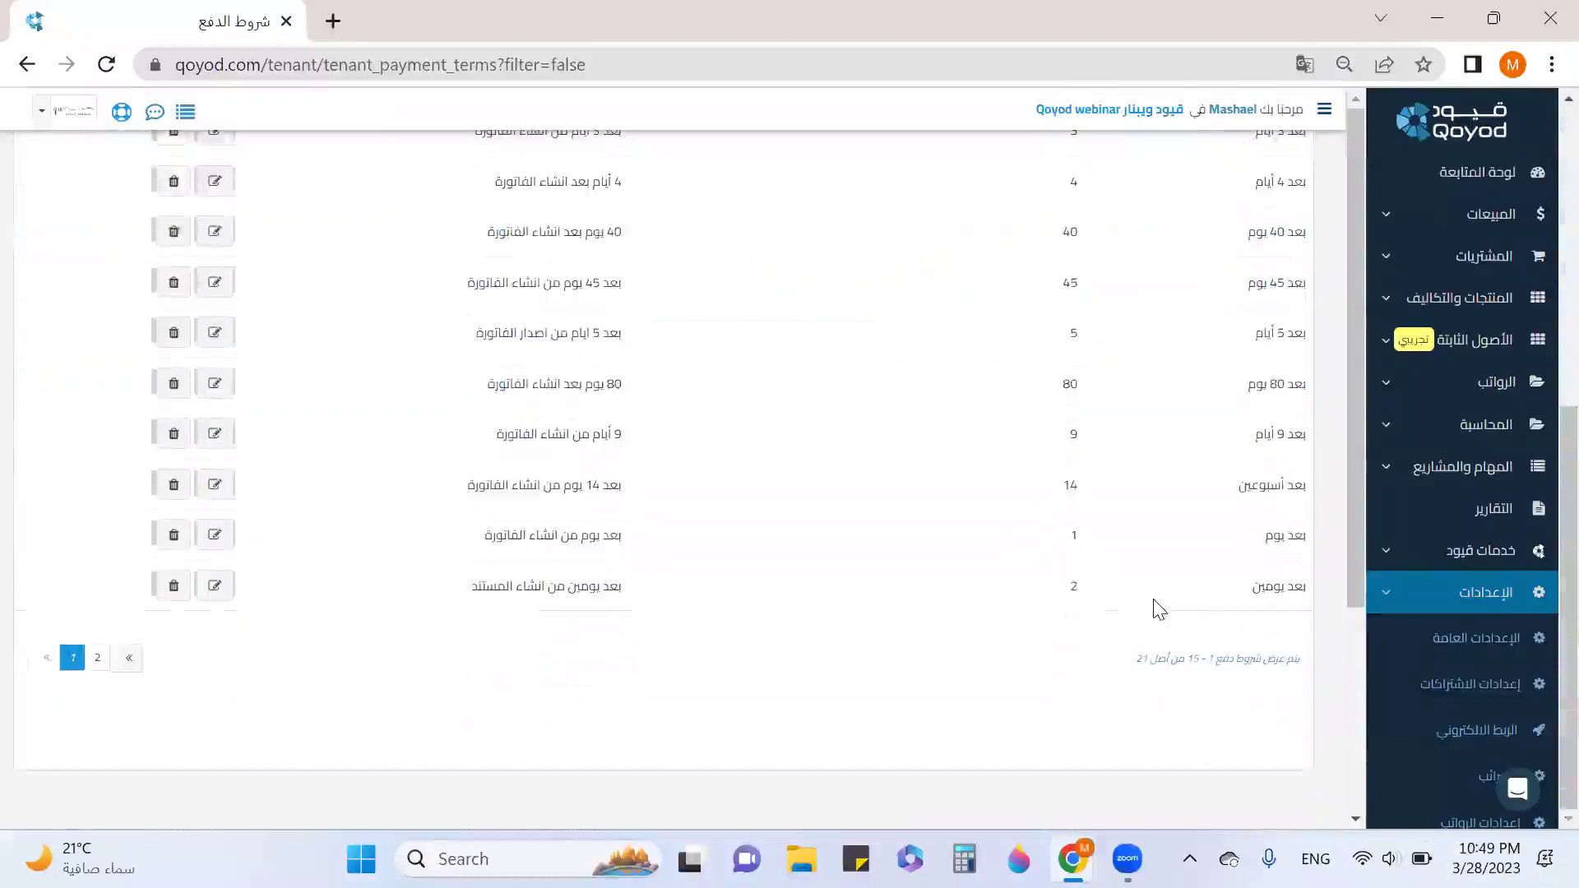
pyautogui.scroll(7, 983, 574)
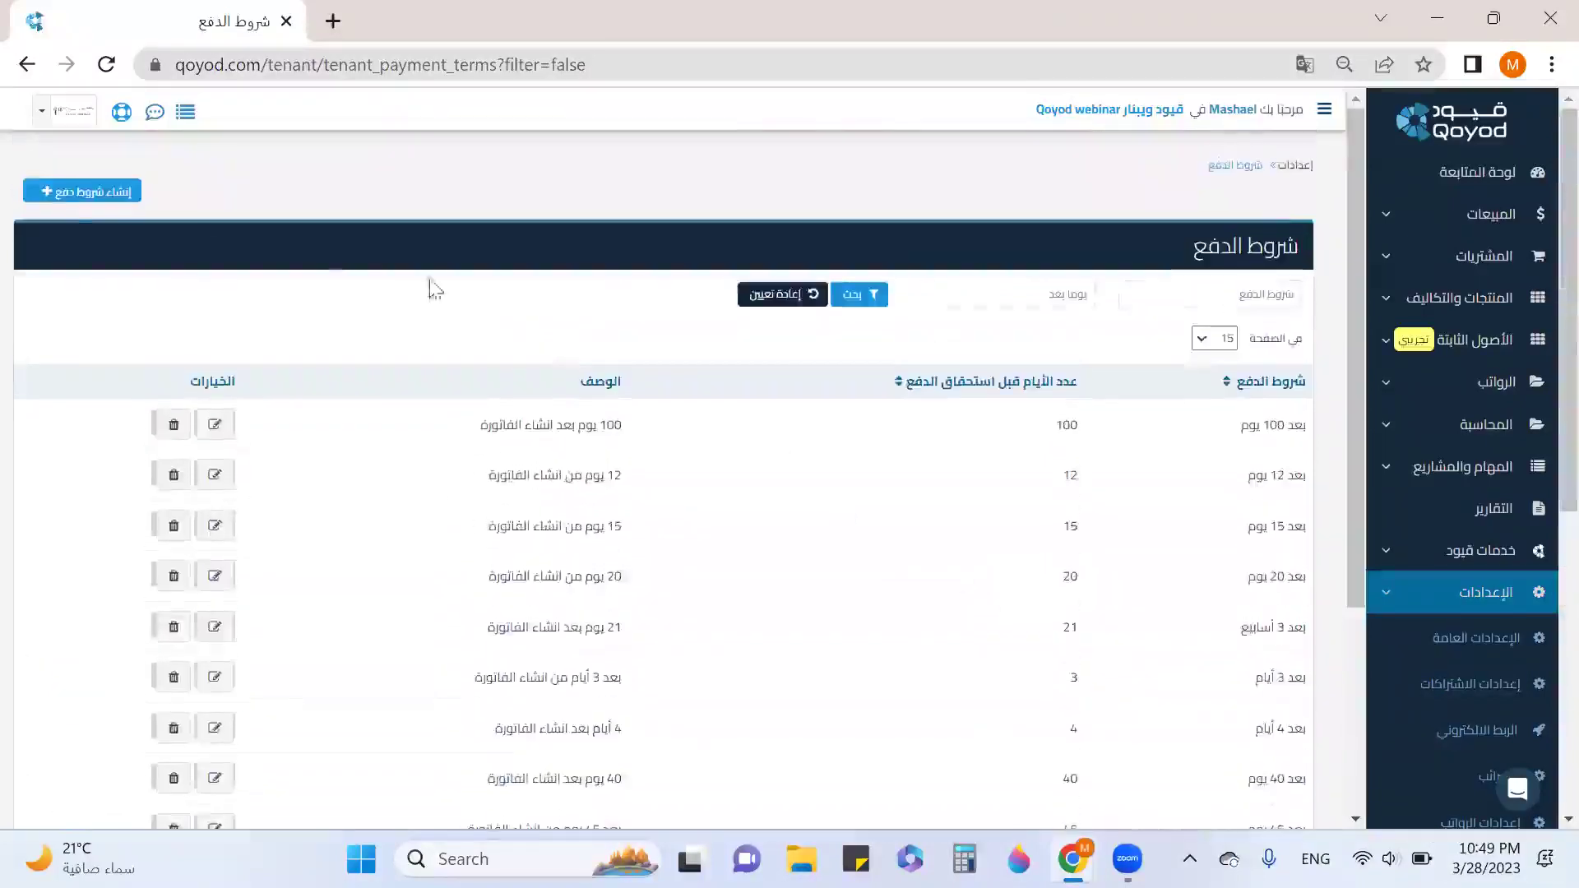
pyautogui.click(68, 201)
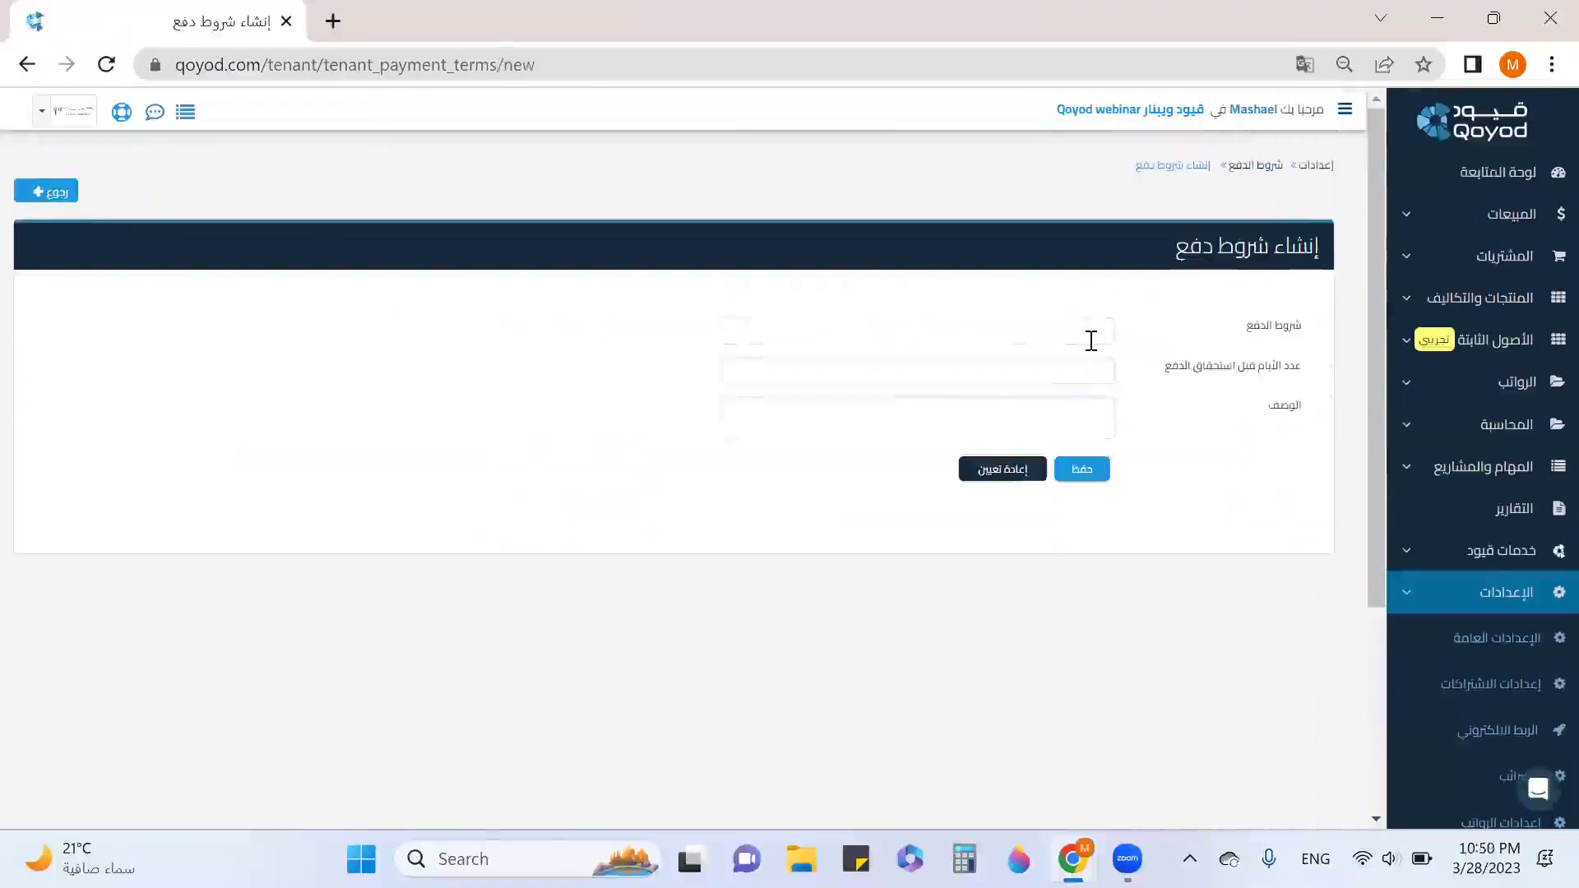
pyautogui.click(1252, 165)
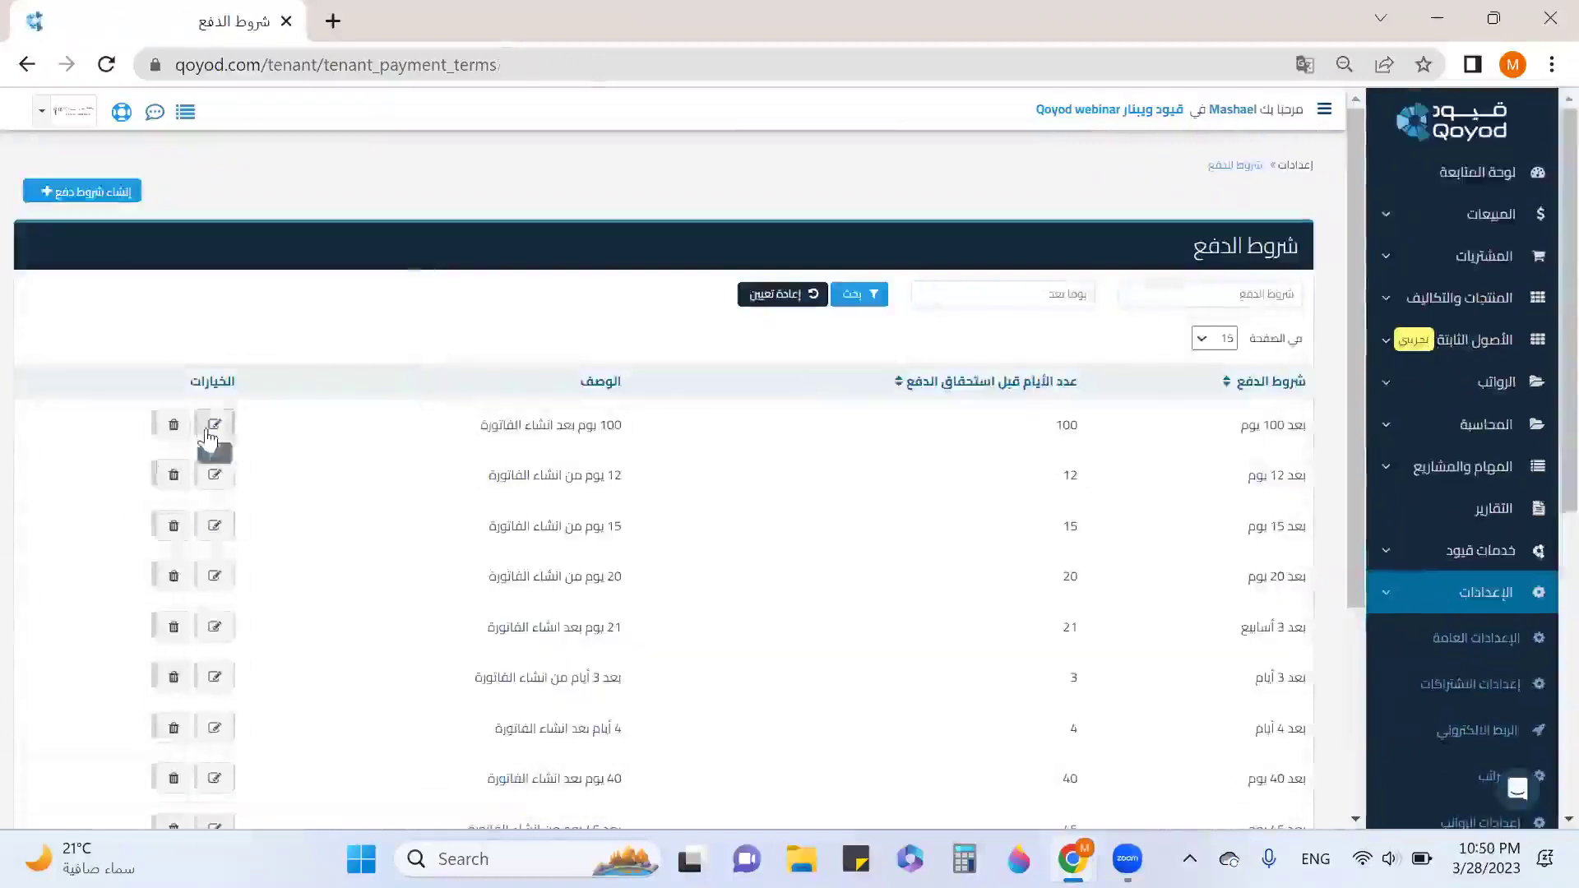
# Re-save the بعد 100 يوم payment term unchanged, then go to custom fields settings.
pyautogui.click(215, 425)
pyautogui.moveTo(1051, 333); pyautogui.dragTo(1084, 344)
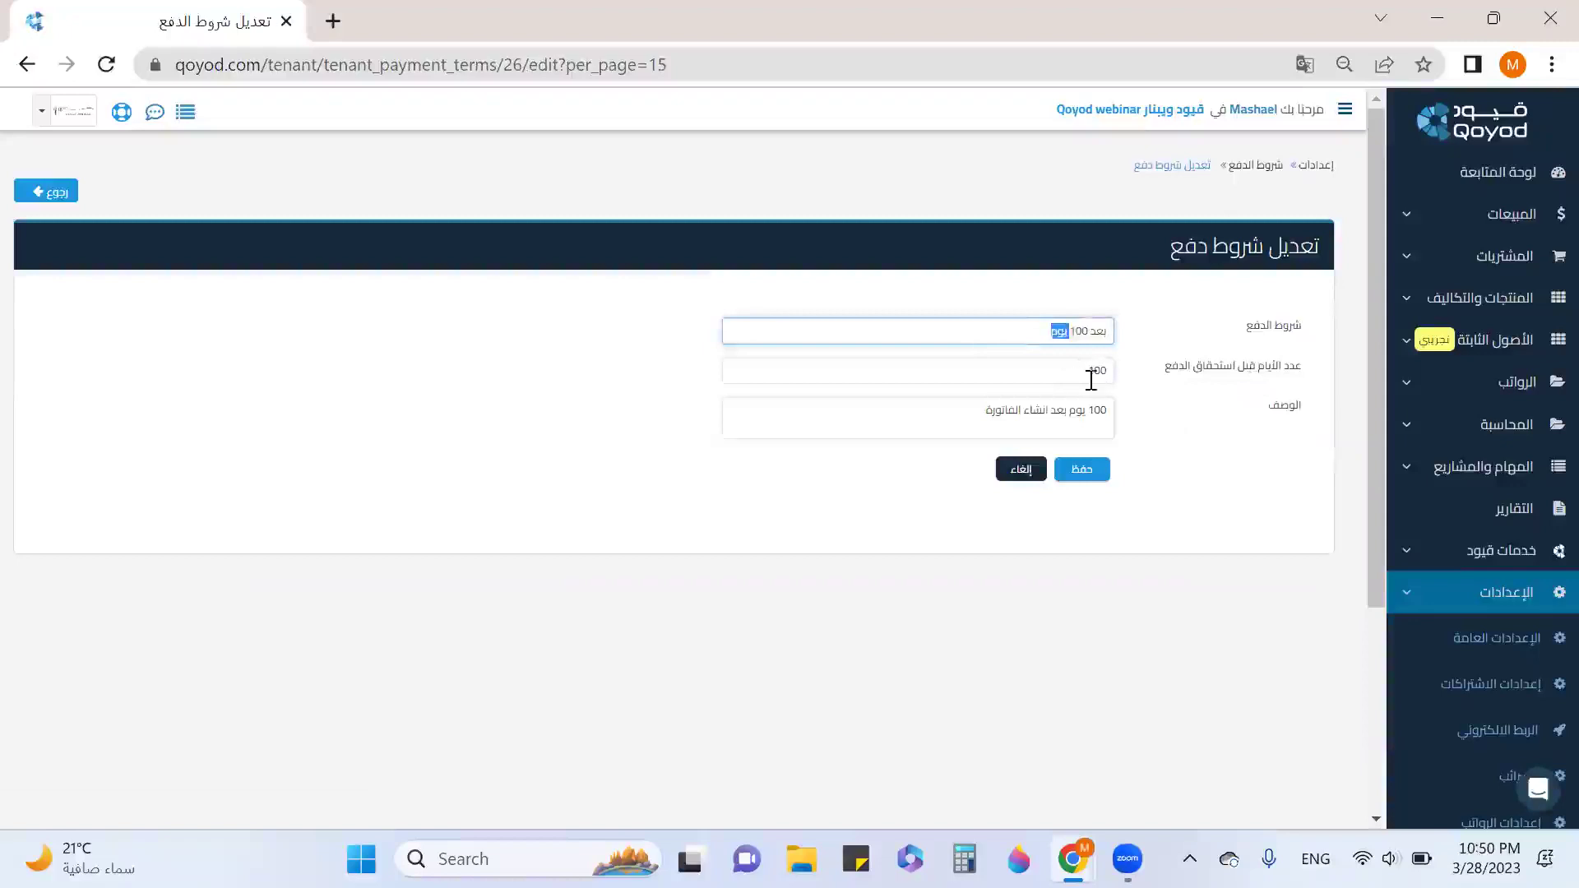
pyautogui.moveTo(994, 418); pyautogui.dragTo(1107, 497)
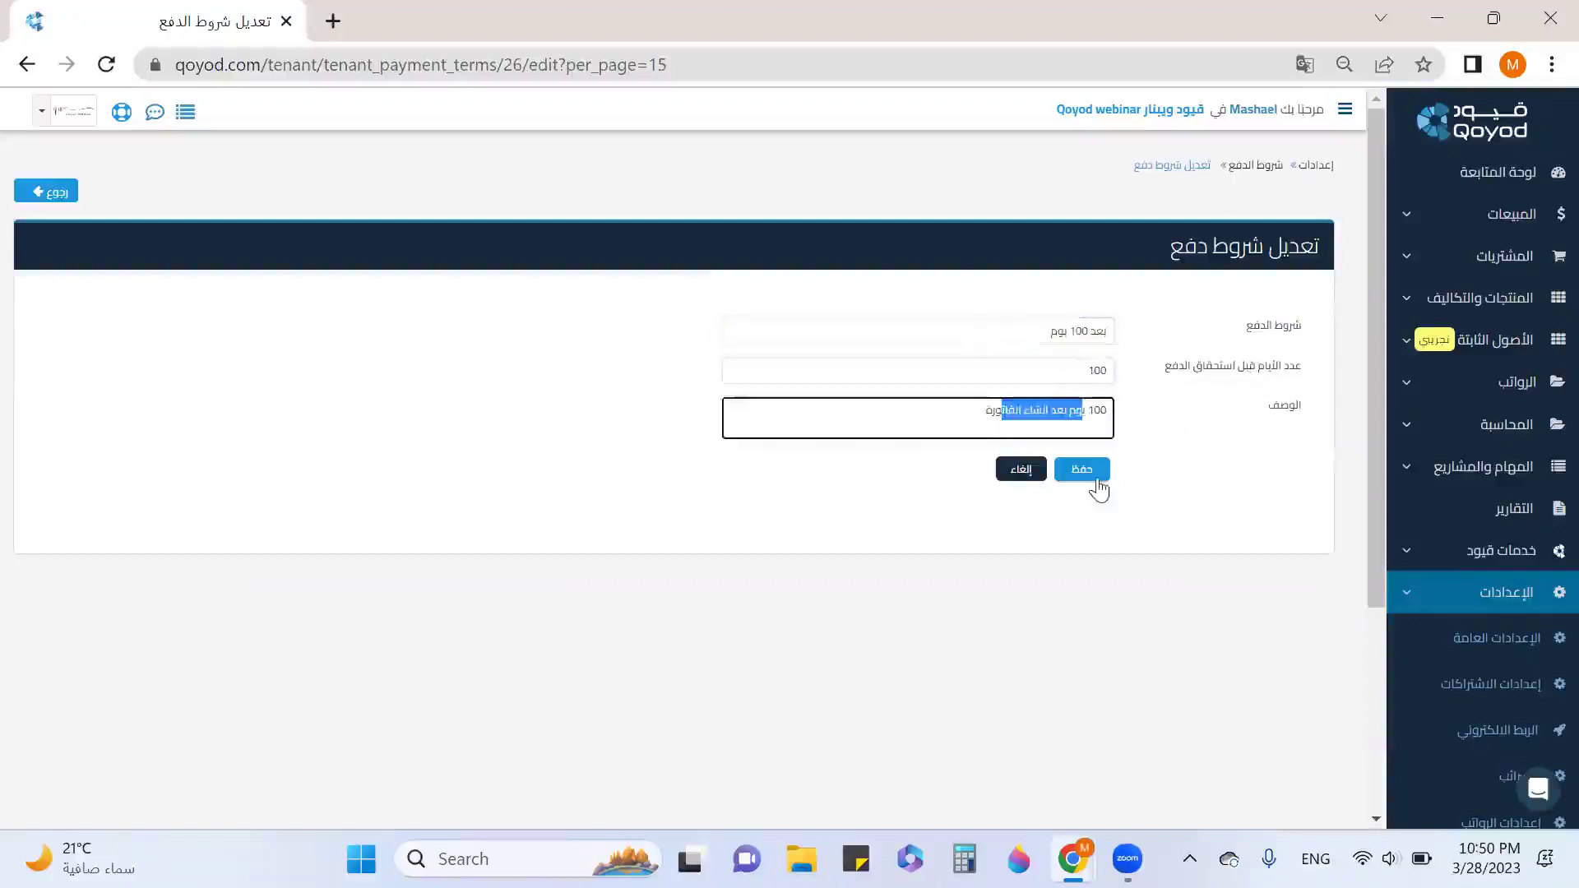
pyautogui.click(1097, 483)
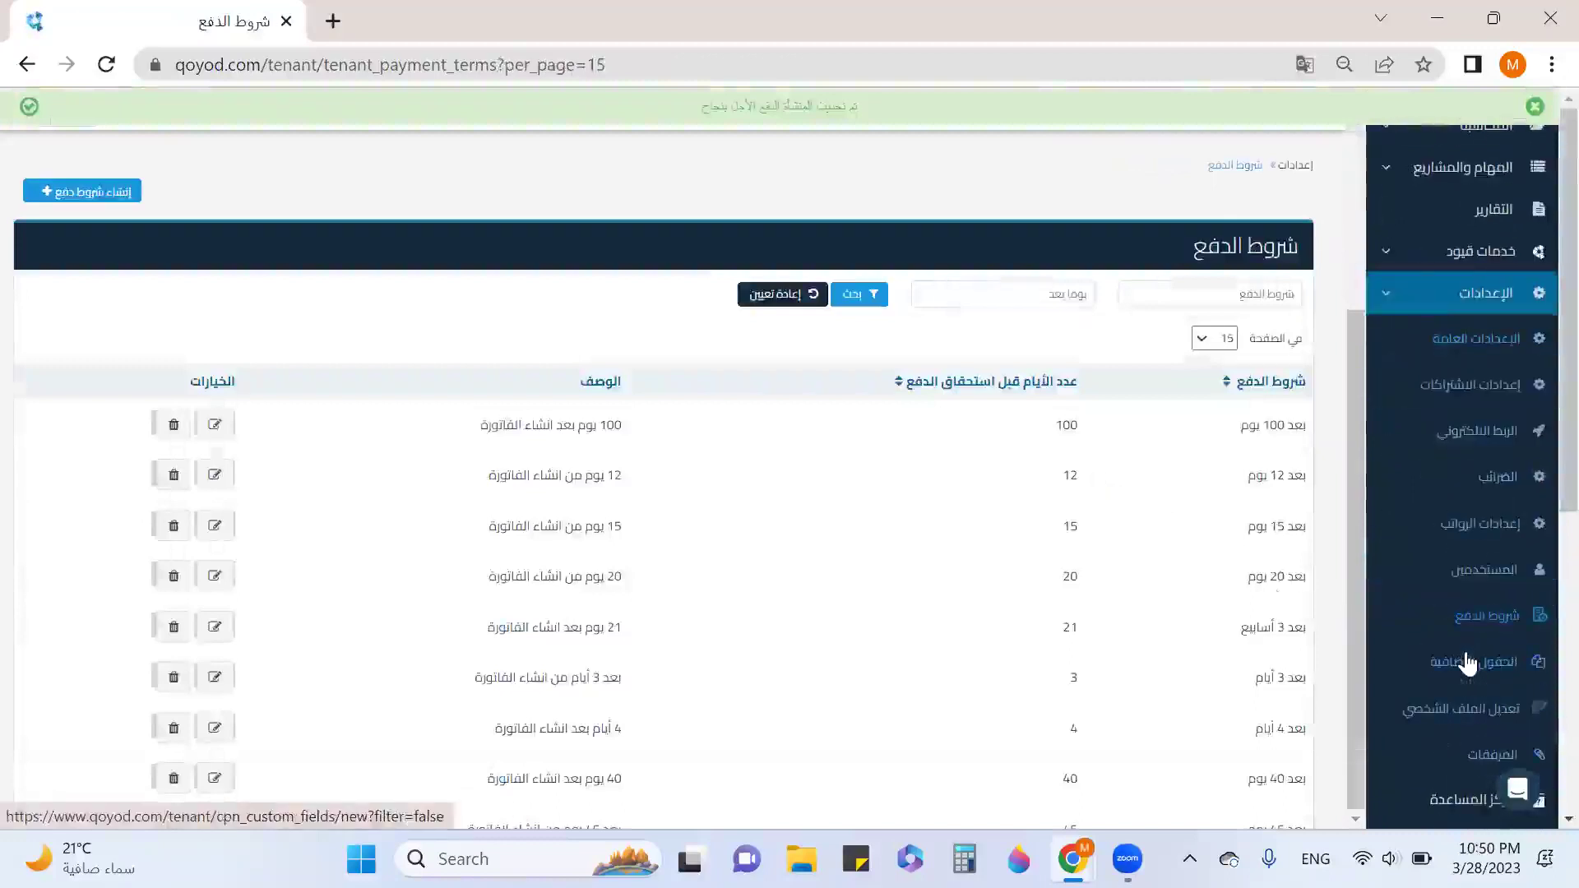
pyautogui.click(1468, 662)
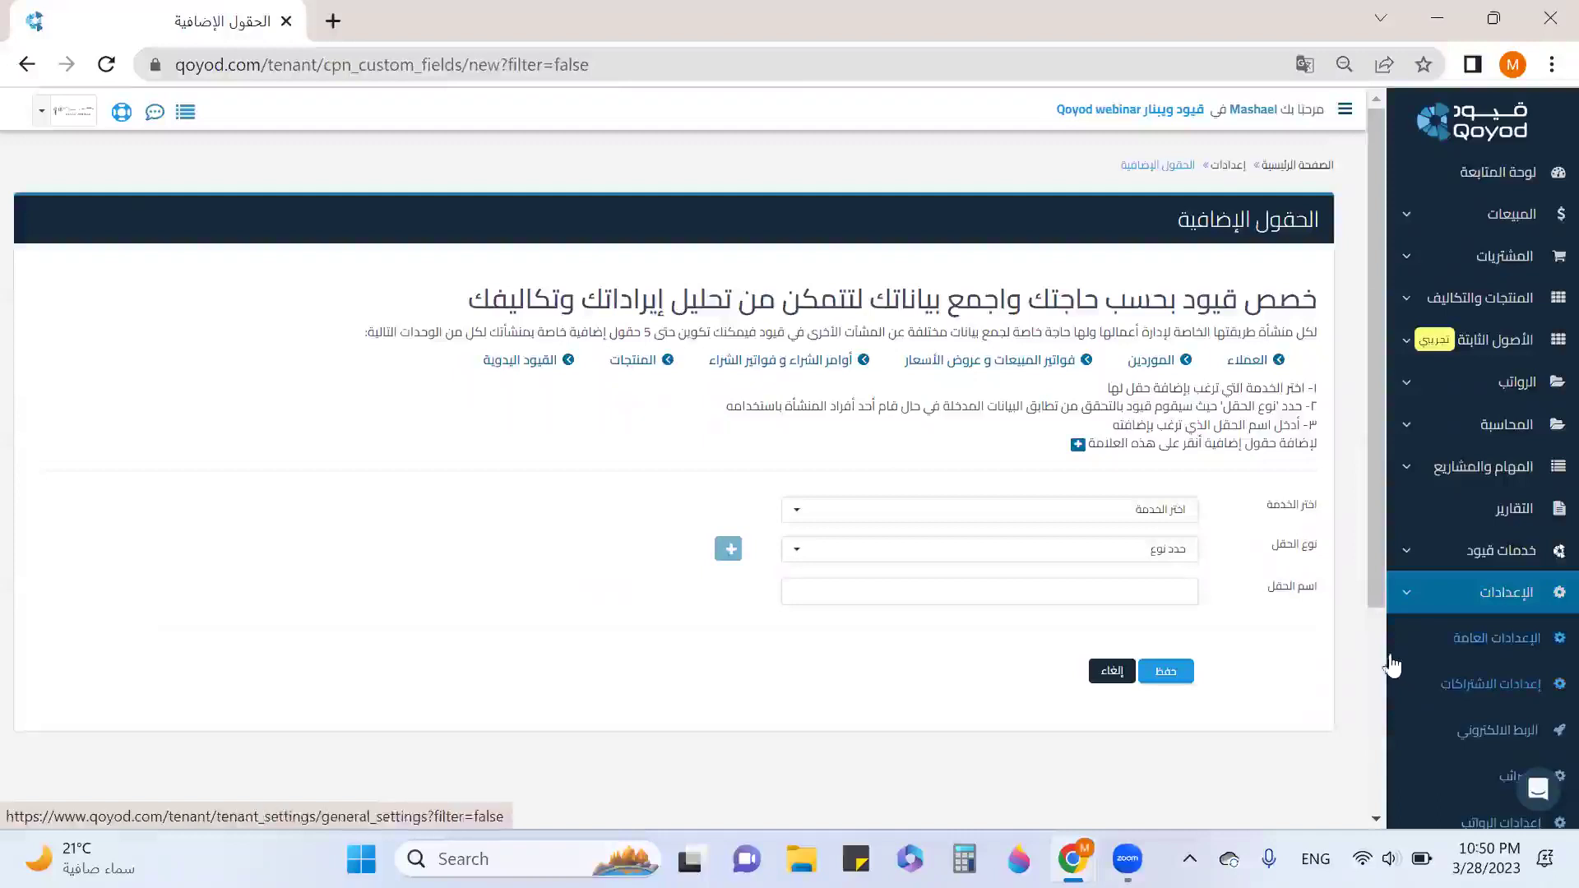
# Review the sales invoices and quotes custom fields, including contract number and region.
pyautogui.click(1154, 521)
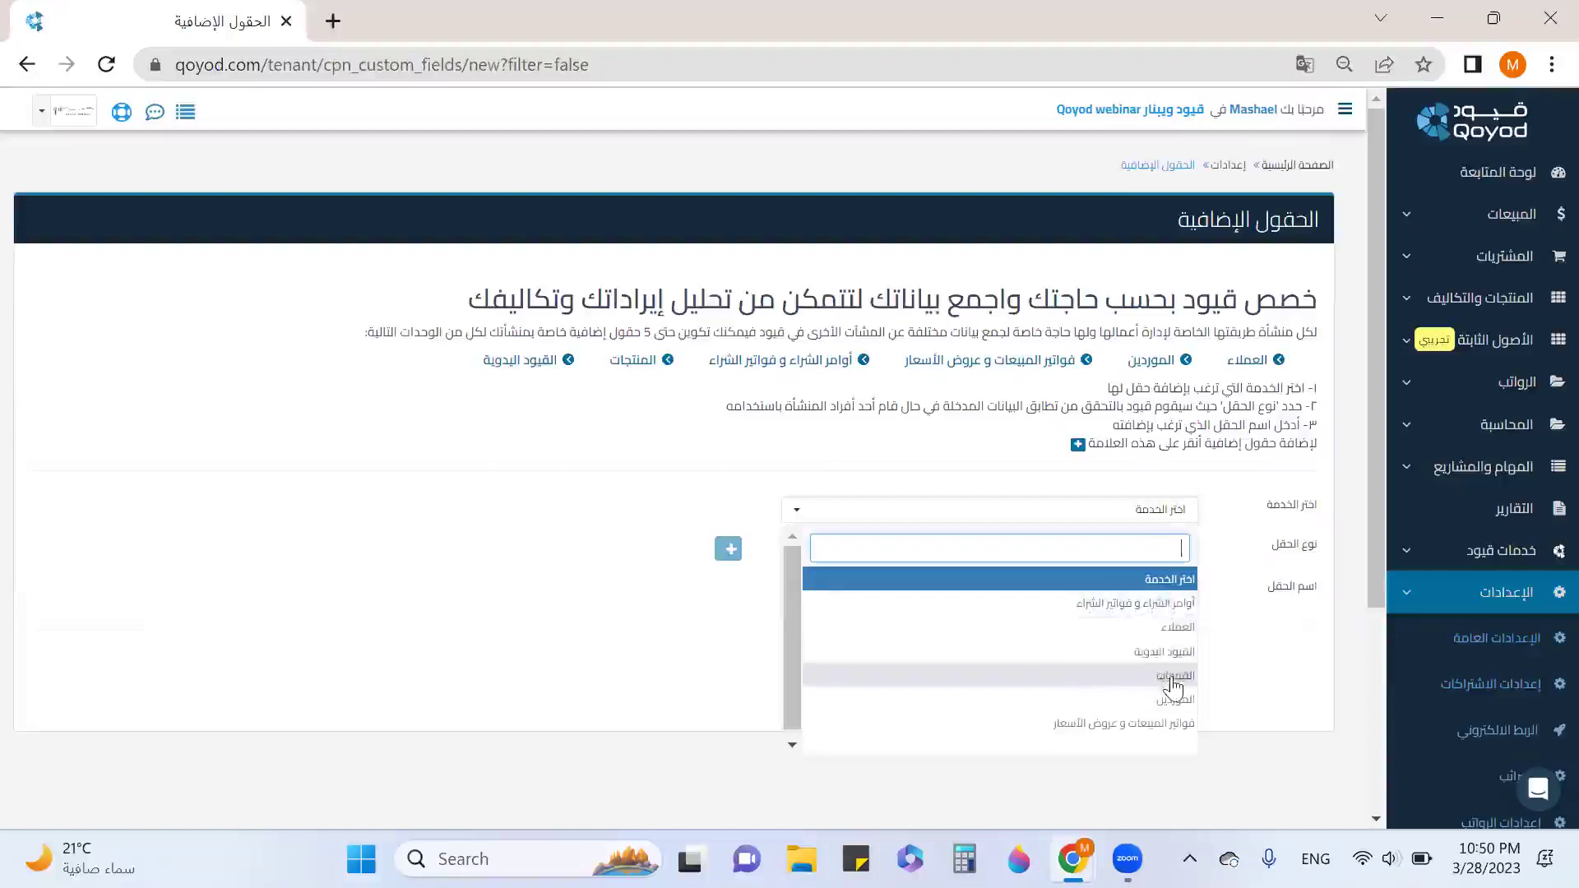
pyautogui.click(1179, 725)
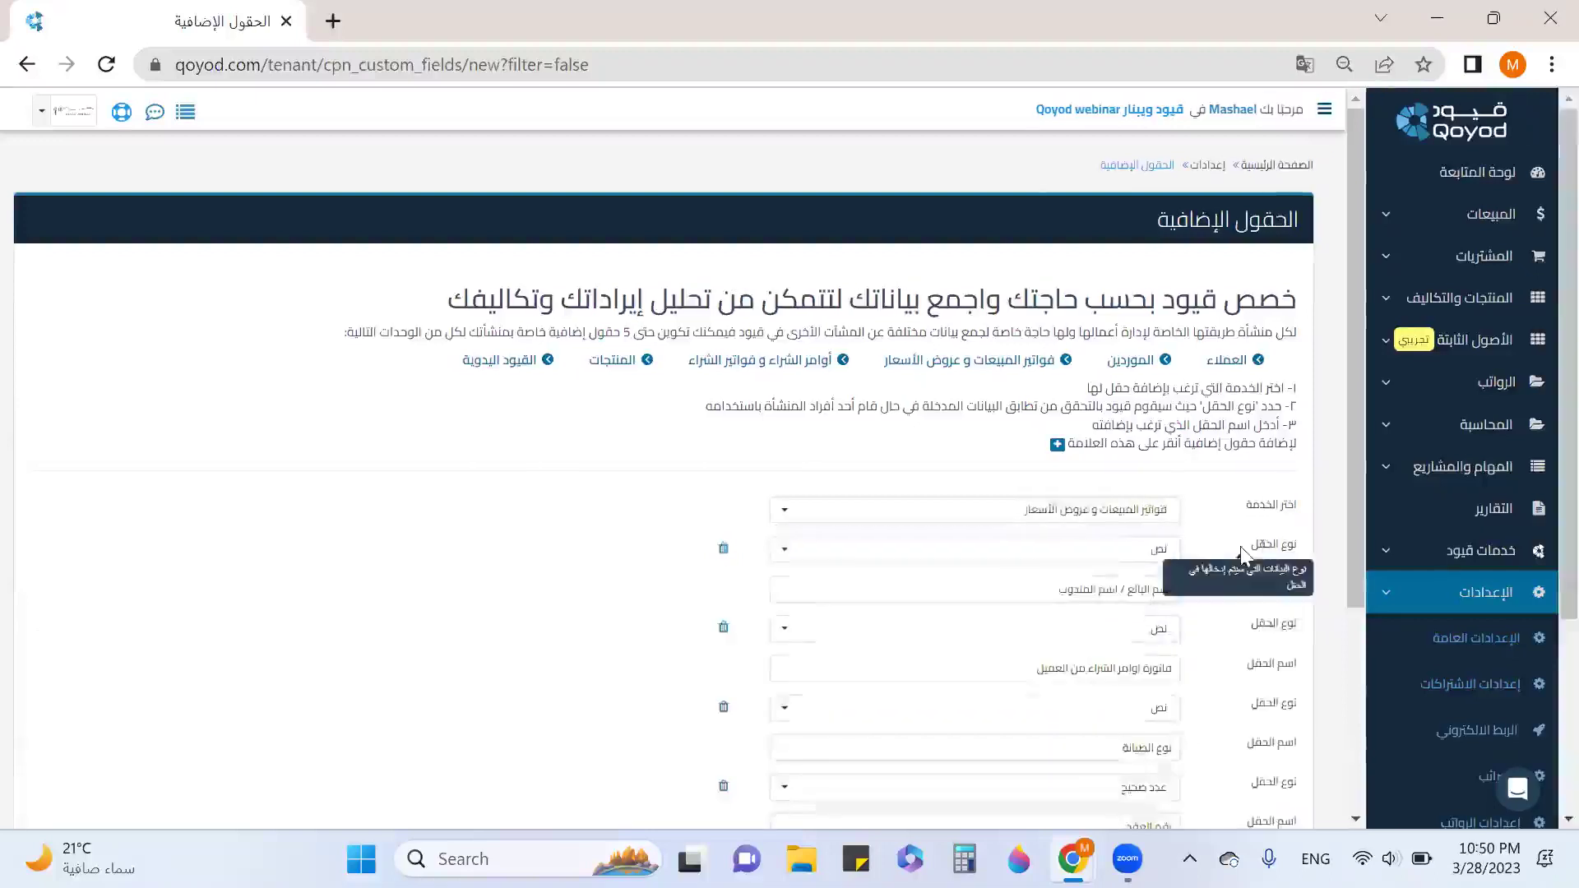
pyautogui.click(1164, 549)
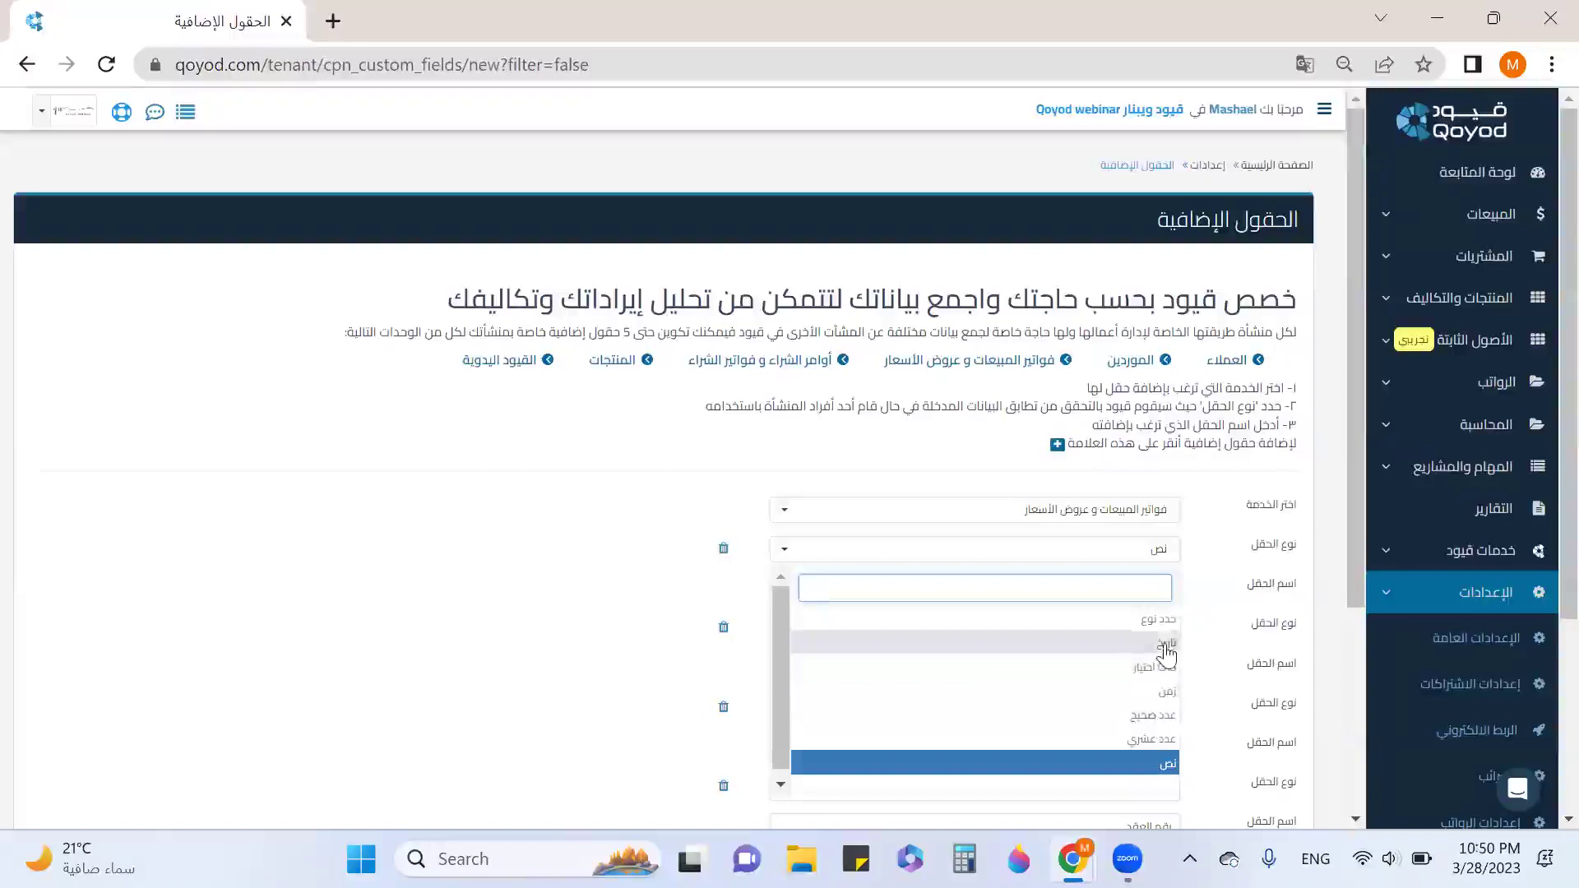
pyautogui.click(1238, 583)
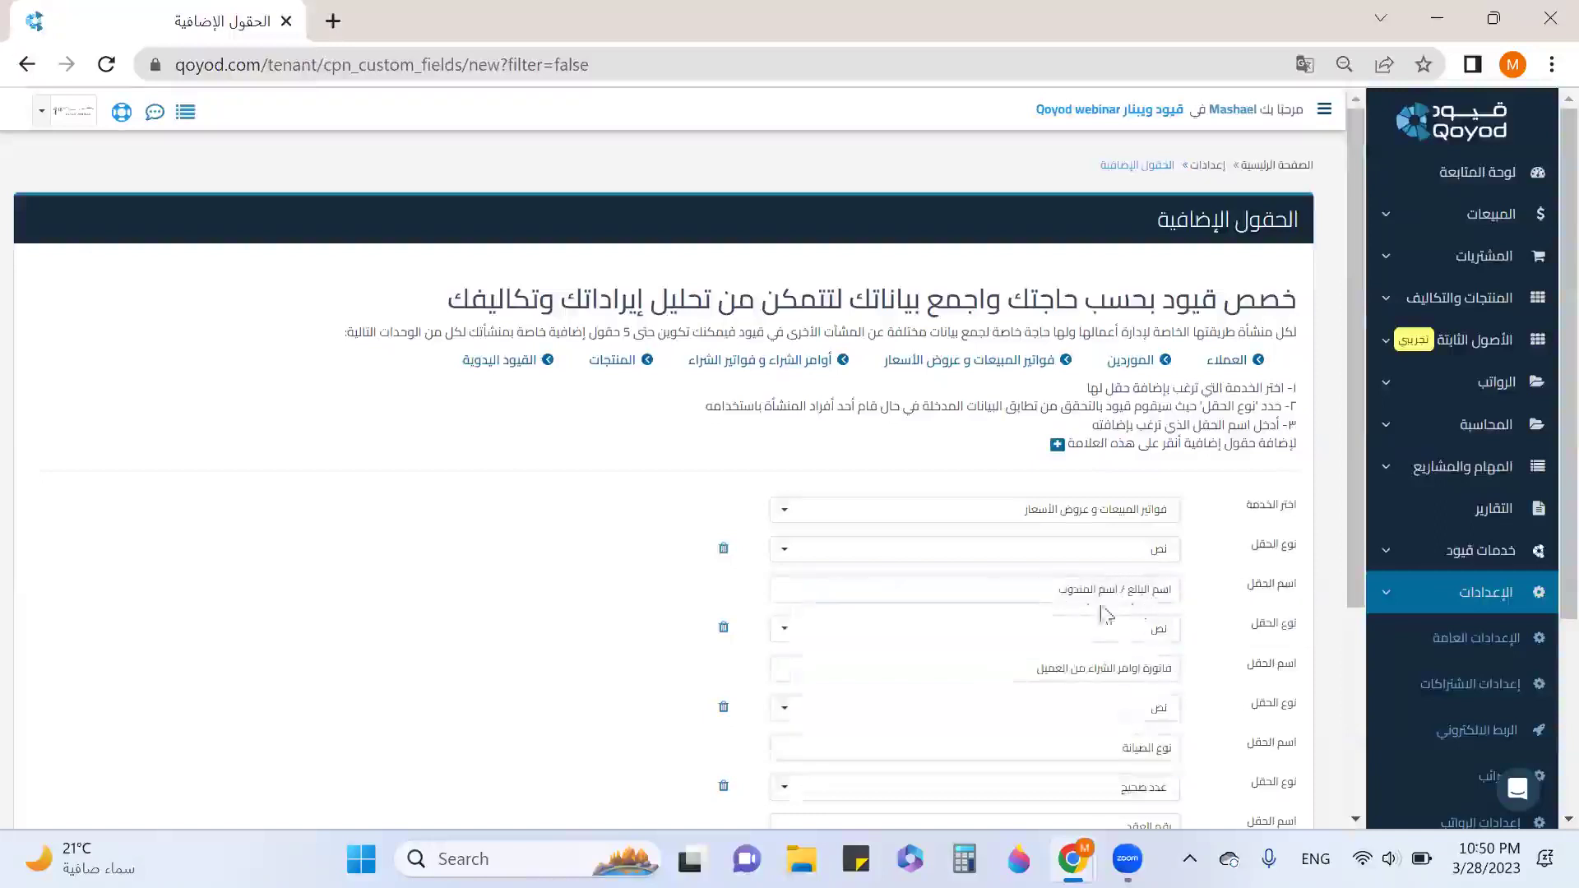
pyautogui.click(1131, 669)
pyautogui.moveTo(1149, 668); pyautogui.dragTo(1068, 668)
pyautogui.scroll(-3, 1124, 493)
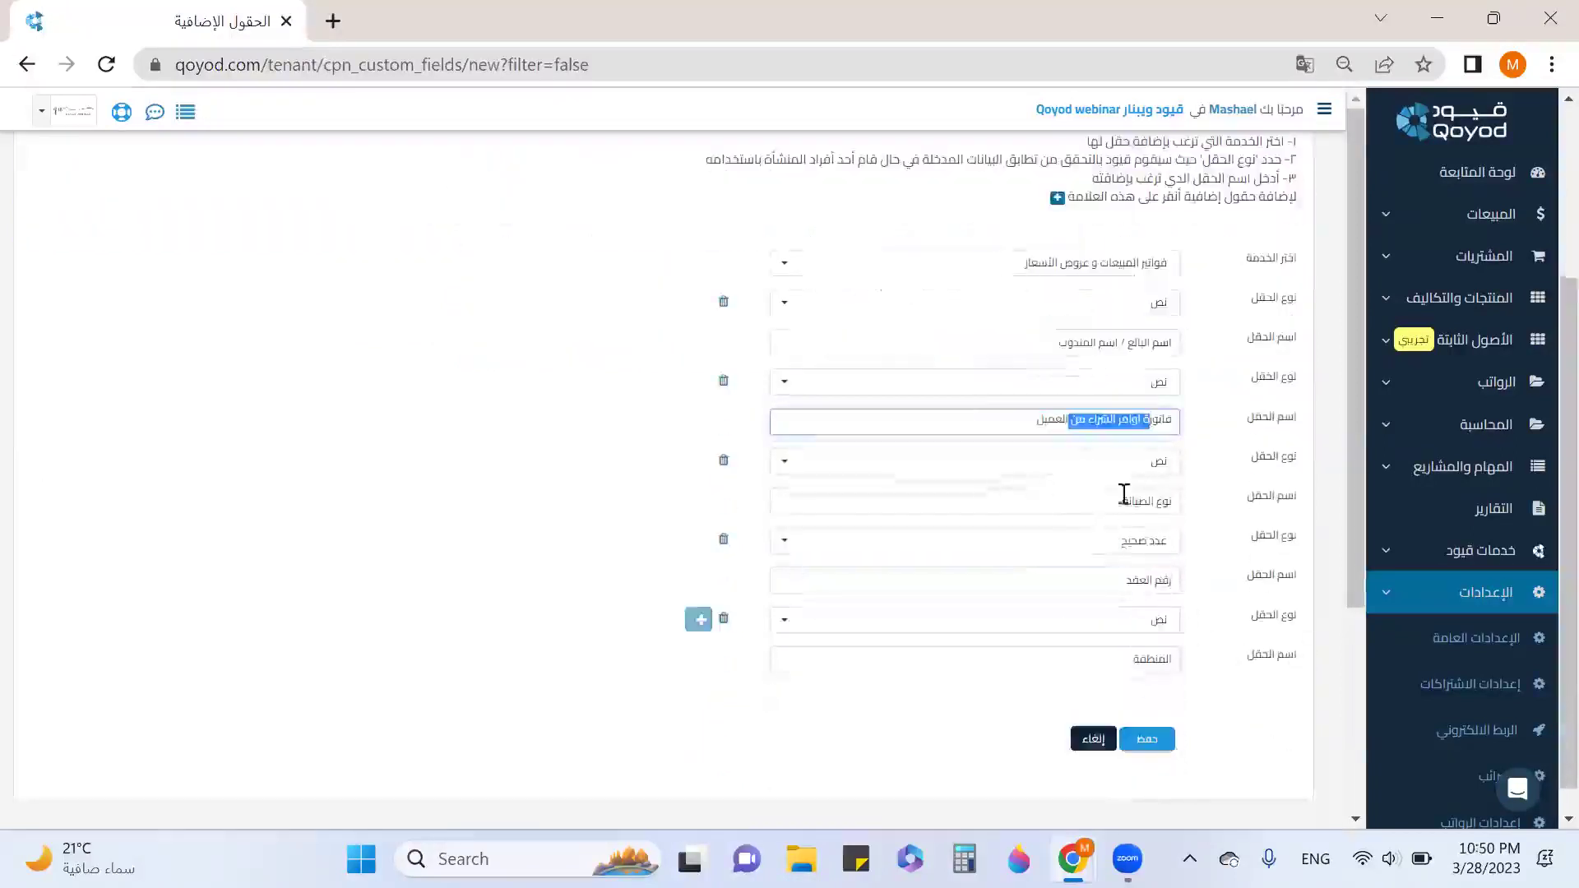
pyautogui.moveTo(1121, 582); pyautogui.dragTo(1176, 582)
pyautogui.moveTo(1135, 655); pyautogui.dragTo(1178, 645)
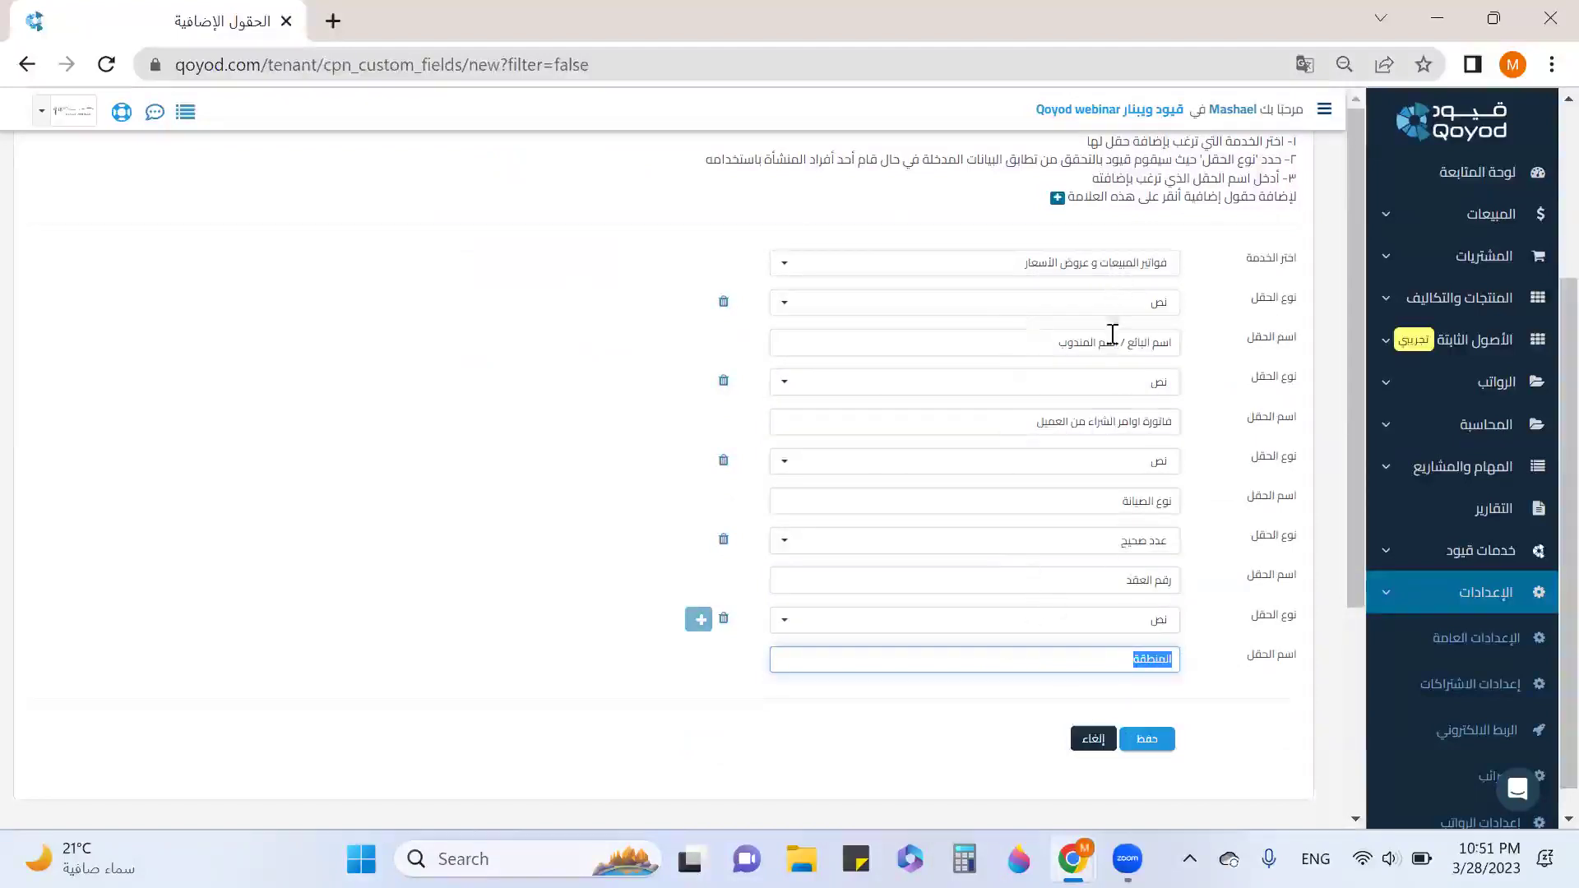
# Switch the service to purchase orders and invoices, then to manual journal entries (القيود اليدوية).
pyautogui.click(1114, 265)
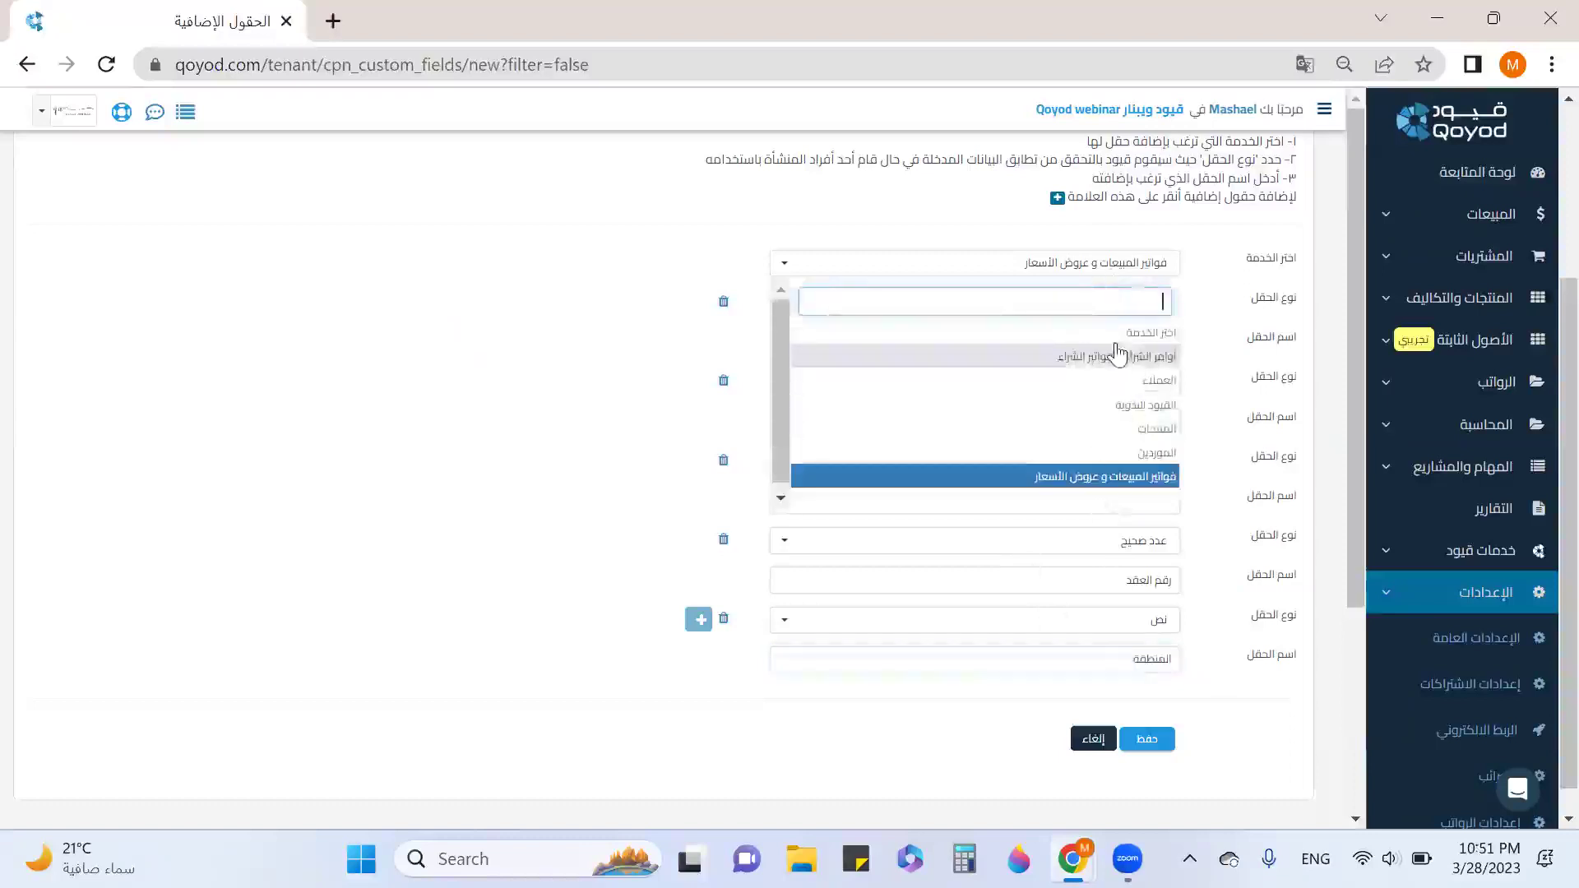
pyautogui.click(1118, 355)
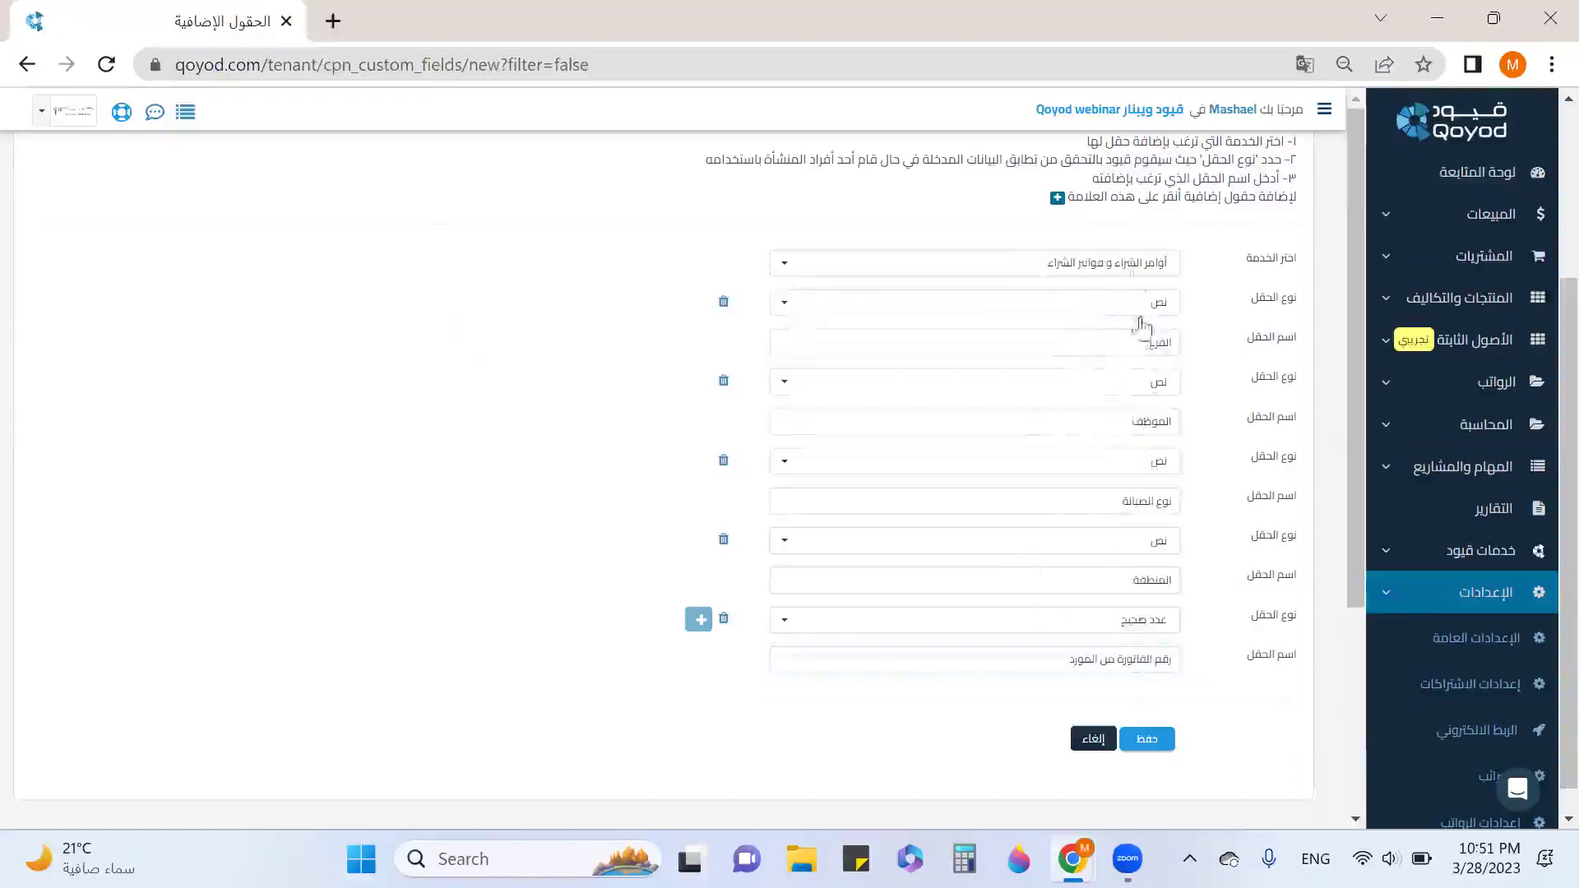
pyautogui.click(1131, 269)
pyautogui.click(1132, 407)
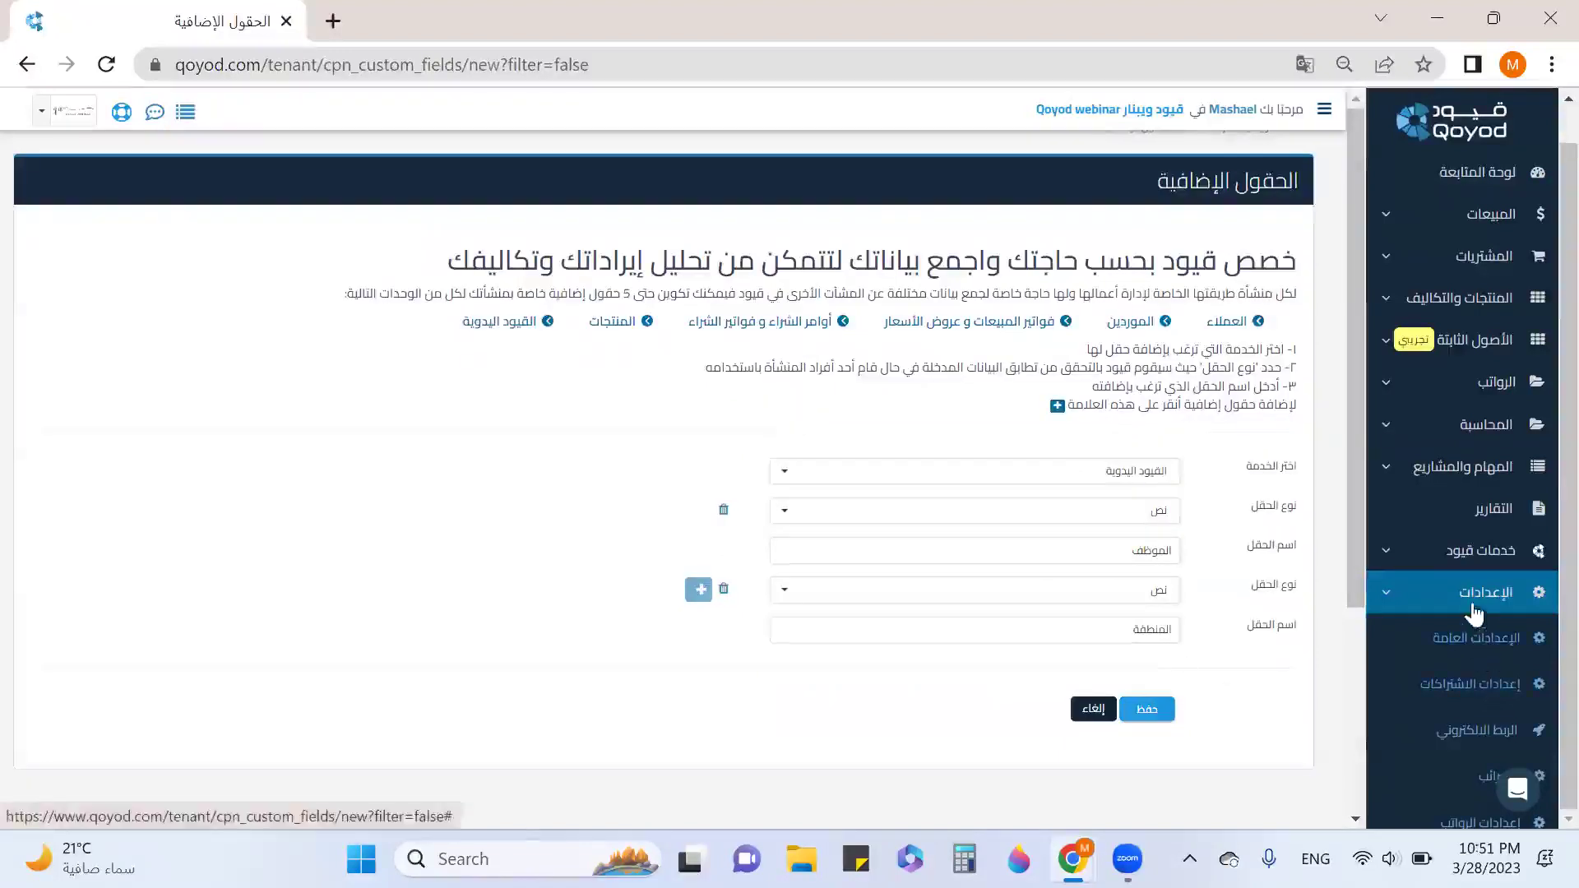
# Open شجرة الحسابات from the المحاسبة section of the sidebar.
pyautogui.click(1484, 430)
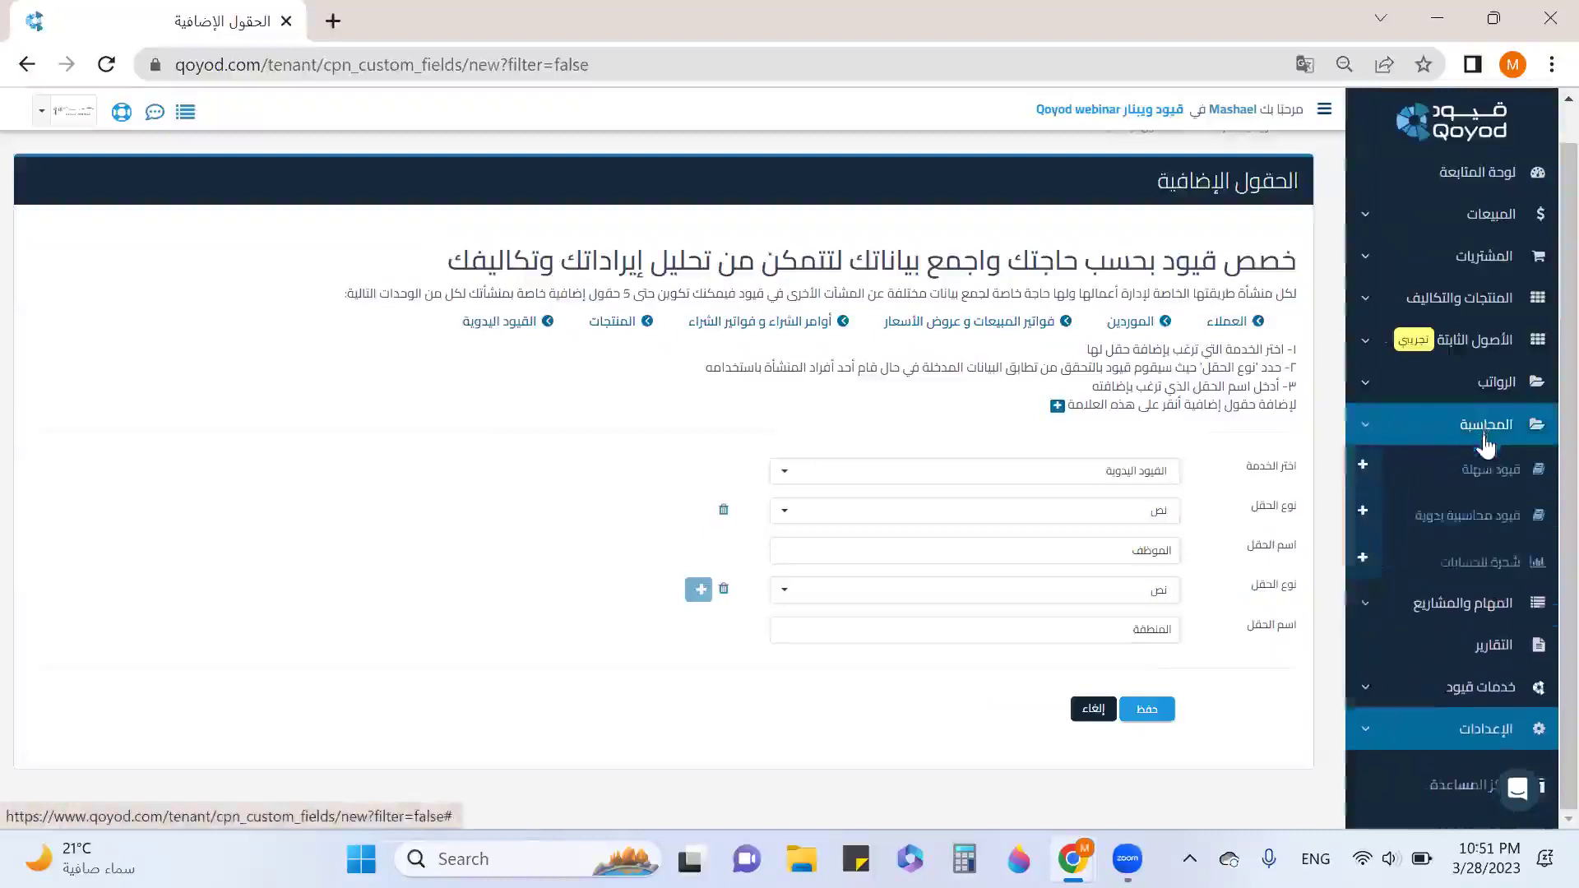
pyautogui.click(1471, 567)
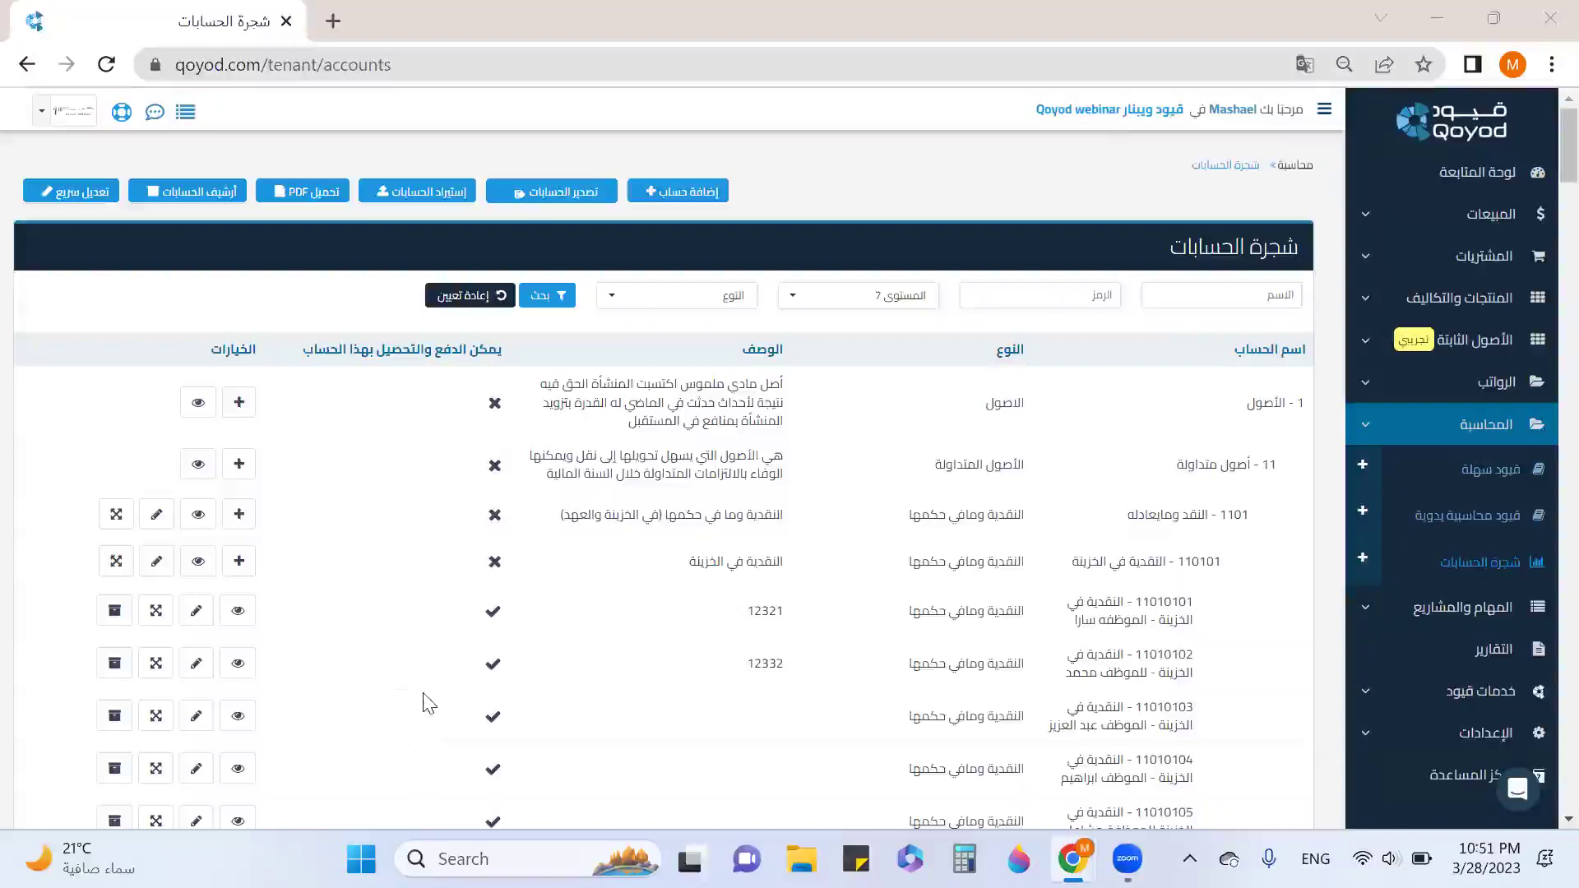
pyautogui.click(817, 304)
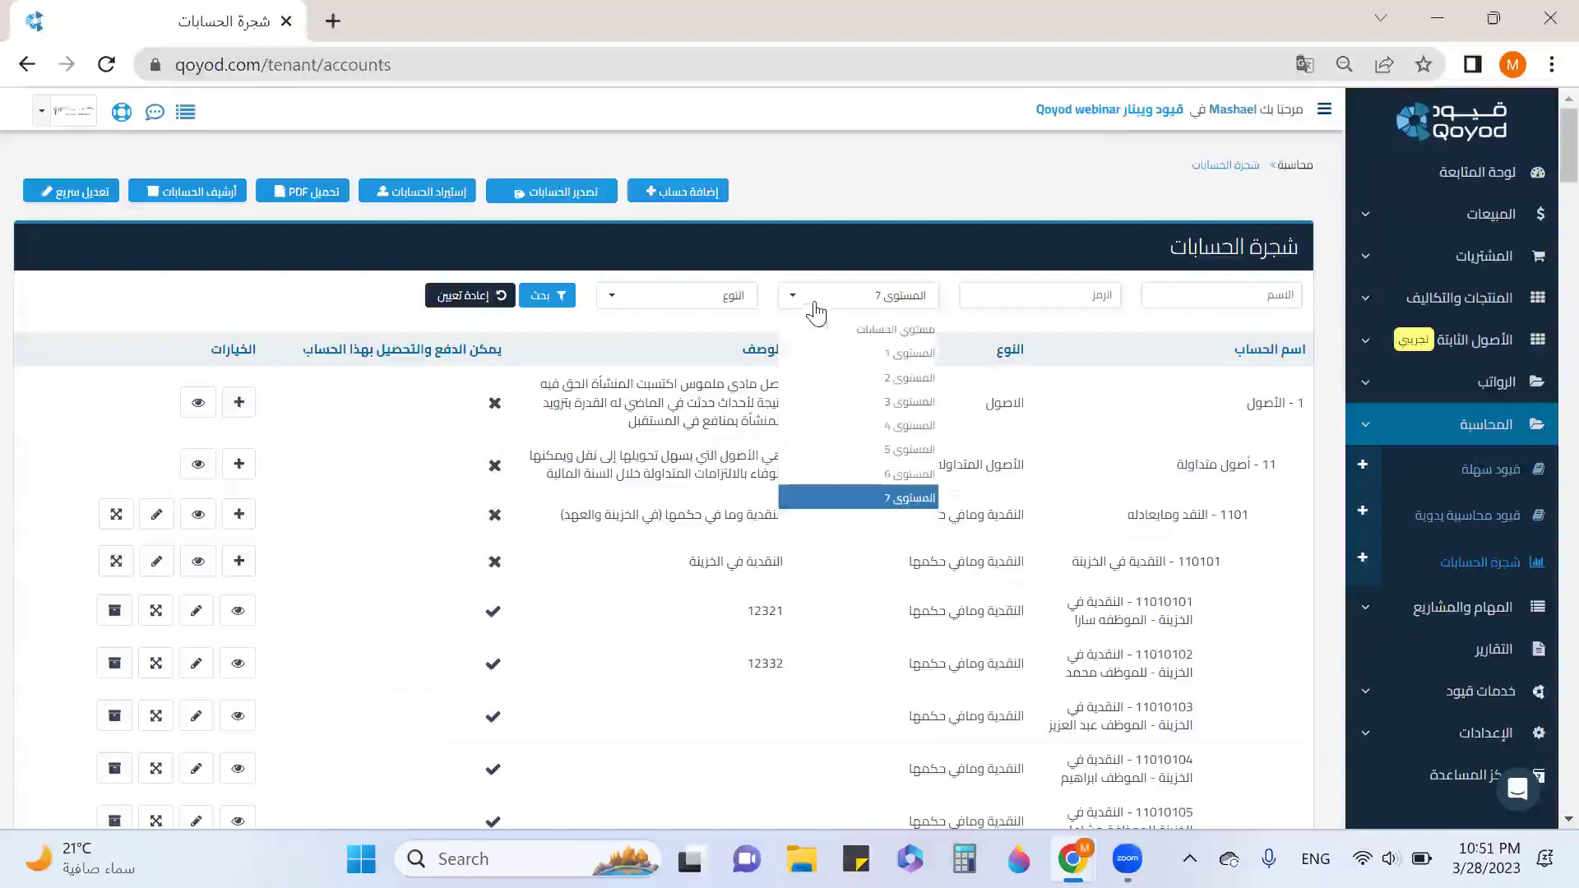
pyautogui.click(833, 360)
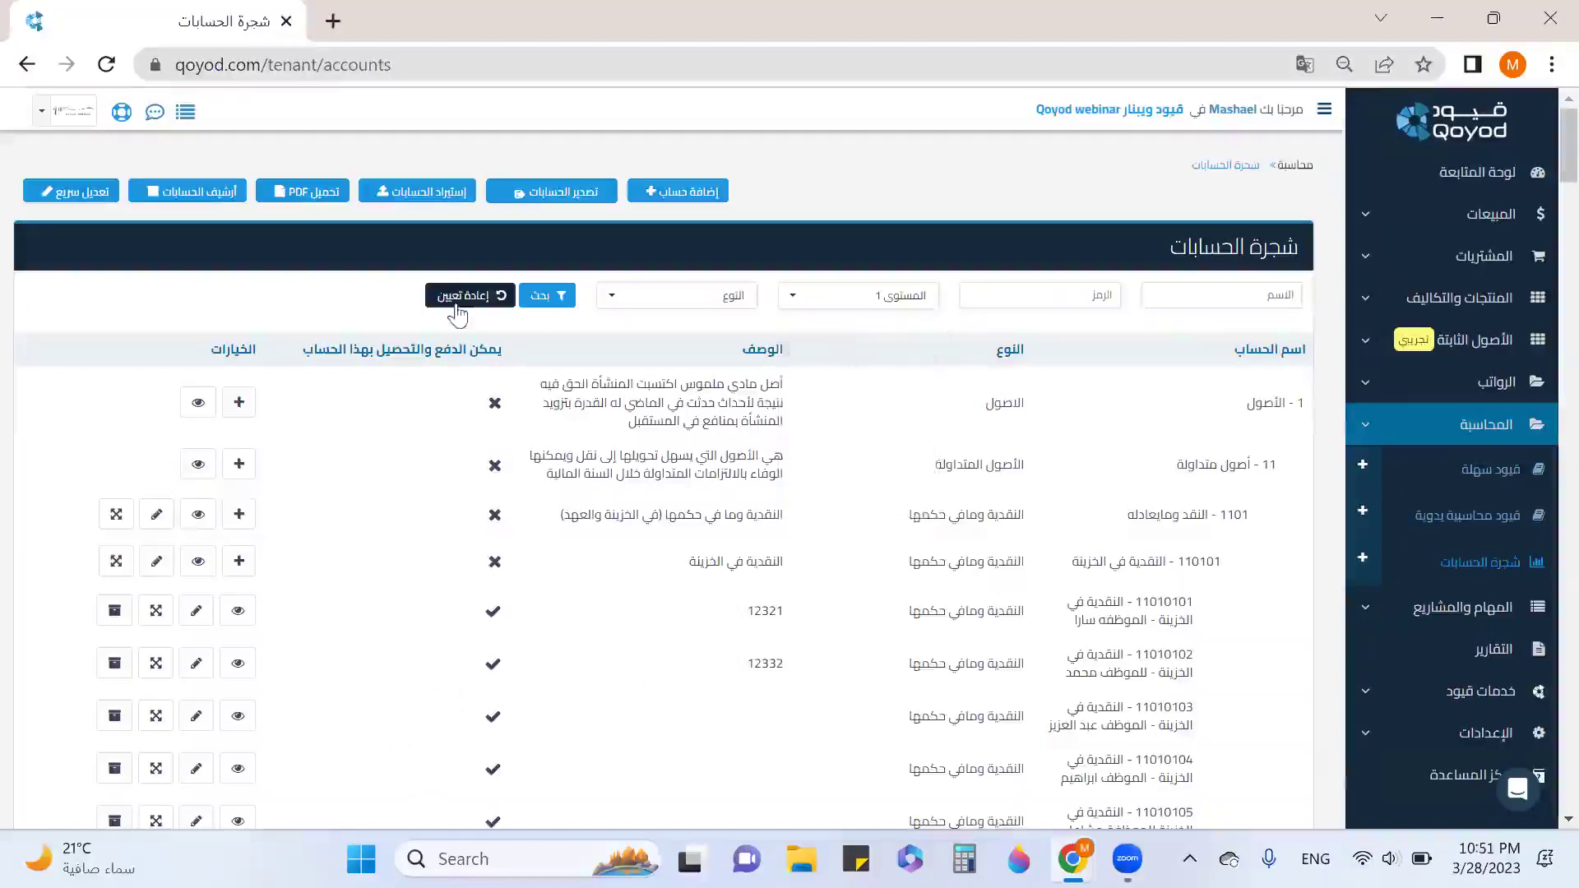
pyautogui.click(556, 298)
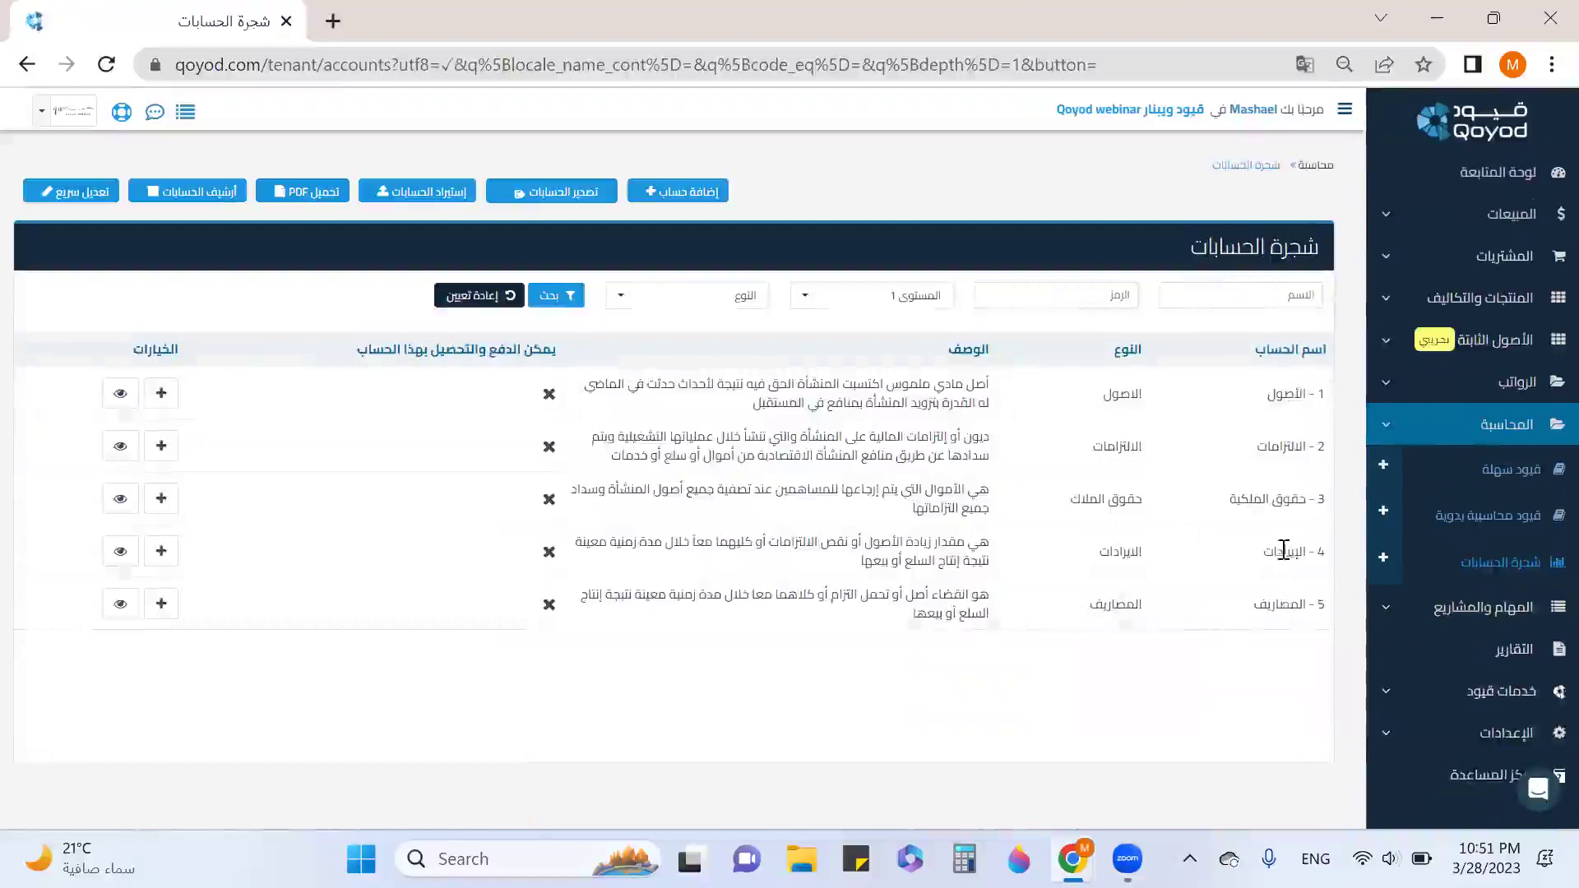
pyautogui.click(914, 300)
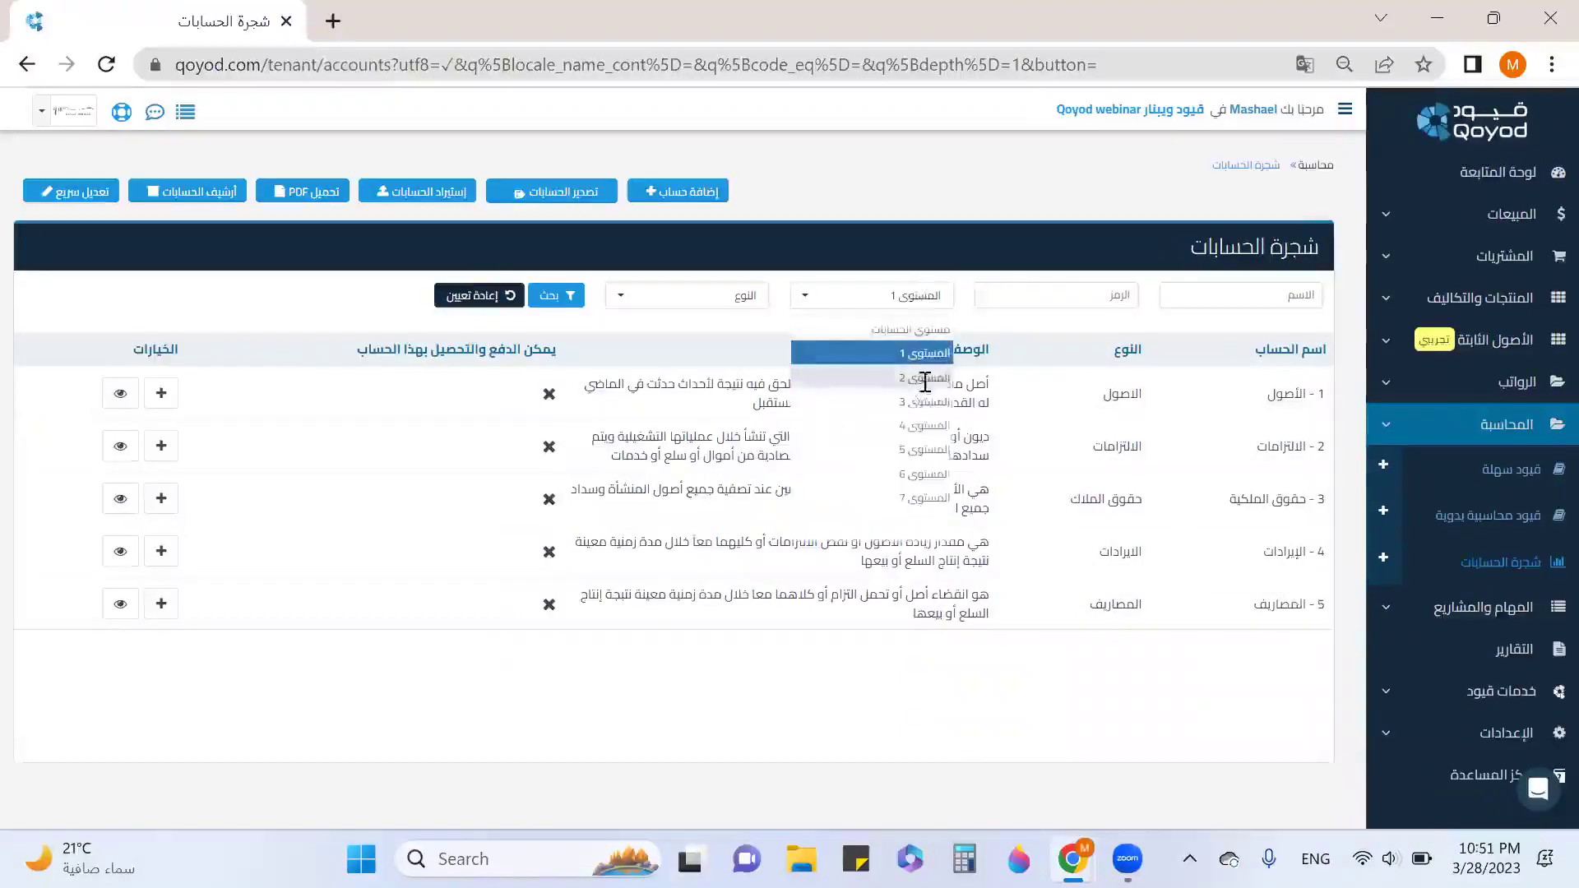
pyautogui.click(925, 387)
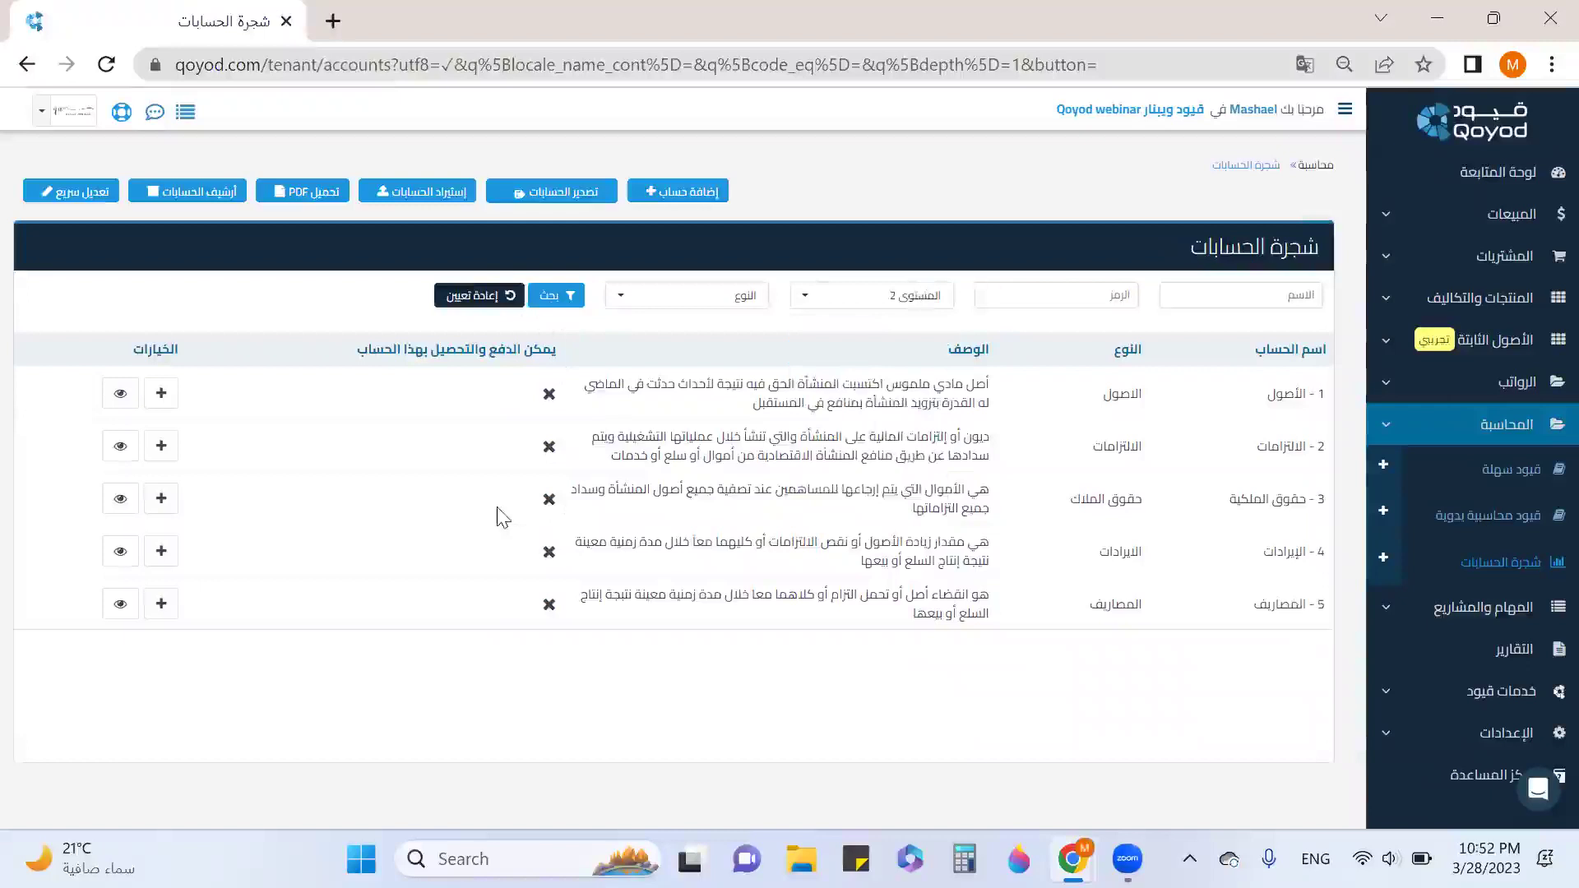
pyautogui.click(553, 298)
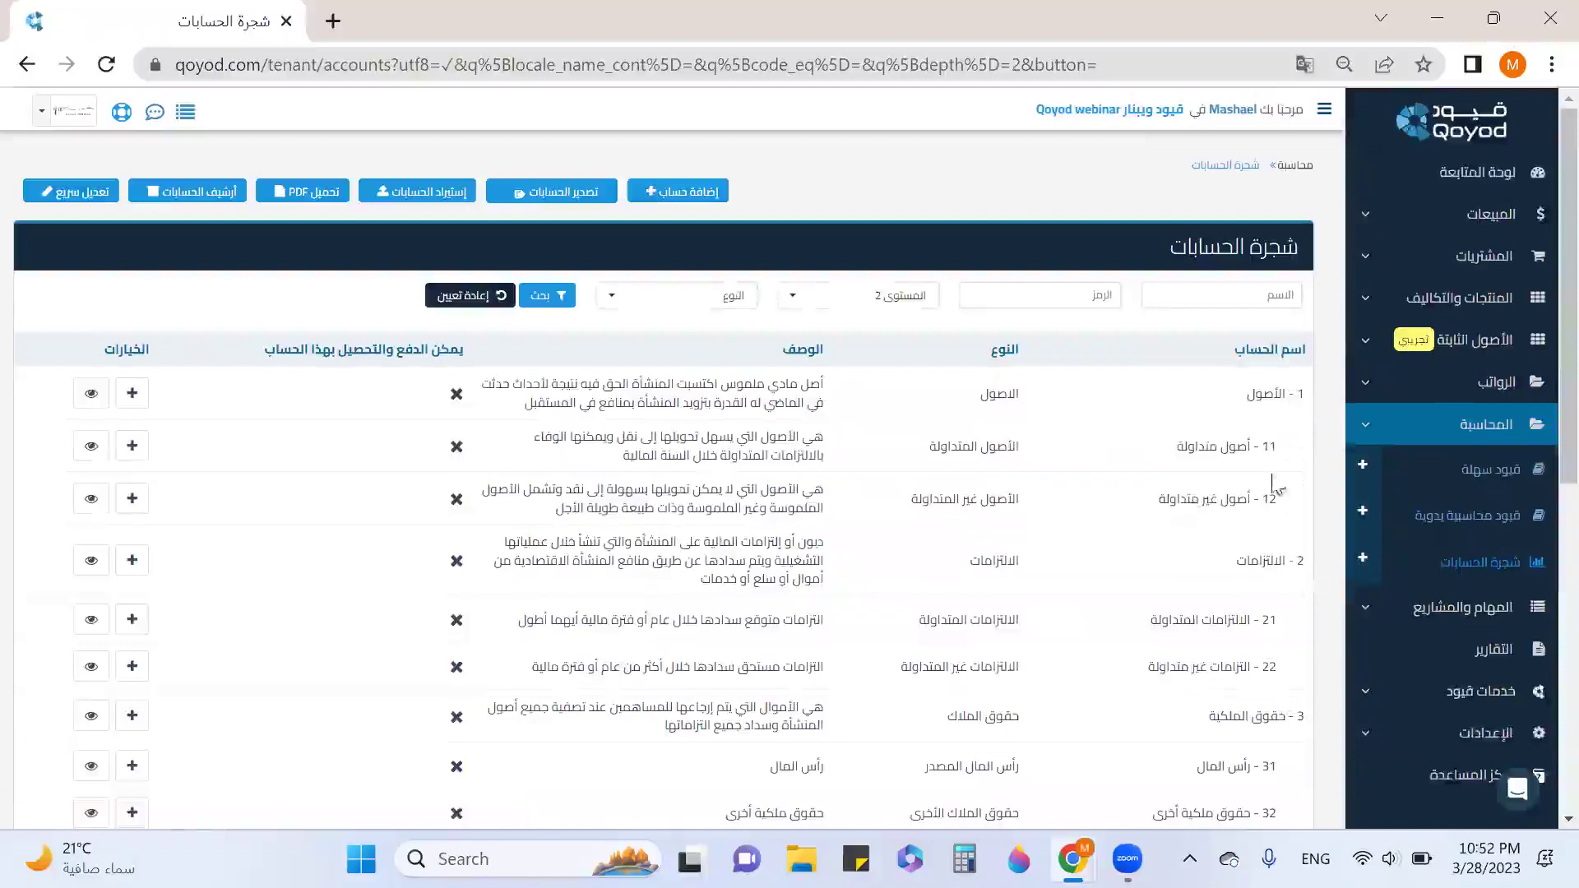
pyautogui.moveTo(1302, 389); pyautogui.dragTo(1309, 405)
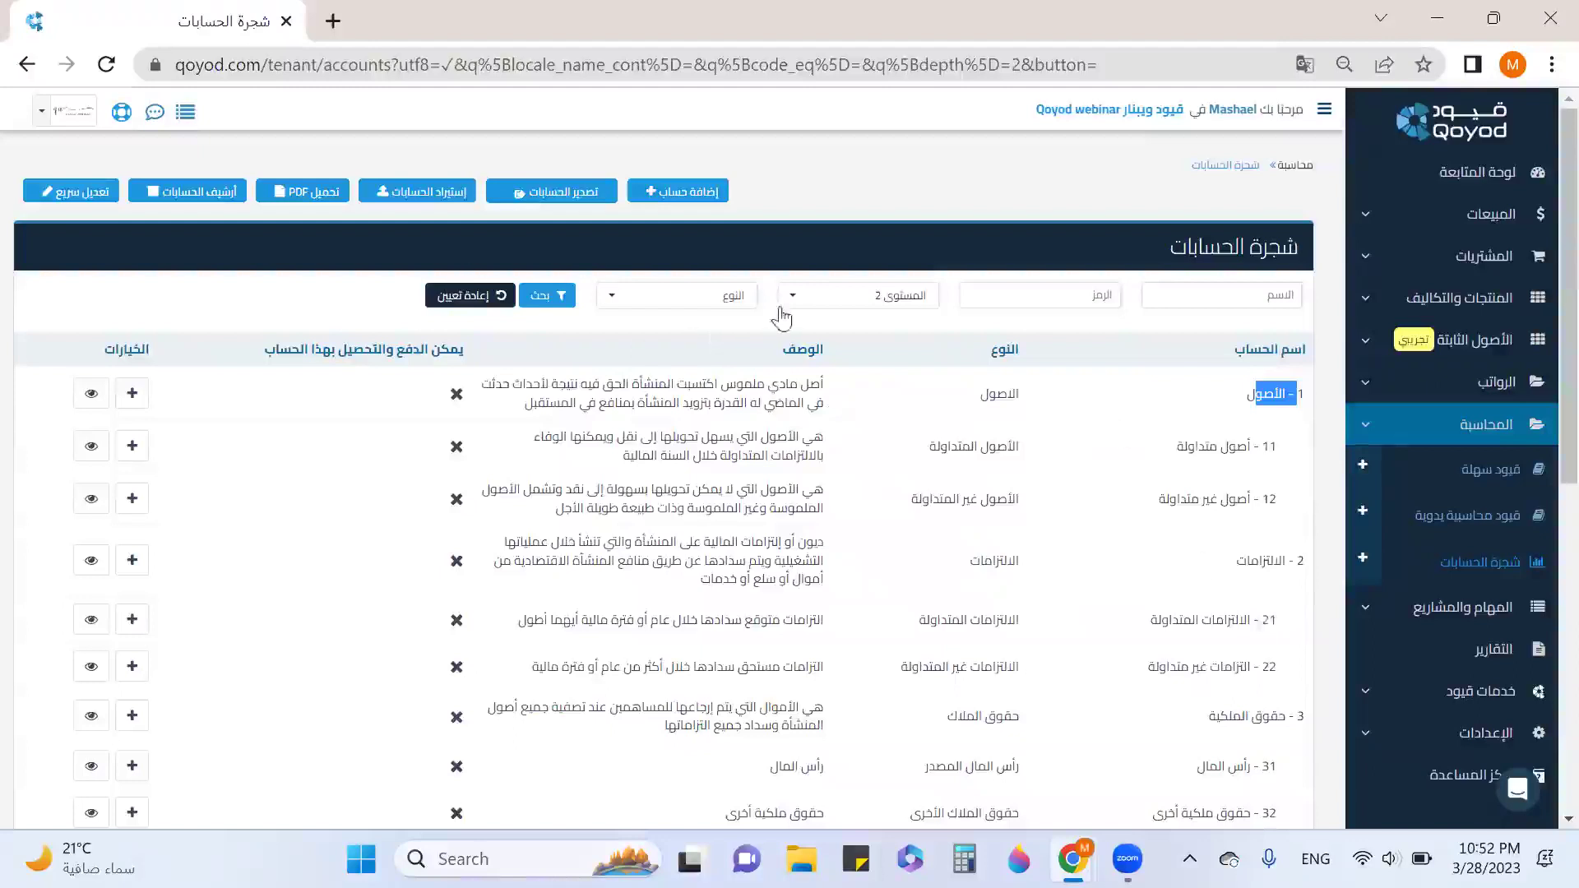
pyautogui.click(810, 297)
pyautogui.click(846, 411)
pyautogui.click(550, 298)
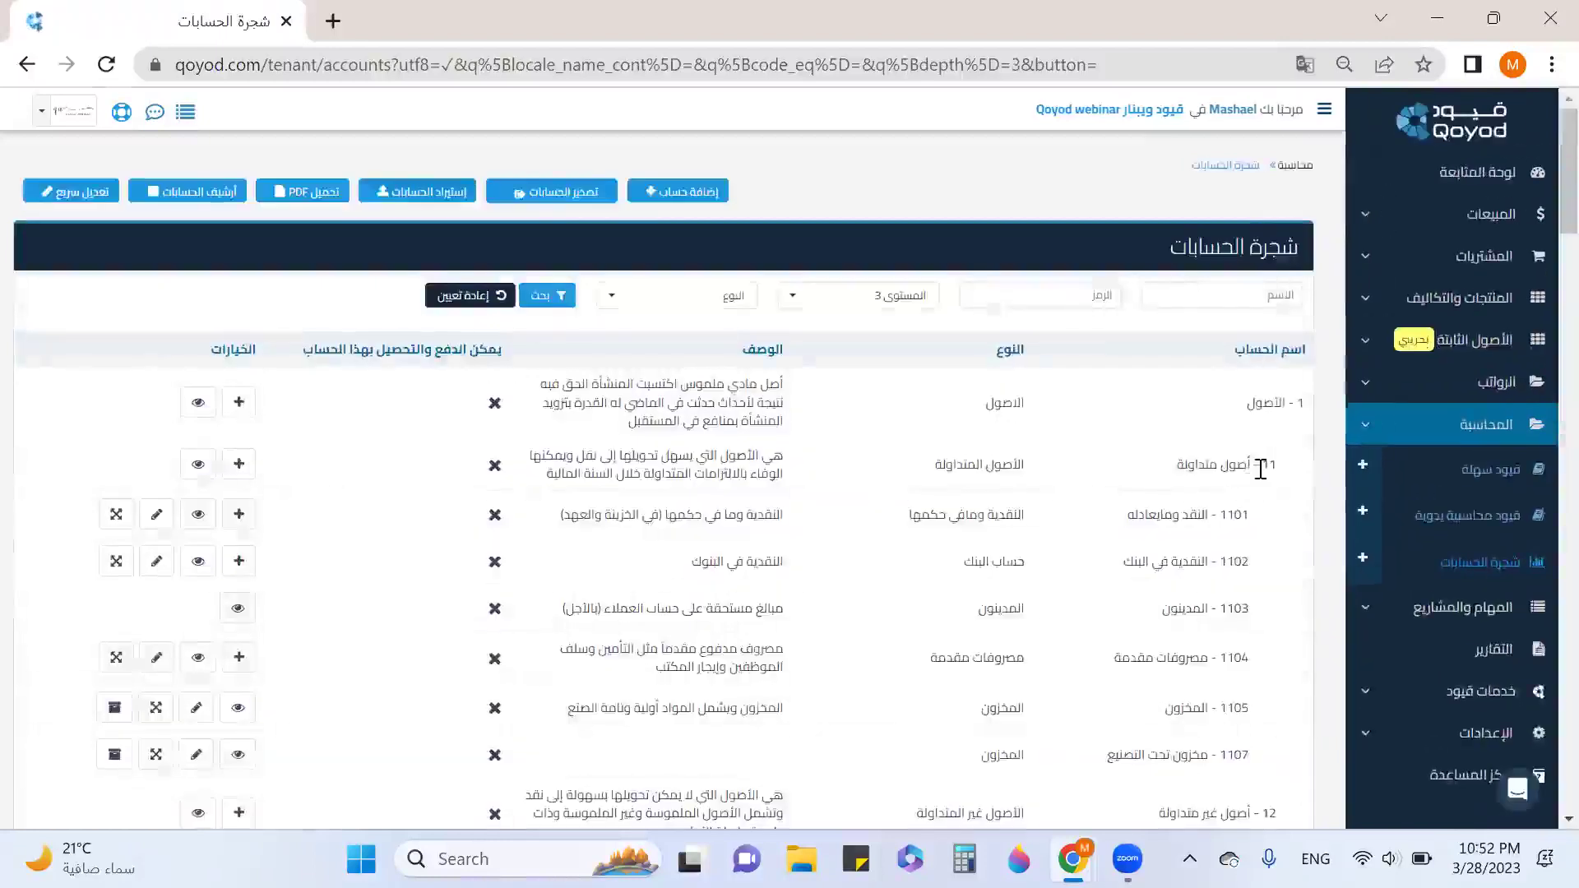
pyautogui.doubleClick(1261, 468)
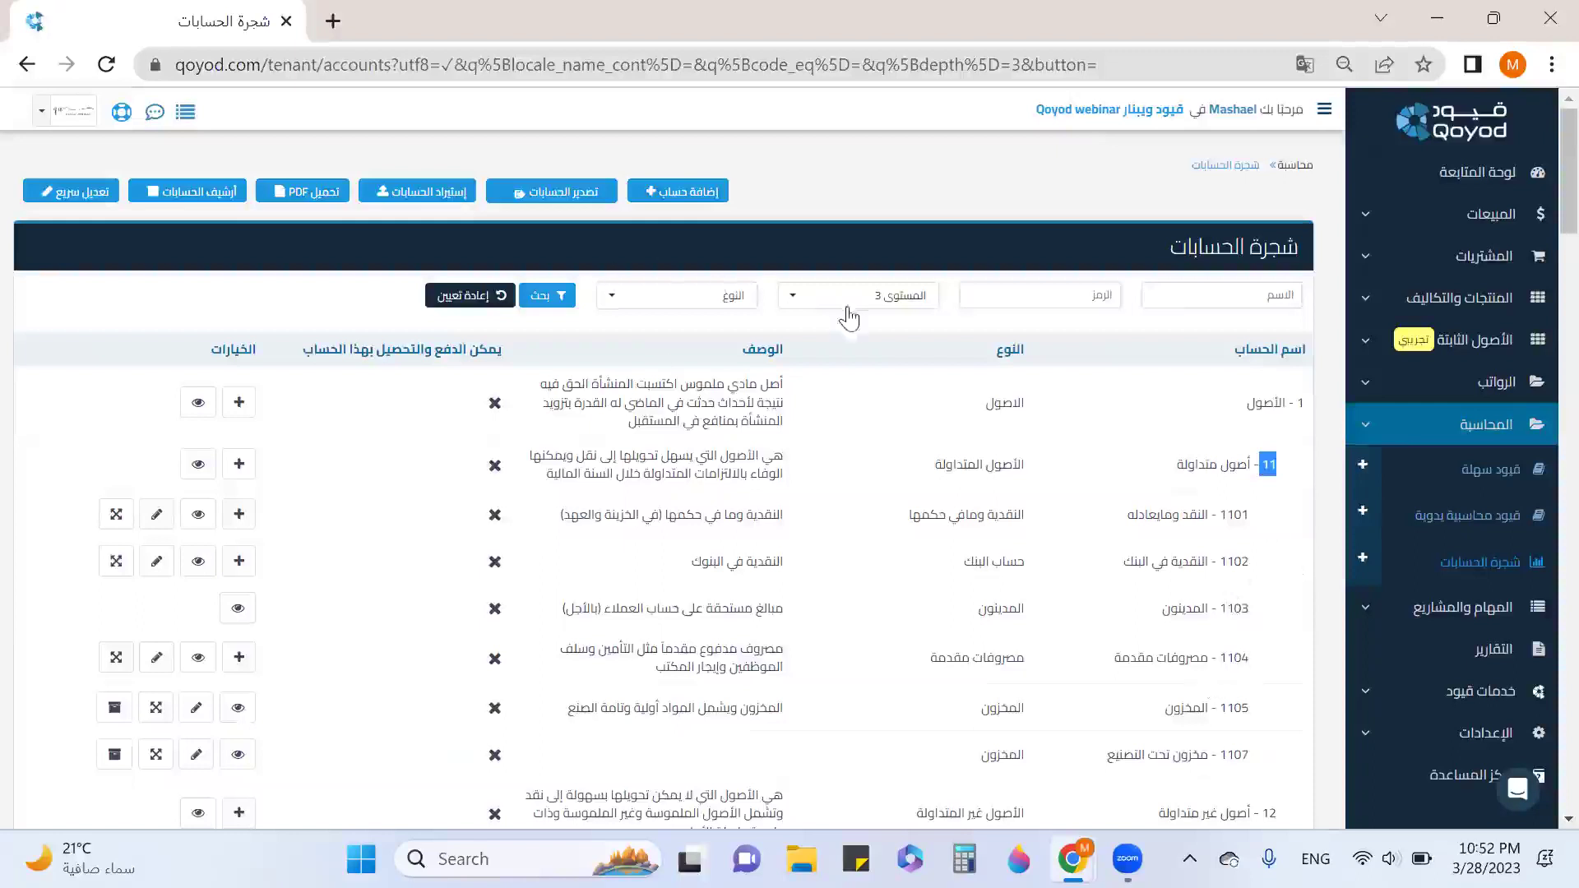
pyautogui.click(850, 316)
pyautogui.click(874, 493)
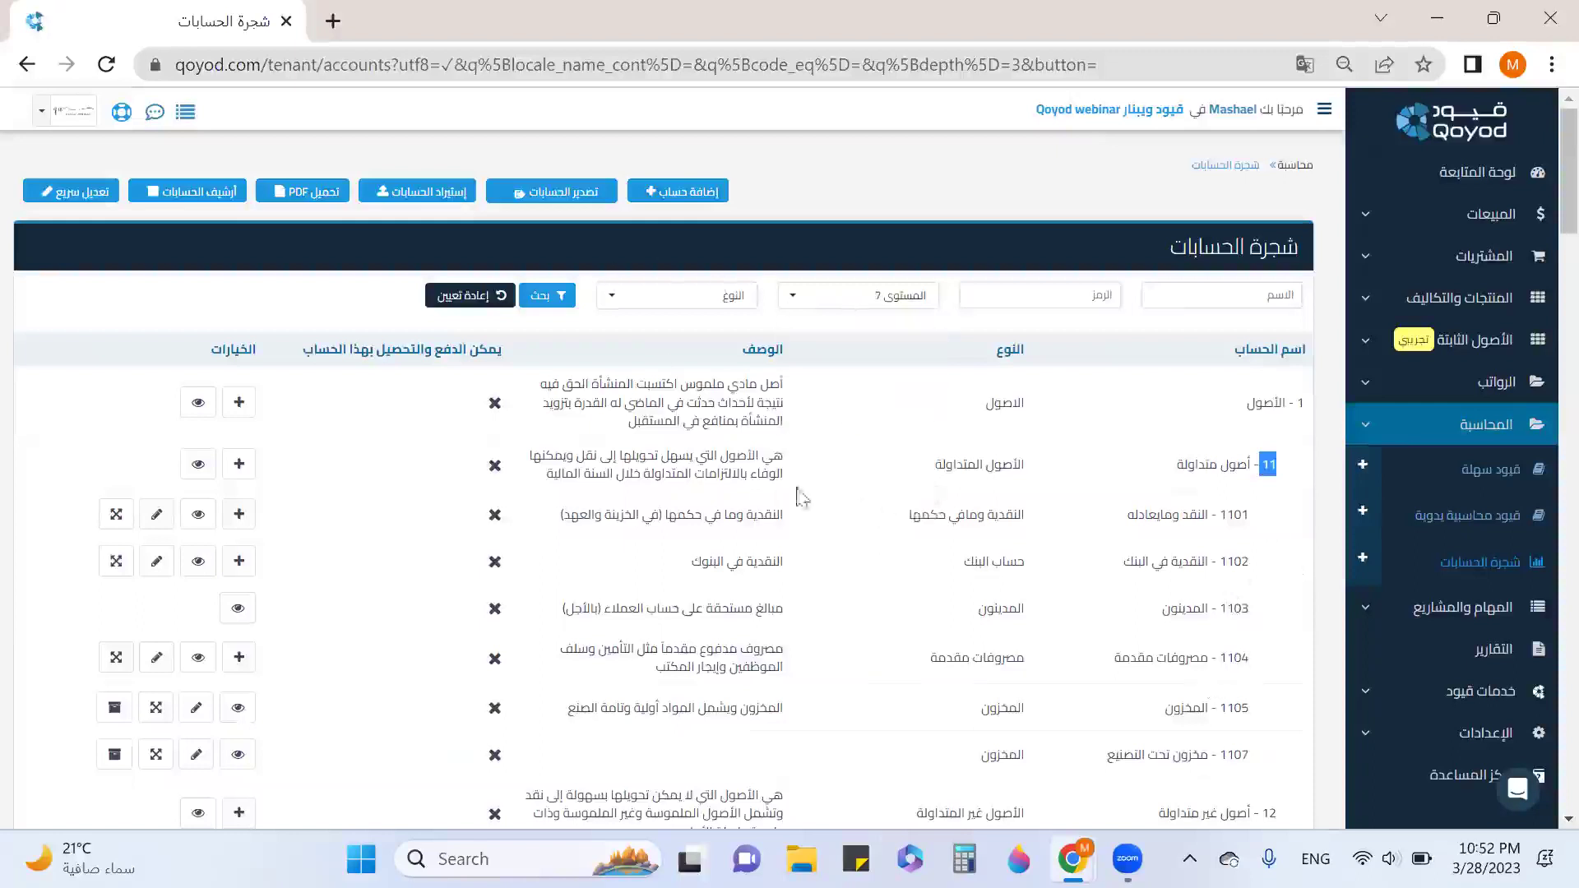
pyautogui.click(527, 300)
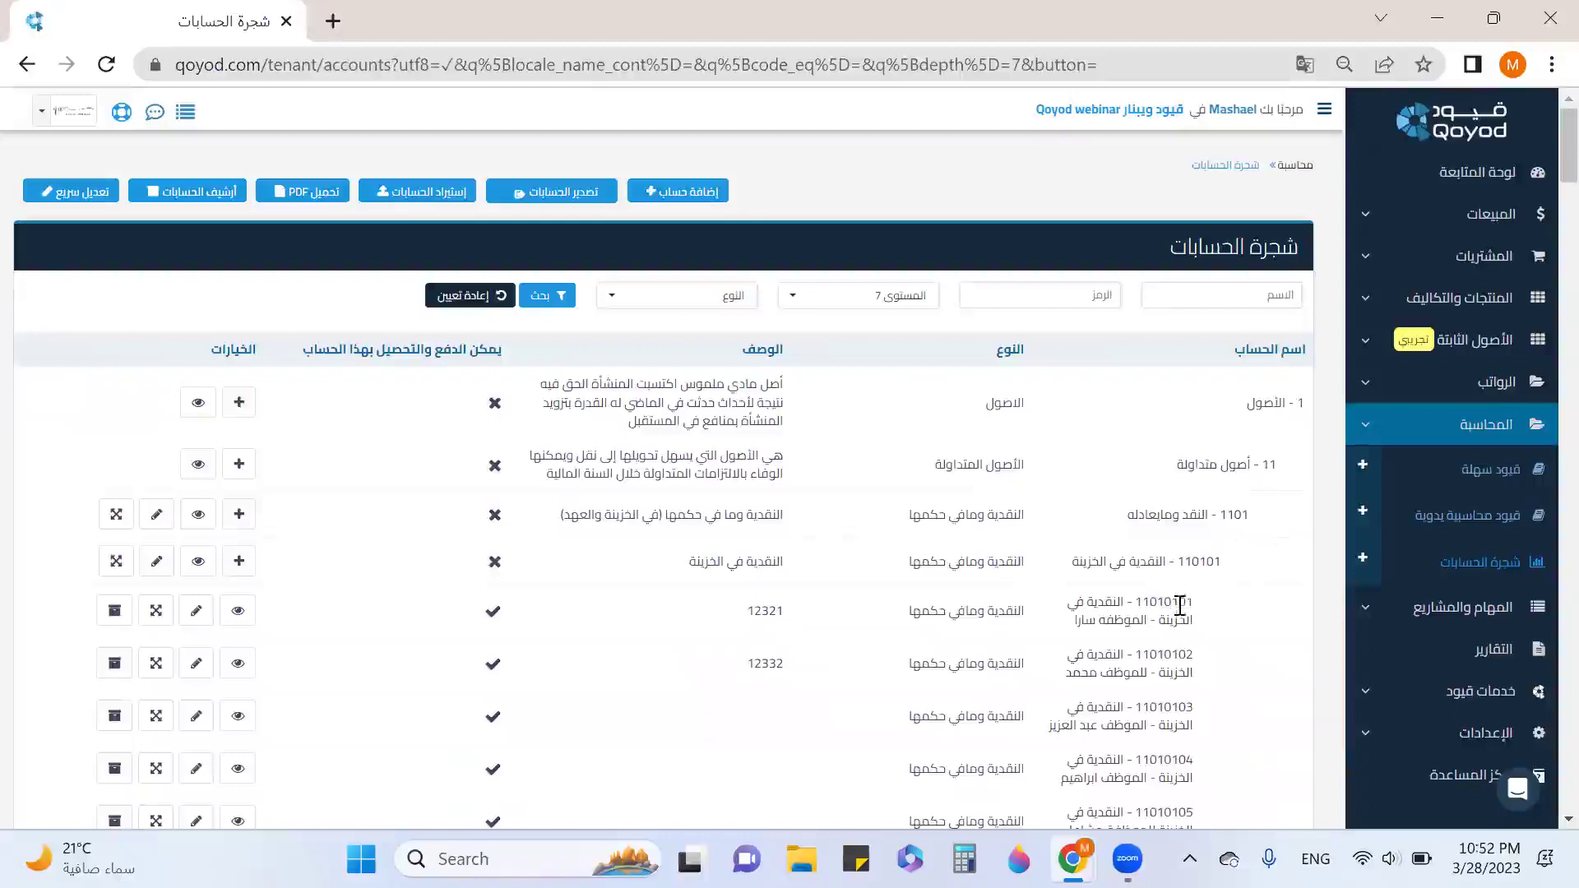
pyautogui.moveTo(1180, 606); pyautogui.dragTo(1187, 670)
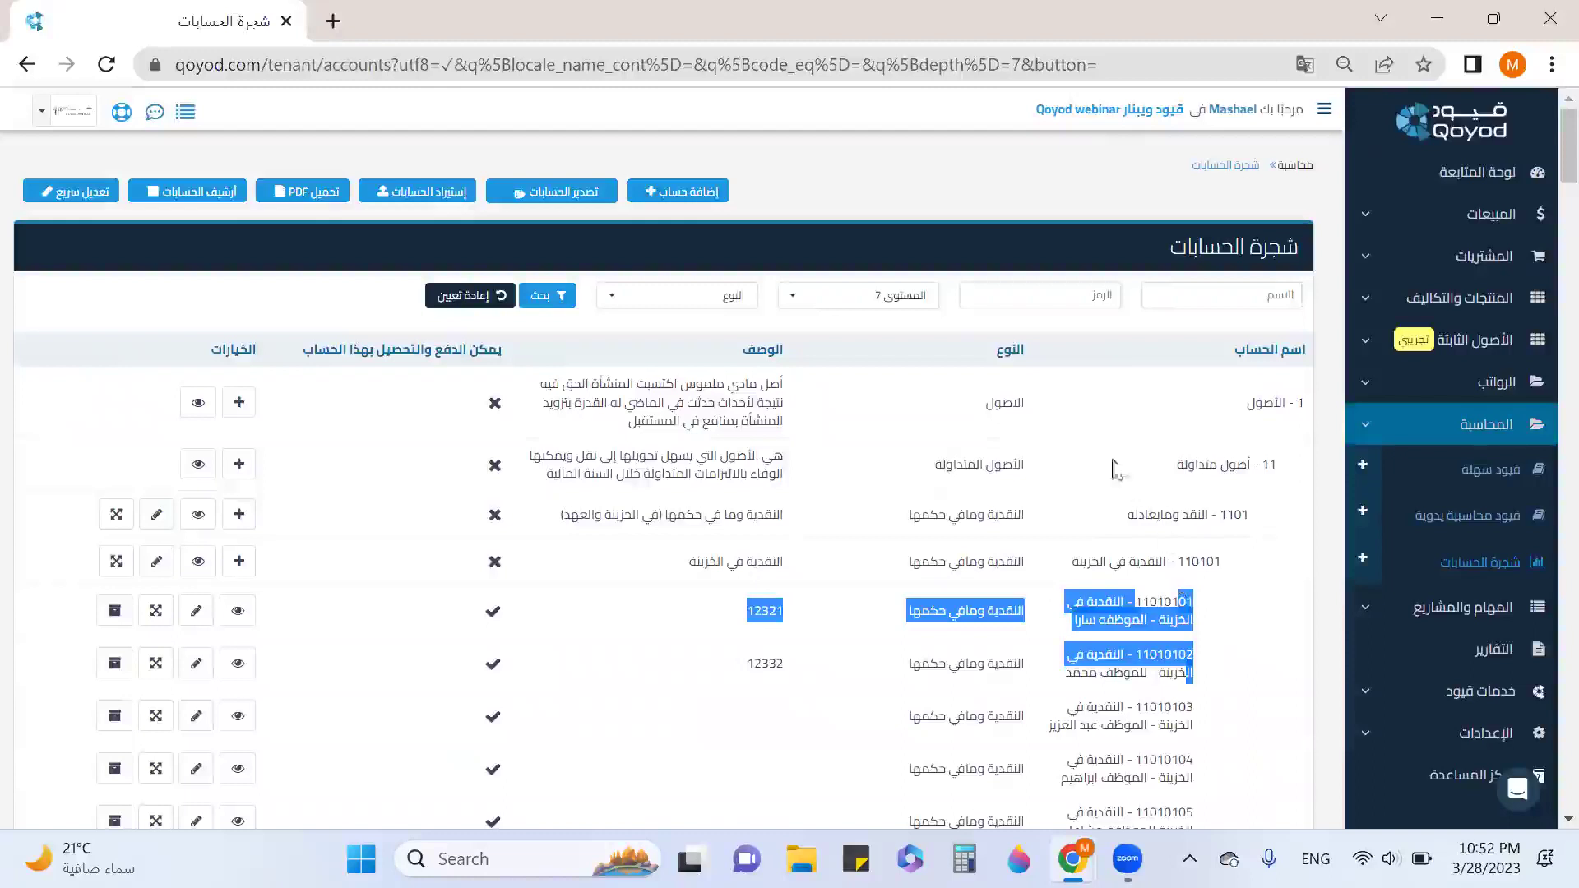
pyautogui.click(761, 165)
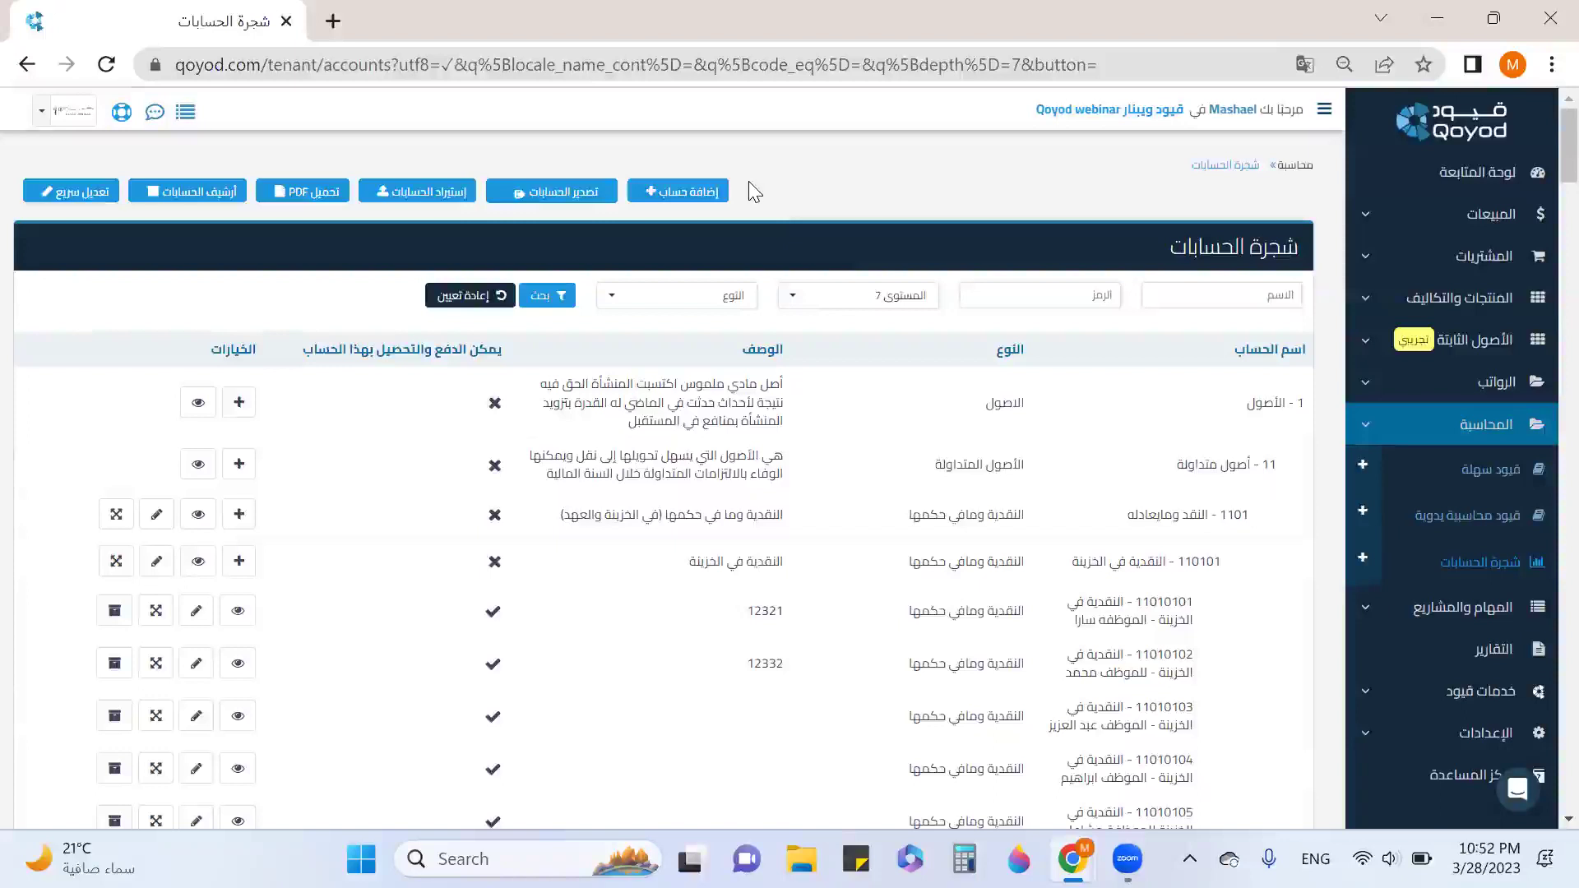
# Start a new account with parent 110101 cash in the treasury, auto-coded 11010113.
pyautogui.click(687, 205)
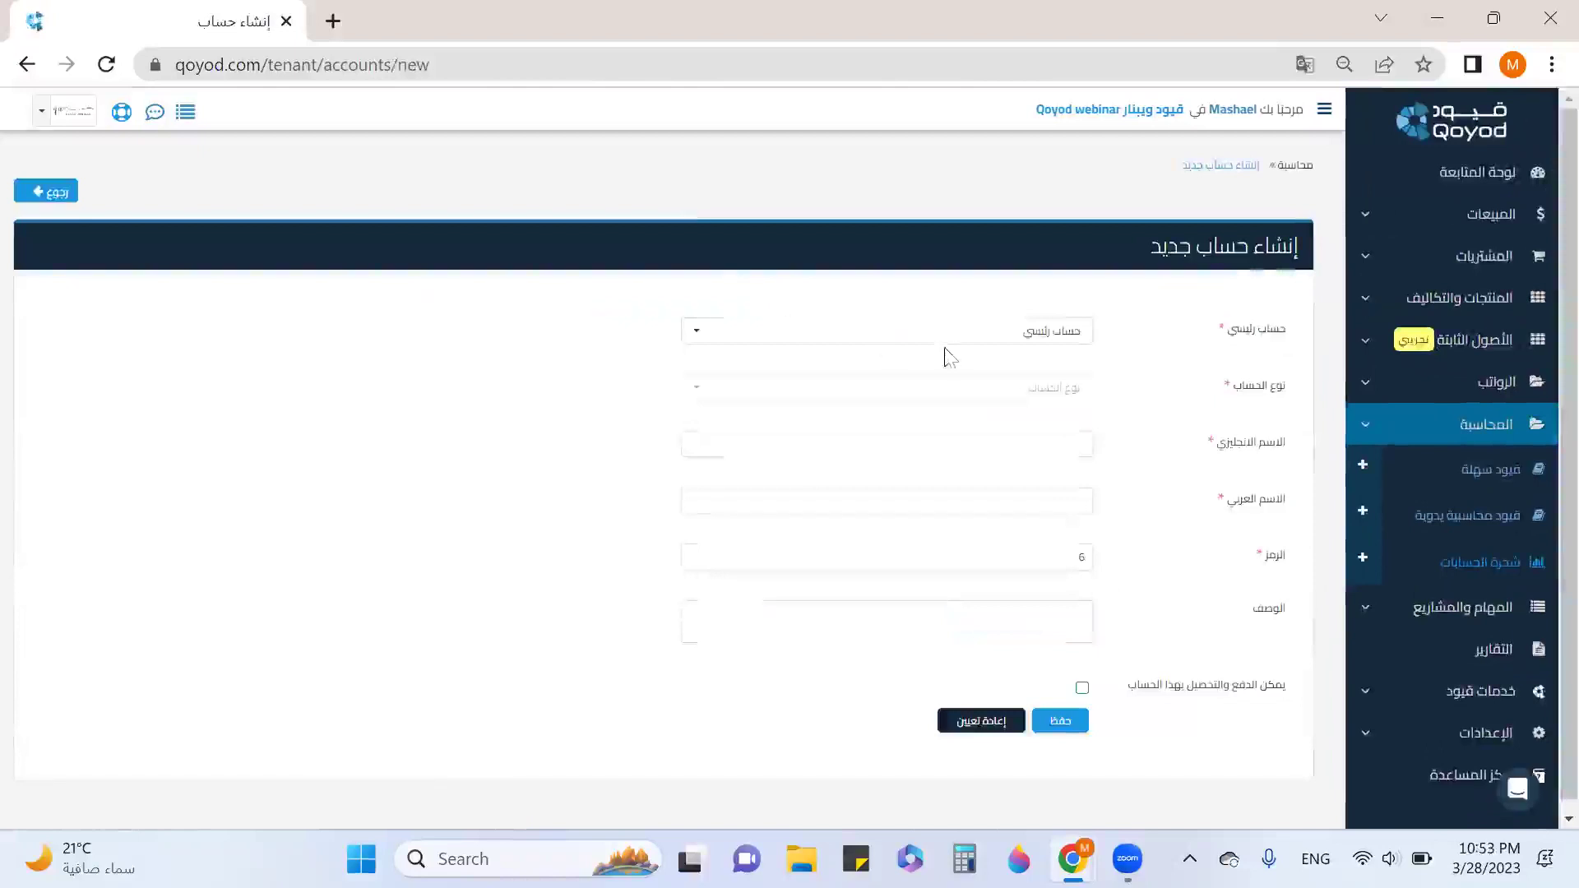
pyautogui.click(955, 344)
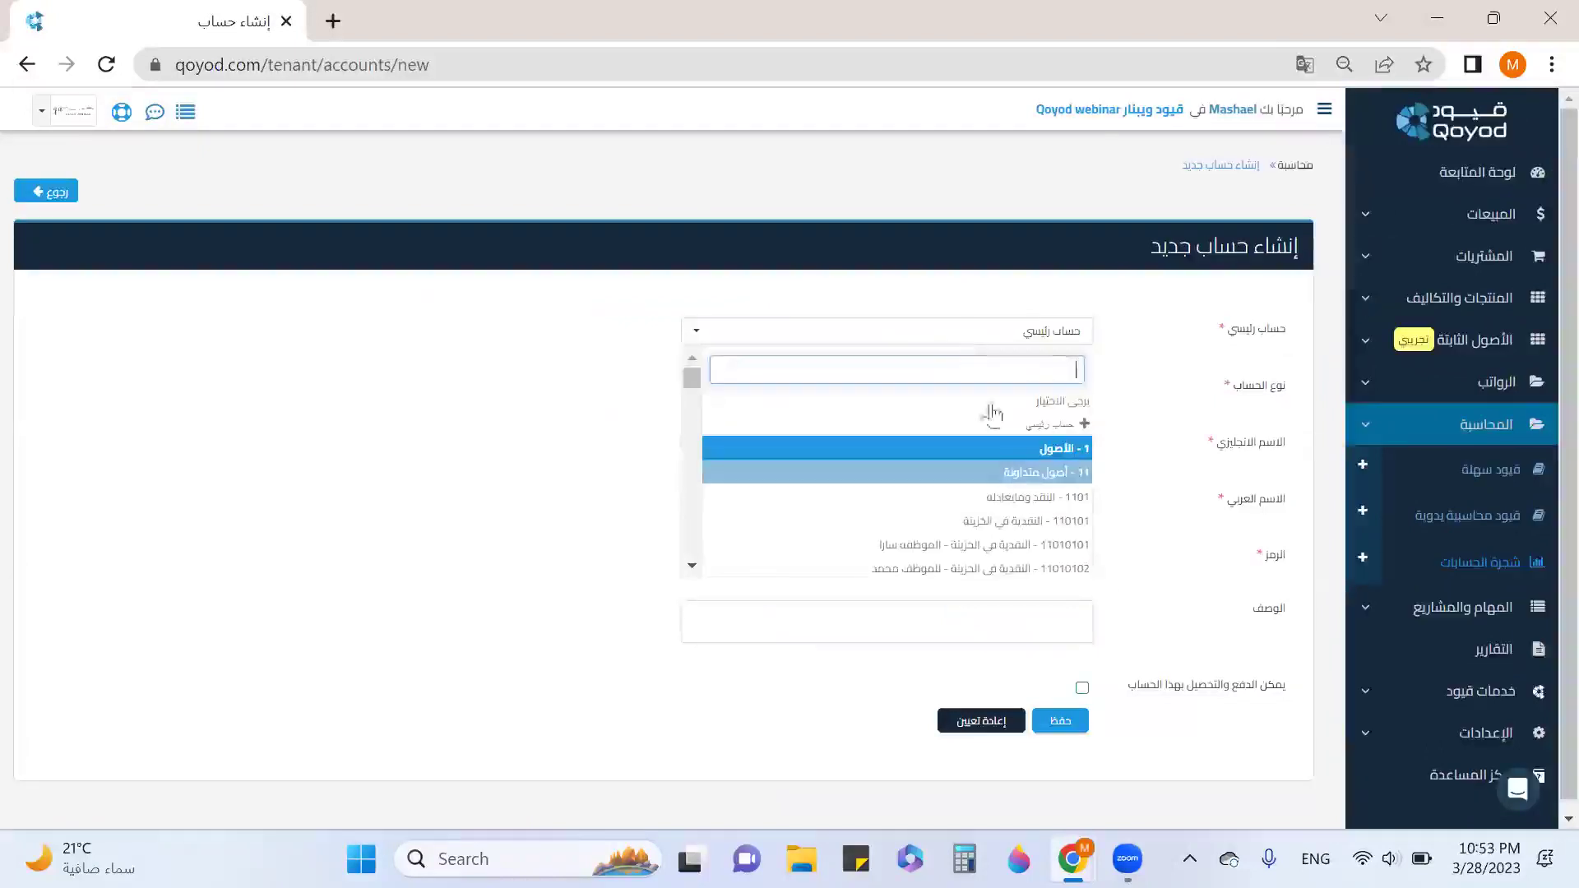
pyautogui.click(1044, 479)
pyautogui.click(1013, 393)
pyautogui.click(1058, 518)
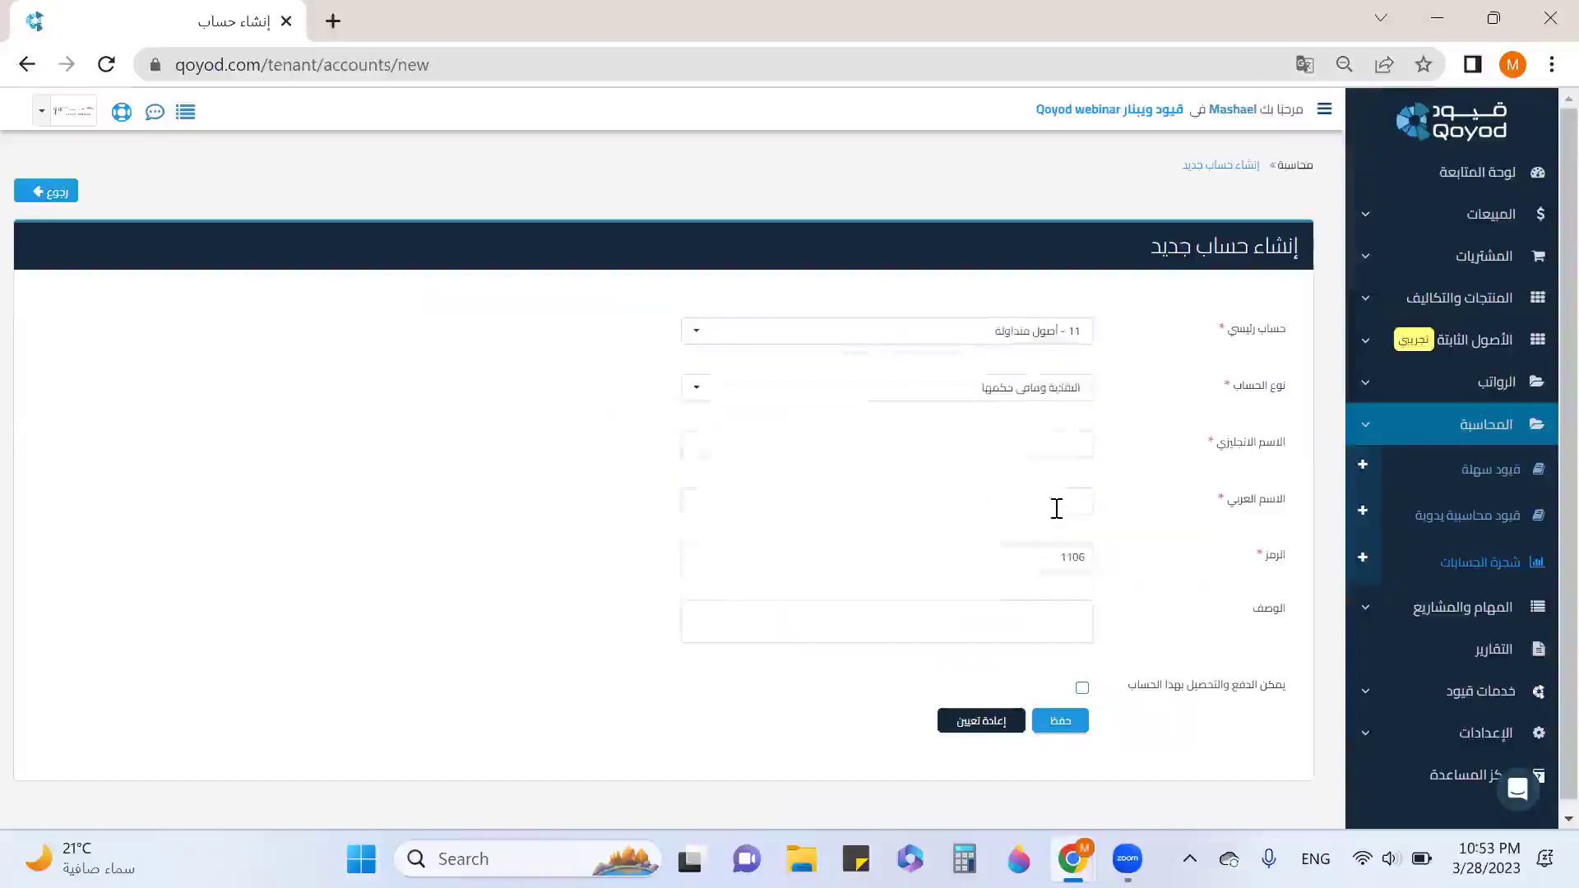
pyautogui.click(1033, 393)
pyautogui.click(1061, 495)
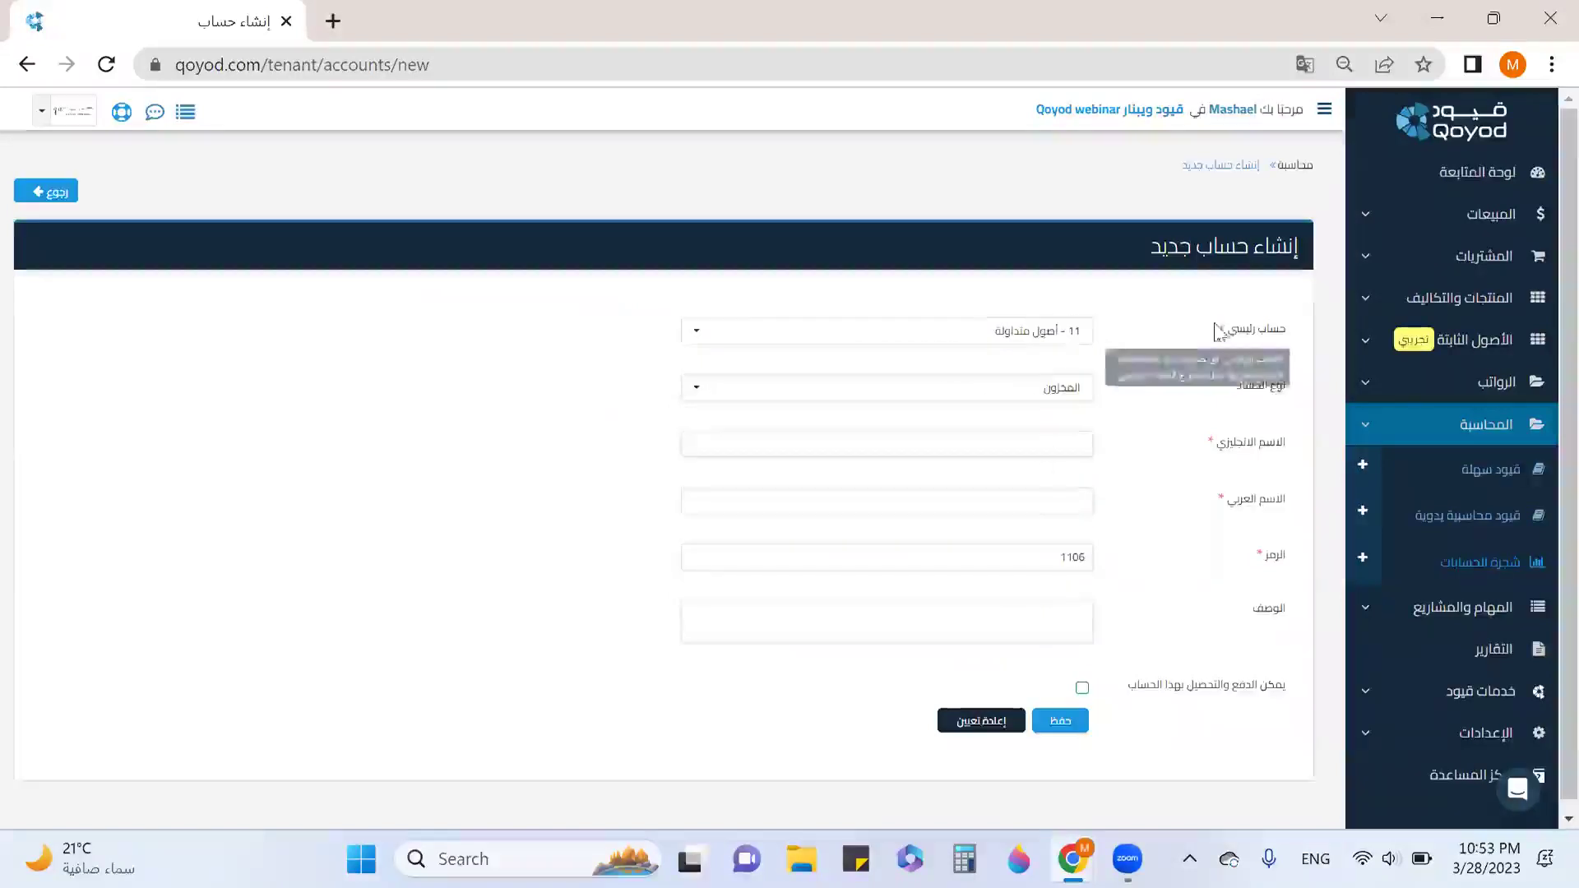
pyautogui.click(1059, 350)
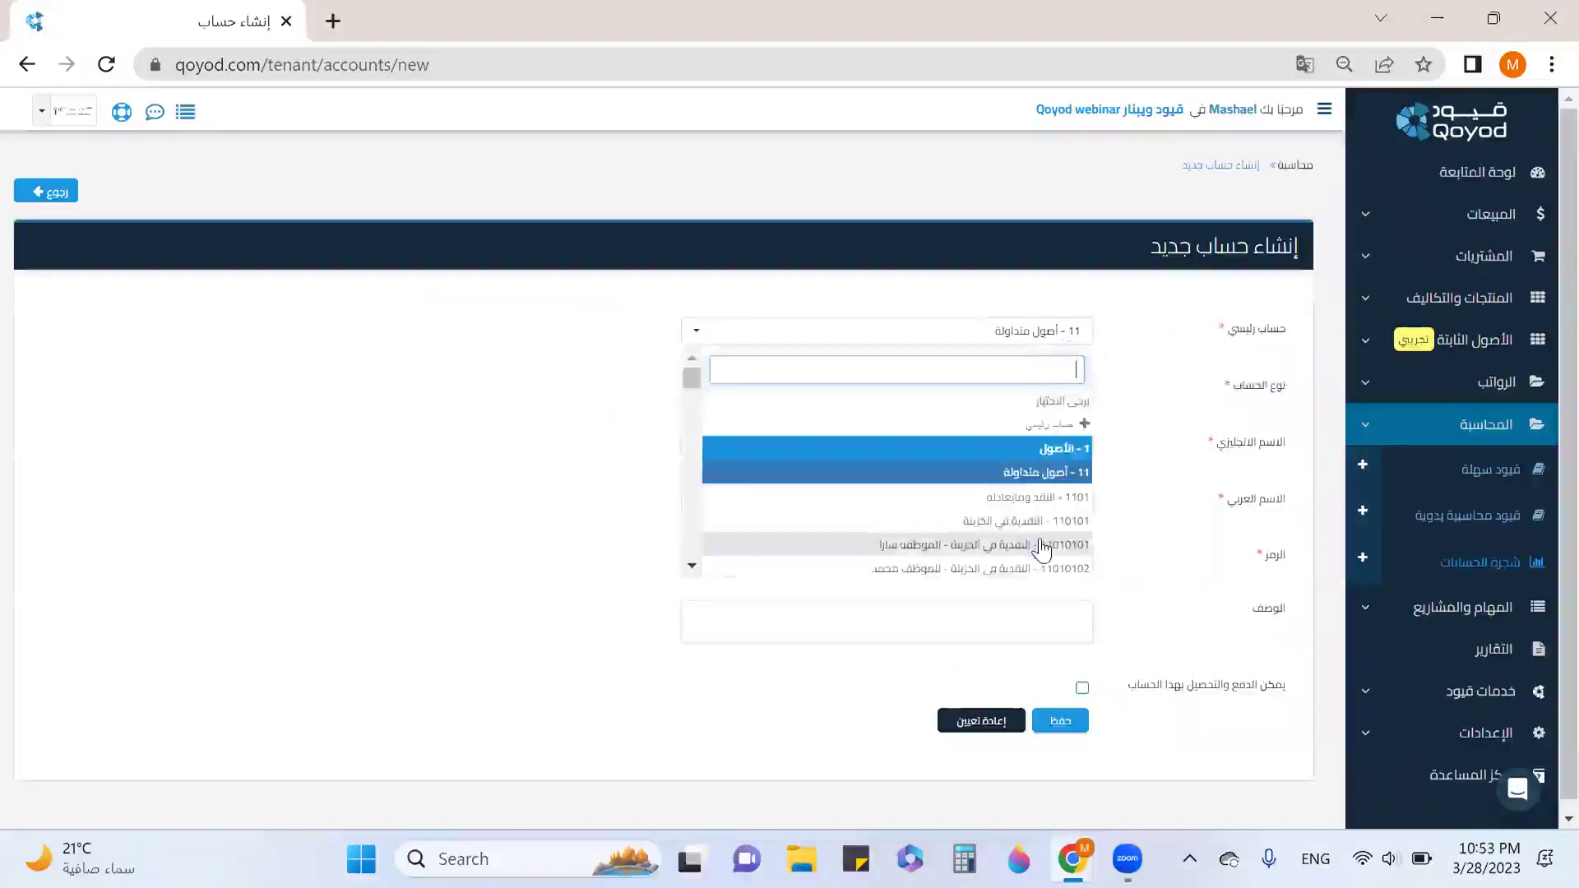
pyautogui.click(972, 533)
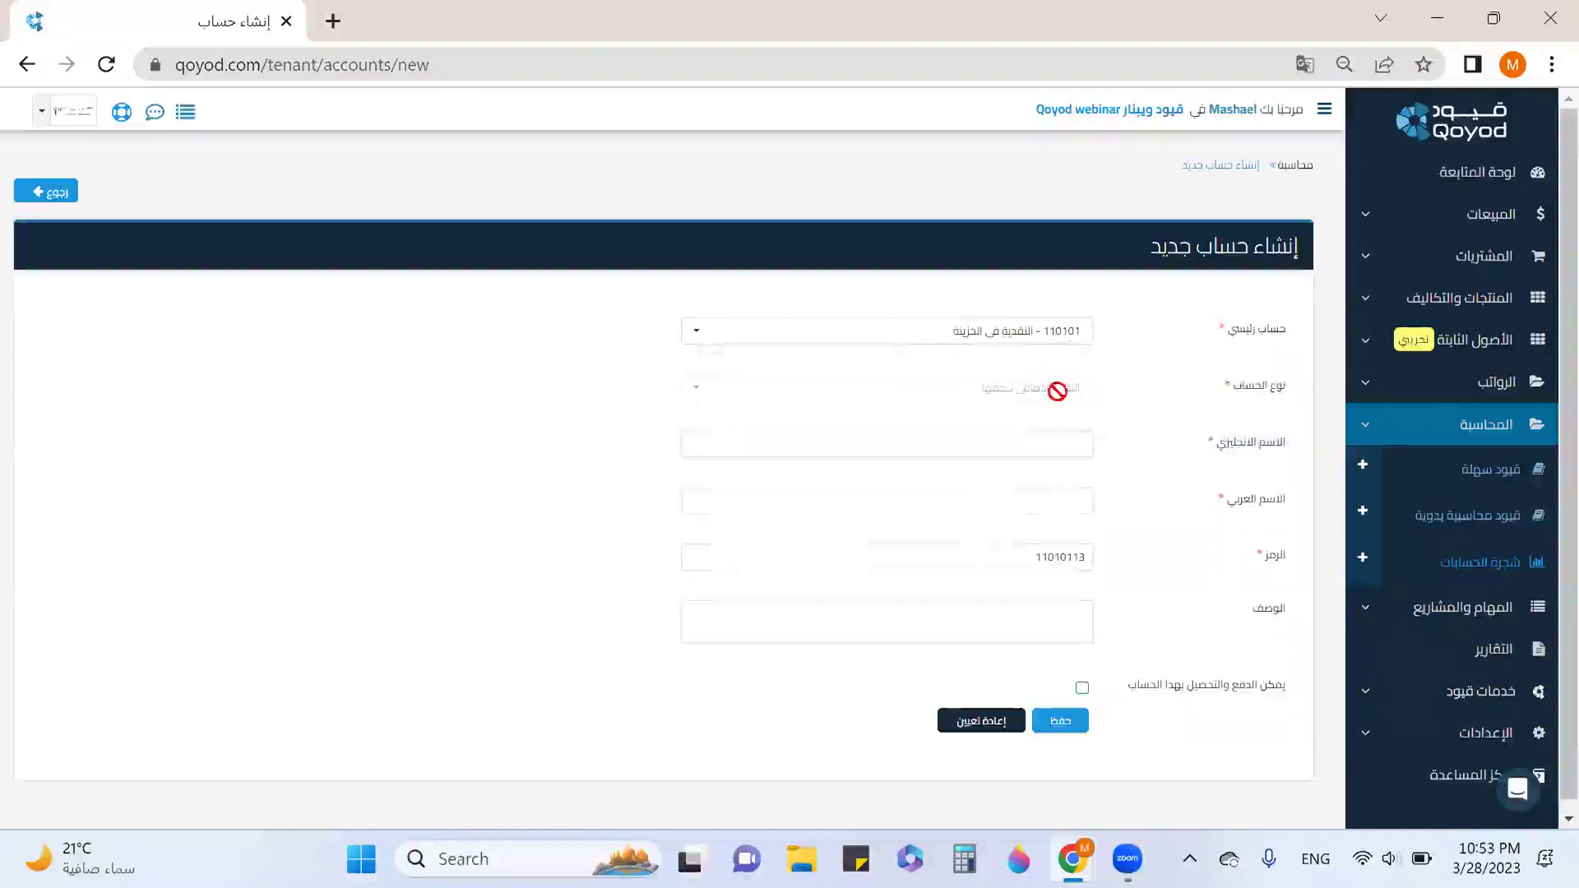
pyautogui.click(1040, 440)
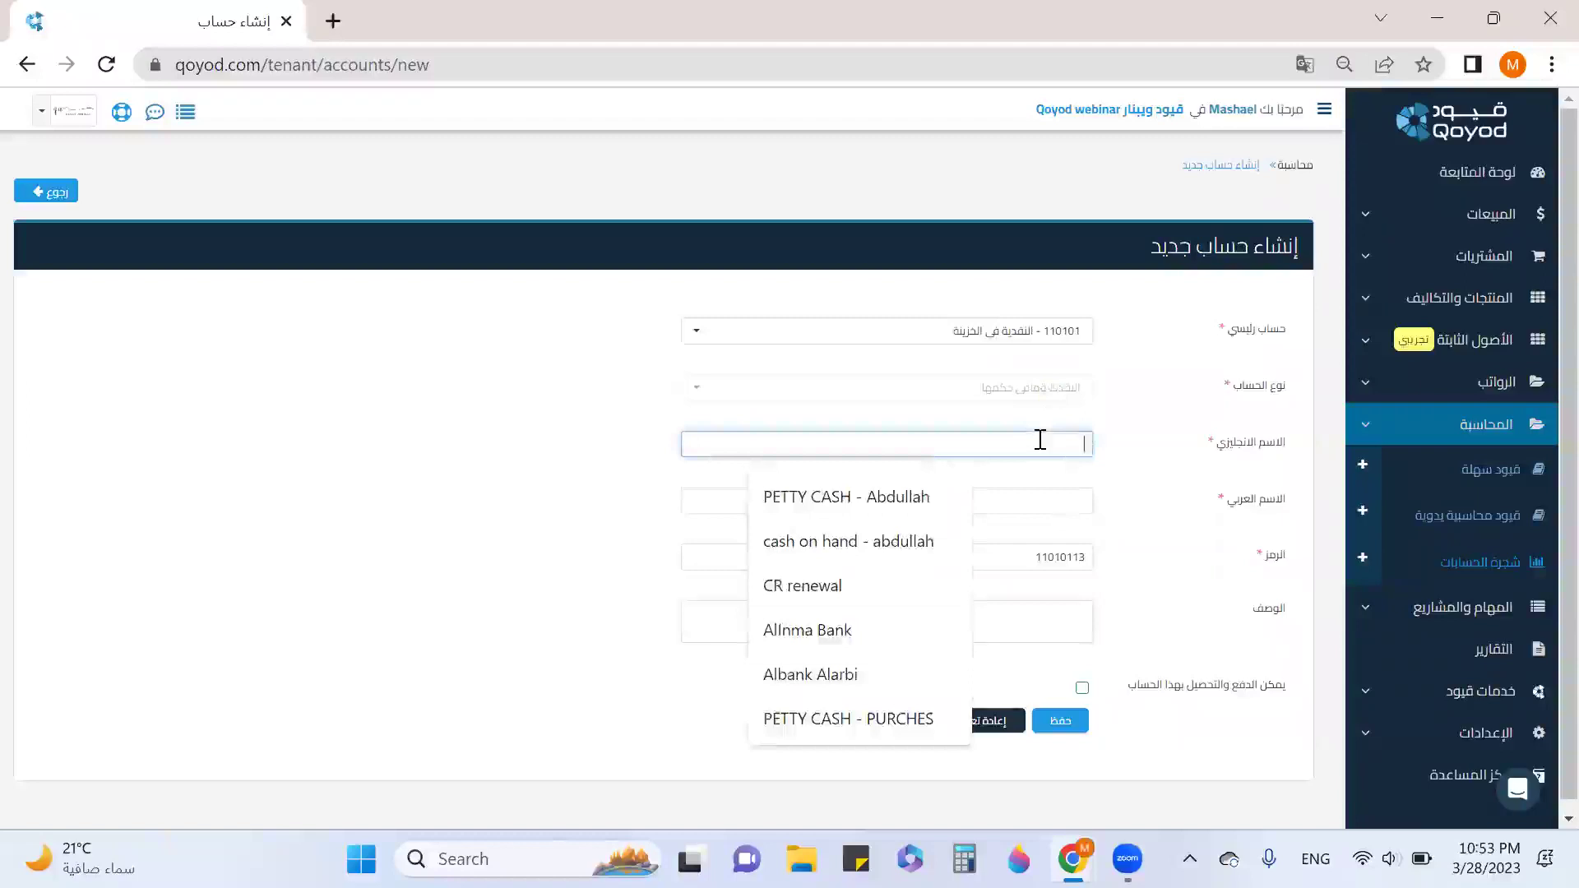
# Enter the account's English name, fixing a capital letter, and the Arabic employee-cash name.
pyautogui.write('cash on')
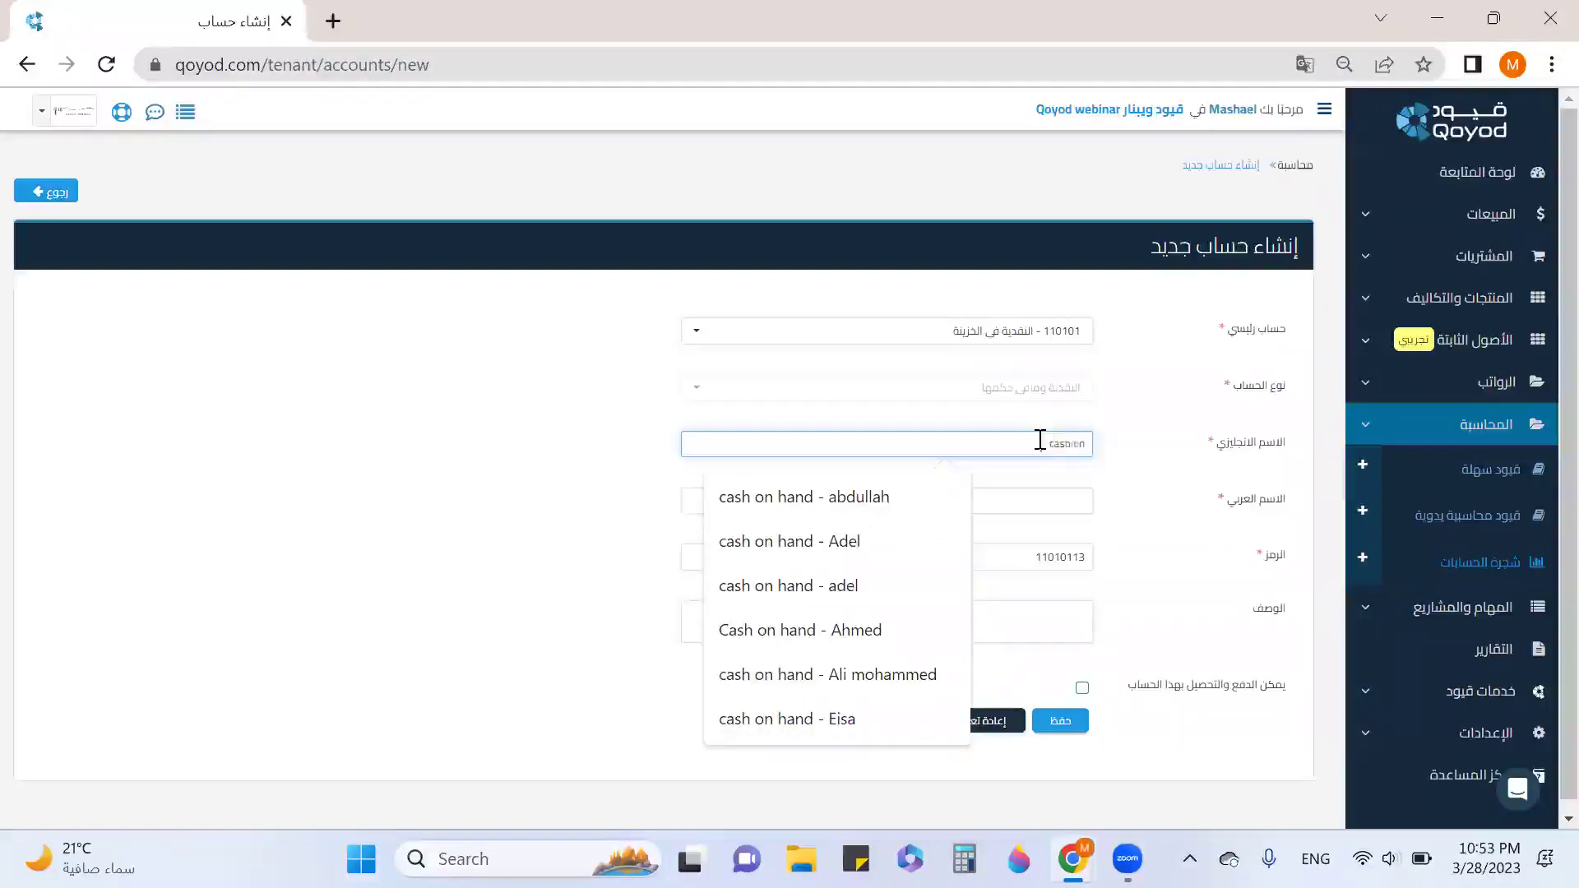
pyautogui.write('d Dhana')
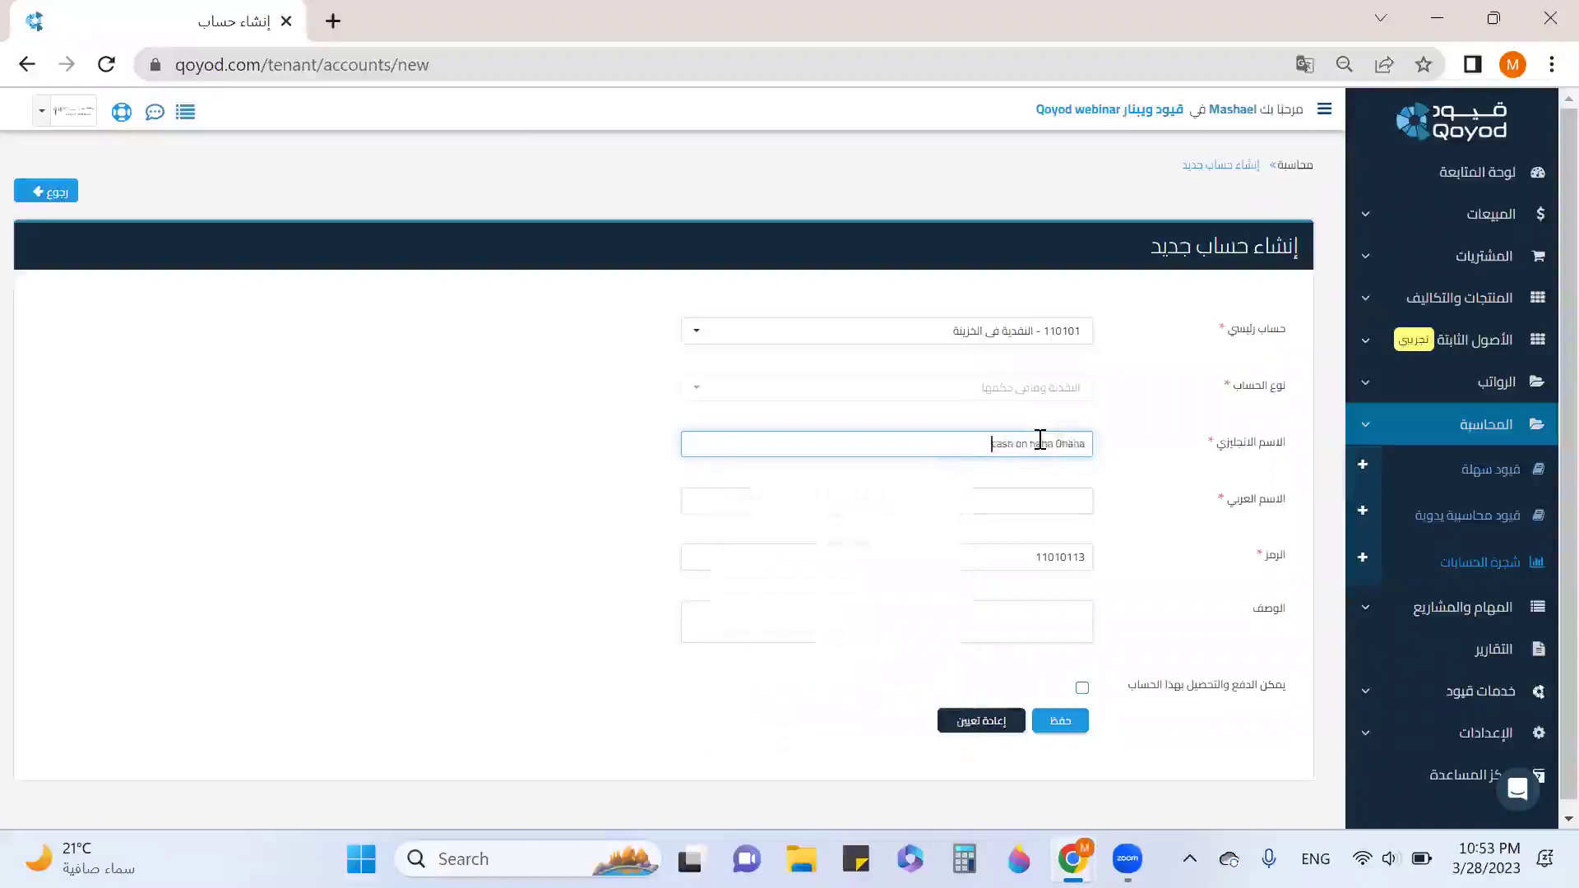
pyautogui.write('di')
pyautogui.click(1050, 444)
pyautogui.press('BackSpace')
pyautogui.write('di')
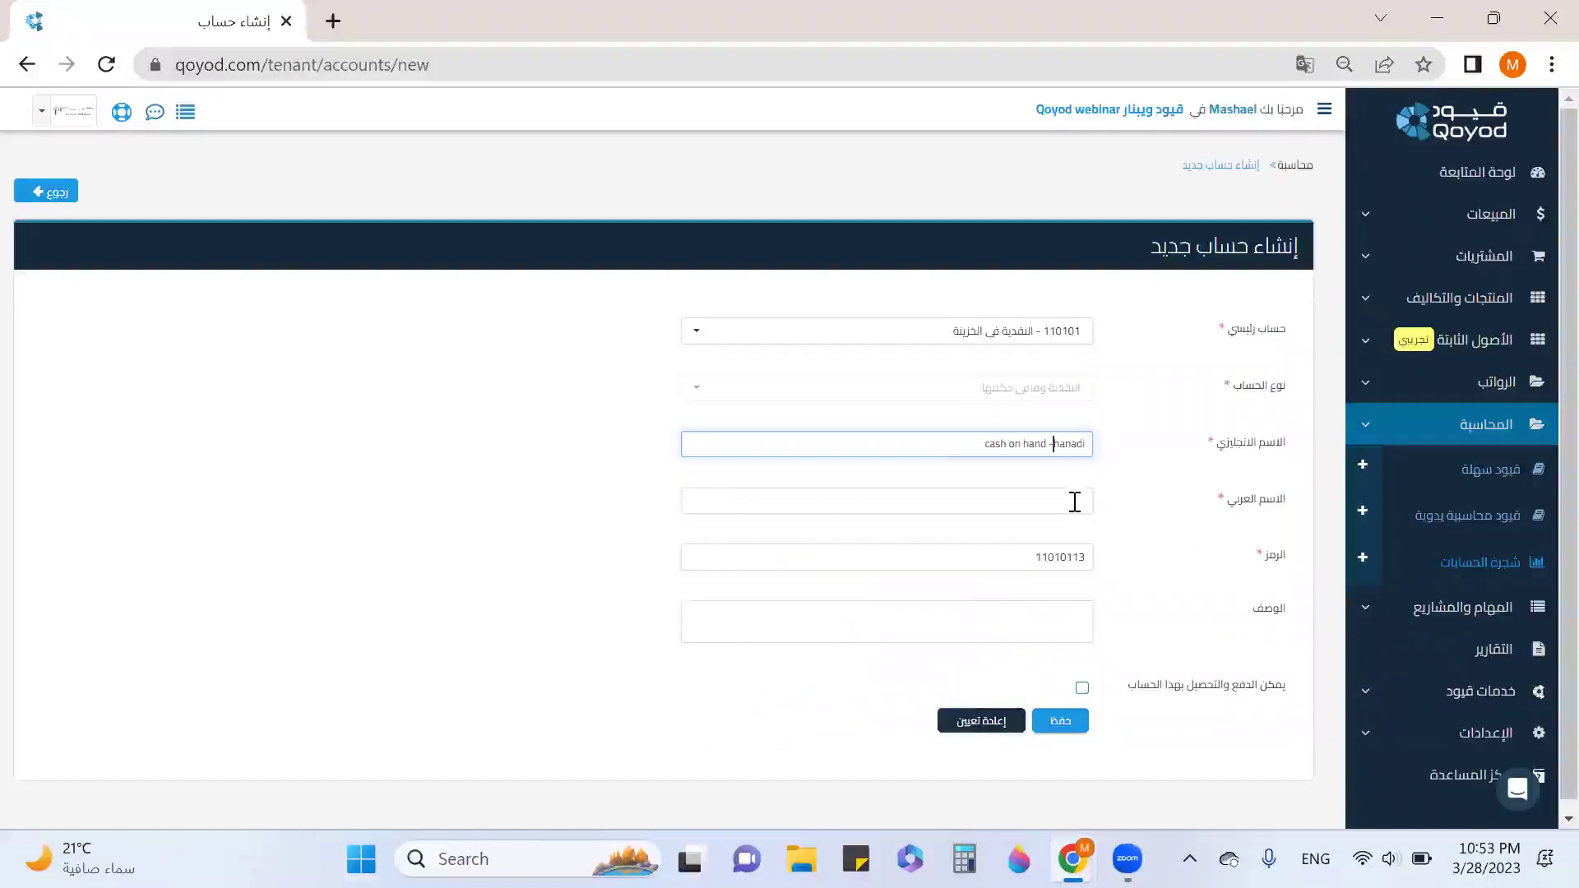
pyautogui.click(1075, 502)
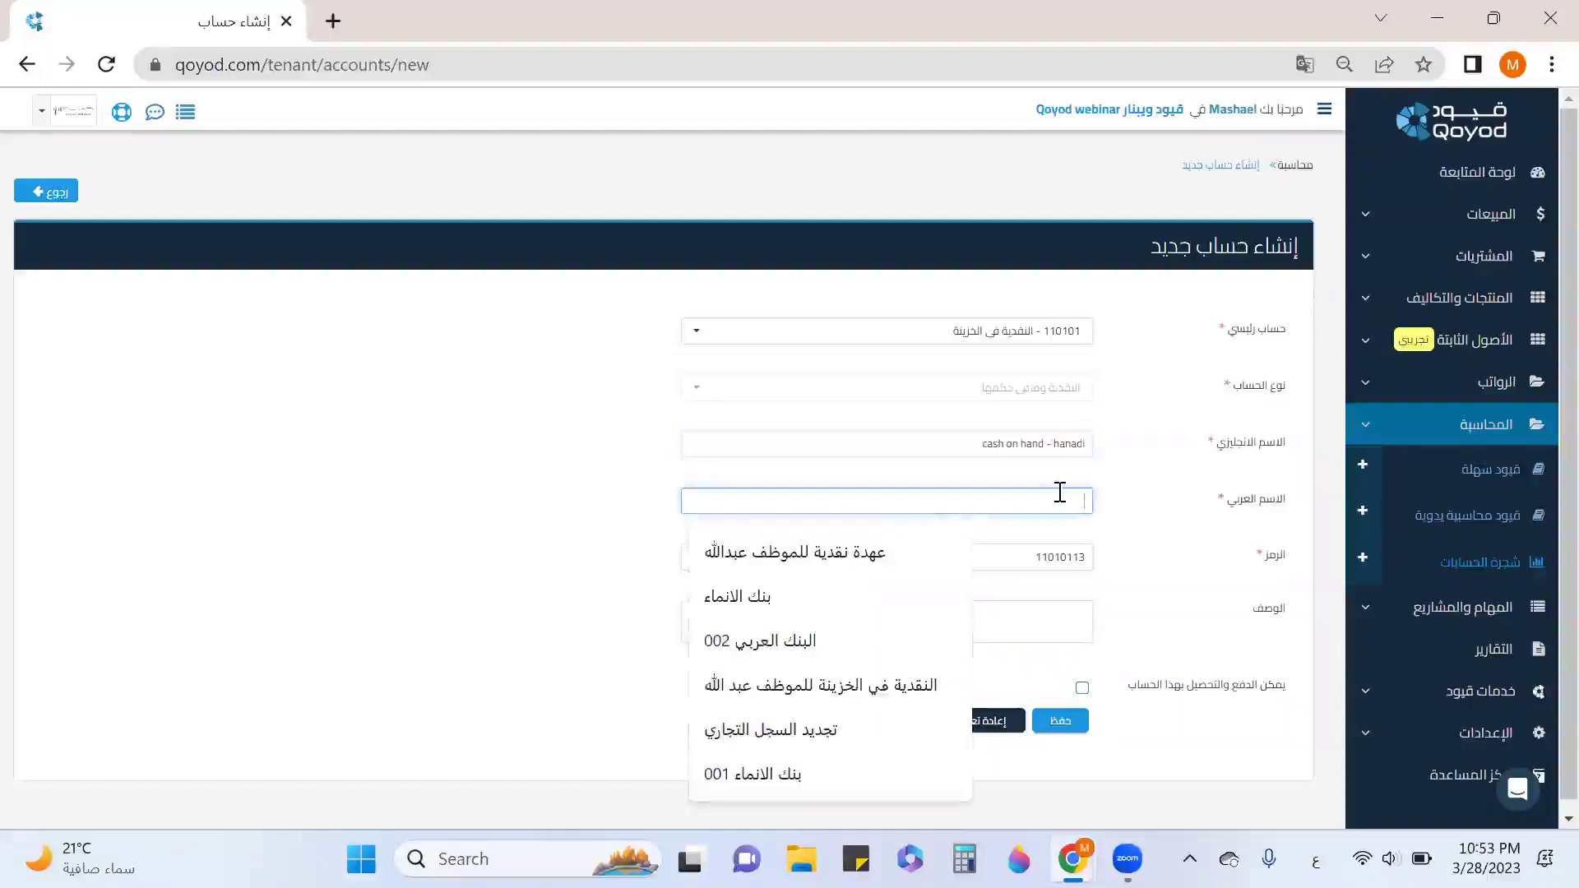
pyautogui.write('النق')
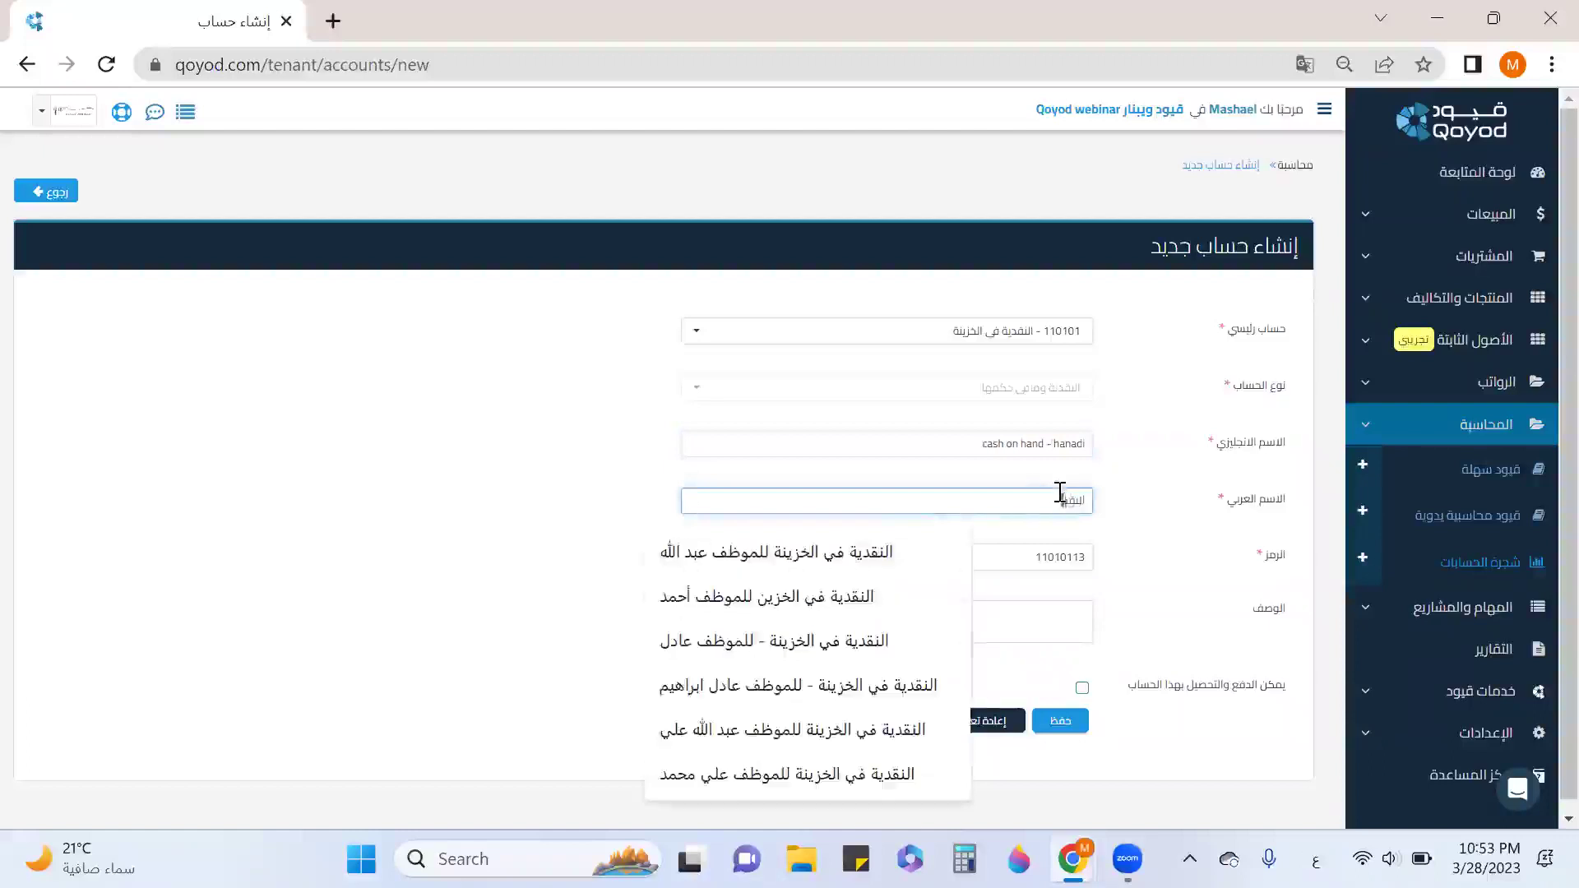
pyautogui.write('دية فى الخزينة للموظف هنادي')
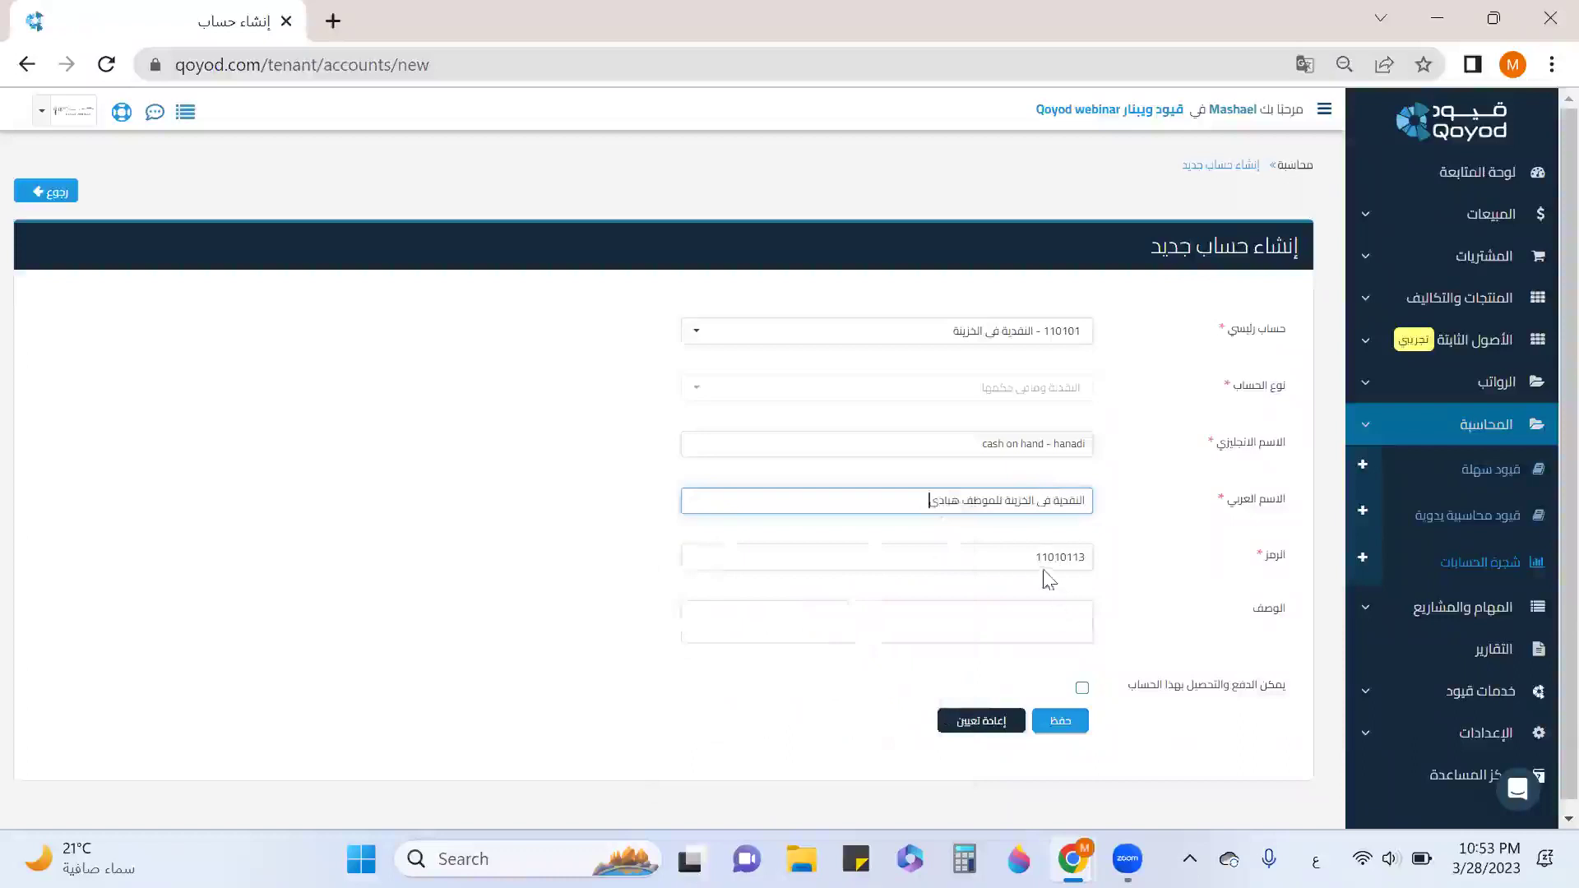
# Add a description starting 'حساب يمث', allow payments and collections, and save the account.
pyautogui.click(1034, 619)
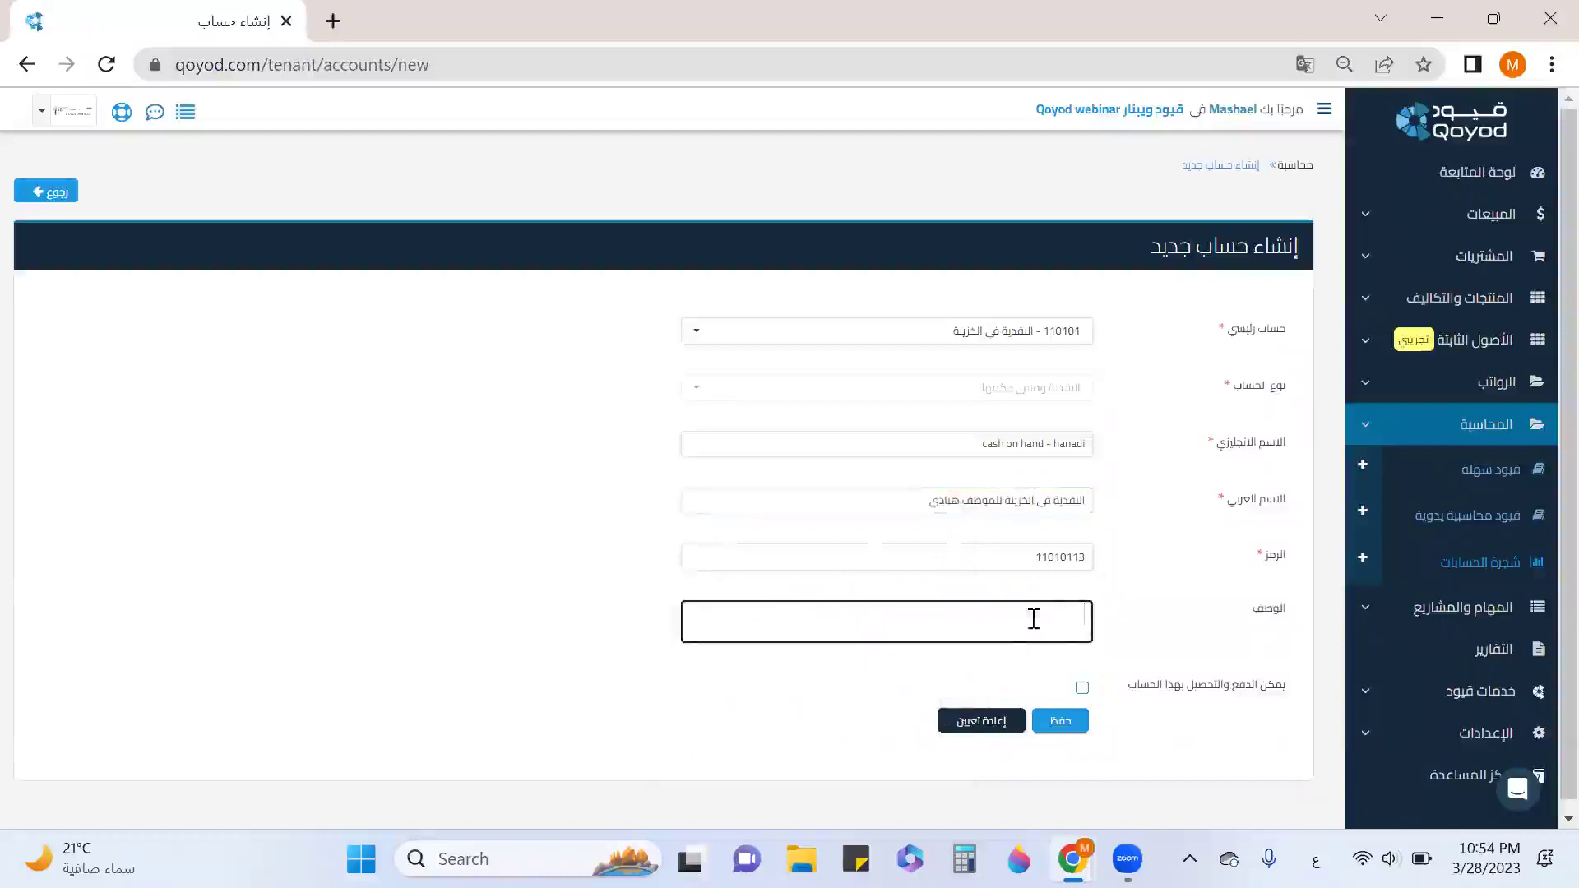
pyautogui.write('حساب يمث')
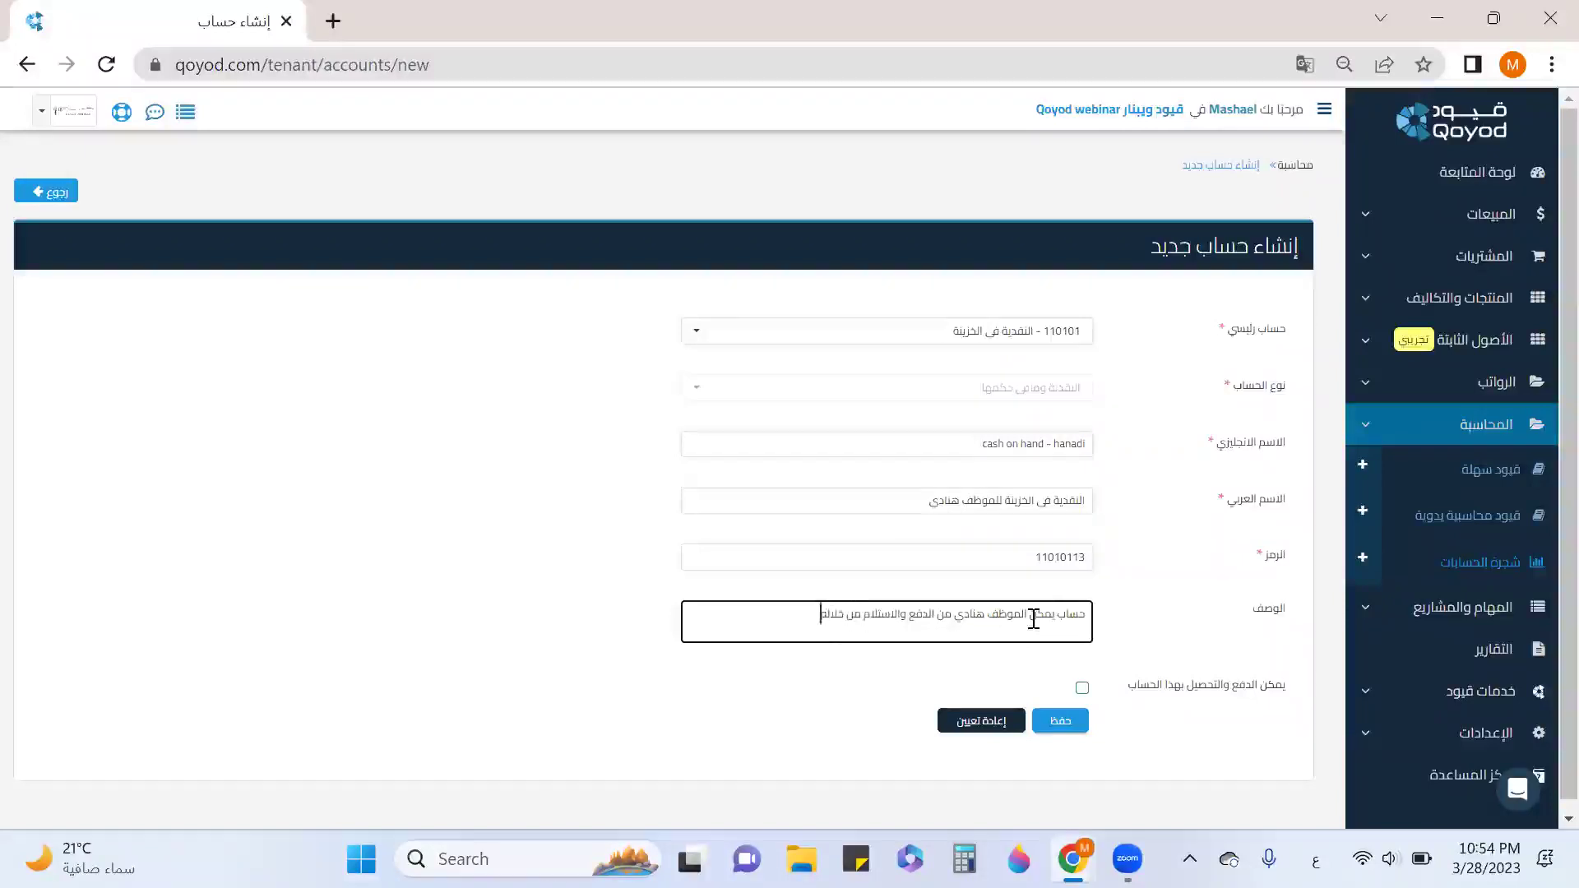
pyautogui.scroll(-1, 1064, 635)
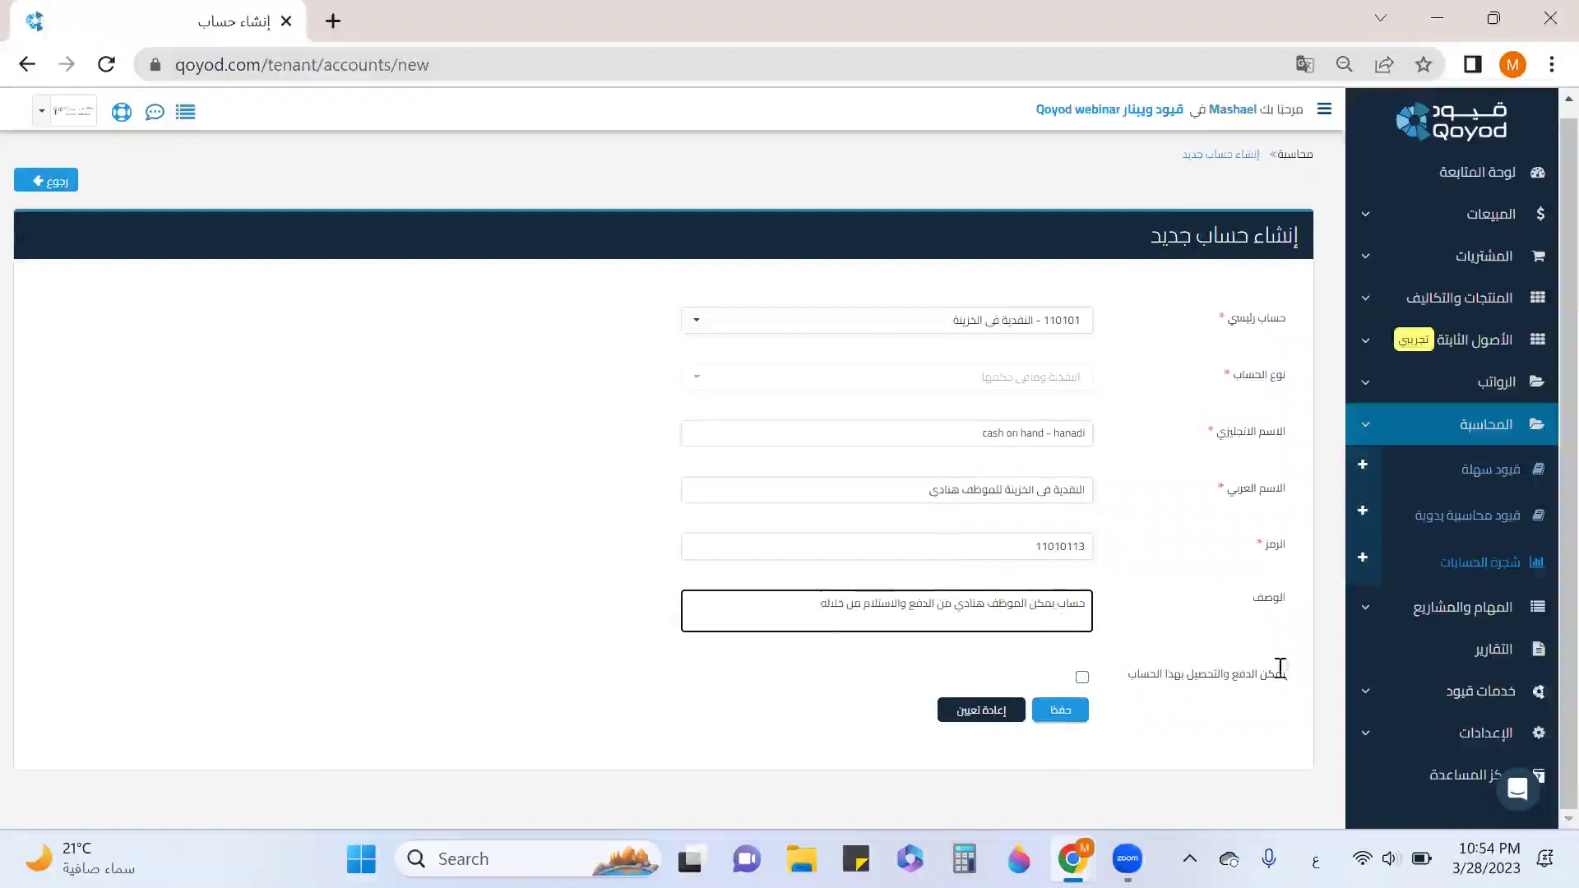
pyautogui.click(1081, 676)
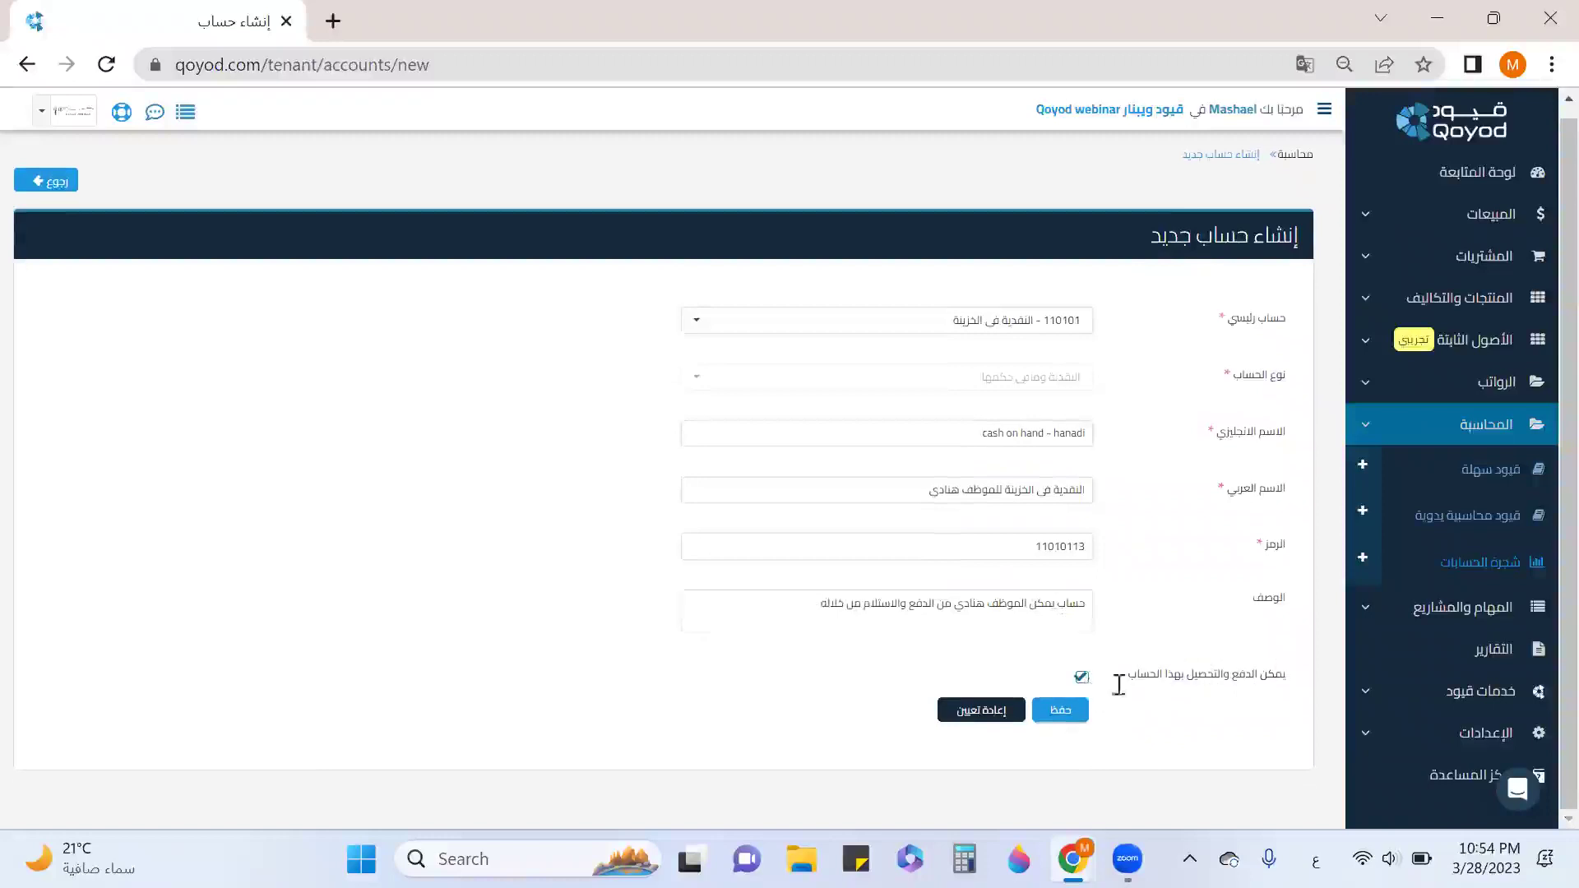
pyautogui.click(1078, 712)
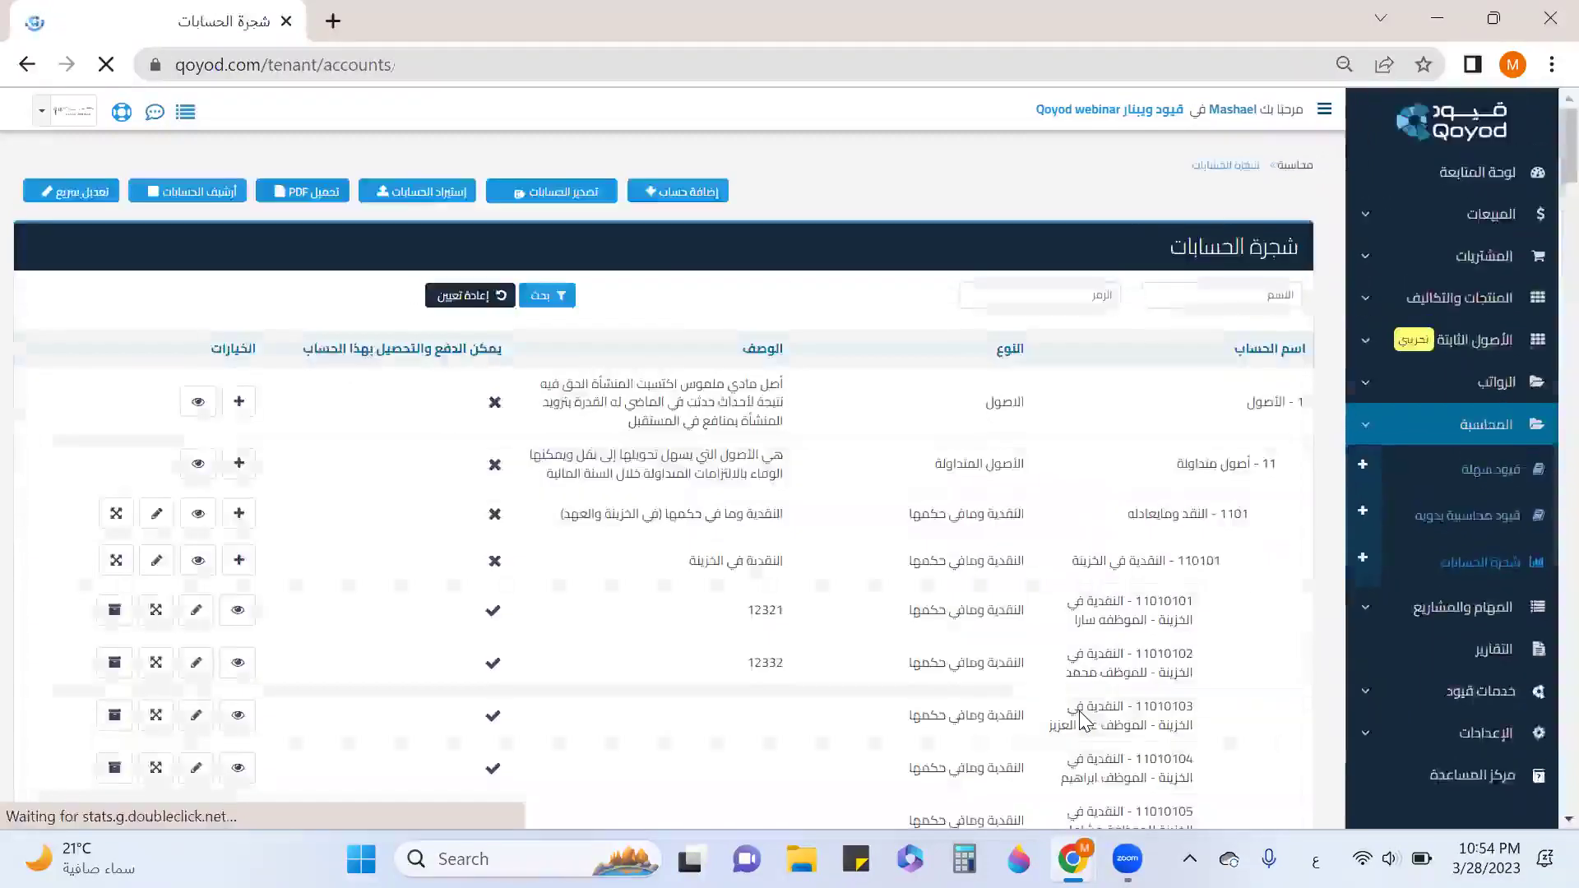
# Review new account 11010113 in the chart of accounts, highlighting the 110101 and 110102 names.
pyautogui.scroll(-5, 1085, 682)
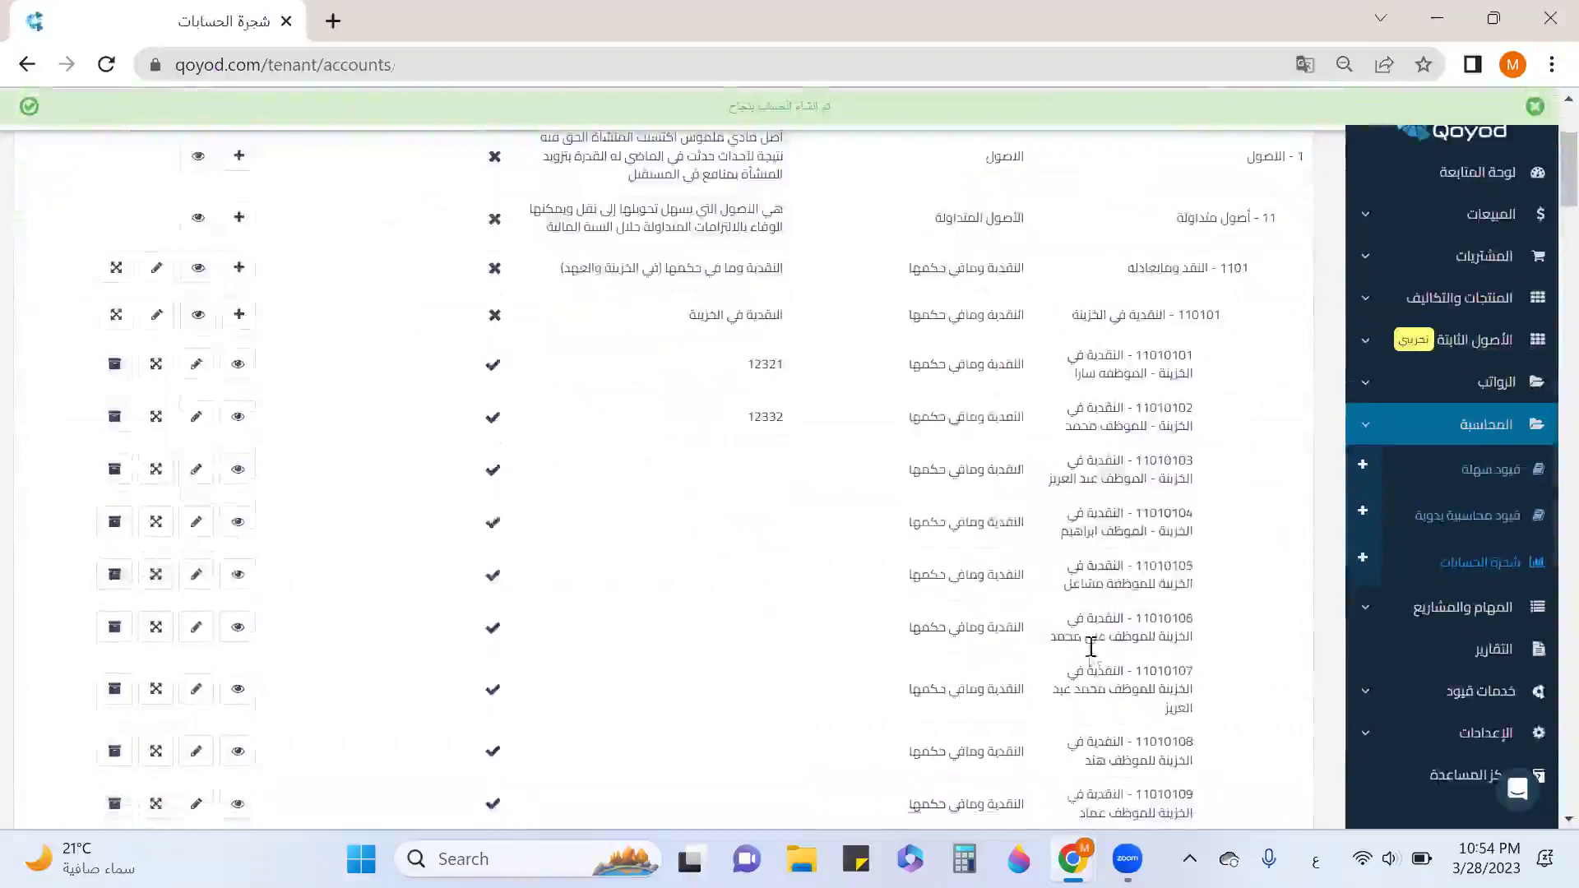
pyautogui.scroll(-3, 1142, 660)
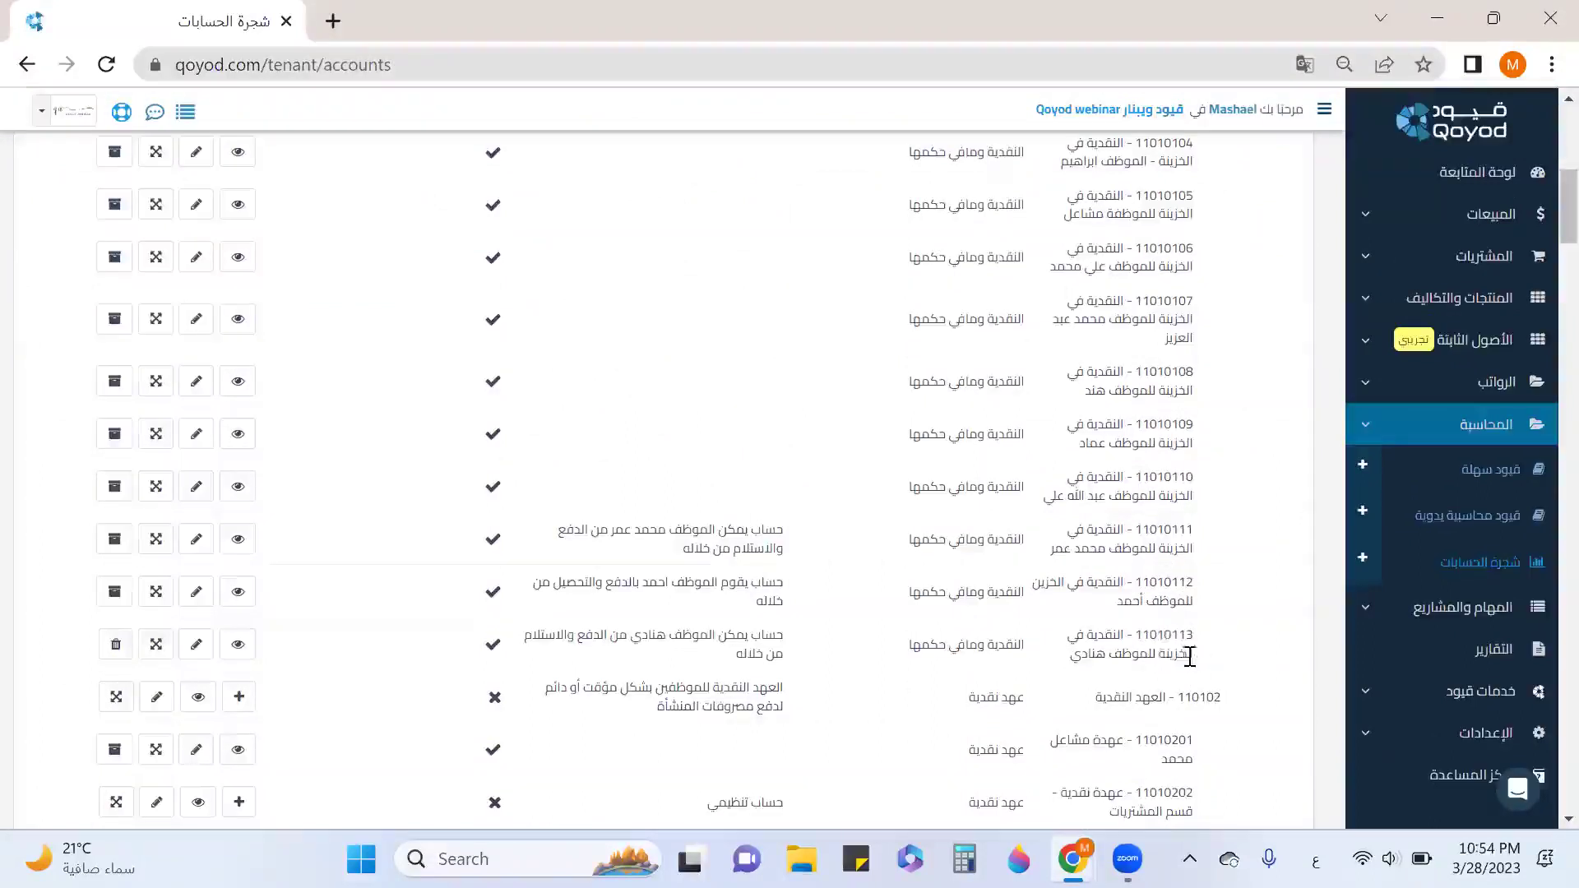
pyautogui.scroll(3, 1184, 650)
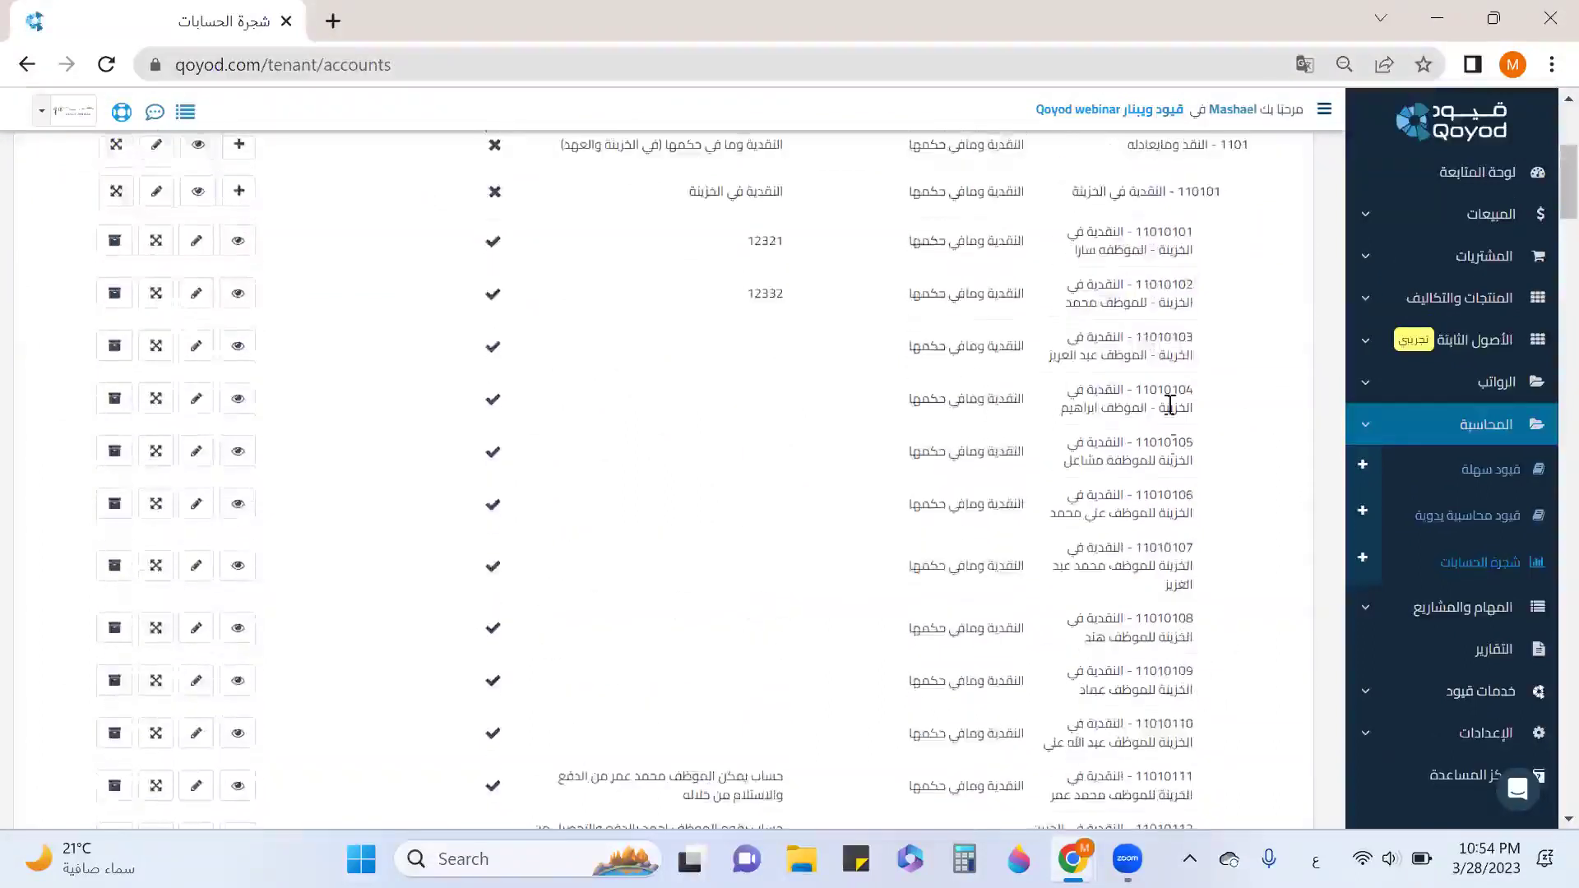
pyautogui.scroll(2, 1161, 338)
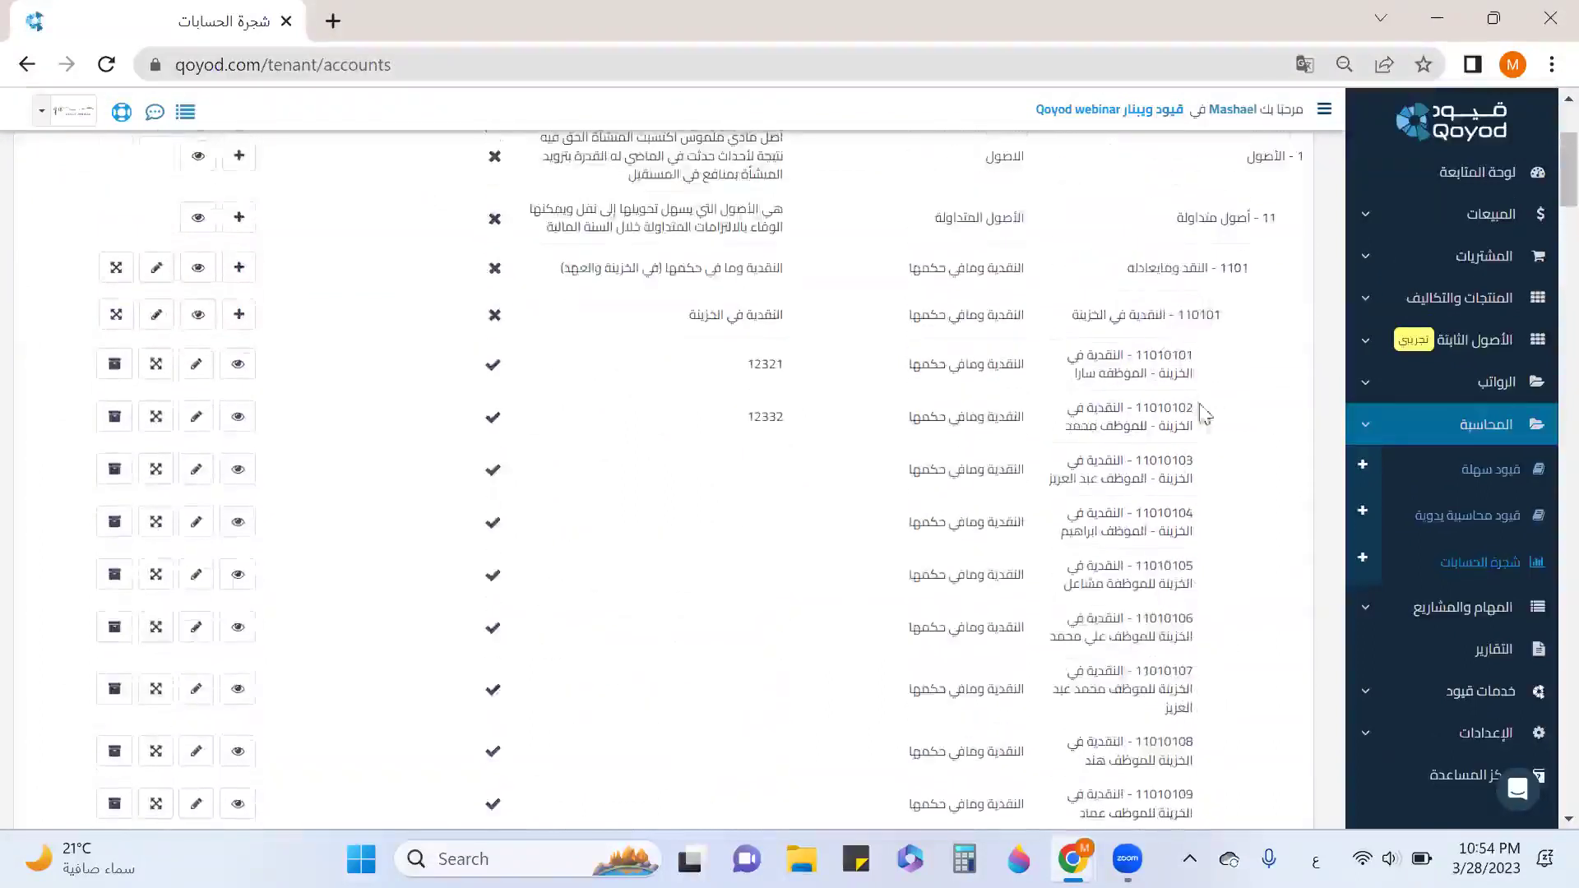
pyautogui.moveTo(1176, 314); pyautogui.dragTo(1072, 317)
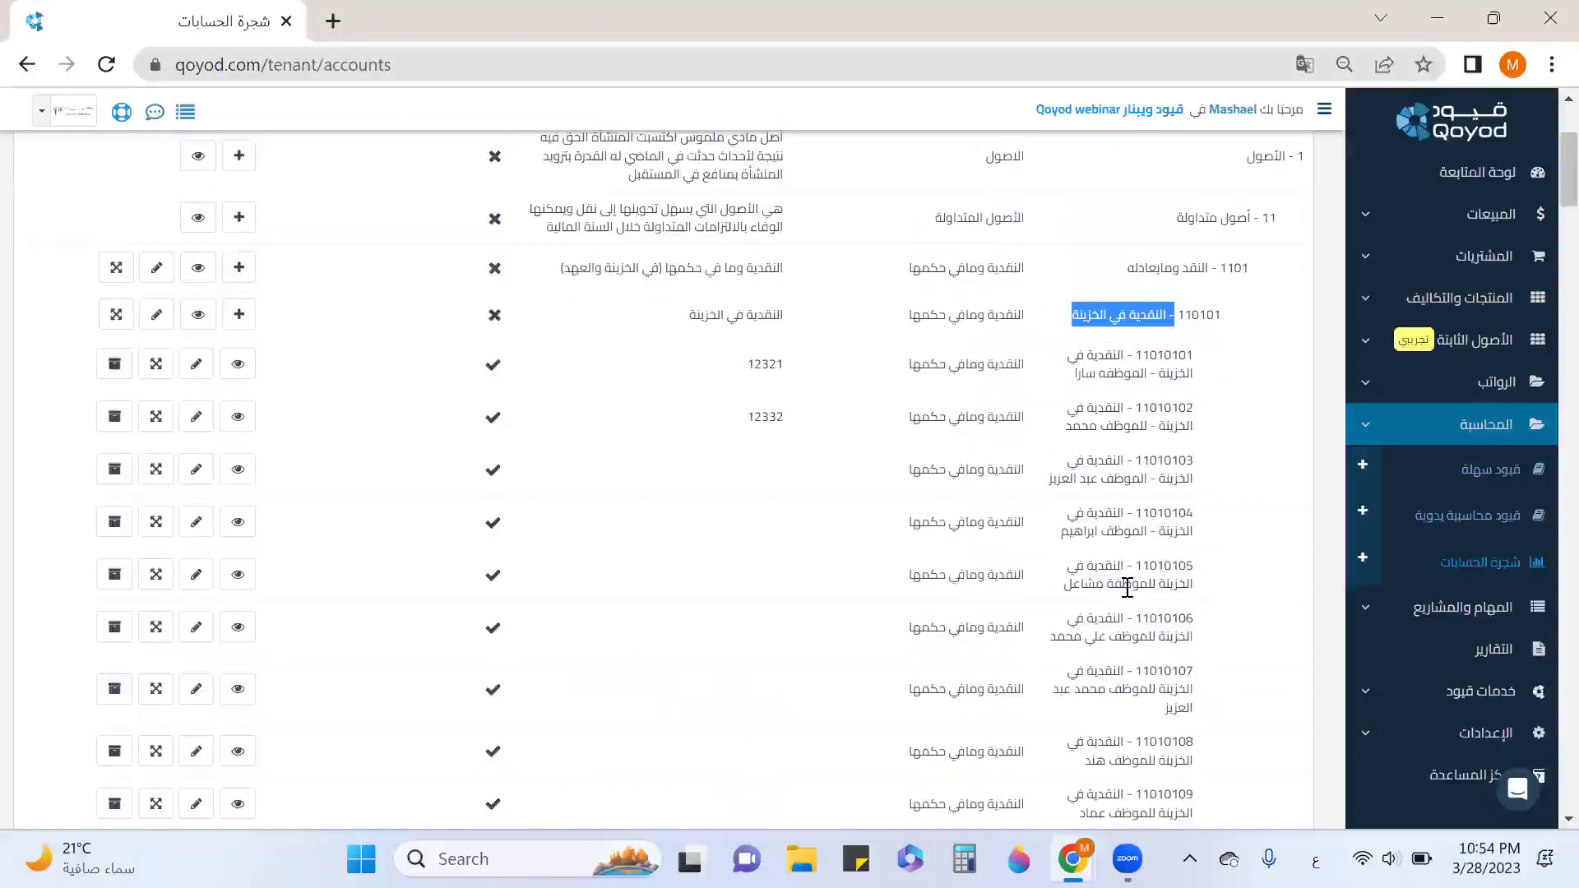
pyautogui.scroll(-3, 1123, 587)
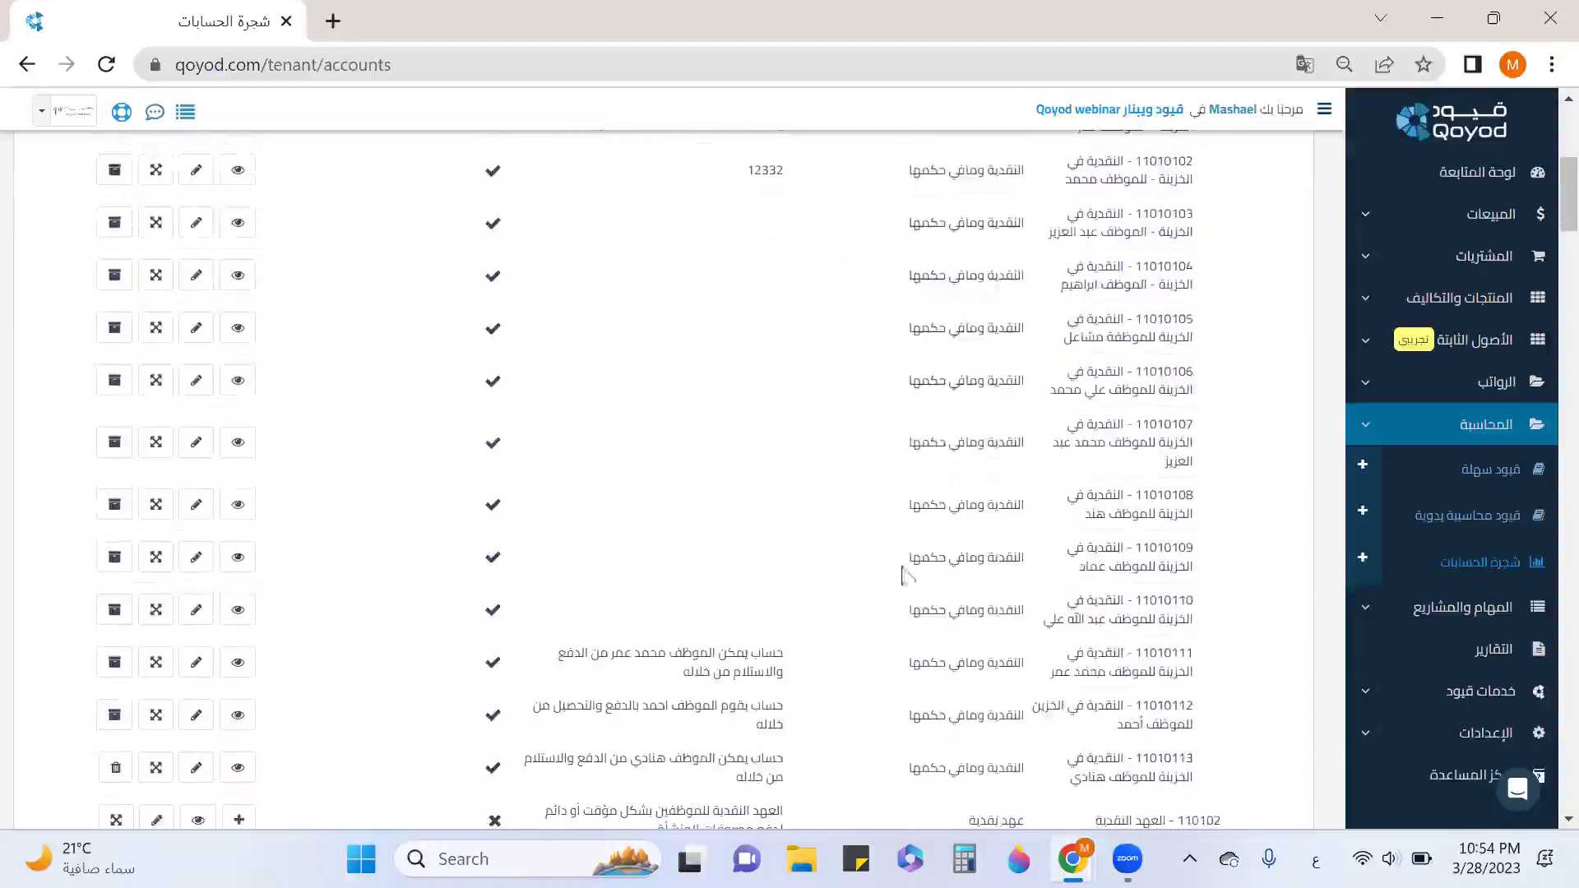
pyautogui.scroll(-3, 909, 575)
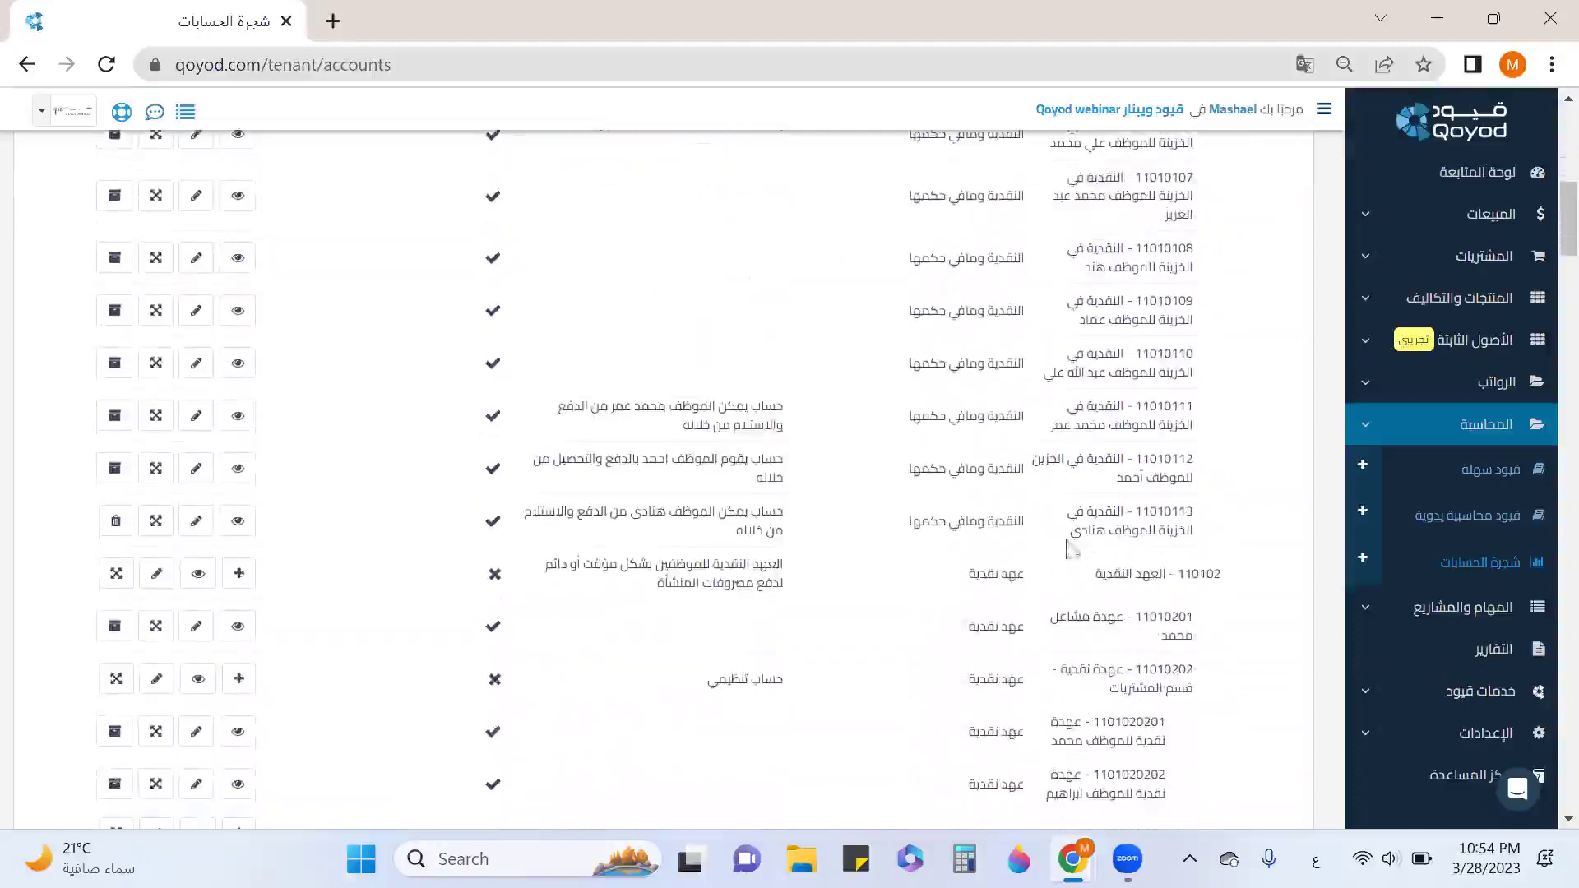
pyautogui.moveTo(1175, 574); pyautogui.dragTo(1078, 587)
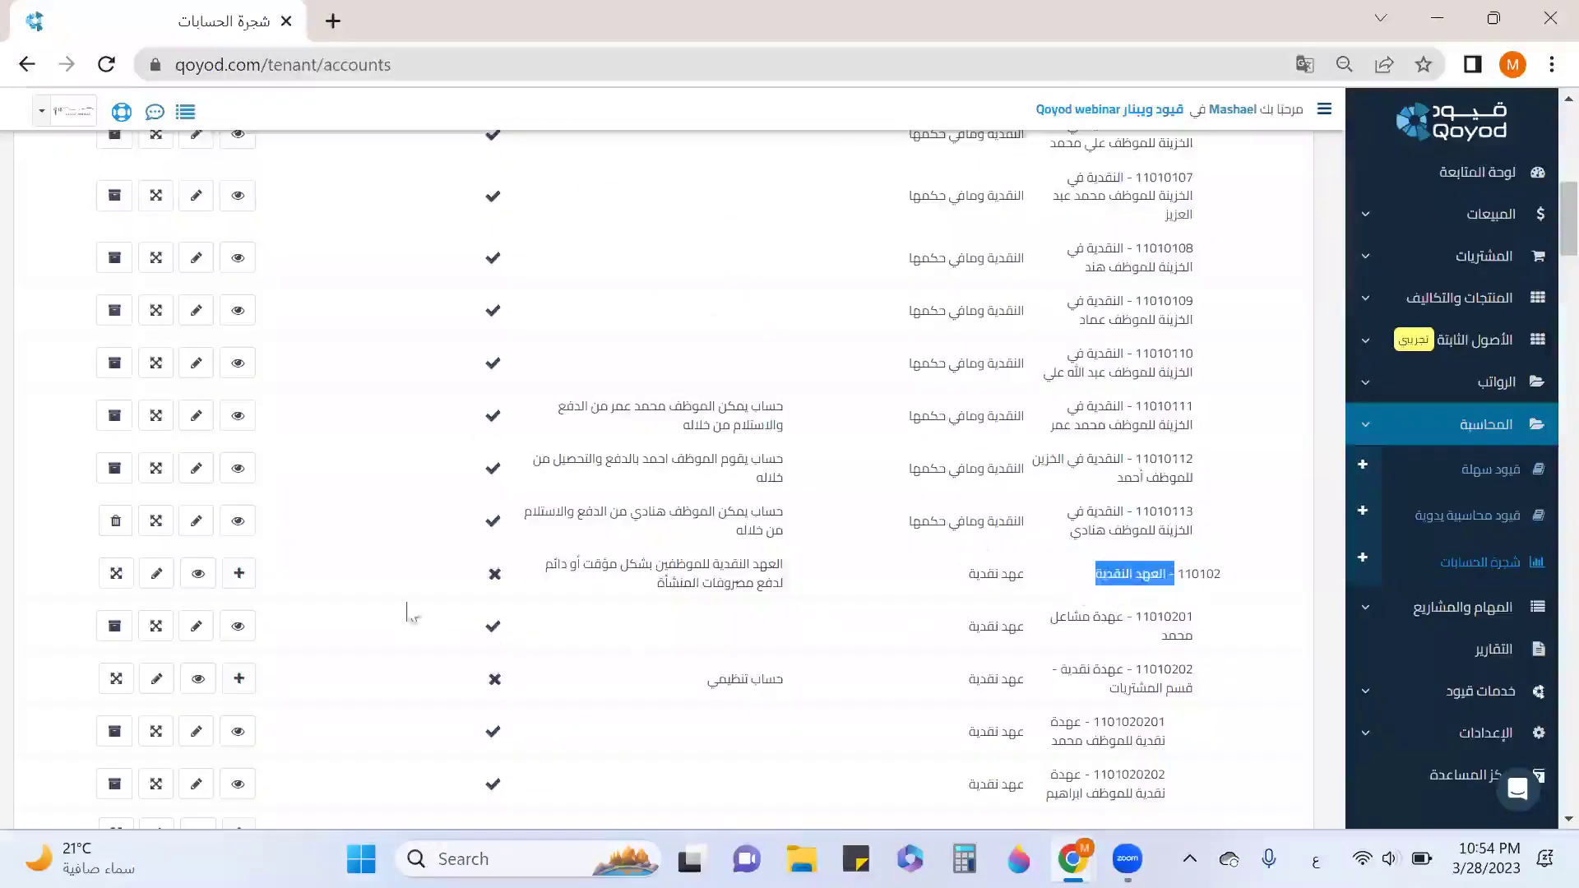
# Add a sub-account under cash custodies with the suggested English and Arabic names, allowing payments.
pyautogui.click(240, 574)
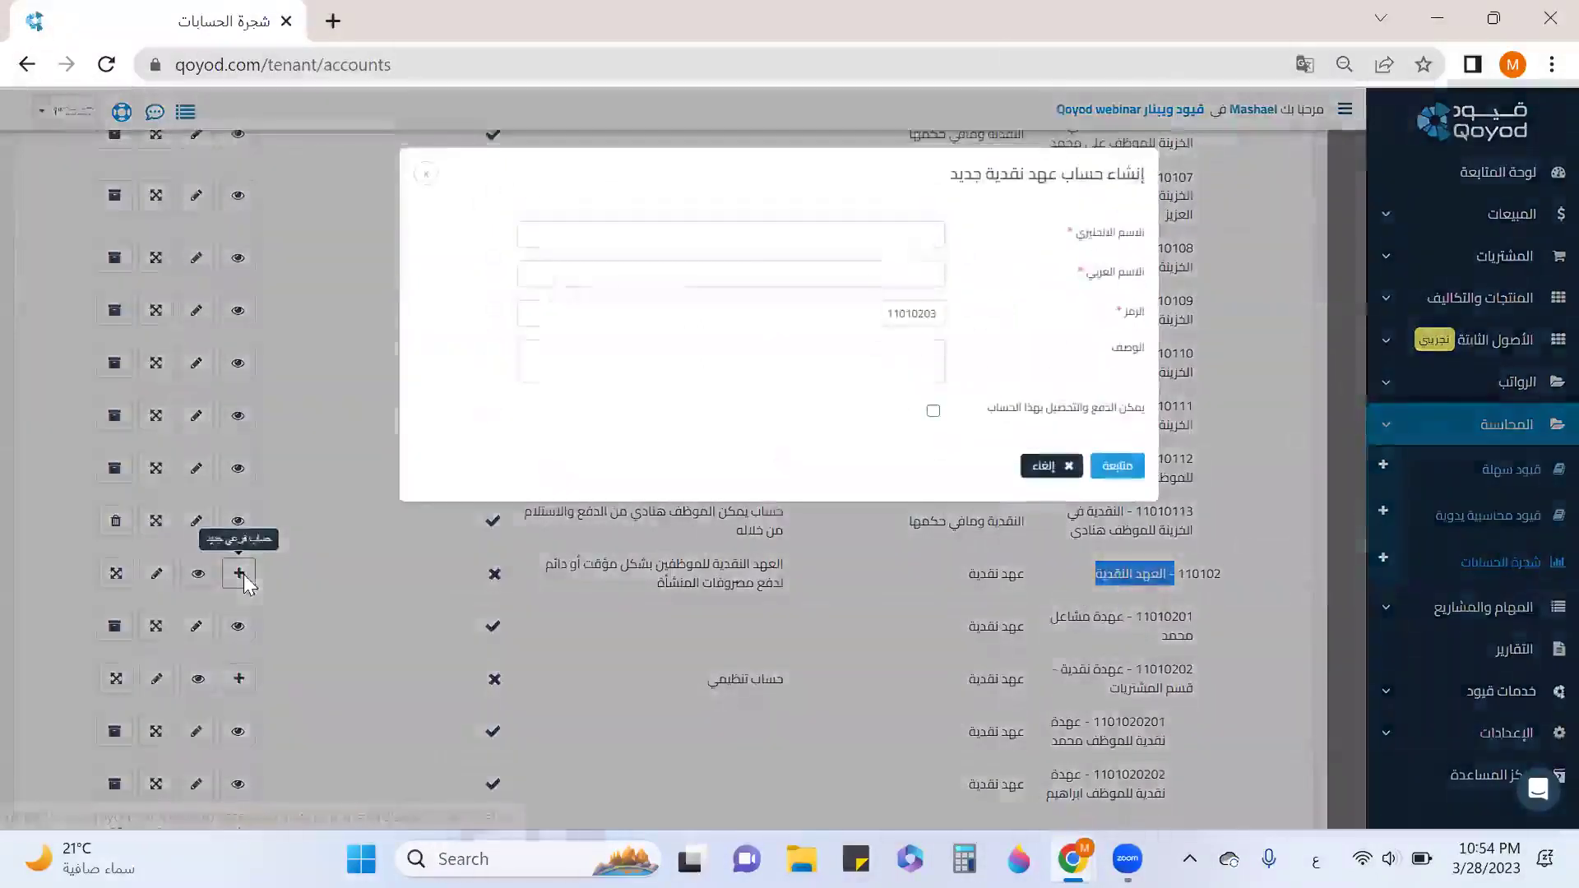
pyautogui.click(902, 236)
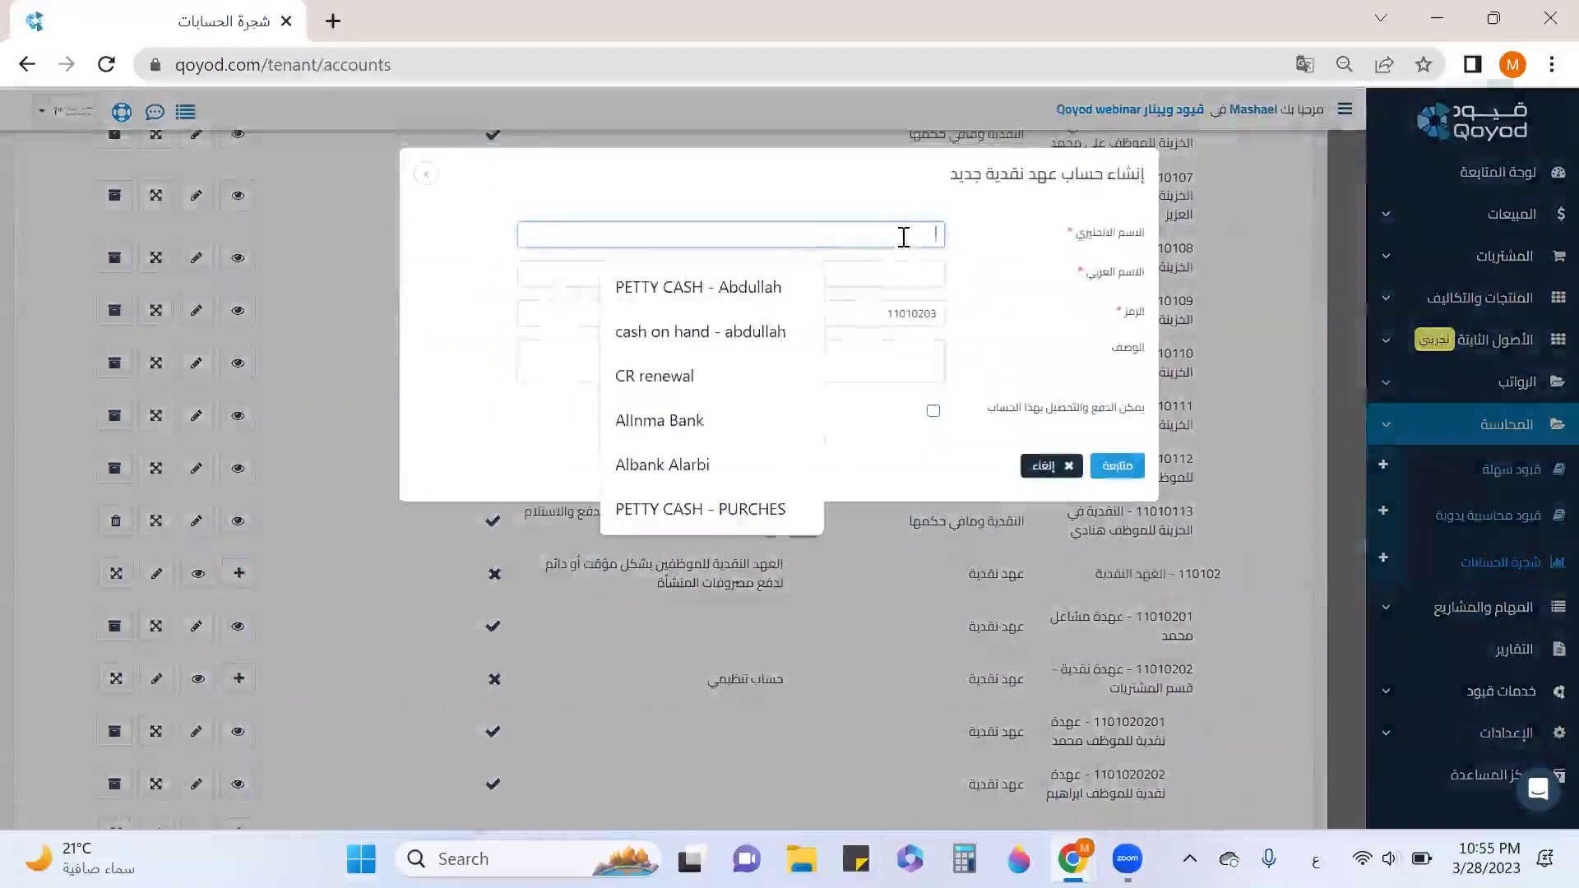
pyautogui.click(740, 304)
pyautogui.click(906, 275)
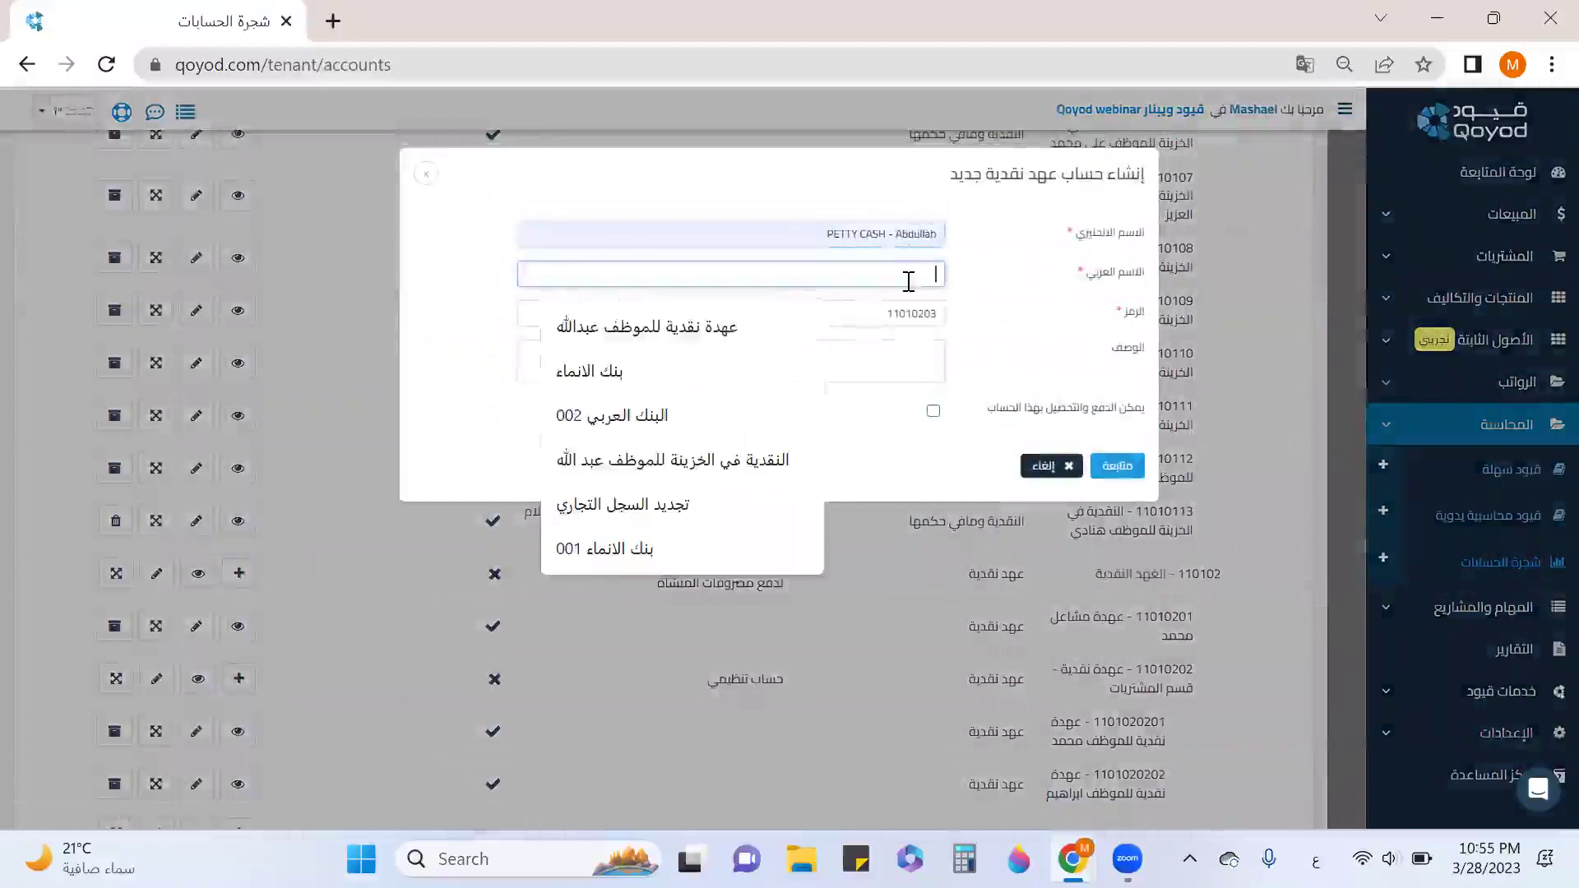
pyautogui.click(728, 329)
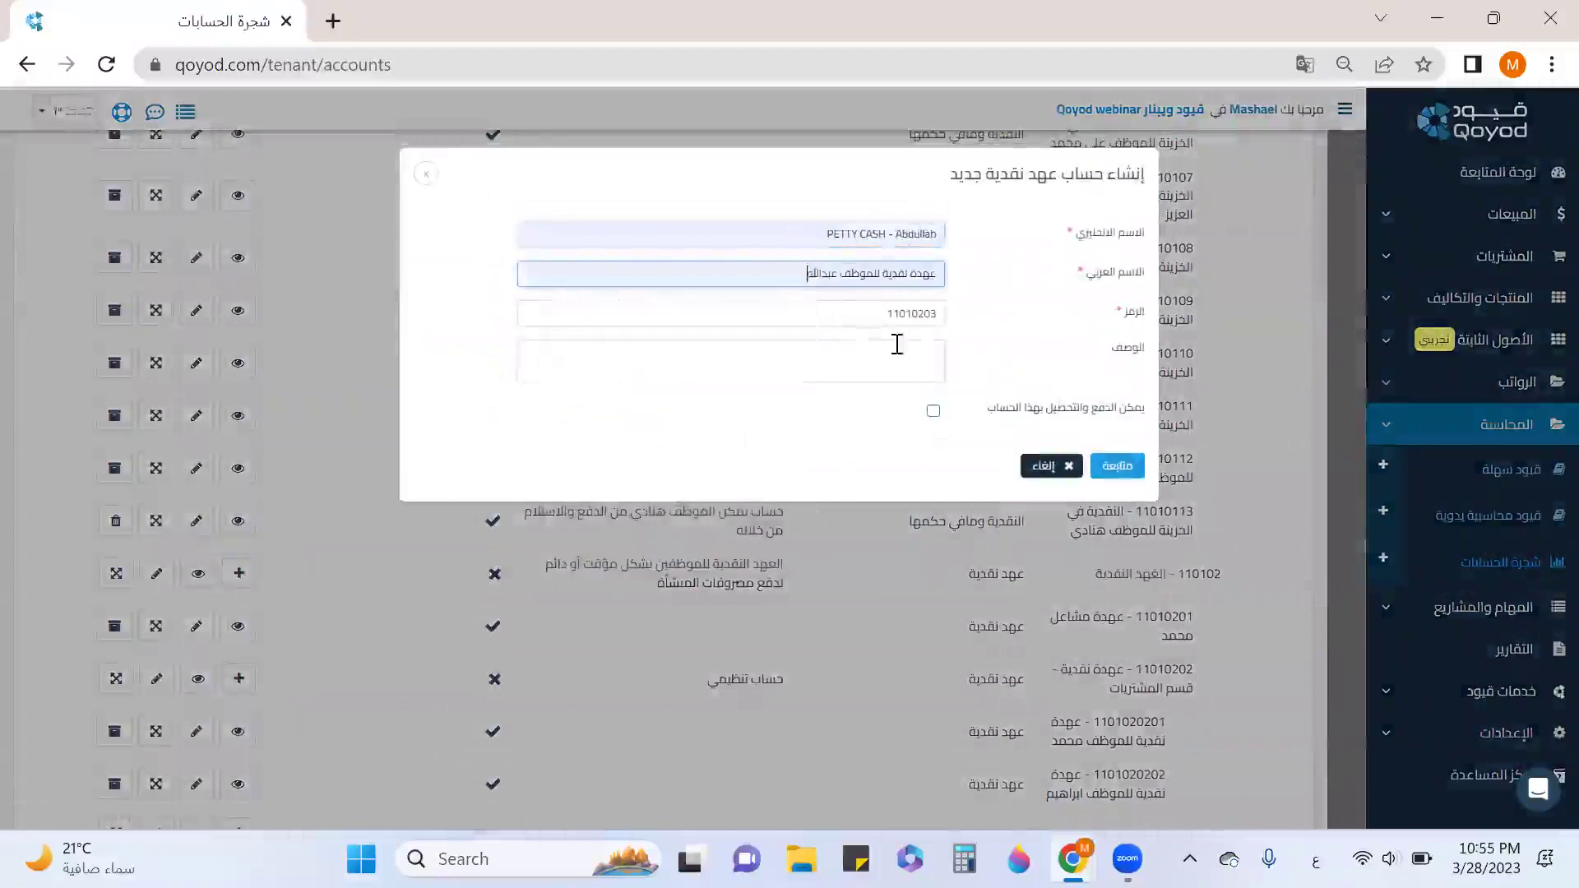
pyautogui.click(933, 411)
pyautogui.click(1117, 466)
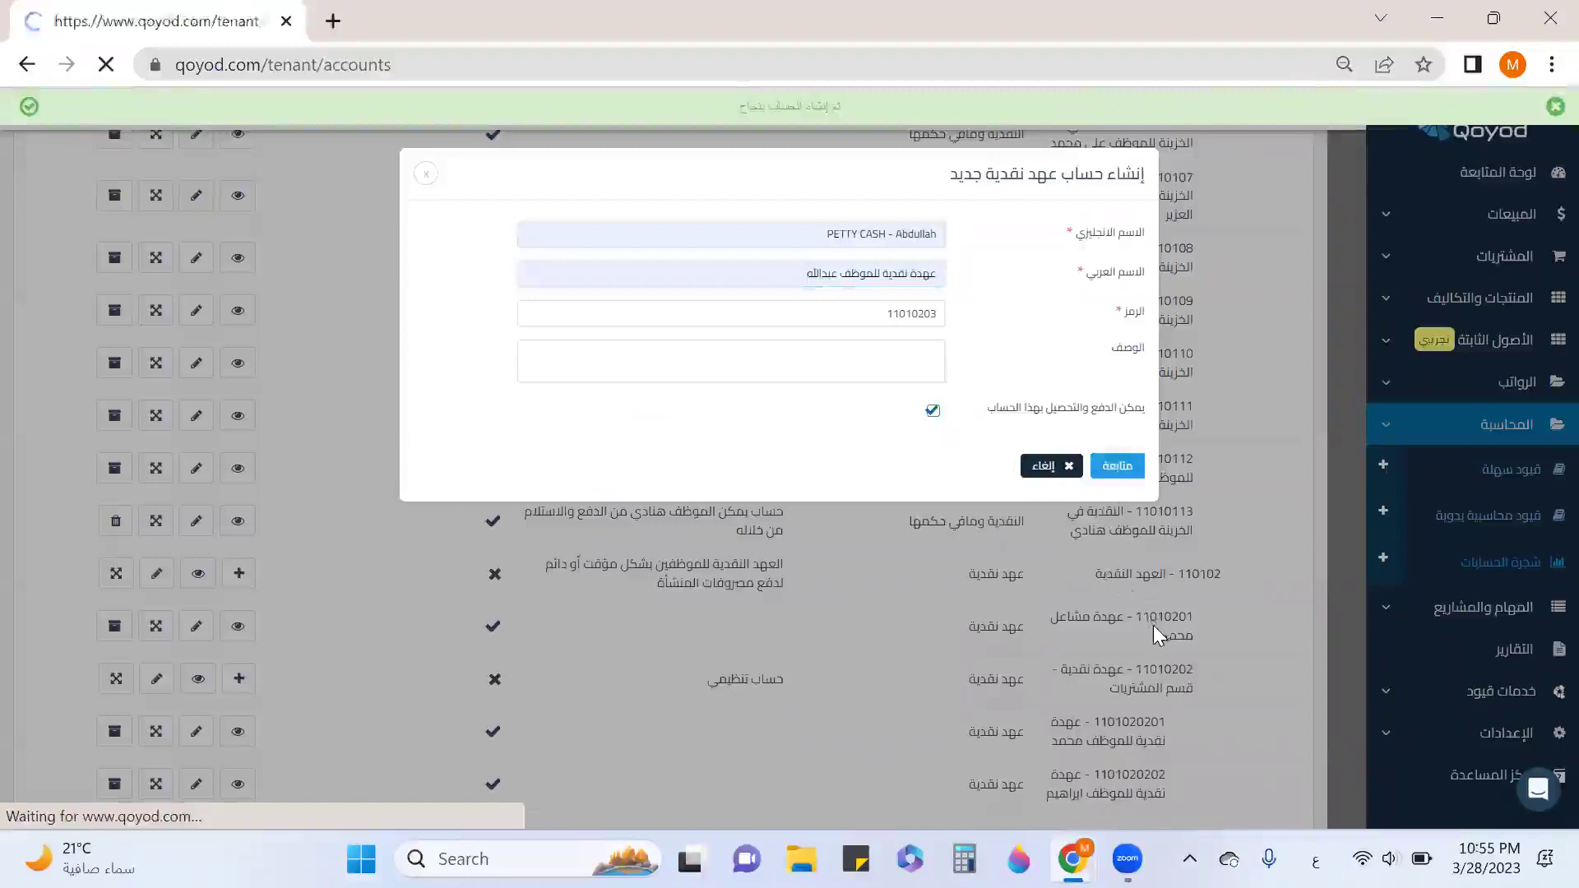
# Scroll the chart of accounts to locate the new petty-cash account 11010203.
pyautogui.scroll(-5, 1155, 627)
pyautogui.scroll(-3, 1157, 629)
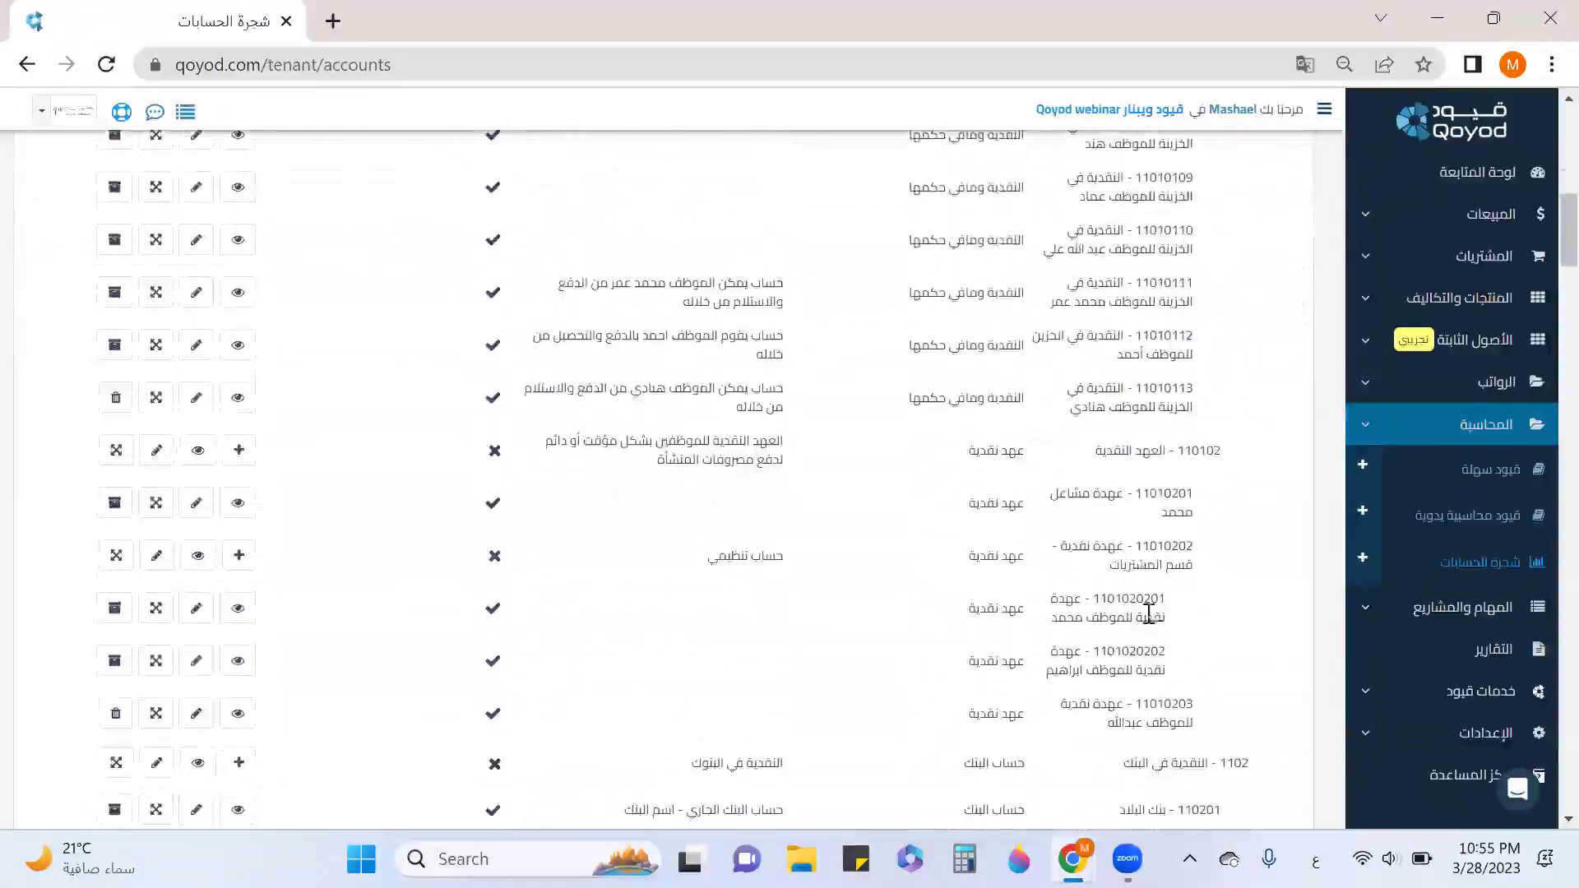
pyautogui.moveTo(1165, 451); pyautogui.dragTo(1061, 576)
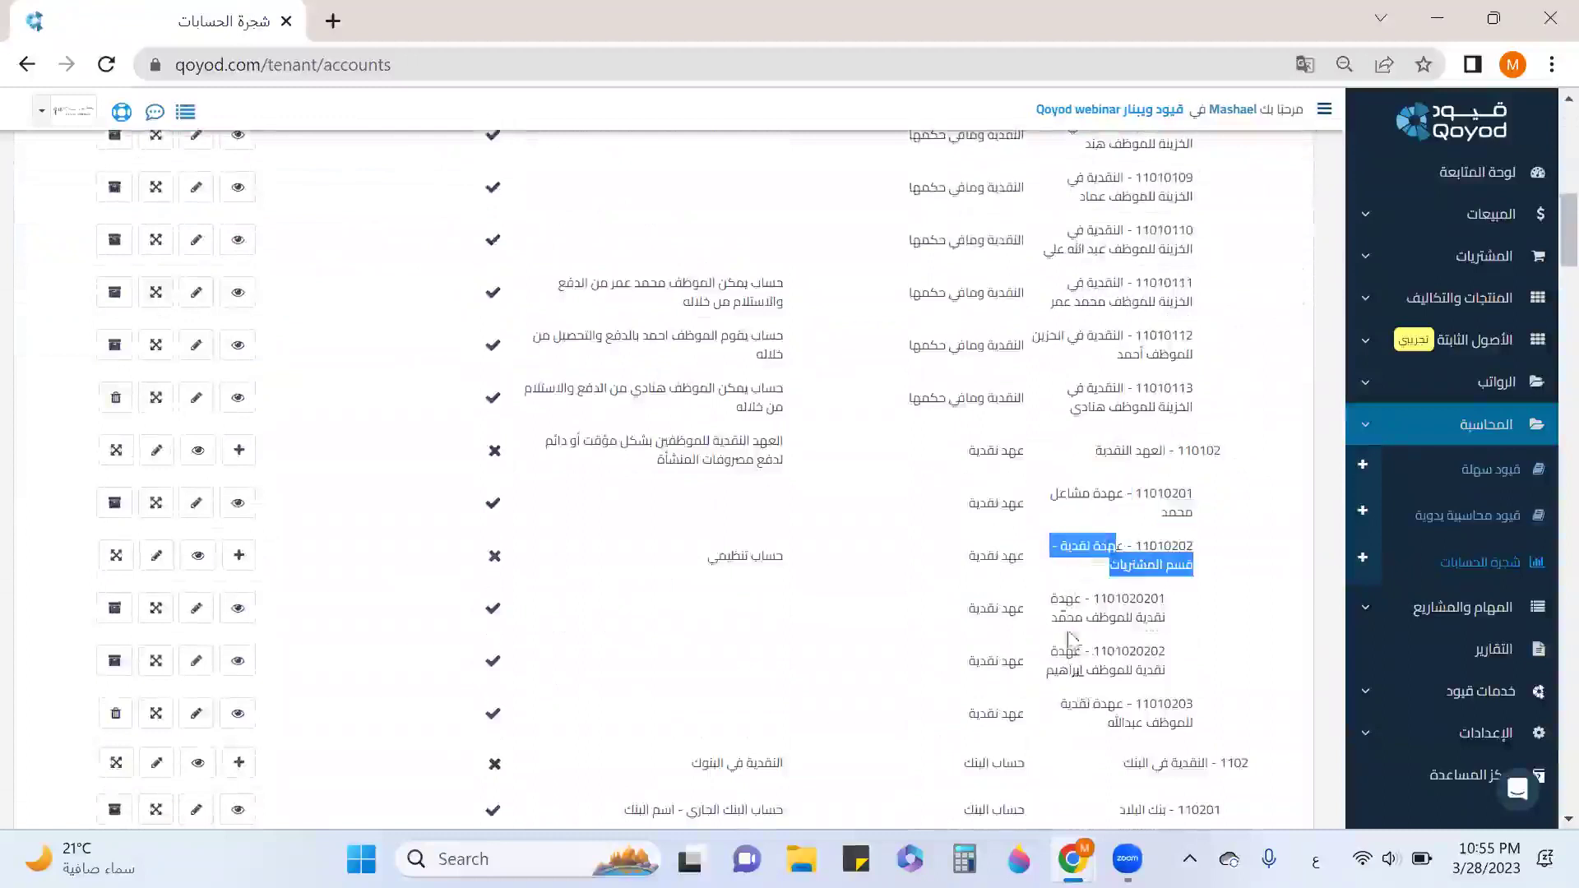
pyautogui.moveTo(1133, 701); pyautogui.dragTo(1133, 723)
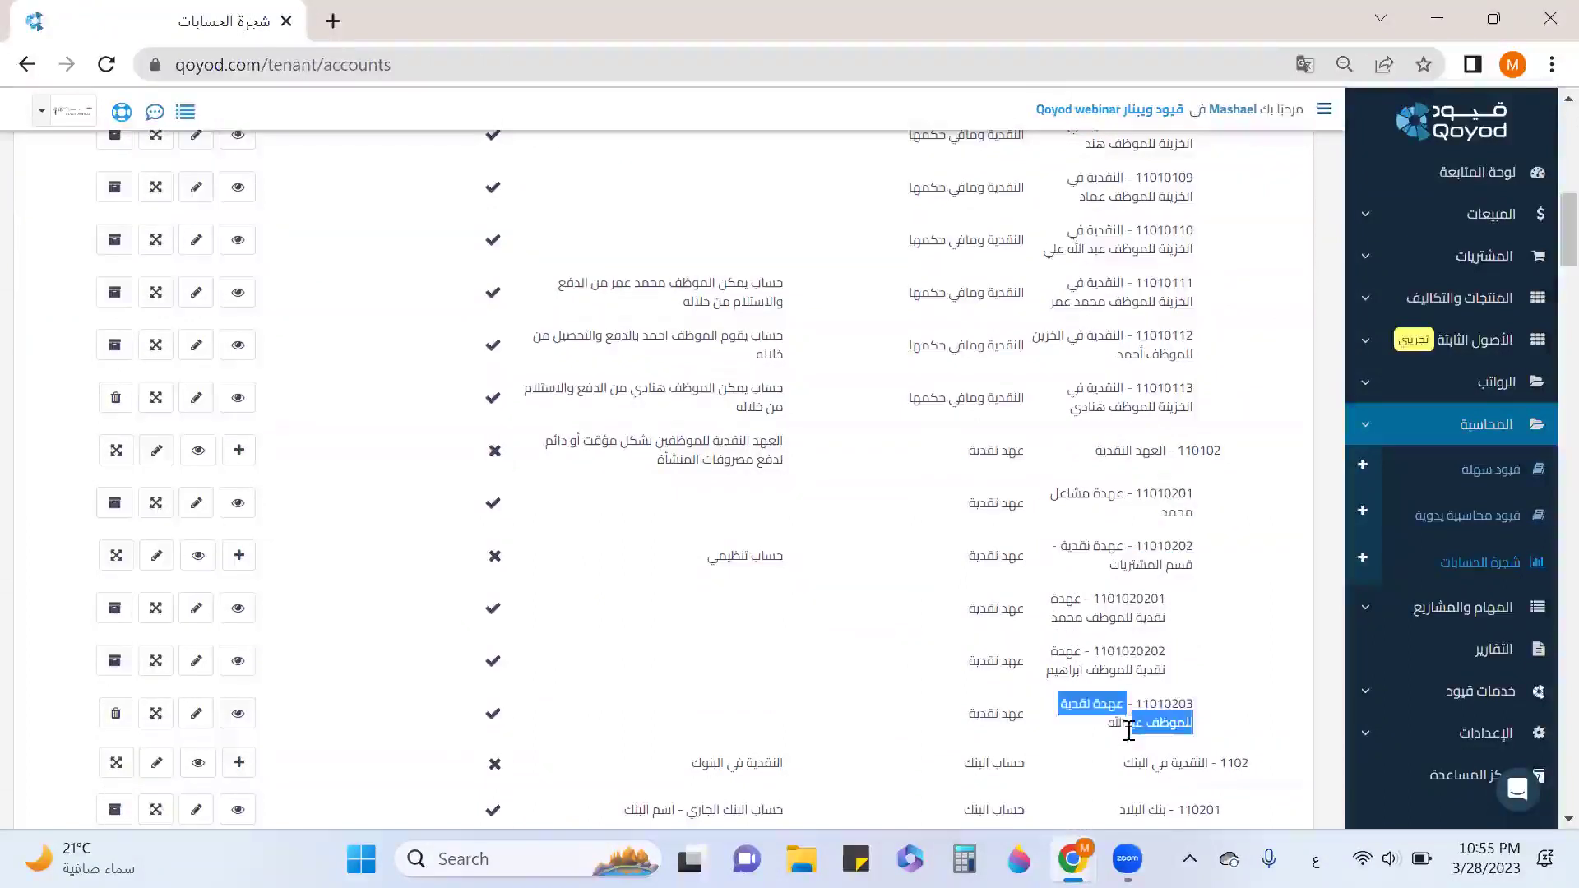
pyautogui.scroll(10, 1118, 666)
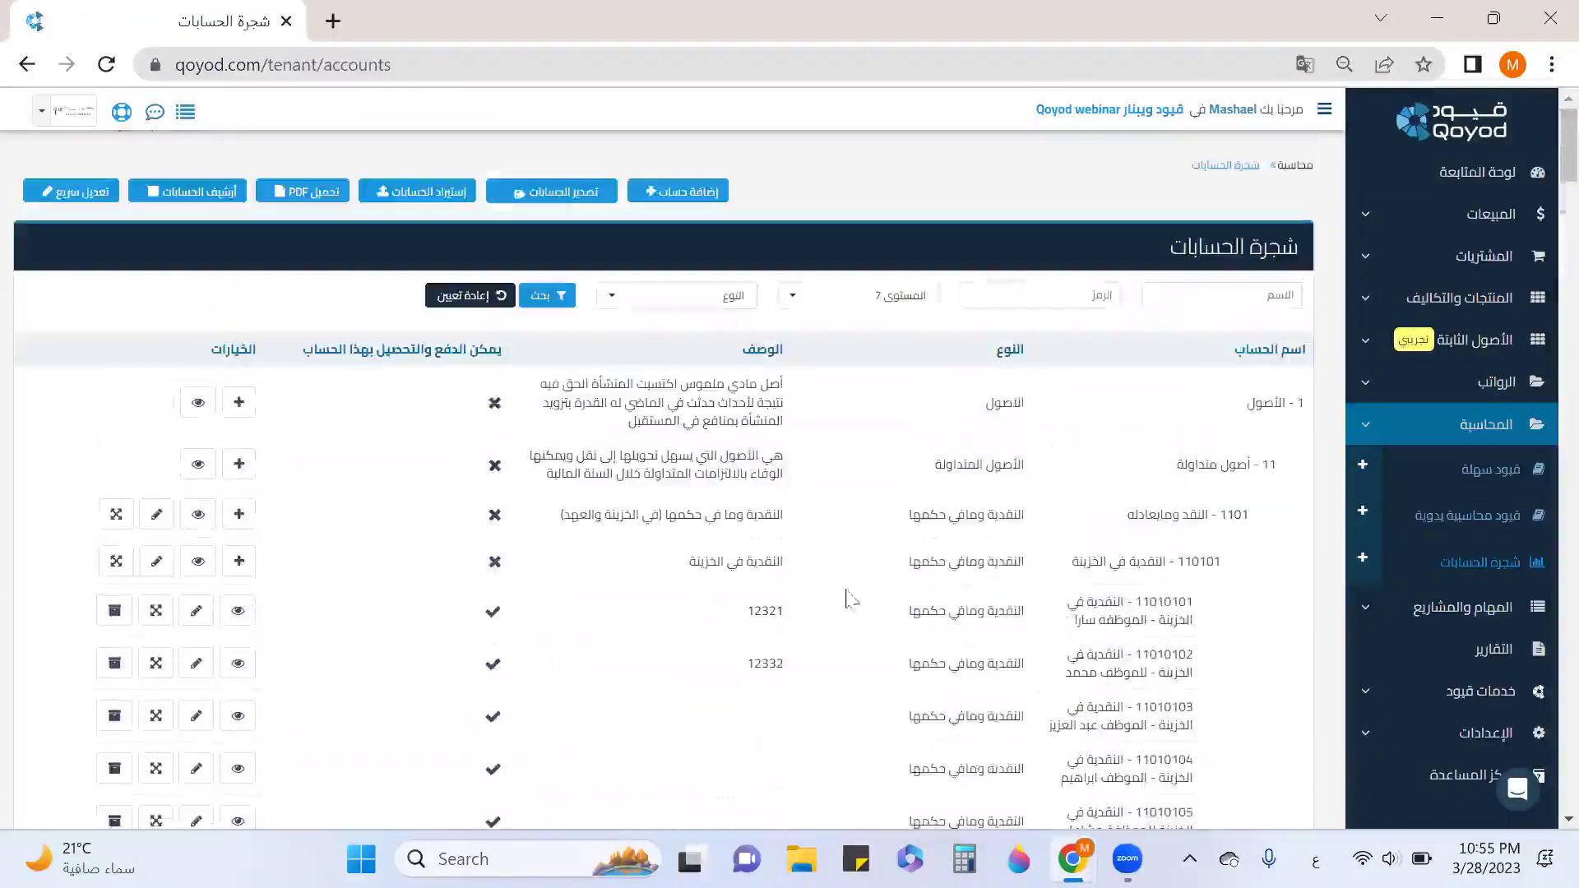
# Download the xlsx accounts upload template for 5 accounts and open it in Excel.
pyautogui.click(430, 197)
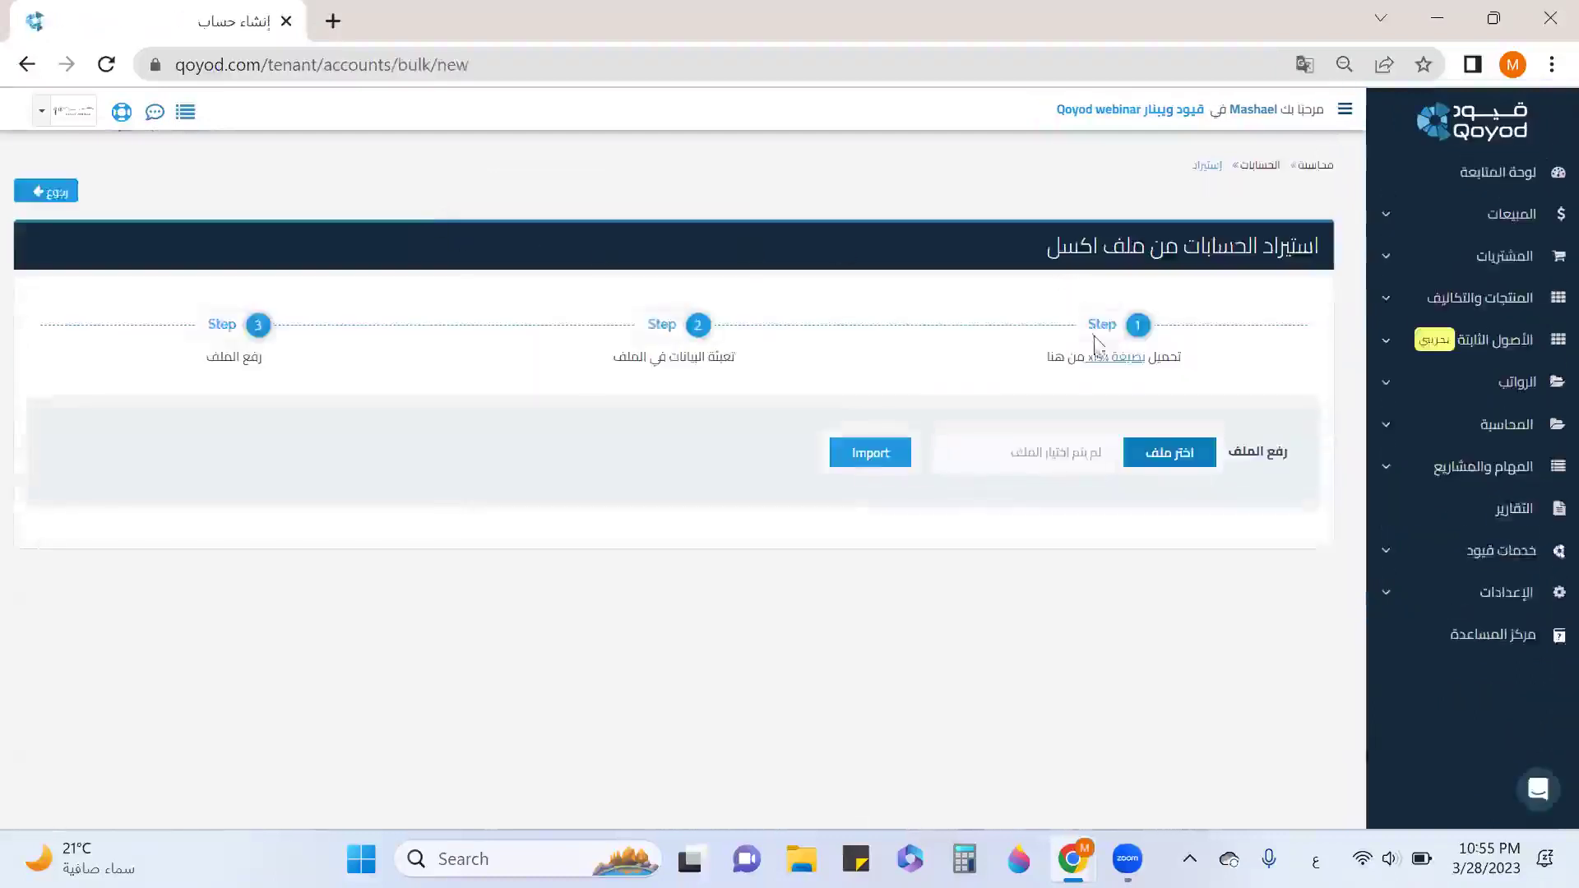
pyautogui.click(1116, 363)
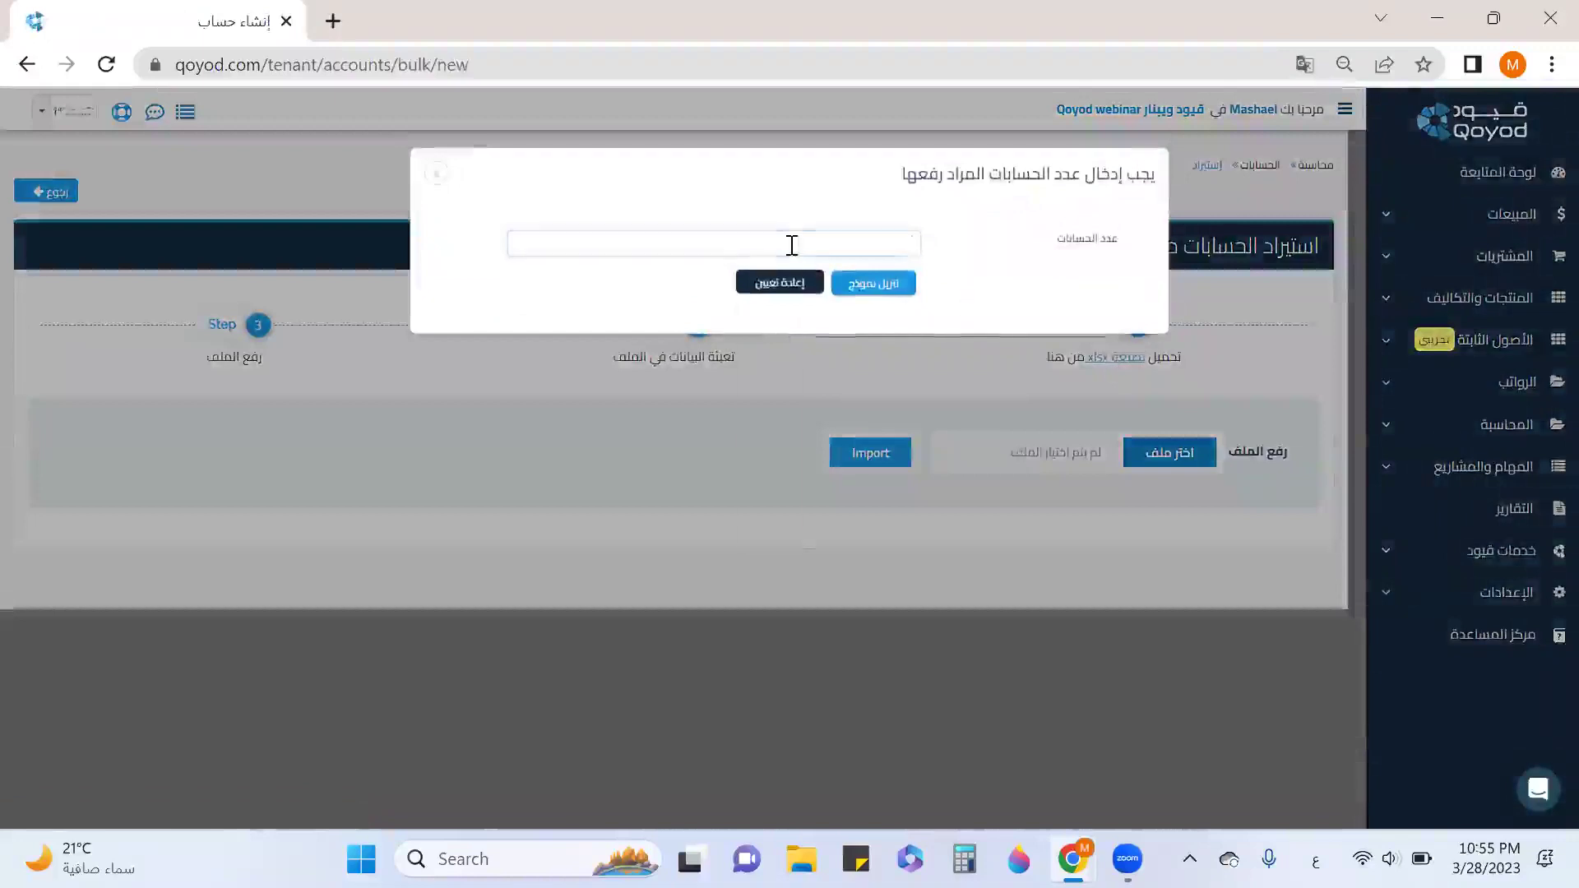
pyautogui.click(790, 245)
pyautogui.write('5')
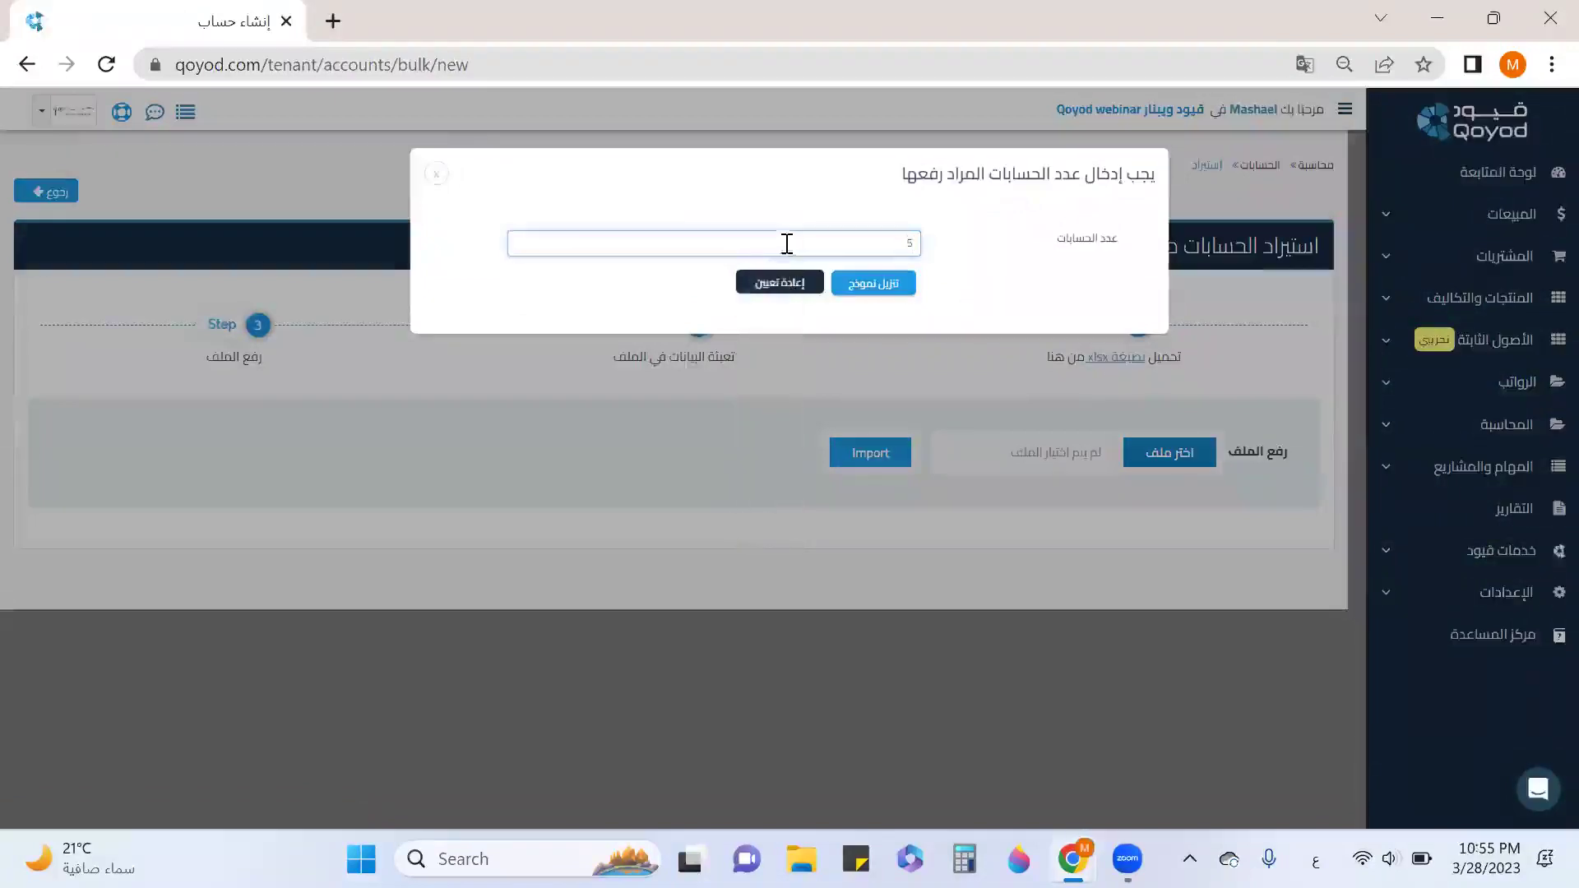
pyautogui.click(846, 300)
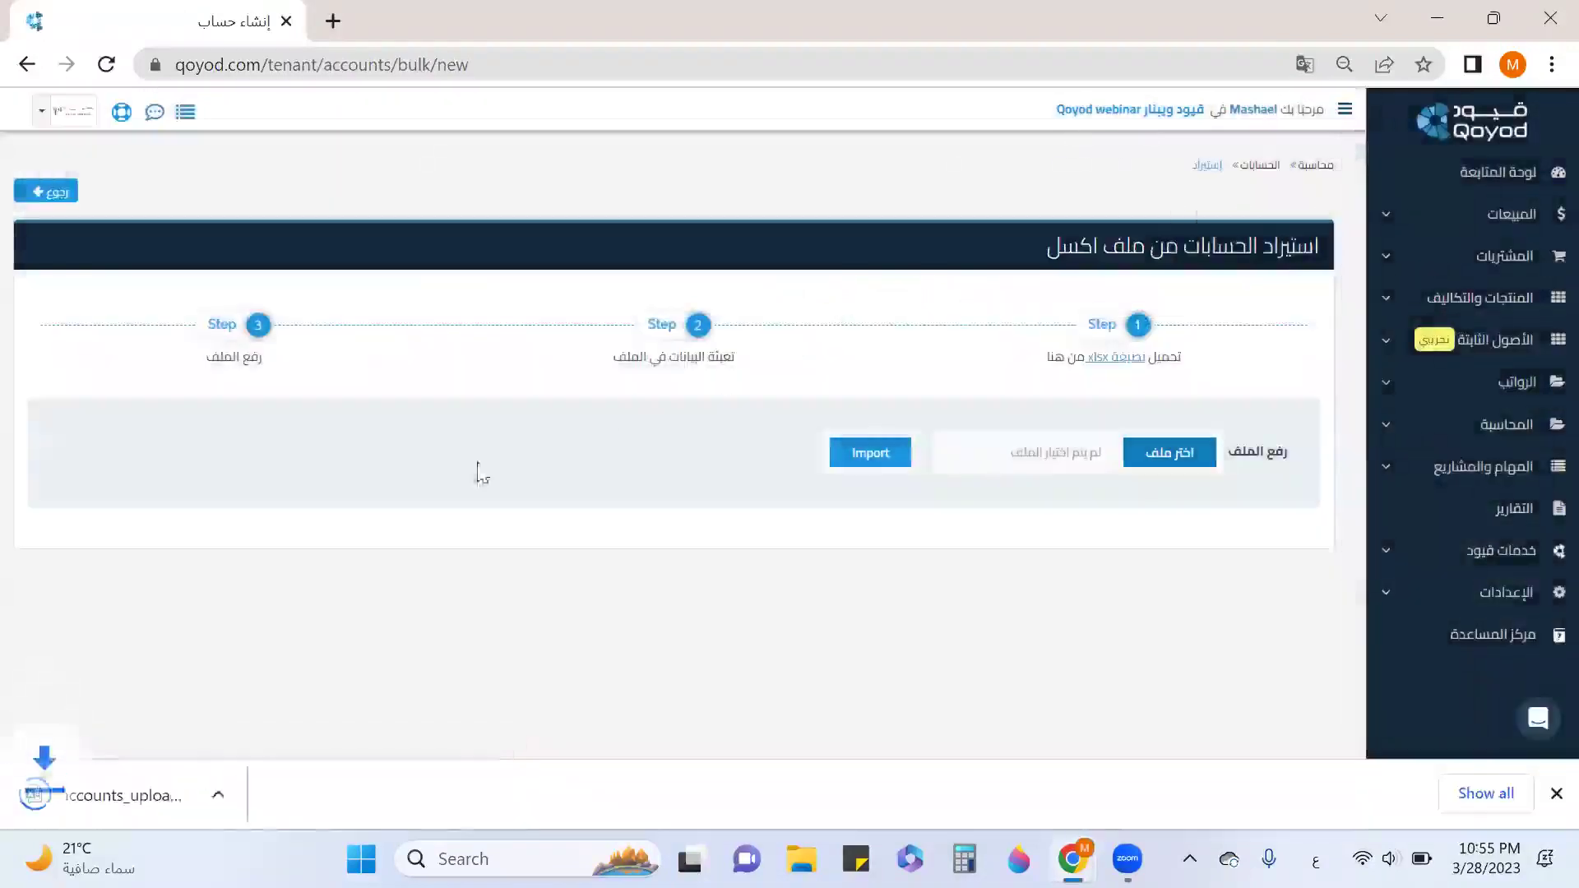
pyautogui.click(174, 779)
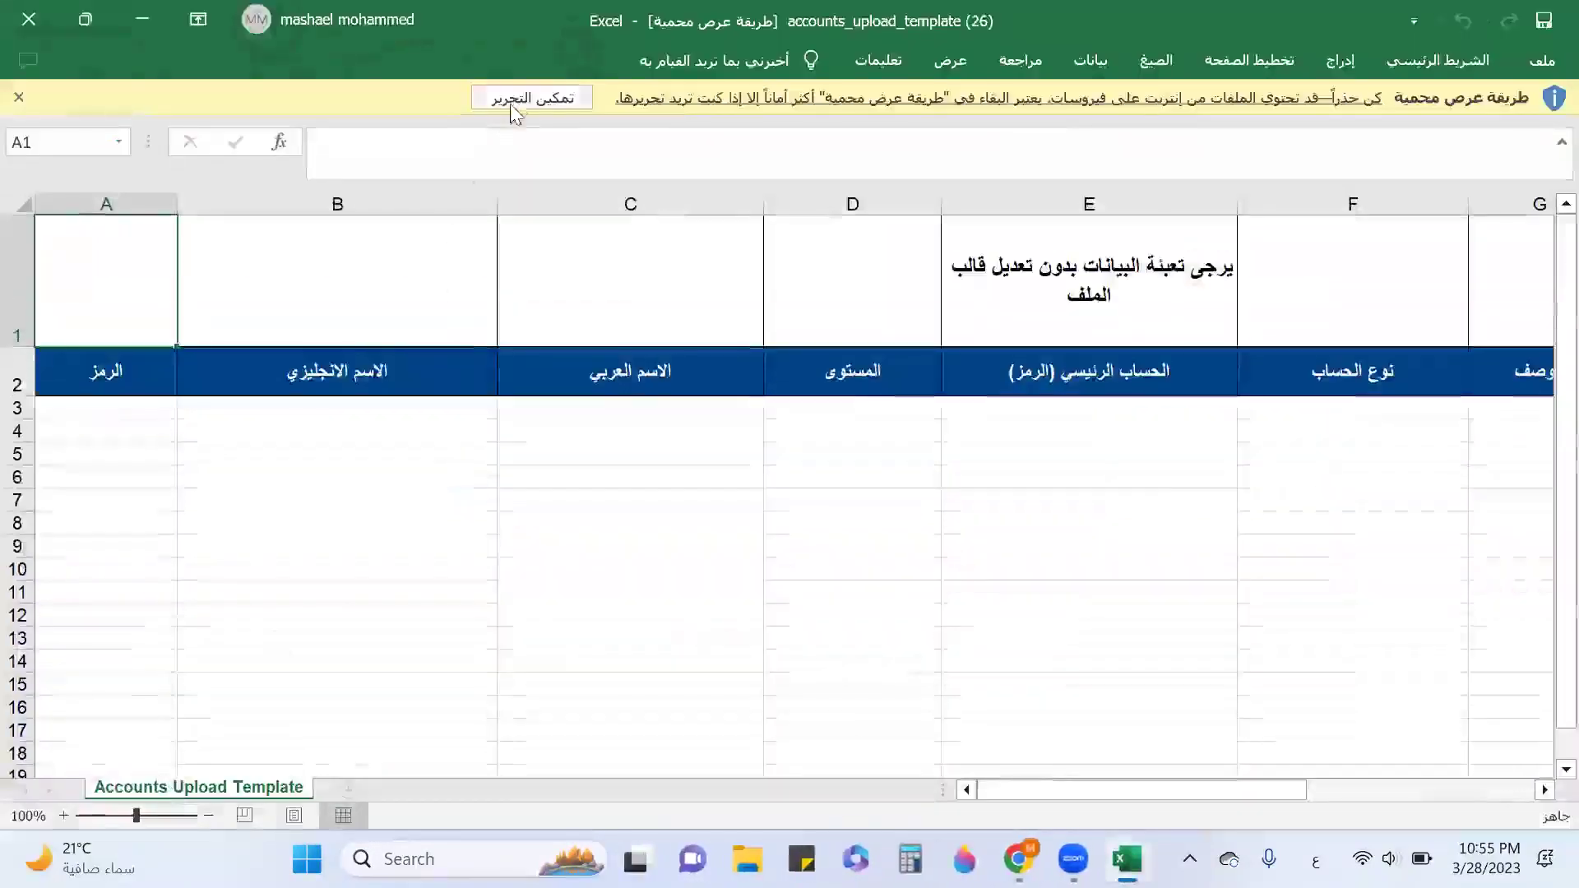
# Enable editing on accounts_upload_template (26).xlsx and minimize Excel.
pyautogui.click(526, 100)
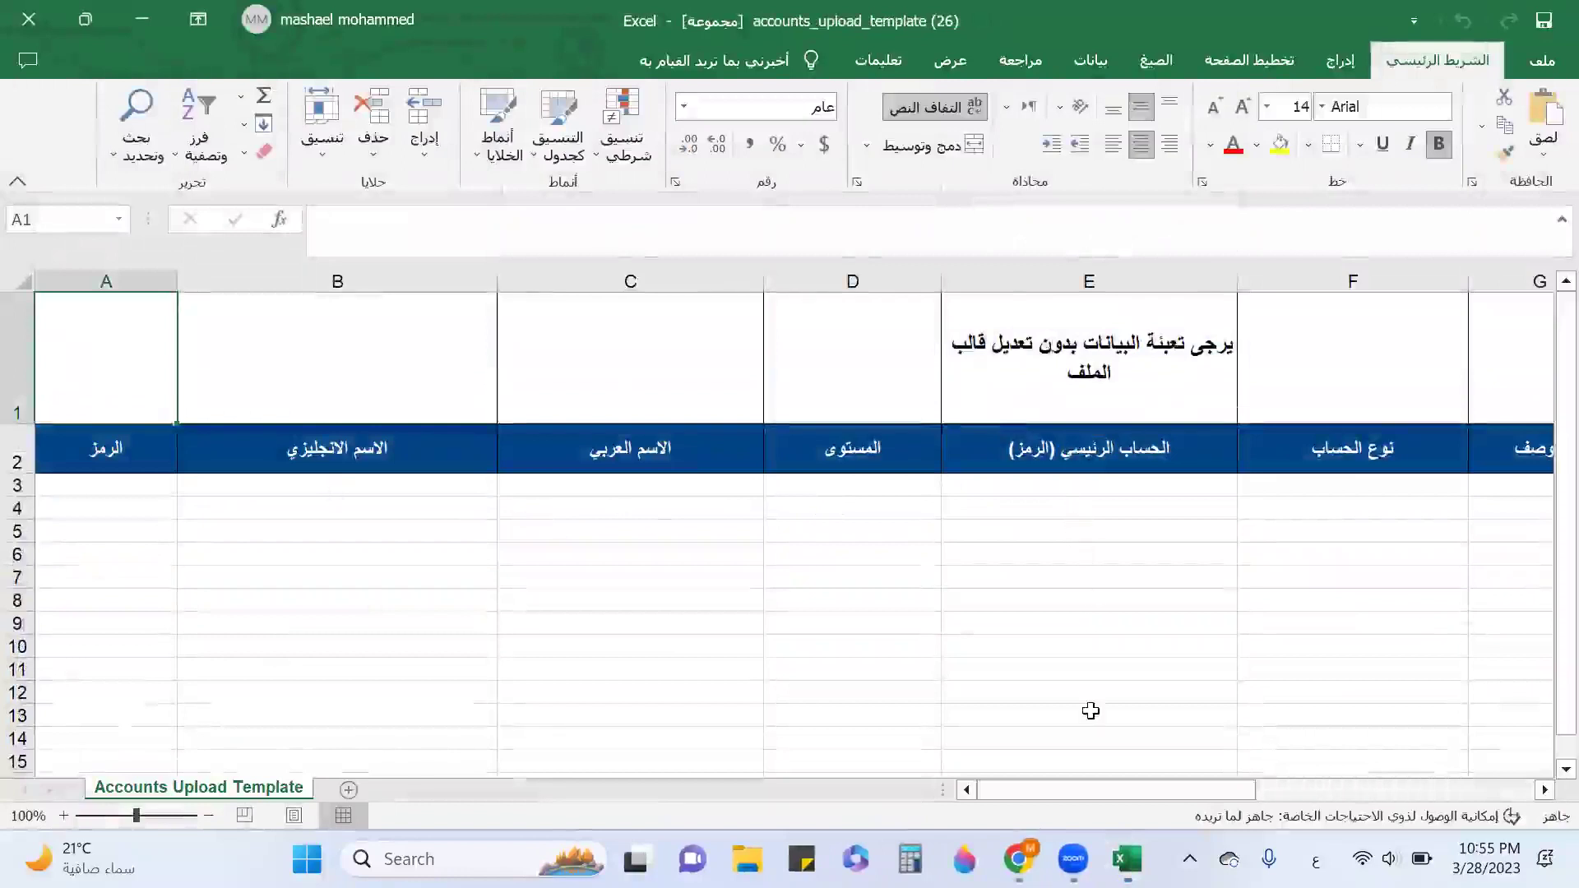
pyautogui.click(140, 16)
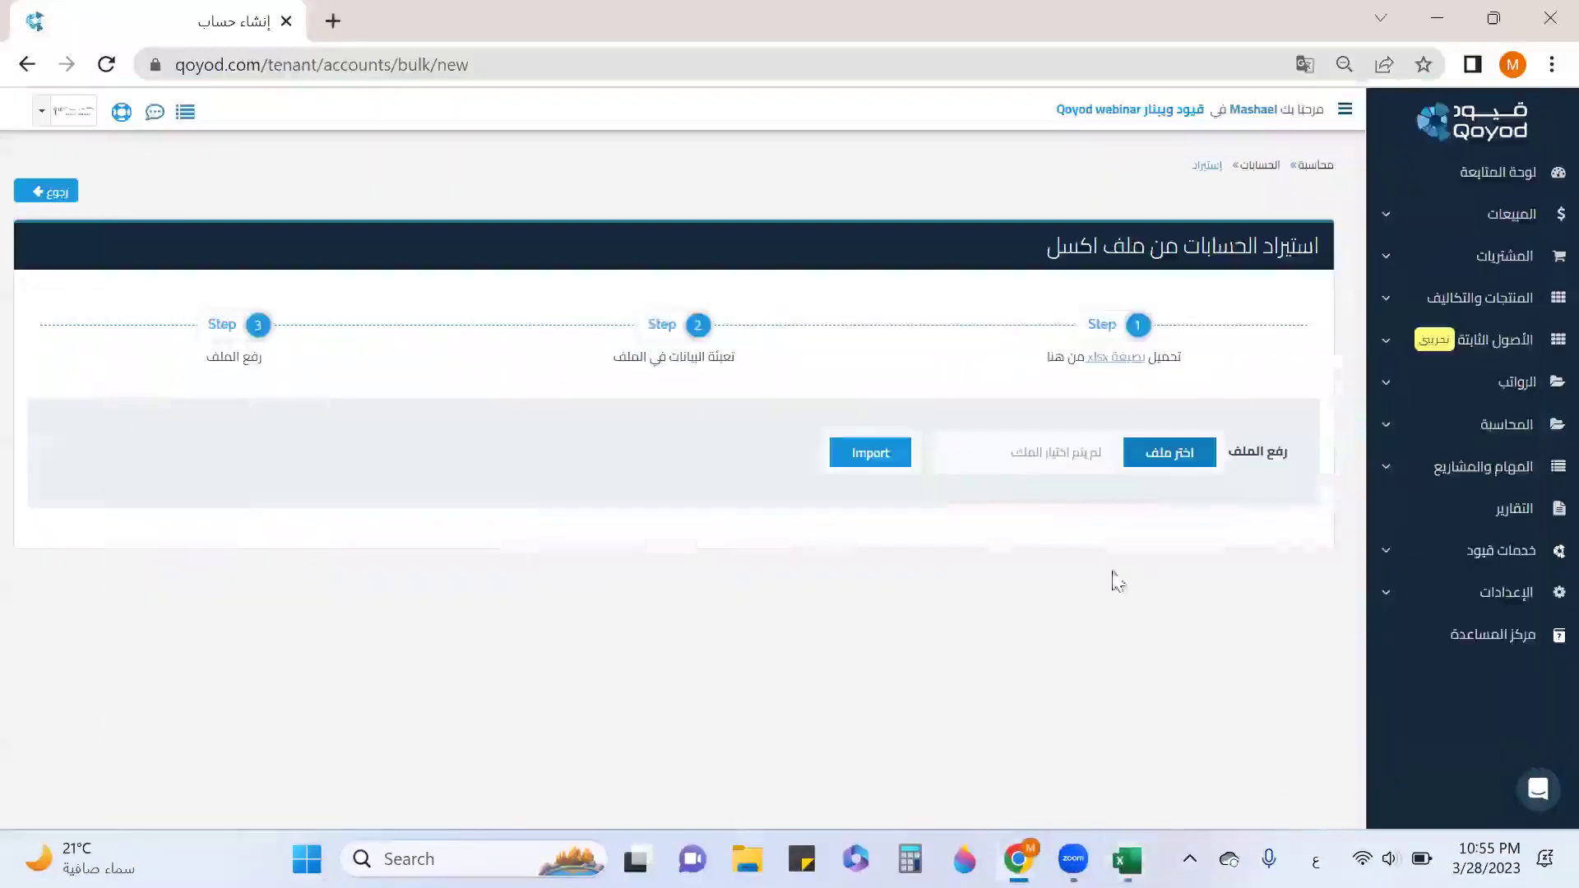
# Open the chart of accounts in a new tab and locate the 1102 cash in bank account.
pyautogui.click(1447, 440)
pyautogui.rightClick(1480, 566)
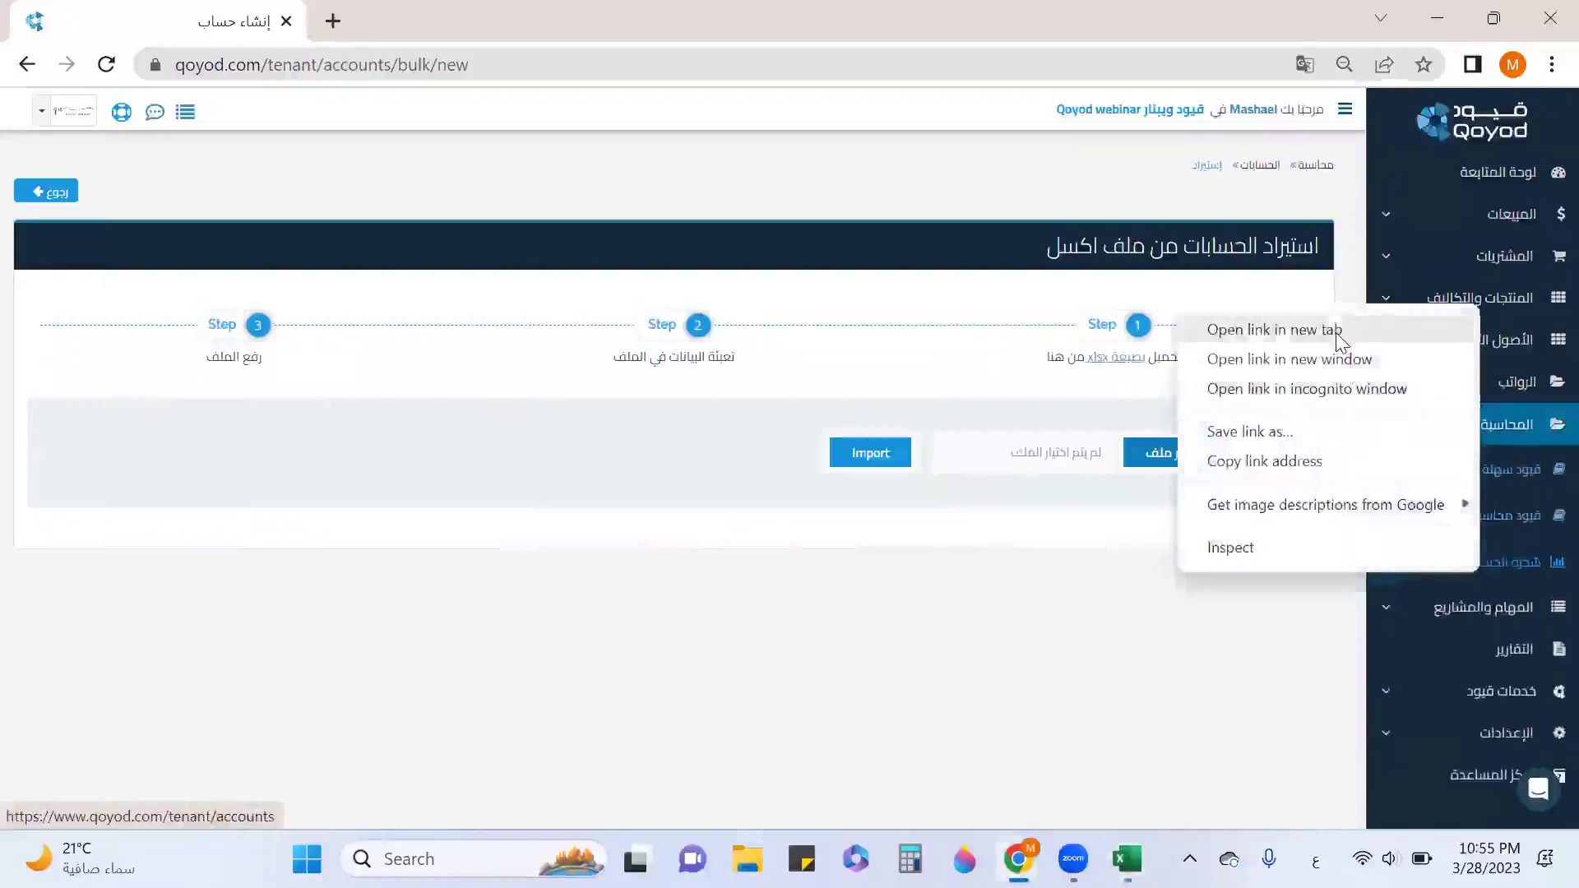
pyautogui.click(1274, 330)
pyautogui.click(403, 25)
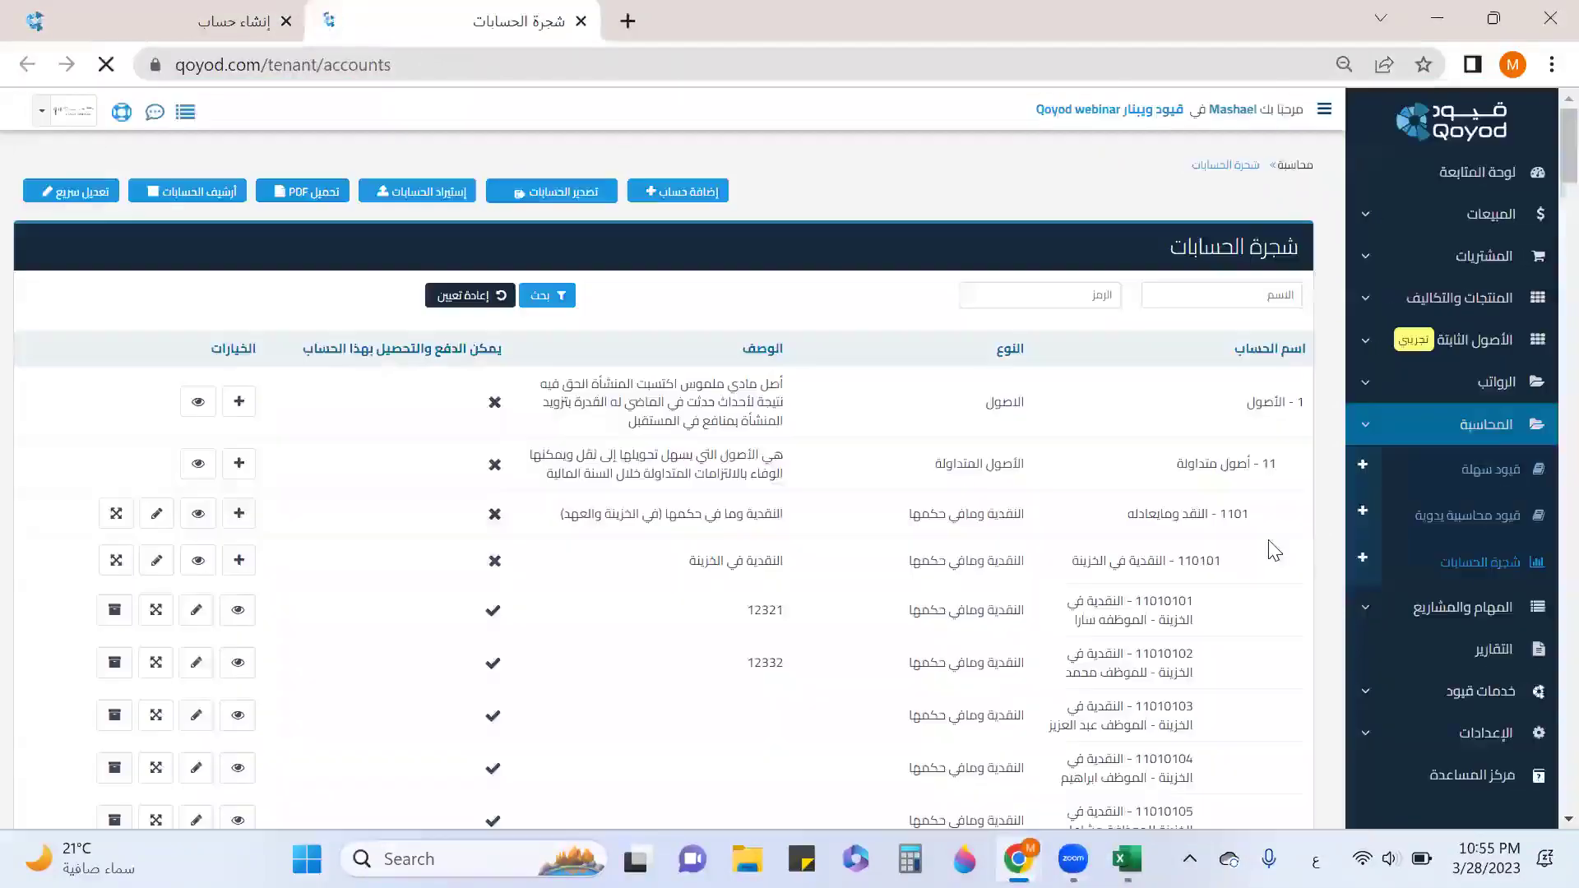
pyautogui.scroll(-15, 1191, 563)
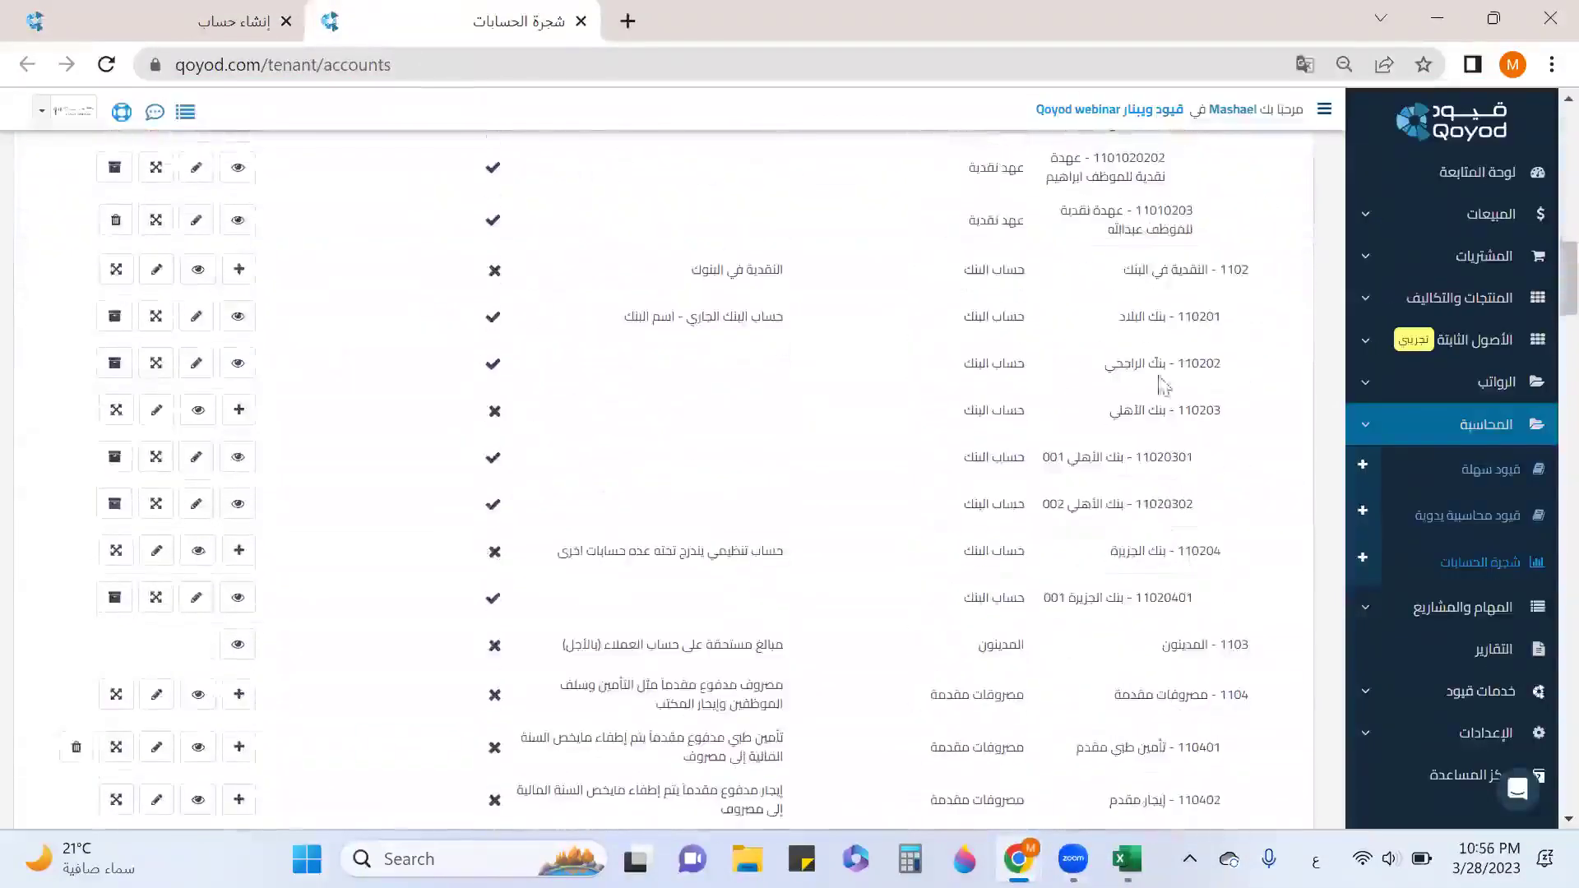
pyautogui.moveTo(1199, 261); pyautogui.dragTo(1102, 271)
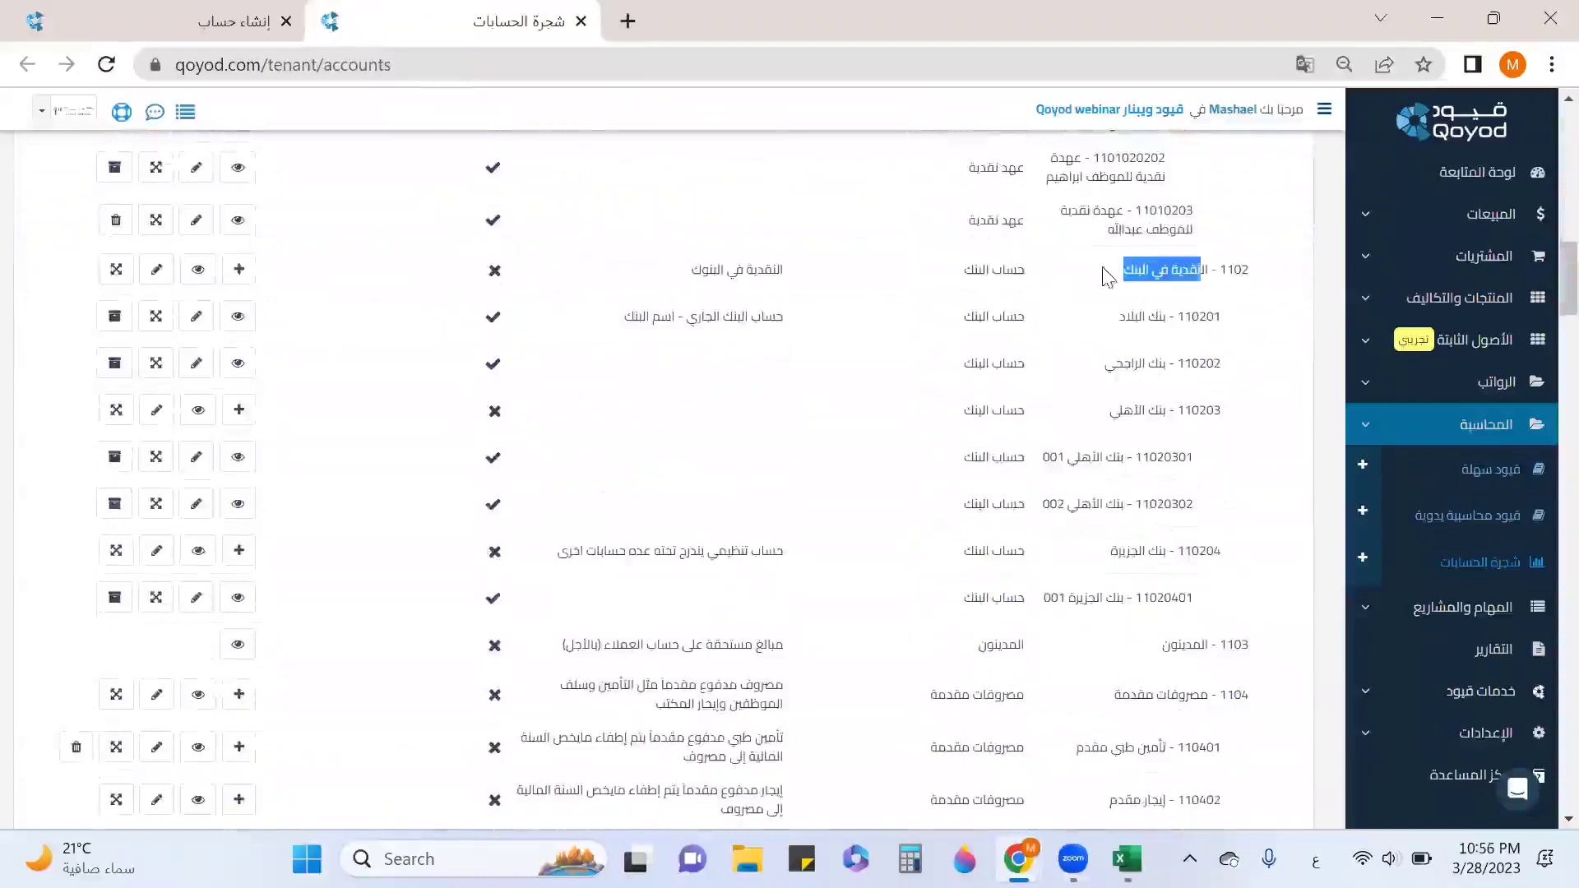
# View account 110201's details, then open its parent 1102 and highlight the code.
pyautogui.click(234, 322)
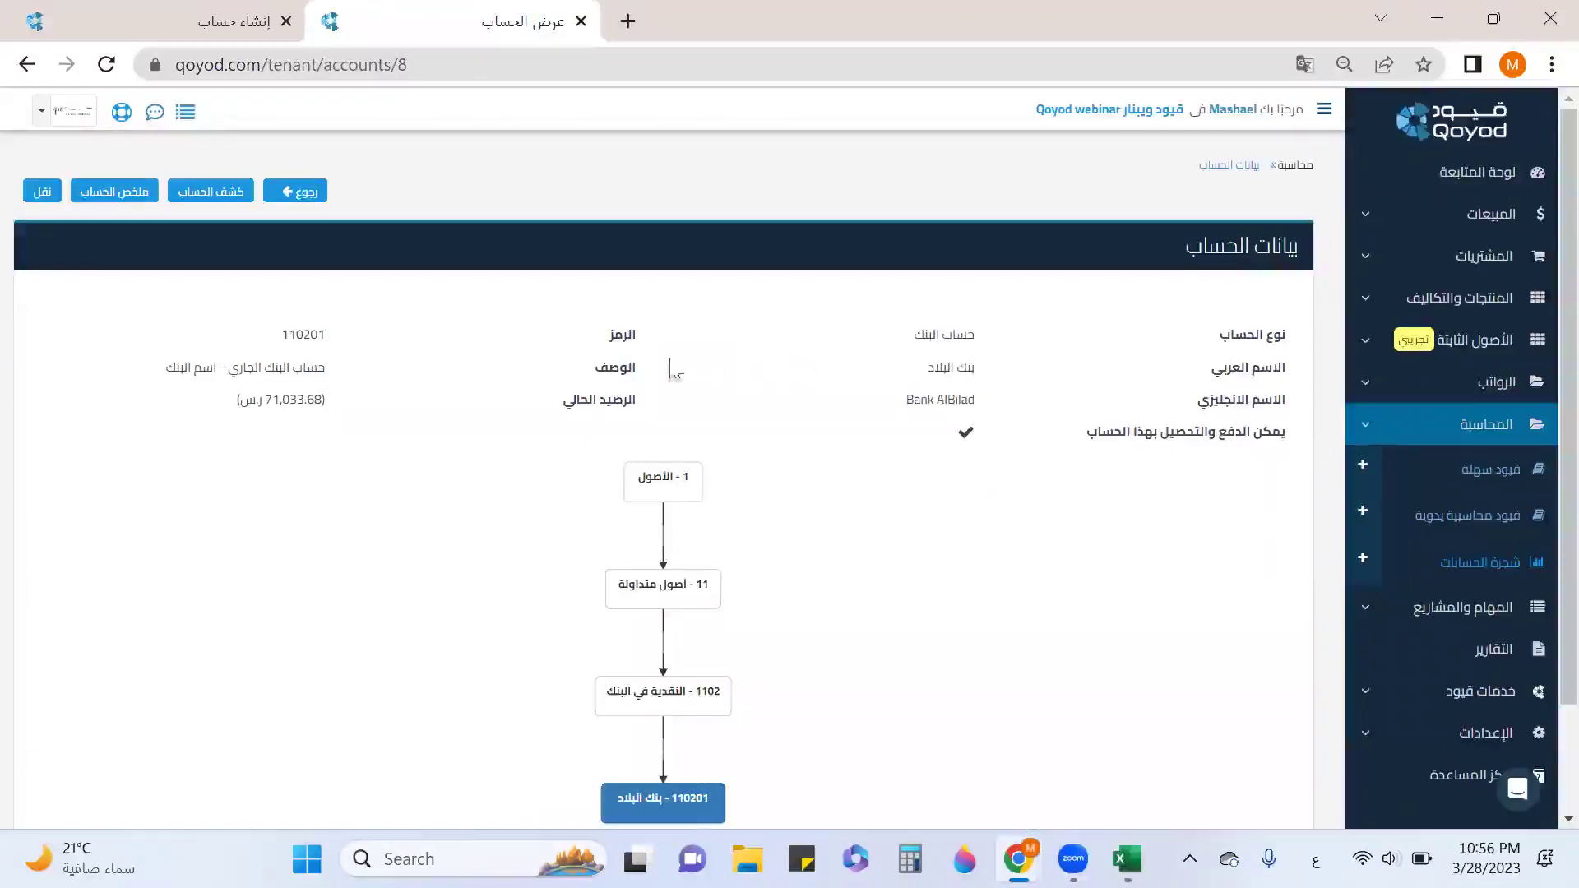
pyautogui.doubleClick(629, 335)
pyautogui.scroll(-2, 687, 658)
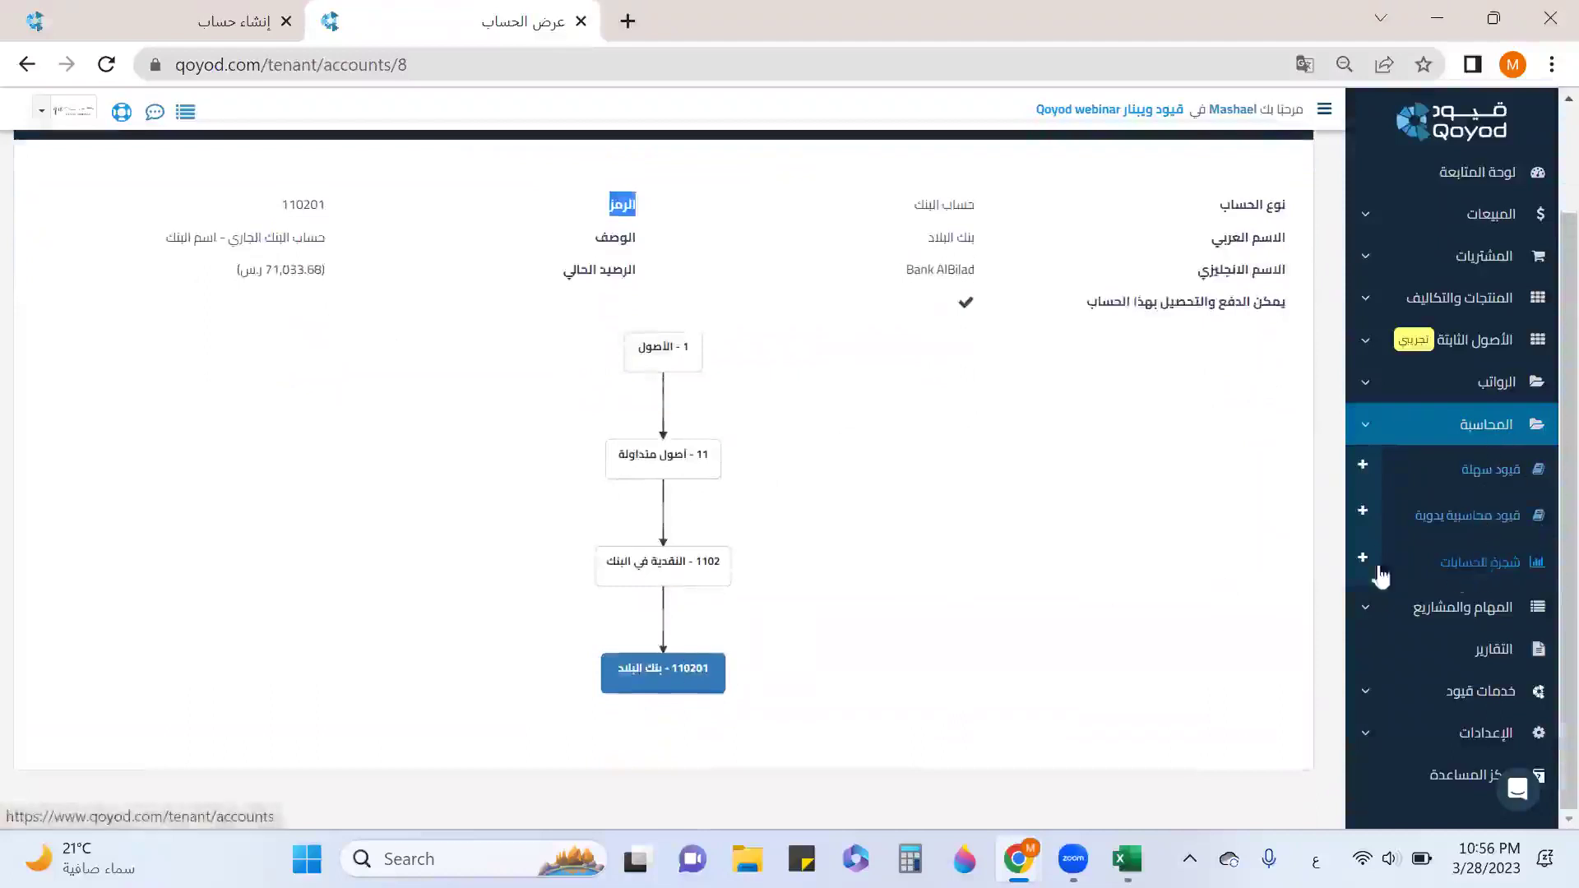
pyautogui.click(677, 566)
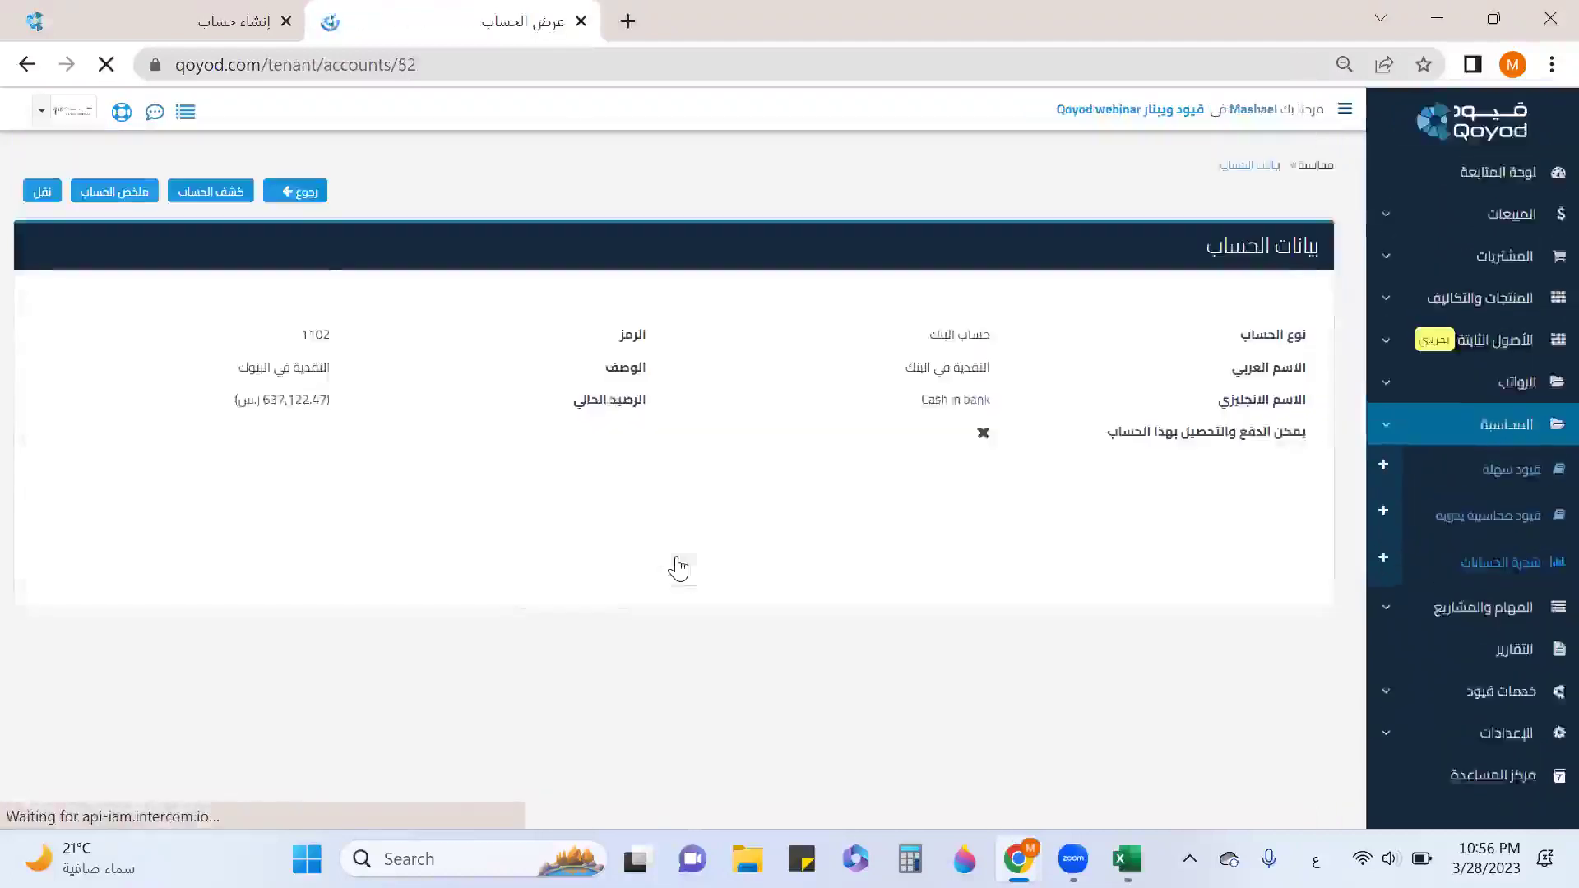
pyautogui.scroll(-2, 656, 537)
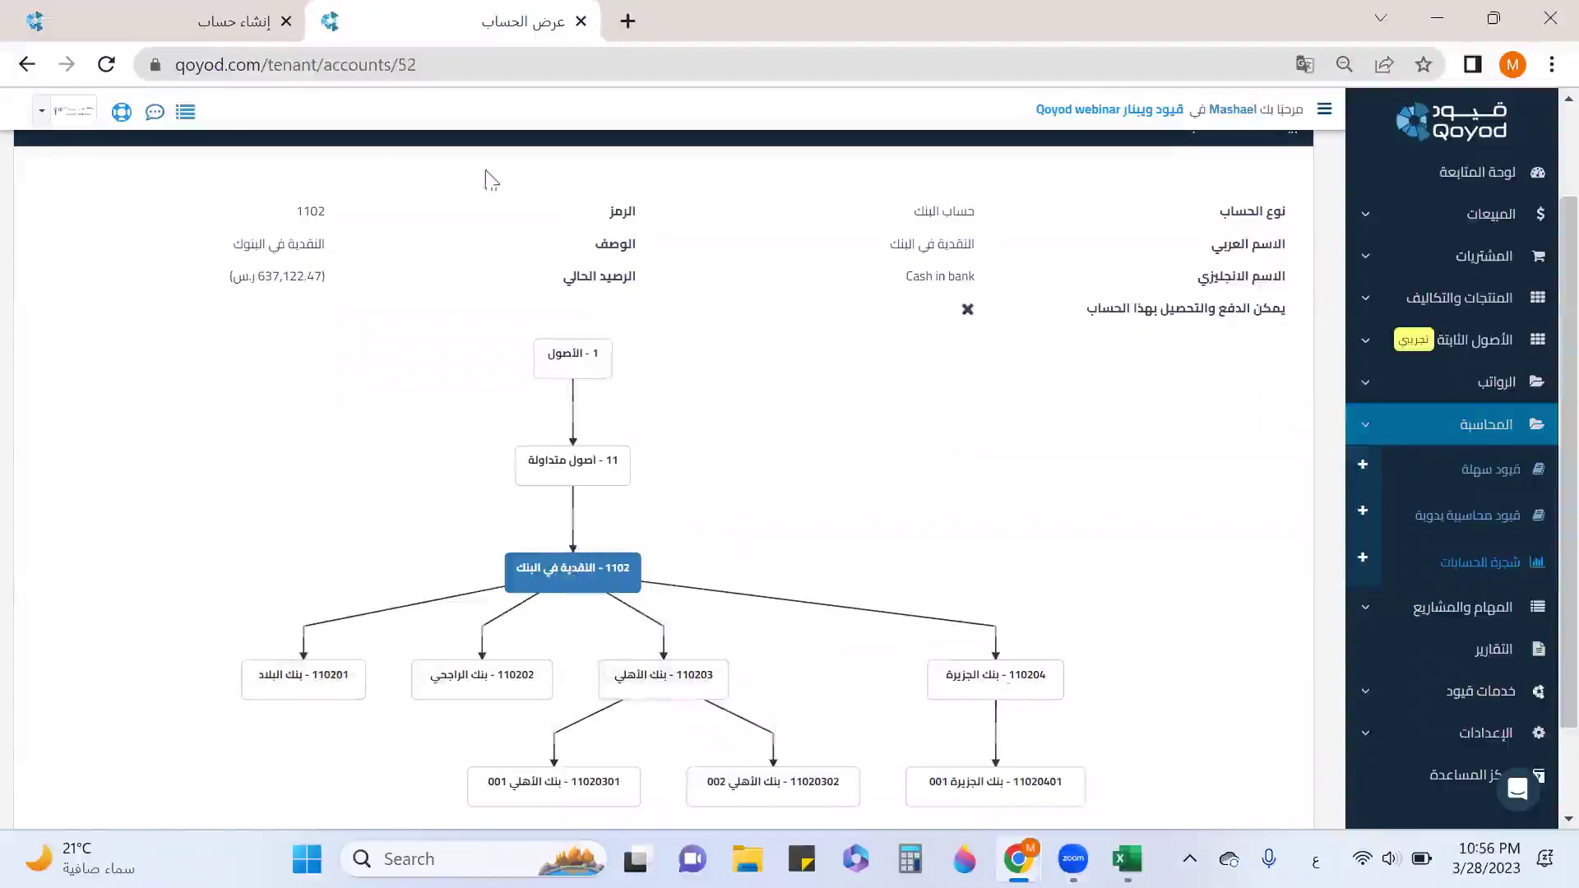
pyautogui.moveTo(285, 217); pyautogui.dragTo(344, 215)
# Enter parent account 1102 in E3 and account code 110205 in A3 of the template.
pyautogui.click(1106, 851)
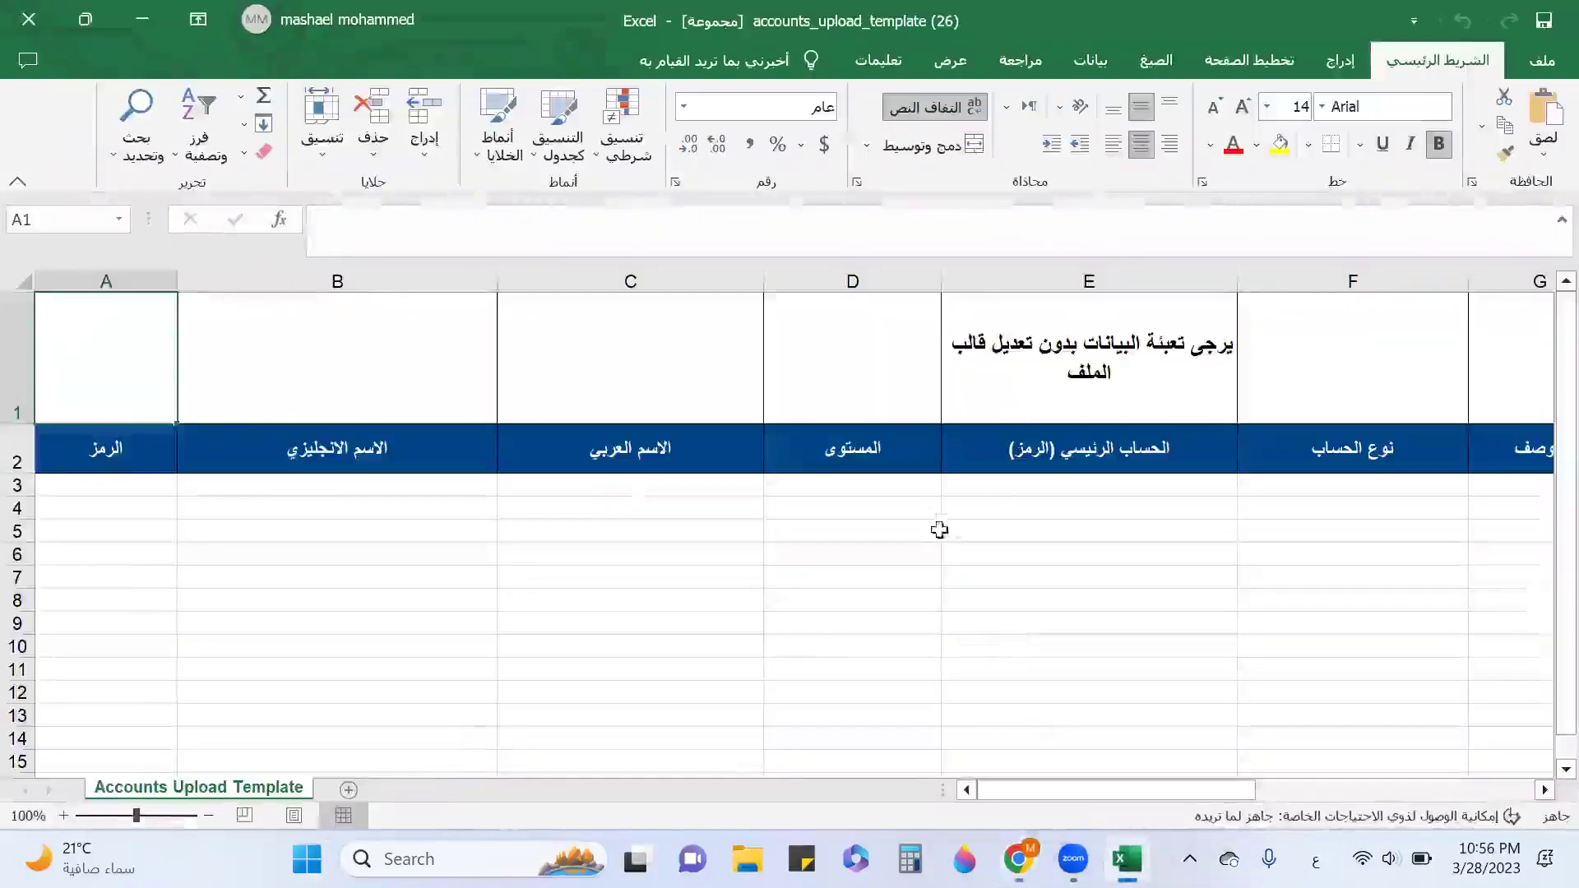
pyautogui.click(1073, 489)
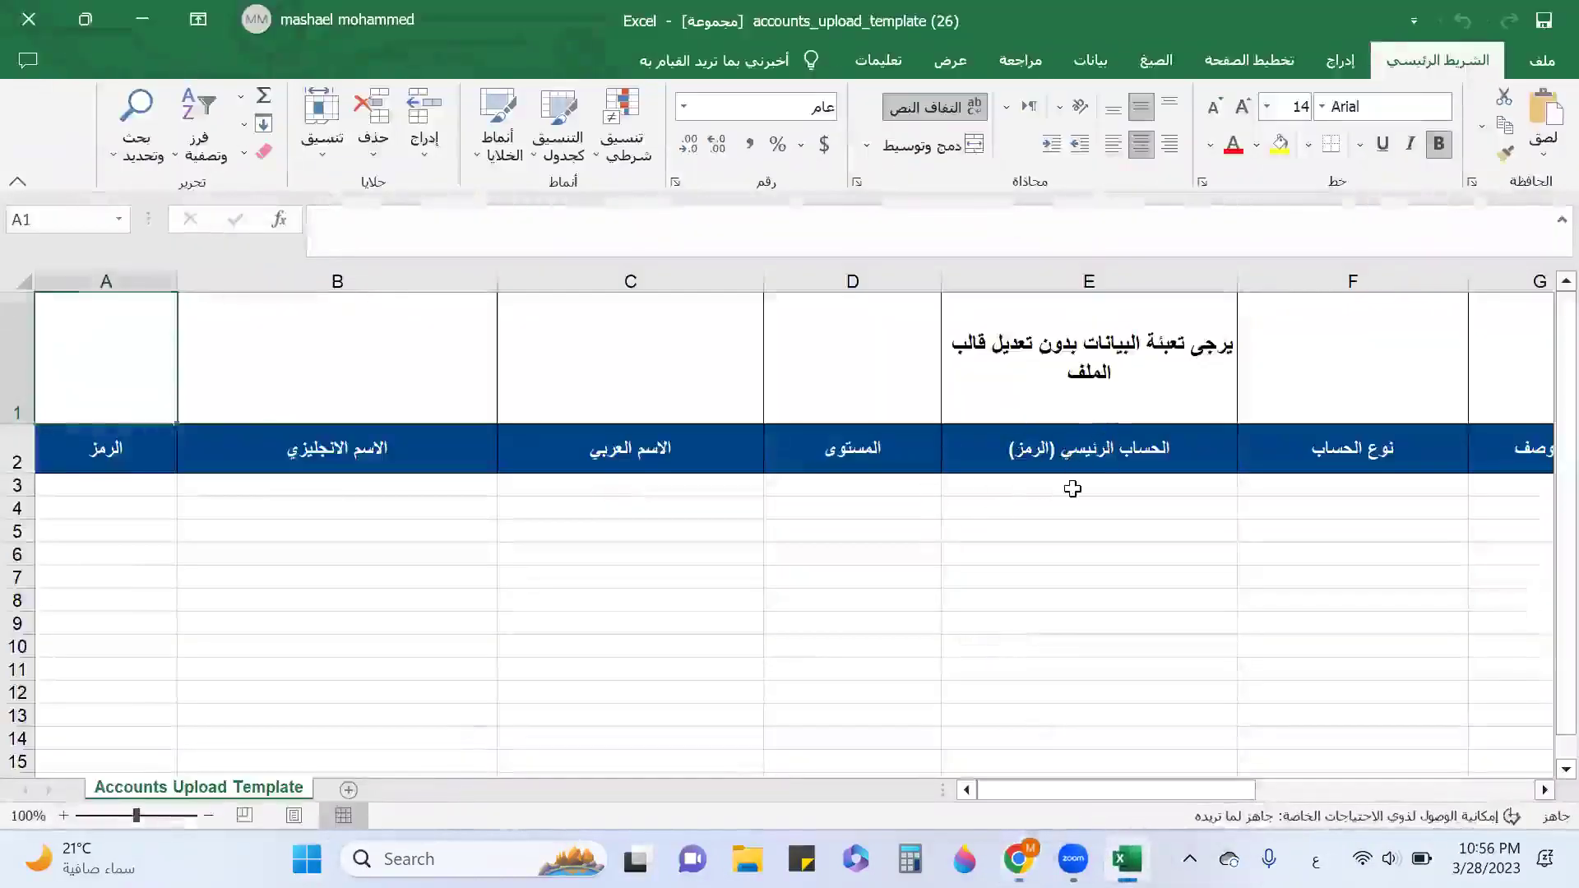
pyautogui.write('1102')
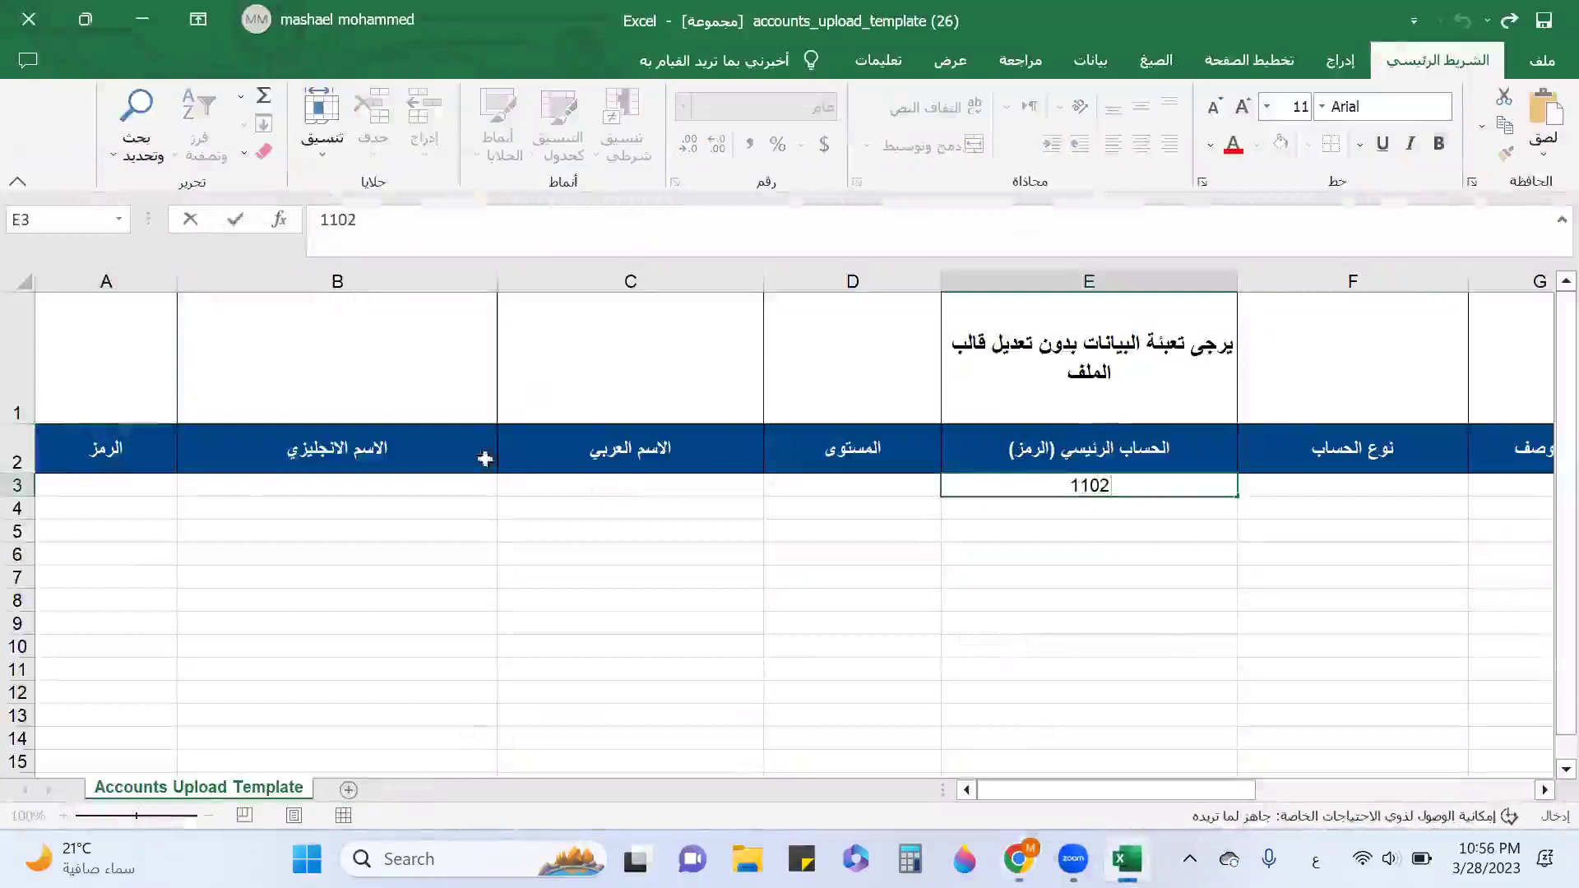
pyautogui.click(74, 496)
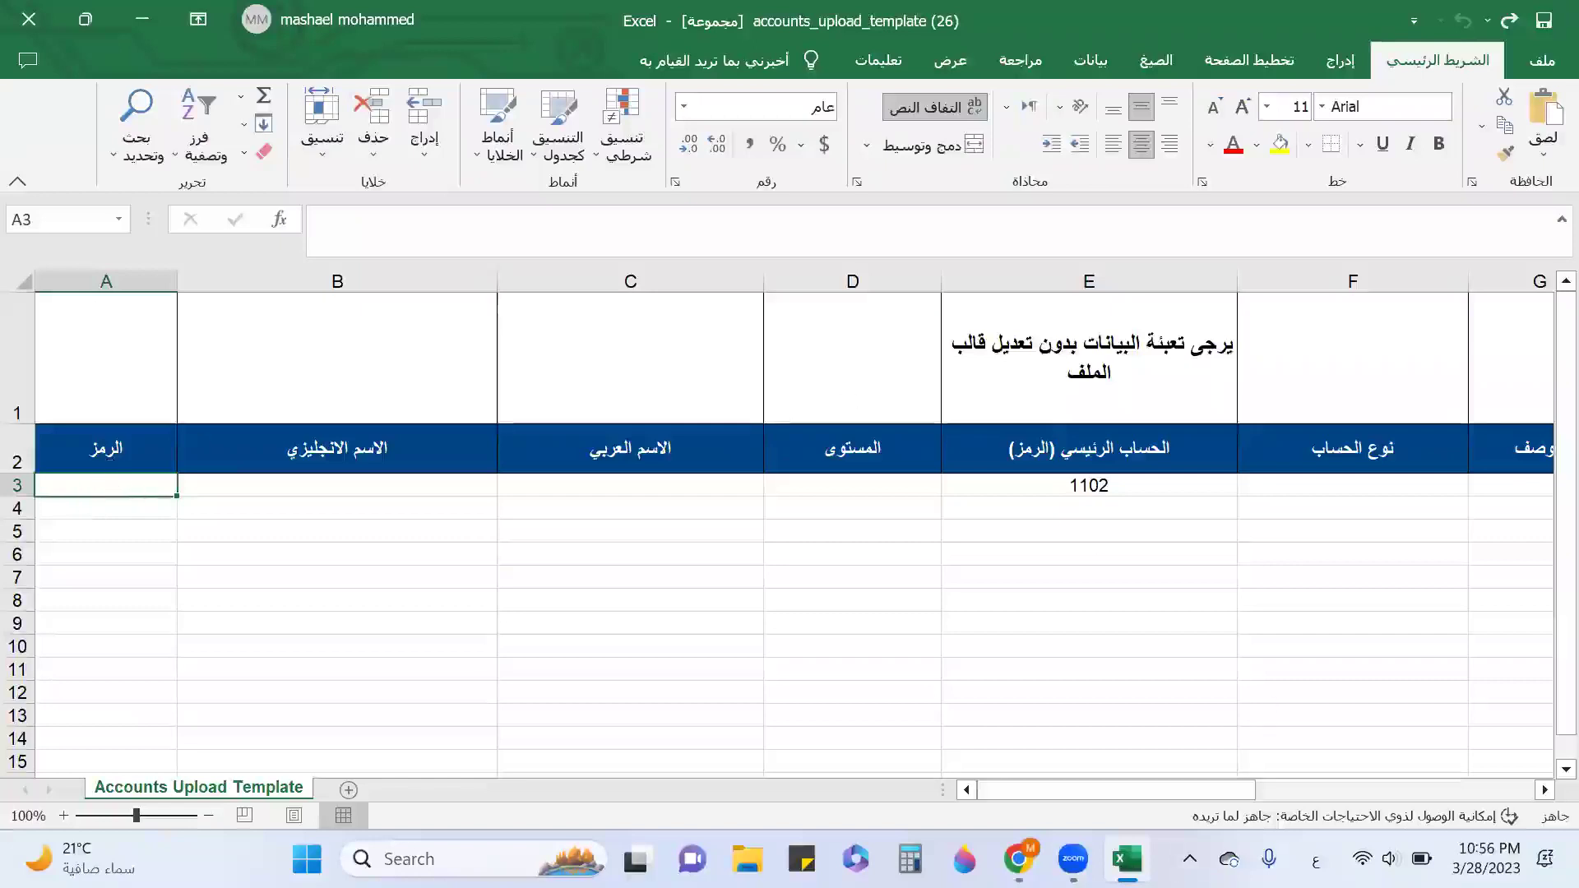
pyautogui.click(1126, 858)
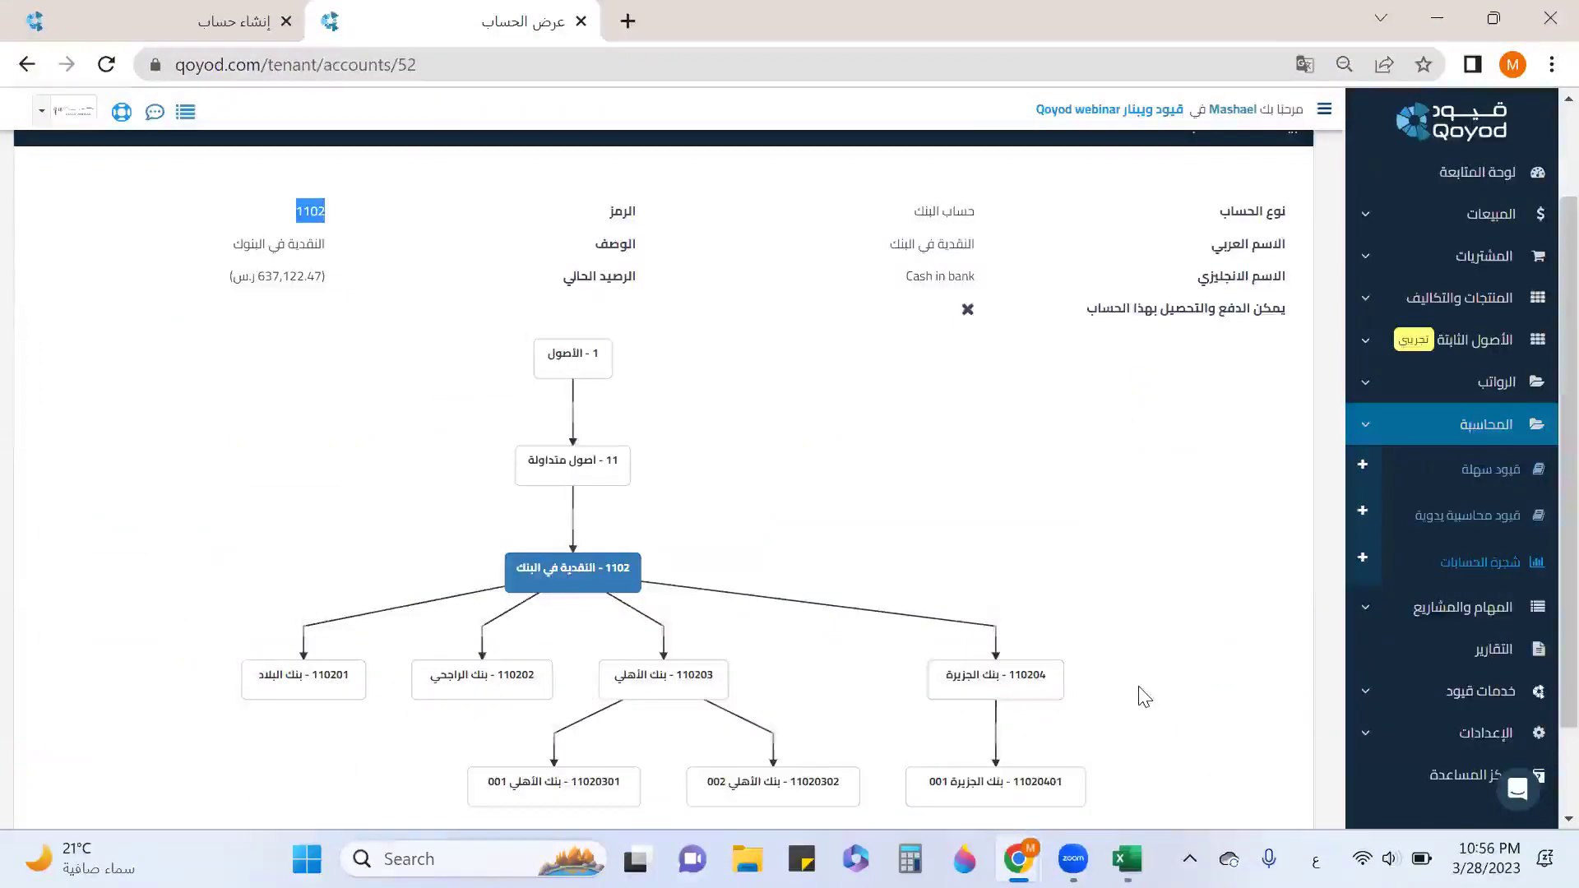
pyautogui.click(1126, 859)
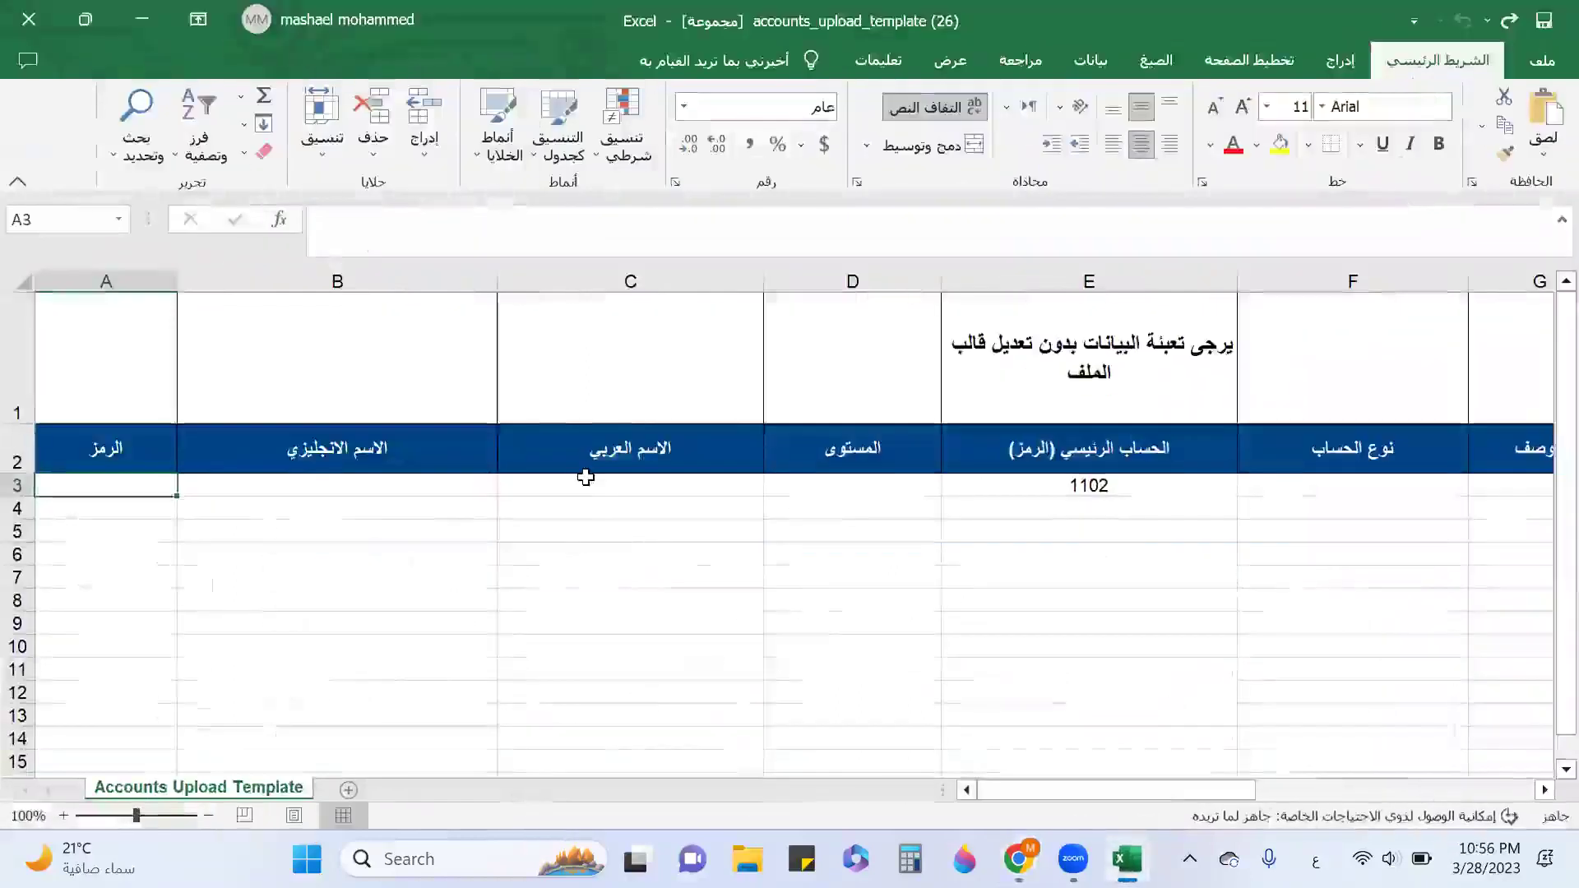
pyautogui.write('1102')
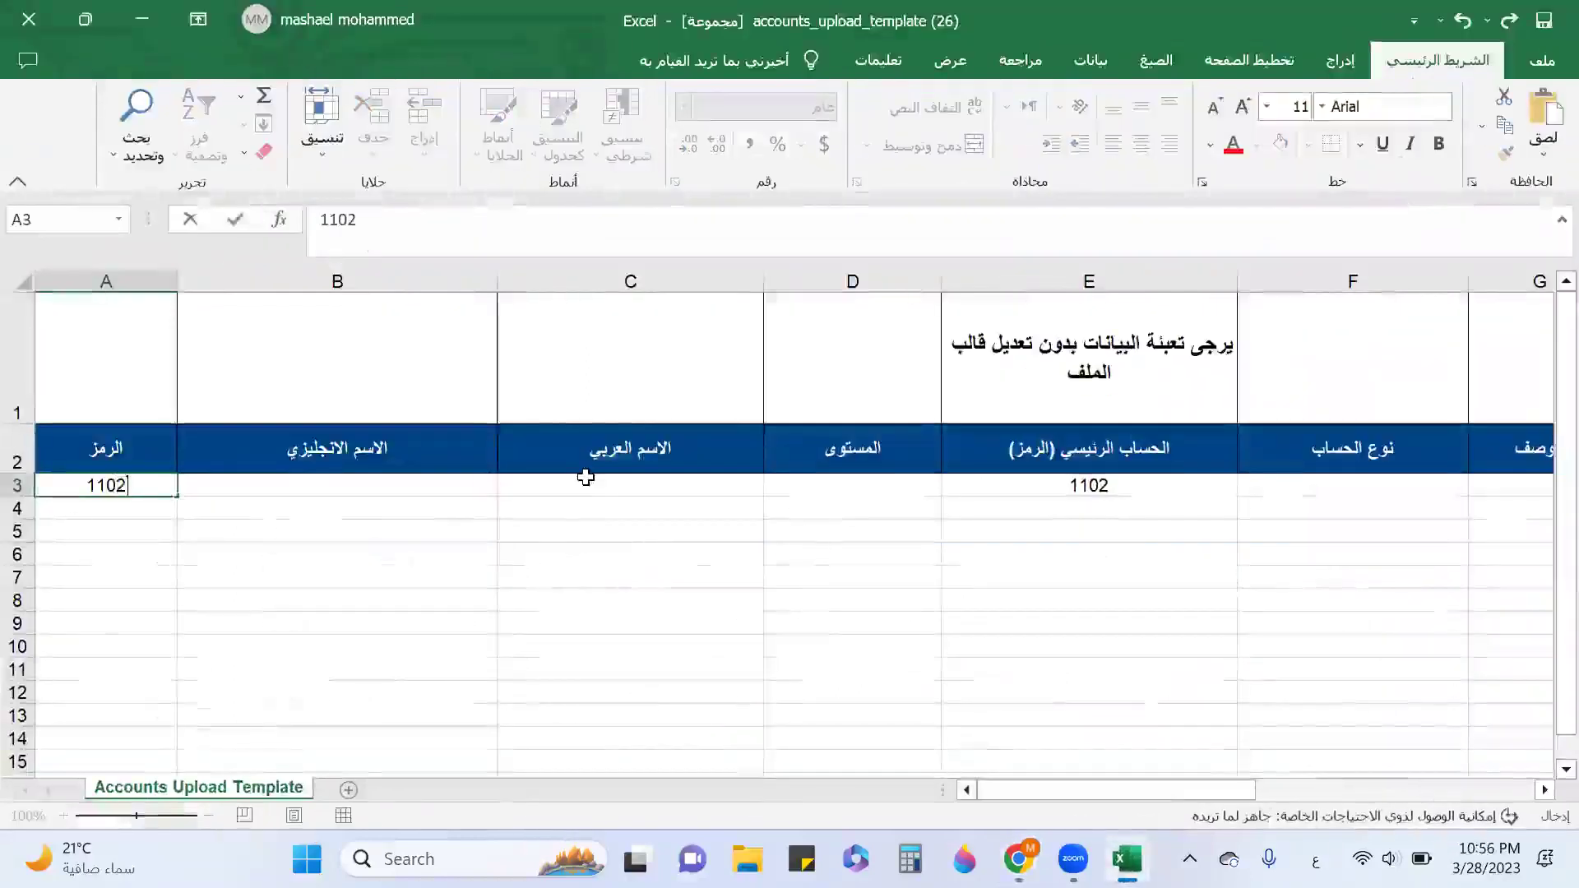
pyautogui.write('05')
pyautogui.press('Tab')
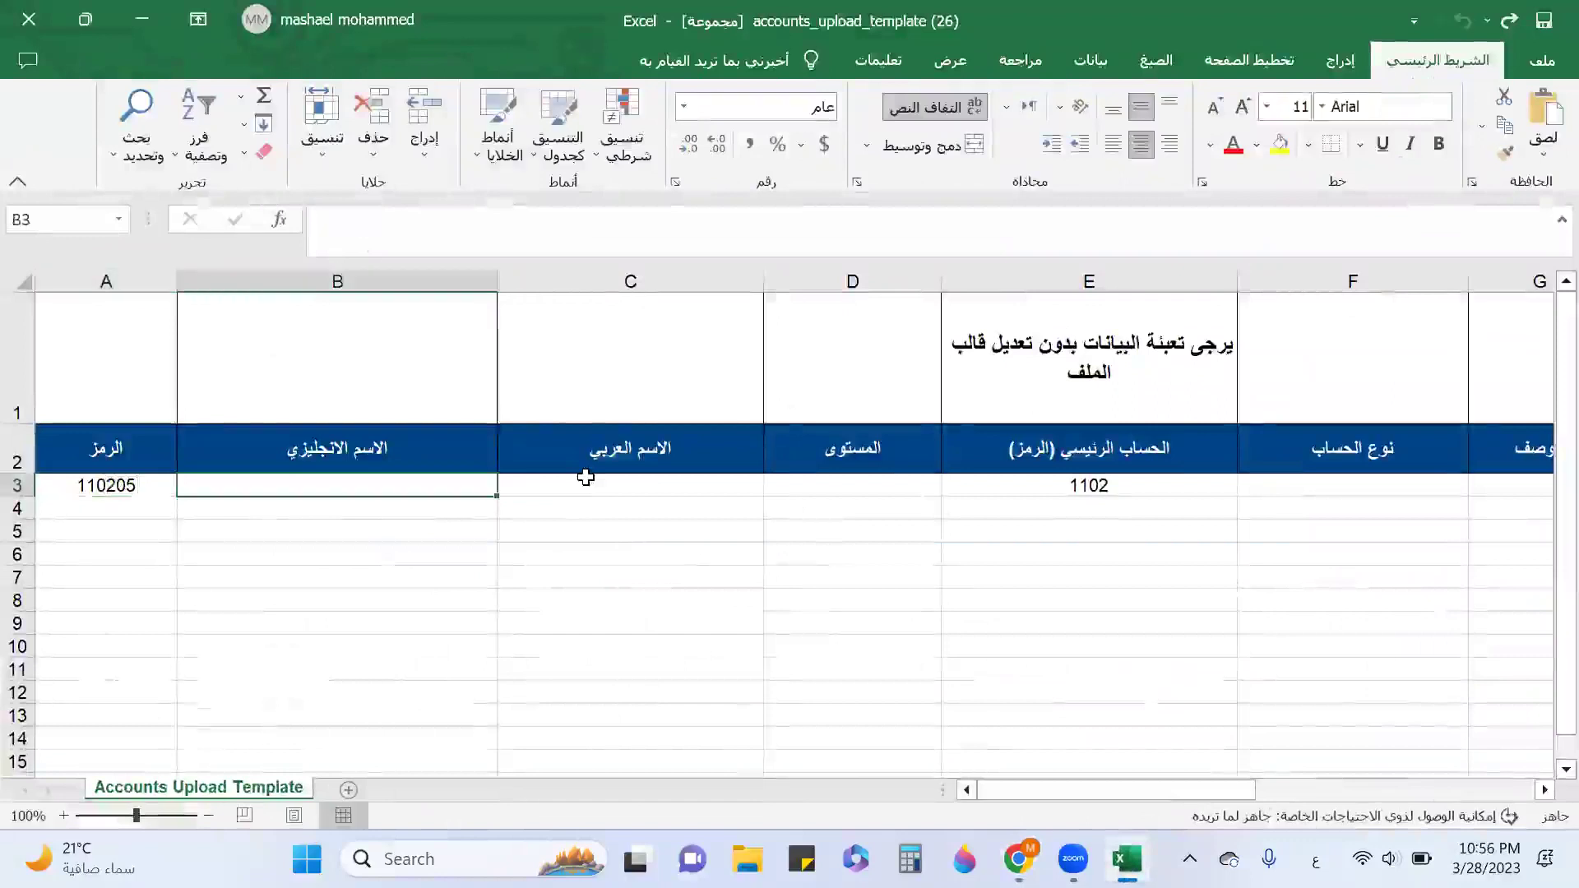
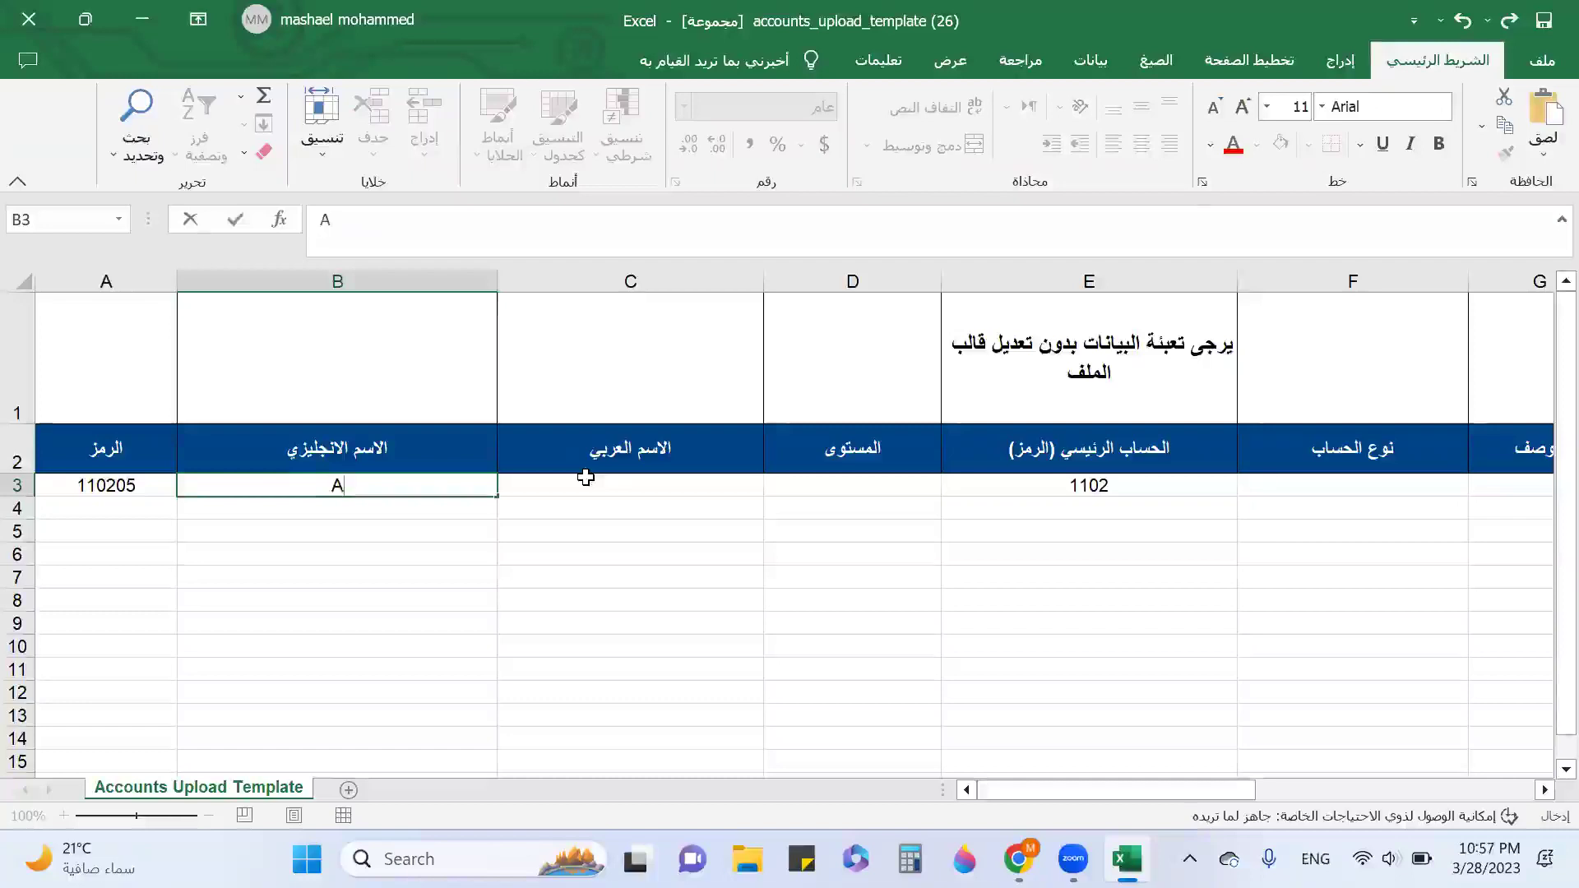
# Enter Al Inma Bank as the English name and بنك الأنماء as the Arabic name in row 3.
pyautogui.write('Al Inma Bank')
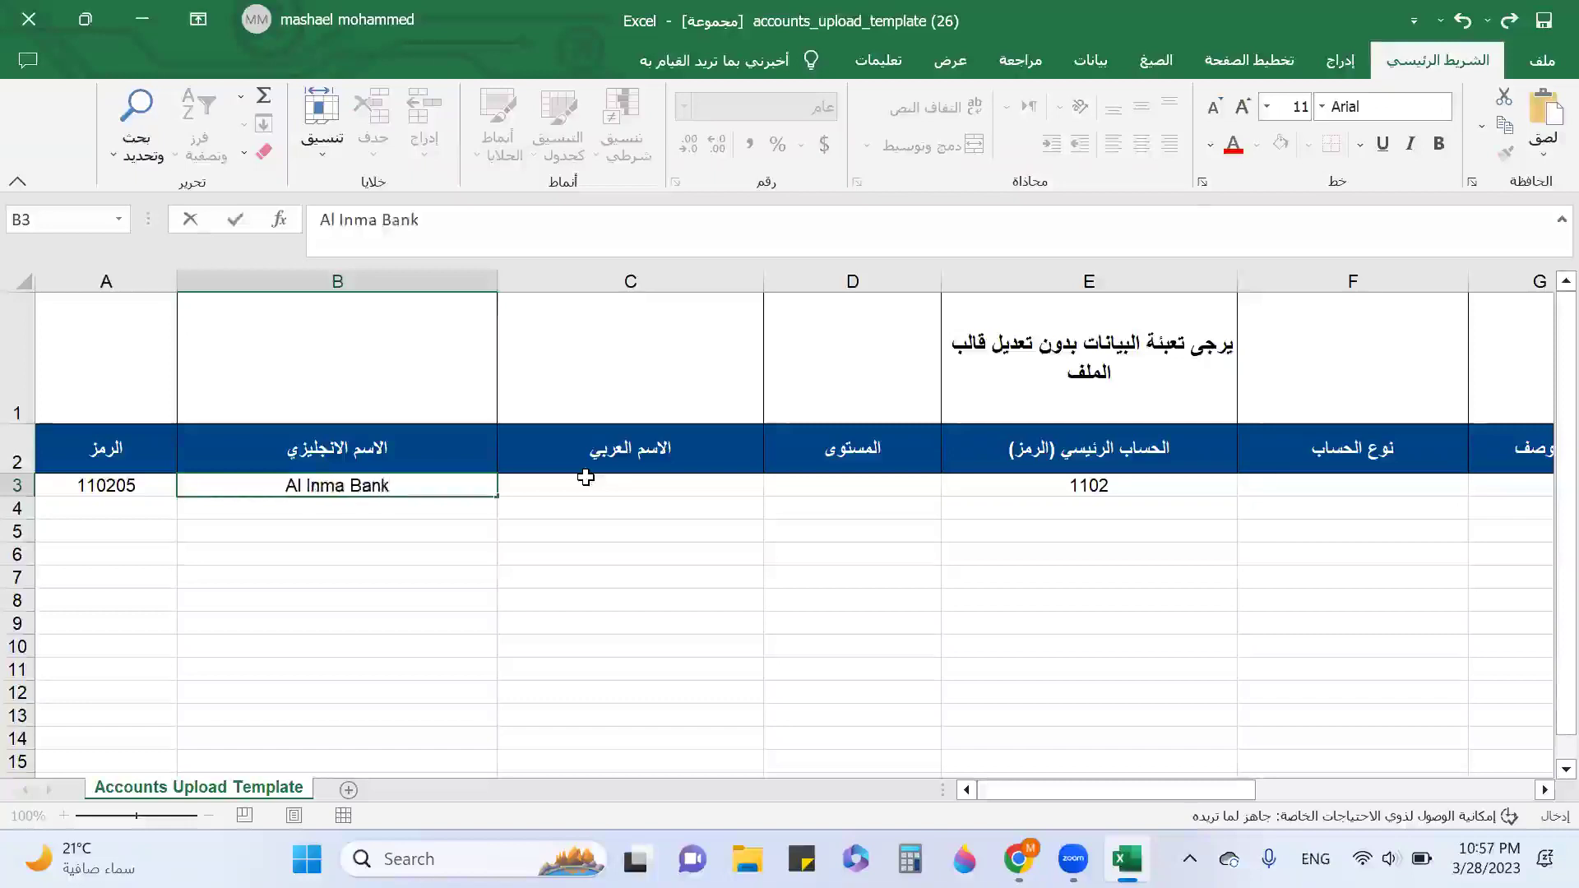
pyautogui.click(585, 477)
pyautogui.hotkey('alt', 'shift')
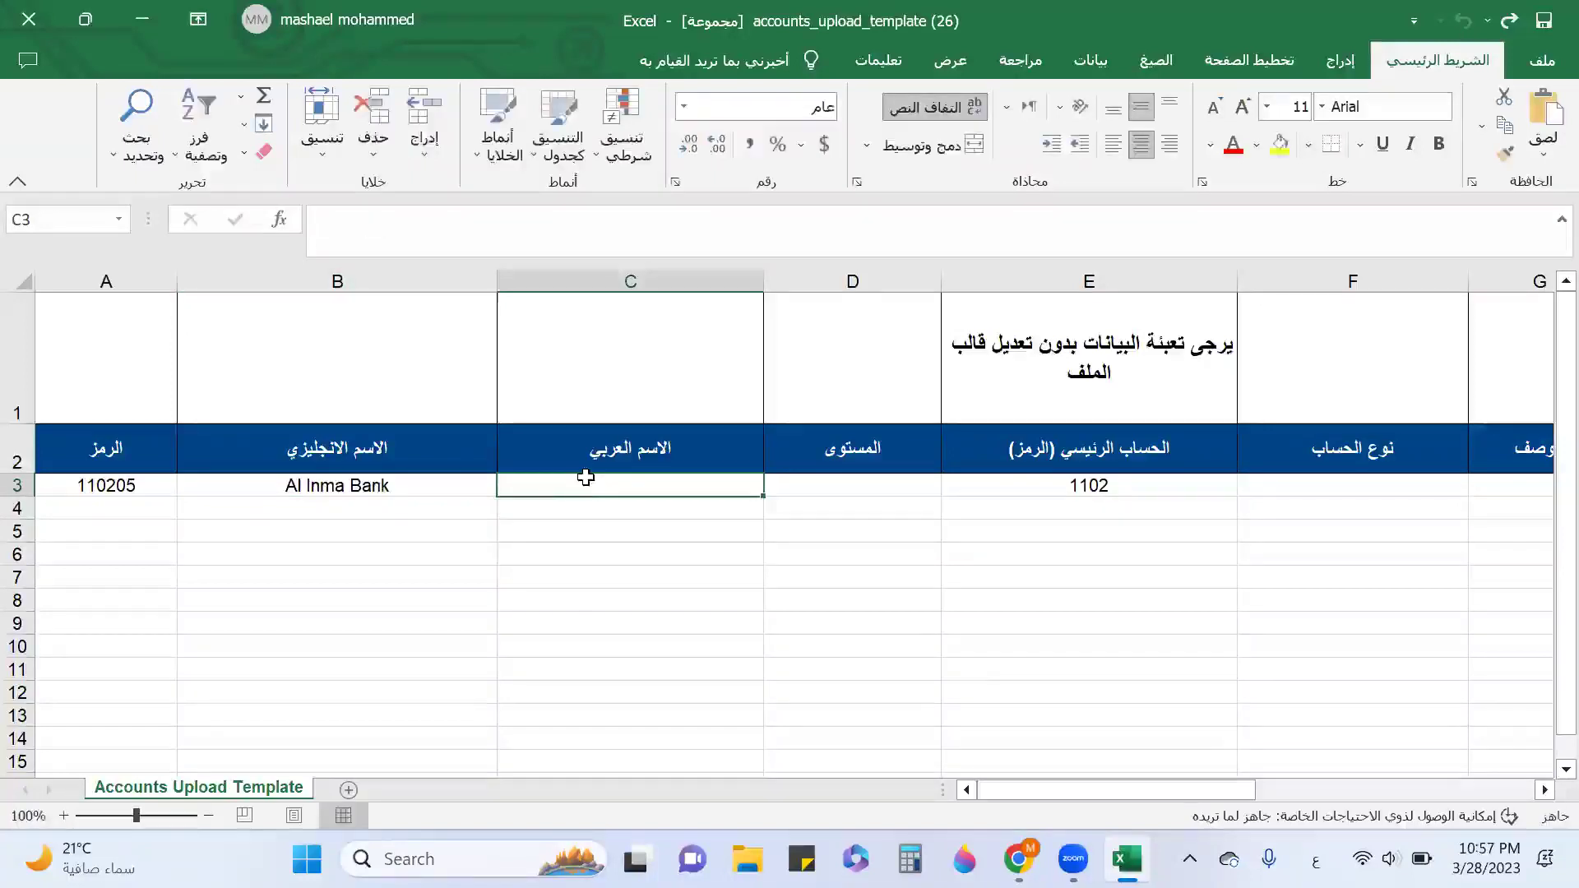
pyautogui.write('بنك الأنماء')
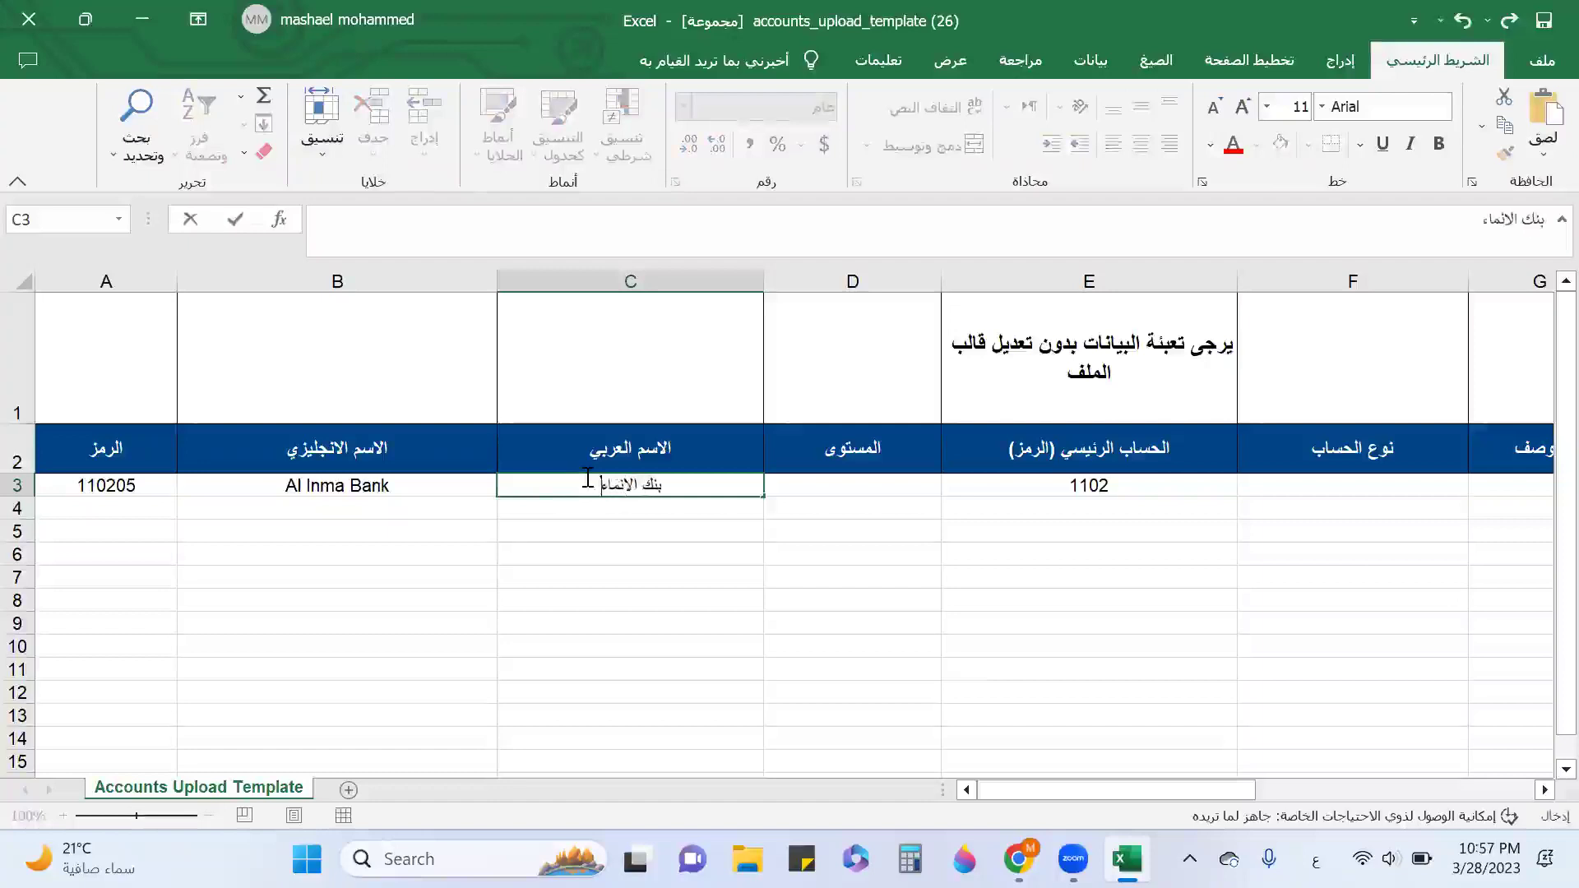
pyautogui.press('Tab')
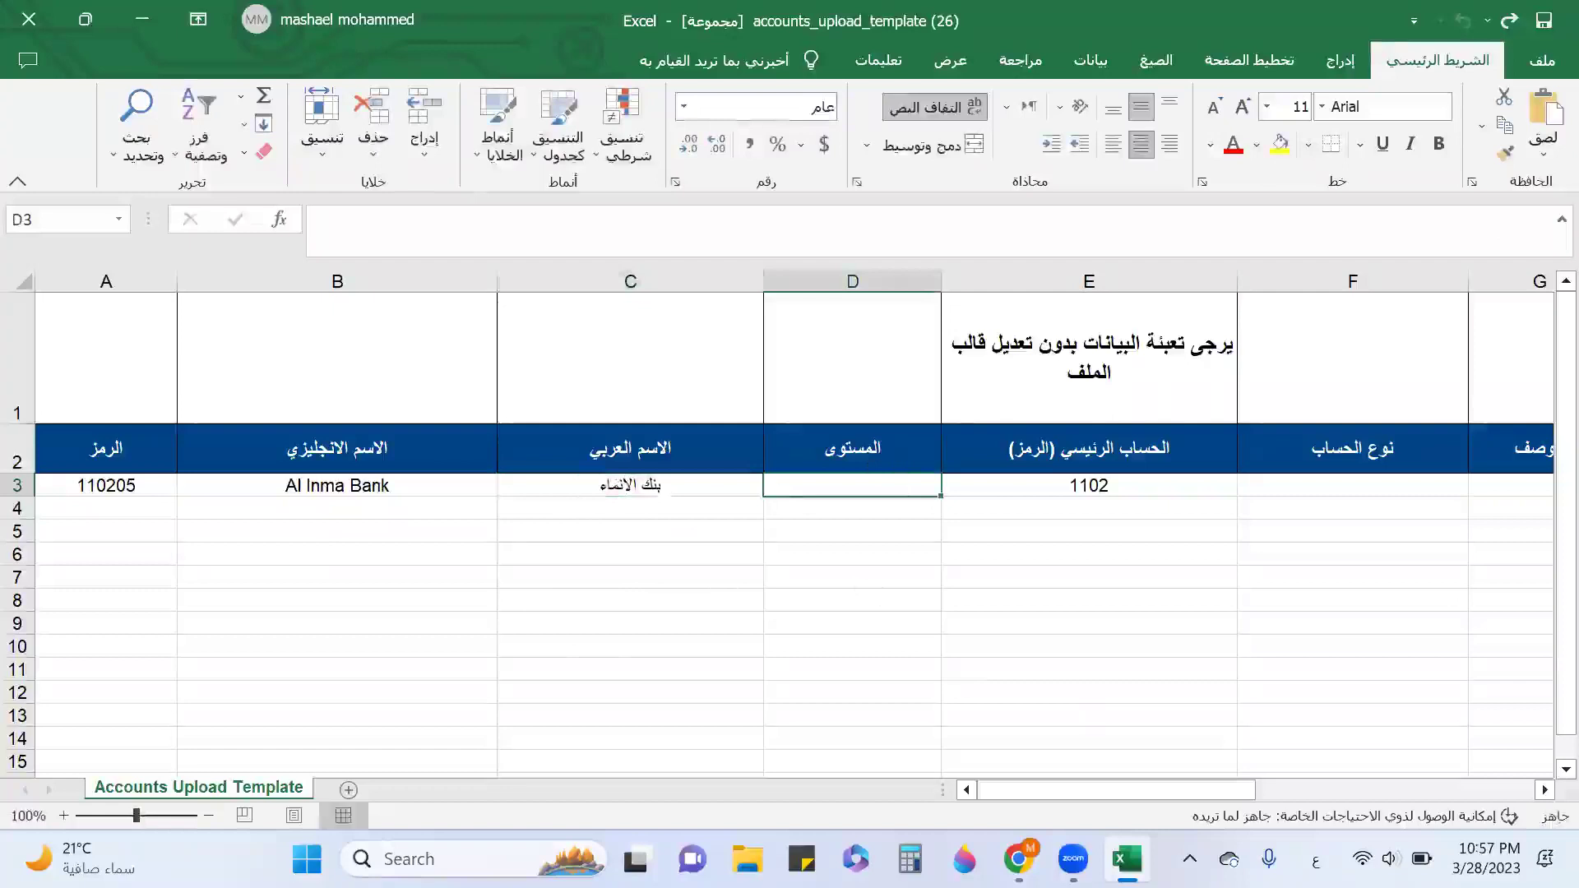
# Set row 3's level to 4 and its account type to حساب البنك.
pyautogui.click(1127, 859)
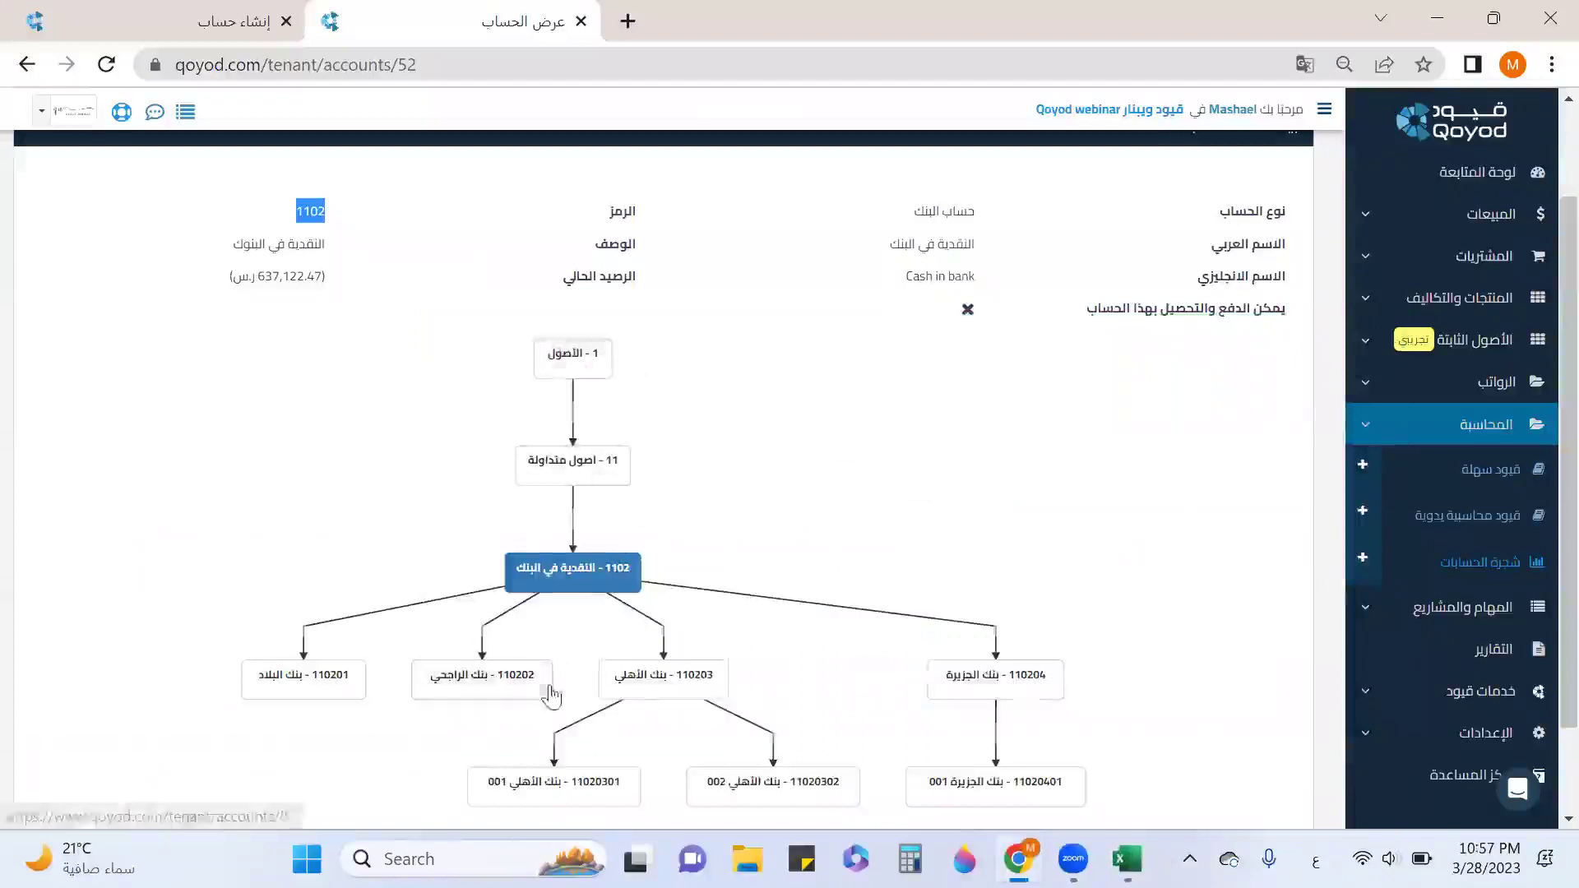
pyautogui.click(1126, 858)
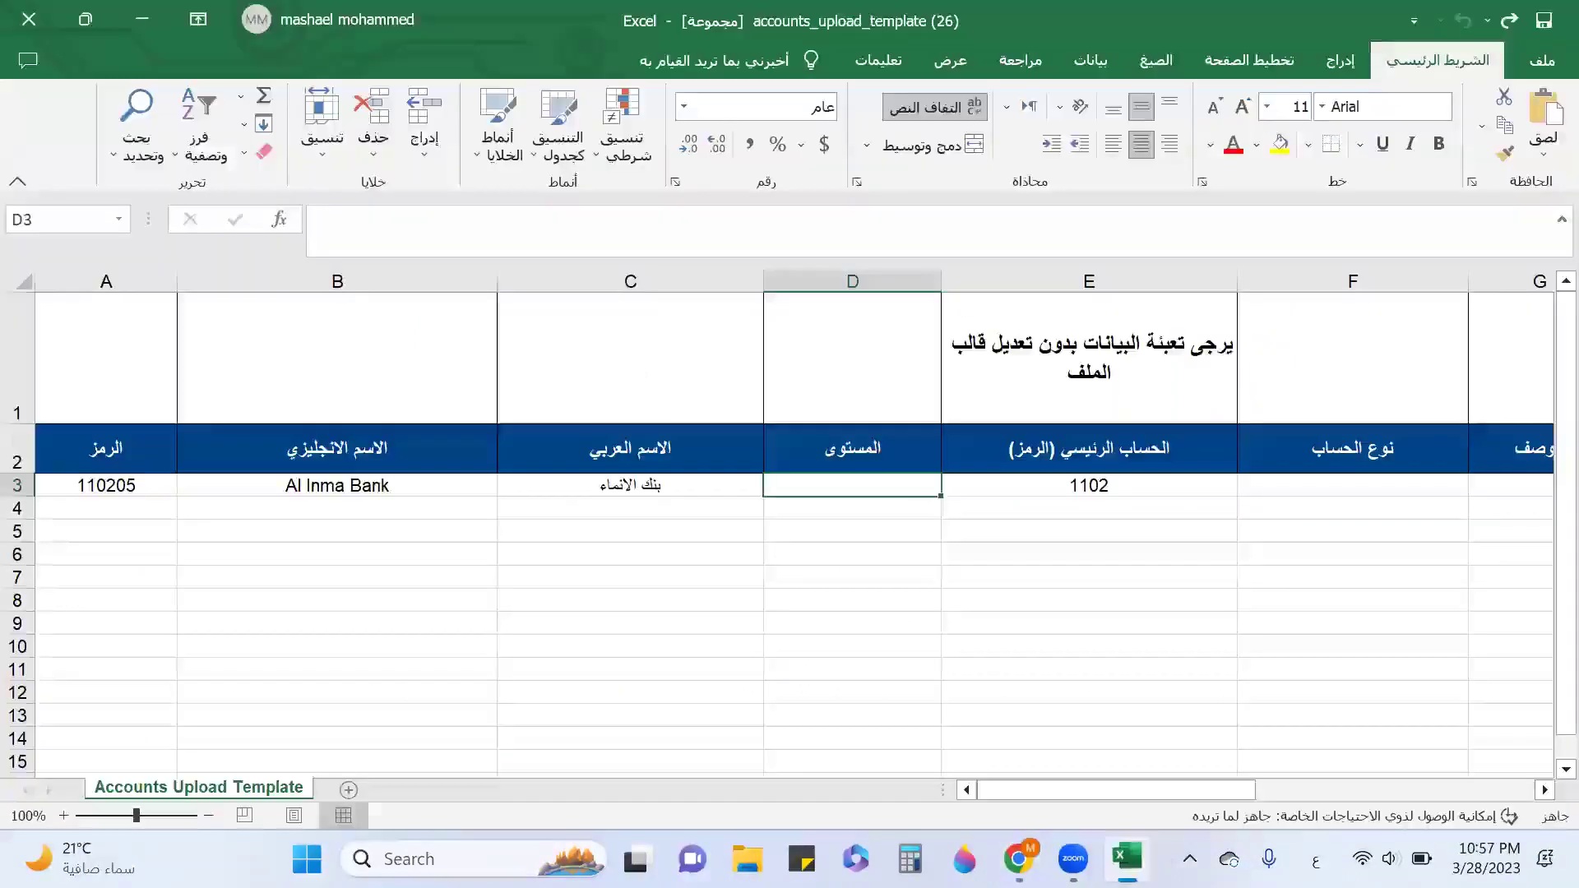
pyautogui.write('4')
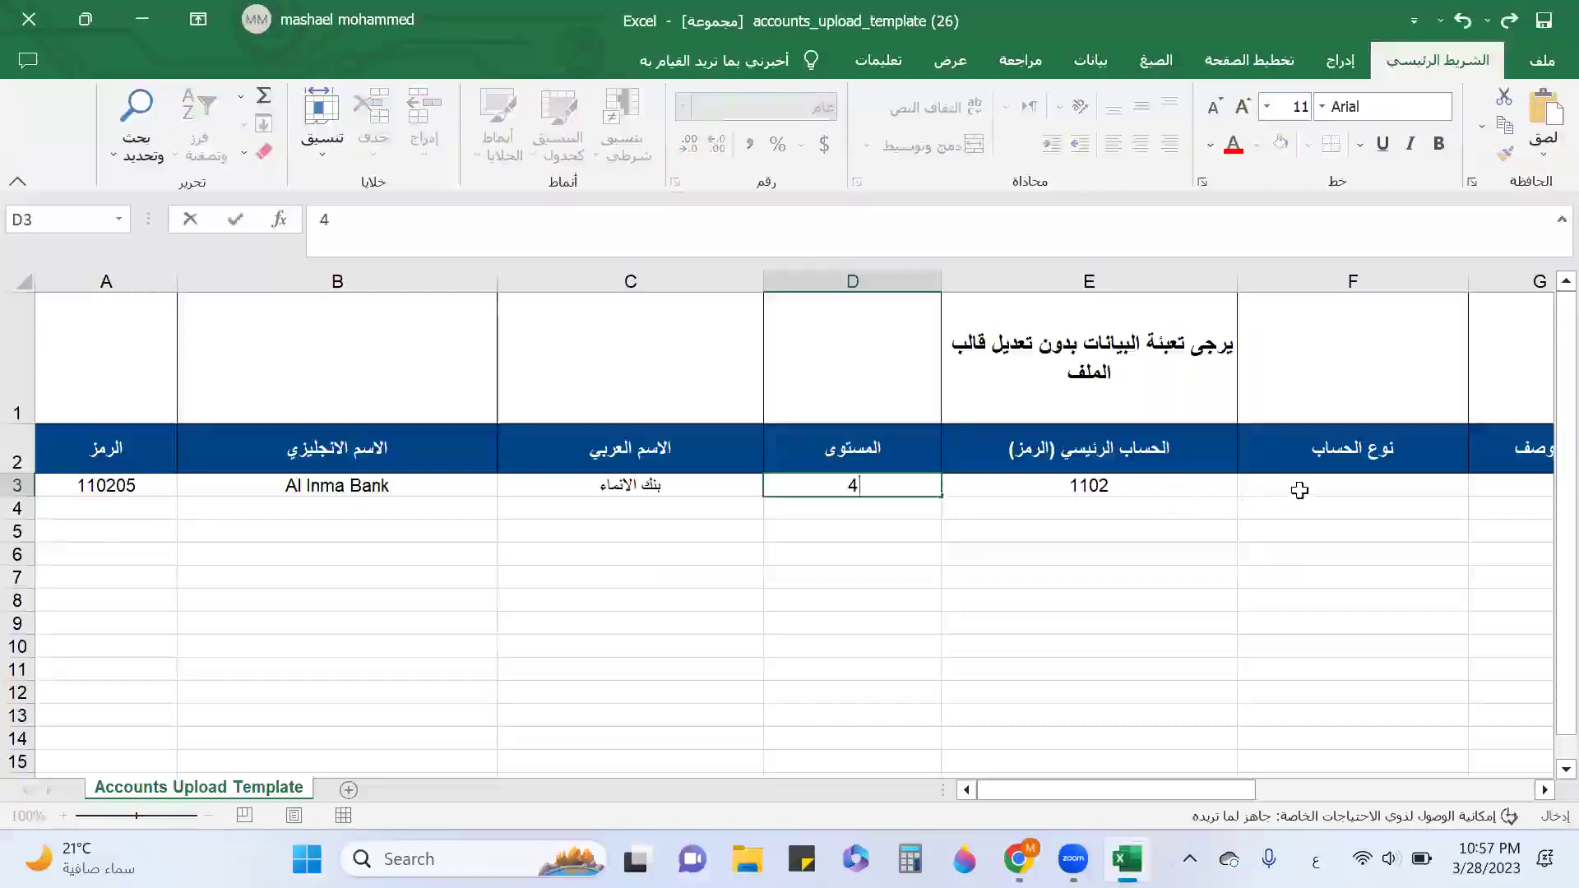
pyautogui.click(1296, 494)
pyautogui.click(1478, 486)
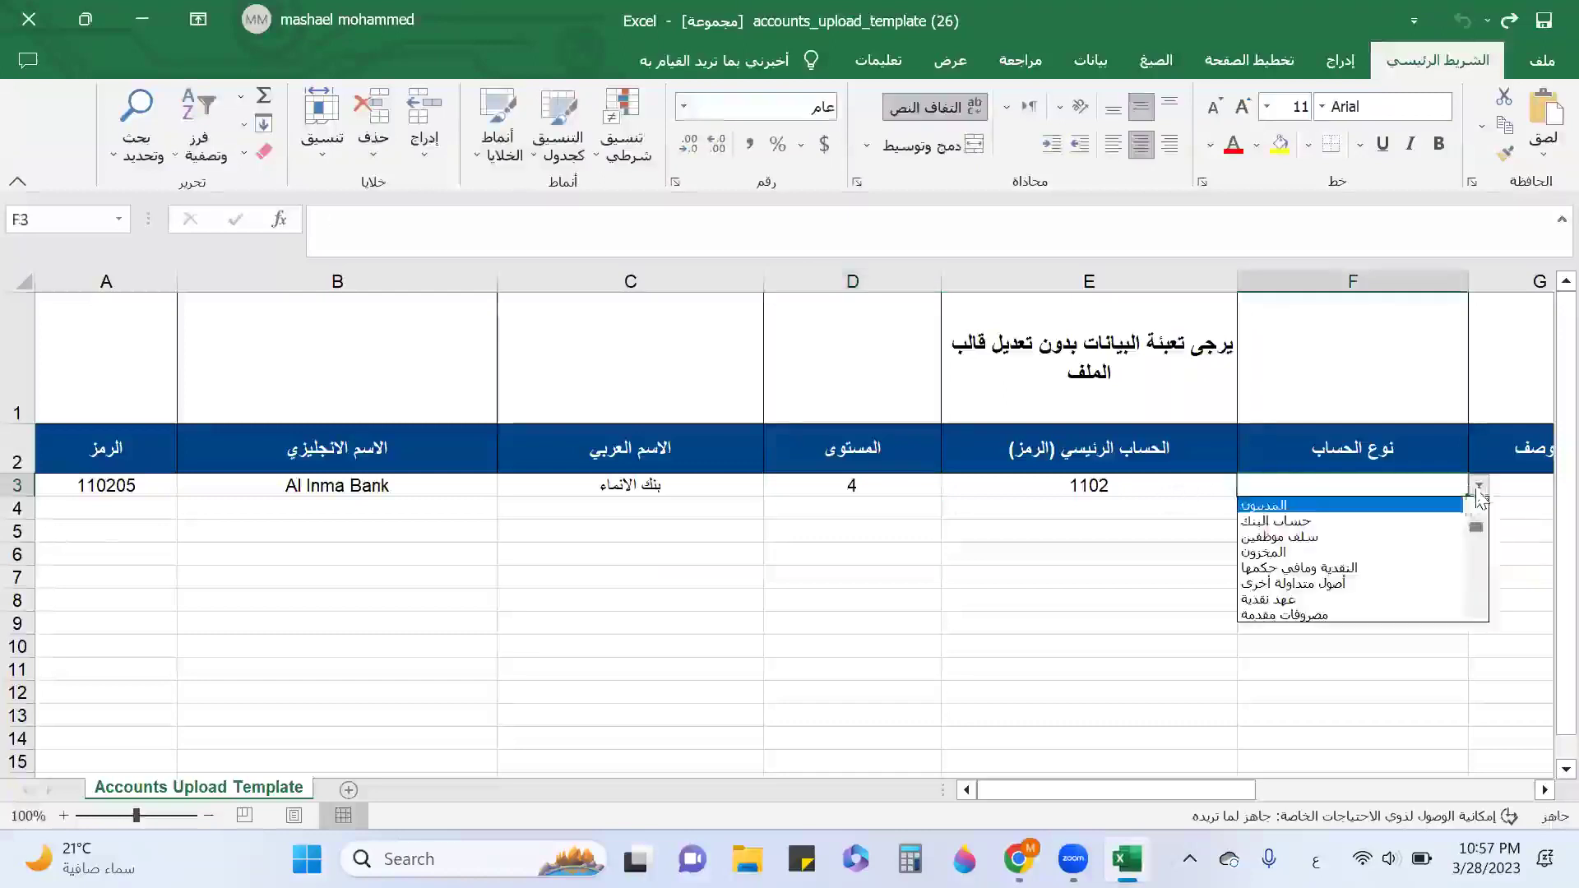
pyautogui.click(1304, 521)
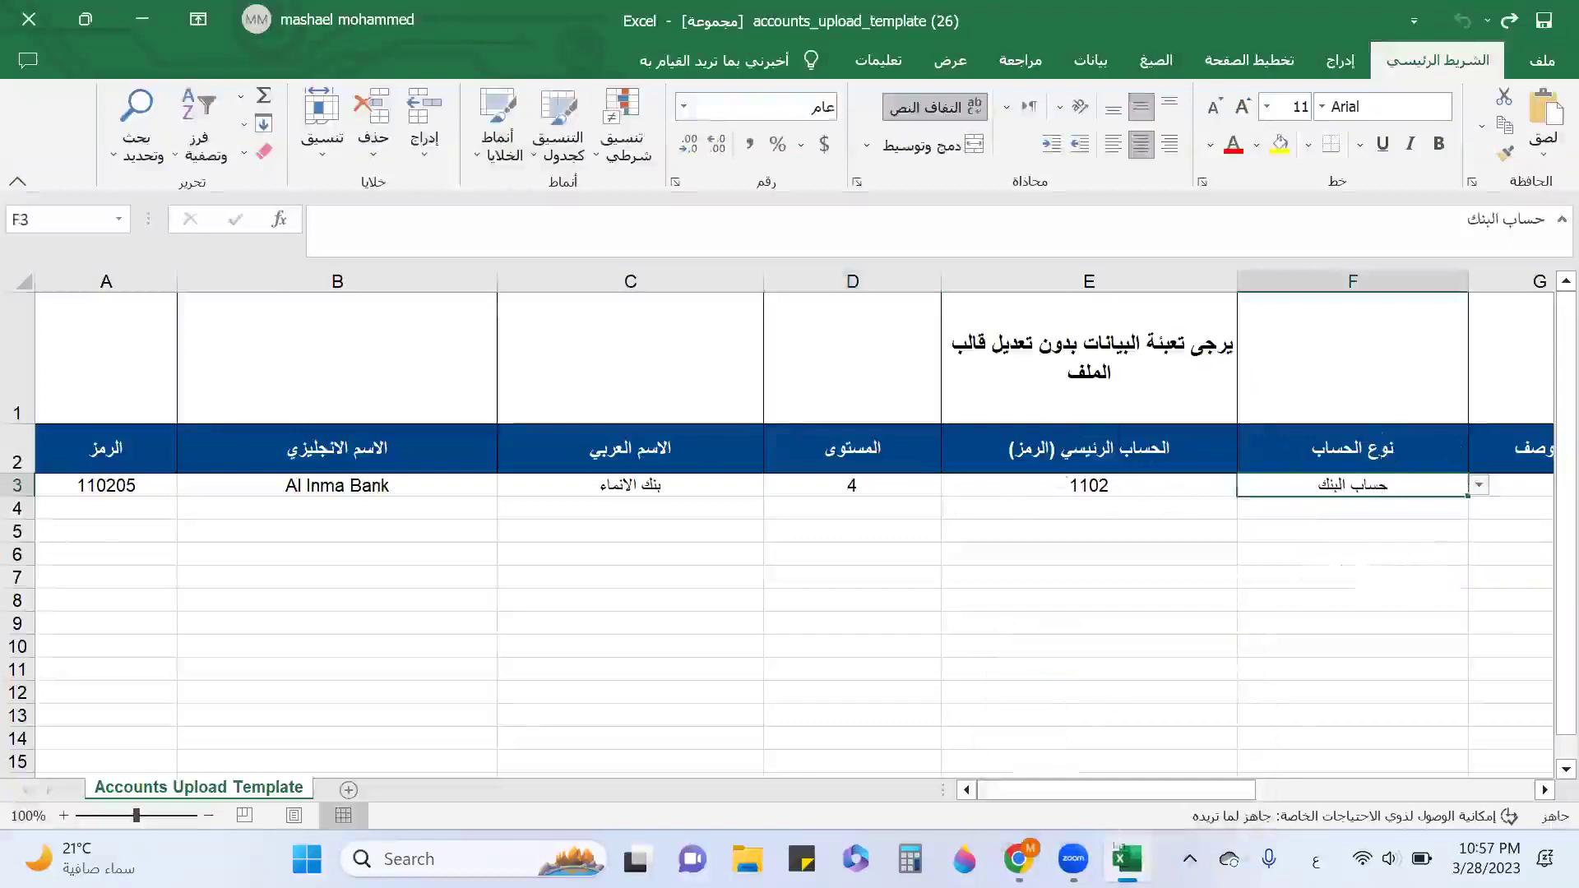
# Add the description حساب تنظيمي and set payments and collections to No.
pyautogui.click(1127, 858)
pyautogui.scroll(-2, 600, 455)
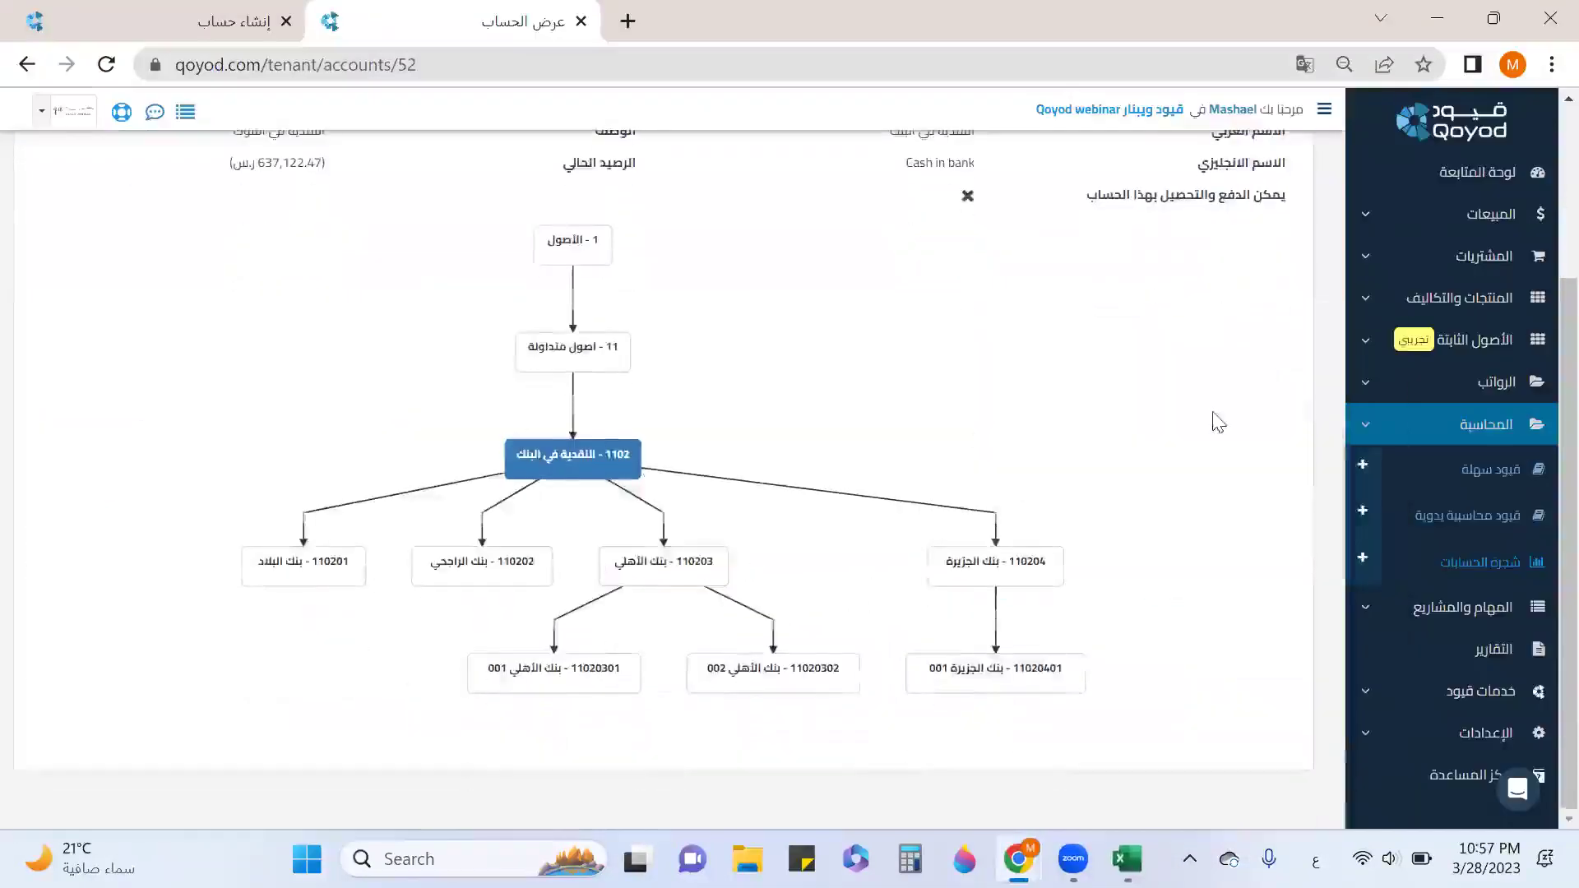
pyautogui.scroll(2, 1217, 422)
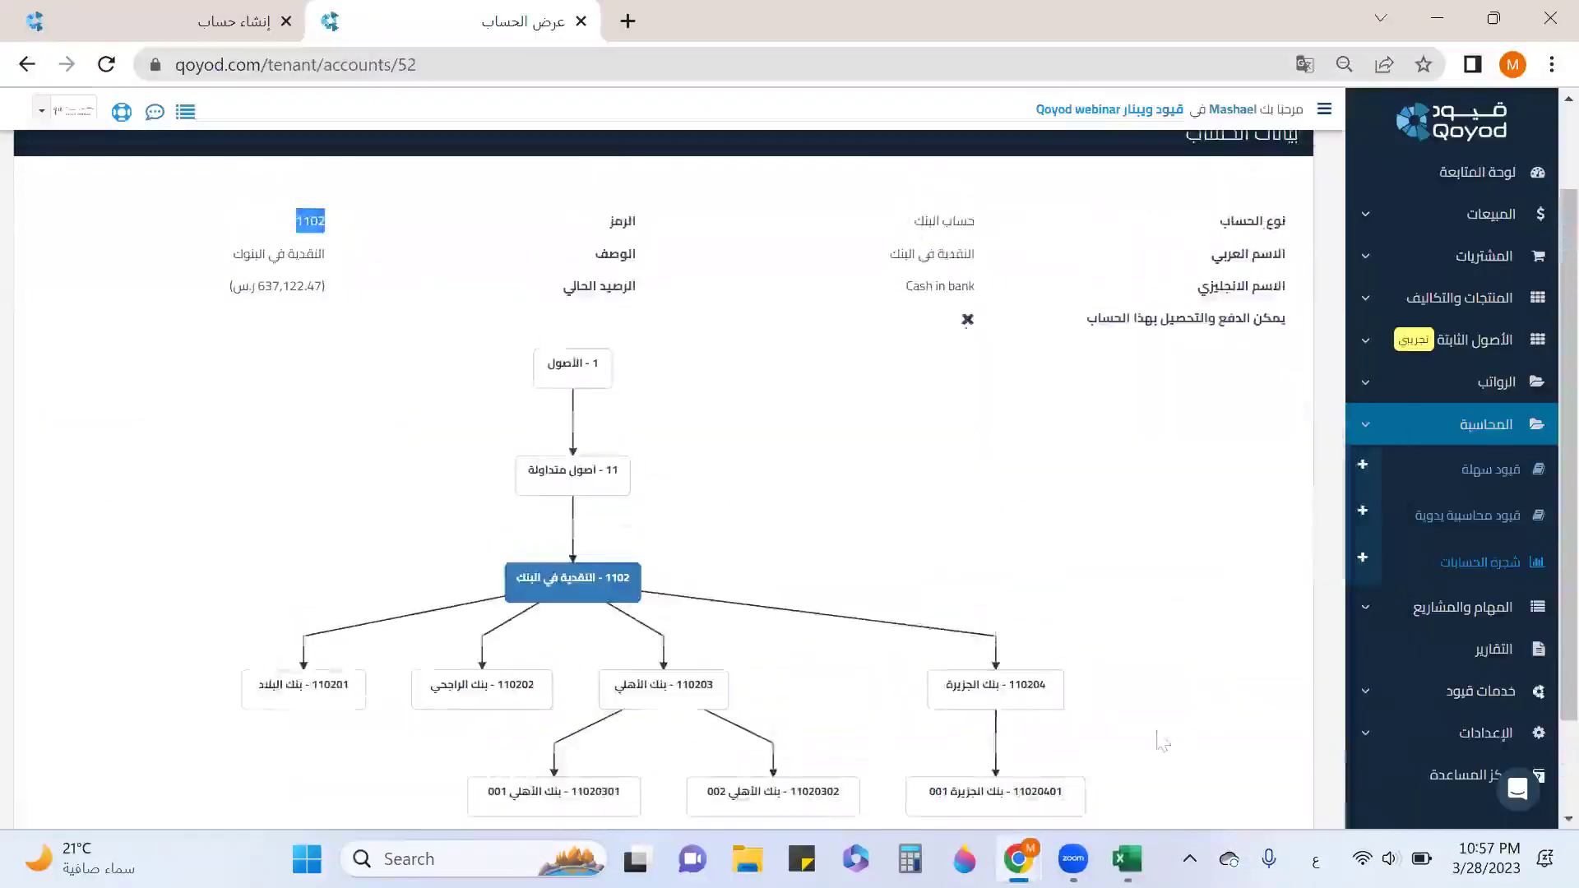
pyautogui.hotkey('alt', 'Tab')
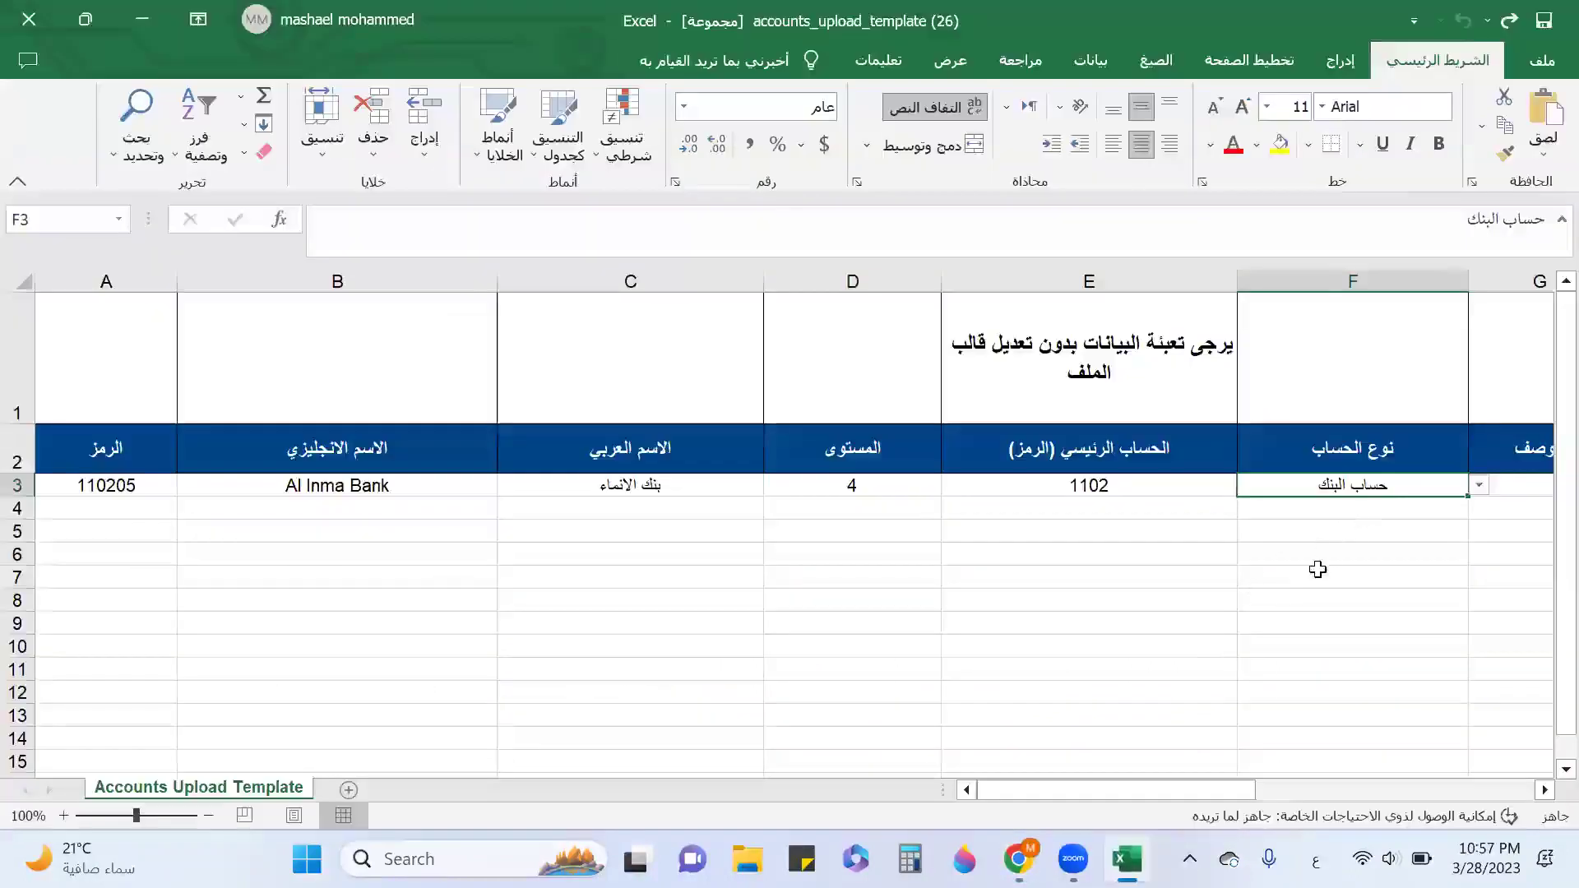
pyautogui.press('Tab')
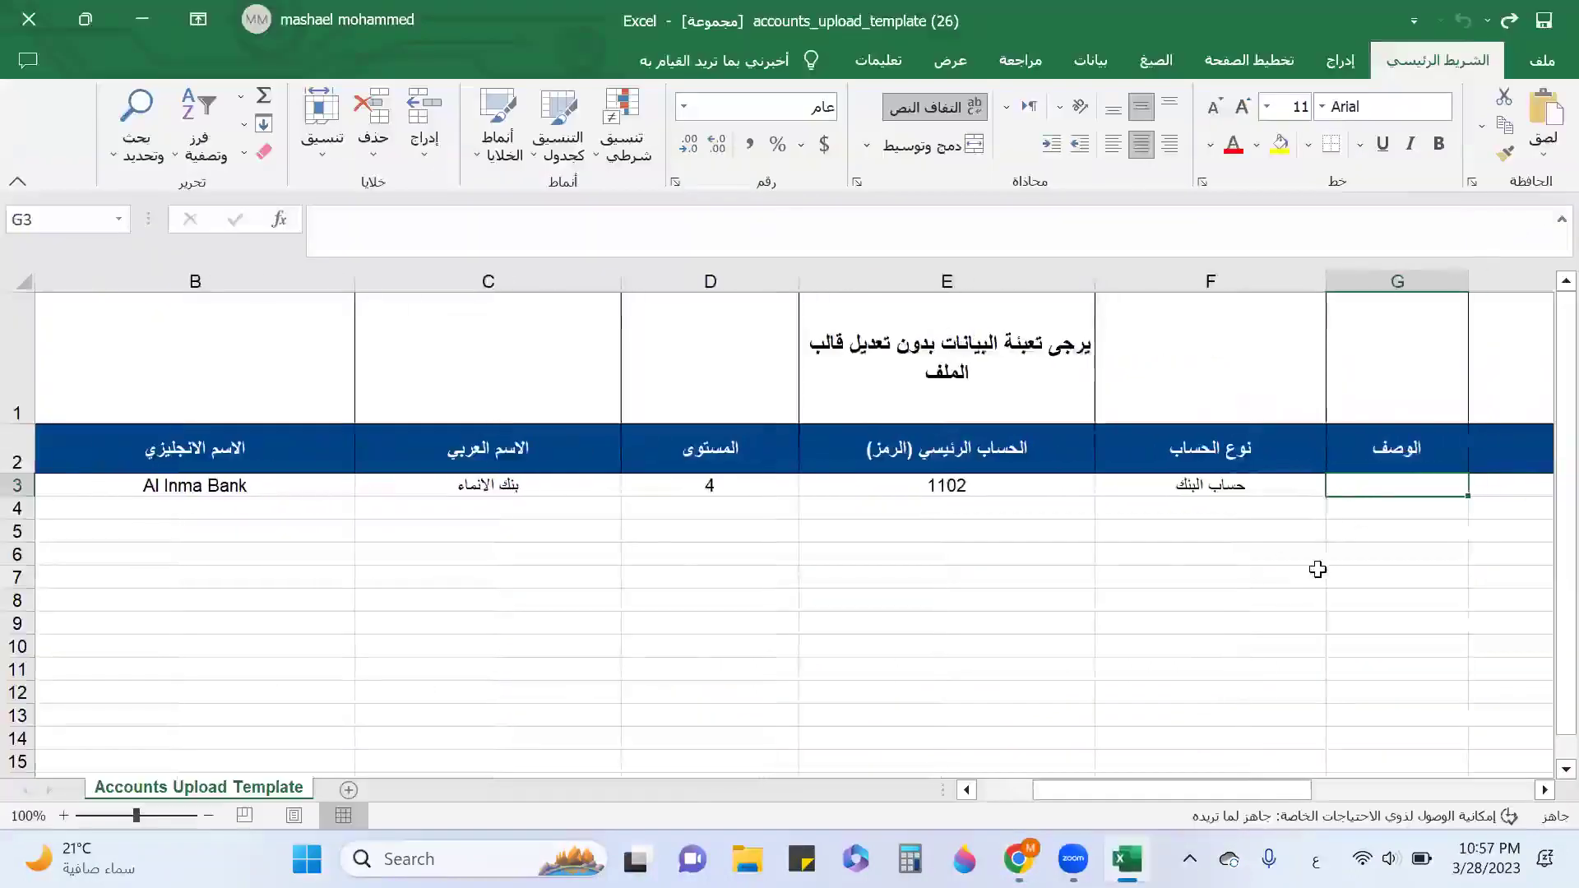
pyautogui.write('حساب')
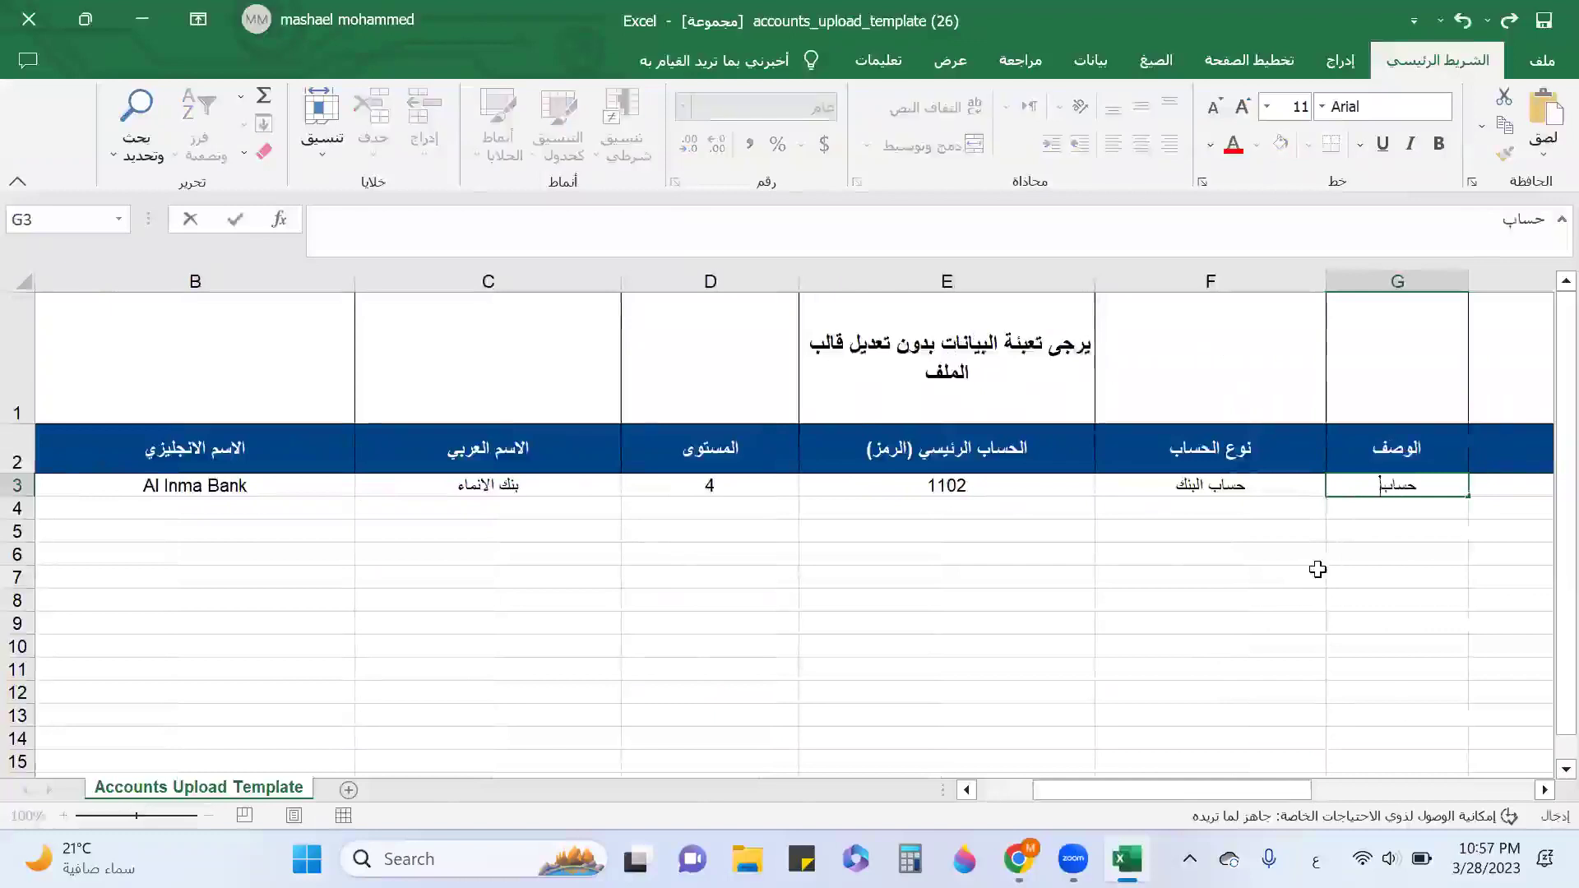
pyautogui.write(' تنظيمي')
pyautogui.press('Tab')
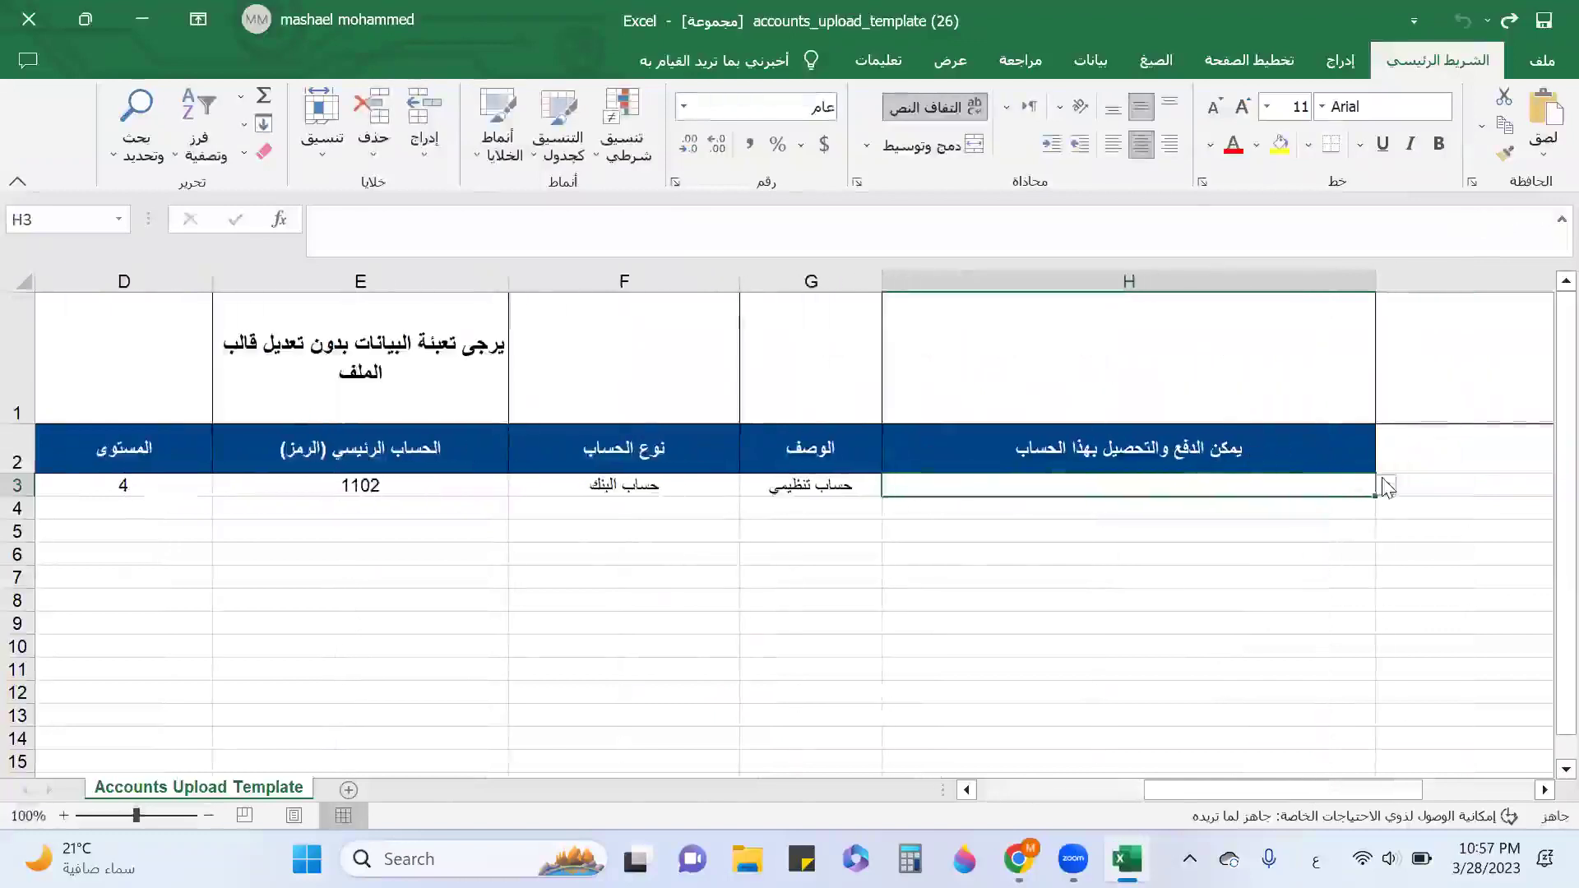
pyautogui.click(1385, 485)
pyautogui.click(967, 522)
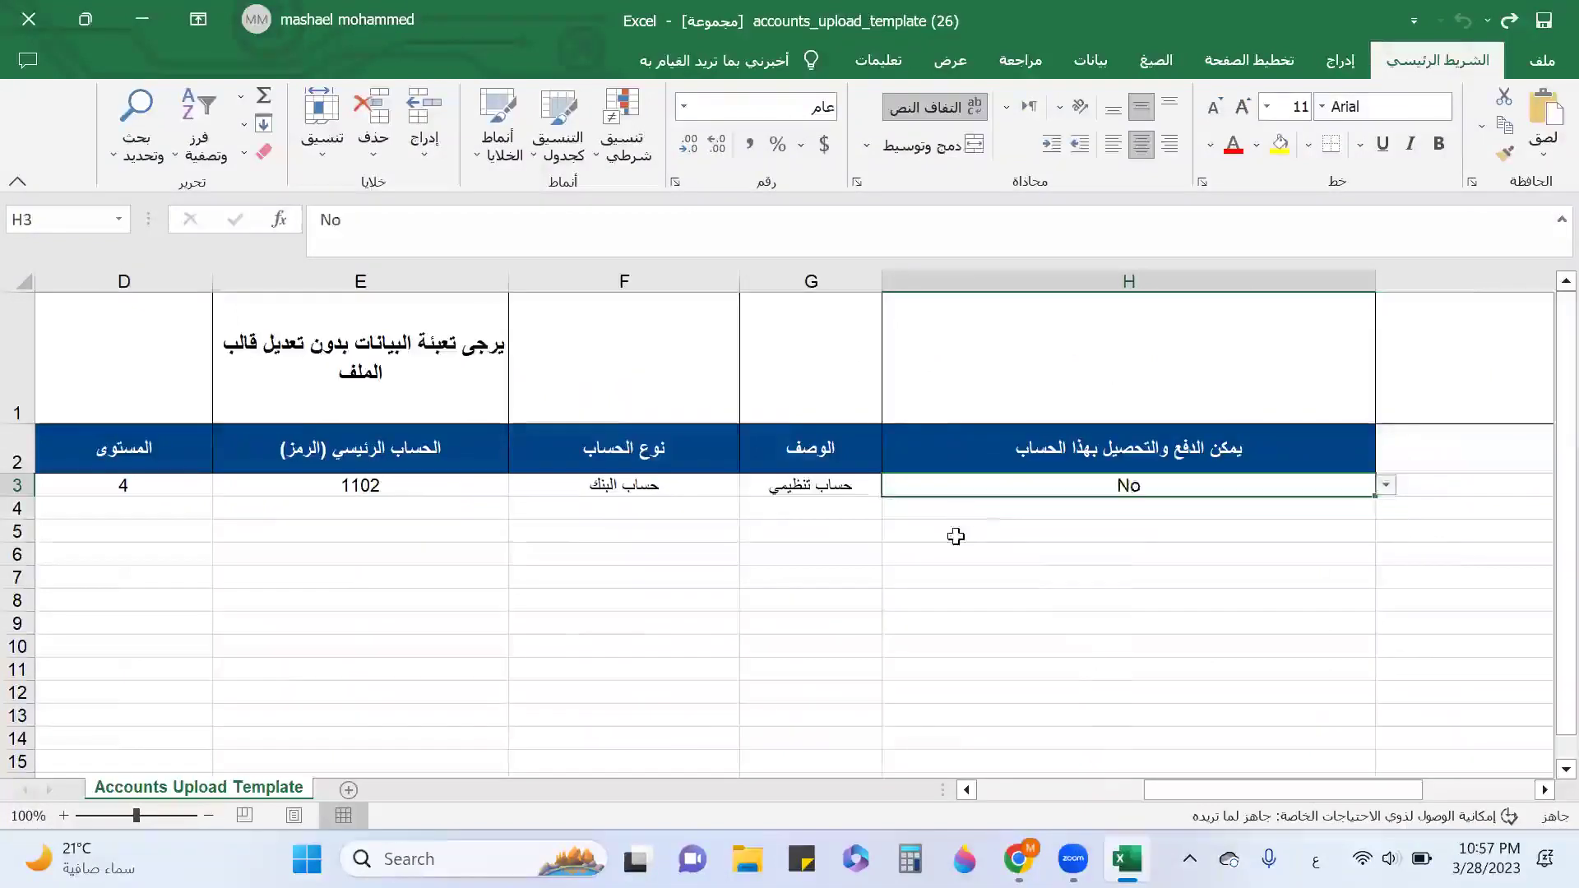
pyautogui.press('Left')
pyautogui.press('Left')
pyautogui.press('Left')
pyautogui.press('Left')
pyautogui.press('Left')
pyautogui.press('Left')
pyautogui.press('Left')
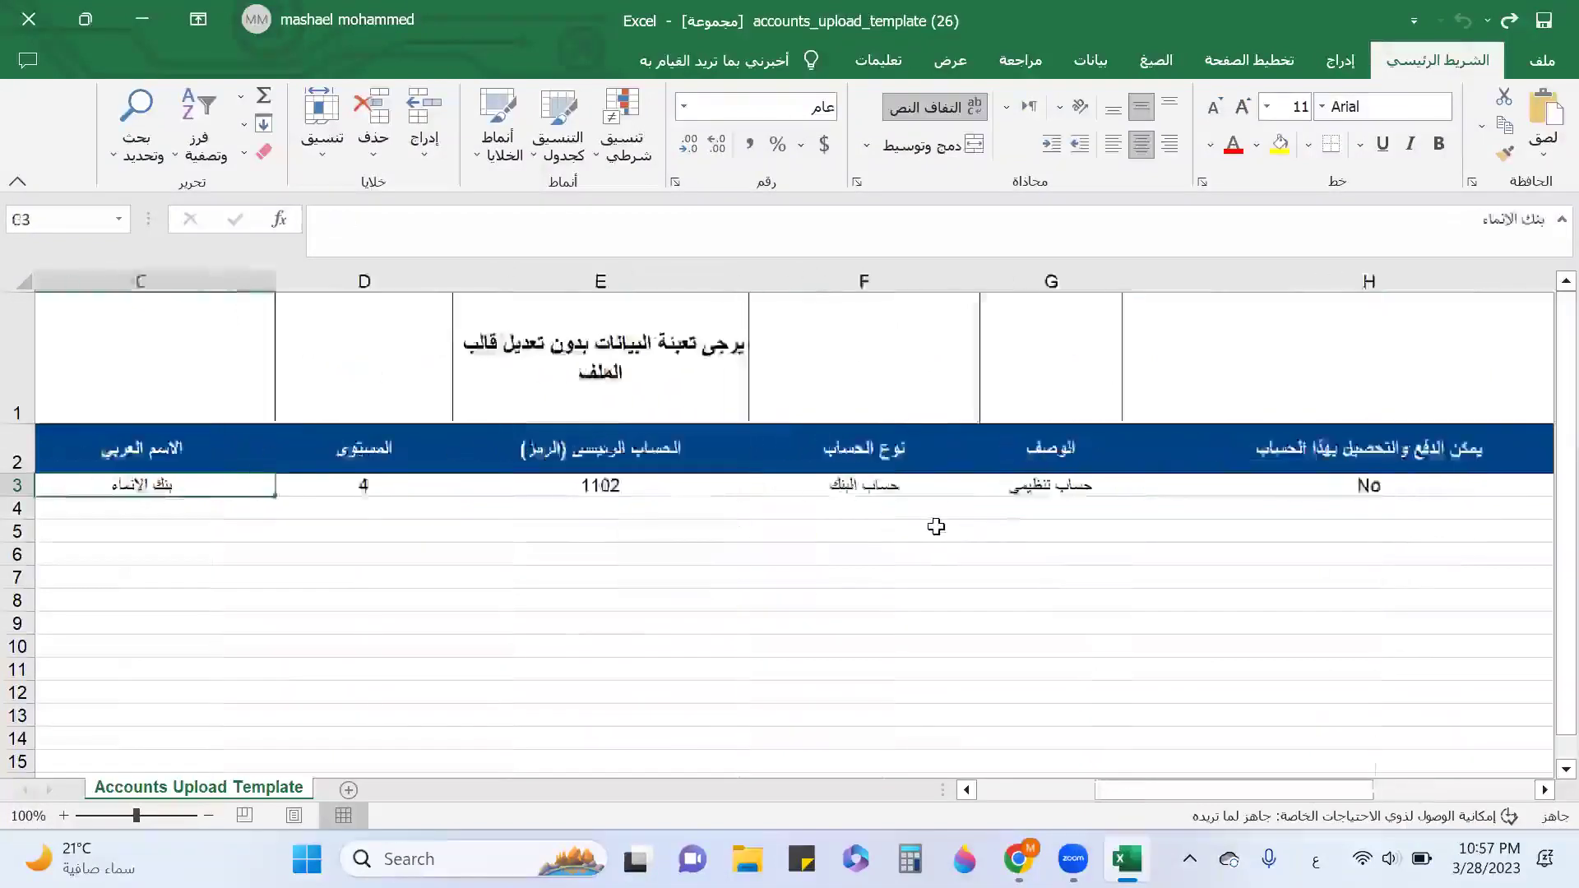
pyautogui.press('Down')
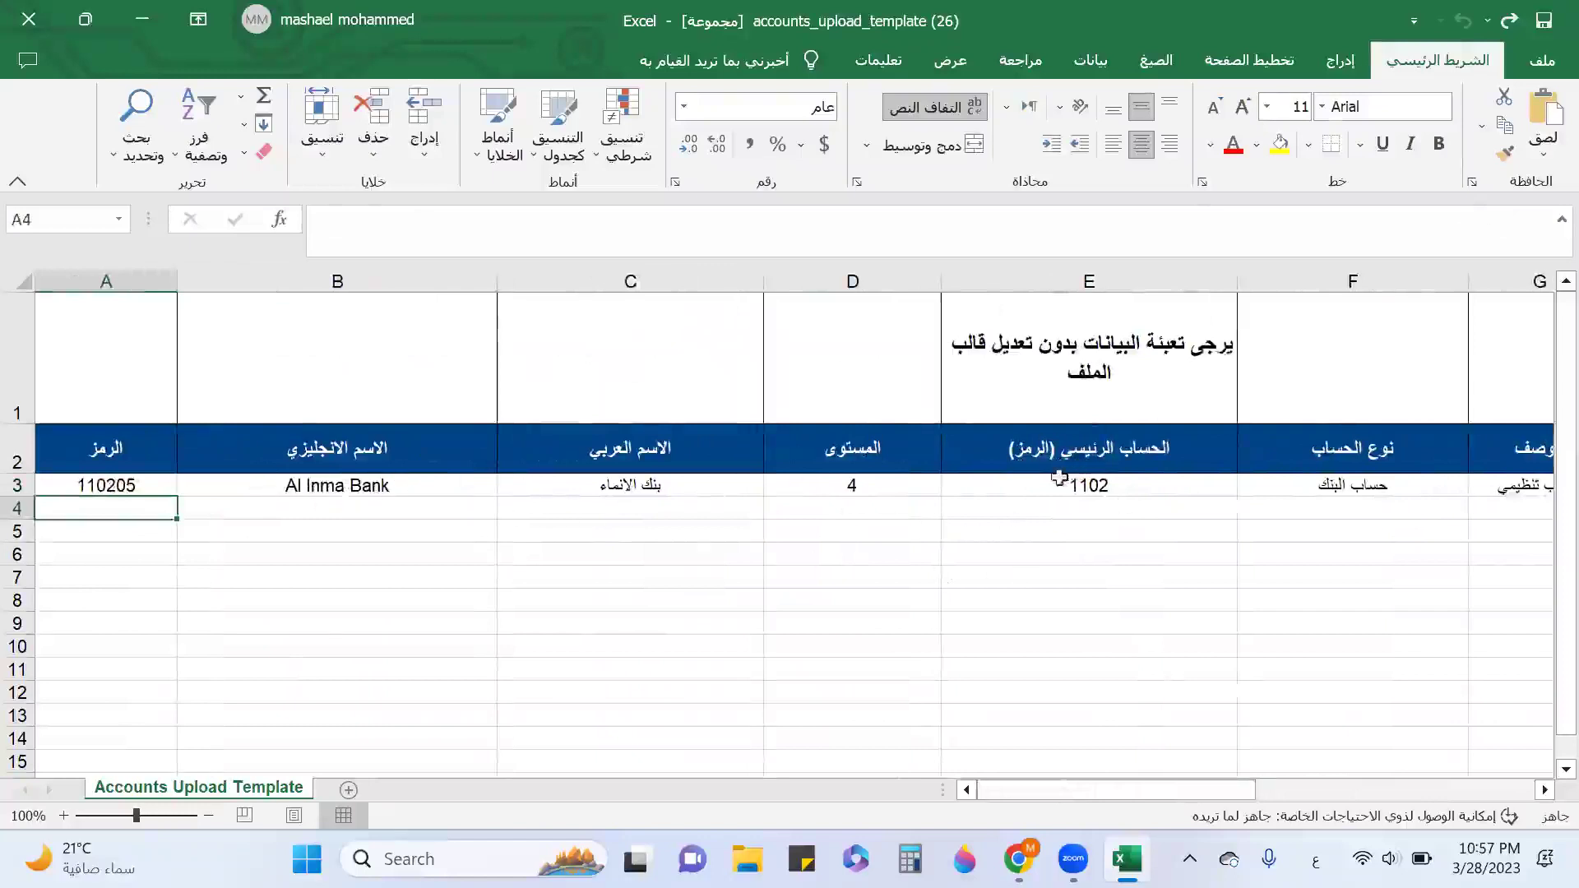
# Copy parent code 110205 into row 4 and enter account codes 11020501 and 11020502.
pyautogui.click(121, 488)
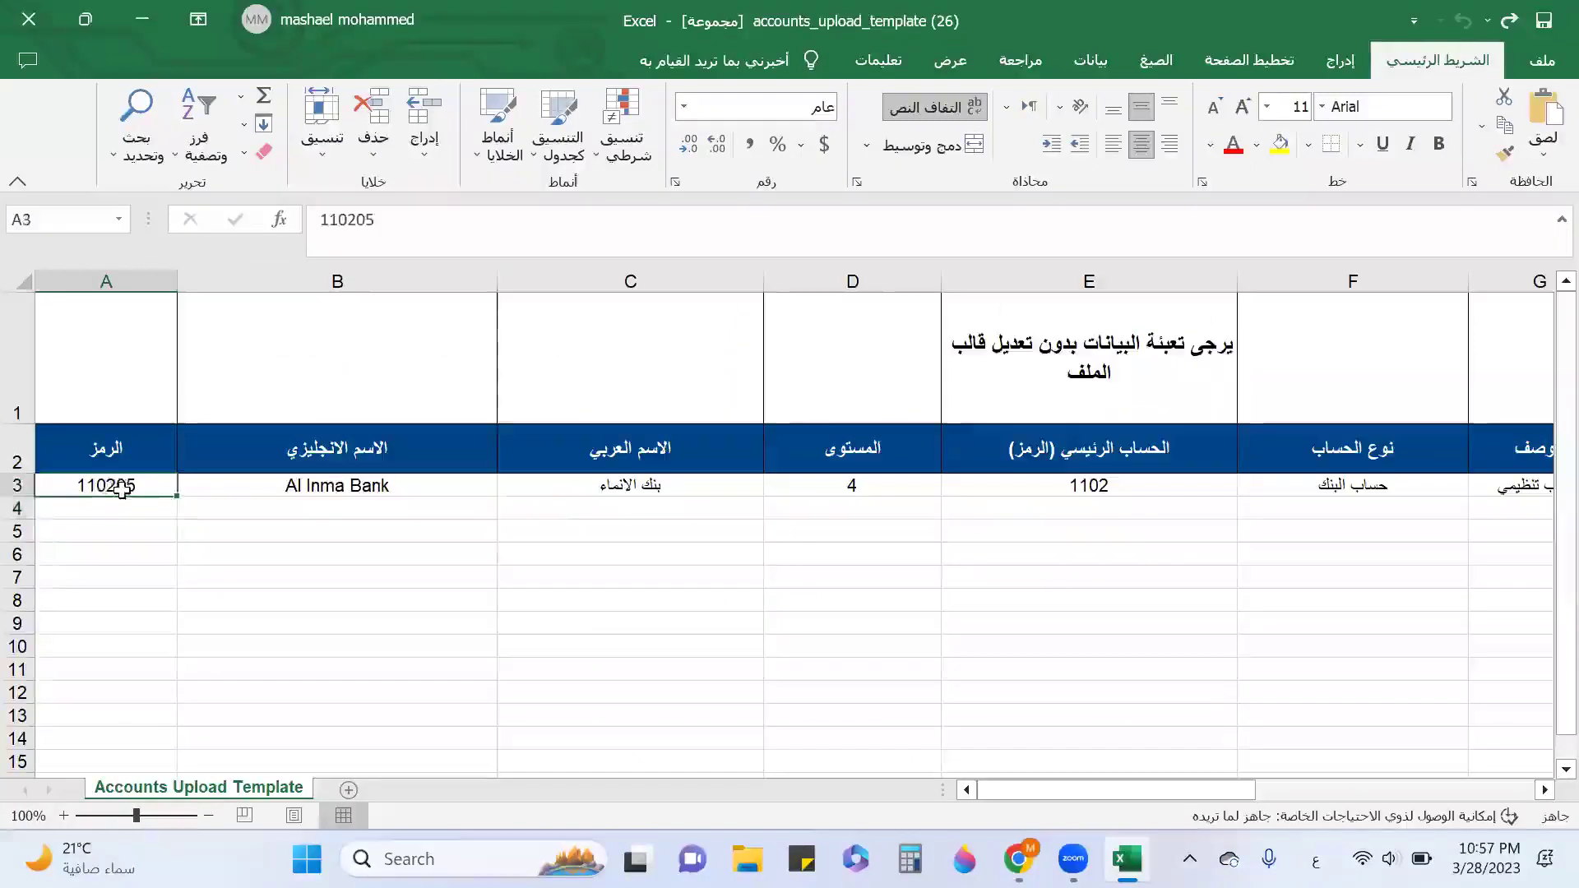
pyautogui.hotkey('ctrl', 'c')
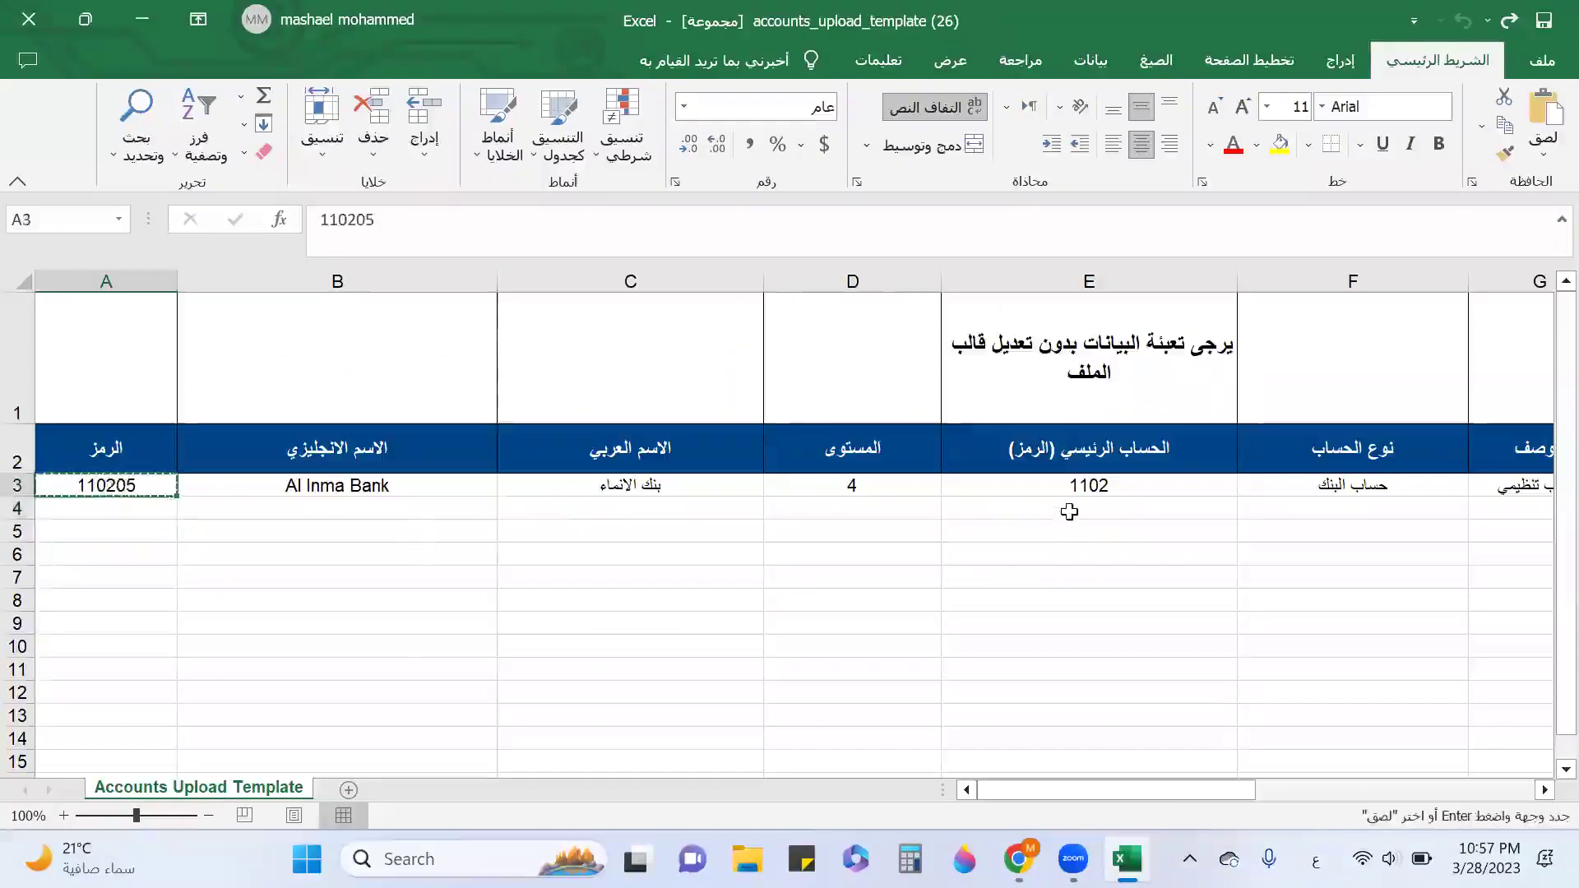
pyautogui.click(1069, 509)
pyautogui.hotkey('ctrl', 'v')
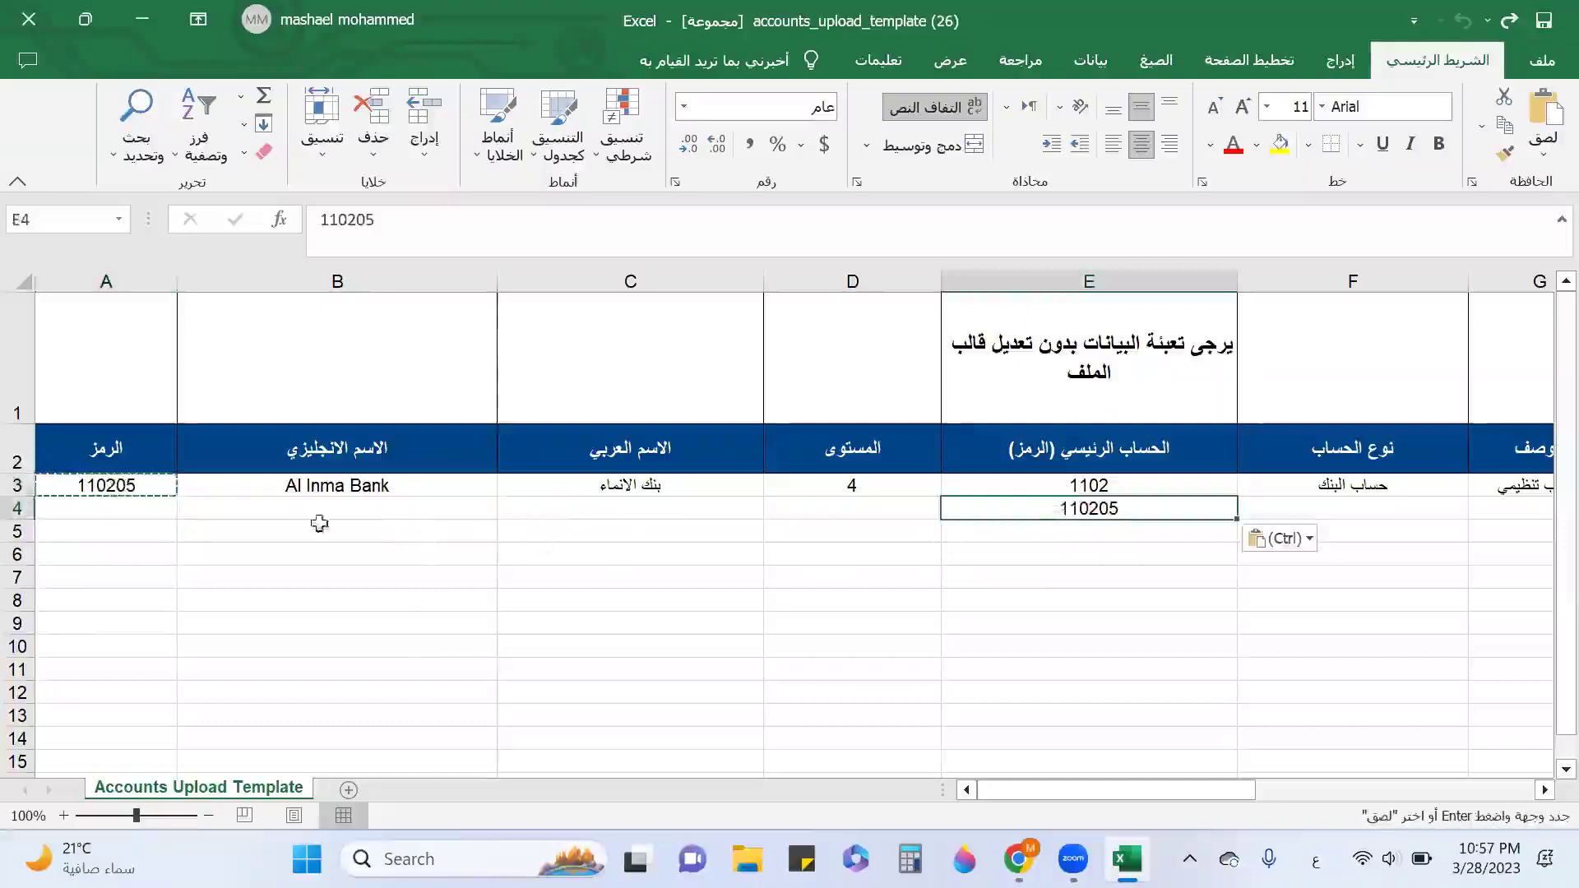
pyautogui.click(119, 510)
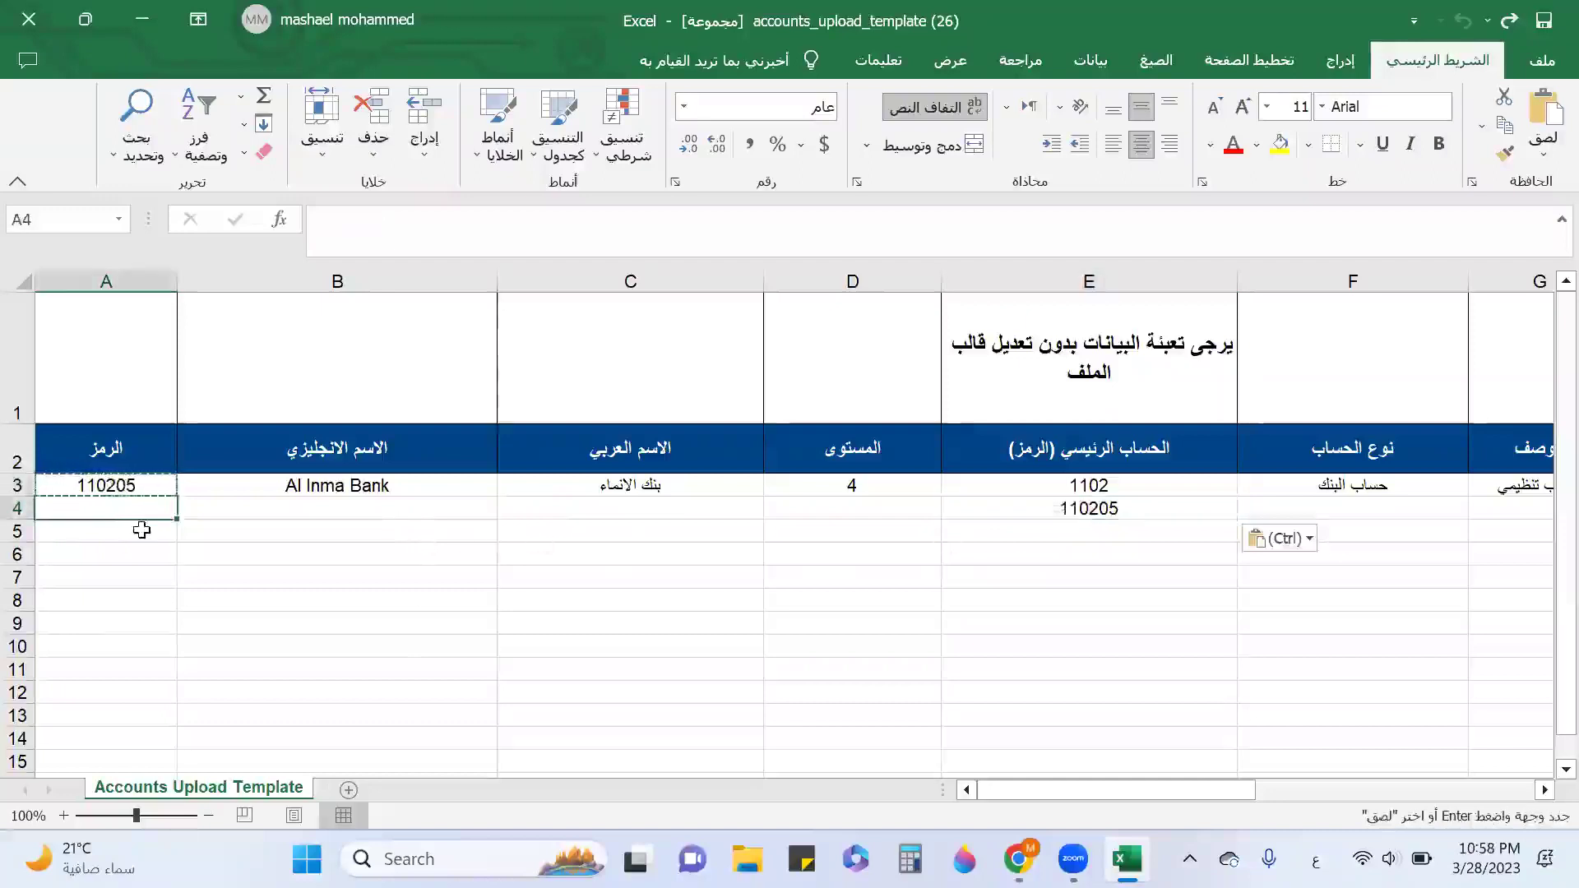
pyautogui.write('11')
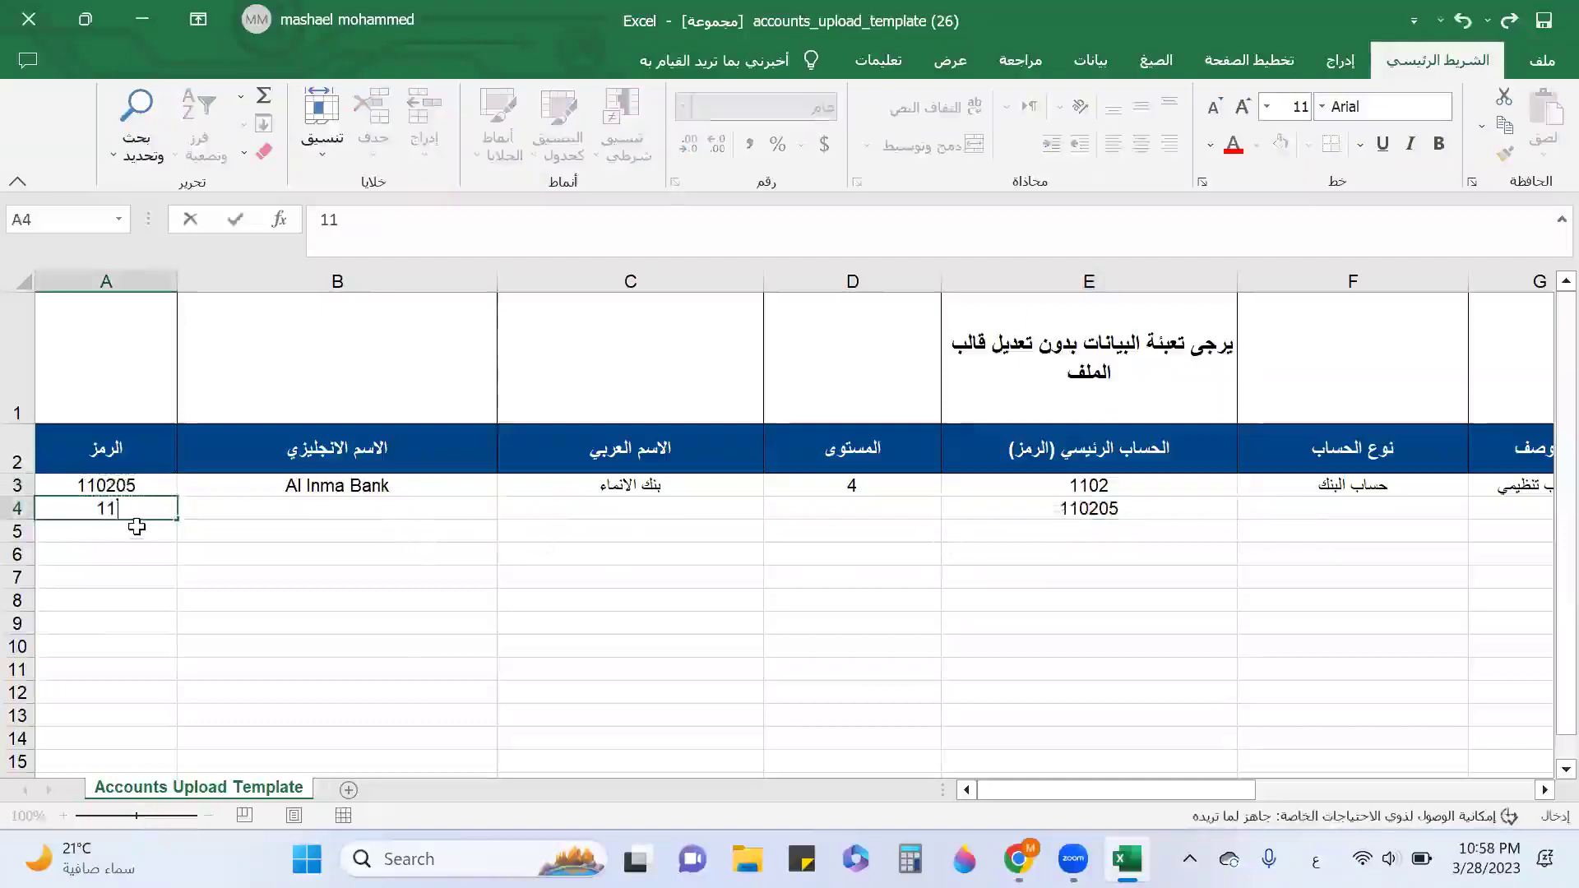
pyautogui.write('020')
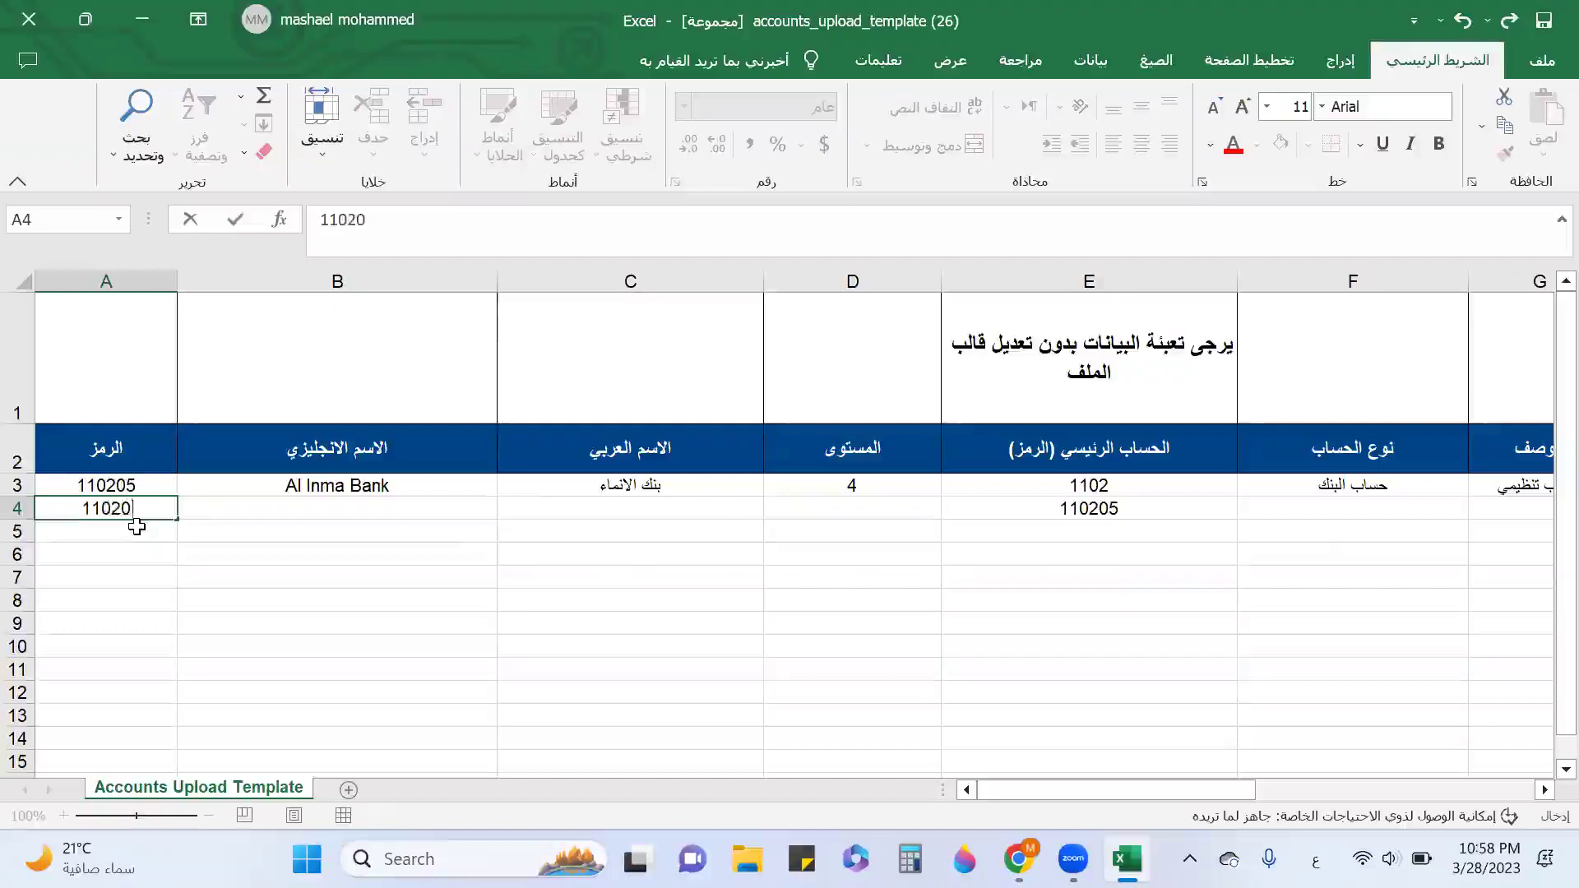
pyautogui.write('501')
pyautogui.press('Return')
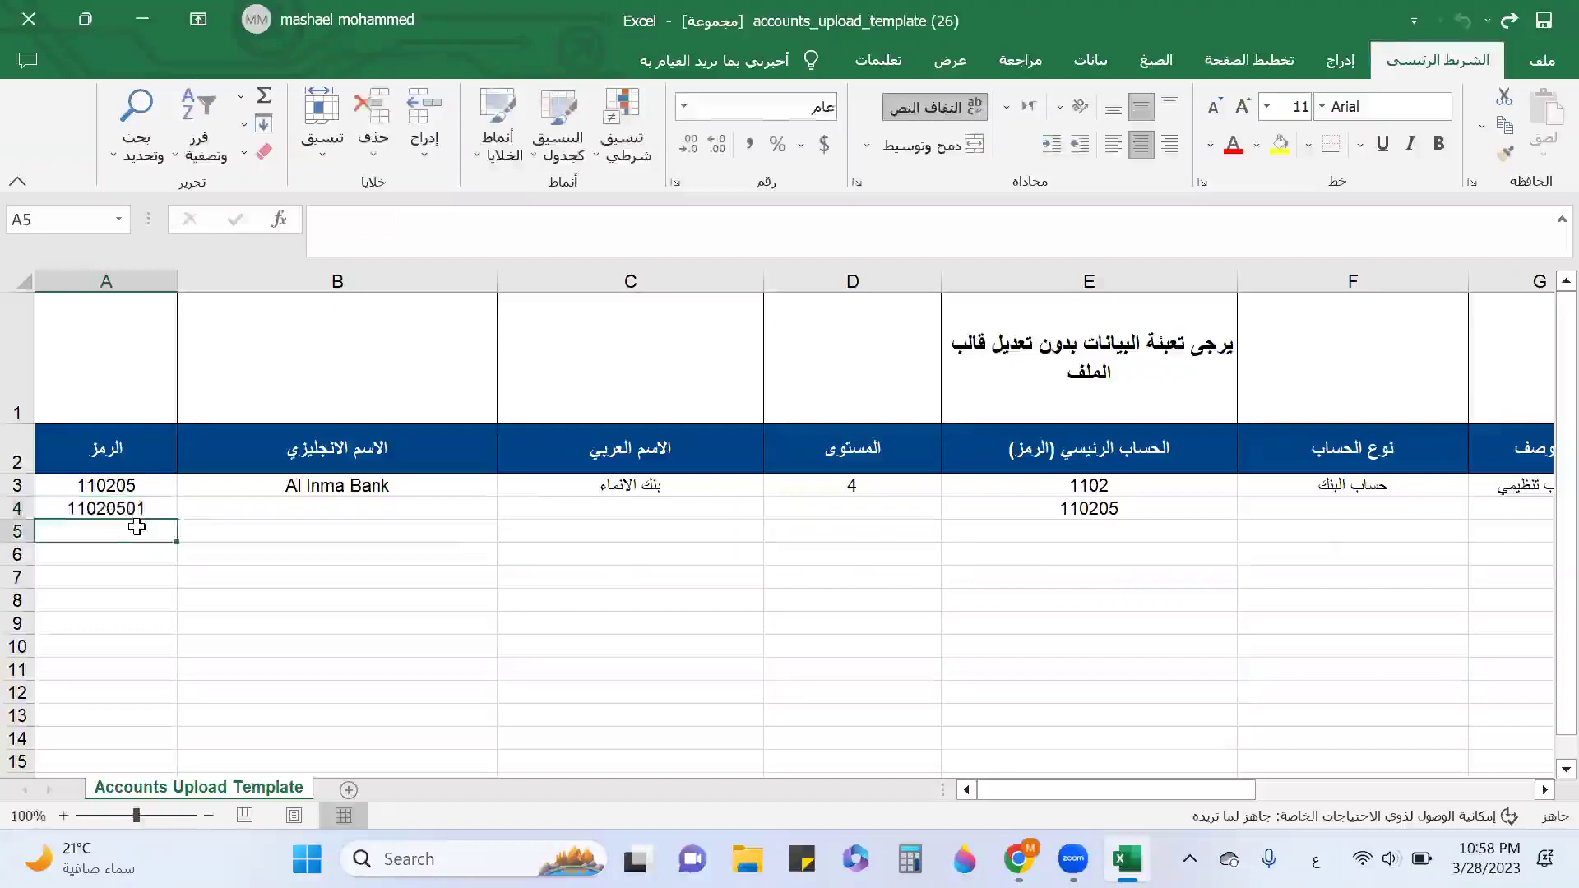
pyautogui.write('11020')
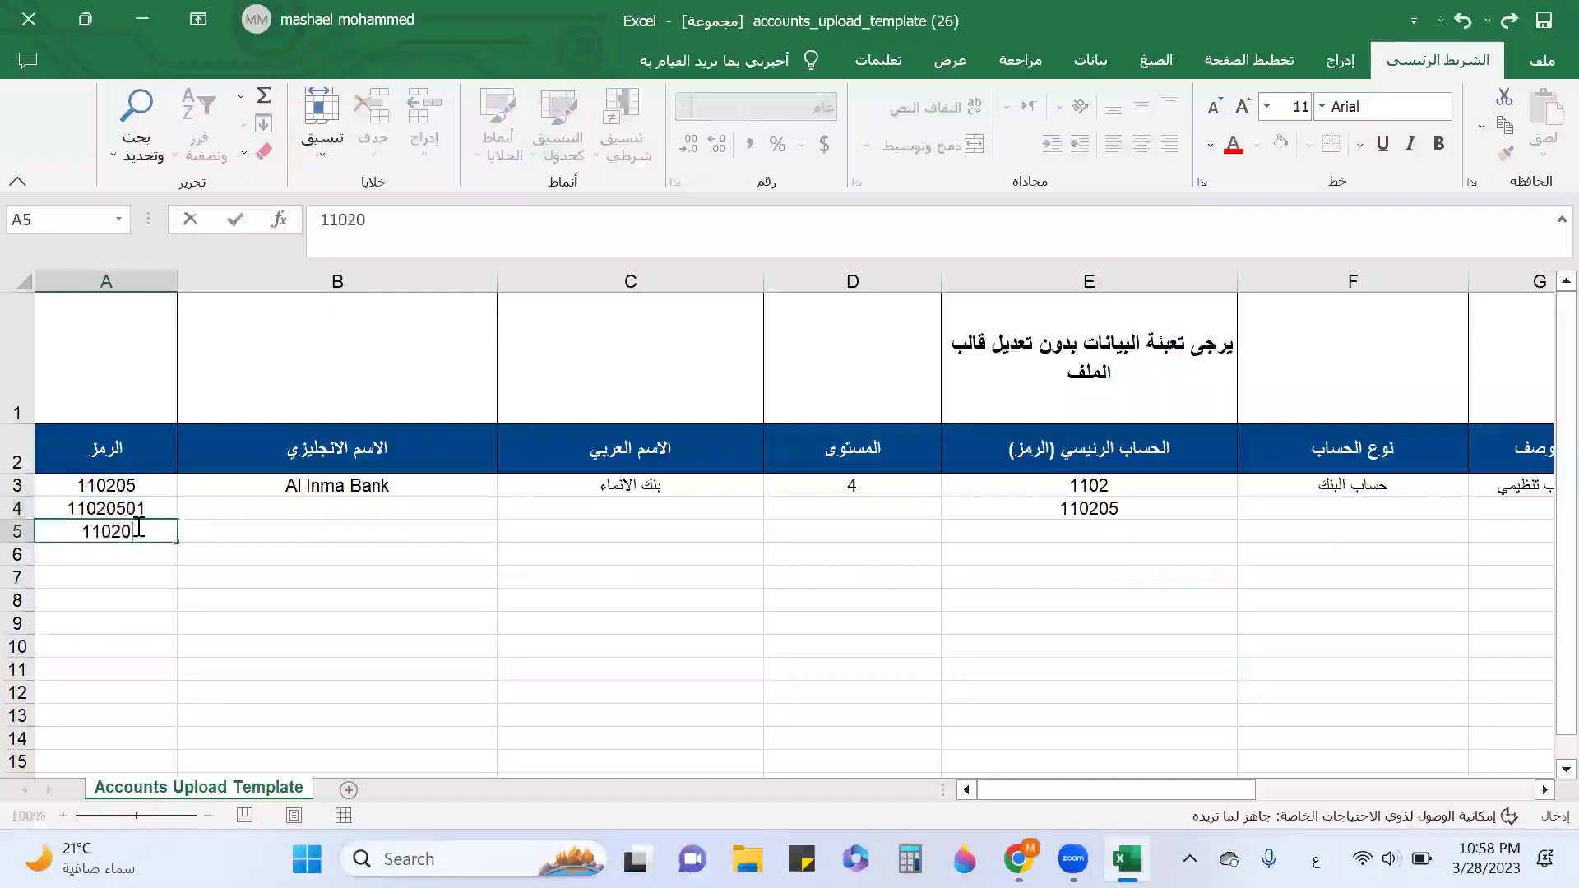
pyautogui.write('502')
pyautogui.press('Tab')
# Enter English names Al Inma Bank 01 and Al Inma Bank 02 in rows 4 and 5.
pyautogui.press('Up')
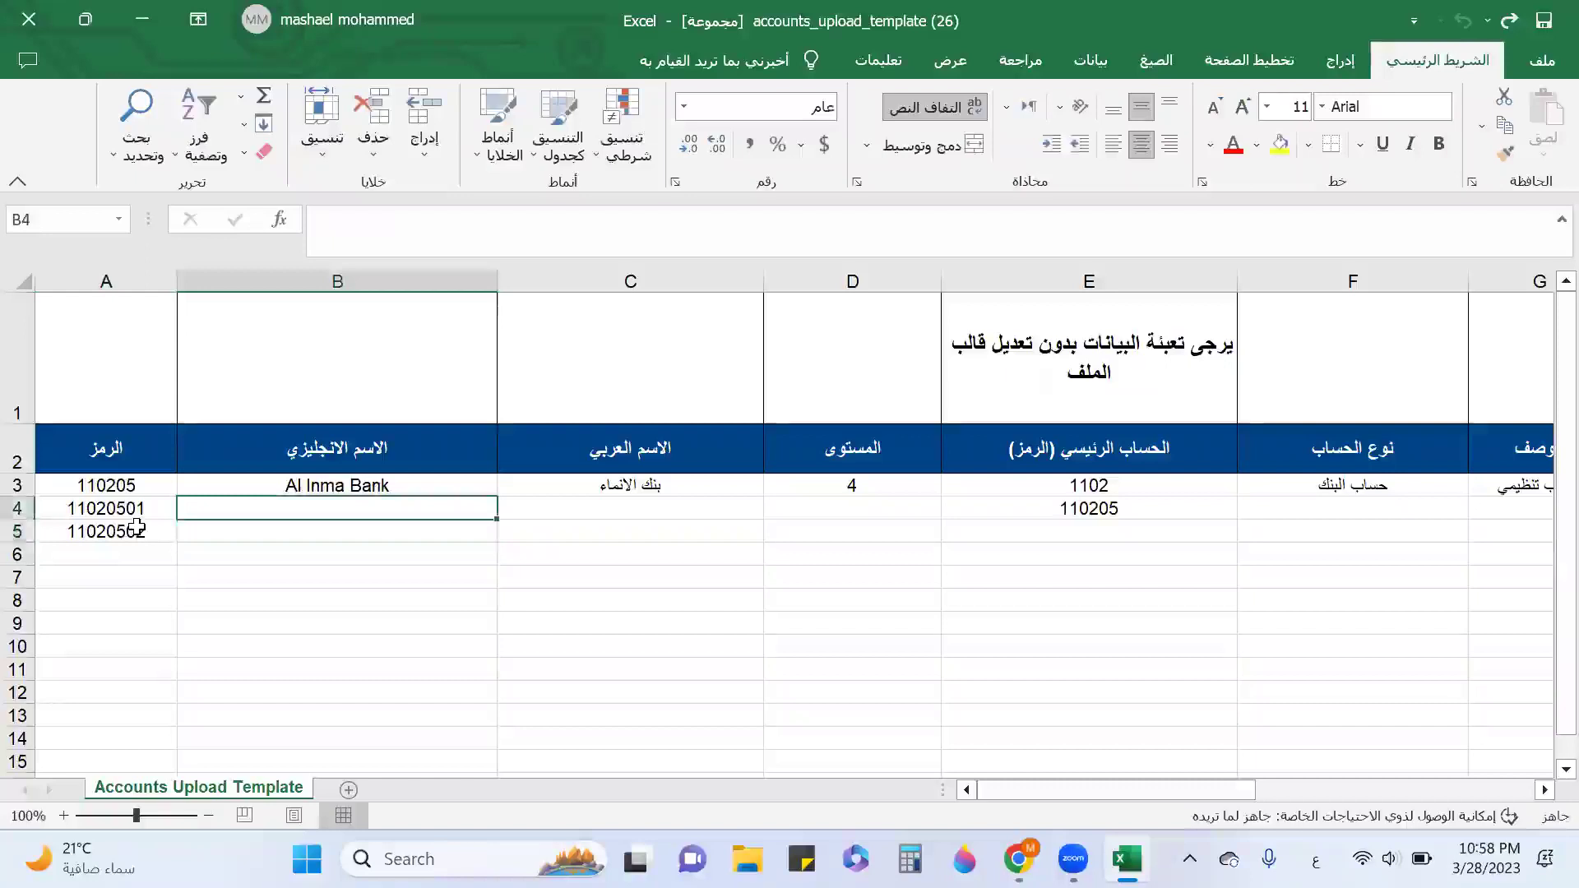
pyautogui.write('Al Inma Bank')
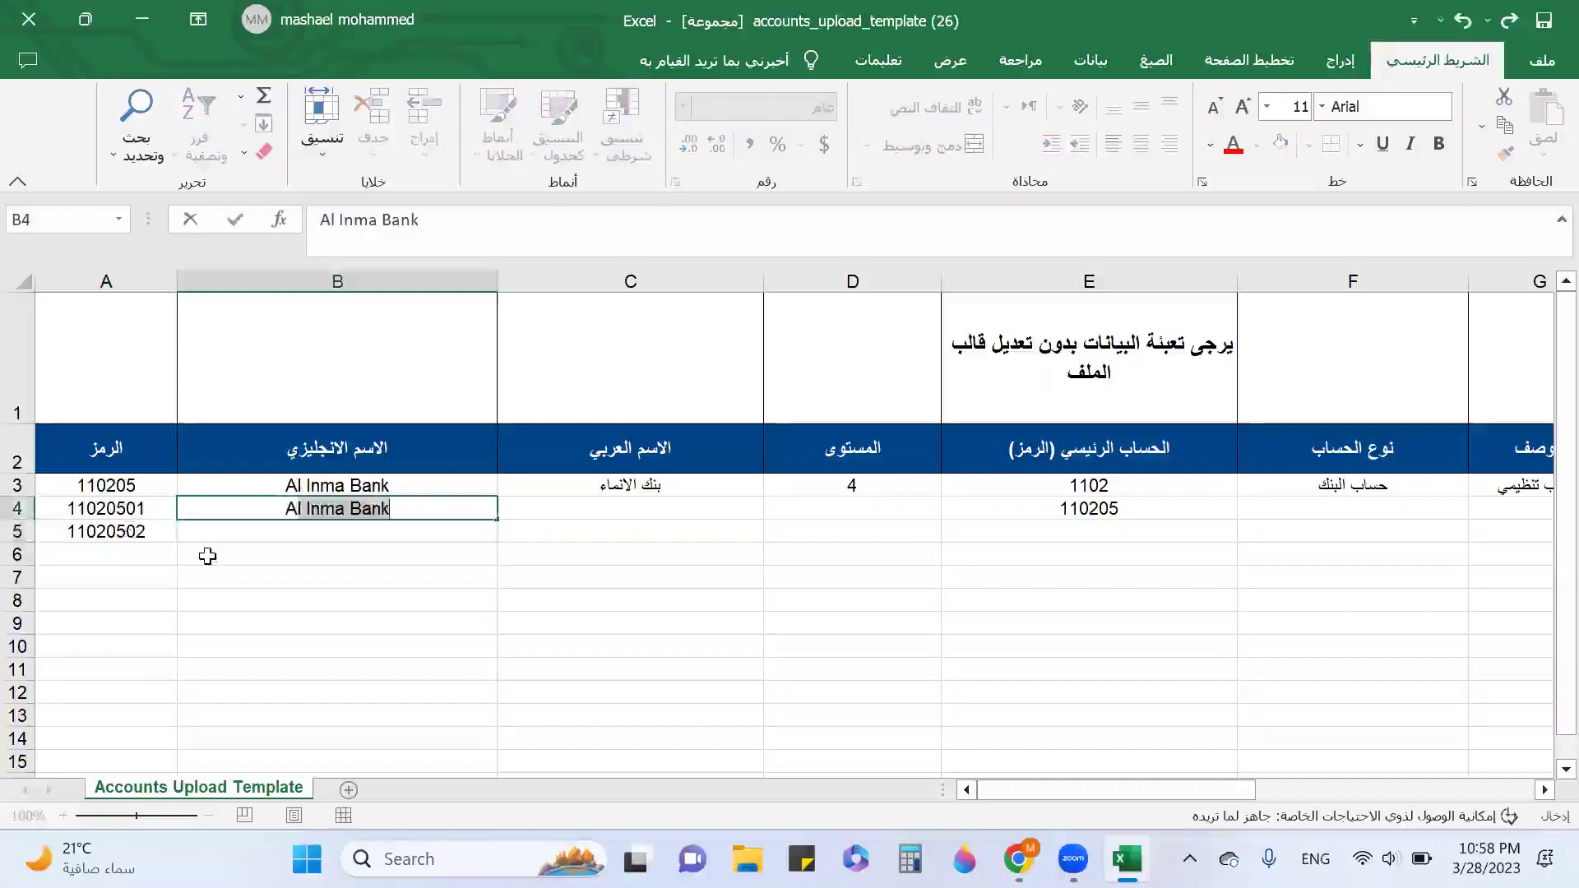
pyautogui.click(393, 508)
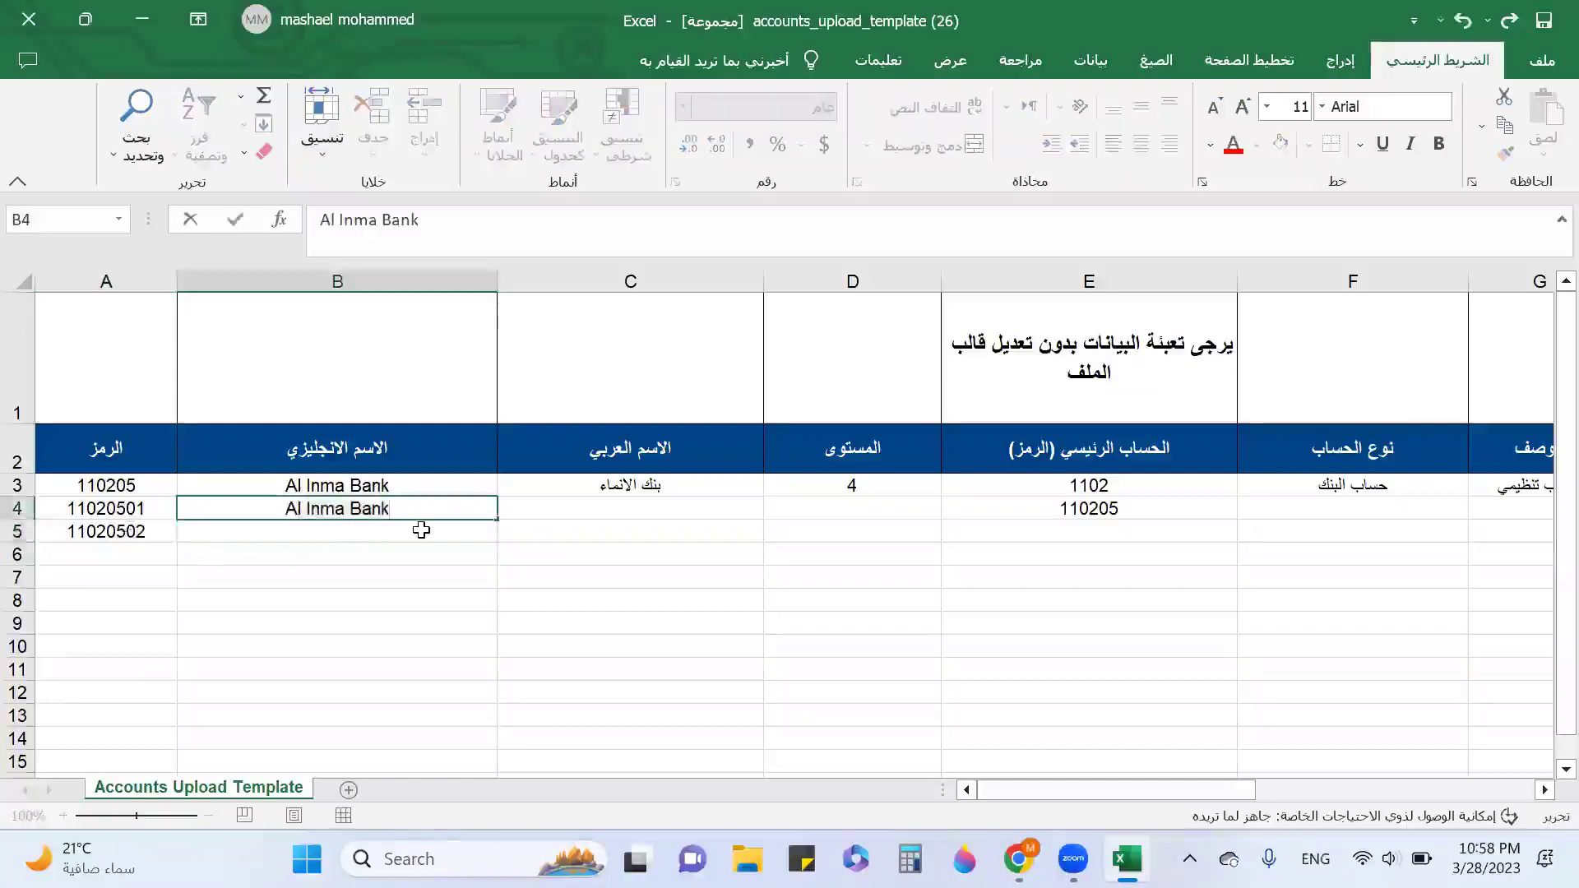
pyautogui.write('01')
pyautogui.click(421, 529)
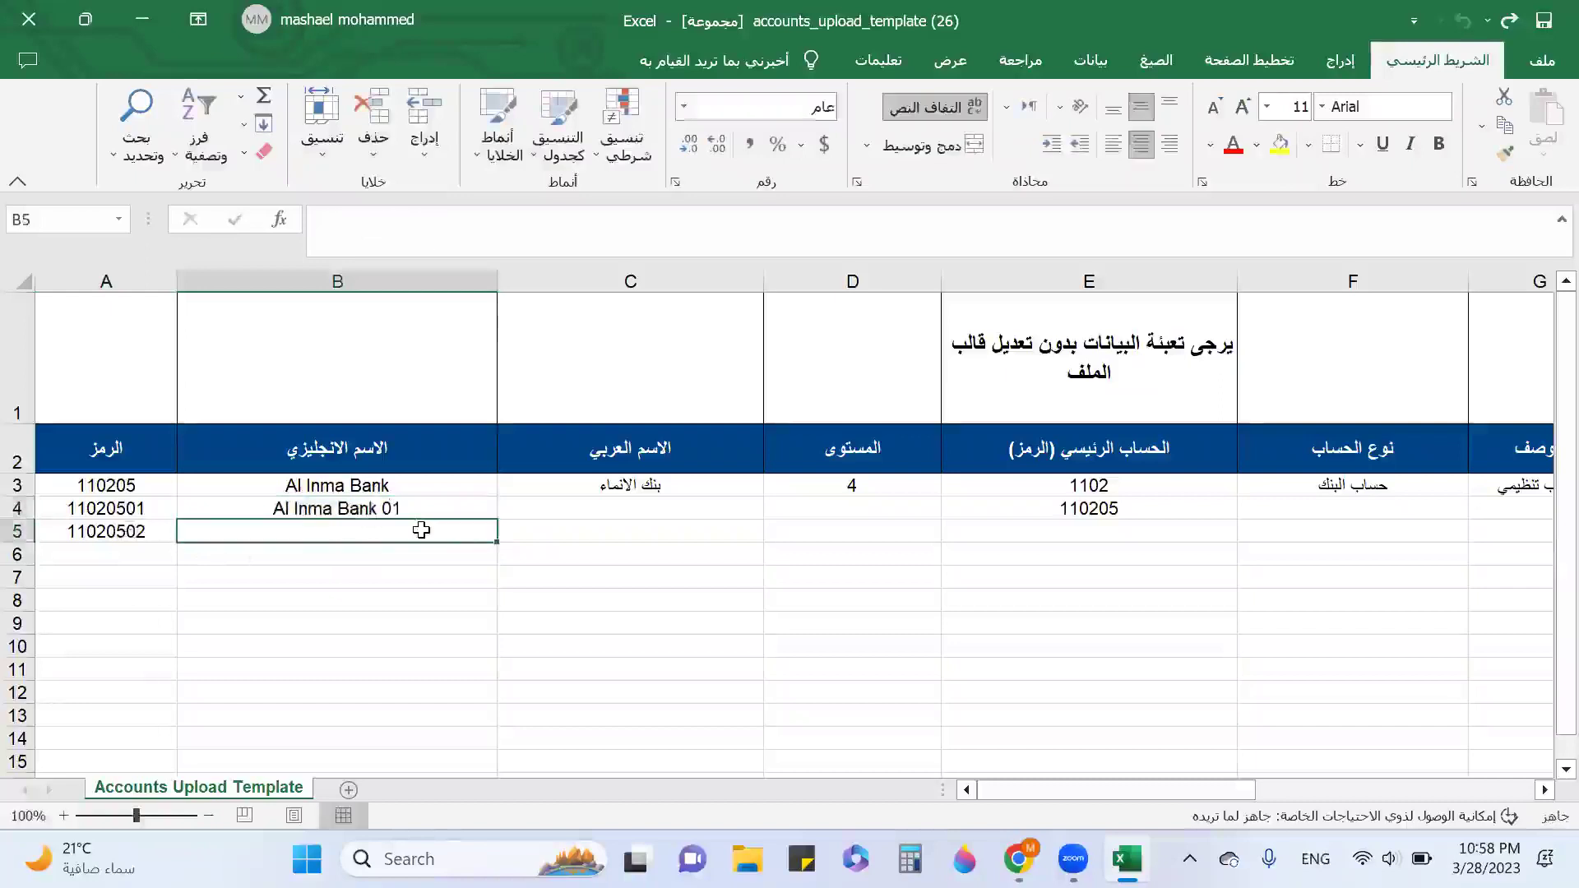
pyautogui.write('Al Inma ')
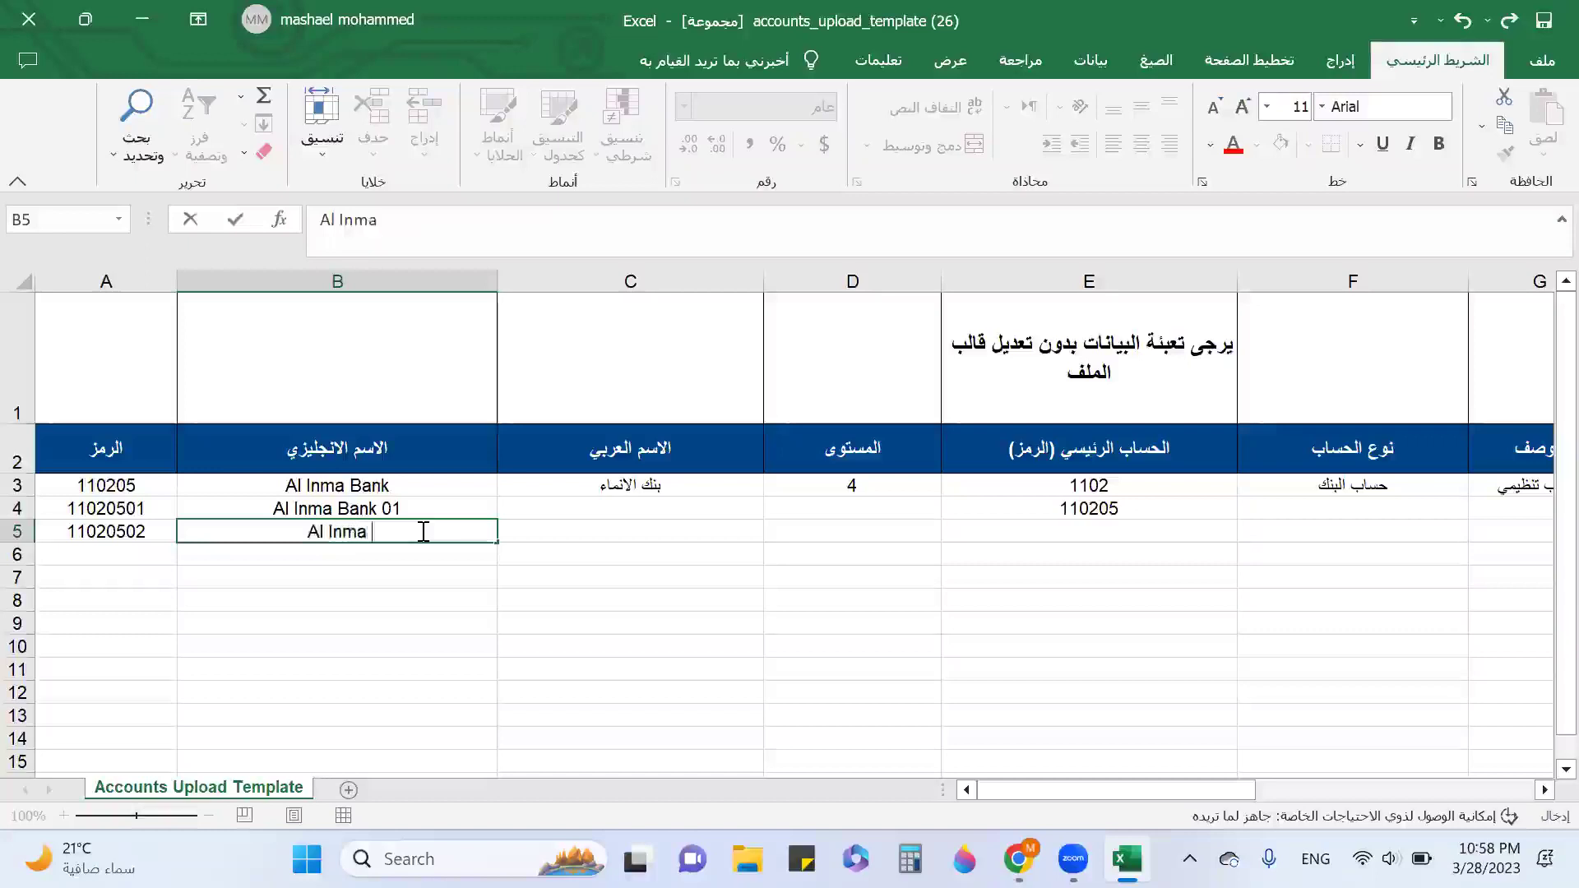
pyautogui.write('Bank 02')
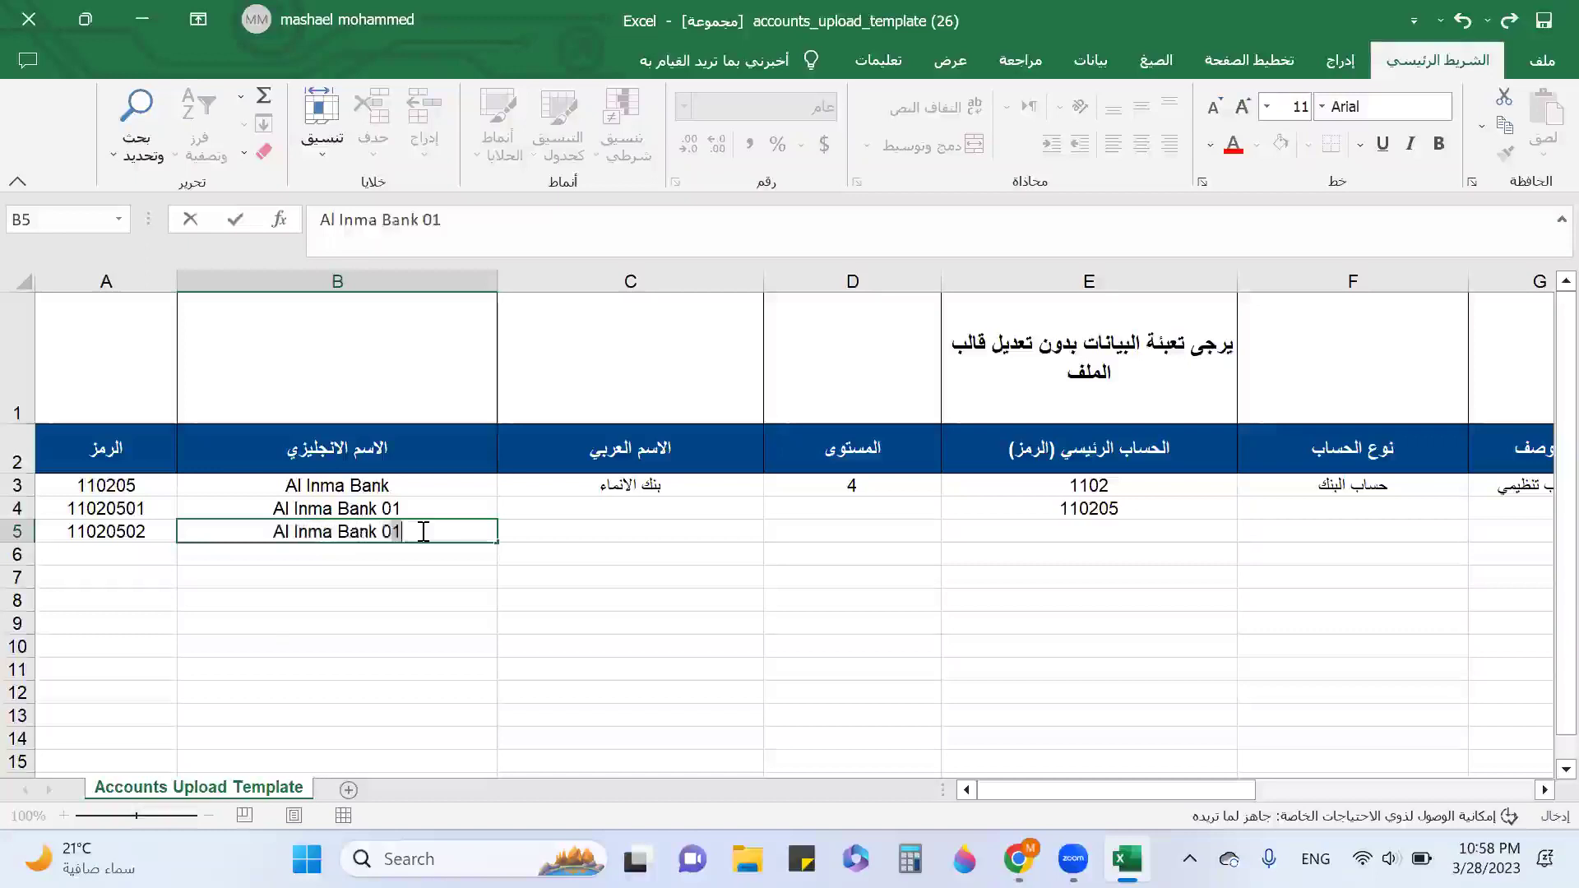
pyautogui.press('Tab')
# Keep بنك الانماء 01 in C4 and paste بنك الانماء 02 into C5.
pyautogui.press('Up')
pyautogui.hotkey('alt', 'shift')
pyautogui.write('بنم')
pyautogui.write('ك الانماء')
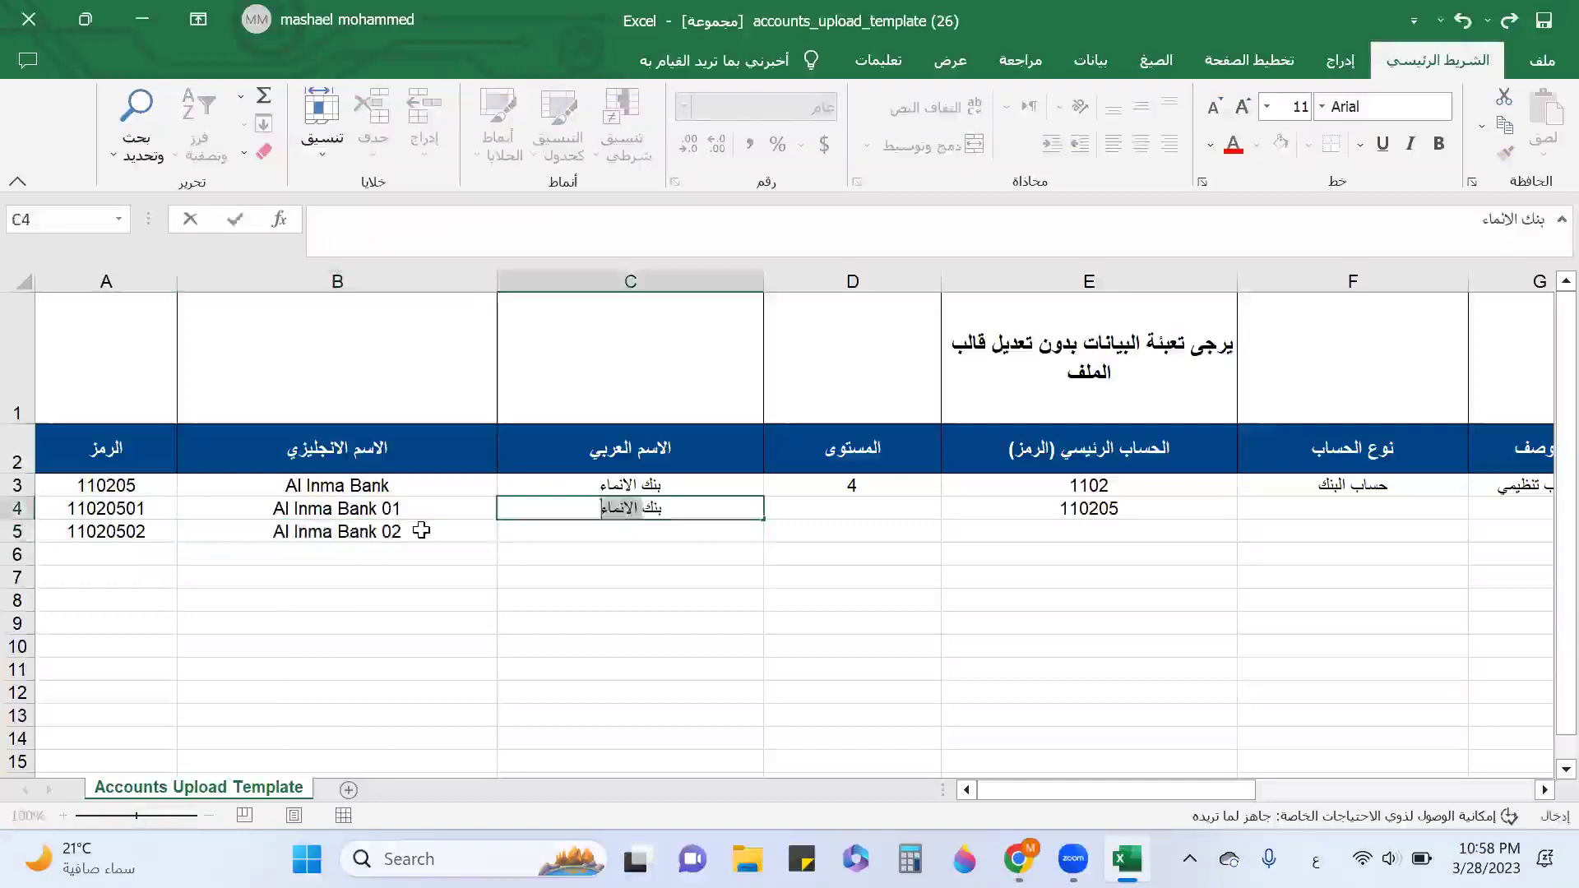
pyautogui.click(552, 512)
pyautogui.write('02')
pyautogui.press('Return')
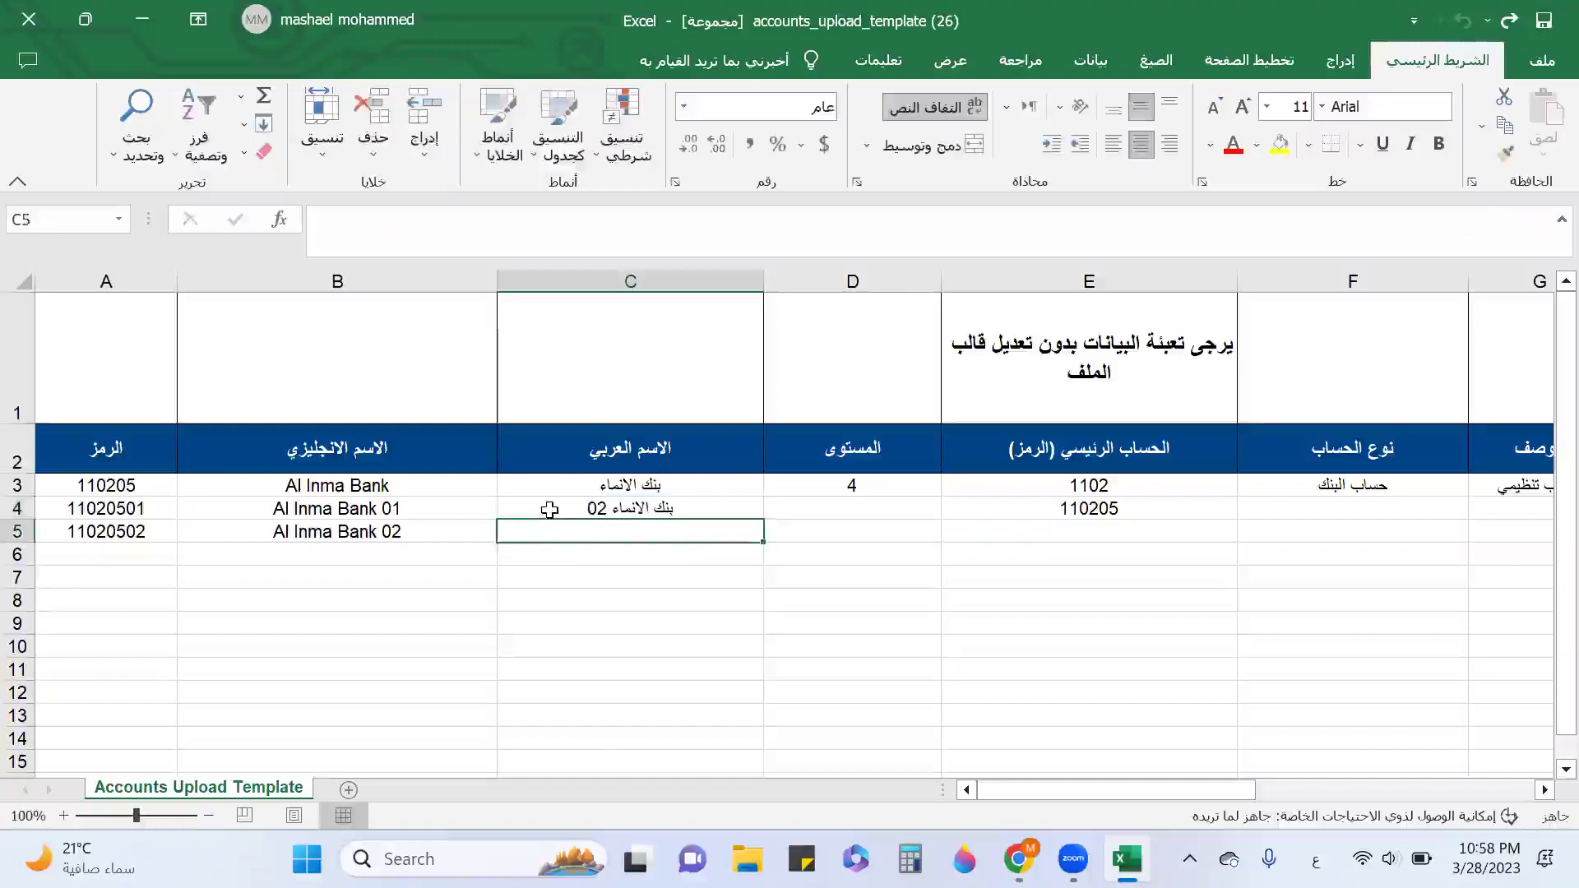
pyautogui.click(577, 512)
pyautogui.doubleClick(607, 510)
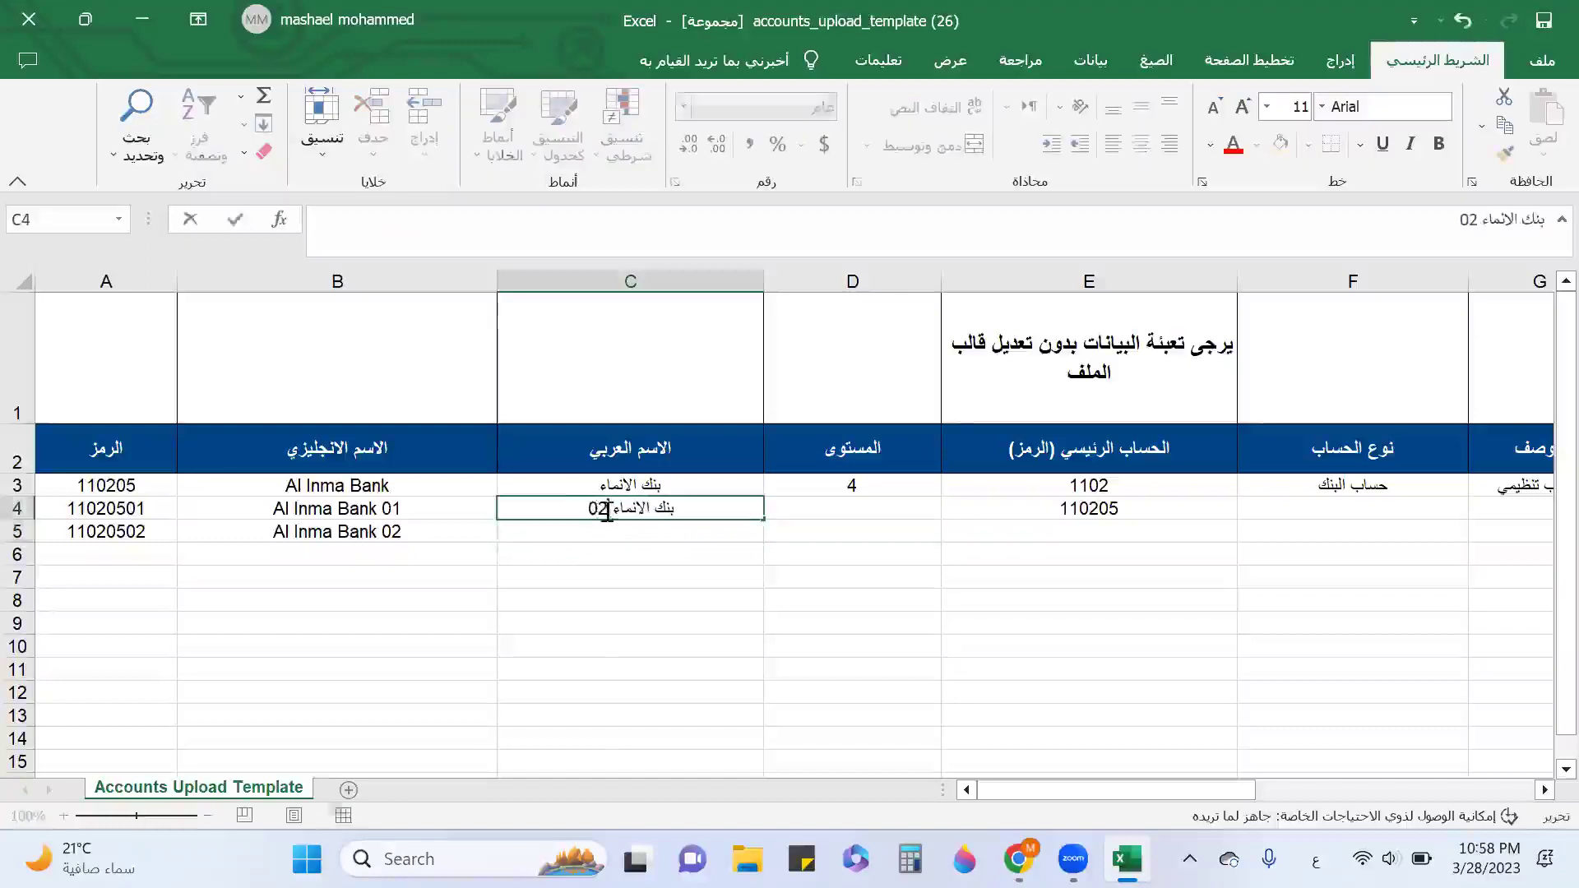
pyautogui.press('Escape')
pyautogui.hotkey('ctrl', 'z')
pyautogui.click(626, 538)
pyautogui.hotkey('ctrl', 'v')
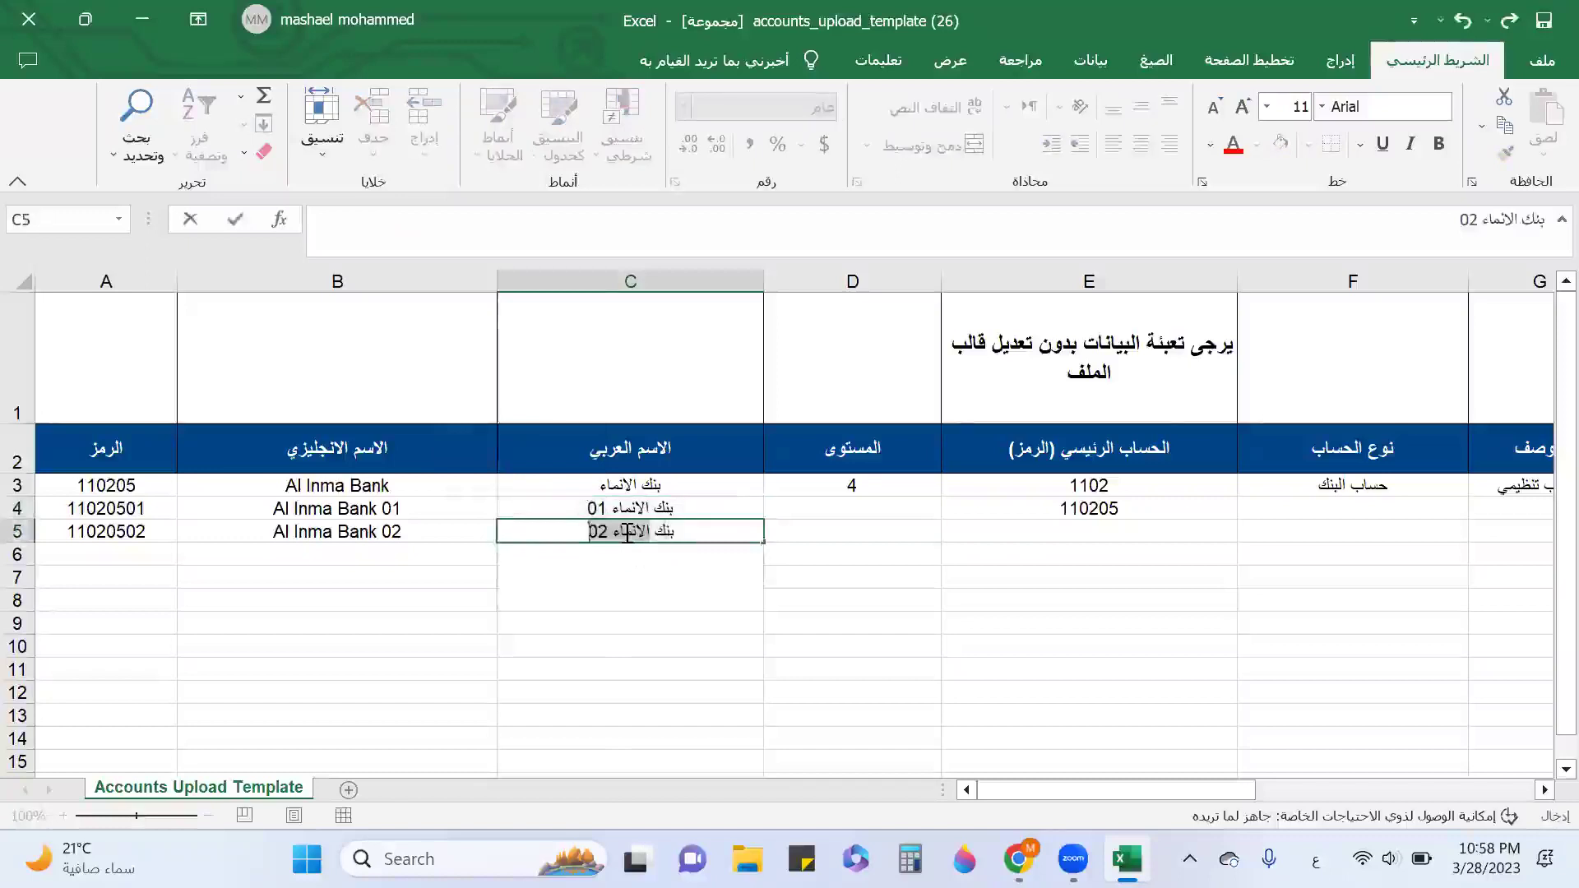
# Set level 5 in D4 and D5, and parent account 110205 in E5.
pyautogui.click(887, 508)
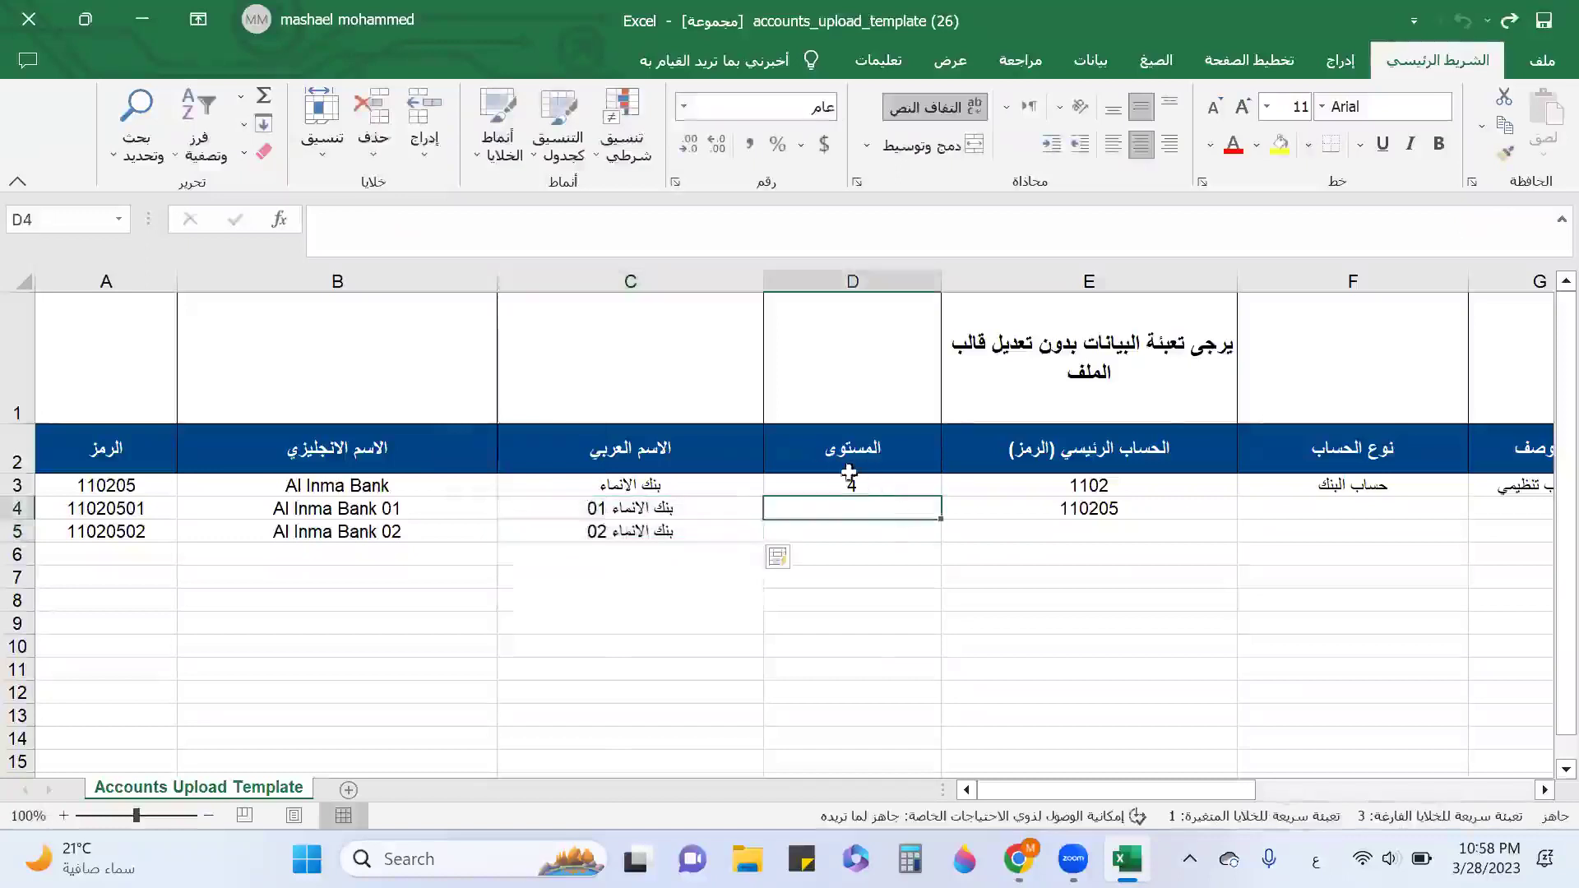
pyautogui.write('5')
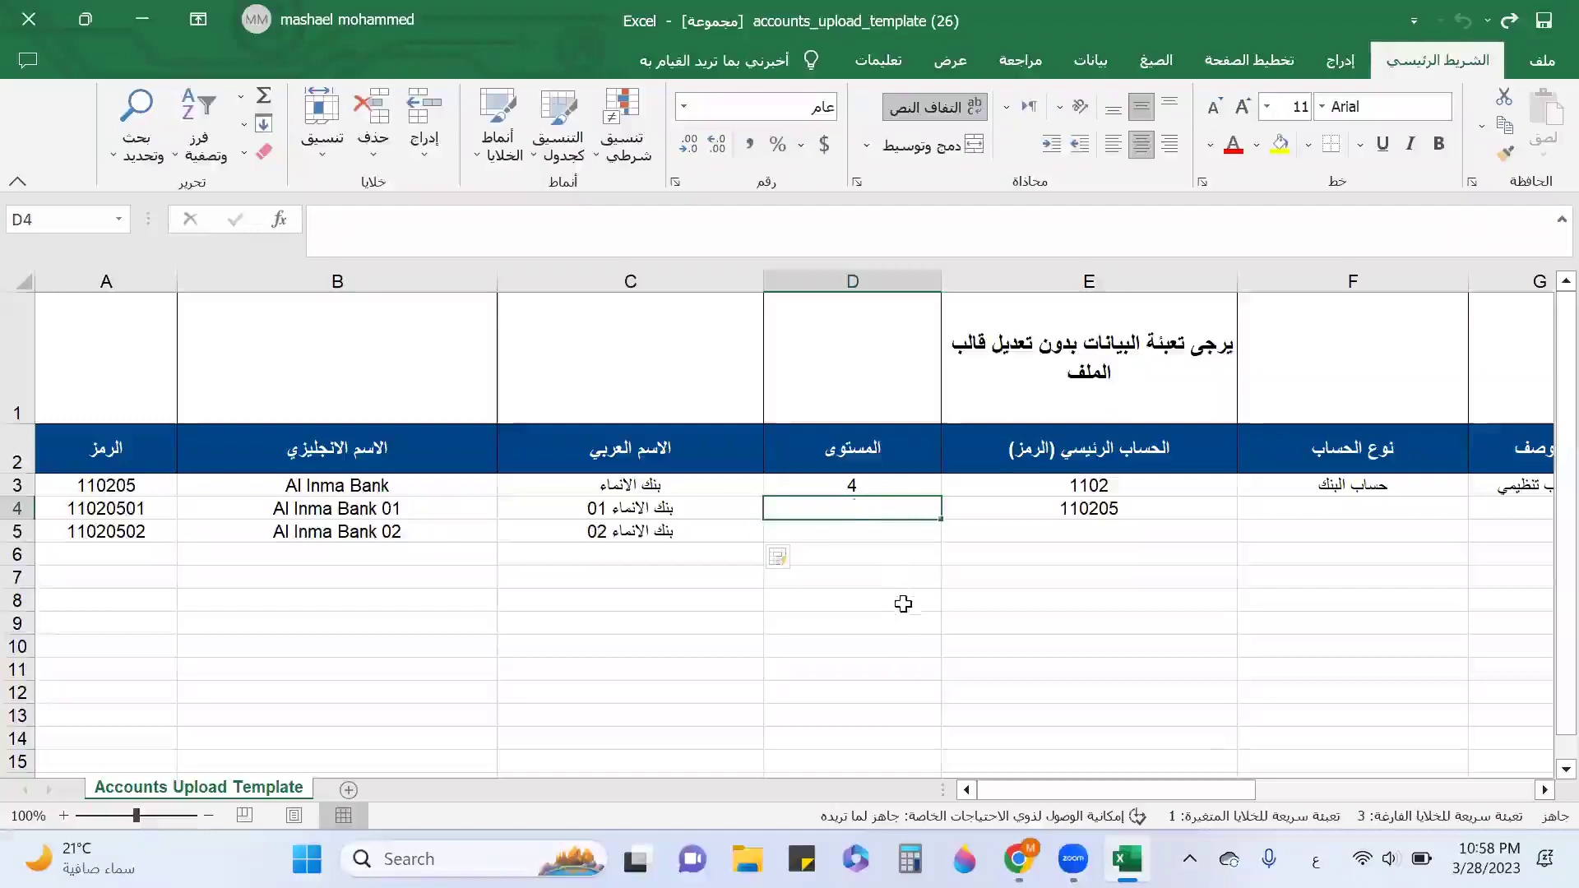
pyautogui.press('Return')
pyautogui.write('5')
pyautogui.press('Return')
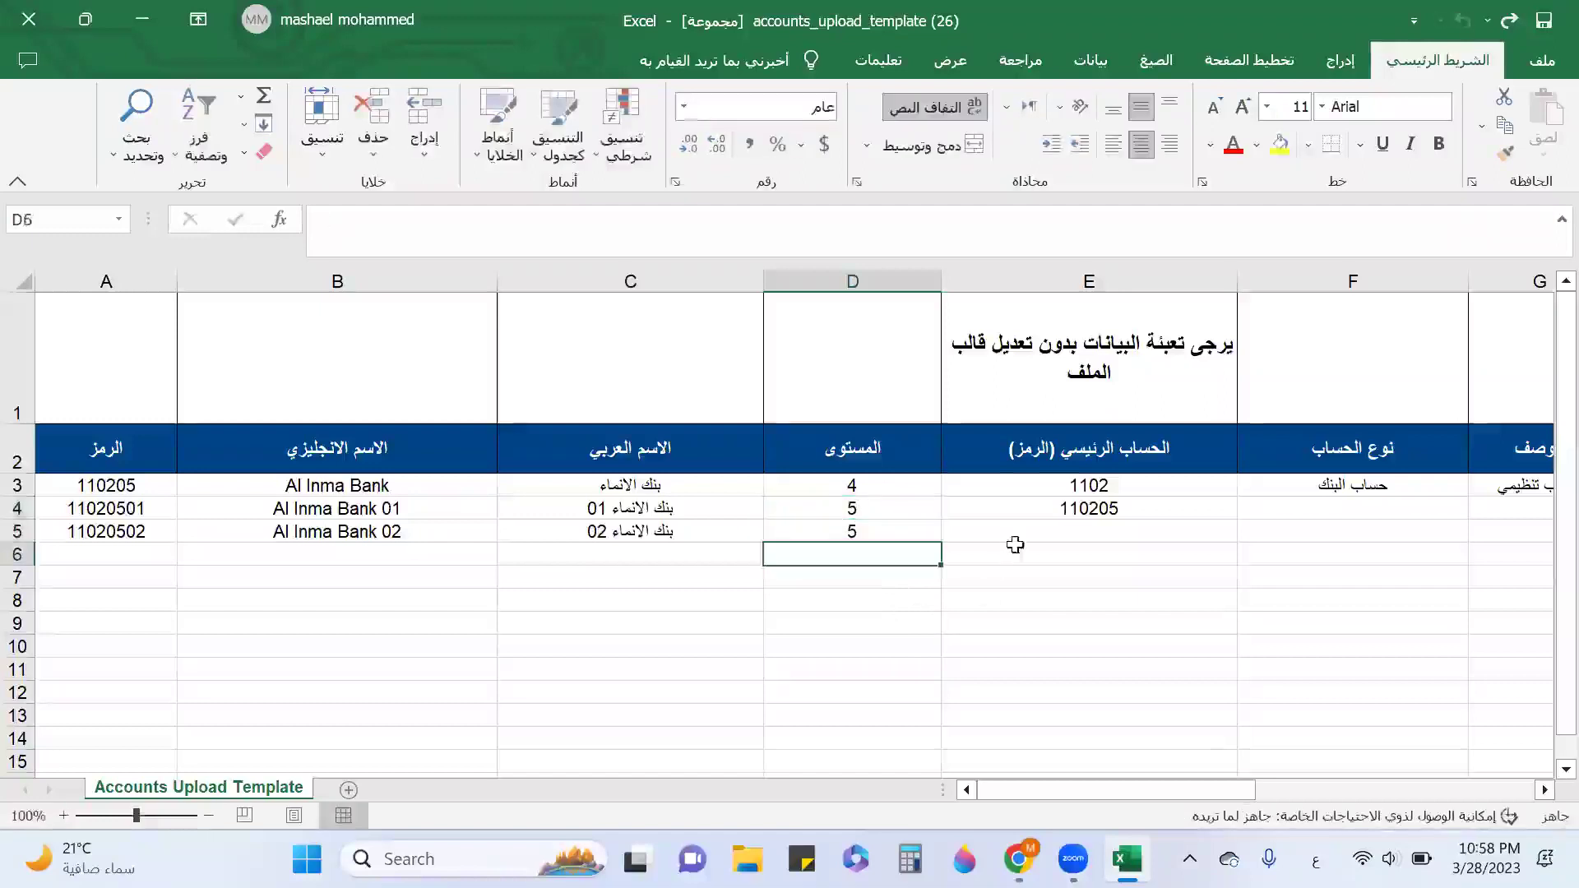
pyautogui.click(1020, 550)
pyautogui.click(1020, 527)
pyautogui.write('110205')
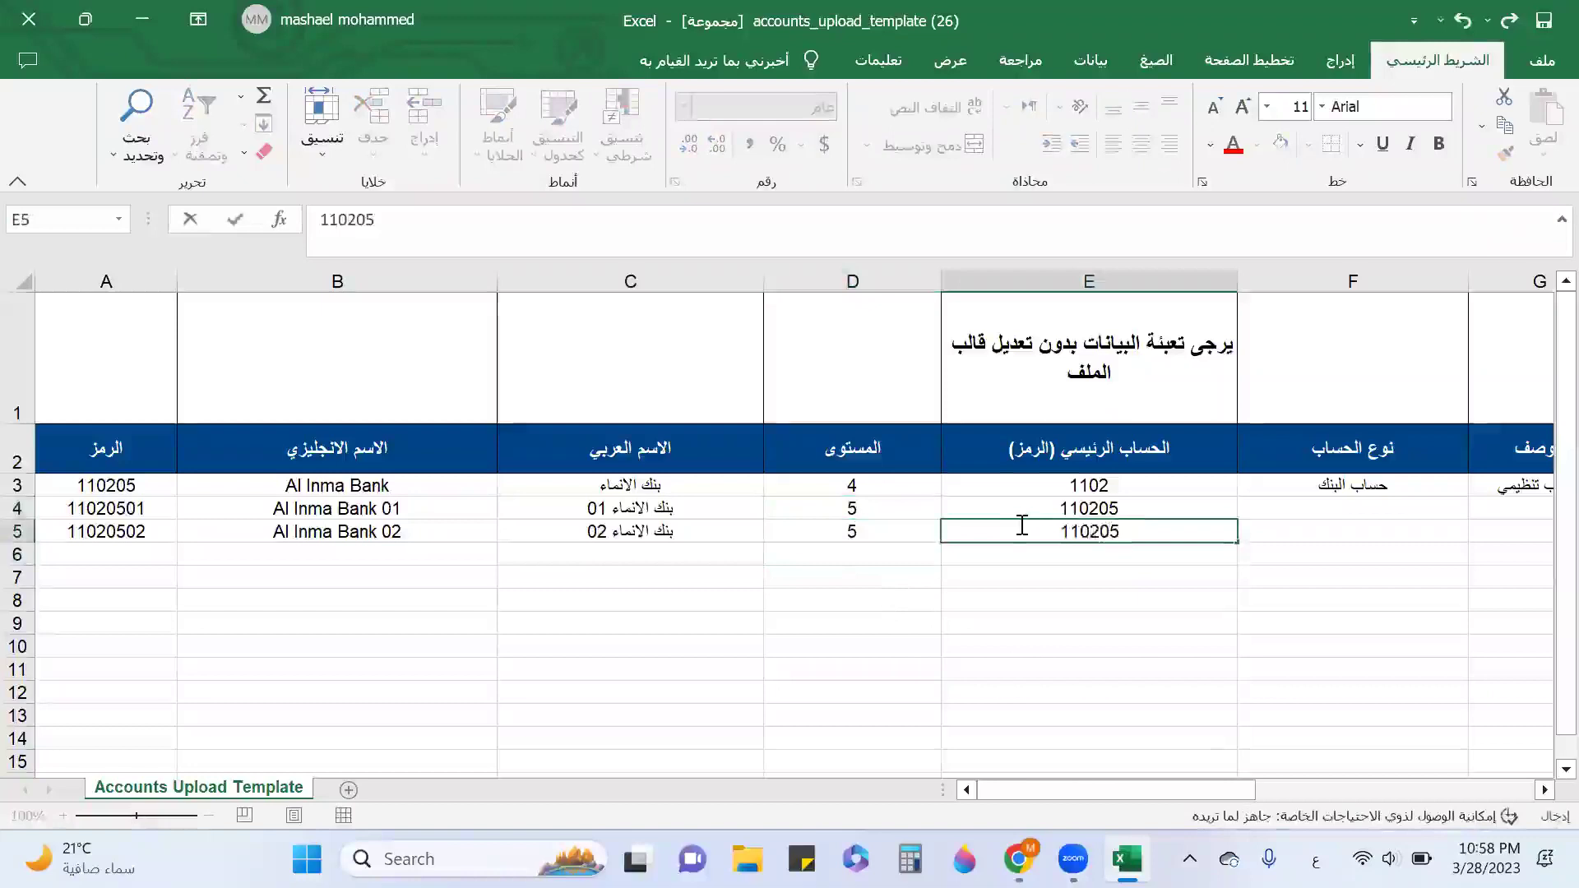
pyautogui.press('Tab')
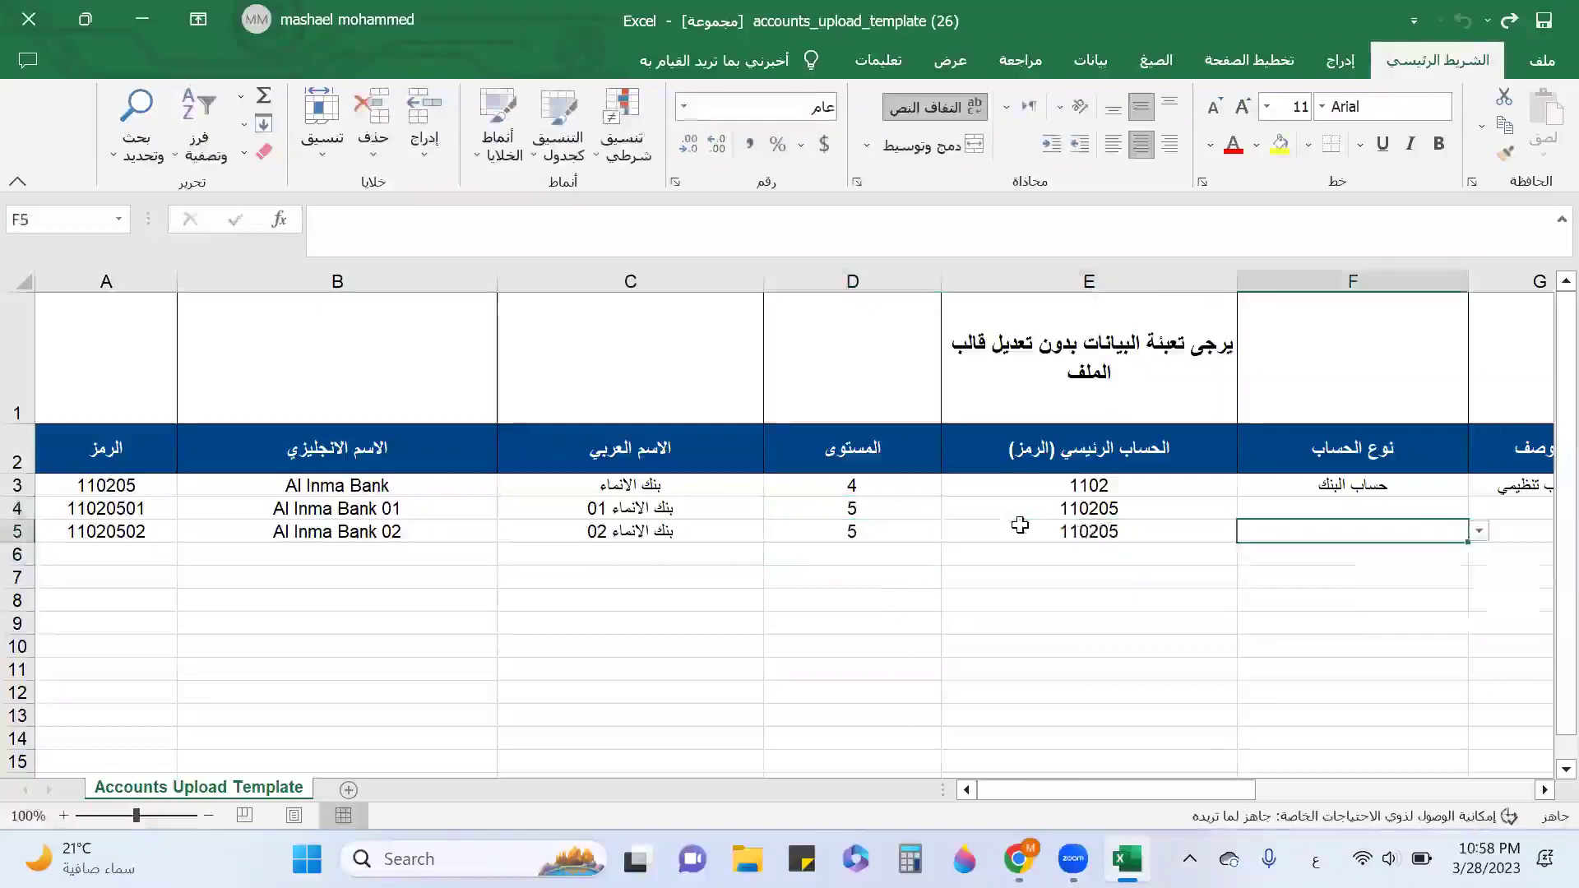
# Choose account type حساب البنك for both F4 and F5.
pyautogui.click(1420, 511)
pyautogui.click(1480, 512)
pyautogui.click(1447, 527)
pyautogui.click(1454, 523)
pyautogui.click(1481, 532)
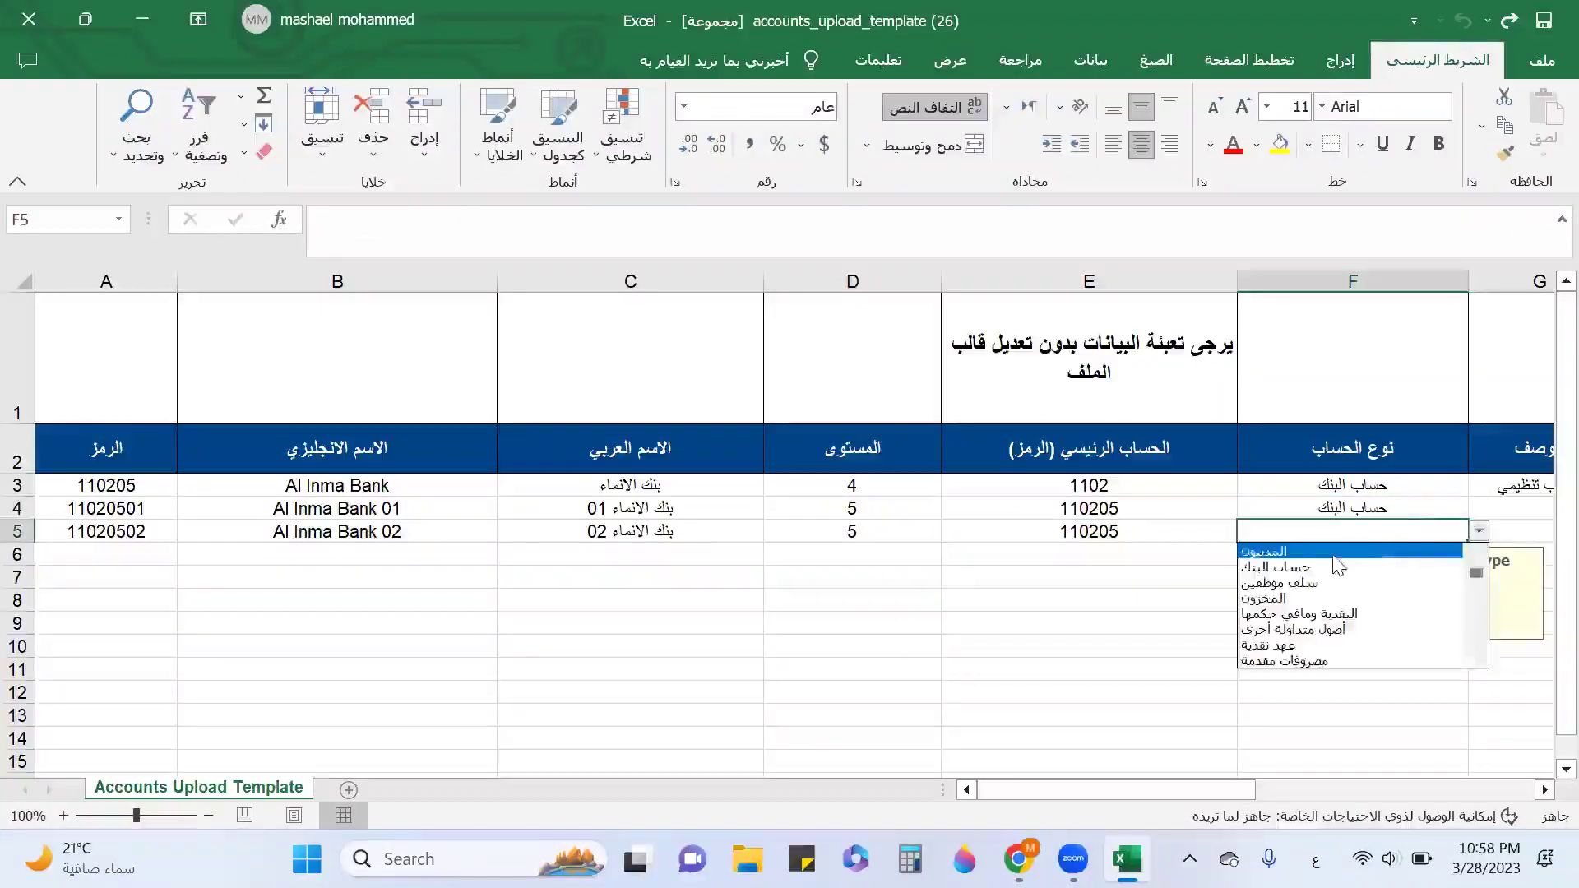
pyautogui.click(1337, 561)
# Set payments and collections to Yes in H4 and H5.
pyautogui.press('Tab')
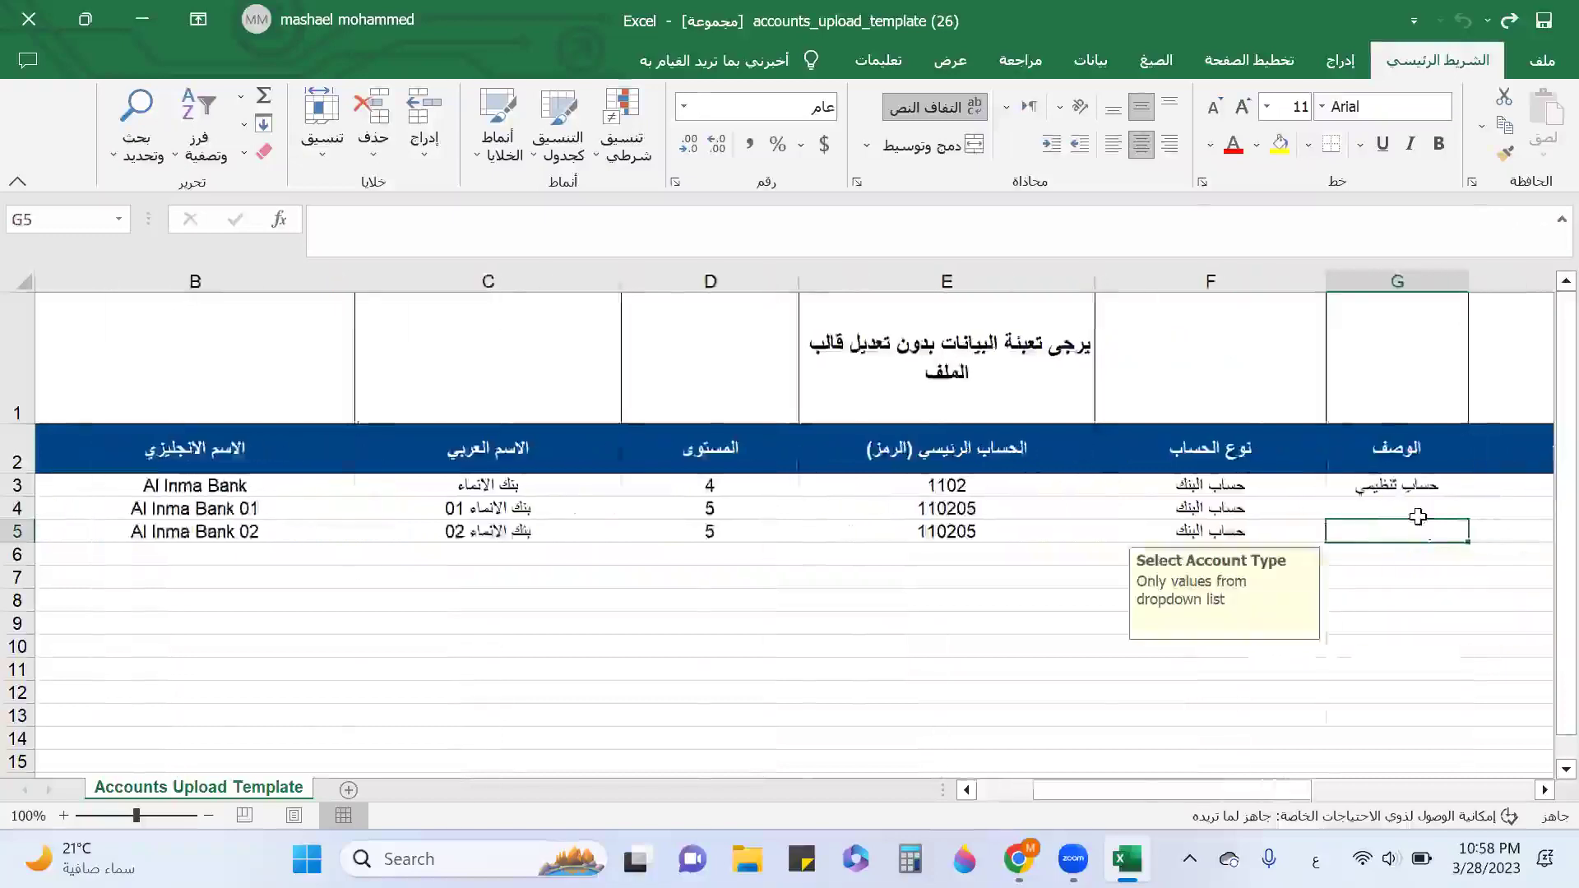
pyautogui.press('Tab')
pyautogui.click(1319, 510)
pyautogui.click(1389, 509)
pyautogui.click(1028, 526)
pyautogui.click(1035, 533)
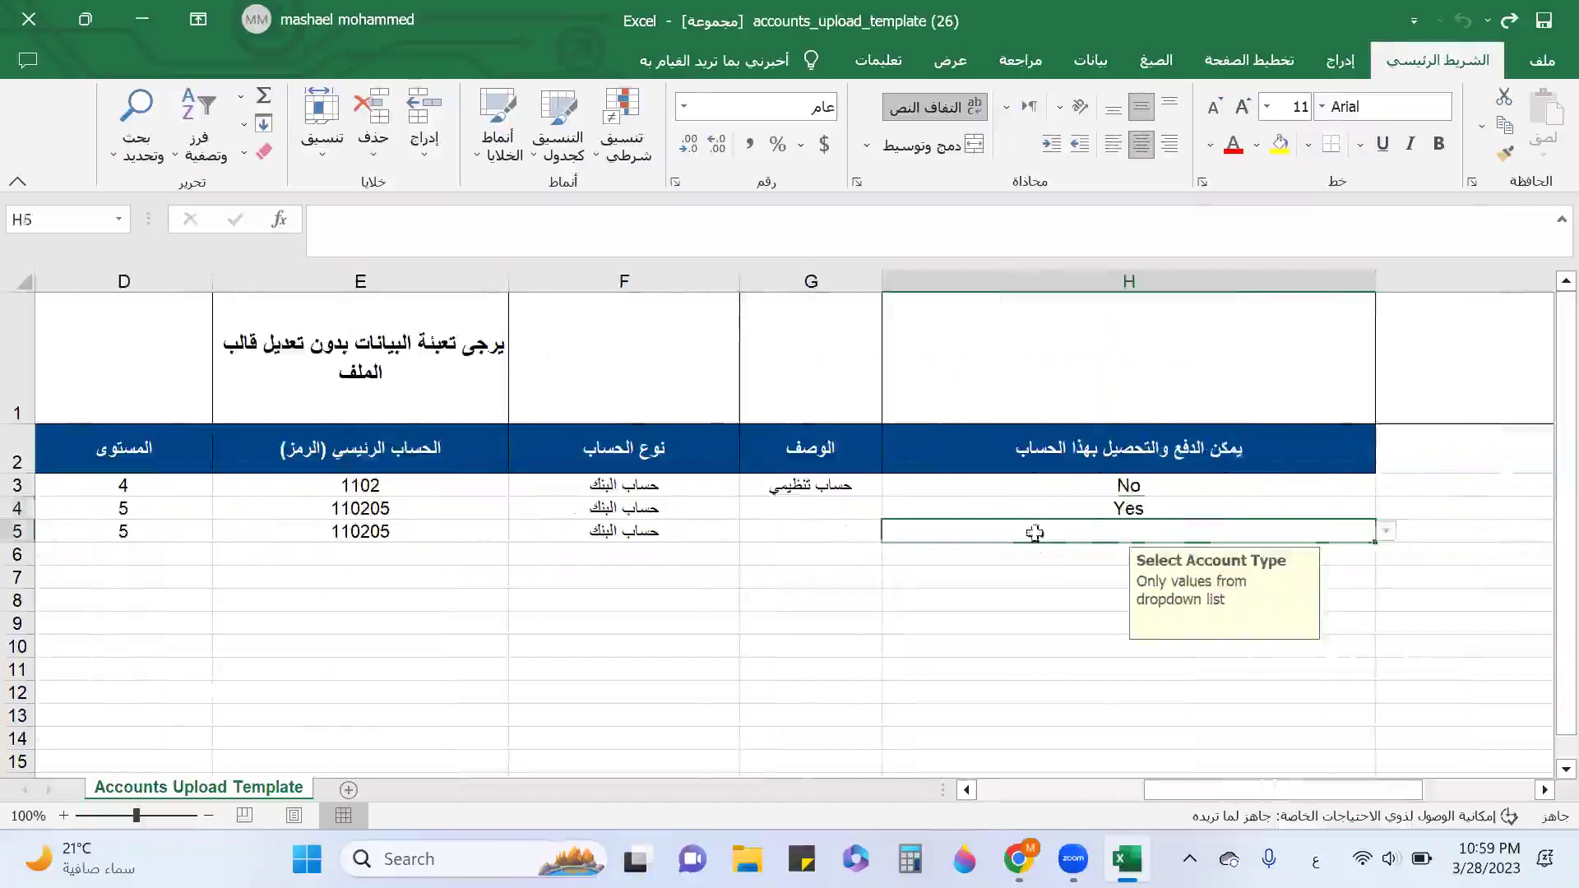
pyautogui.click(1386, 531)
pyautogui.click(928, 551)
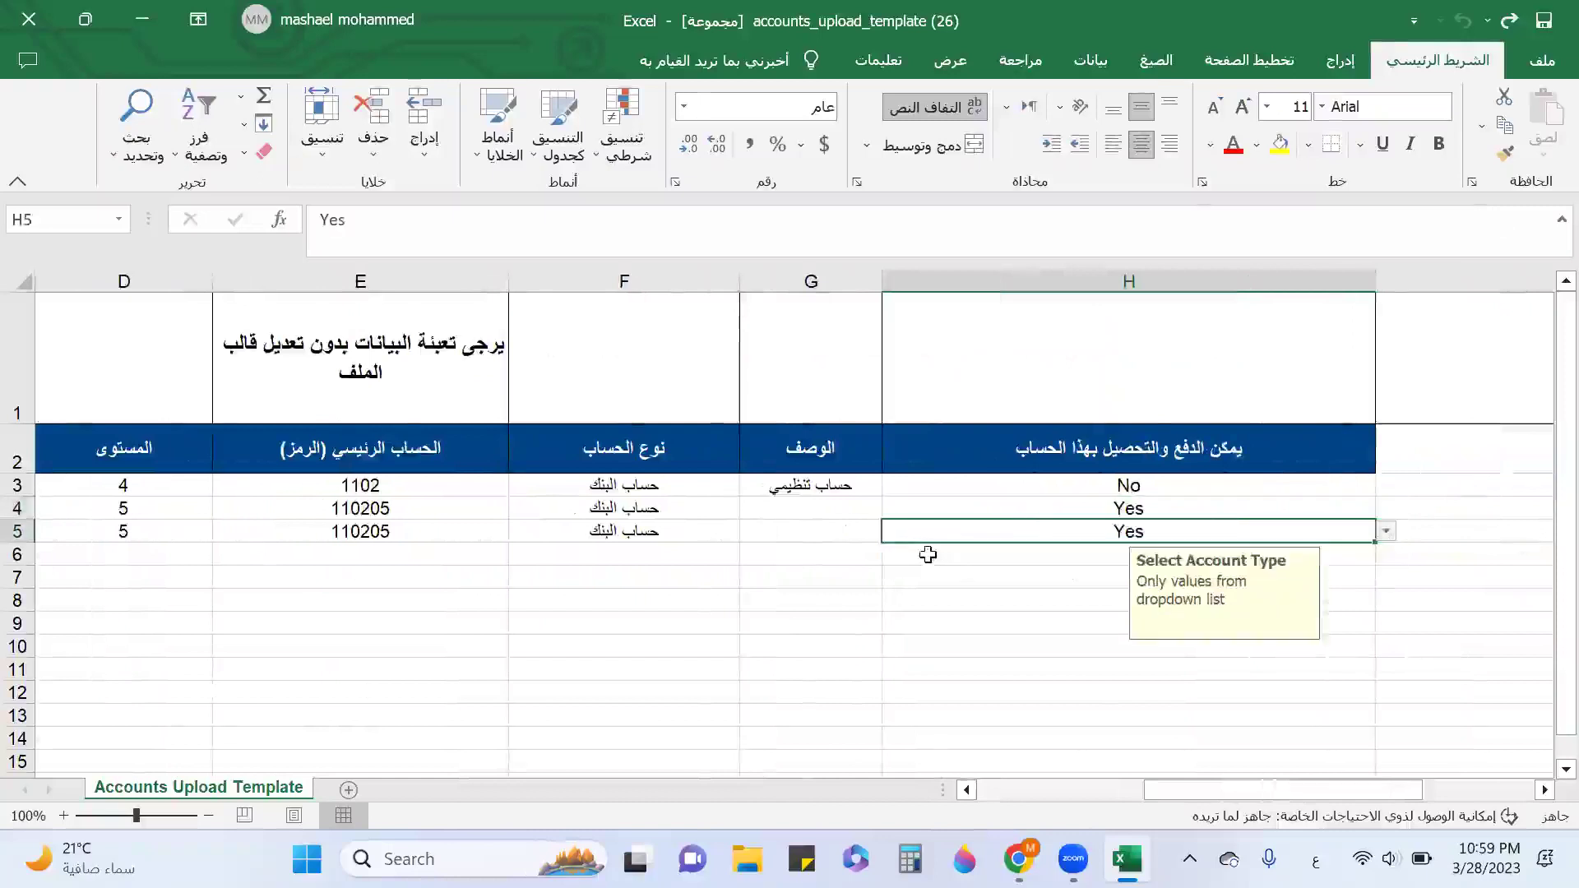
pyautogui.press('Left')
pyautogui.press('Left')
pyautogui.press('Left')
pyautogui.press('Left')
pyautogui.press('Left')
pyautogui.press('Left')
pyautogui.press('Left')
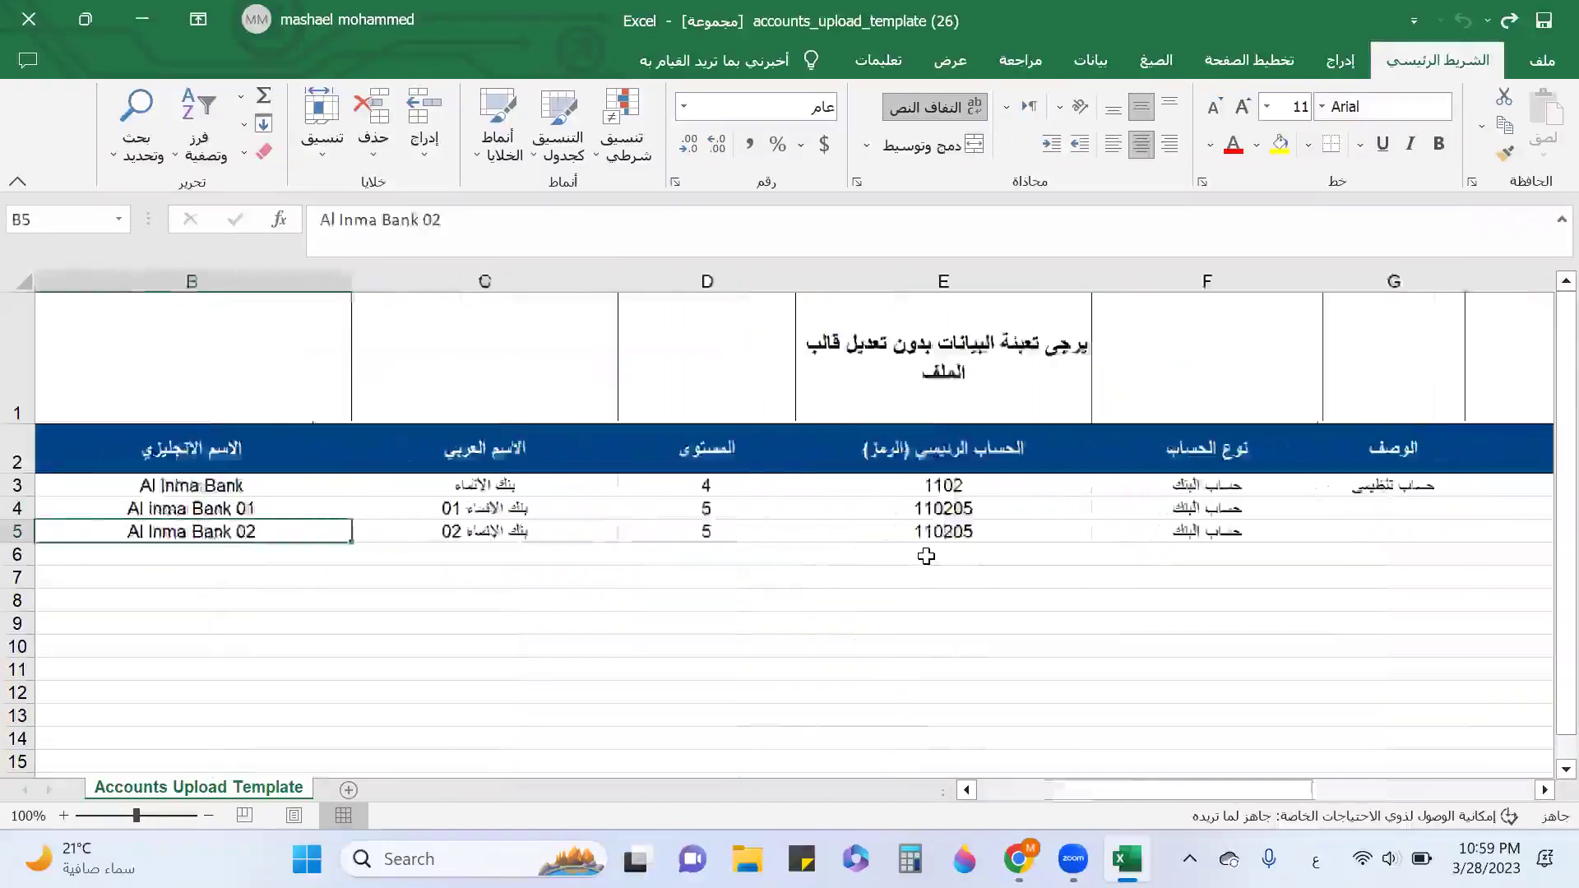
# Open Qoyod's chart of accounts in a new tab and scroll down to account 2104.
pyautogui.press('Down')
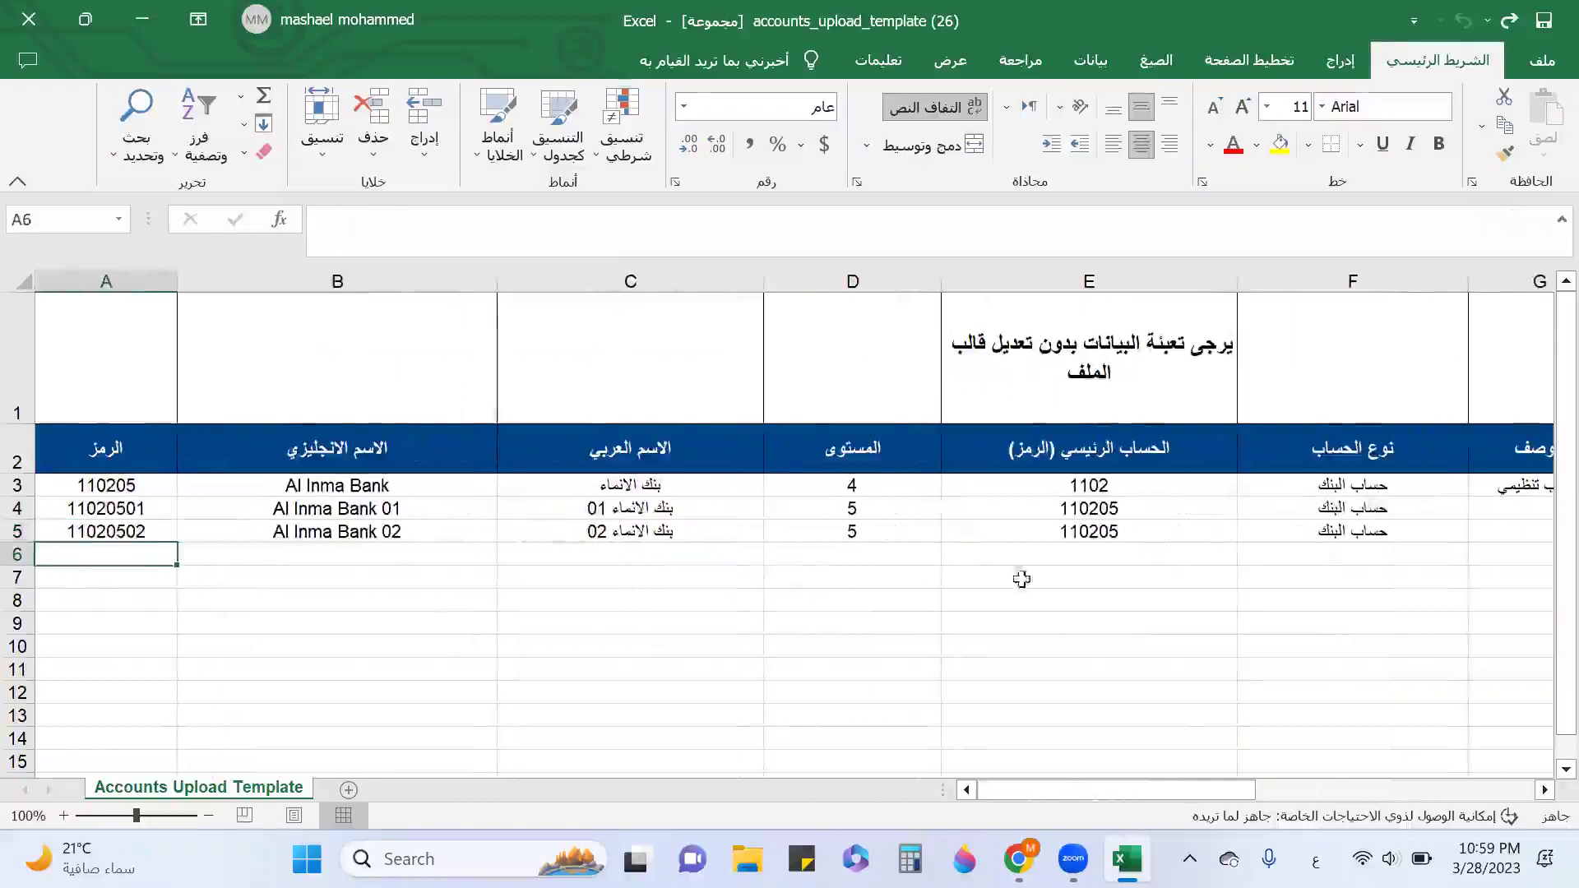
pyautogui.hotkey('alt', 'Tab')
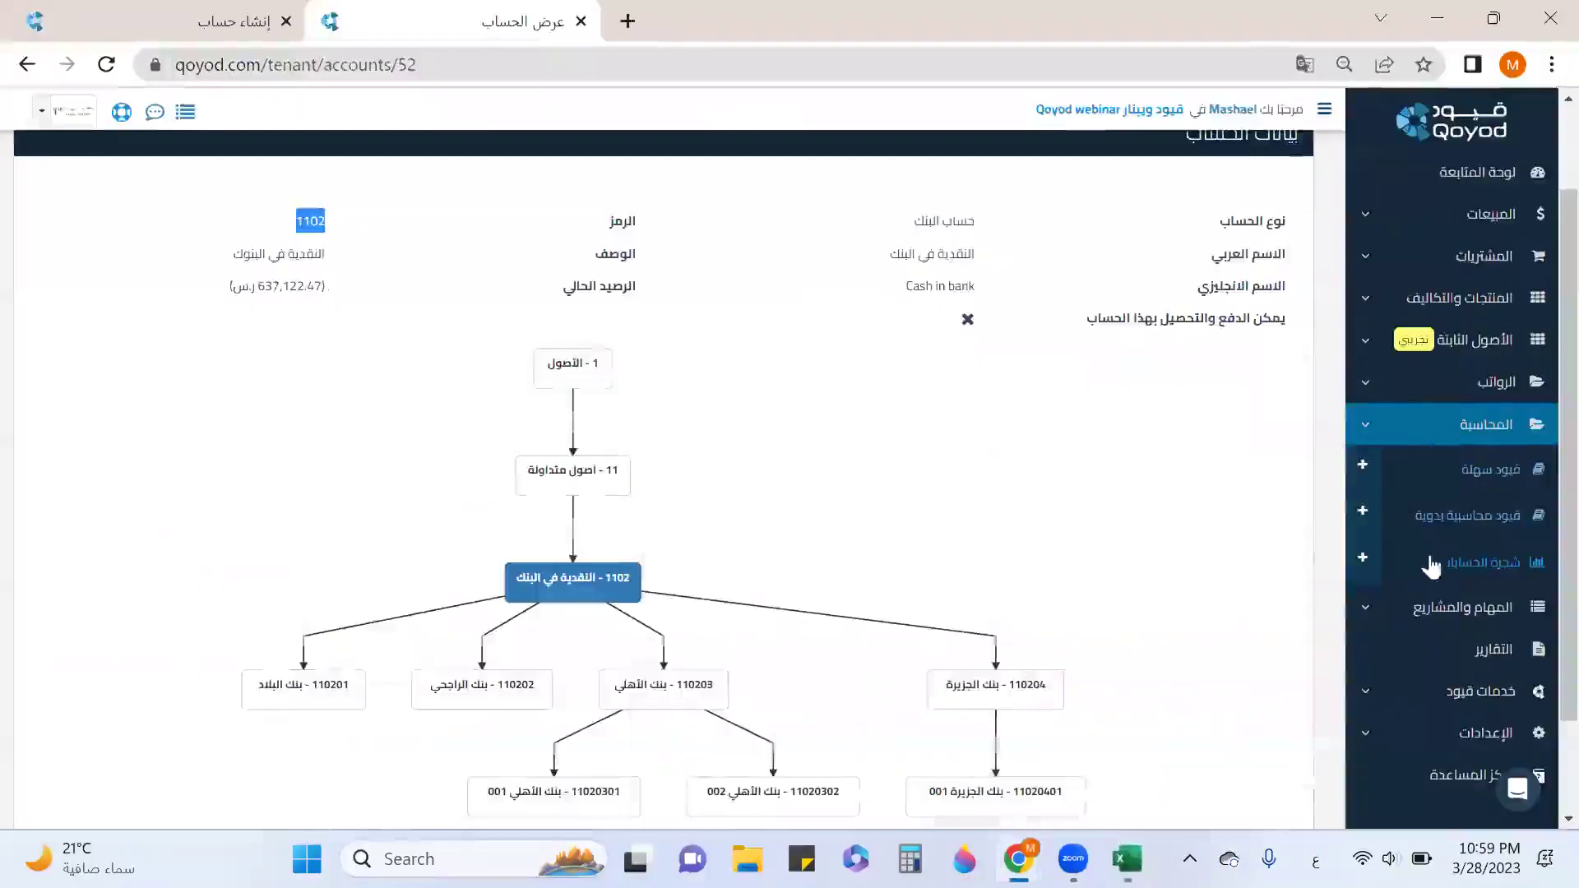
pyautogui.rightClick(1472, 568)
pyautogui.click(1358, 322)
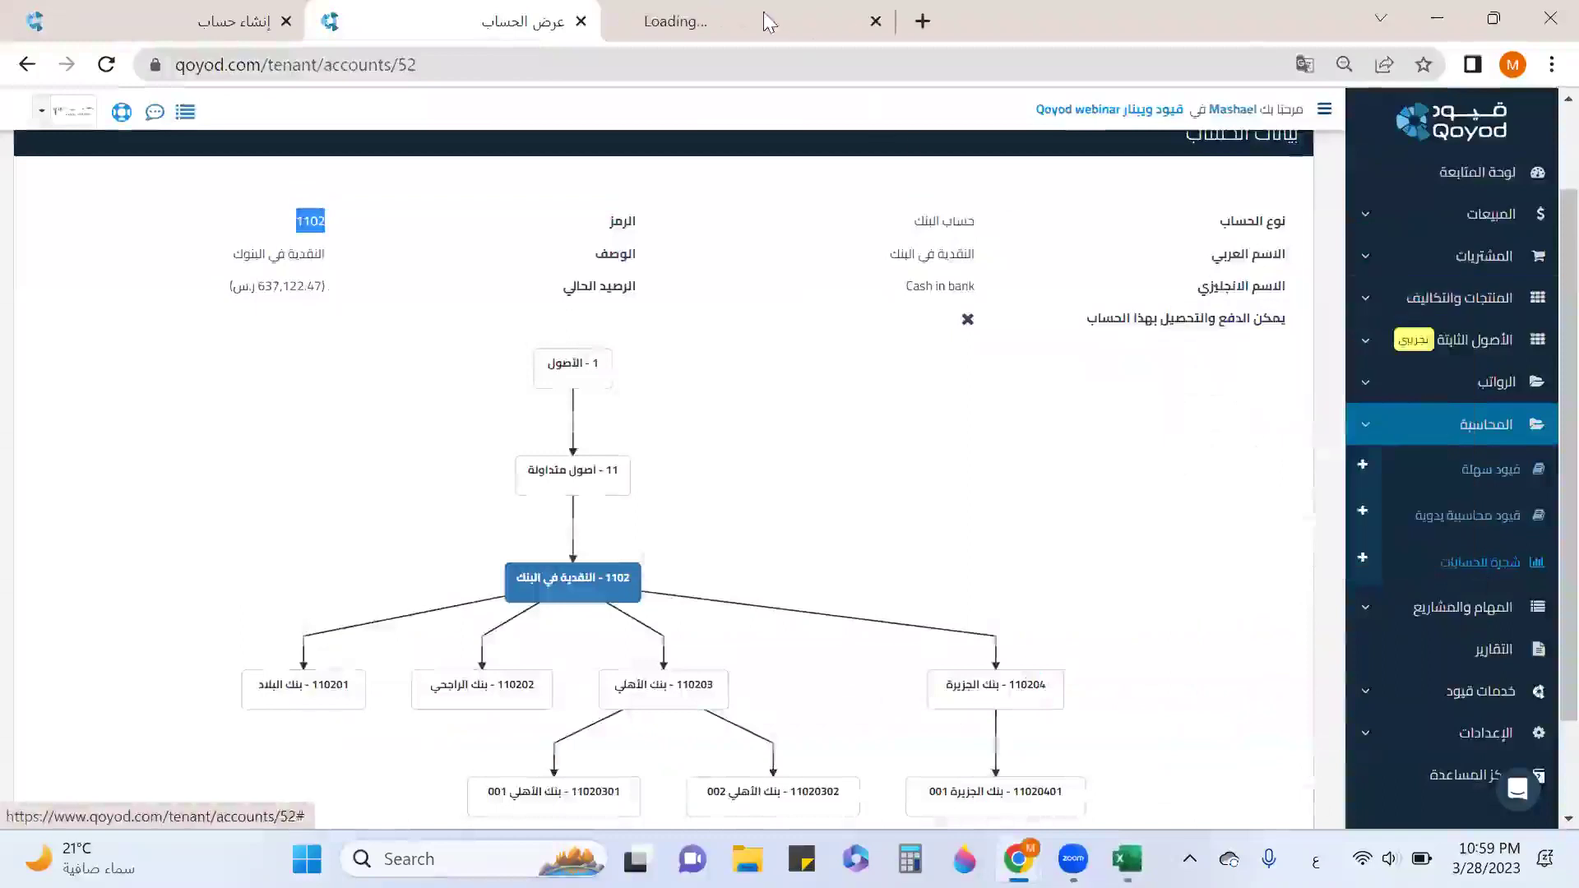
pyautogui.hotkey('ctrl', 'Tab')
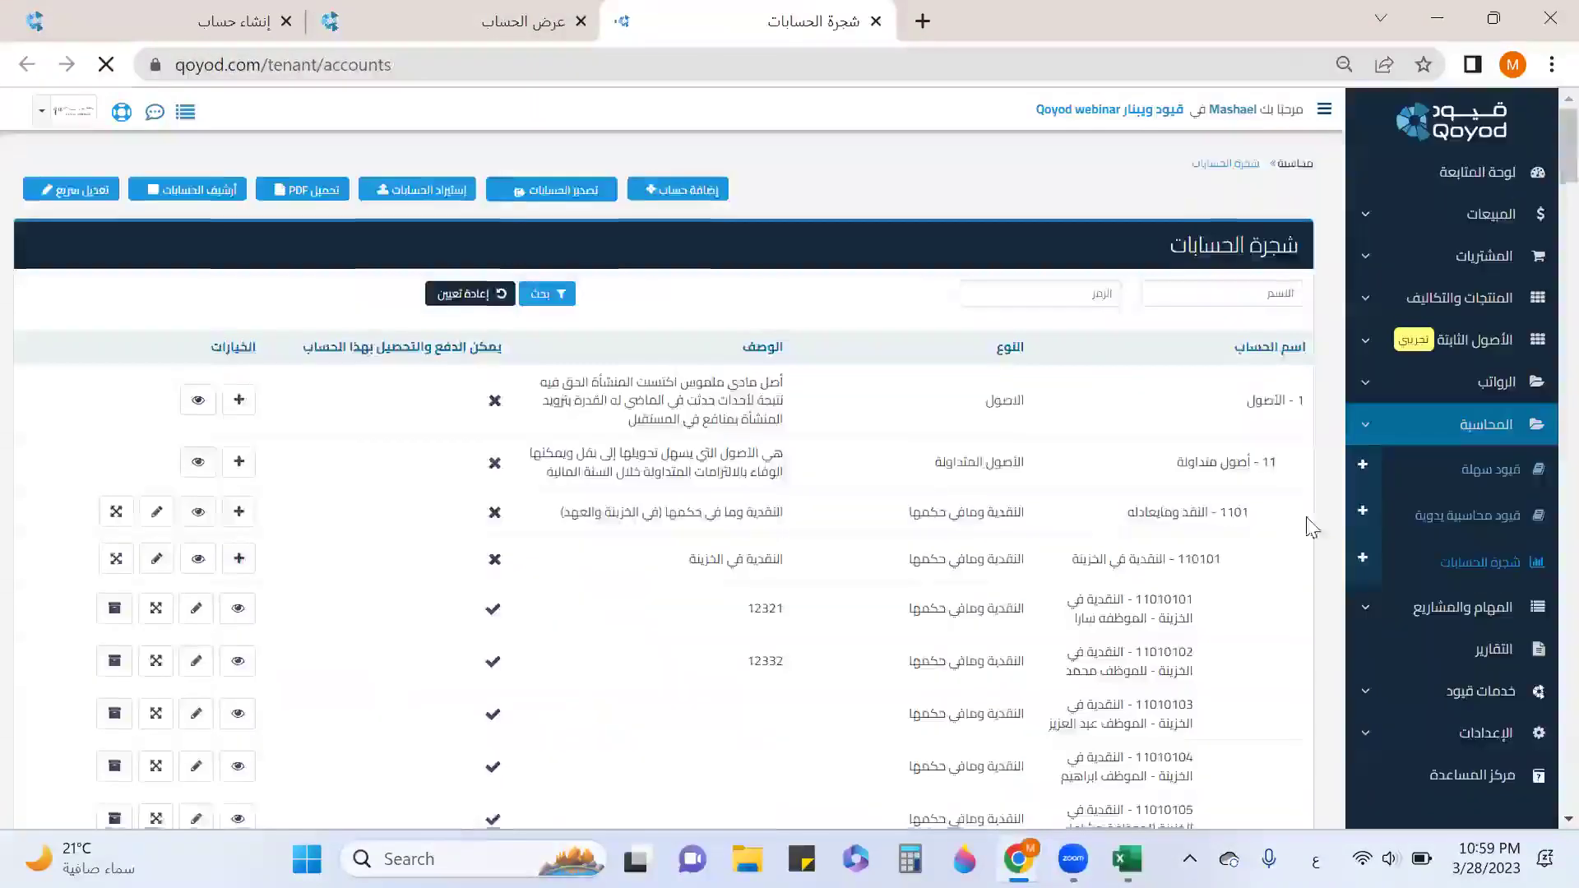
pyautogui.scroll(-5, 1223, 535)
pyautogui.scroll(-10, 1198, 563)
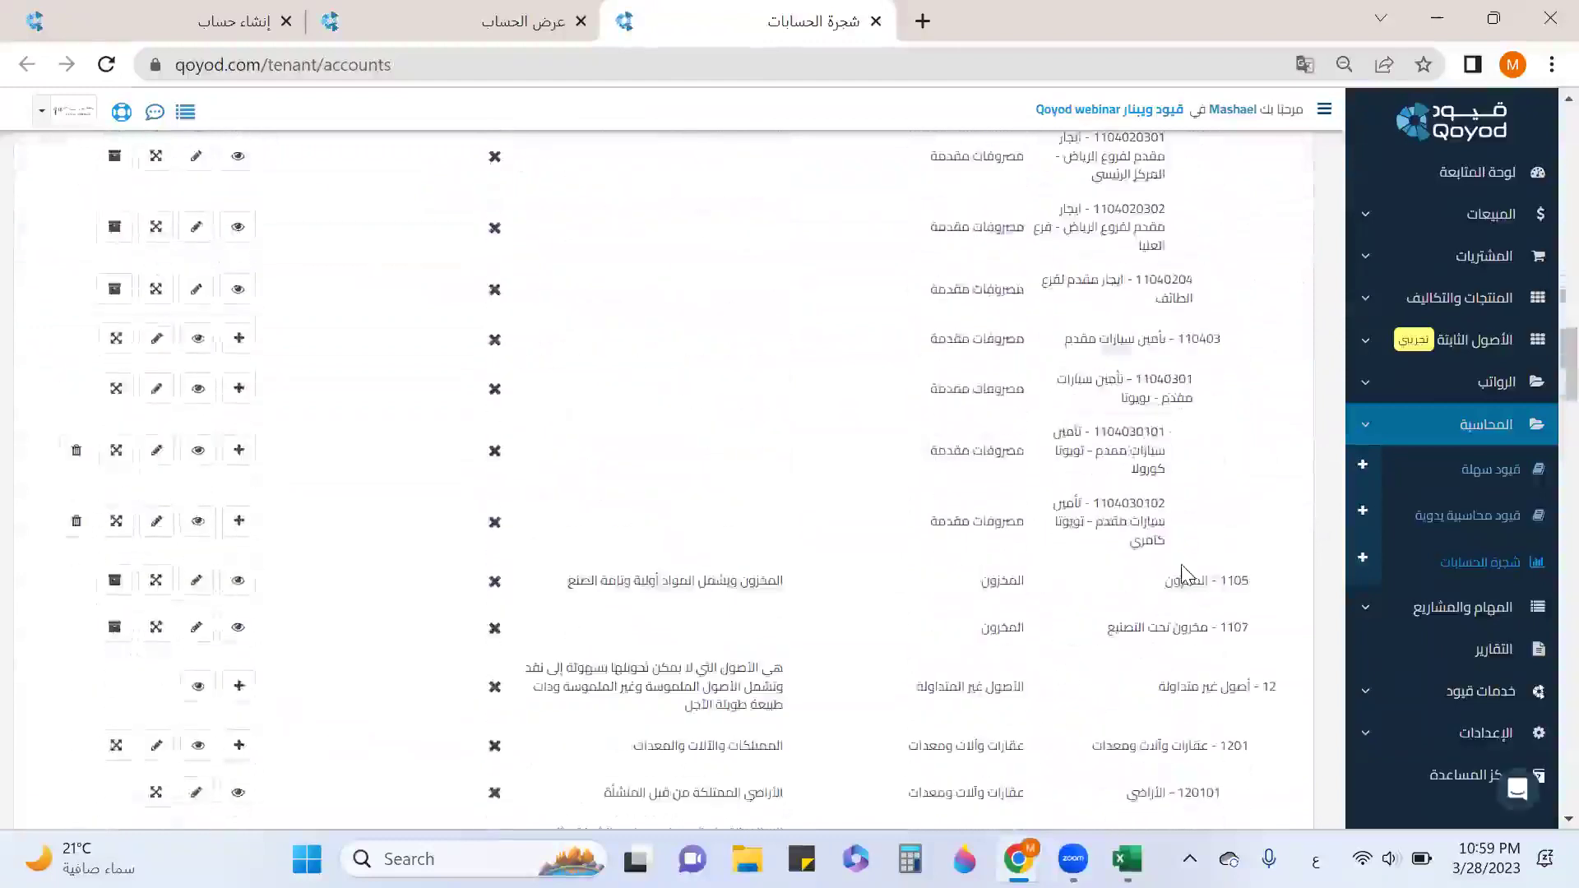
pyautogui.scroll(-5, 1181, 575)
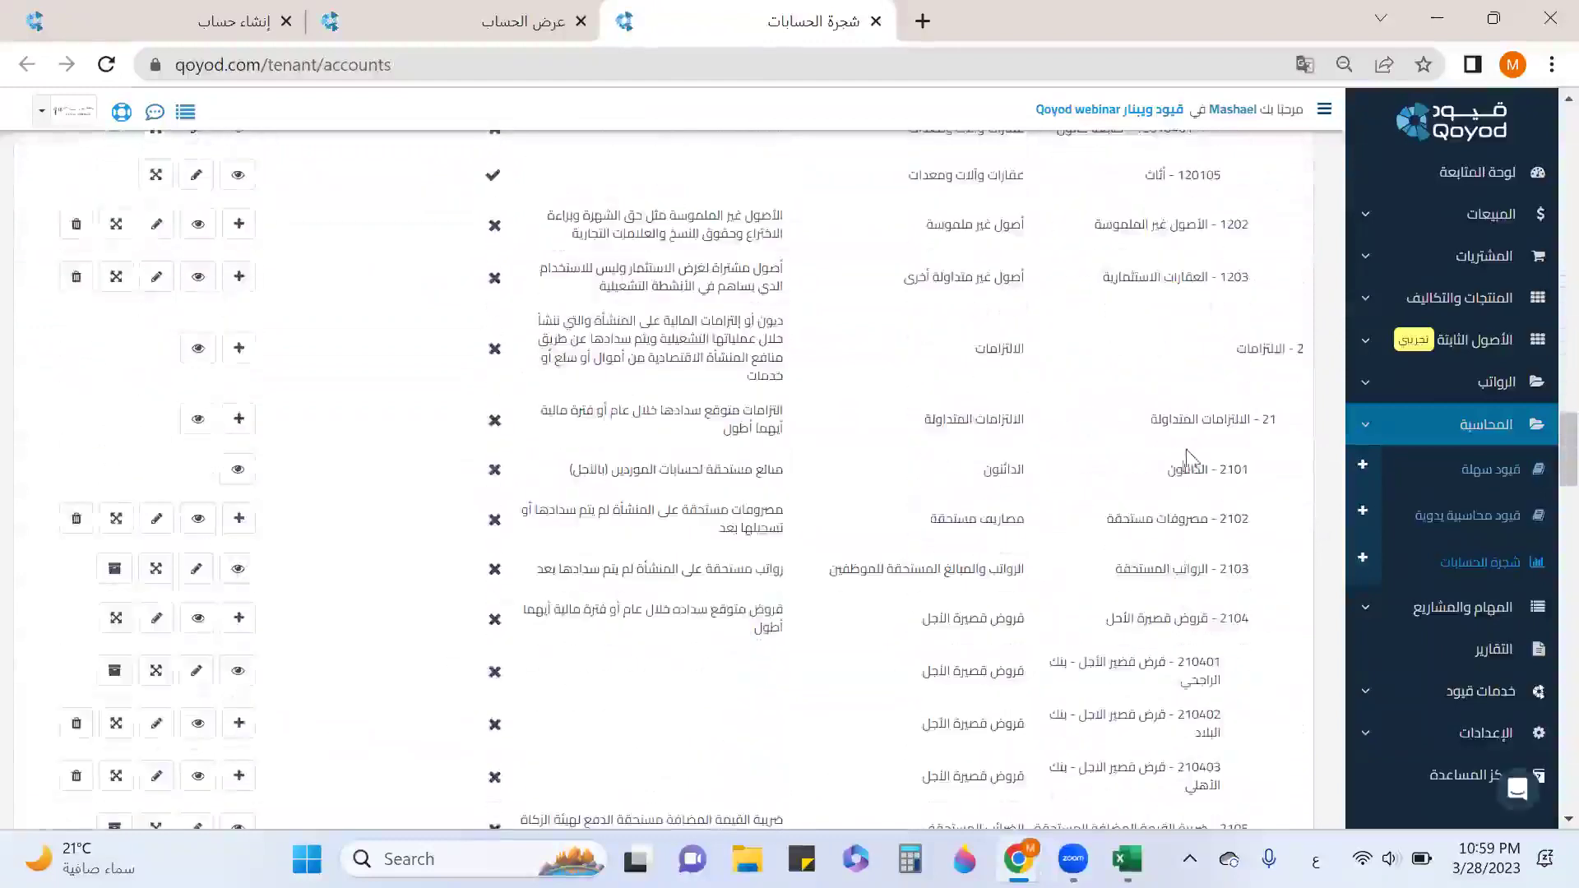
pyautogui.scroll(-2, 1186, 457)
pyautogui.moveTo(1212, 485); pyautogui.dragTo(1106, 516)
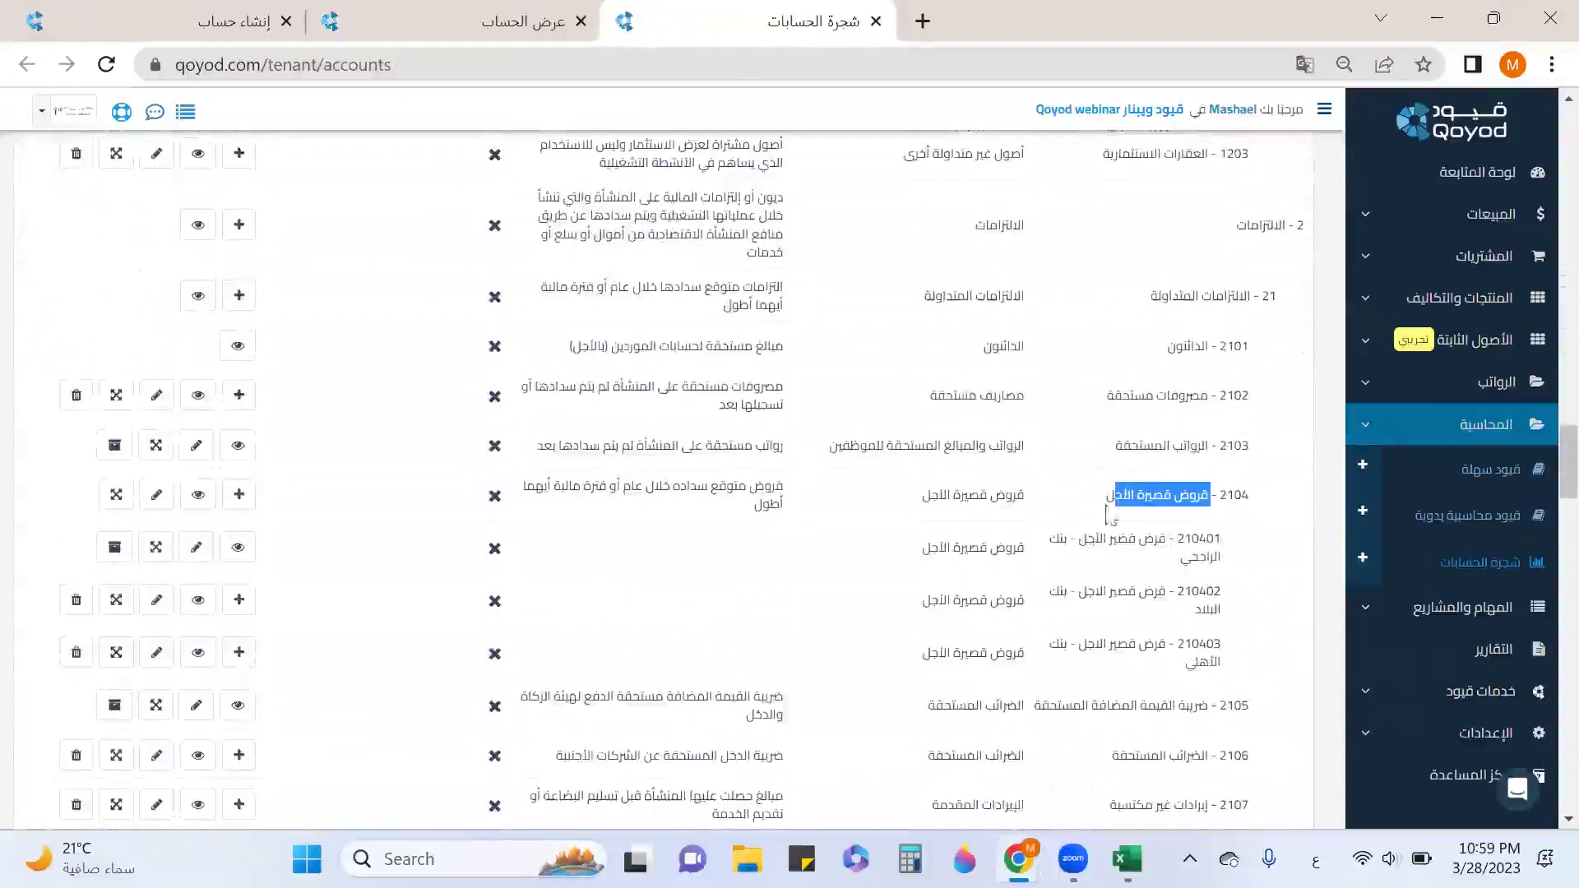
# View short-term loans account 2104 and its sub-loans, then enter 2104 in A6.
pyautogui.click(198, 495)
pyautogui.scroll(-2, 978, 489)
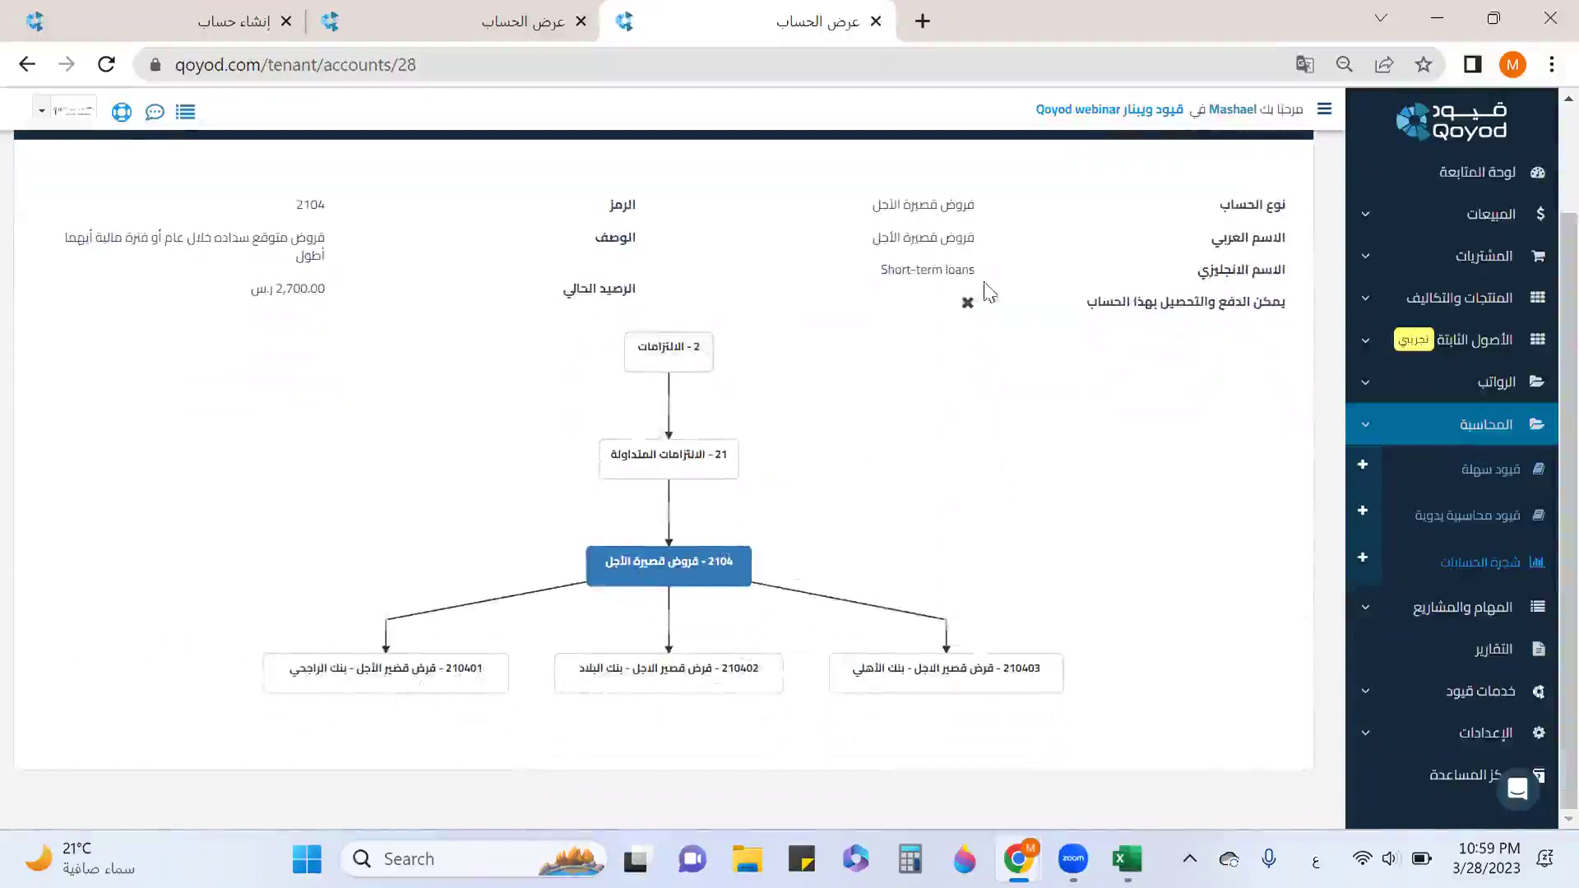
pyautogui.doubleClick(302, 199)
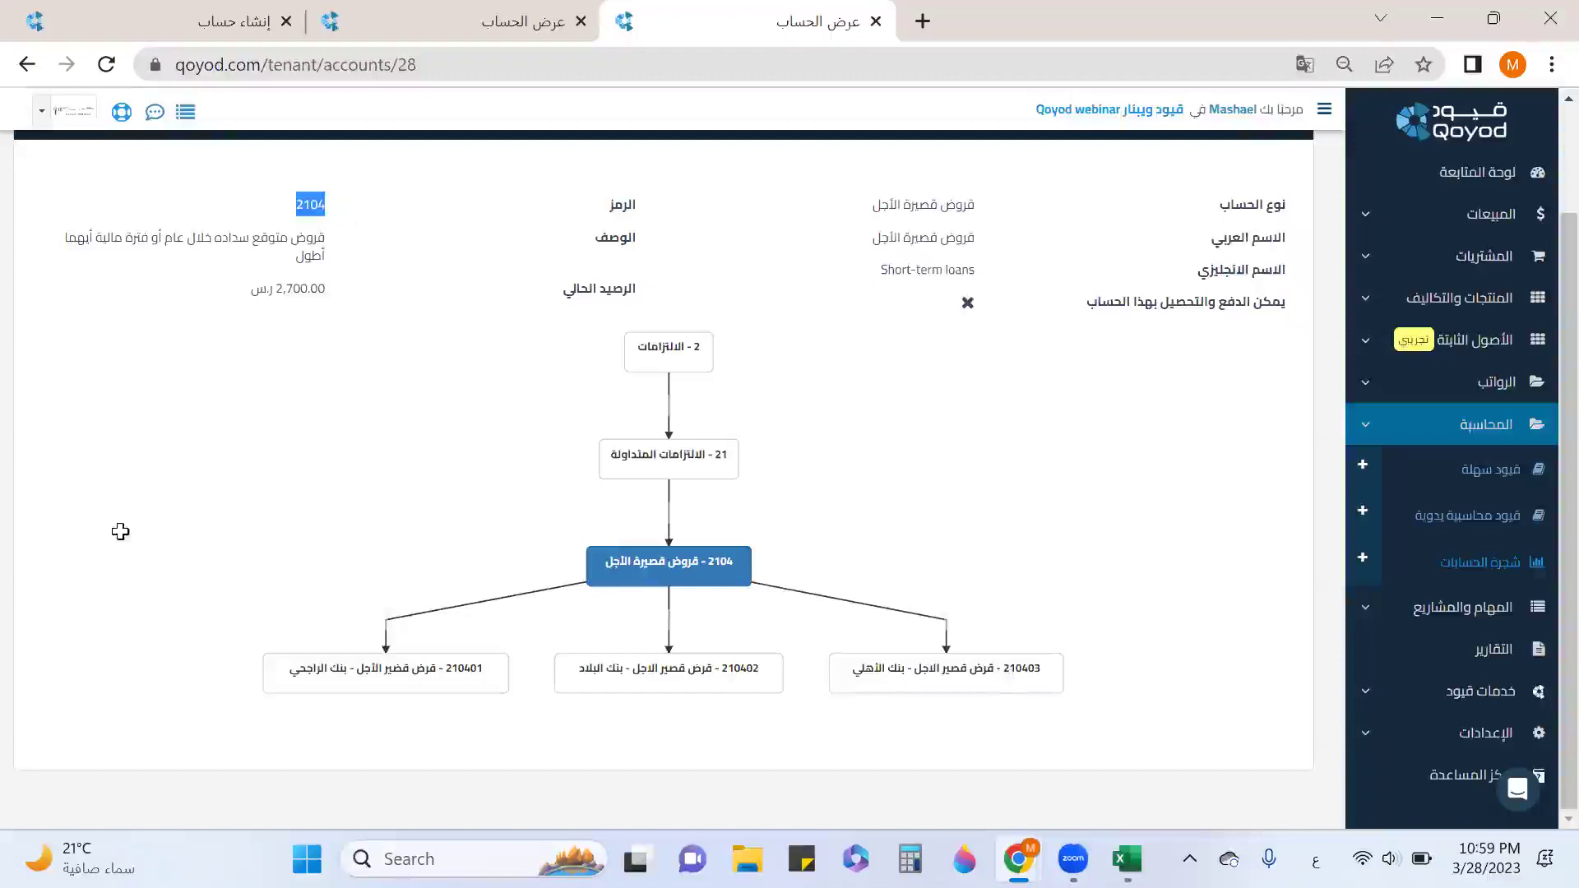
pyautogui.hotkey('alt', 'Tab')
pyautogui.write('2104')
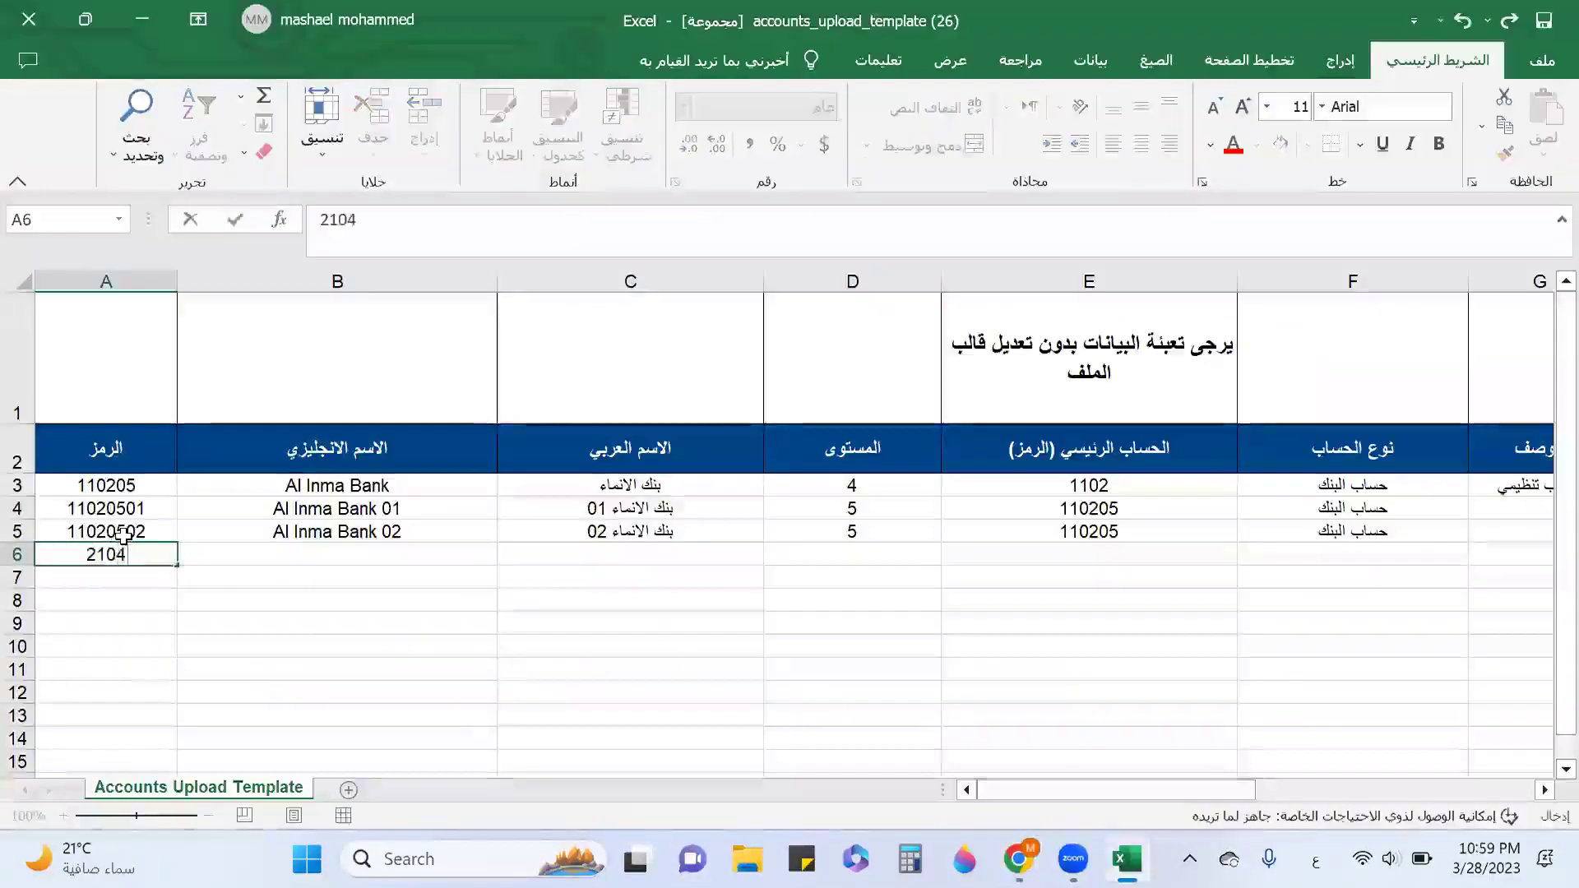
# Enter 'short term loans - AlInma Bank' as row 6's English name.
pyautogui.press('Tab')
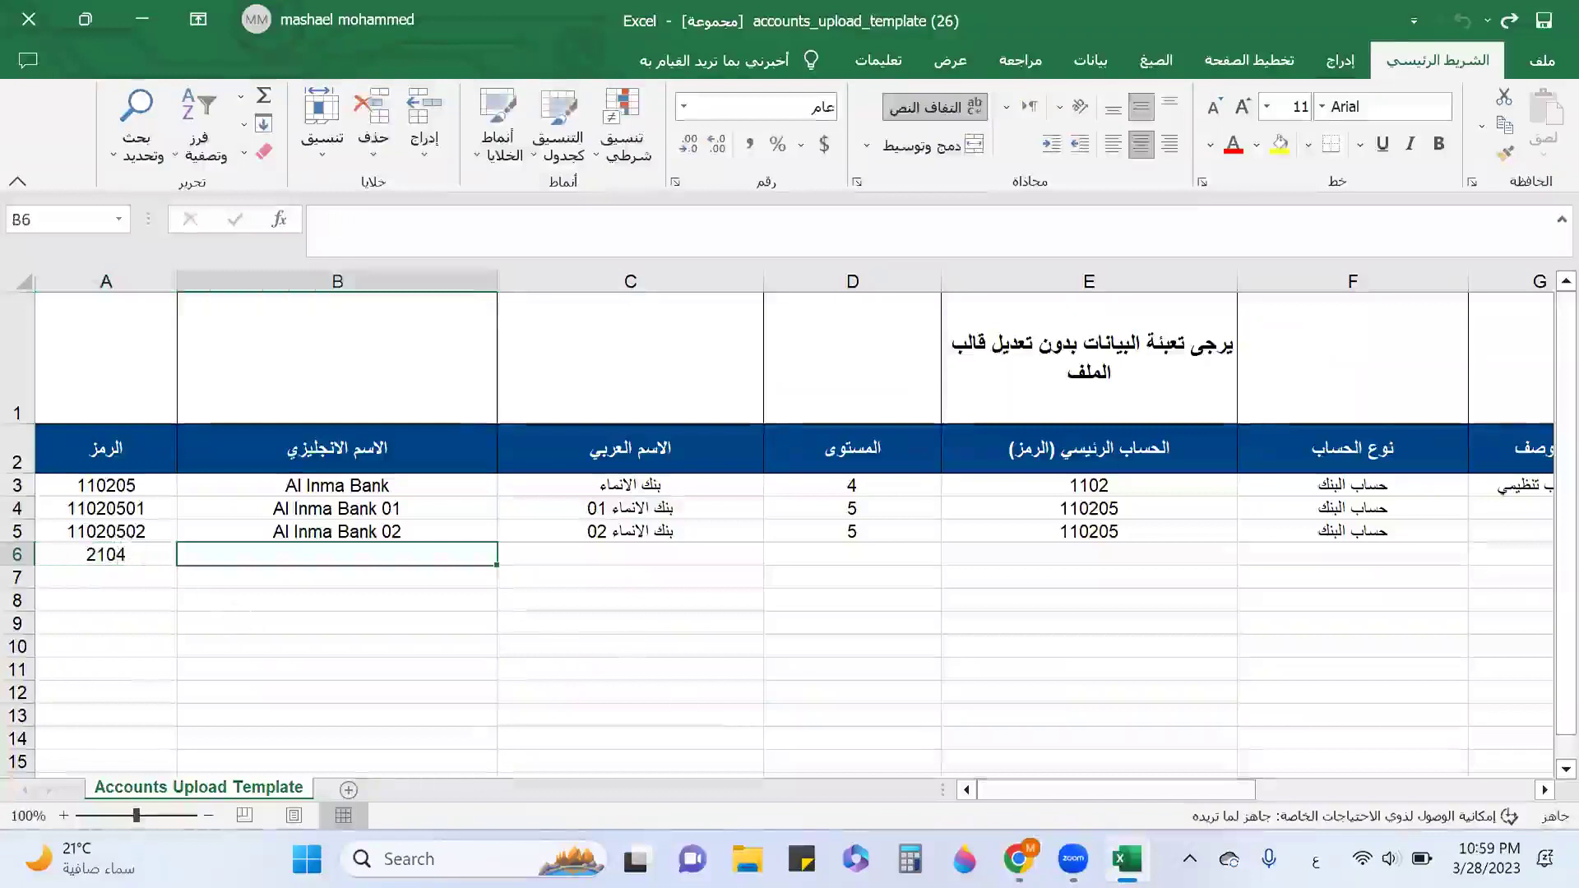
pyautogui.hotkey('alt', 'Tab')
pyautogui.hotkey('alt', 'Tab')
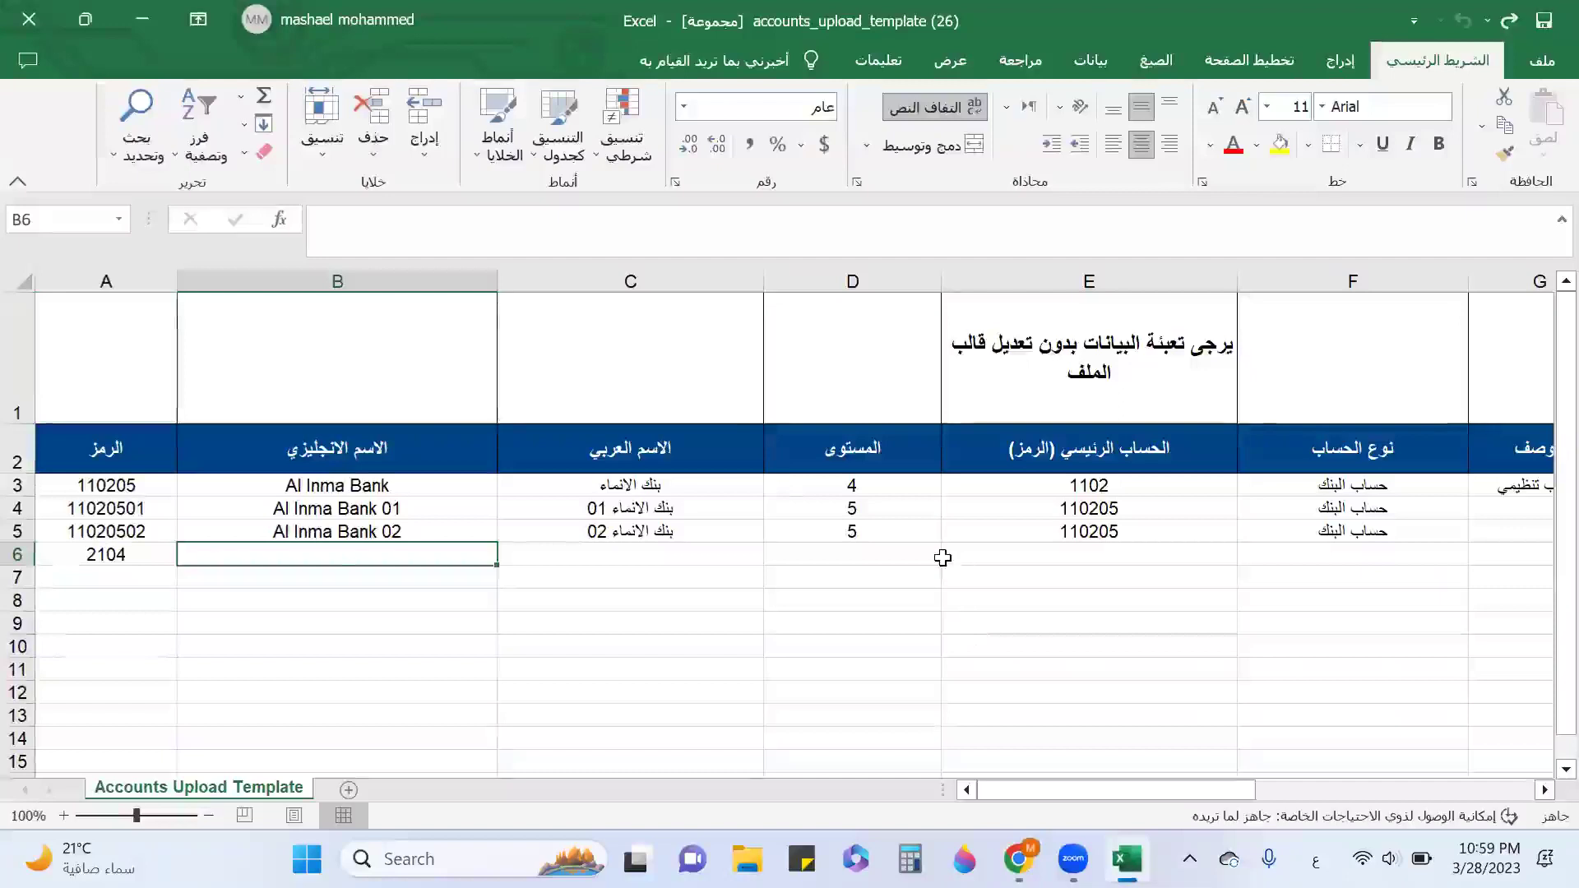
pyautogui.write('ساخقف فثقة')
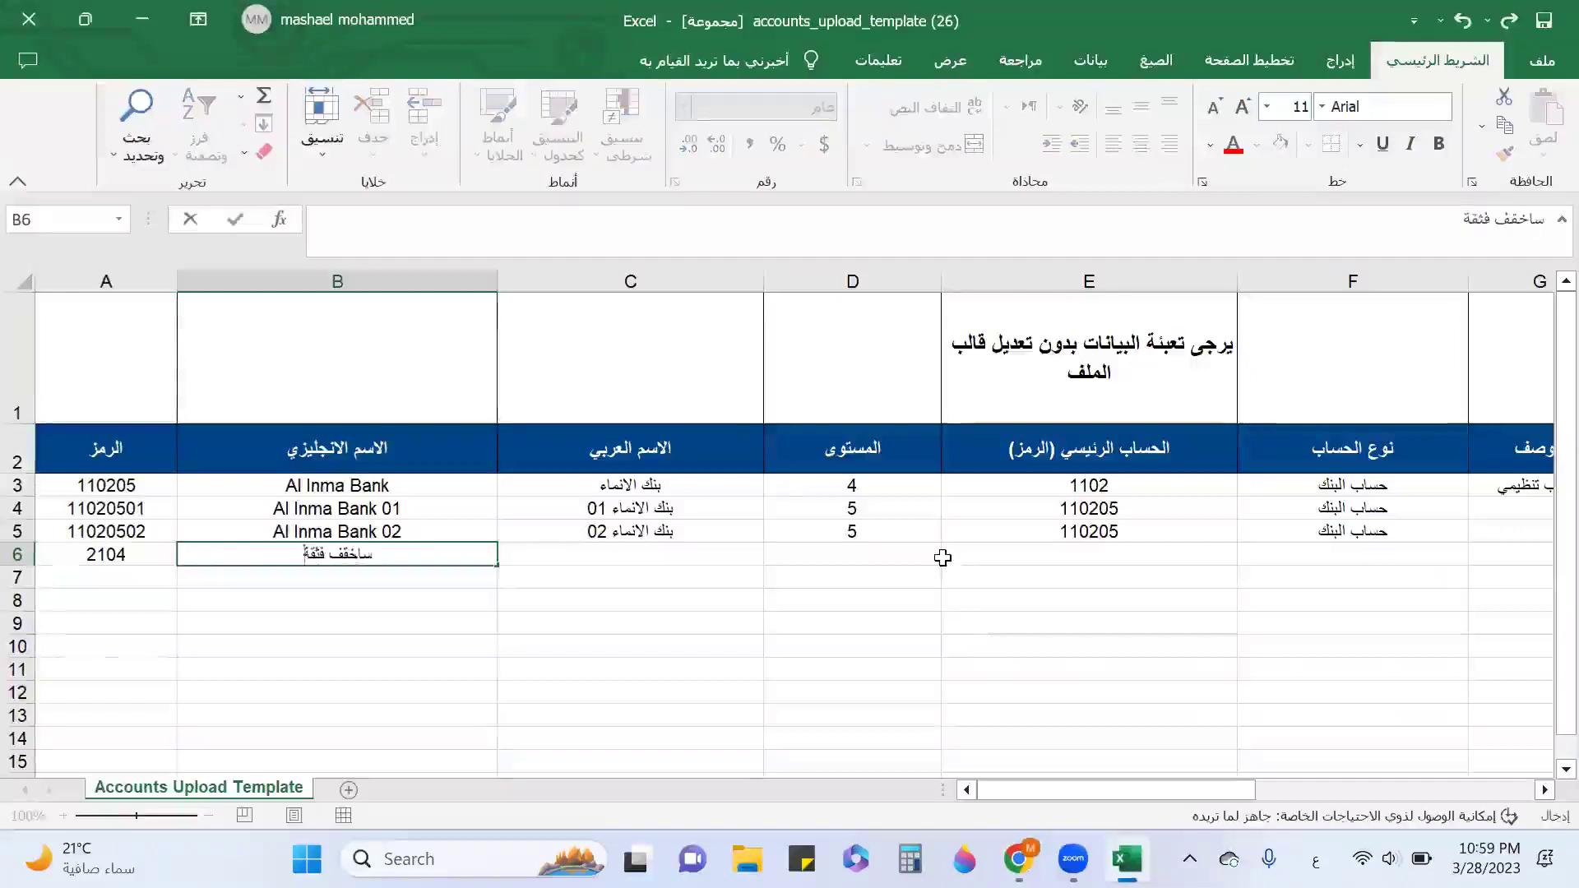
pyautogui.press('BackSpace')
pyautogui.press('BackSpace')
pyautogui.press('BackSpace')
pyautogui.press('BackSpace')
pyautogui.press('BackSpace')
pyautogui.press('BackSpace')
pyautogui.press('BackSpace')
pyautogui.press('BackSpace')
pyautogui.press('BackSpace')
pyautogui.press('BackSpace')
pyautogui.write('short t')
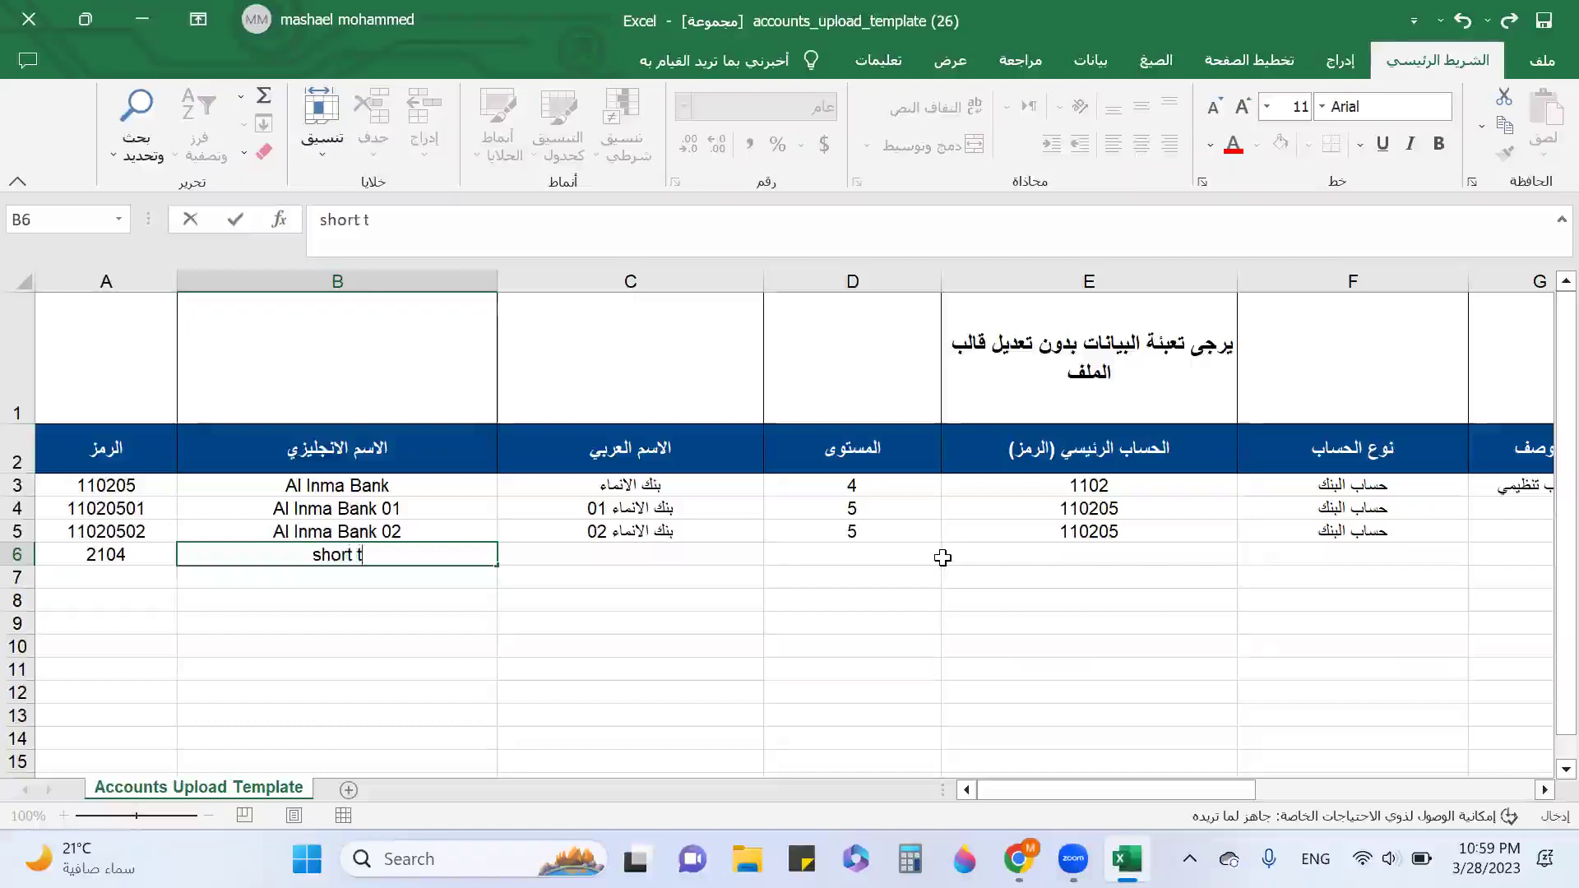
pyautogui.write('erm lo')
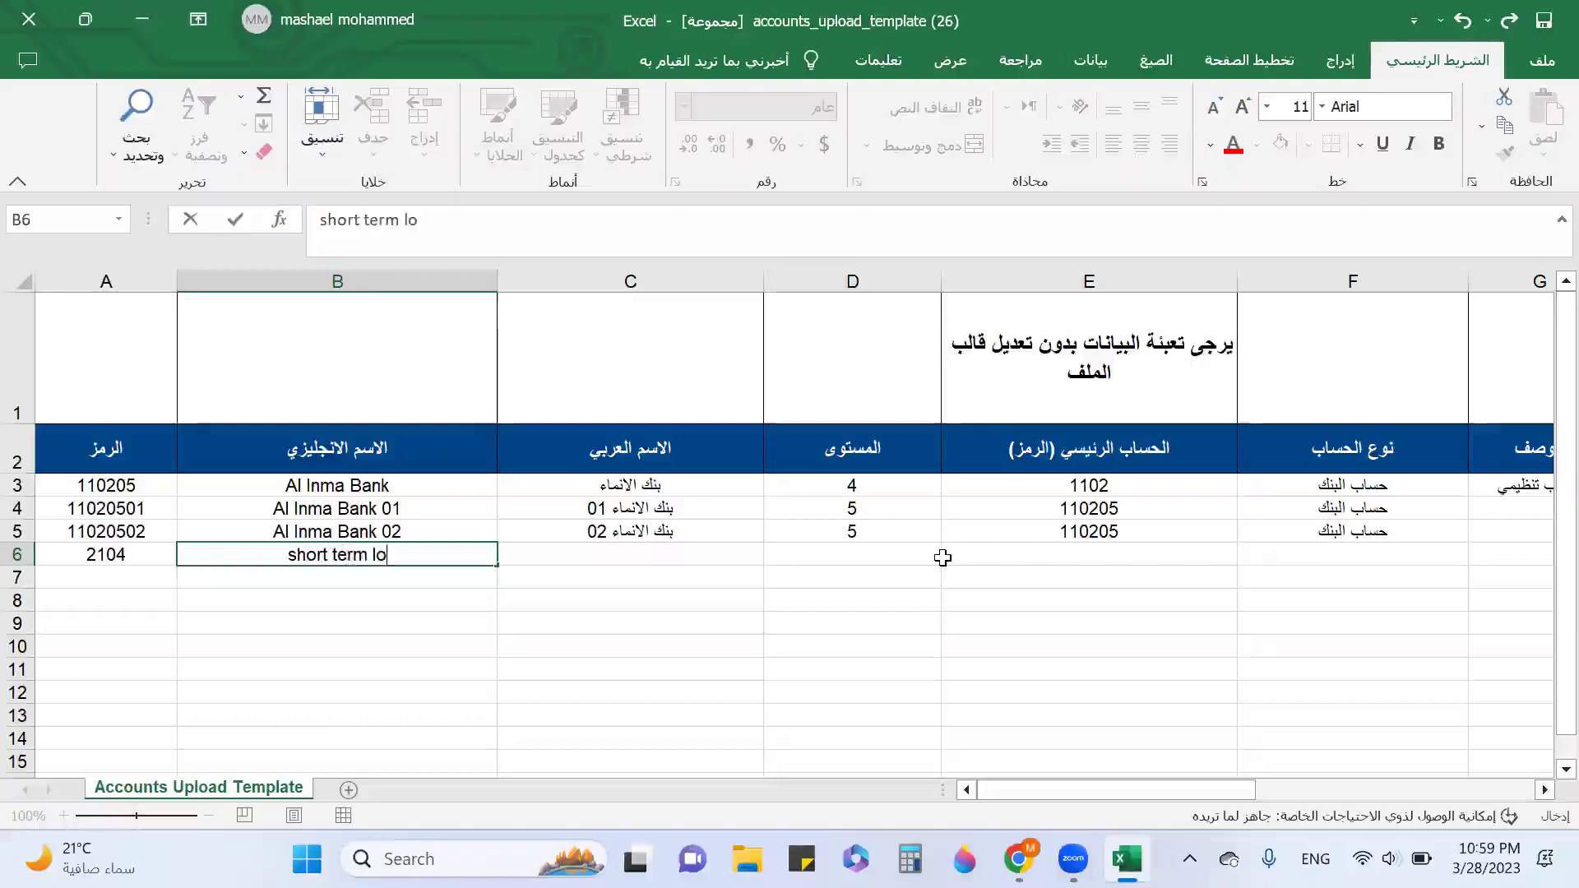
pyautogui.write('ans - ')
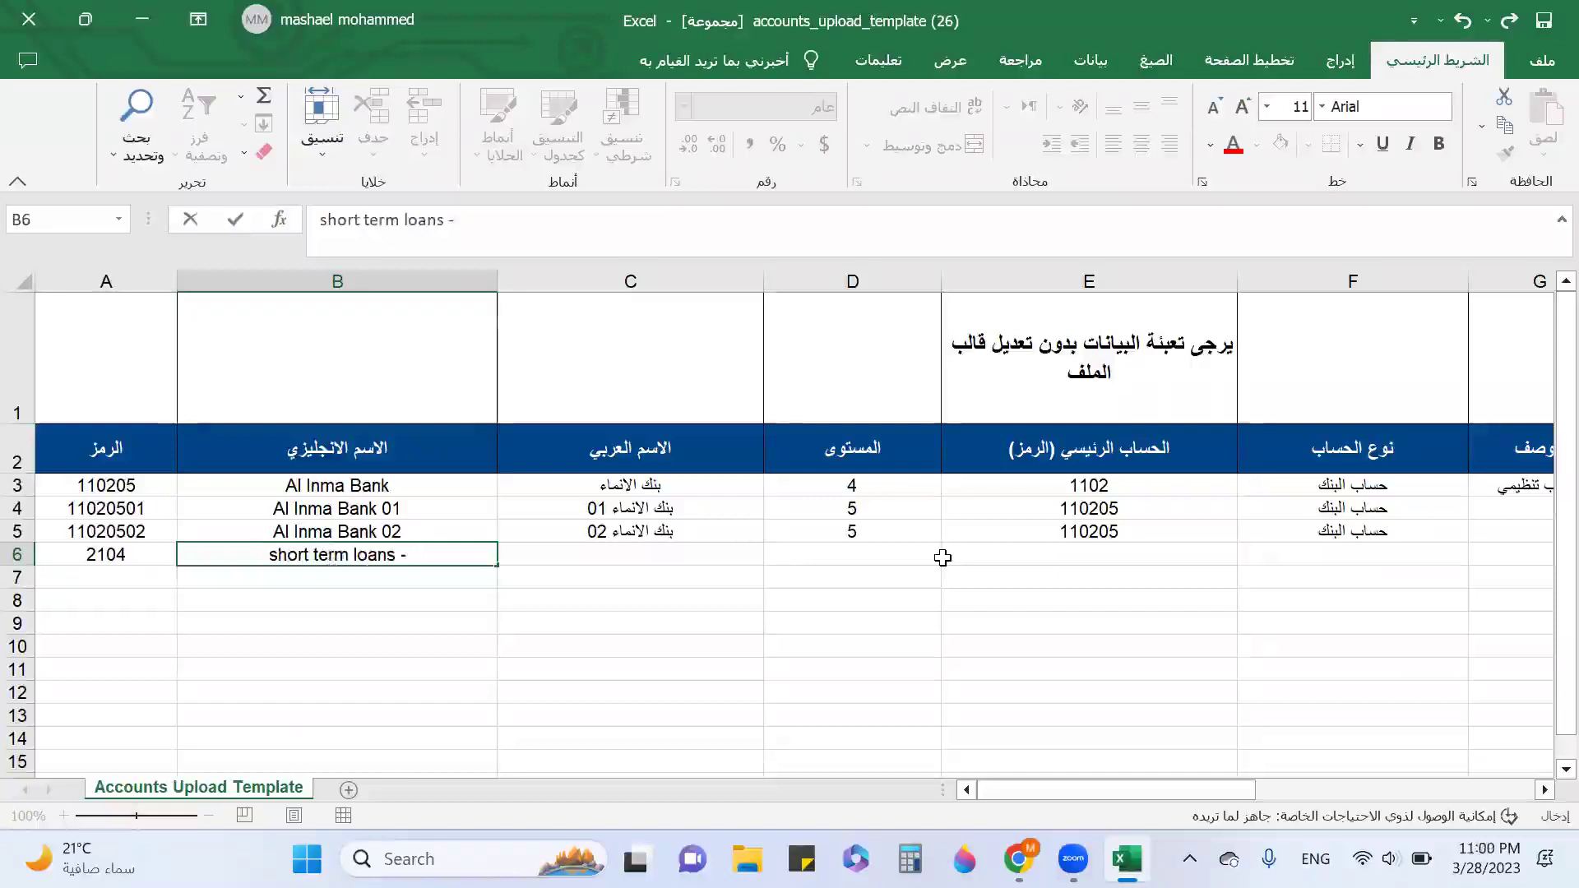
pyautogui.write('a')
pyautogui.press('BackSpace')
pyautogui.write('AlInma')
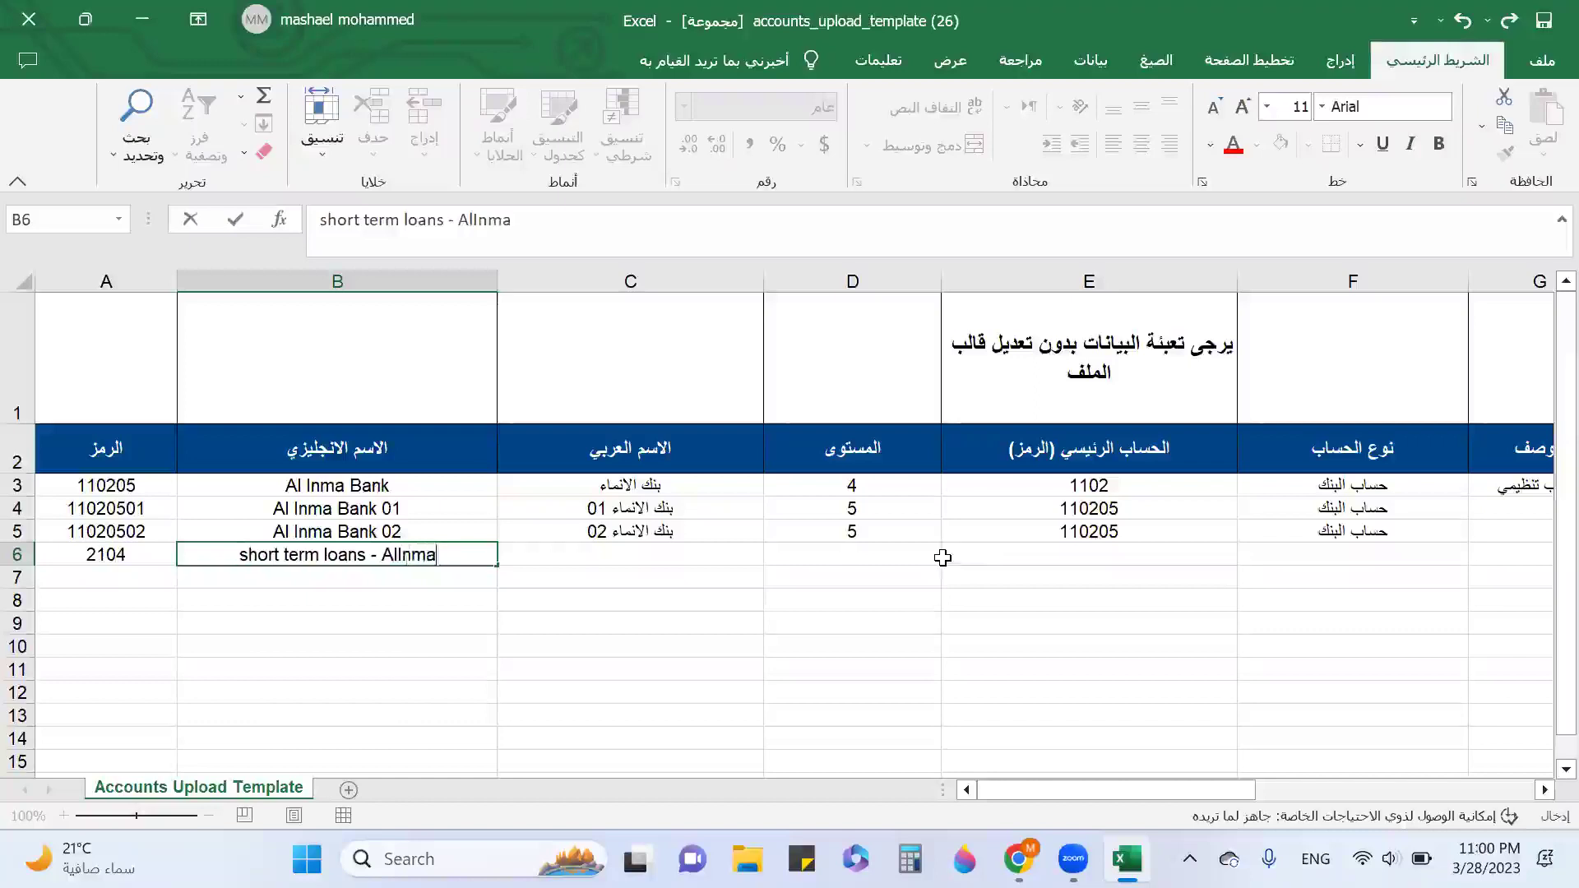
pyautogui.write(' Bank')
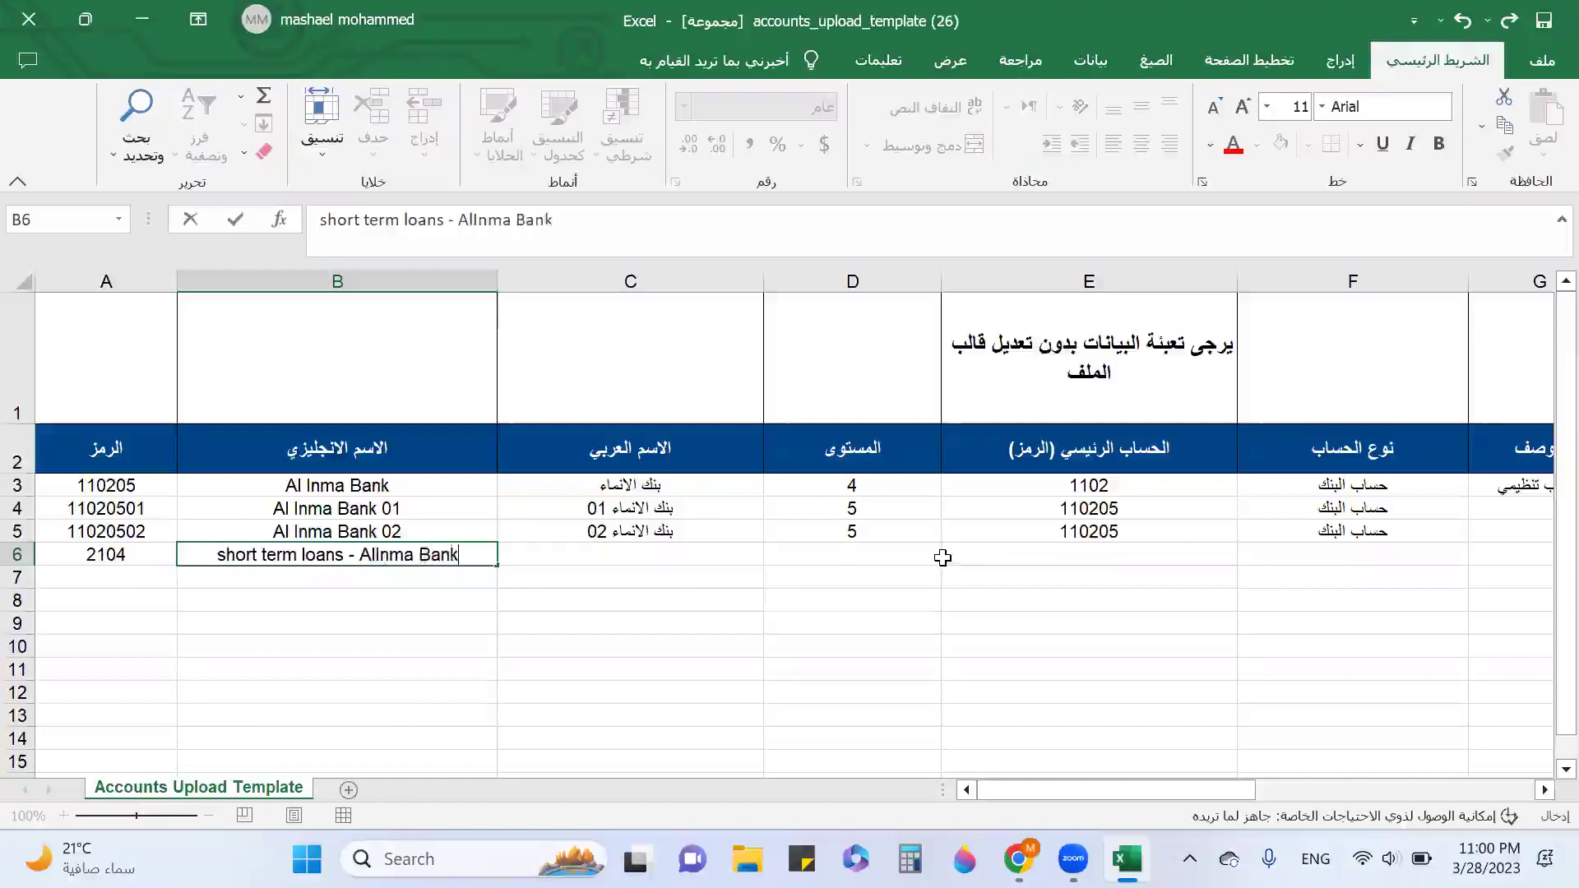
pyautogui.press('Tab')
# Enter 'قرض قصير الأجل - بنك الانماء' as row 6's Arabic name.
pyautogui.hotkey('alt', 'shift')
pyautogui.write('ق')
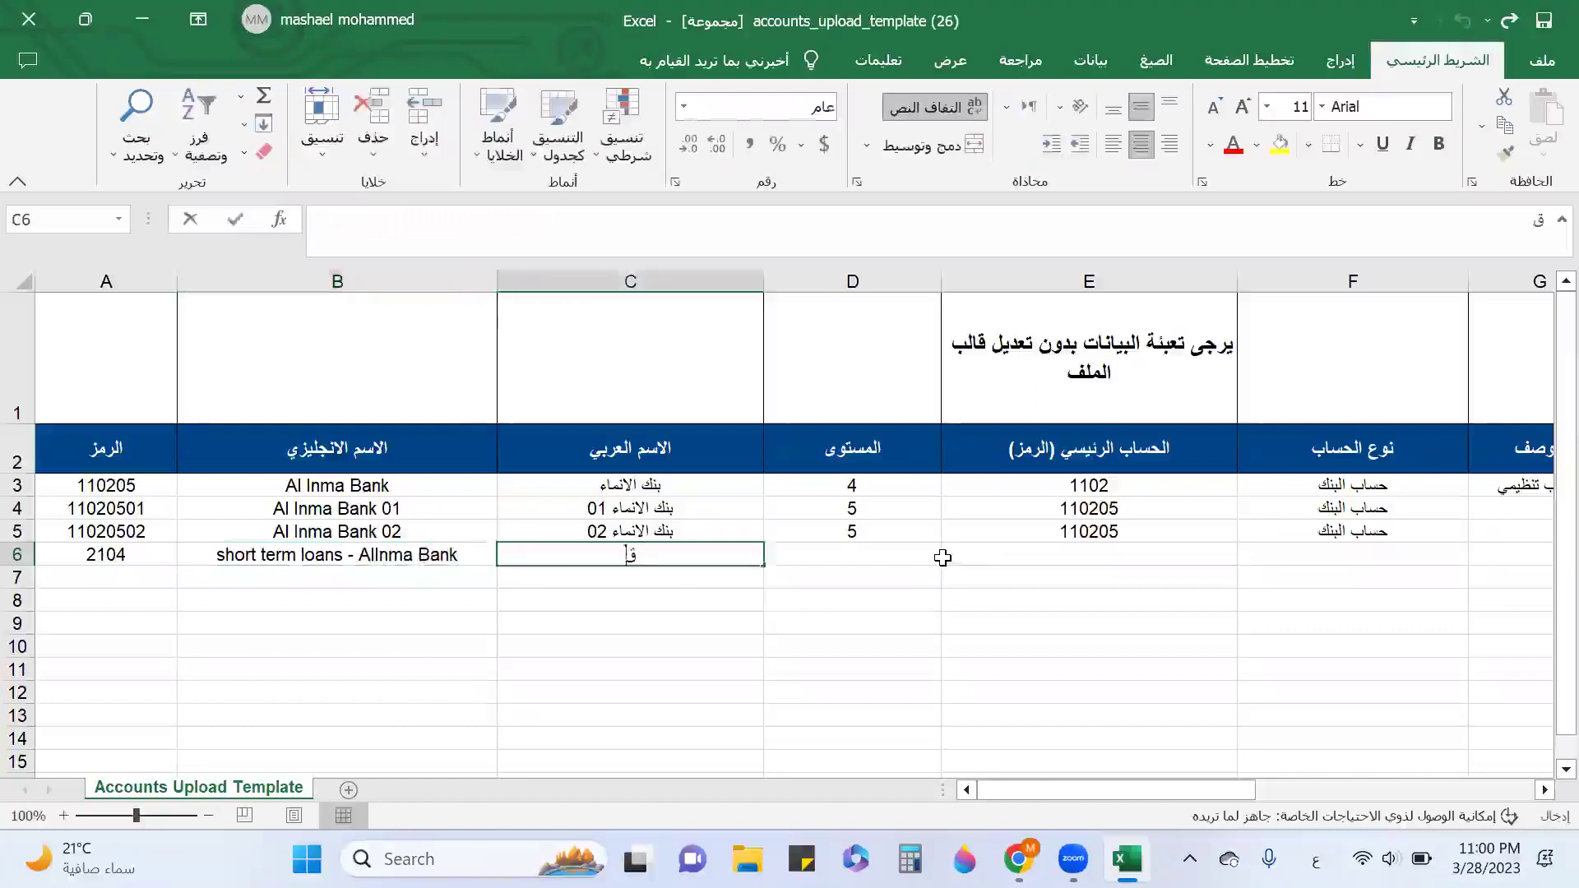
pyautogui.write('رض قصير ال')
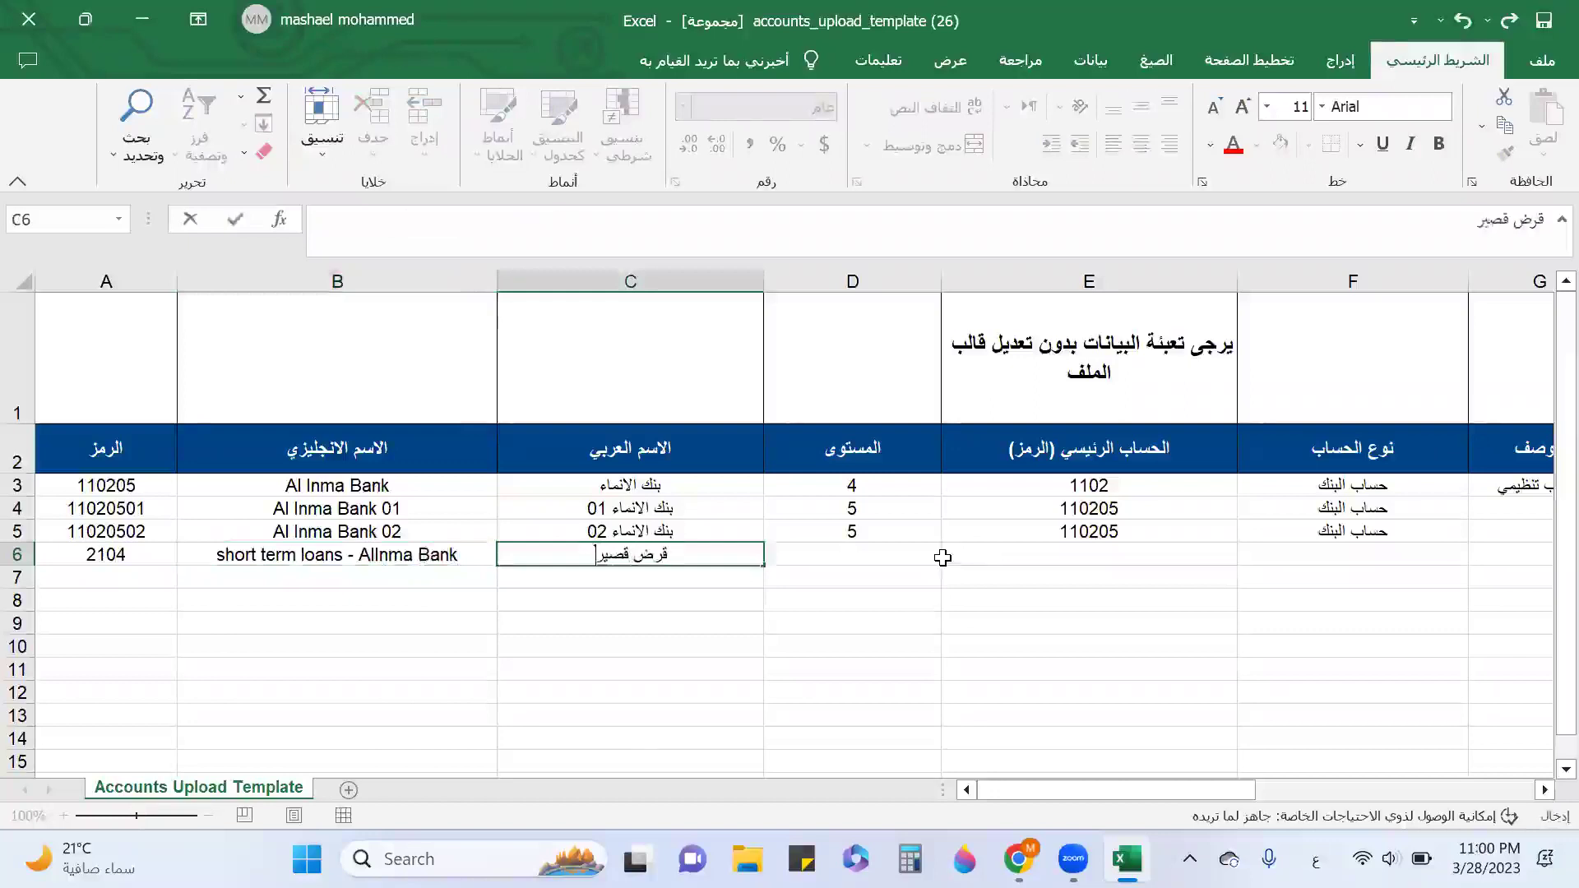
pyautogui.write('-')
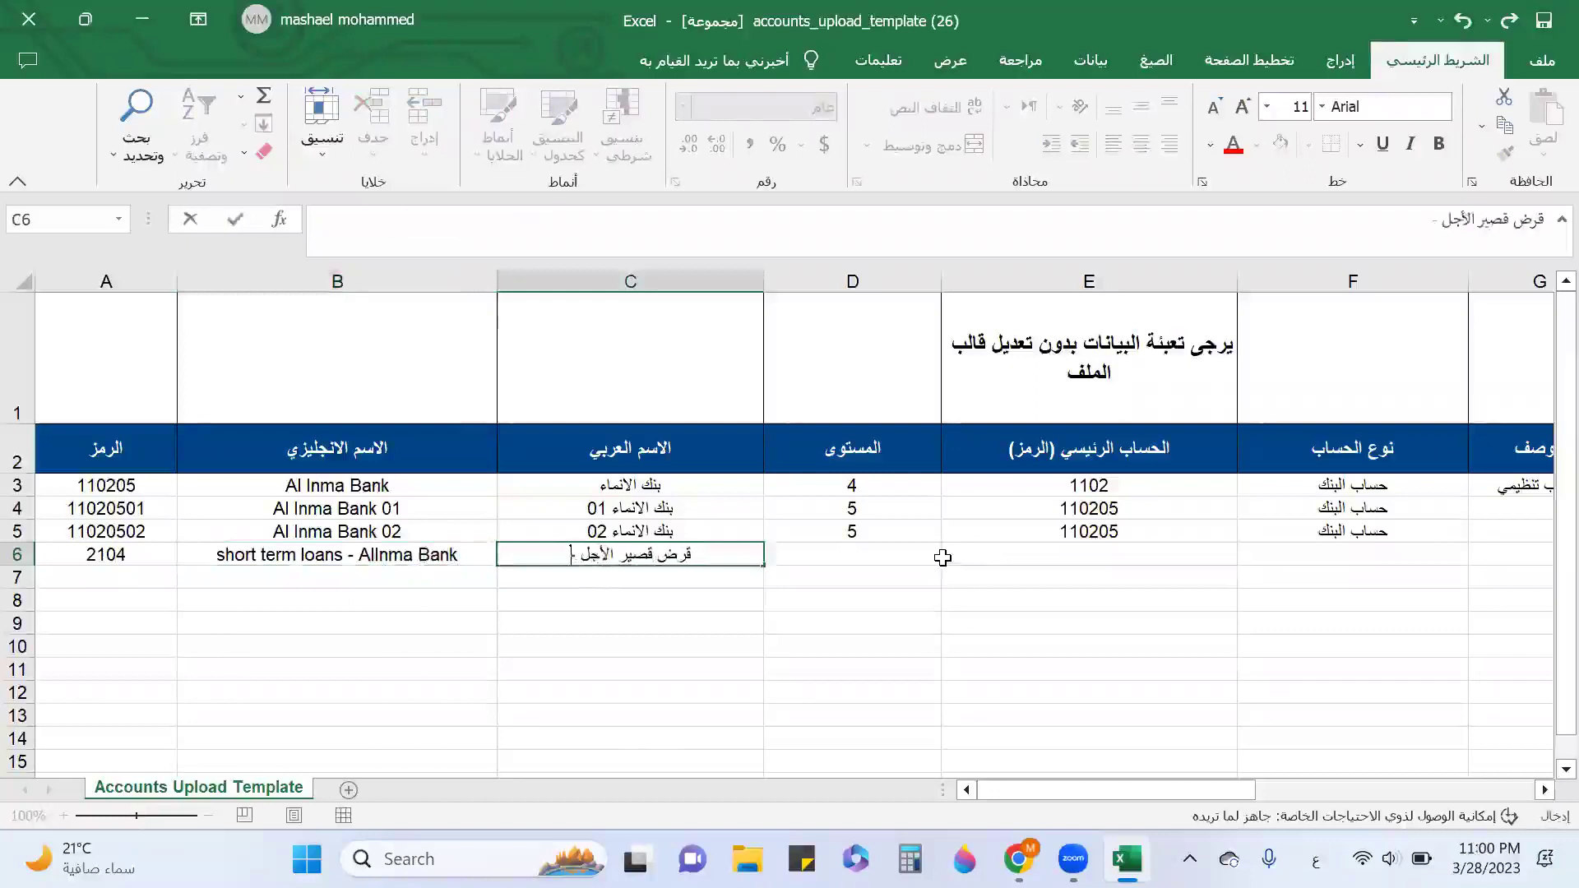
pyautogui.write(' بنك الانماء')
pyautogui.press('Tab')
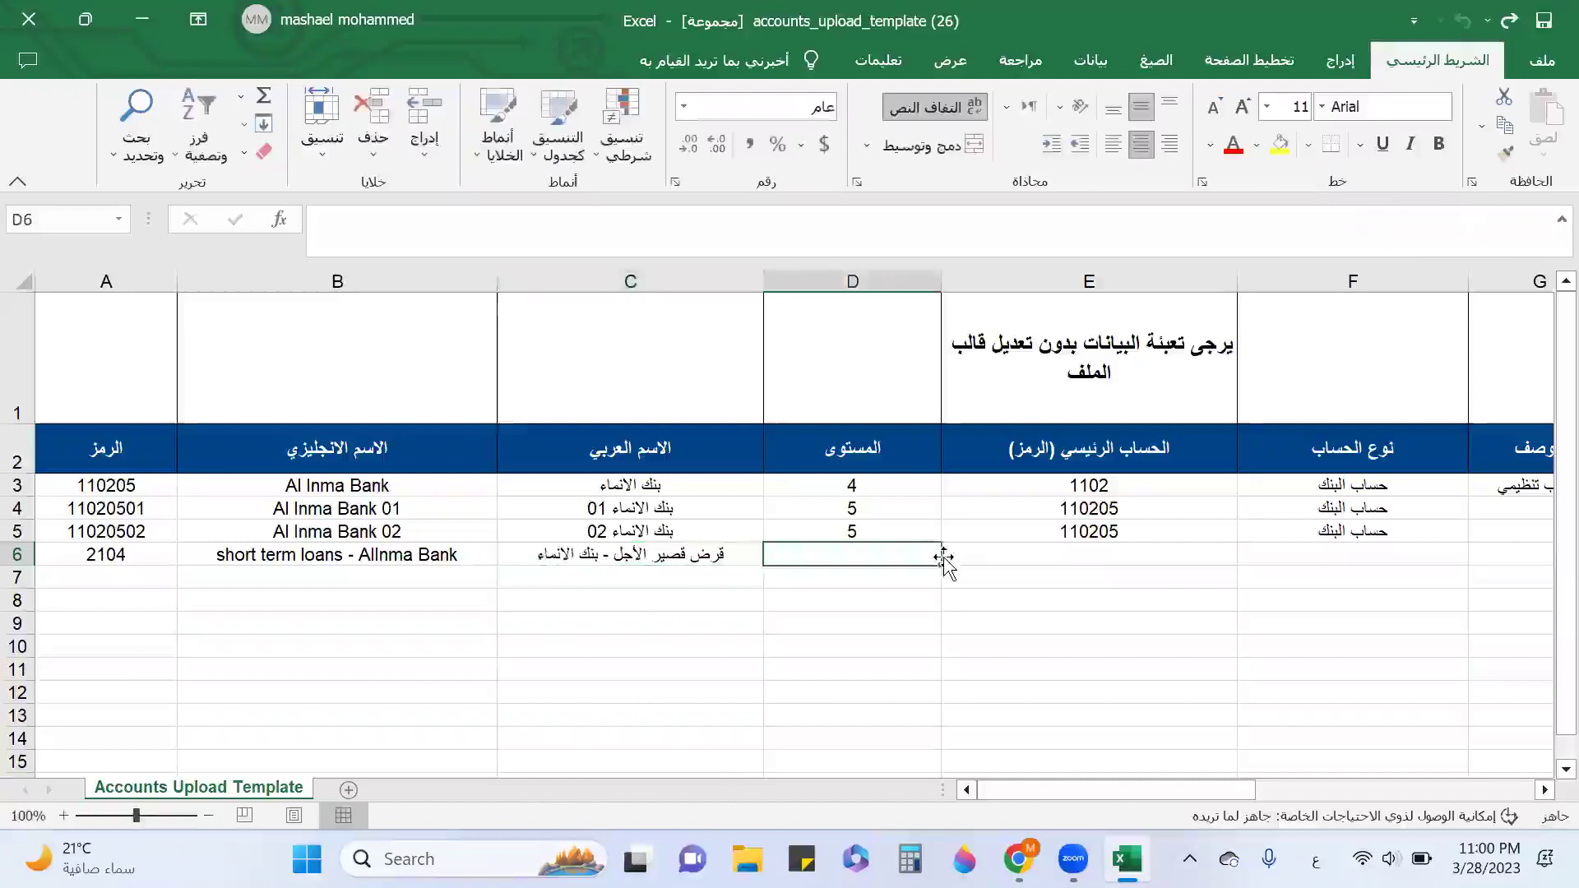
# Set row 6's level to 4 and parent account to 2104.
pyautogui.click(1126, 858)
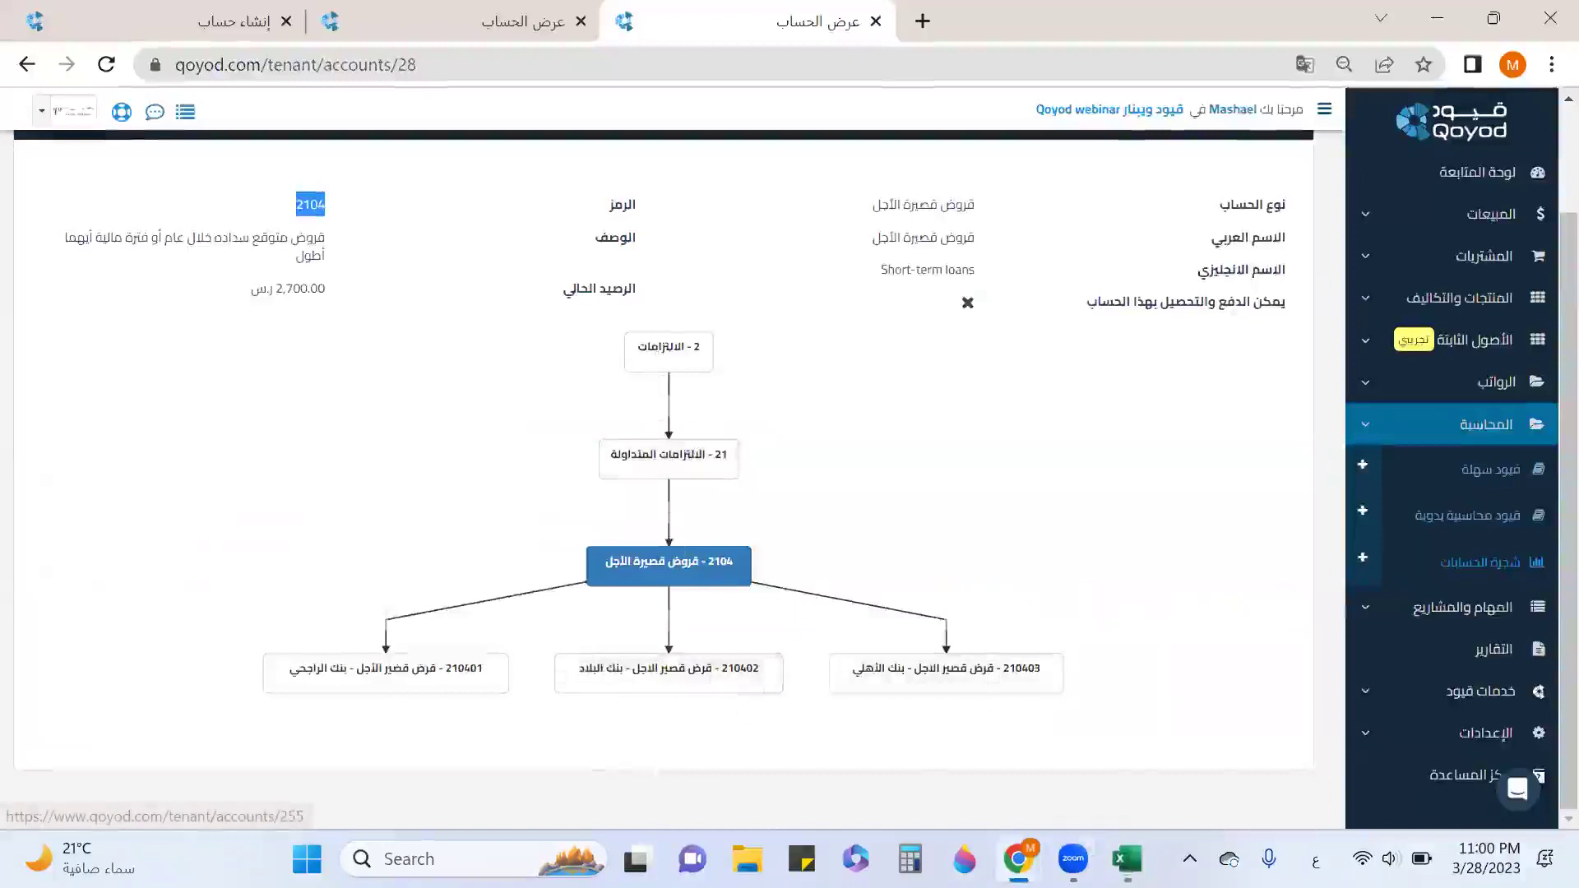
pyautogui.click(1127, 859)
pyautogui.write('4')
pyautogui.click(987, 554)
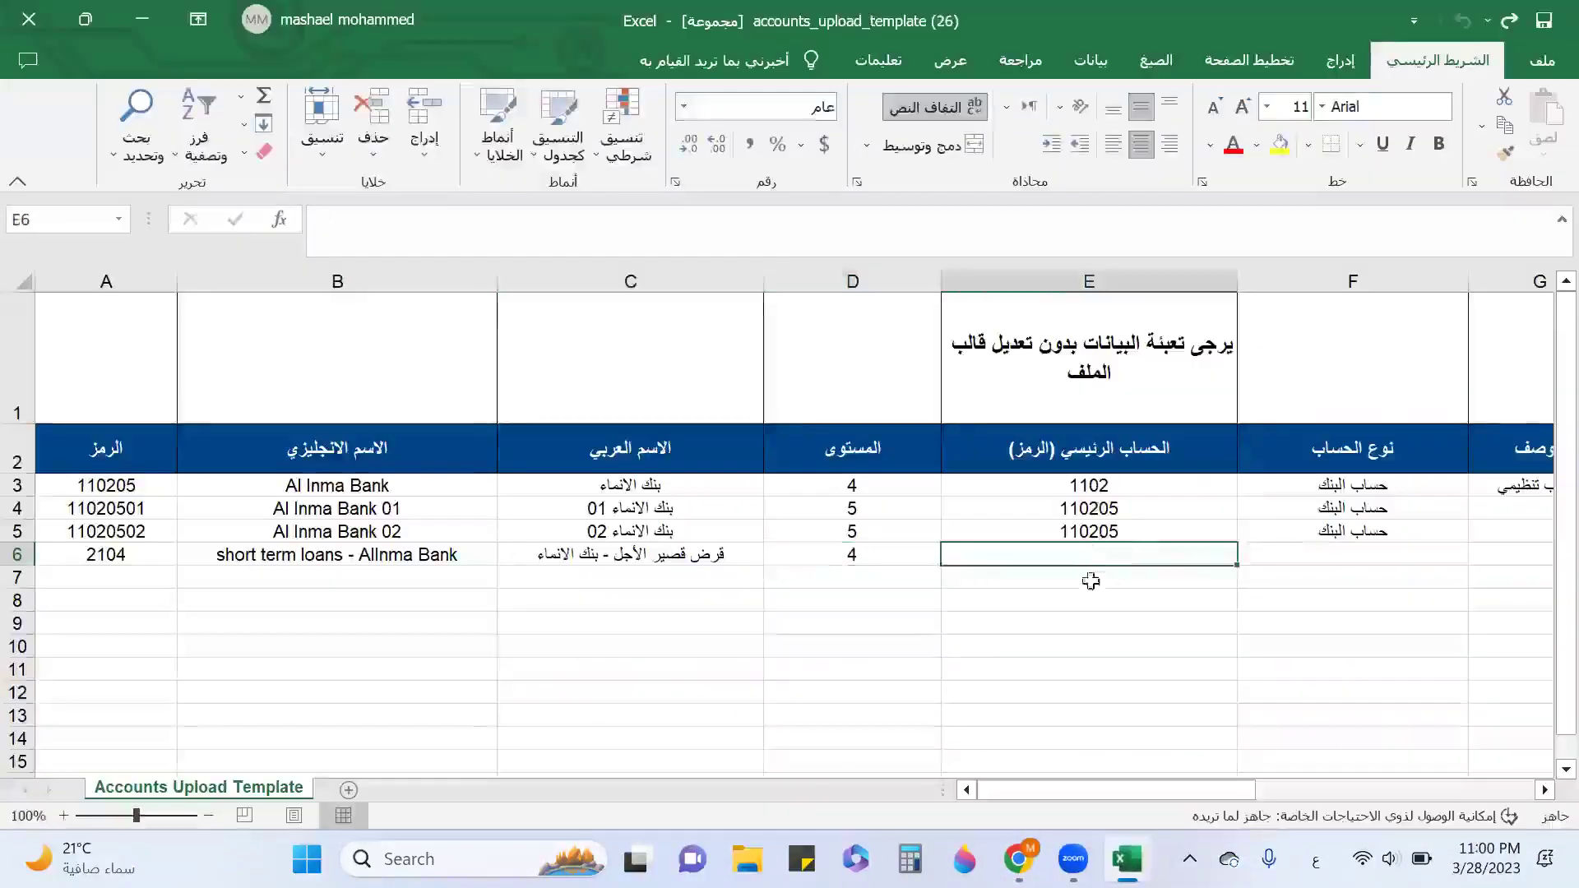
pyautogui.click(131, 555)
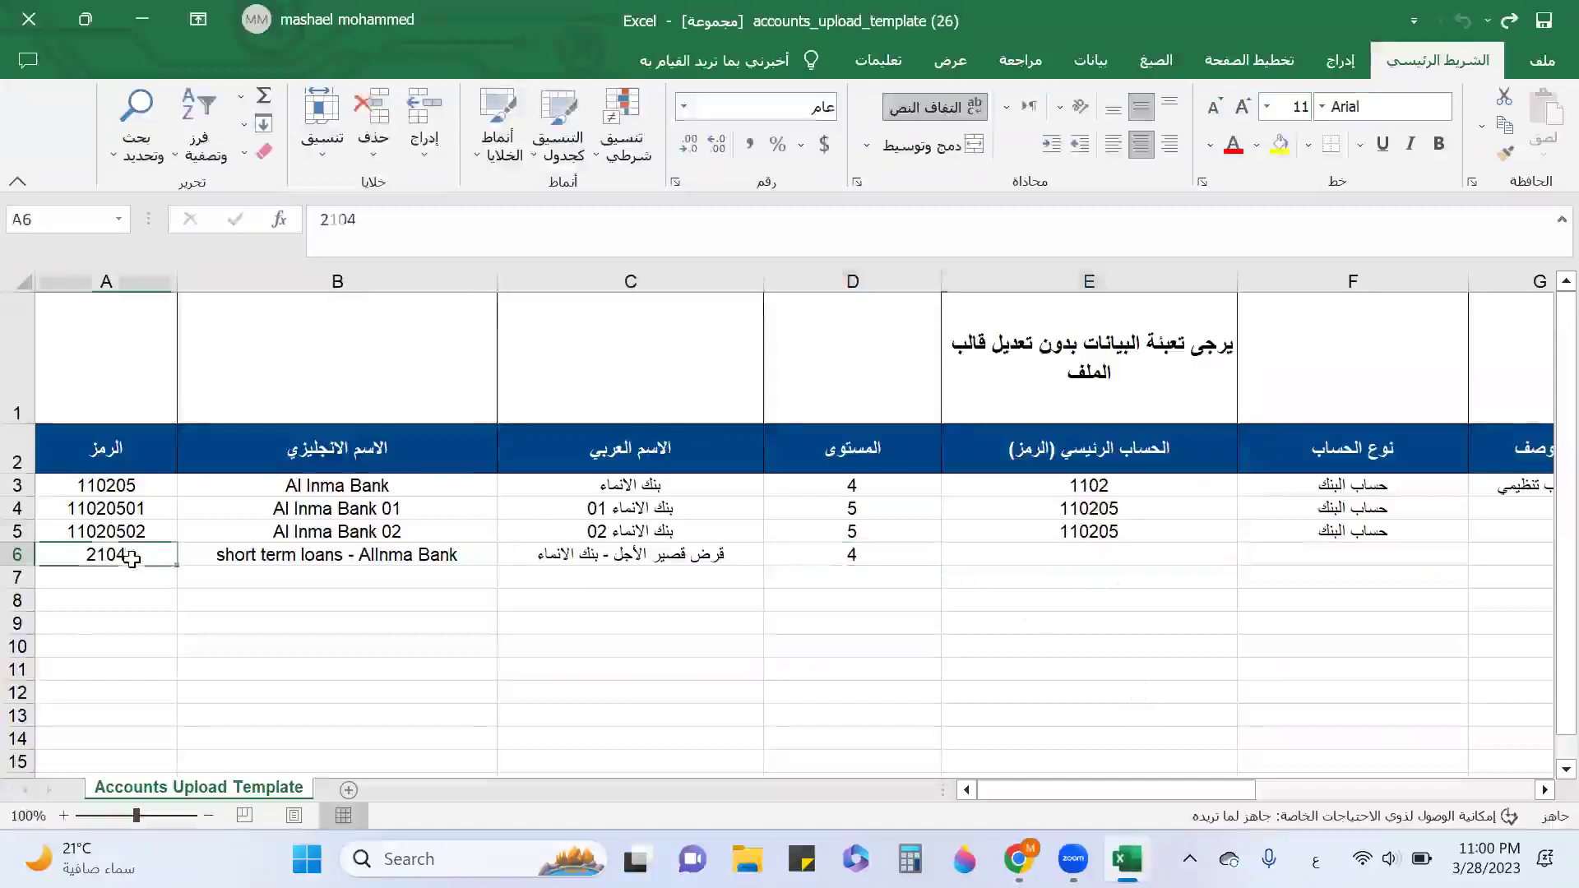
pyautogui.click(1051, 554)
pyautogui.write('2104')
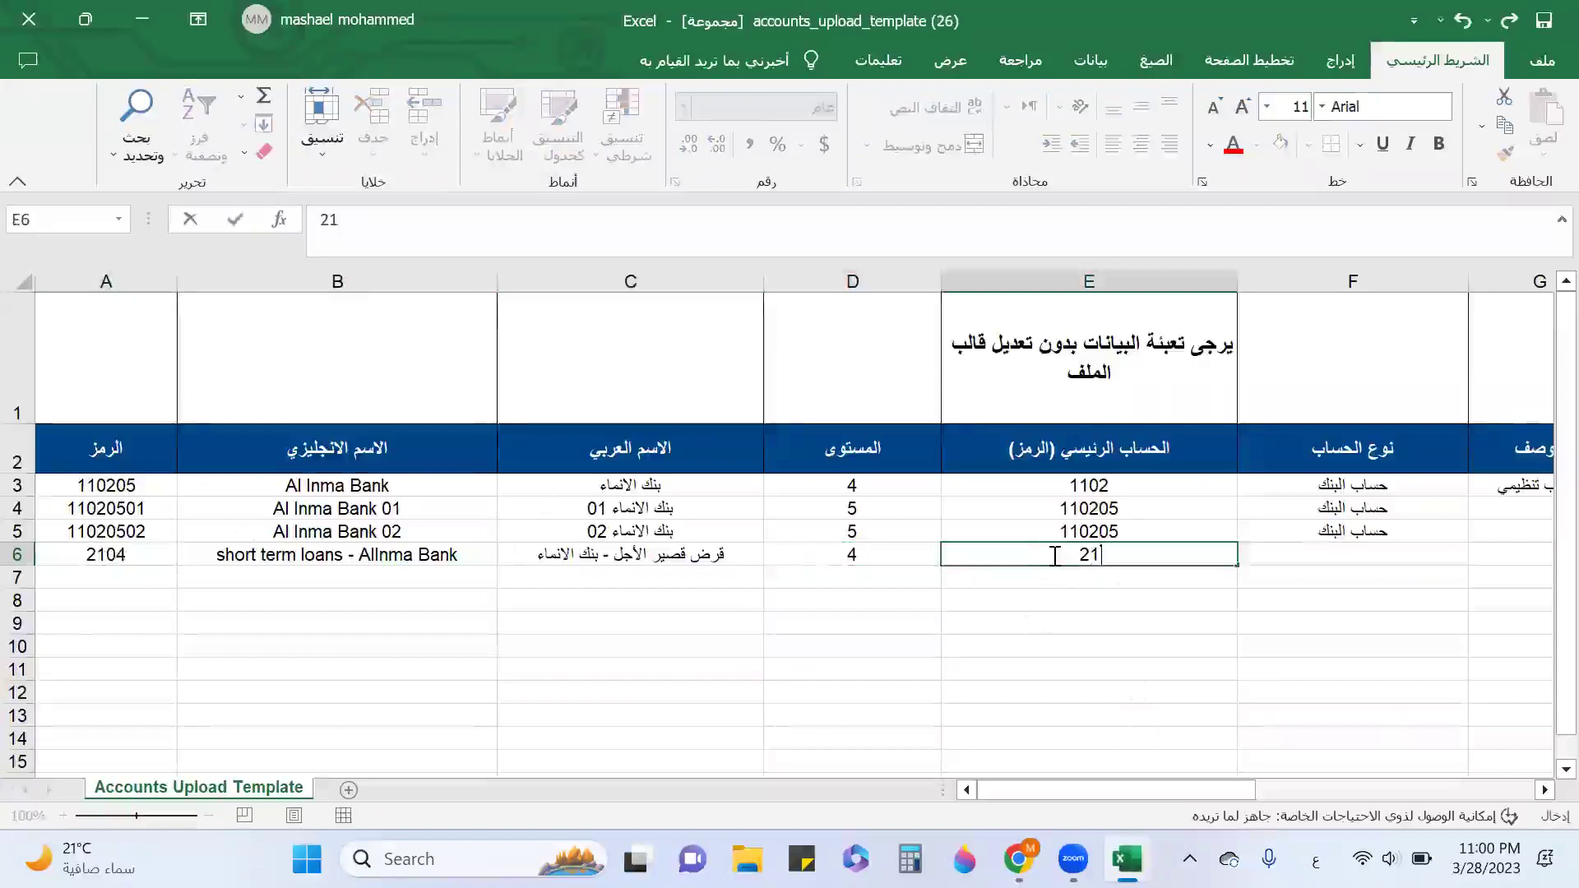
pyautogui.click(146, 557)
# After checking 2104's existing sub-accounts, change A6's code to 210404.
pyautogui.click(1126, 859)
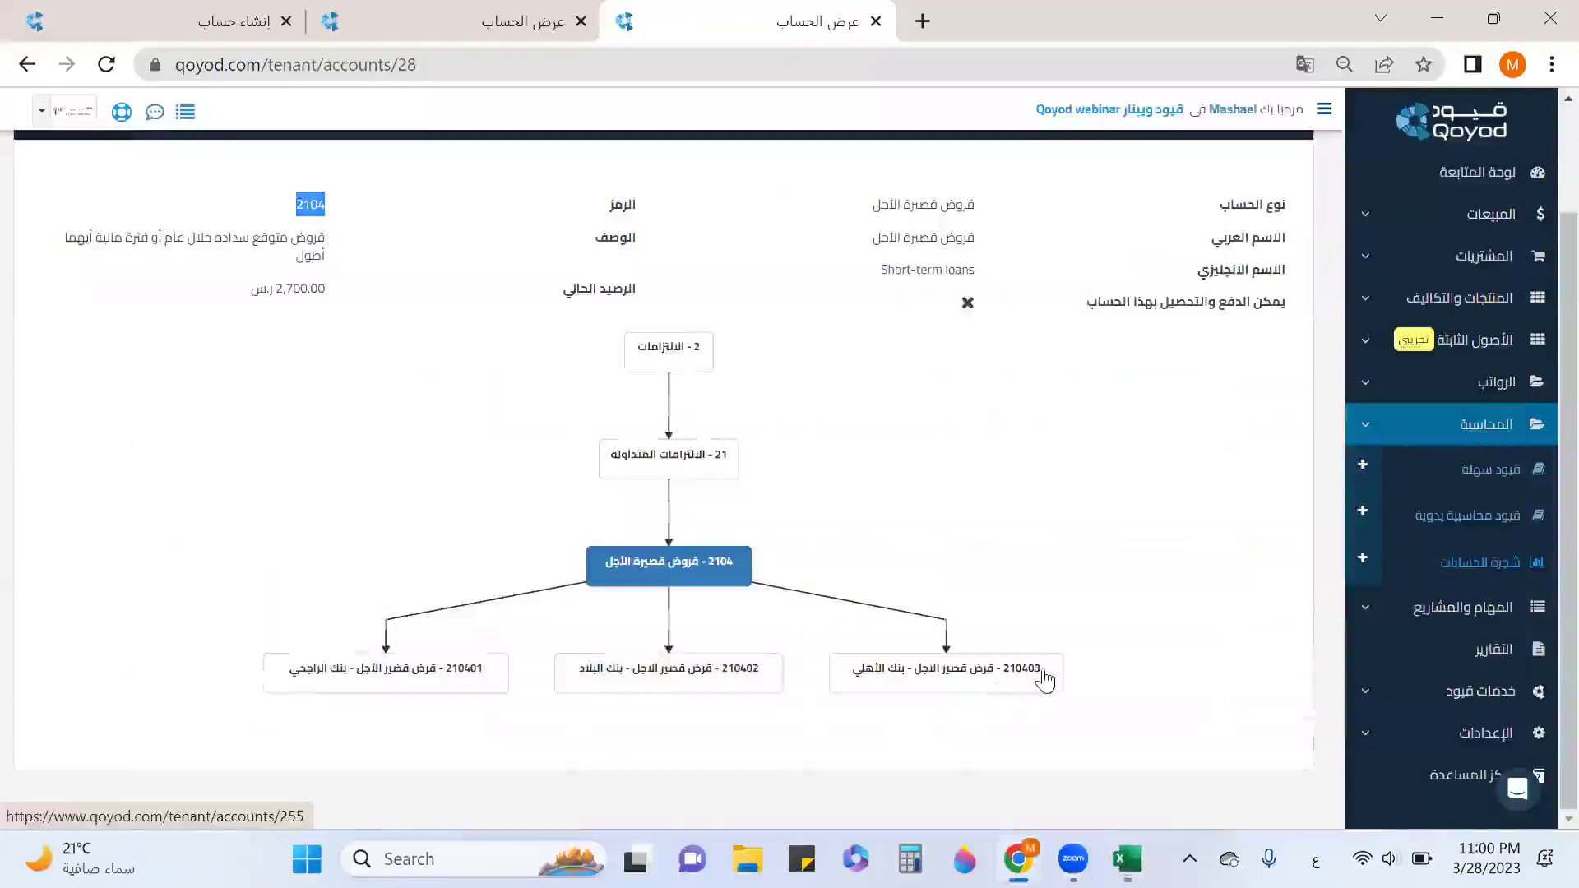
pyautogui.hotkey('alt', 'Tab')
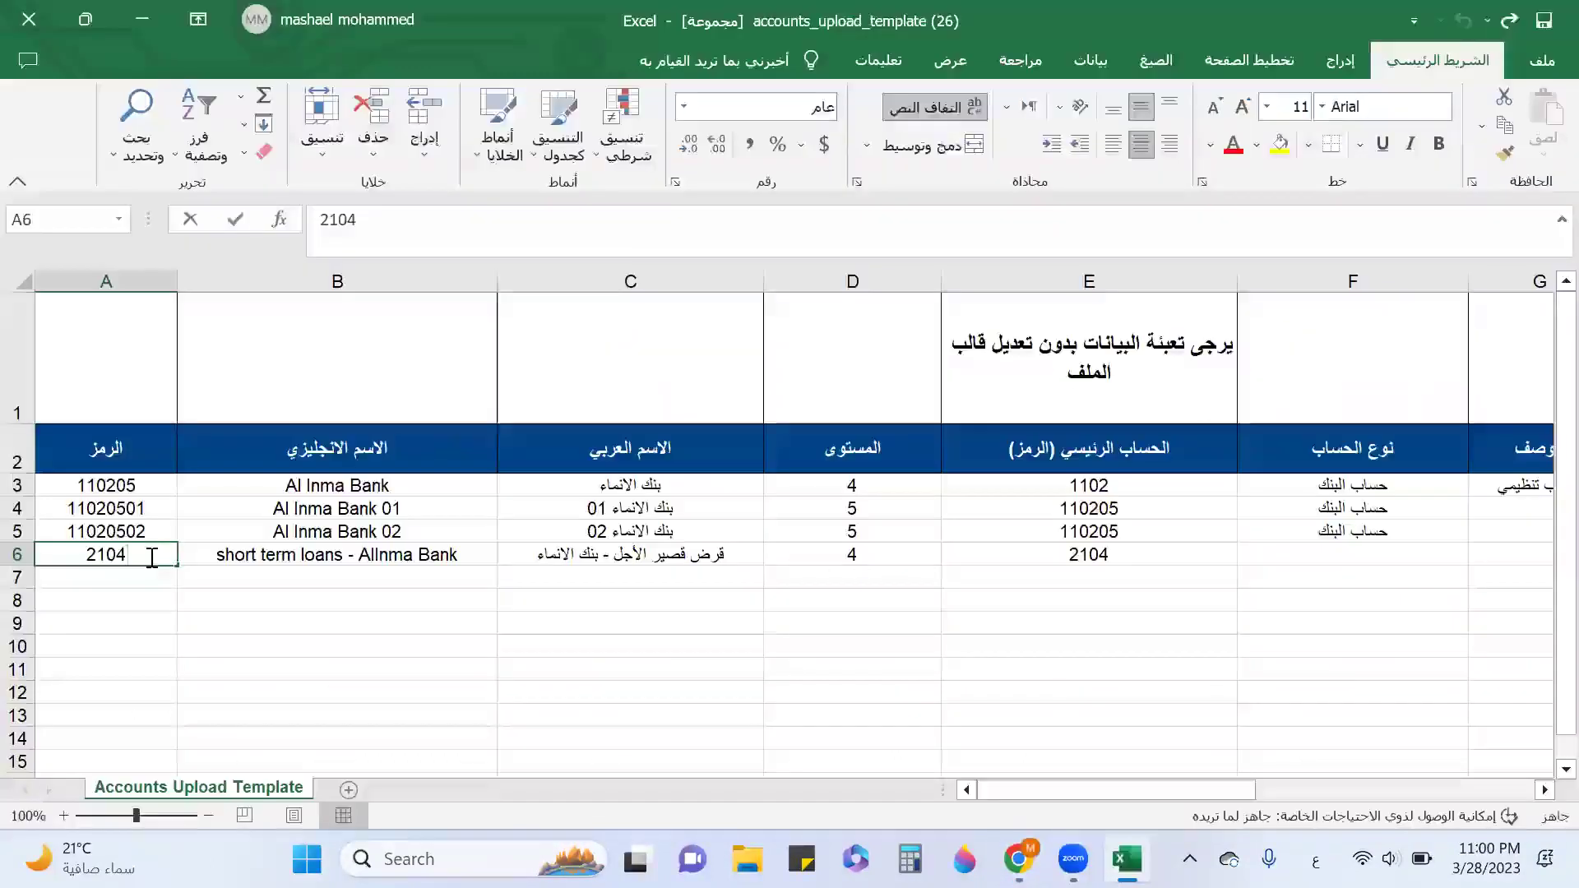
pyautogui.doubleClick(152, 560)
pyautogui.write('04')
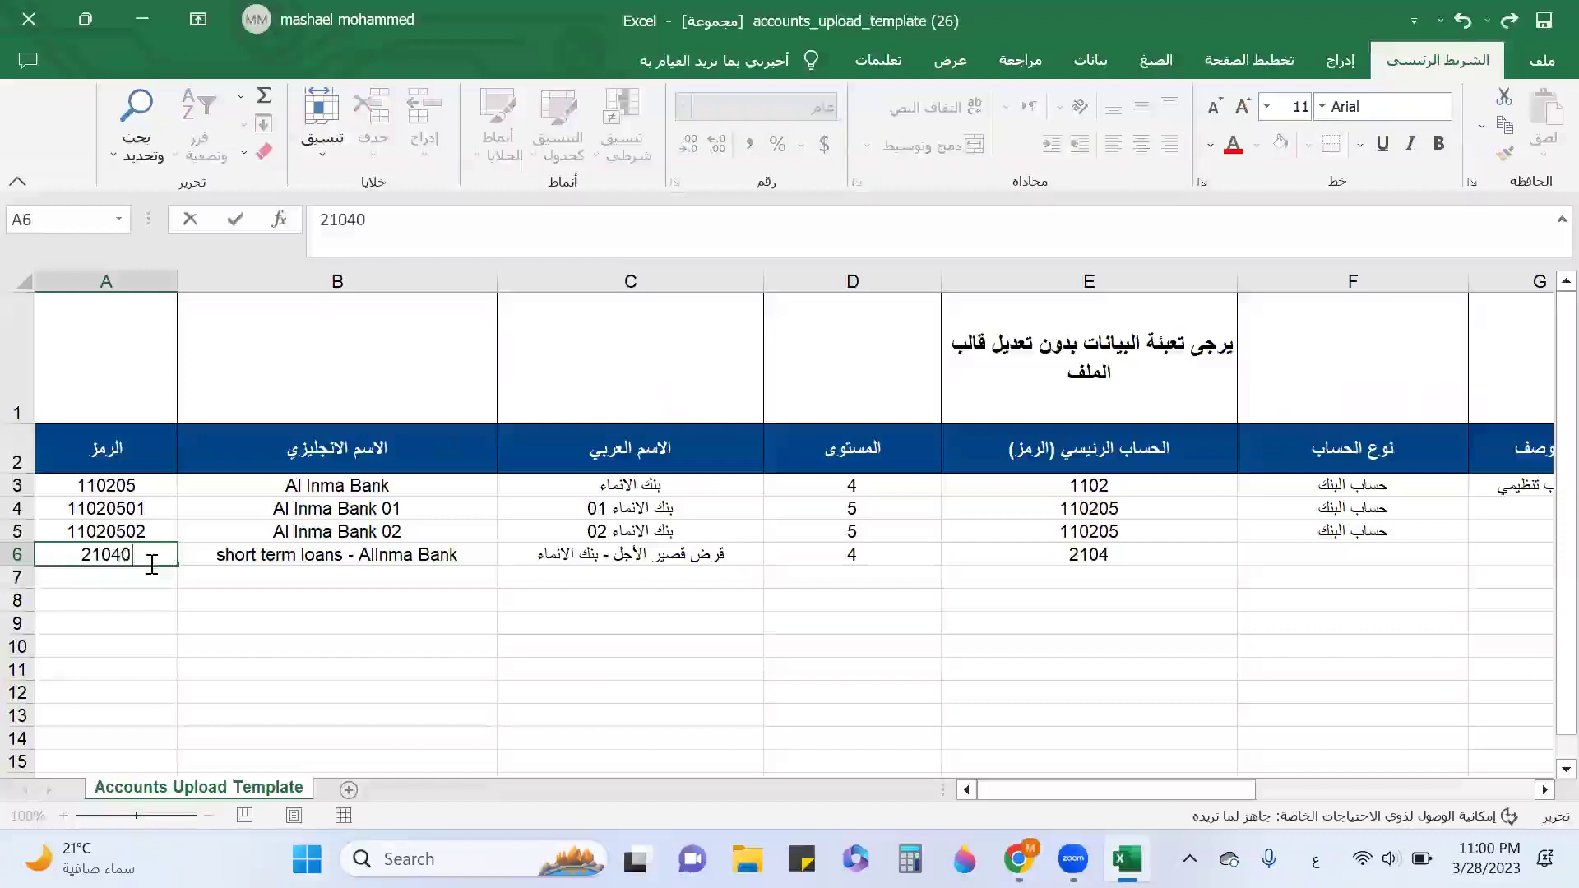
pyautogui.click(1280, 564)
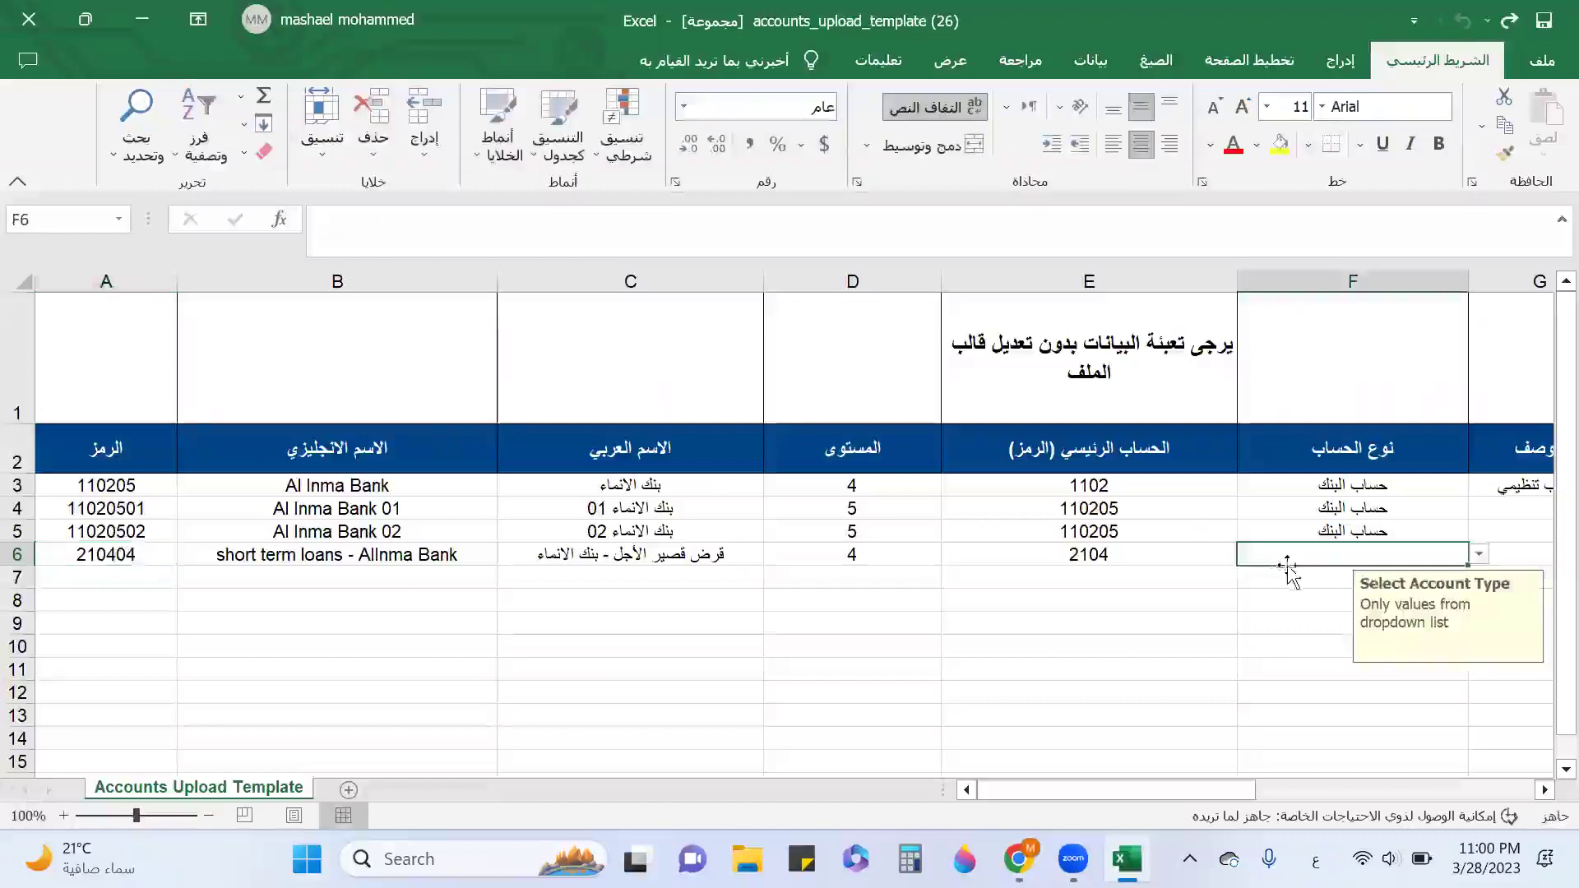
# Set F6's account type to قروض قصيرة الأجل.
pyautogui.click(1478, 553)
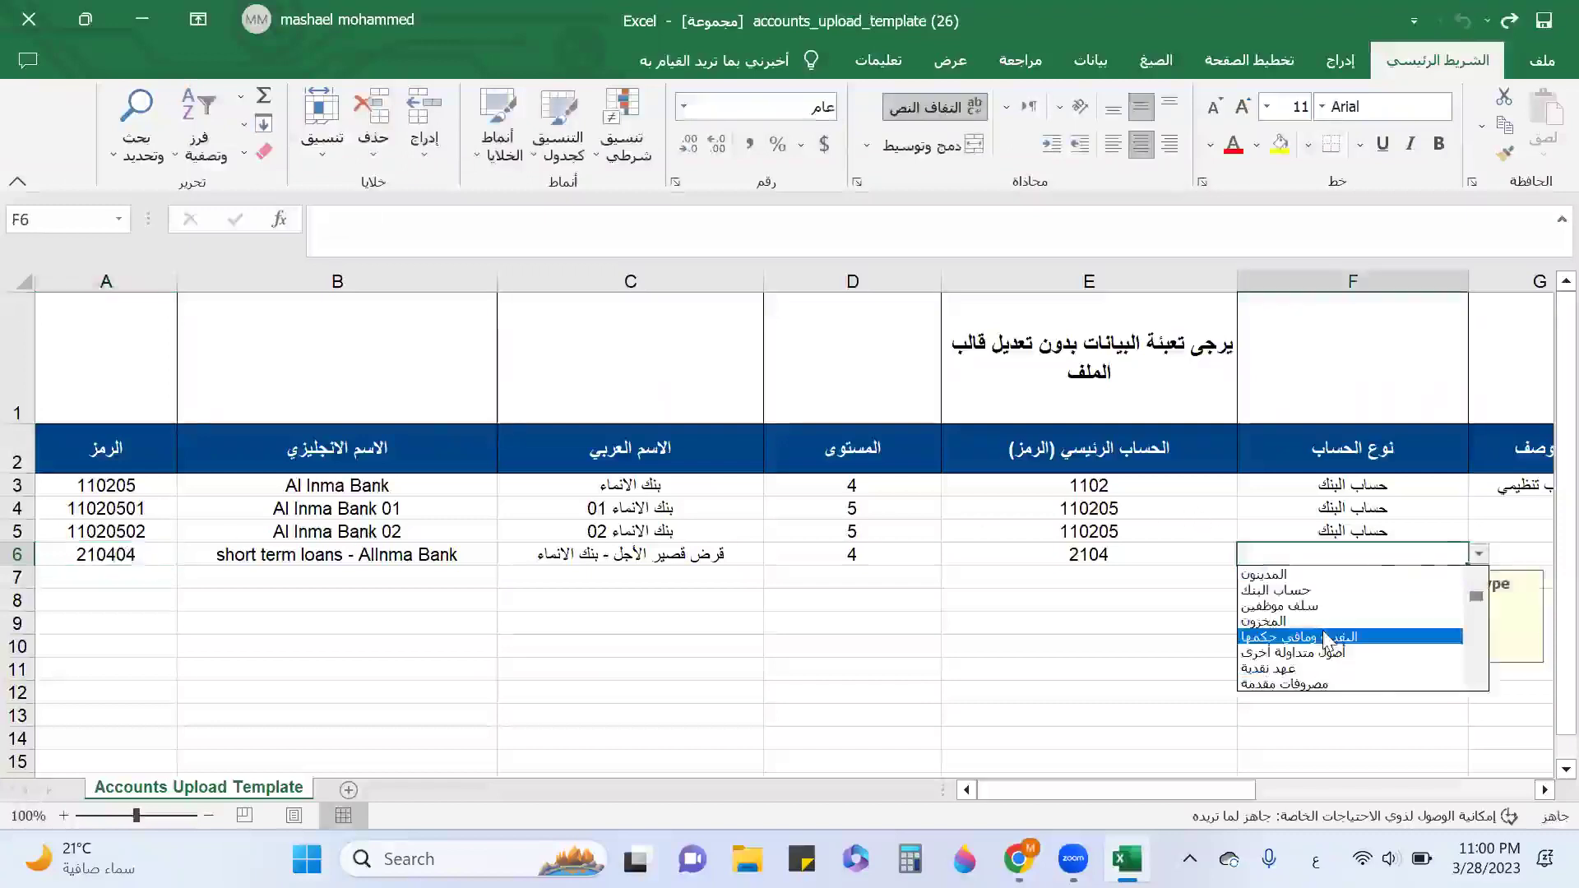
pyautogui.moveTo(1476, 597); pyautogui.dragTo(1480, 649)
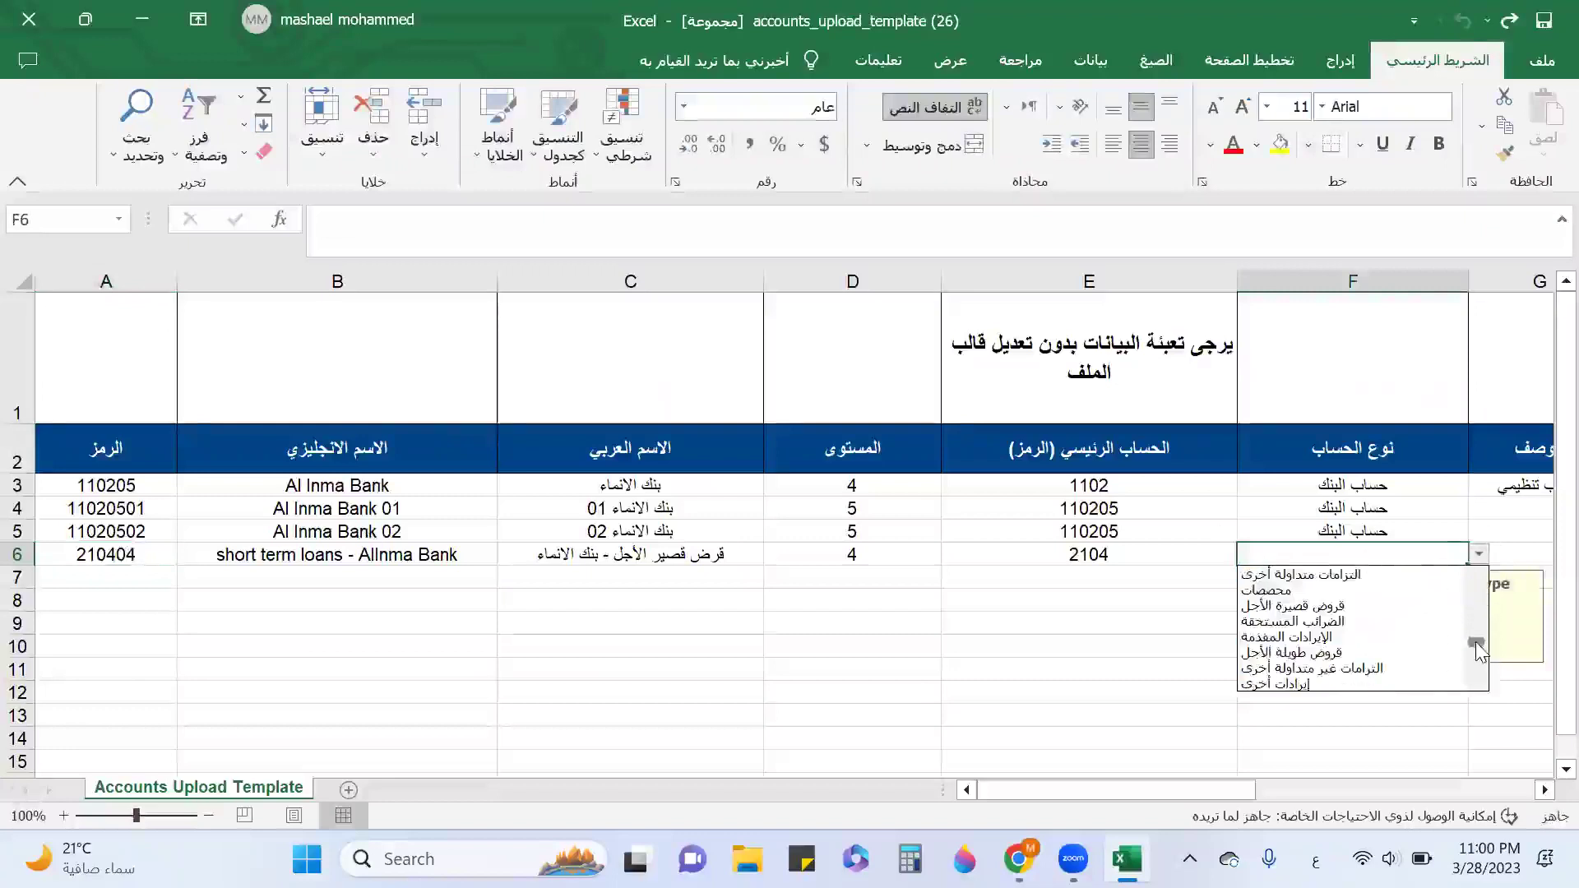
pyautogui.click(1300, 606)
pyautogui.click(1510, 556)
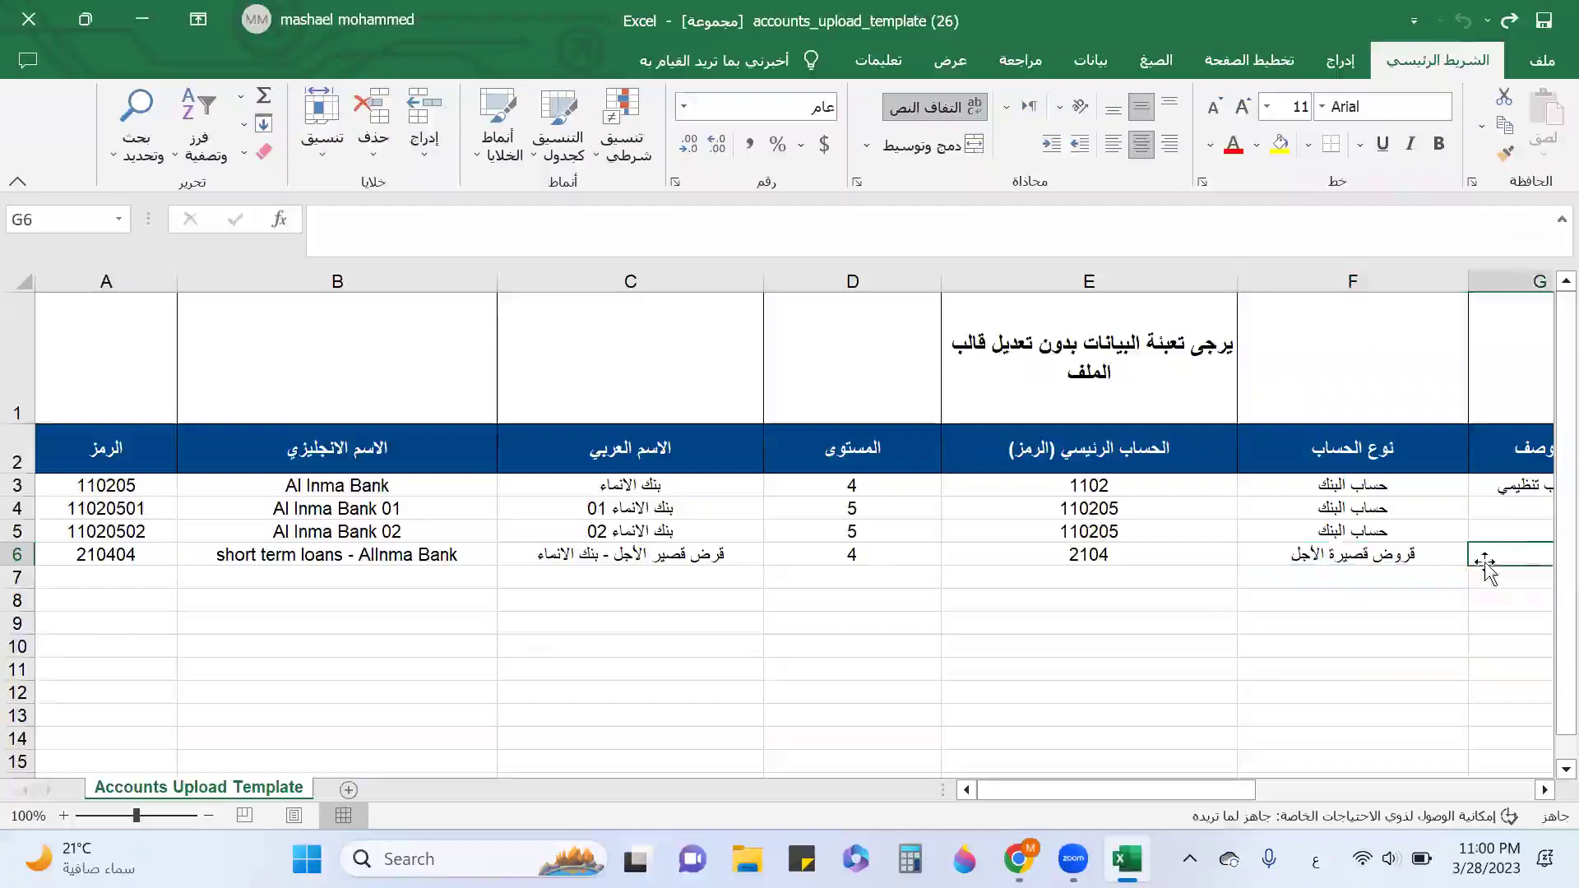
# Set H6's payment allowed to No and save the workbook.
pyautogui.press('Tab')
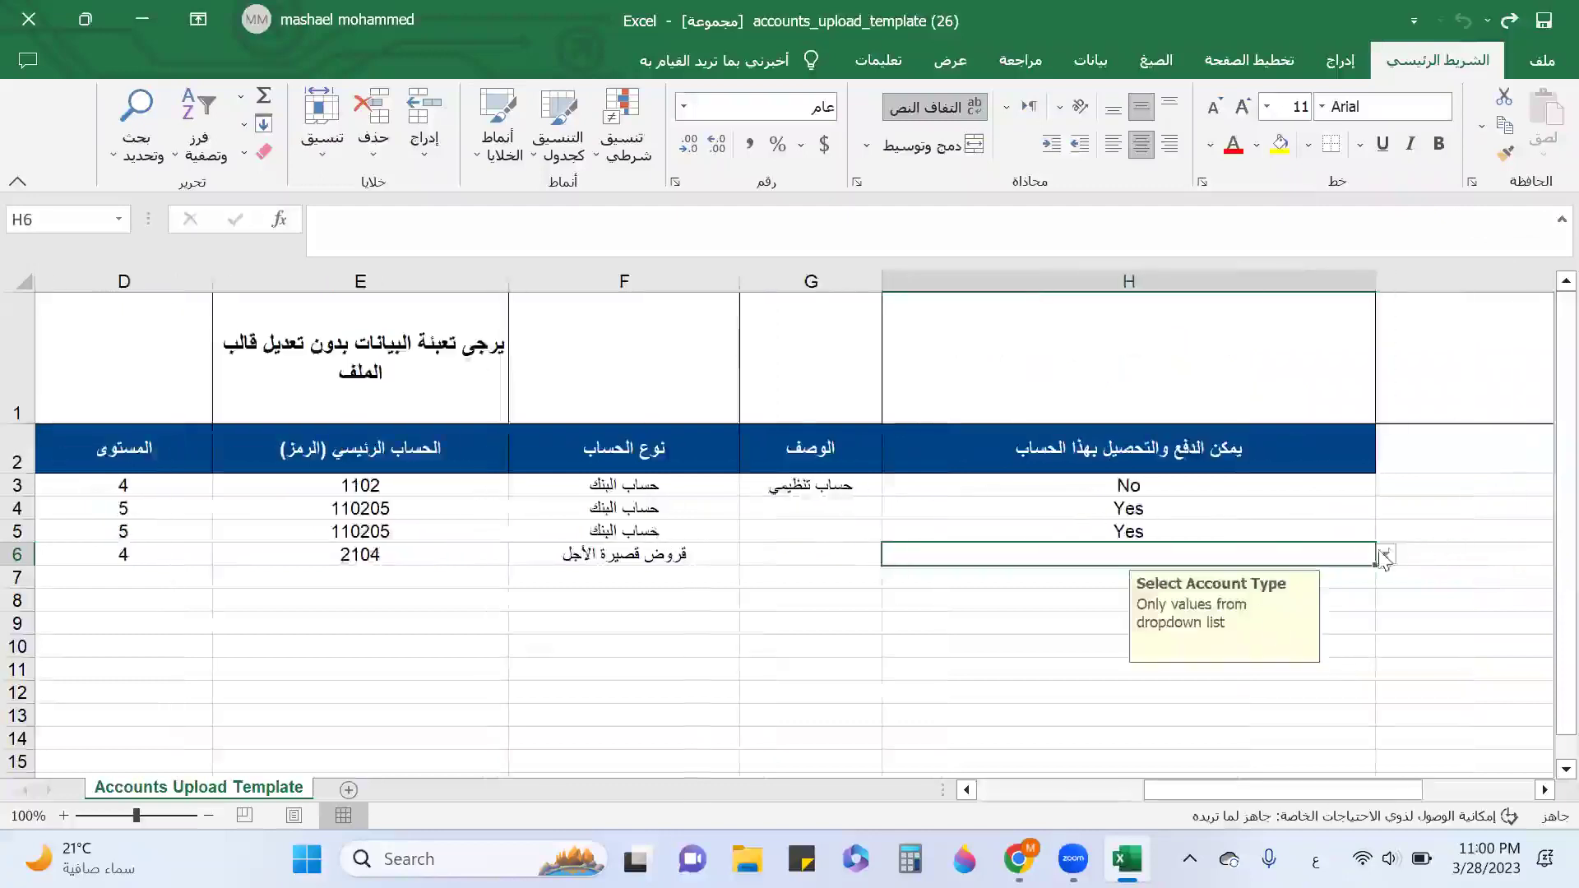
pyautogui.click(1396, 555)
pyautogui.click(1354, 563)
pyautogui.click(1385, 554)
pyautogui.click(1054, 588)
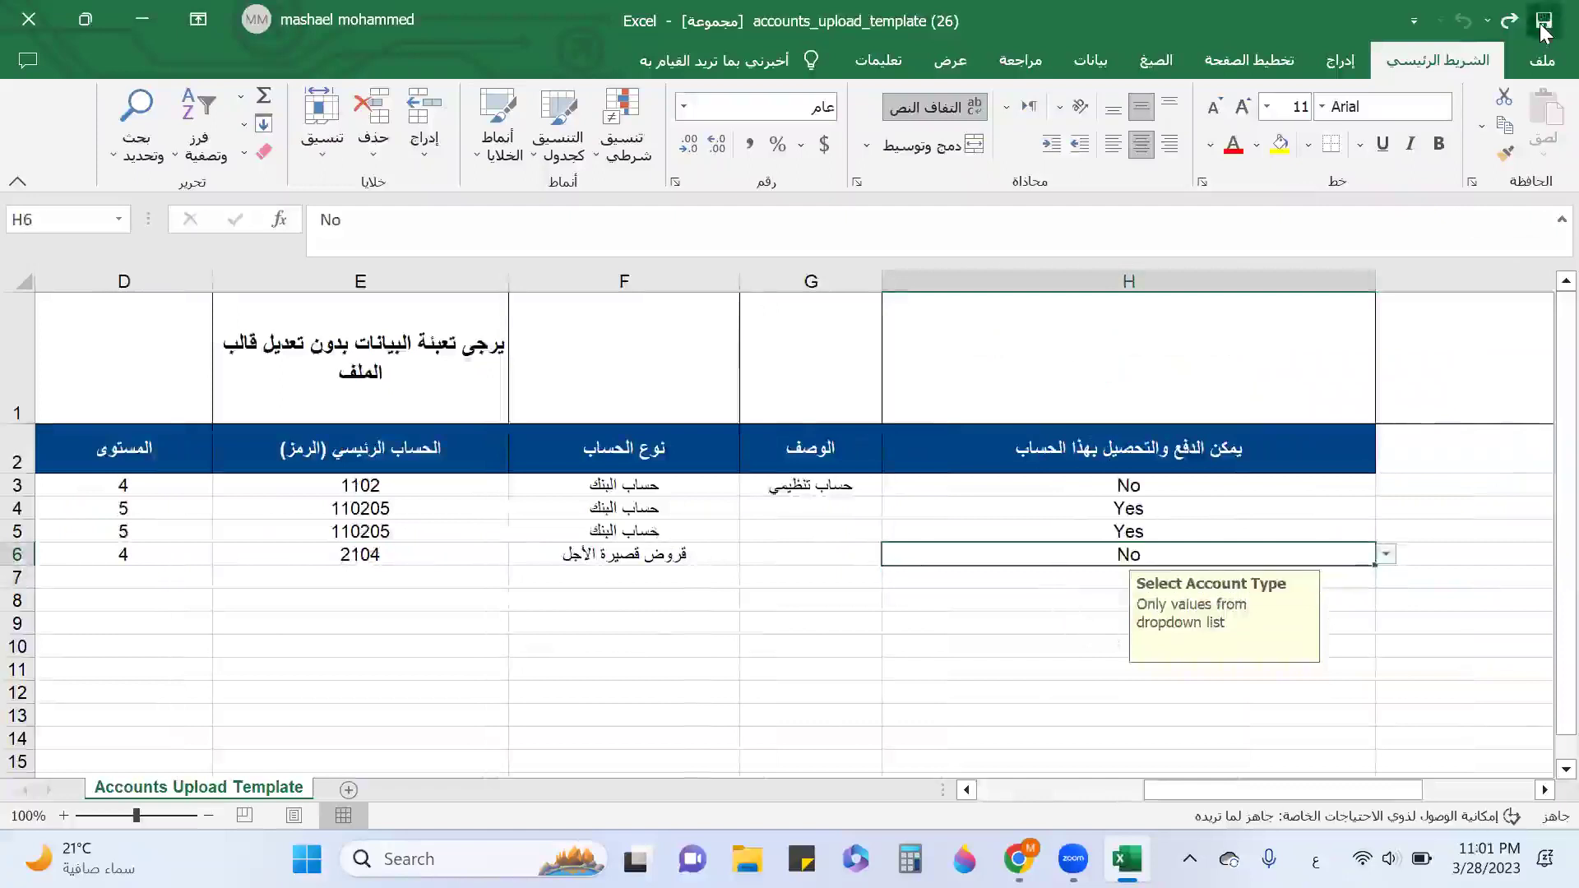
pyautogui.click(141, 19)
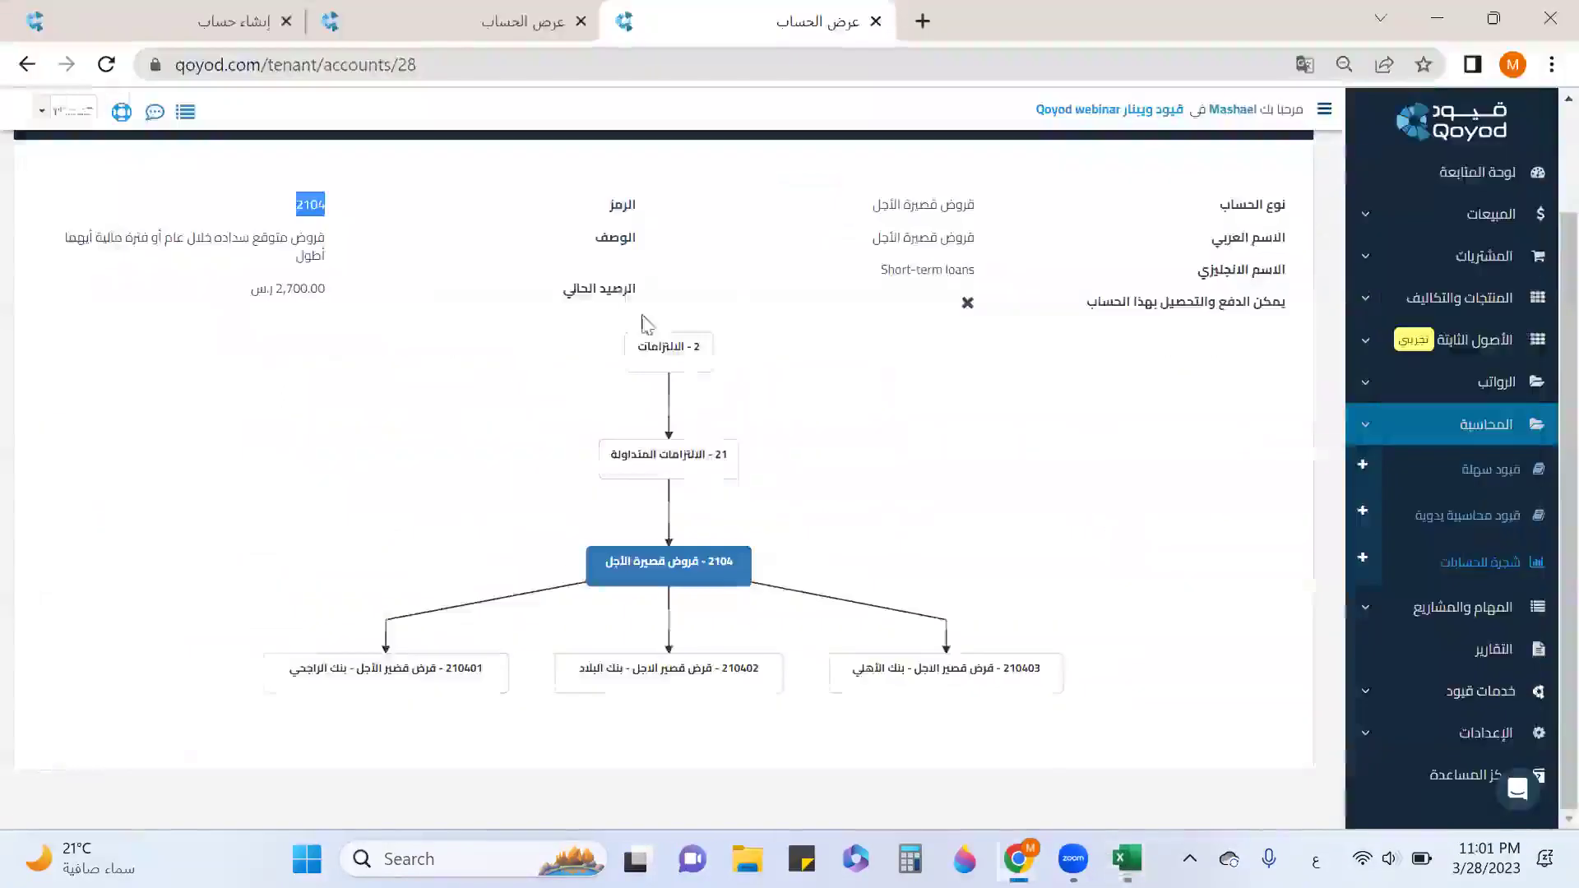
# Import accounts_upload_template (26) from Downloads on the bulk accounts import page.
pyautogui.click(262, 25)
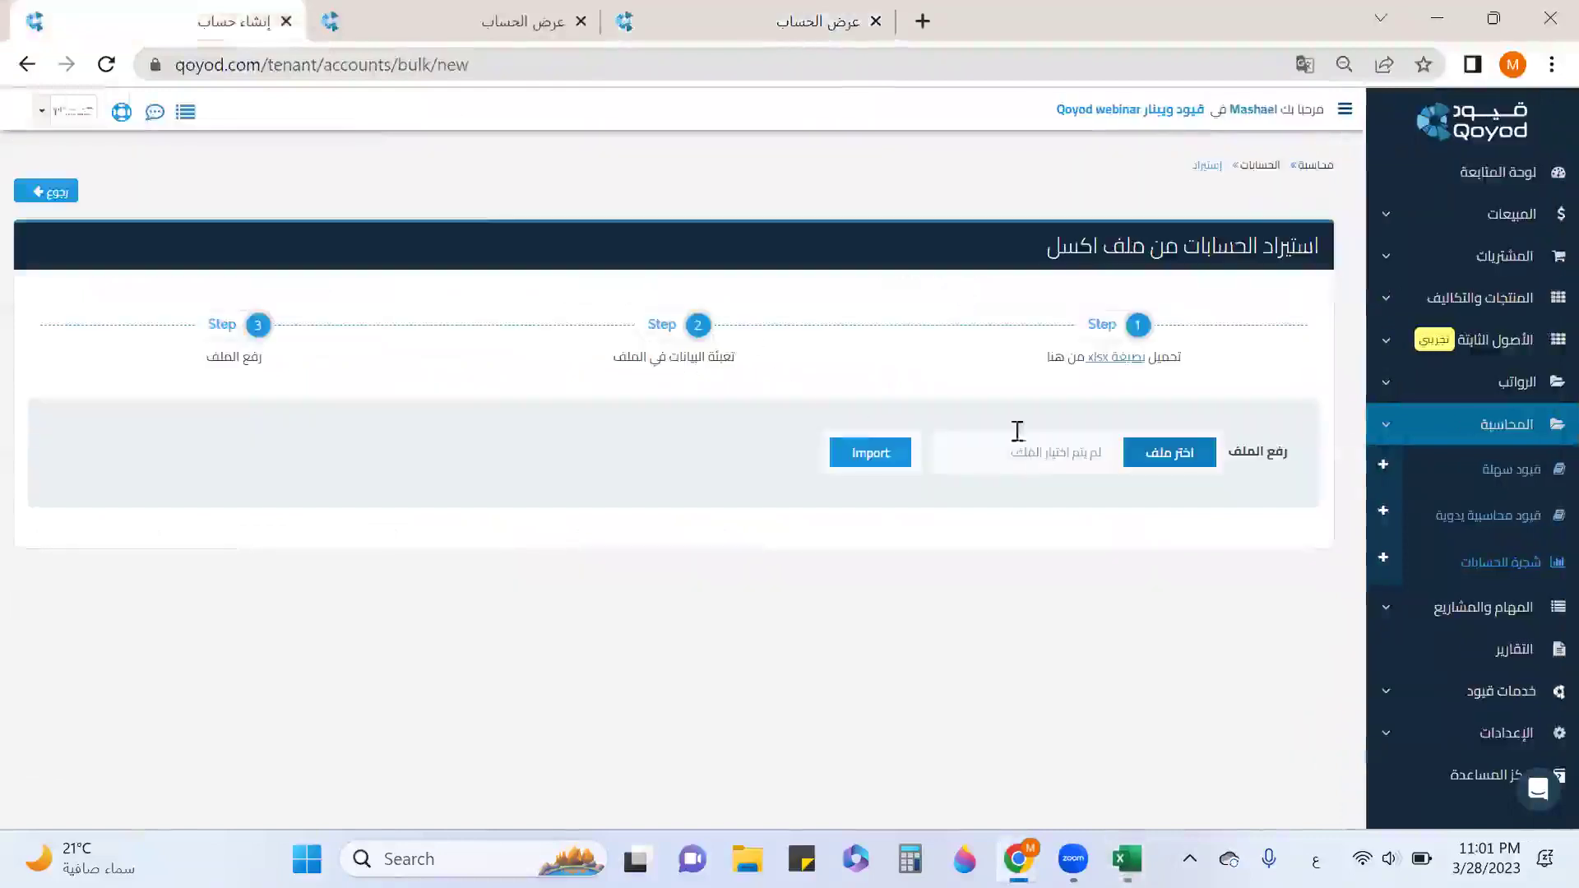
pyautogui.click(1180, 460)
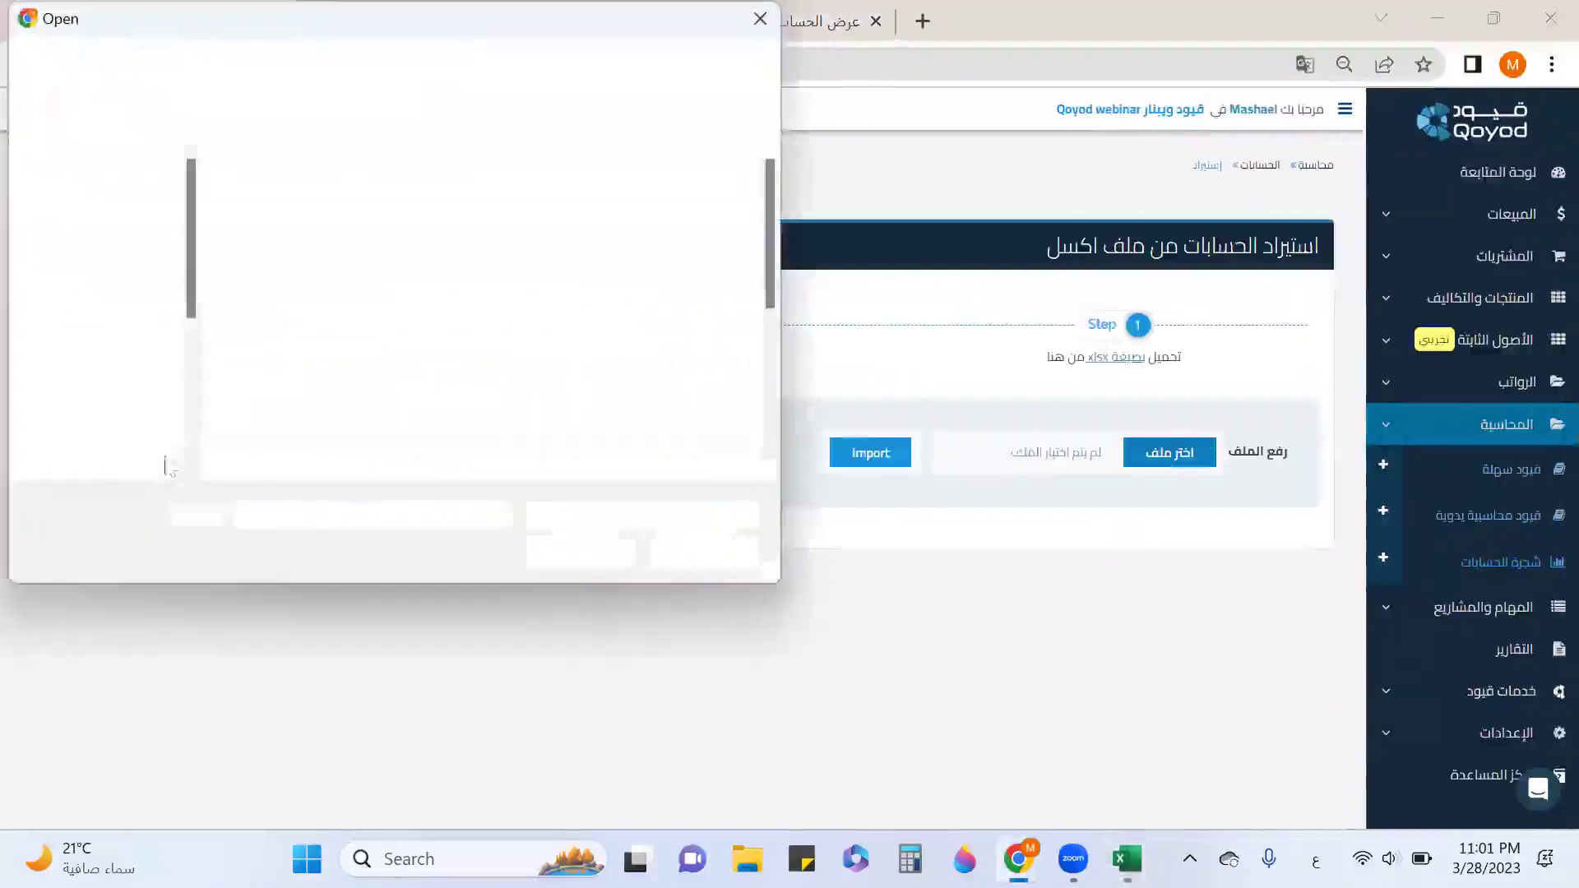
pyautogui.click(119, 318)
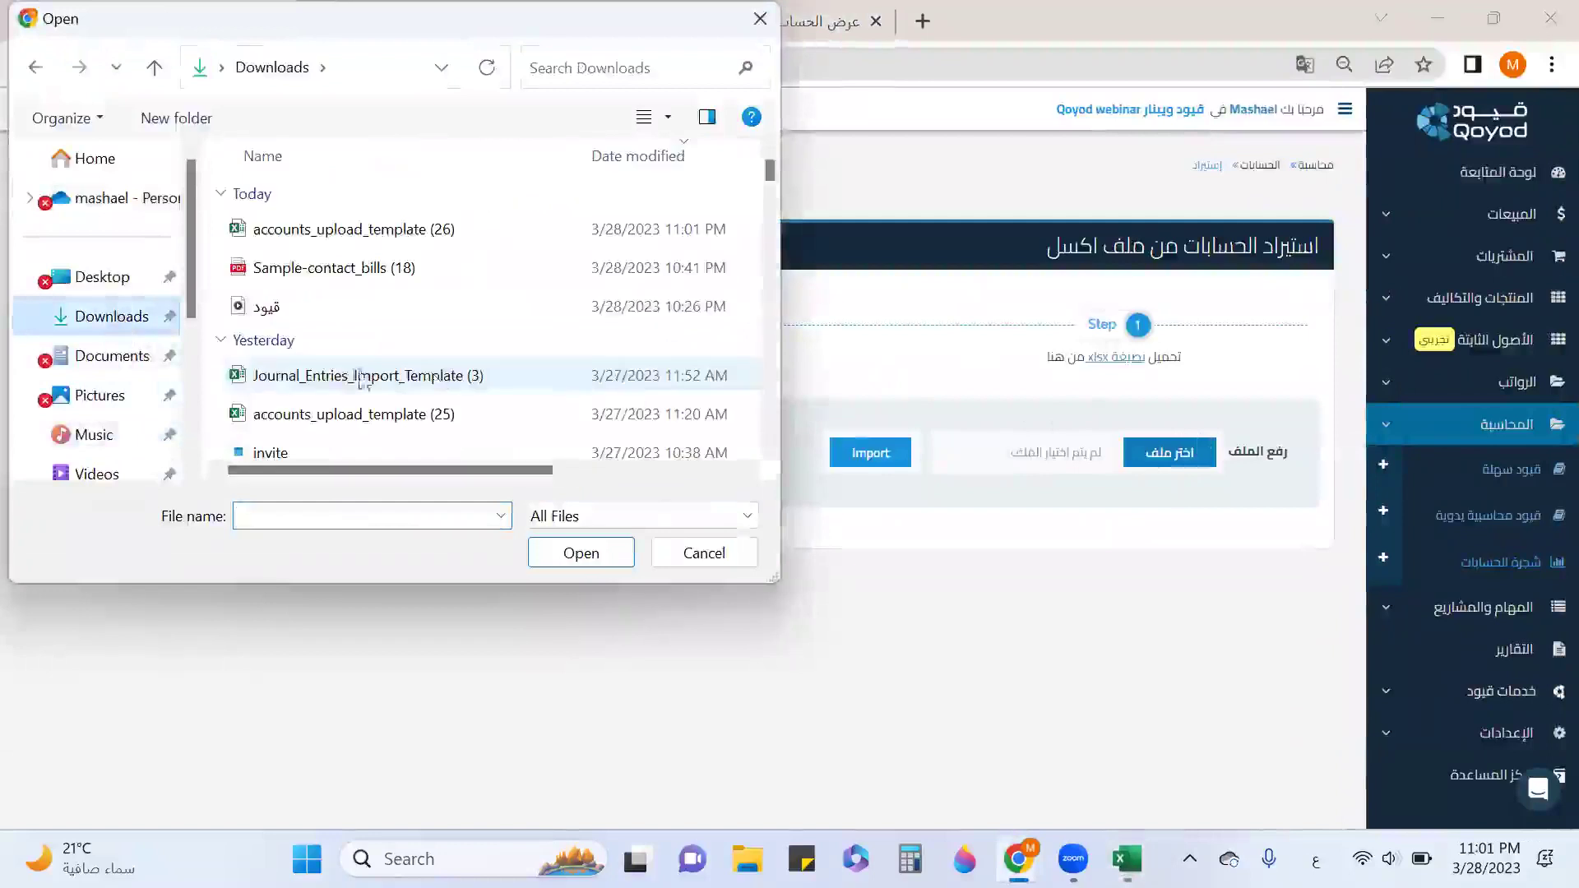
pyautogui.doubleClick(398, 238)
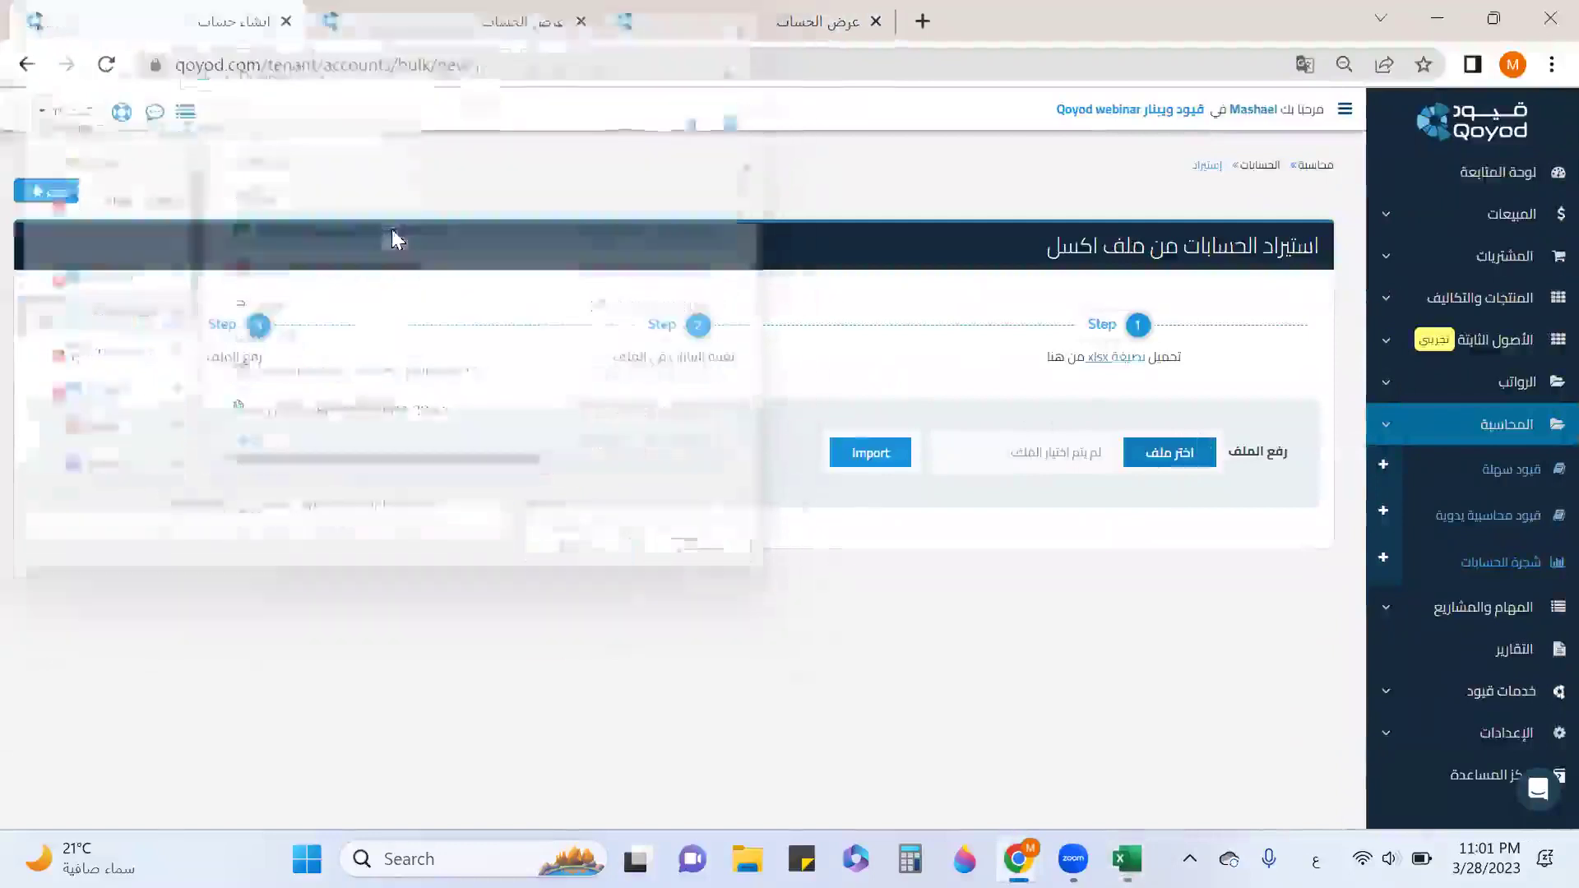
pyautogui.click(870, 454)
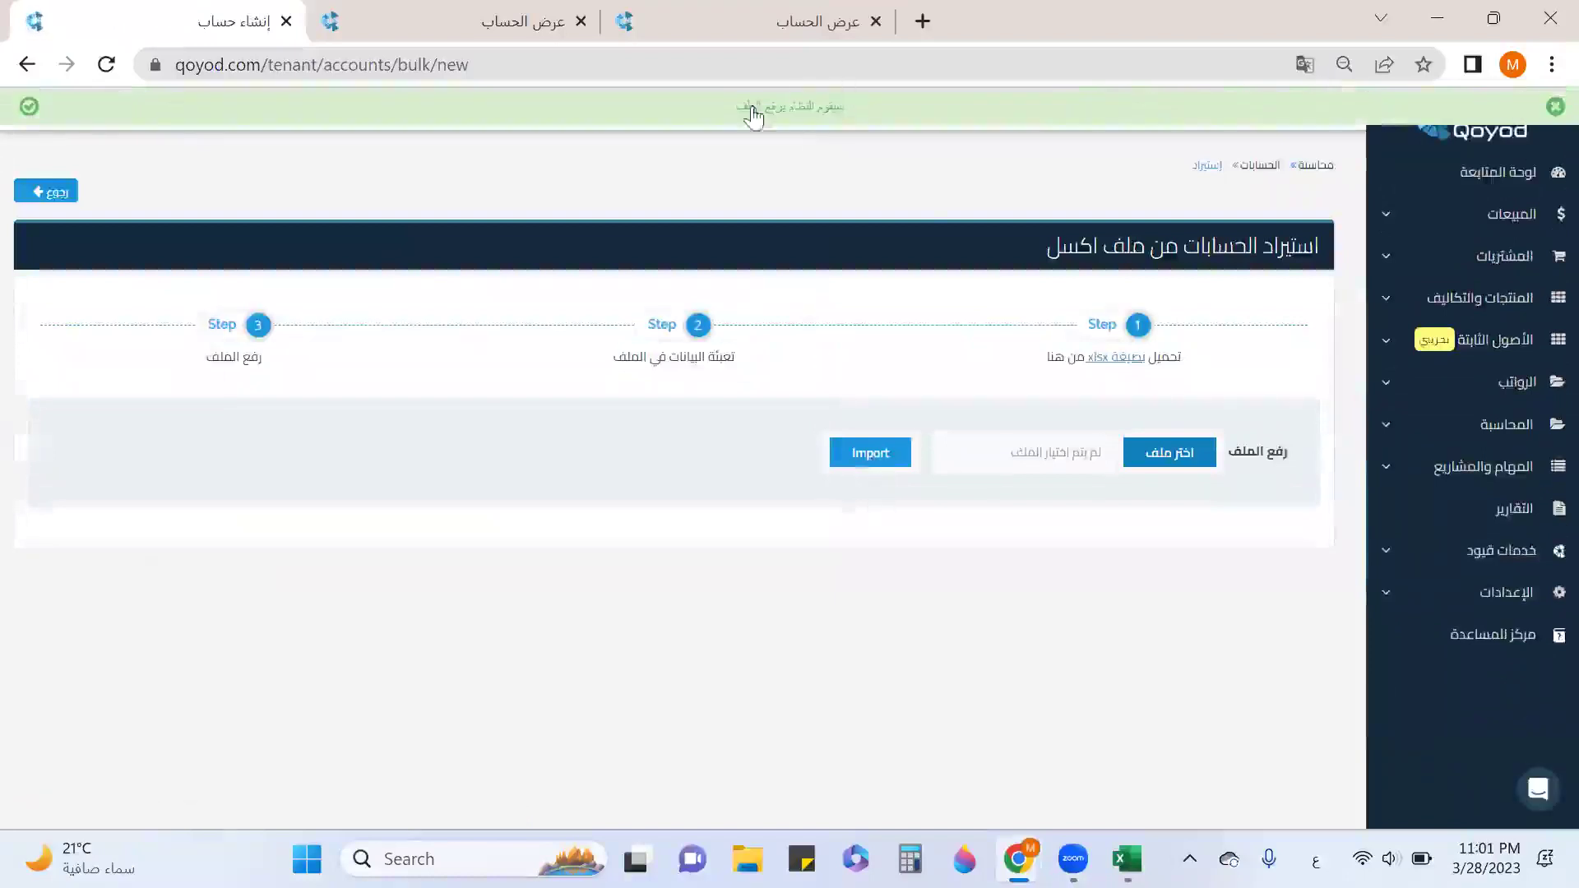
# Open the chart of accounts and reload the 1102 page to see the new accounts.
pyautogui.click(1519, 430)
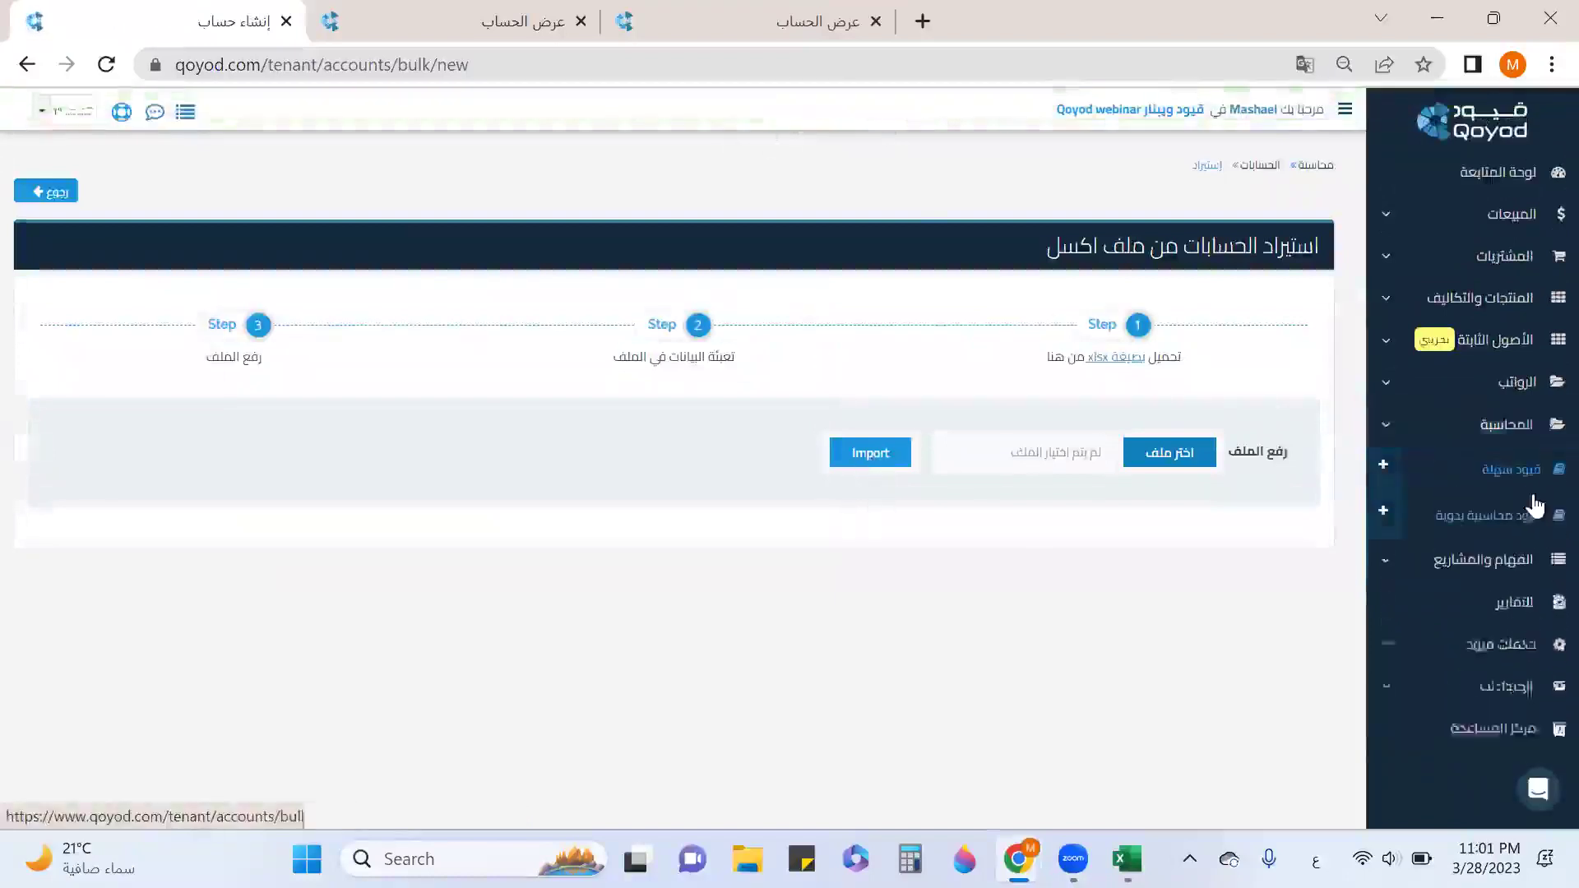
pyautogui.click(1516, 569)
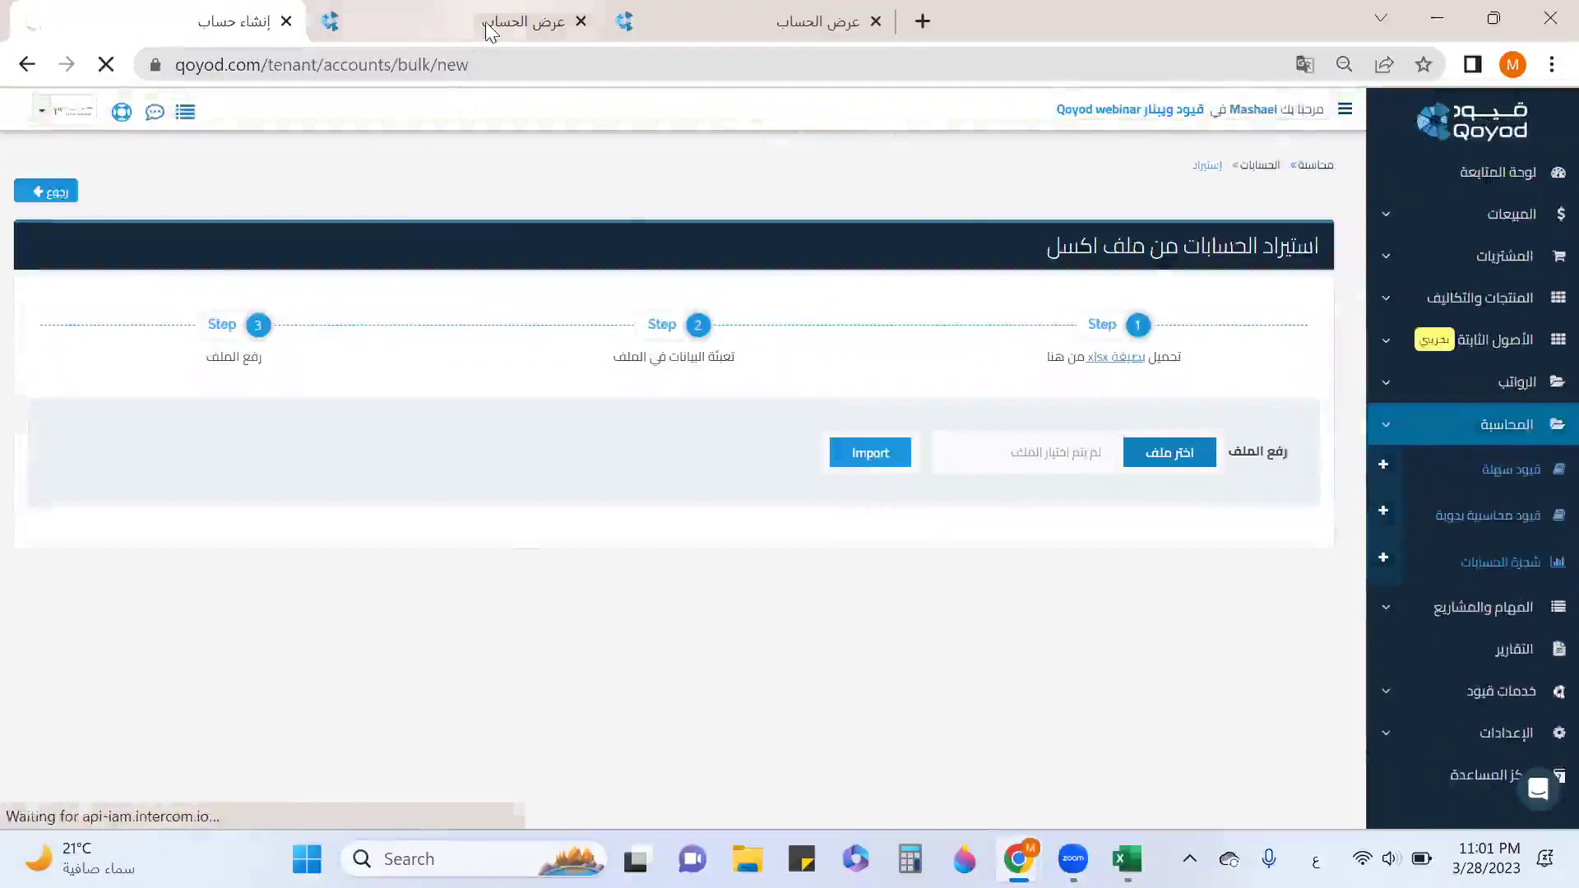
pyautogui.click(488, 22)
pyautogui.click(105, 65)
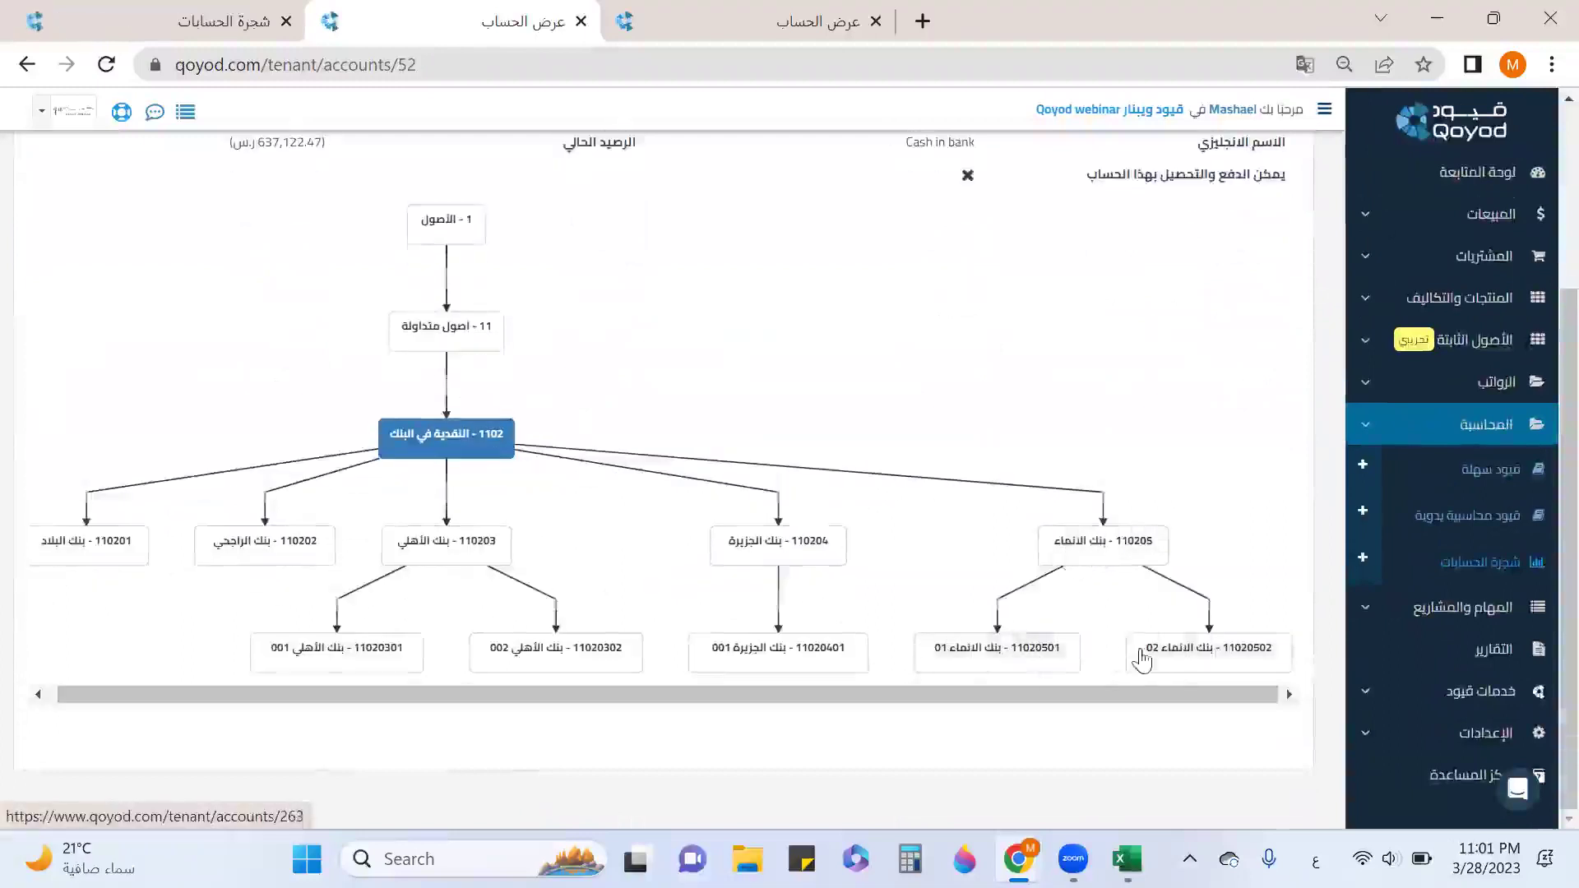
# Close the account pages and confirm 210404 now appears under account 2104.
pyautogui.click(581, 22)
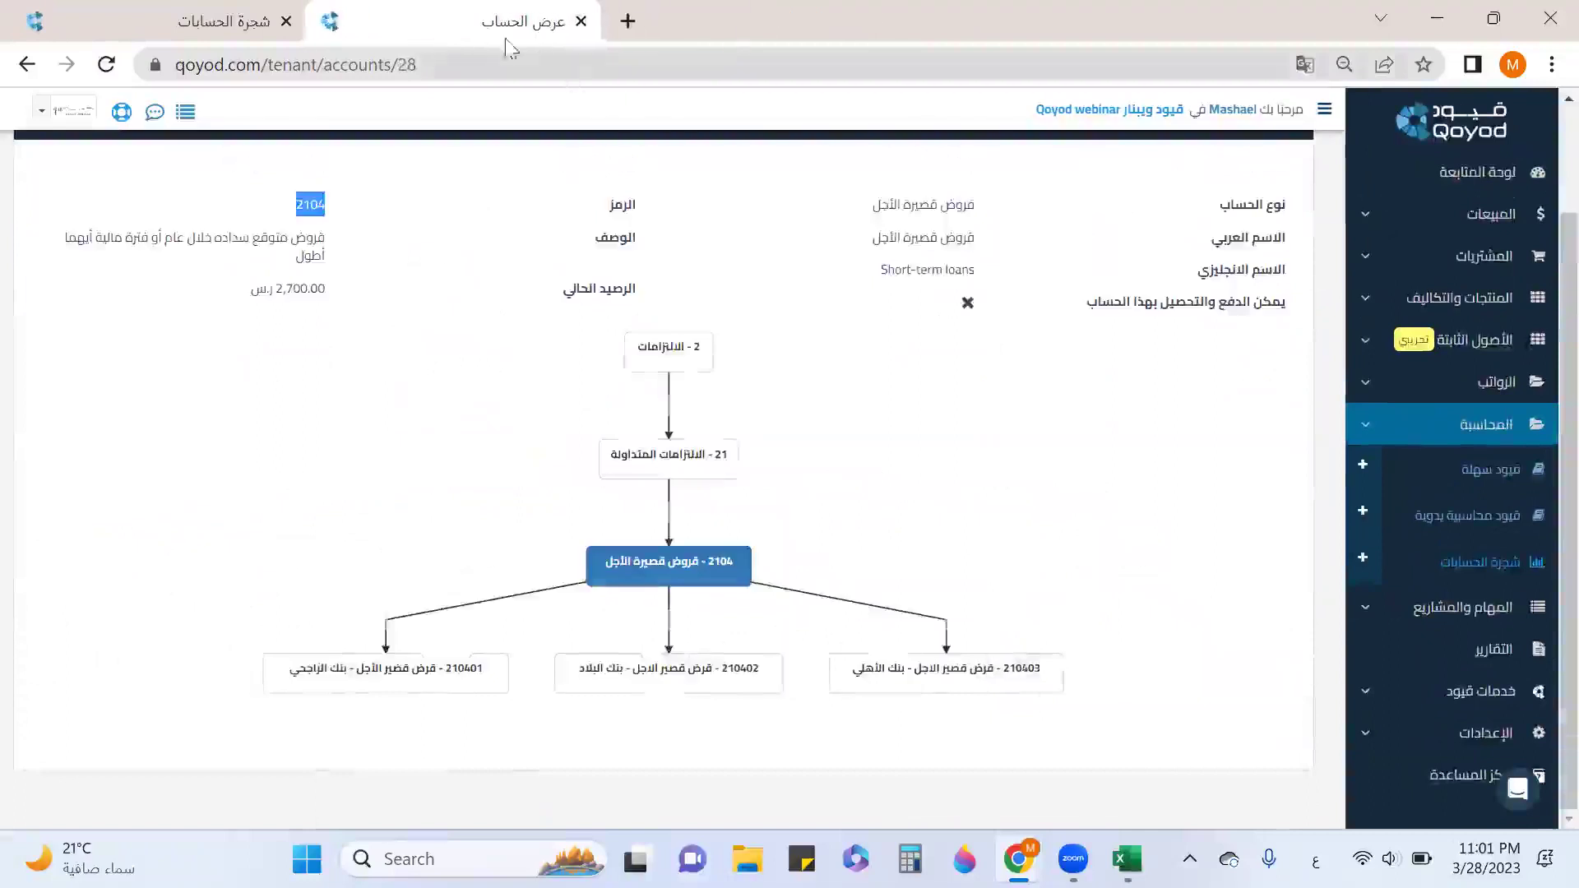
pyautogui.click(108, 69)
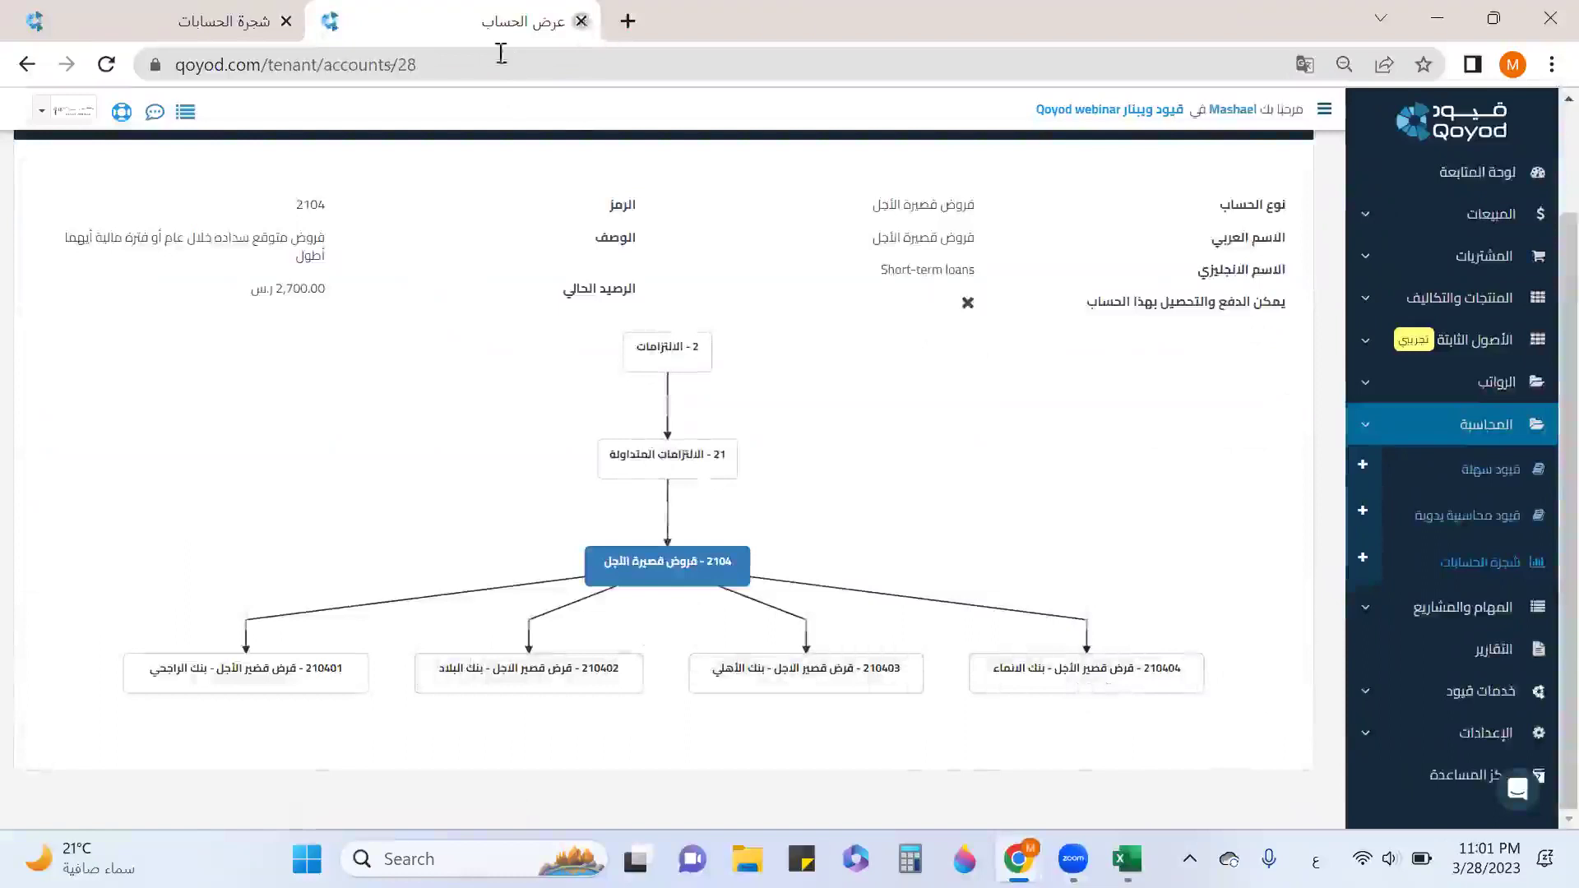
pyautogui.hotkey('ctrl', 'w')
# Review the bank and liability rows of the chart of accounts, including 110205, then return to the top.
pyautogui.scroll(-10, 1166, 548)
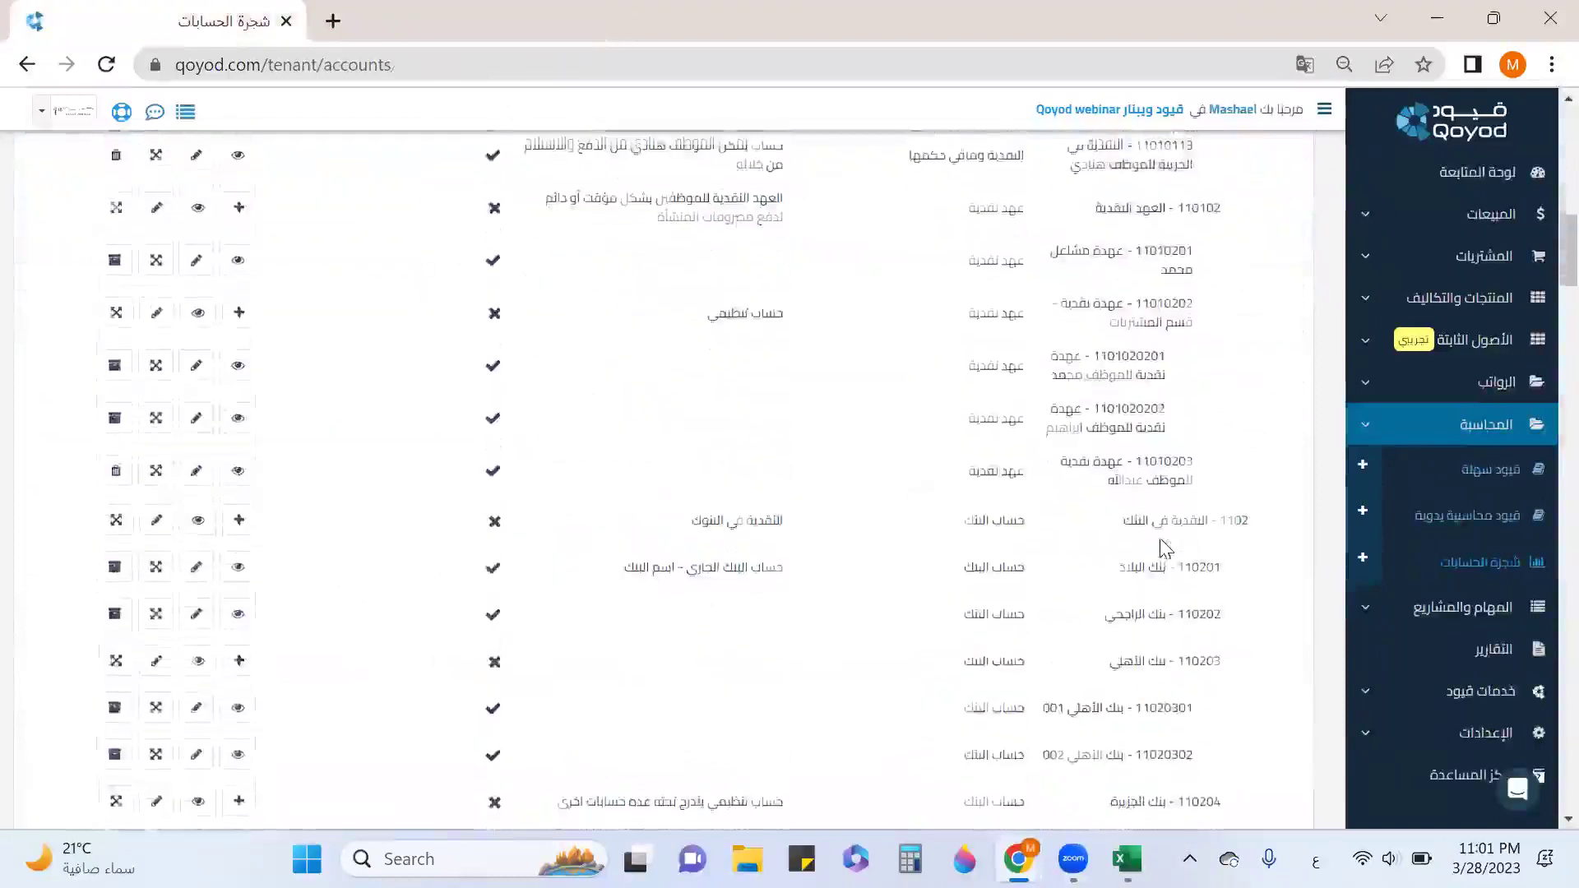
pyautogui.scroll(-2, 1166, 548)
pyautogui.moveTo(1199, 394); pyautogui.dragTo(1096, 415)
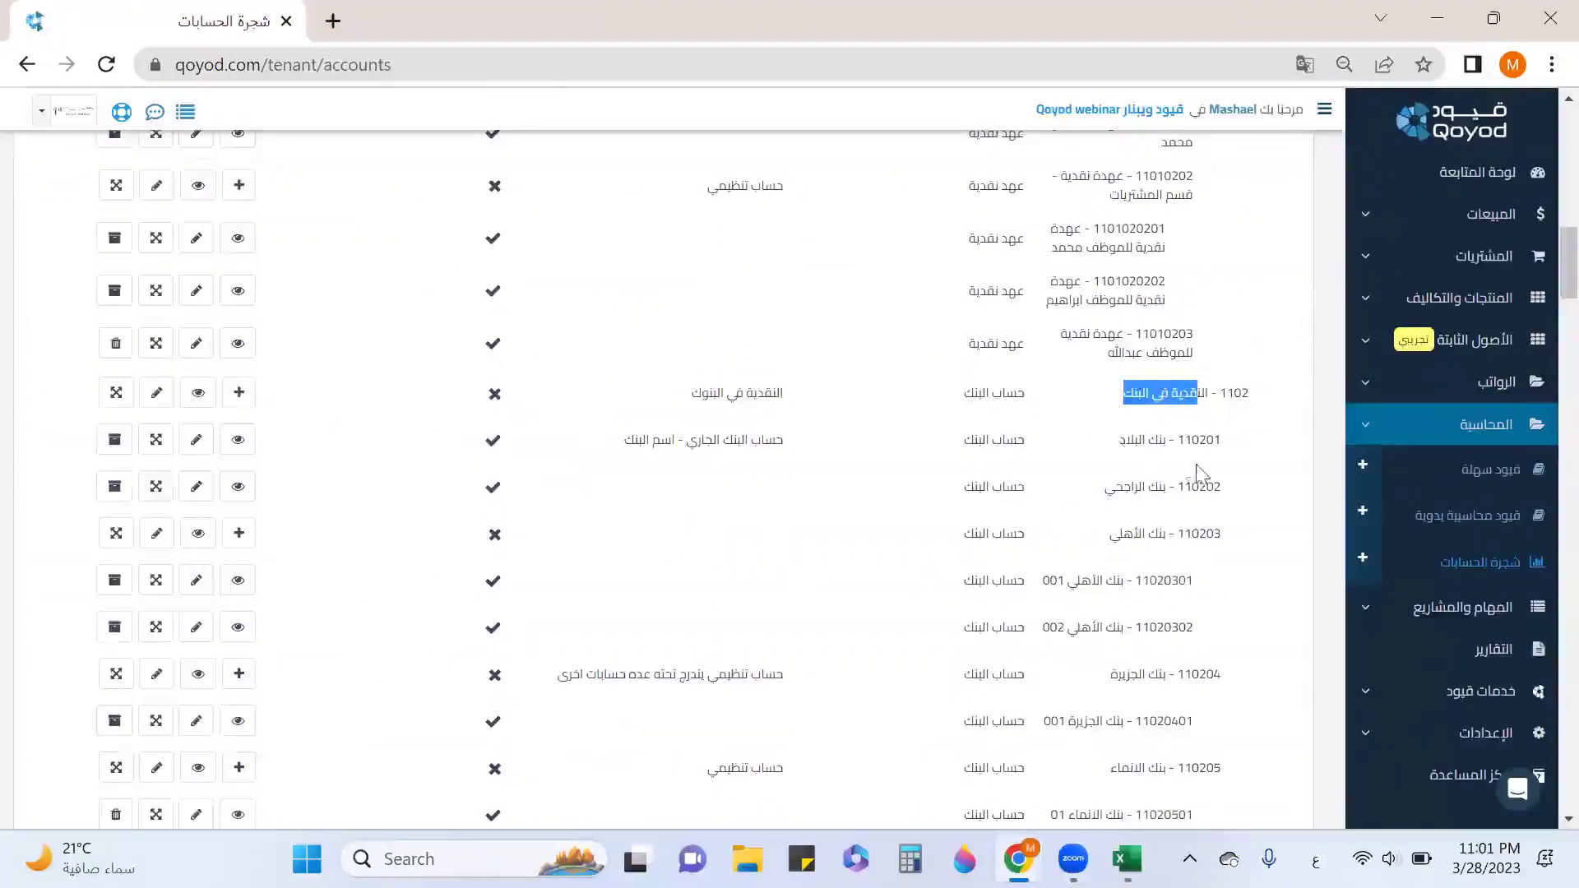
pyautogui.scroll(-3, 1199, 475)
pyautogui.moveTo(1157, 514); pyautogui.dragTo(1082, 527)
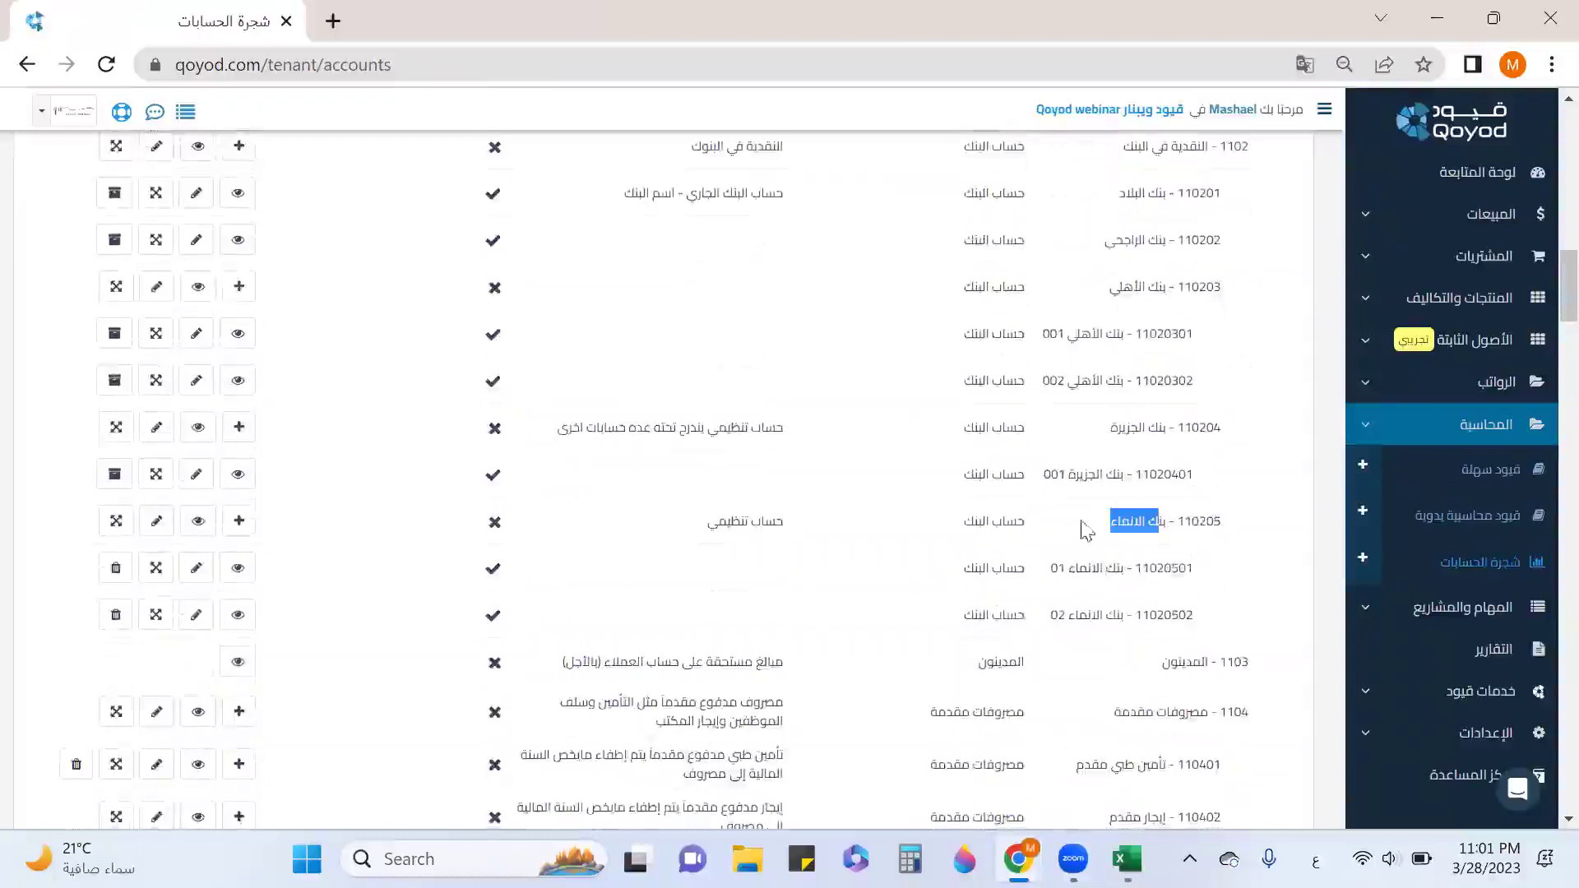
pyautogui.scroll(-20, 1097, 567)
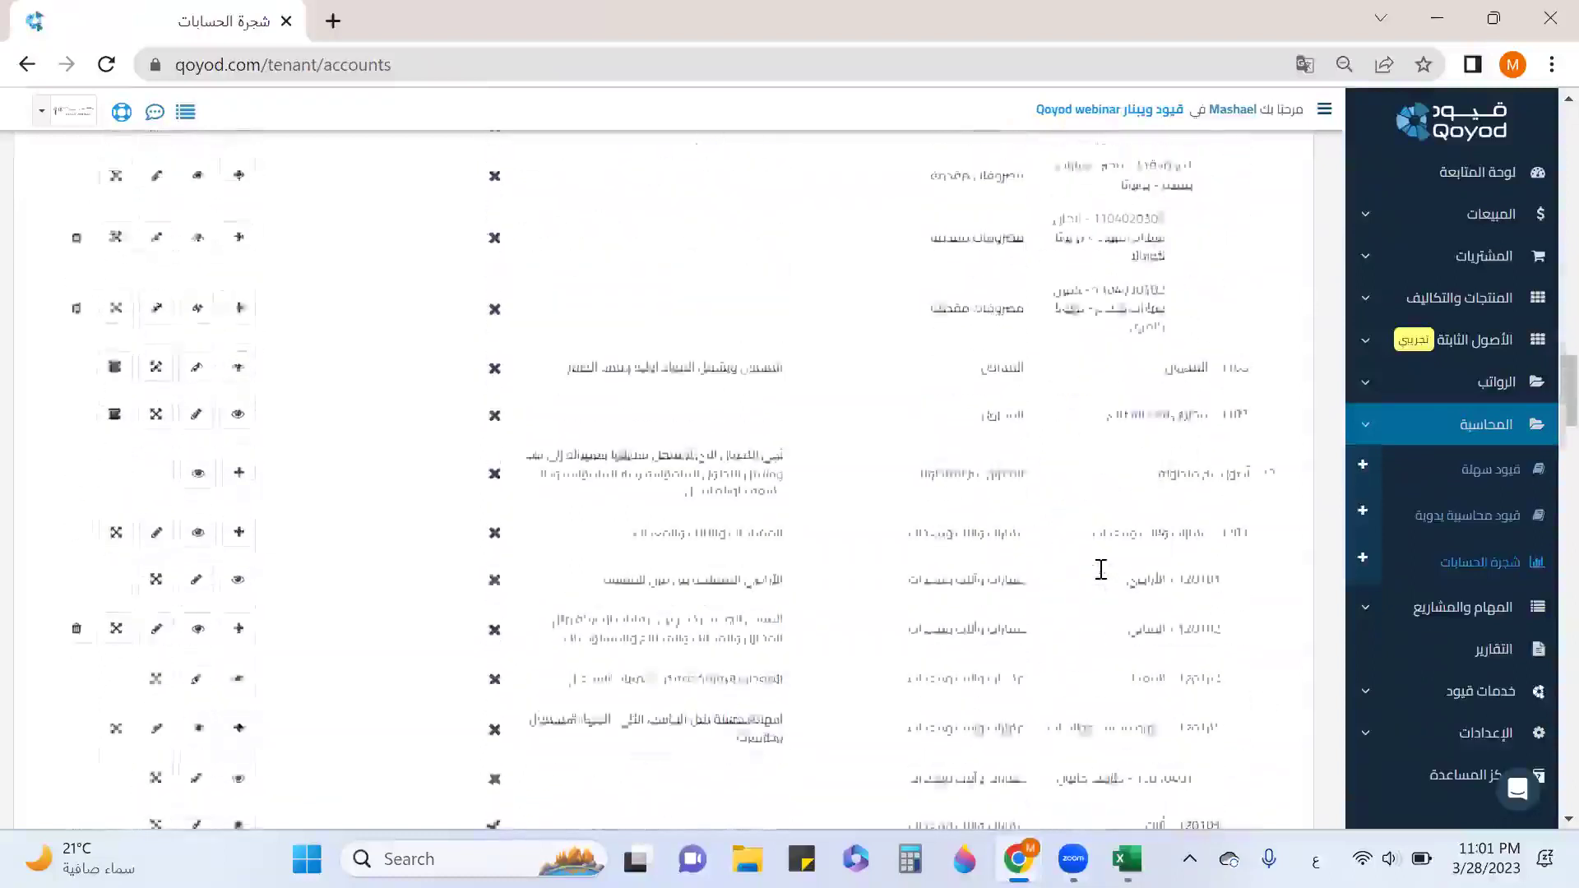
pyautogui.scroll(-2, 1100, 569)
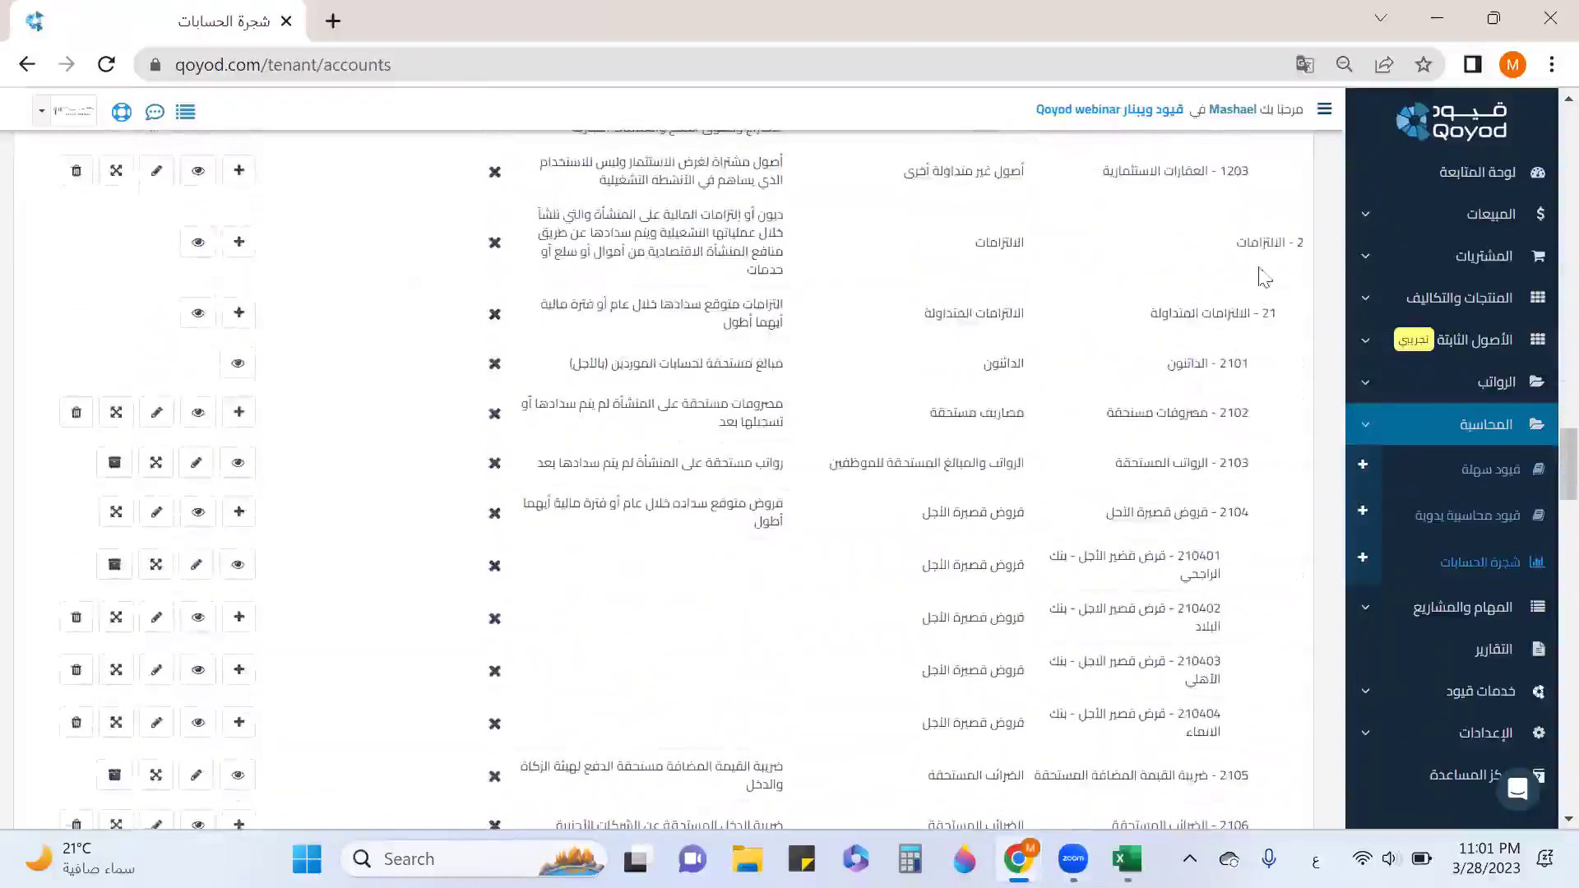
pyautogui.moveTo(1200, 520); pyautogui.dragTo(1078, 544)
pyautogui.scroll(-6, 1212, 444)
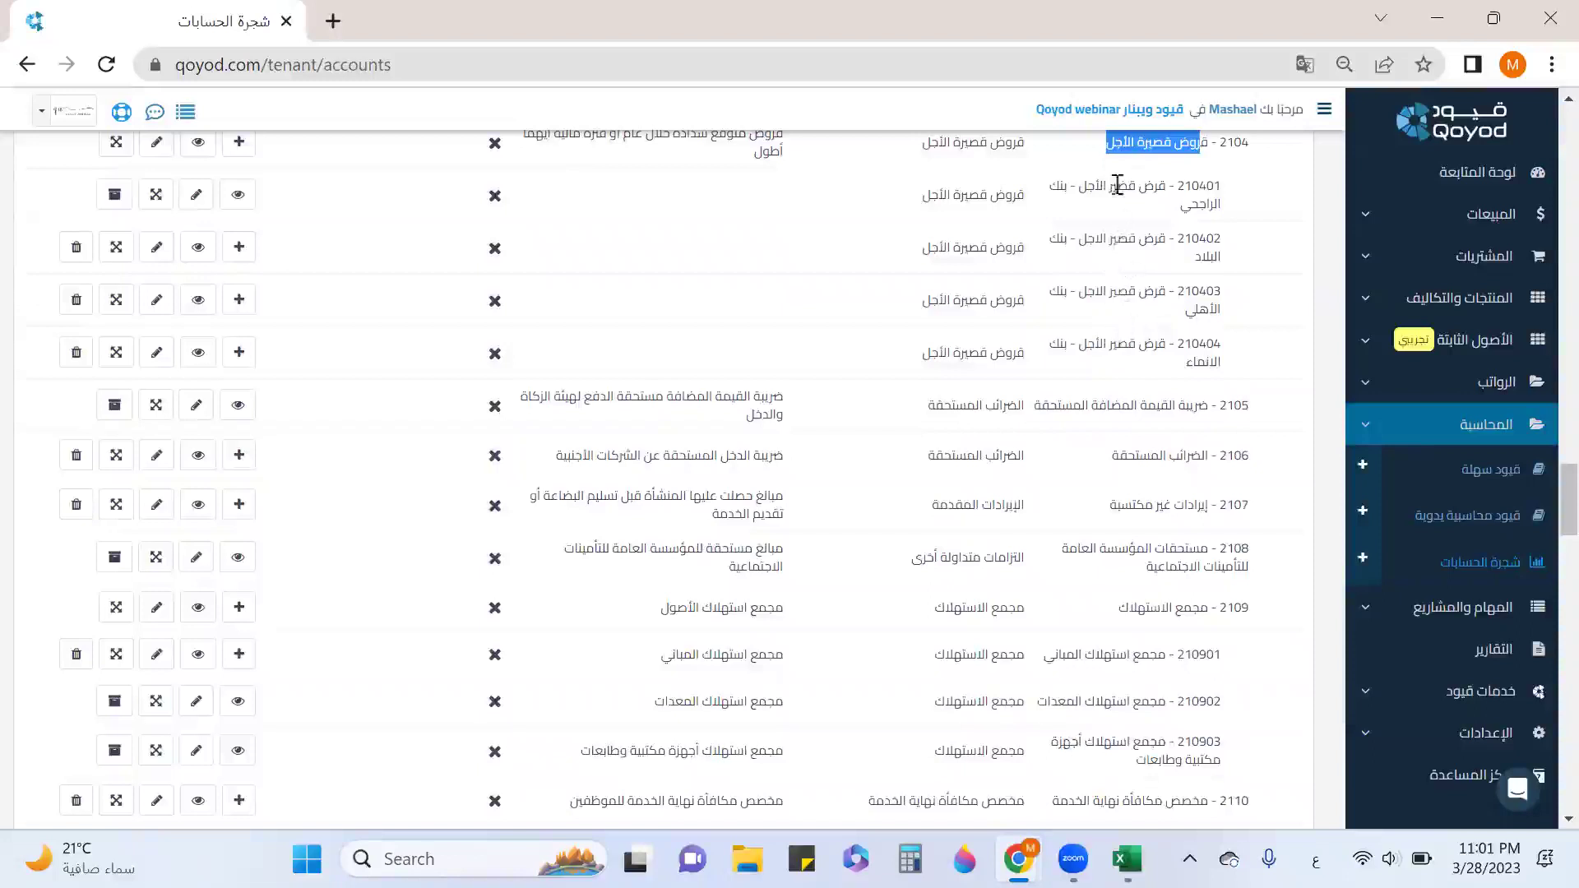
pyautogui.scroll(10, 1135, 380)
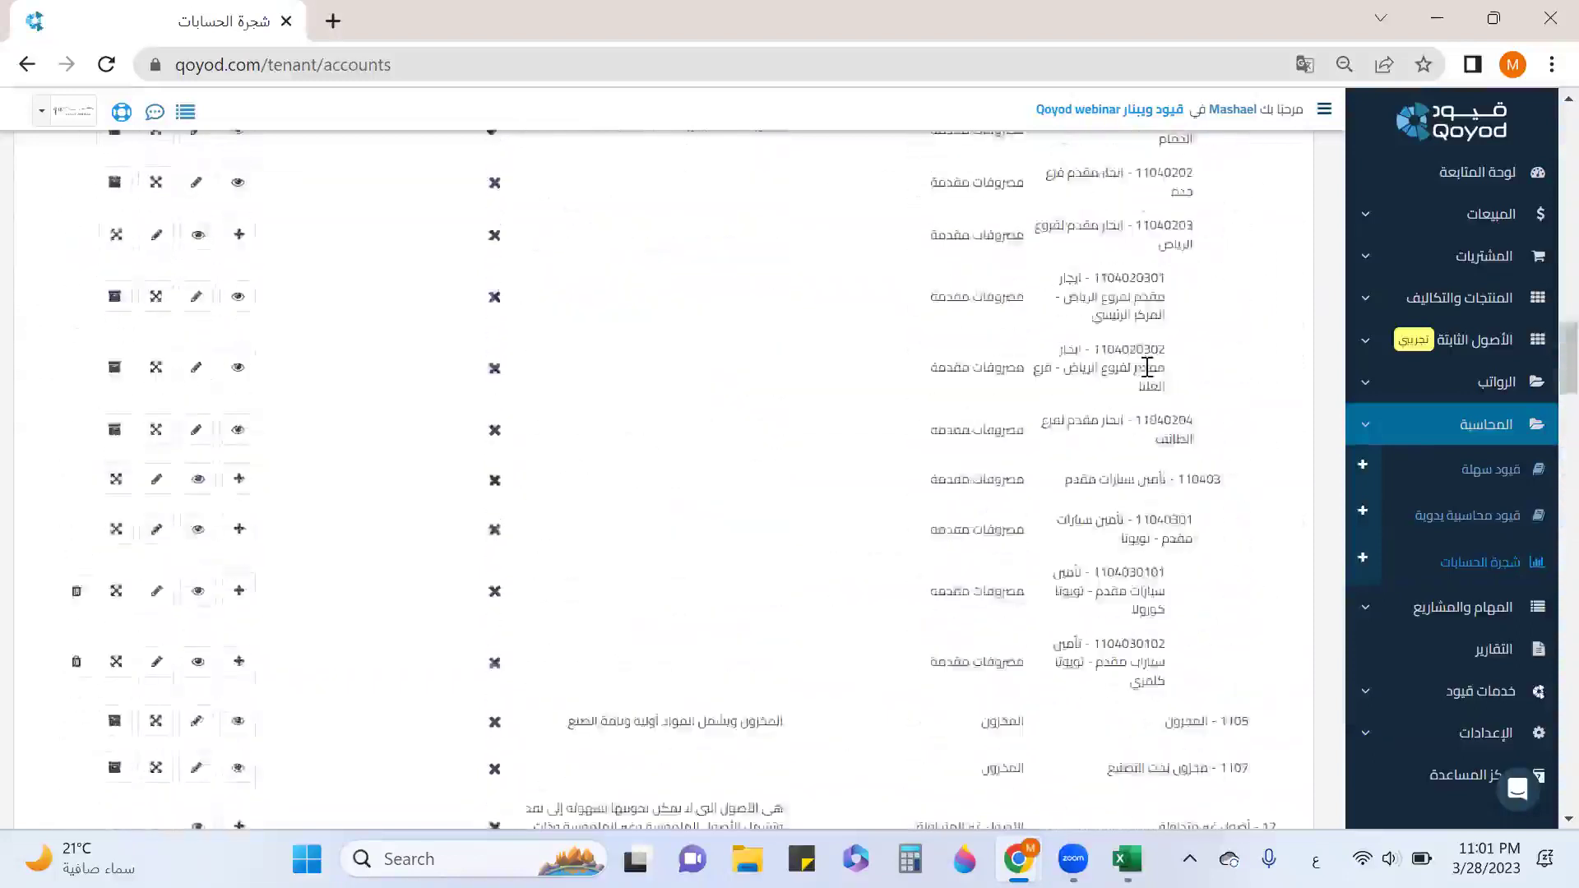
pyautogui.scroll(8, 1149, 369)
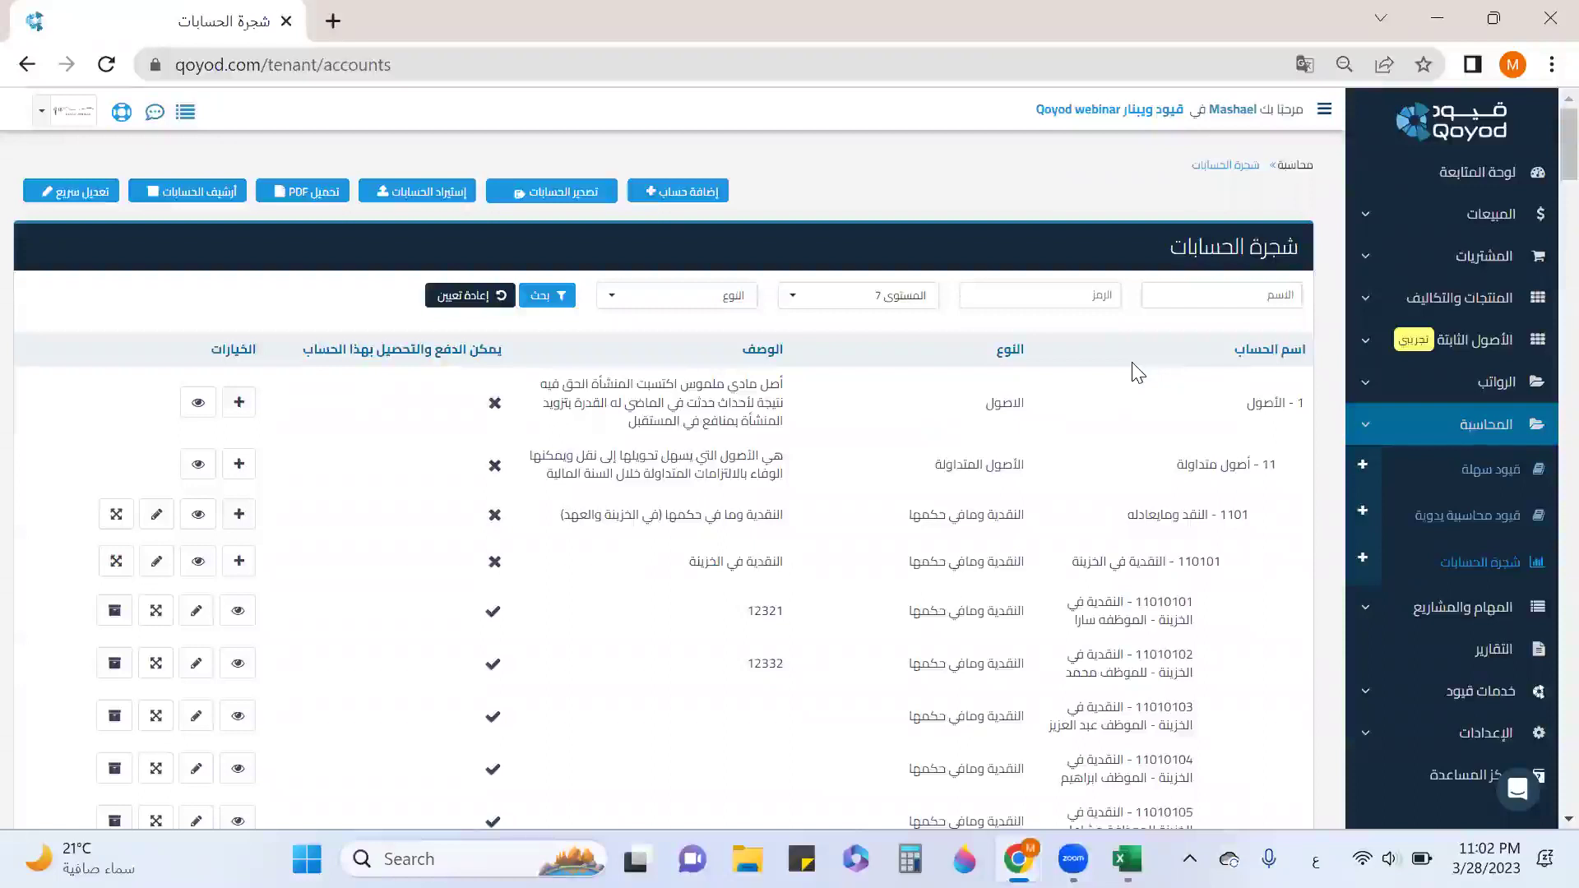
# Export the chart of accounts to Accounts (19).xlsx and review it in Excel.
pyautogui.click(583, 204)
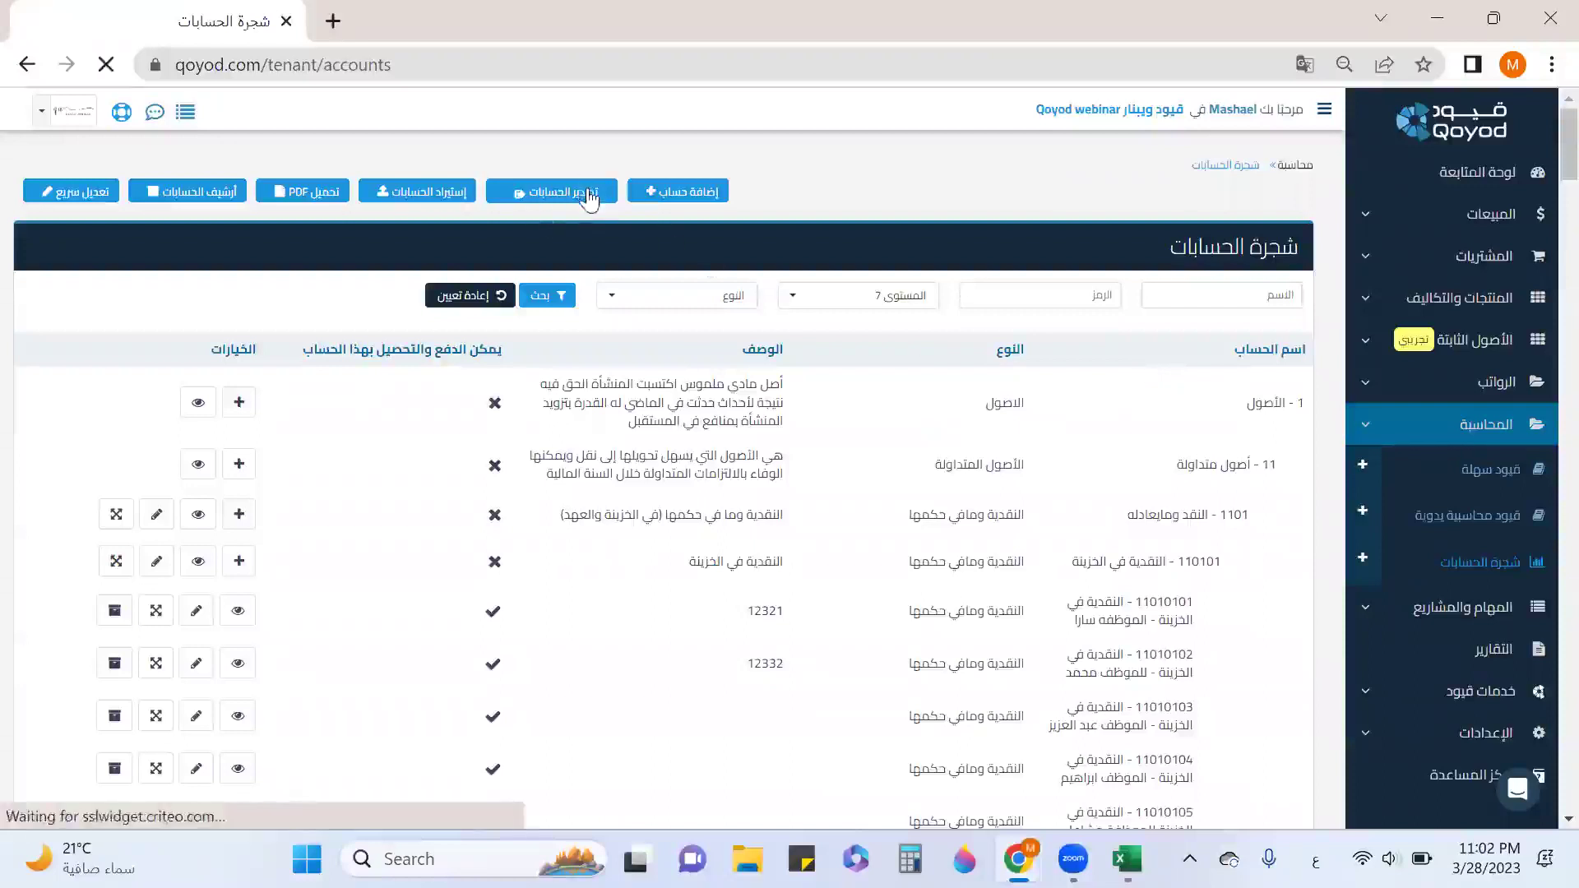
pyautogui.click(154, 816)
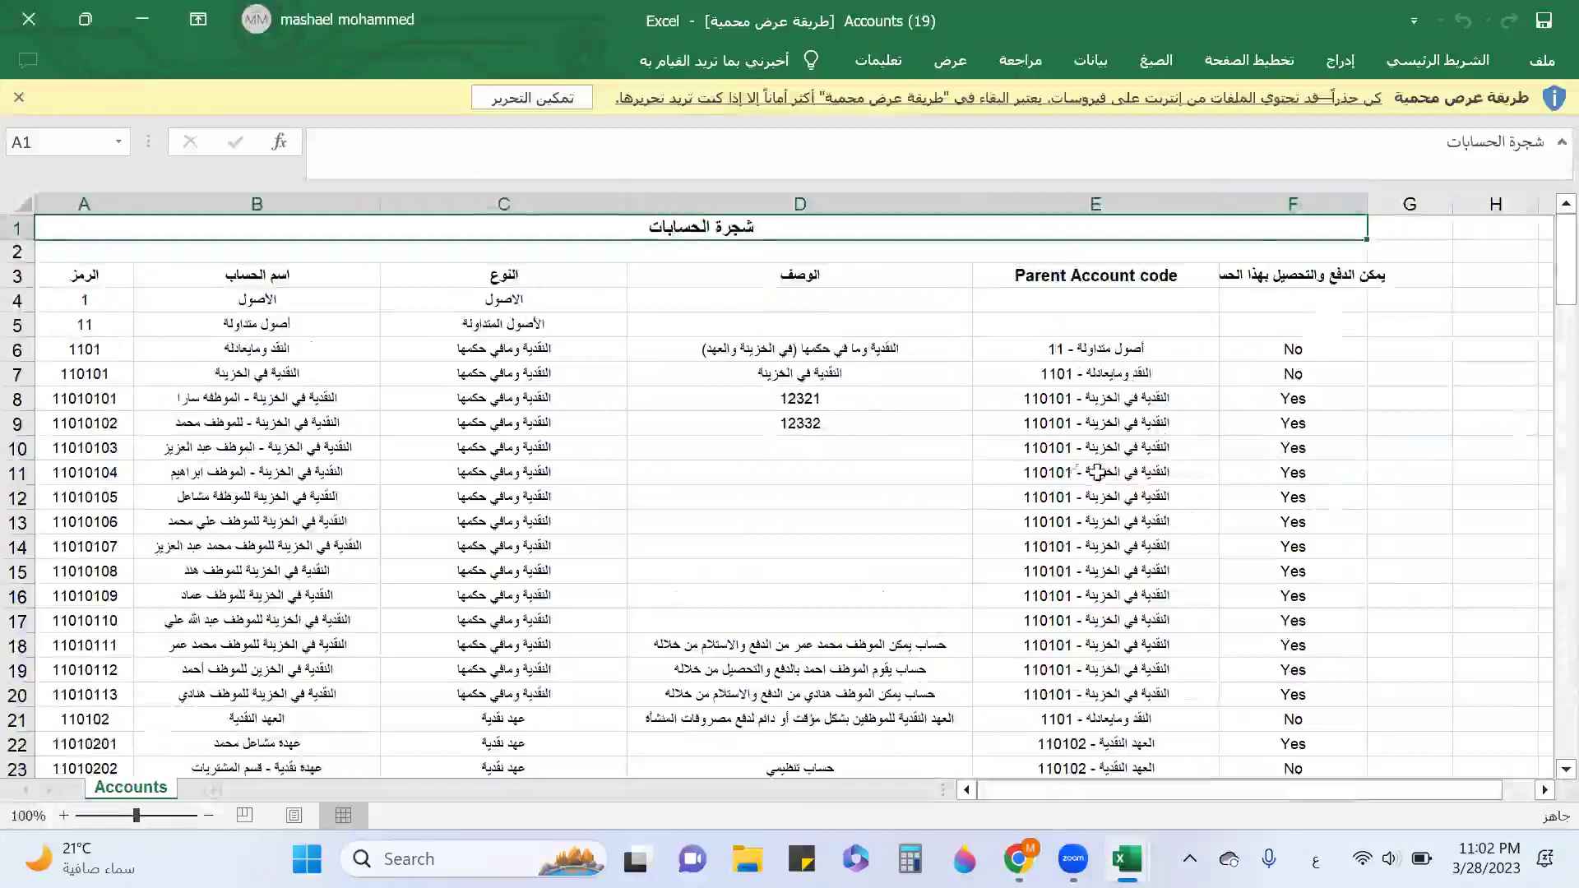
pyautogui.scroll(-9, 110, 367)
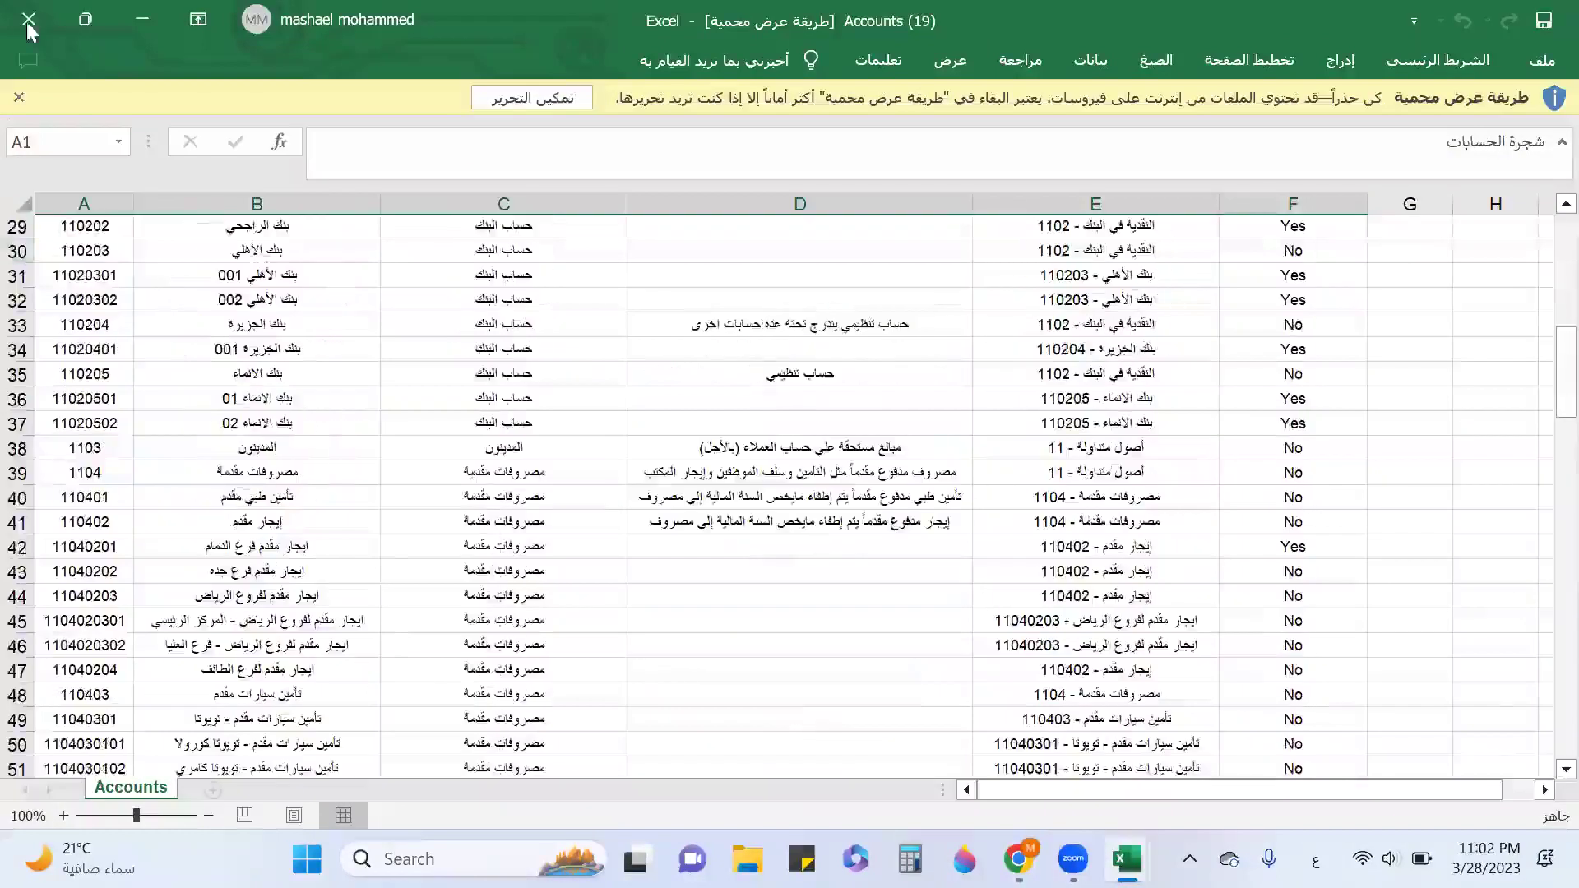
# Close the Accounts and accounts upload template workbooks and quit Excel.
pyautogui.click(28, 19)
pyautogui.click(28, 20)
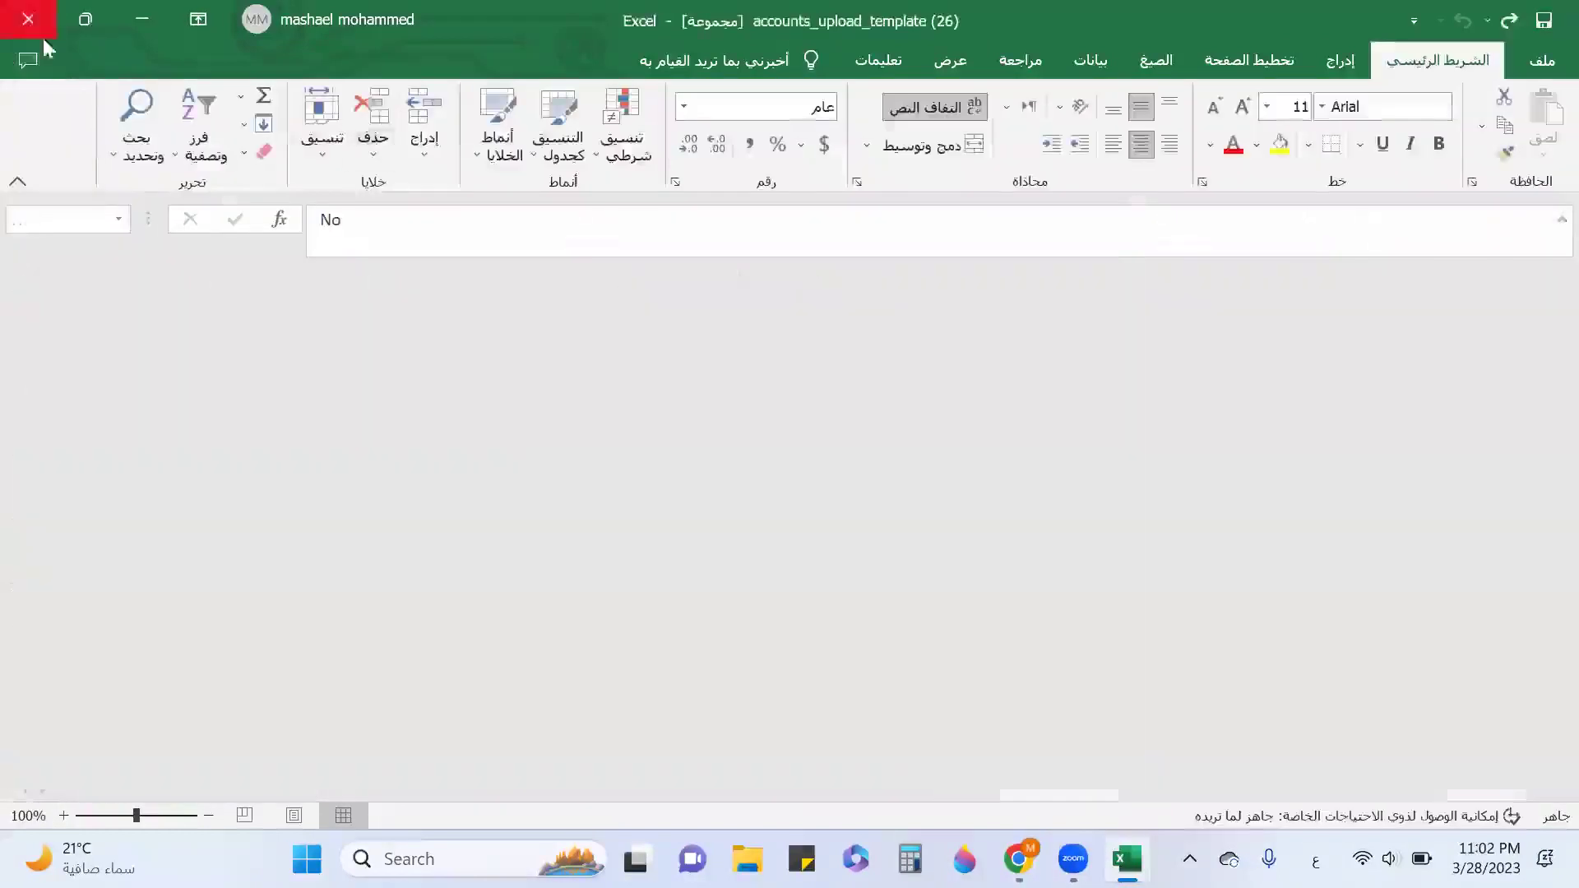
pyautogui.click(28, 20)
# Download the chart of accounts as list_of_accounts (15).pdf, review its nine pages, and close it.
pyautogui.click(315, 198)
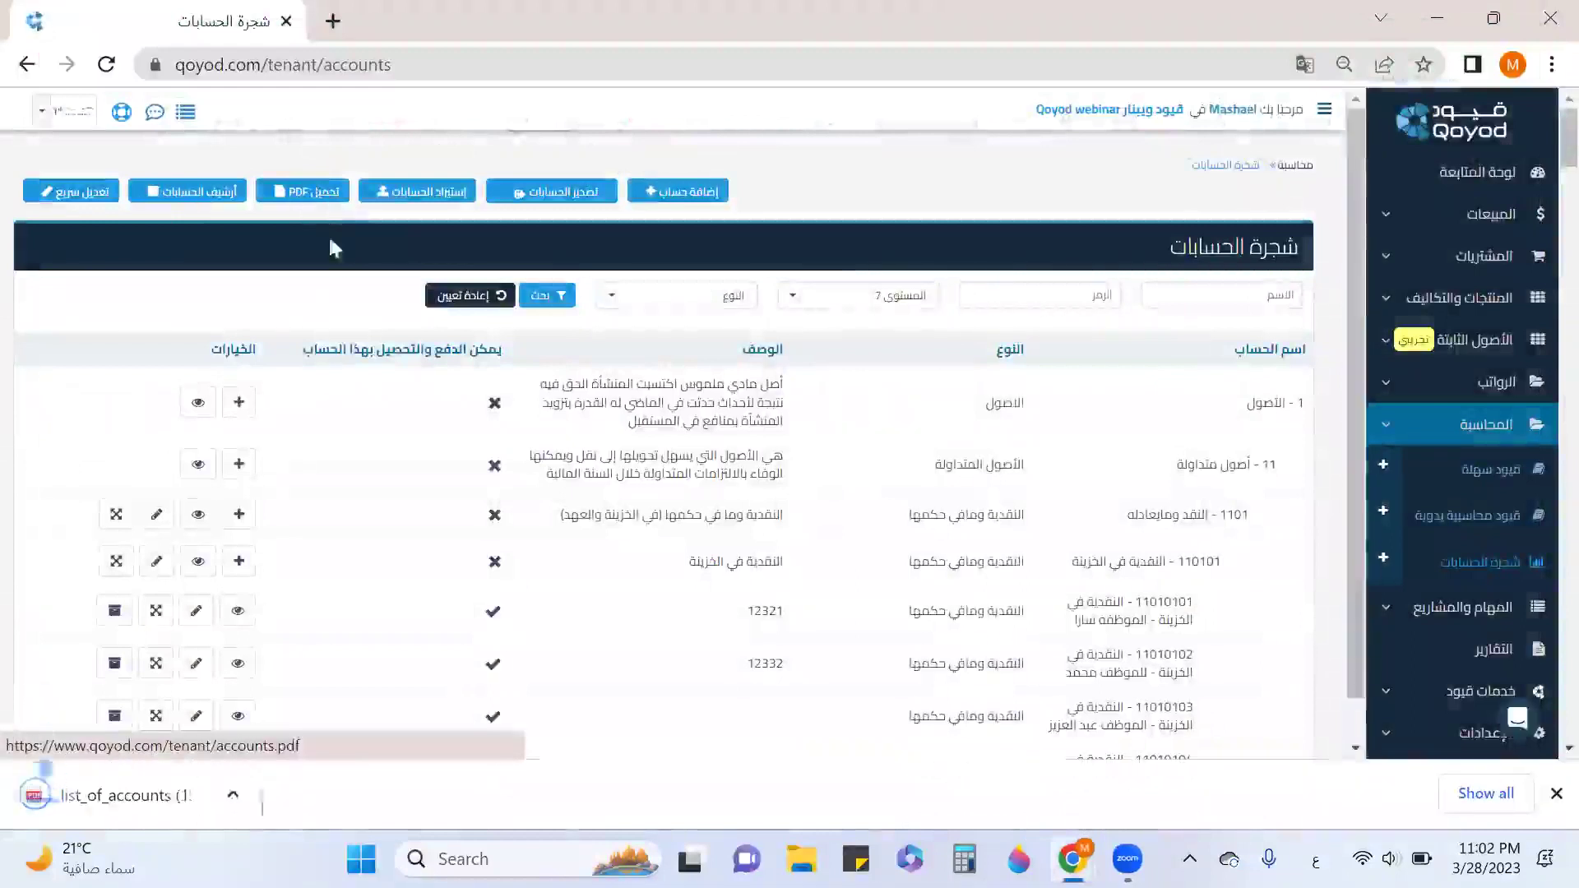
pyautogui.click(146, 796)
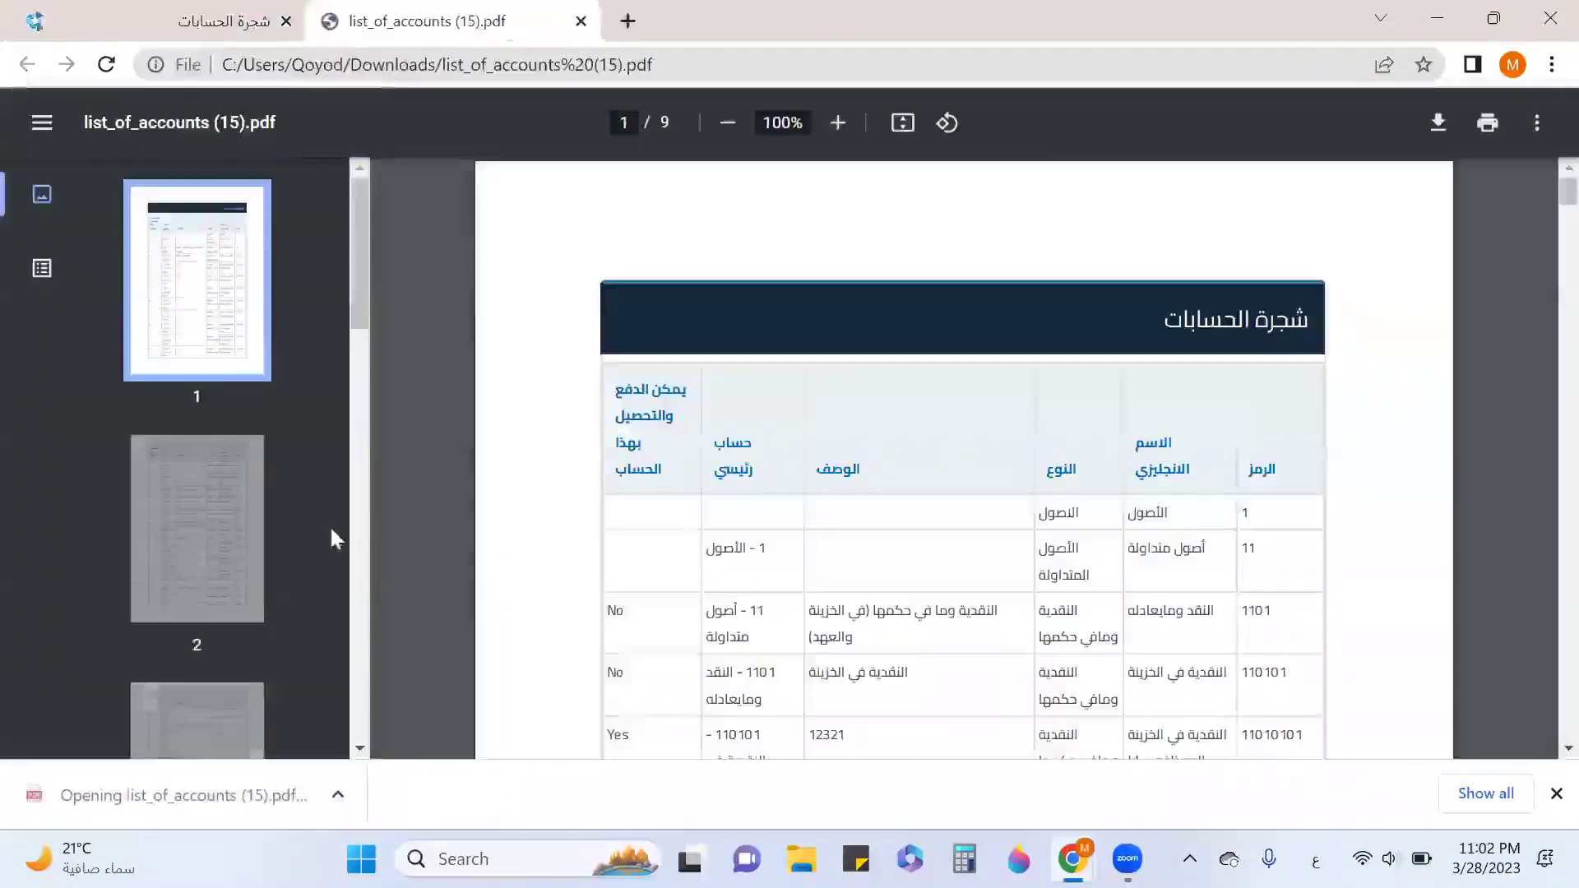
pyautogui.scroll(-1, 922, 540)
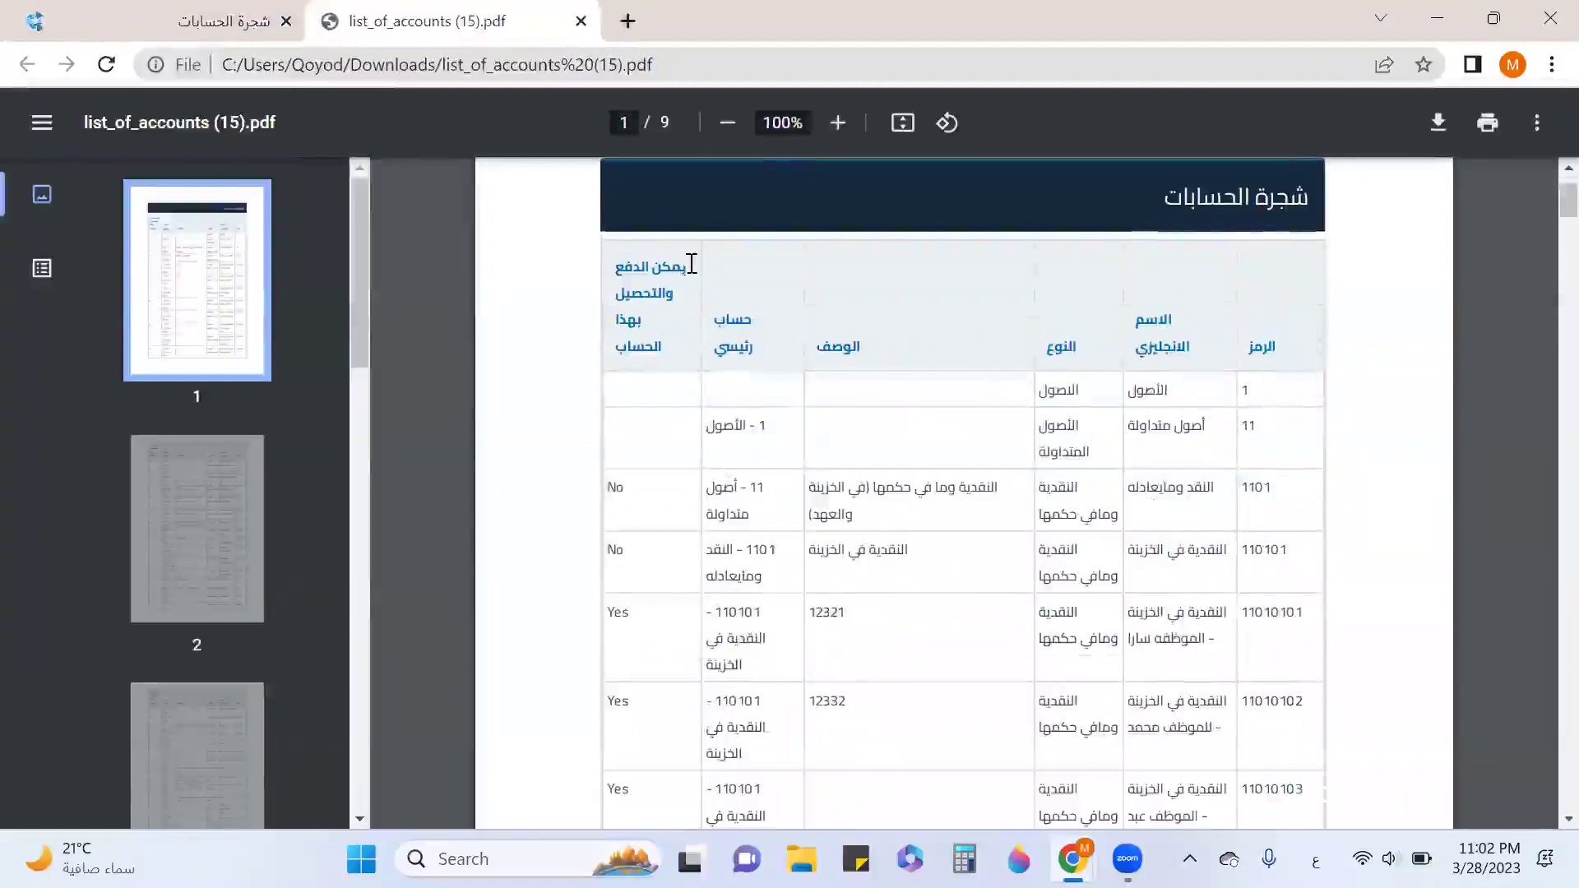
pyautogui.scroll(1, 681, 367)
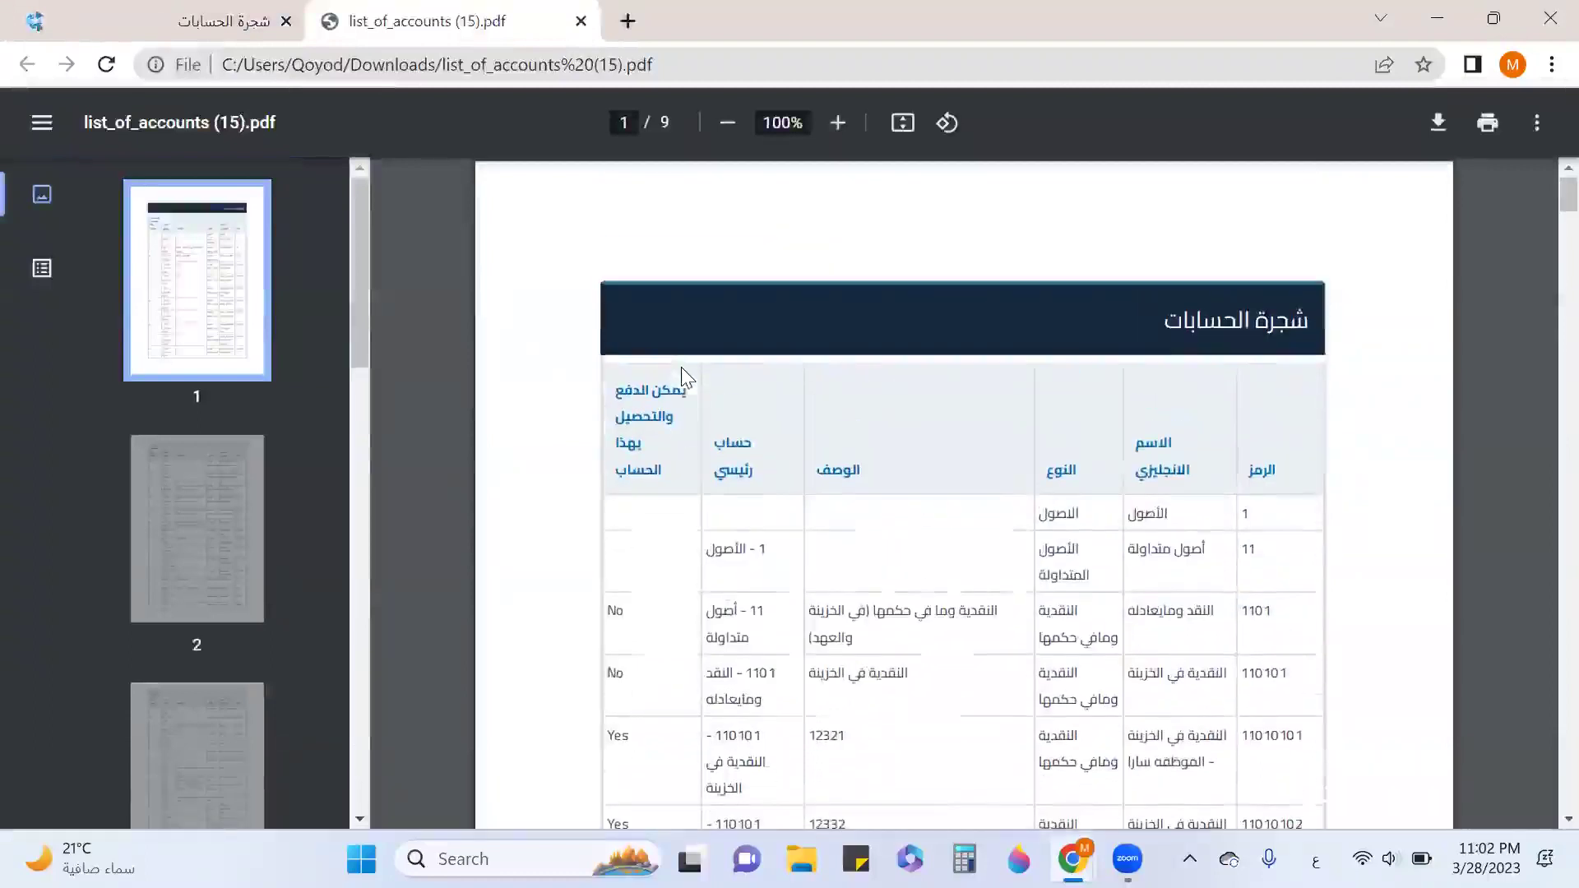
pyautogui.scroll(-3, 681, 367)
pyautogui.scroll(-7, 681, 367)
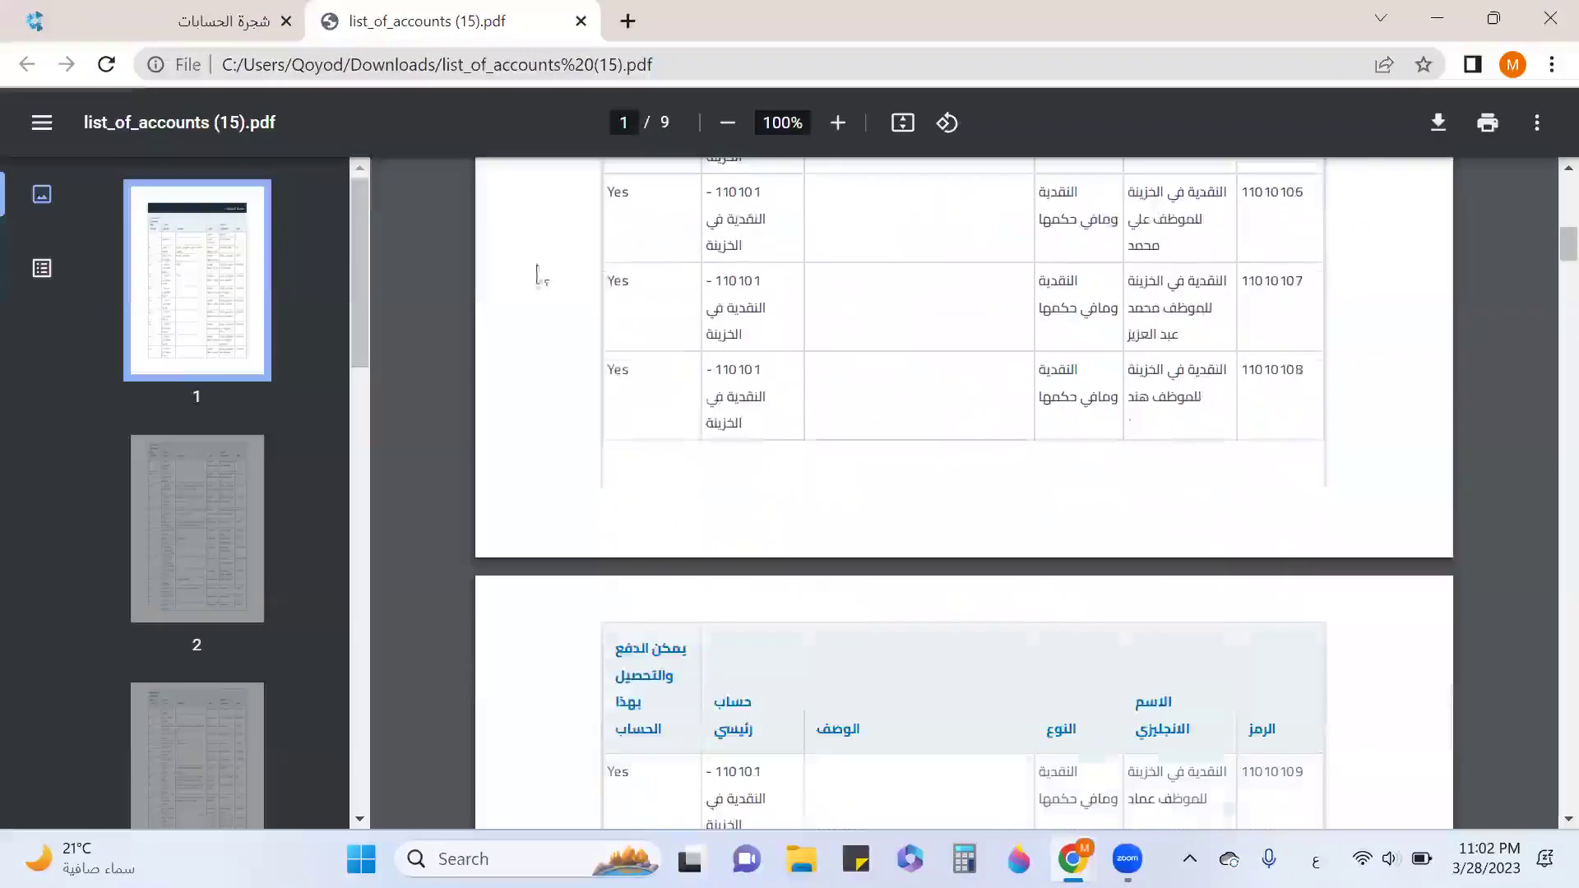
pyautogui.click(581, 21)
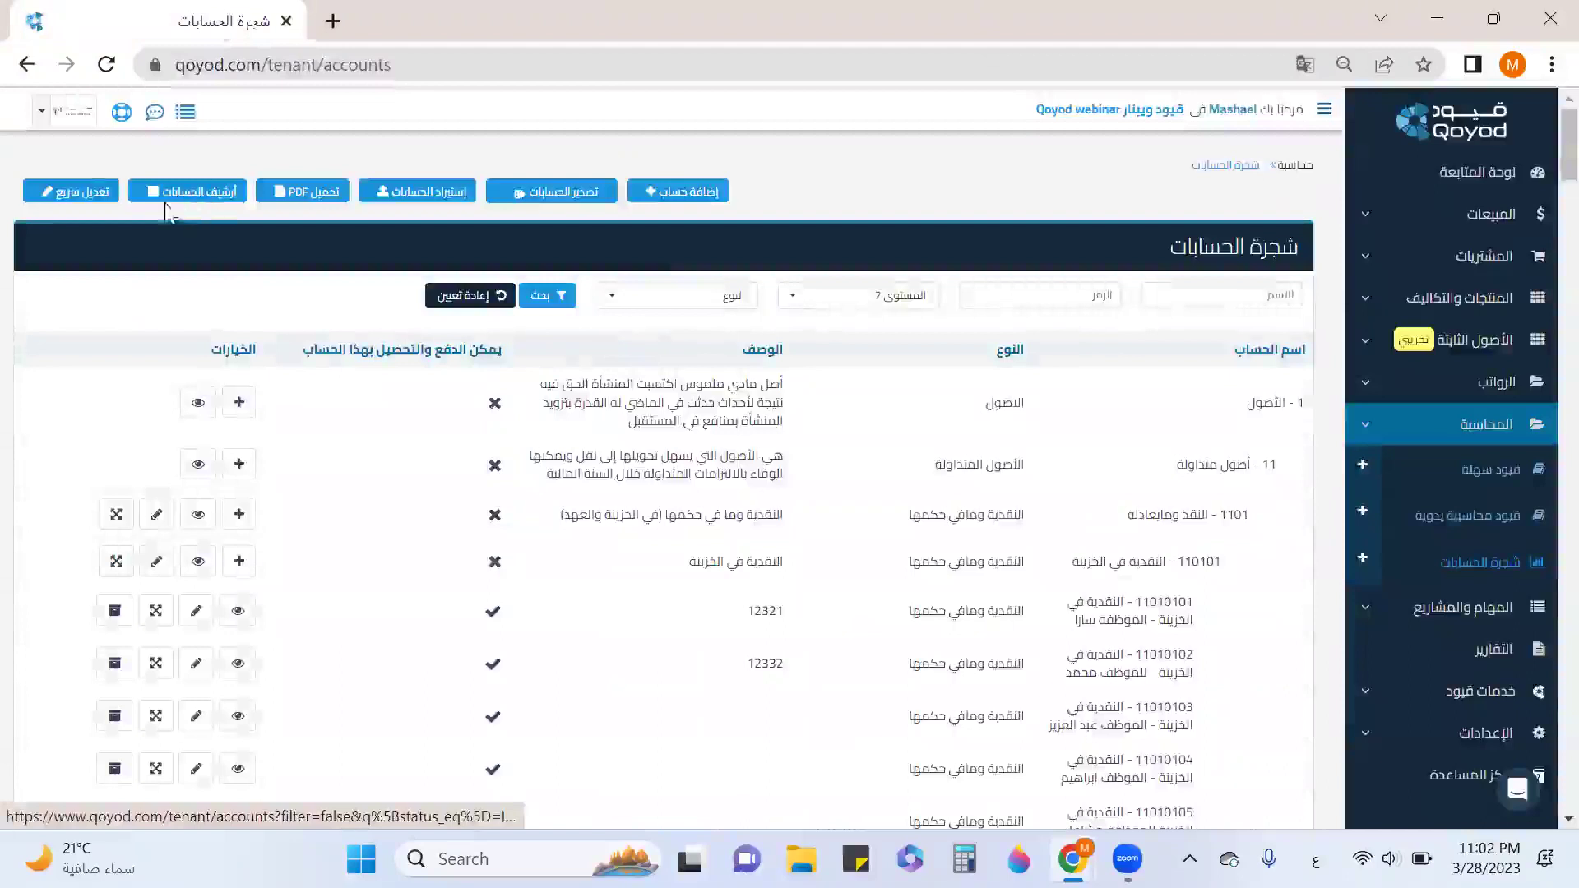
pyautogui.click(82, 197)
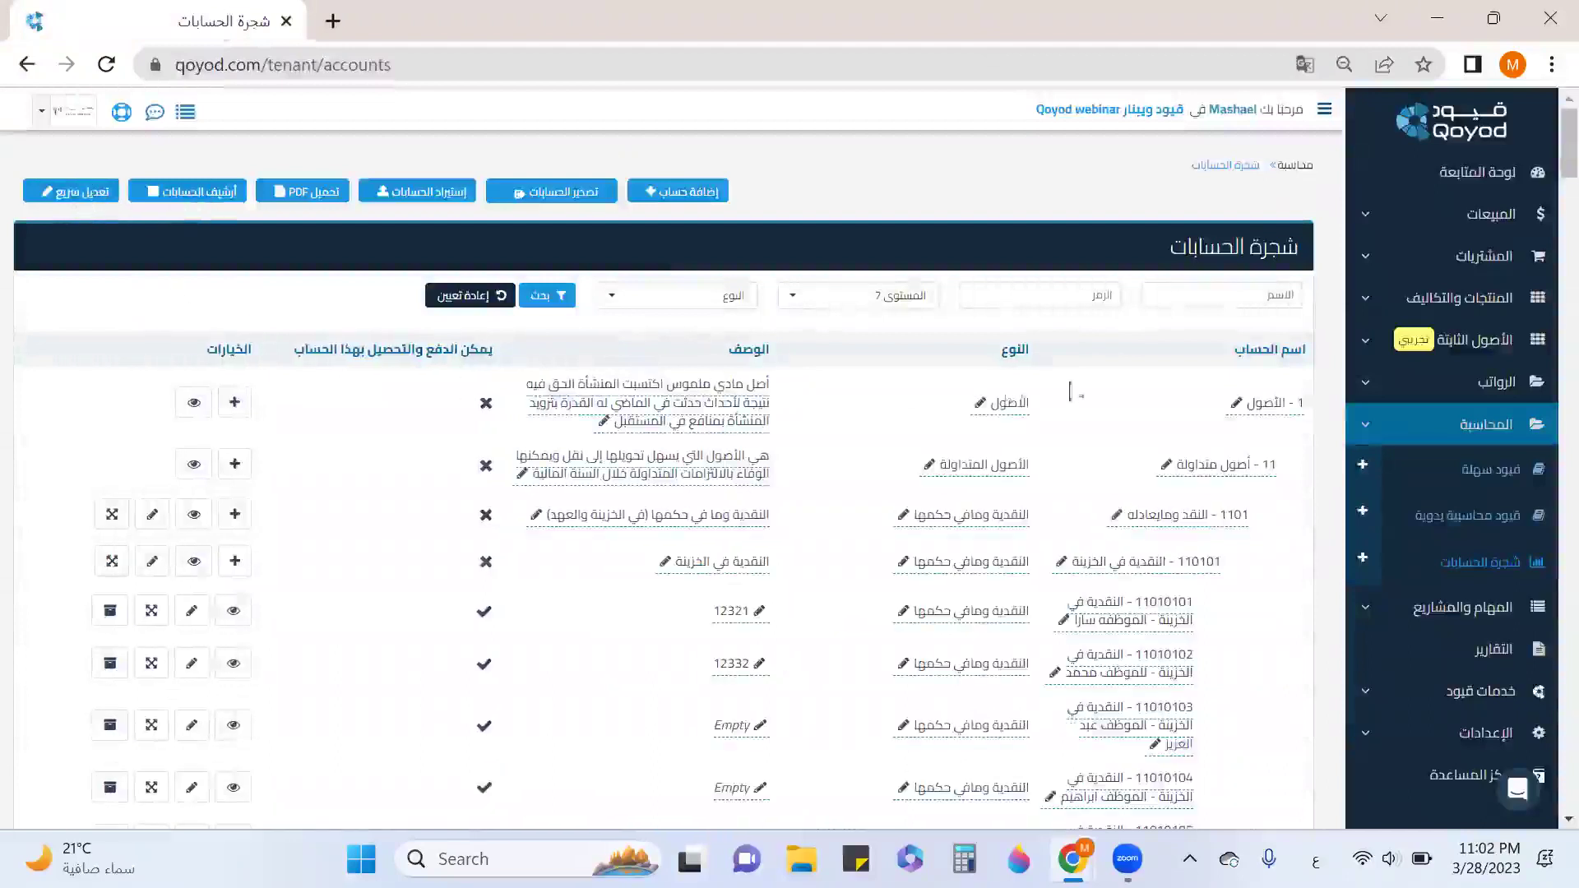
pyautogui.click(1275, 409)
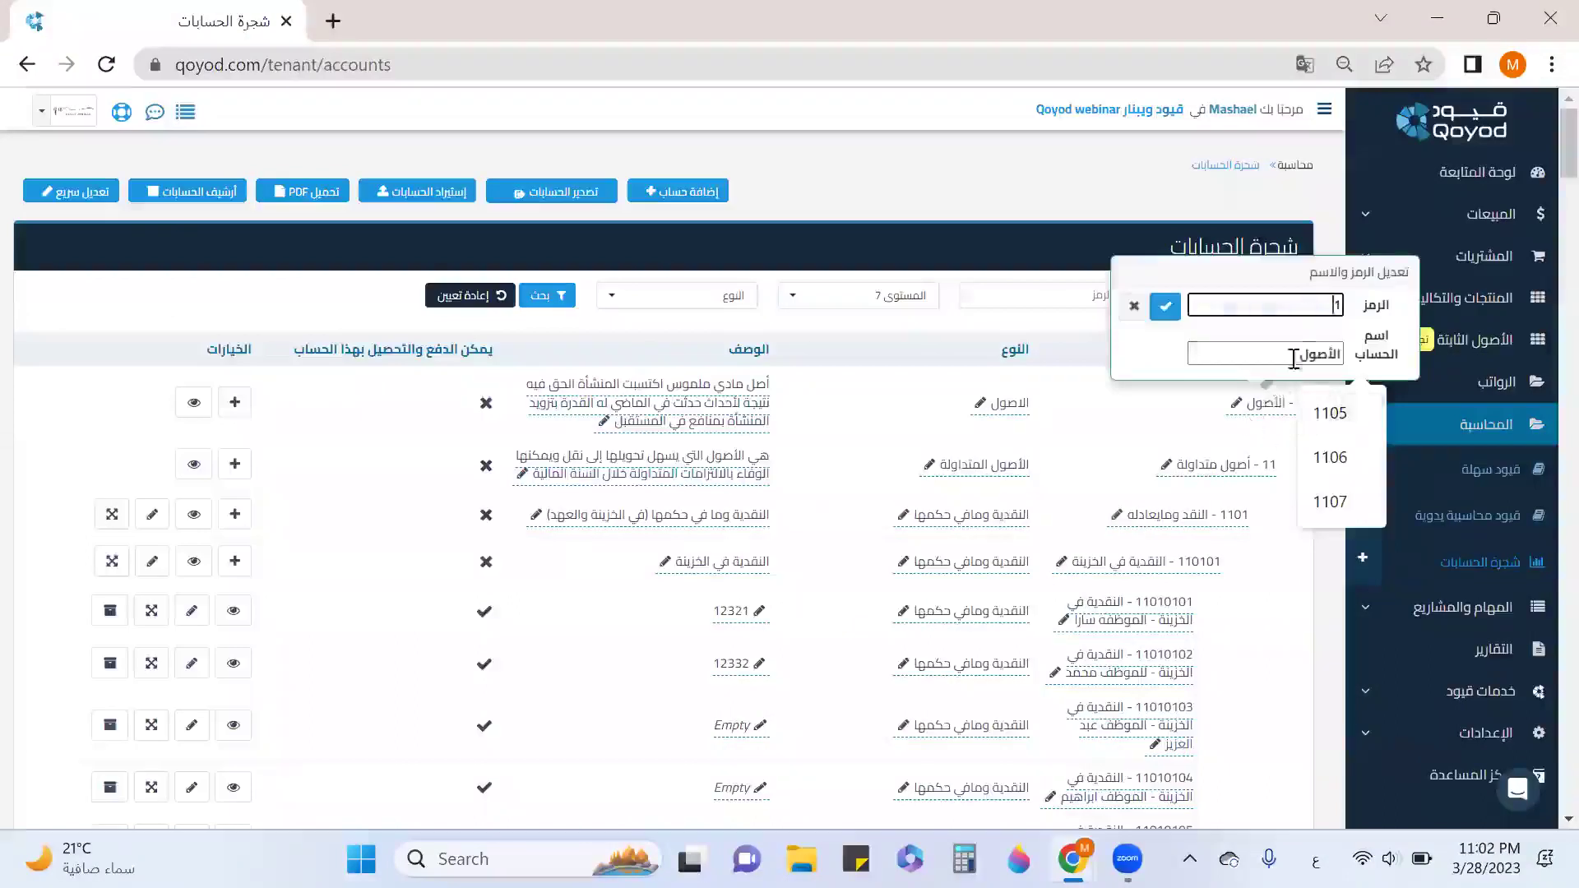
pyautogui.click(1086, 421)
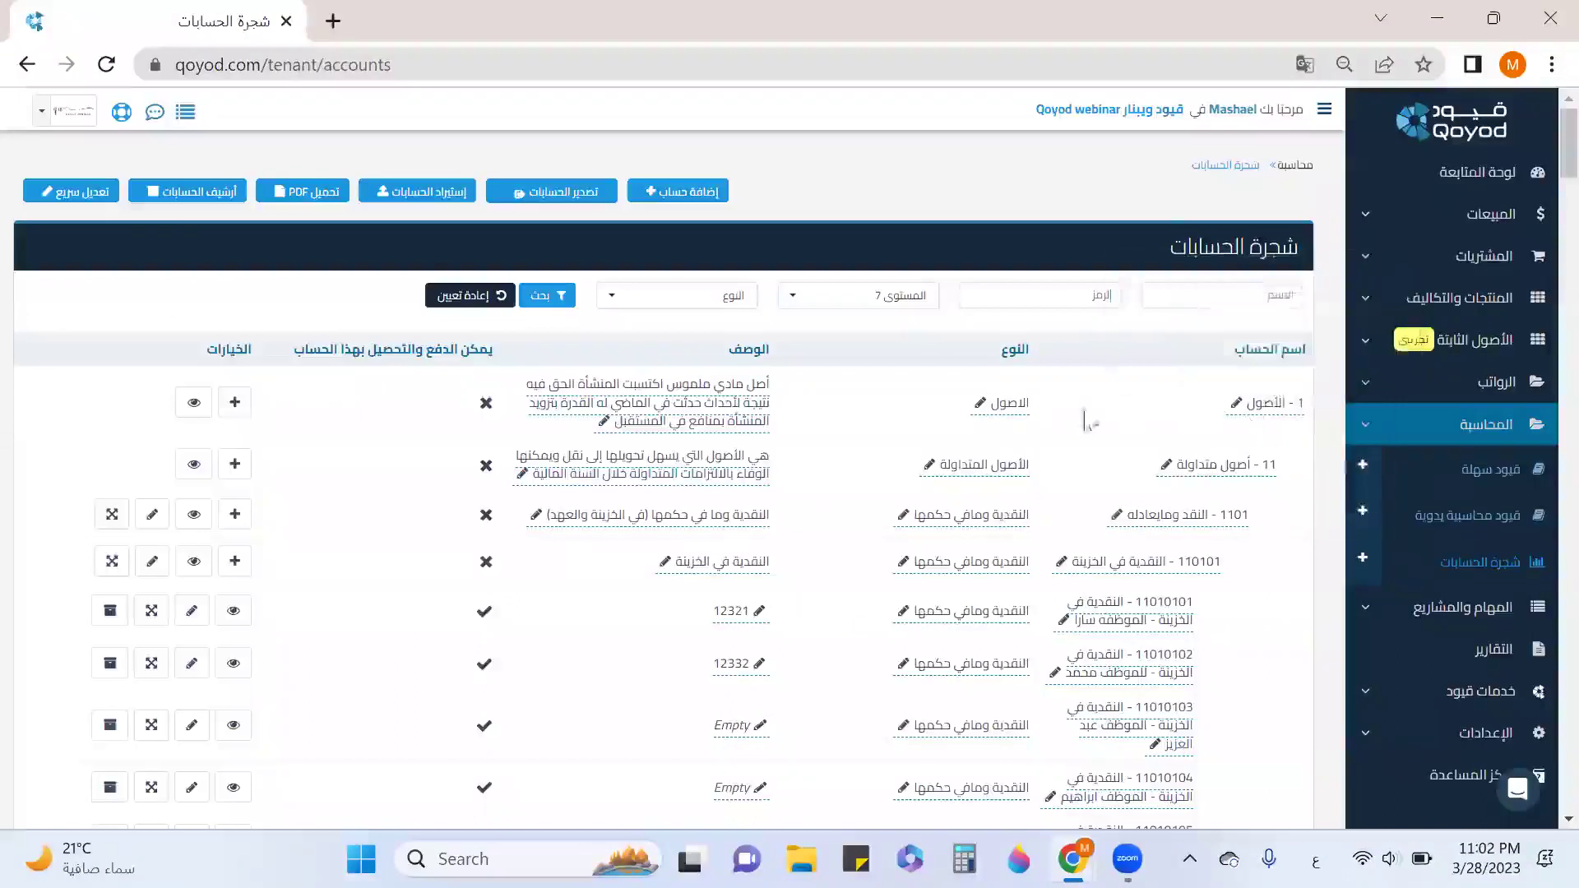
pyautogui.click(726, 399)
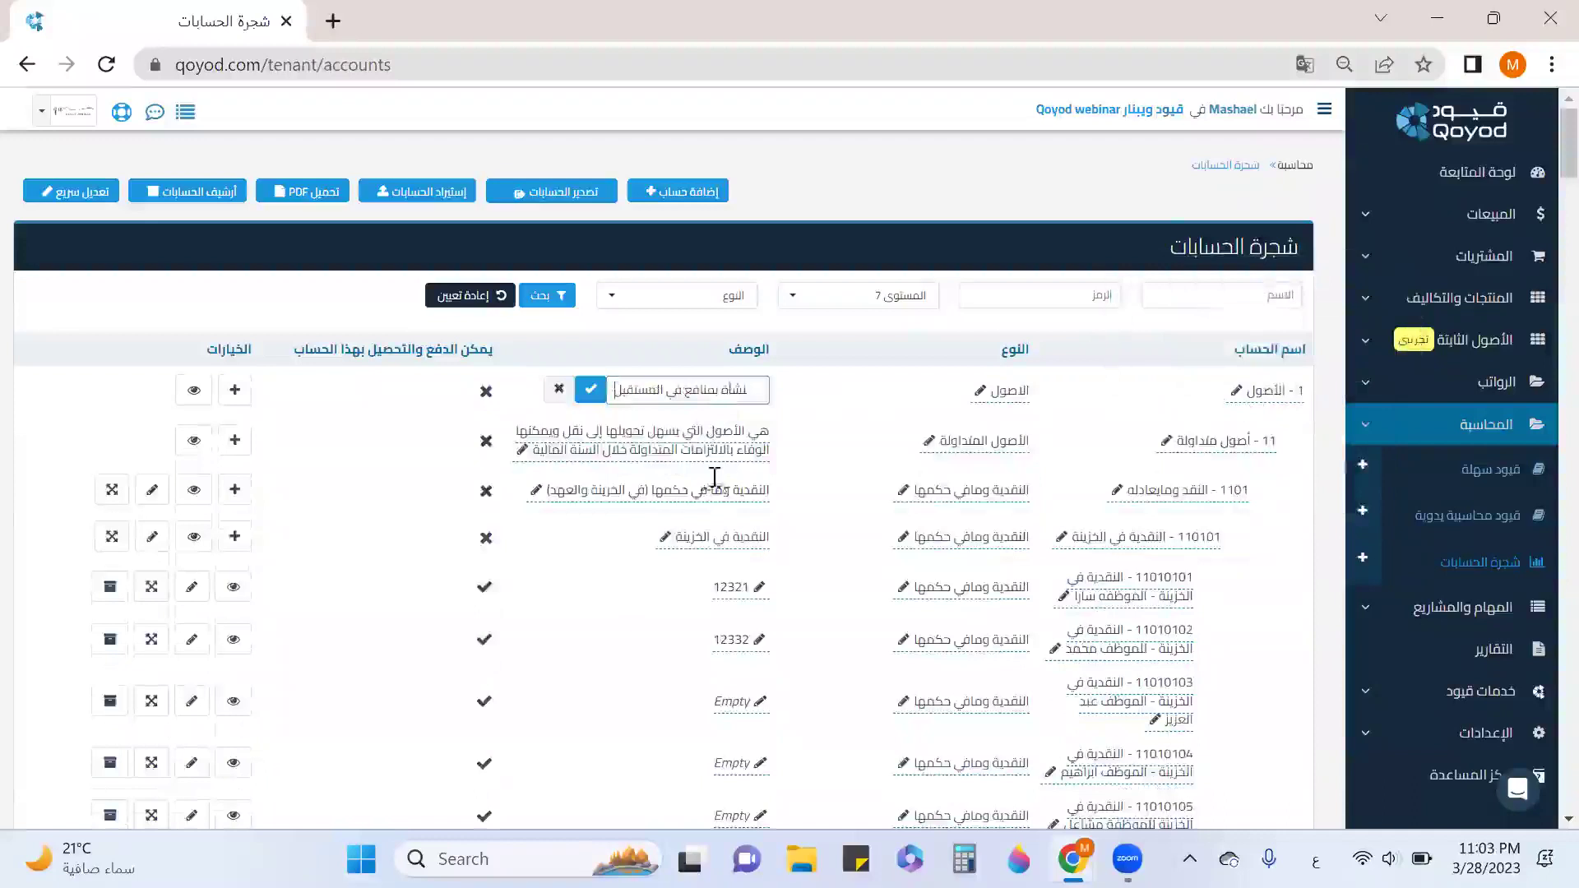
pyautogui.click(68, 202)
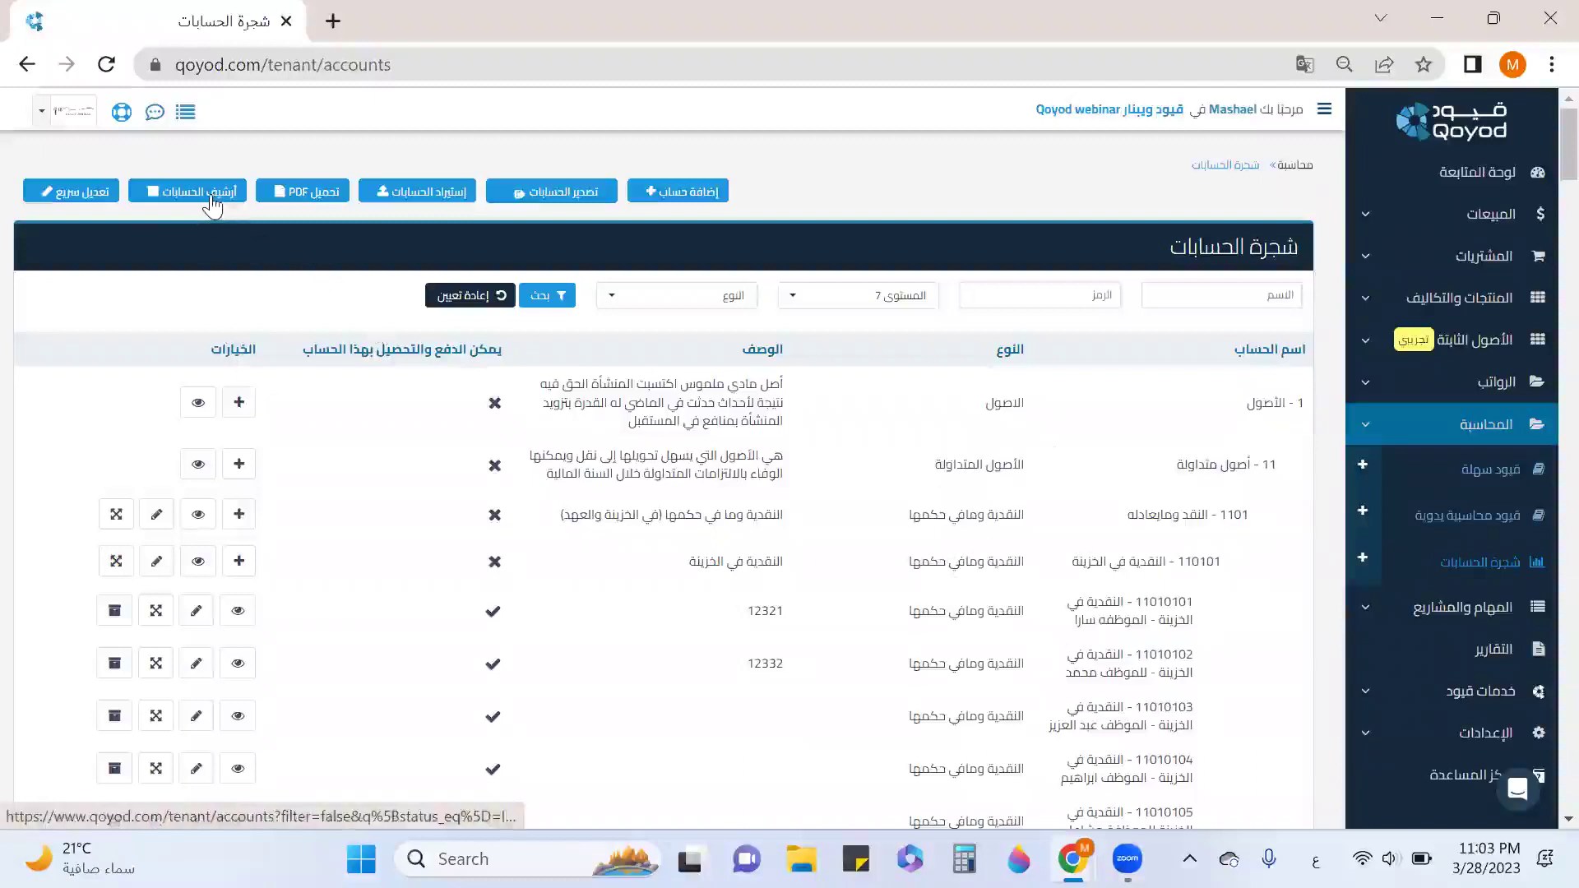
# Archive cash-on-hand account 11010101, confirming with موافق, and check the remaining 11010102 onward rows.
pyautogui.scroll(-2, 1102, 616)
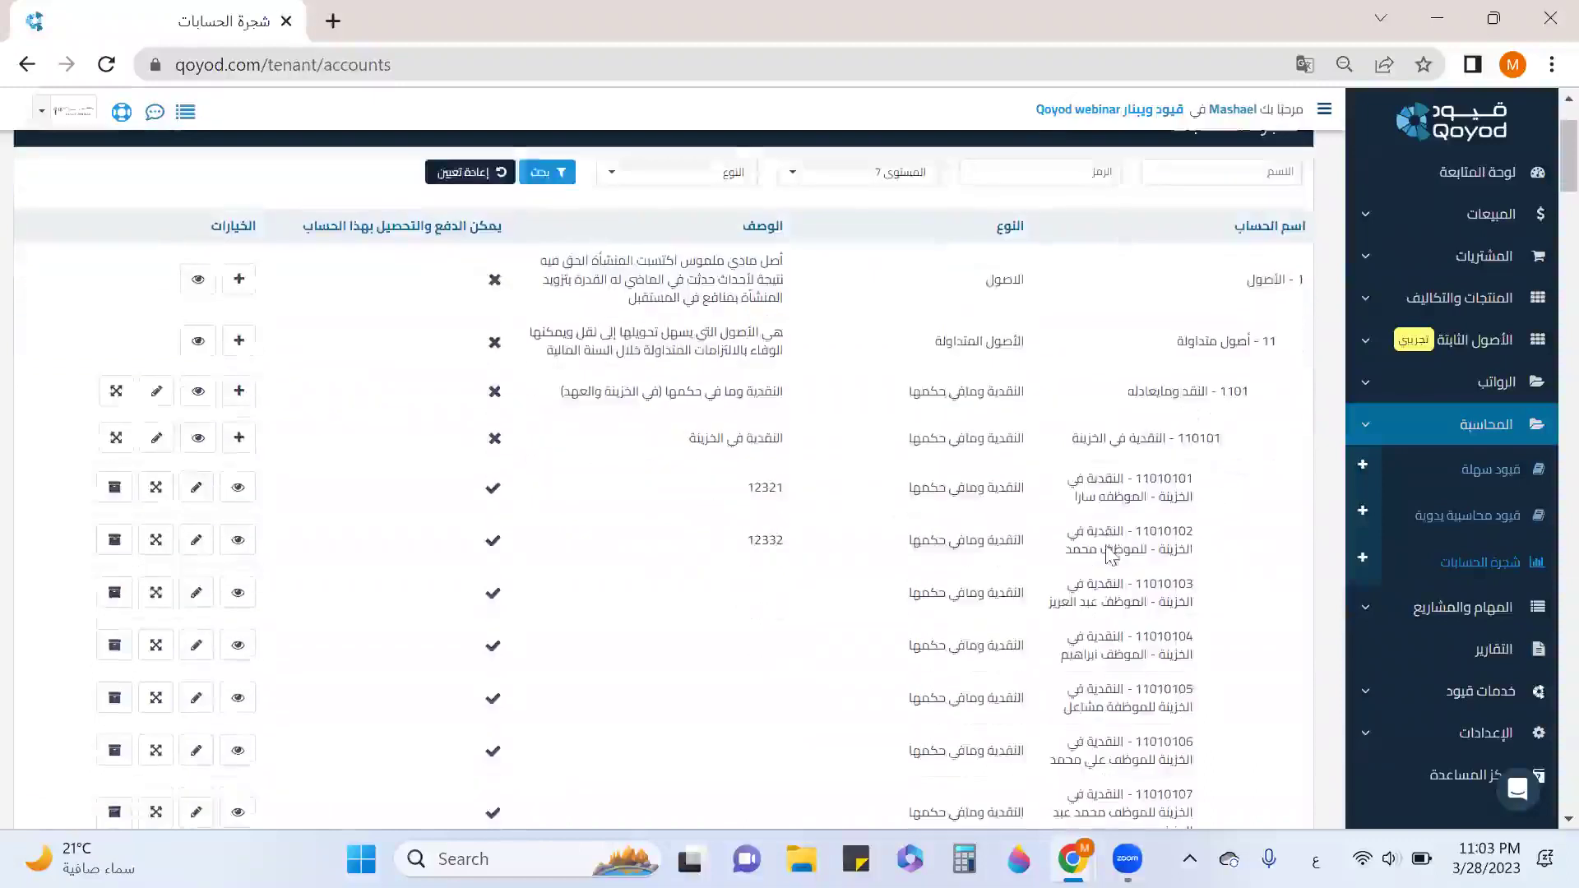
pyautogui.scroll(-6, 1108, 555)
pyautogui.scroll(-2, 1109, 545)
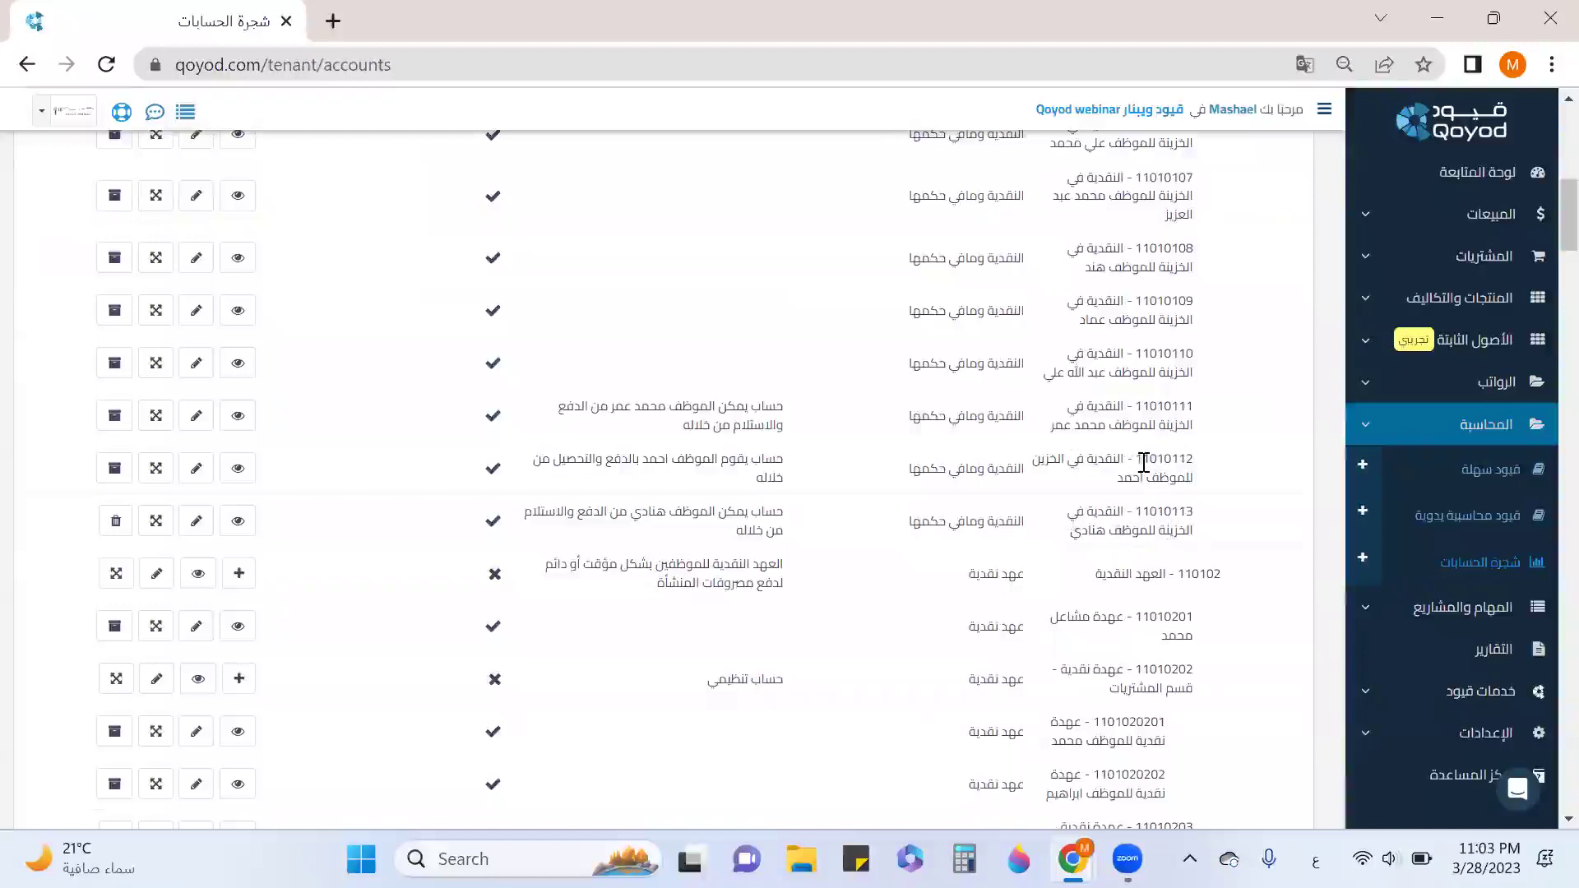
pyautogui.scroll(8, 1143, 469)
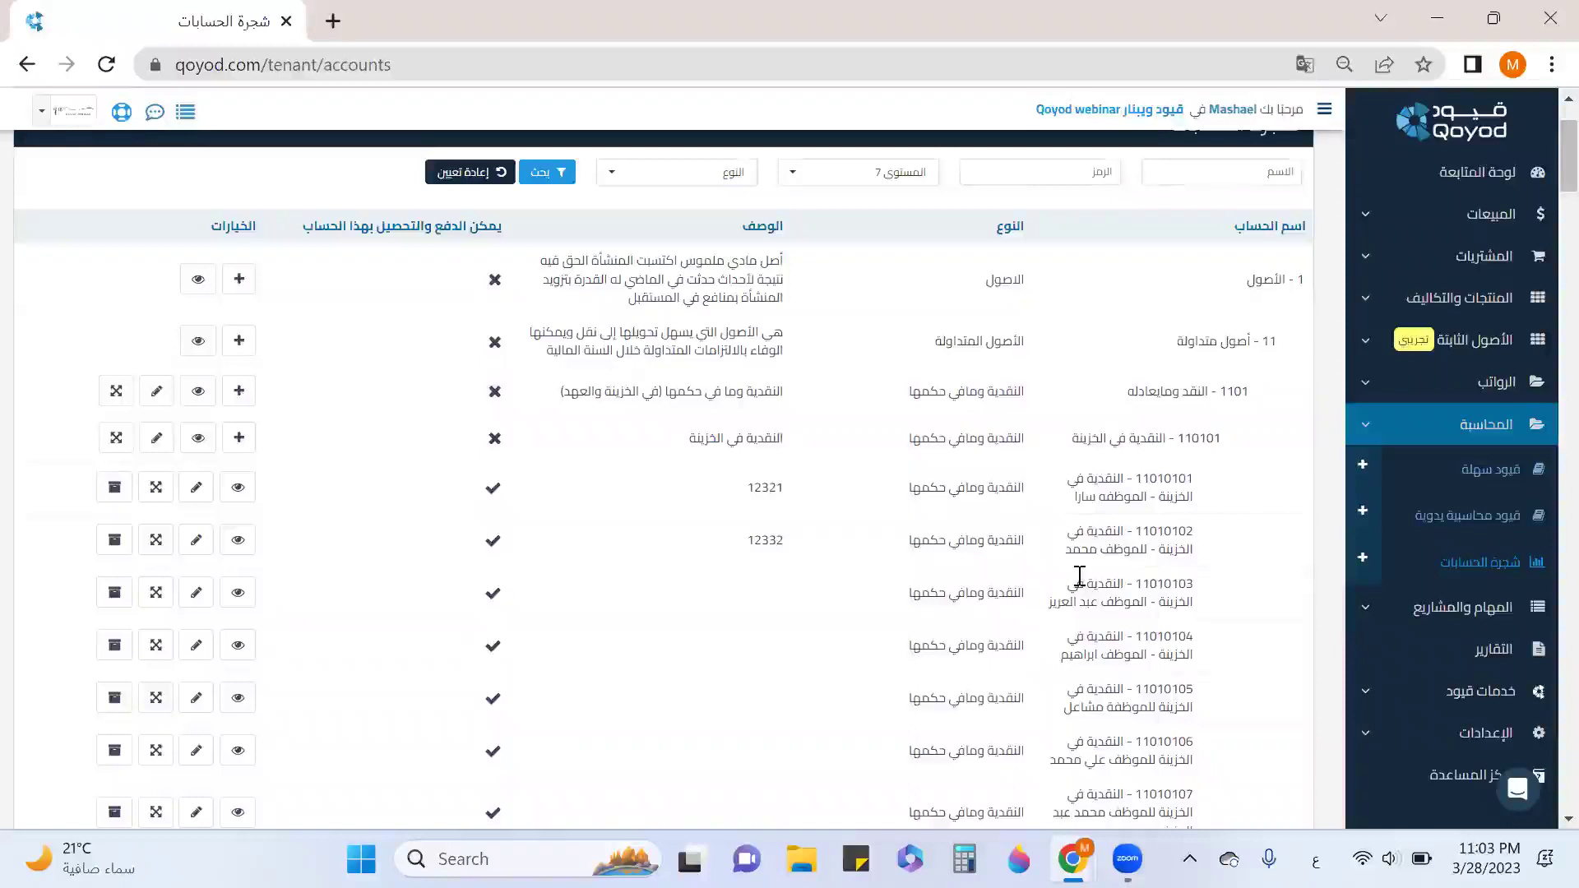
pyautogui.click(115, 488)
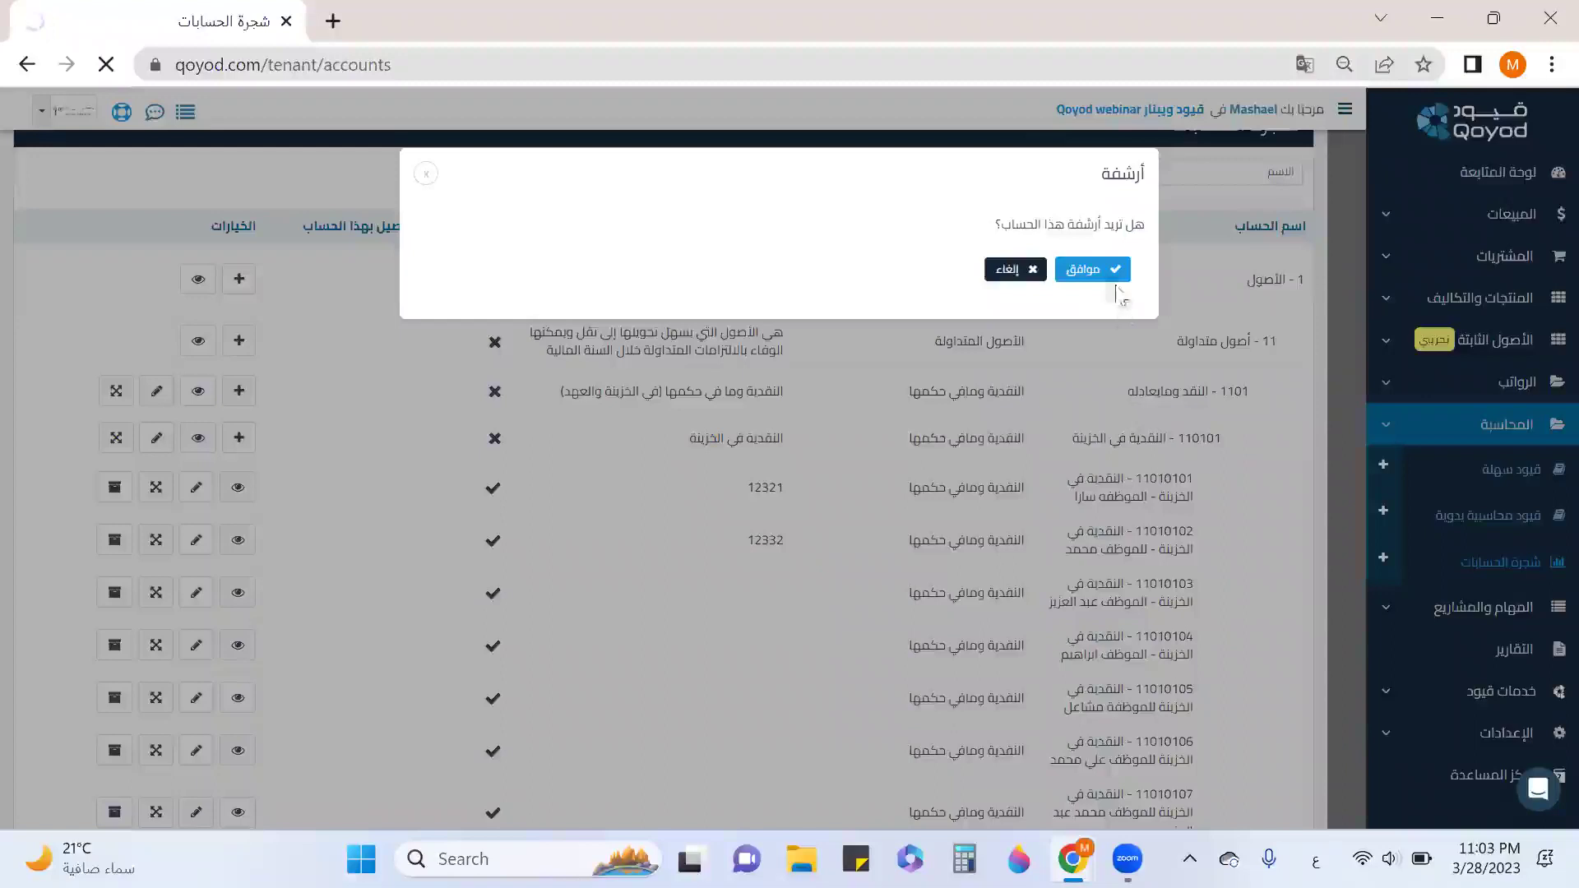
pyautogui.click(1092, 270)
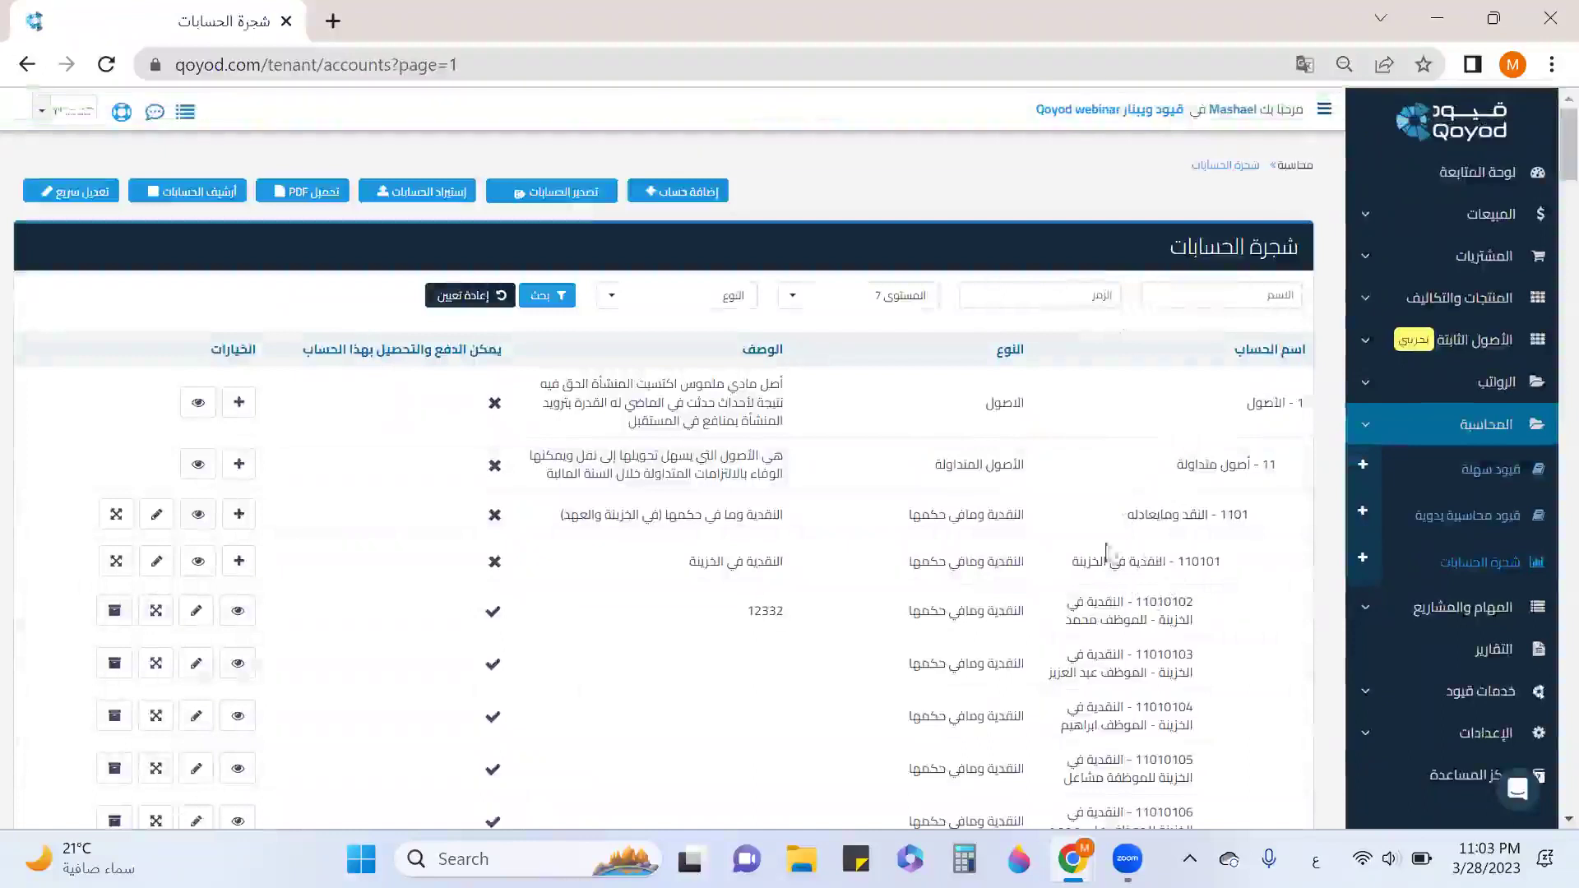
pyautogui.scroll(-2, 1106, 543)
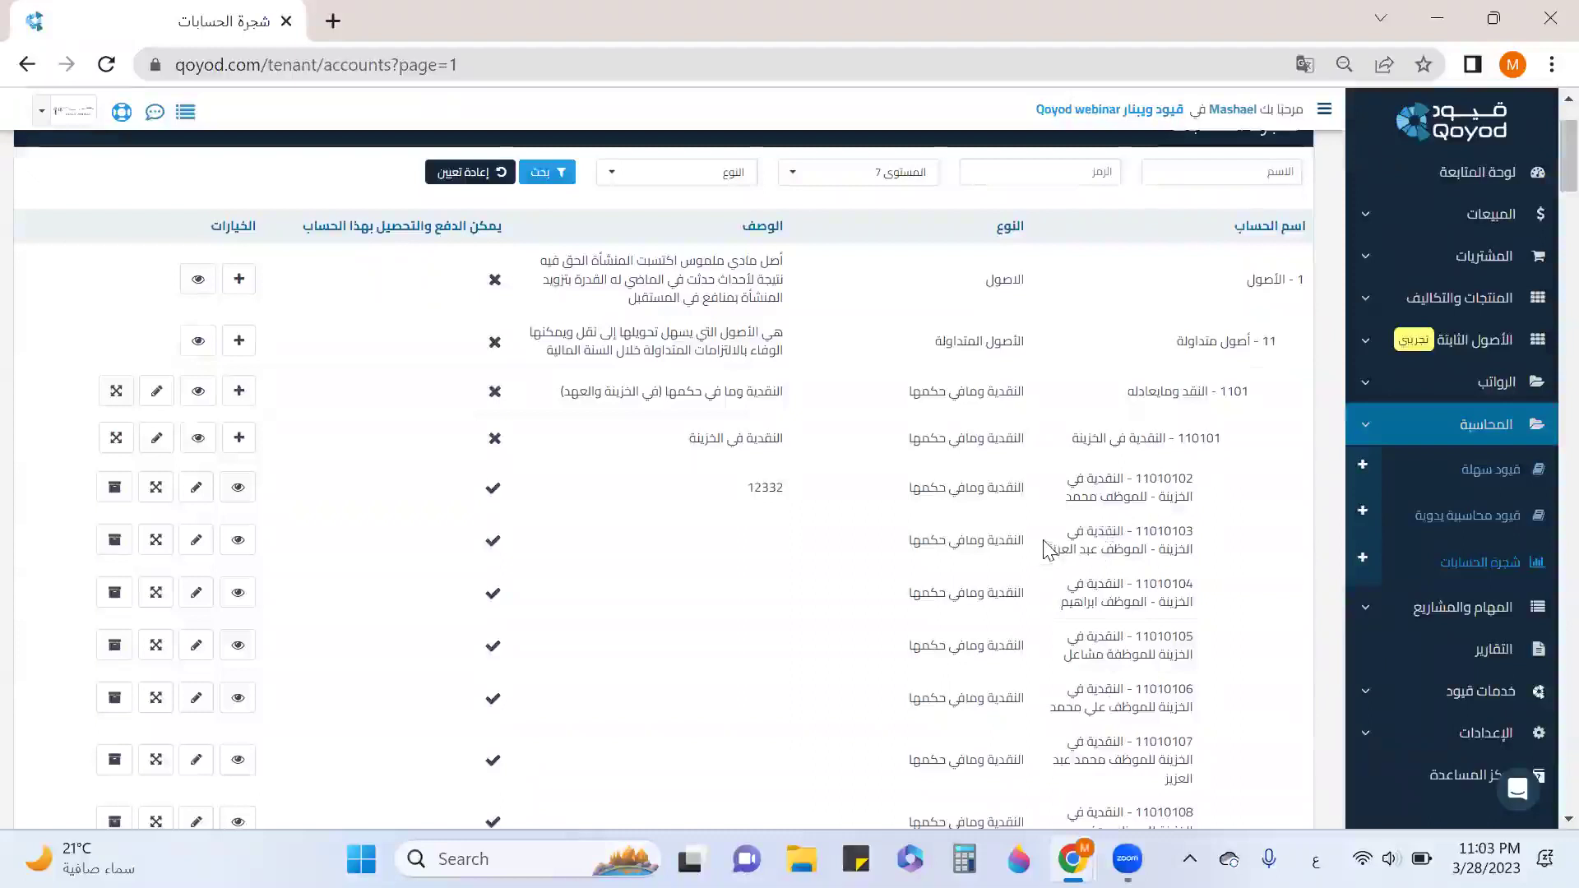
pyautogui.scroll(2, 1004, 540)
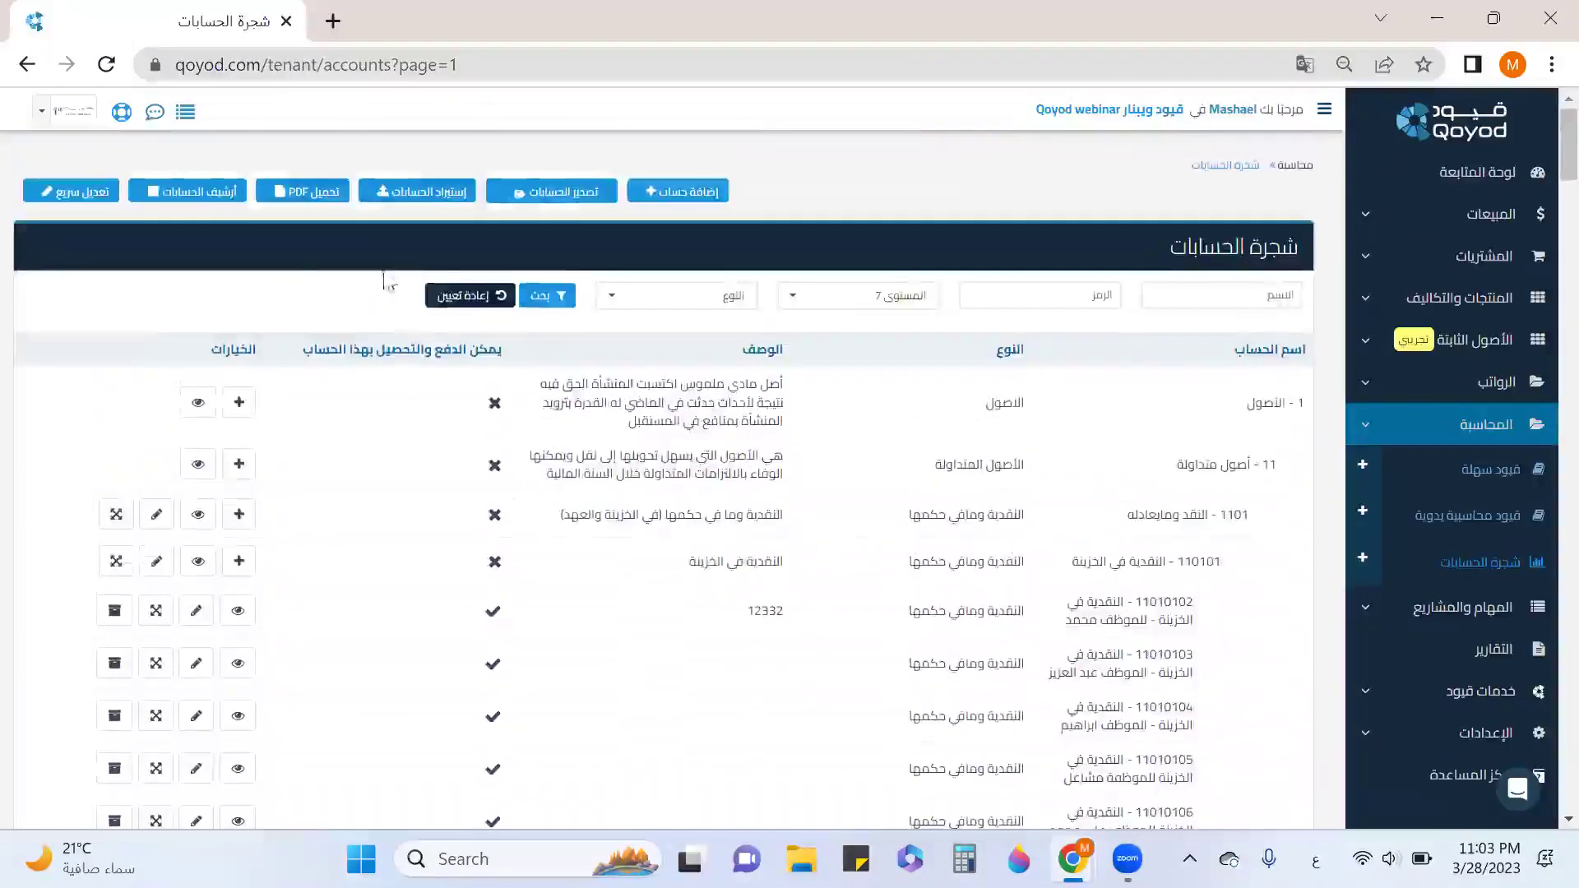
# Restore account 11010101 from the archived accounts list and locate it again under 110101.
pyautogui.click(227, 193)
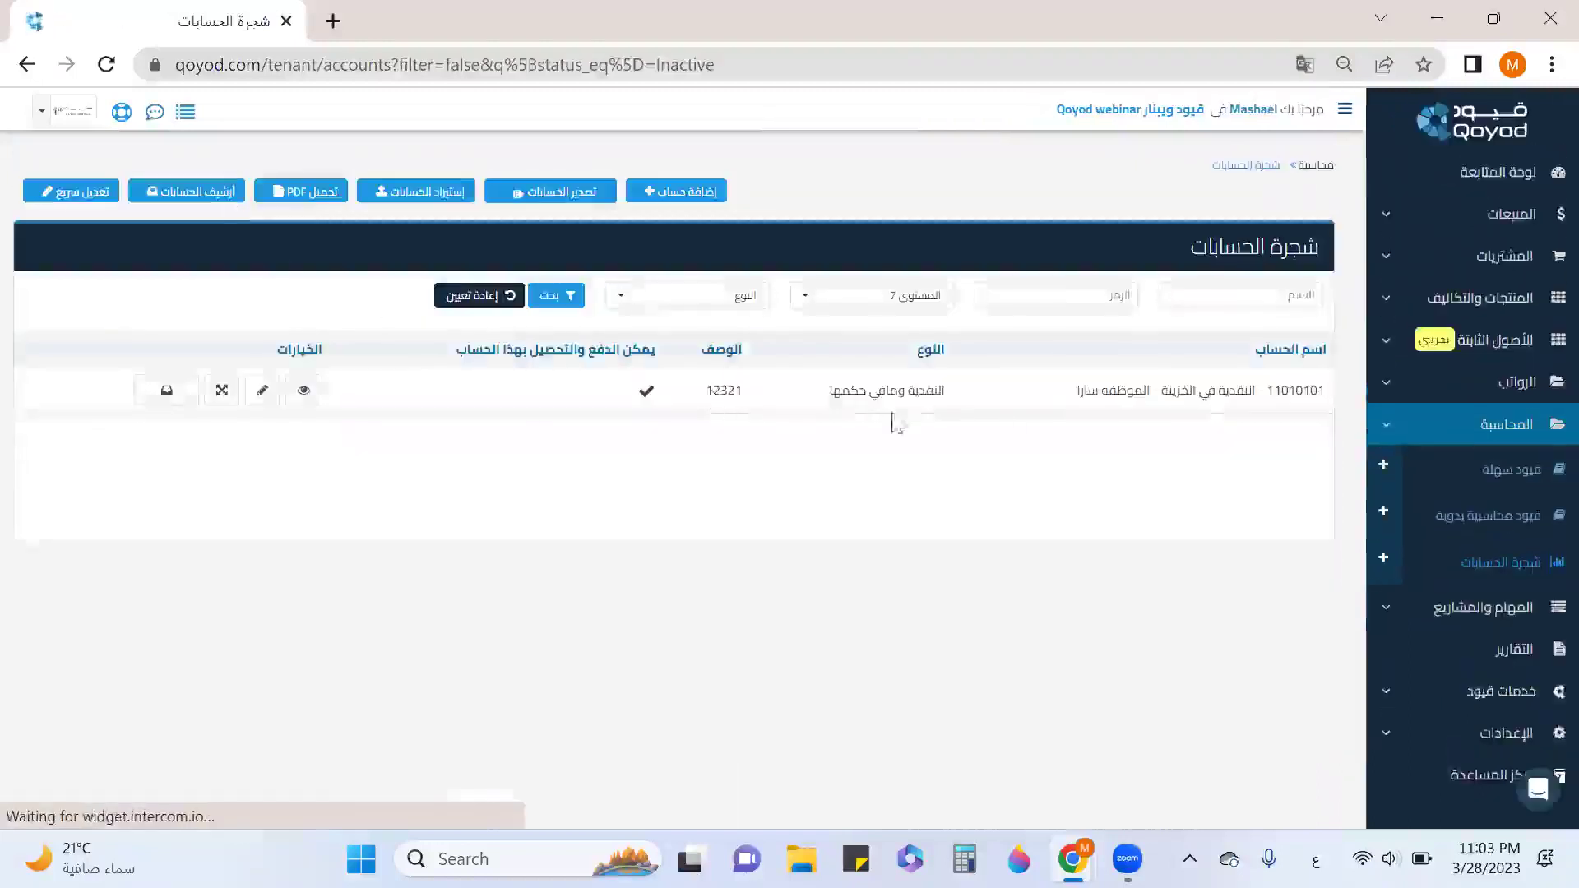
pyautogui.click(165, 393)
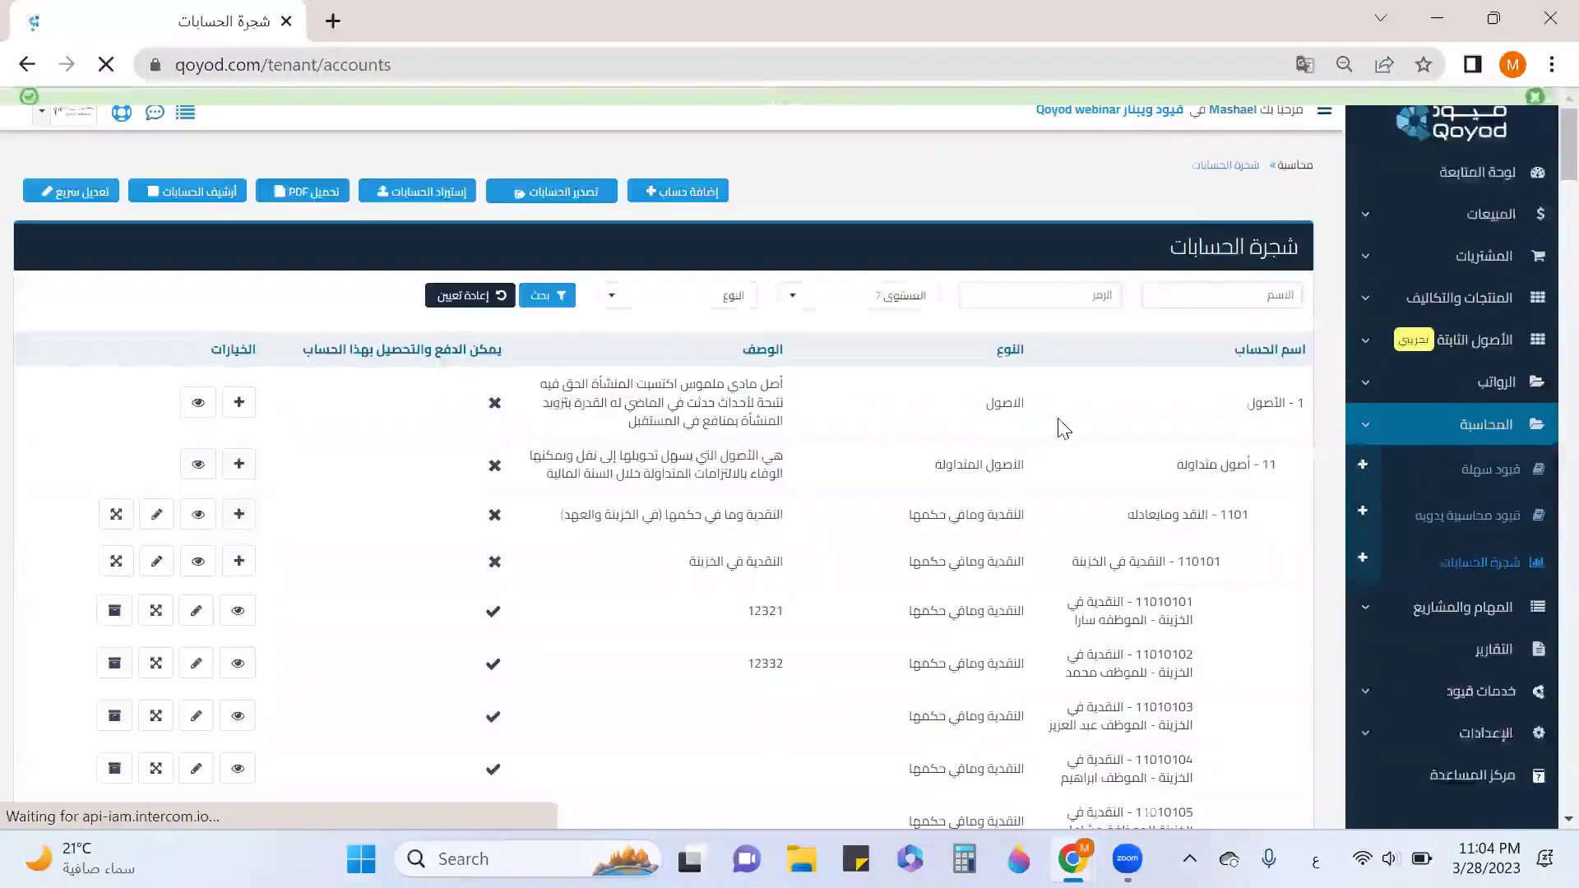
pyautogui.scroll(-2, 1205, 496)
pyautogui.moveTo(1077, 498); pyautogui.dragTo(1151, 446)
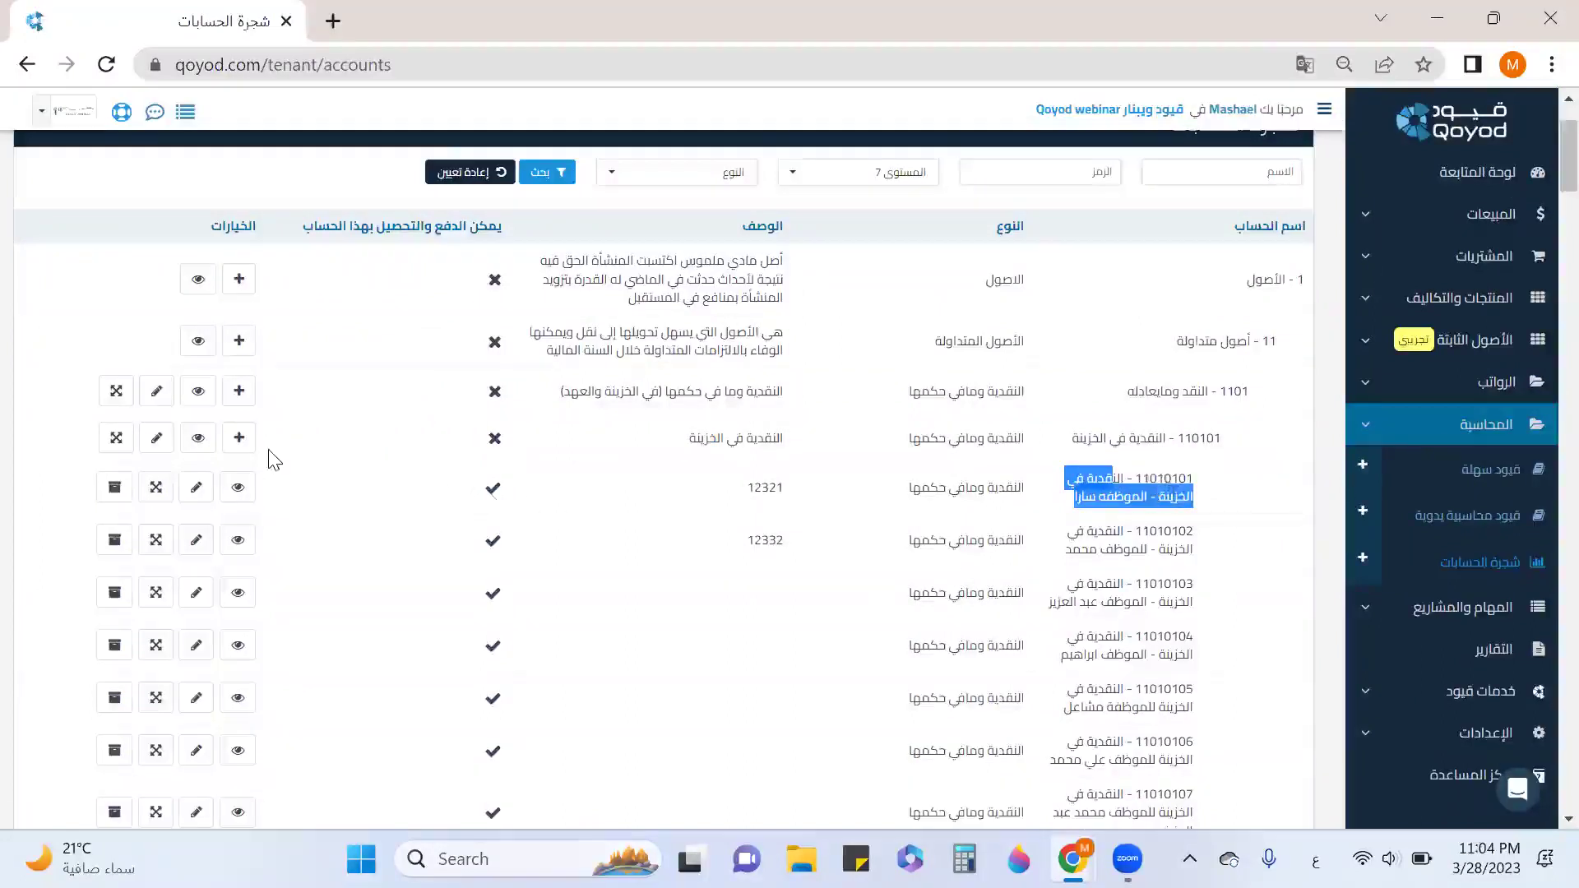
# Delete account 11010113, confirming with حذف, then review the 110102 cash custody rows.
pyautogui.scroll(-7, 274, 459)
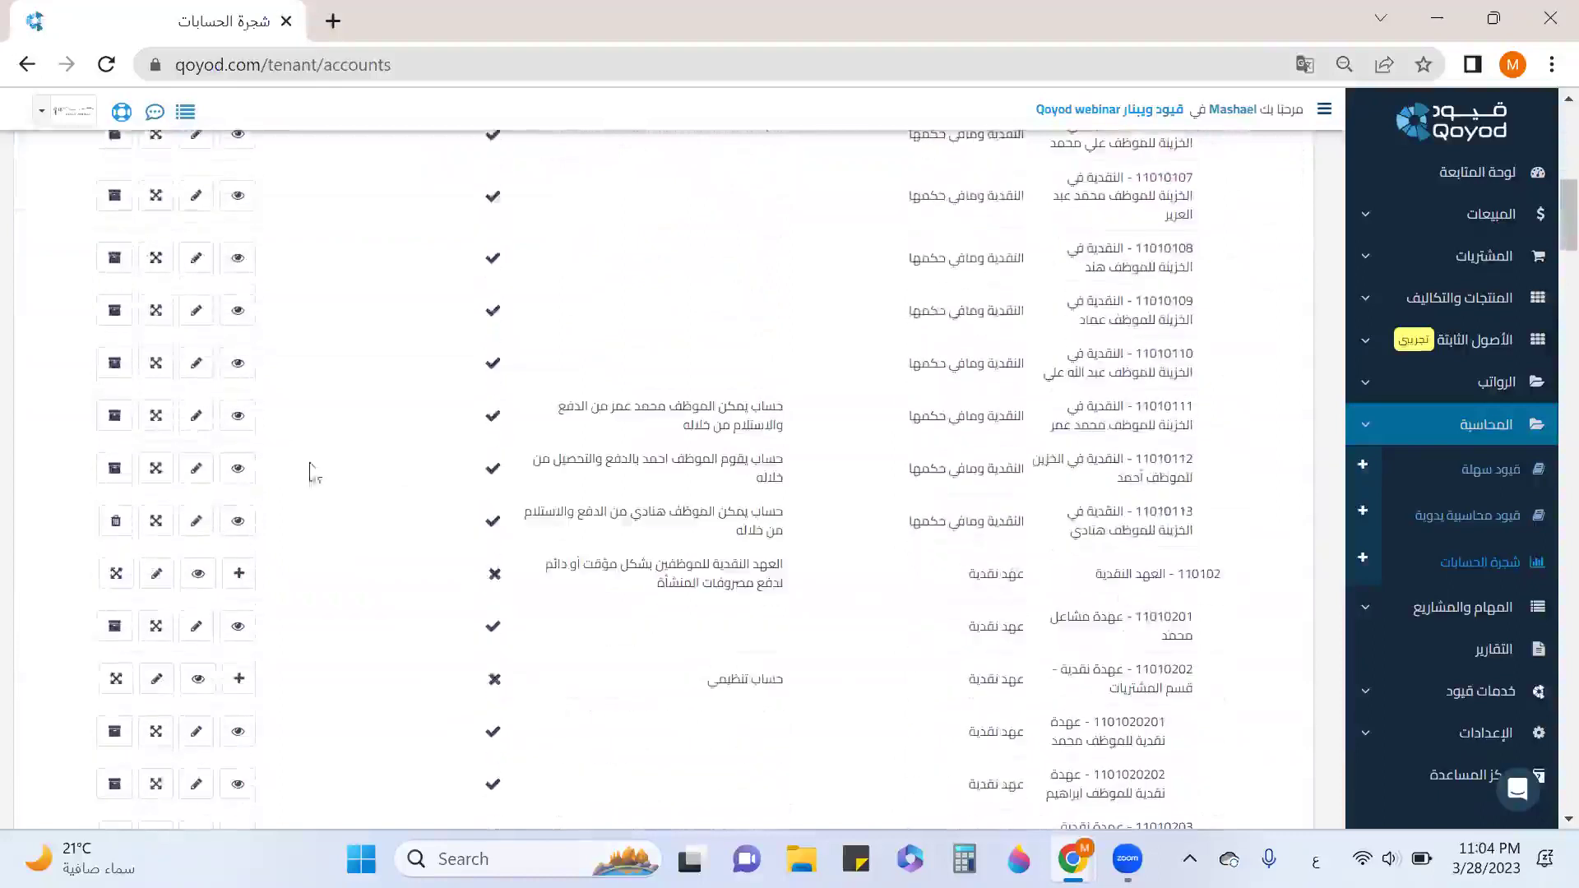
pyautogui.moveTo(1111, 513); pyautogui.dragTo(1117, 527)
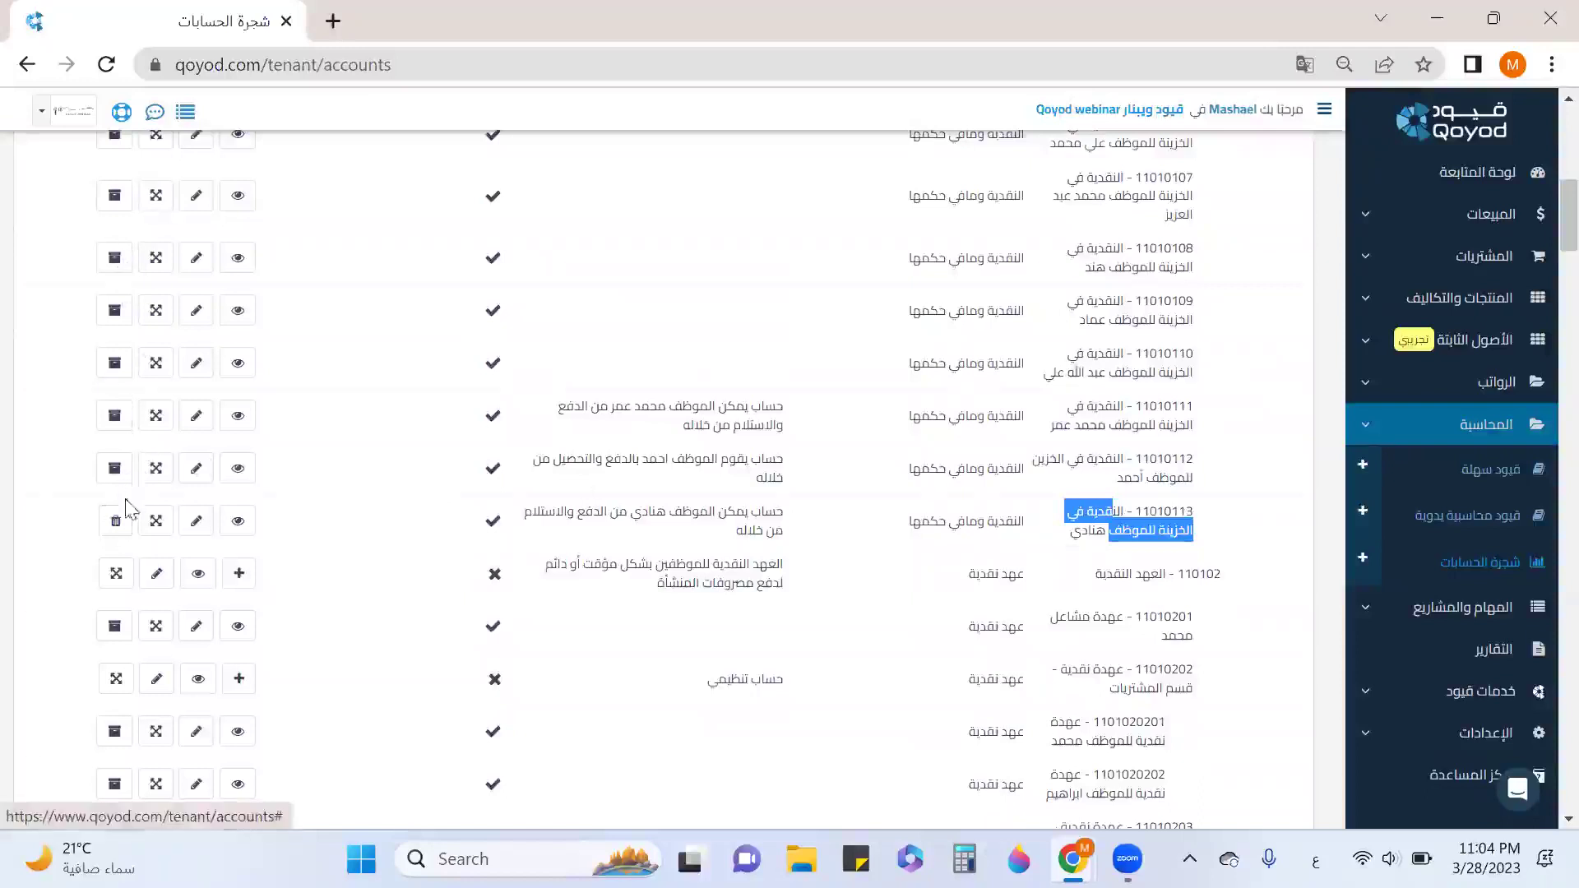
pyautogui.click(116, 523)
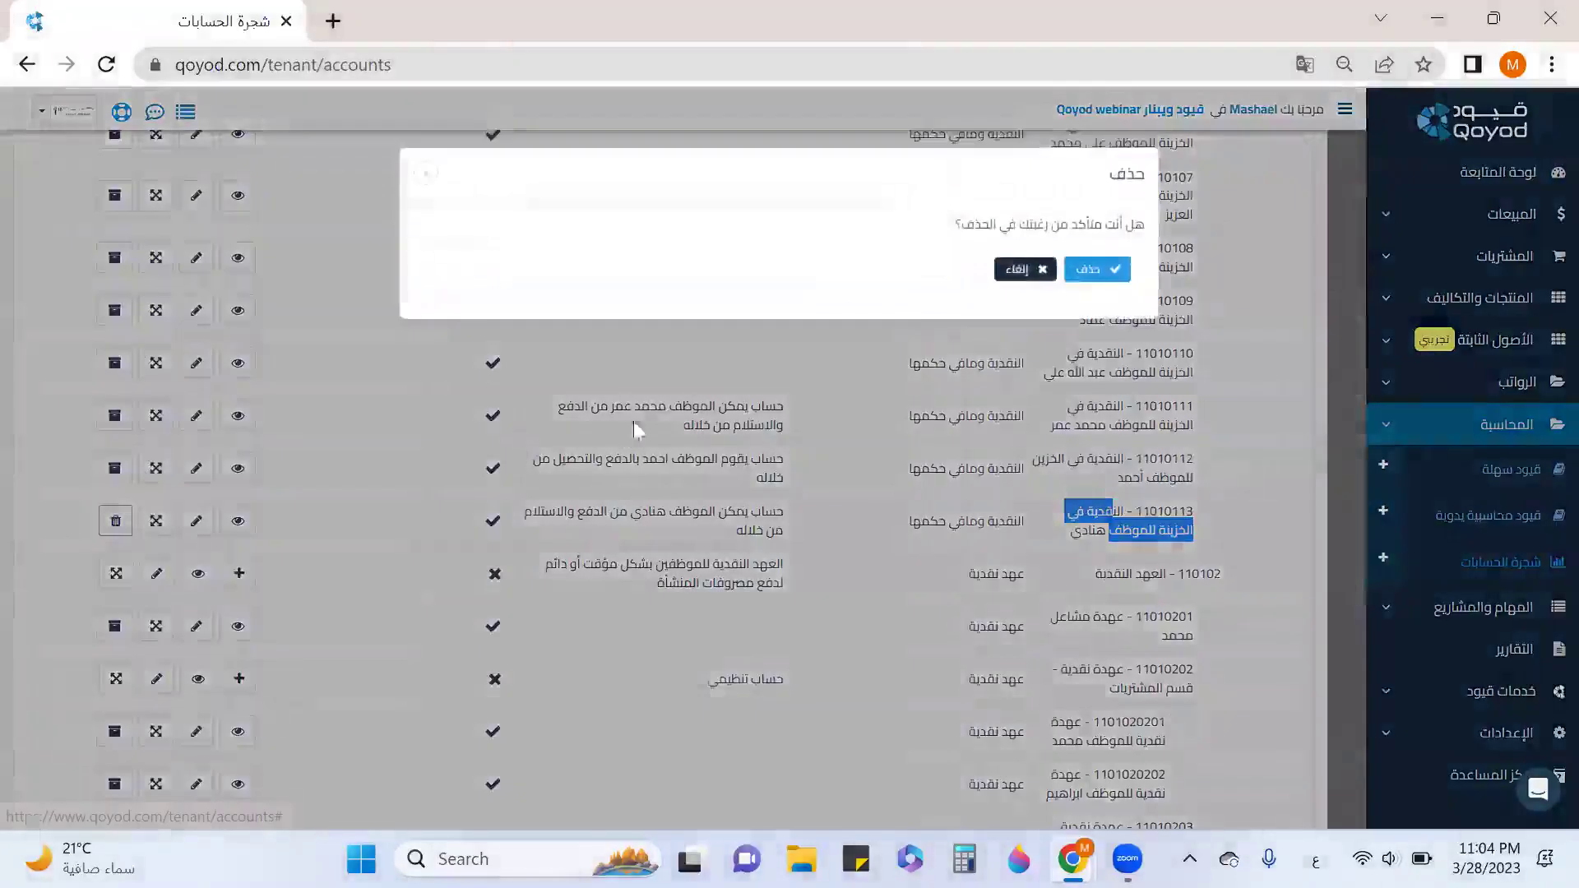
pyautogui.click(1100, 284)
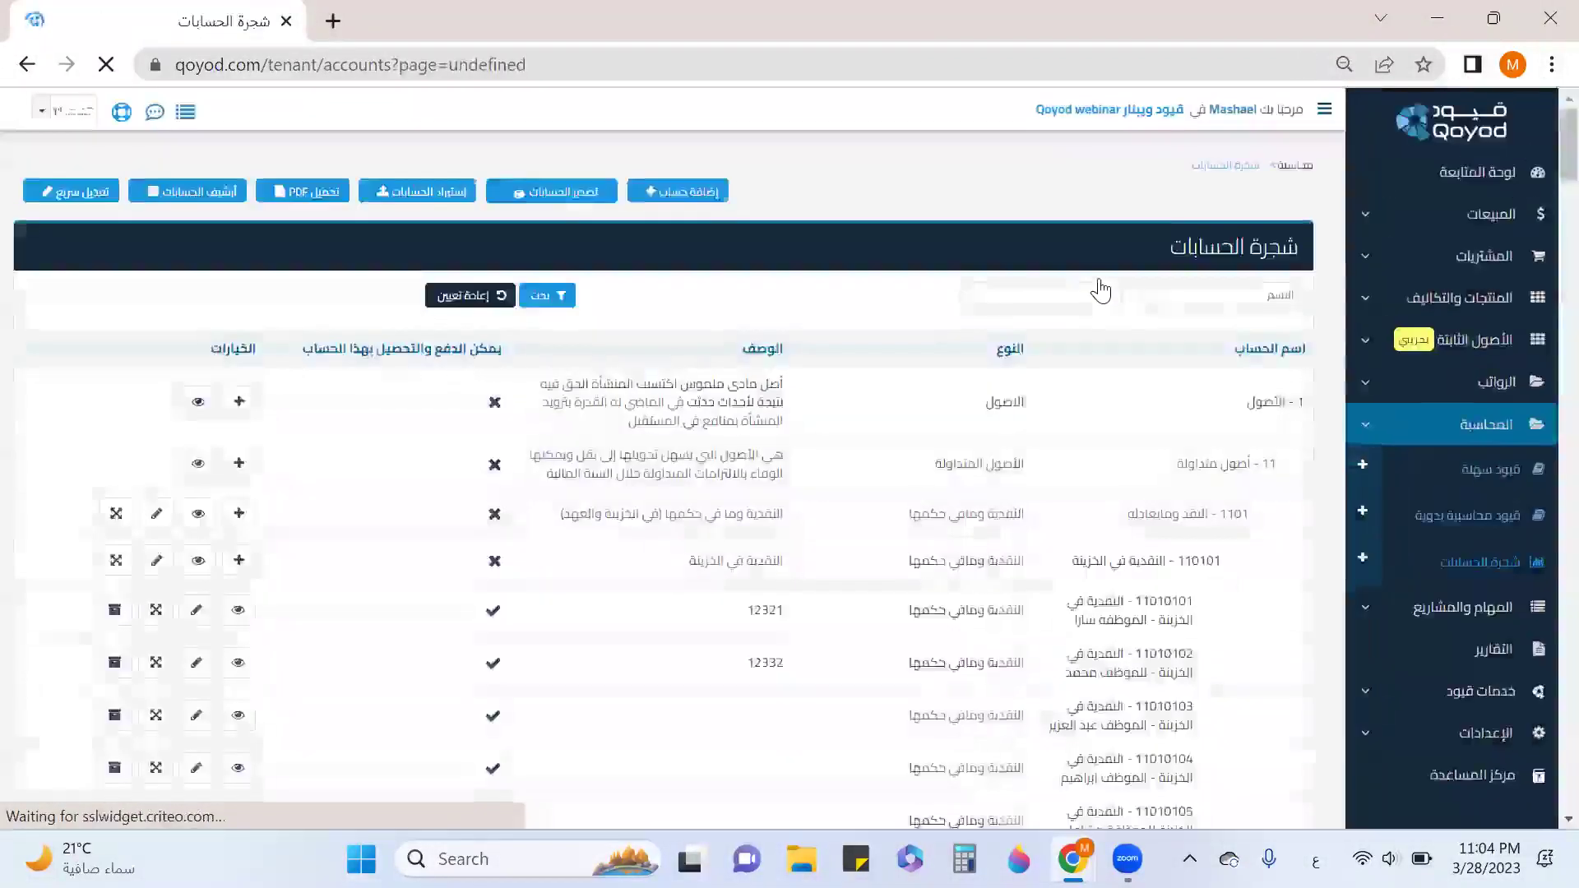
pyautogui.scroll(-5, 1106, 284)
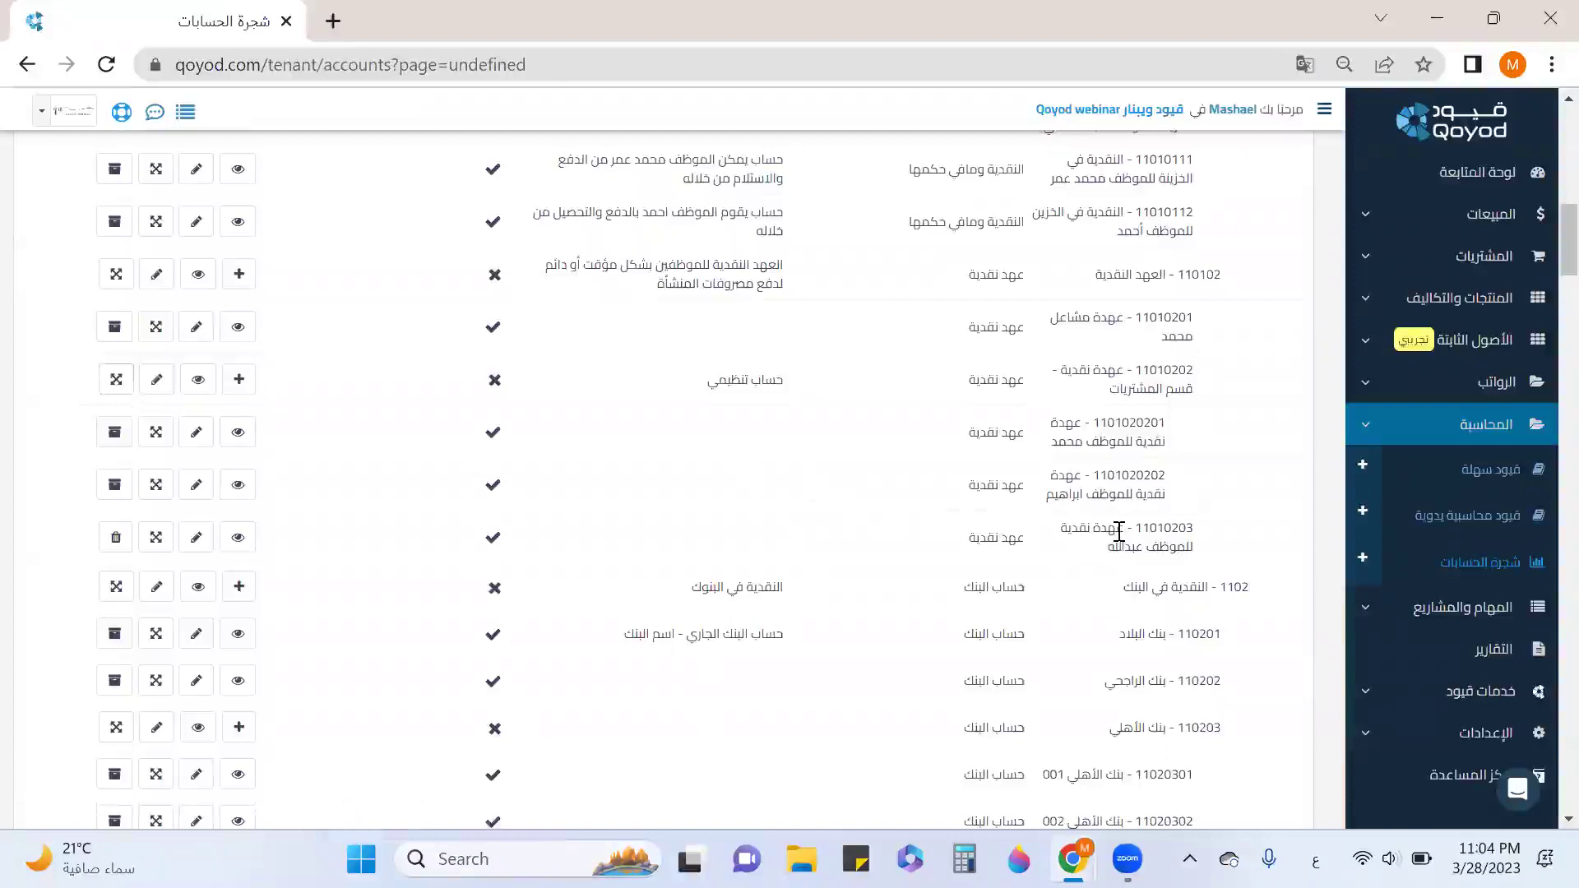
pyautogui.moveTo(1118, 532); pyautogui.dragTo(1128, 549)
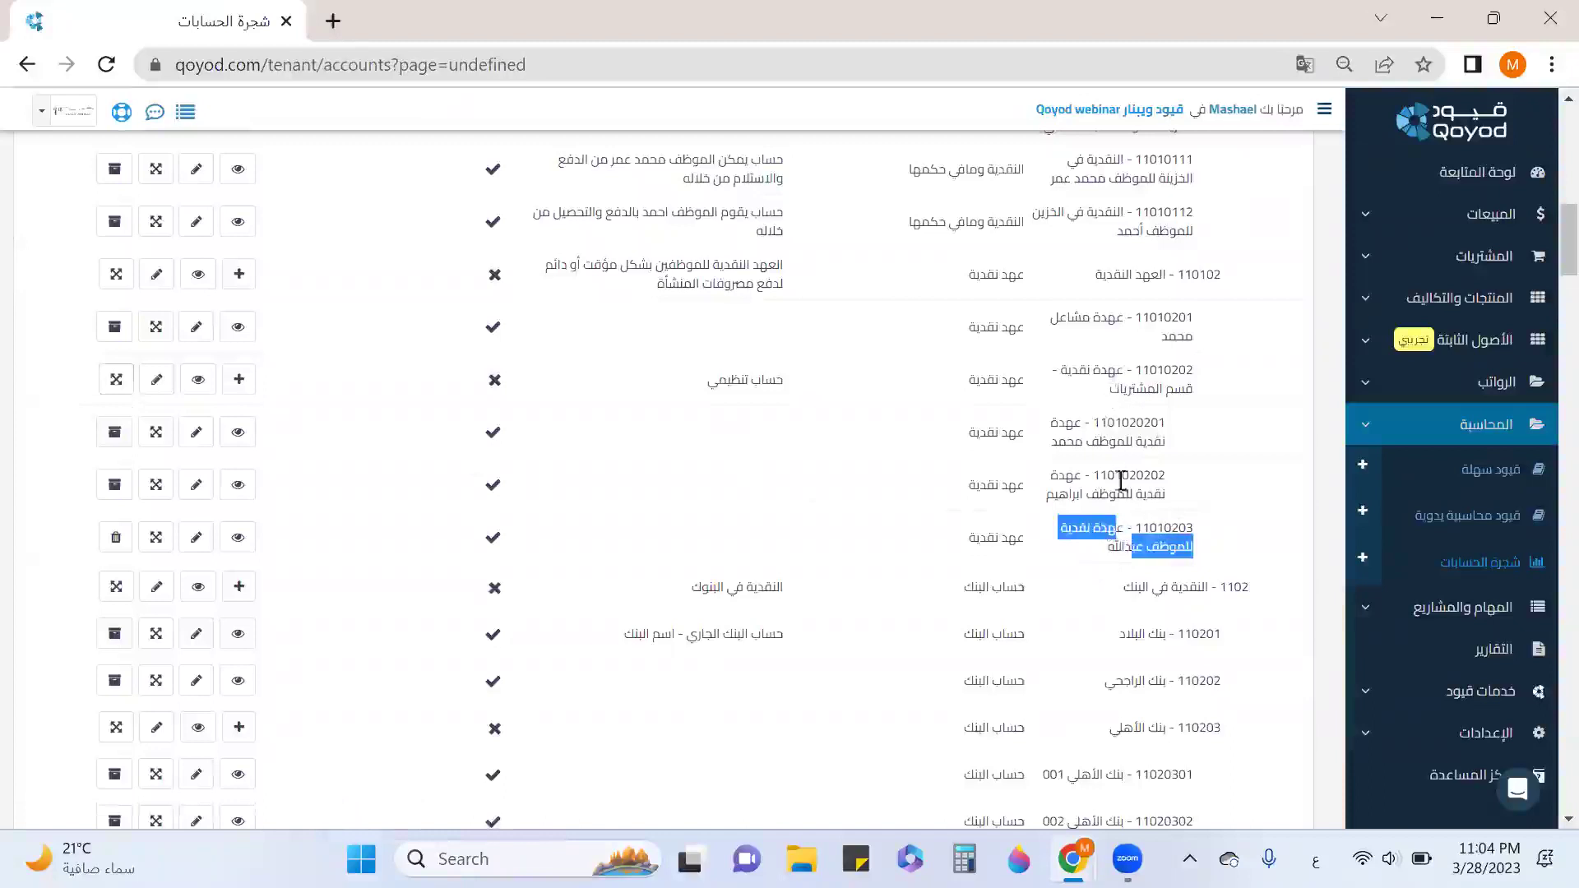
pyautogui.click(1173, 390)
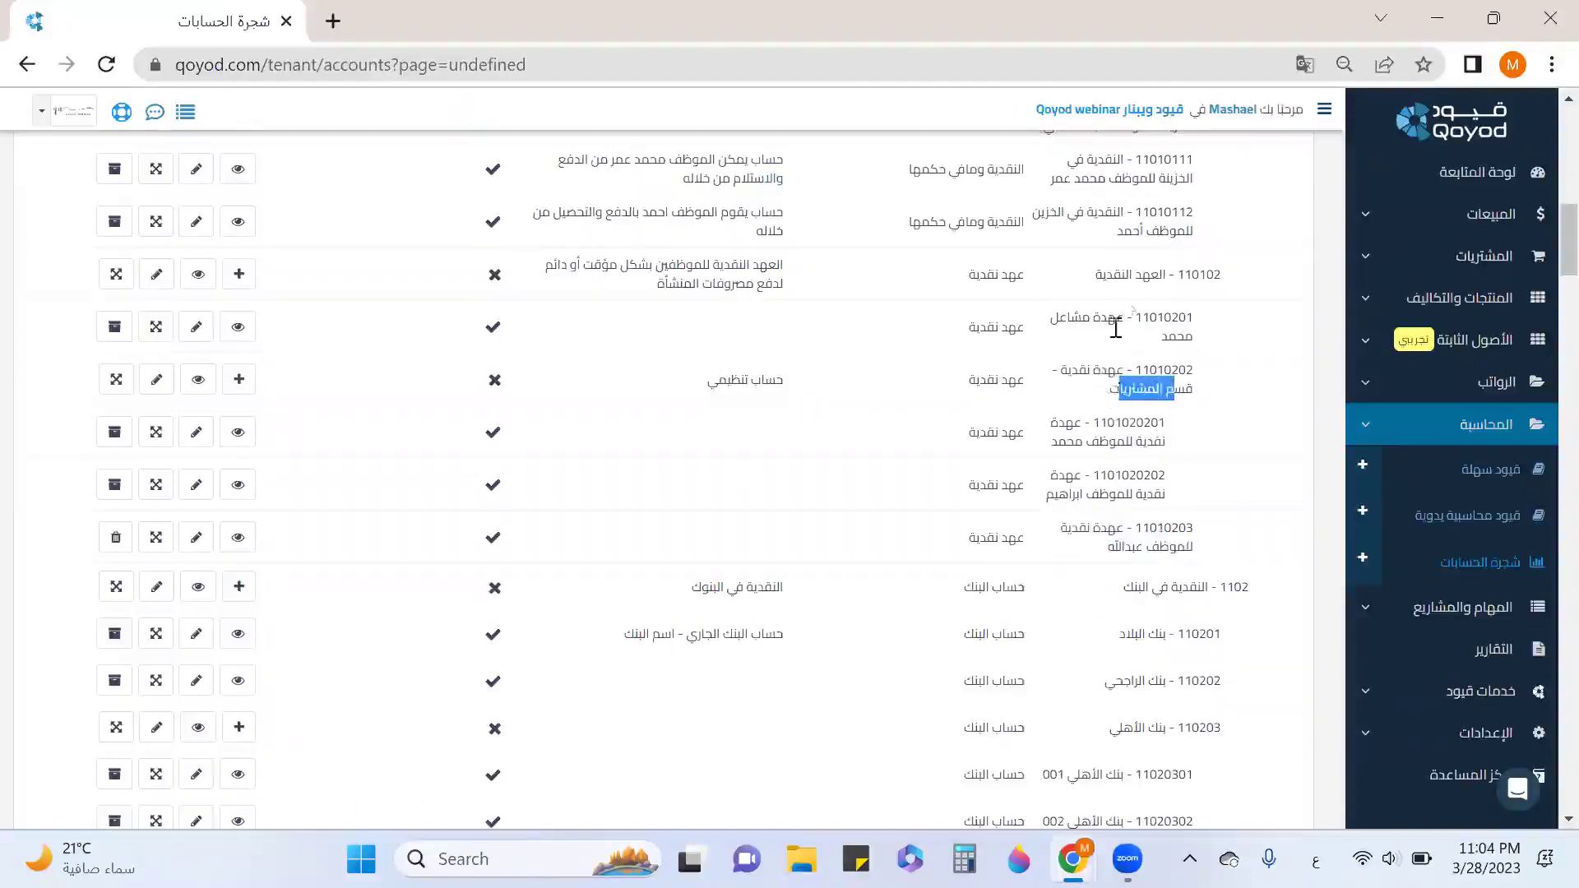
pyautogui.moveTo(1167, 272); pyautogui.dragTo(1175, 299)
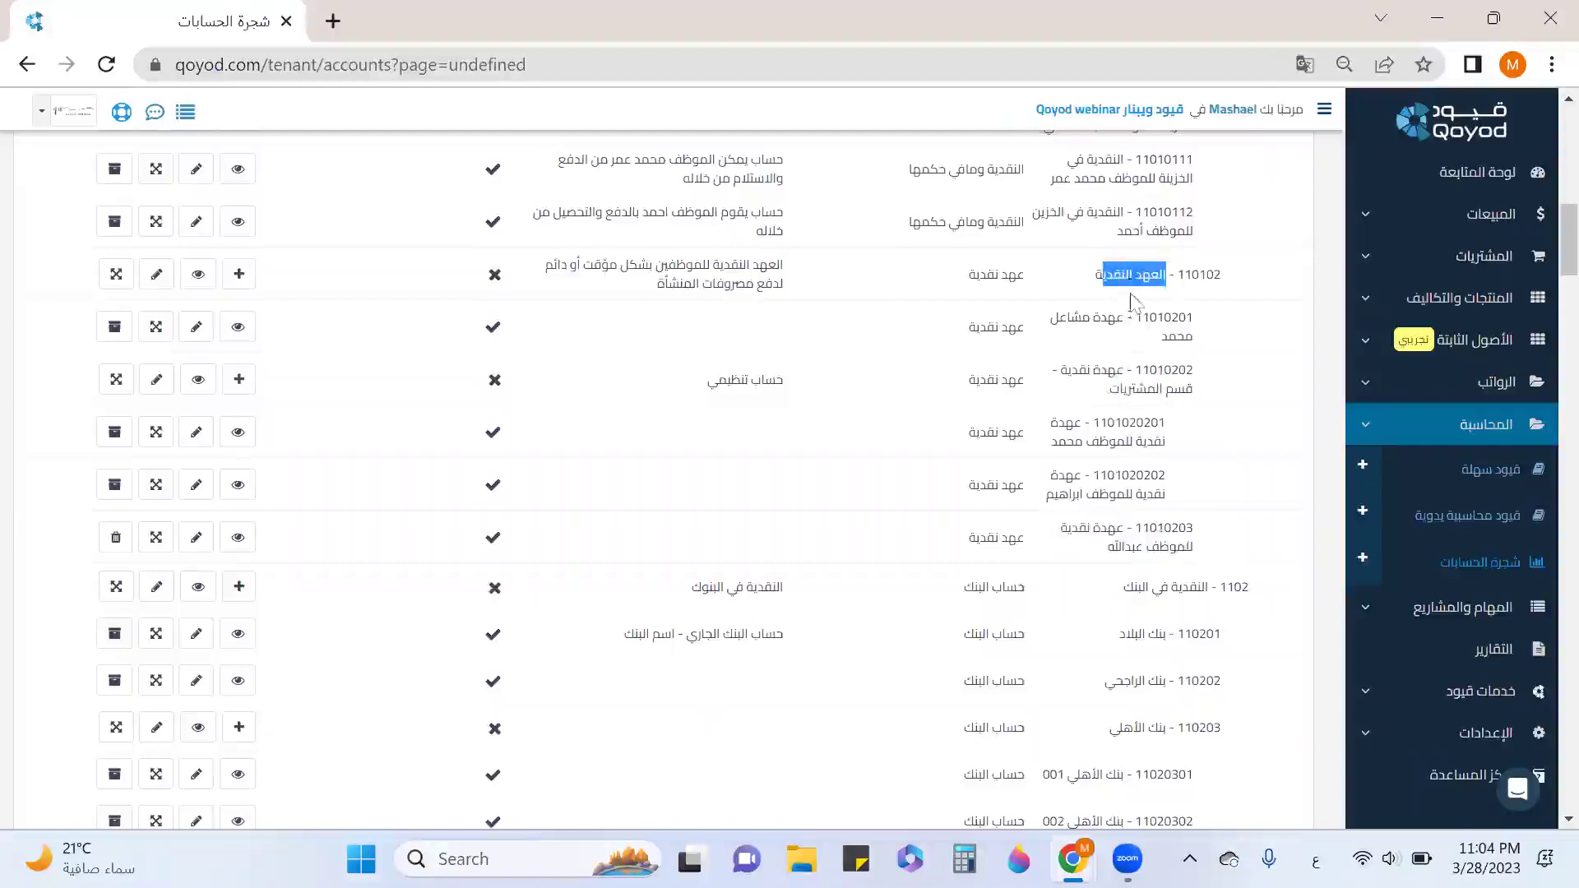
# Move account 11010203 under the parent عهدة نقدية - قسم المشتريات.
pyautogui.click(157, 539)
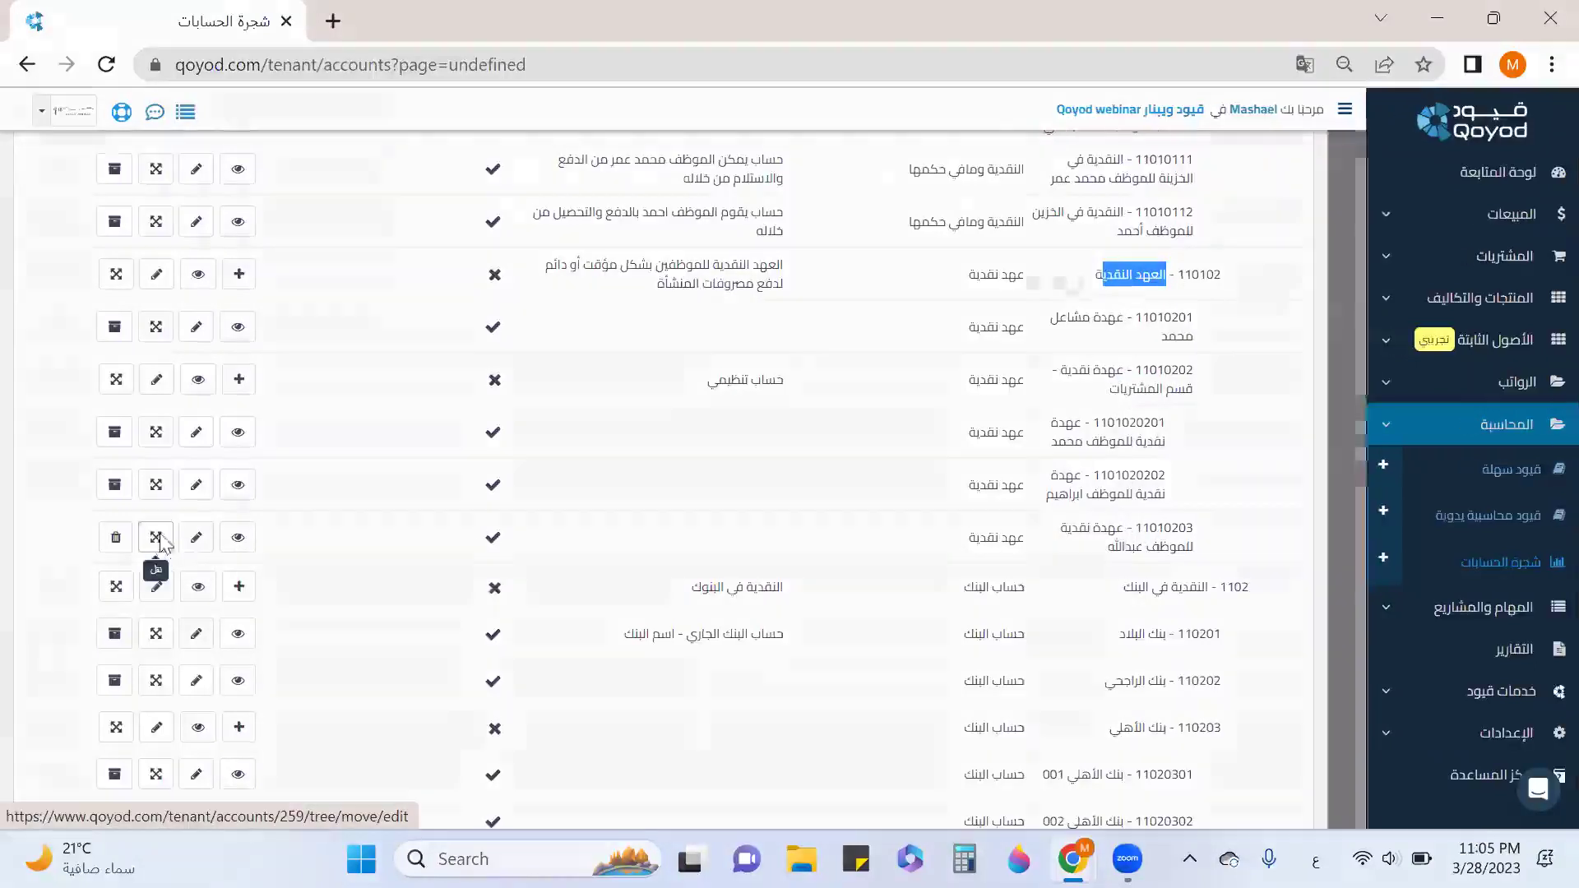
pyautogui.click(858, 242)
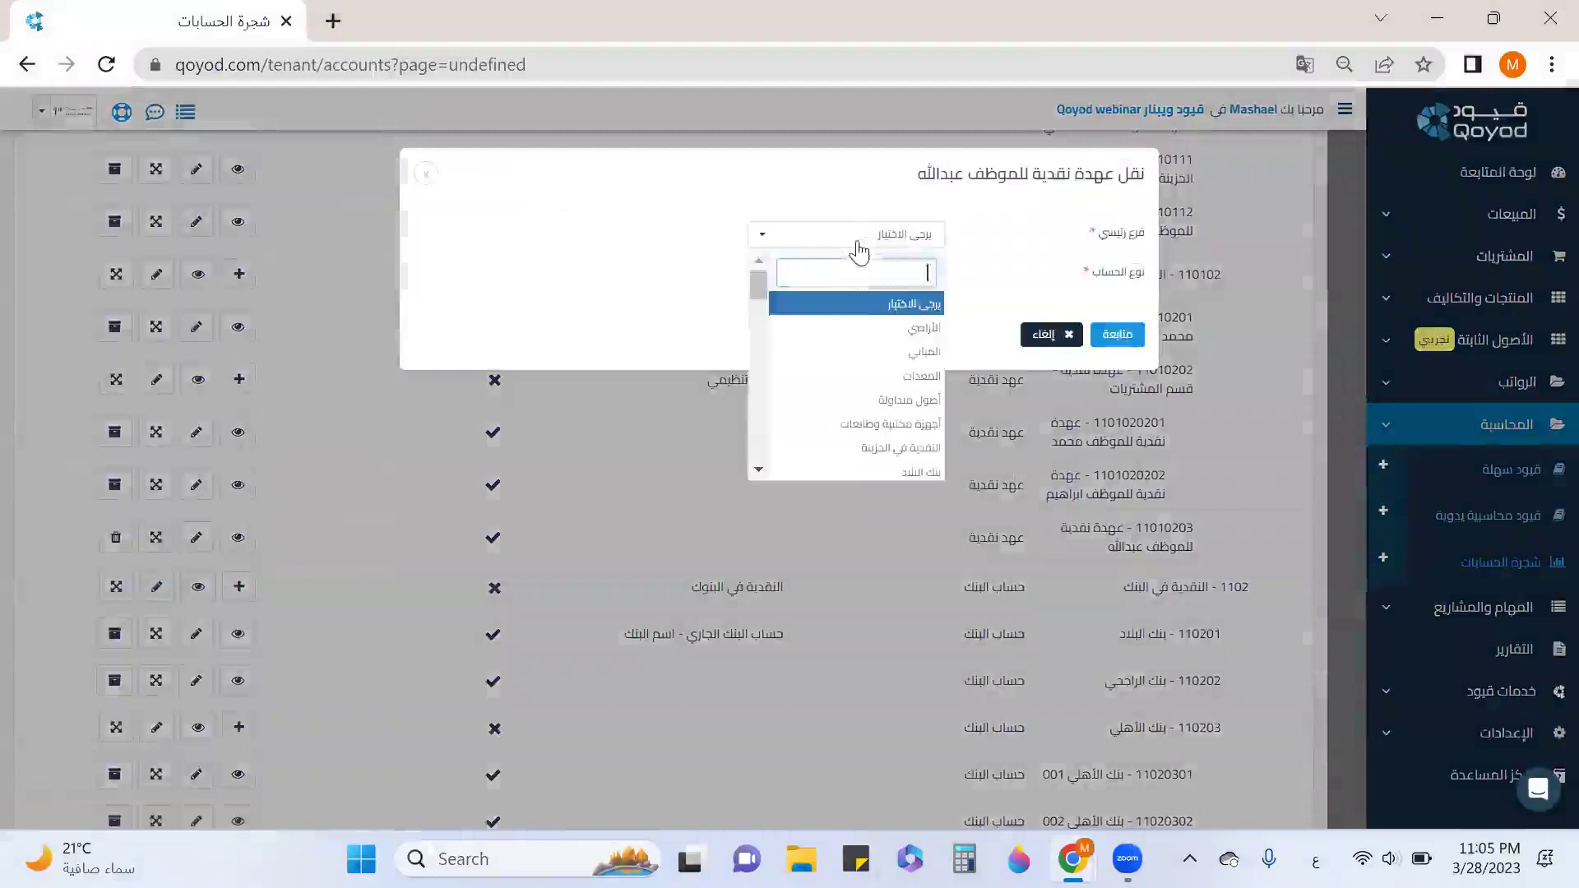
pyautogui.scroll(-3, 884, 366)
pyautogui.scroll(-5, 887, 367)
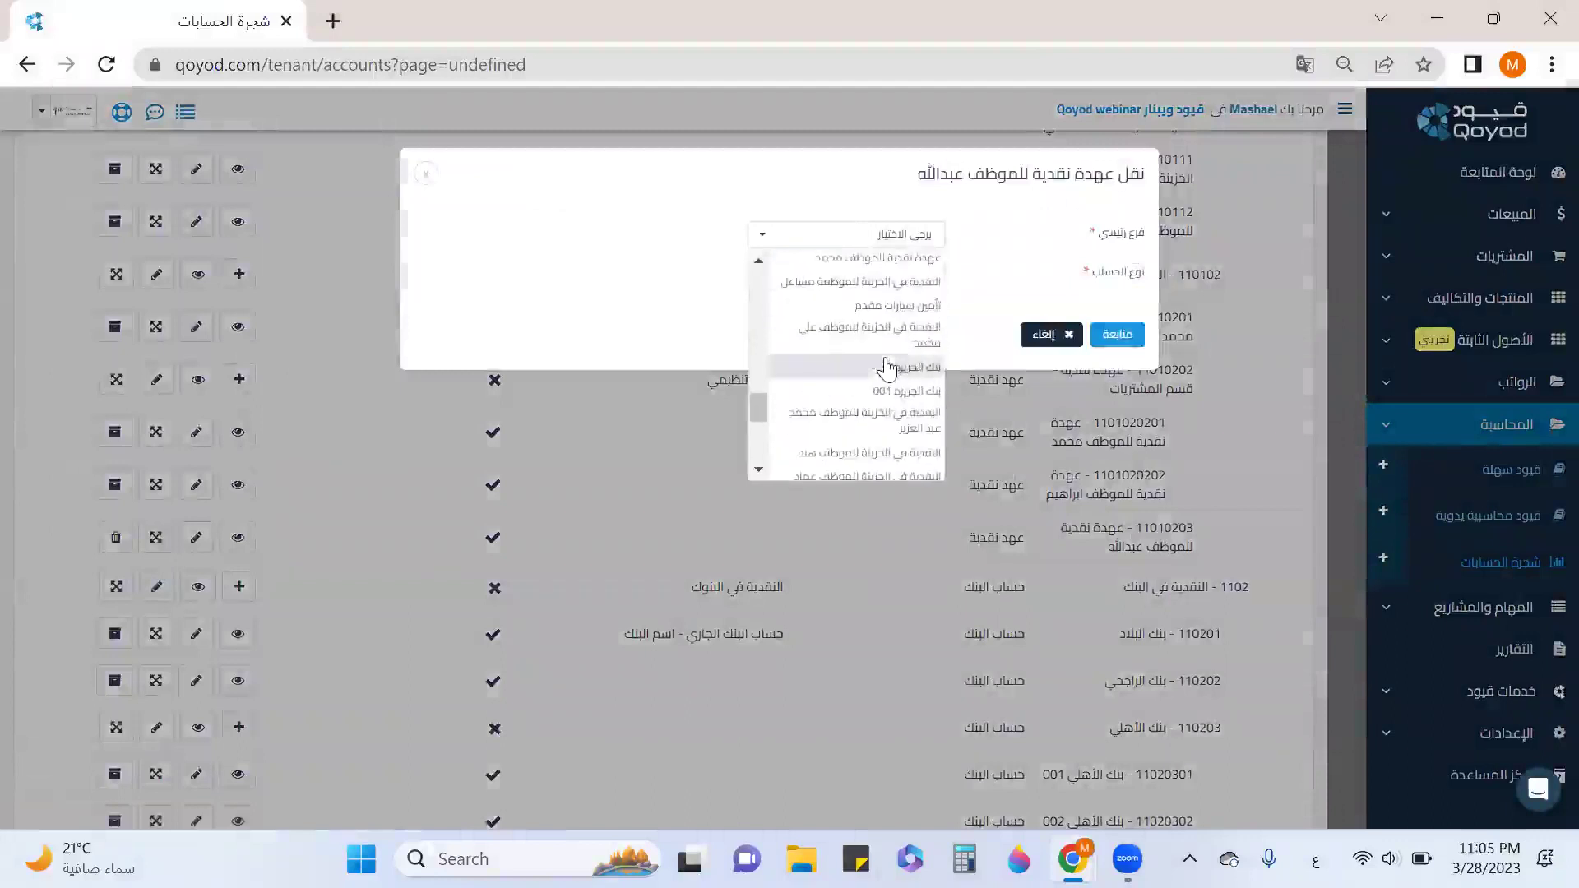
pyautogui.scroll(3, 884, 280)
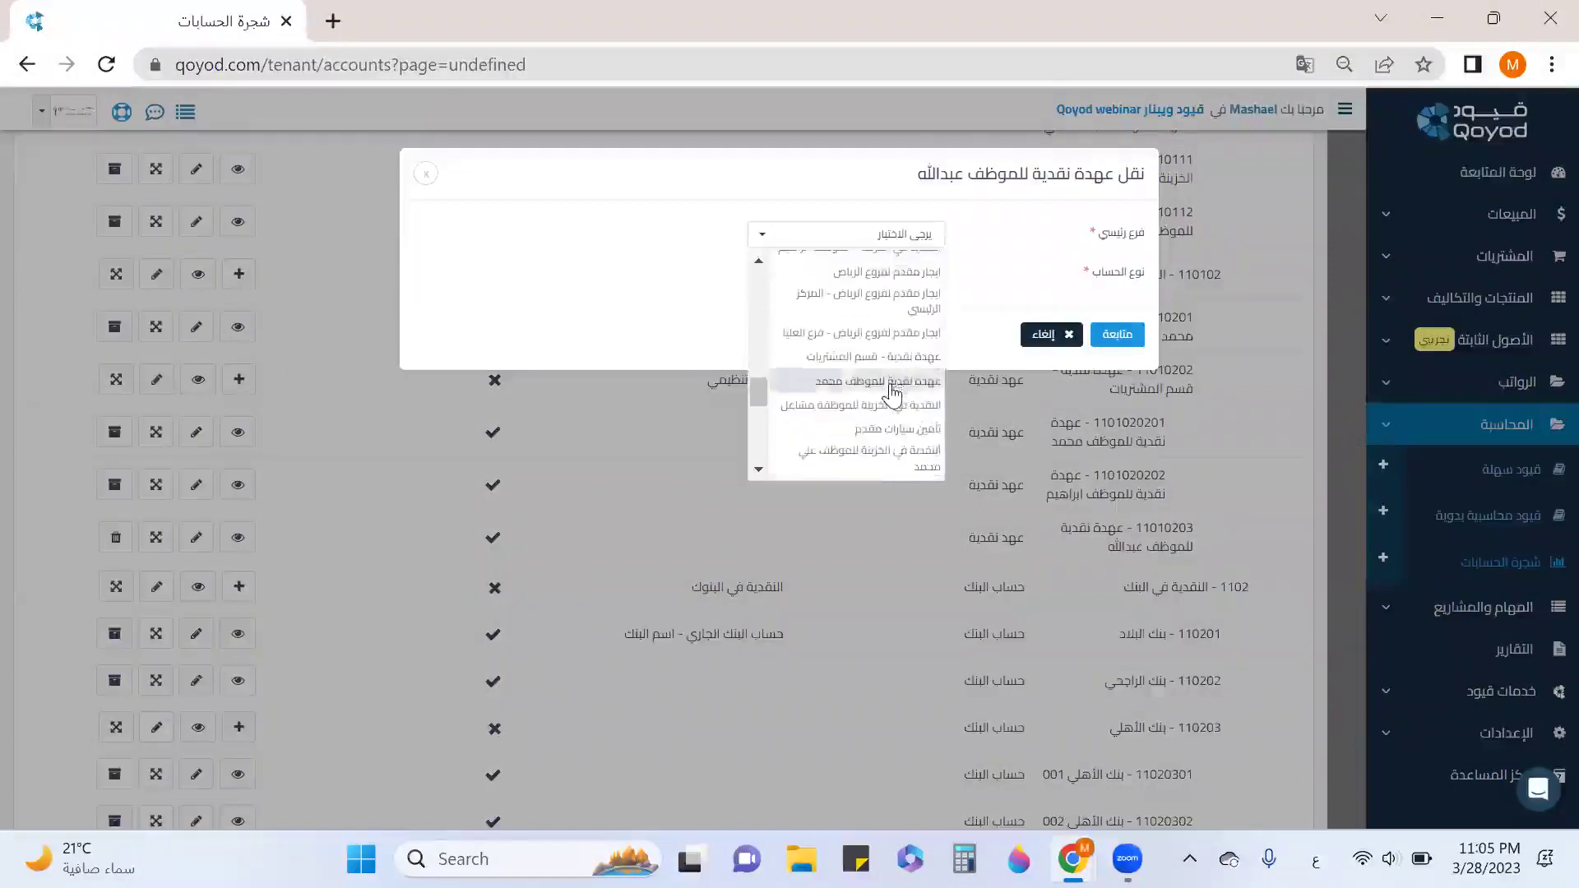
pyautogui.click(891, 360)
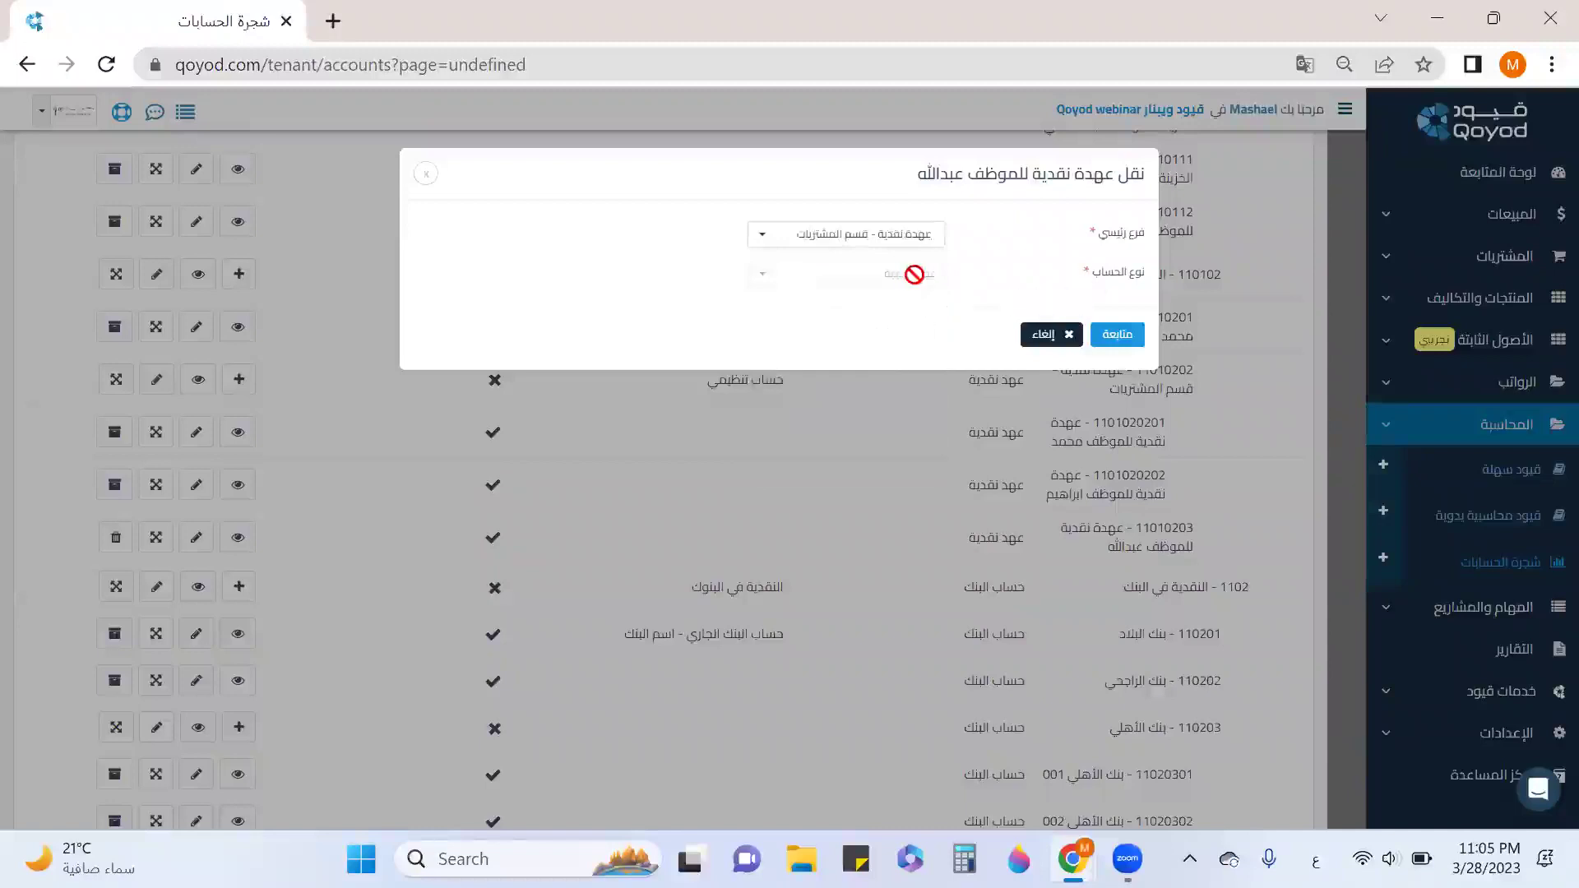
pyautogui.click(1118, 334)
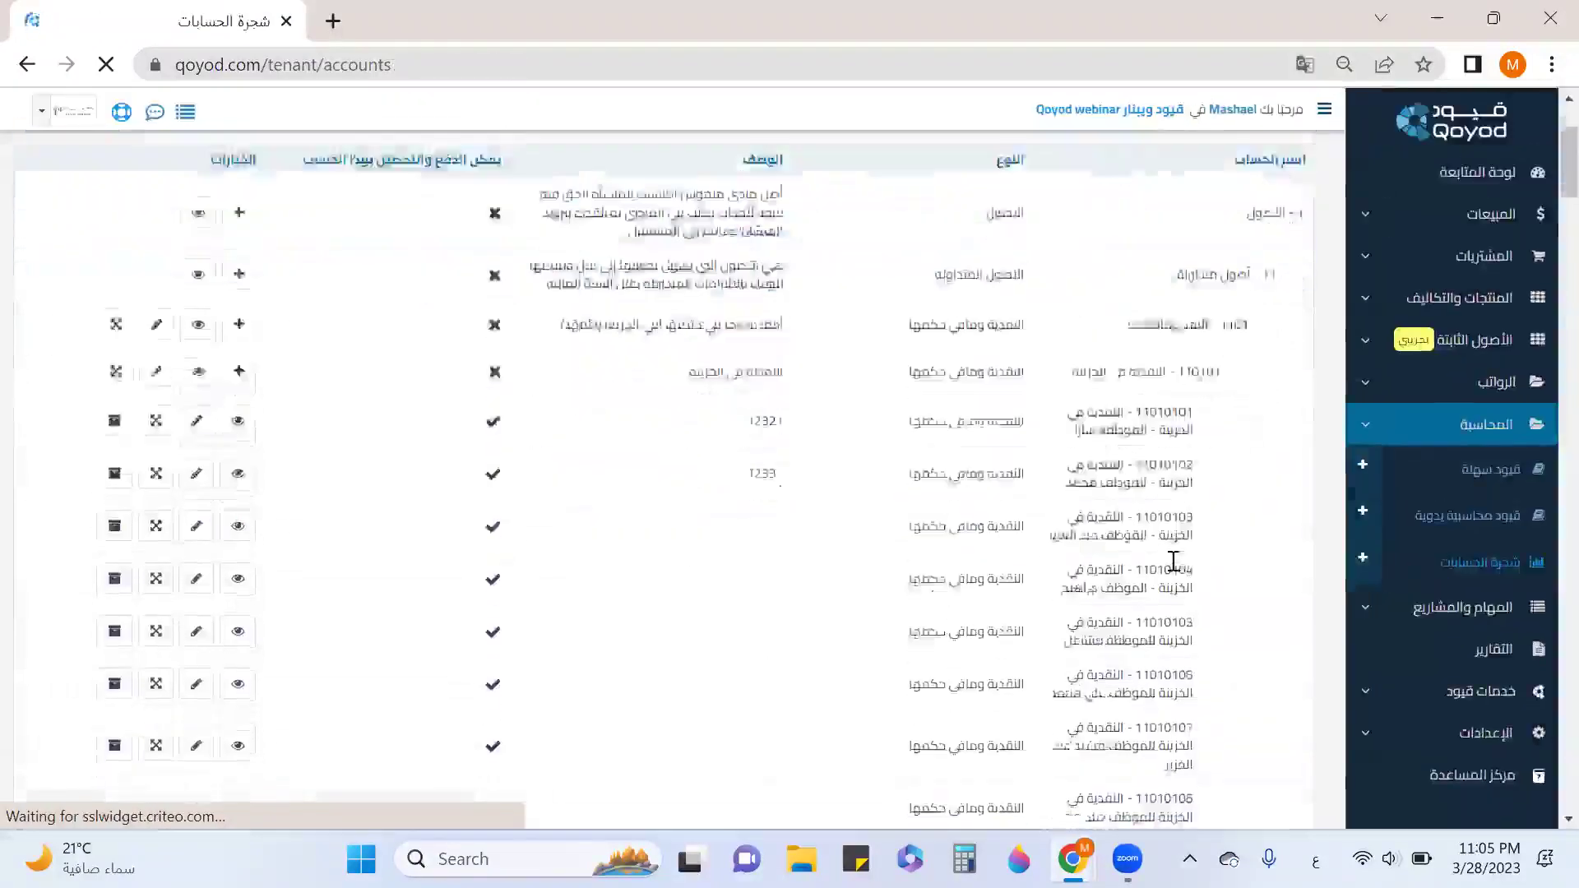
pyautogui.scroll(-10, 1173, 560)
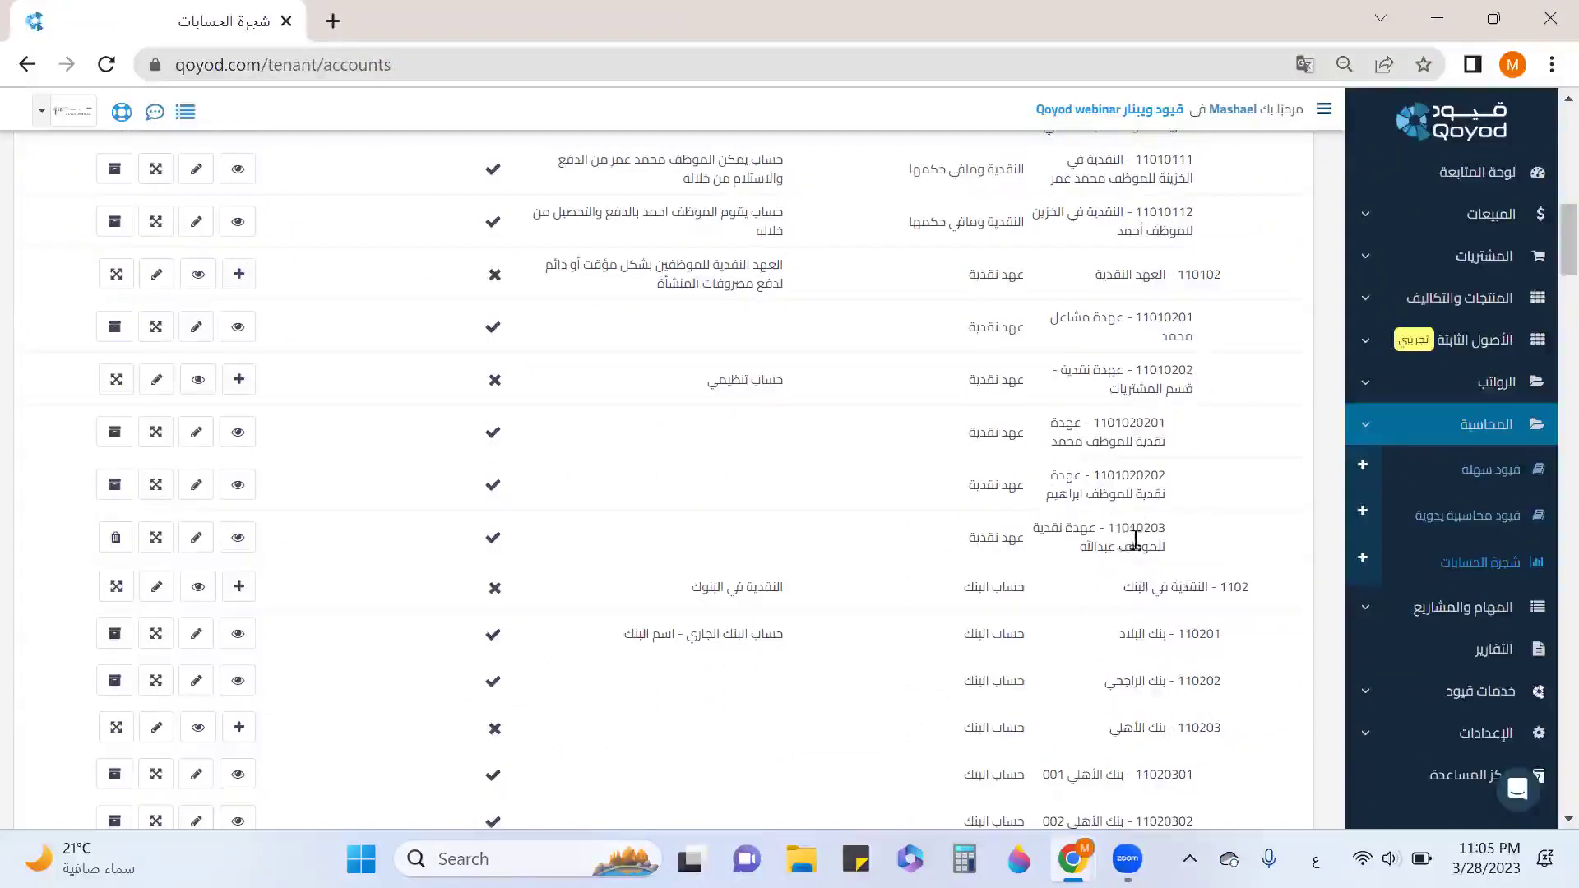
pyautogui.doubleClick(1090, 472)
pyautogui.hotkey('ctrl', 'c')
pyautogui.click(1095, 476)
pyautogui.moveTo(1092, 475); pyautogui.dragTo(208, 541)
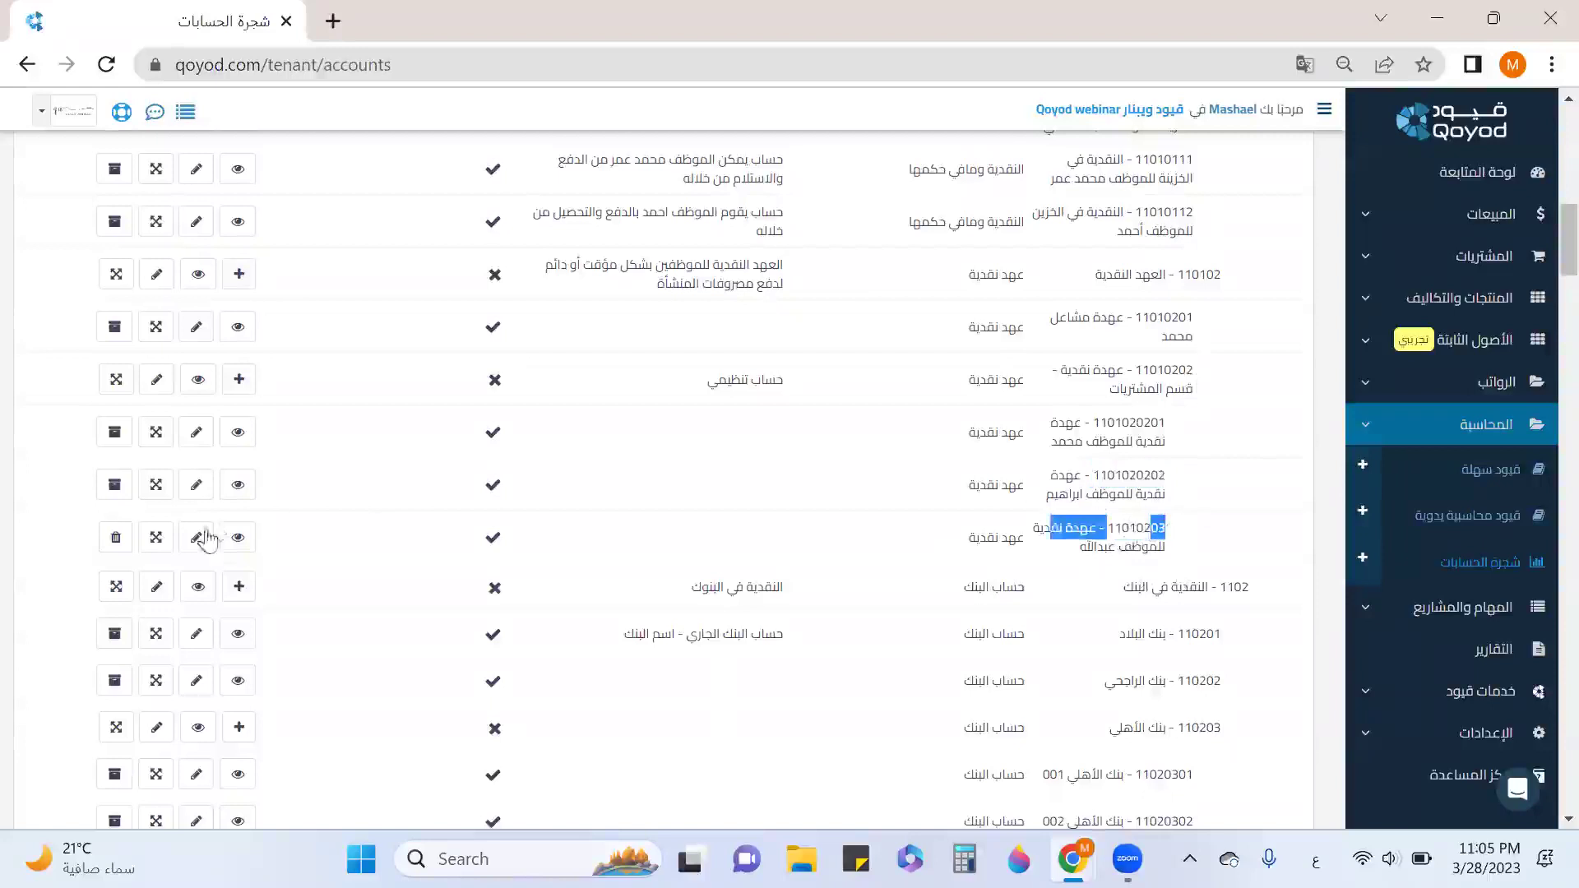
pyautogui.click(195, 541)
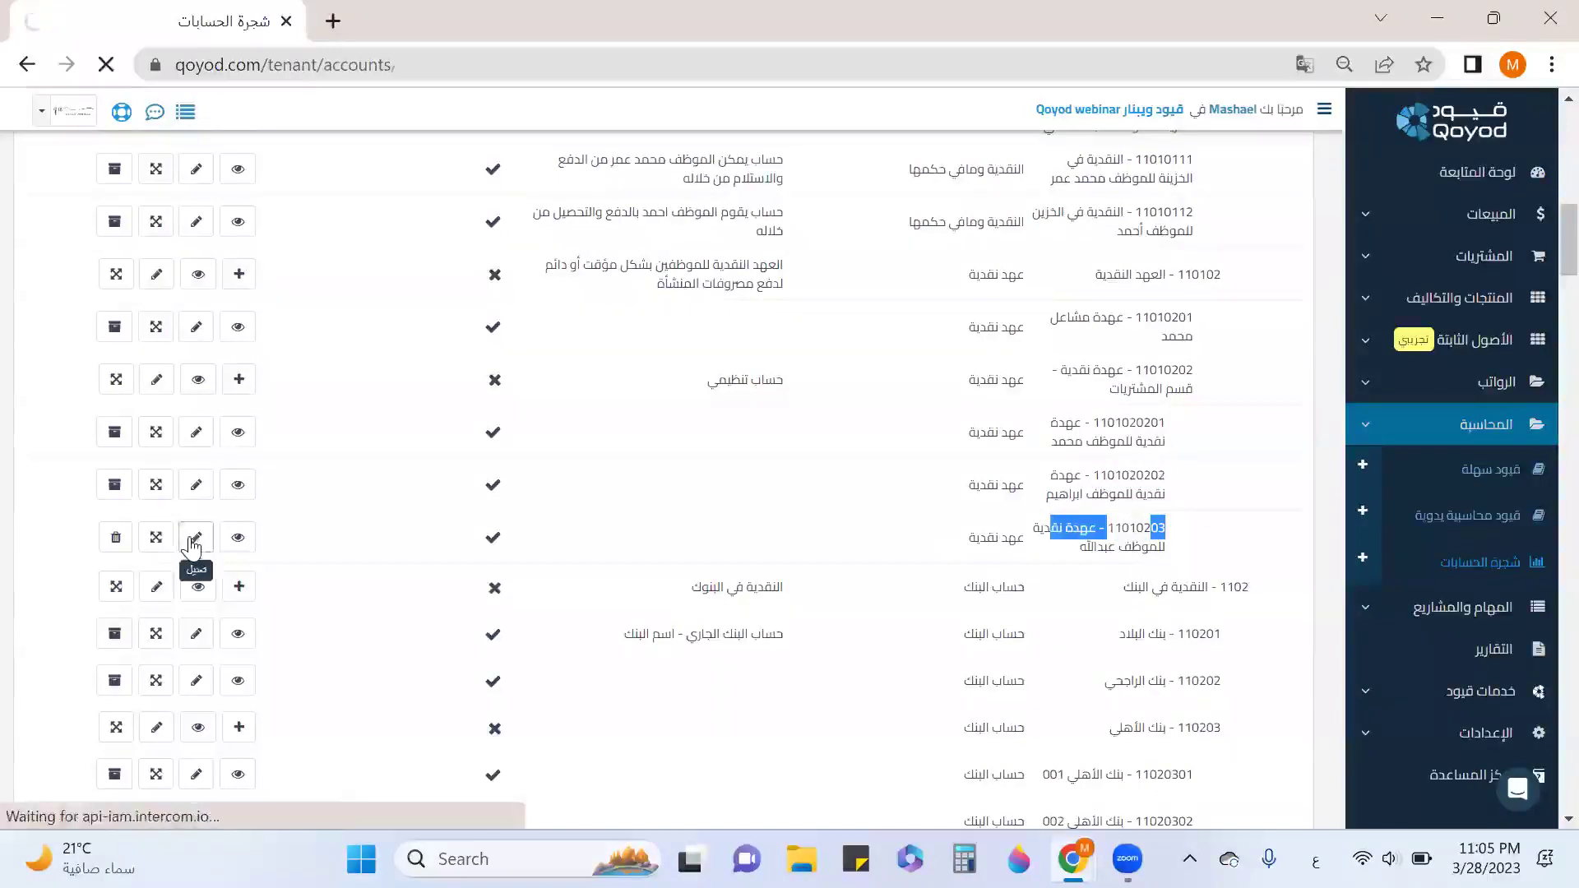
pyautogui.click(1076, 440)
pyautogui.doubleClick(1076, 440)
pyautogui.hotkey('ctrl', 'v')
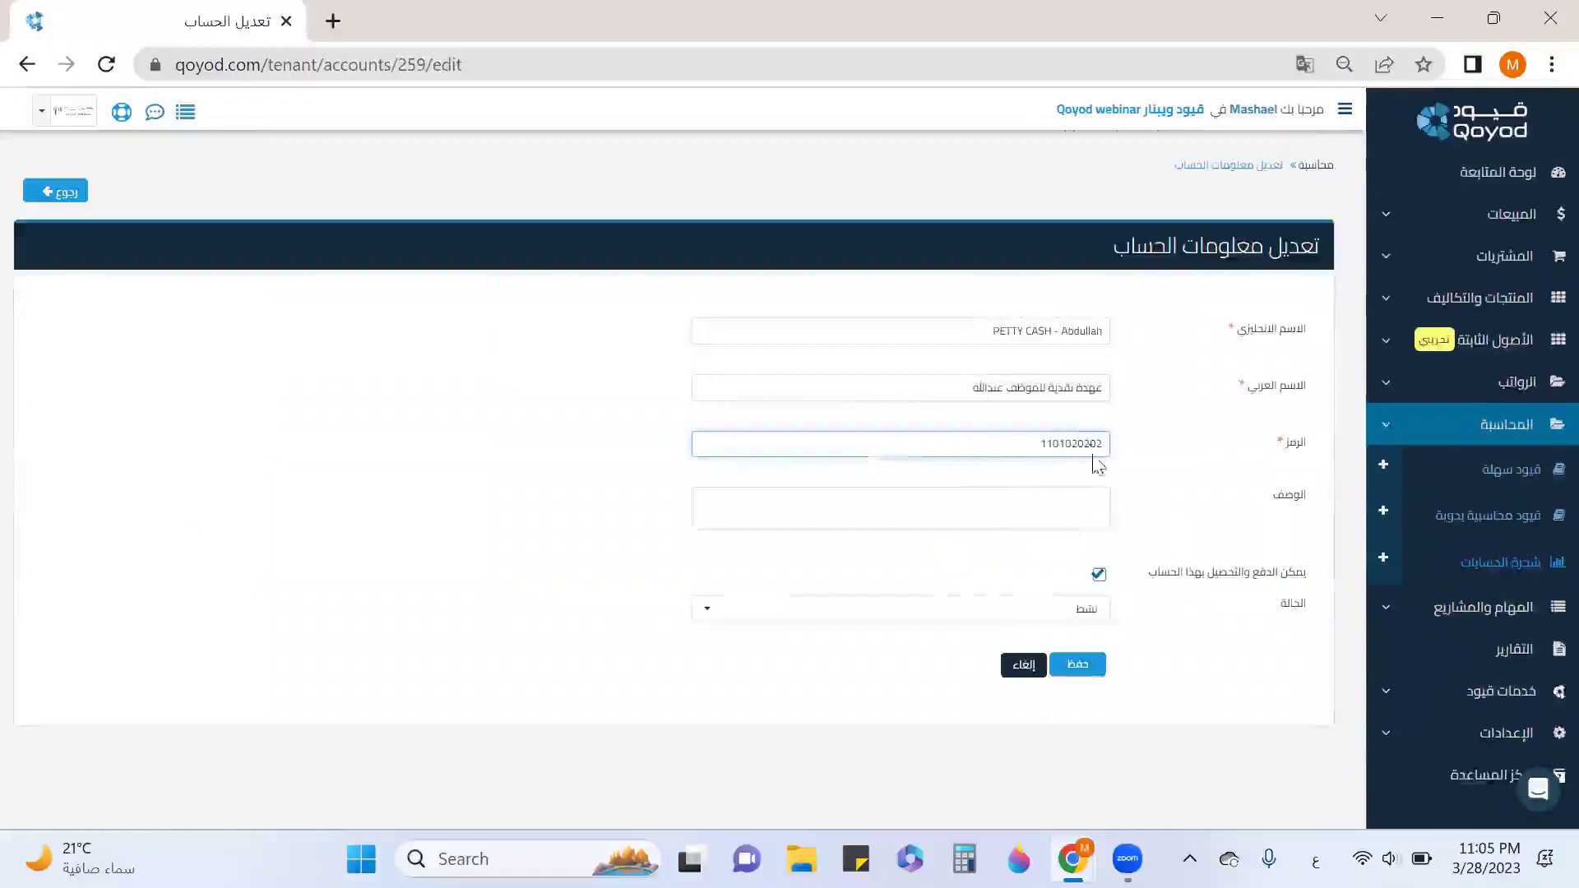
pyautogui.moveTo(1100, 449); pyautogui.dragTo(1123, 455)
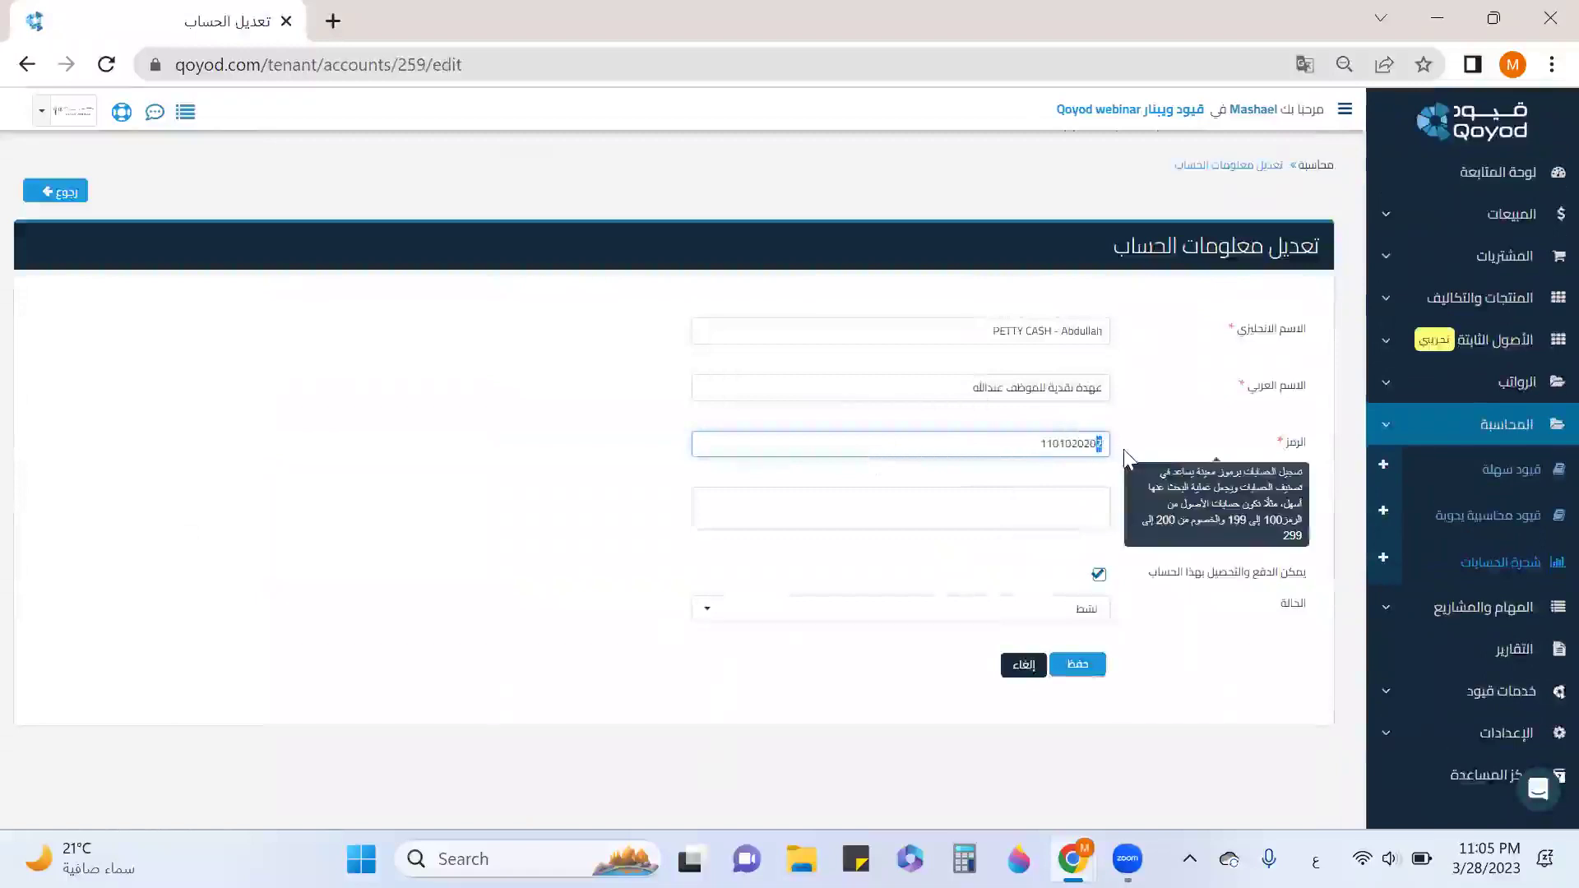
pyautogui.write('3')
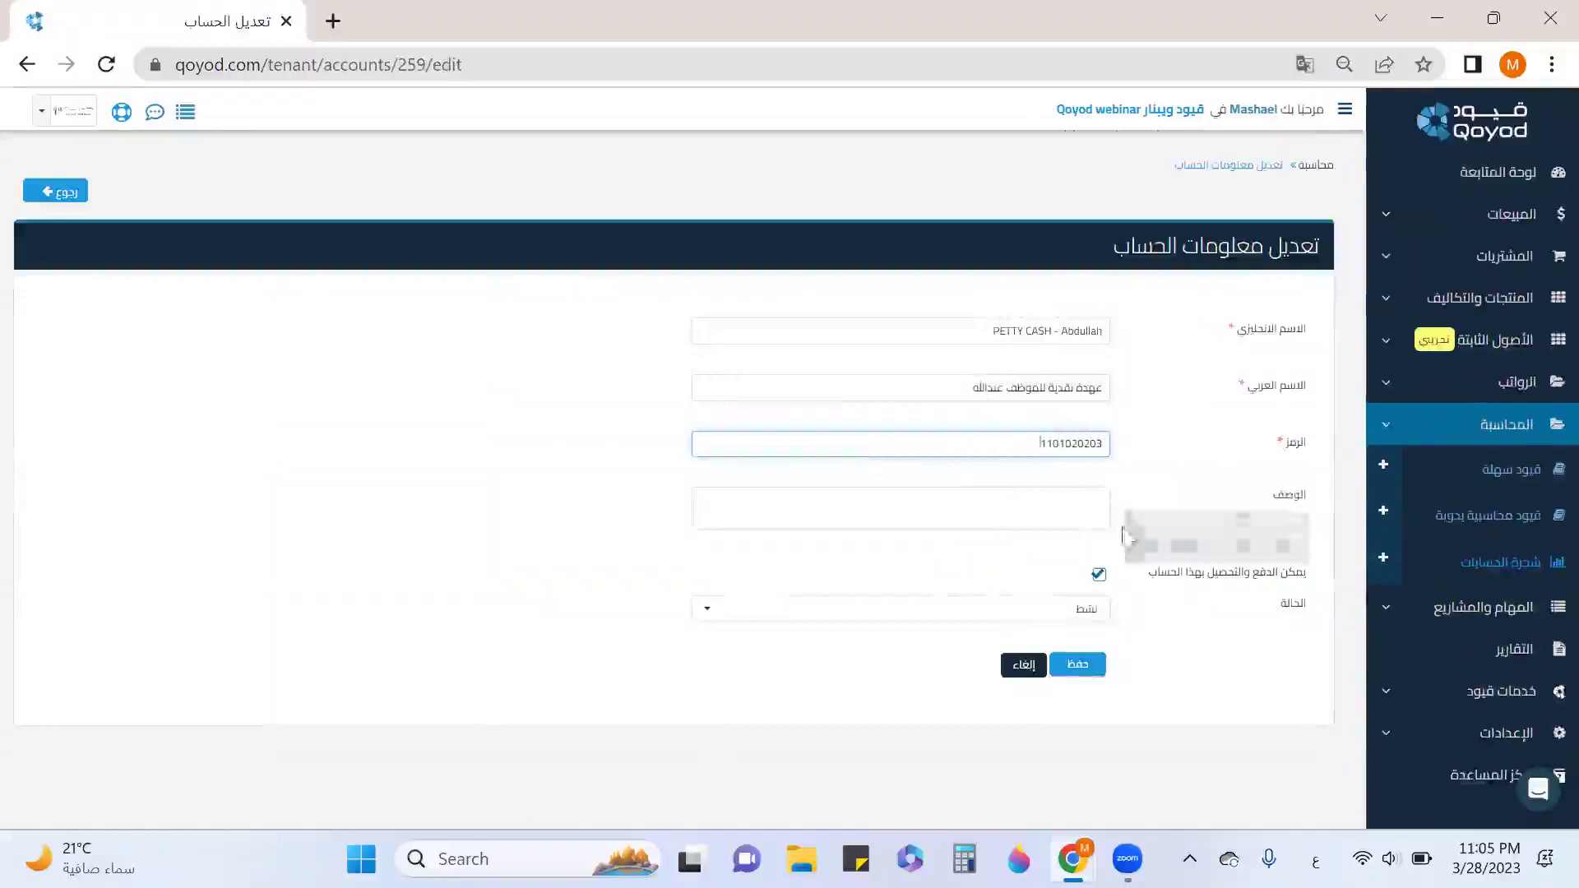
pyautogui.click(1077, 663)
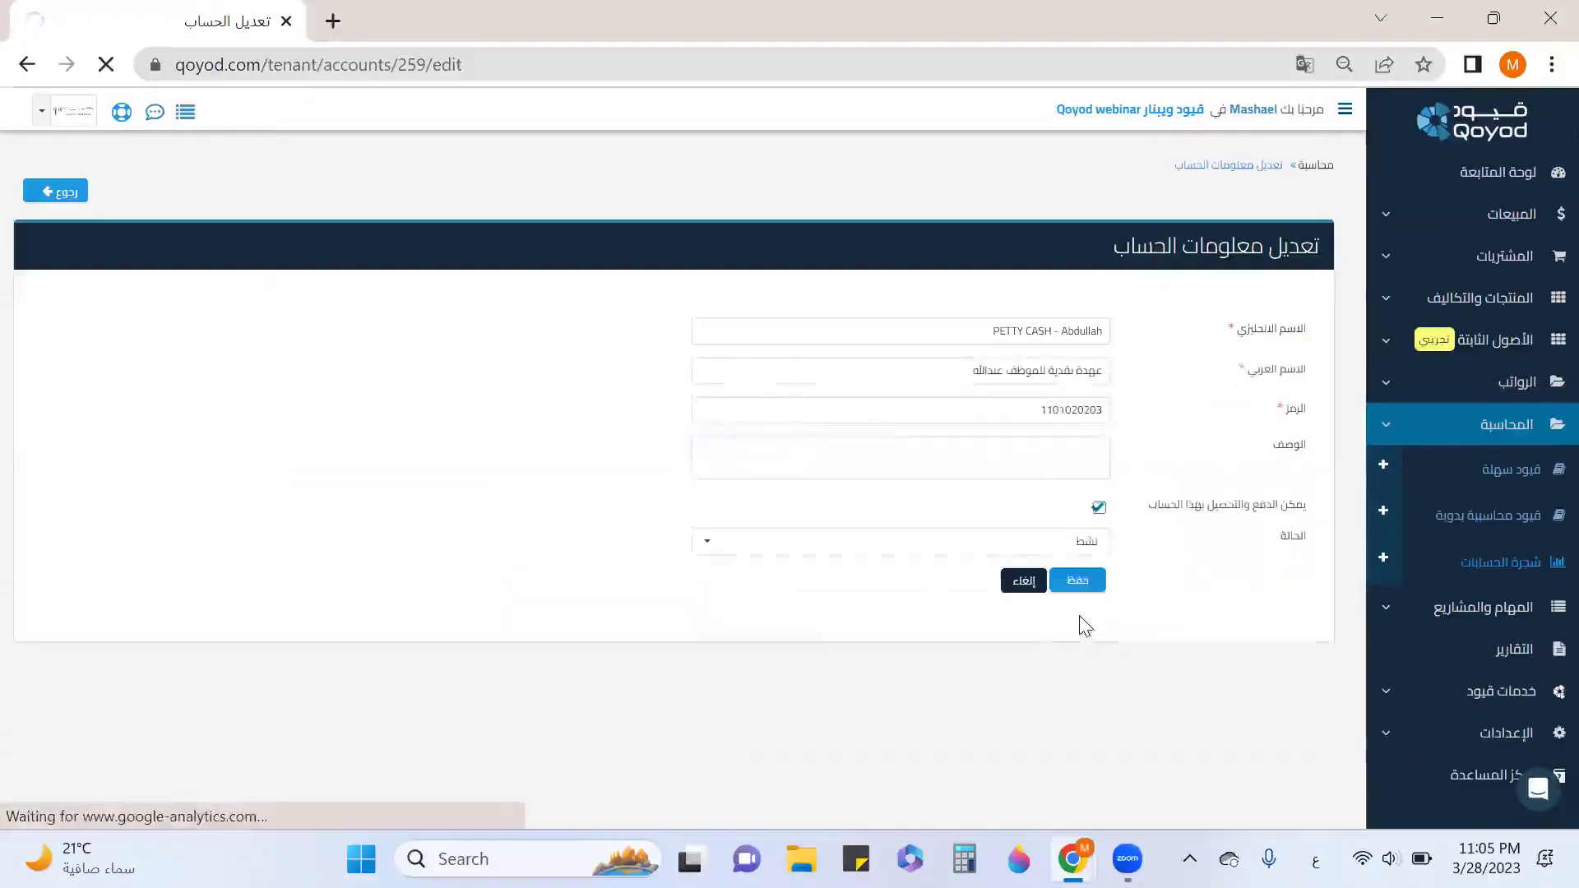
pyautogui.scroll(-4, 1084, 613)
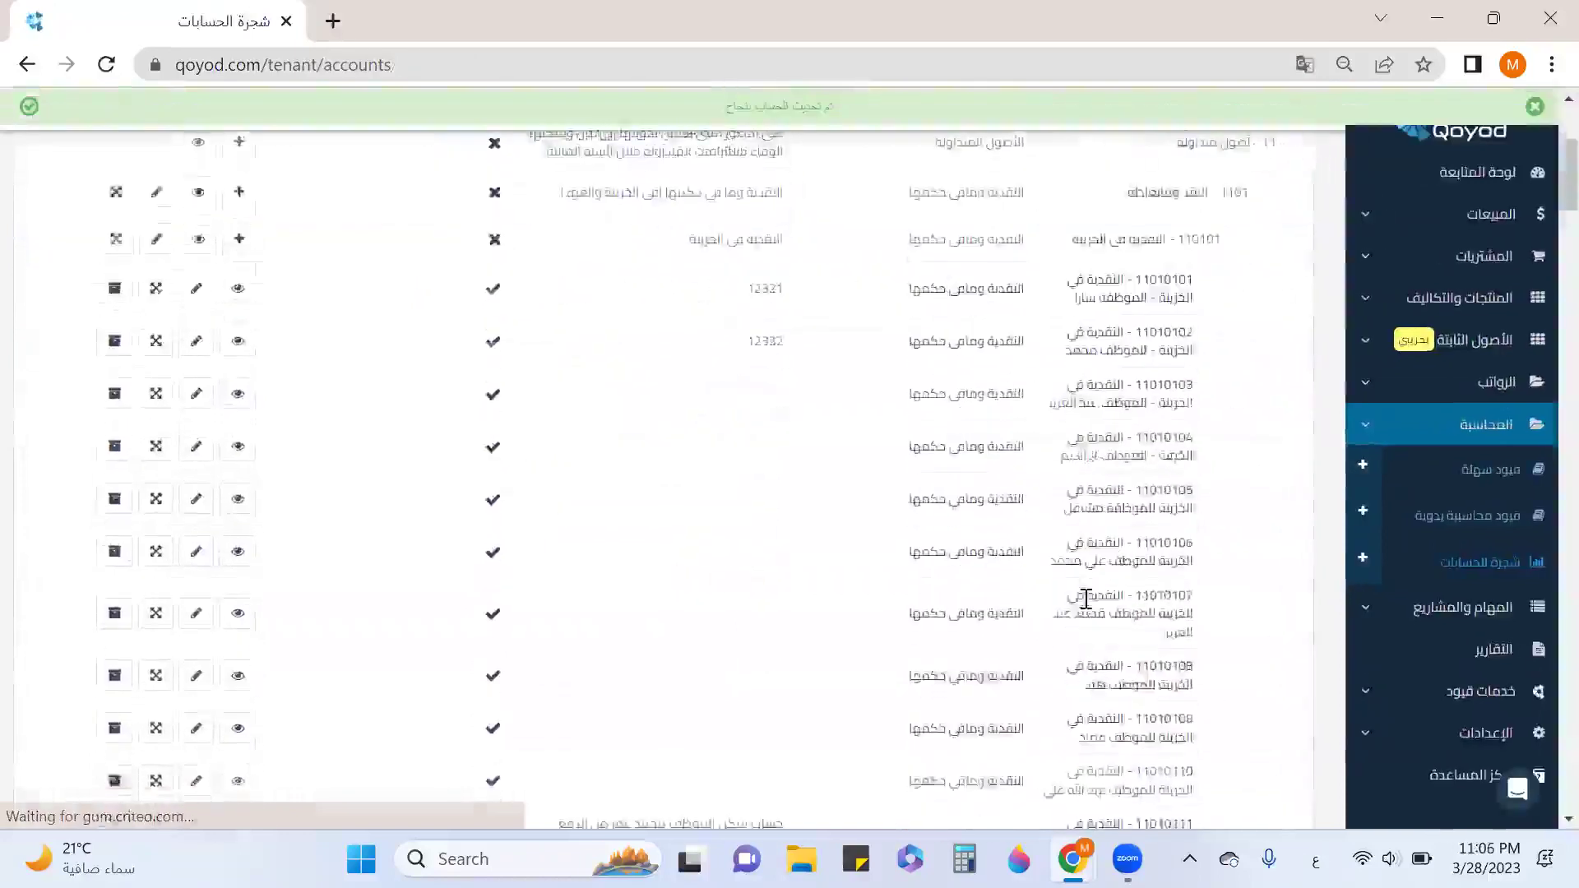
pyautogui.scroll(-5, 1085, 598)
pyautogui.moveTo(1100, 522); pyautogui.dragTo(1220, 521)
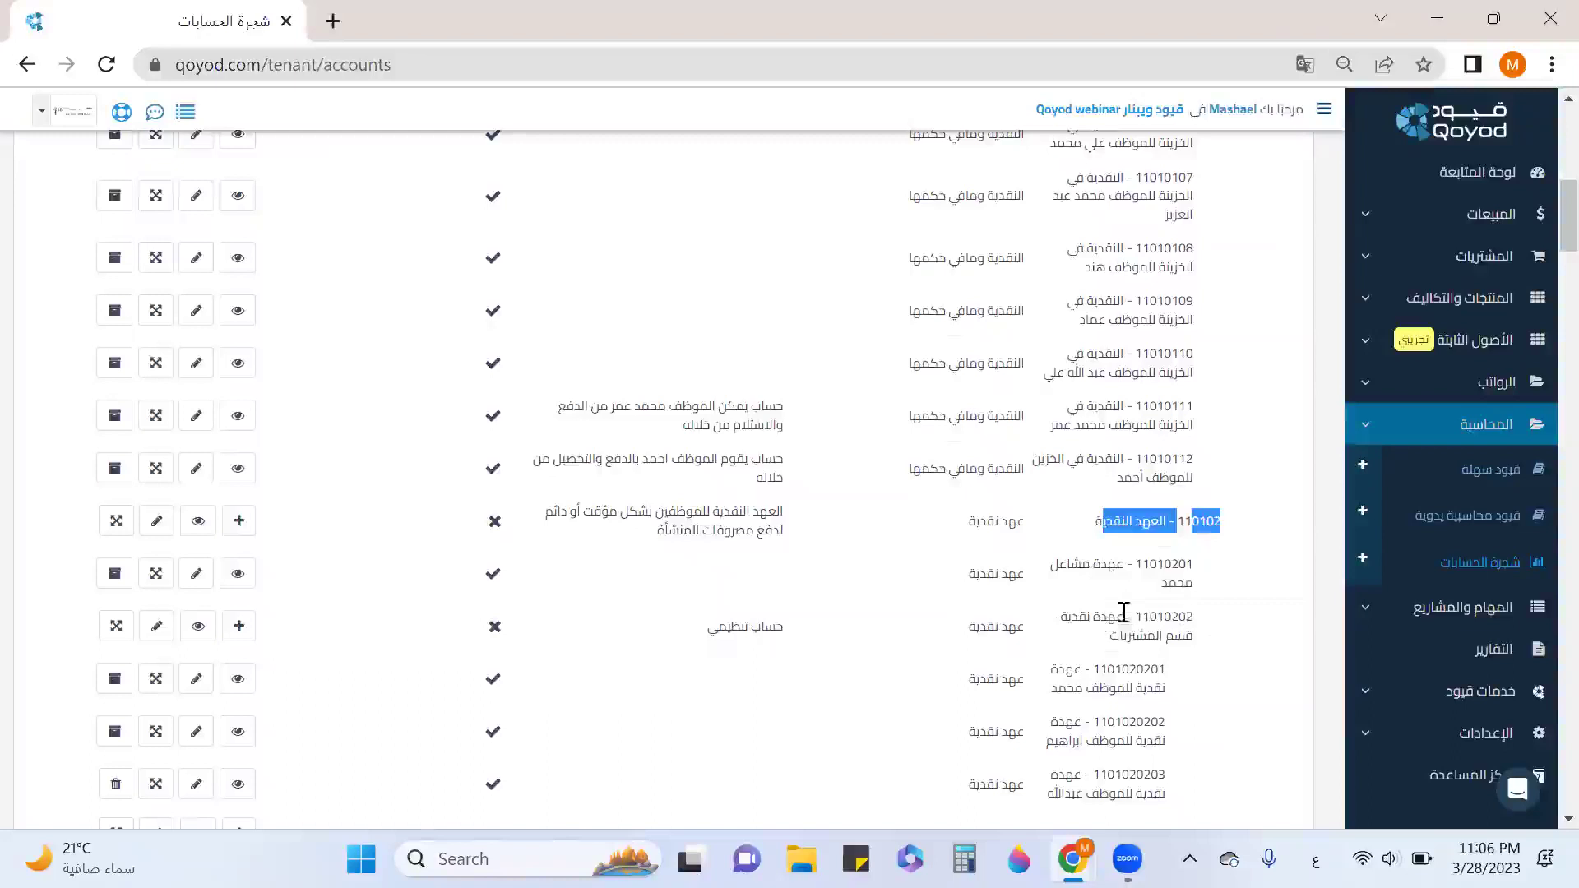
pyautogui.moveTo(1125, 619); pyautogui.dragTo(1216, 624)
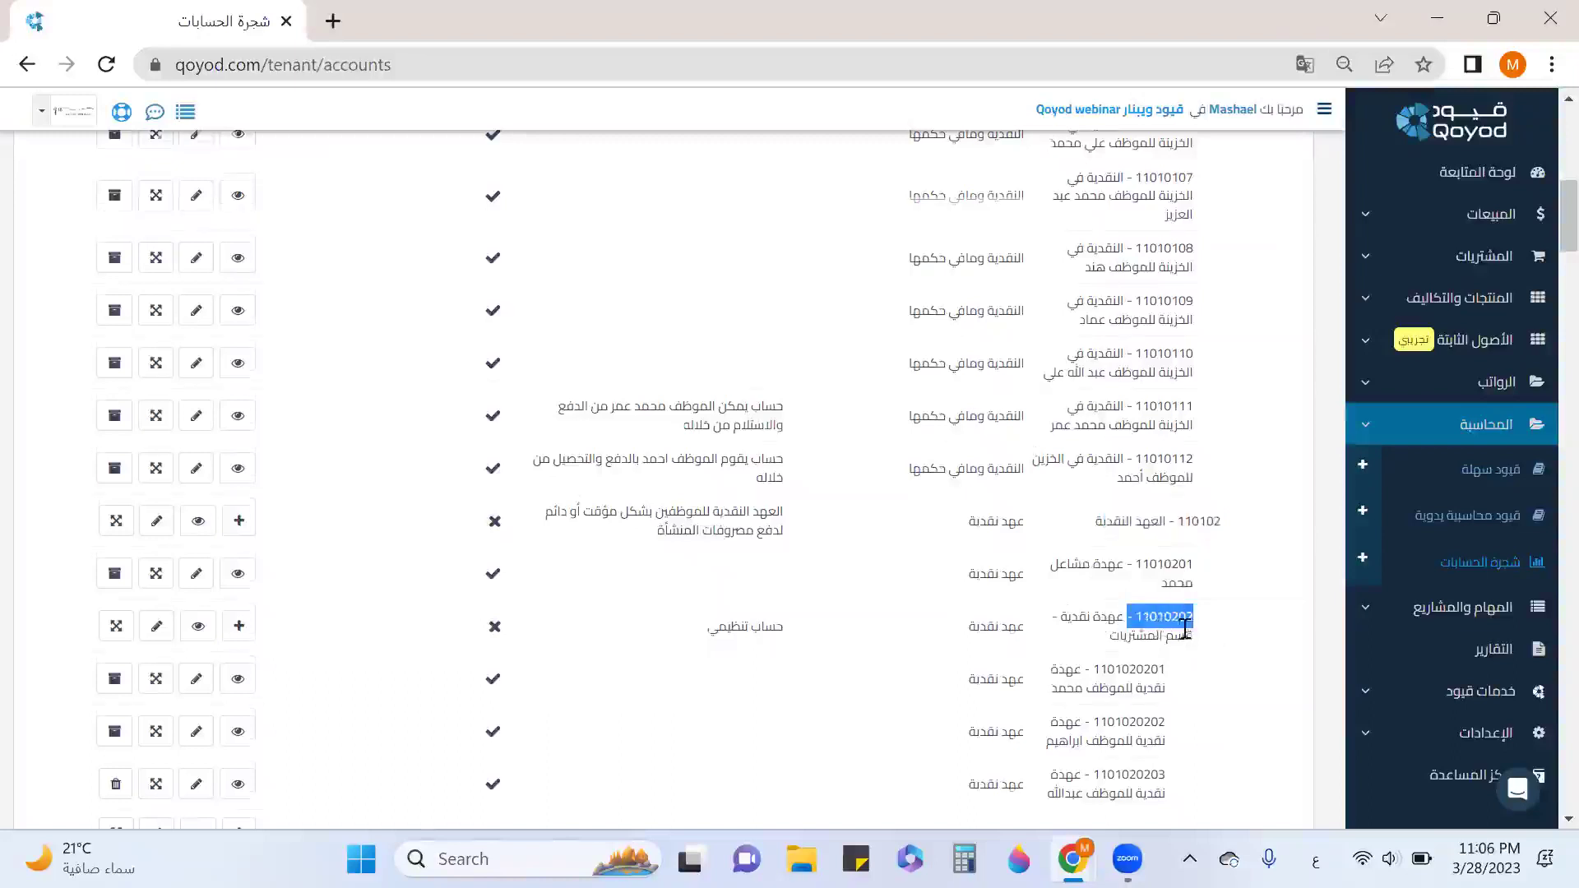
pyautogui.scroll(-1, 1073, 539)
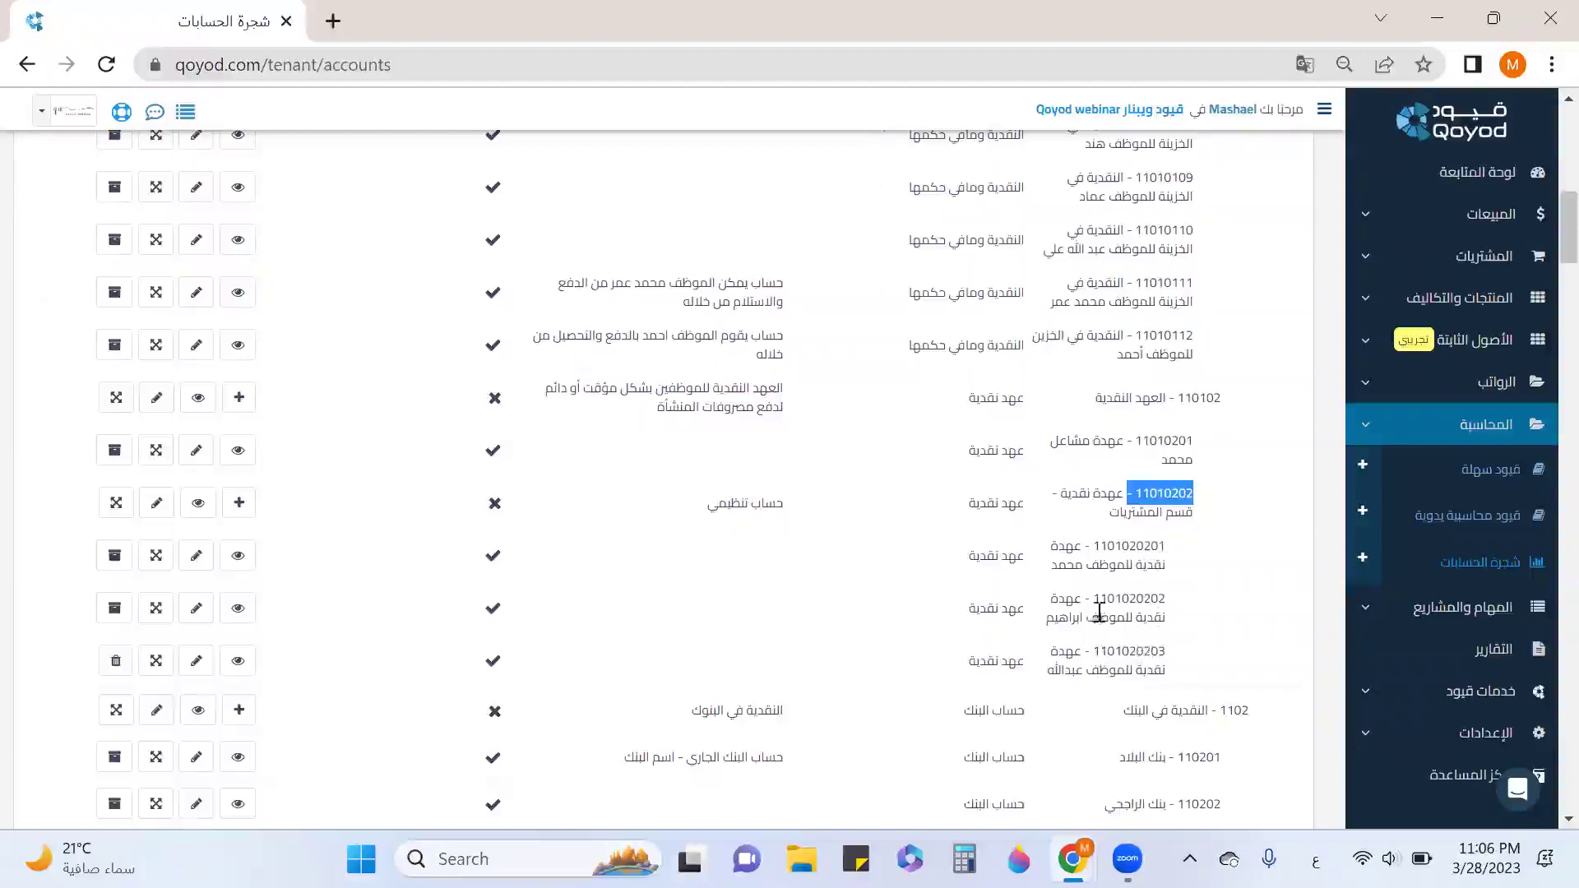
pyautogui.scroll(1, 1107, 608)
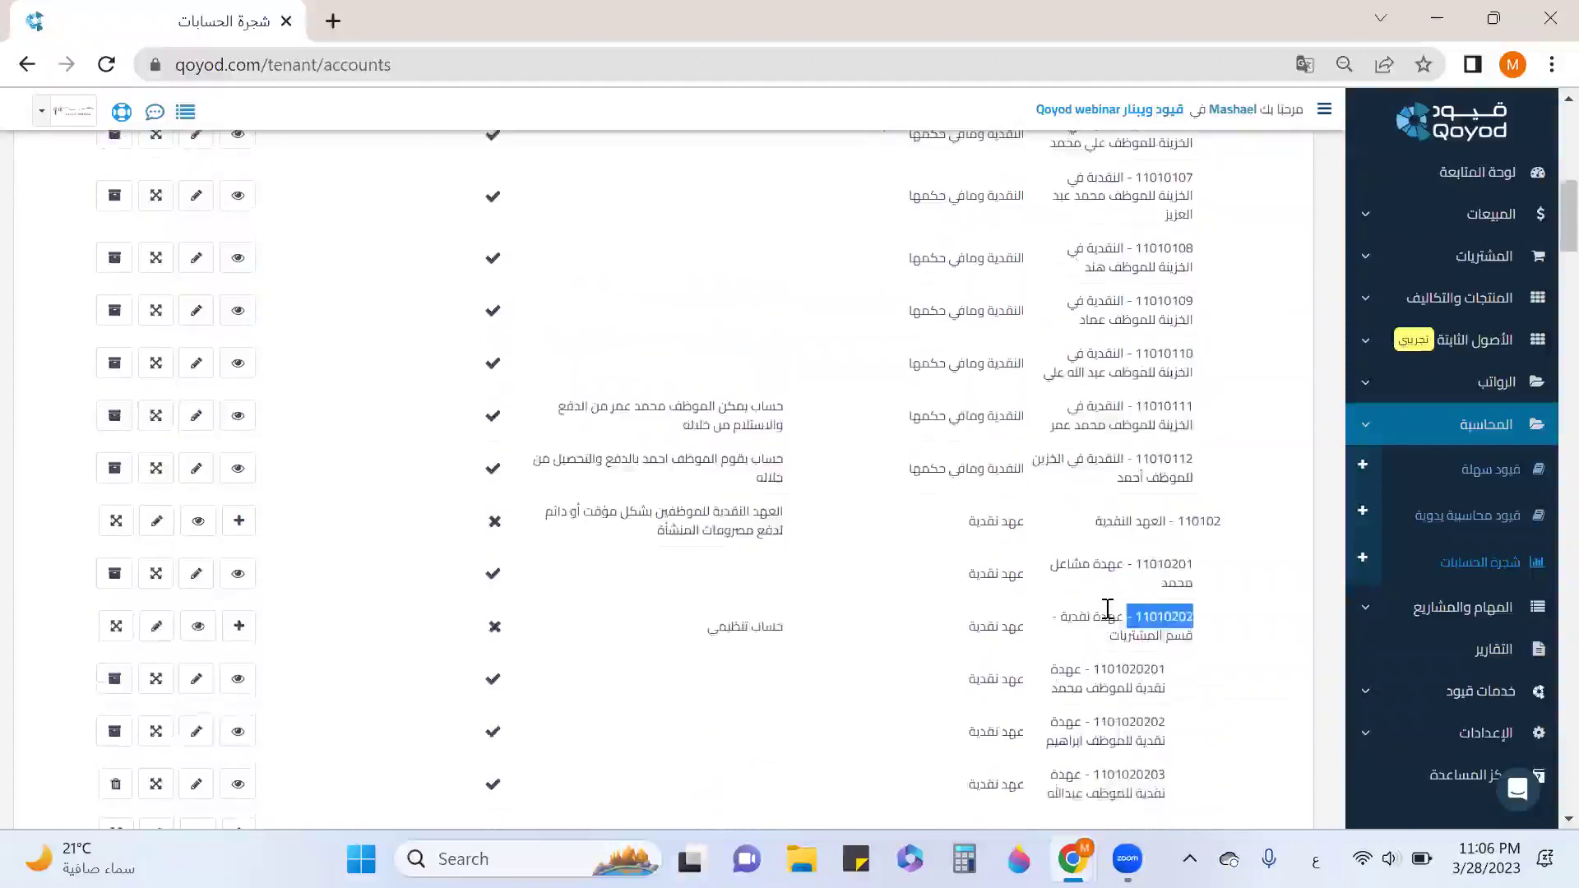
pyautogui.scroll(6, 1107, 608)
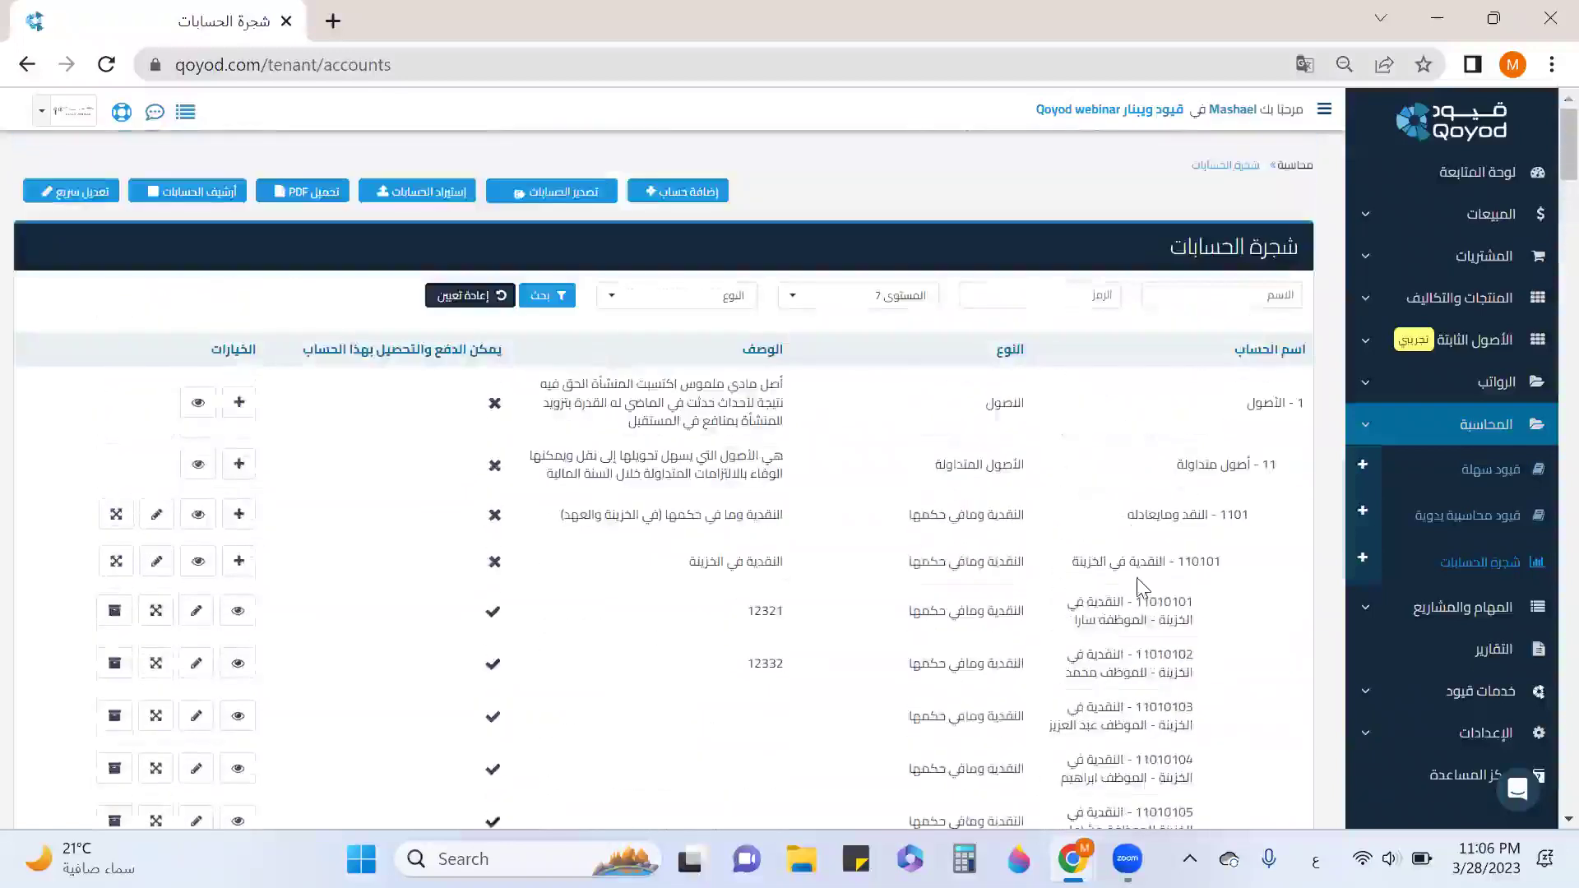
# Start a manual journal entry قيد ايجار مقدم dated 28 March 2023 at المركز الرئيسي.
pyautogui.click(1452, 533)
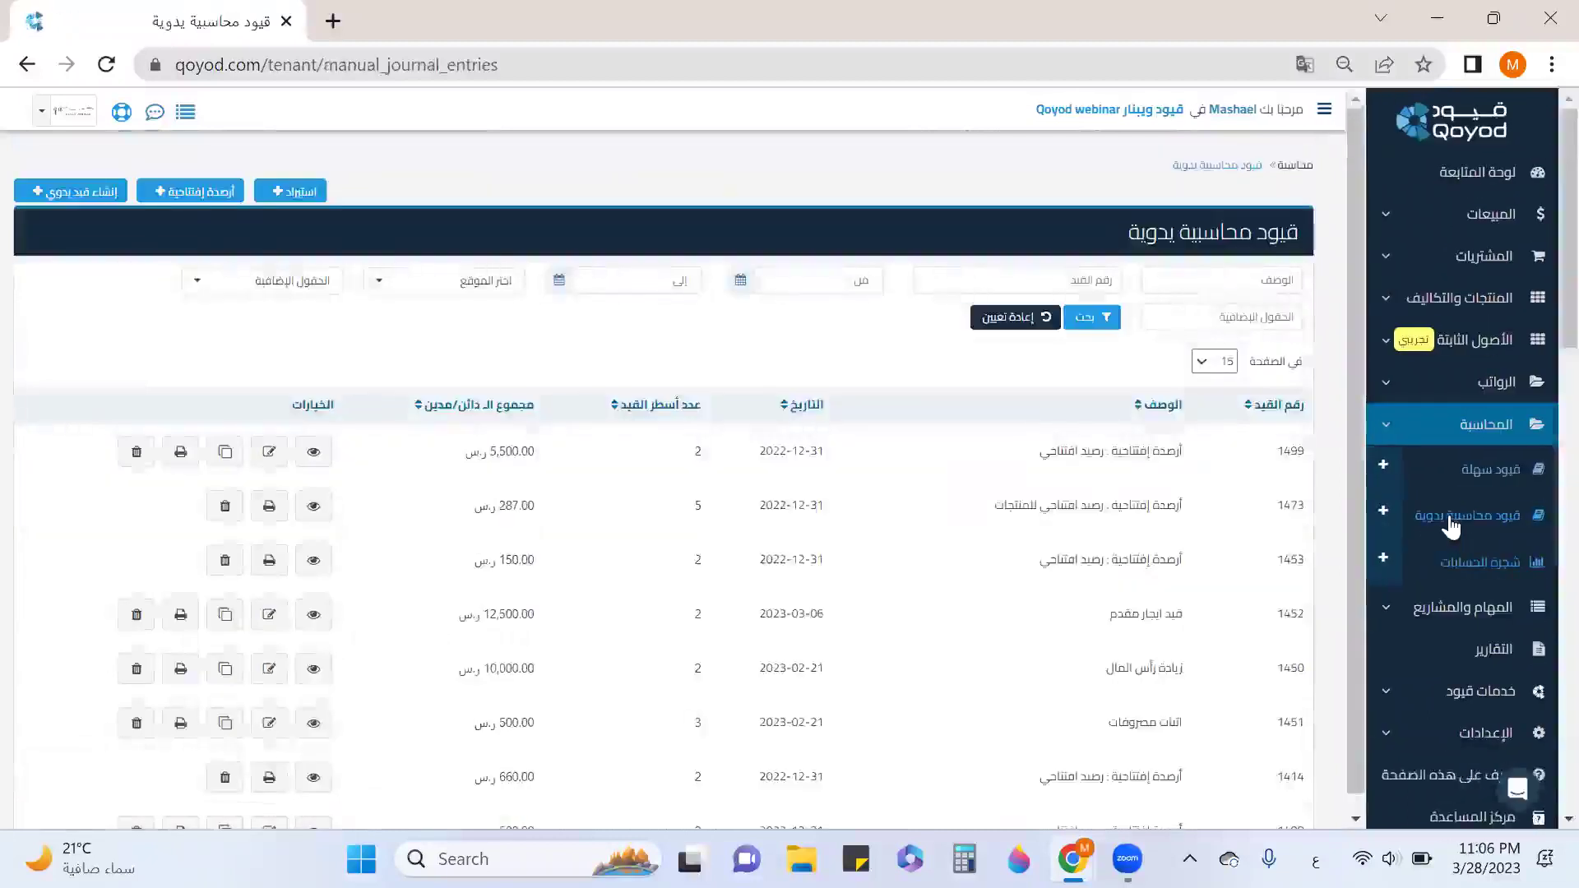
pyautogui.click(52, 194)
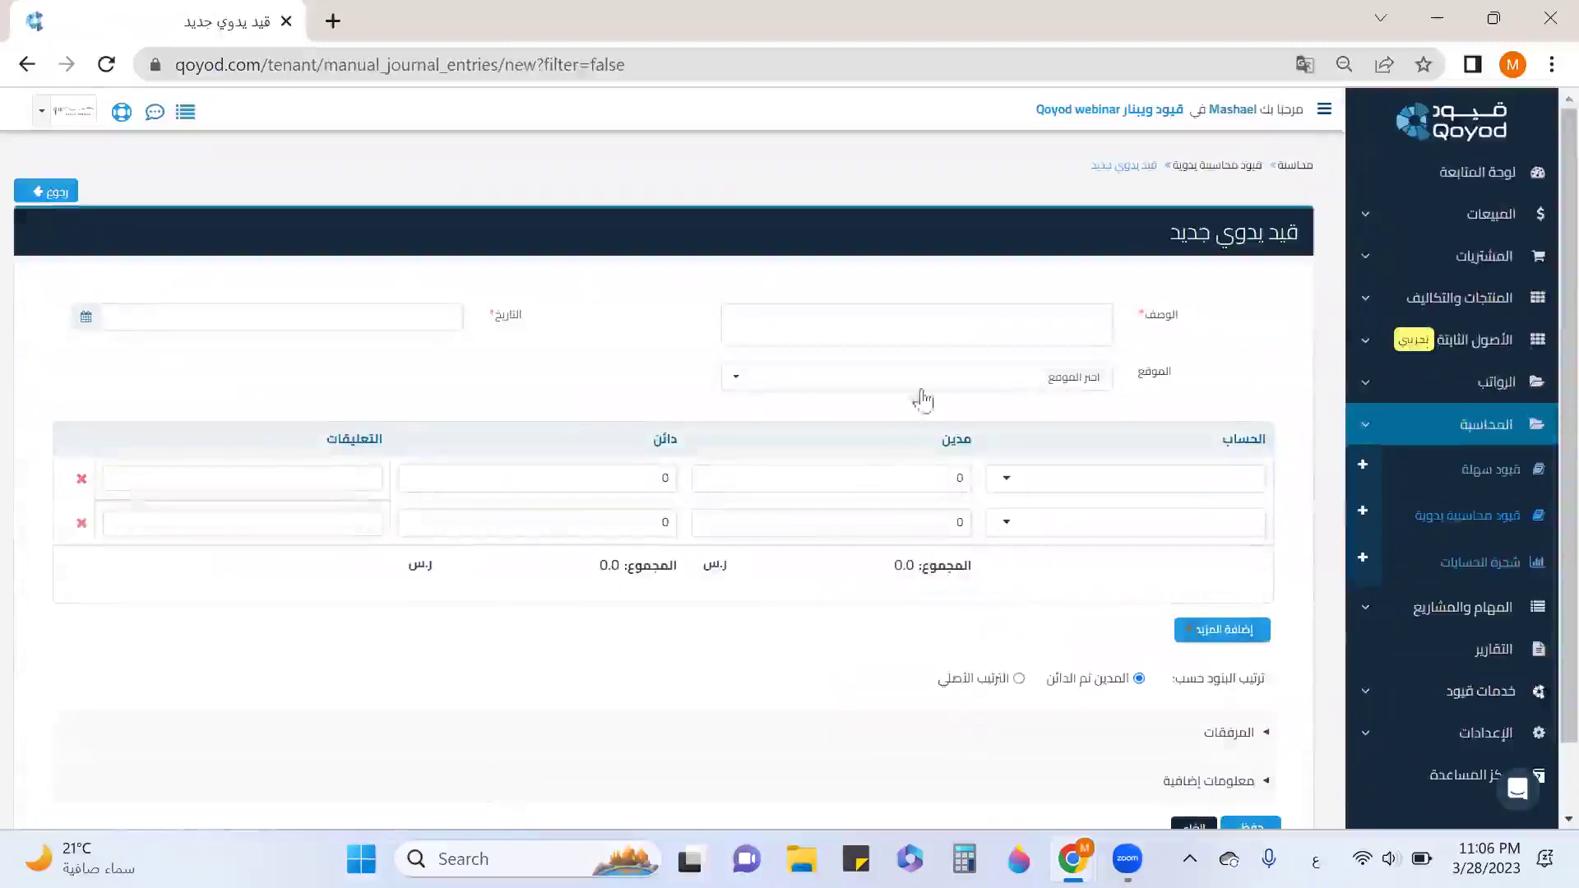
pyautogui.click(1067, 315)
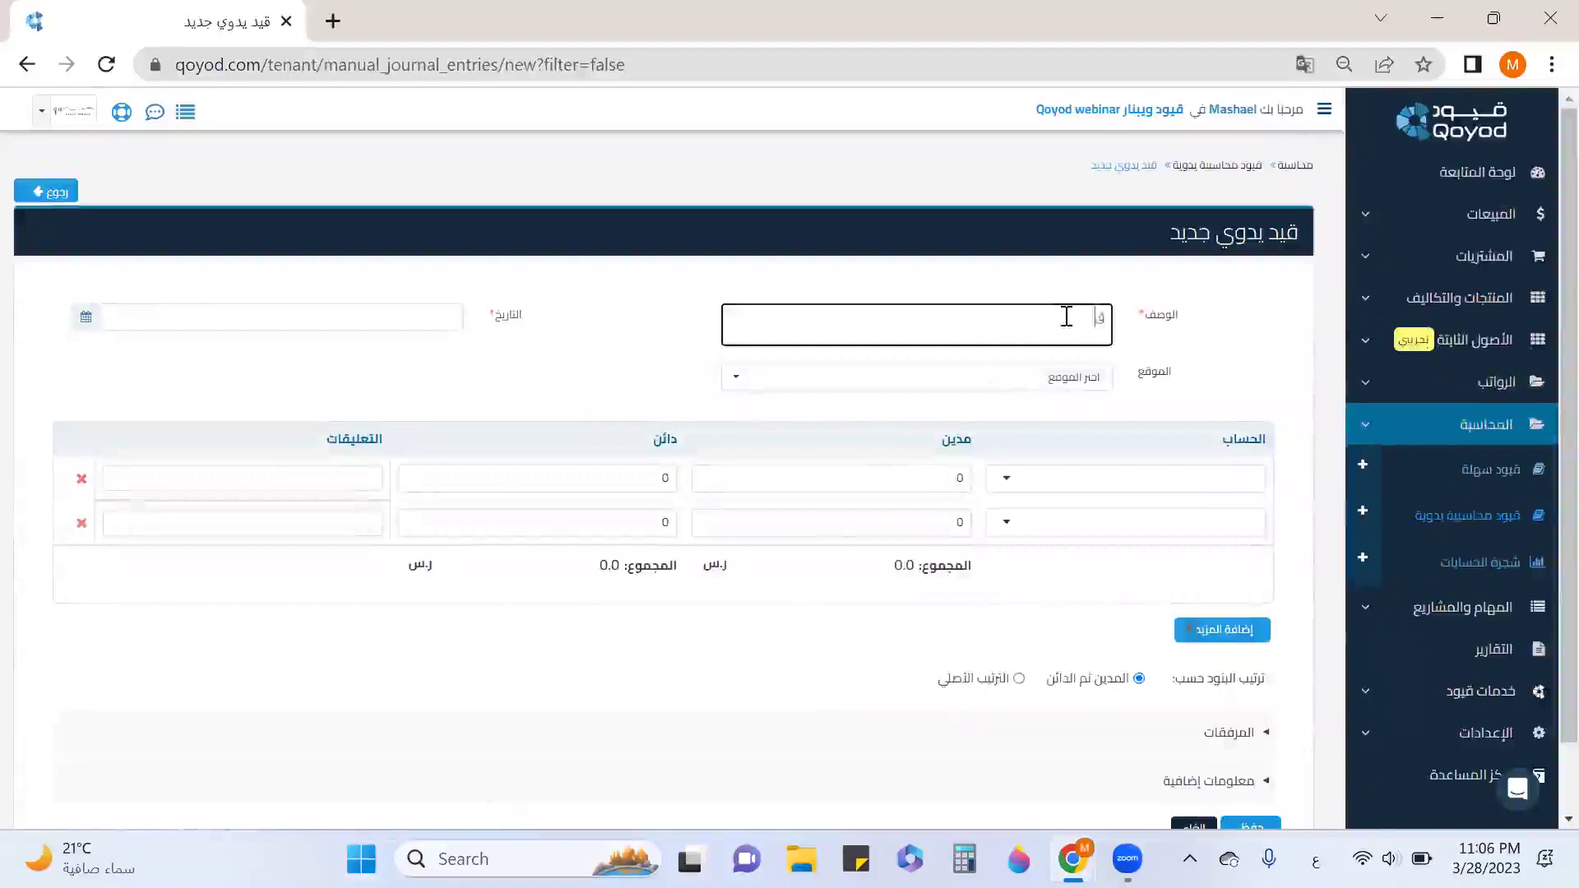
pyautogui.write('قيد اف')
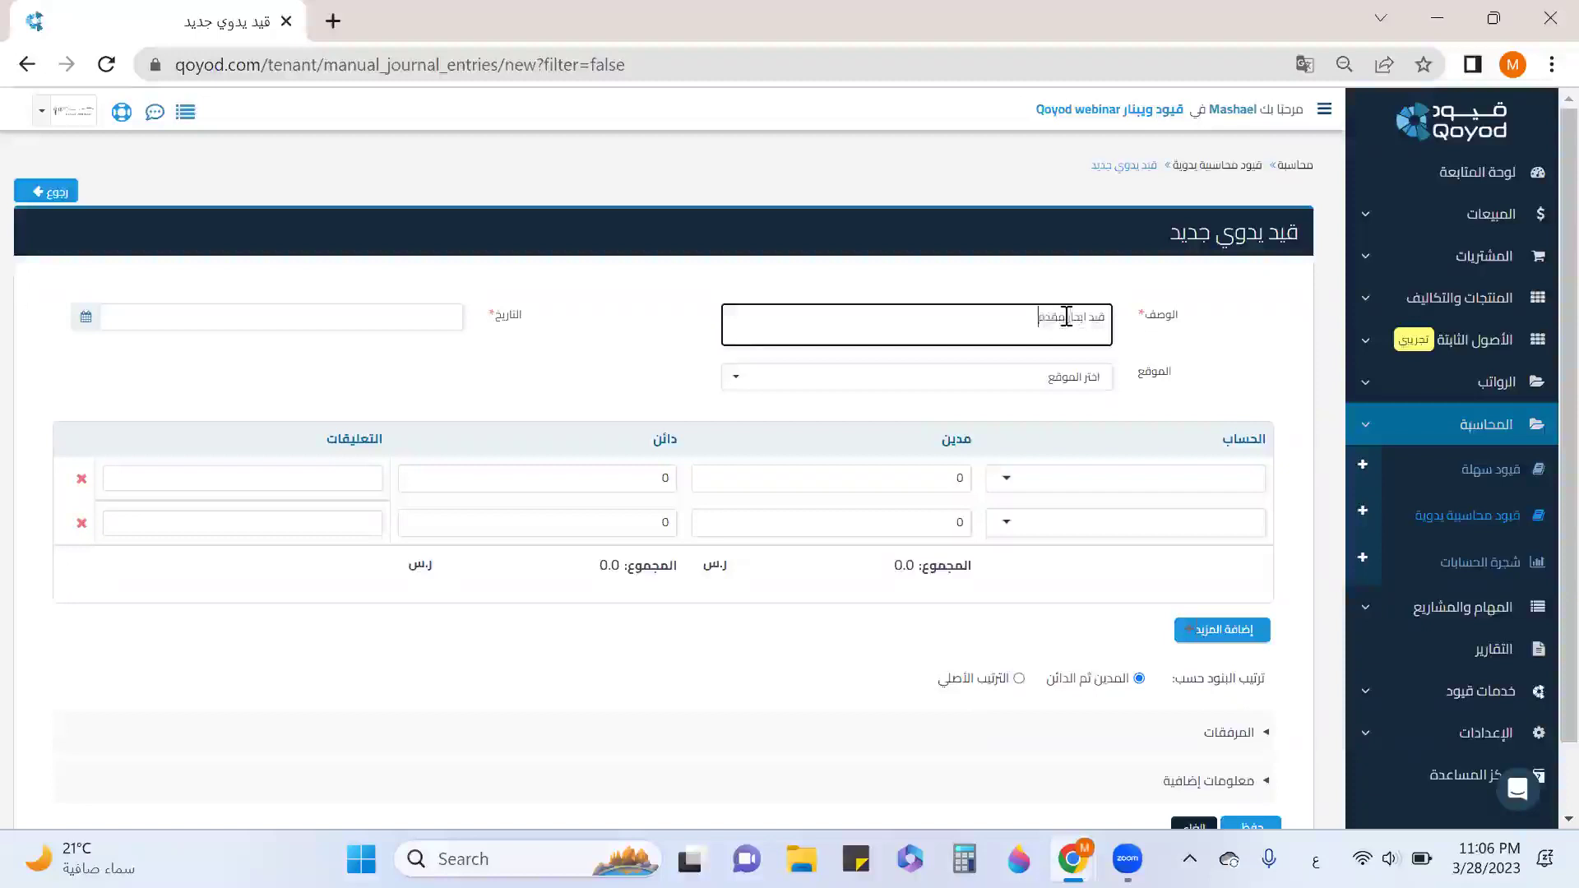
pyautogui.click(83, 317)
pyautogui.click(92, 519)
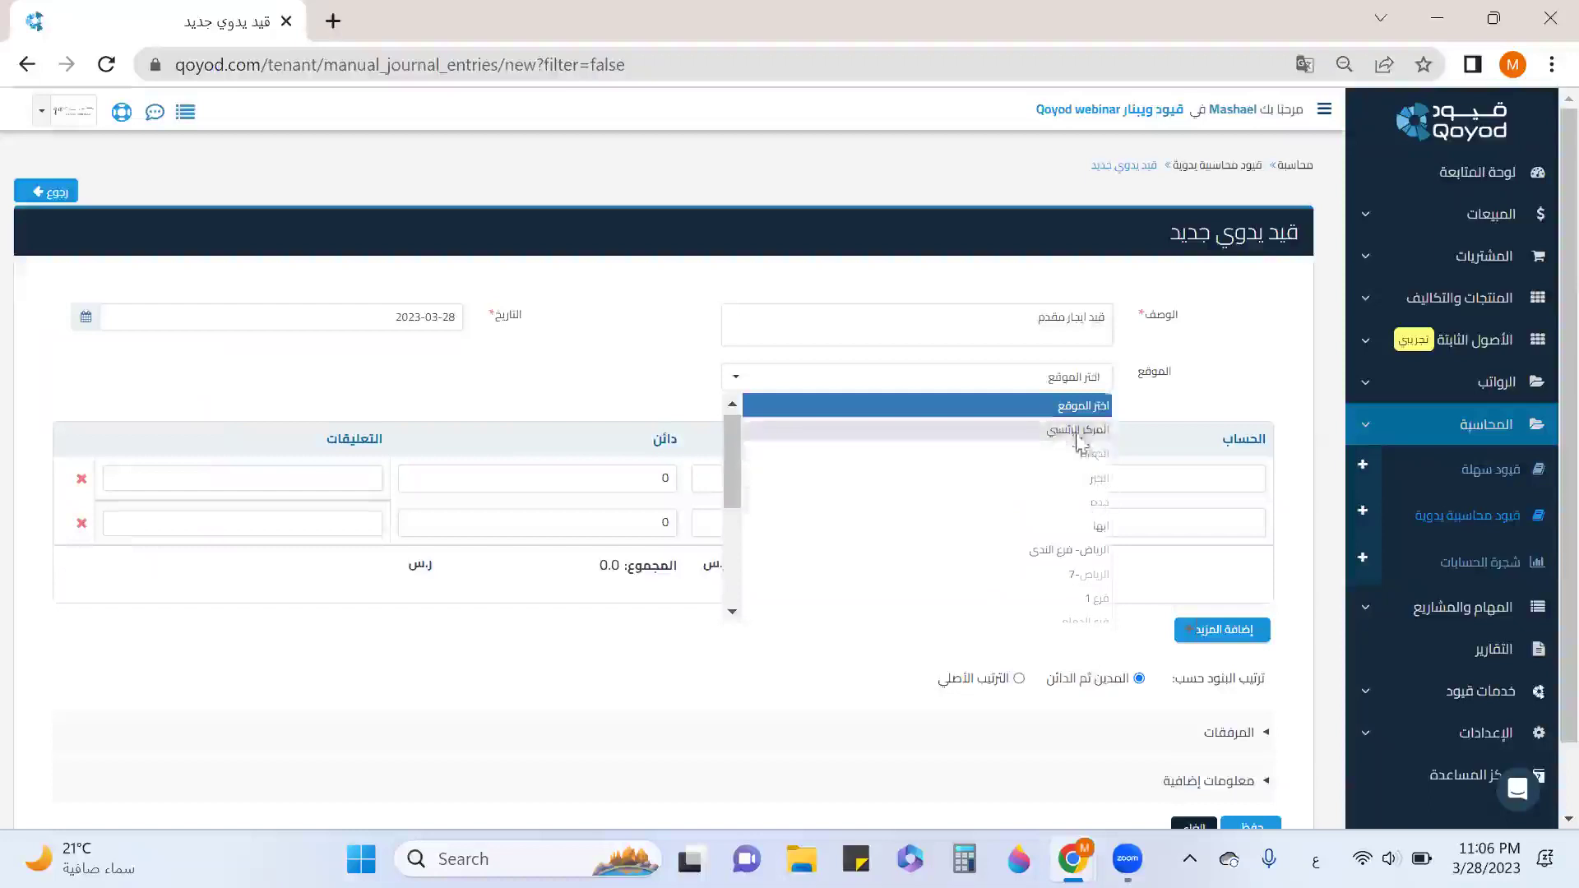
pyautogui.click(1077, 429)
pyautogui.click(1131, 481)
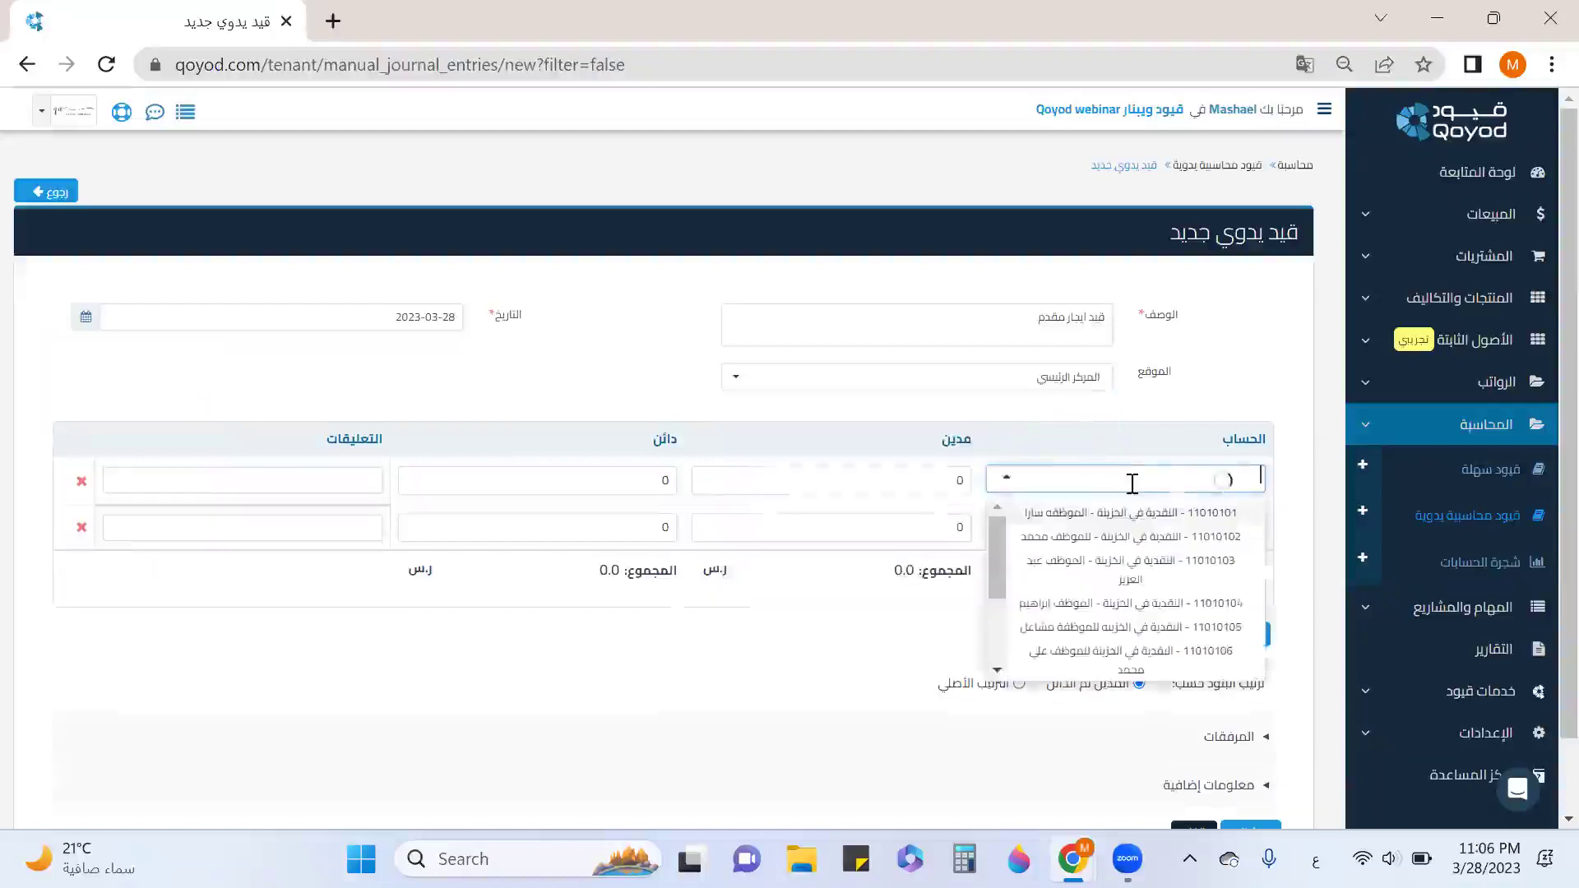
pyautogui.write('ايجا')
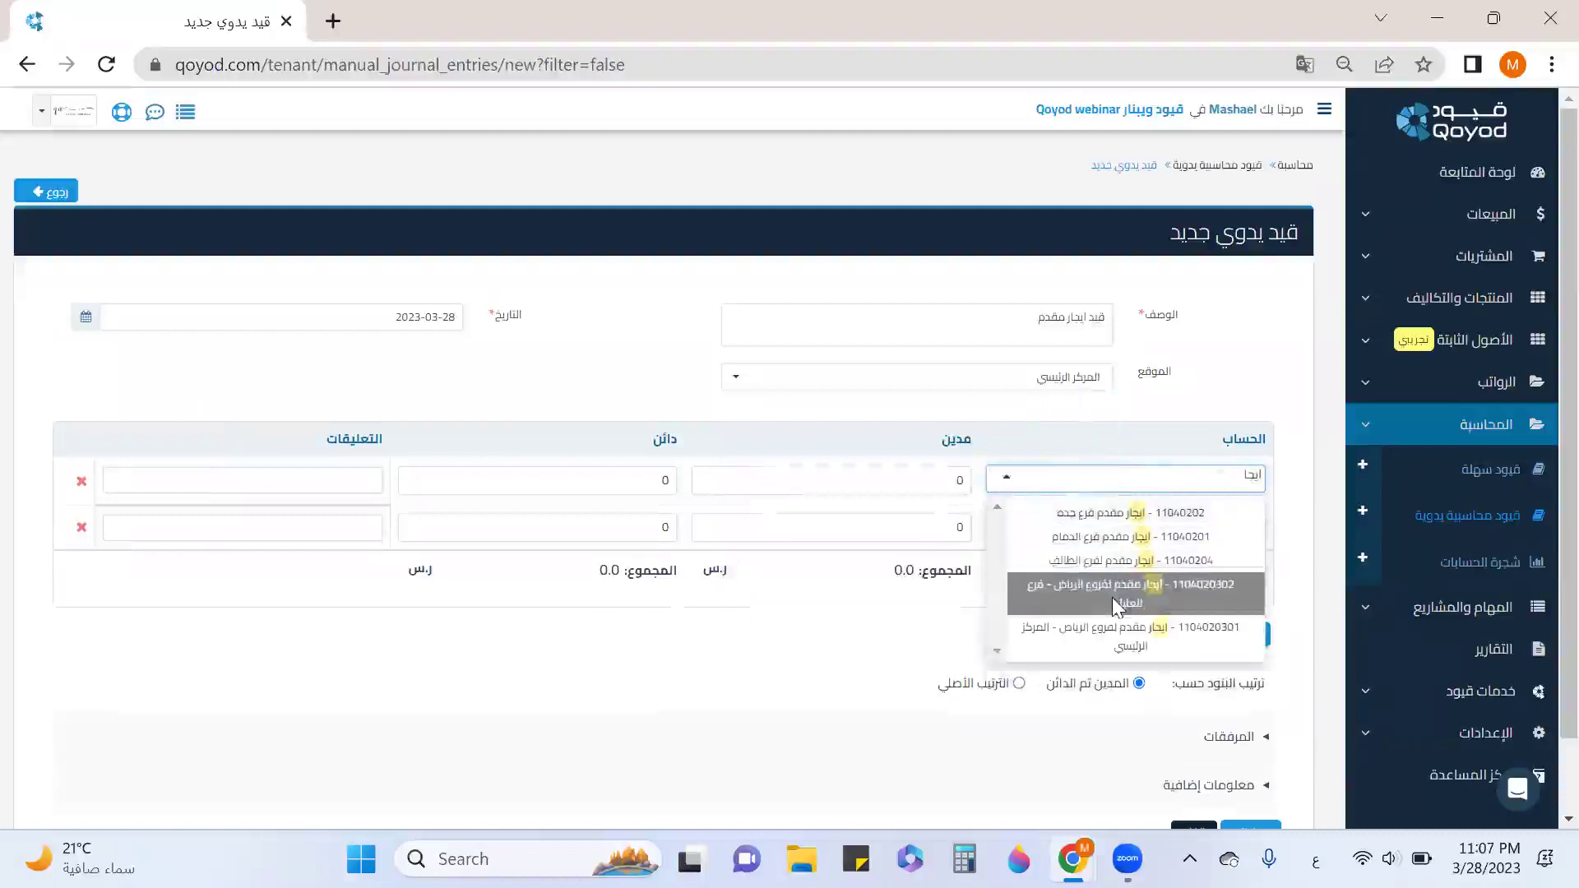
pyautogui.click(1123, 646)
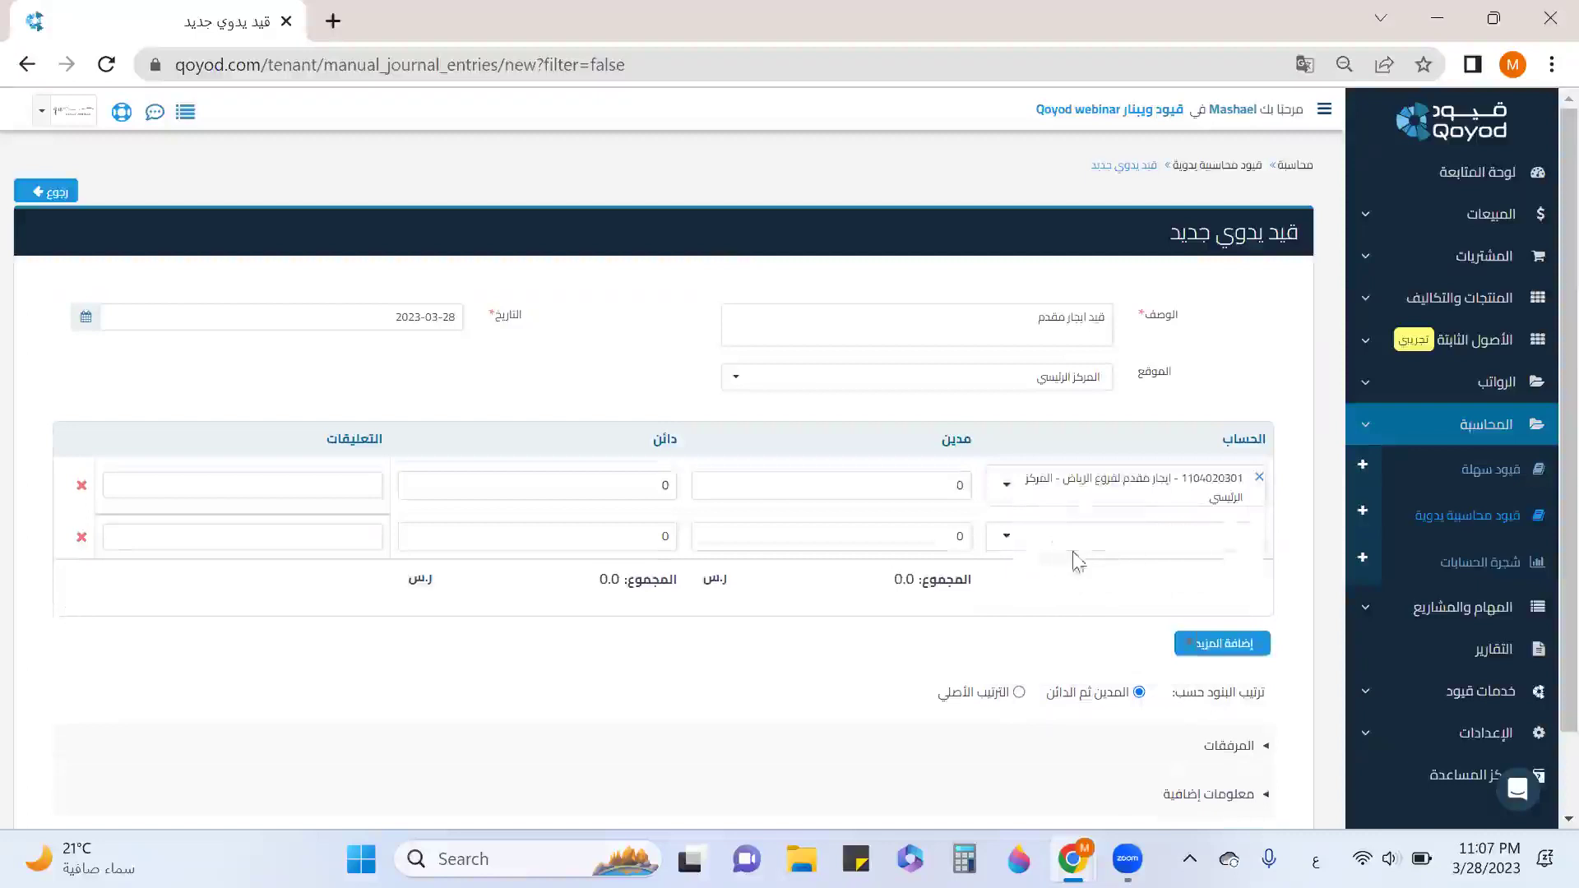
# Debit 12500 on line one and credit 12500 to bank account 11020301 (بنك الأهلي 001).
pyautogui.click(955, 483)
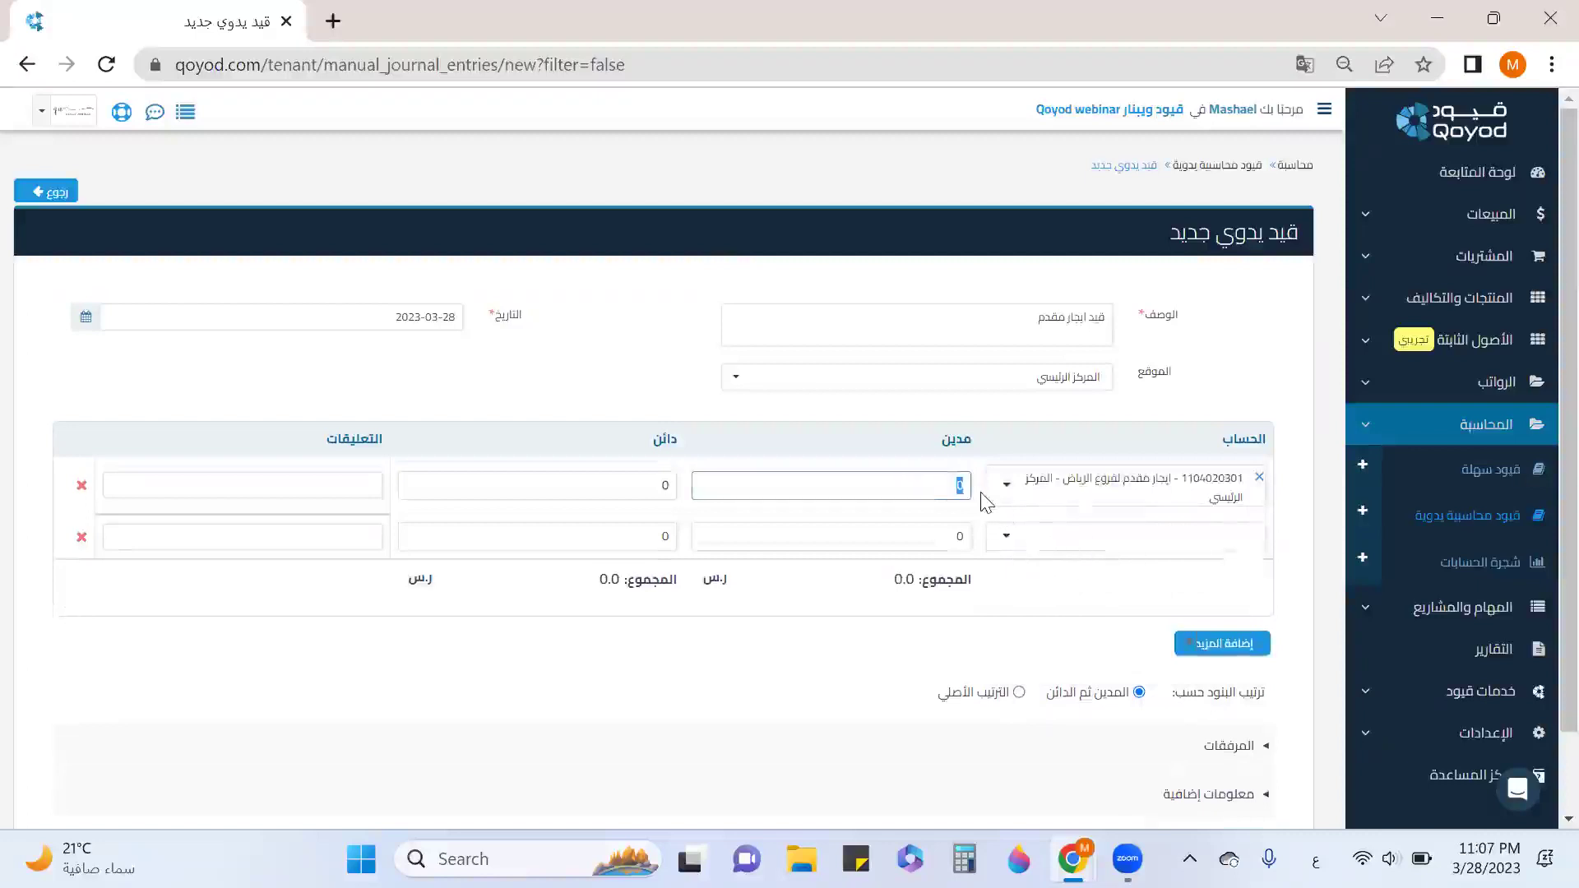
pyautogui.press('BackSpace')
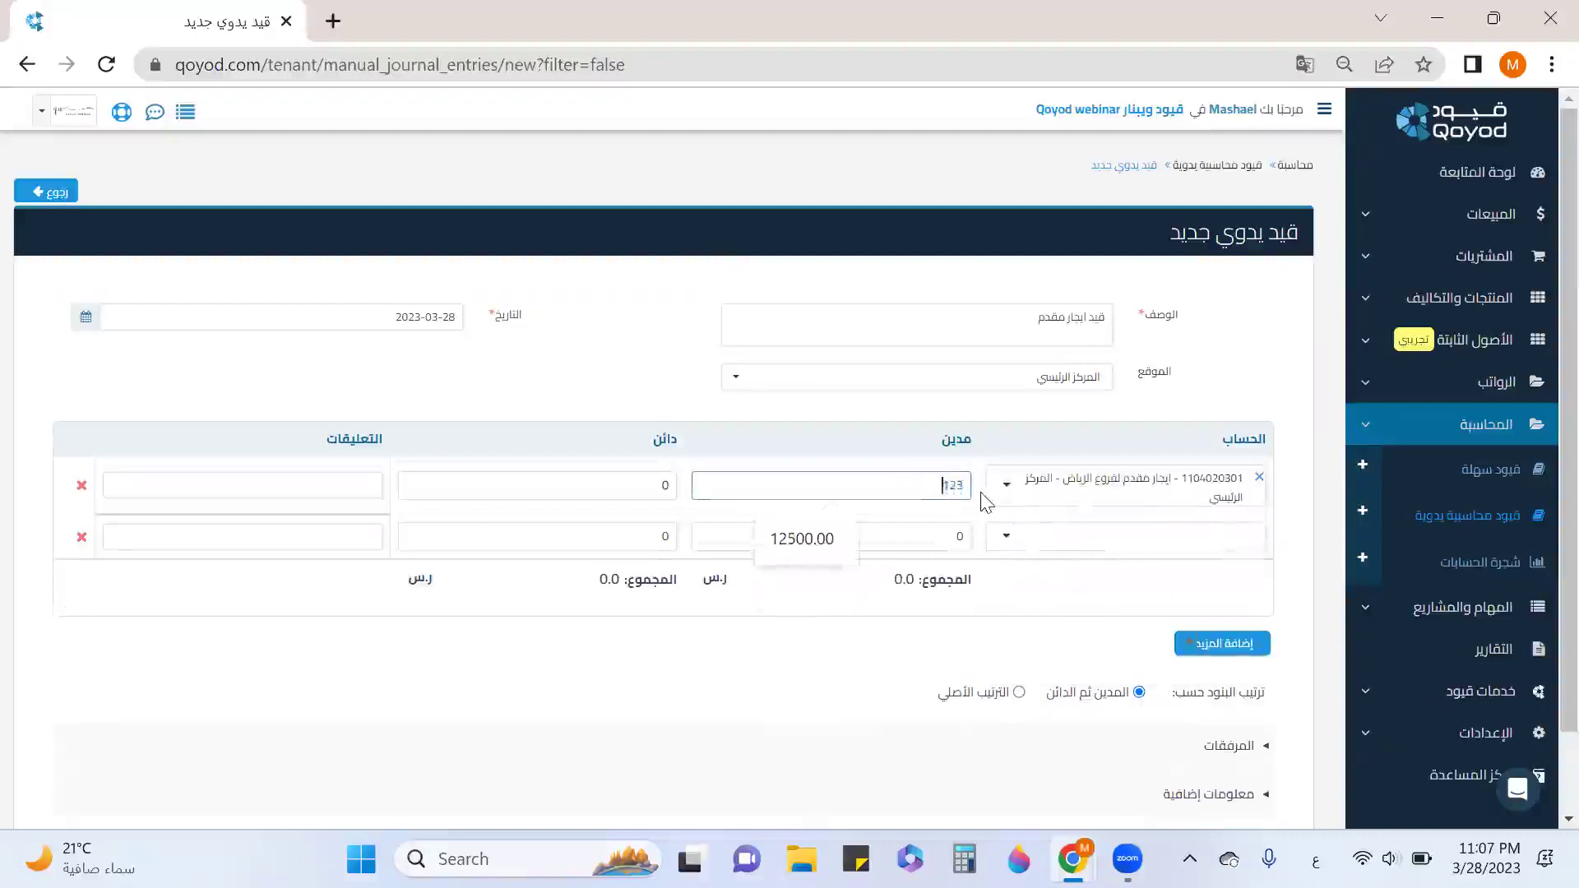
pyautogui.write('12500')
pyautogui.click(1084, 528)
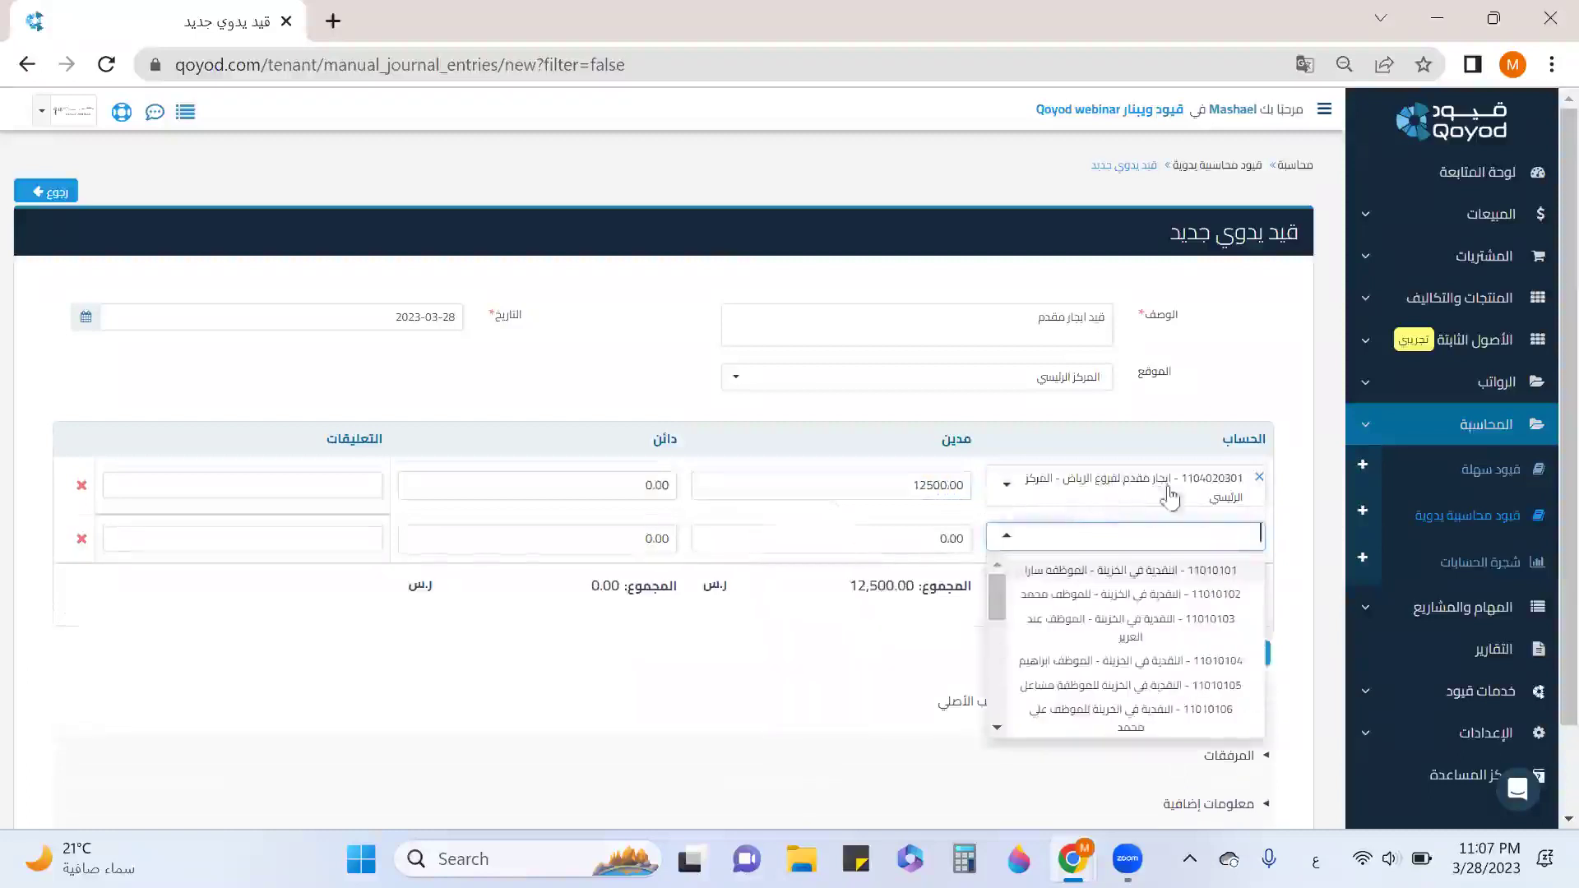
pyautogui.scroll(-5, 1157, 600)
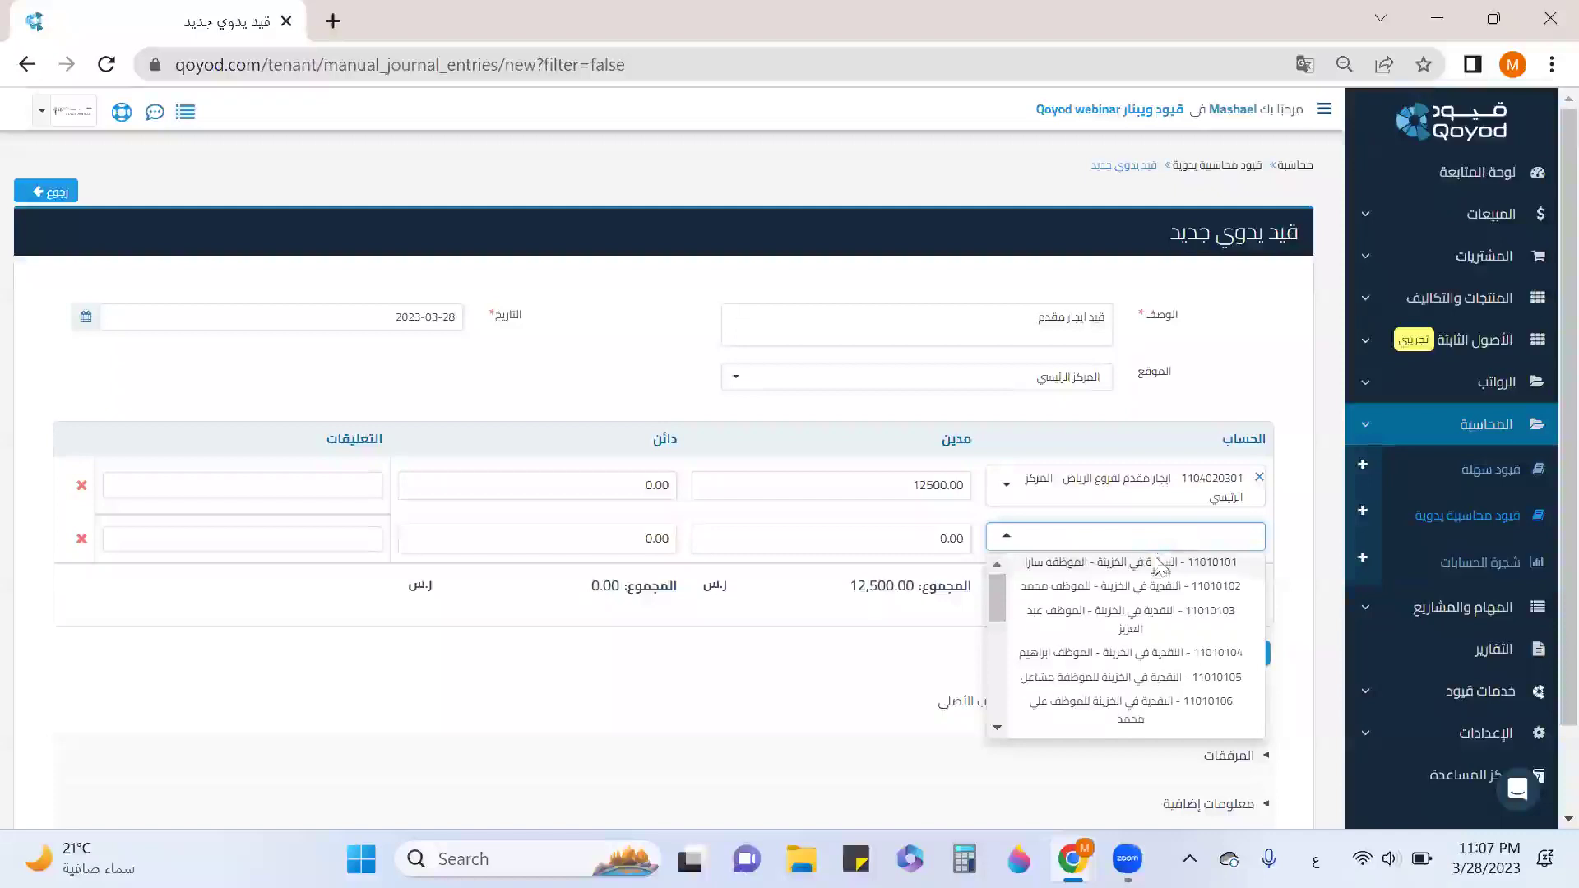
pyautogui.scroll(-5, 1159, 640)
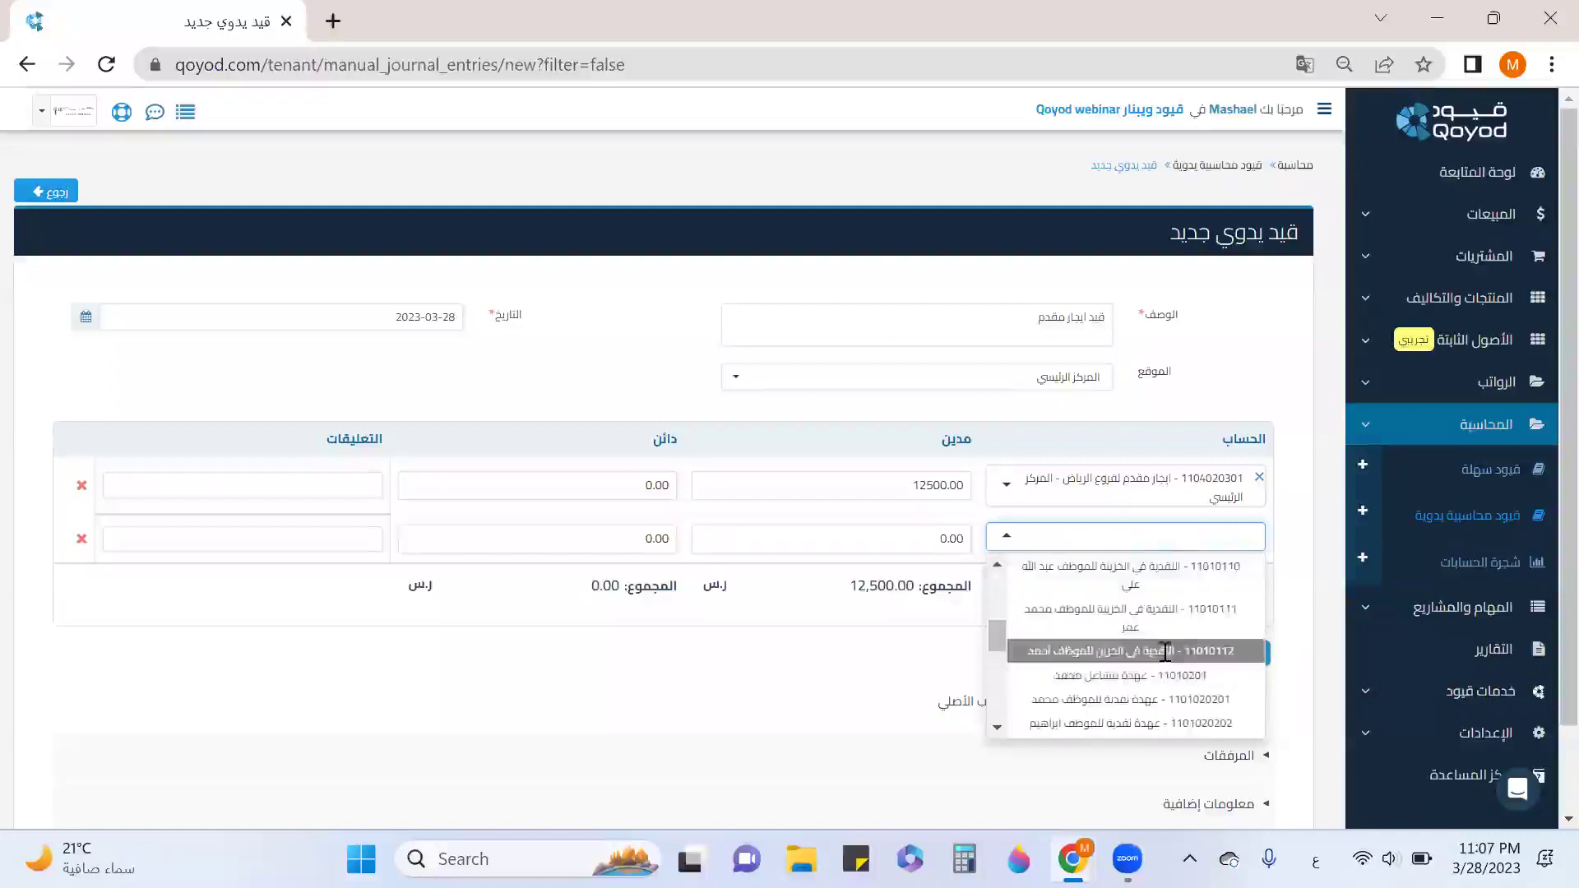
pyautogui.click(1133, 573)
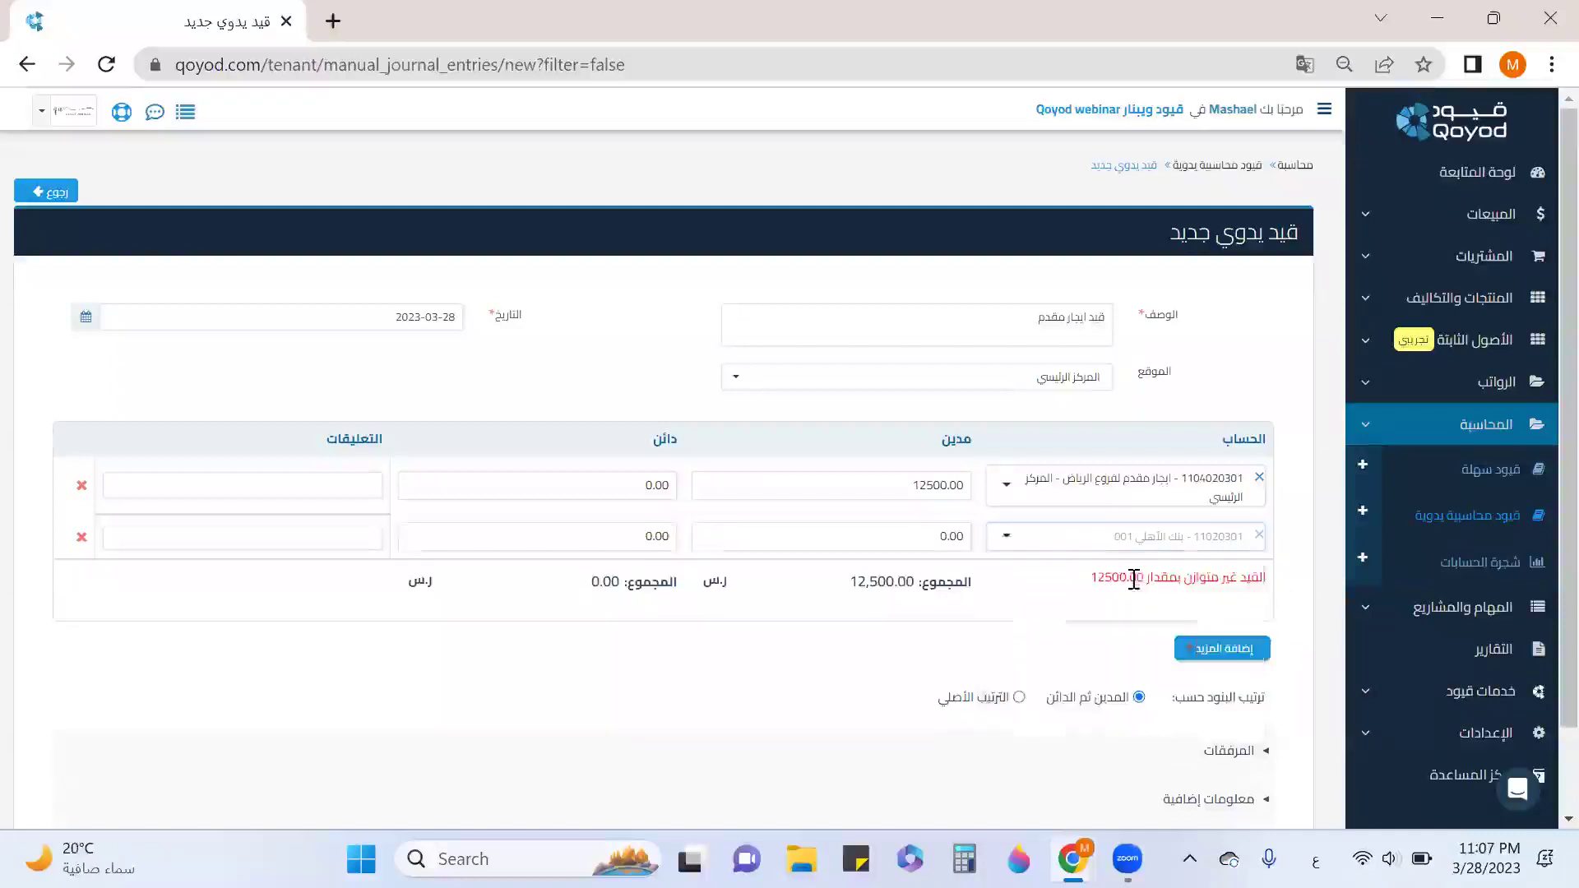
pyautogui.click(613, 540)
pyautogui.write('12500')
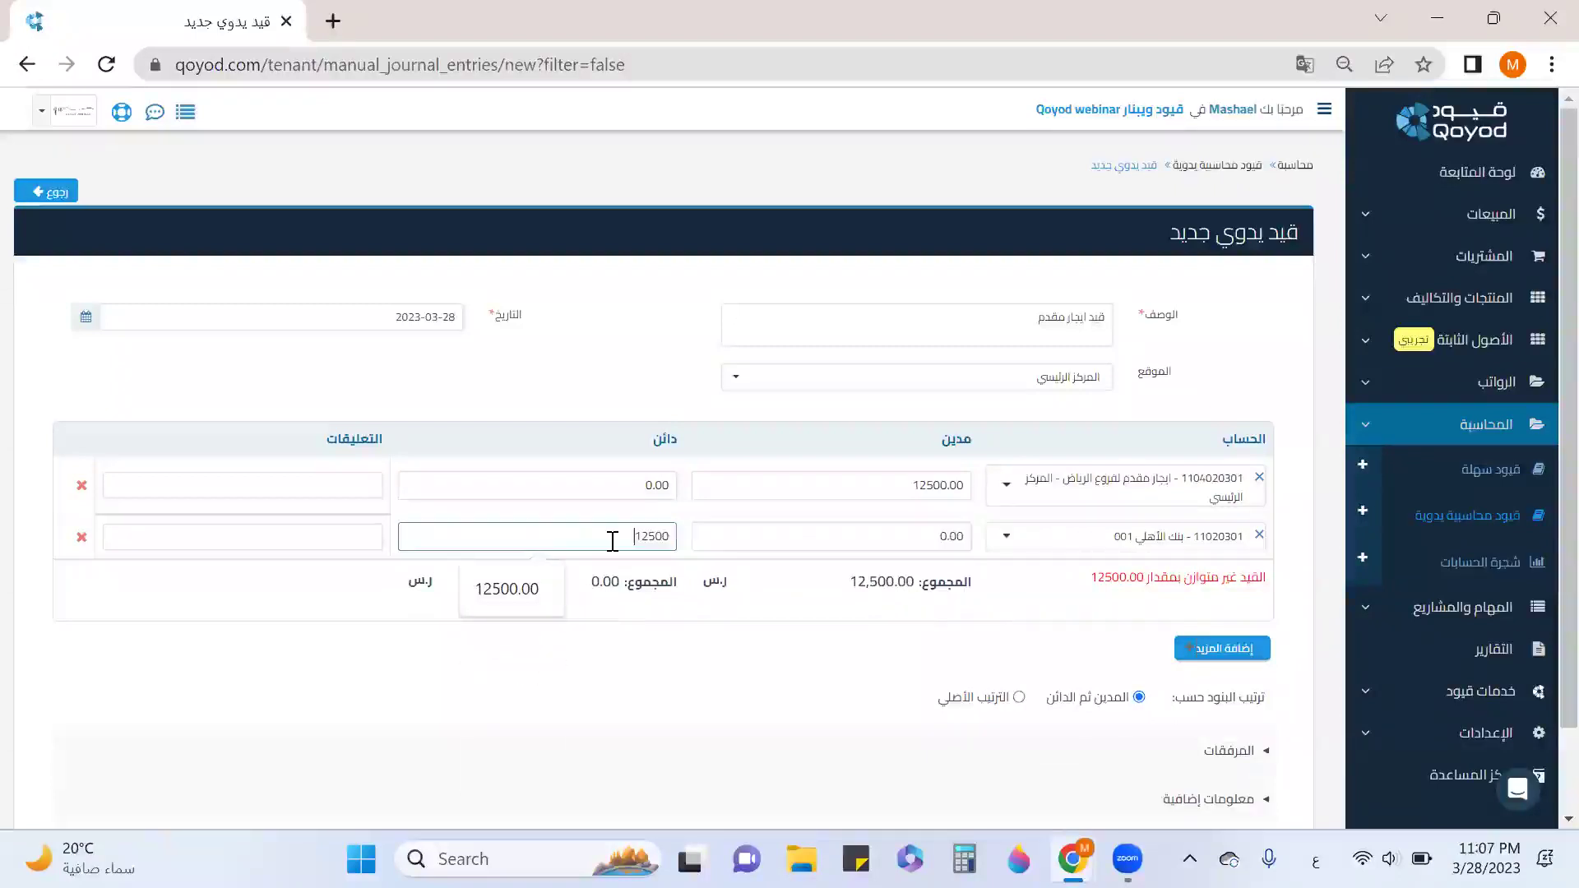
# Add the rent-period comment to line one and save the journal entry.
pyautogui.click(168, 491)
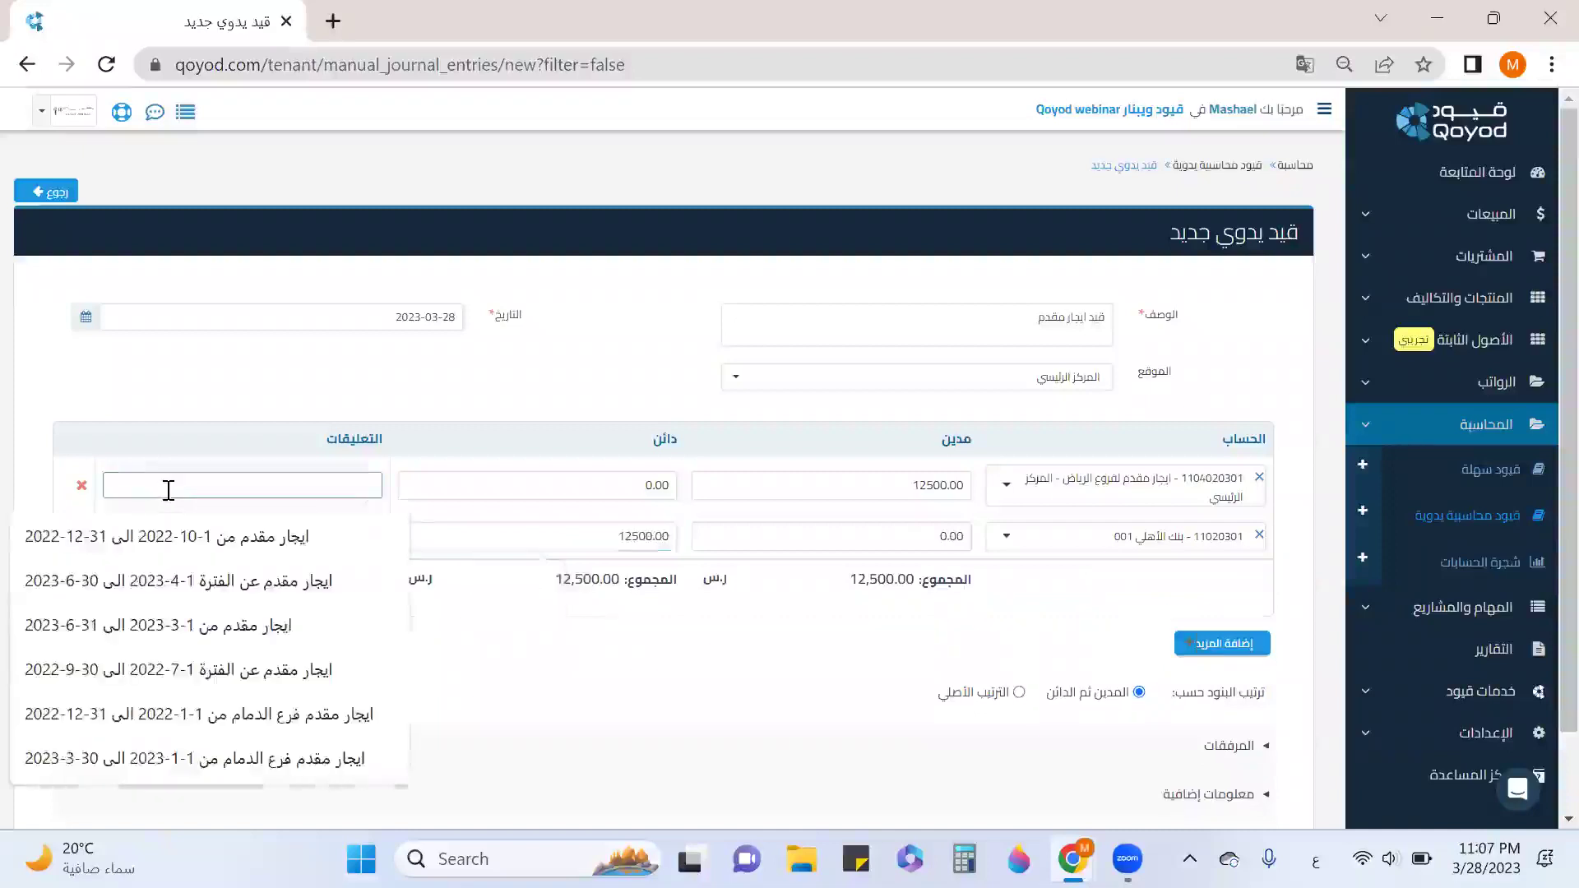
pyautogui.click(216, 589)
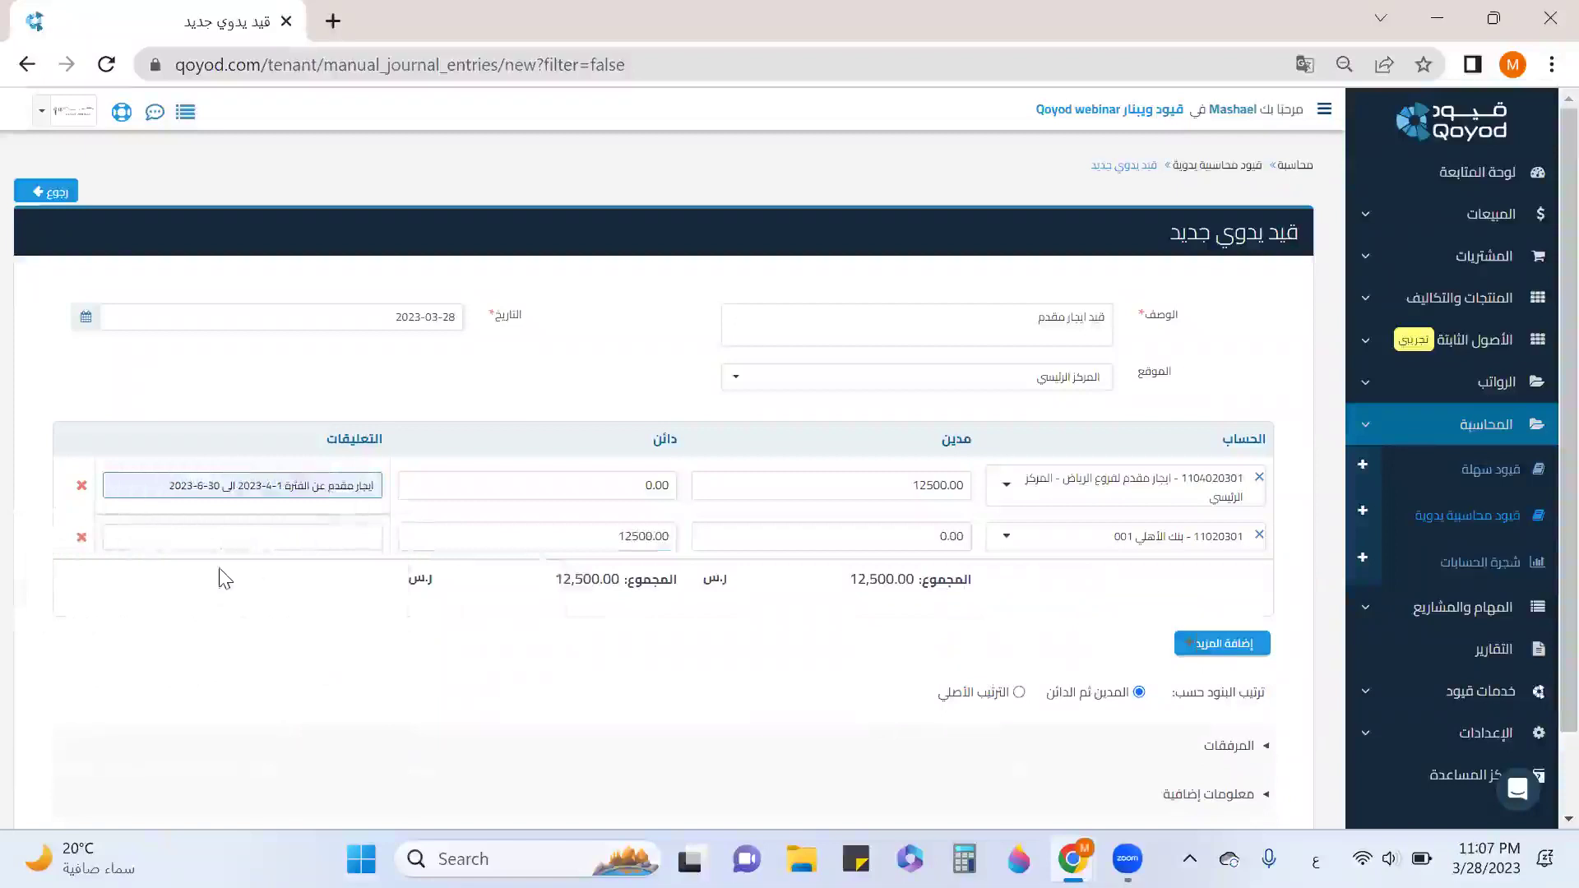
pyautogui.scroll(-1, 352, 522)
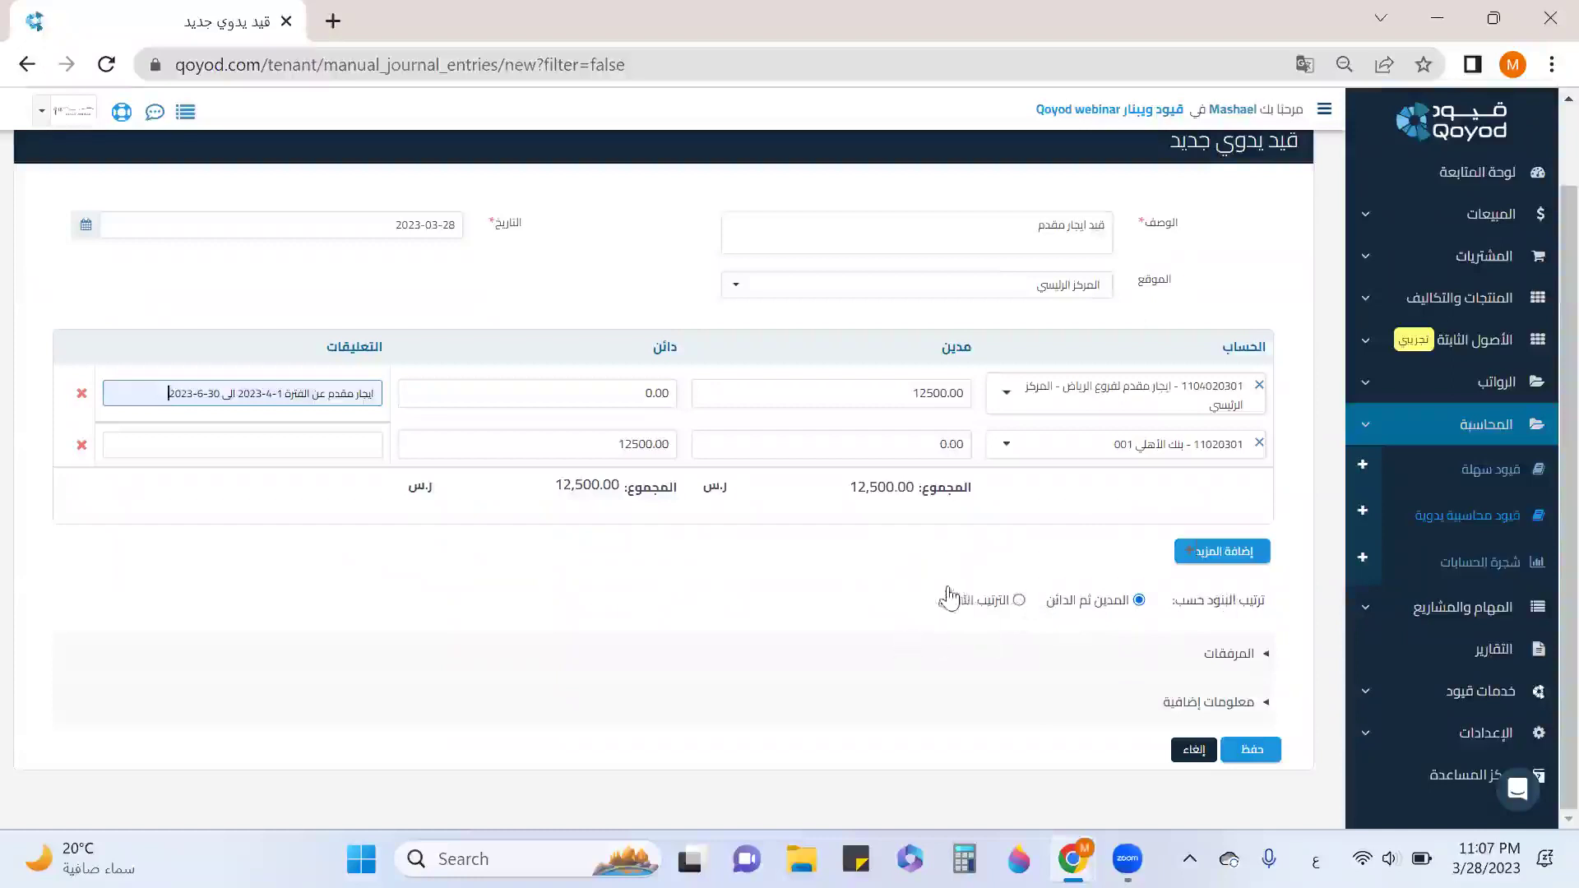
pyautogui.click(1165, 705)
pyautogui.scroll(-3, 1156, 644)
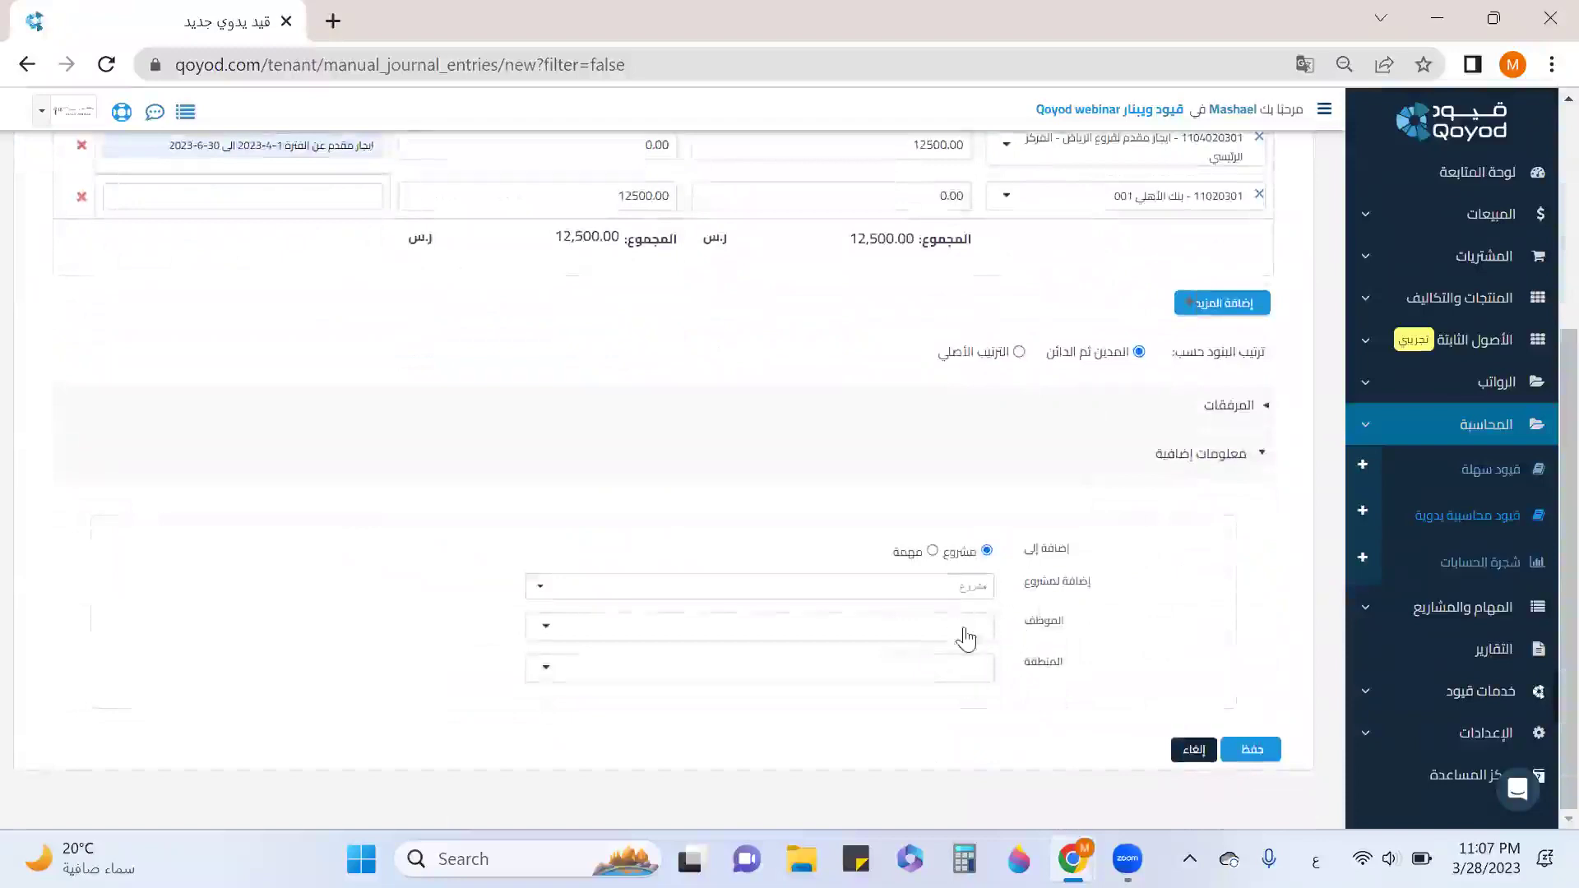
pyautogui.click(1194, 457)
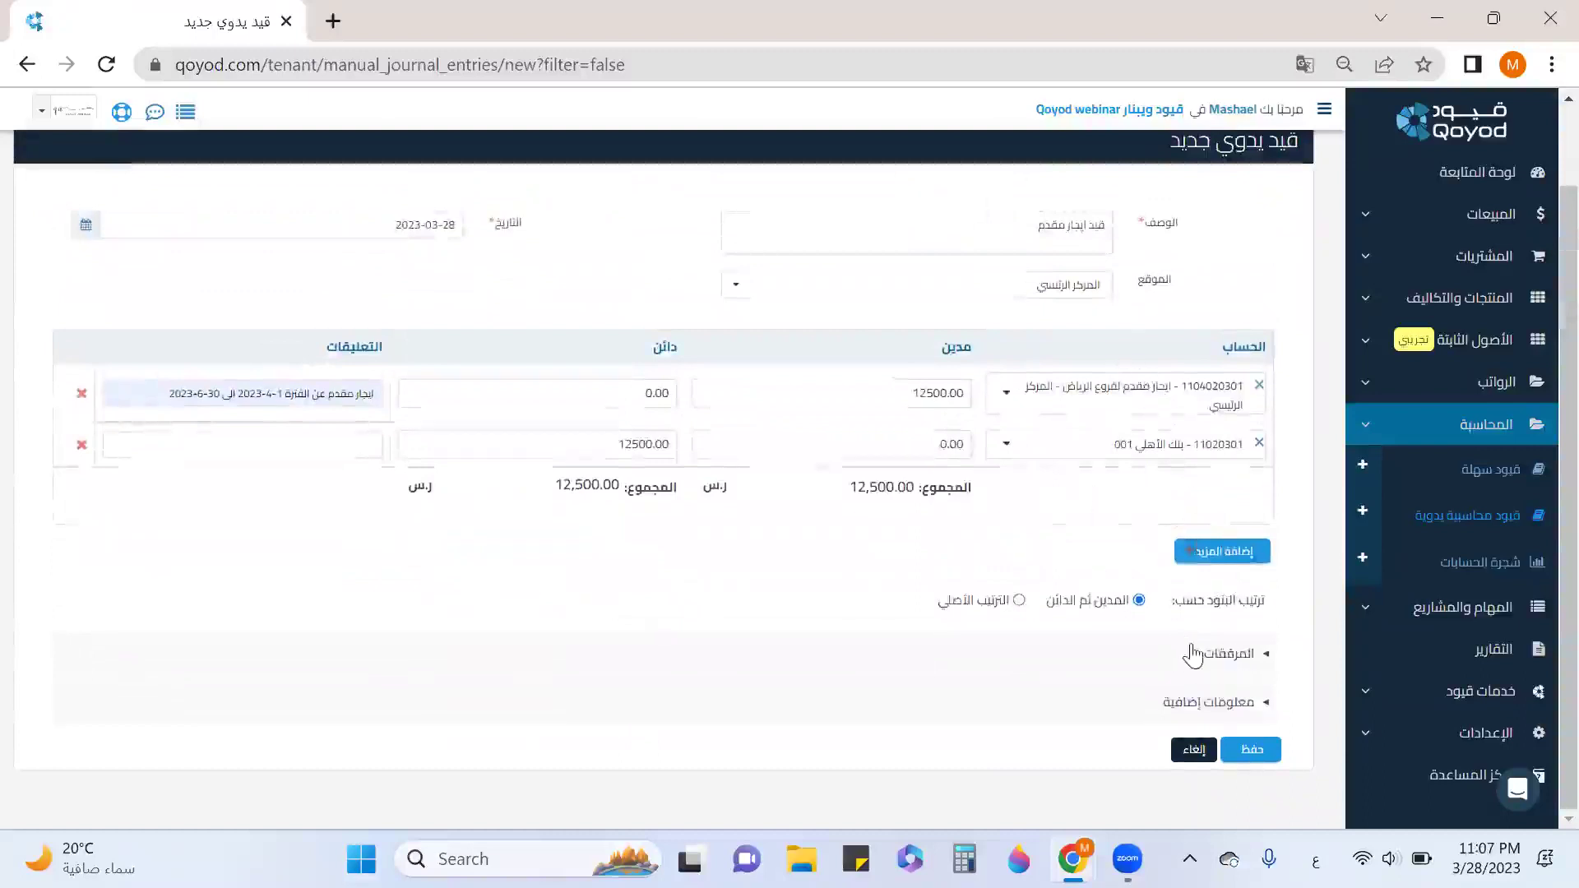
pyautogui.click(1240, 734)
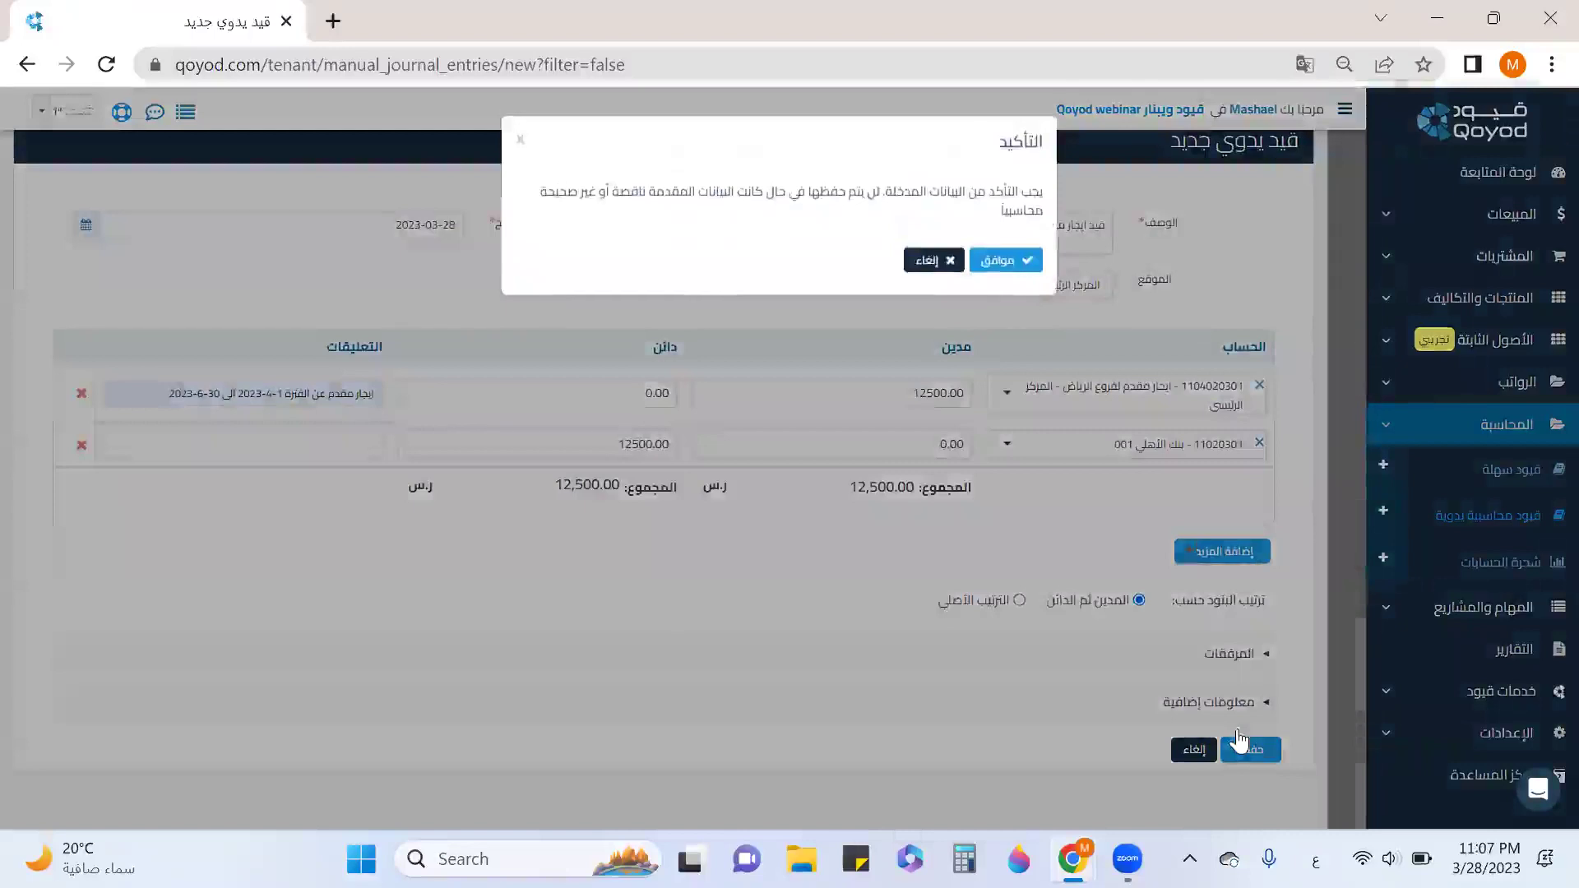
# Confirm the prepaid rent journal entry so it saves as 1533, then go to opening balances.
pyautogui.click(1005, 260)
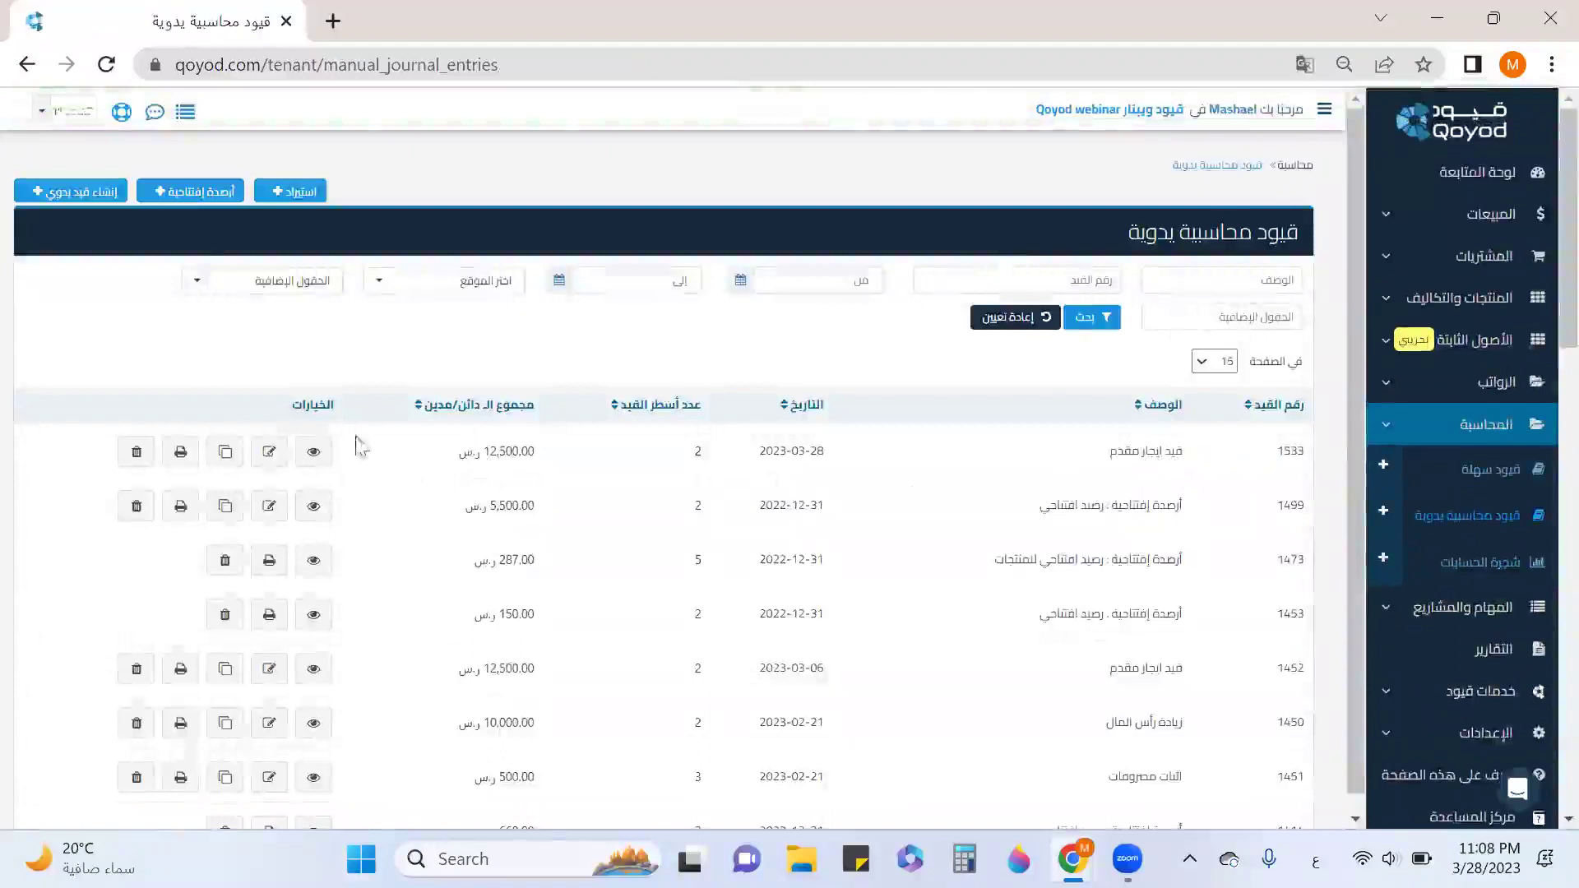
pyautogui.click(210, 205)
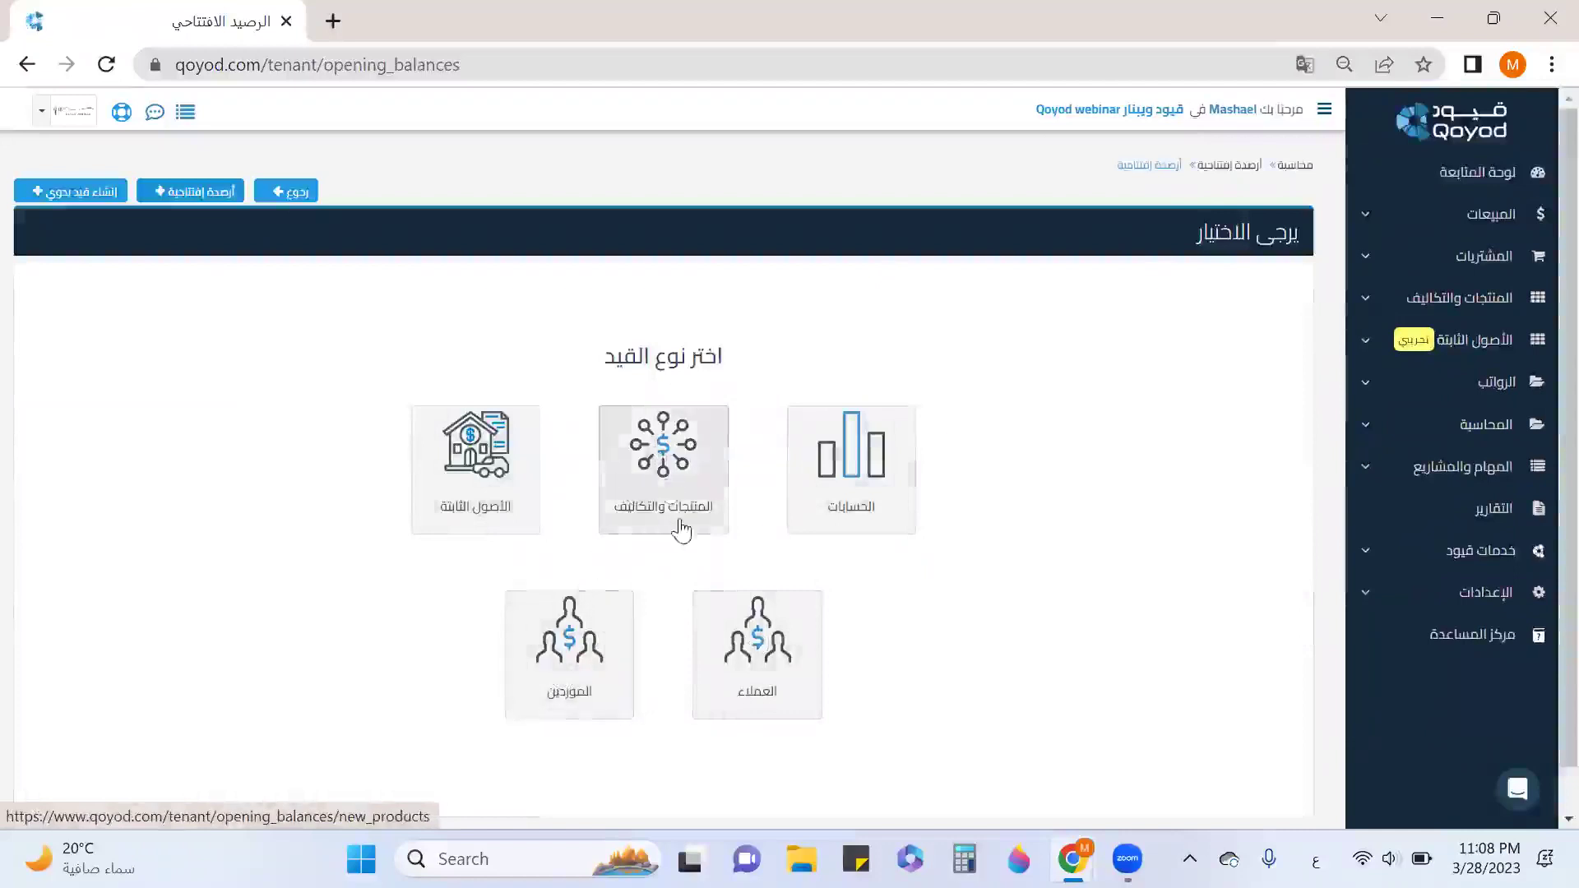
# Start a products opening balance dated 2022-12-31, with description رصيد افتتاحي, account 3201, at الرياض- فرع الندى.
pyautogui.click(672, 486)
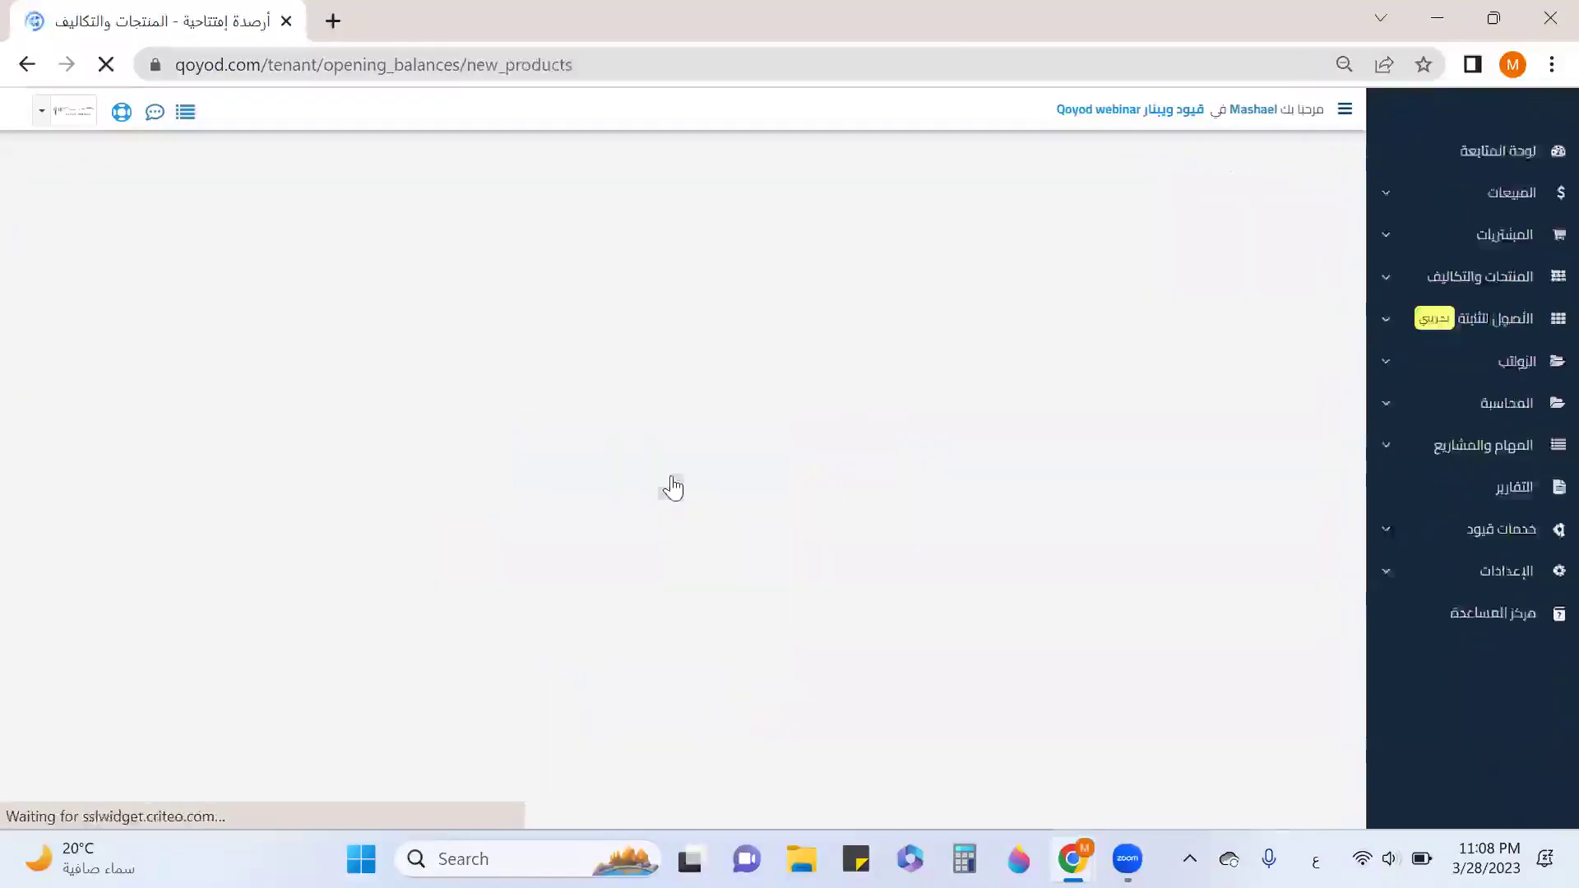
pyautogui.click(659, 332)
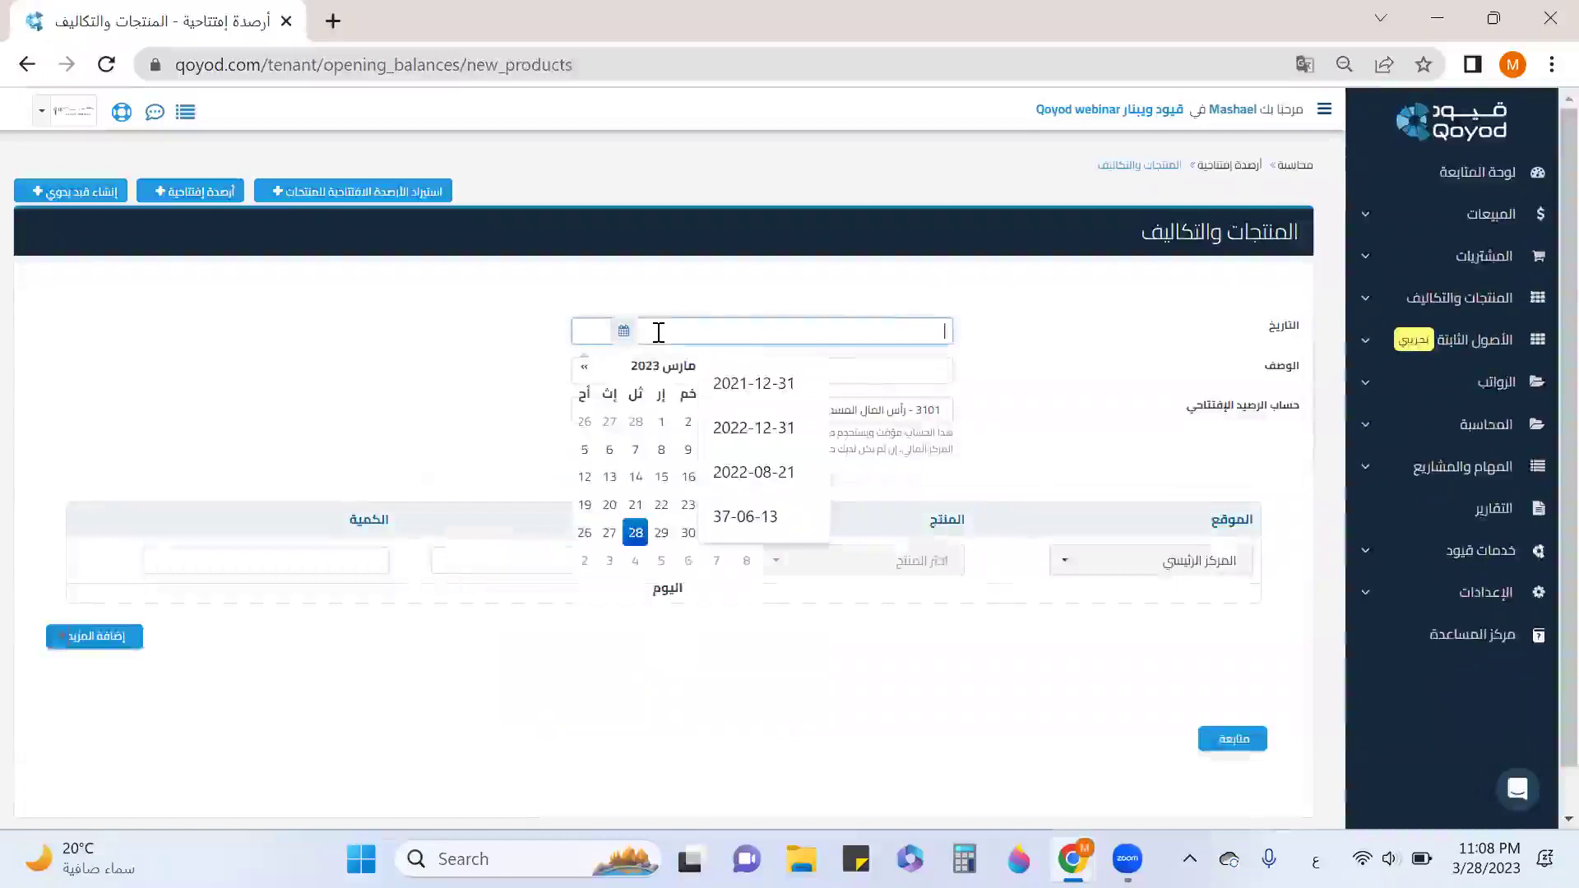
pyautogui.click(765, 428)
pyautogui.click(846, 370)
pyautogui.click(812, 425)
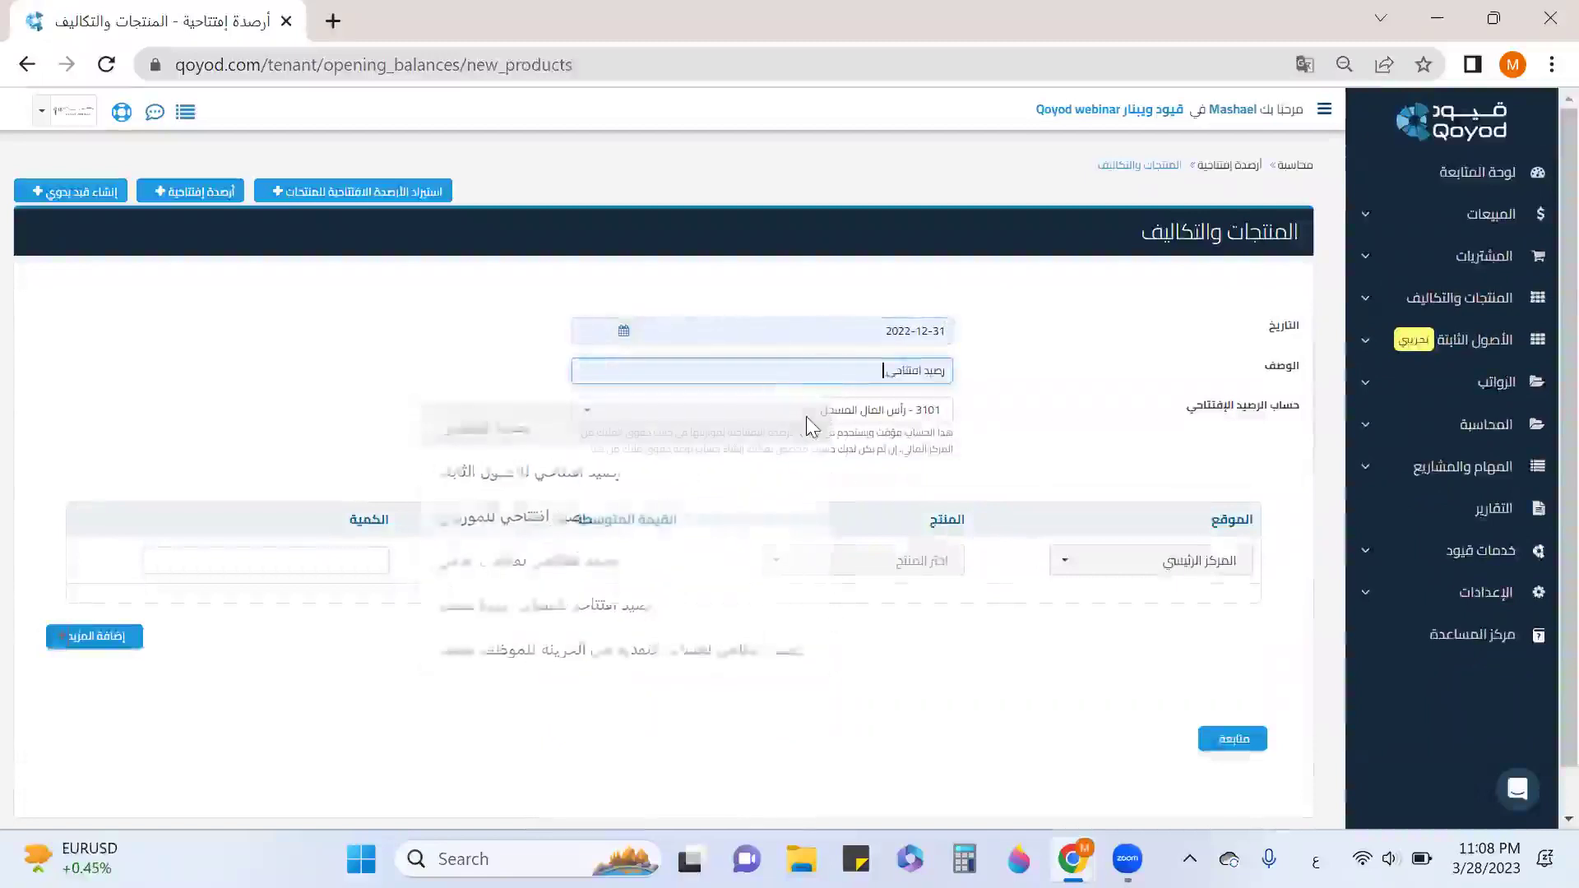
pyautogui.click(802, 415)
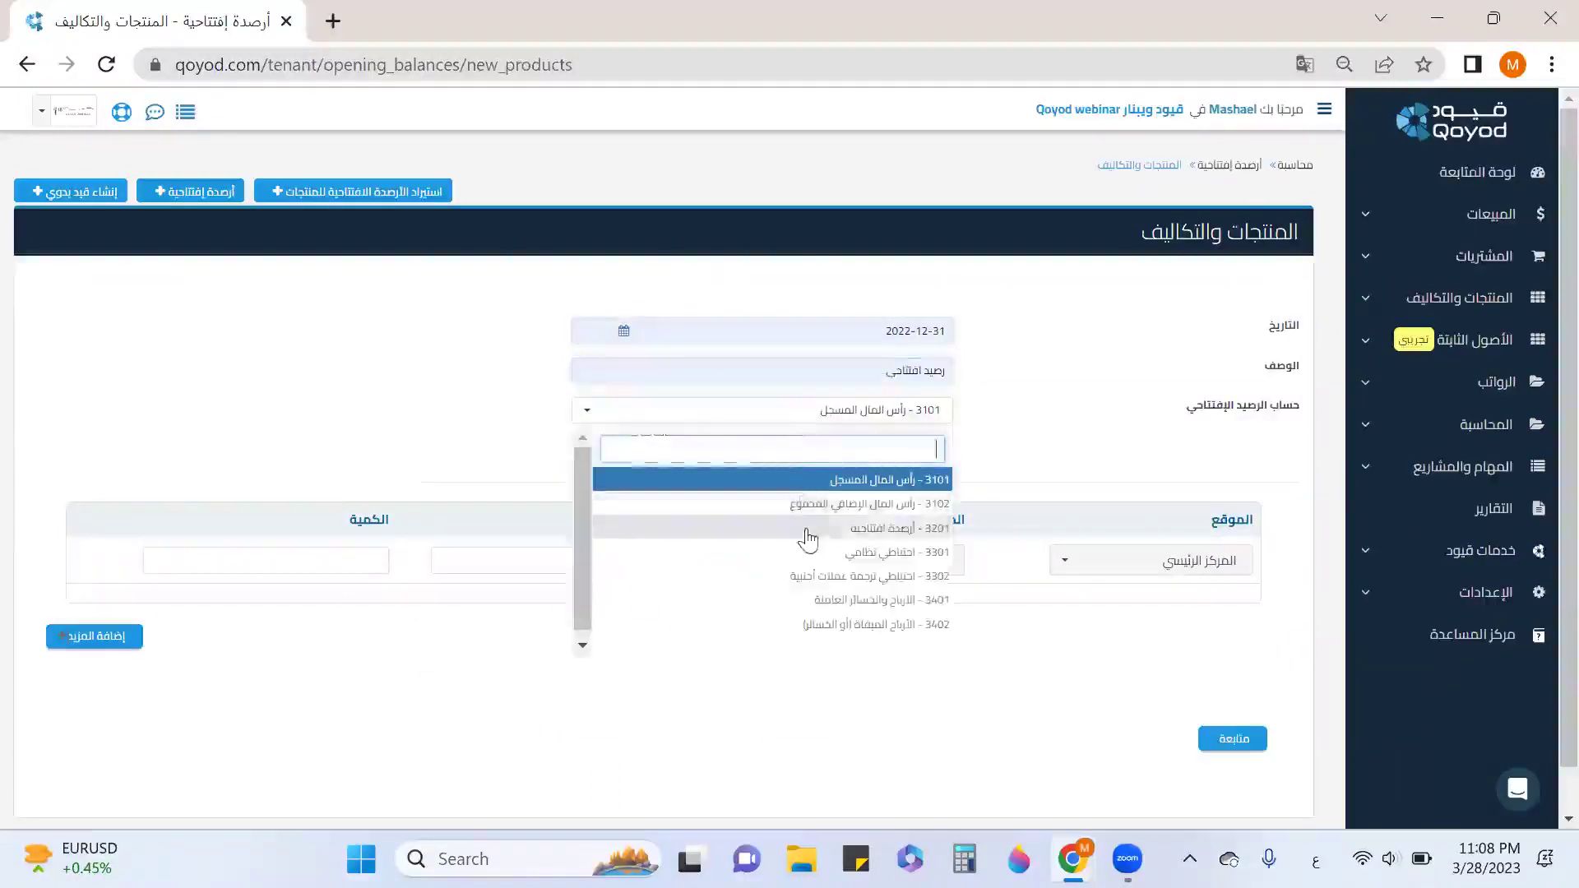
pyautogui.click(888, 528)
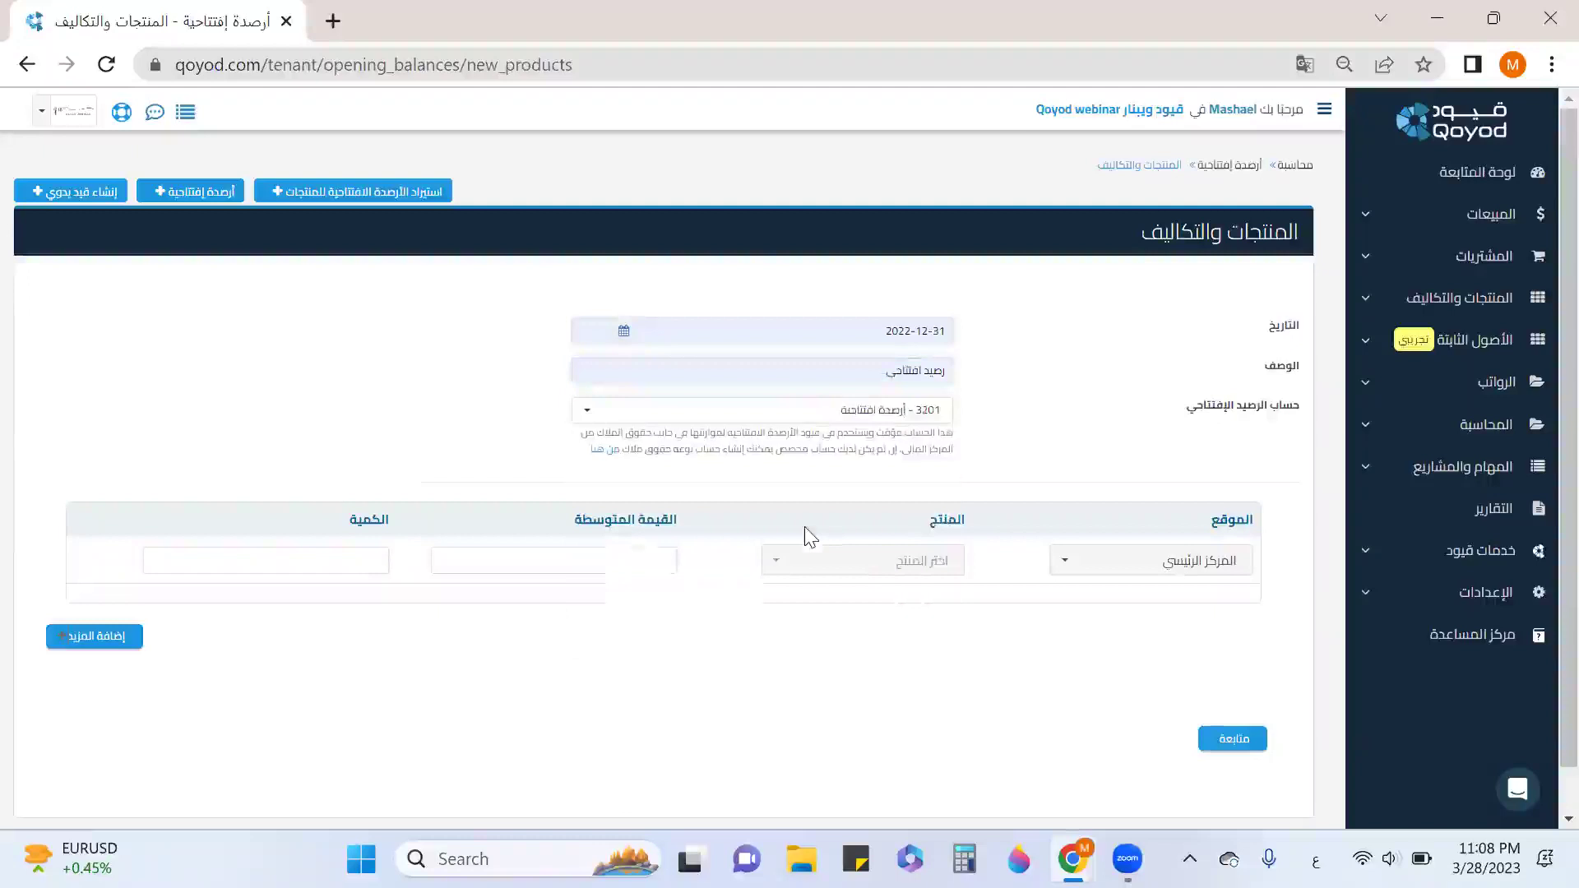
pyautogui.click(1099, 567)
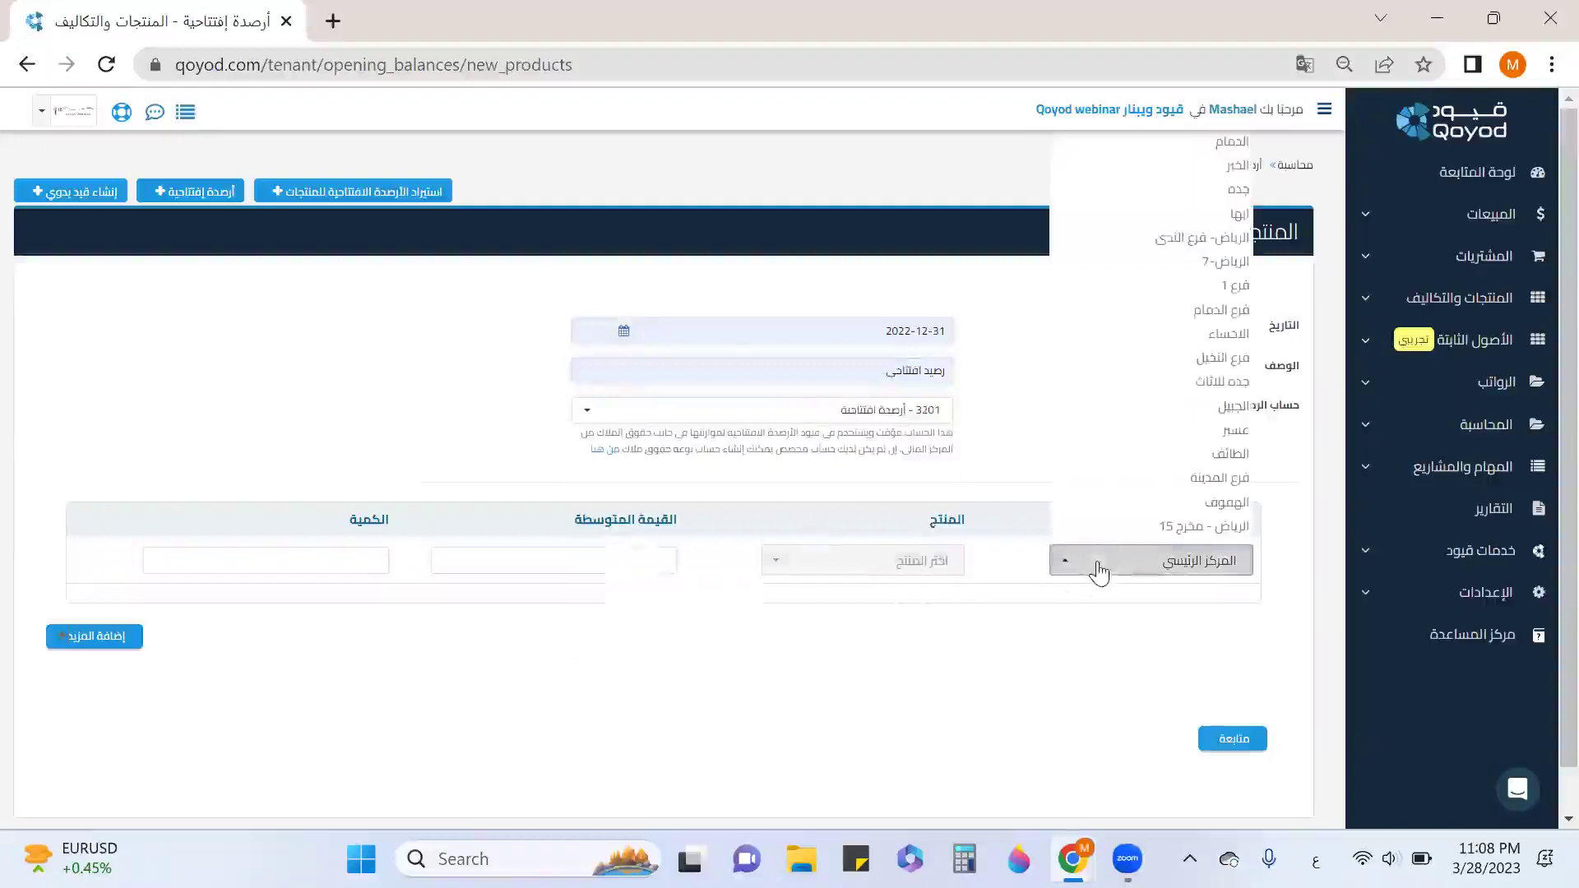
pyautogui.click(1160, 238)
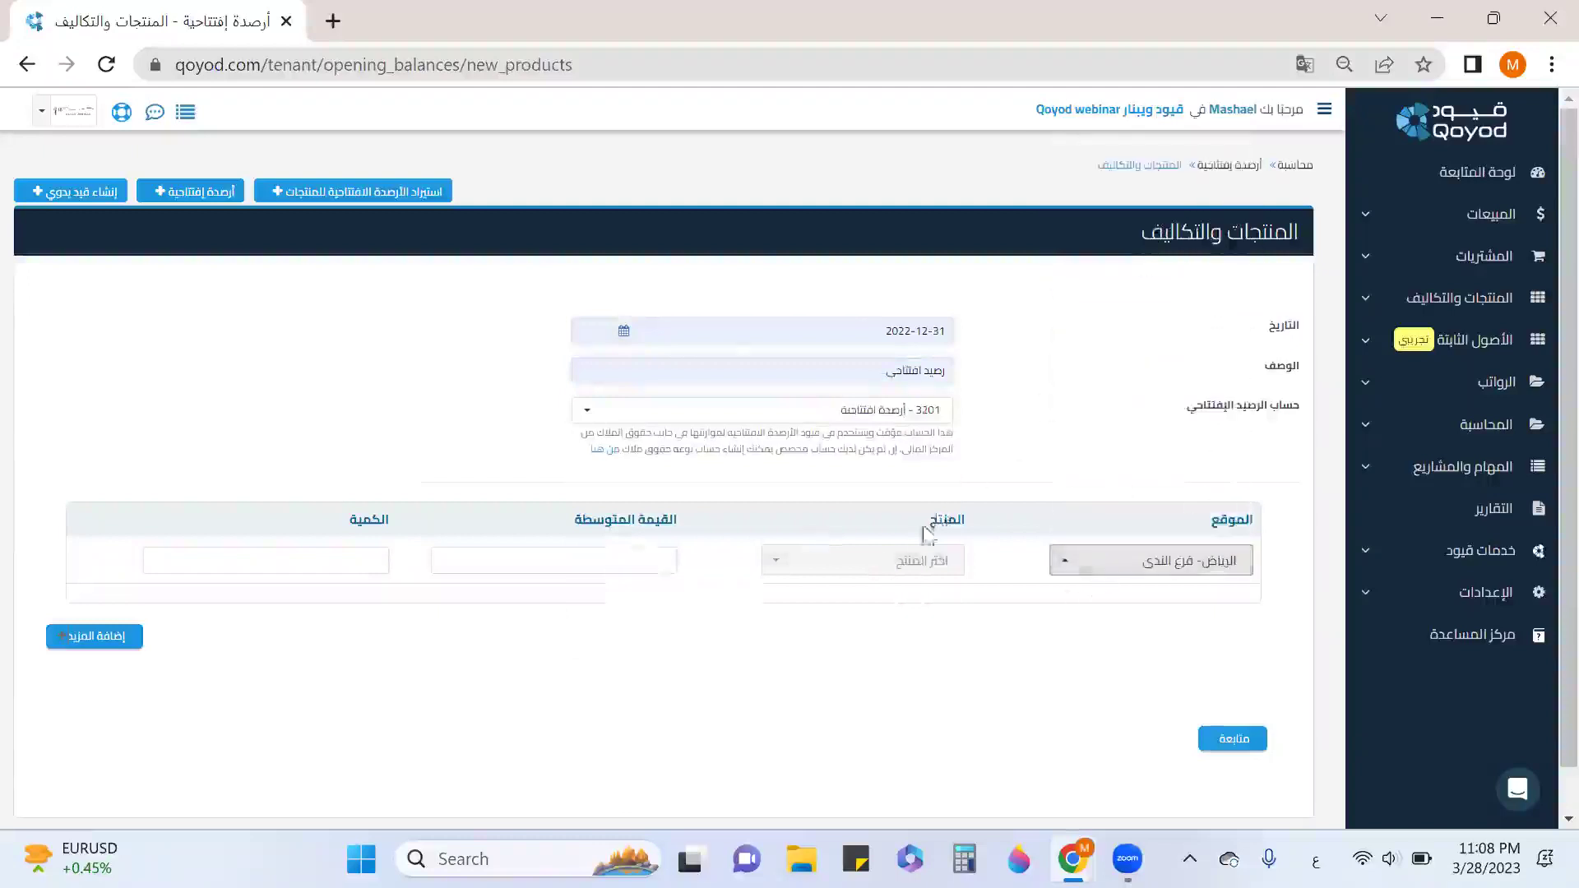
# Add حليب أبو قوس with average value 1.5 and quantity 10, then submit.
pyautogui.click(910, 559)
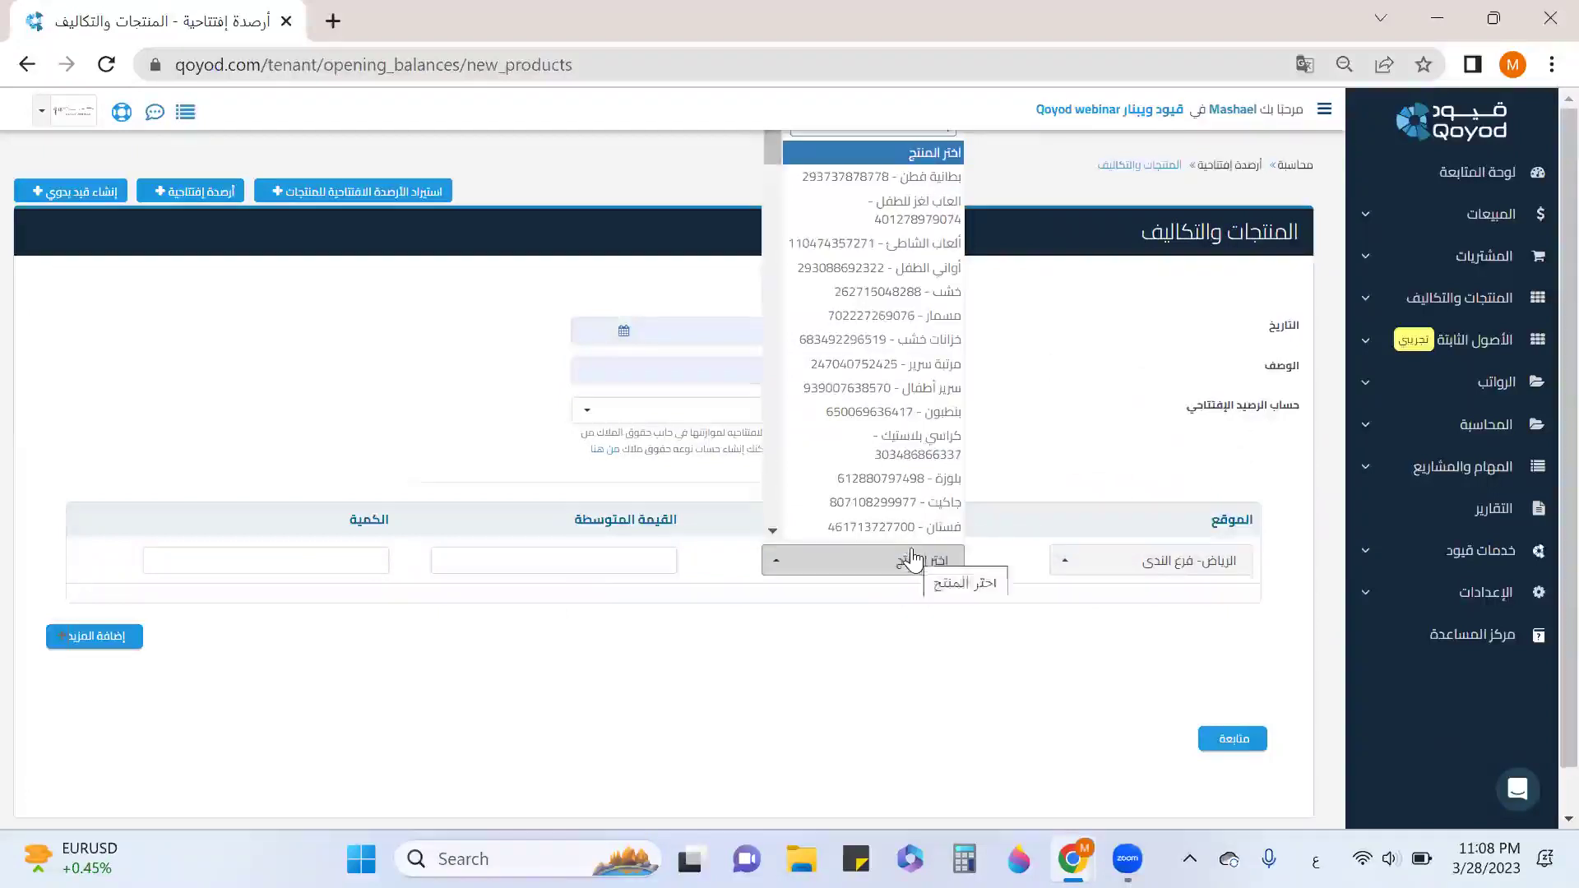
pyautogui.write('حليب')
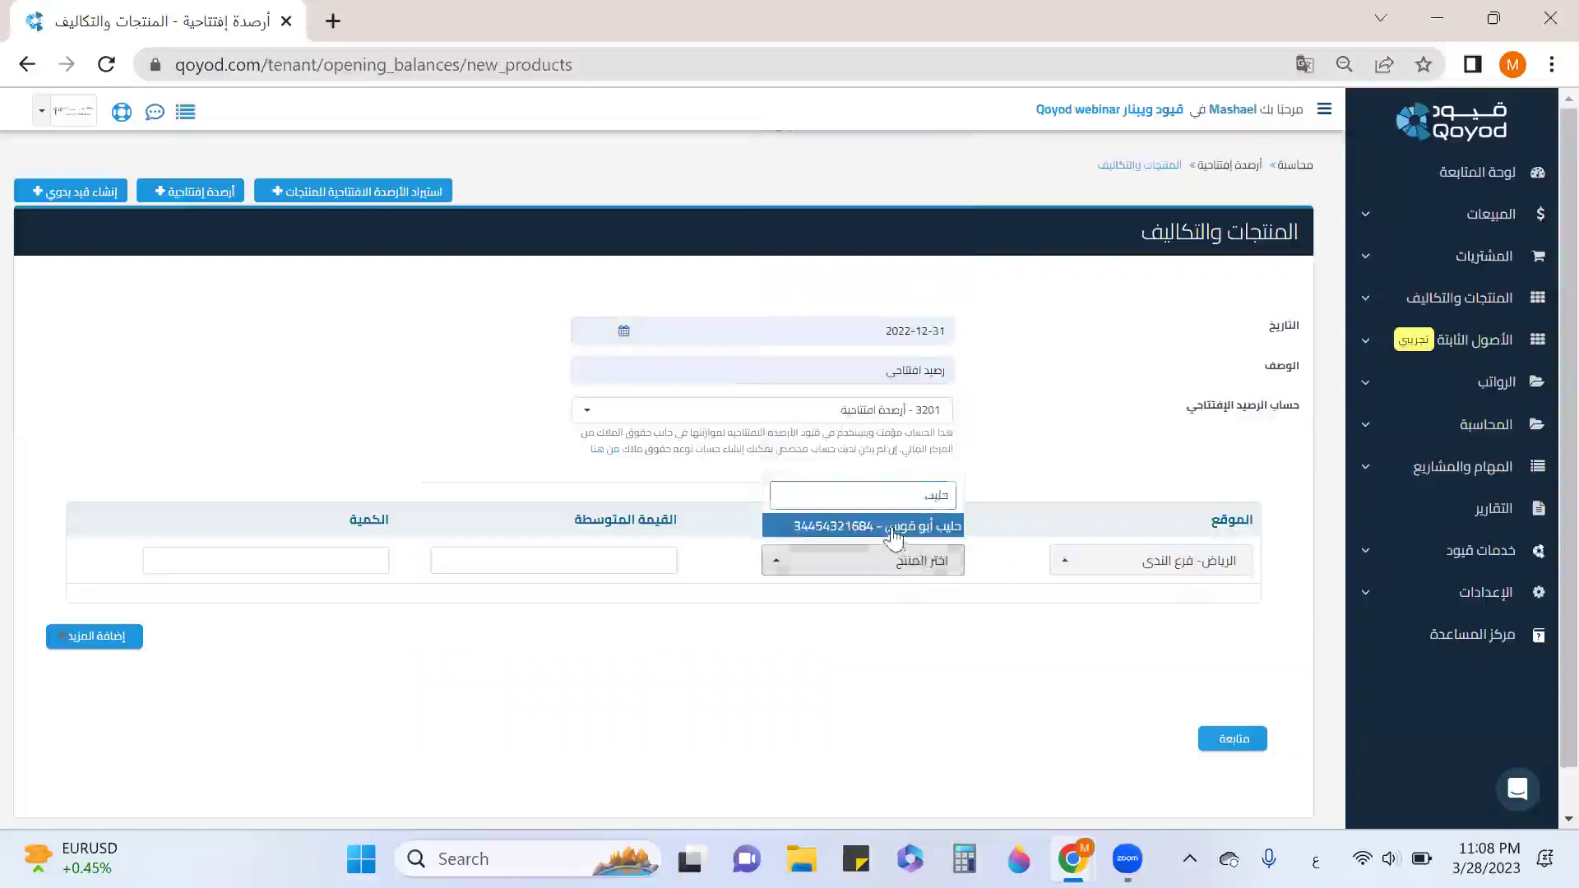
pyautogui.click(884, 527)
pyautogui.click(530, 566)
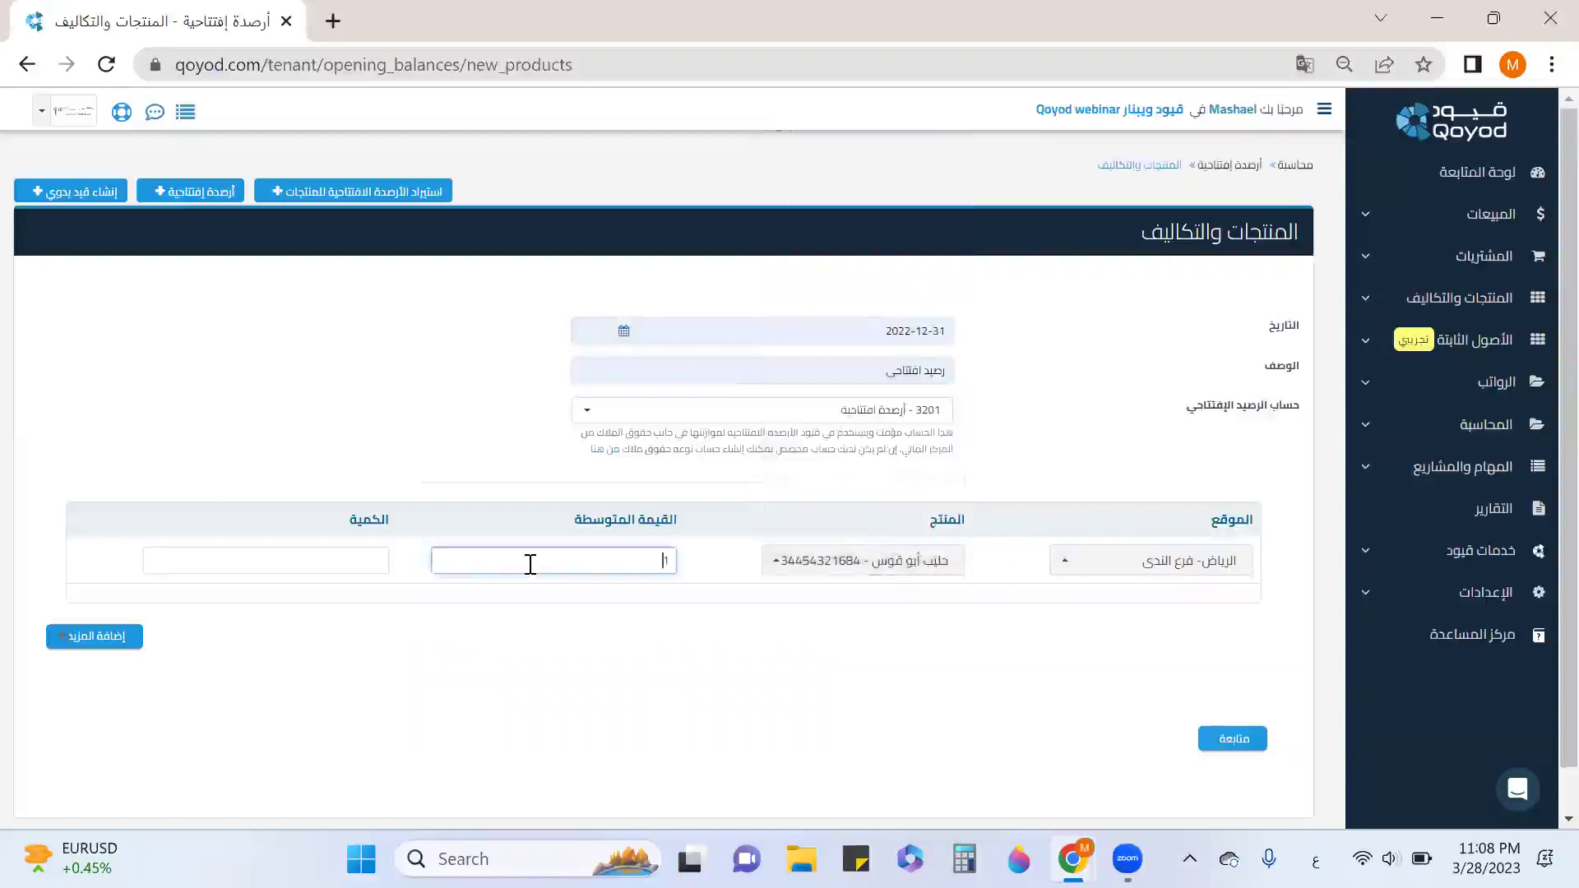
pyautogui.write('1.5')
pyautogui.click(315, 561)
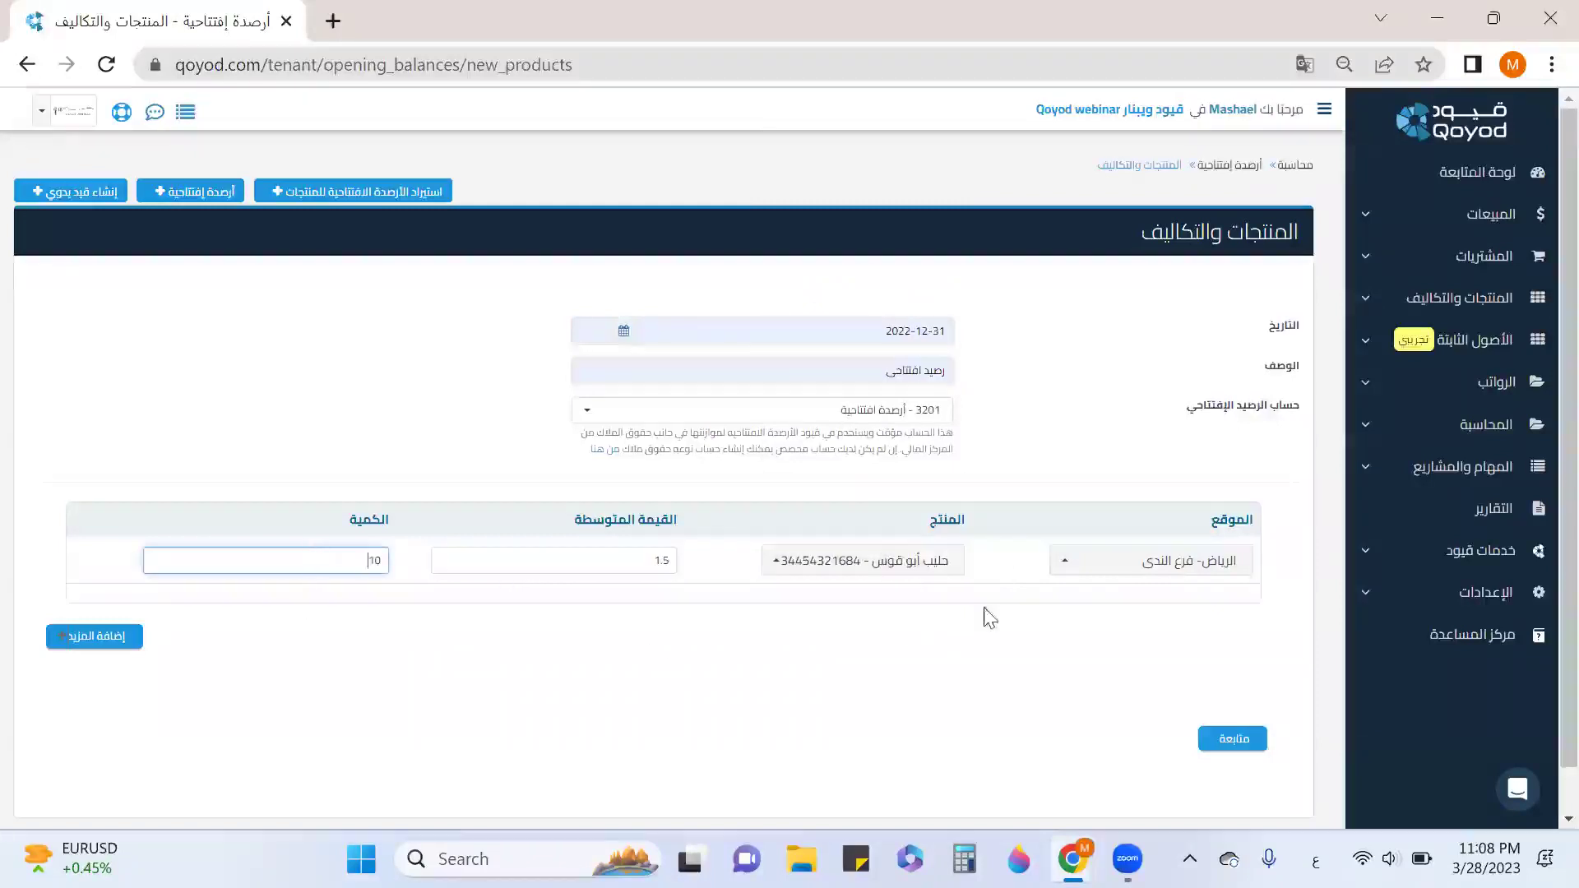
pyautogui.scroll(-1, 999, 629)
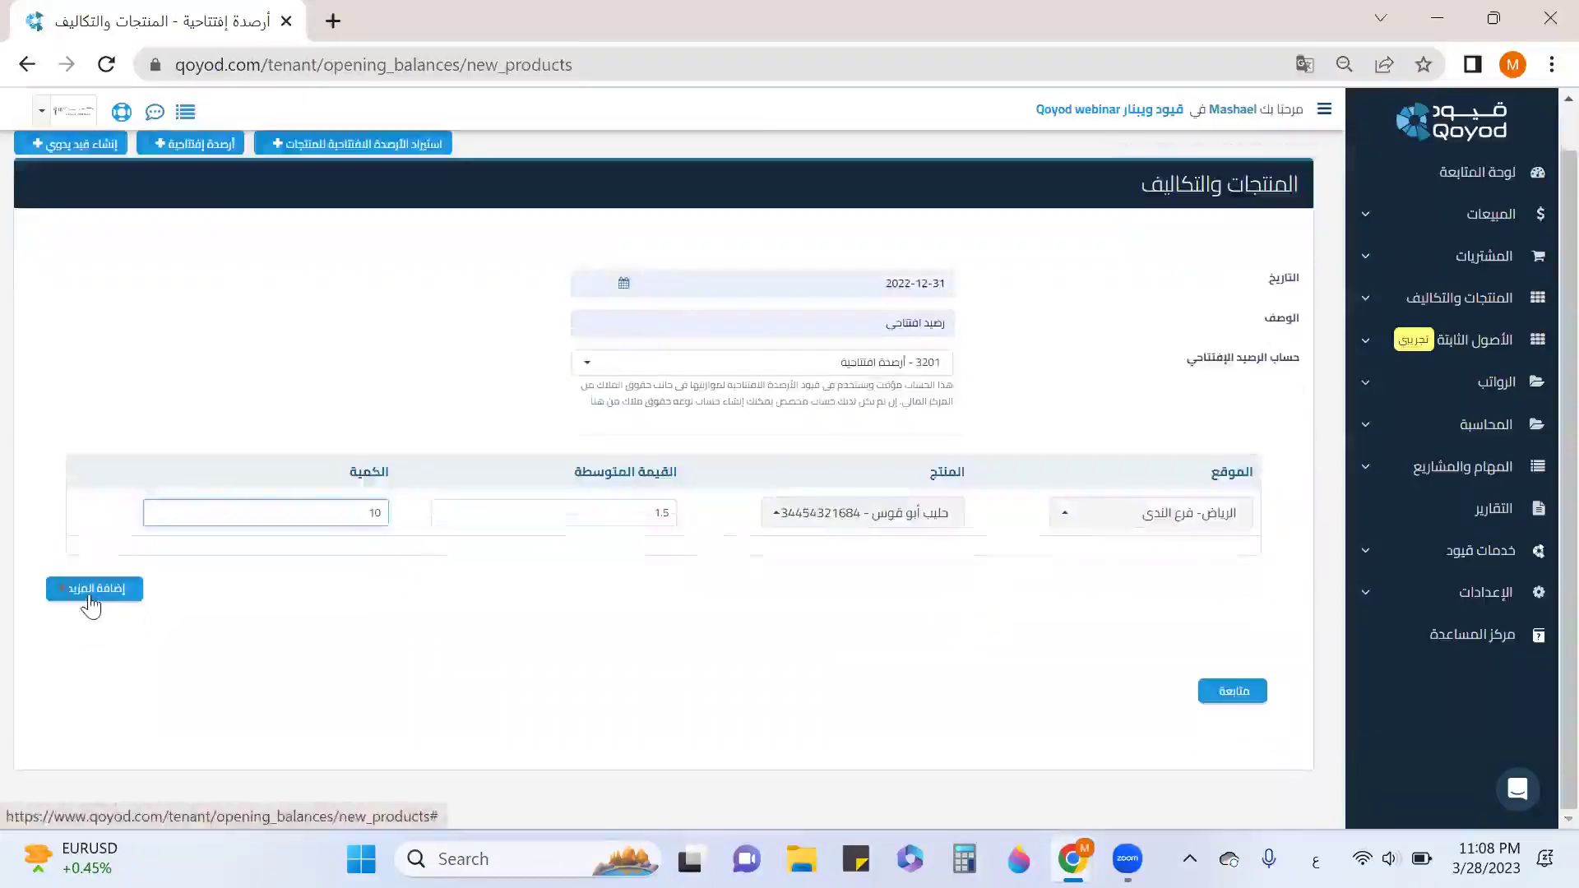
pyautogui.click(1234, 692)
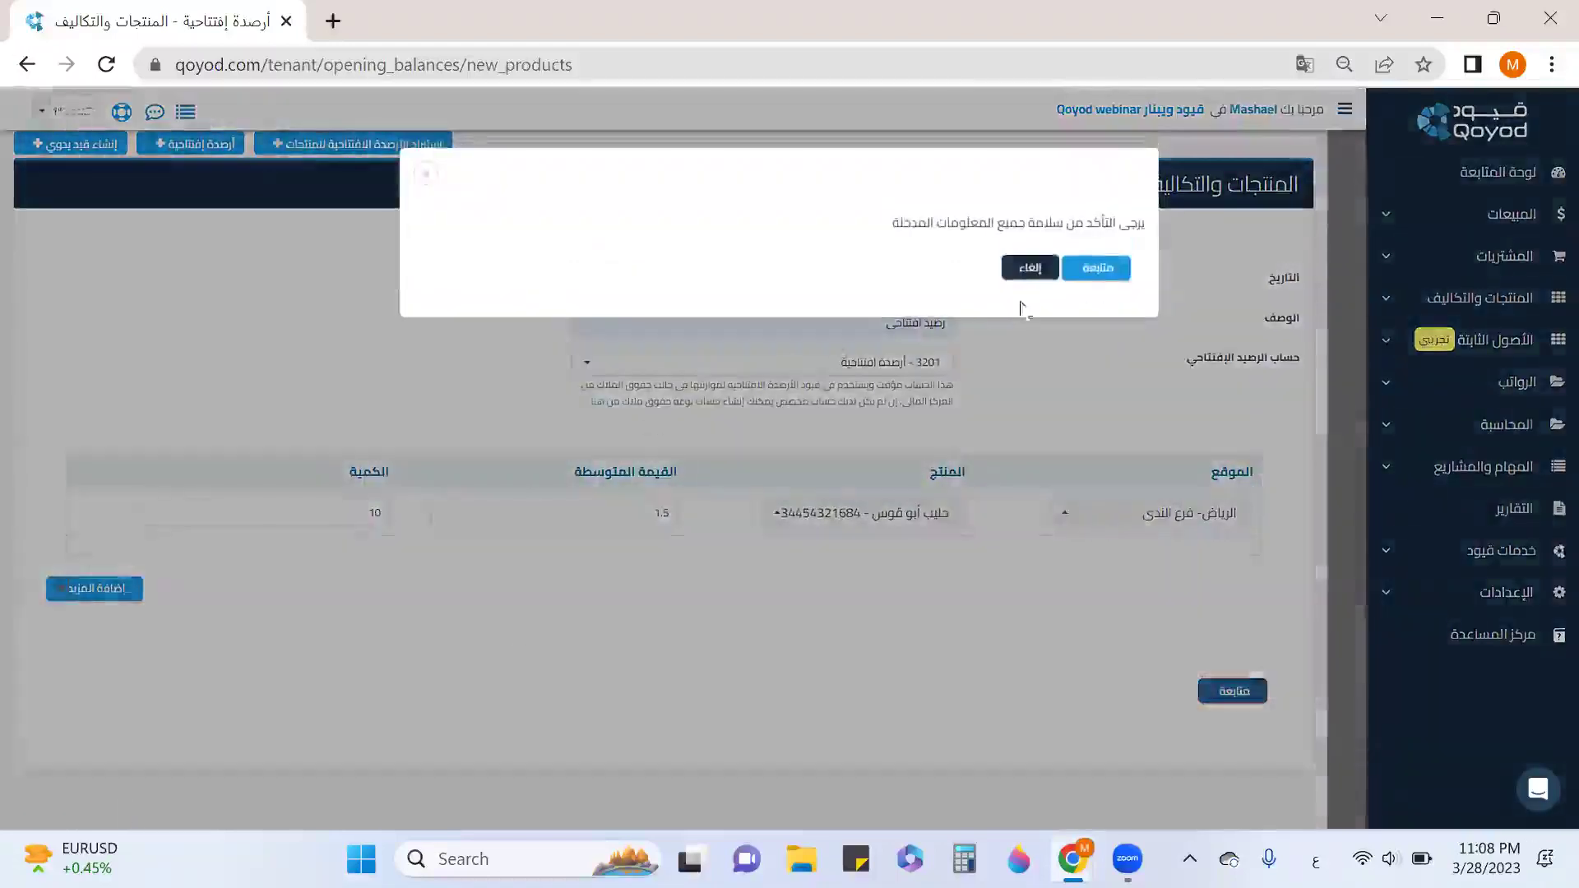
# Confirm the product opening balance, saved as entry 1534 debiting 1105 and crediting 3201 for 15.00.
pyautogui.click(1095, 277)
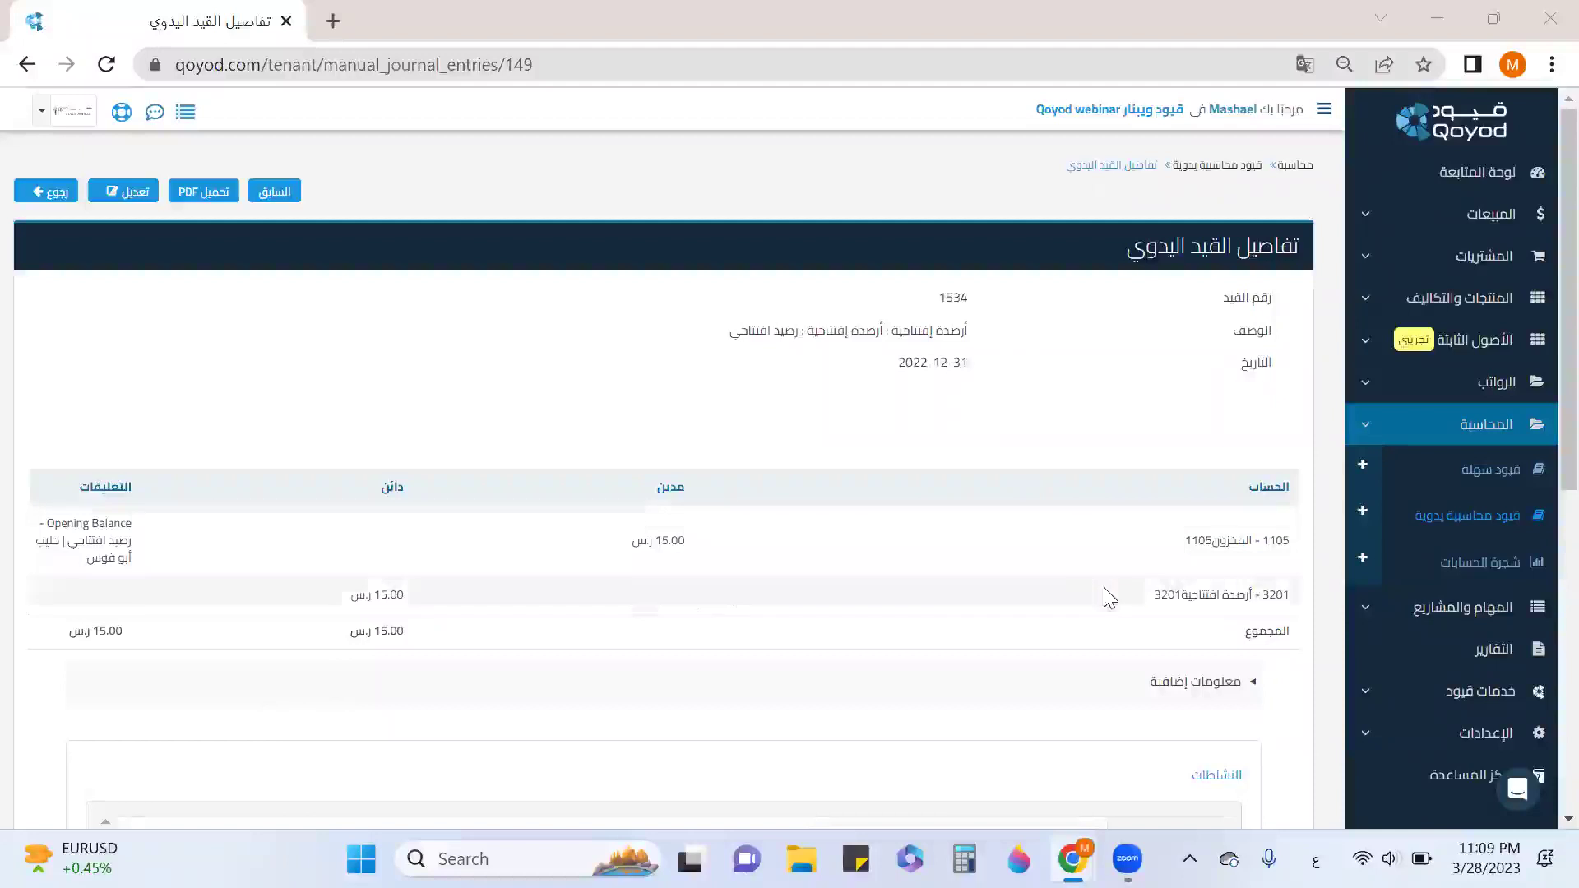
pyautogui.scroll(-2, 1099, 577)
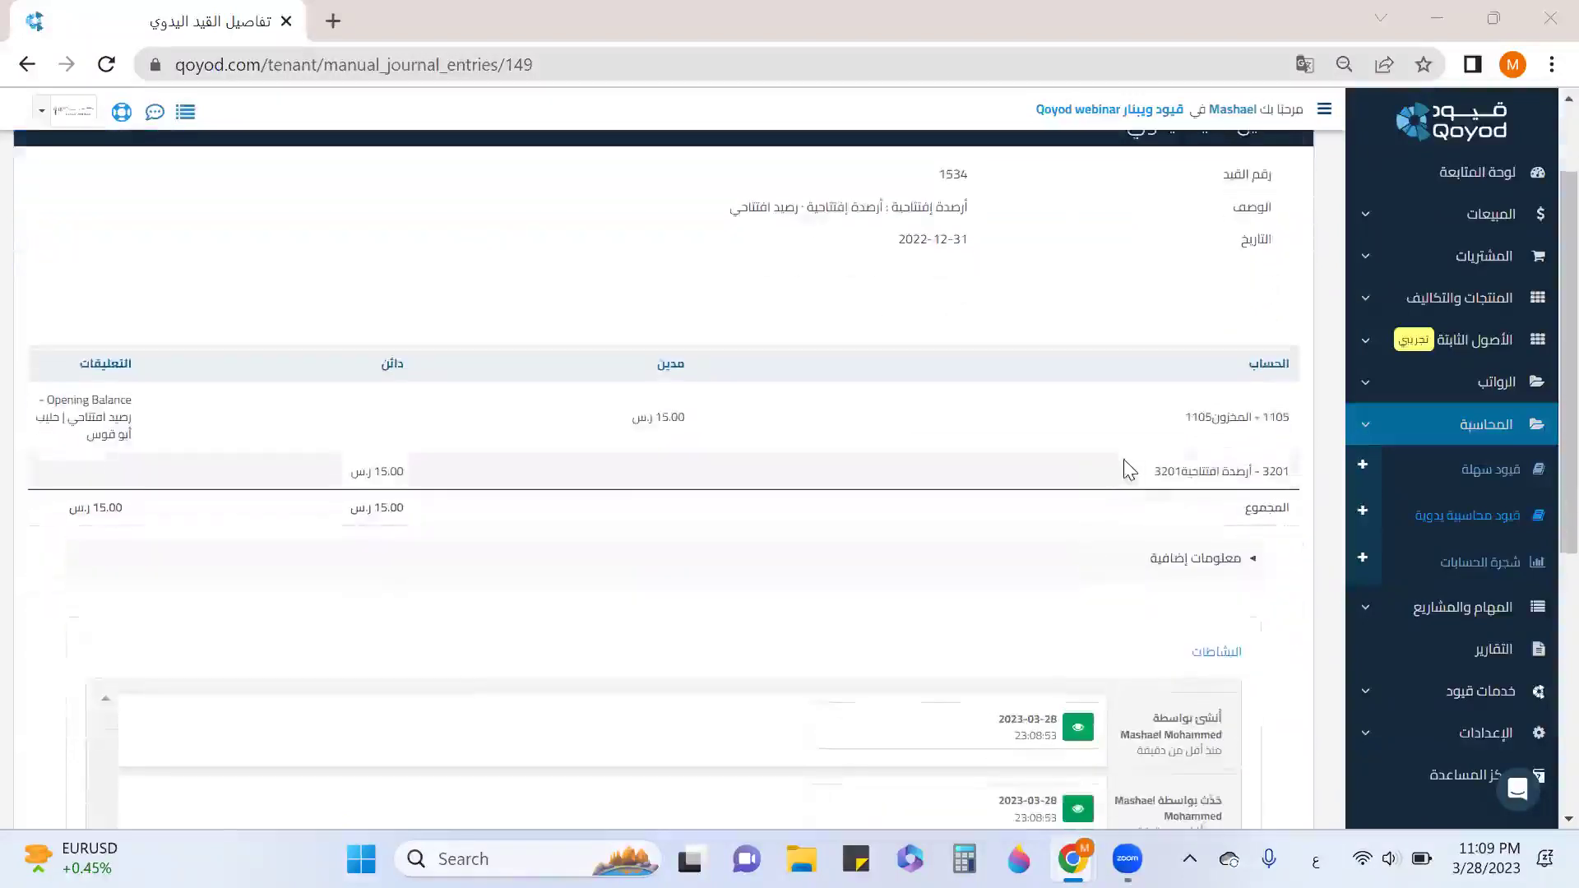
# Create a new easy entry of type تحركات أموال from the easy entries list.
pyautogui.click(1478, 475)
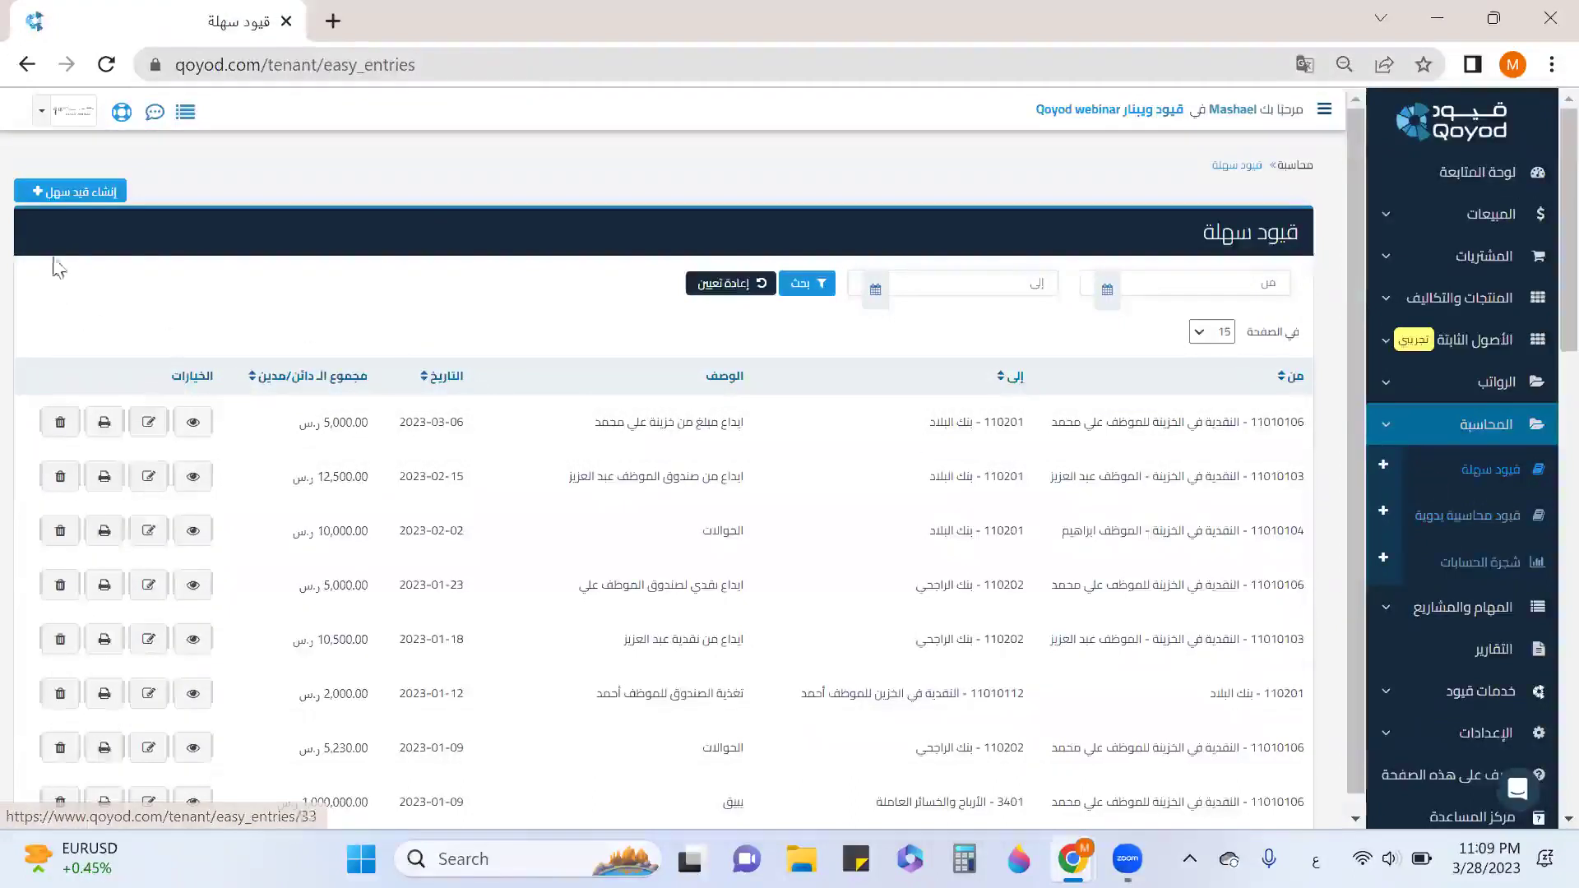
pyautogui.click(67, 195)
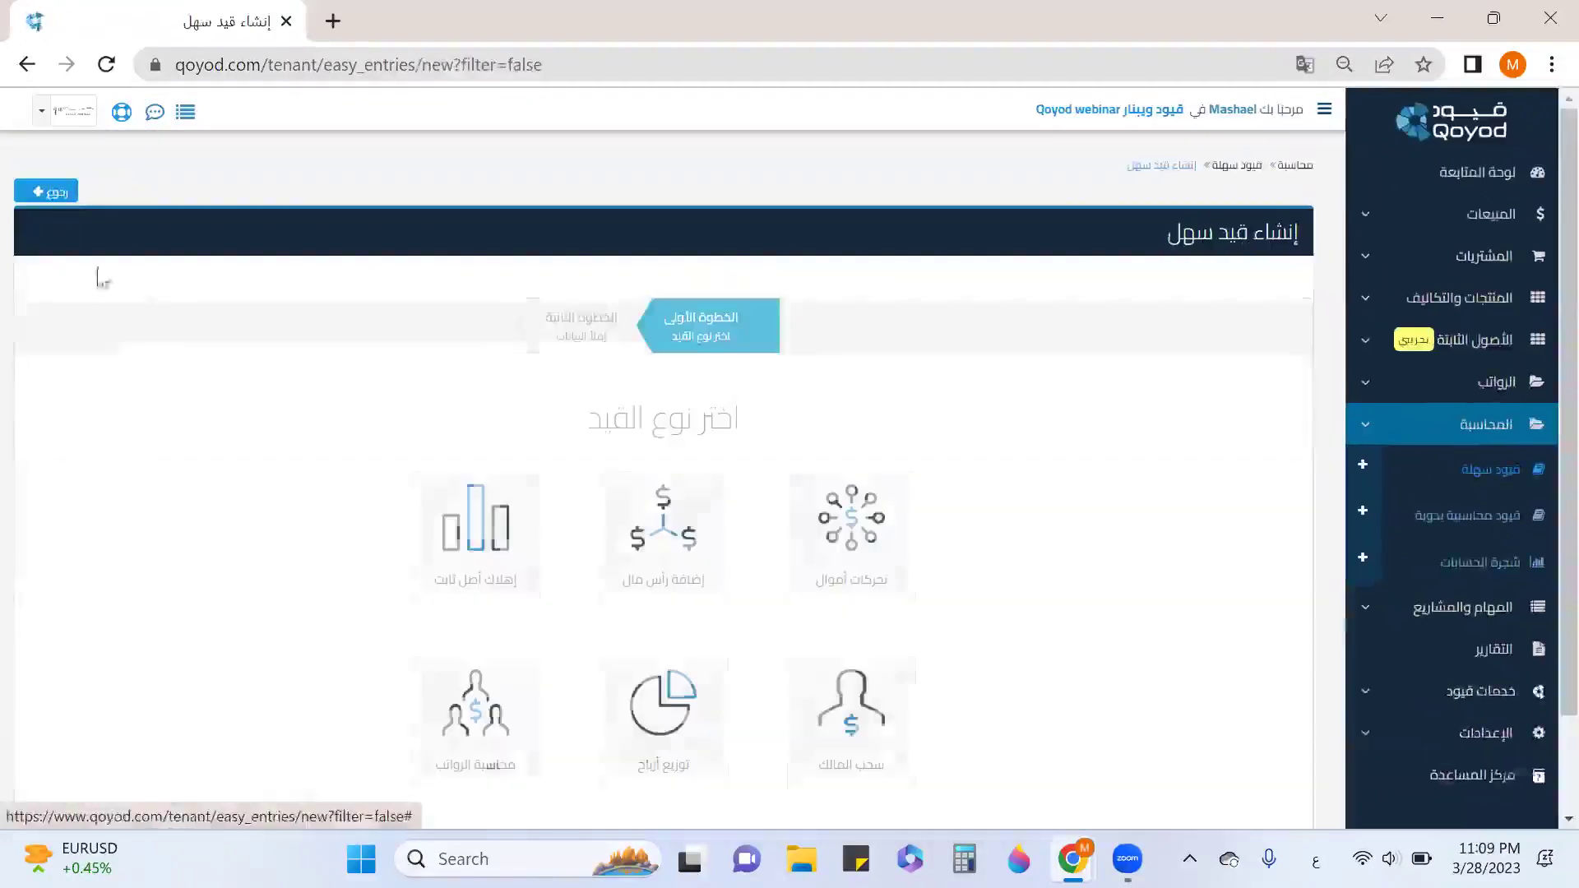
pyautogui.scroll(-2, 843, 542)
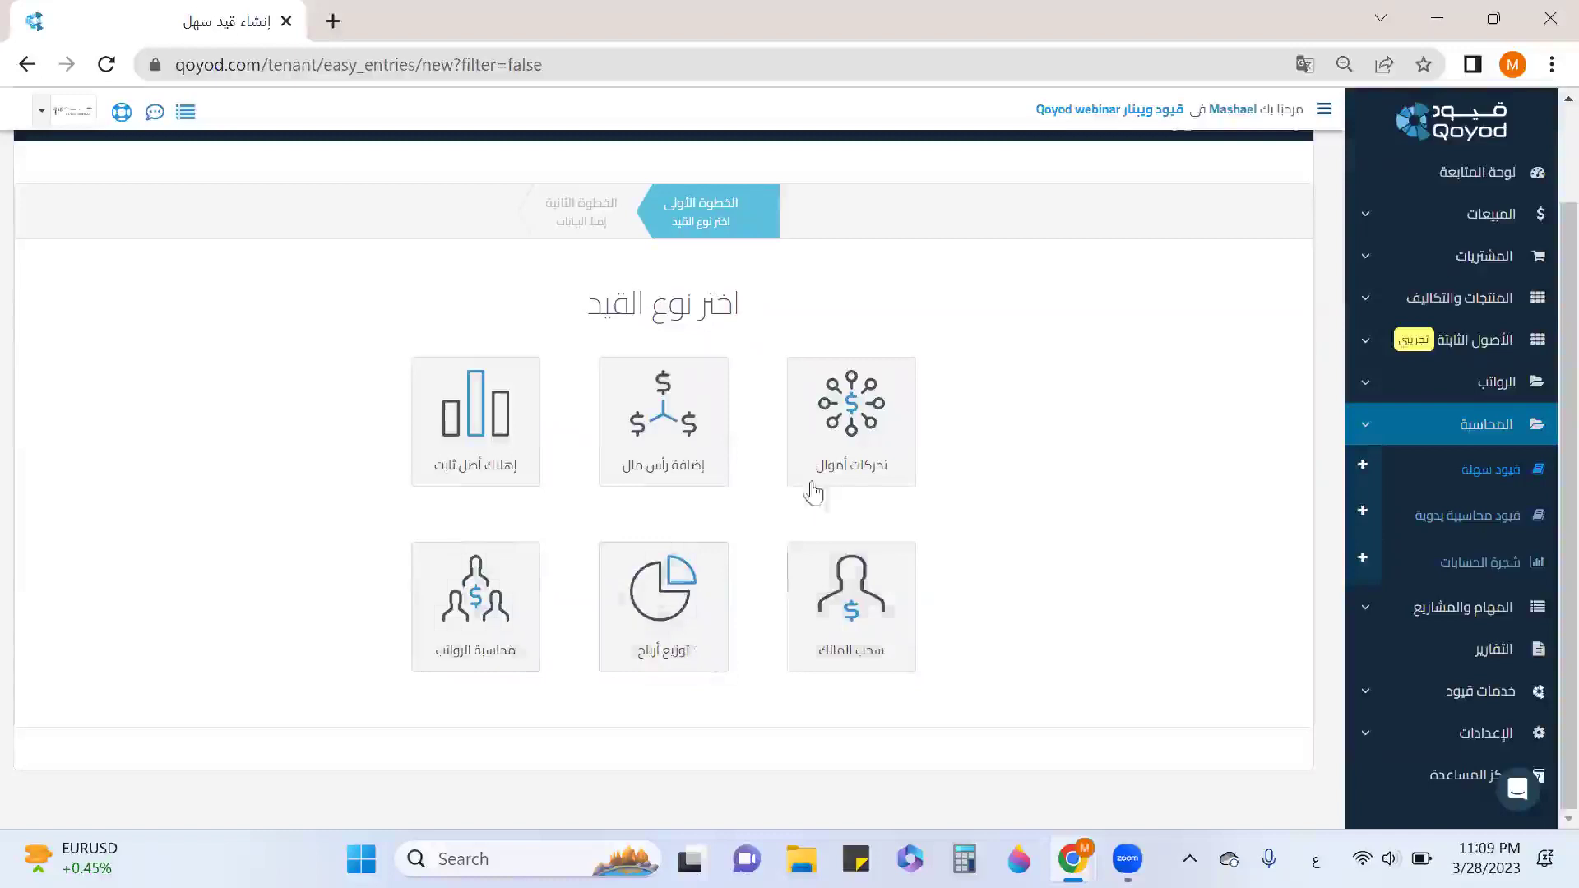
pyautogui.click(879, 440)
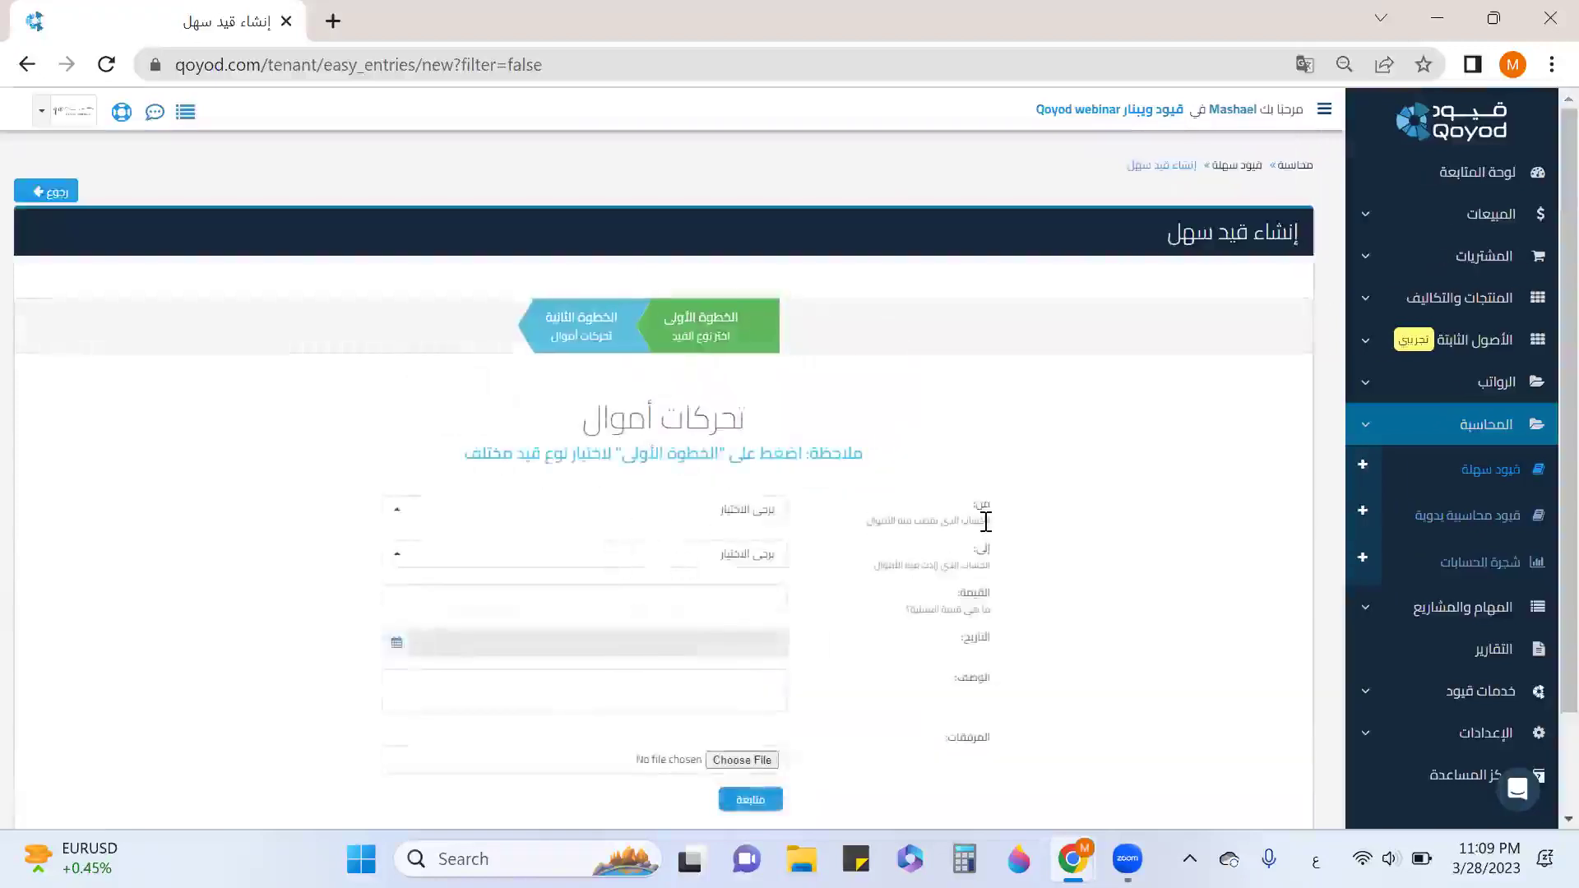
# Set the transfer from cash account 11010102 to 110201 بنك البلاد.
pyautogui.moveTo(985, 522); pyautogui.dragTo(851, 535)
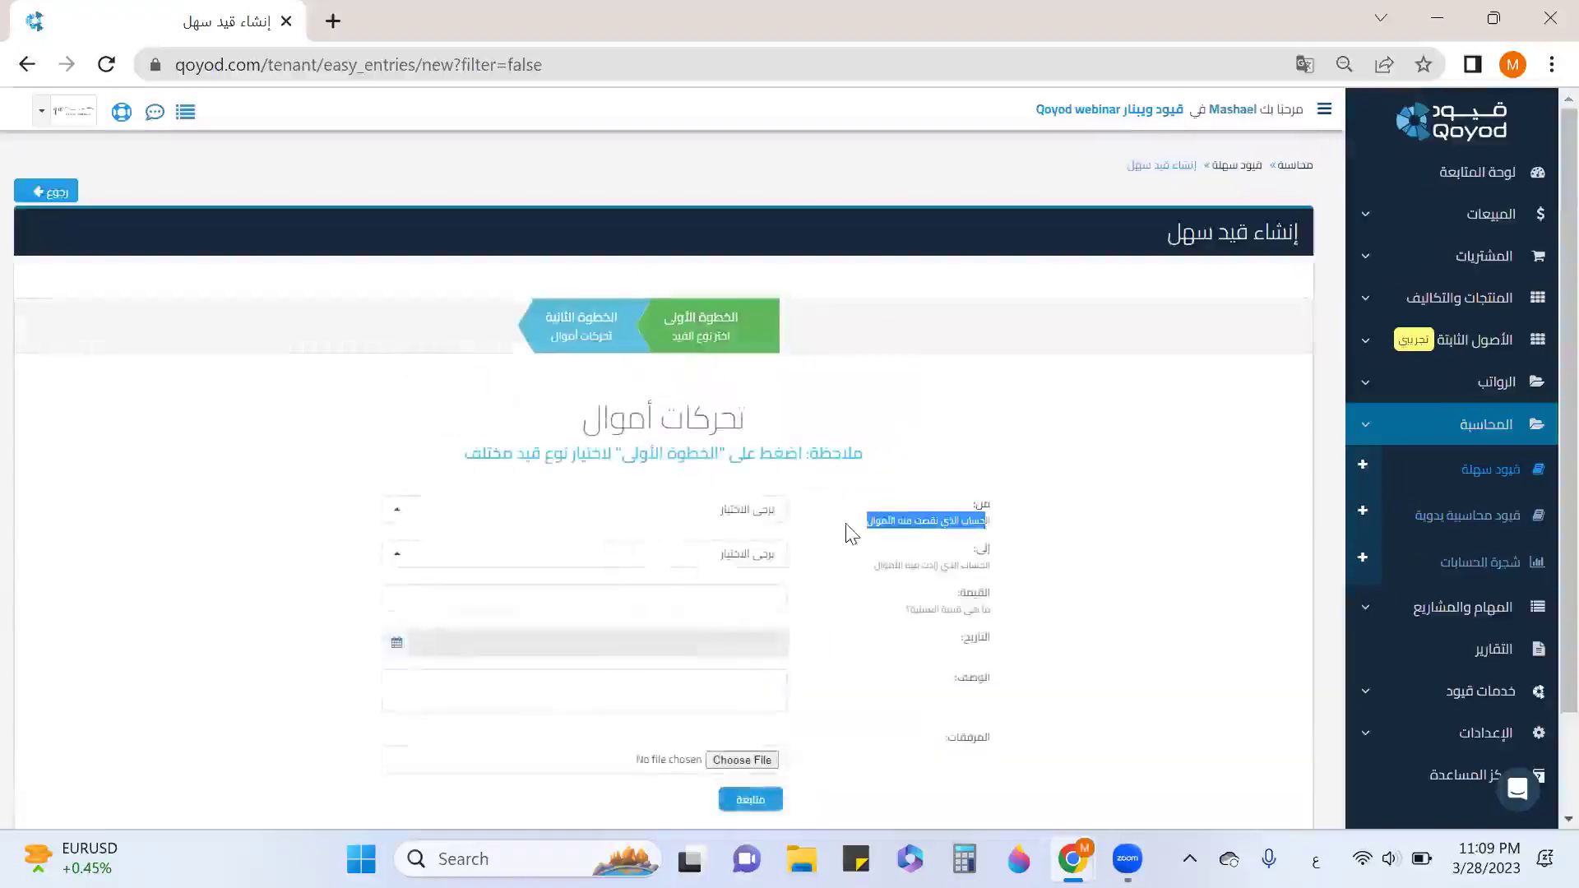
pyautogui.click(744, 511)
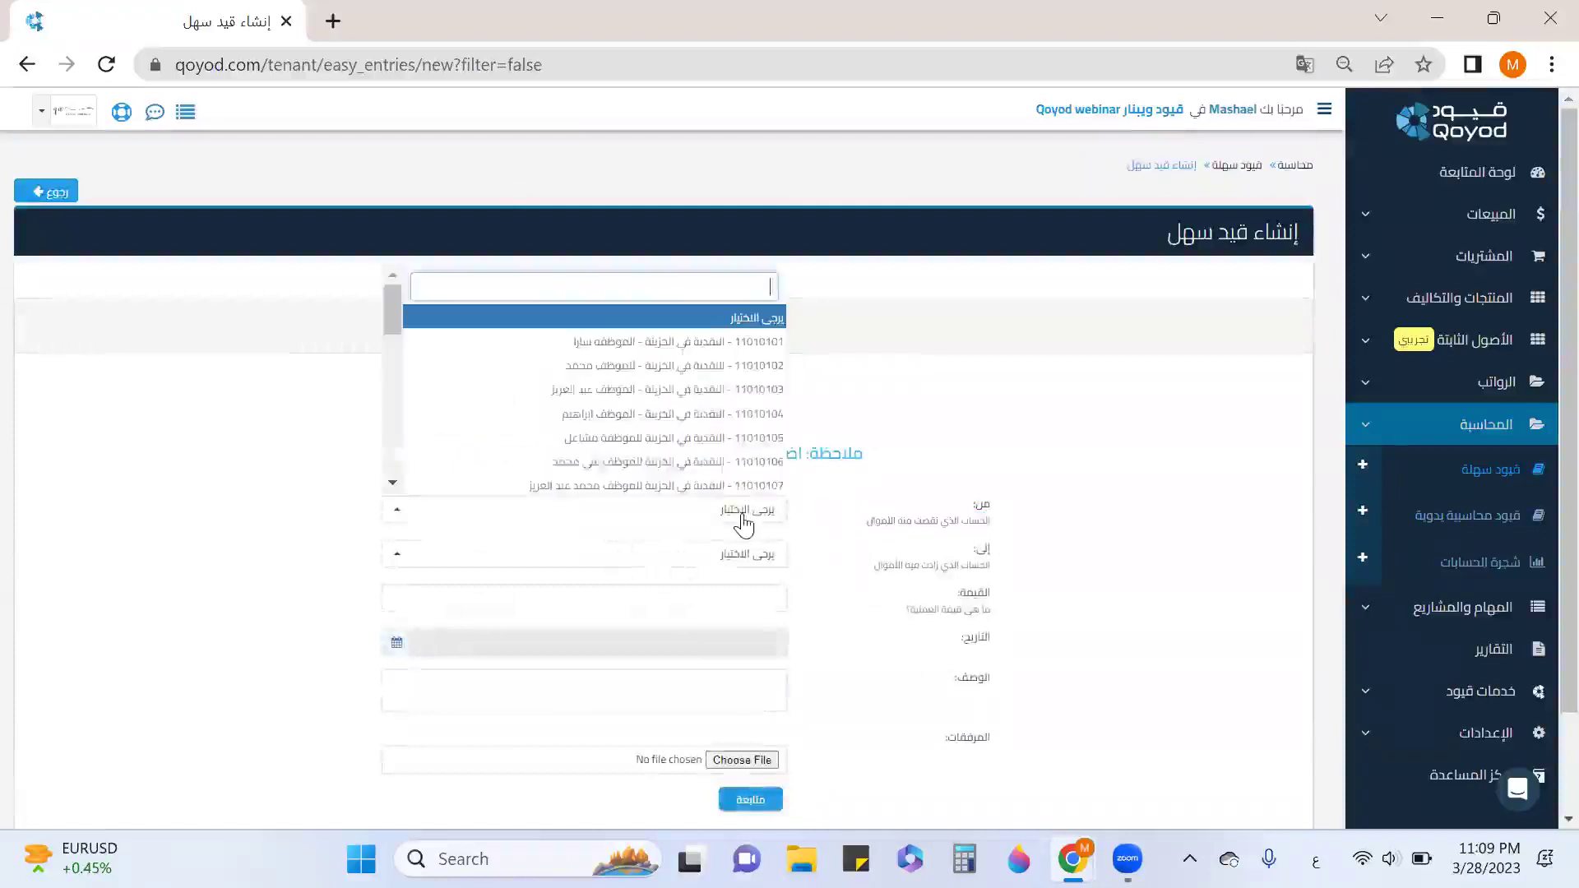
pyautogui.click(669, 368)
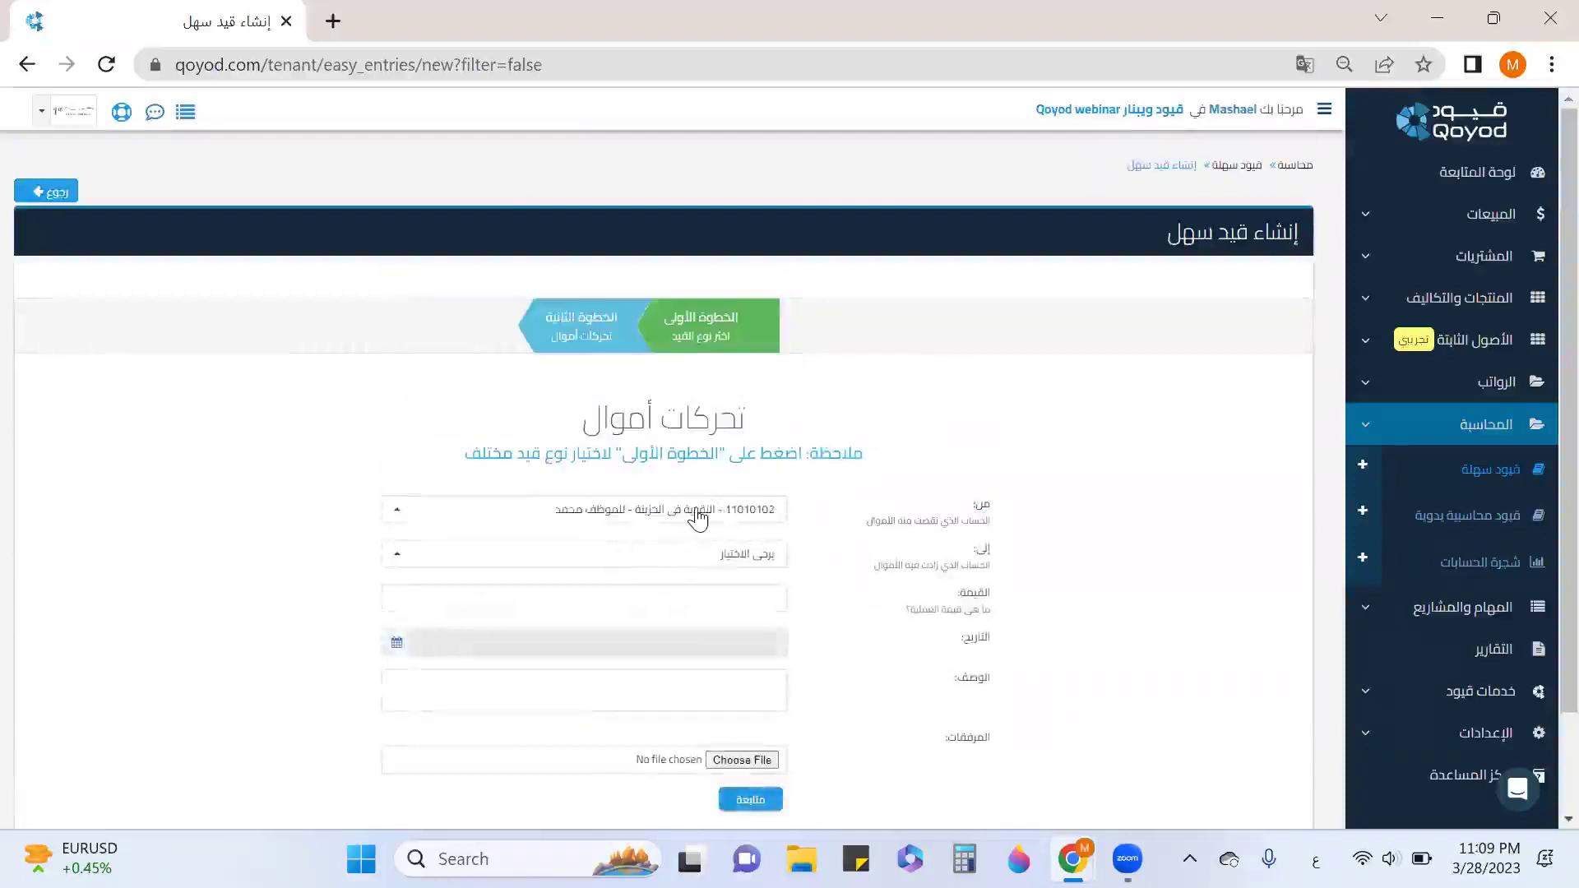
pyautogui.click(735, 557)
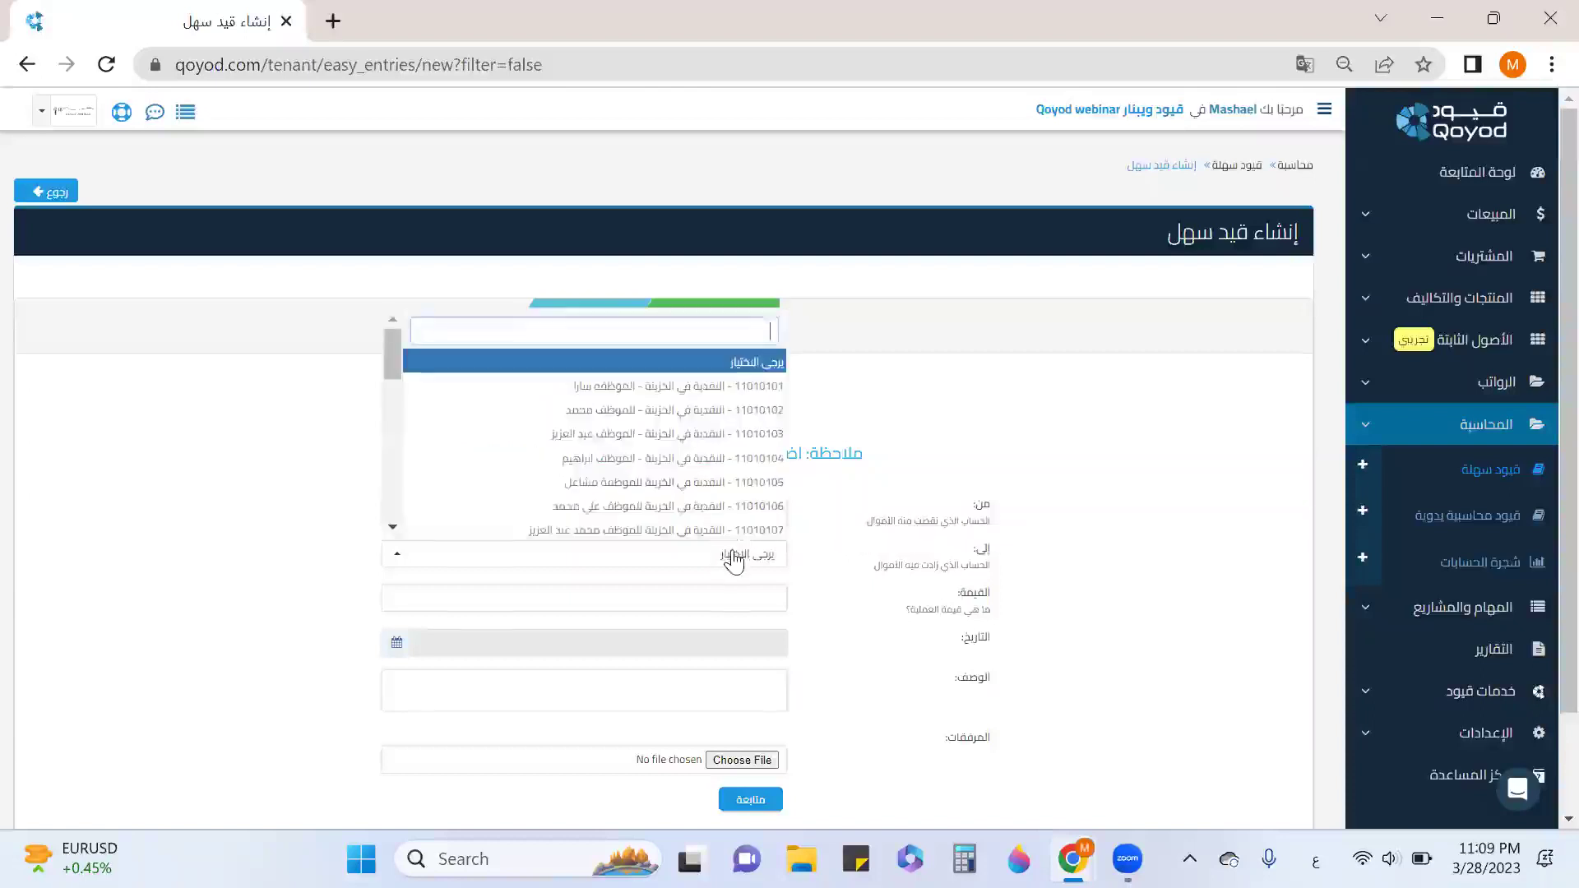
pyautogui.scroll(-3, 705, 493)
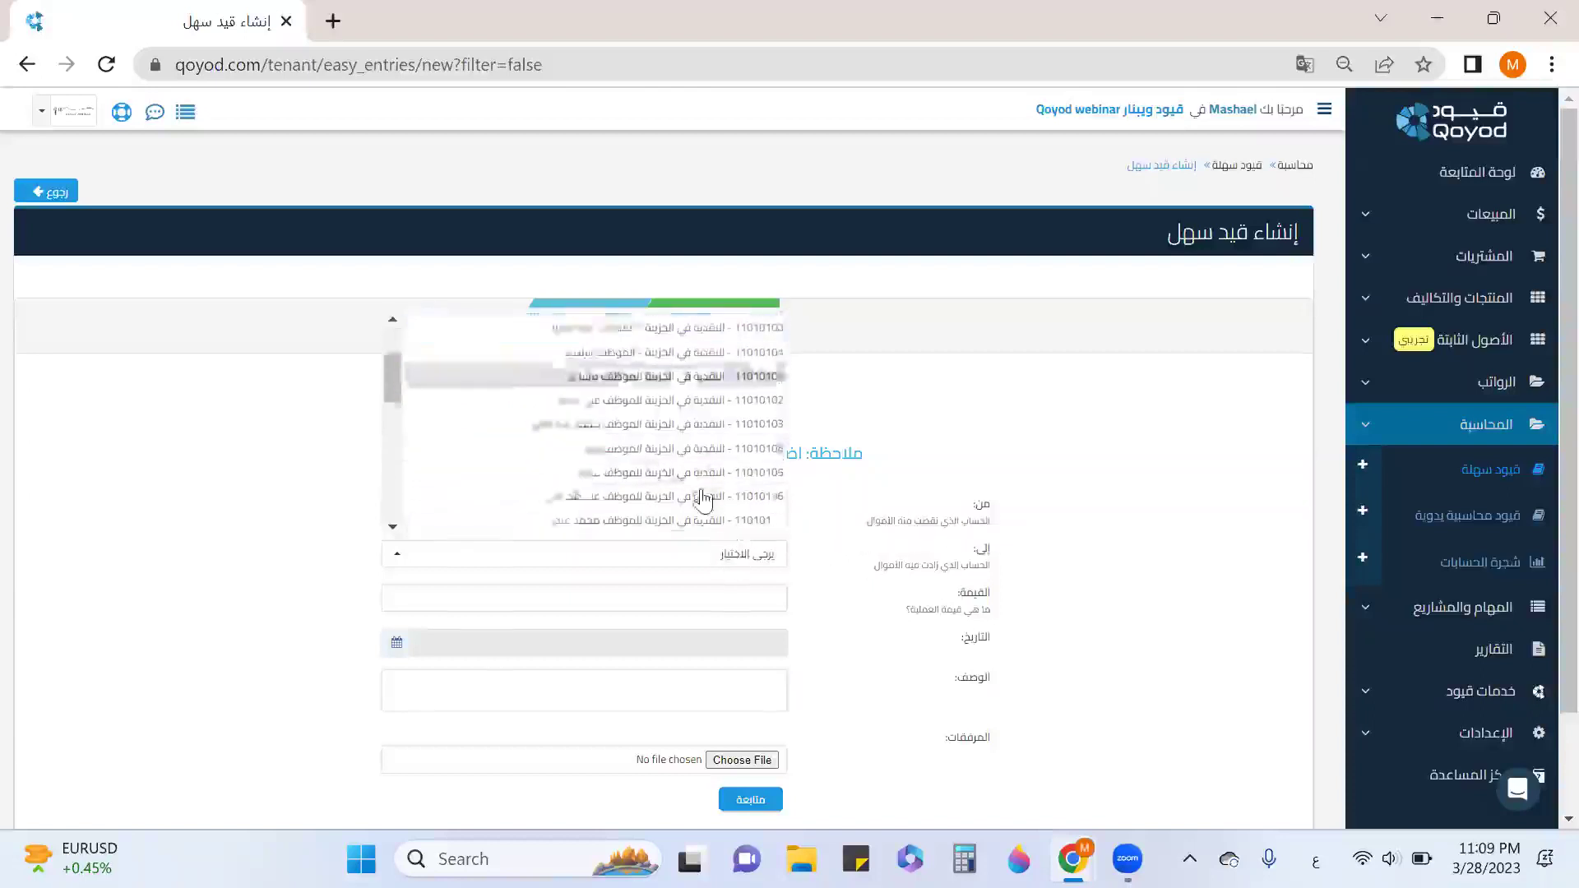
pyautogui.scroll(-2, 702, 499)
pyautogui.click(714, 420)
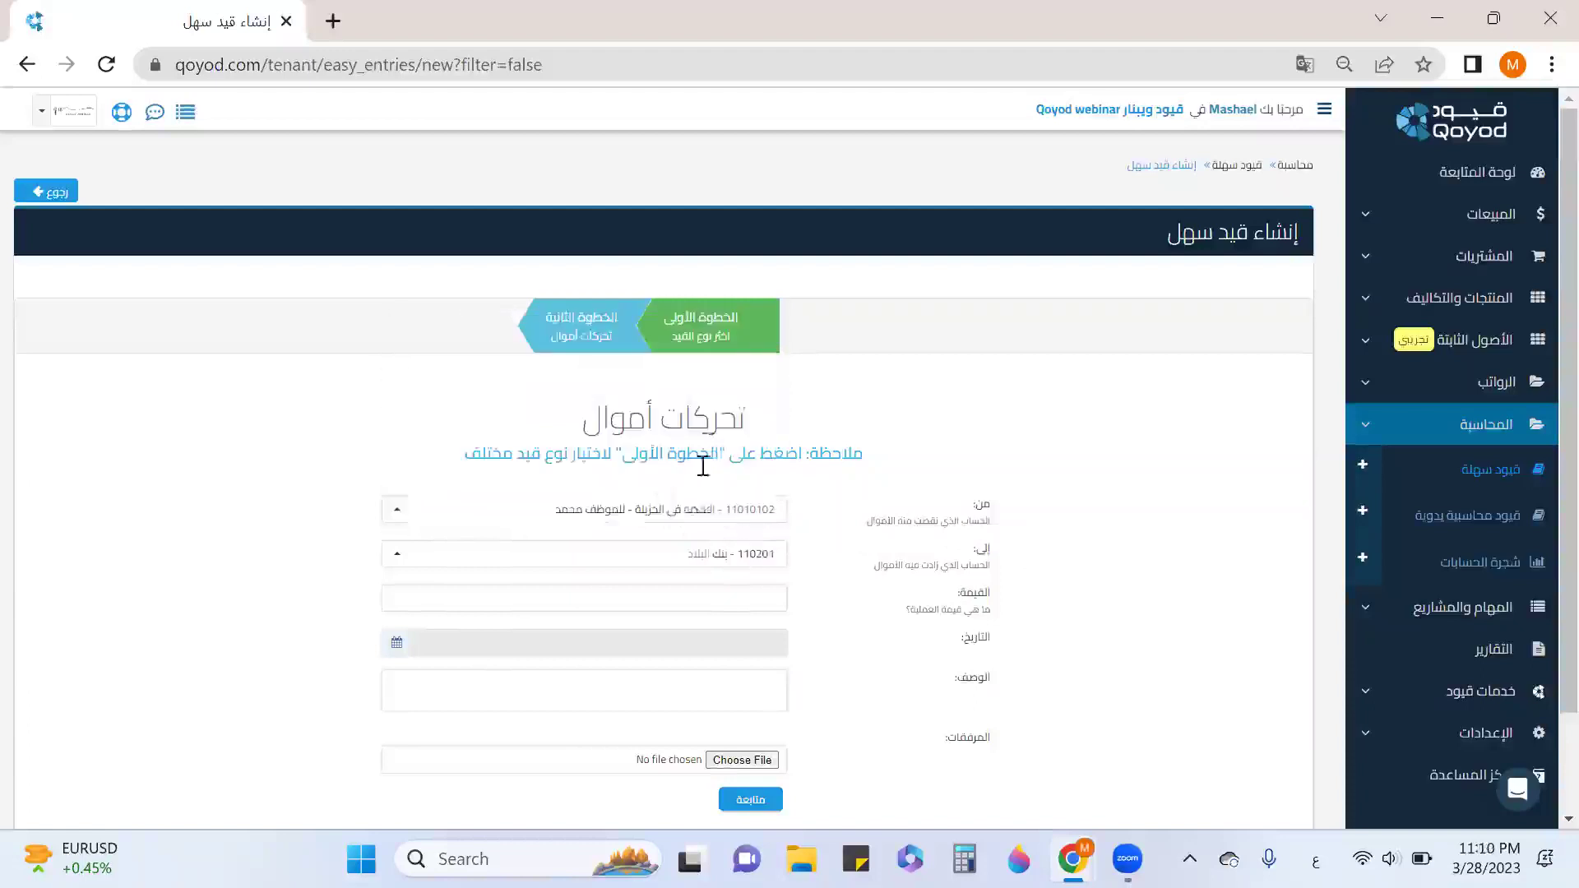
# Enter amount 10,000 and date the transfer 28 March 2023.
pyautogui.click(749, 593)
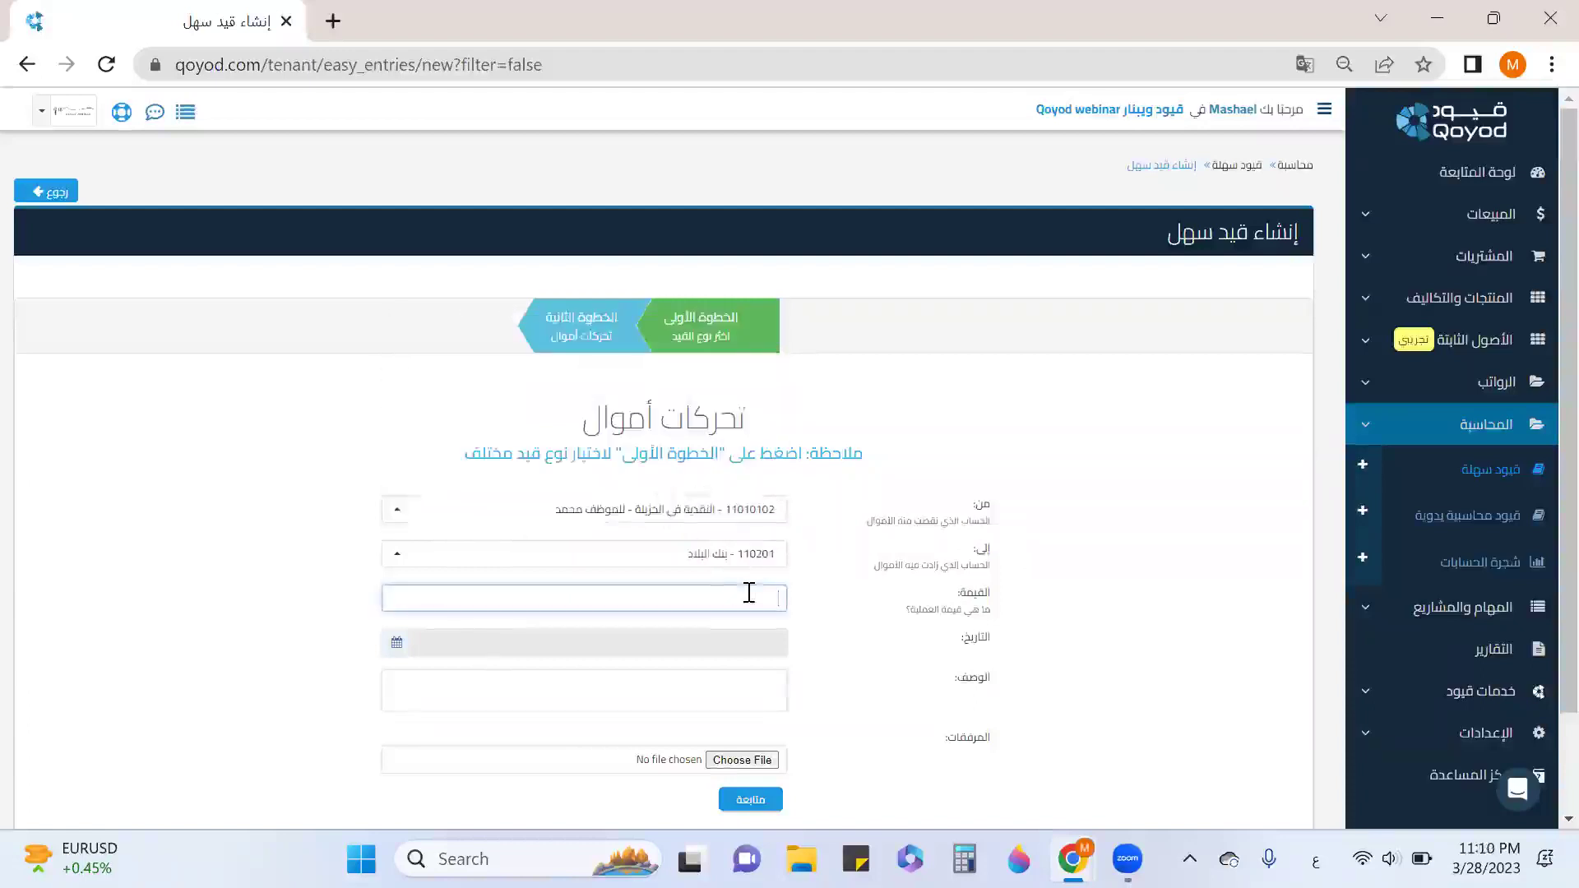
pyautogui.write('10000')
pyautogui.click(740, 642)
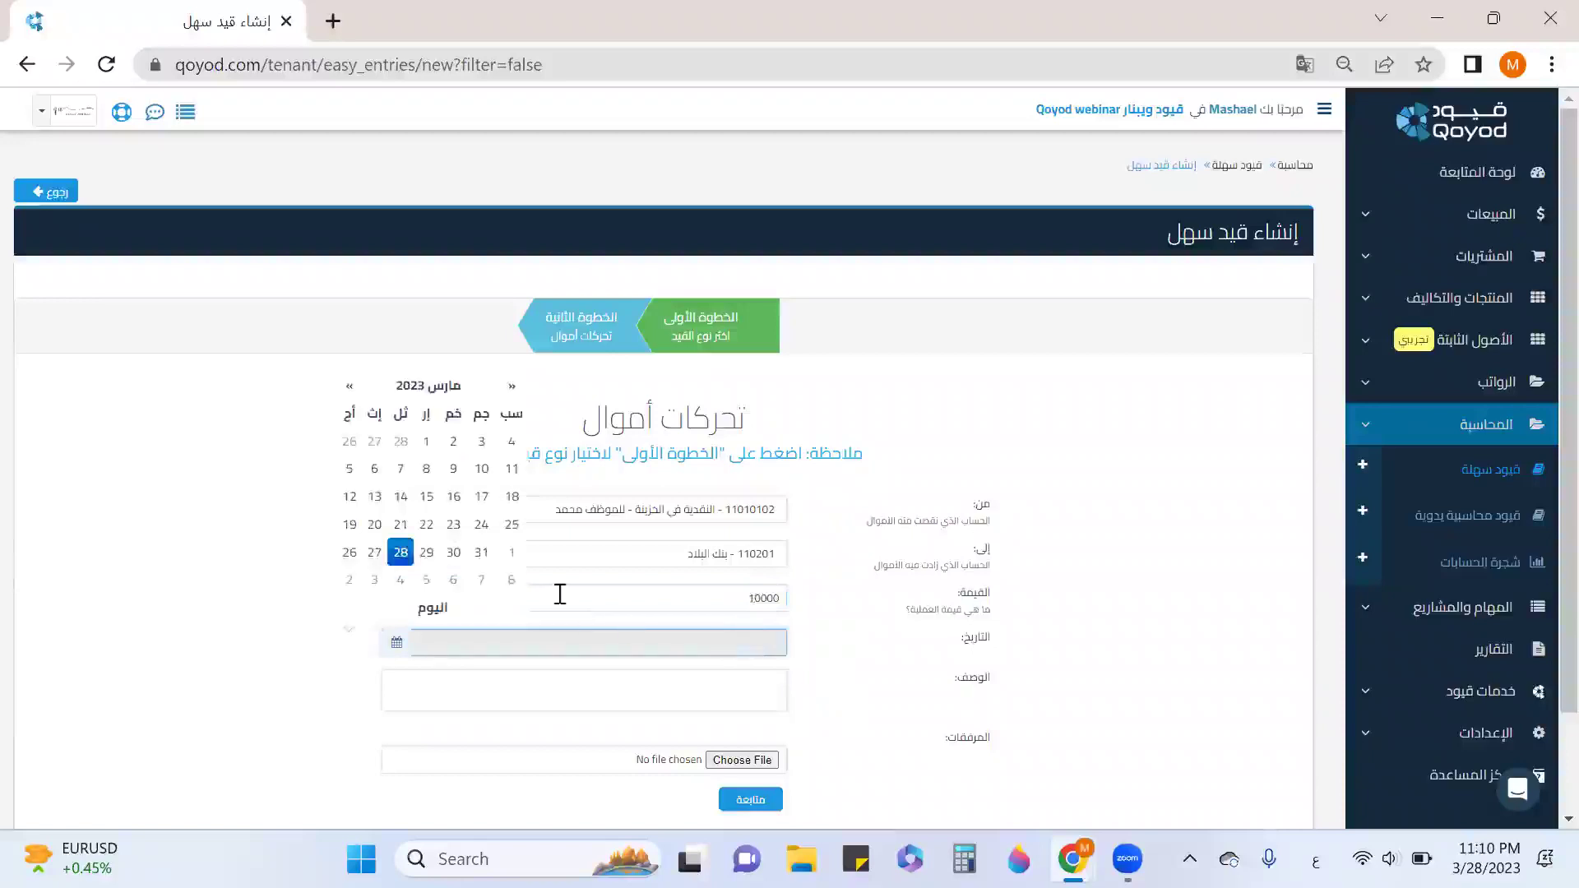
pyautogui.click(400, 552)
pyautogui.scroll(-2, 801, 582)
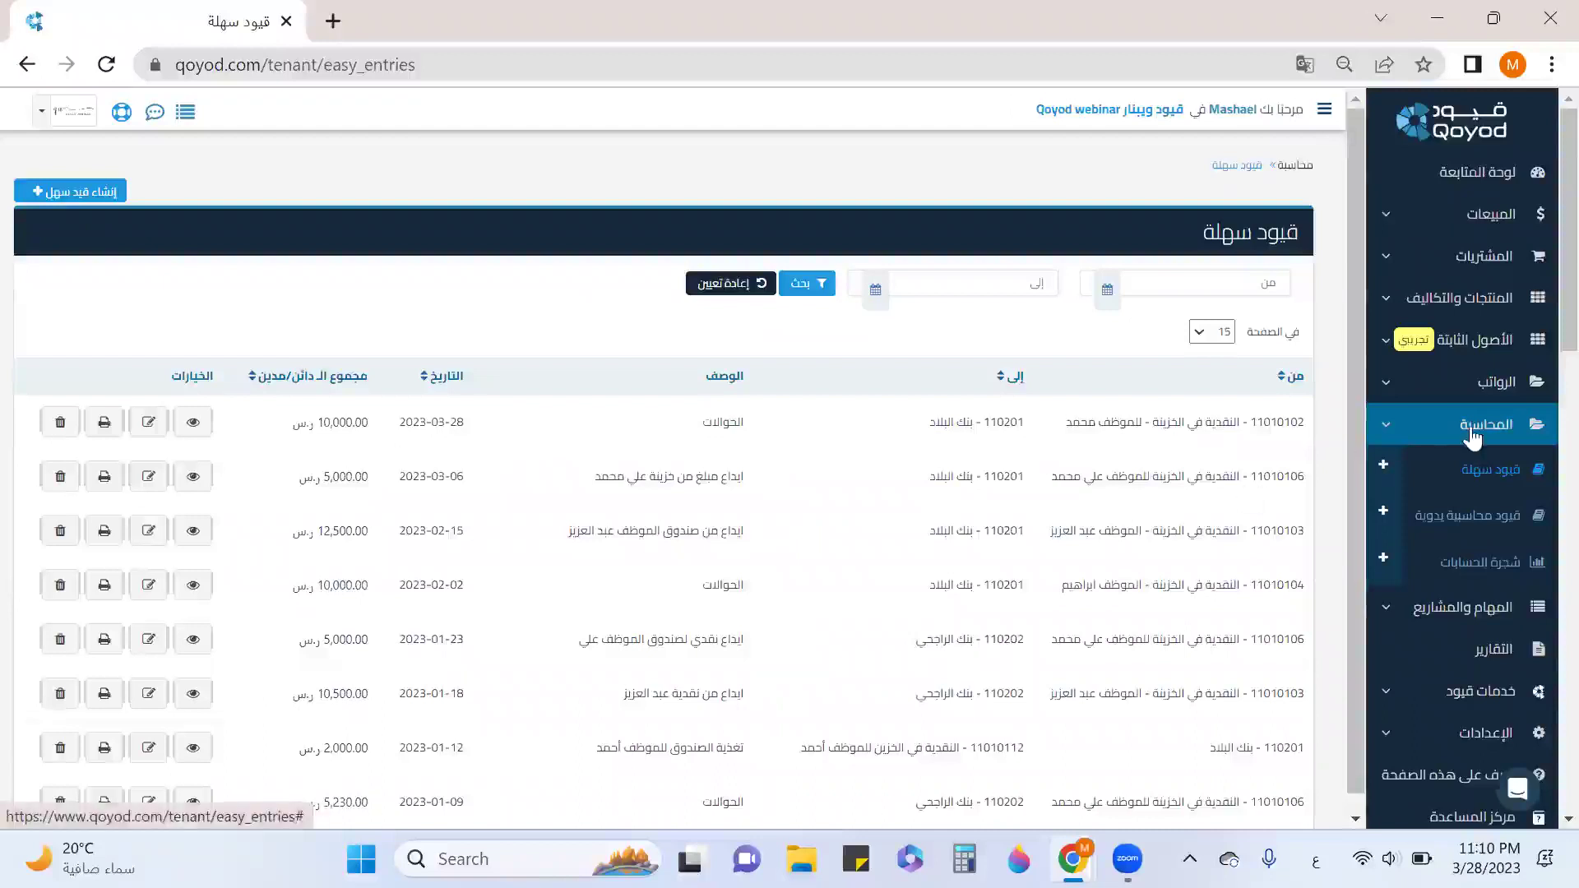
# Review the product types on the new-product page, then open the products and costs list.
pyautogui.click(1451, 317)
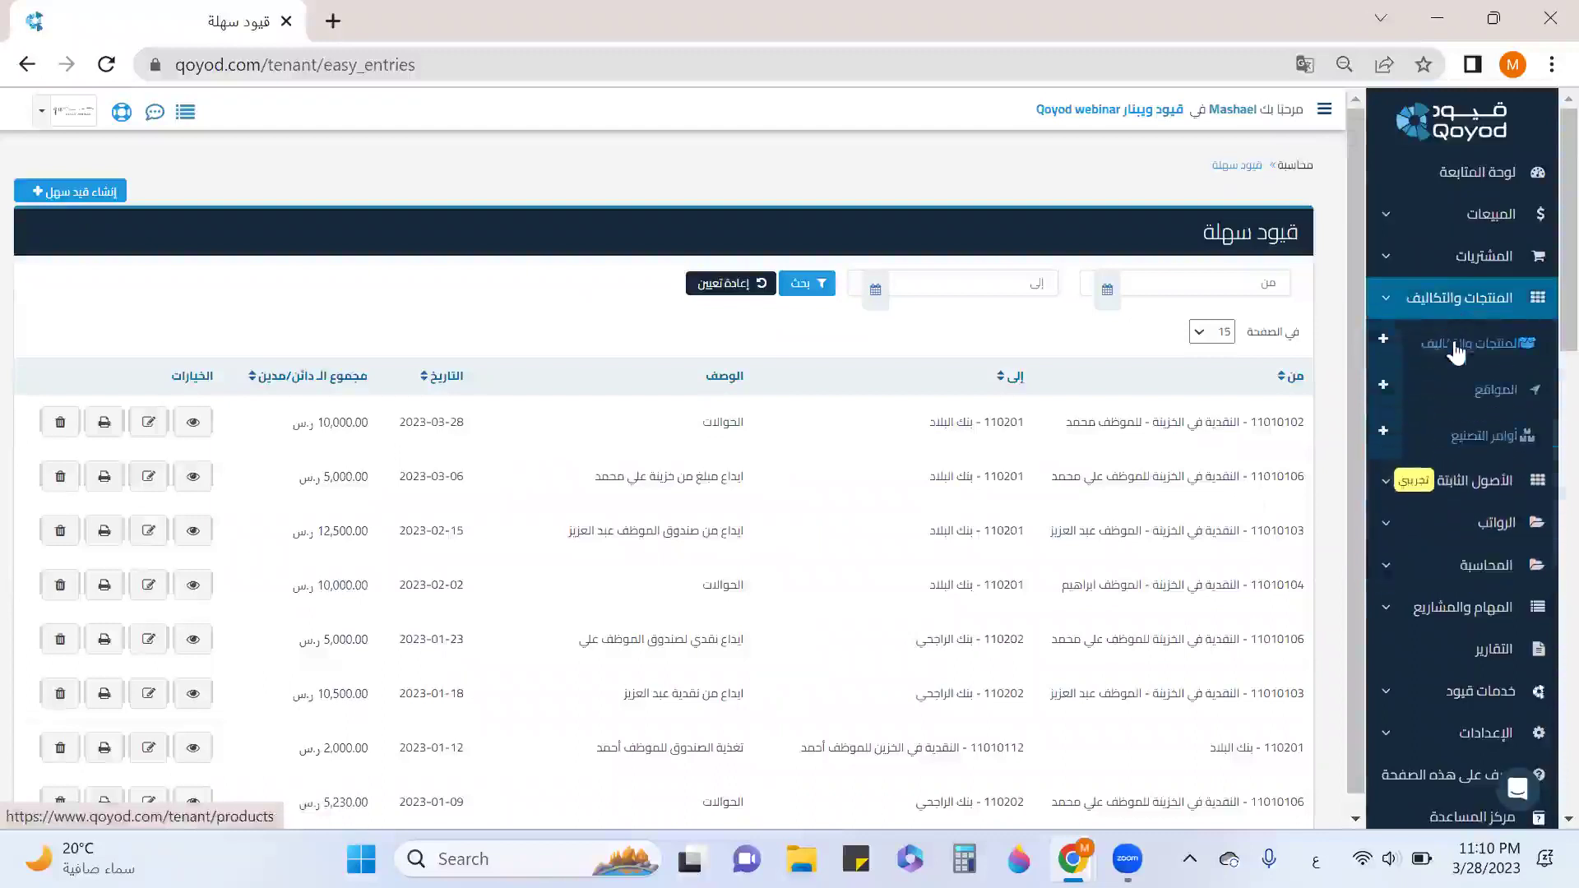
pyautogui.click(1383, 342)
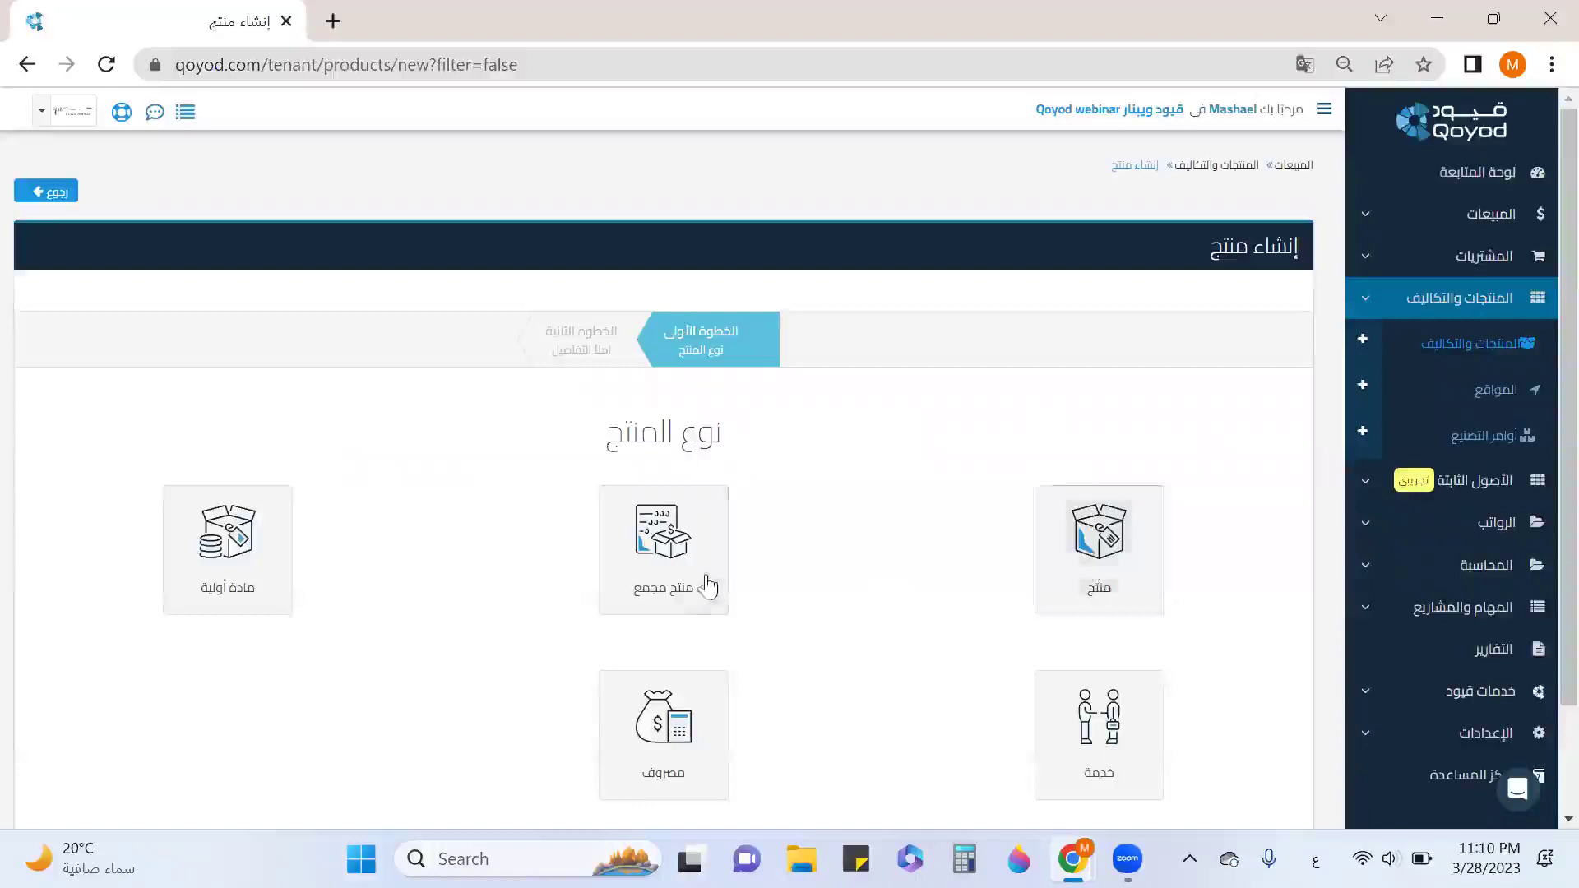
pyautogui.moveTo(682, 582)
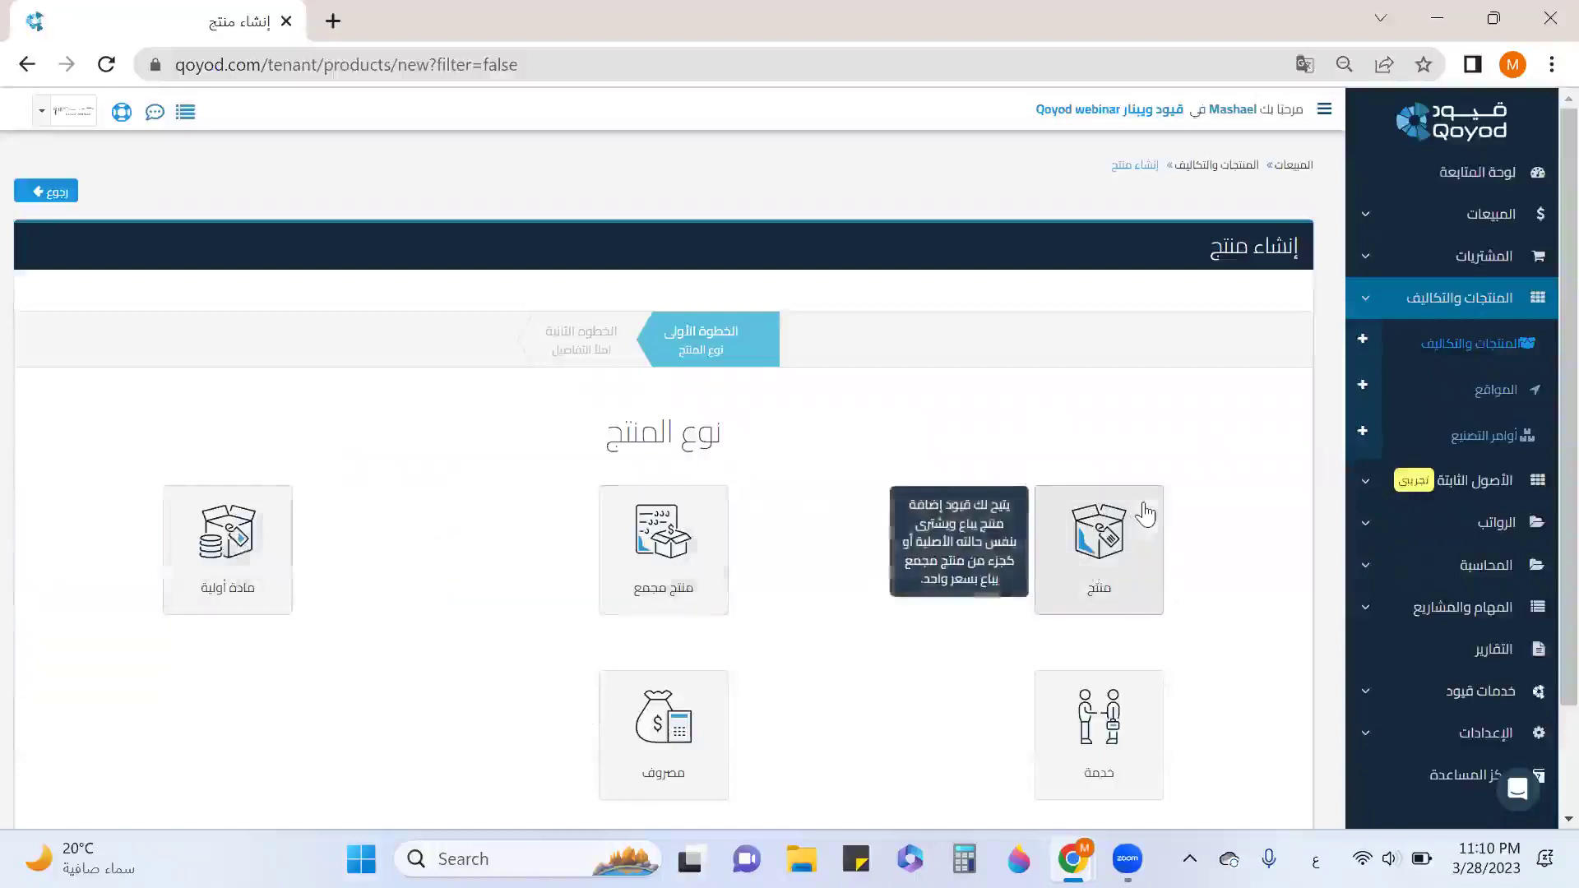
pyautogui.moveTo(1132, 680)
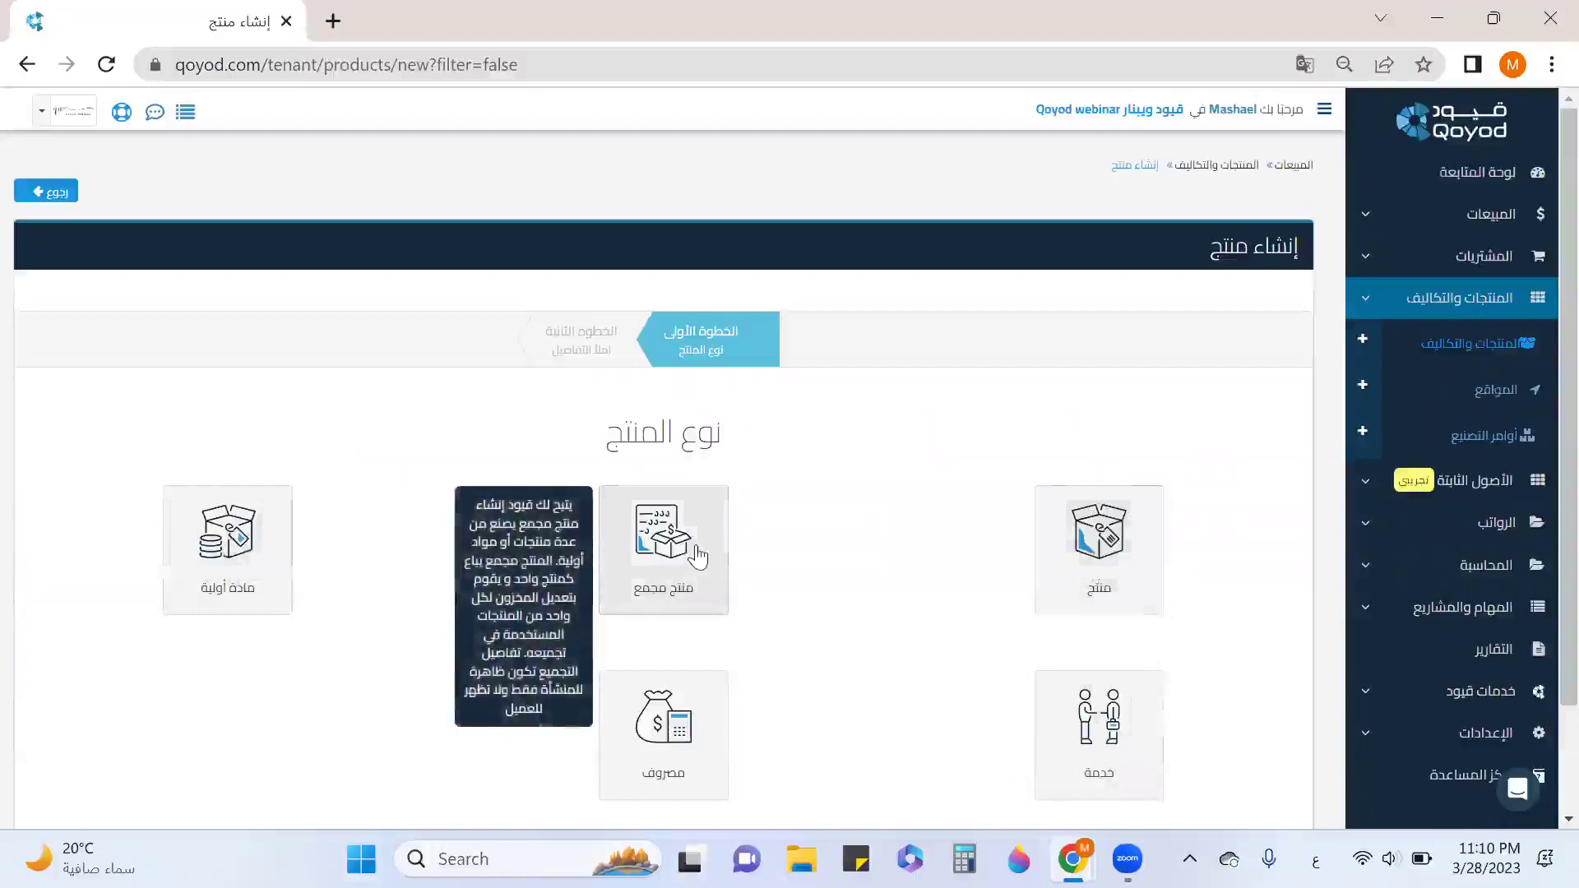
pyautogui.moveTo(276, 557)
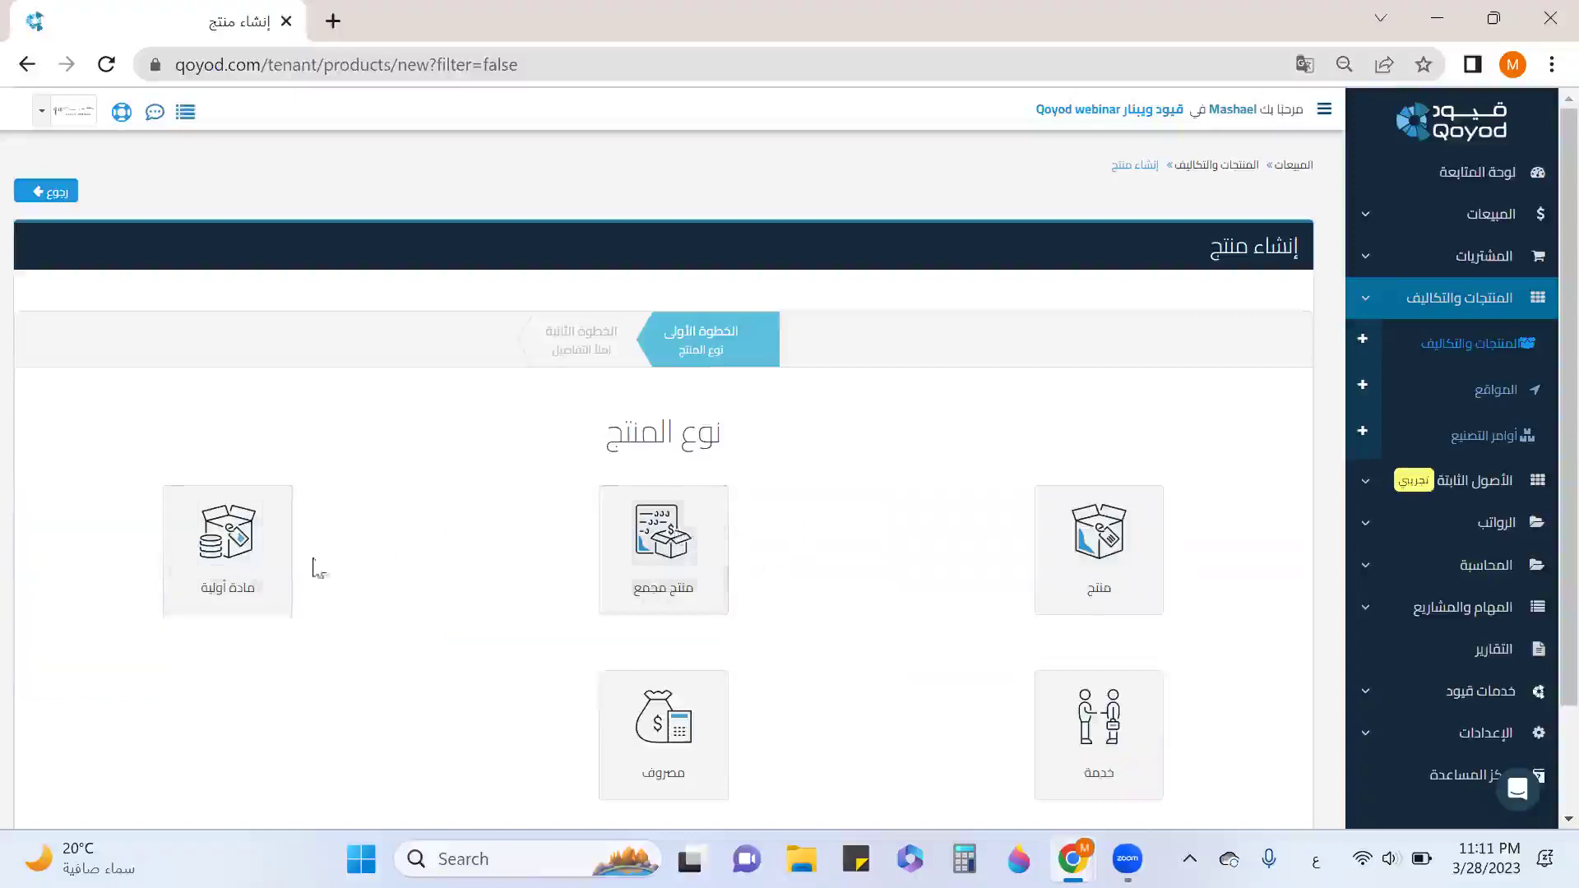
pyautogui.scroll(-2, 292, 557)
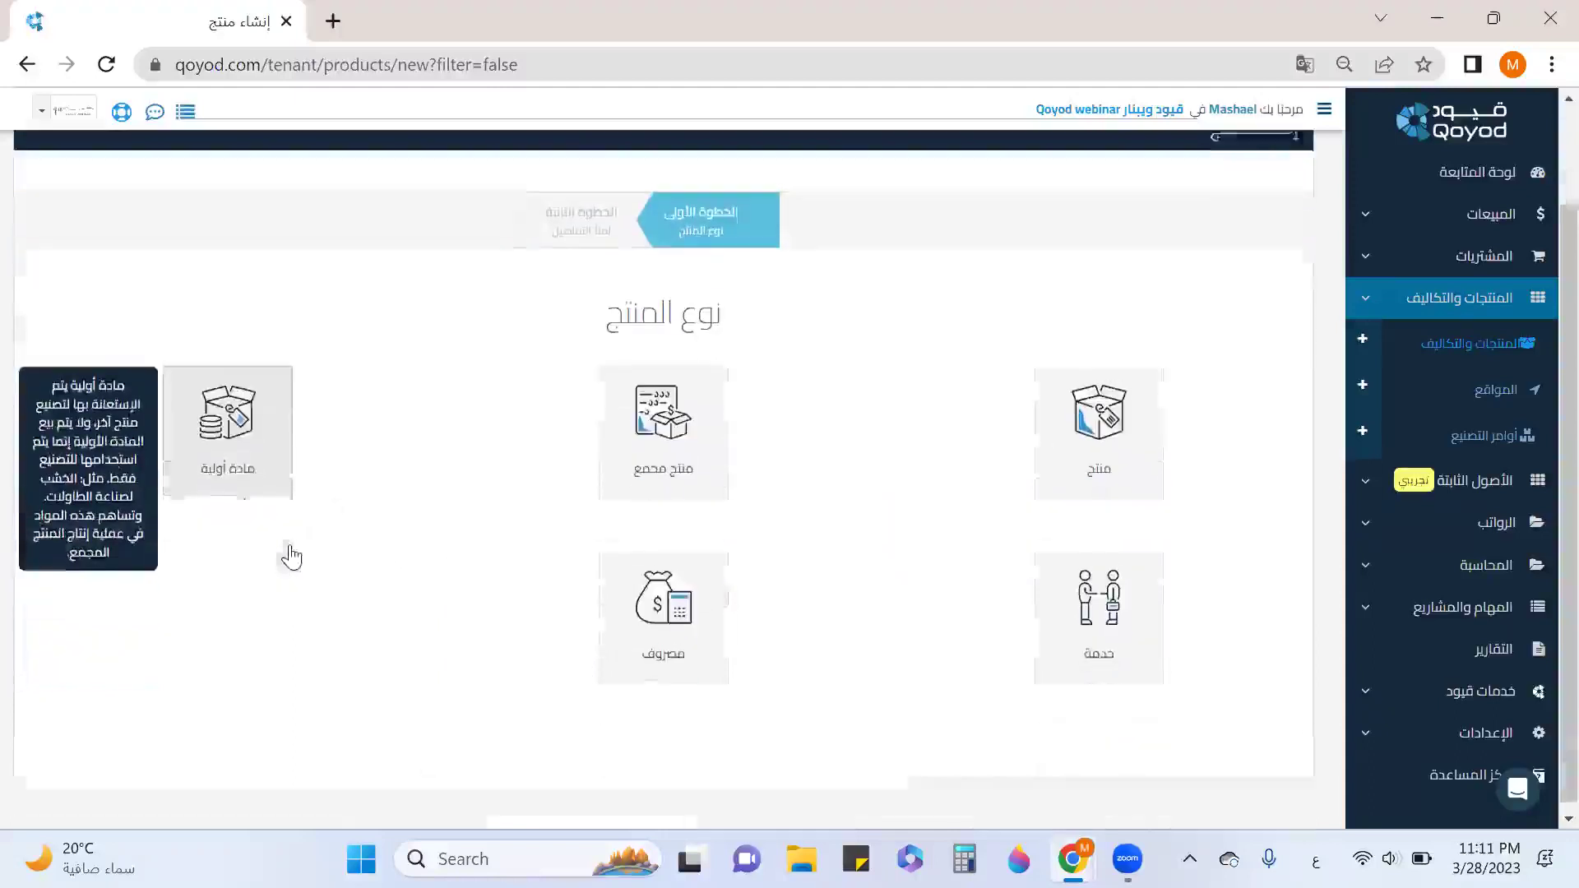
pyautogui.moveTo(679, 473)
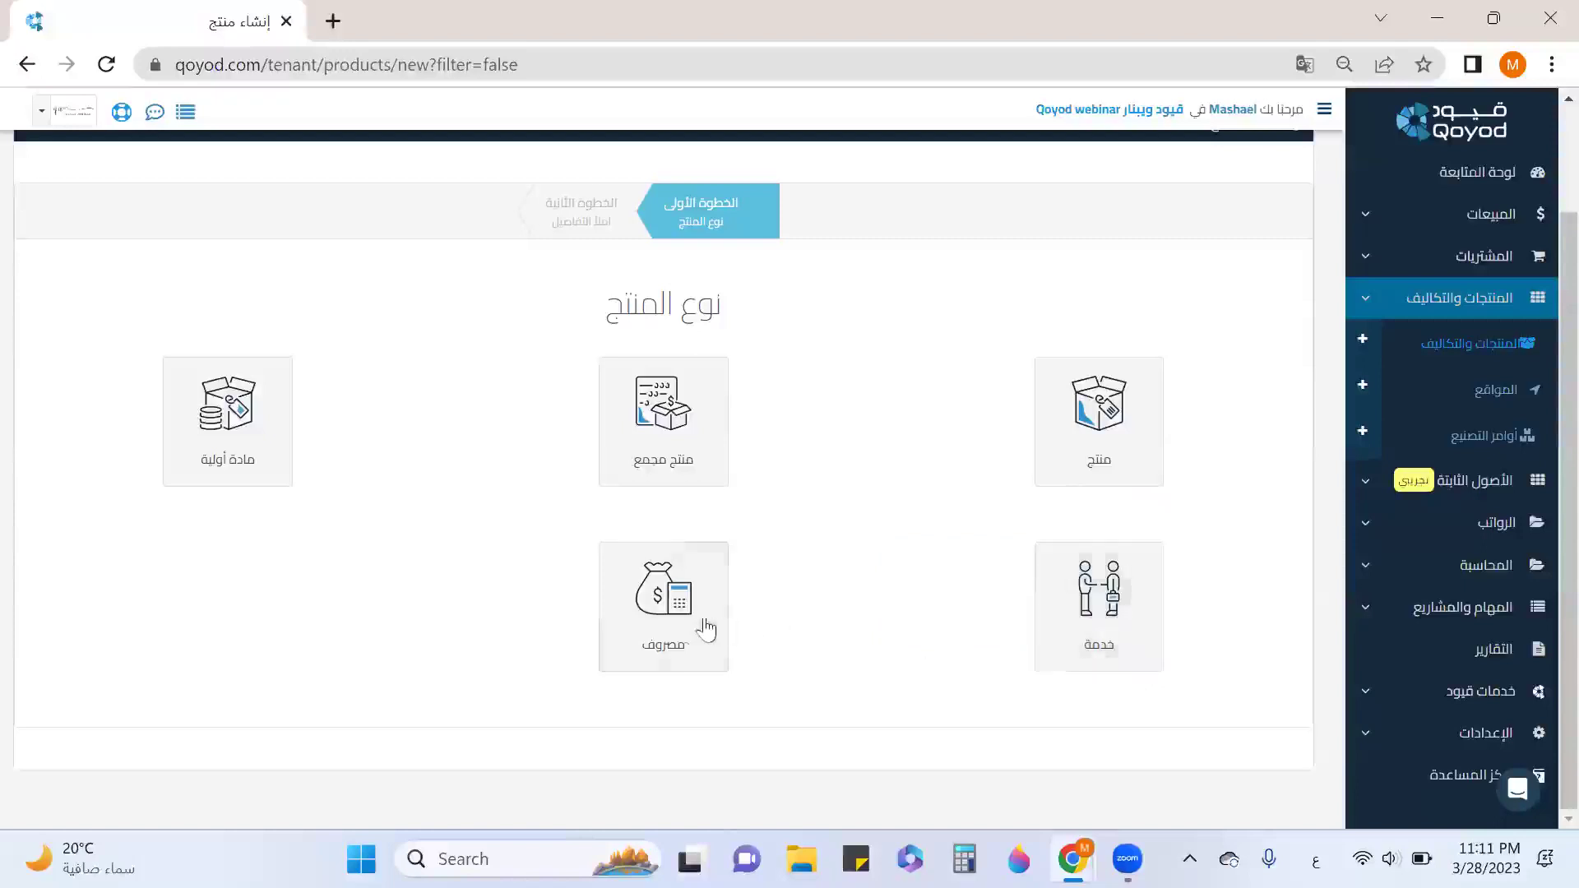
pyautogui.moveTo(691, 629)
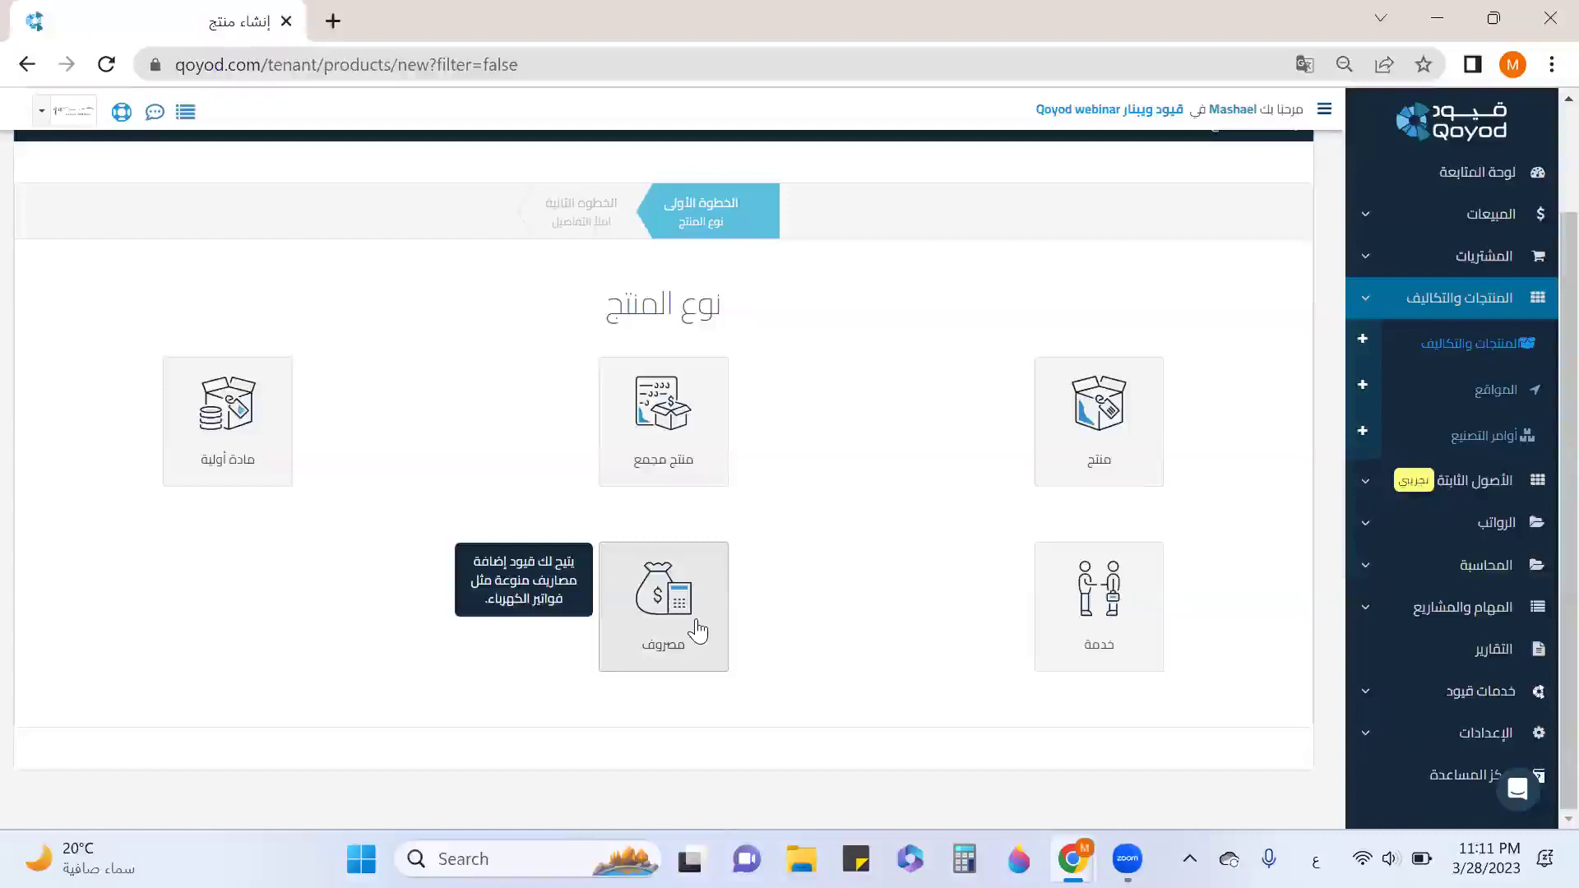
pyautogui.click(1522, 344)
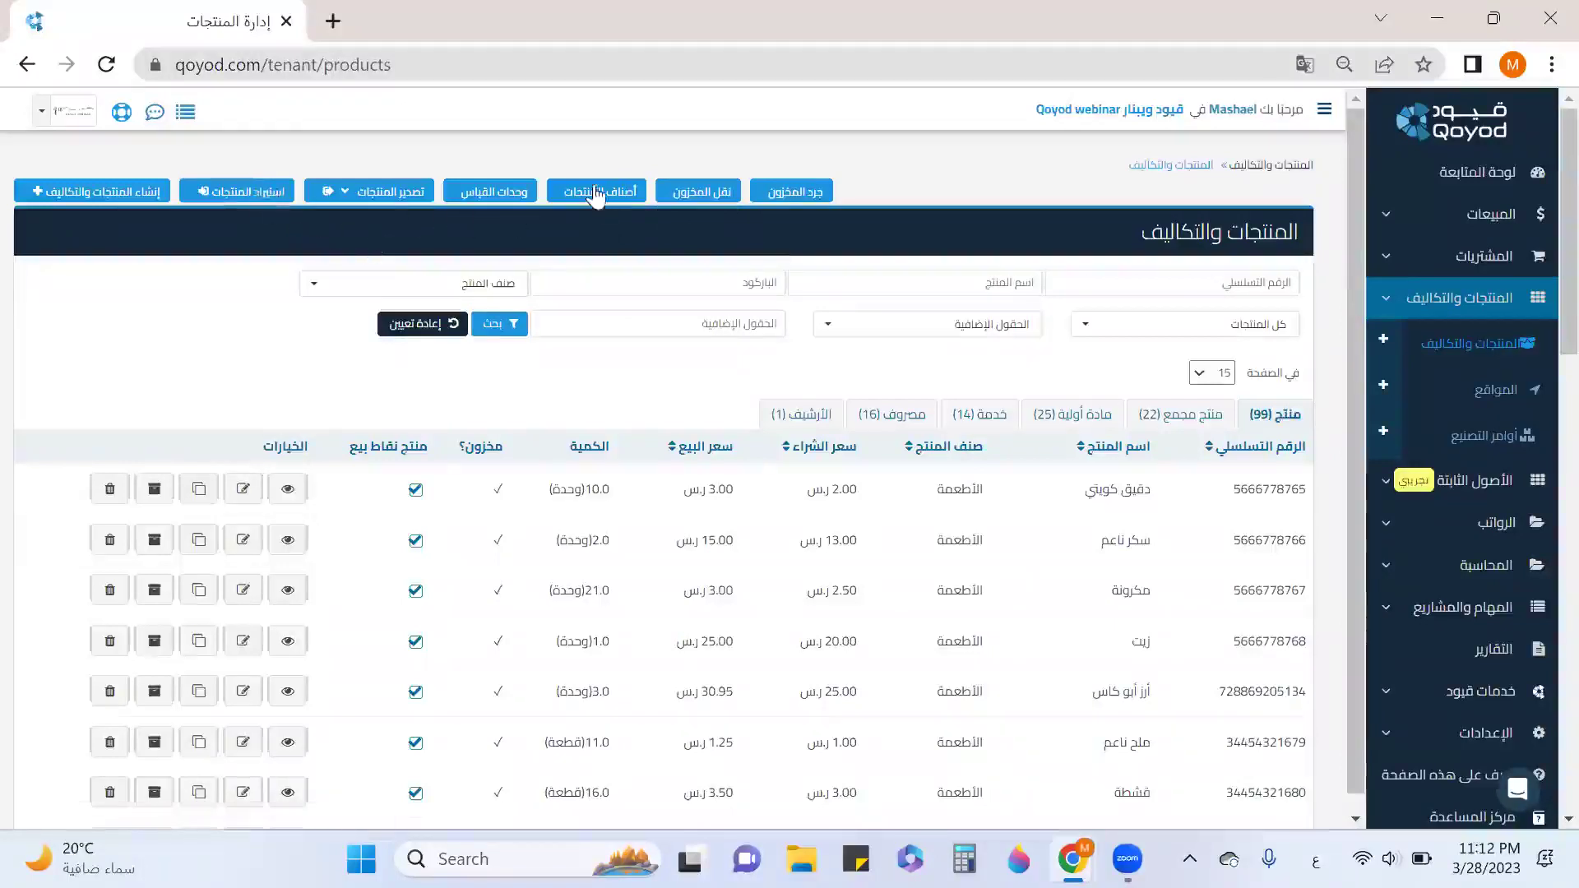
# Open product categories in a new tab and re-save the drinks category unchanged.
pyautogui.rightClick(606, 186)
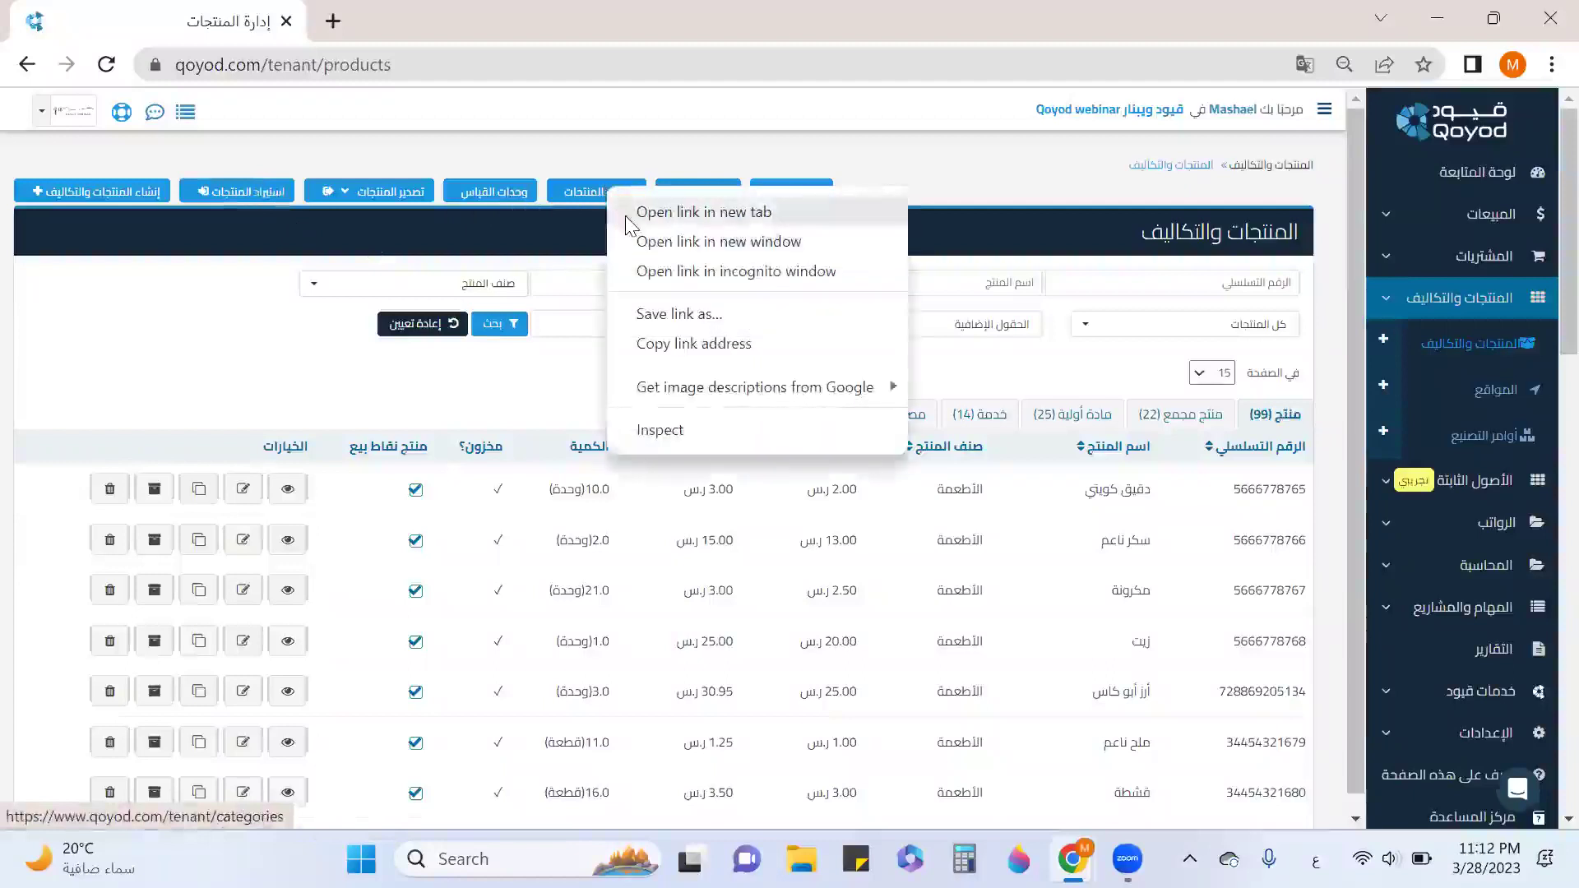
pyautogui.click(703, 212)
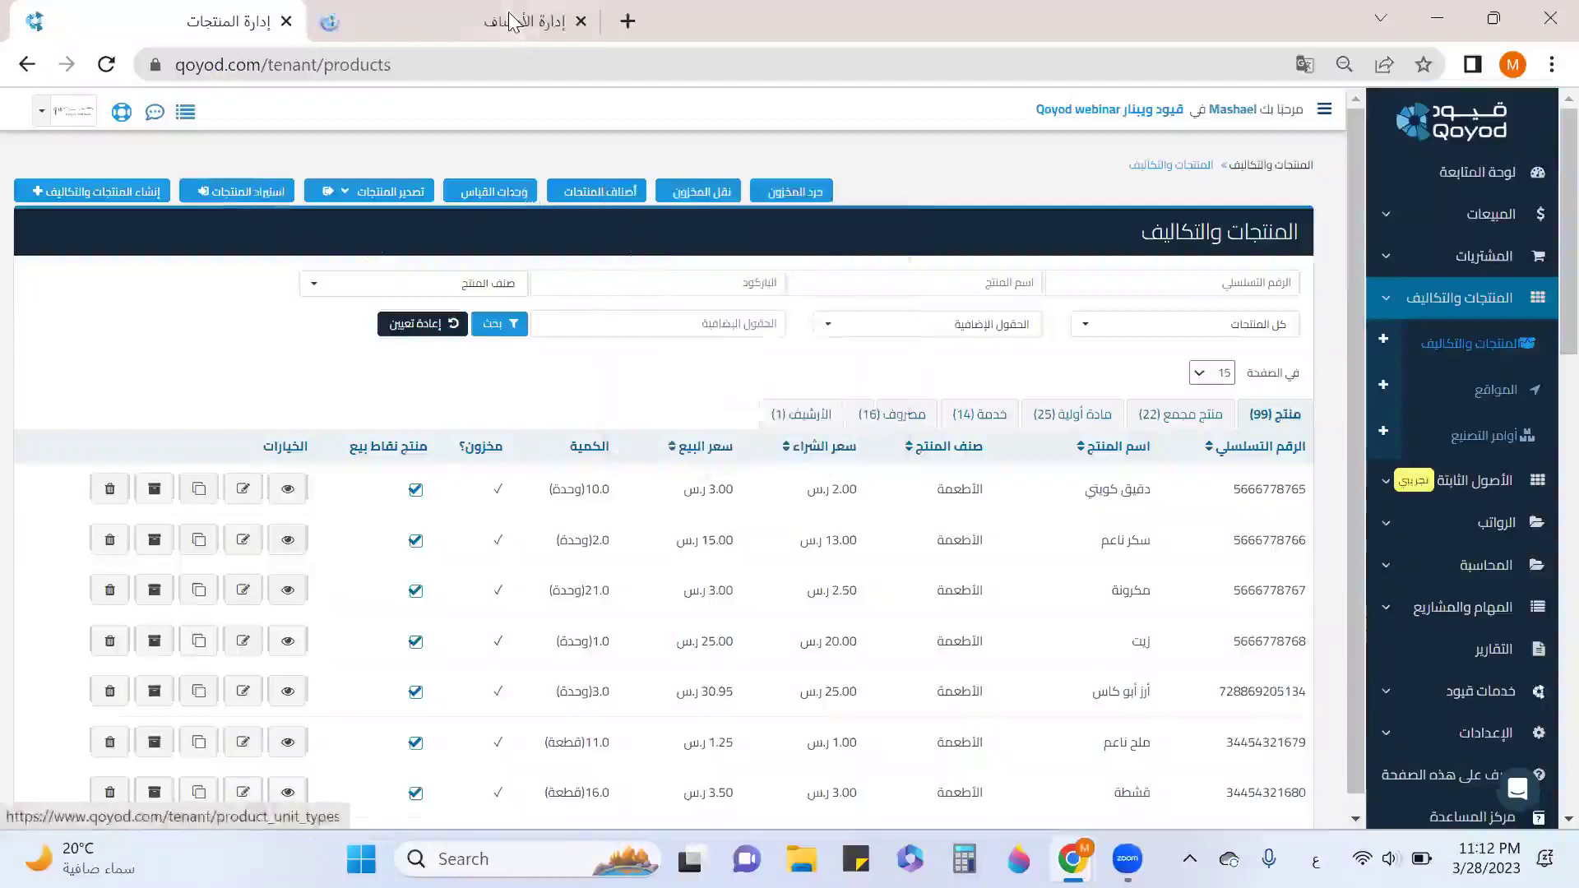
pyautogui.click(514, 25)
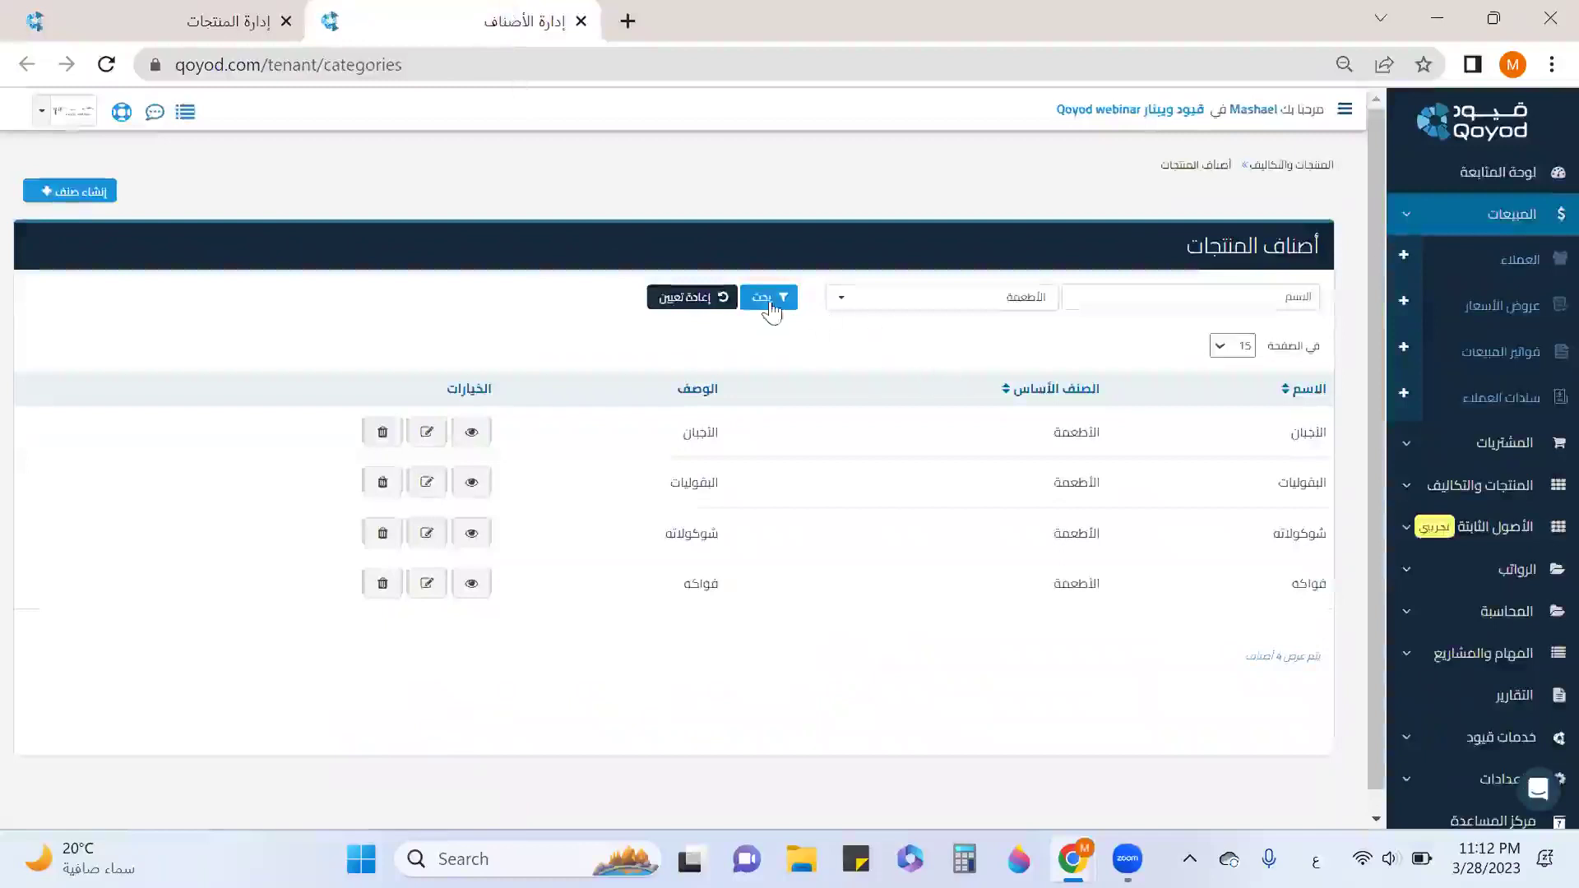
pyautogui.click(695, 297)
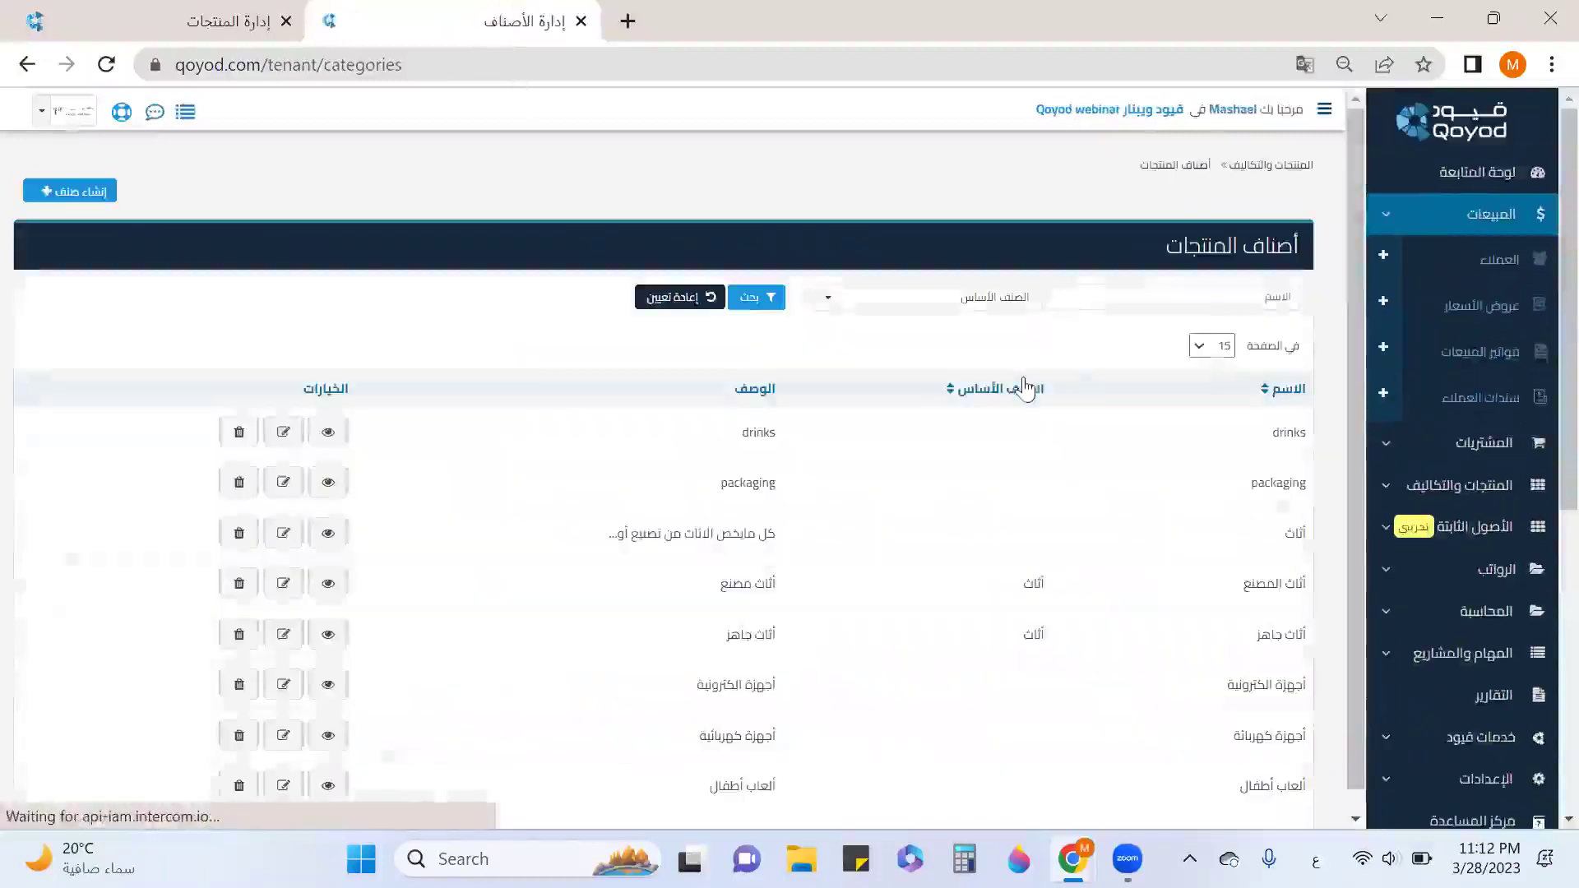
pyautogui.scroll(-2, 979, 368)
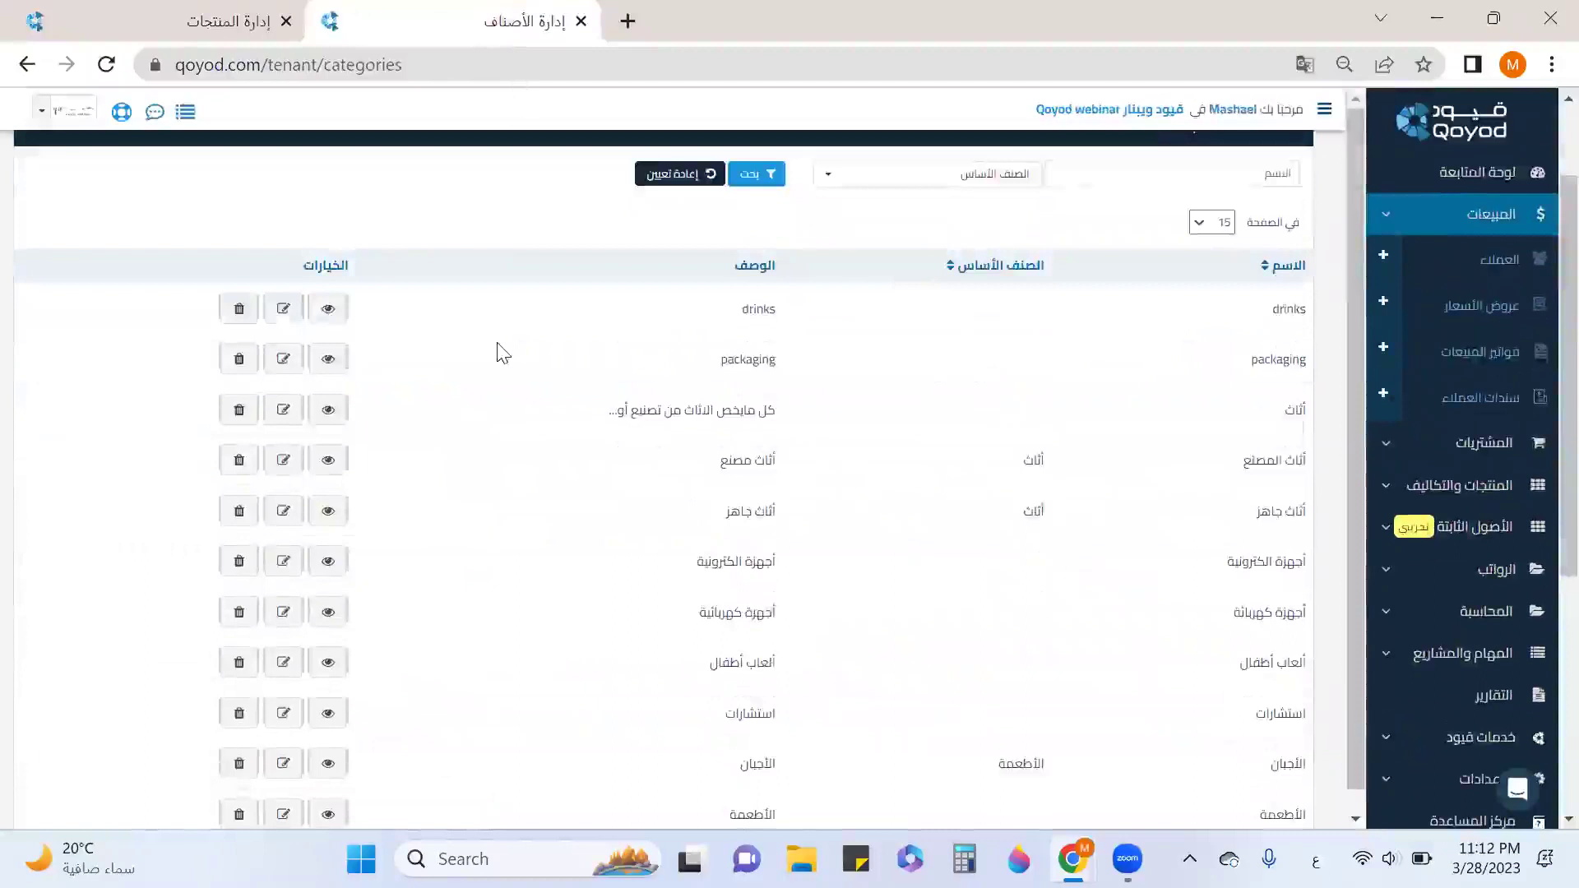
pyautogui.click(283, 308)
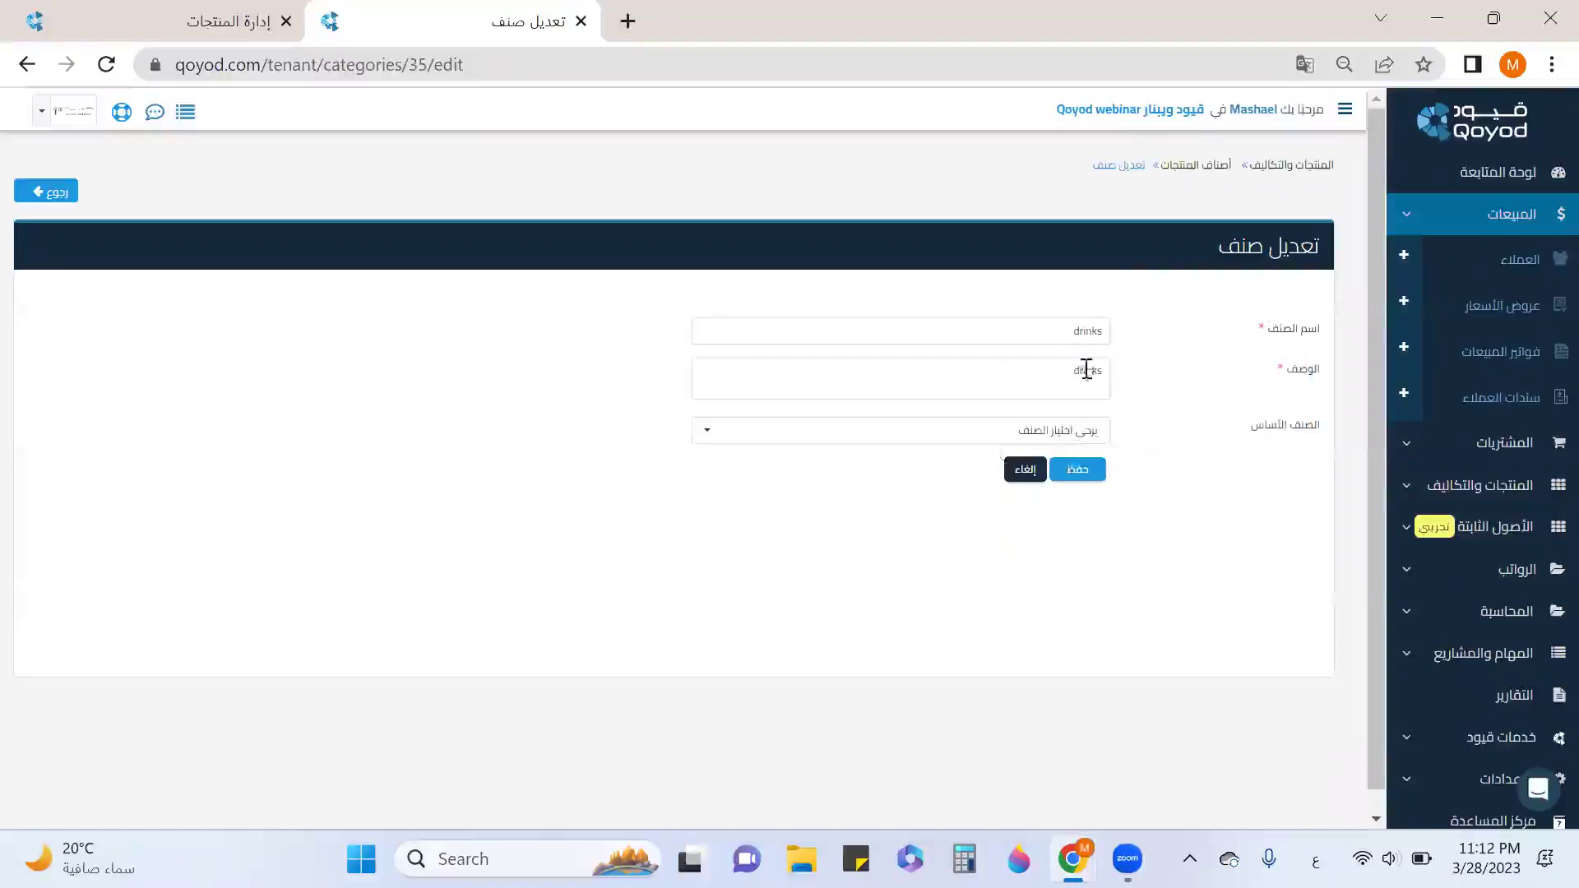
pyautogui.click(1090, 440)
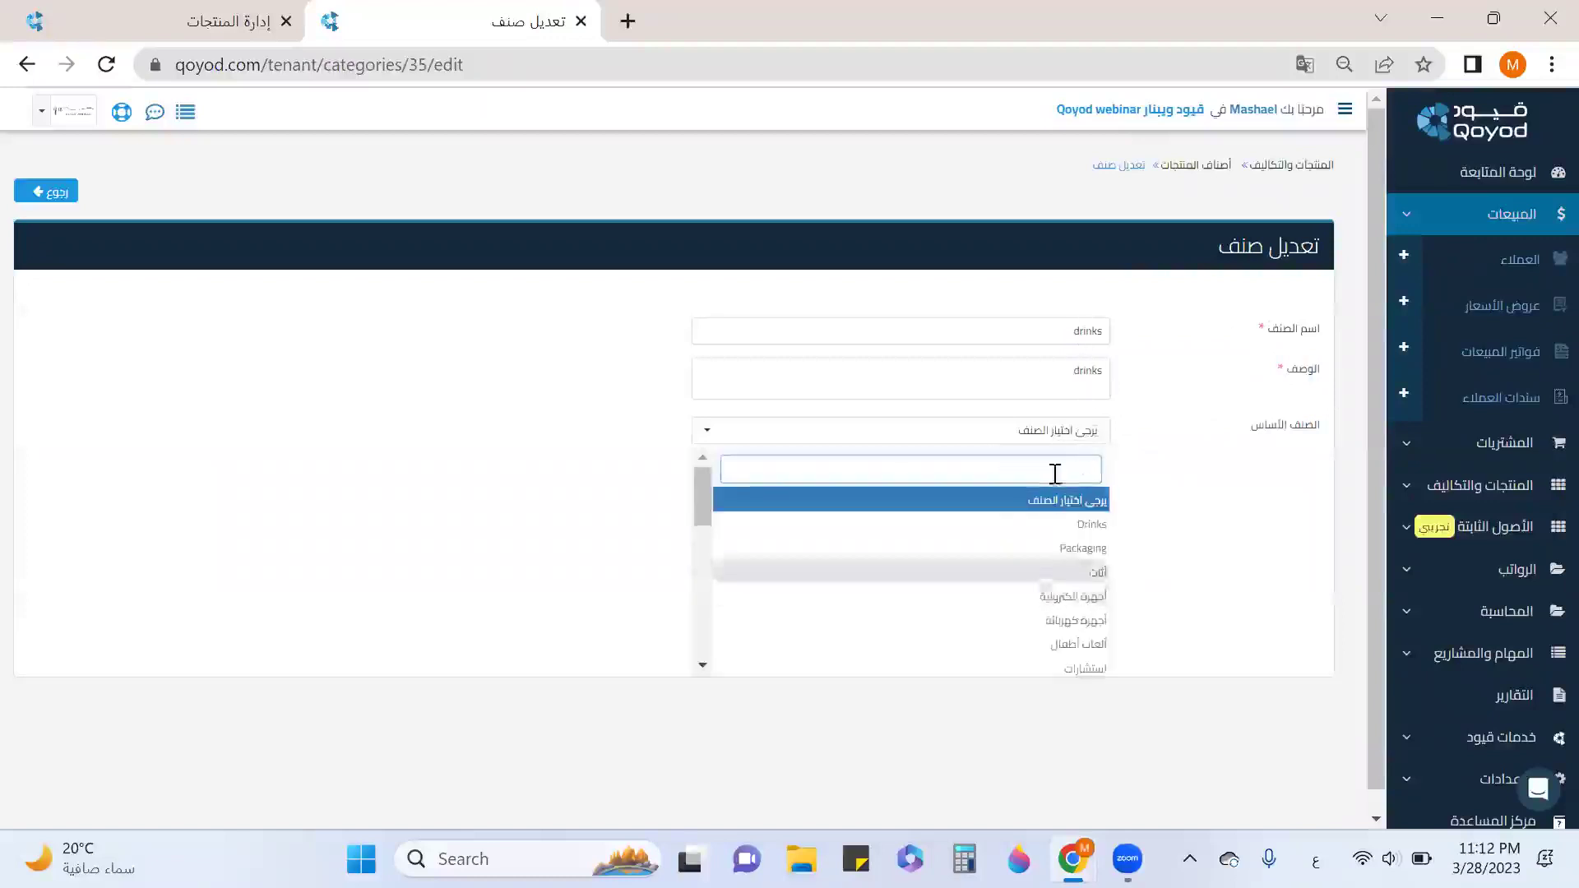
pyautogui.click(1128, 521)
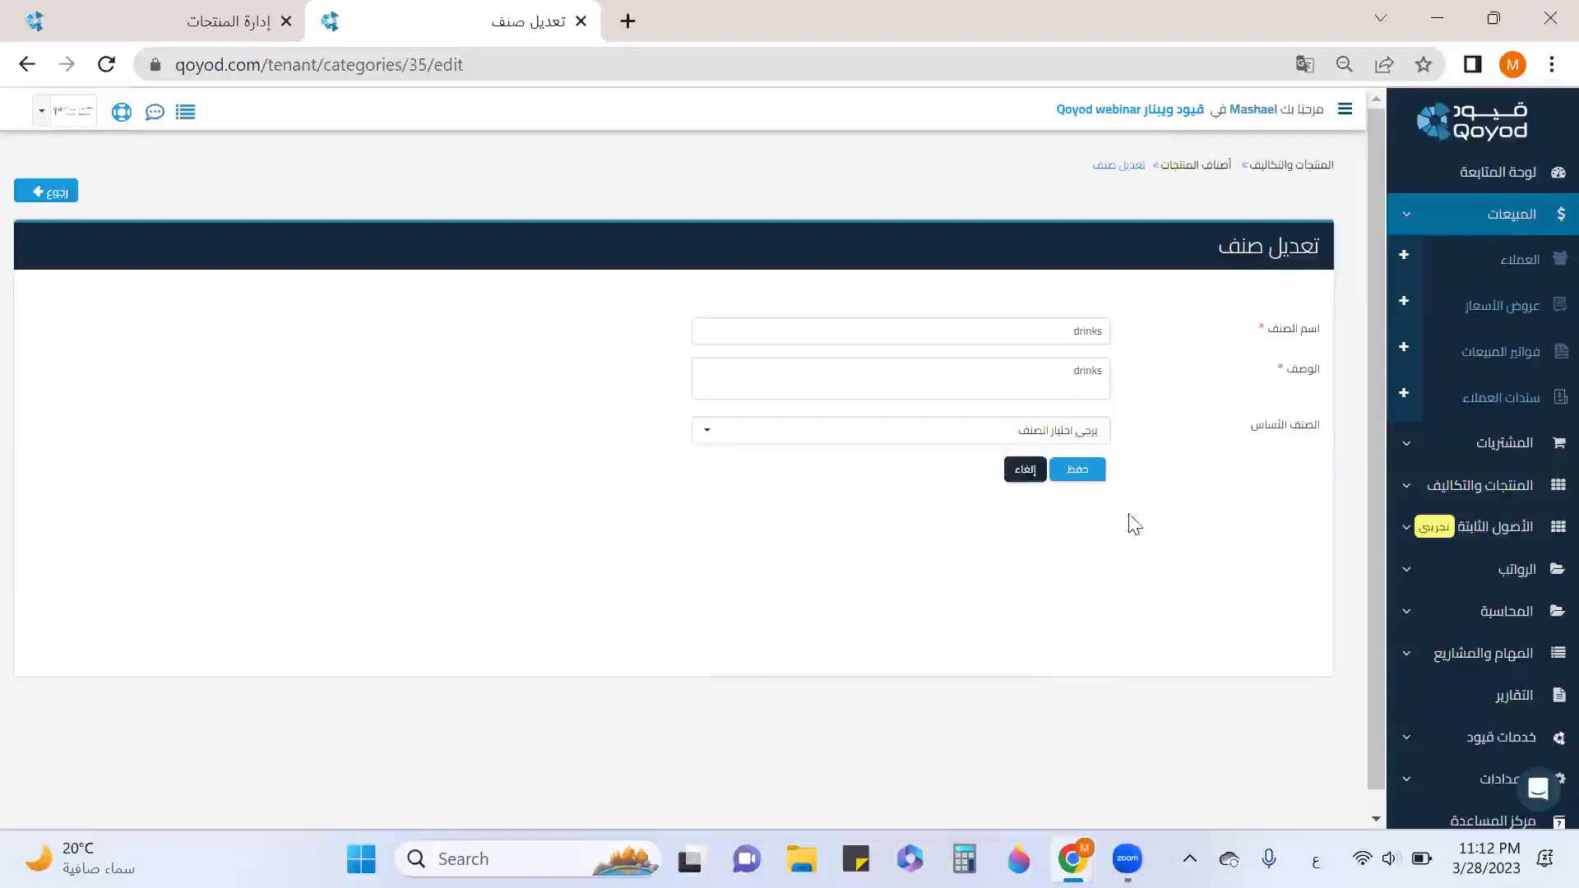
pyautogui.click(1098, 472)
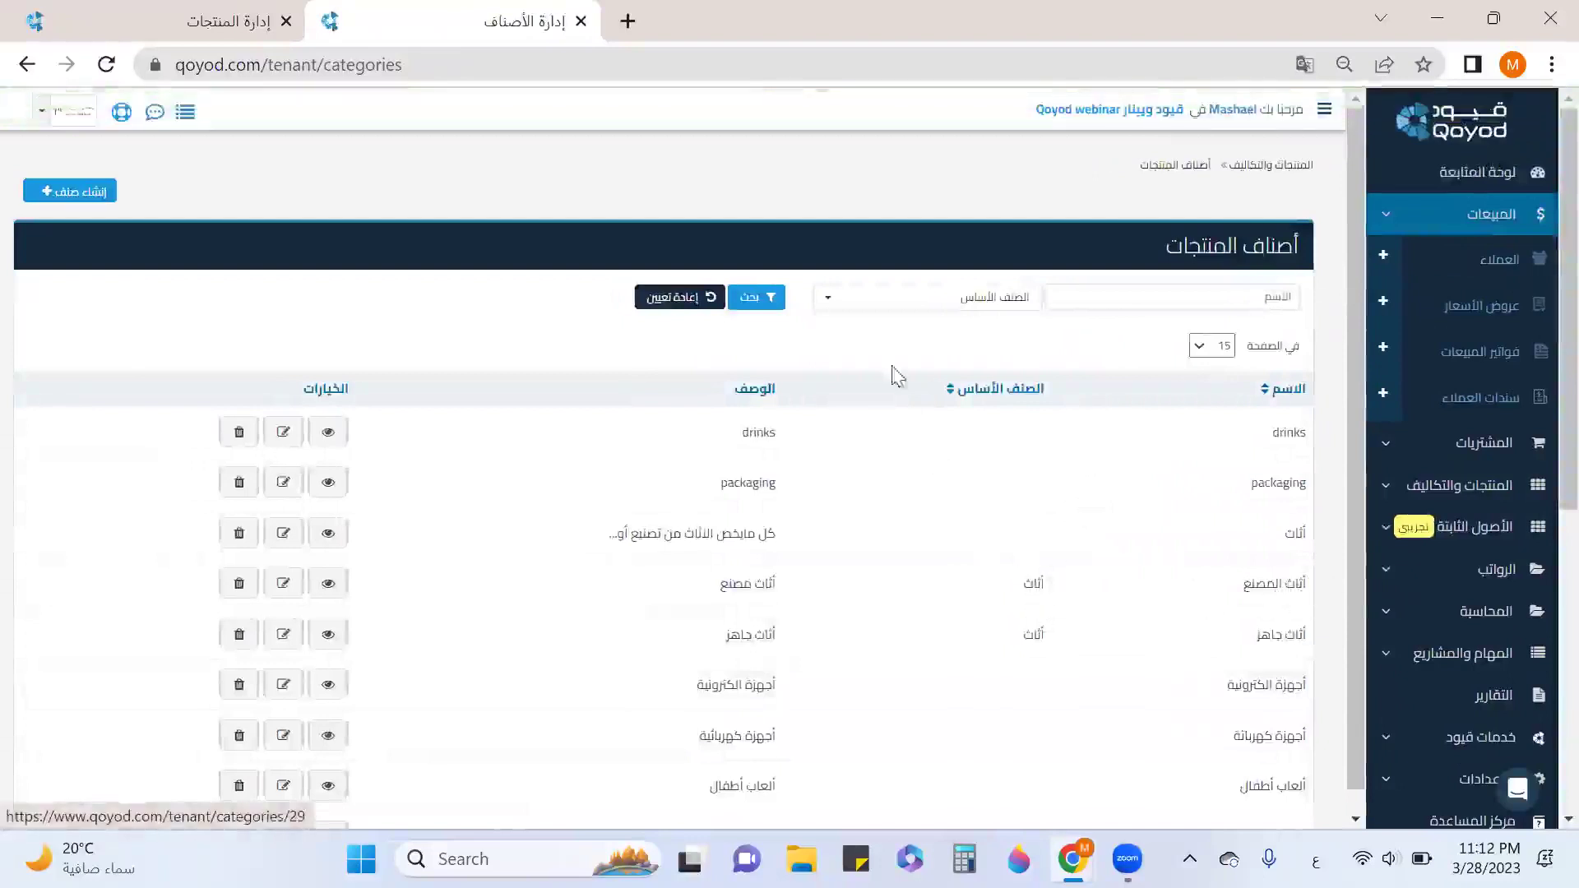
# Filter categories by parent أثاث, then by الأطعمة, then clear the filter.
pyautogui.click(881, 310)
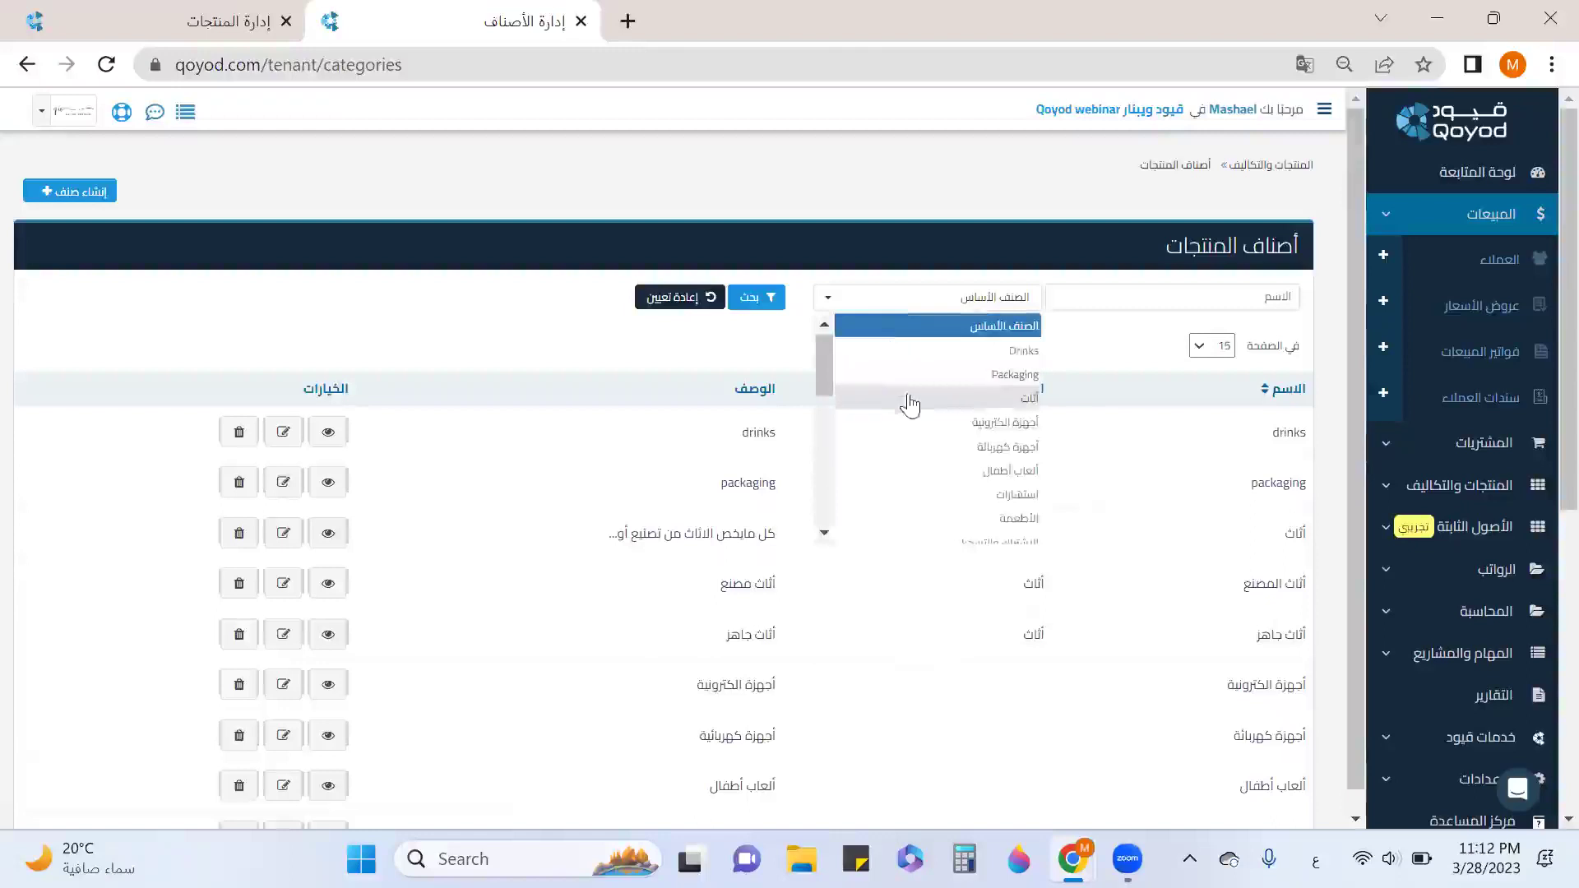
pyautogui.click(885, 386)
pyautogui.click(756, 296)
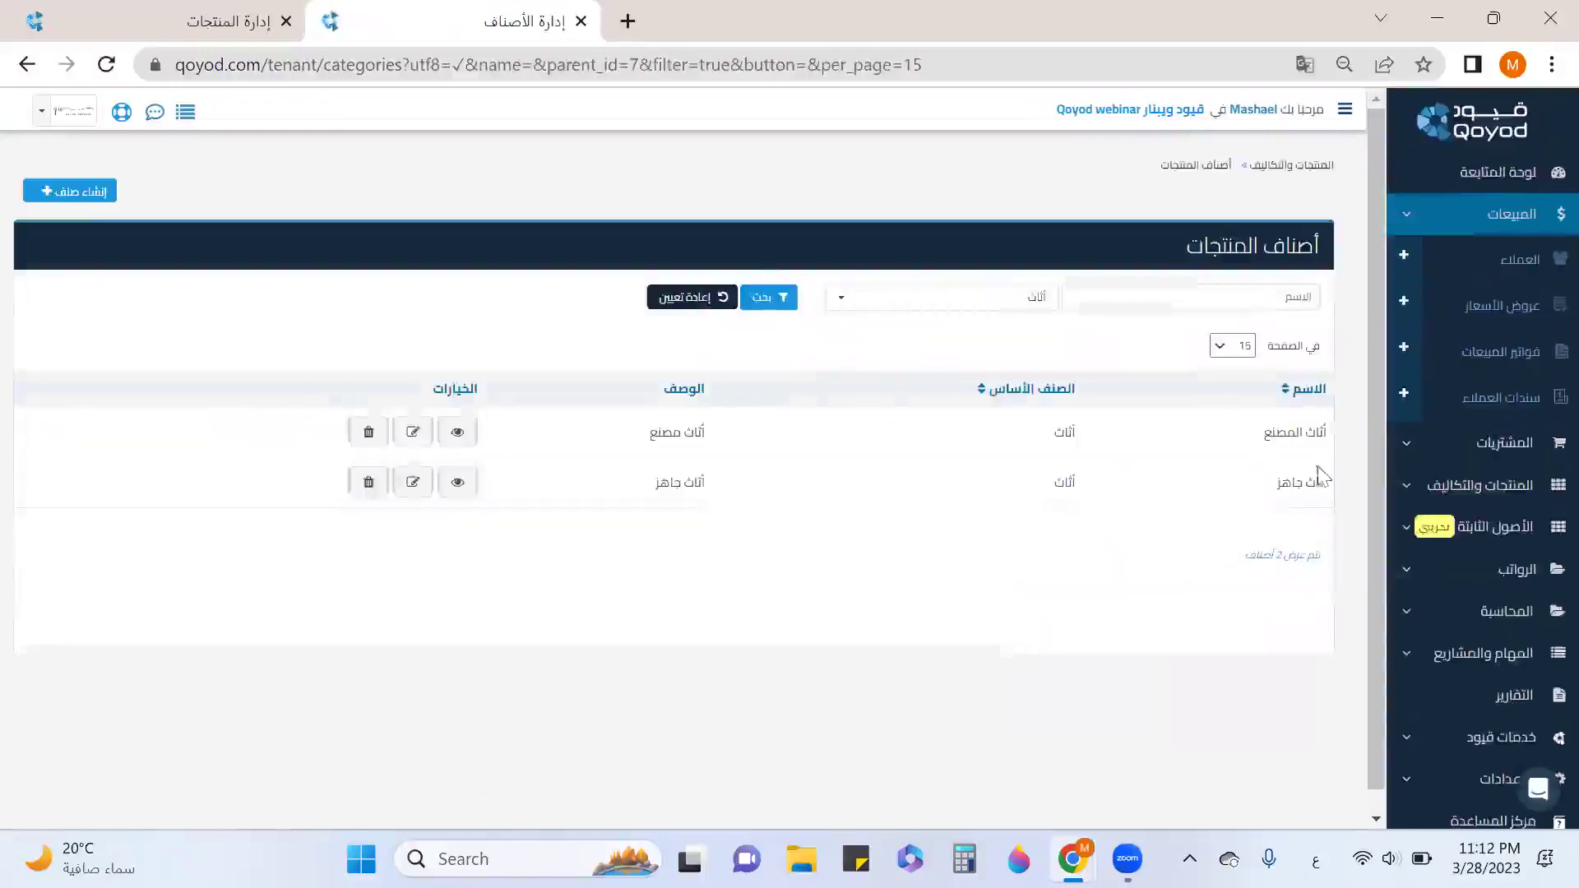
pyautogui.click(846, 305)
pyautogui.scroll(-2, 883, 375)
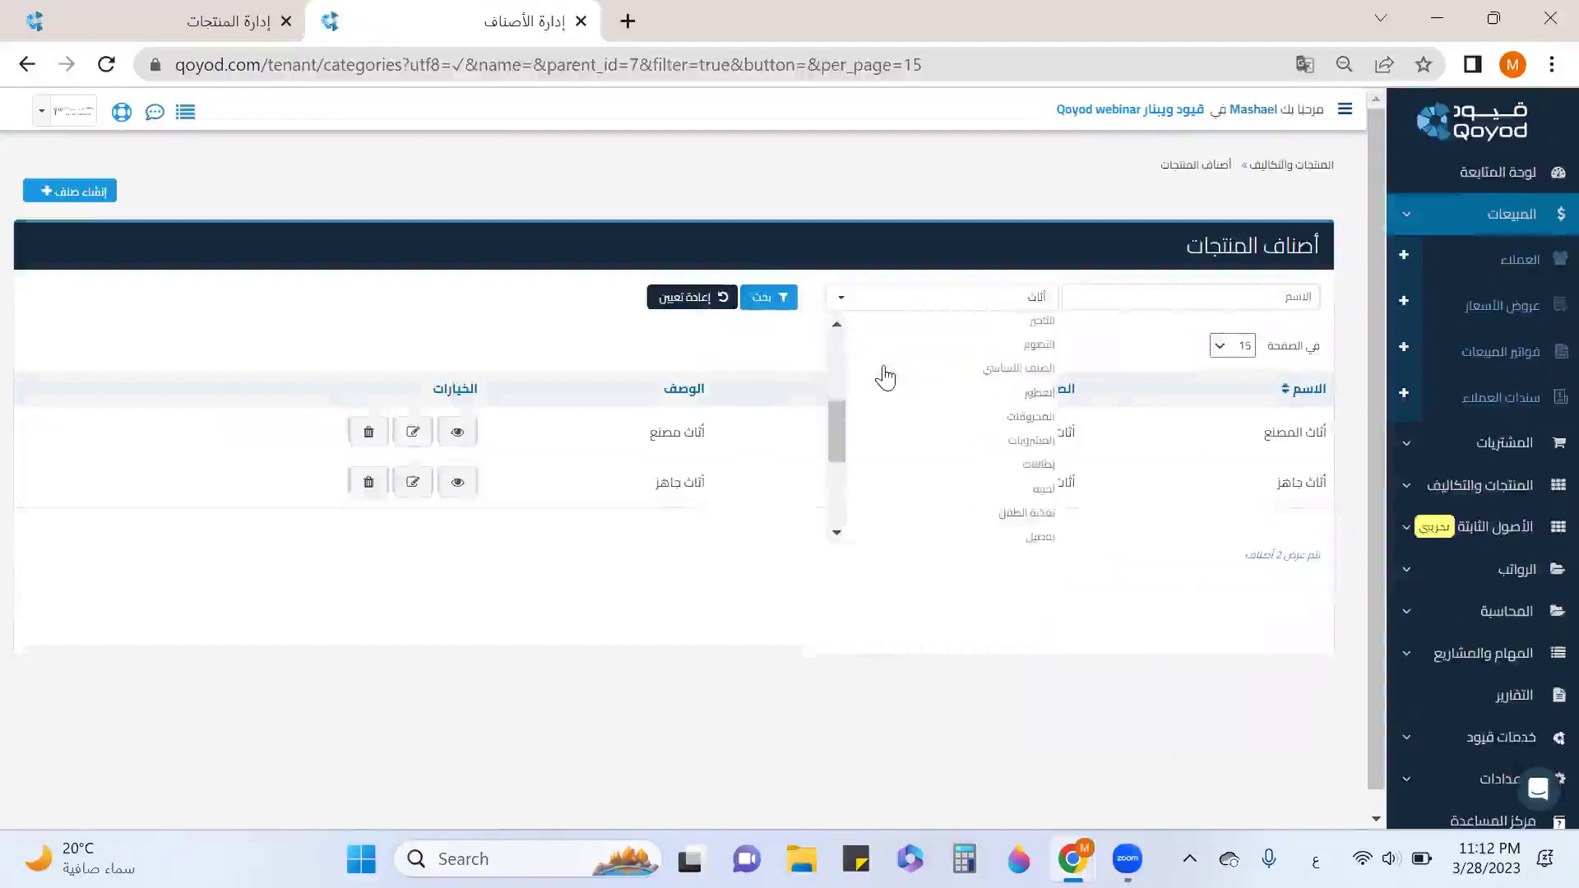
pyautogui.click(997, 416)
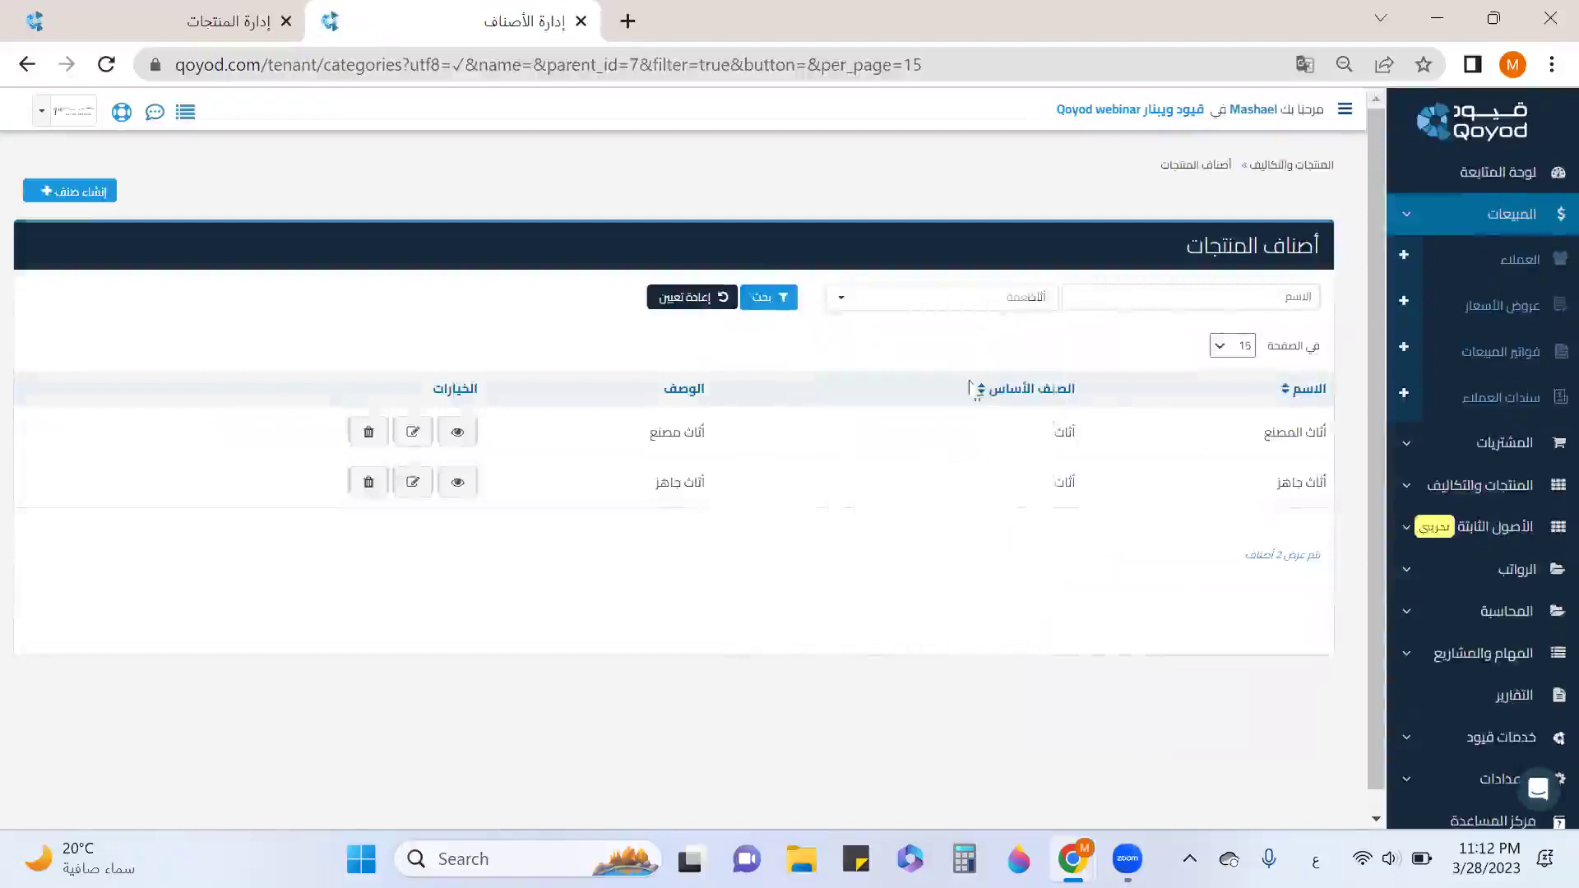
pyautogui.click(747, 306)
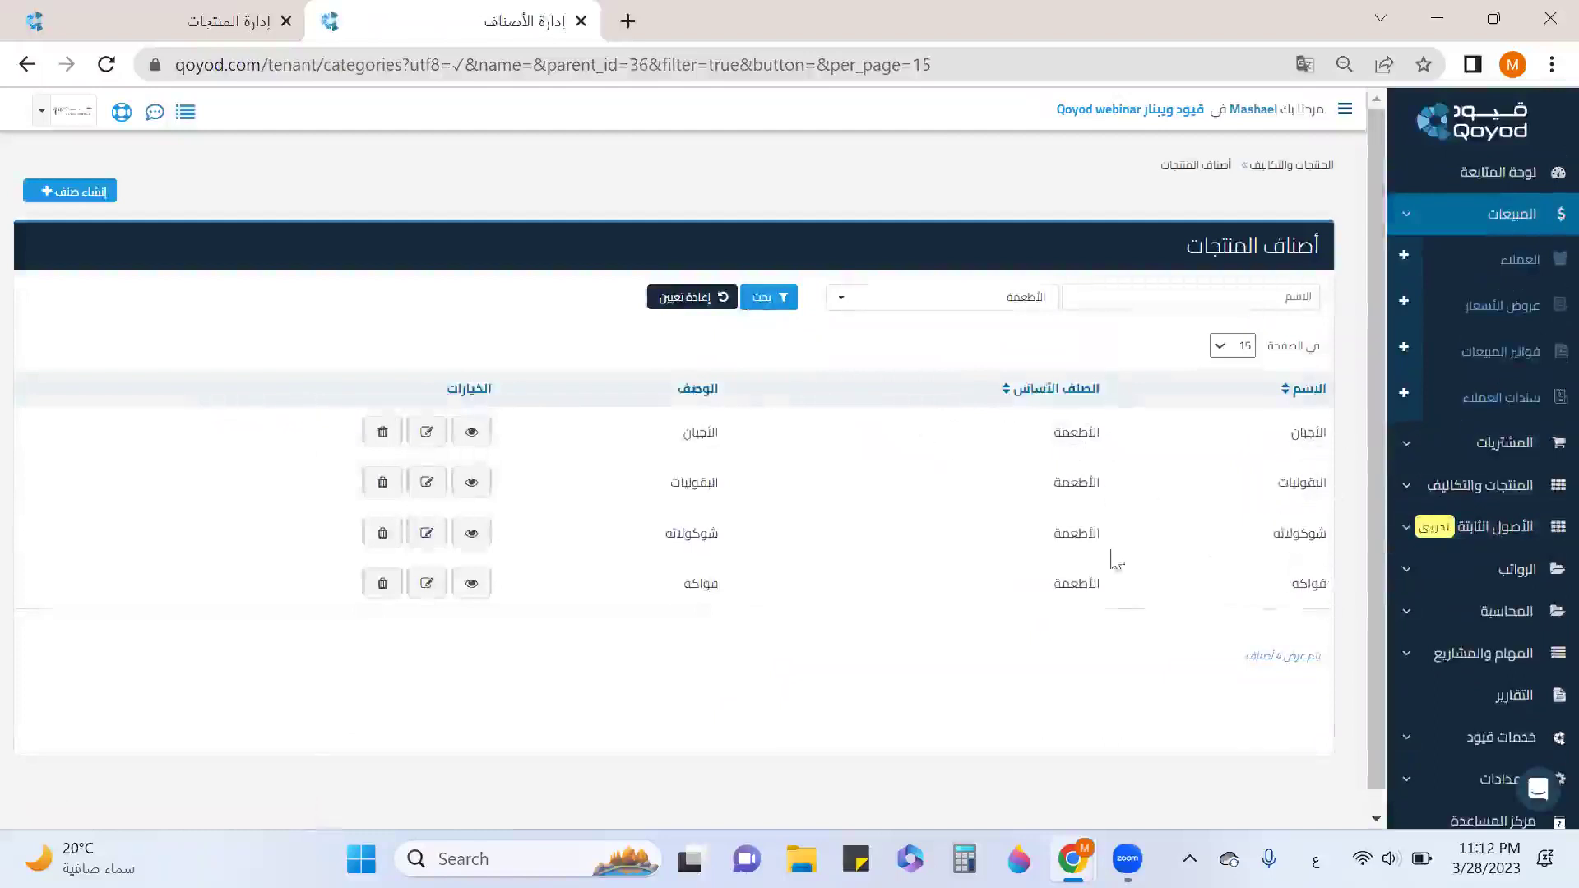
pyautogui.click(670, 304)
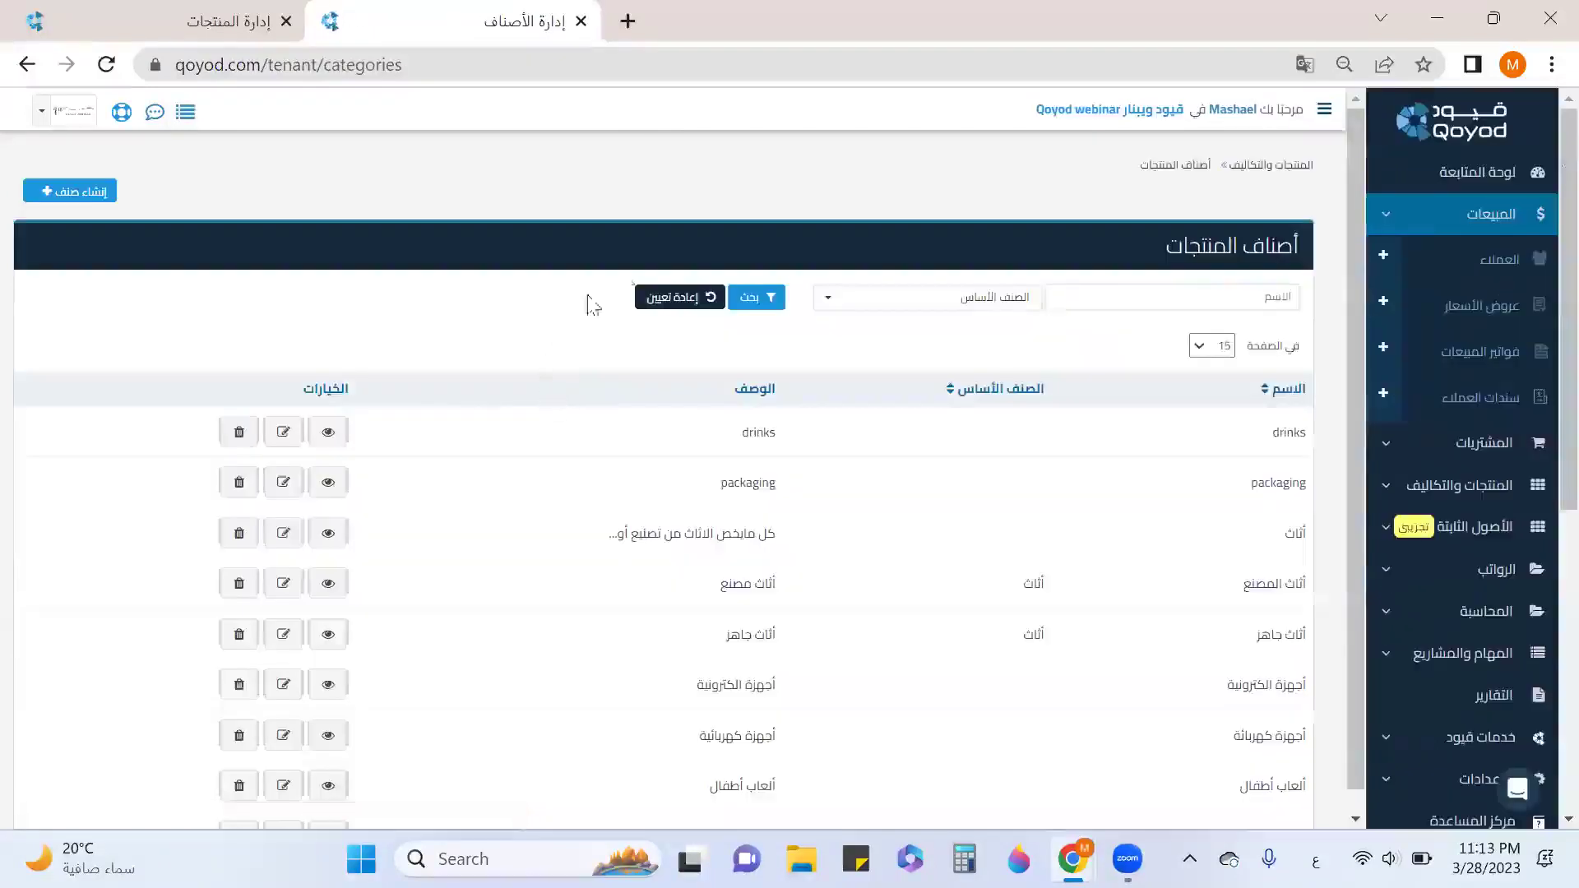
pyautogui.click(1252, 166)
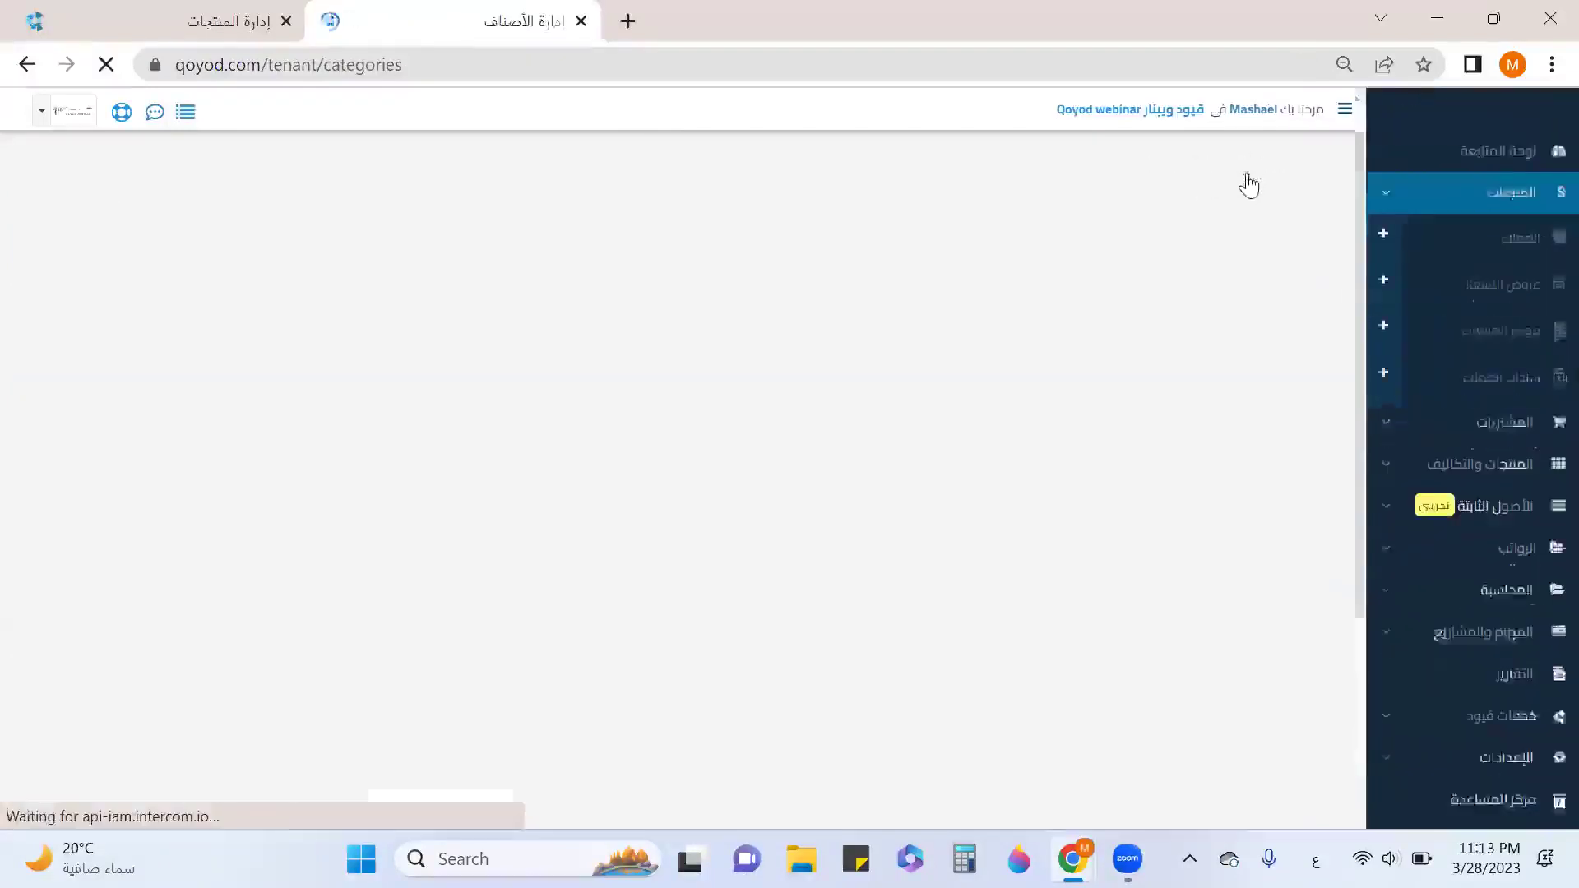
# Close the categories tab and open units of measure in a new tab.
pyautogui.click(581, 23)
pyautogui.rightClick(504, 198)
pyautogui.click(520, 219)
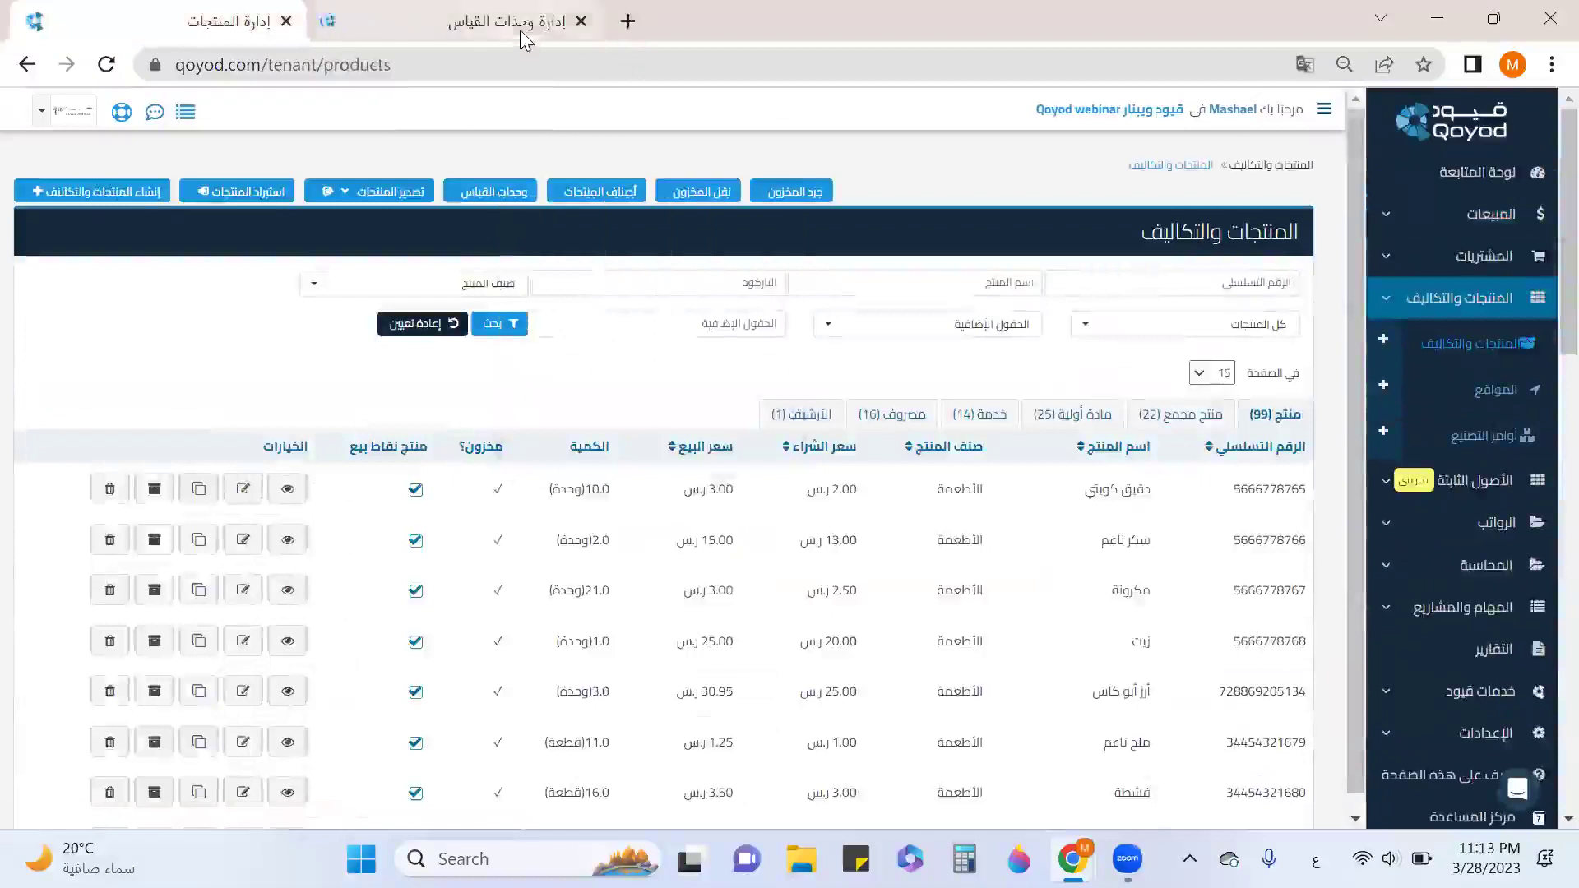
pyautogui.click(518, 27)
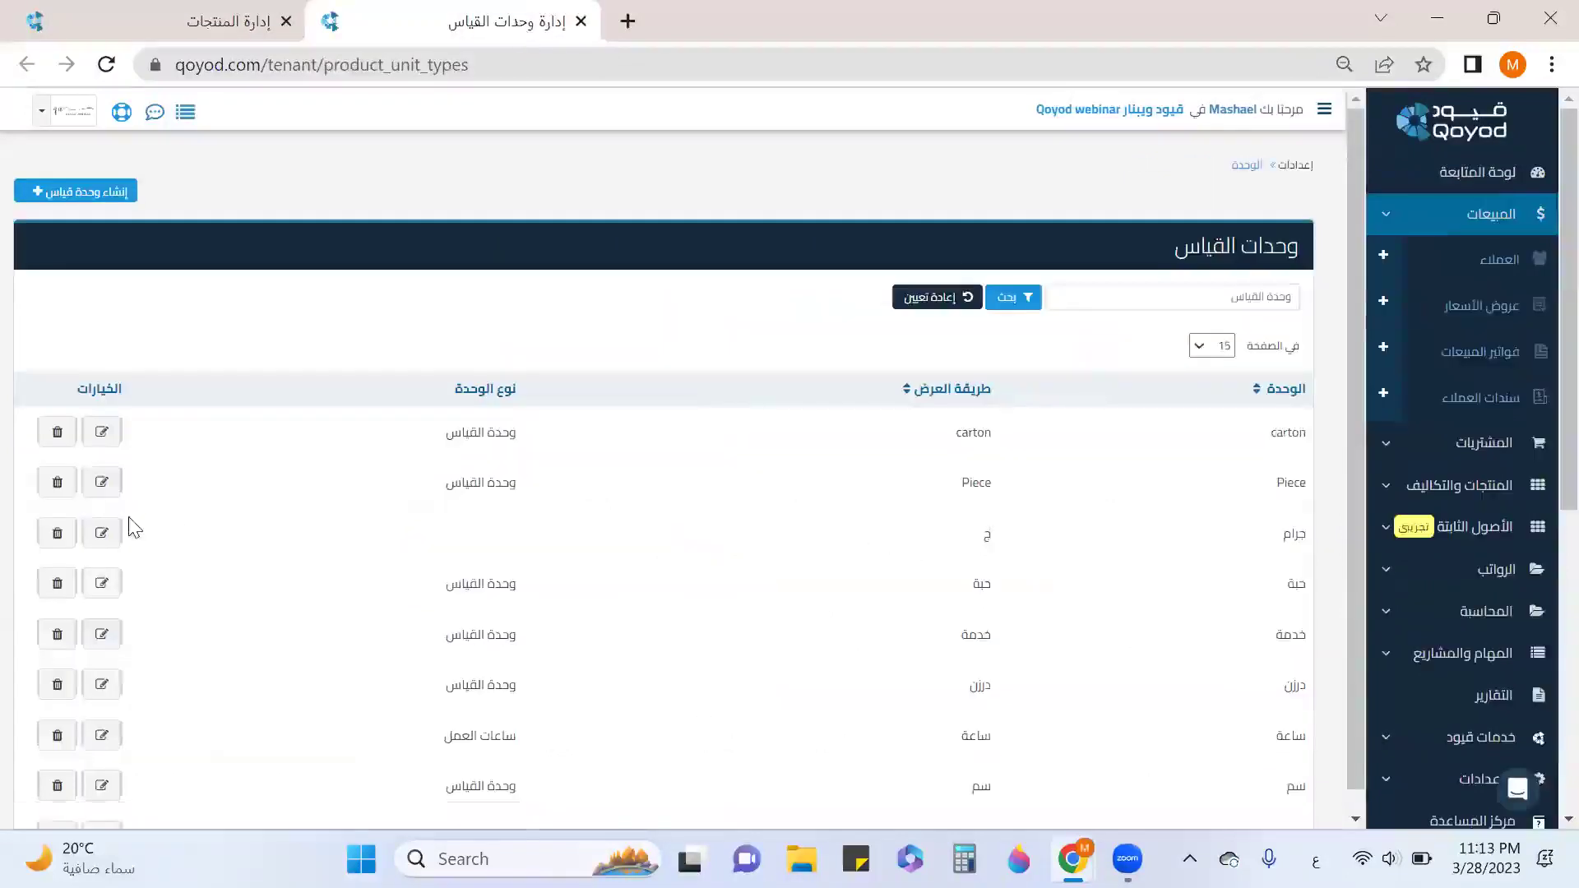
# Open the جرام unit, check its unit type choices, and cancel without changes.
pyautogui.click(101, 533)
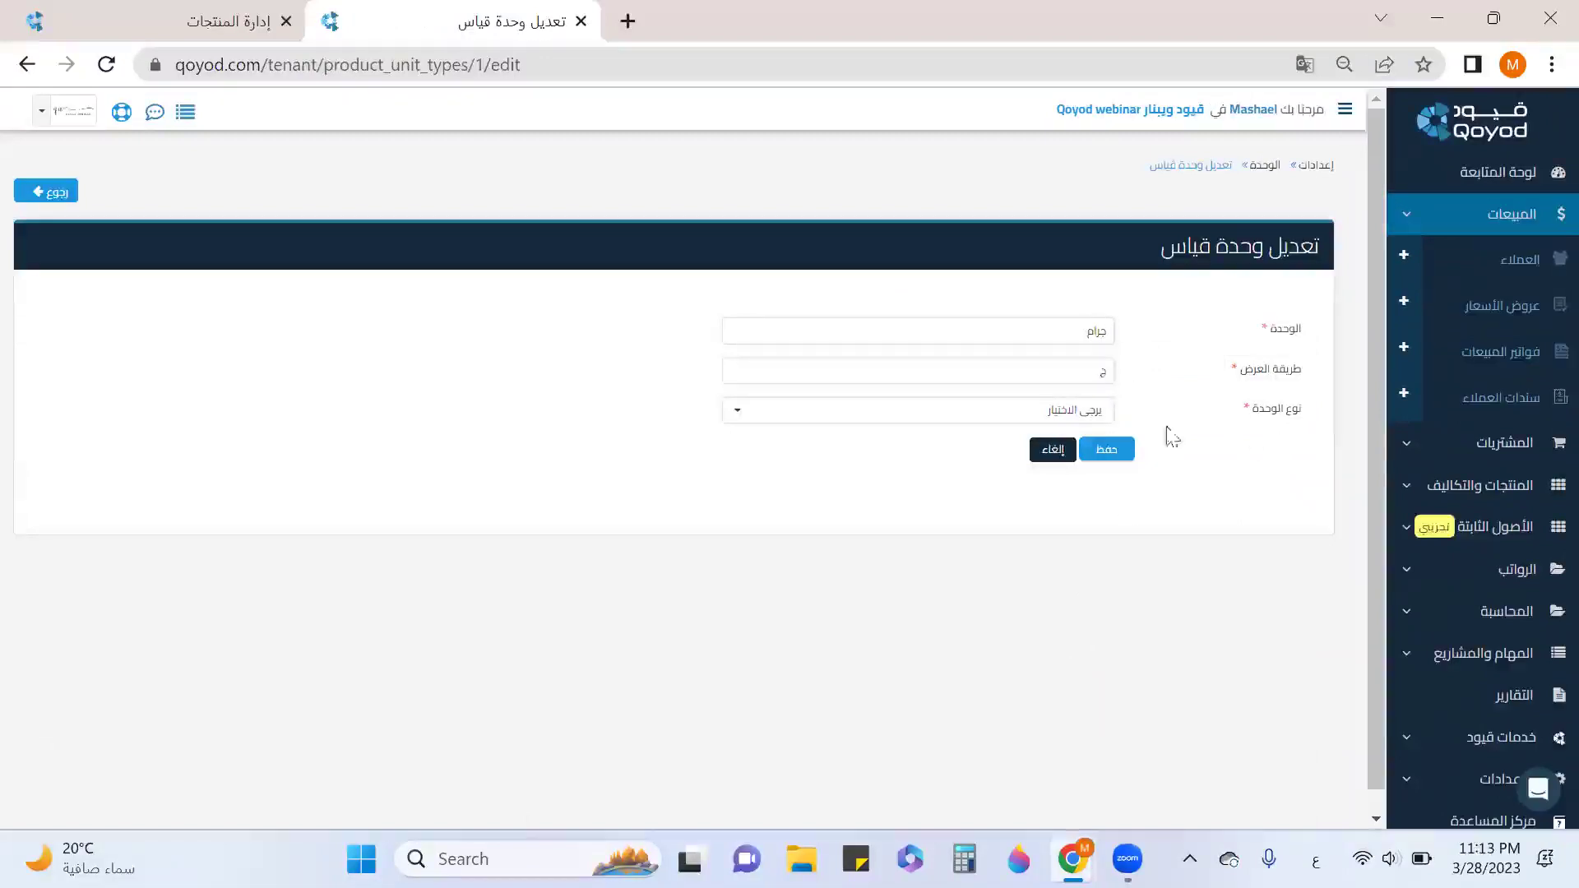
pyautogui.click(1083, 411)
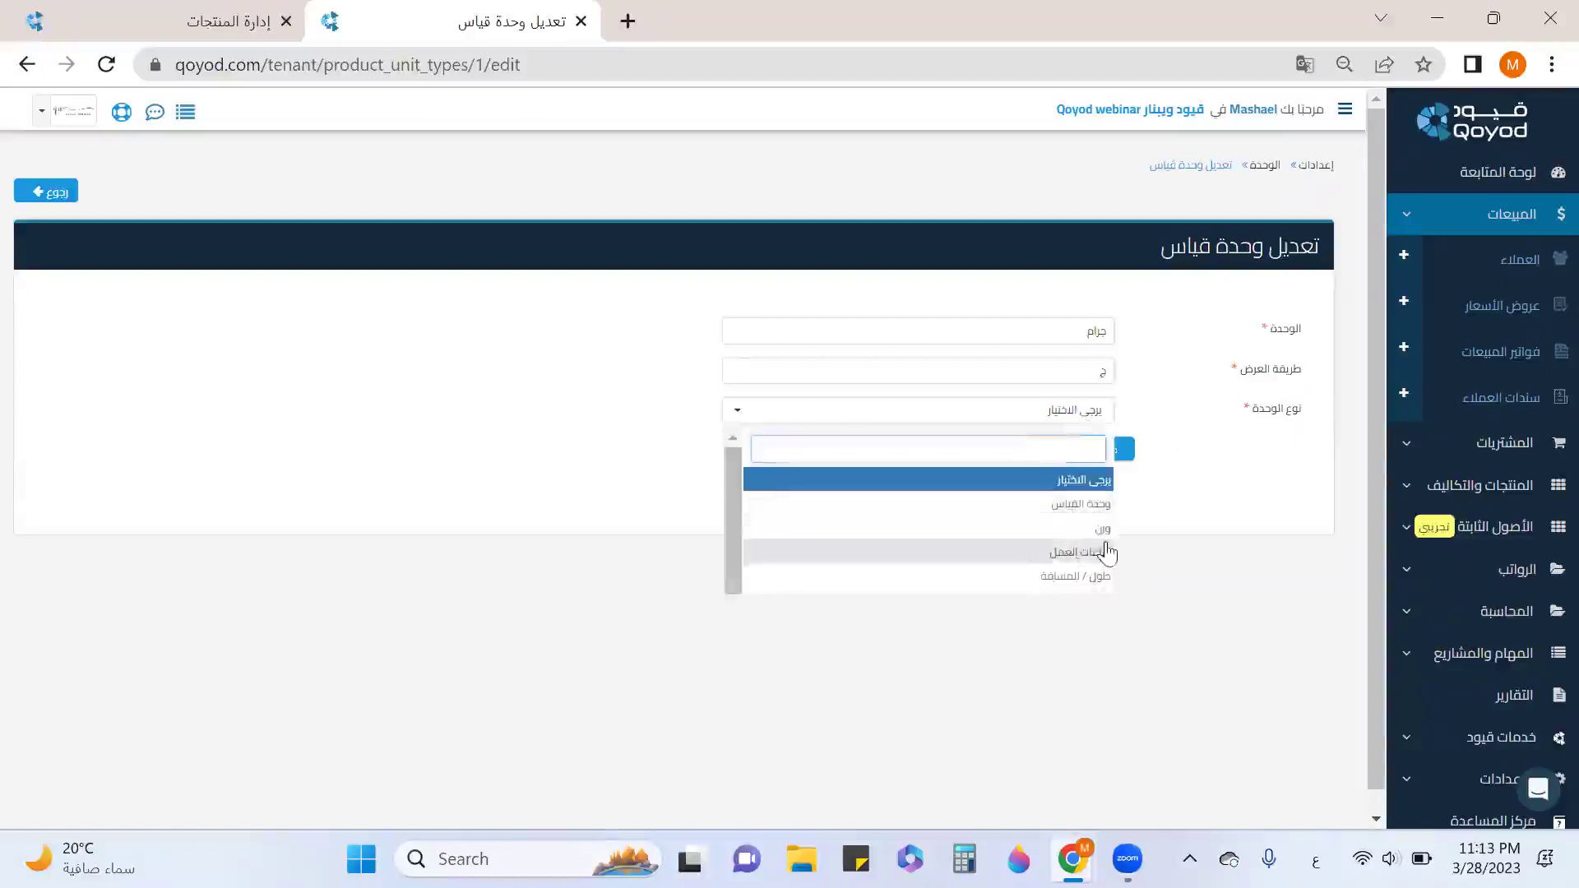
pyautogui.click(1178, 643)
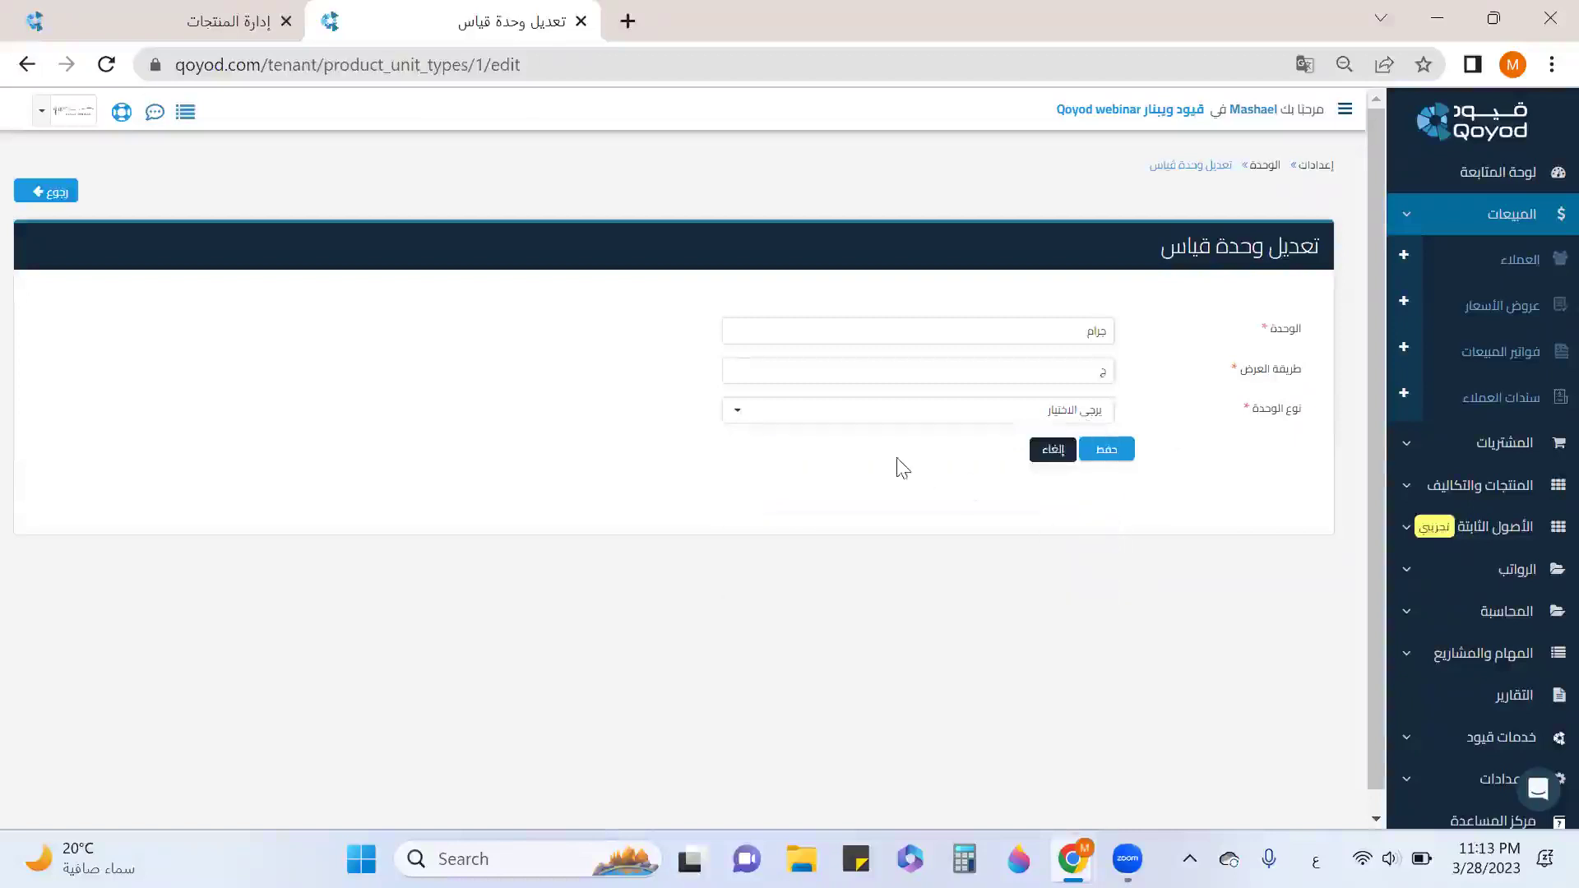
pyautogui.click(1065, 457)
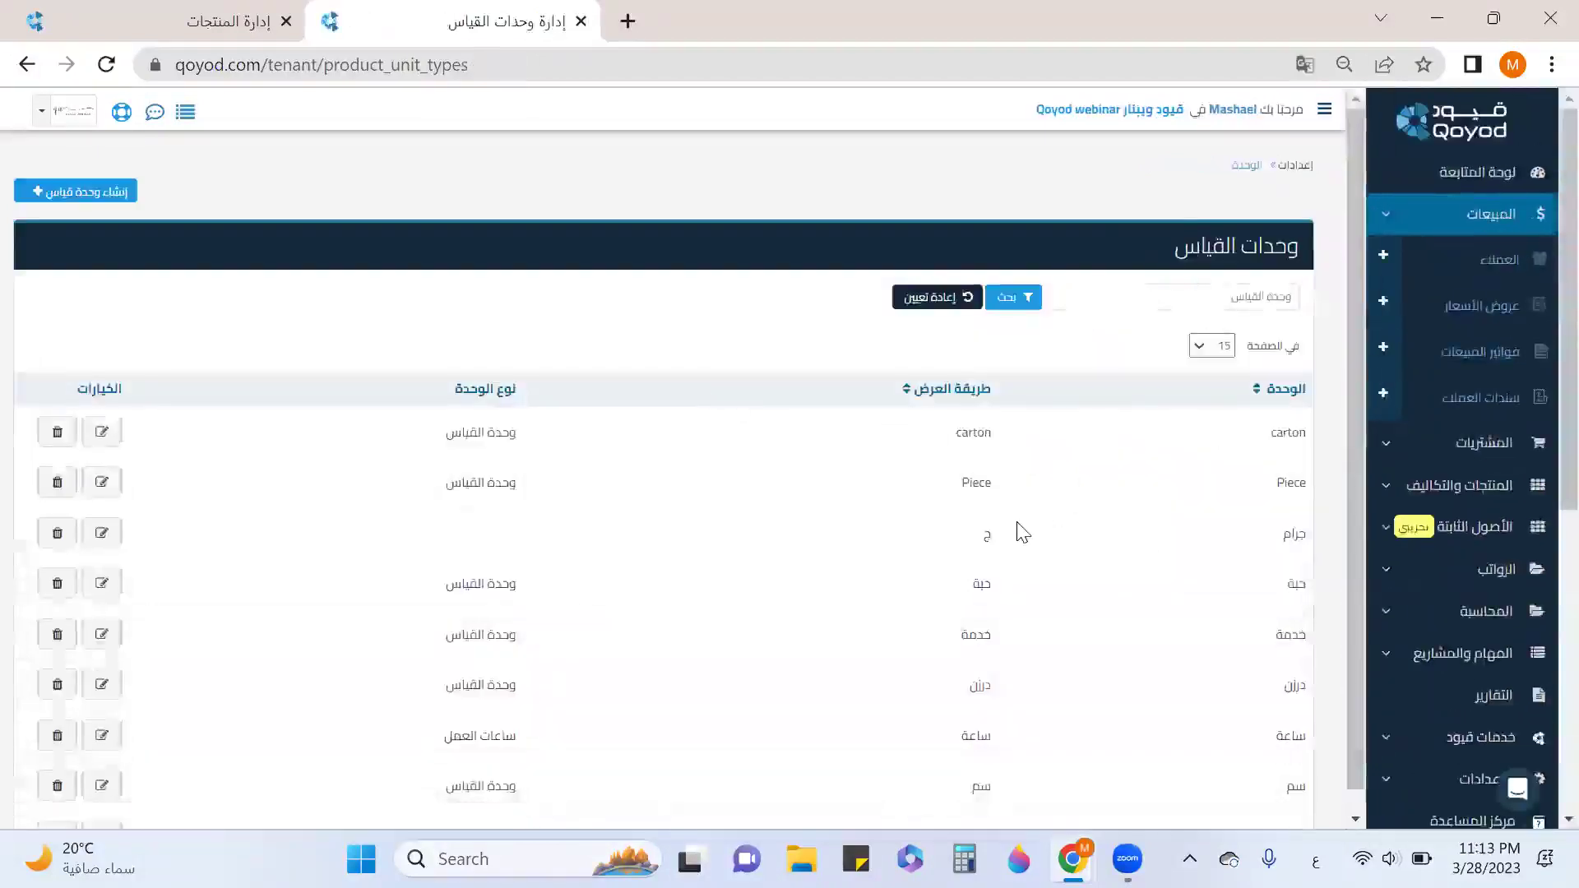
pyautogui.scroll(-2, 1023, 533)
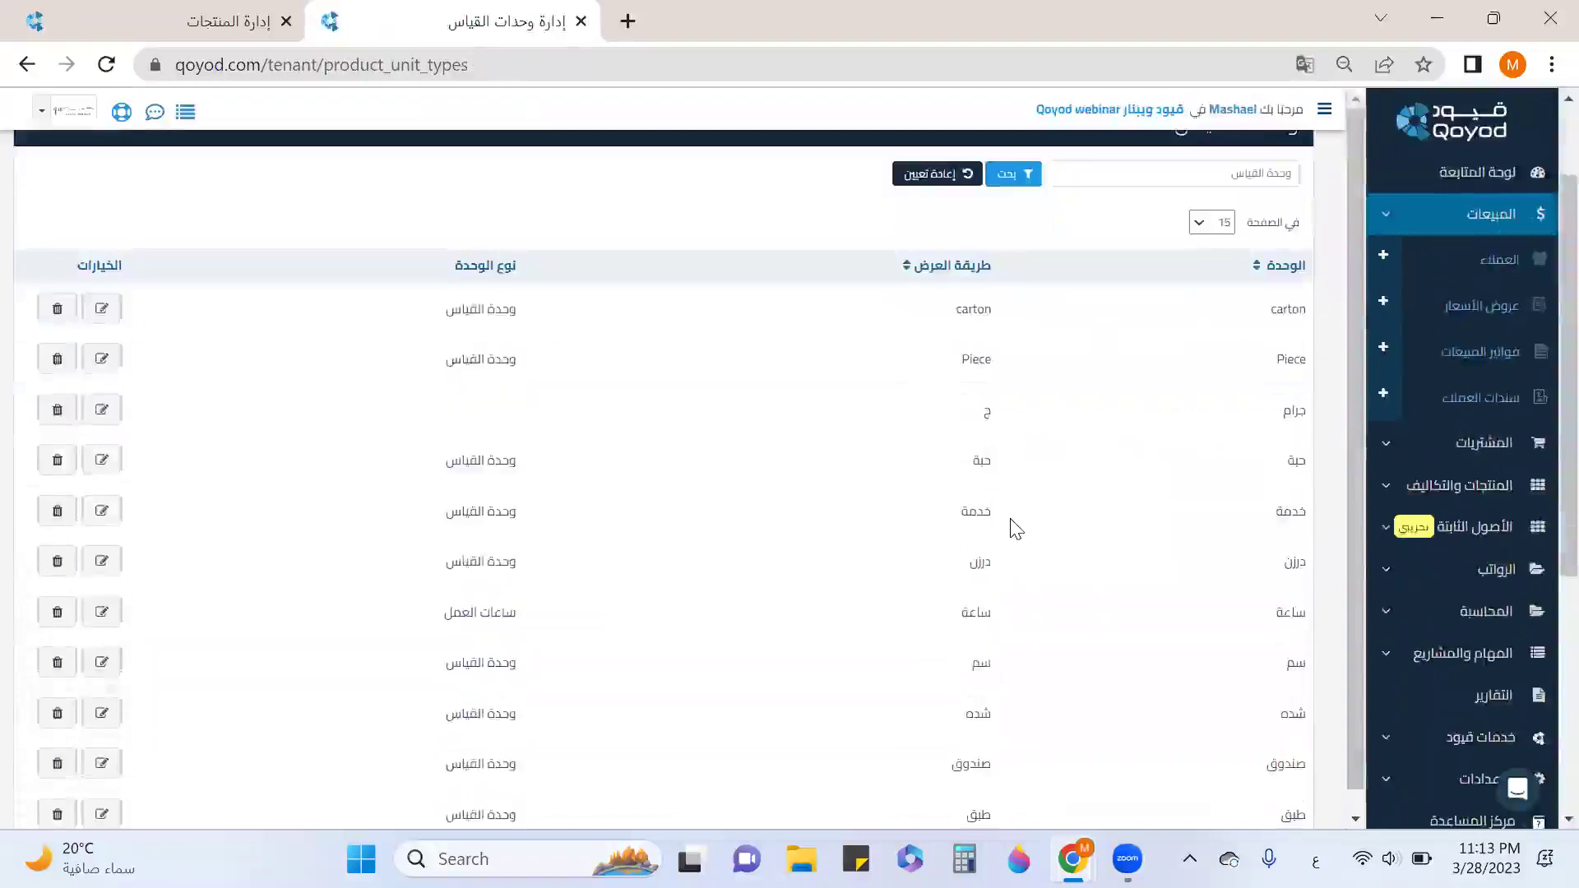
# Download the xlsx product import template for 1 product and open it in Excel.
pyautogui.click(581, 21)
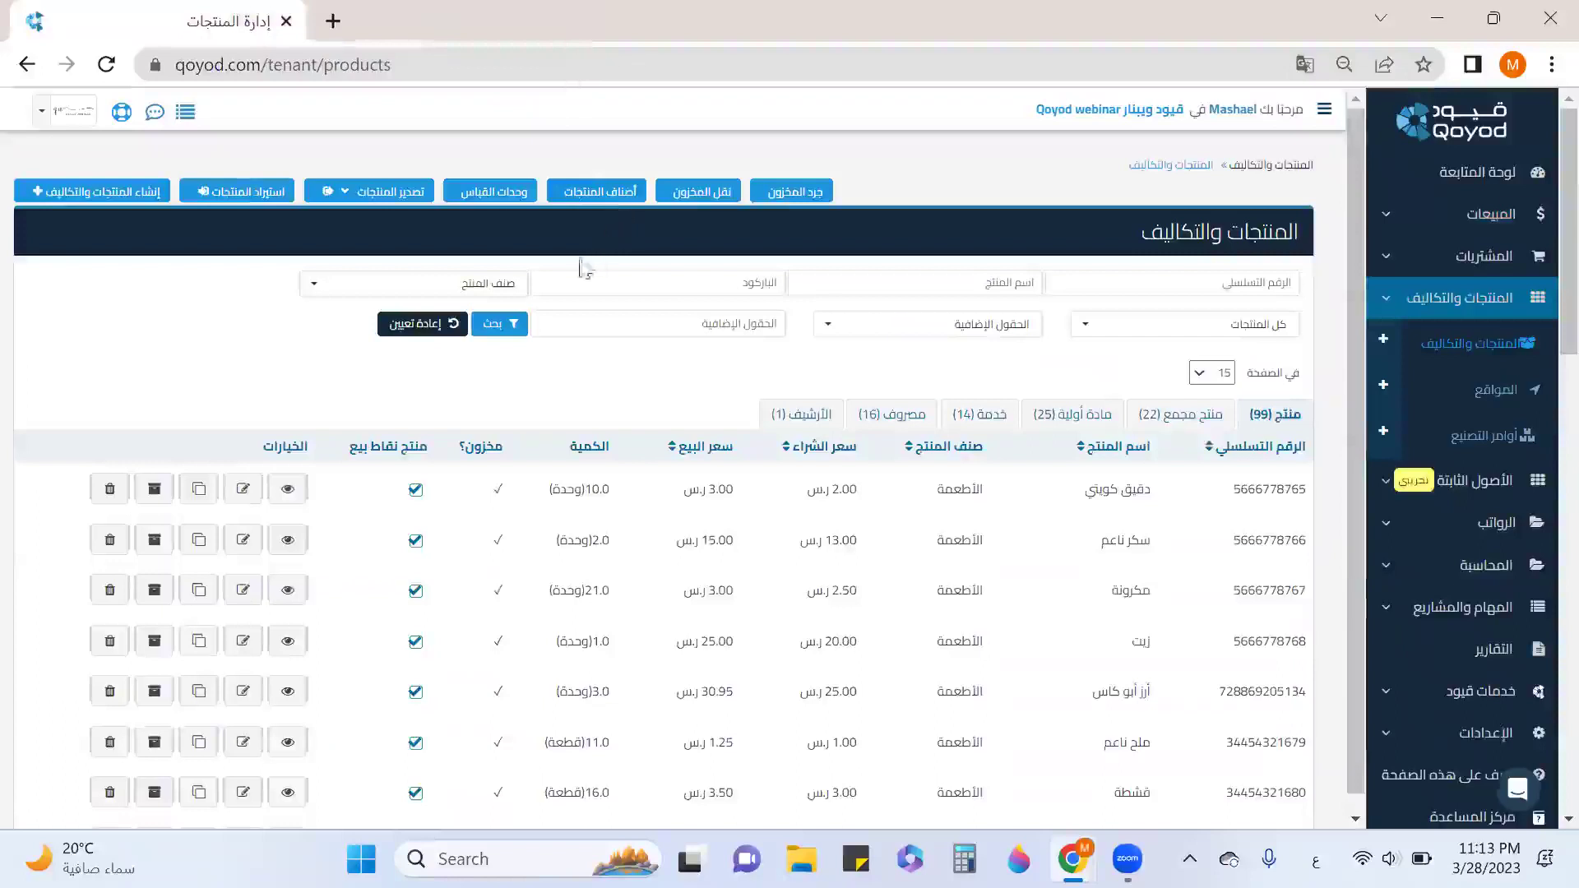
pyautogui.click(245, 194)
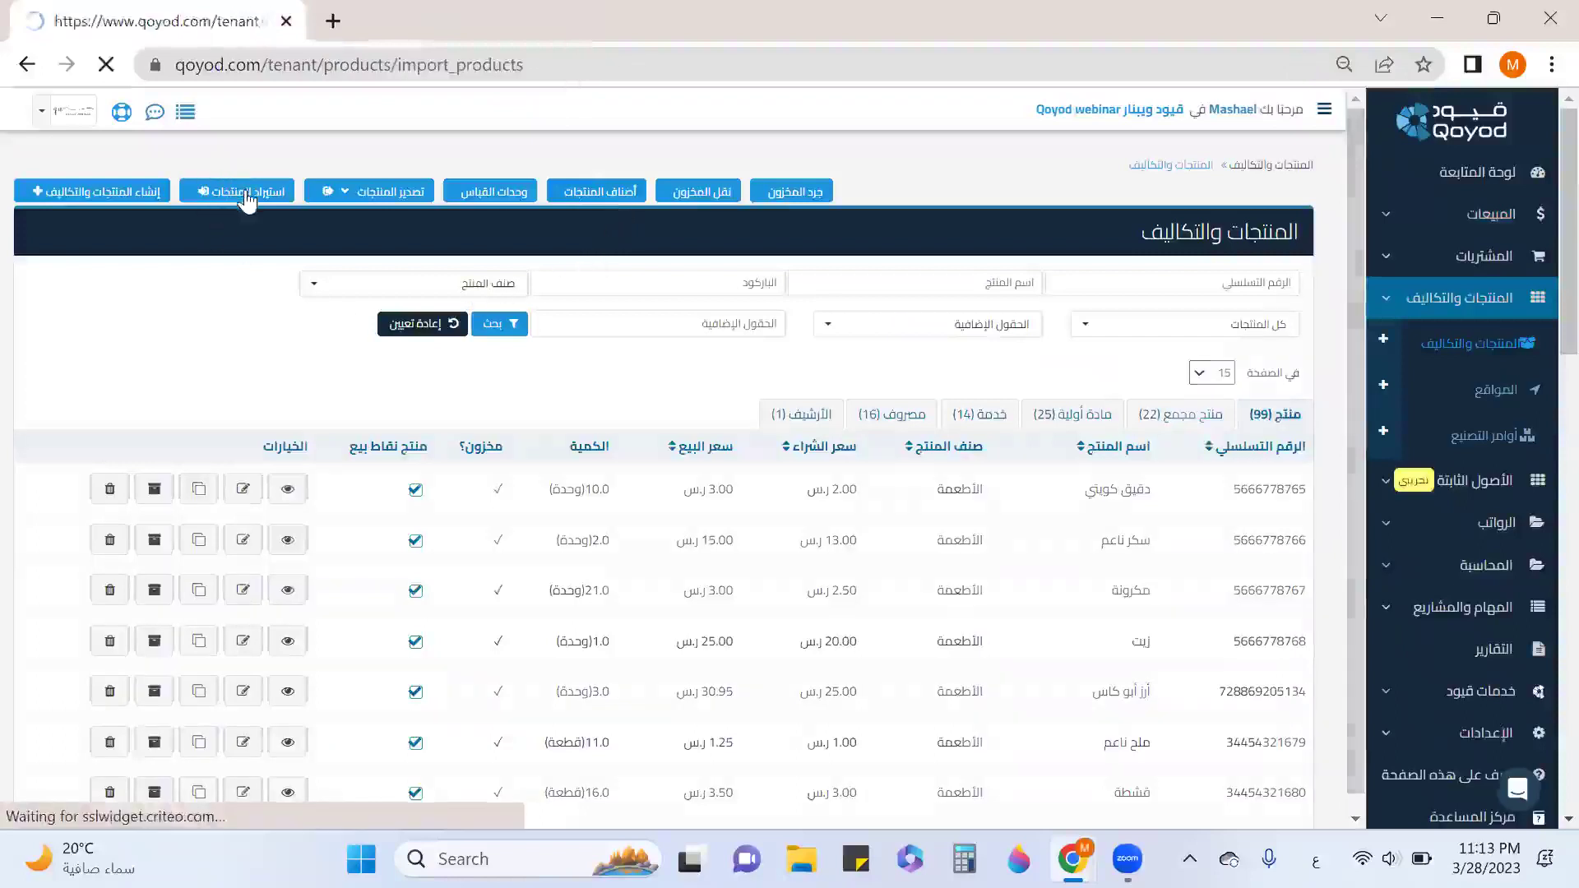
pyautogui.click(1114, 356)
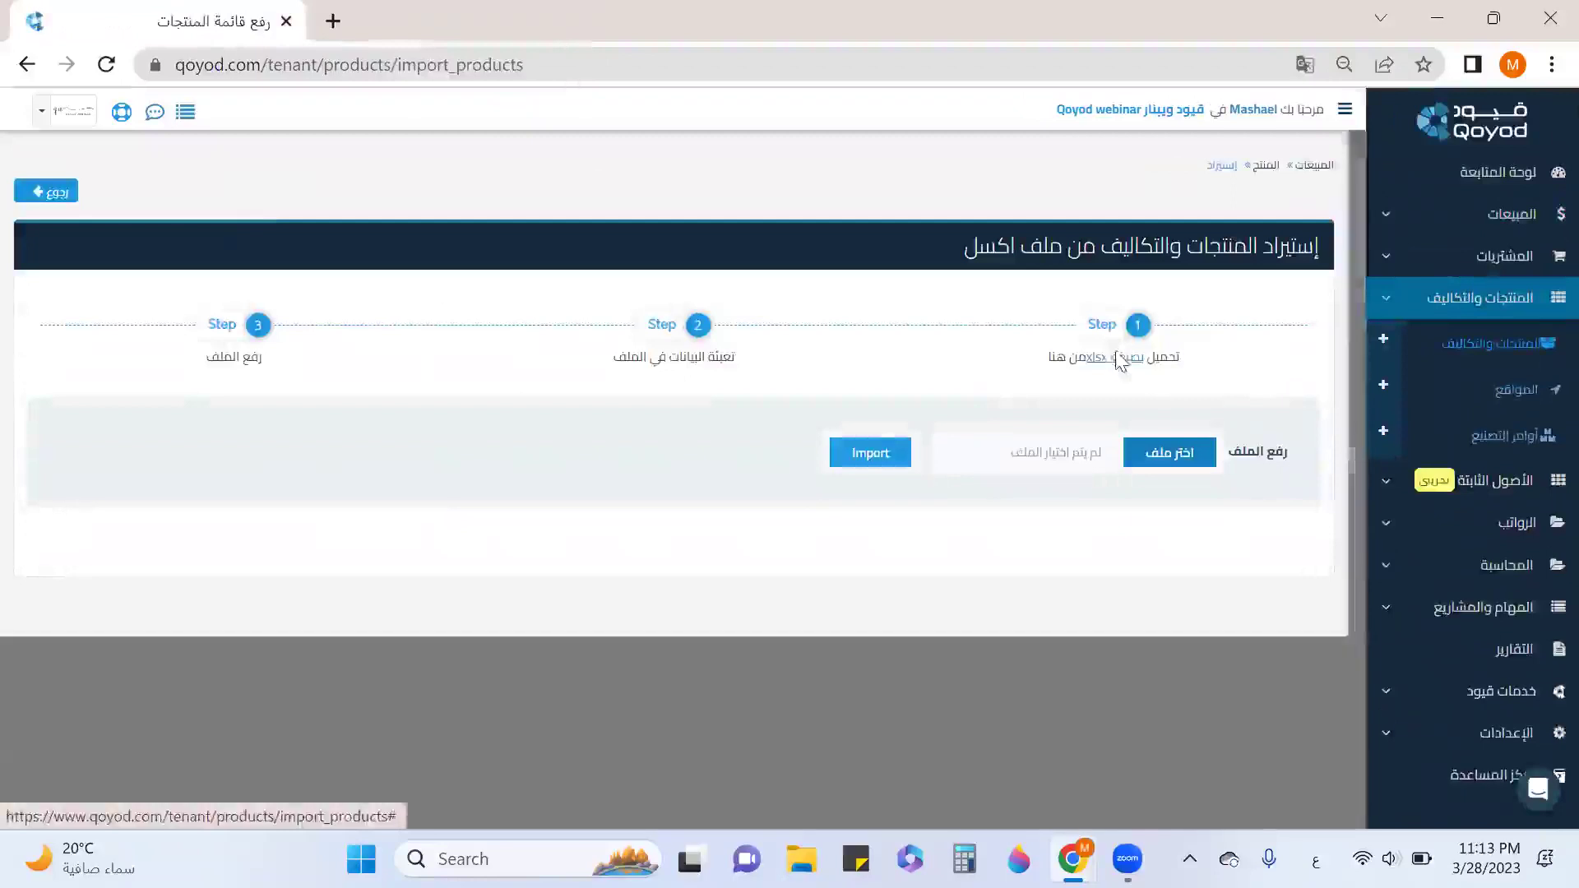
pyautogui.click(884, 244)
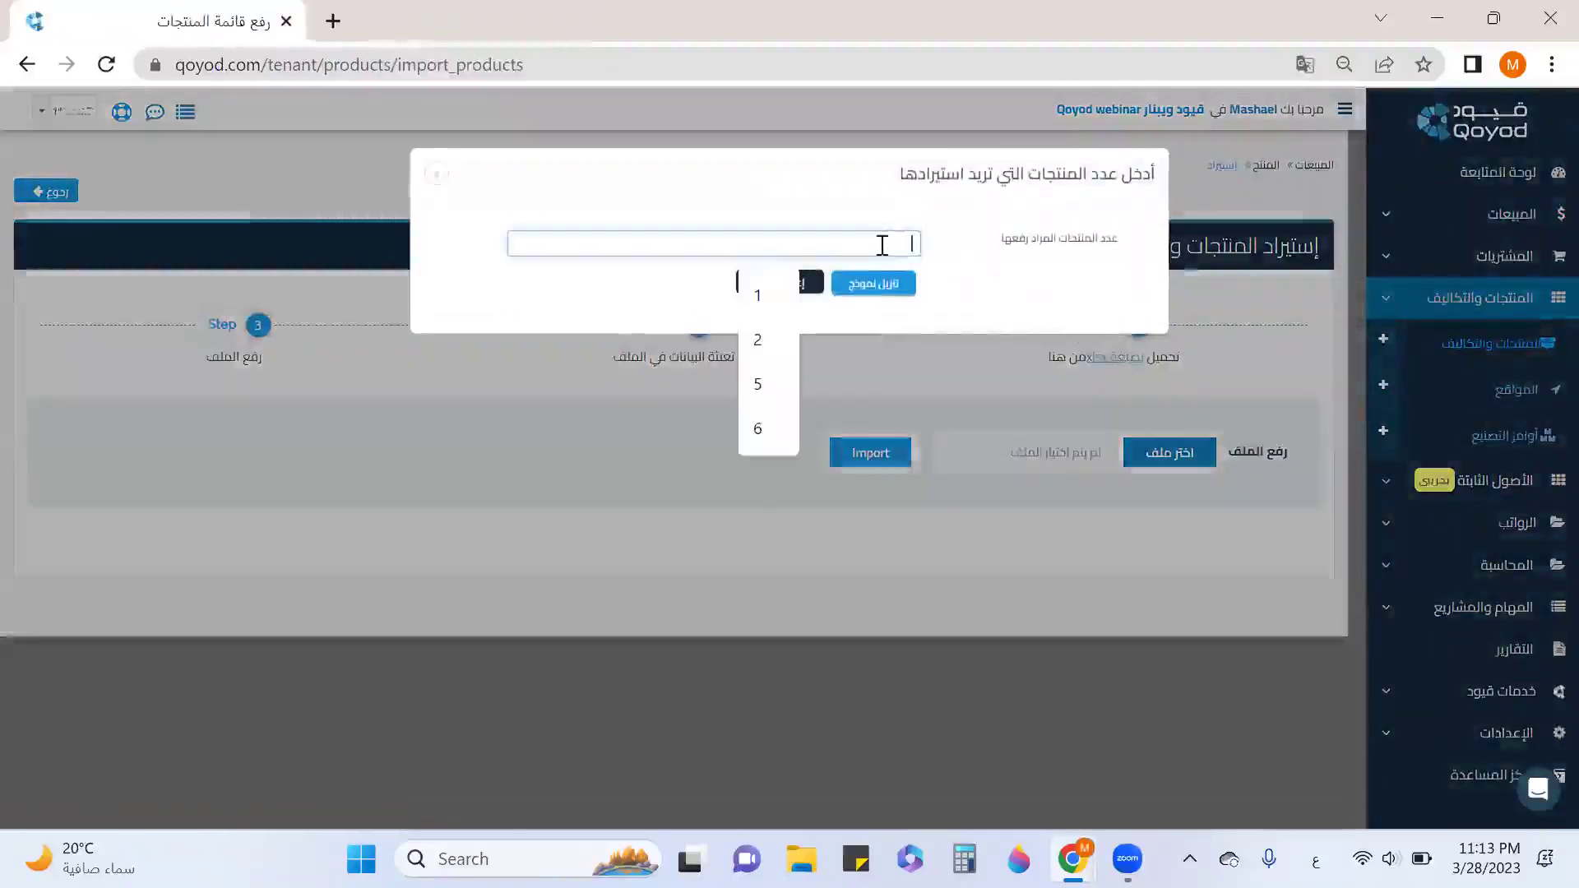
pyautogui.click(764, 295)
pyautogui.click(898, 301)
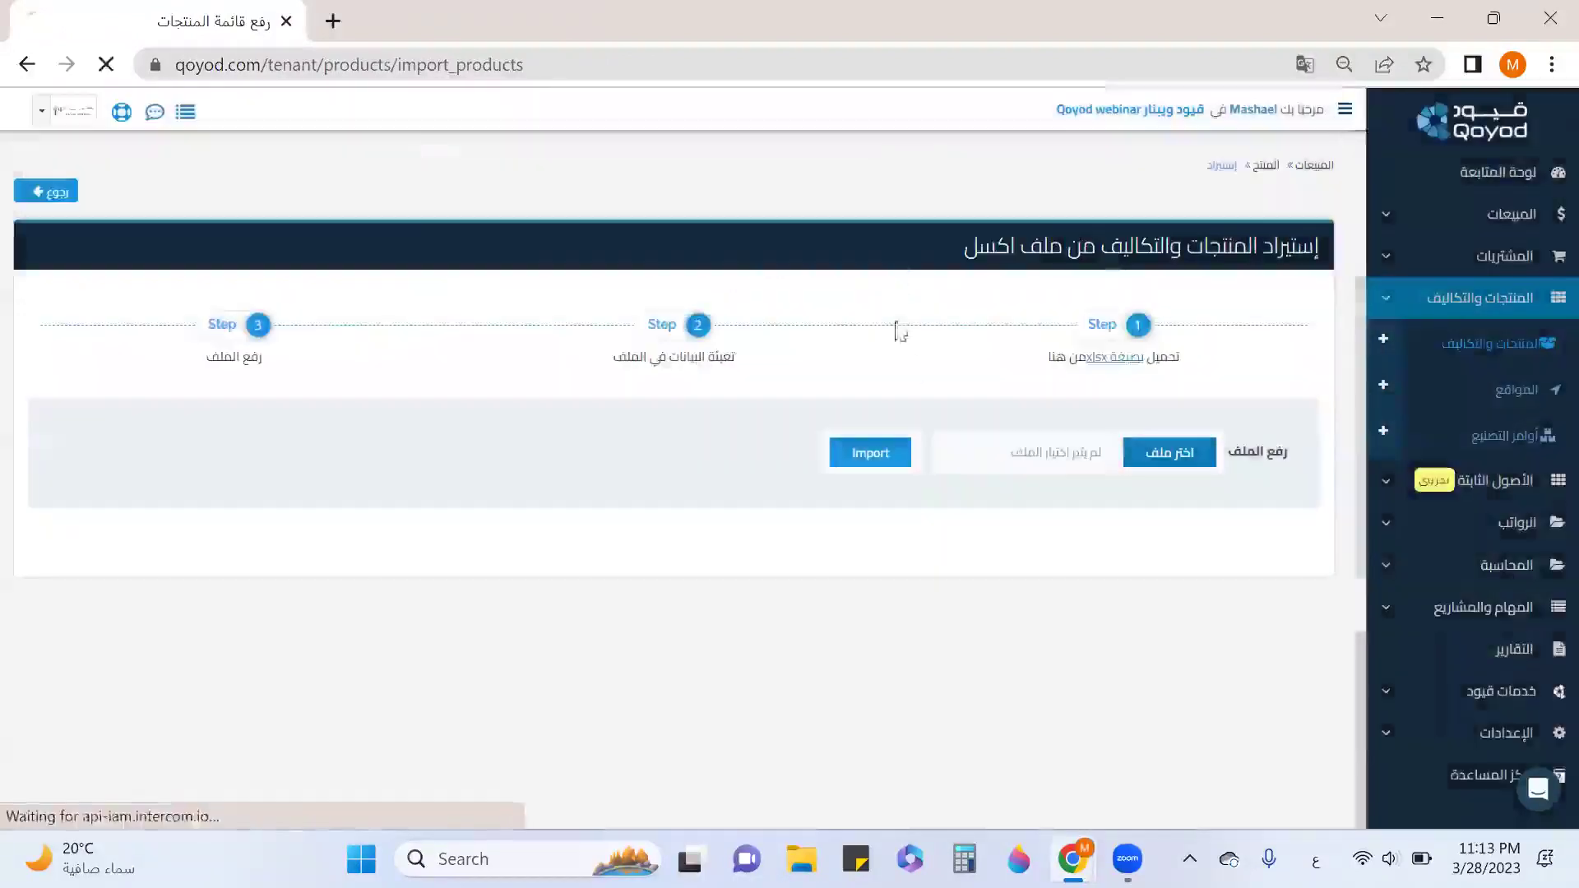
pyautogui.click(148, 794)
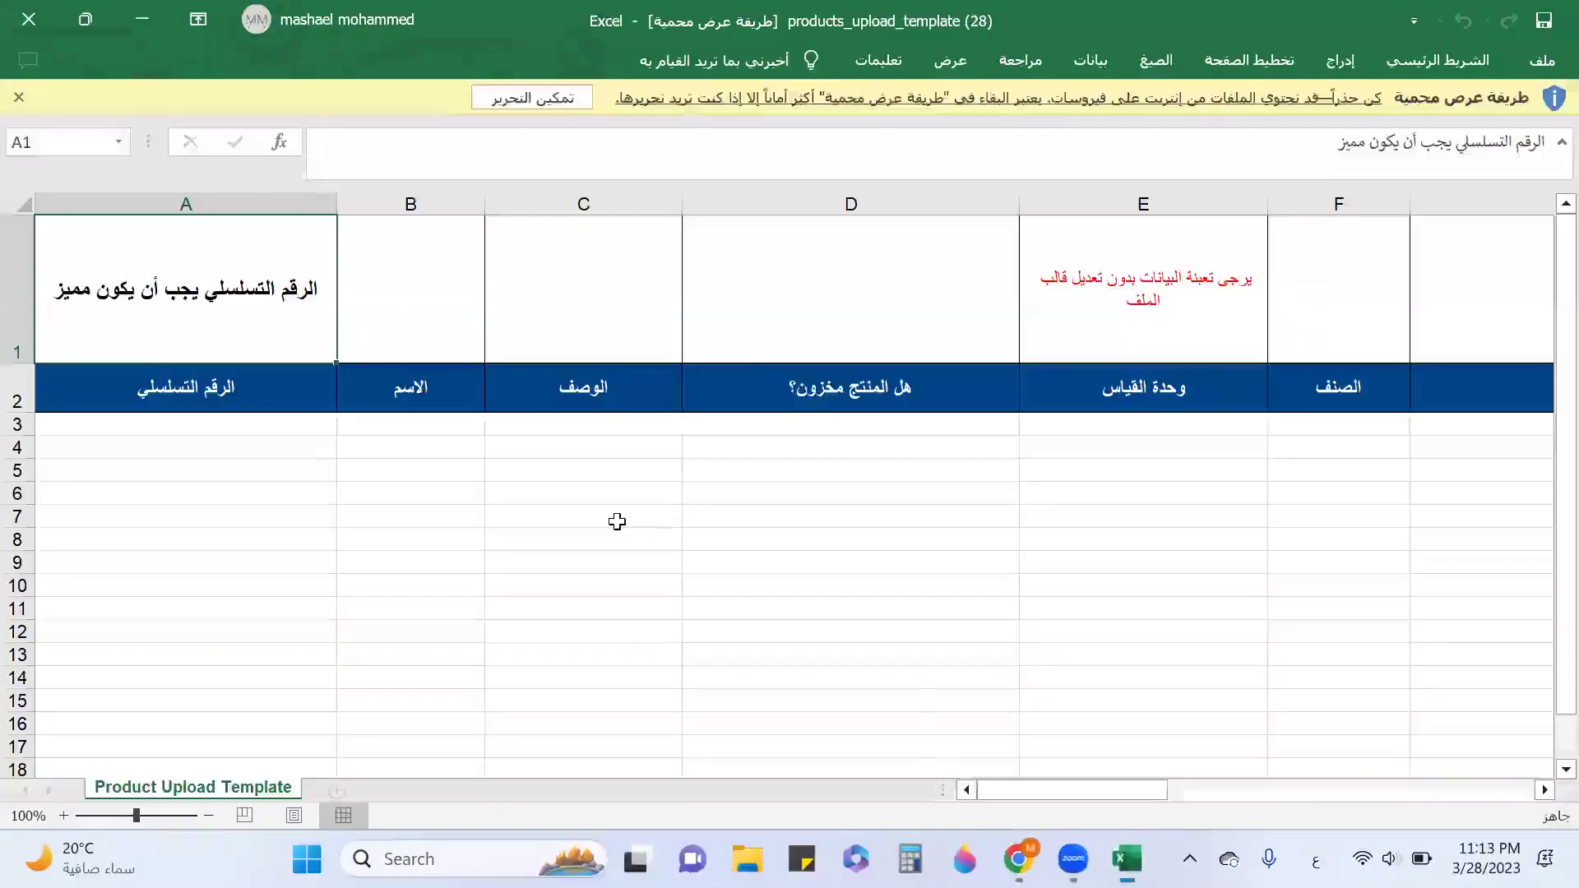
pyautogui.click(532, 98)
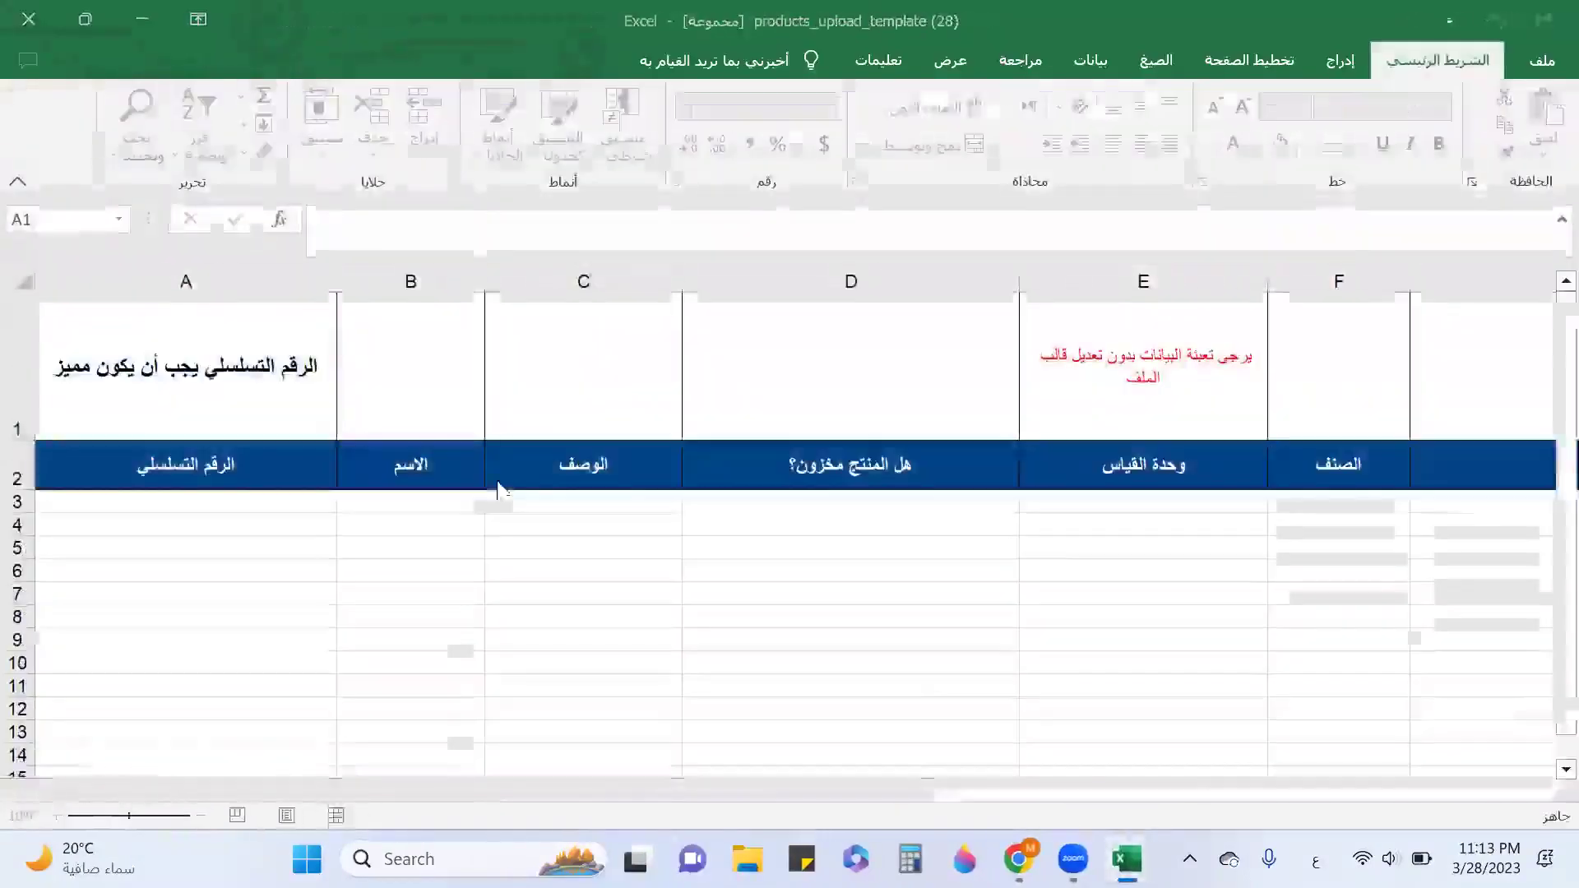
pyautogui.click(289, 507)
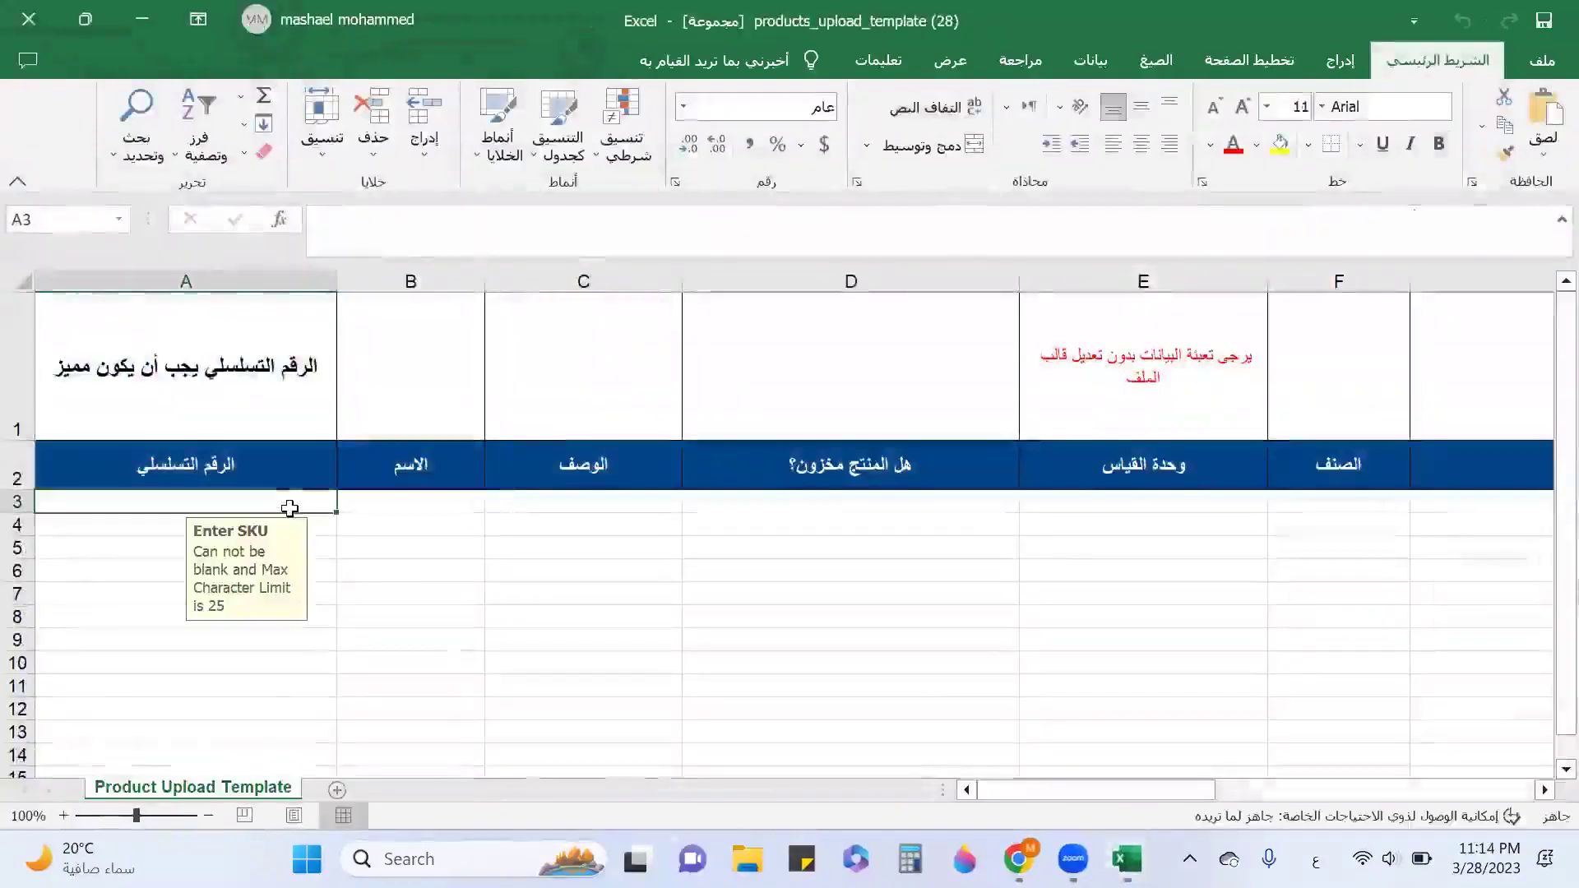
pyautogui.write('444')
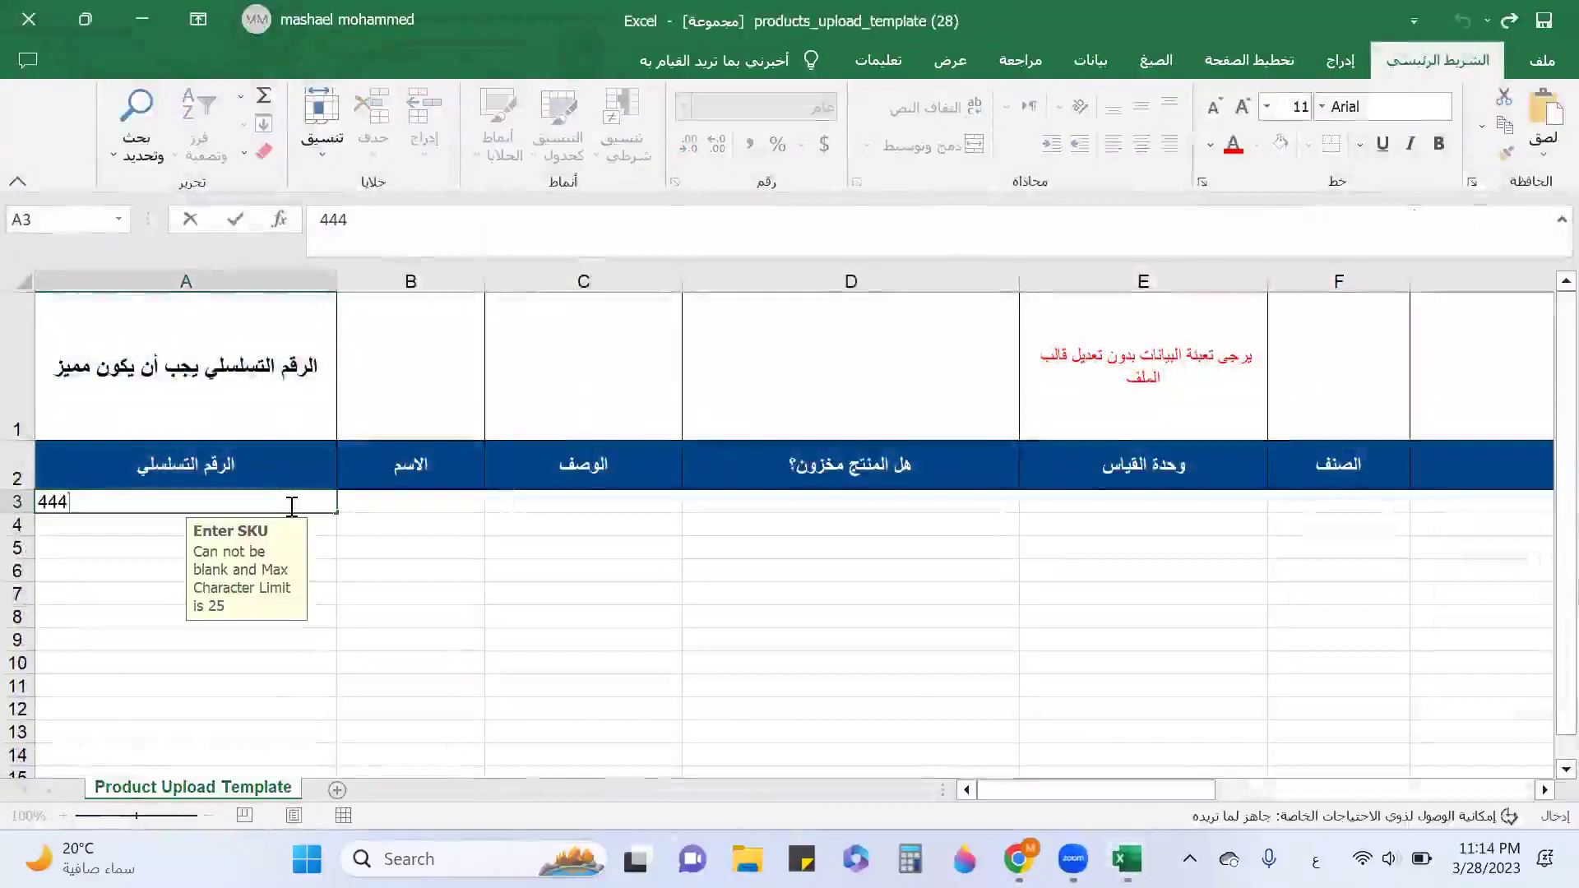
pyautogui.write('556789890')
pyautogui.press('Tab')
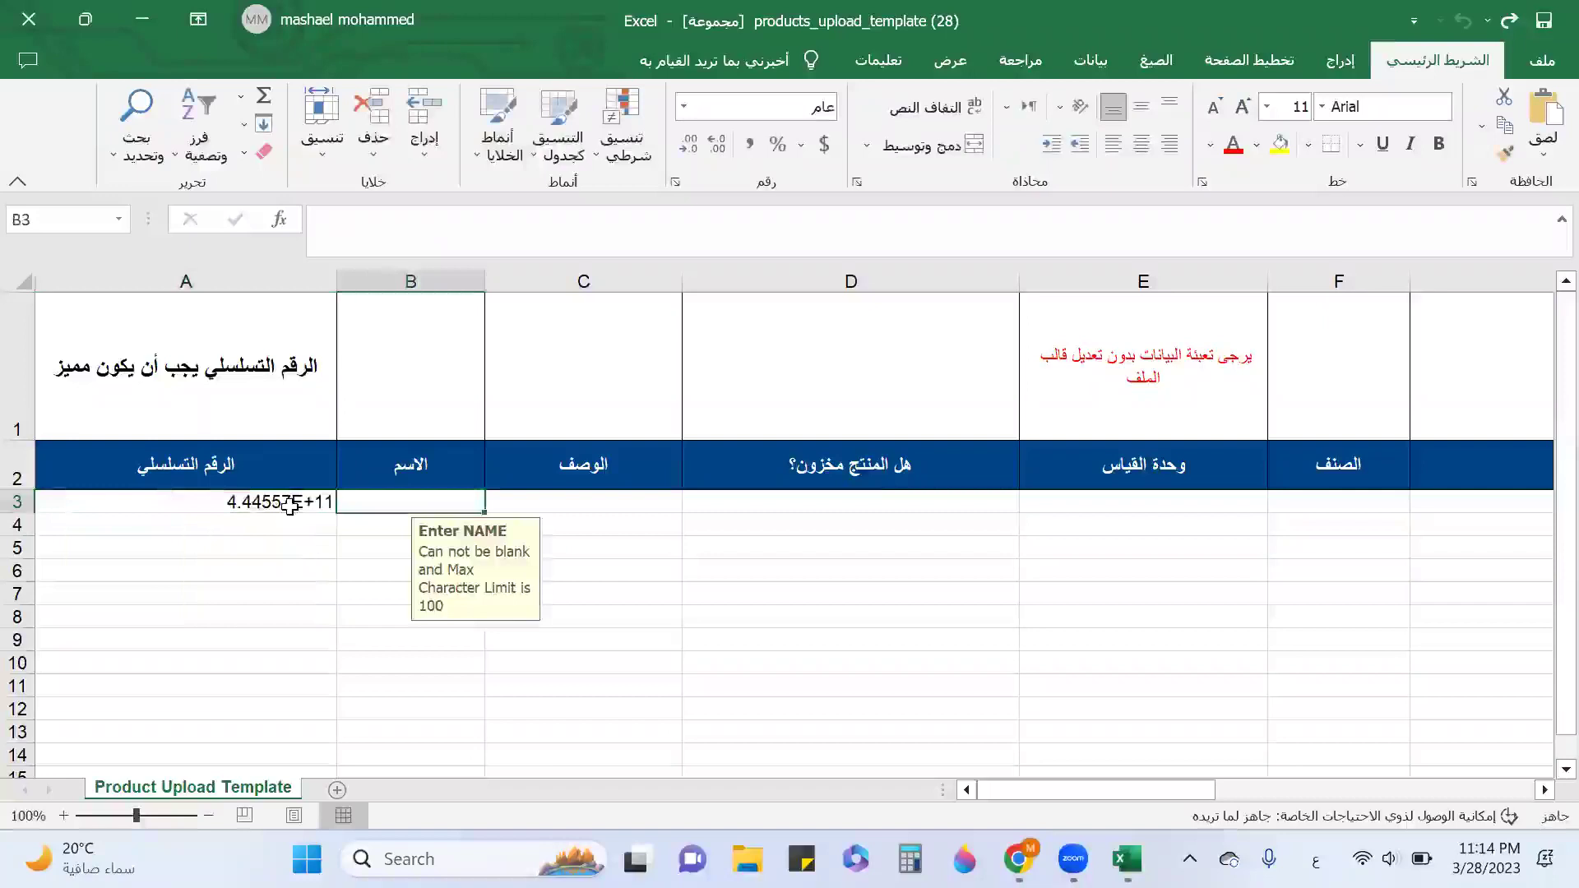
pyautogui.write('ط')
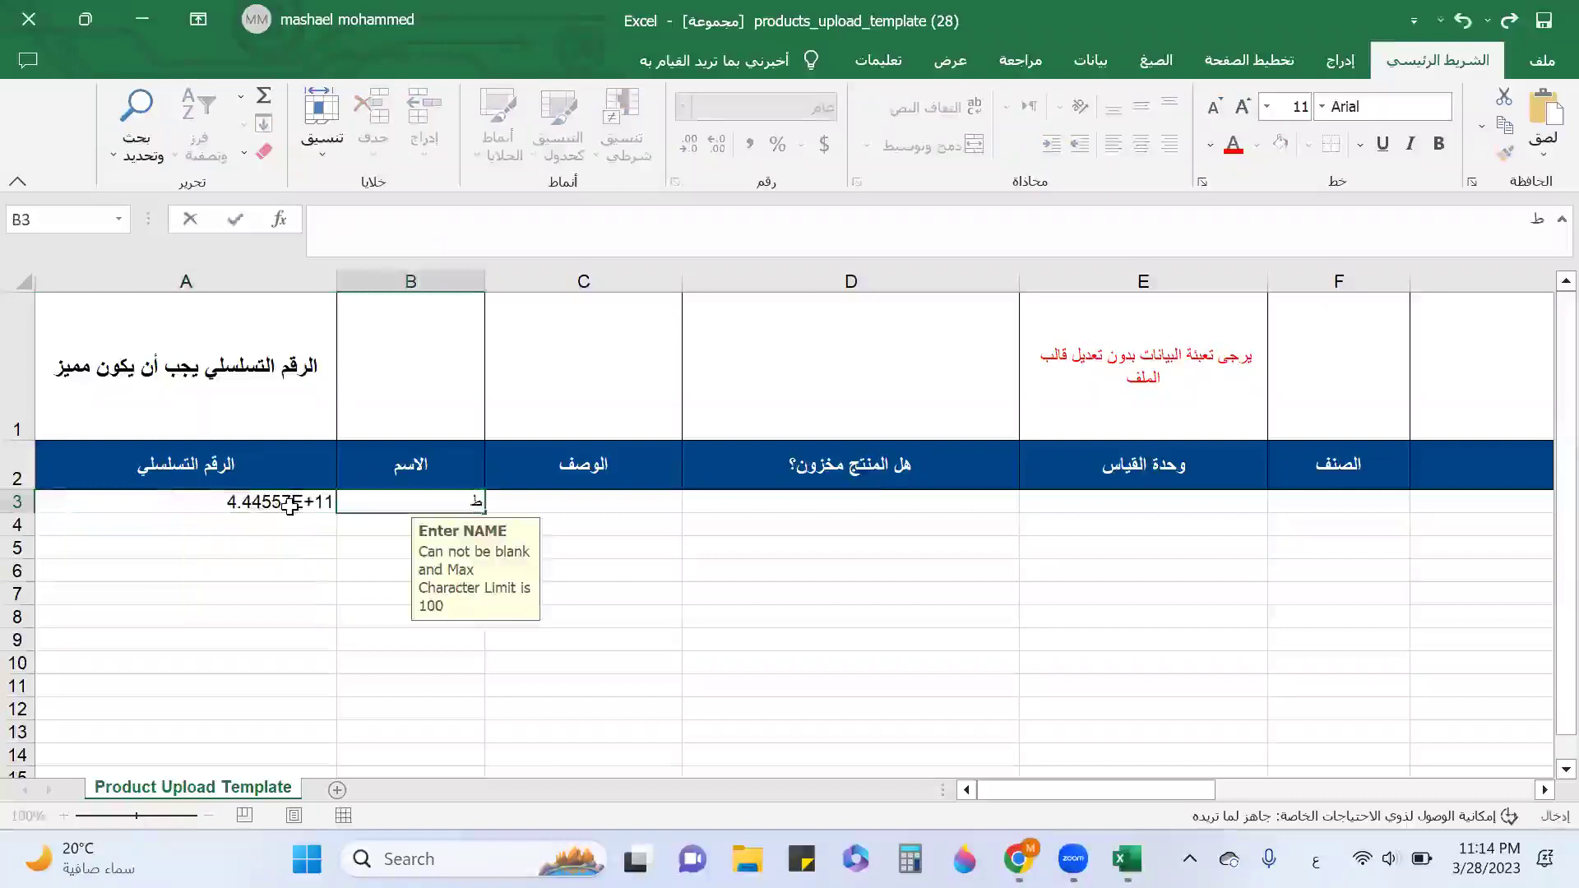
pyautogui.write('قيق بر')
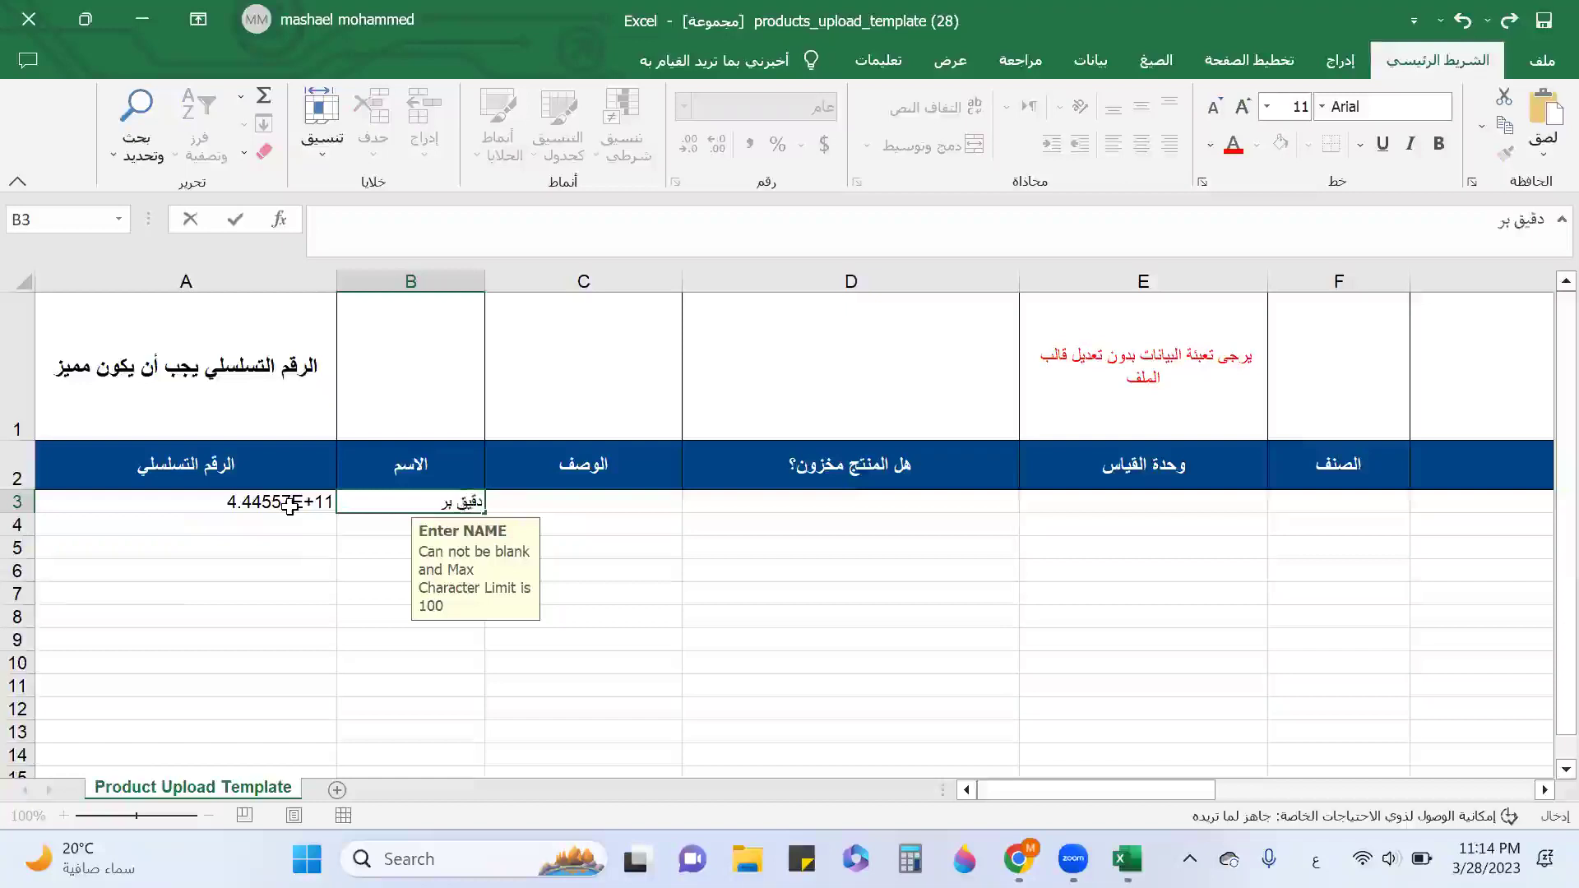
pyautogui.press('Tab')
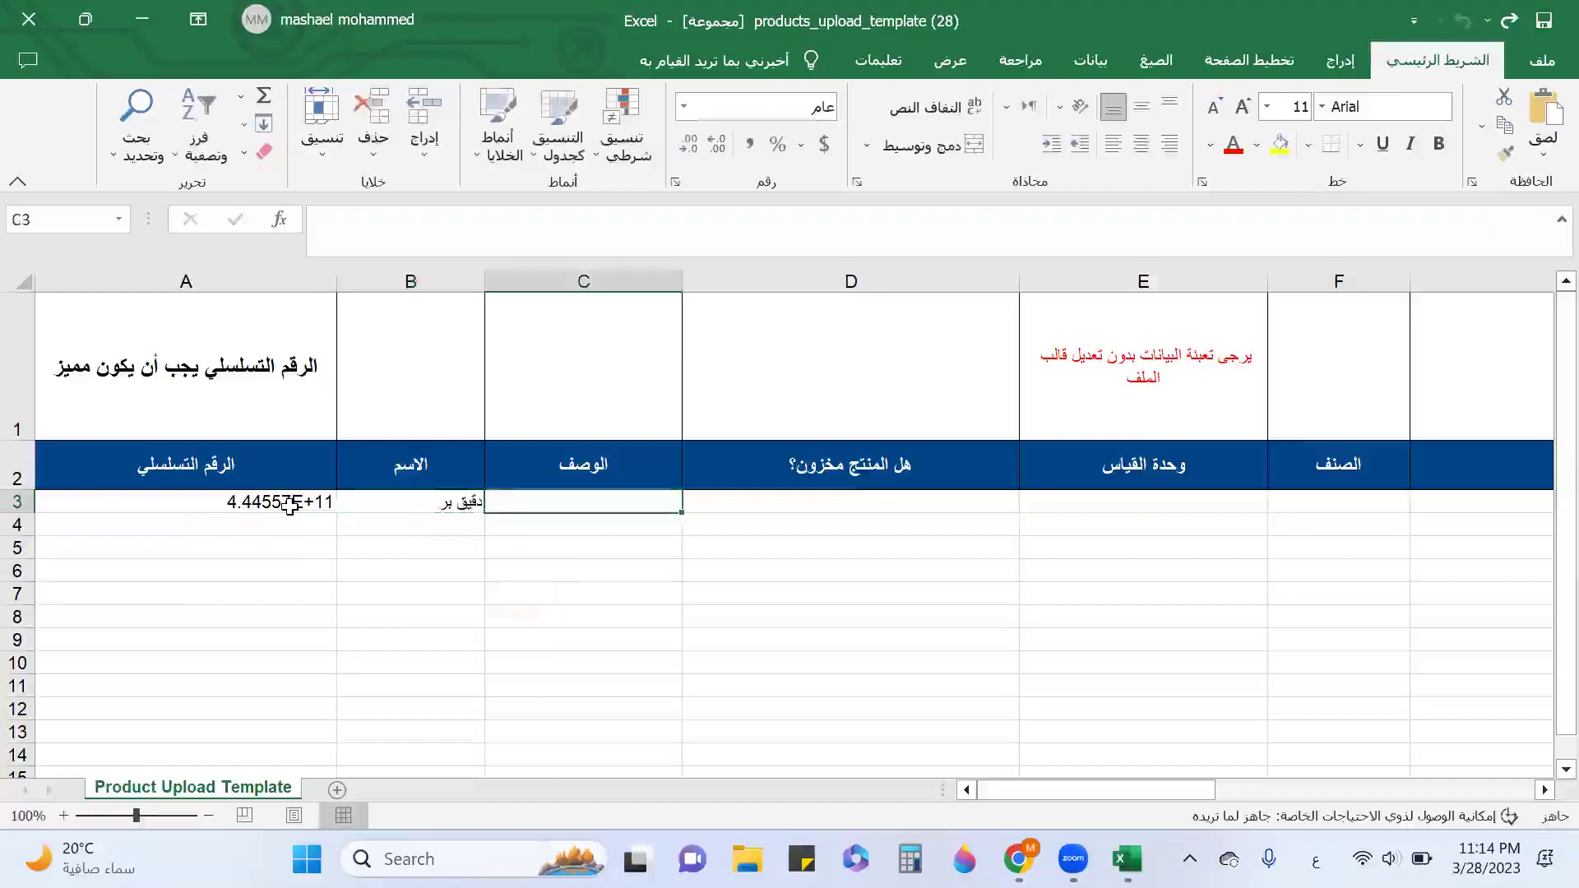
pyautogui.press('Tab')
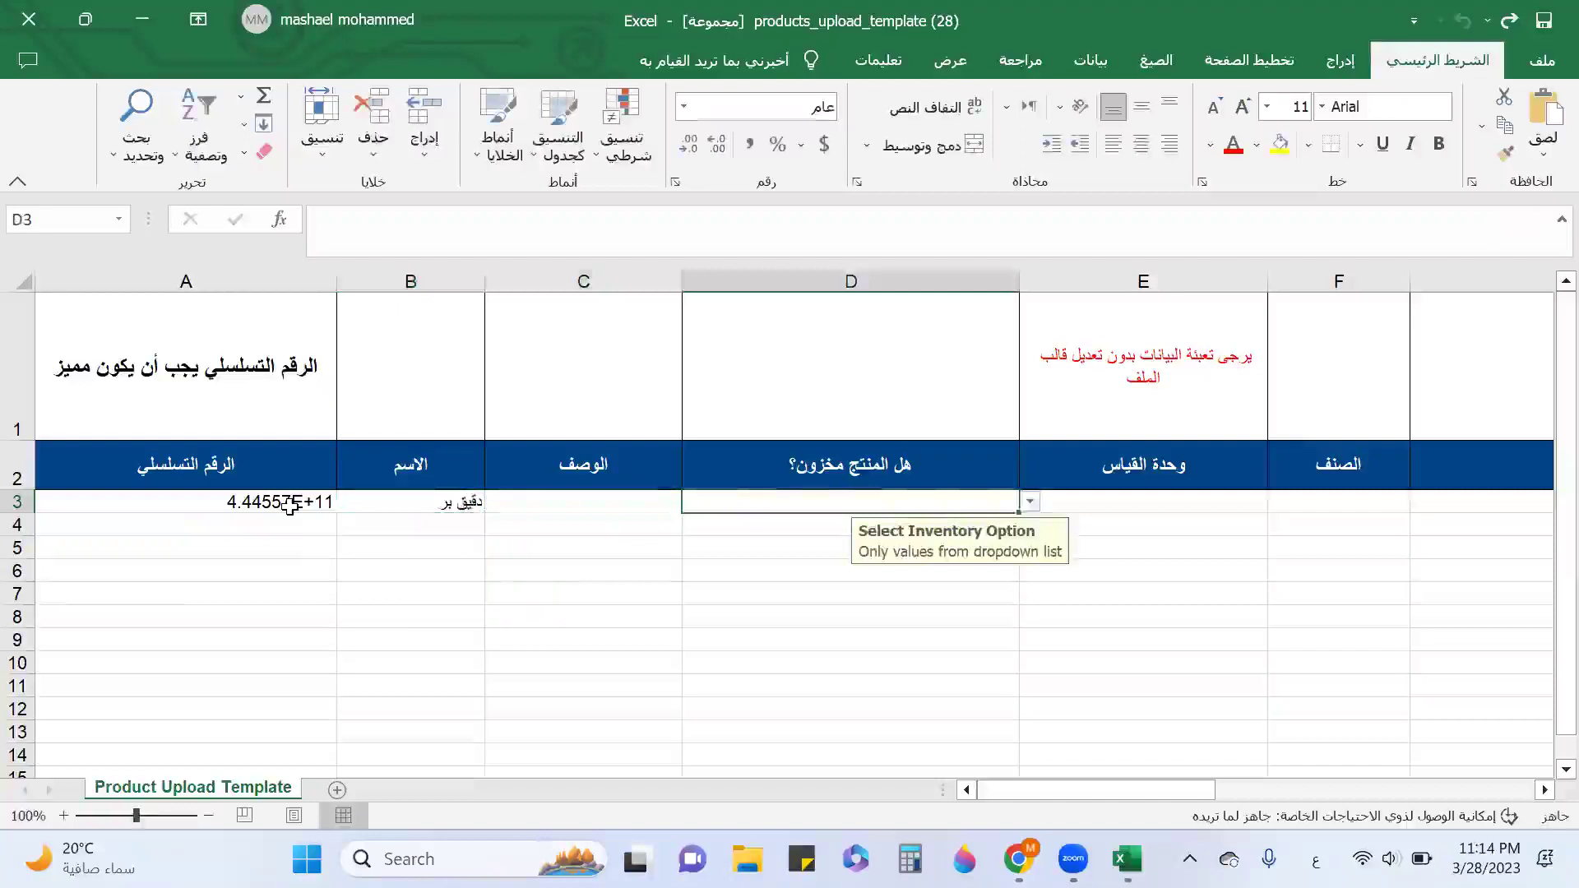
# Set stocked to yes, unit to وحدة and category to الأطعمة for row 3.
pyautogui.click(1029, 501)
pyautogui.click(804, 523)
pyautogui.click(1257, 508)
pyautogui.click(1277, 502)
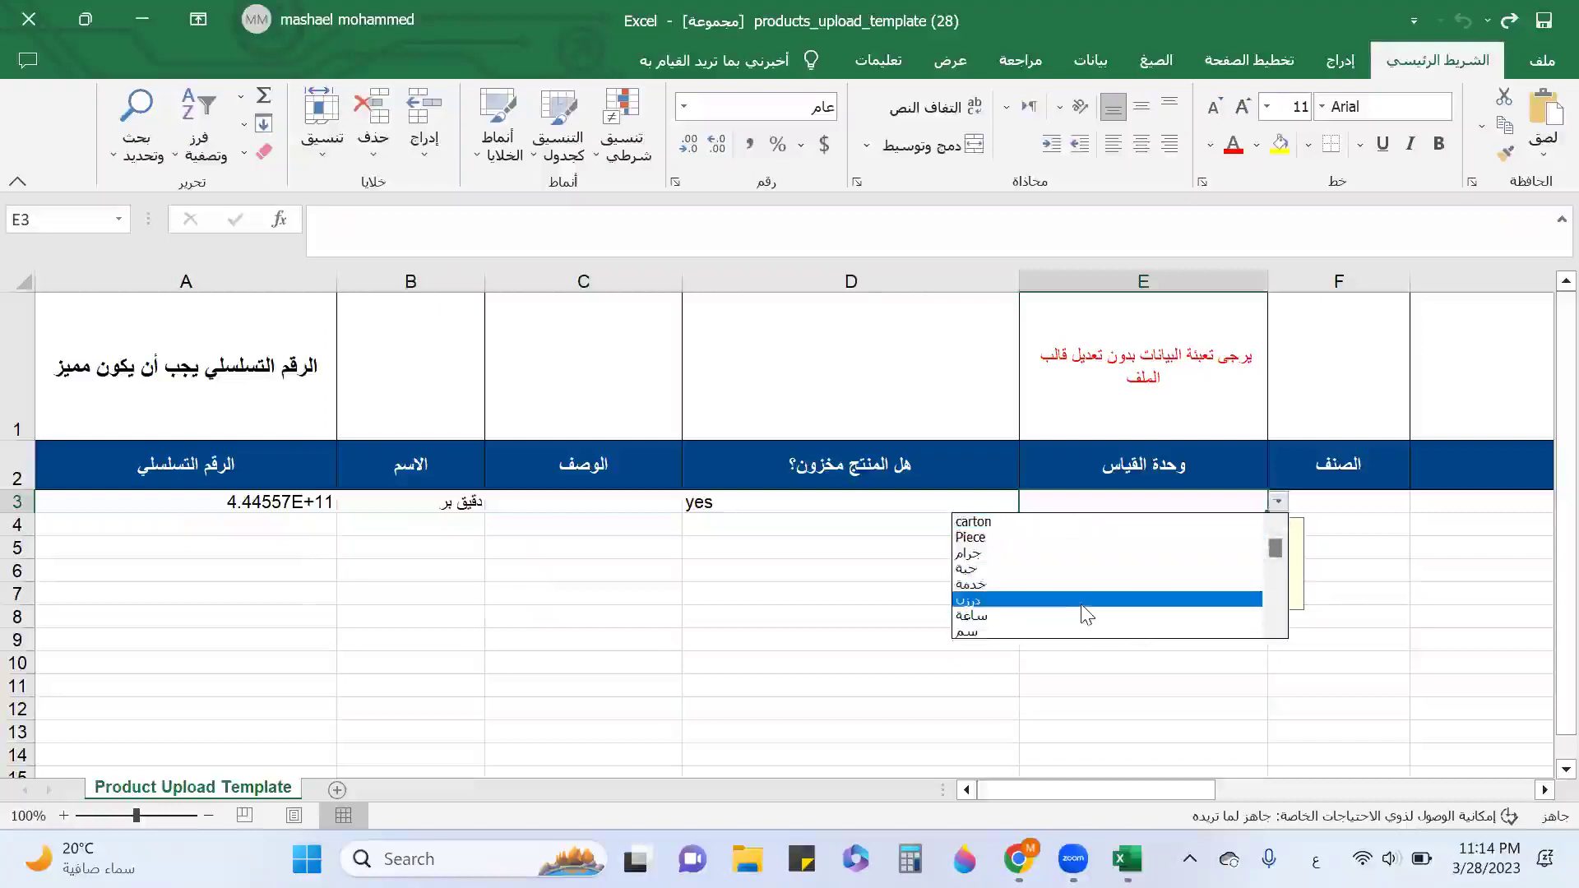
pyautogui.moveTo(1275, 549); pyautogui.dragTo(1283, 606)
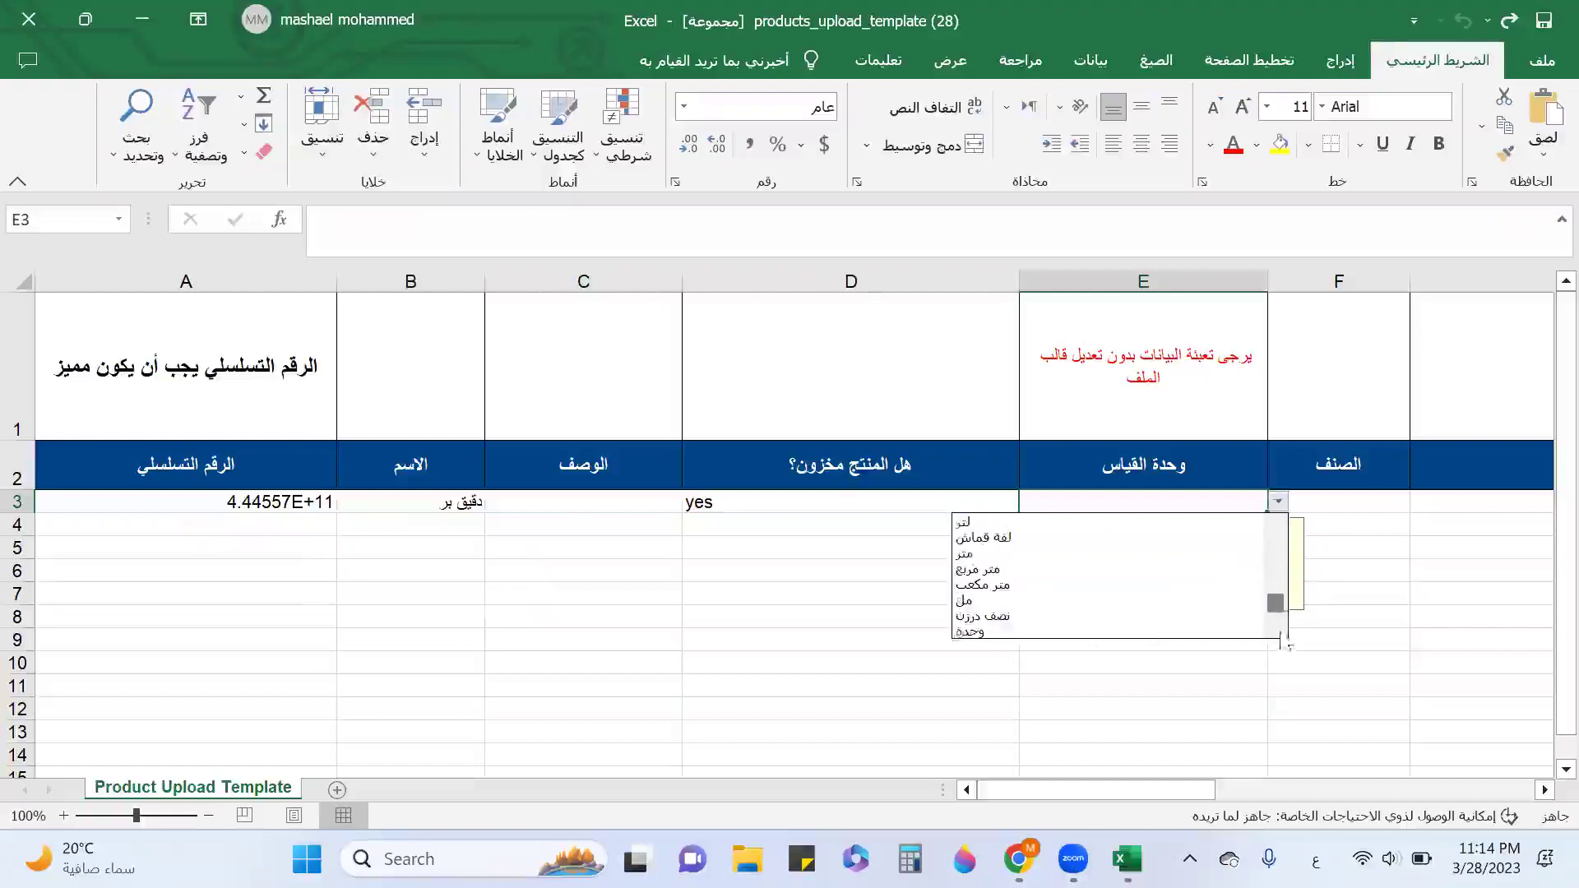
pyautogui.click(1002, 628)
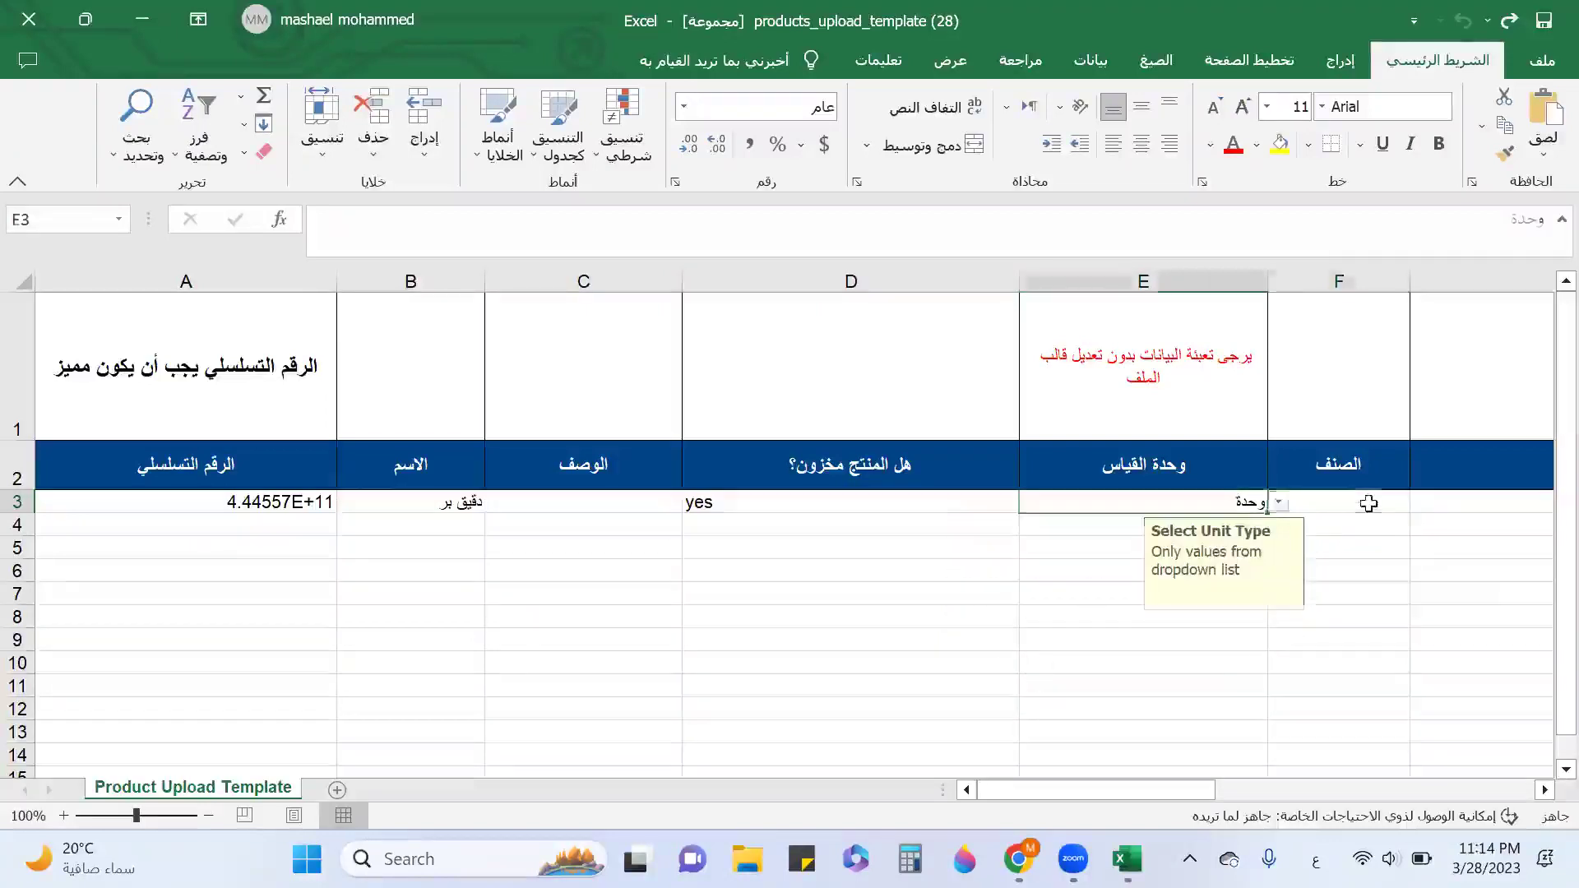
pyautogui.click(1365, 503)
pyautogui.click(1420, 502)
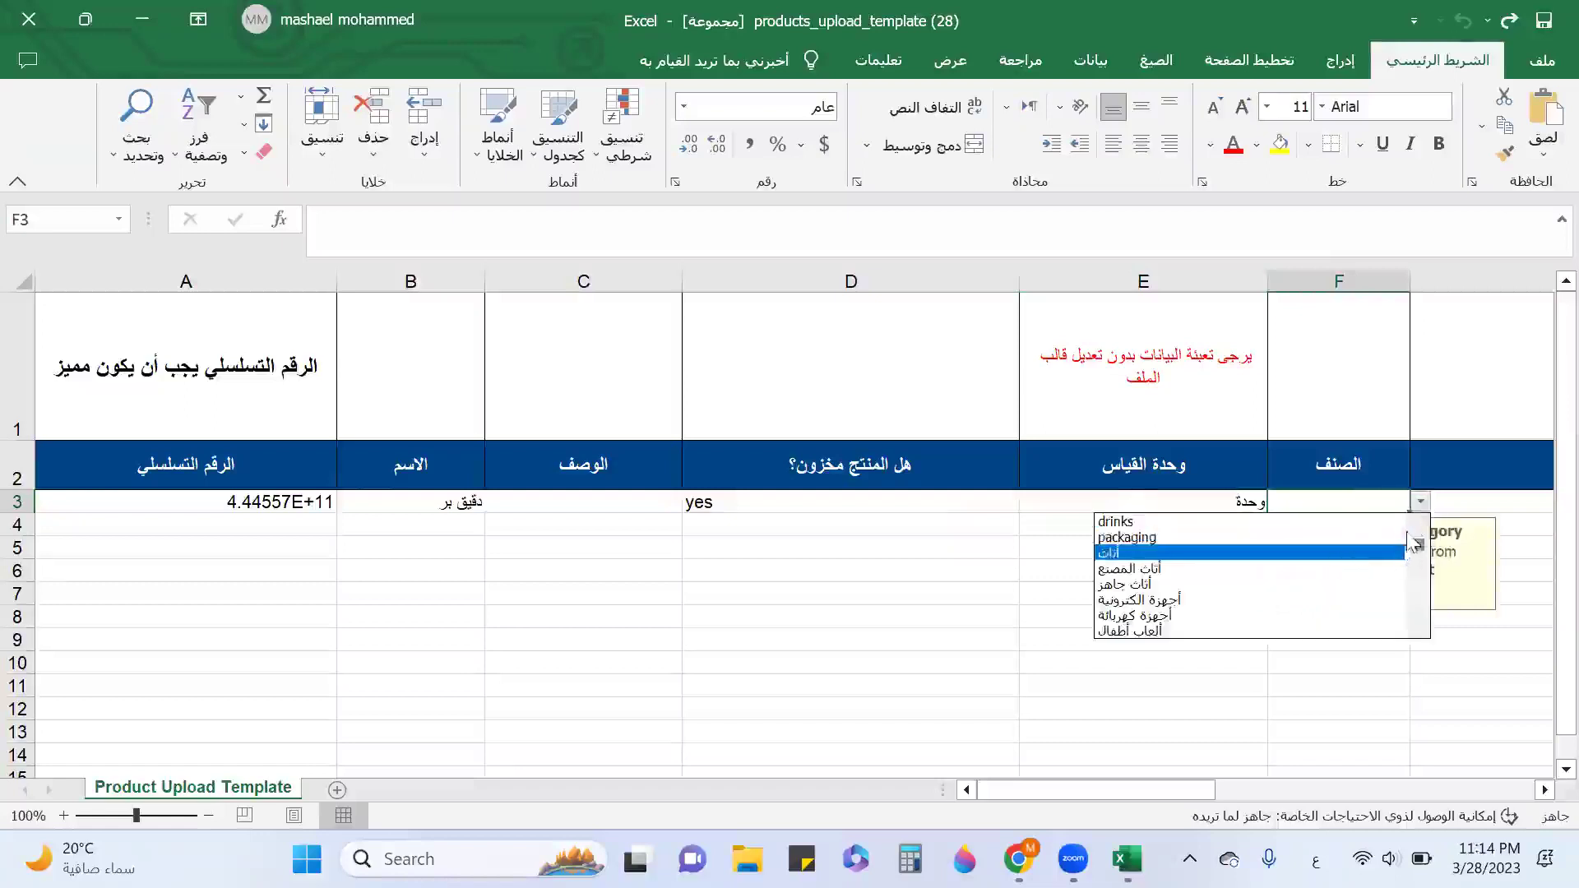
pyautogui.moveTo(1415, 549); pyautogui.dragTo(1418, 565)
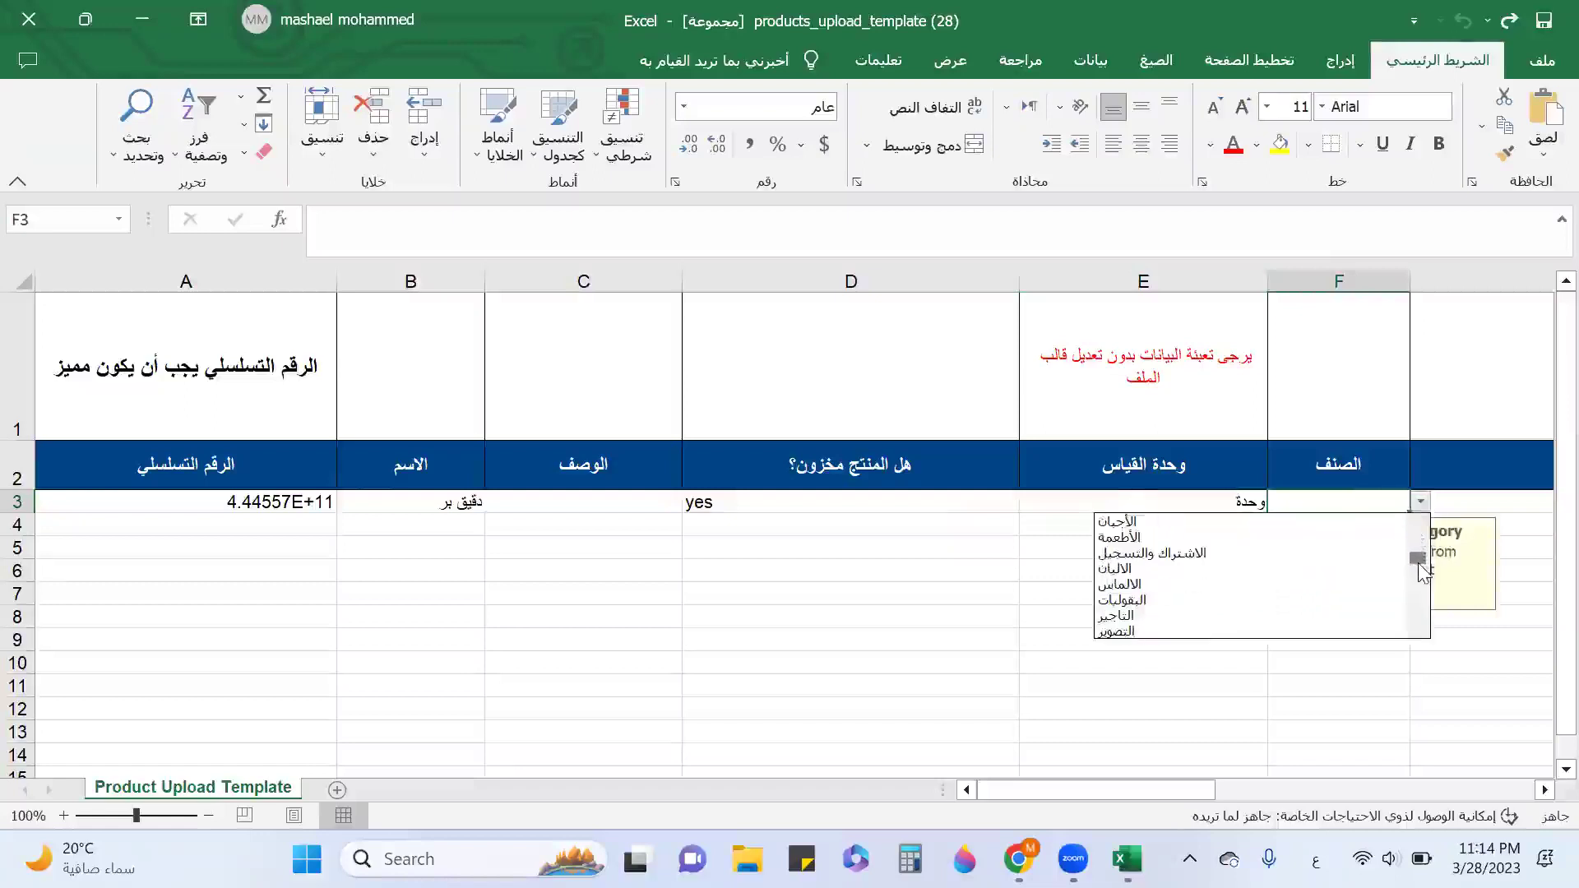
pyautogui.press('Escape')
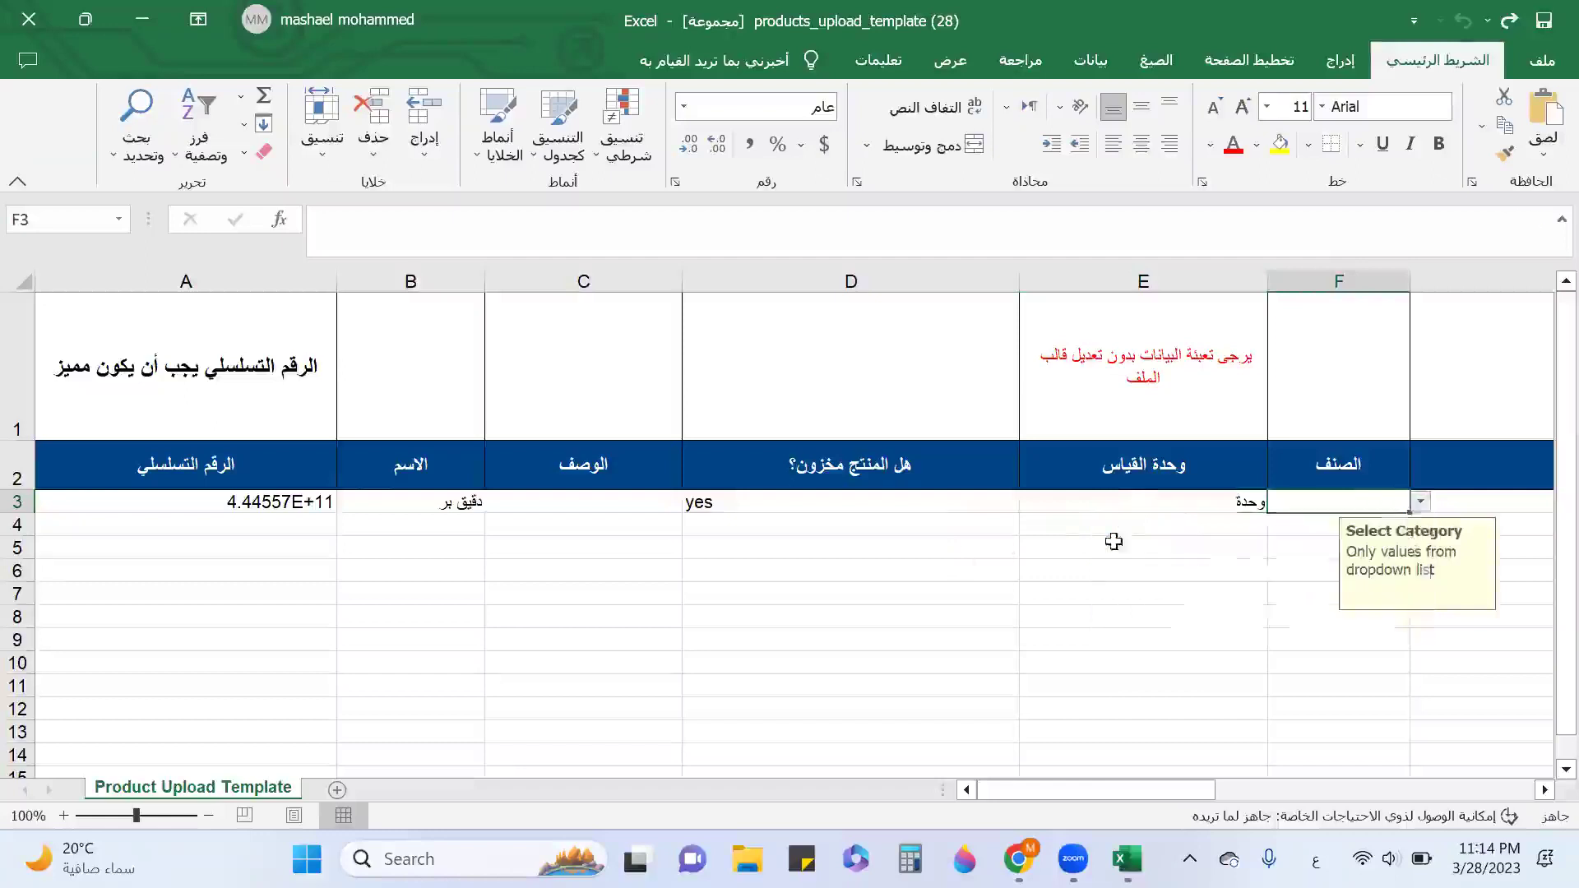
# Enter buying price 3.5 in cell G3.
pyautogui.click(1250, 504)
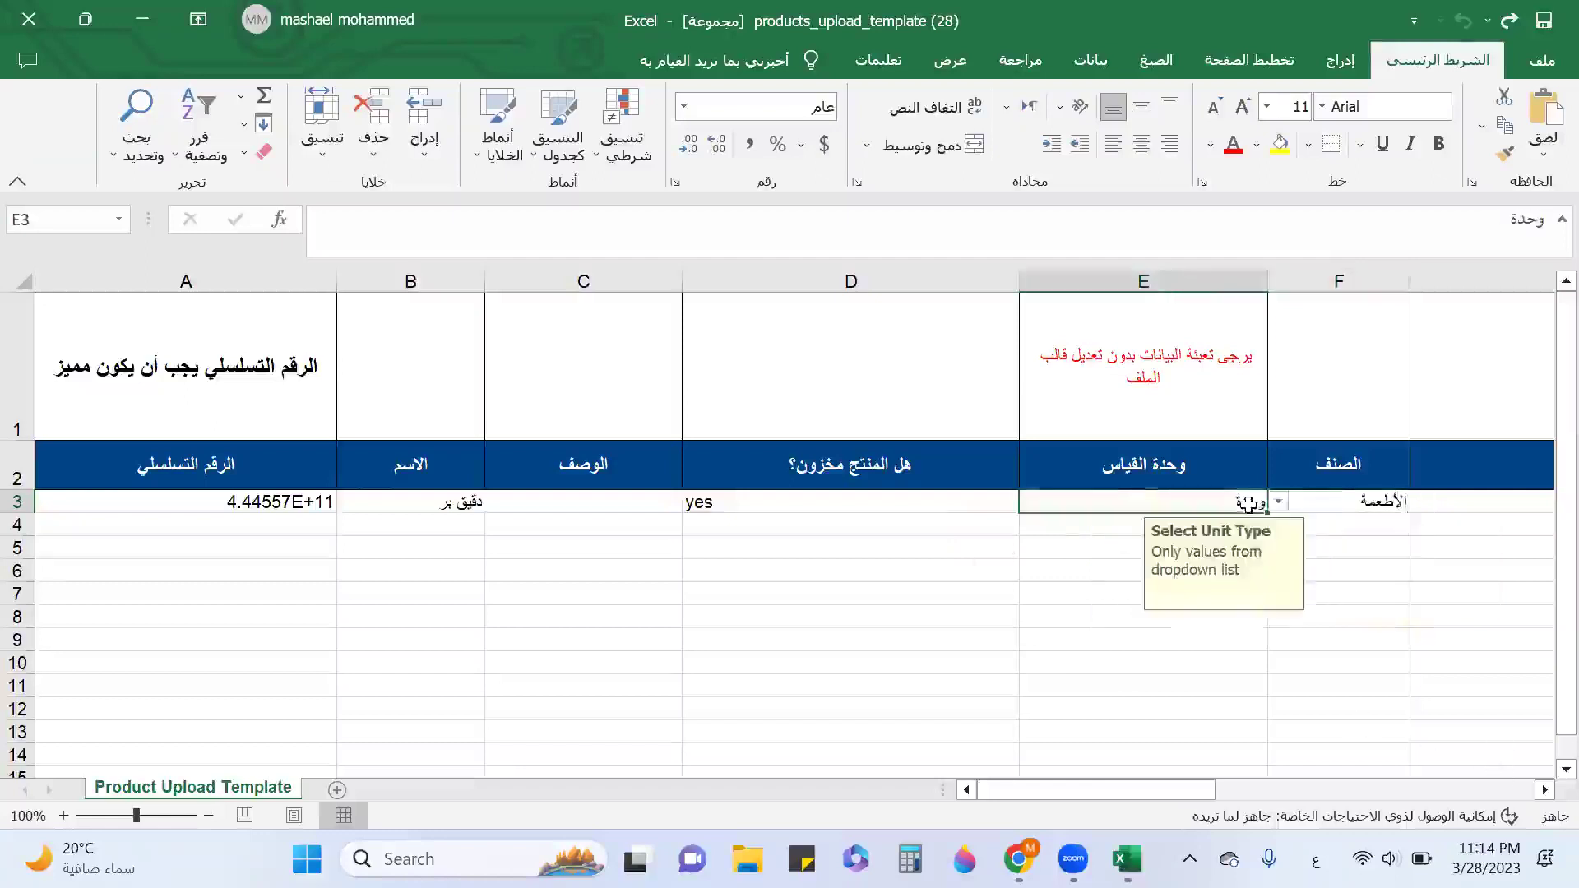
pyautogui.click(1544, 790)
pyautogui.click(1543, 790)
pyautogui.click(1543, 789)
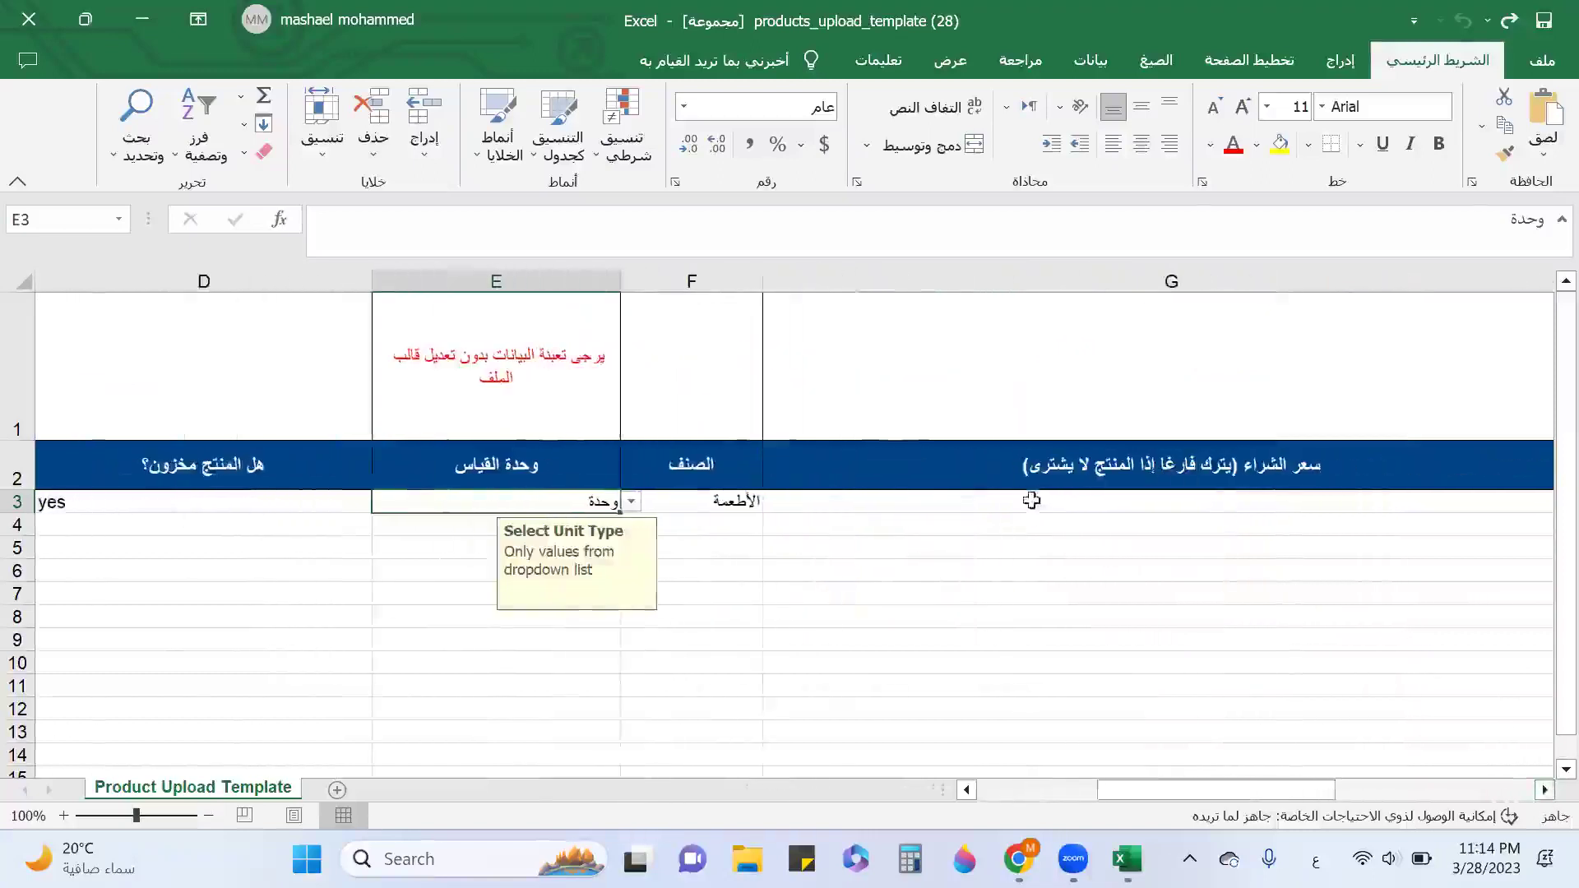
pyautogui.click(985, 504)
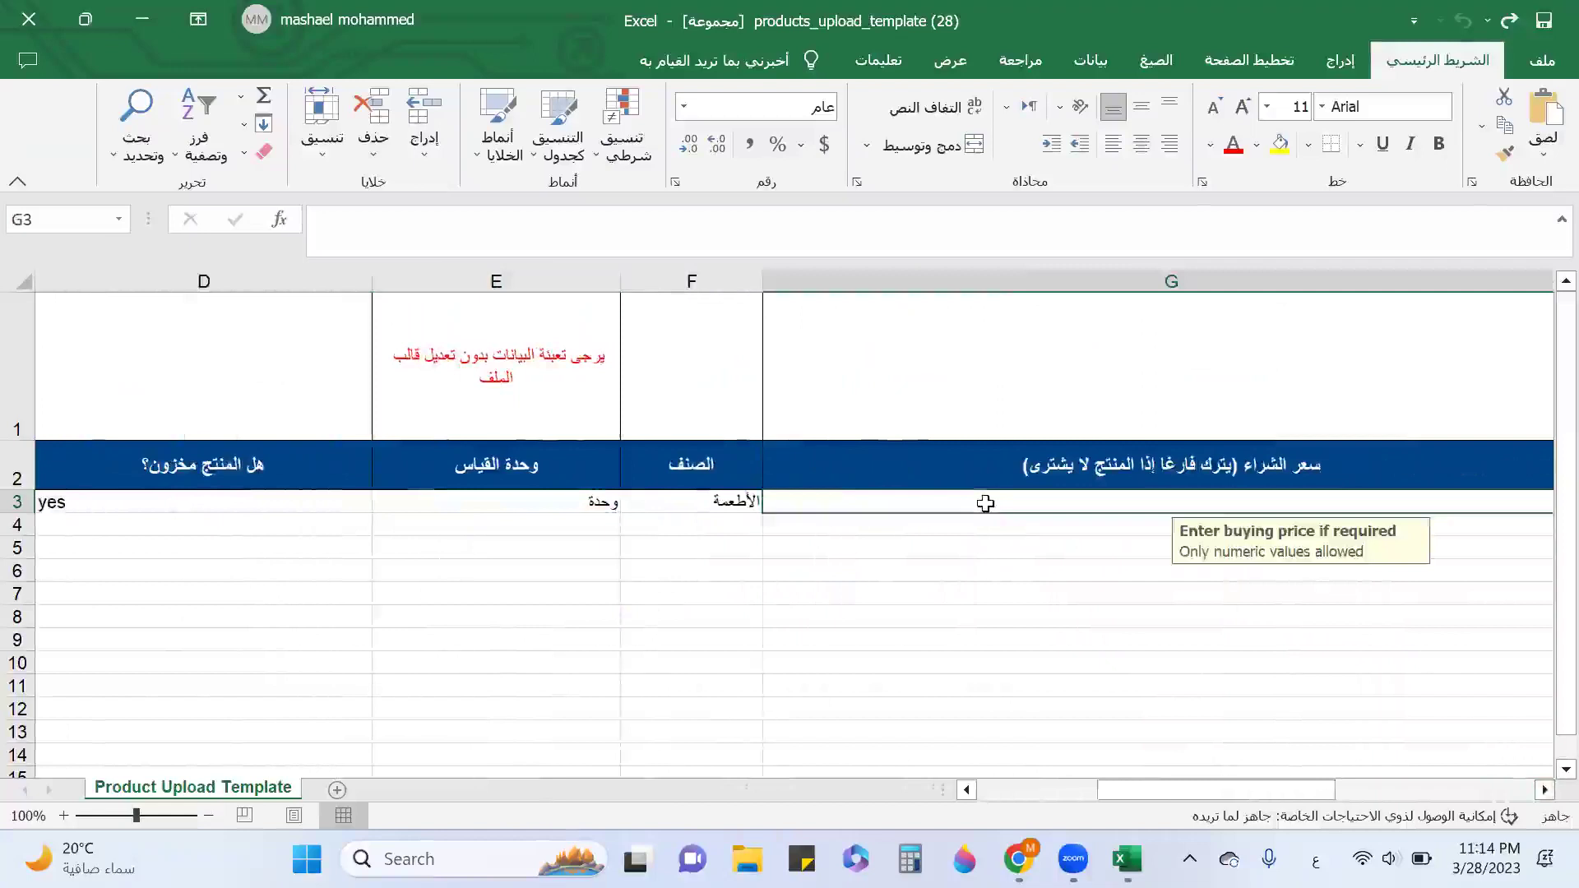
pyautogui.write('3')
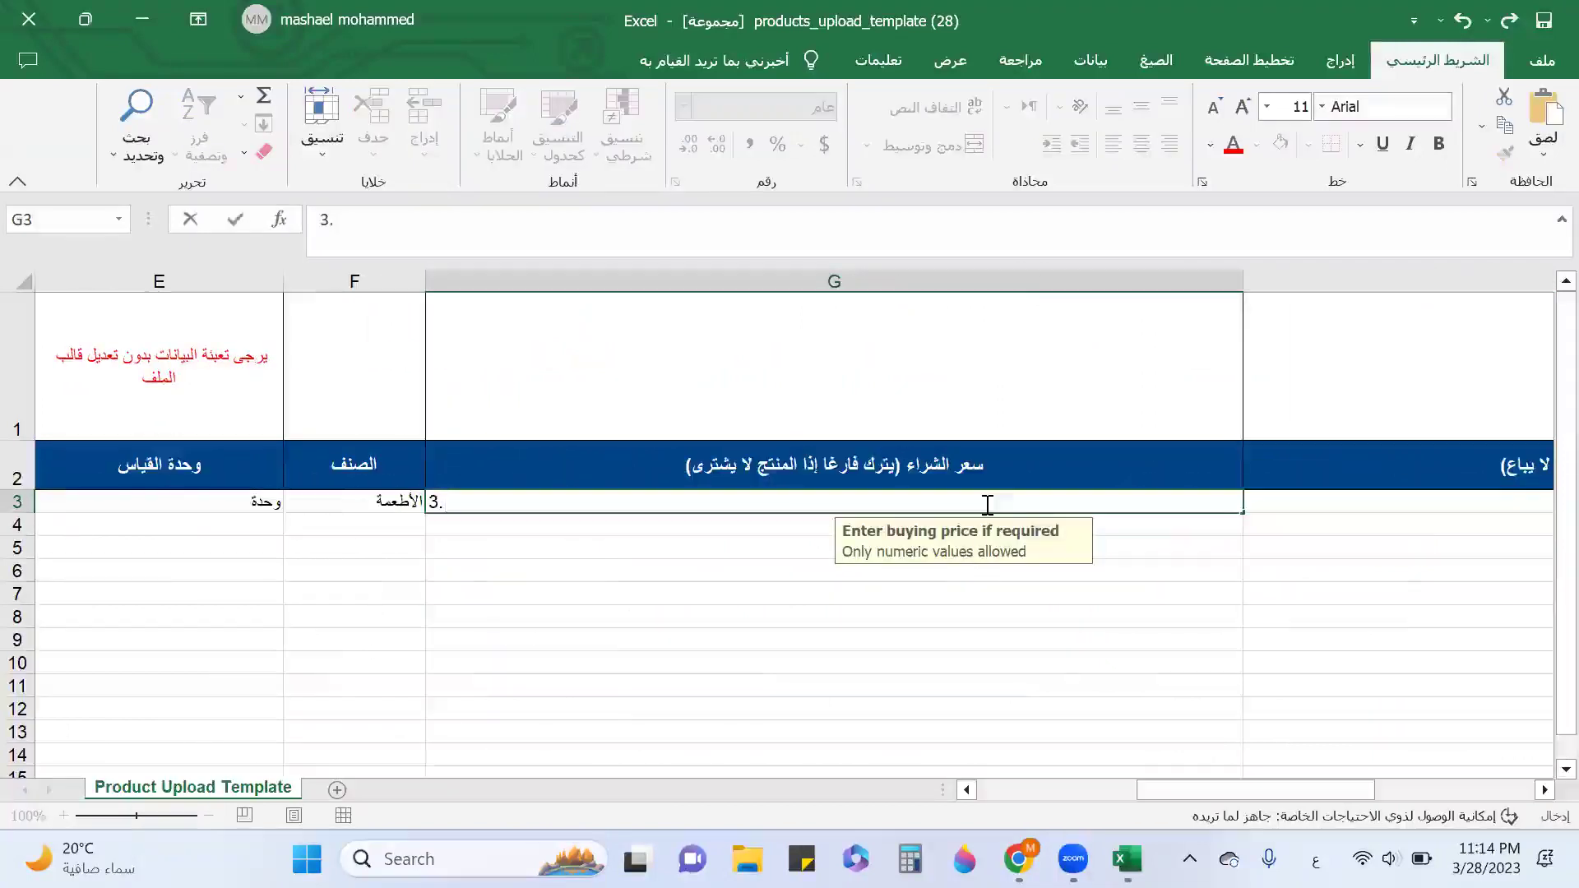
pyautogui.write('.5')
pyautogui.press('Tab')
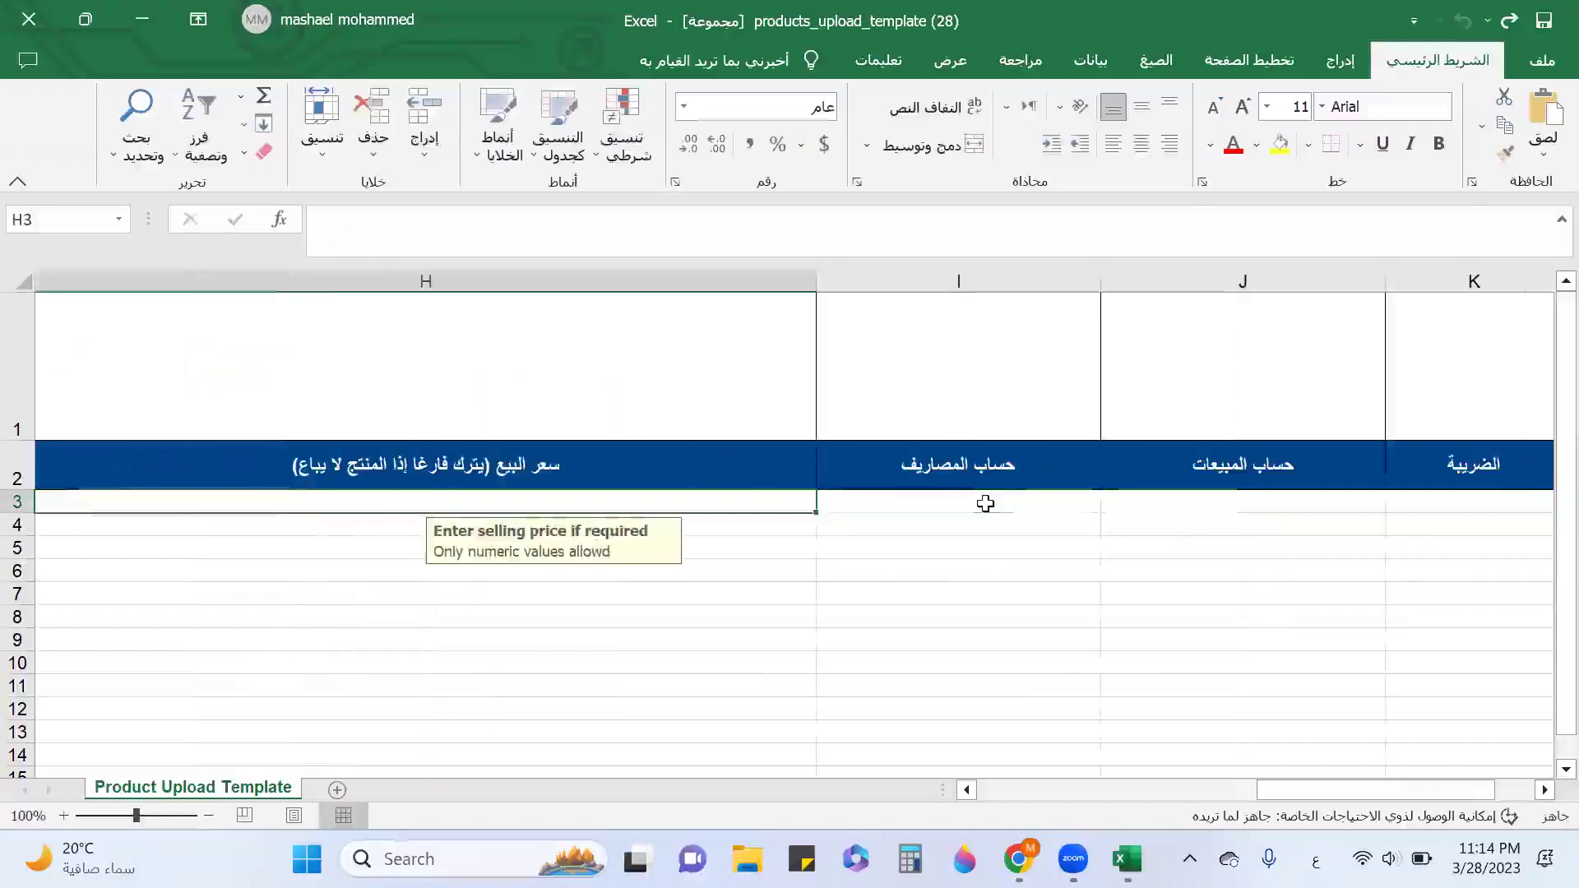
# Give row 3 selling price 5, cost of goods sold and sales revenue accounts, and 15% VAT.
pyautogui.write('5')
pyautogui.press('Tab')
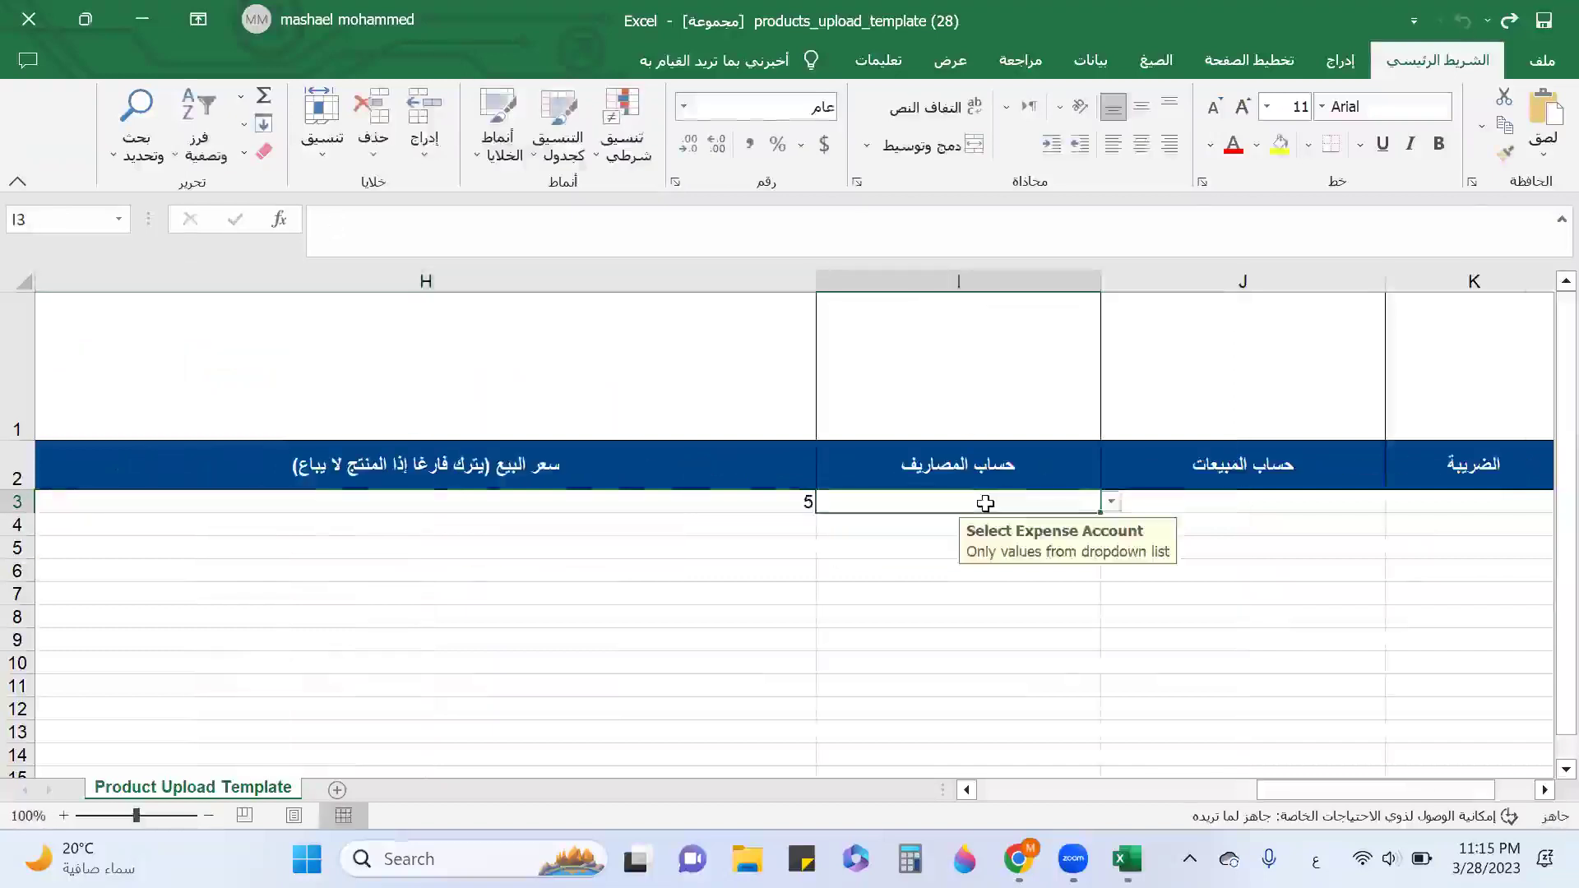
pyautogui.click(1111, 501)
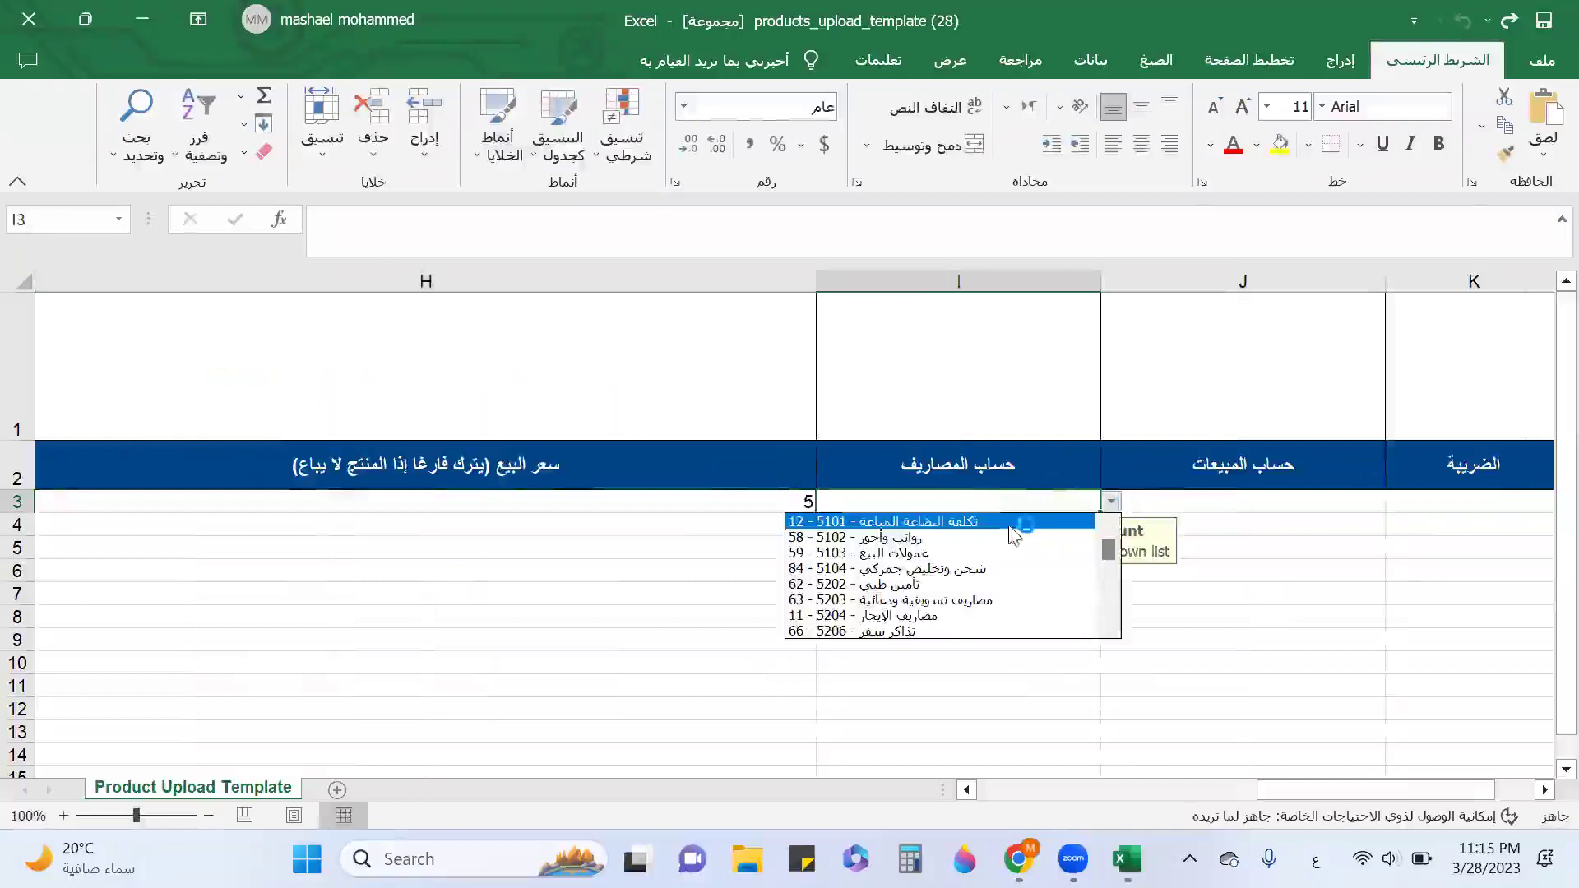
pyautogui.click(1011, 518)
pyautogui.click(1290, 502)
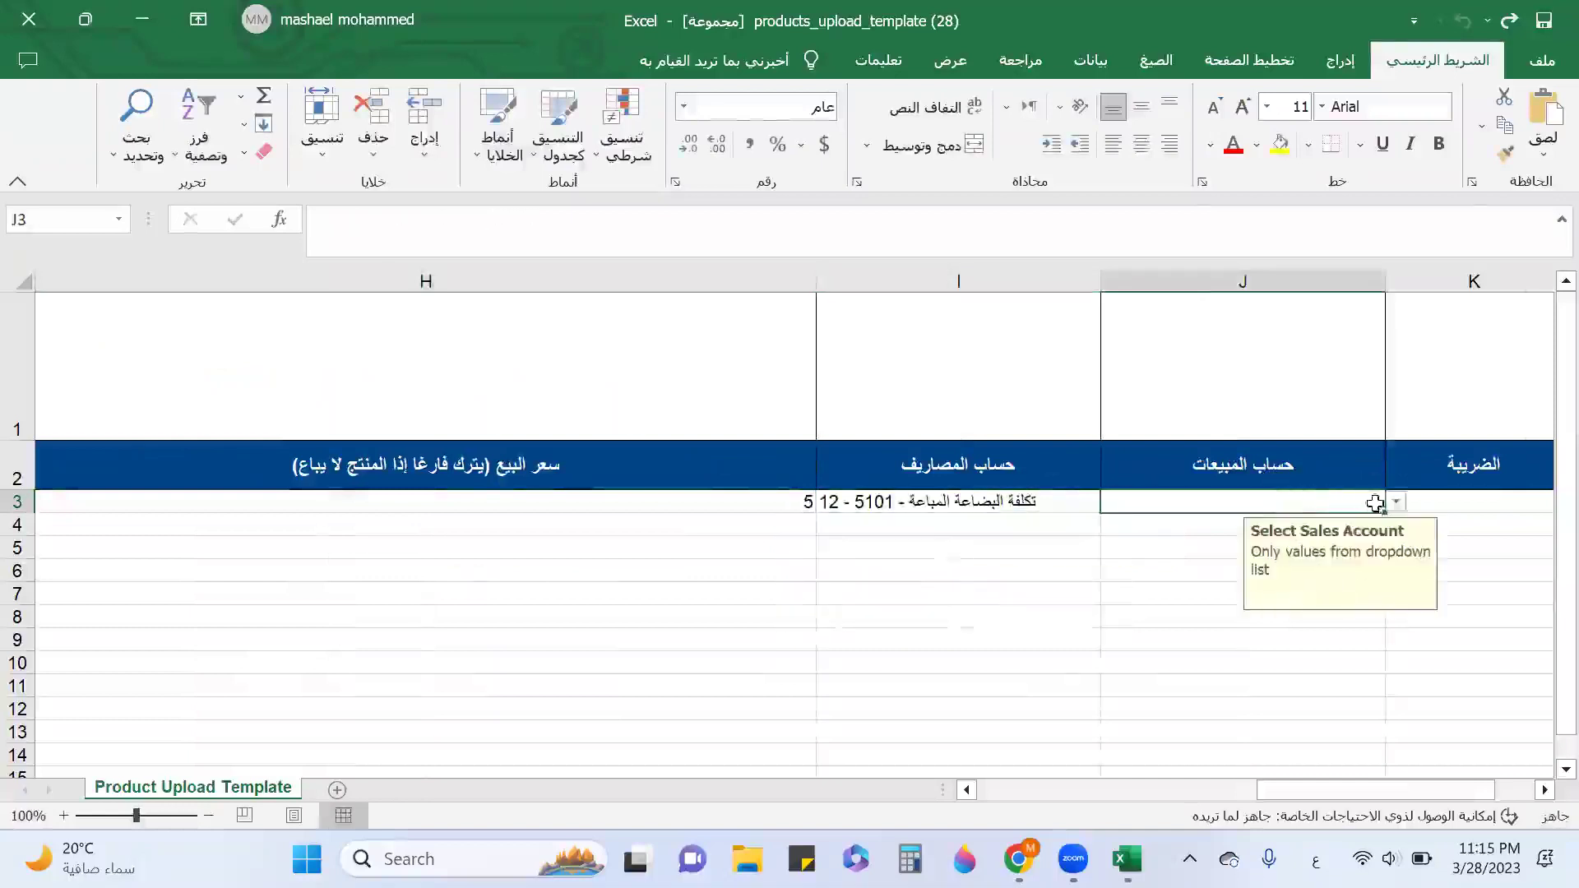
pyautogui.click(1398, 503)
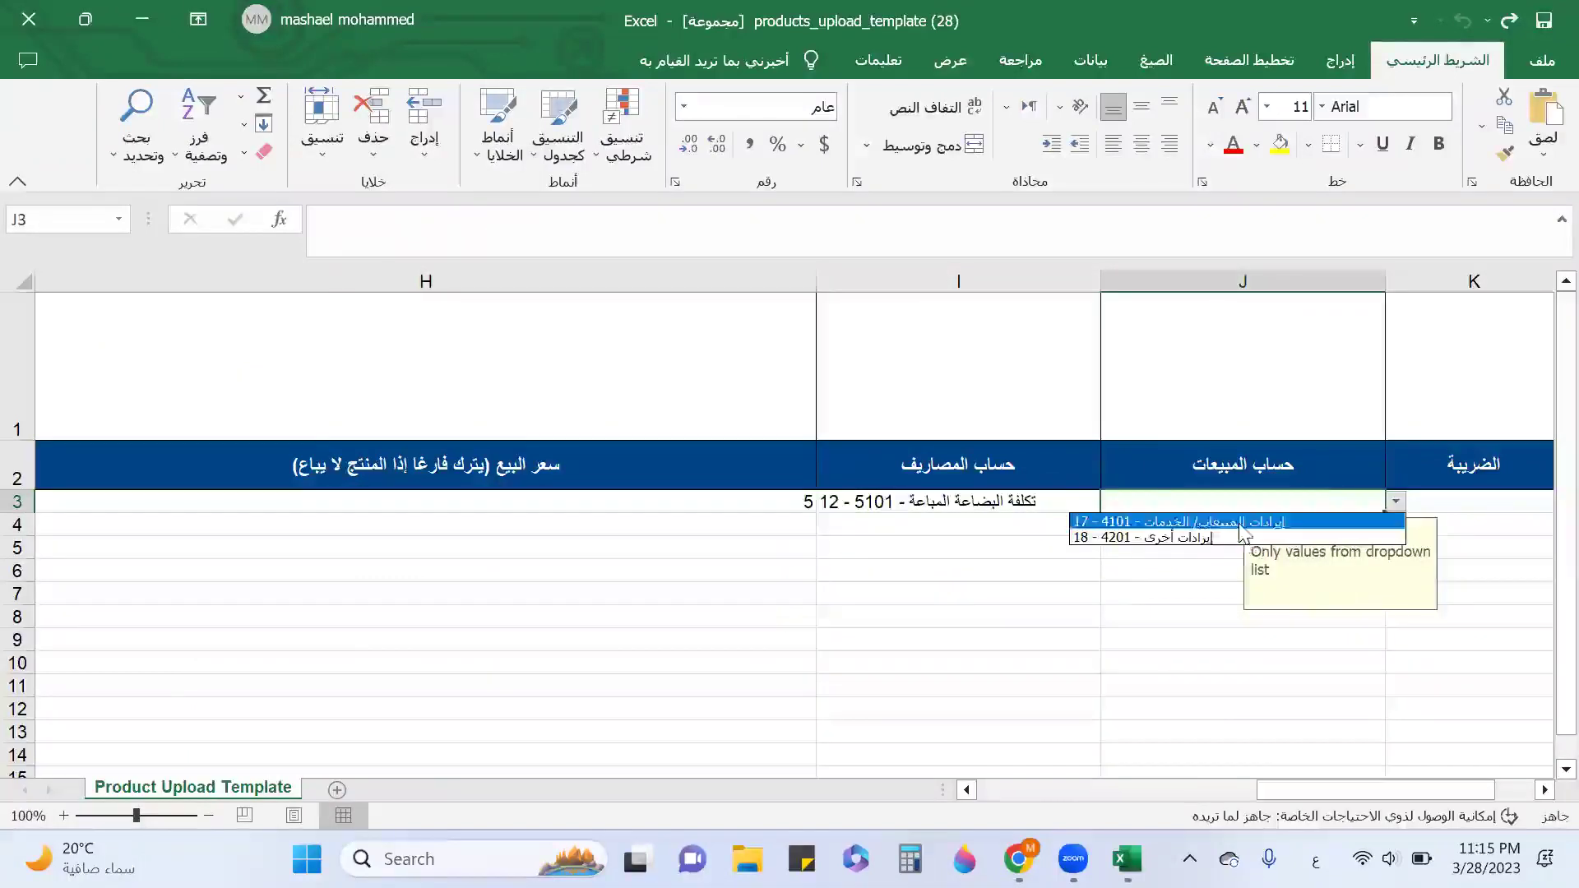
pyautogui.click(1402, 519)
pyautogui.click(1483, 512)
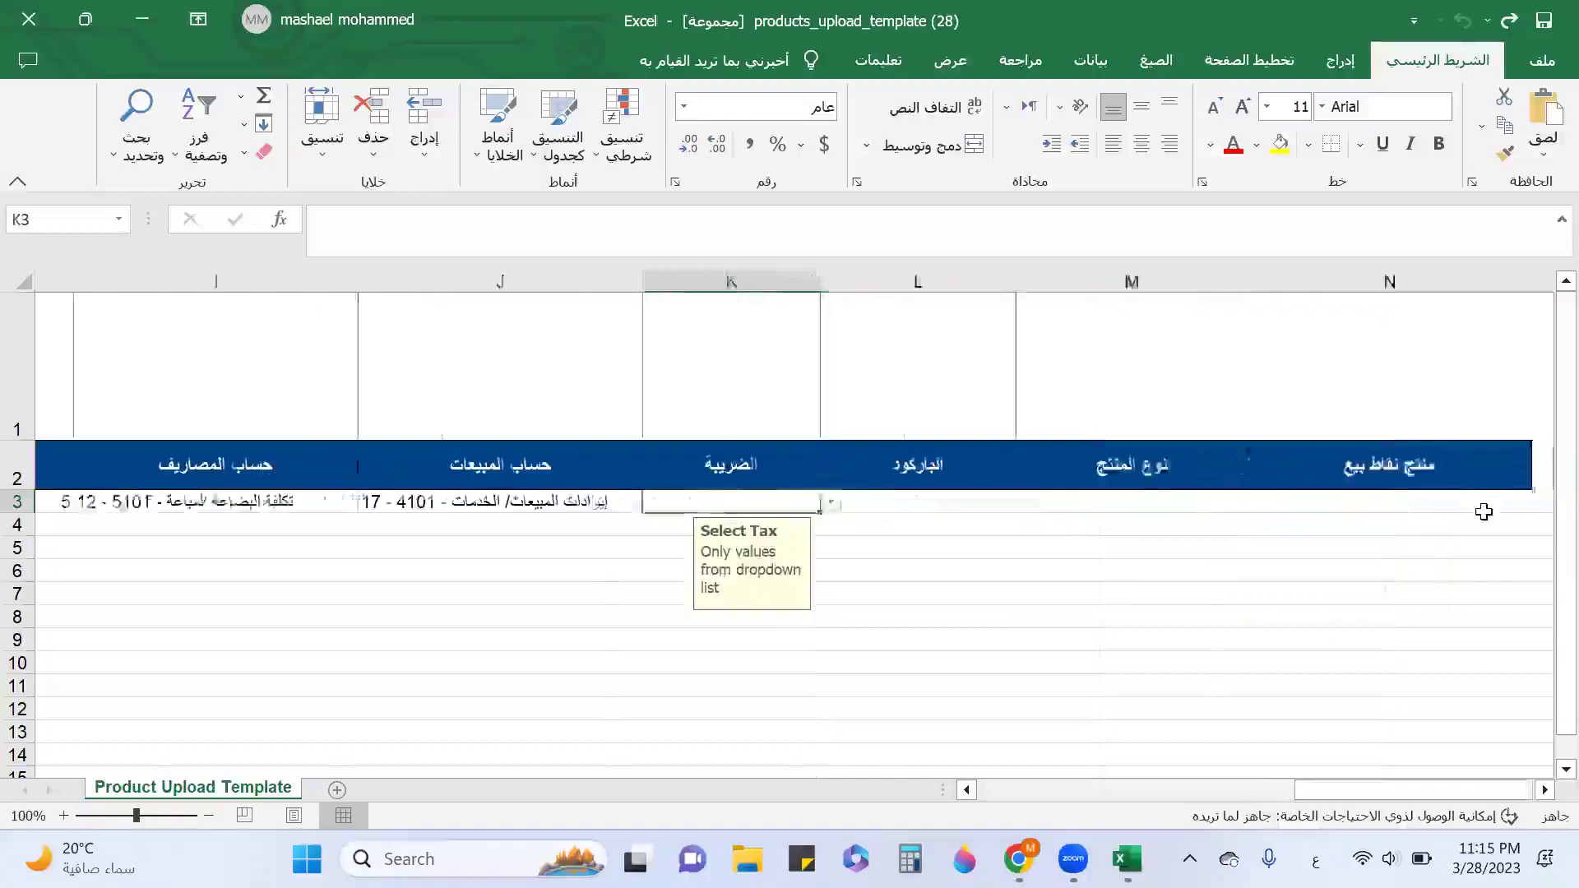
pyautogui.click(791, 504)
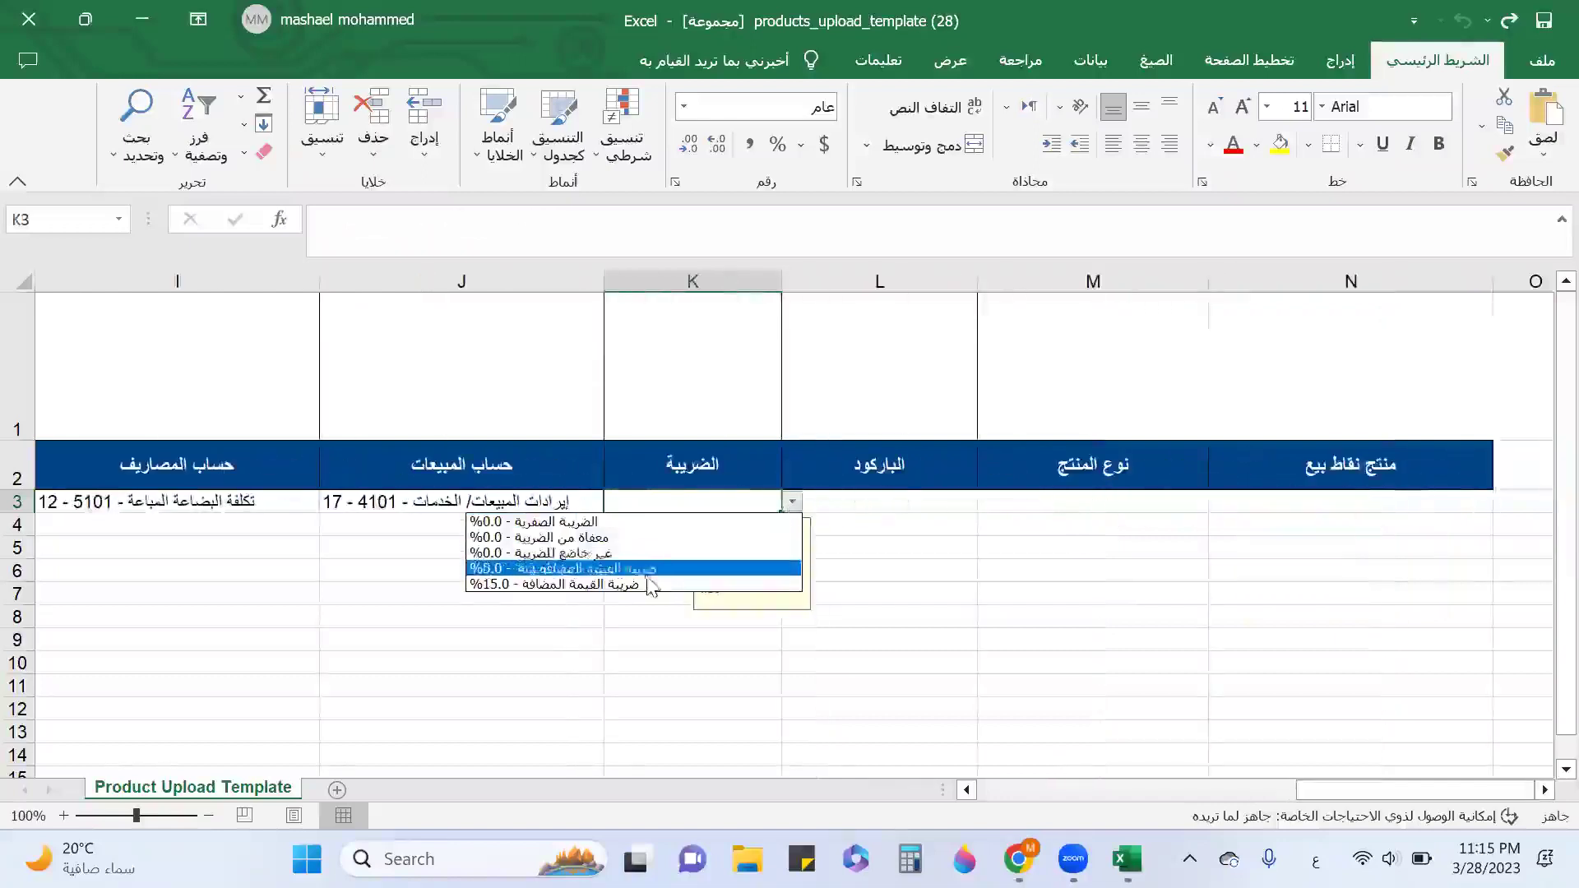
pyautogui.click(661, 584)
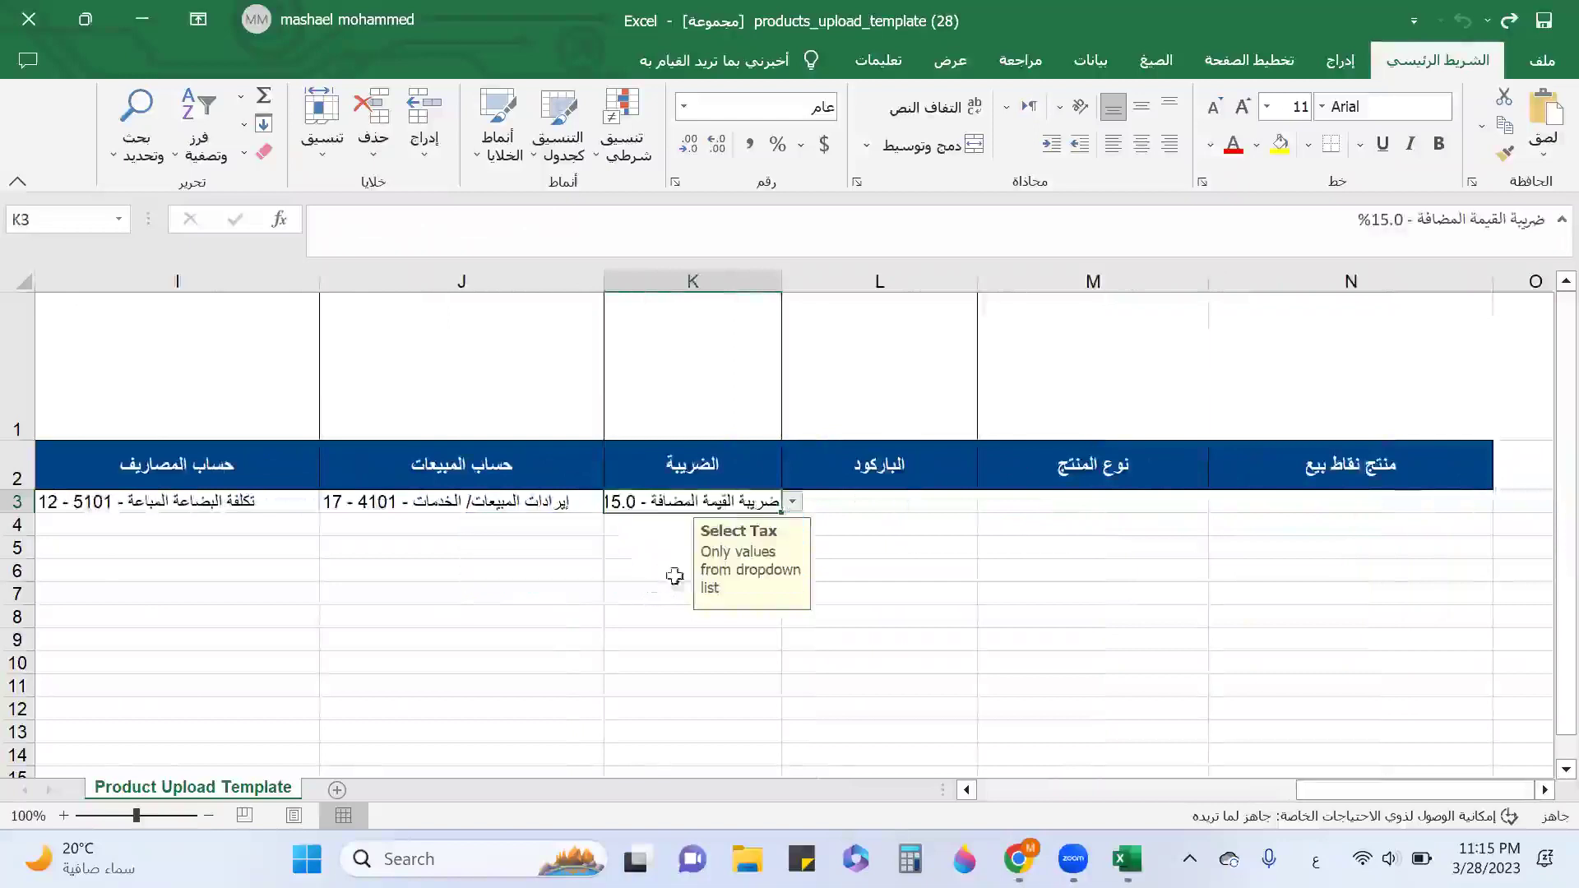
# Set product type منتج and POS product yes in row 3, then save and minimize the workbook.
pyautogui.click(930, 505)
pyautogui.click(1069, 510)
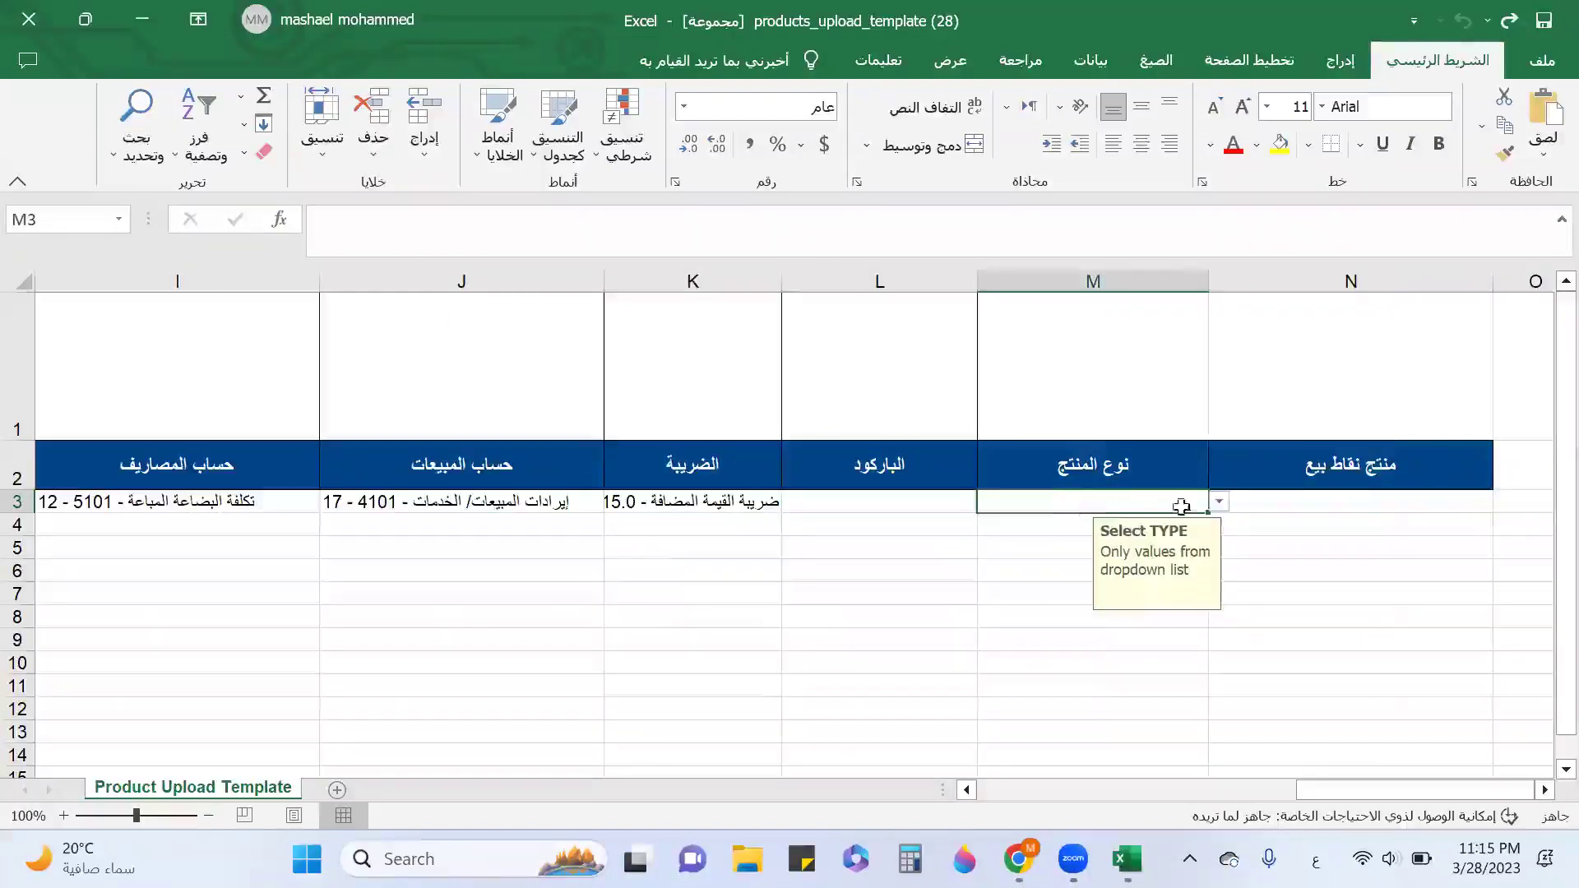
pyautogui.click(1230, 501)
pyautogui.click(1145, 504)
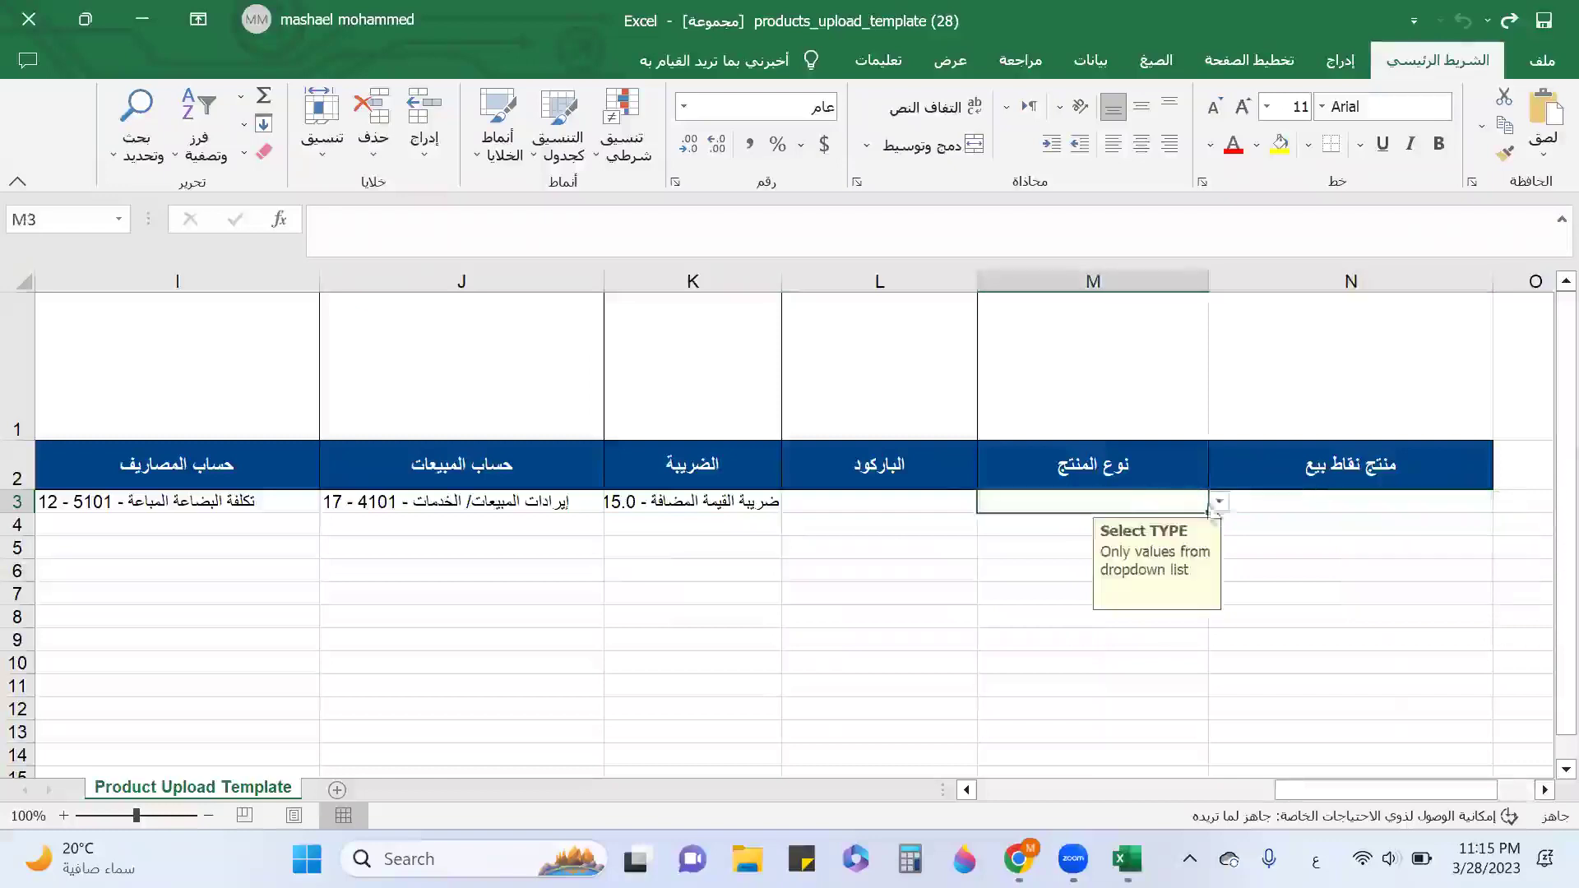
pyautogui.click(1218, 501)
pyautogui.click(1074, 524)
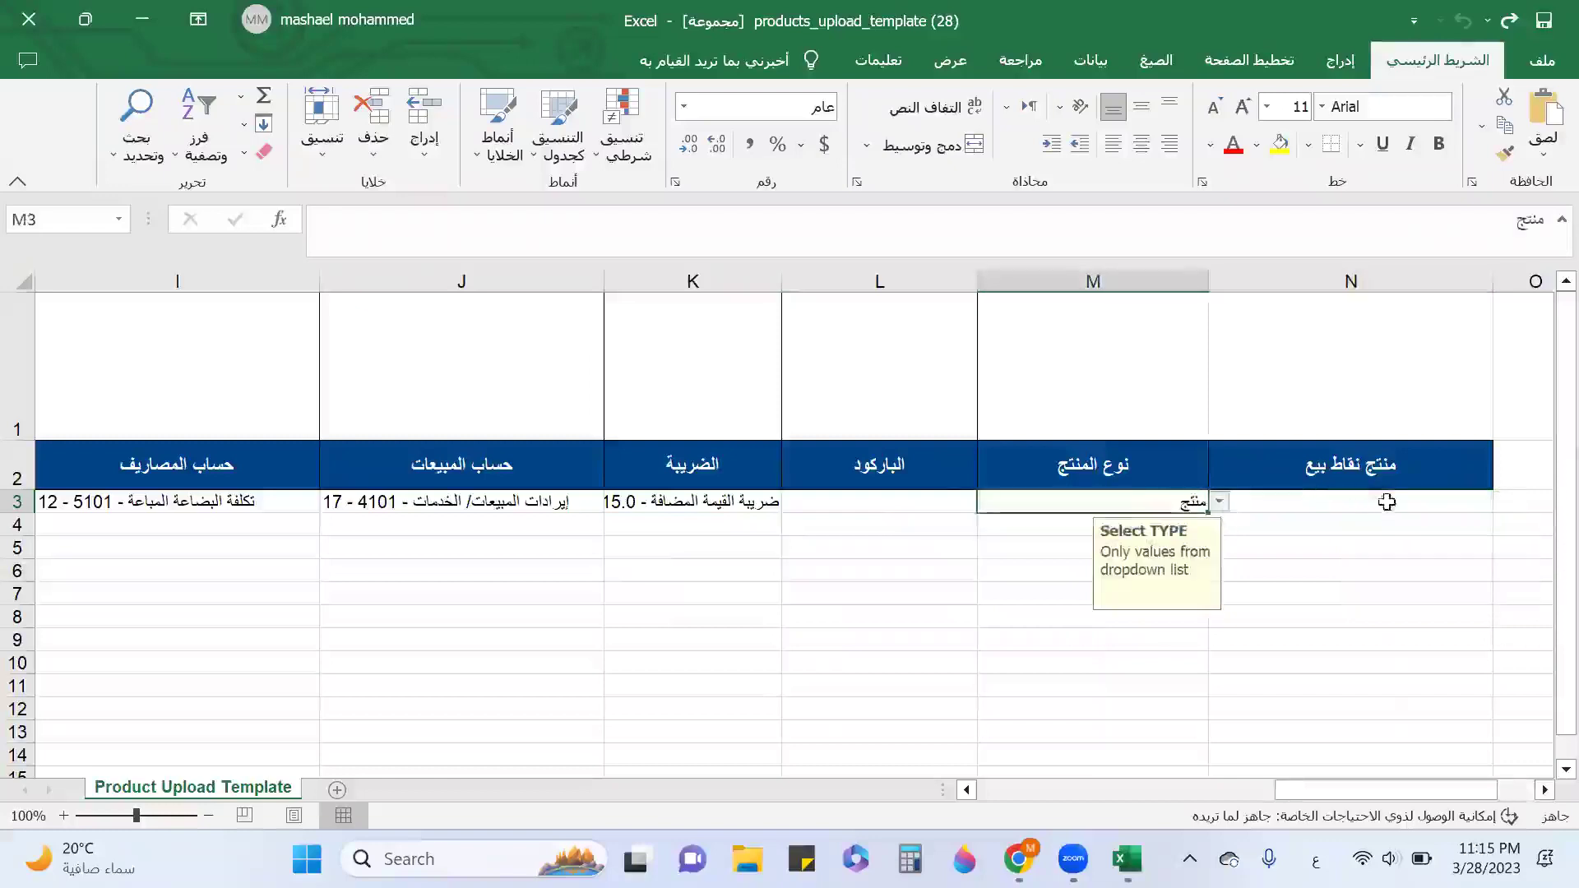
pyautogui.click(1431, 500)
pyautogui.click(1503, 501)
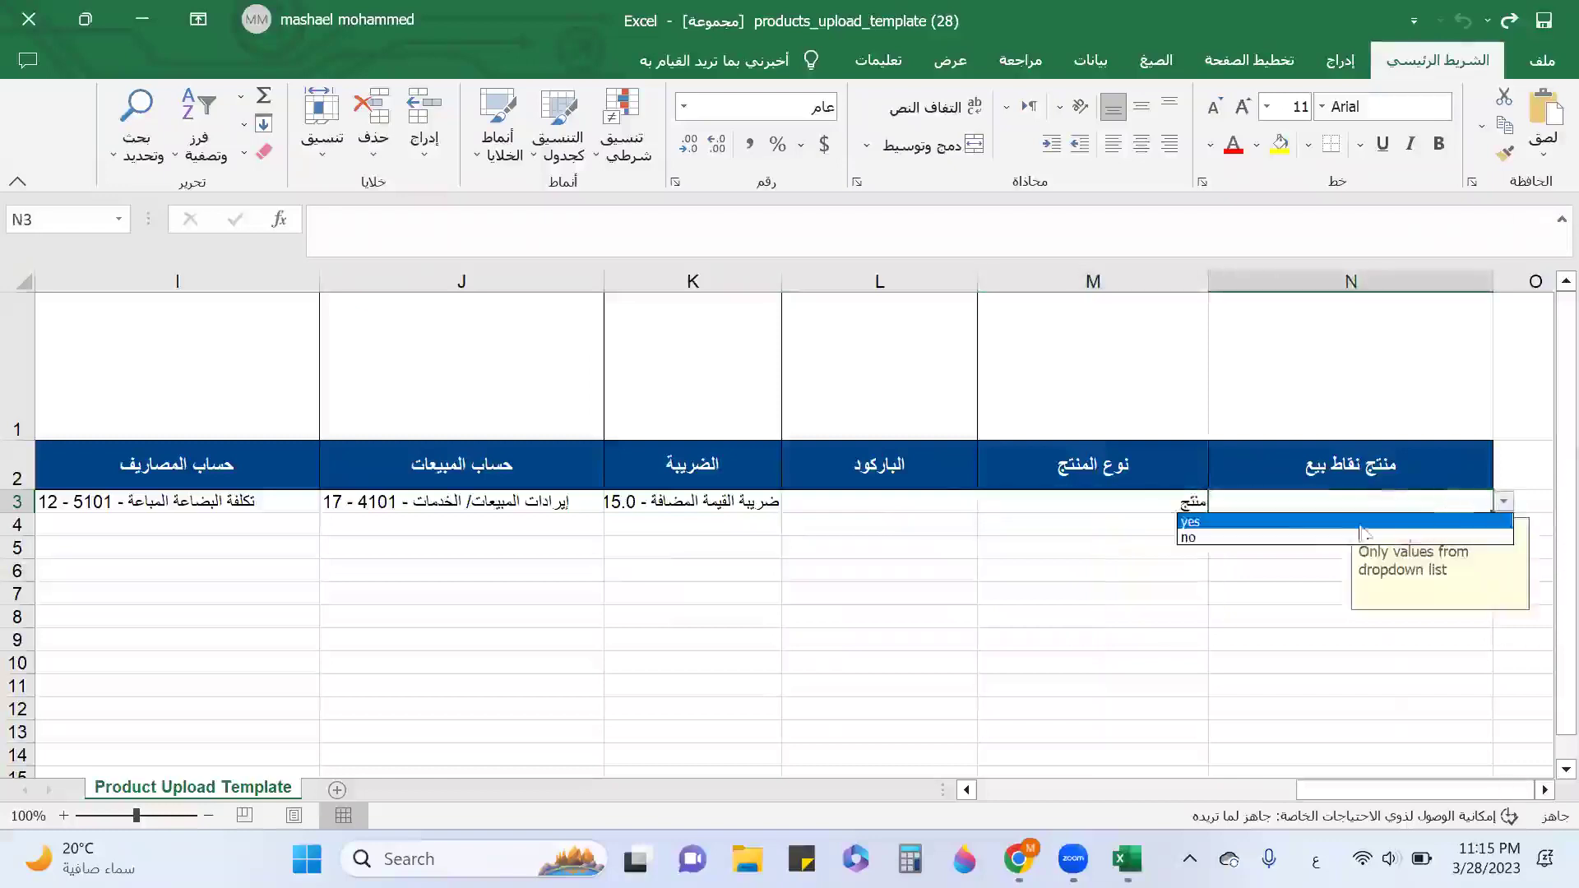
pyautogui.click(1314, 524)
pyautogui.click(1544, 21)
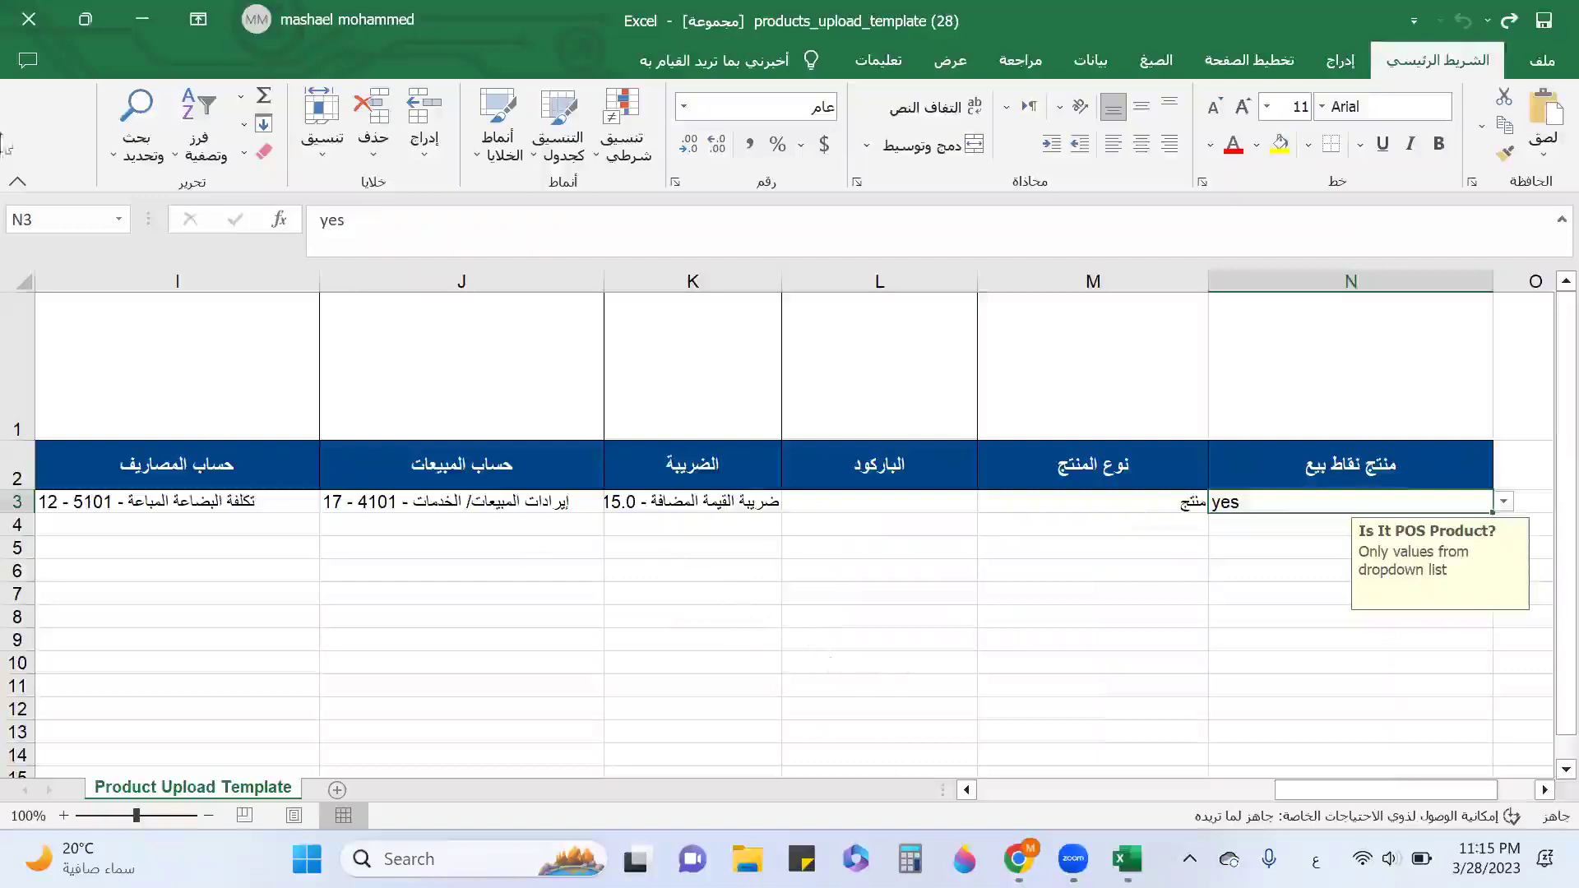
pyautogui.click(147, 21)
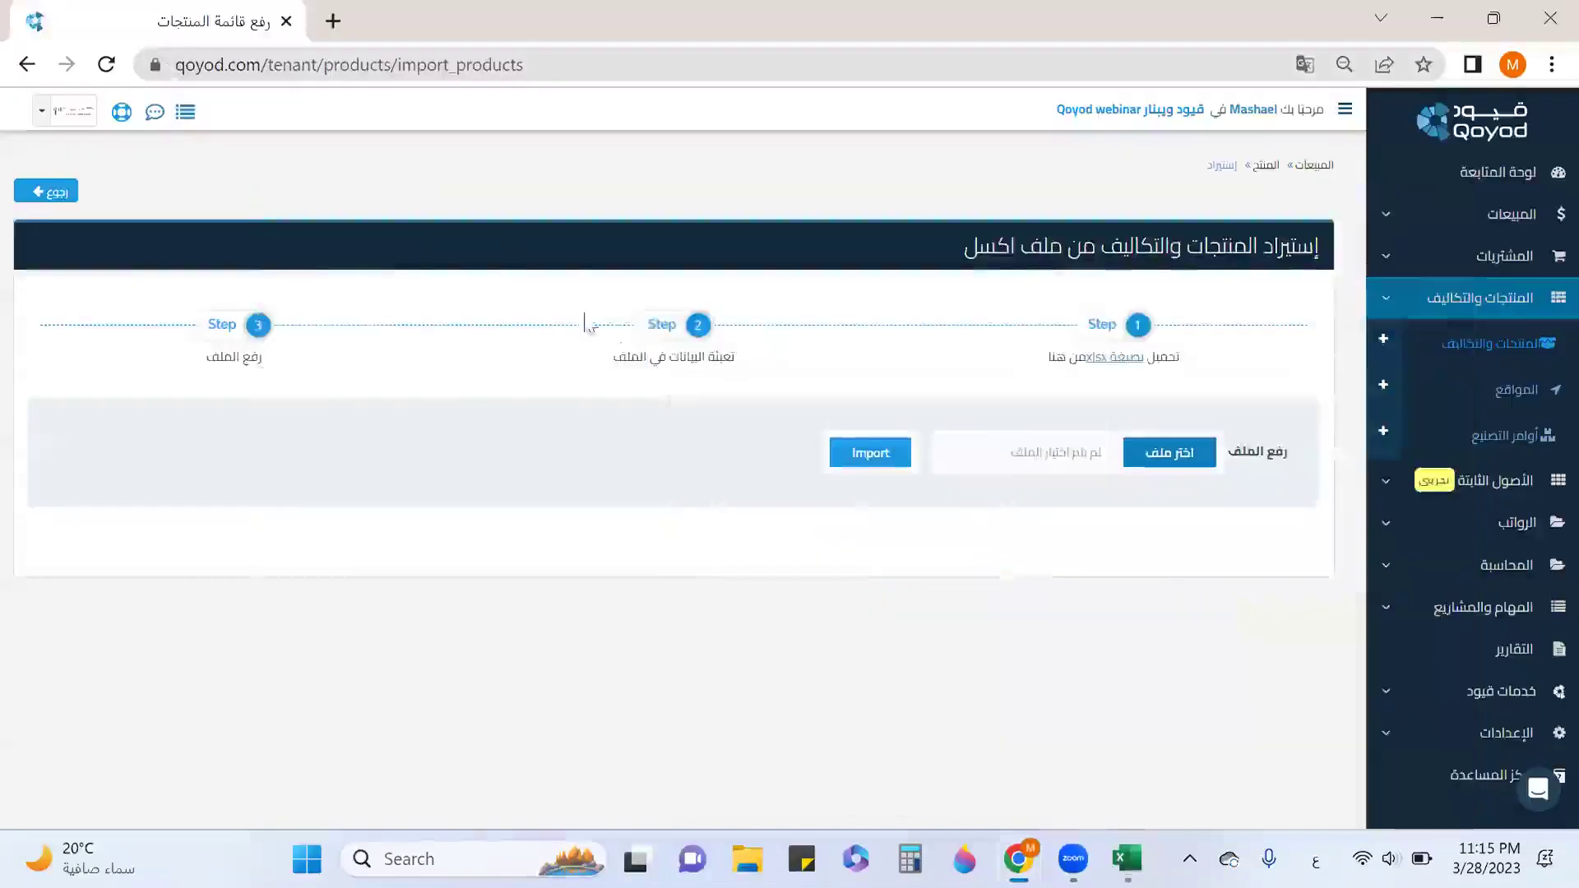
# Import products_upload_template (28).xlsx into Qoyod and reset the product list filters.
pyautogui.click(1197, 457)
pyautogui.click(405, 230)
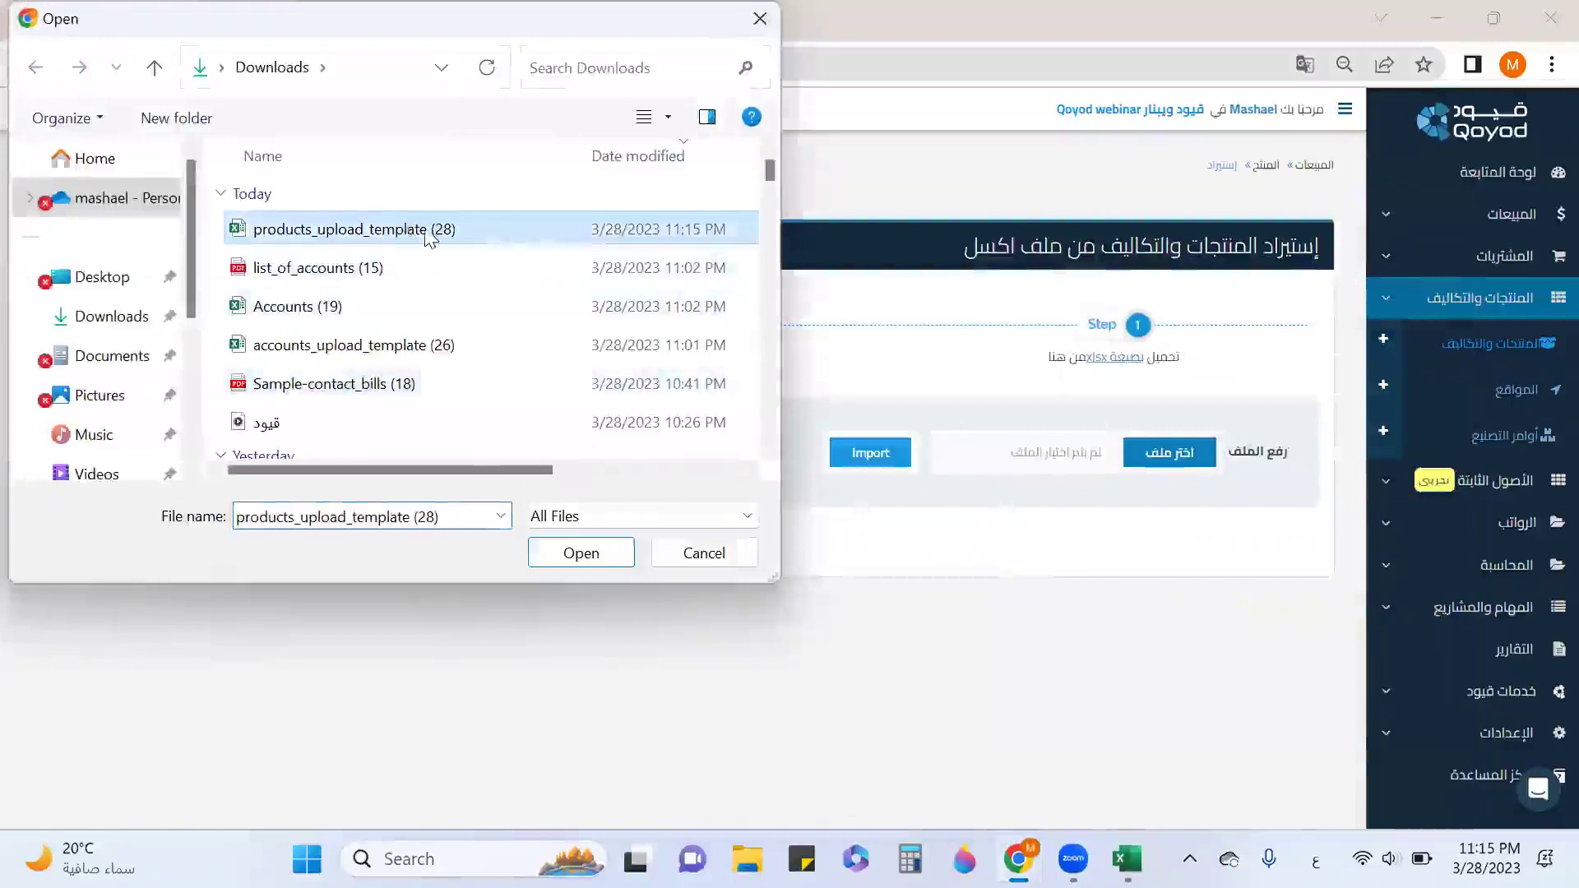
pyautogui.doubleClick(427, 227)
pyautogui.click(851, 459)
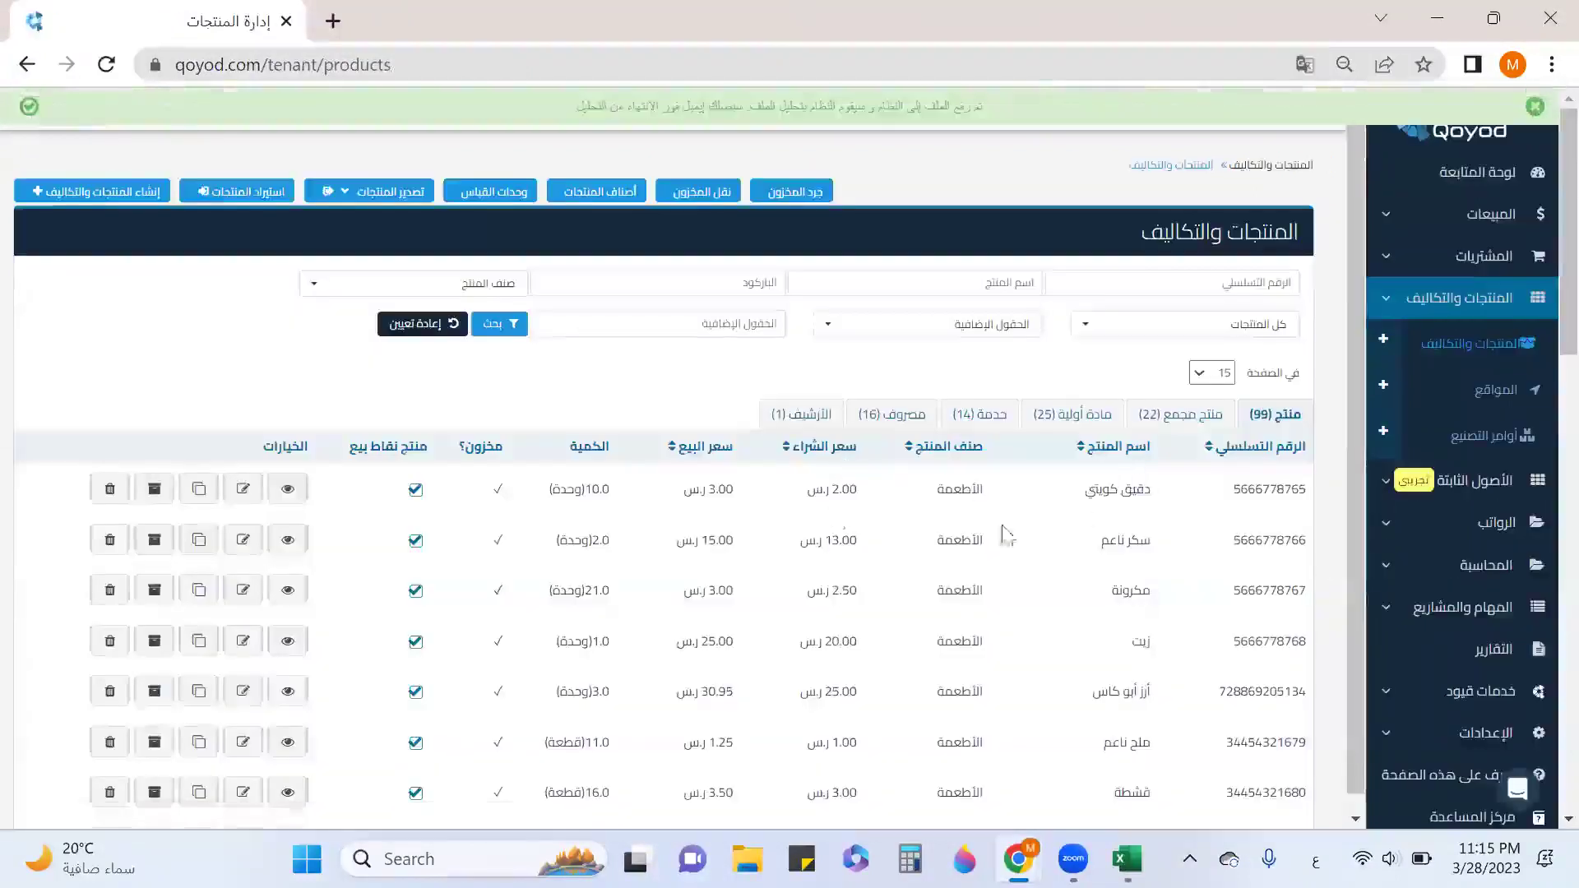
pyautogui.click(444, 329)
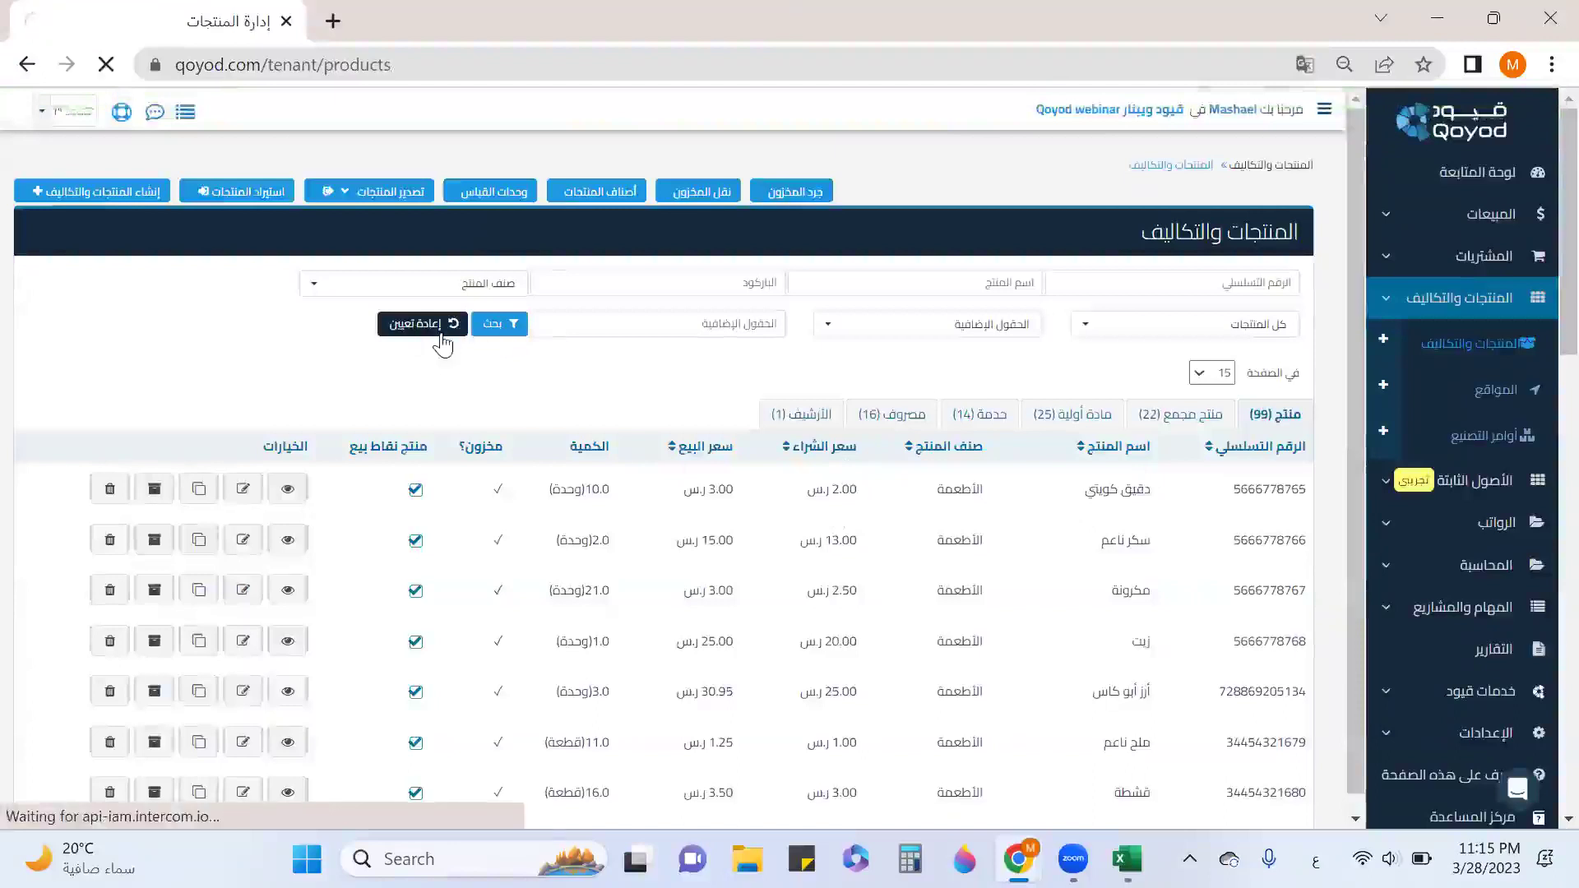
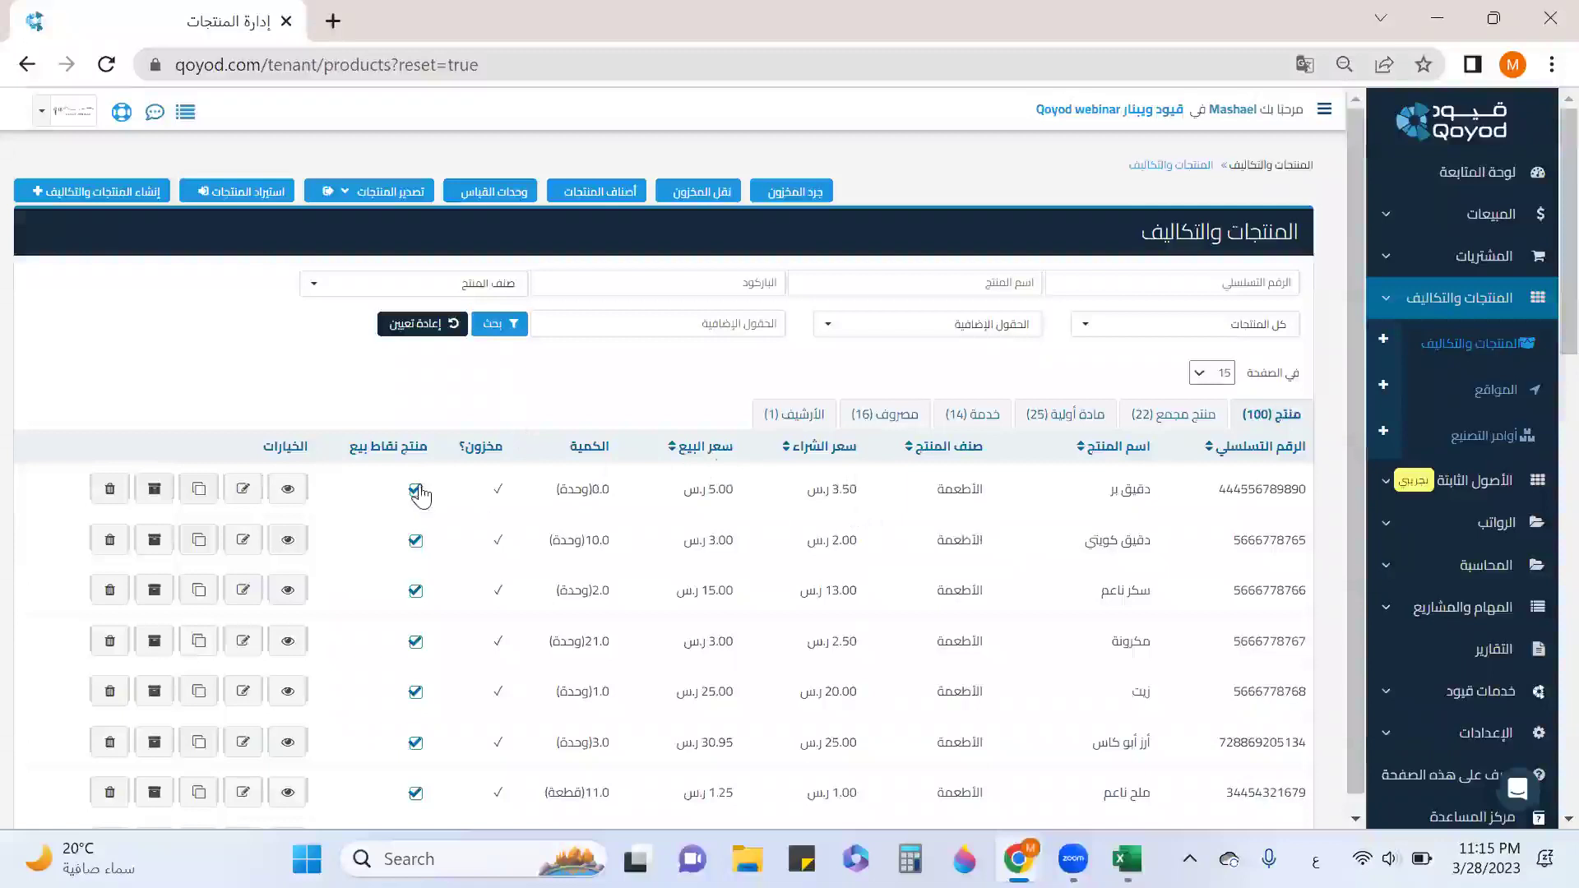
# Export the product list as CSV and open Products-2023-03-28.csv in Excel.
pyautogui.click(384, 201)
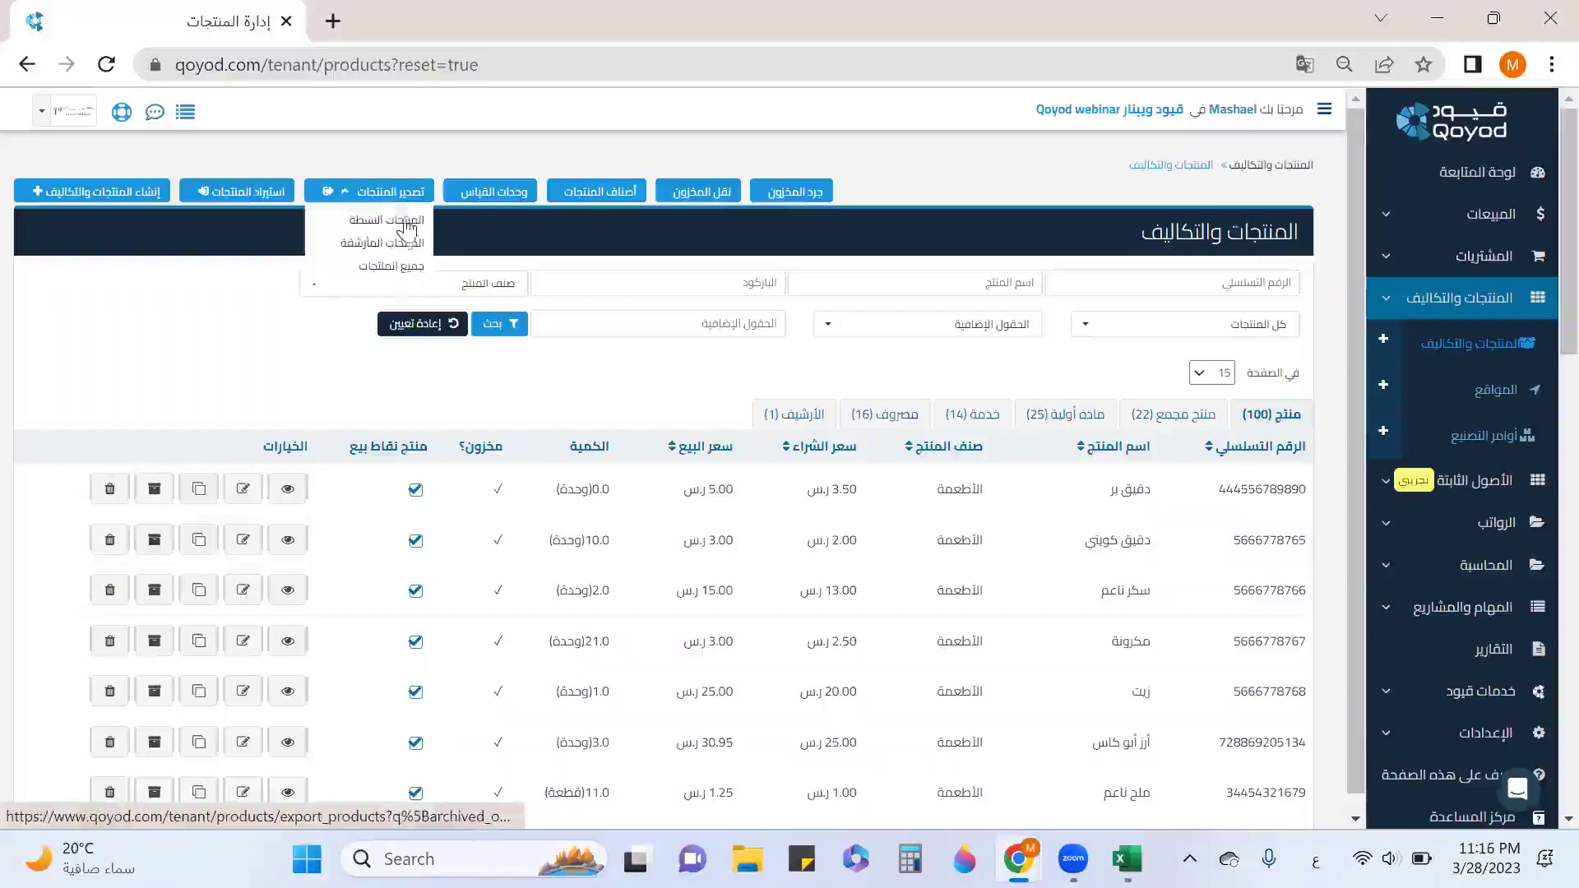
pyautogui.click(409, 229)
pyautogui.click(103, 800)
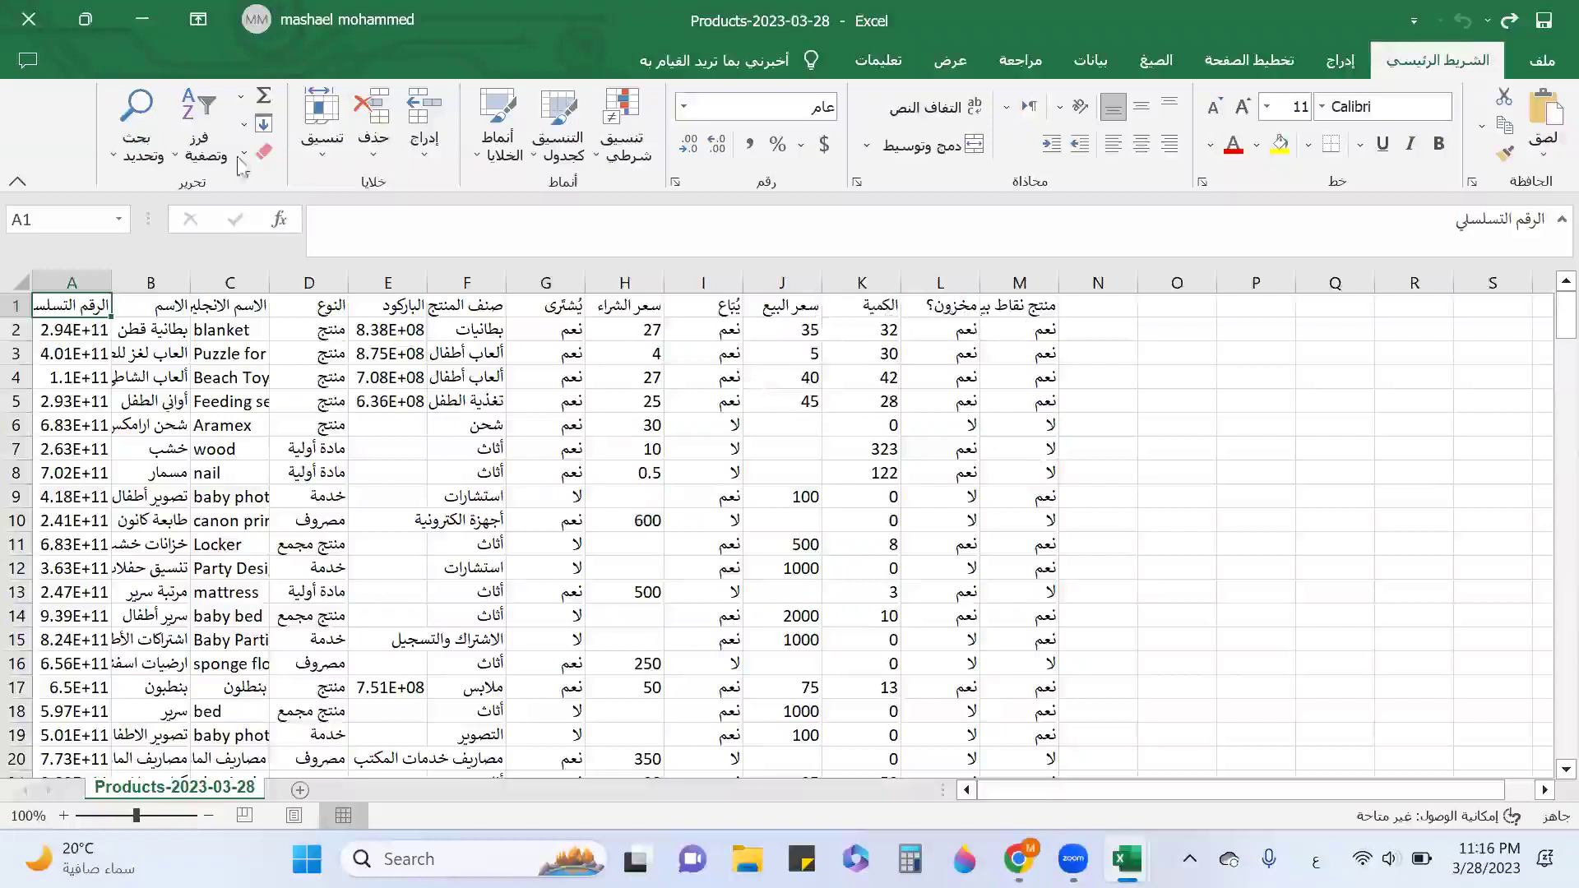
# Close the exported Products workbook and exit Excel to return to Qoyod.
pyautogui.click(30, 25)
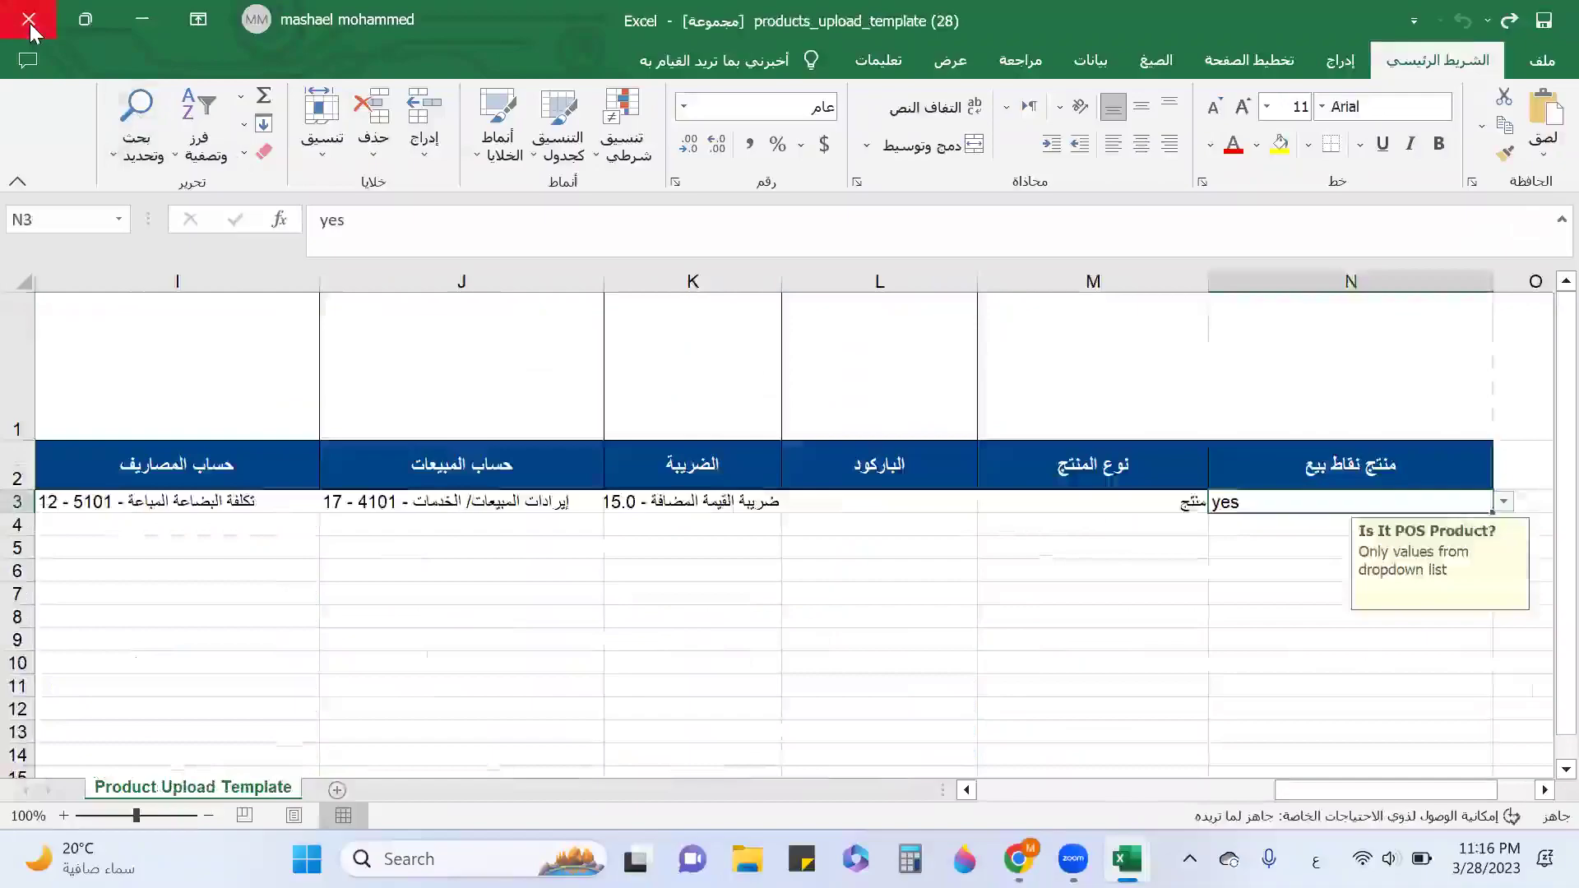
pyautogui.click(30, 25)
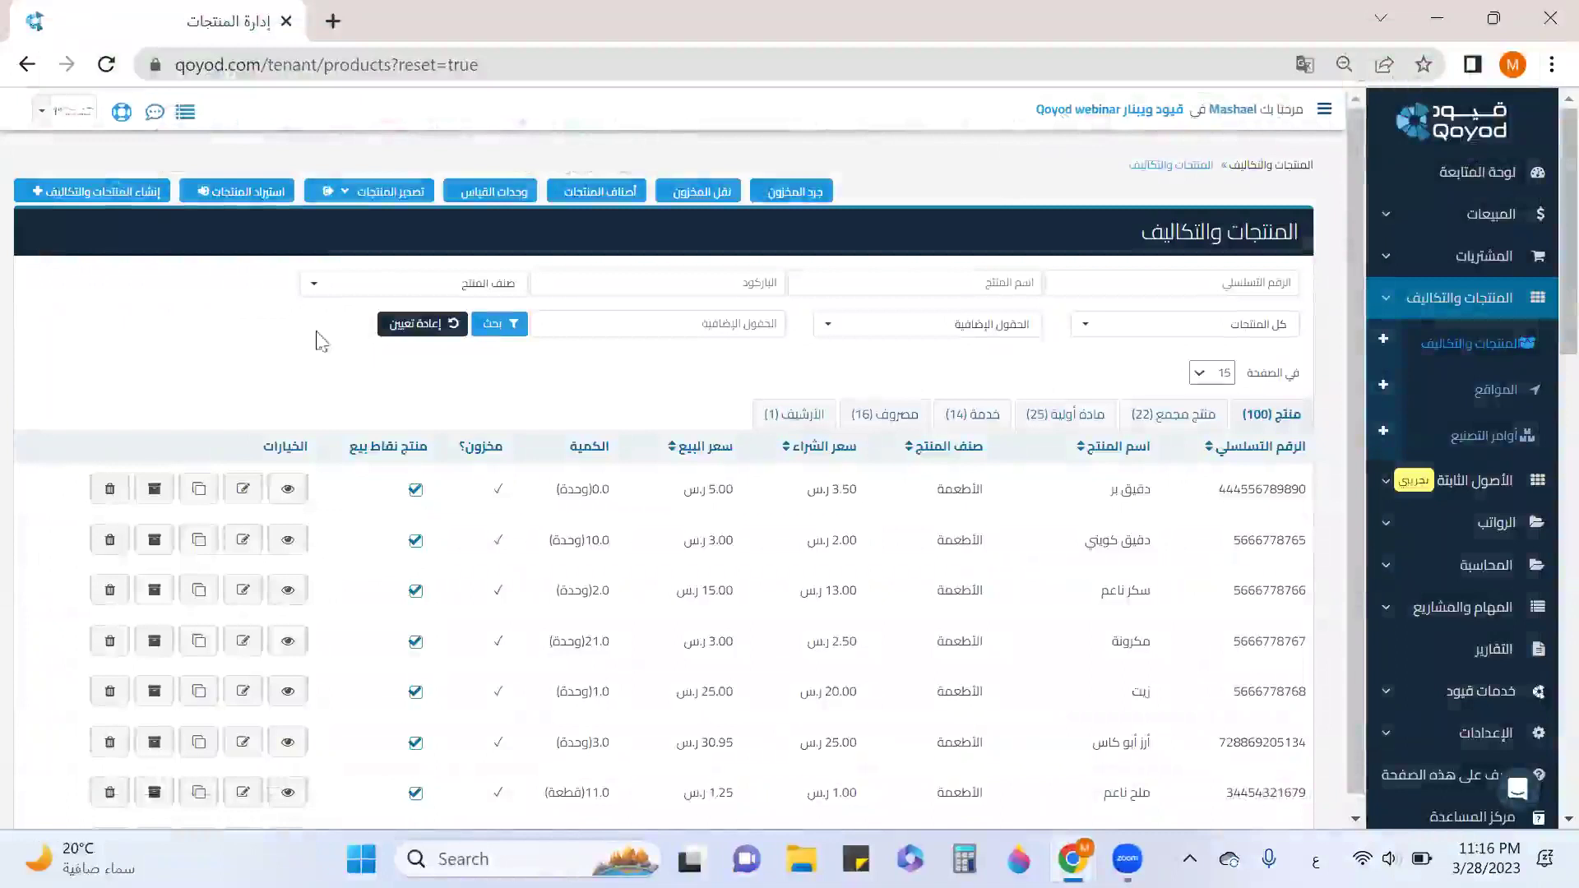
pyautogui.click(120, 203)
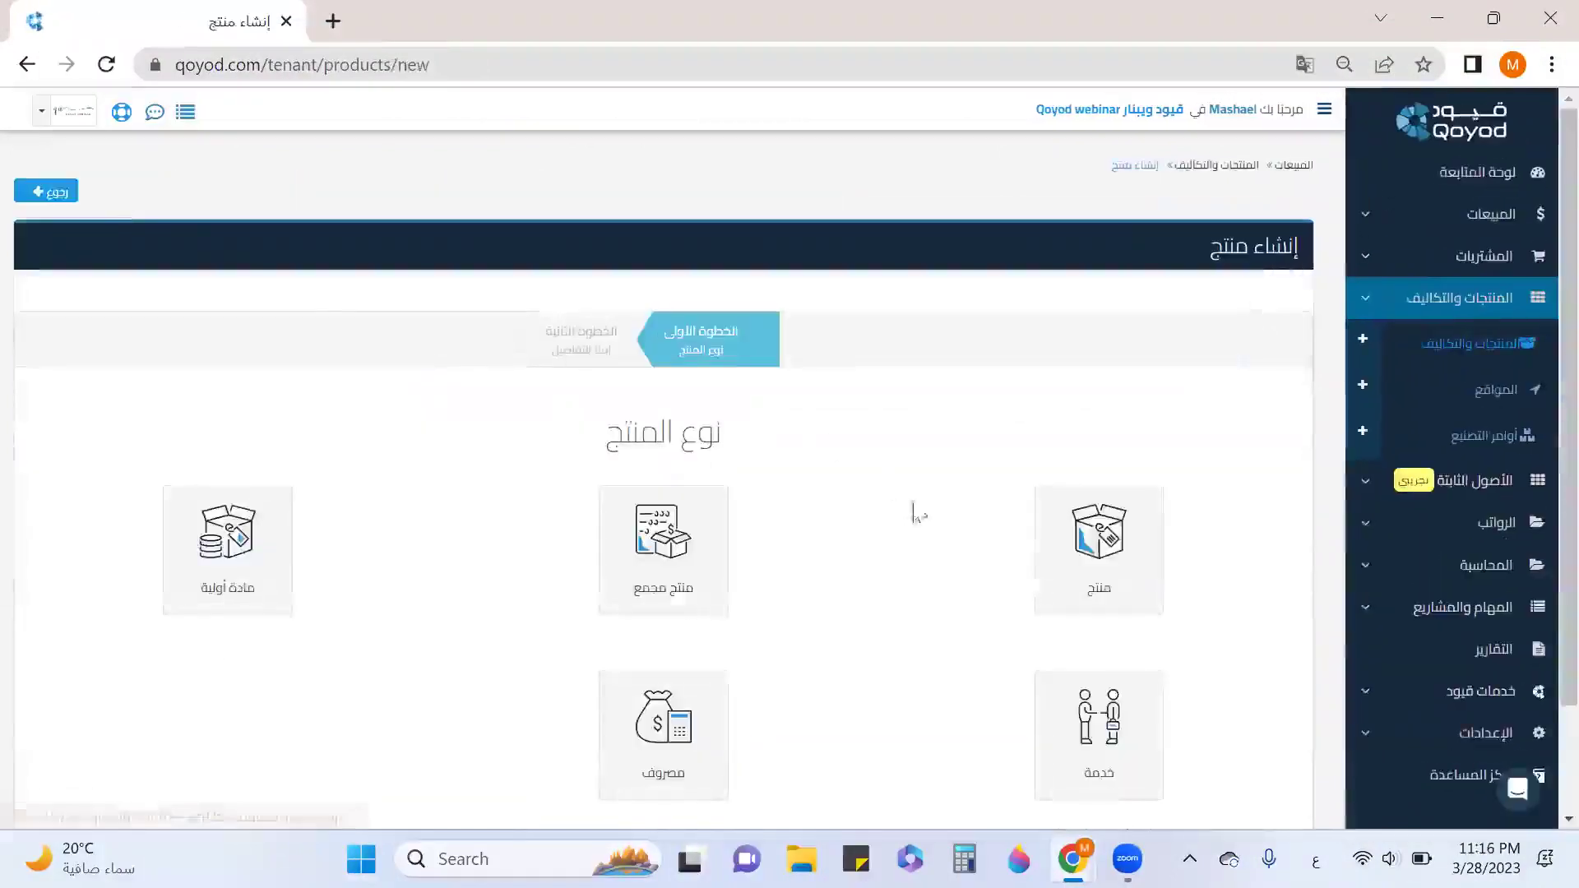
pyautogui.click(1078, 600)
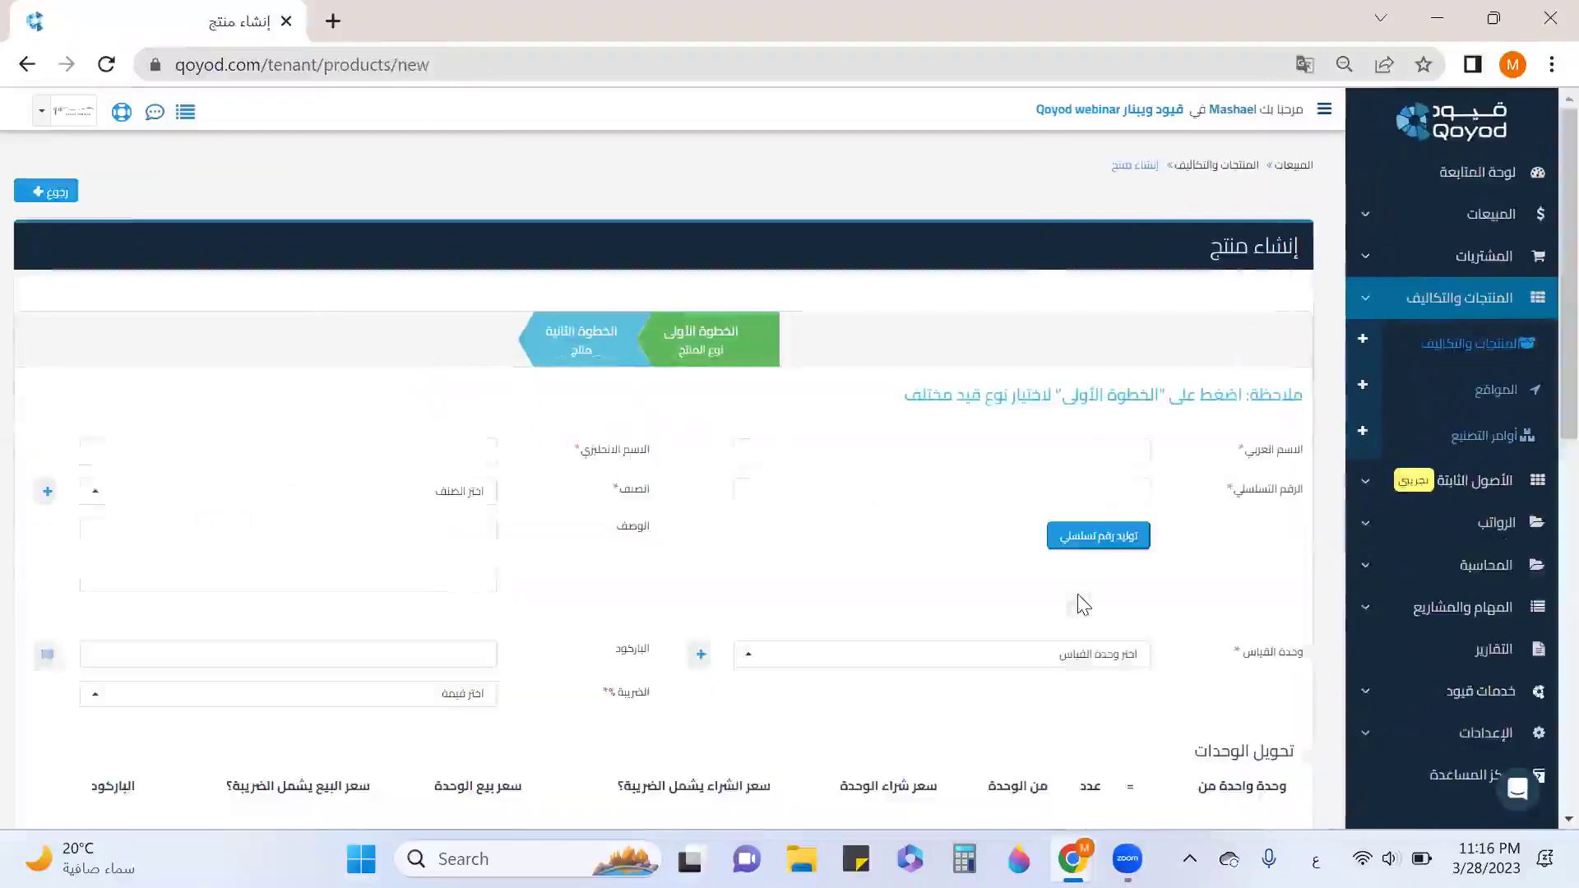
pyautogui.click(1452, 352)
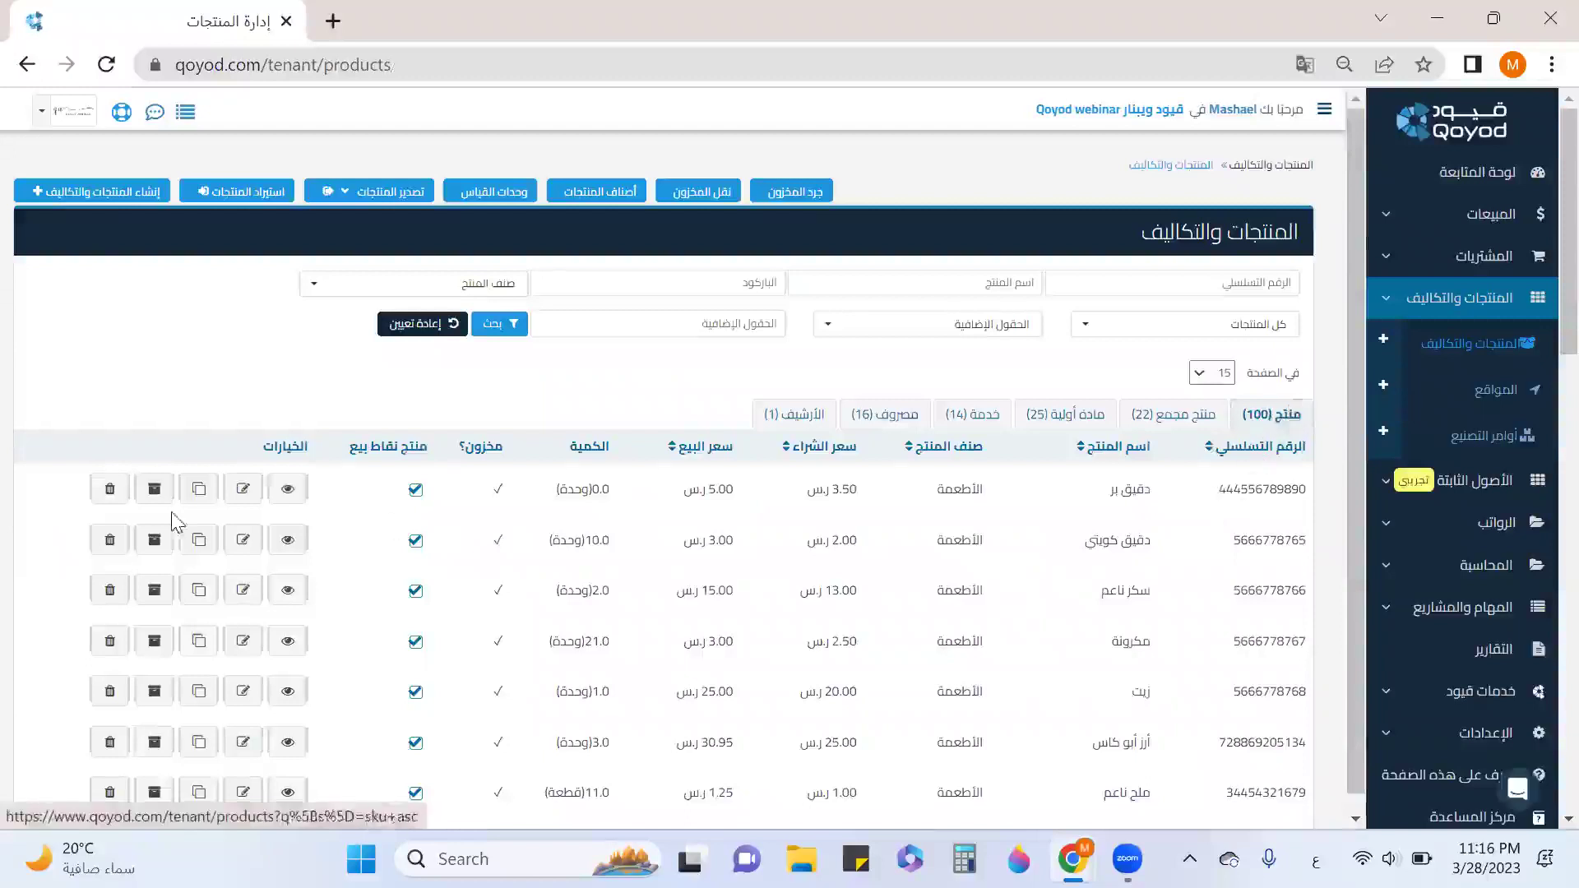
# Edit دقيق كويتي, filling its English name and keeping category الأطعمة.
pyautogui.click(251, 543)
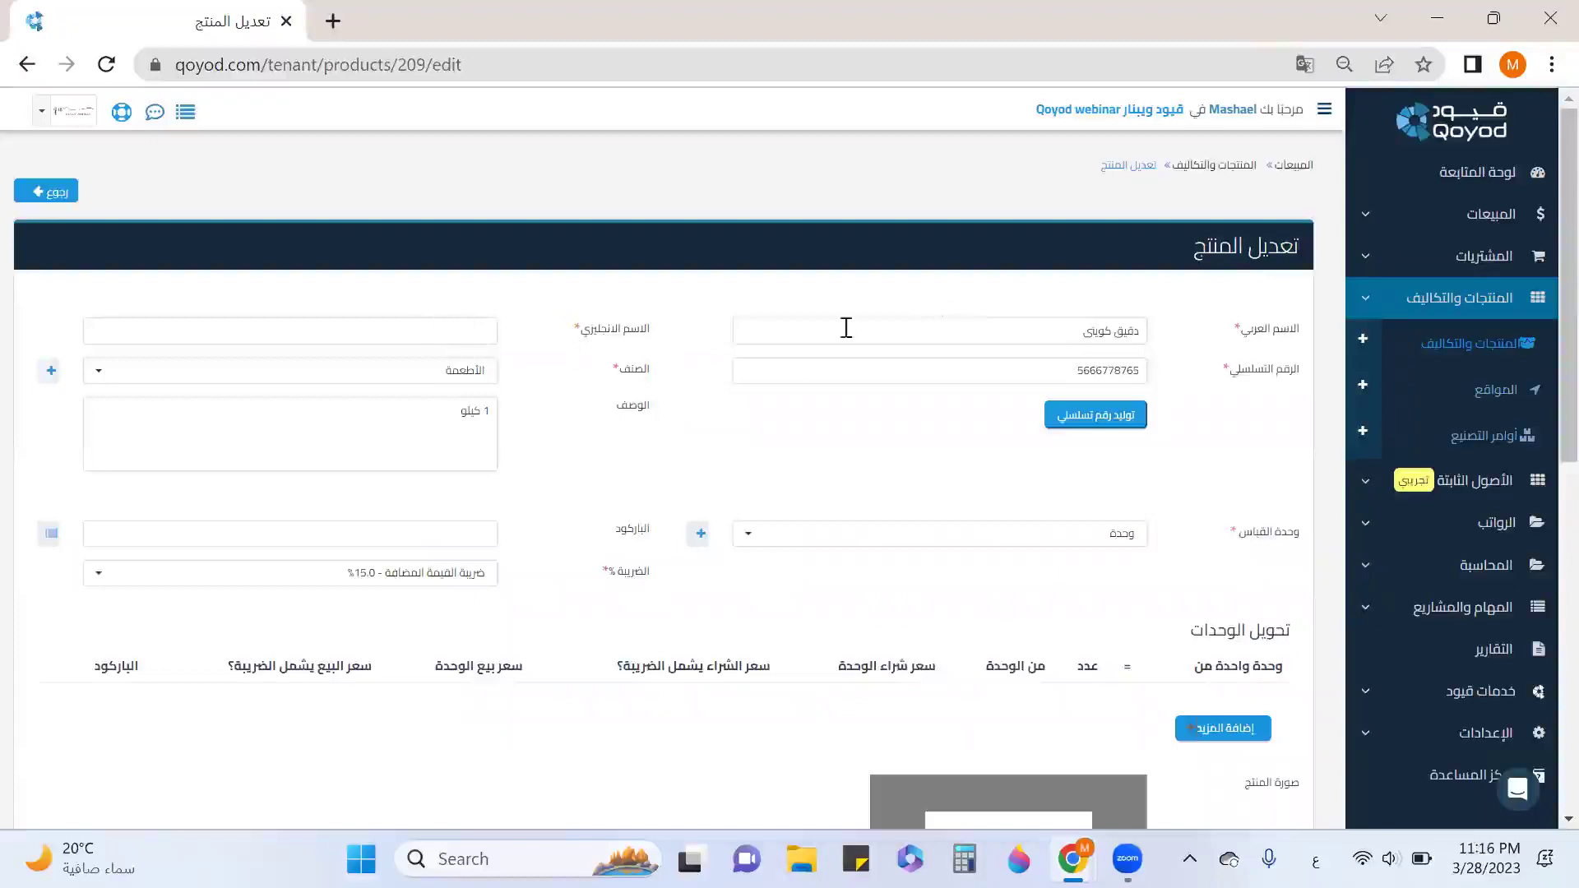
pyautogui.click(463, 330)
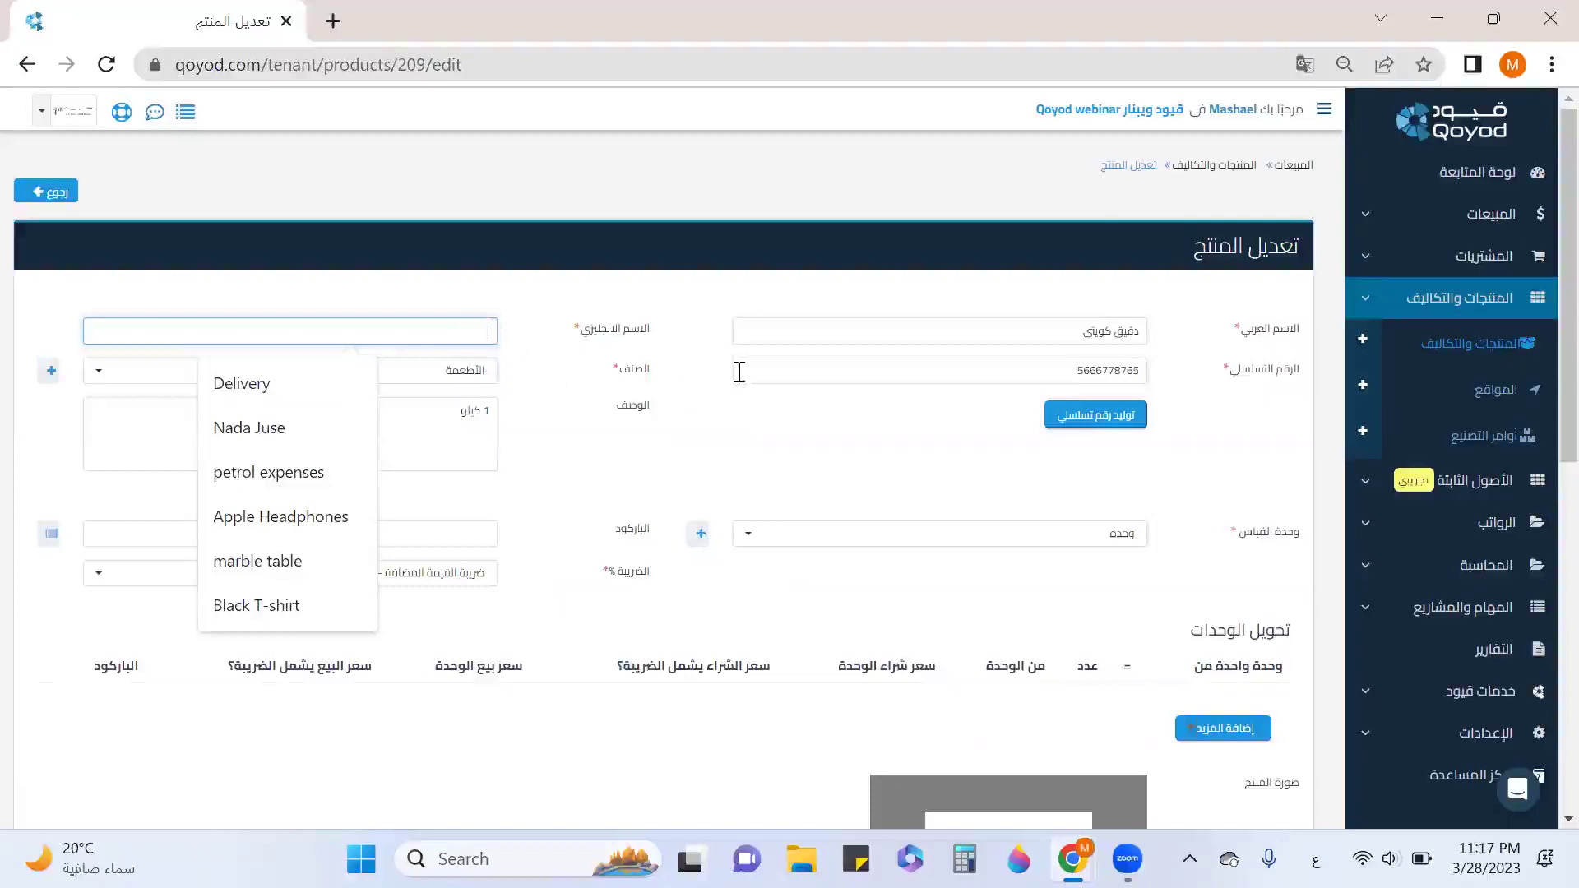
pyautogui.click(461, 371)
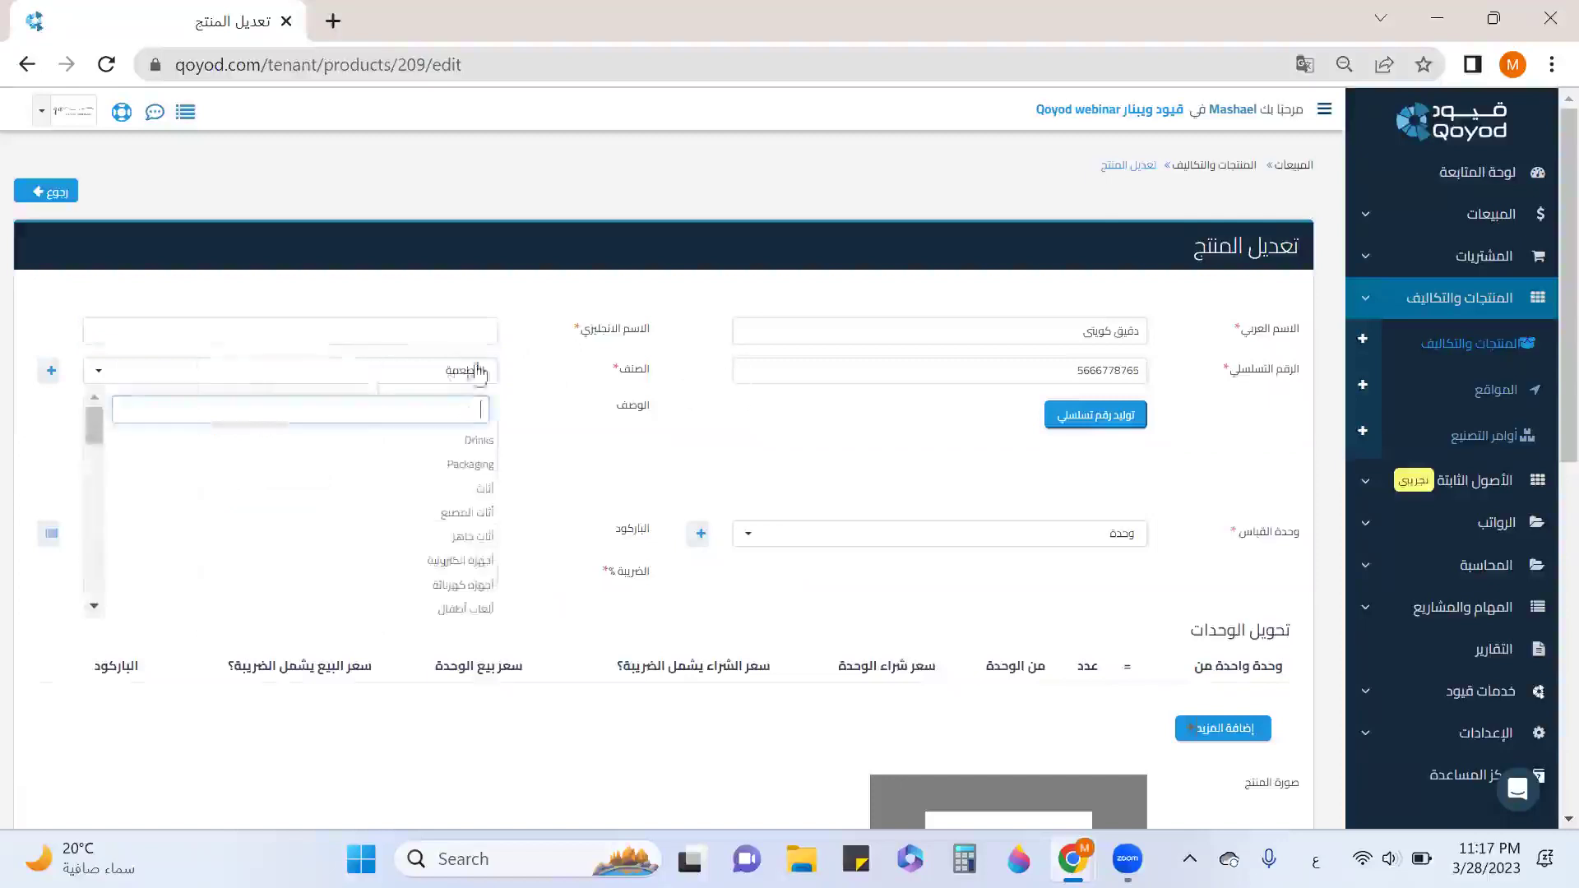
pyautogui.click(608, 426)
pyautogui.scroll(-3, 975, 549)
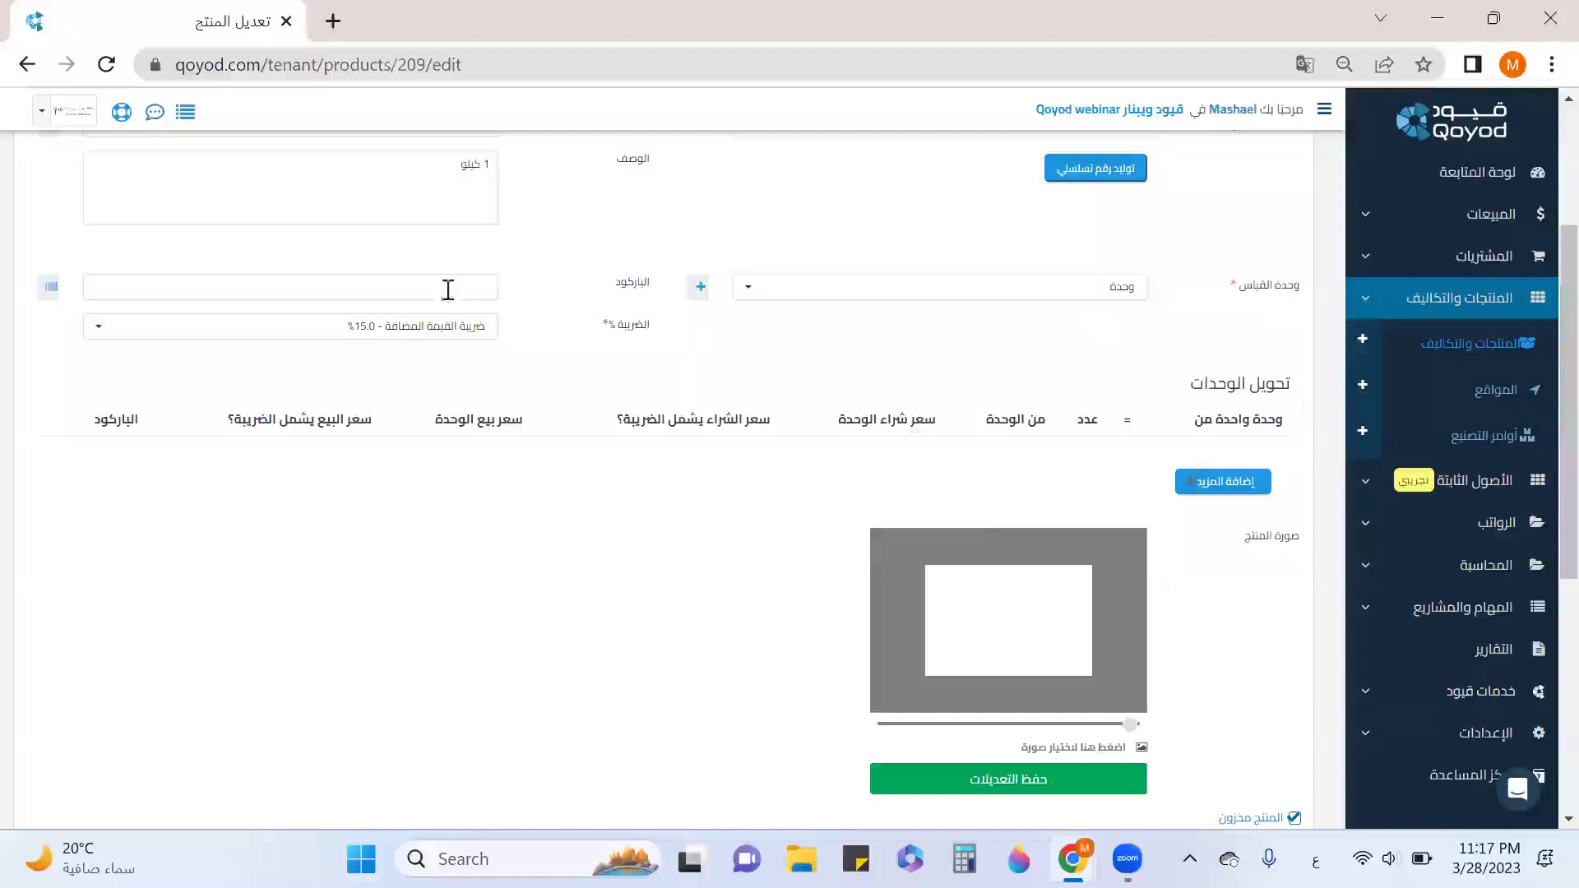
# Enter barcode 77788654 manually for the product.
pyautogui.click(50, 288)
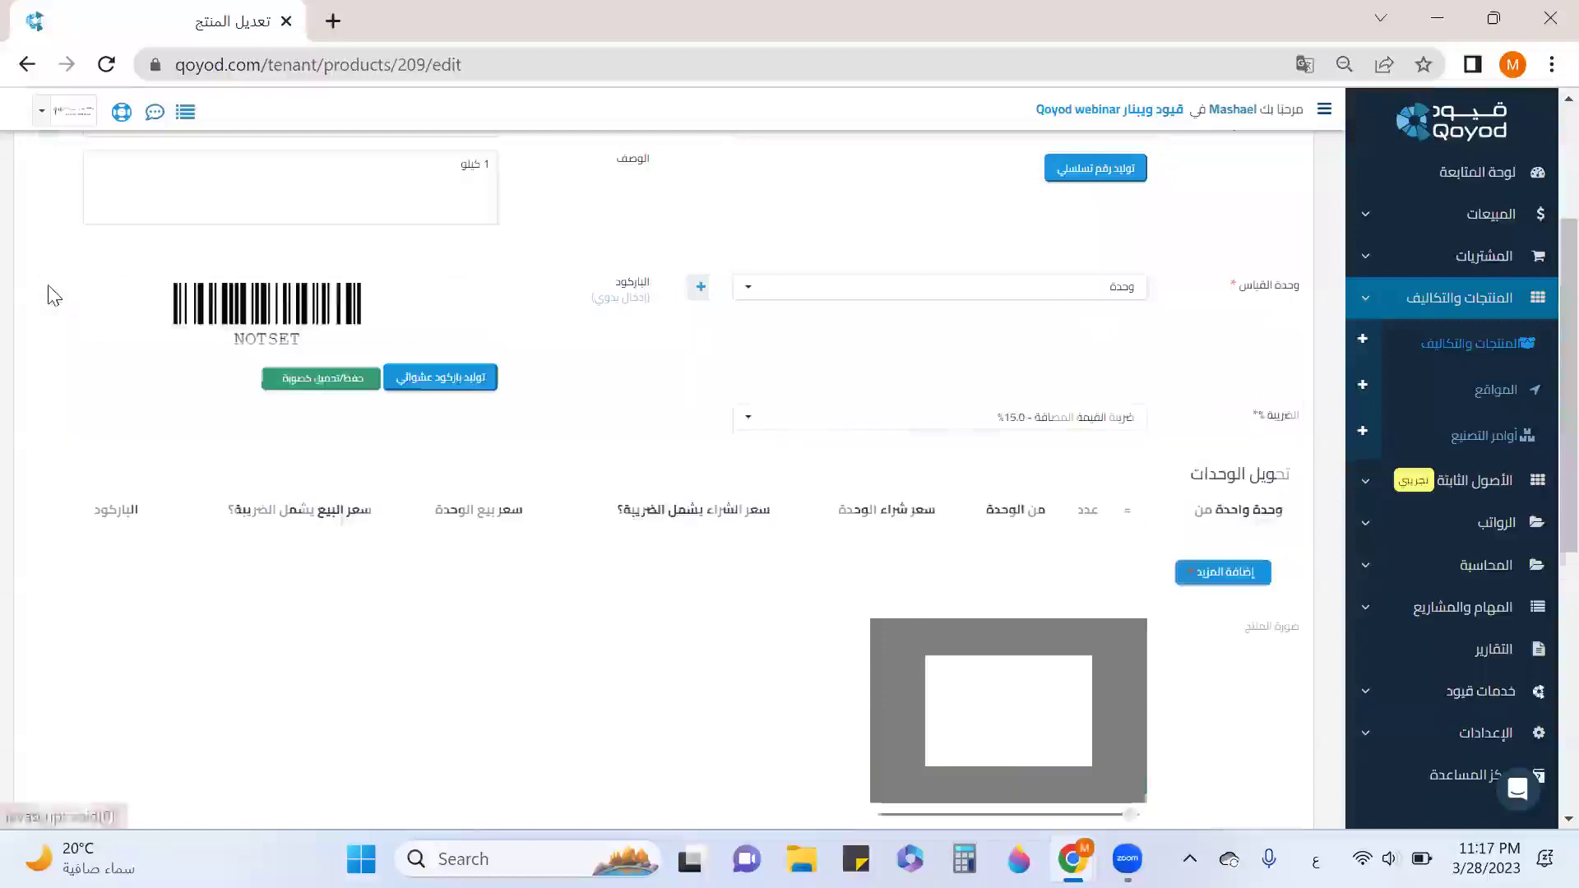
pyautogui.click(431, 385)
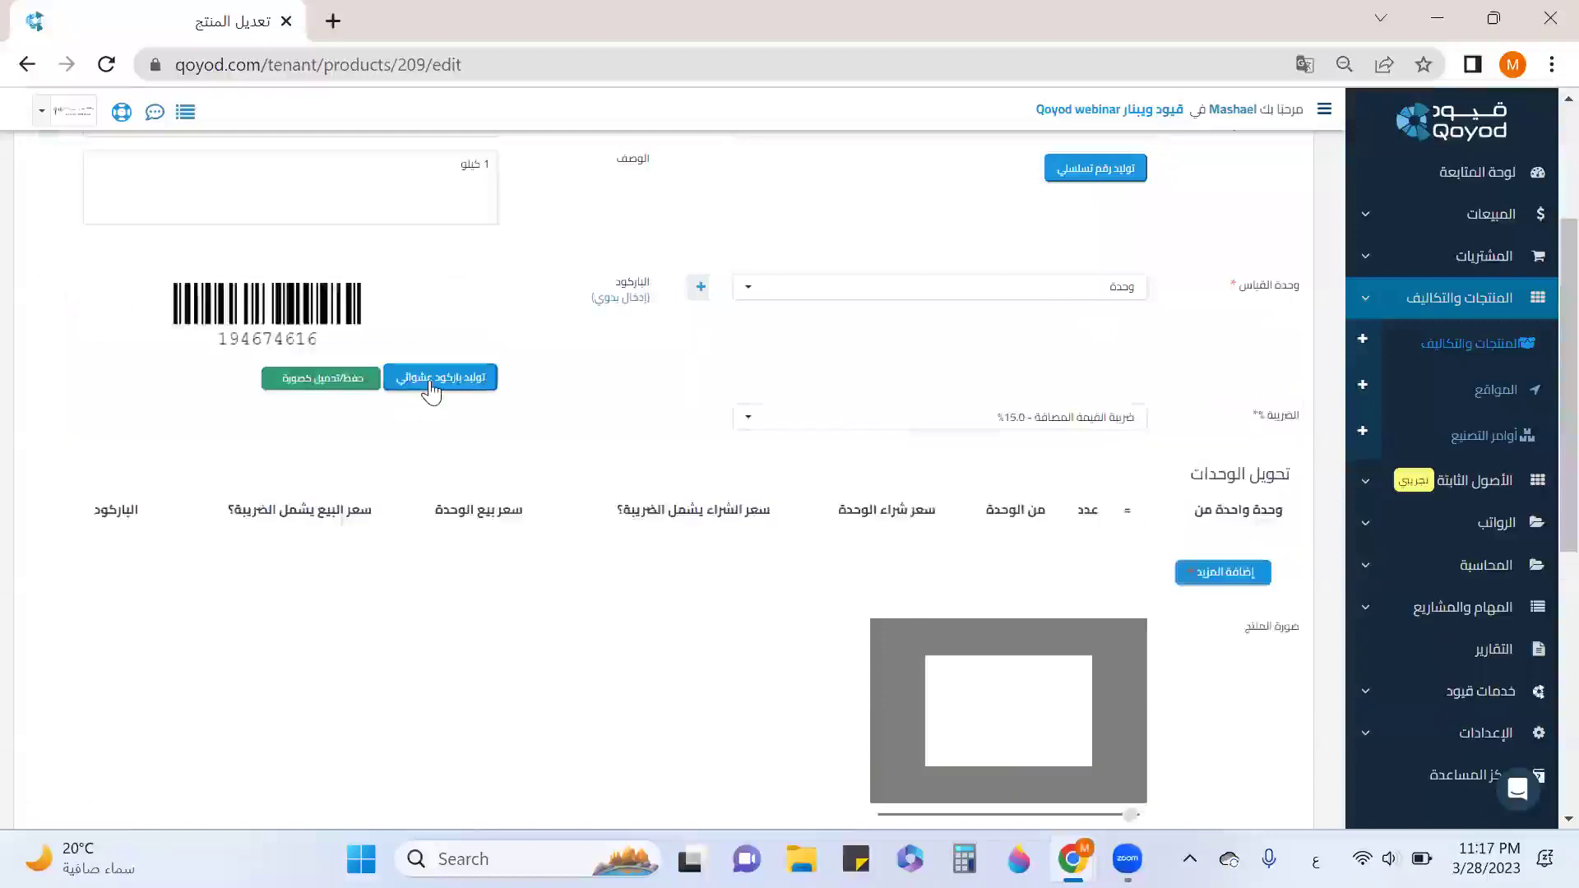
pyautogui.click(592, 303)
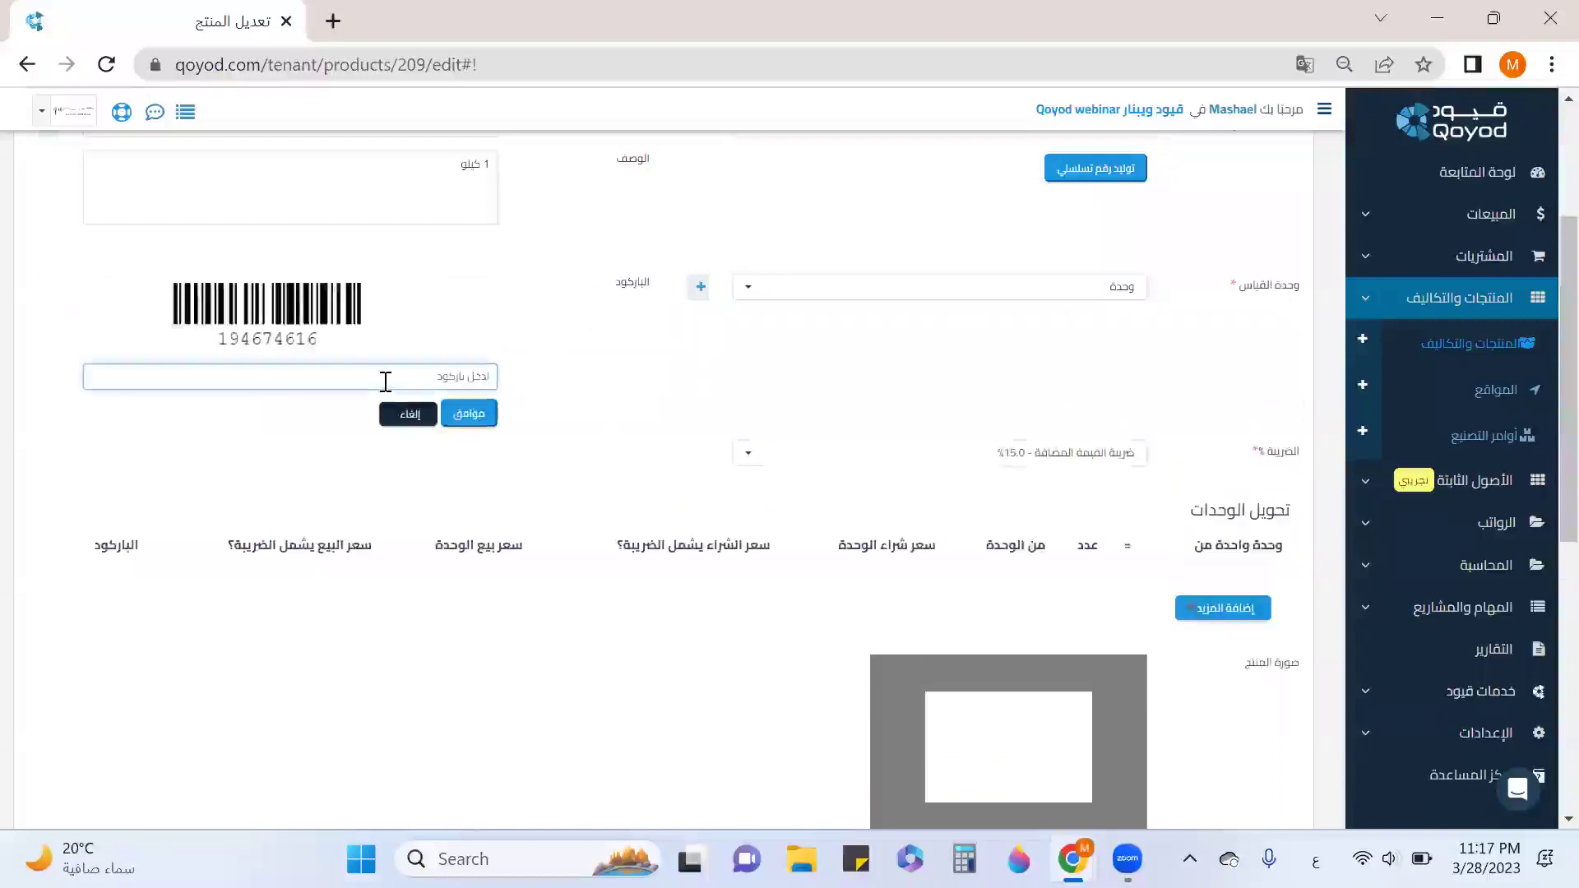
pyautogui.write('77788654')
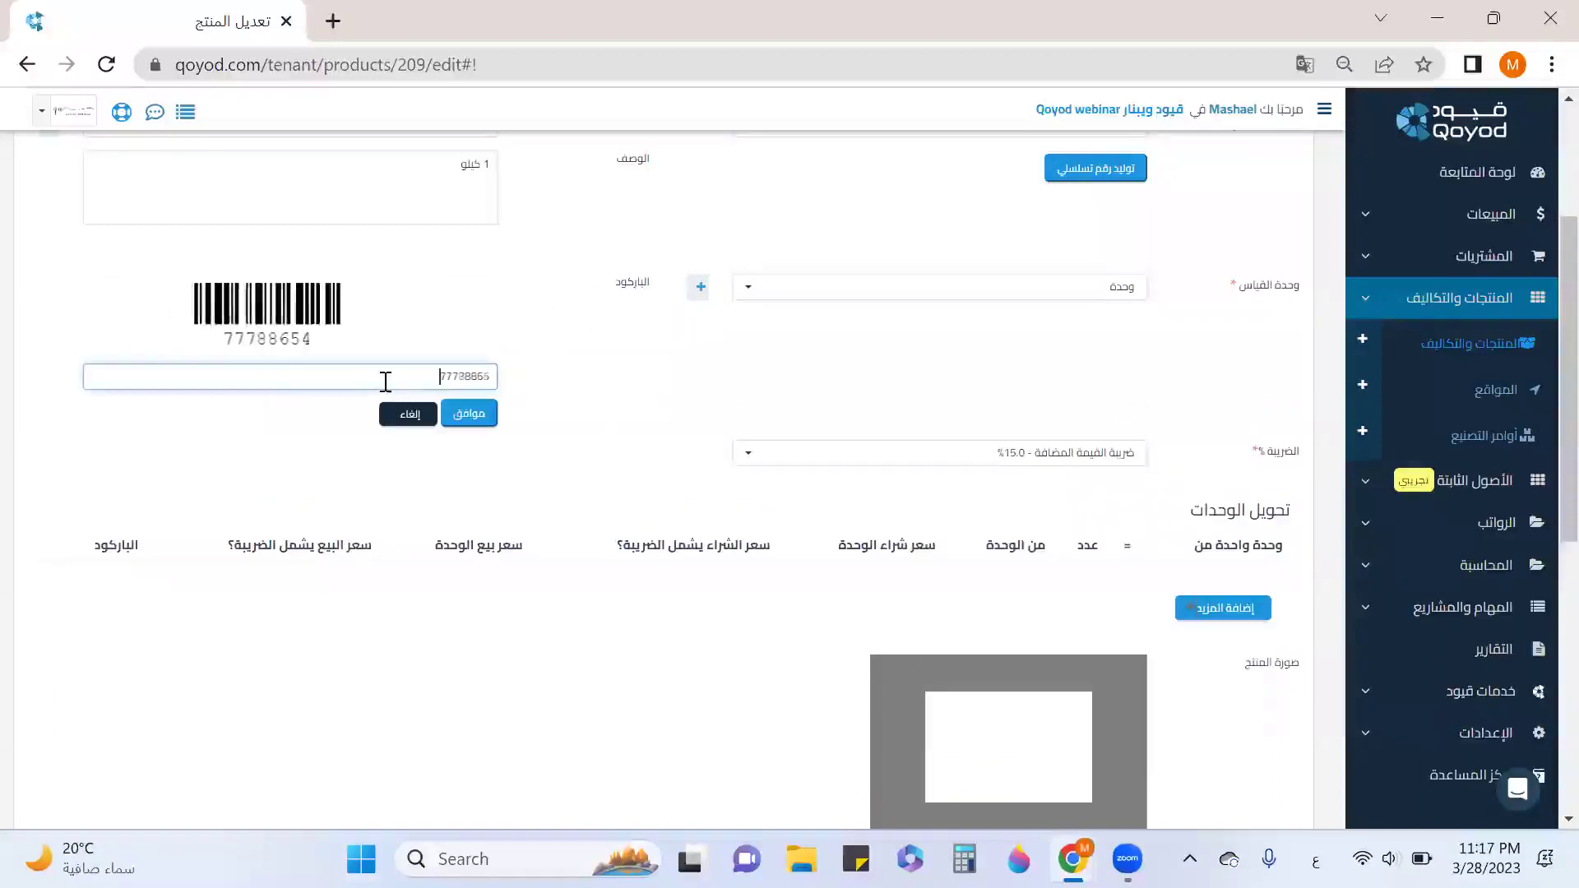
pyautogui.click(459, 416)
# Leave the sale price excluding tax and save the product.
pyautogui.scroll(-3, 864, 411)
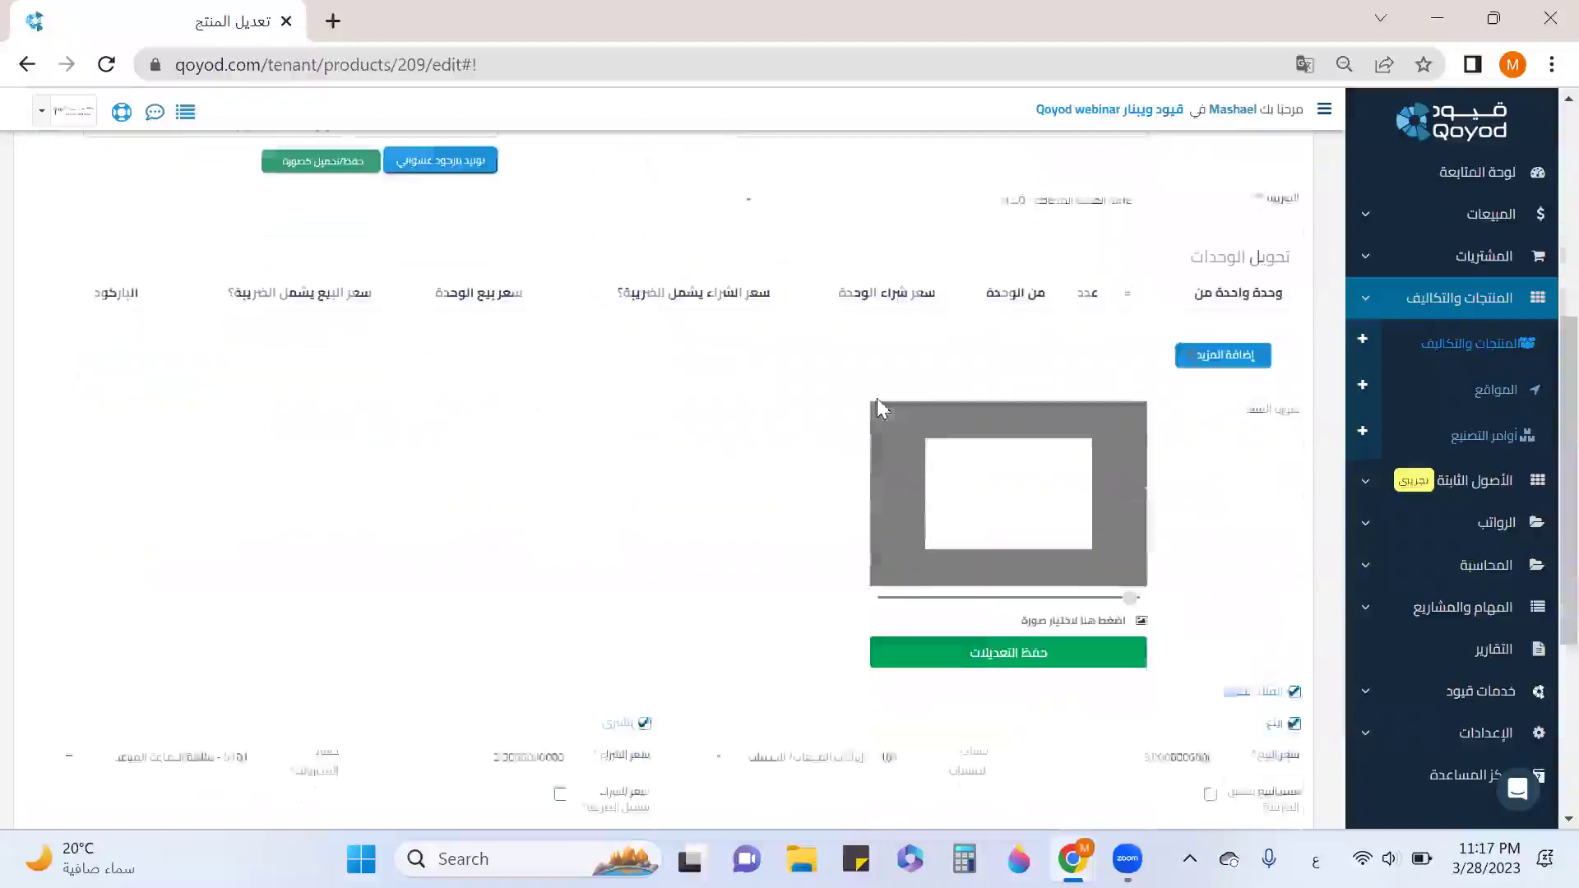
pyautogui.scroll(-4, 865, 452)
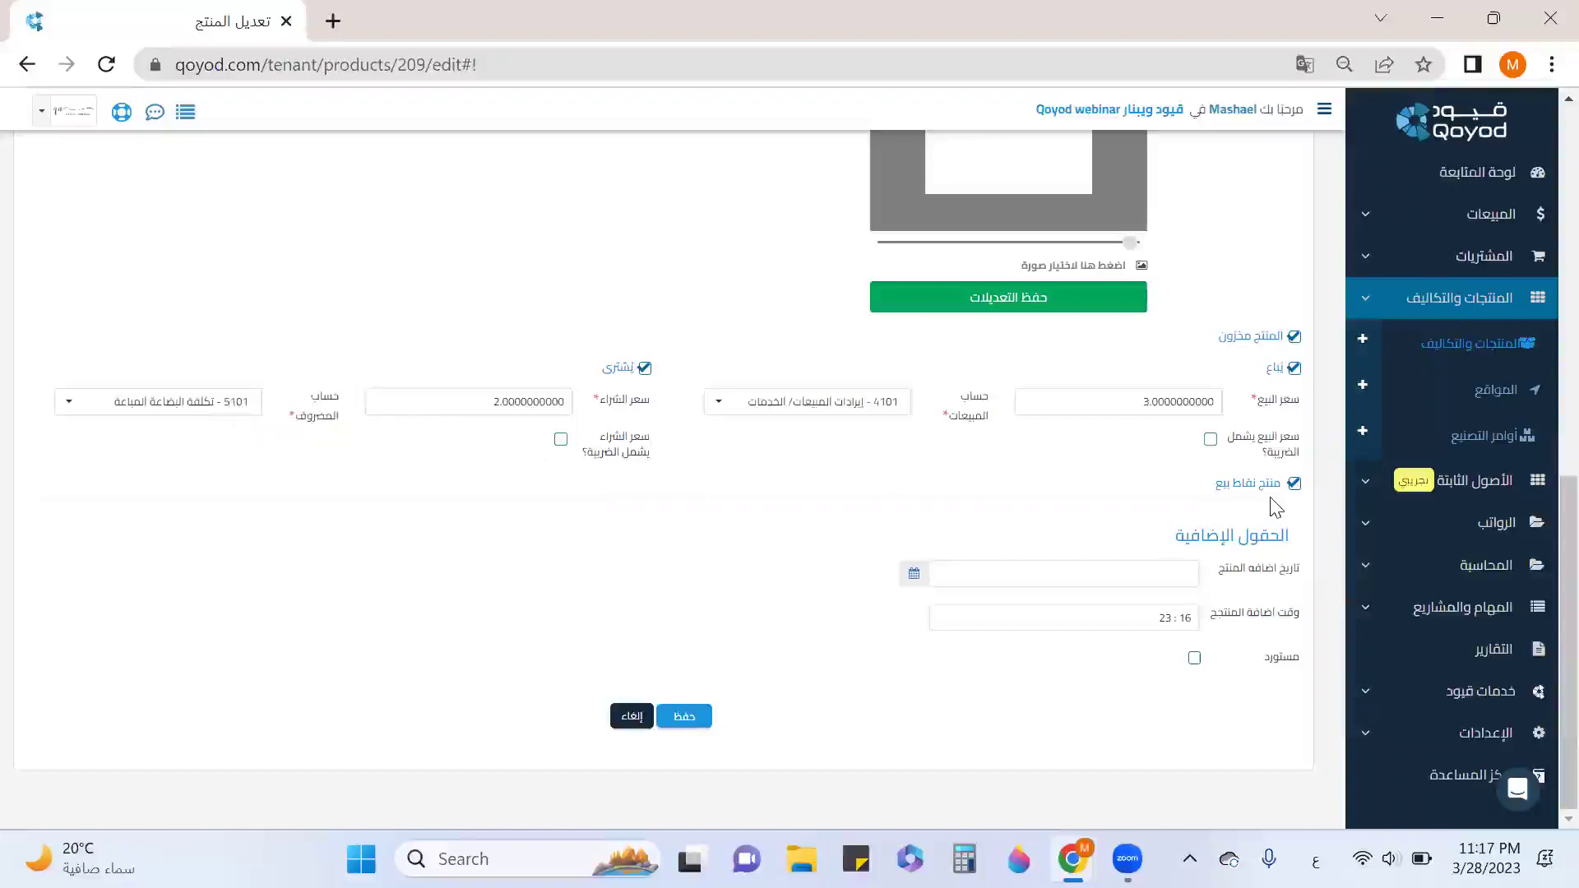
pyautogui.click(1210, 440)
pyautogui.click(1209, 440)
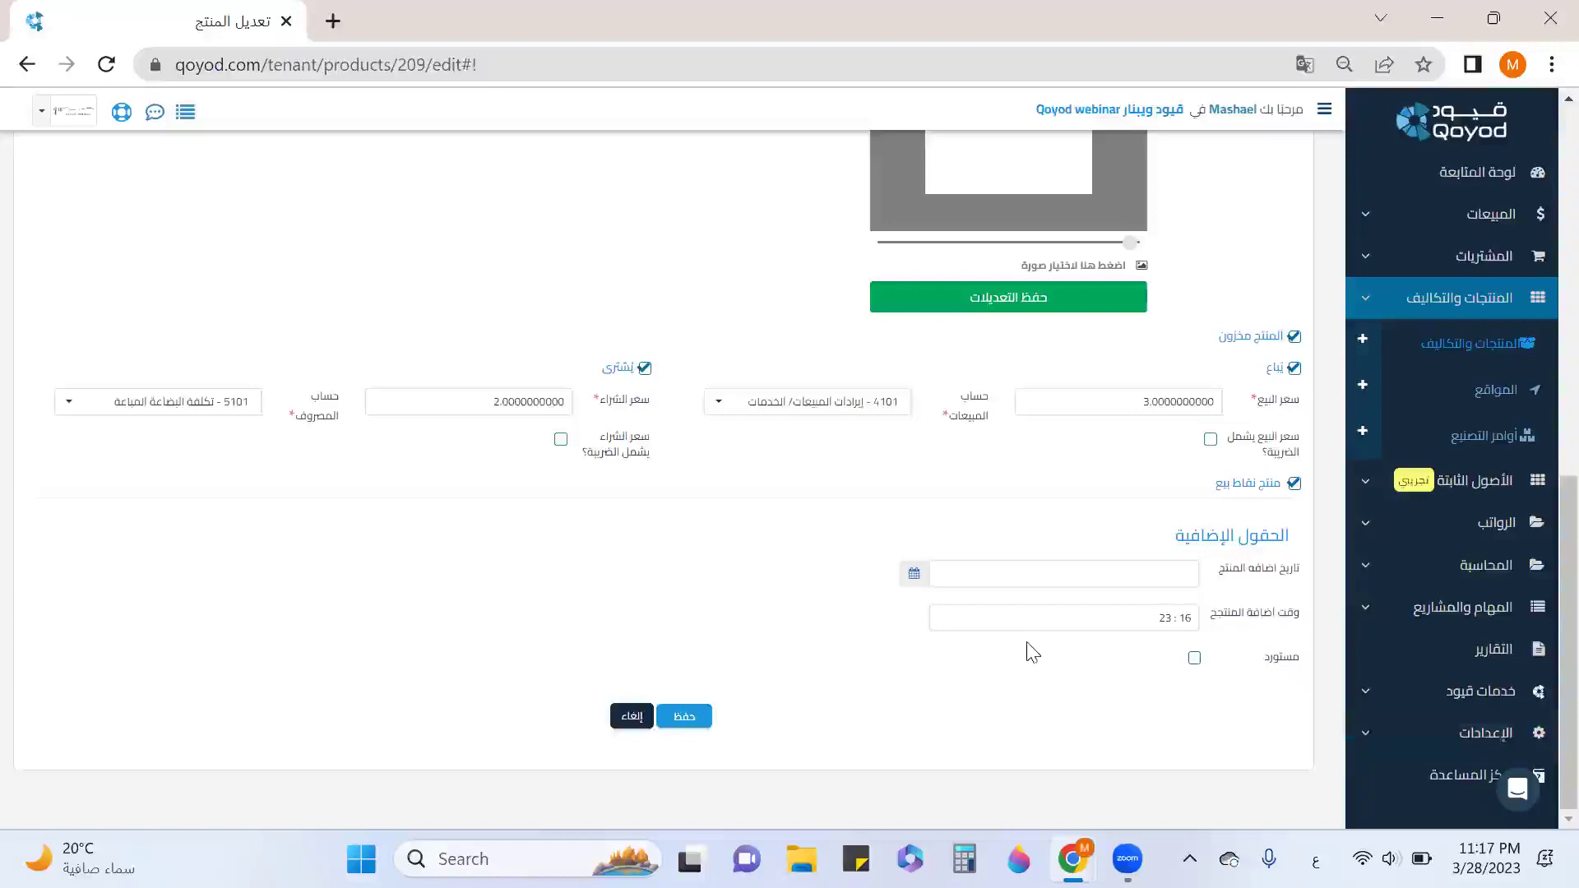
pyautogui.scroll(3, 1032, 652)
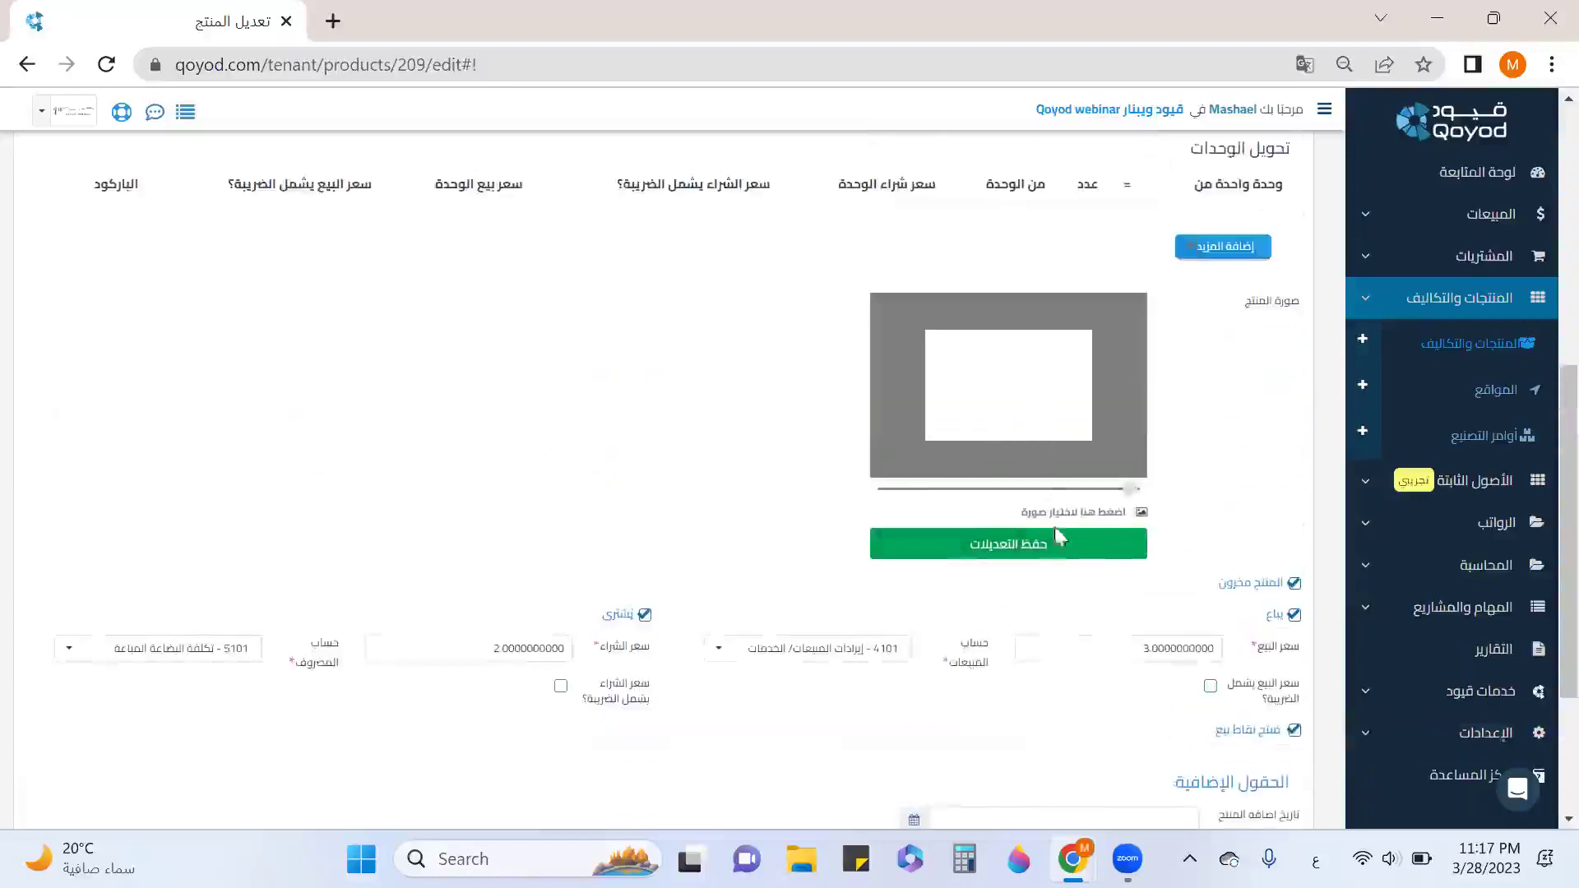
pyautogui.scroll(2, 1143, 633)
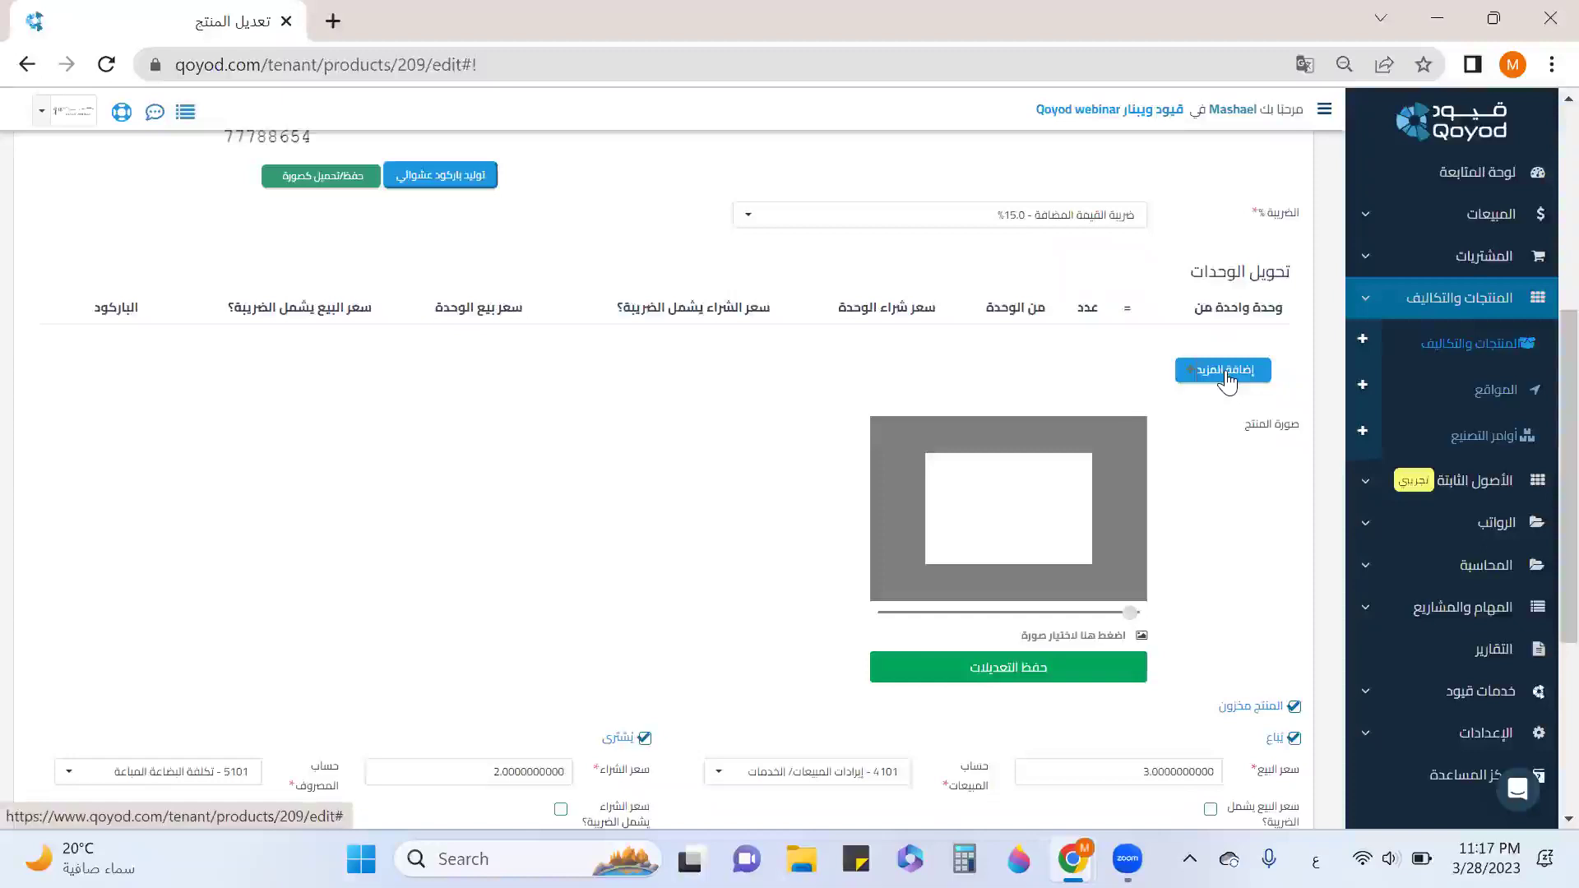
pyautogui.scroll(-5, 1258, 494)
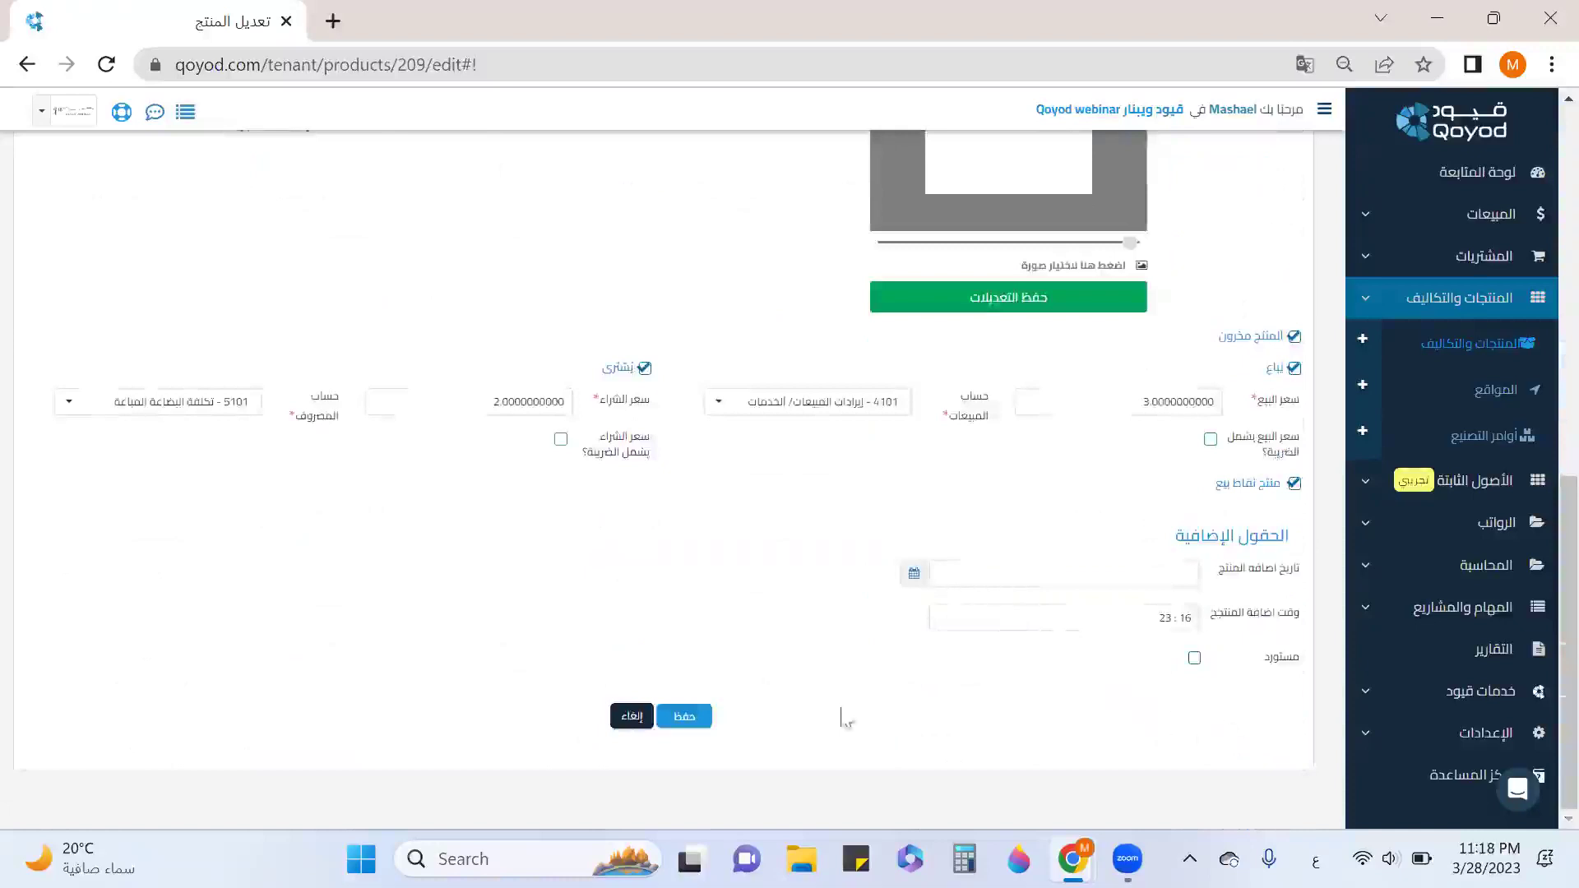
pyautogui.click(693, 717)
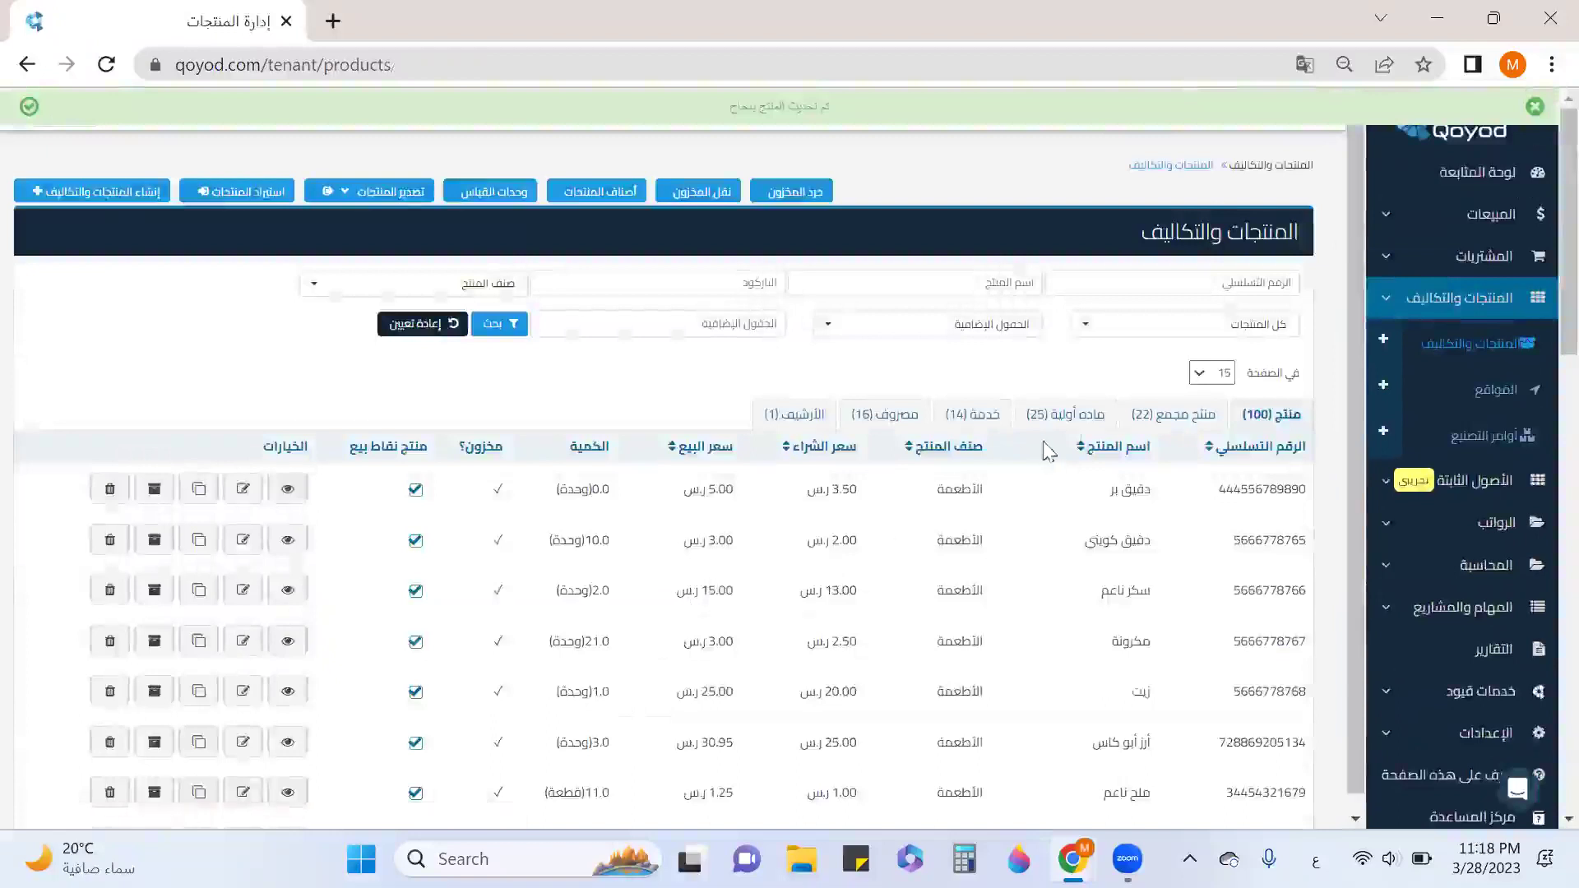
# Filter to raw materials and open Basket, reviewing its purchase price and unit conversions.
pyautogui.click(1069, 415)
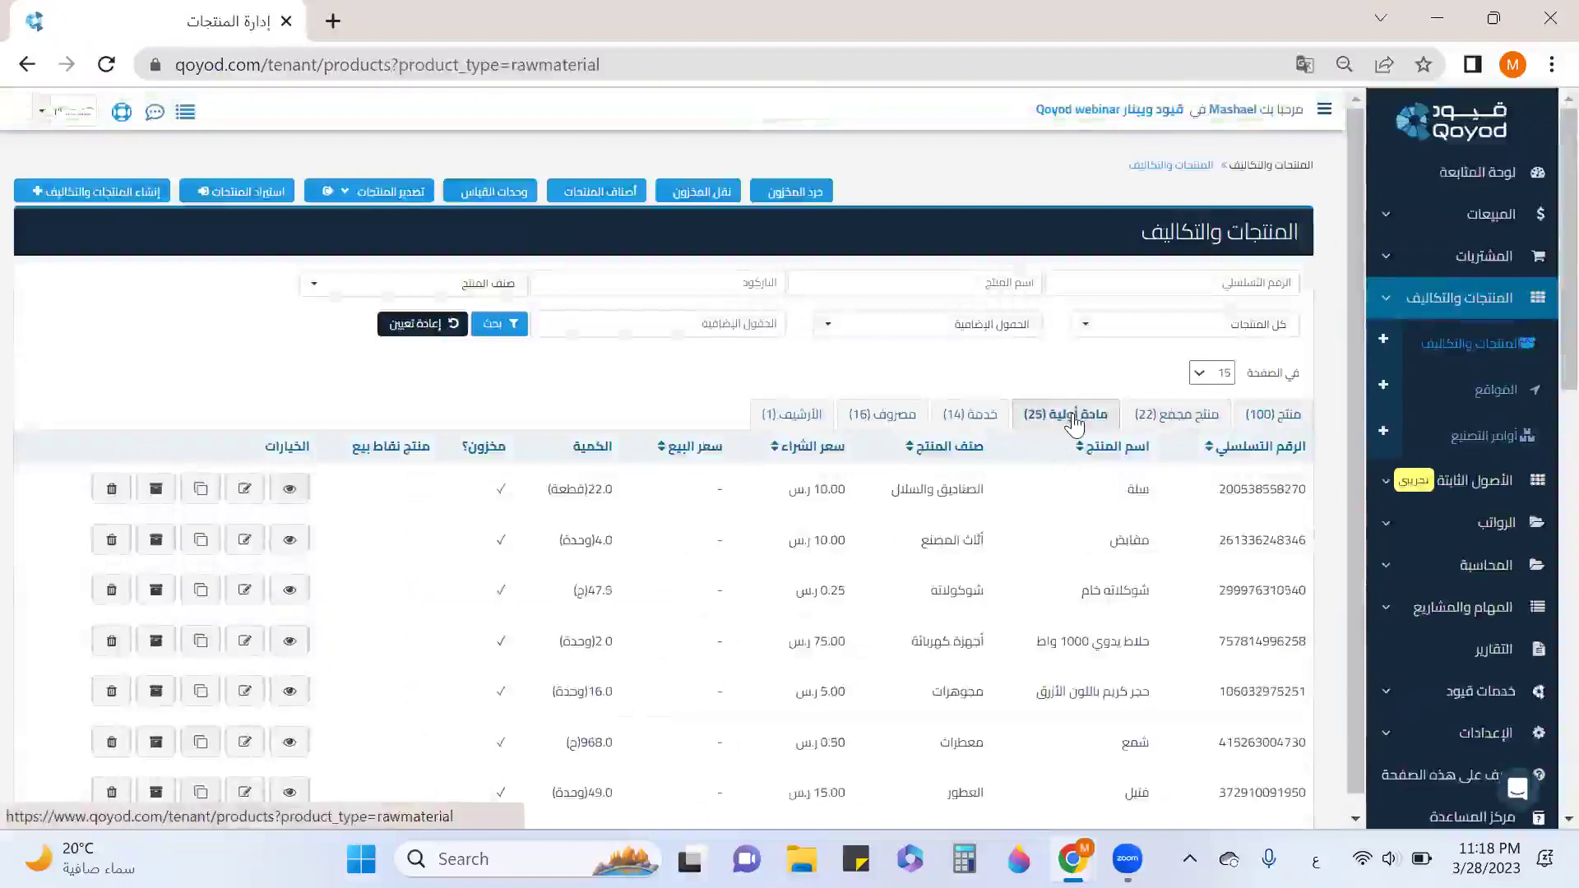
pyautogui.click(247, 489)
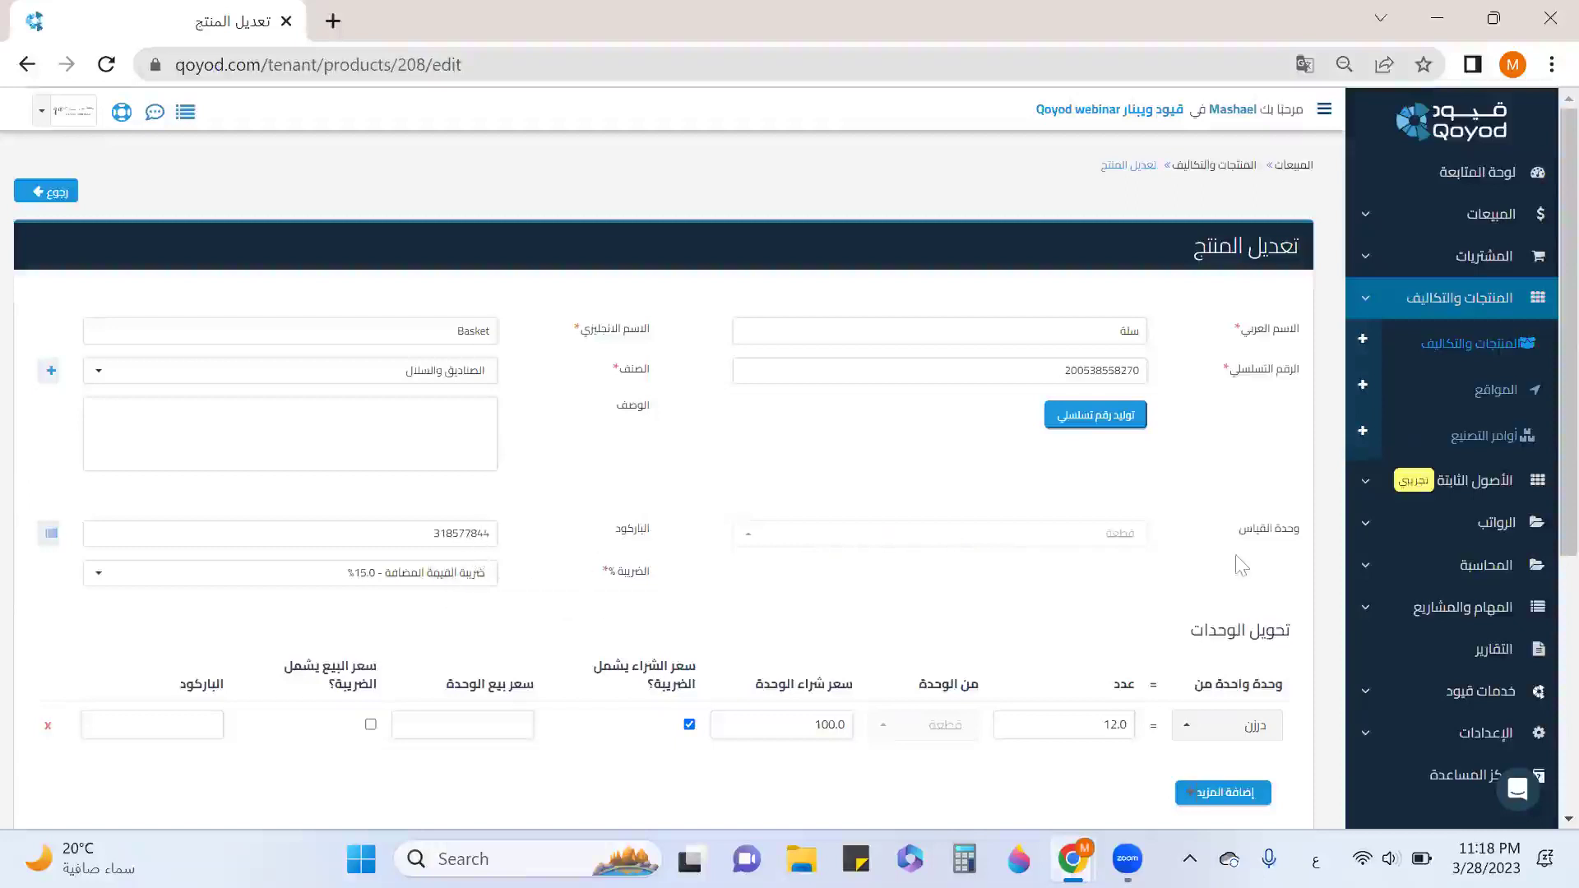
pyautogui.scroll(-5, 1238, 555)
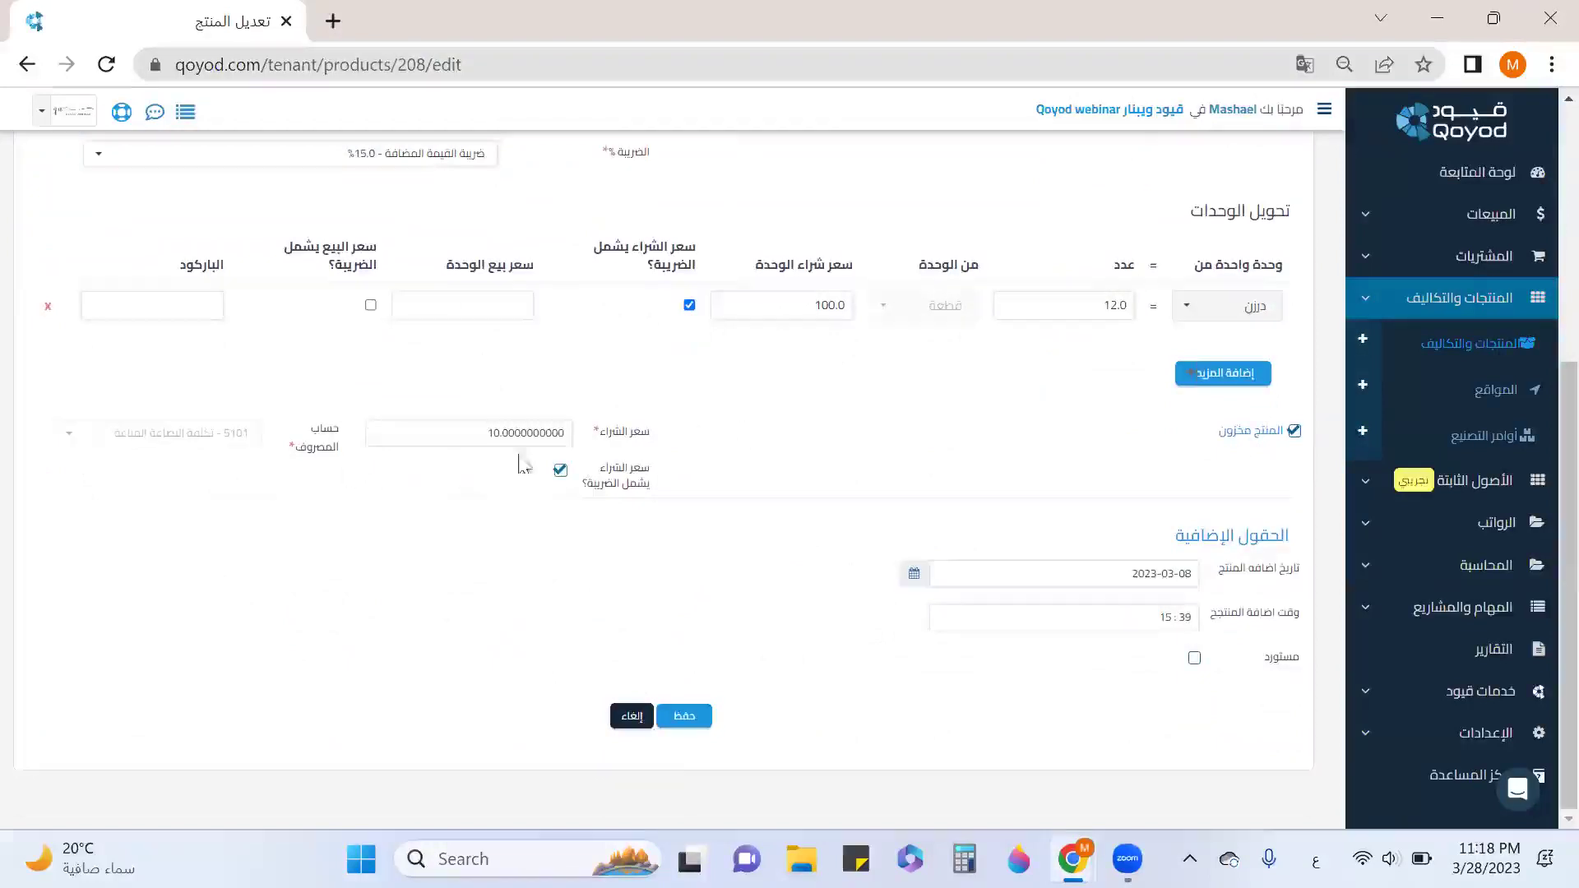
pyautogui.moveTo(601, 426); pyautogui.dragTo(642, 423)
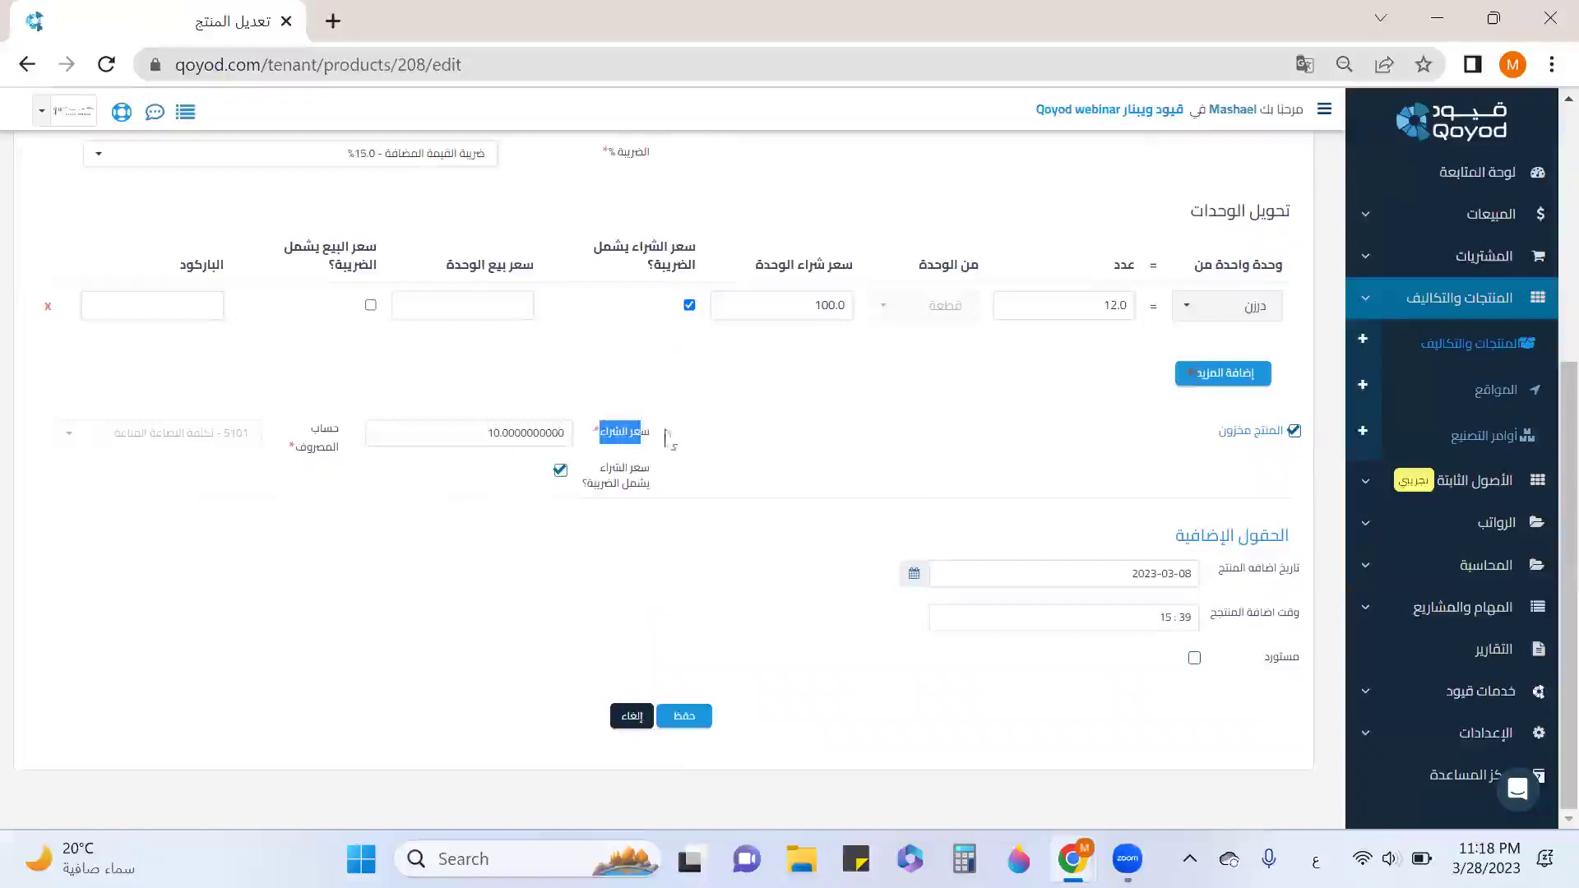
pyautogui.moveTo(1283, 219); pyautogui.dragTo(1150, 227)
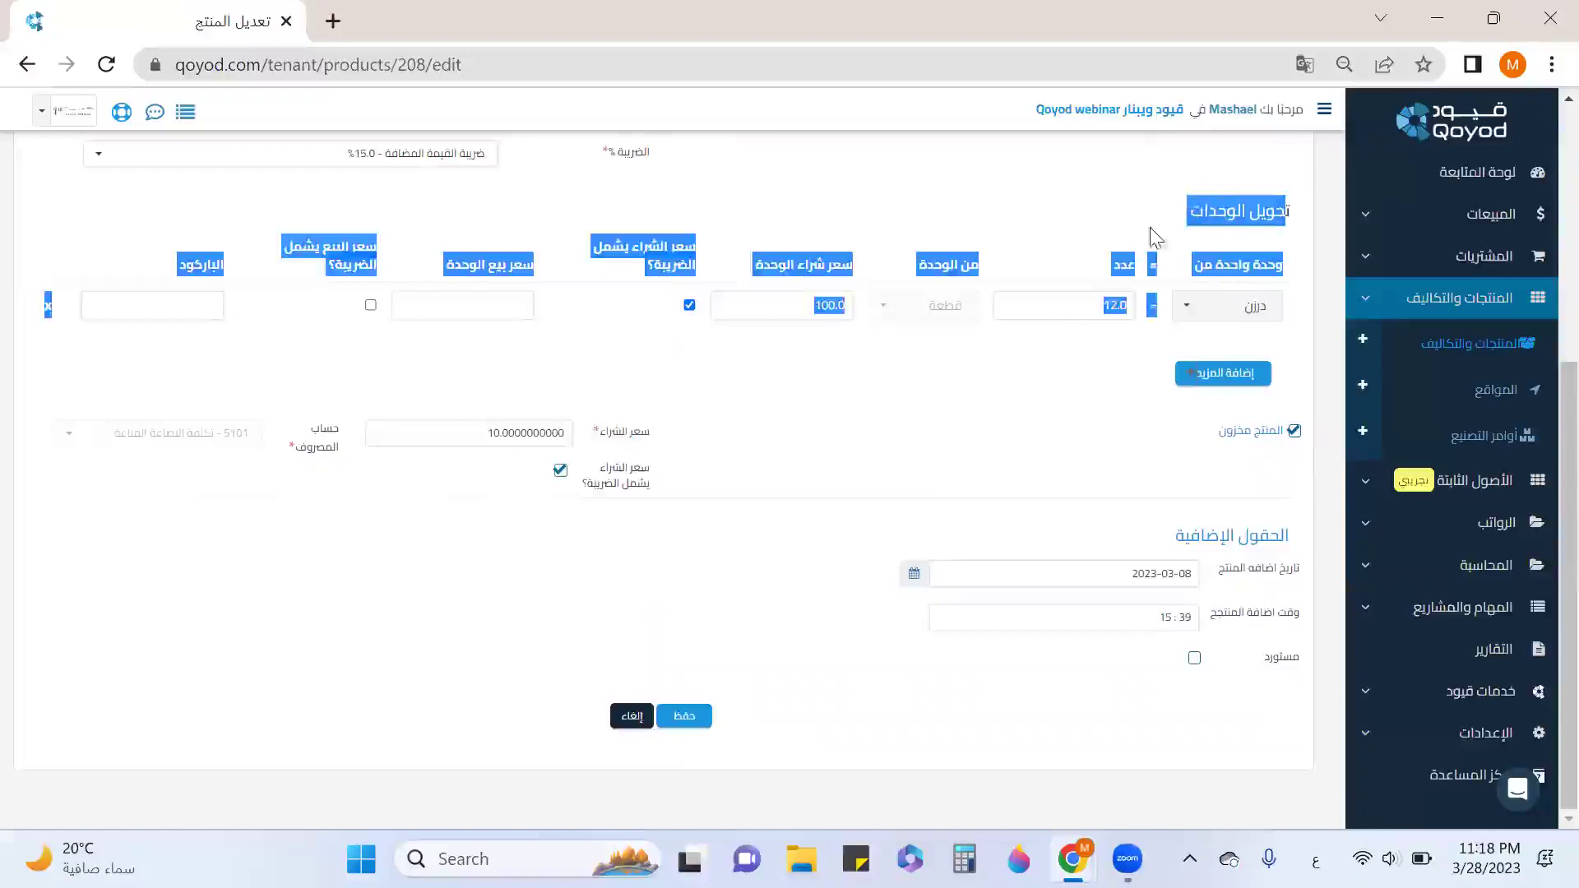
pyautogui.click(1149, 224)
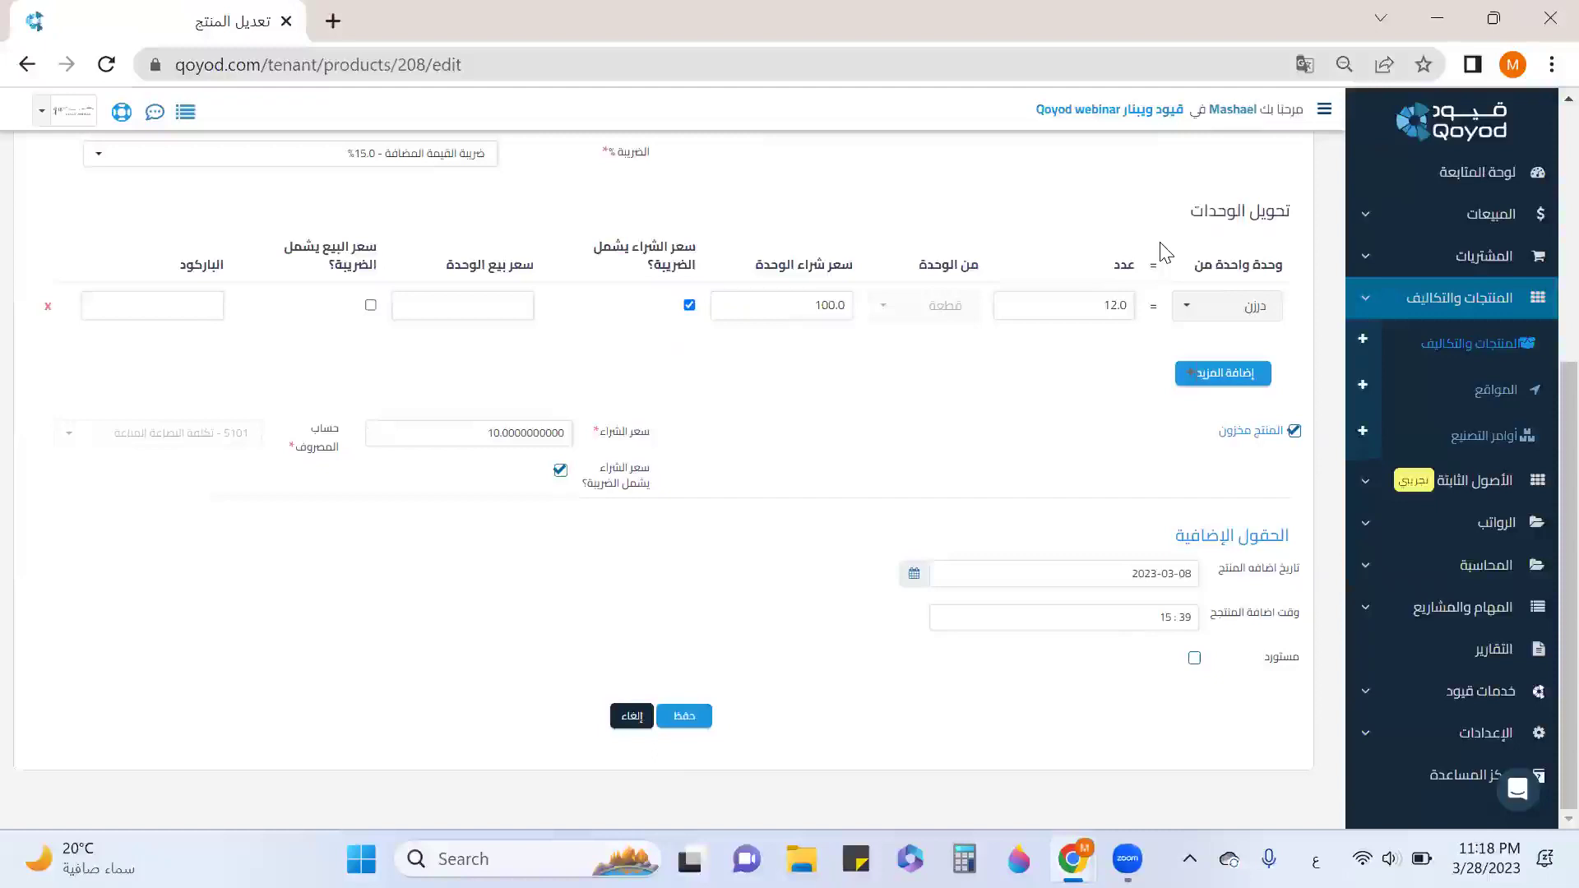
# Save the Basket product with its 1 dozen = 12 pieces conversion at price 100.0.
pyautogui.scroll(5, 1166, 253)
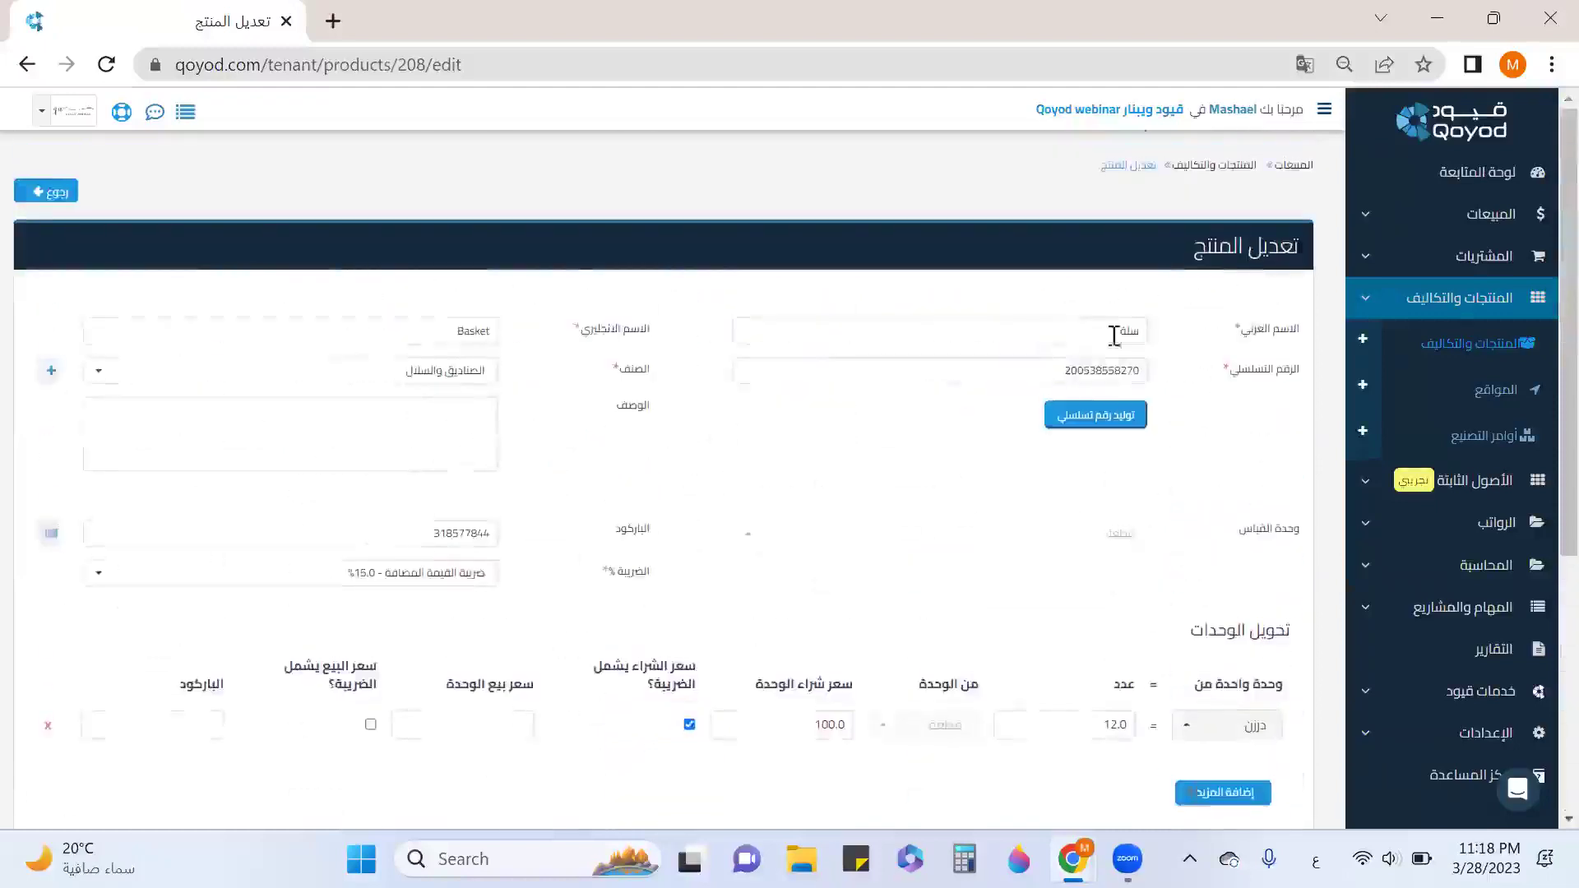
pyautogui.scroll(-1, 1140, 484)
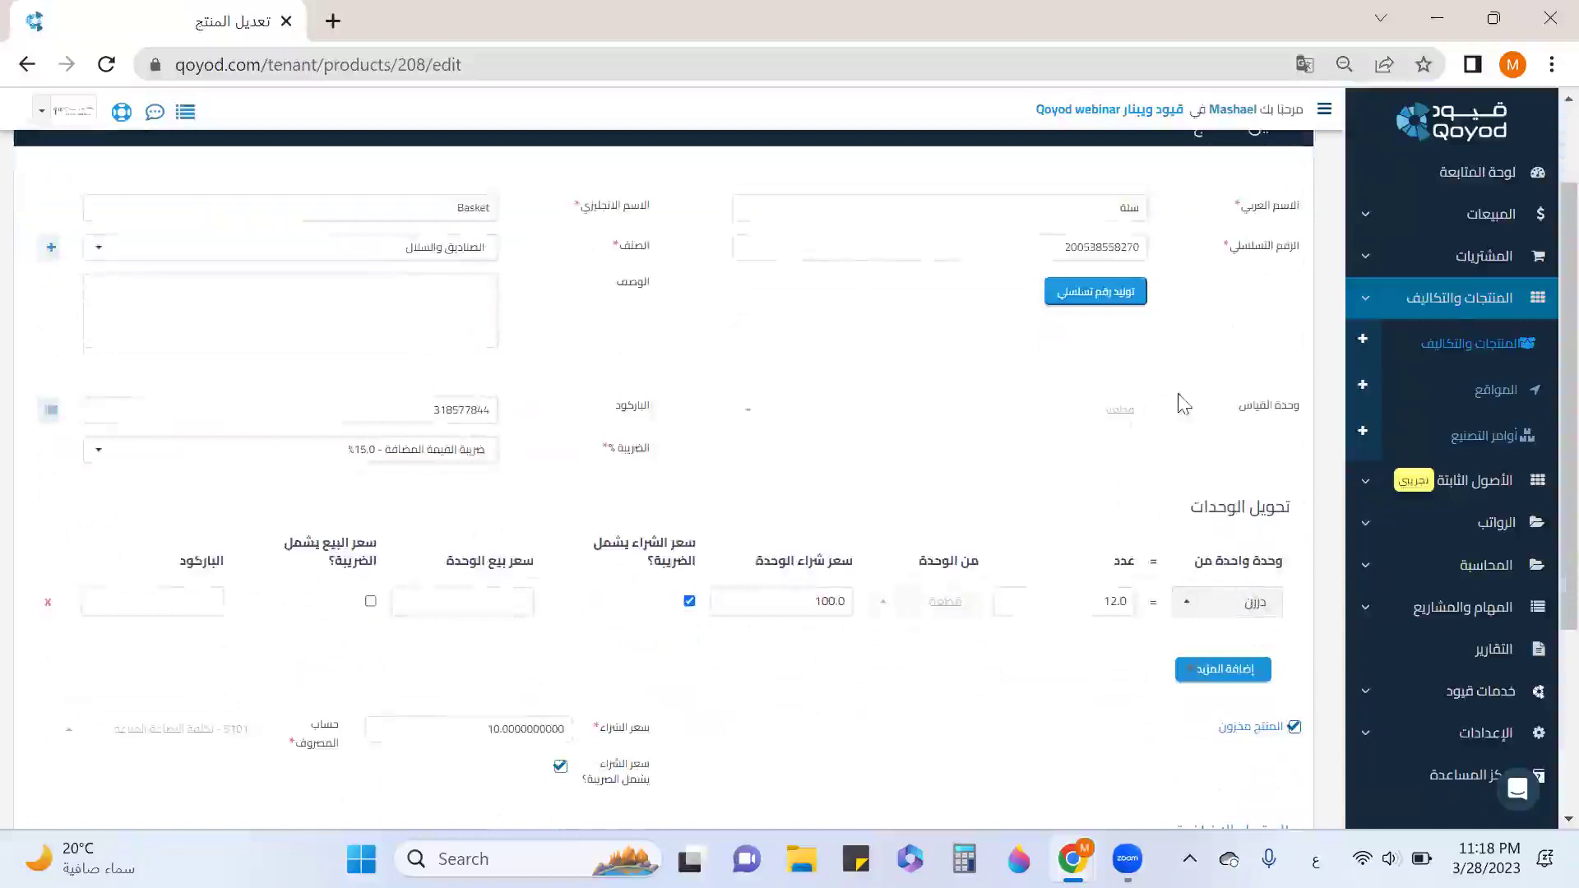
pyautogui.moveTo(1284, 404); pyautogui.dragTo(1126, 413)
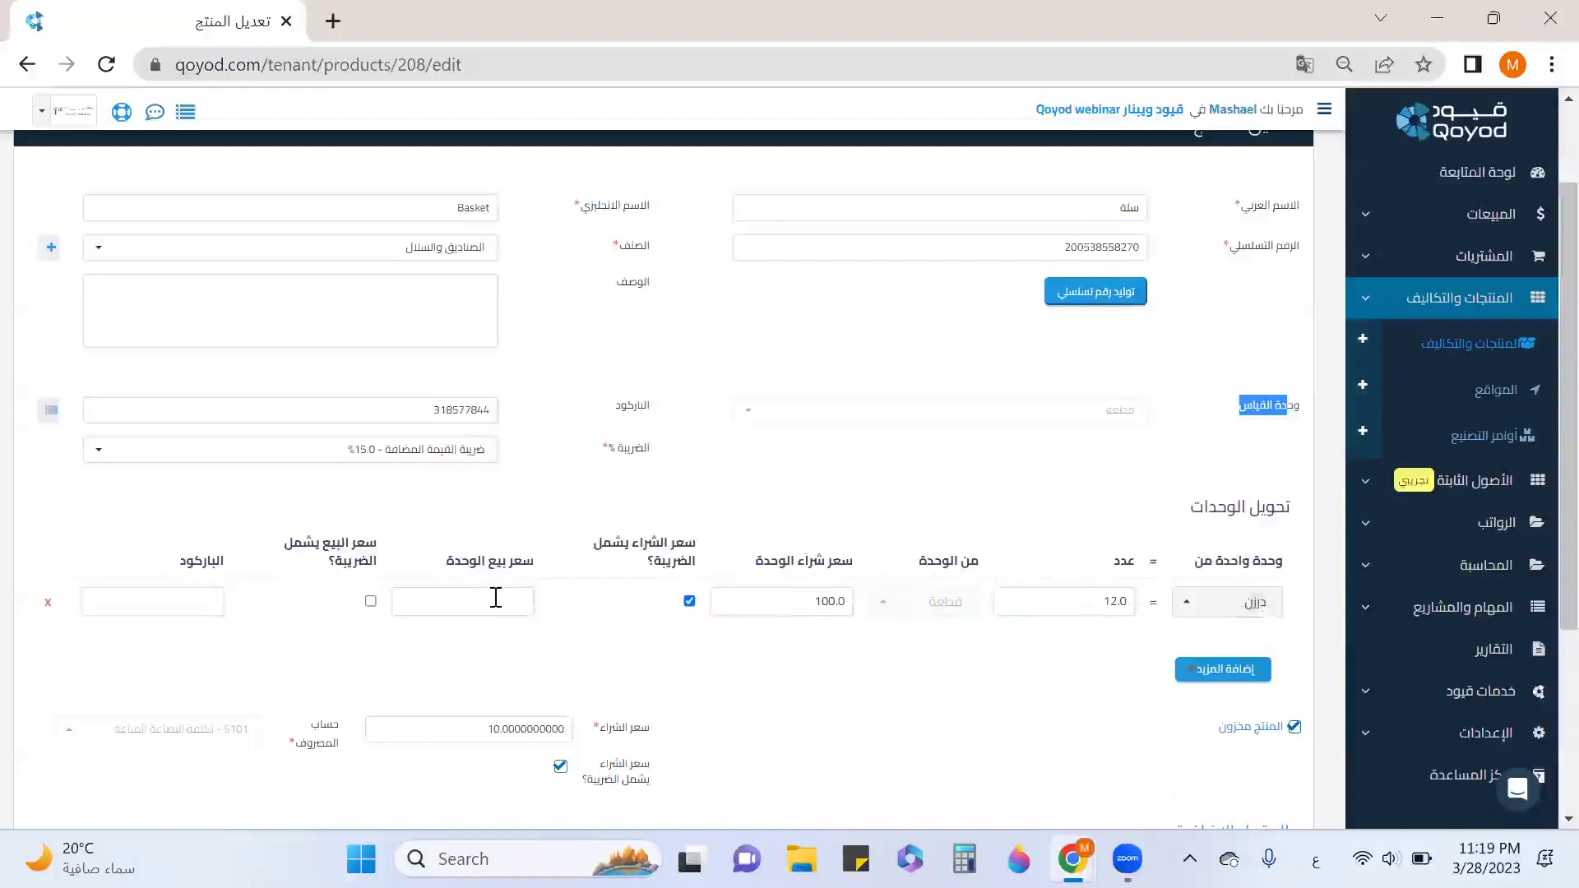
pyautogui.scroll(-3, 494, 560)
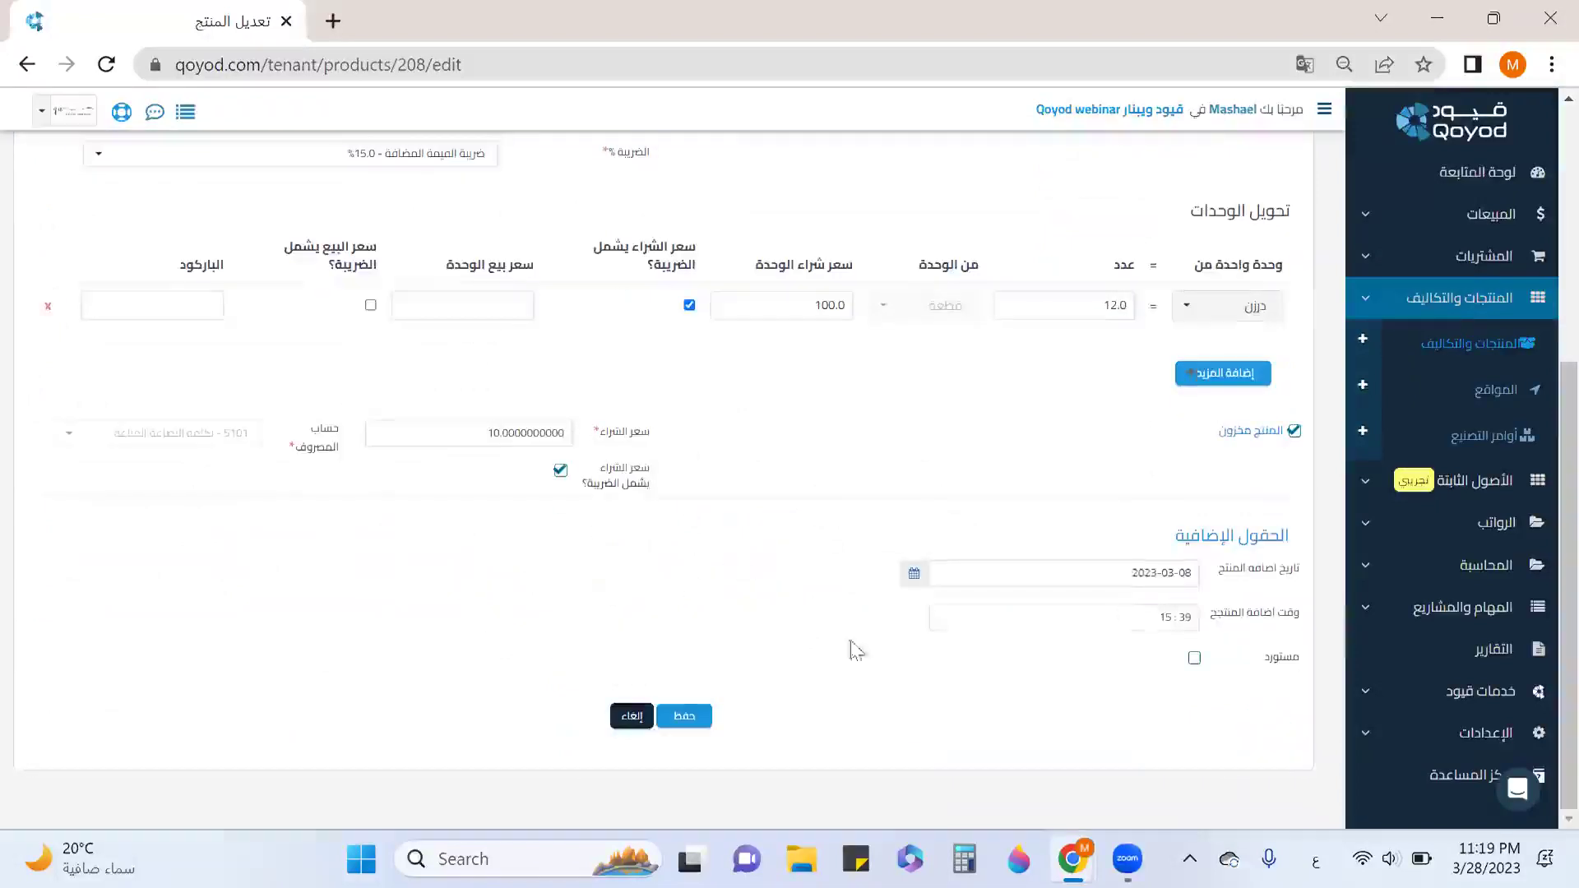
pyautogui.click(685, 717)
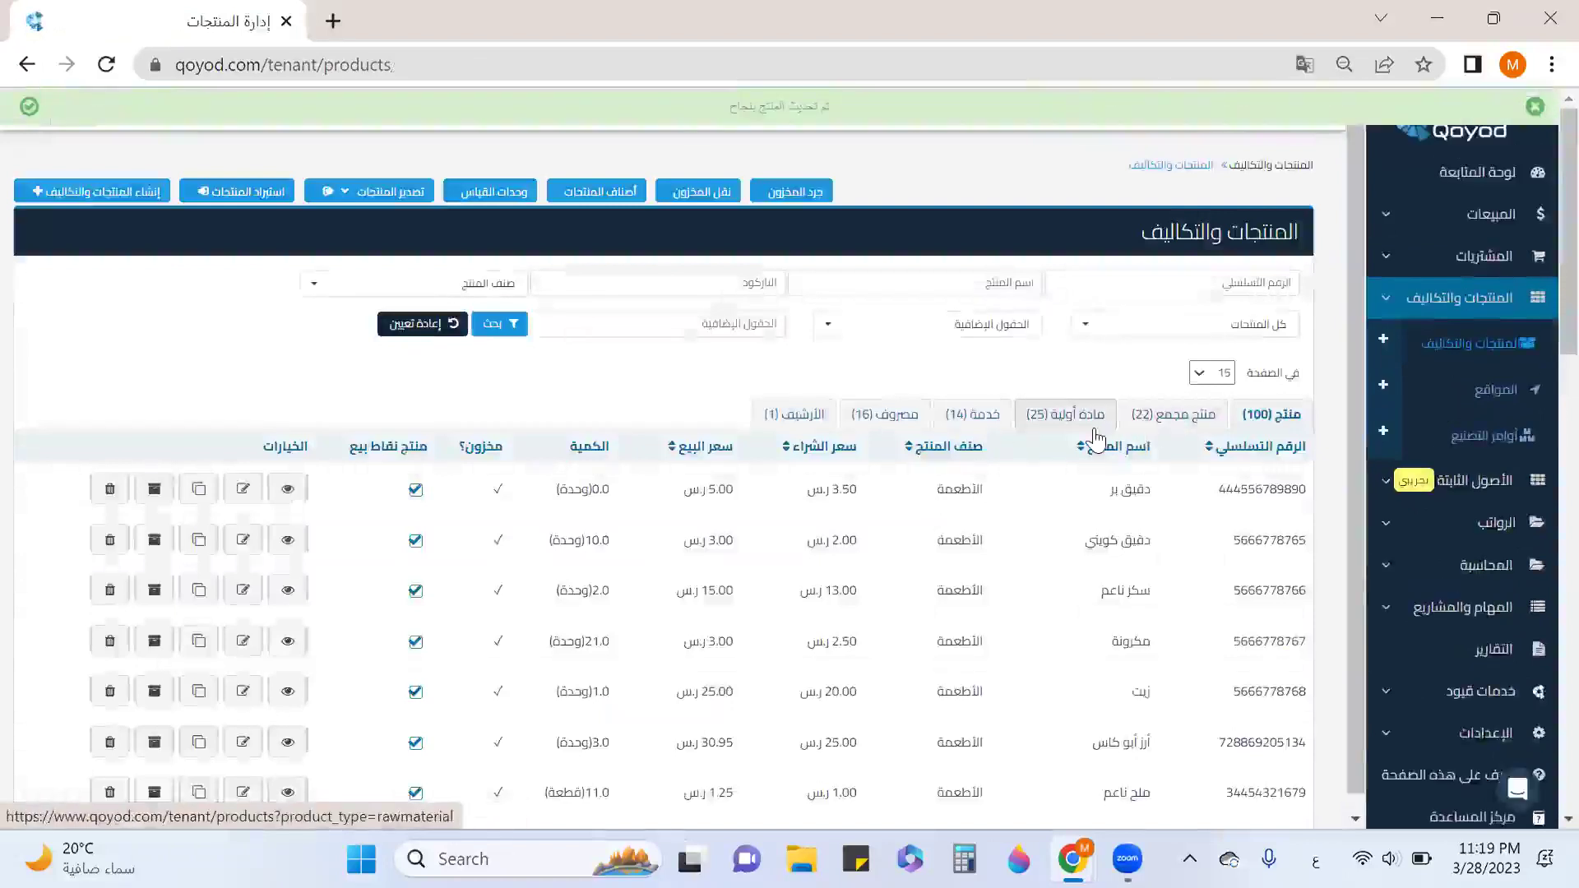
# Filter to composite products and open Ramadan basket down to its assembly details.
pyautogui.click(1157, 423)
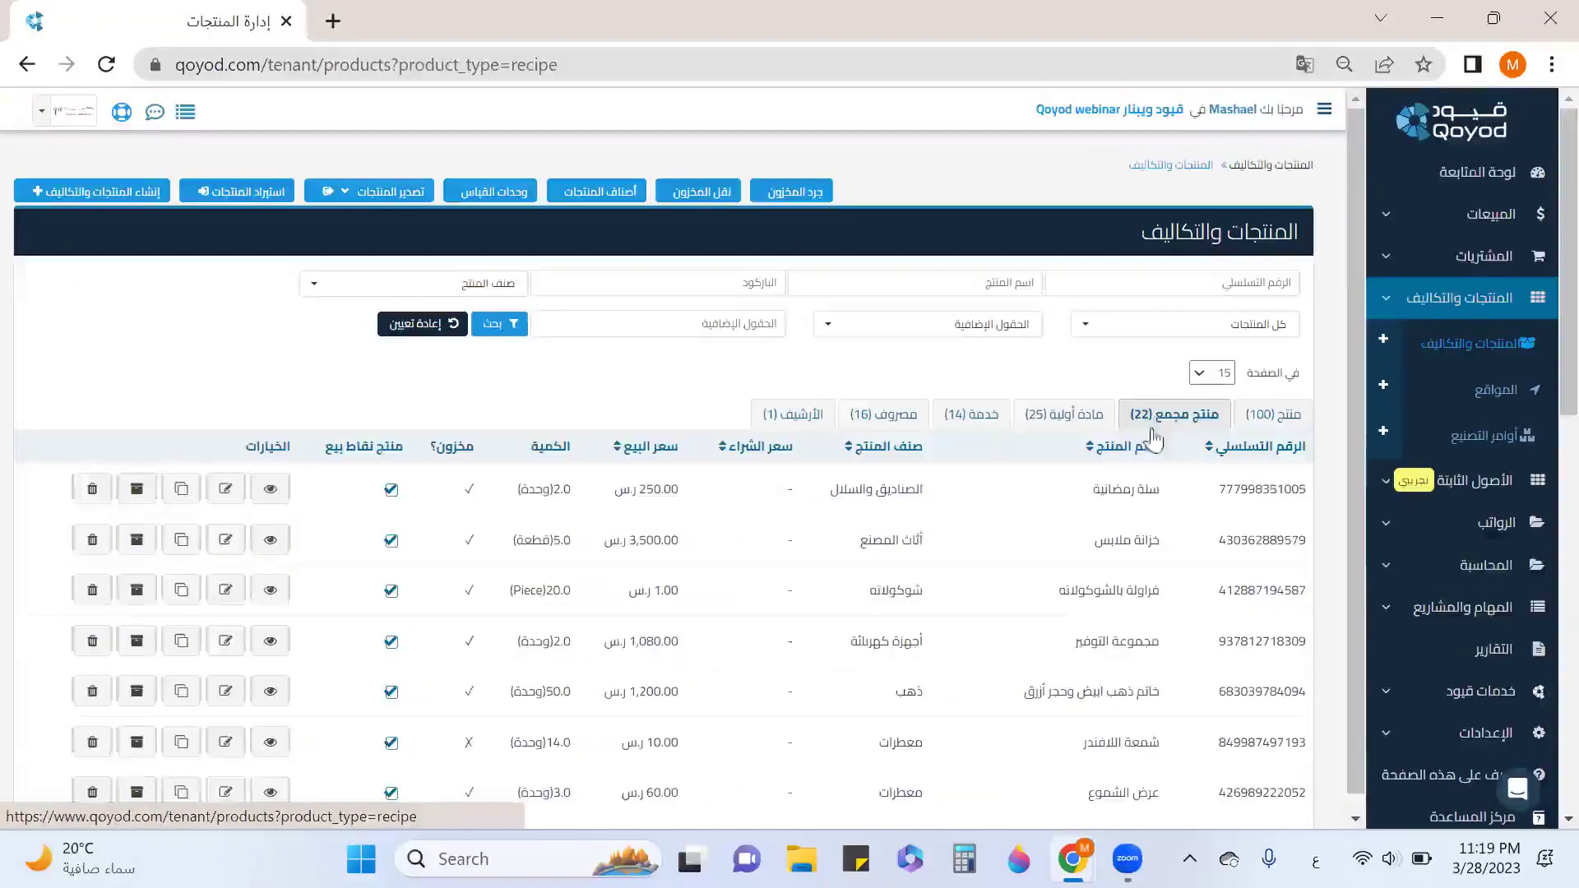
pyautogui.doubleClick(1114, 489)
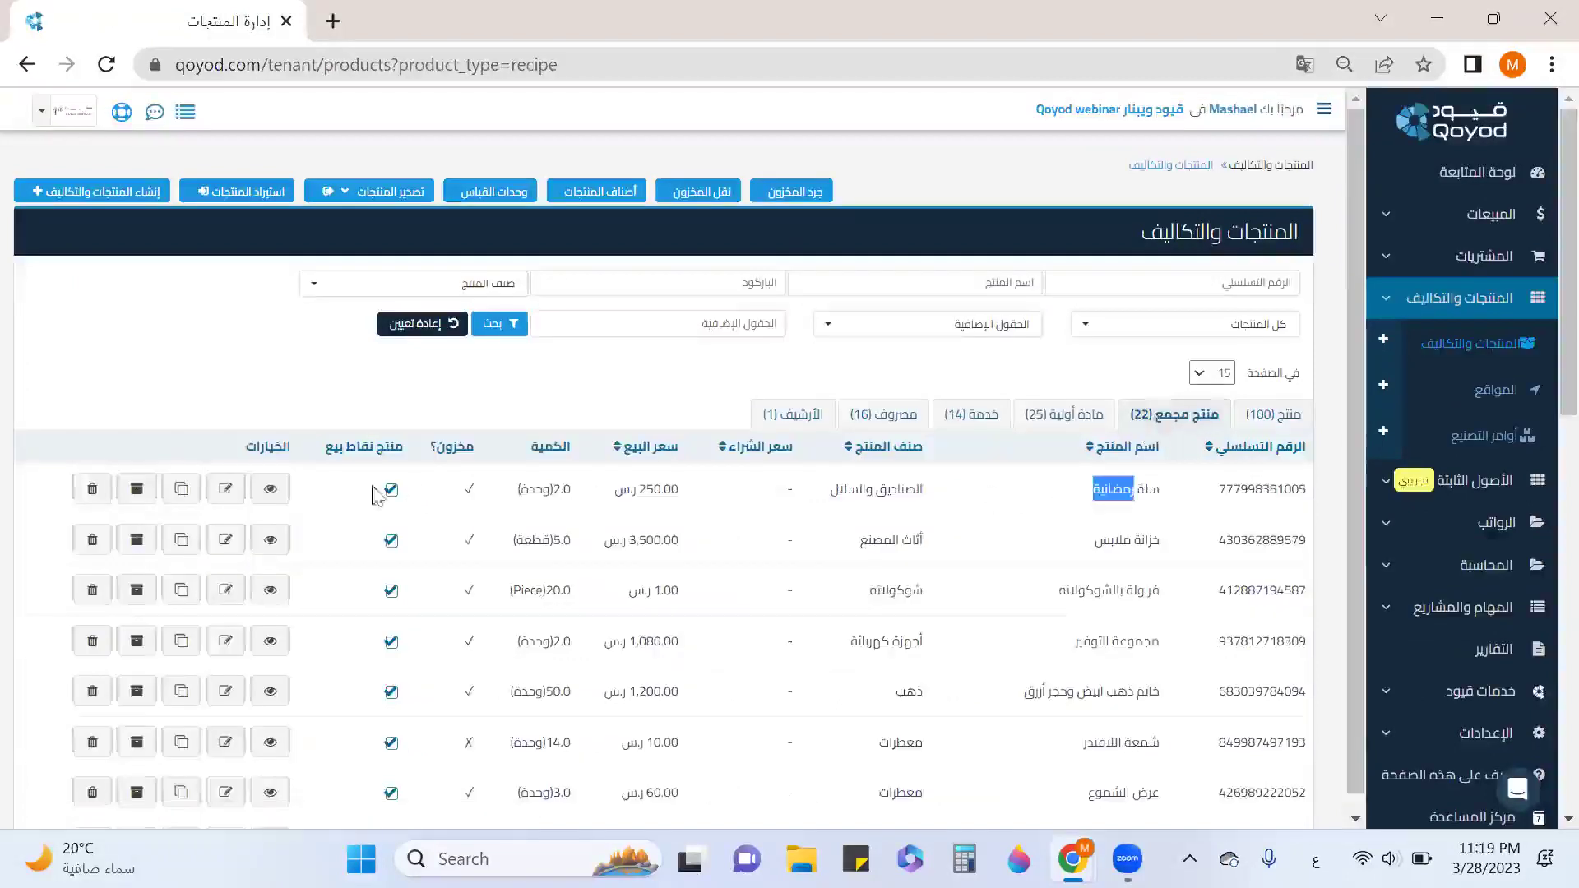
pyautogui.click(227, 490)
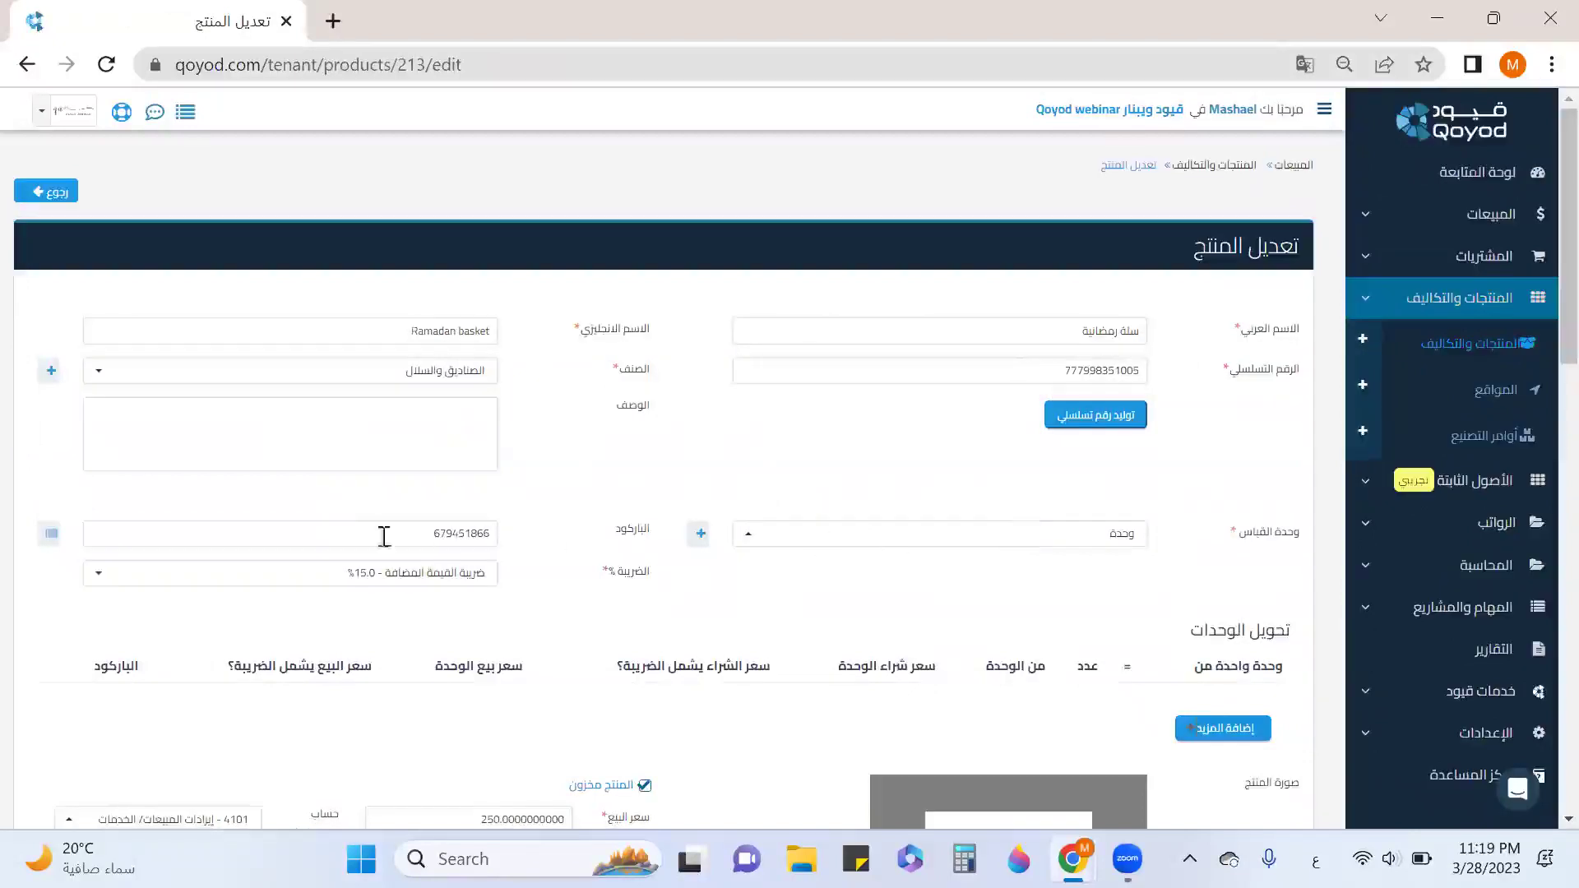
pyautogui.scroll(-1, 393, 537)
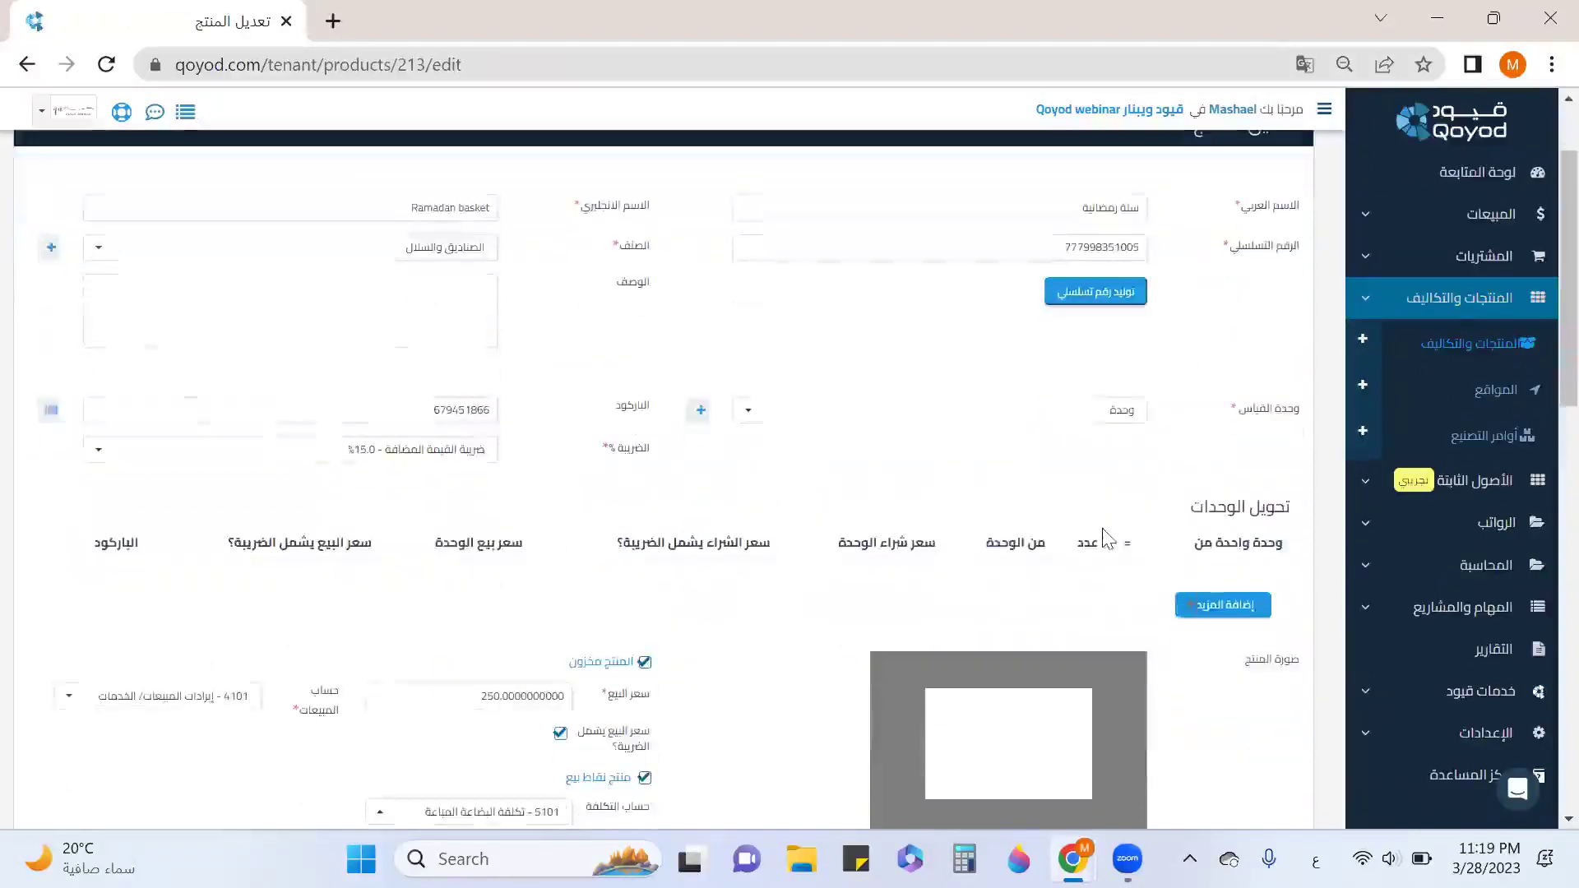
pyautogui.scroll(-1, 605, 658)
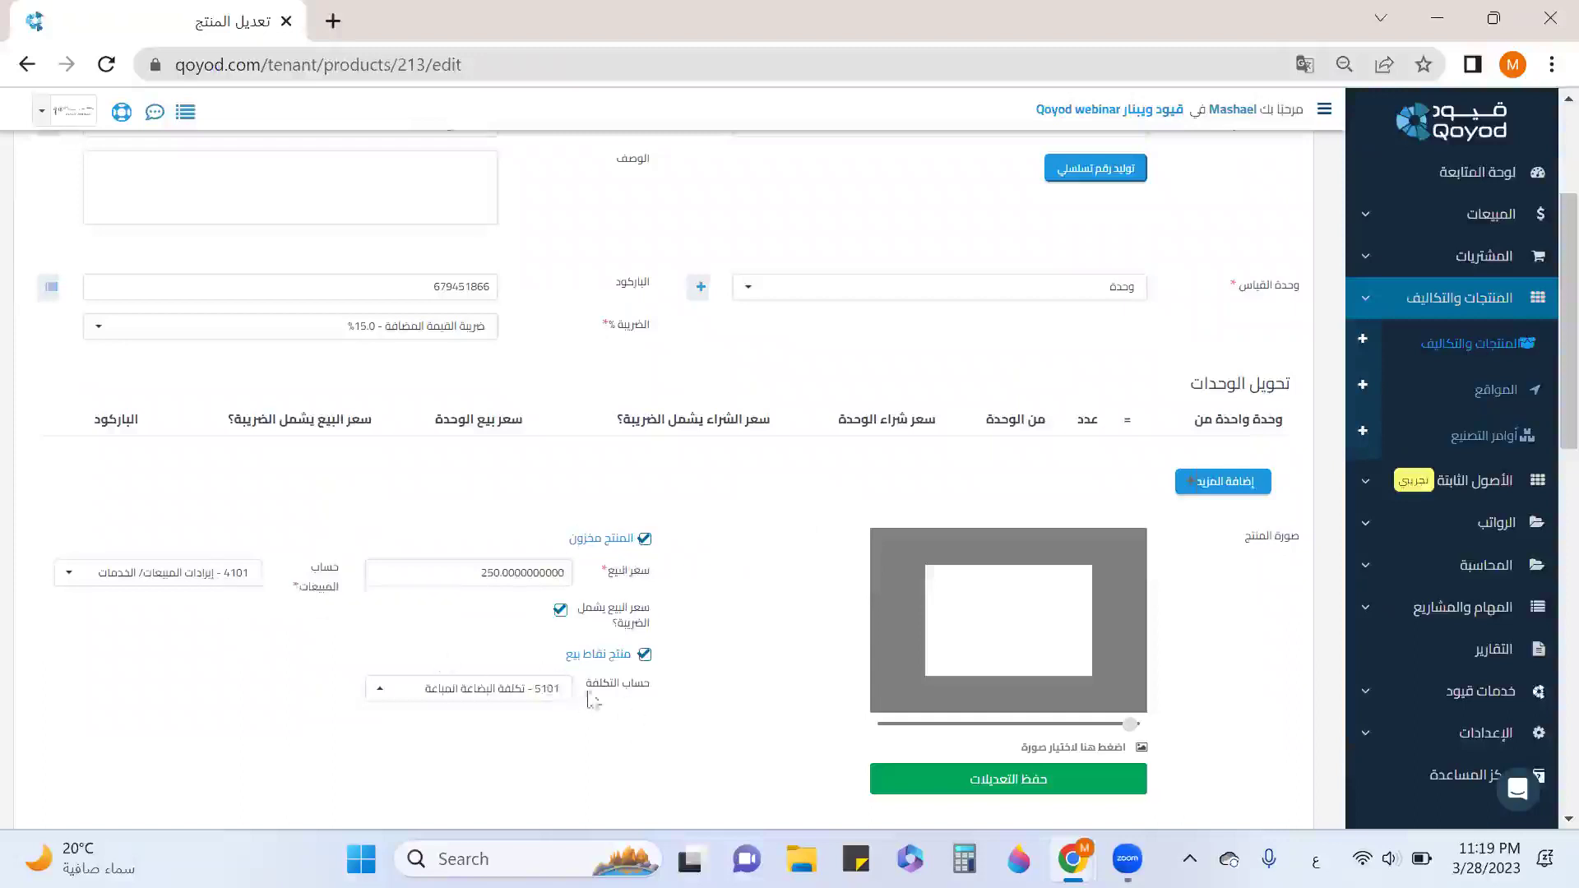
pyautogui.scroll(-3, 837, 596)
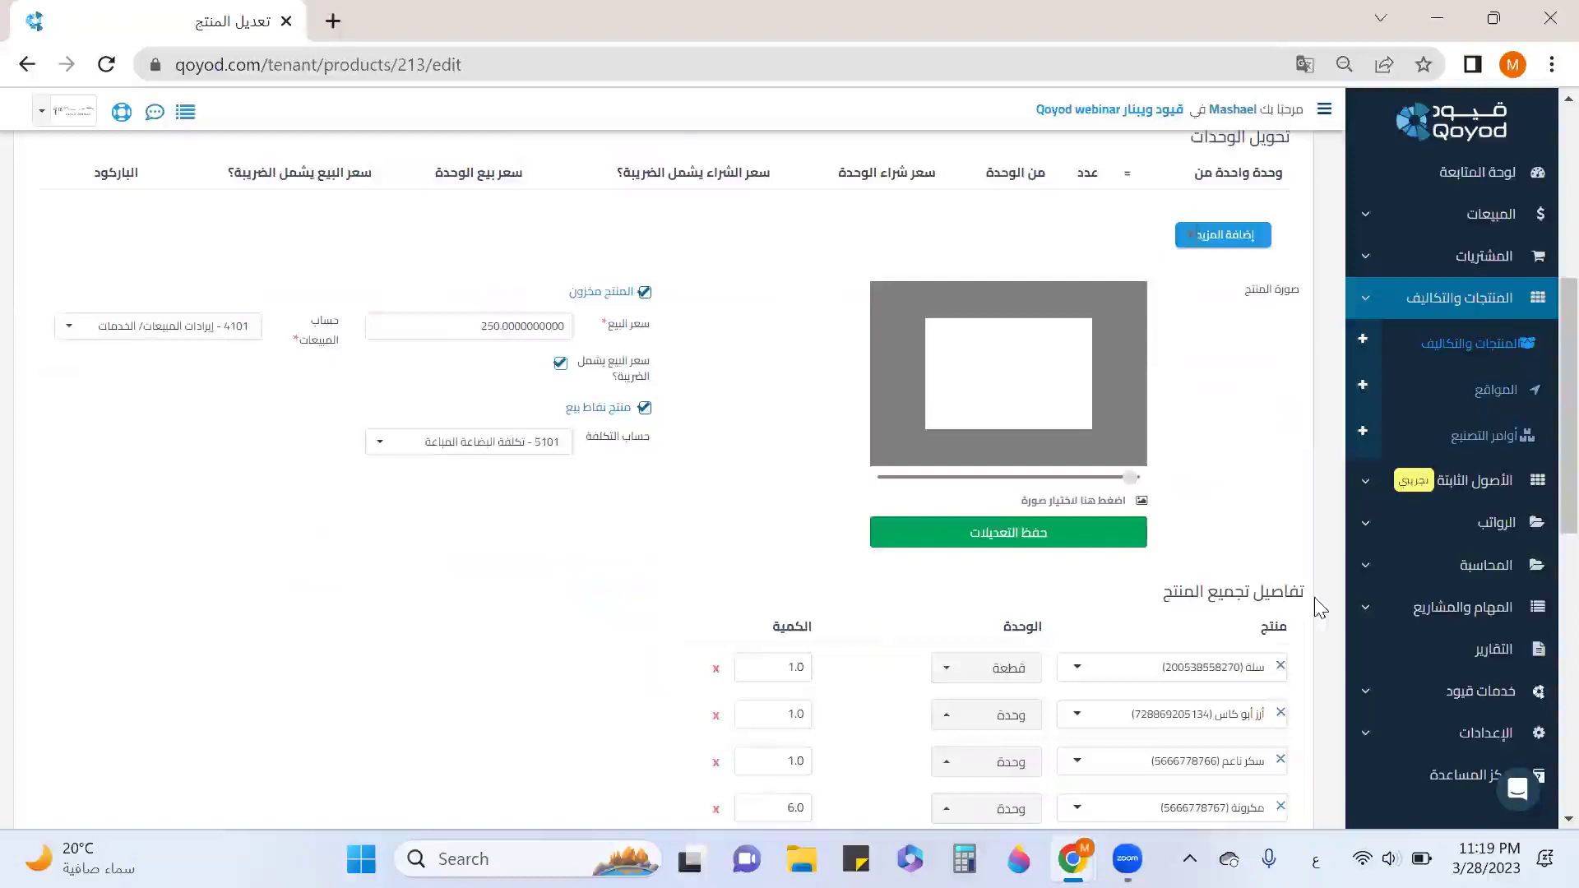
pyautogui.moveTo(1309, 598); pyautogui.dragTo(1150, 598)
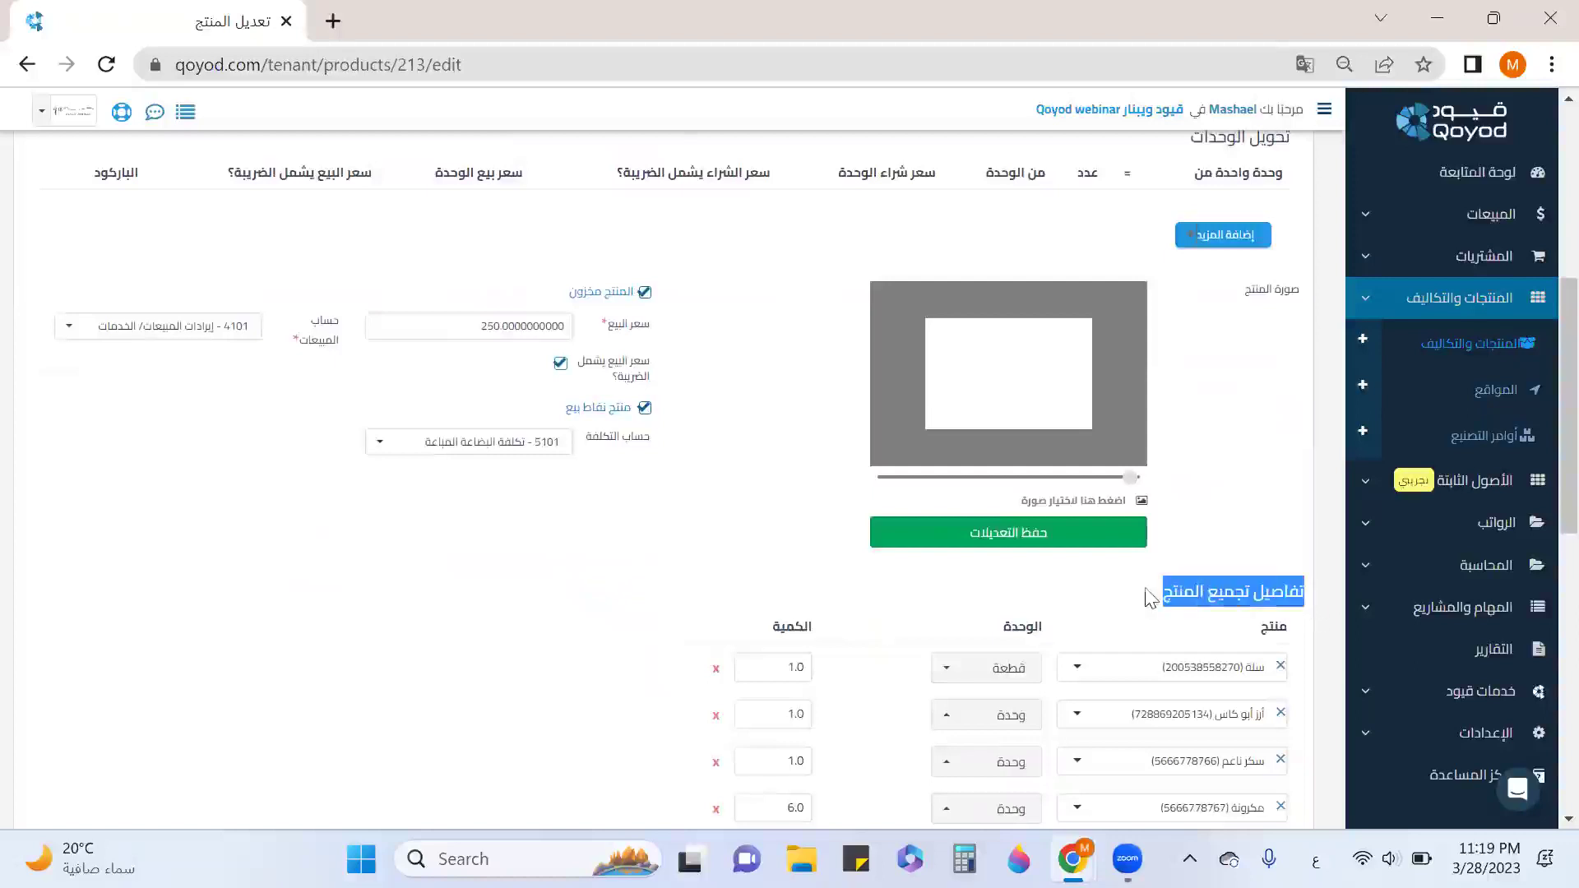
# Review the Ramadan basket's component ingredients and save the product.
pyautogui.scroll(-6, 1148, 598)
pyautogui.scroll(3, 1225, 633)
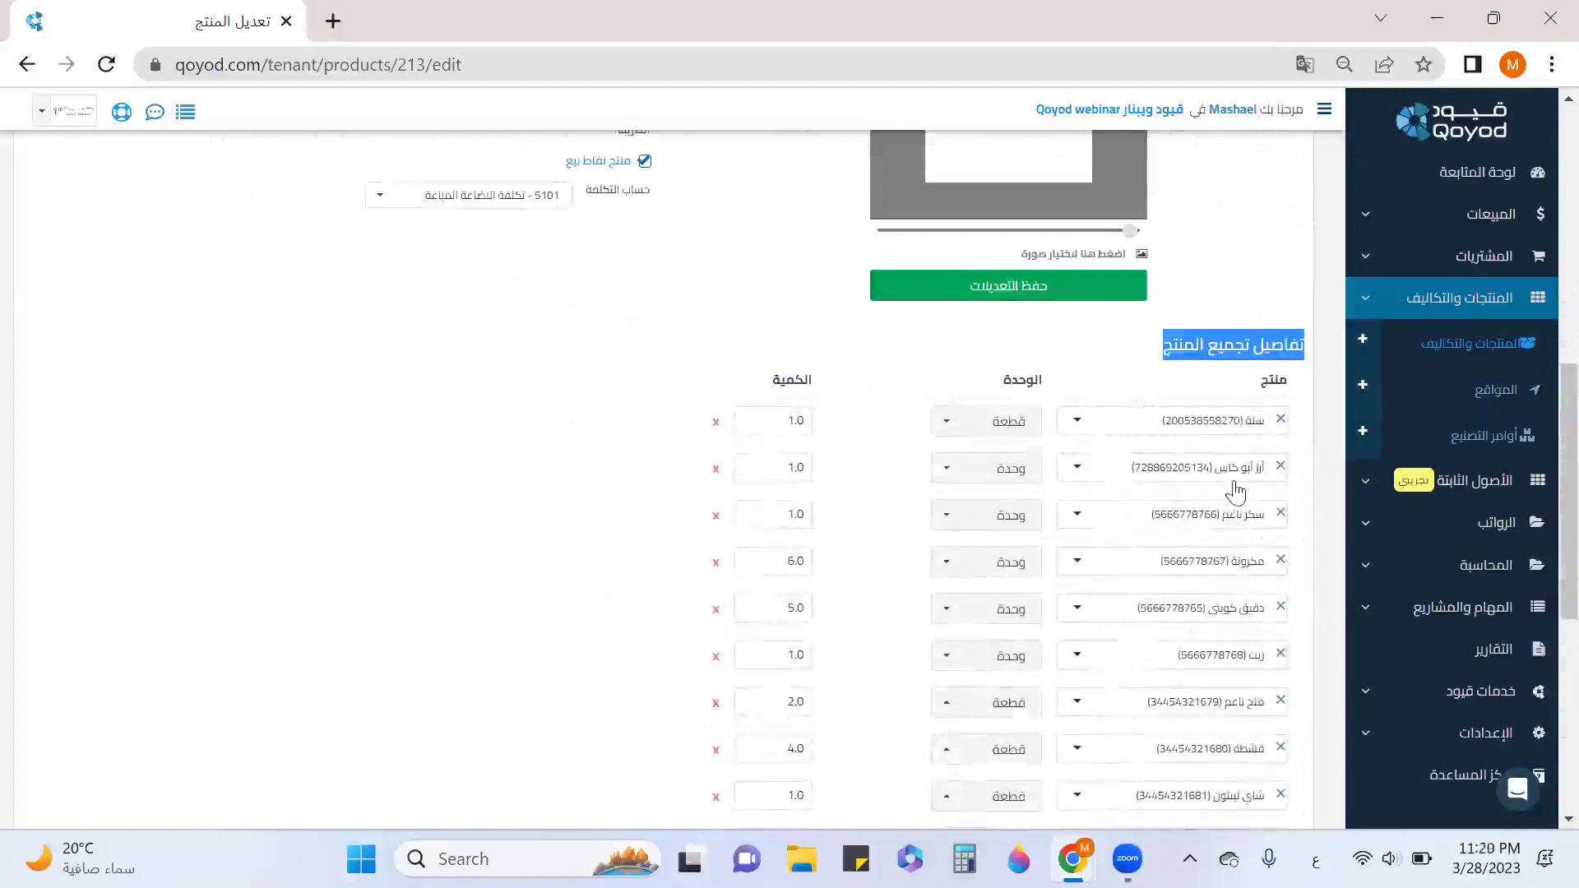
pyautogui.scroll(-2, 1236, 491)
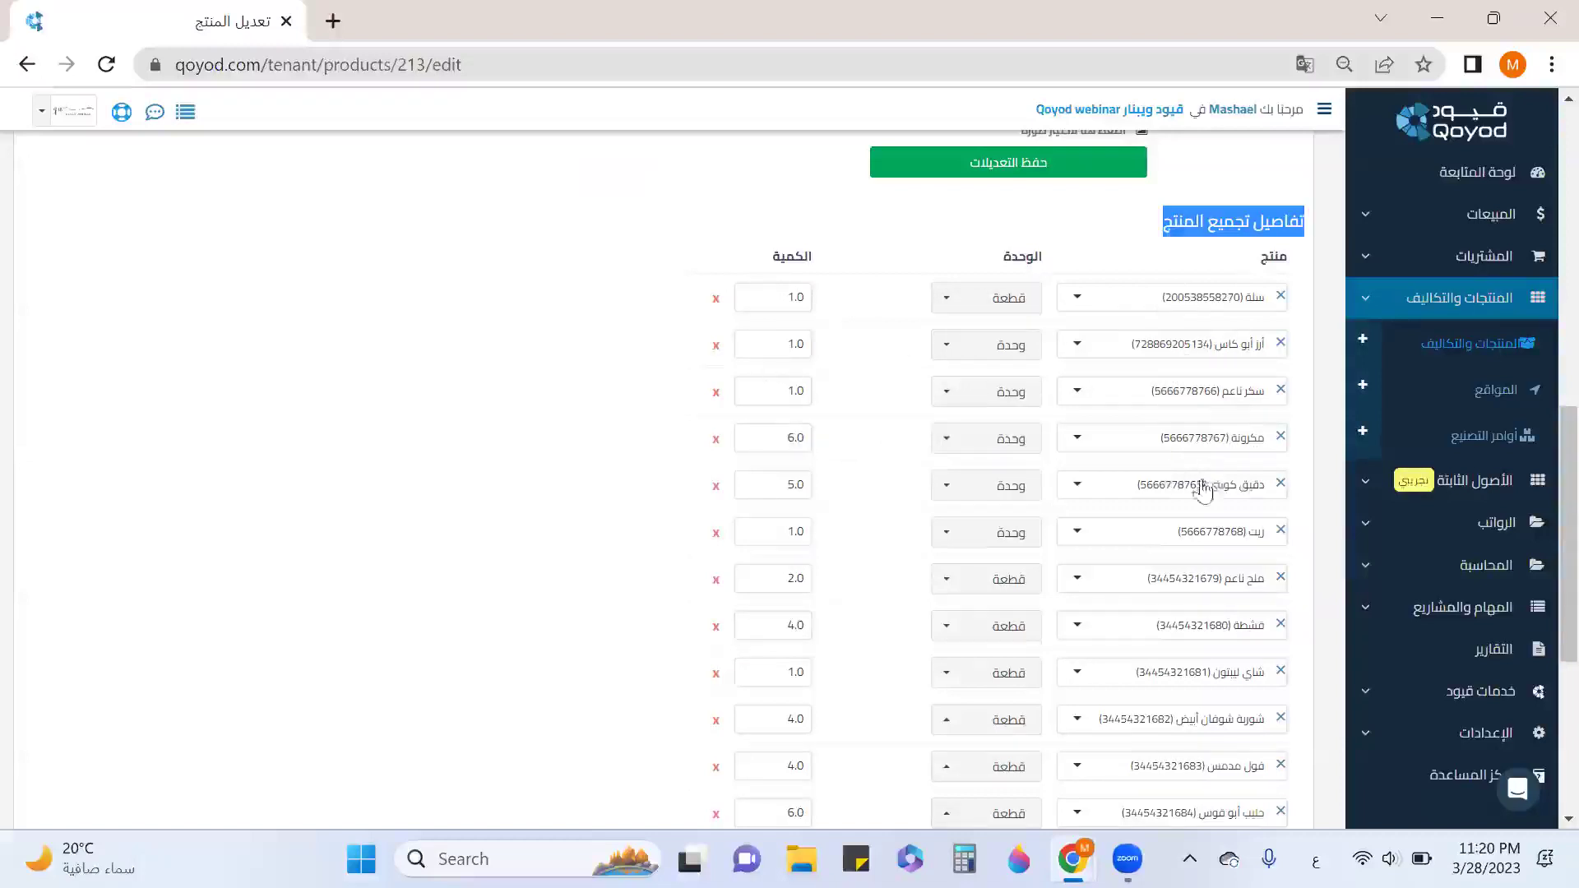
pyautogui.scroll(-3, 952, 529)
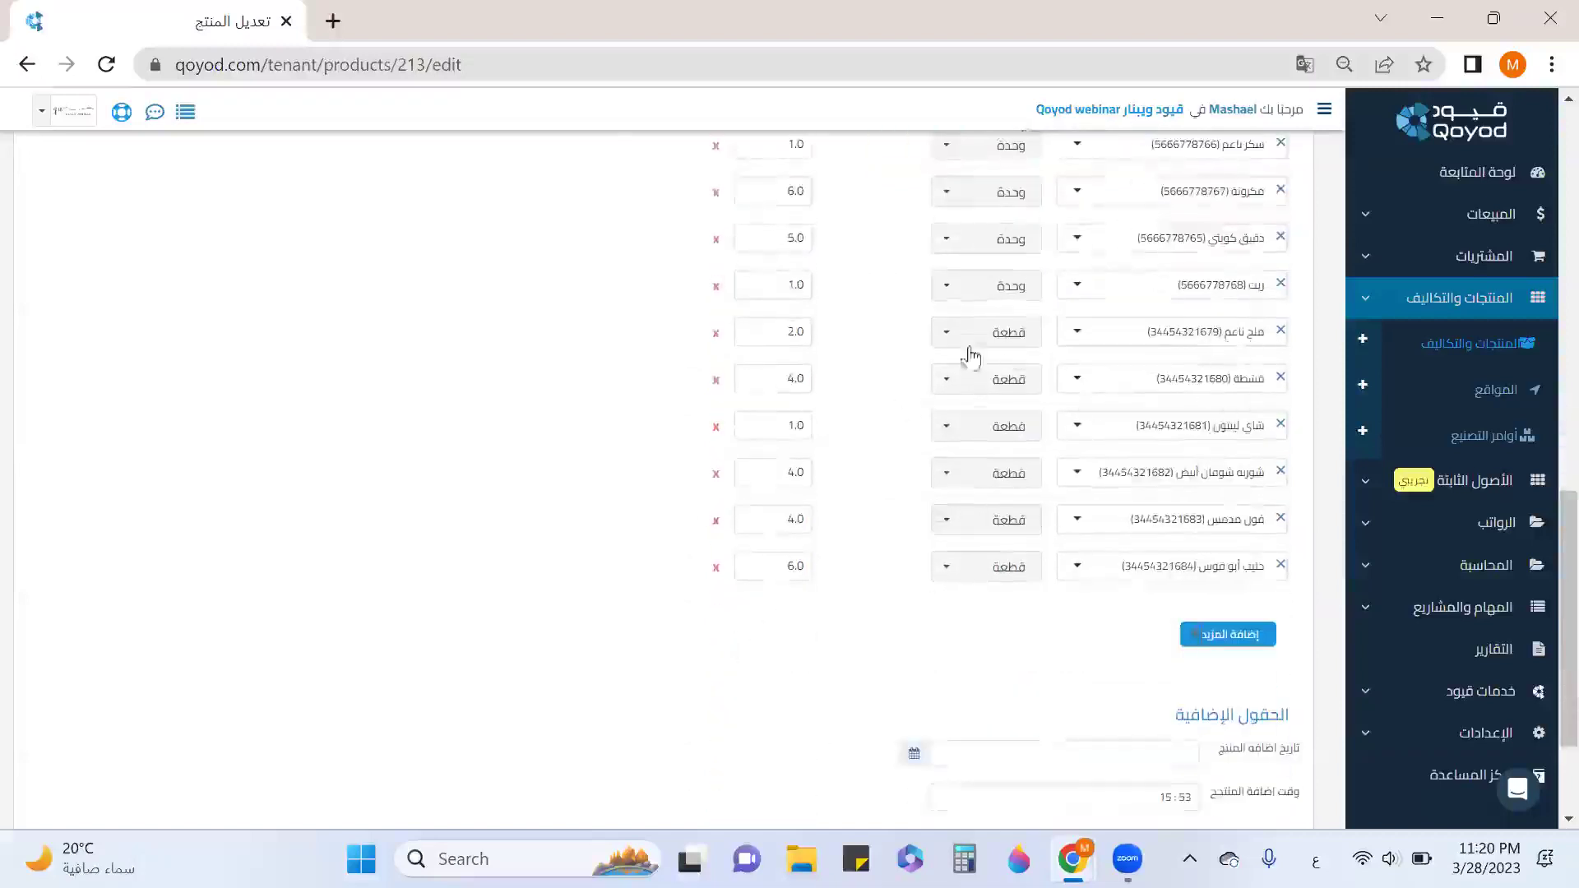
pyautogui.scroll(-2, 998, 290)
pyautogui.scroll(-1, 1089, 462)
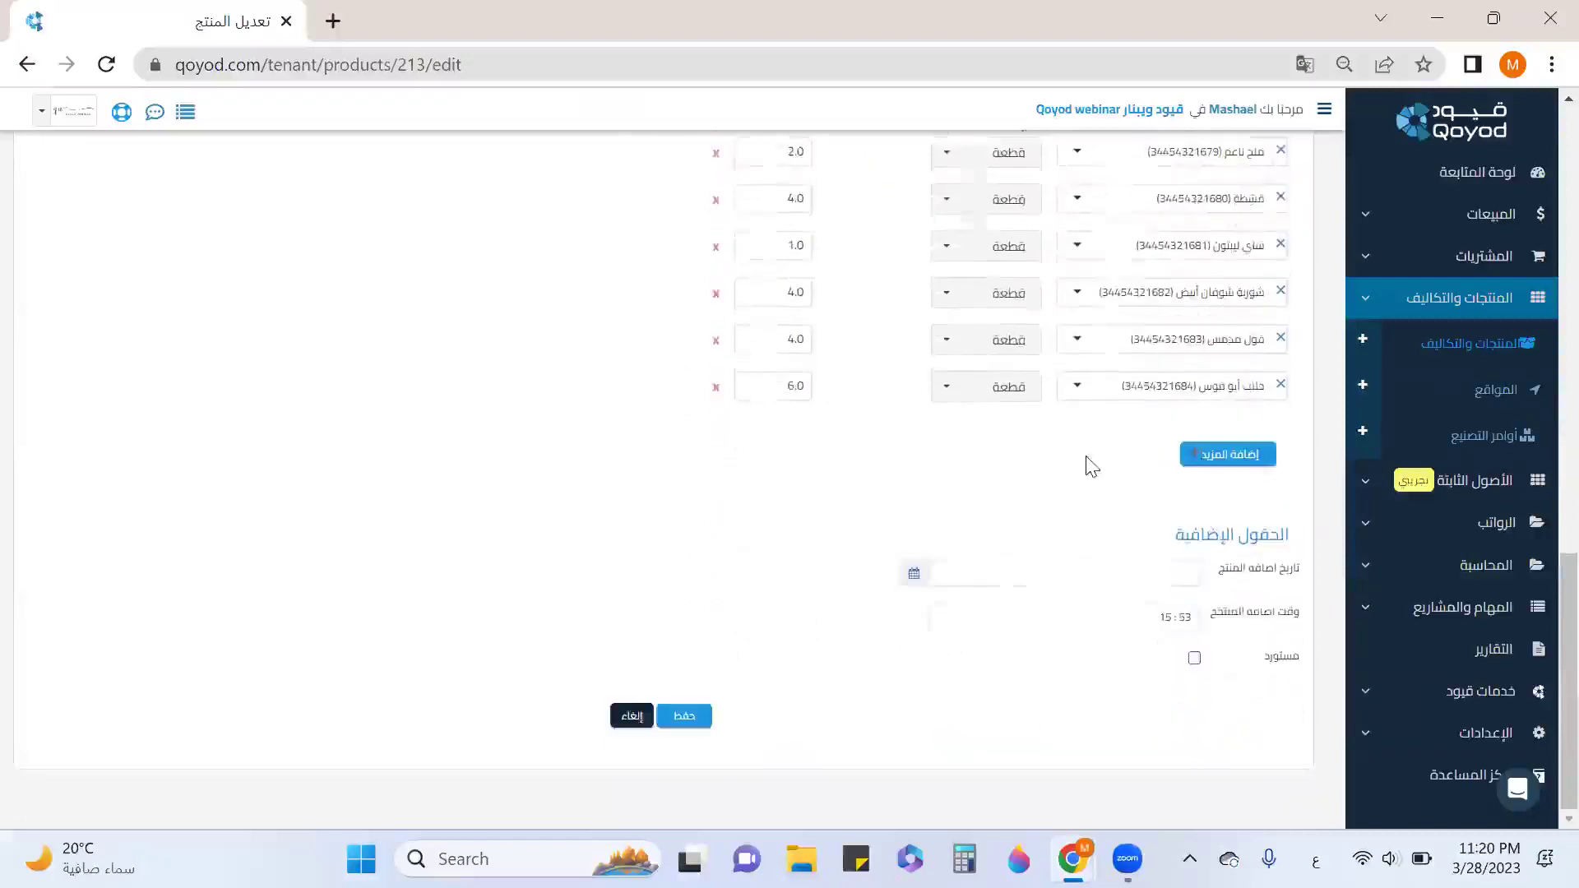
pyautogui.scroll(9, 1089, 462)
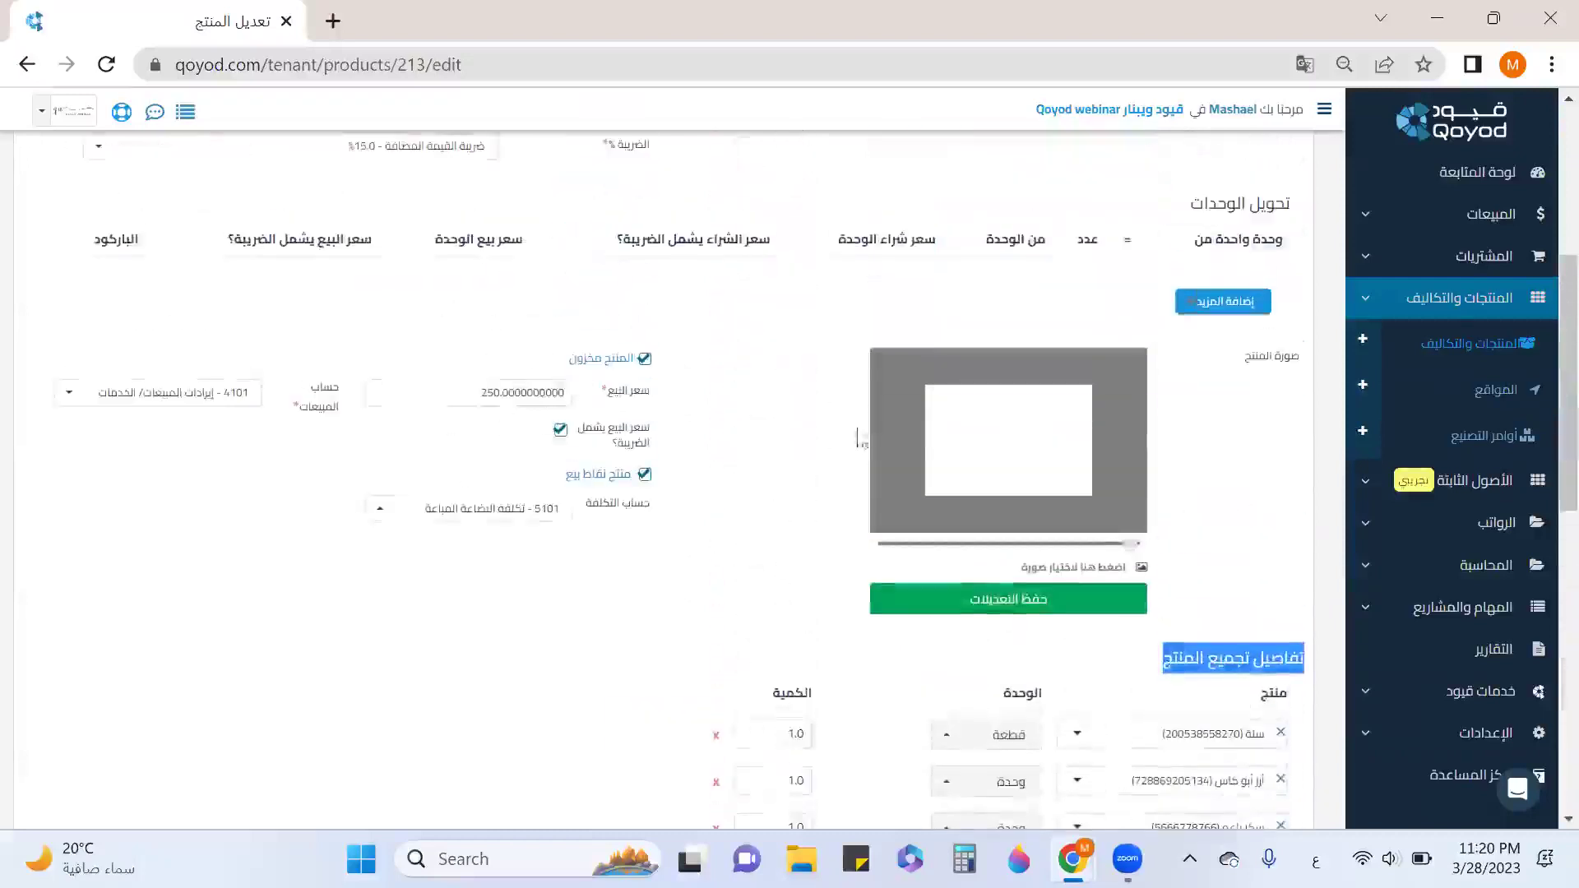
pyautogui.scroll(-10, 1142, 434)
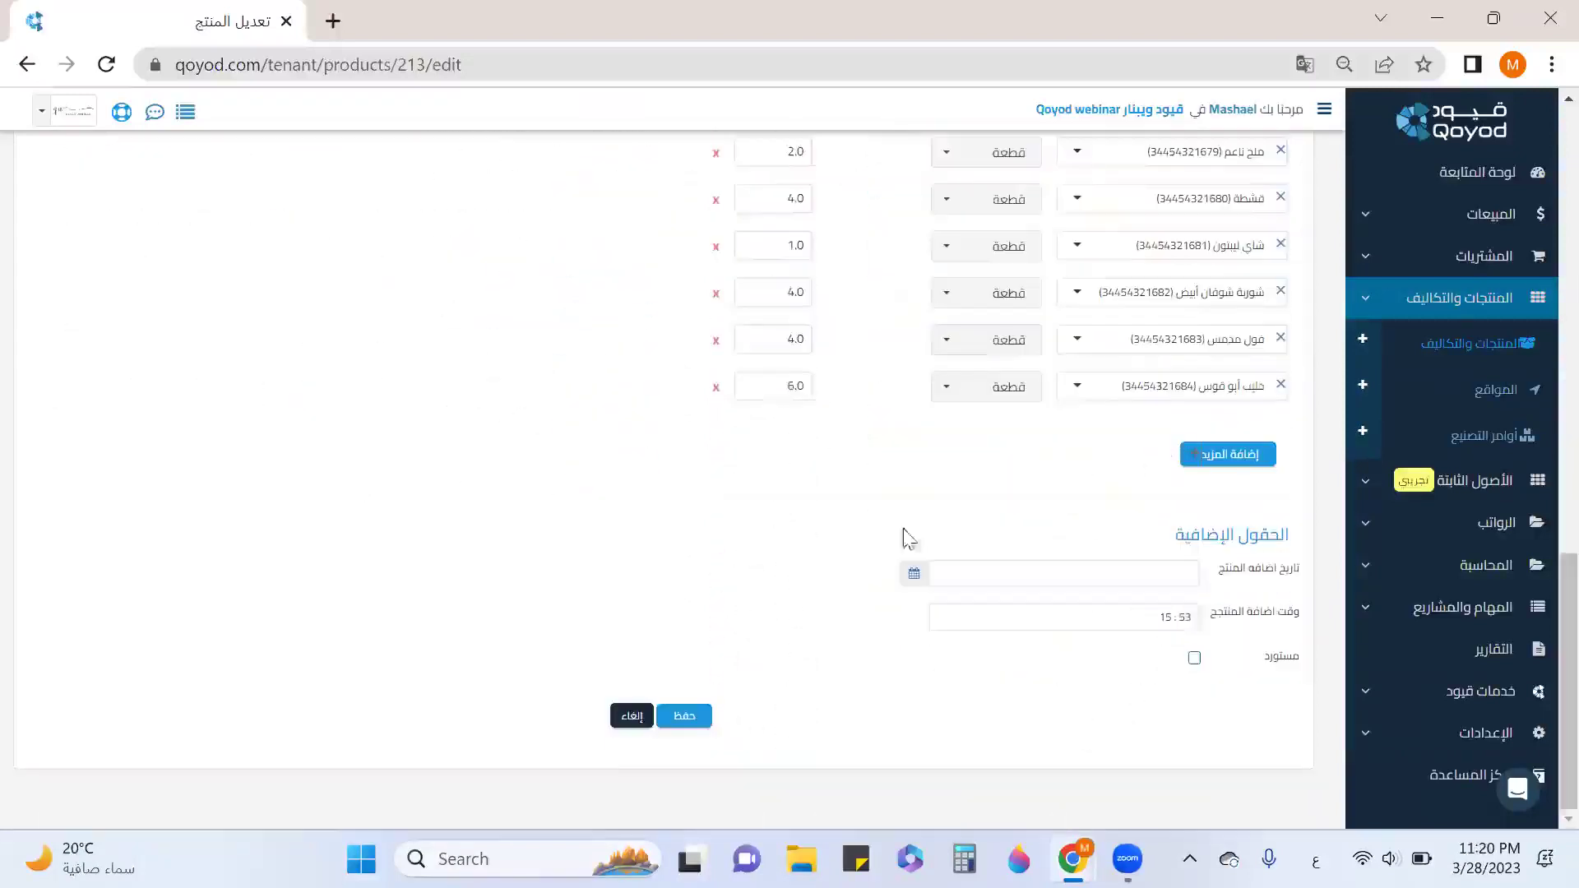
pyautogui.click(685, 717)
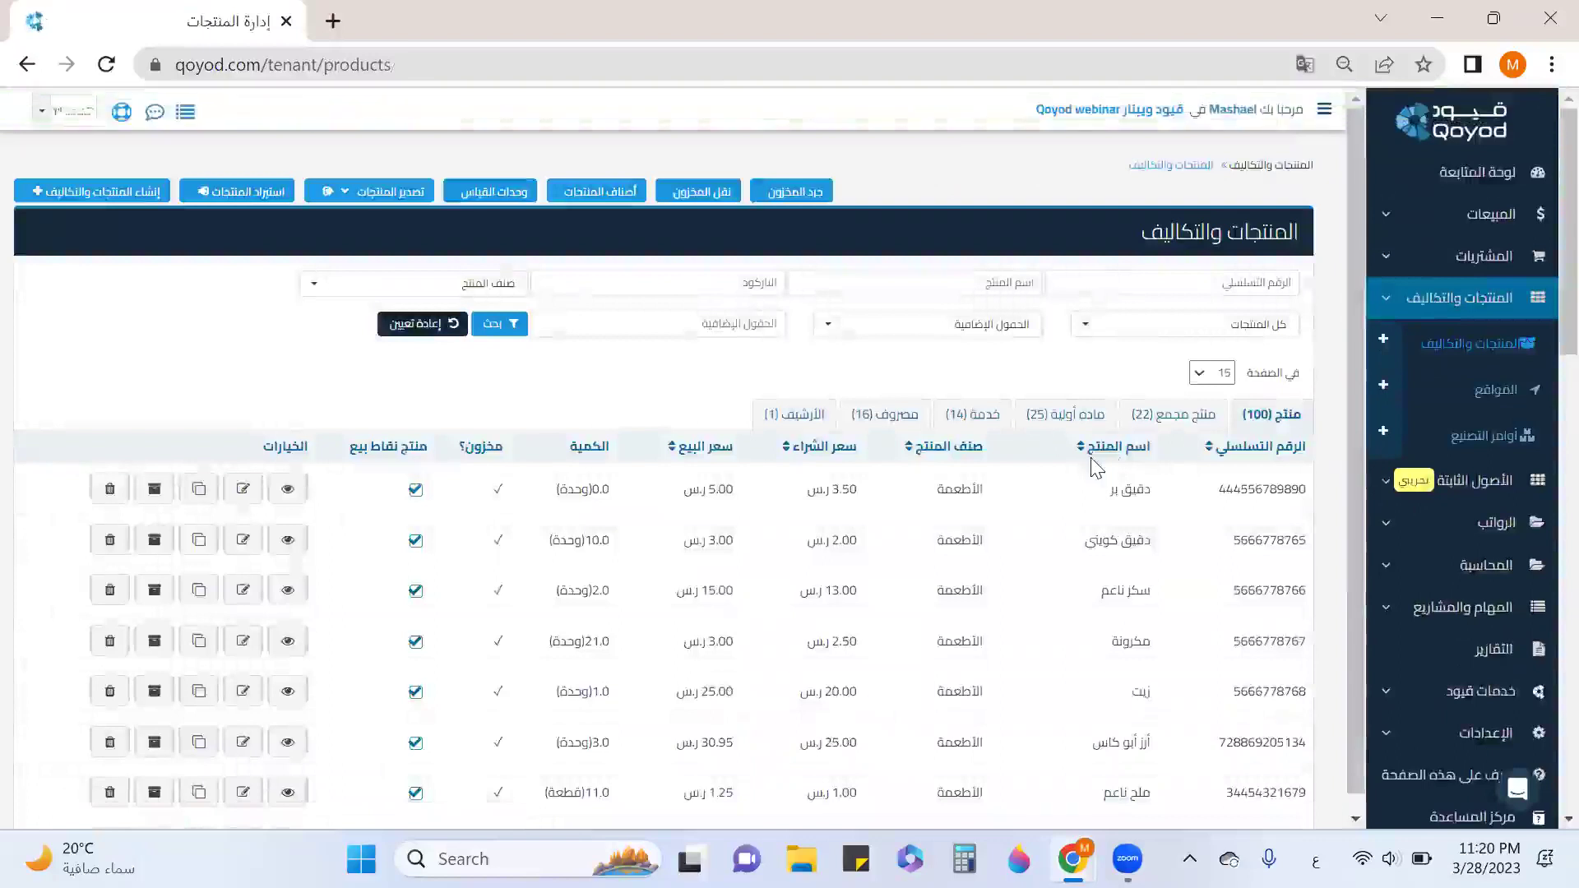
# Save the Delivery service item from the services list at sale price 10.00.
pyautogui.click(977, 415)
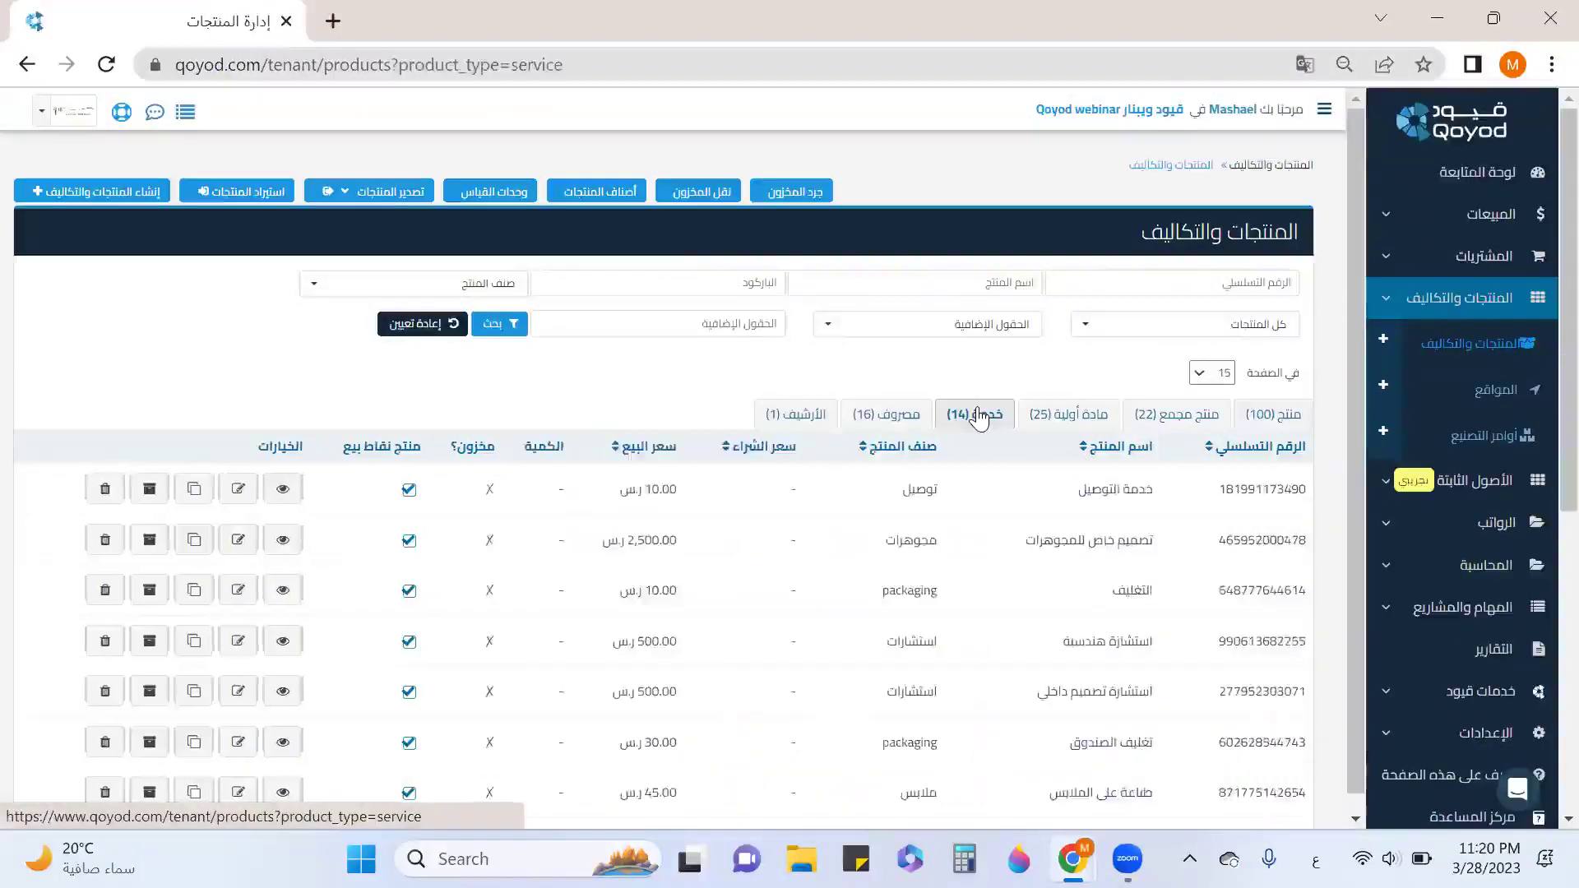
pyautogui.click(248, 487)
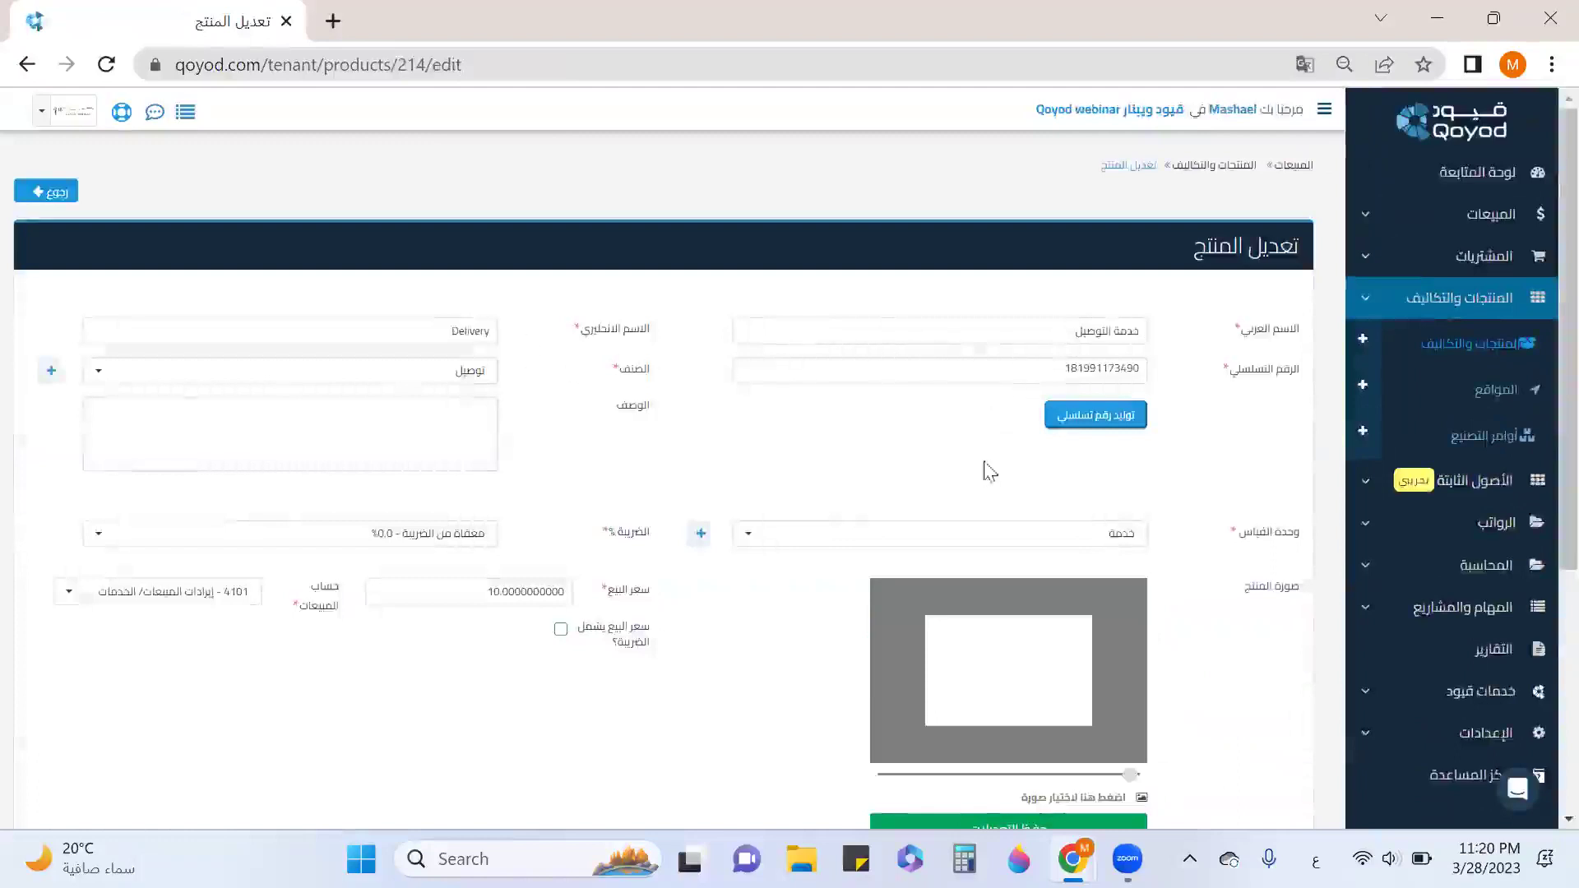
pyautogui.scroll(-1, 991, 471)
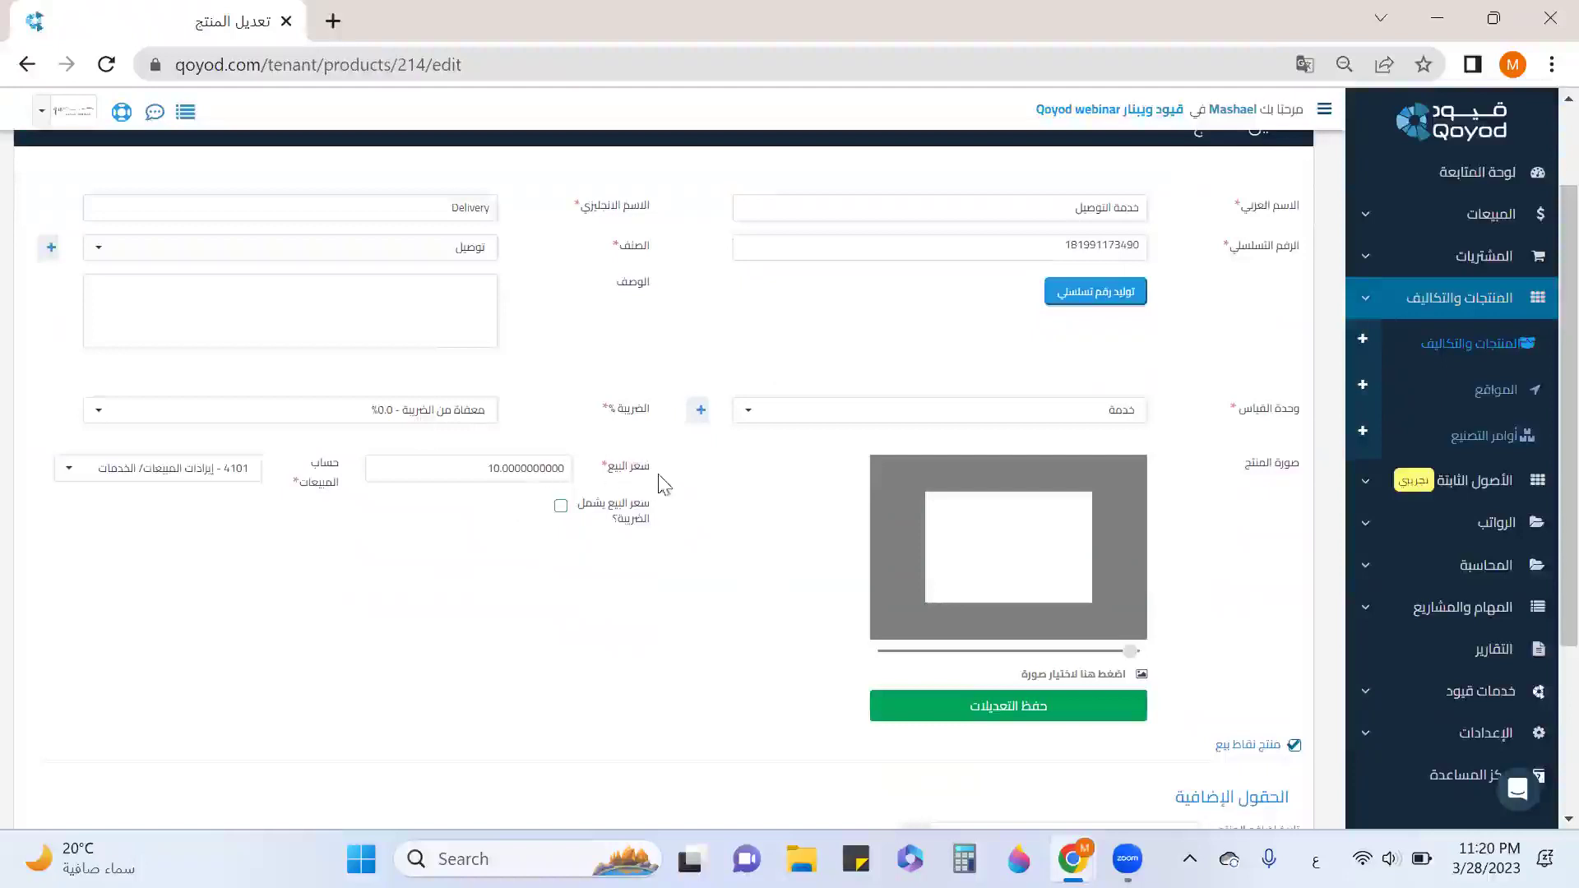
pyautogui.moveTo(662, 485); pyautogui.dragTo(589, 477)
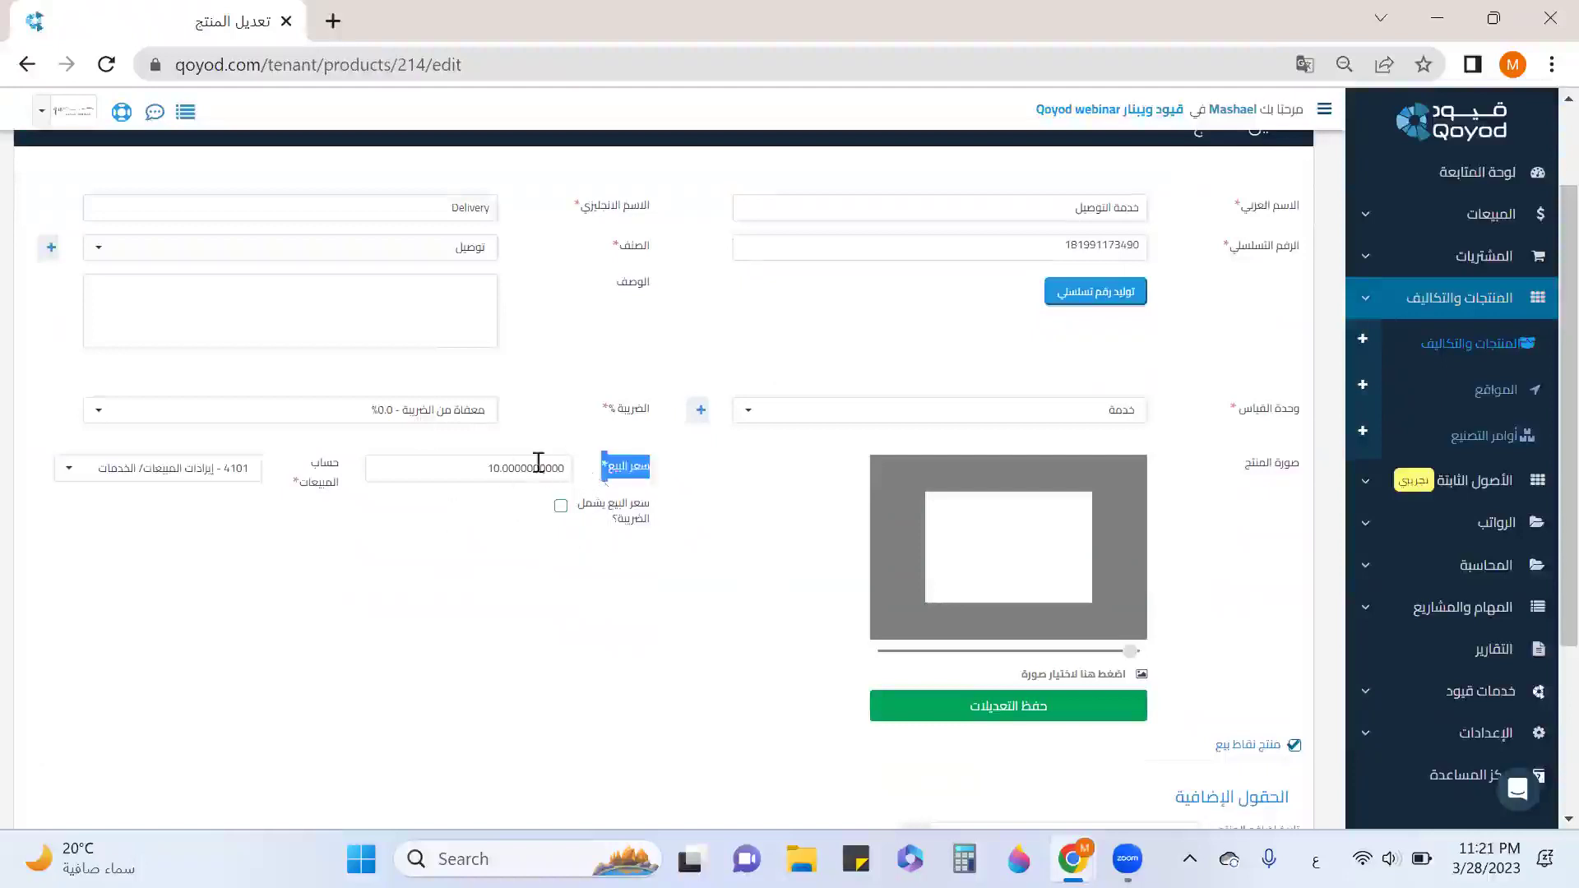
pyautogui.scroll(-3, 604, 486)
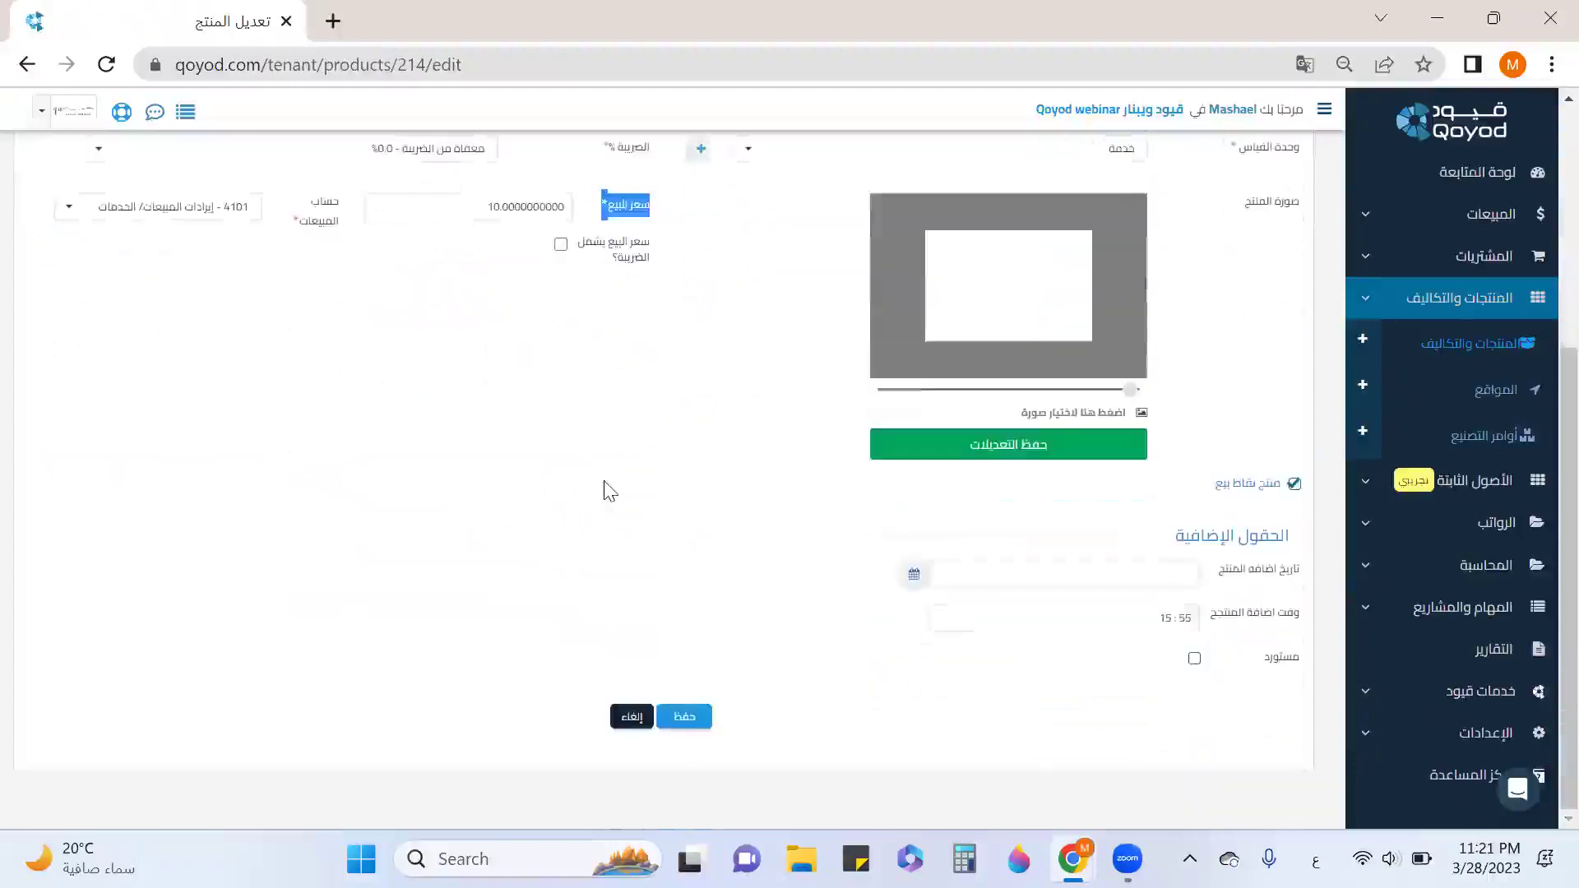
pyautogui.click(683, 718)
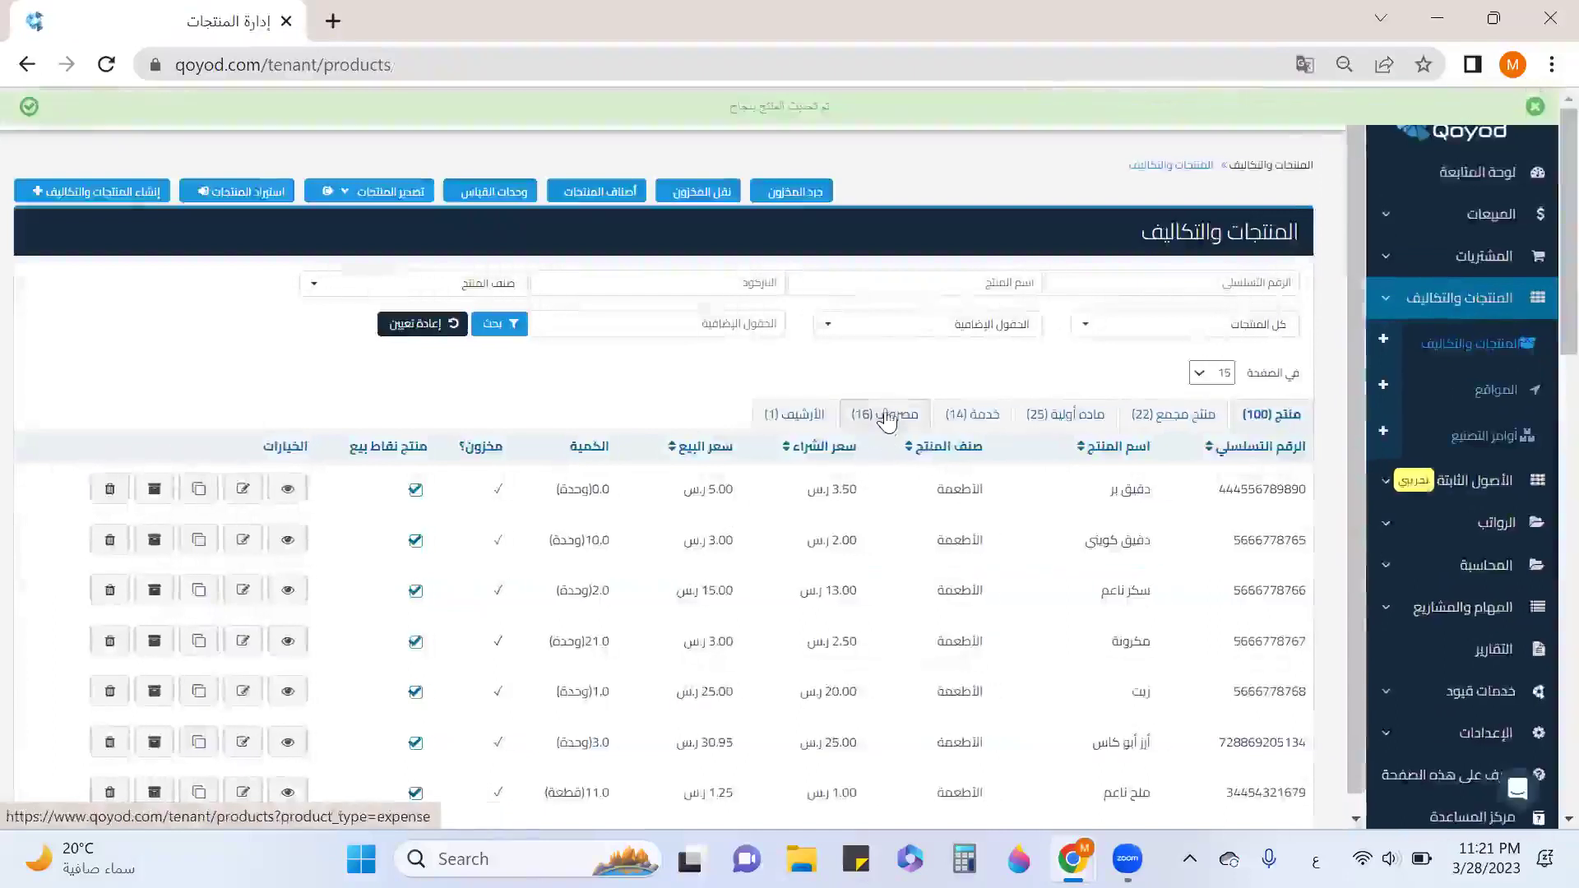
# Save the petrol expenses (محروقات) expense item with expense account 5219 at purchase price 2.5.
pyautogui.click(887, 415)
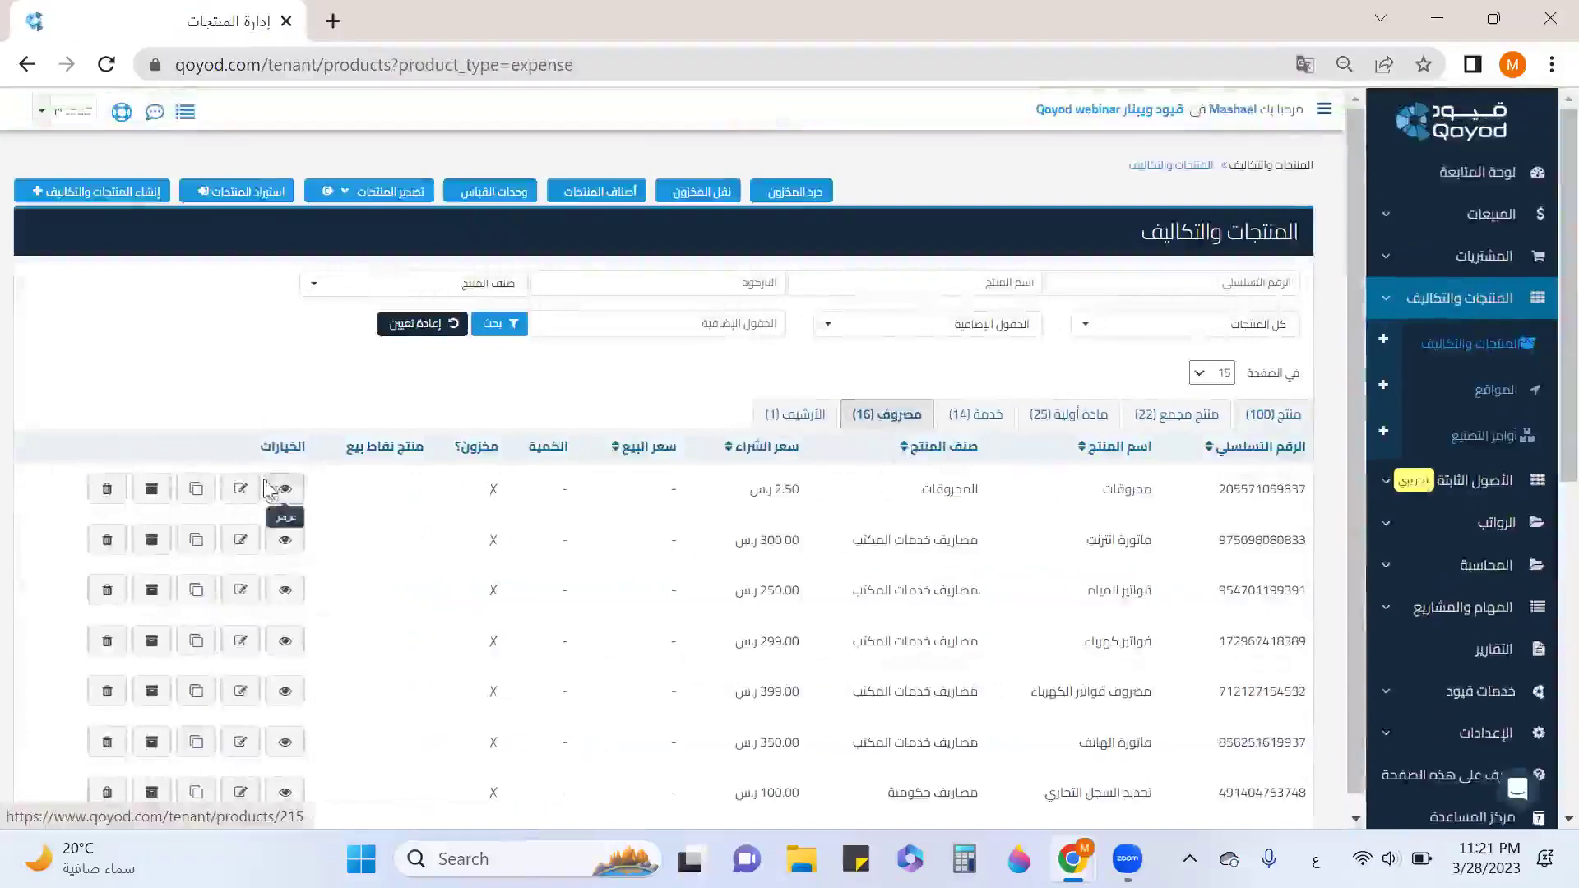
pyautogui.click(237, 493)
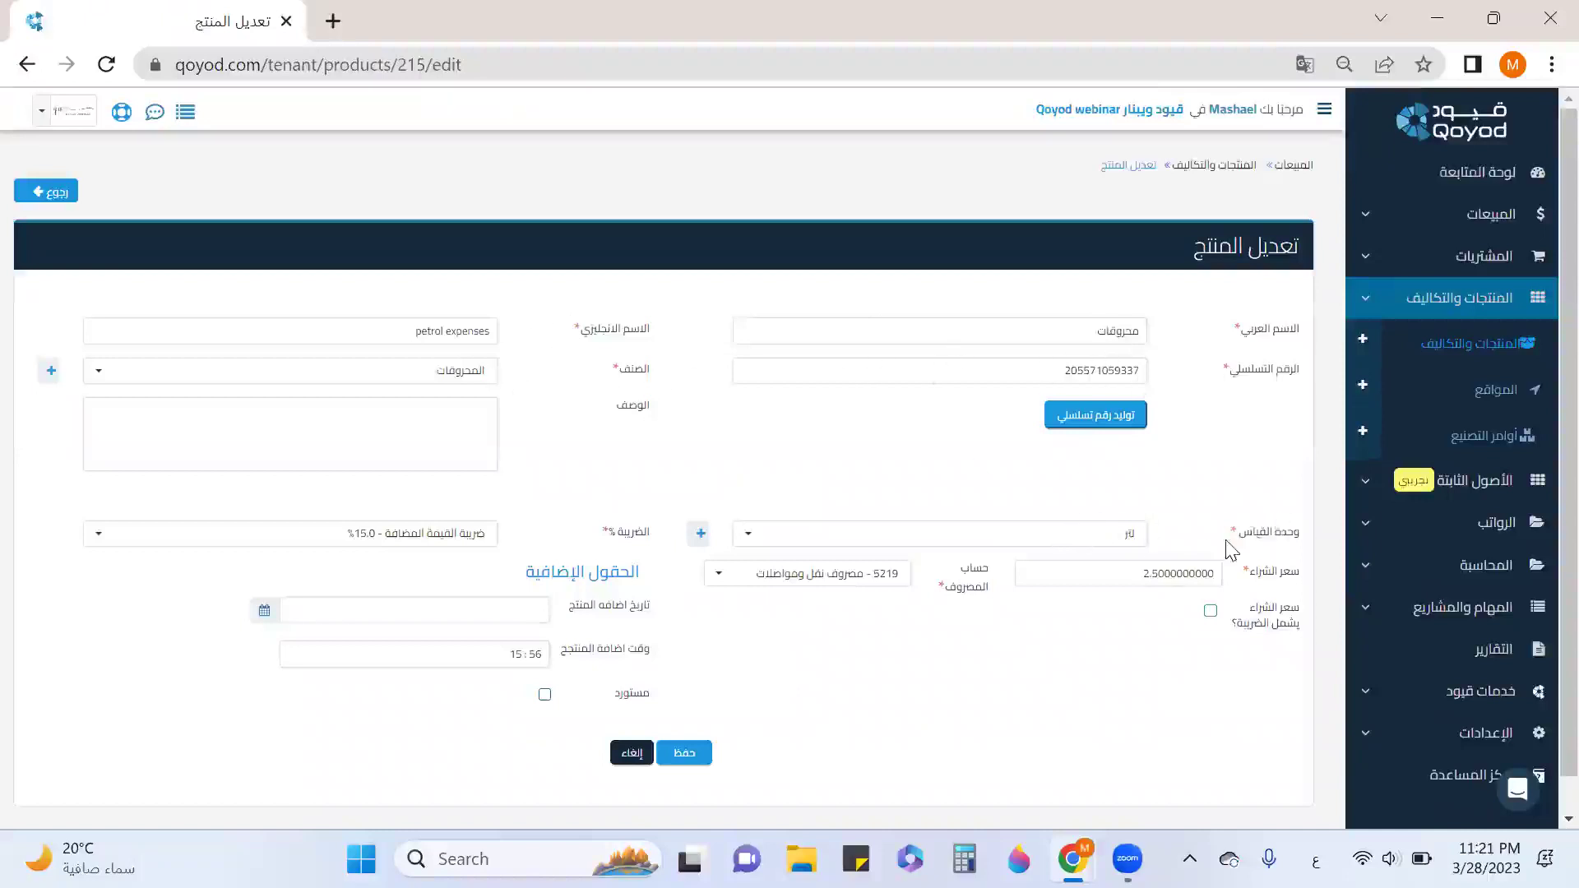
pyautogui.scroll(-1, 1231, 551)
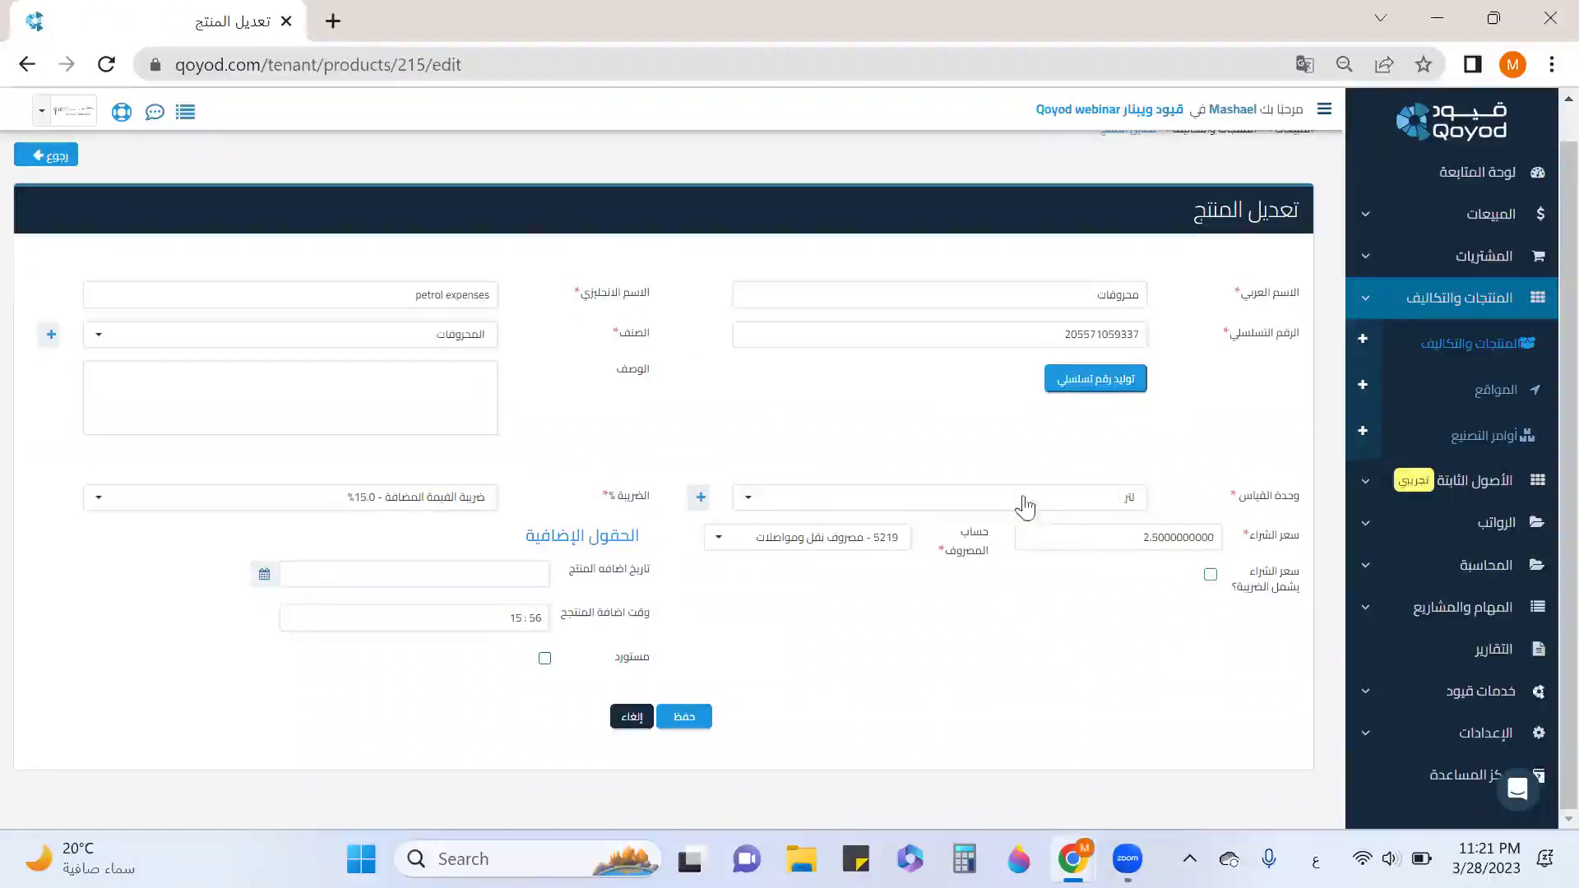
pyautogui.click(863, 546)
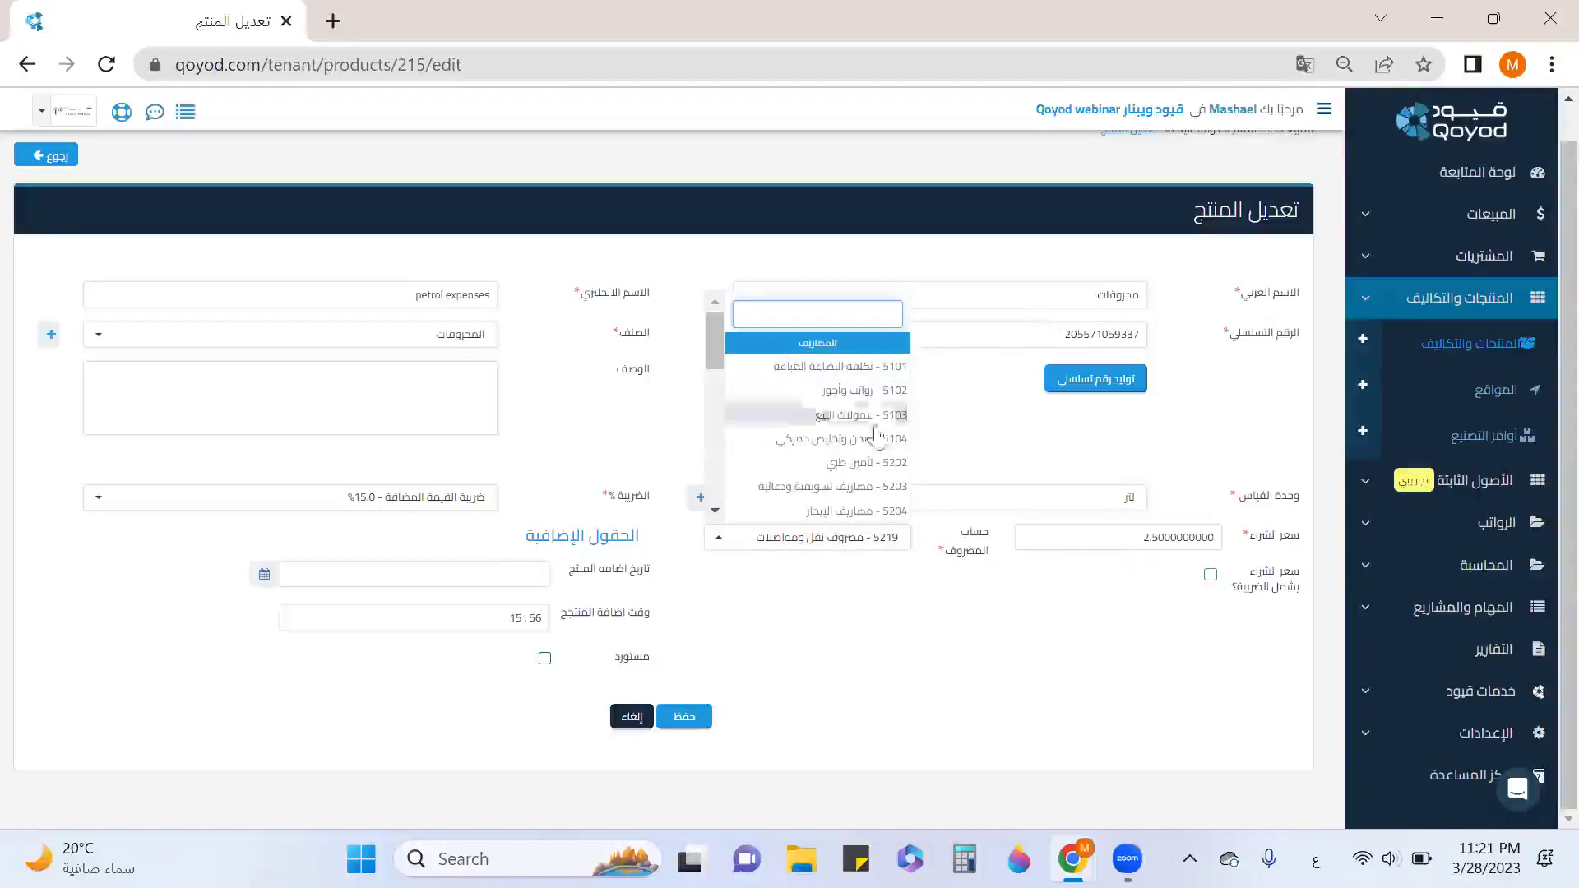
pyautogui.scroll(-3, 877, 436)
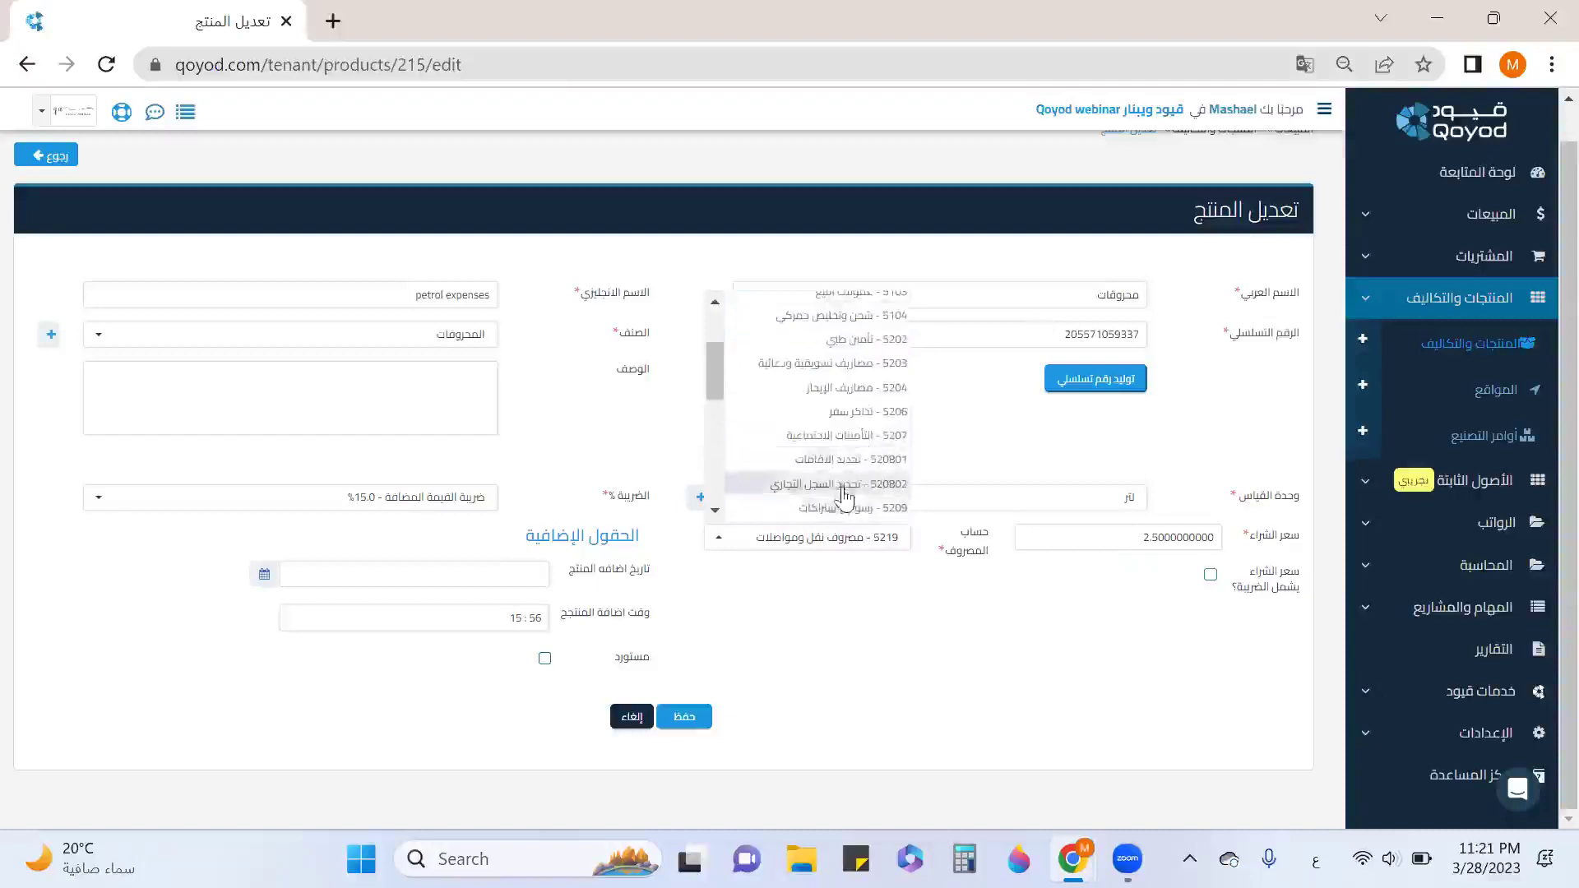
pyautogui.scroll(-3, 845, 403)
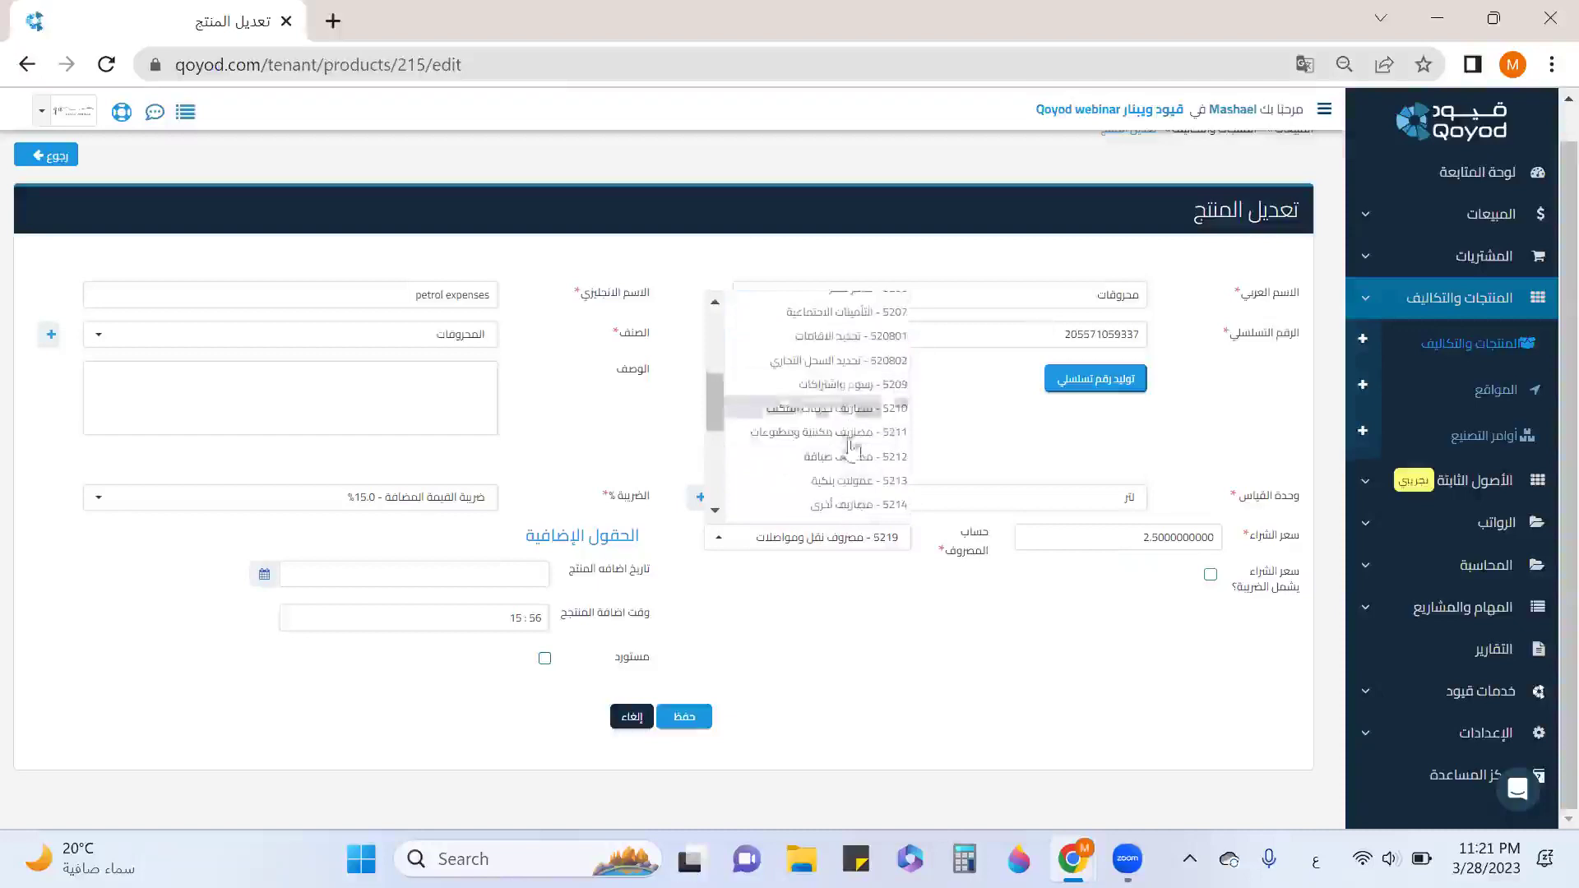
pyautogui.scroll(5, 856, 416)
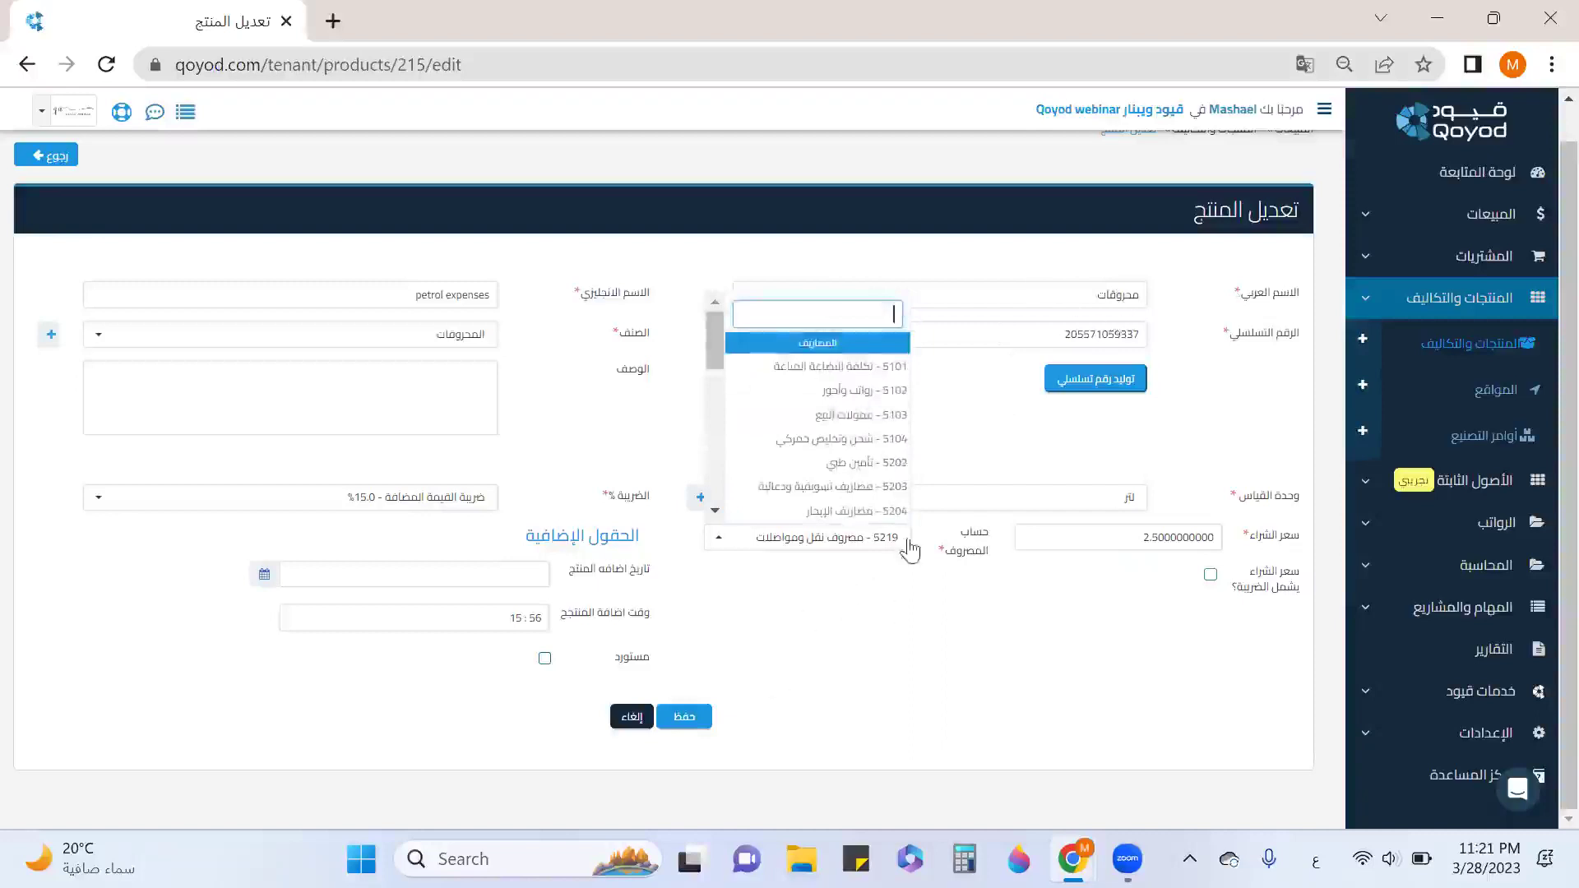
pyautogui.click(991, 626)
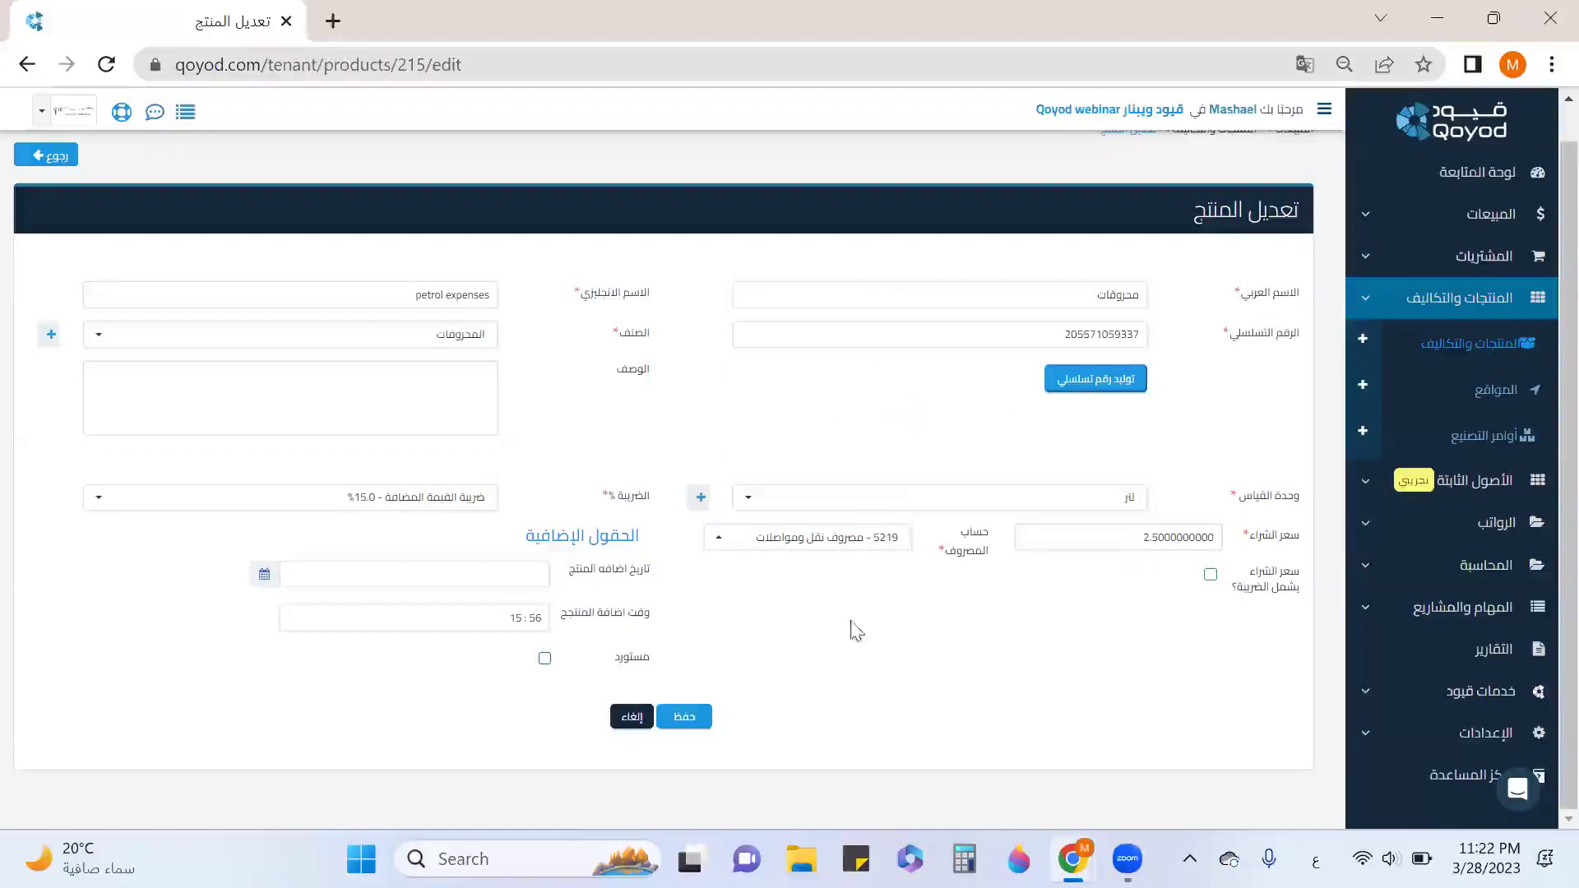
pyautogui.click(695, 722)
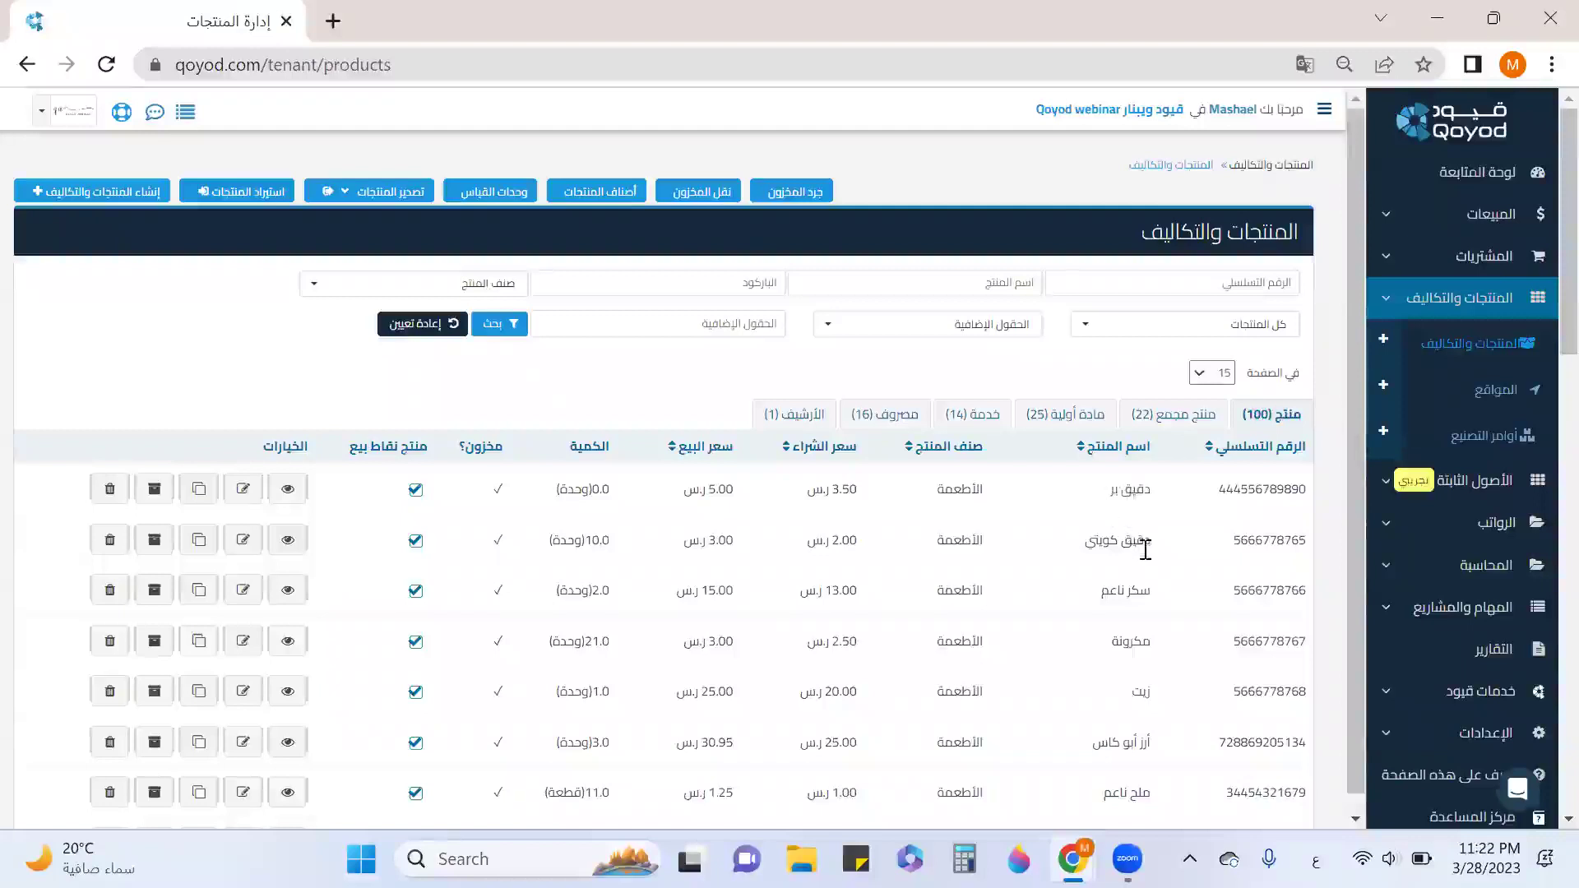
# Open the دقيق كويتي details and review its location stock movements and export options.
pyautogui.click(287, 539)
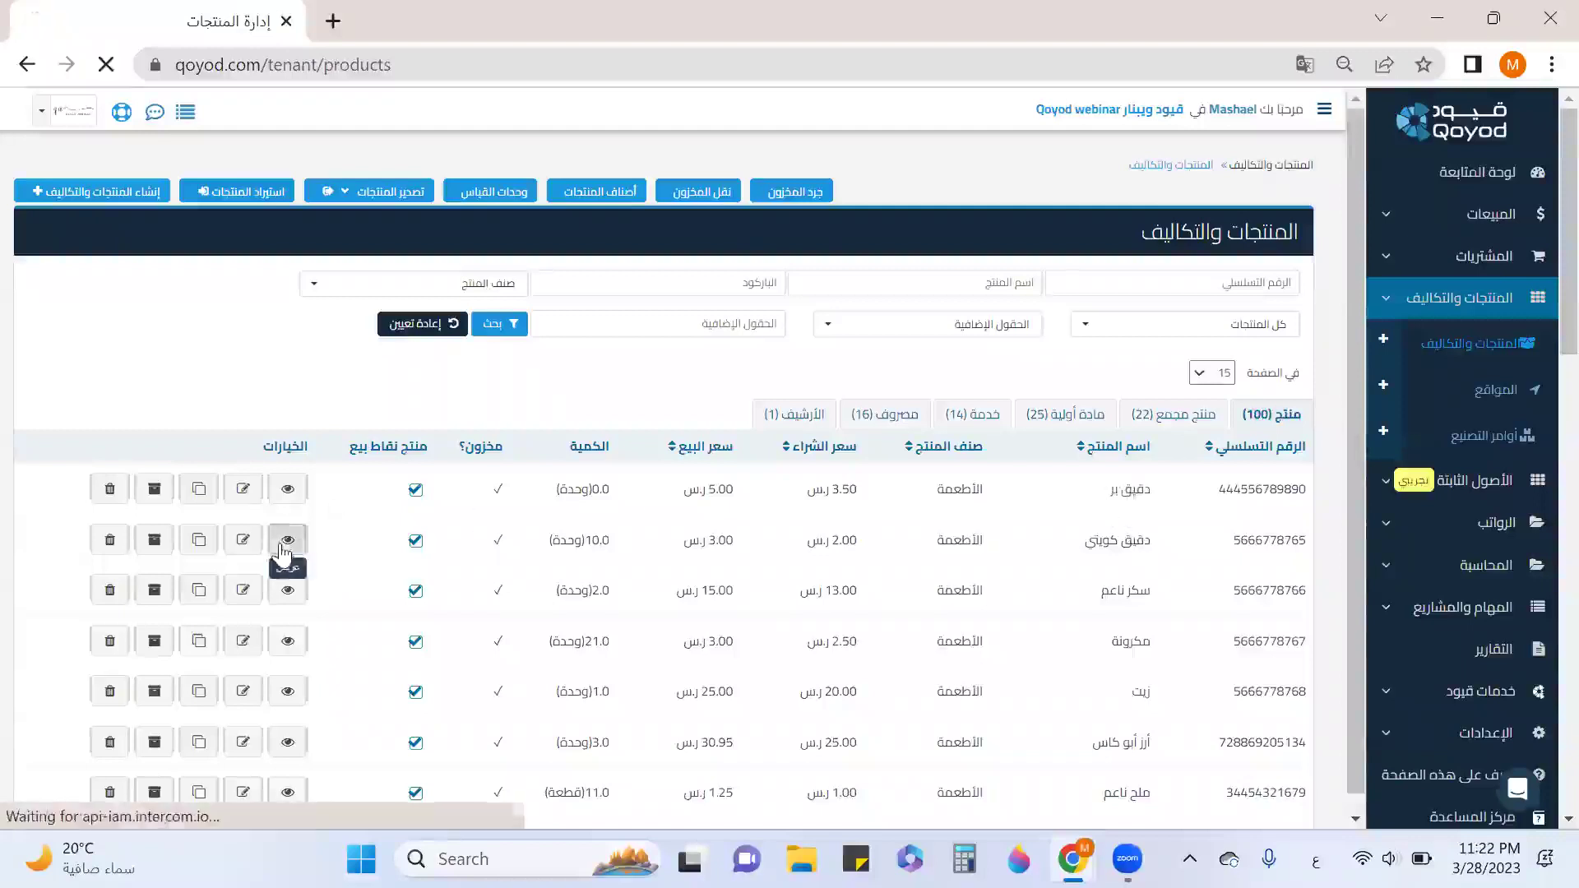
pyautogui.scroll(-4, 1135, 568)
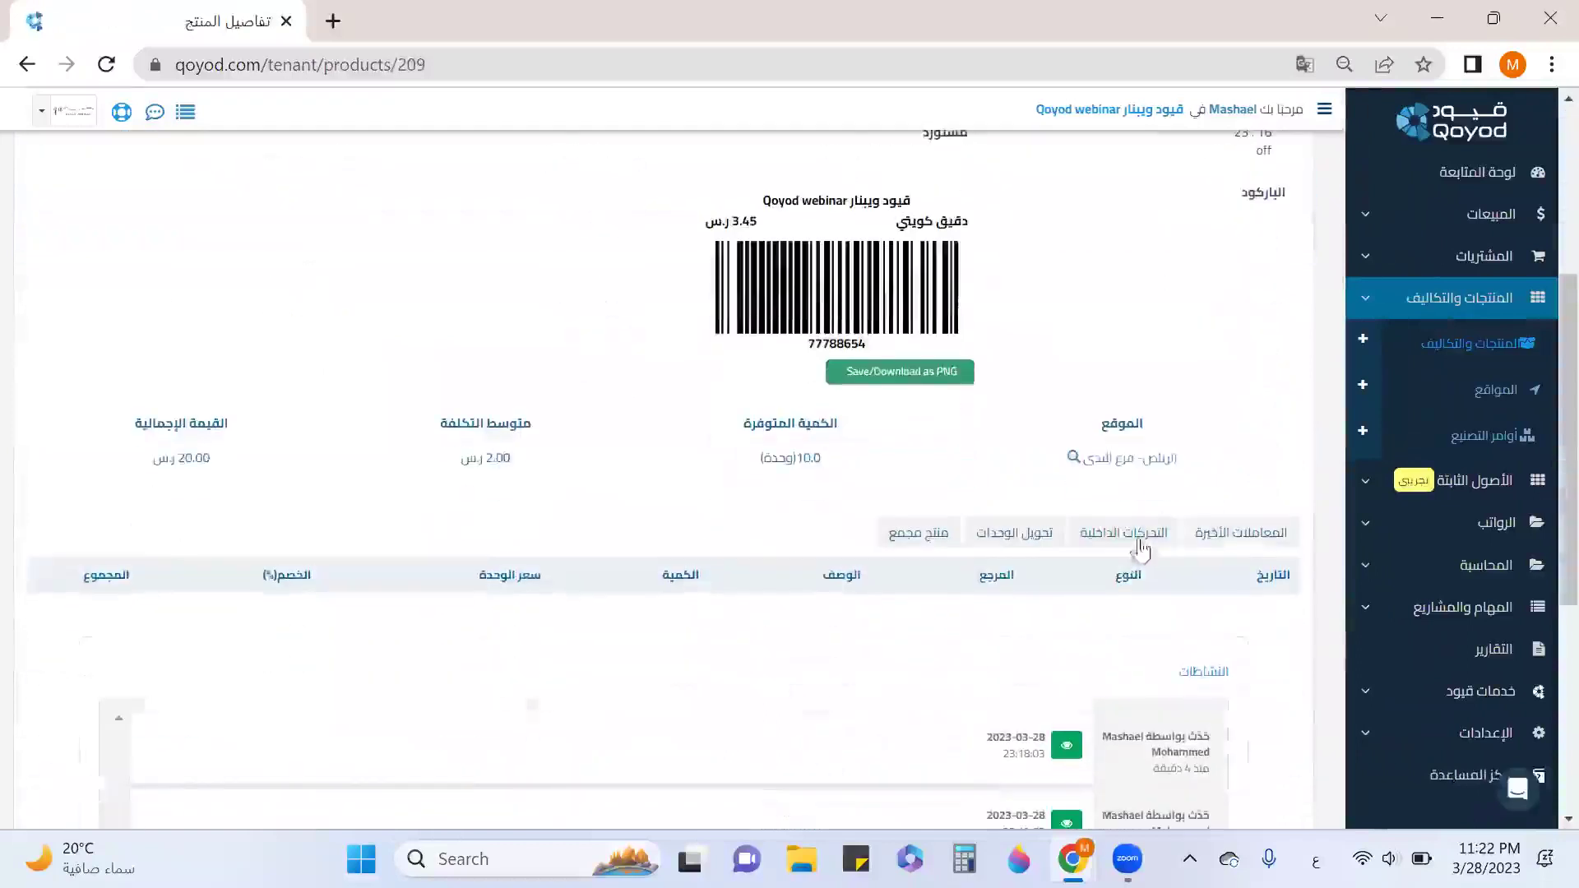
pyautogui.scroll(3, 1242, 505)
pyautogui.scroll(-2, 1092, 529)
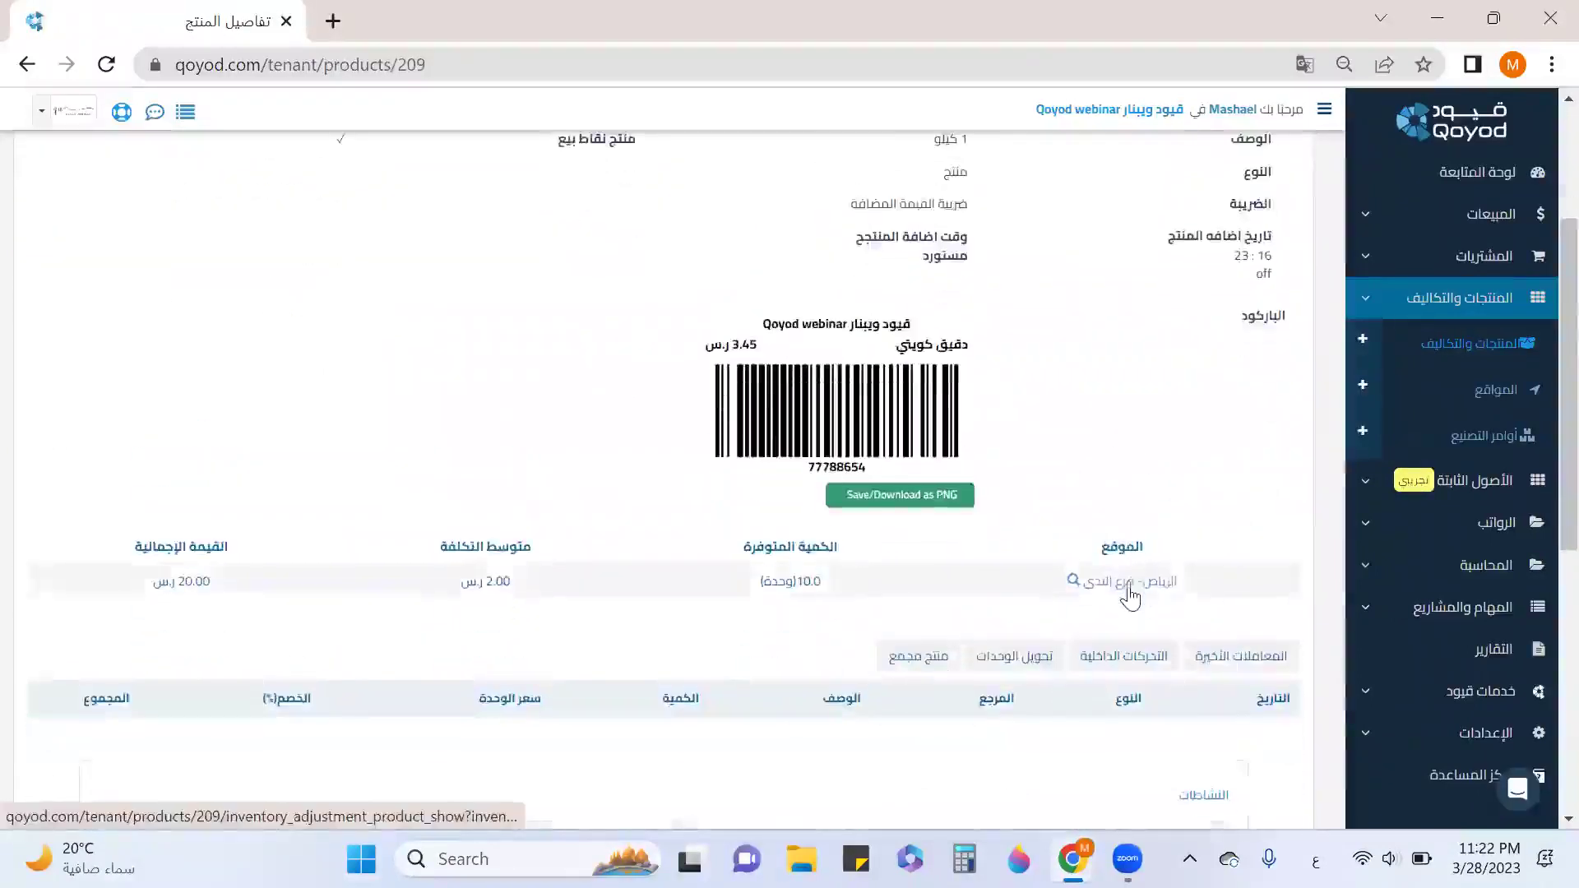
pyautogui.click(1128, 592)
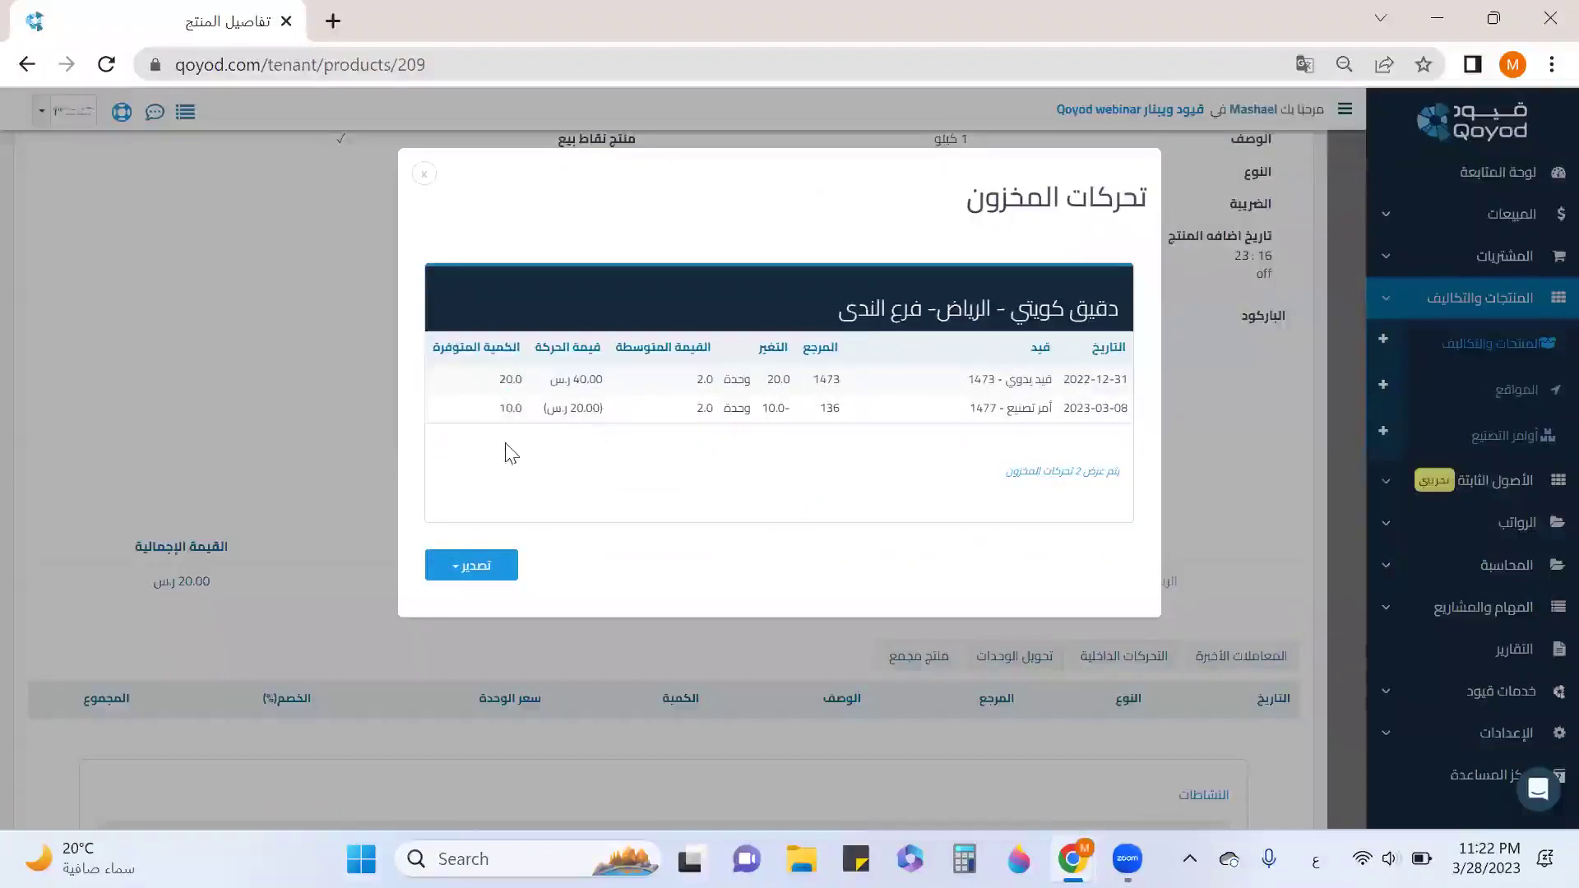
pyautogui.click(497, 580)
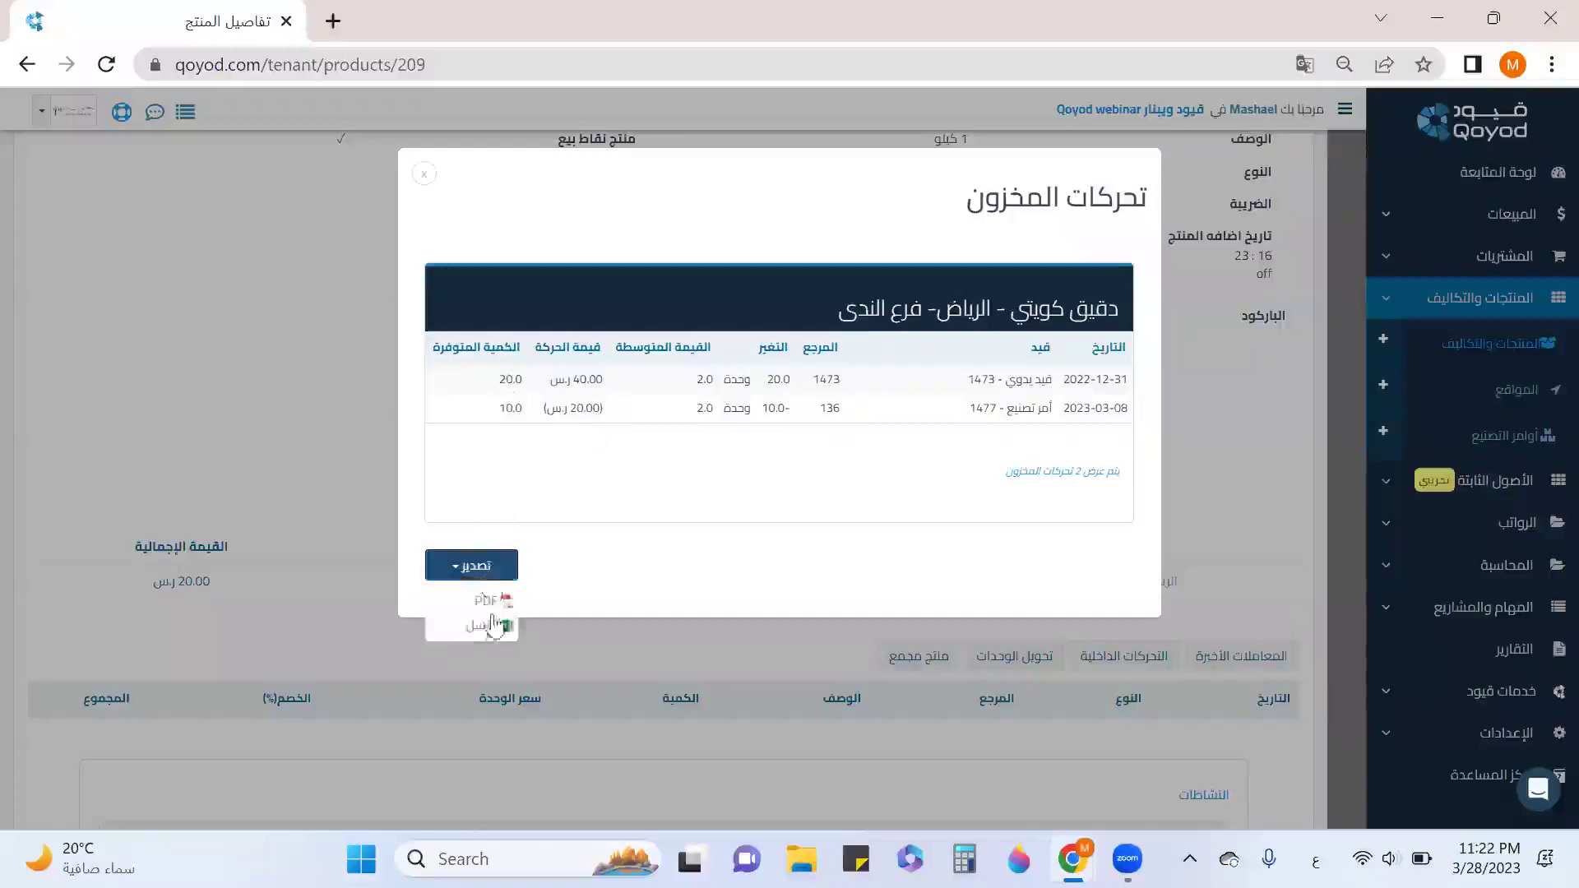
pyautogui.click(737, 571)
pyautogui.click(429, 176)
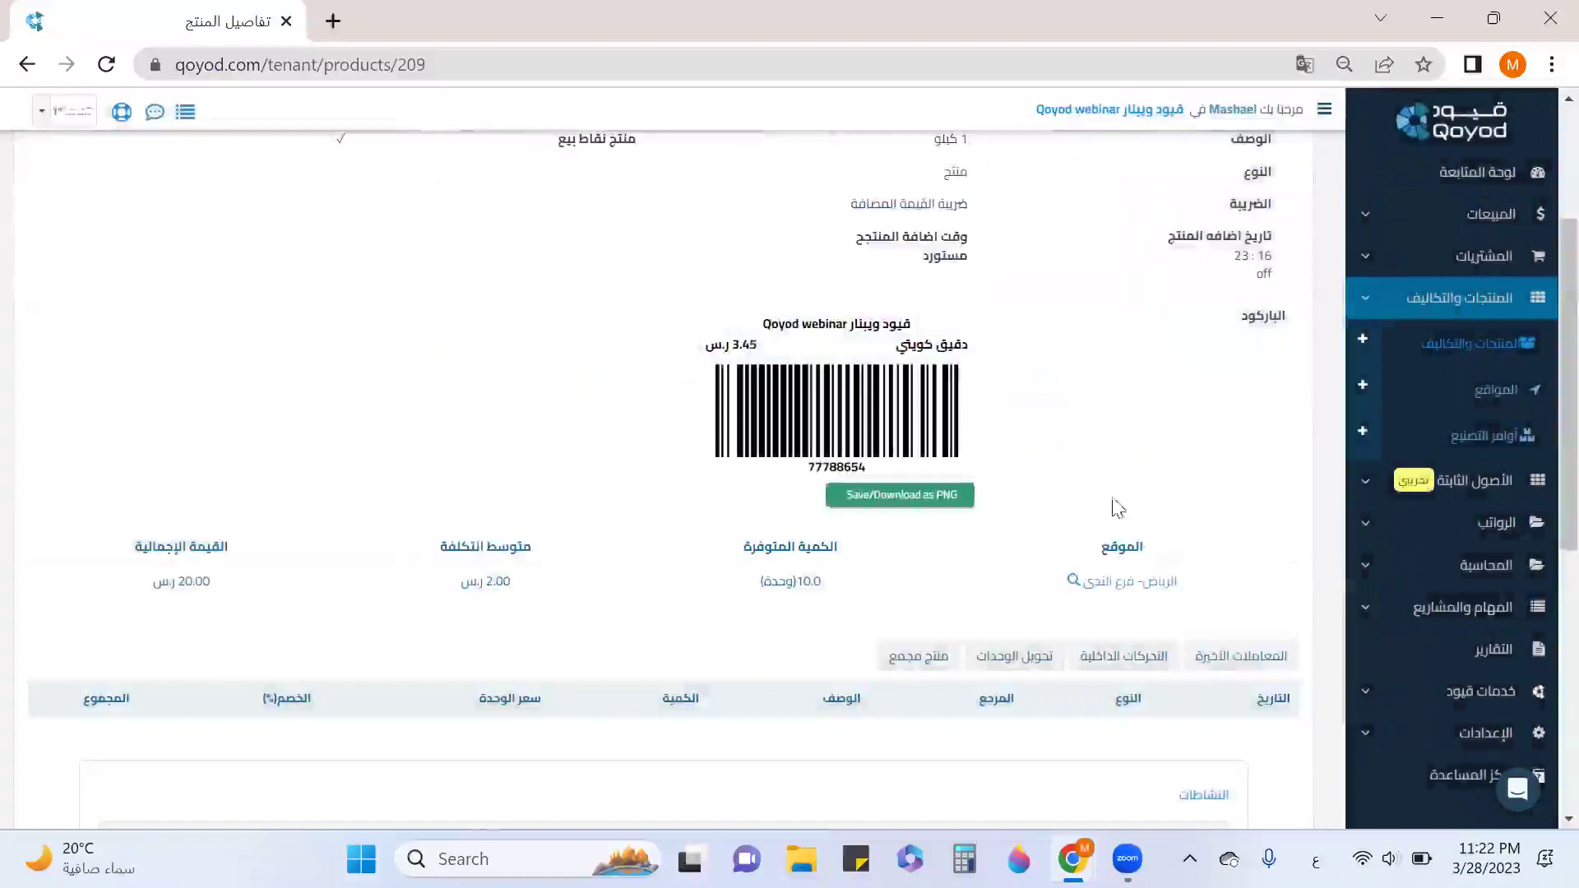
# Browse the product's internal movements, unit conversions and bundle components tabs.
pyautogui.scroll(-2, 1202, 640)
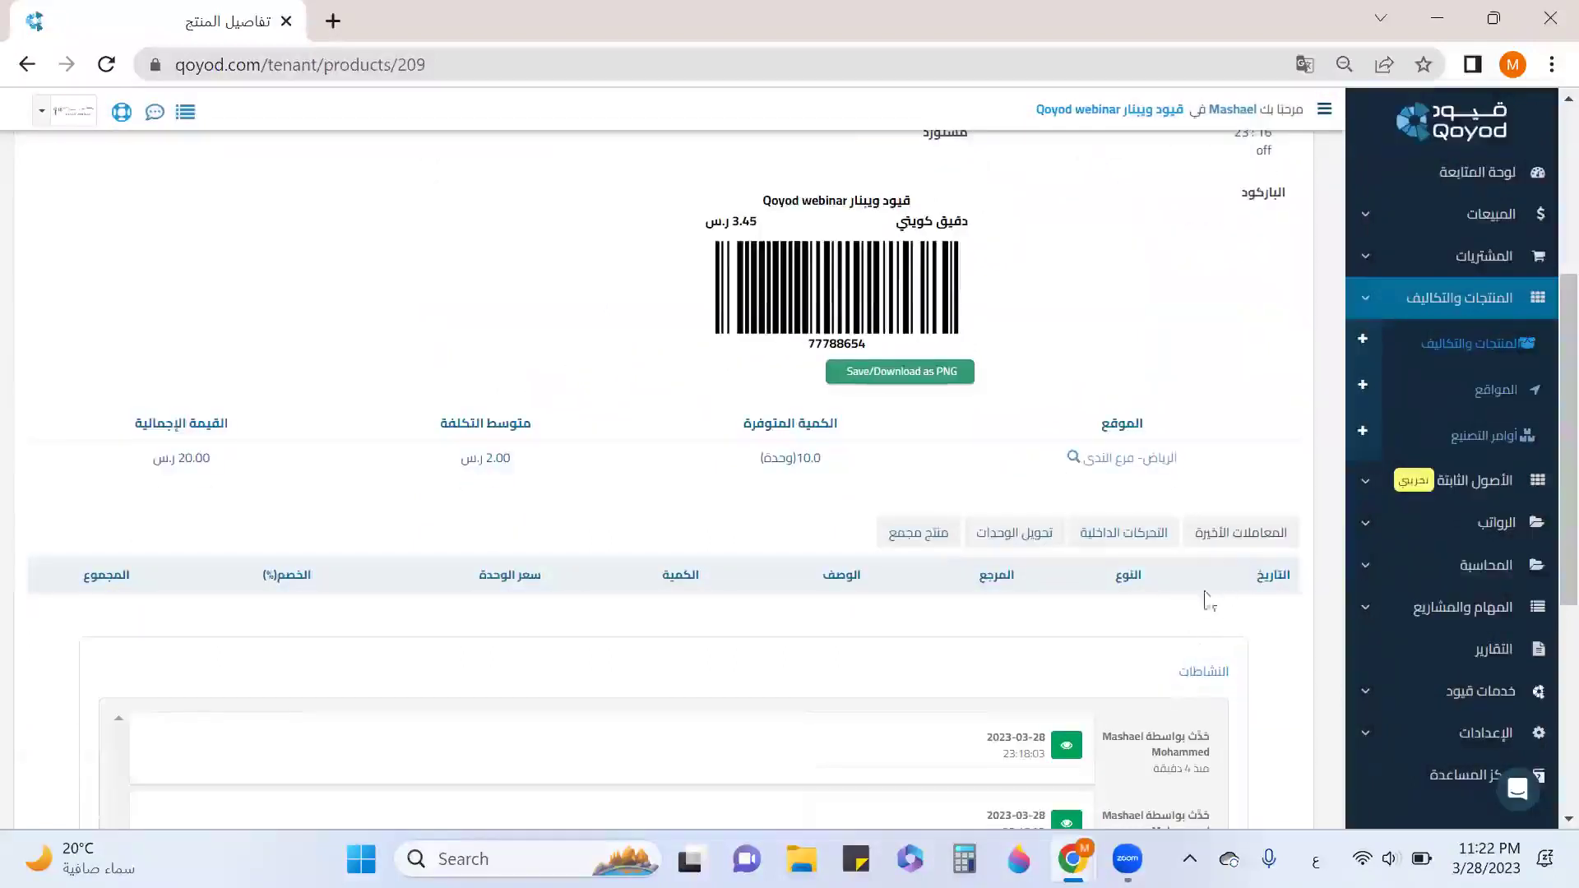
pyautogui.click(1123, 531)
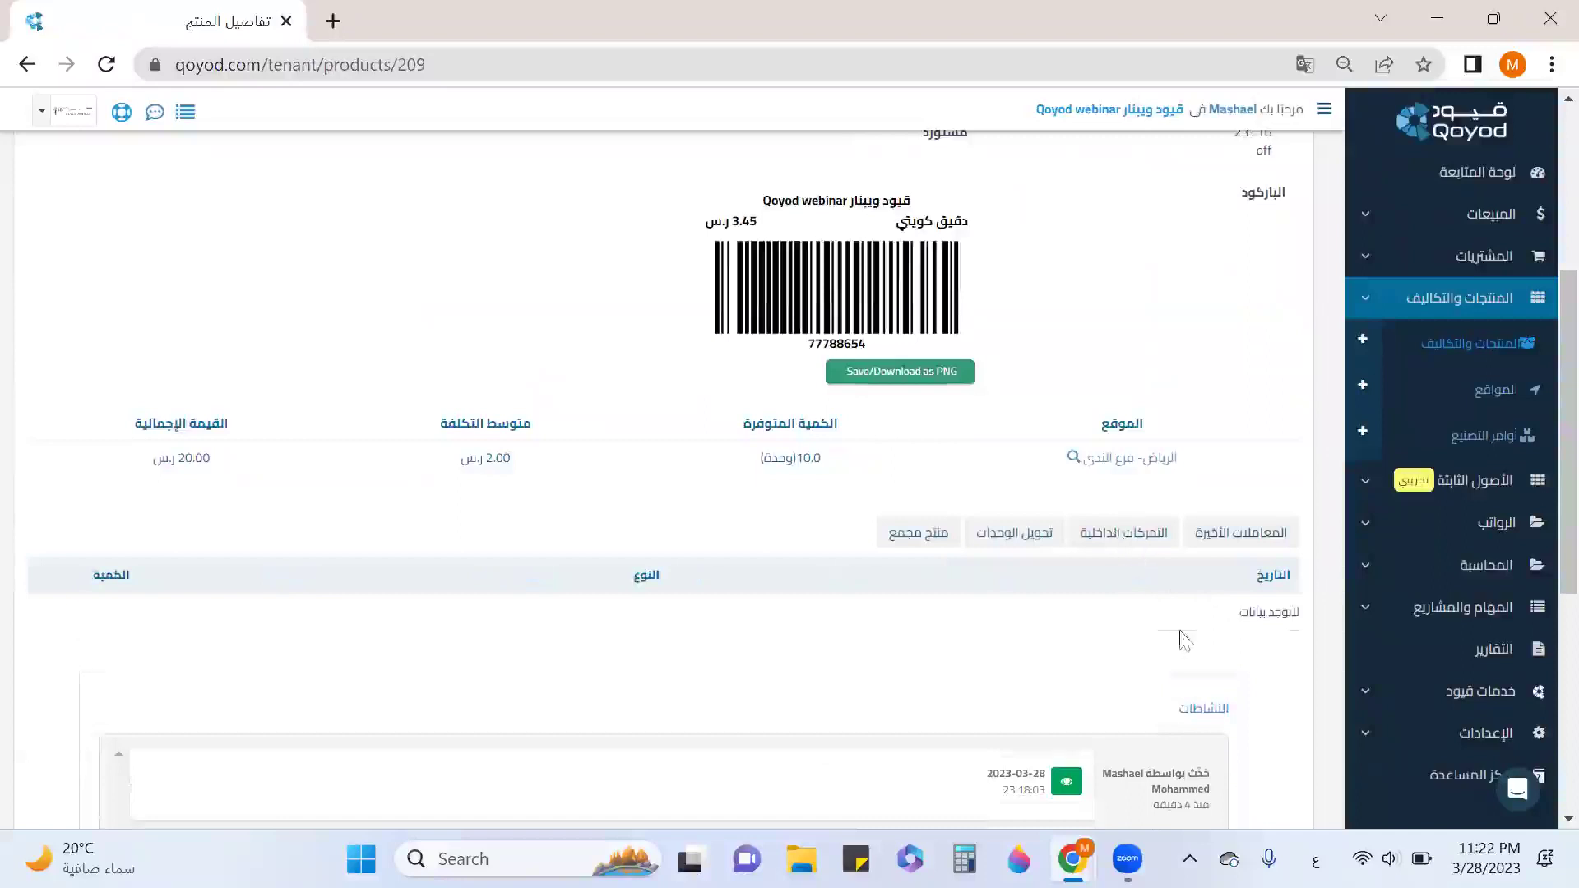
pyautogui.click(1016, 544)
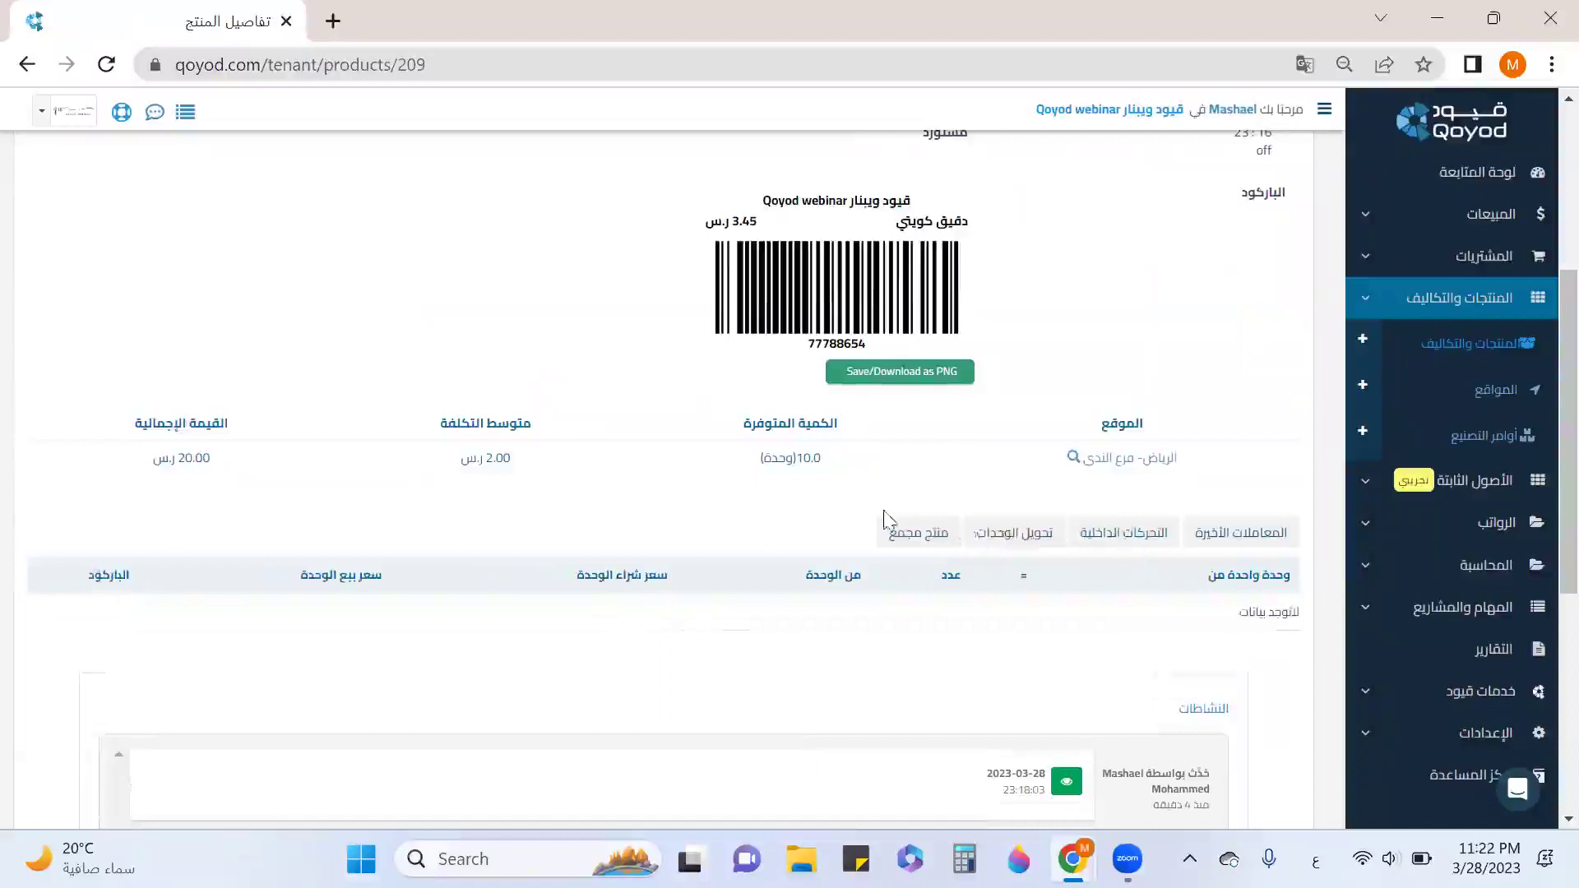
pyautogui.click(909, 543)
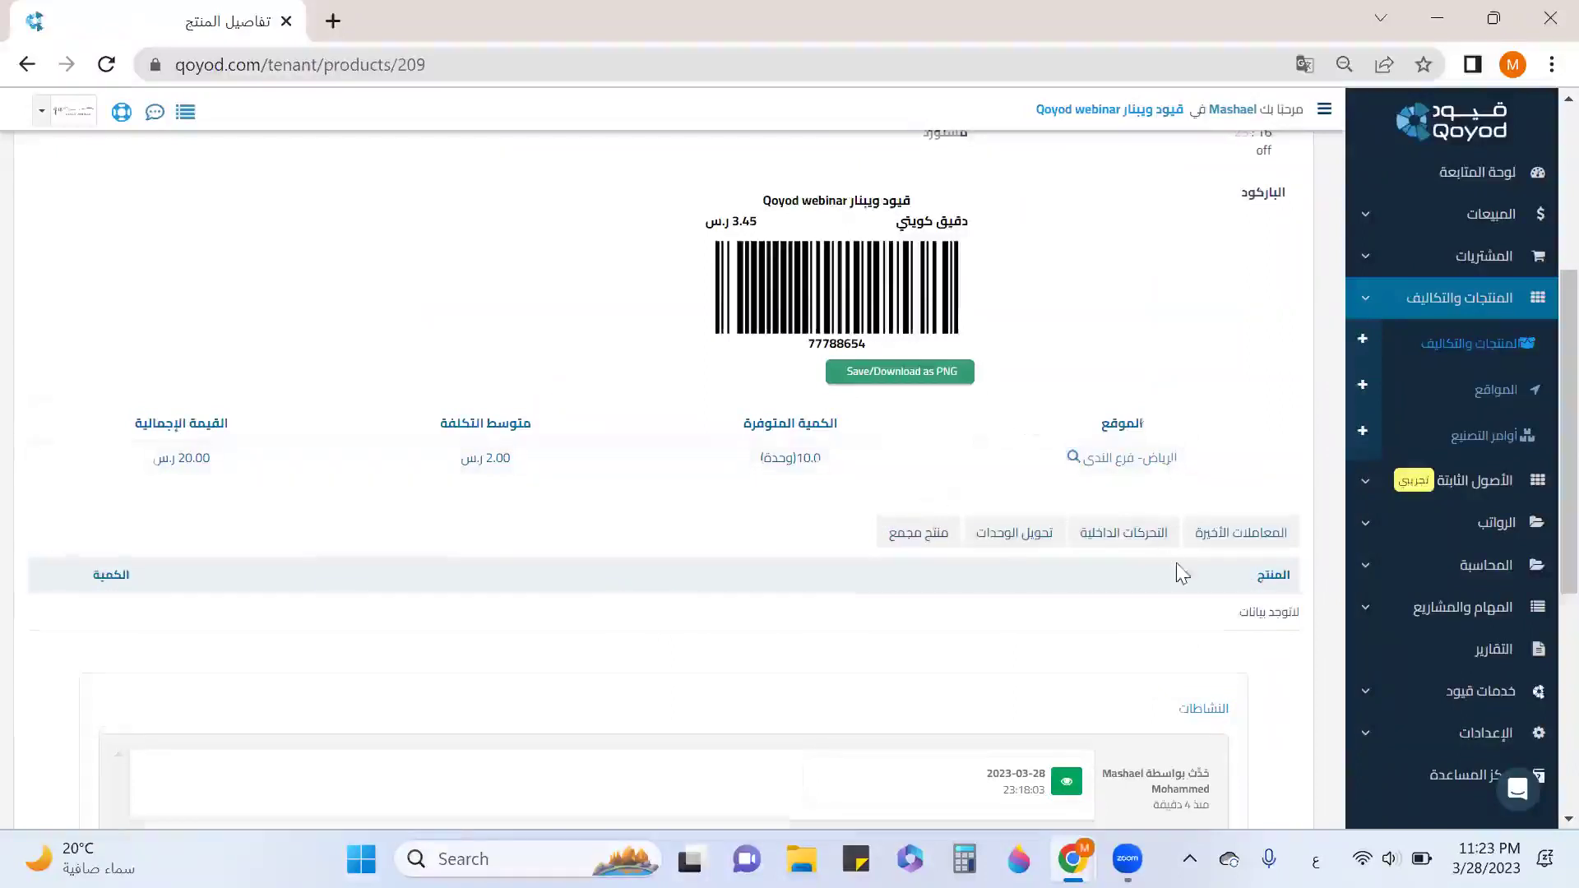
pyautogui.scroll(-1, 1181, 570)
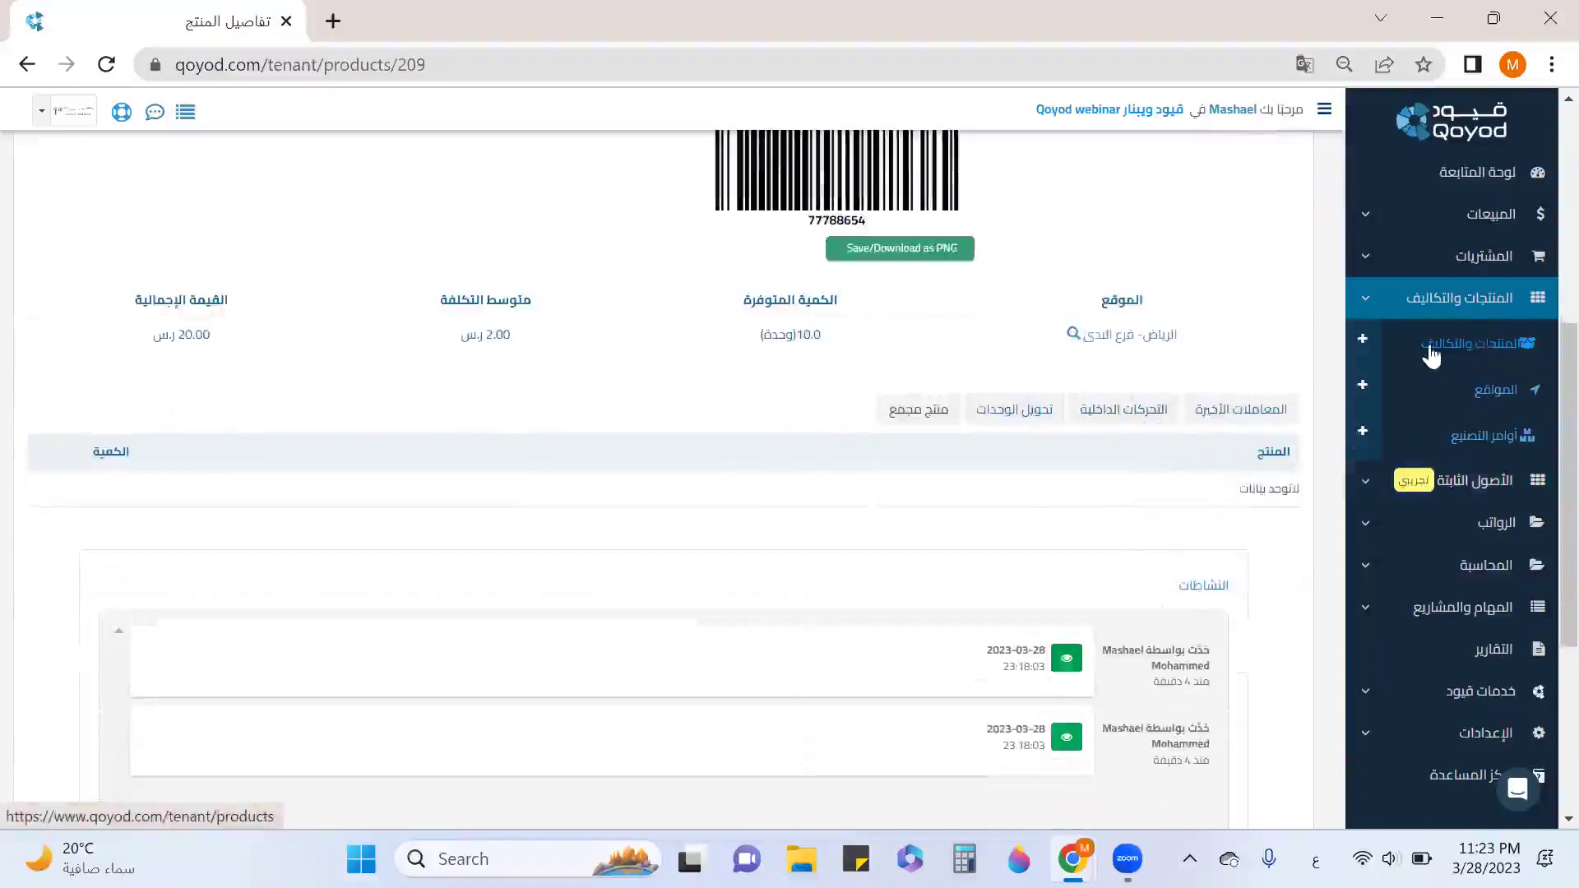
pyautogui.scroll(6, 1333, 387)
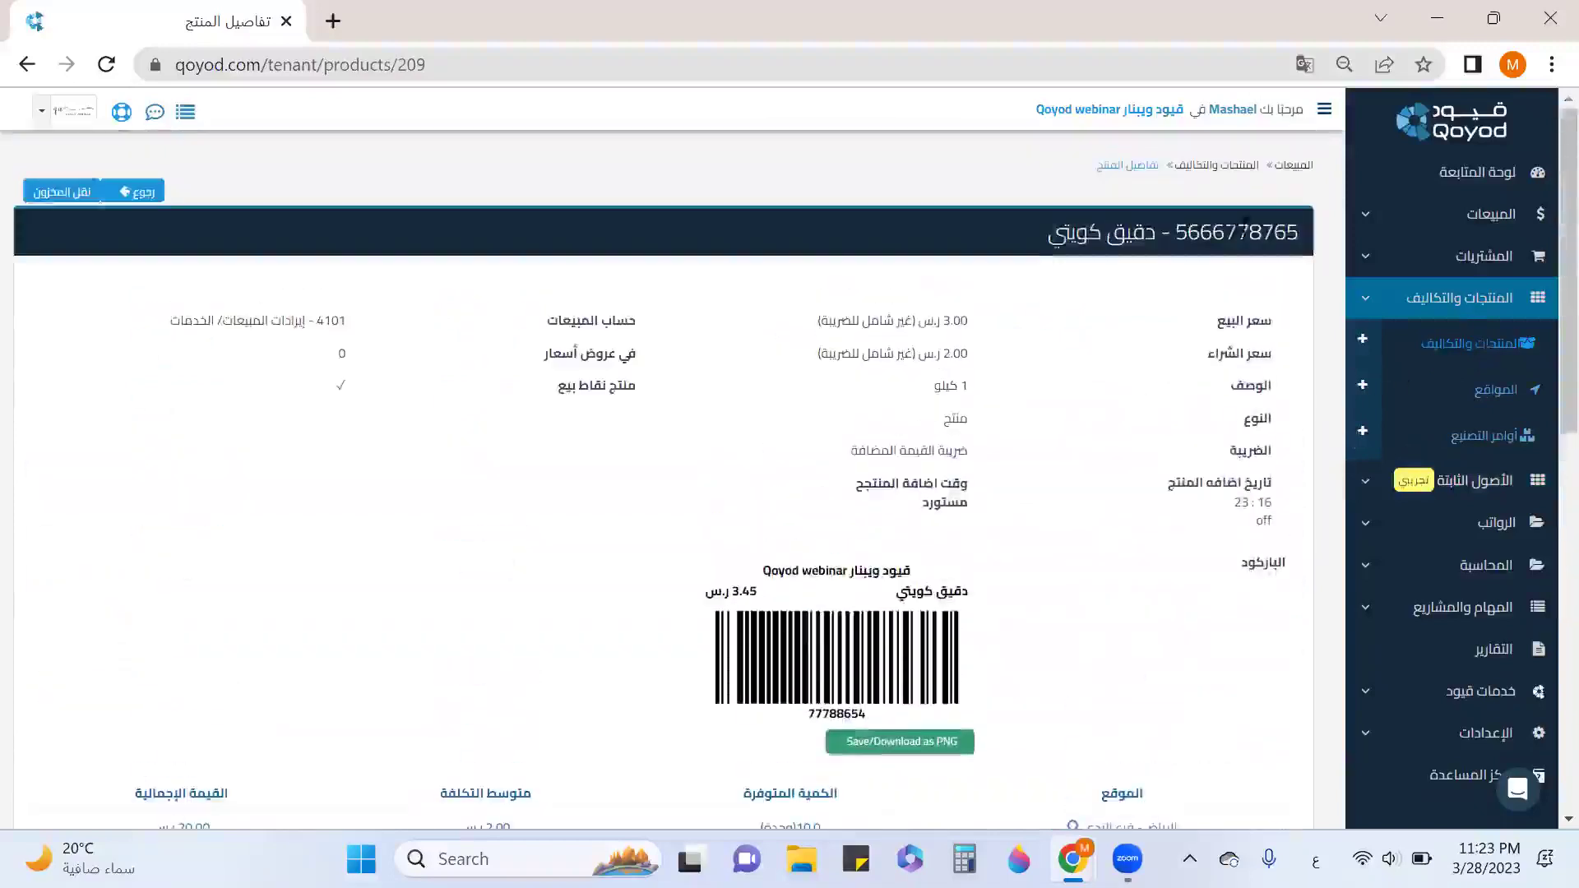
# Start a new inventory transfer in a separate browser tab.
pyautogui.click(1192, 164)
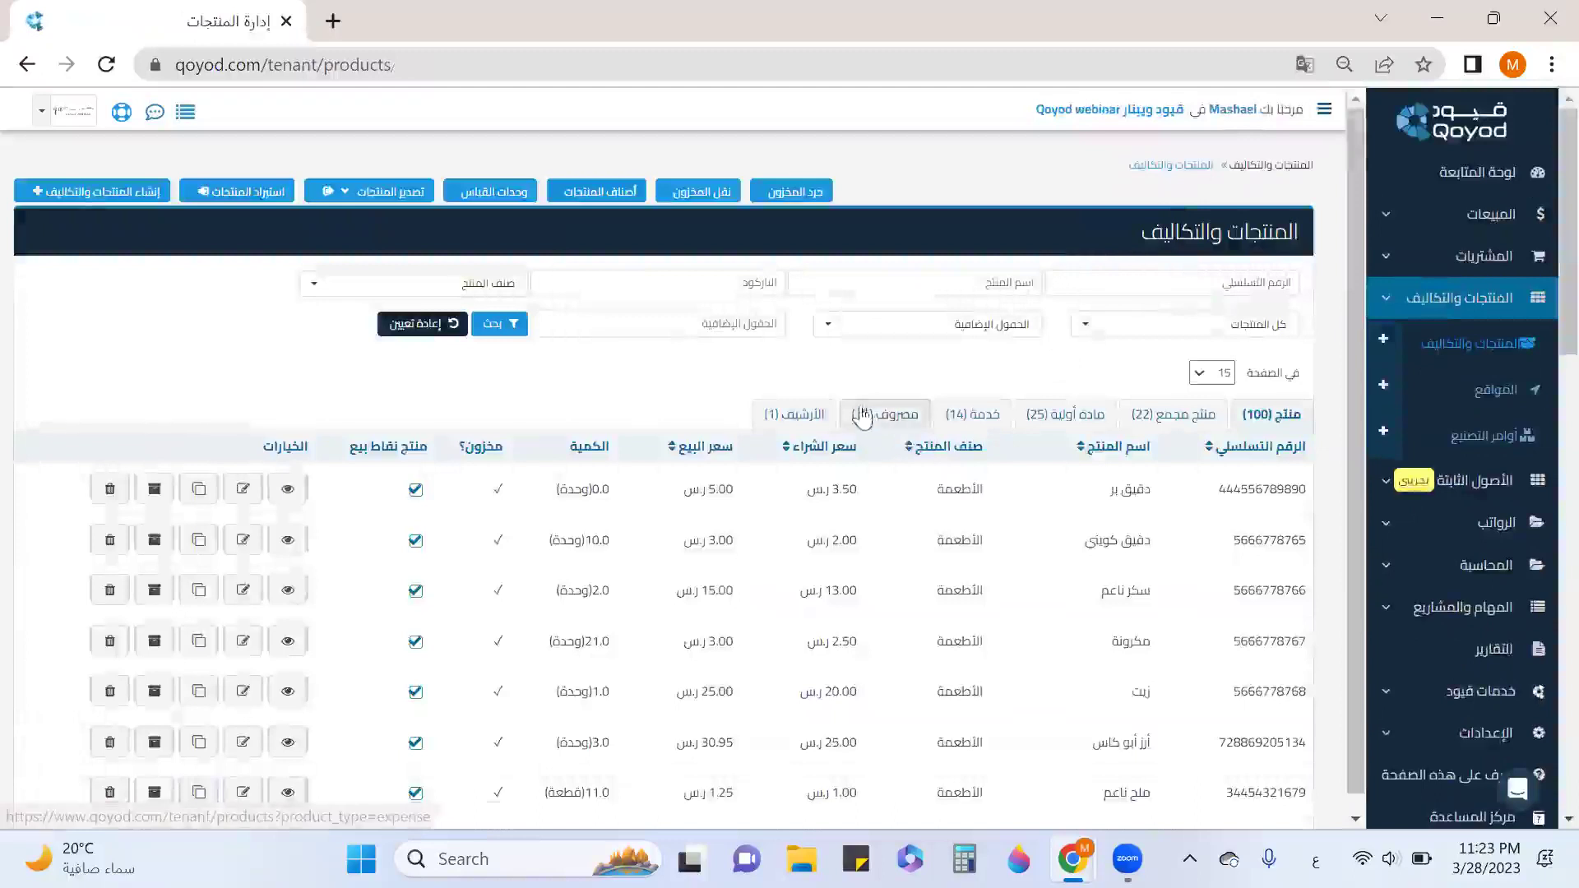
pyautogui.rightClick(720, 200)
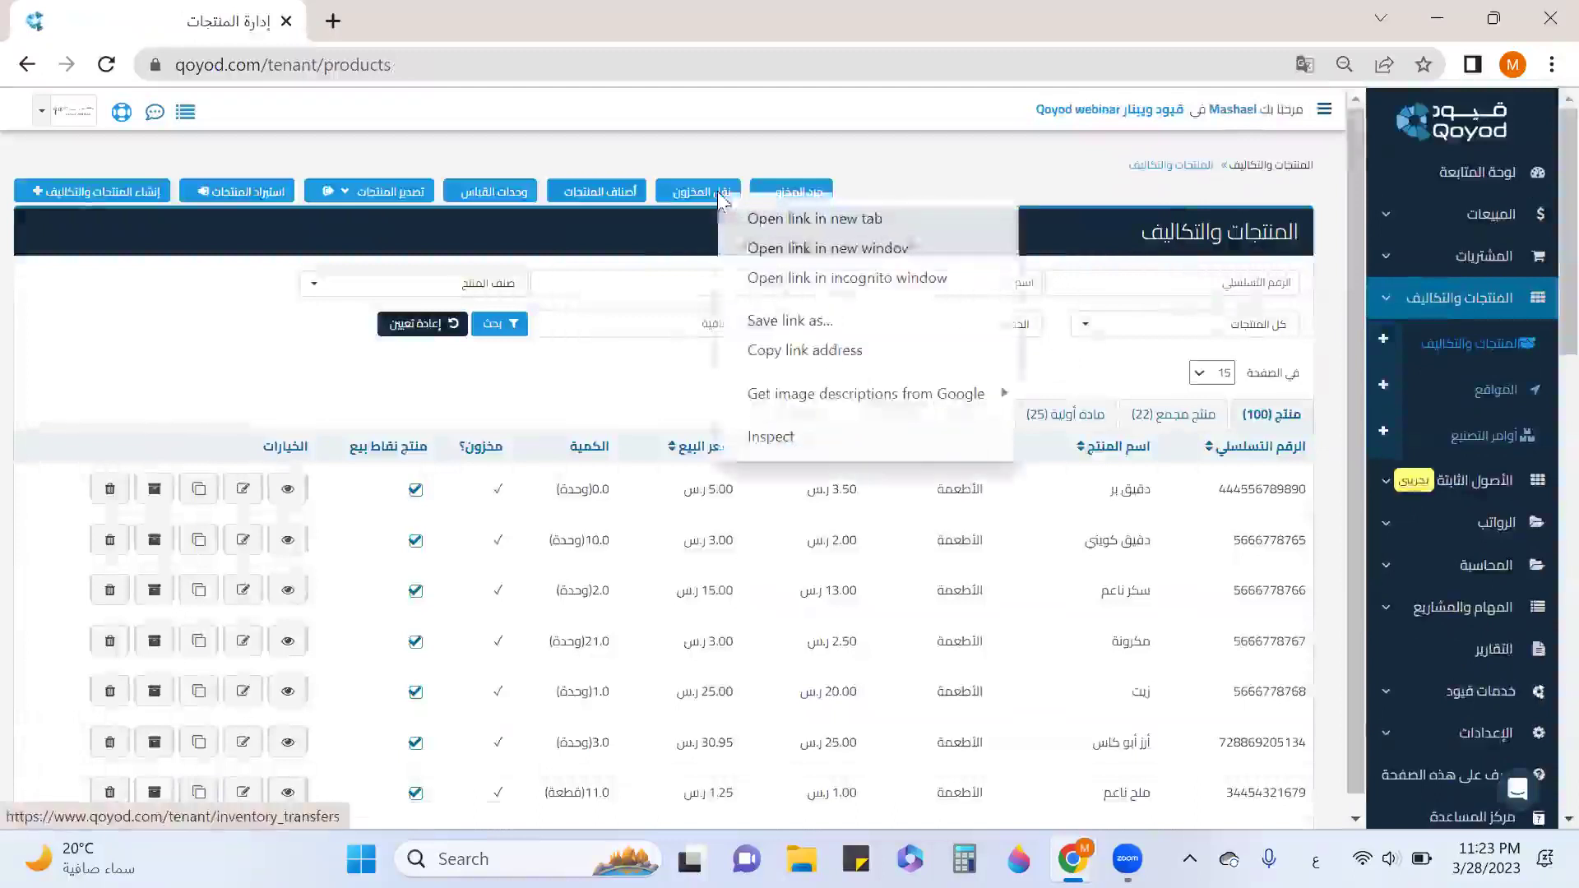
pyautogui.click(789, 219)
pyautogui.click(473, 25)
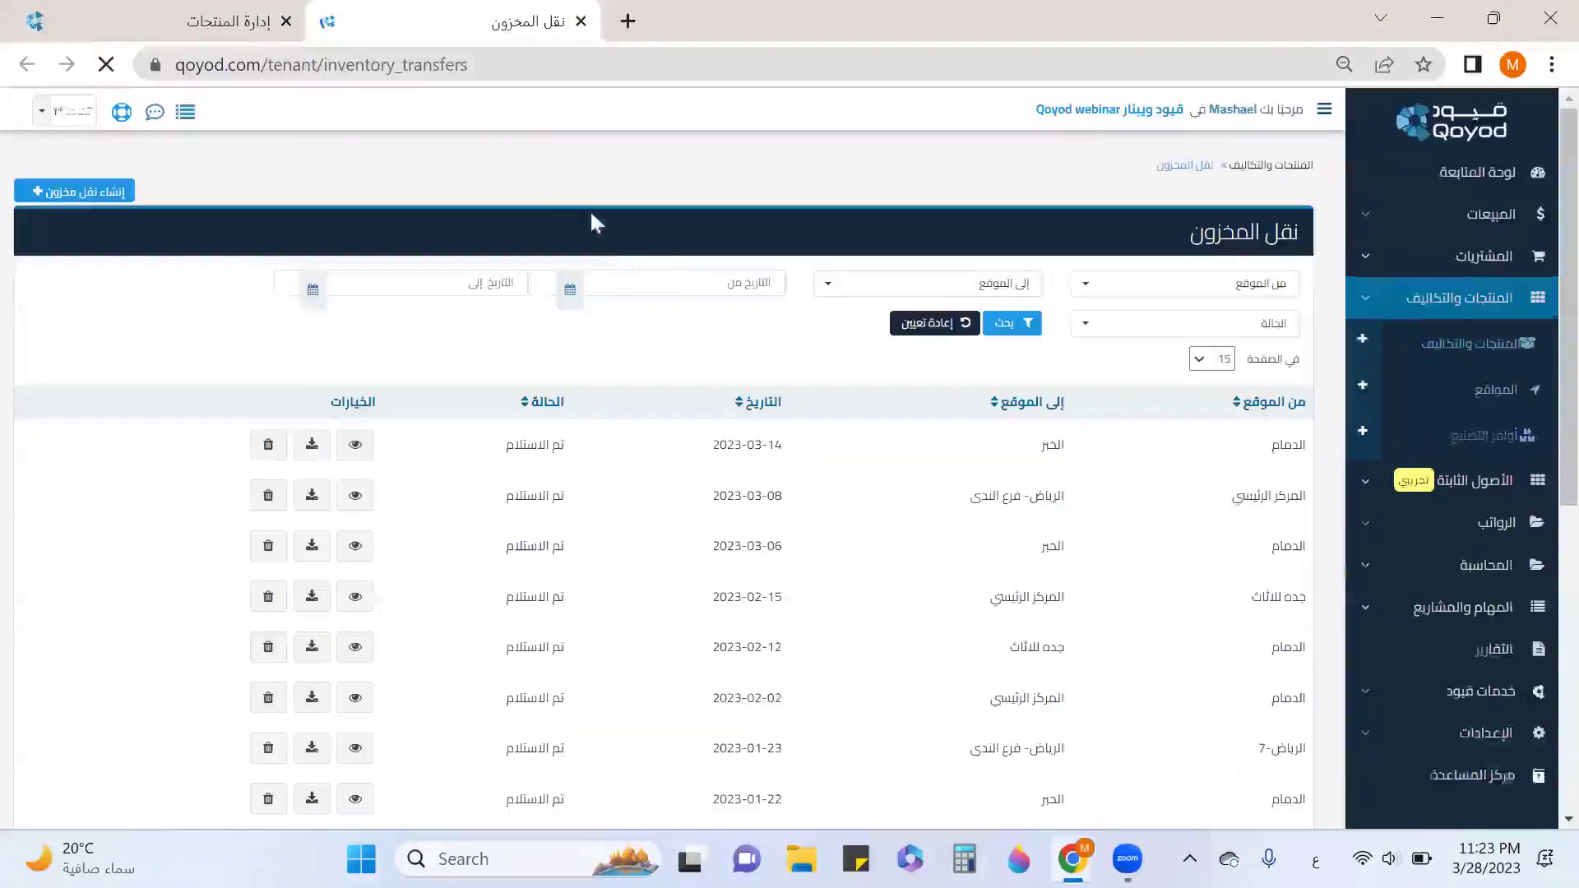
pyautogui.click(105, 204)
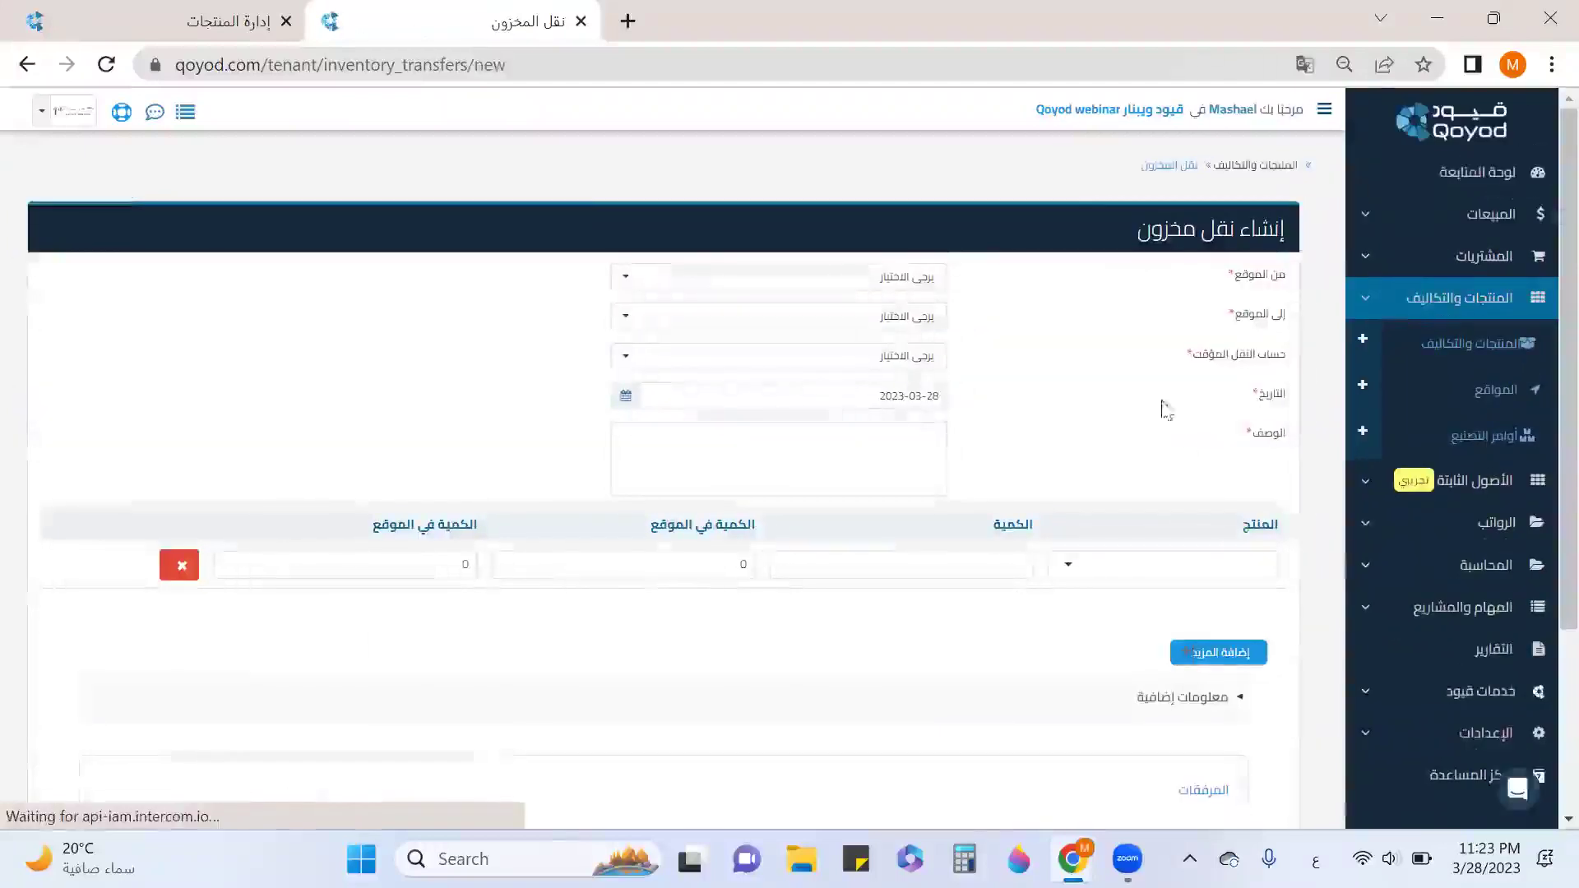
# Set the transfer from الخبر to الدمام via account مخزون تحت التصنيع, with a description.
pyautogui.click(911, 281)
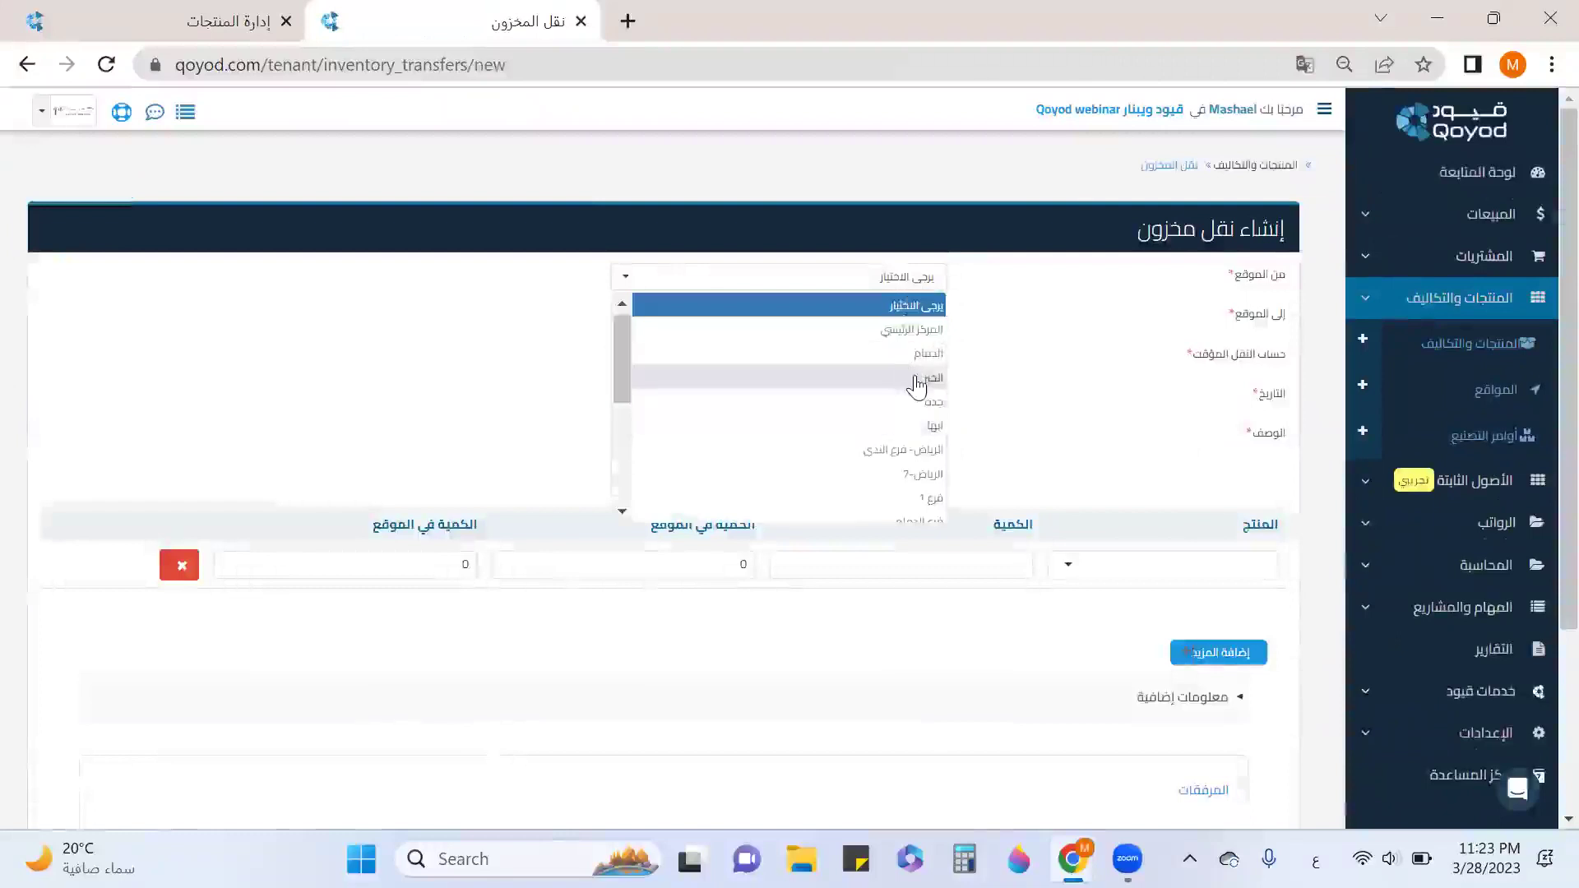
pyautogui.click(918, 387)
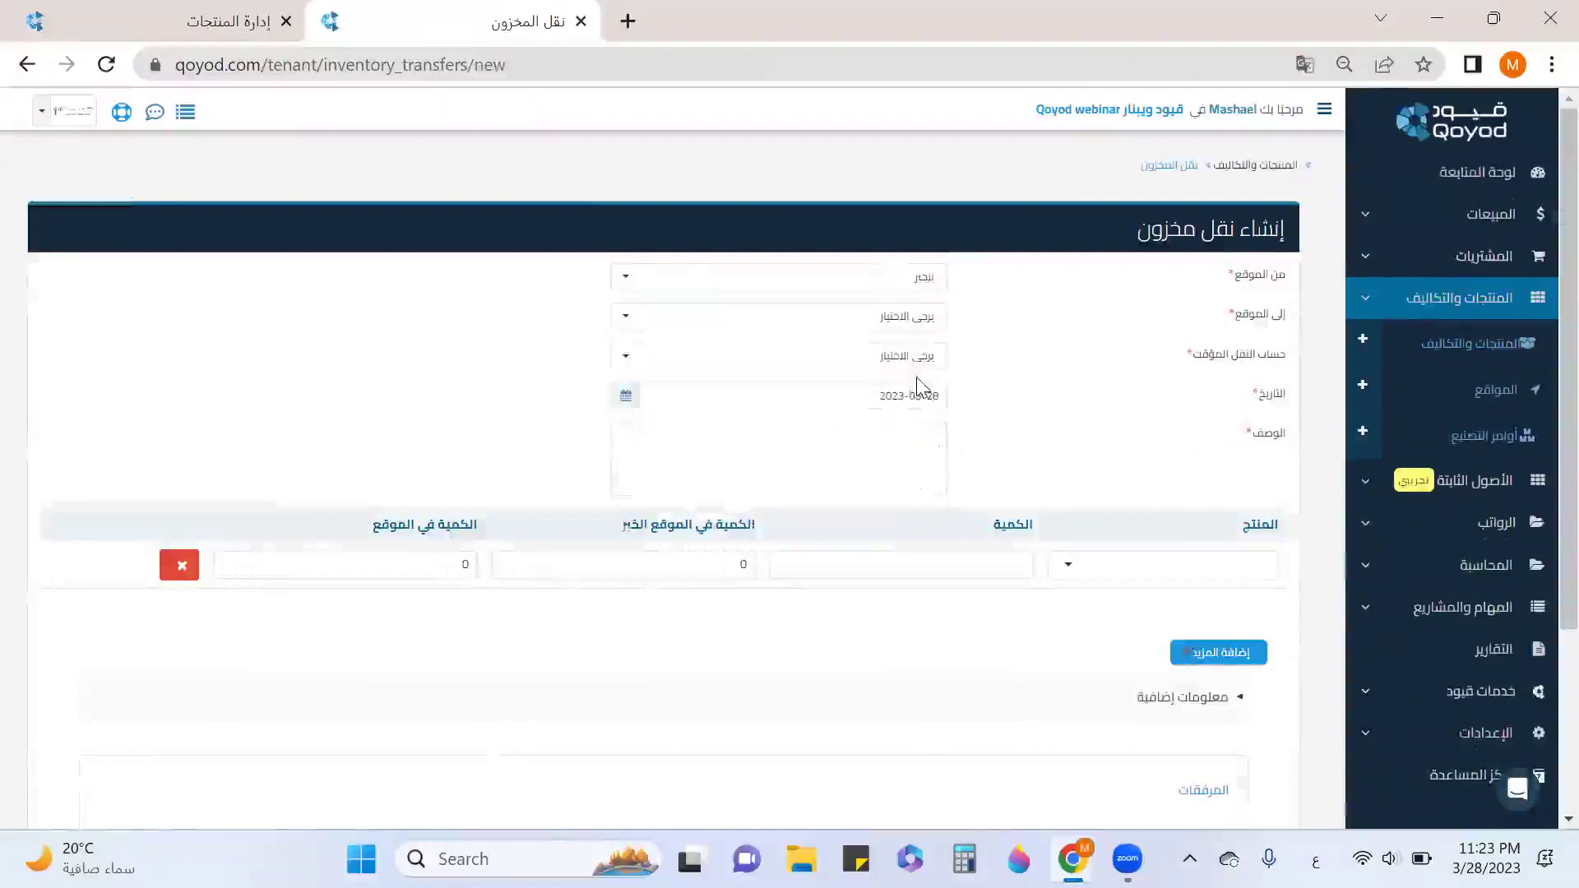
pyautogui.click(921, 320)
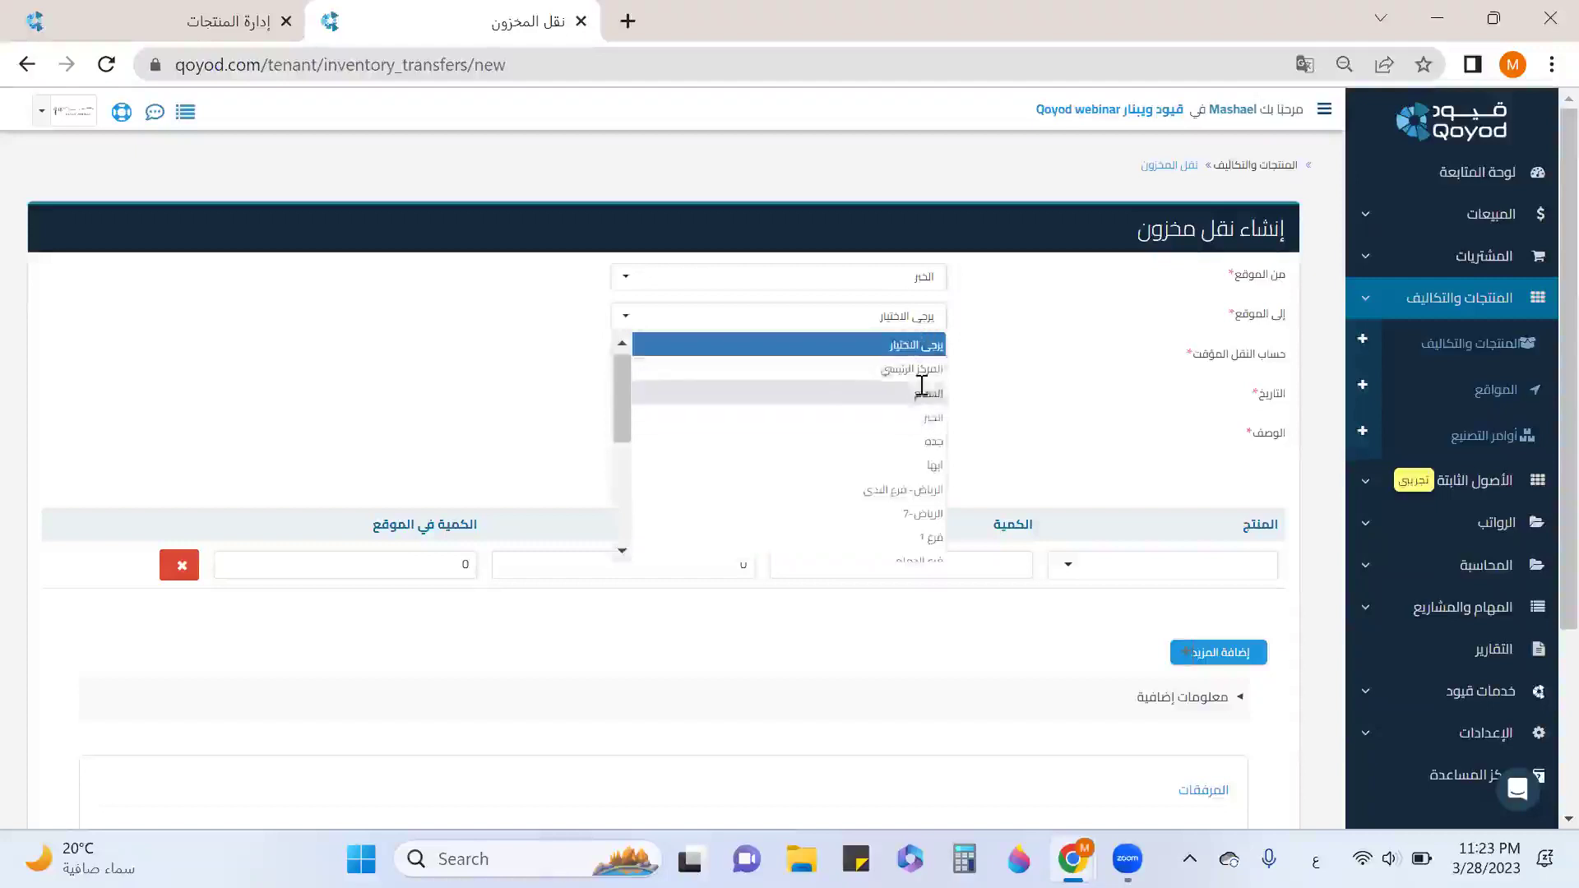
pyautogui.click(923, 393)
pyautogui.click(922, 369)
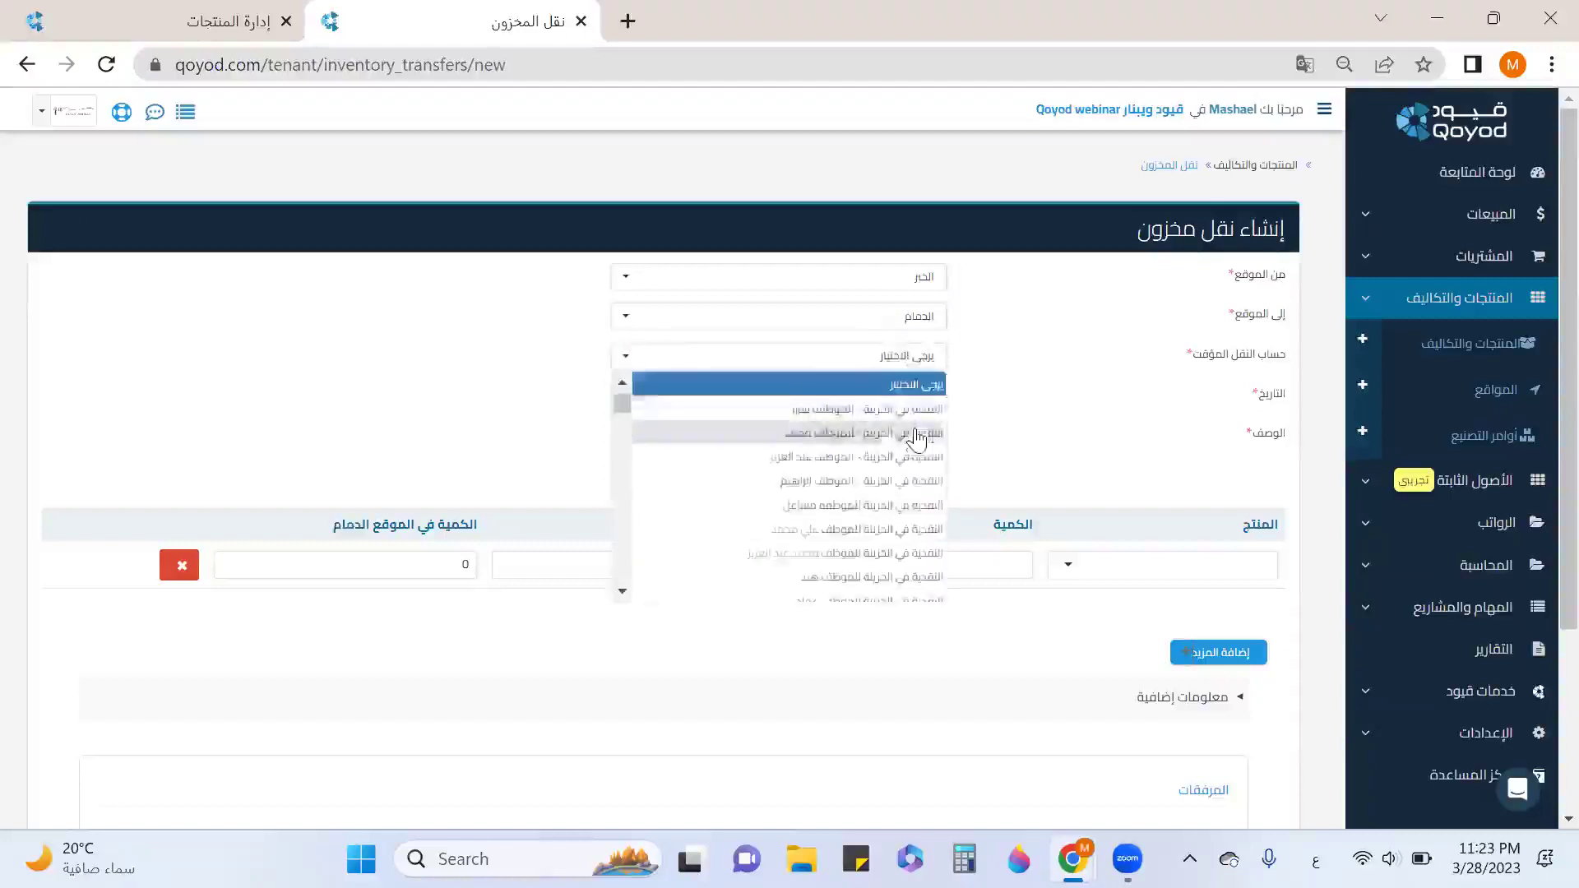
pyautogui.scroll(-2, 917, 434)
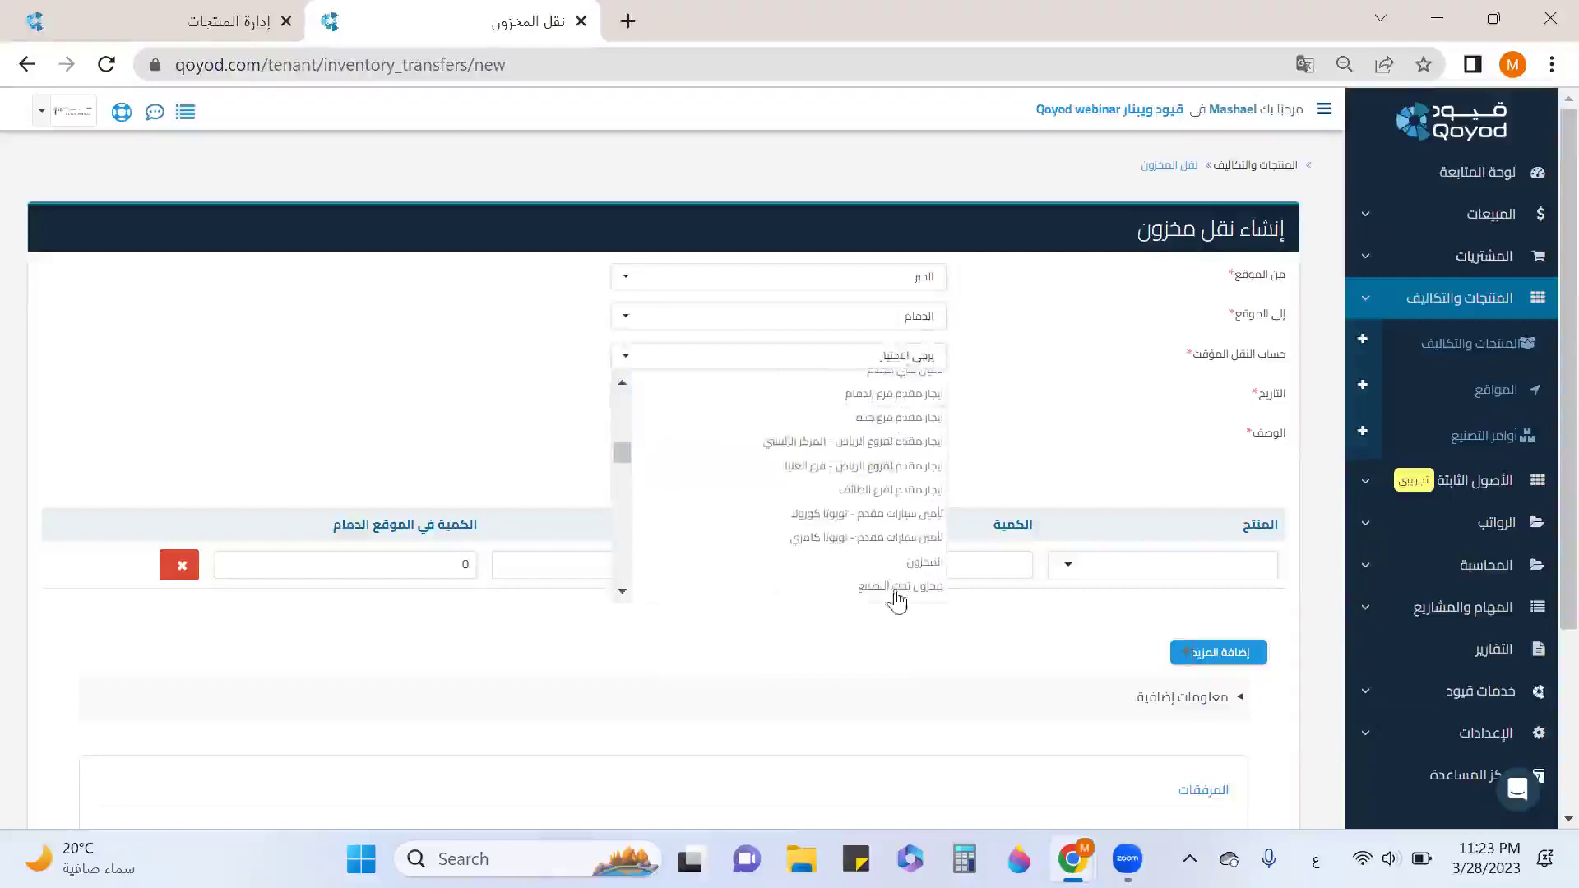
pyautogui.click(897, 586)
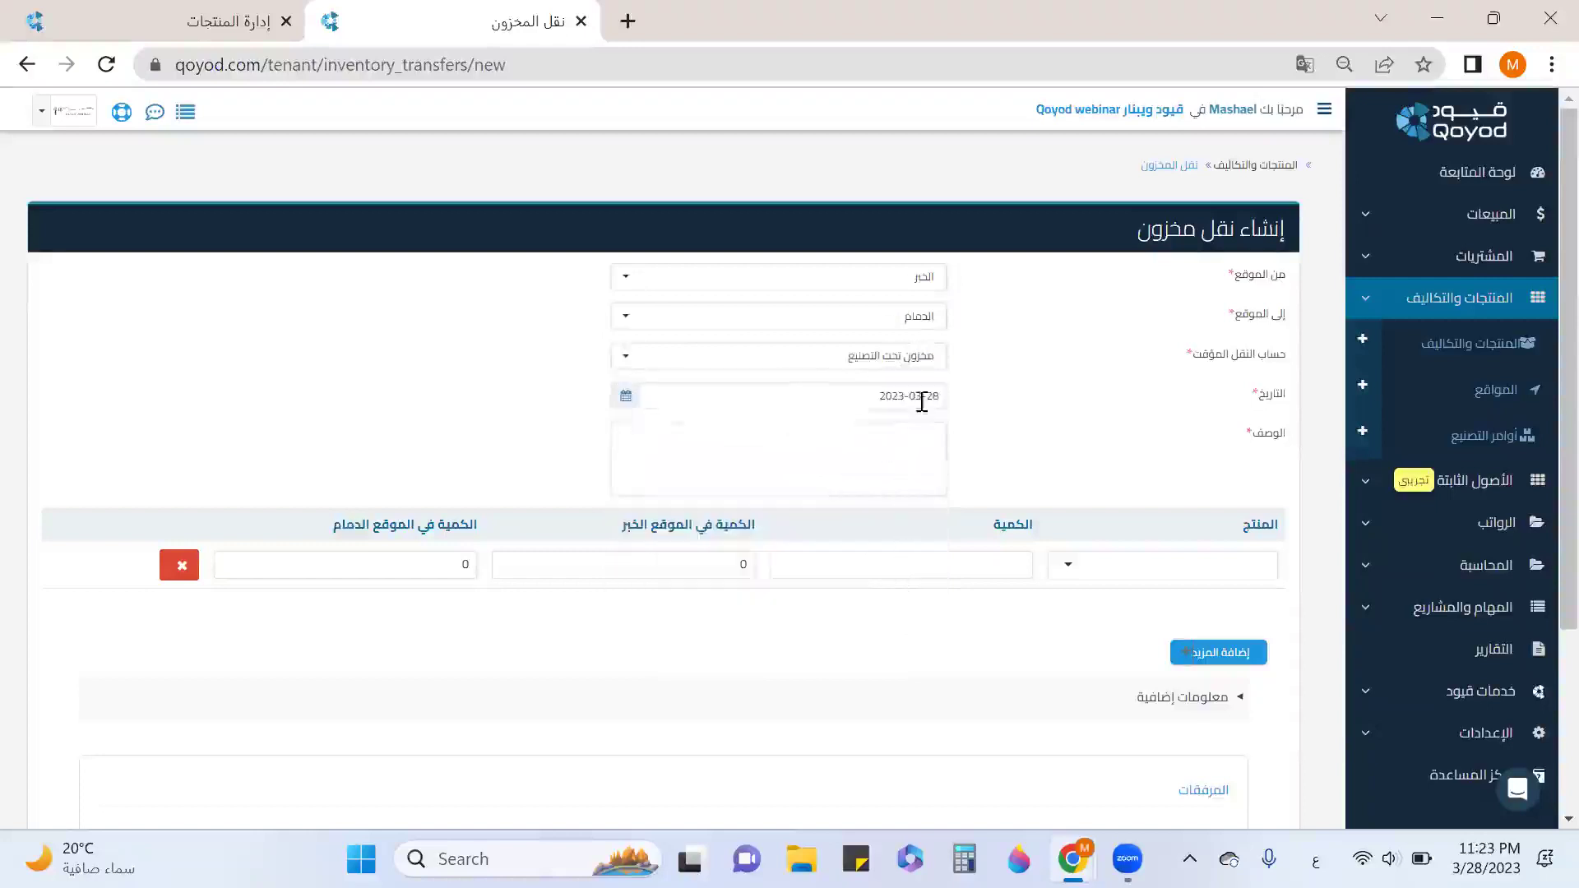
pyautogui.click(861, 451)
pyautogui.write('نقل منتجات')
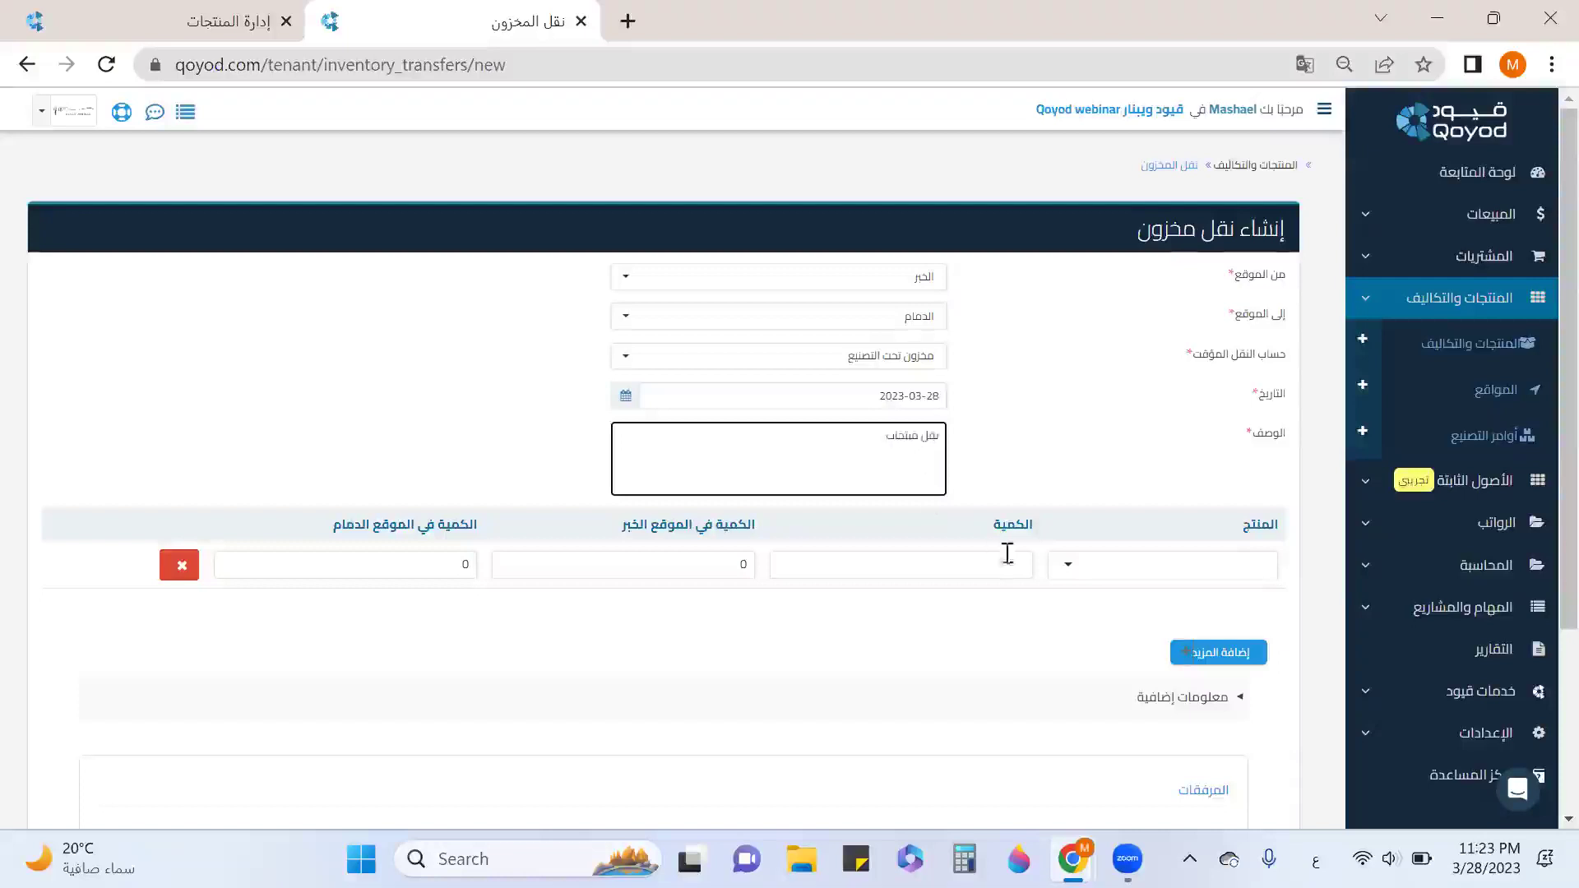
# Add 4 بطانية قطن, send the transfer and mark it received.
pyautogui.click(1119, 559)
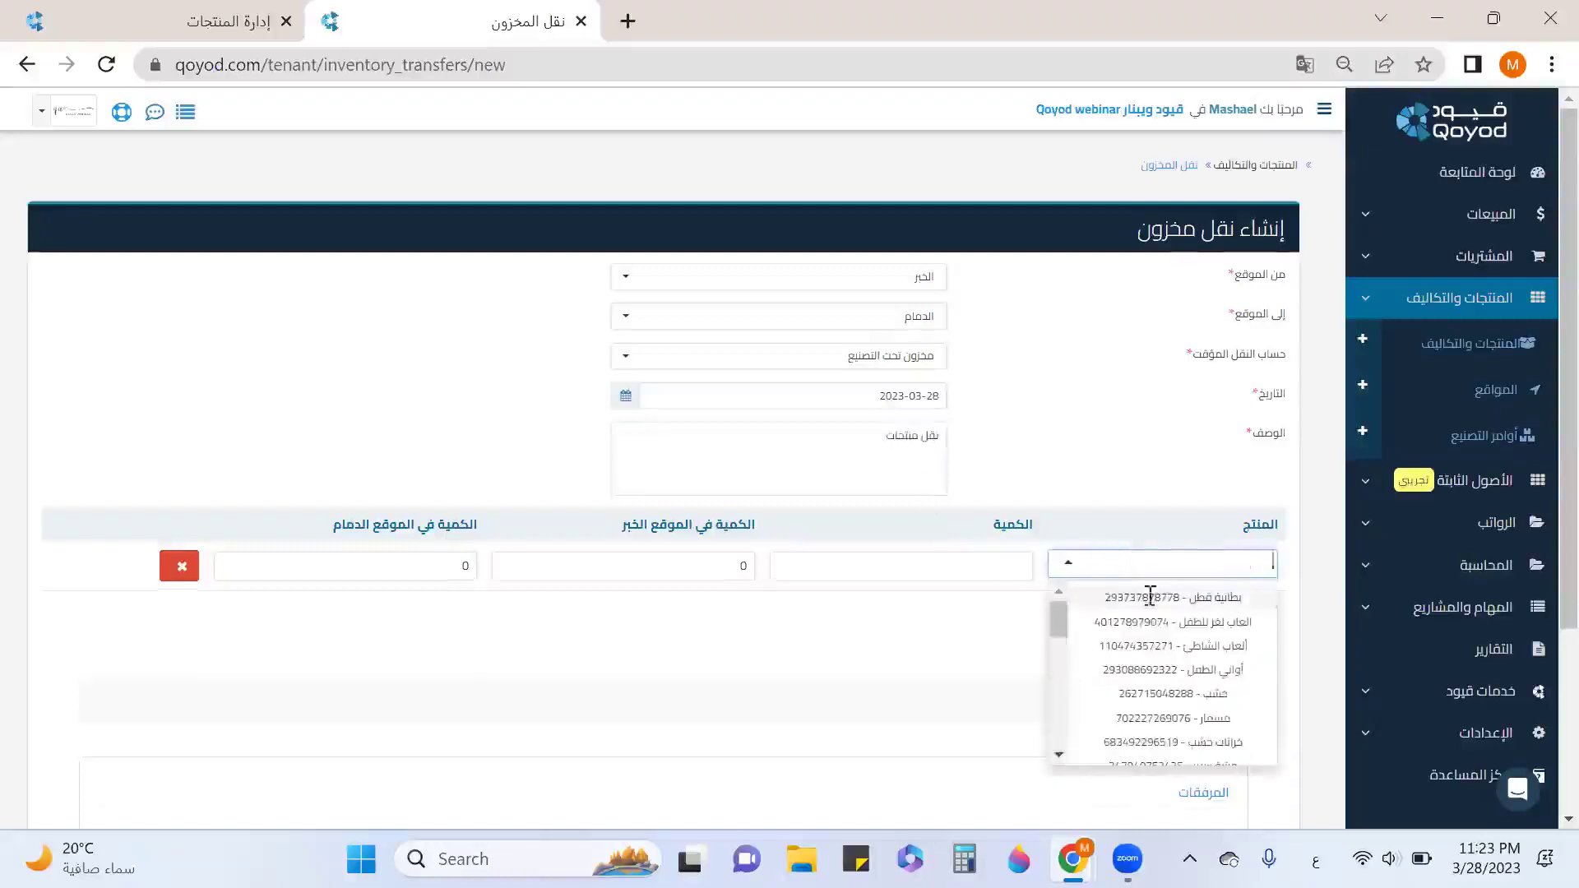
pyautogui.click(1218, 596)
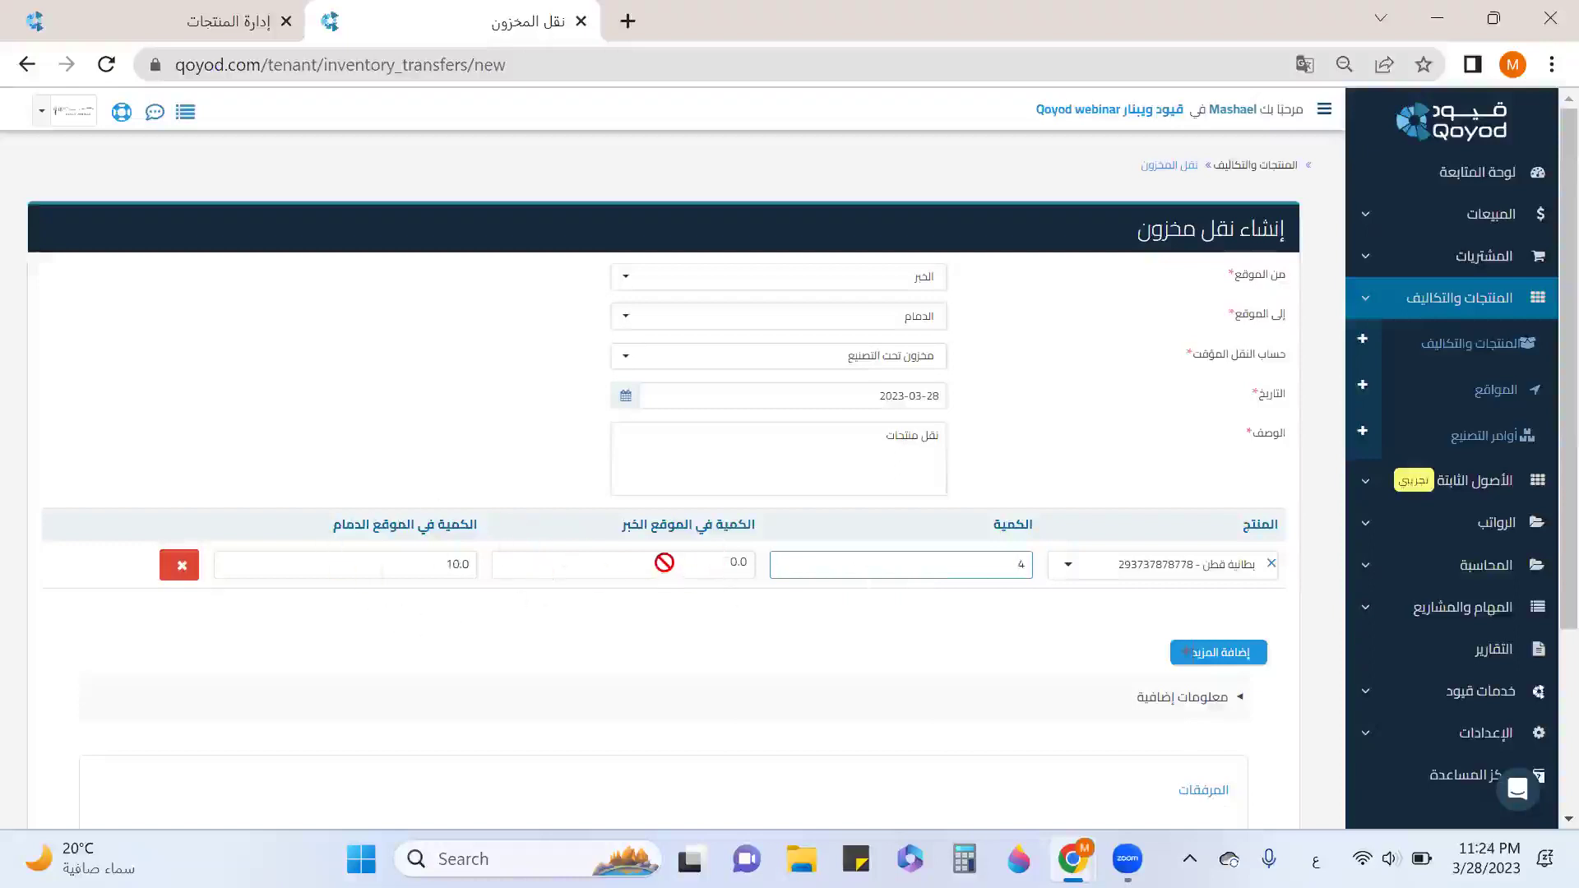
pyautogui.scroll(-3, 1149, 468)
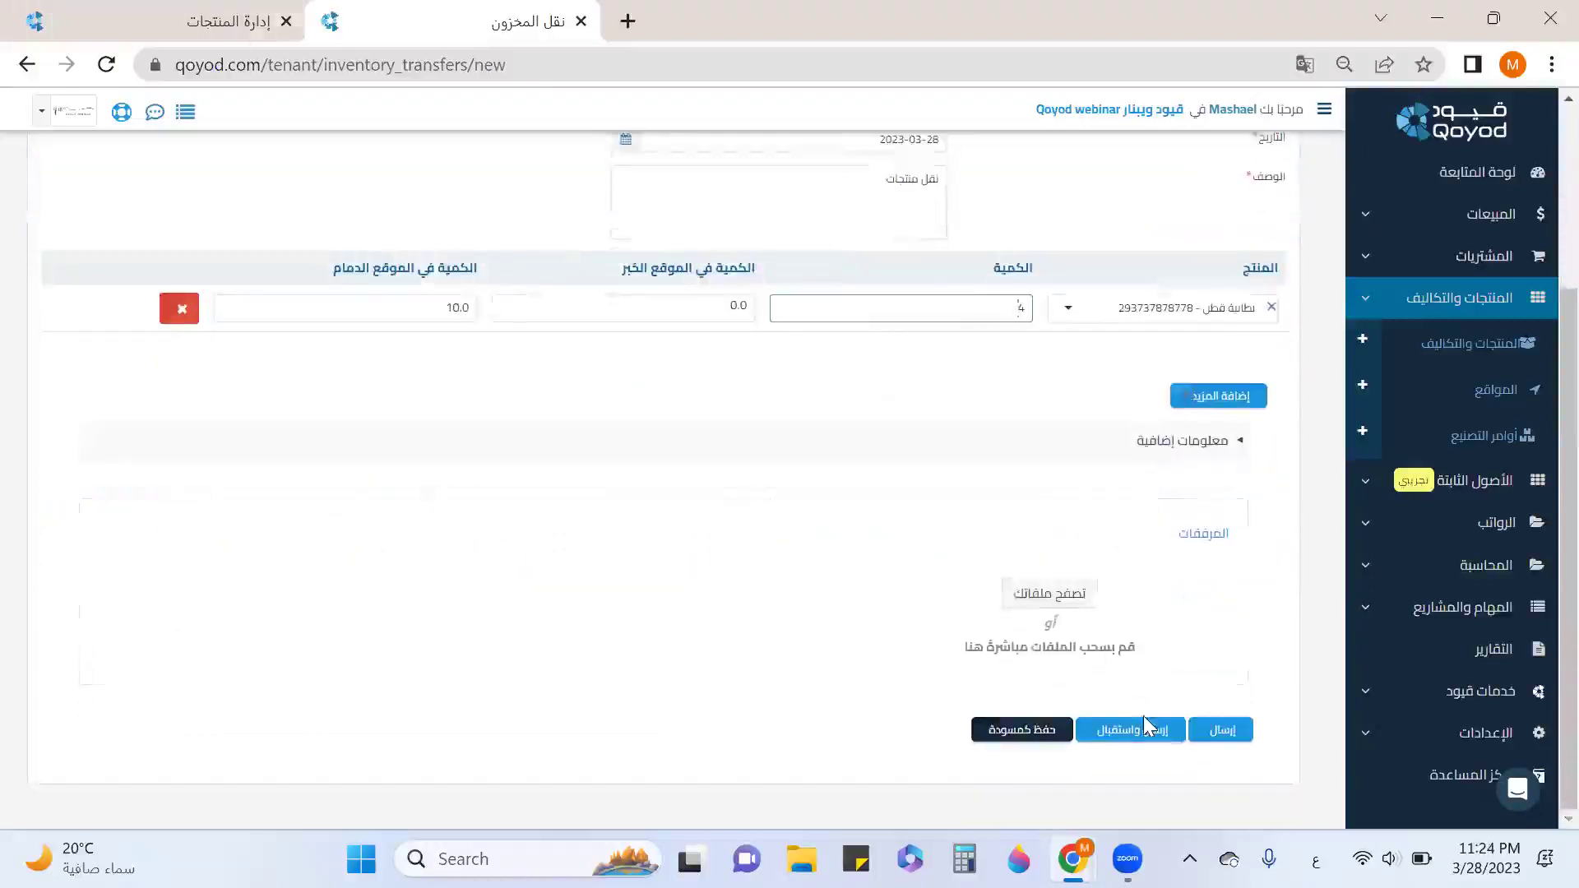
pyautogui.click(1219, 732)
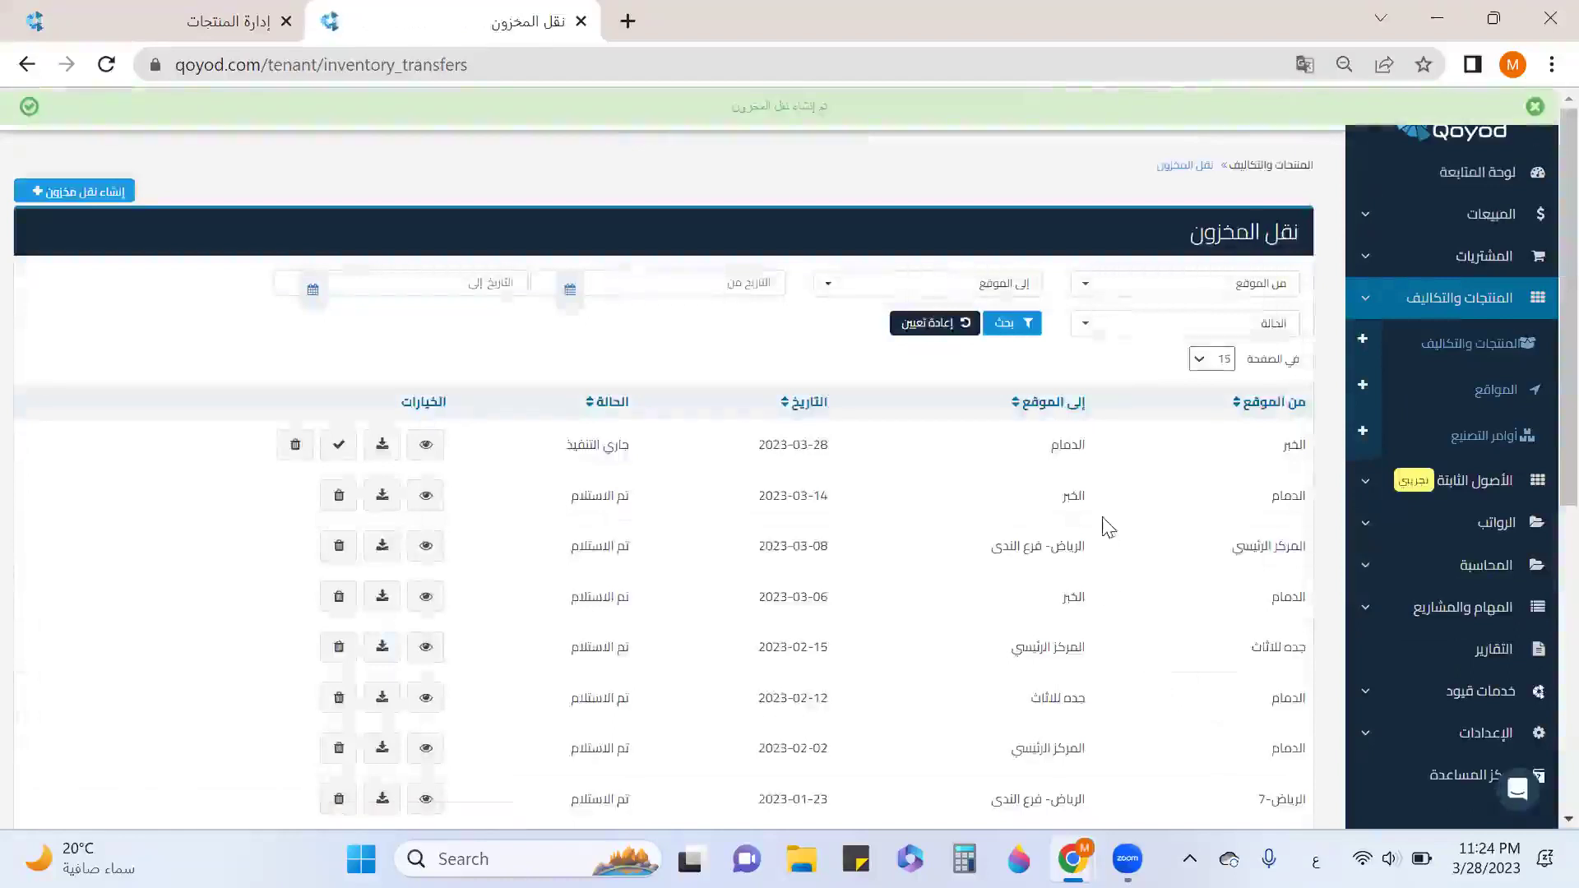
pyautogui.click(338, 445)
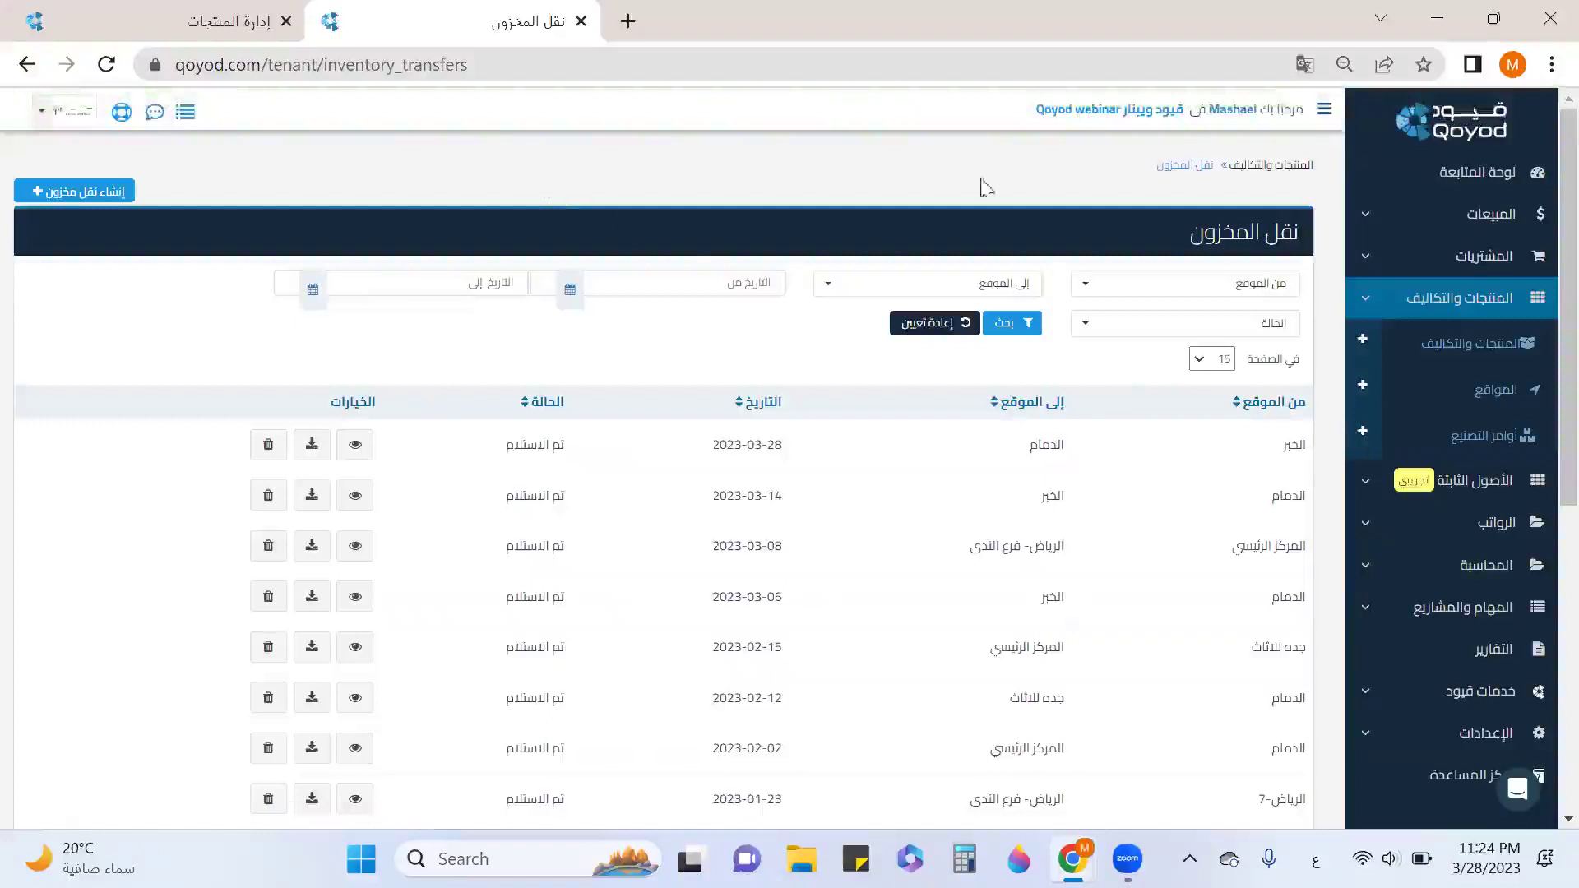
pyautogui.click(1300, 169)
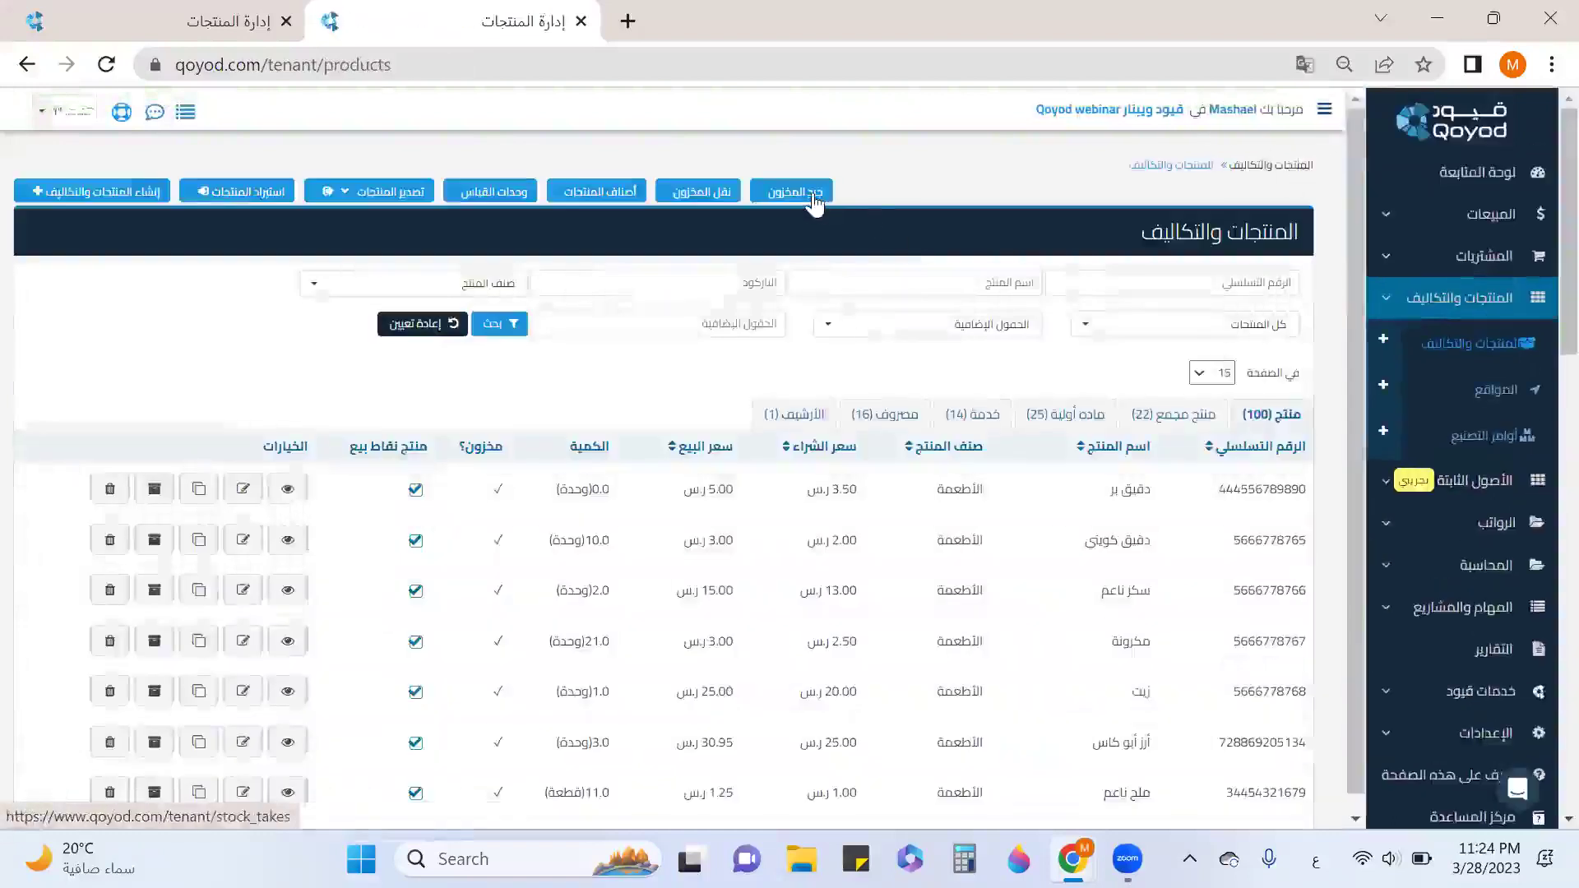
# Start a new stock take at location المركز الرئيسي.
pyautogui.click(814, 197)
pyautogui.click(60, 196)
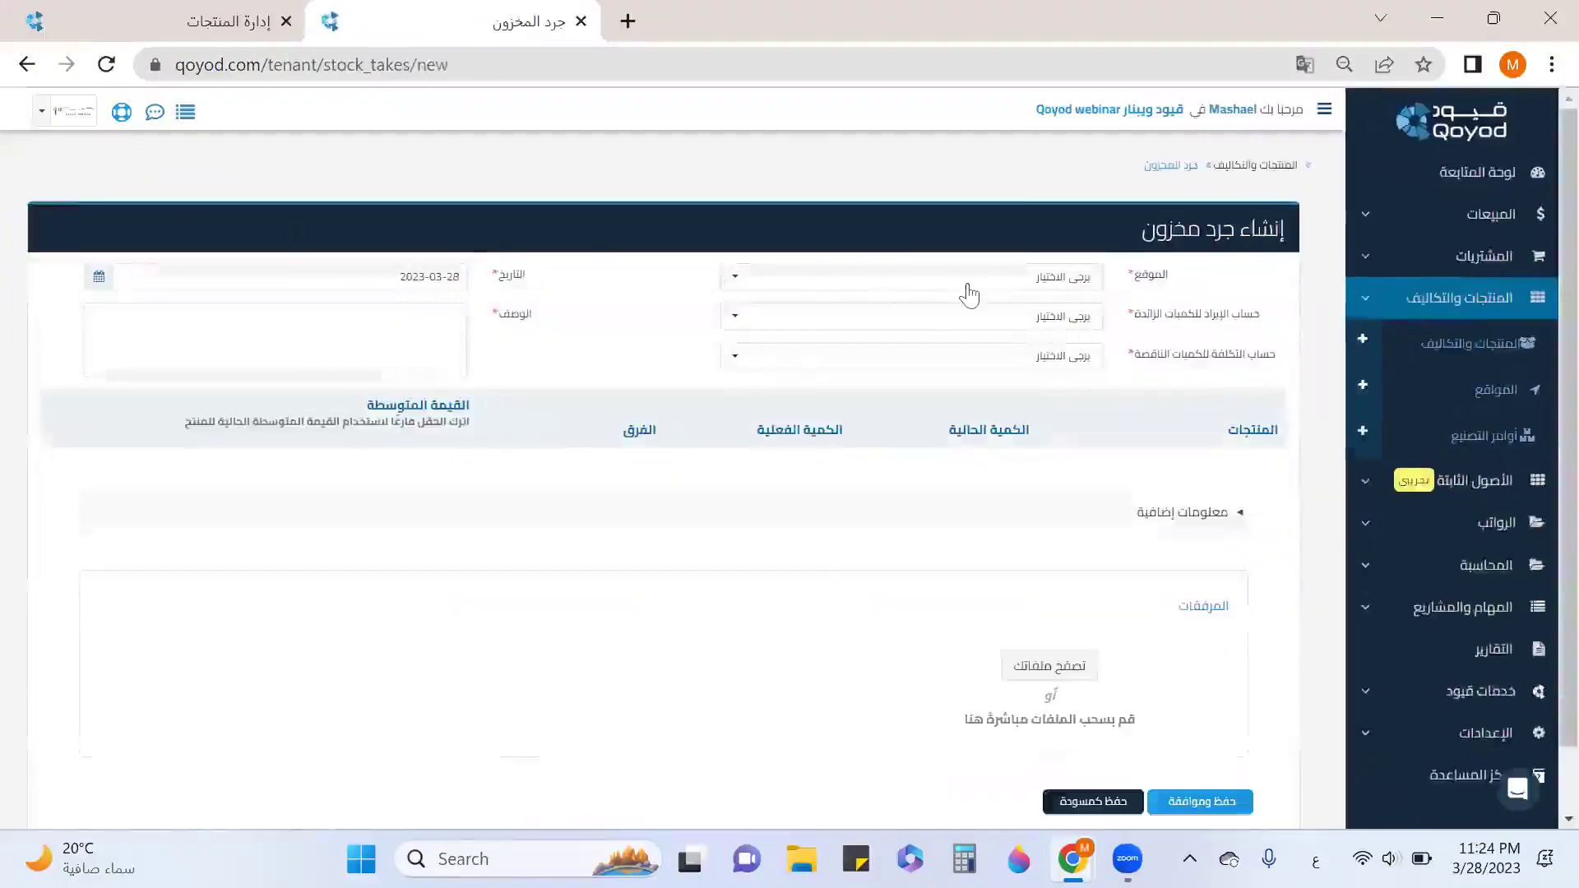
pyautogui.click(962, 282)
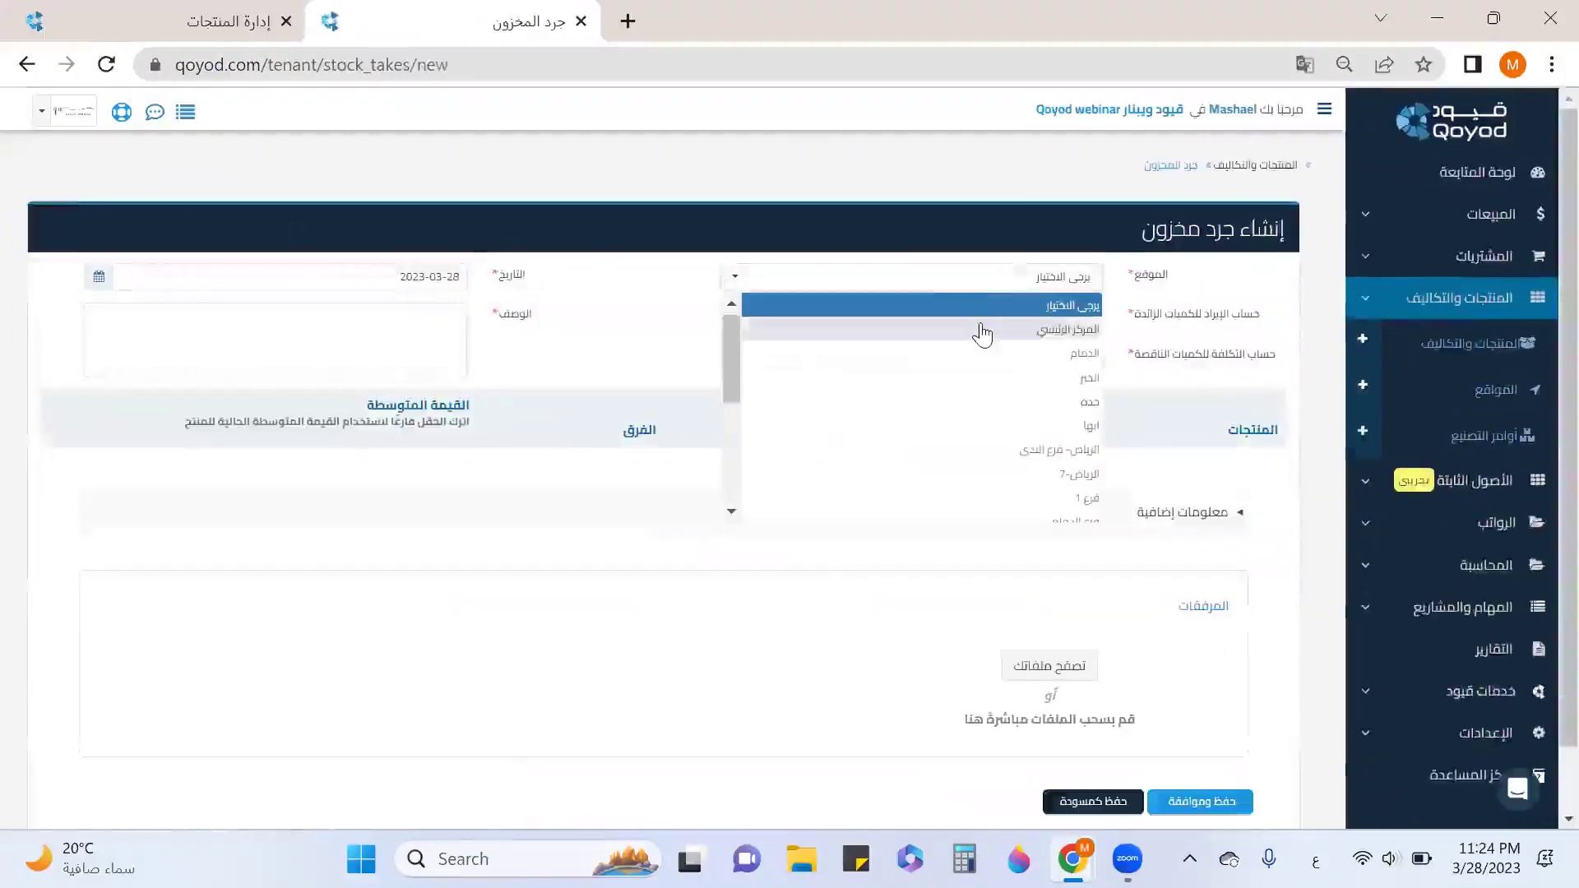
pyautogui.click(981, 331)
# Choose surplus account 4201 - إيرادات أخرى and shortage account 5216 - بضاعة تالفة/ناقصة, and begin the stock take description.
pyautogui.click(979, 317)
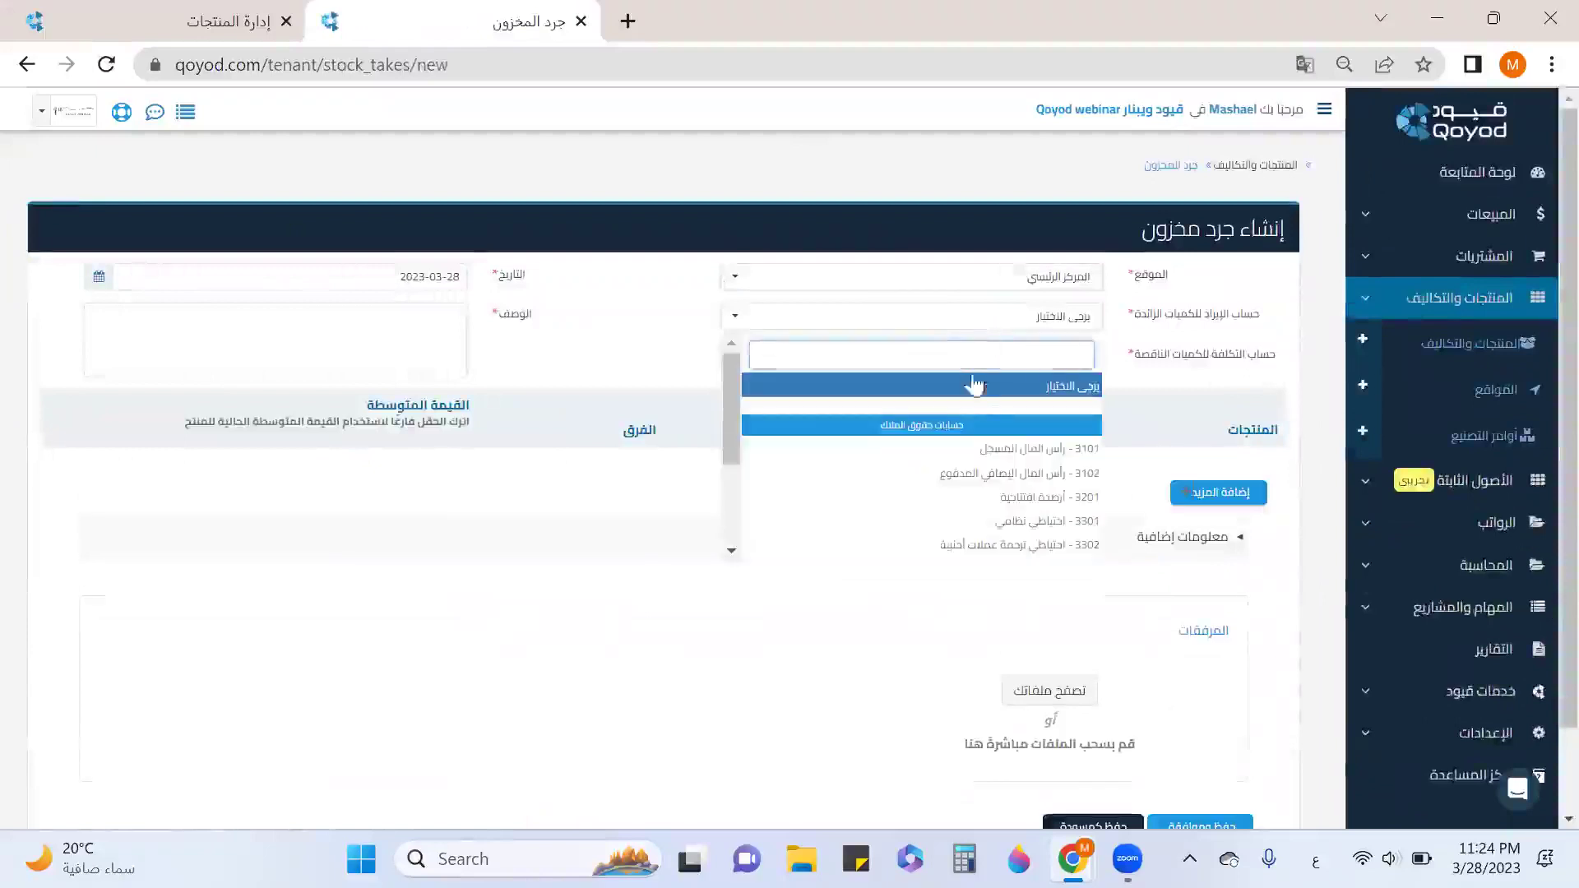
pyautogui.scroll(-3, 978, 477)
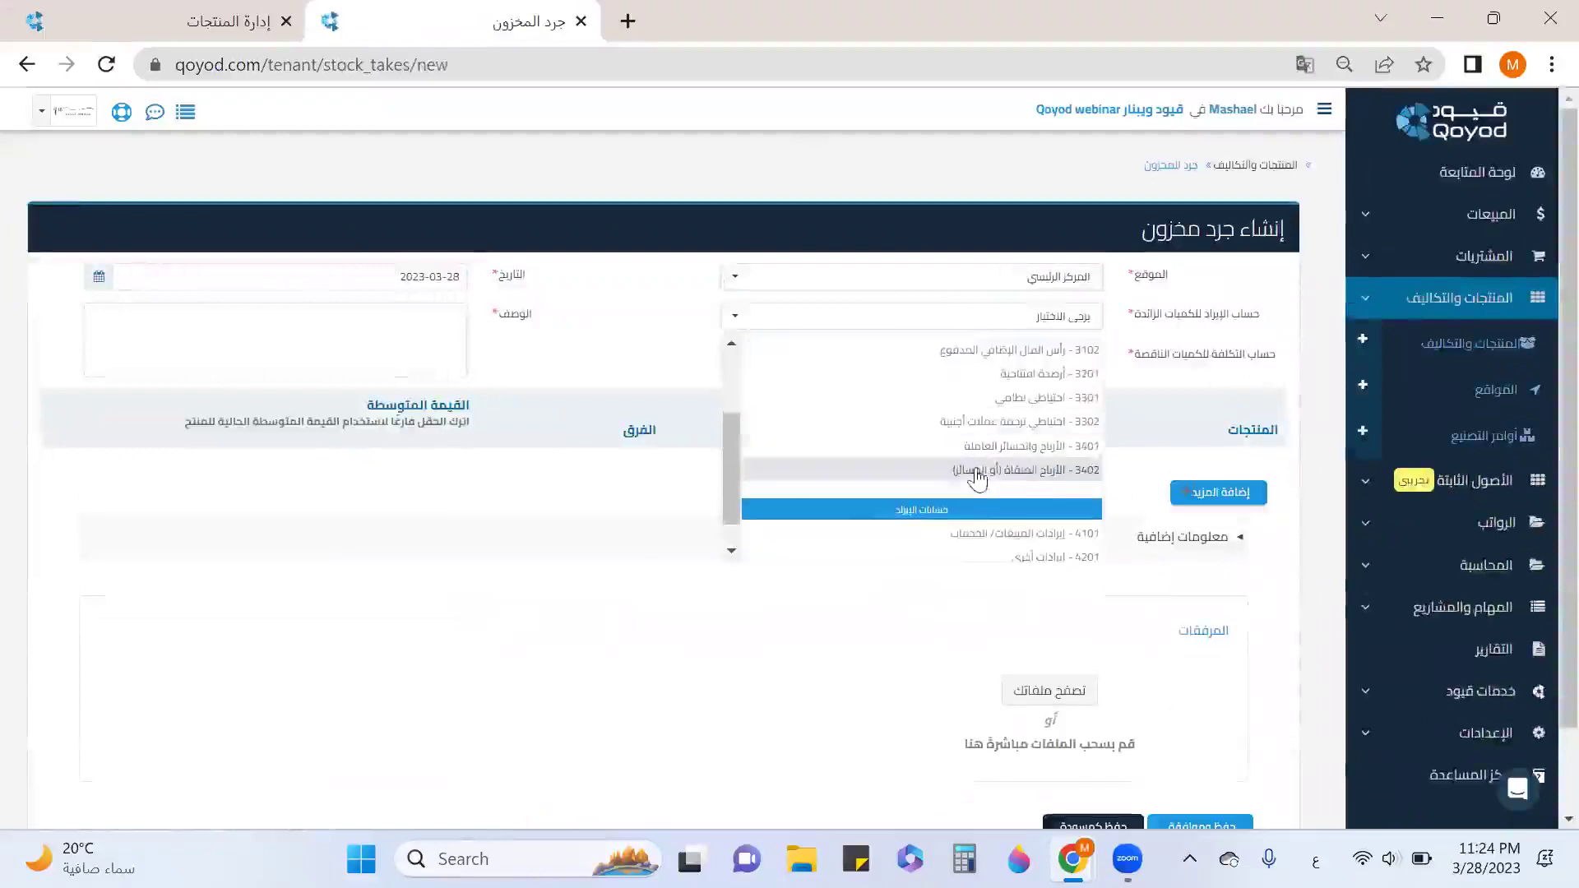
pyautogui.scroll(2, 977, 479)
pyautogui.click(983, 502)
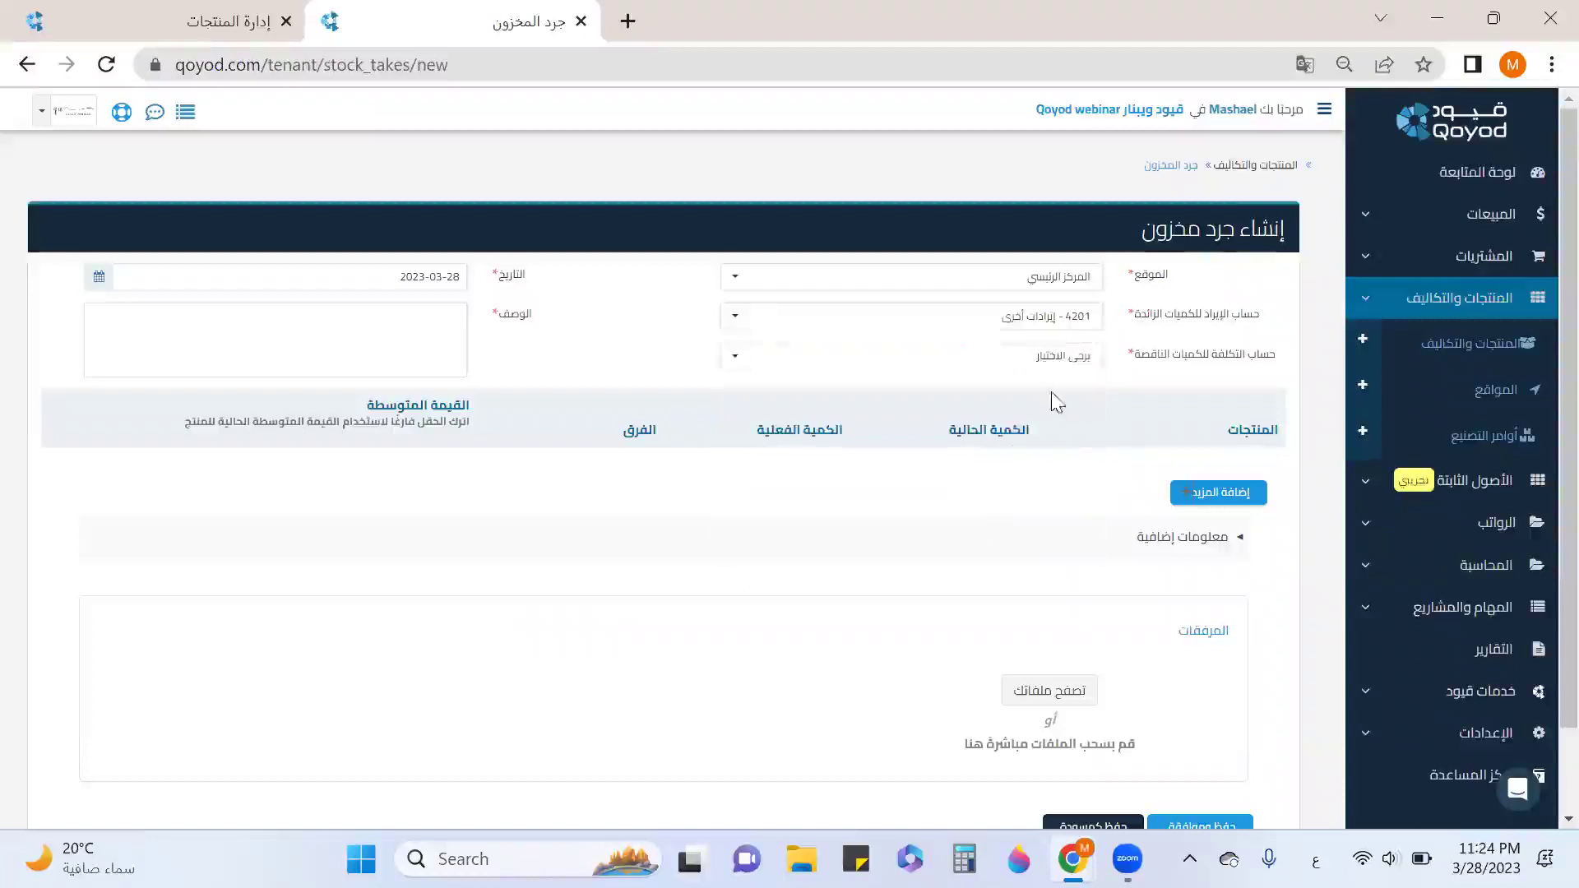
pyautogui.click(1046, 360)
pyautogui.scroll(-5, 1022, 458)
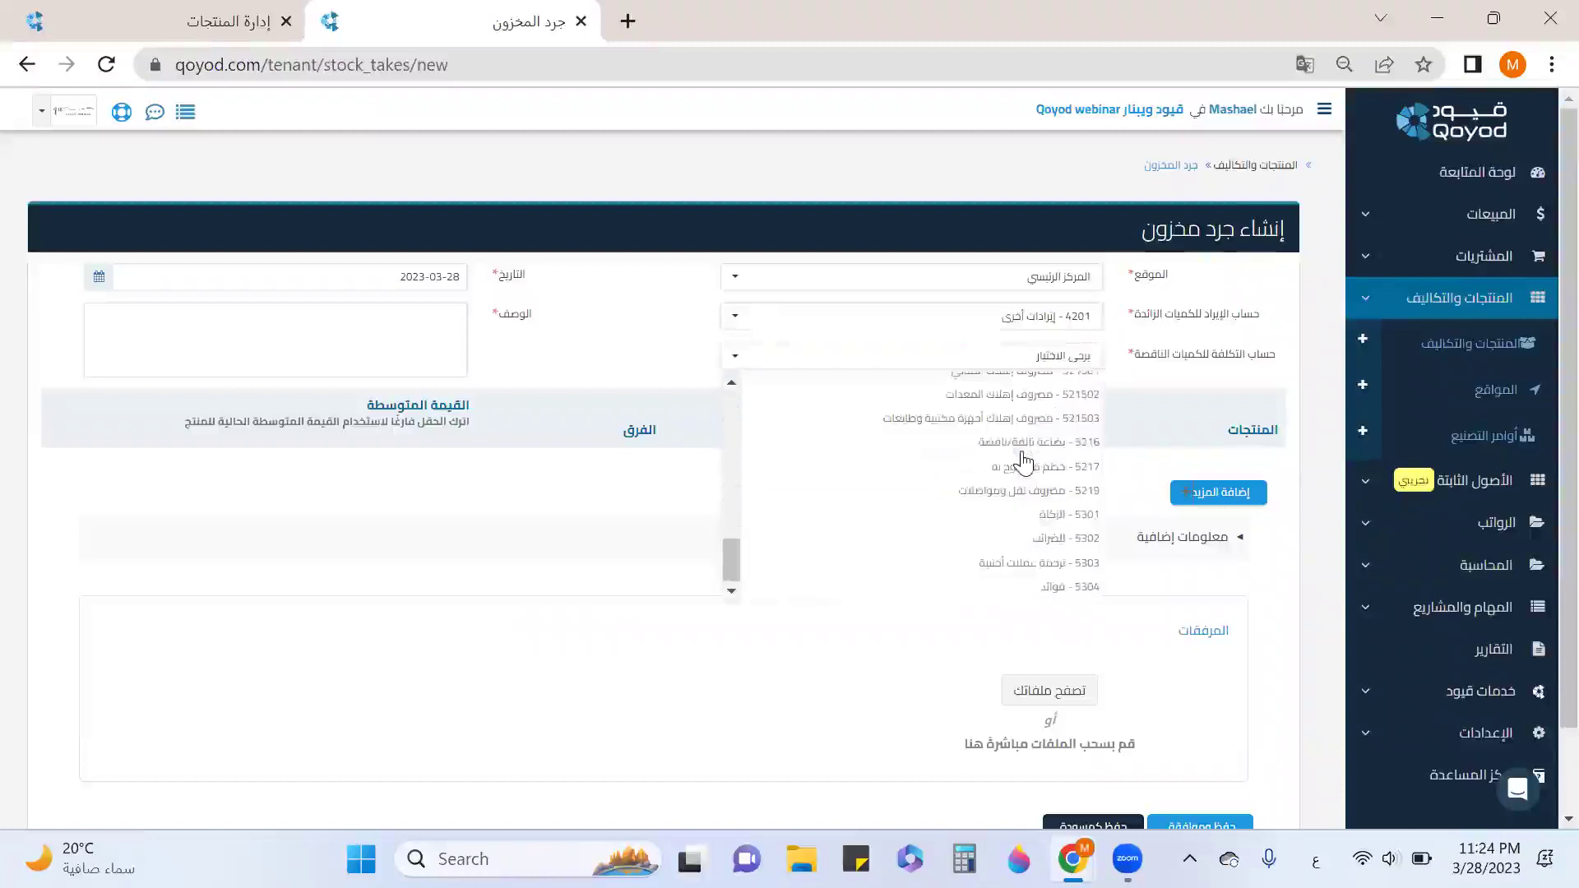
pyautogui.click(1024, 444)
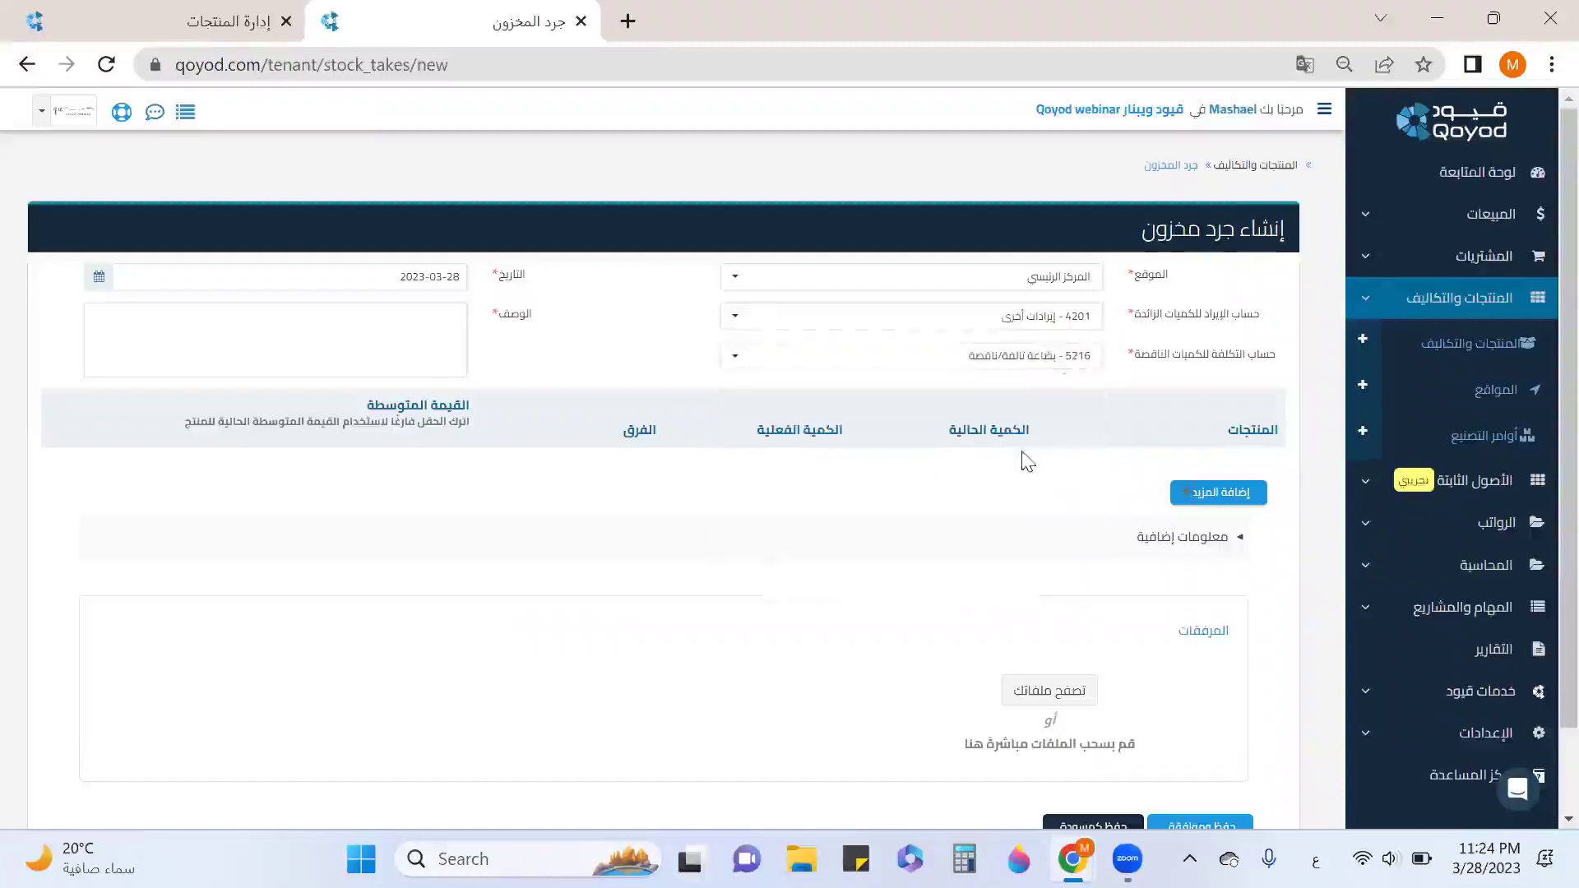
pyautogui.click(431, 343)
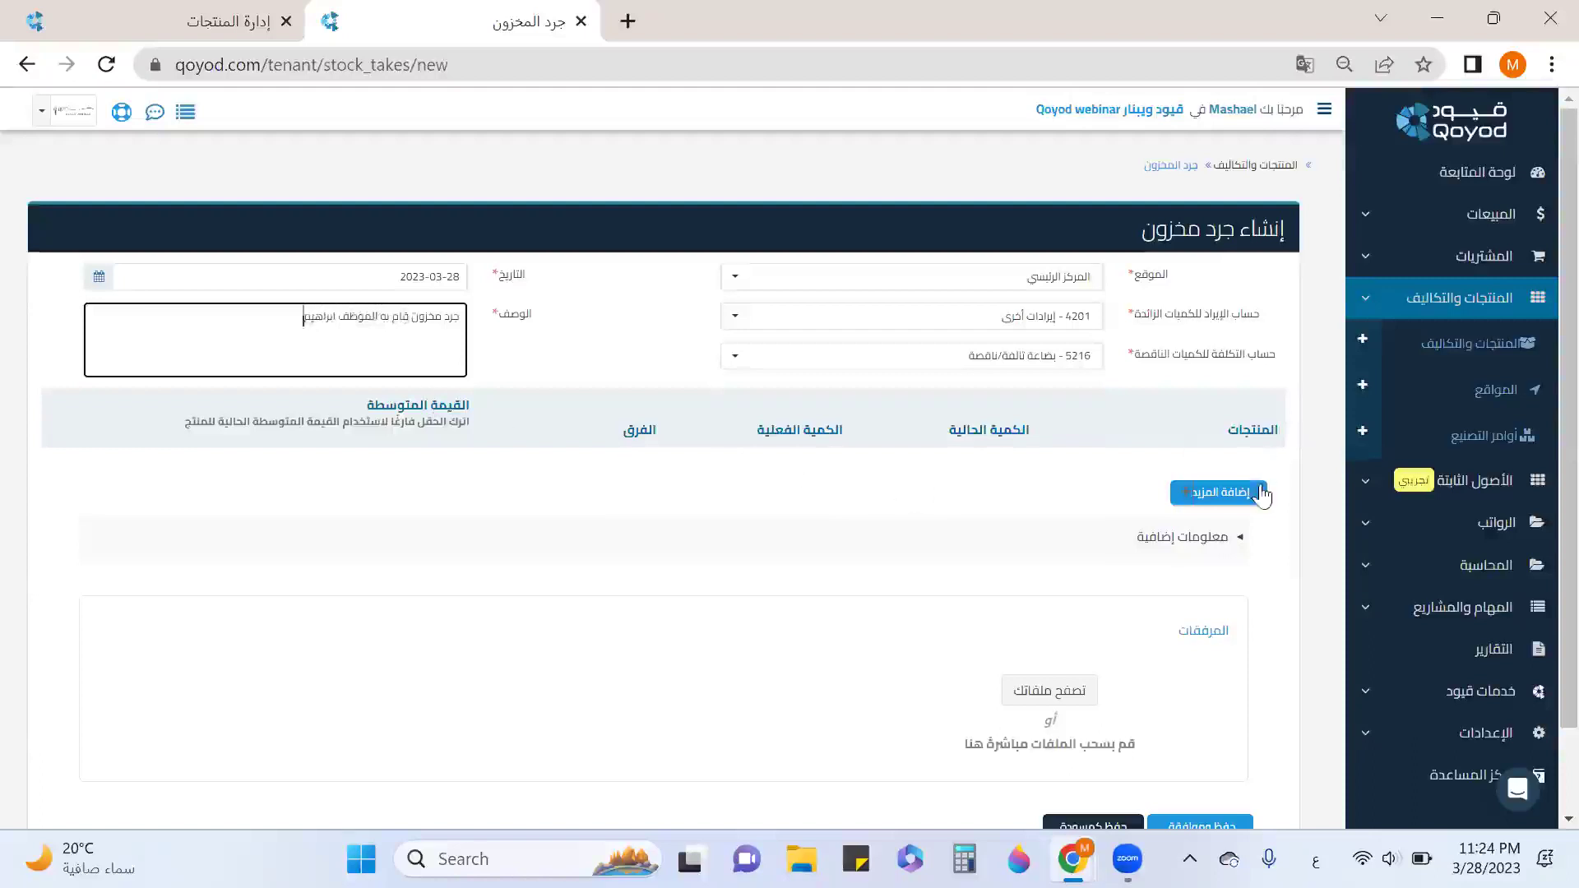
# Add three stock-take rows: بطانية قطن, العاب لغز للطفل and ألعاب الشاطئ (replacing أواني الطفل).
pyautogui.click(1259, 493)
pyautogui.click(1212, 476)
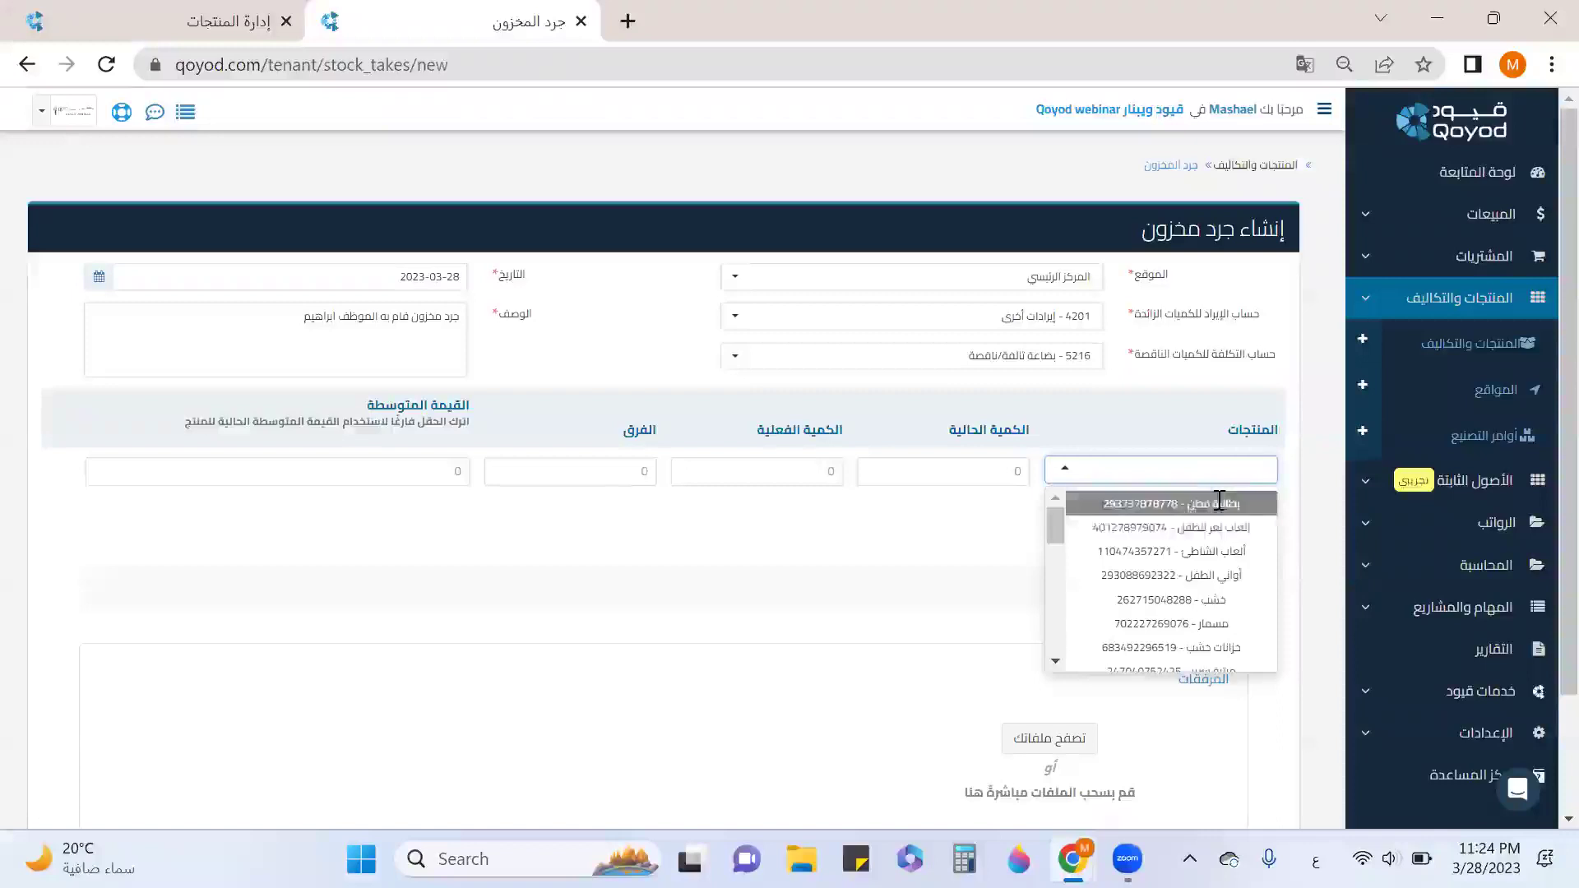
pyautogui.click(1218, 503)
pyautogui.click(1222, 536)
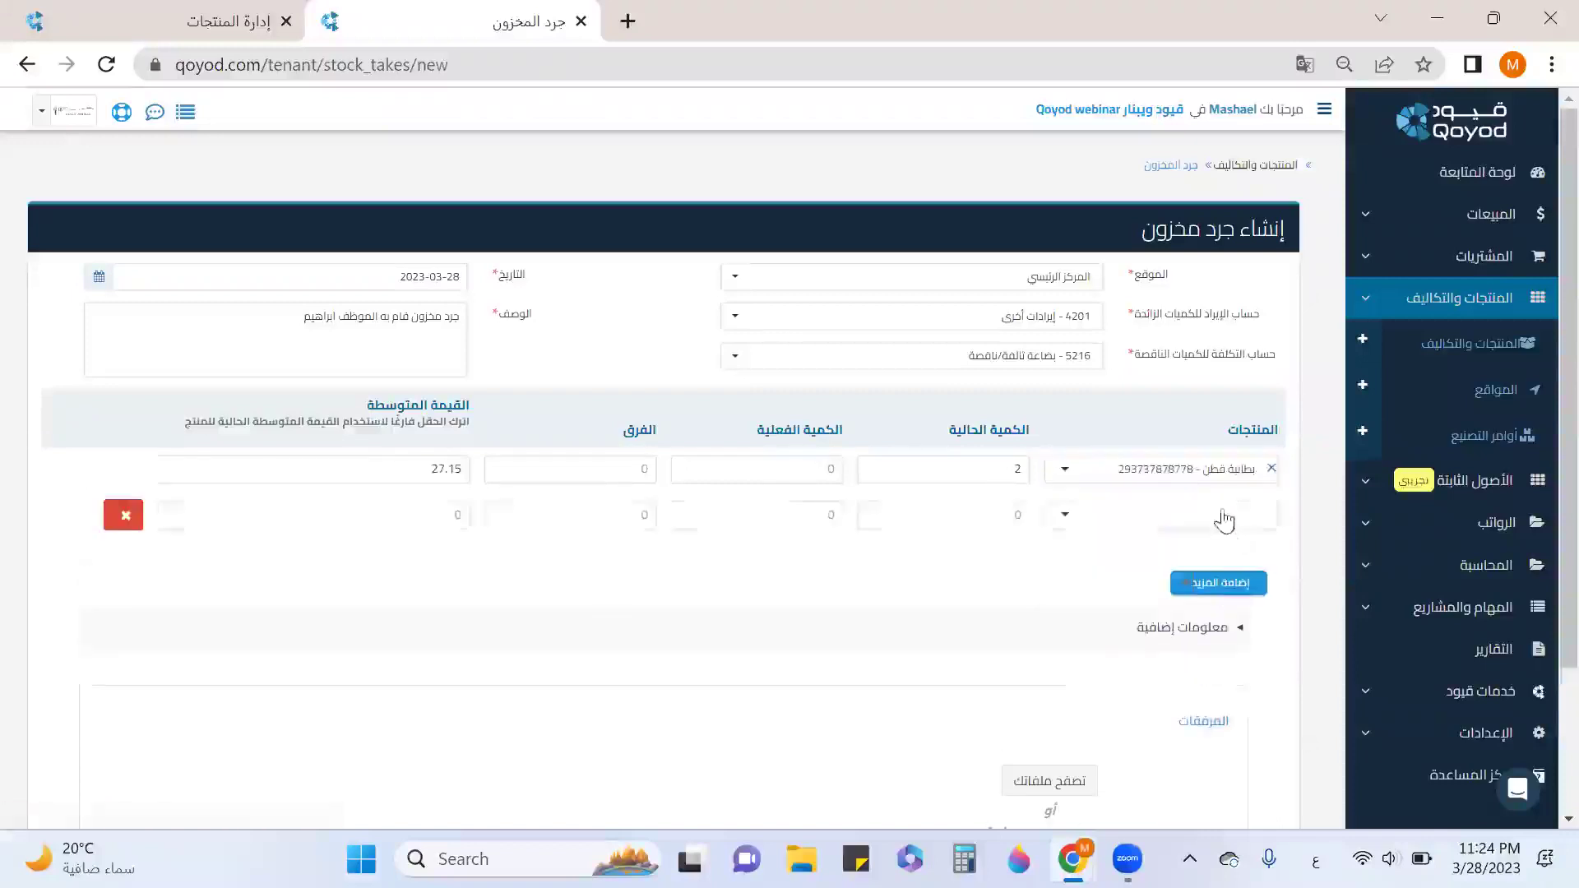
pyautogui.click(1223, 510)
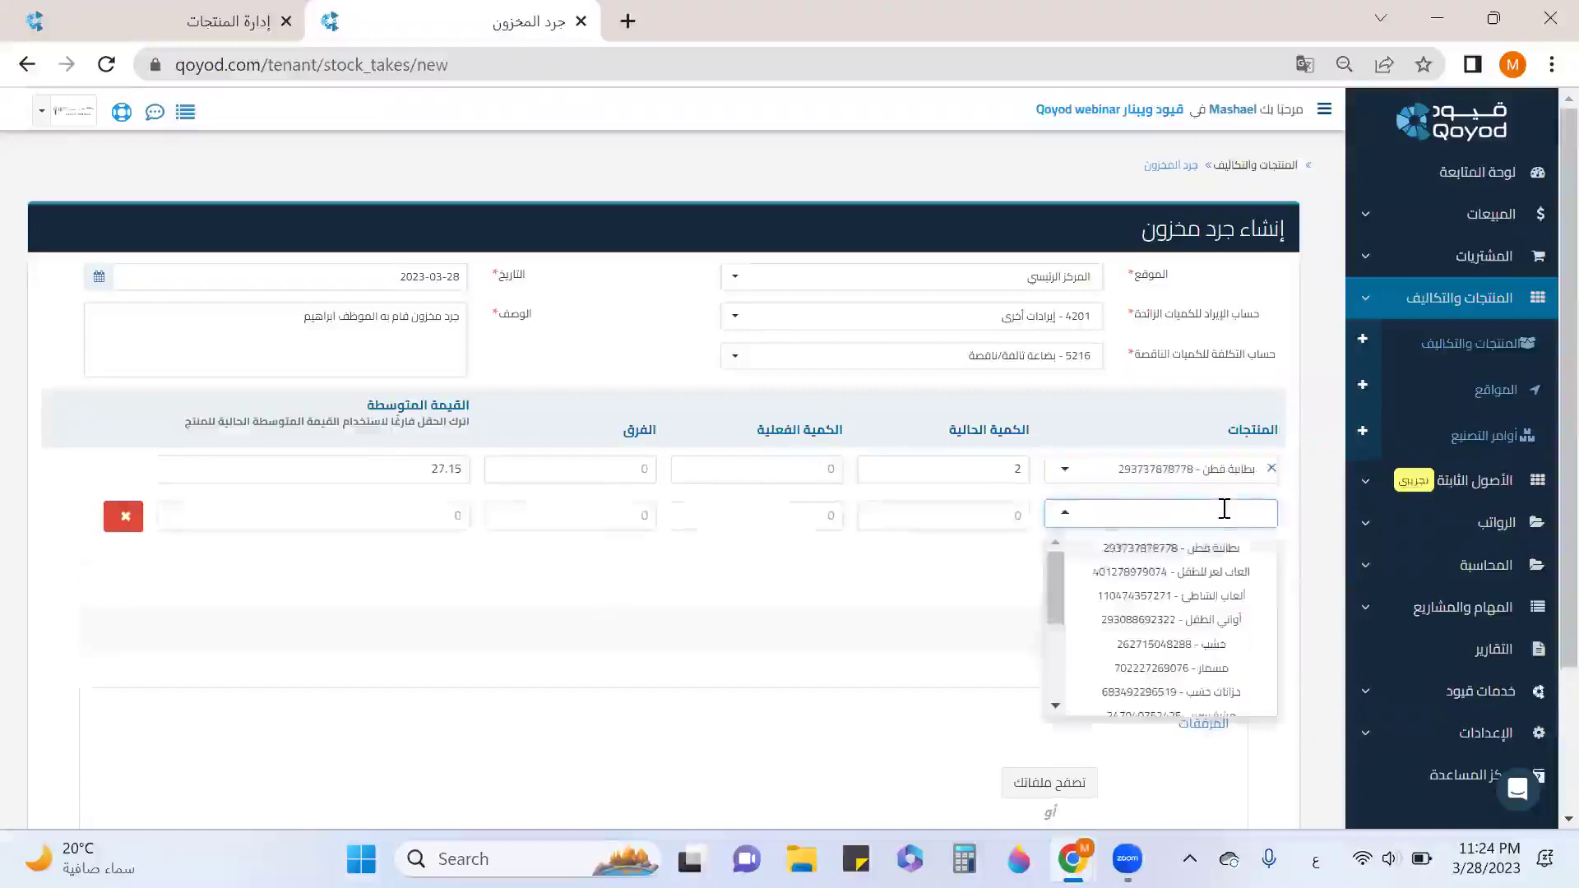
pyautogui.click(1233, 573)
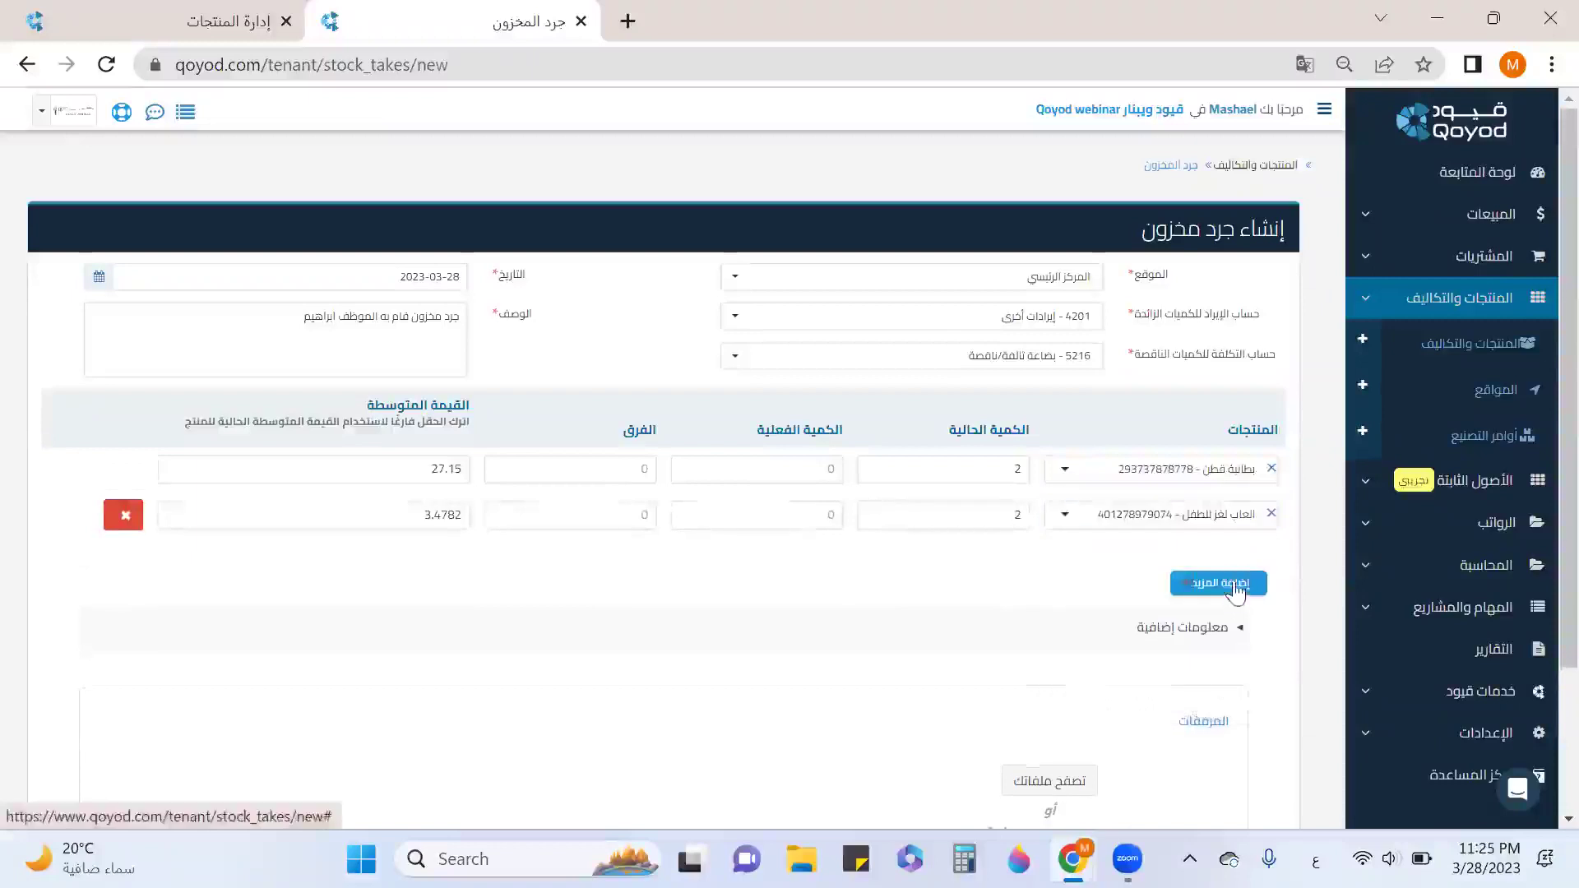
pyautogui.click(1236, 585)
pyautogui.click(1234, 561)
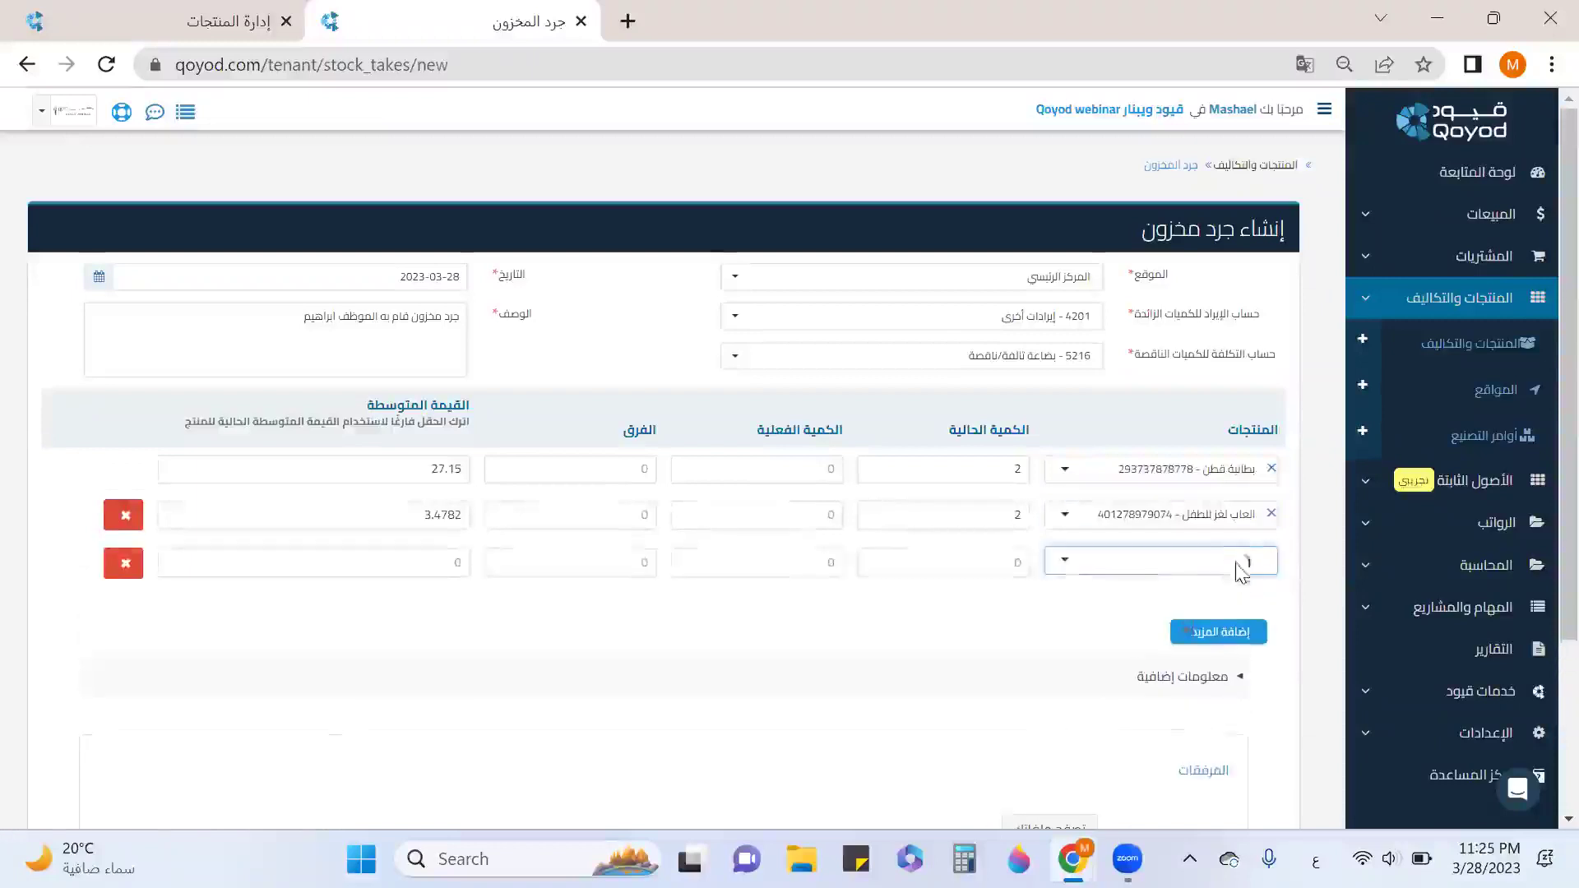
pyautogui.click(1251, 666)
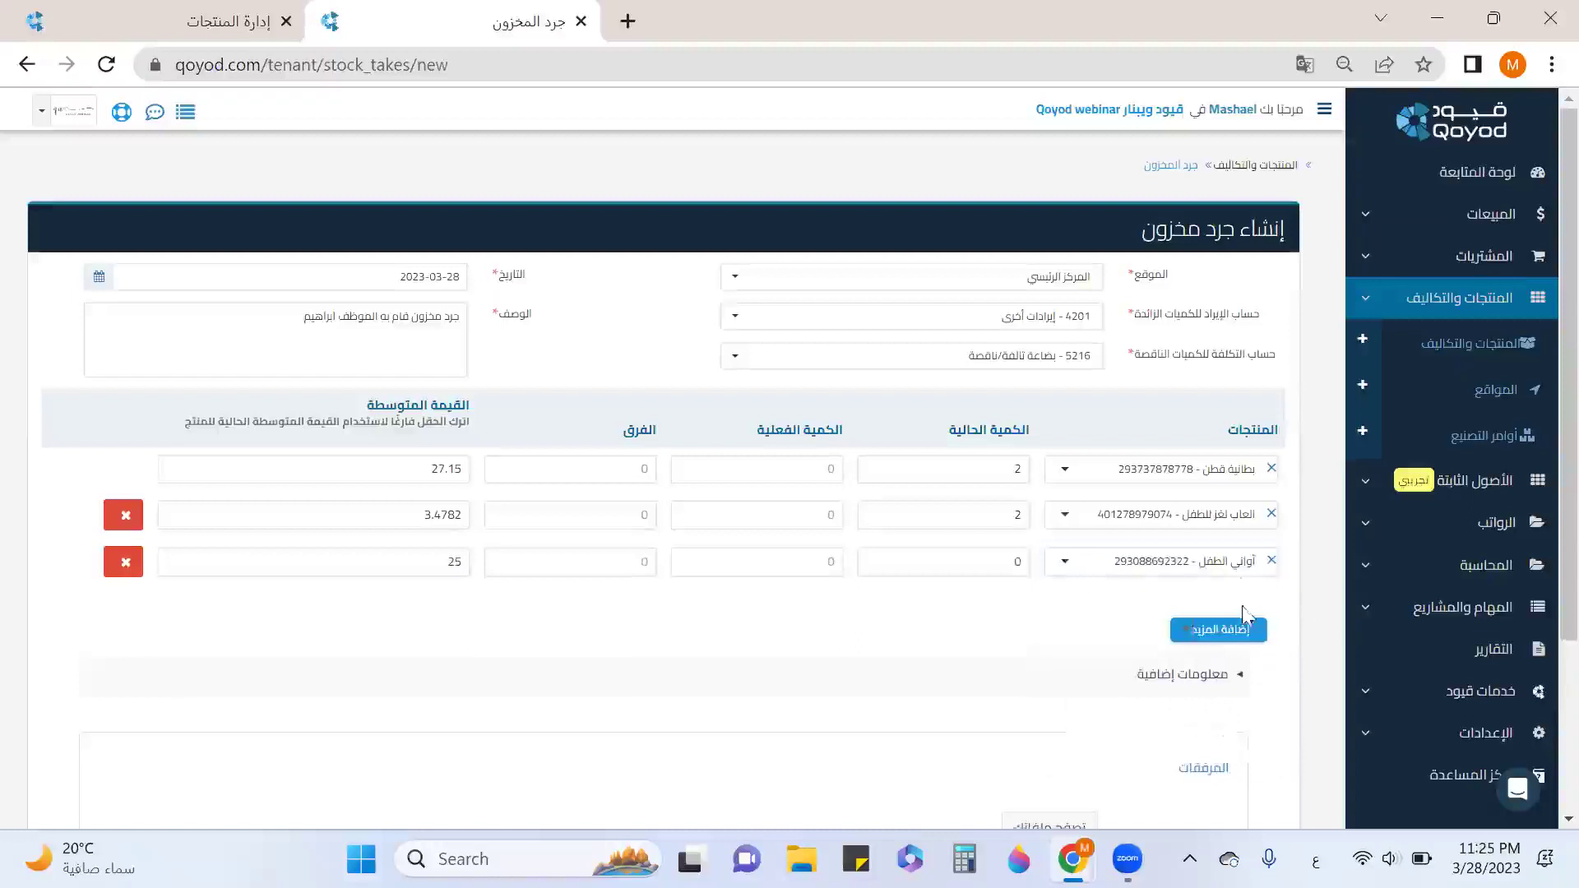
pyautogui.click(1239, 561)
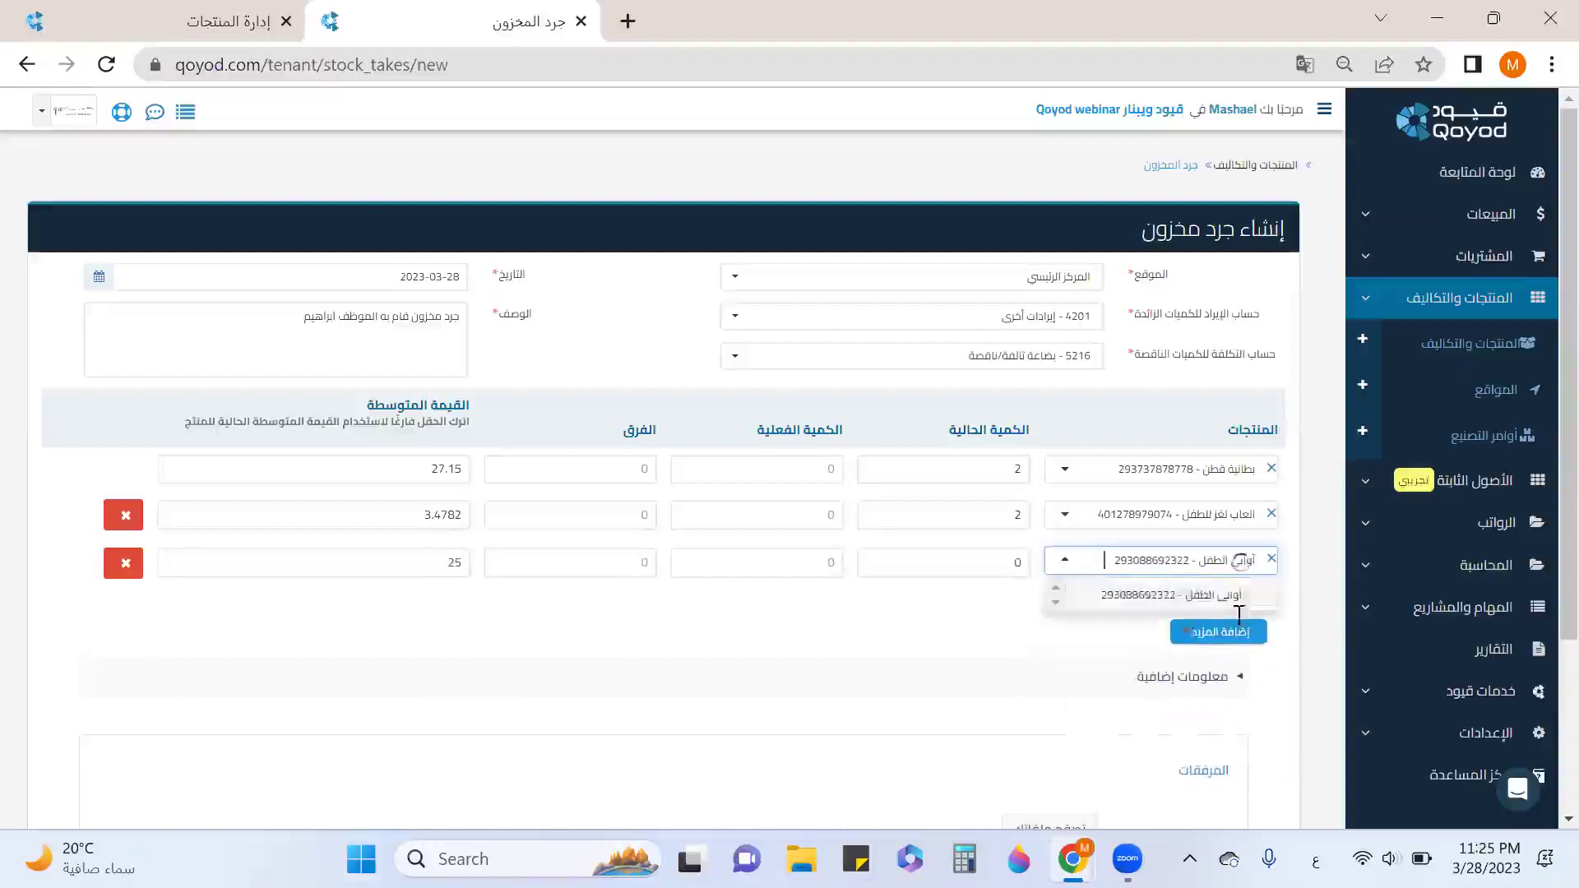
pyautogui.click(1235, 658)
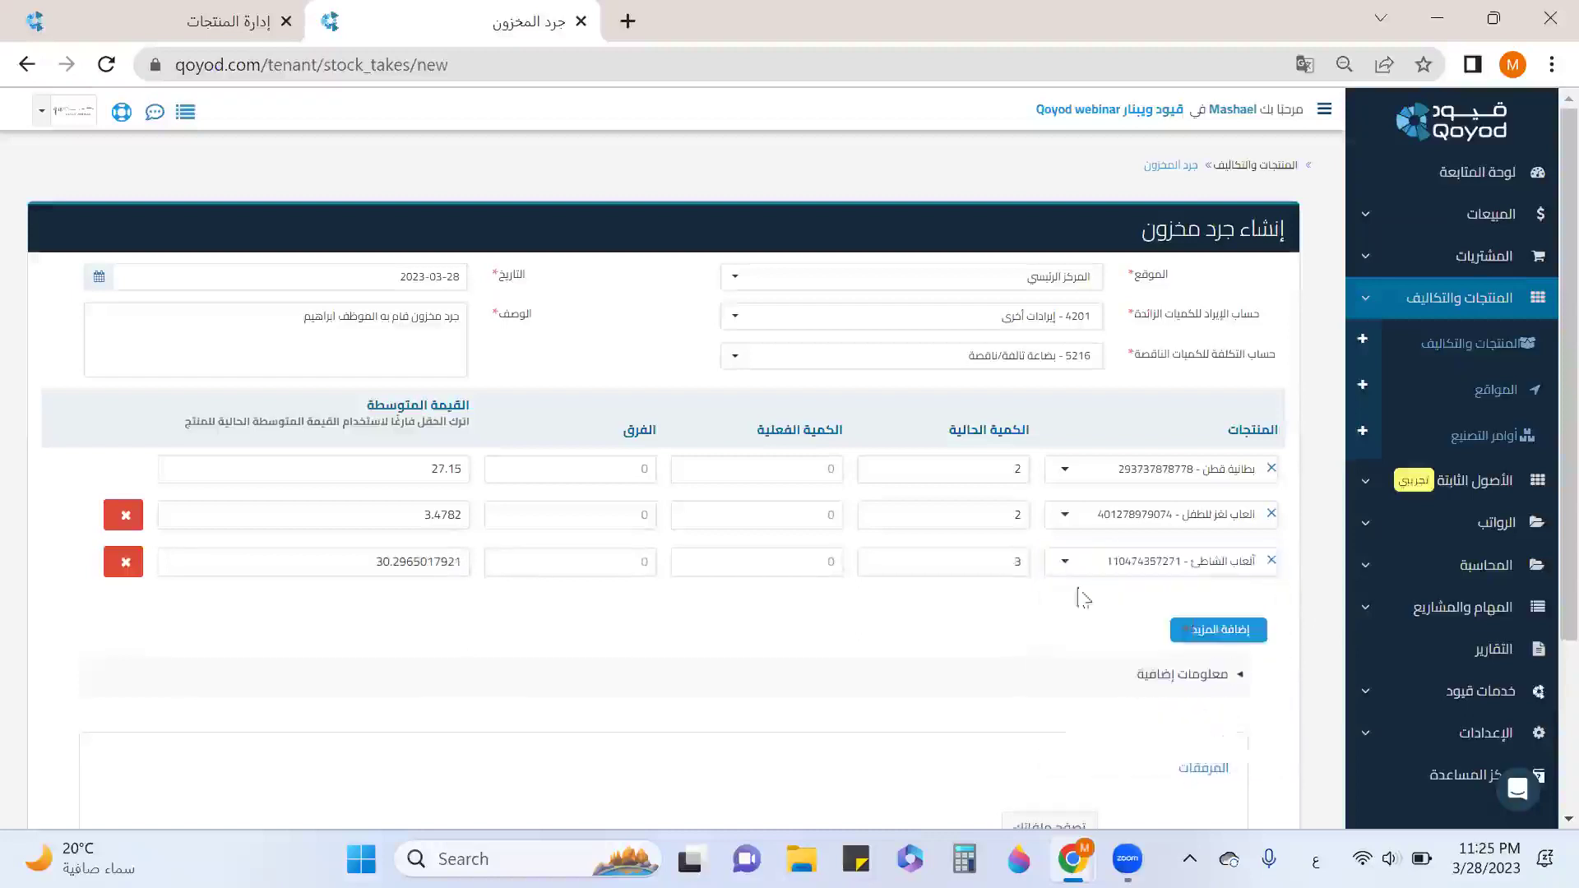
# Enter actual counted quantities 2, 1 and 4, then save and approve the stock take.
pyautogui.click(825, 467)
pyautogui.write('2')
pyautogui.click(808, 519)
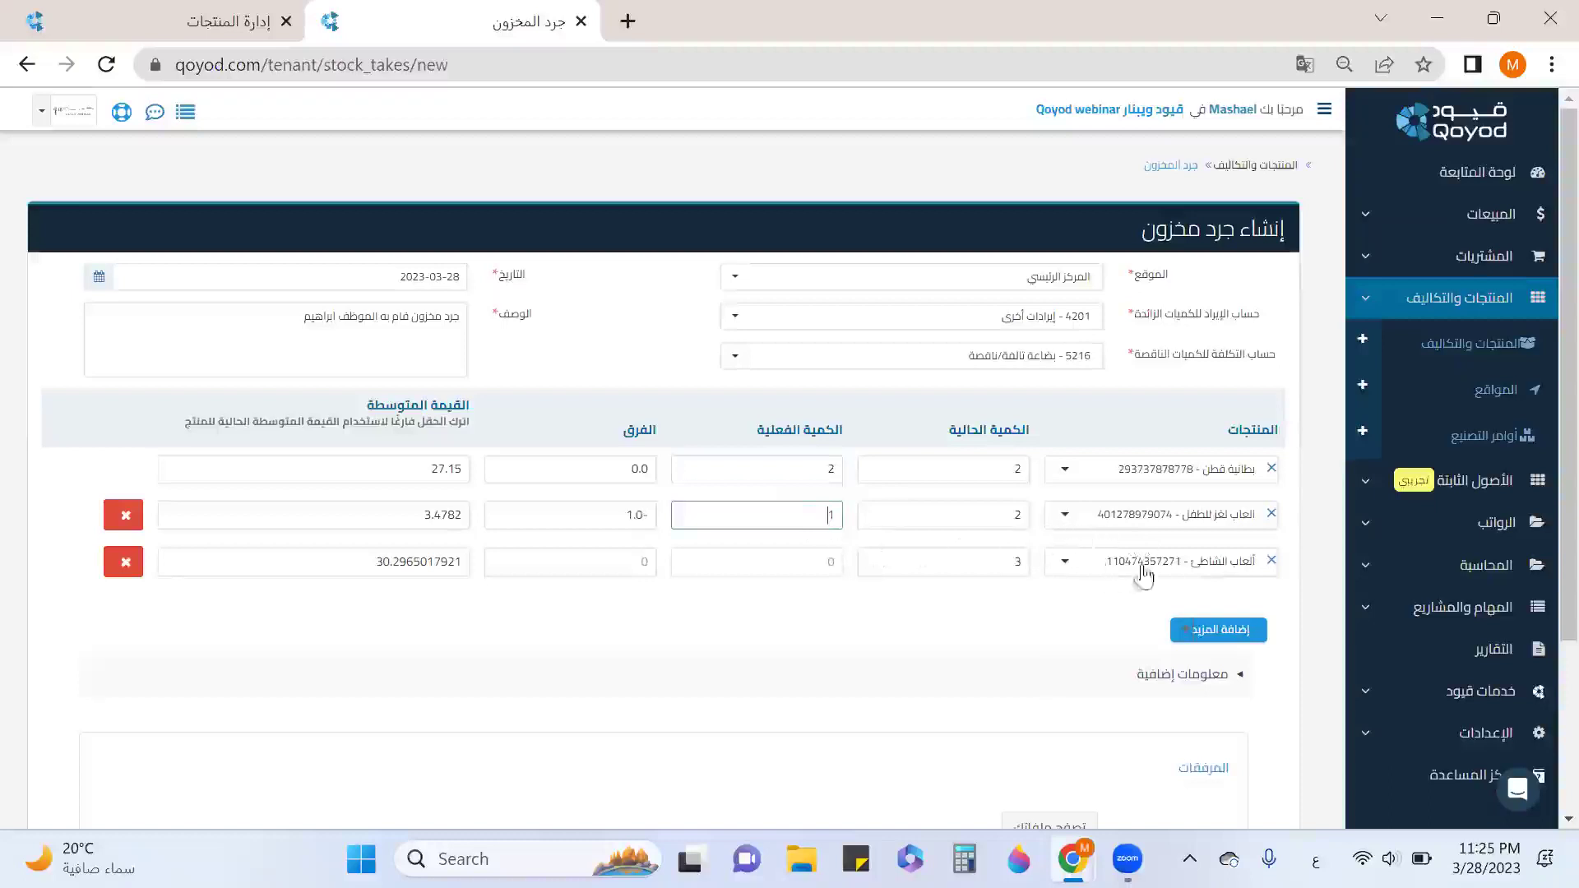
pyautogui.click(824, 570)
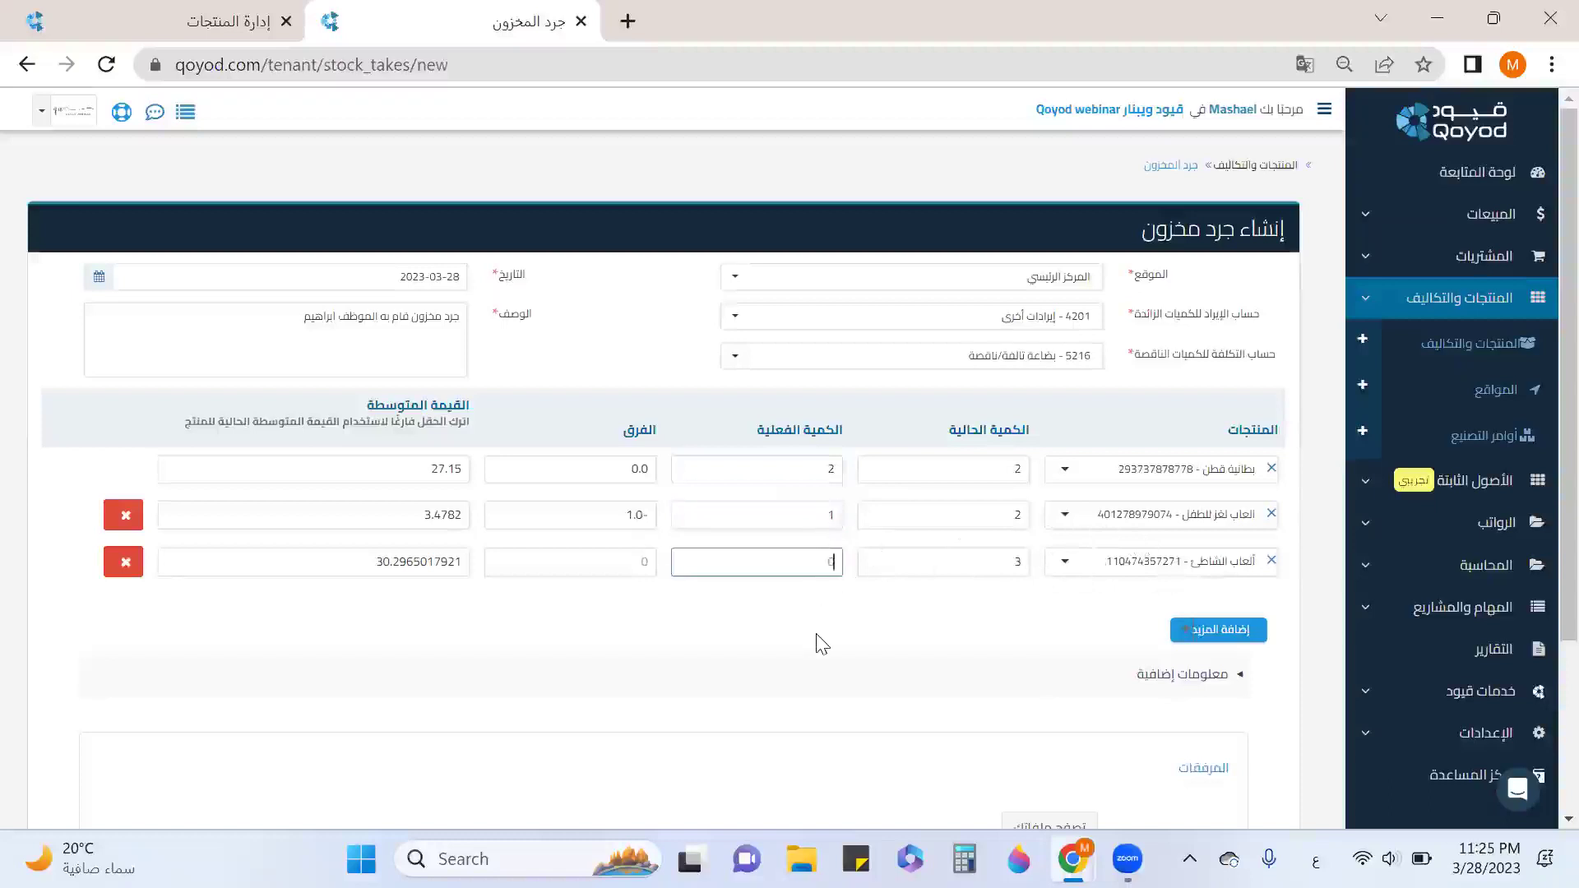
pyautogui.write('4')
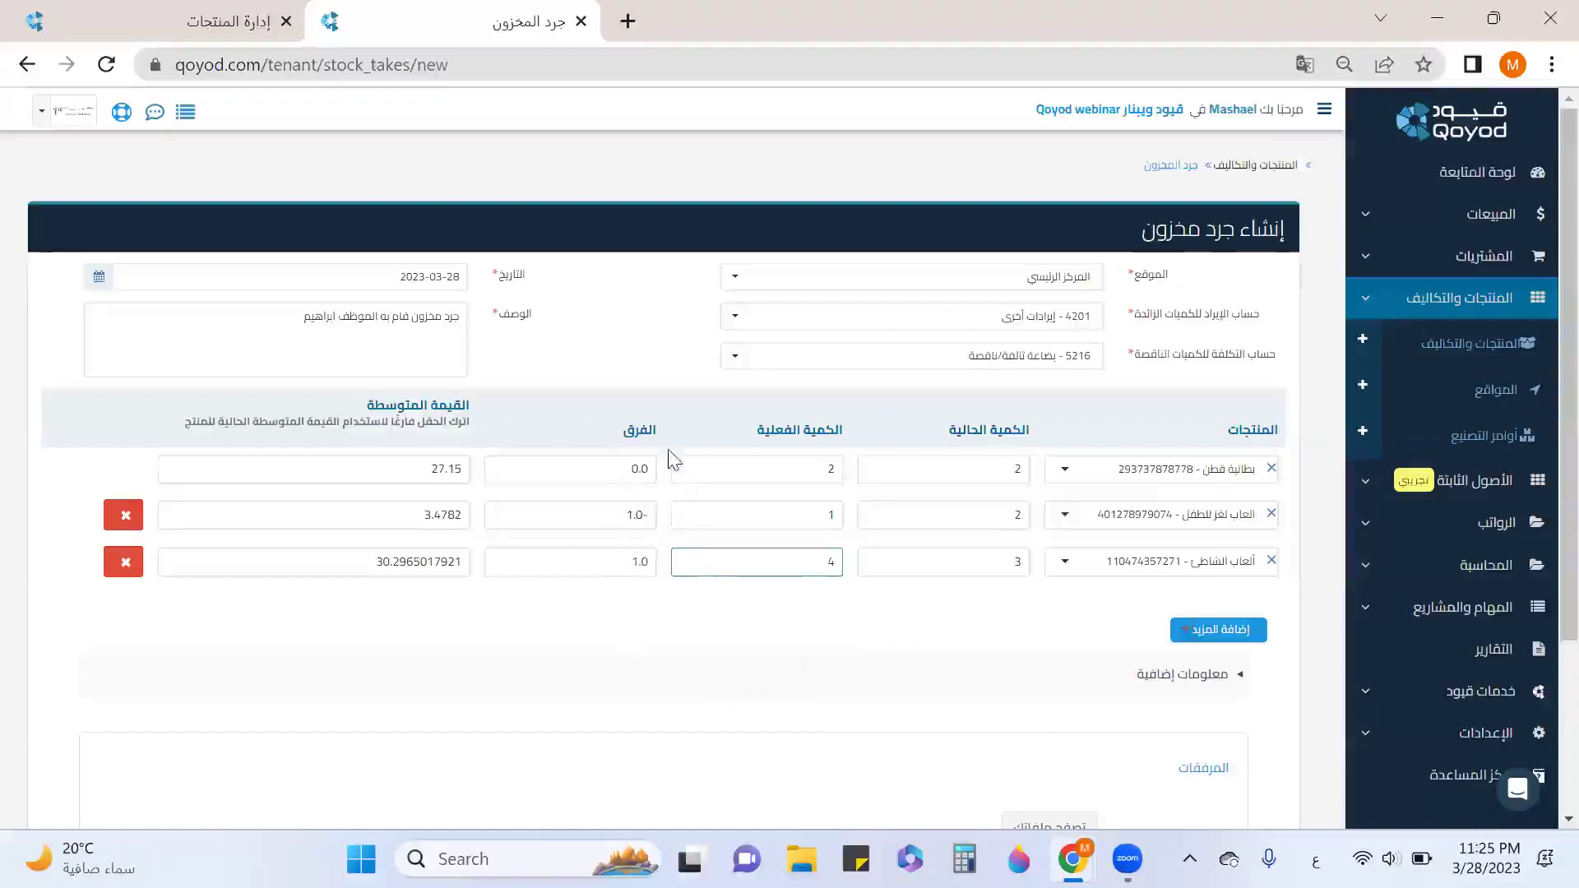
pyautogui.scroll(-2, 1053, 543)
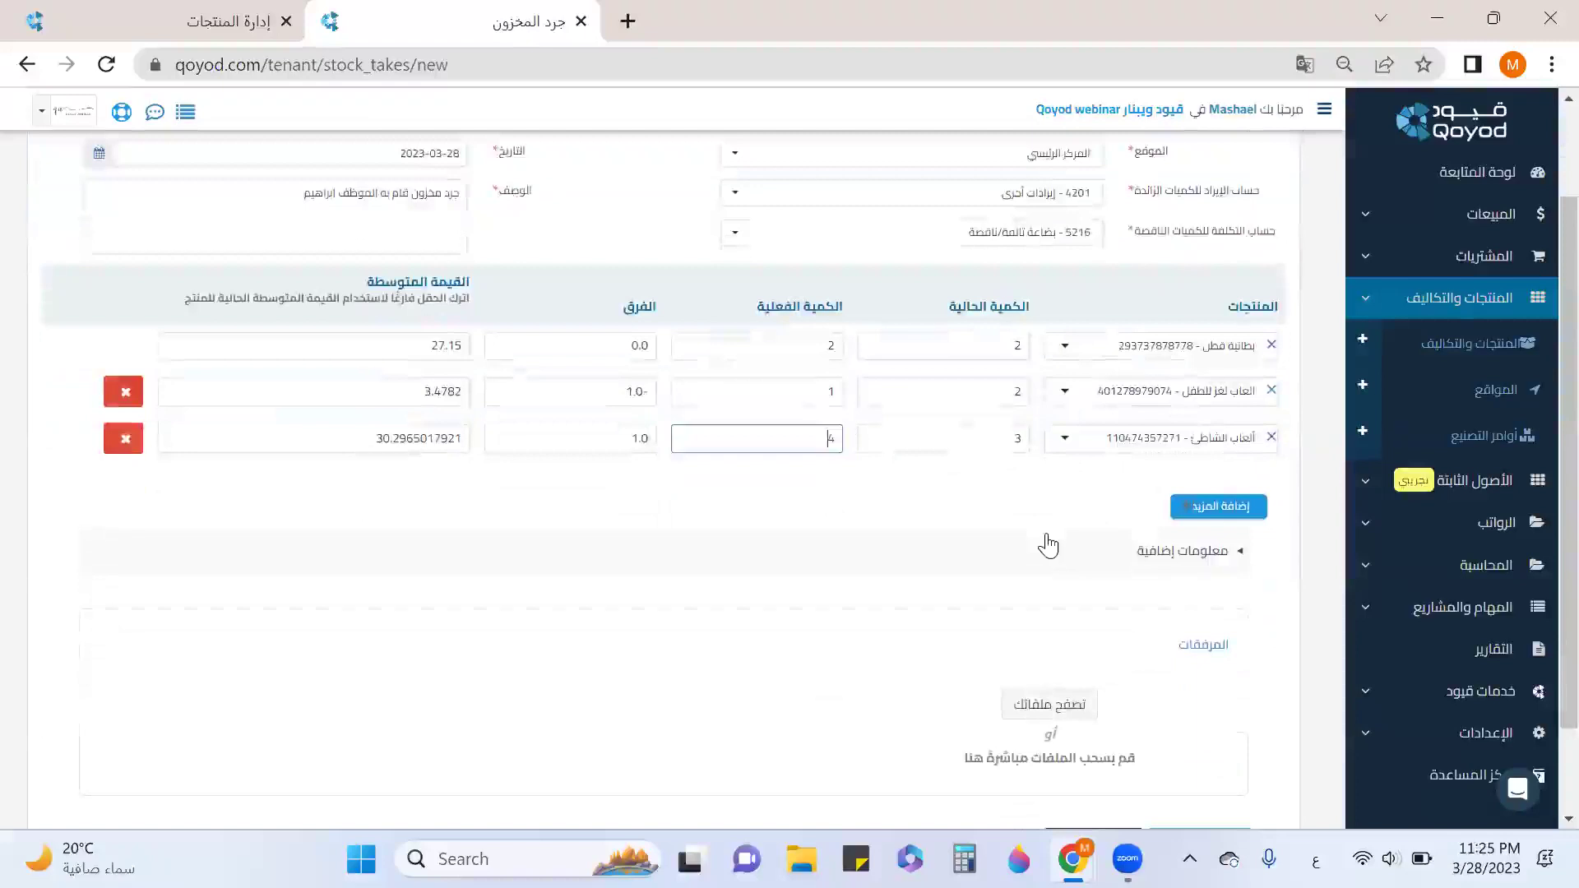
pyautogui.scroll(-1, 1047, 545)
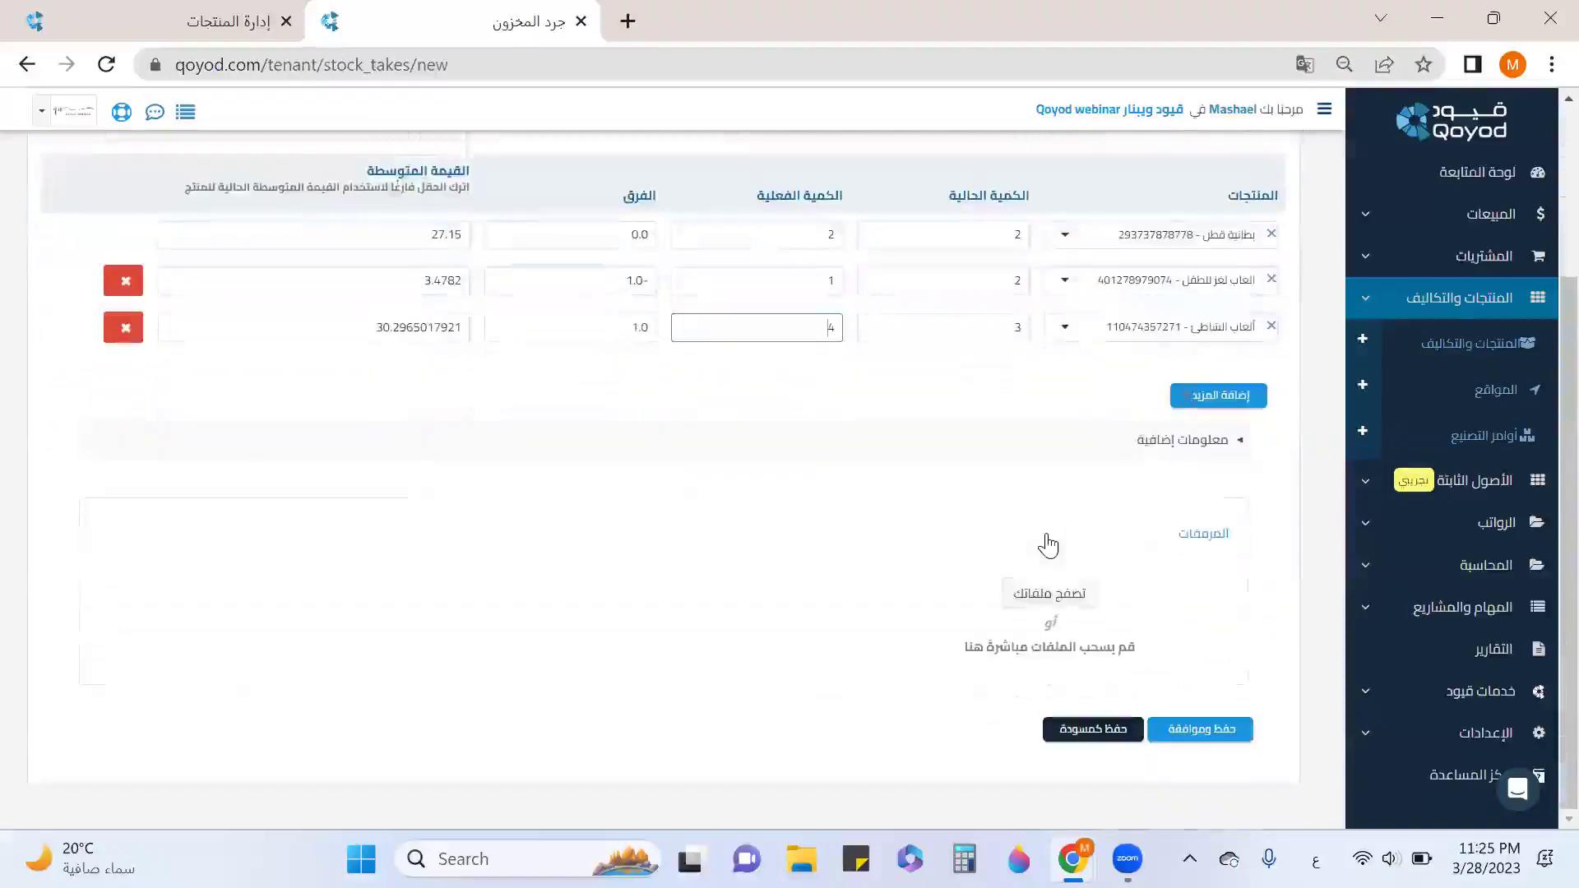
pyautogui.click(1198, 732)
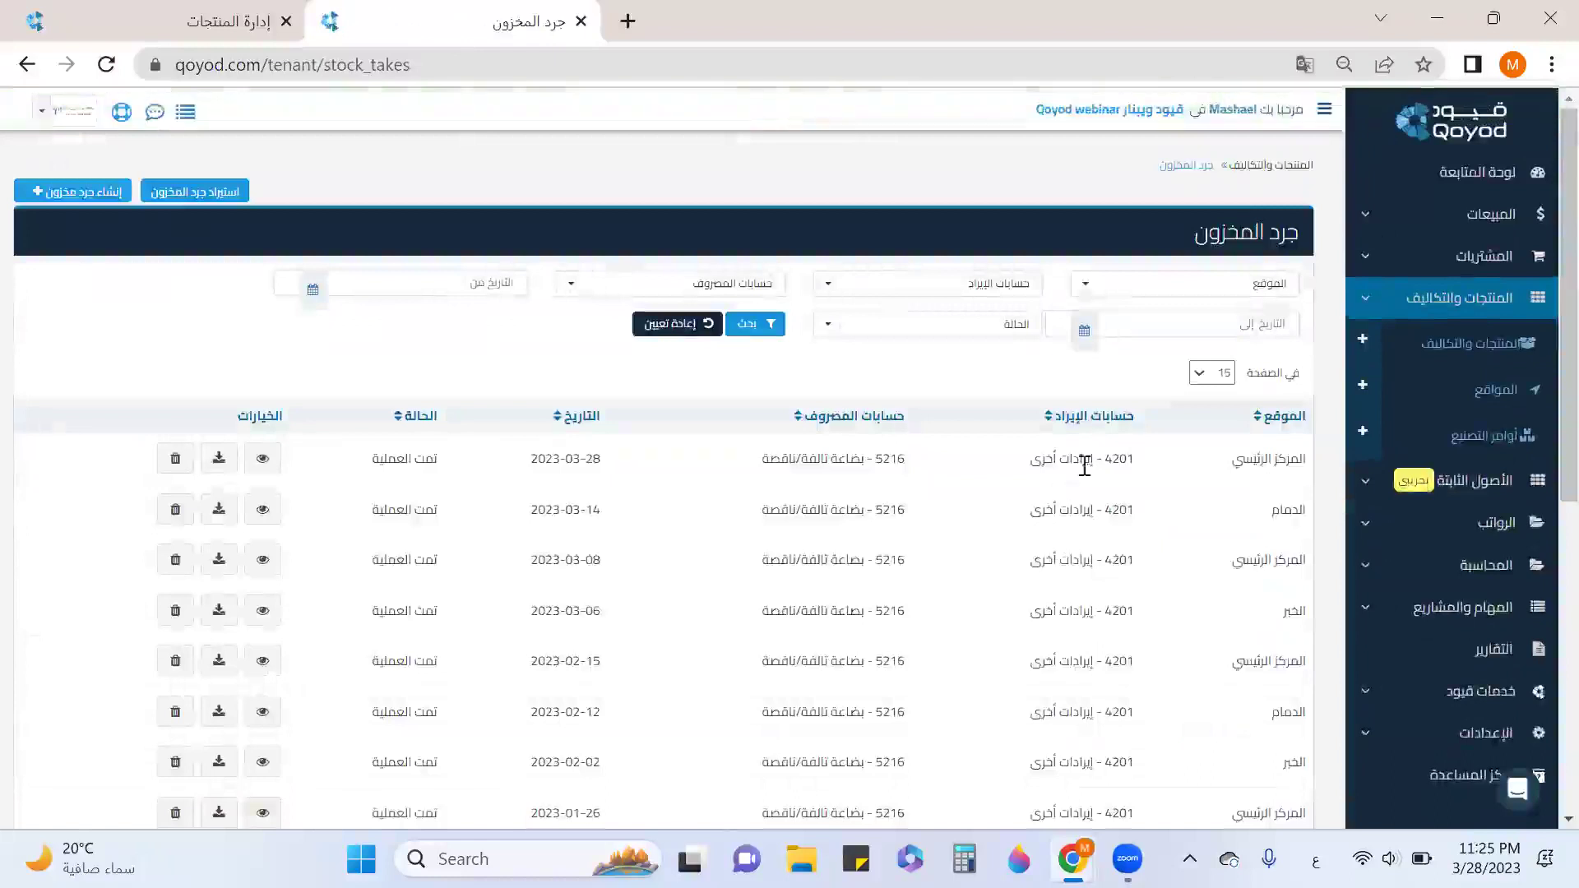
# Close the stock take tab and start a new order from the أوامر التصنيع page.
pyautogui.click(582, 22)
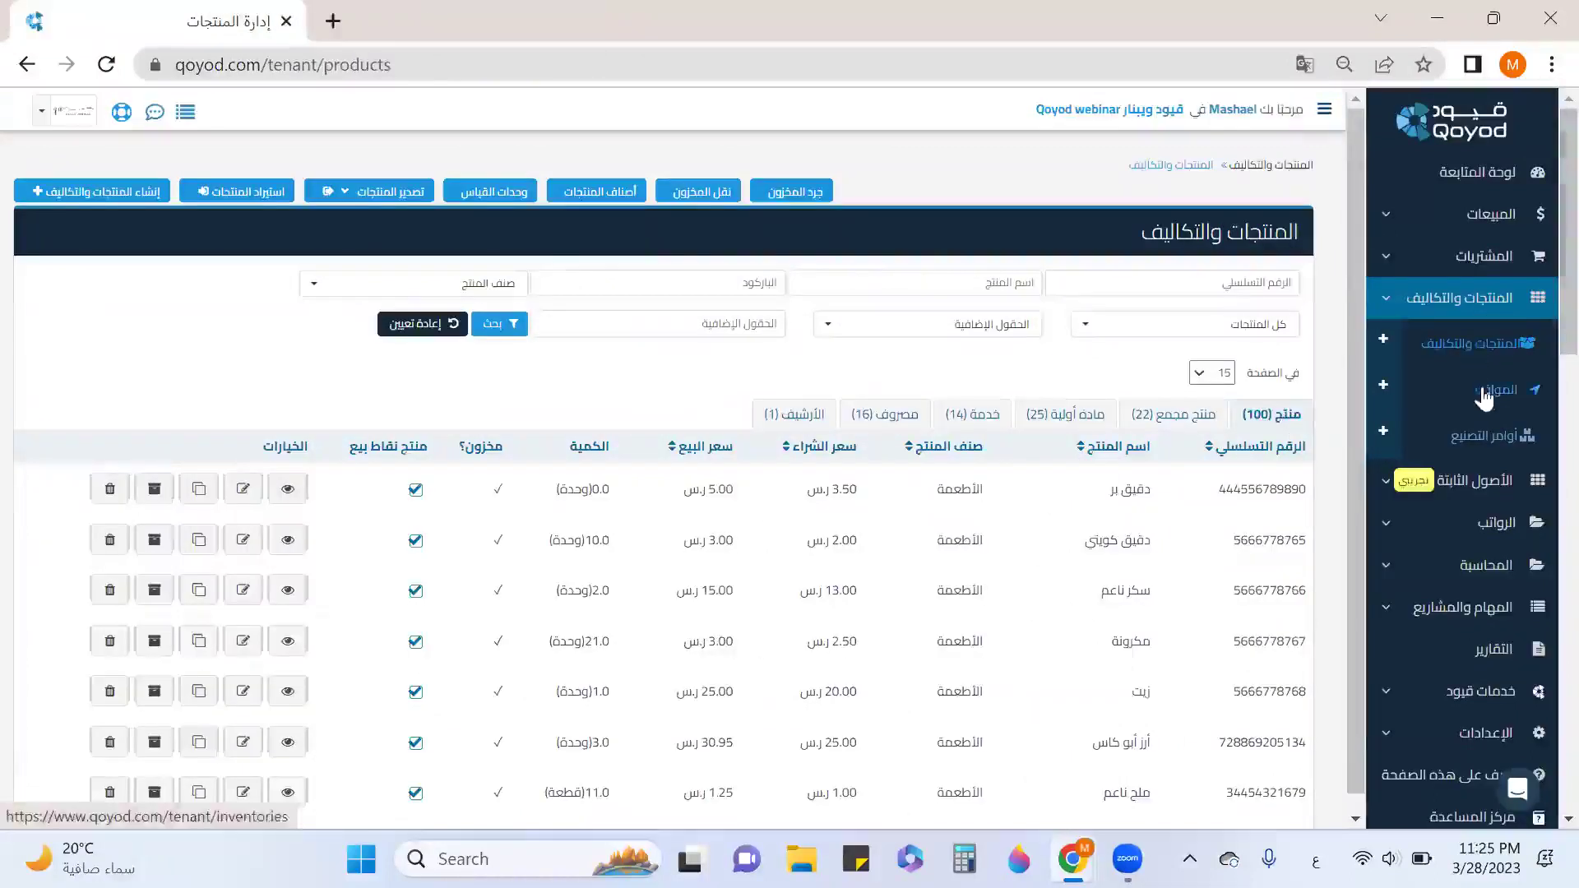
pyautogui.click(1498, 444)
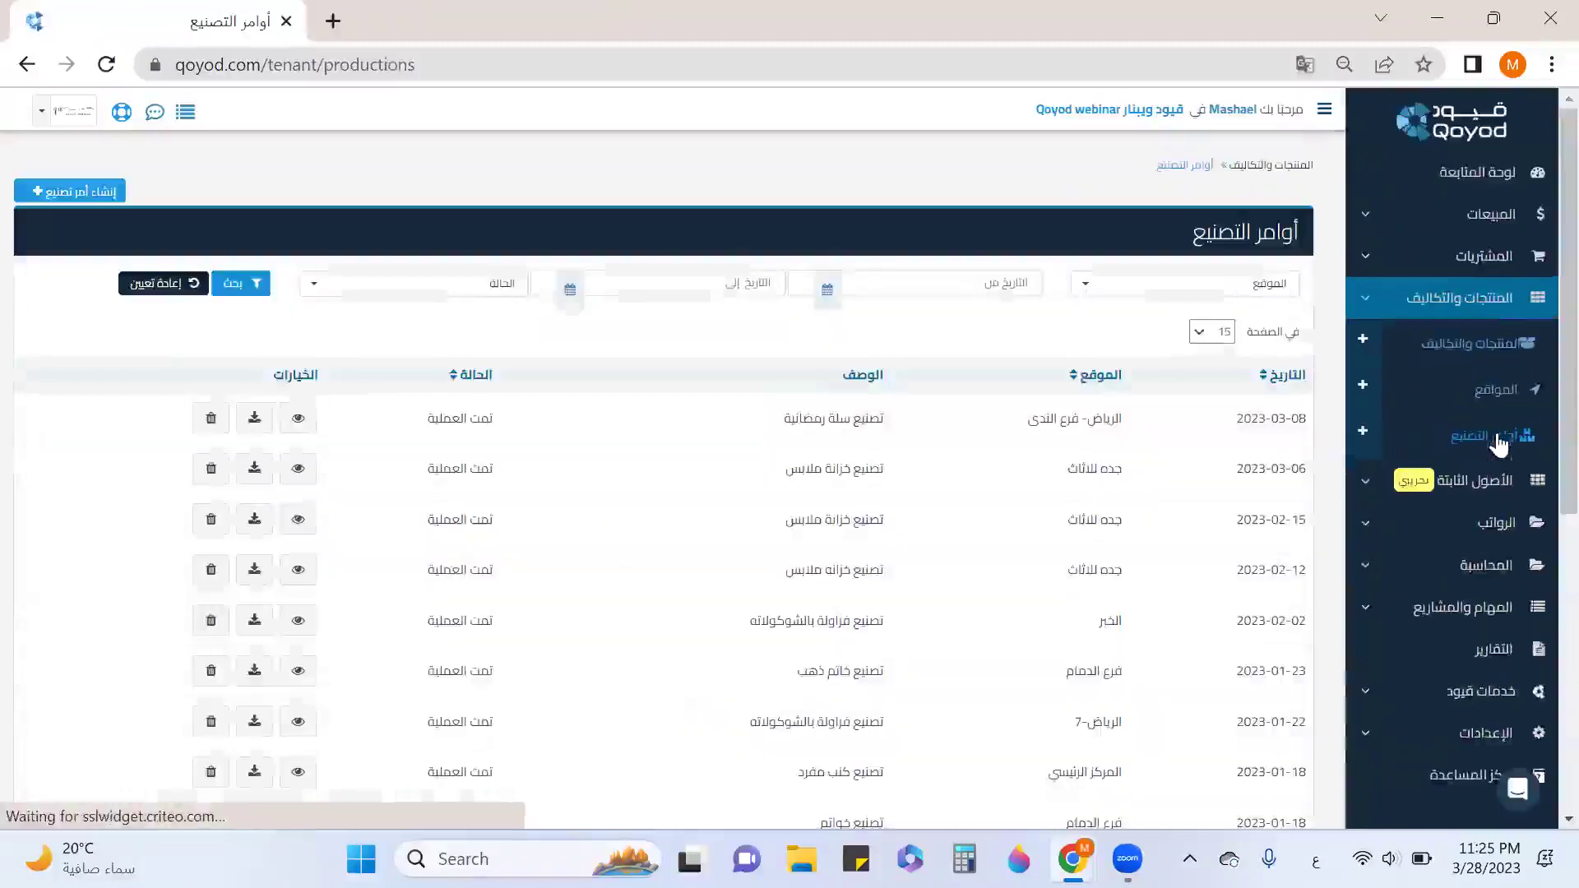
pyautogui.click(99, 192)
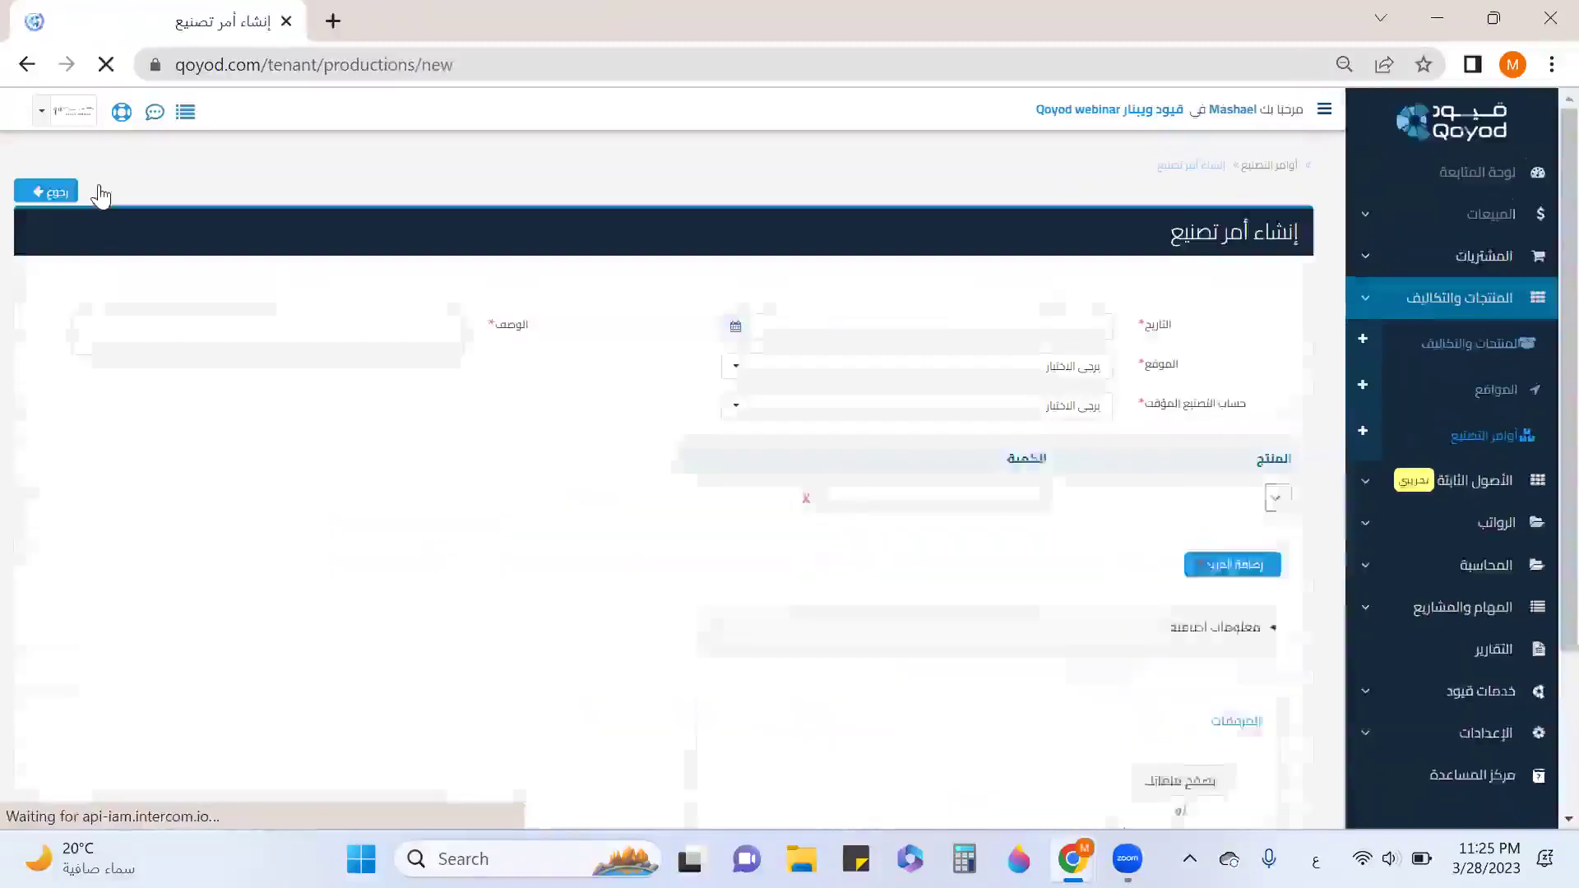
# Set order date 2023-03-28, location الرياض- فرع الندى, temporary account مخزون تحت التصنيع, description تصنيع سلة رمضانية.
pyautogui.click(735, 327)
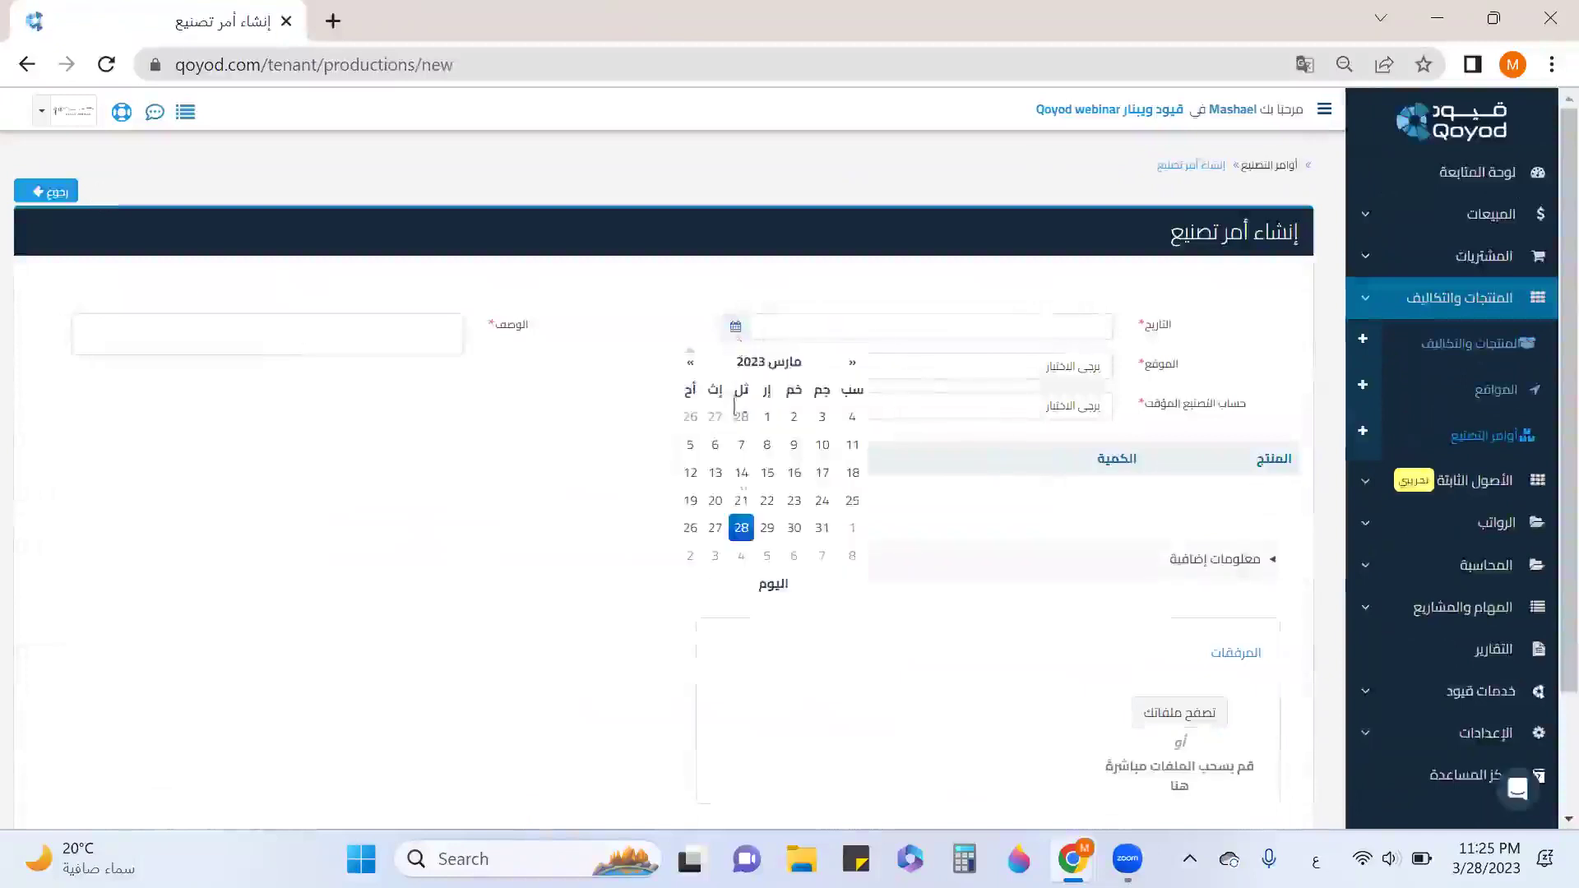
pyautogui.click(743, 530)
pyautogui.click(1019, 370)
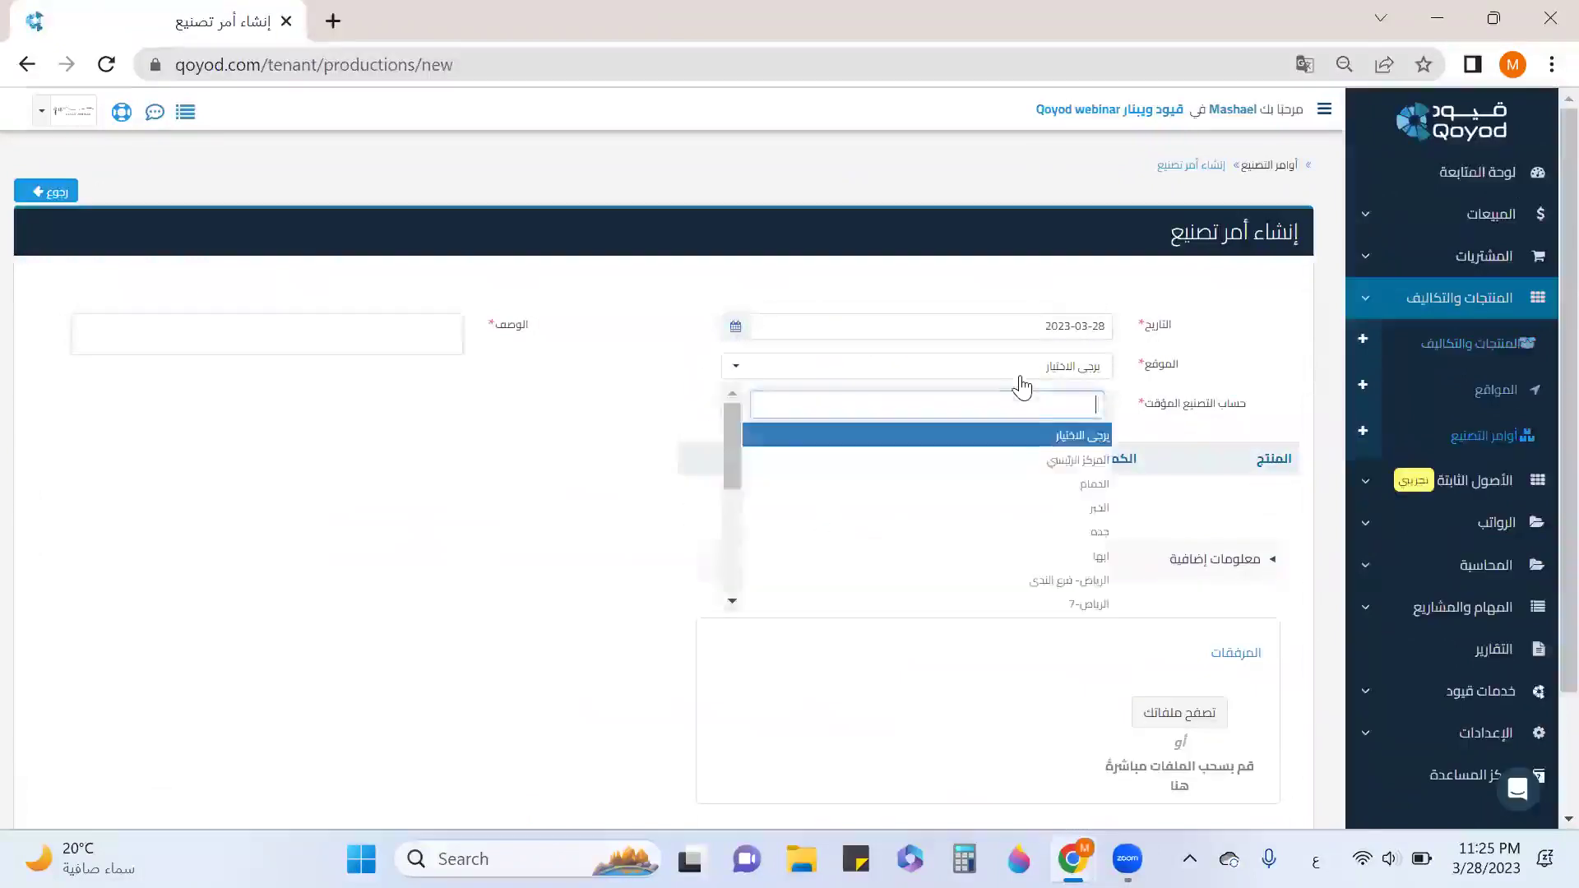
pyautogui.click(1068, 580)
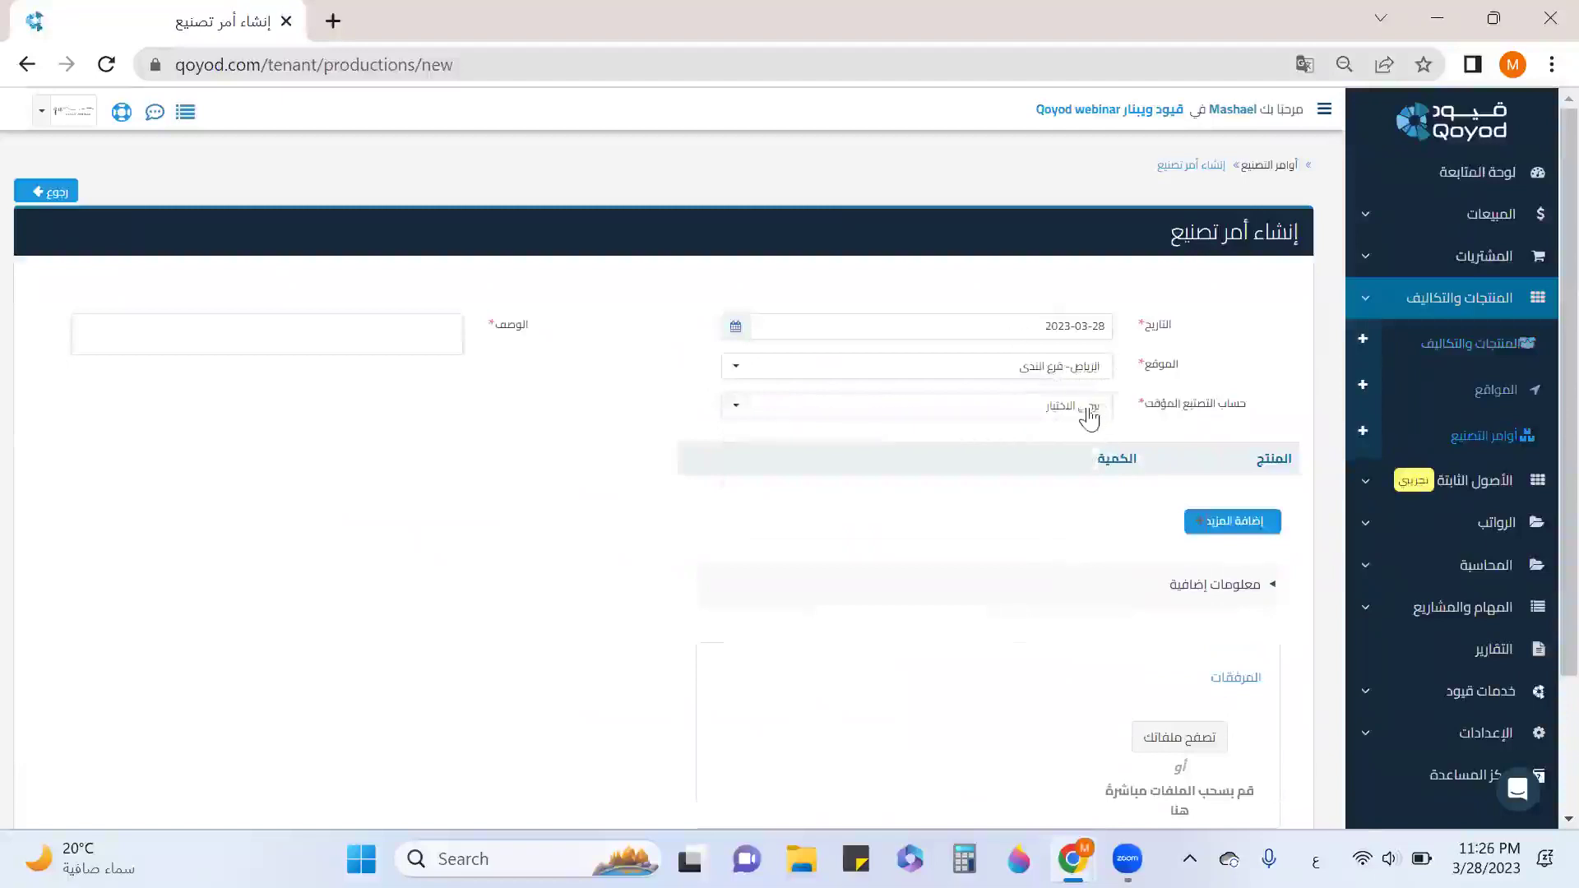
pyautogui.click(1090, 407)
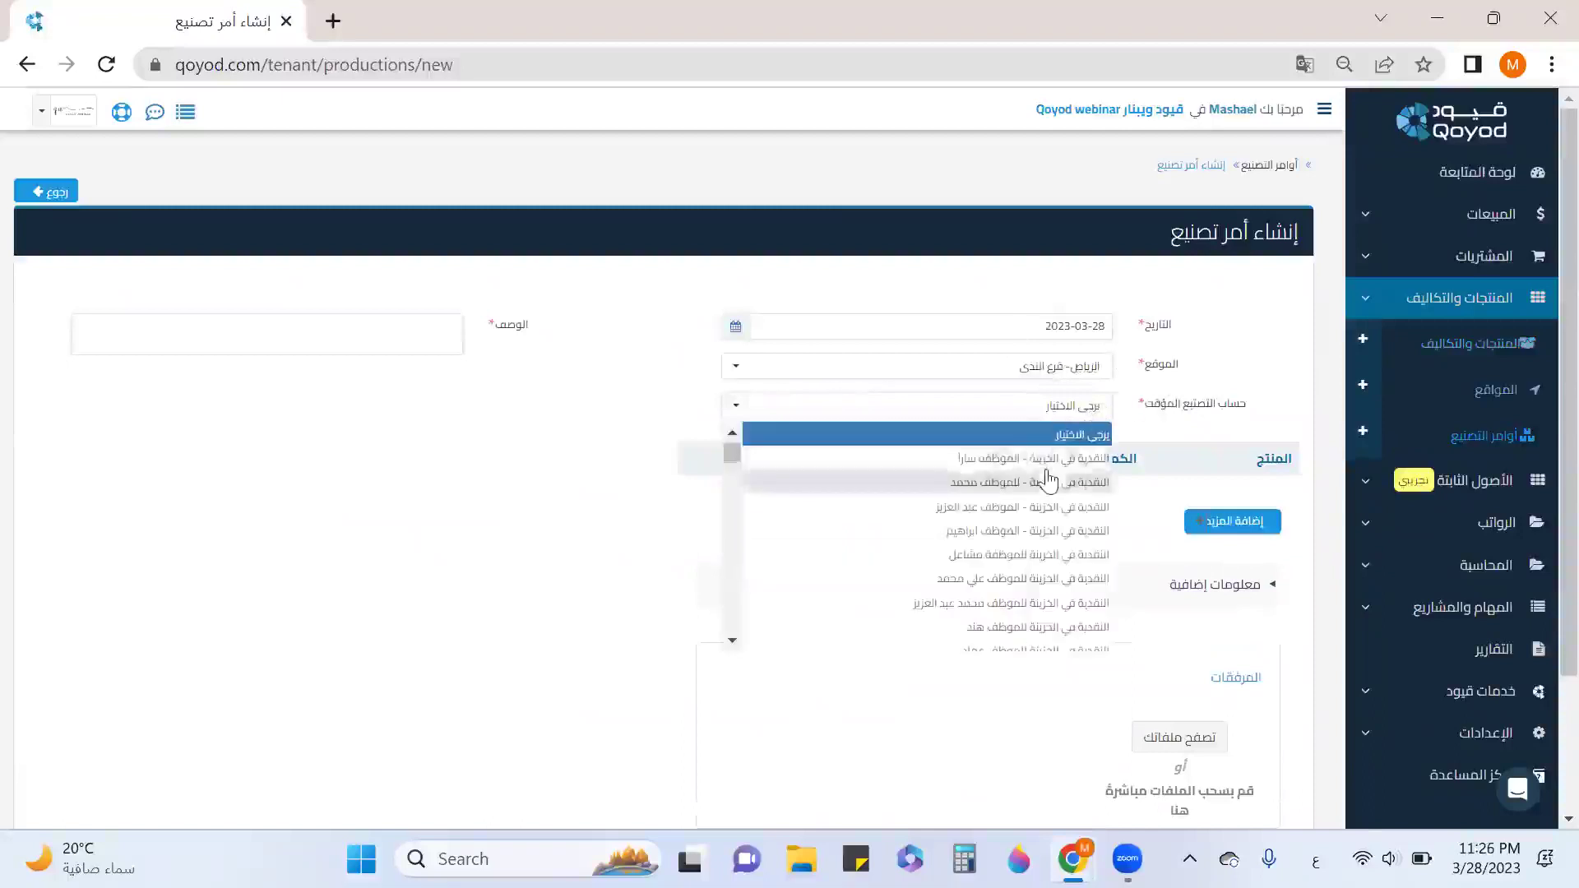
pyautogui.scroll(-5, 1055, 486)
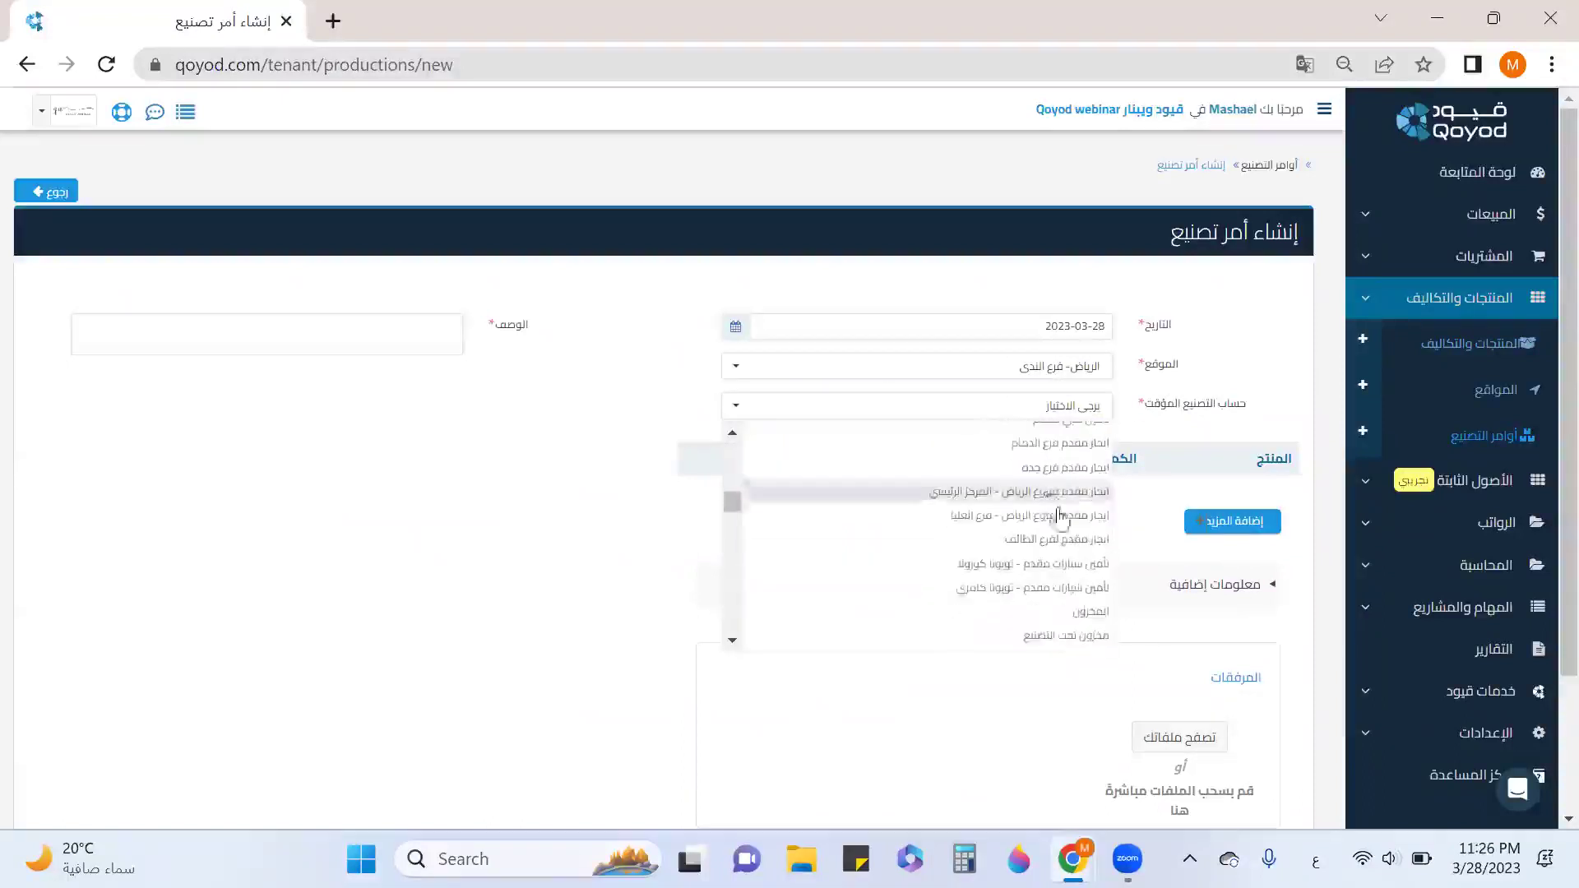
pyautogui.click(1079, 640)
pyautogui.click(389, 339)
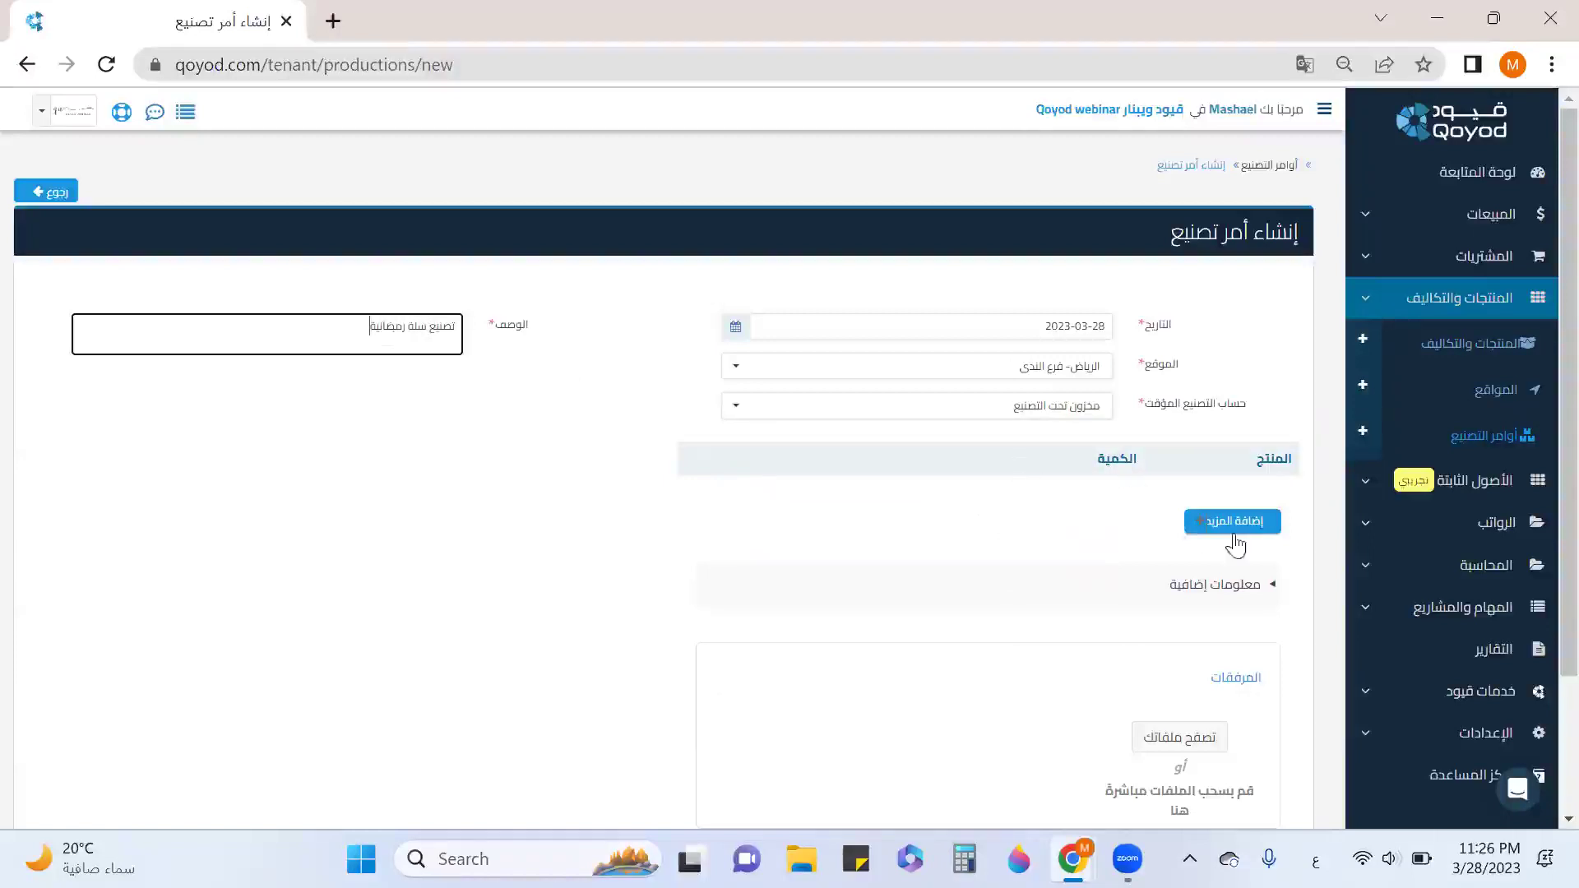
# Add a سلة رمضانية product line with quantity 1, correcting it from 2.
pyautogui.click(1233, 525)
pyautogui.click(1236, 498)
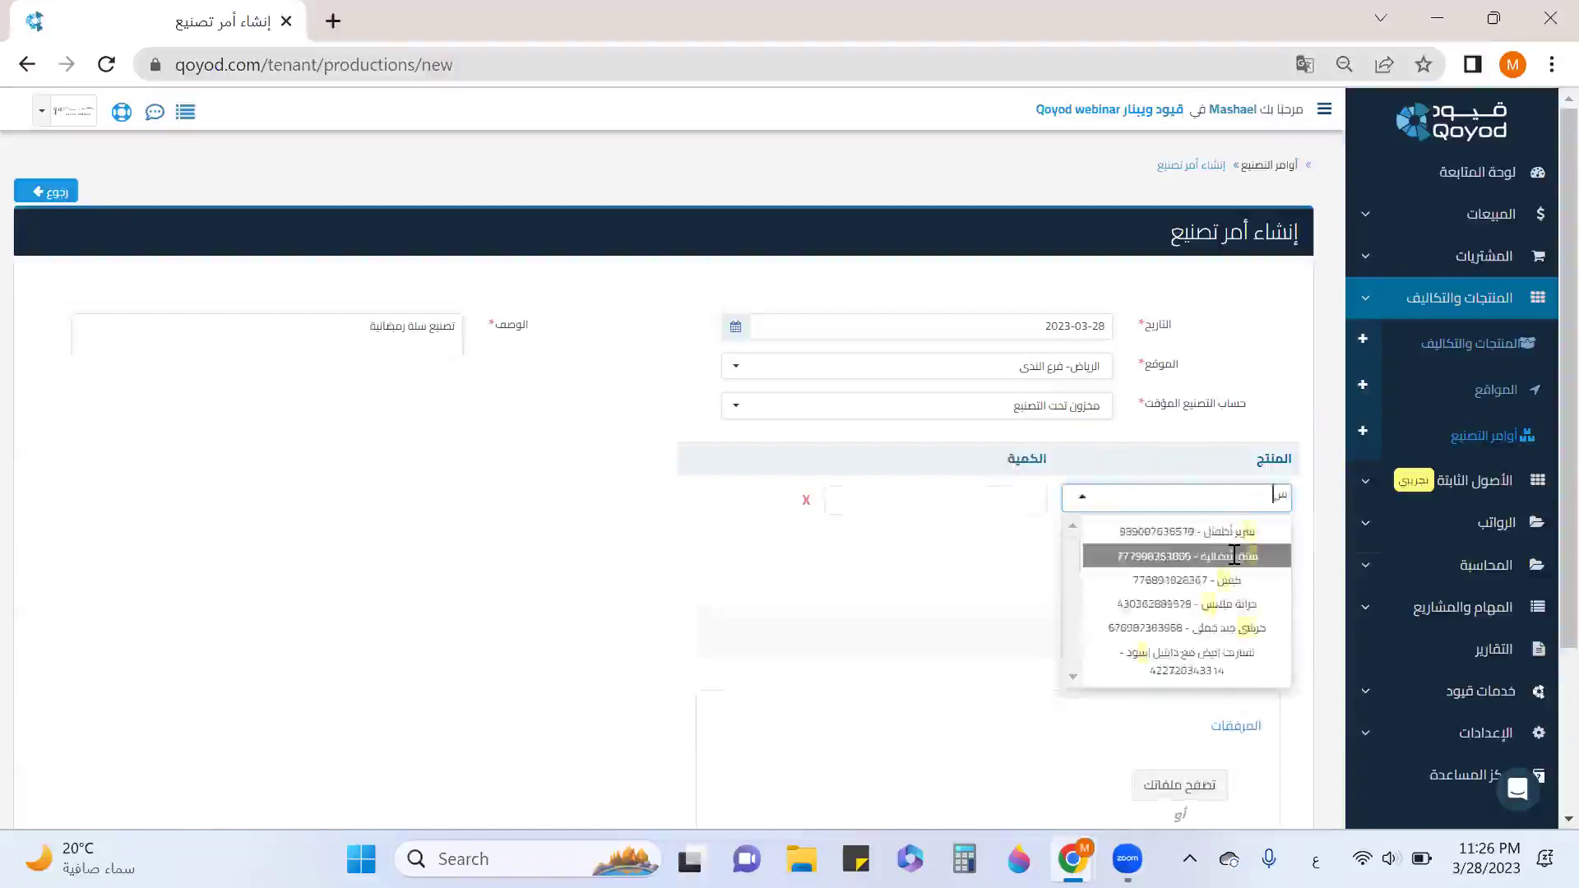
pyautogui.write('سلة')
pyautogui.click(1168, 532)
pyautogui.click(998, 491)
pyautogui.write('2')
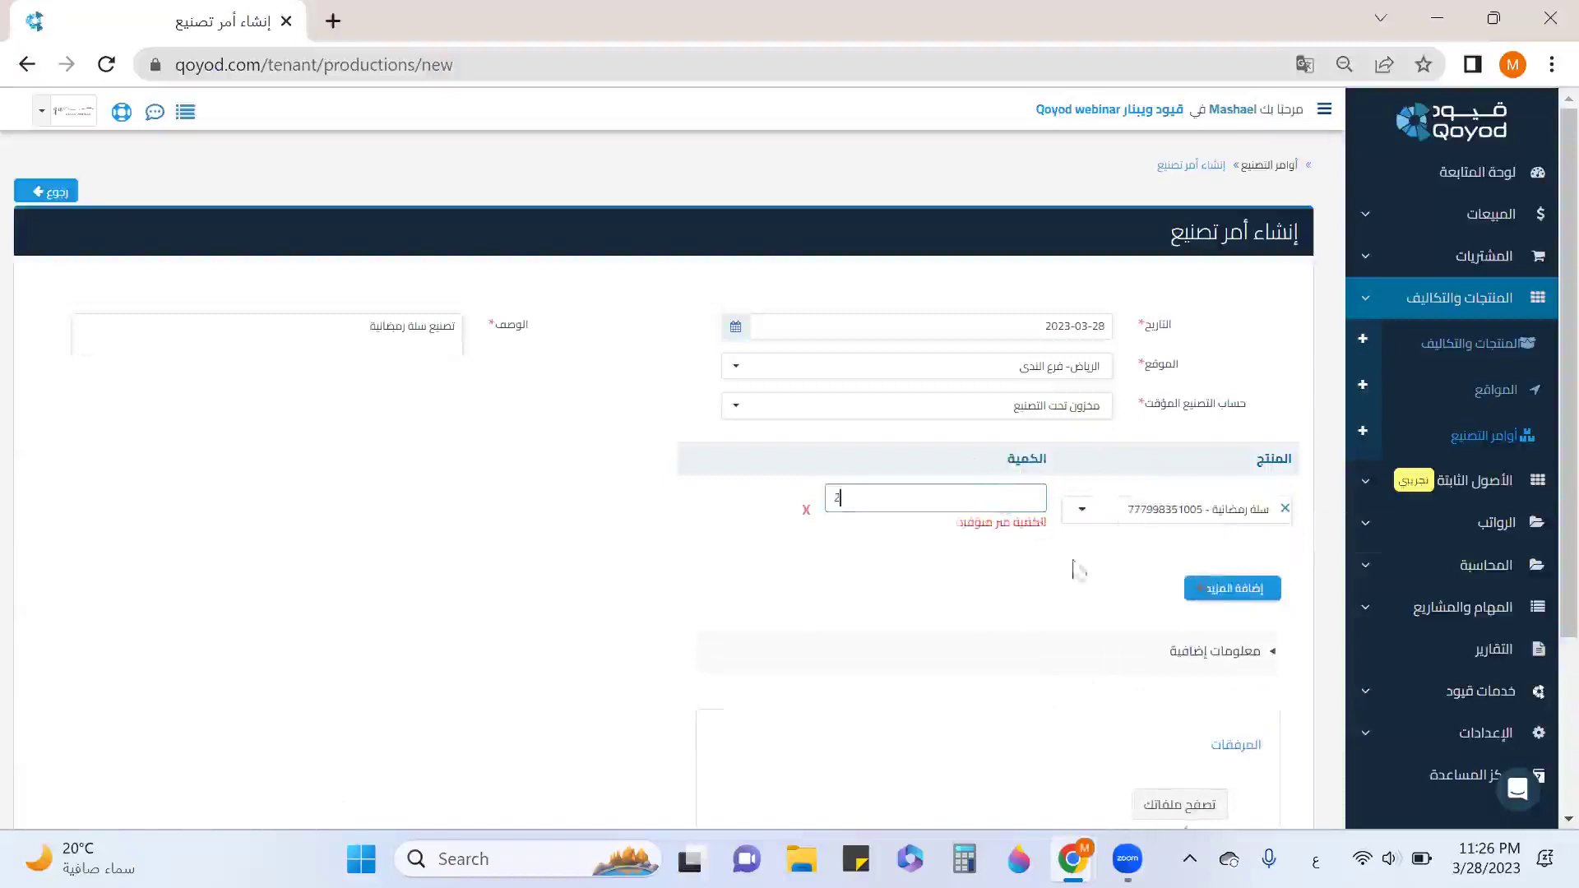
pyautogui.press('BackSpace')
pyautogui.write('1')
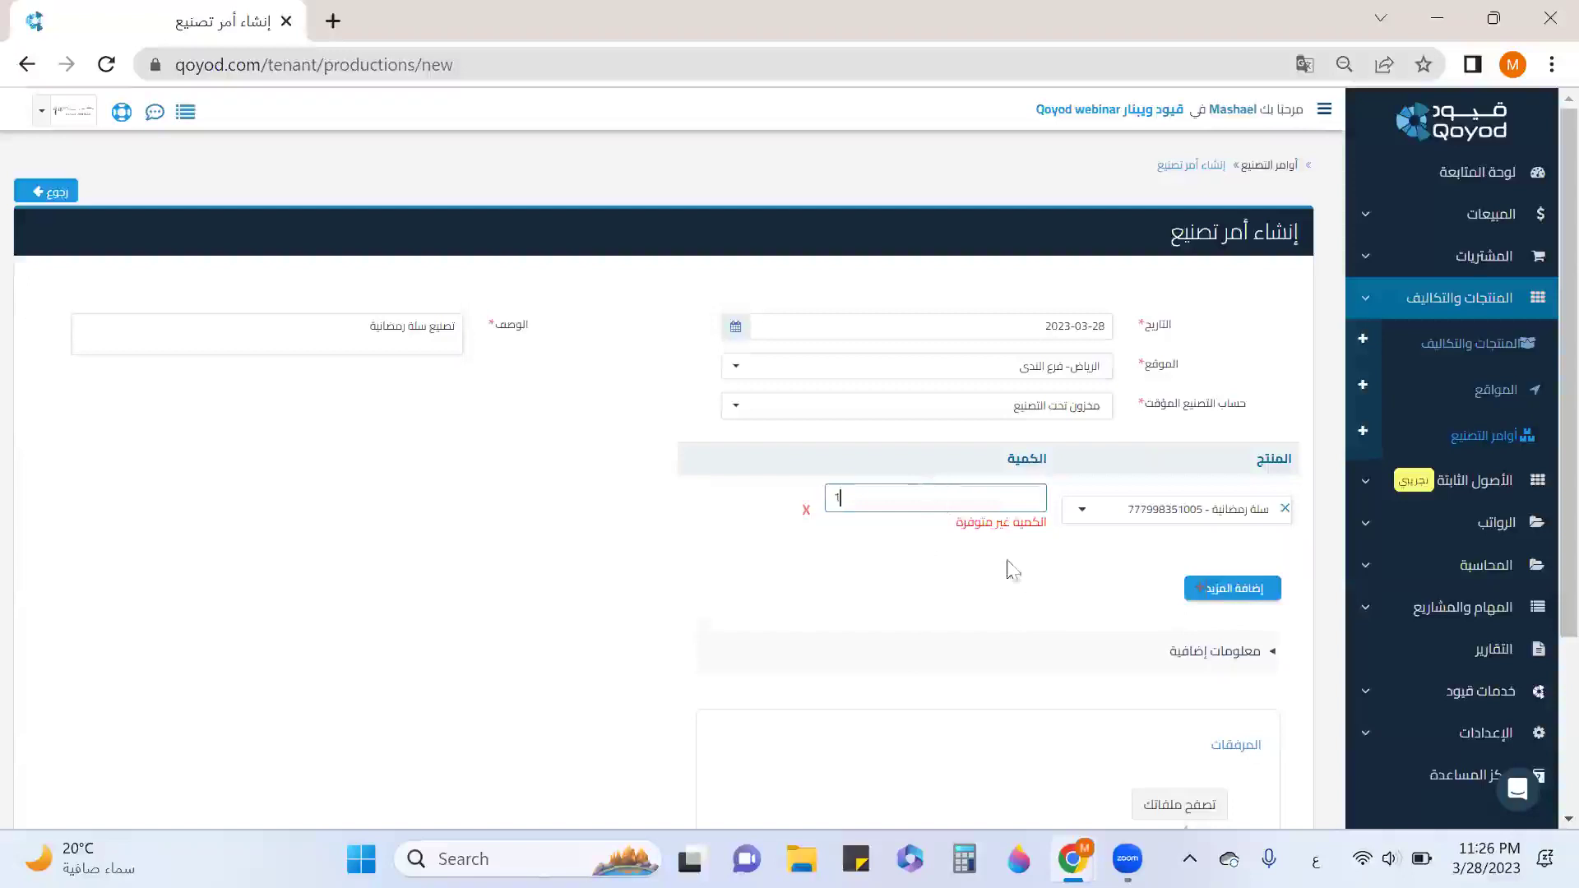
# Open المنتجات والتكاليف in a new tab and scroll through the products' stock quantities.
pyautogui.rightClick(1444, 344)
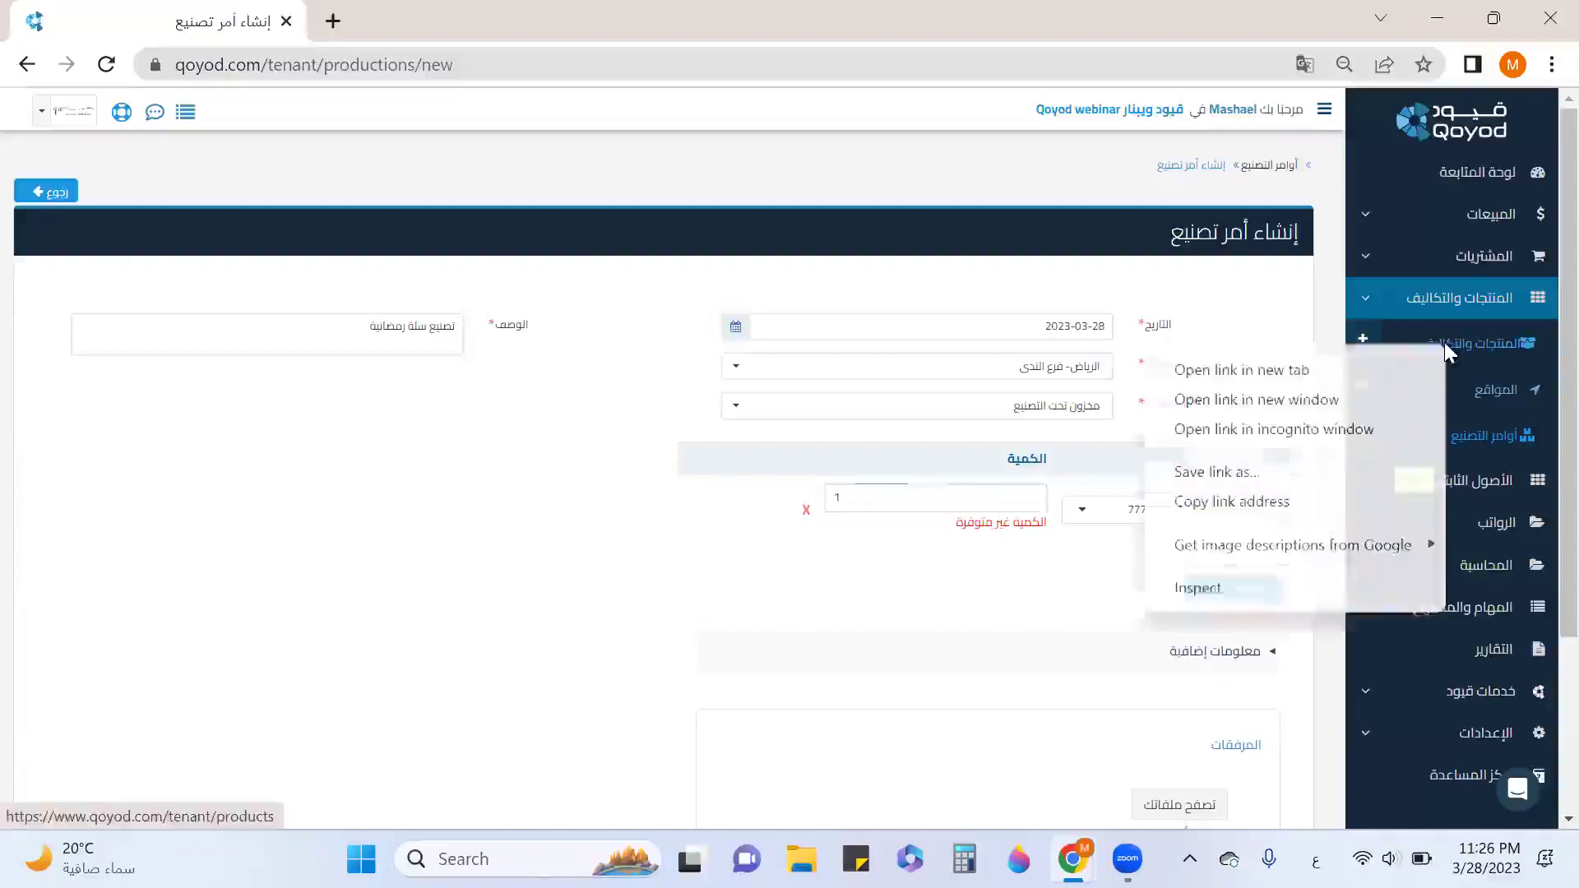
pyautogui.click(1377, 371)
pyautogui.click(457, 23)
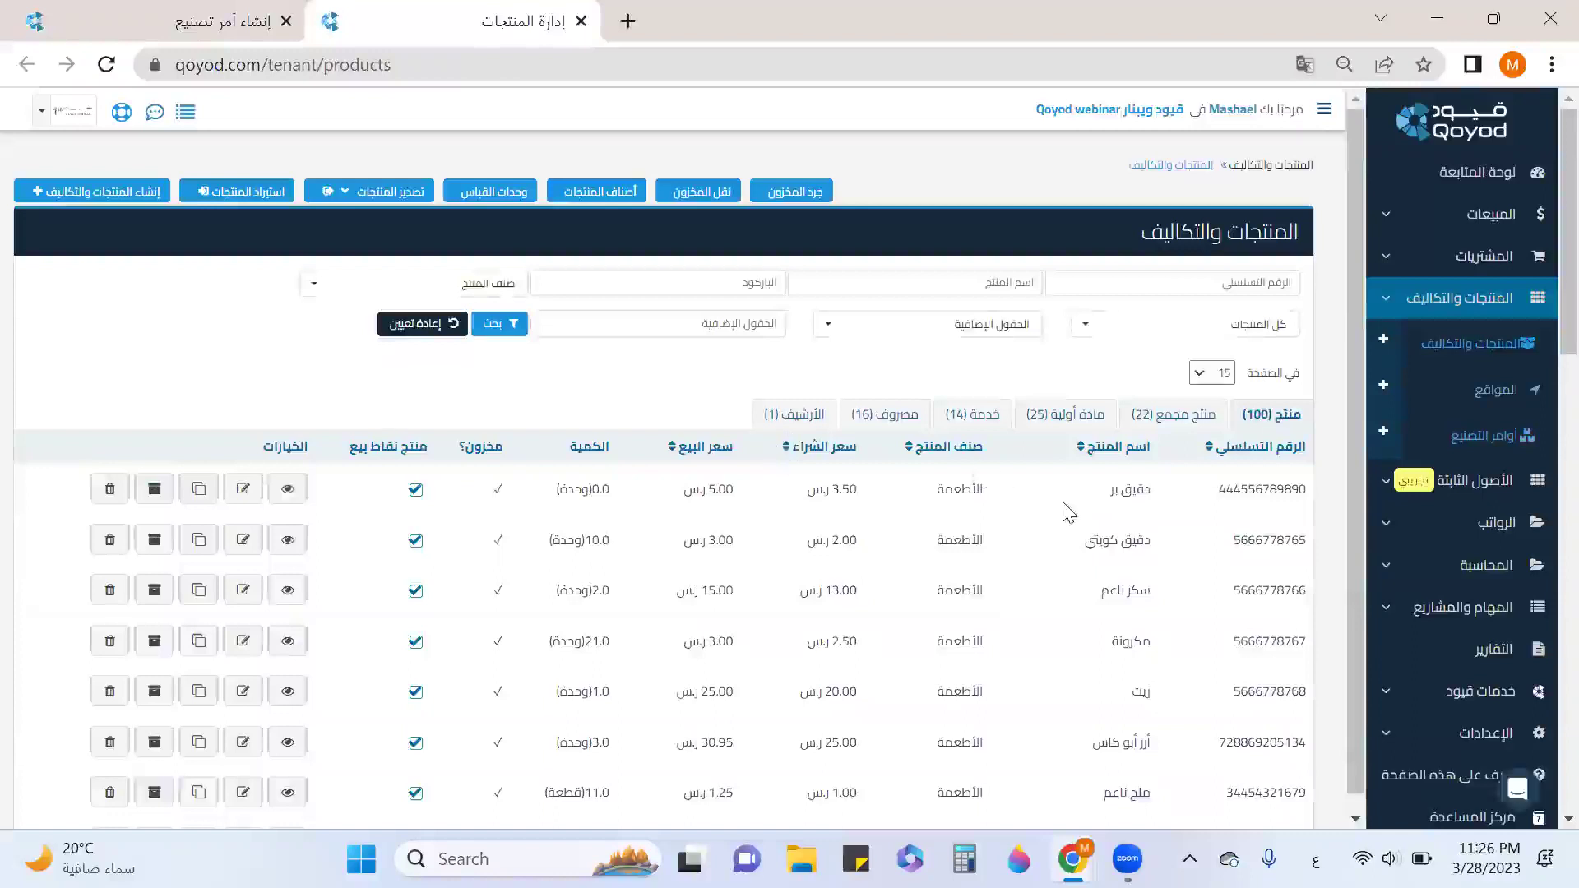
pyautogui.scroll(-2, 1061, 543)
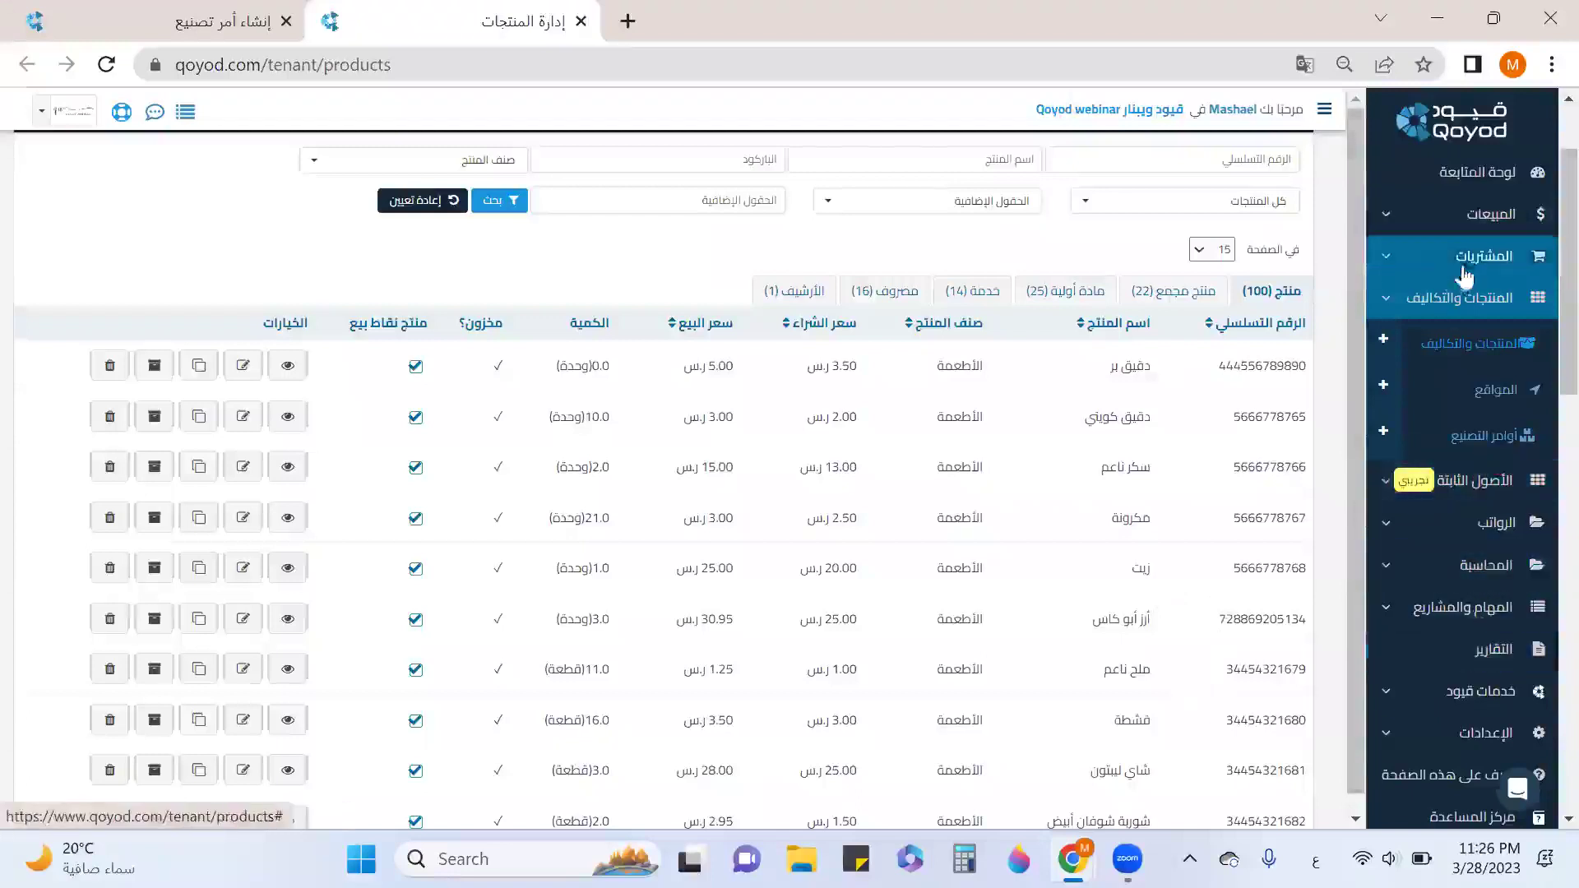
# Back on the manufacturing order, change the location to فرع الحمام.
pyautogui.click(194, 23)
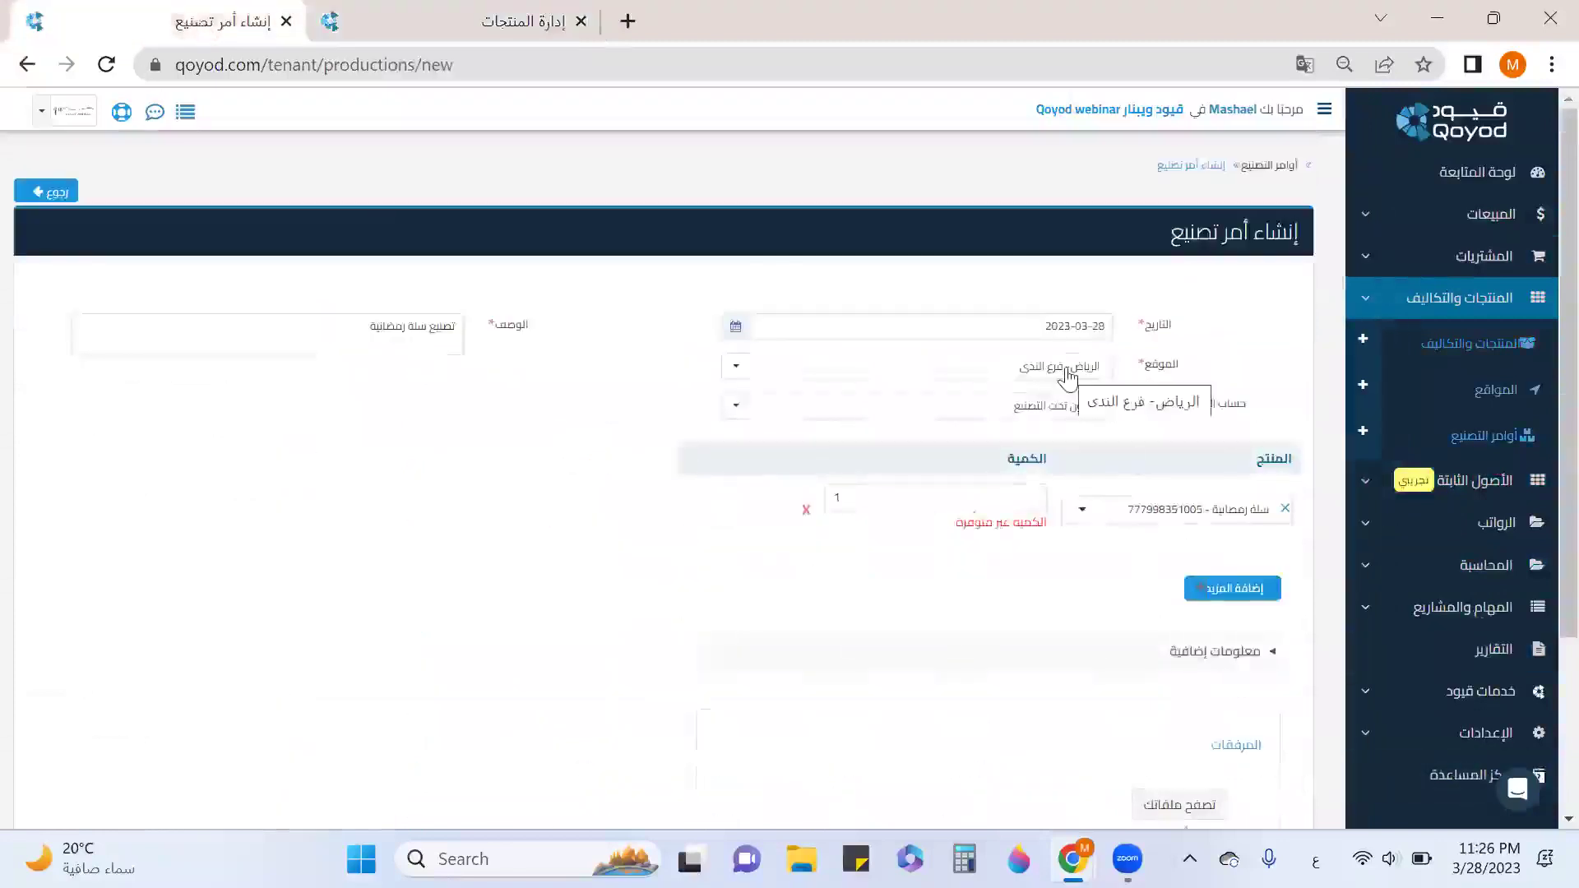
pyautogui.click(1068, 377)
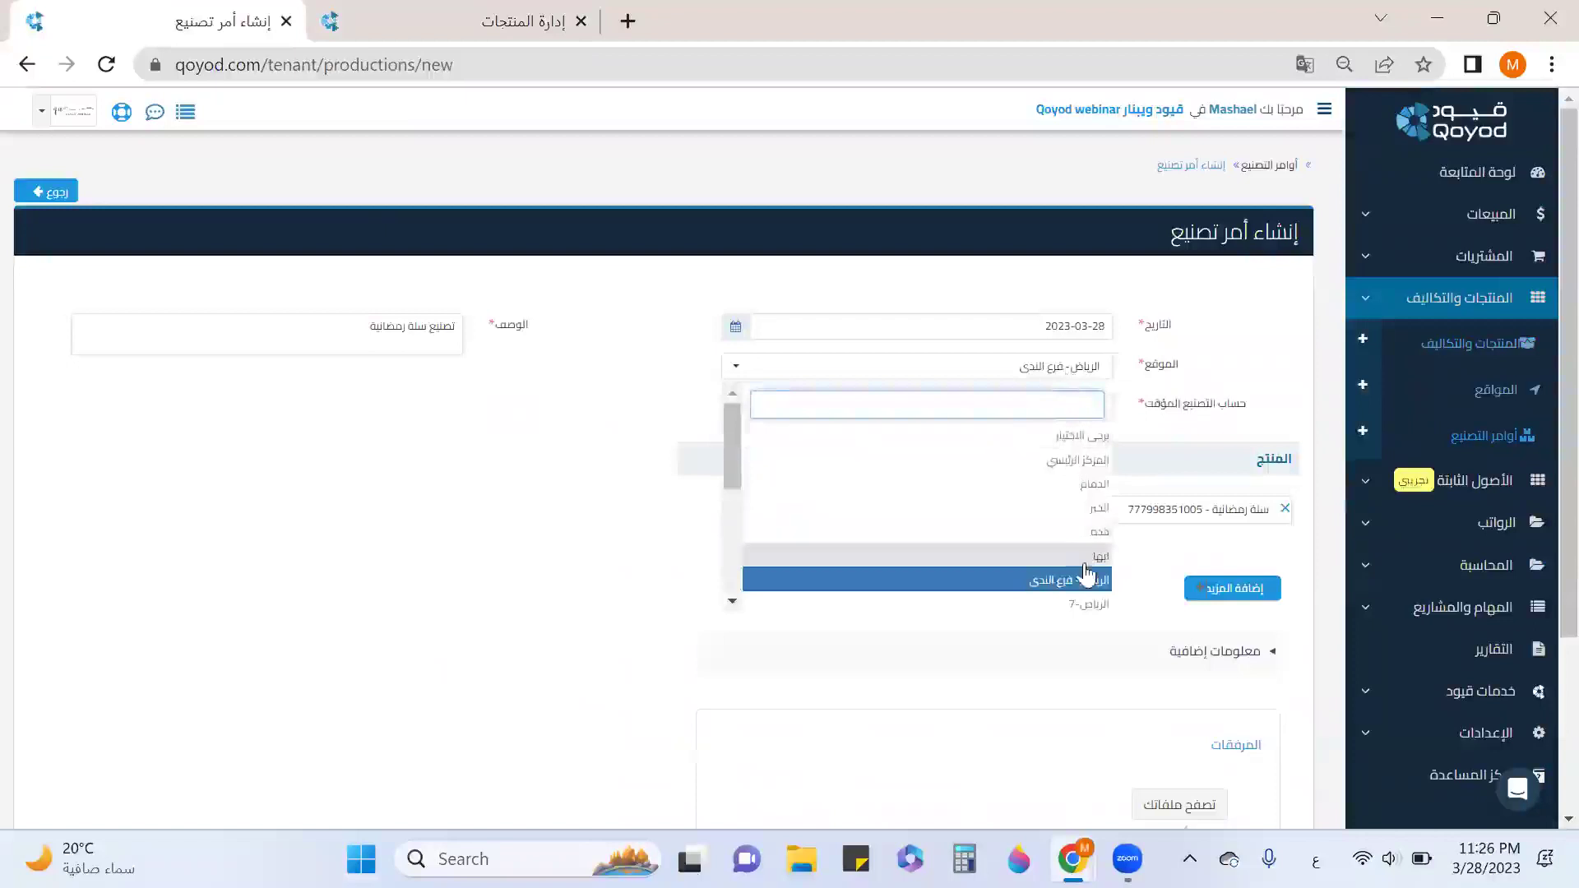
pyautogui.scroll(-3, 1082, 567)
pyautogui.scroll(2, 1081, 568)
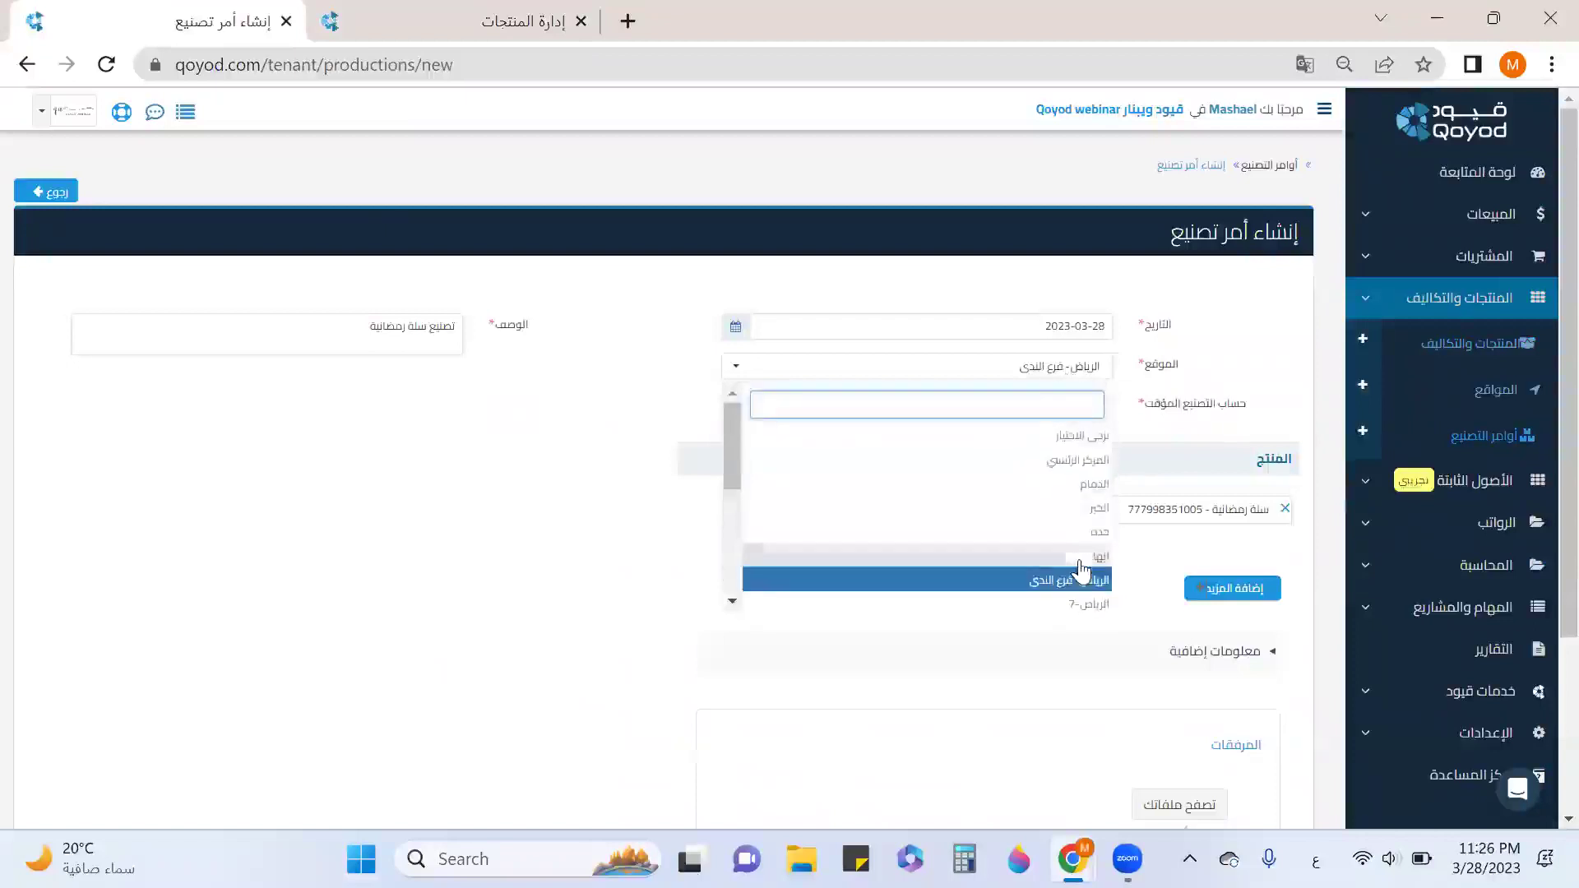
pyautogui.scroll(-2, 1084, 571)
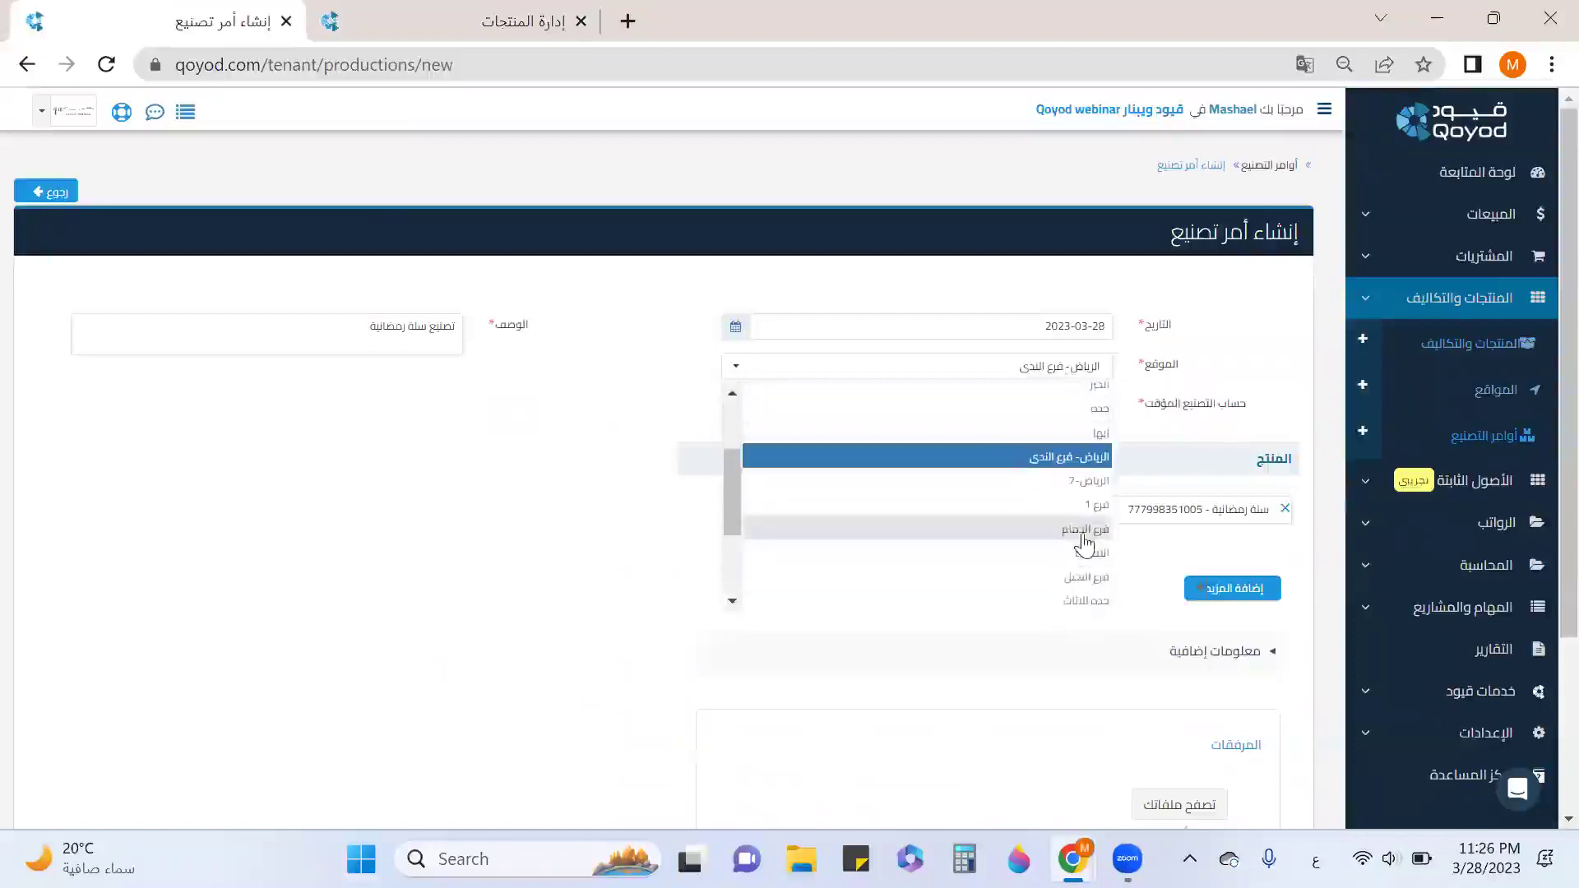
pyautogui.click(1086, 529)
# Add خاتم ذهب ابيض وحجر أزرق at quantity 2 and change the description to تصنيع خاتم ذهب.
pyautogui.click(1254, 530)
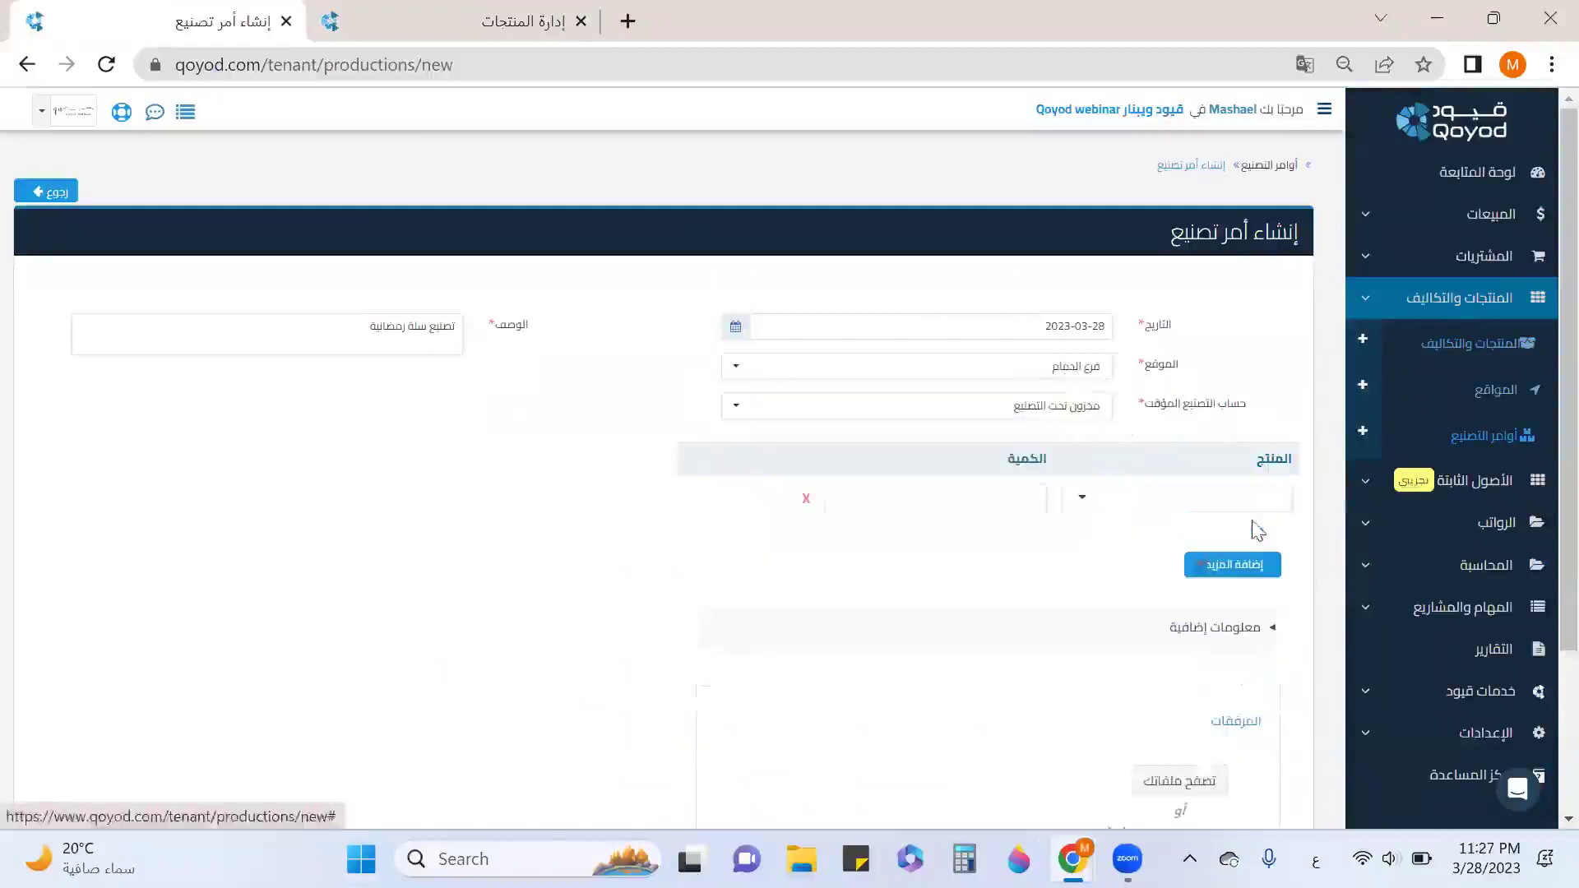
pyautogui.click(1176, 503)
pyautogui.write('خ')
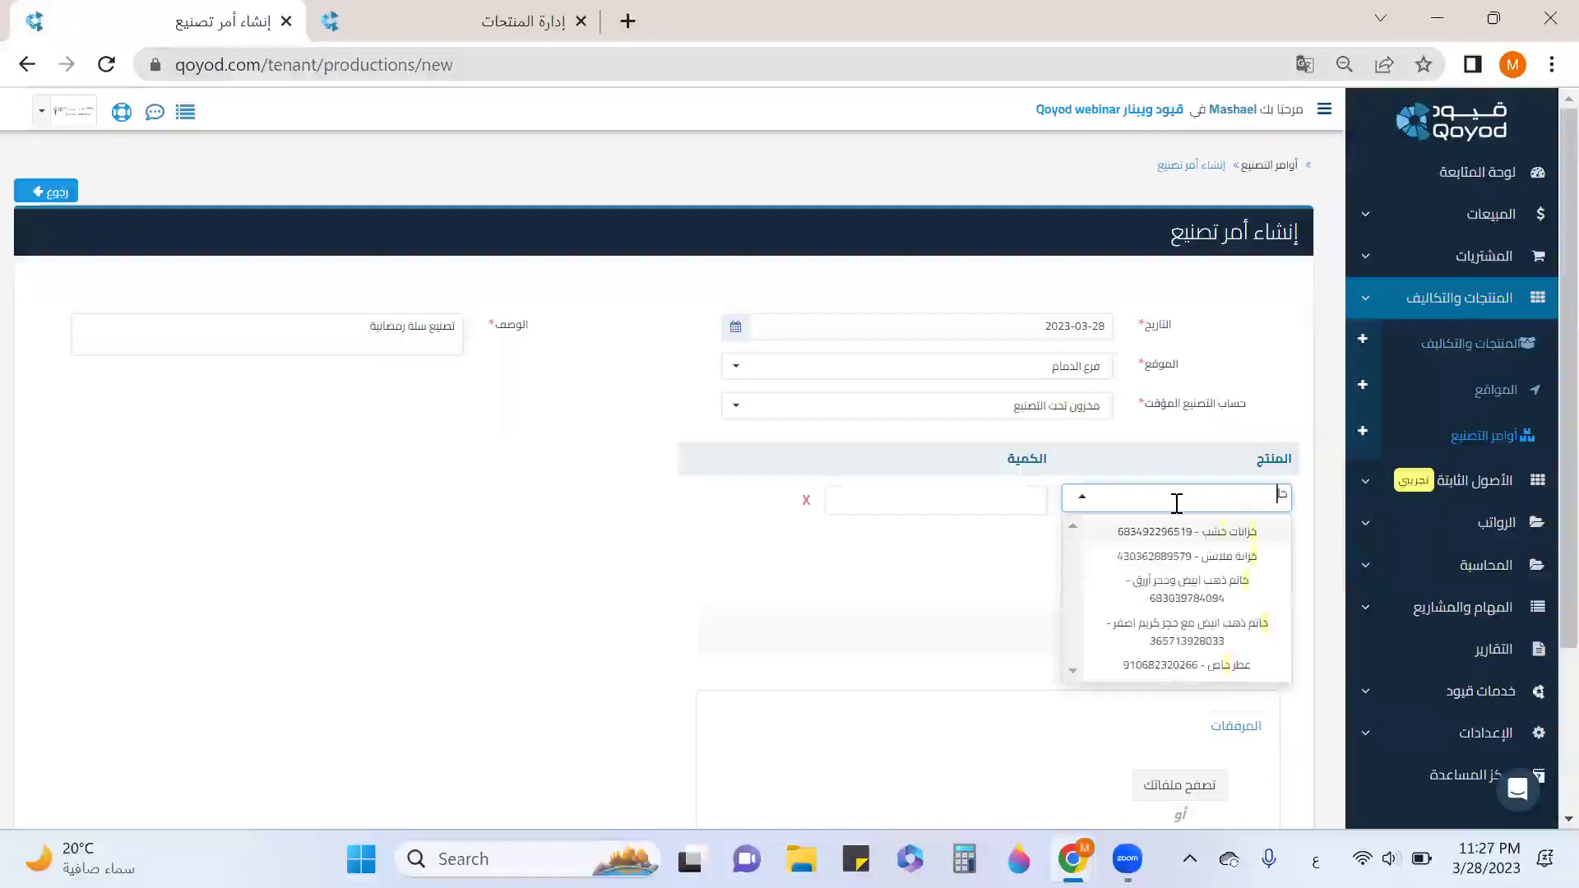
pyautogui.write('ا')
pyautogui.click(1180, 552)
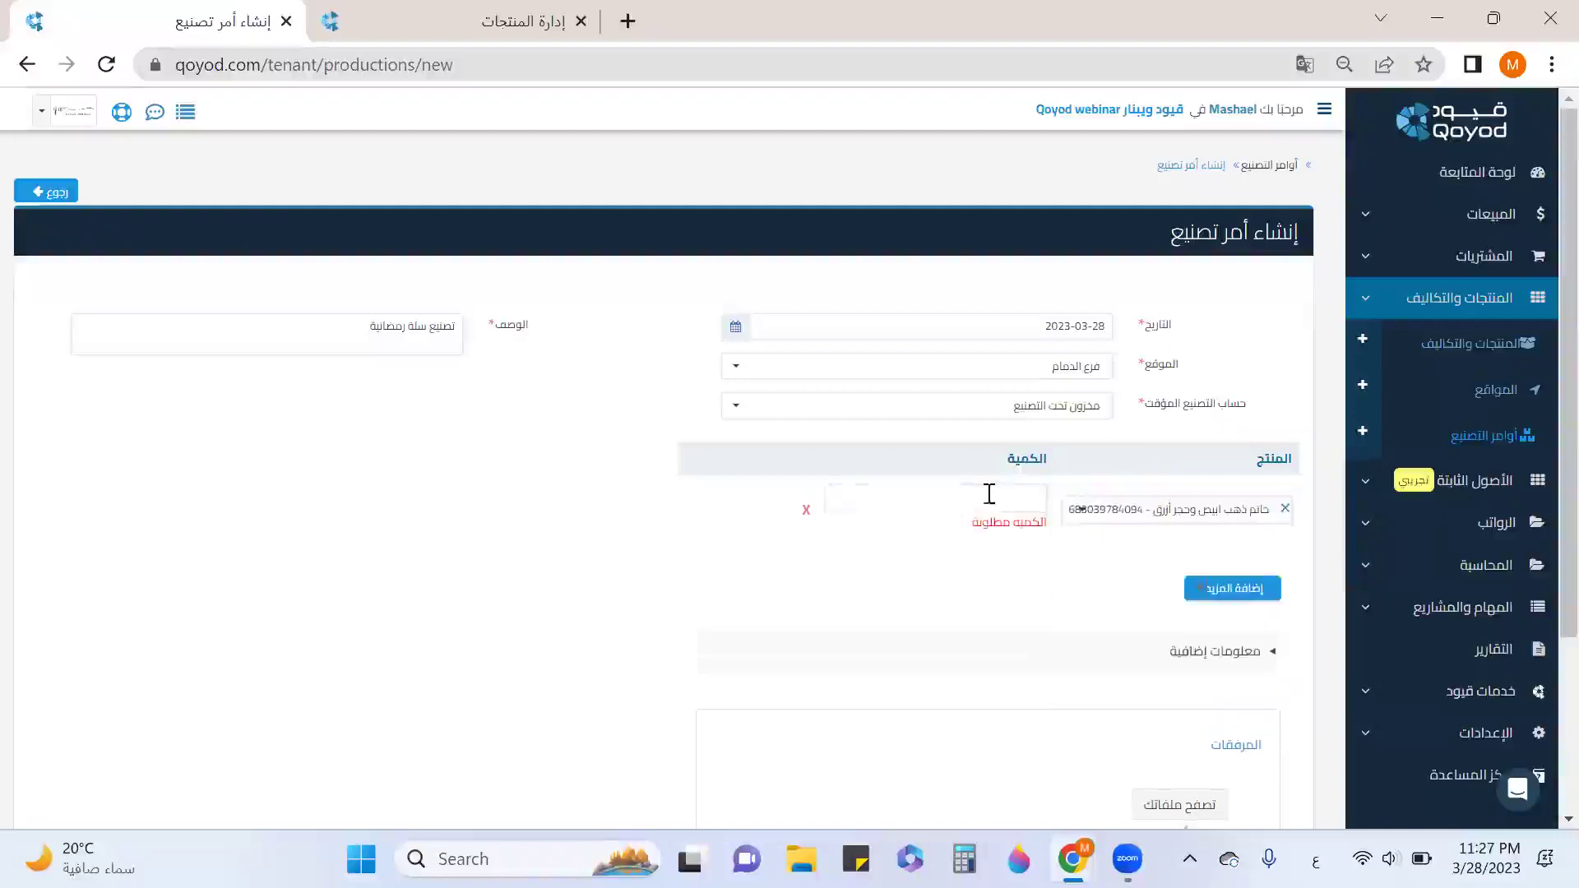
pyautogui.moveTo(429, 329); pyautogui.dragTo(327, 328)
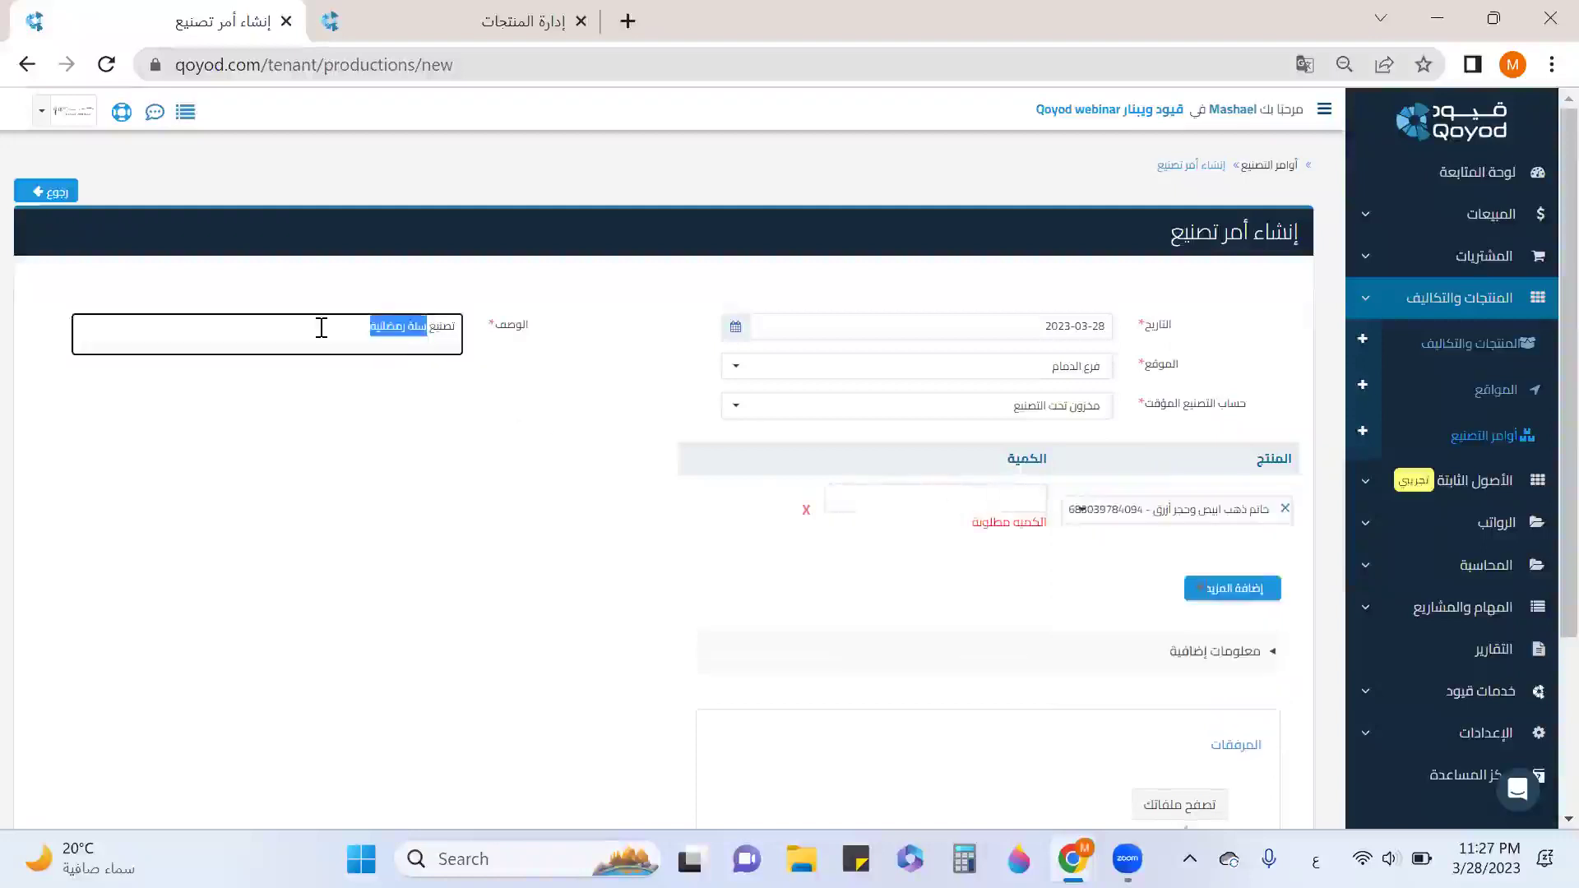
pyautogui.write('جا')
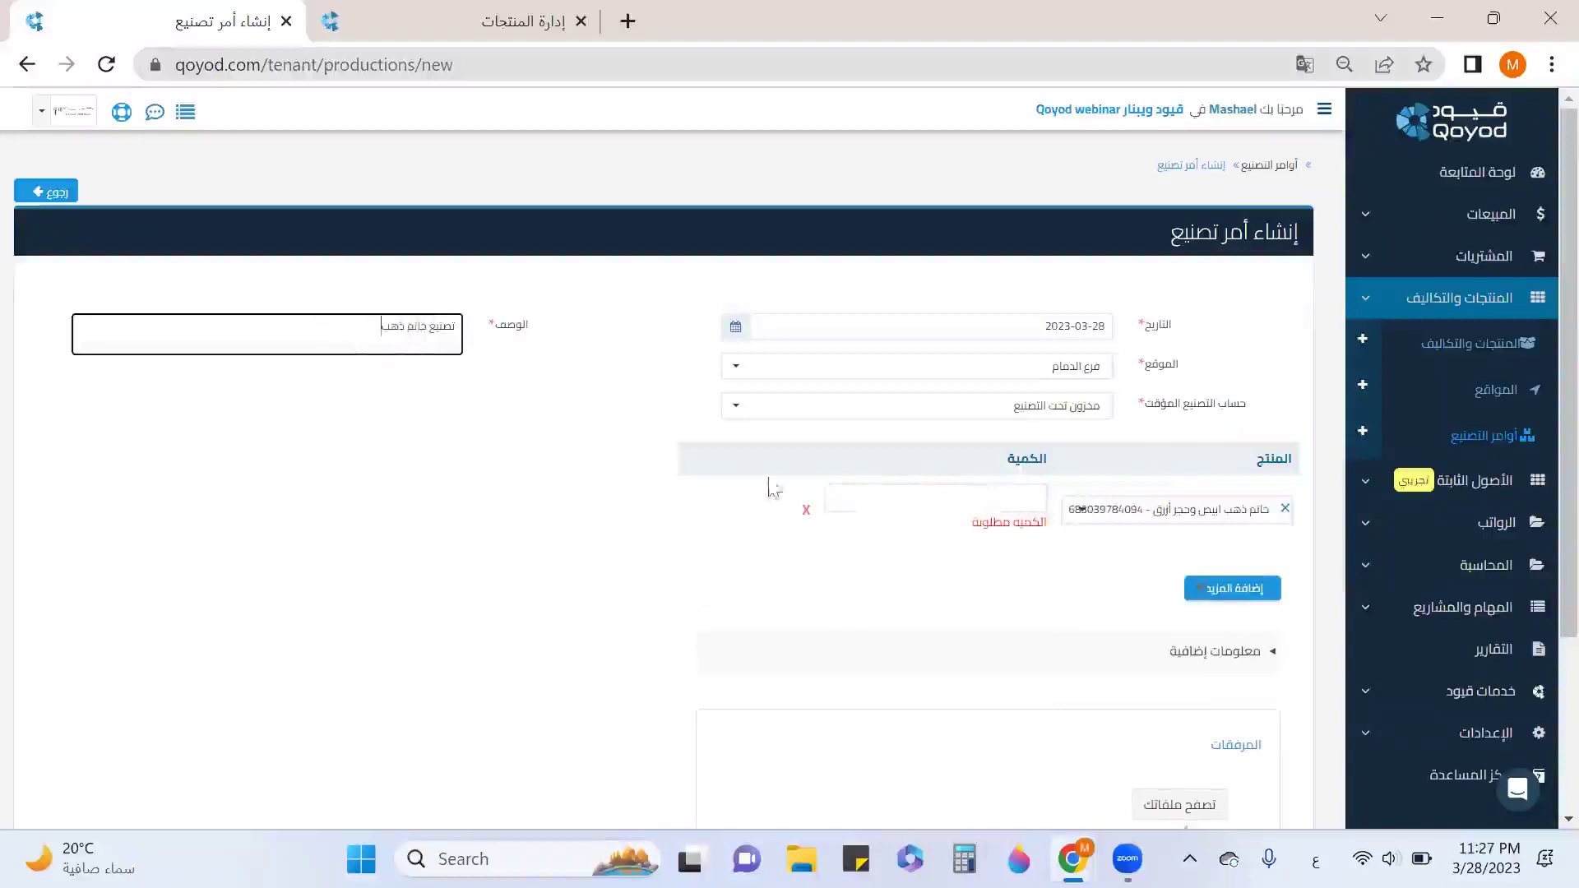
pyautogui.click(982, 504)
pyautogui.write('2')
pyautogui.click(1031, 574)
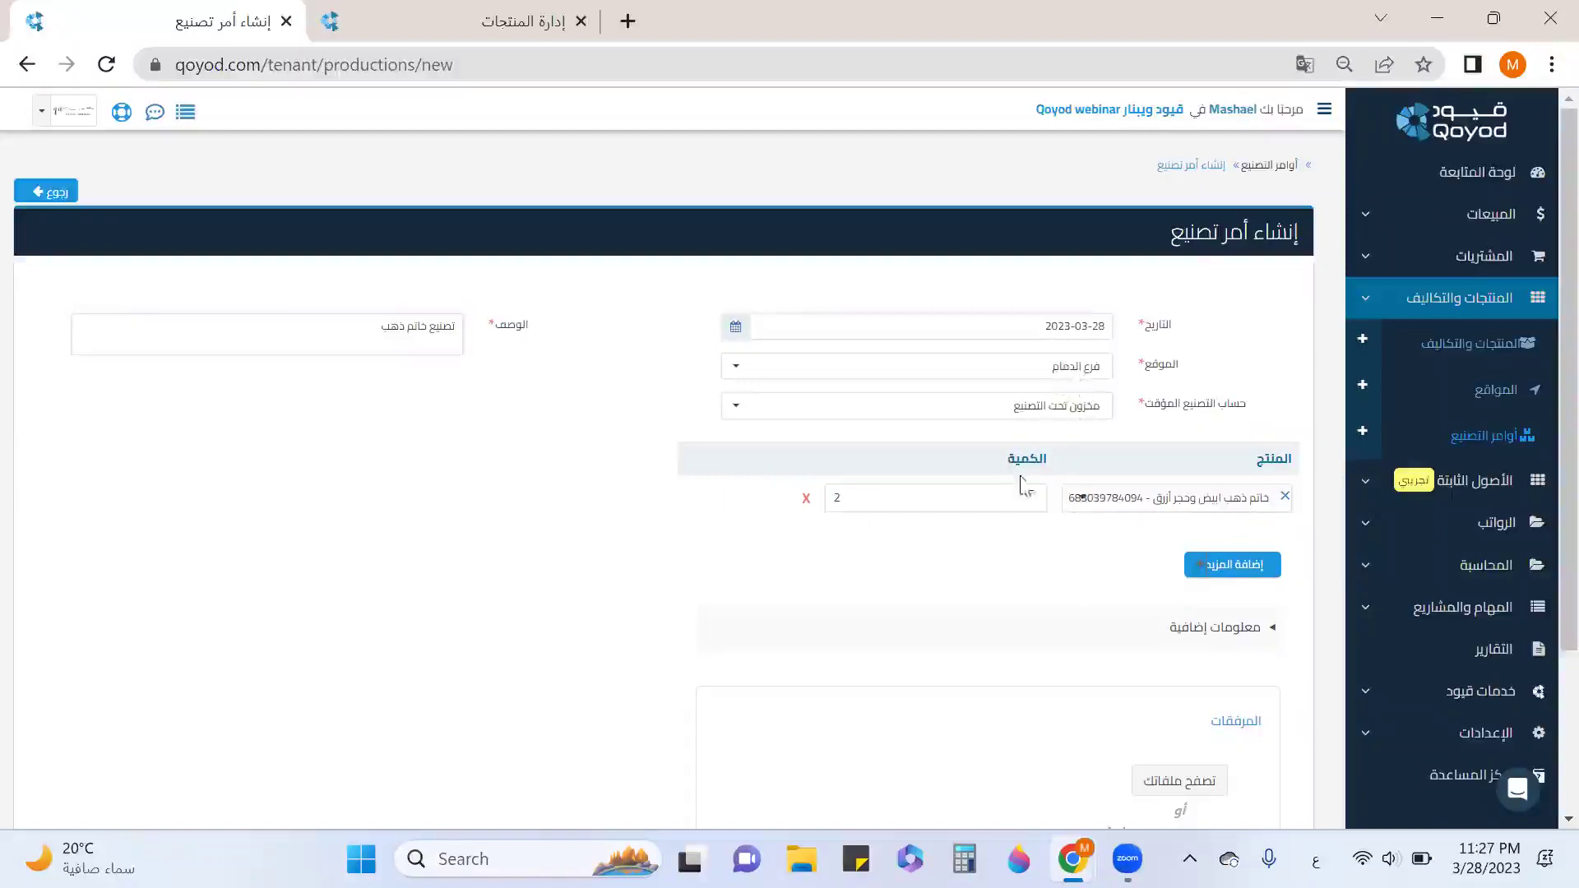
pyautogui.scroll(-3, 960, 508)
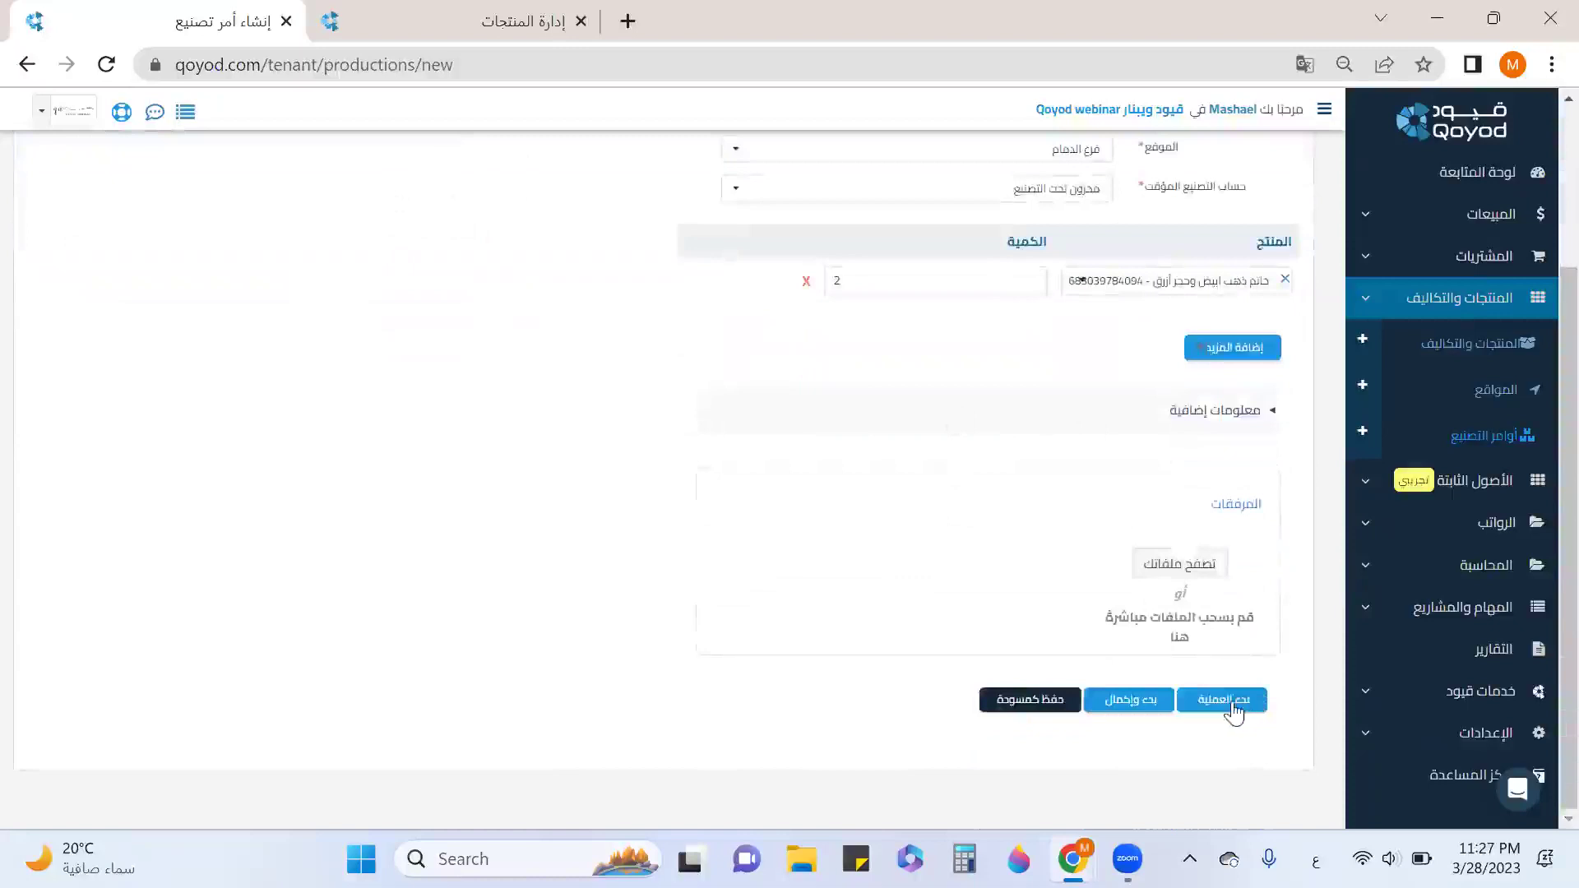
# Start and complete the تصنيع خاتم ذهب order, then collapse المنتجات والتكاليف in the sidebar.
pyautogui.click(1139, 699)
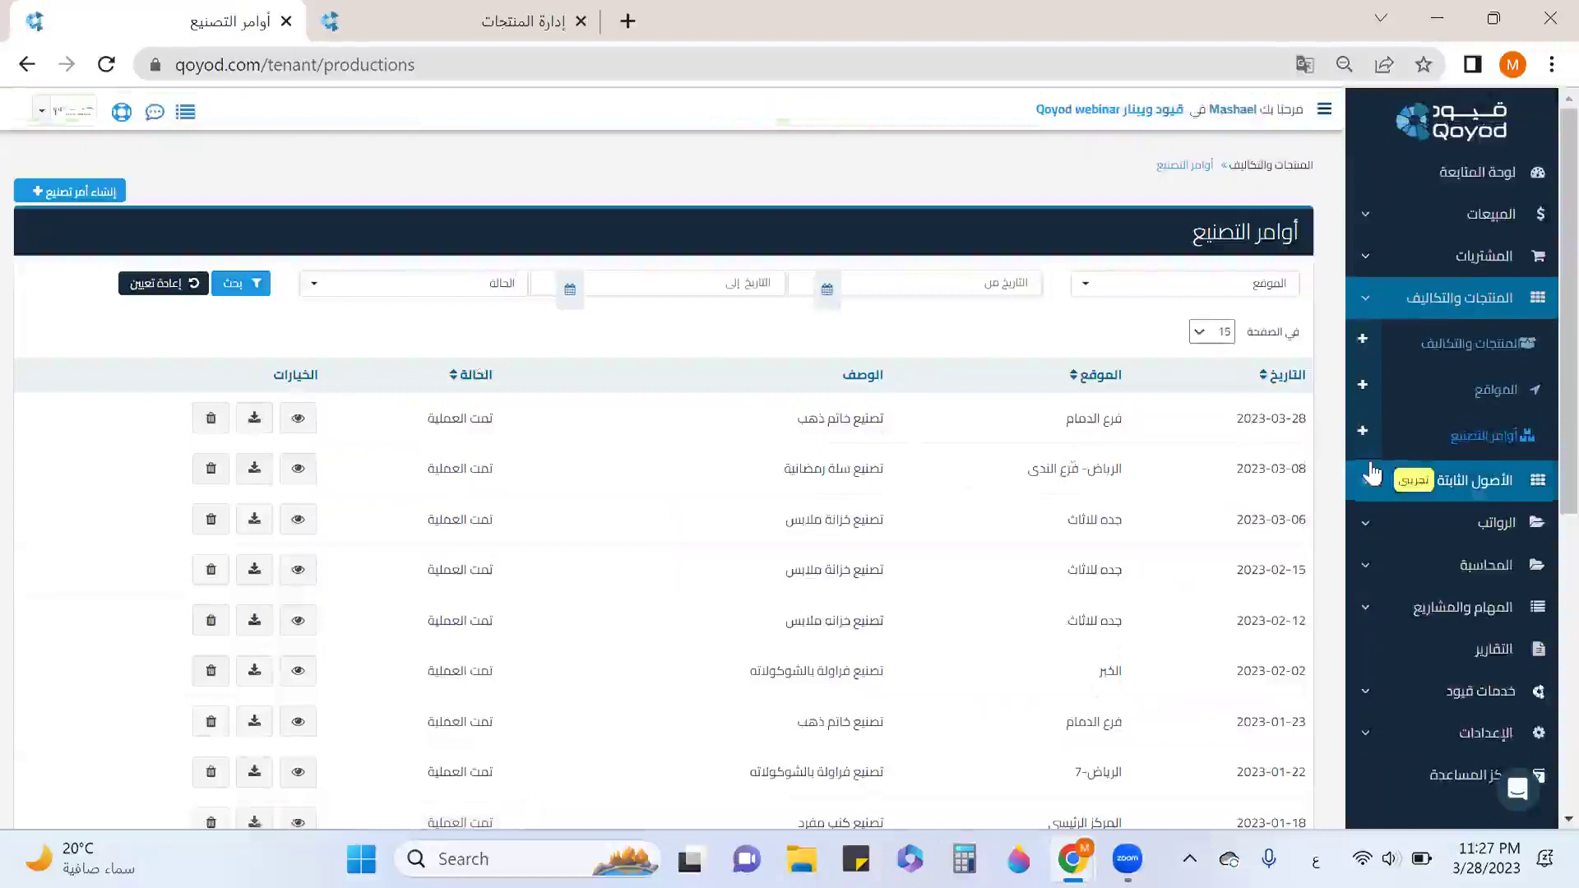
pyautogui.click(1497, 316)
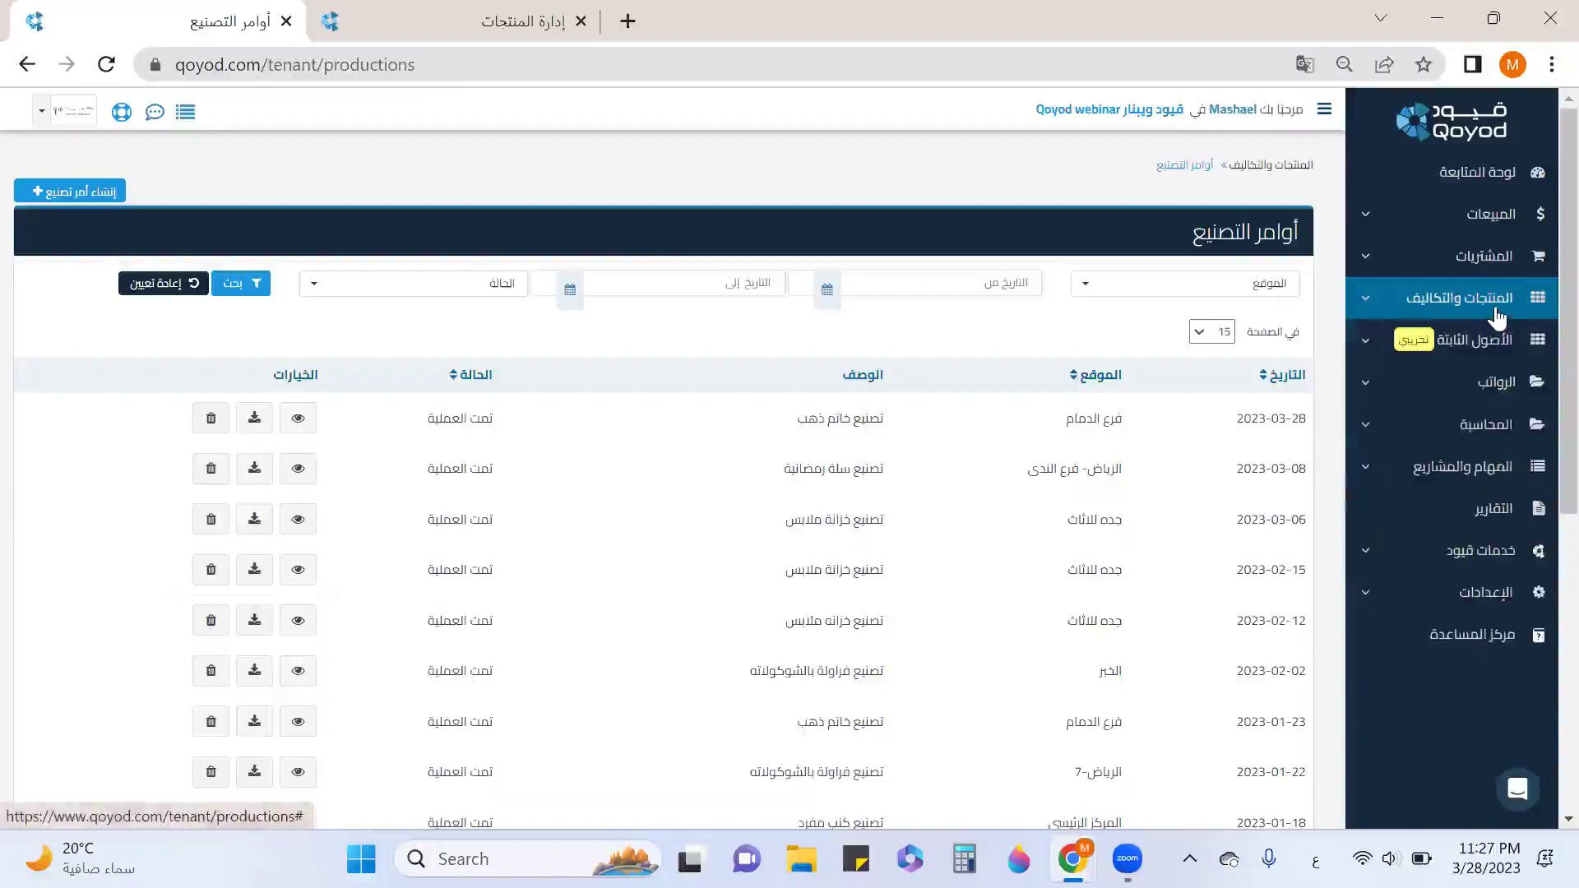
# Go to الموردين under المشتريات and begin adding a new vendor.
pyautogui.click(1490, 273)
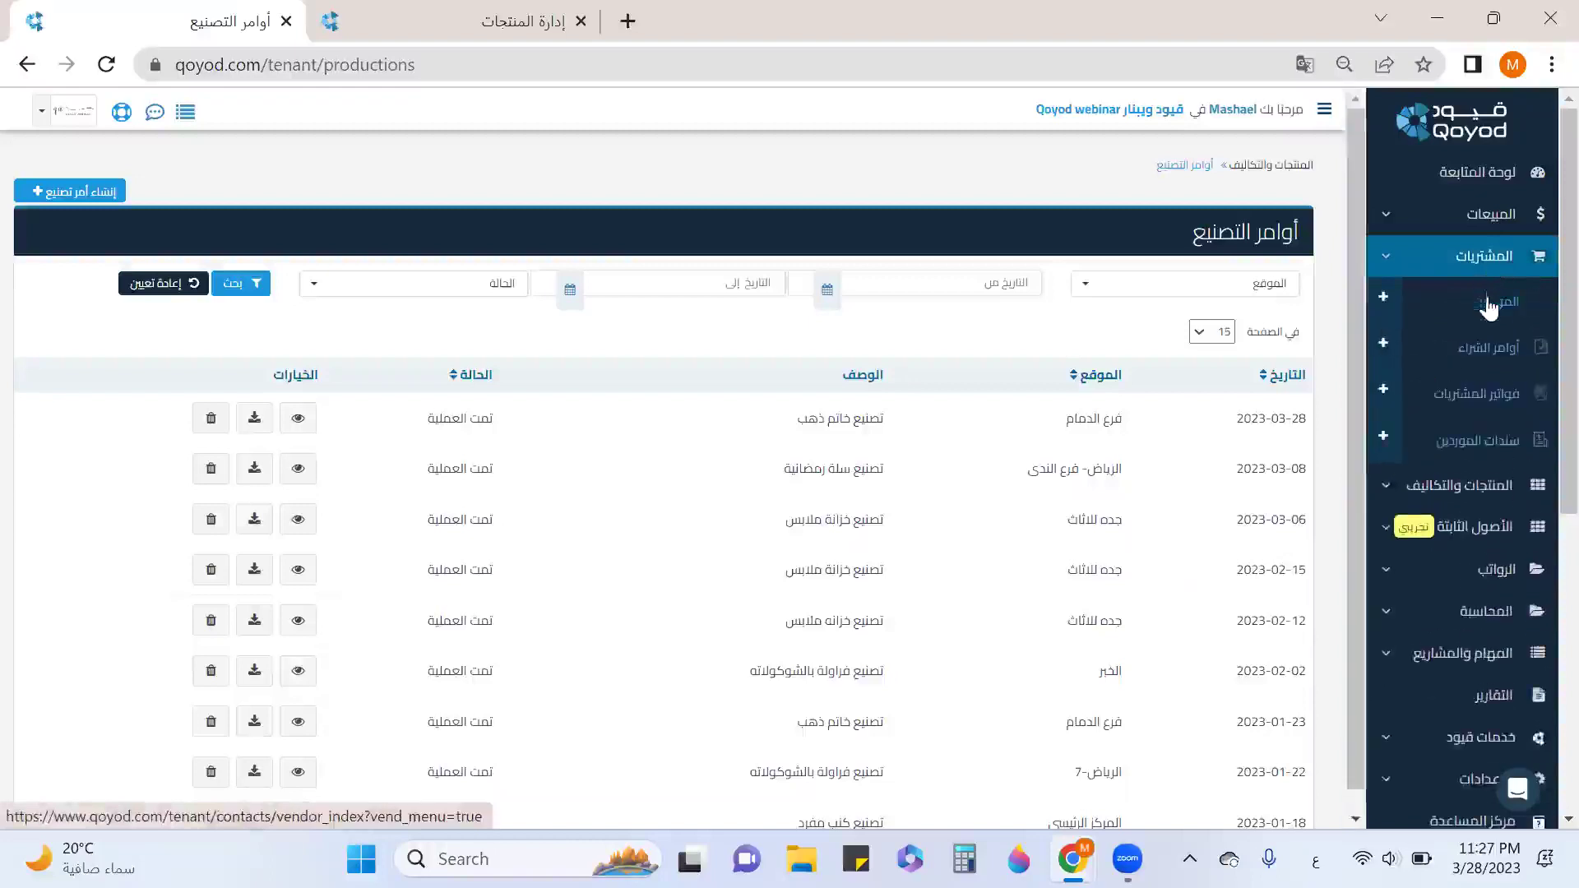
pyautogui.click(1493, 304)
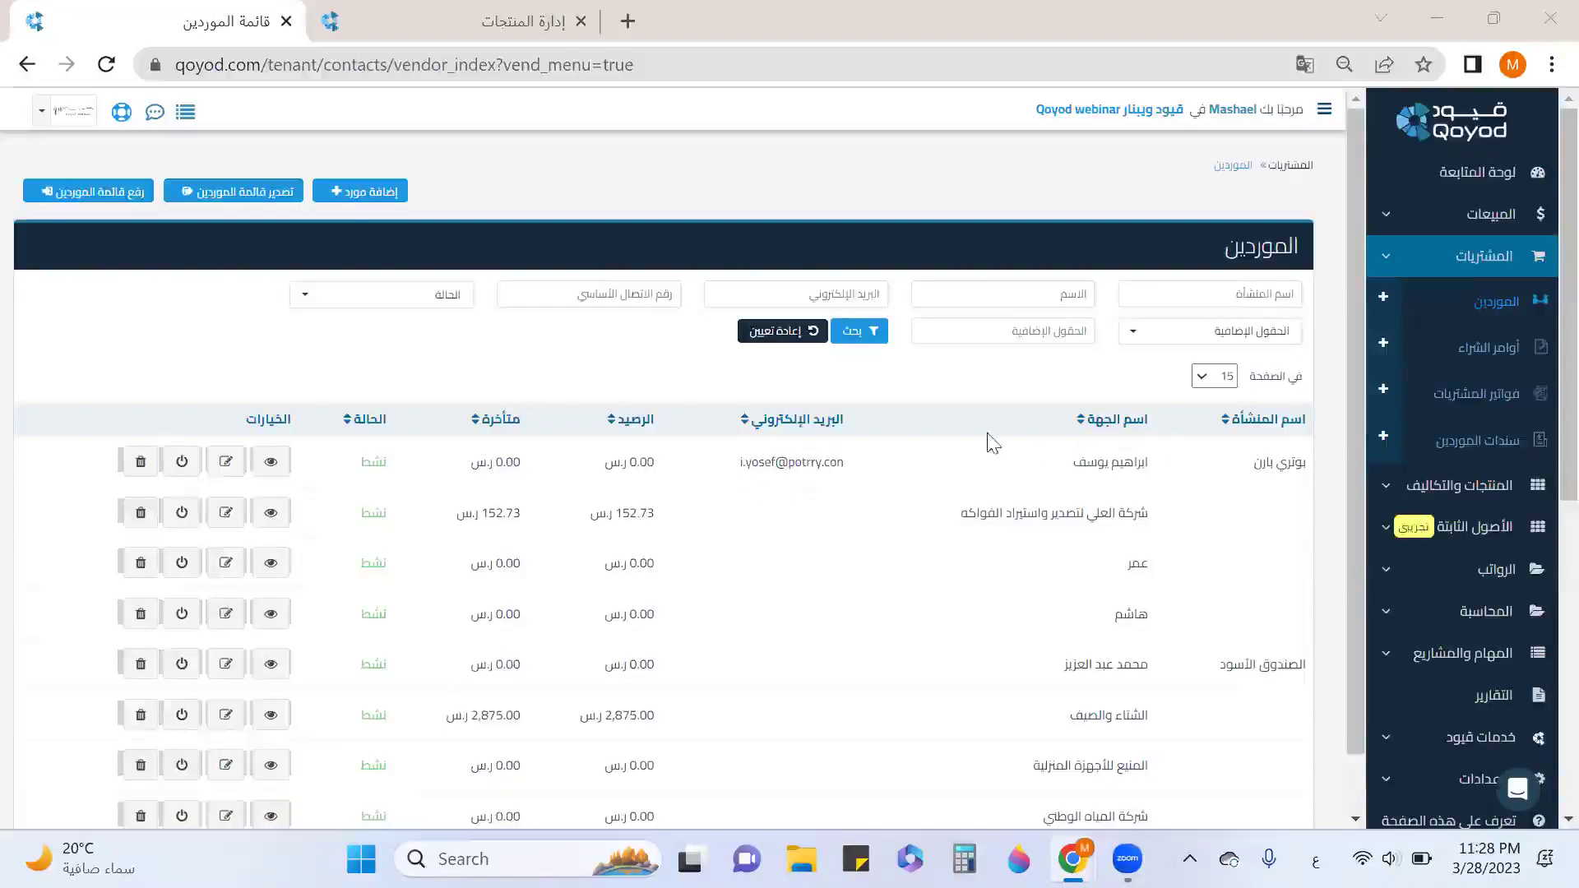
pyautogui.click(385, 195)
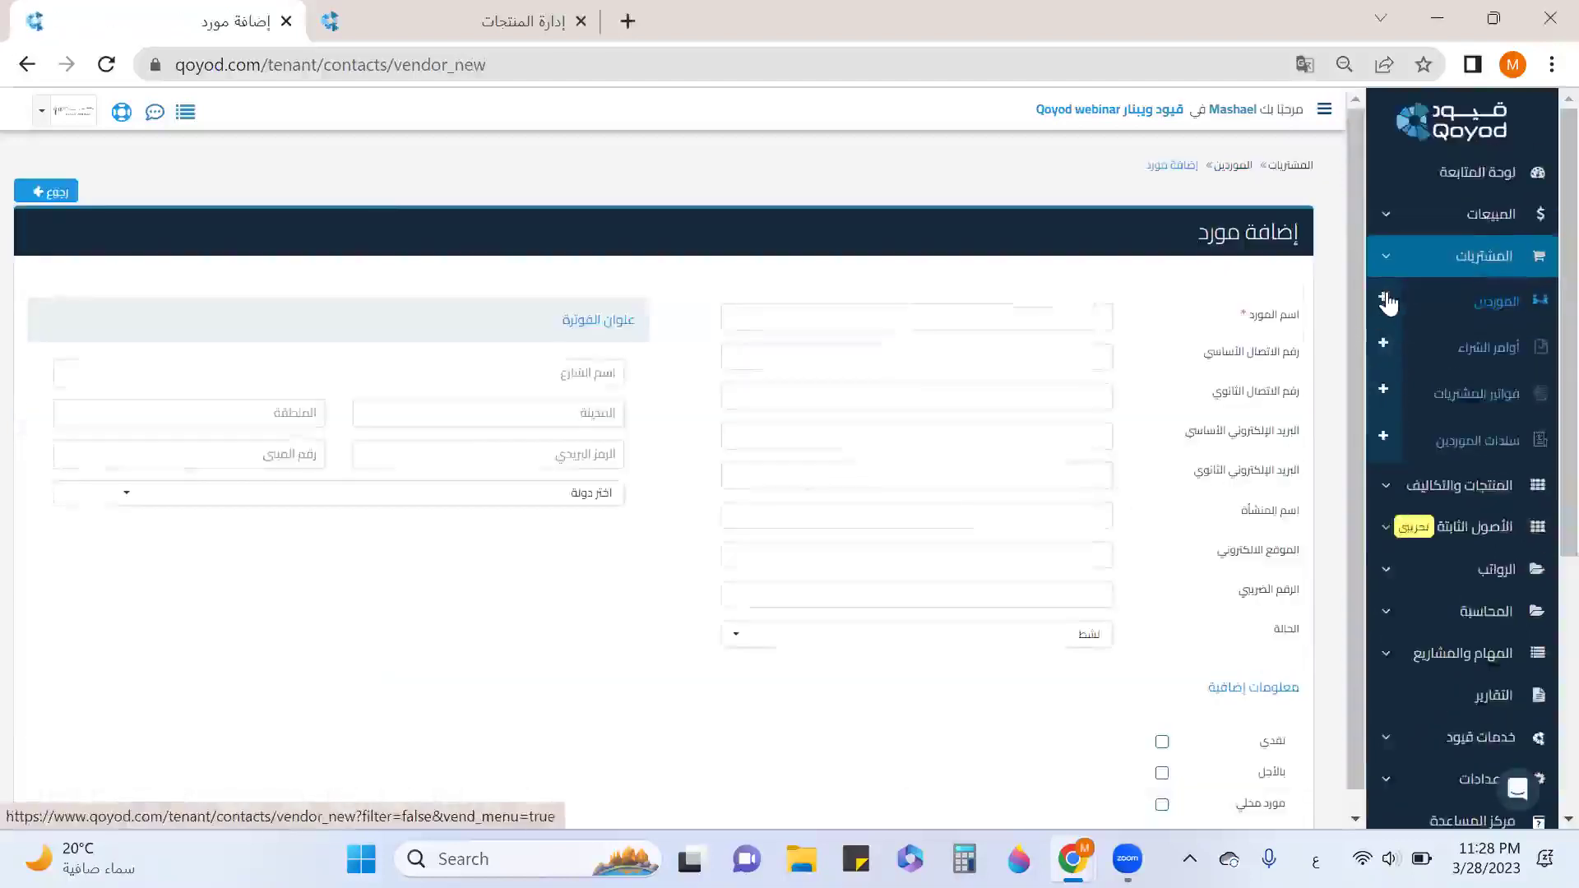
# Review the add-vendor form, highlighting the required vendor name field and additional information section.
pyautogui.moveTo(1243, 316)
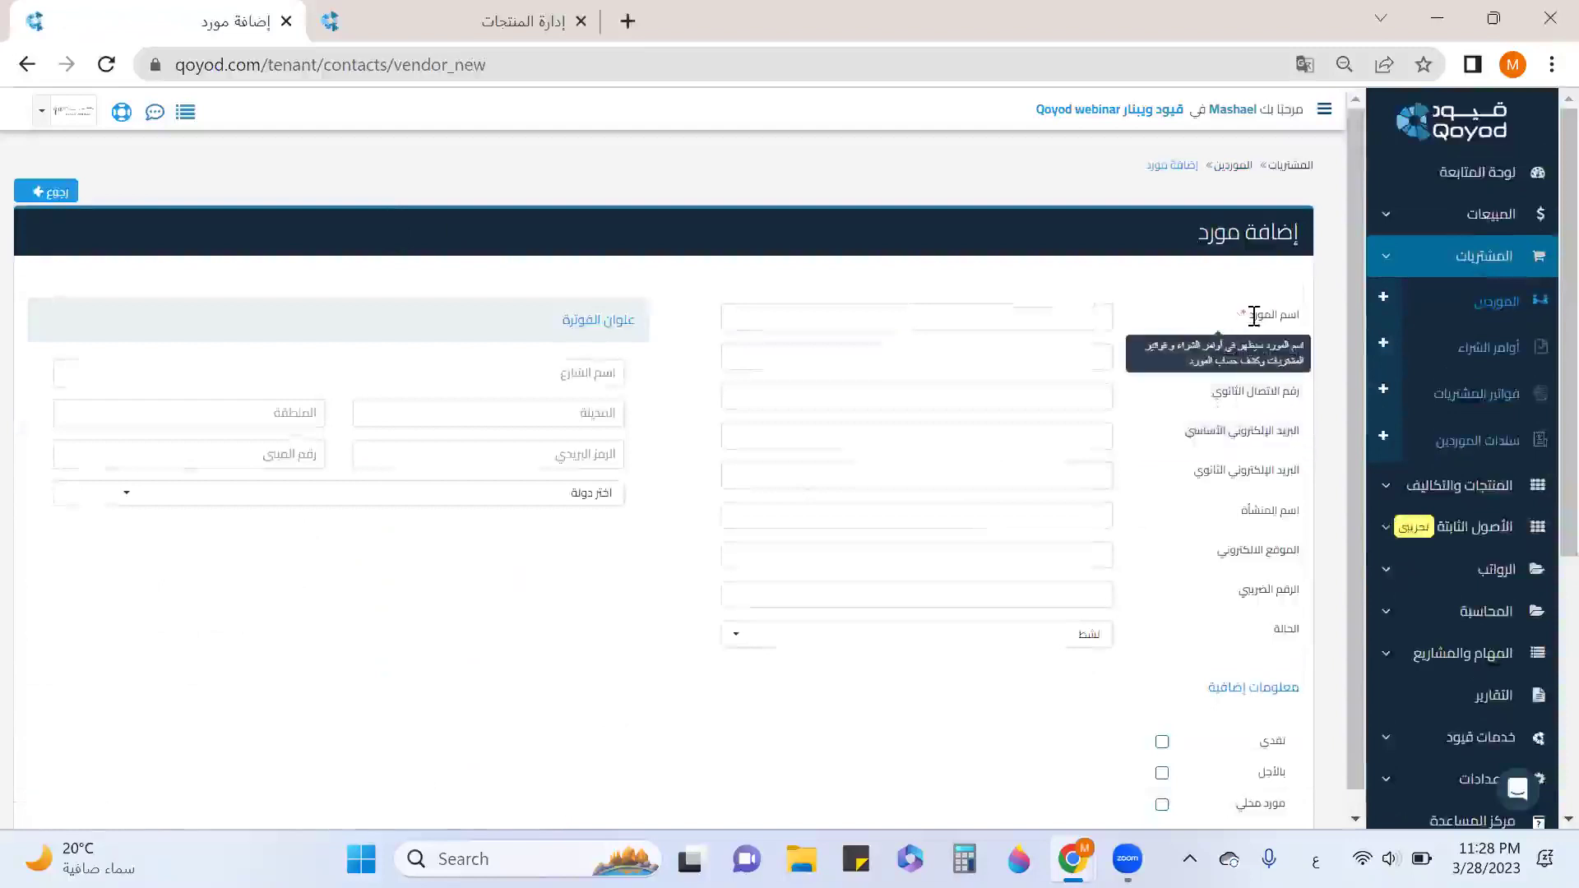
pyautogui.moveTo(1281, 316); pyautogui.dragTo(1297, 333)
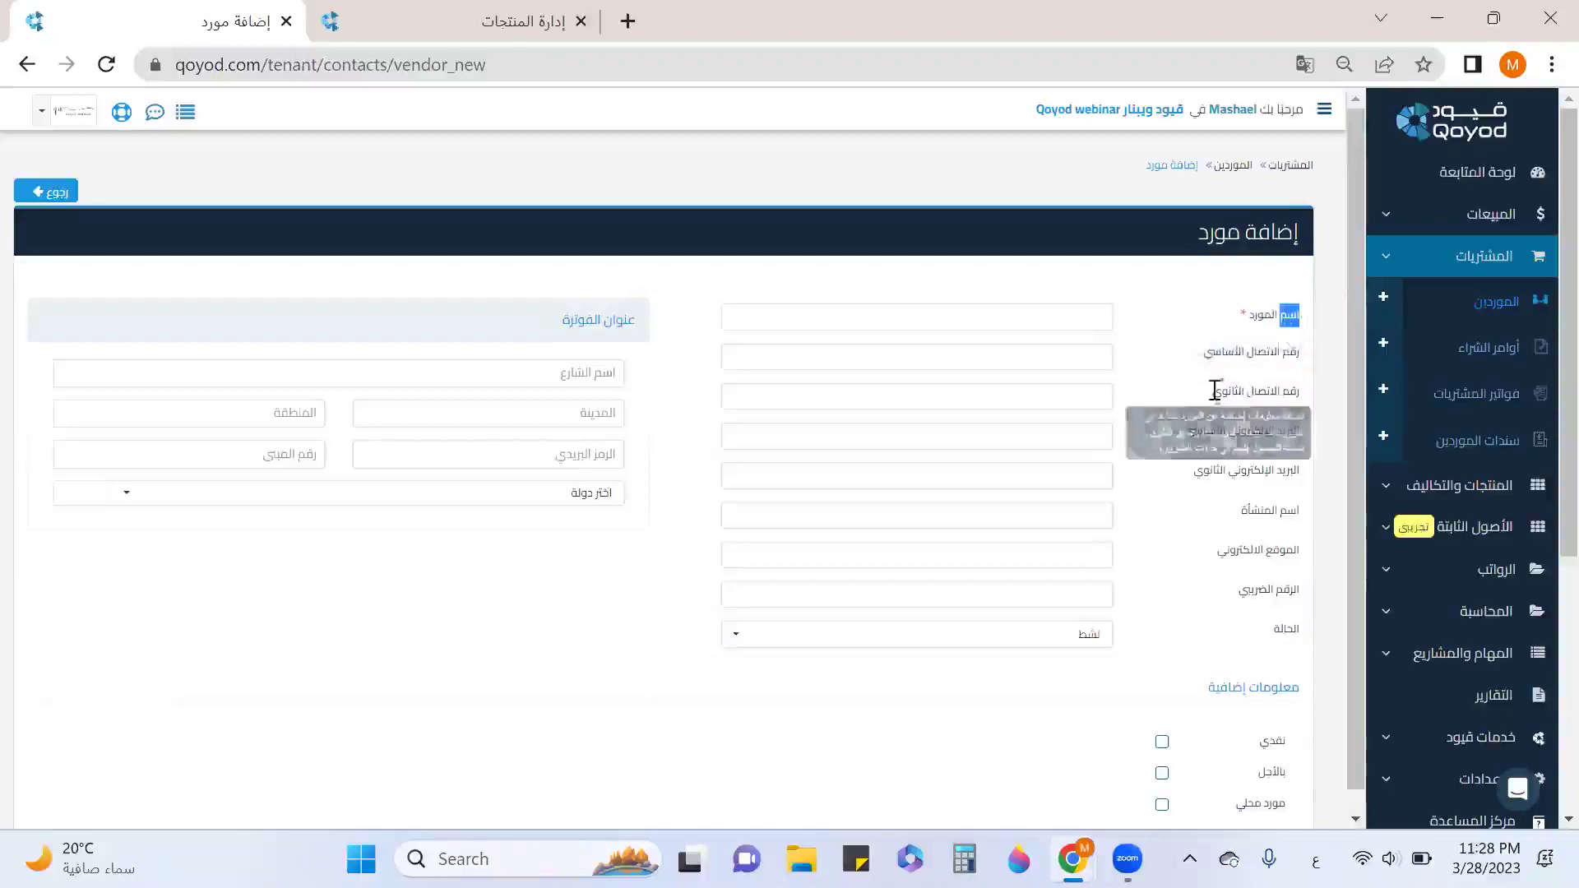
pyautogui.scroll(-3, 842, 461)
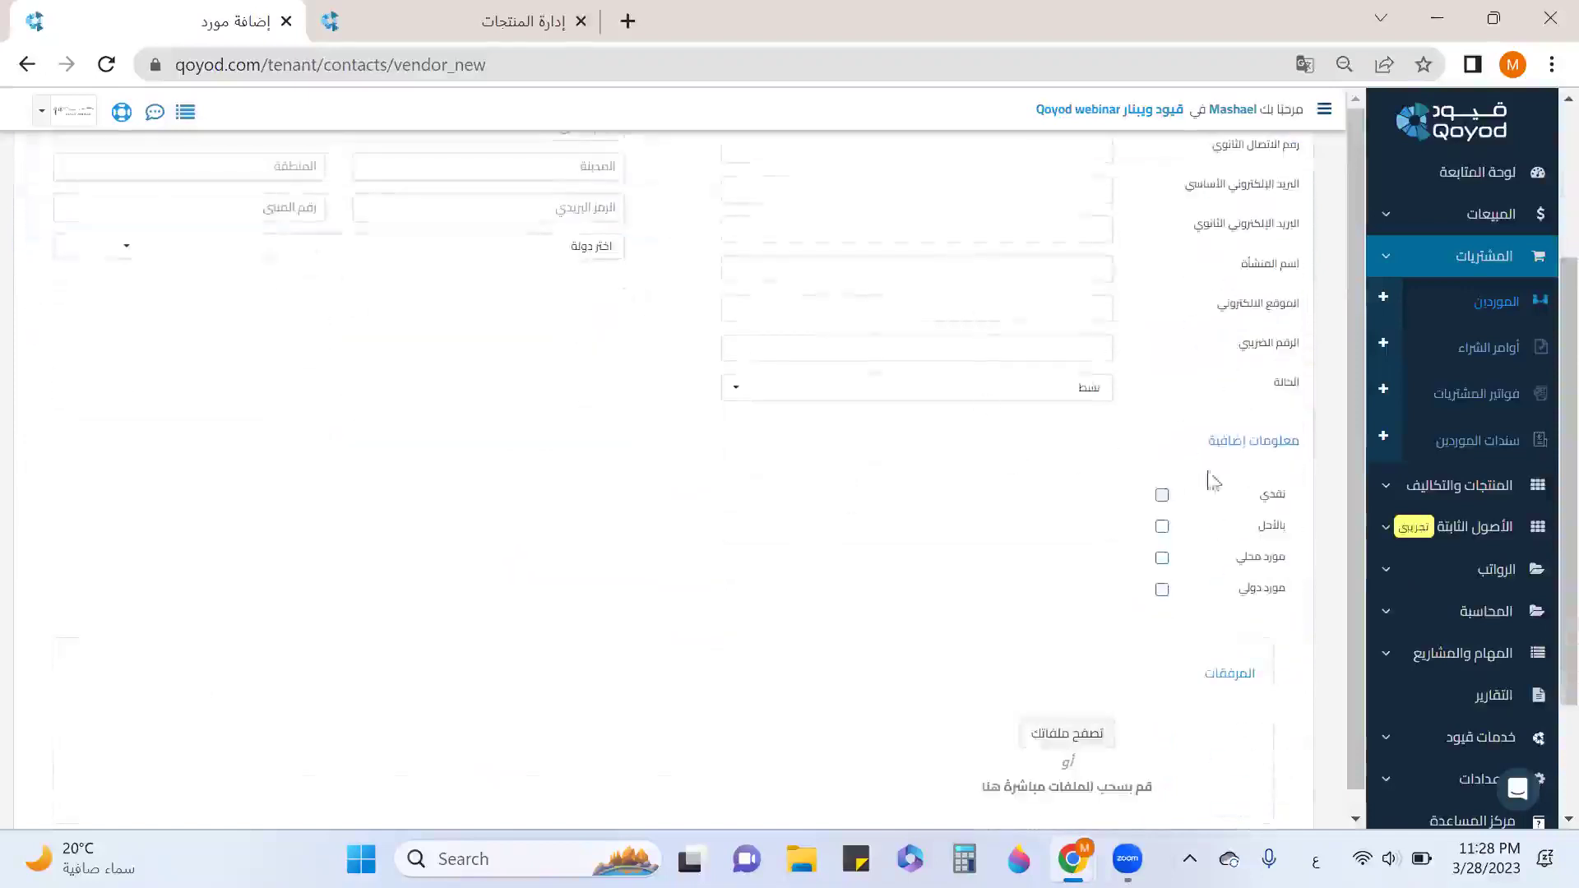
pyautogui.moveTo(1304, 442); pyautogui.dragTo(1206, 448)
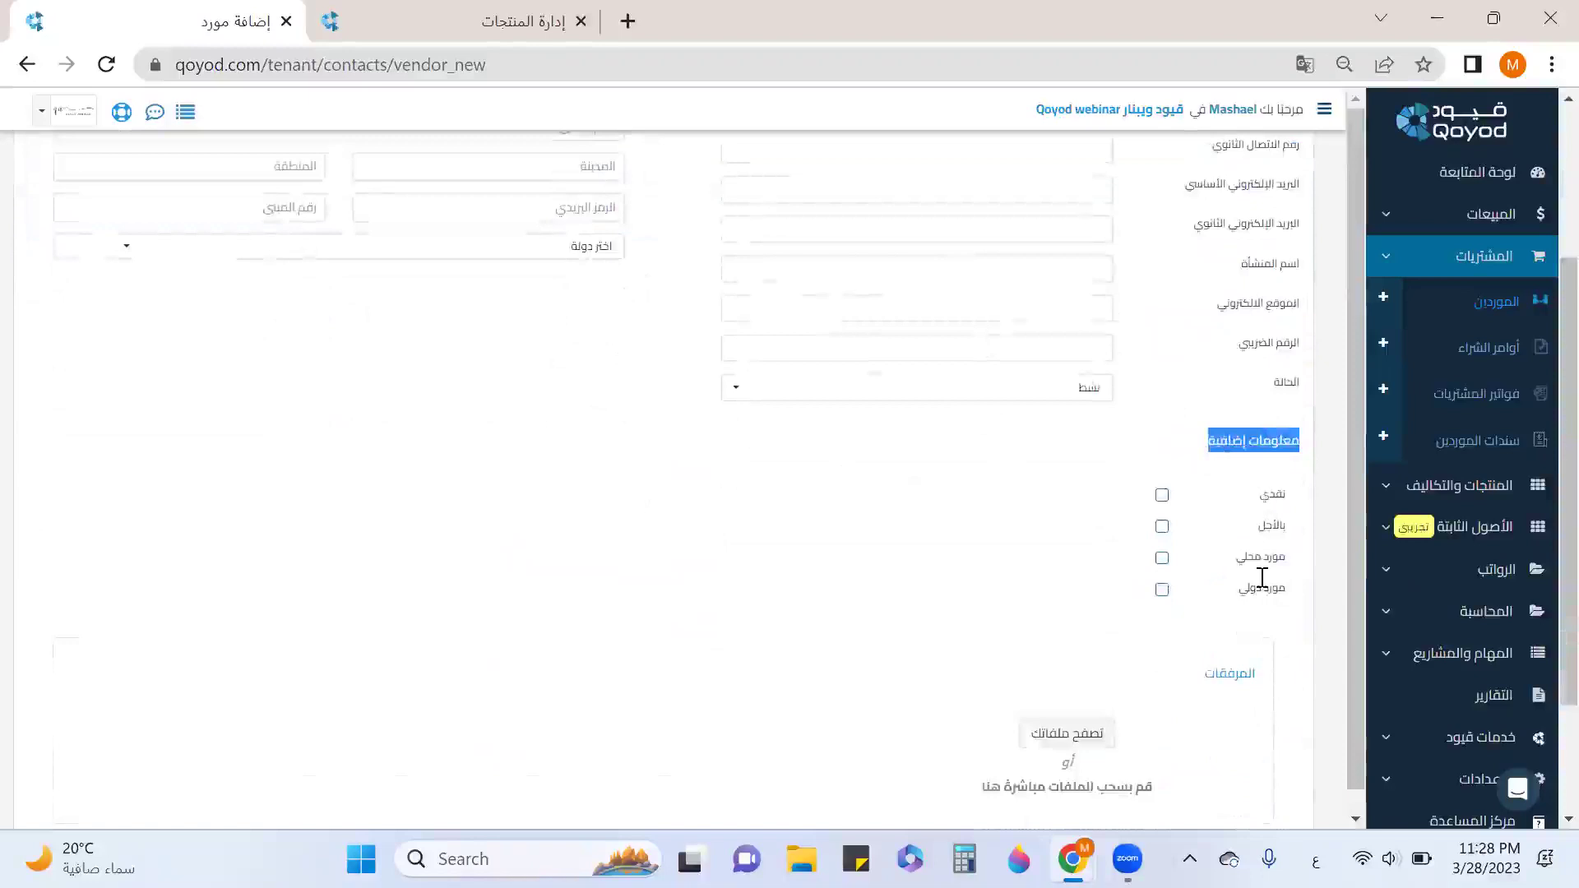
pyautogui.scroll(3, 1262, 582)
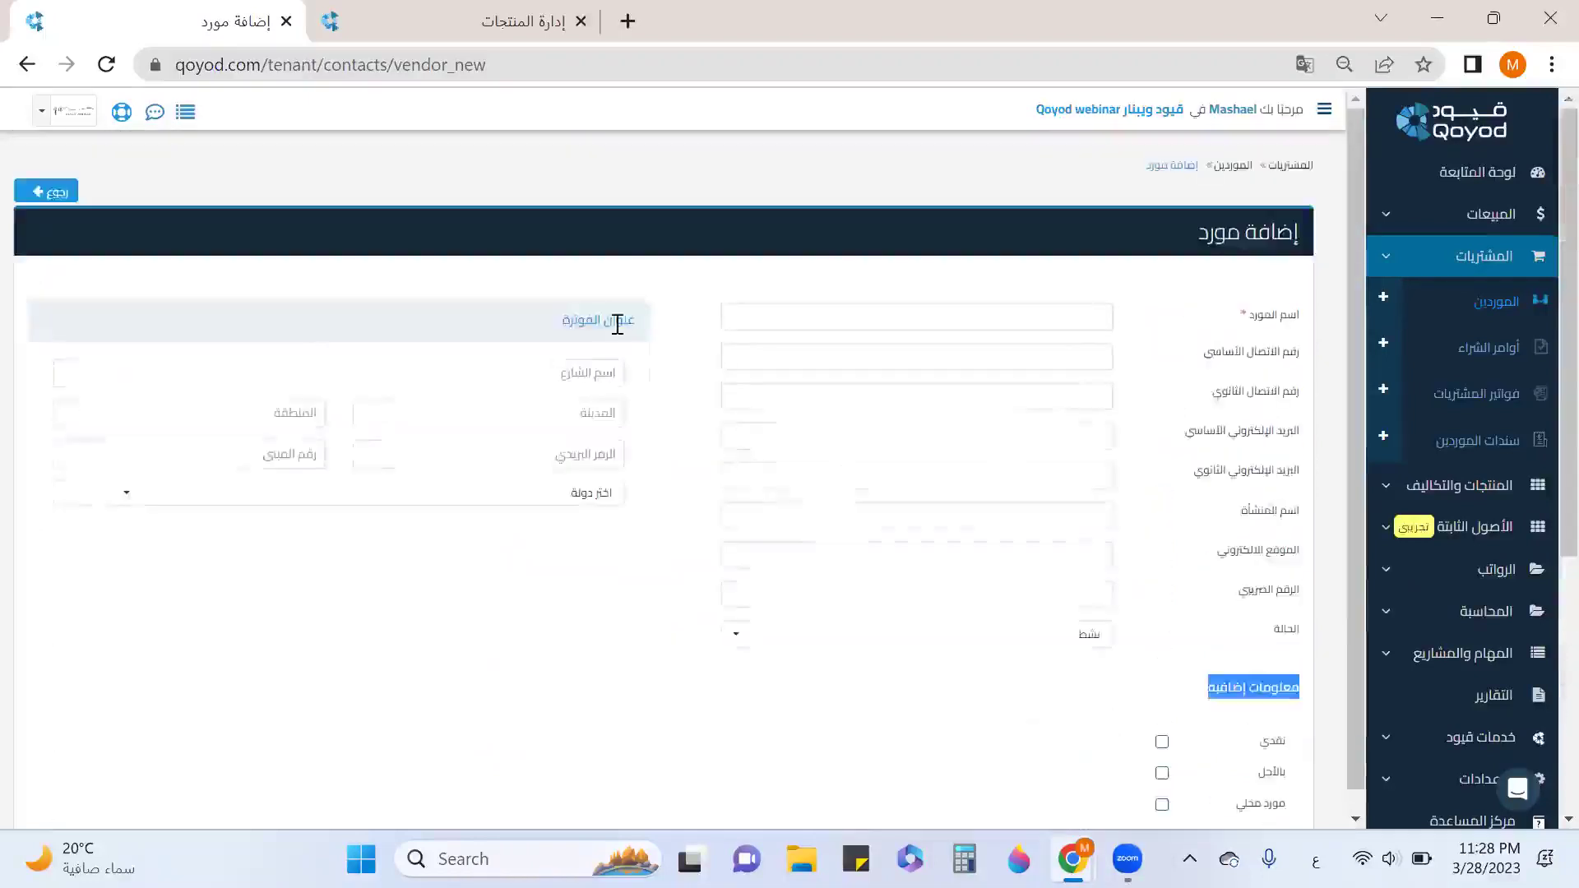
pyautogui.moveTo(639, 320); pyautogui.dragTo(518, 352)
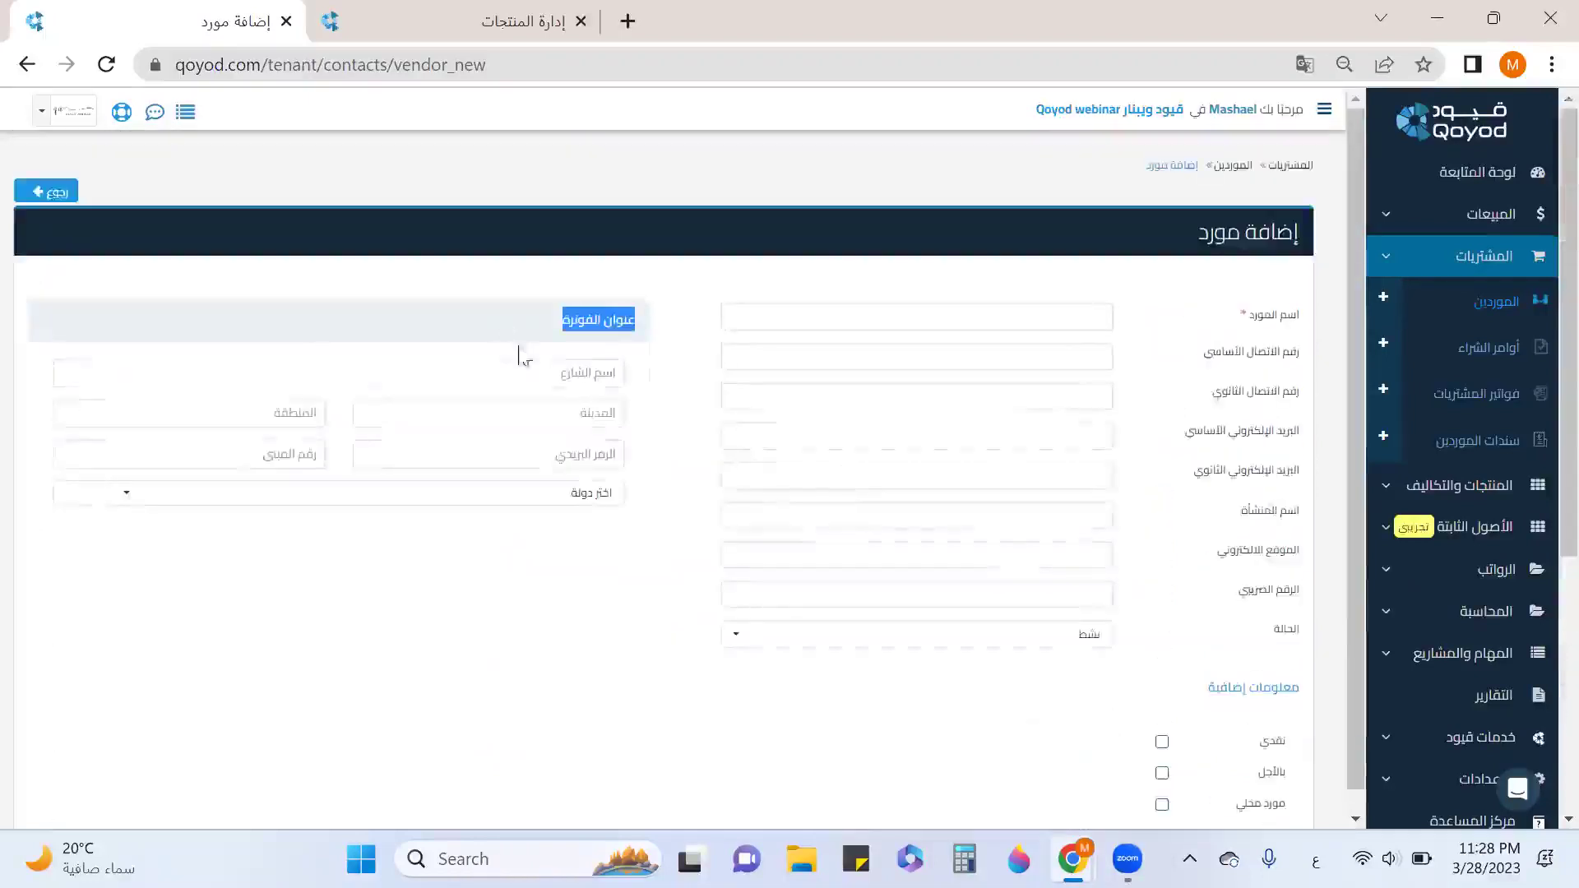
# In a fresh add-vendor form, enter the vendor's name, contact phone number and facility الصندوق الأسود.
pyautogui.click(1495, 310)
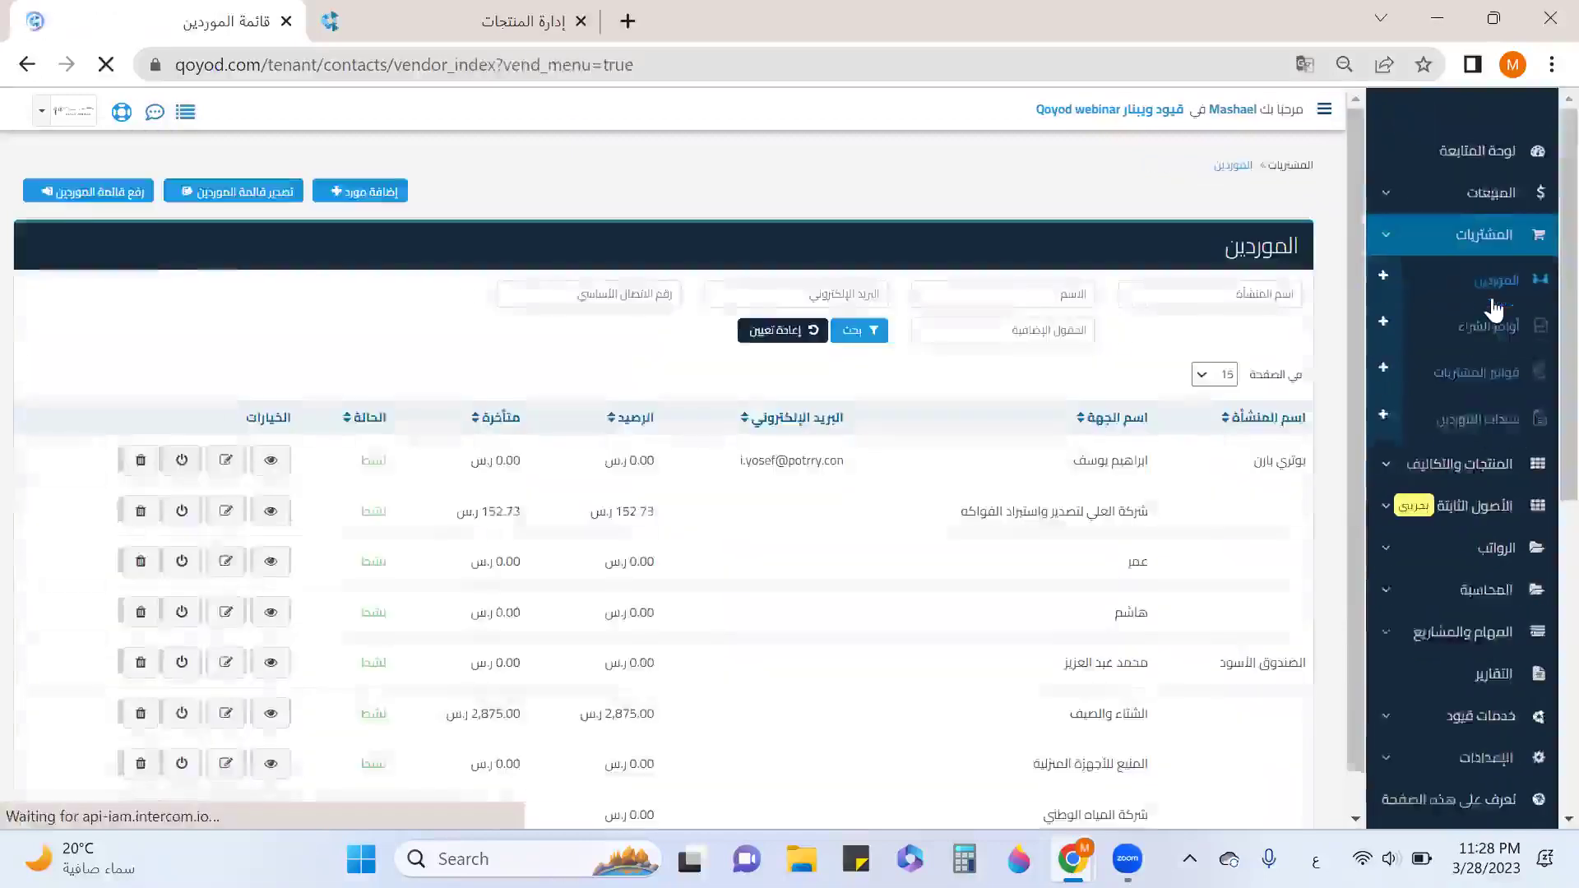
pyautogui.click(1383, 298)
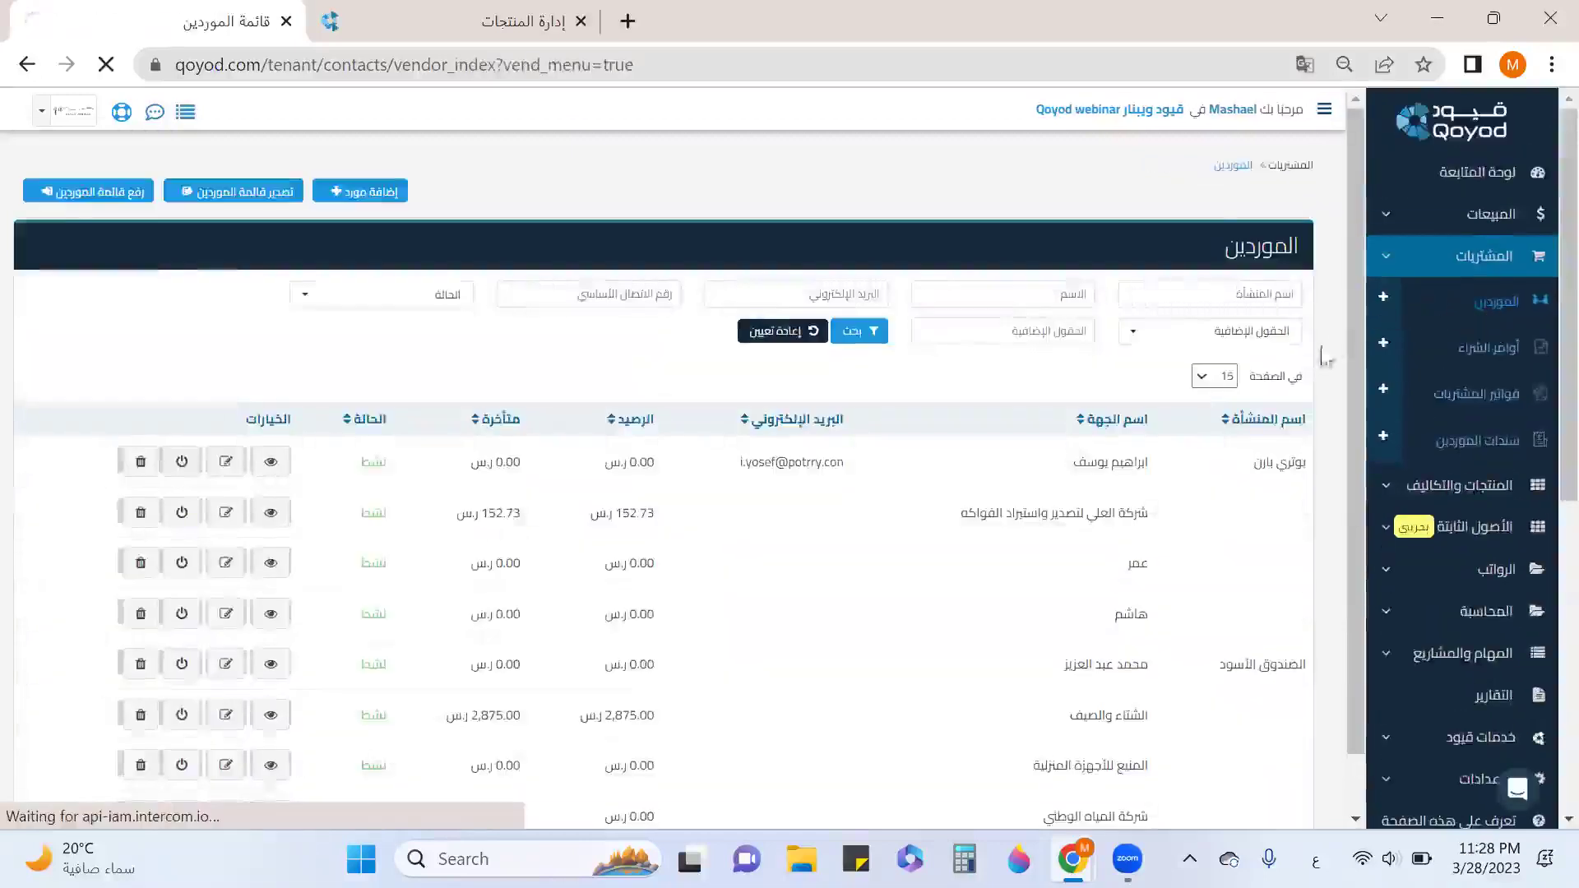
pyautogui.click(1030, 319)
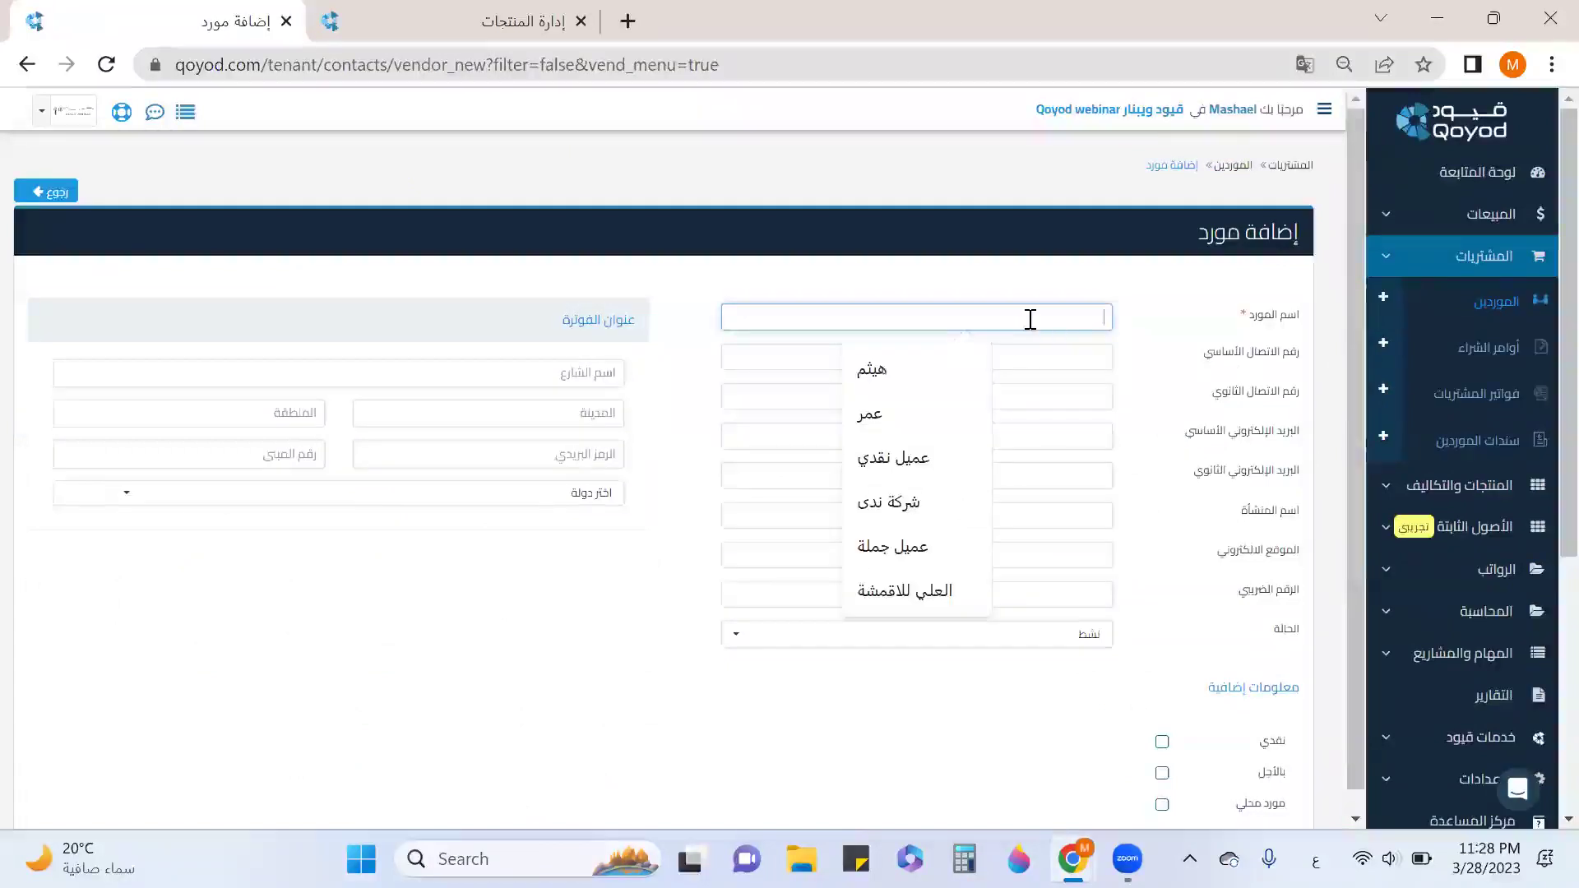
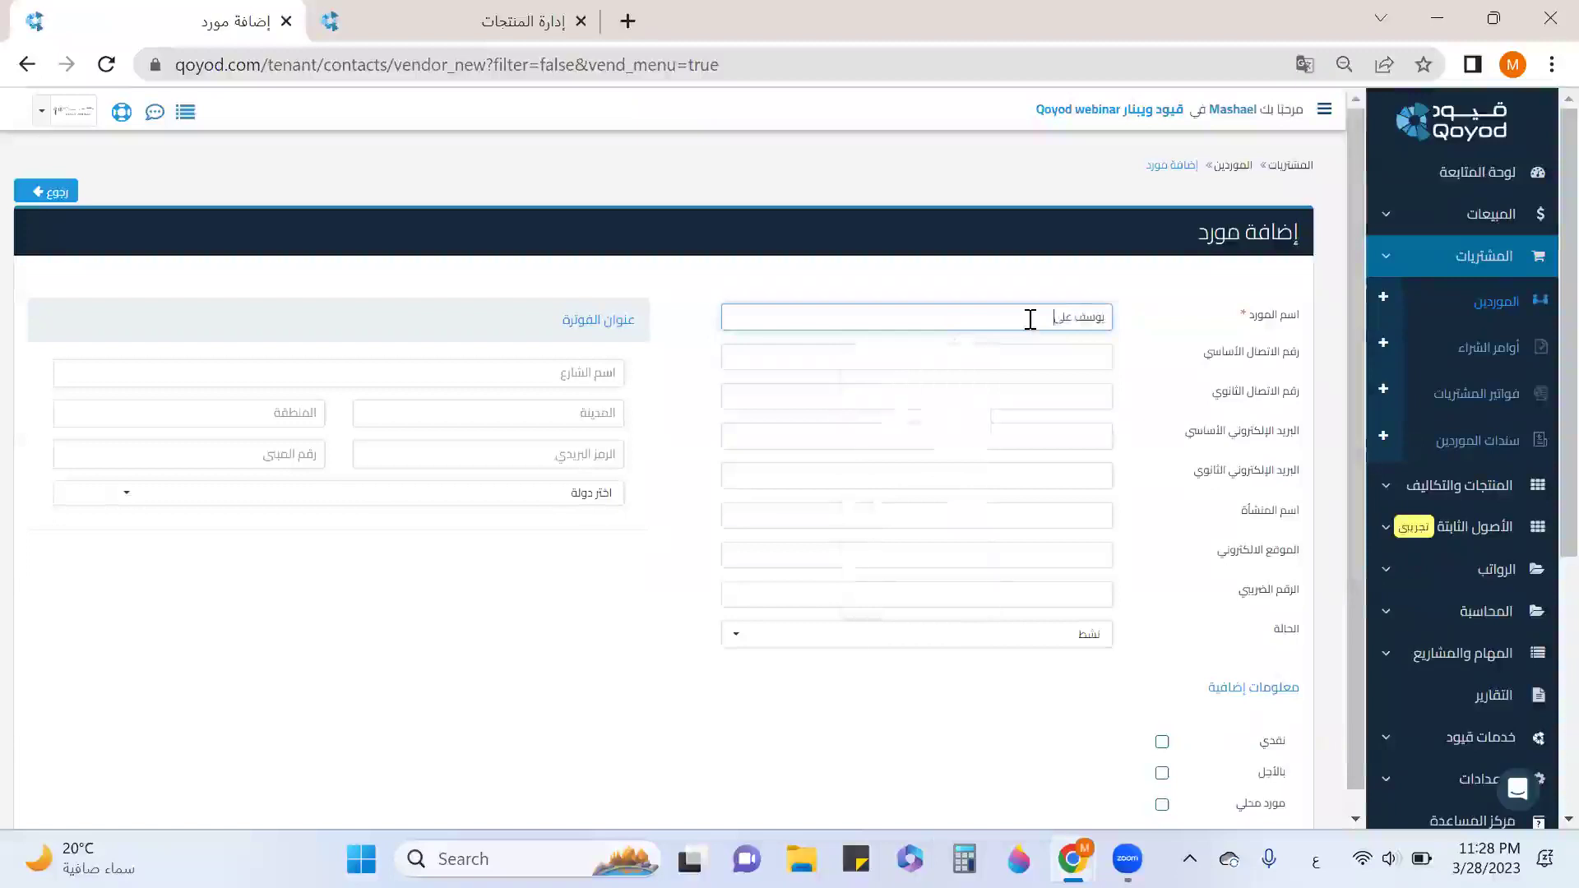
pyautogui.press('Tab')
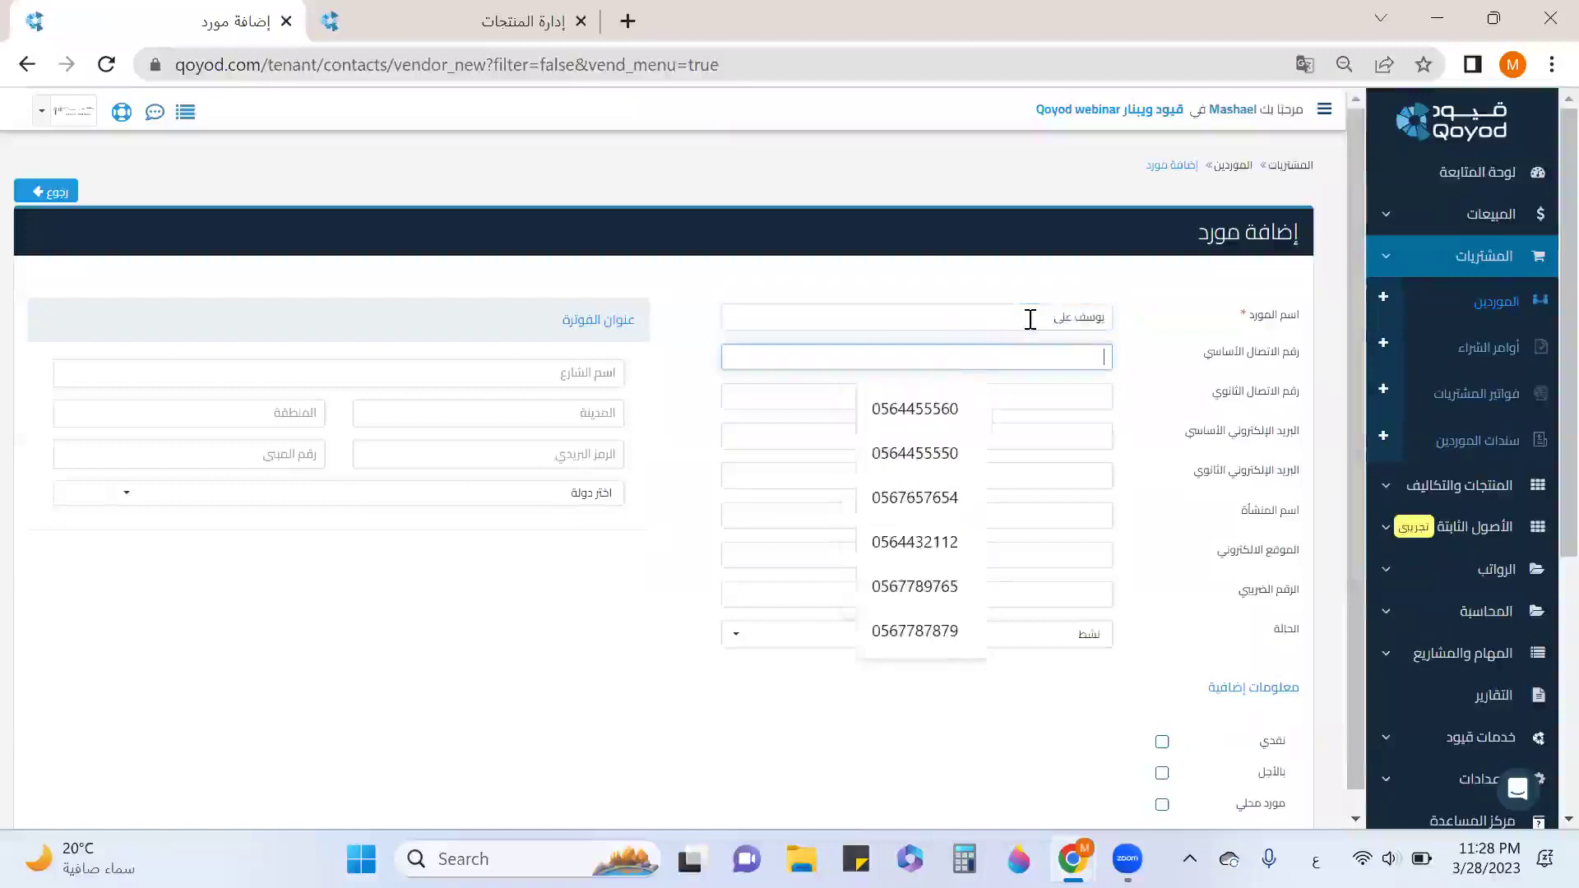
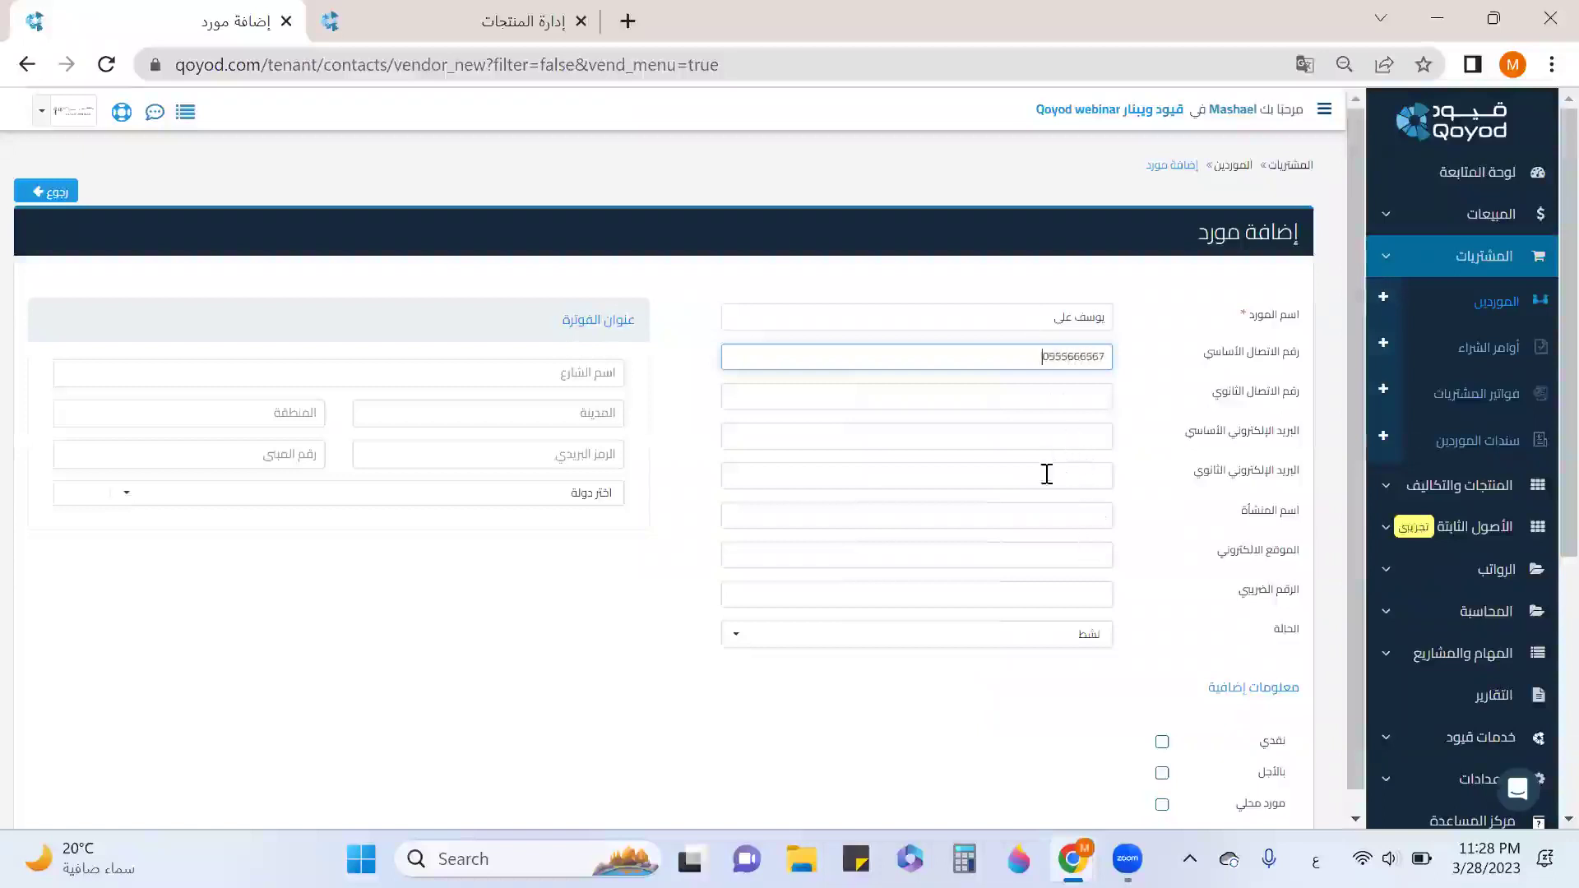
pyautogui.click(1044, 517)
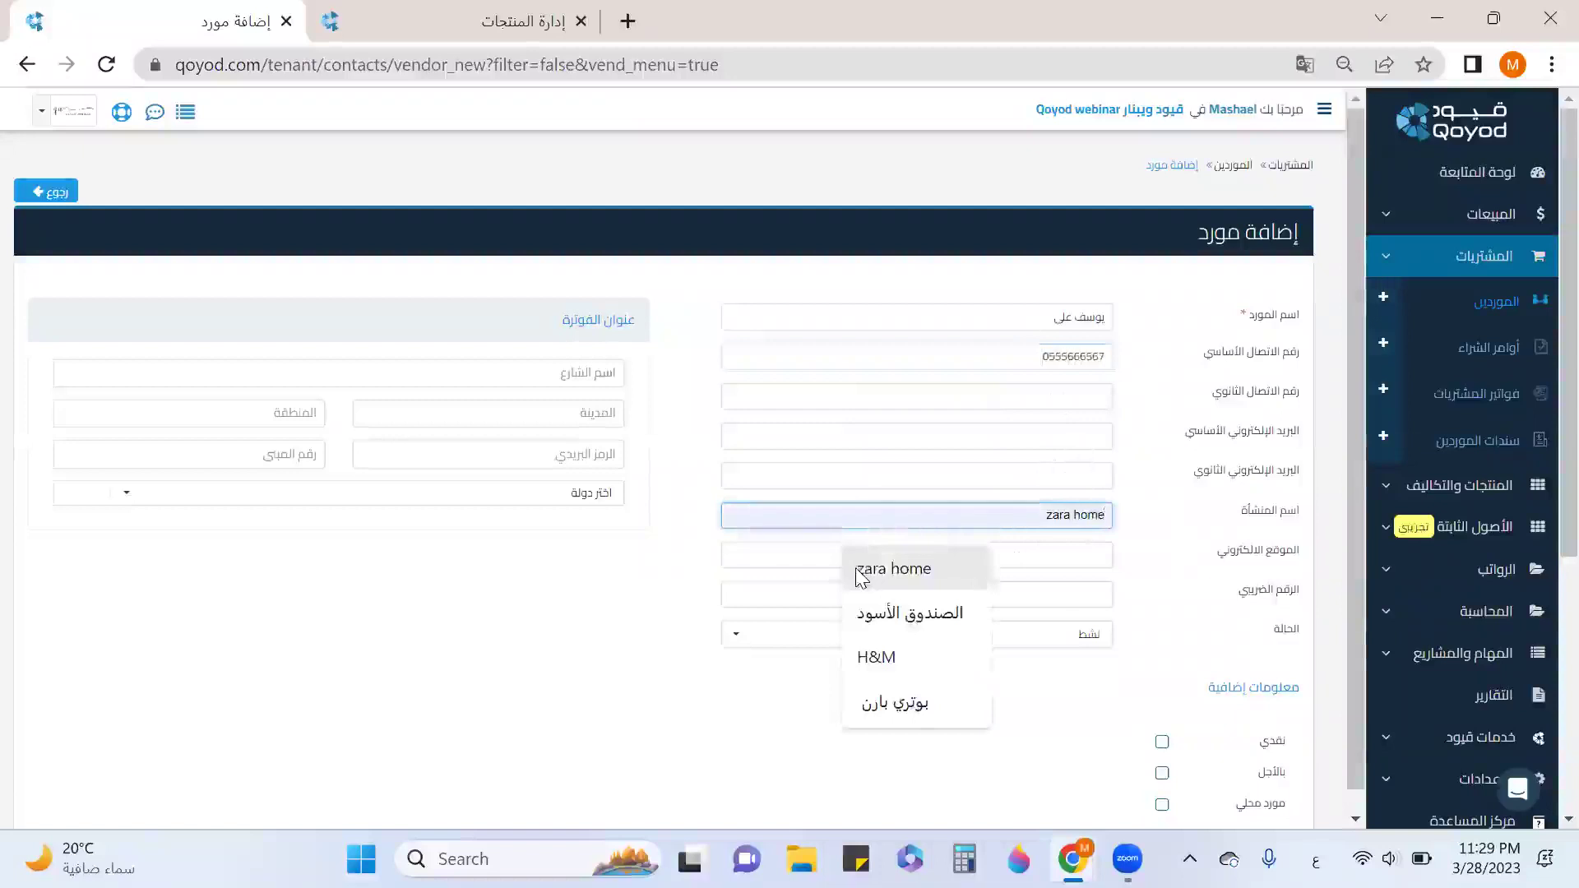
pyautogui.click(907, 608)
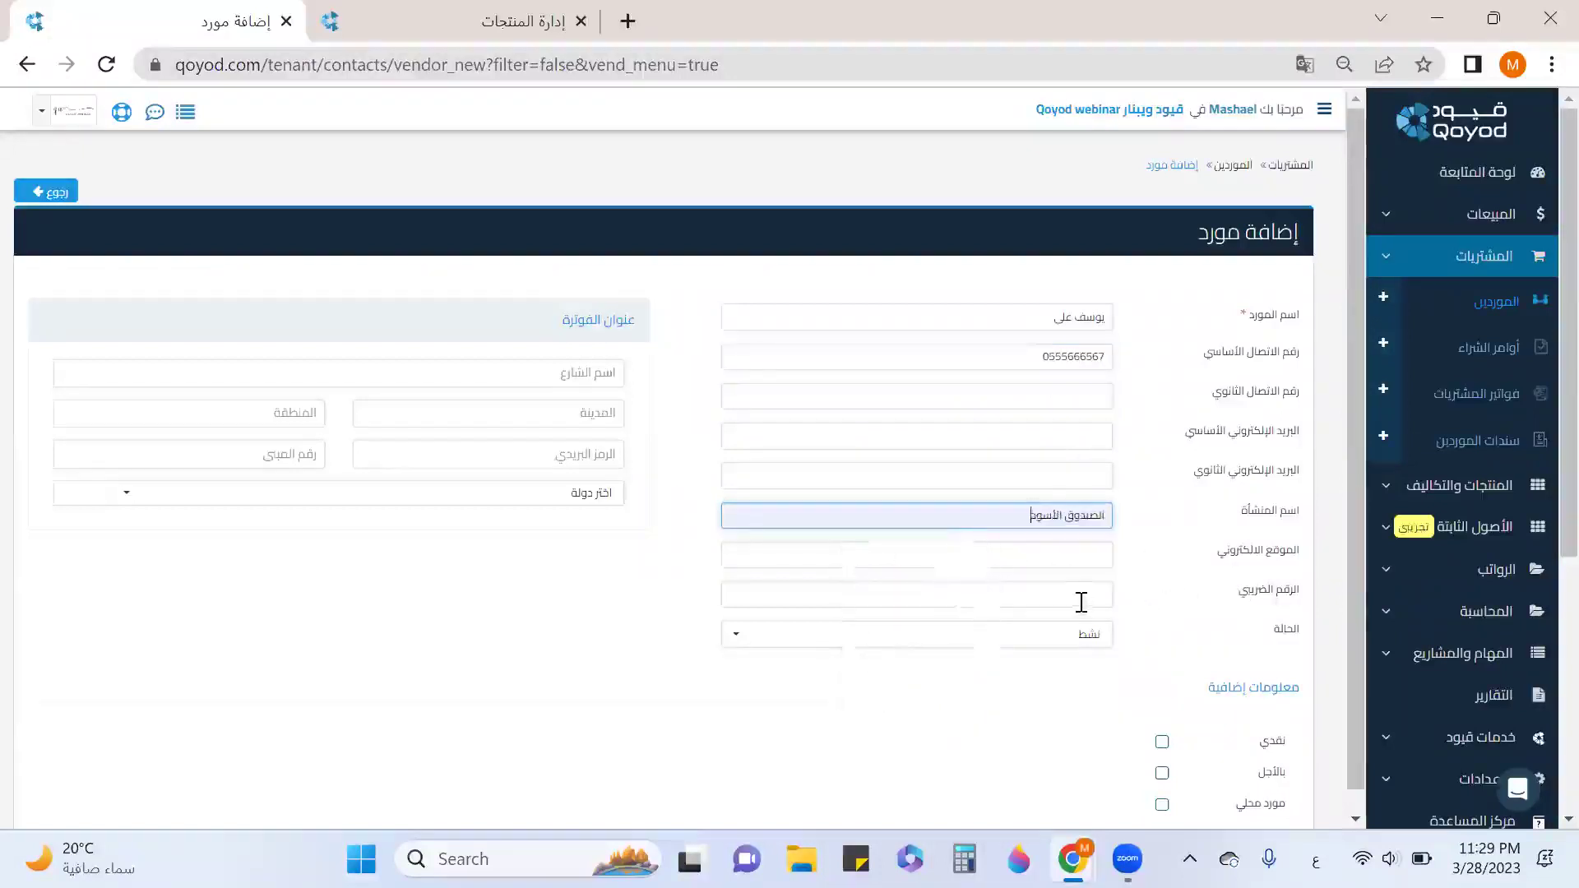
# Highlight parts of the vendor and facility names, then move to the tax number field.
pyautogui.click(1083, 599)
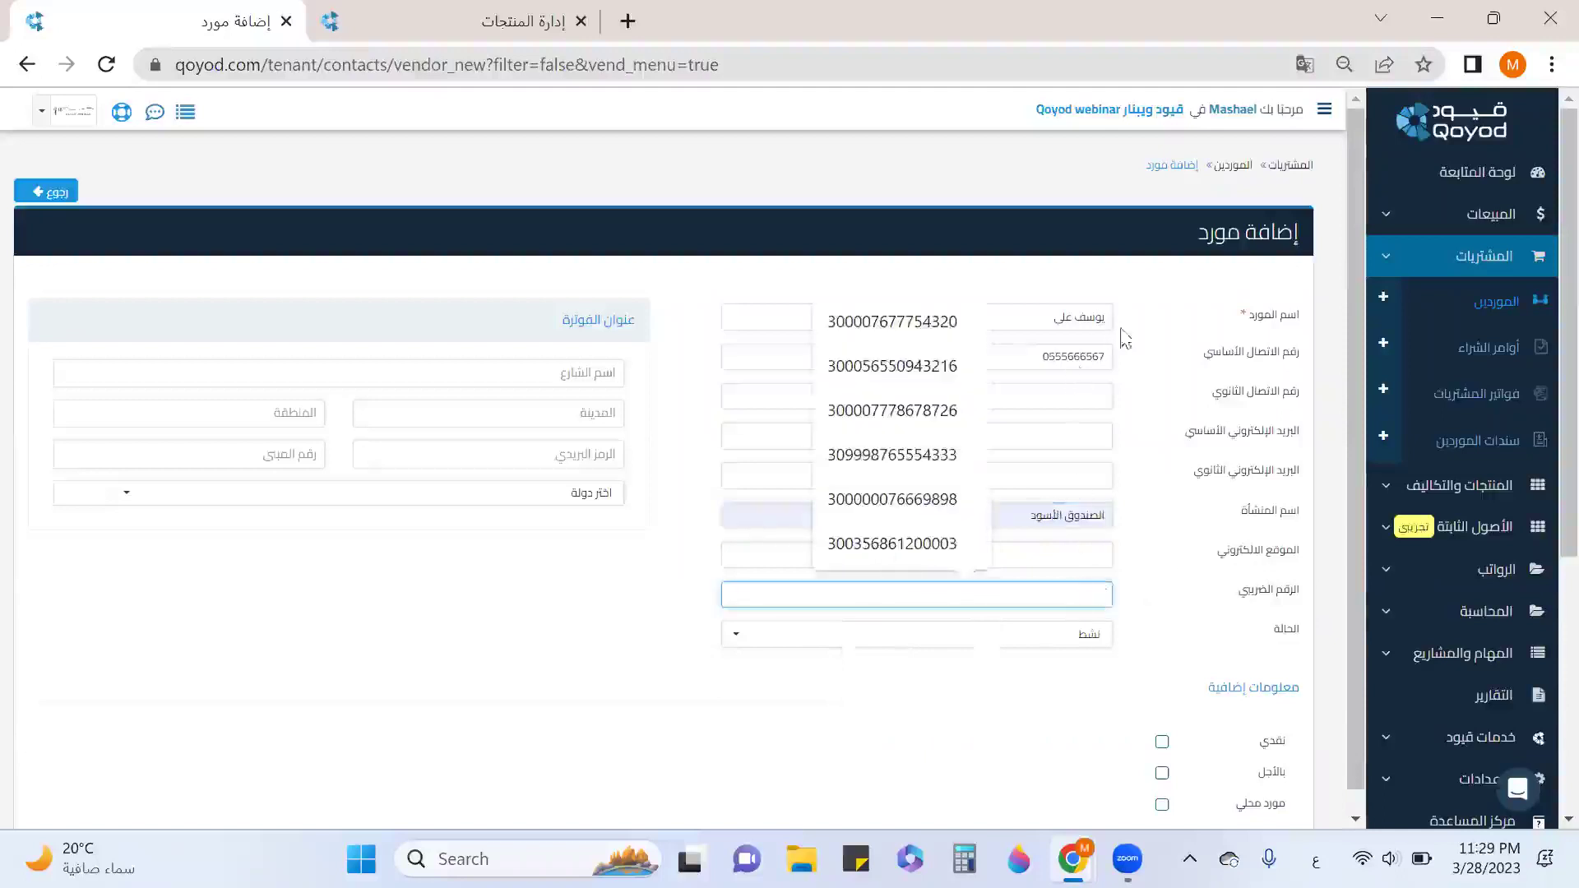
pyautogui.moveTo(1107, 317); pyautogui.dragTo(1029, 317)
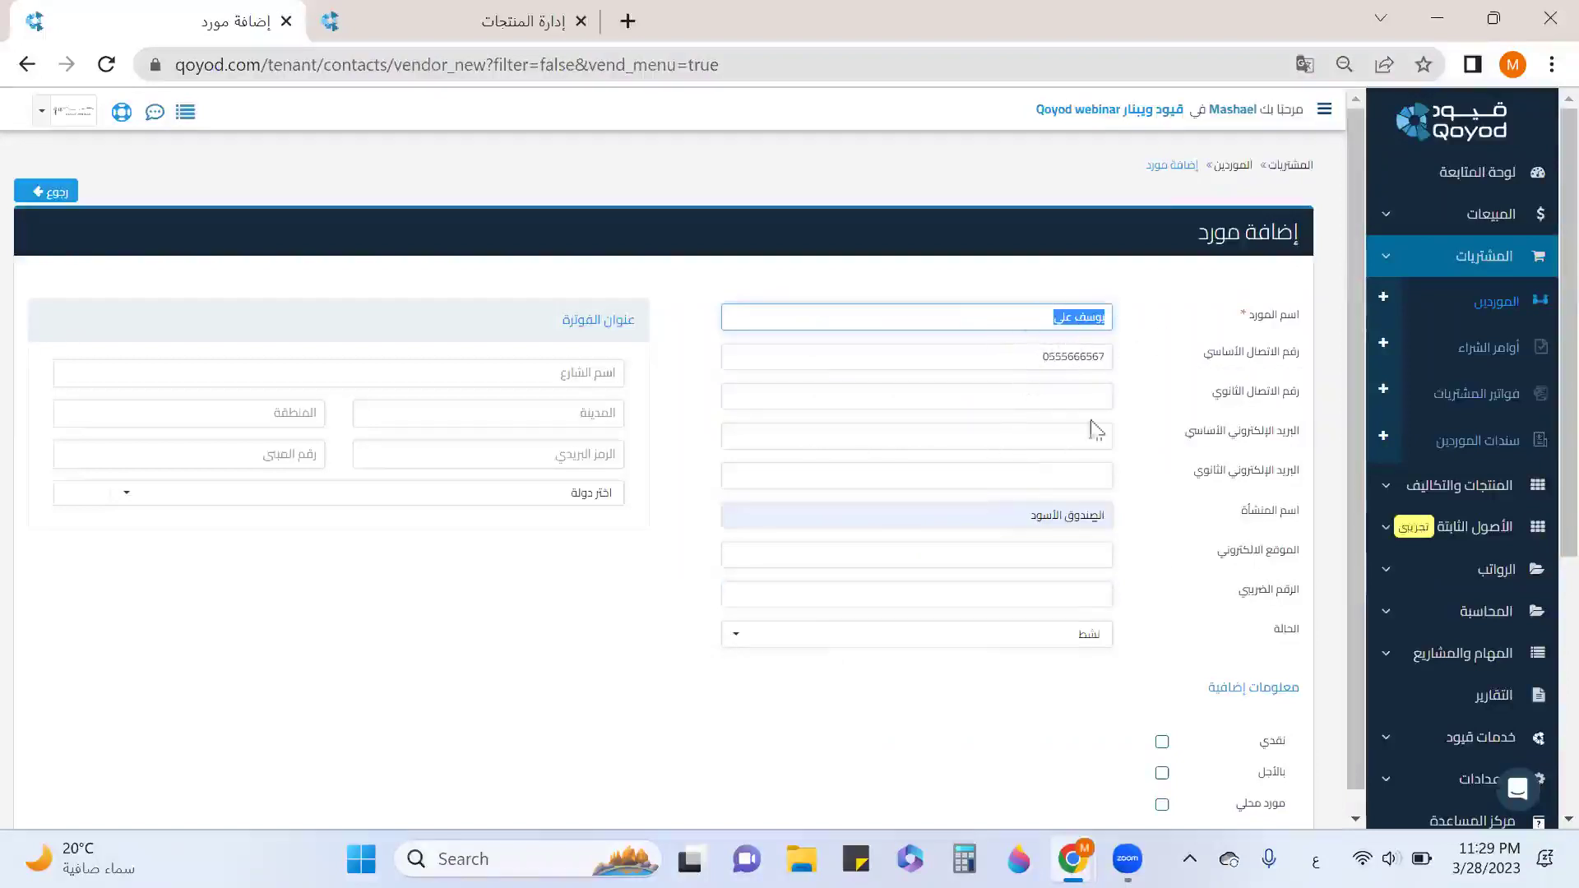
pyautogui.click(1102, 314)
pyautogui.moveTo(1075, 315); pyautogui.dragTo(1100, 316)
pyautogui.moveTo(1098, 523); pyautogui.dragTo(1053, 518)
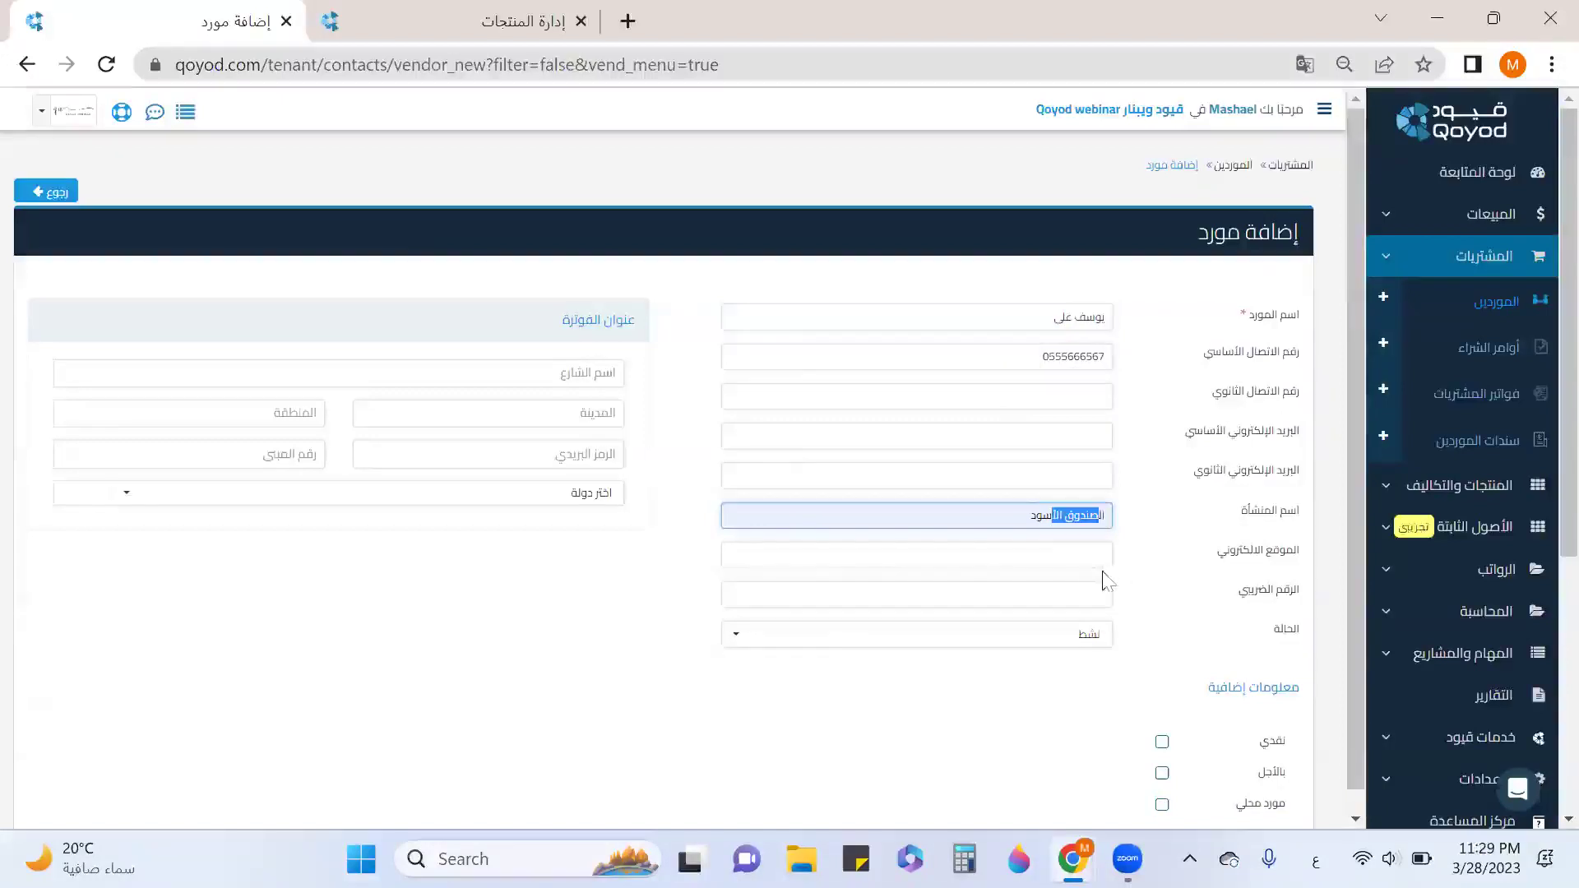
pyautogui.click(1060, 594)
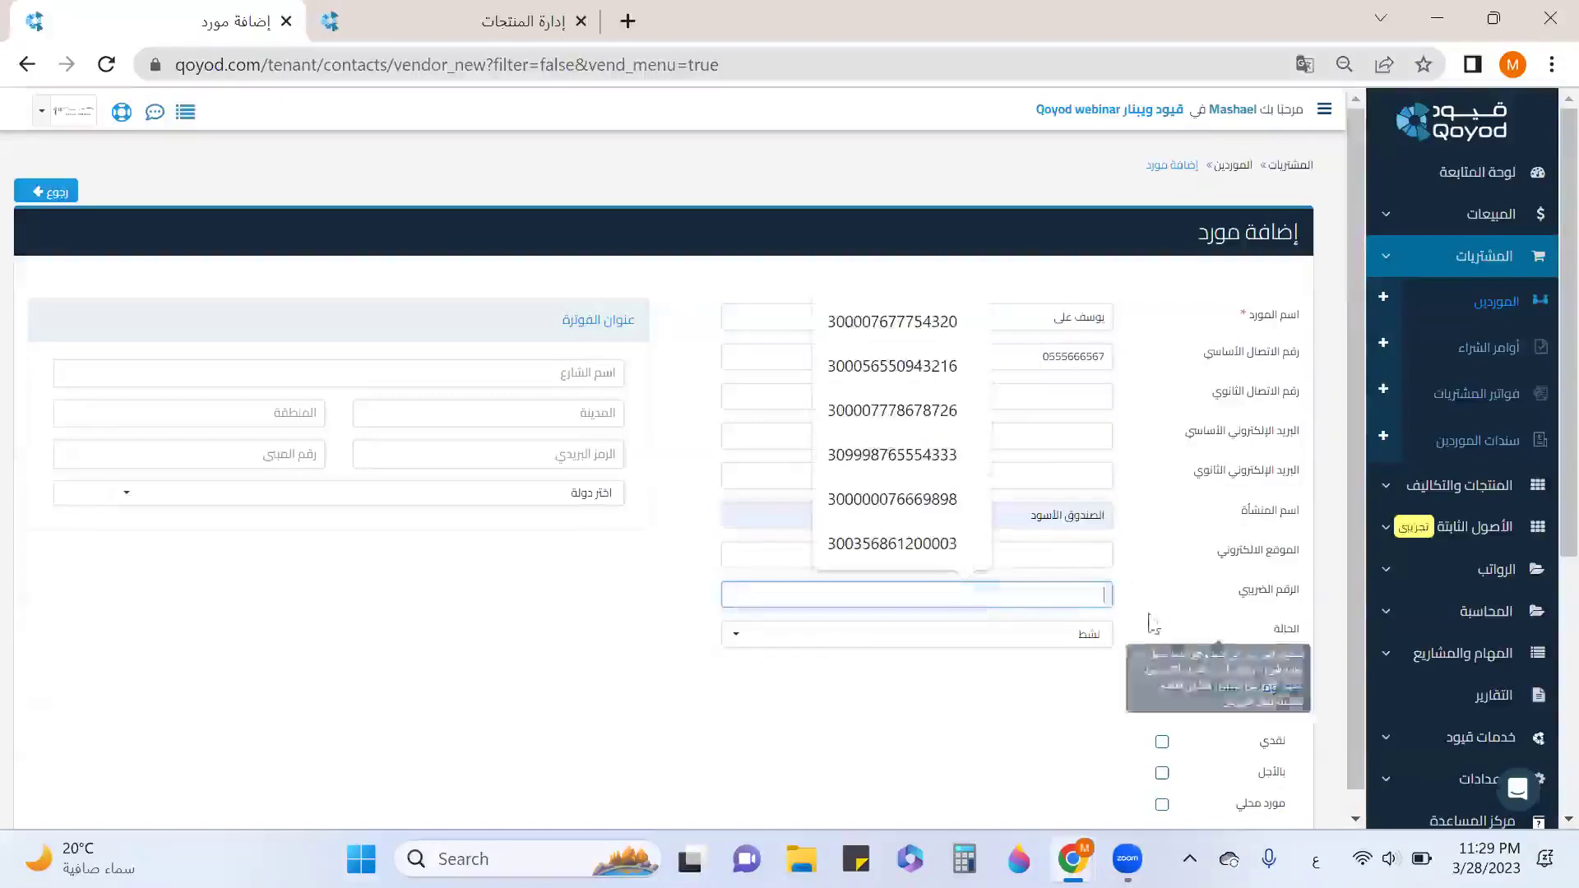
pyautogui.scroll(-1, 1168, 559)
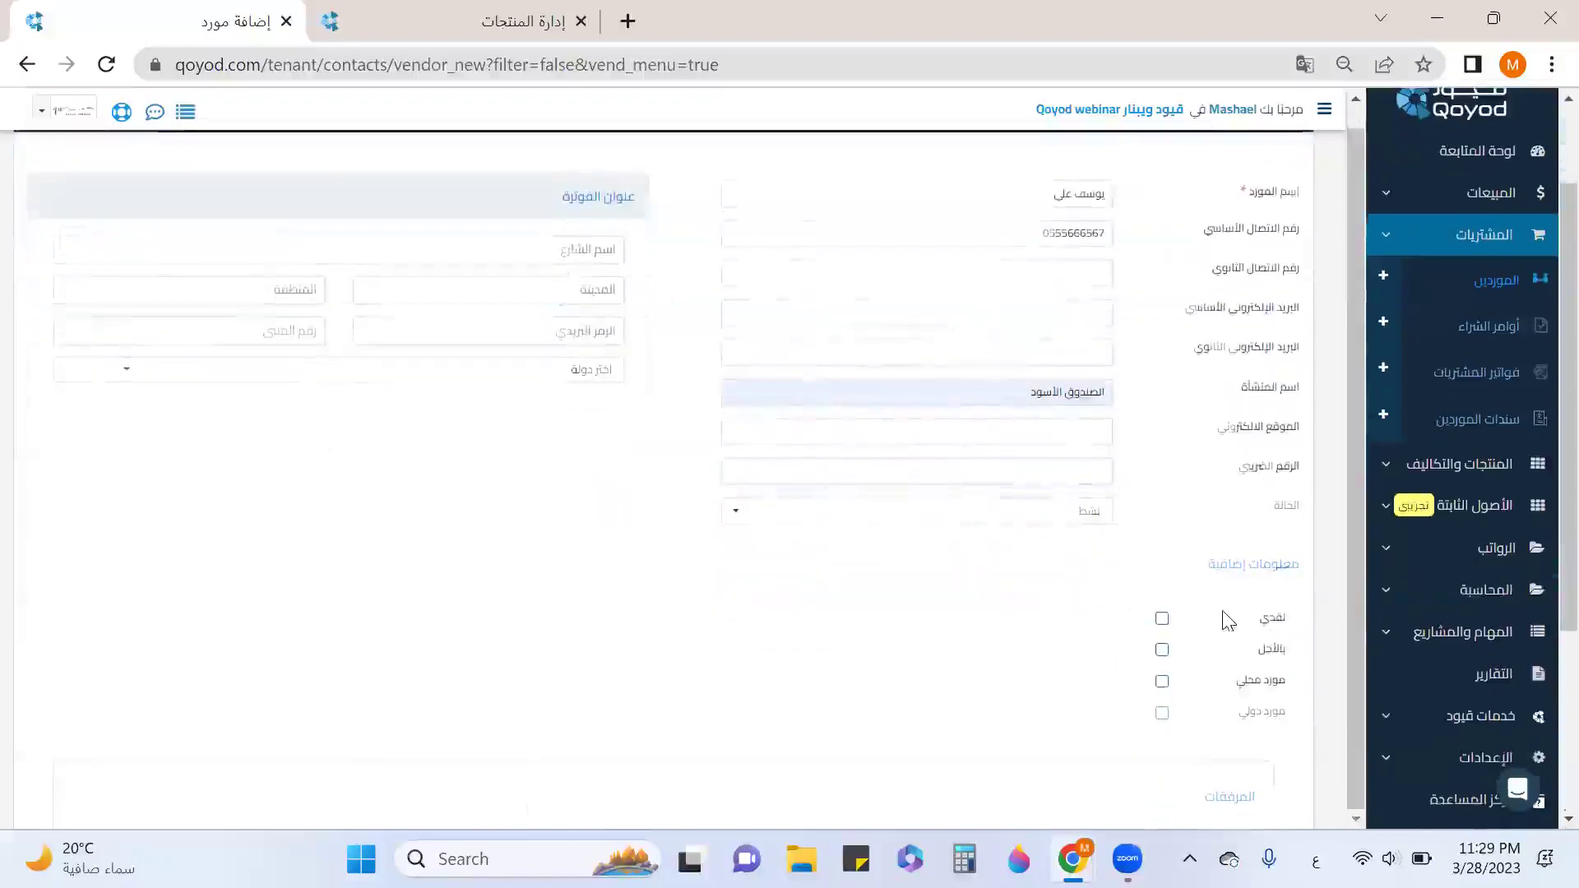
# Tick بالأجل and مورد محلي and save the new vendor.
pyautogui.scroll(-3, 1186, 380)
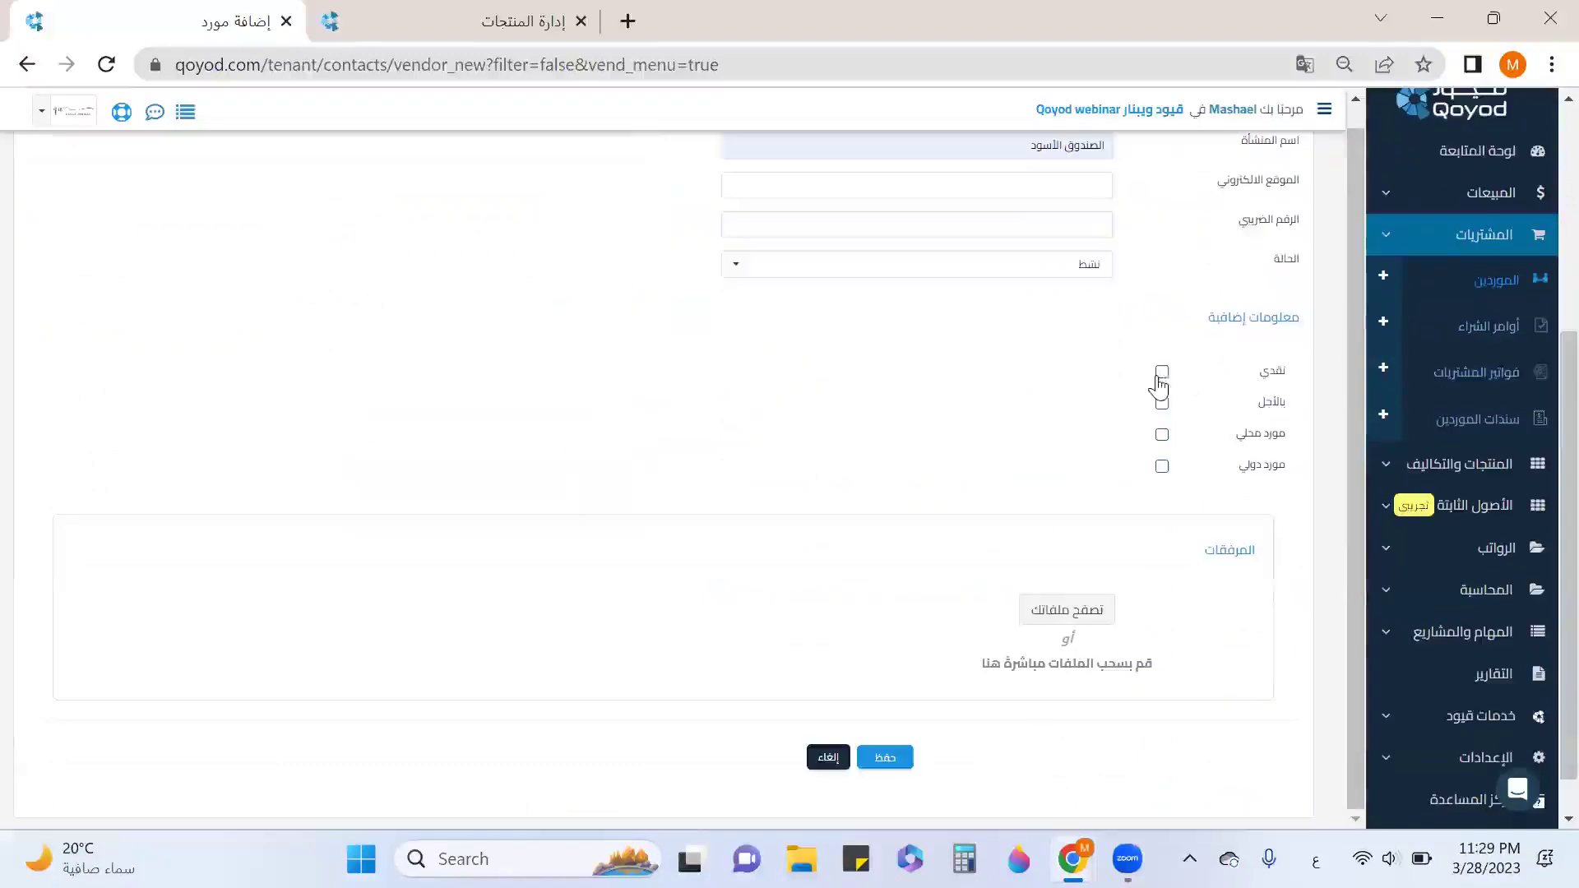
pyautogui.click(1162, 404)
pyautogui.click(1162, 435)
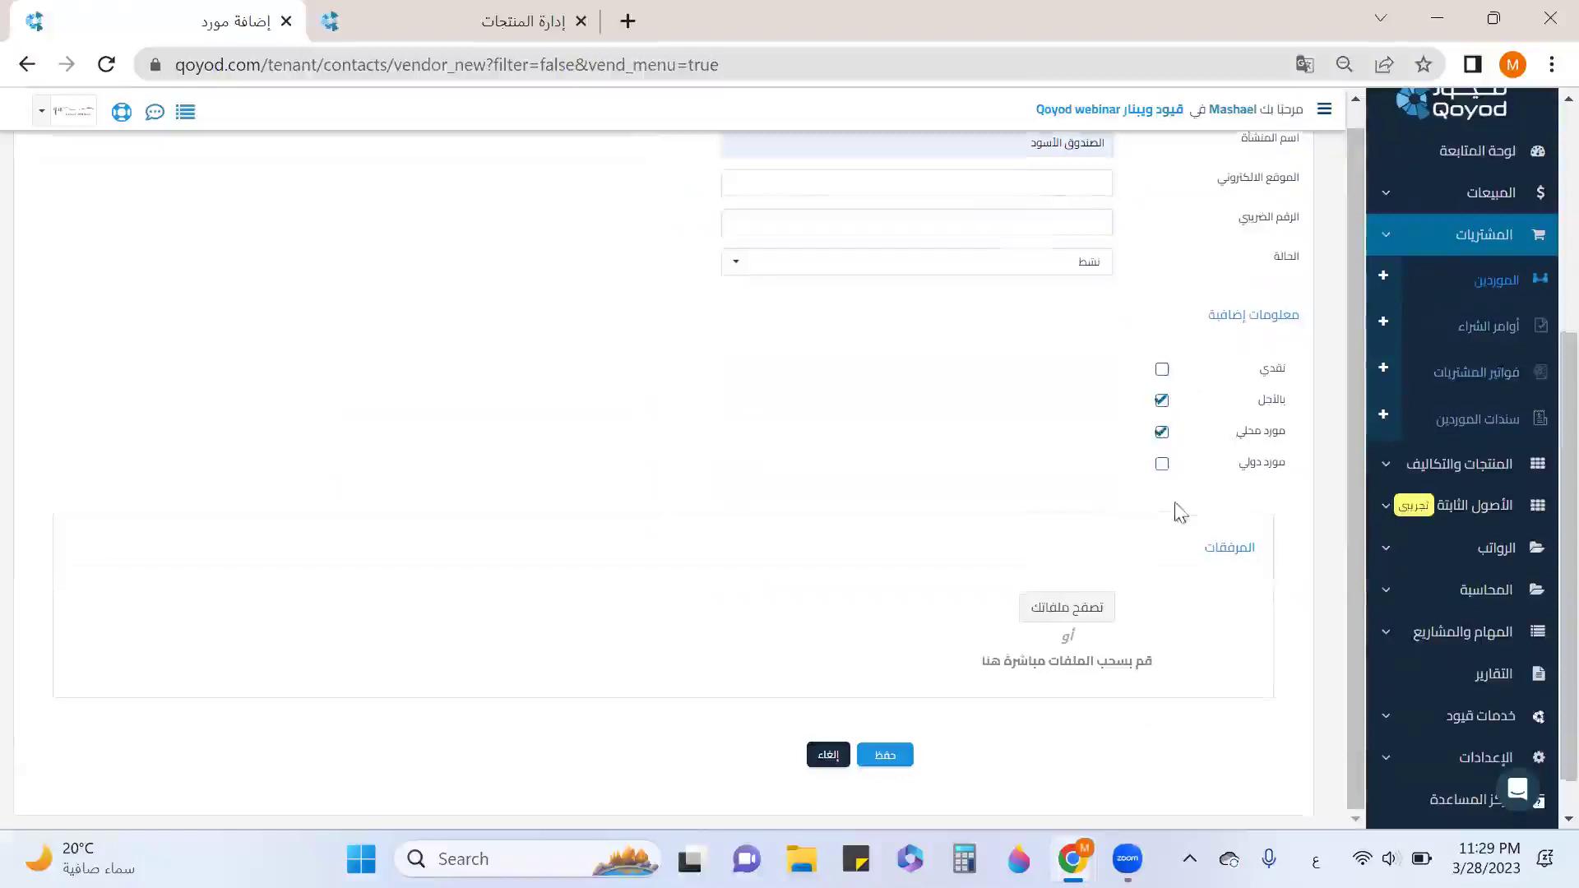
pyautogui.scroll(-1, 884, 728)
pyautogui.click(884, 727)
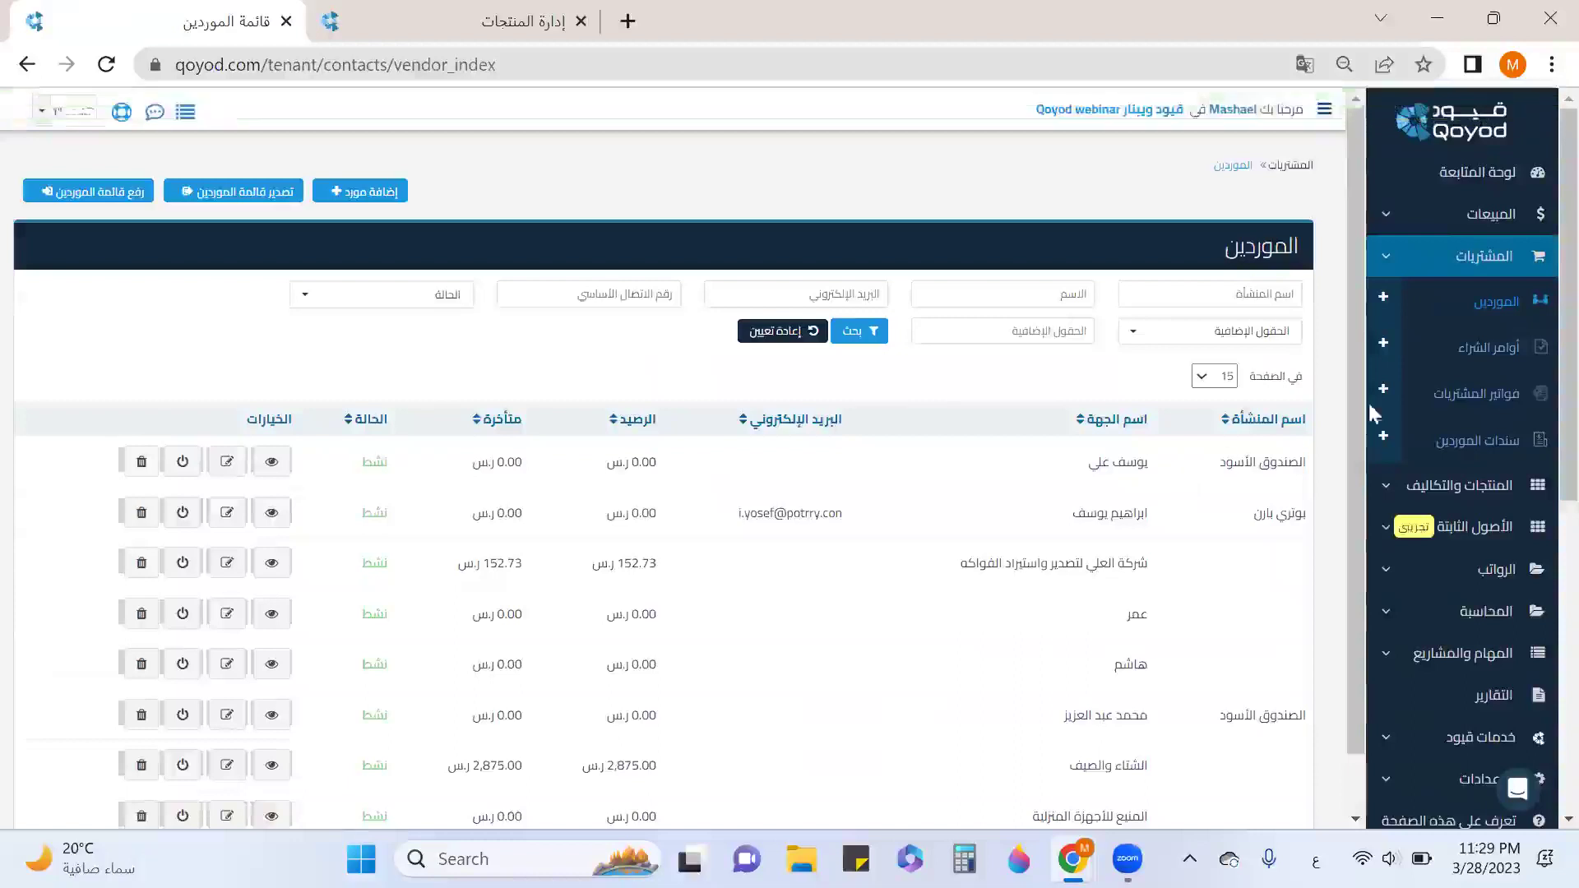
pyautogui.click(1503, 359)
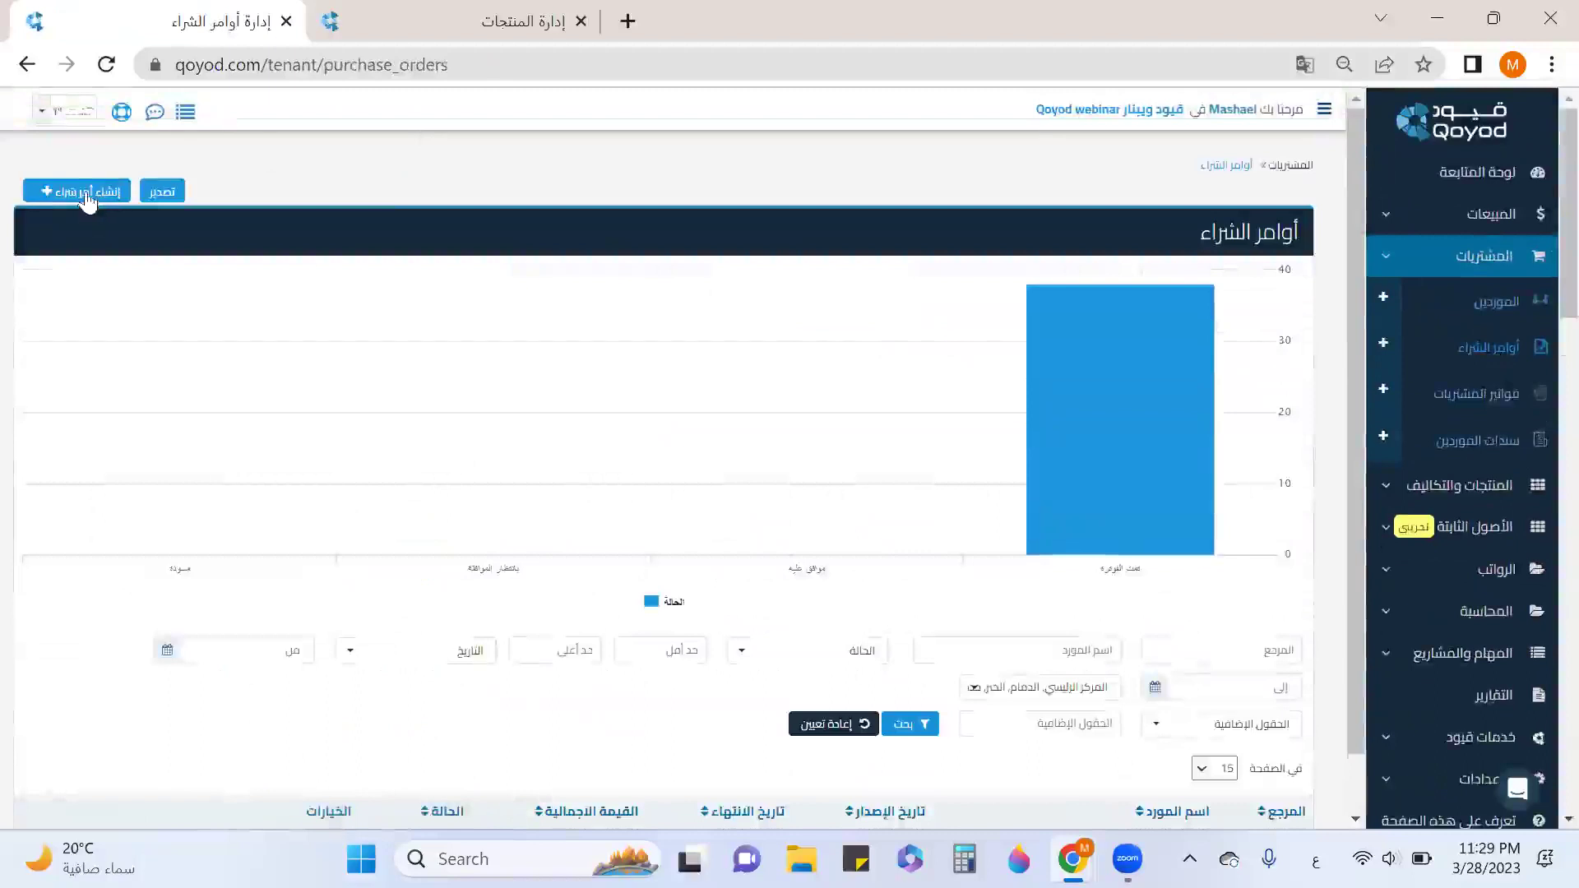
# Create a purchase order for ويست الم with payment terms بعد 3 أيام and location جده للثلاث.
pyautogui.click(86, 194)
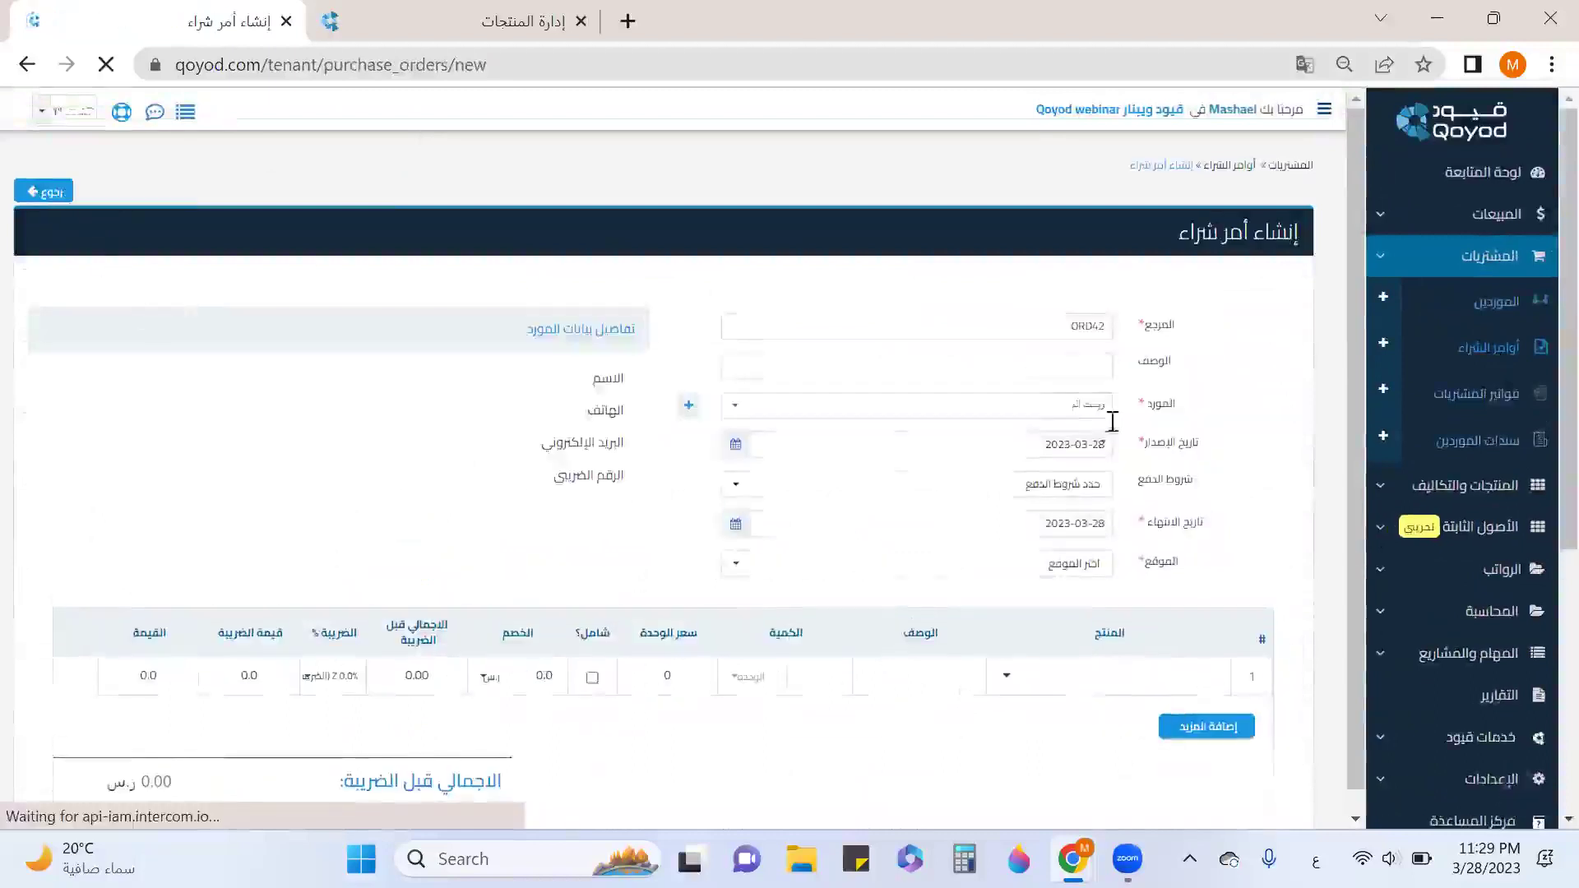
pyautogui.click(1080, 409)
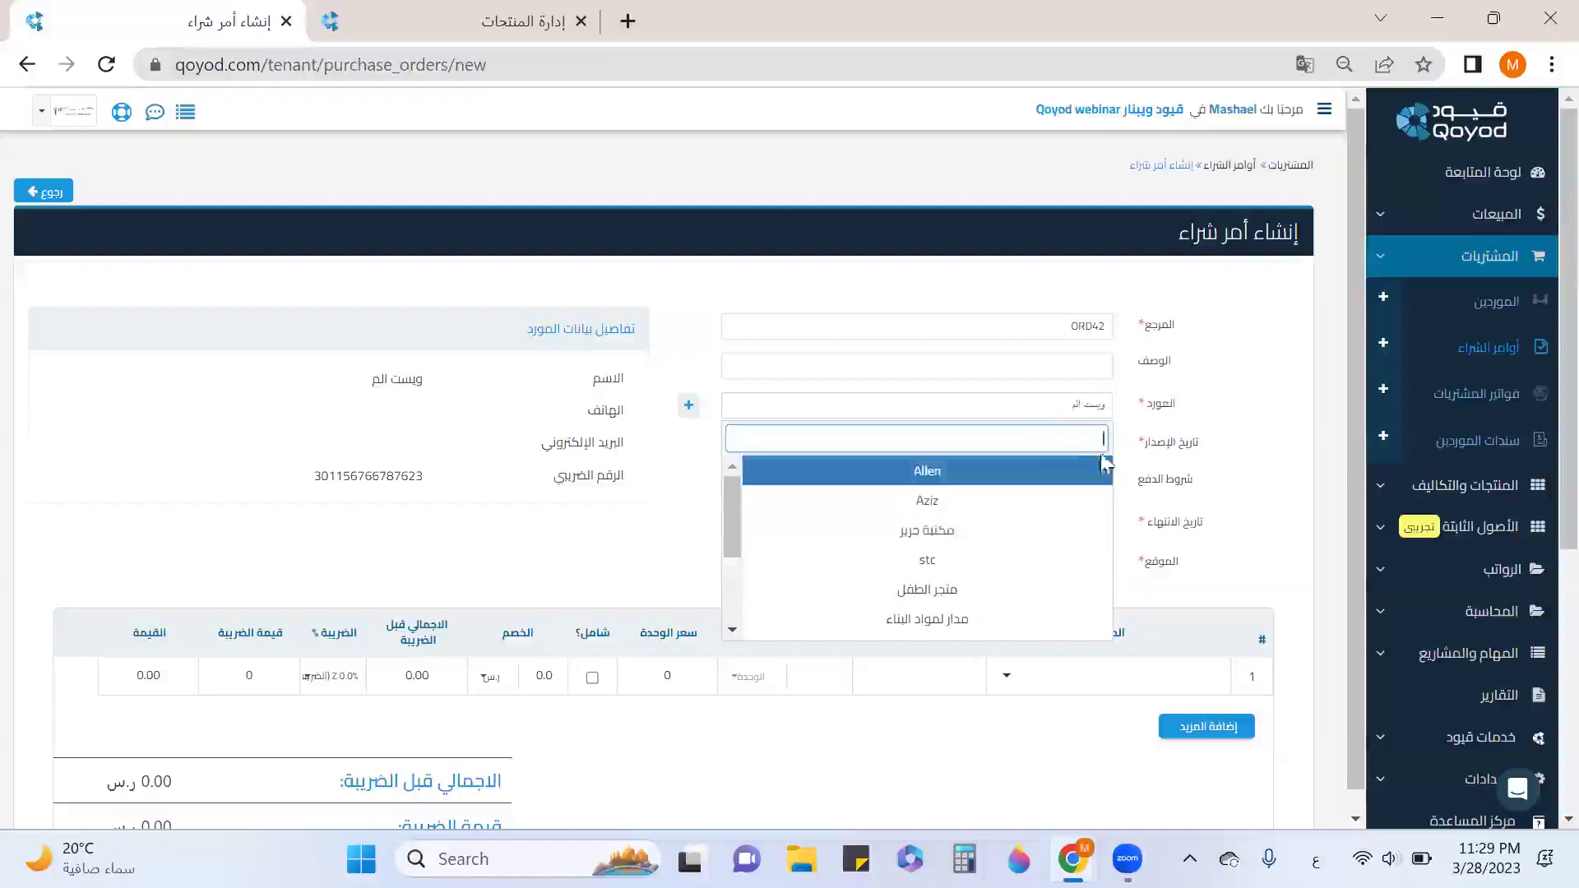
pyautogui.click(1147, 460)
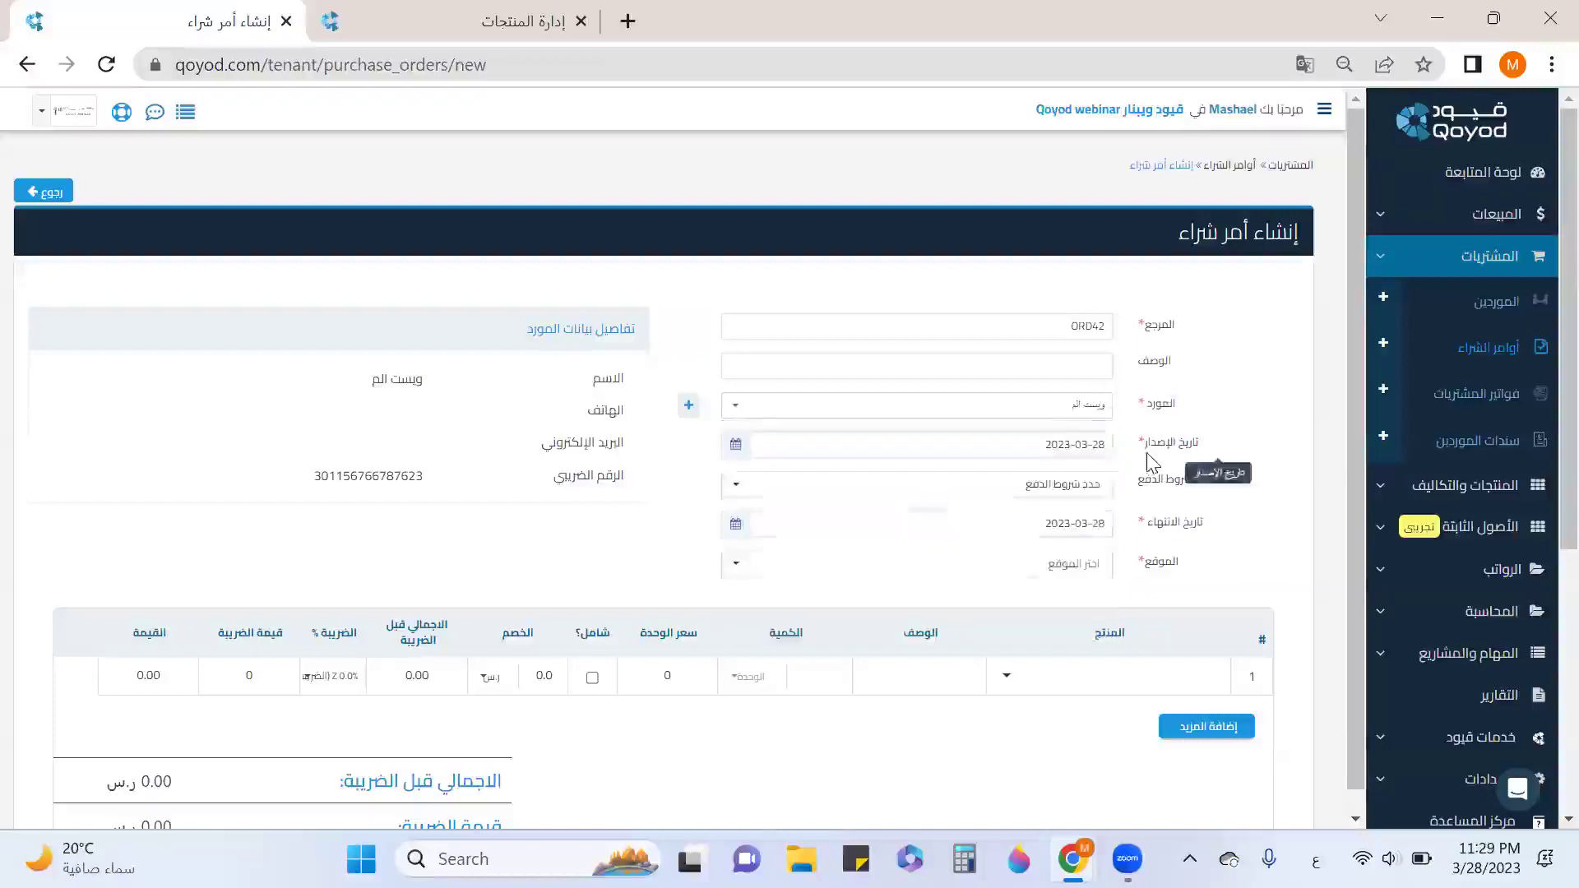
pyautogui.click(1077, 487)
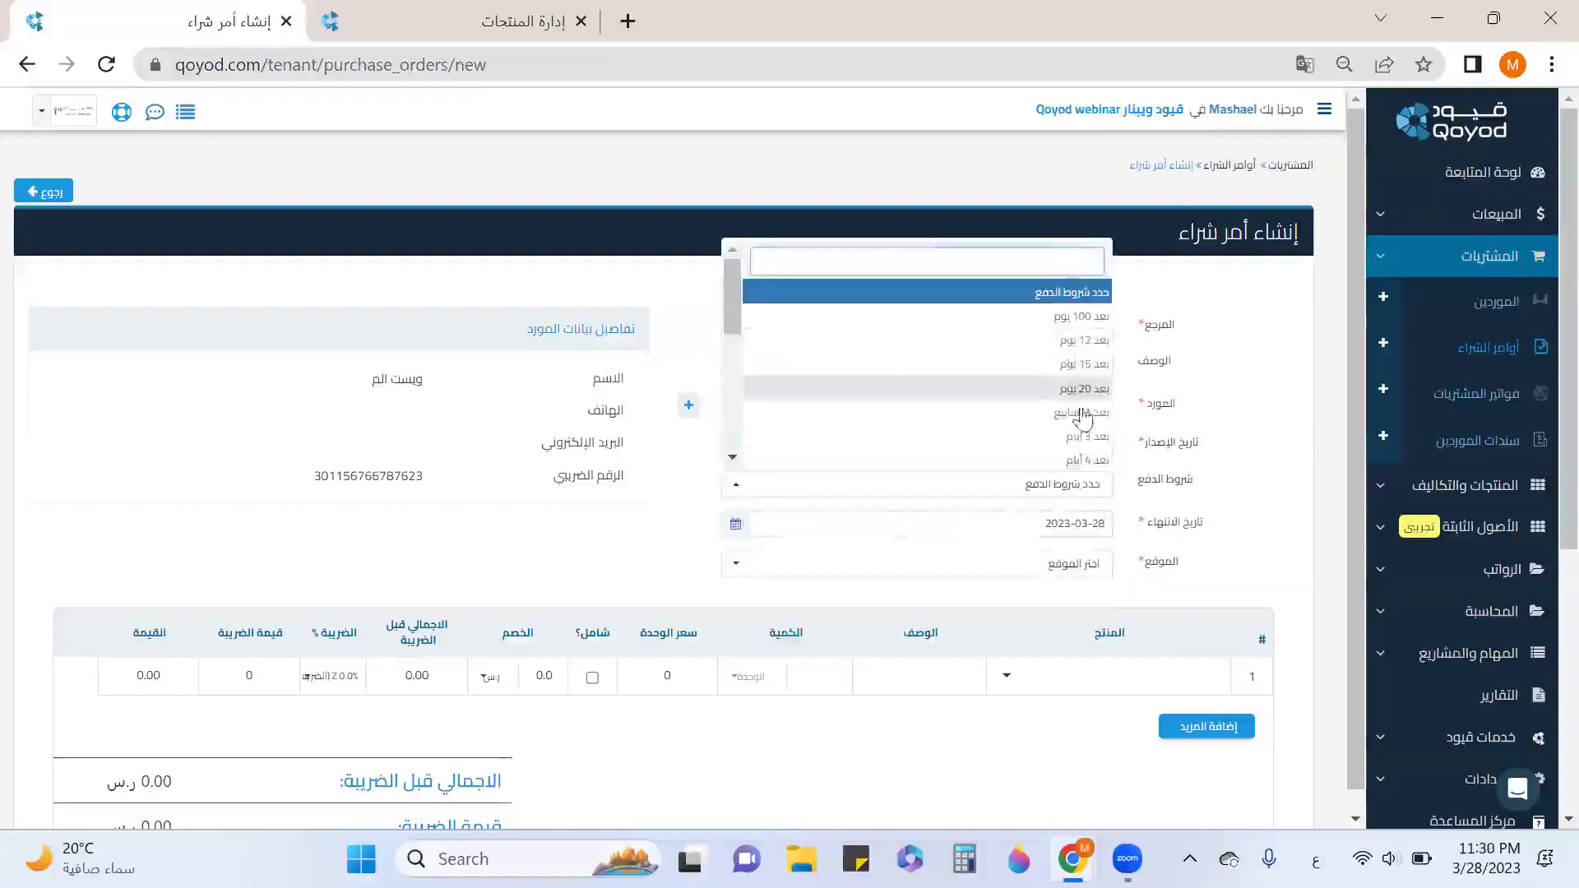
pyautogui.click(1089, 436)
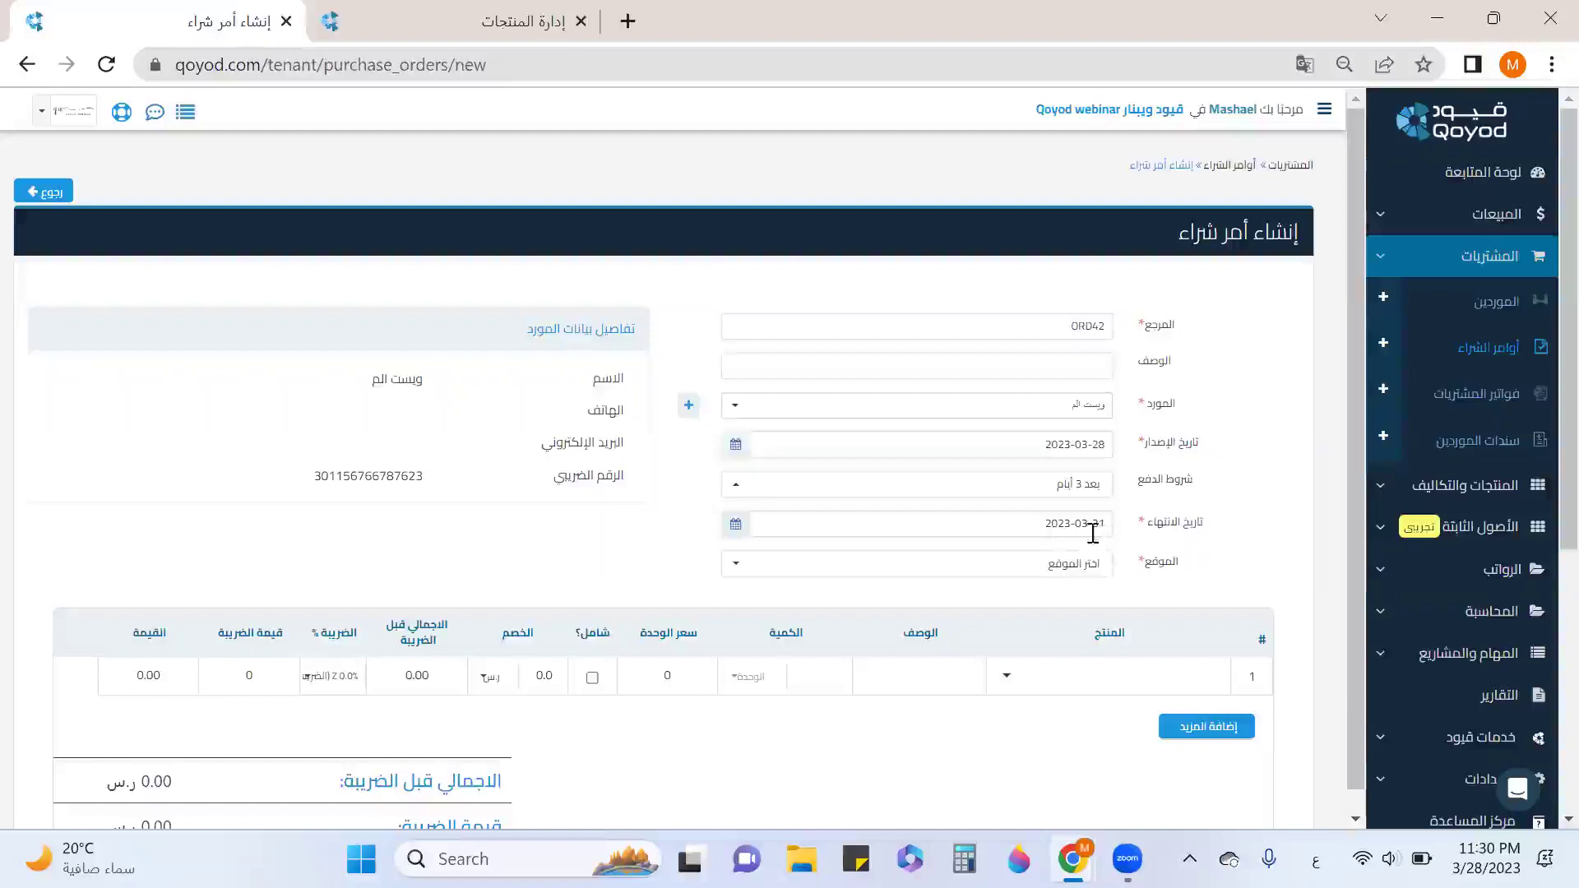
pyautogui.click(1095, 567)
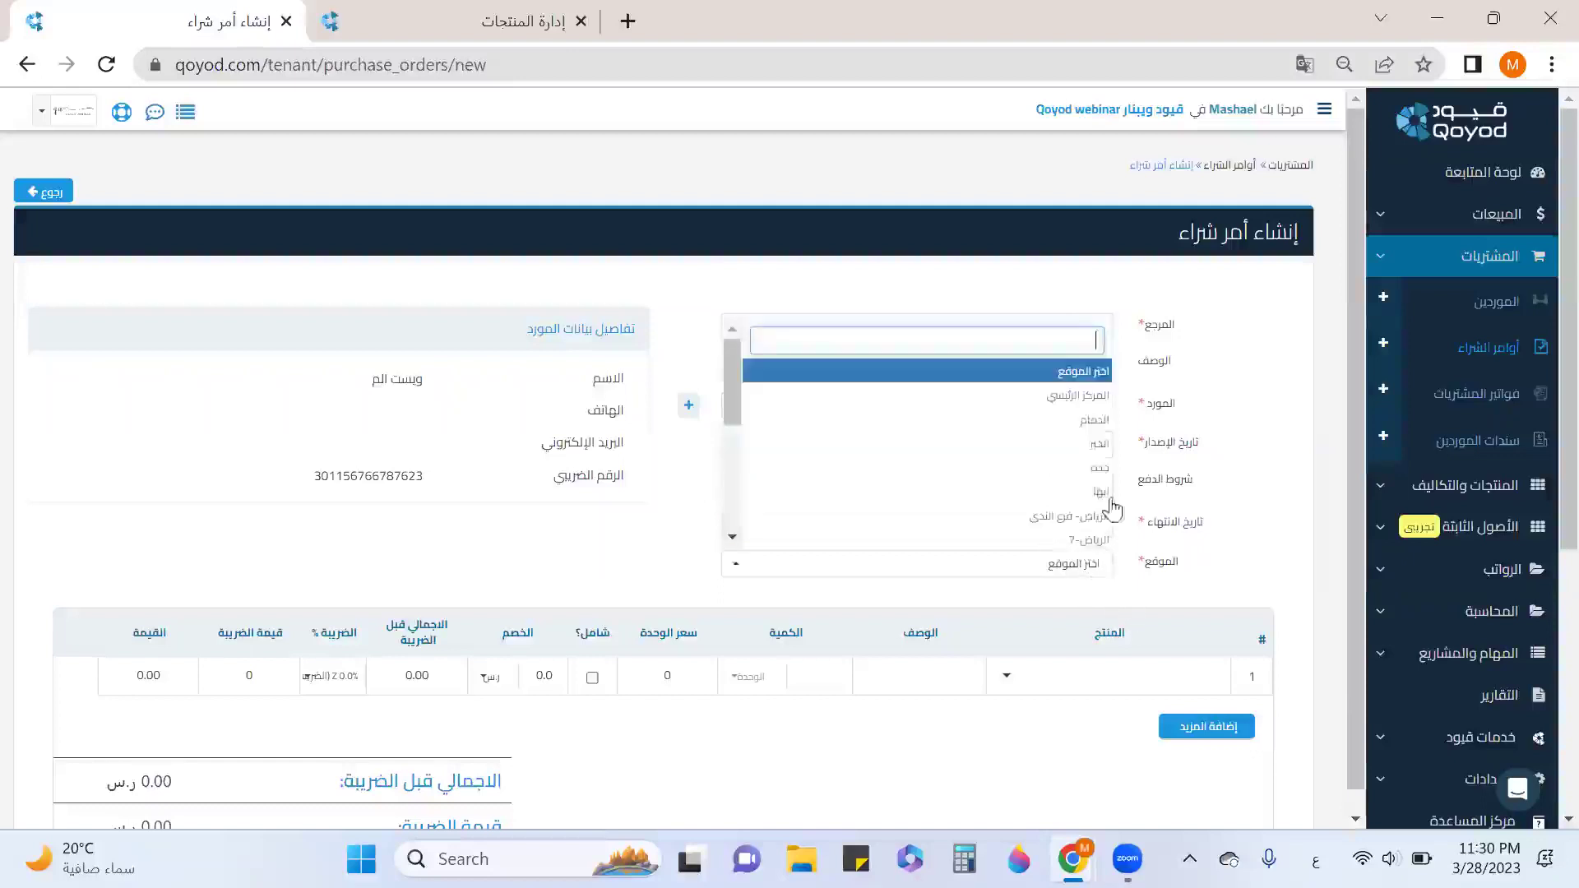
pyautogui.scroll(-3, 1102, 527)
pyautogui.click(1092, 539)
pyautogui.scroll(-3, 1127, 534)
pyautogui.click(1084, 436)
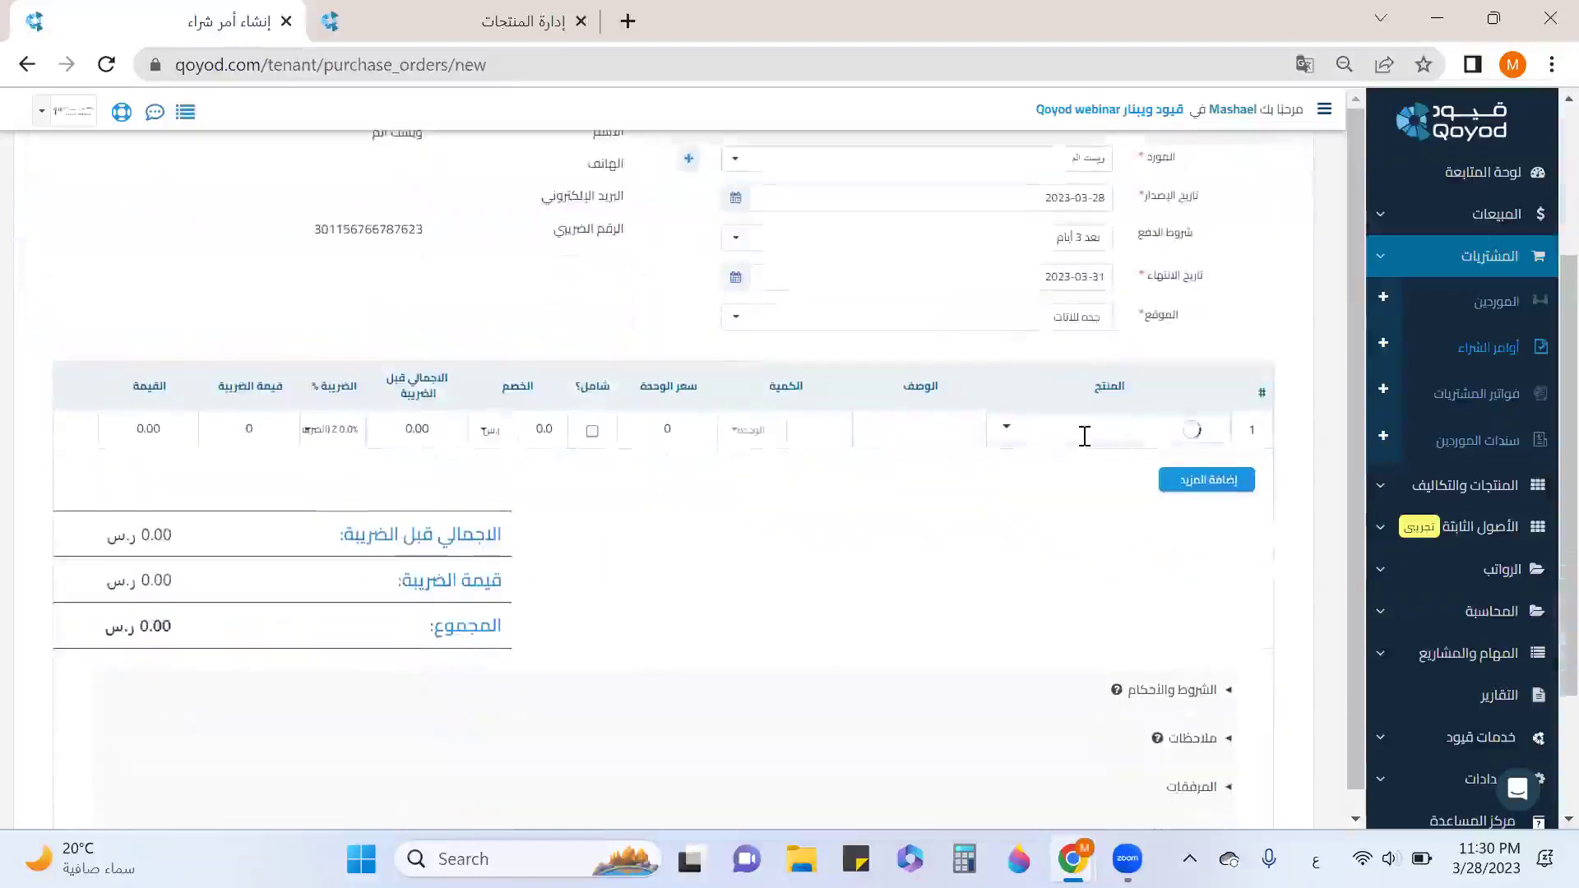
# Add the dining table with 6 chairs (طاوله طعام 6 كراسي) as the order's line.
pyautogui.write('طاولة')
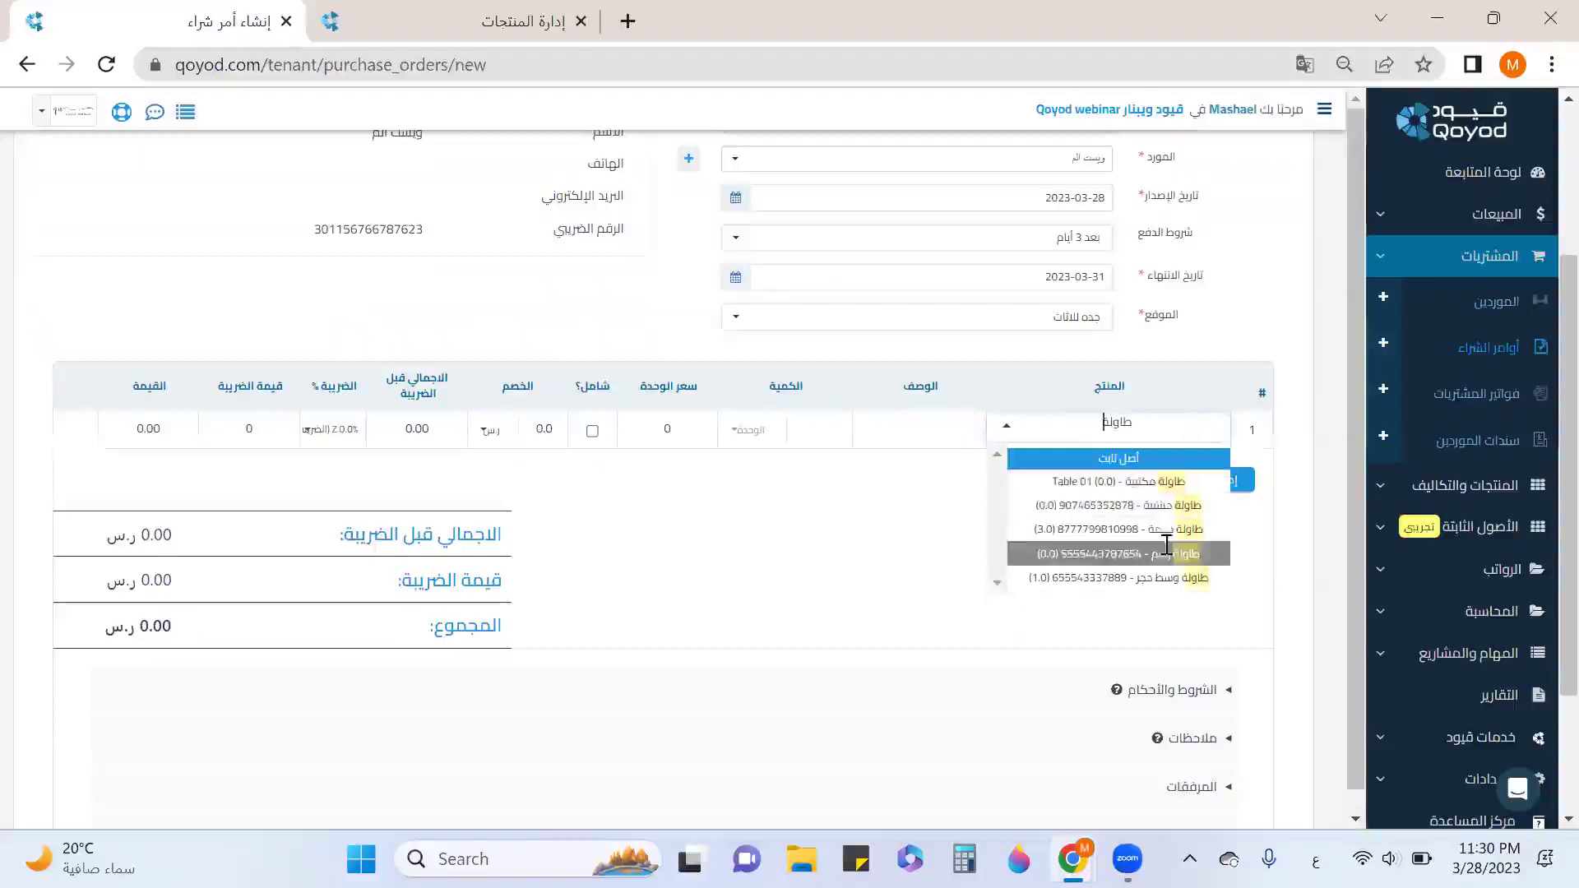
pyautogui.scroll(-2, 1184, 543)
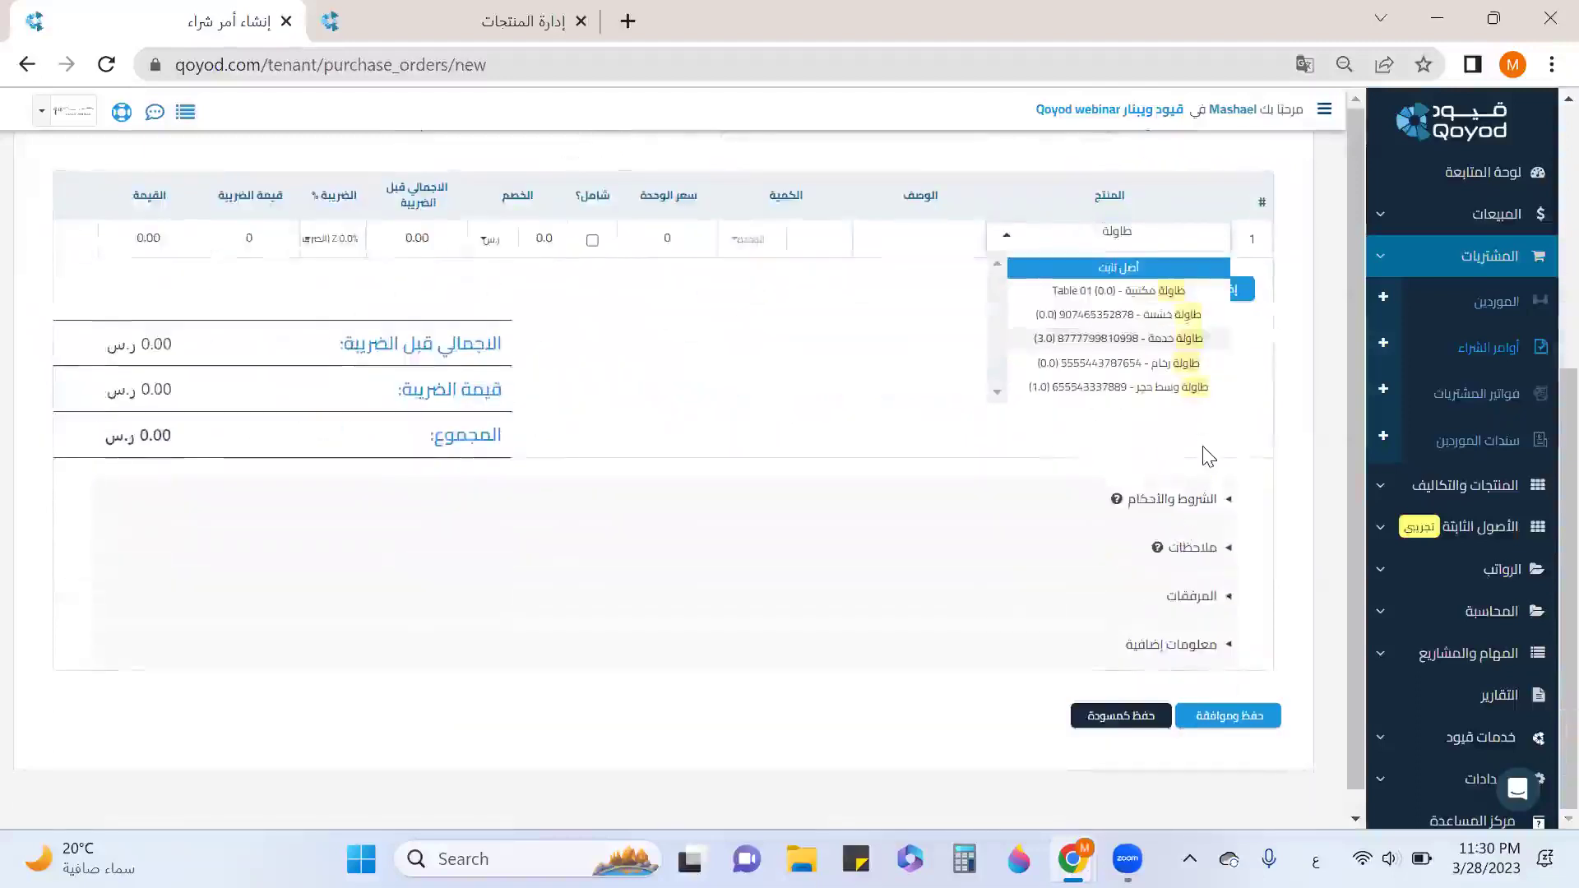
pyautogui.write('ط')
pyautogui.press('BackSpace')
pyautogui.press('BackSpace')
pyautogui.press('BackSpace')
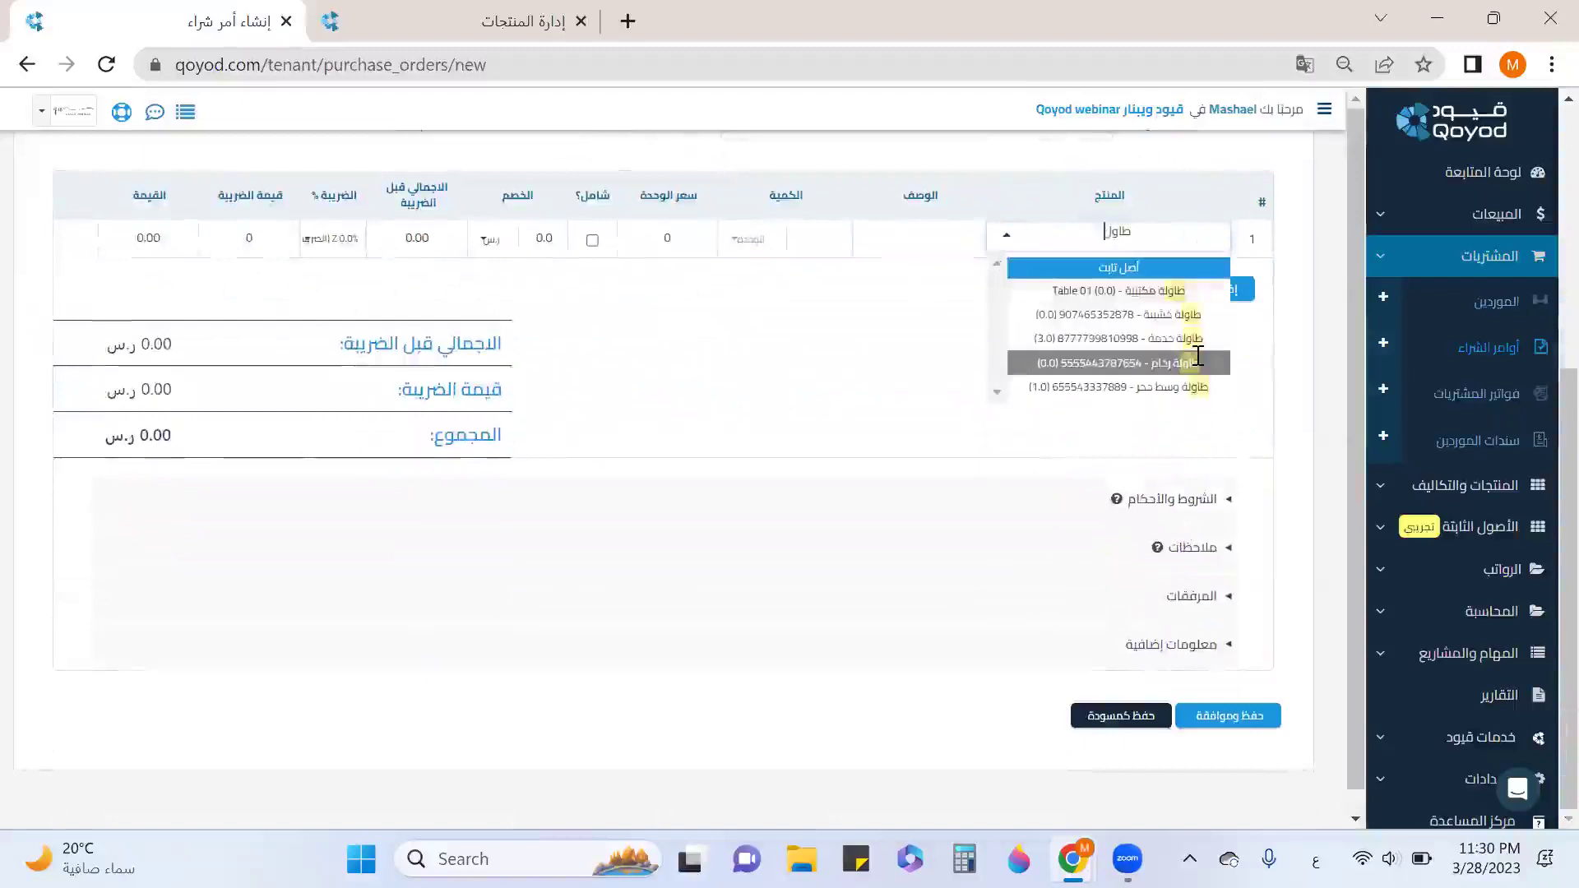
pyautogui.scroll(3, 1184, 362)
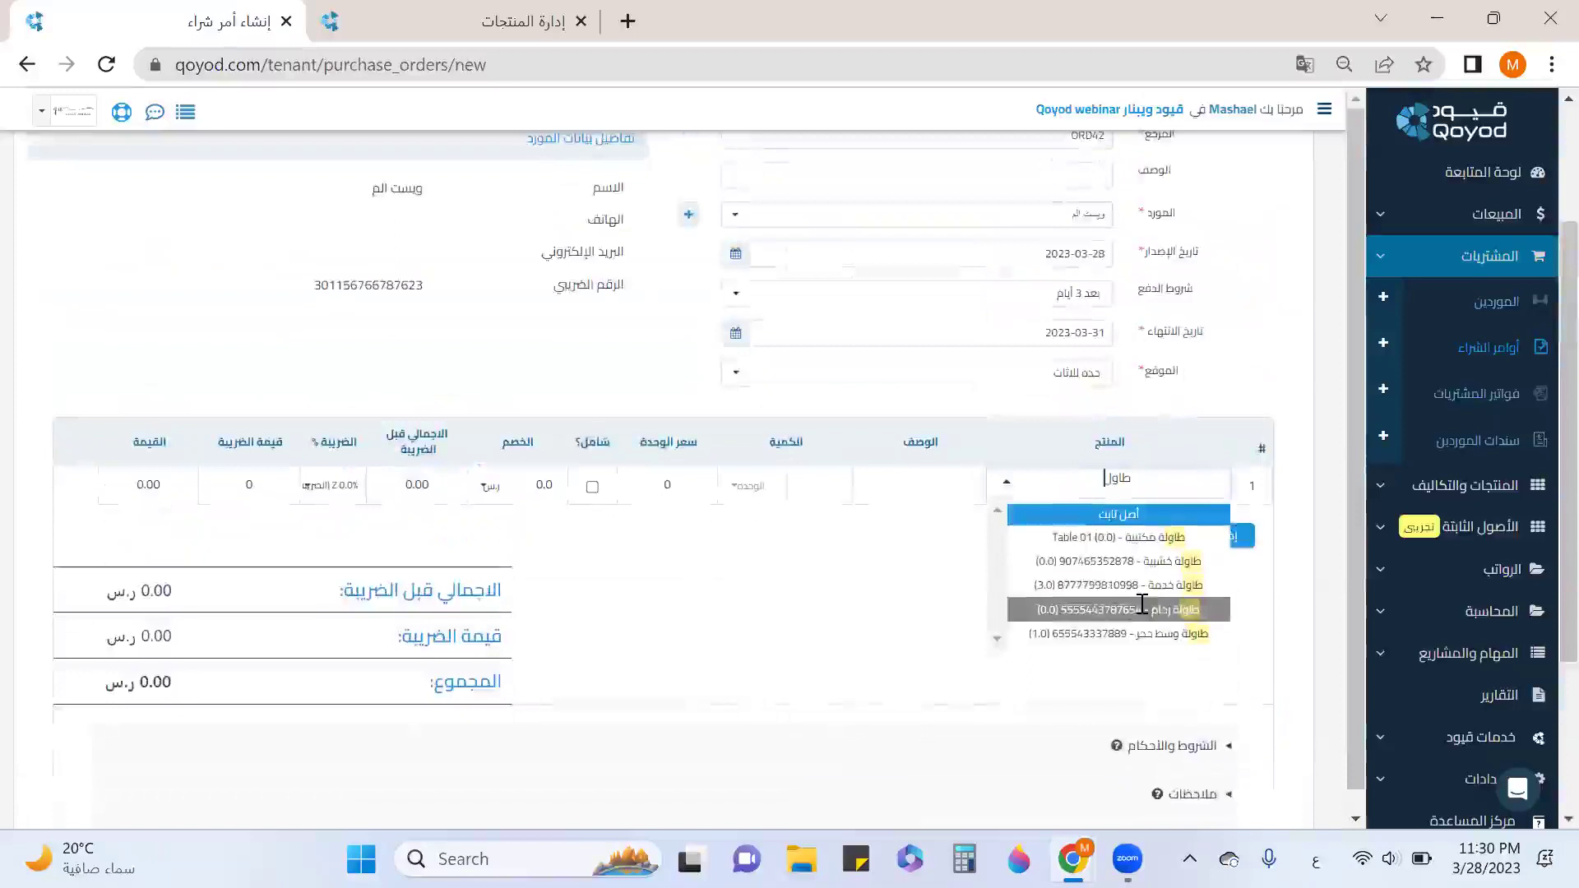
pyautogui.write('ه')
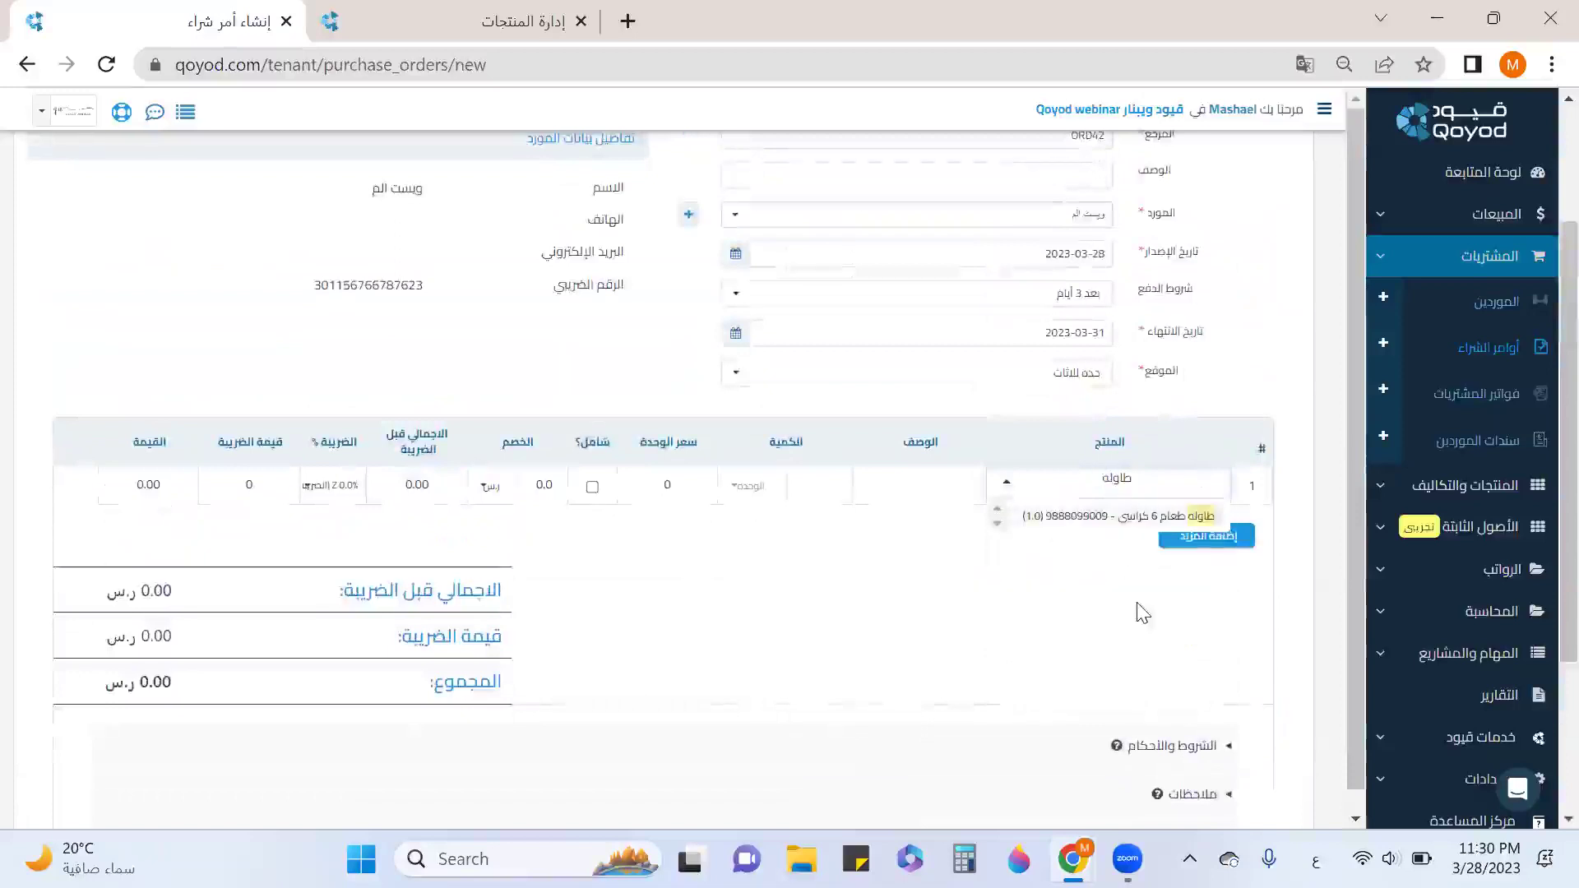
pyautogui.click(1117, 516)
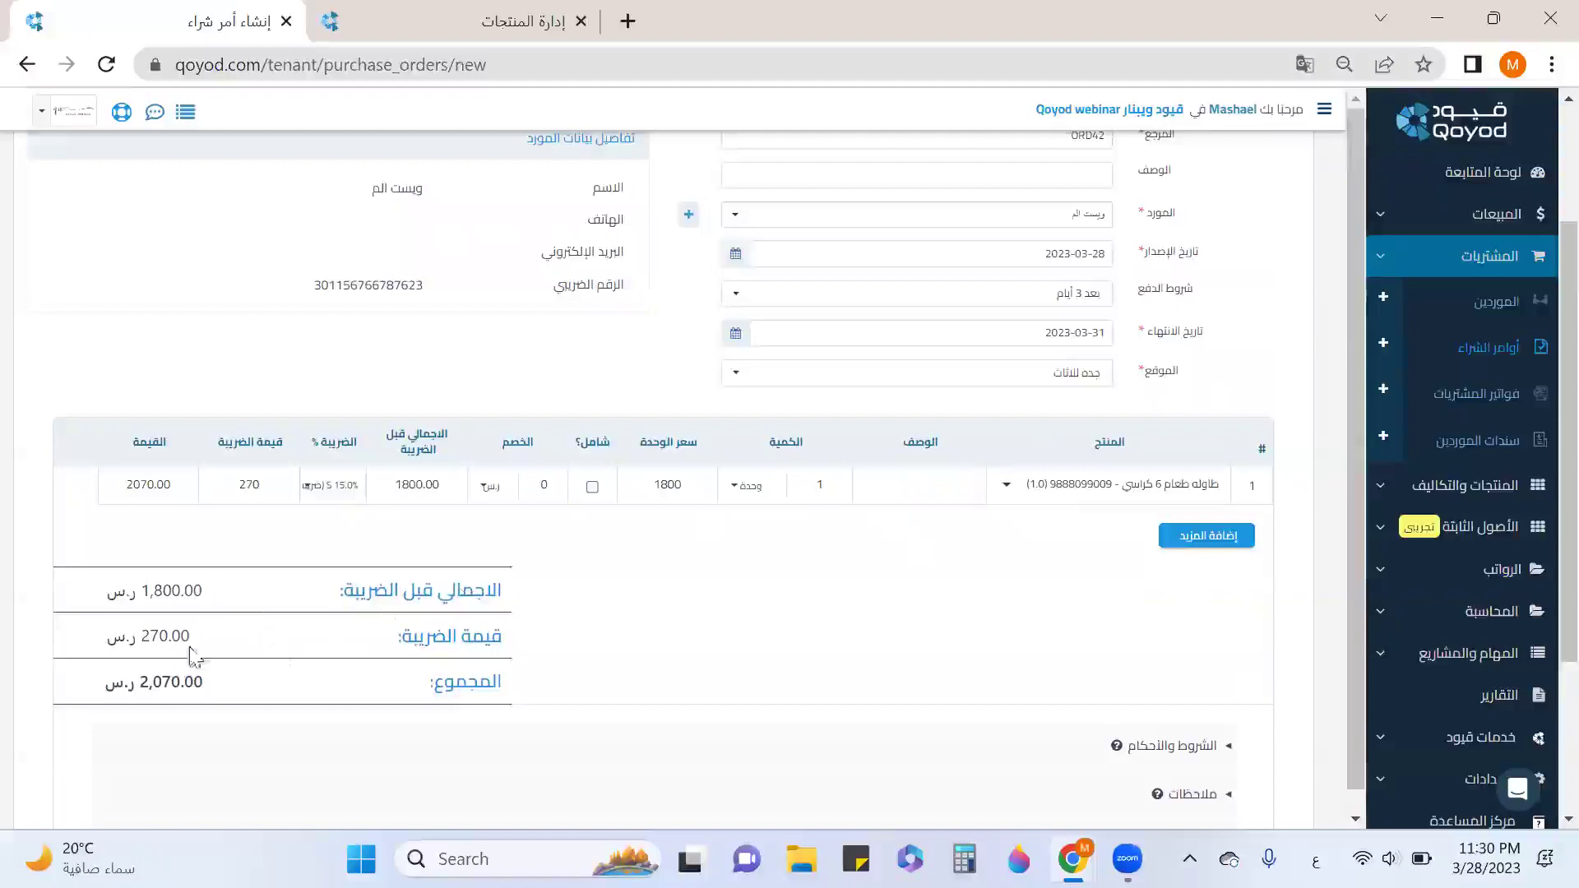
# Apply a 100 discount to the line and save and approve the purchase order.
pyautogui.moveTo(650, 484); pyautogui.dragTo(693, 484)
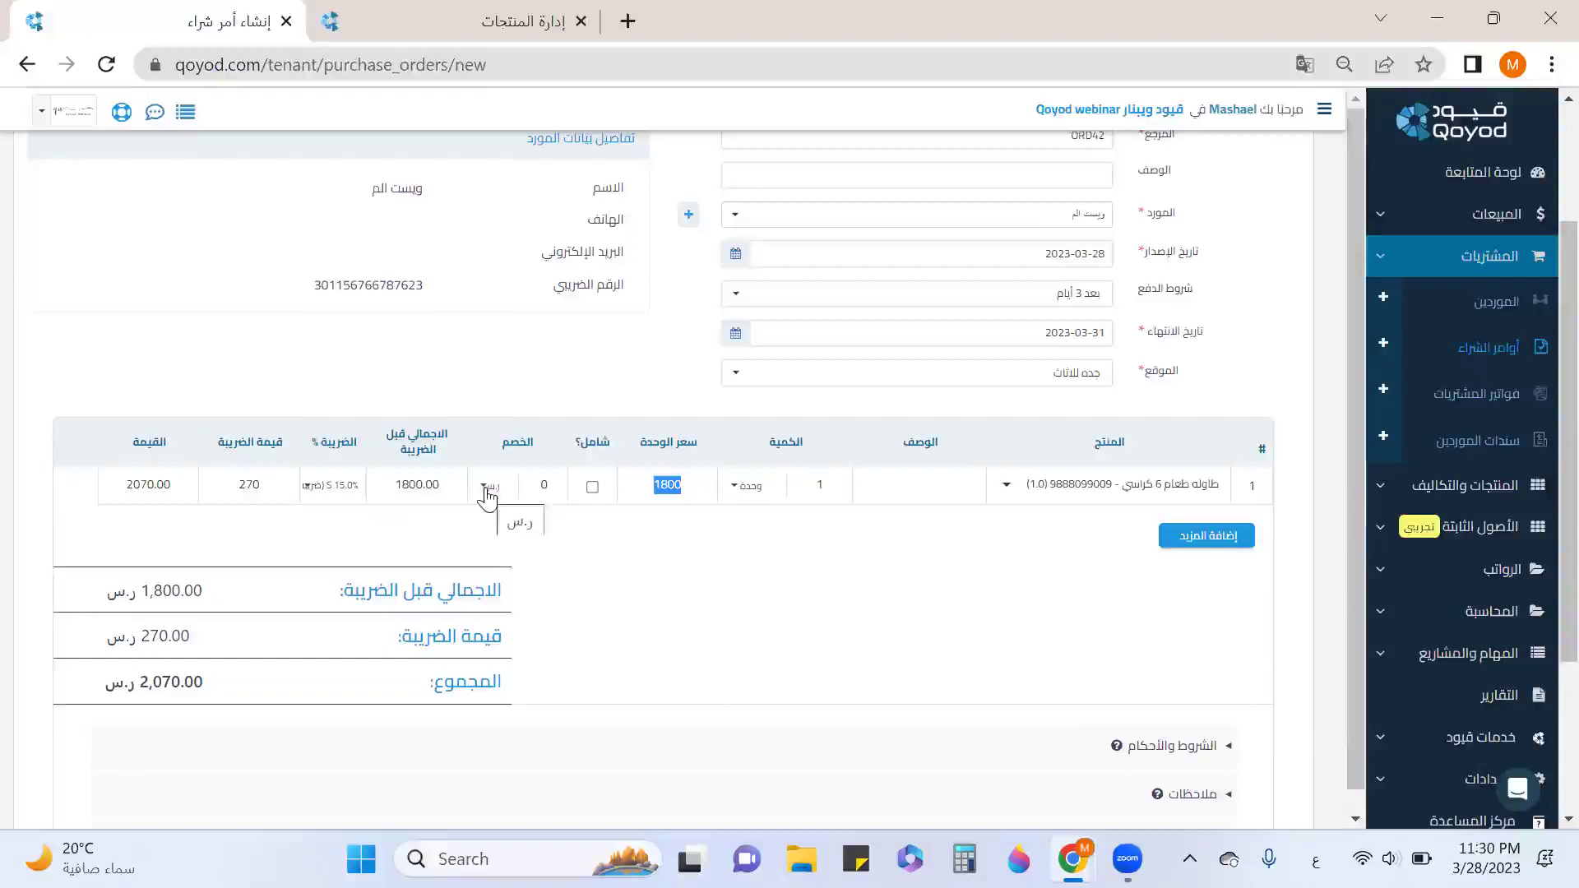
pyautogui.click(544, 485)
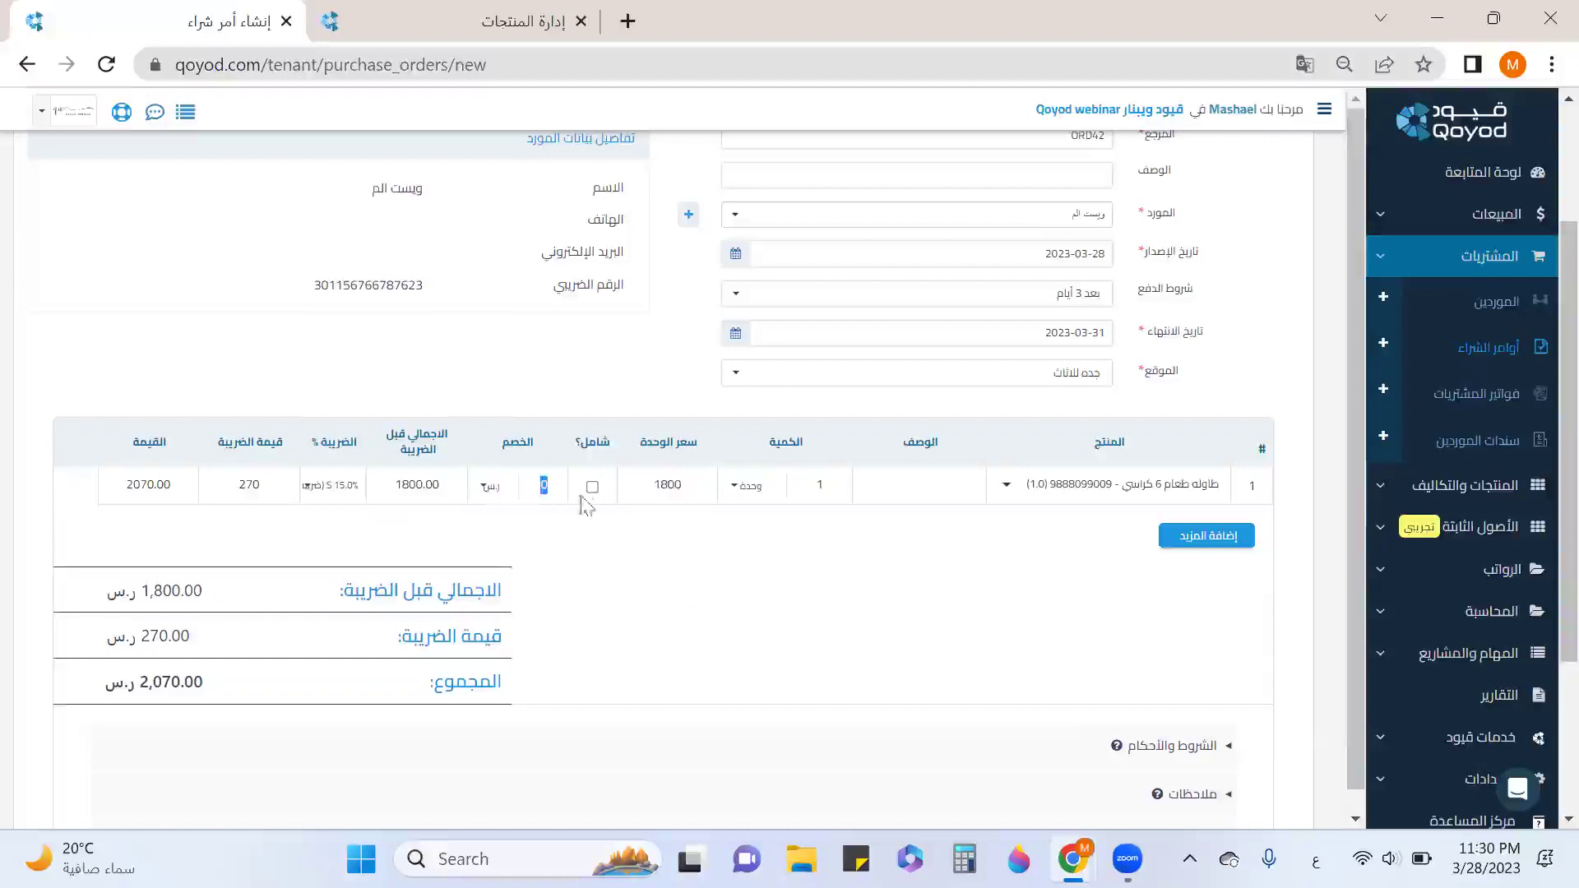
pyautogui.write('100')
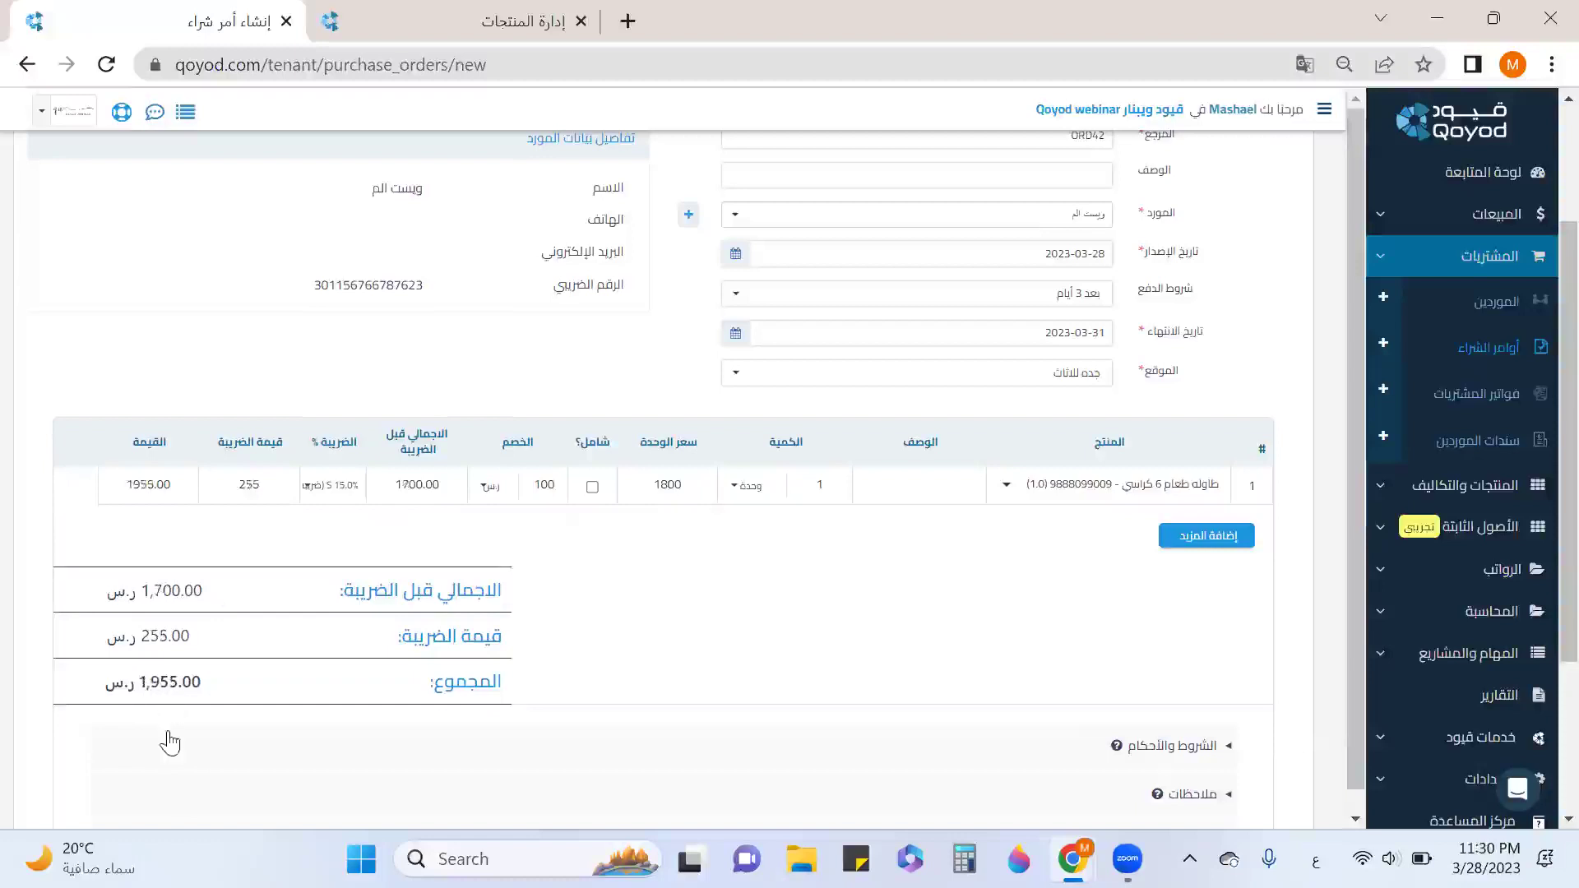
pyautogui.scroll(-3, 999, 565)
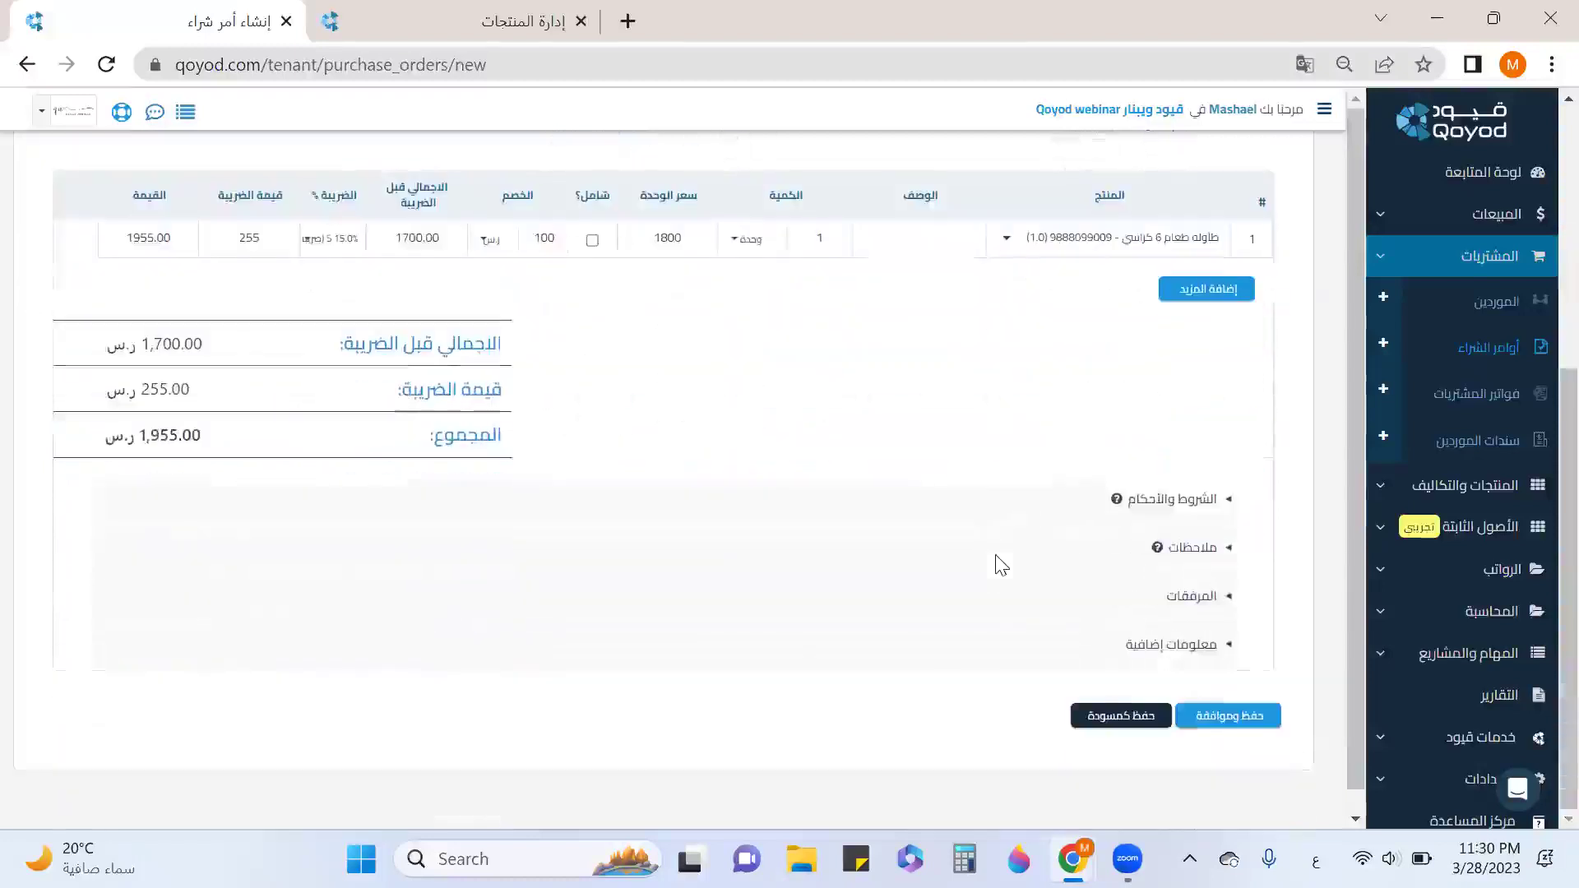
pyautogui.click(1233, 716)
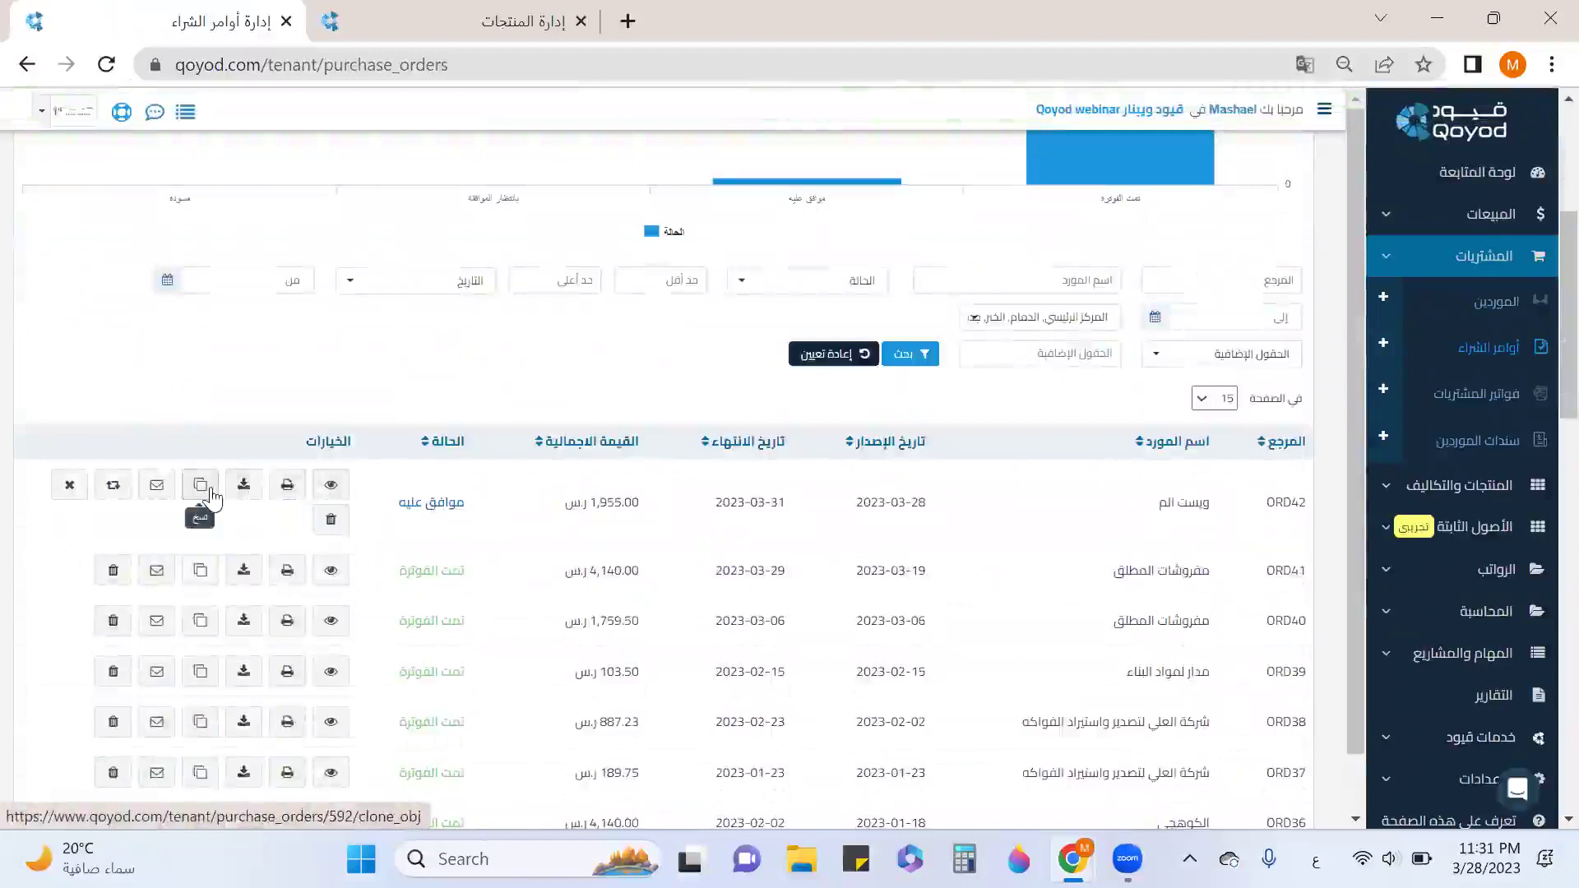
# Convert approved purchase order ORD42 into purchase bill BIL140.
pyautogui.click(154, 493)
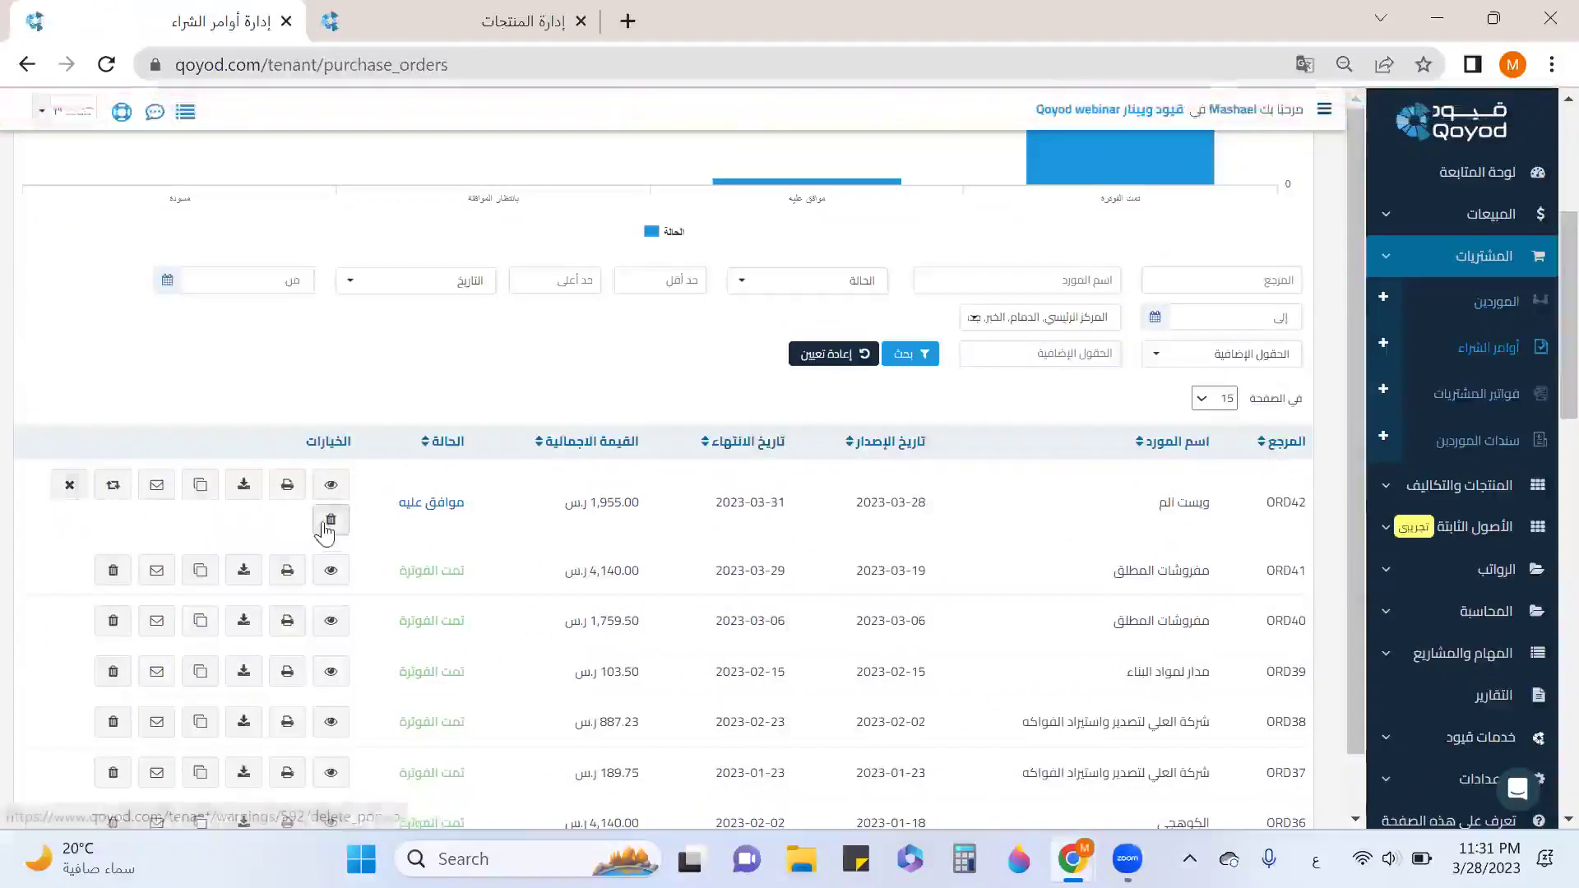
pyautogui.click(113, 487)
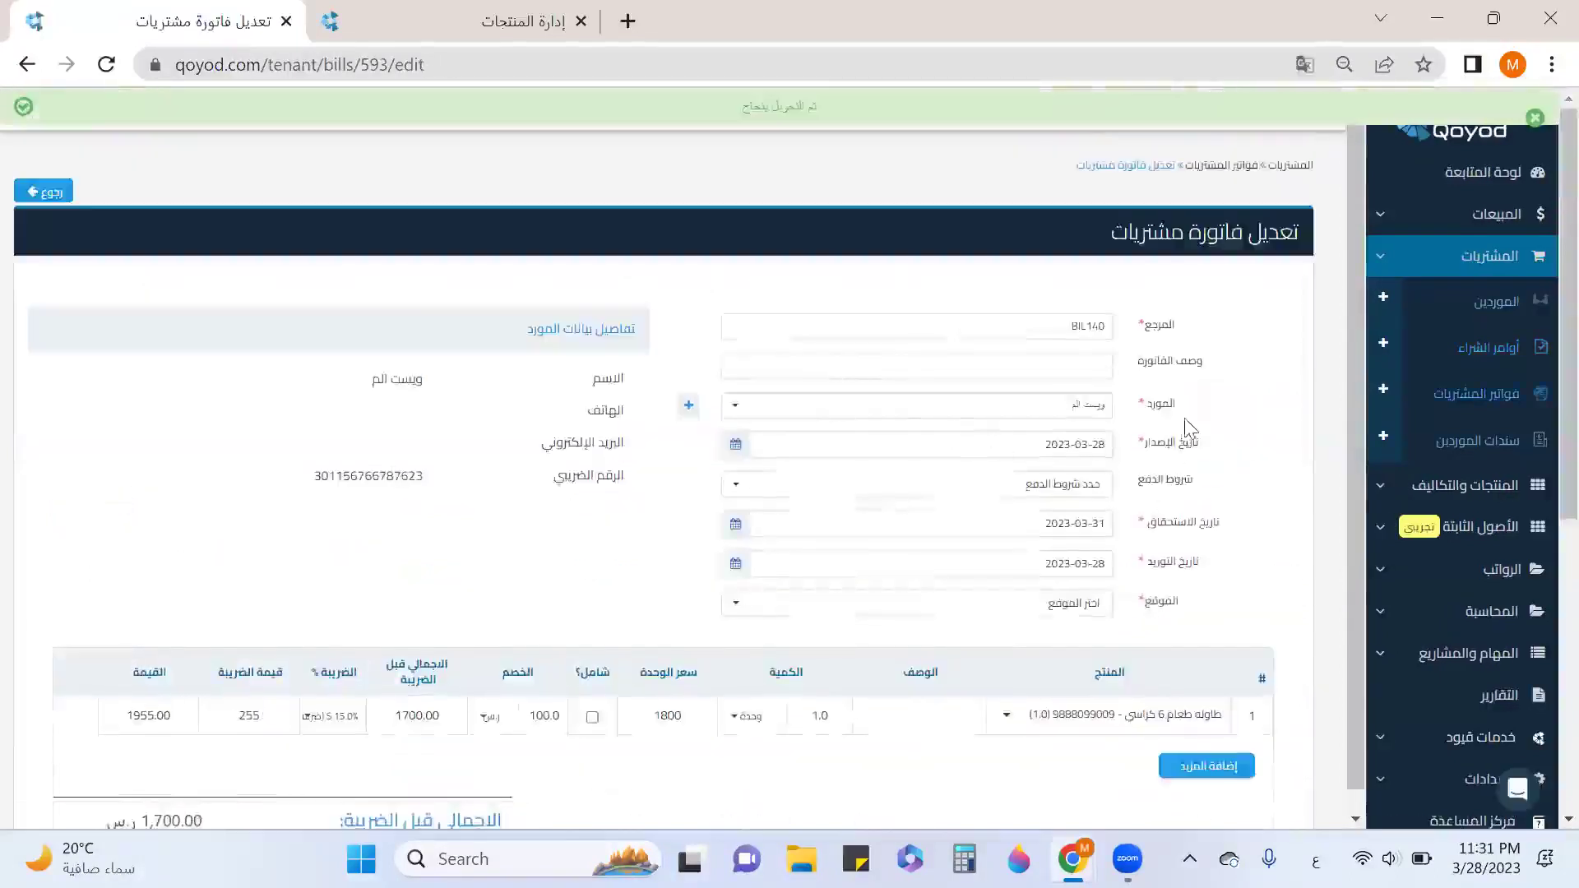
# Set the bill's location to جده للاثاث.
pyautogui.scroll(-1, 1184, 418)
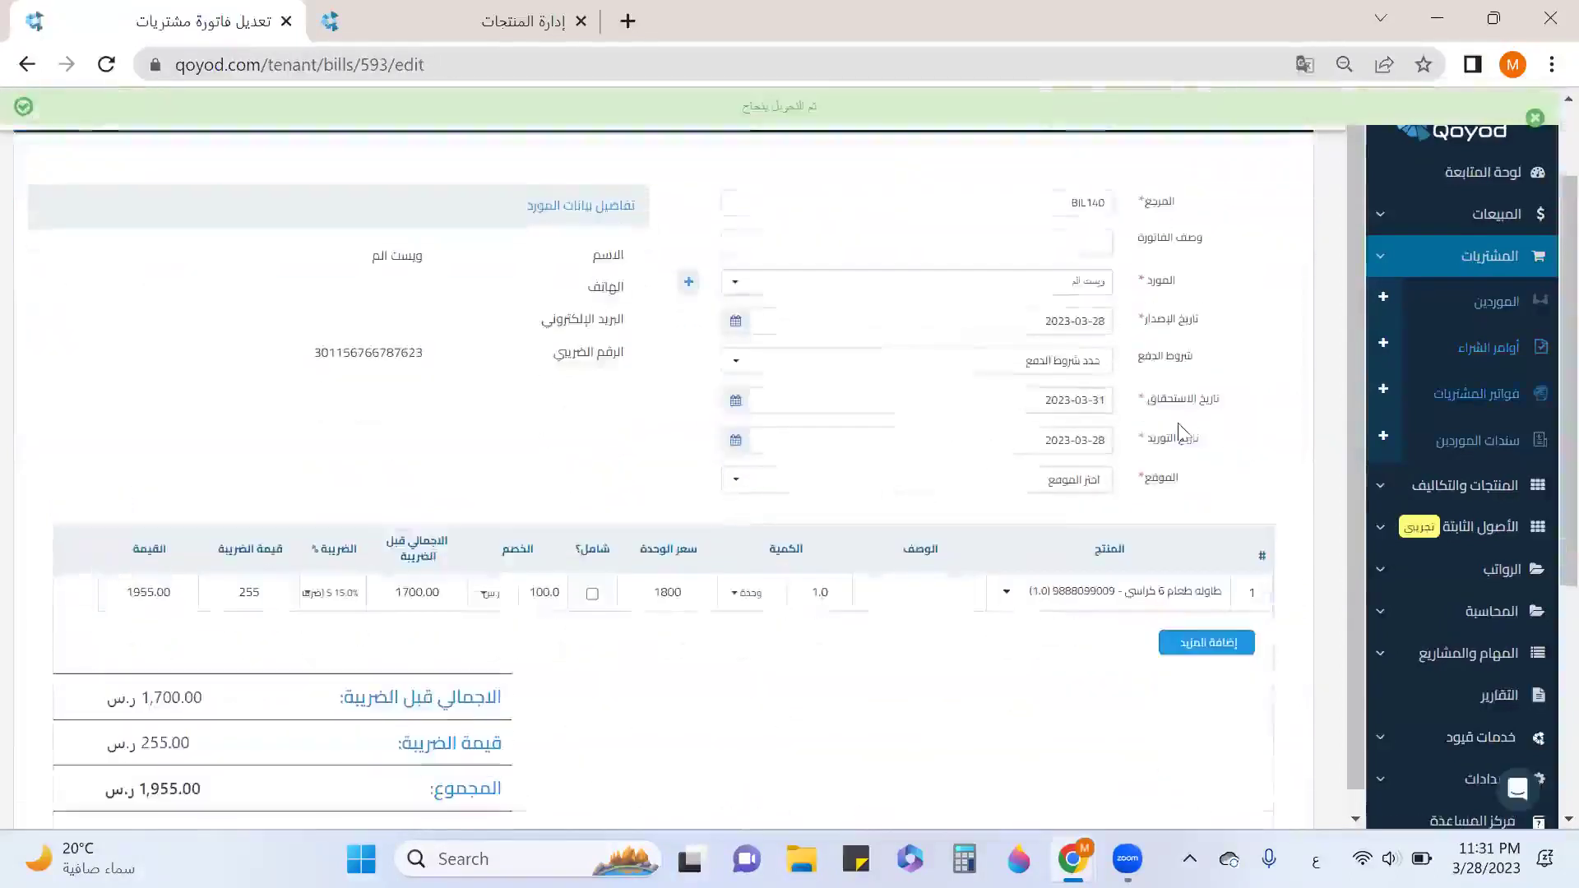
pyautogui.click(1073, 485)
pyautogui.scroll(-5, 1053, 428)
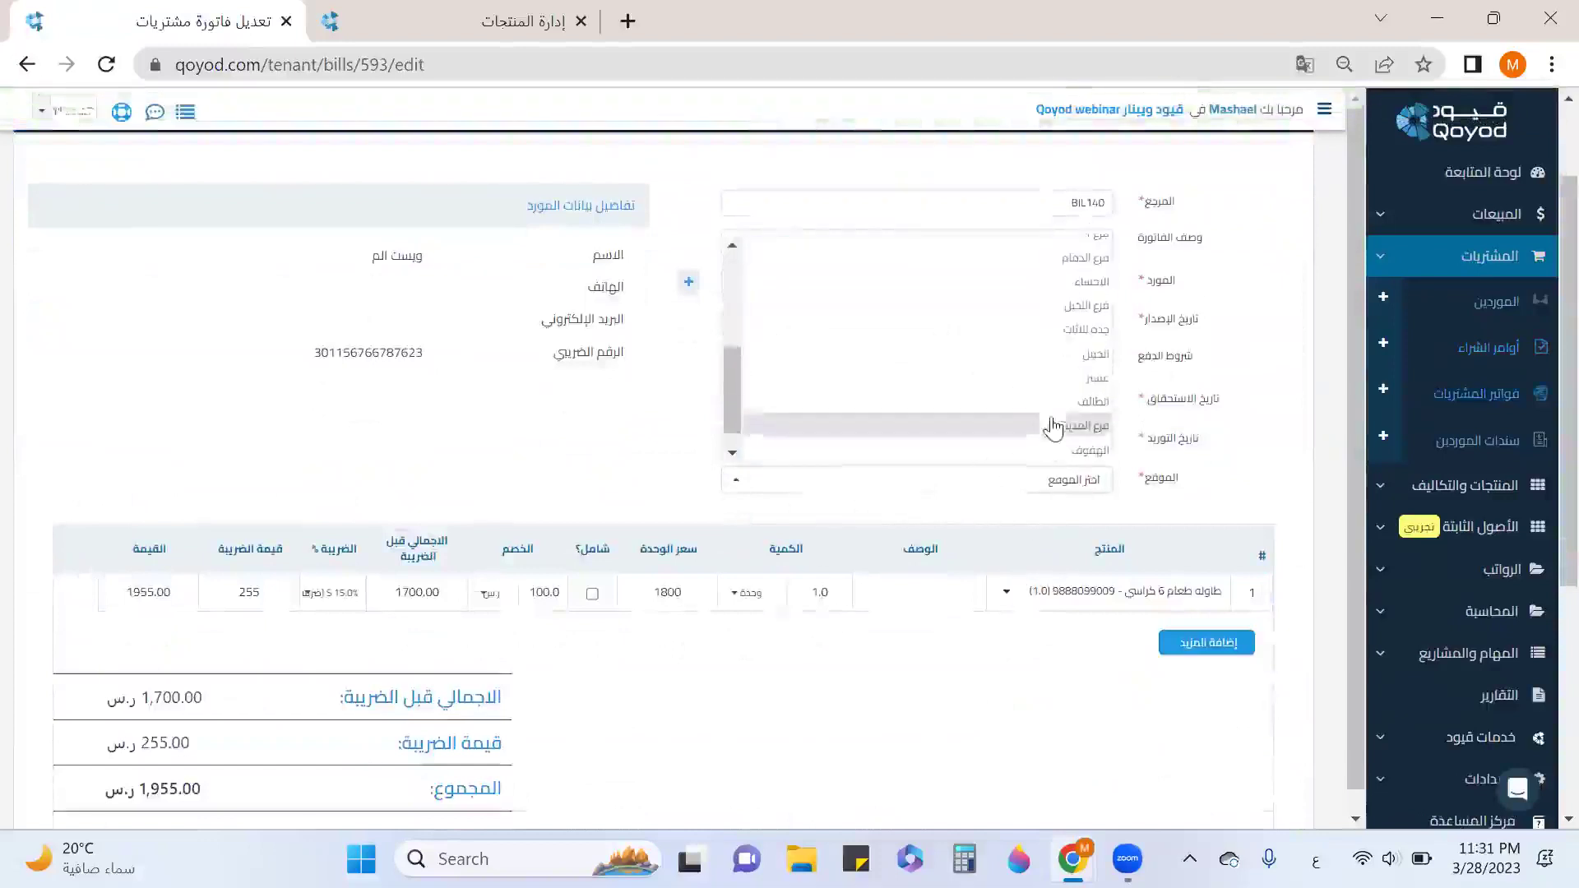
pyautogui.click(1064, 329)
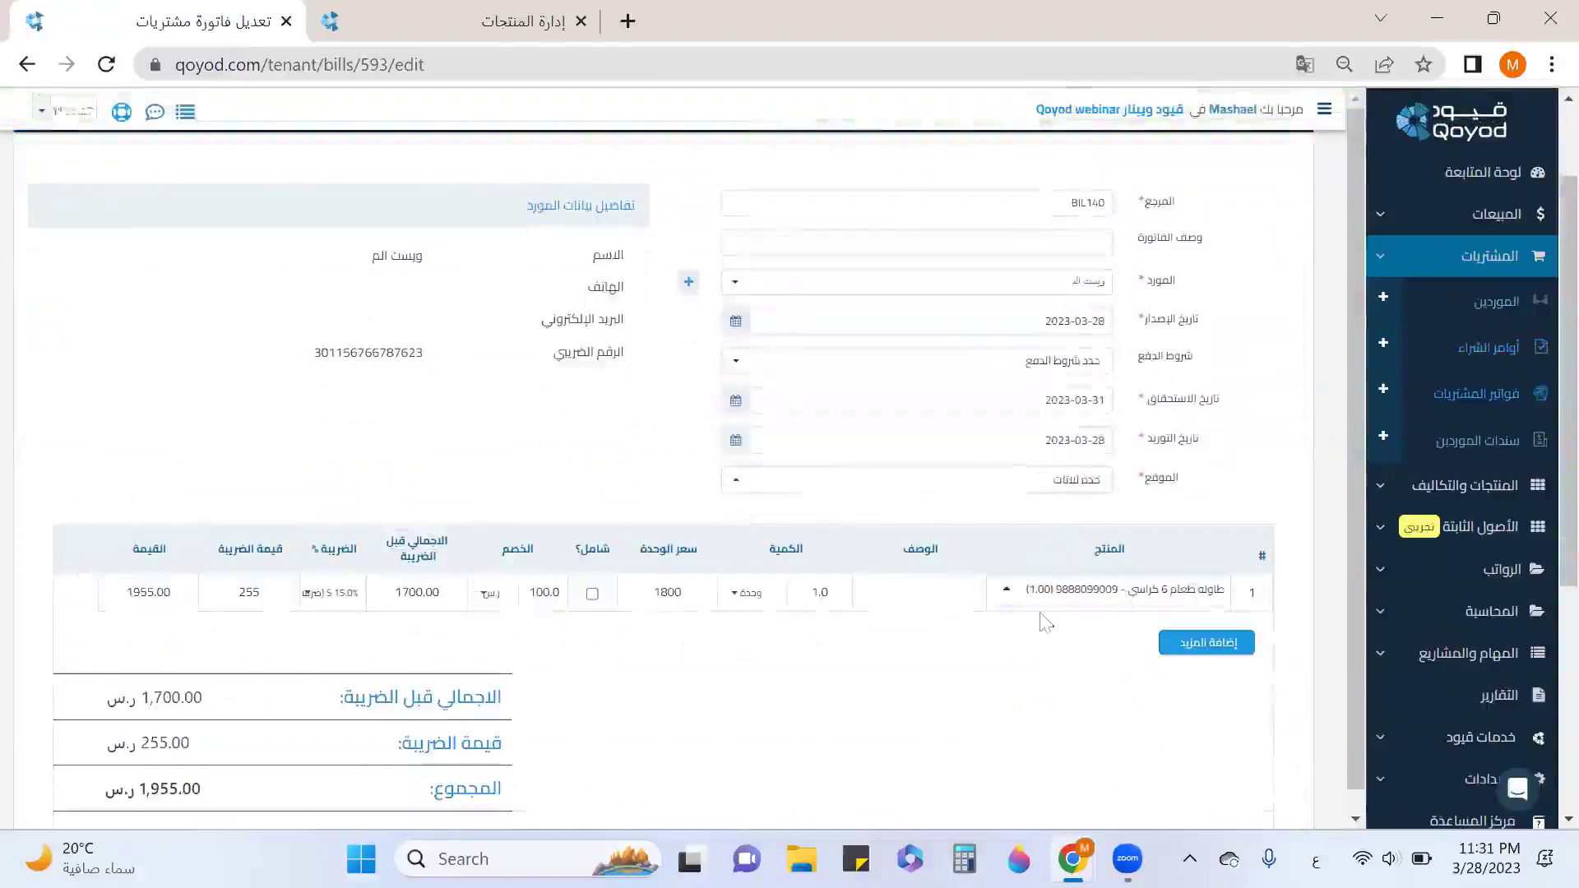
# Expand the bill's السندات section to show the 1955.00 payment voucher form.
pyautogui.scroll(-2, 576, 621)
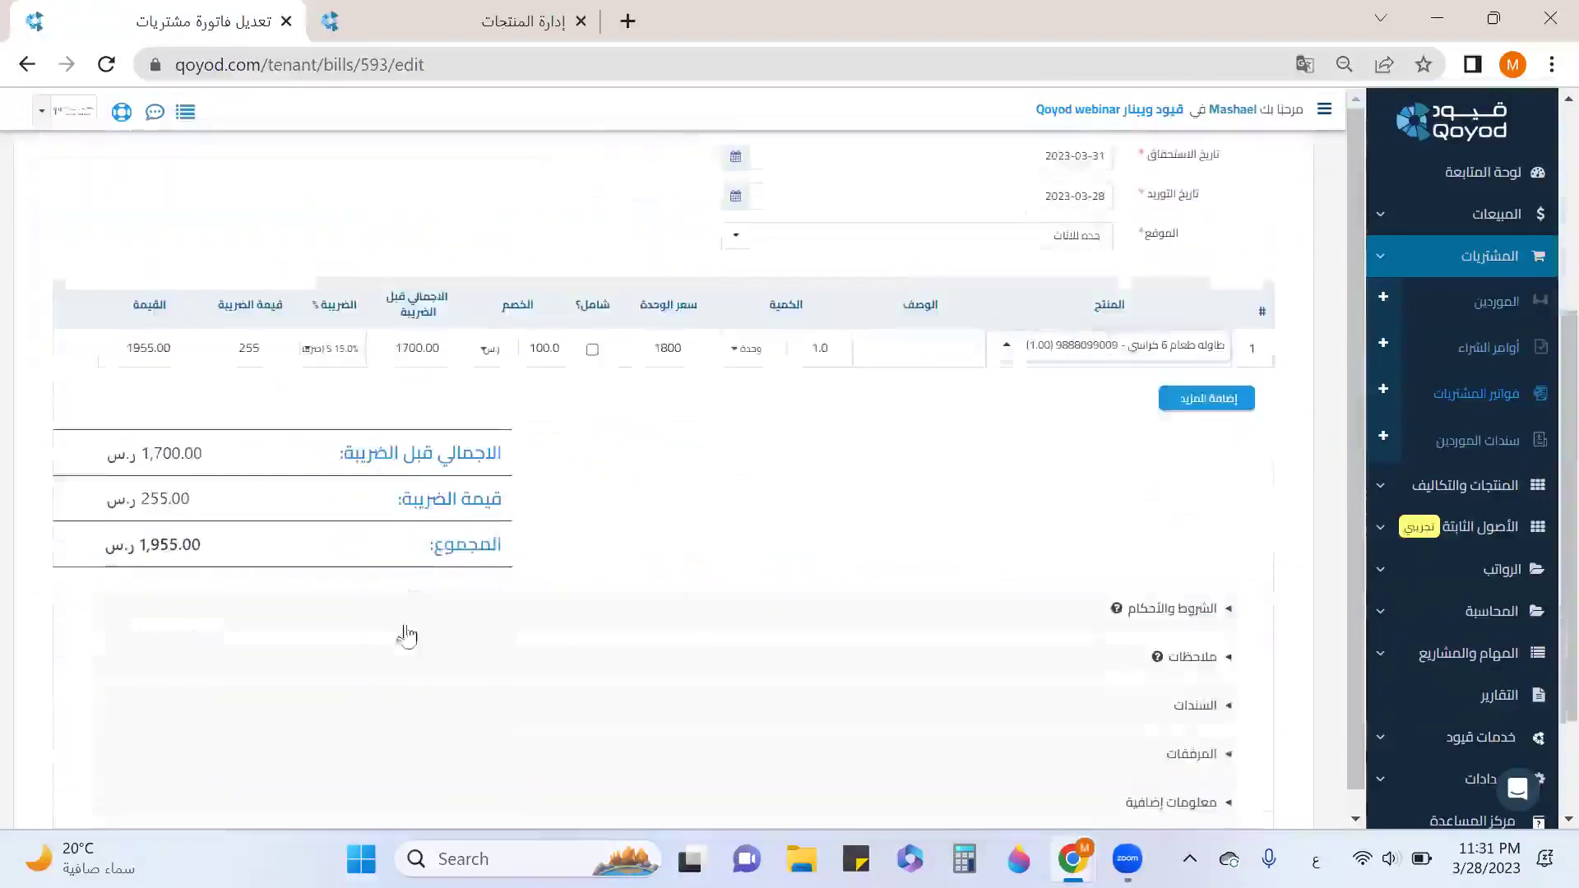
pyautogui.scroll(-2, 1211, 506)
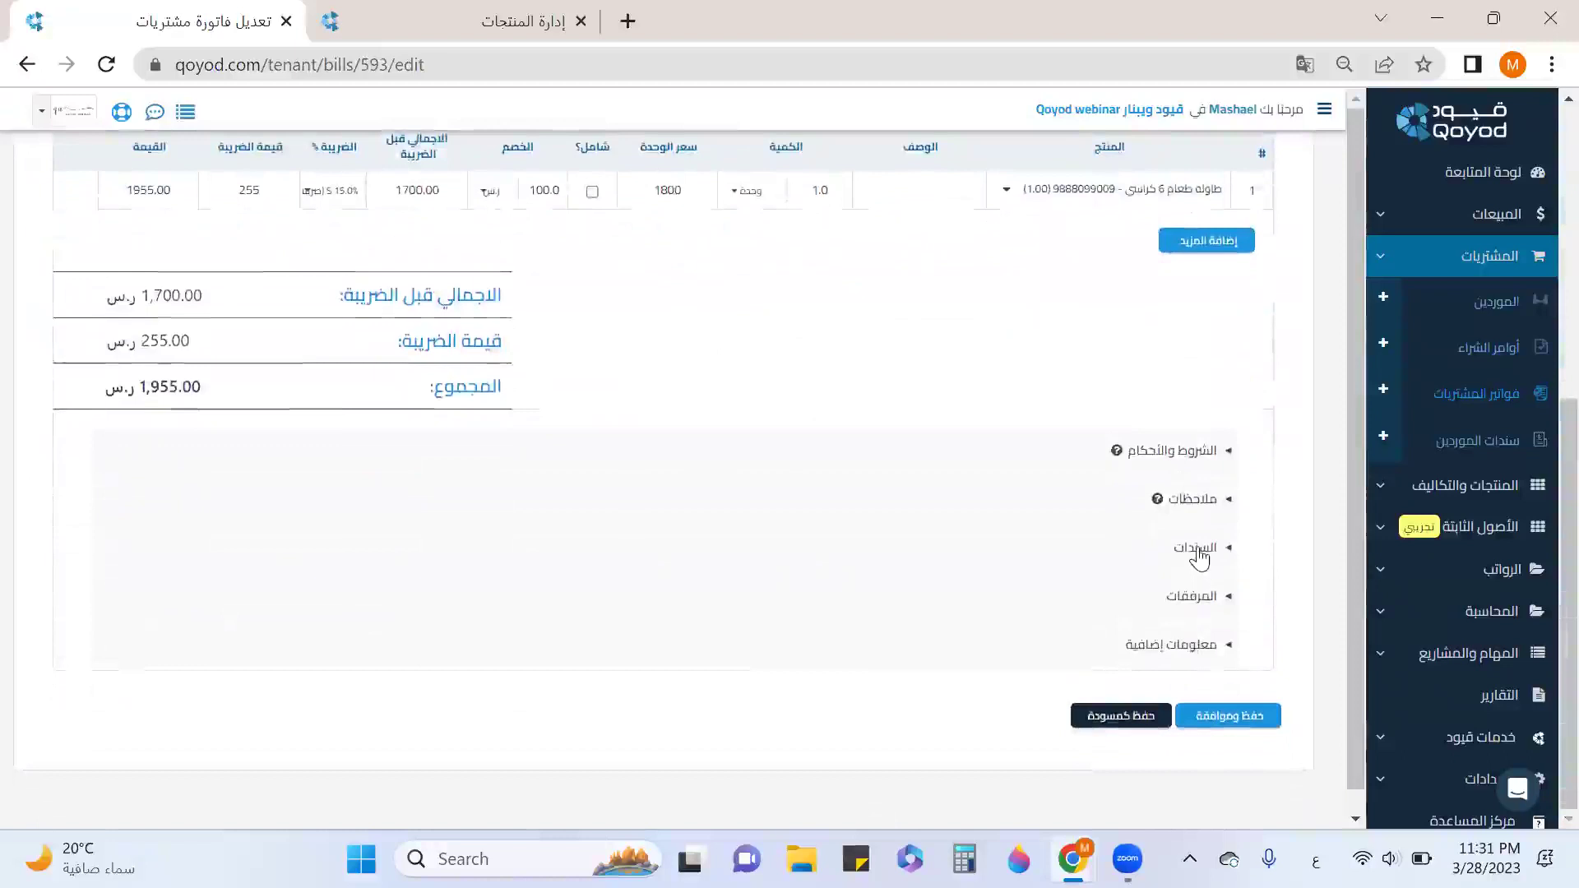
pyautogui.click(1199, 558)
pyautogui.scroll(-3, 1132, 624)
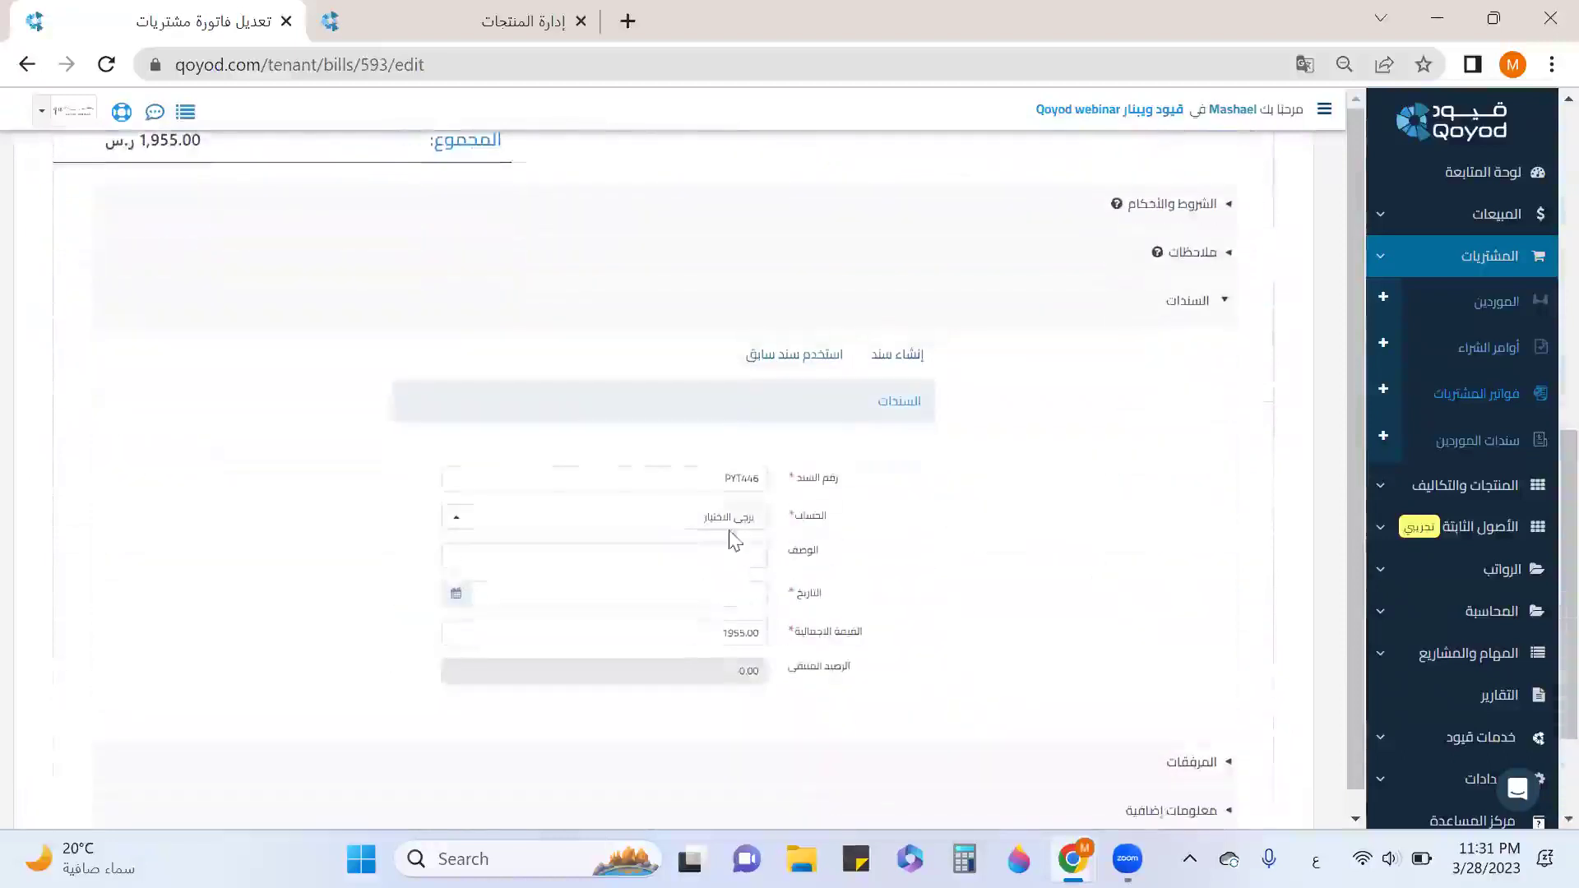
# Pay from the employee cash-custody account with voucher date 28 March 2023.
pyautogui.click(729, 518)
pyautogui.scroll(-3, 718, 467)
pyautogui.scroll(-3, 718, 467)
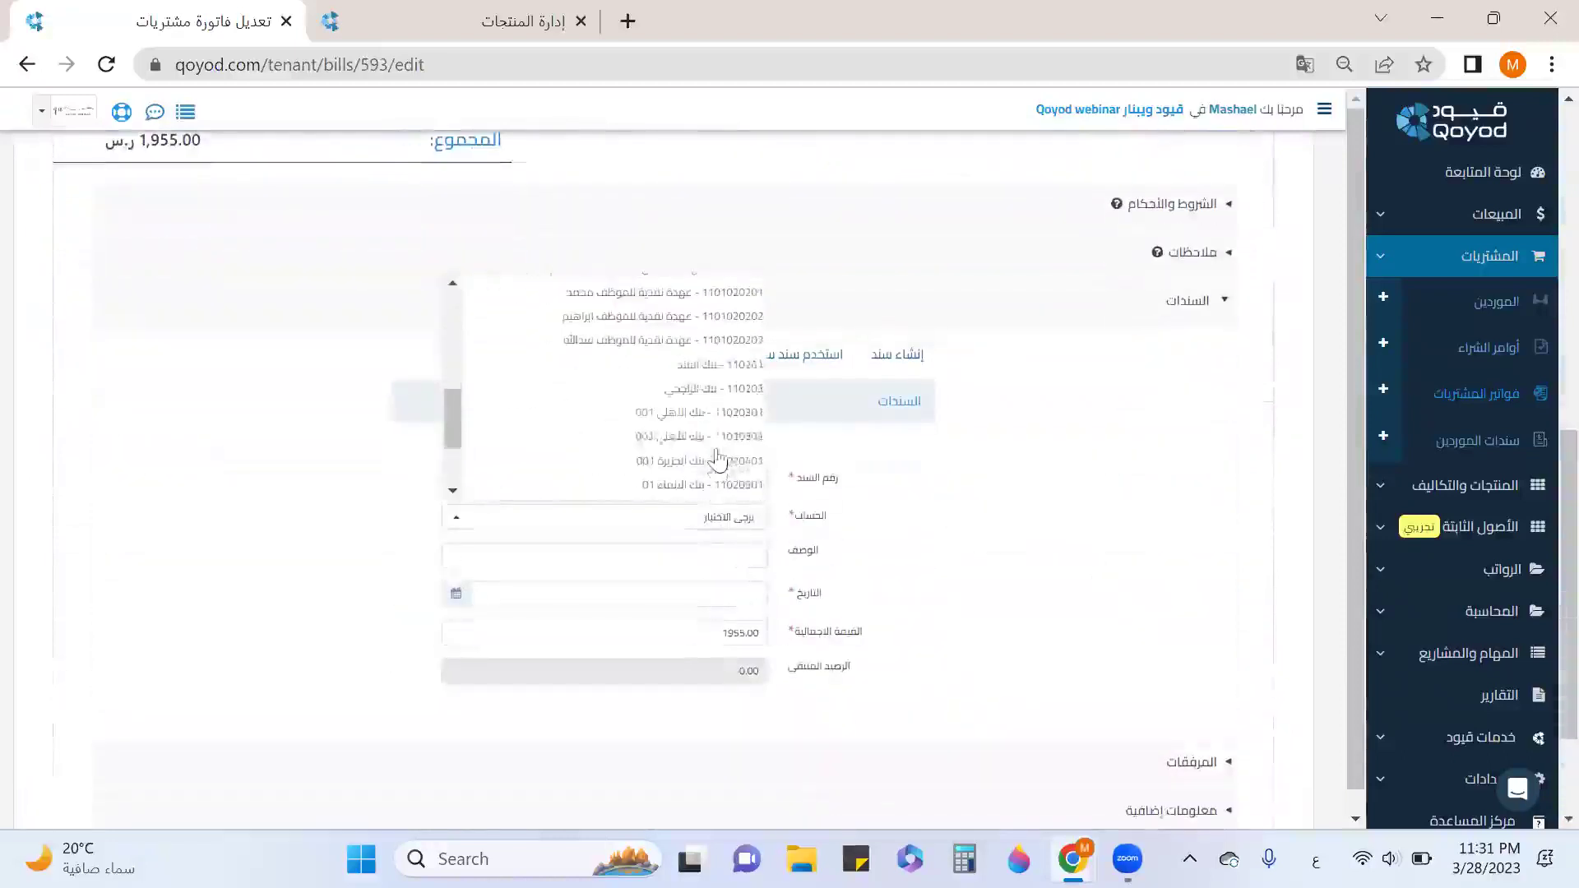
pyautogui.scroll(1, 616, 307)
pyautogui.click(616, 306)
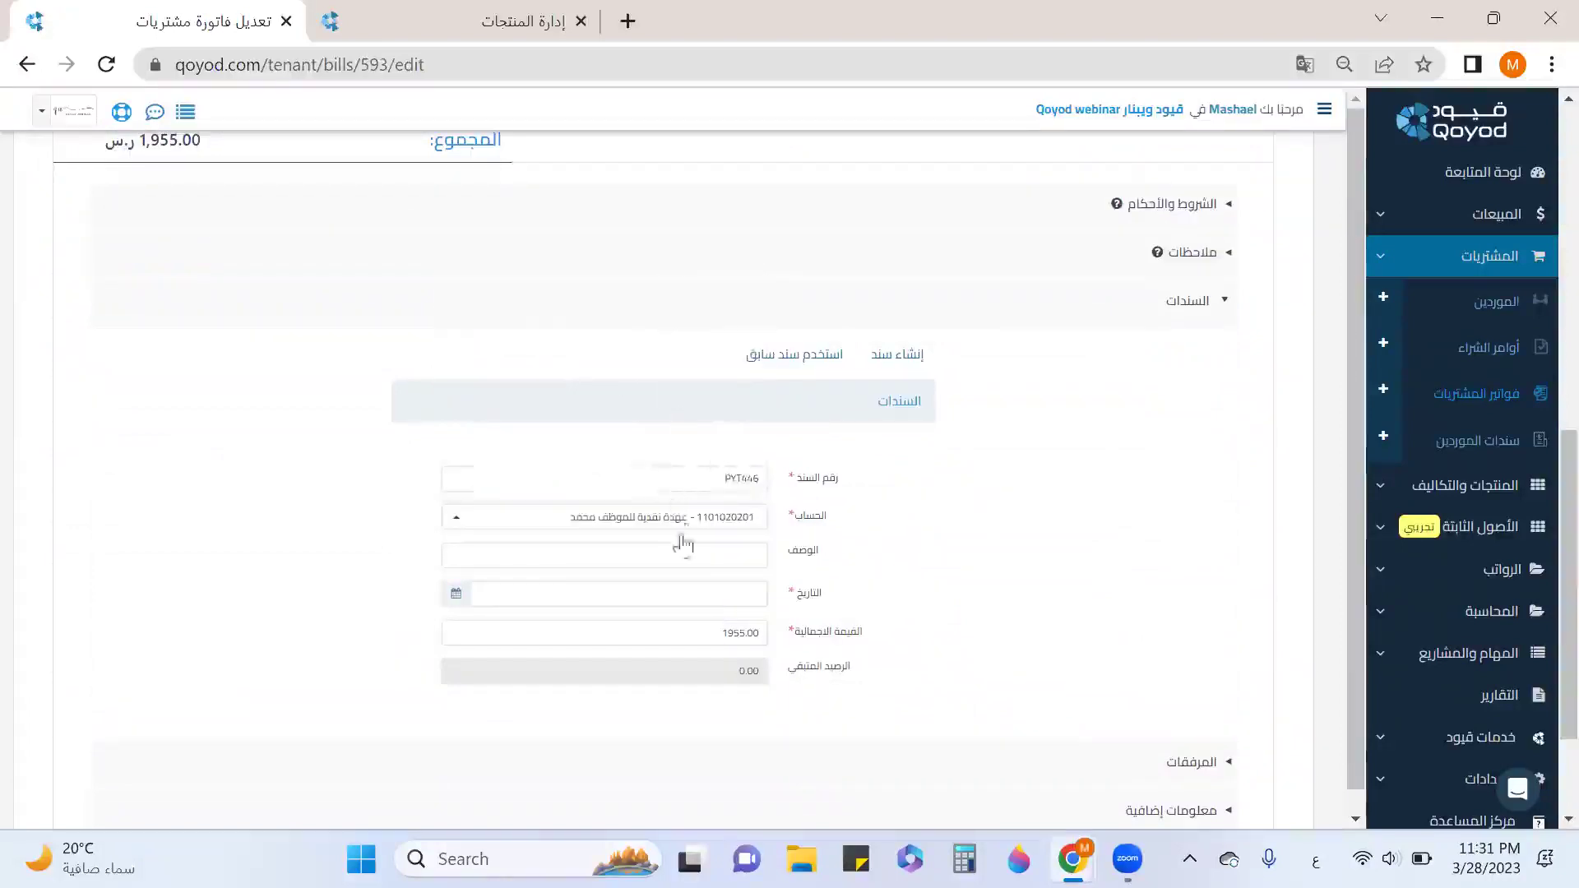
pyautogui.click(457, 595)
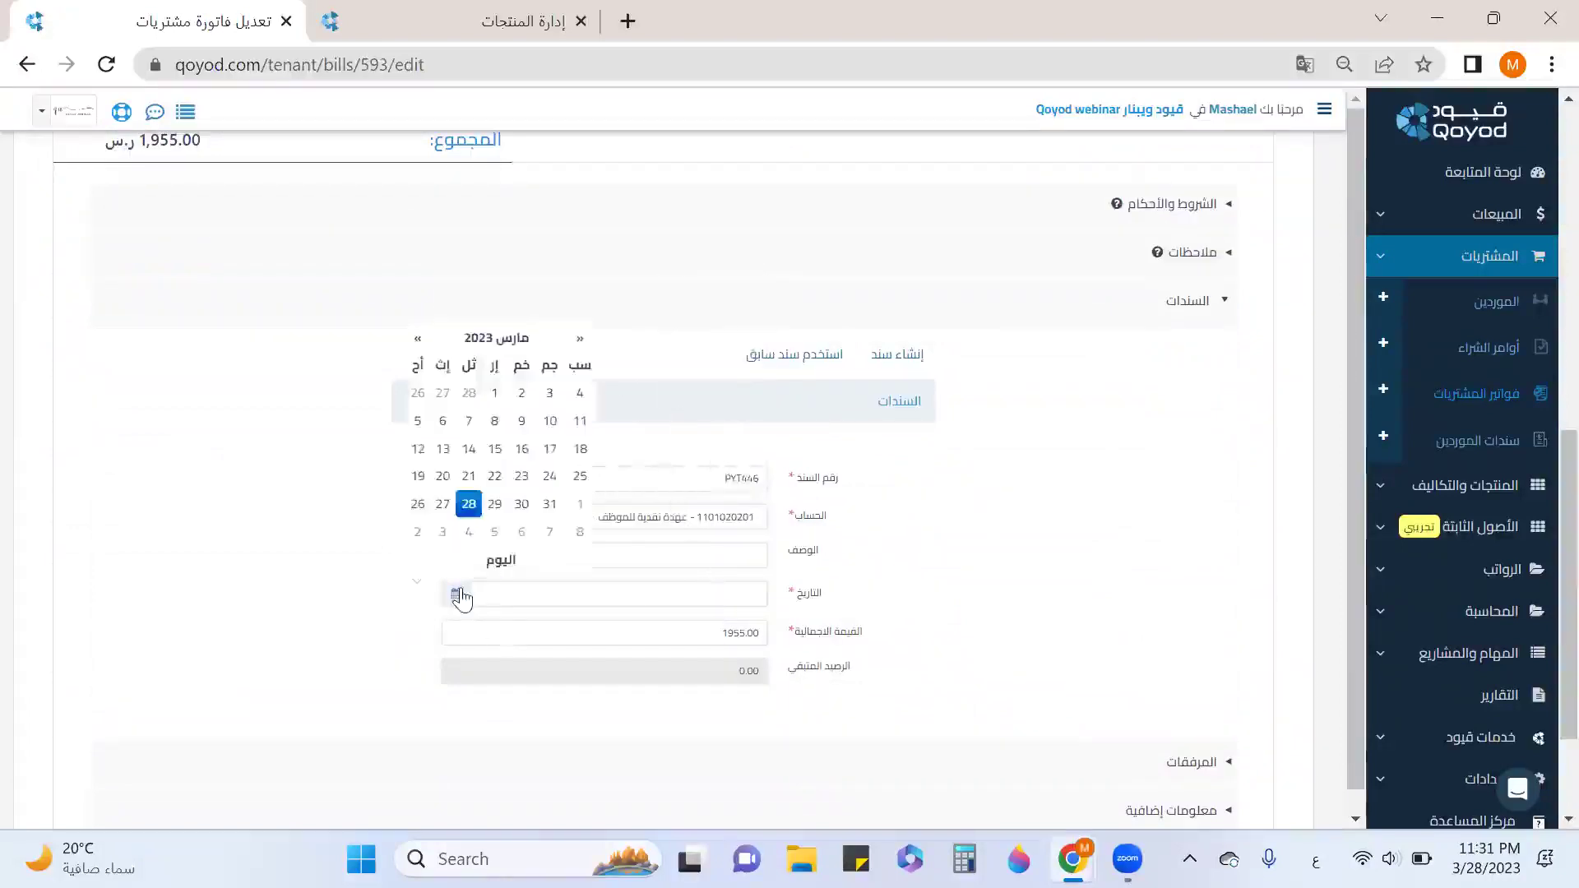
pyautogui.click(469, 504)
# Change the payment amount to 500 and save and approve bill BIL140.
pyautogui.moveTo(656, 630); pyautogui.dragTo(779, 638)
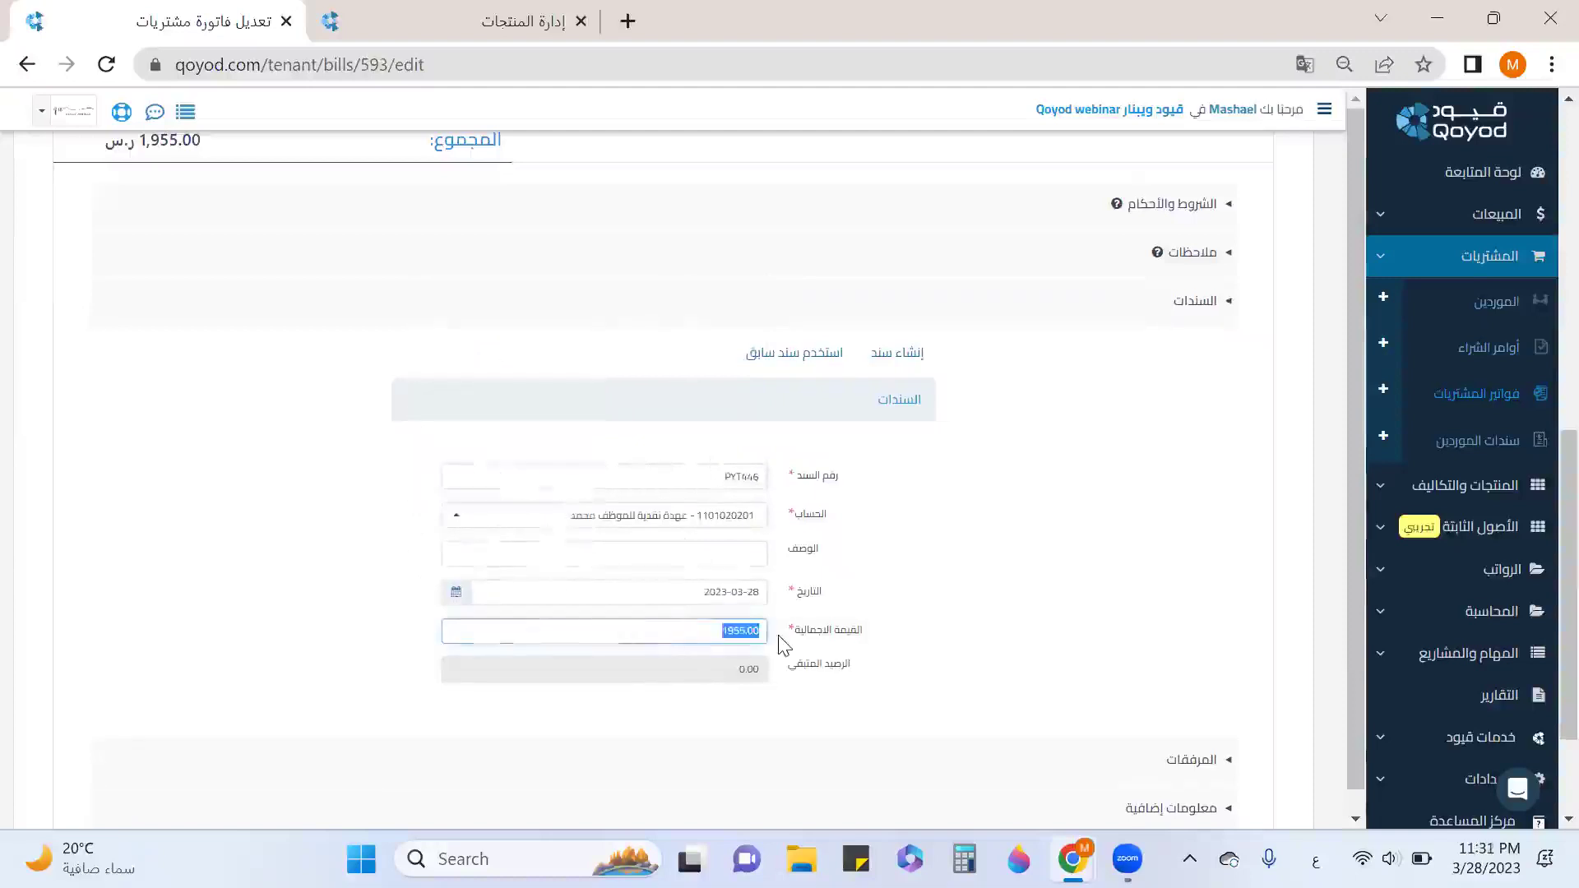
pyautogui.write('500')
pyautogui.scroll(-2, 854, 650)
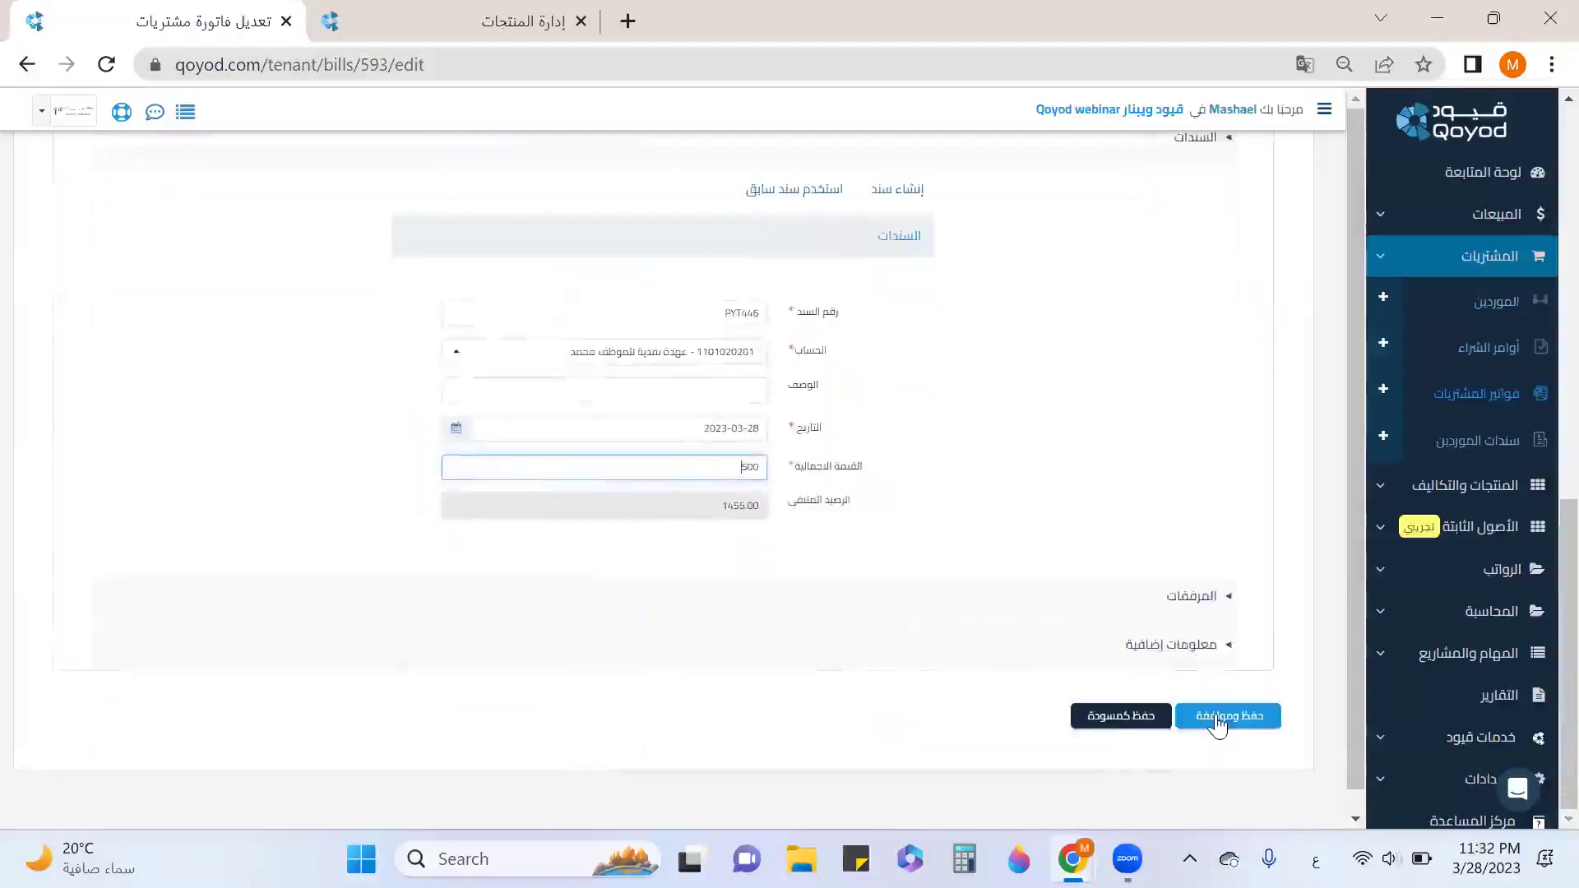
pyautogui.click(1217, 719)
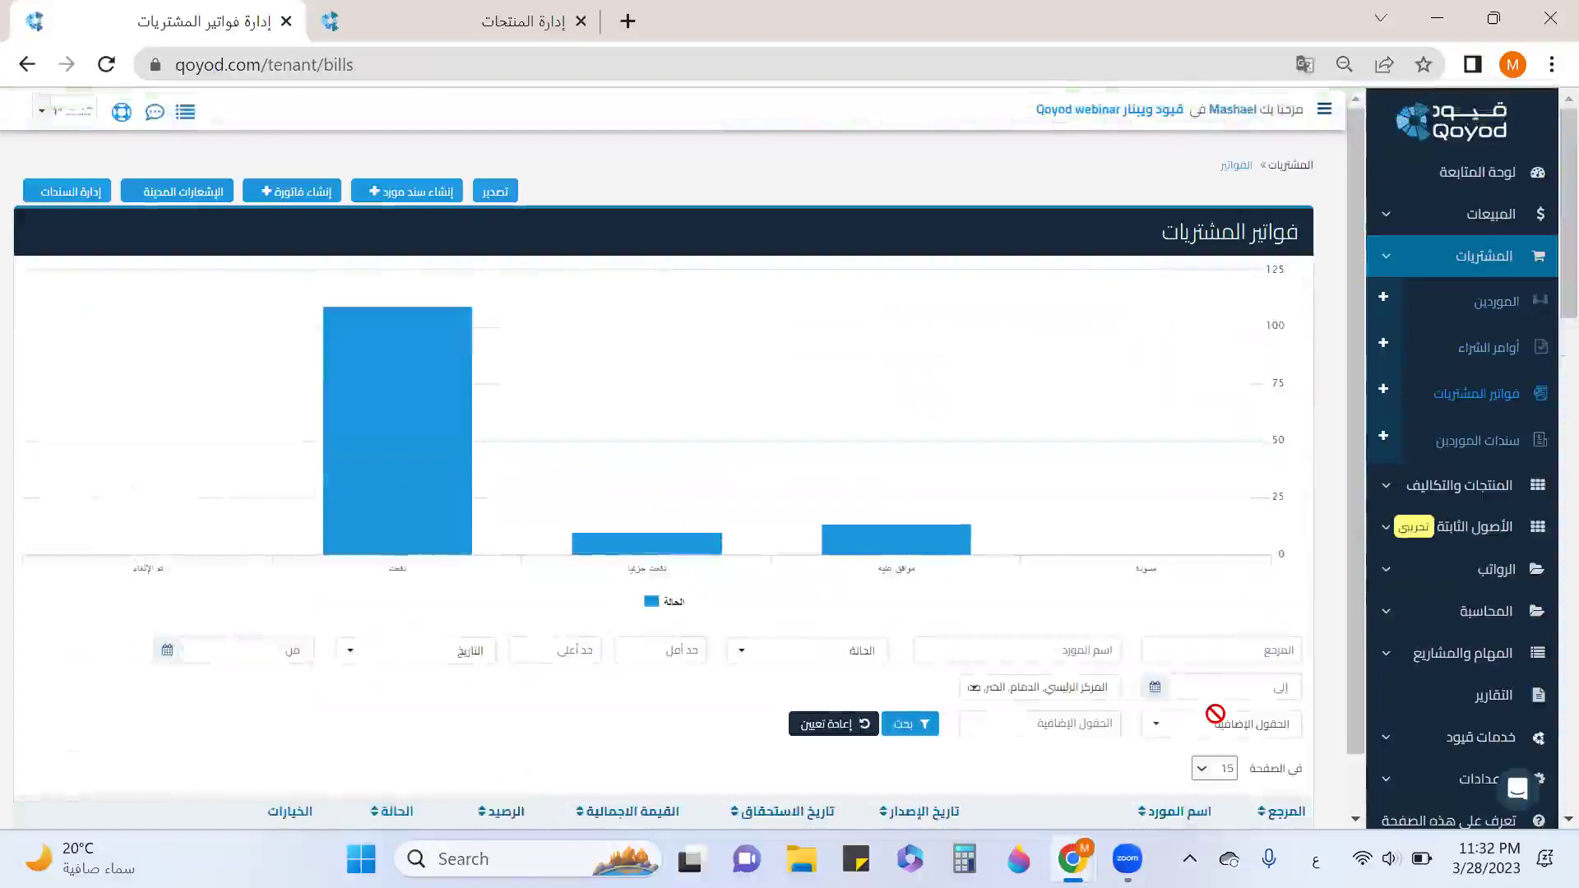
pyautogui.scroll(-3, 1193, 576)
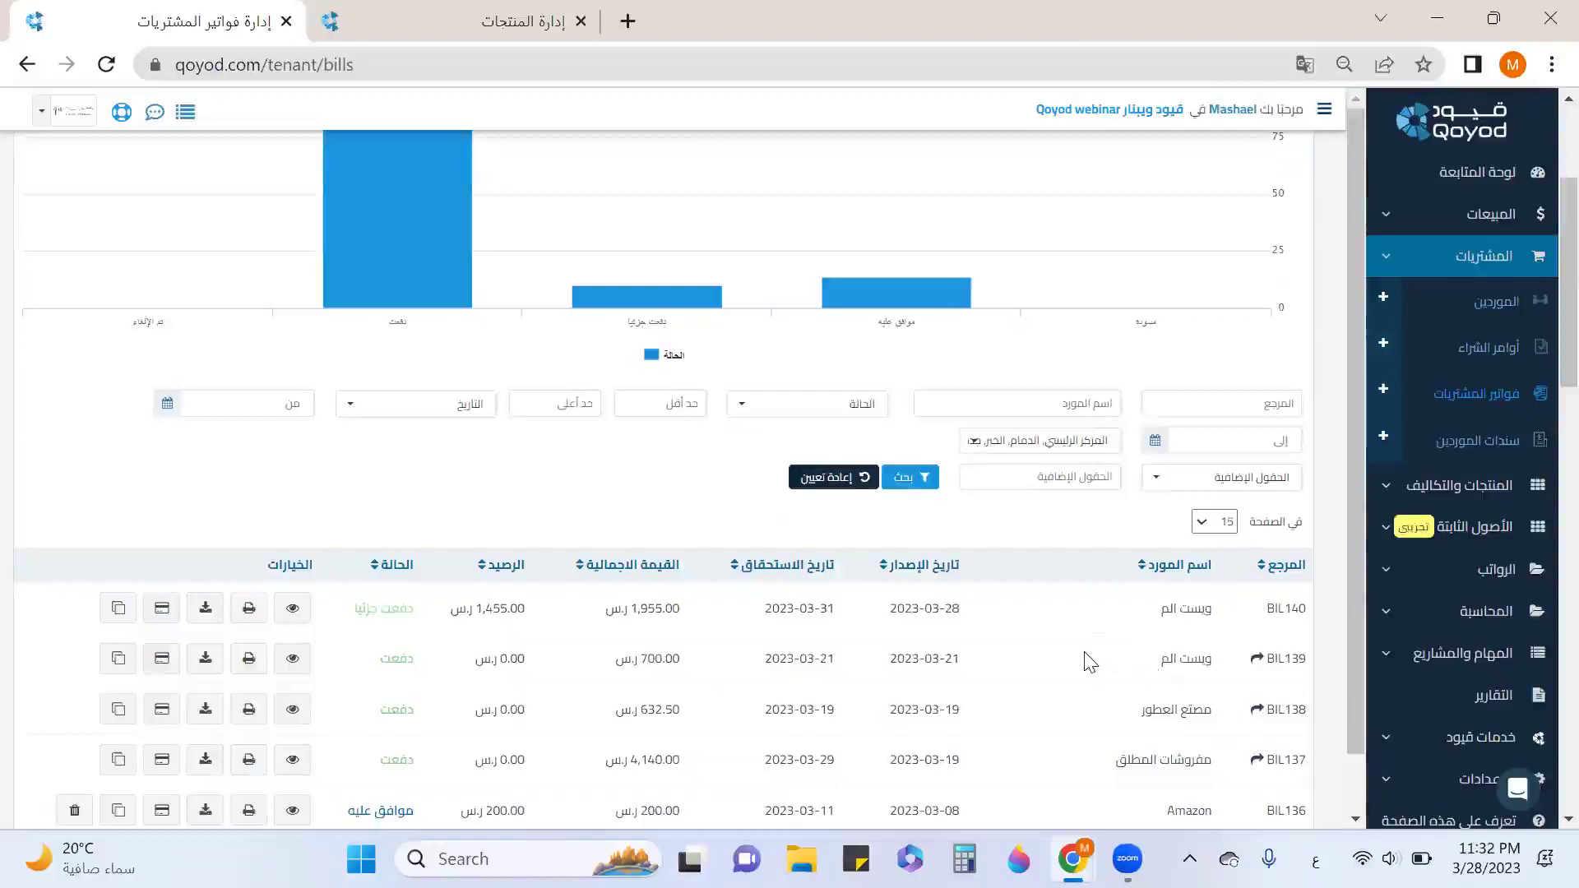
pyautogui.scroll(-3, 1090, 662)
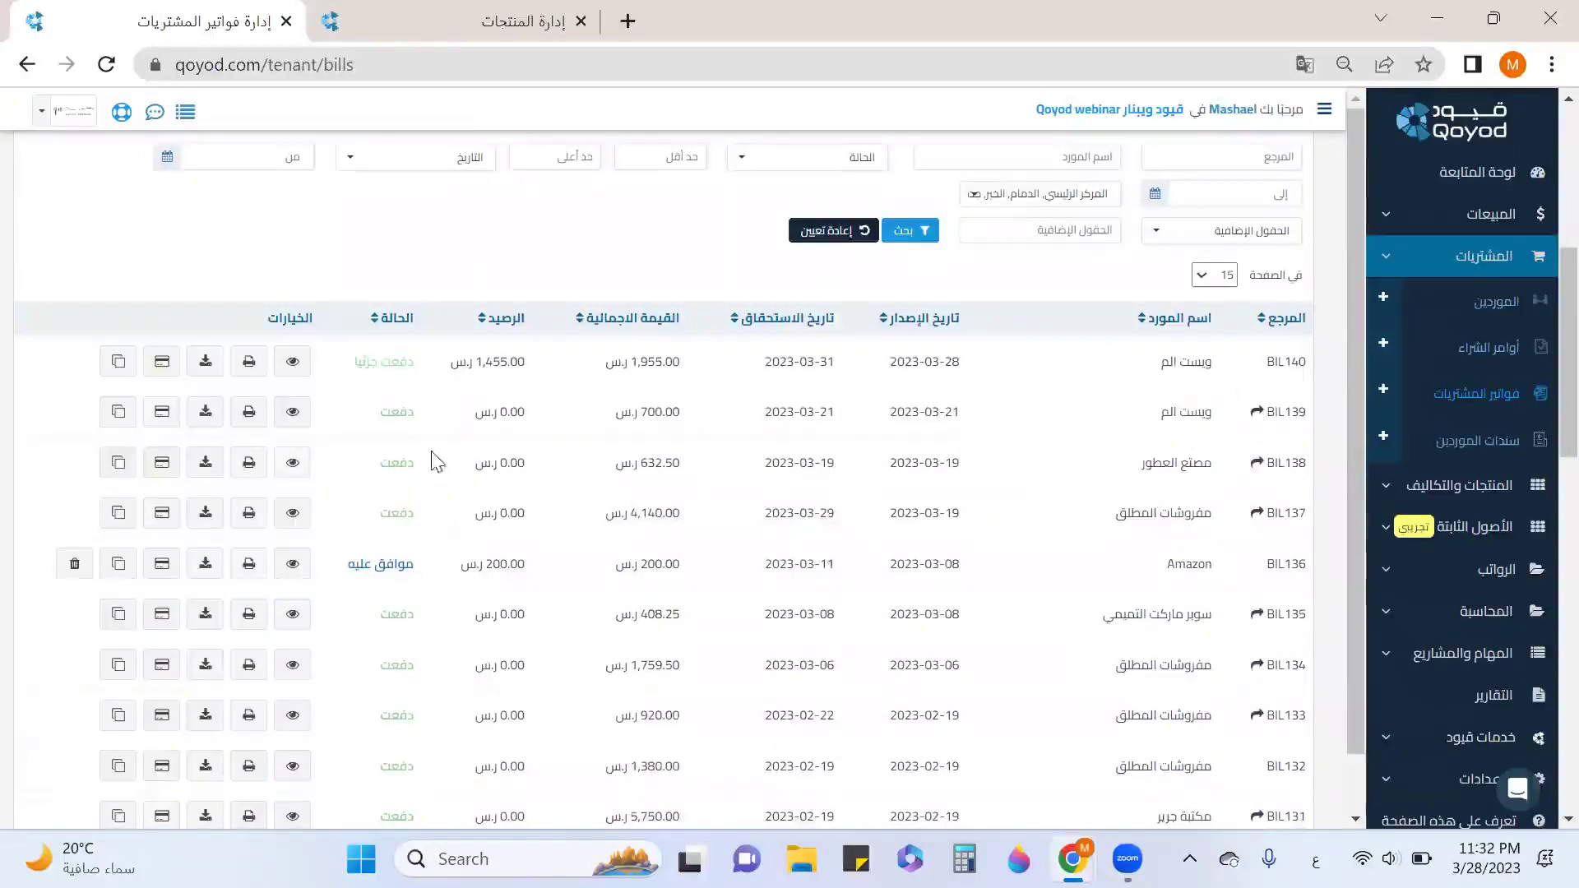
pyautogui.scroll(-3, 1200, 527)
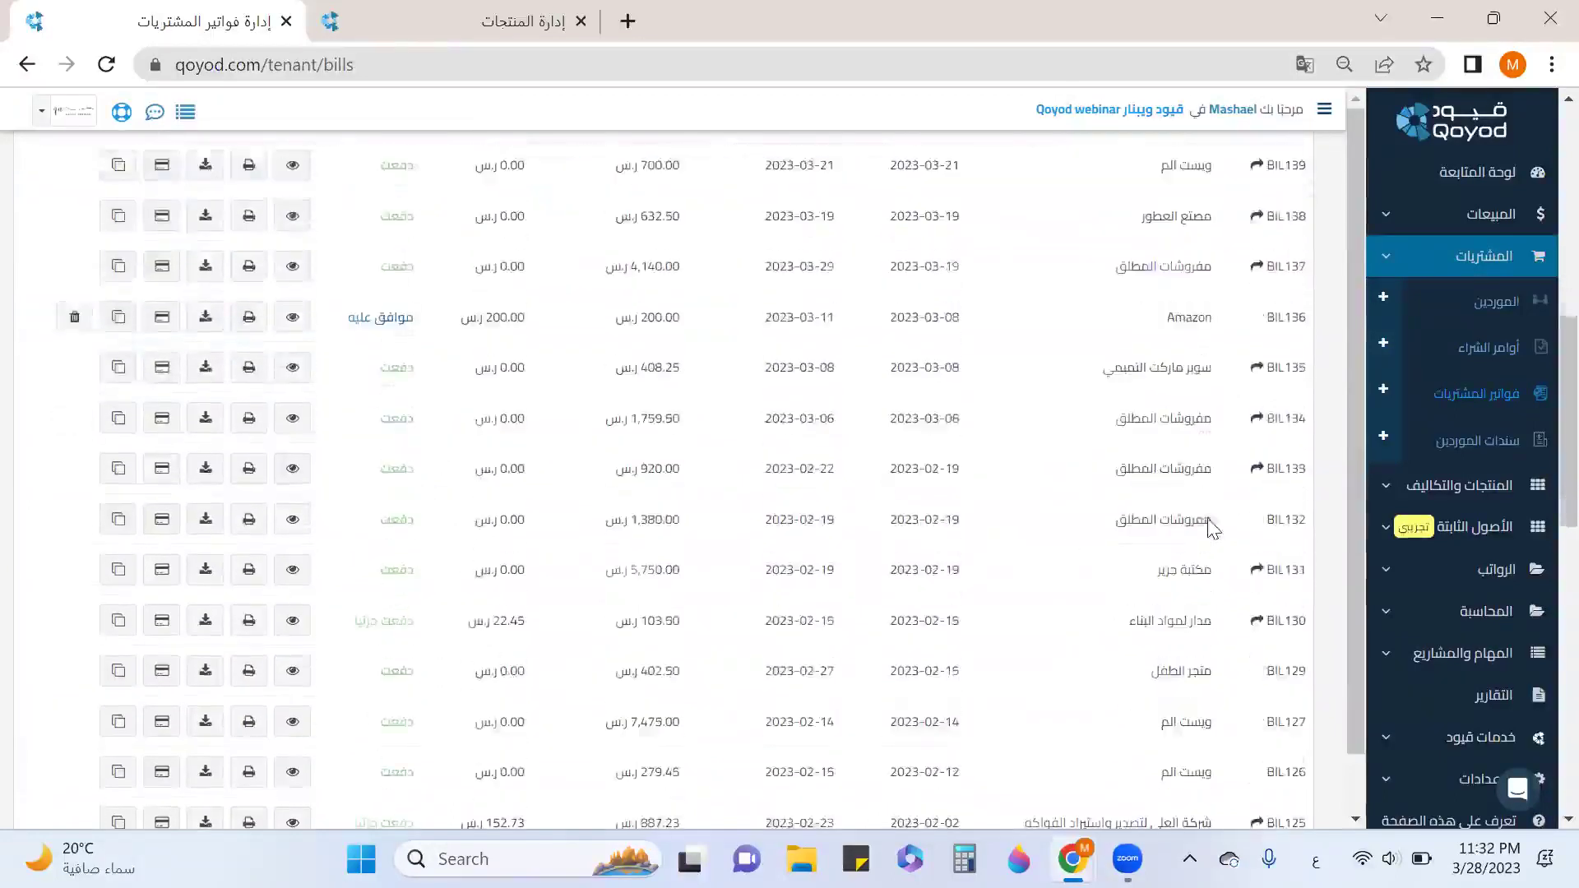
pyautogui.scroll(3, 1192, 526)
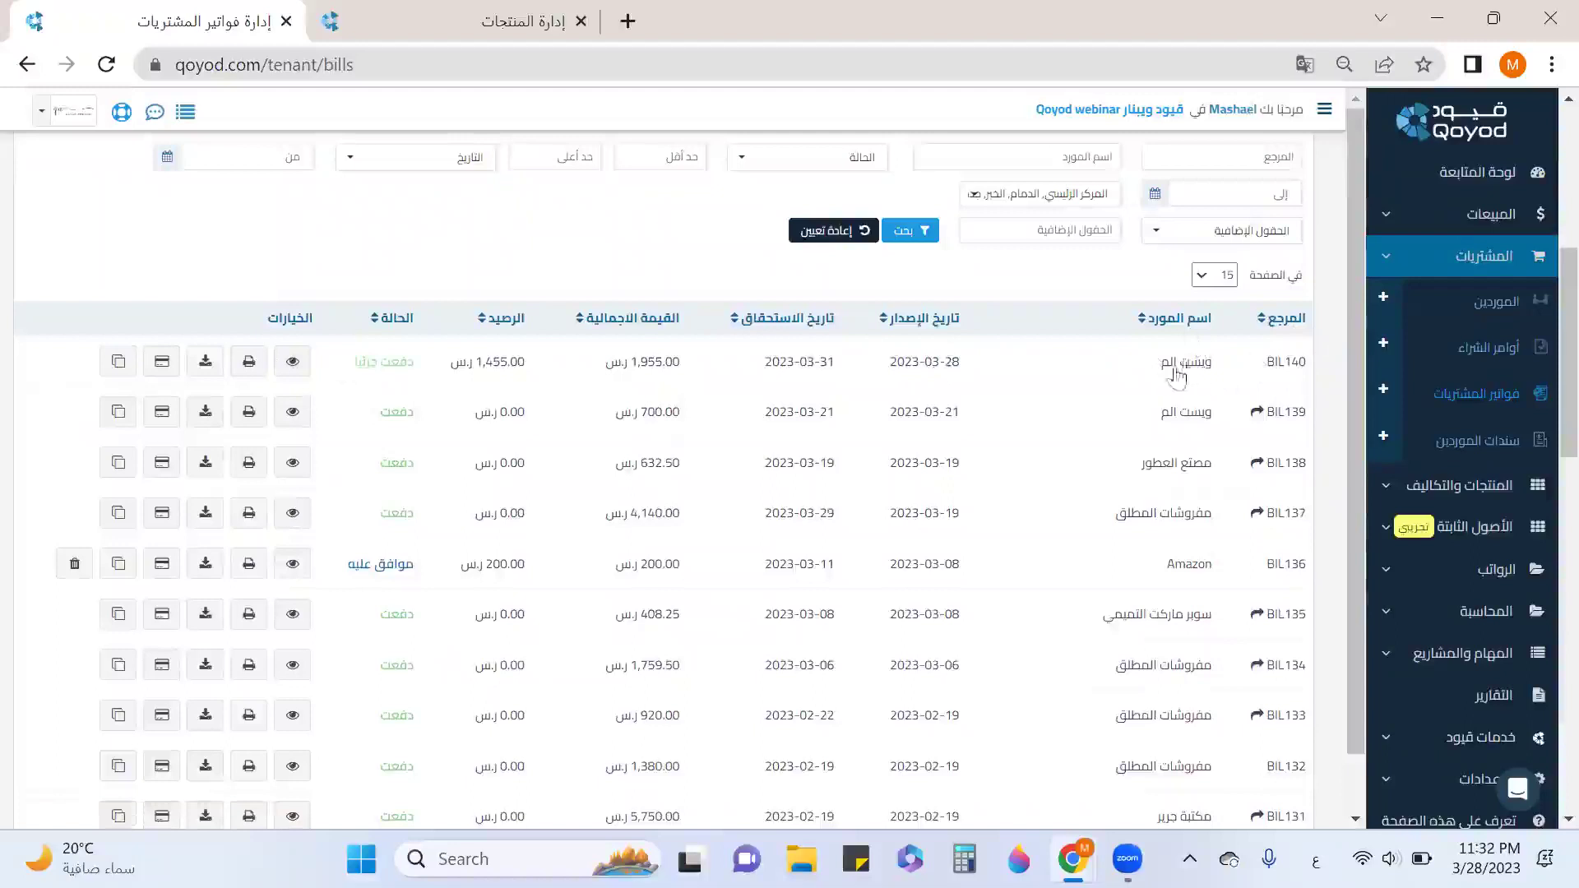
pyautogui.scroll(6, 152, 415)
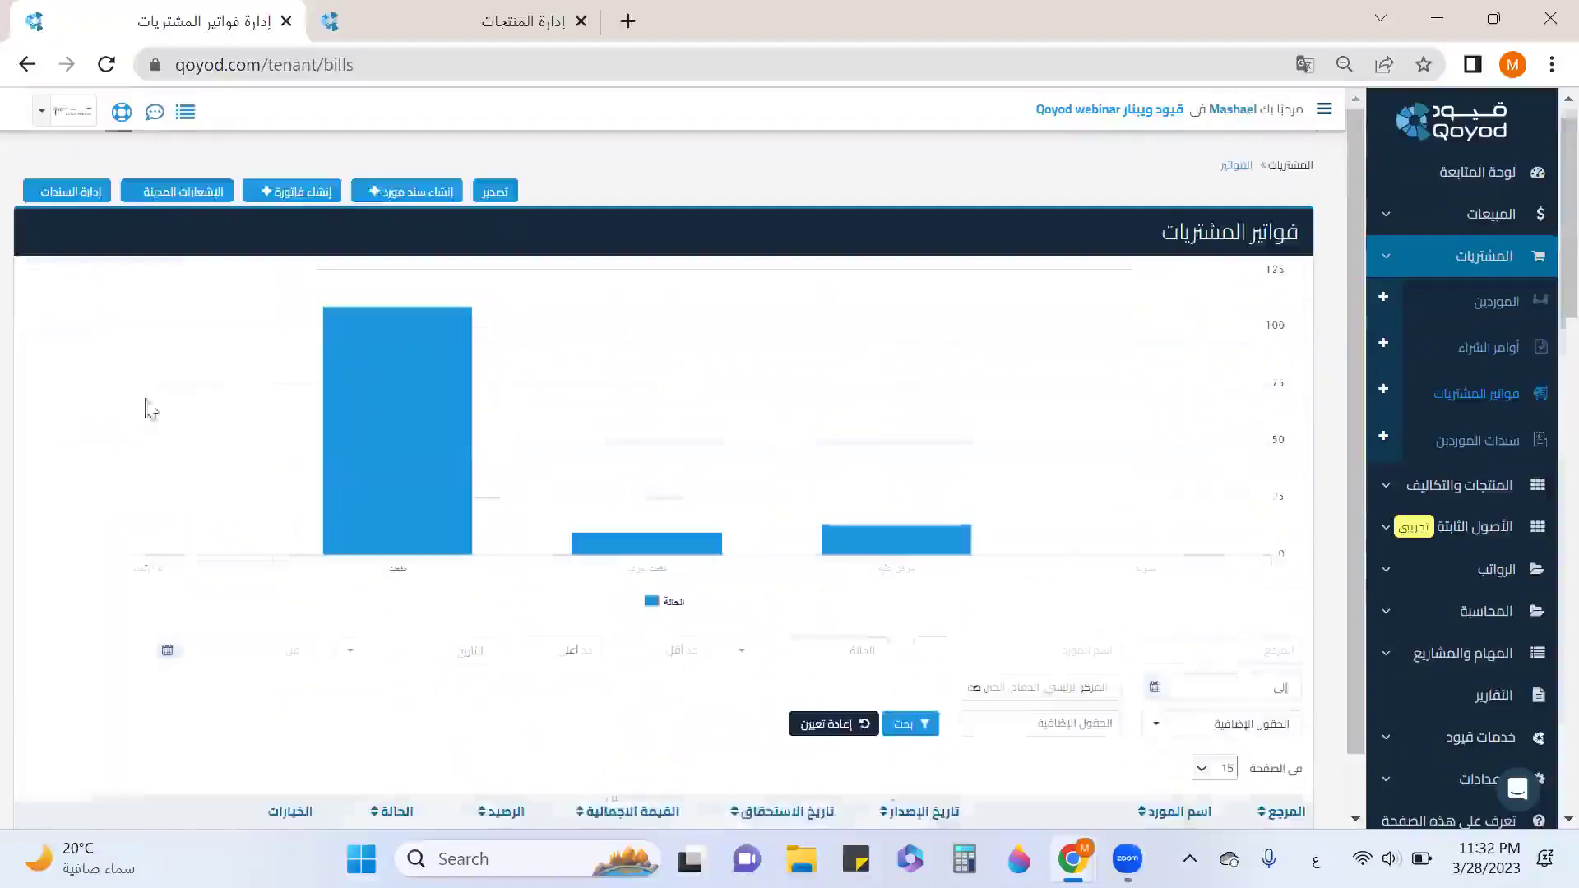
# Start a new debit note based on original purchase bill BIL140.
pyautogui.click(205, 194)
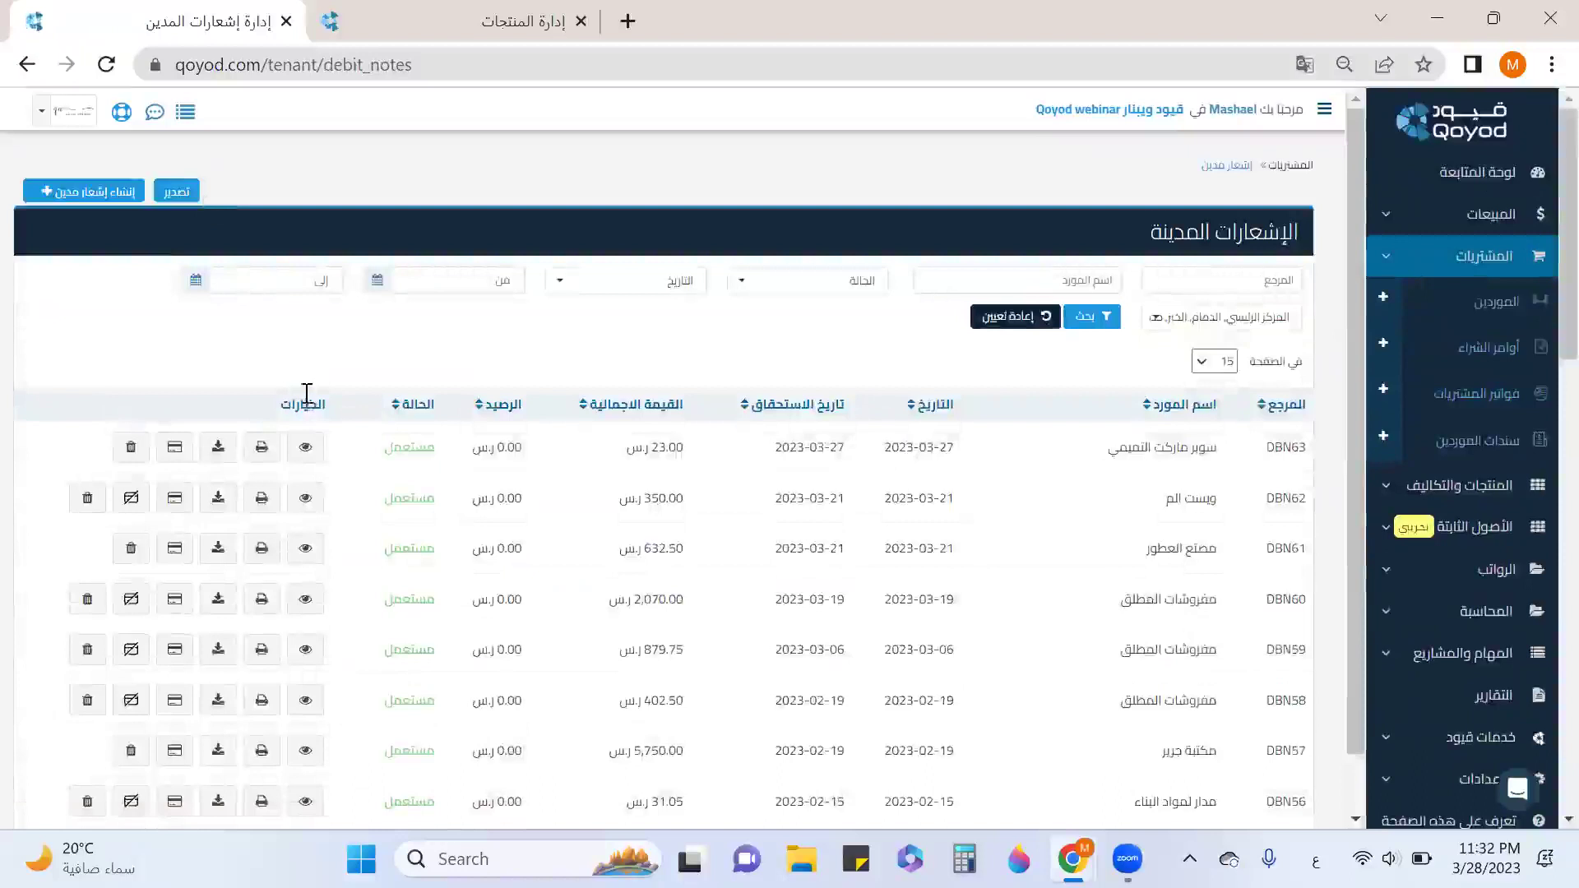
pyautogui.click(111, 197)
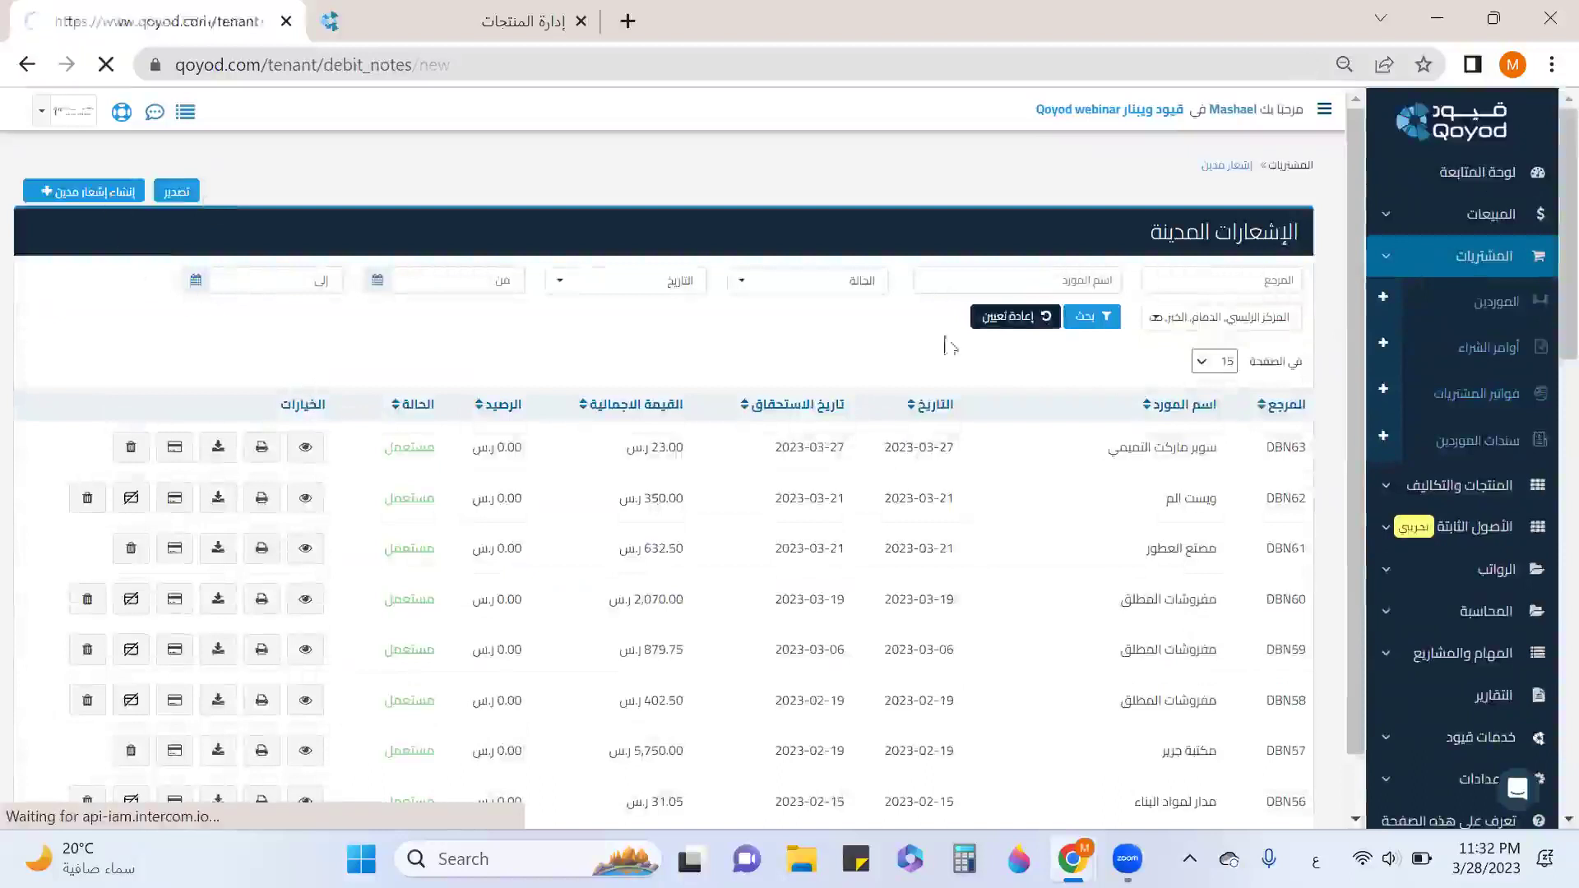
pyautogui.click(1079, 448)
pyautogui.click(1079, 449)
pyautogui.click(1087, 481)
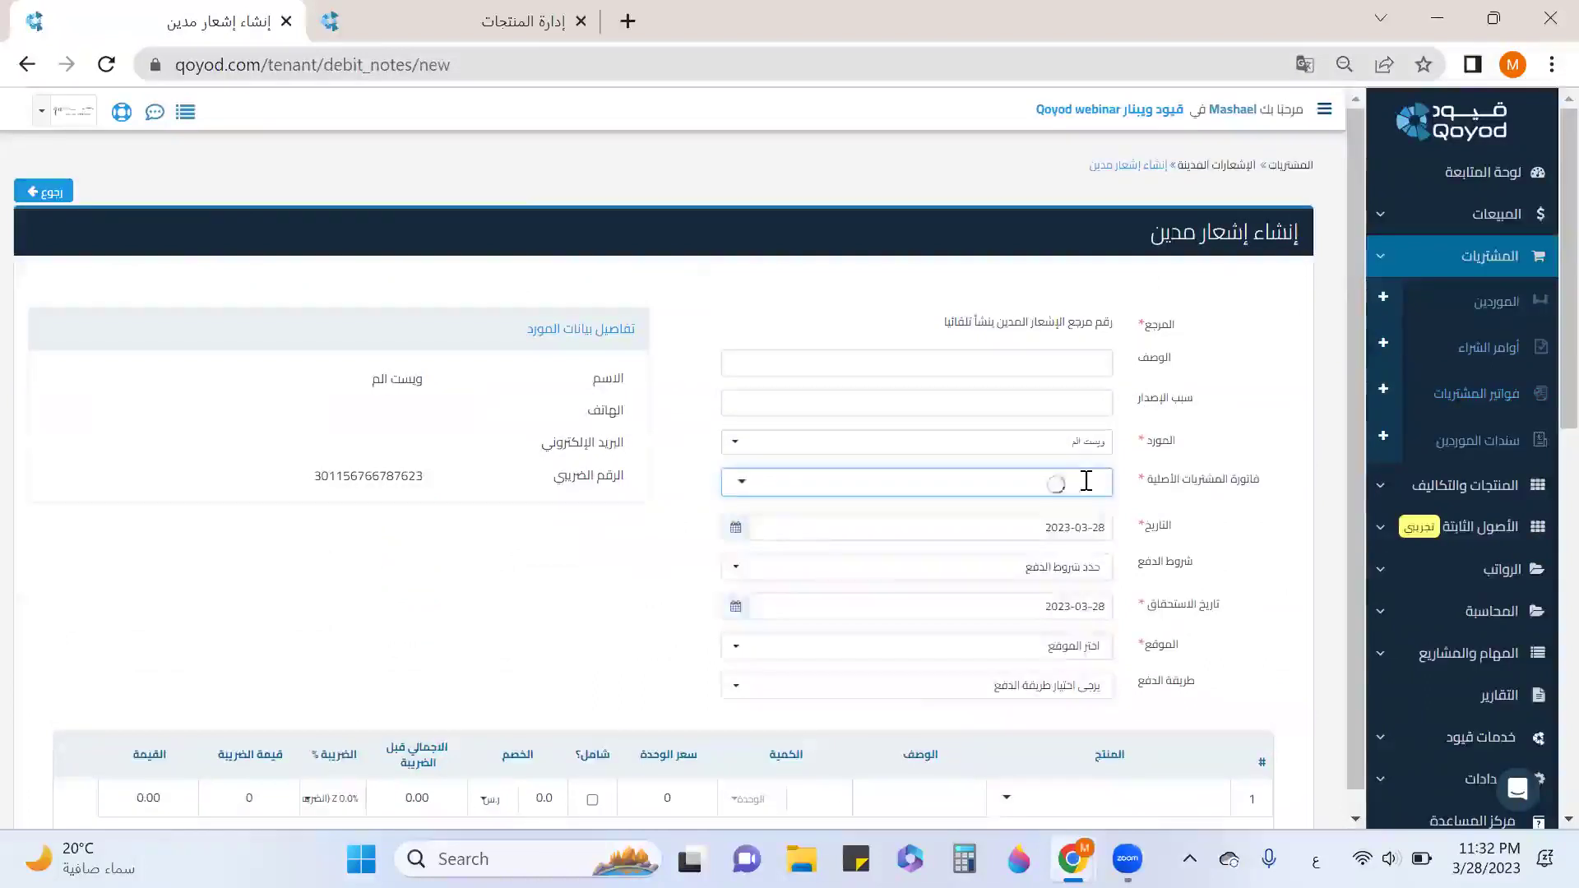
pyautogui.click(978, 524)
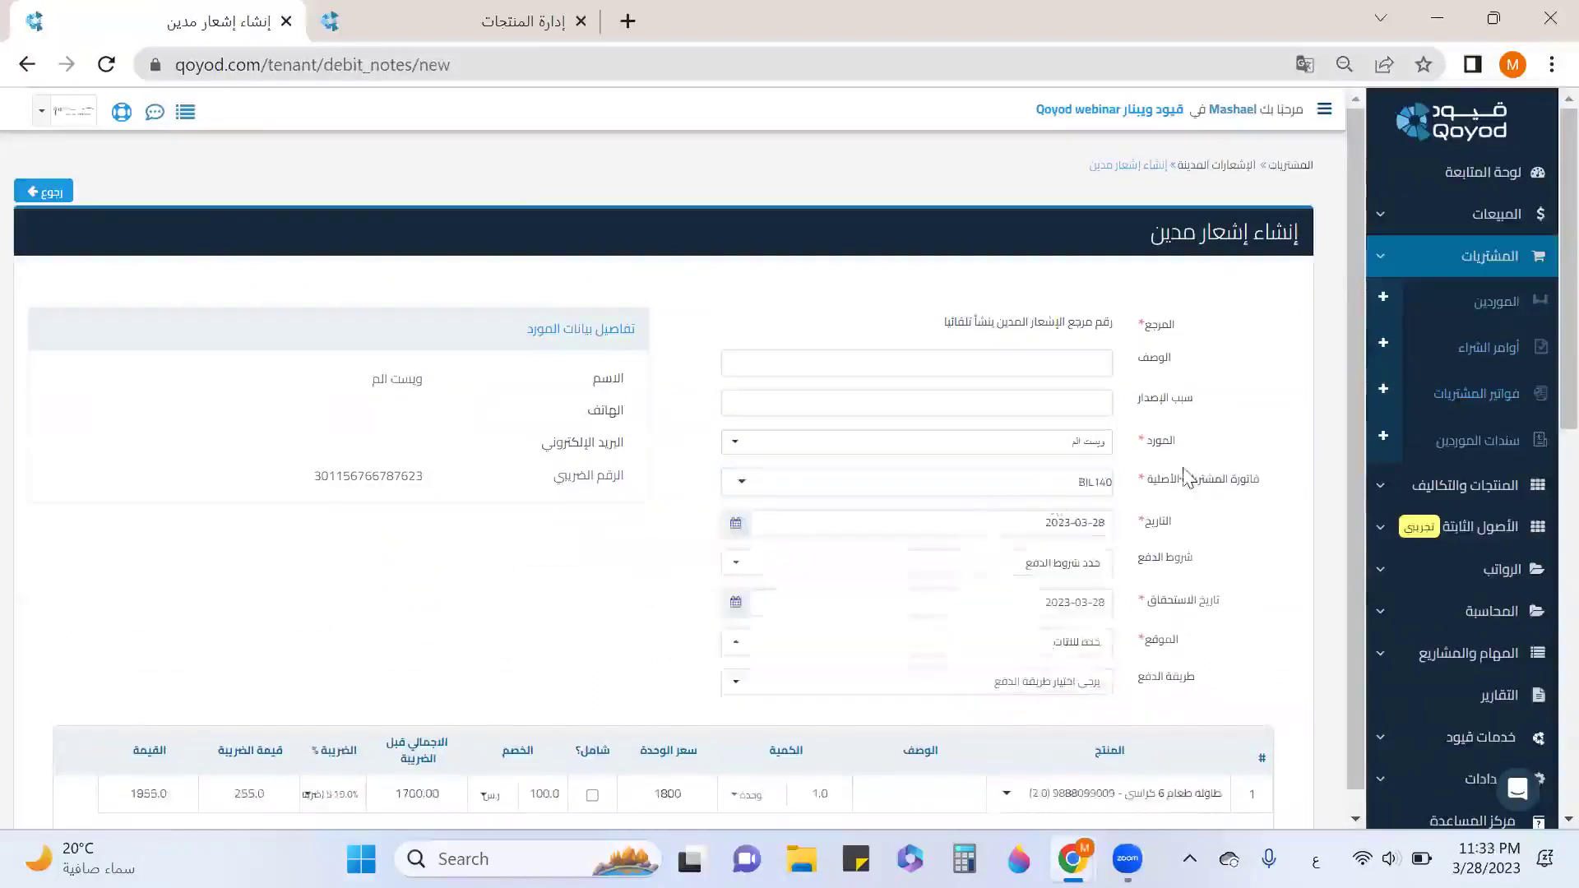
# Save and approve the 1,955.00 debit note as DBN64.
pyautogui.scroll(-3, 995, 472)
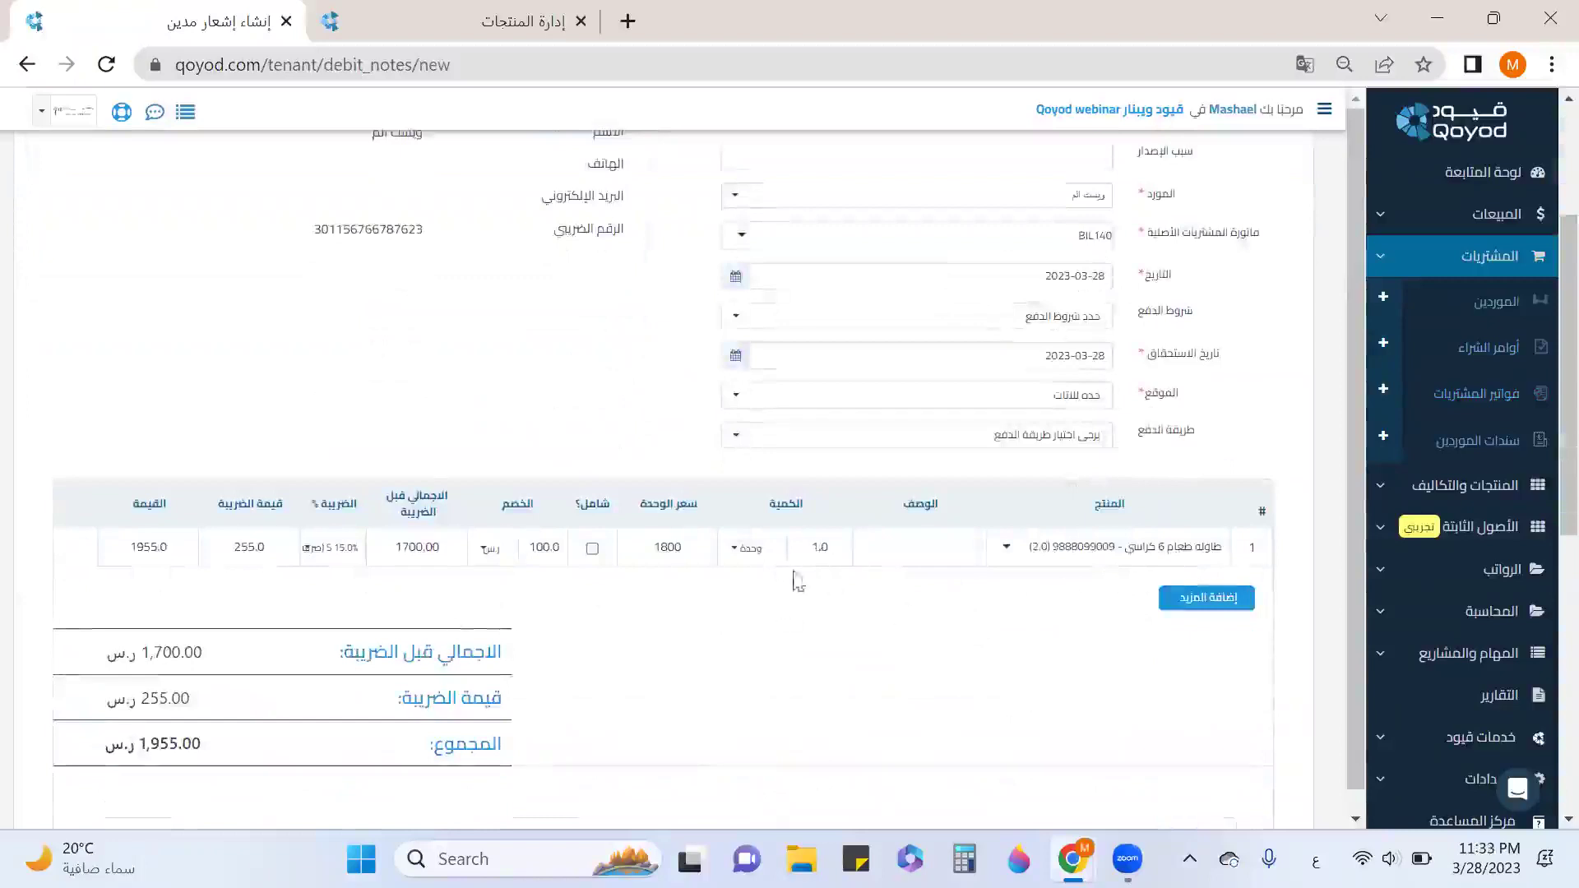
pyautogui.scroll(-2, 356, 653)
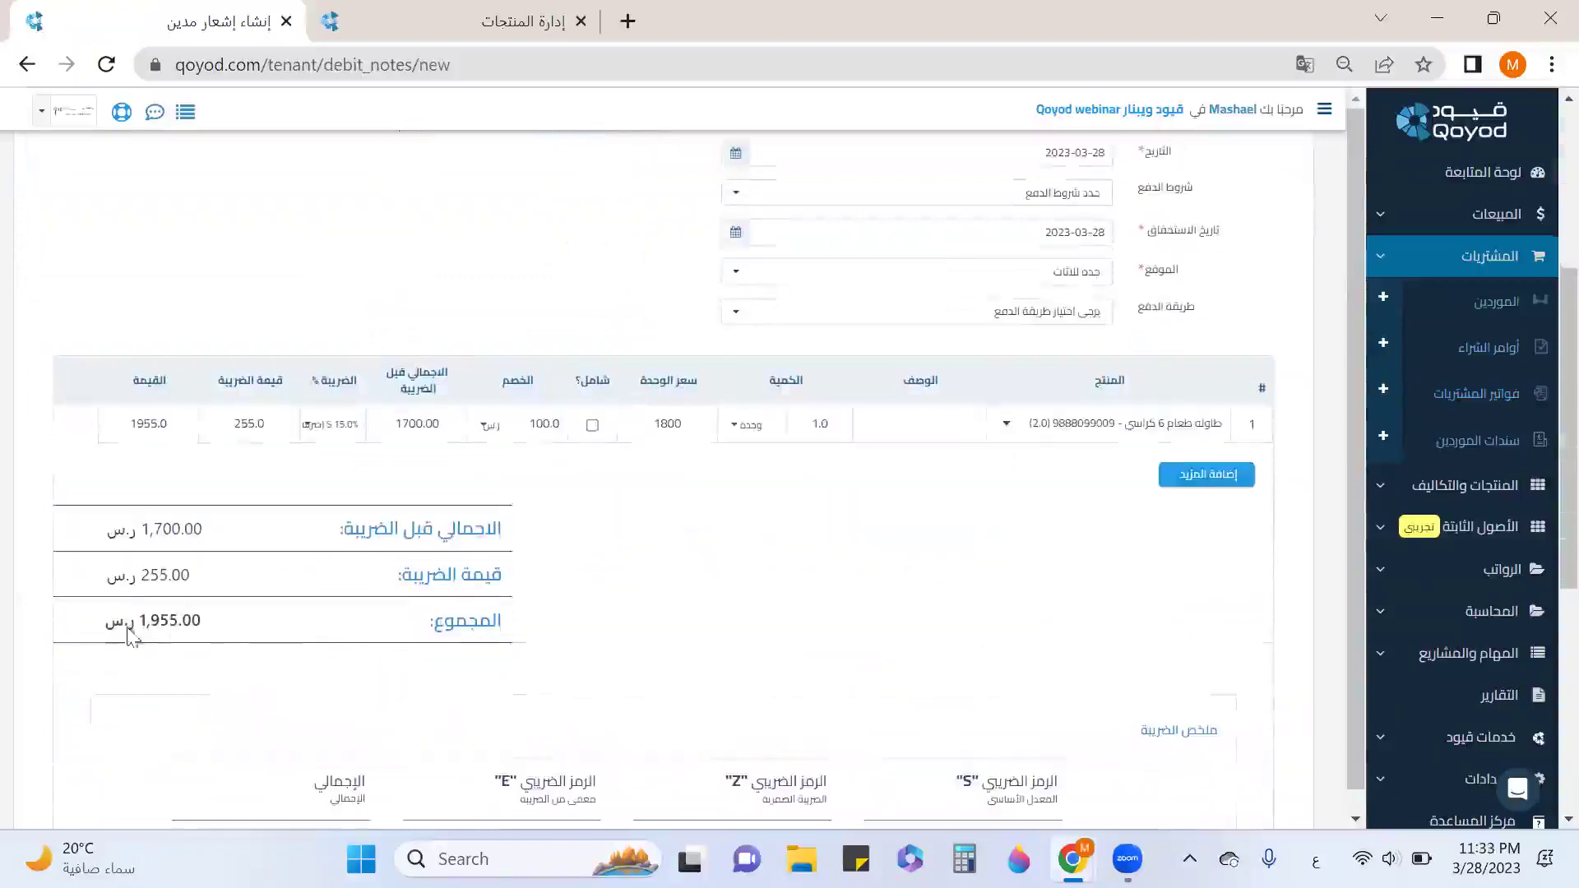
pyautogui.scroll(-4, 944, 490)
pyautogui.scroll(-2, 1207, 637)
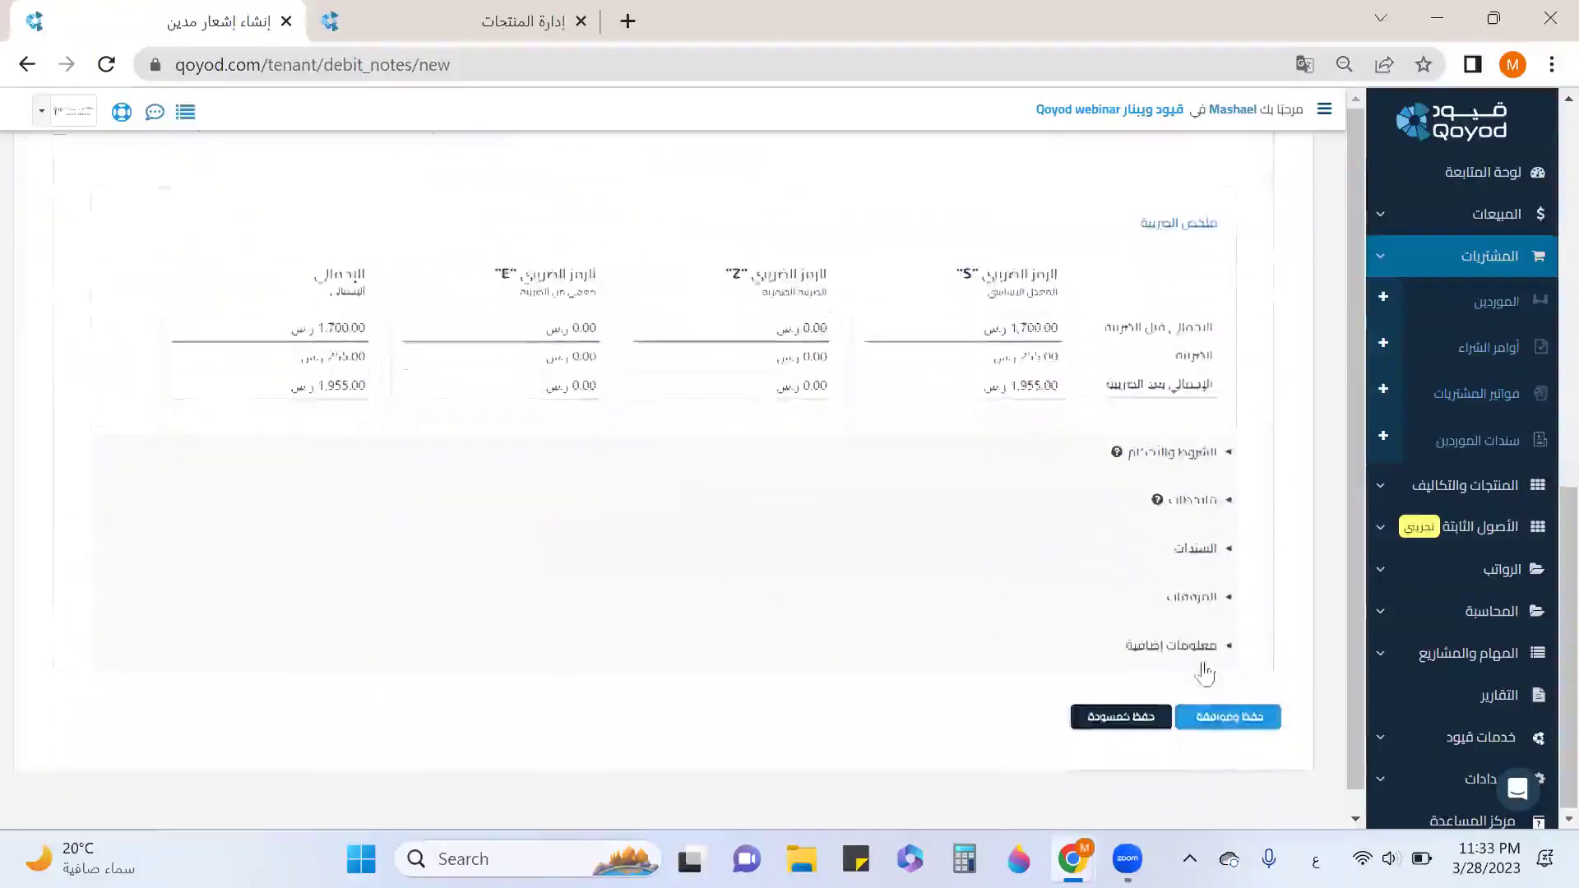
pyautogui.click(1220, 712)
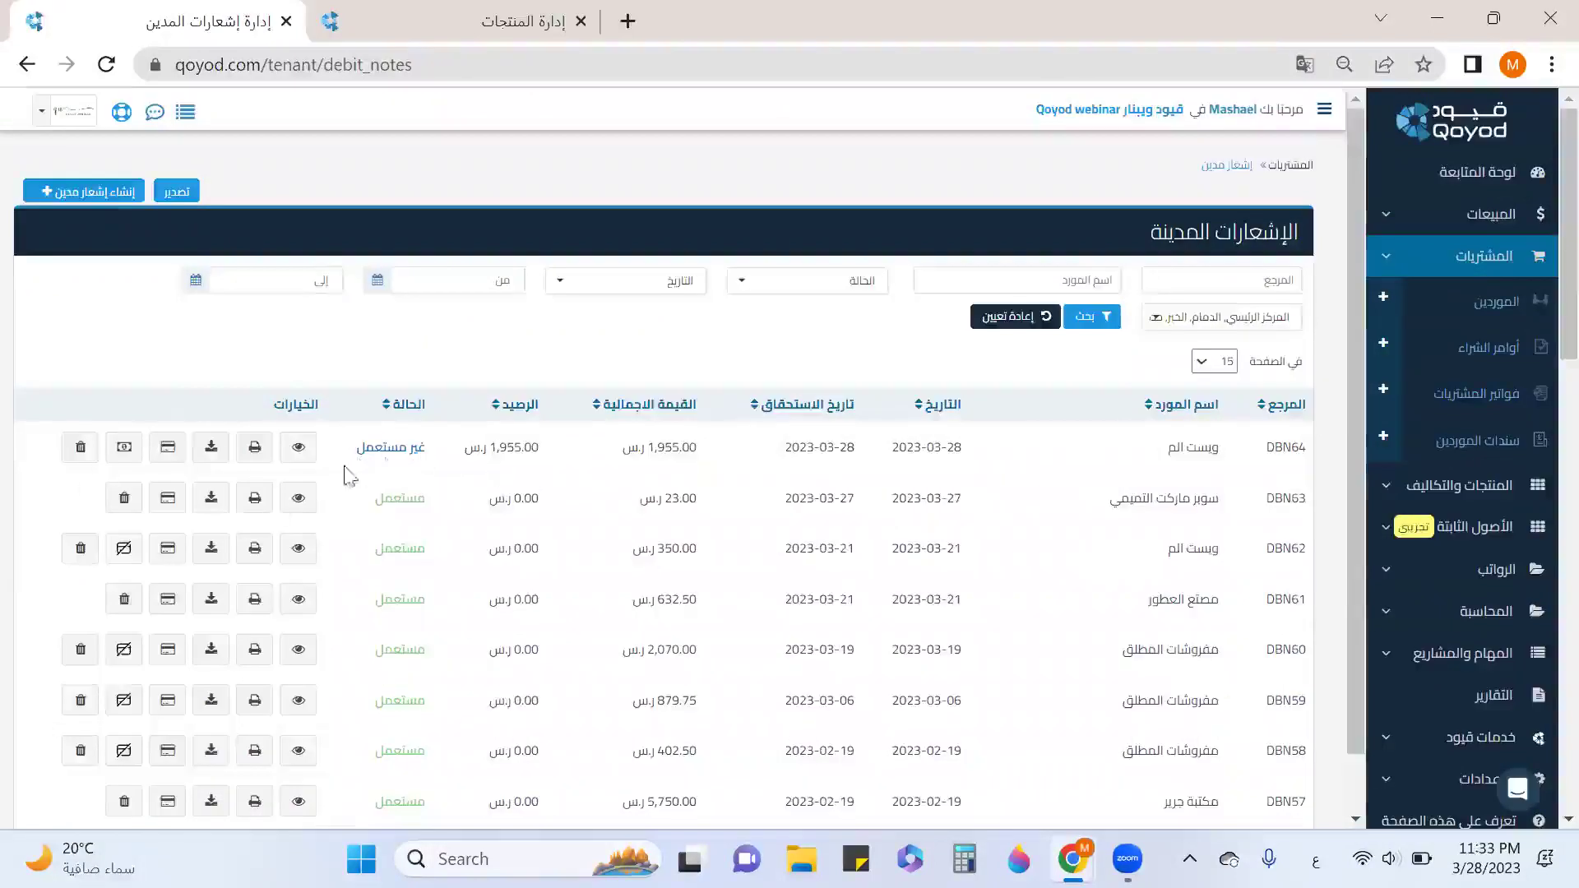
# Allocate debit note DBN64 to bill BIL140, leaving 500.00 unallocated.
pyautogui.click(169, 450)
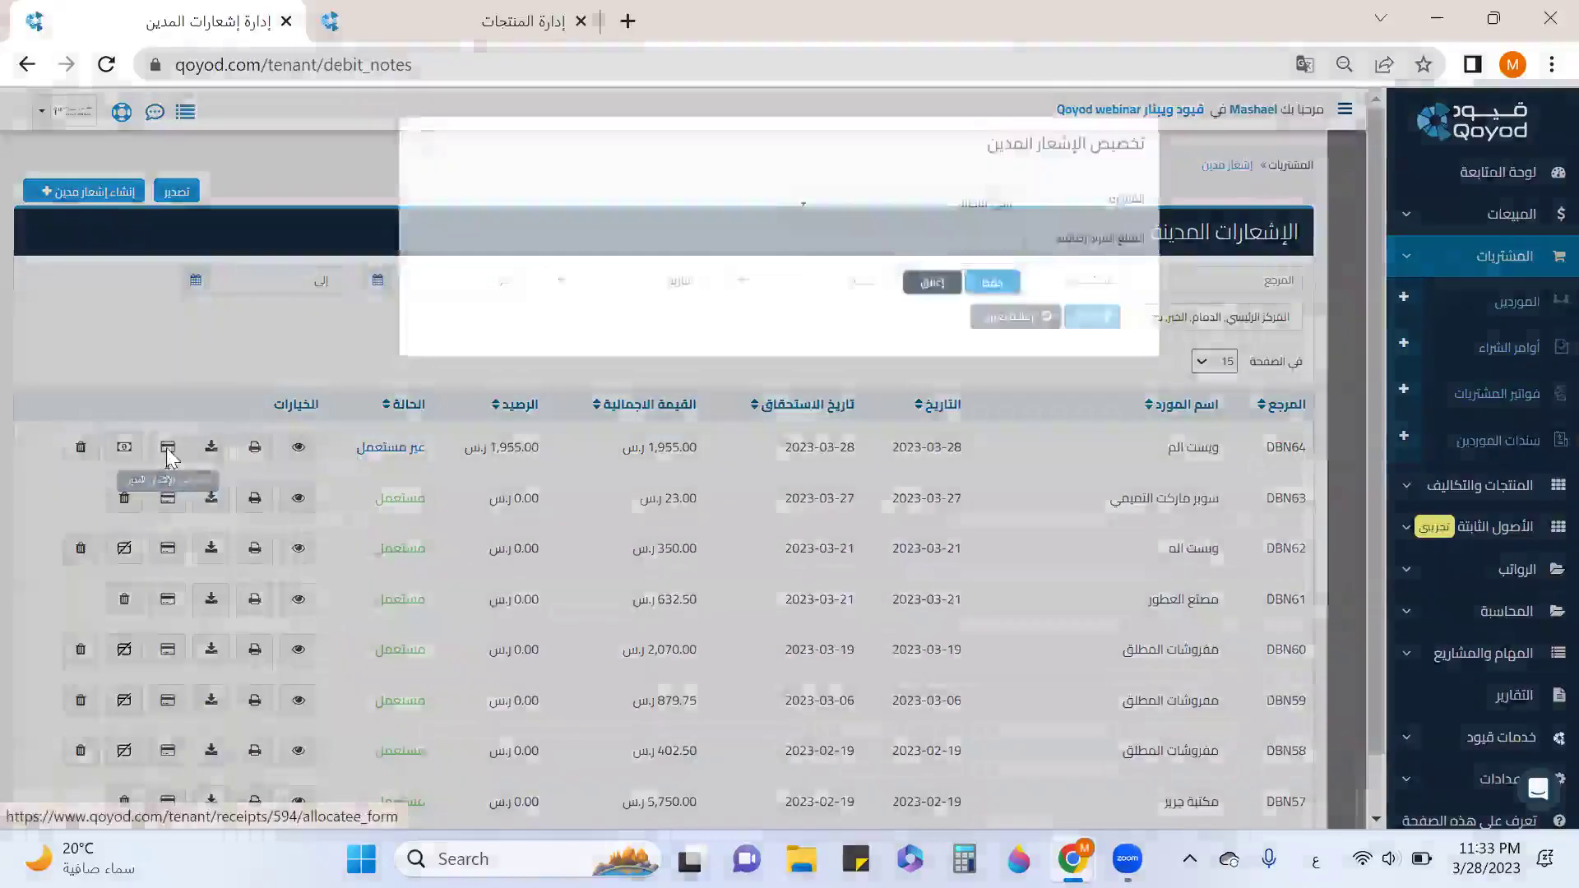
pyautogui.click(878, 248)
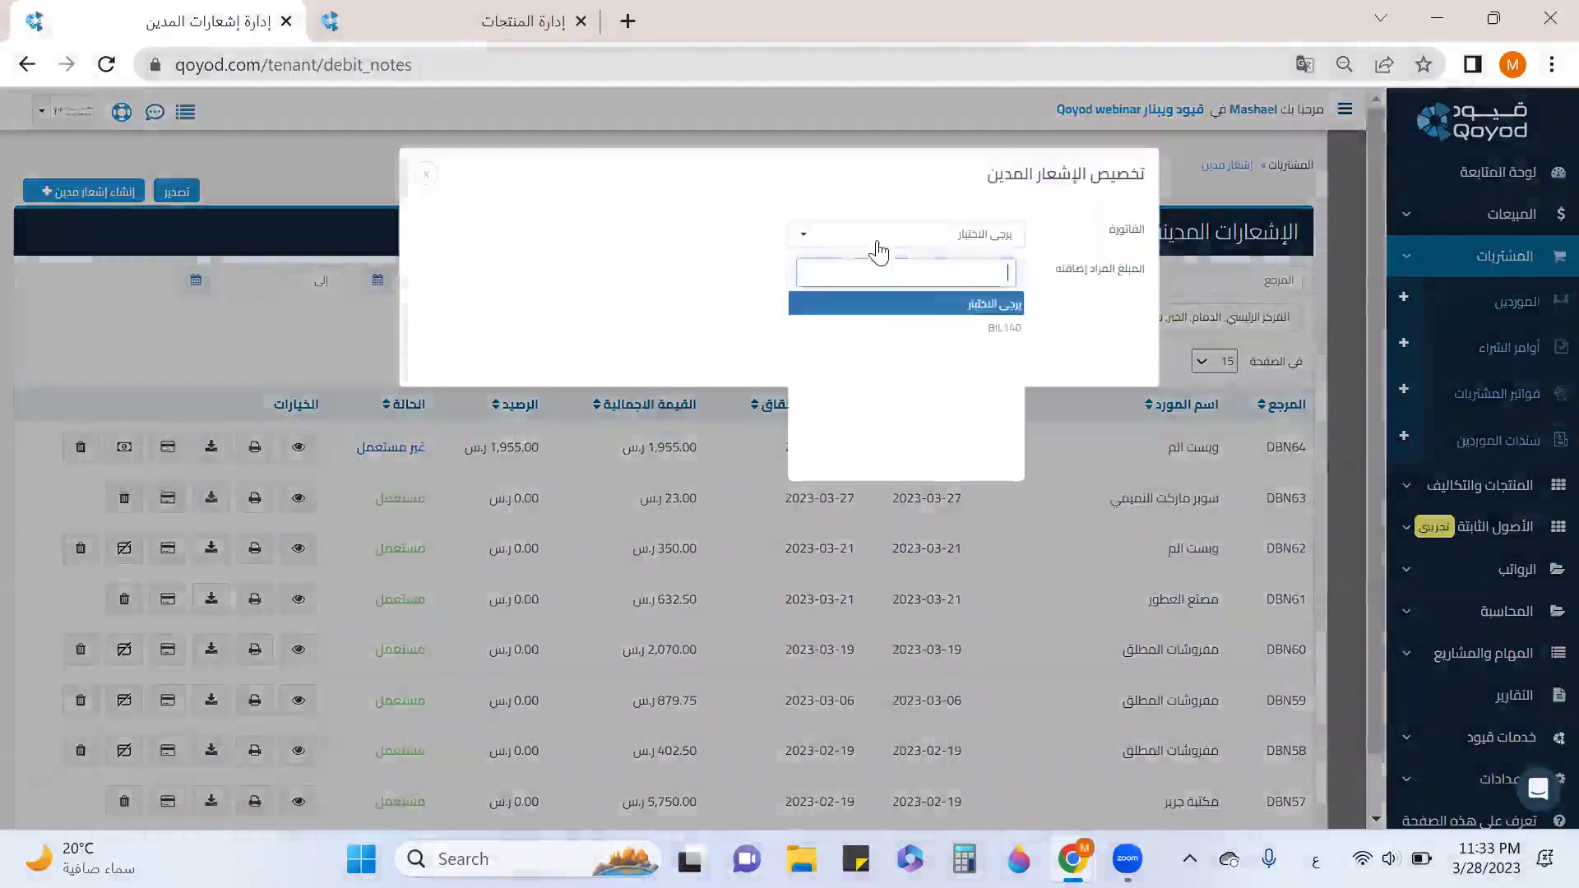
pyautogui.click(927, 329)
pyautogui.click(925, 273)
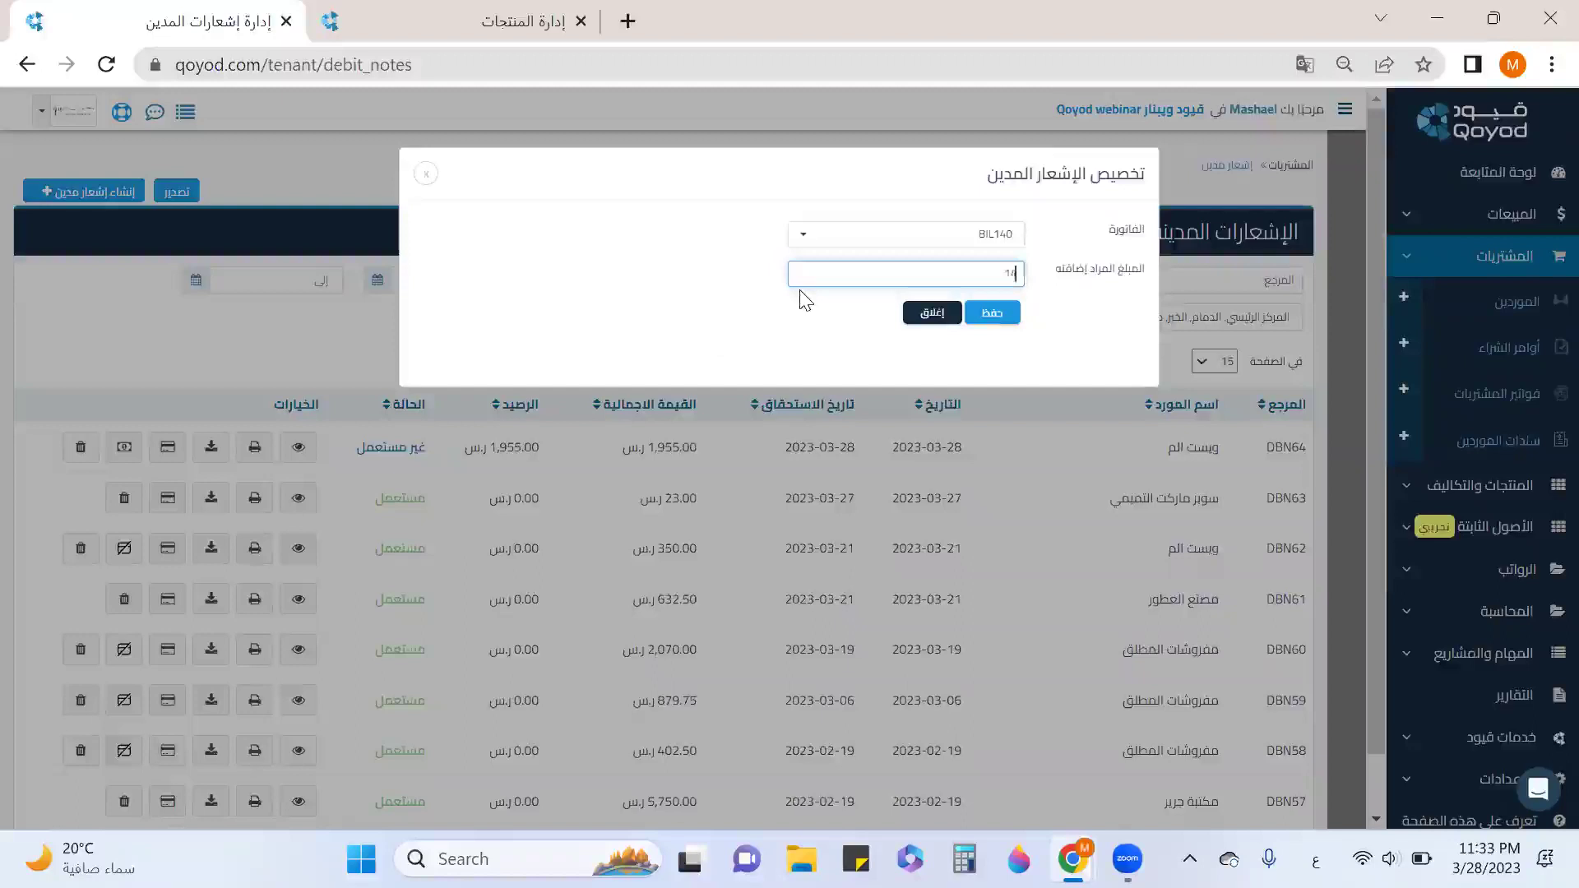
pyautogui.click(1011, 314)
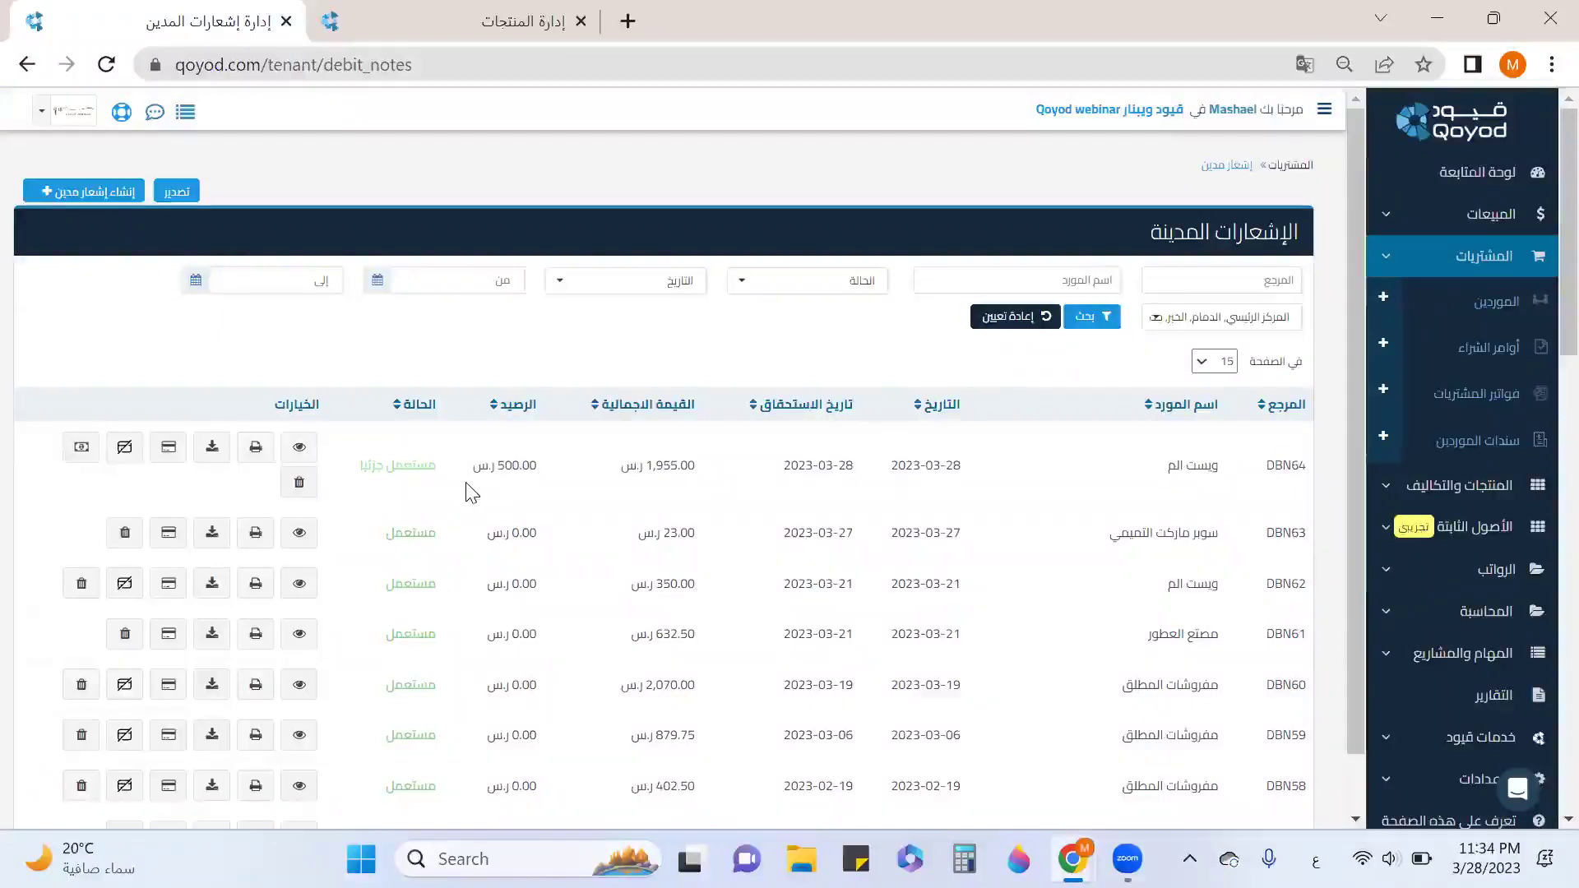
# Refund DBN64's remaining 500.00 to account 110201 - بنك البلاد, dated 2023-03-28.
pyautogui.click(82, 448)
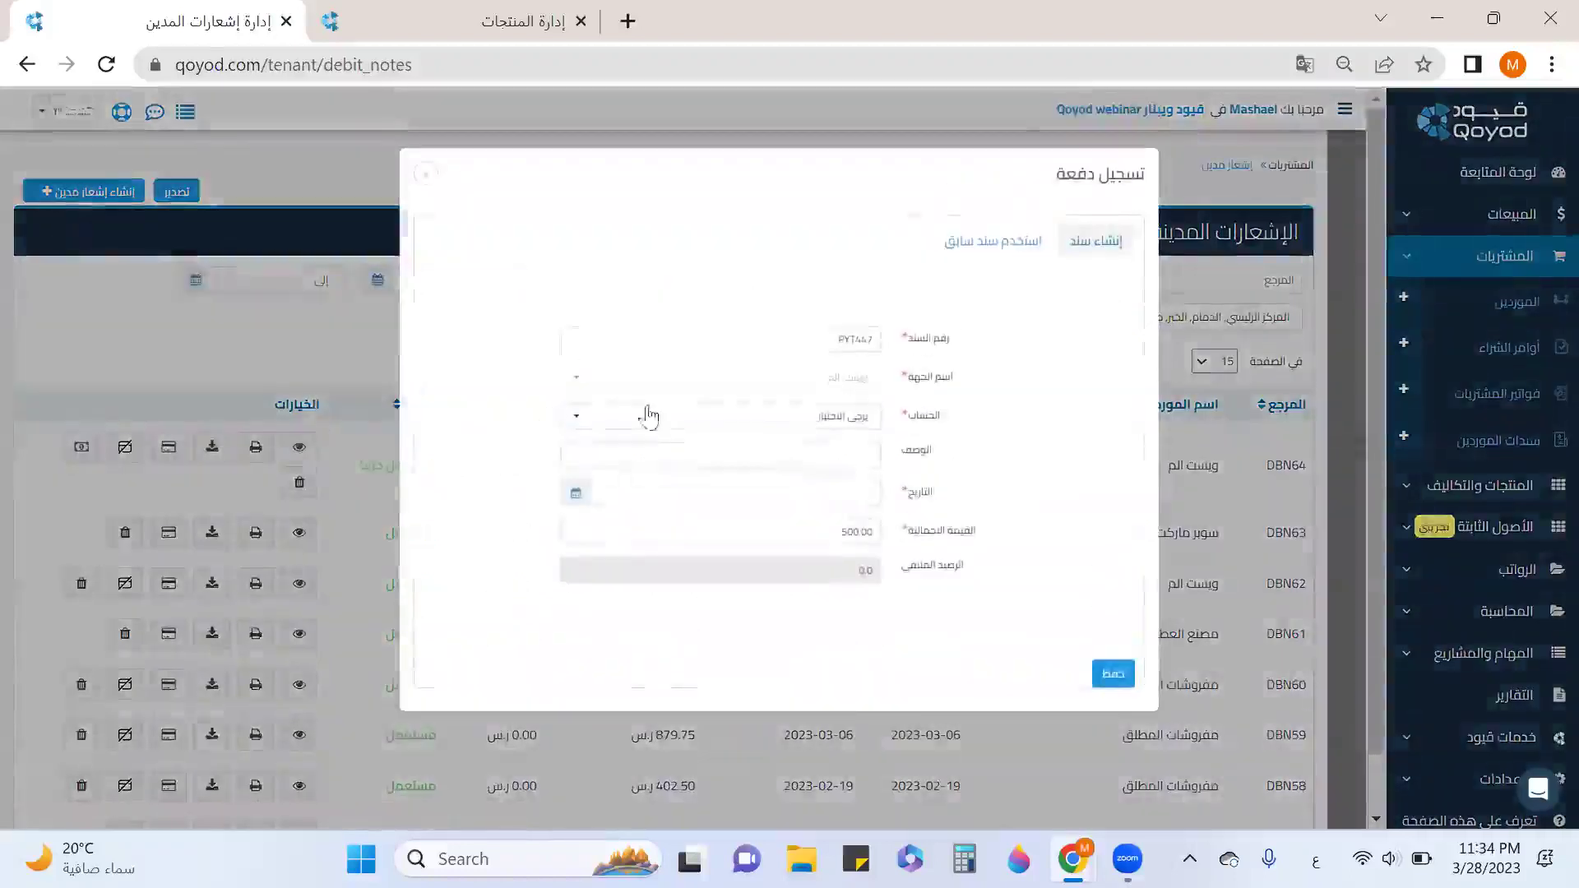
pyautogui.click(761, 421)
pyautogui.scroll(-5, 748, 563)
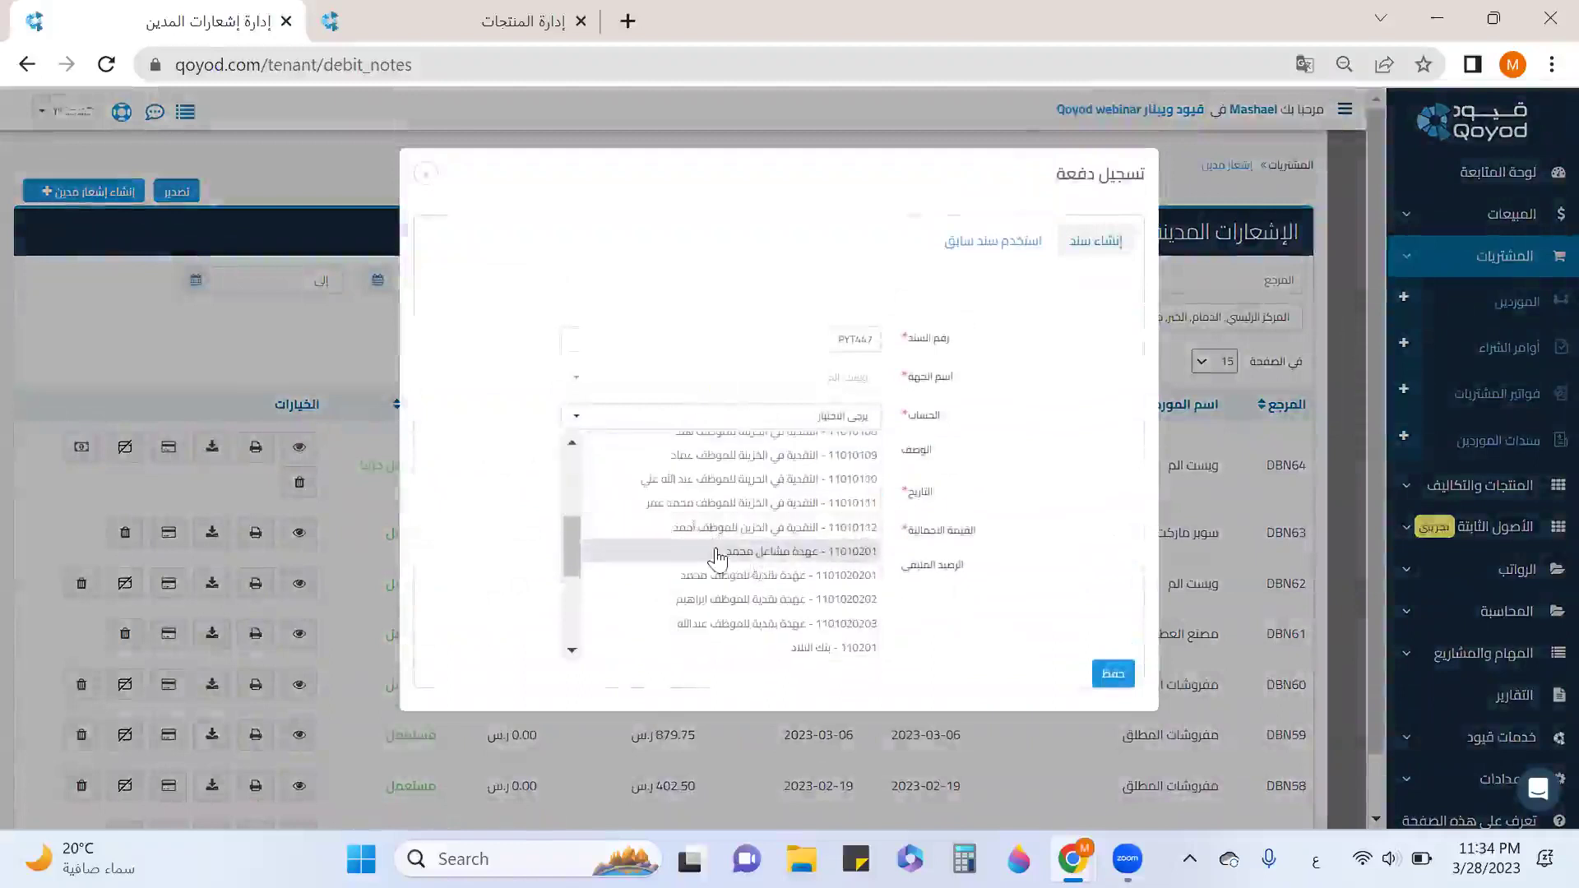
pyautogui.scroll(-3, 724, 555)
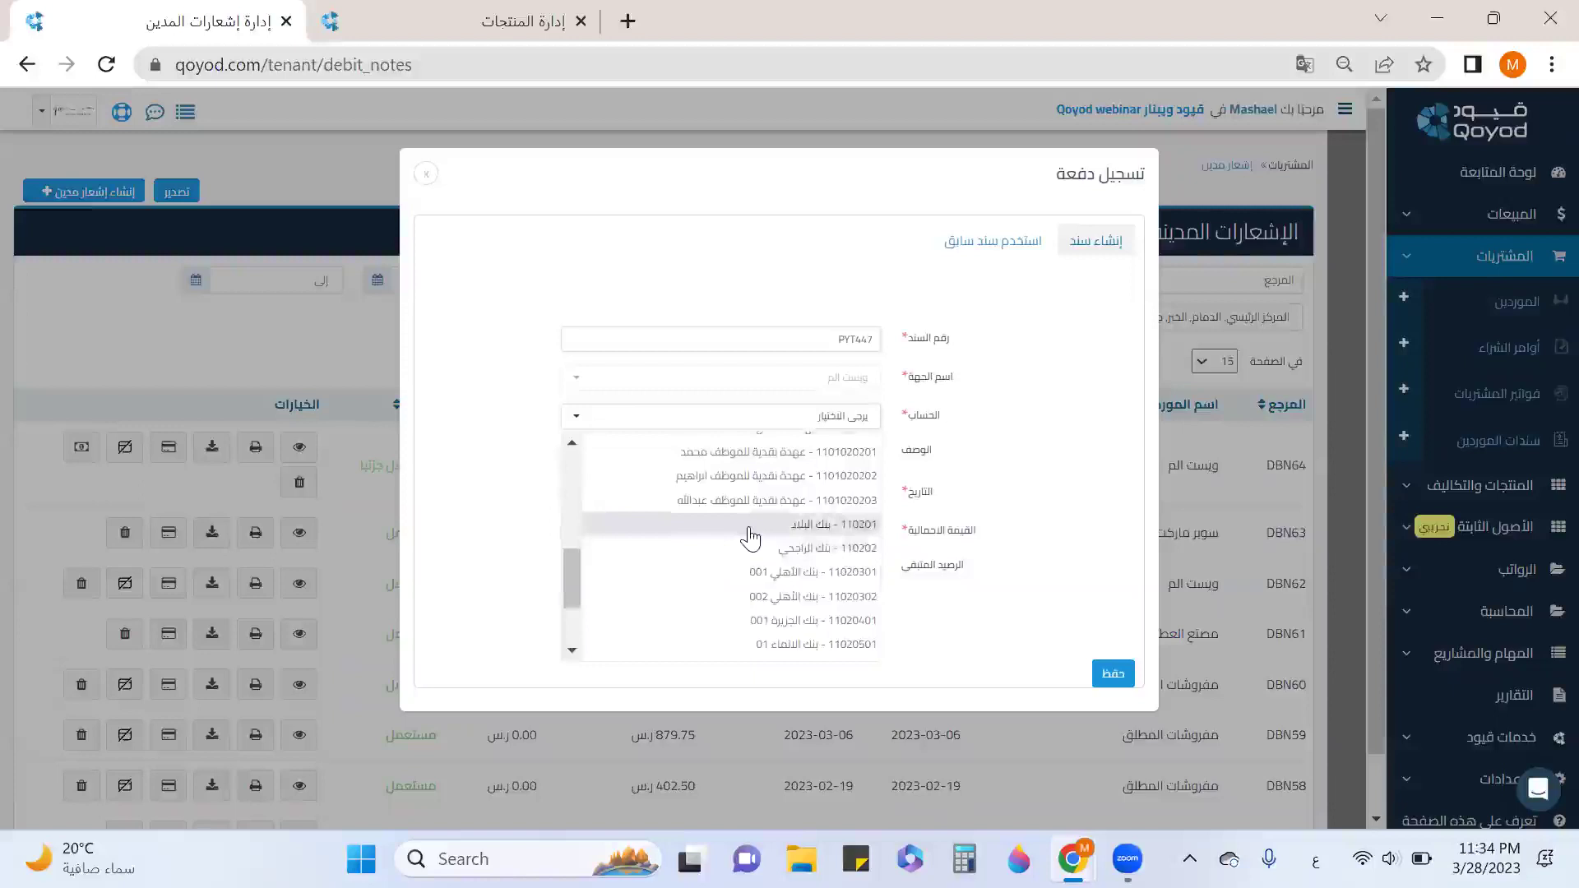
pyautogui.click(750, 526)
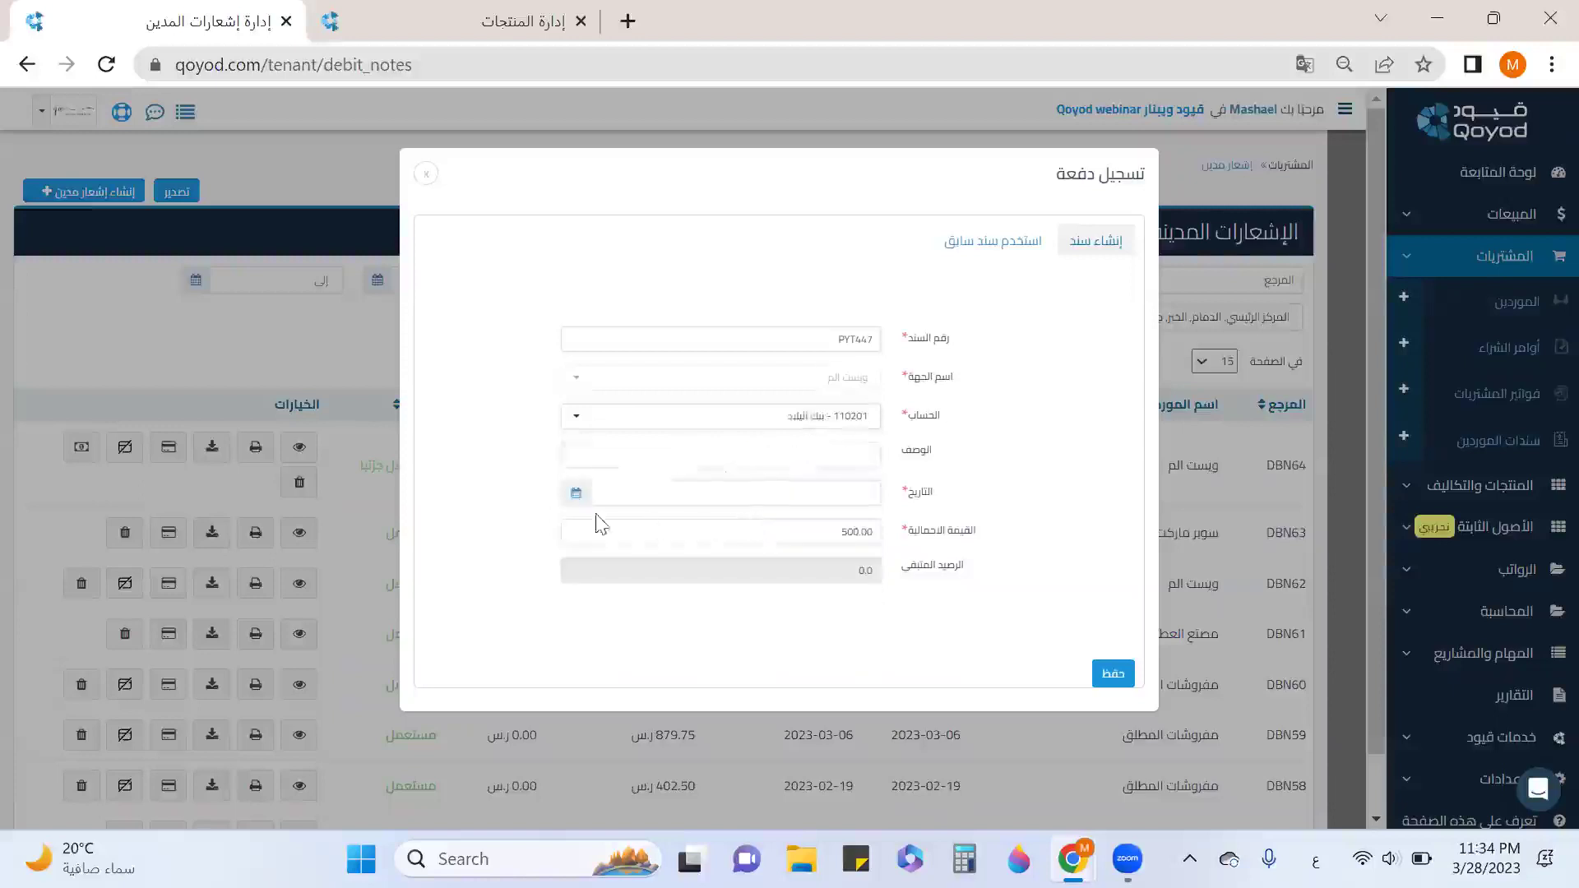
pyautogui.click(575, 496)
pyautogui.click(584, 399)
pyautogui.click(1107, 672)
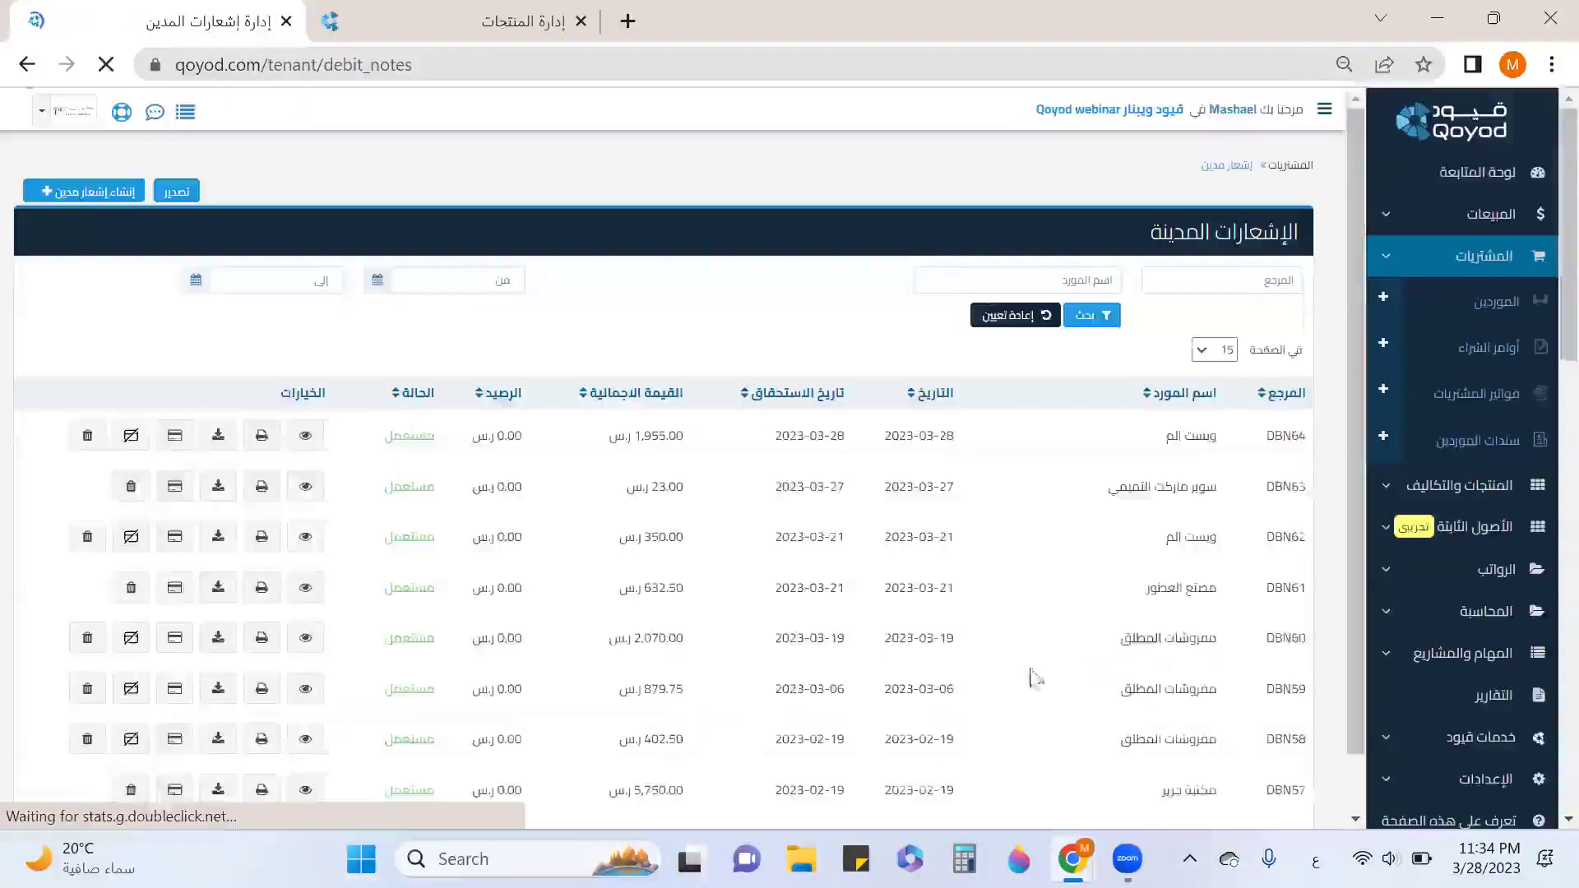
# From the purchase bills list, start new bill BIL141.
pyautogui.click(1451, 401)
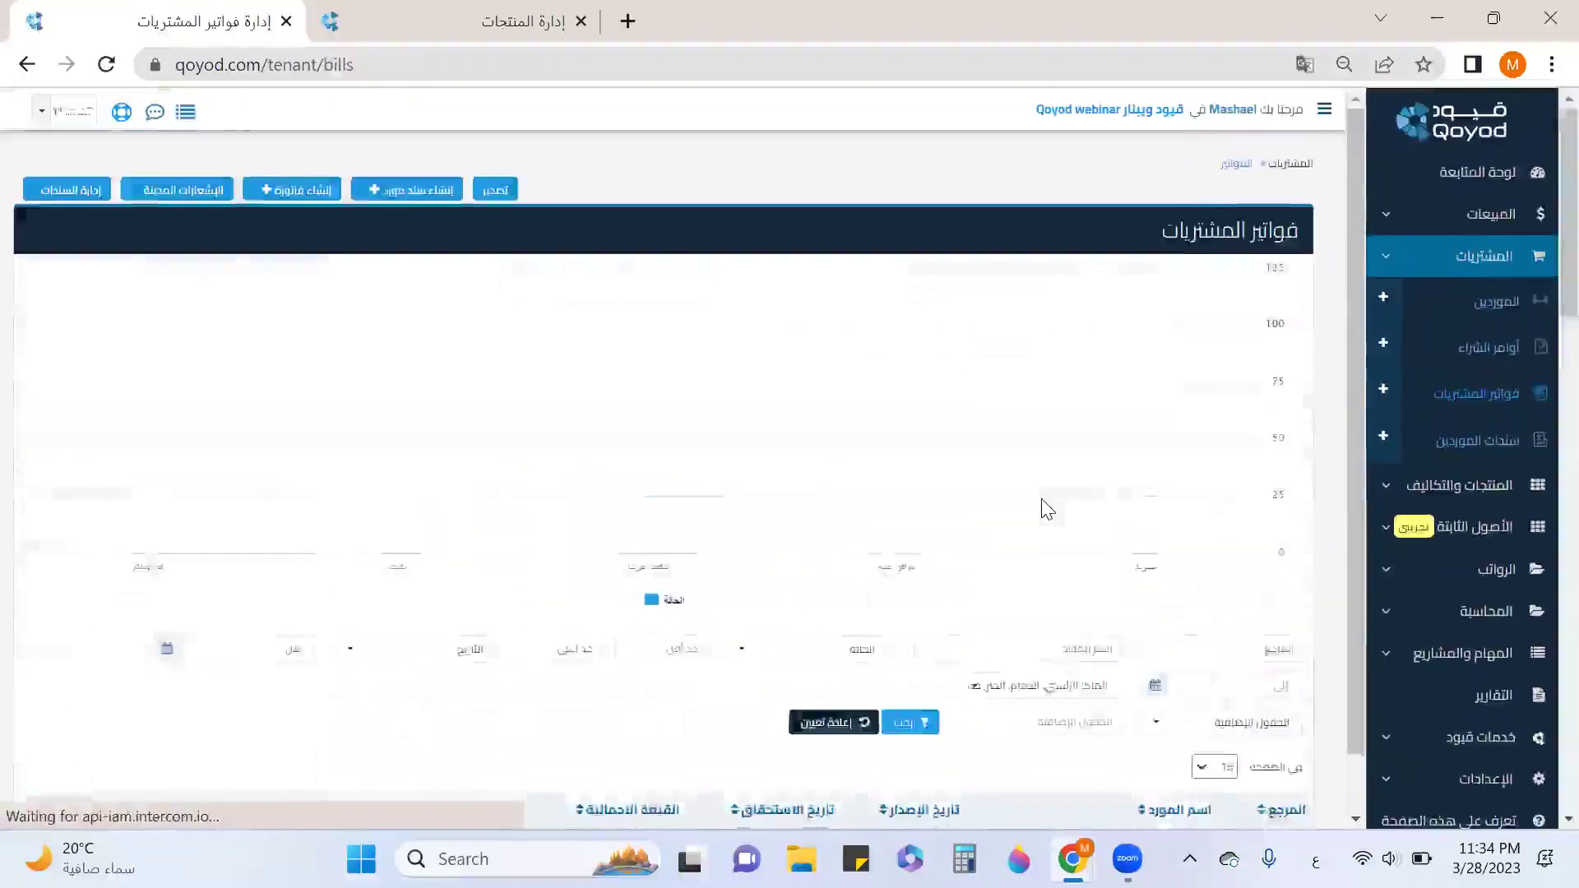
pyautogui.scroll(-5, 1041, 498)
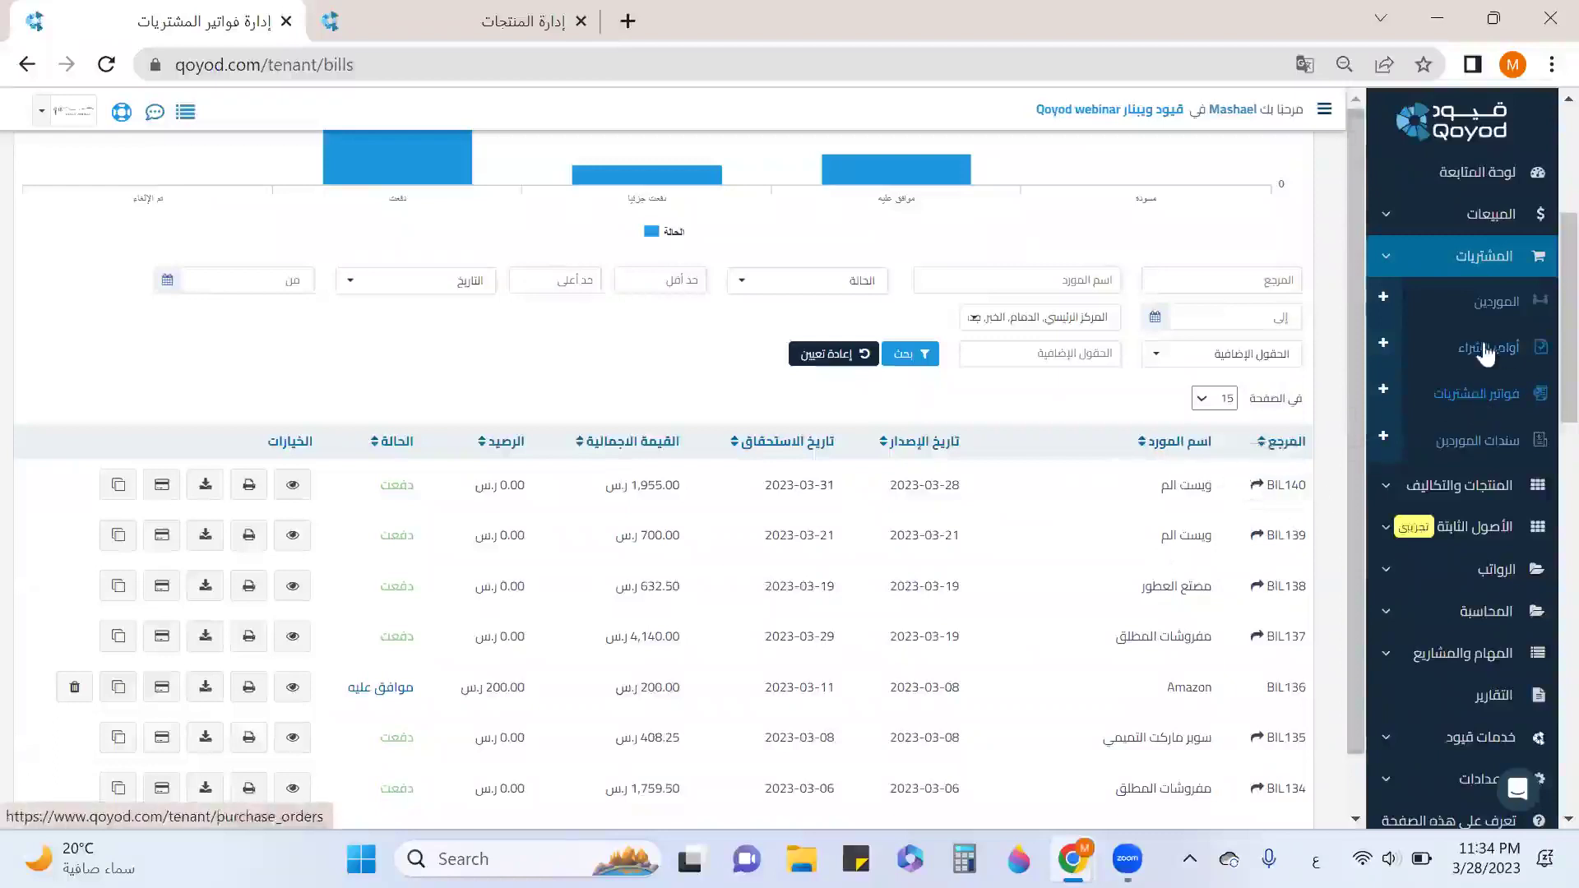
pyautogui.click(1384, 389)
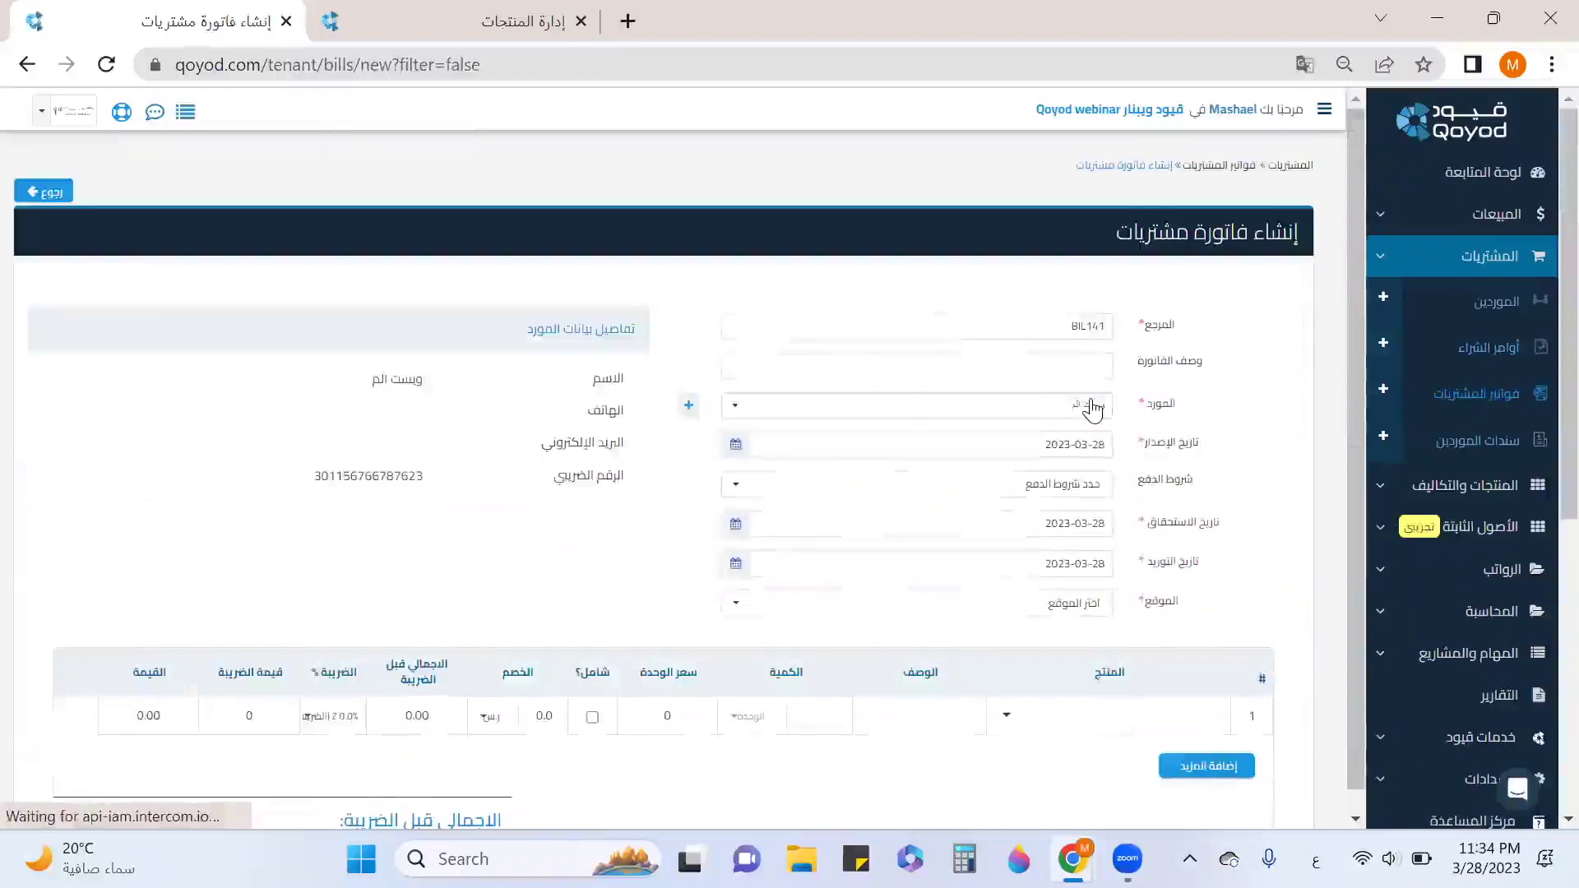
# Set supplier مفروشات المطلق and location جده للاثاث on bill BIL141.
pyautogui.click(1093, 409)
pyautogui.scroll(-5, 1007, 498)
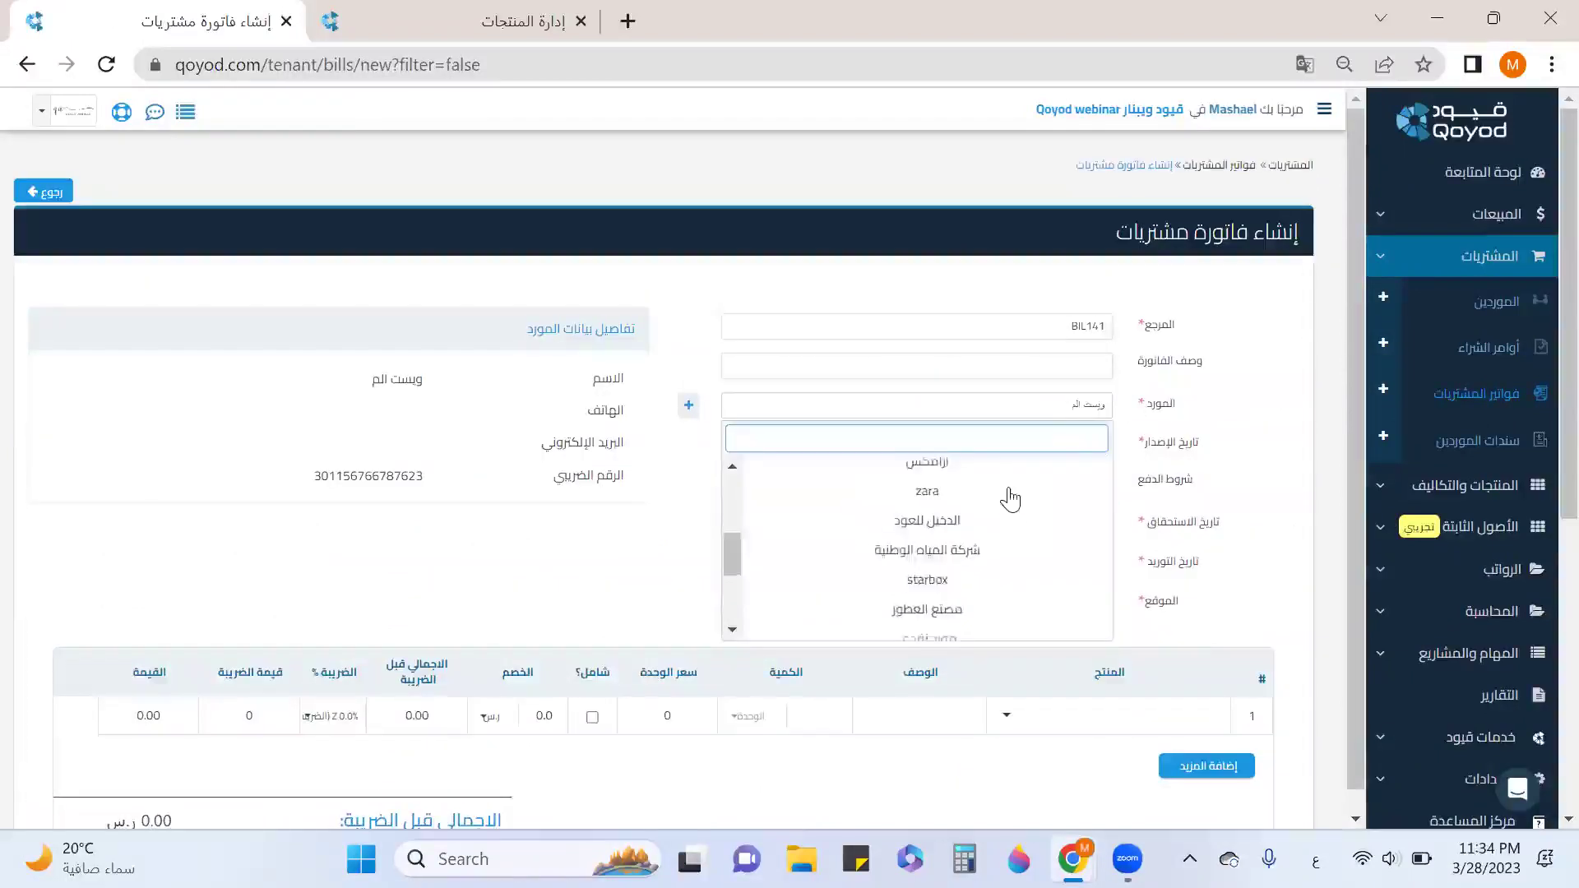
pyautogui.scroll(-2, 1010, 499)
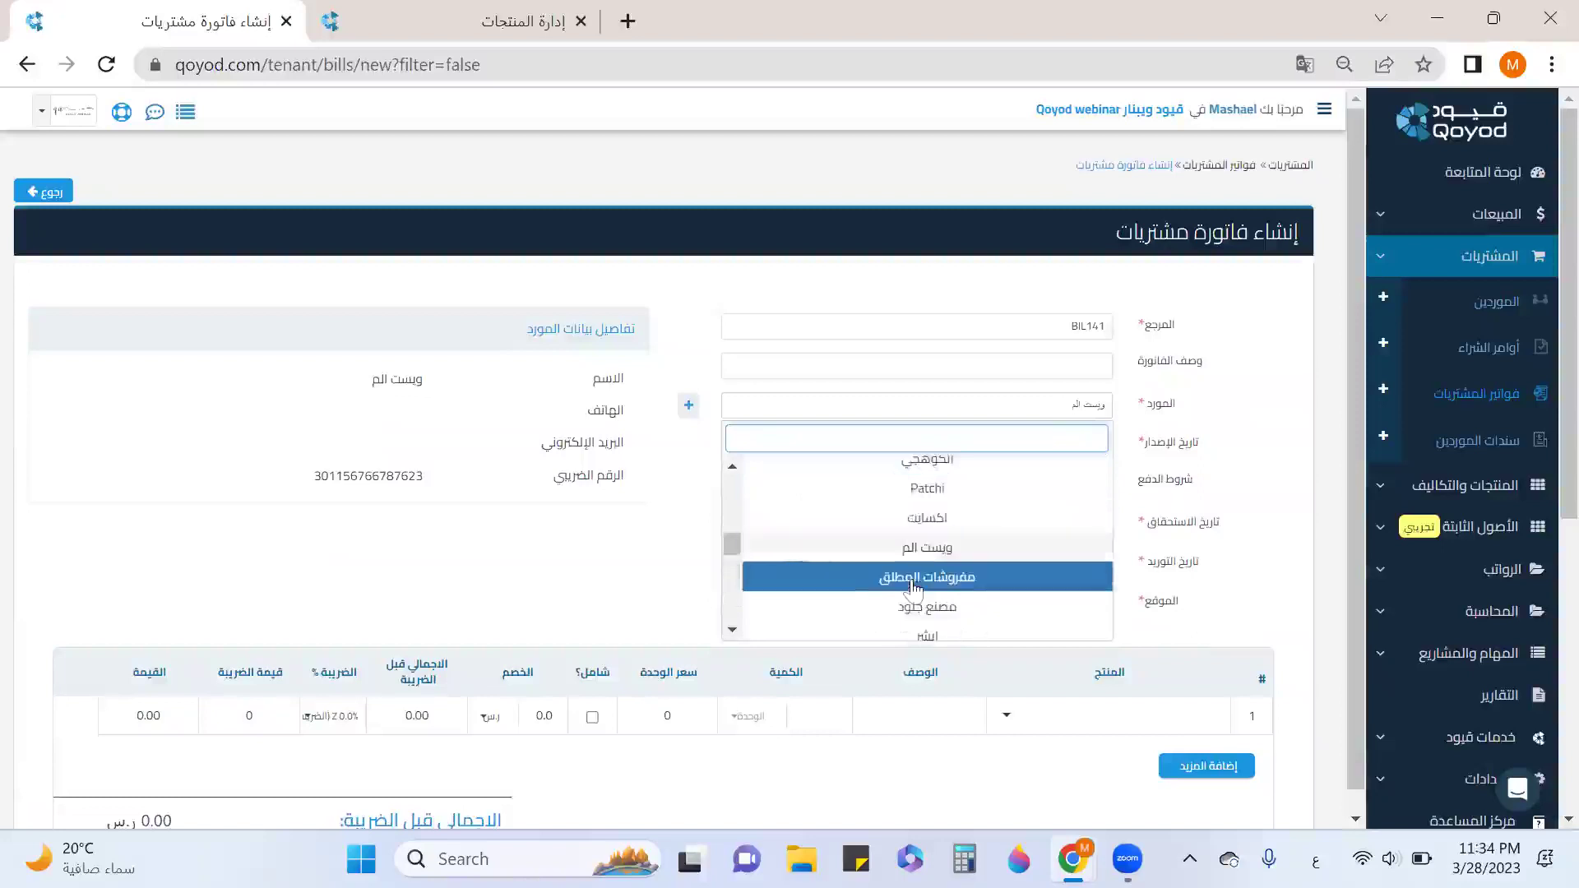
pyautogui.click(913, 578)
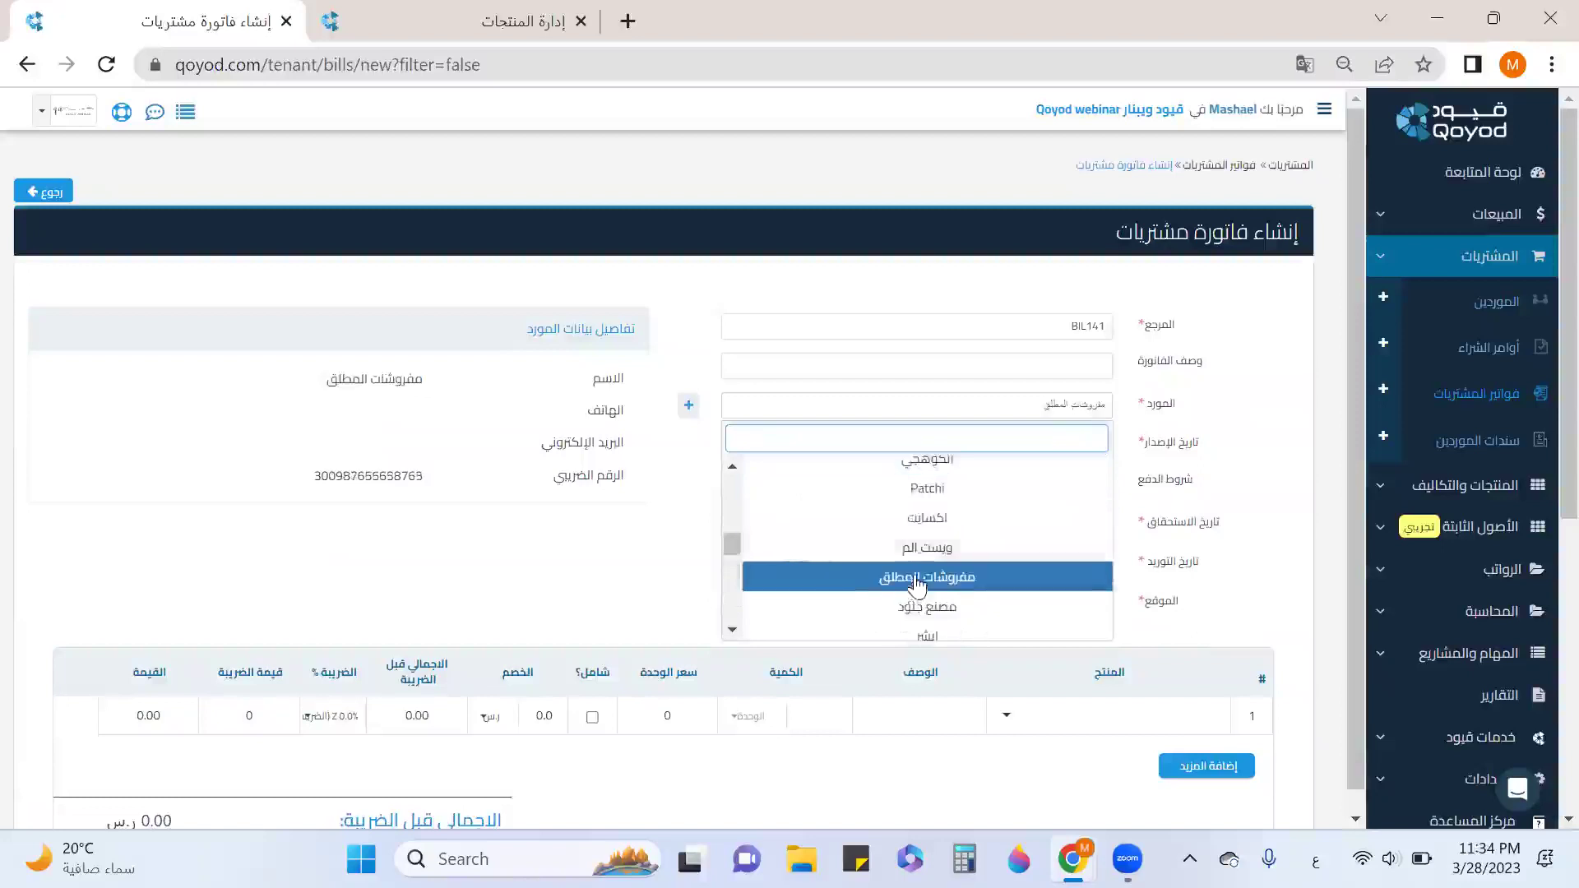
pyautogui.click(1230, 431)
pyautogui.scroll(-1, 1106, 489)
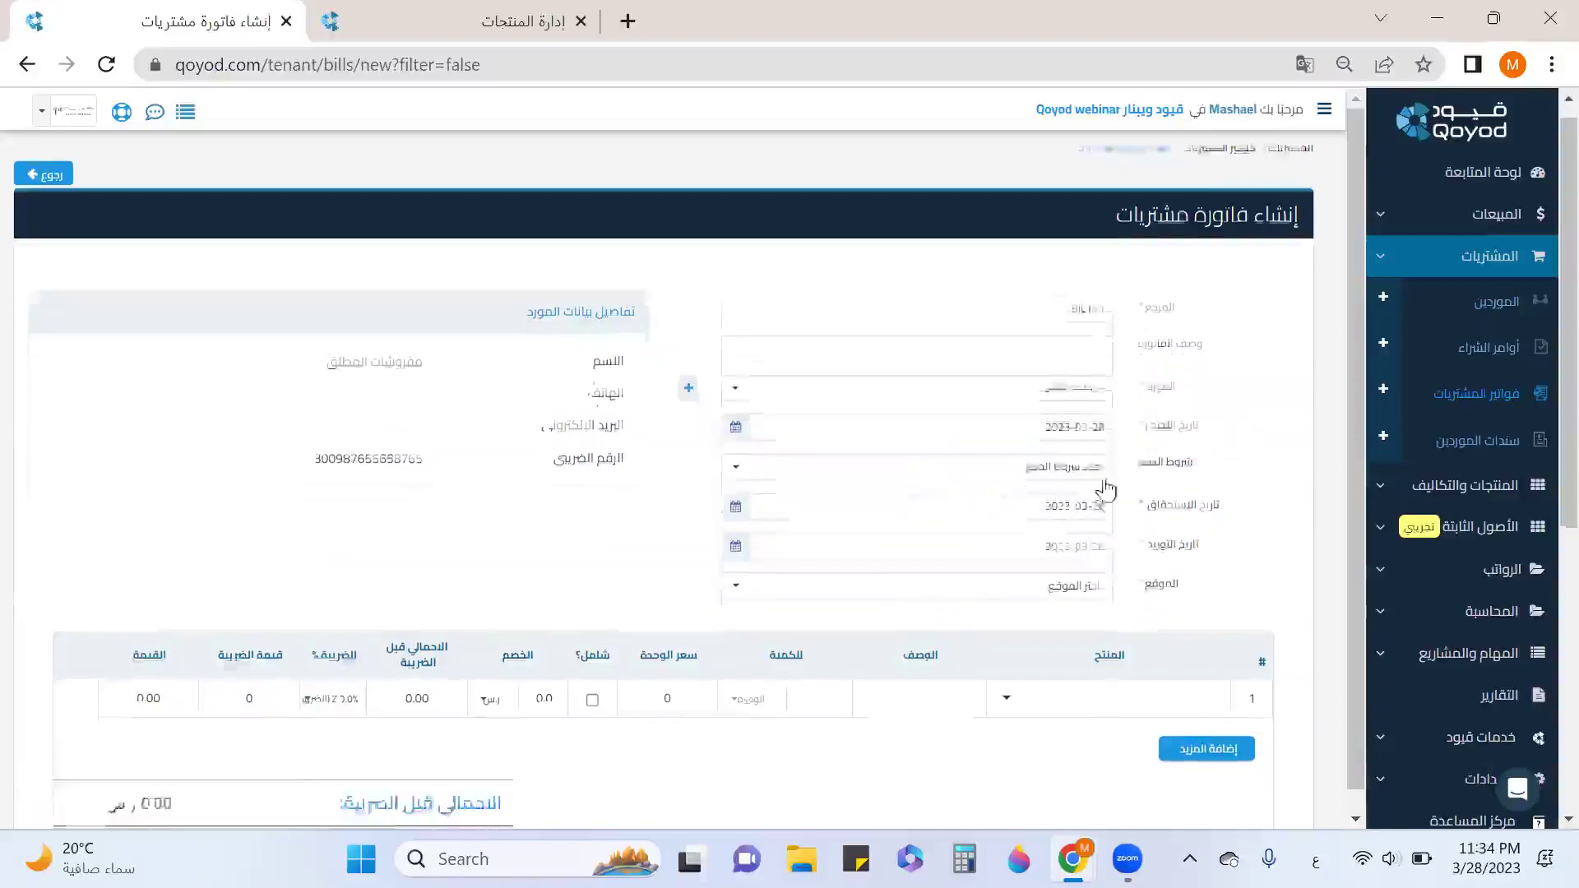
pyautogui.click(1089, 496)
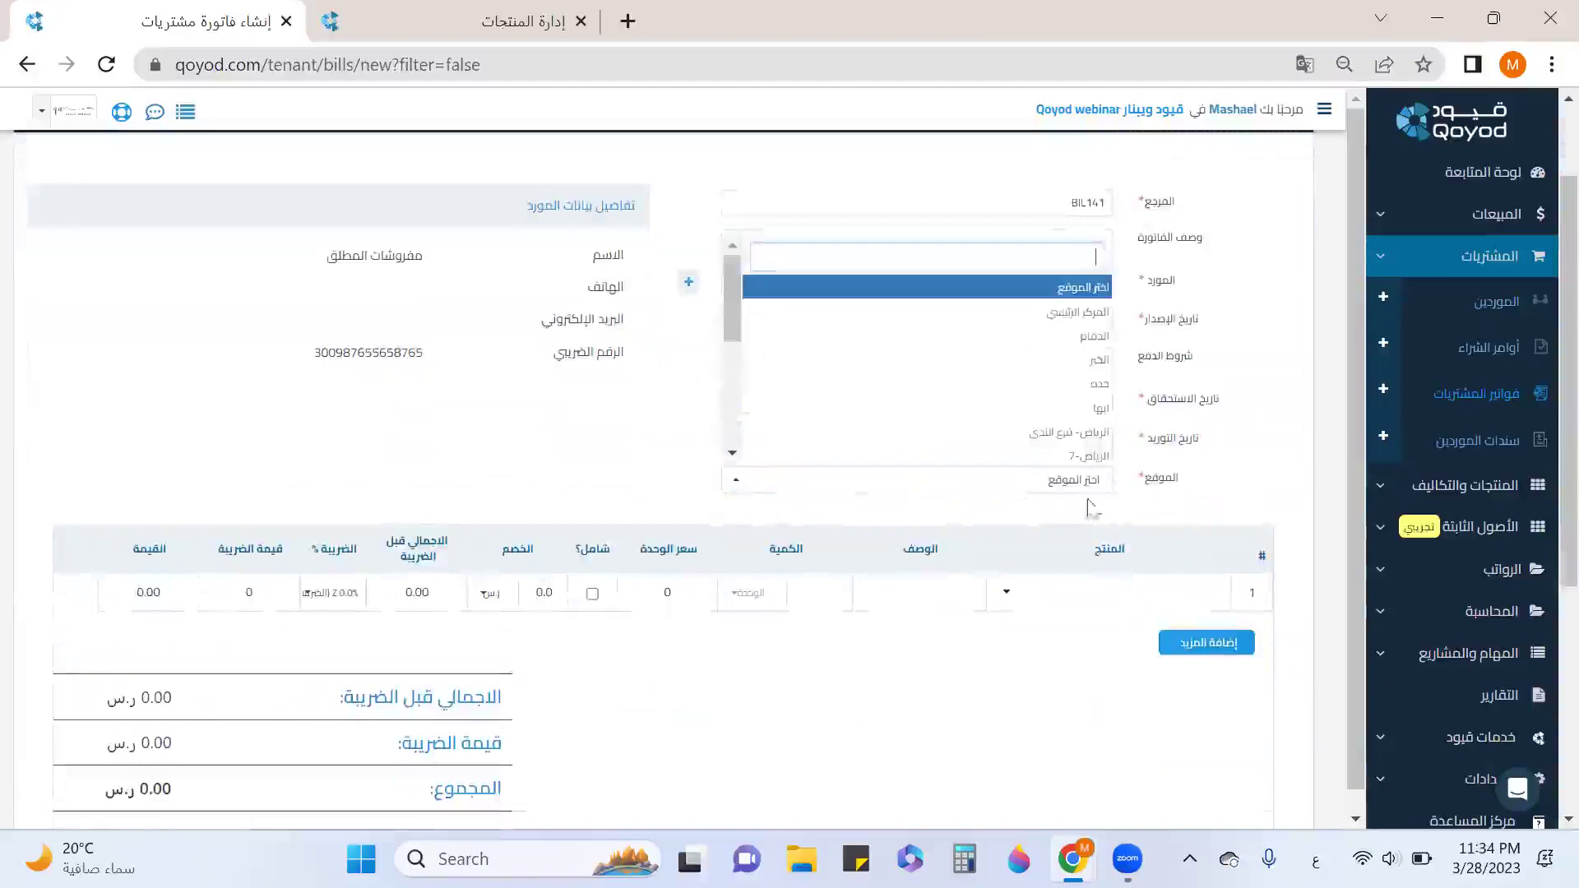
pyautogui.scroll(-3, 1066, 451)
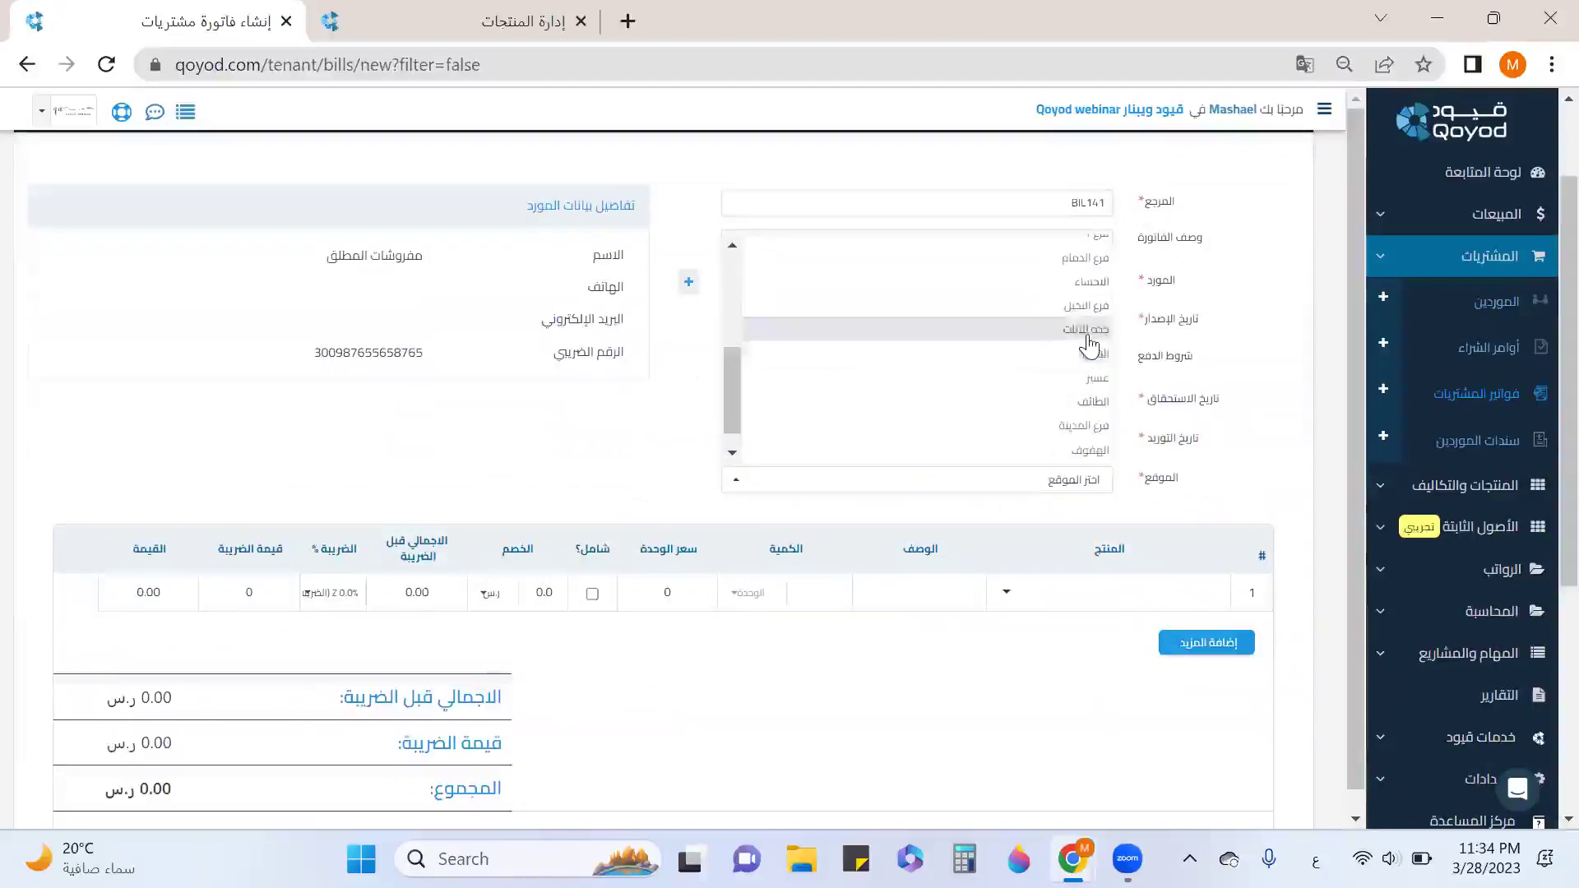
pyautogui.click(1089, 331)
# Add a طاوله طعام 6 كراسي line at unit price 1500, totalling 1,725.00.
pyautogui.click(1081, 604)
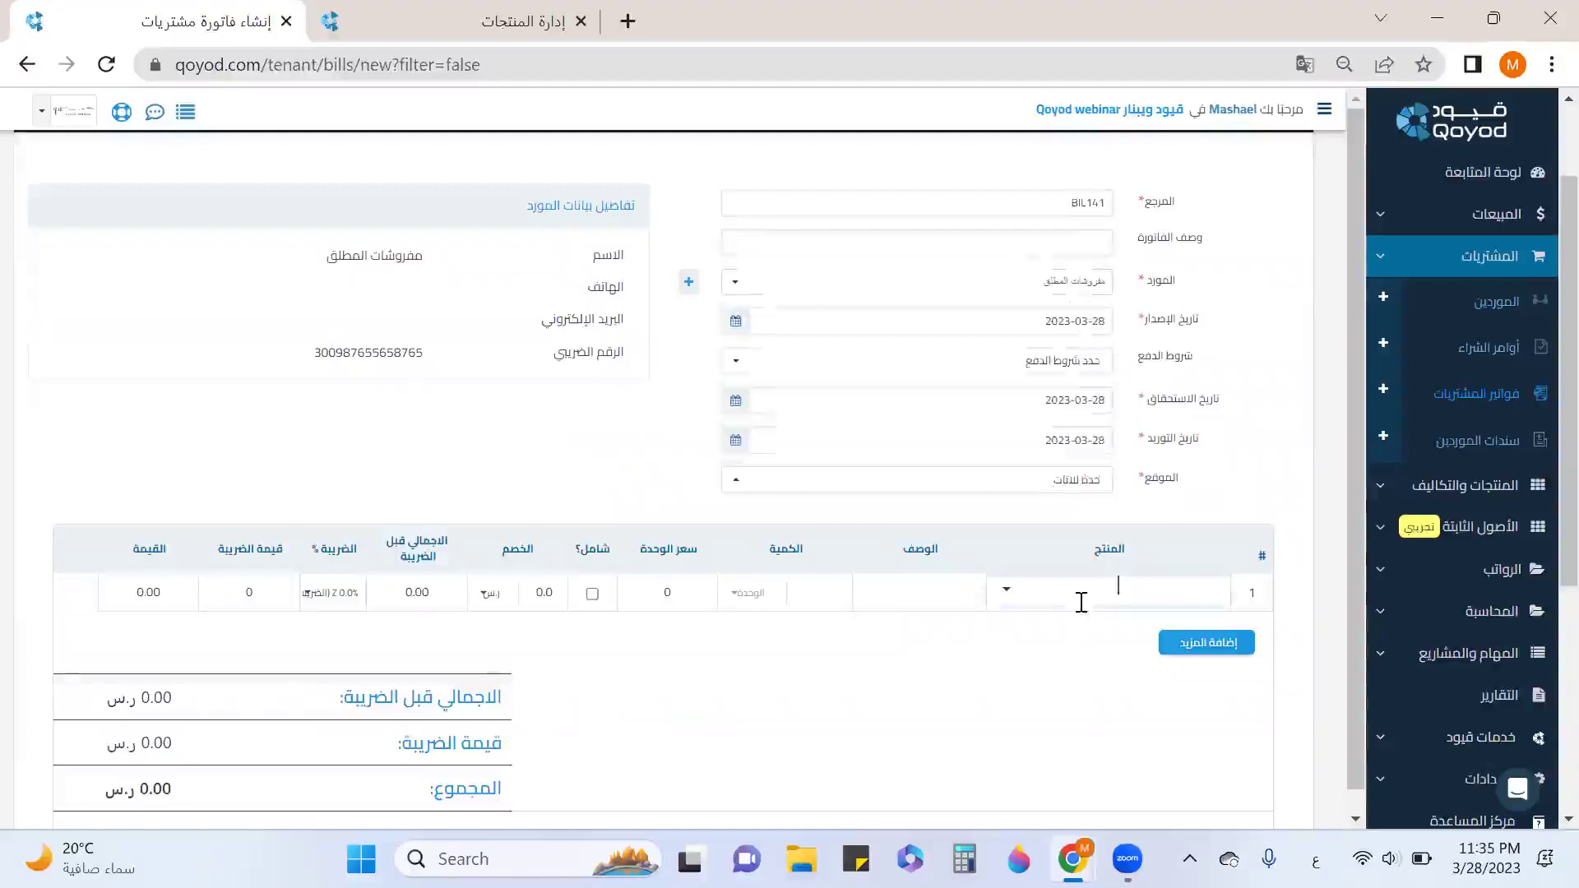
pyautogui.write('ط')
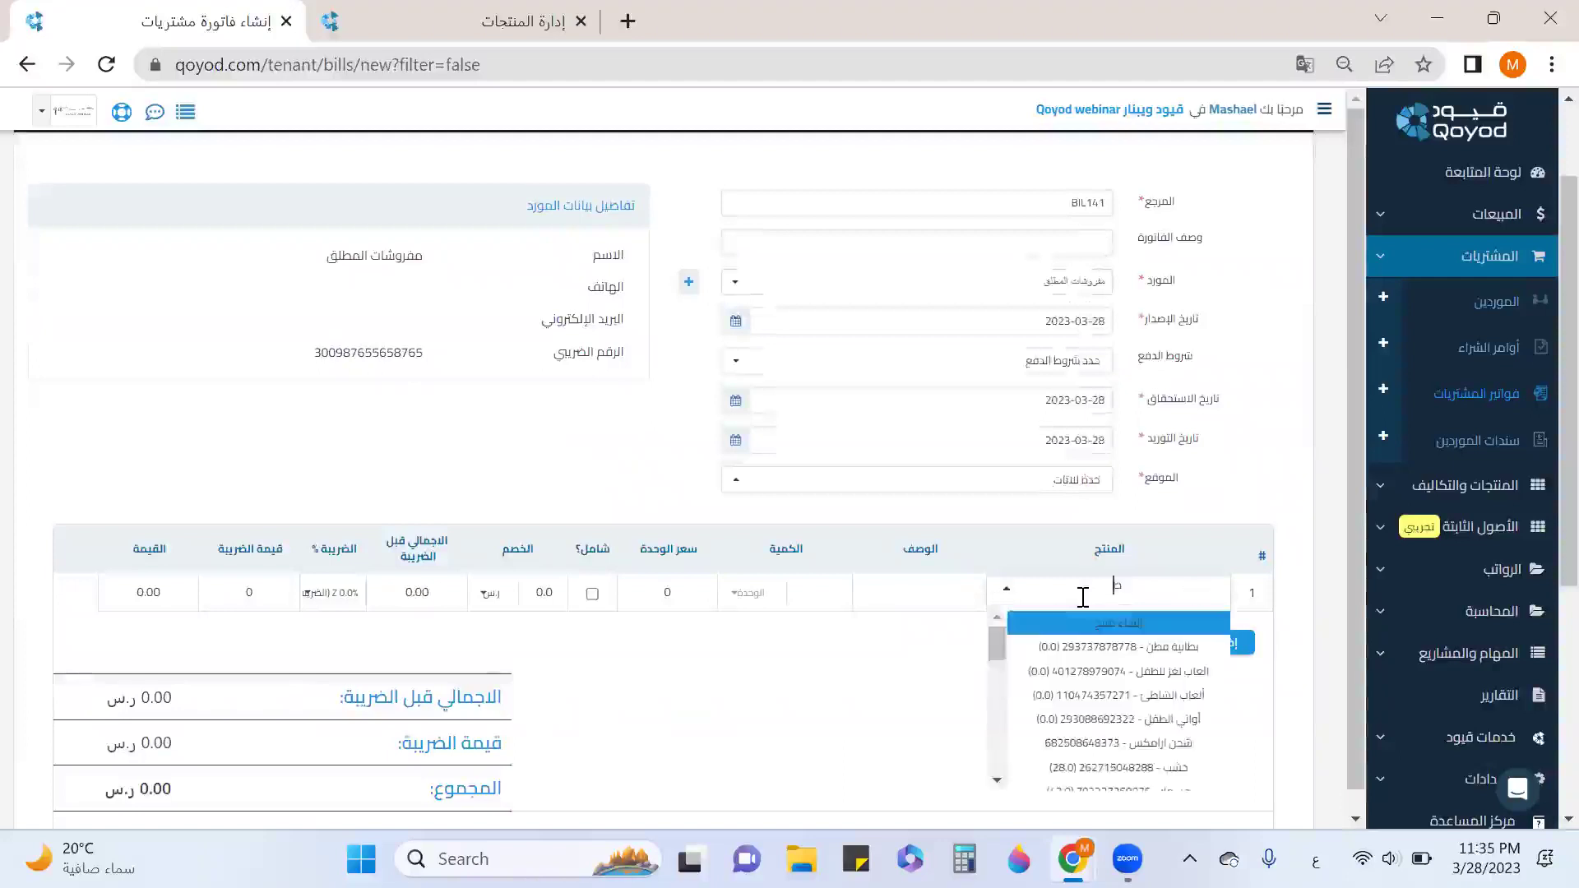
pyautogui.write('اوله')
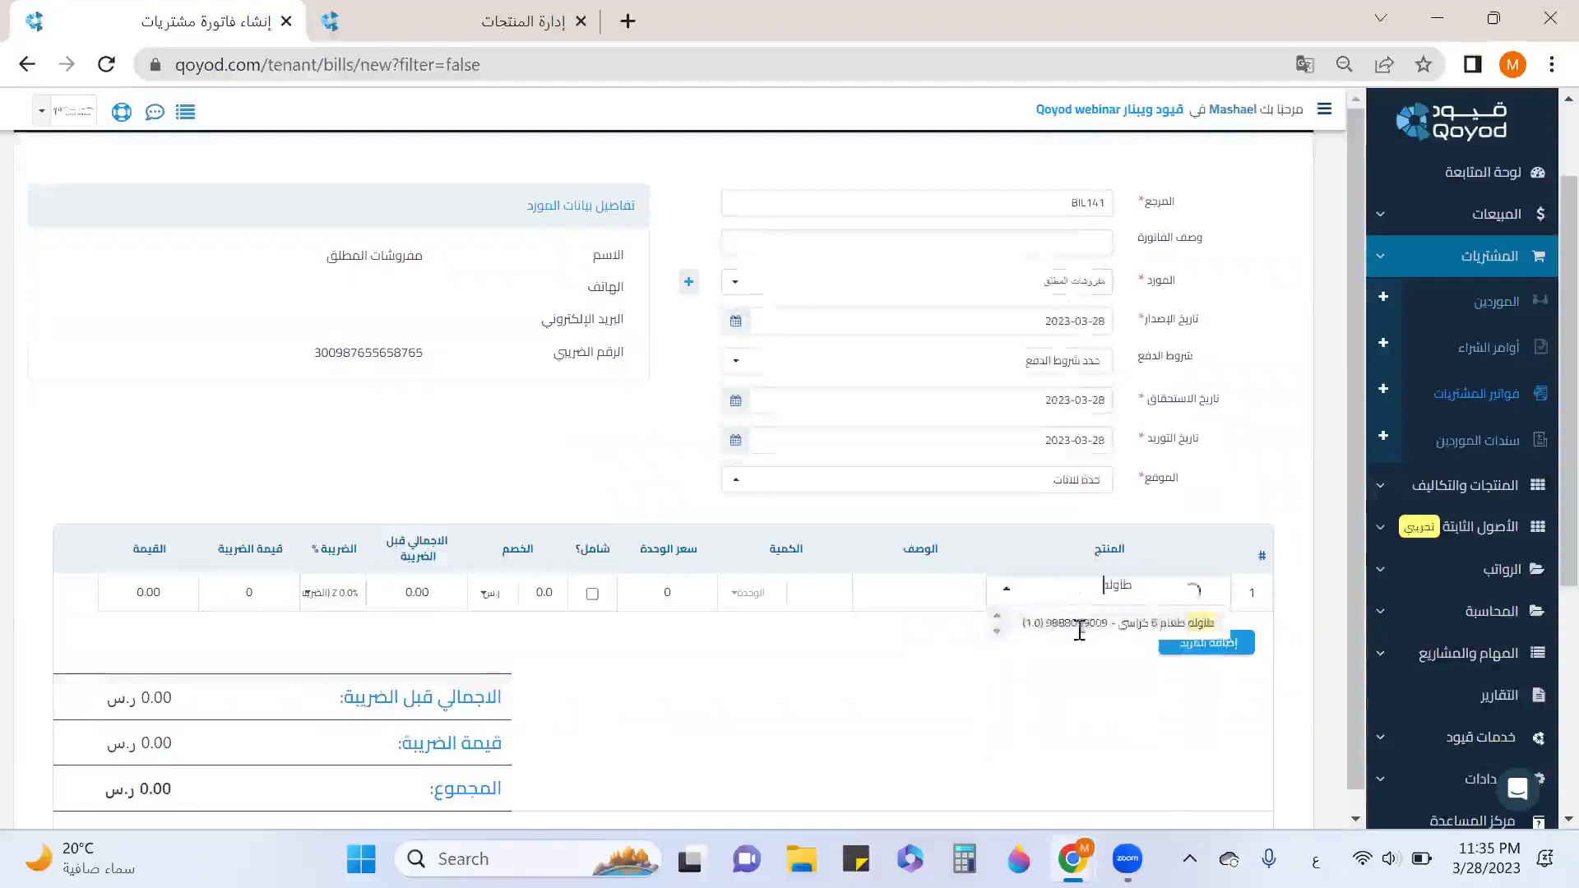
pyautogui.click(1079, 625)
pyautogui.scroll(-2, 765, 584)
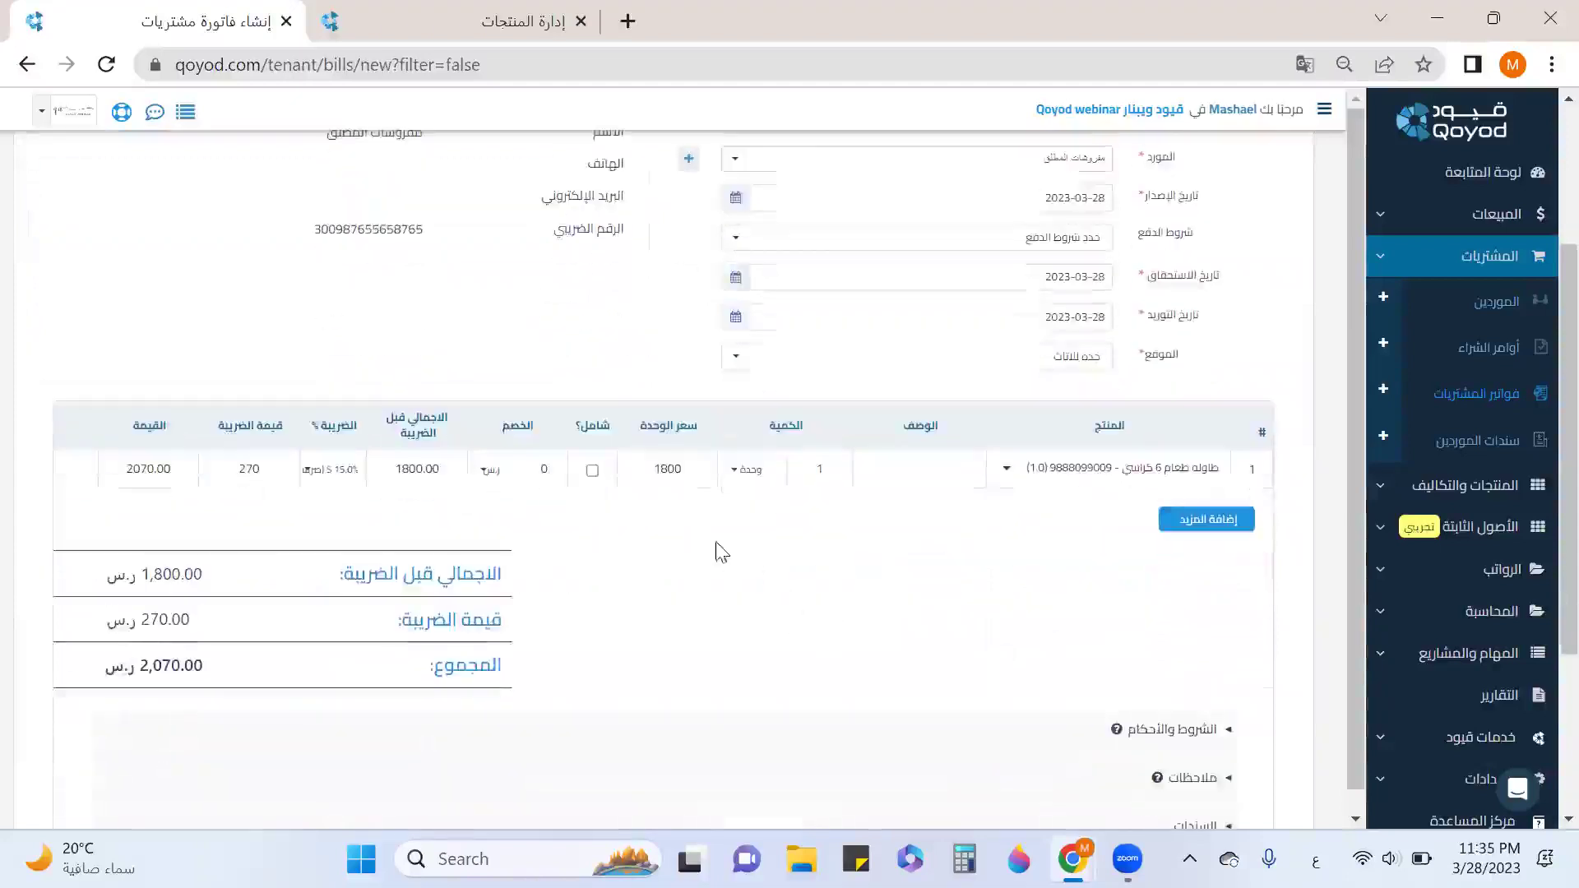
pyautogui.doubleClick(671, 470)
pyautogui.write('1500')
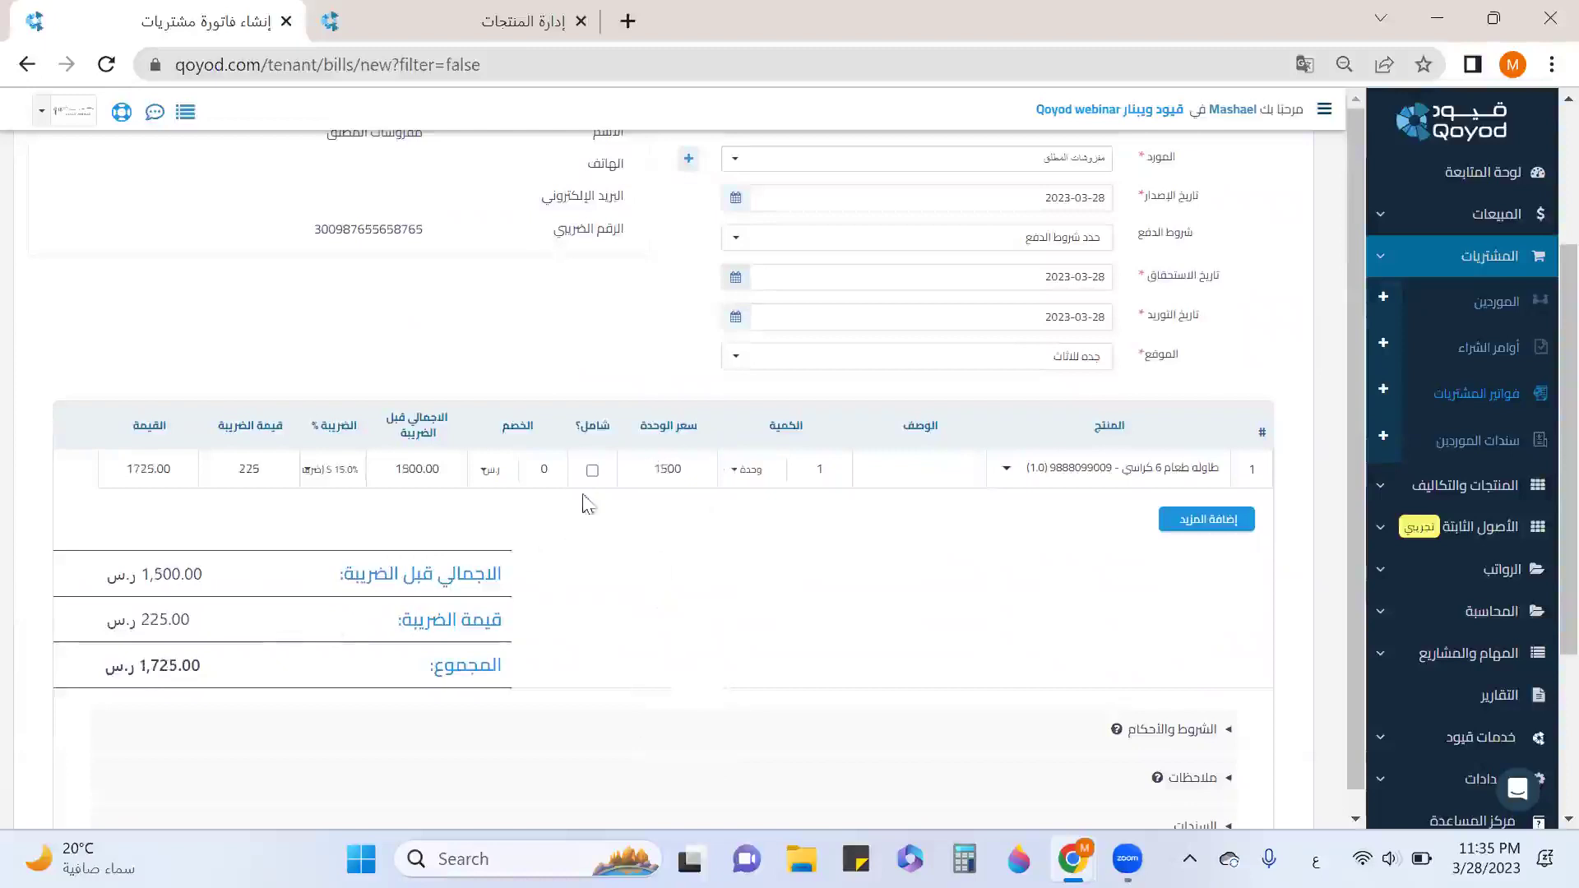
pyautogui.scroll(-3, 975, 530)
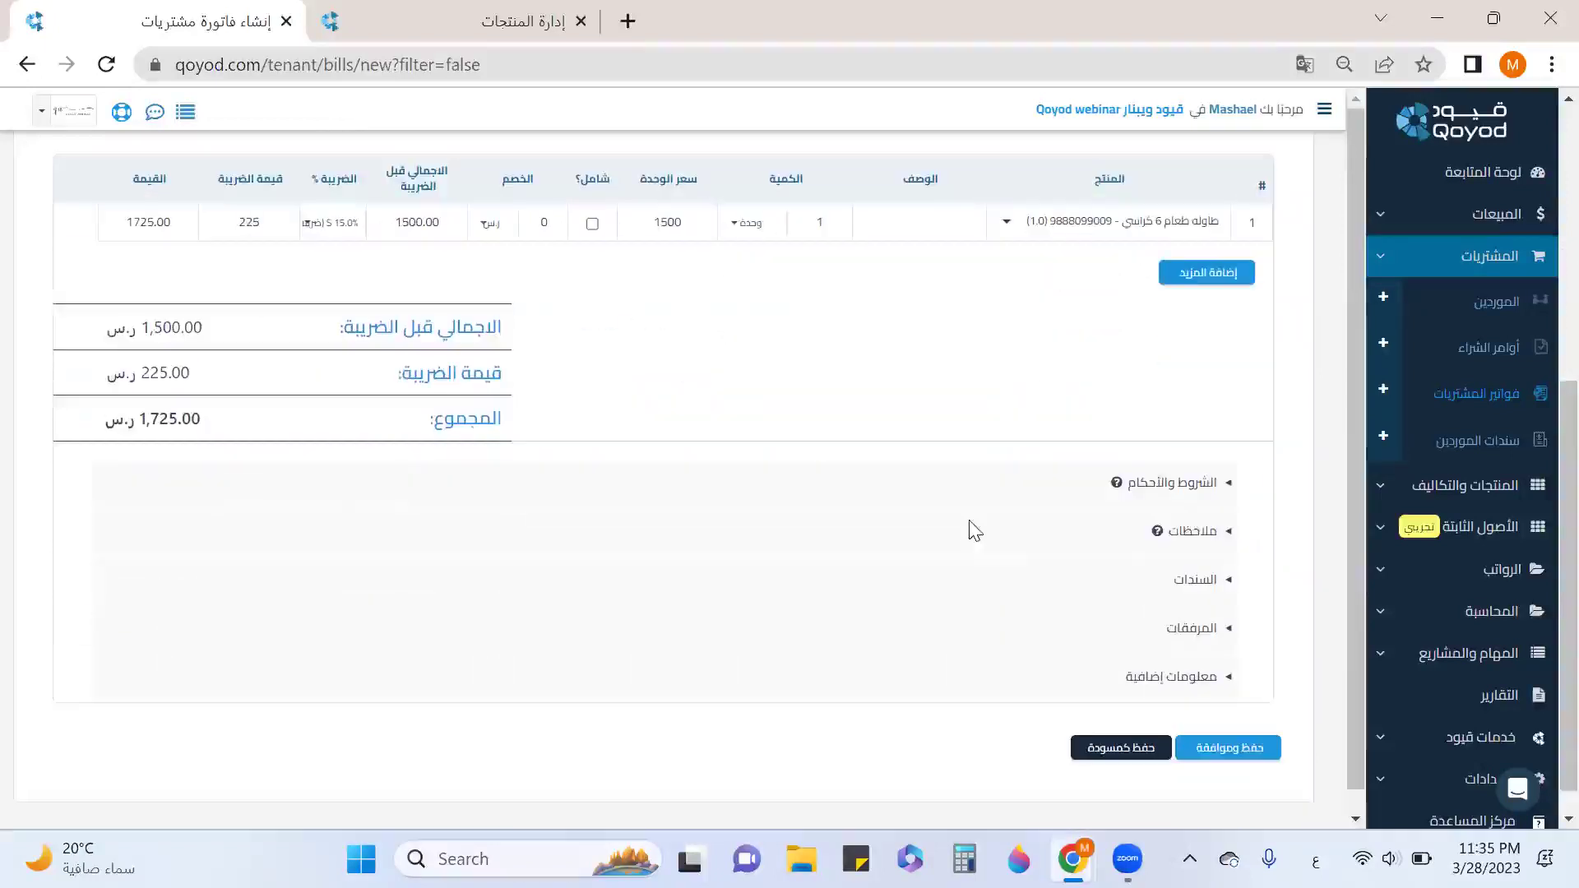
# Record a 1725.00 payment from employee cash-custody dated 2023-03-28, then save and approve BIL141.
pyautogui.click(1197, 581)
pyautogui.scroll(-5, 649, 493)
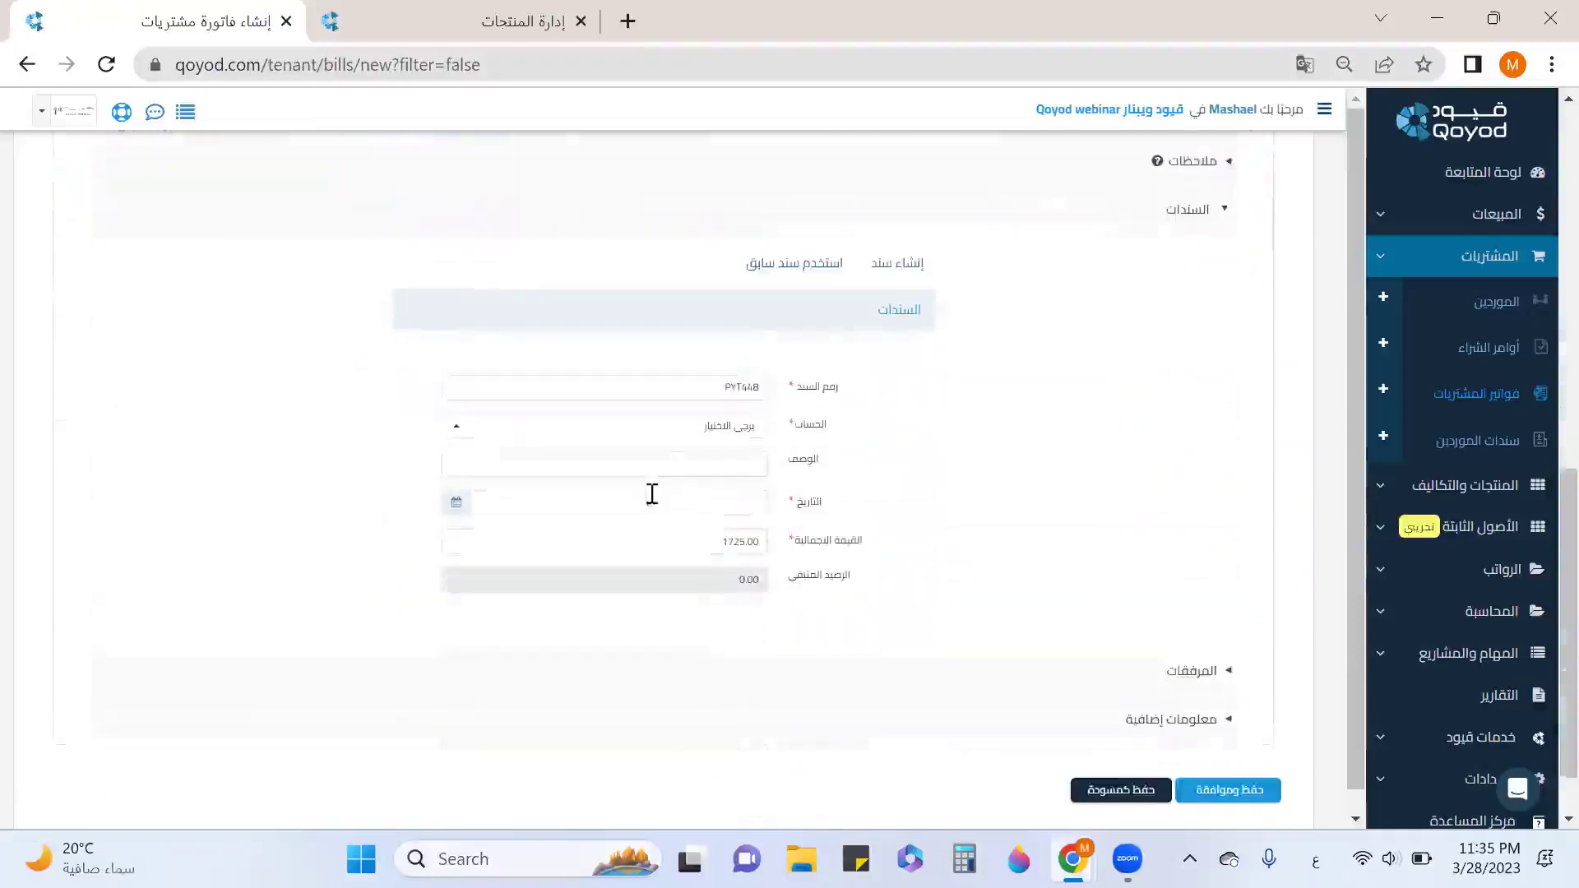
pyautogui.click(681, 438)
pyautogui.scroll(-5, 674, 366)
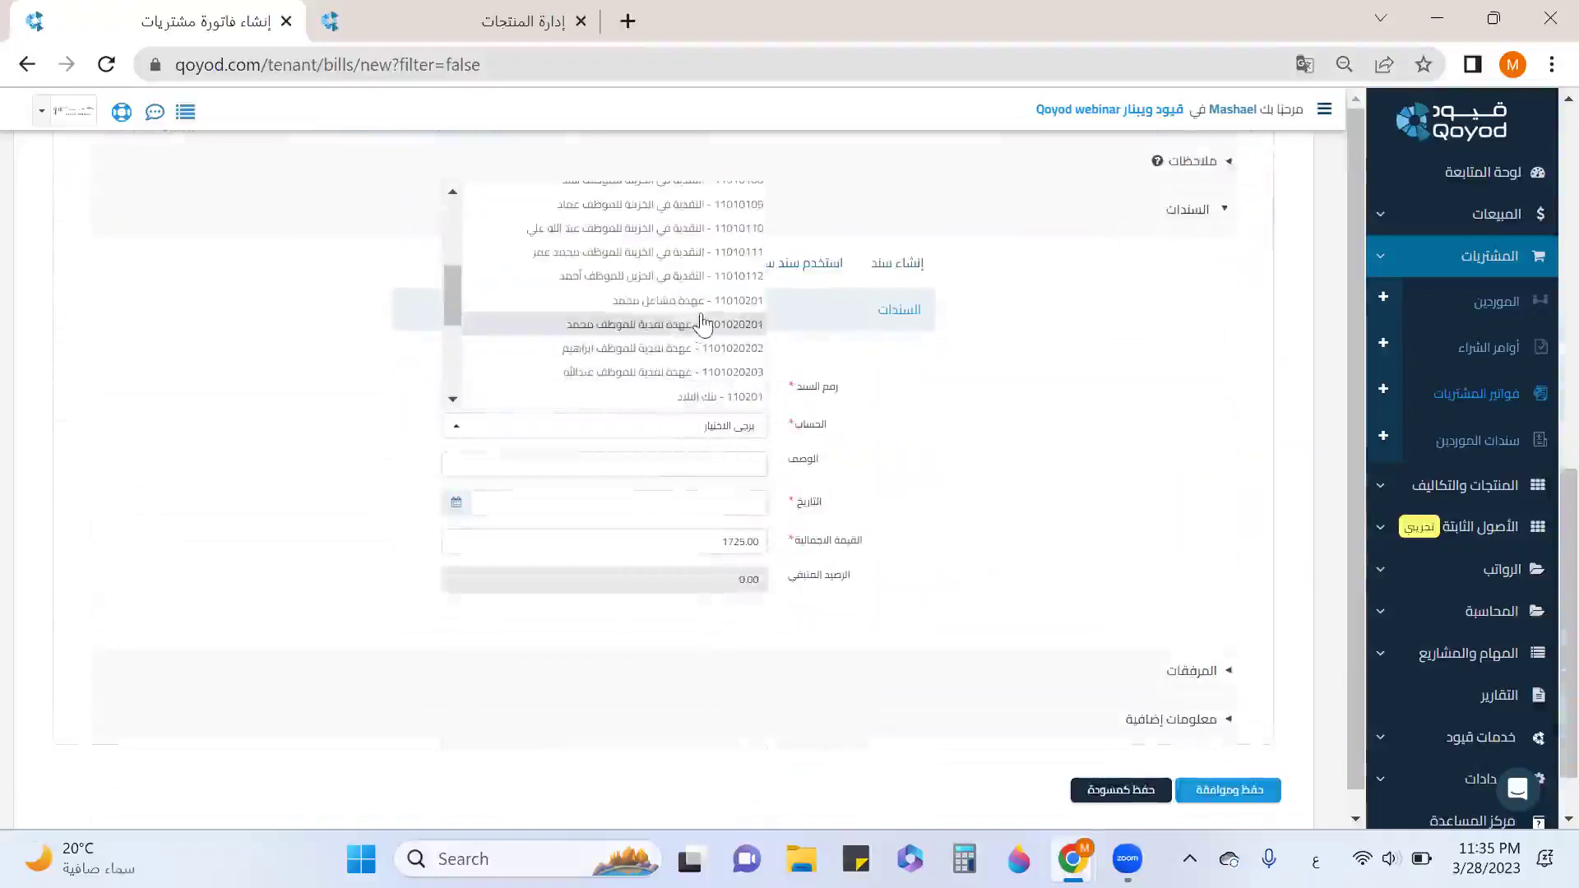
pyautogui.click(702, 324)
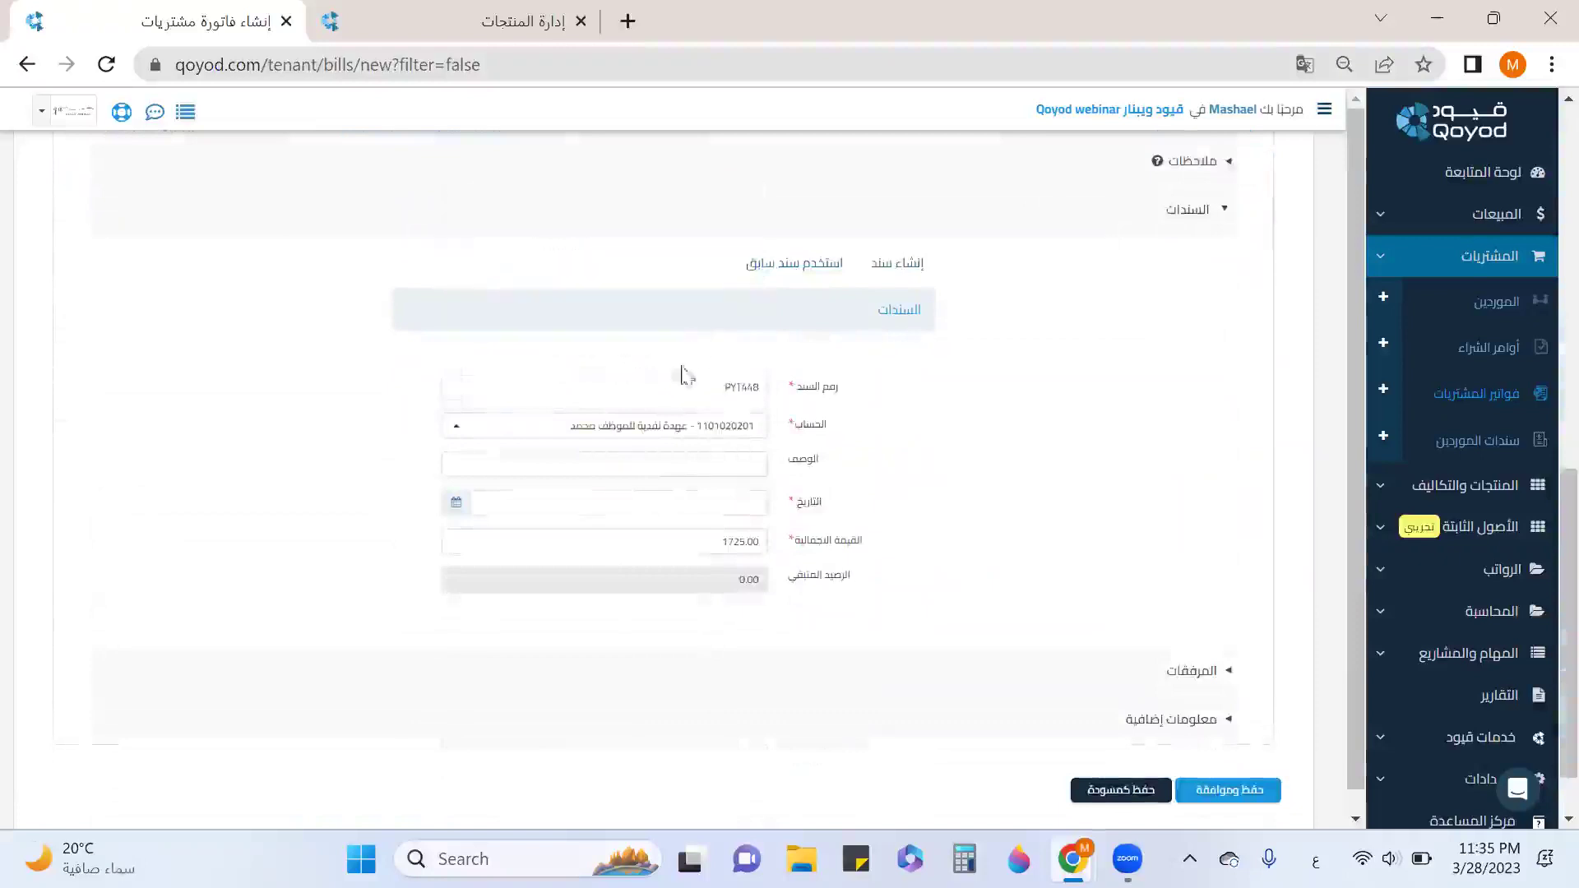
pyautogui.click(549, 504)
pyautogui.click(481, 421)
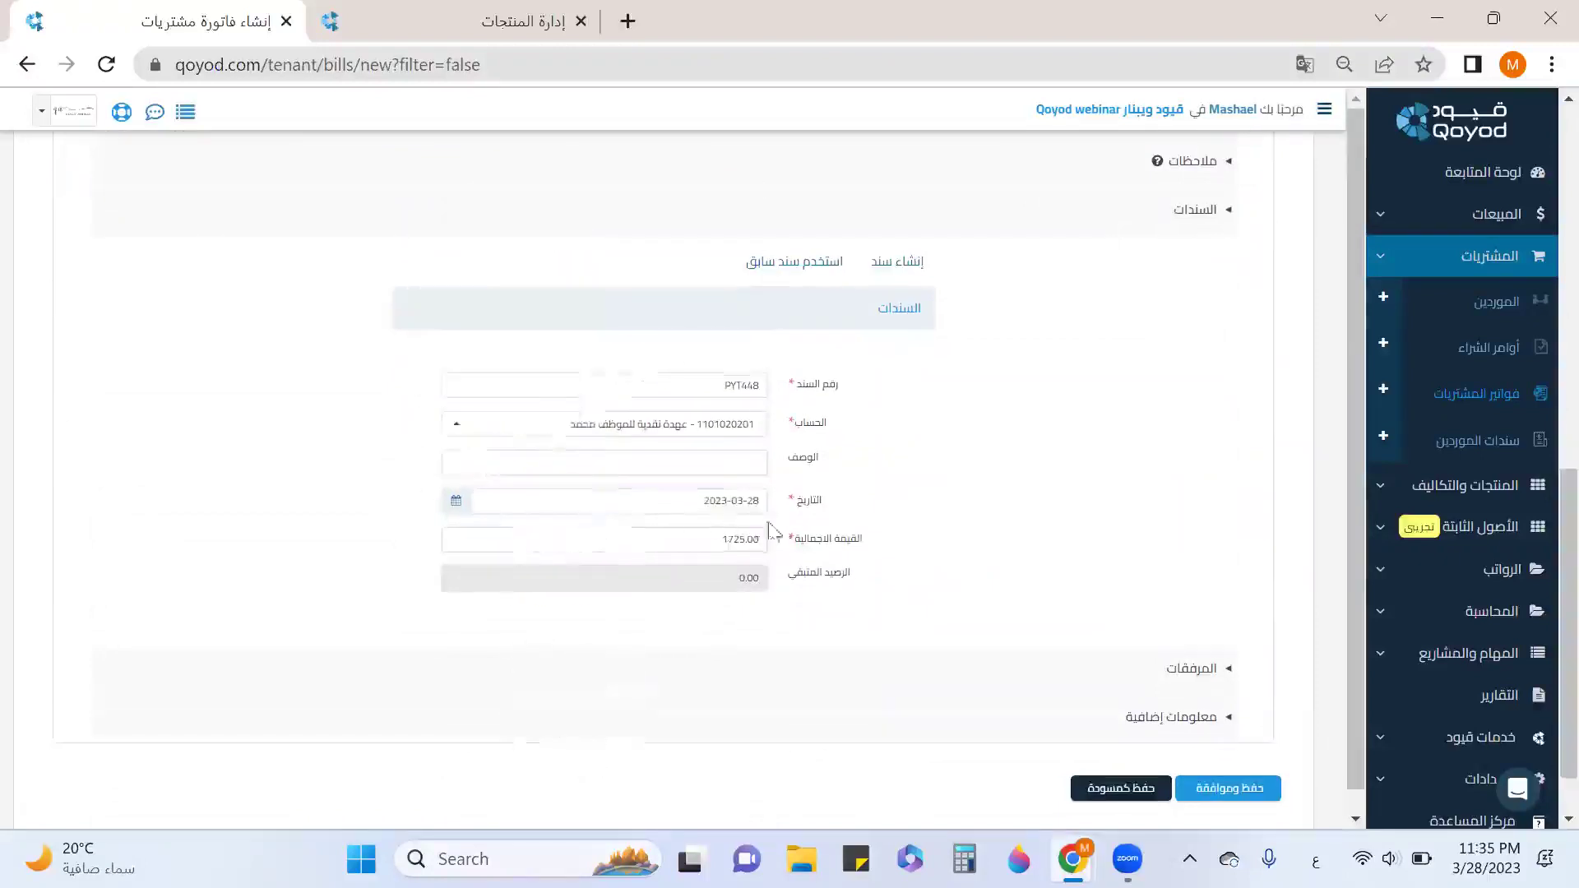
pyautogui.scroll(-1, 1127, 540)
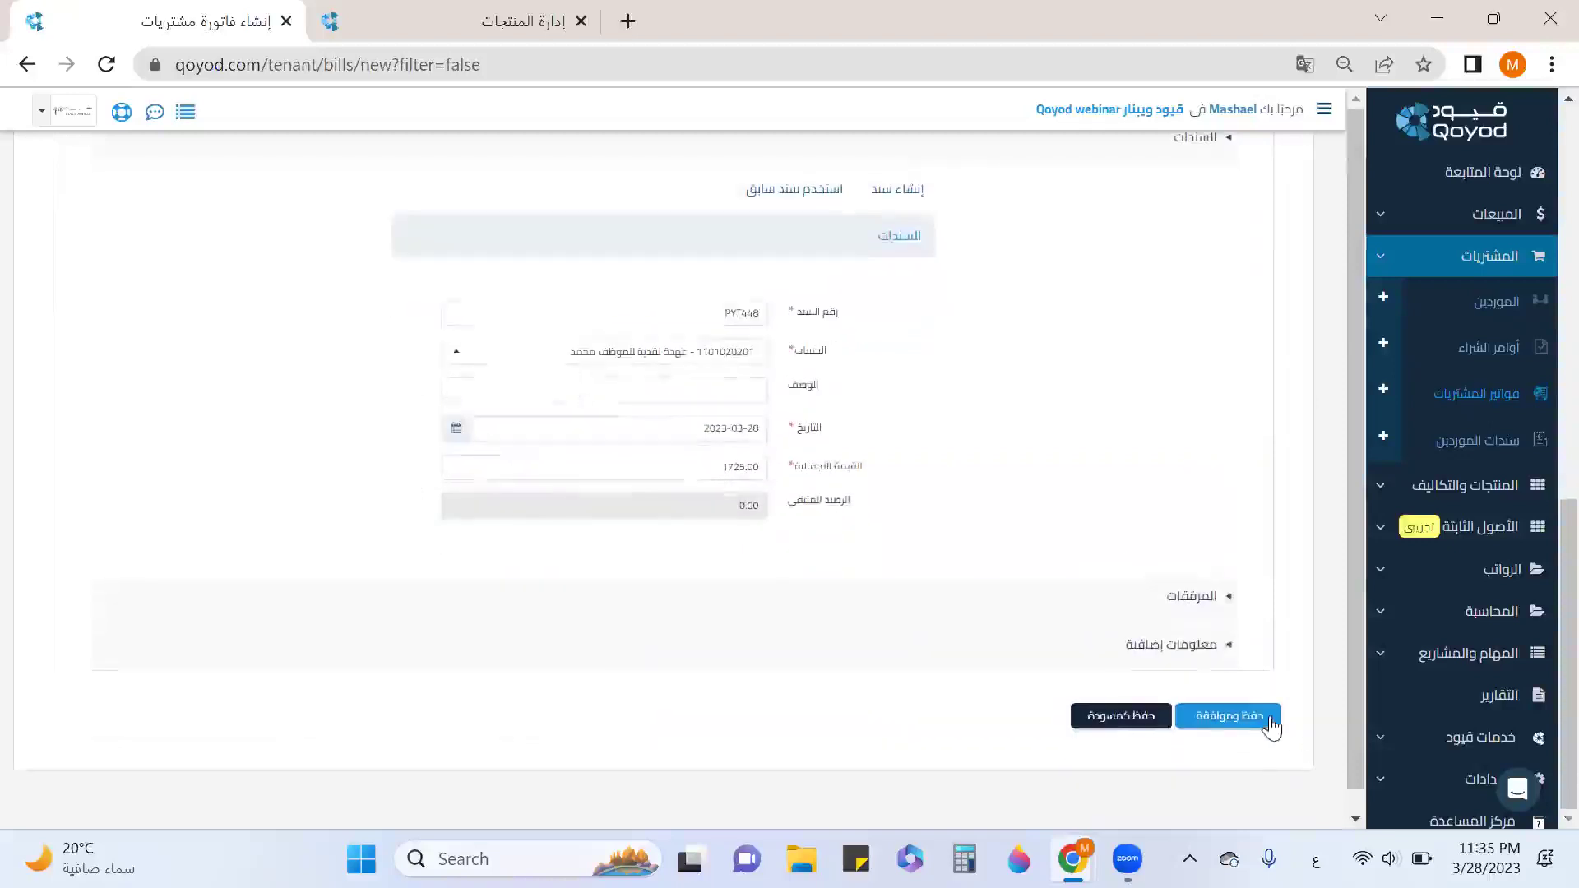
pyautogui.click(1271, 724)
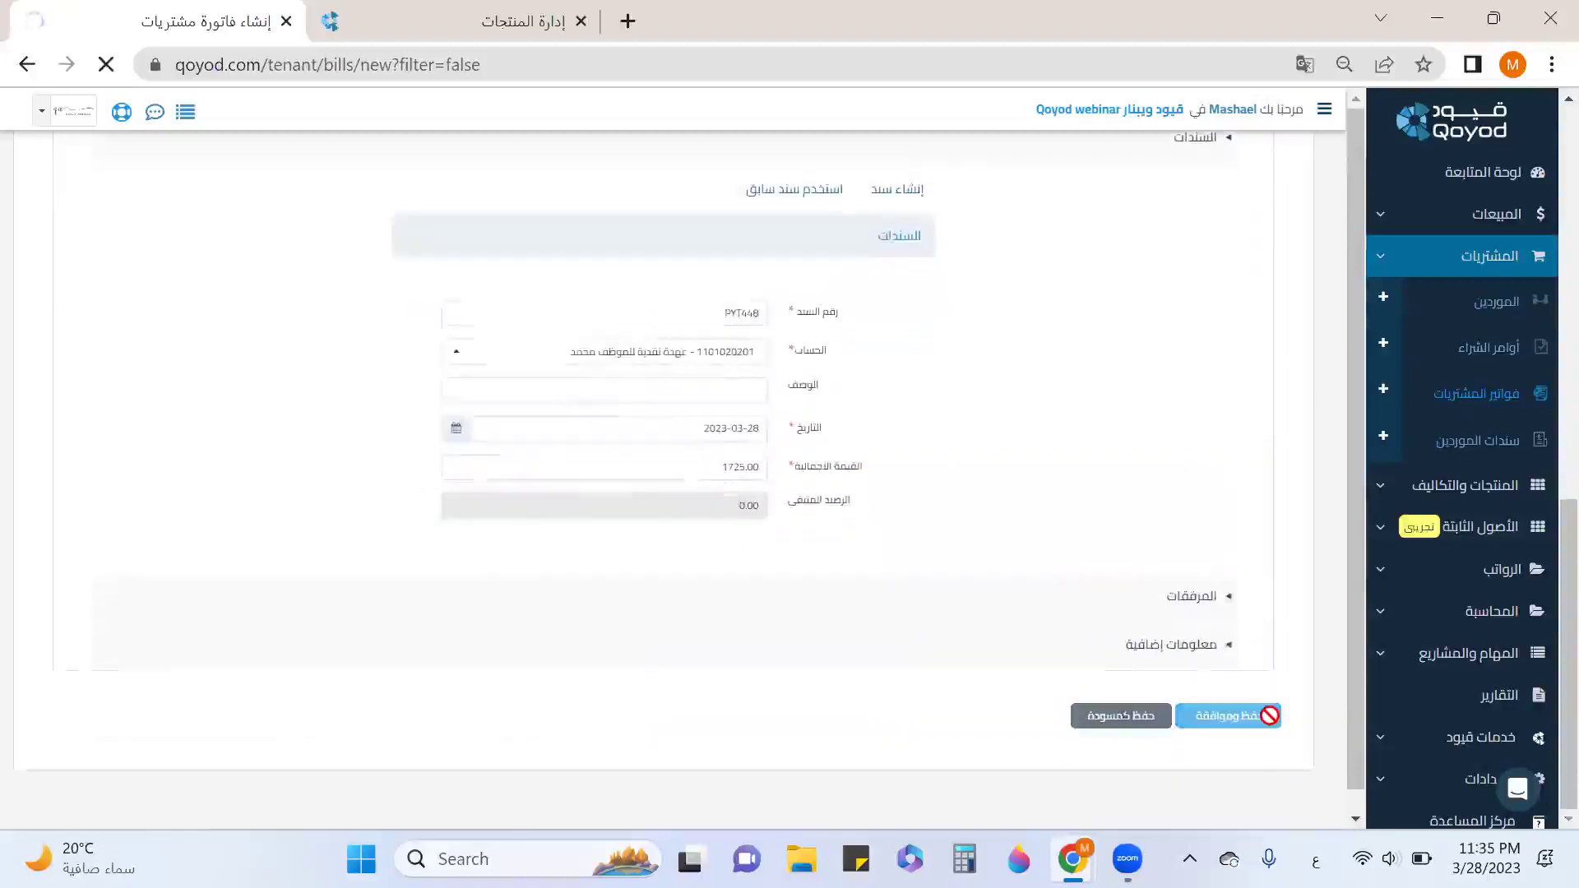
pyautogui.scroll(-3, 584, 556)
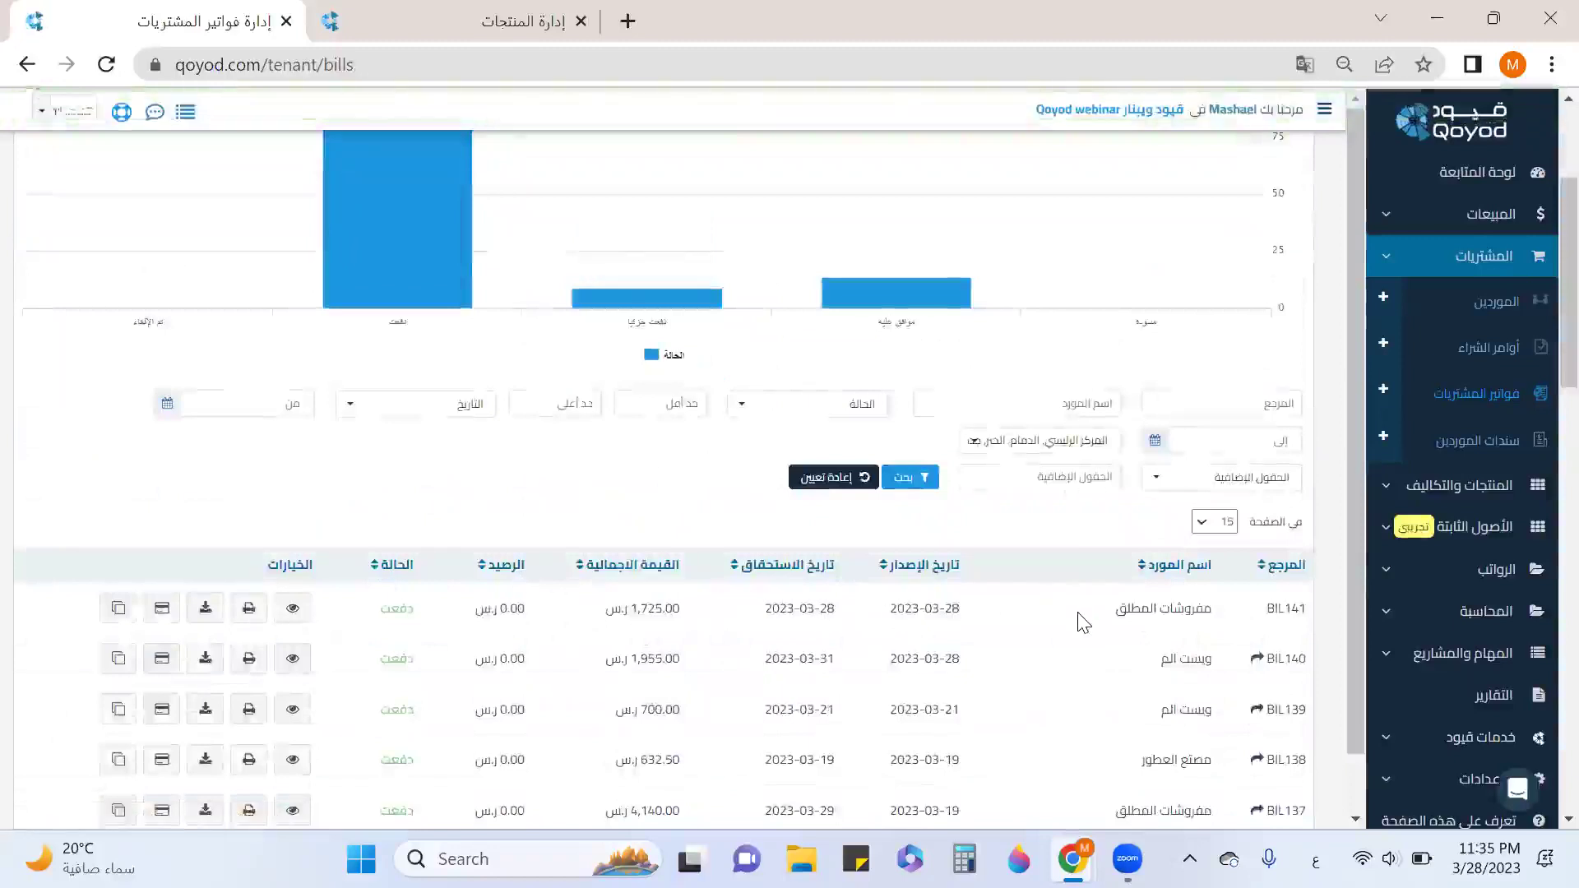
# Scroll the Purchase Bills list to confirm BIL141 is at the top, paid, 1,725.00 SAR.
pyautogui.scroll(-3, 1082, 622)
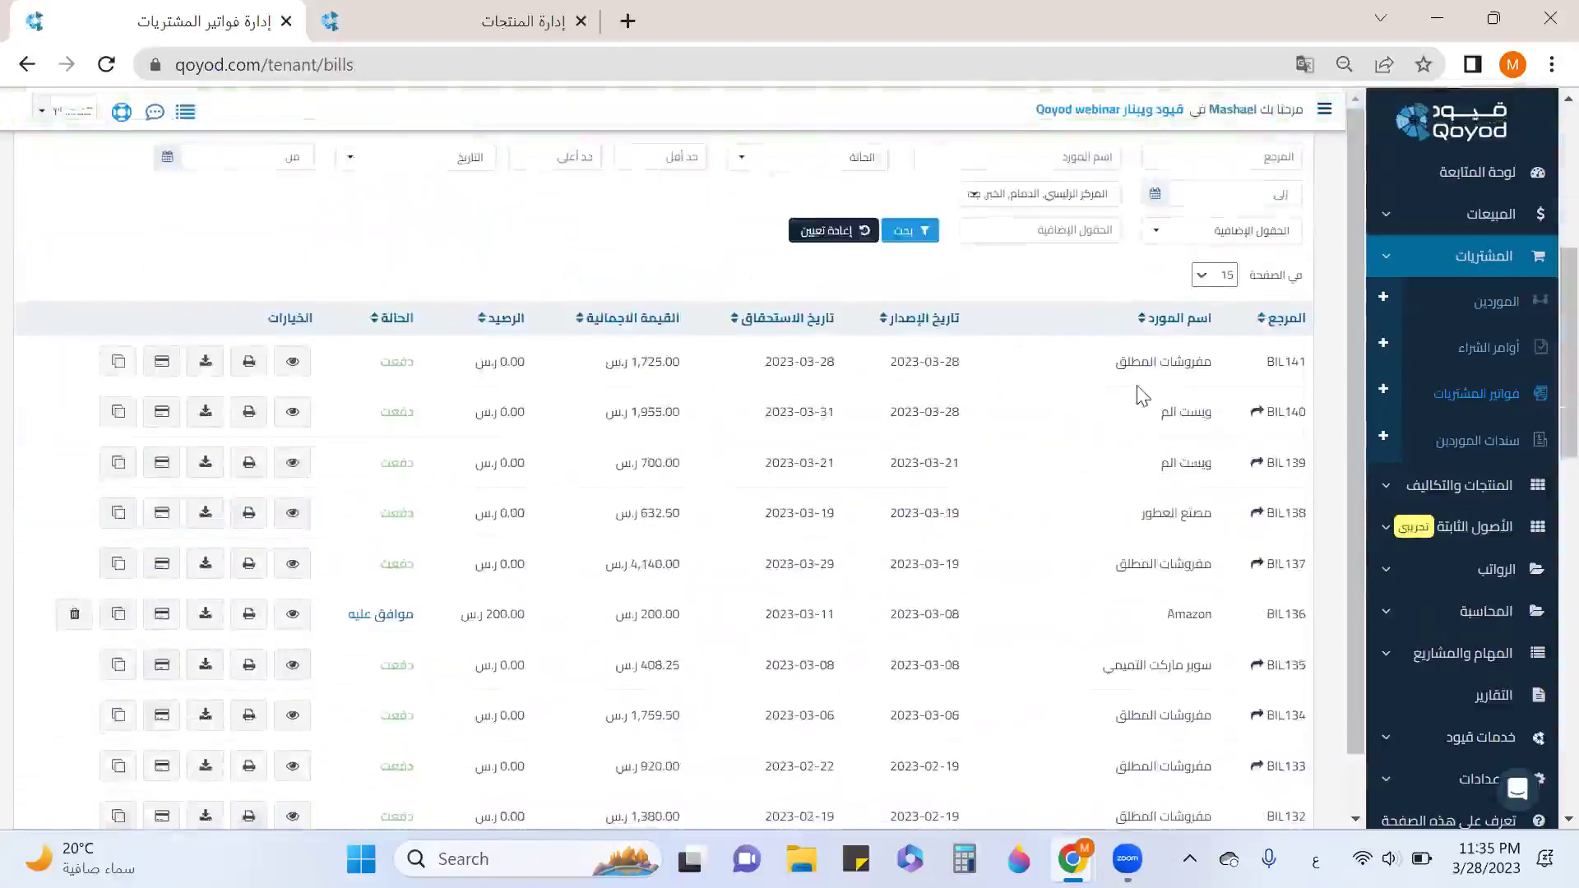
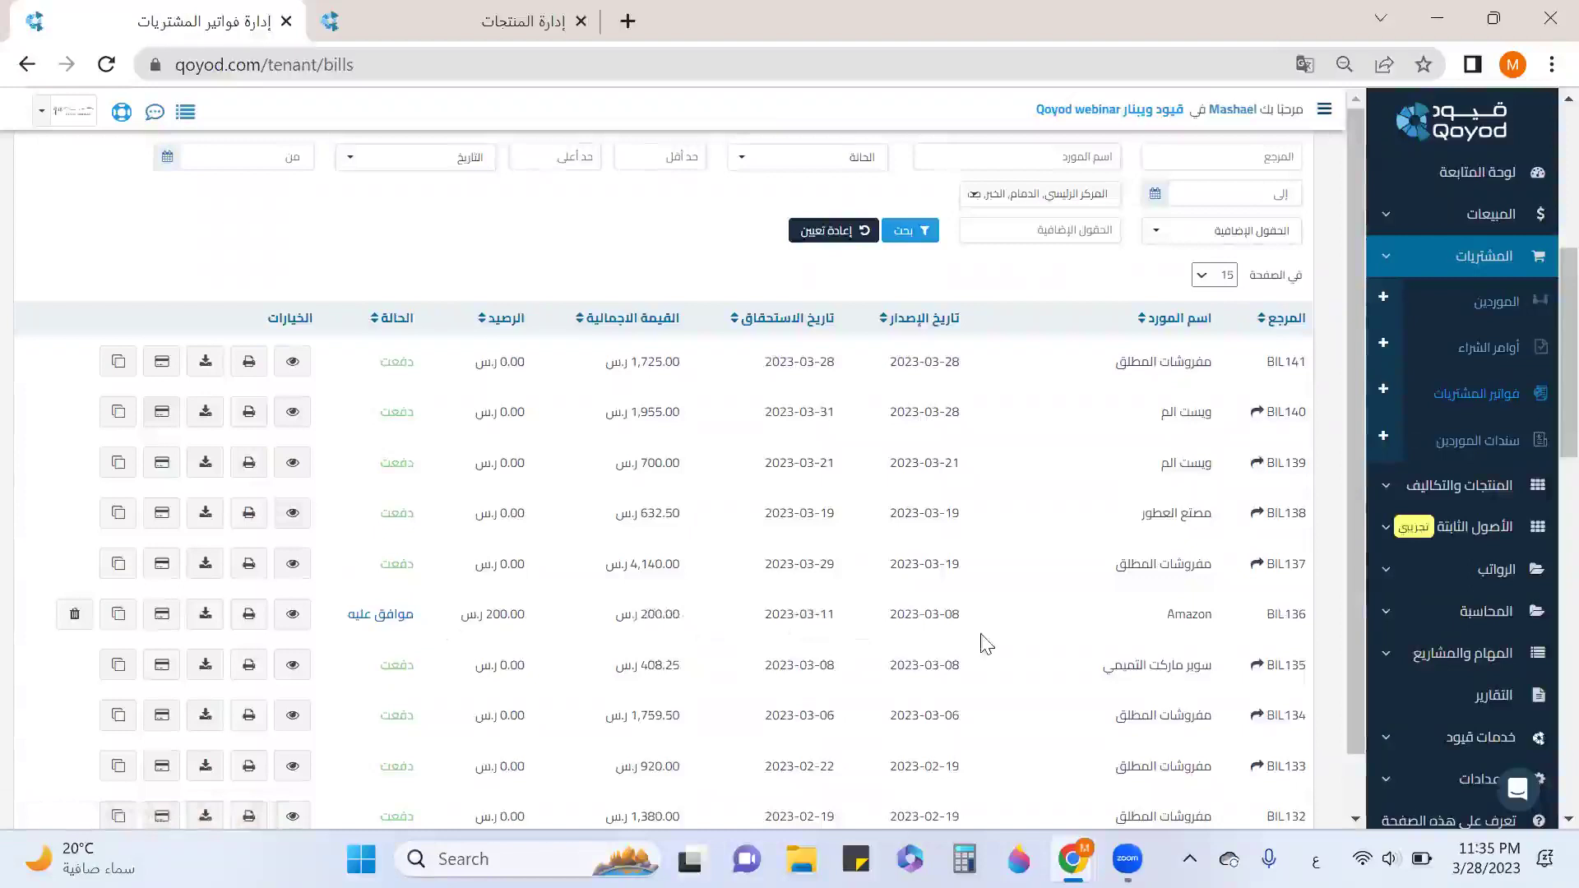
# Pay 50 on bill BIL136 from account 110201 - بنك البلاد, dated 2023-03-28.
pyautogui.click(162, 615)
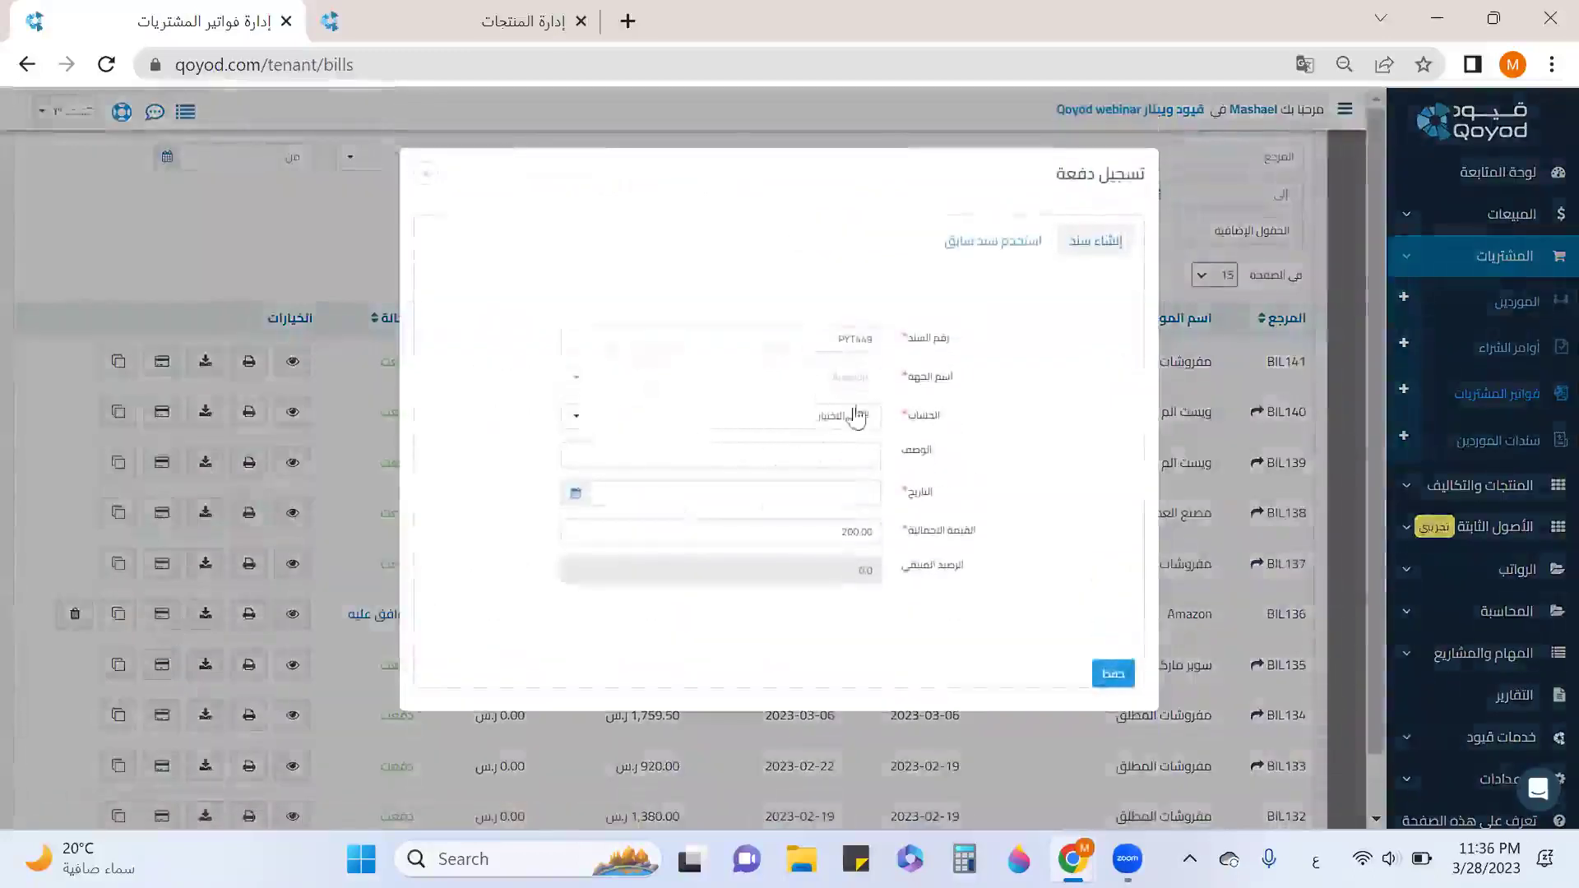
pyautogui.click(851, 420)
pyautogui.scroll(-3, 753, 576)
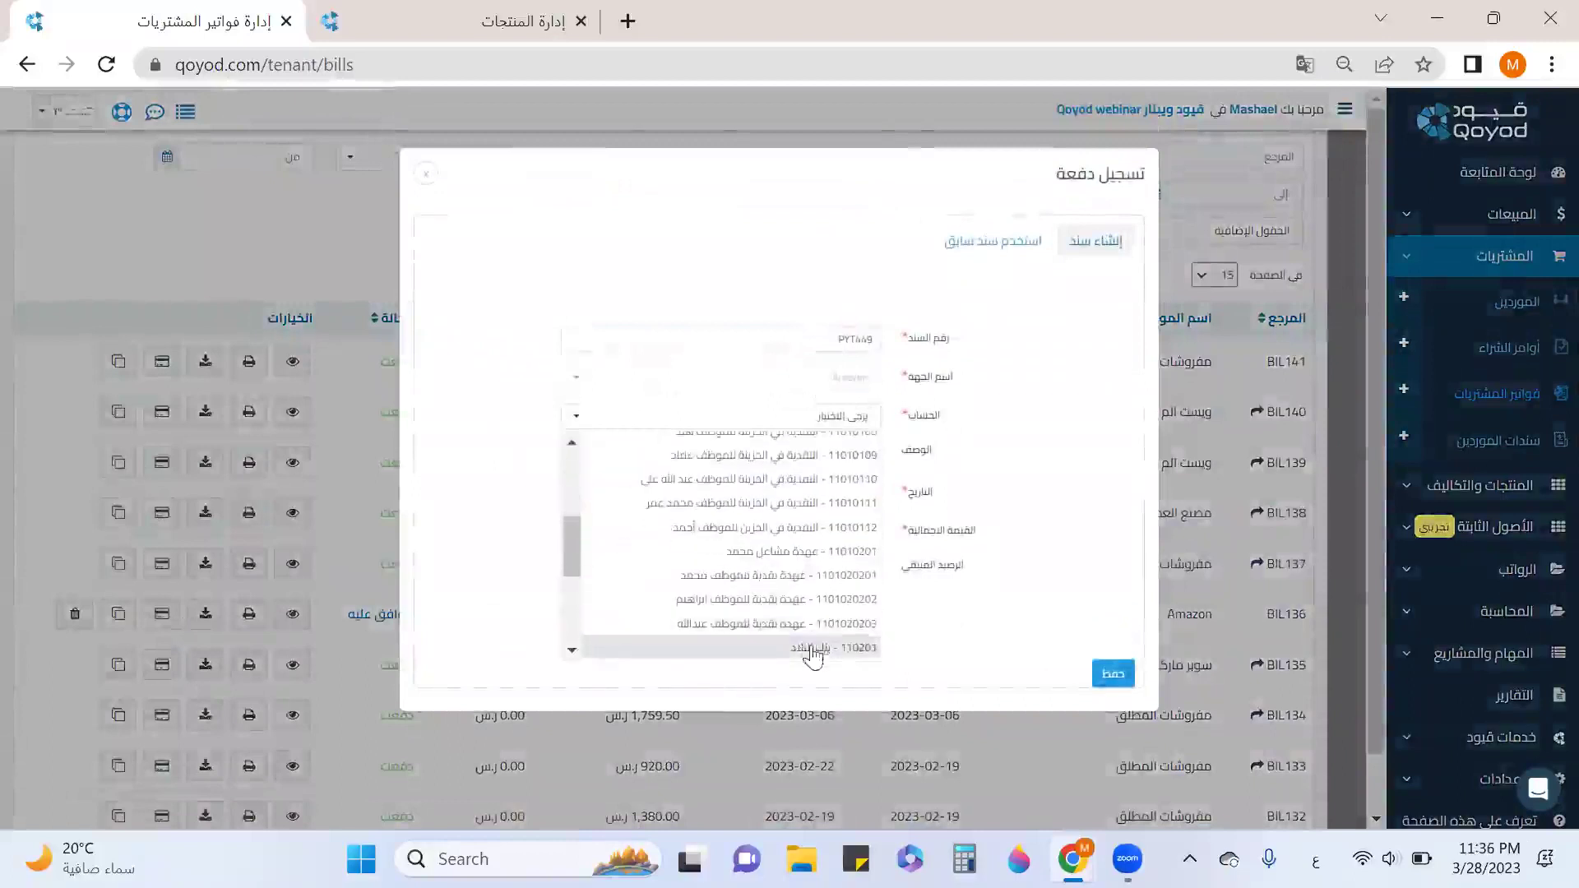
pyautogui.click(810, 649)
pyautogui.click(809, 495)
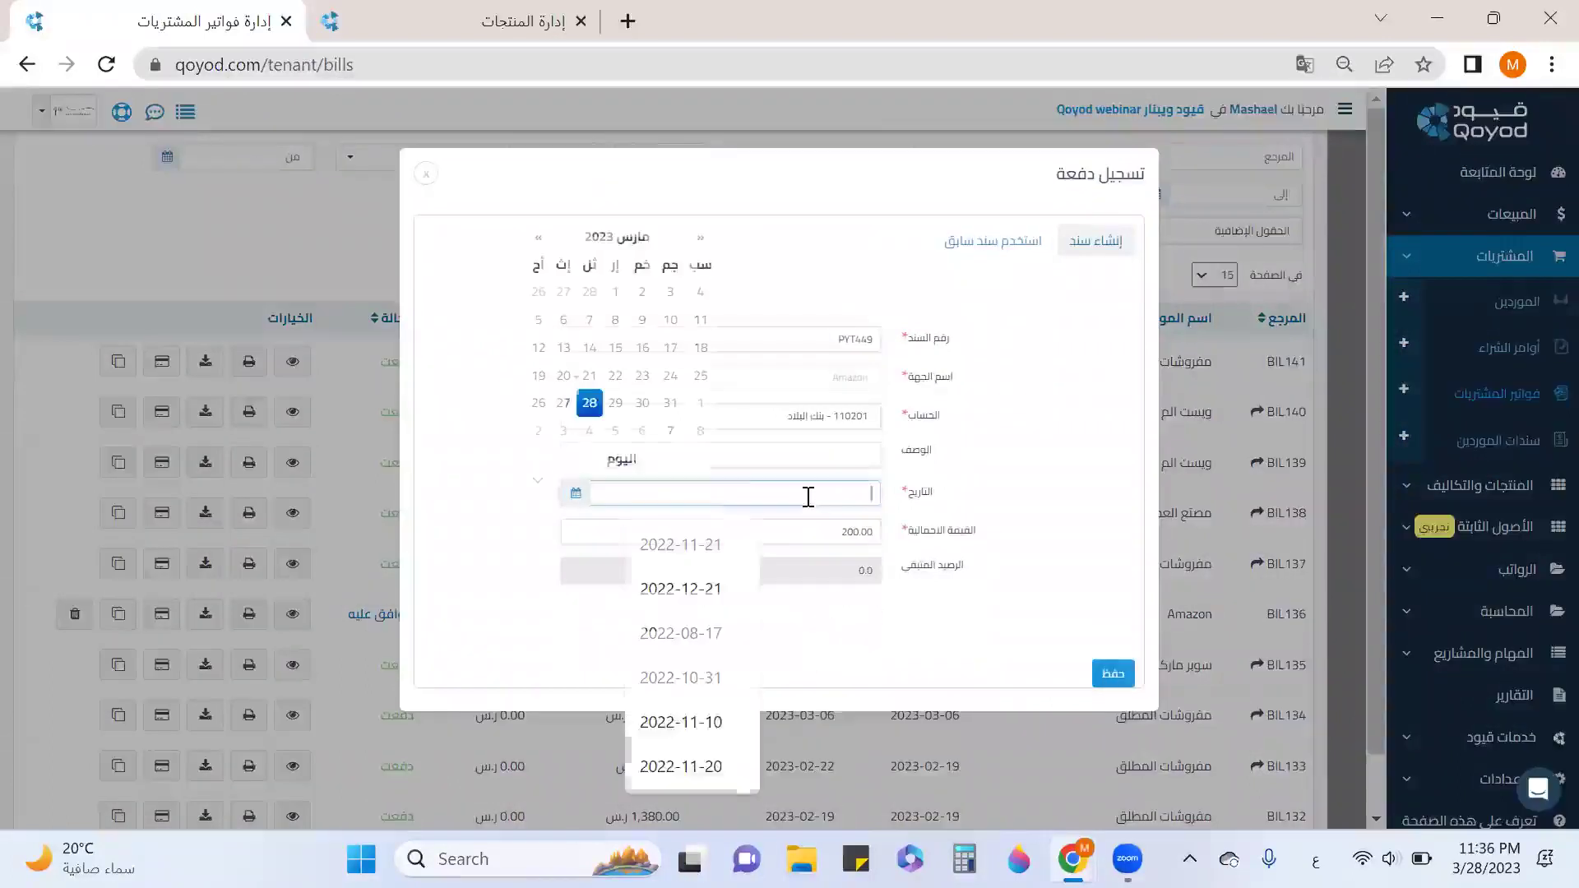
pyautogui.click(590, 403)
pyautogui.click(831, 535)
pyautogui.write('50')
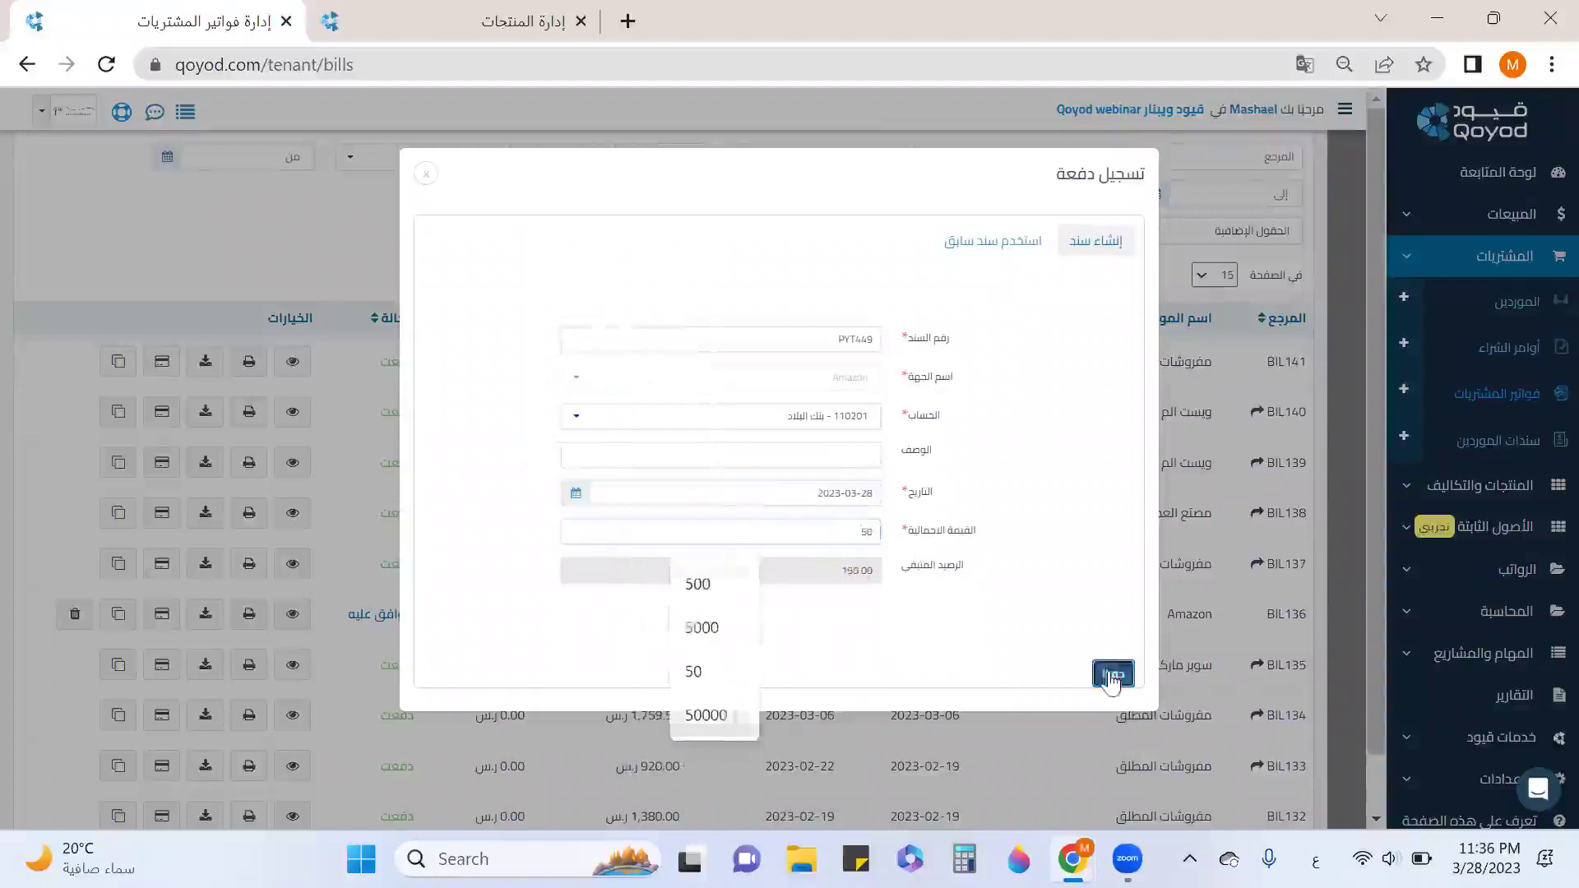
pyautogui.click(1113, 674)
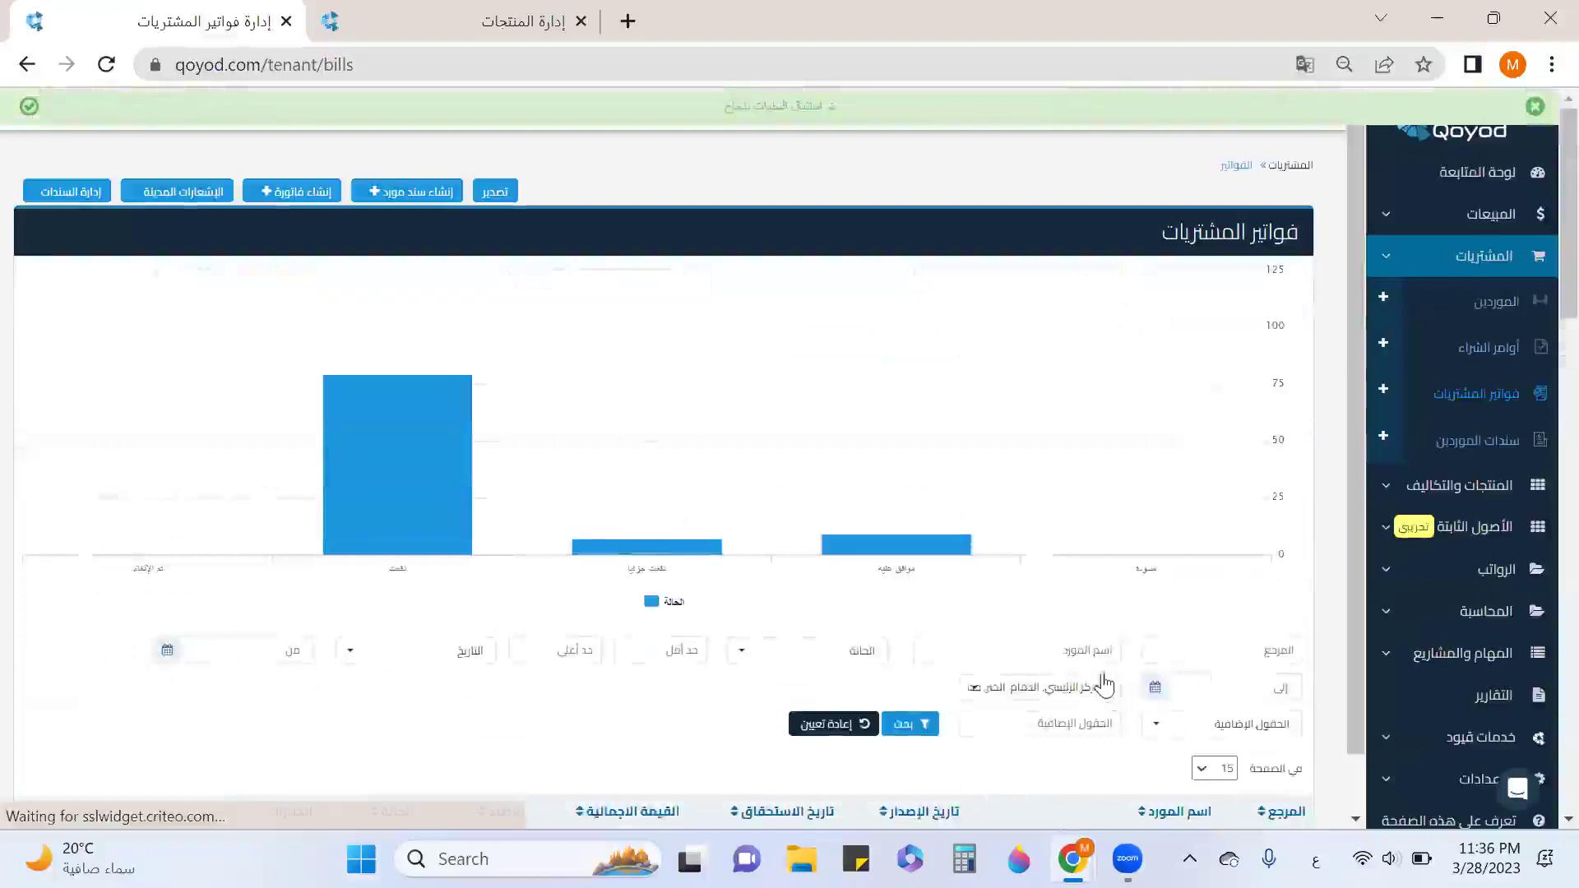
# Start a new supplier receipt for Amazon paid from account 110202 - بنك الراجحي.
pyautogui.click(1457, 453)
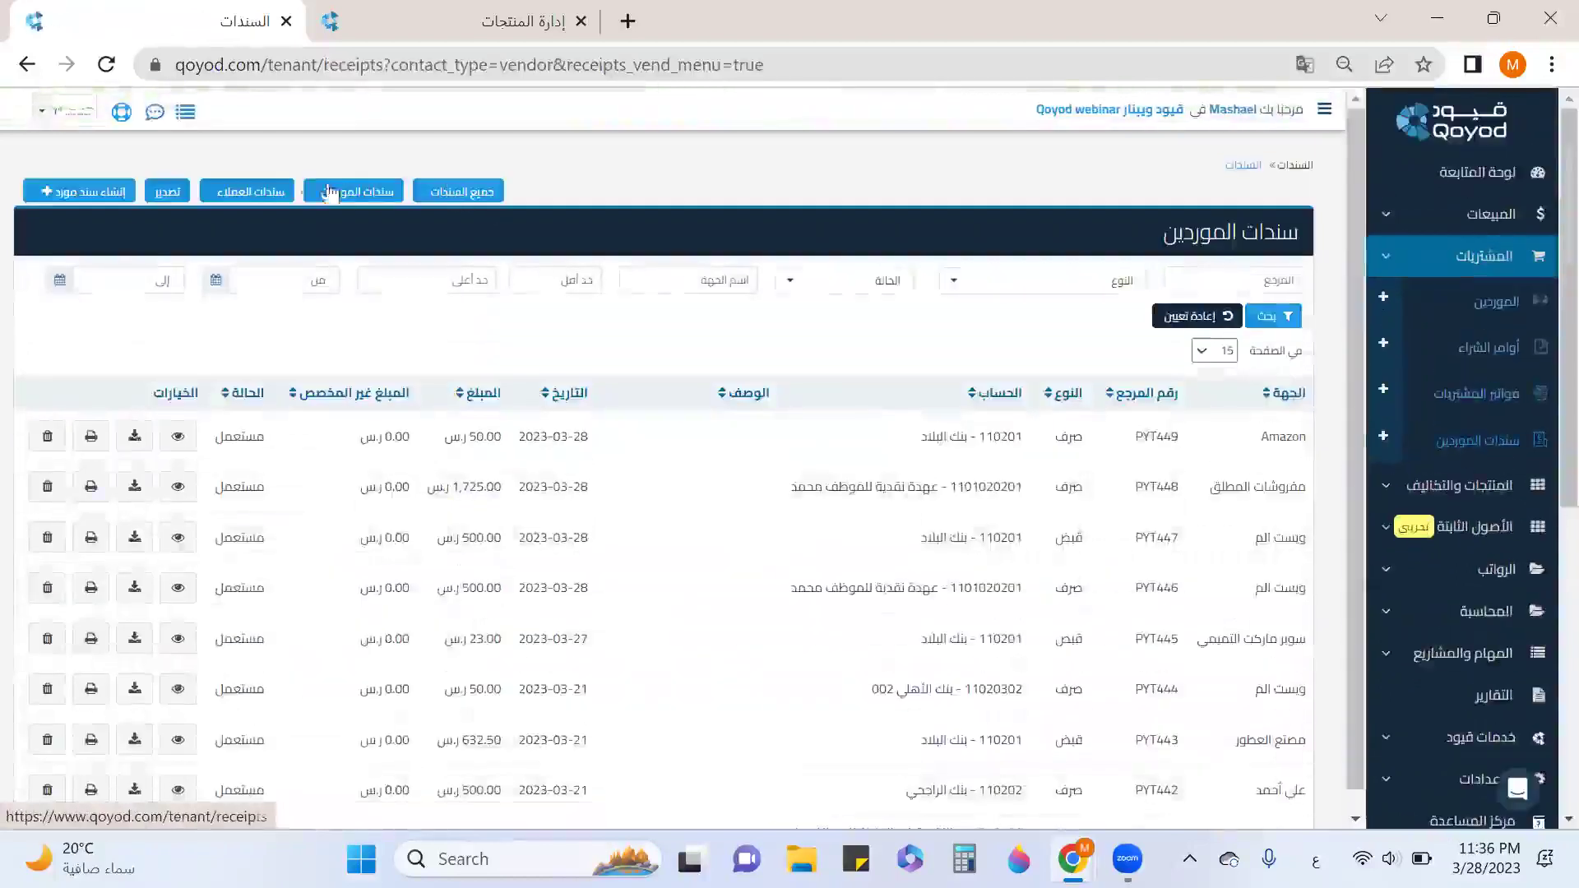
pyautogui.click(86, 192)
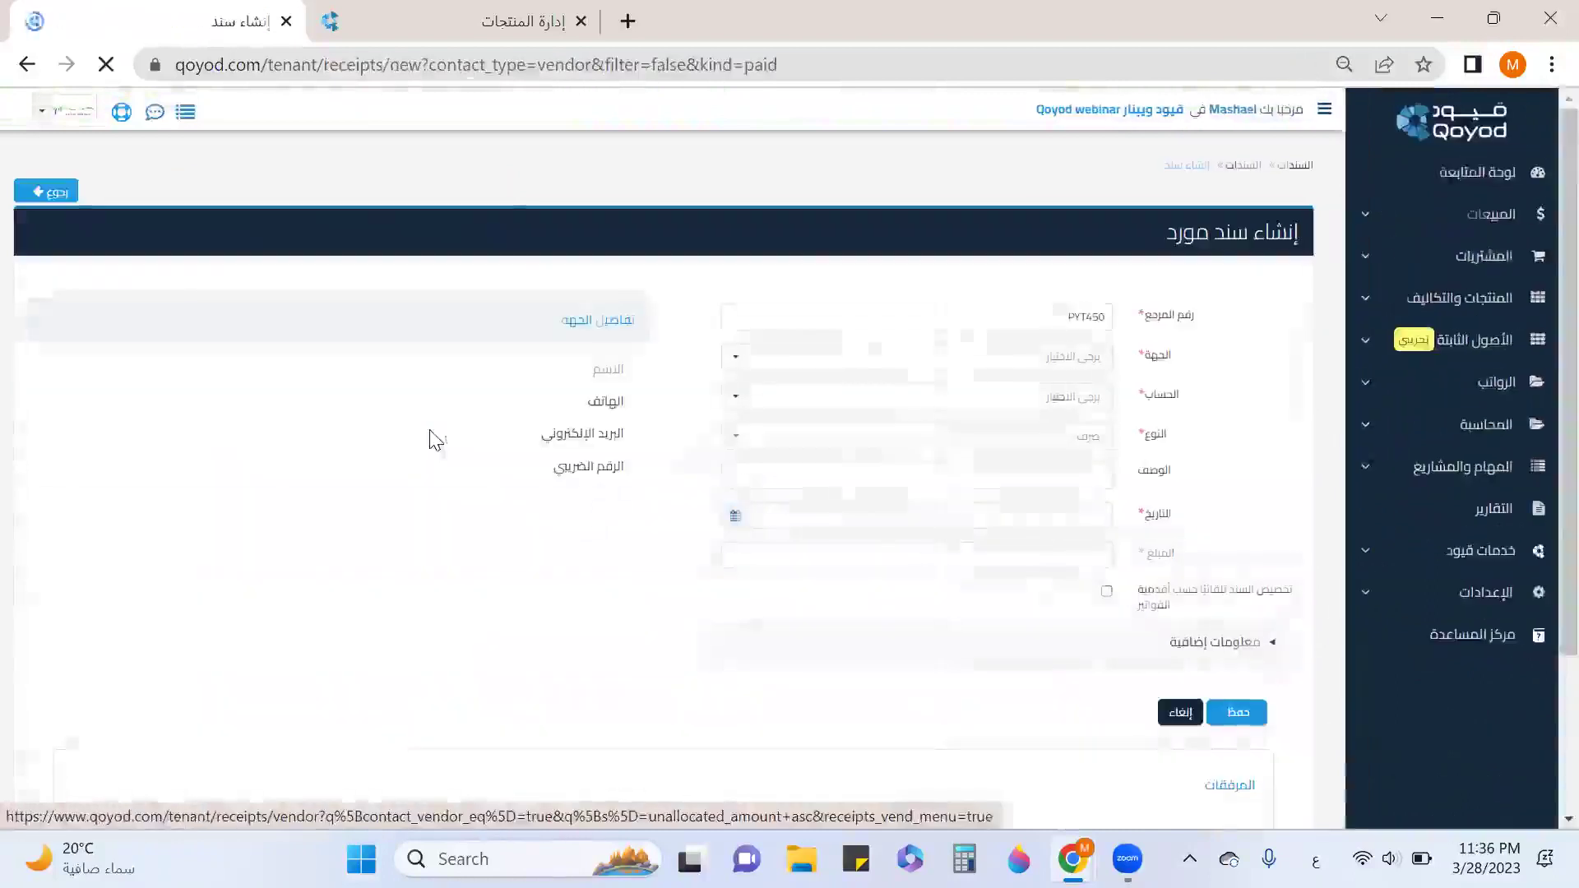
pyautogui.click(944, 366)
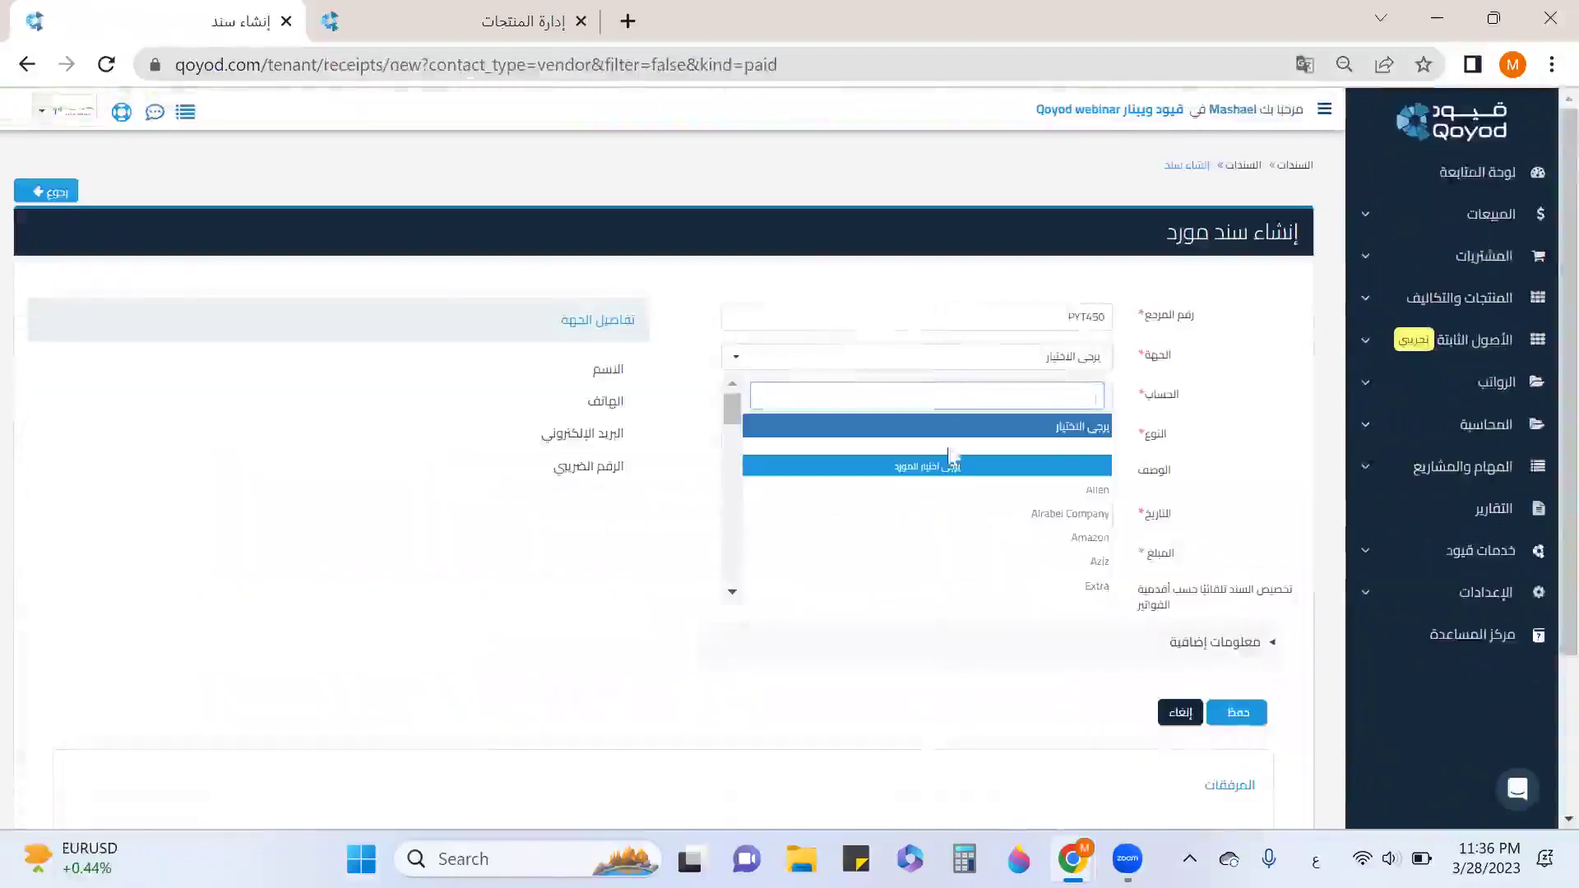
pyautogui.click(977, 429)
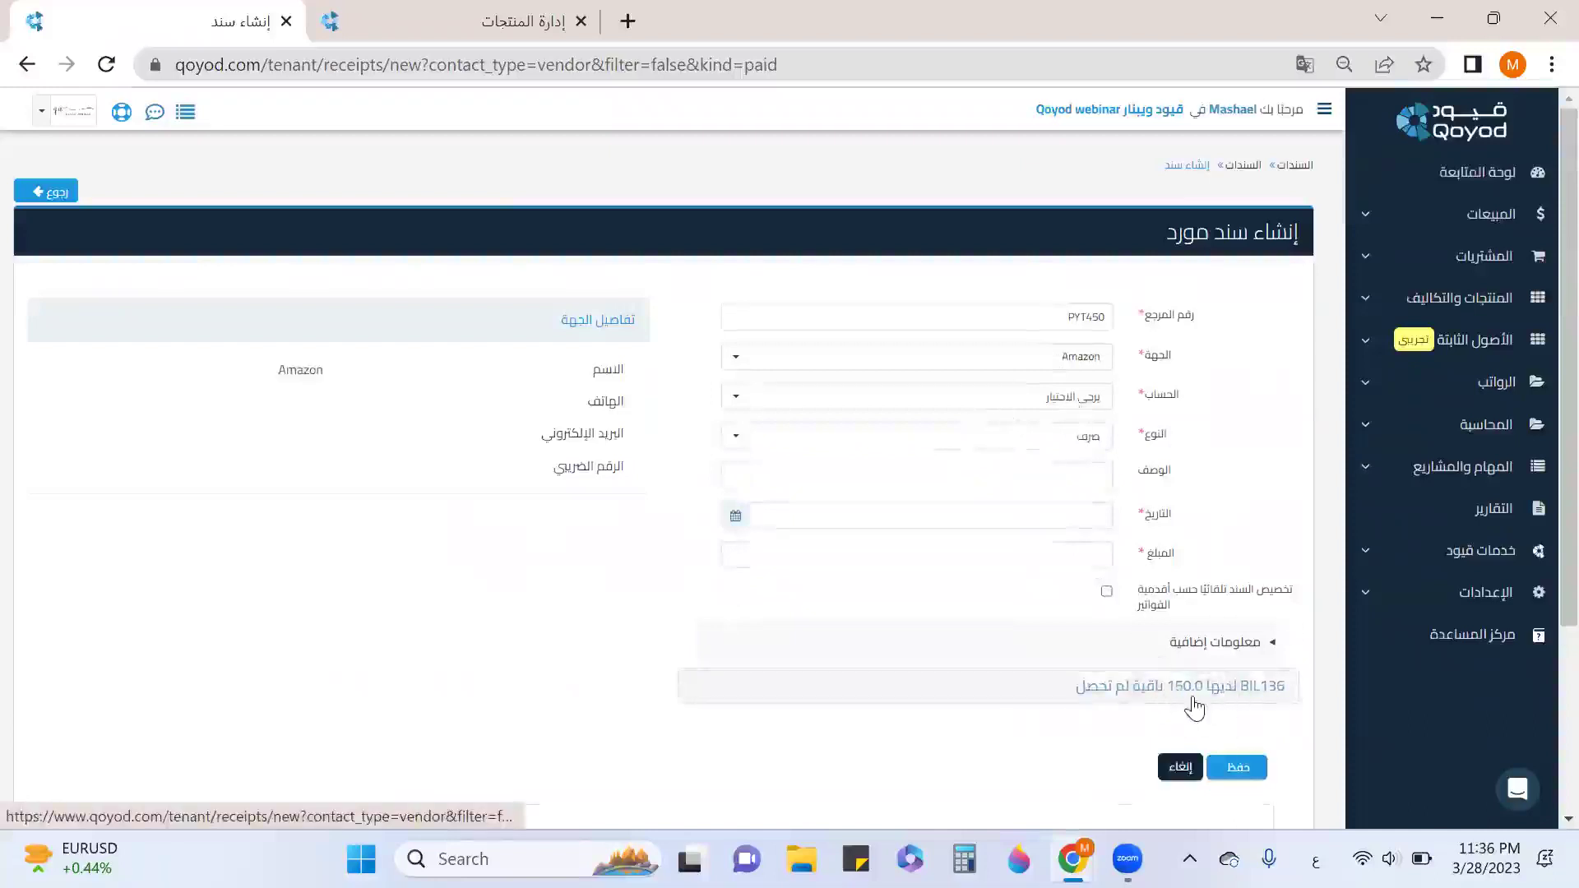
pyautogui.click(1077, 400)
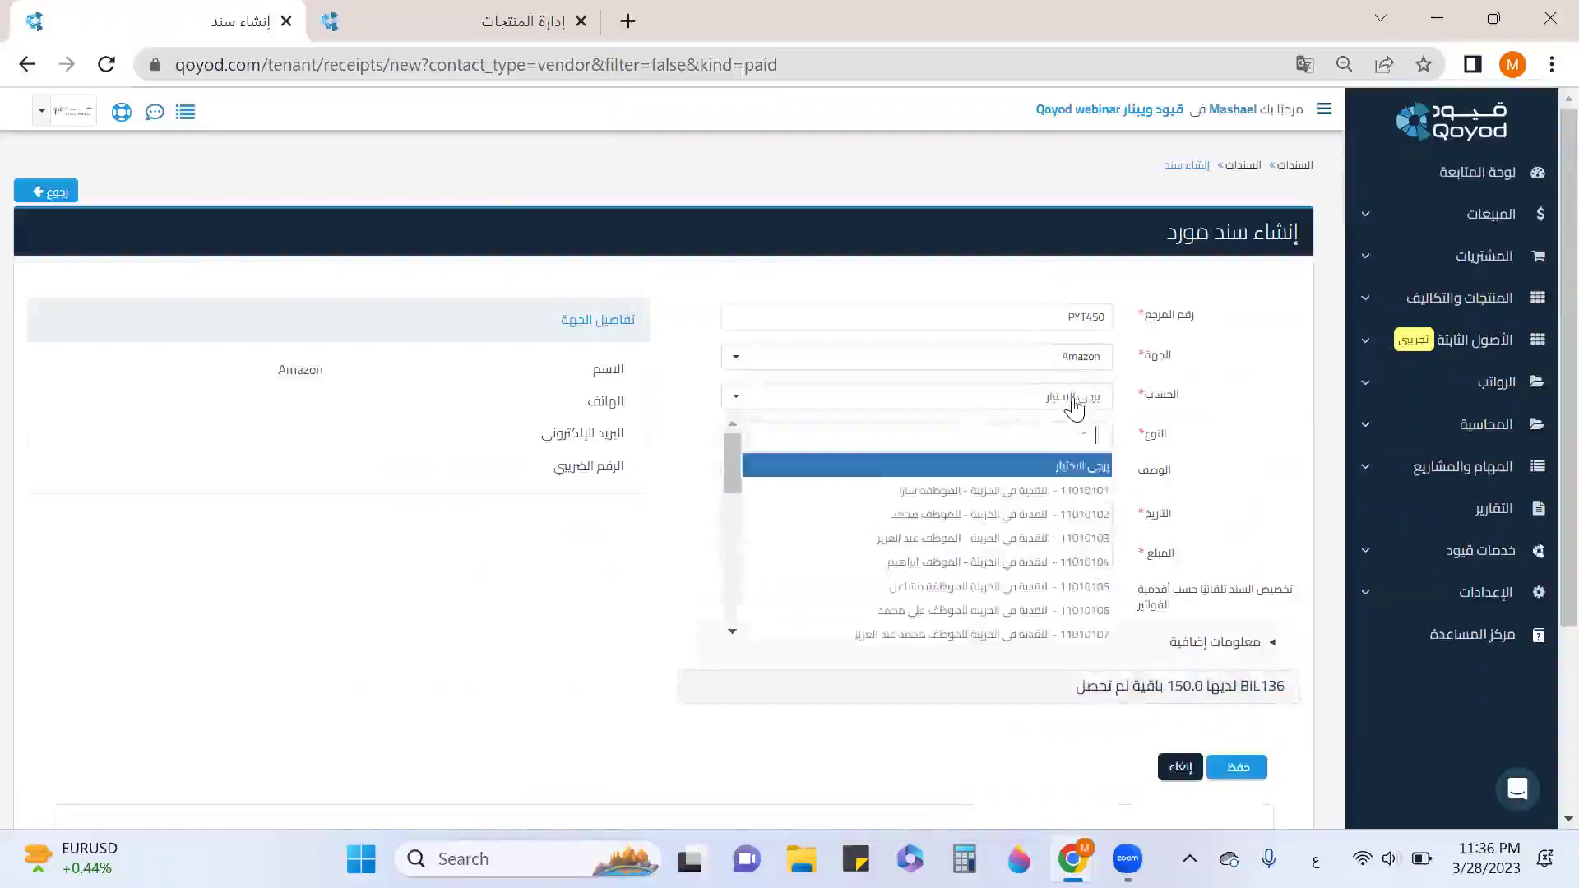
pyautogui.scroll(-3, 946, 526)
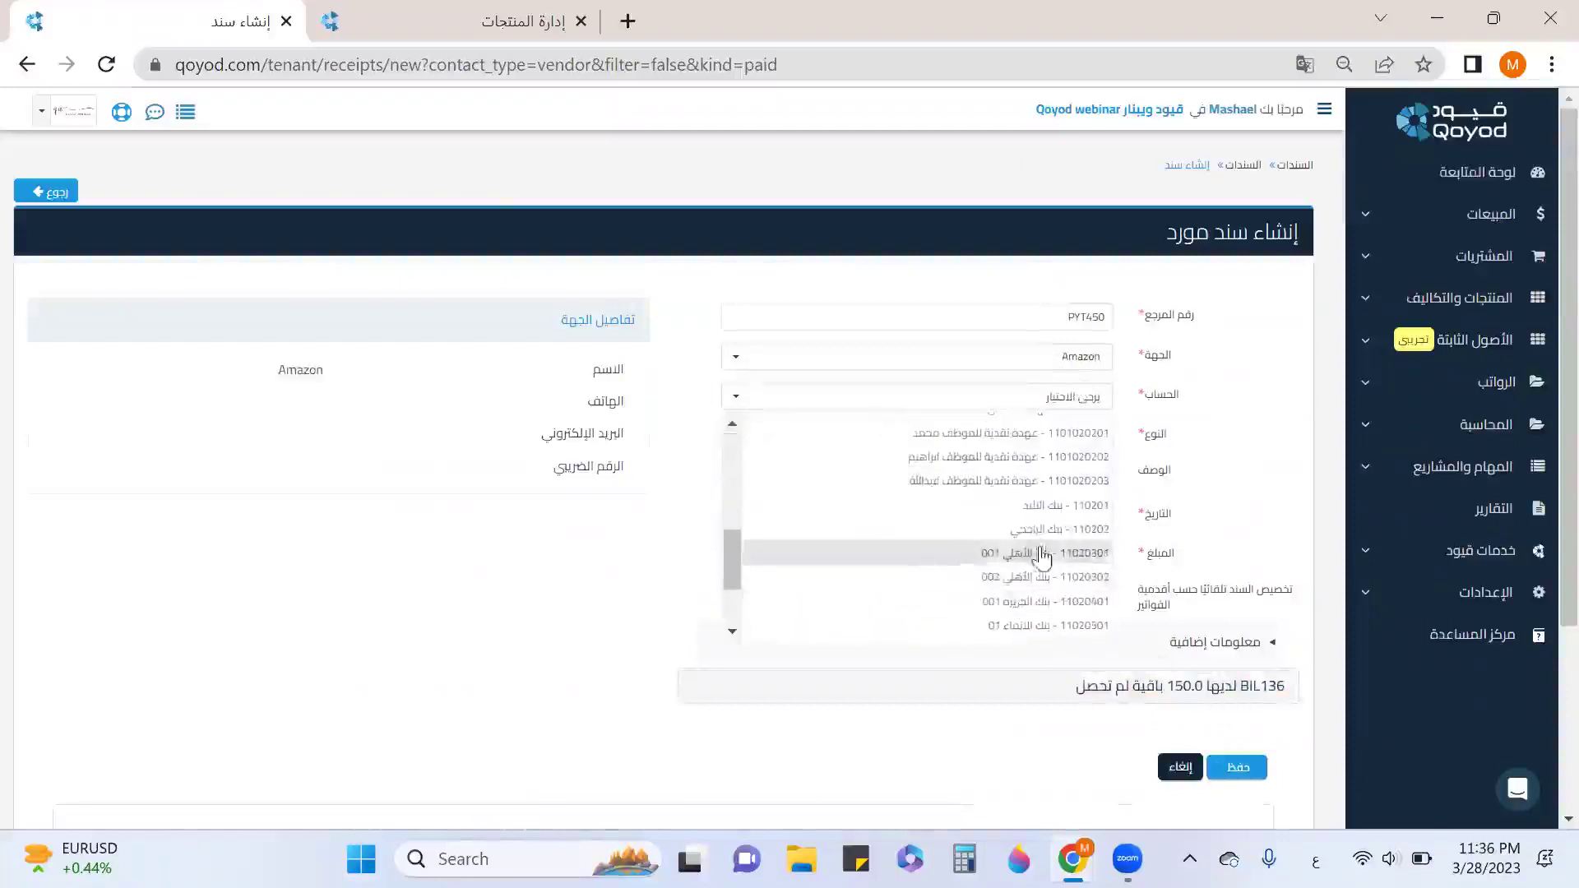
pyautogui.click(1038, 530)
# Date the receipt 2023-03-28, set amount 100, auto-allocate it to bills, and save.
pyautogui.click(1044, 514)
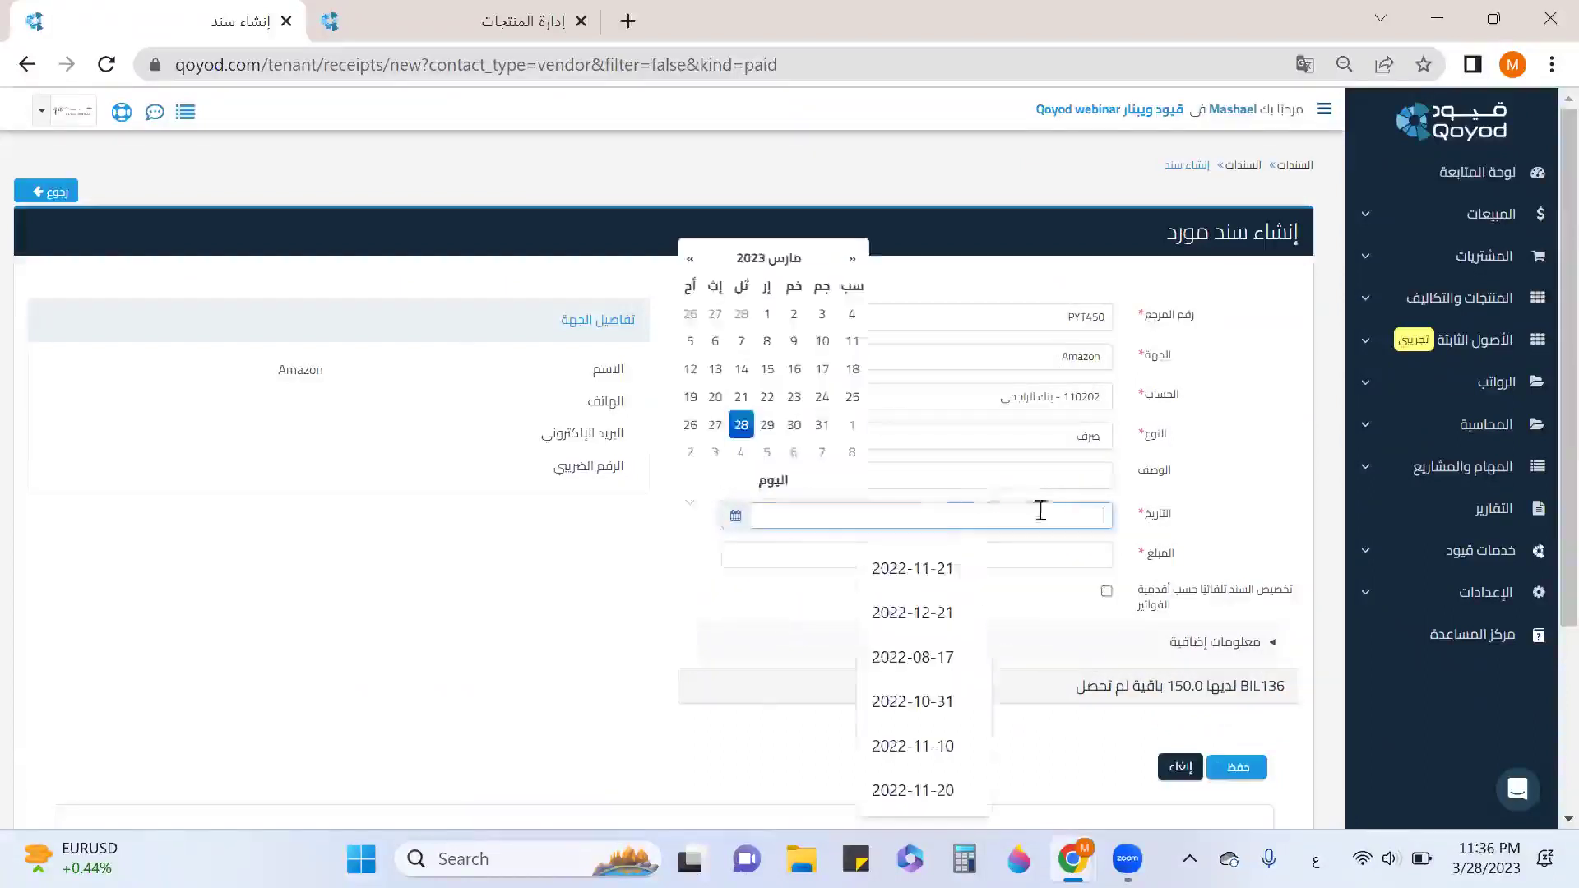
pyautogui.click(741, 425)
pyautogui.click(987, 554)
pyautogui.write('100')
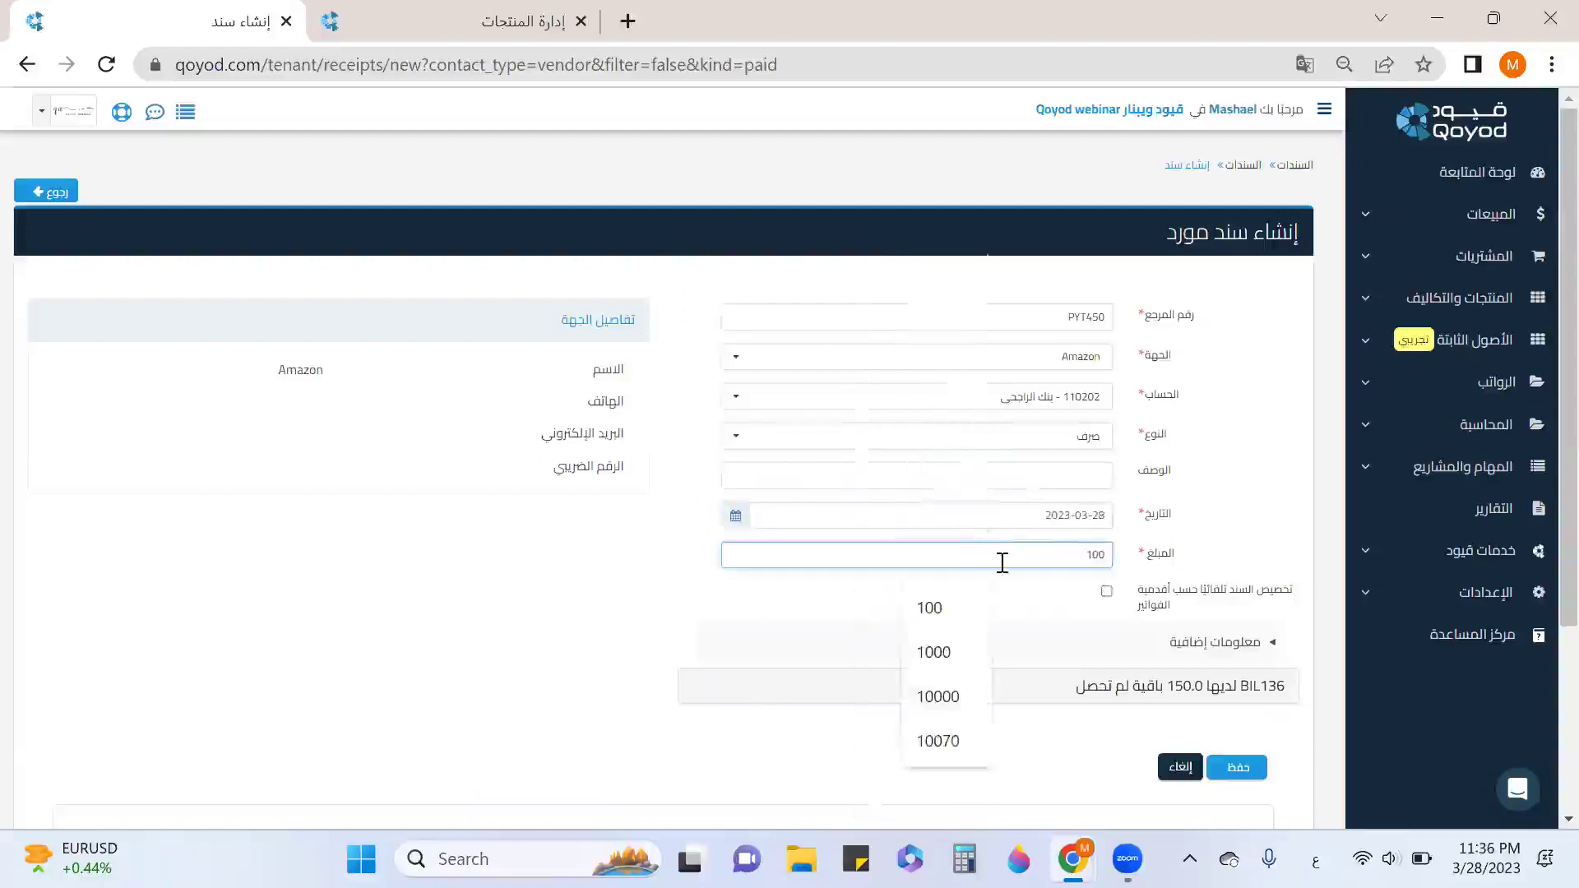
pyautogui.click(1107, 592)
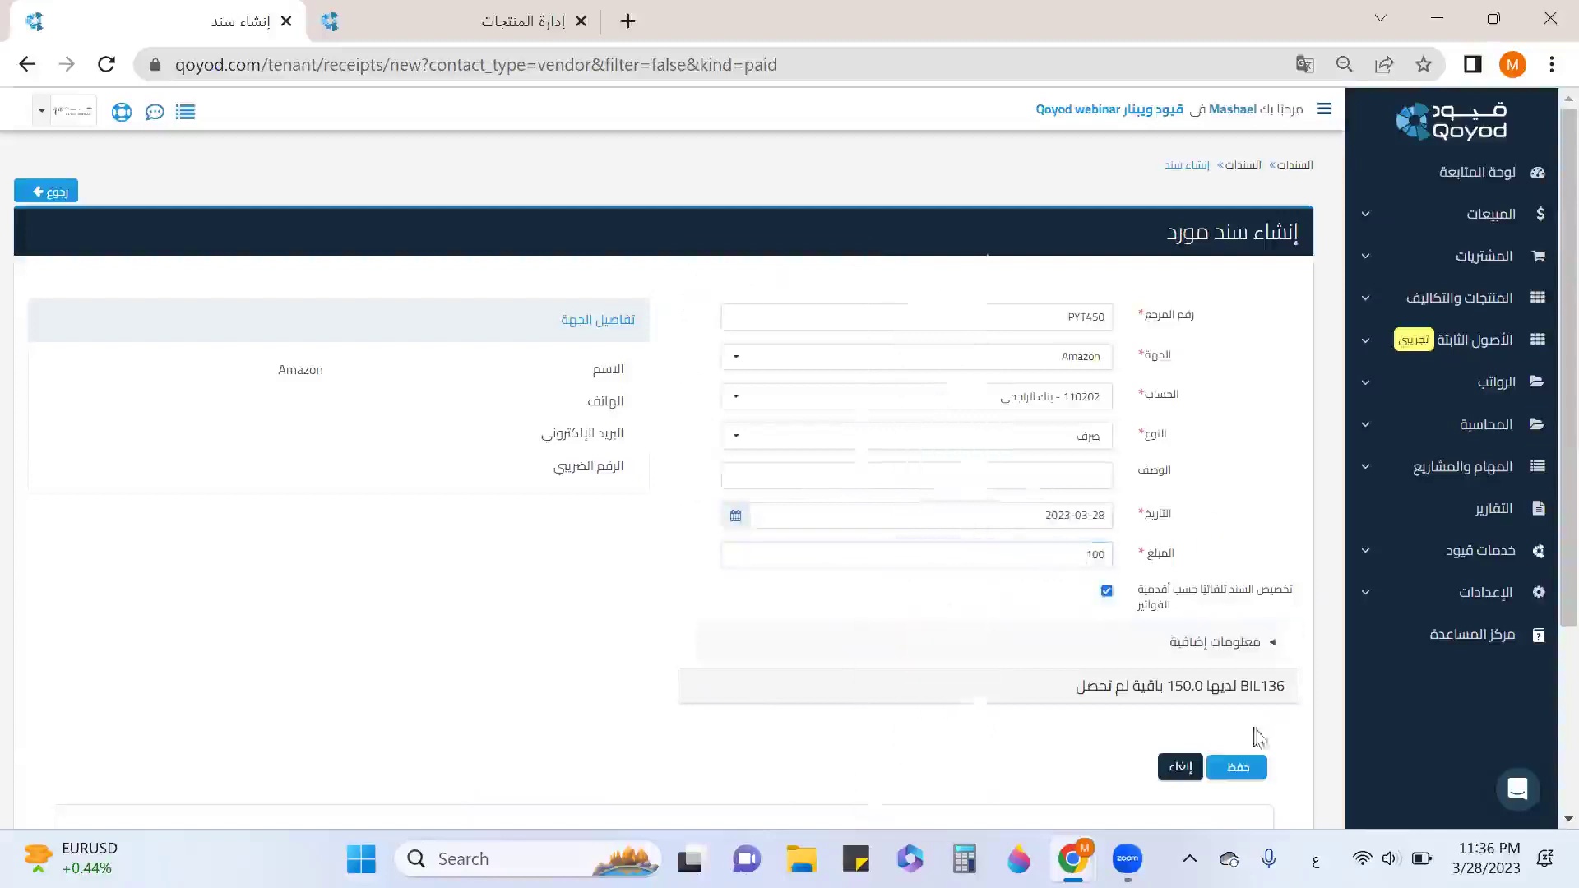
pyautogui.scroll(-1, 1254, 723)
pyautogui.click(1238, 645)
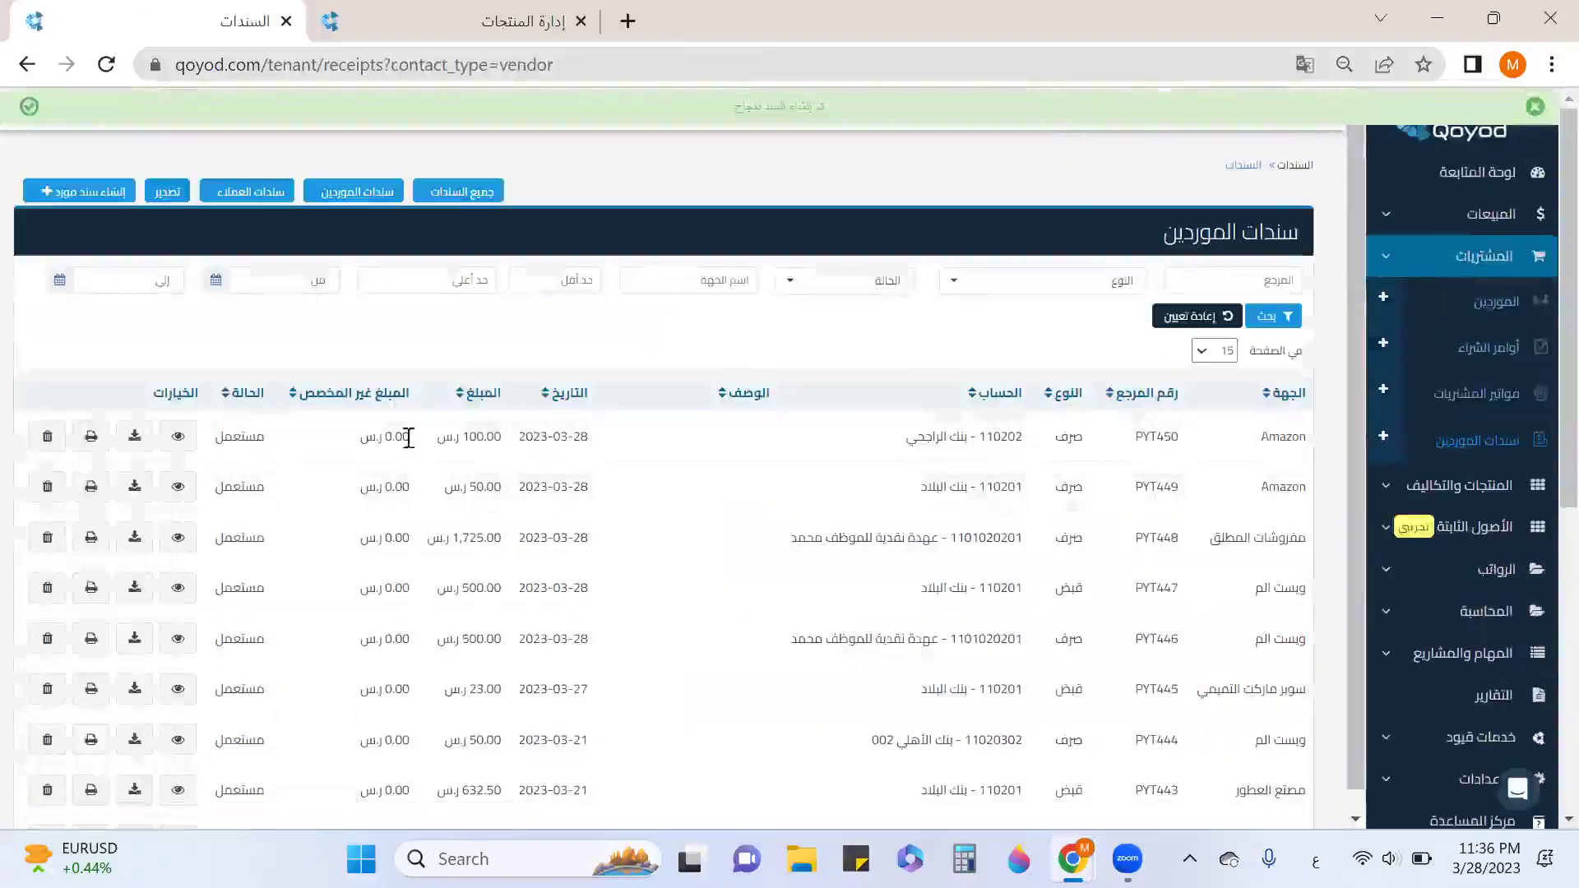
pyautogui.click(1476, 395)
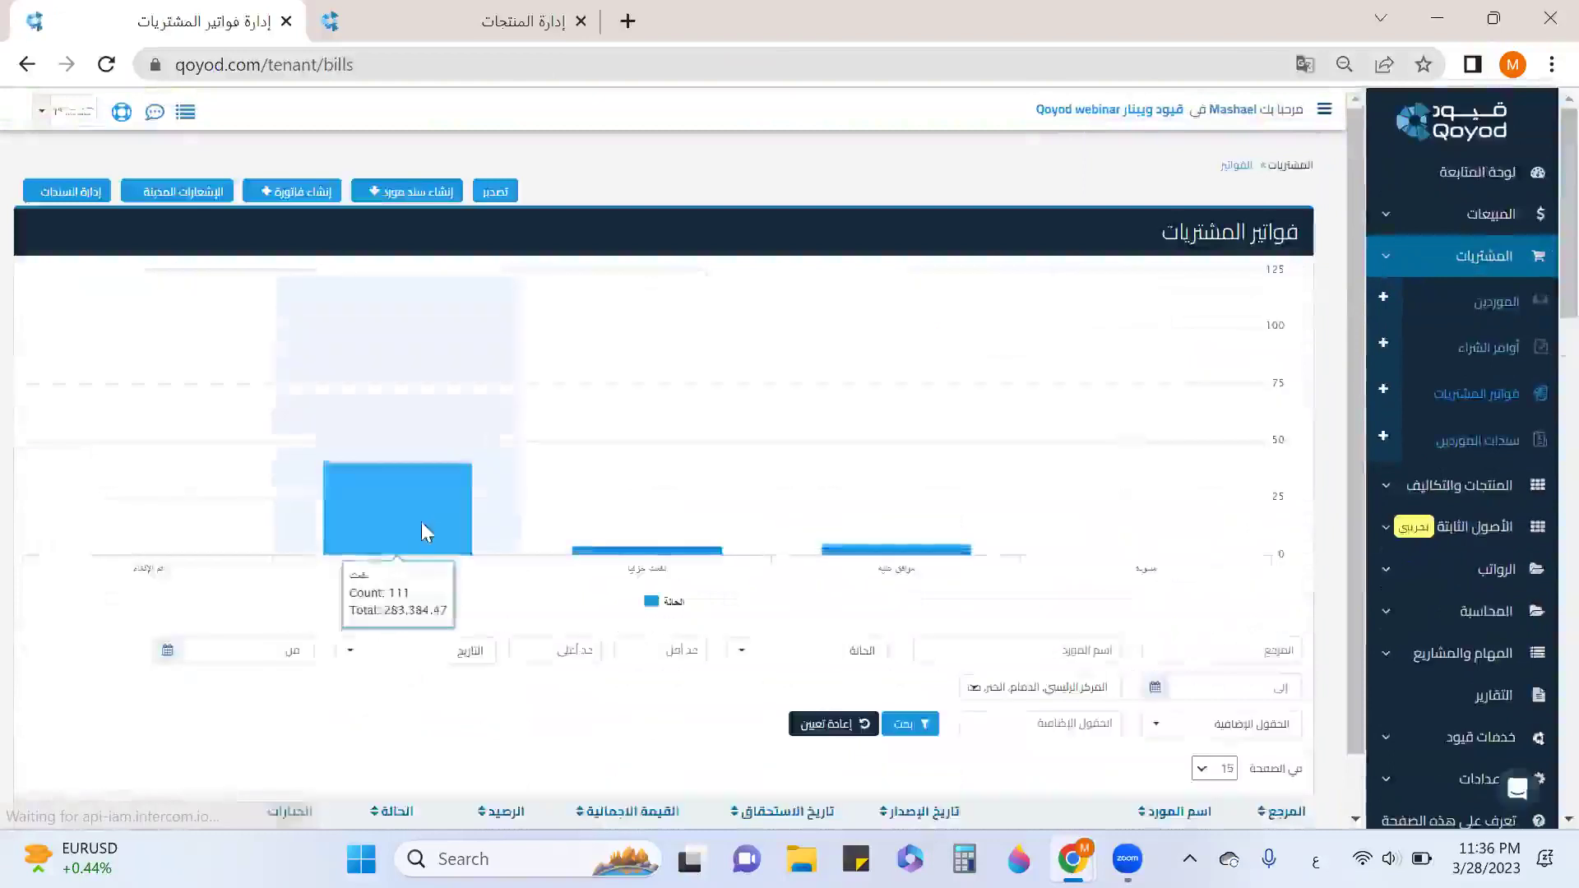
# Clear the purchase bills filters and find BIL136, now partially paid with 50.00 remaining.
pyautogui.scroll(-3, 423, 528)
pyautogui.scroll(-2, 1089, 503)
pyautogui.click(860, 355)
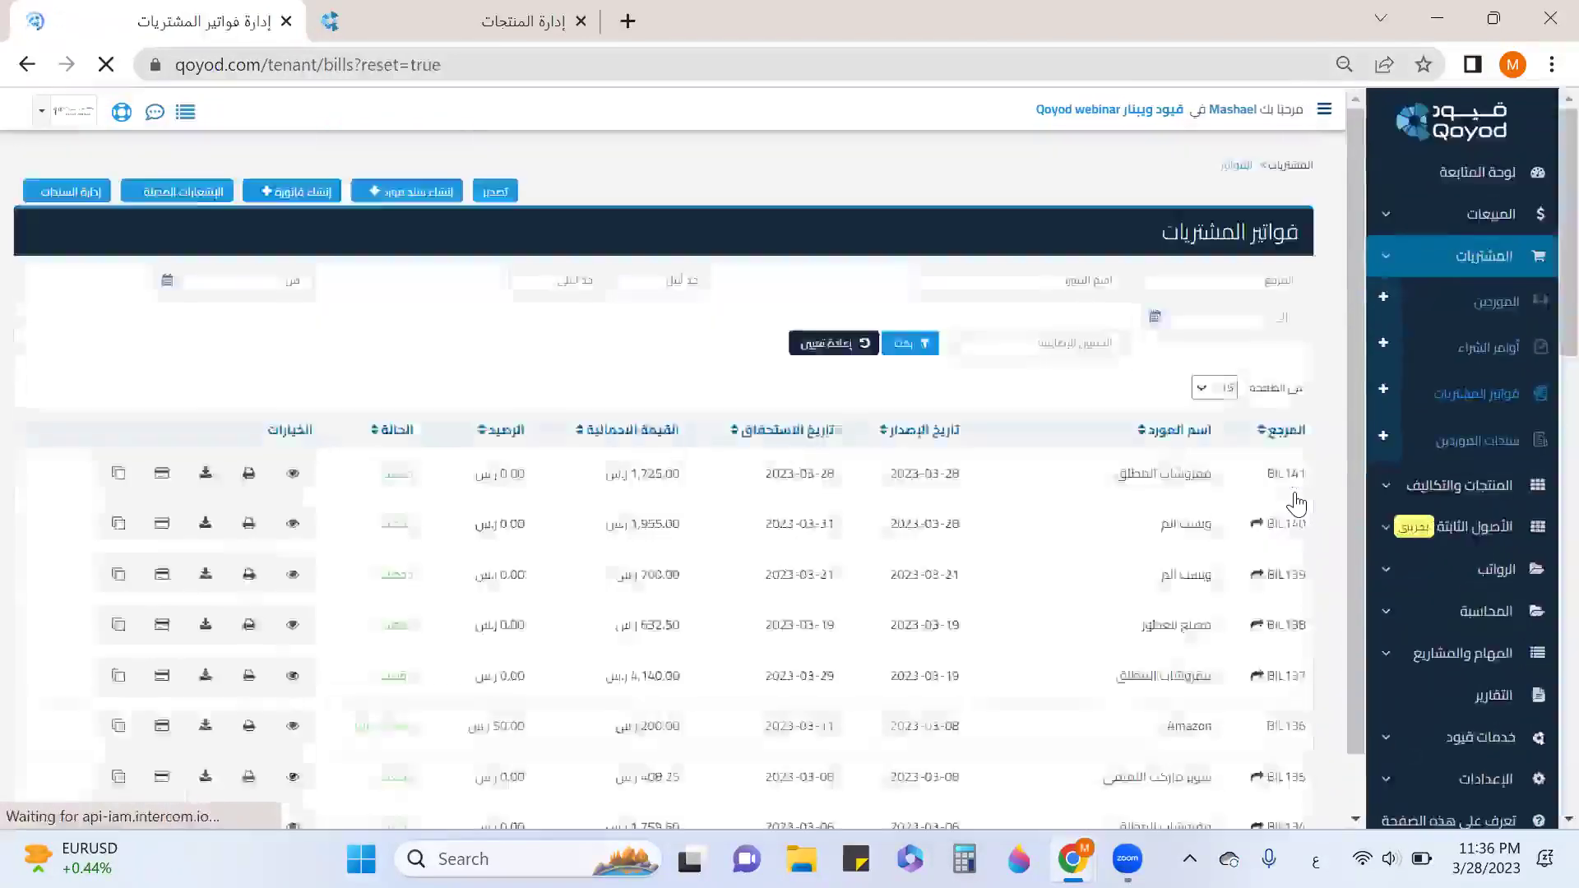
pyautogui.scroll(-3, 1292, 501)
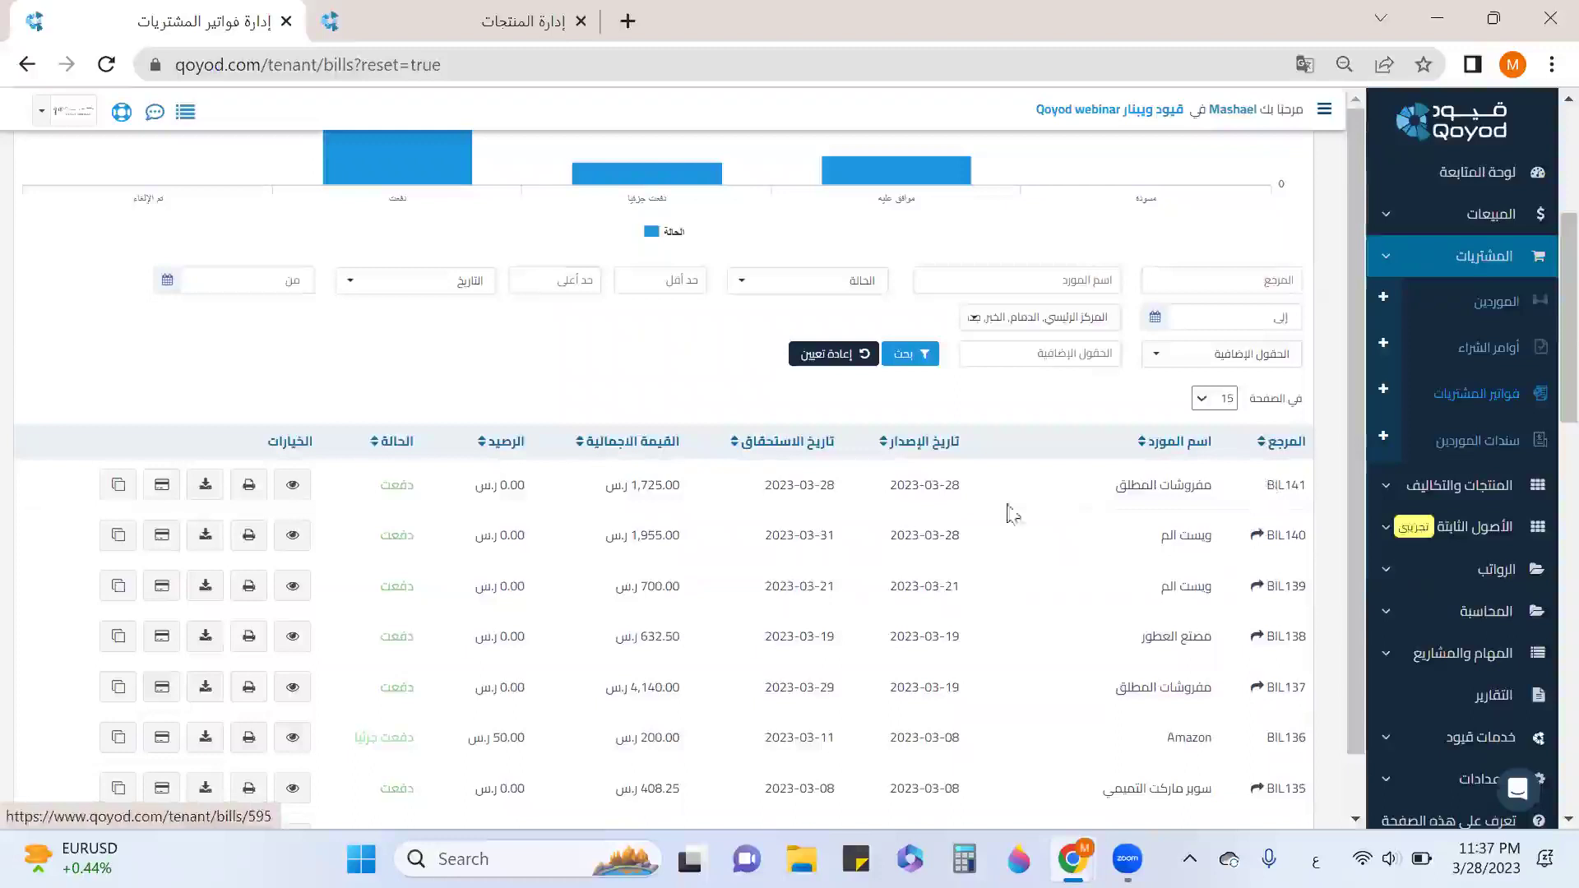
pyautogui.scroll(-3, 698, 496)
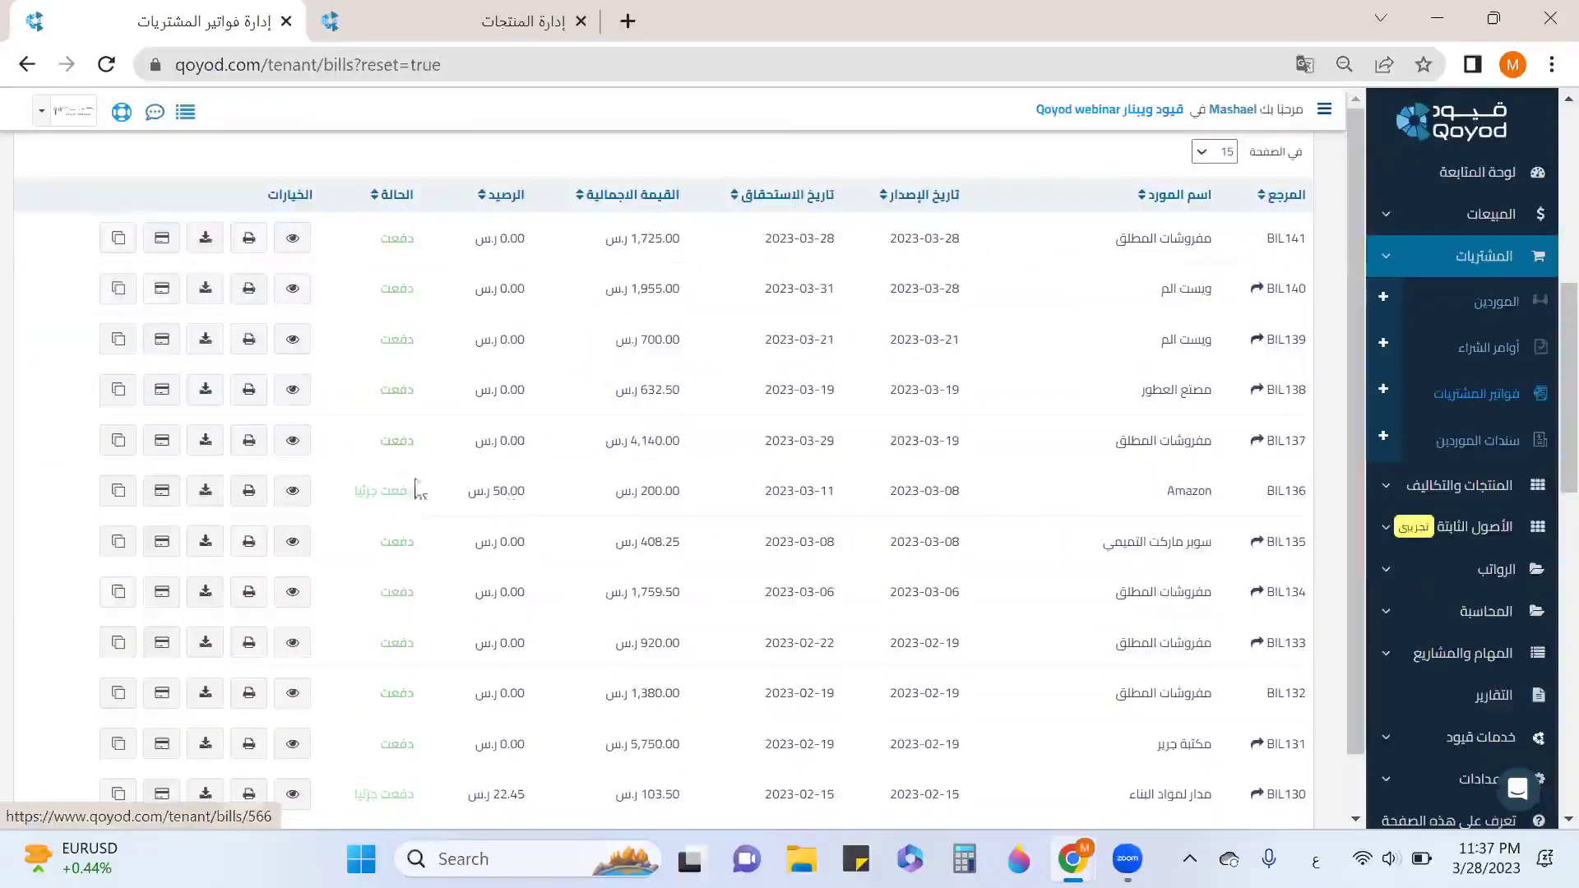
# Start another supplier receipt for Amazon from account 110201 - بنك البلاد.
pyautogui.click(1385, 442)
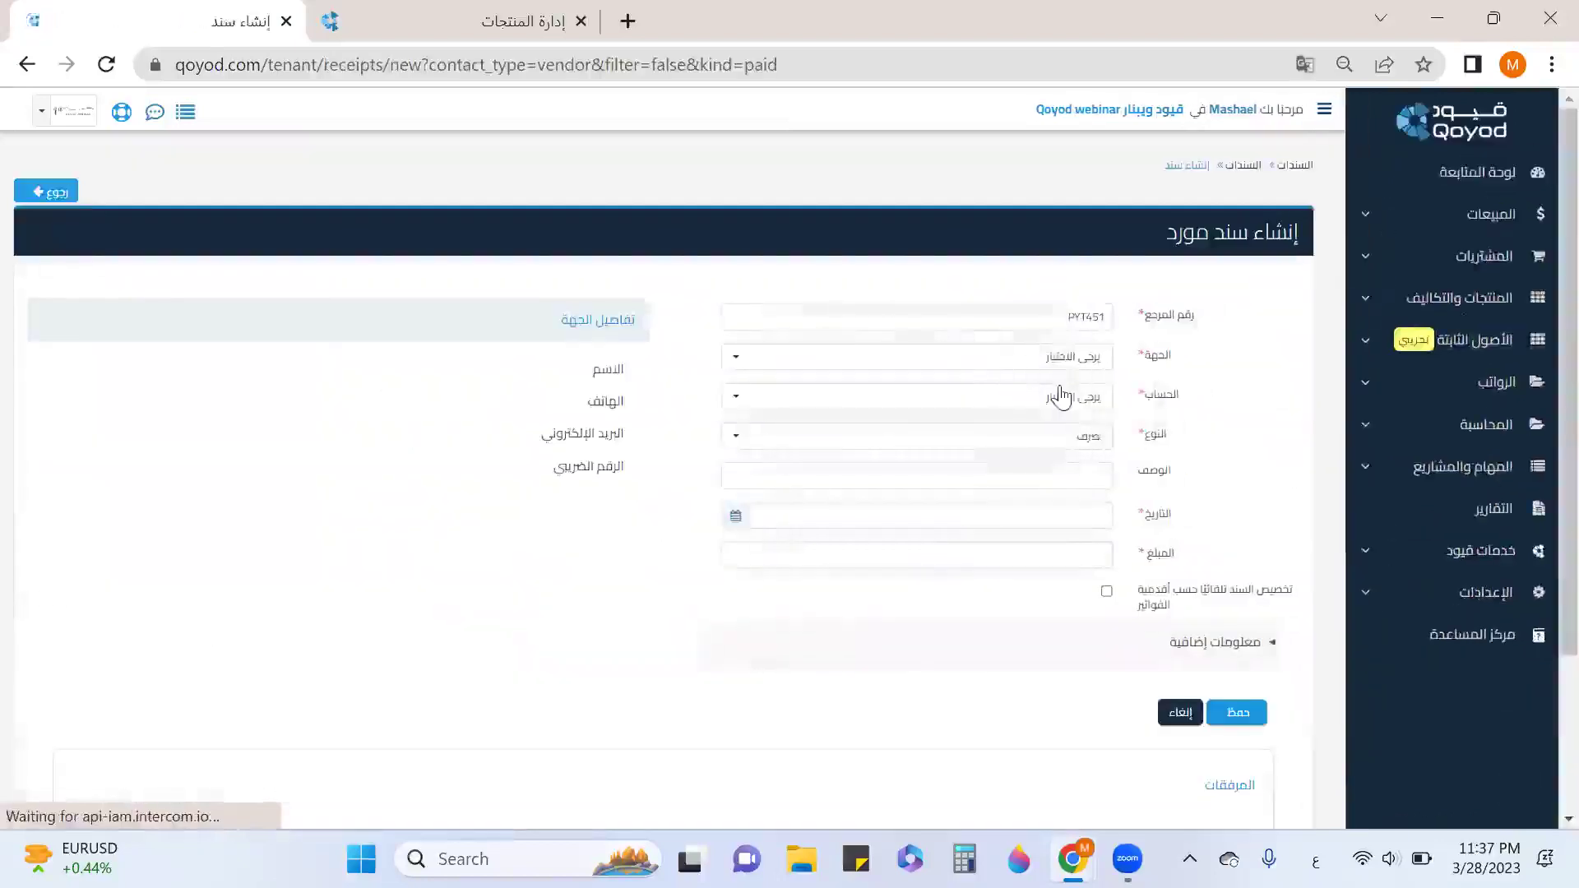
pyautogui.click(1061, 375)
pyautogui.scroll(-2, 1081, 535)
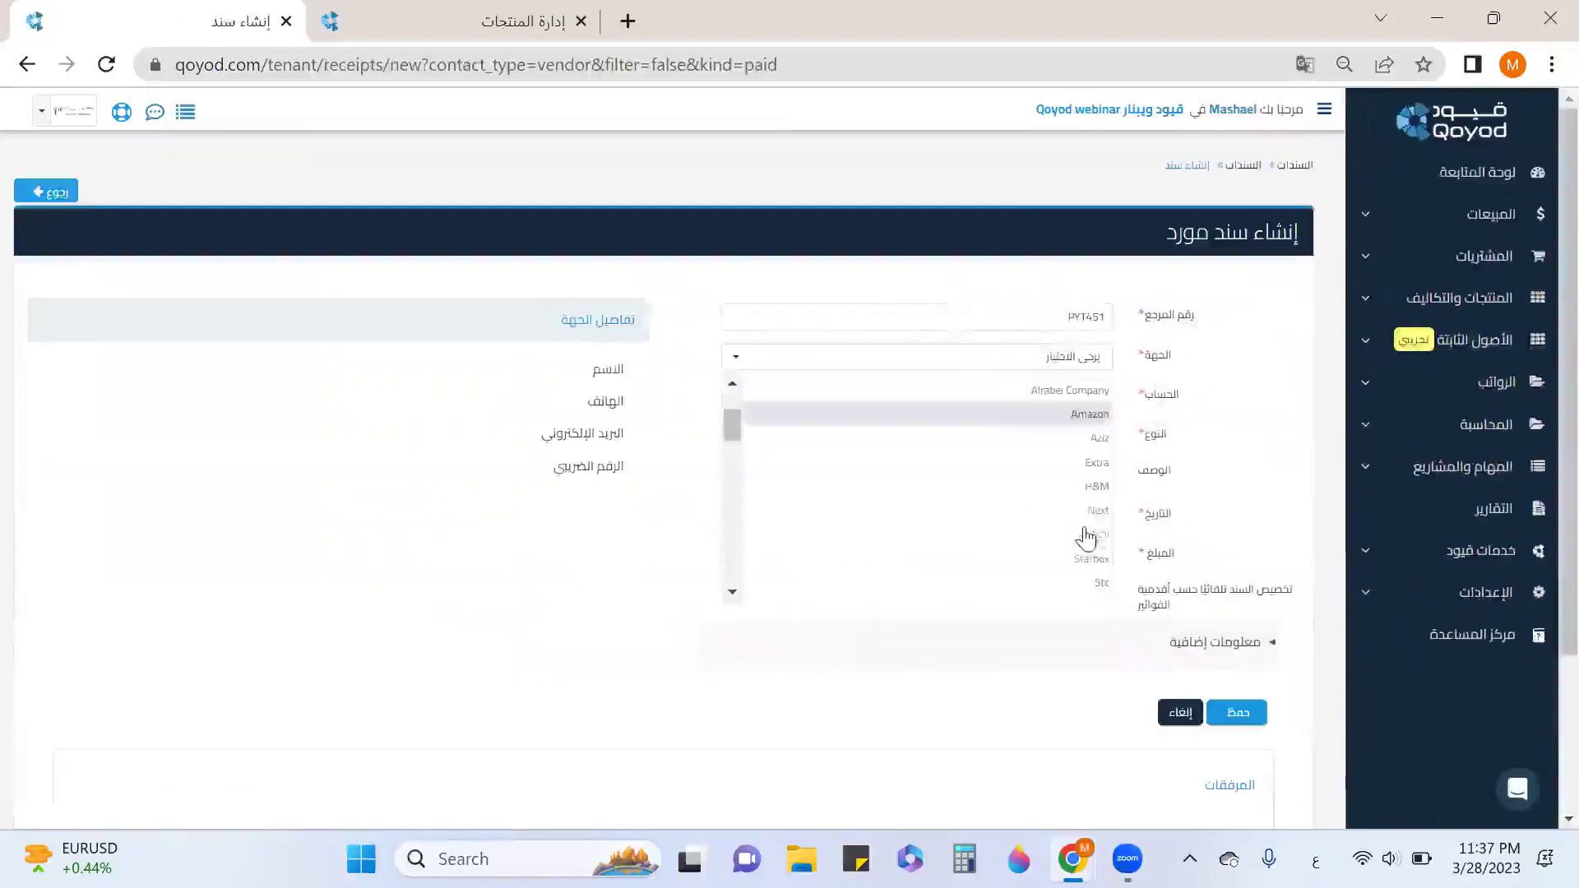
pyautogui.click(1079, 415)
pyautogui.click(1069, 403)
pyautogui.scroll(-5, 1065, 527)
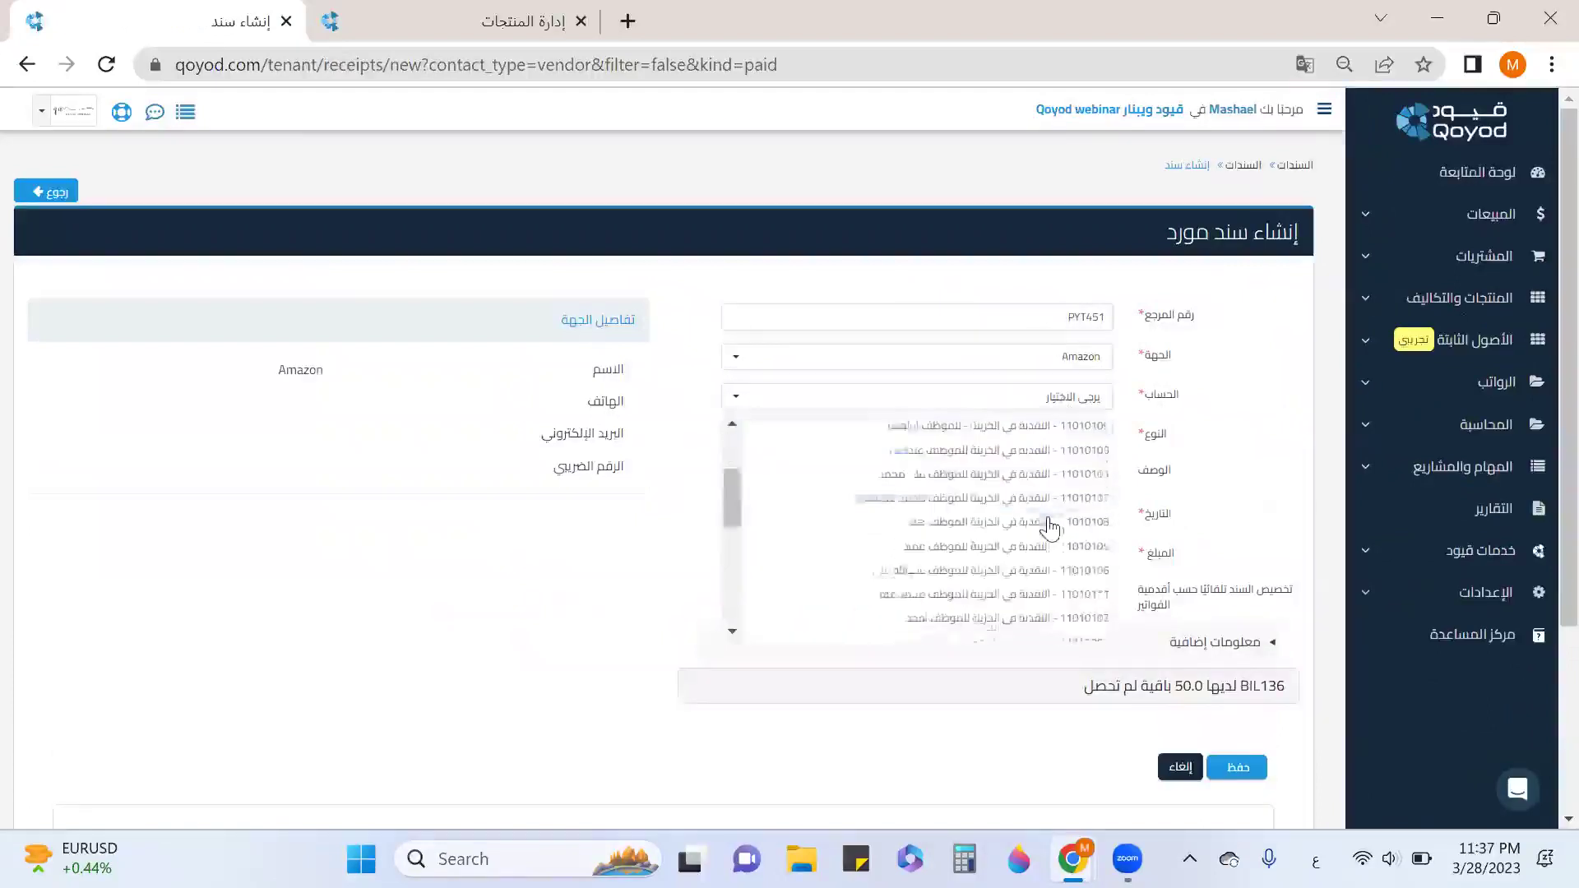
pyautogui.click(1056, 630)
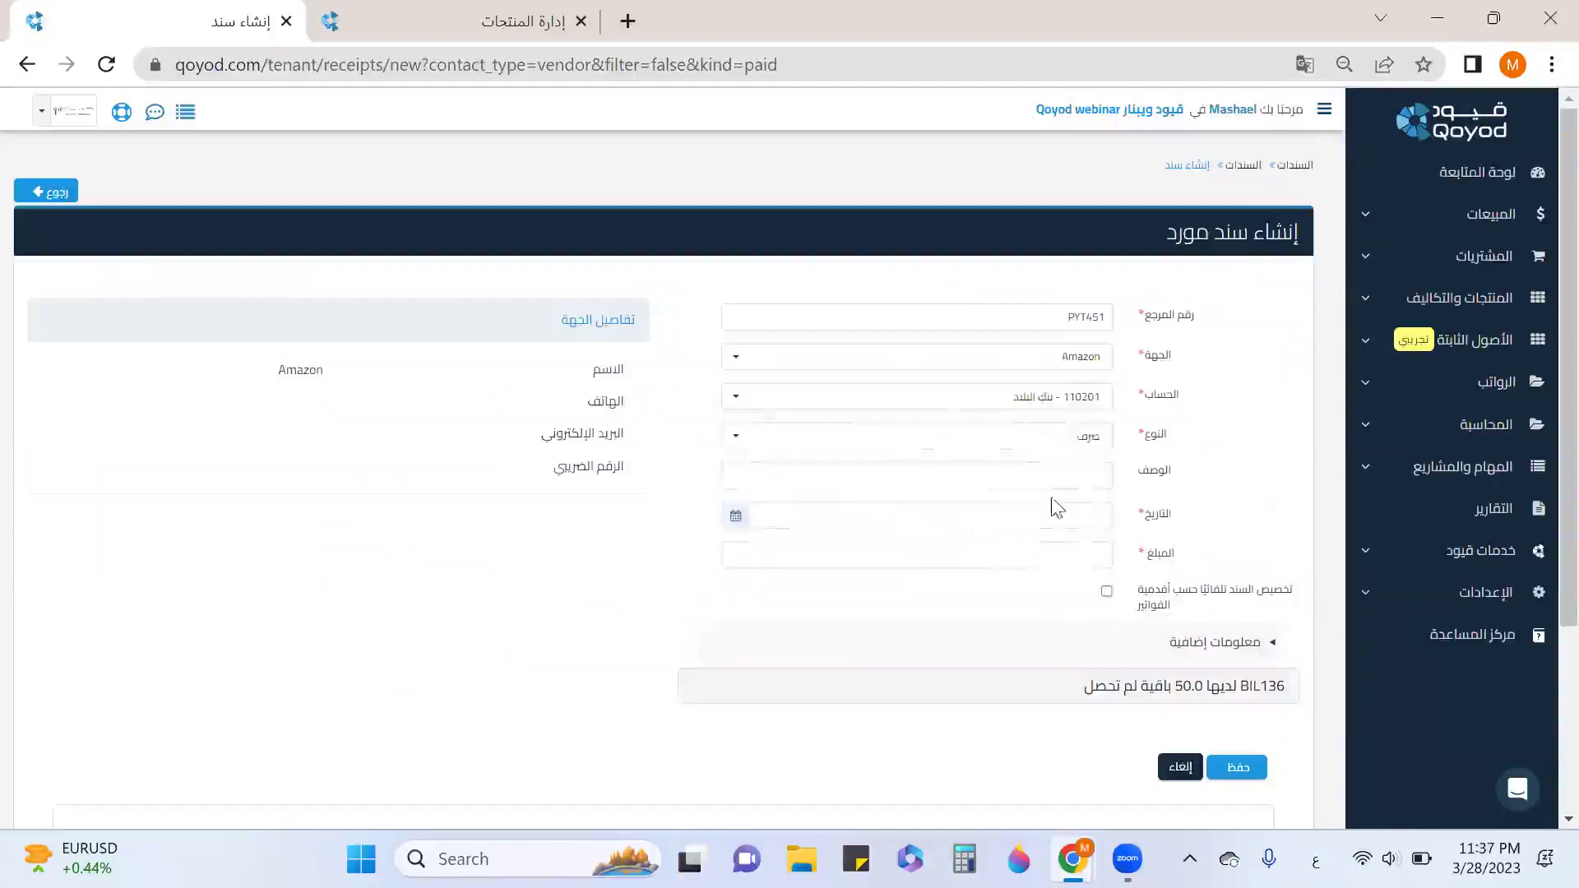
# Date it today, 2023-03-28, enter 100 without allocation, and save.
pyautogui.click(1059, 519)
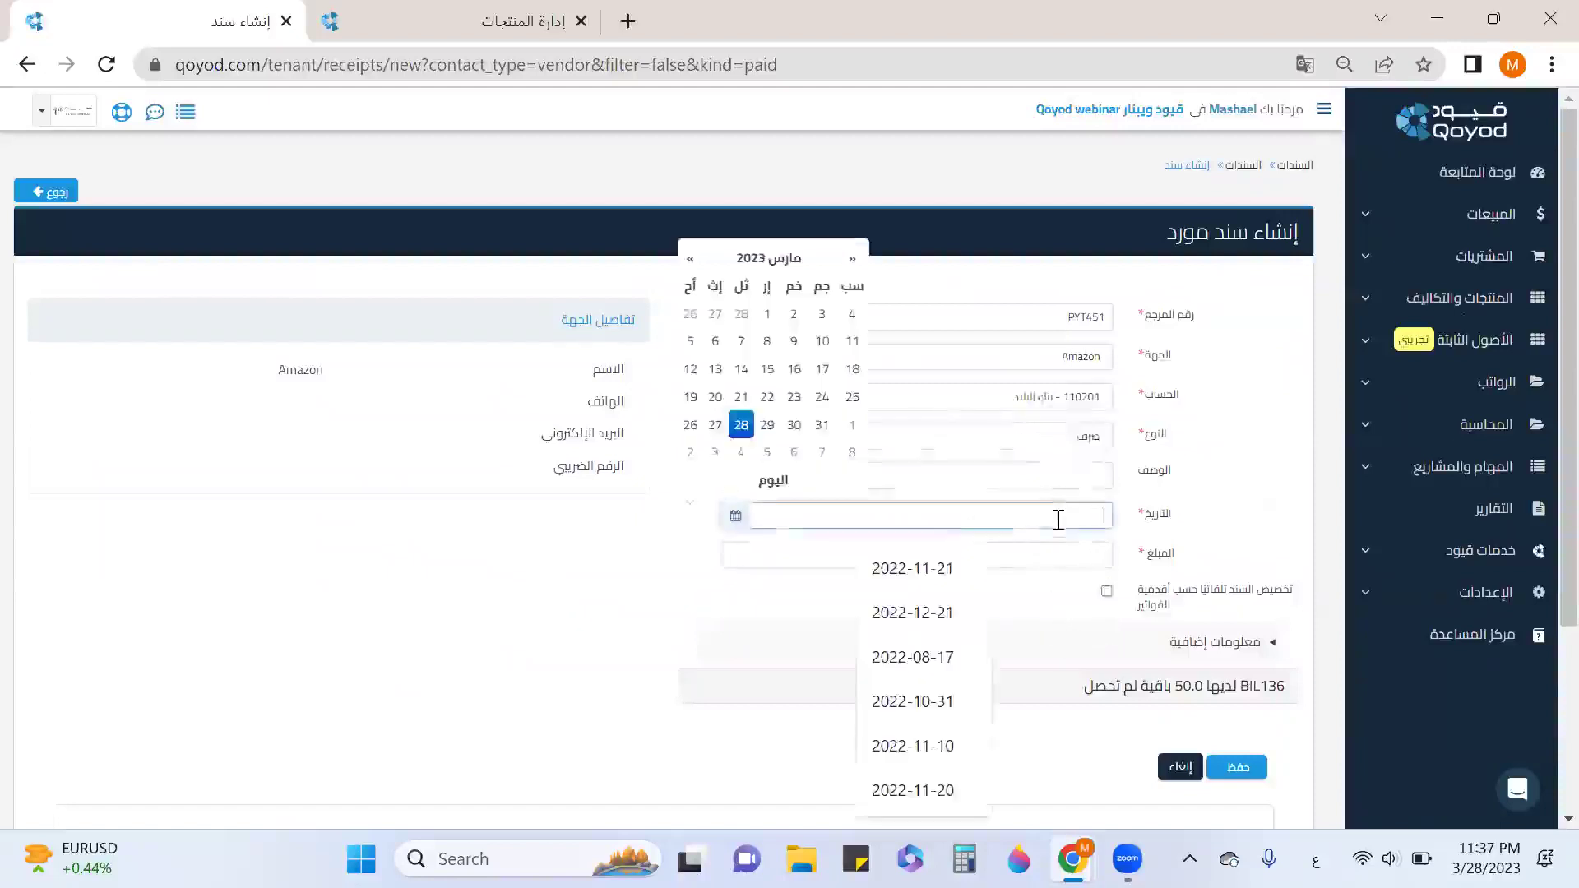
pyautogui.click(815, 483)
pyautogui.click(991, 560)
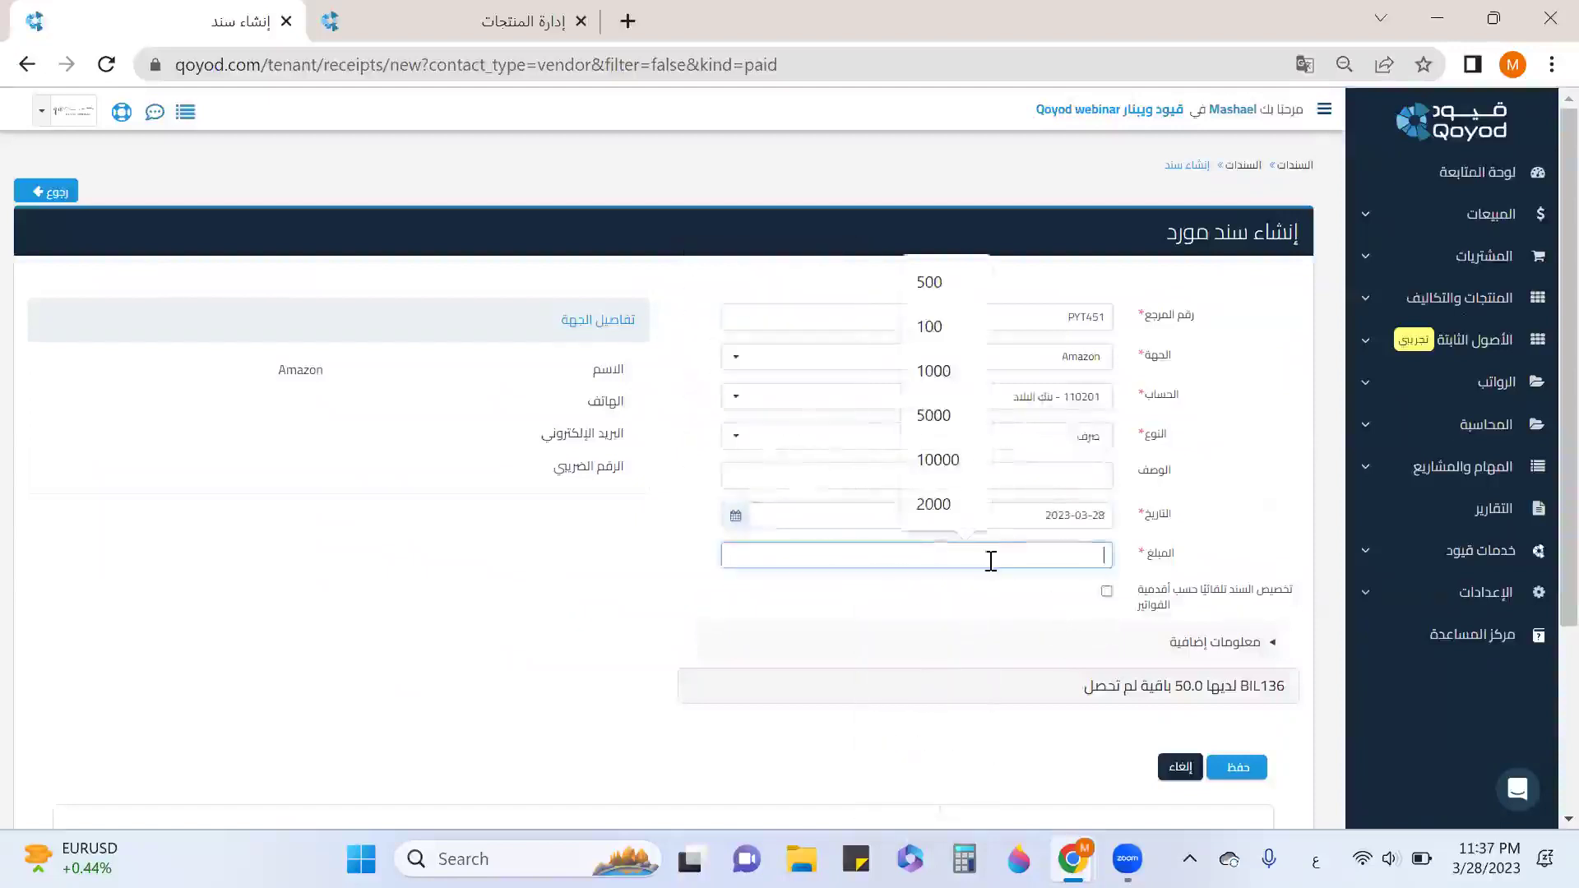
pyautogui.write('100')
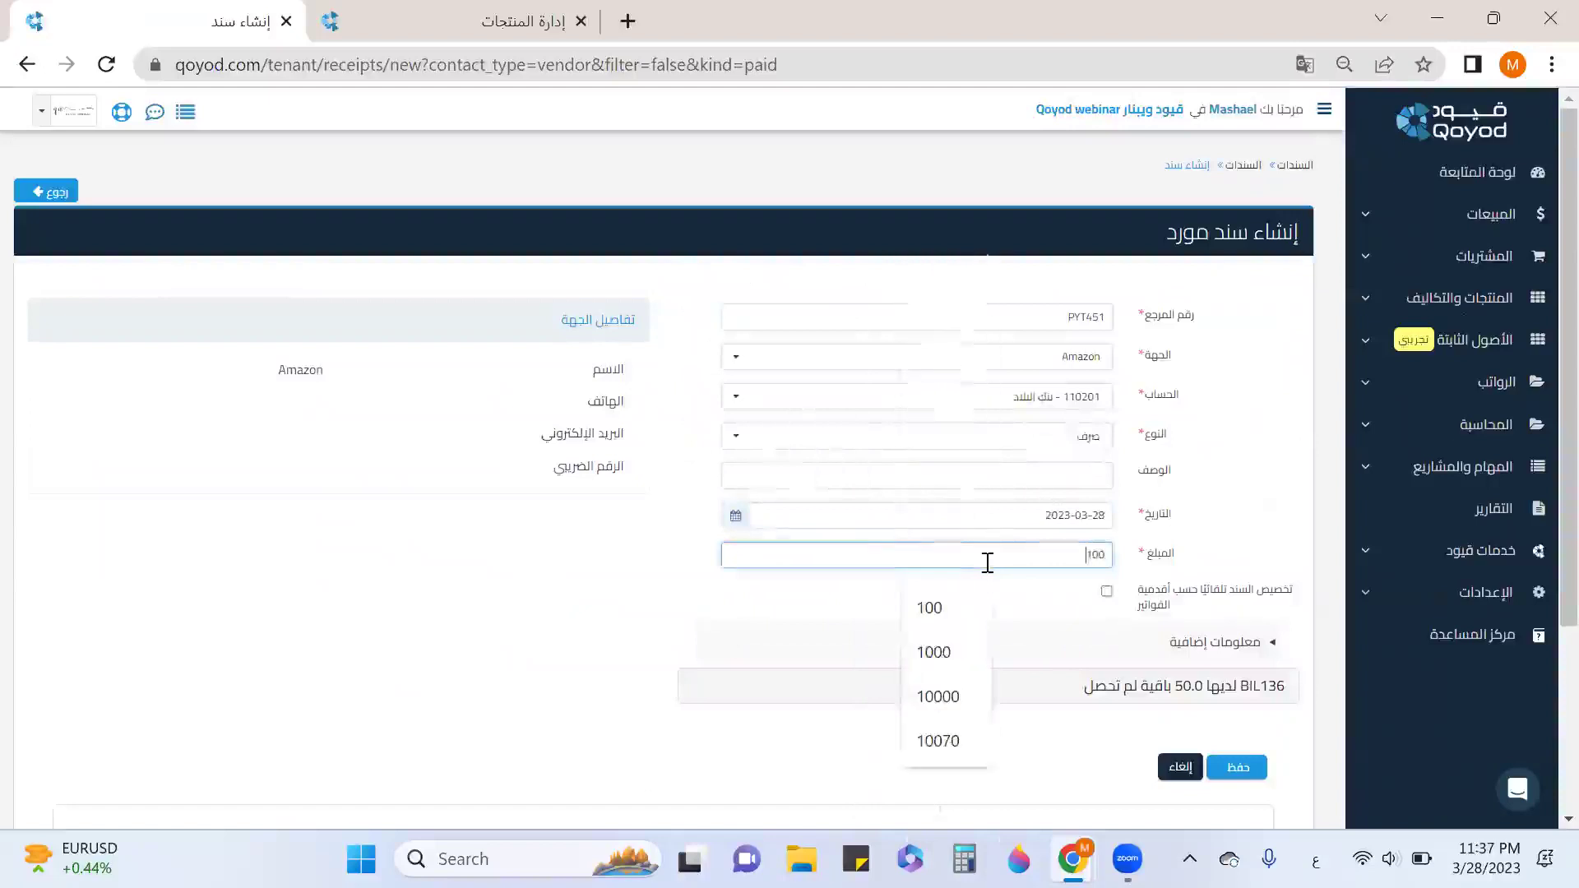
pyautogui.scroll(-3, 1259, 518)
pyautogui.click(1237, 519)
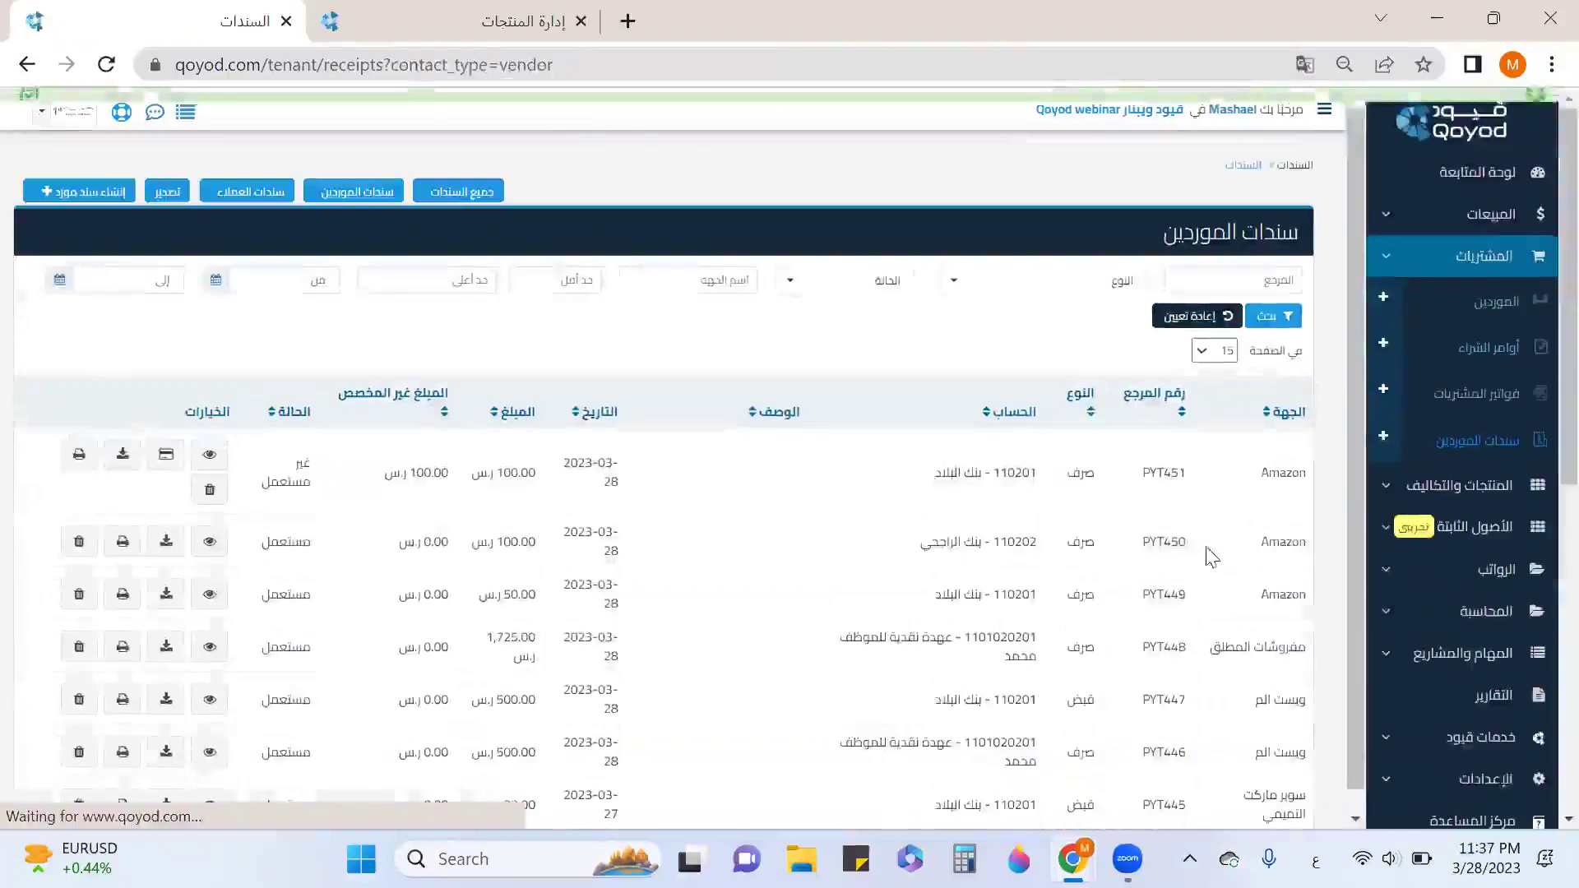
pyautogui.click(1513, 394)
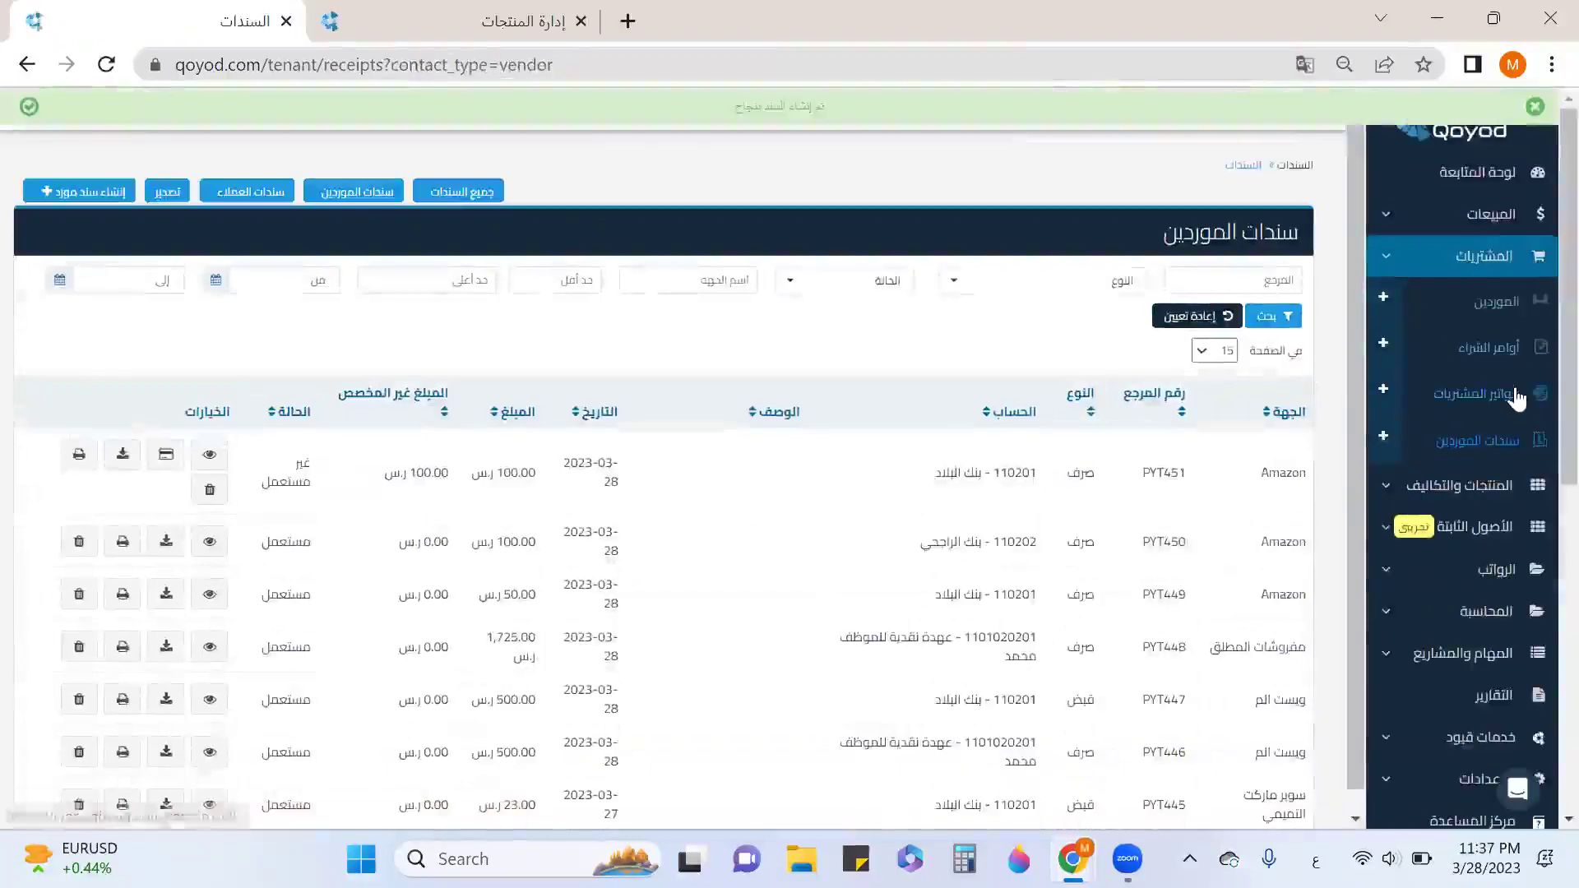
pyautogui.scroll(-5, 557, 483)
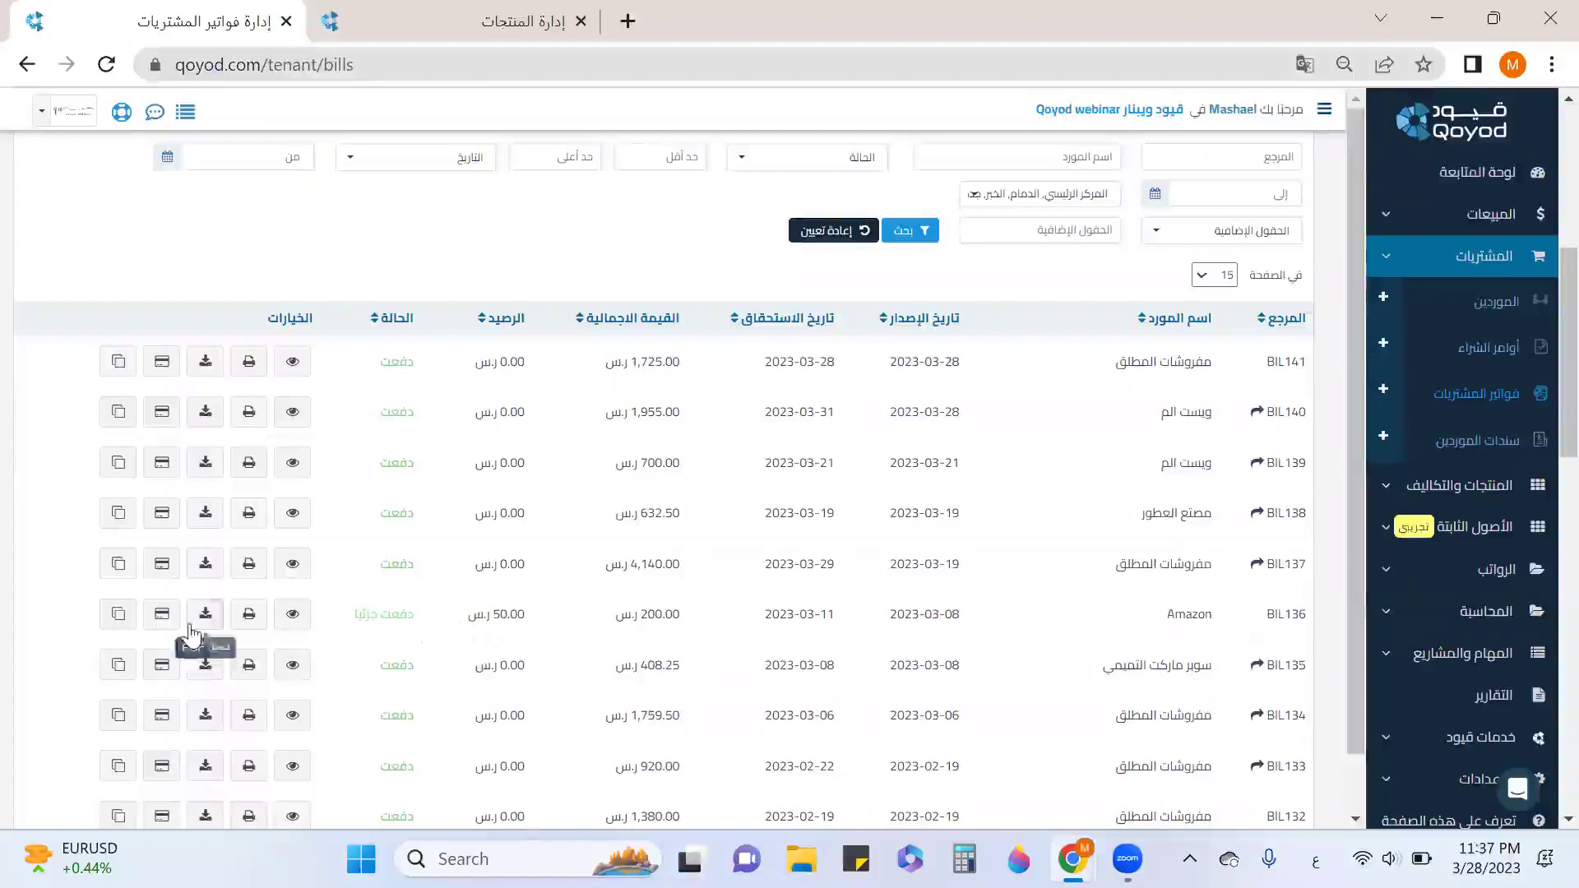
# Settle BIL136's remaining 50.0 balance using the earlier payment PYT451.
pyautogui.click(162, 613)
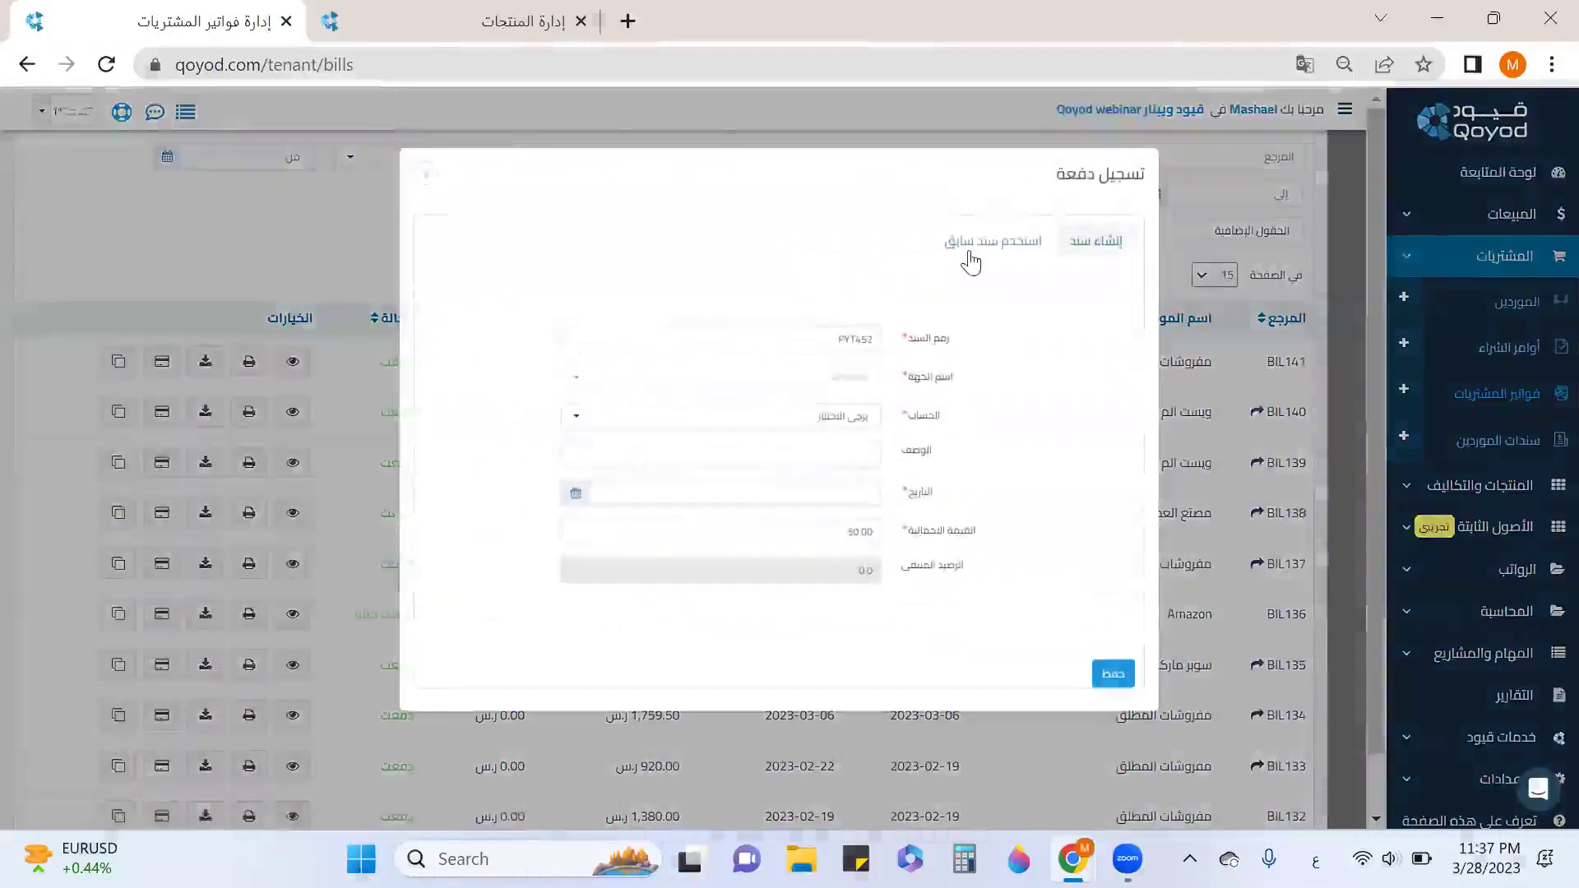
pyautogui.click(974, 246)
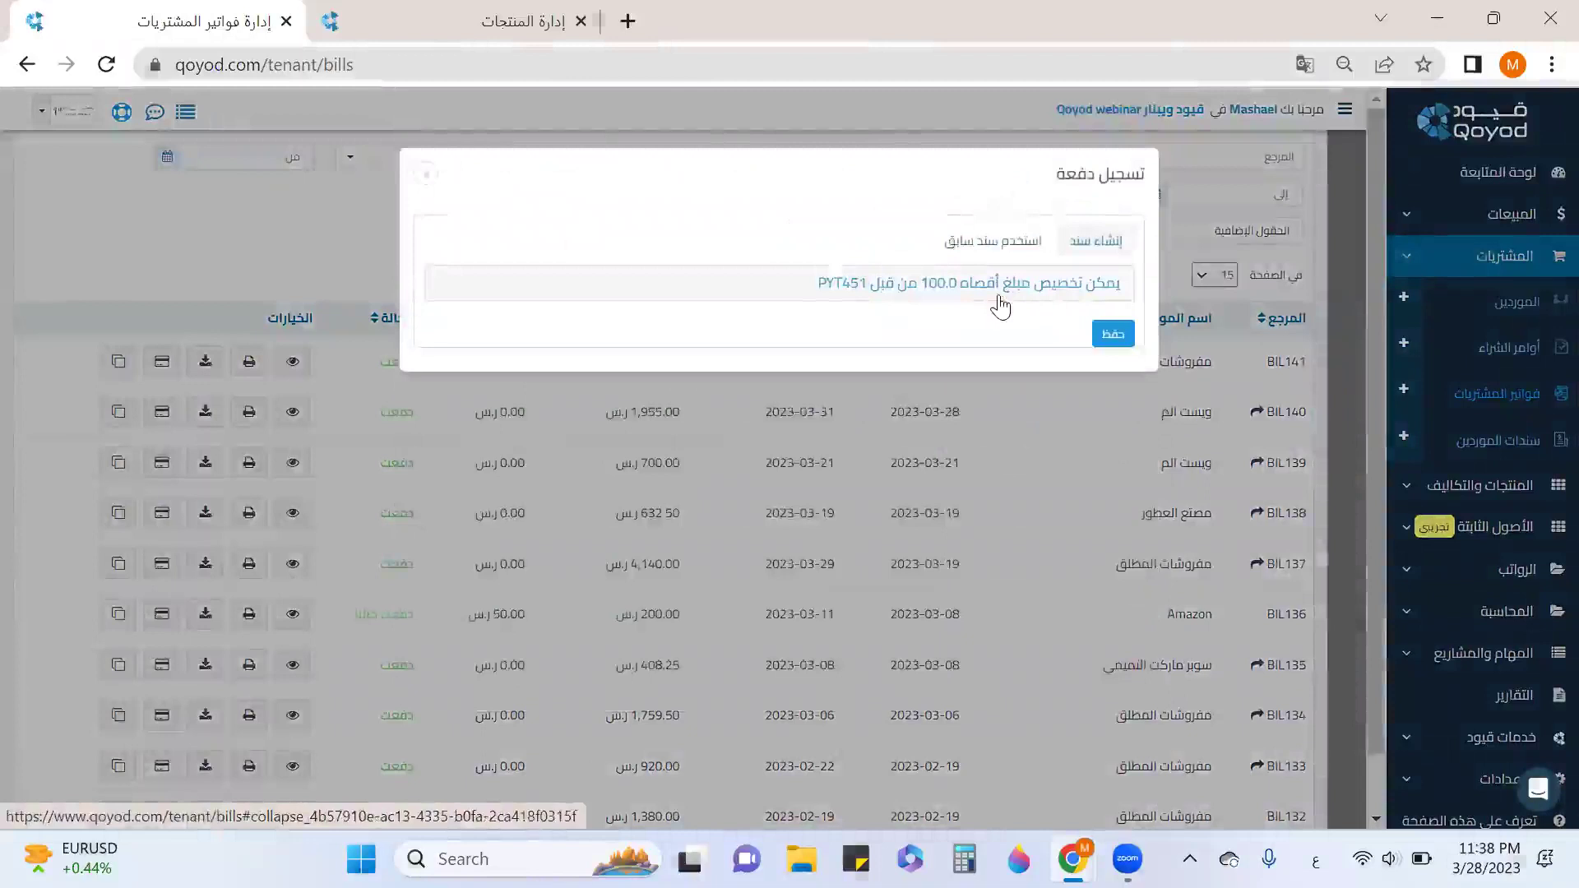
pyautogui.click(999, 307)
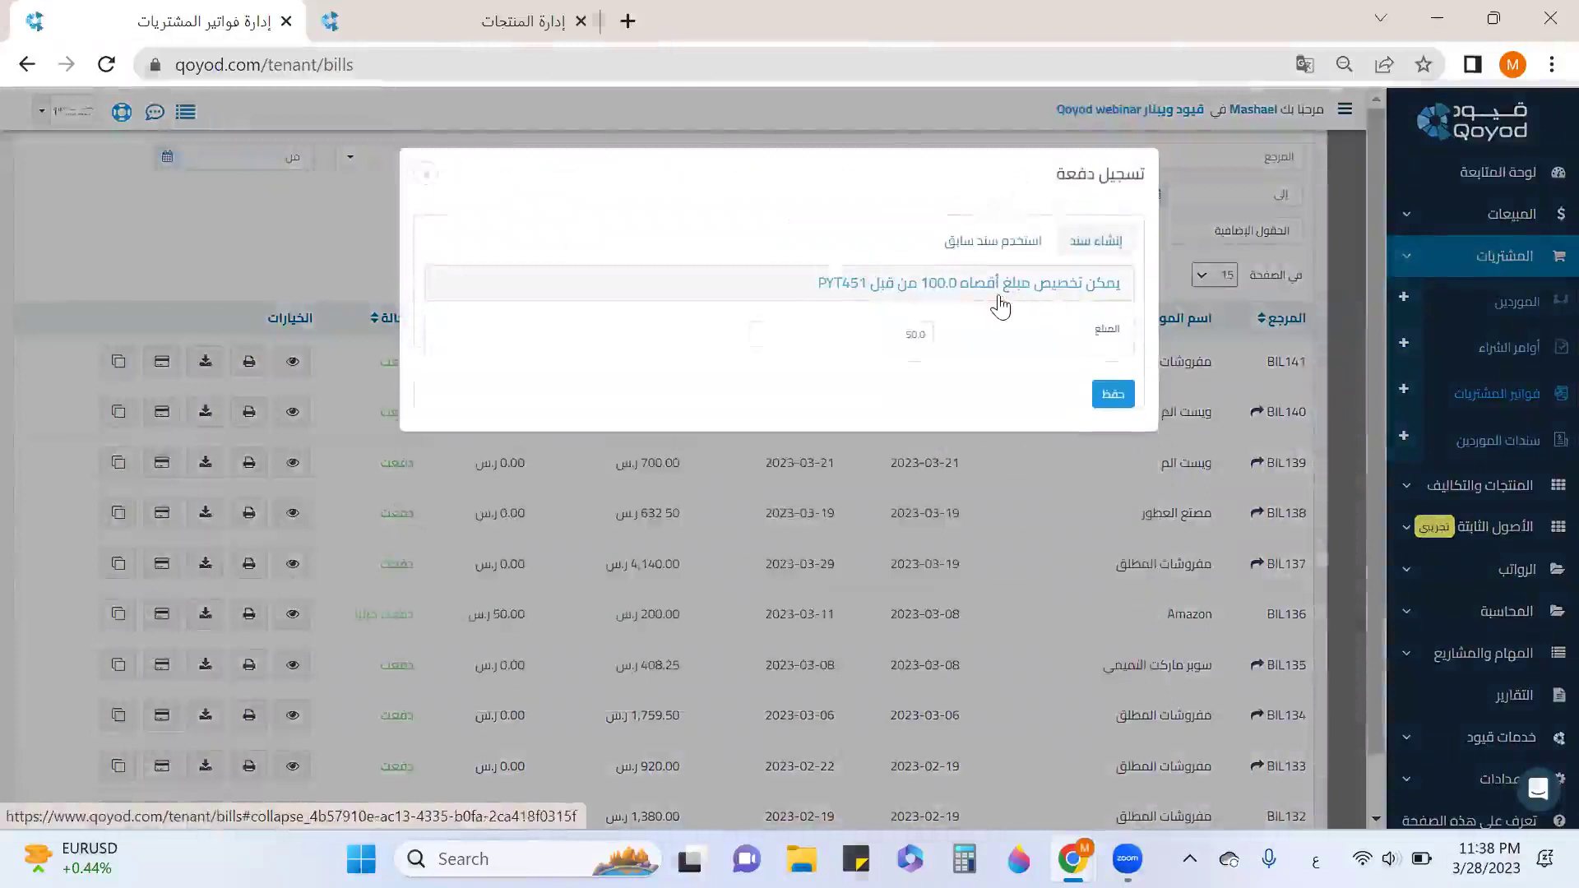
pyautogui.click(1116, 401)
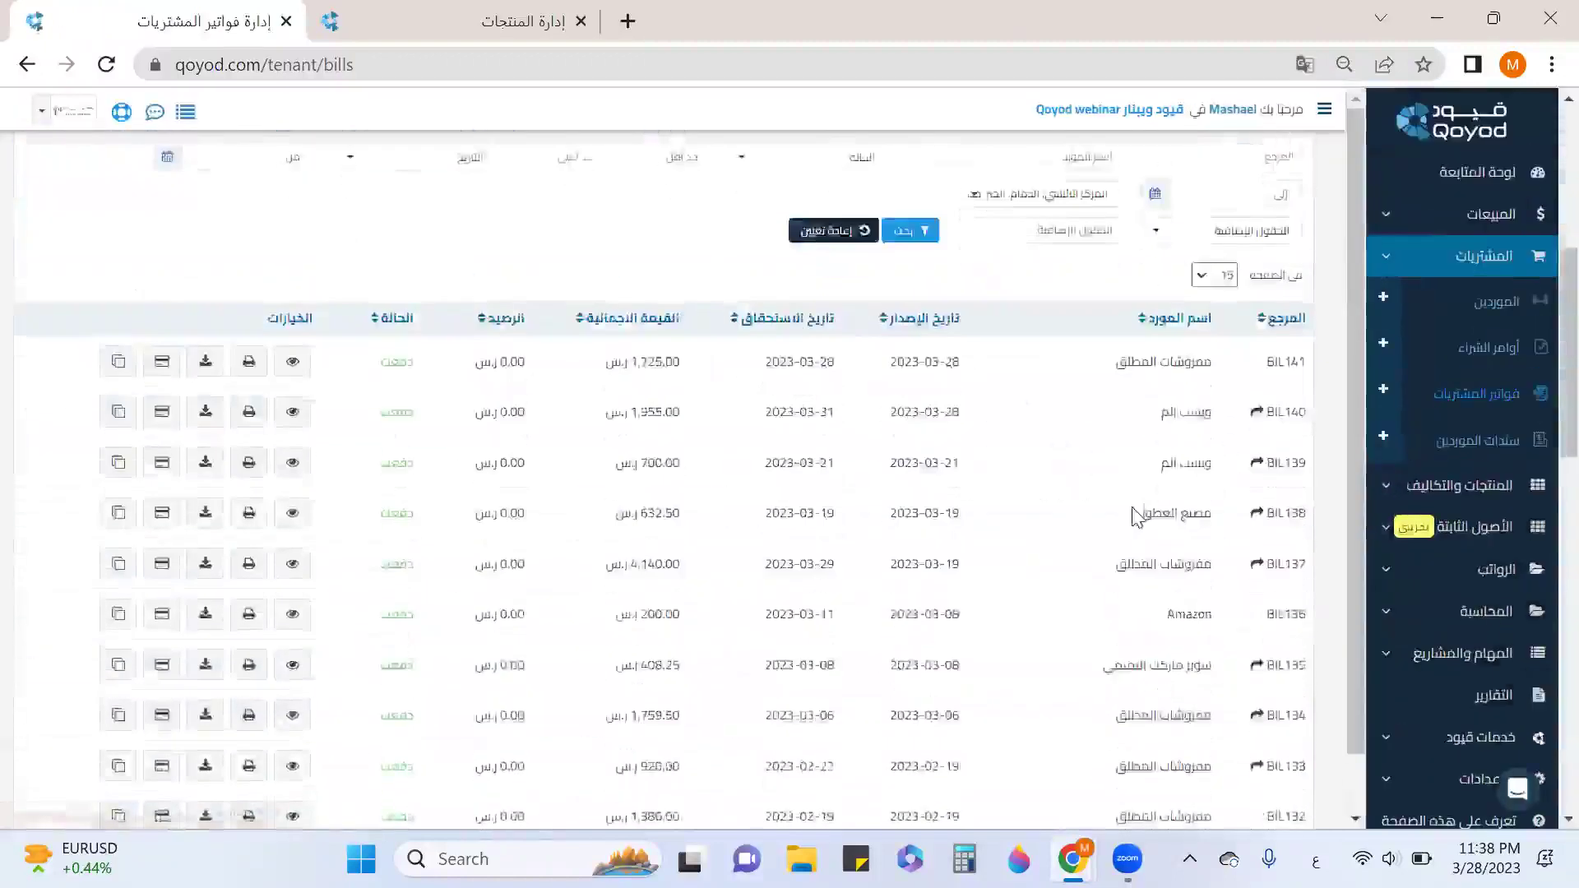
pyautogui.scroll(-5, 1136, 517)
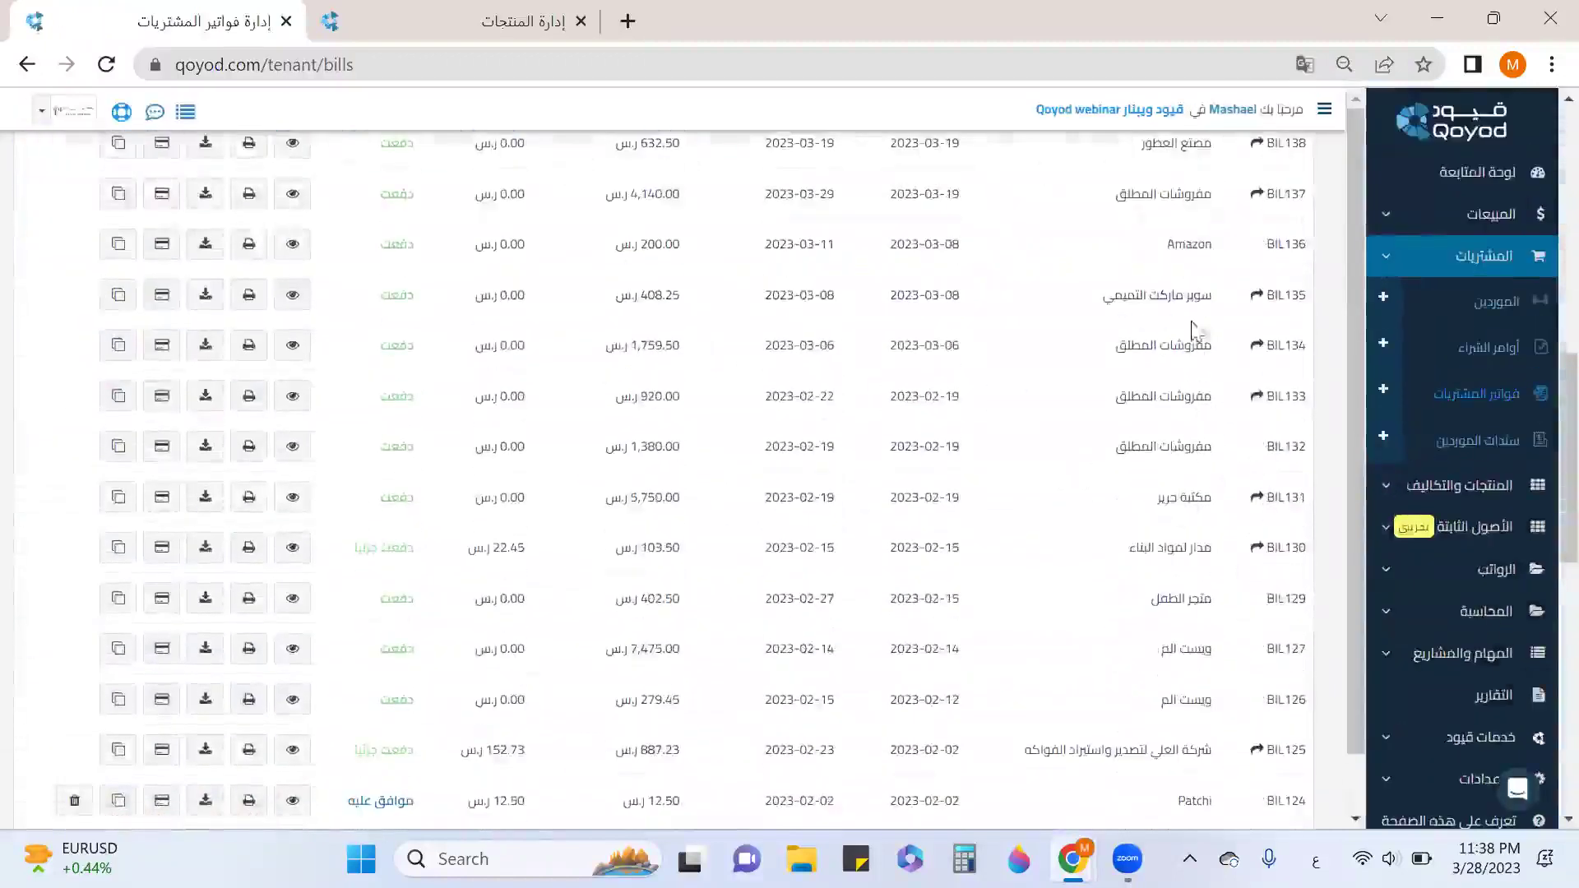
pyautogui.moveTo(1190, 244); pyautogui.dragTo(476, 289)
# Edit the second customer's record from the Customers list and save it.
pyautogui.click(1509, 215)
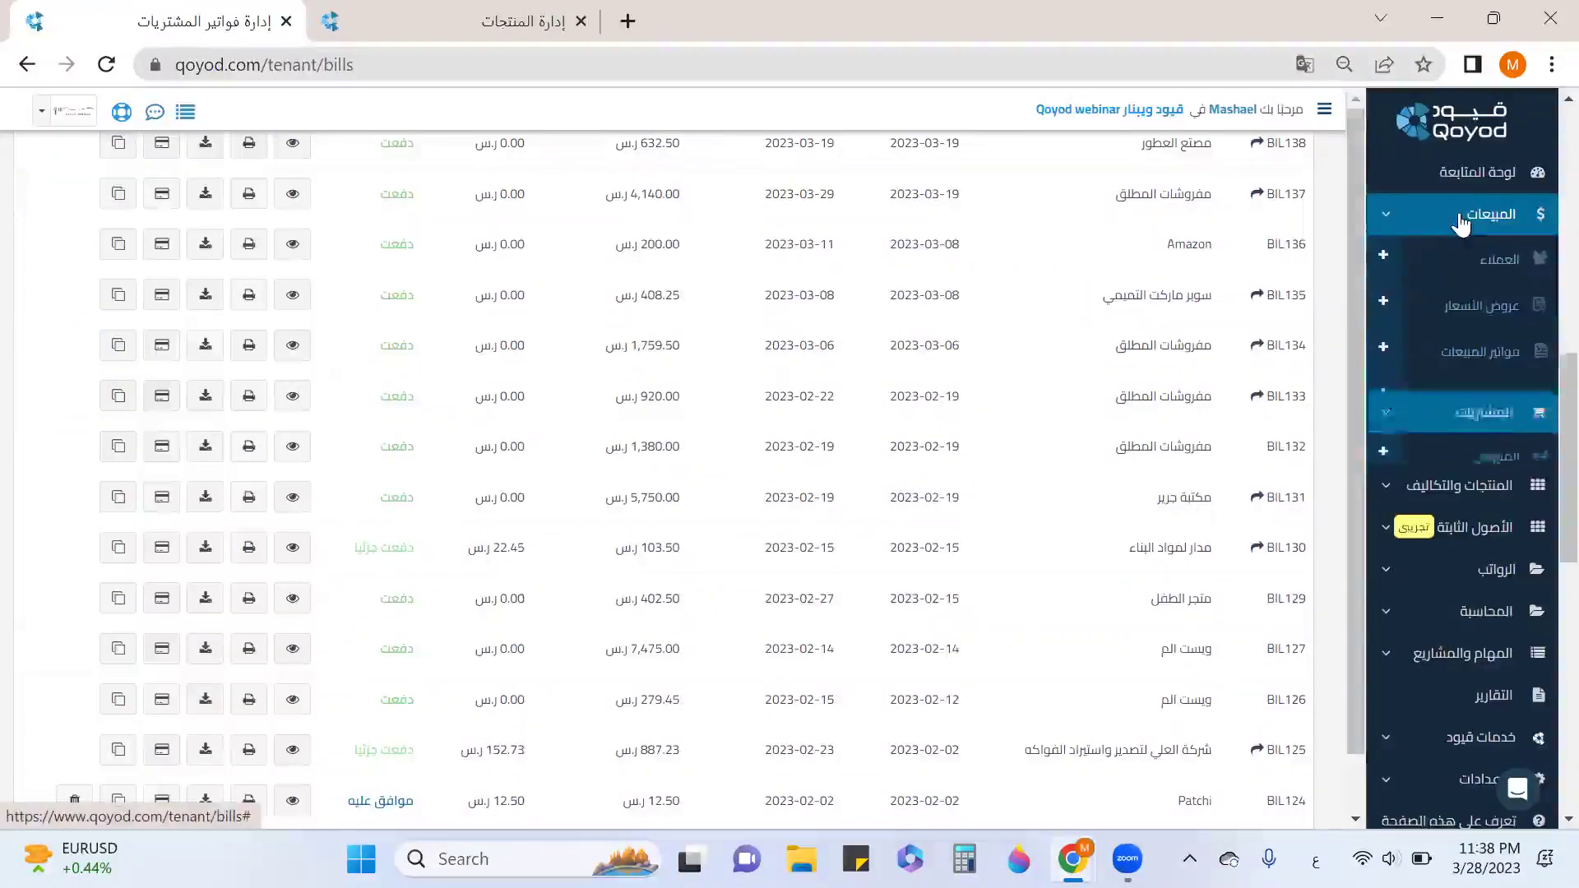
pyautogui.click(1500, 264)
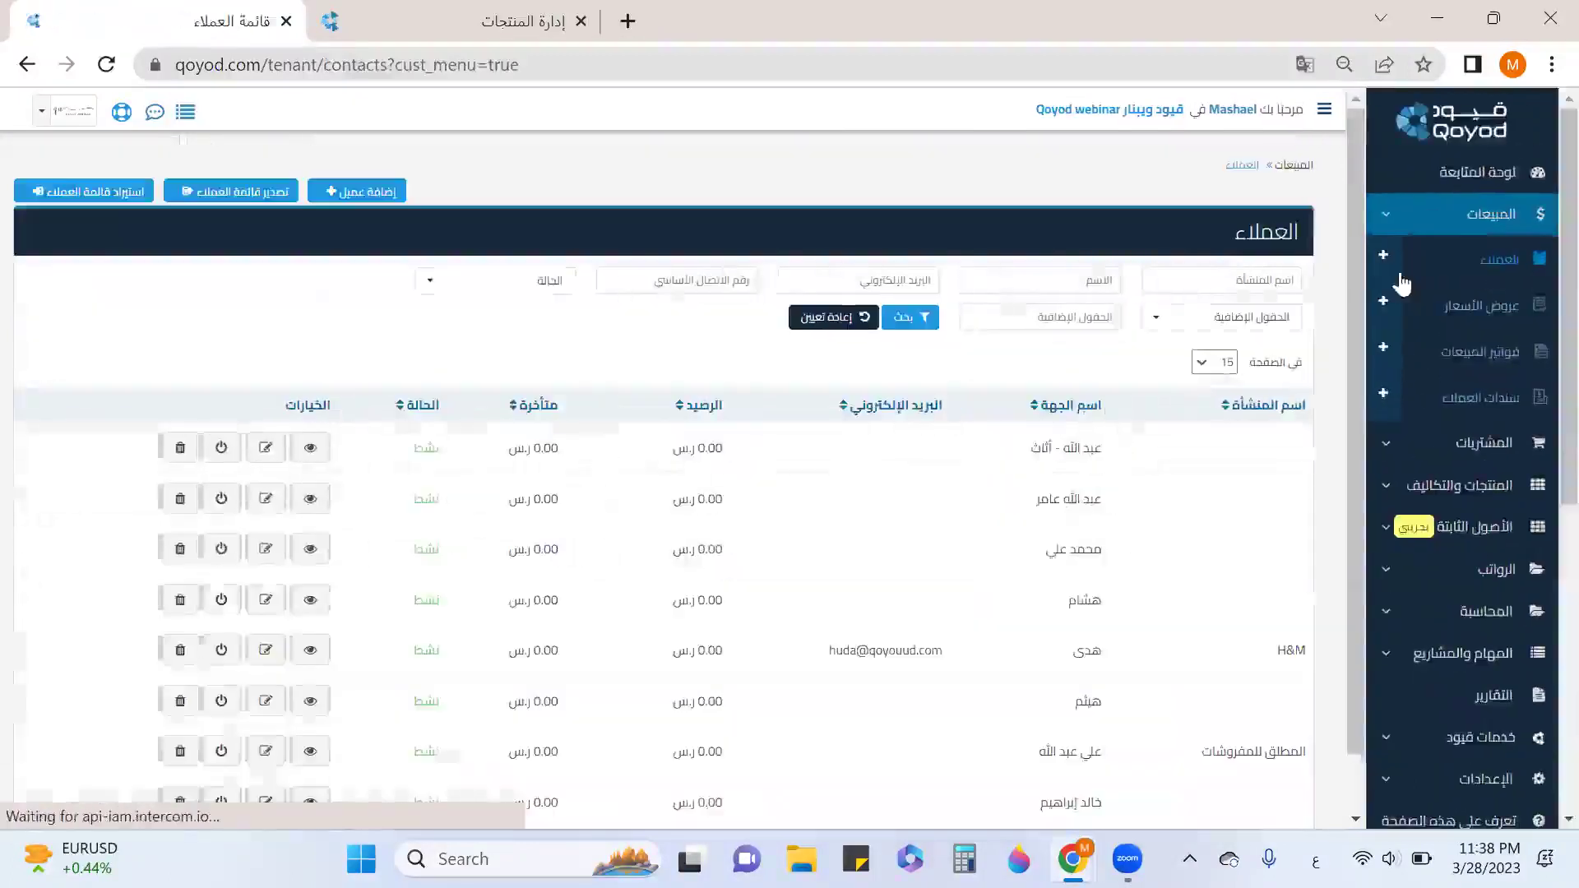
pyautogui.click(266, 498)
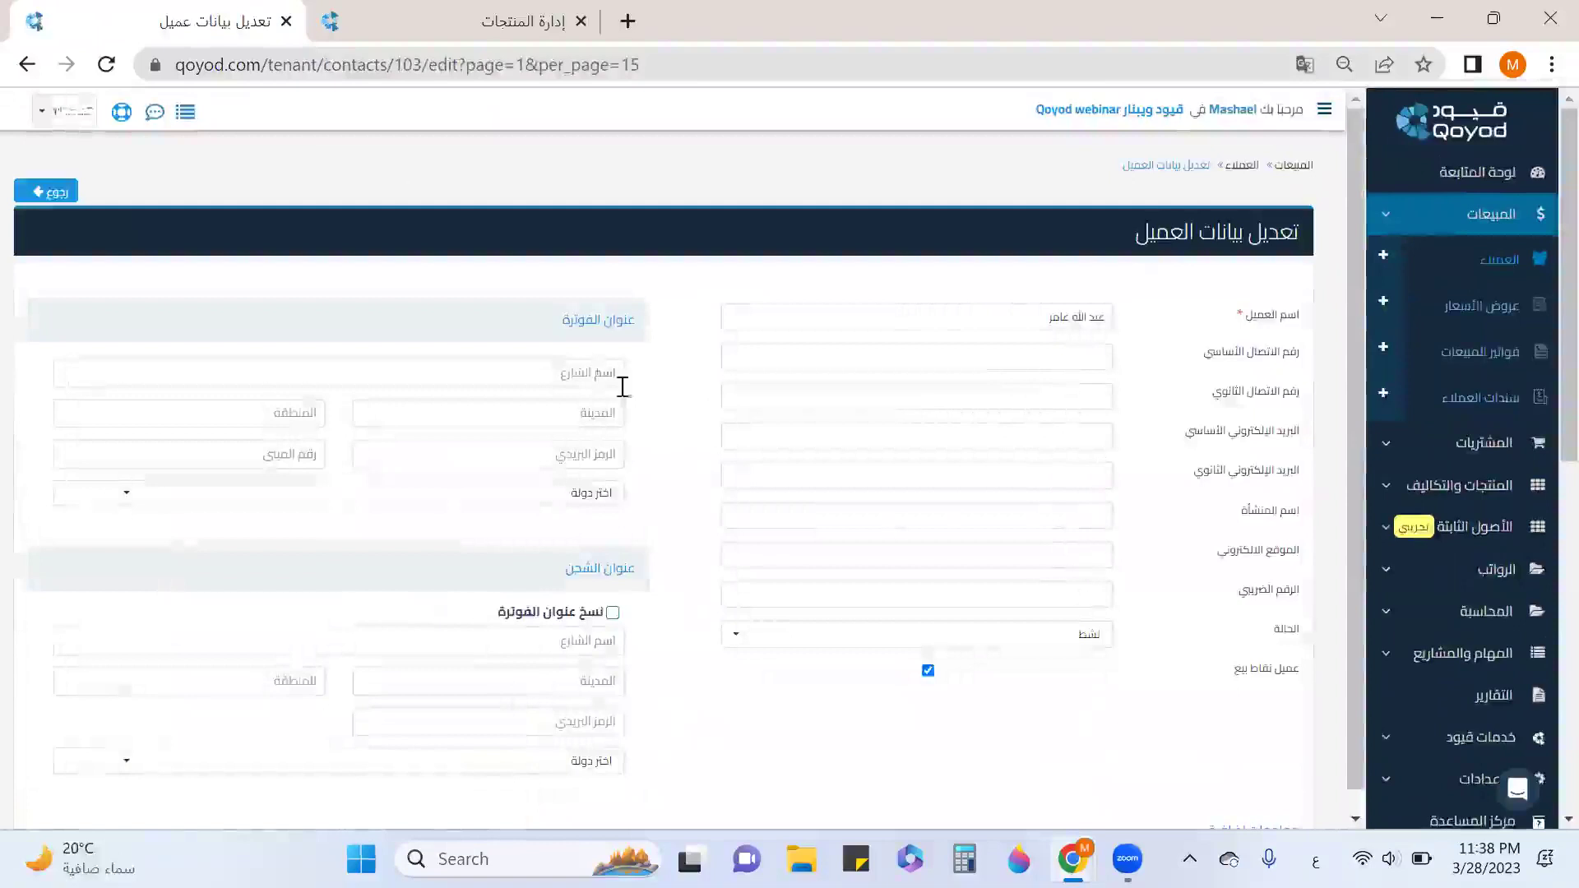
pyautogui.scroll(-3, 1085, 494)
pyautogui.scroll(3, 1077, 427)
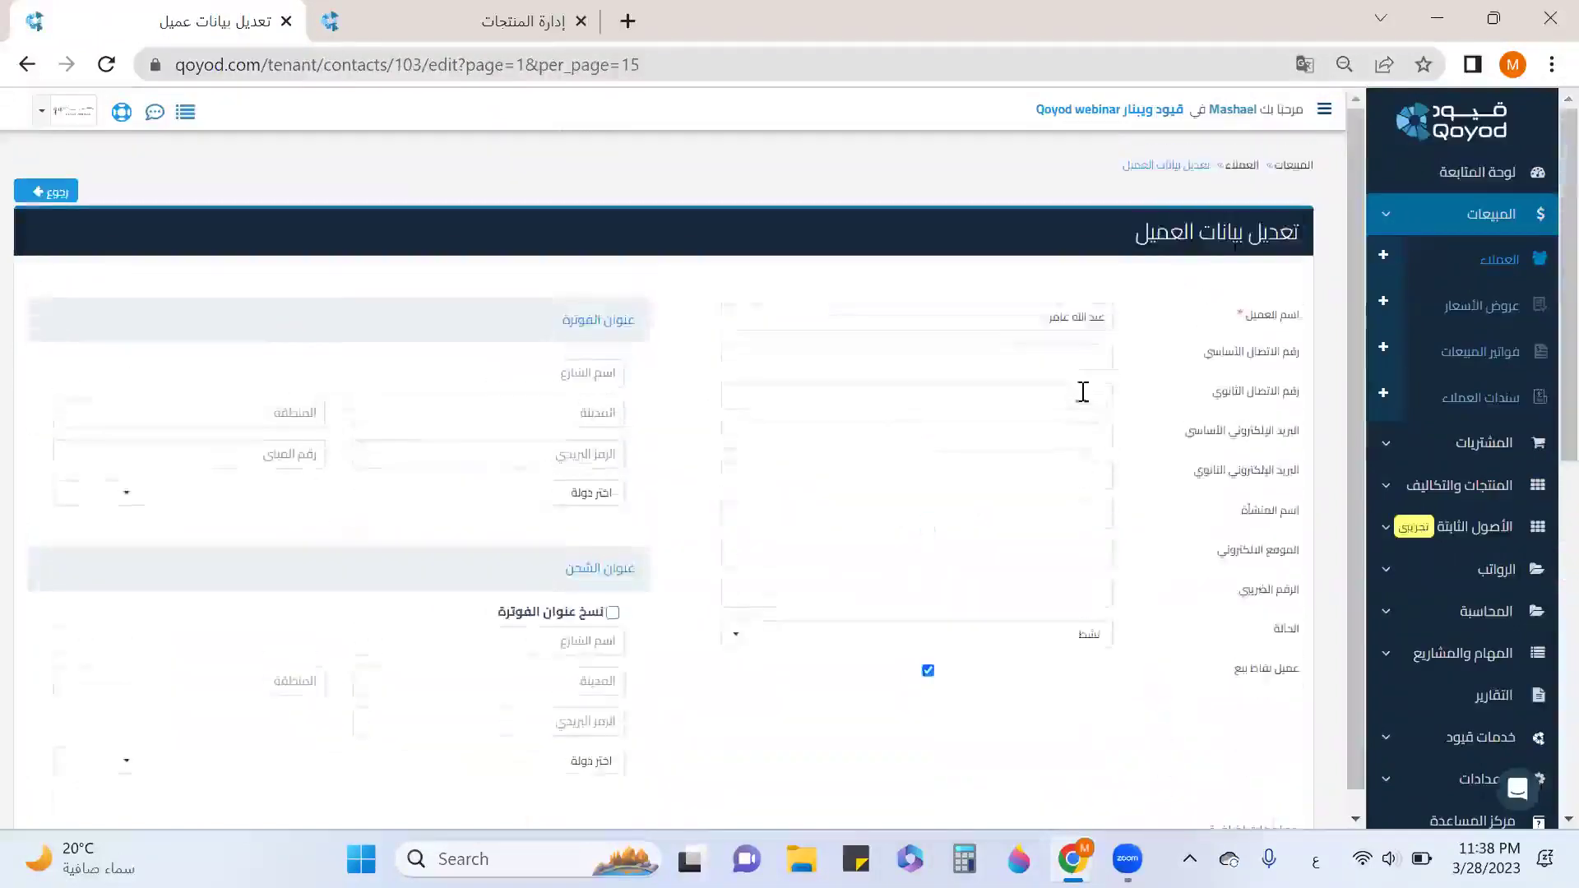
pyautogui.moveTo(1028, 317); pyautogui.dragTo(1123, 325)
pyautogui.scroll(-10, 1130, 420)
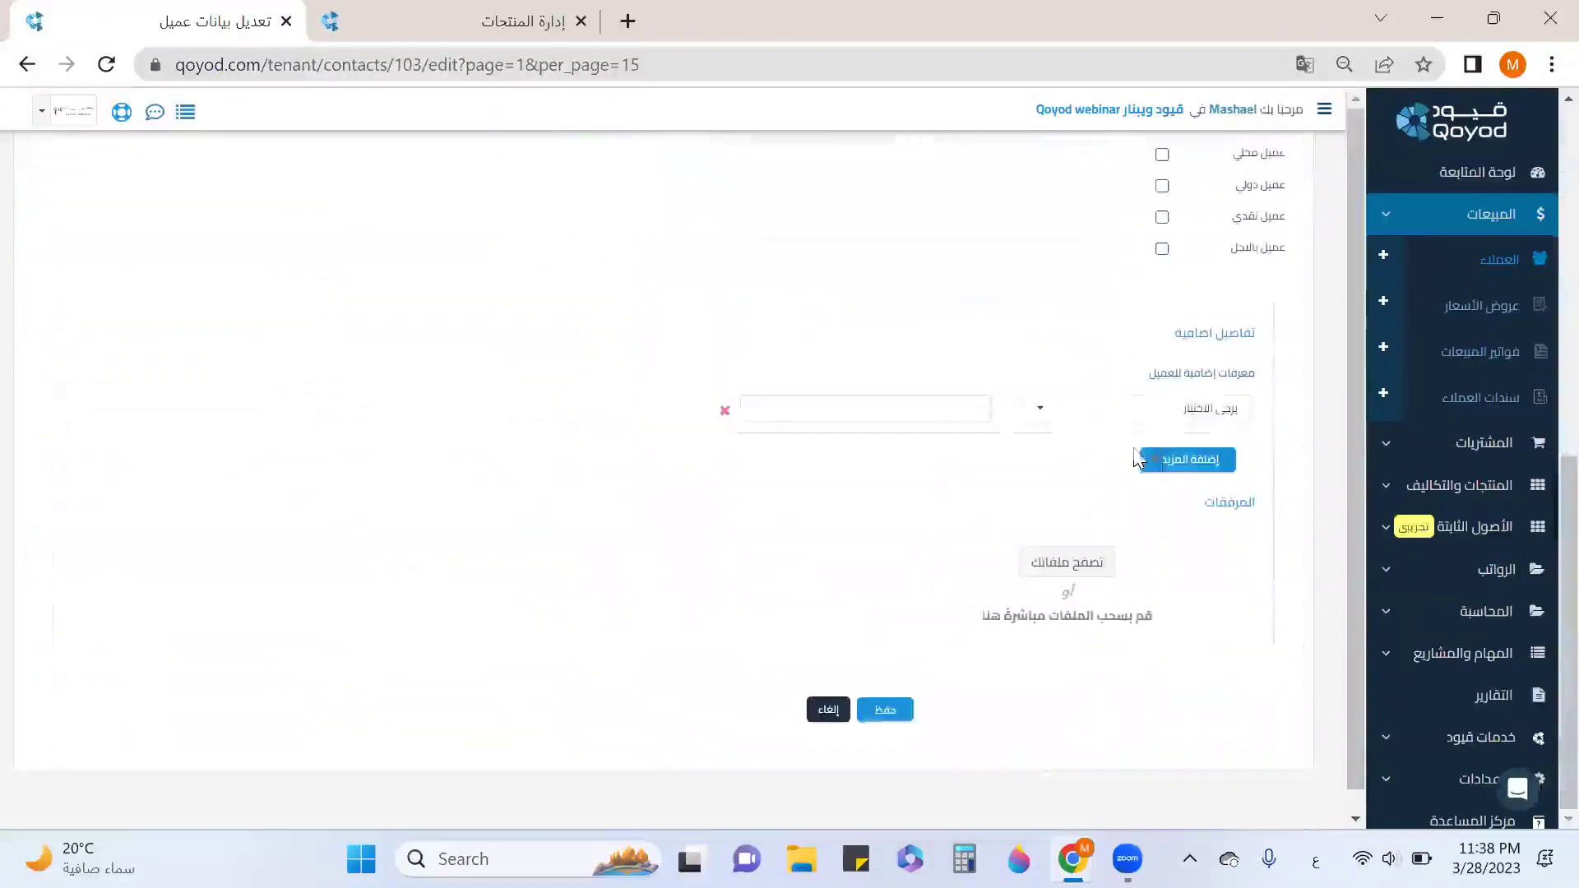
pyautogui.click(886, 712)
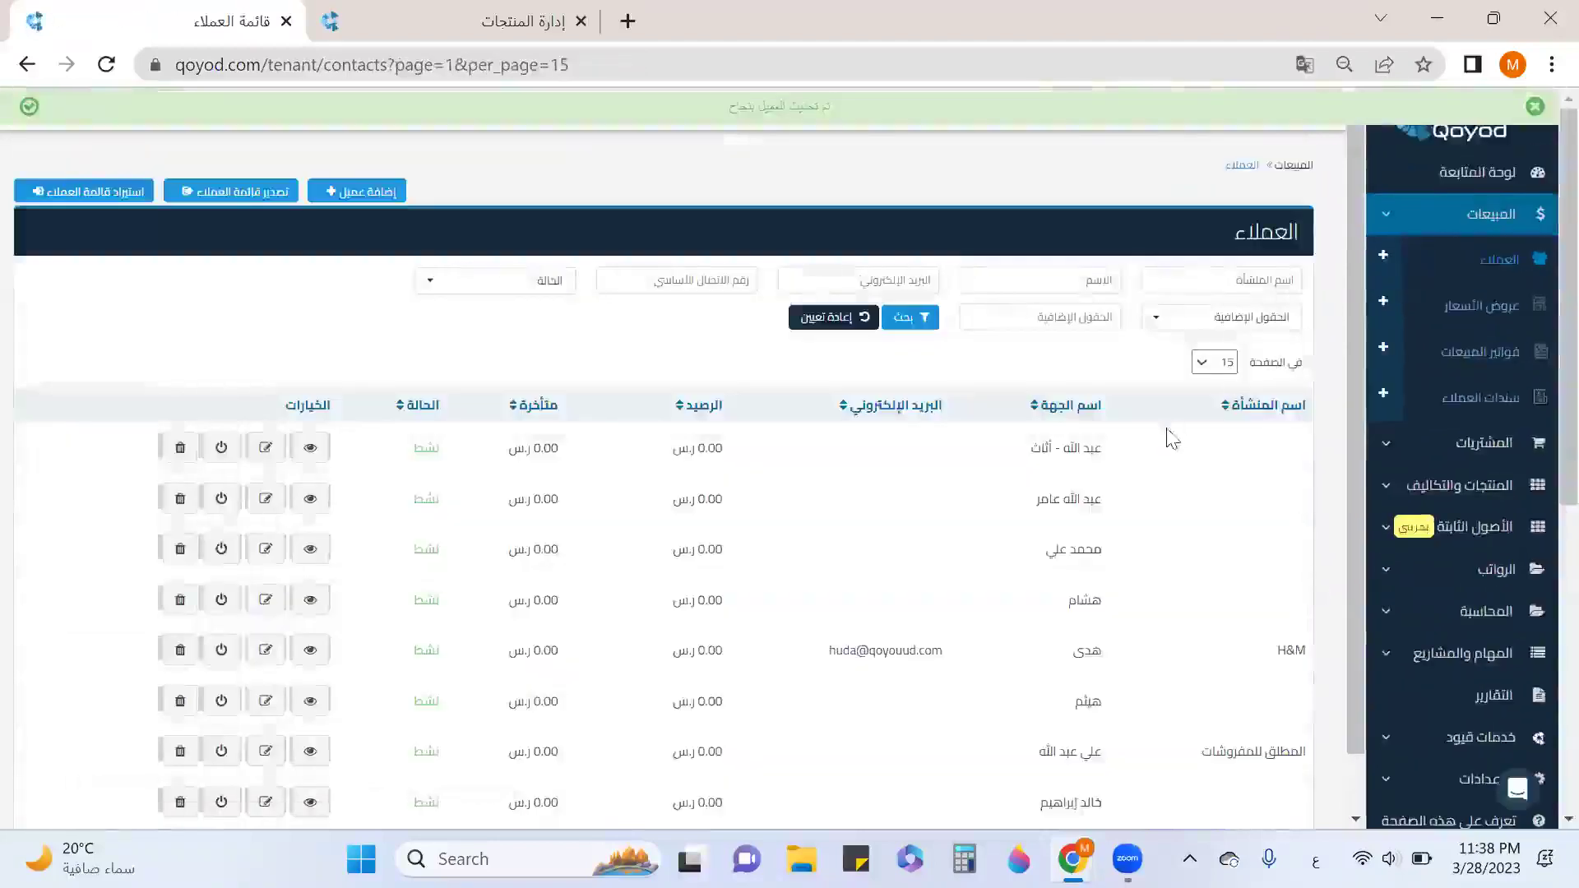
# Review the additional identifier types on a new customer form, then open a blank quotation.
pyautogui.click(1383, 256)
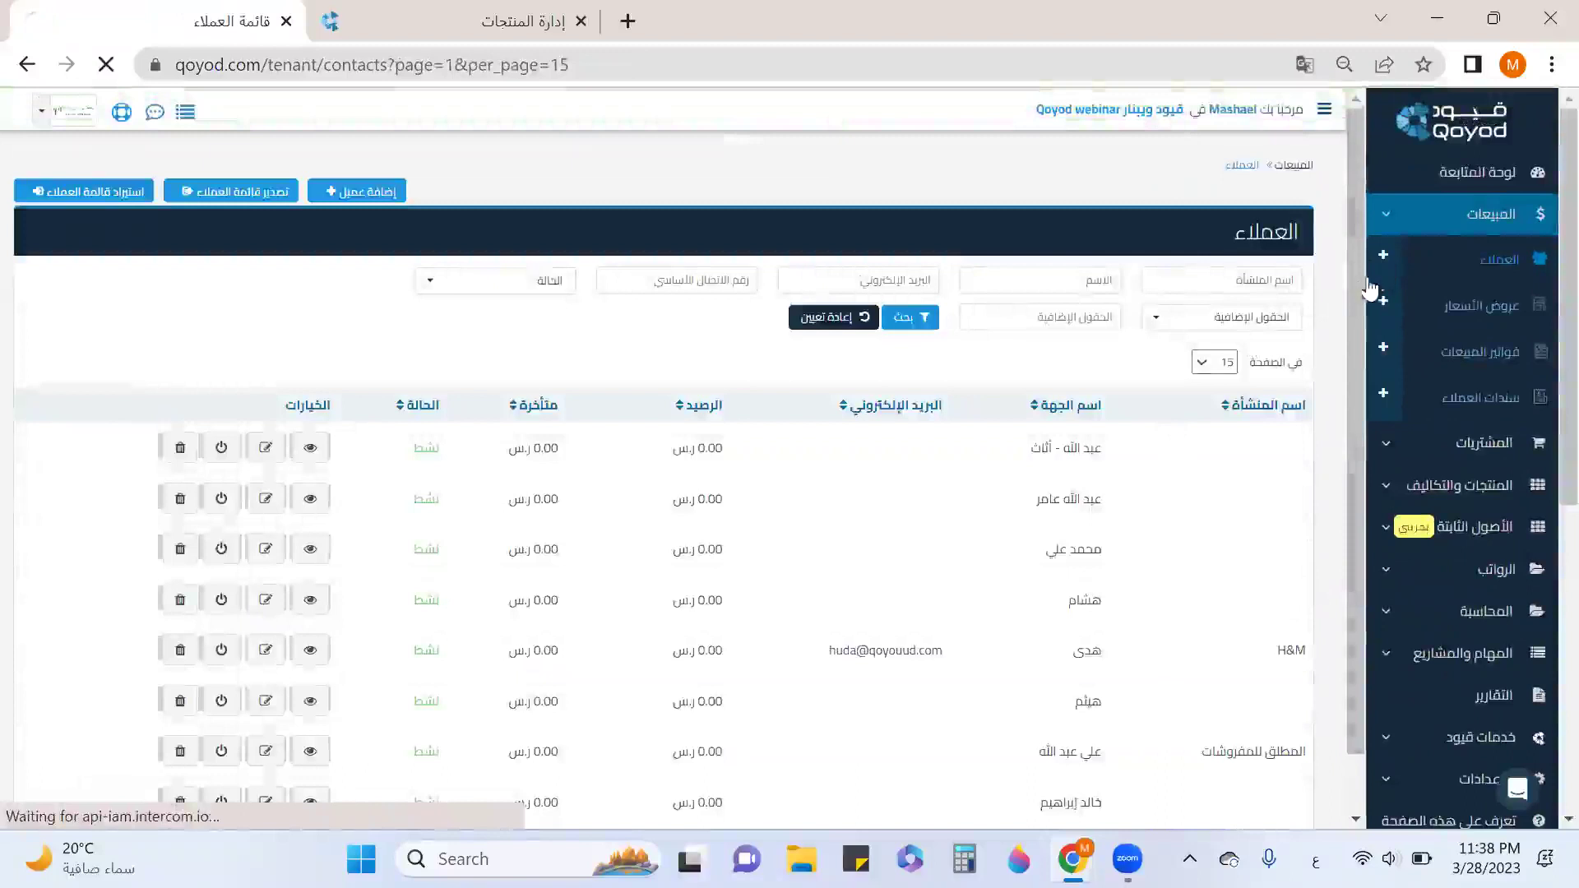
pyautogui.scroll(-4, 1086, 550)
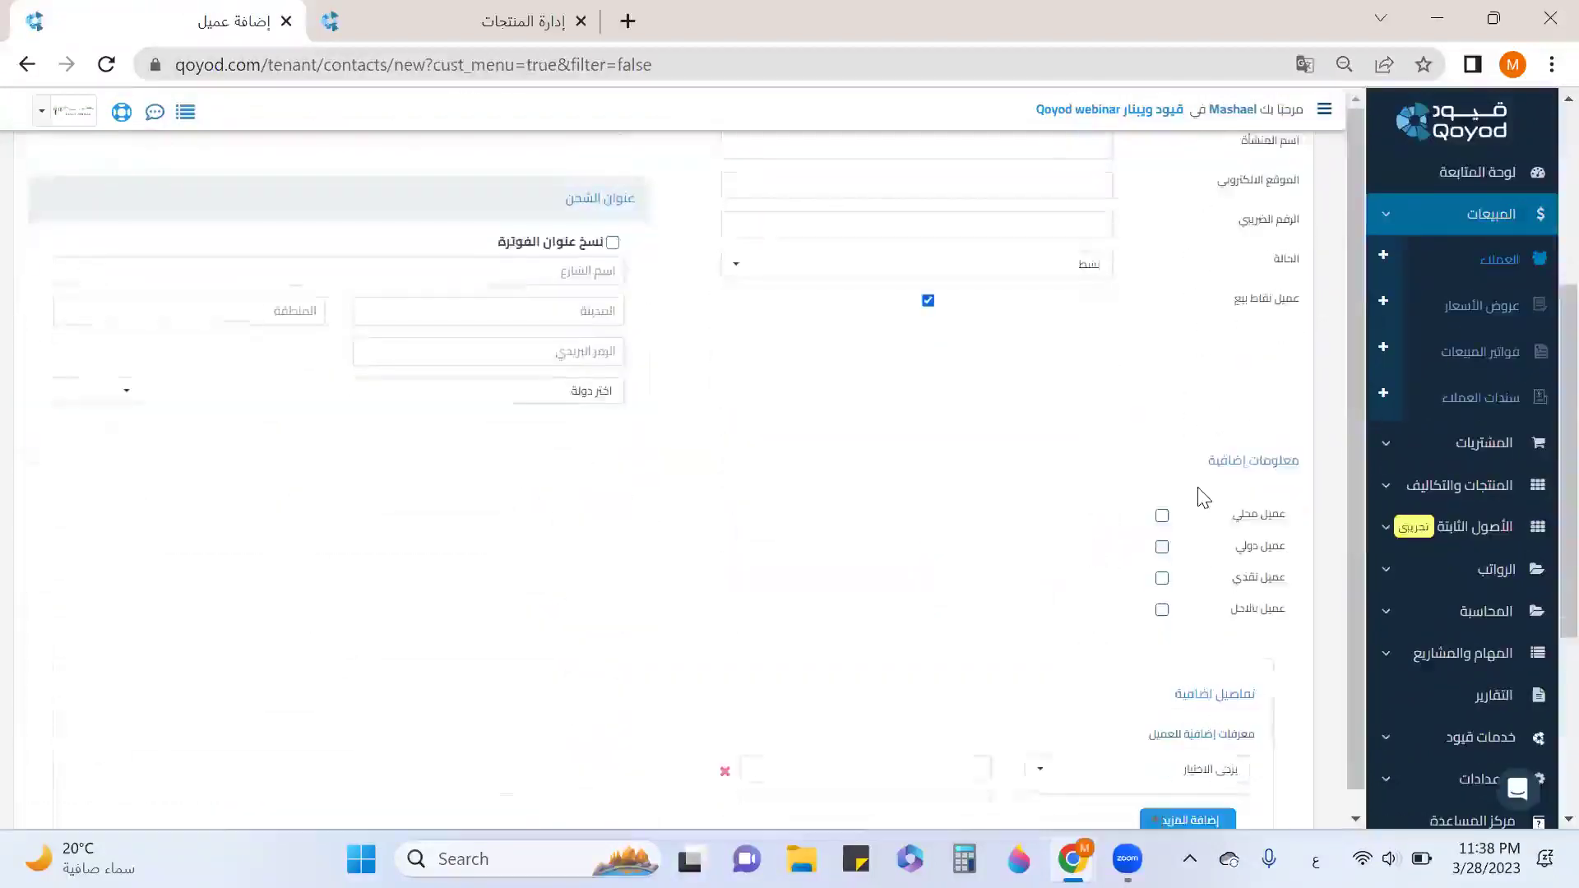
pyautogui.scroll(-2, 1203, 497)
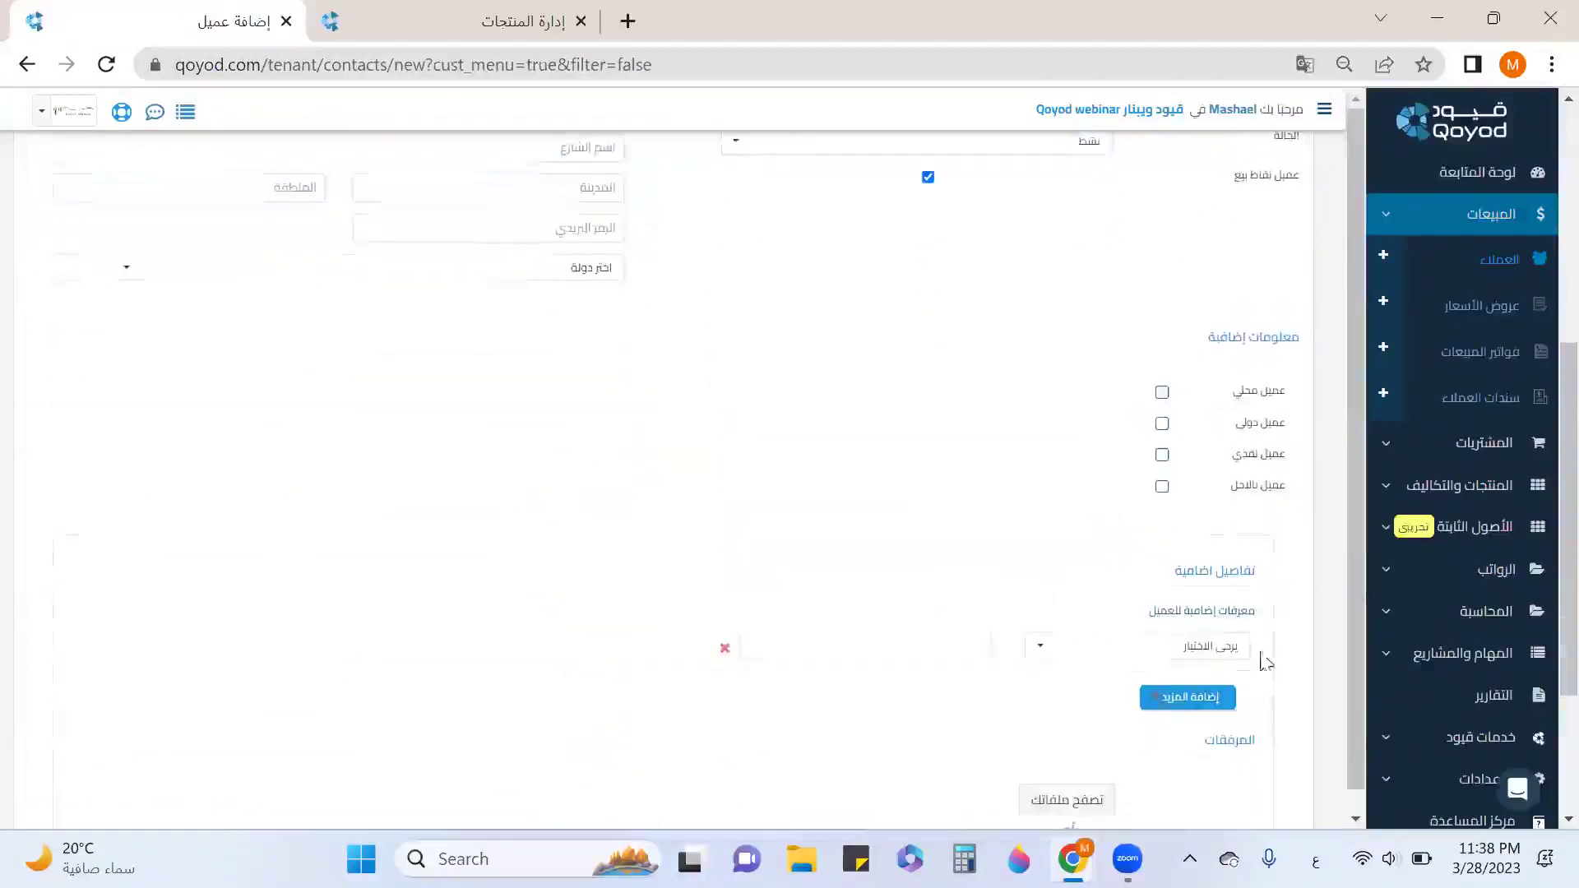
pyautogui.moveTo(1258, 612); pyautogui.dragTo(1108, 610)
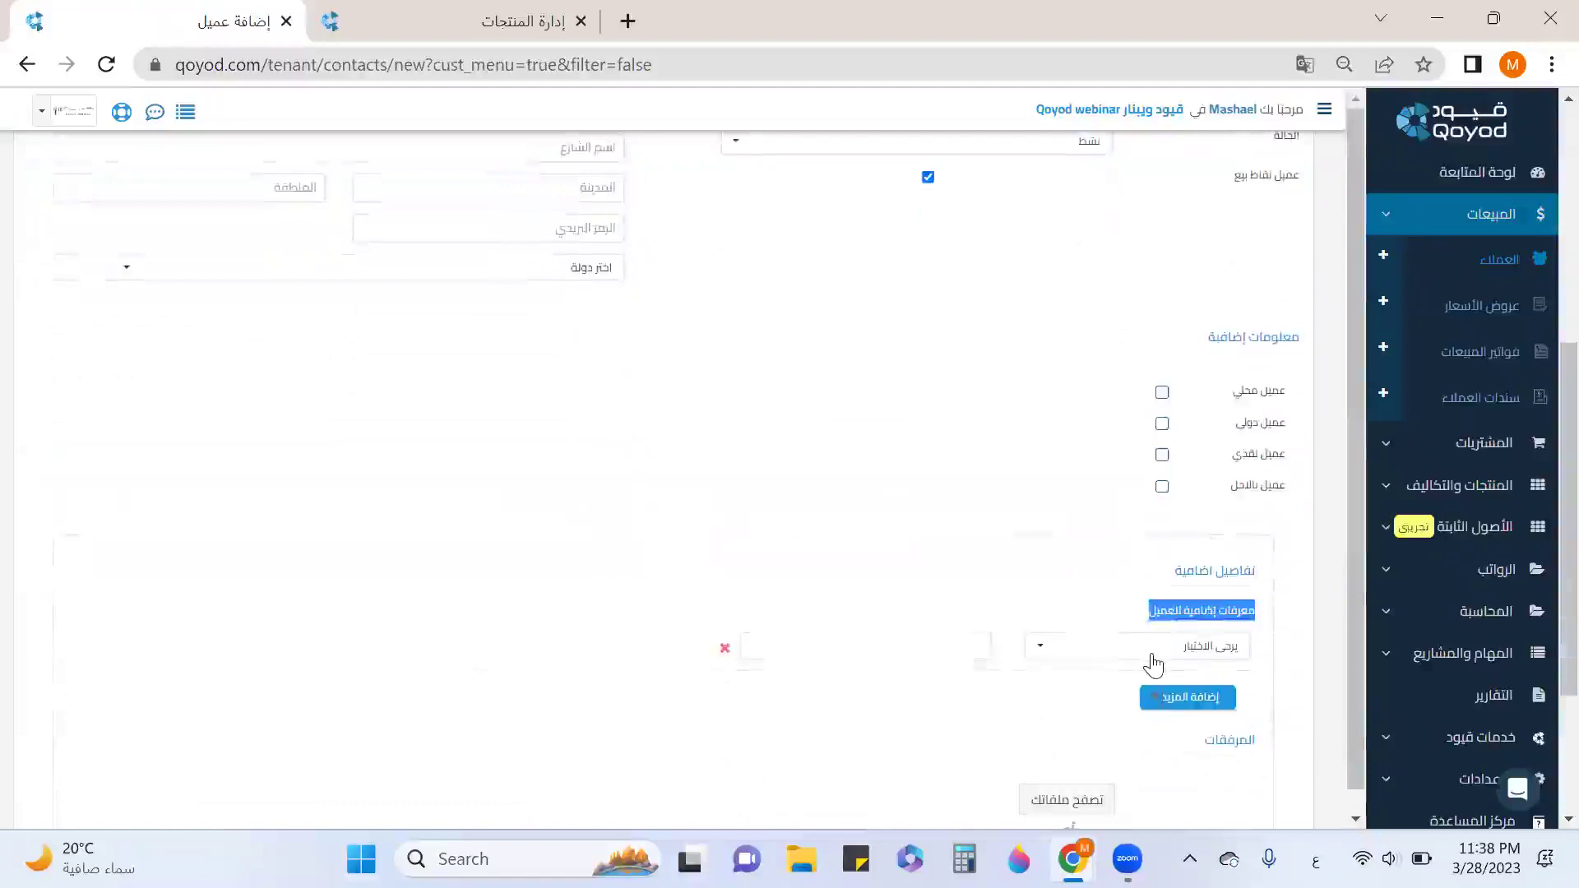
pyautogui.click(1152, 655)
pyautogui.scroll(-3, 1167, 559)
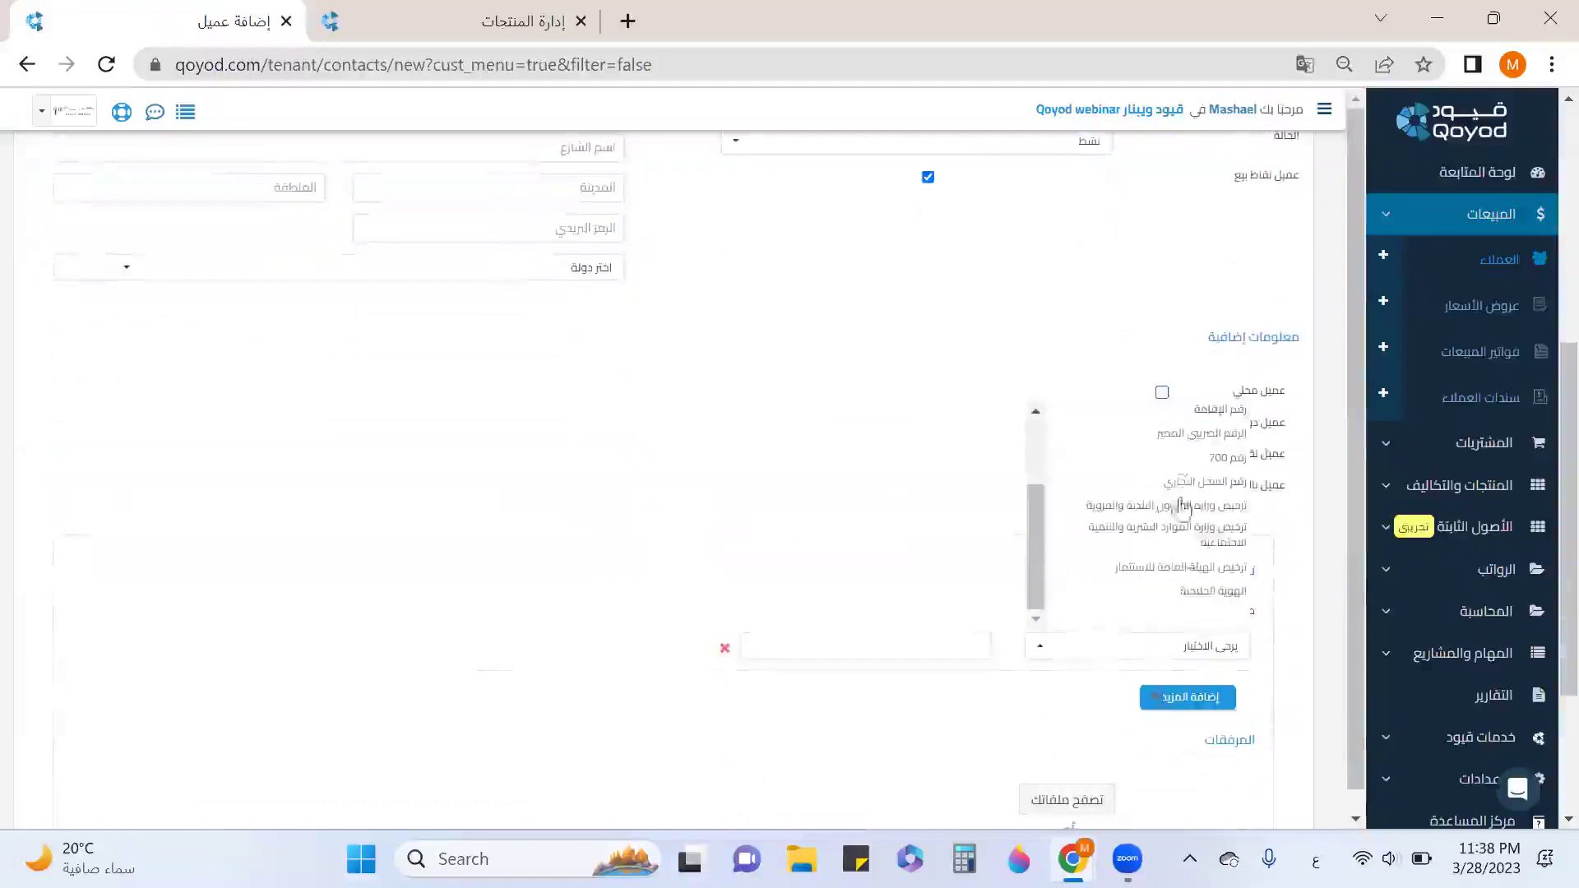
pyautogui.scroll(5, 1191, 571)
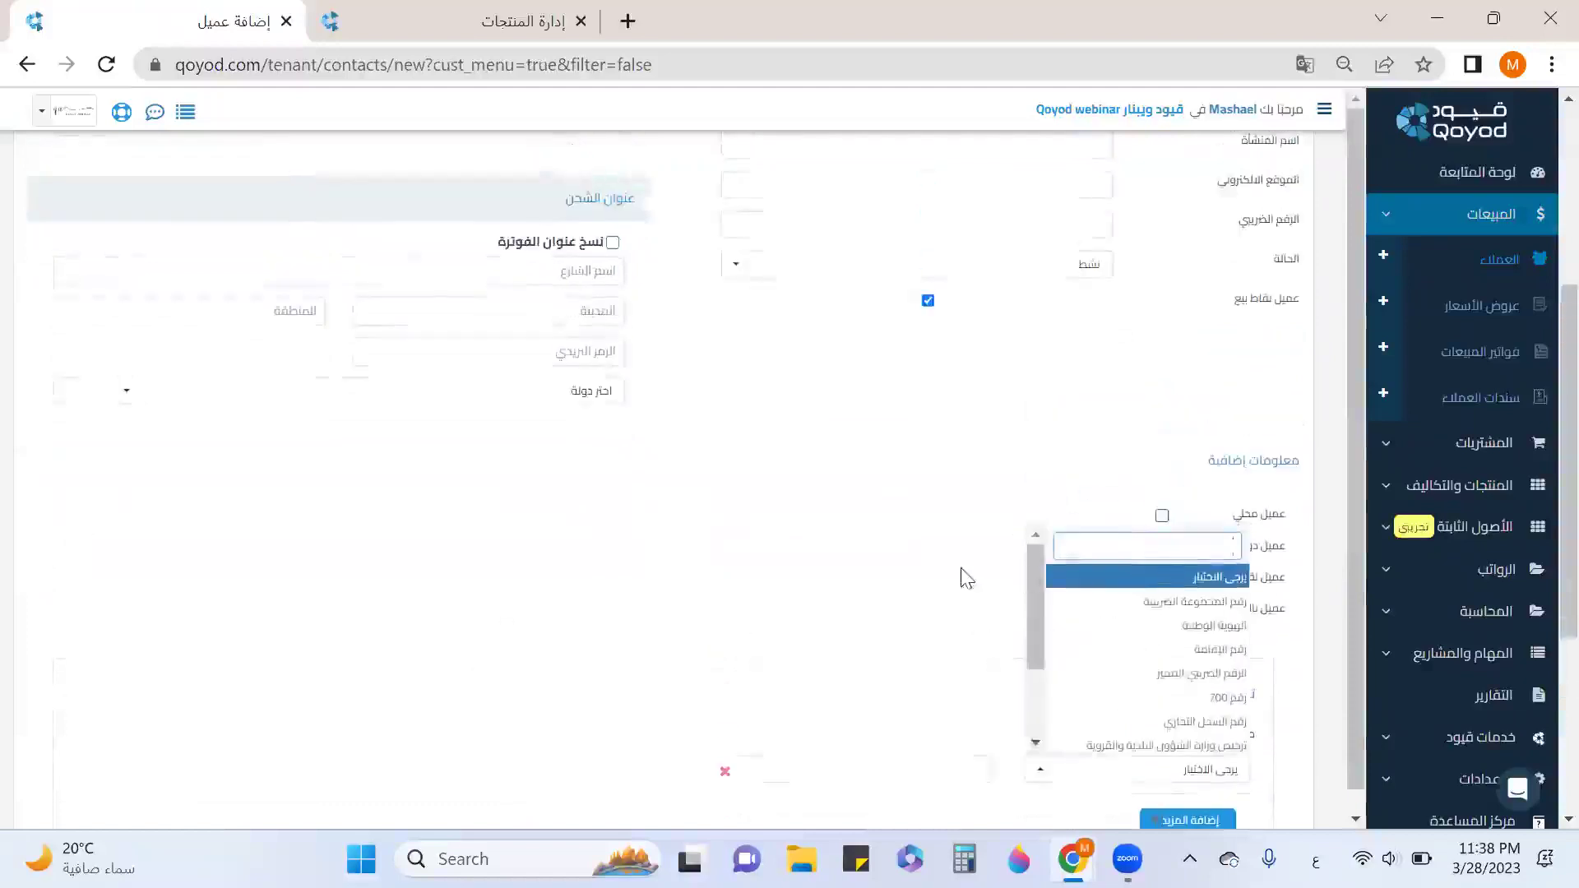
pyautogui.click(967, 578)
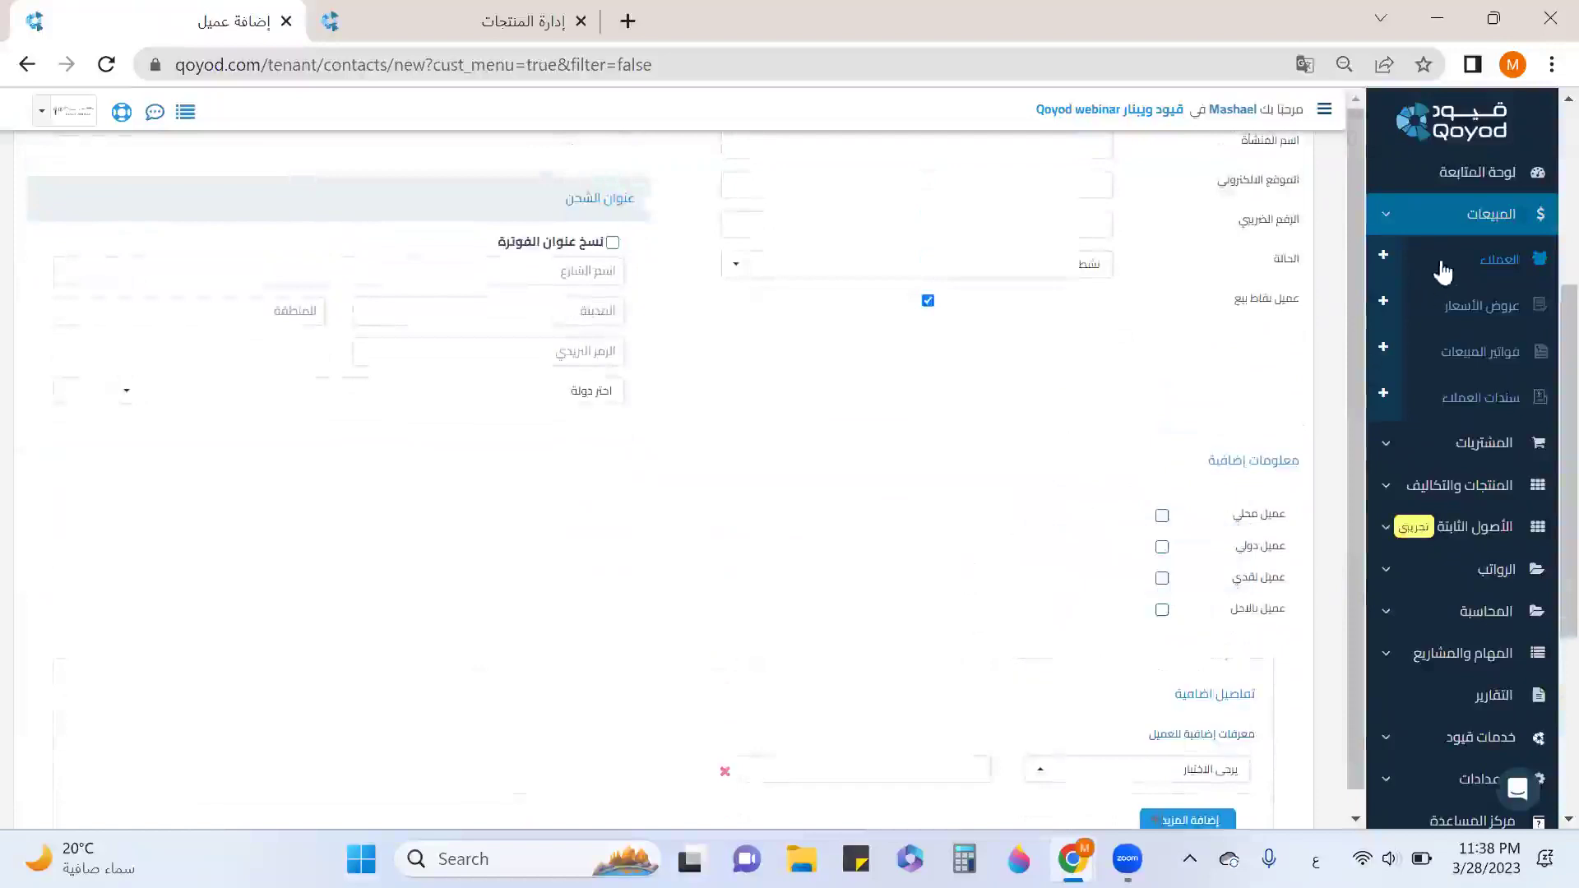
pyautogui.click(1383, 306)
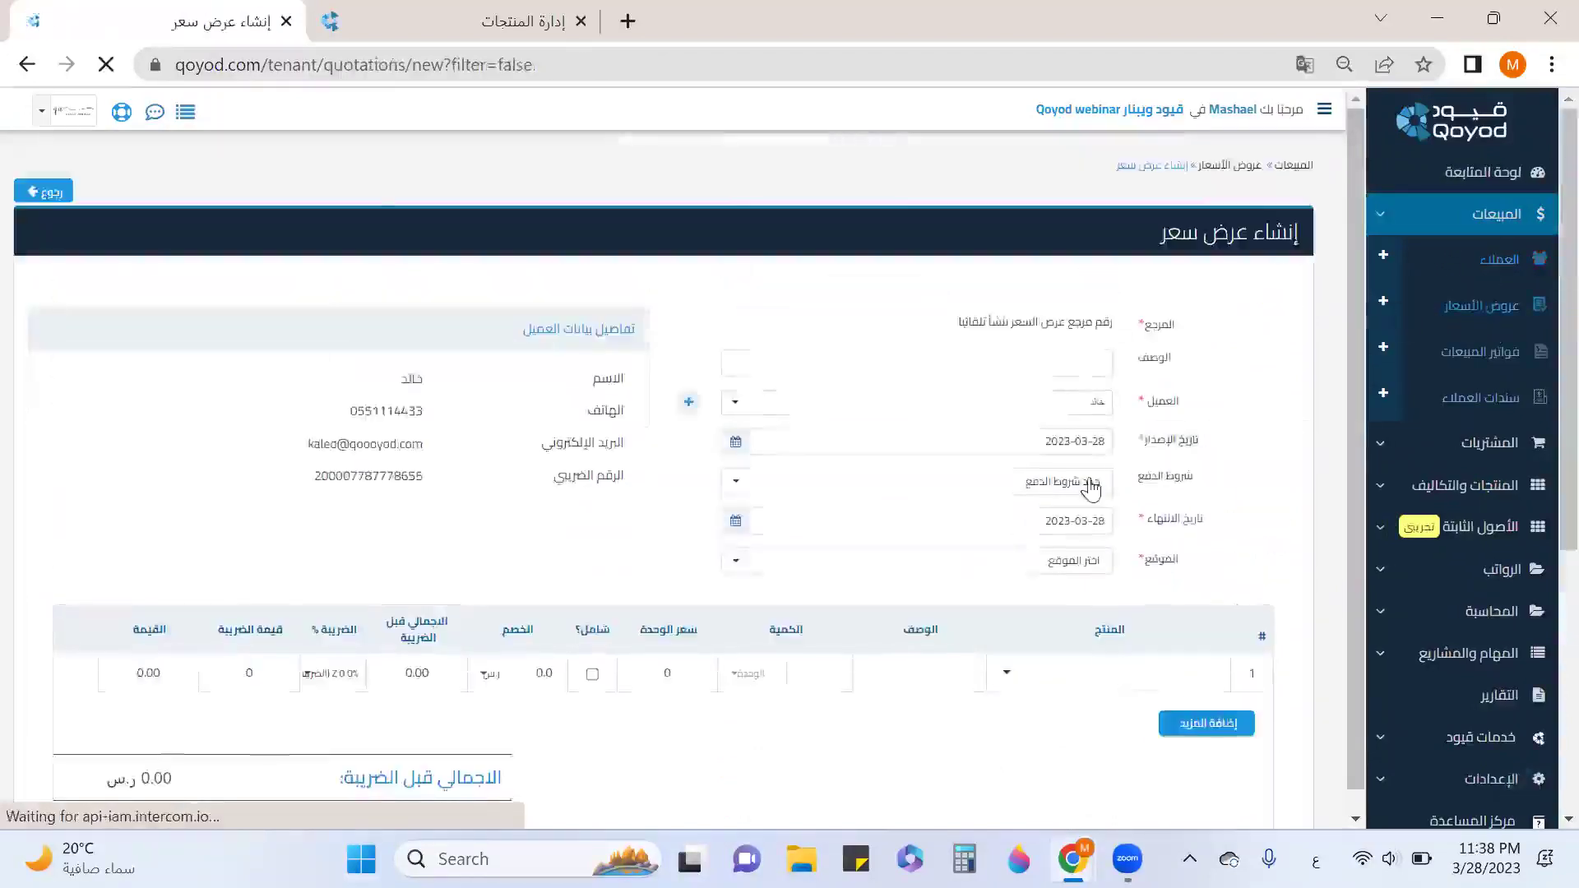
# Give the quotation a customer, location جده للبنات, and a كرسي جلد جملي line at 2,500.00.
pyautogui.click(1089, 278)
pyautogui.click(1040, 448)
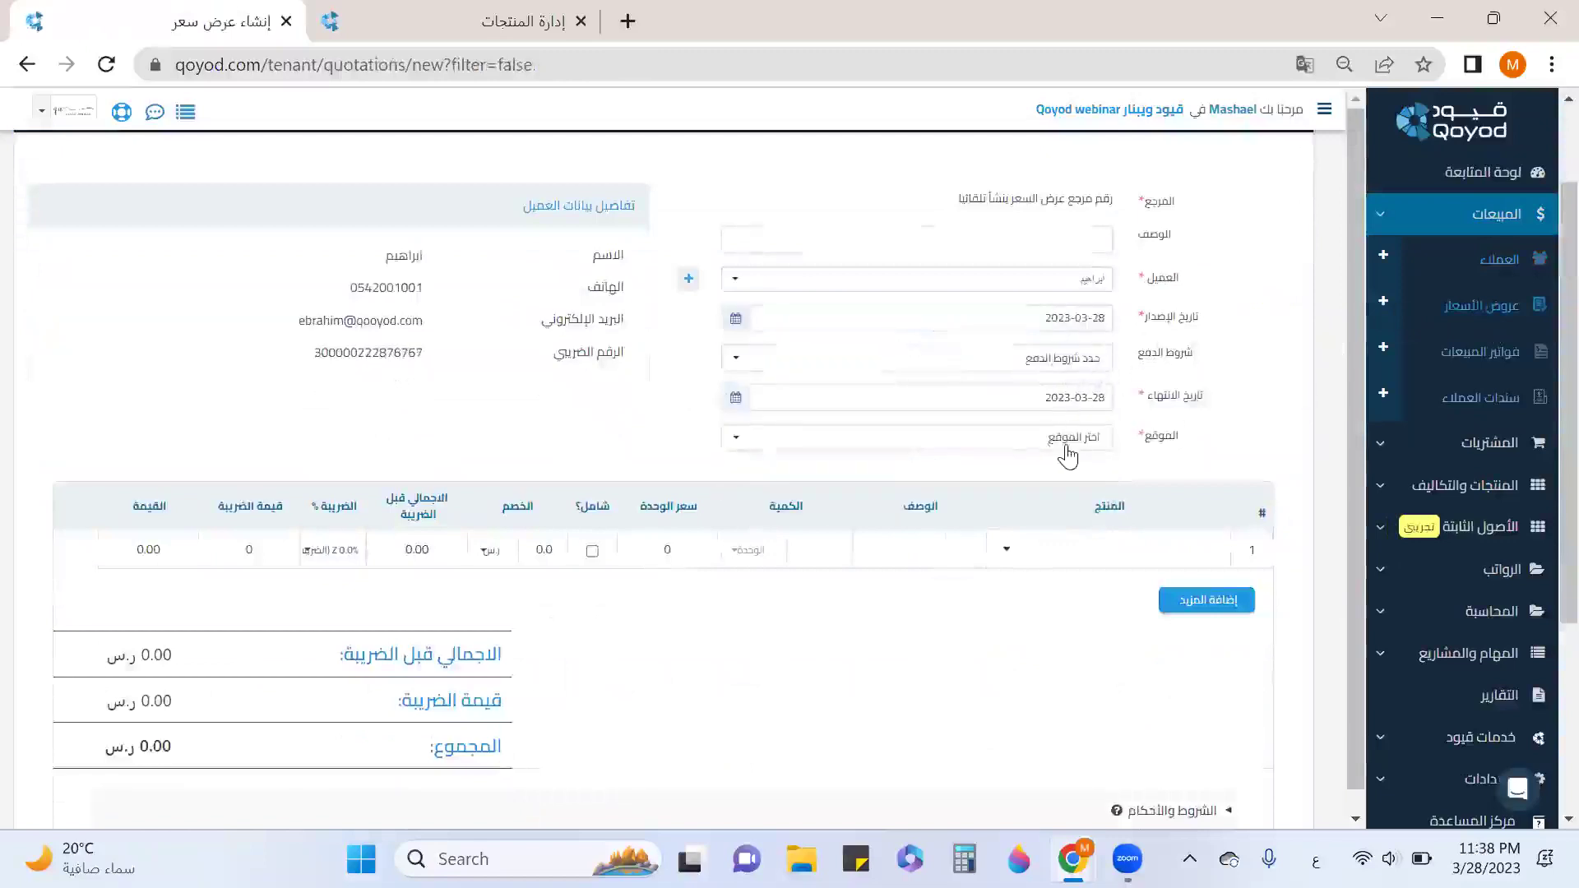
pyautogui.click(1068, 444)
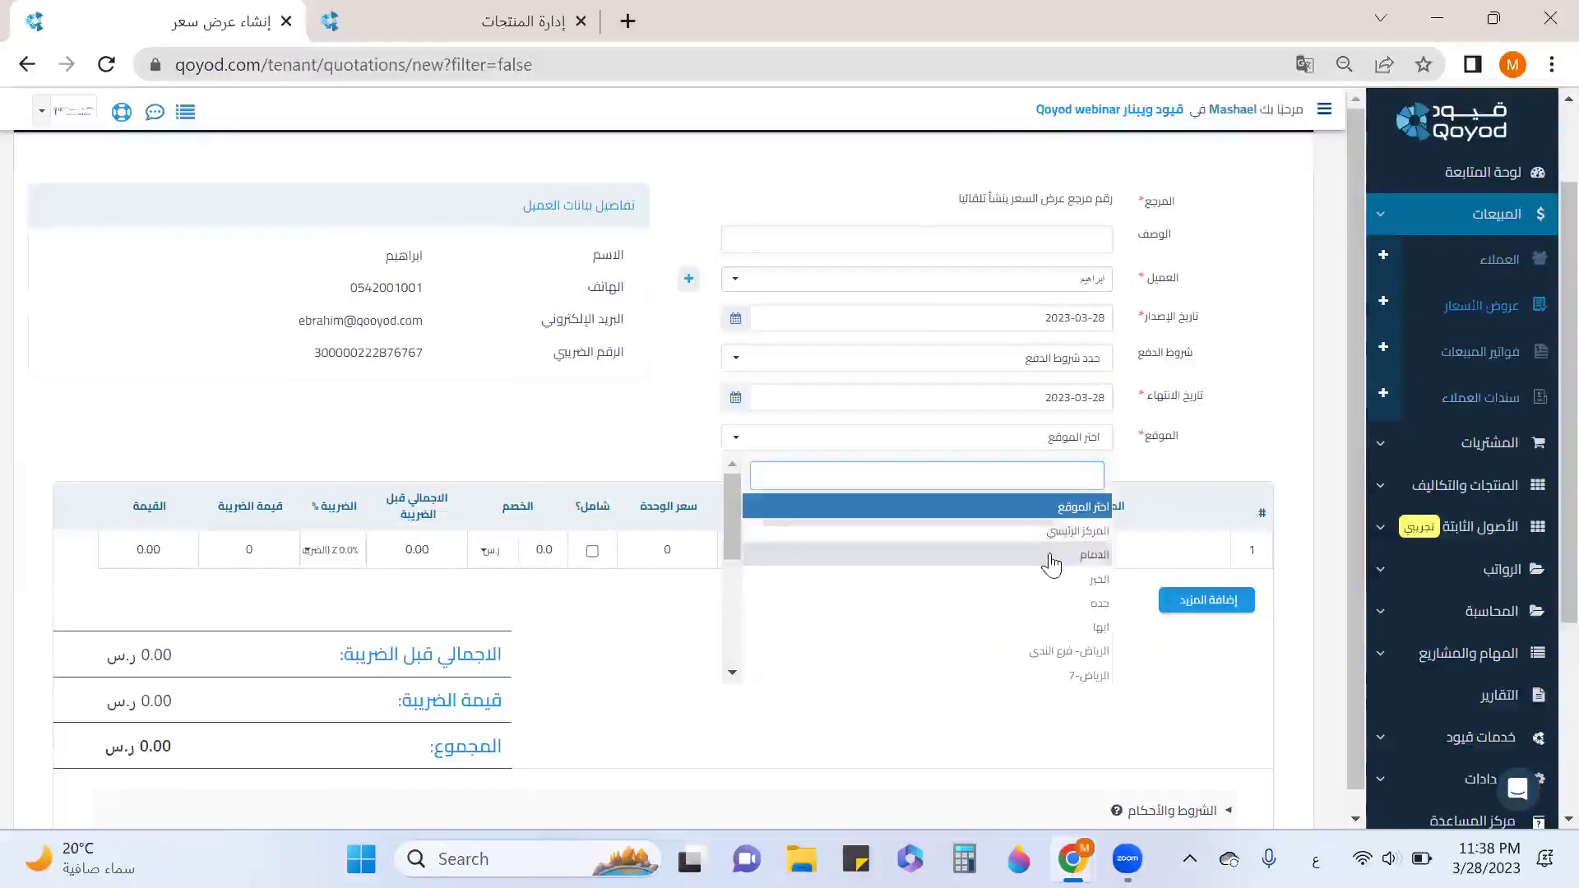
pyautogui.write('جد')
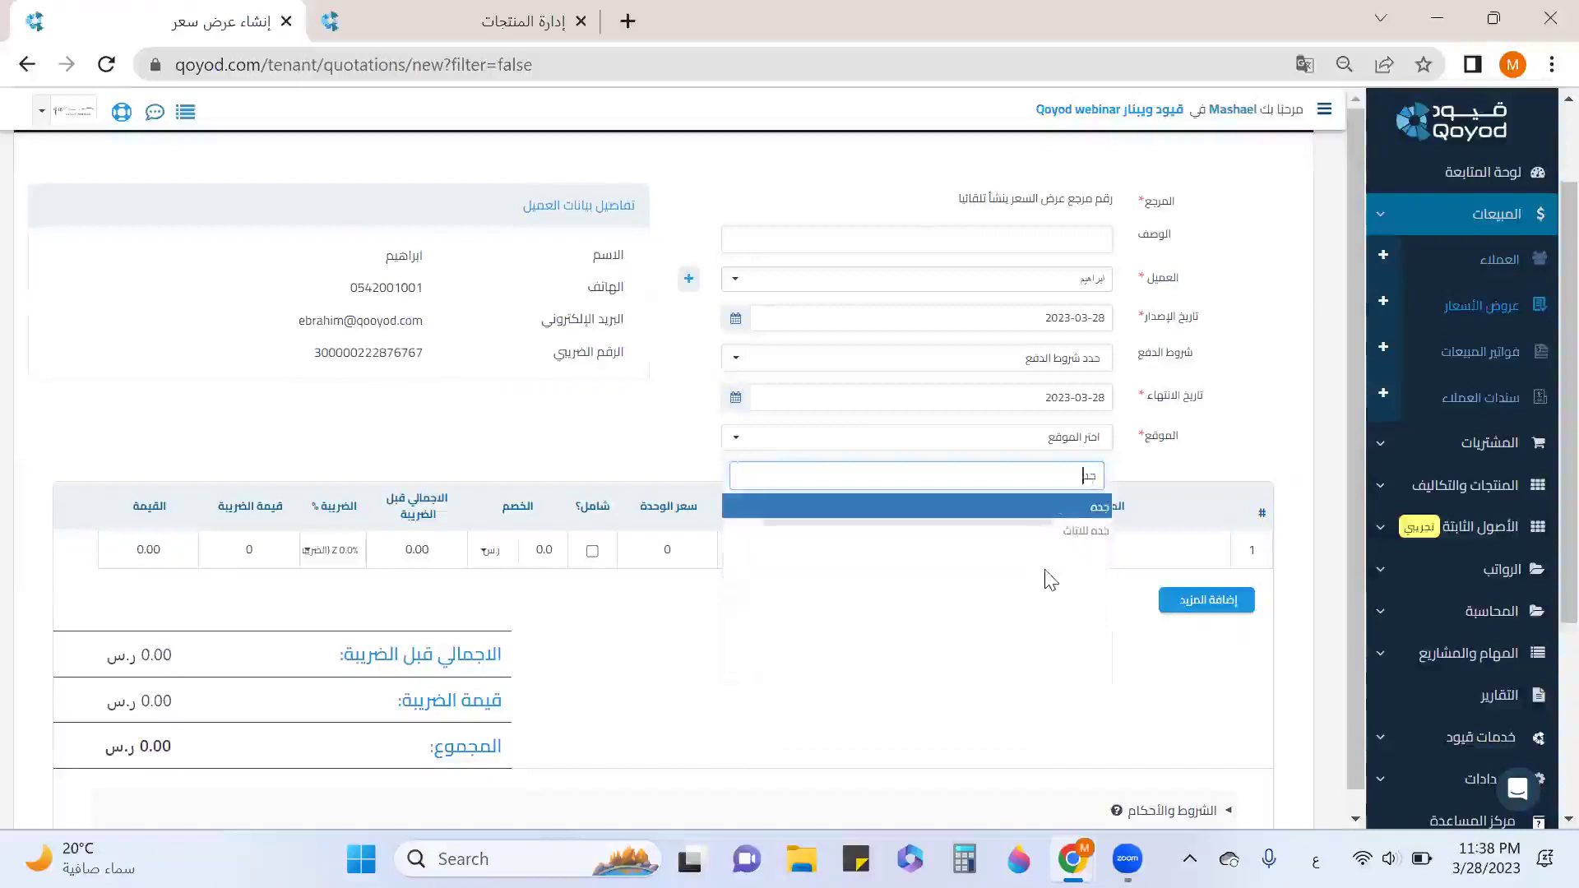
pyautogui.click(1059, 531)
pyautogui.click(1153, 551)
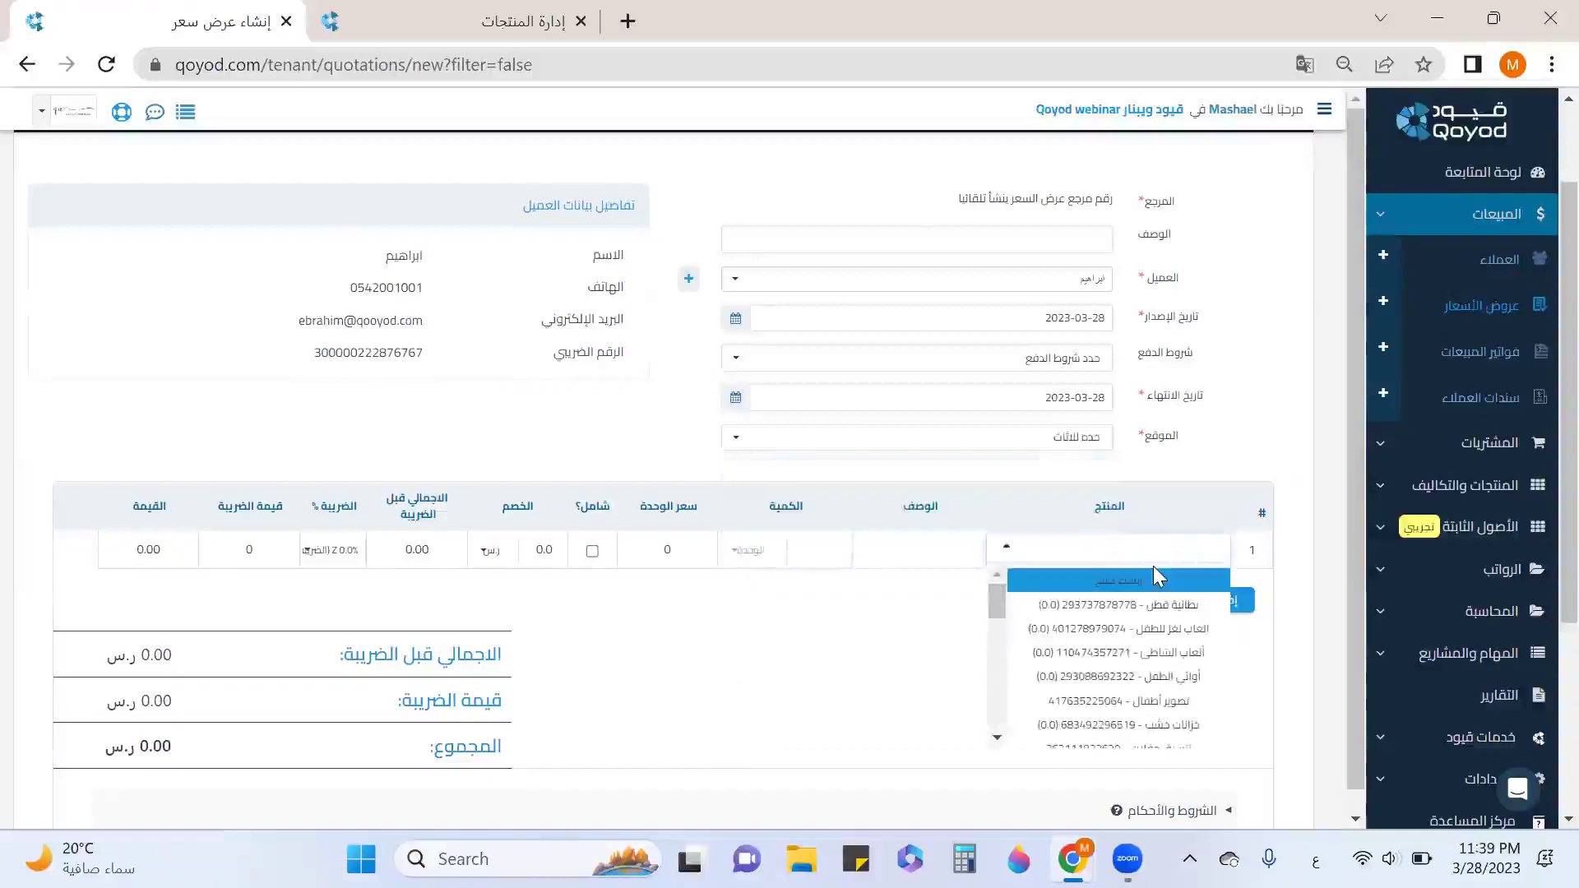
pyautogui.write('كر')
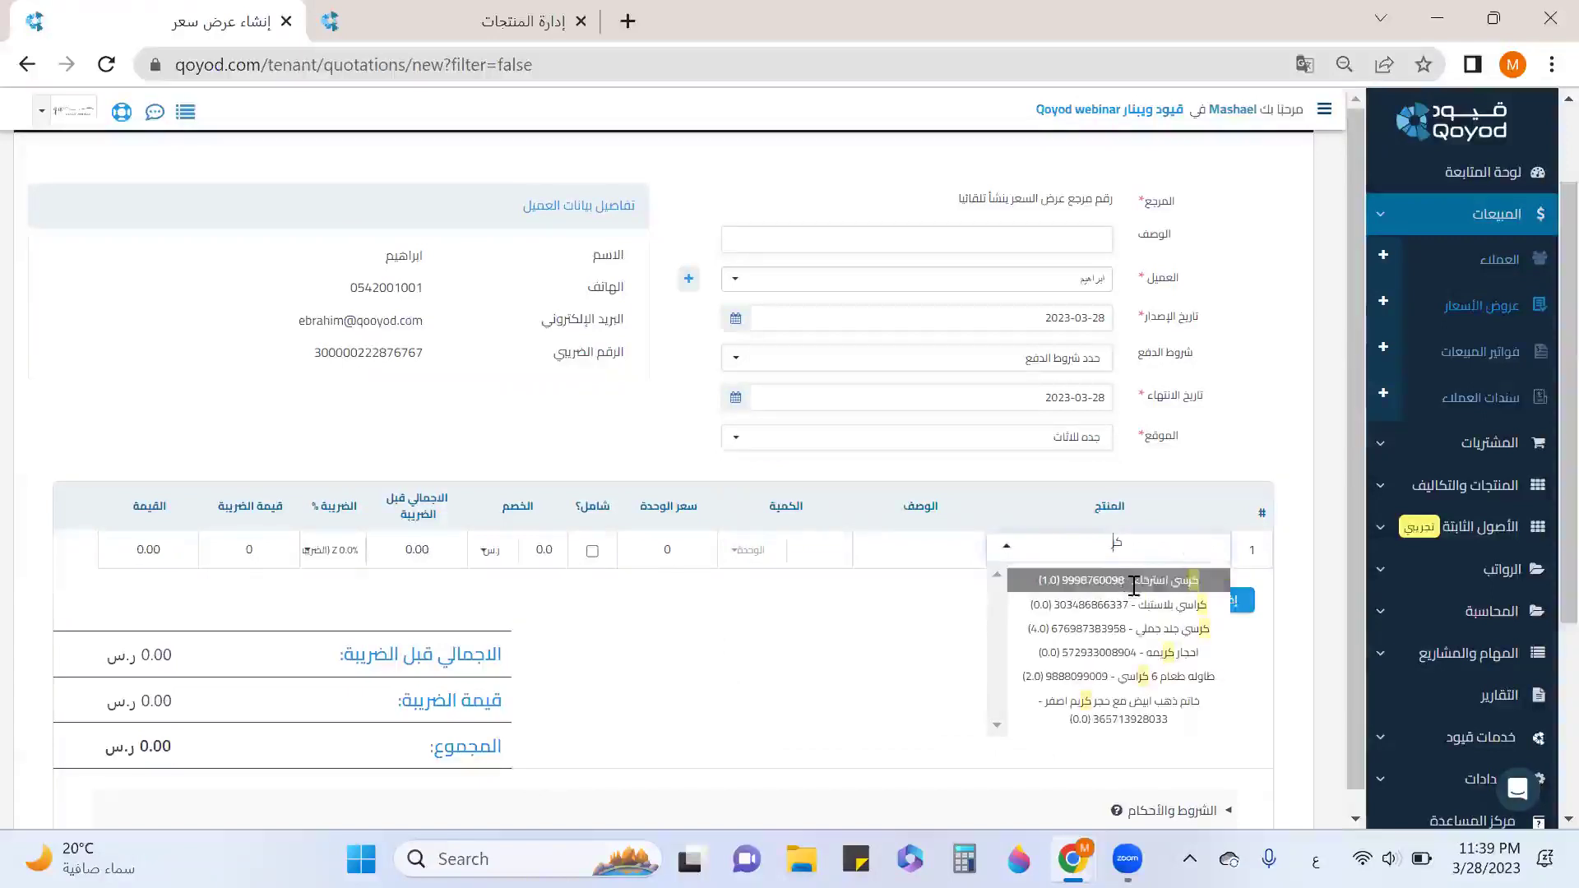
pyautogui.click(1127, 628)
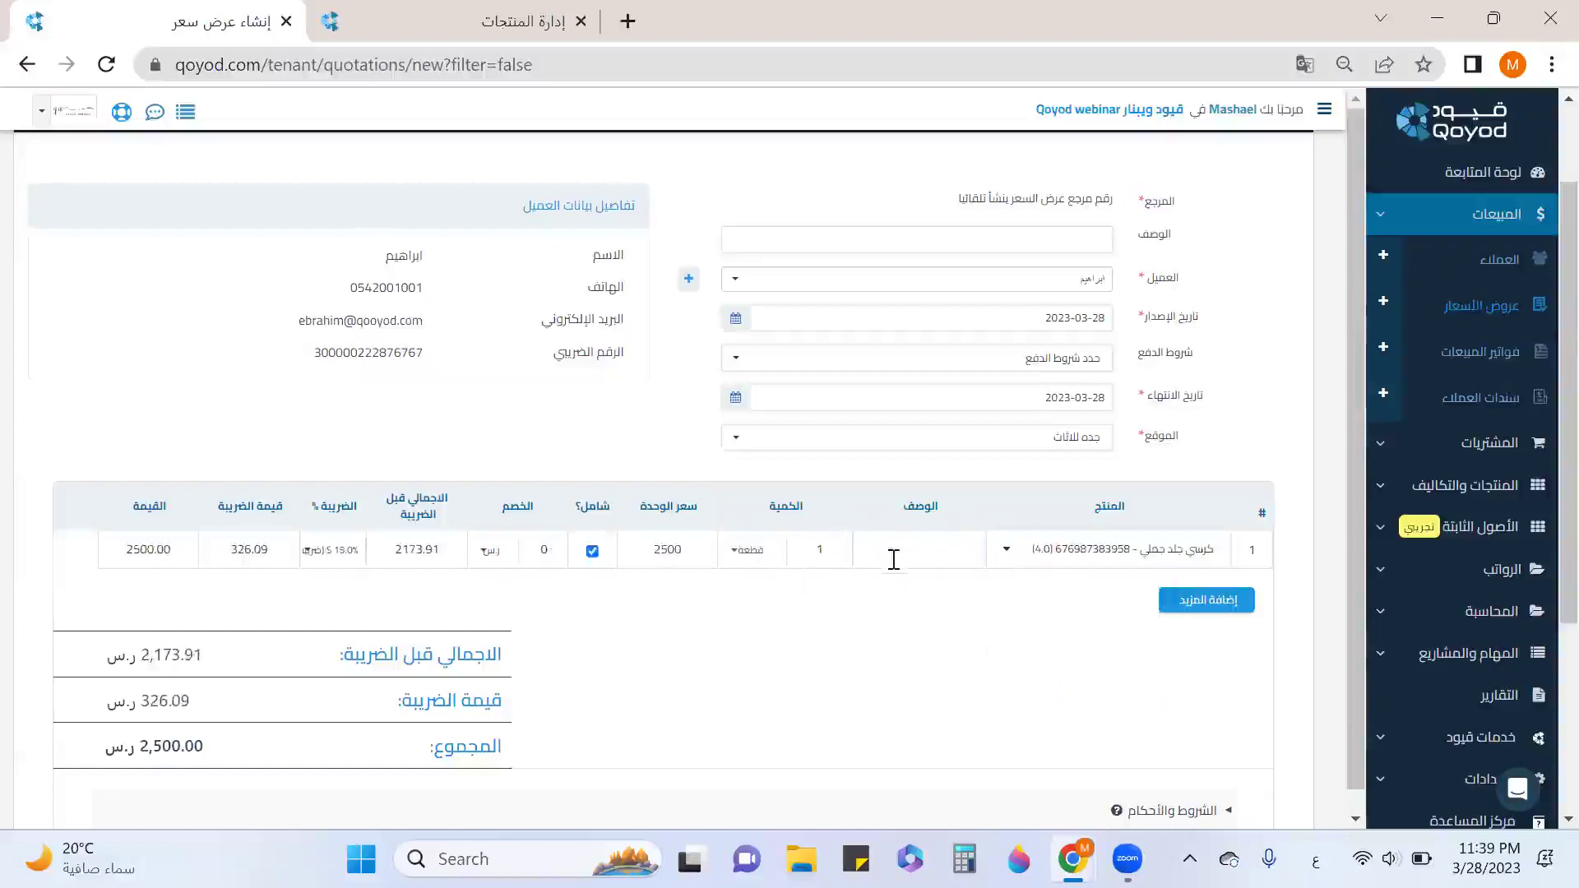
# Expand and then collapse the quotation's additional information section.
pyautogui.scroll(-3, 737, 500)
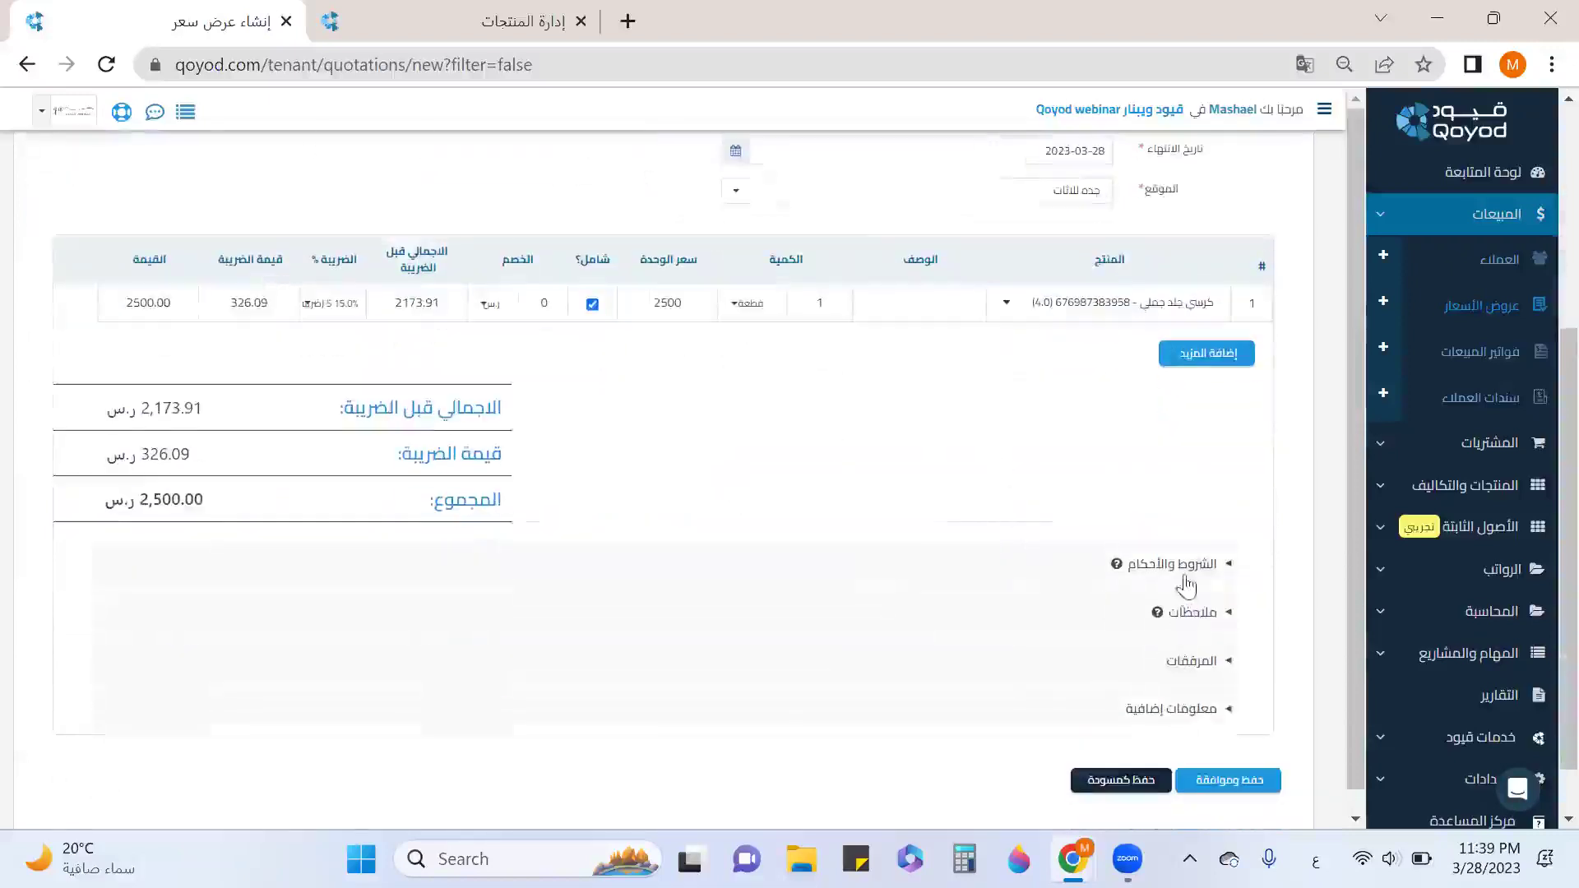
pyautogui.click(1205, 710)
pyautogui.scroll(-8, 1092, 579)
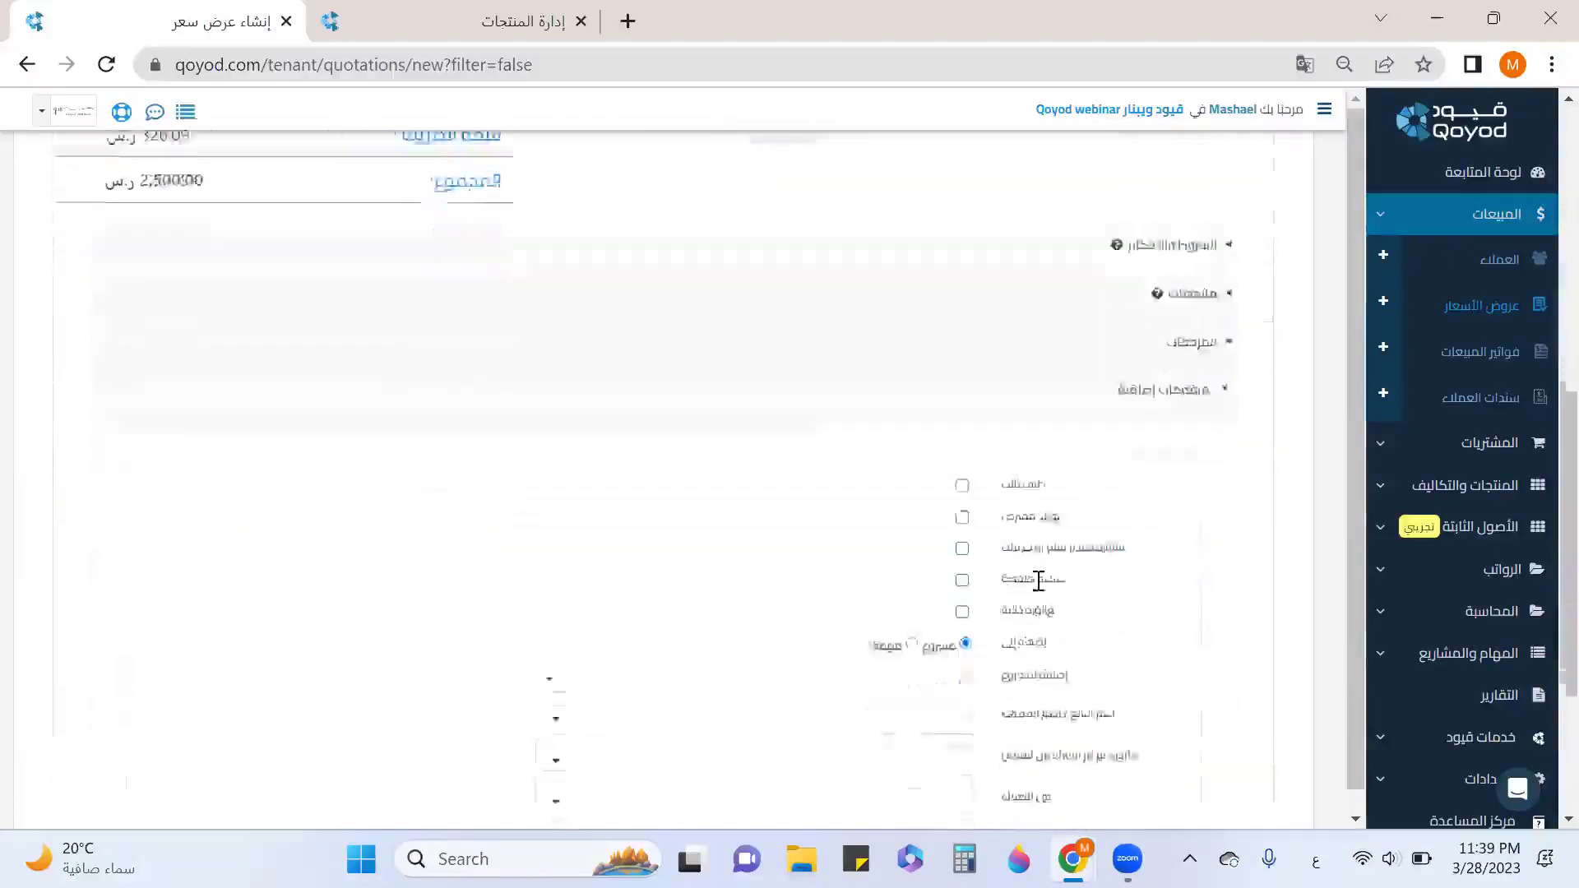
pyautogui.scroll(2, 1078, 457)
pyautogui.click(1222, 250)
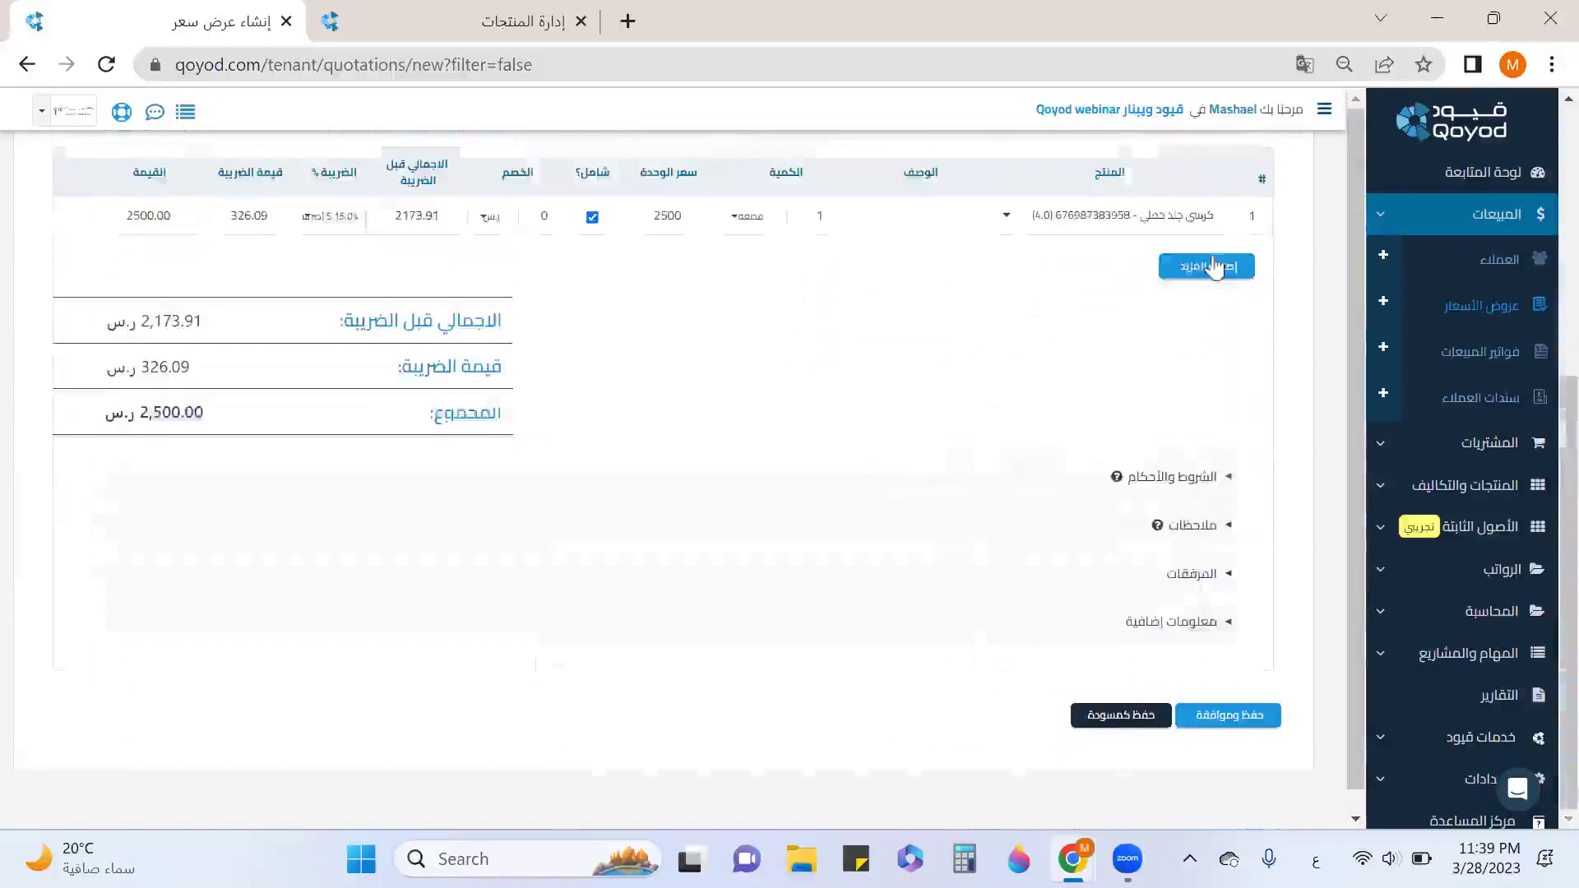
pyautogui.scroll(5, 1176, 575)
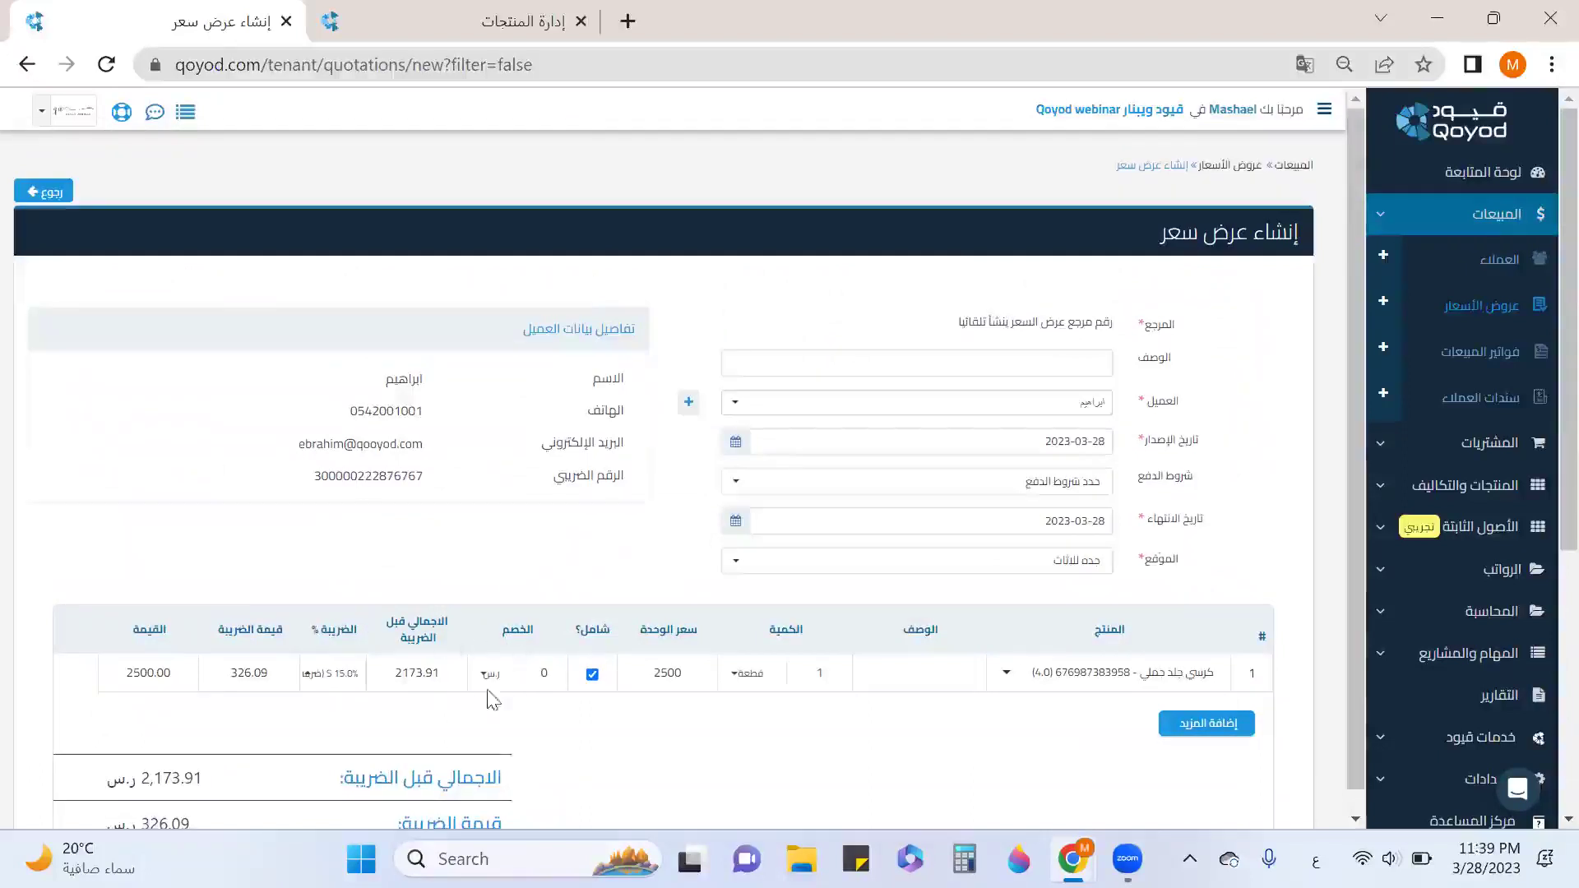
# Apply a 10% line discount, bringing the total to 2,250.00, and save and approve the quotation.
pyautogui.click(494, 729)
pyautogui.write('10')
pyautogui.click(767, 727)
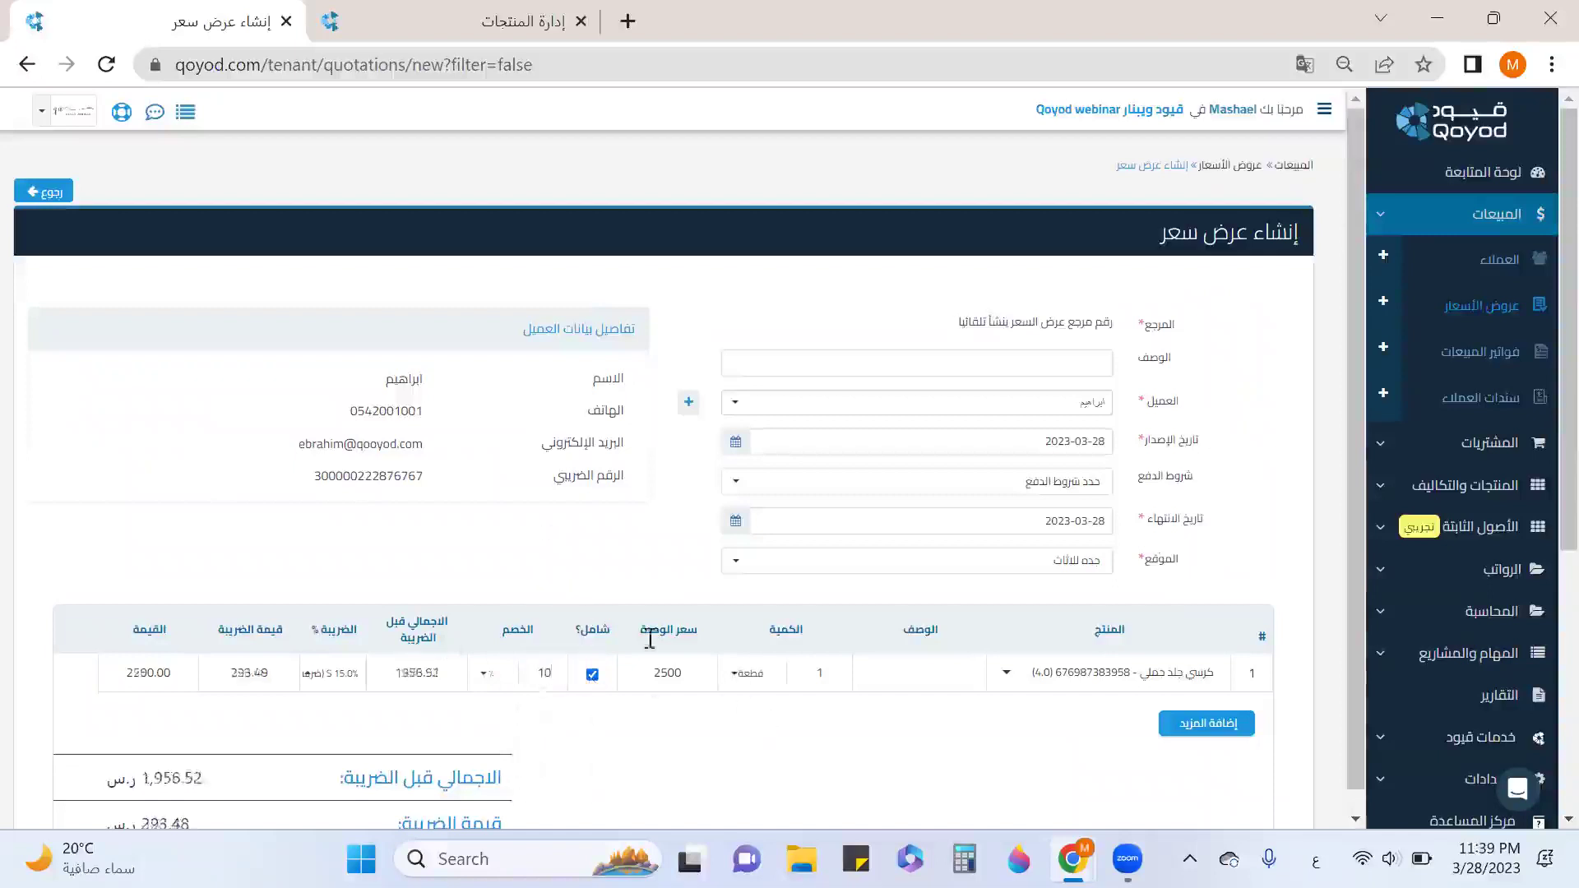
pyautogui.scroll(-5, 423, 526)
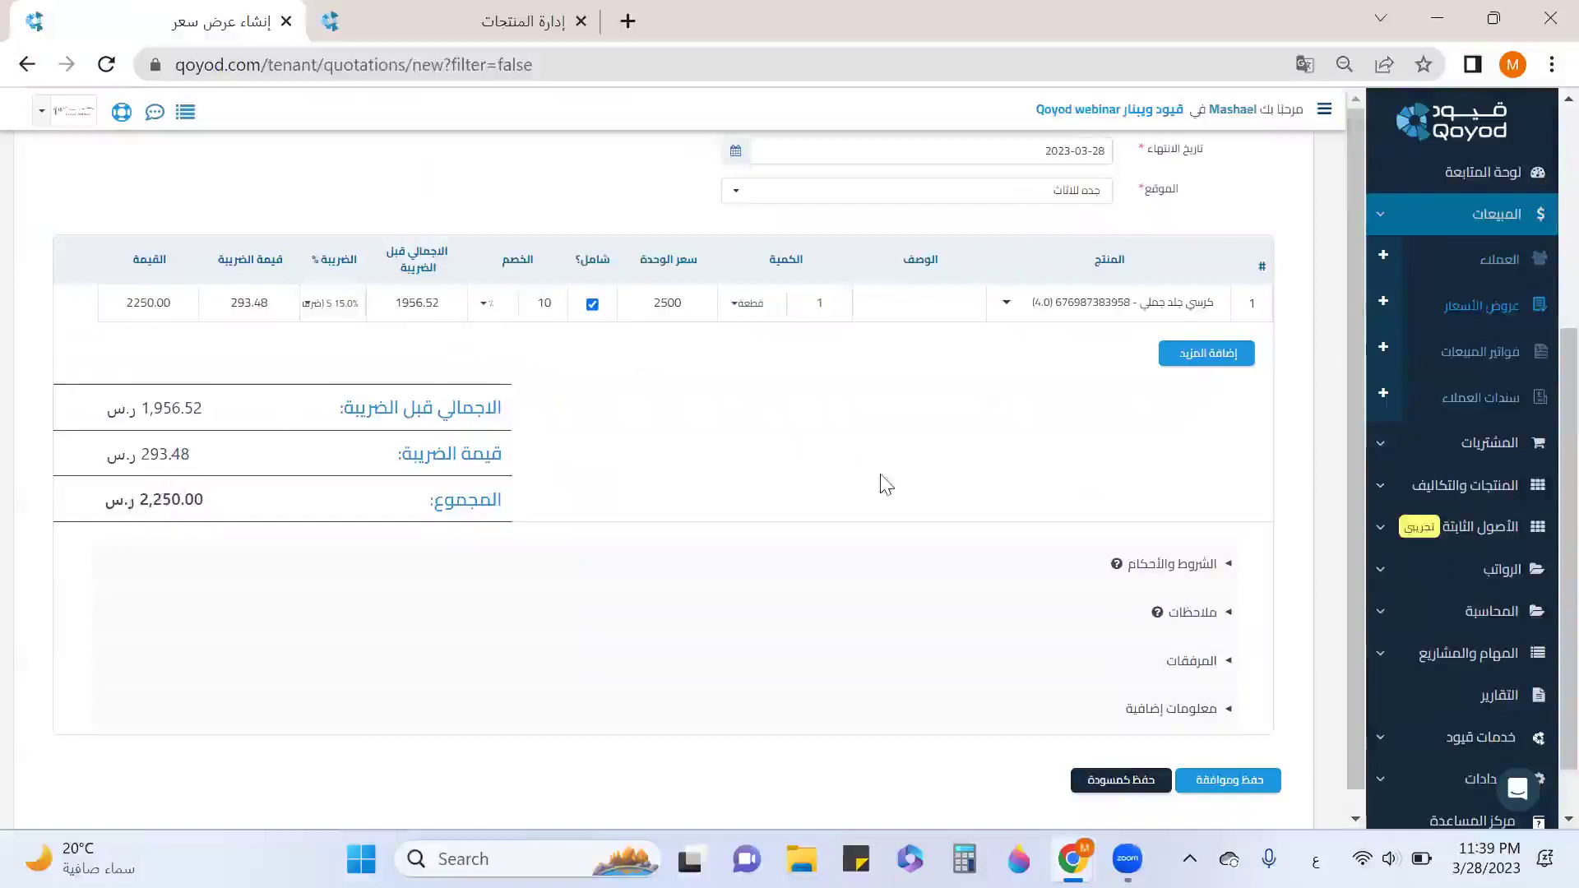
pyautogui.scroll(-1, 1066, 533)
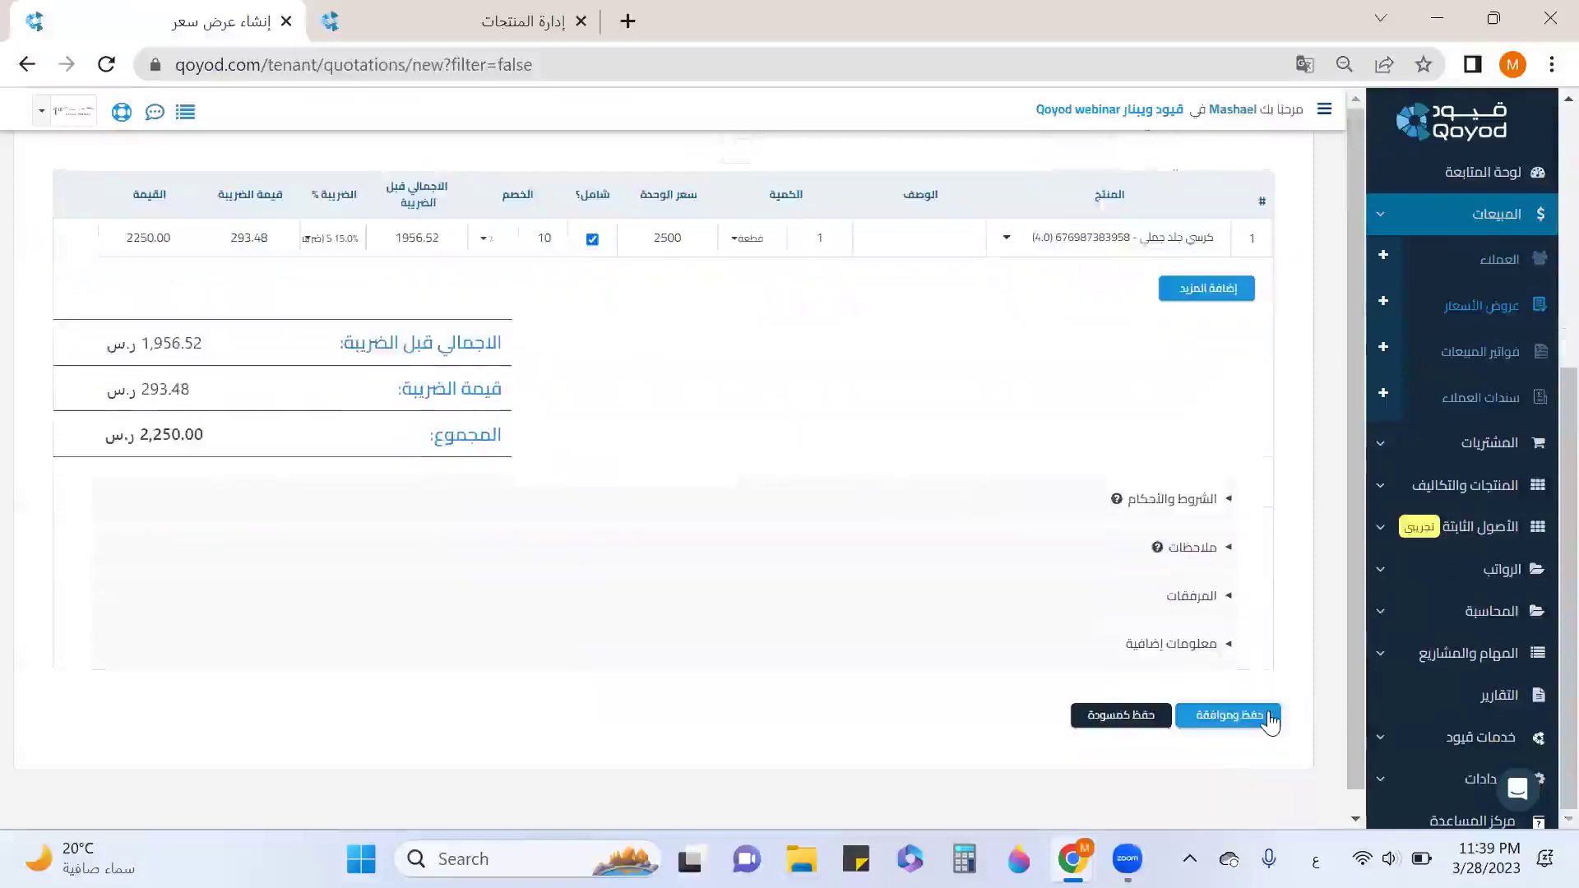
pyautogui.click(1271, 721)
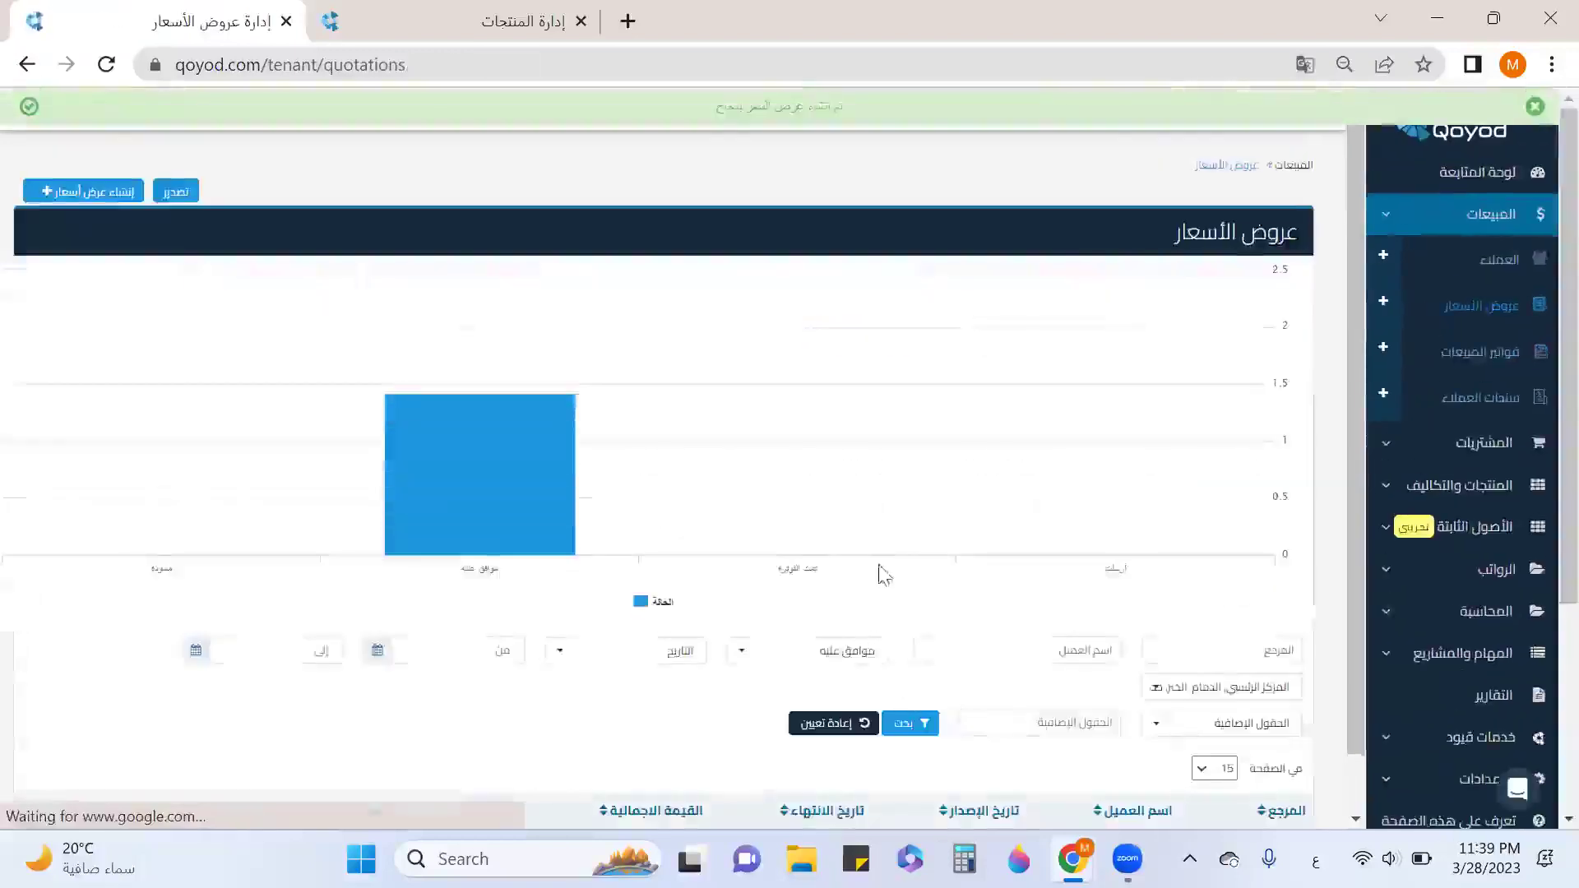
# Reset the quotation filters and cancel the 2,250.00 quotation dated 2023-03-28.
pyautogui.scroll(-4, 975, 533)
pyautogui.click(814, 416)
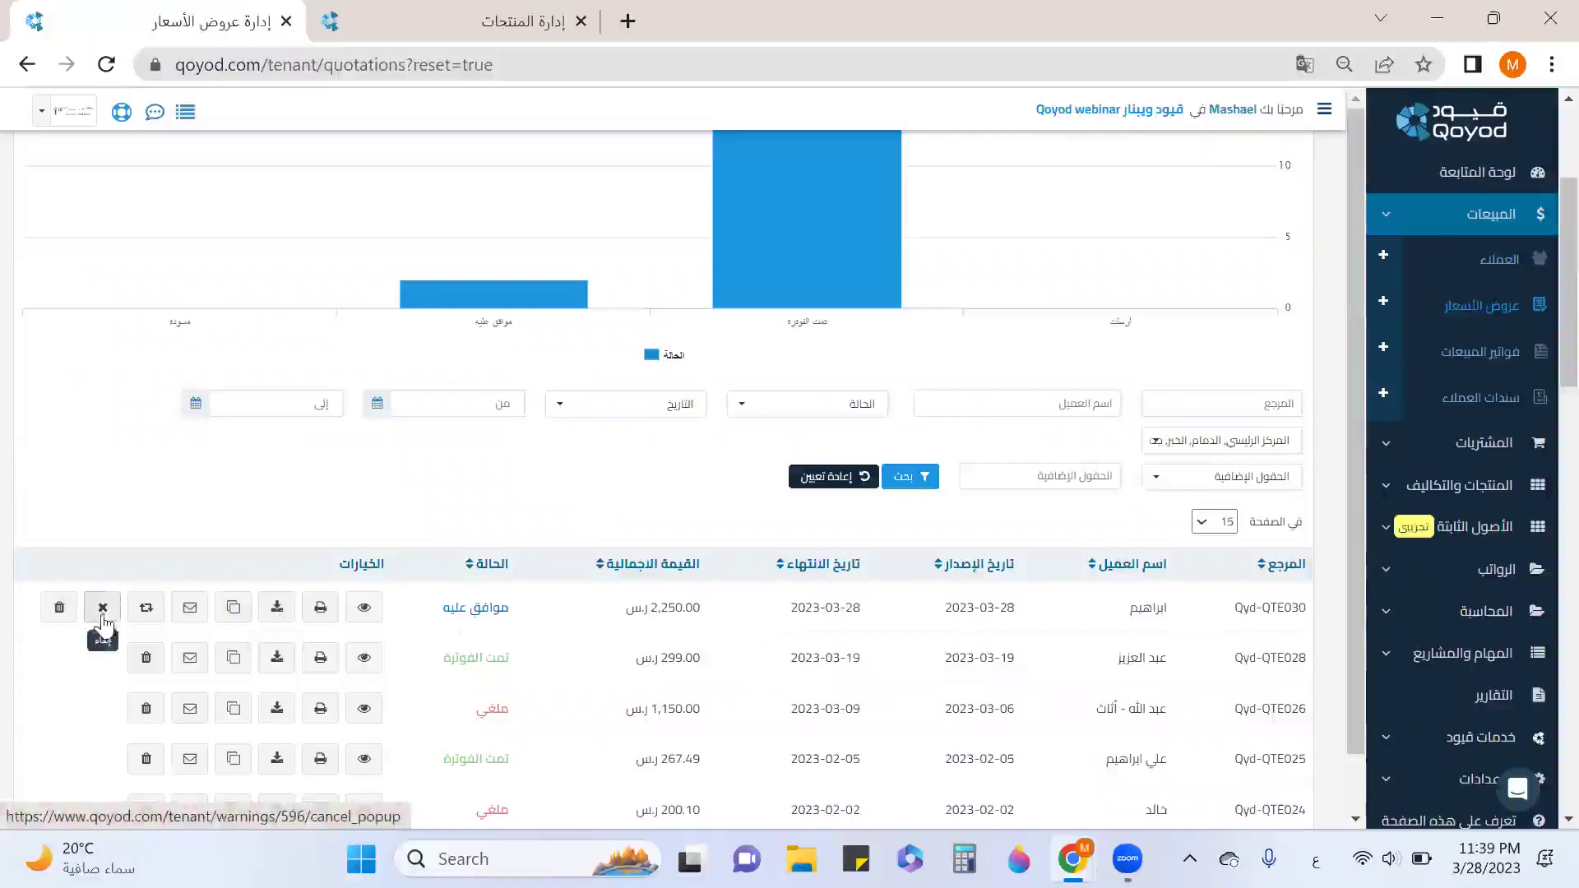
pyautogui.click(102, 615)
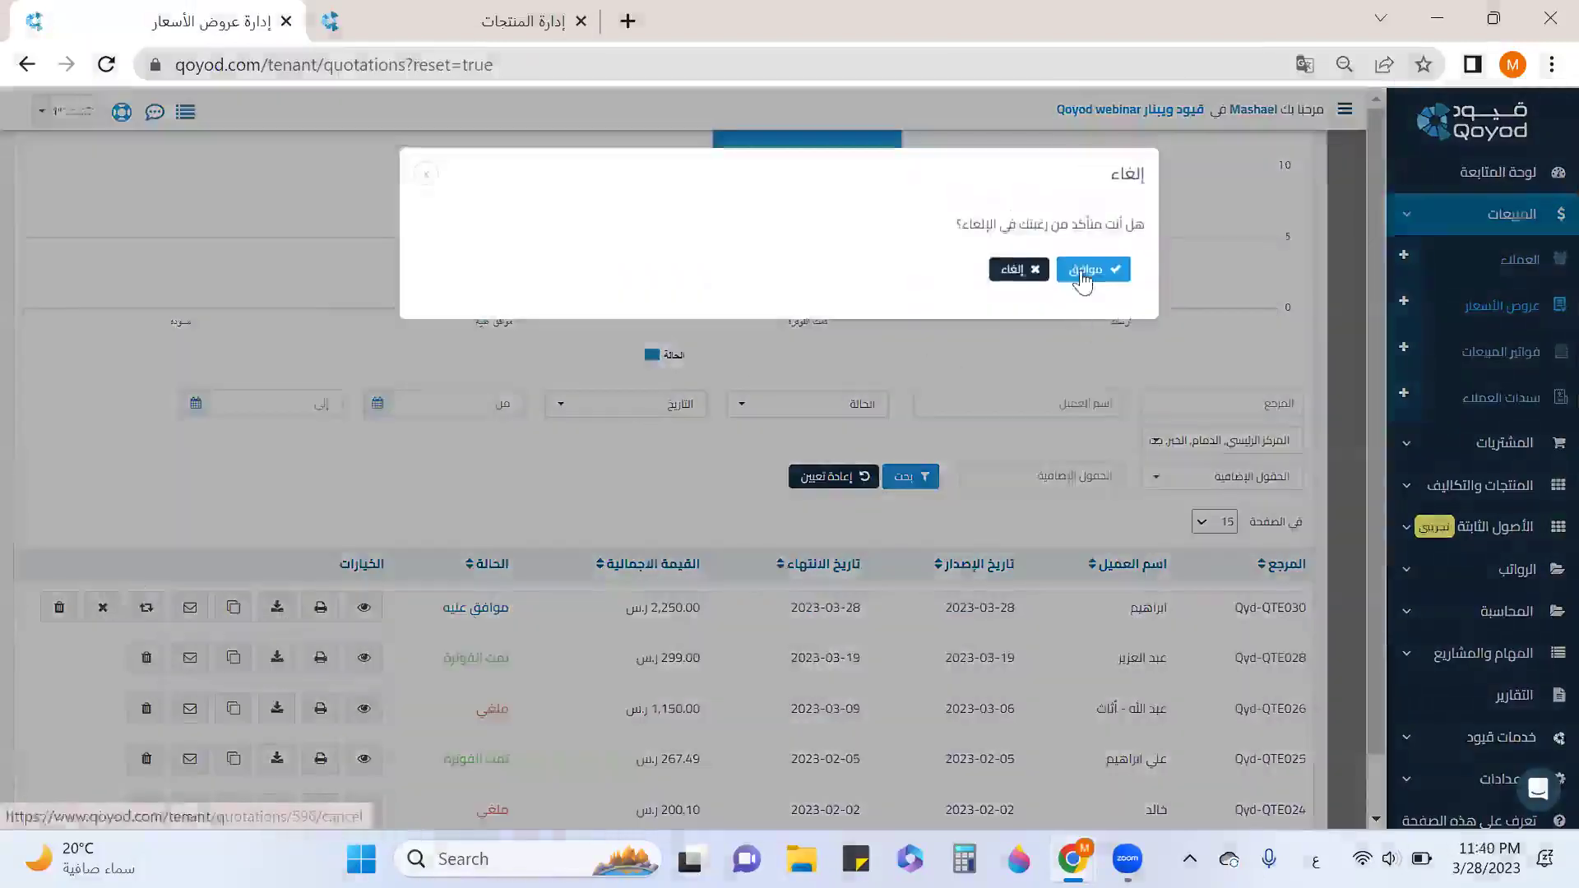
pyautogui.click(1084, 271)
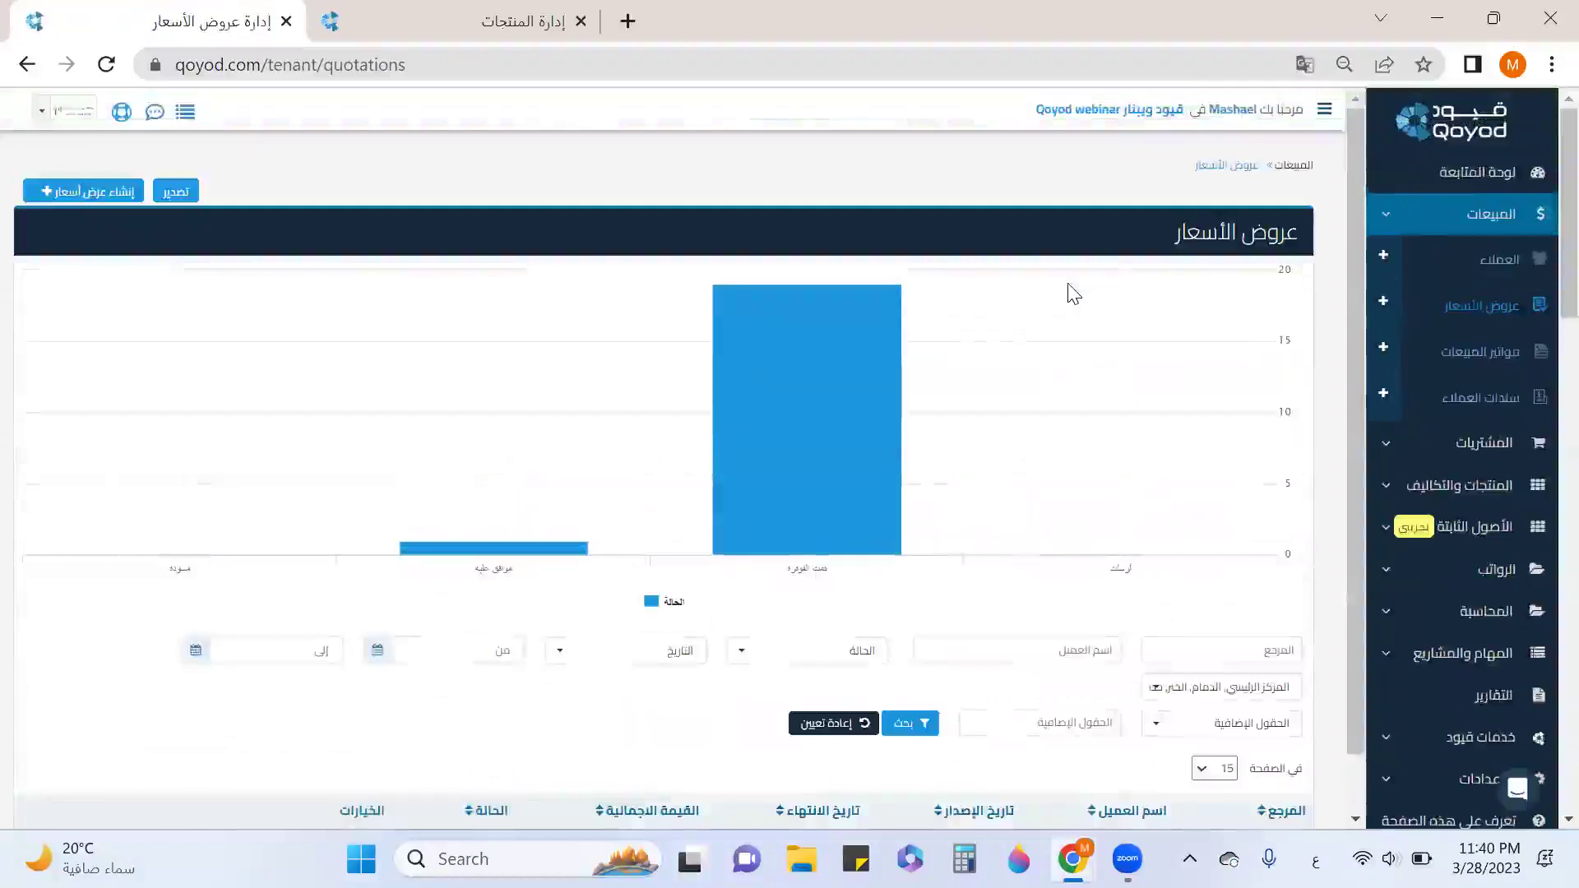
pyautogui.scroll(-5, 1077, 289)
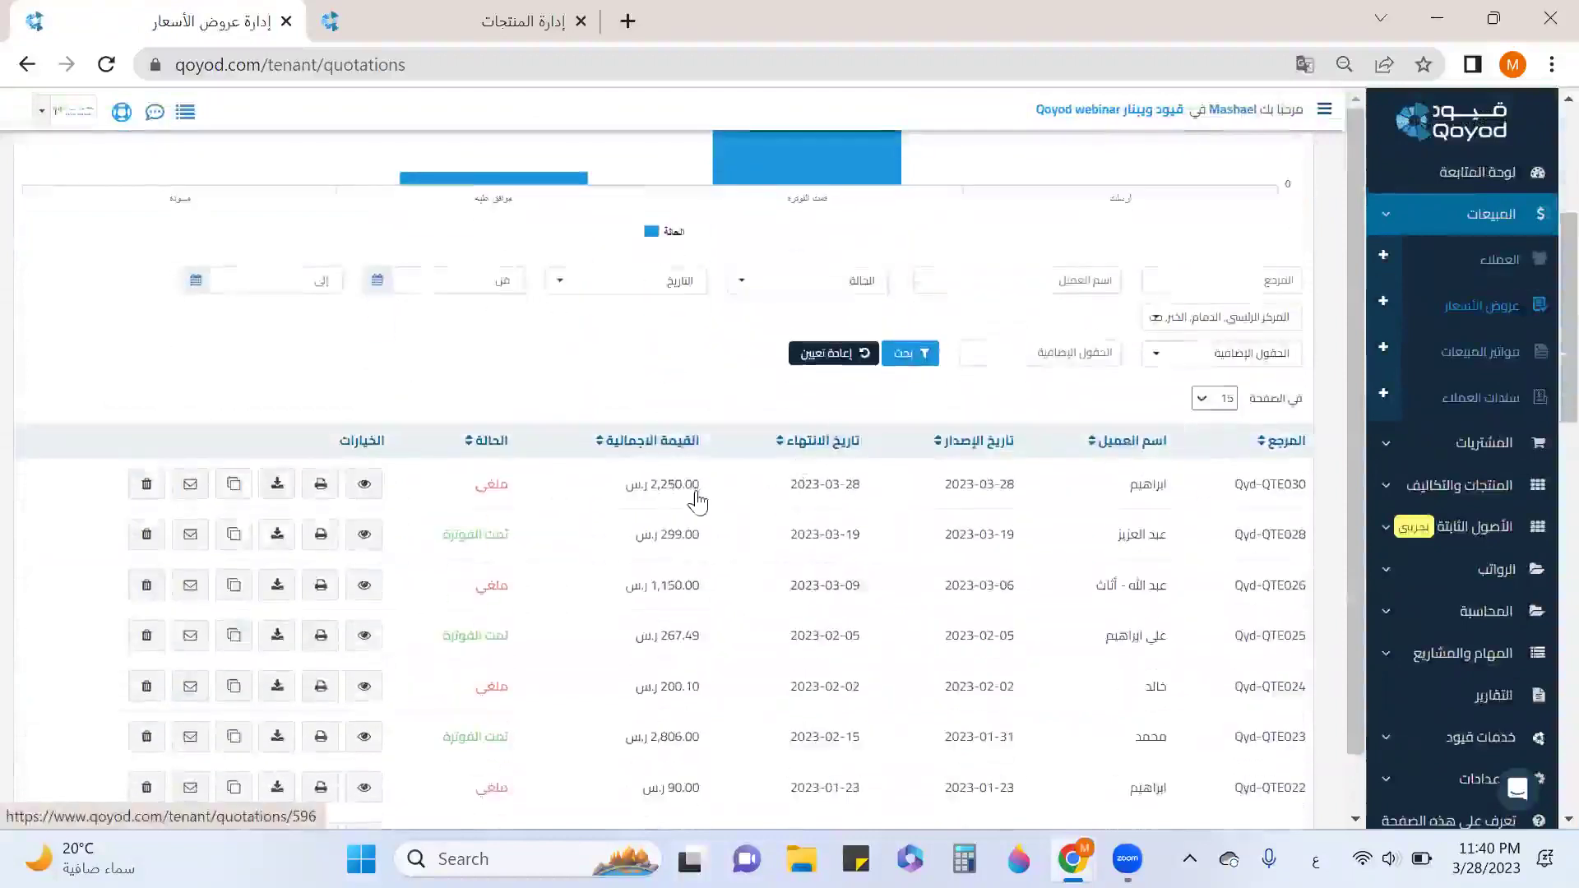
# Clone the cancelled quotation and assign the copy to a different customer.
pyautogui.click(234, 483)
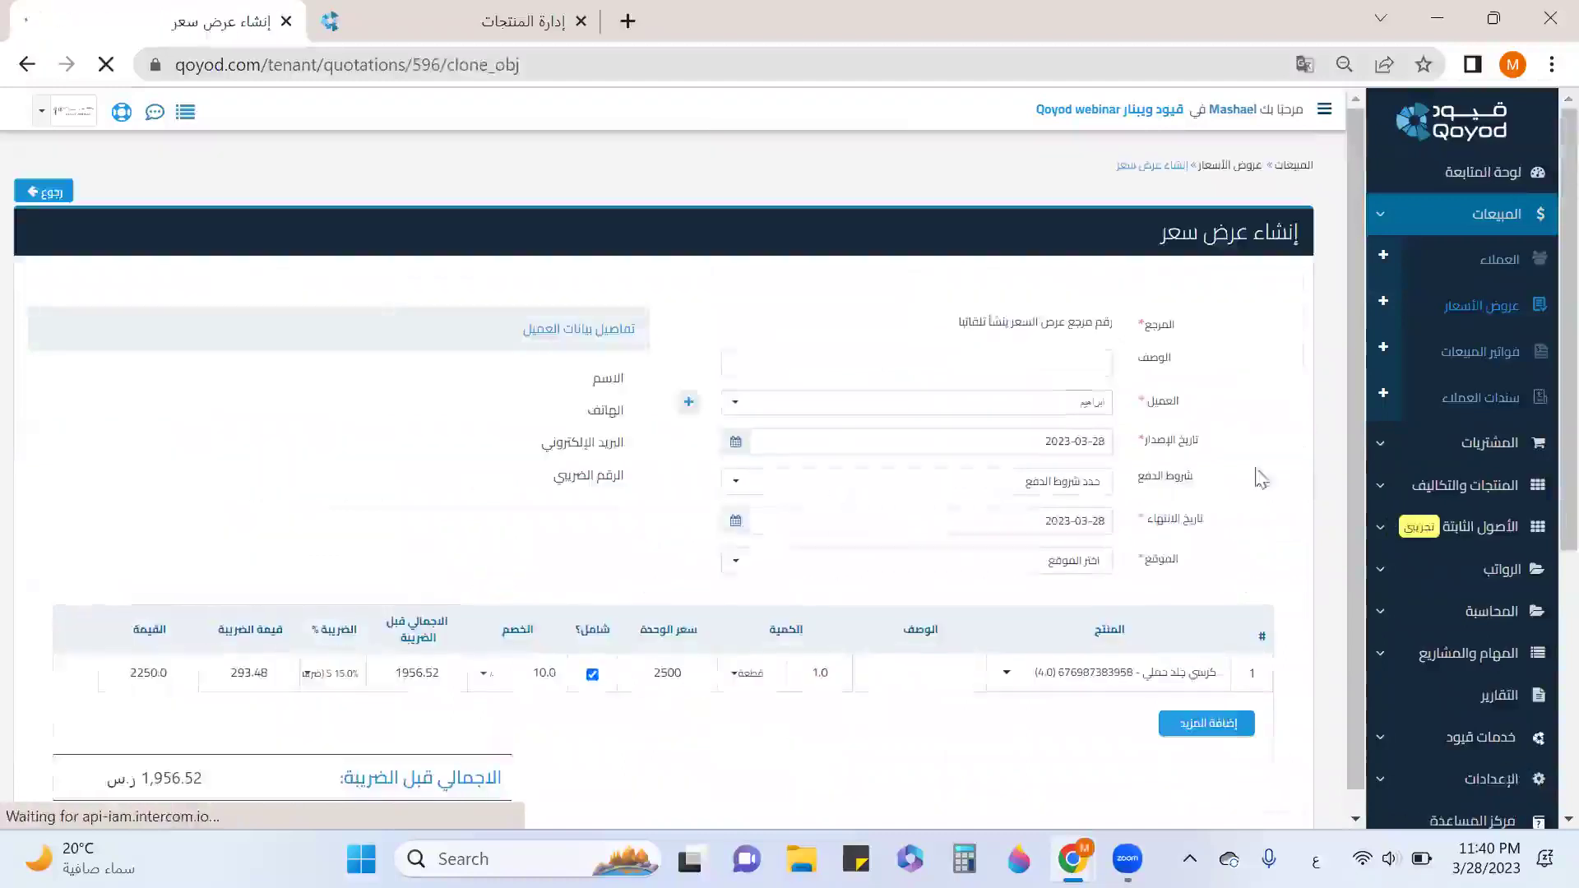
pyautogui.scroll(-1, 666, 491)
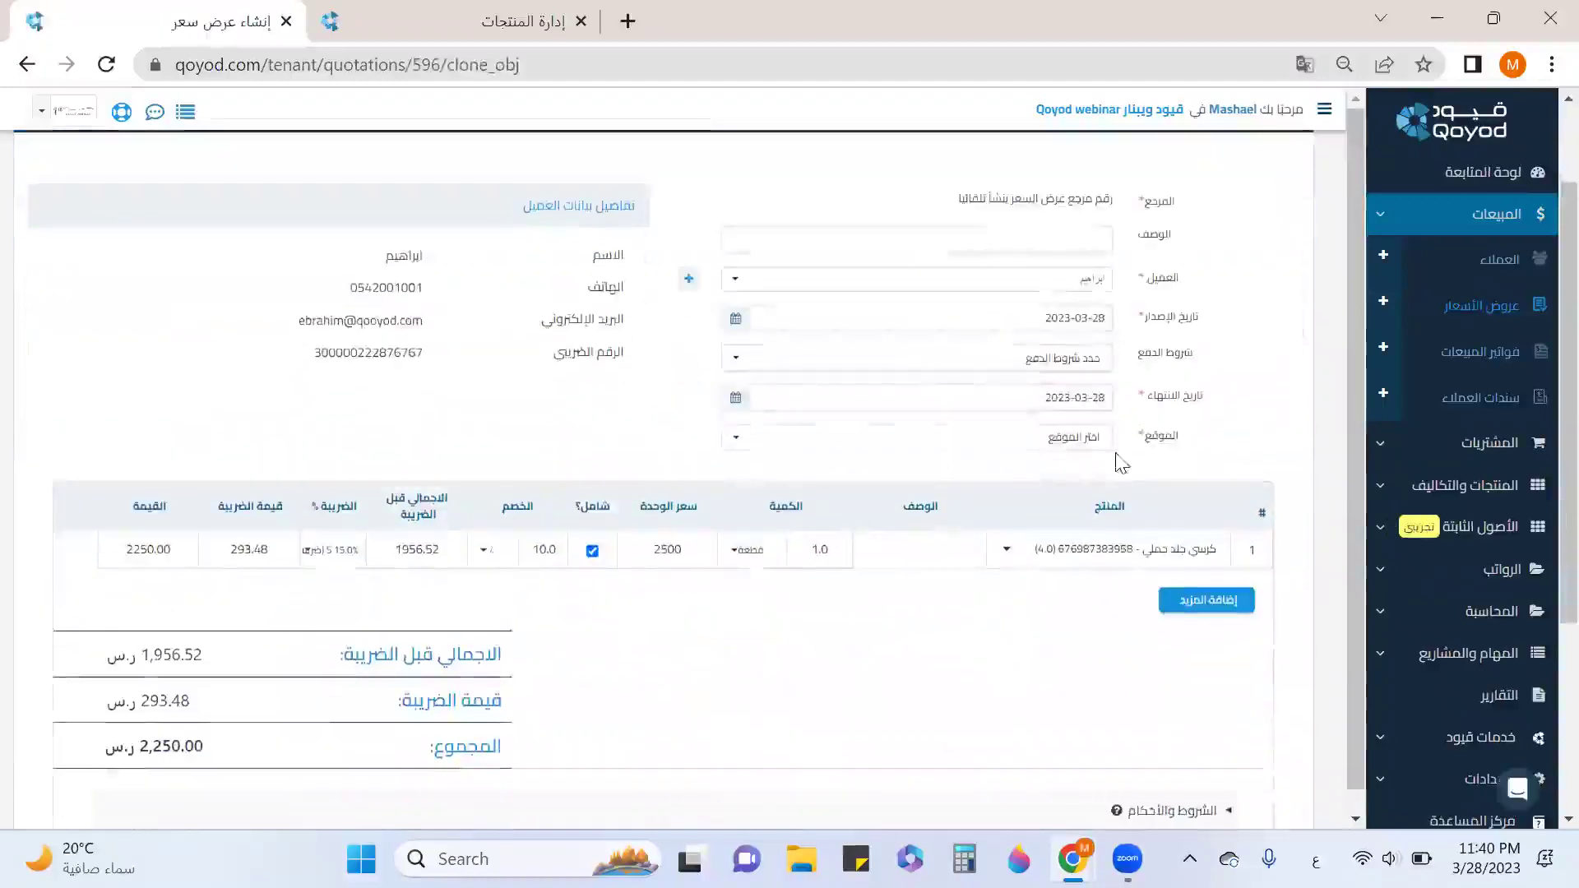
pyautogui.click(1092, 283)
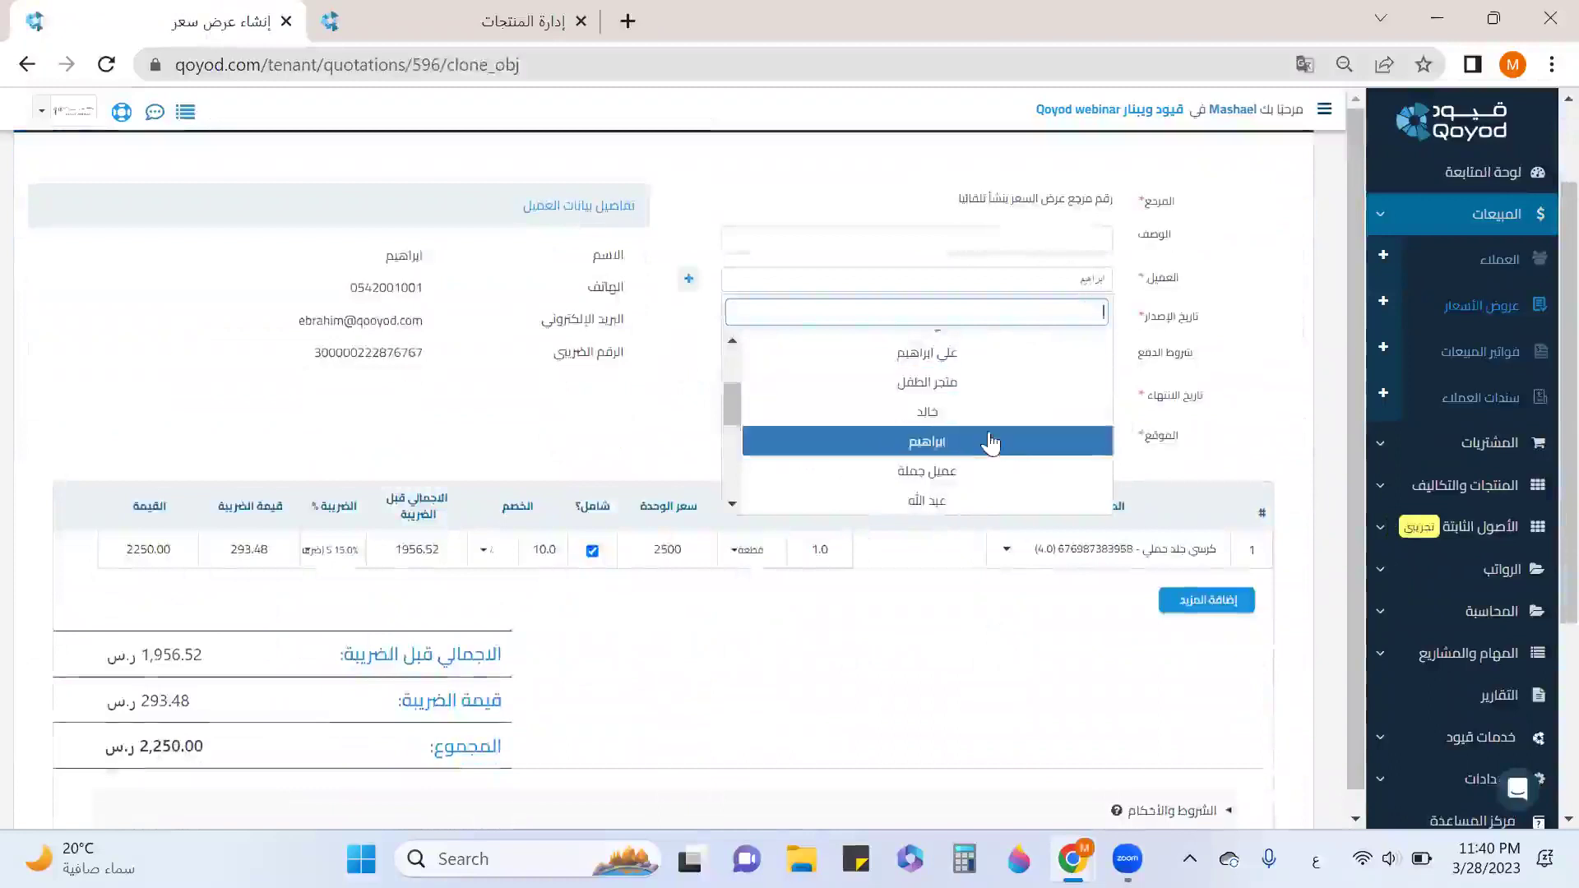
pyautogui.scroll(3, 958, 453)
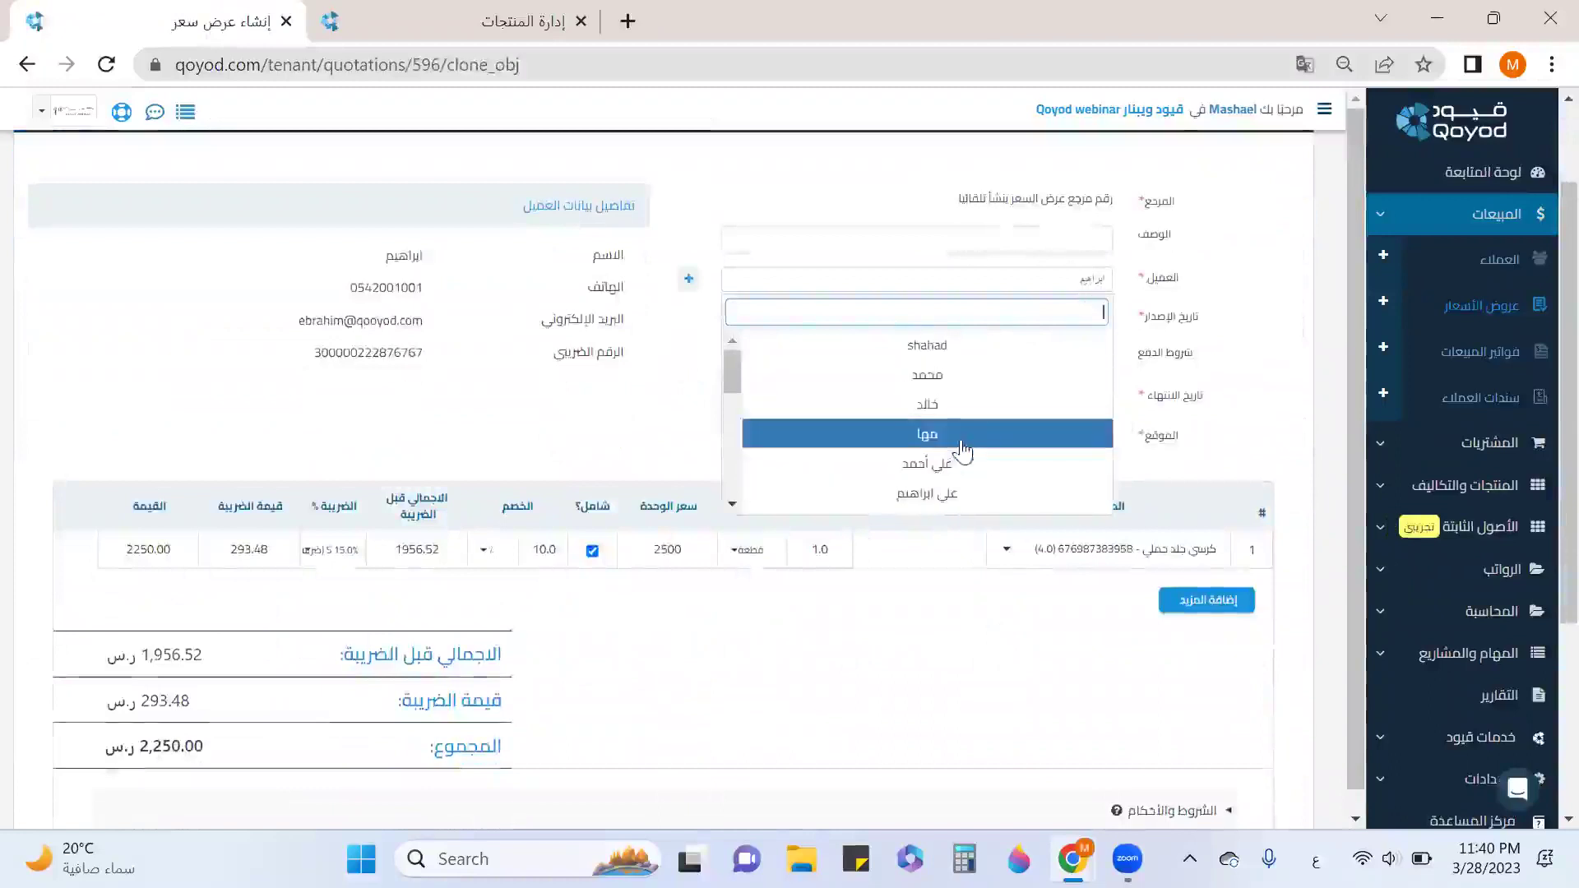
pyautogui.click(953, 385)
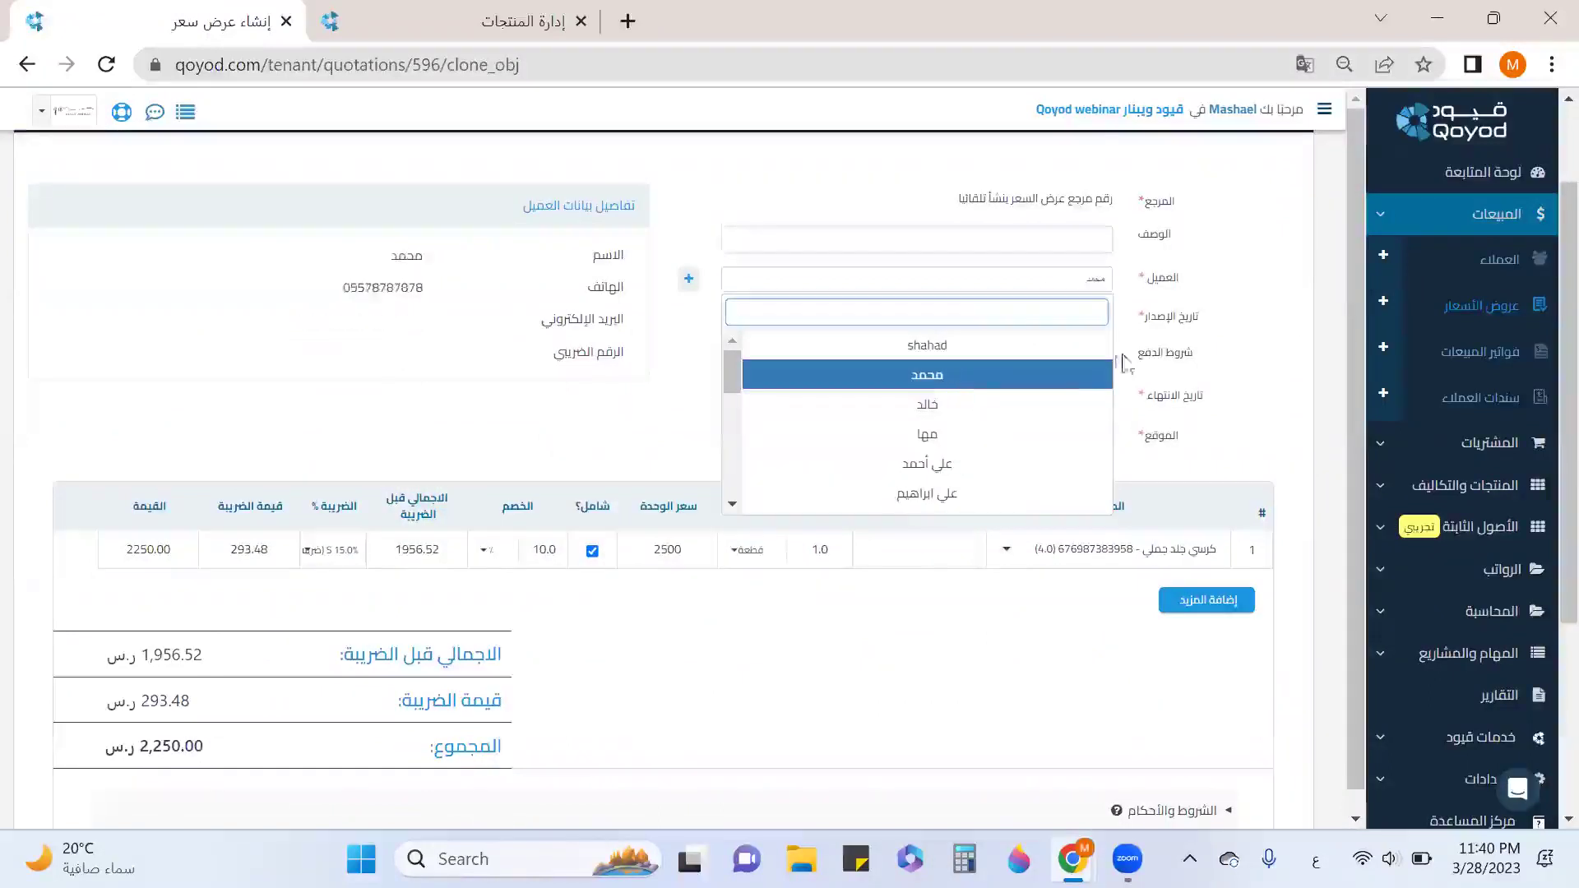
# Set the copy's location to جده للاثاث and save it approved as Qyd-QTE031.
pyautogui.scroll(-2, 1193, 348)
pyautogui.click(1092, 329)
pyautogui.scroll(-5, 1094, 433)
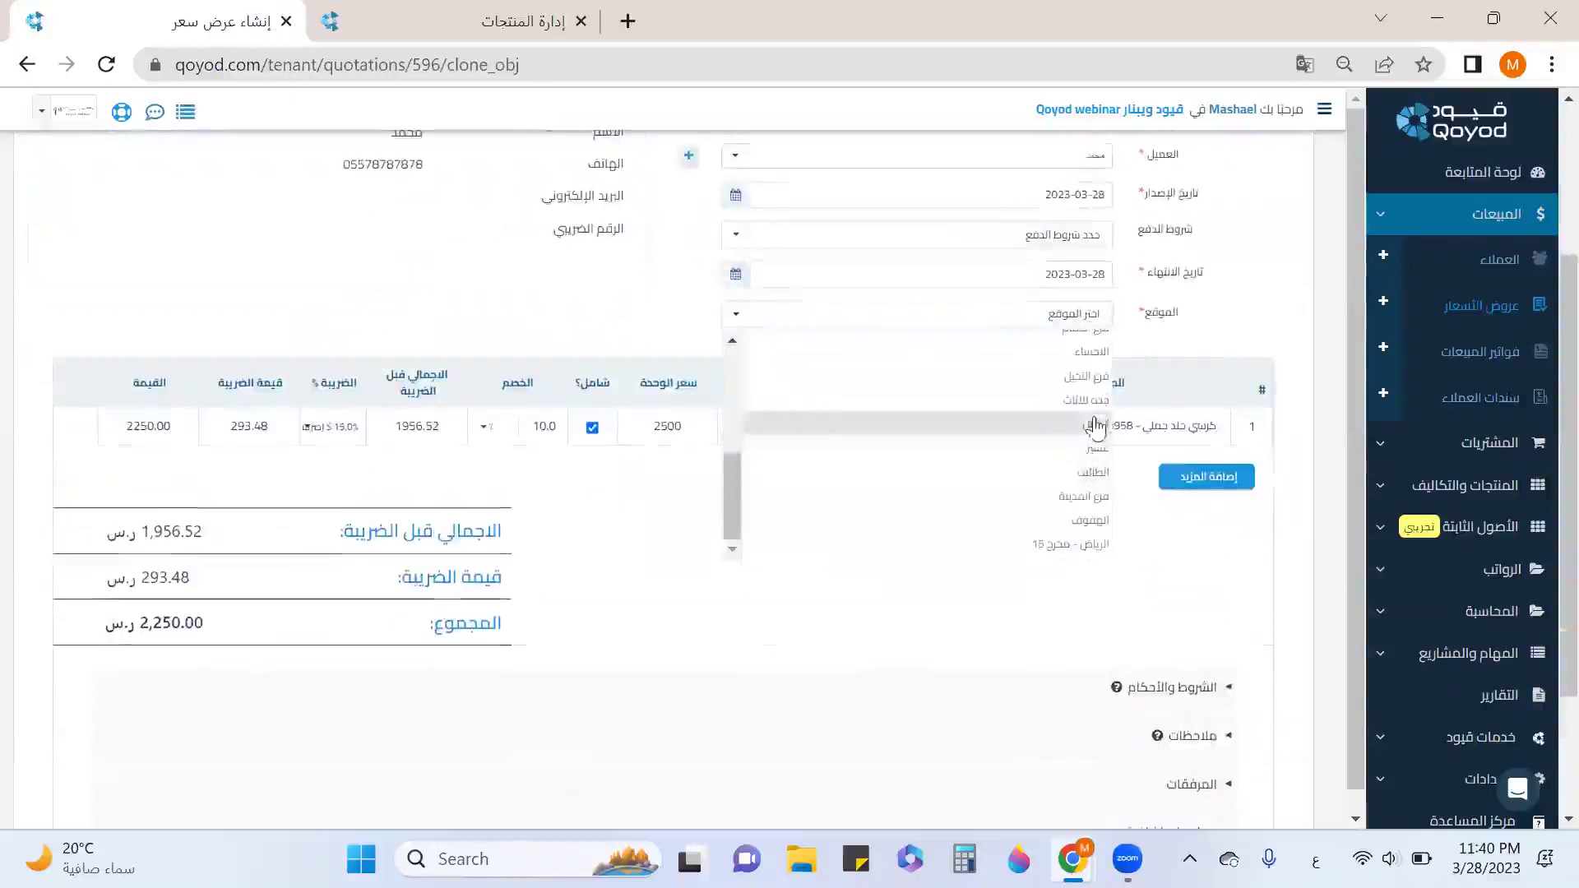
pyautogui.click(1087, 401)
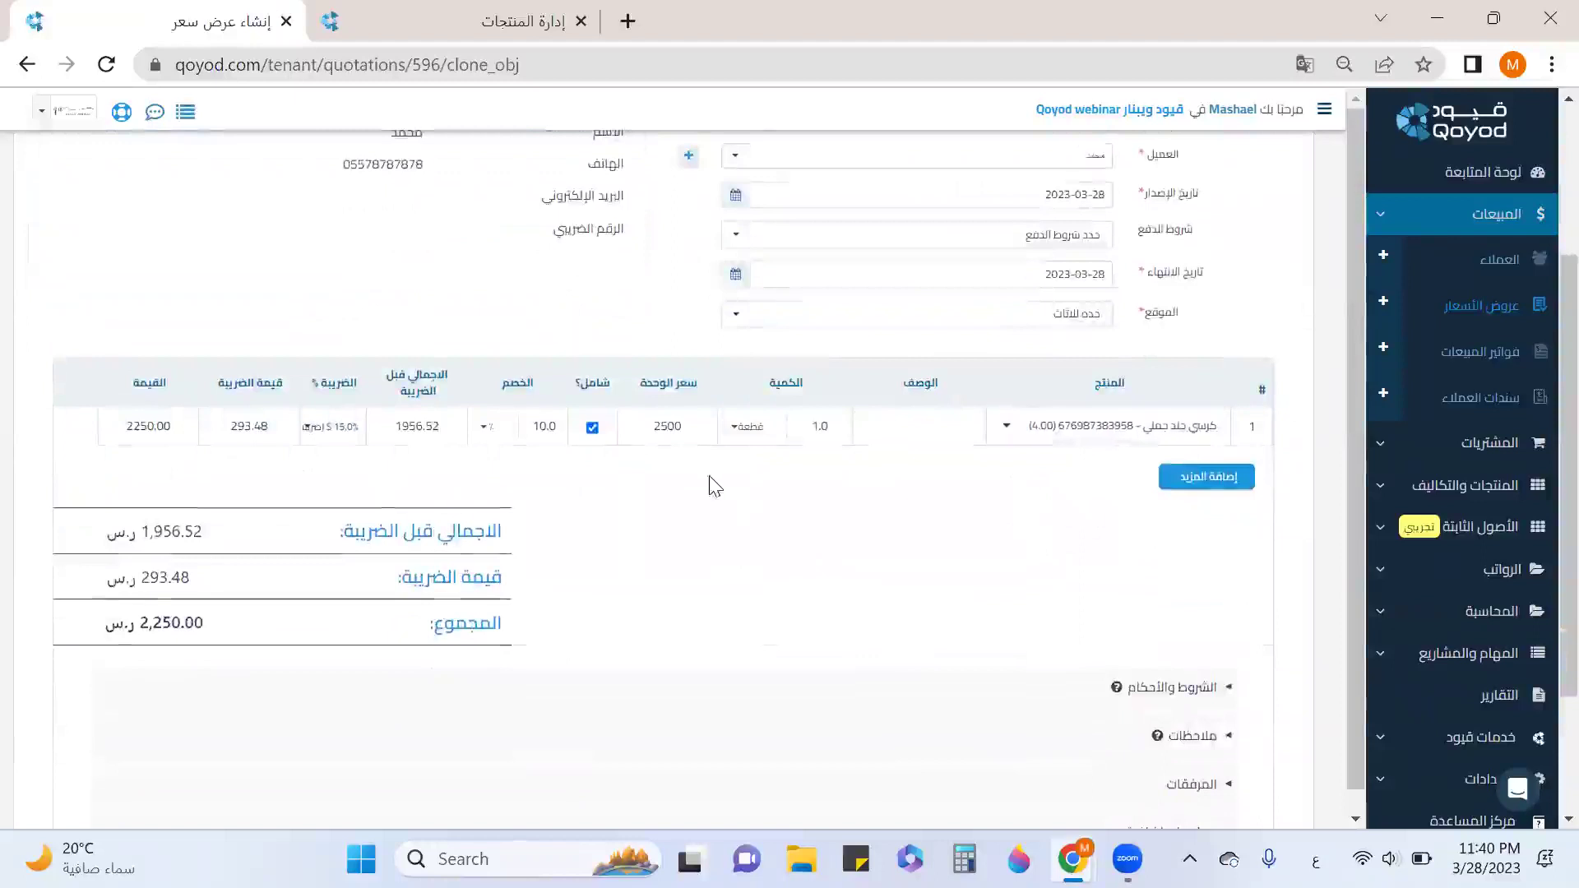
pyautogui.scroll(-2, 987, 489)
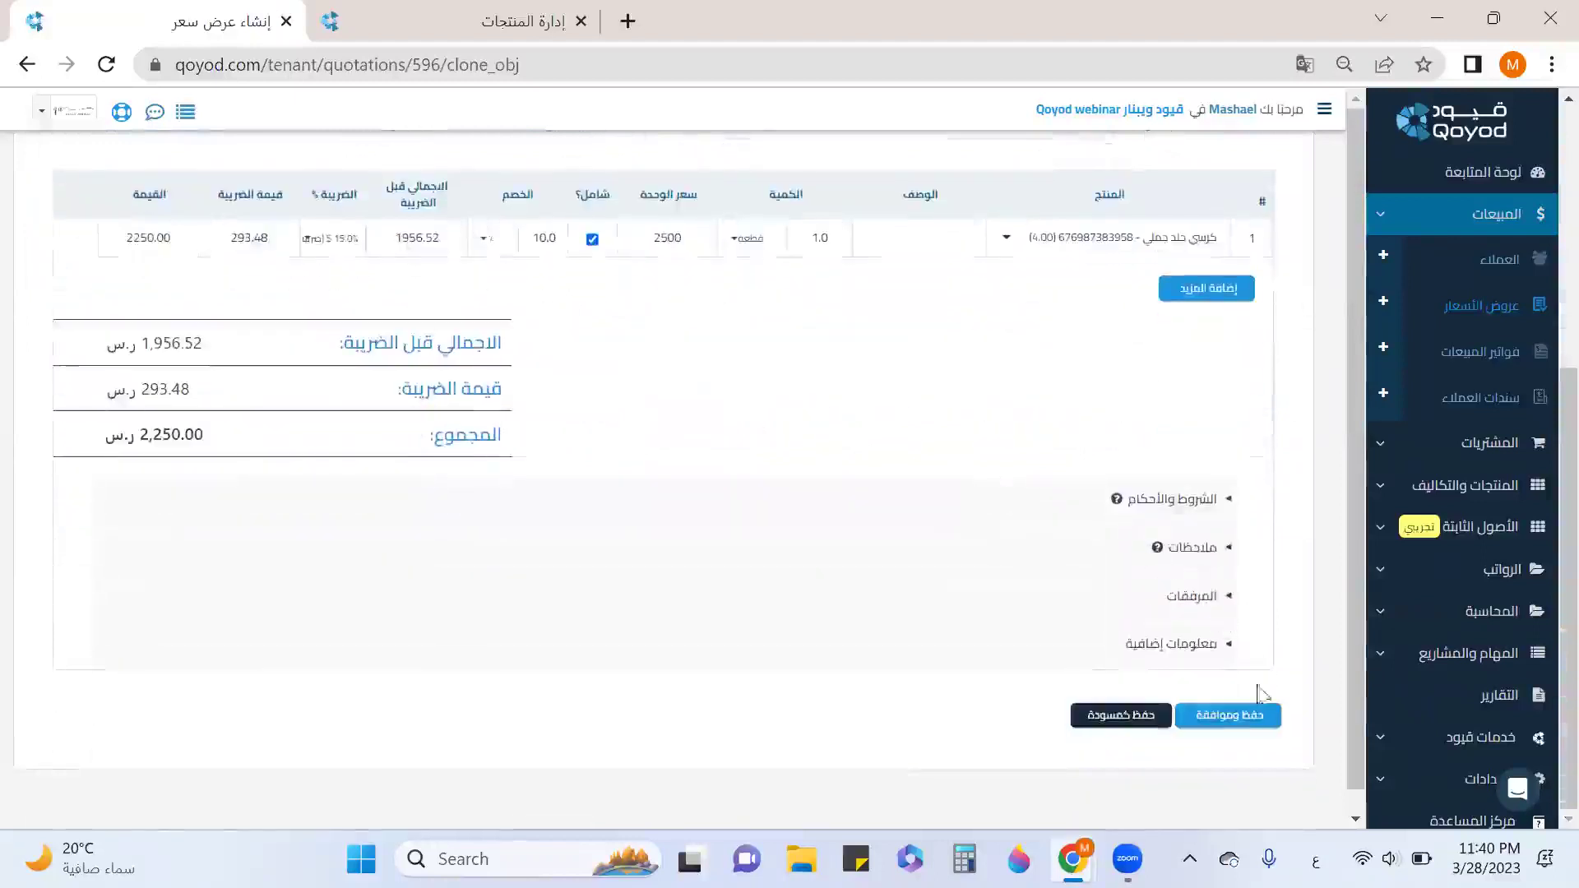
pyautogui.click(1229, 717)
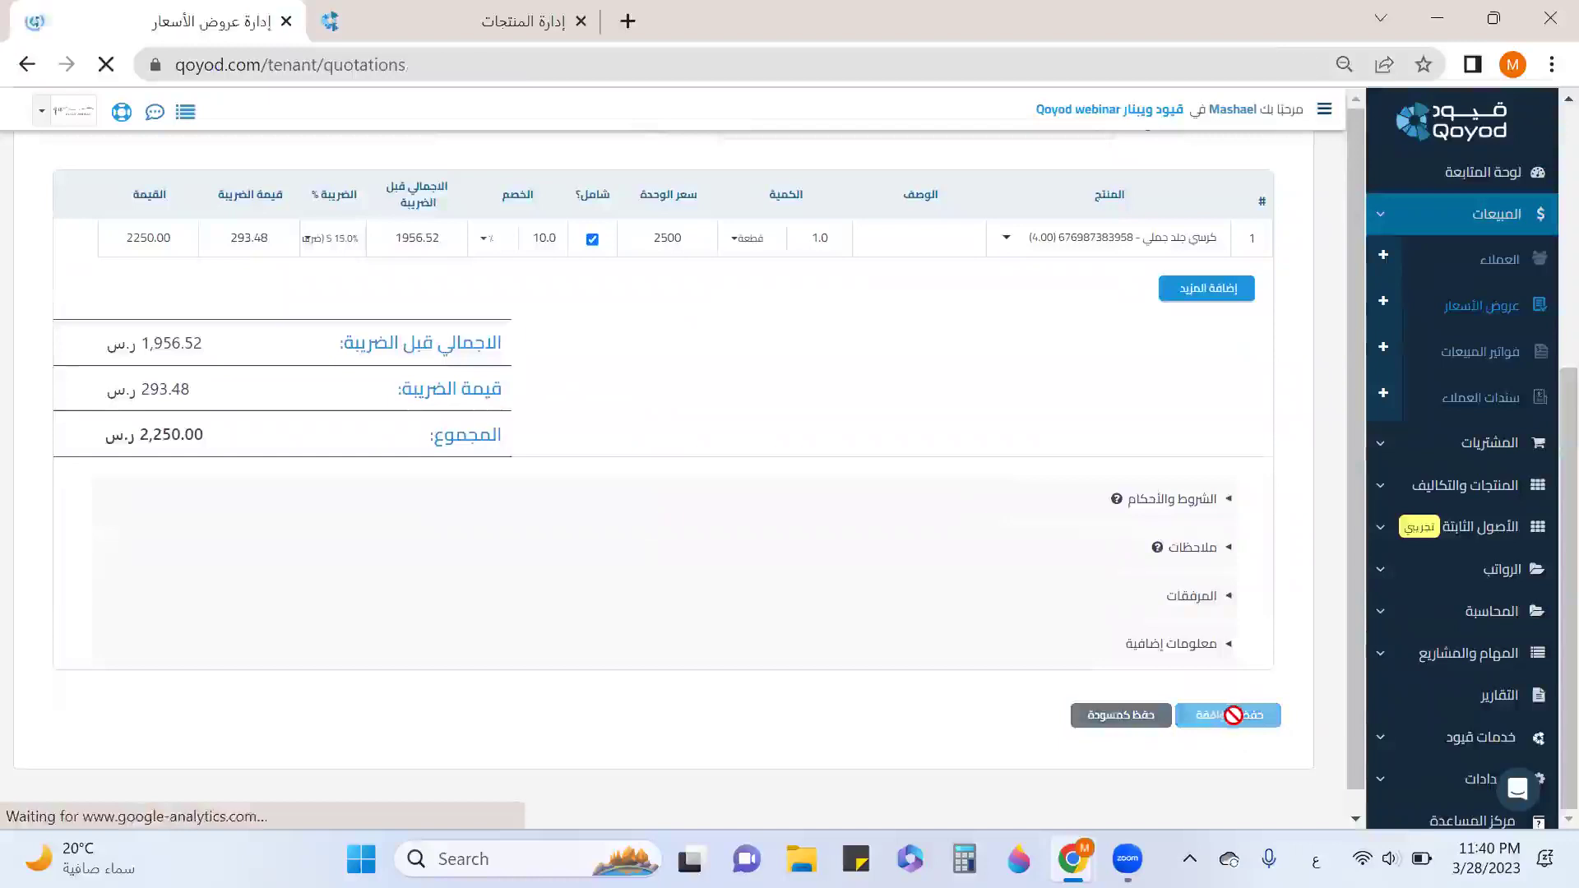
pyautogui.scroll(-4, 1034, 479)
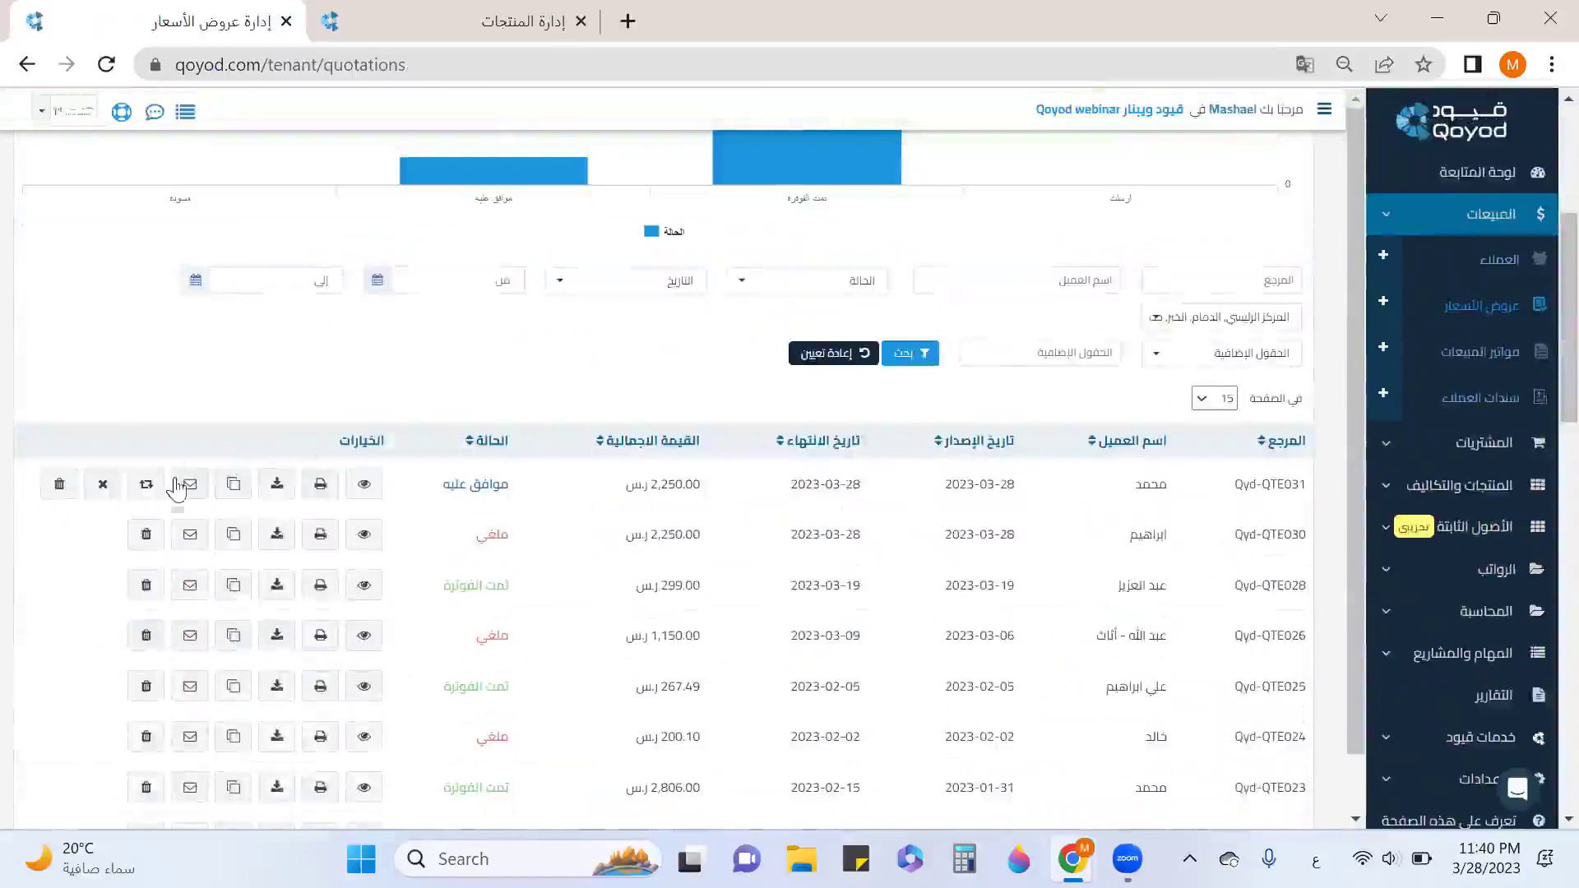
# Convert the new quotation into a sales invoice and choose a location for it.
pyautogui.click(146, 486)
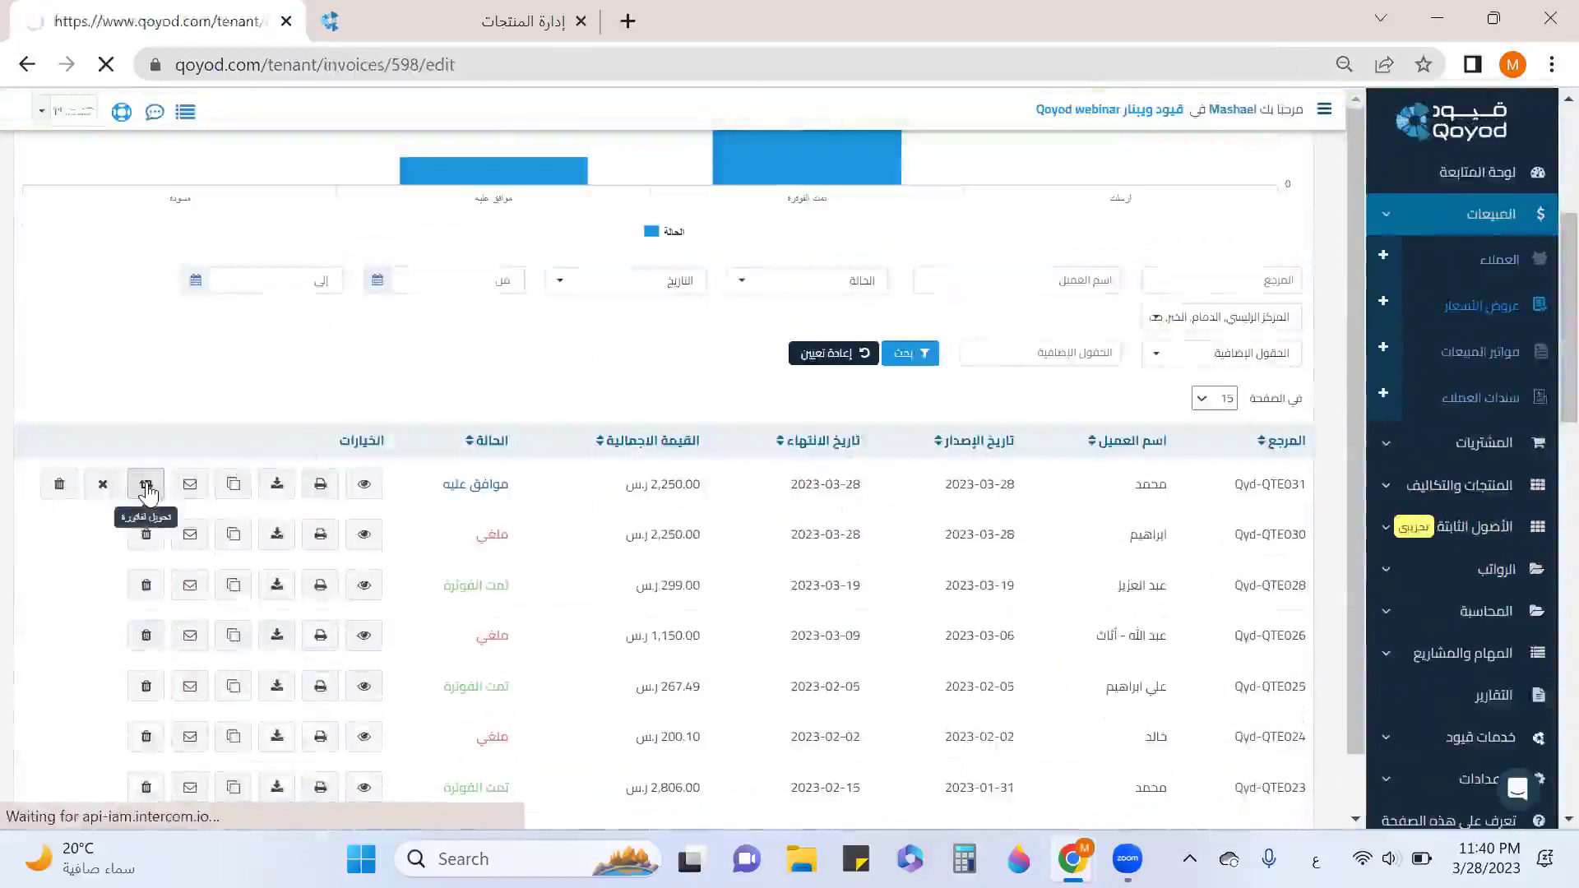
pyautogui.scroll(-6, 964, 381)
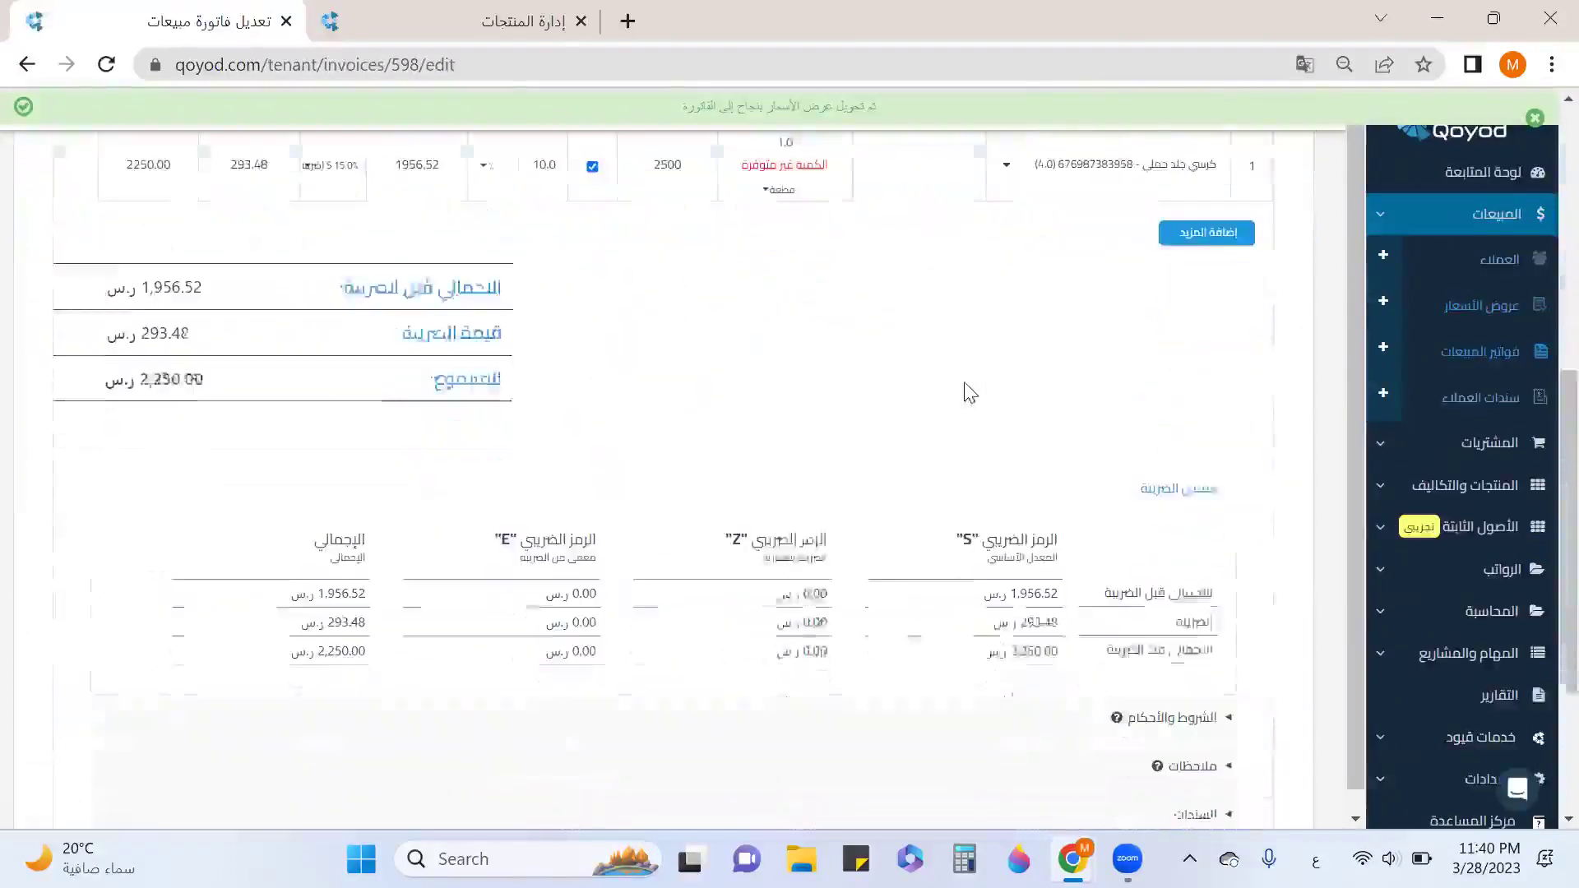
pyautogui.scroll(1, 944, 345)
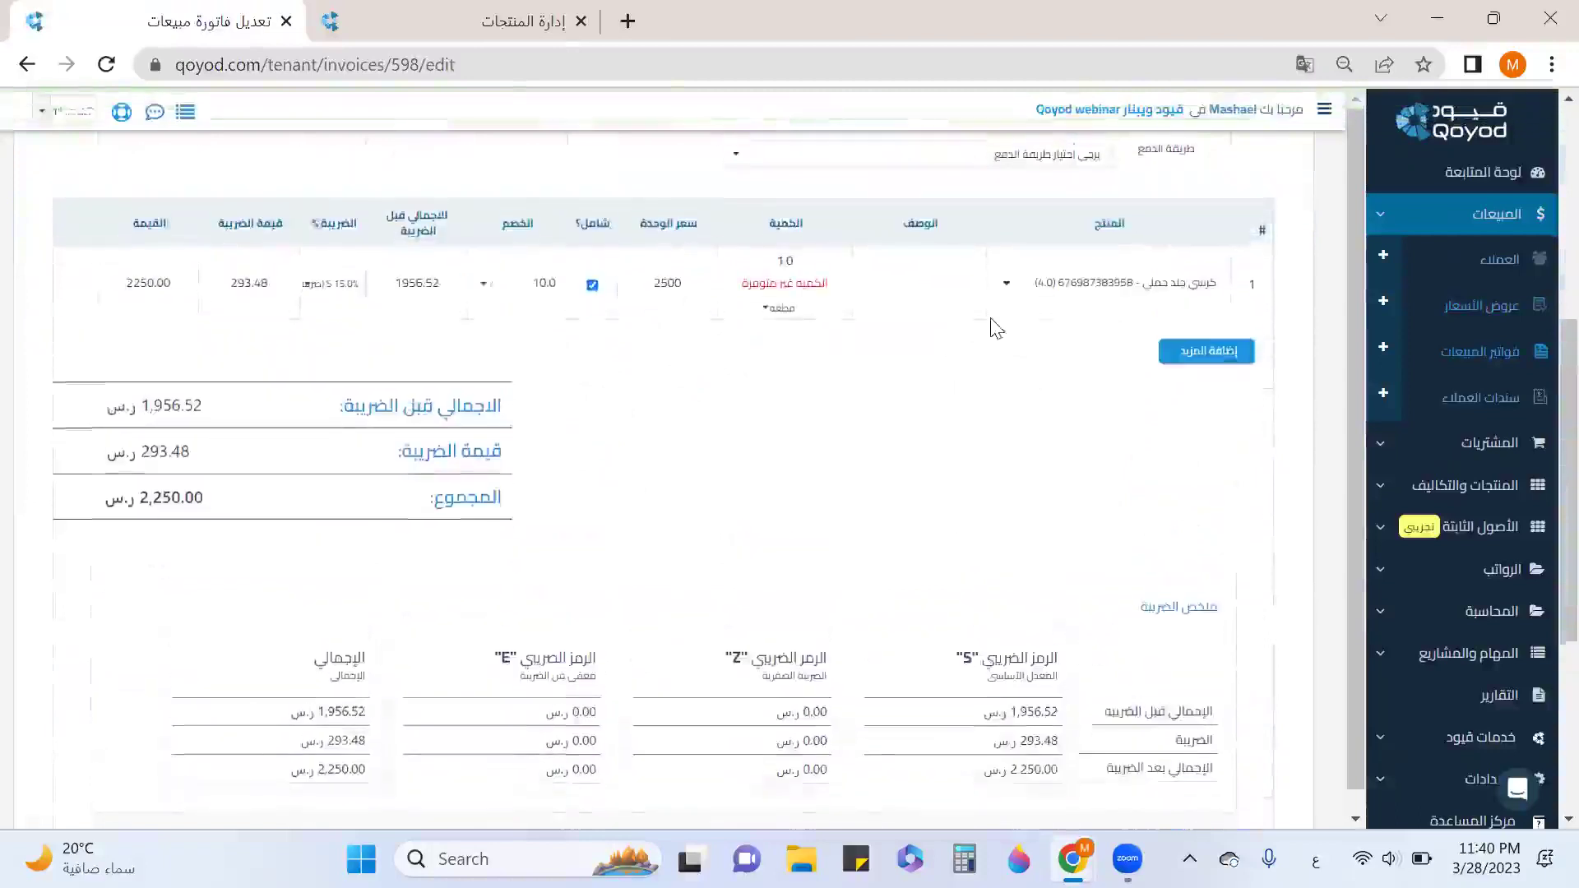
pyautogui.scroll(1, 997, 329)
pyautogui.click(1008, 234)
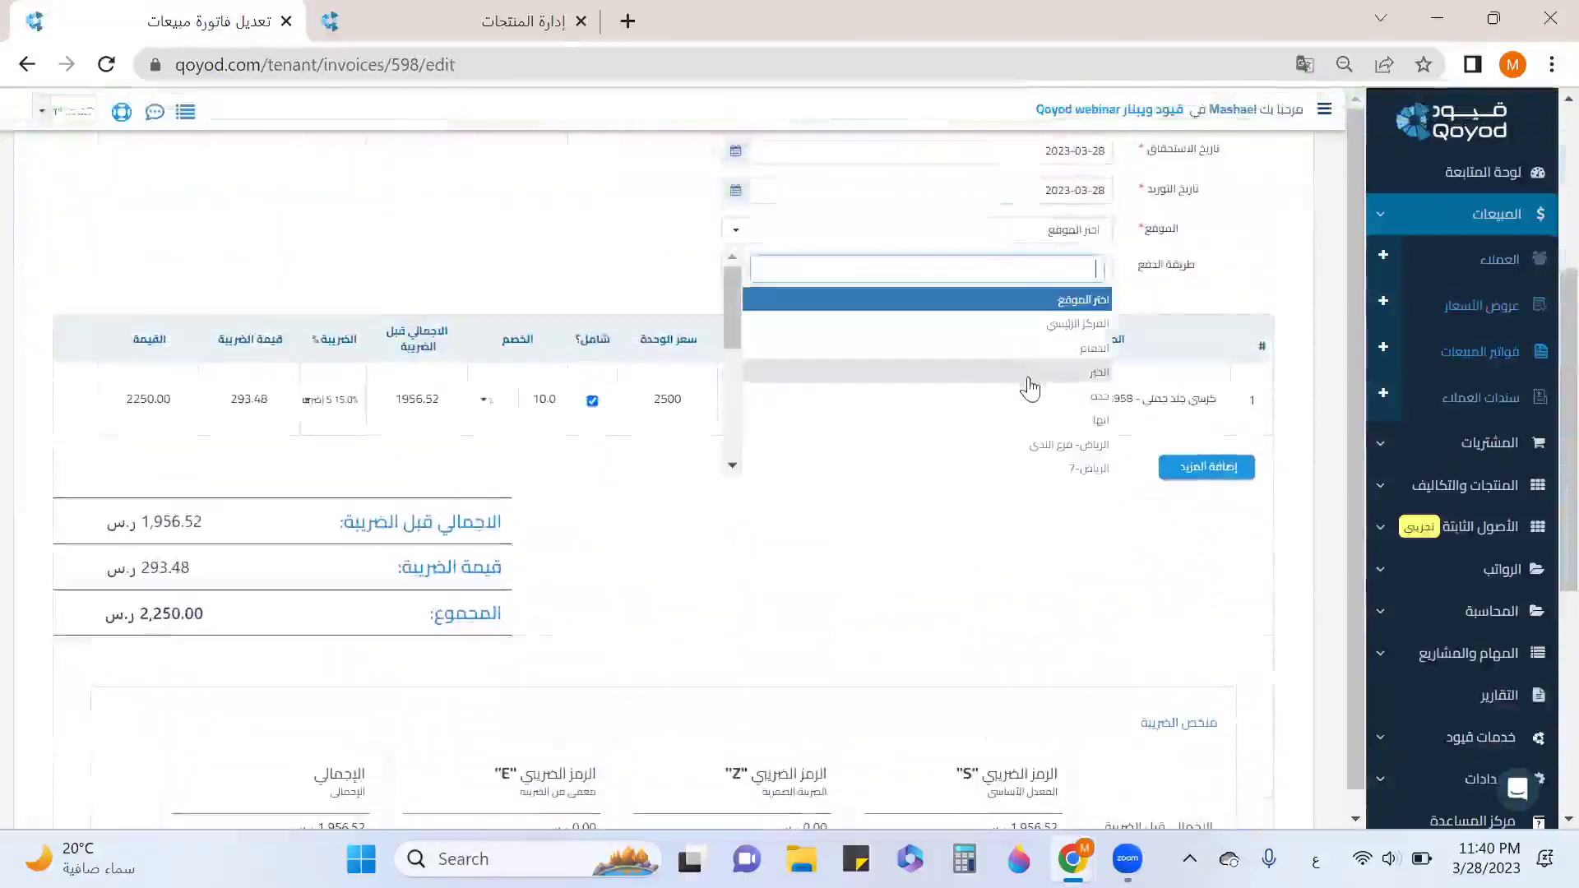
pyautogui.click(1033, 348)
# Check the payment vouchers section, then save and approve the 2,250.00 invoice.
pyautogui.scroll(-5, 1152, 374)
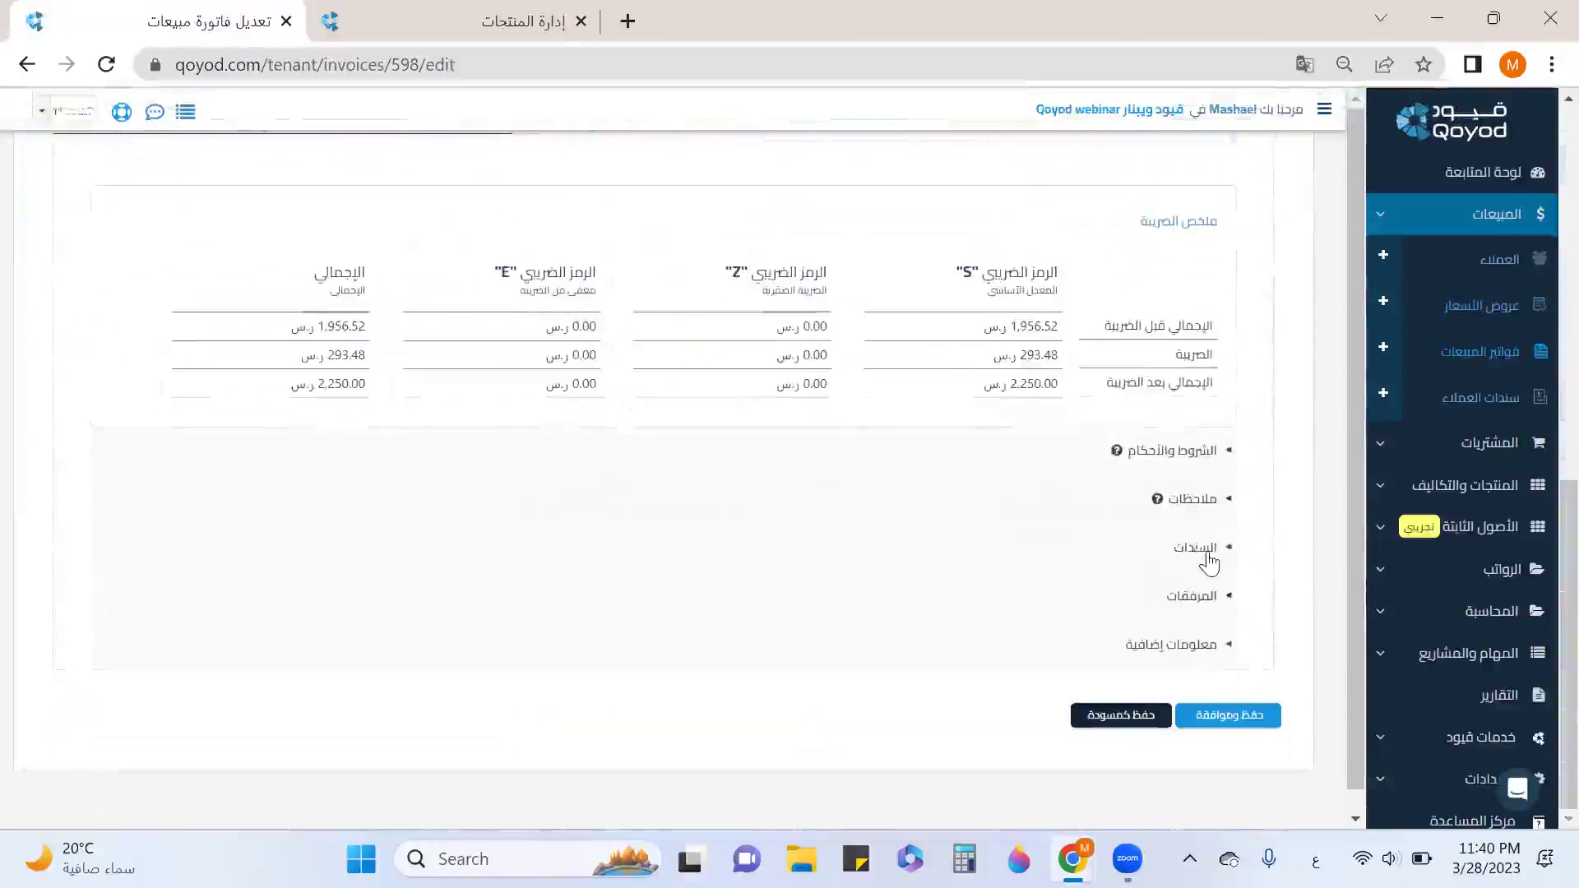
pyautogui.click(1206, 557)
pyautogui.scroll(-3, 987, 542)
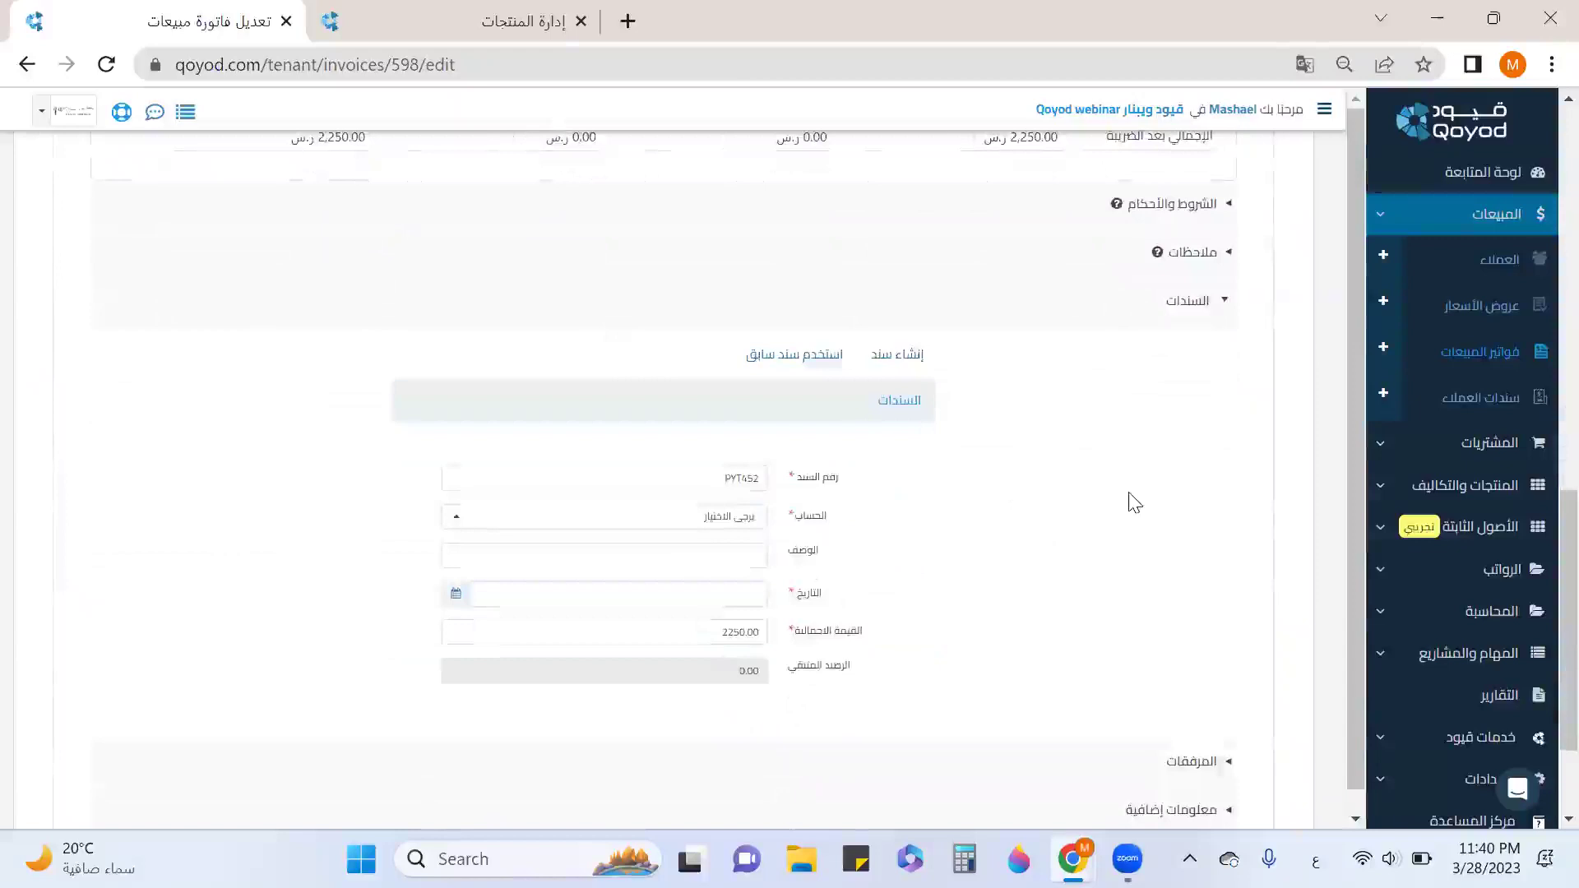
pyautogui.click(1156, 302)
pyautogui.click(1251, 719)
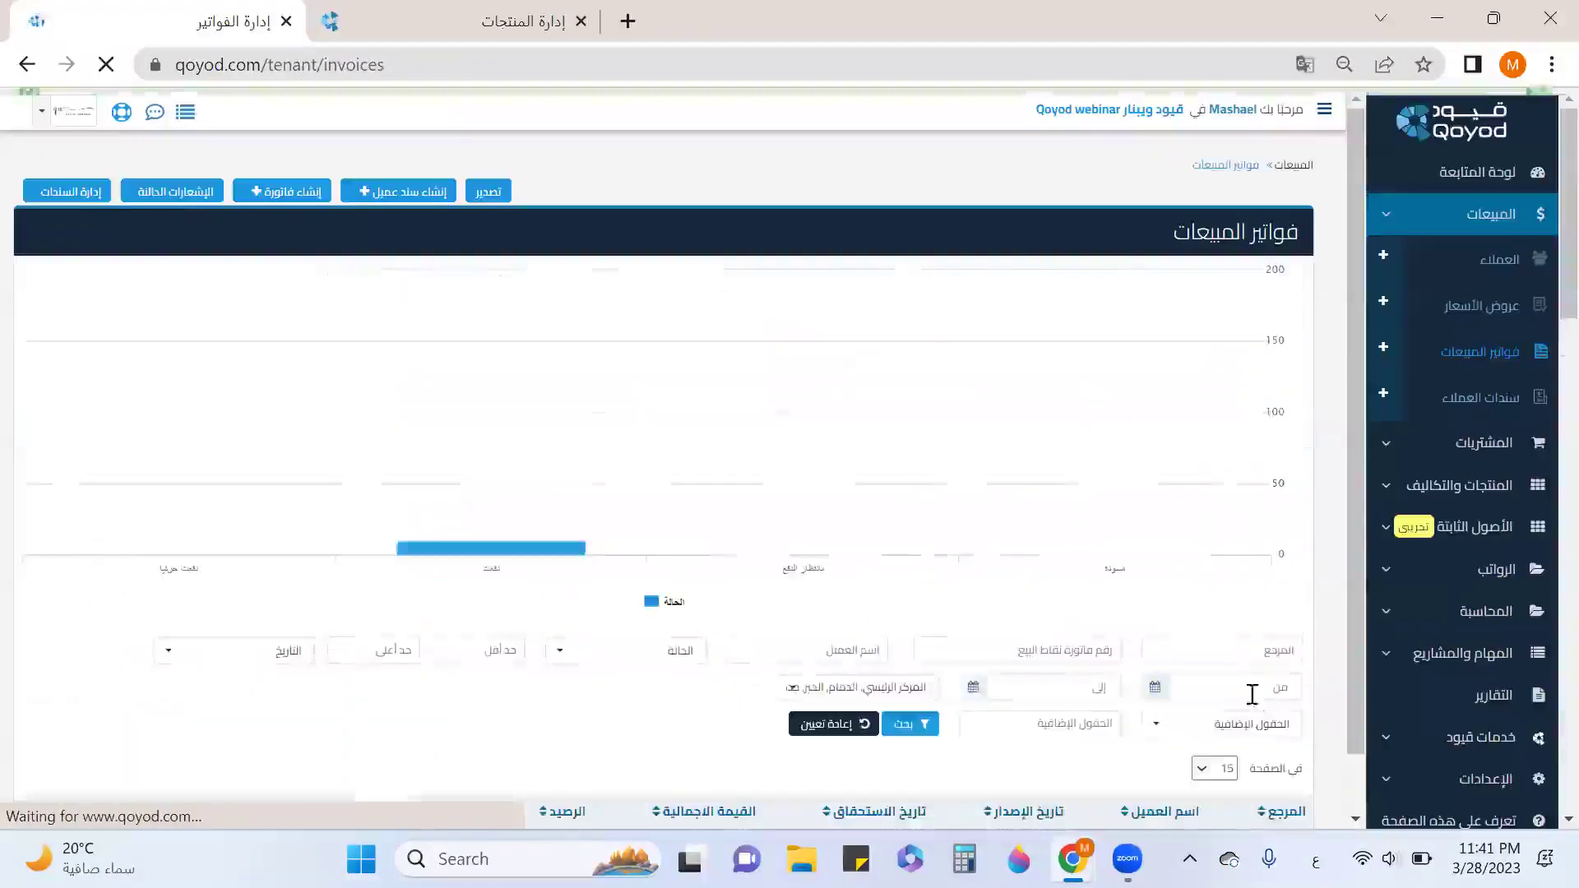
# Open sales invoice INV184 for 2,250.00 and review its details and activity history.
pyautogui.scroll(-3, 1182, 447)
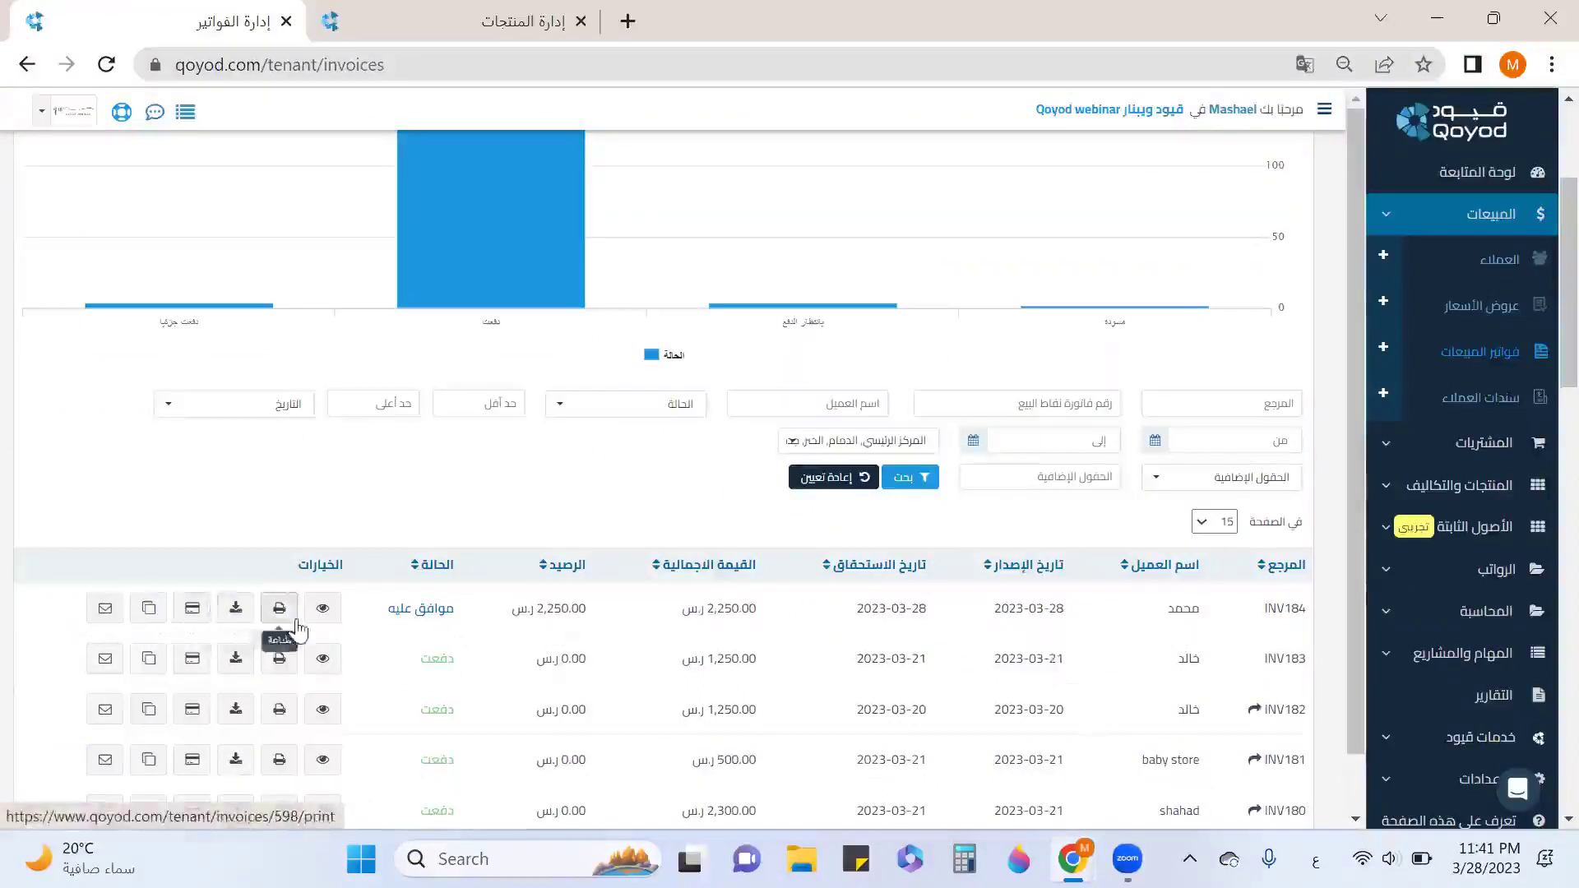
pyautogui.click(323, 608)
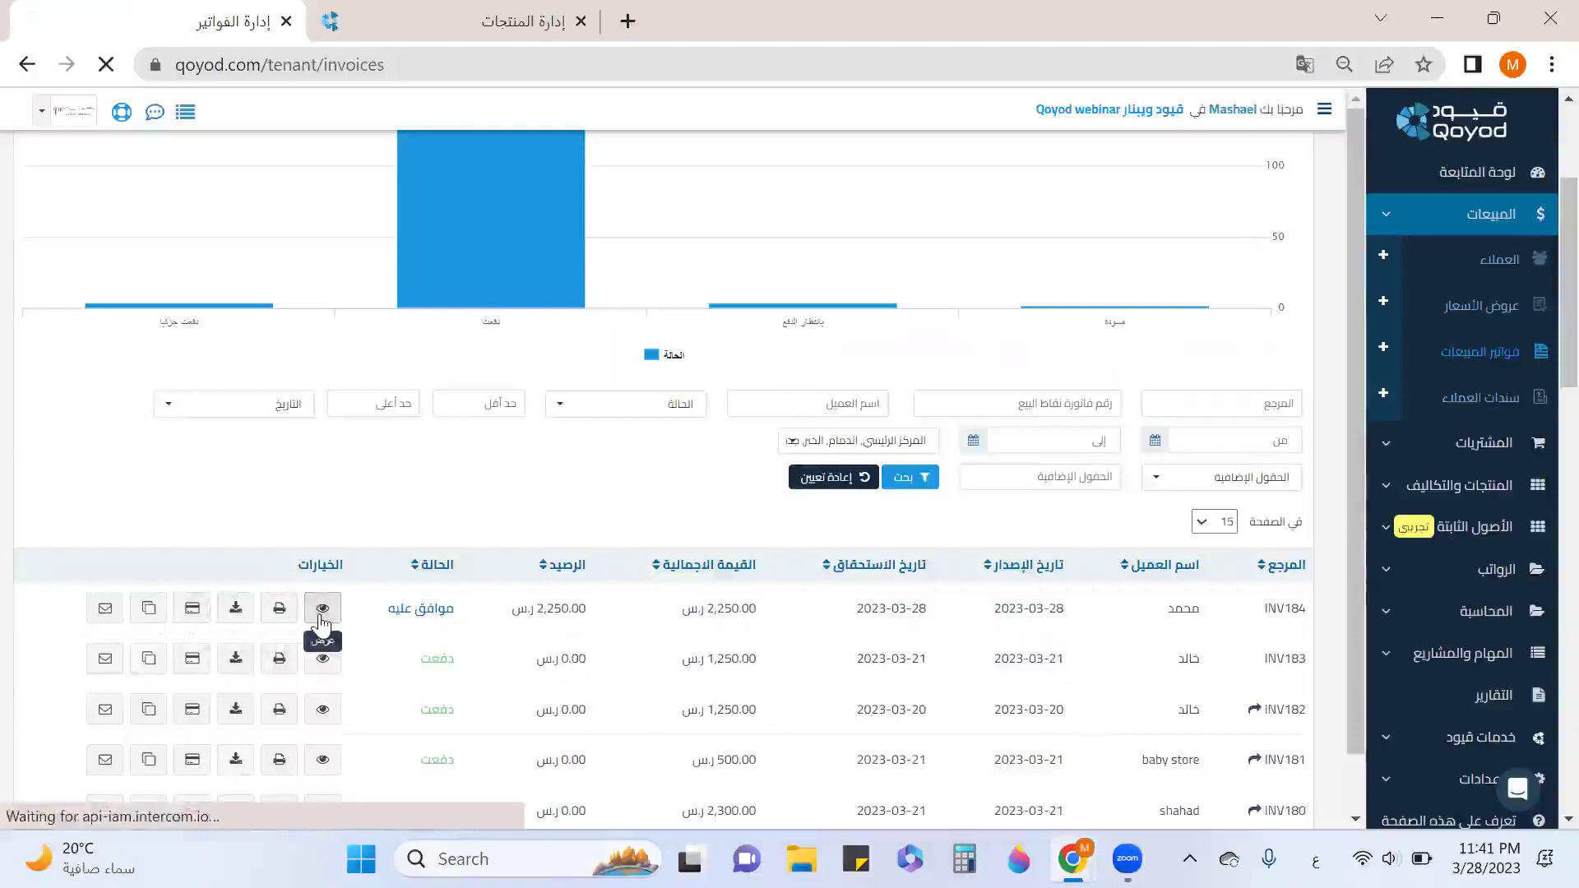
pyautogui.scroll(-8, 603, 573)
pyautogui.scroll(-10, 624, 592)
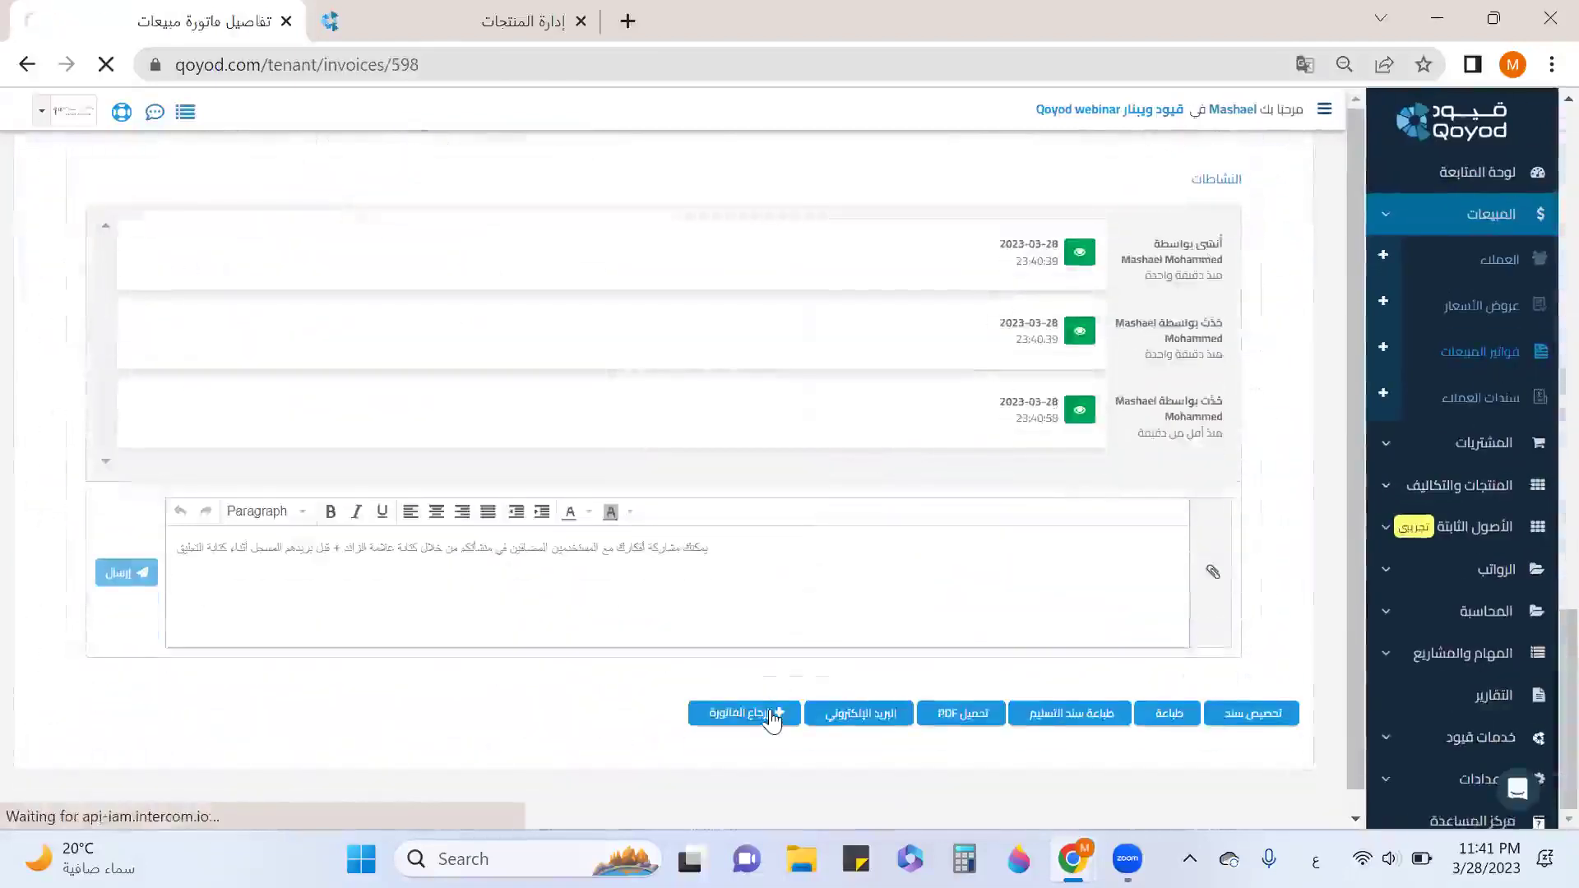
# Create a credit note returning invoice INV184's 2,250.00 chair line and save and approve it.
pyautogui.click(773, 714)
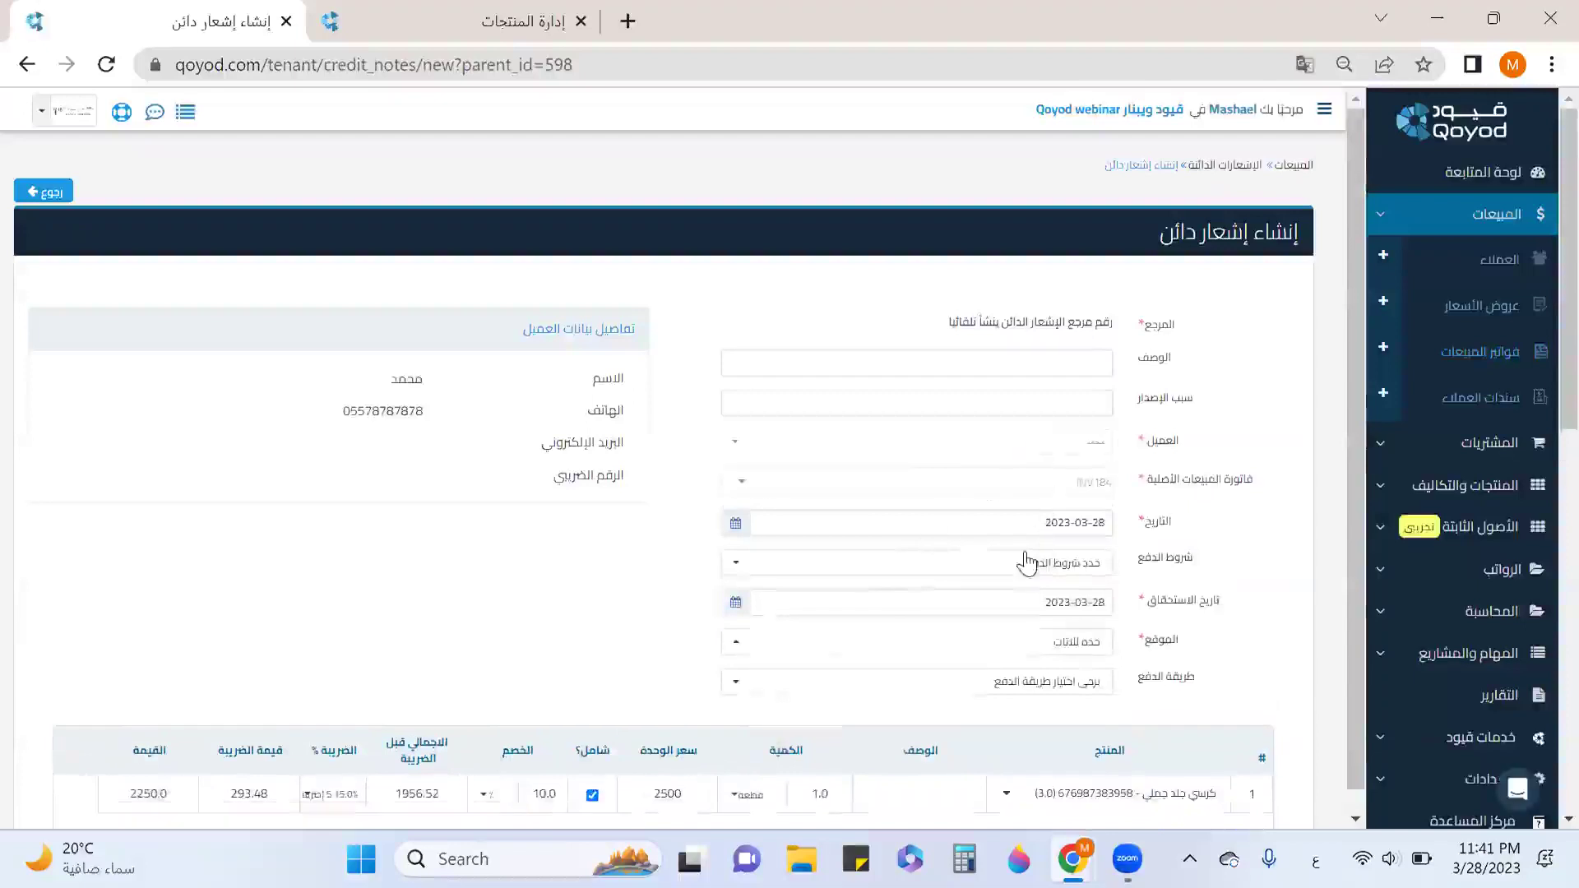
pyautogui.scroll(-5, 1082, 641)
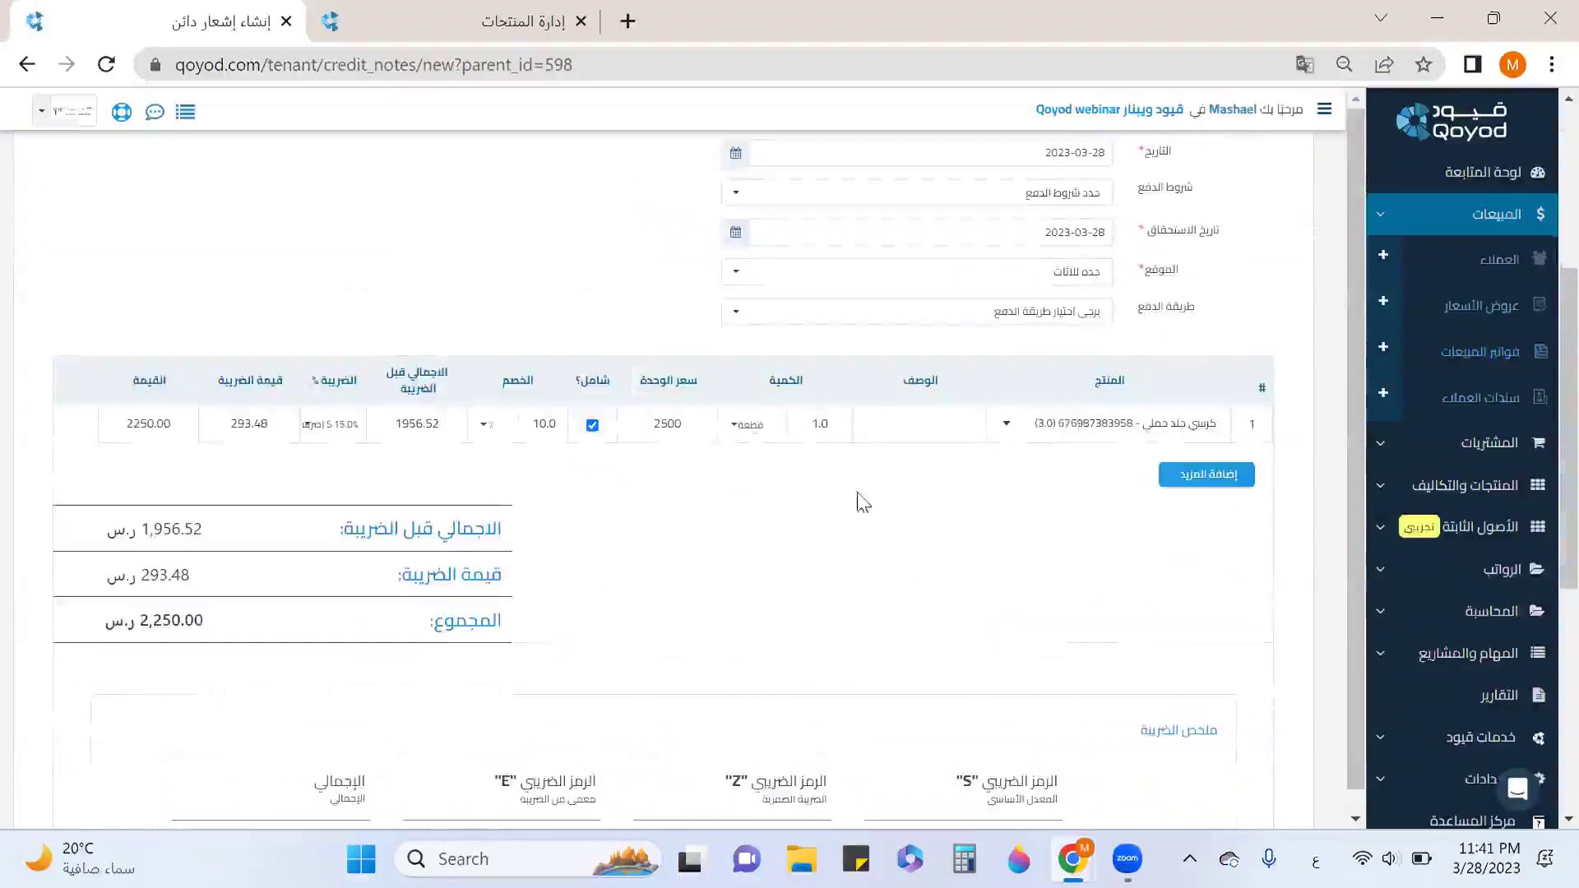
pyautogui.scroll(-7, 1180, 433)
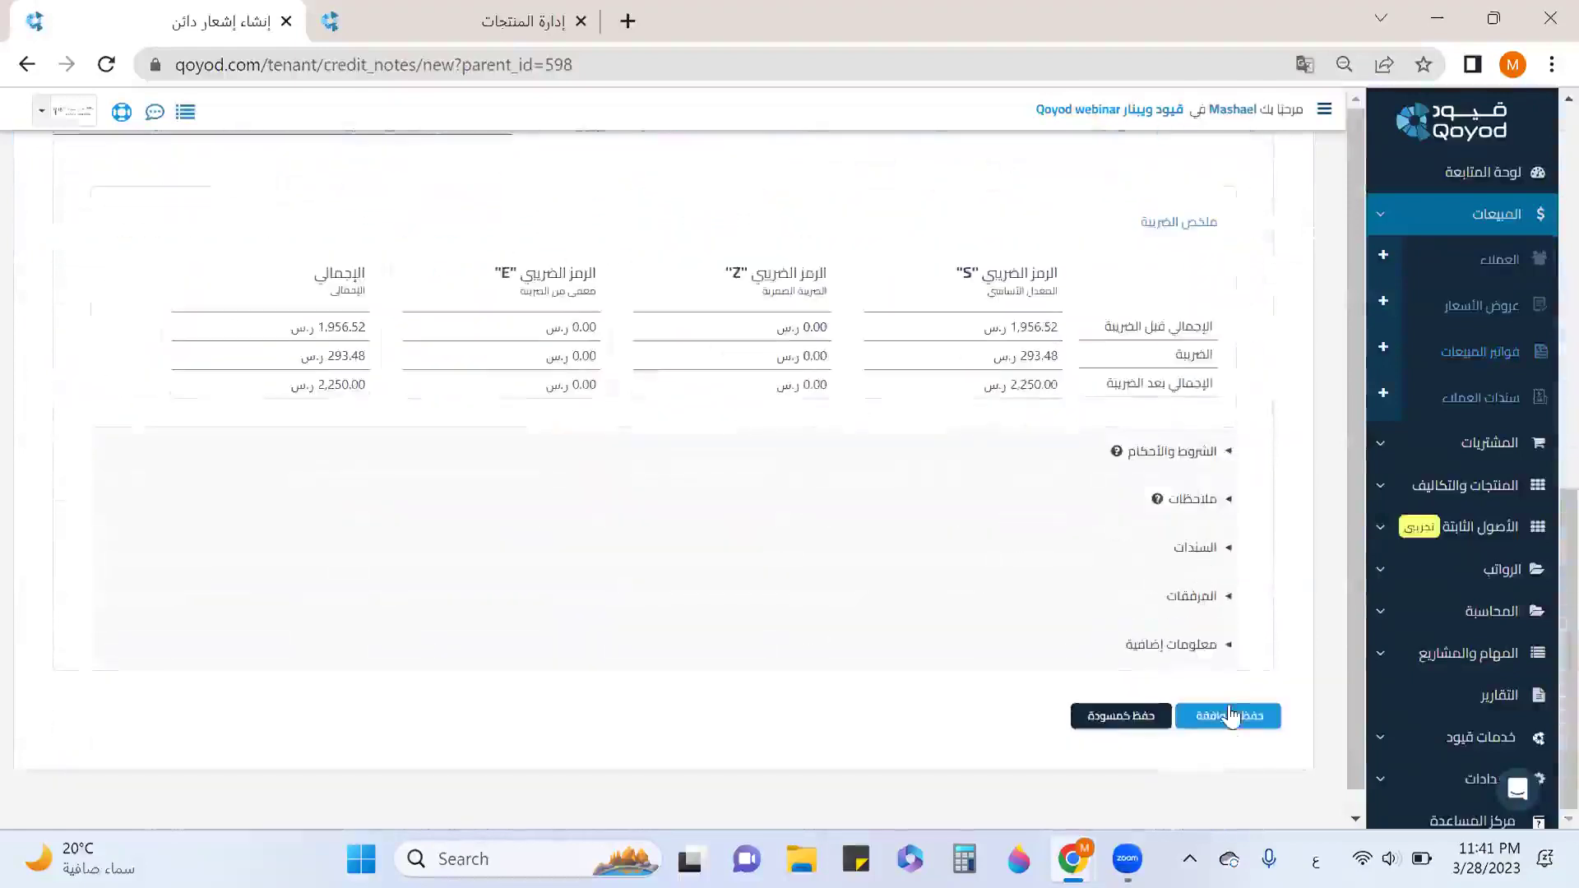
pyautogui.click(1230, 715)
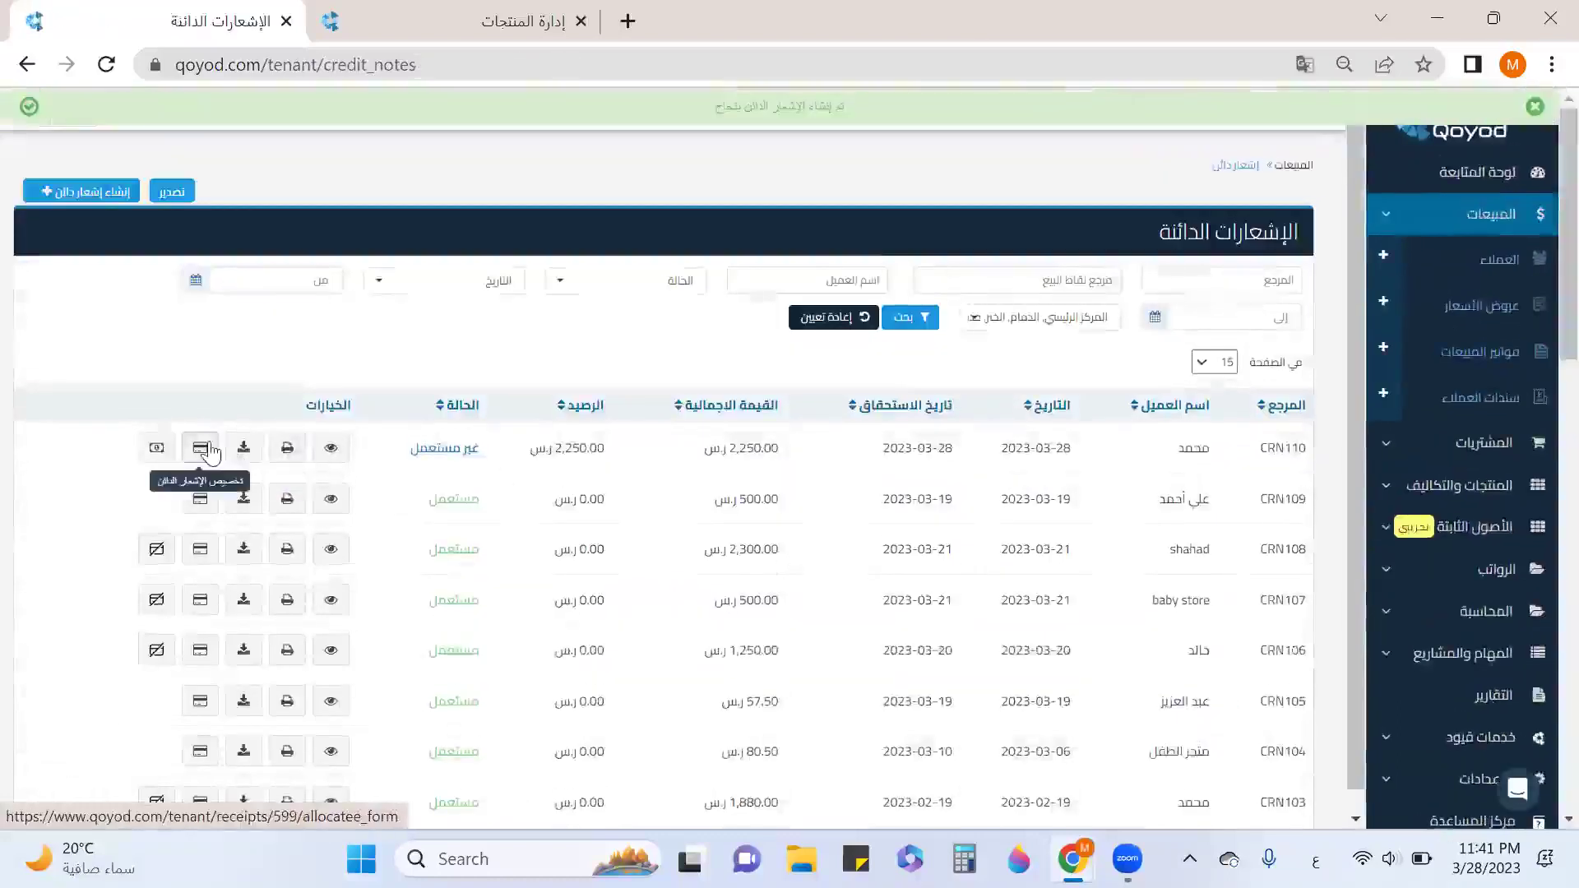
# Allocate the full 2,250 of credit note CRN110 to invoice INV184.
pyautogui.click(201, 448)
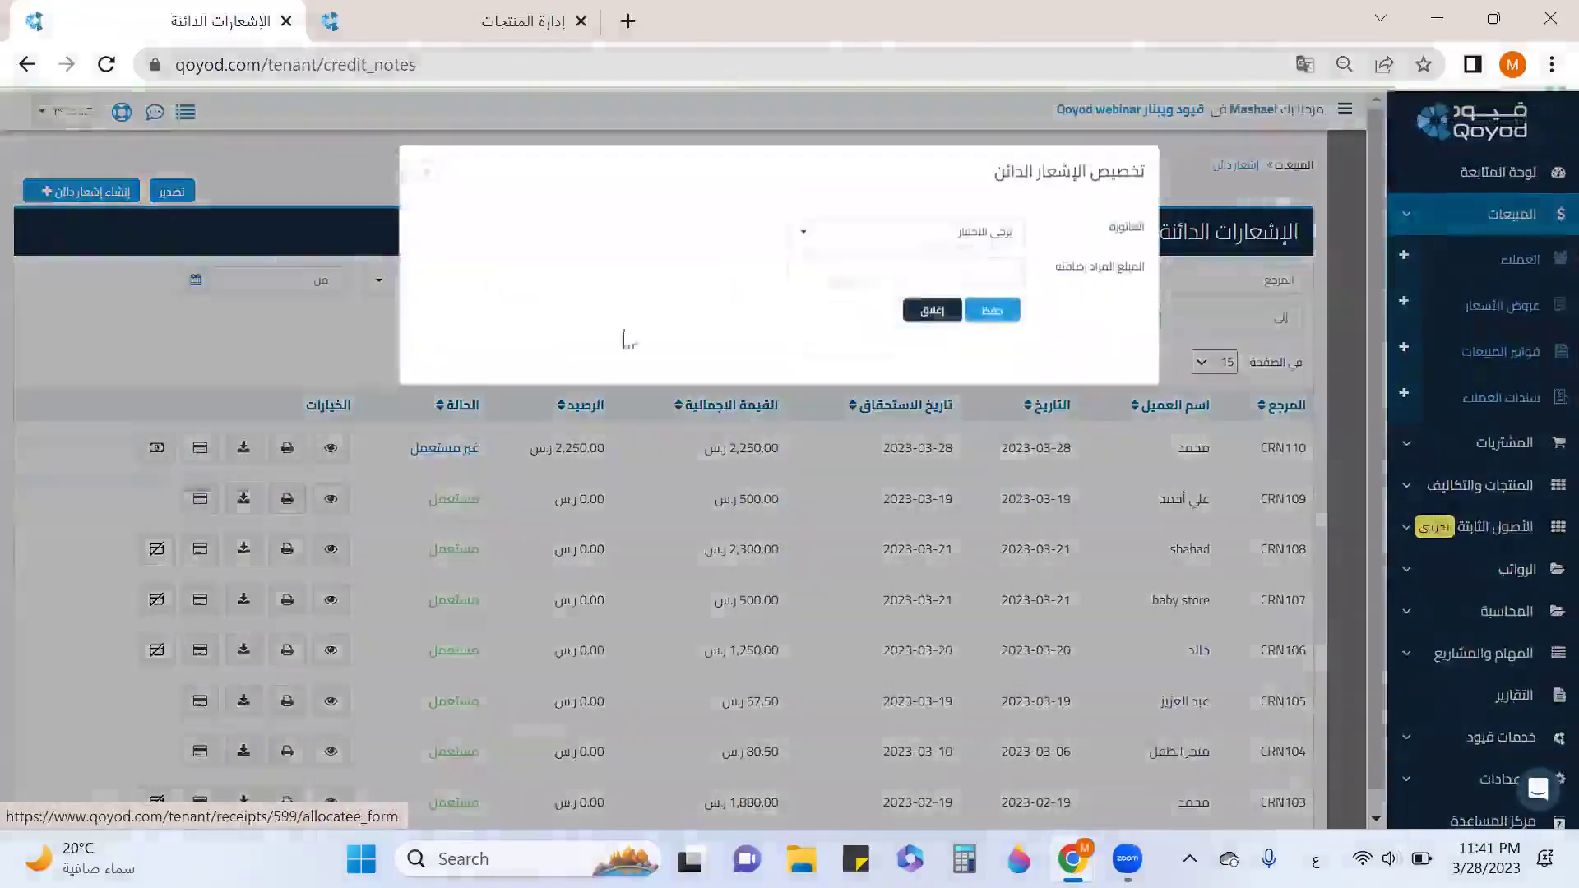
pyautogui.click(982, 239)
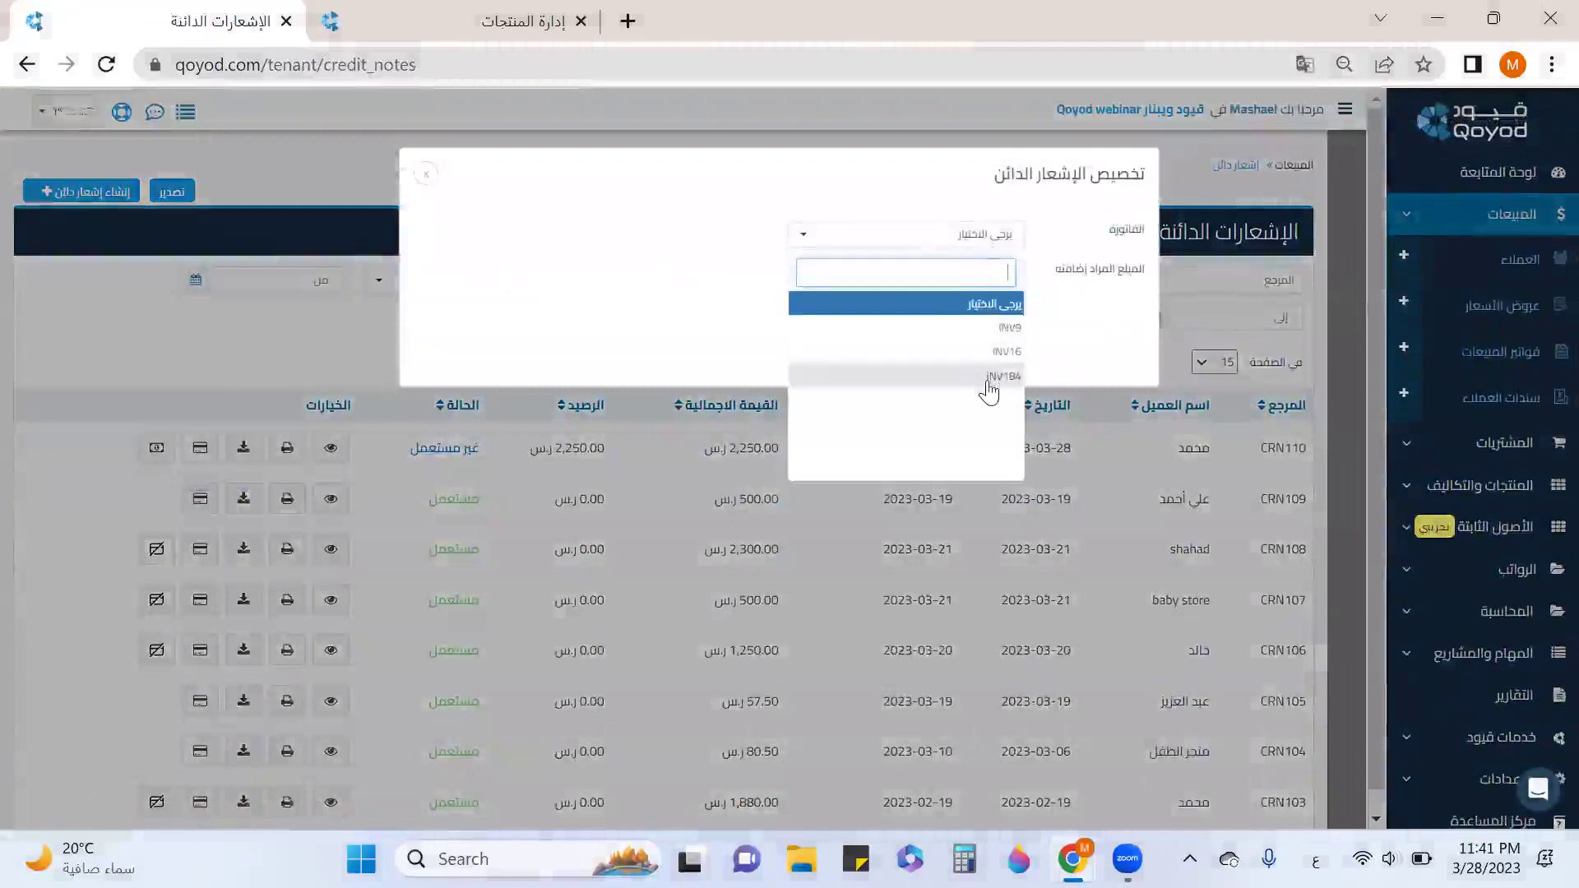
pyautogui.click(994, 379)
pyautogui.click(1000, 271)
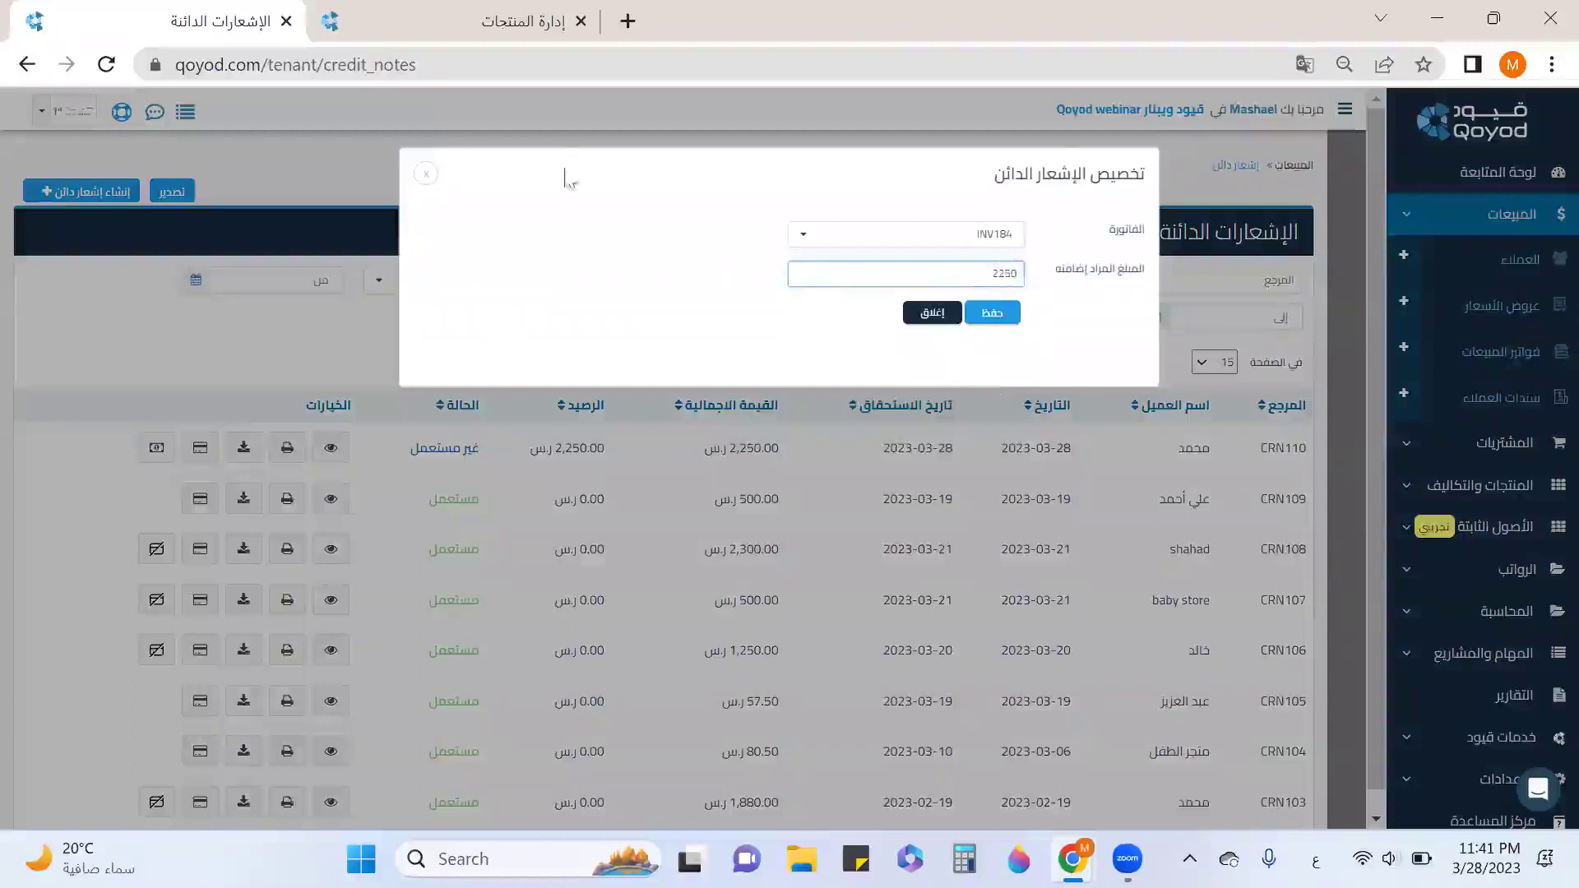
pyautogui.click(535, 23)
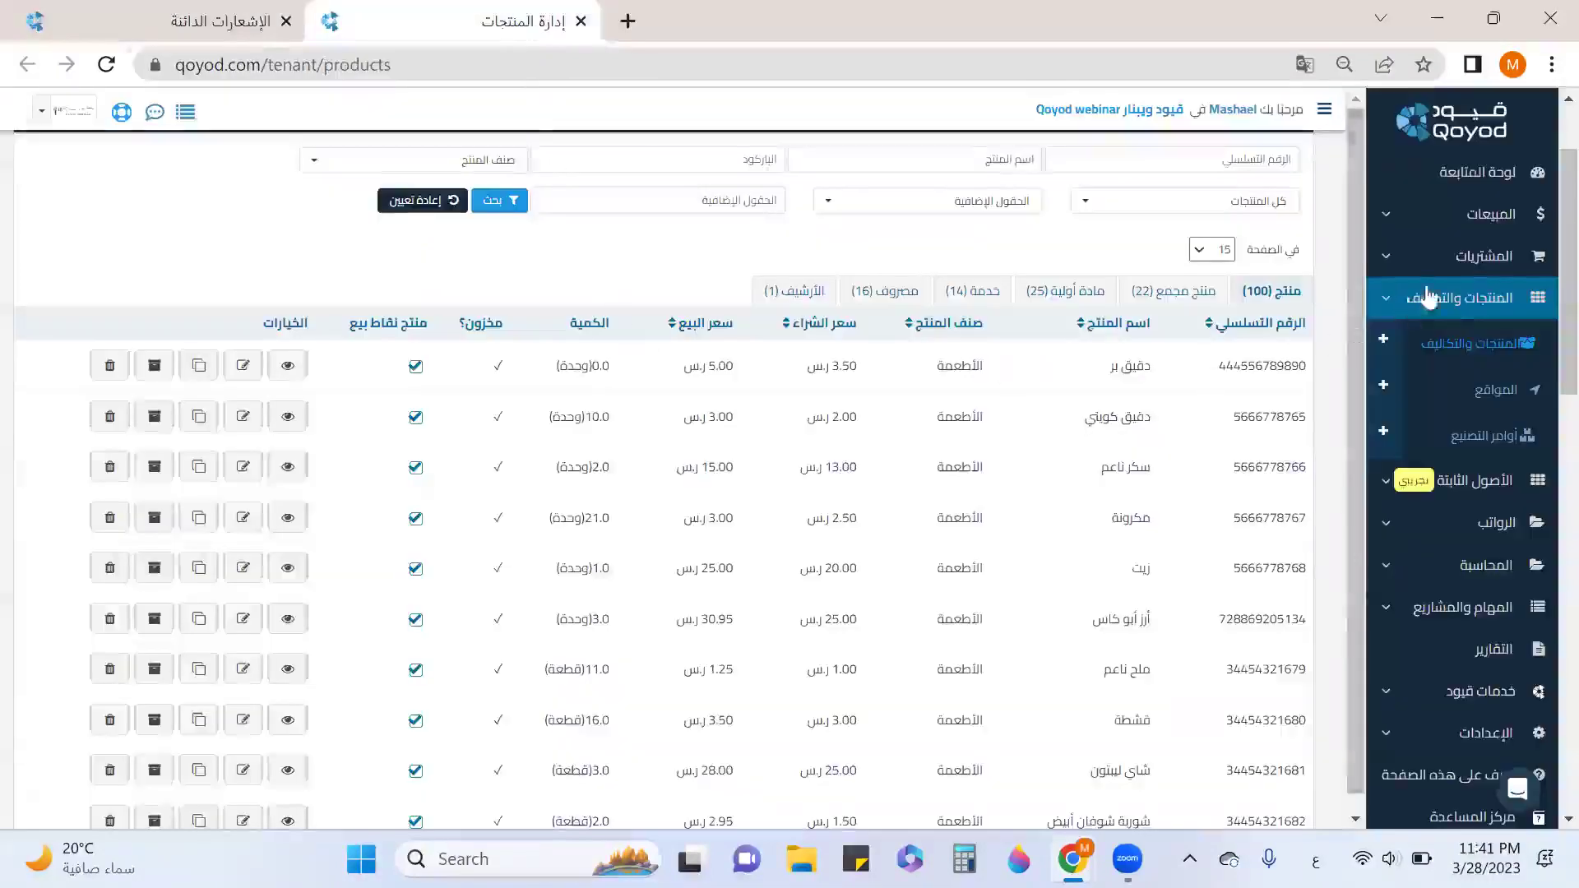
pyautogui.click(1490, 216)
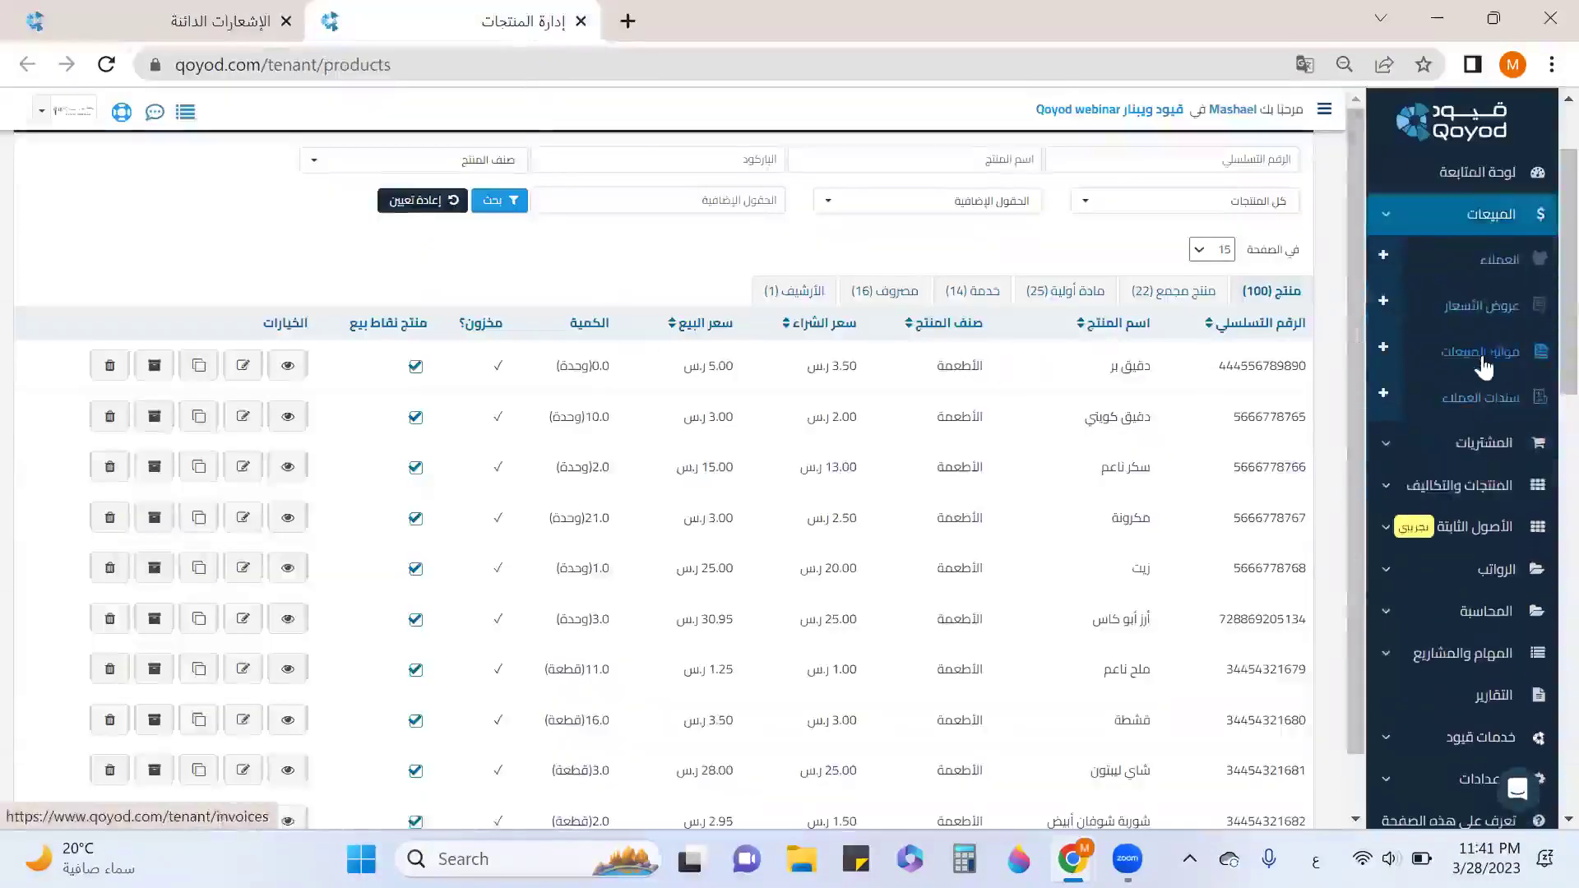
pyautogui.click(1481, 354)
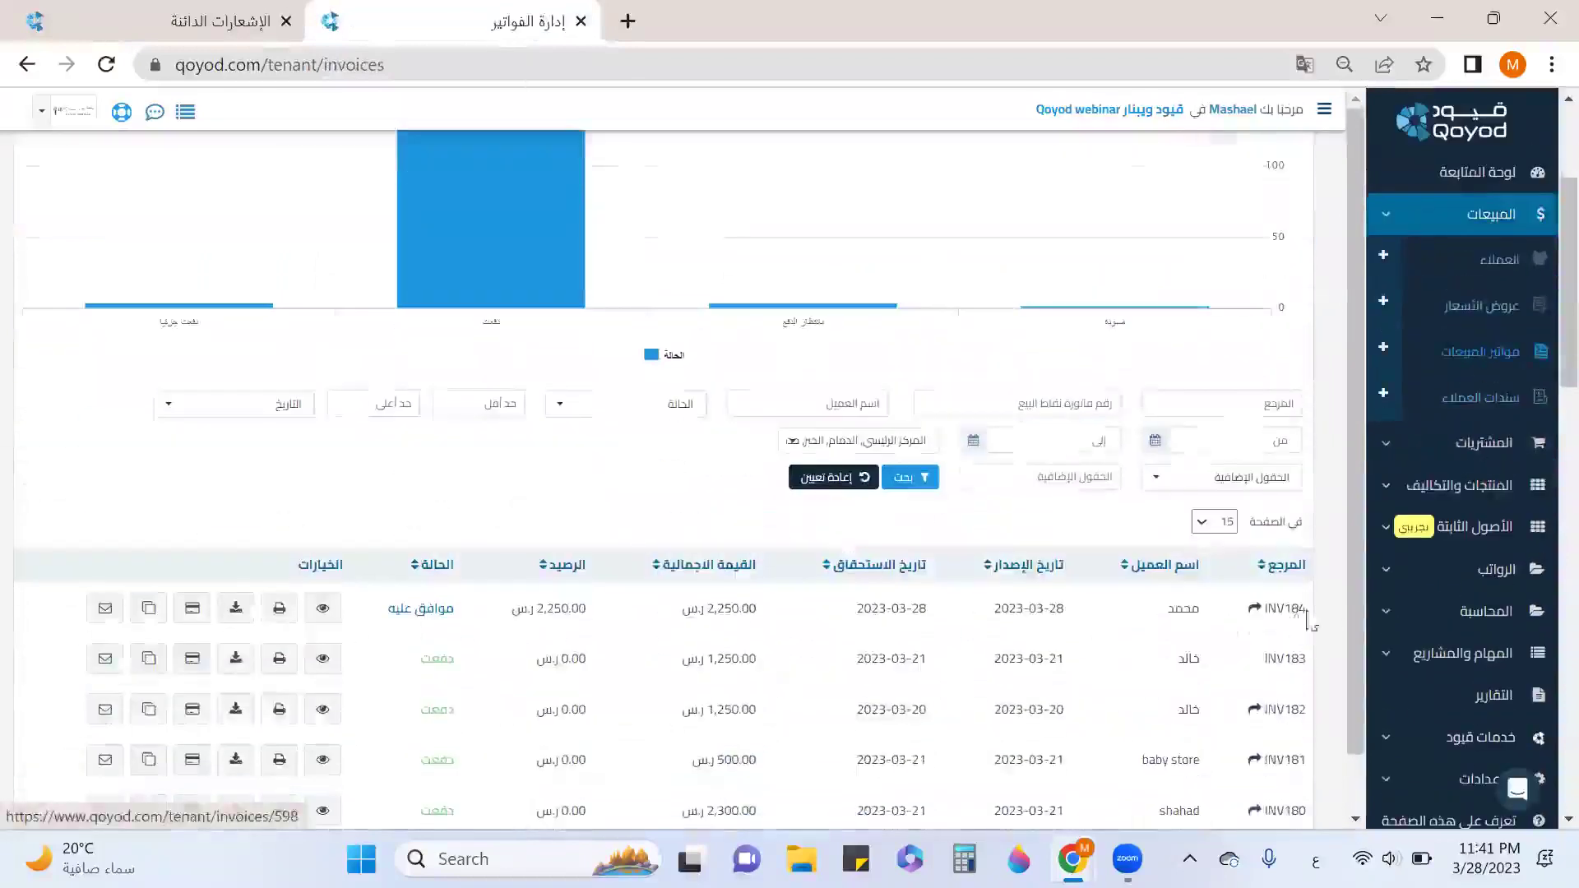
pyautogui.click(222, 20)
pyautogui.click(991, 313)
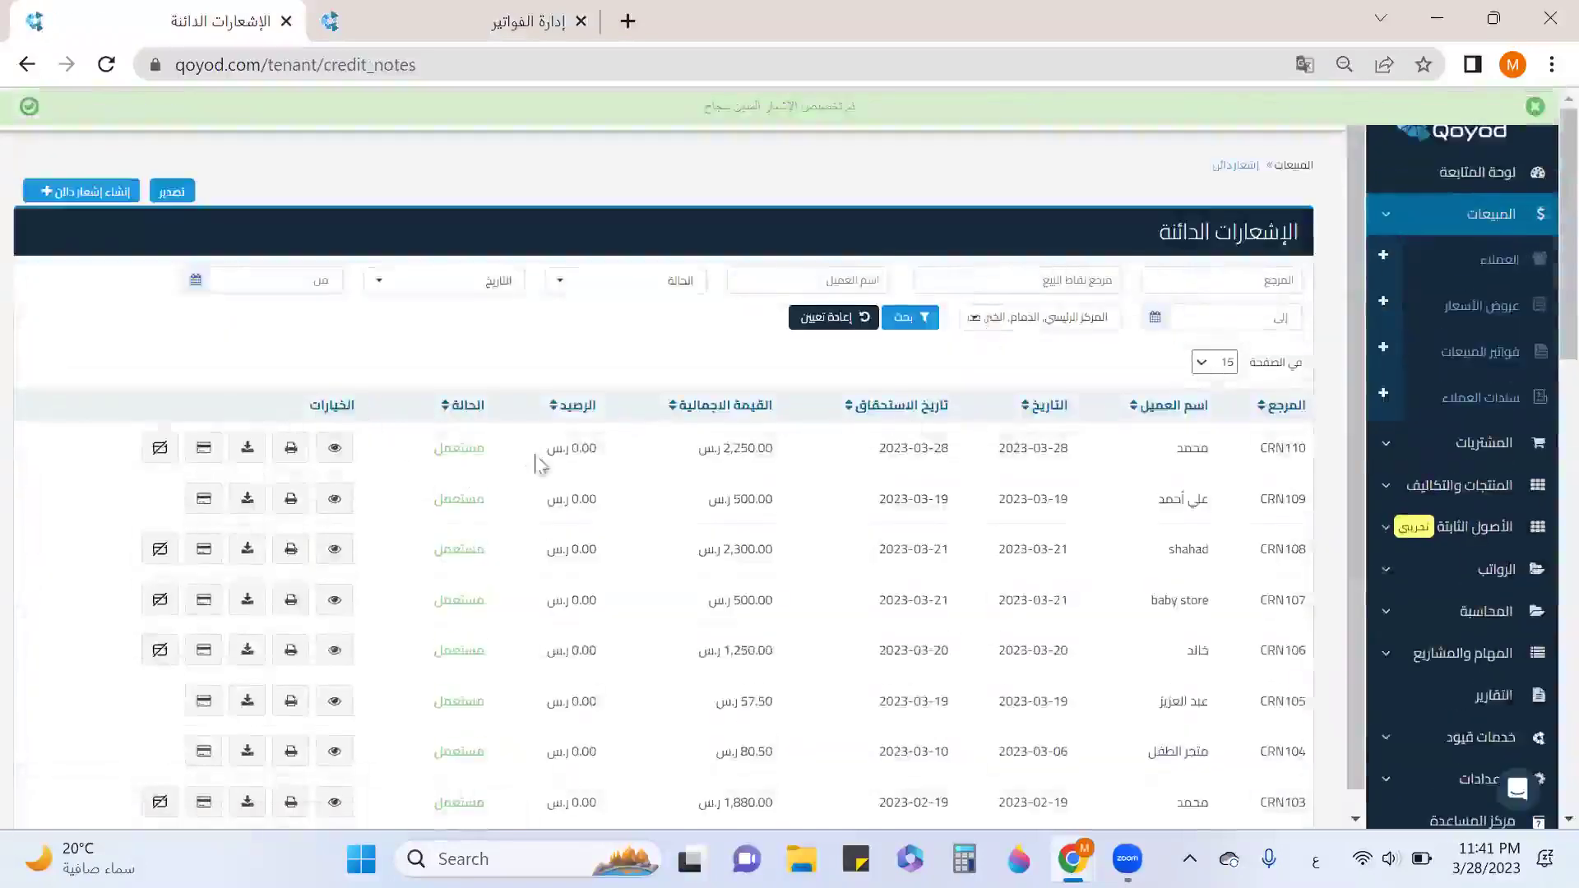
# Check the sales invoices list to confirm INV184 is paid with a 0.00 balance.
pyautogui.click(1456, 353)
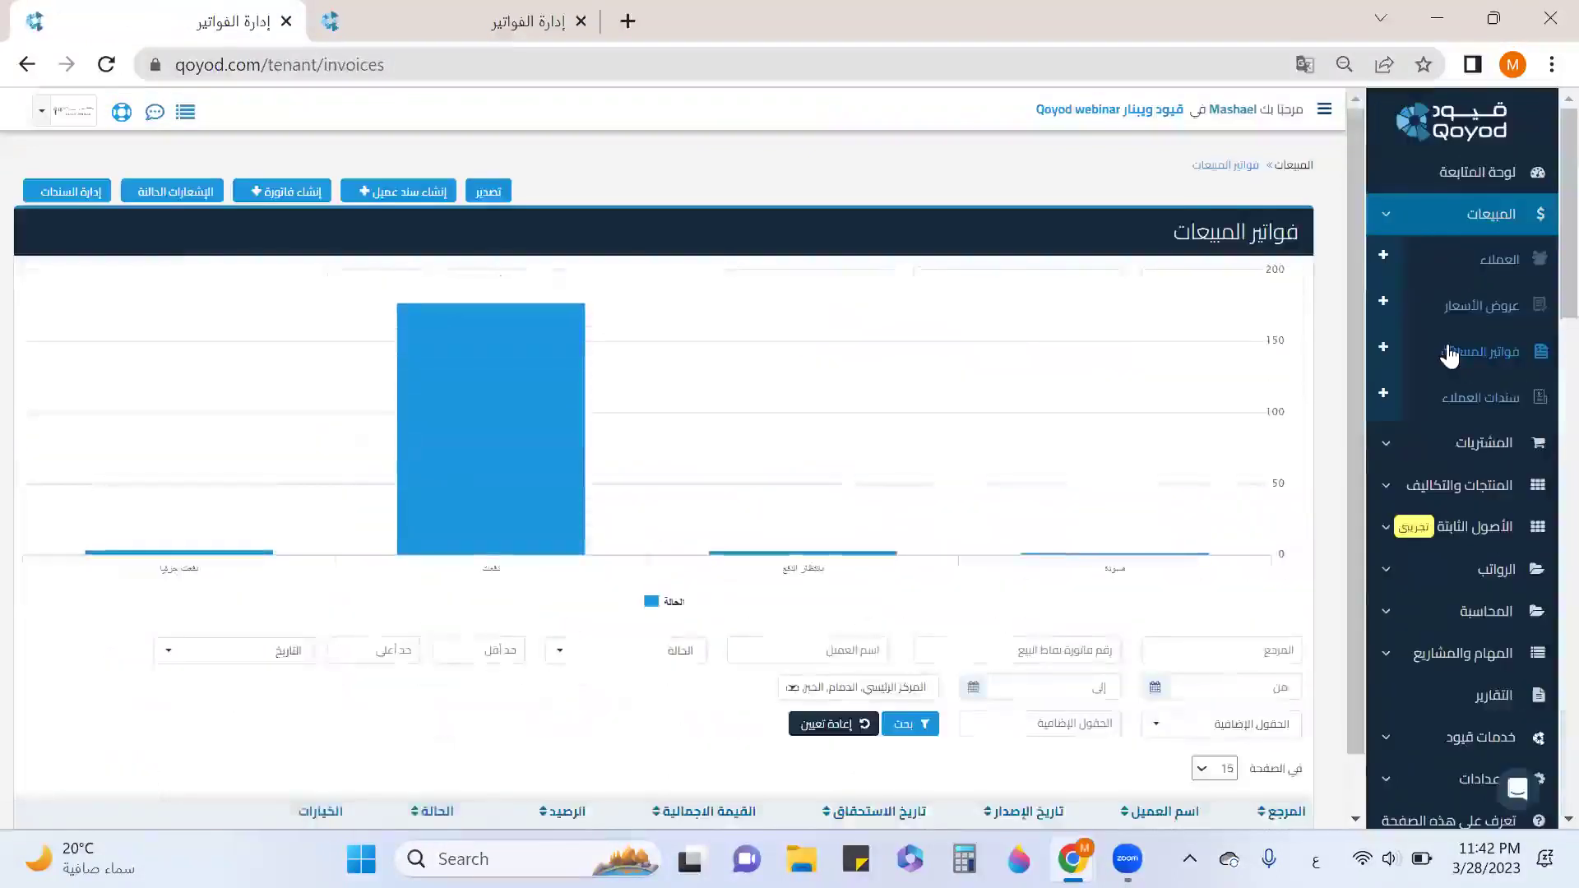
pyautogui.scroll(-1, 1449, 355)
pyautogui.scroll(-5, 1279, 506)
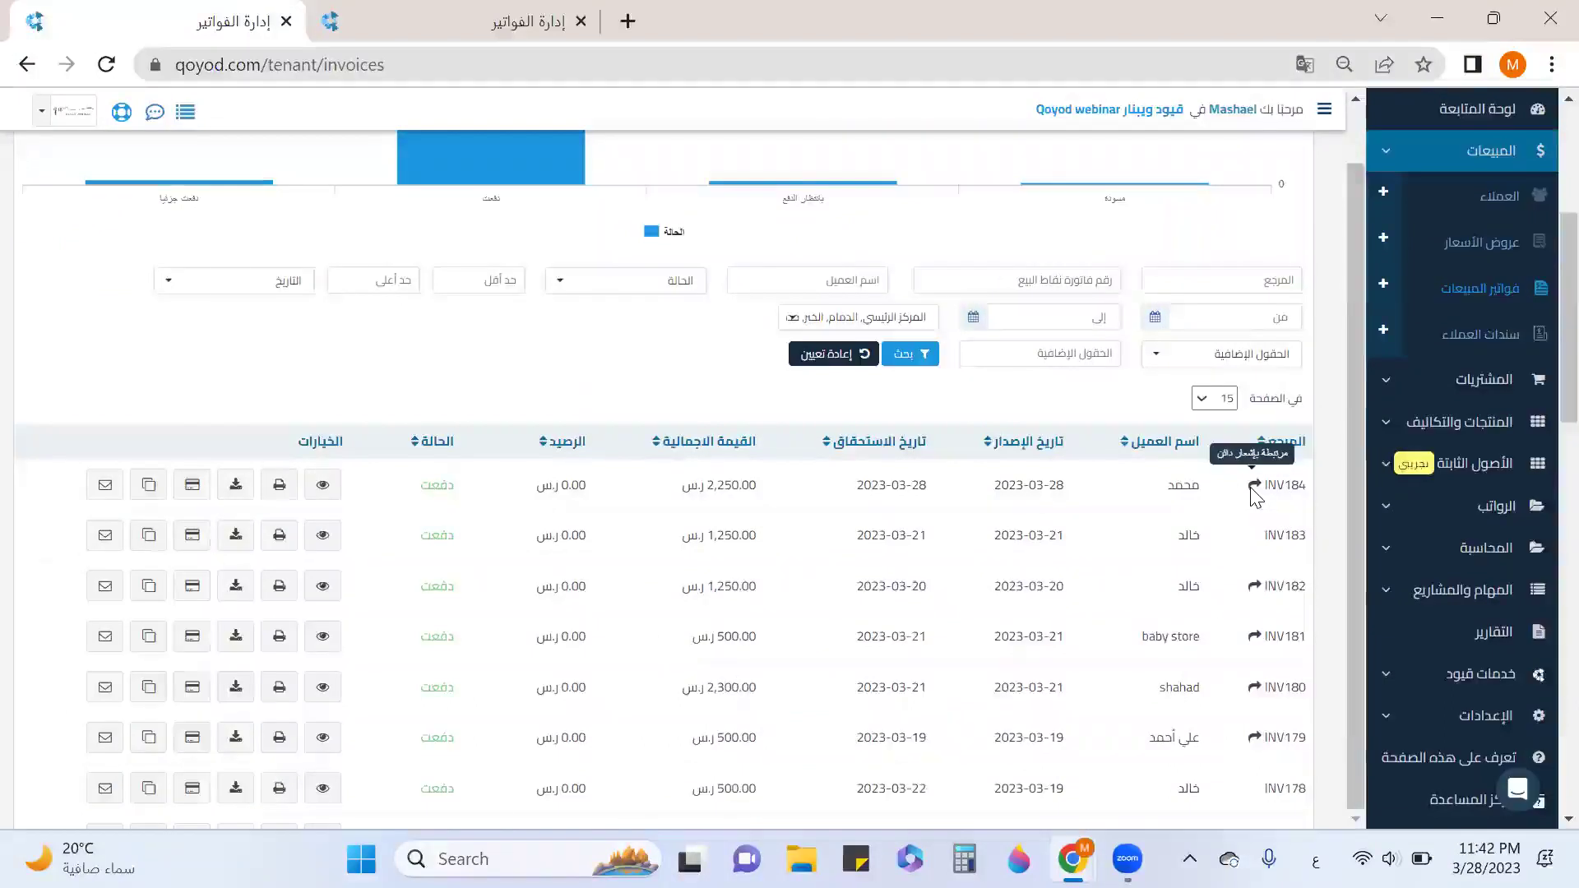
pyautogui.scroll(-1, 1251, 488)
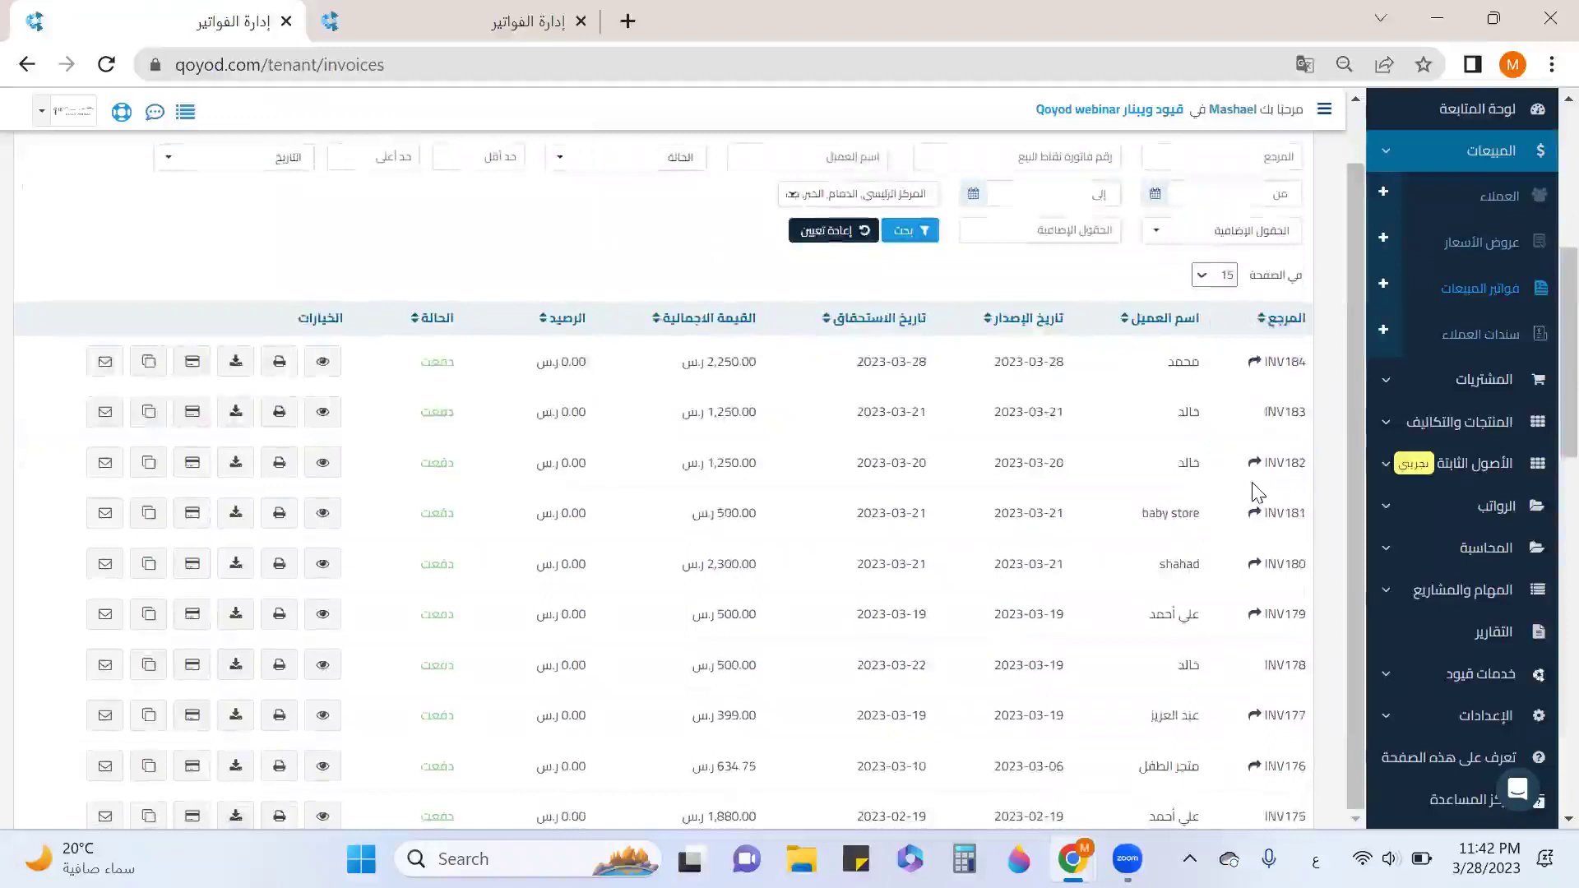
pyautogui.click(1383, 285)
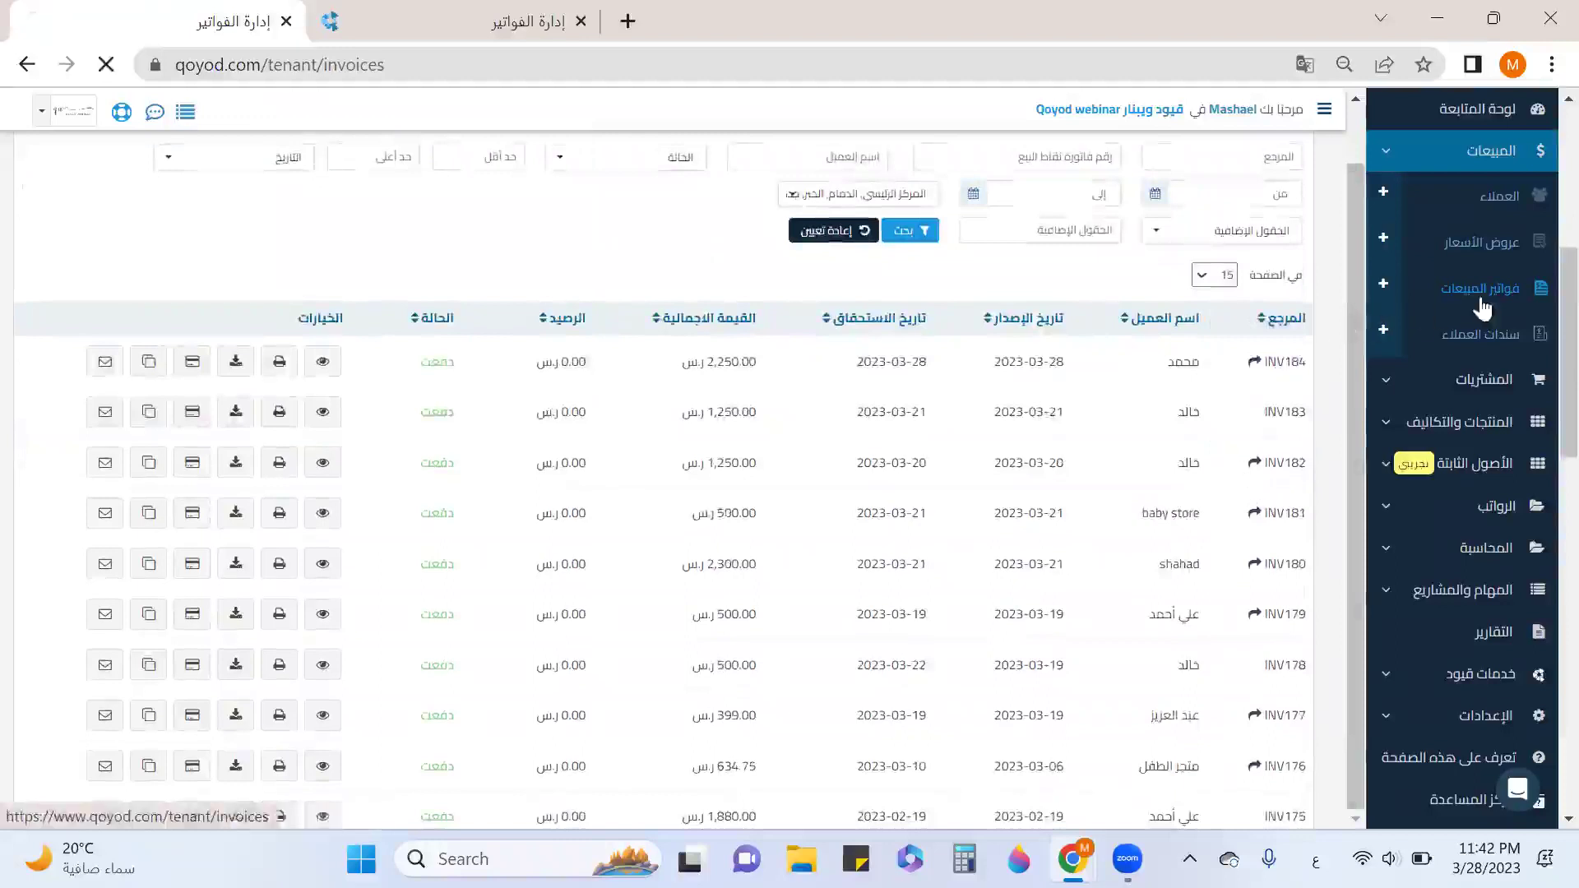
# Start a sales invoice for the customer with location المركز الرئيسي.
pyautogui.click(1048, 403)
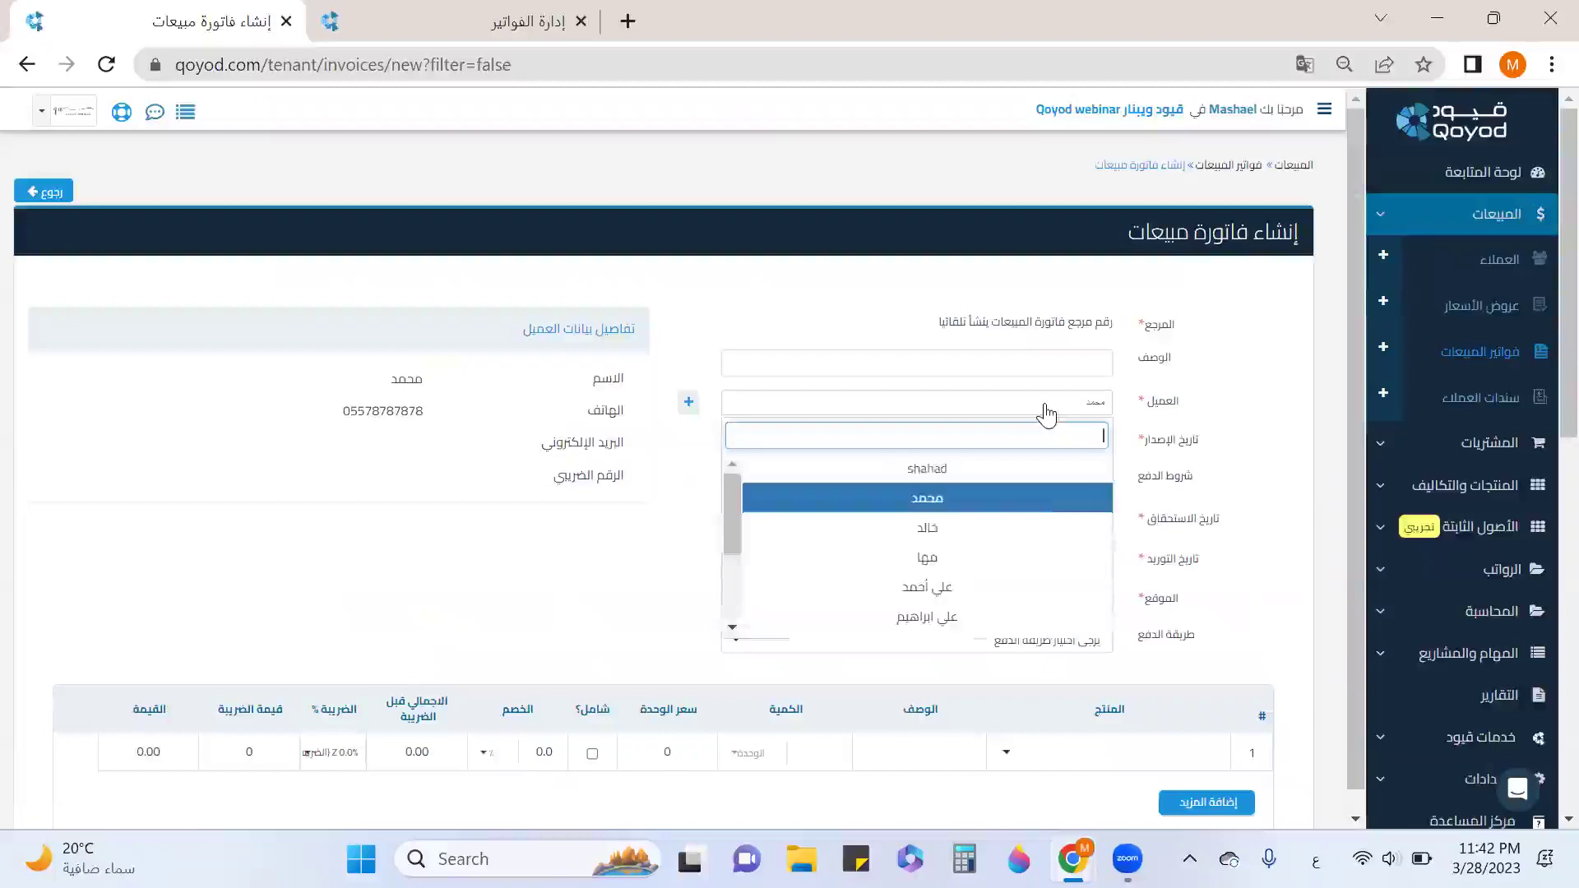
pyautogui.click(1021, 589)
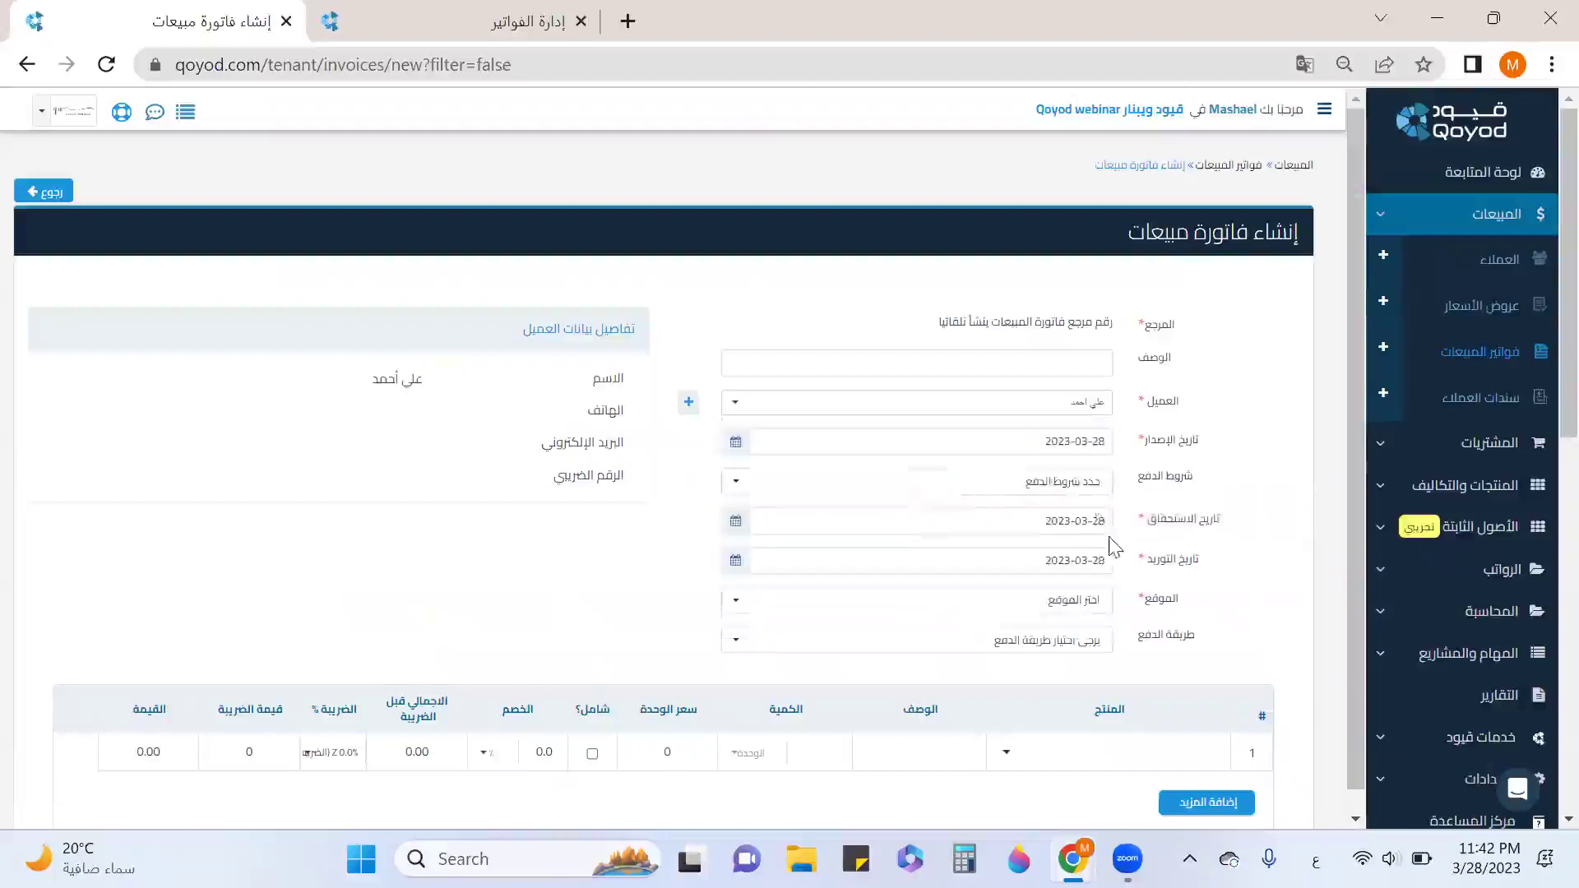
pyautogui.scroll(-3, 1127, 551)
pyautogui.click(1073, 362)
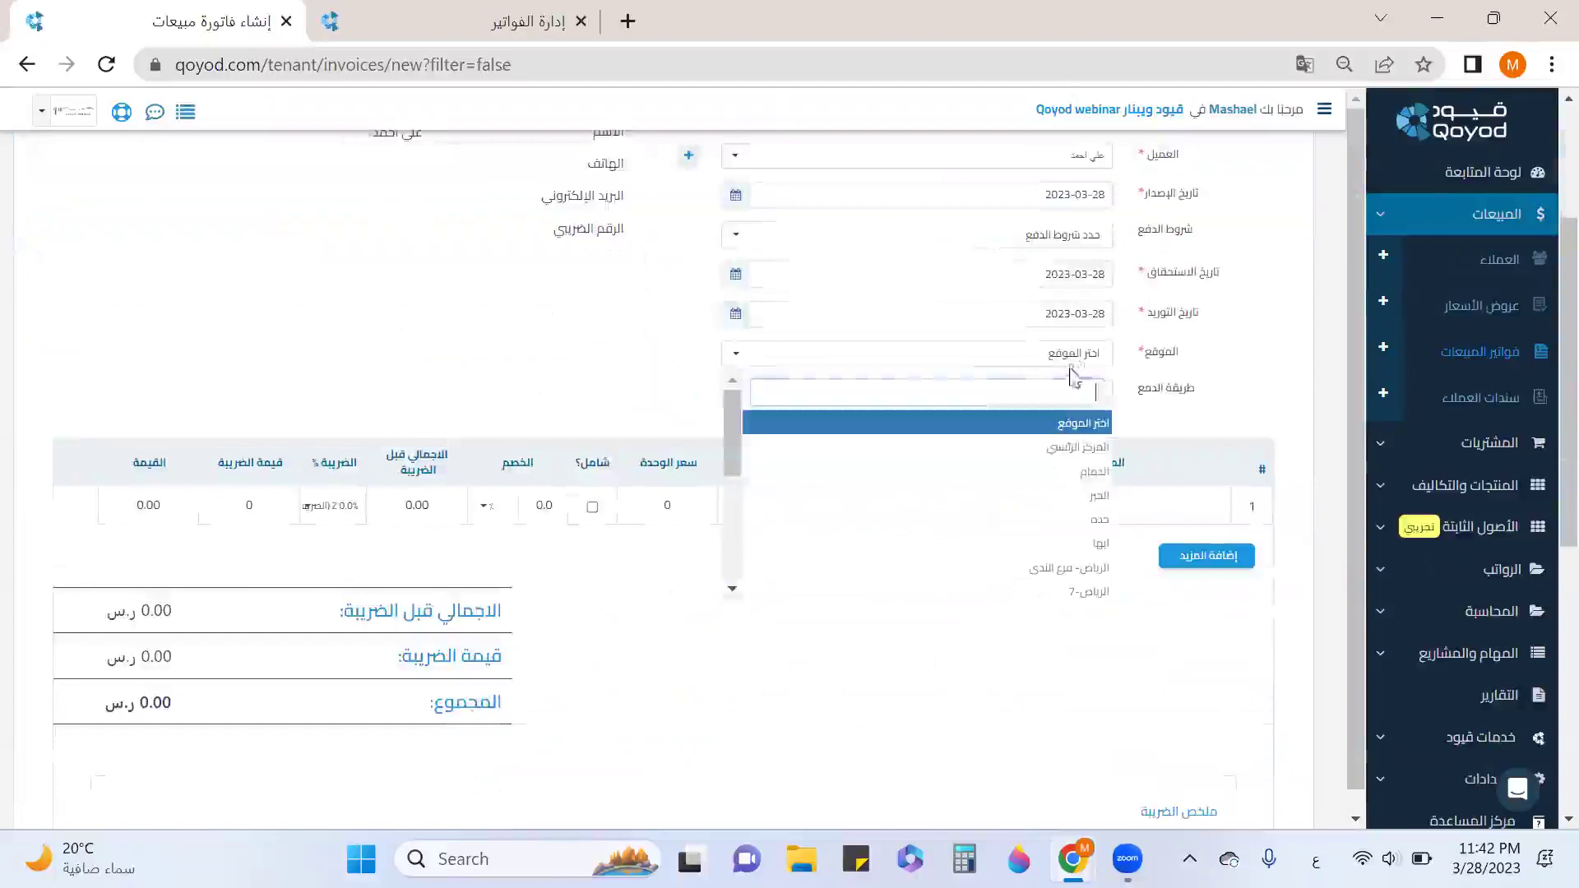
pyautogui.click(1093, 448)
# Add a cotton blanket line, changing its unit price from 35 to 45.
pyautogui.click(1120, 516)
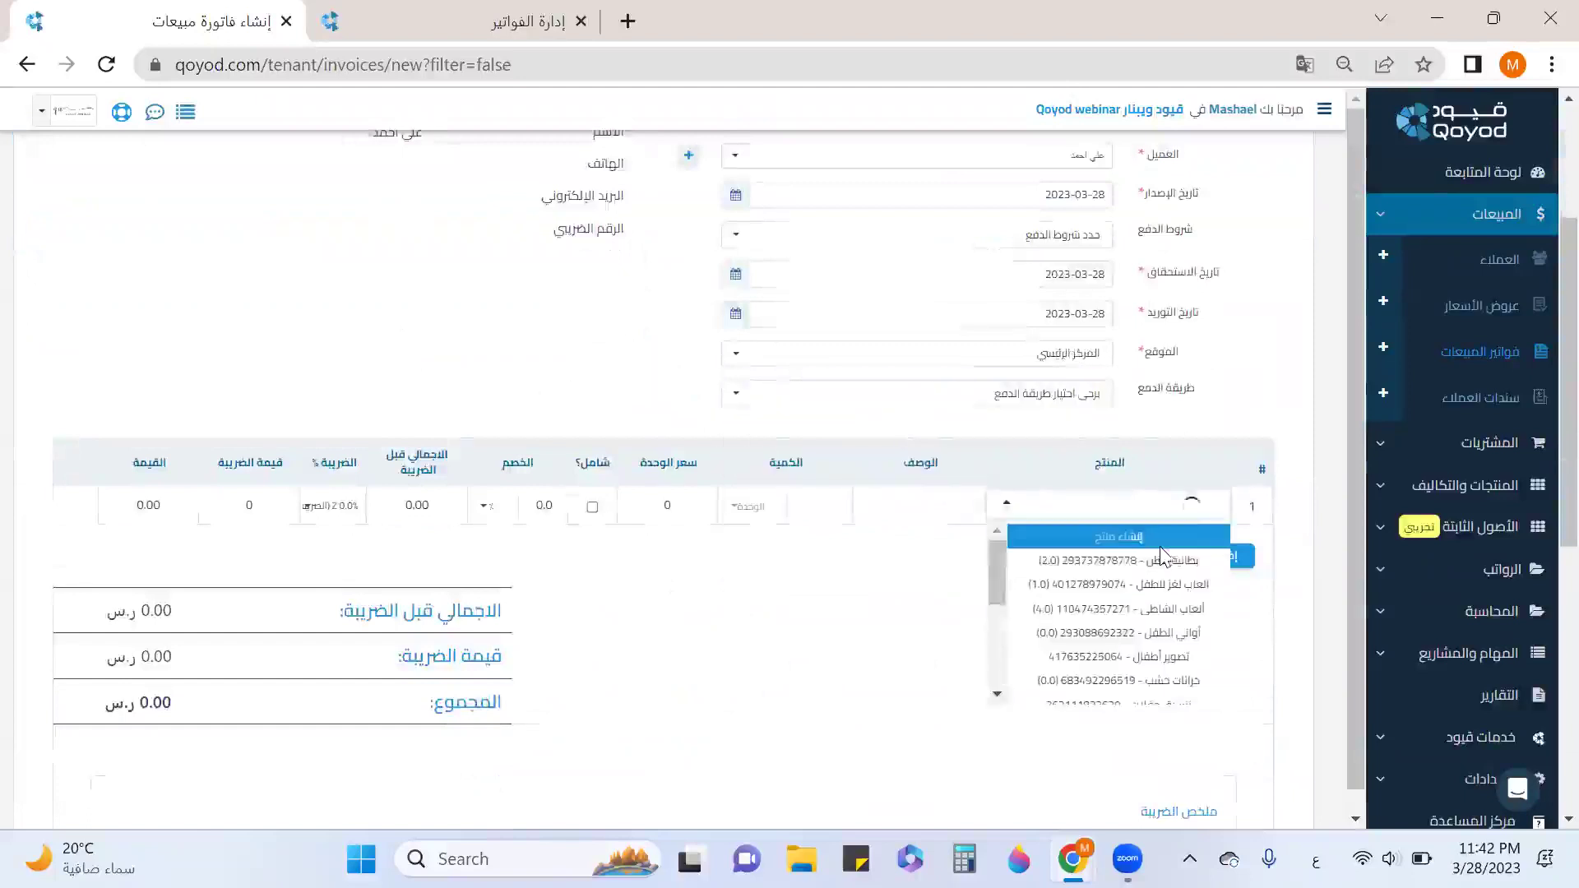
pyautogui.scroll(-1, 1164, 562)
pyautogui.scroll(1, 1159, 559)
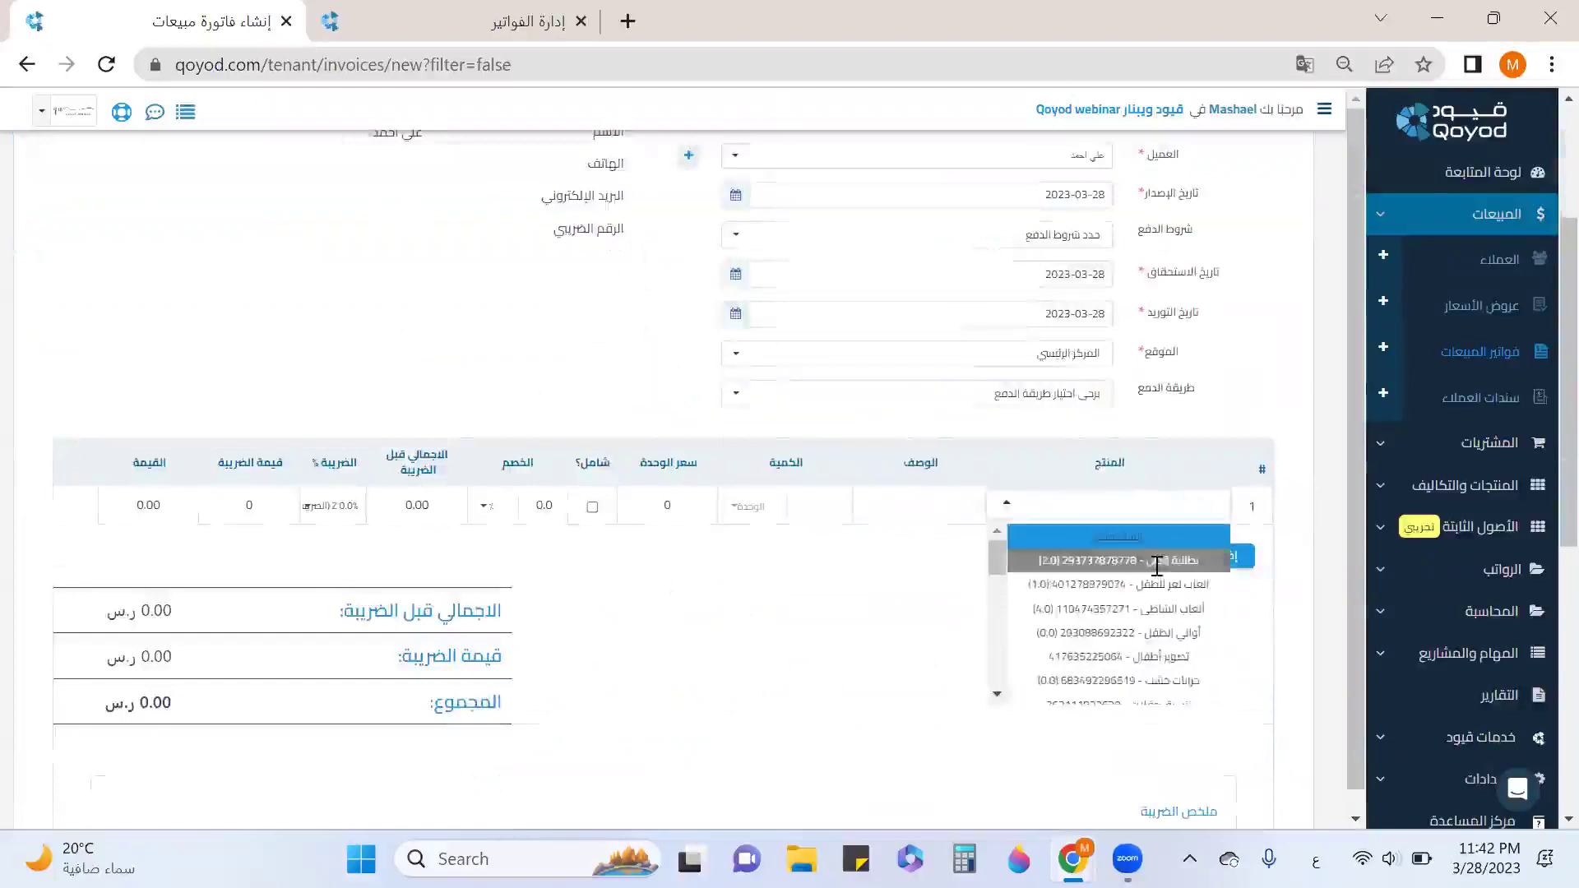
pyautogui.click(1158, 559)
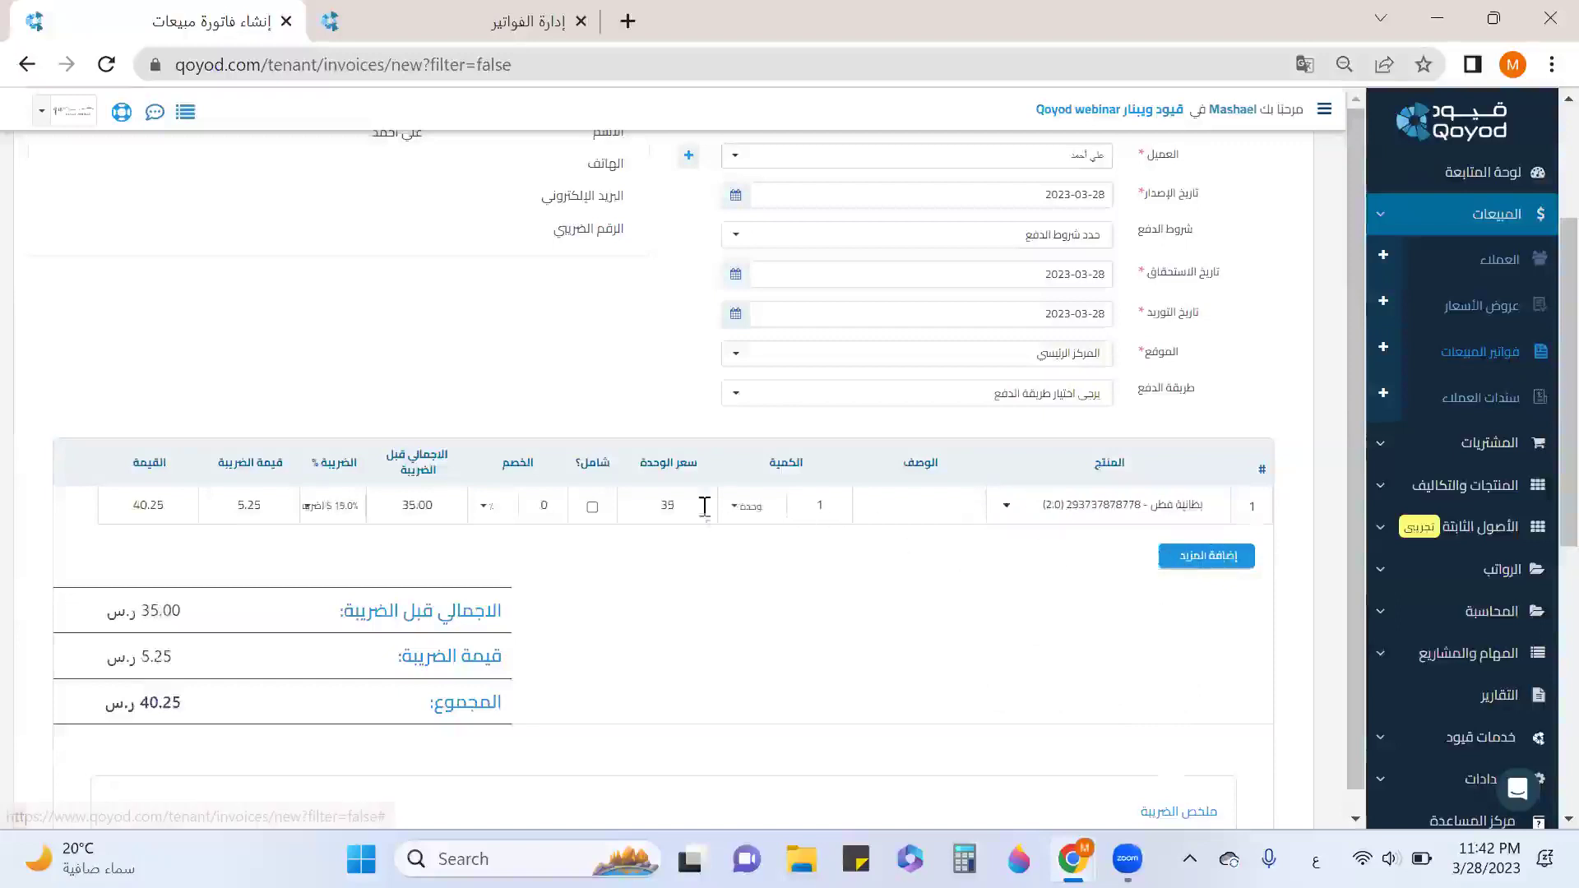
pyautogui.doubleClick(666, 506)
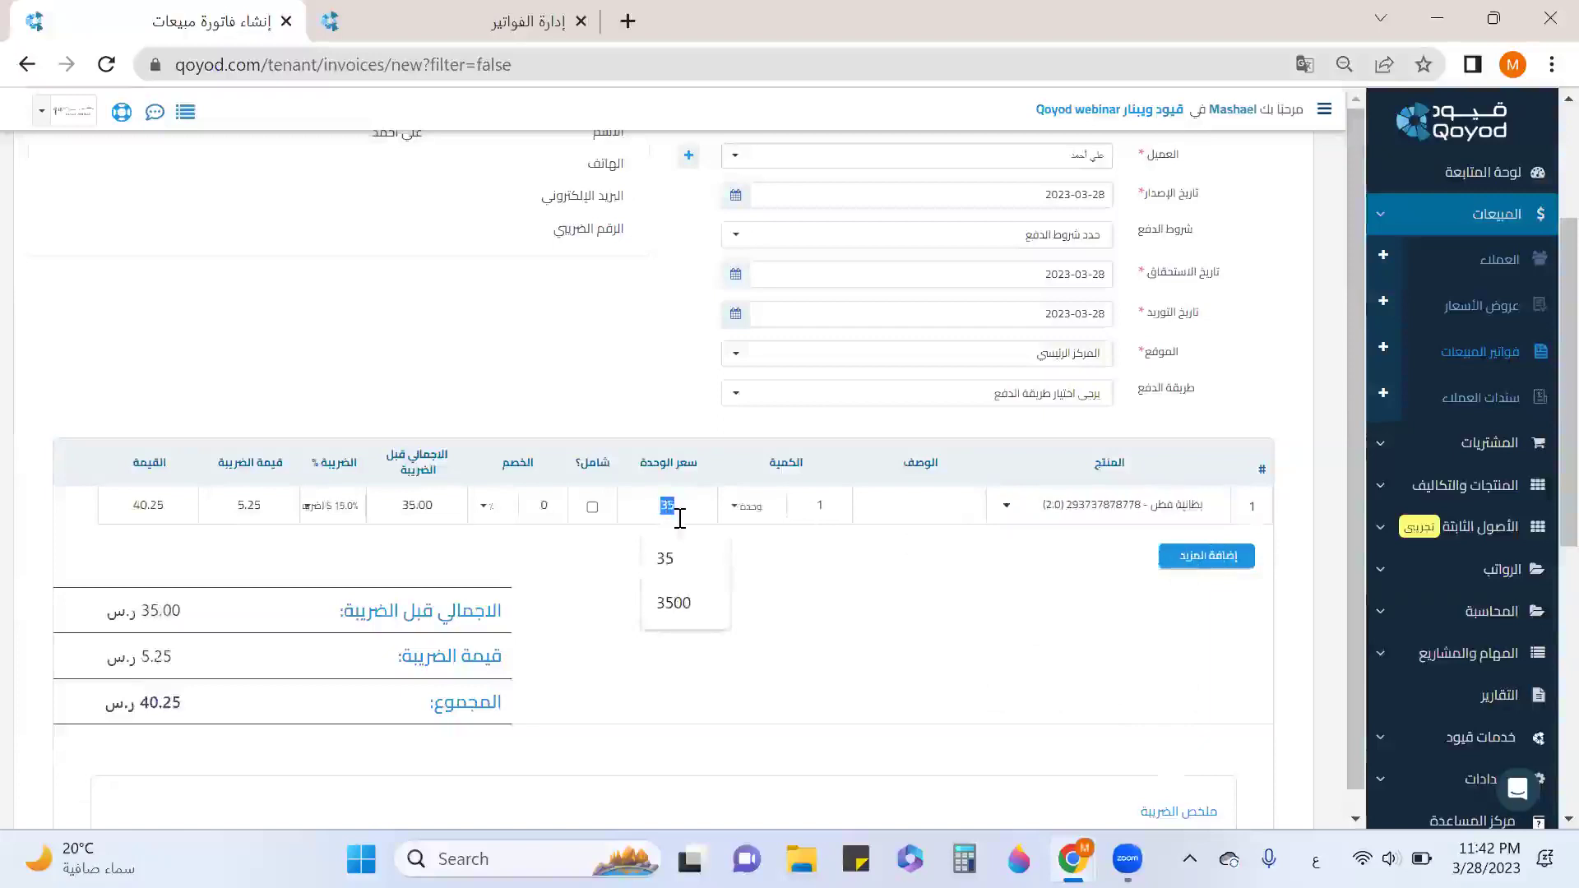
pyautogui.write('45')
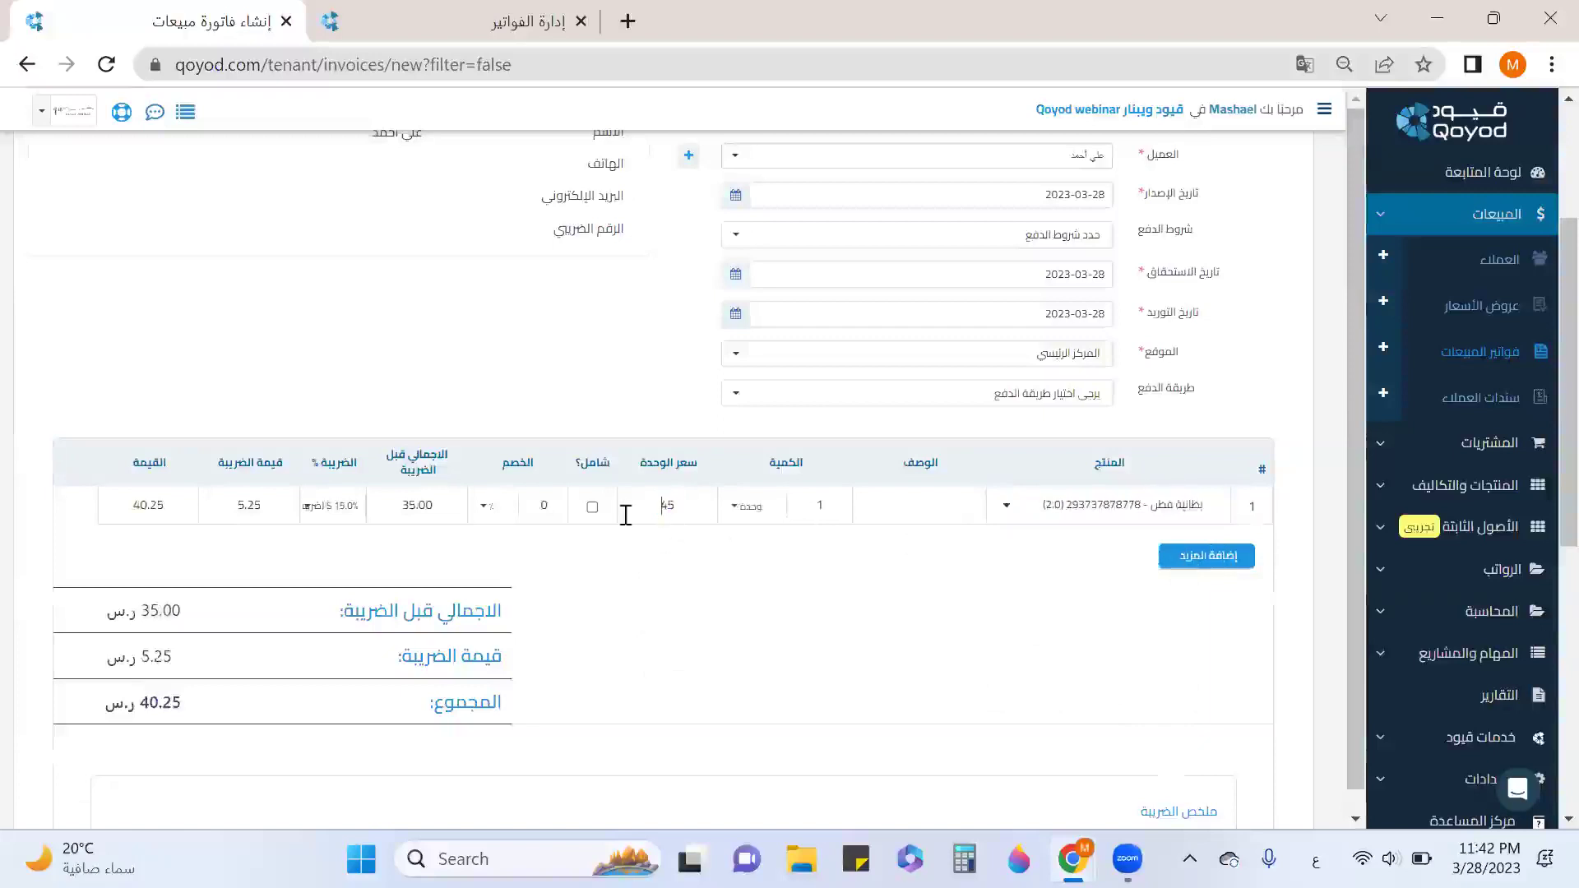
# Record the payment receipt into the treasury cash account dated 2023-03-28.
pyautogui.scroll(-2, 510, 568)
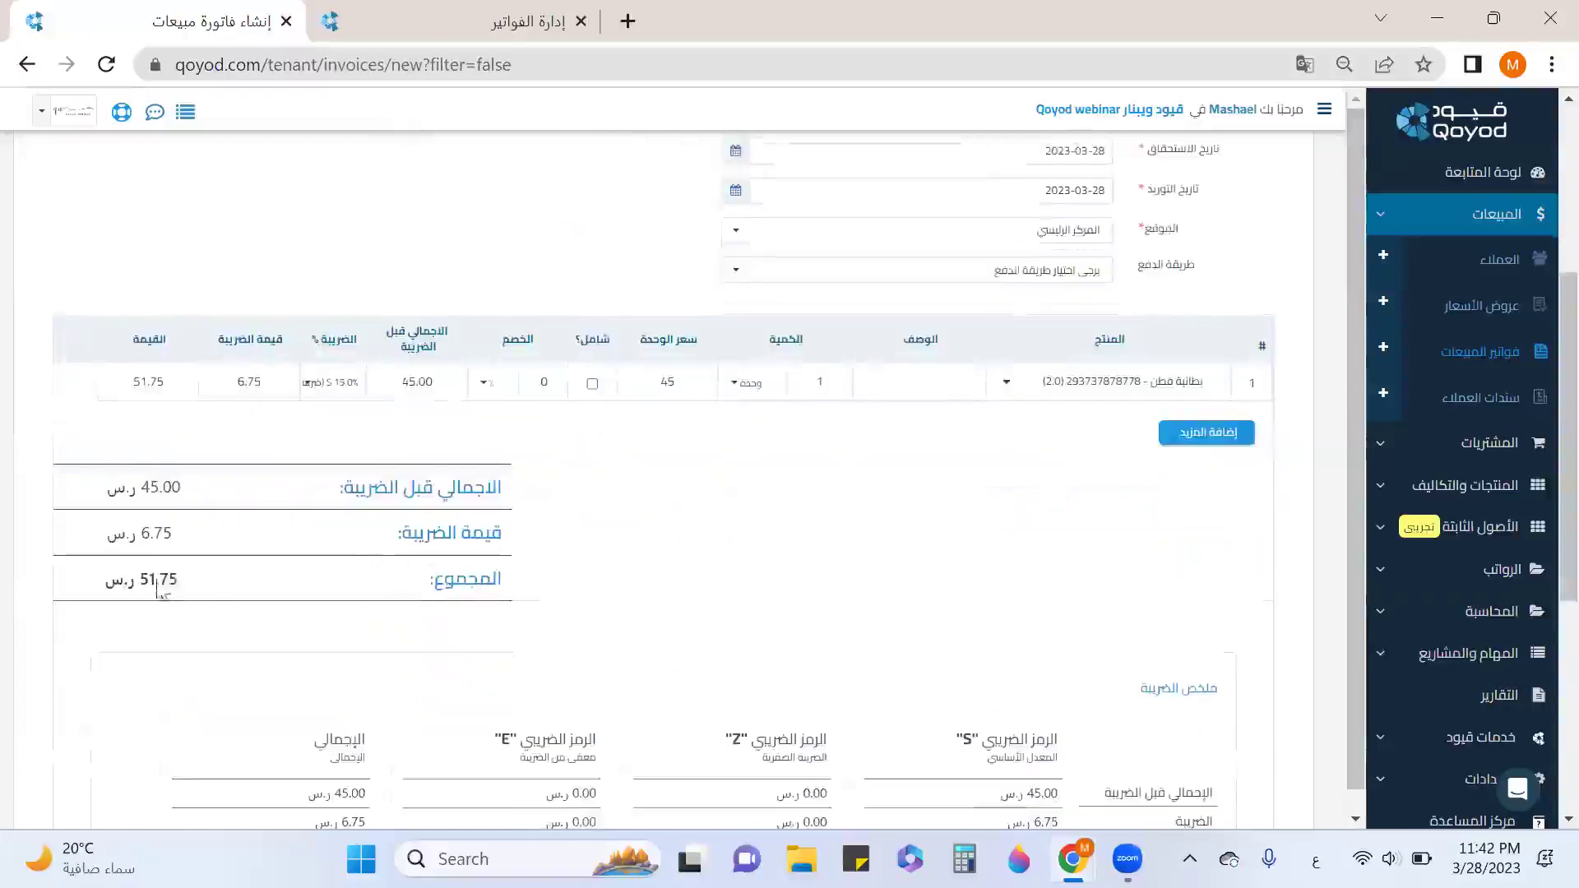
pyautogui.scroll(-6, 986, 501)
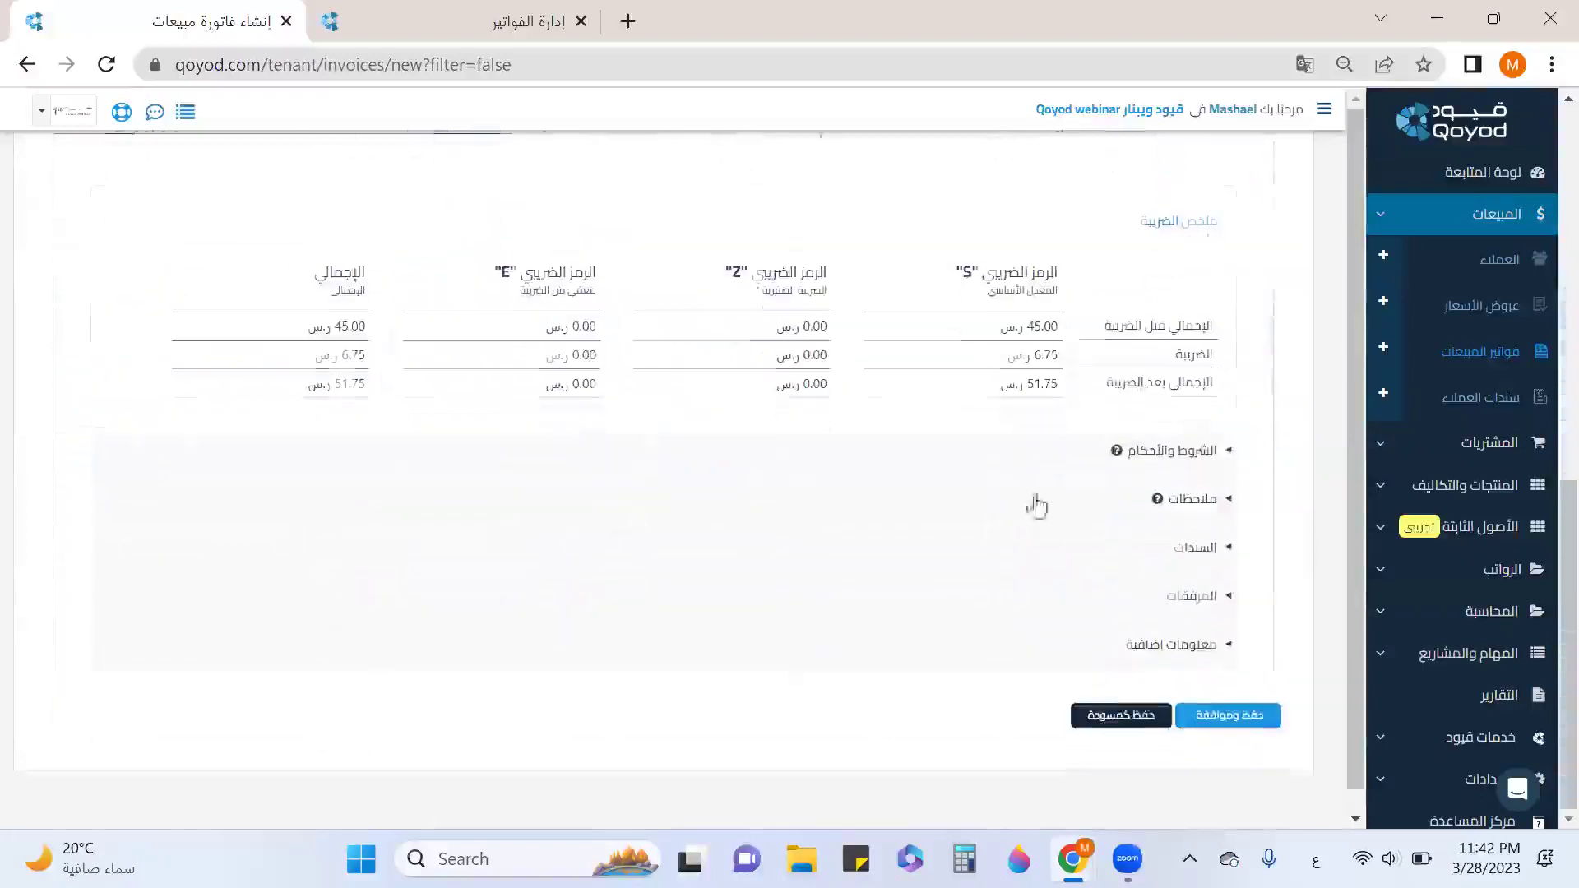
pyautogui.click(1199, 549)
pyautogui.scroll(-5, 767, 551)
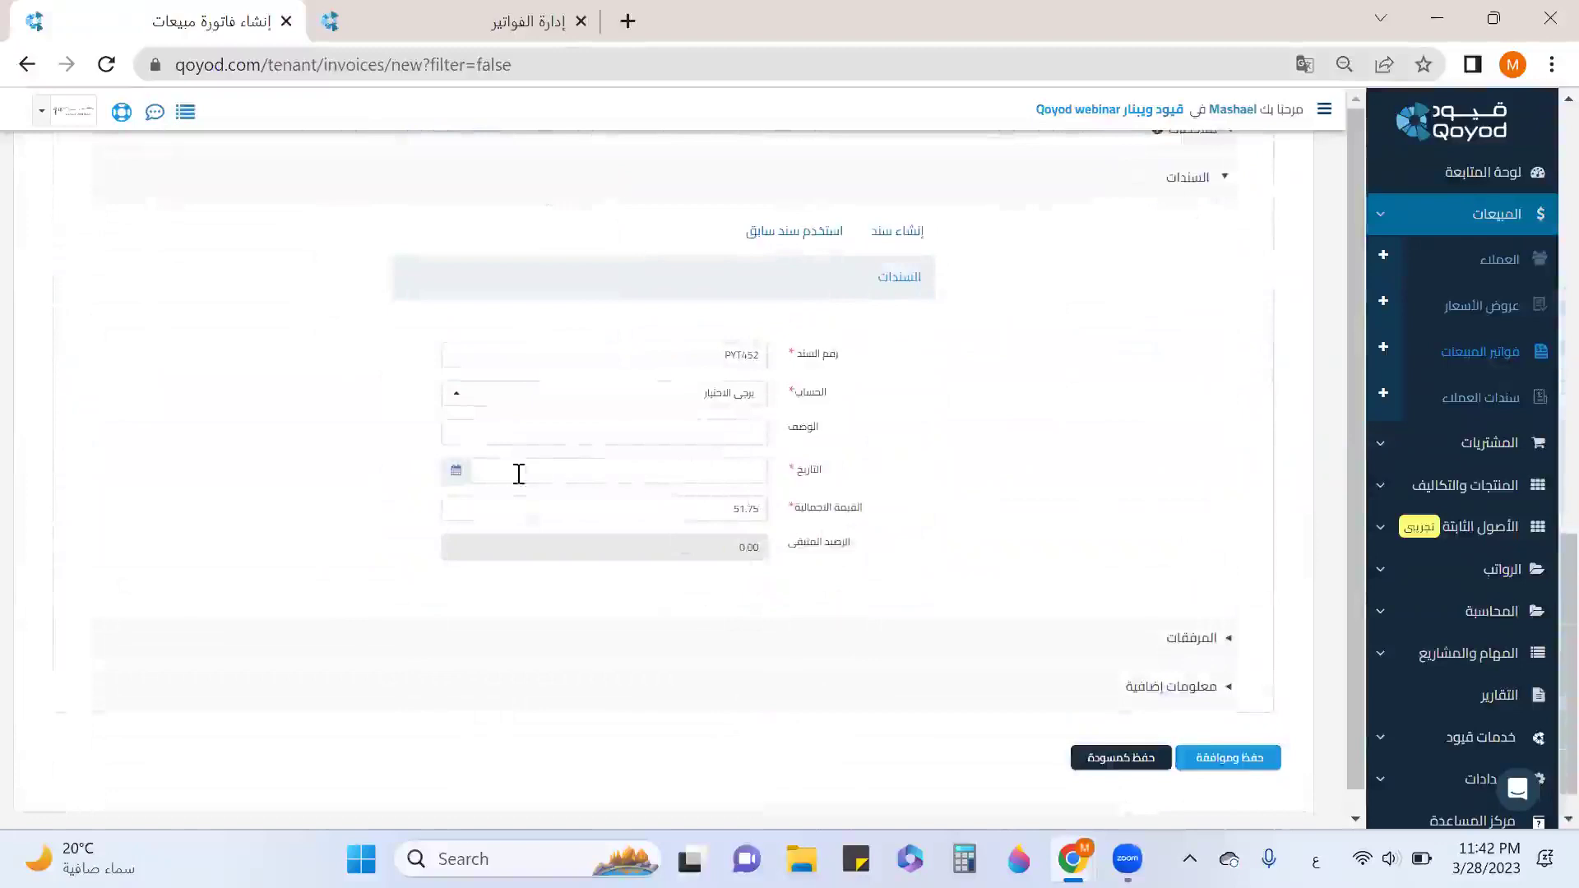
pyautogui.click(523, 404)
pyautogui.scroll(-6, 539, 361)
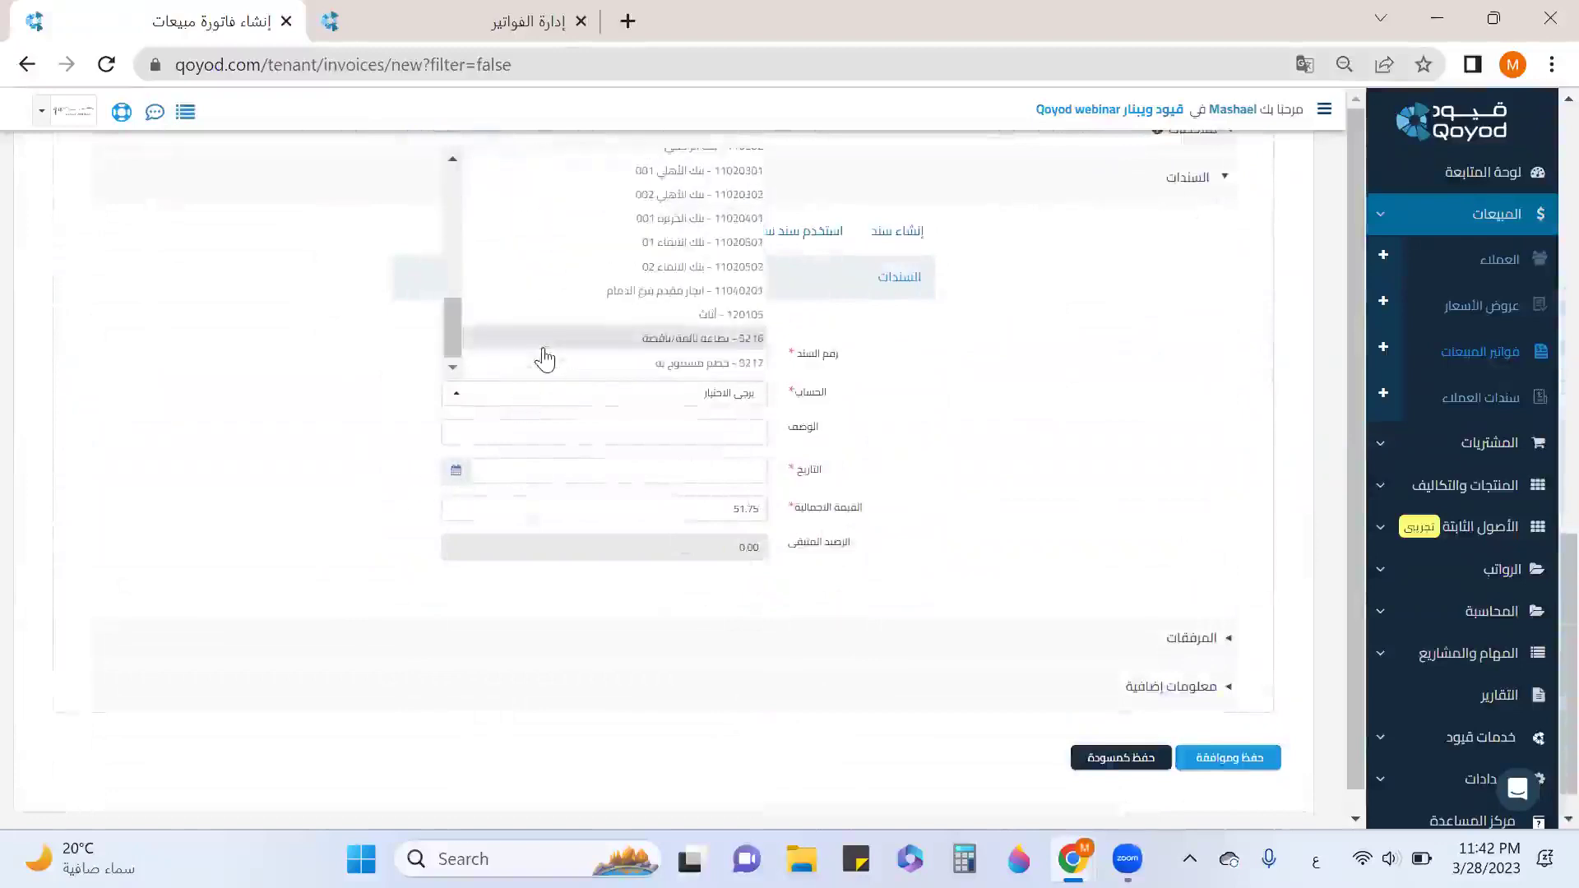
pyautogui.scroll(5, 552, 353)
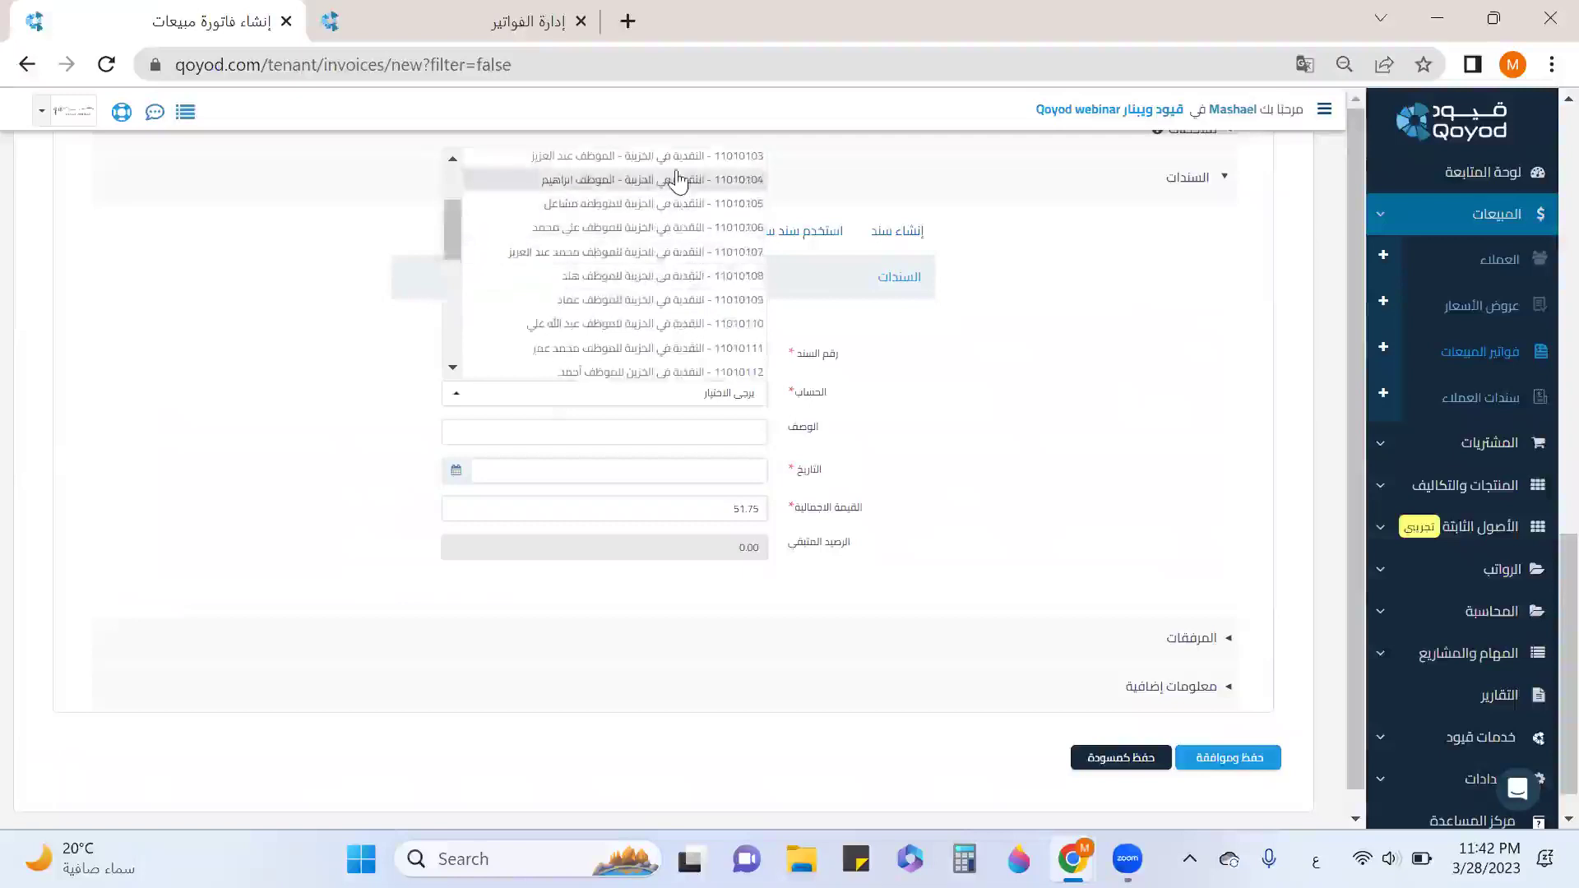
pyautogui.click(678, 179)
pyautogui.click(467, 469)
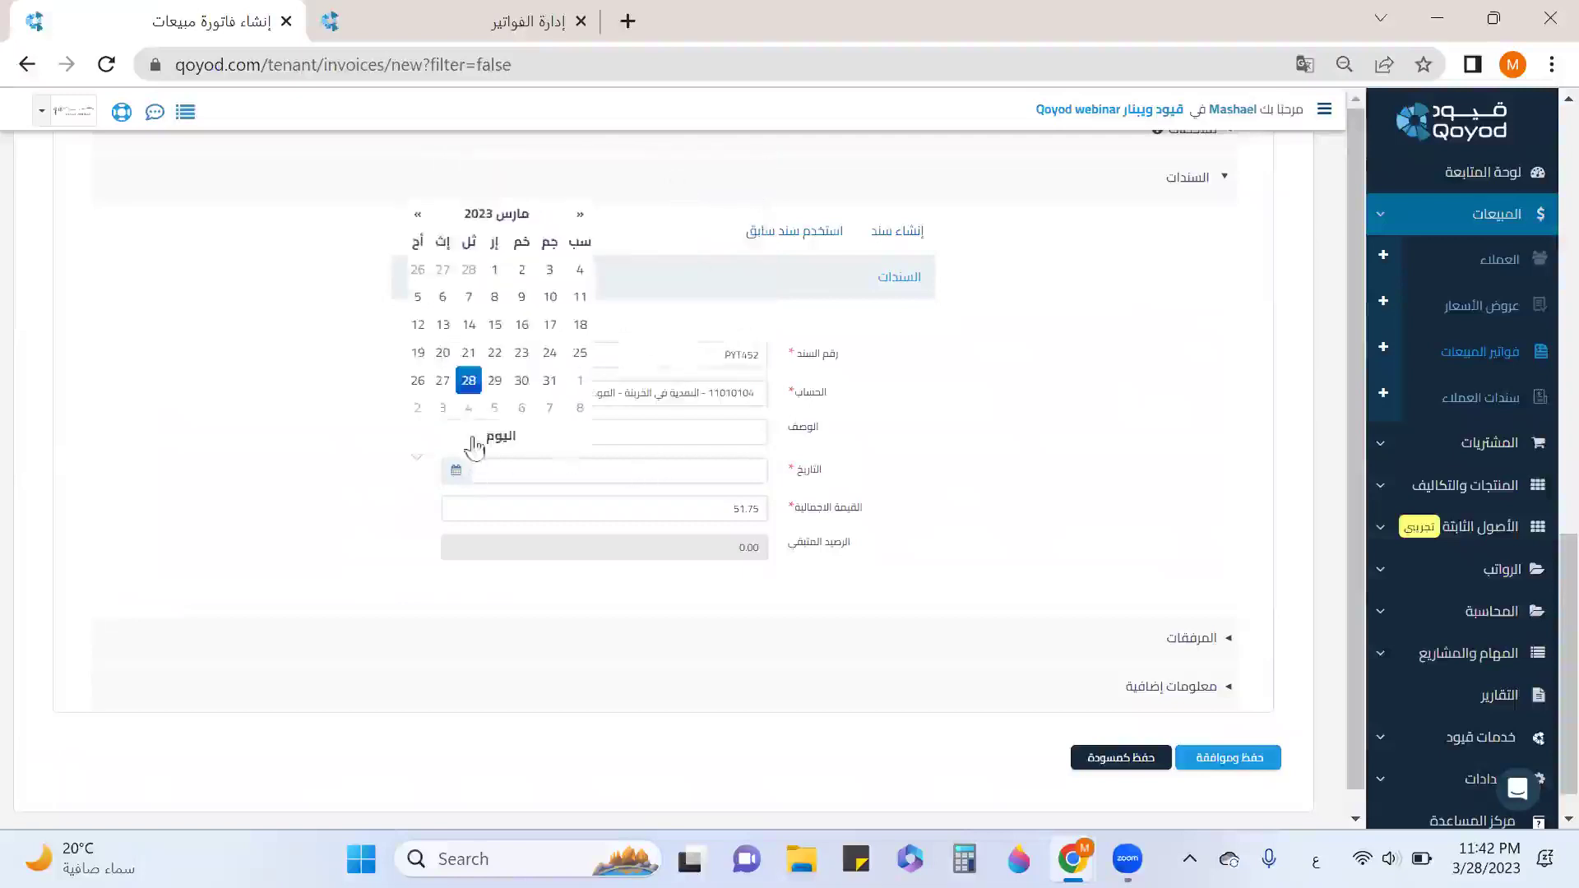
pyautogui.click(470, 380)
# Save and approve invoice INV185 for 51.75 and review it in the list.
pyautogui.scroll(-1, 1020, 553)
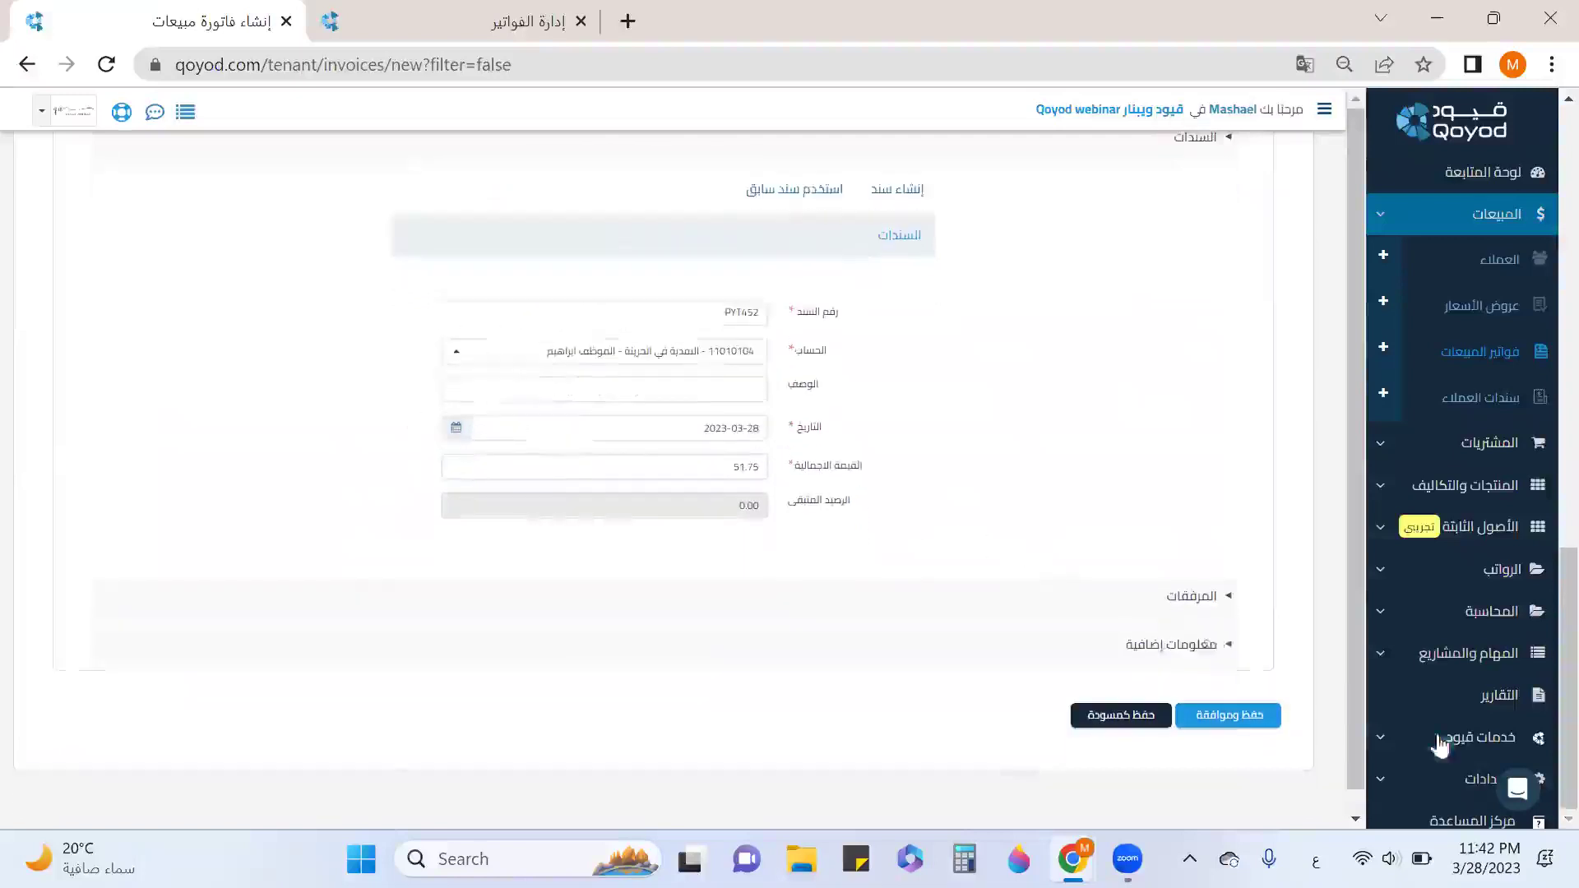
pyautogui.click(1254, 715)
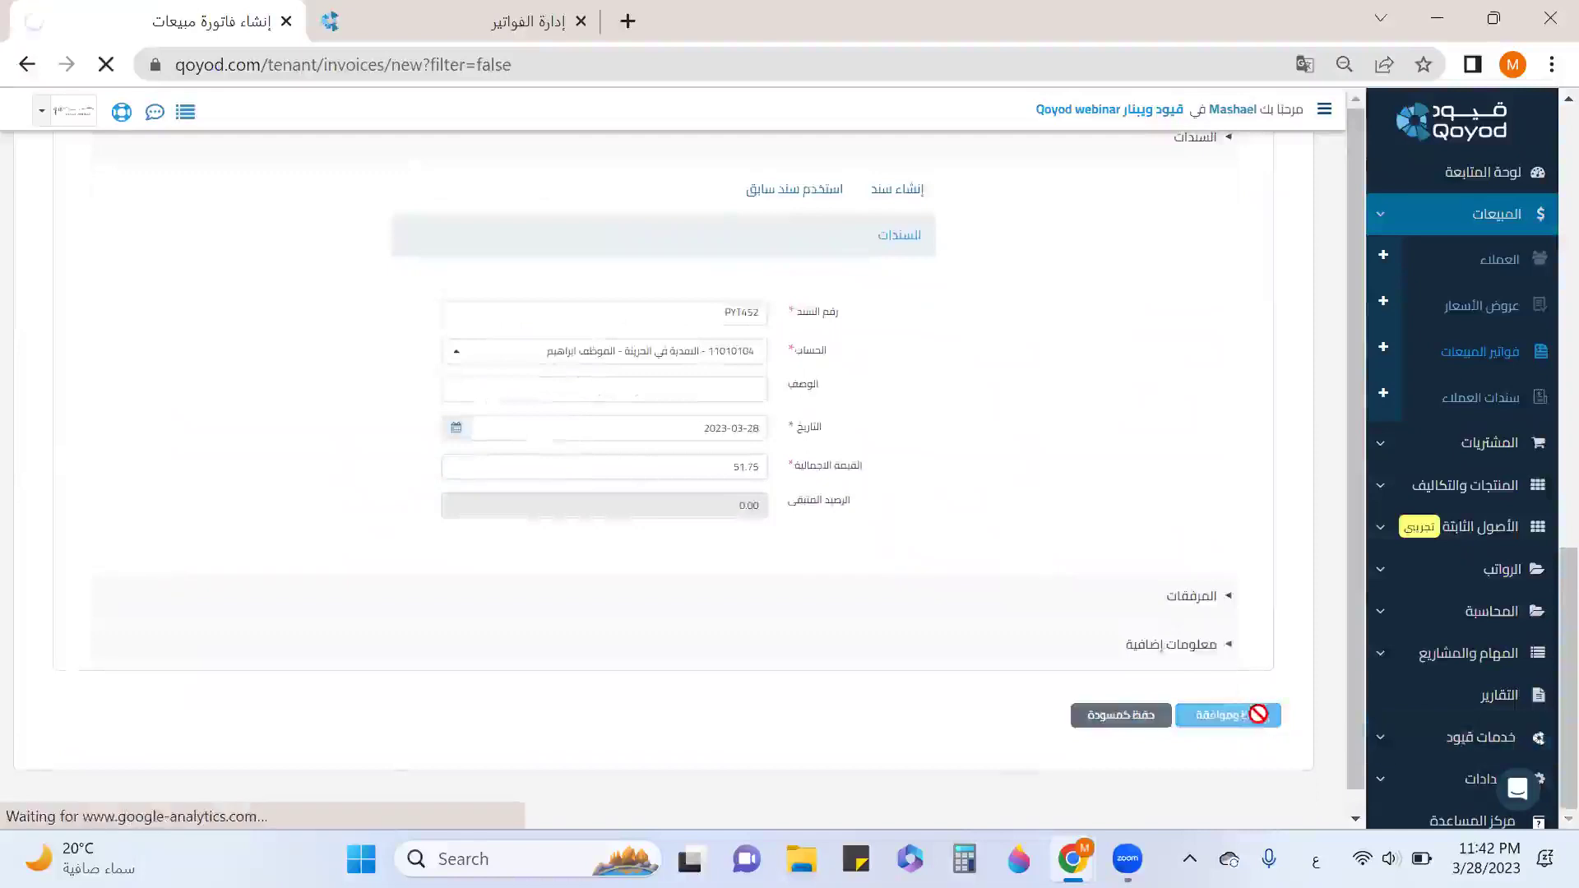
pyautogui.scroll(-3, 1153, 588)
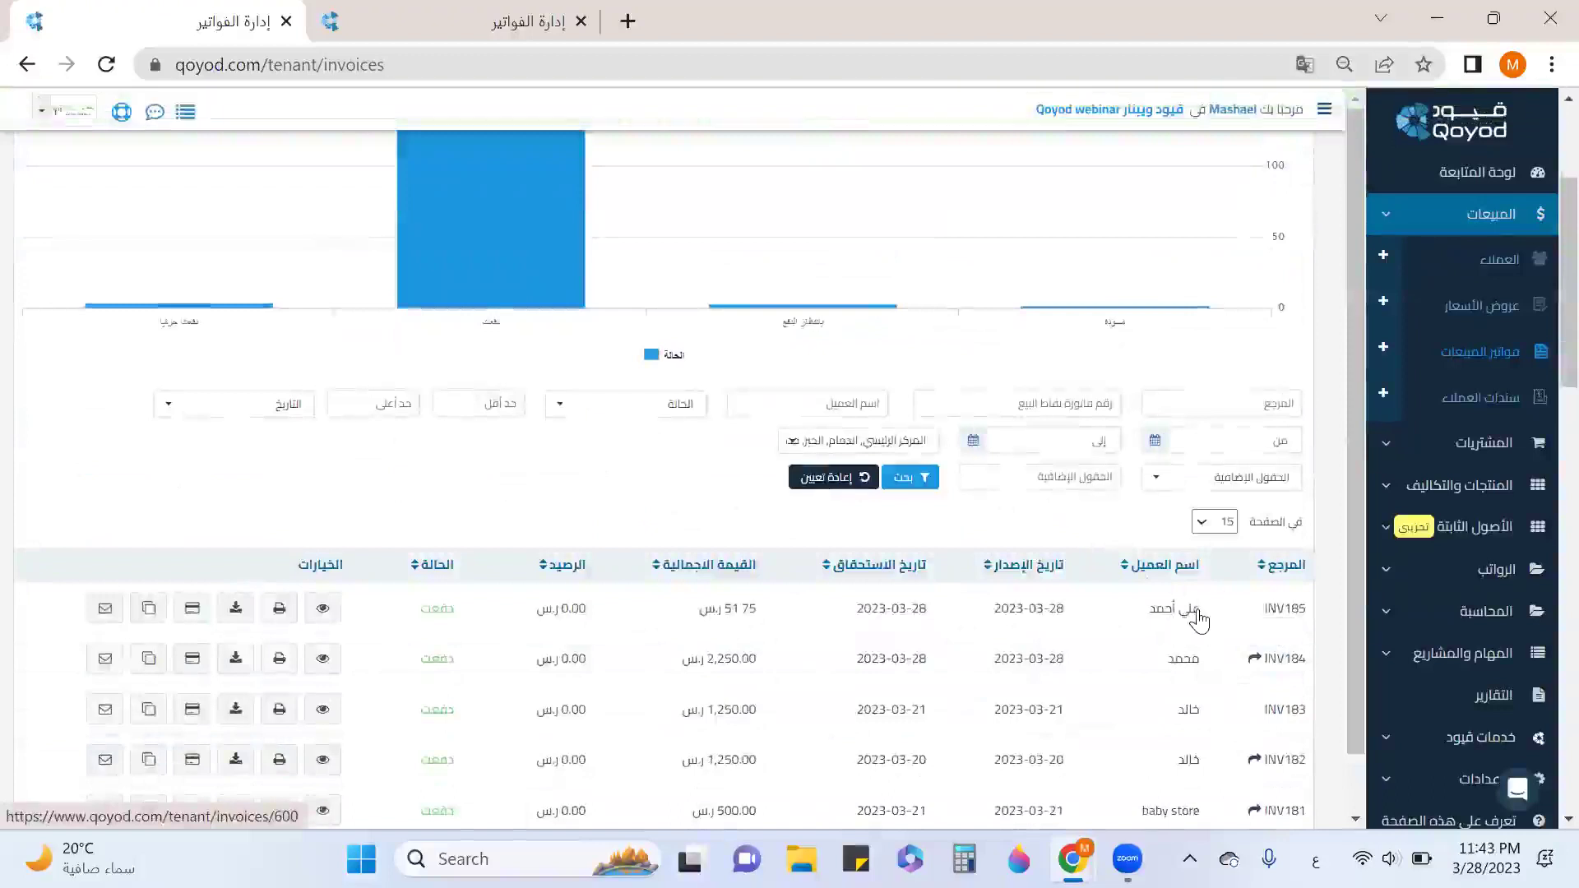
# Filter sales invoices by status موافق عليه, leaving INV163, INV161 and INV16.
pyautogui.scroll(-6, 1198, 621)
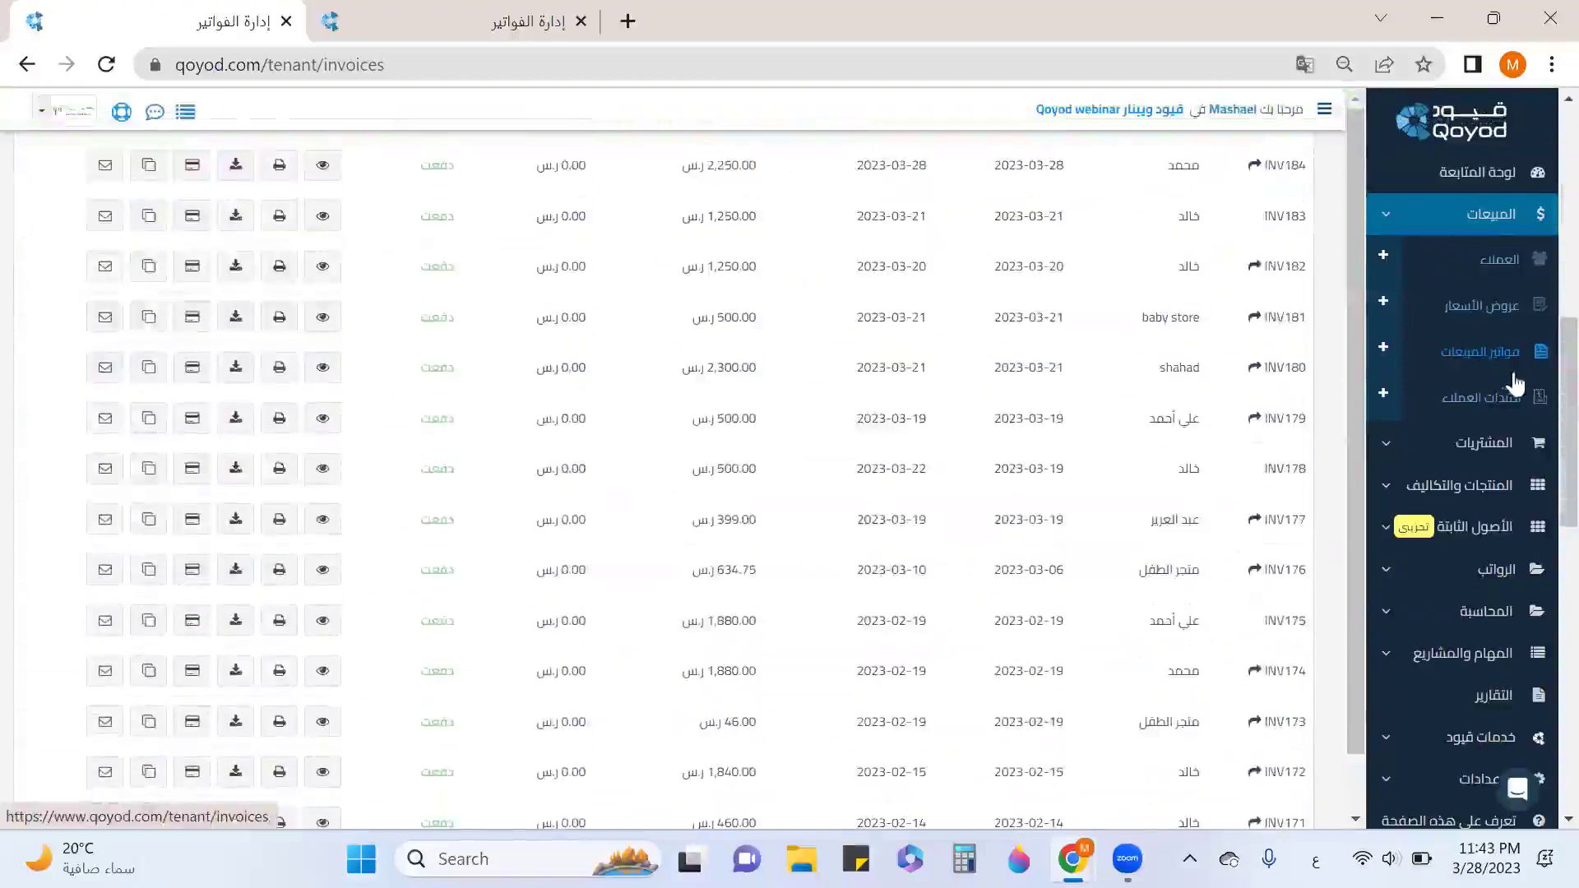
pyautogui.scroll(6, 1209, 494)
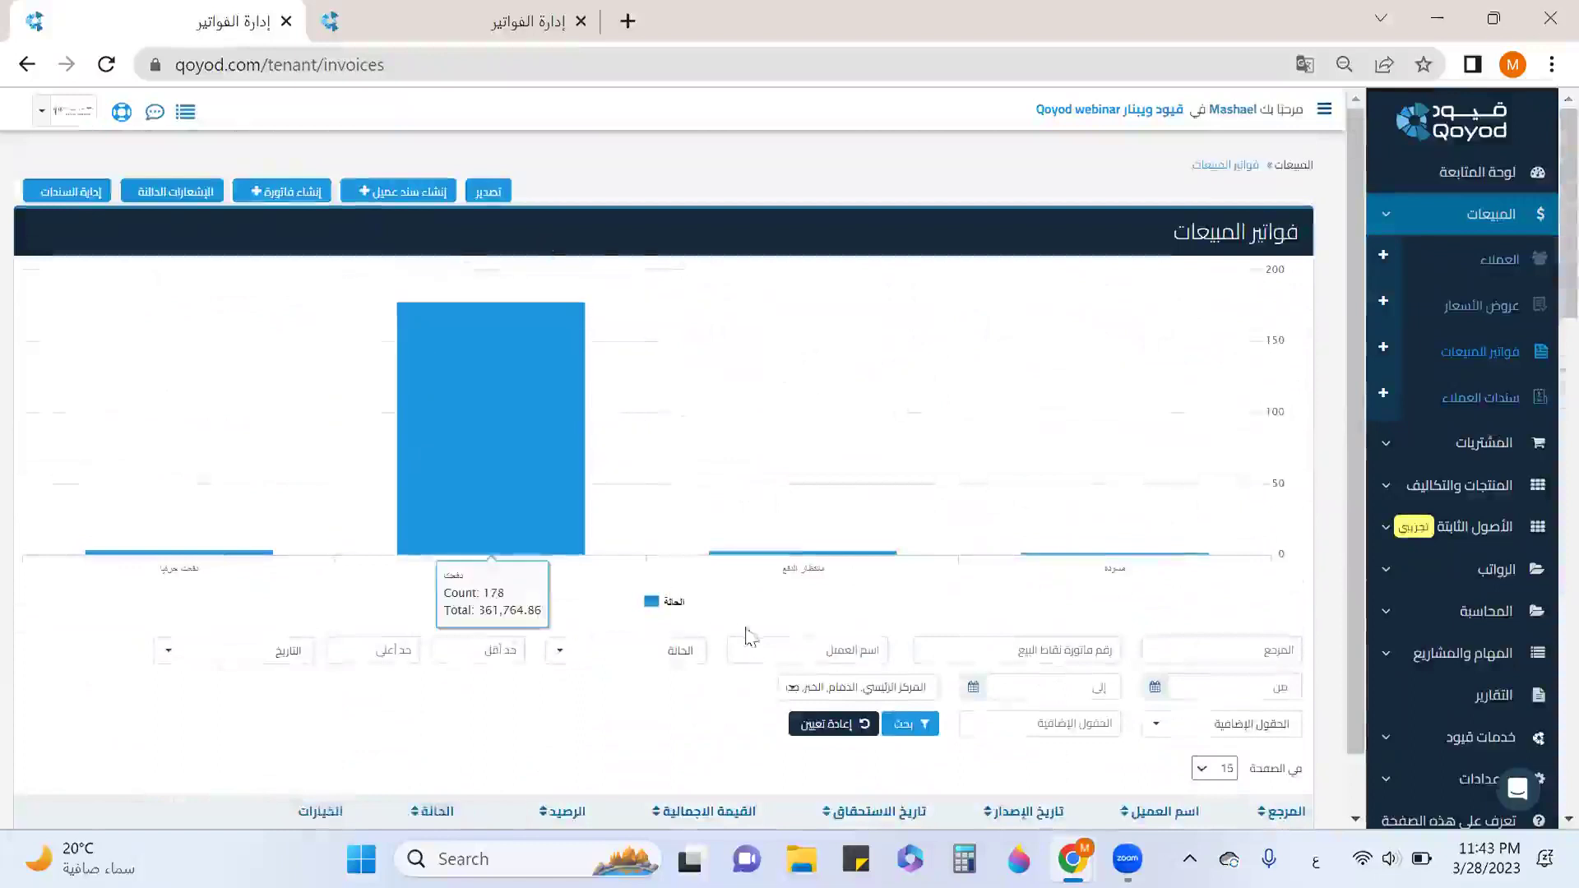
pyautogui.click(623, 651)
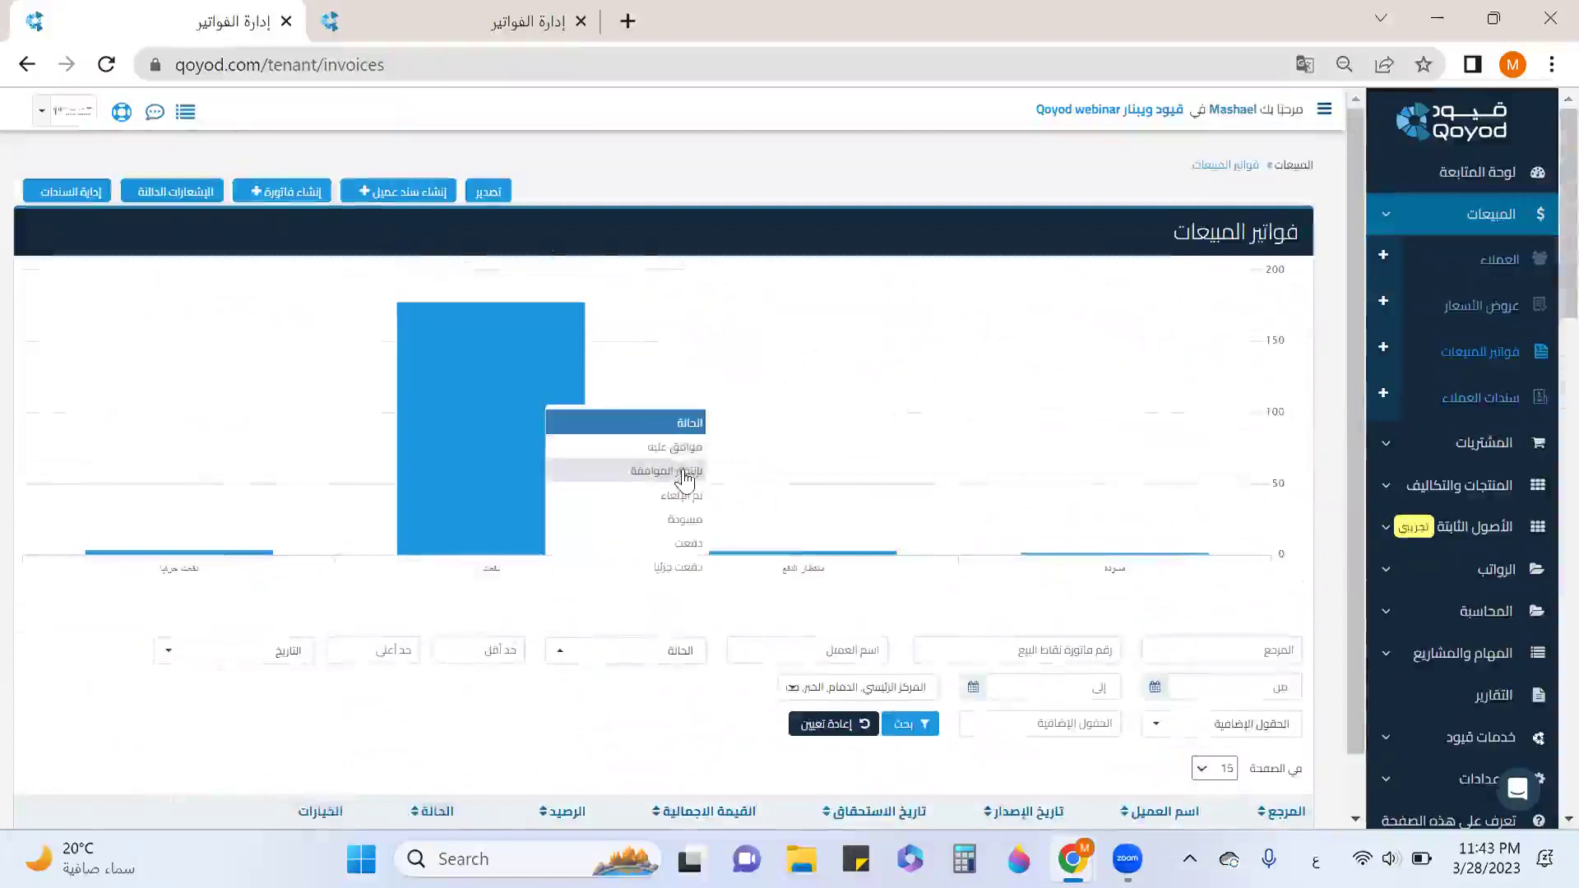
pyautogui.click(684, 449)
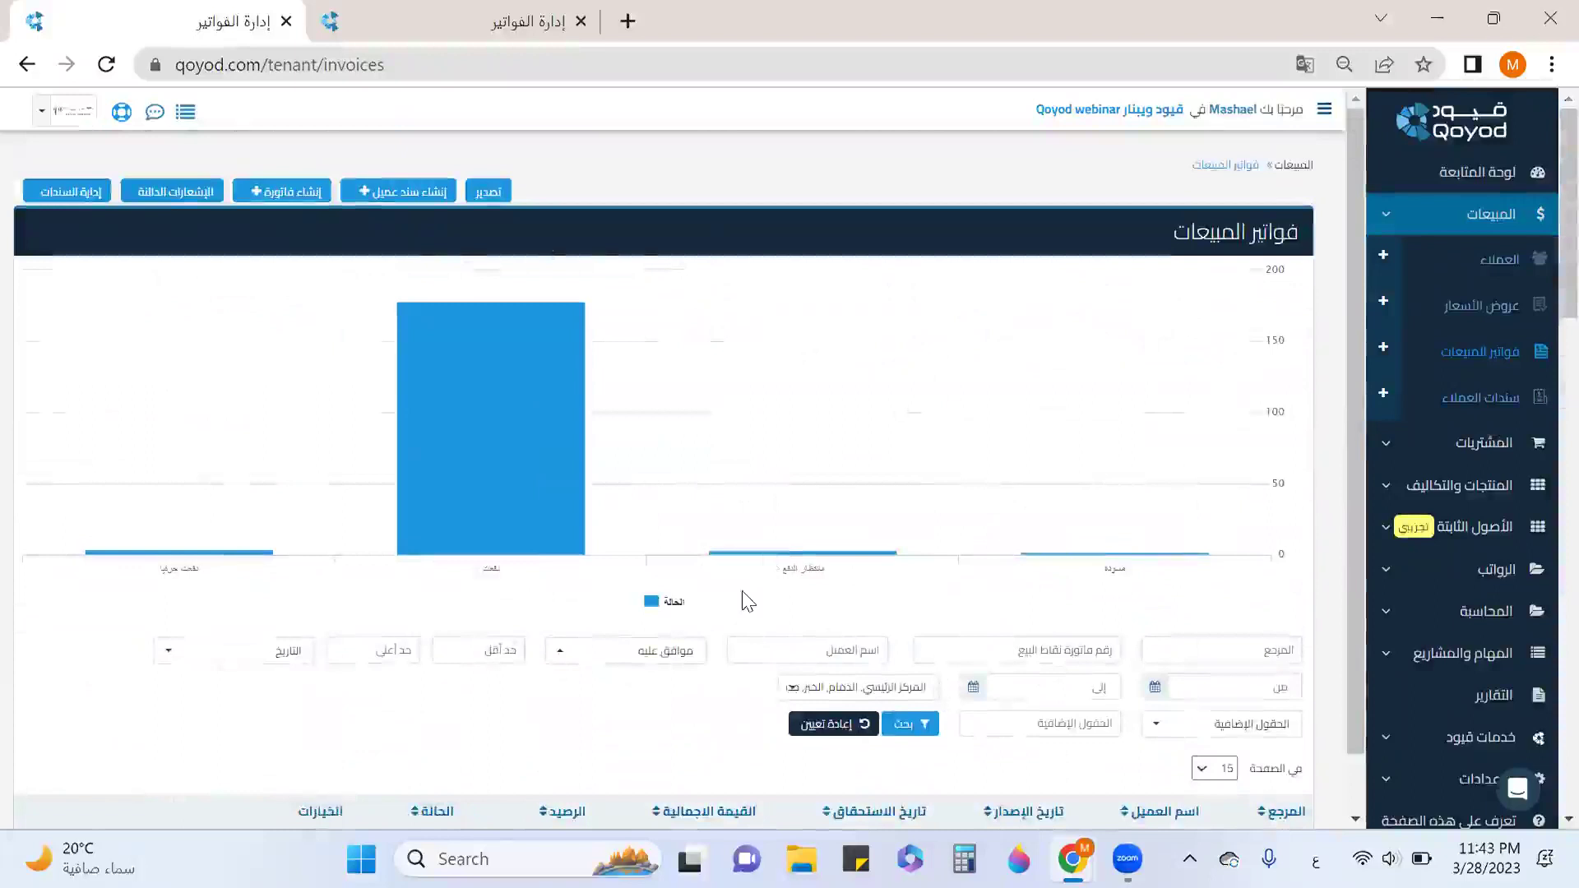
pyautogui.scroll(-3, 747, 601)
pyautogui.click(909, 475)
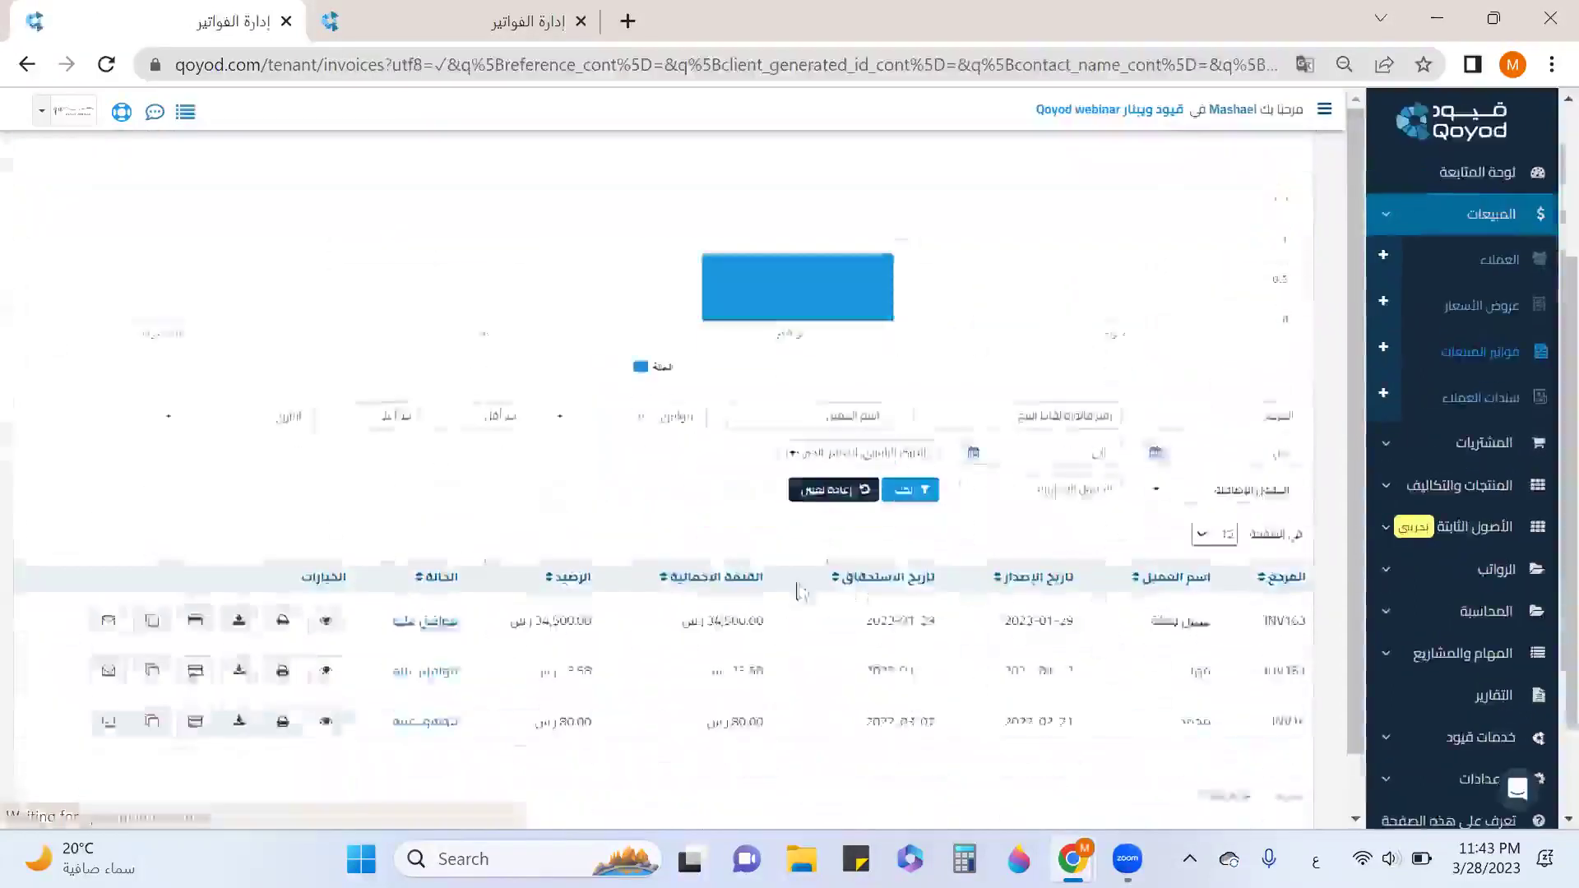
pyautogui.scroll(-2, 838, 543)
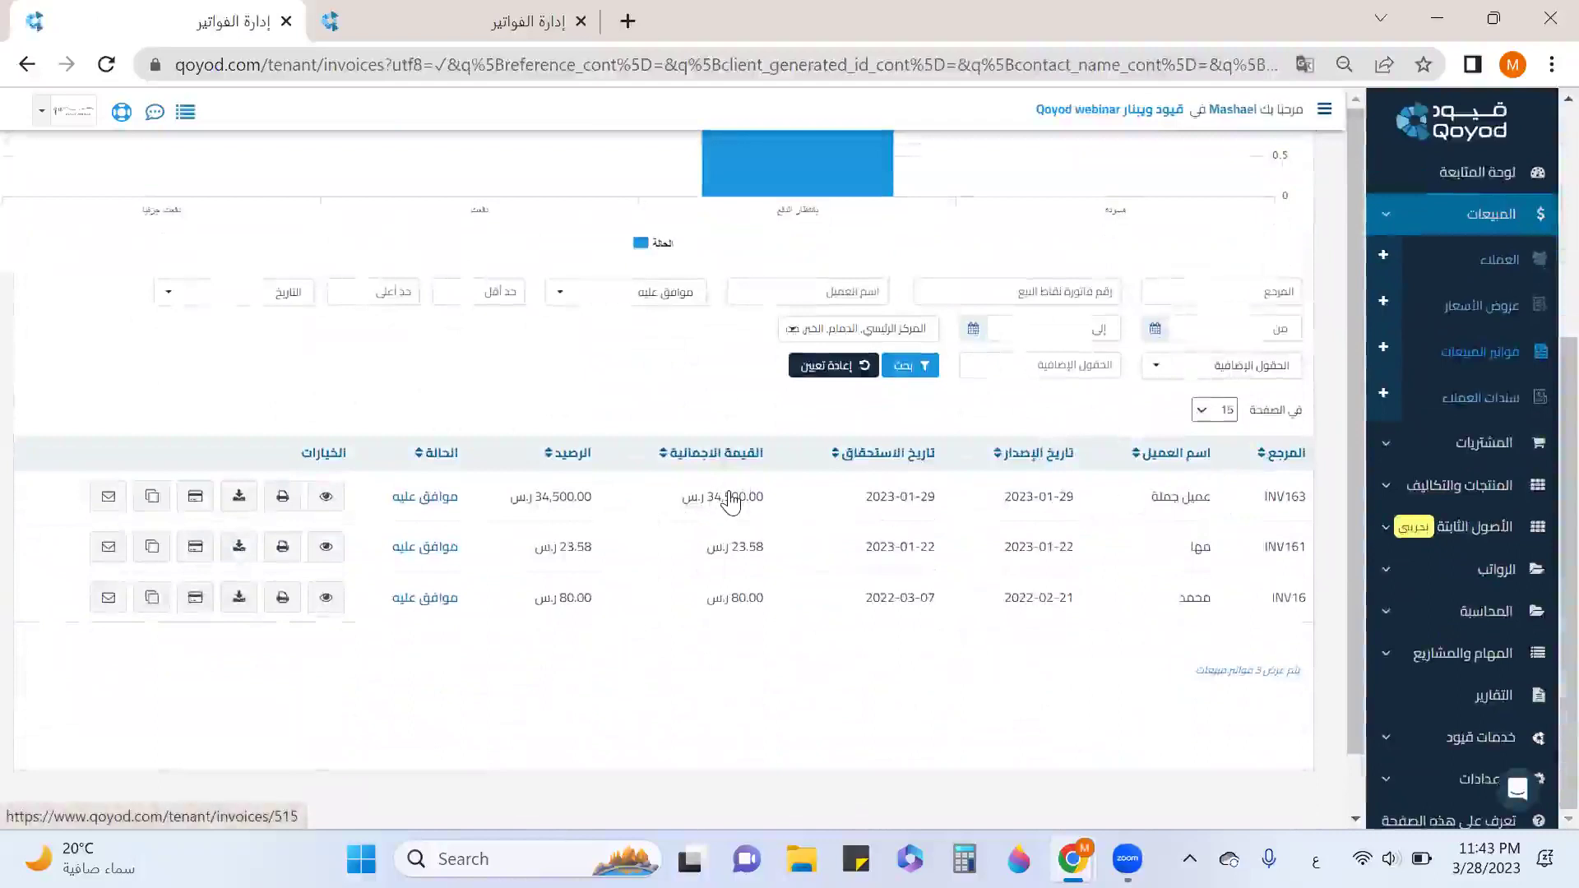
pyautogui.click(1384, 398)
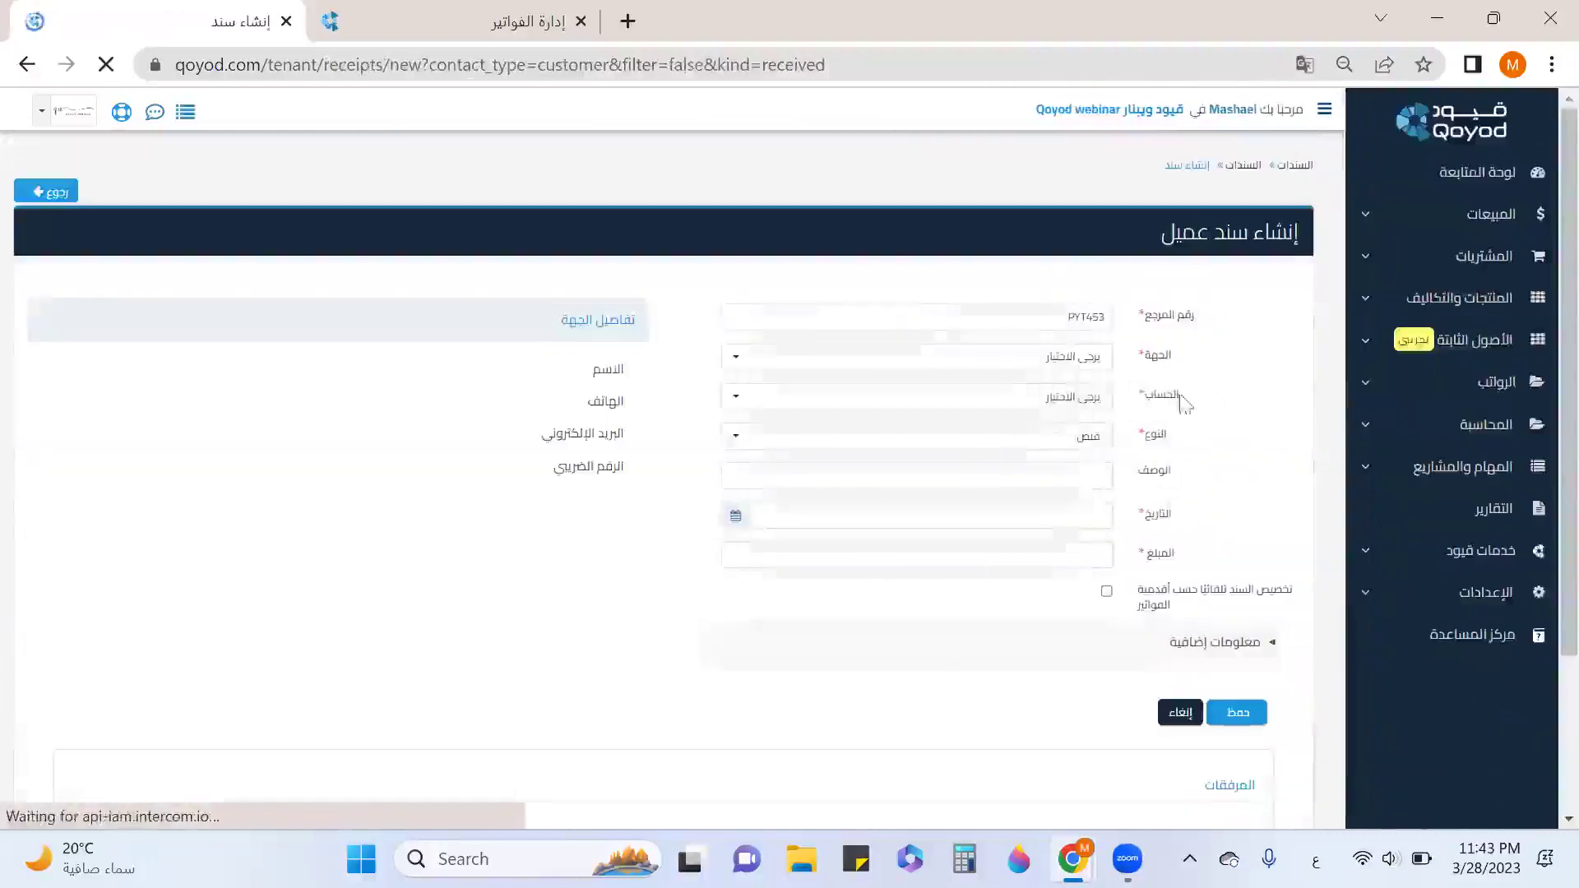
# Fill the receipt with the wholesale customer, account 110202 بنك الراجحي and date 2023-03-28.
pyautogui.click(1076, 369)
pyautogui.scroll(-5, 1092, 522)
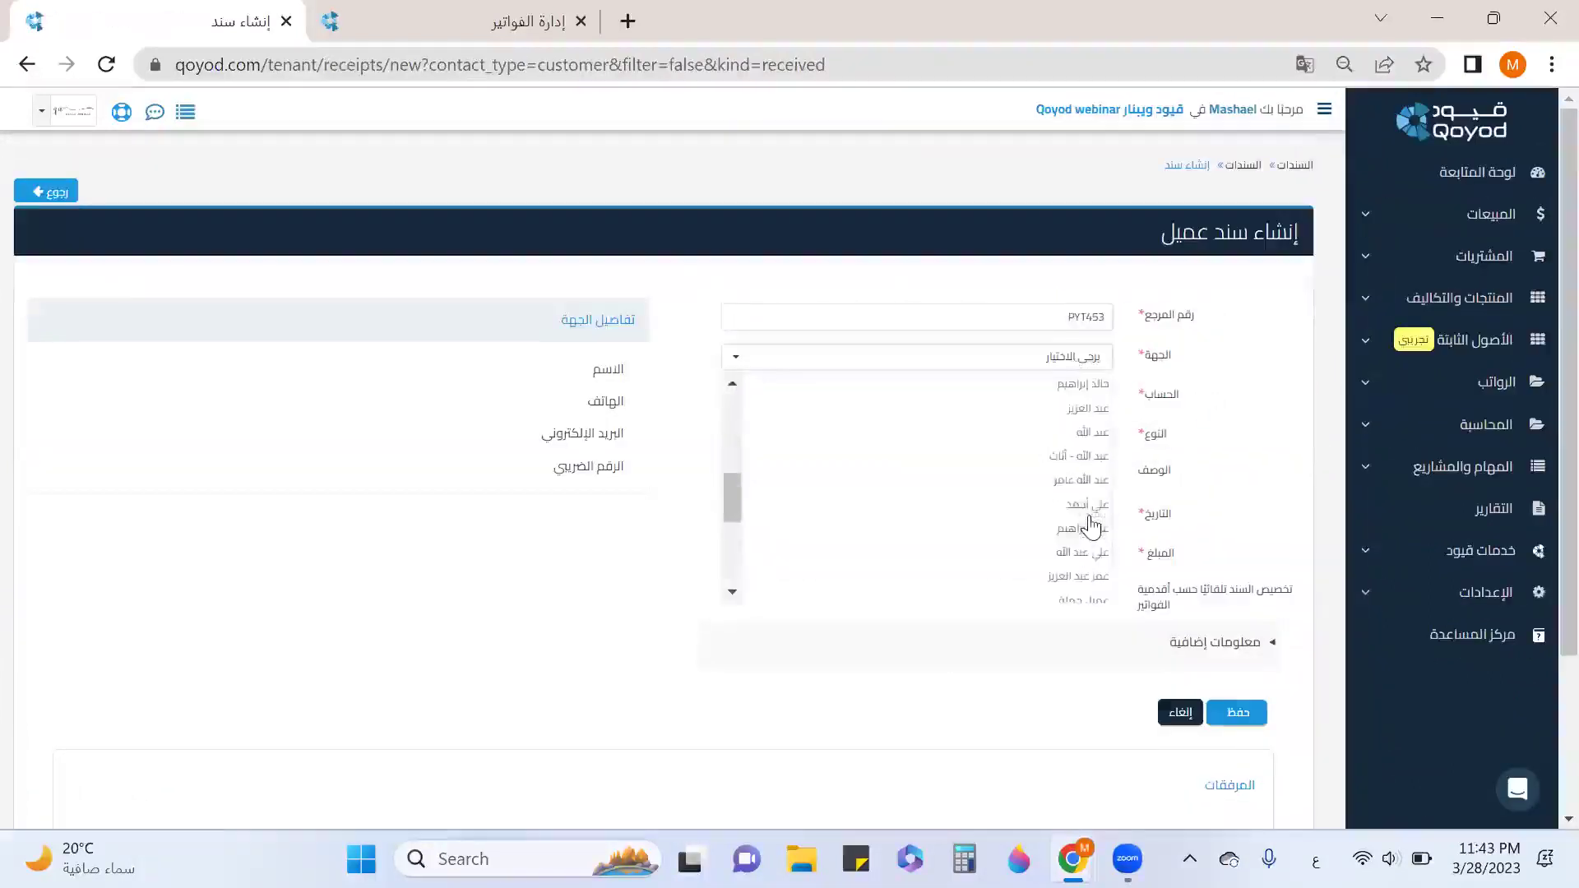
pyautogui.scroll(-3, 1086, 527)
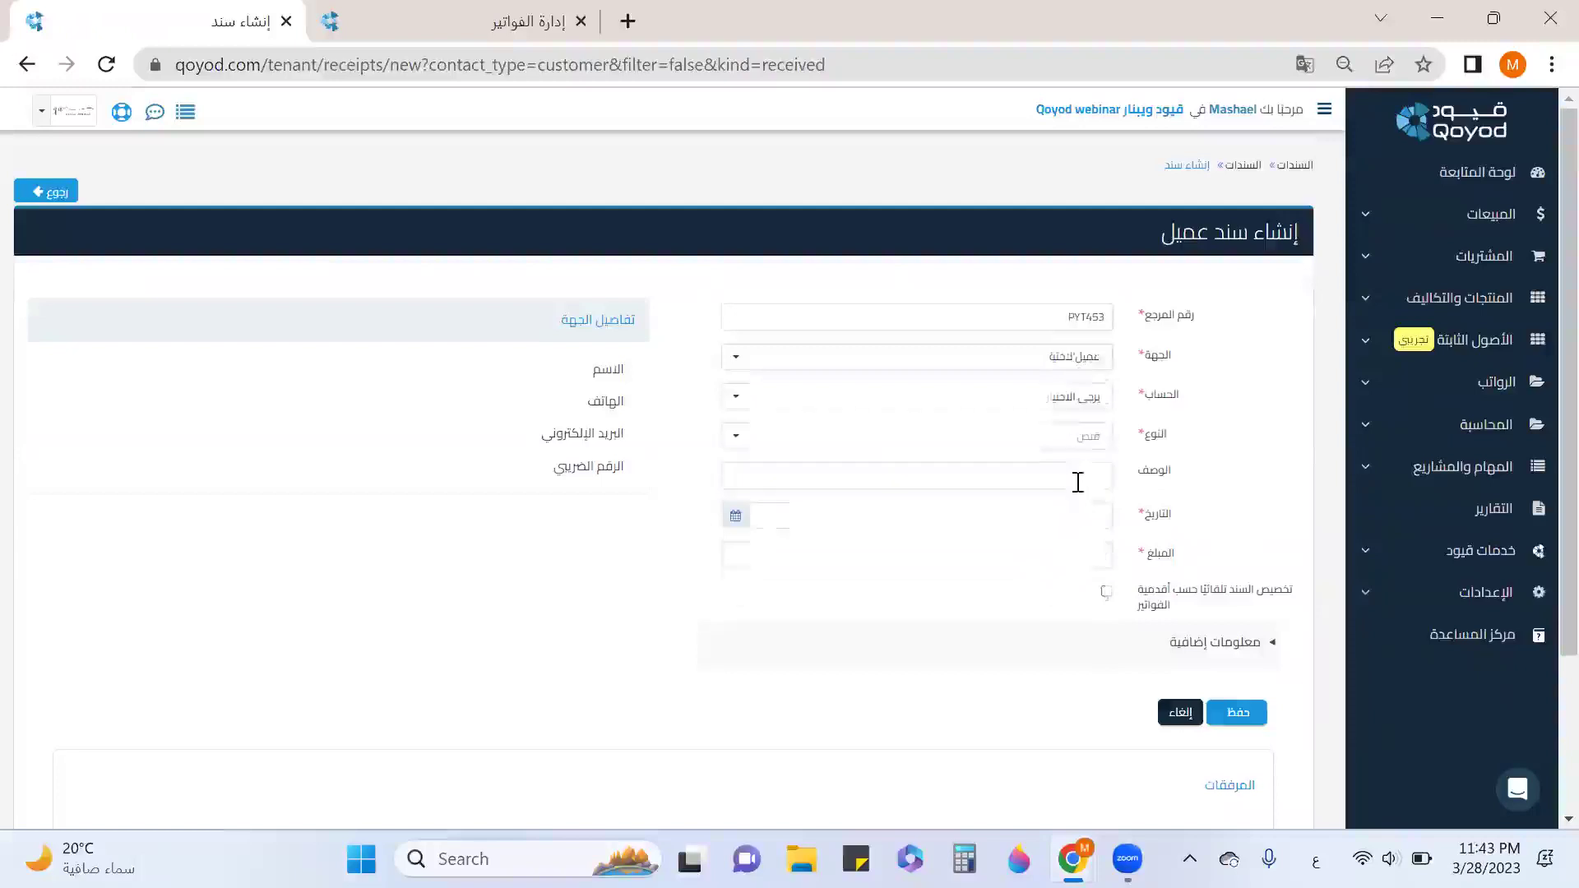
pyautogui.click(1073, 487)
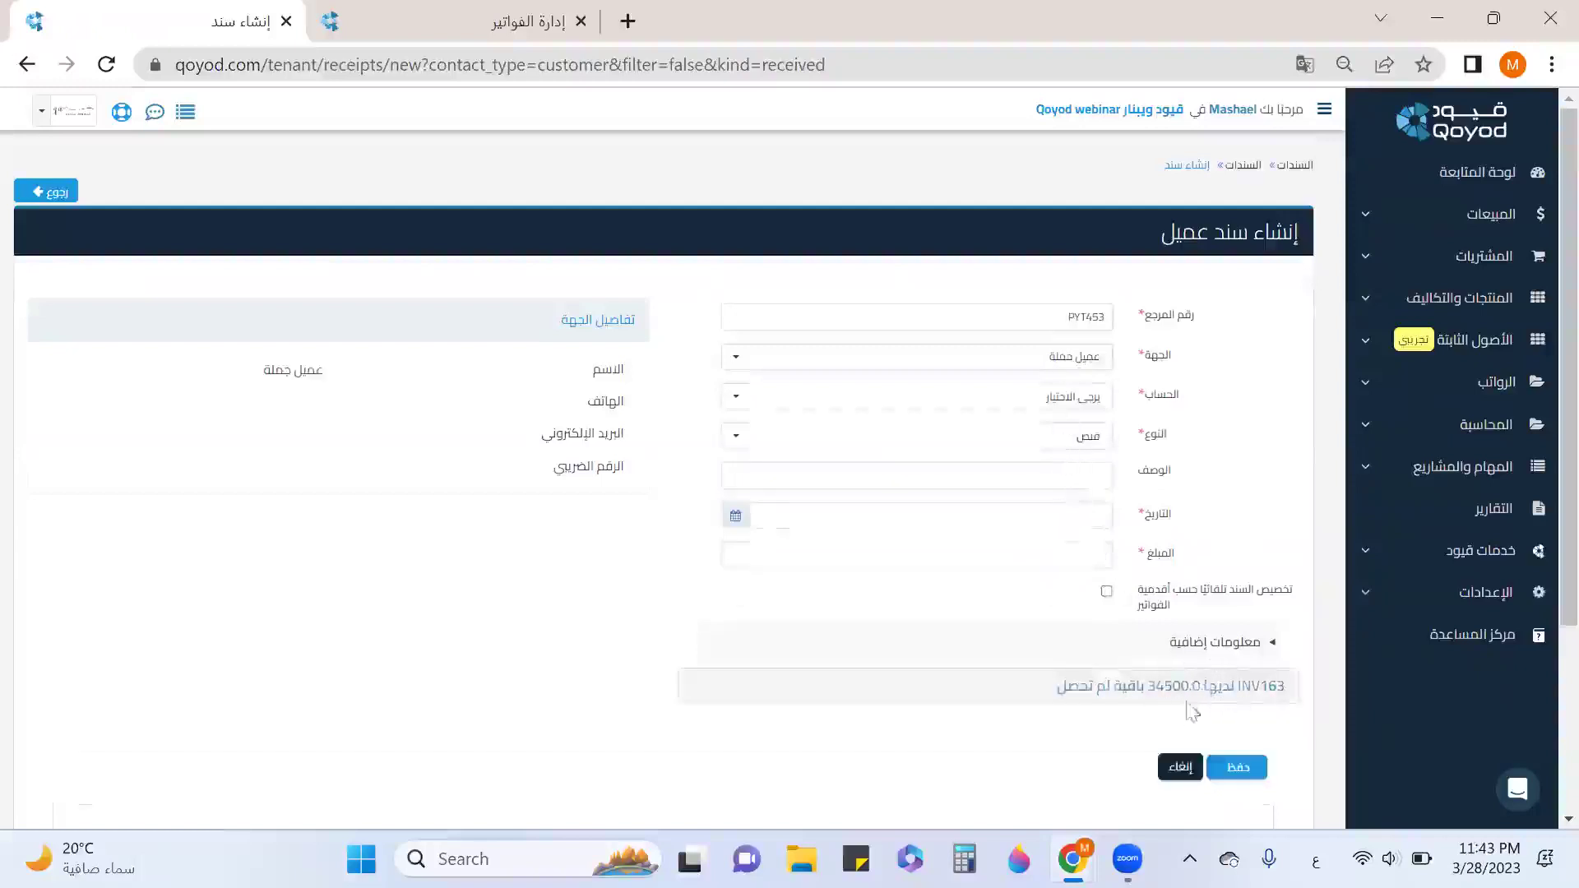
pyautogui.click(1102, 409)
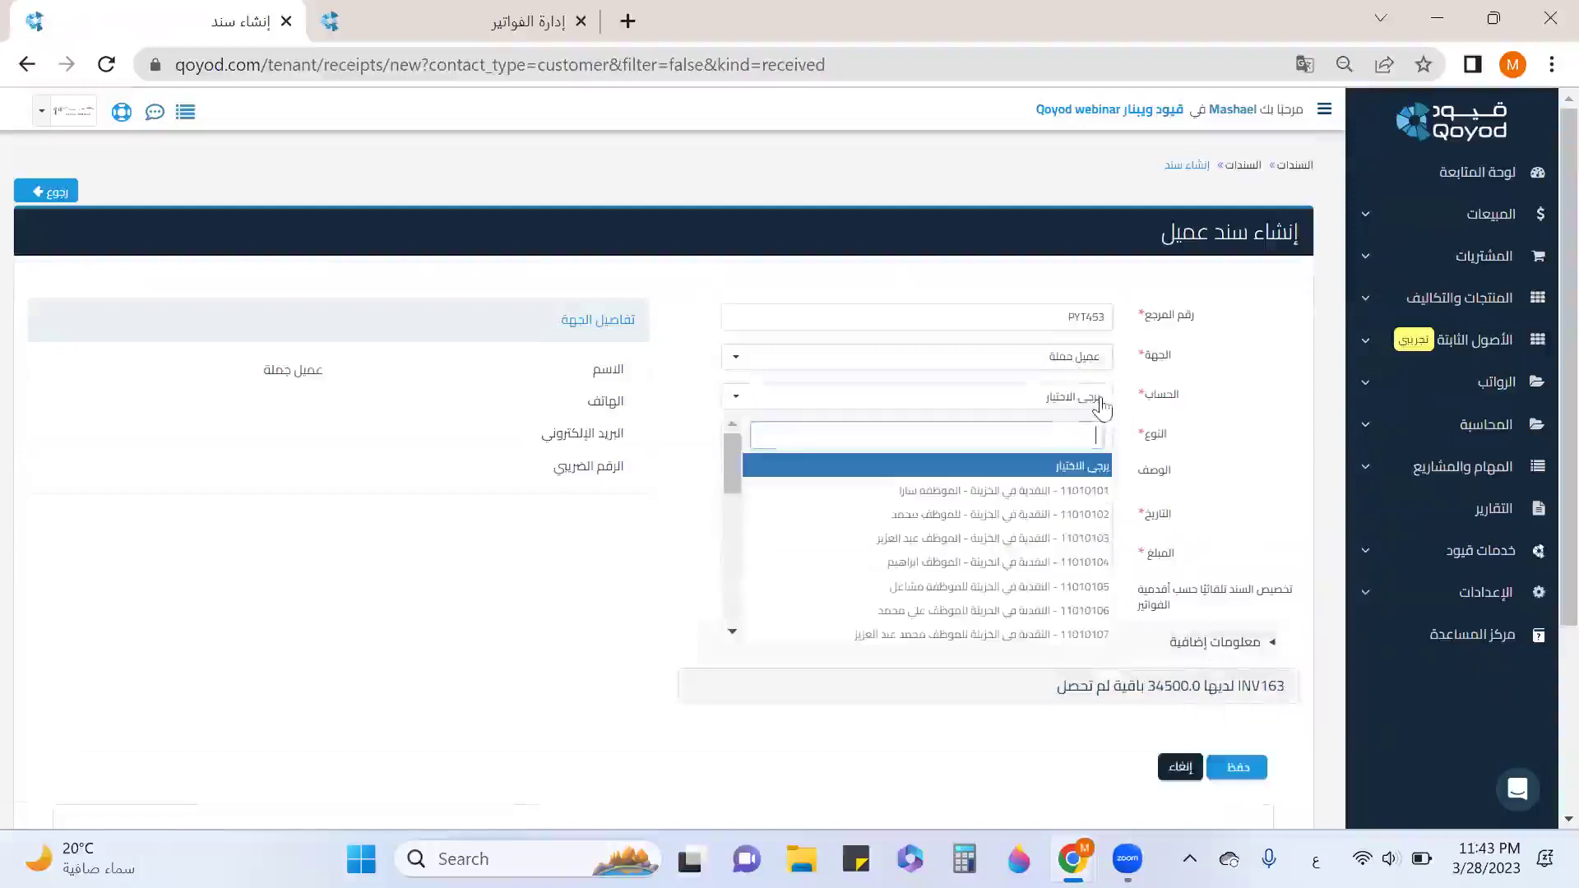
pyautogui.scroll(-2, 997, 551)
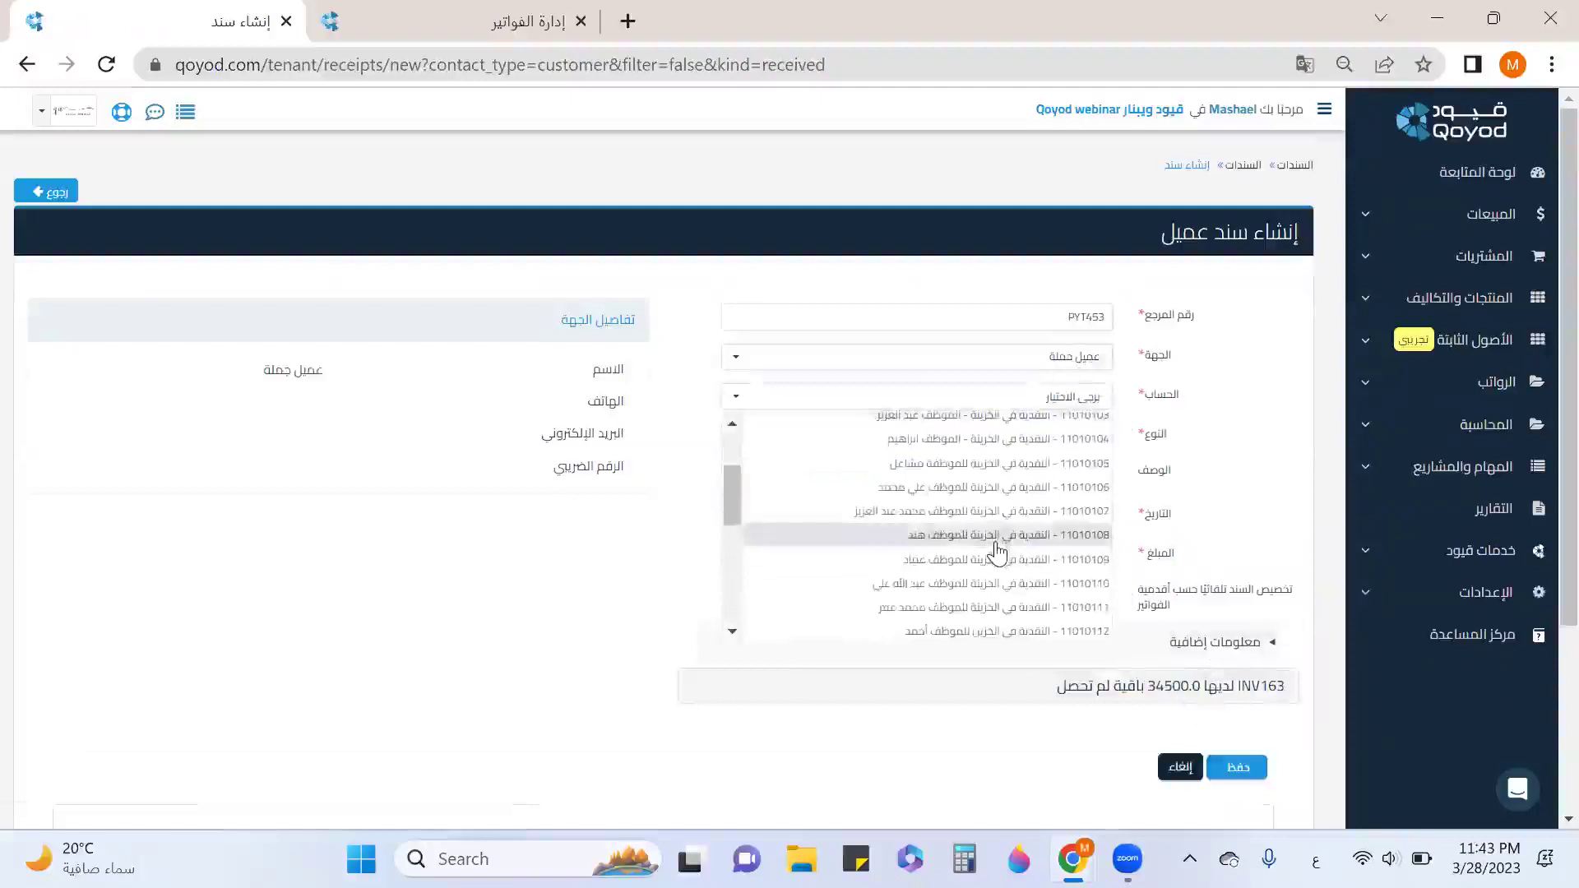
pyautogui.scroll(-3, 998, 551)
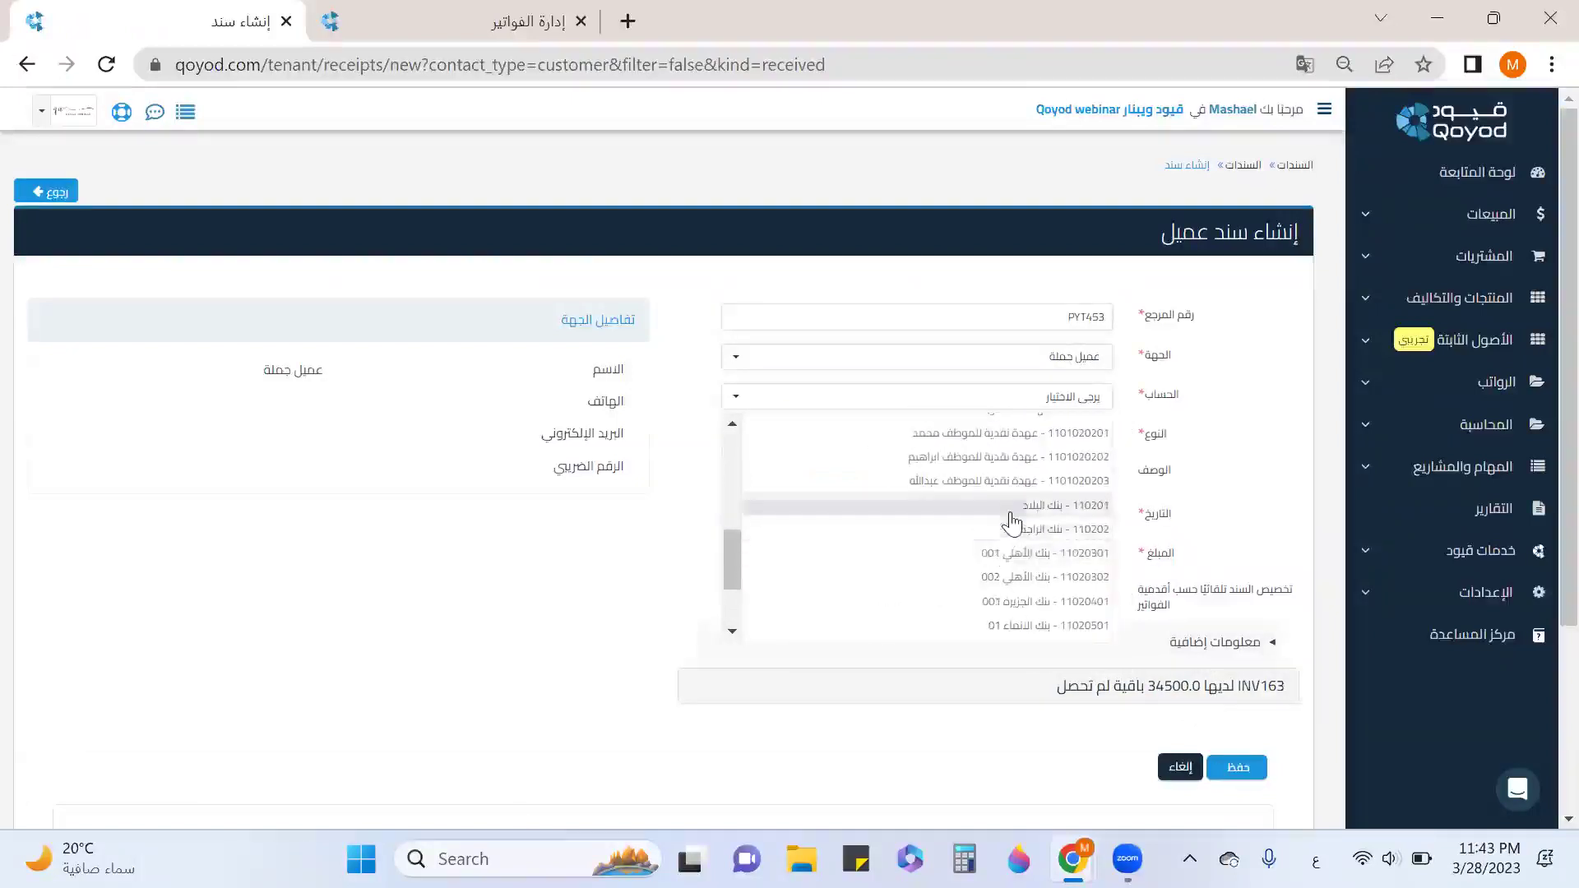
pyautogui.click(1013, 528)
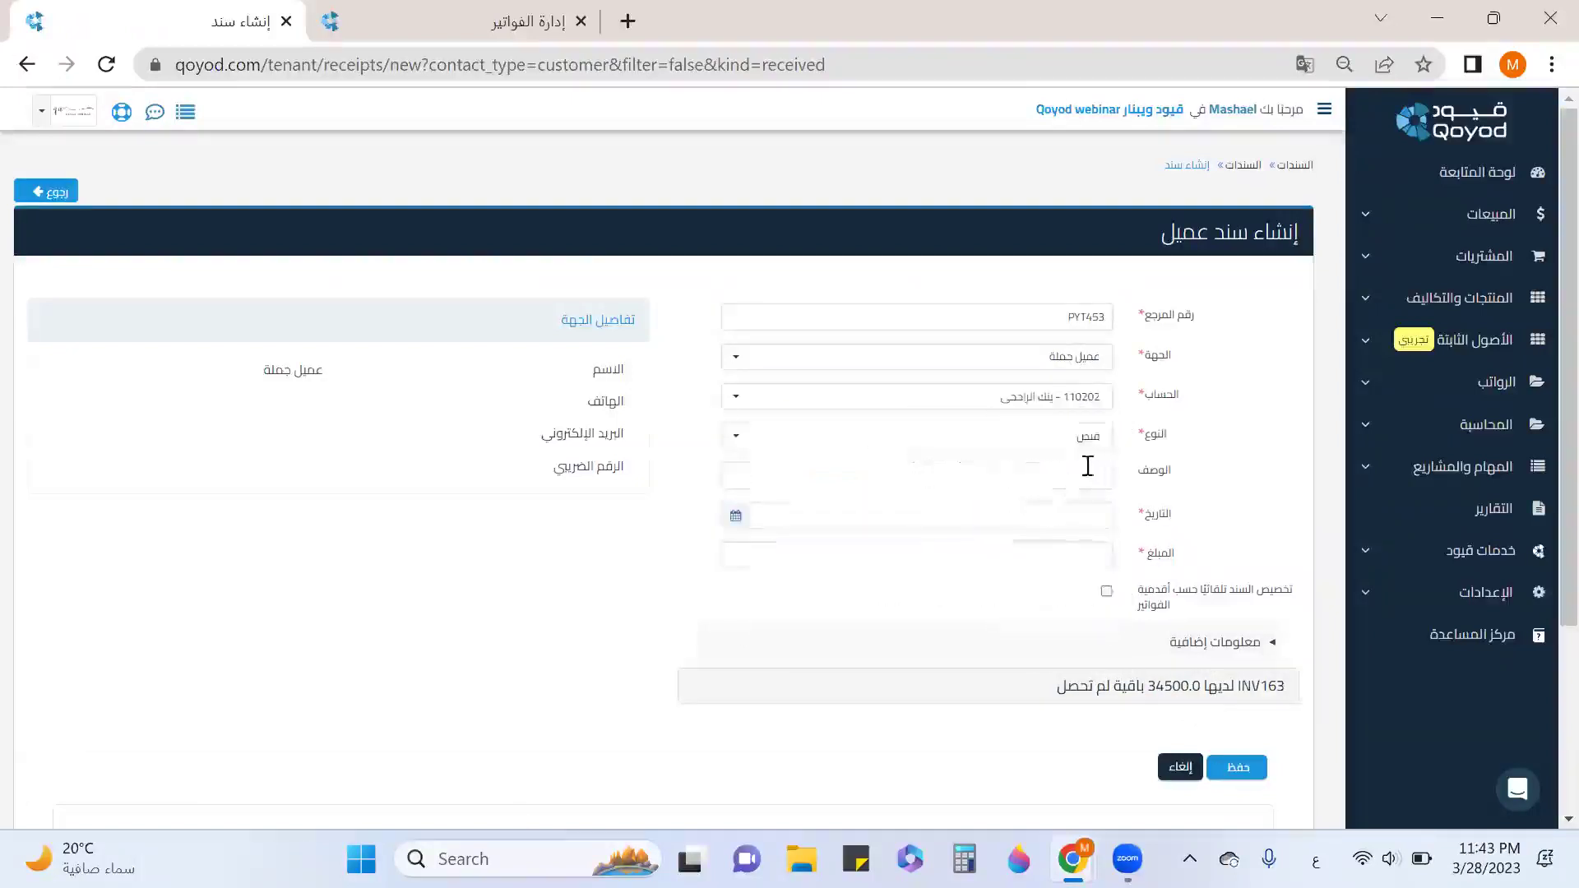
pyautogui.click(751, 524)
pyautogui.click(740, 423)
# Enter 10000 as the amount, apply it to INV163, and save receipt PYT453.
pyautogui.click(1082, 552)
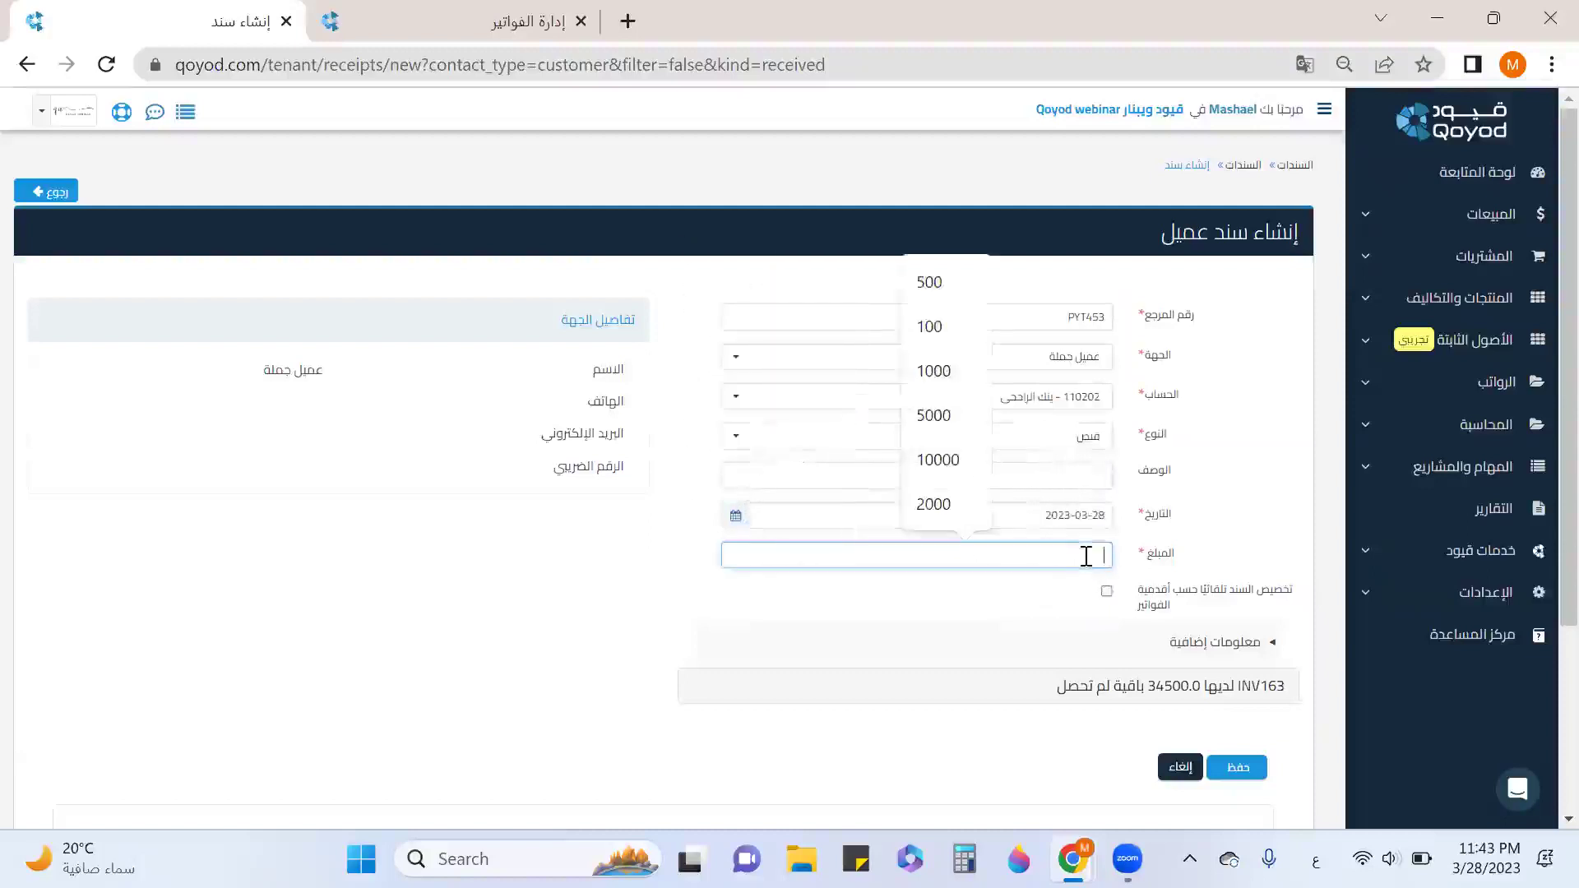
pyautogui.write('10000')
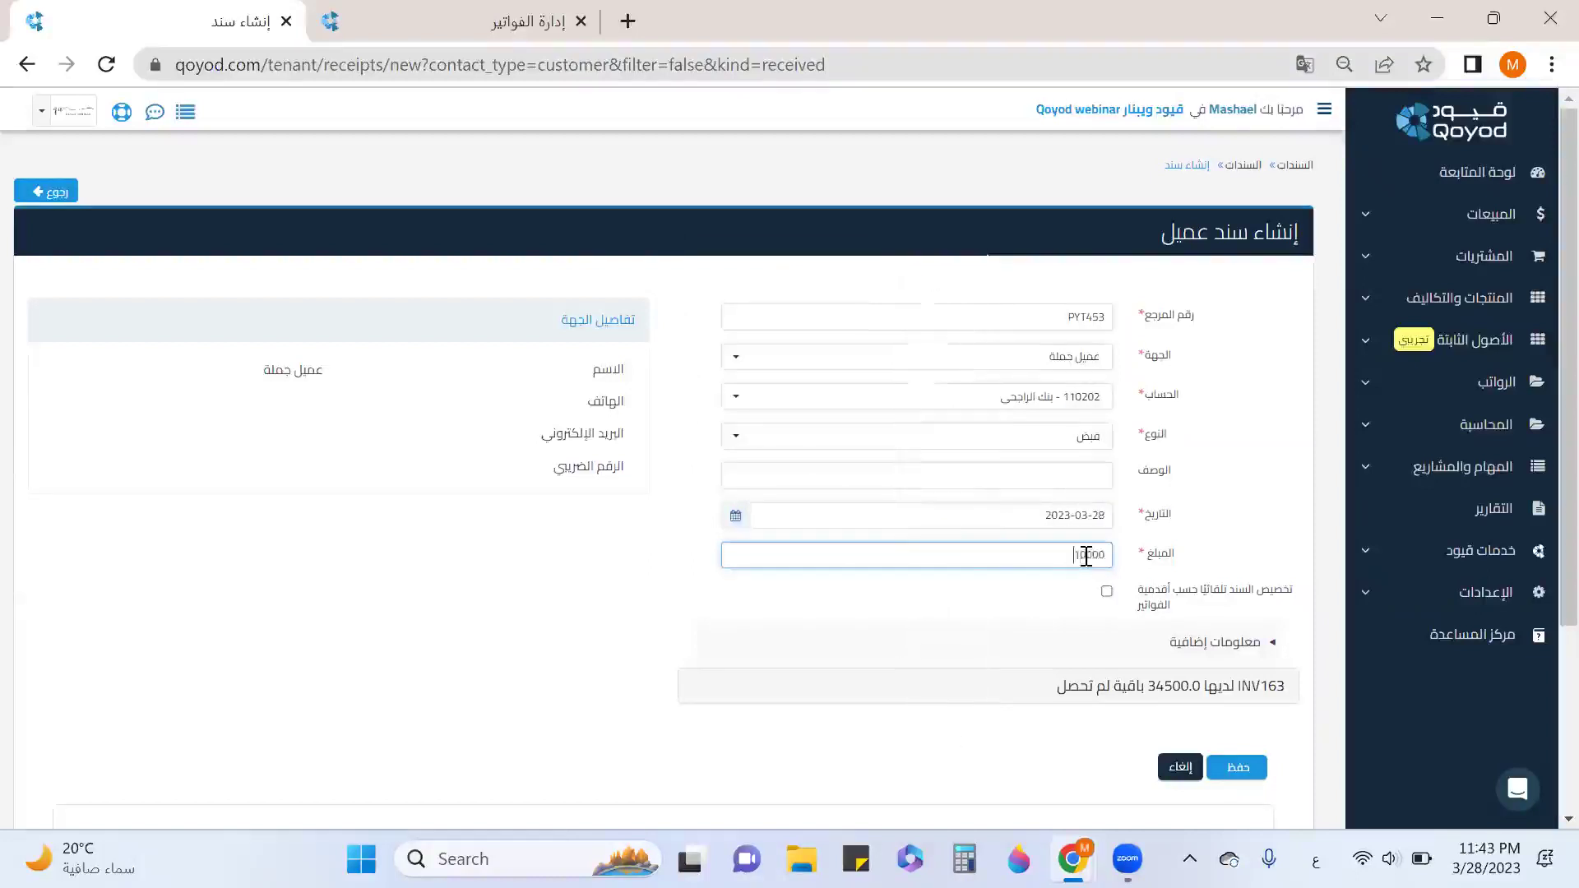
pyautogui.scroll(-3, 1143, 493)
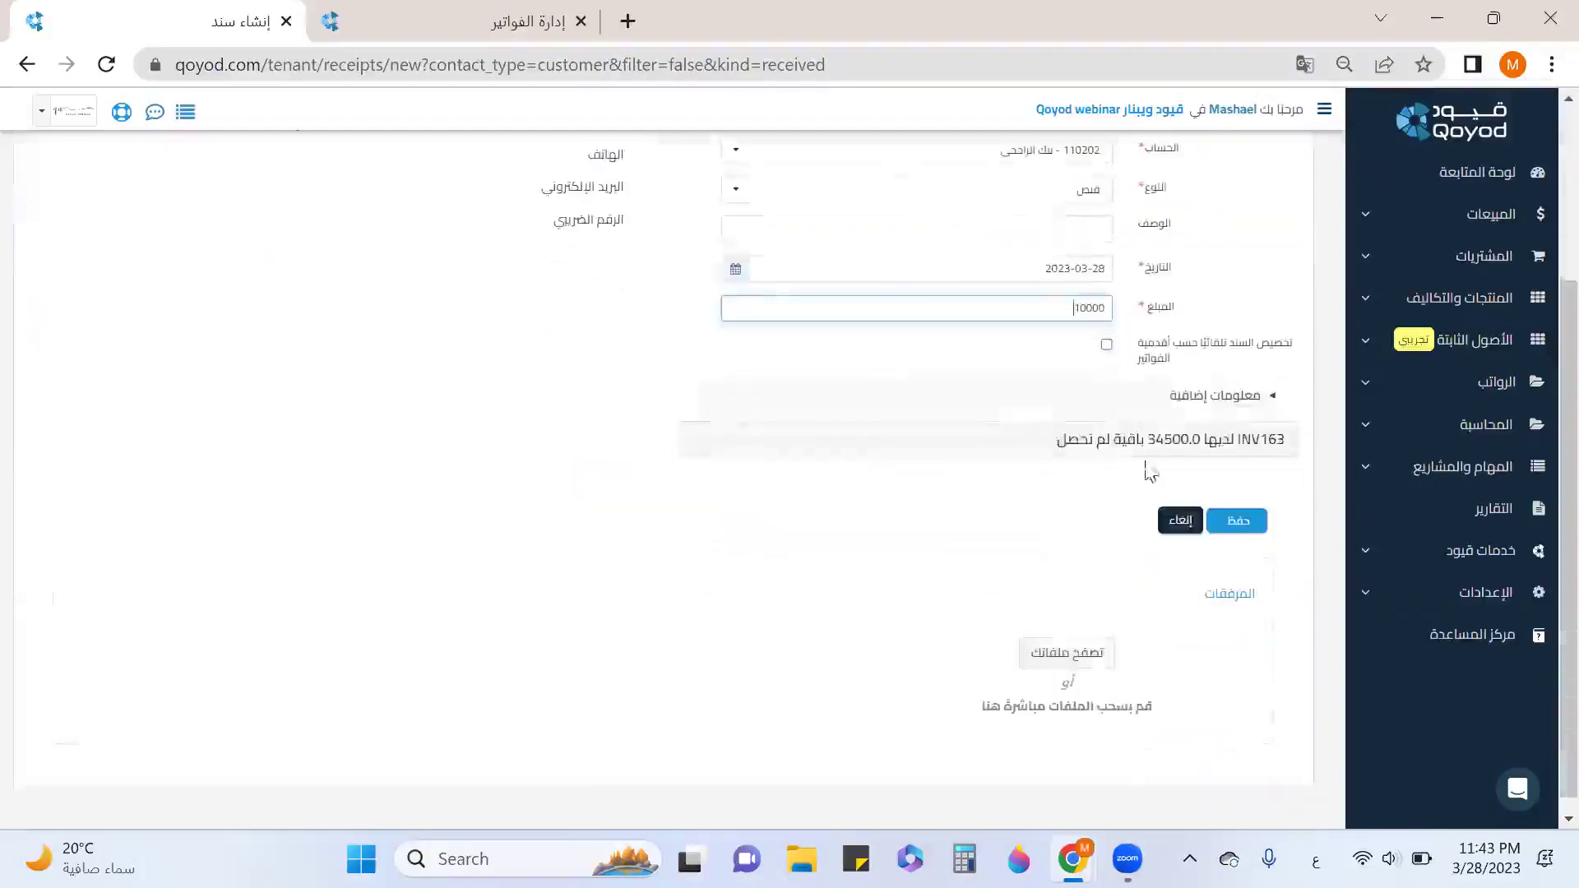
pyautogui.click(1088, 498)
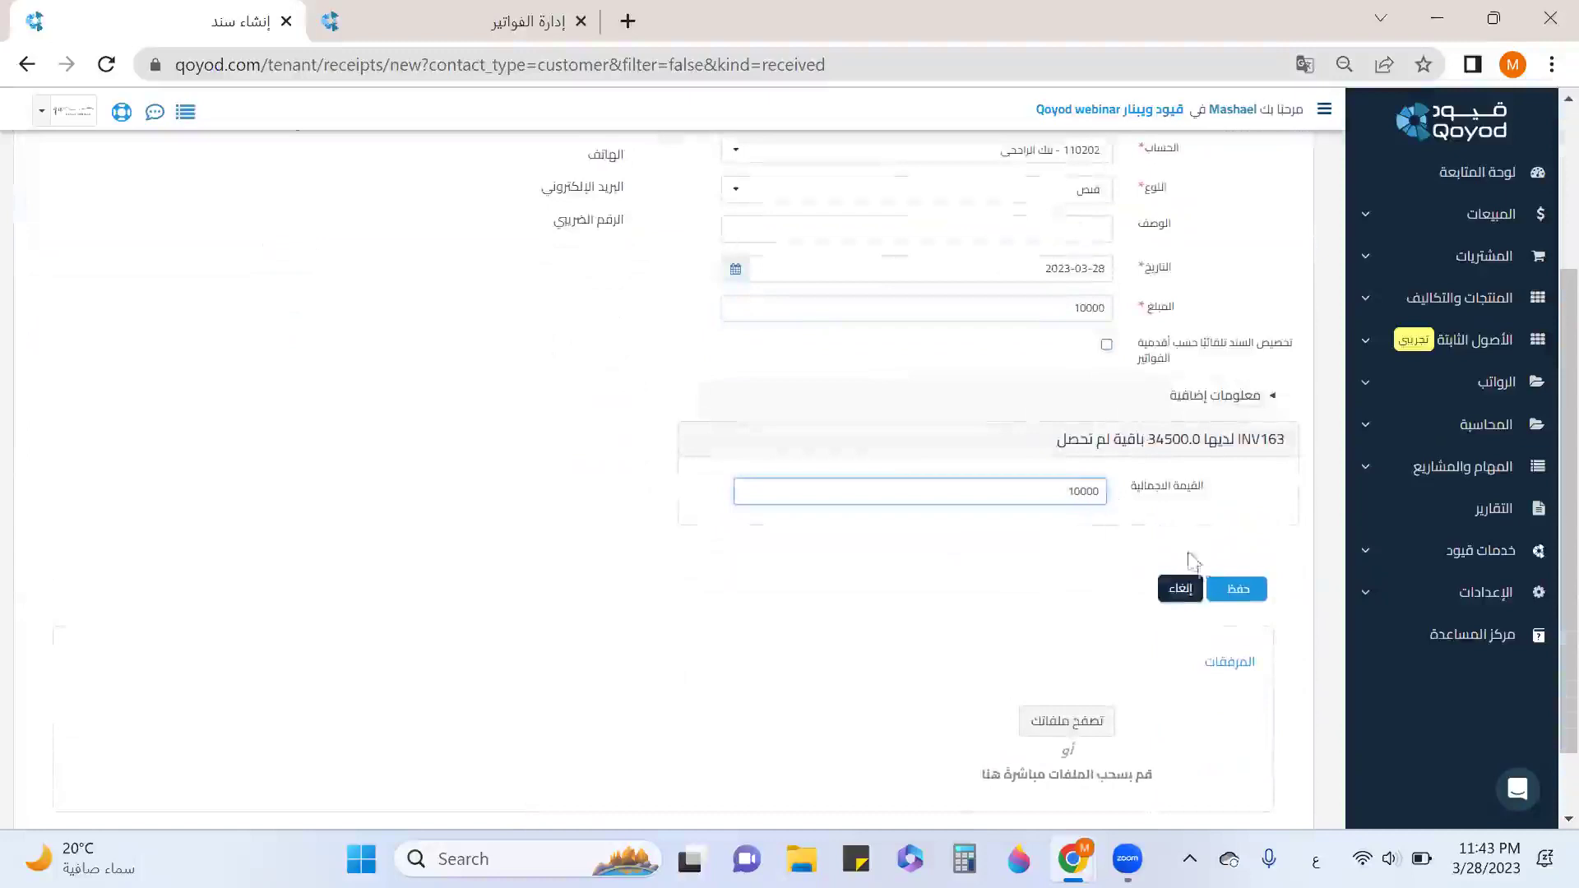
pyautogui.click(1240, 596)
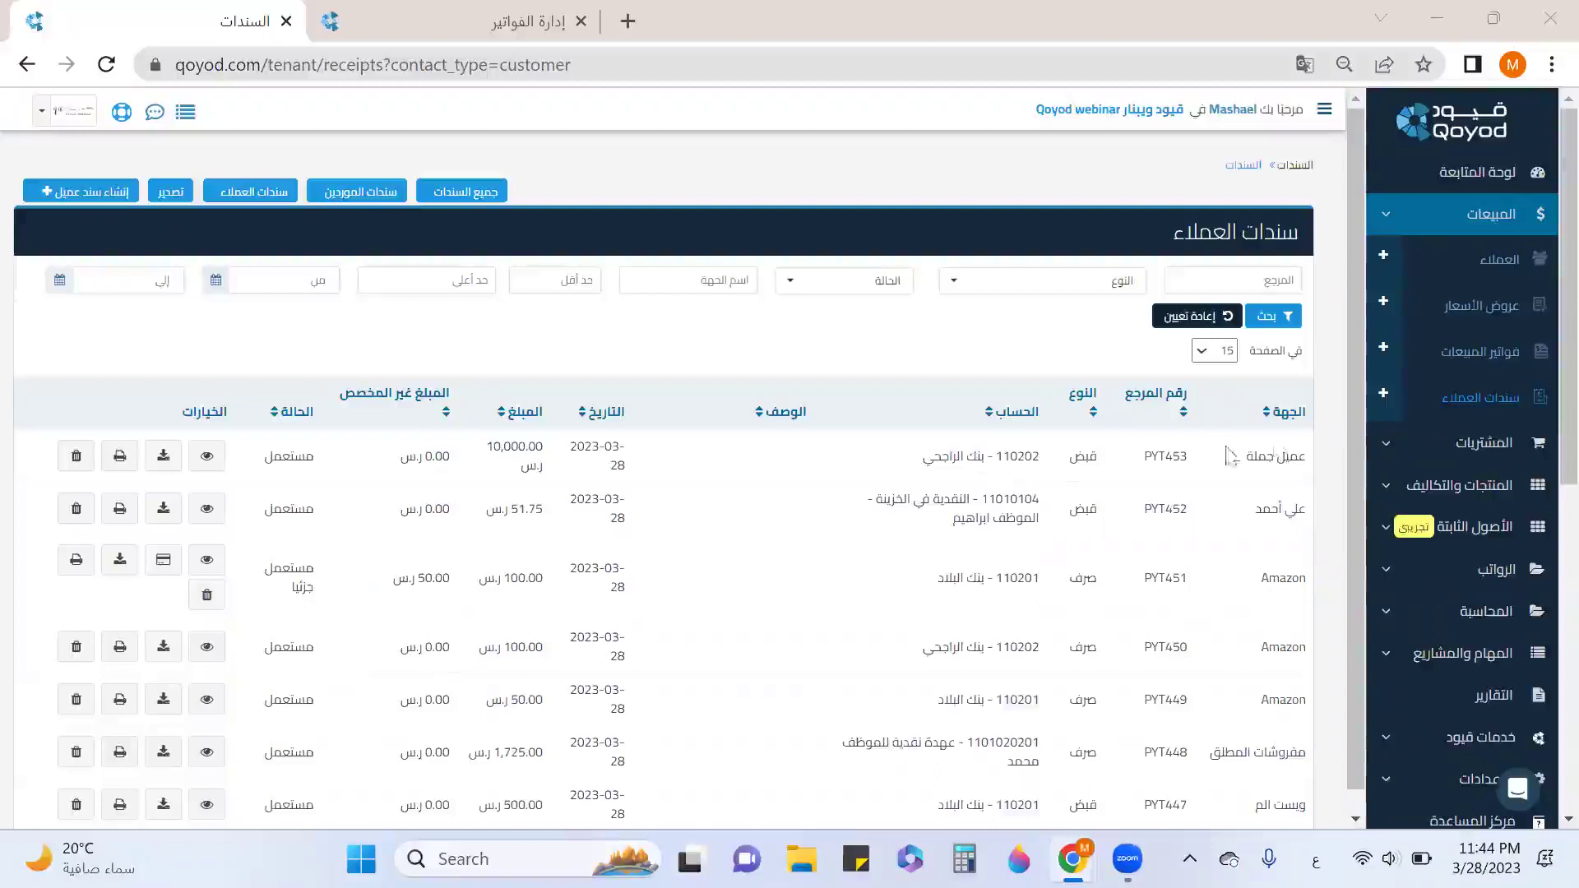
pyautogui.click(1470, 366)
pyautogui.scroll(-4, 571, 564)
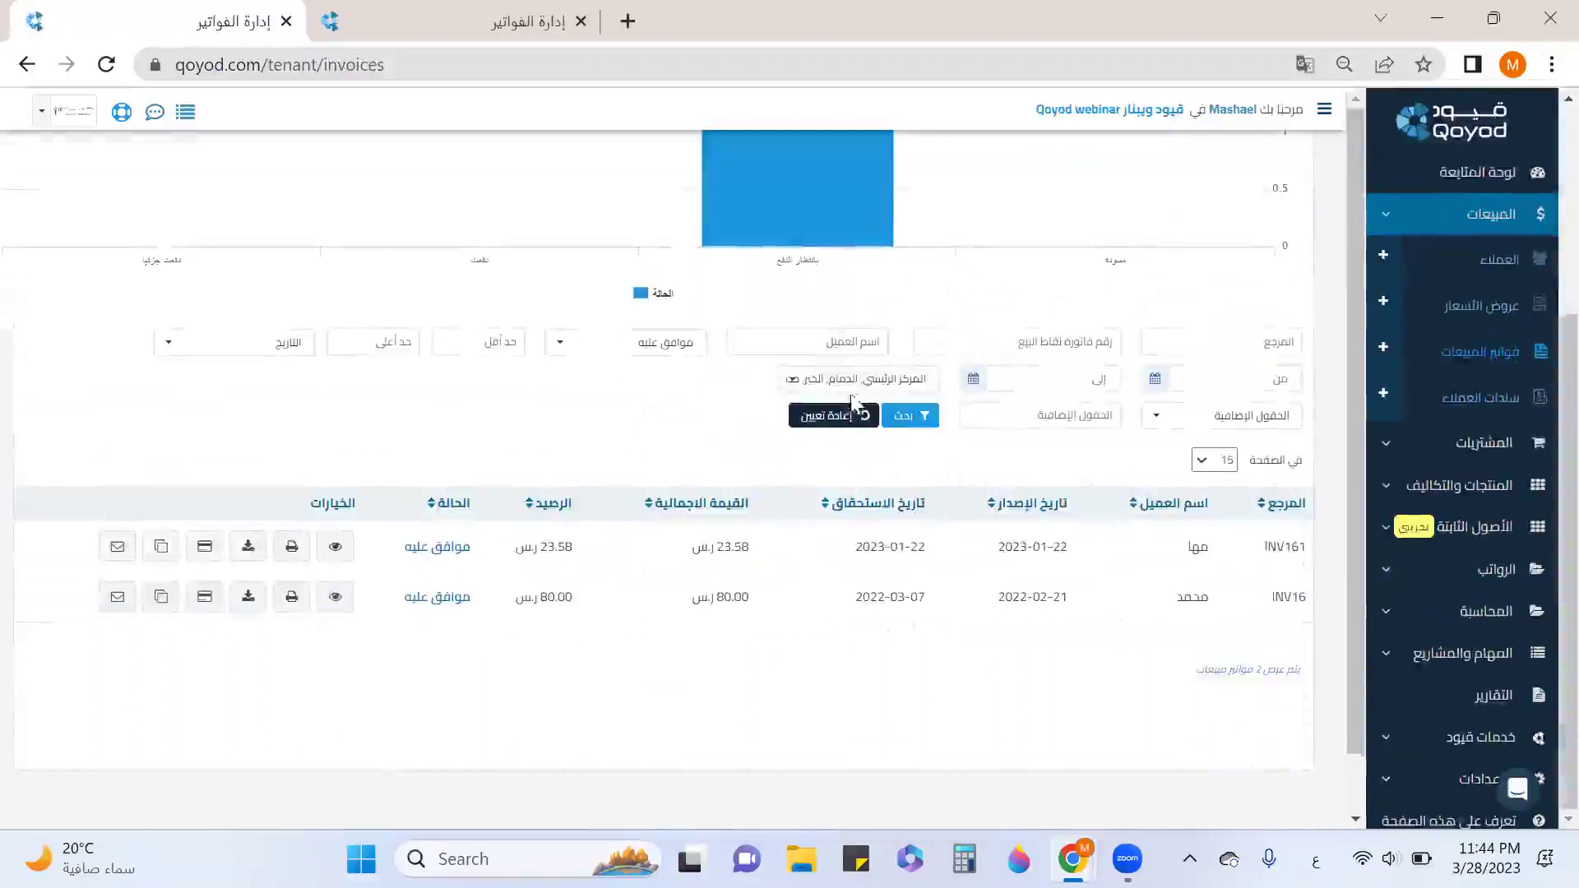
pyautogui.click(855, 384)
pyautogui.click(717, 376)
pyautogui.click(856, 424)
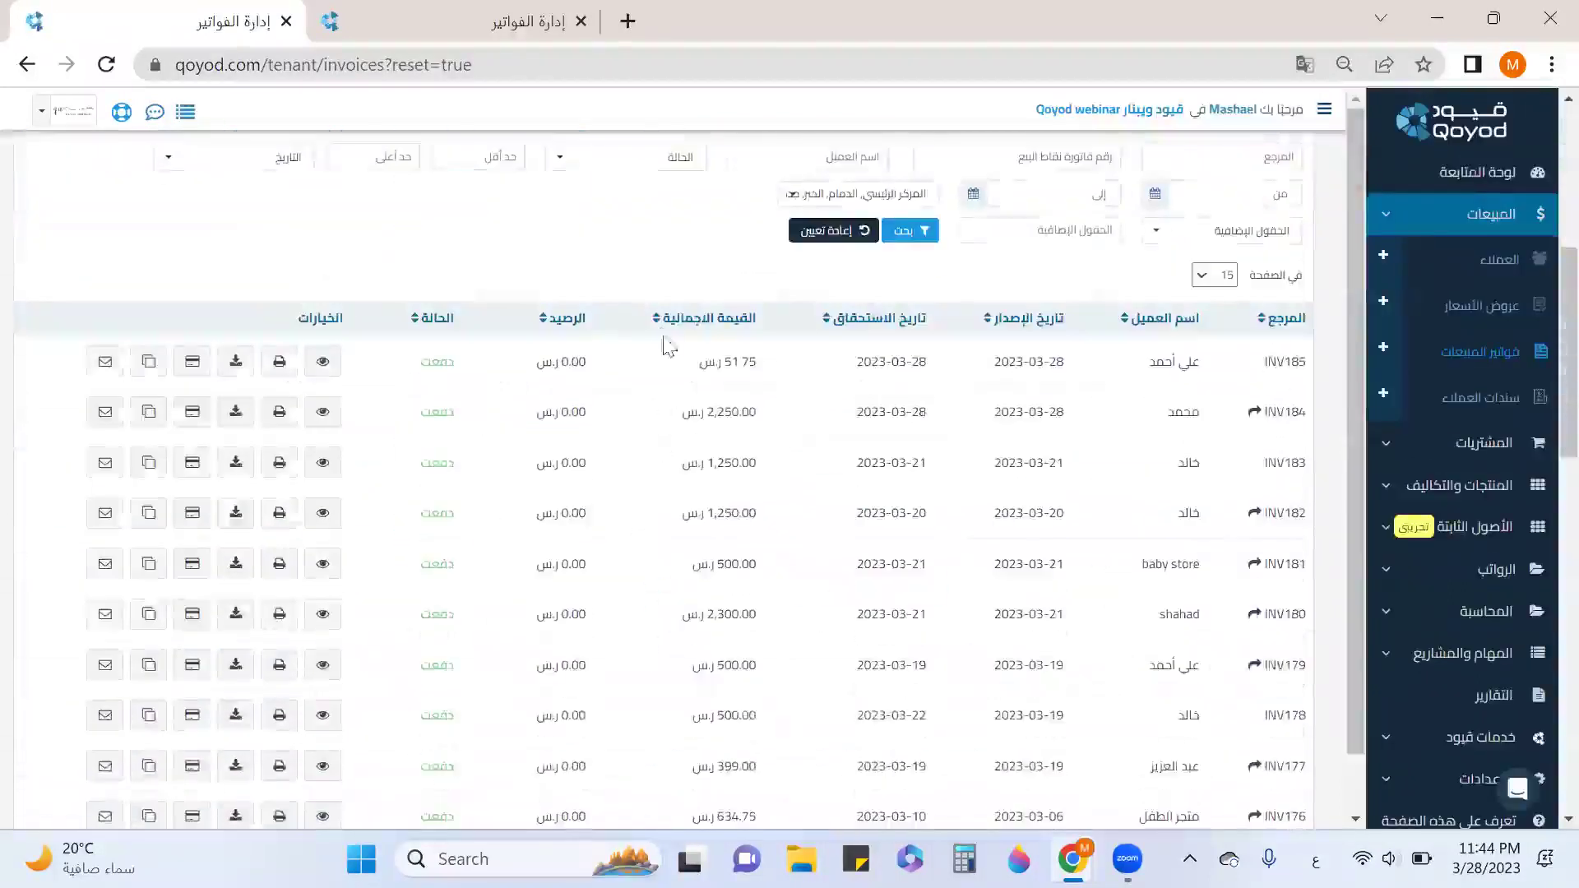
pyautogui.click(666, 164)
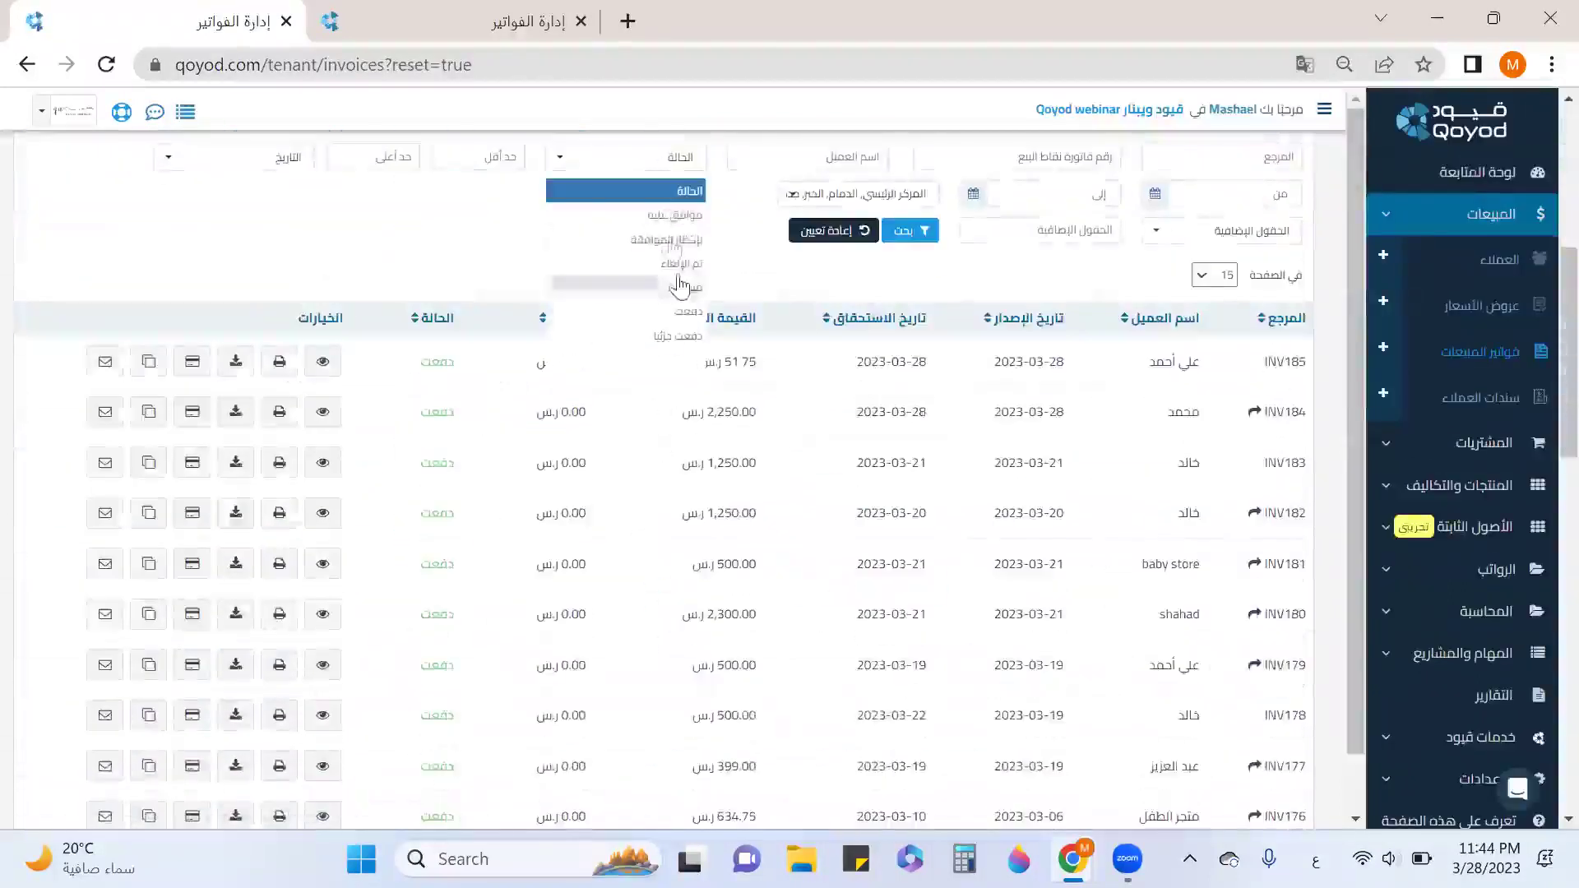
pyautogui.click(682, 220)
pyautogui.click(910, 231)
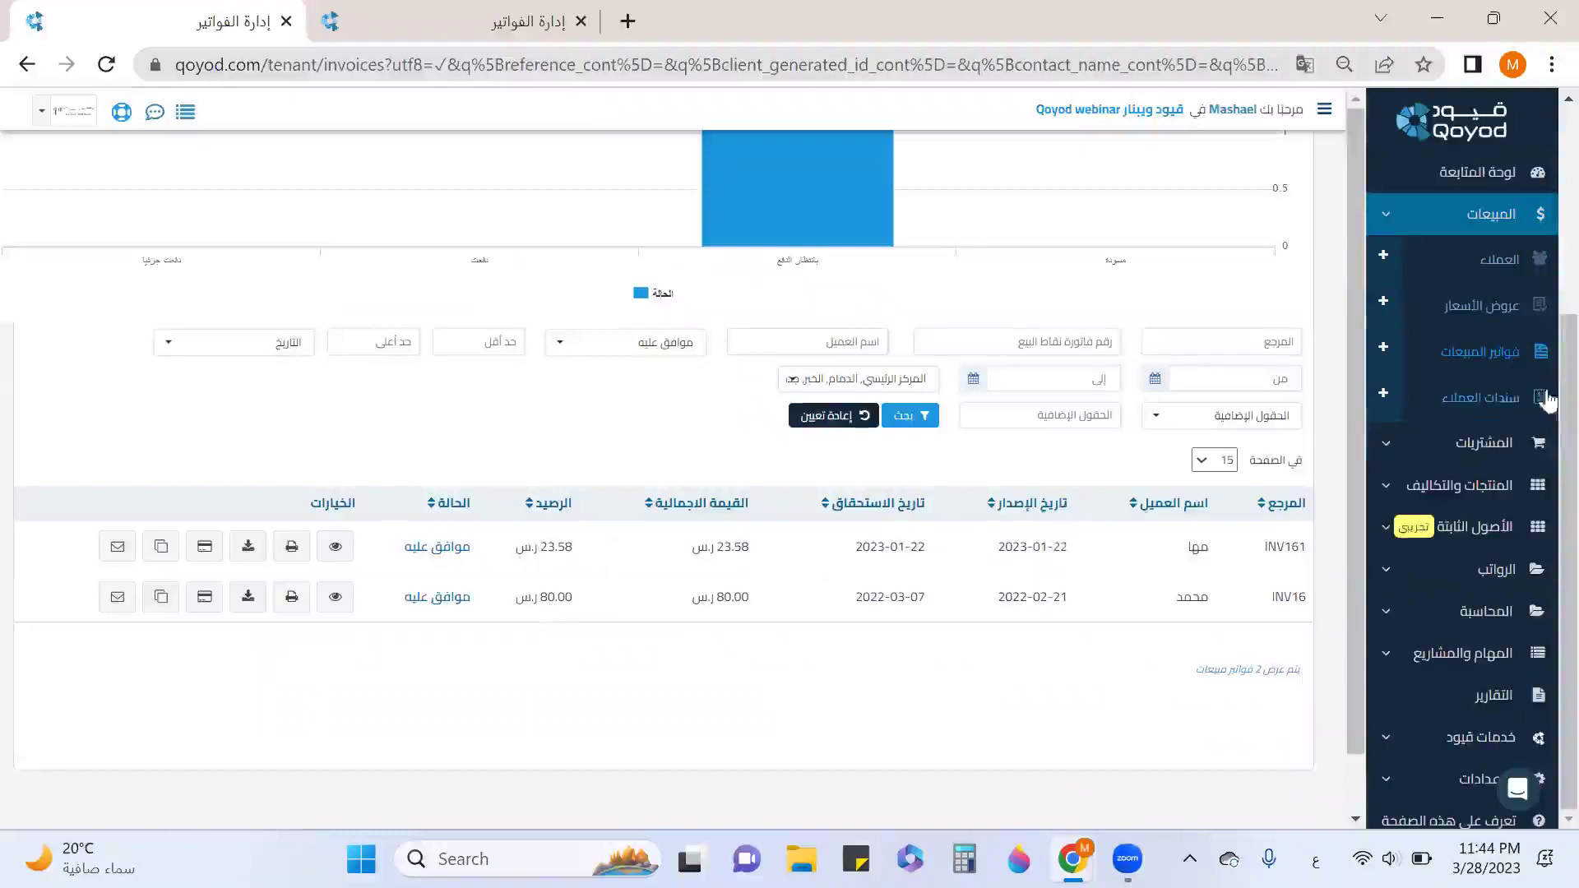
pyautogui.click(1487, 396)
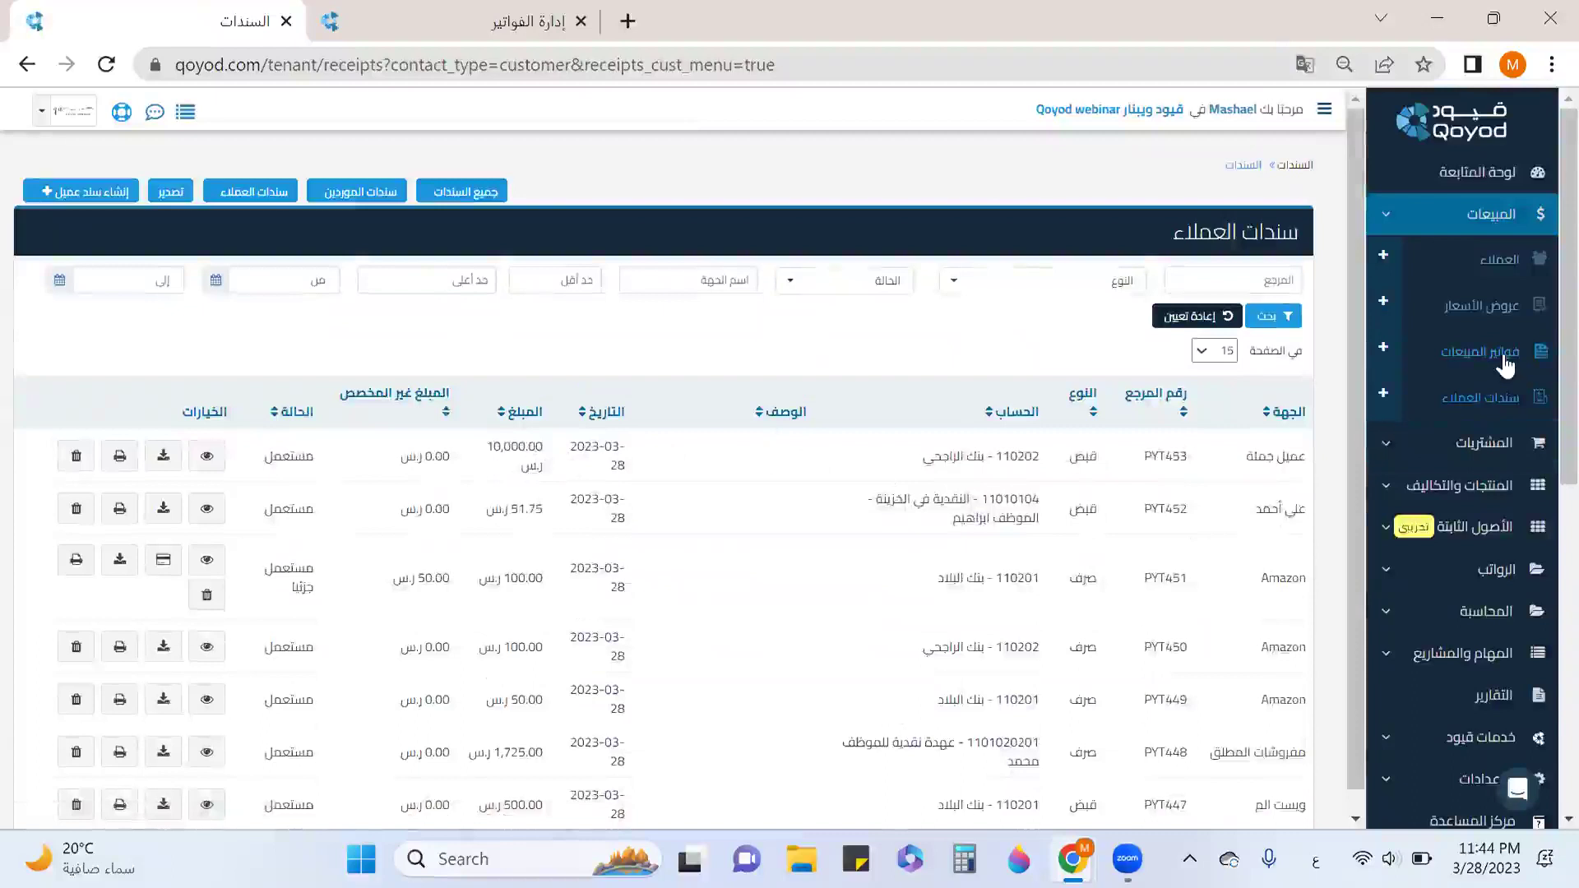
# Go to the Reports dashboard and close the invoice management tab.
pyautogui.click(1499, 222)
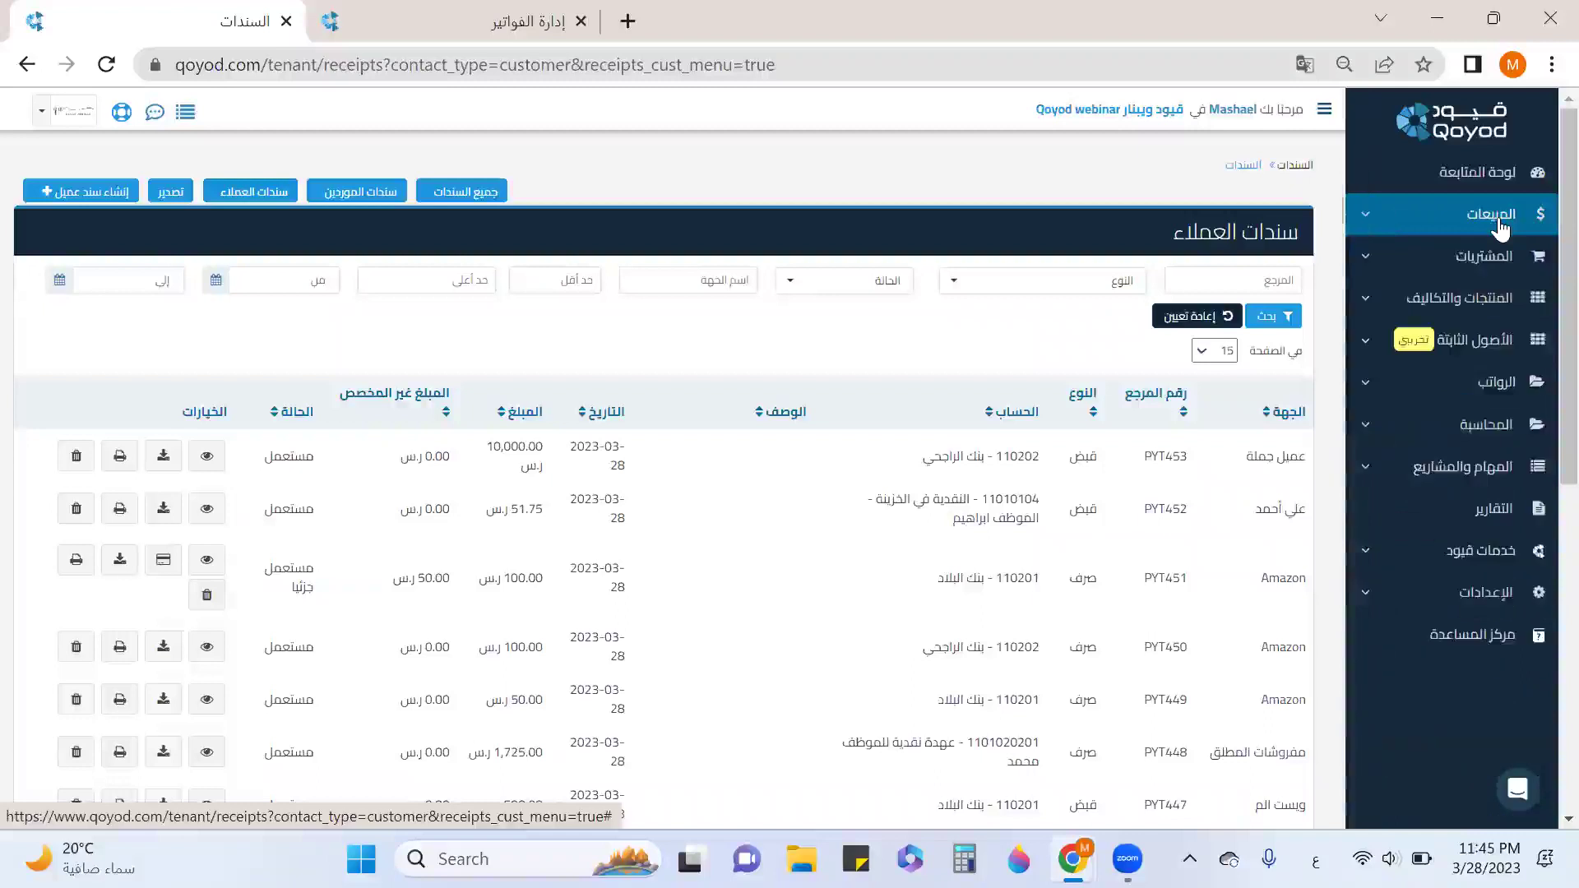
pyautogui.click(1487, 517)
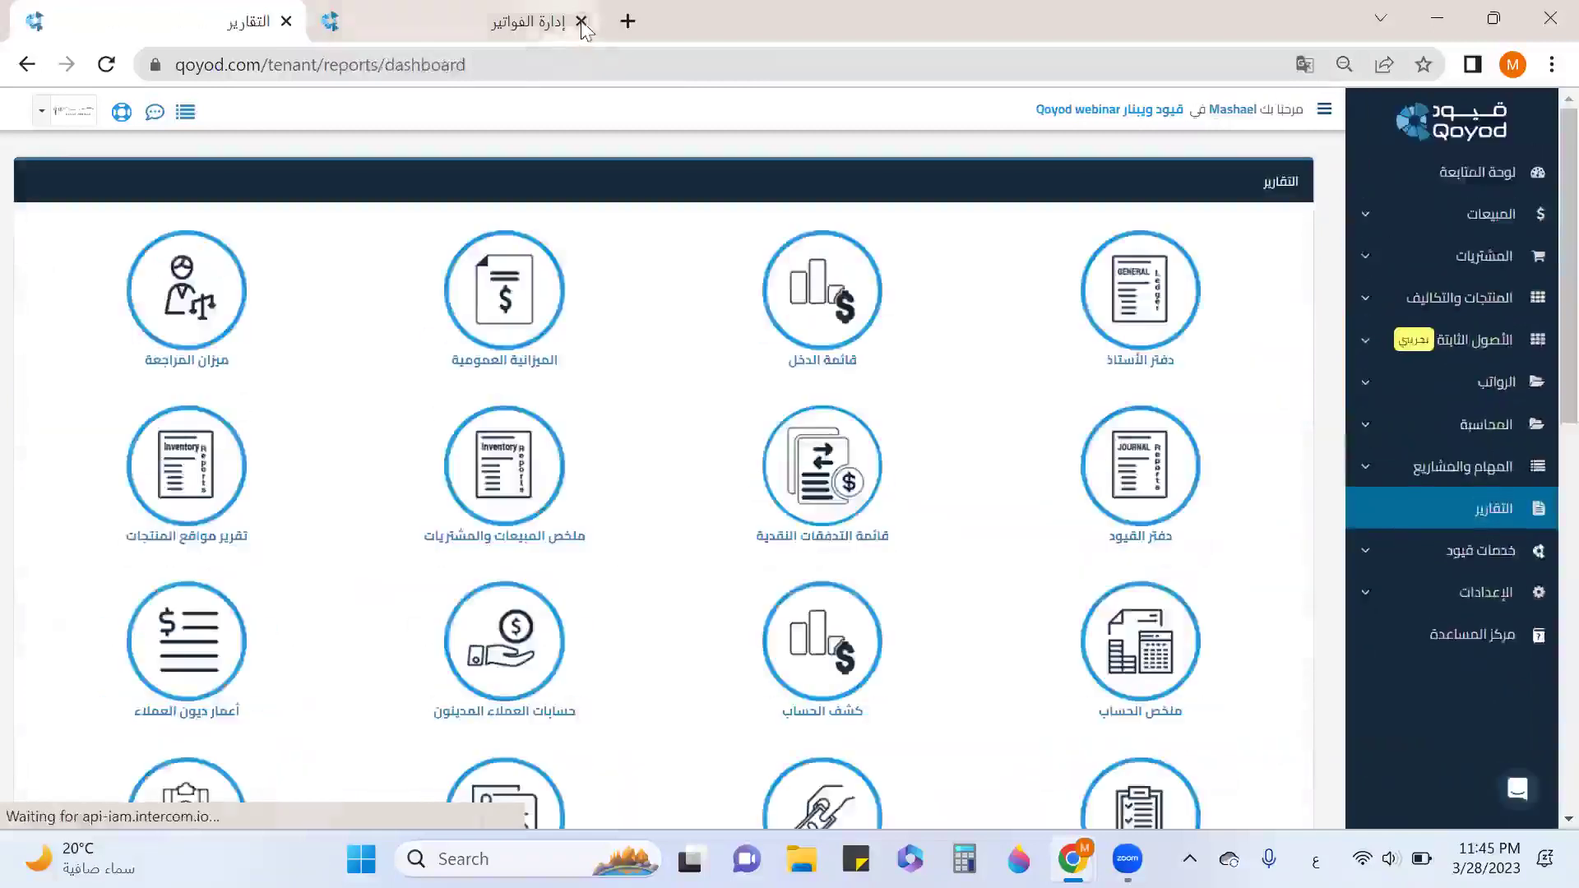
pyautogui.click(581, 22)
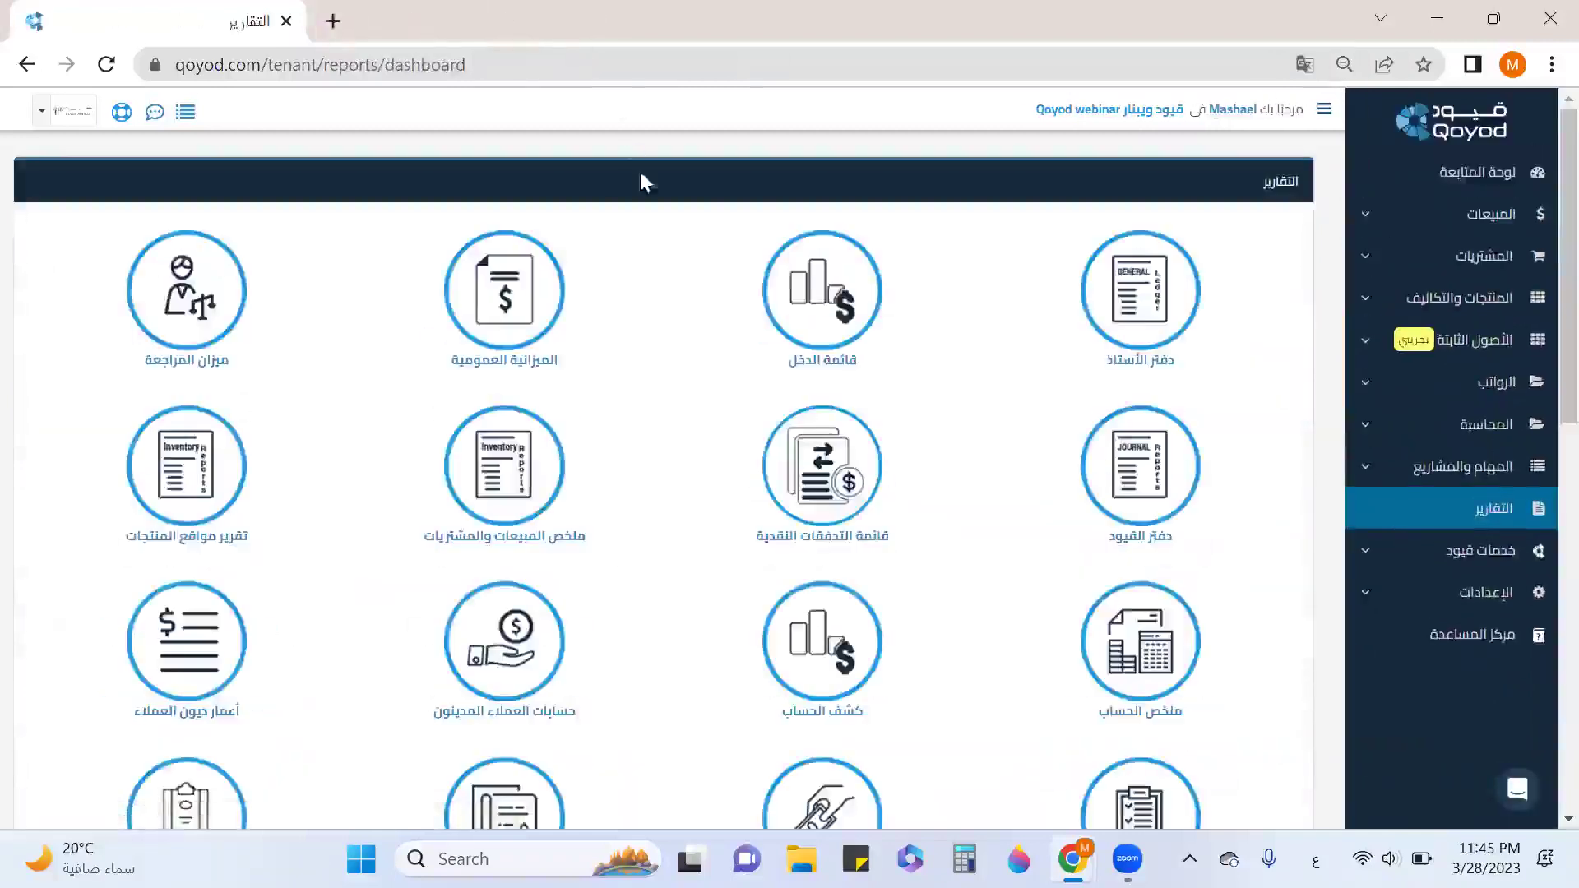
# Open the income statement, balance sheet, trial balance, cash flow and journal reports in new tabs.
pyautogui.rightClick(842, 313)
pyautogui.click(904, 324)
pyautogui.rightClick(564, 301)
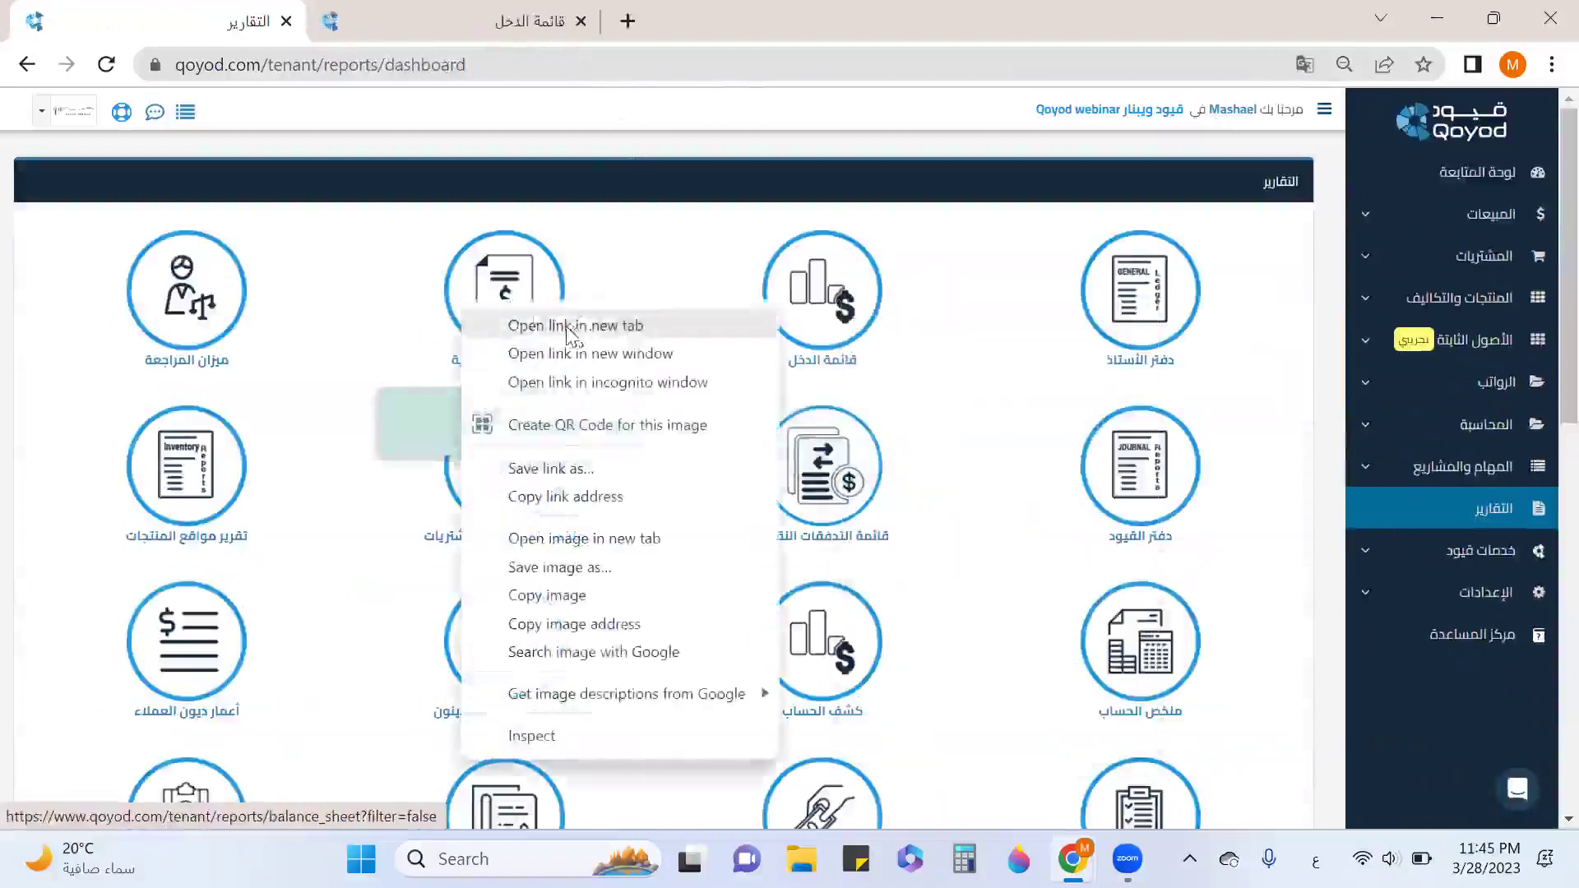
pyautogui.click(576, 325)
pyautogui.rightClick(224, 294)
pyautogui.click(324, 310)
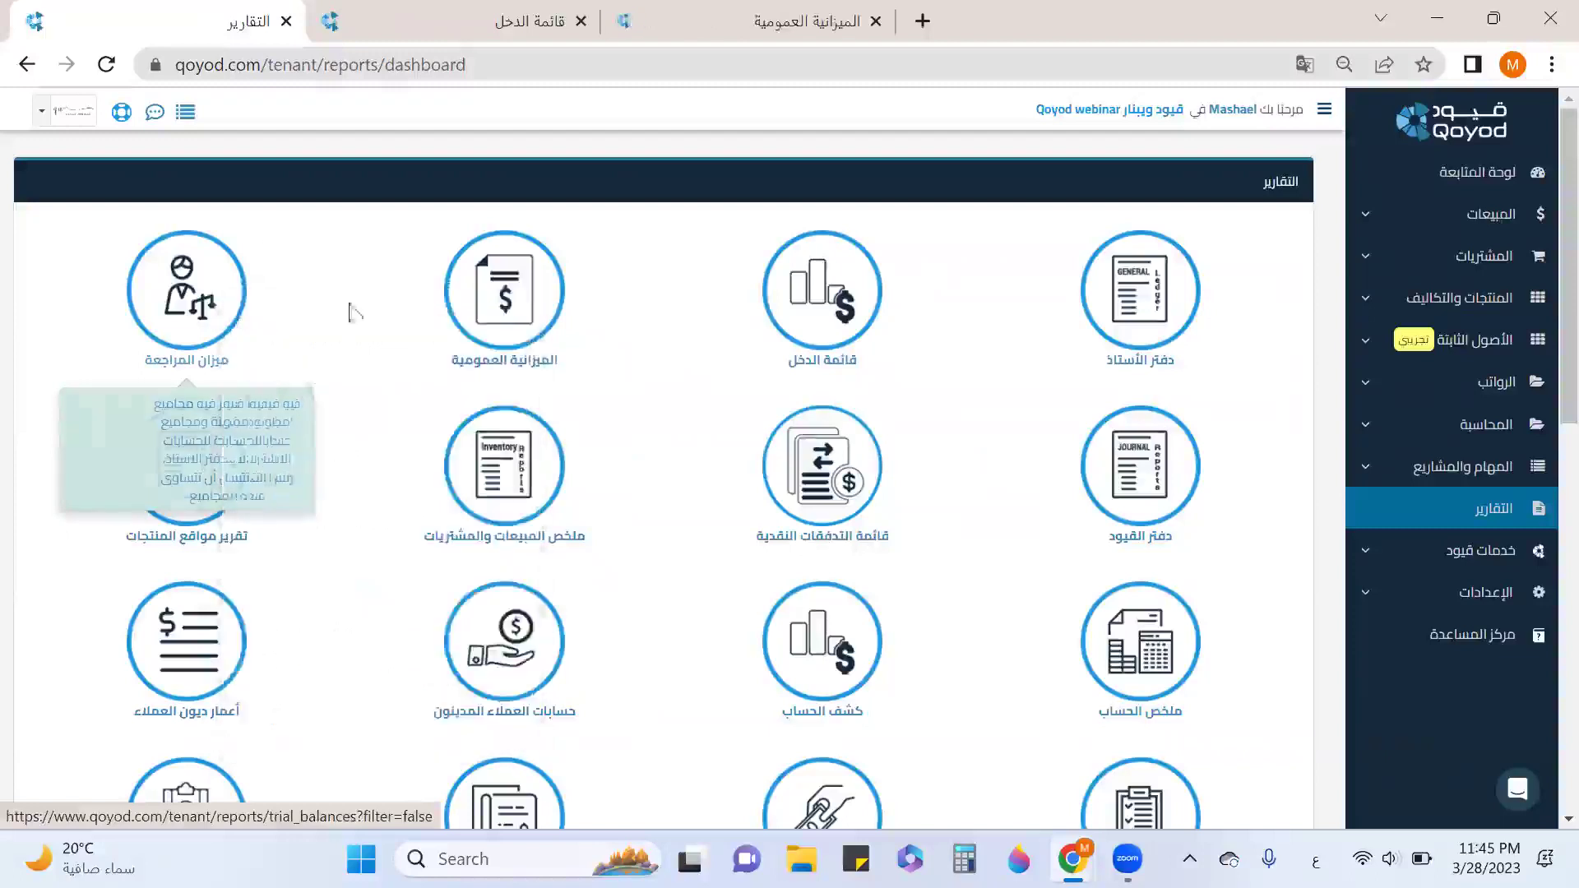
pyautogui.rightClick(842, 444)
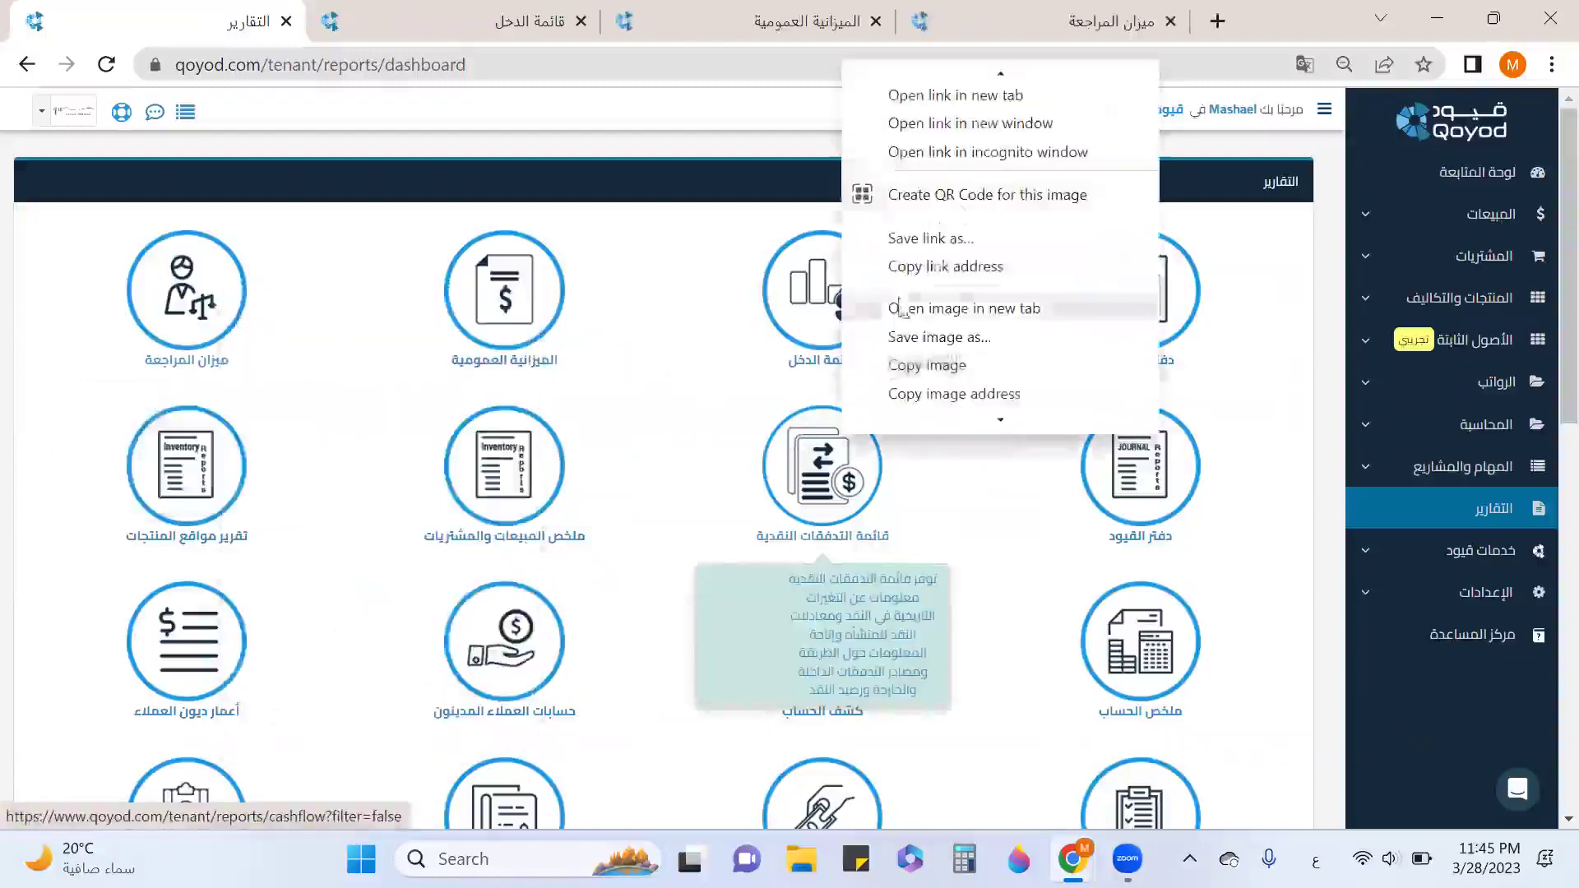
pyautogui.click(995, 100)
pyautogui.rightClick(1135, 461)
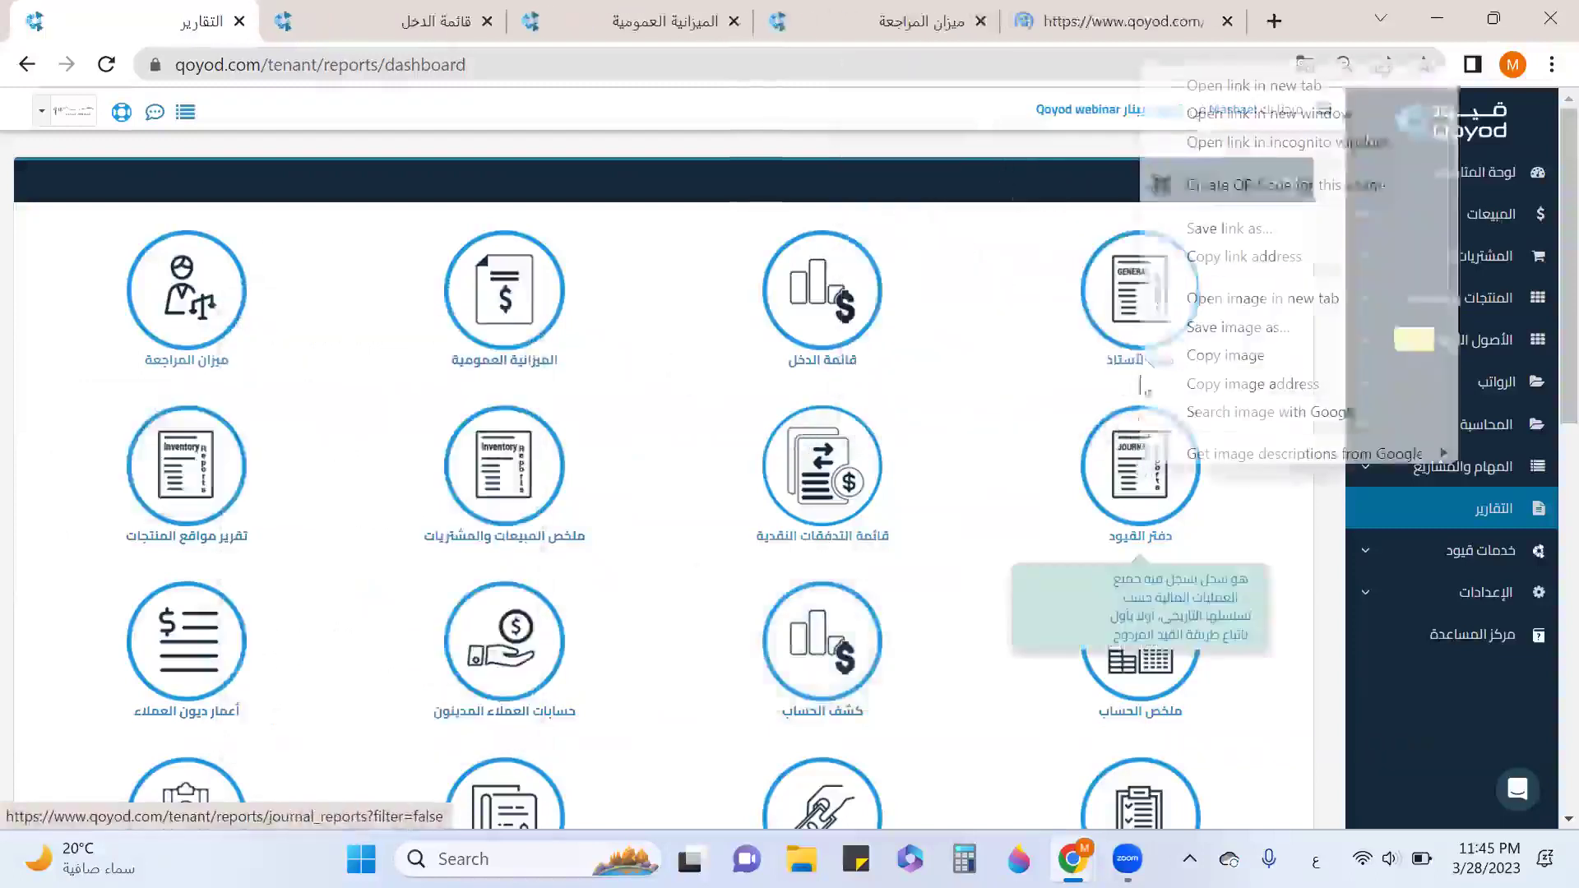
pyautogui.click(1197, 92)
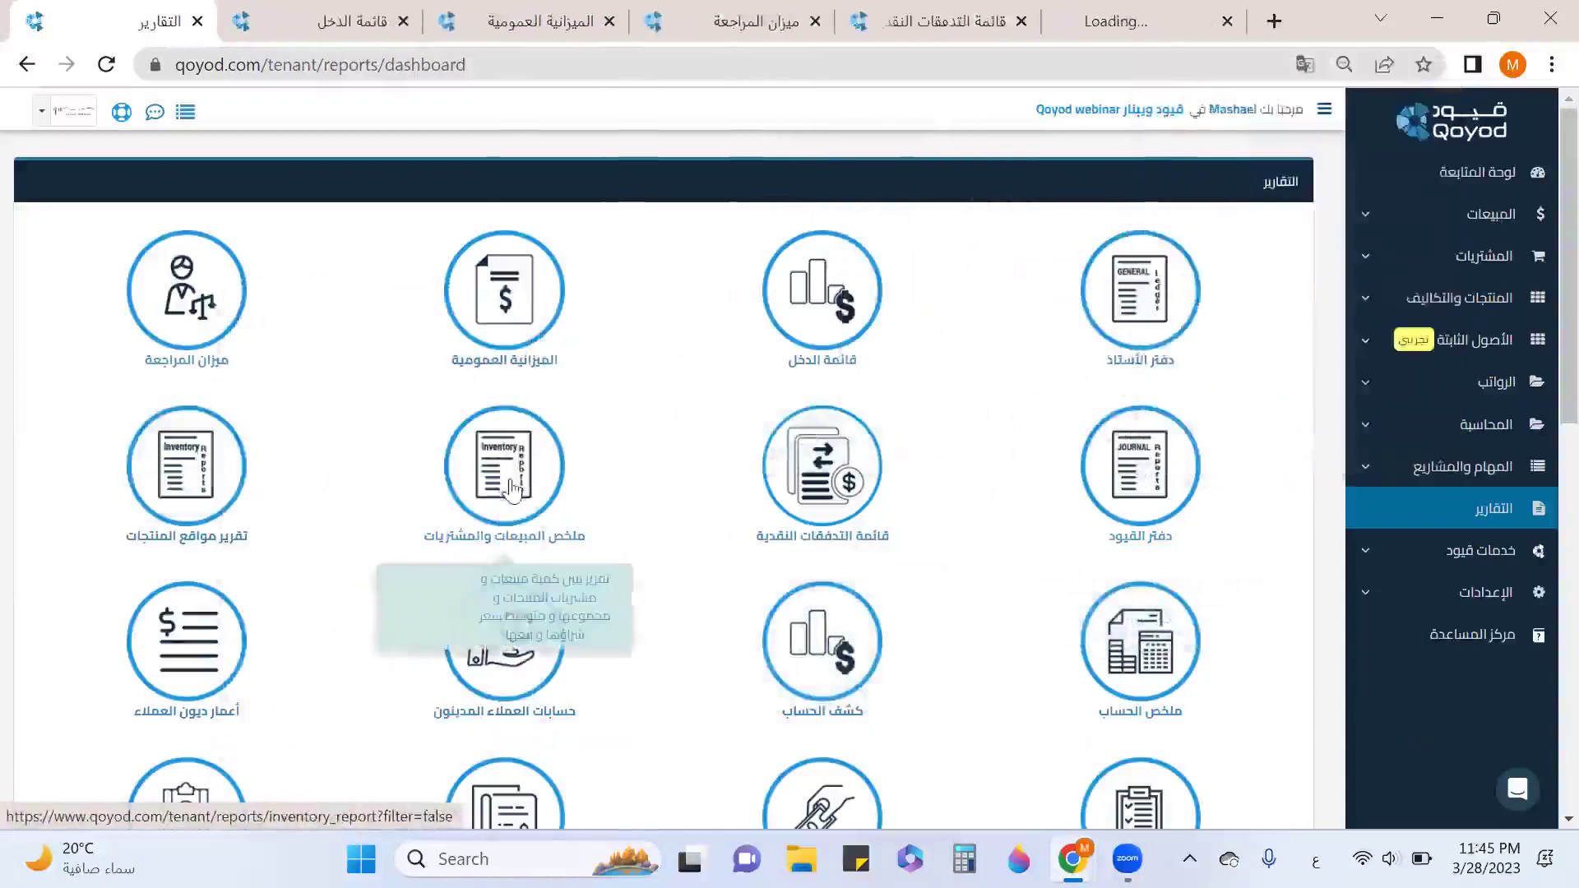
# Open the sales and purchases summary, inventory locations and account statement reports in new tabs.
pyautogui.rightClick(499, 505)
pyautogui.click(592, 79)
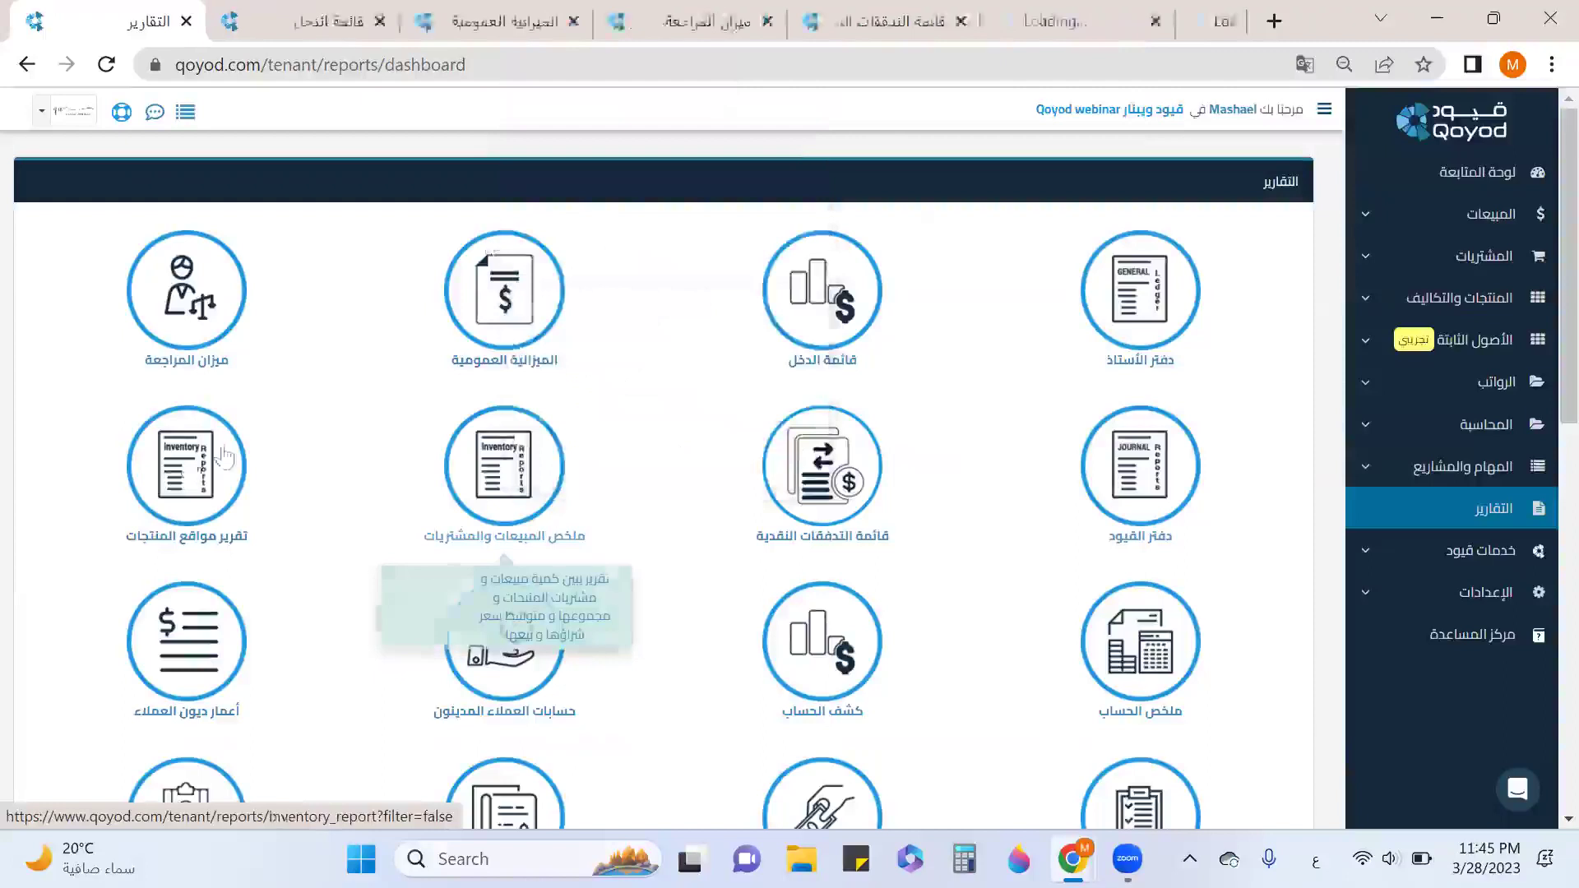
pyautogui.rightClick(169, 479)
pyautogui.click(361, 97)
pyautogui.scroll(-3, 579, 444)
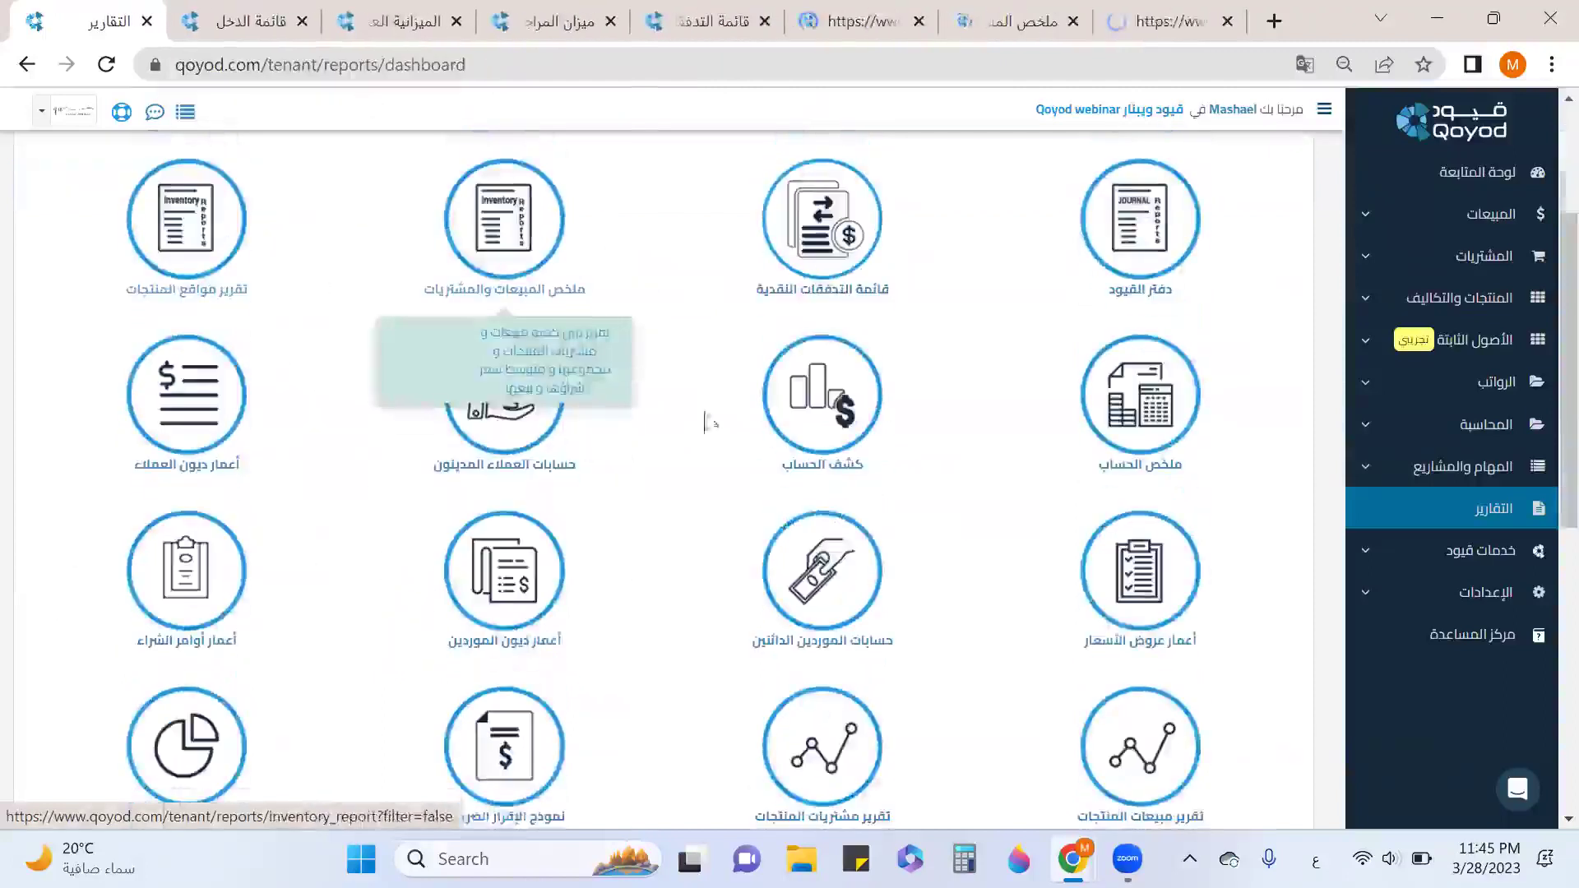
pyautogui.rightClick(827, 393)
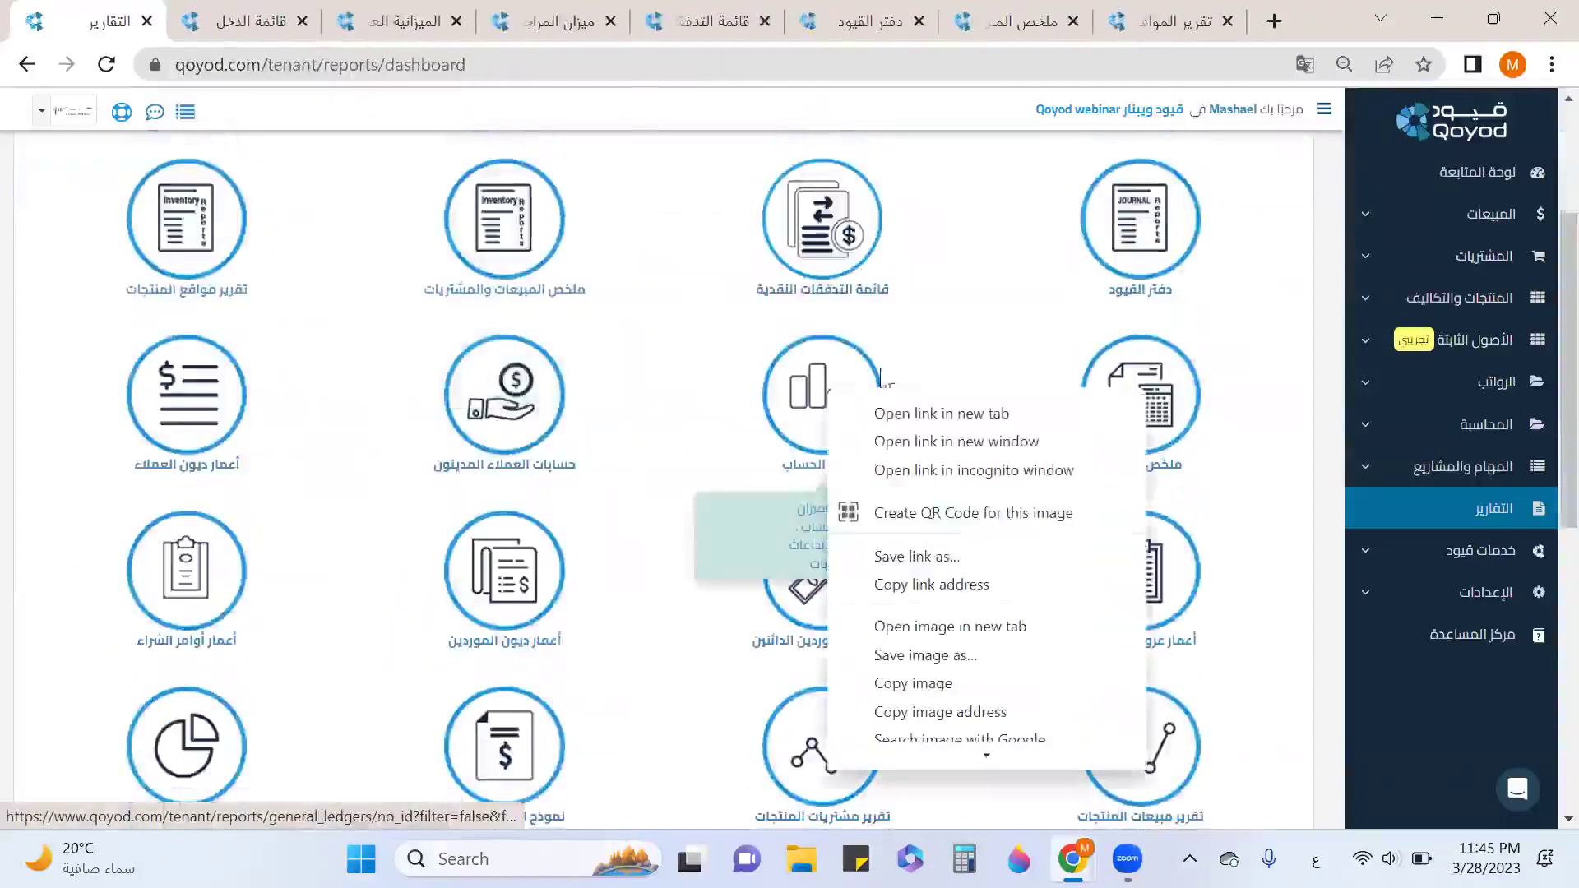
pyautogui.click(904, 415)
pyautogui.scroll(-5, 905, 427)
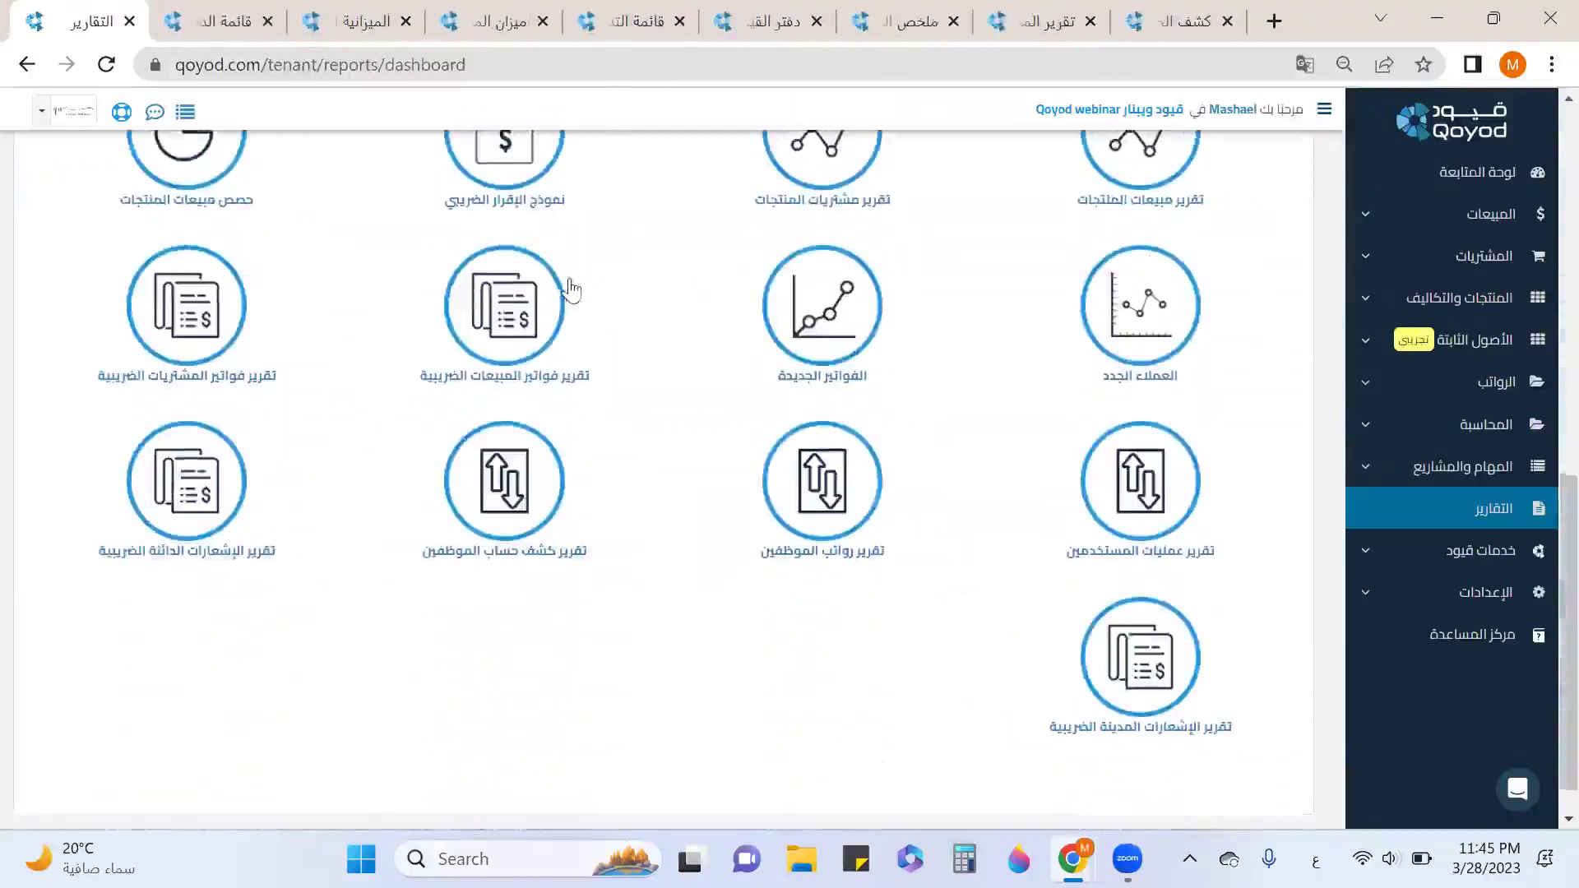
# Open the tax return, sales invoice tax and credit note tax reports in new tabs, then view the income statement.
pyautogui.rightClick(524, 175)
pyautogui.click(577, 189)
pyautogui.rightClick(526, 327)
pyautogui.click(549, 341)
pyautogui.rightClick(232, 488)
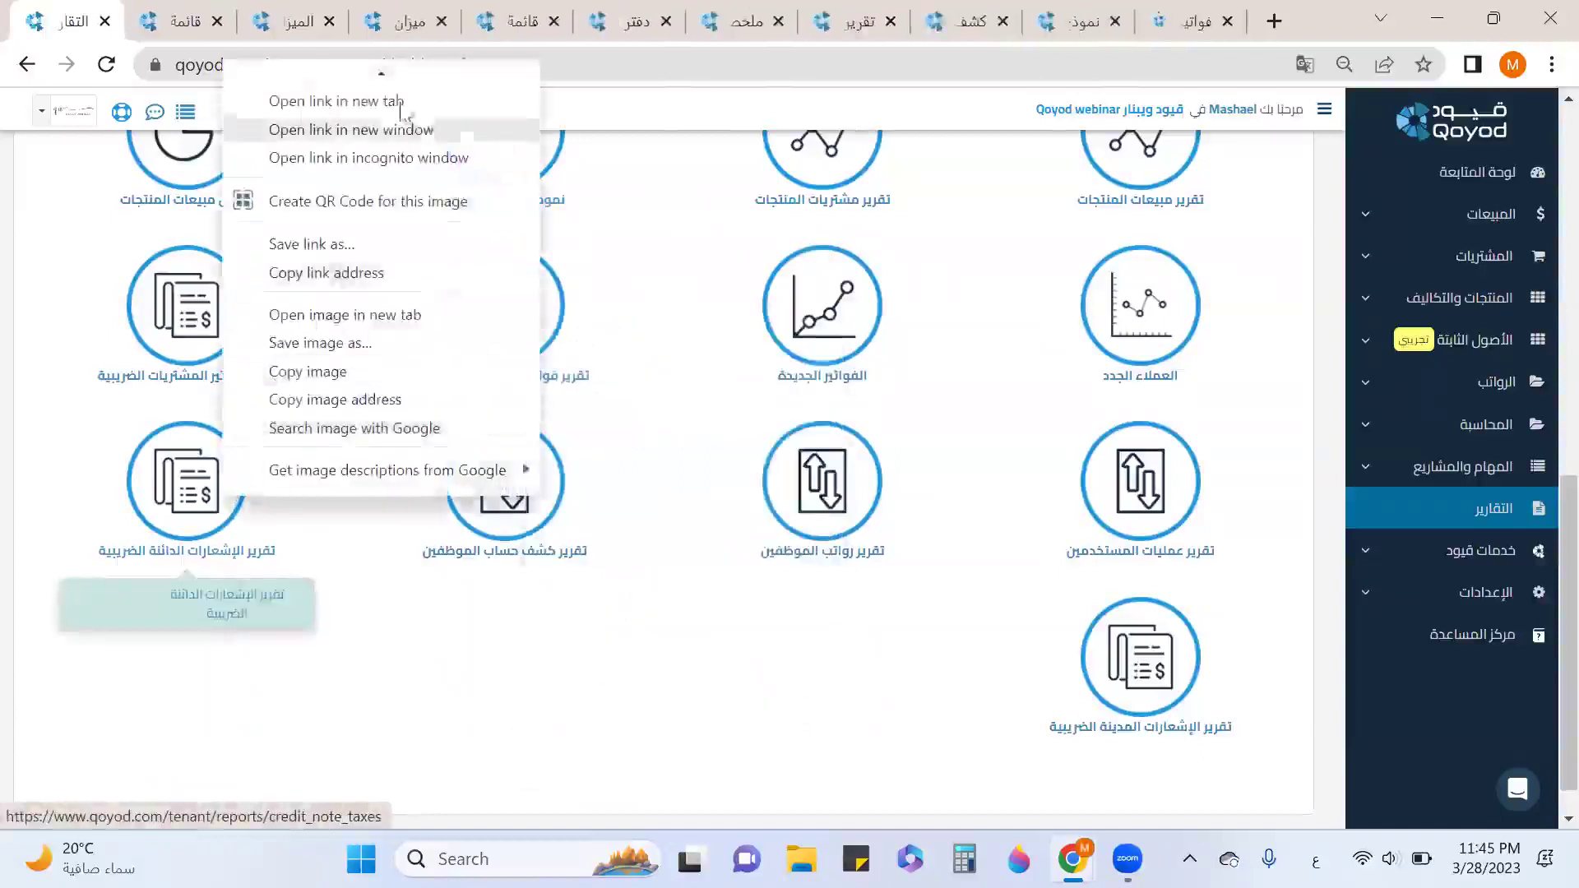
pyautogui.click(400, 97)
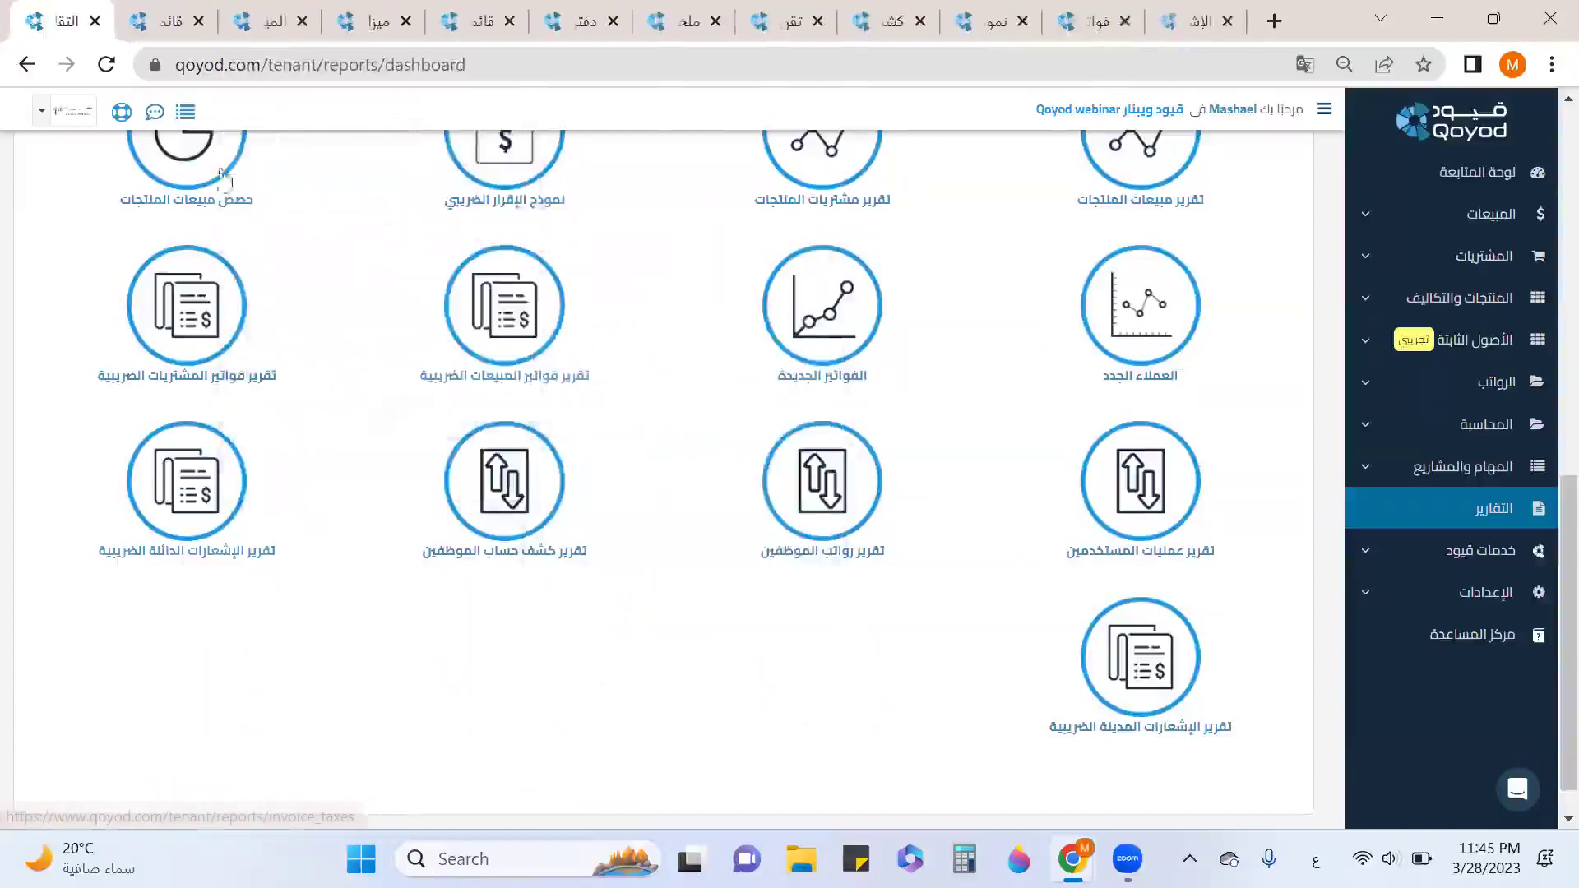
pyautogui.scroll(10, 236, 233)
pyautogui.click(160, 28)
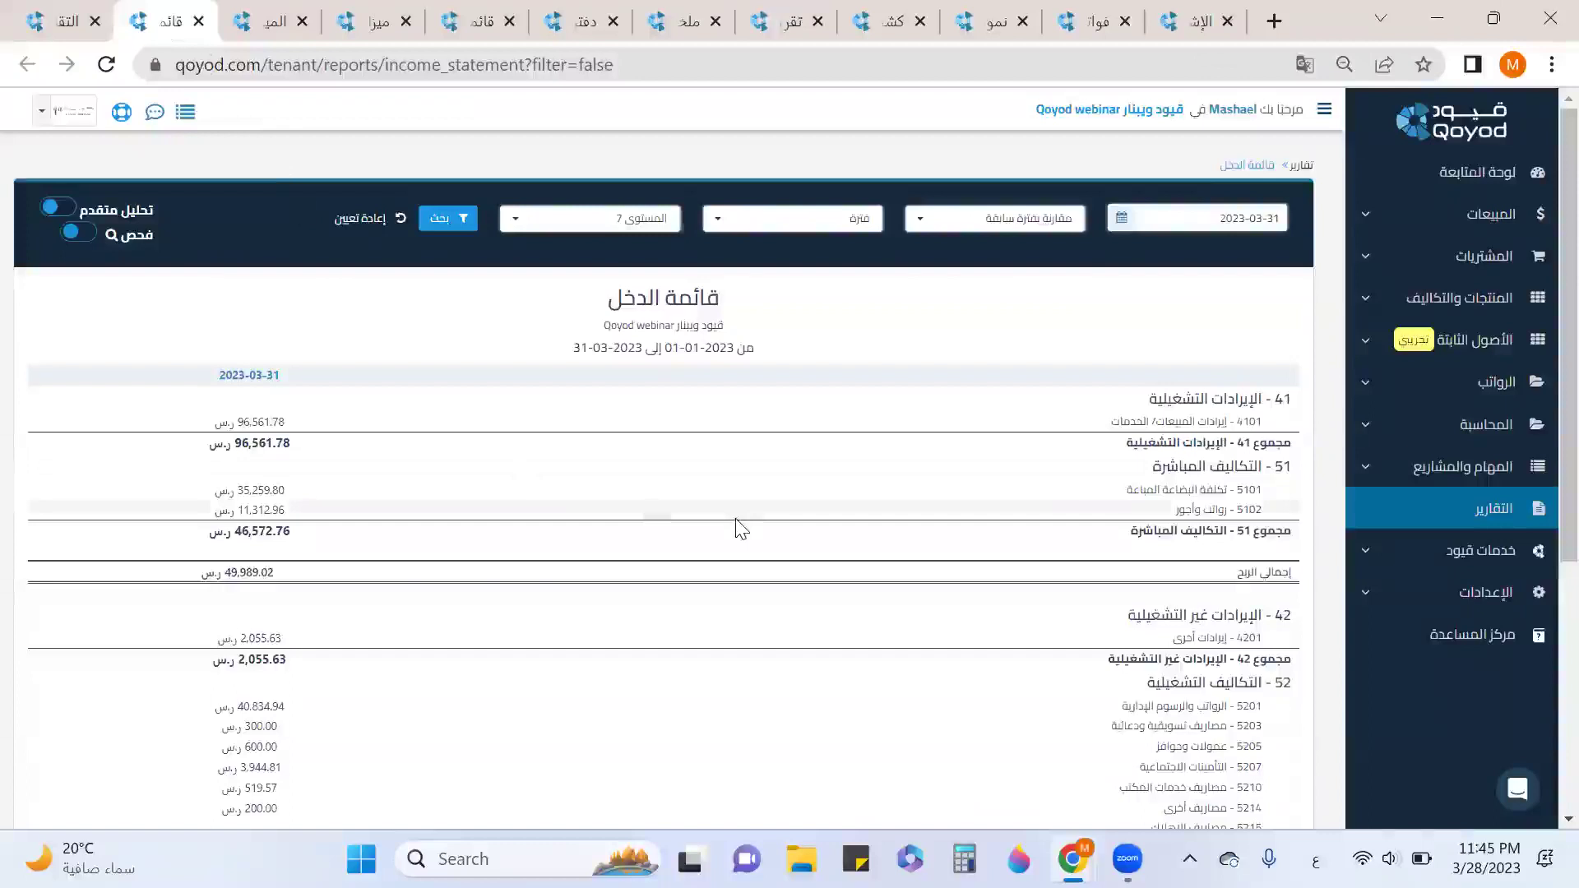
# Show the income statement by الشهر الماضي over 3 فترات, giving net profits 1,530.30, 744.94 and 310.68.
pyautogui.scroll(-3, 1216, 427)
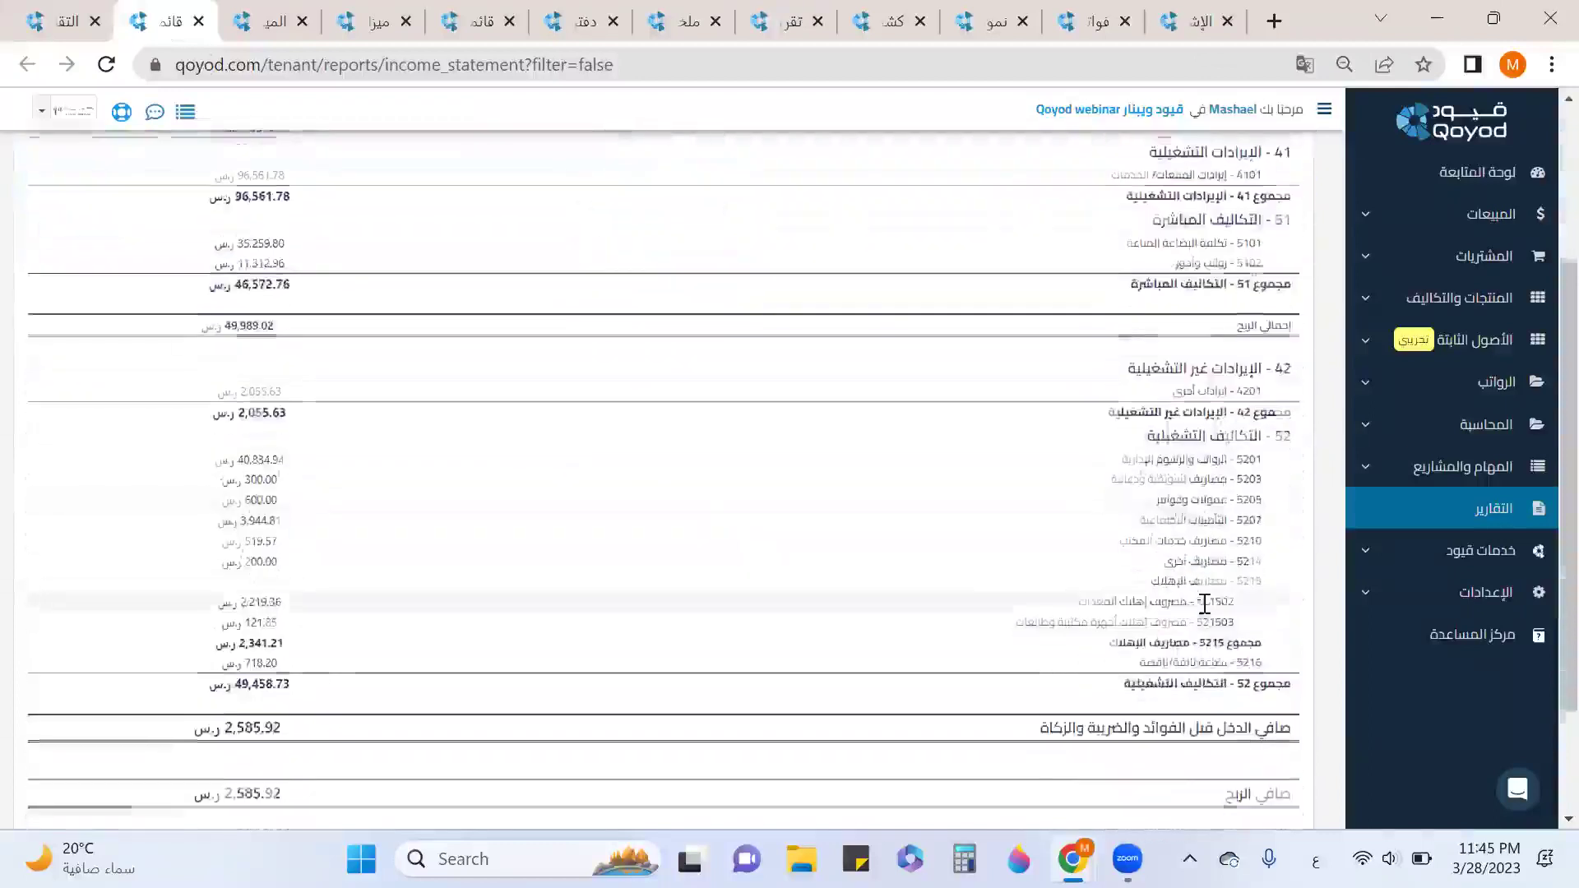
pyautogui.scroll(-2, 1204, 604)
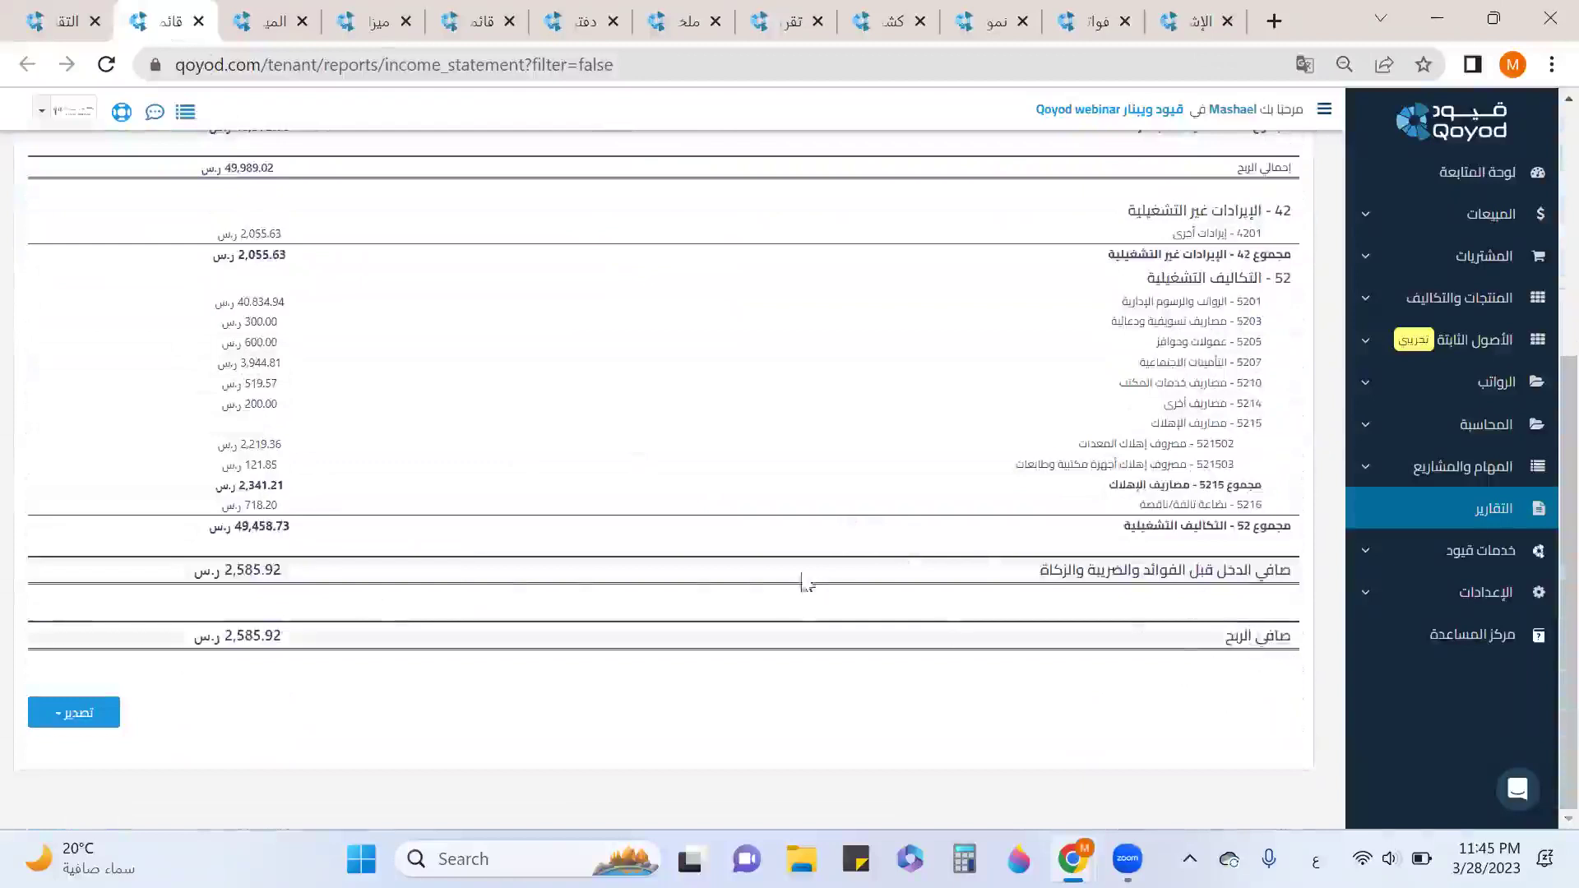
pyautogui.scroll(5, 823, 567)
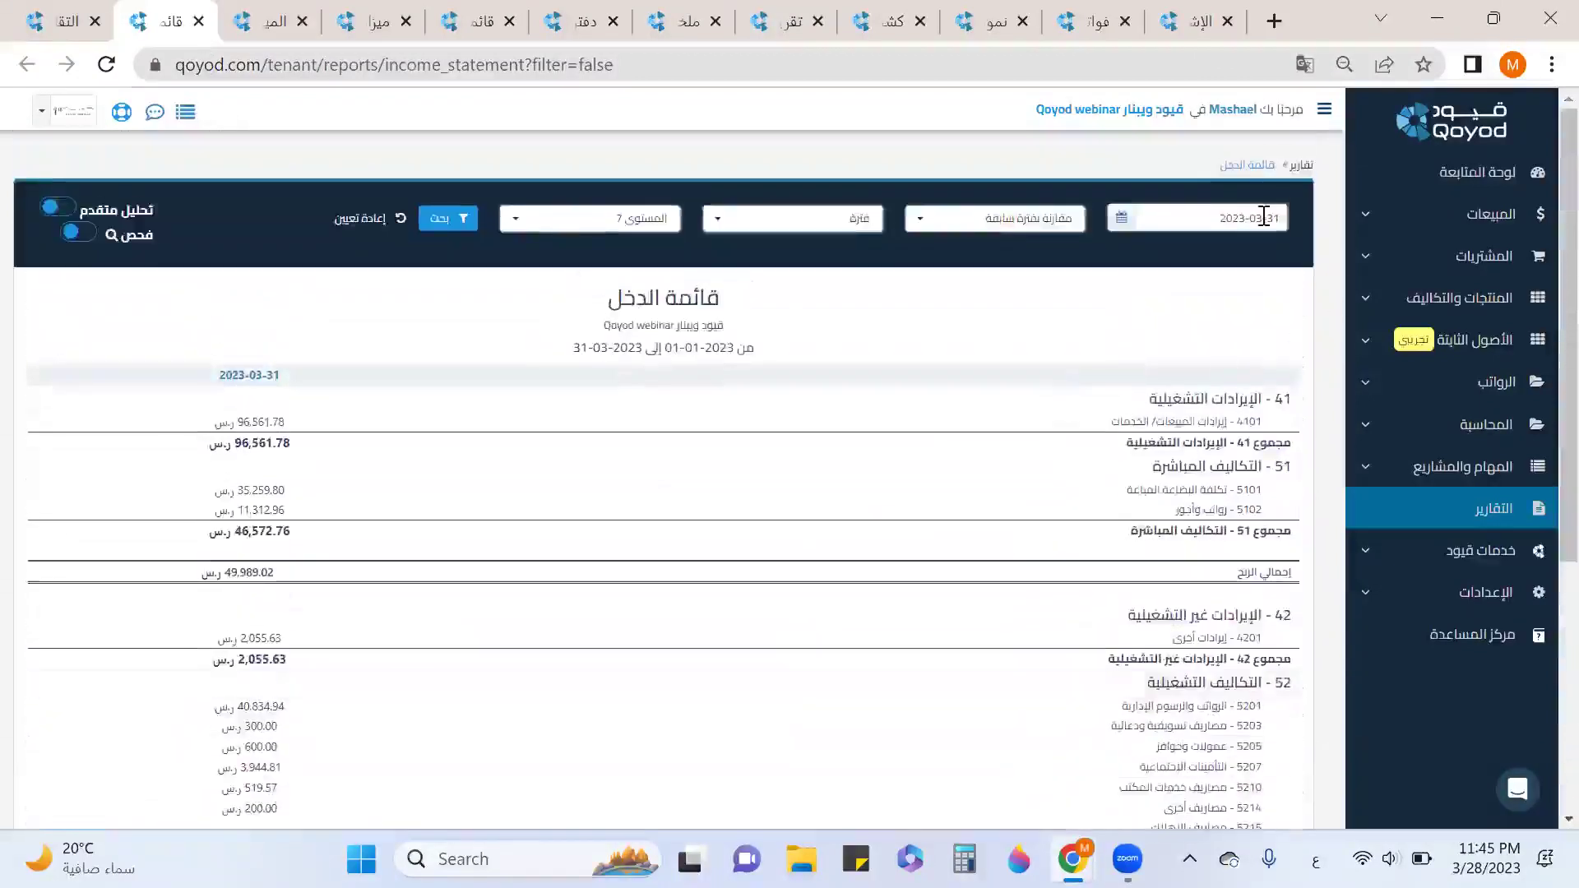
pyautogui.click(1043, 219)
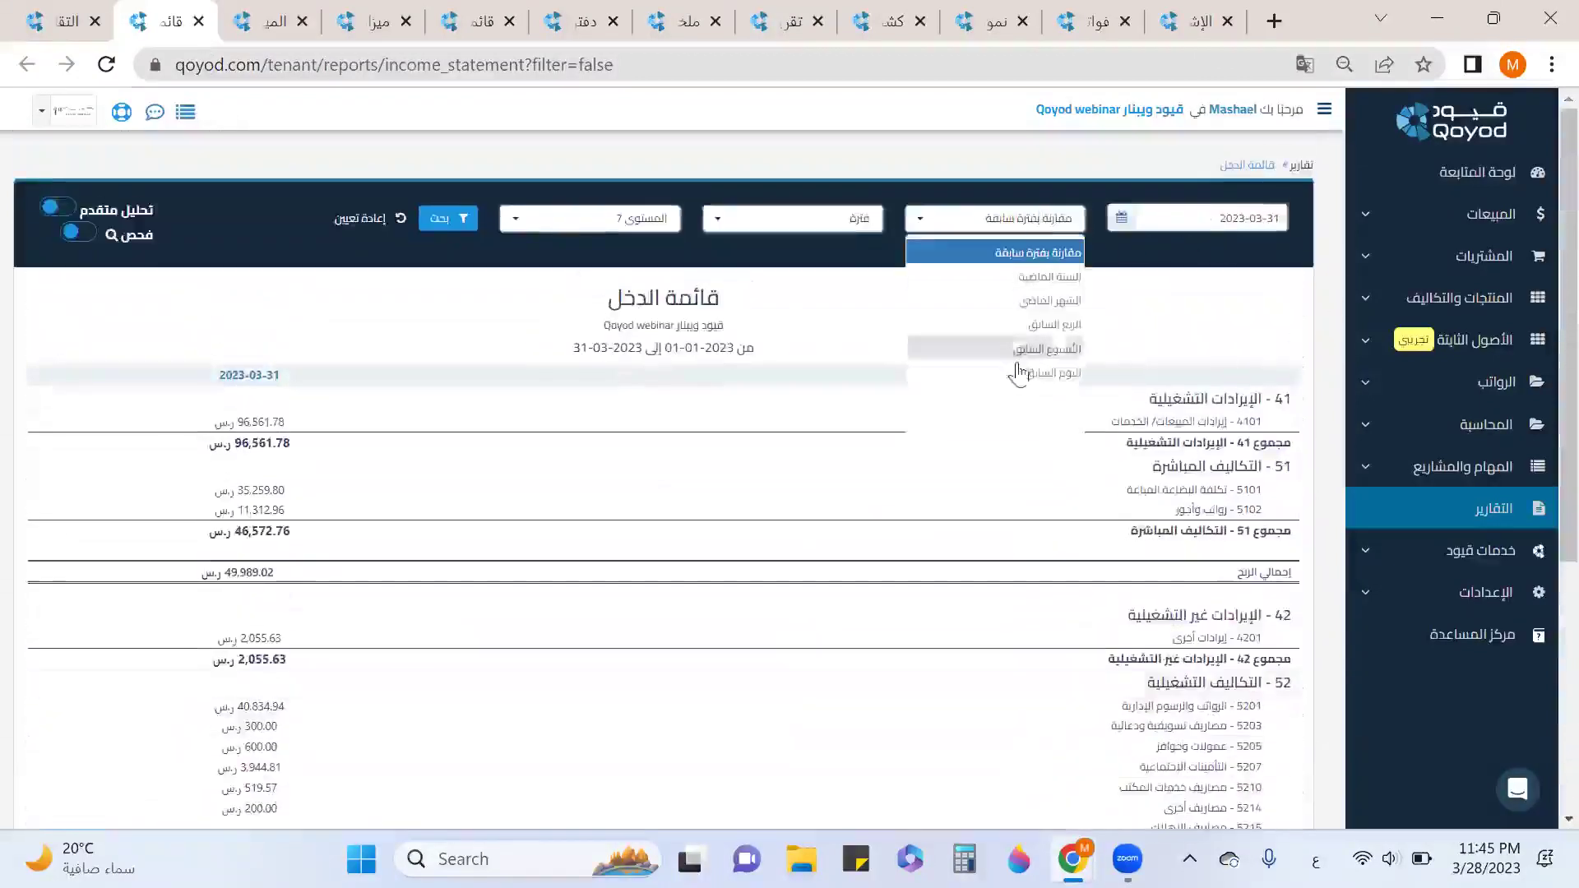
pyautogui.click(1043, 300)
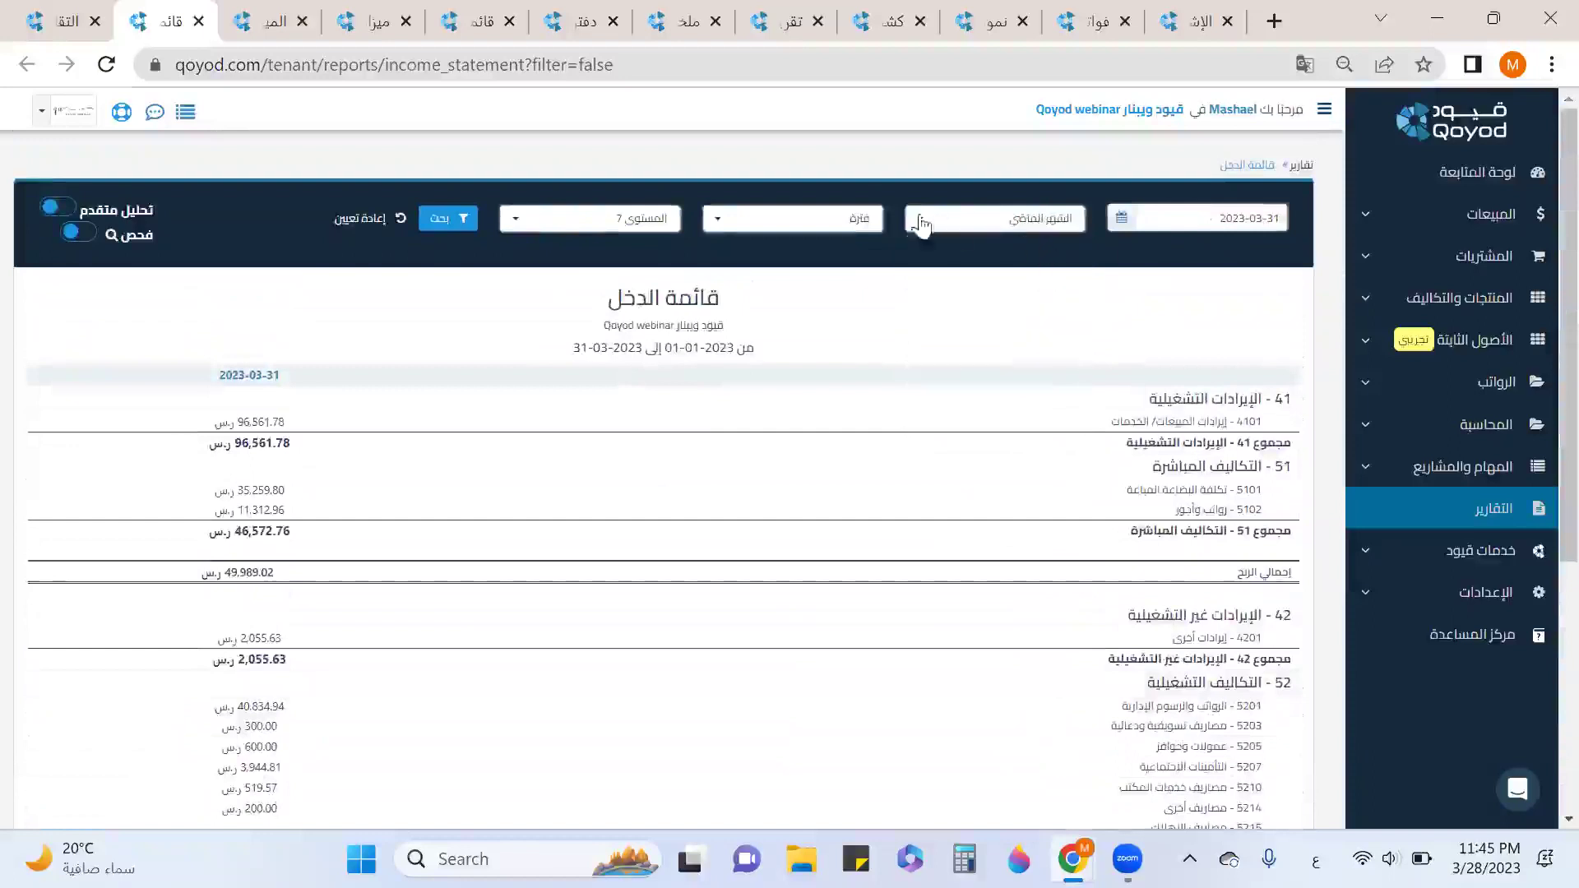
pyautogui.click(843, 220)
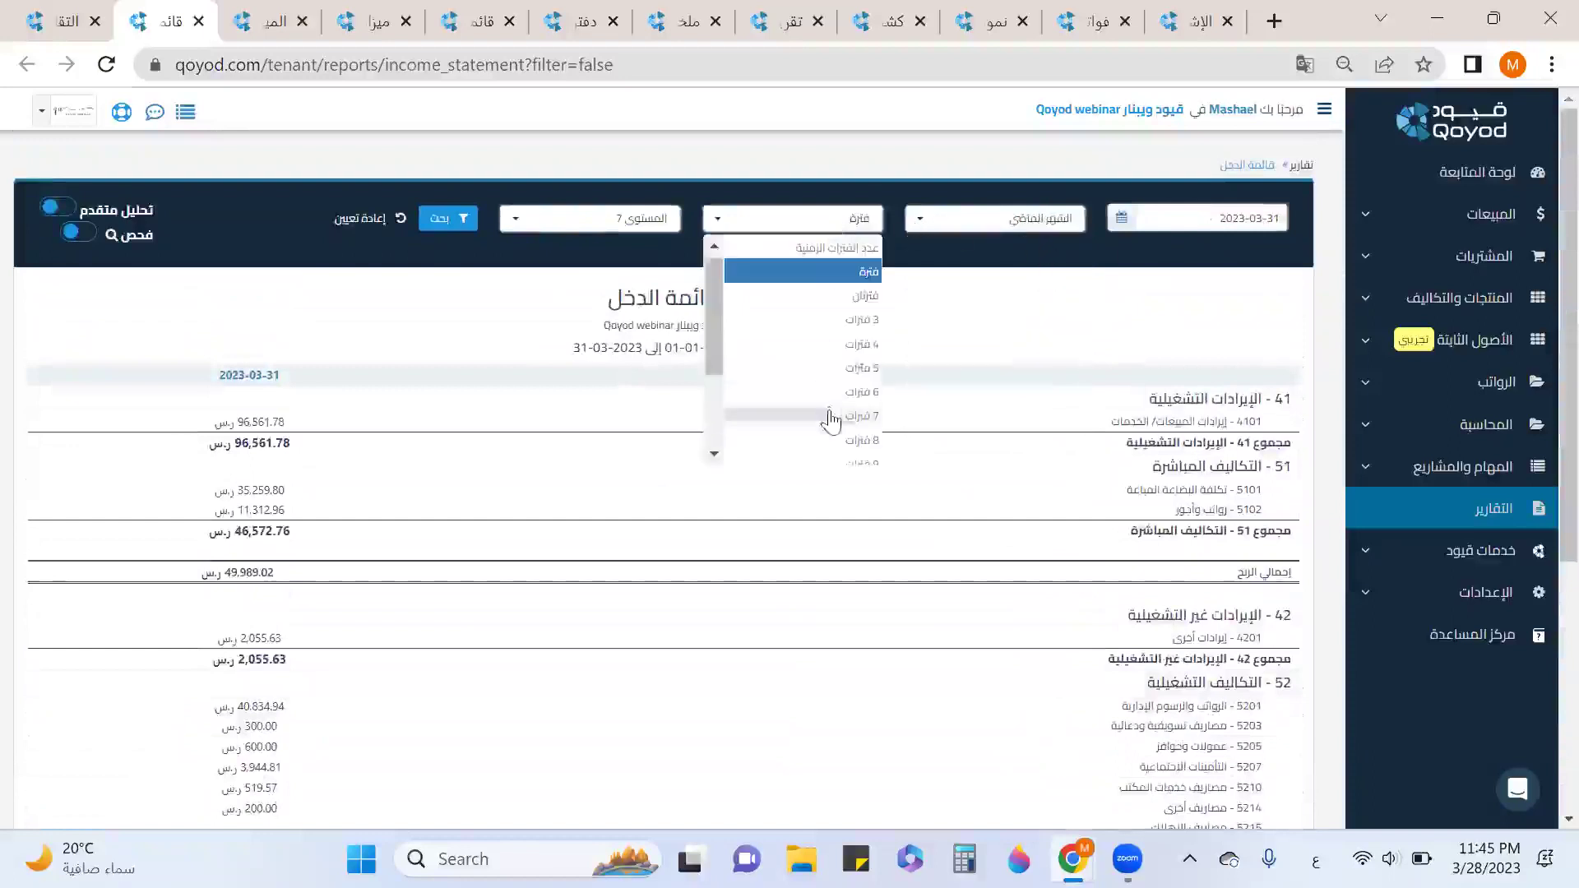
pyautogui.click(832, 323)
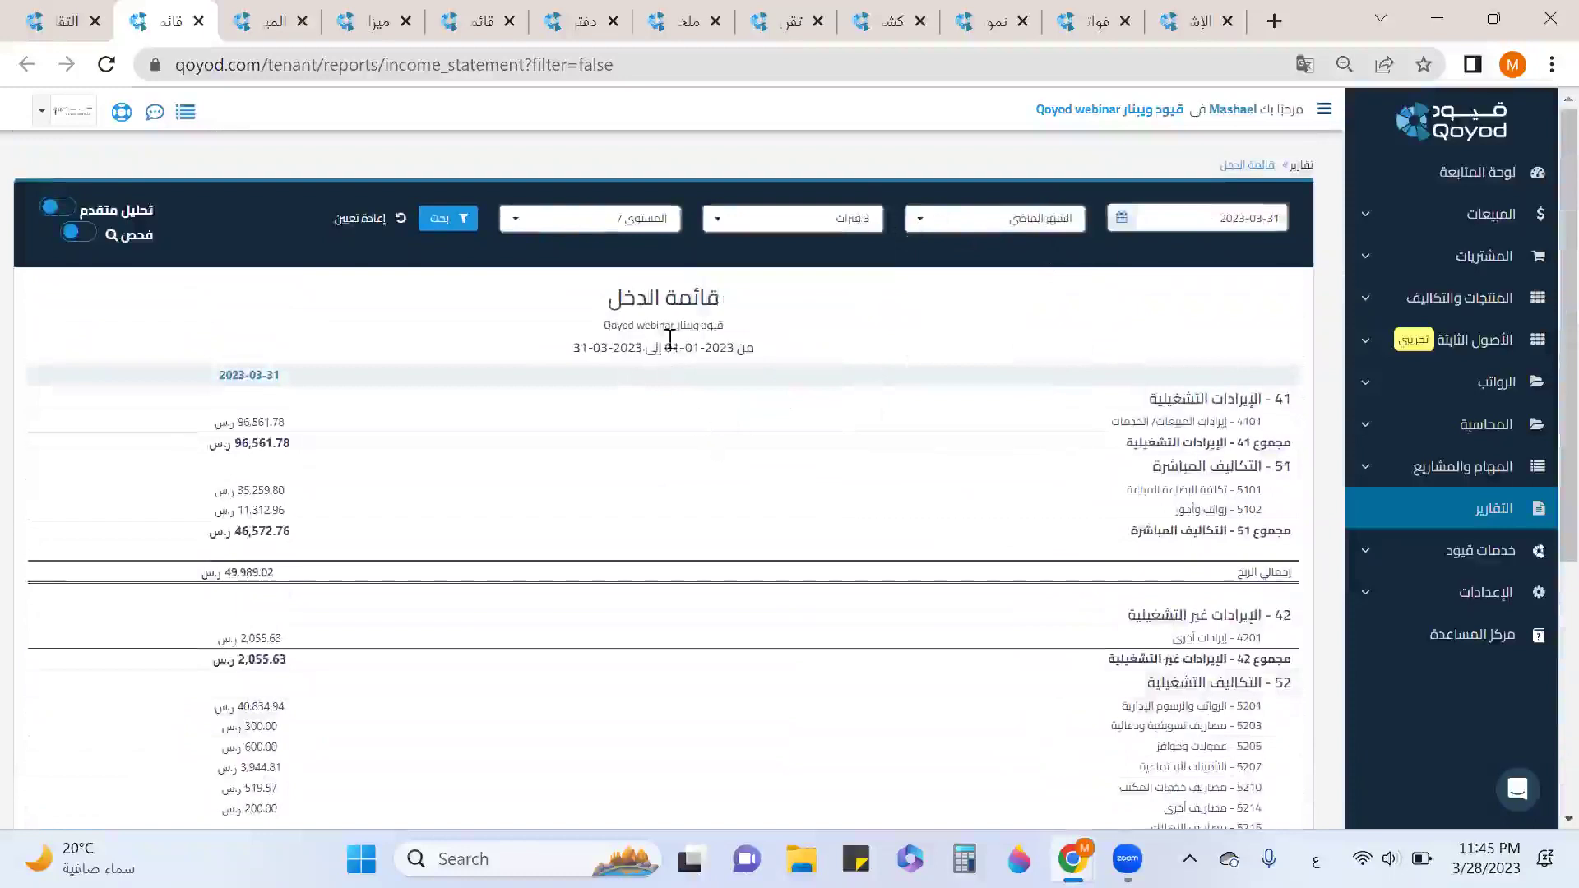
pyautogui.click(466, 222)
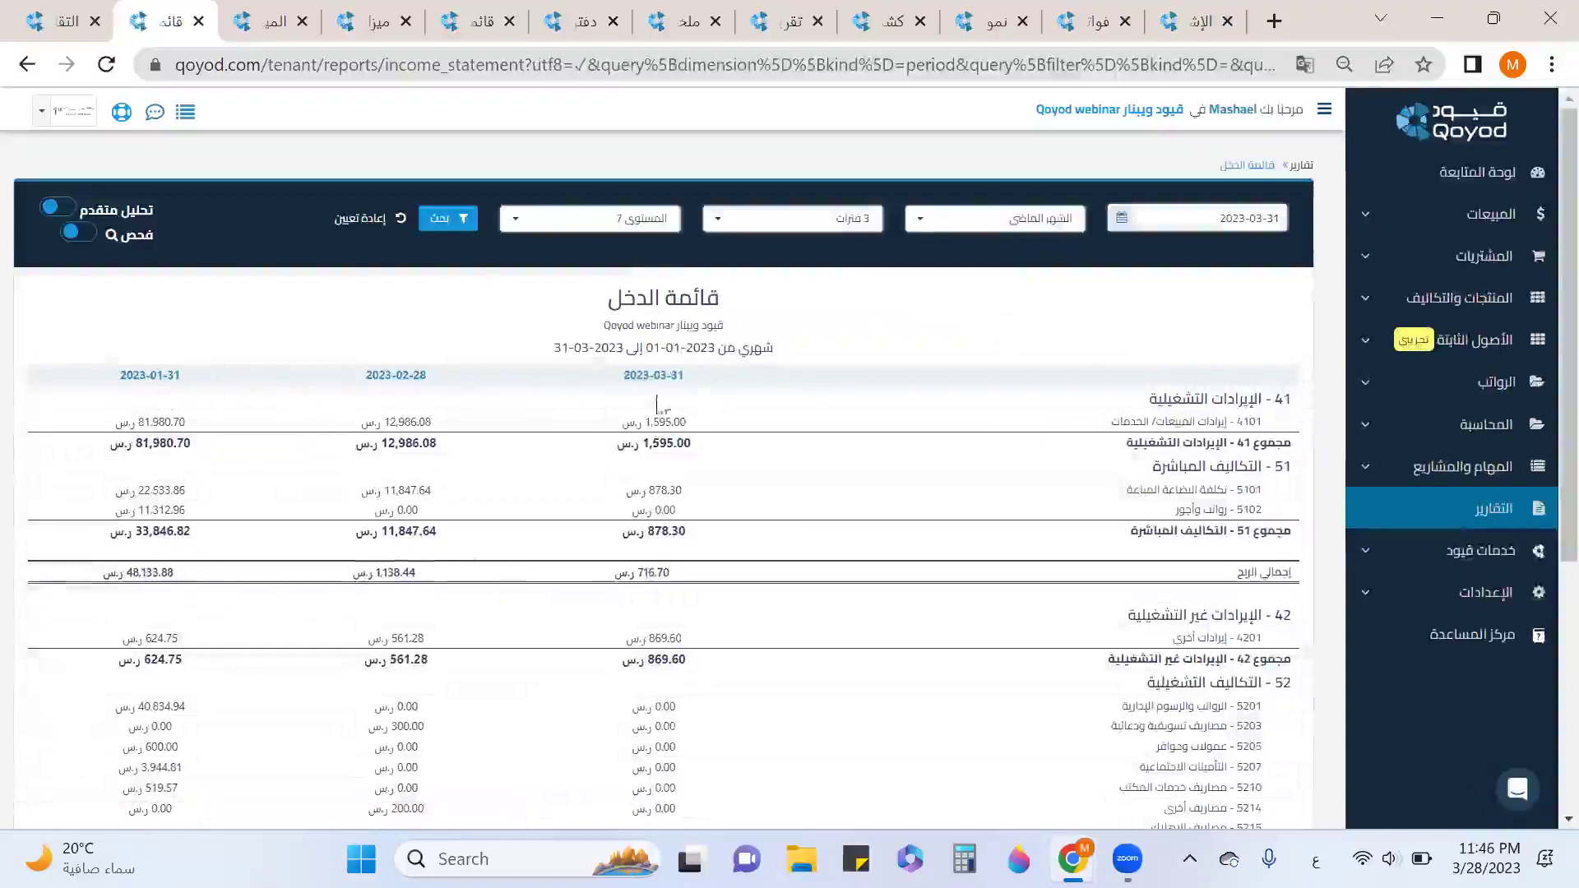
pyautogui.scroll(-5, 1002, 553)
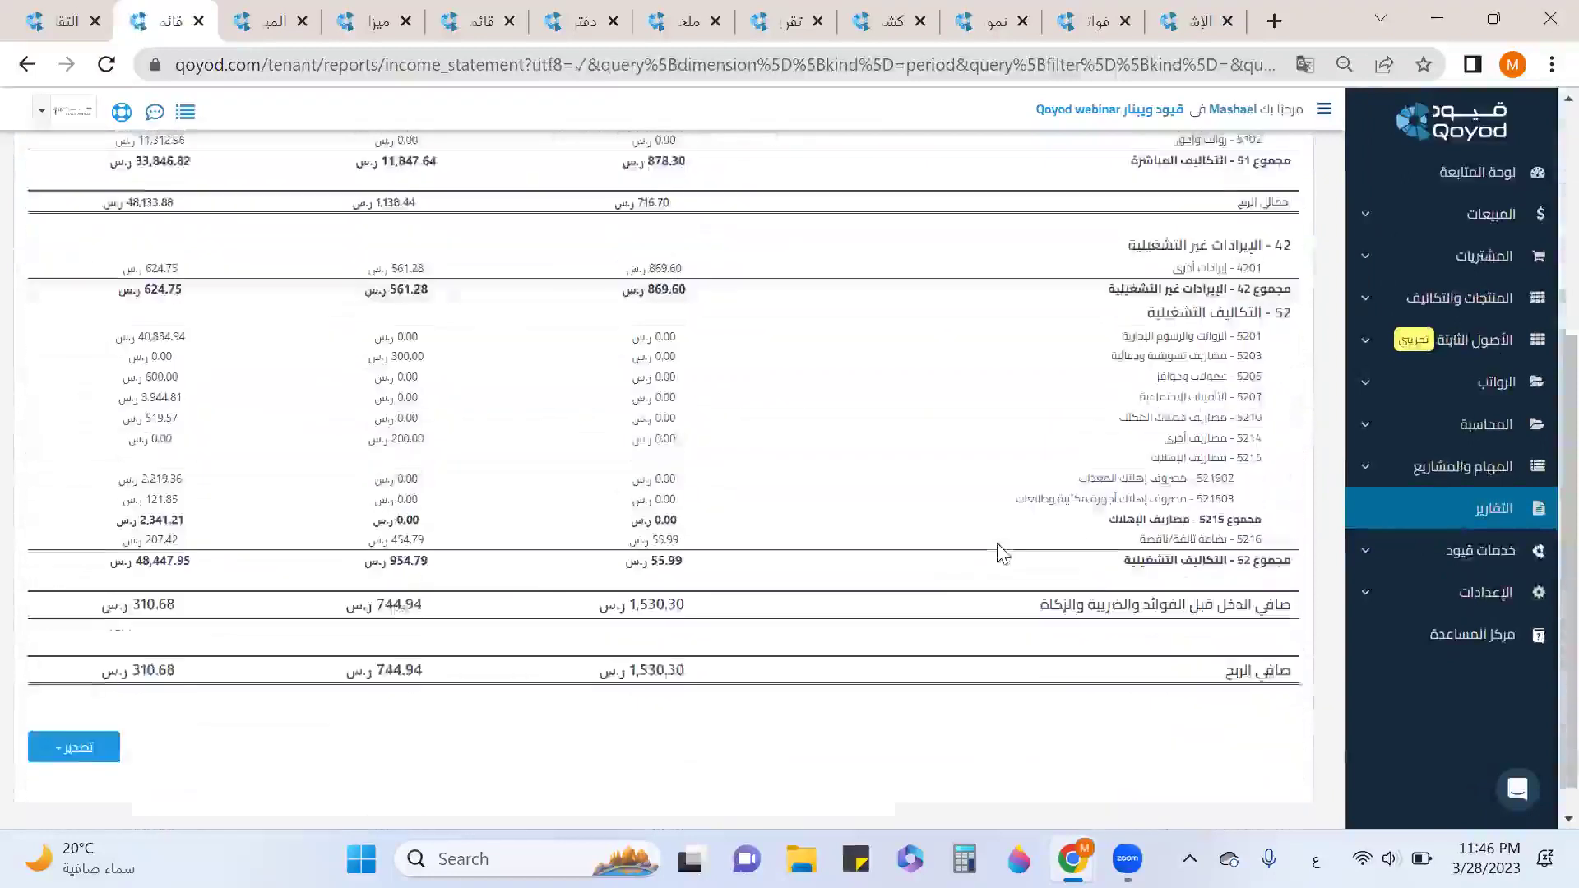
pyautogui.moveTo(1303, 640); pyautogui.dragTo(1096, 643)
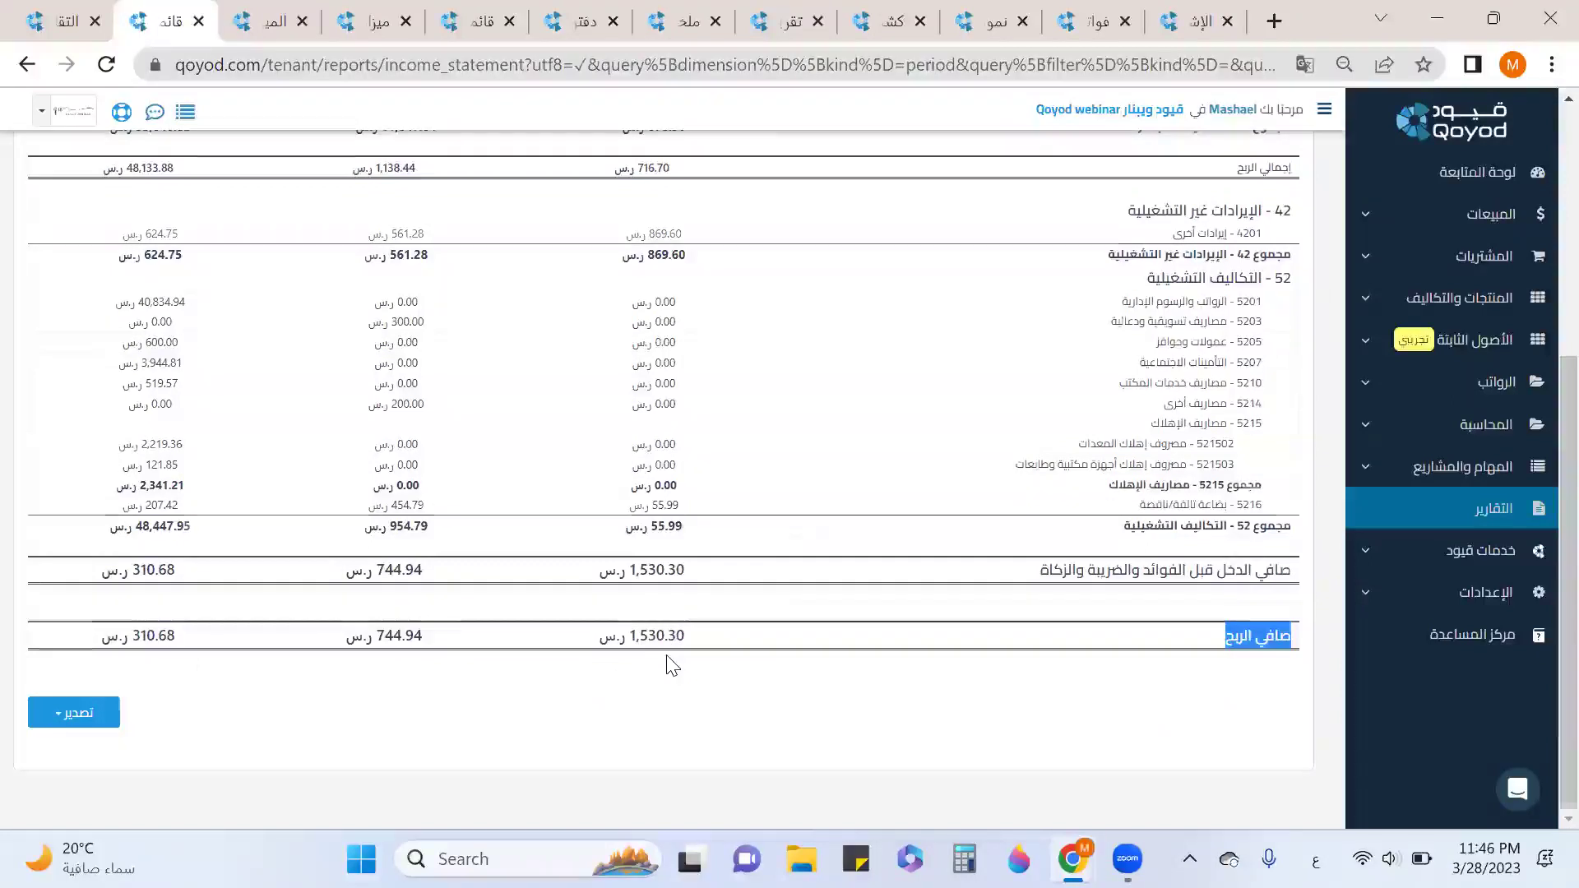
pyautogui.scroll(5, 672, 665)
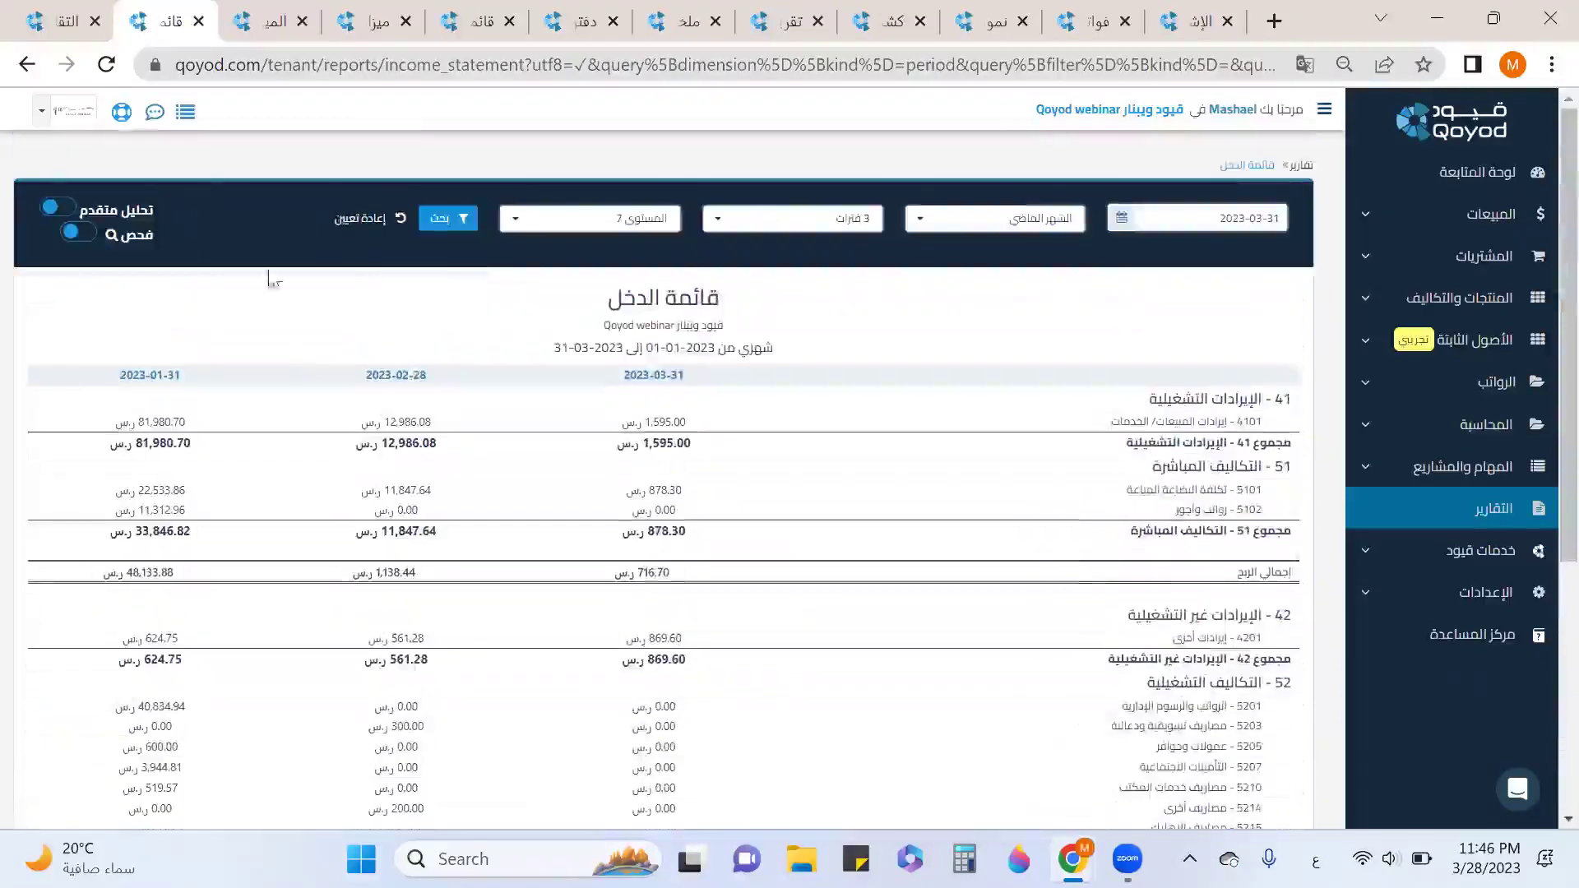
# Reset the filters, inspect the 96,561.78 sales revenue, and review customer and branch values (55,280.00).
pyautogui.click(380, 218)
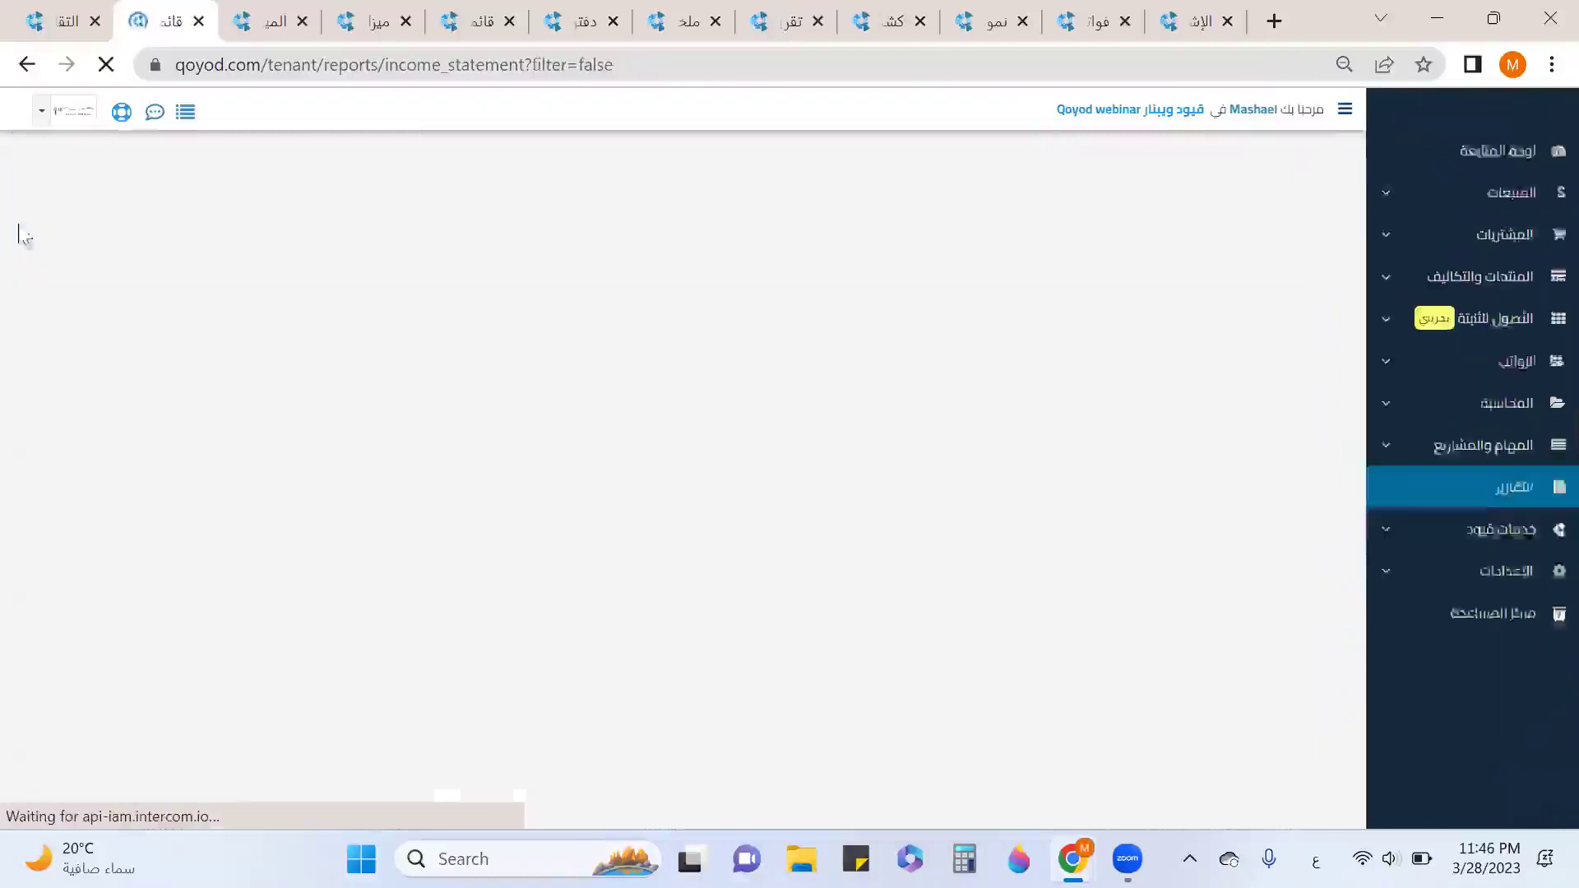
pyautogui.click(78, 234)
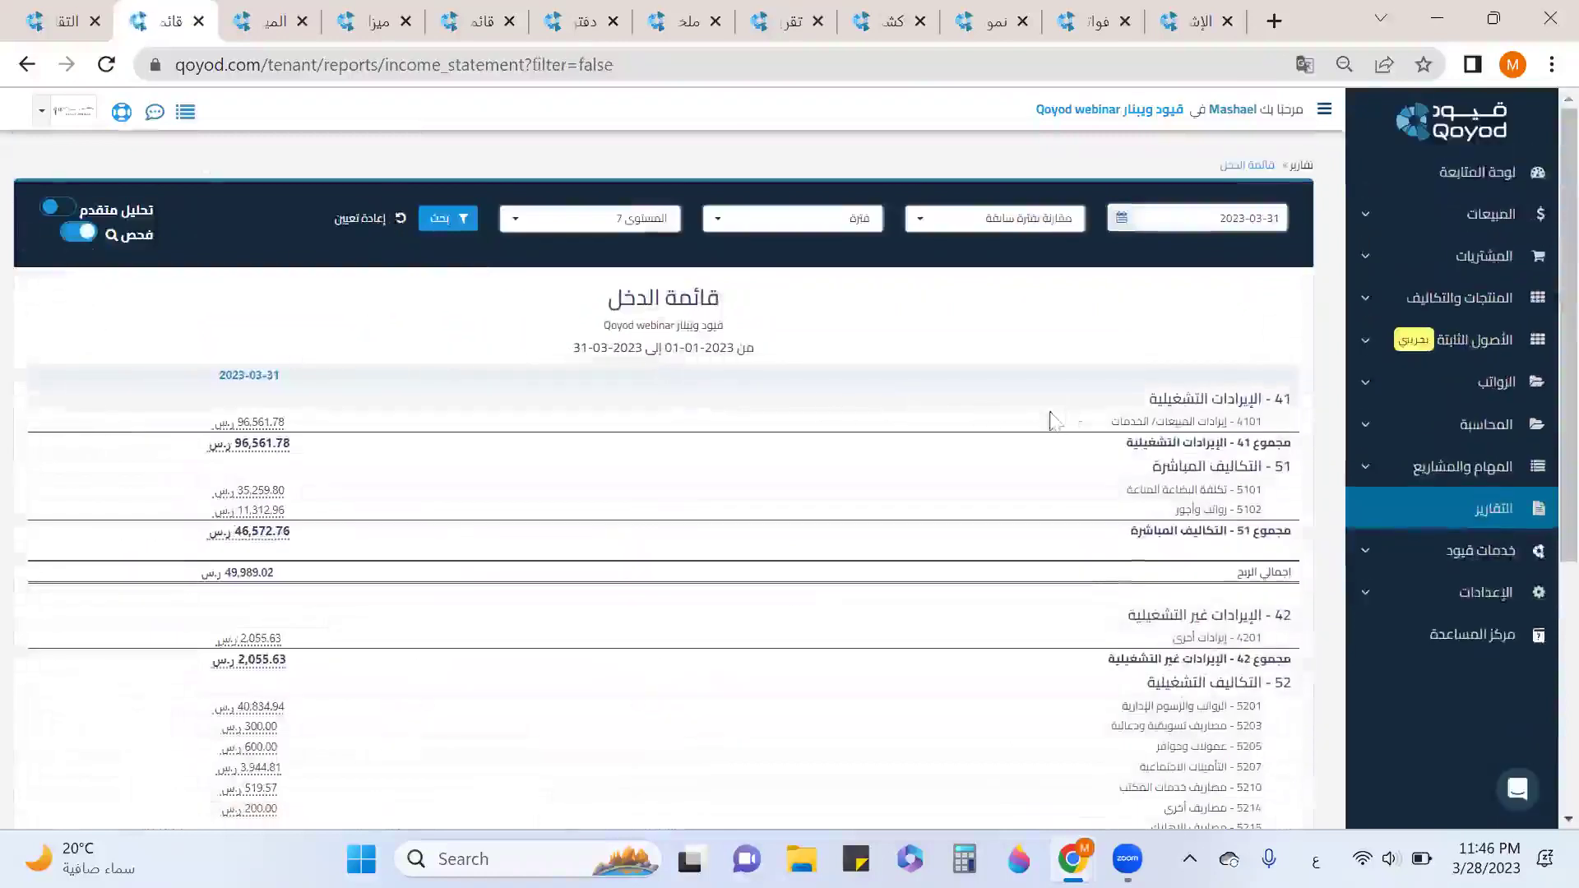
pyautogui.click(261, 422)
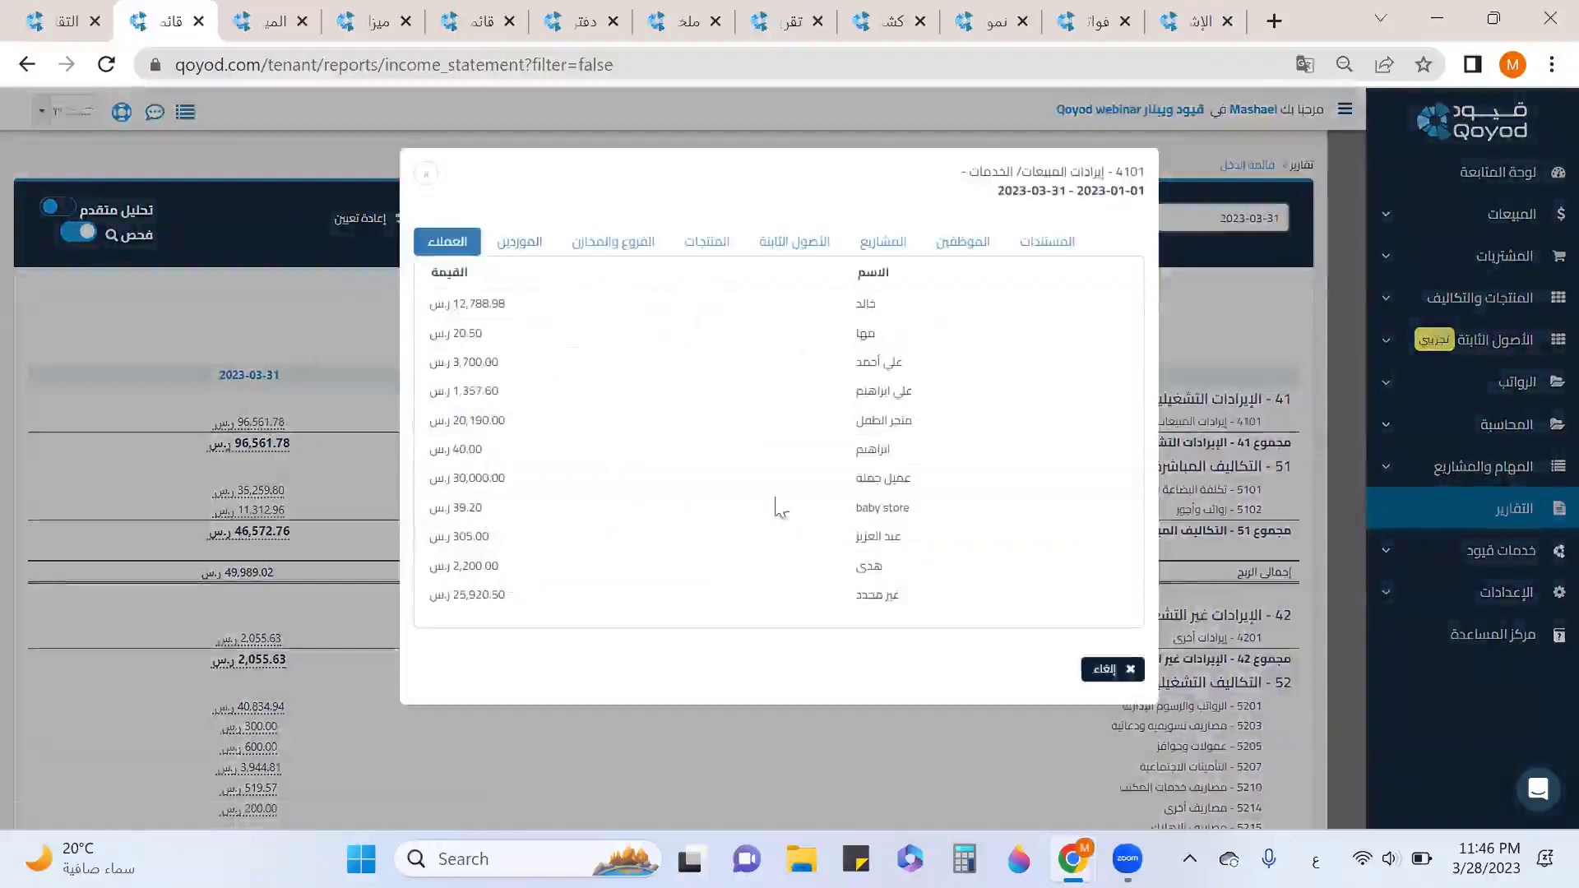
pyautogui.moveTo(915, 479); pyautogui.dragTo(624, 485)
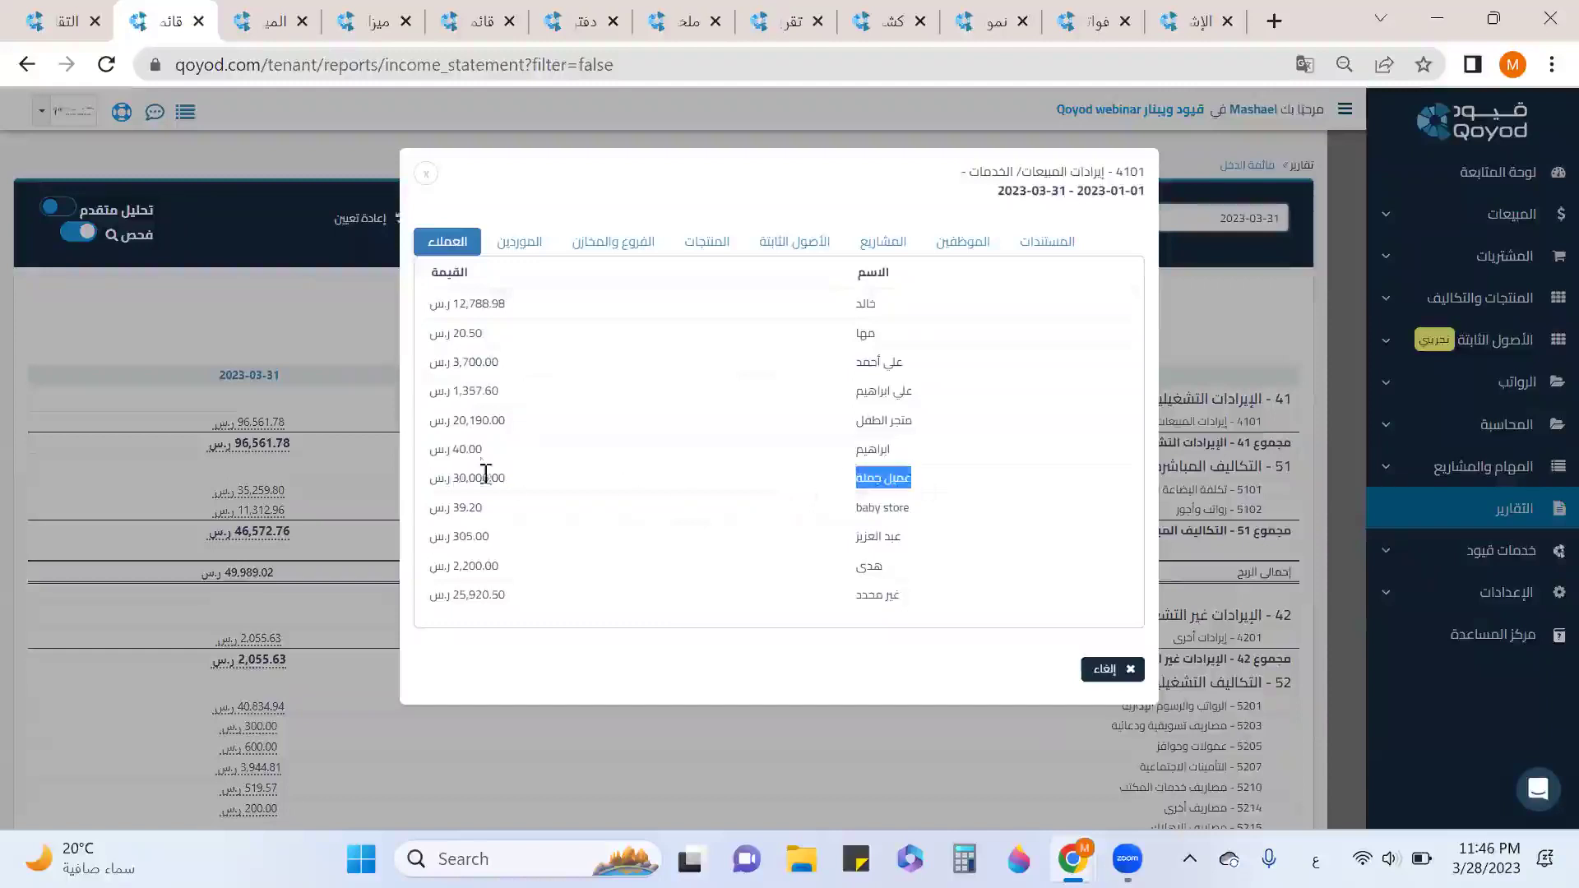
pyautogui.click(608, 241)
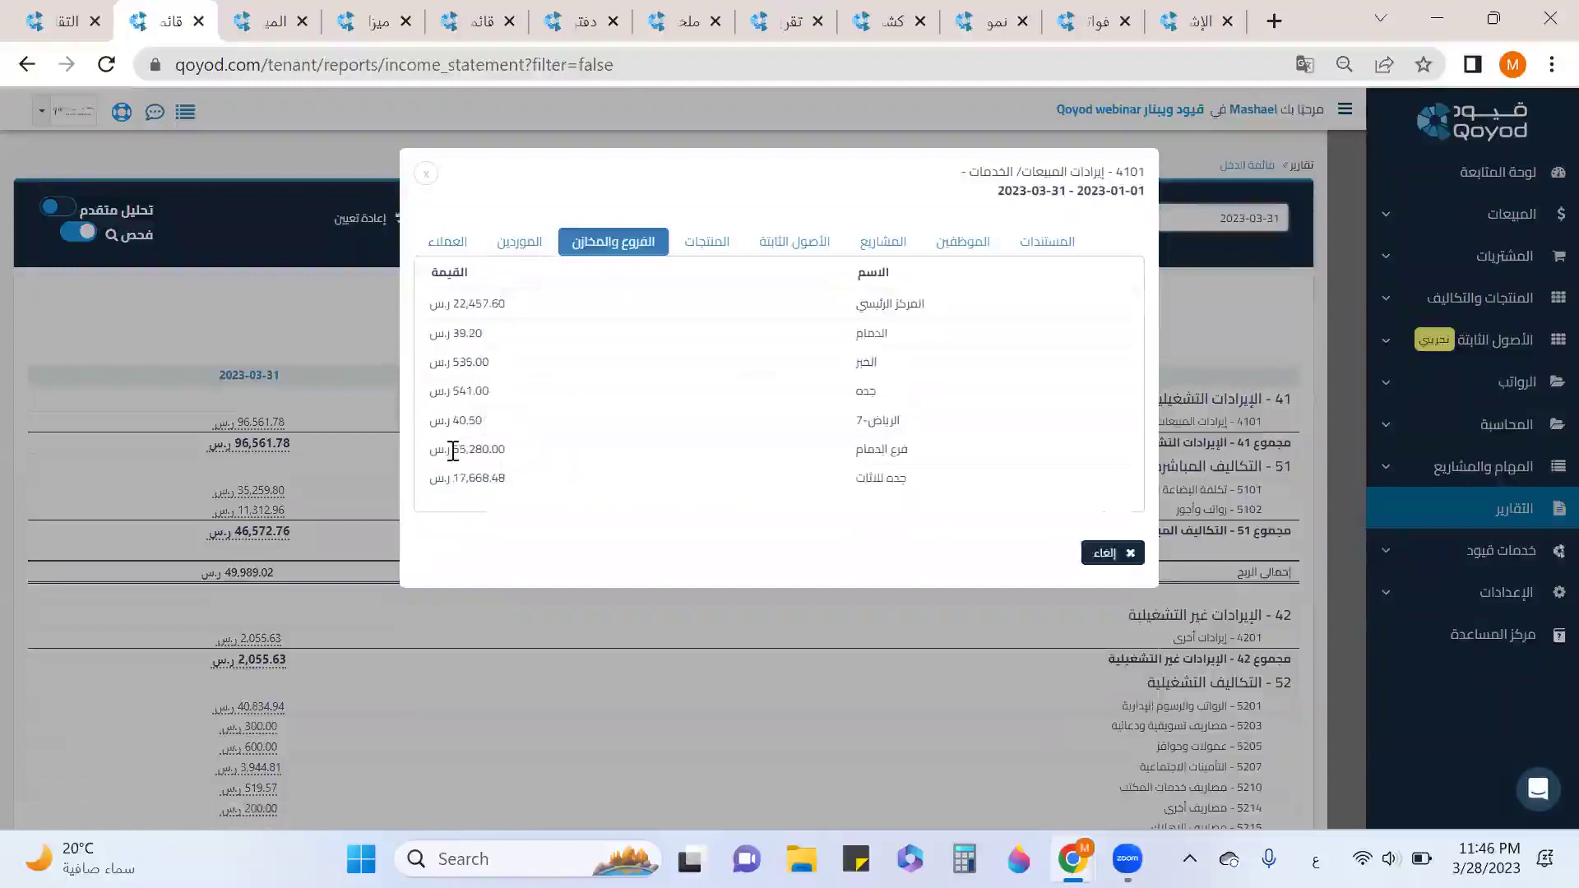
pyautogui.moveTo(452, 451); pyautogui.dragTo(501, 452)
# Review the 4101 revenue by product (50,580.00), project and document type, then close the breakdown.
pyautogui.click(717, 246)
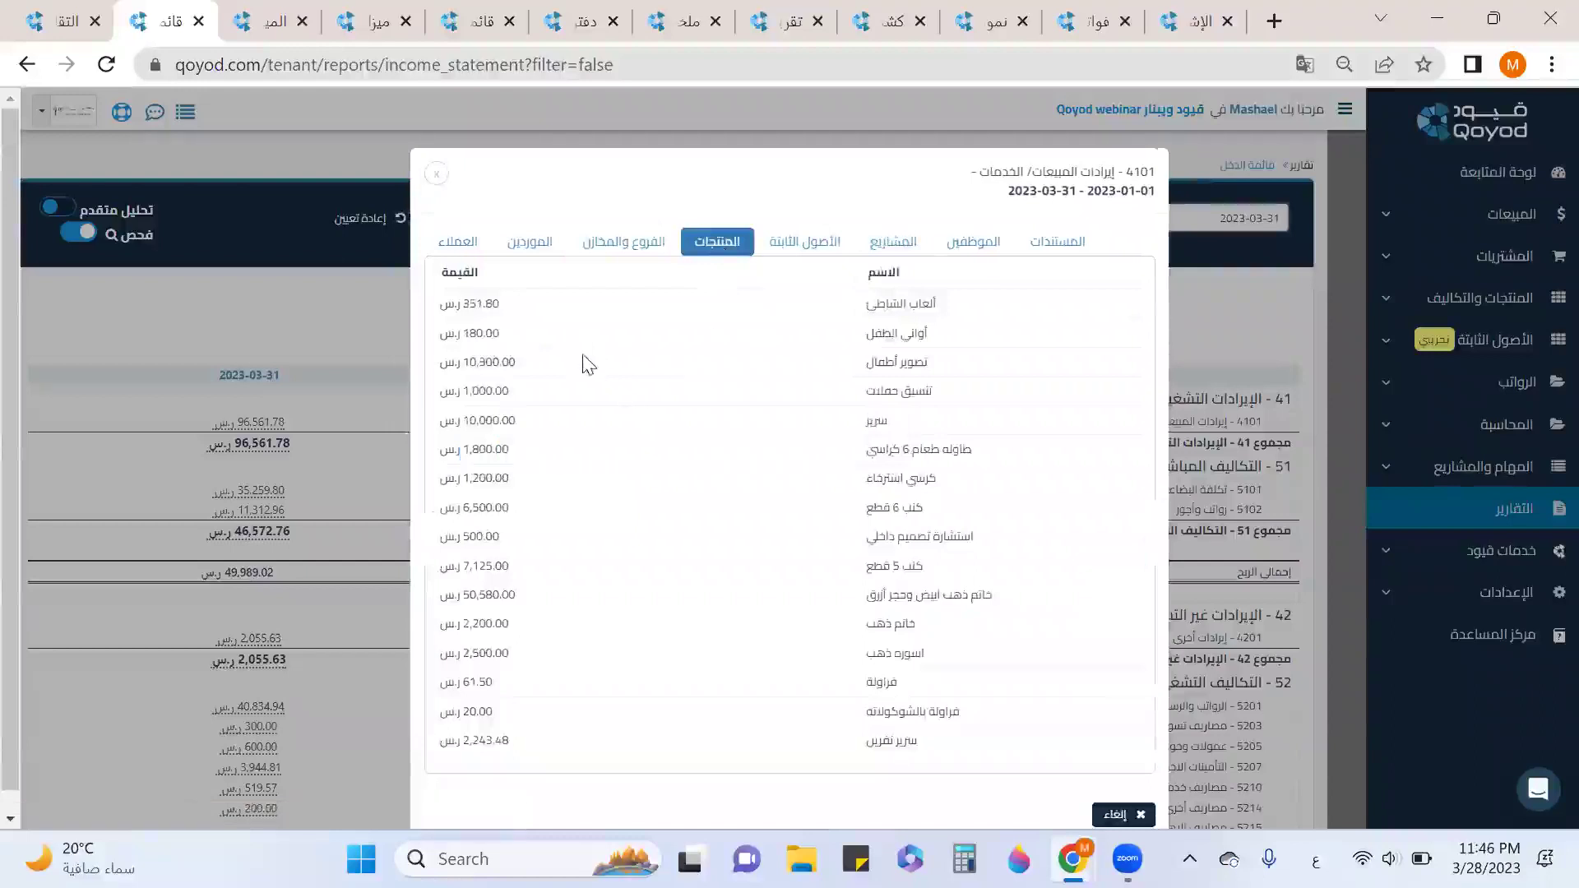
pyautogui.tripleClick(542, 607)
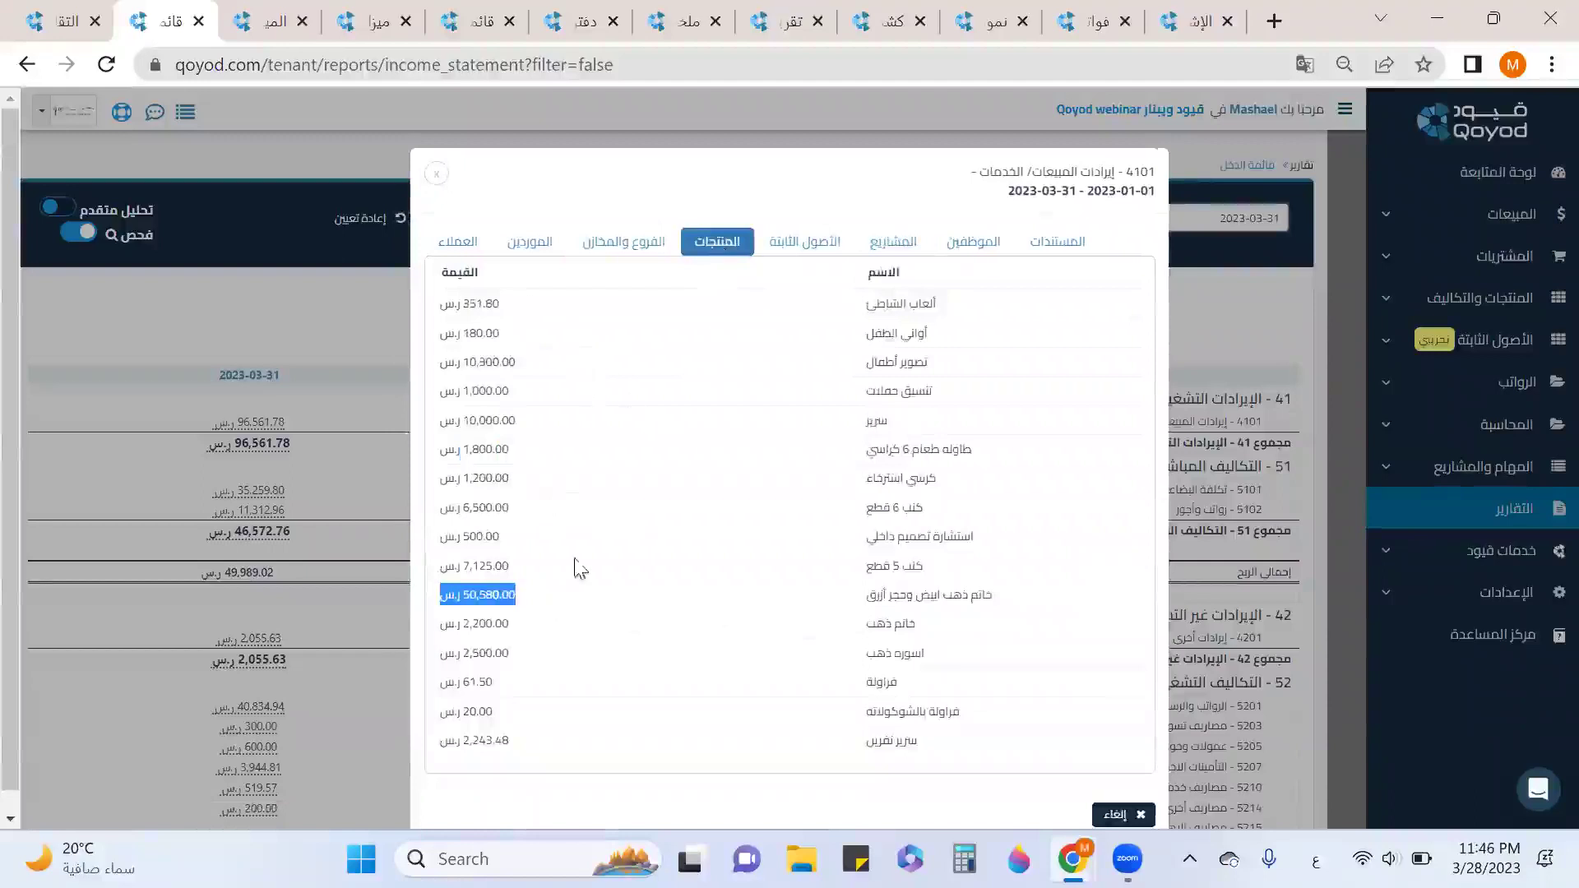
pyautogui.click(912, 248)
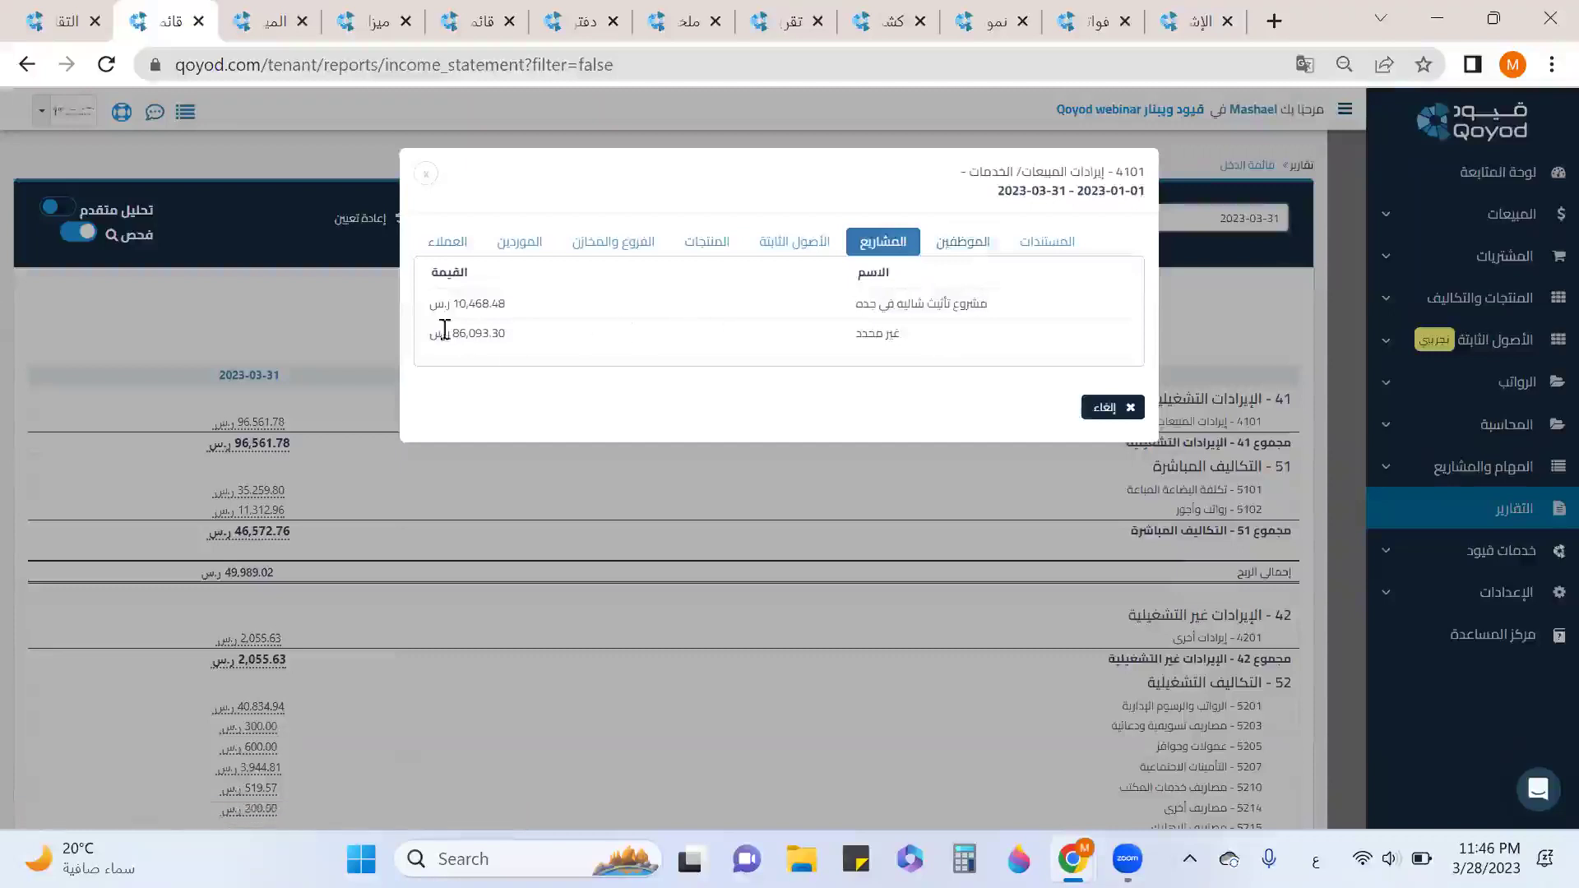
pyautogui.moveTo(462, 304); pyautogui.dragTo(524, 315)
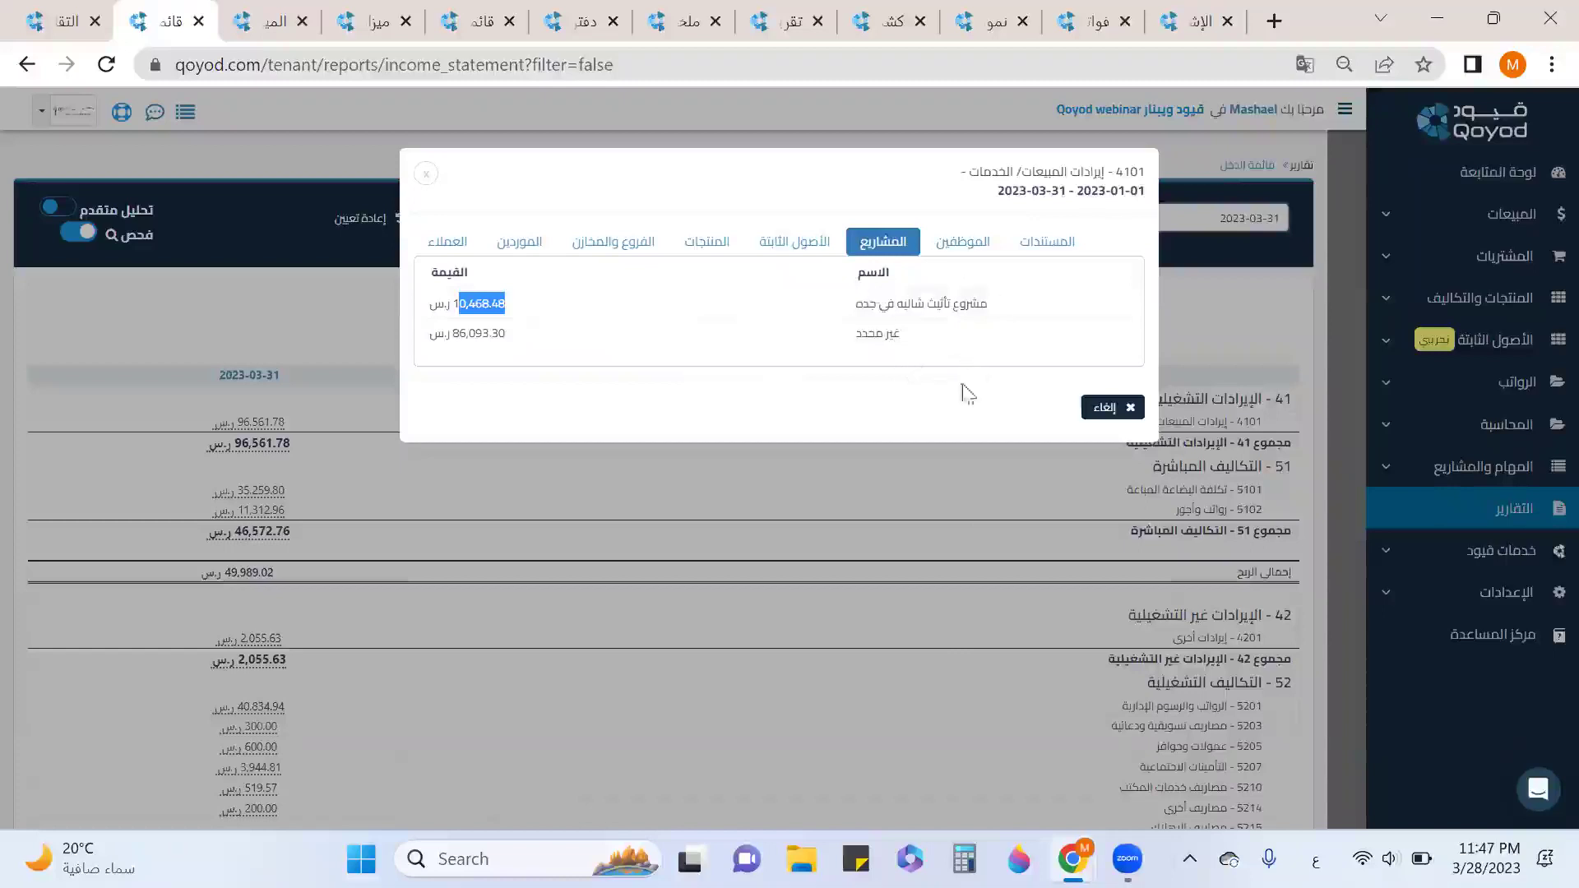
pyautogui.click(1046, 255)
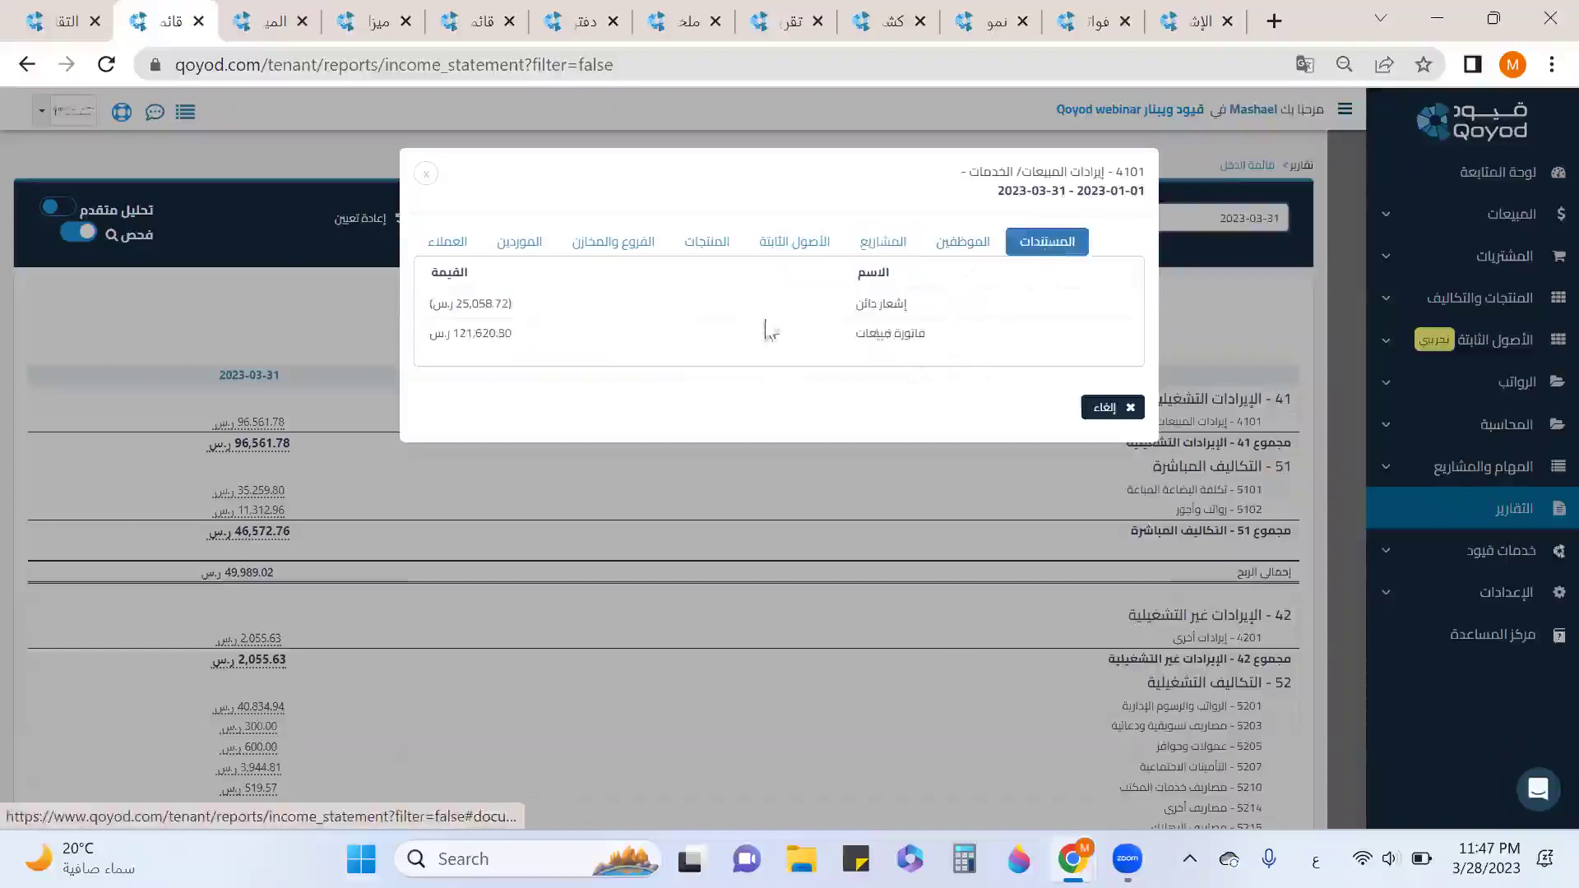
pyautogui.moveTo(947, 344); pyautogui.dragTo(863, 337)
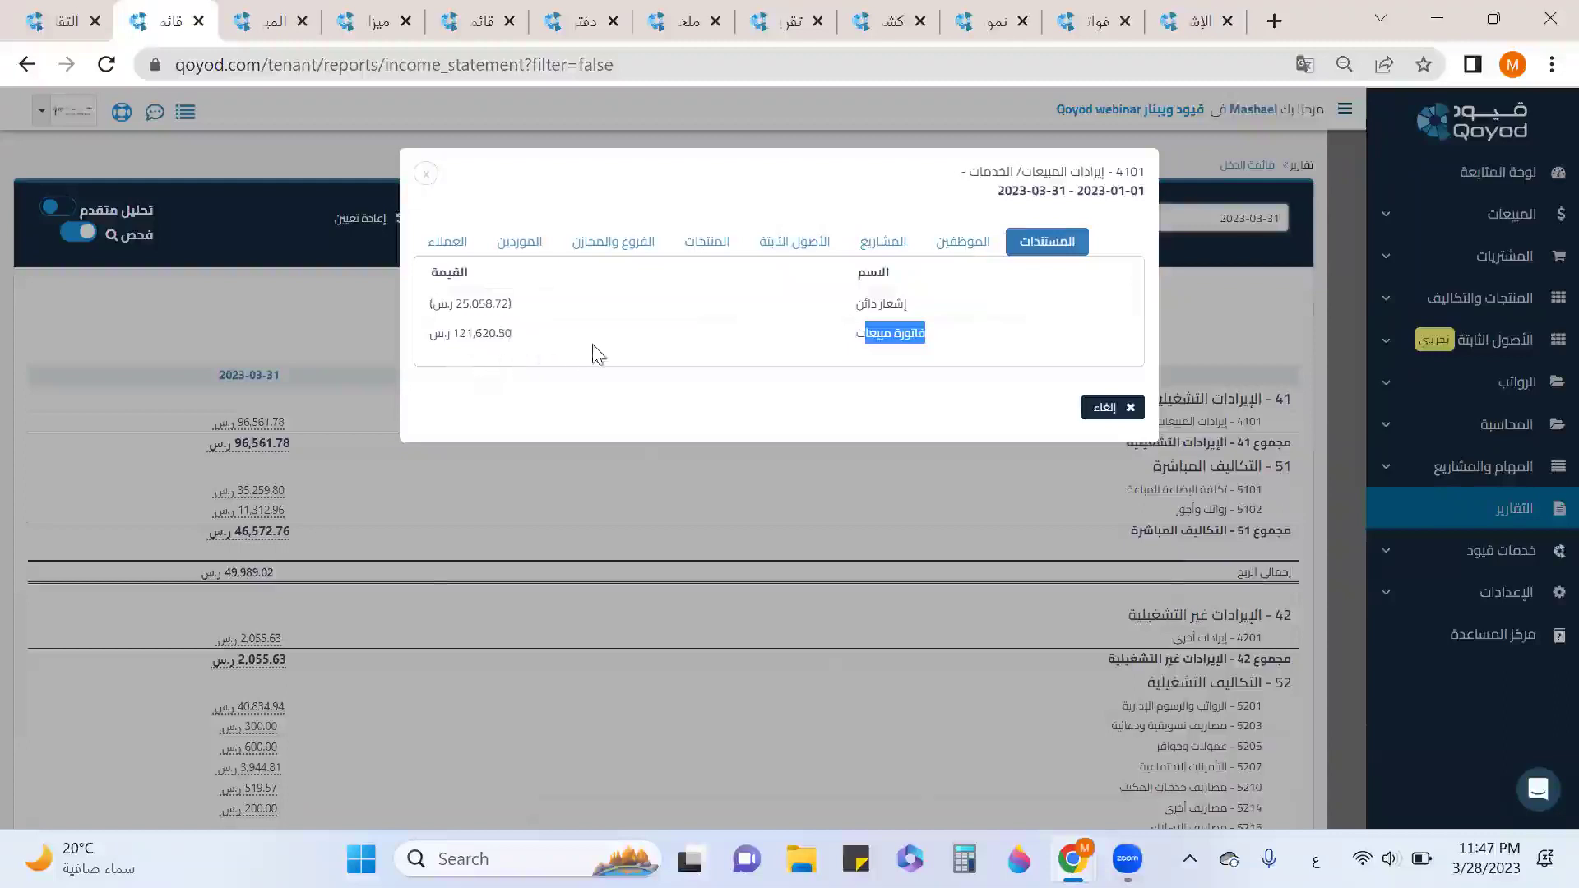
pyautogui.click(427, 175)
pyautogui.click(78, 233)
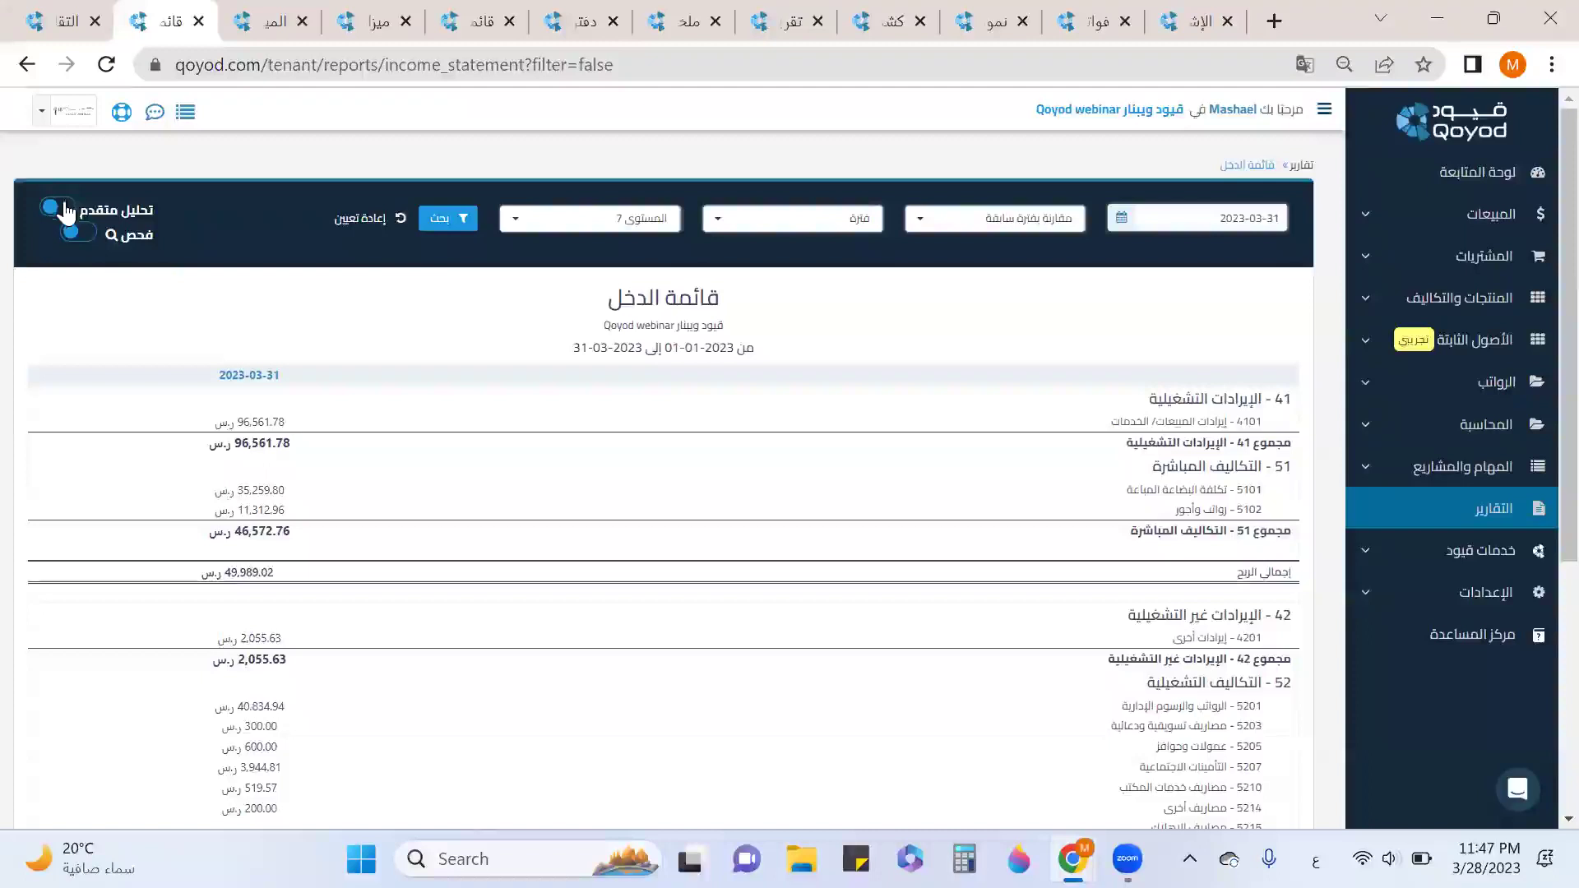
# Turn on Advanced Analysis and set the filter type to Branches and Warehouses.
pyautogui.click(66, 211)
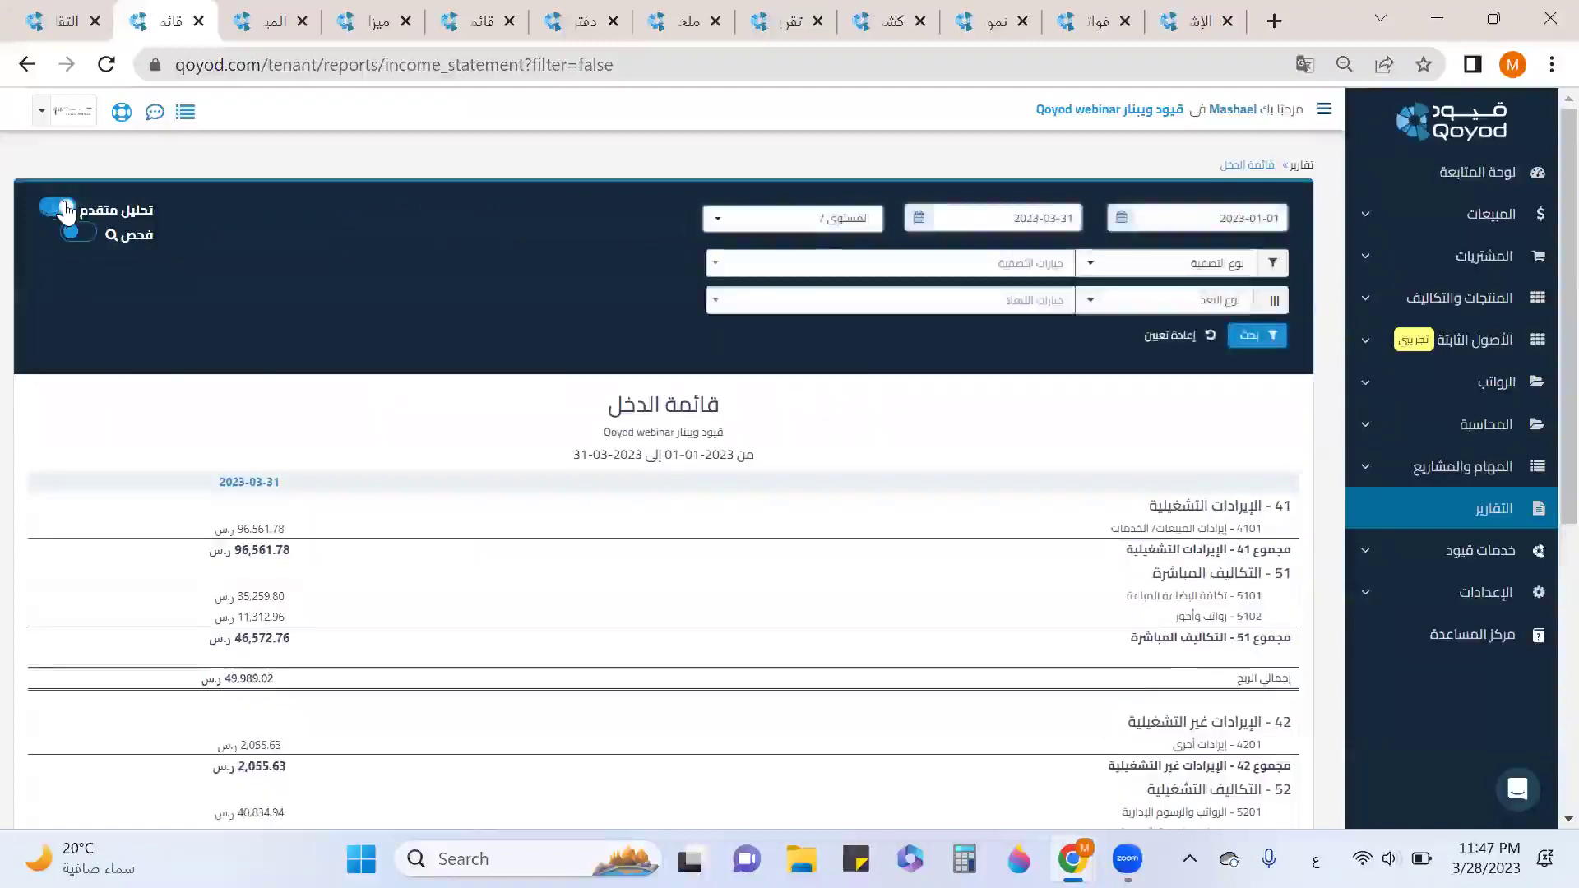
pyautogui.click(1126, 271)
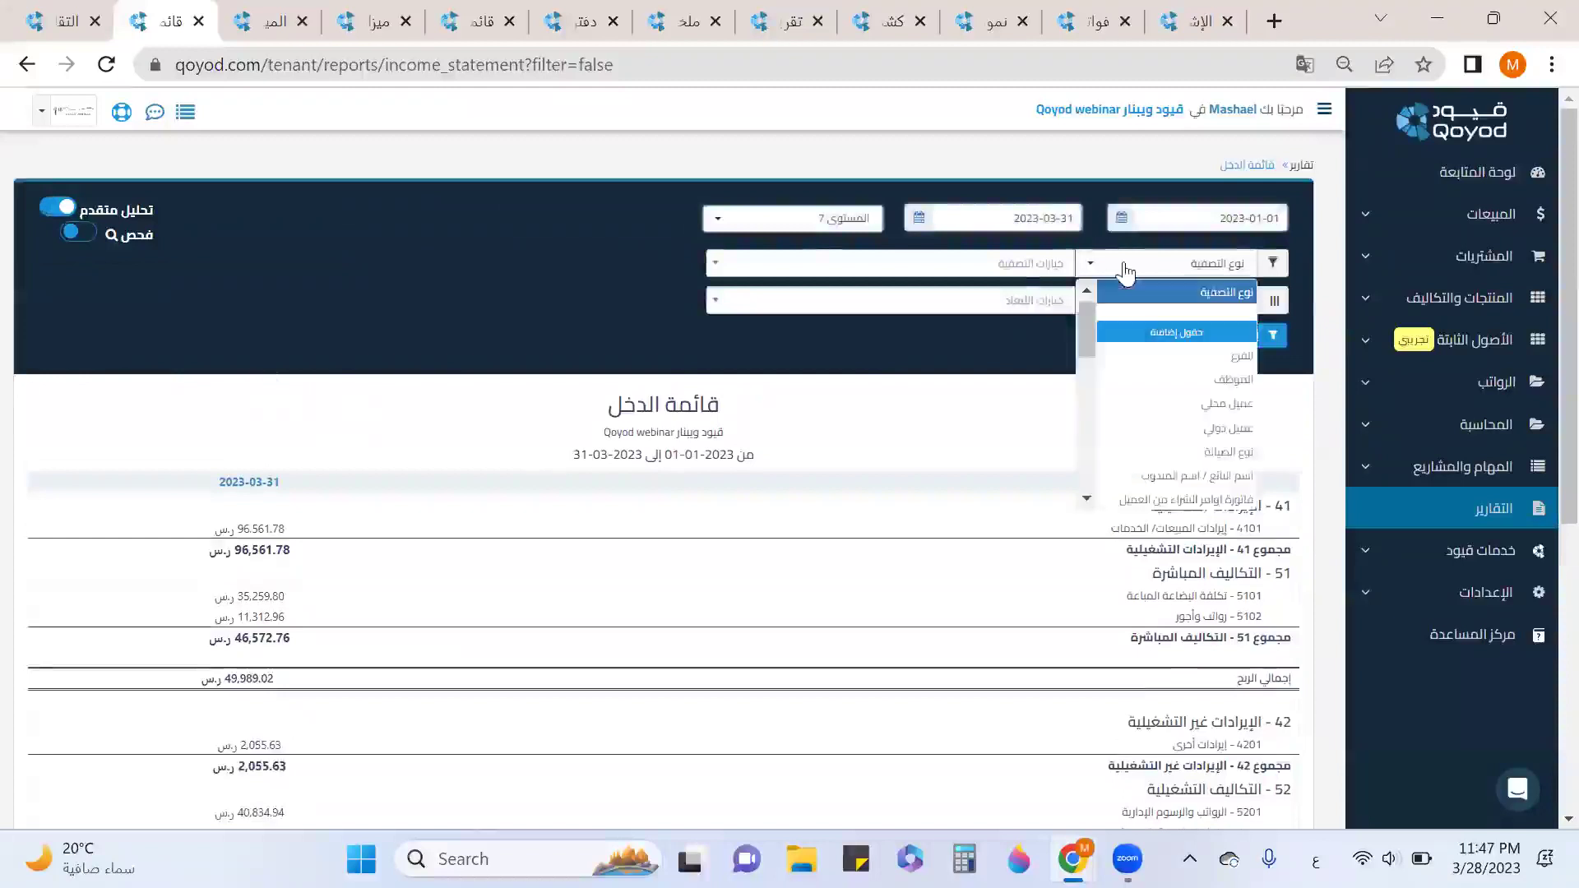
pyautogui.scroll(-3, 1152, 354)
pyautogui.scroll(-3, 1153, 361)
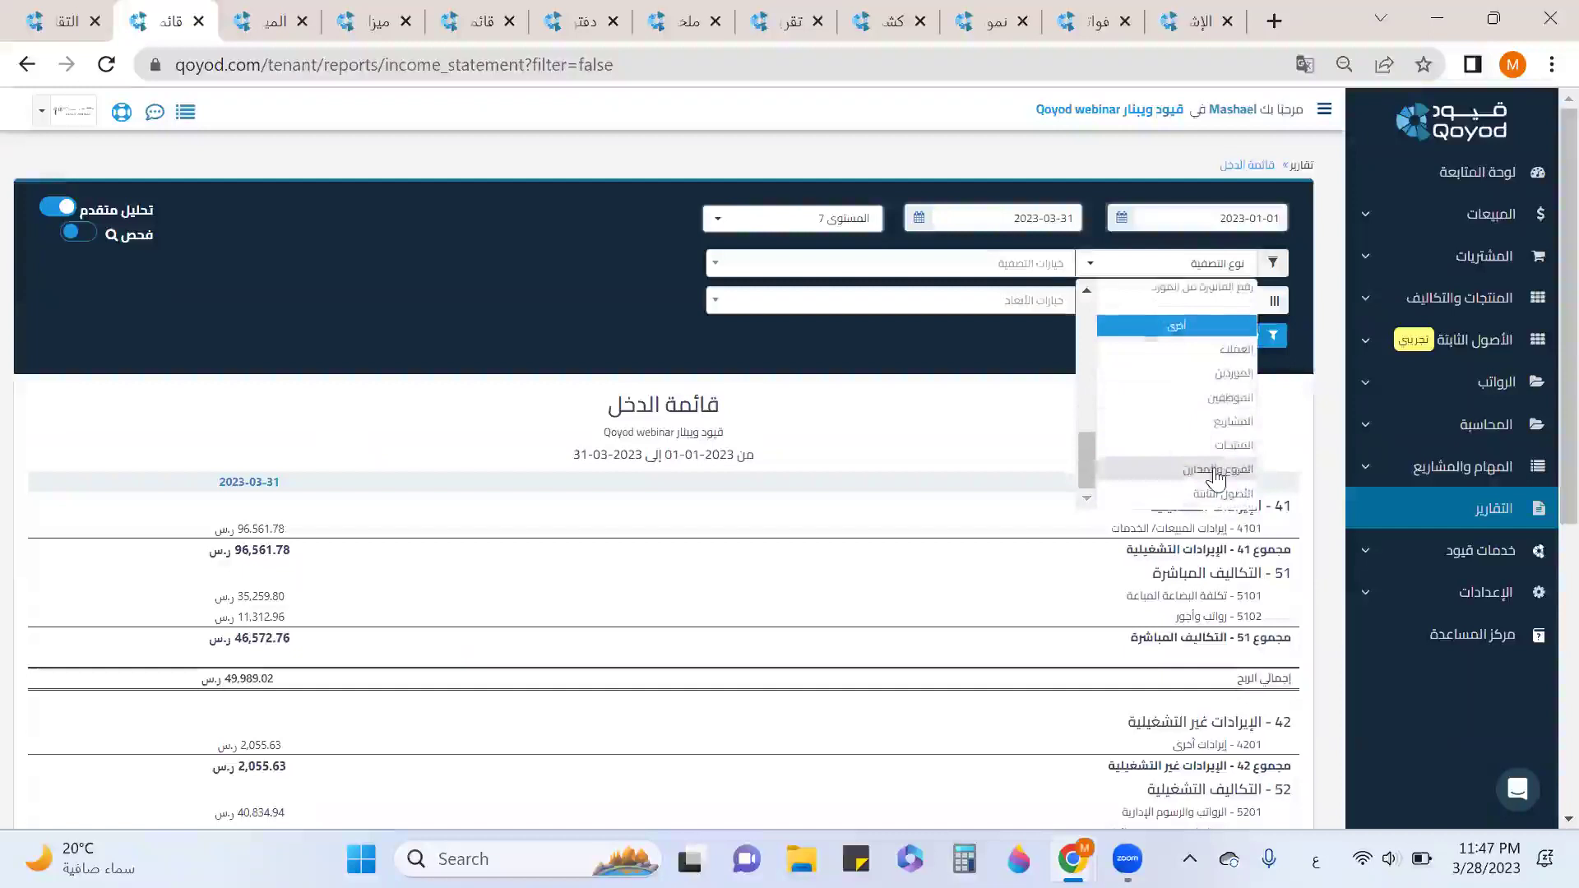
pyautogui.click(1216, 477)
# Filter to Main Branch, Riyadh - Alnada, Riyadh -7 and Riyadh - Exit15, then search.
pyautogui.click(1041, 278)
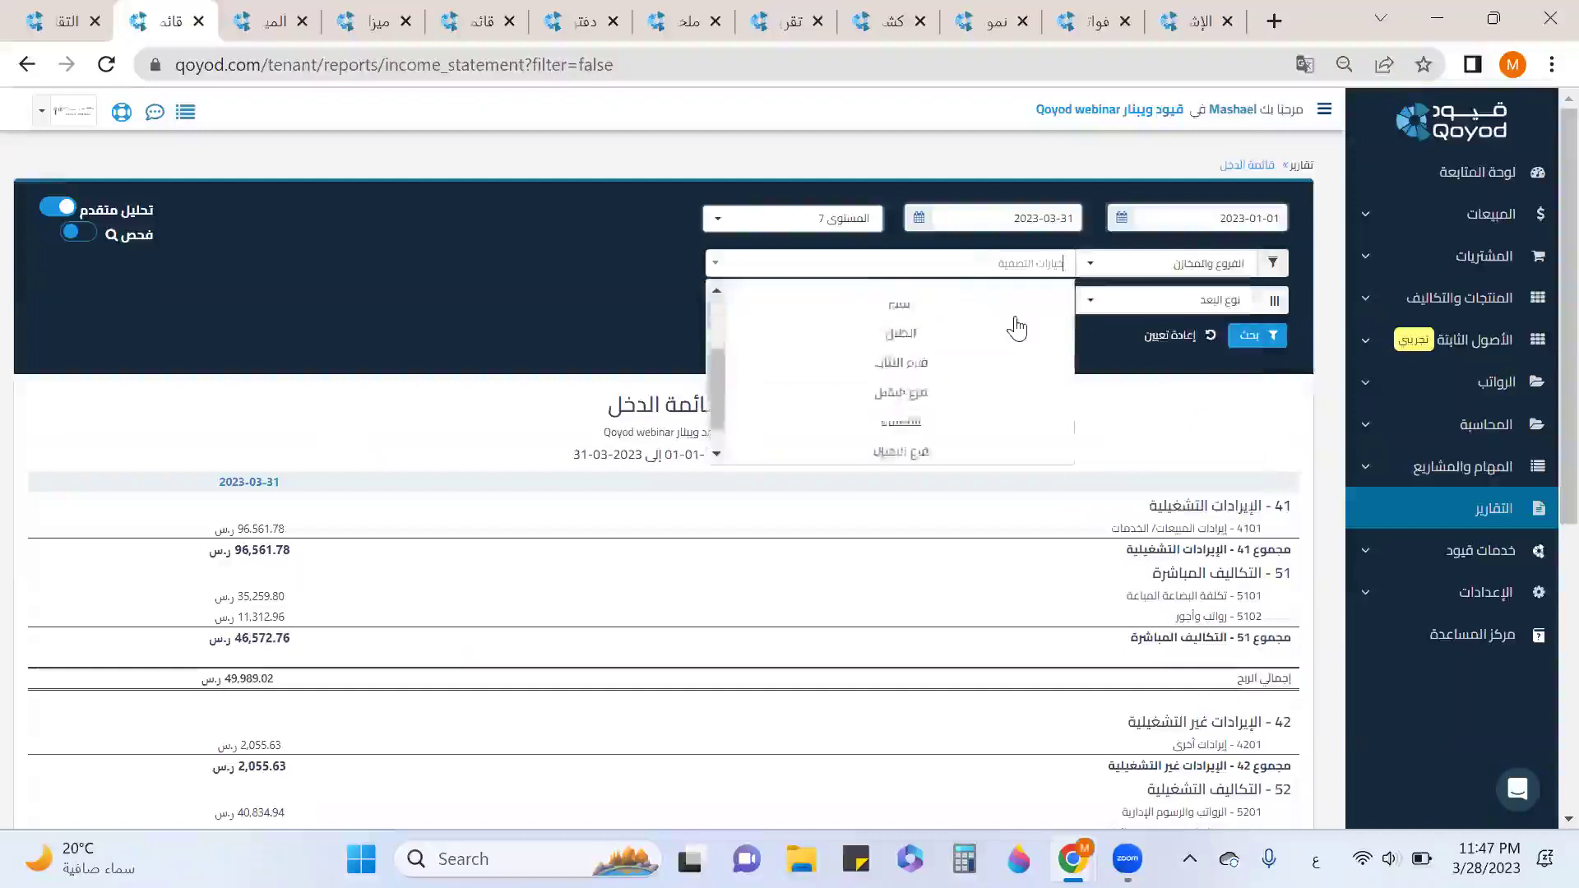
pyautogui.scroll(-5, 1016, 328)
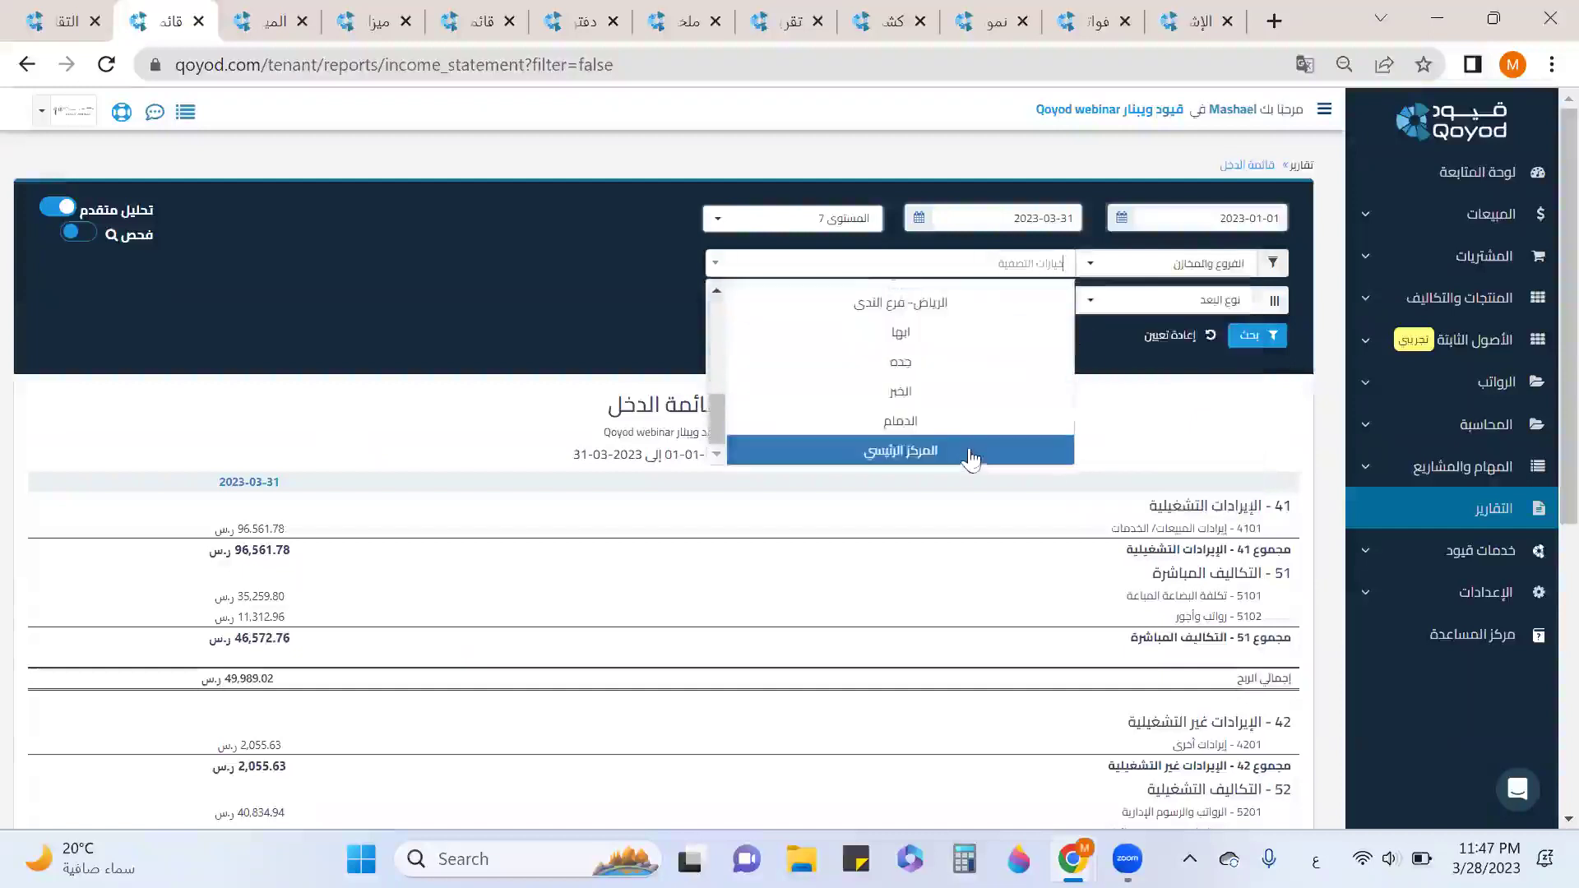
pyautogui.click(970, 454)
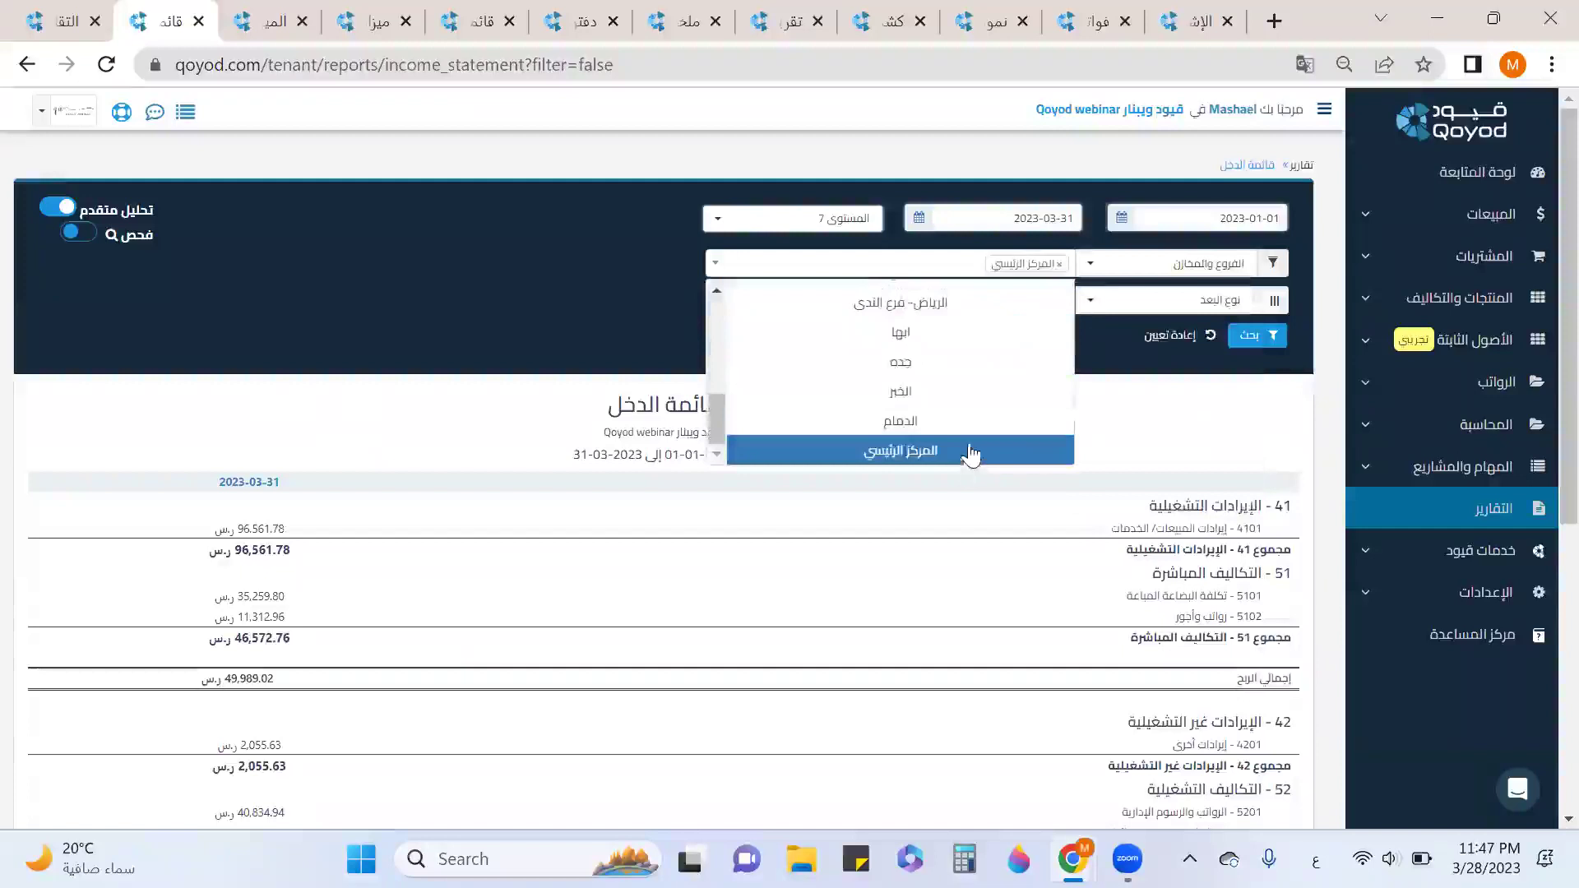
pyautogui.click(964, 311)
pyautogui.scroll(3, 976, 370)
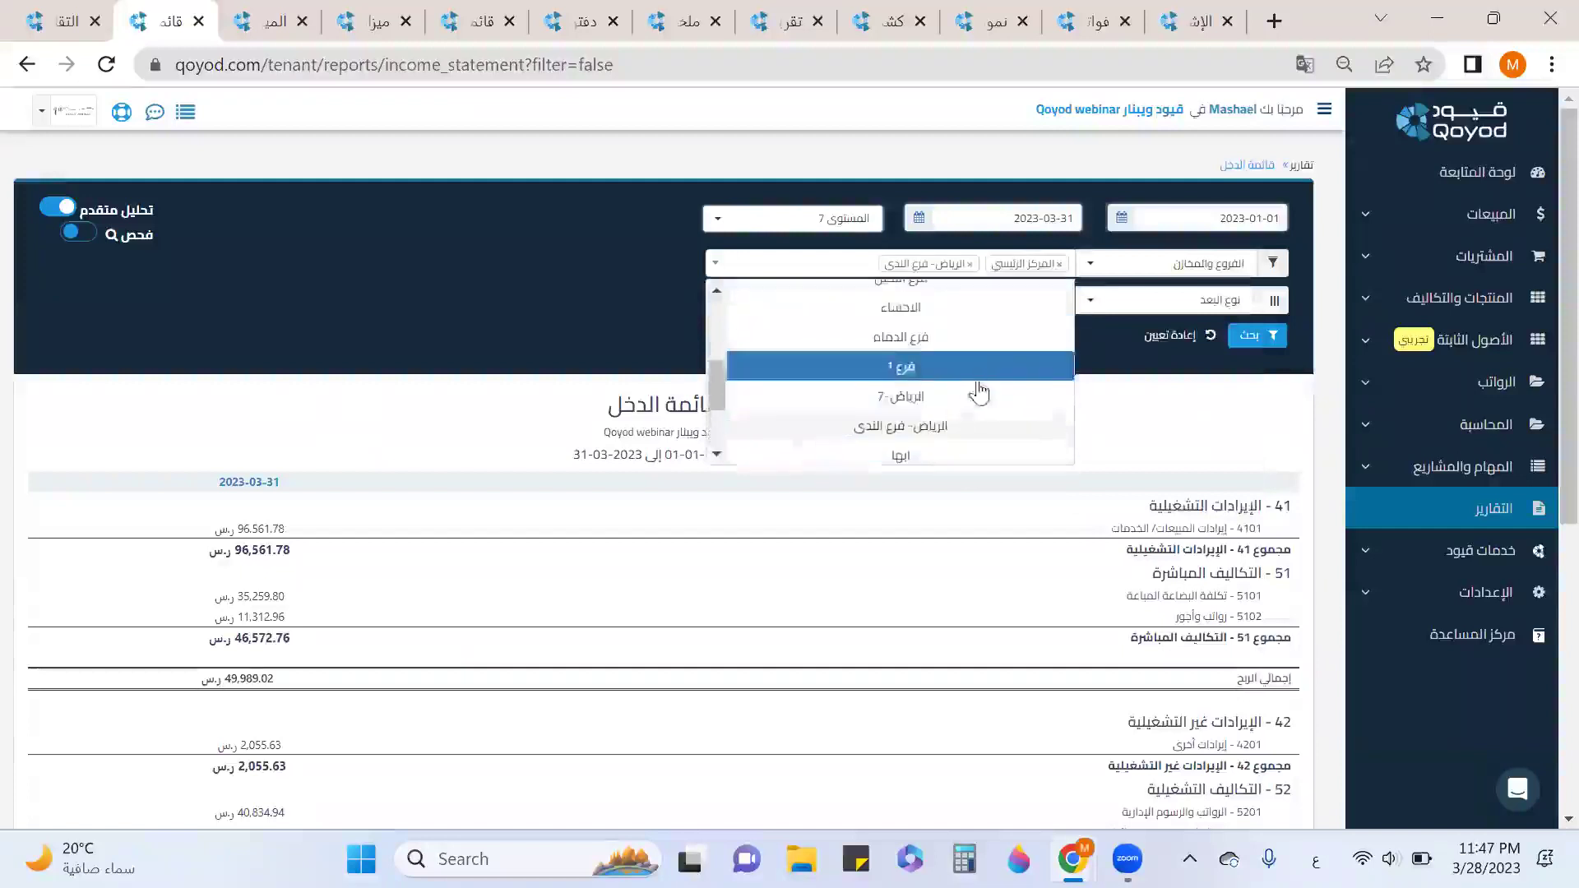
pyautogui.click(959, 399)
pyautogui.scroll(3, 949, 399)
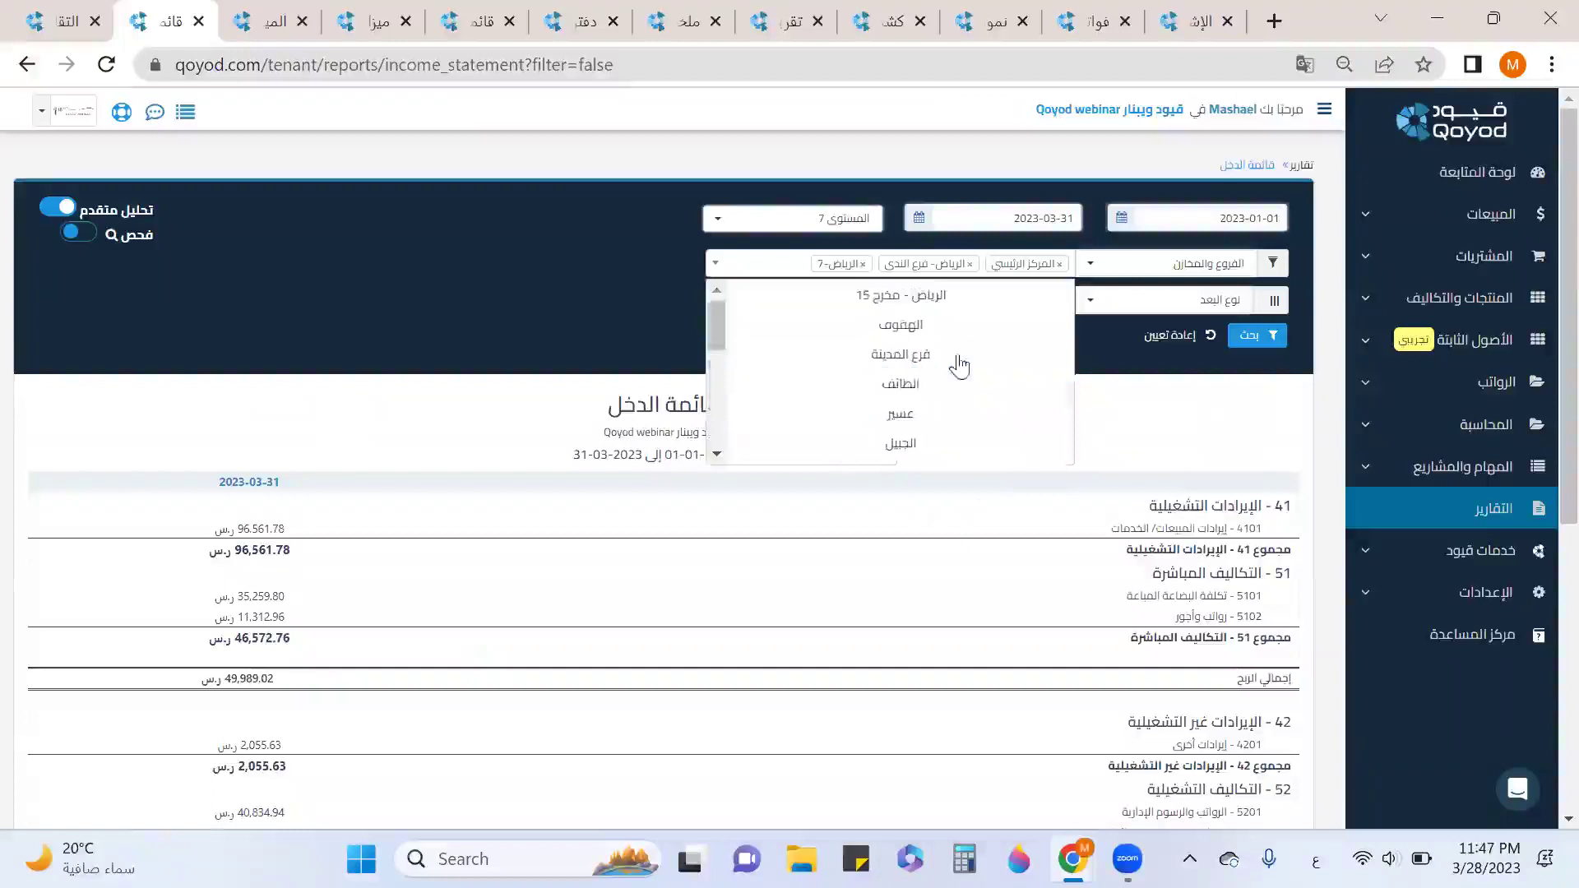
pyautogui.click(952, 296)
pyautogui.click(1189, 450)
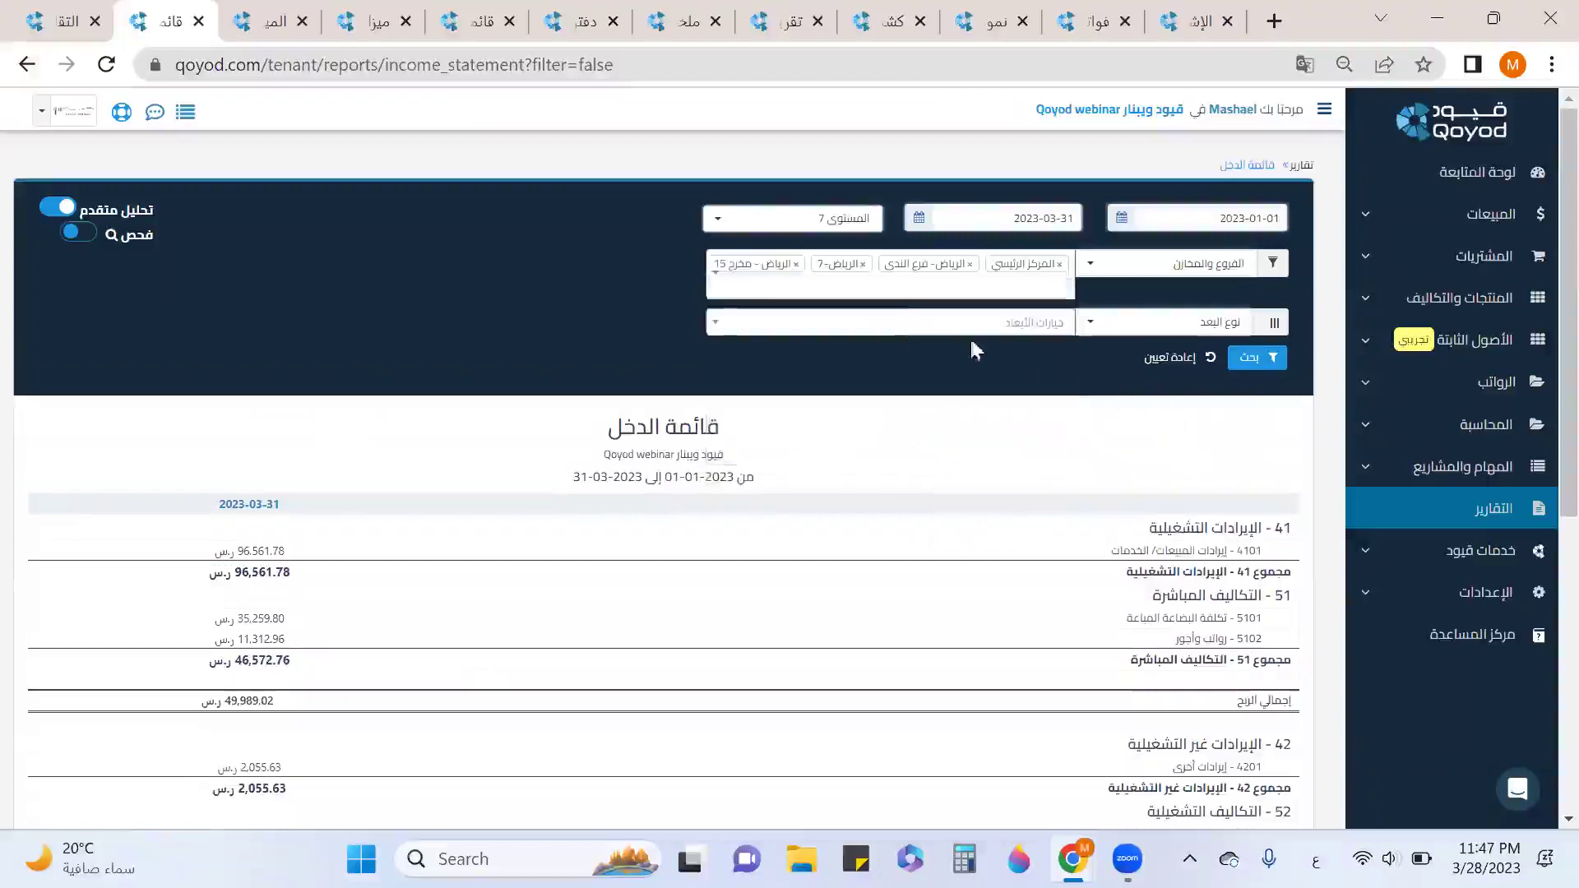
pyautogui.click(1247, 360)
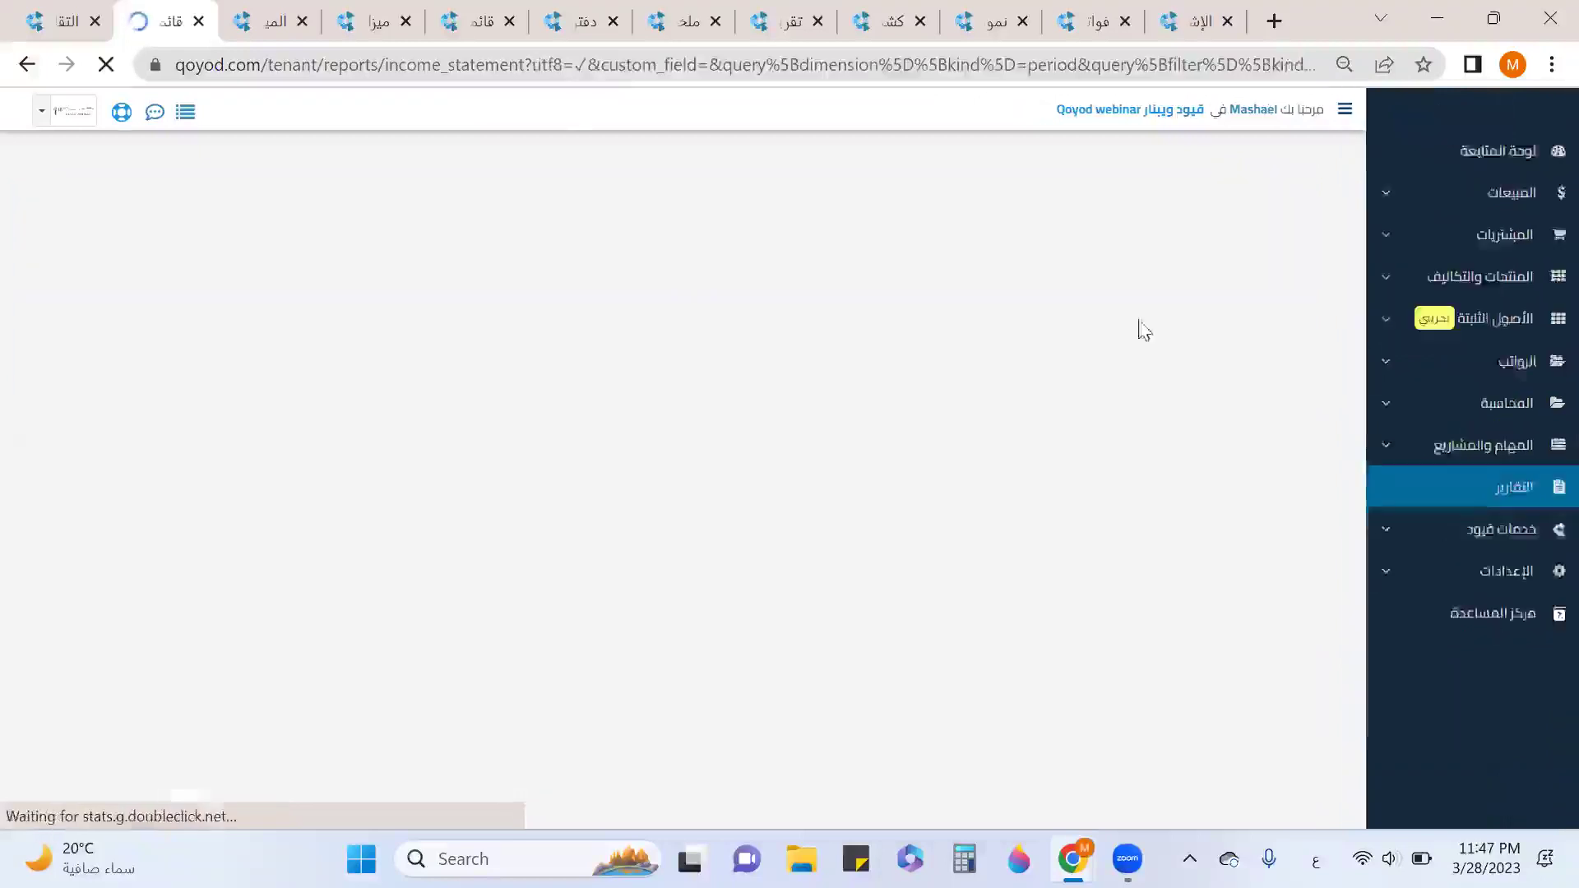
# Review the filtered income statement's 22,498.10 operating revenue and 28,666.94 net loss.
pyautogui.scroll(-5, 829, 312)
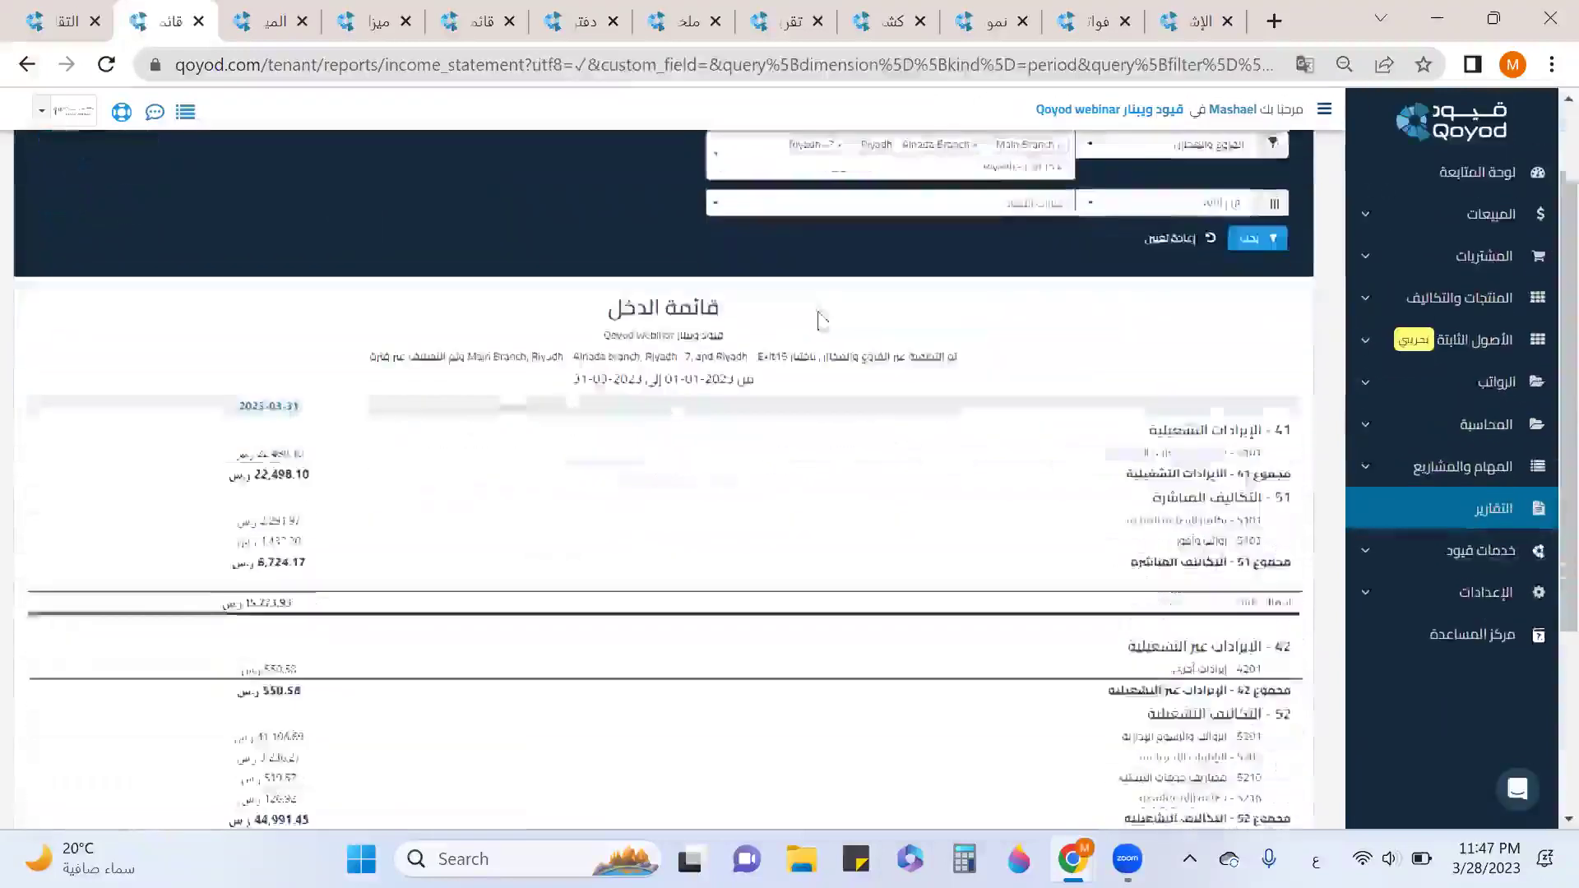
pyautogui.scroll(-1, 1012, 311)
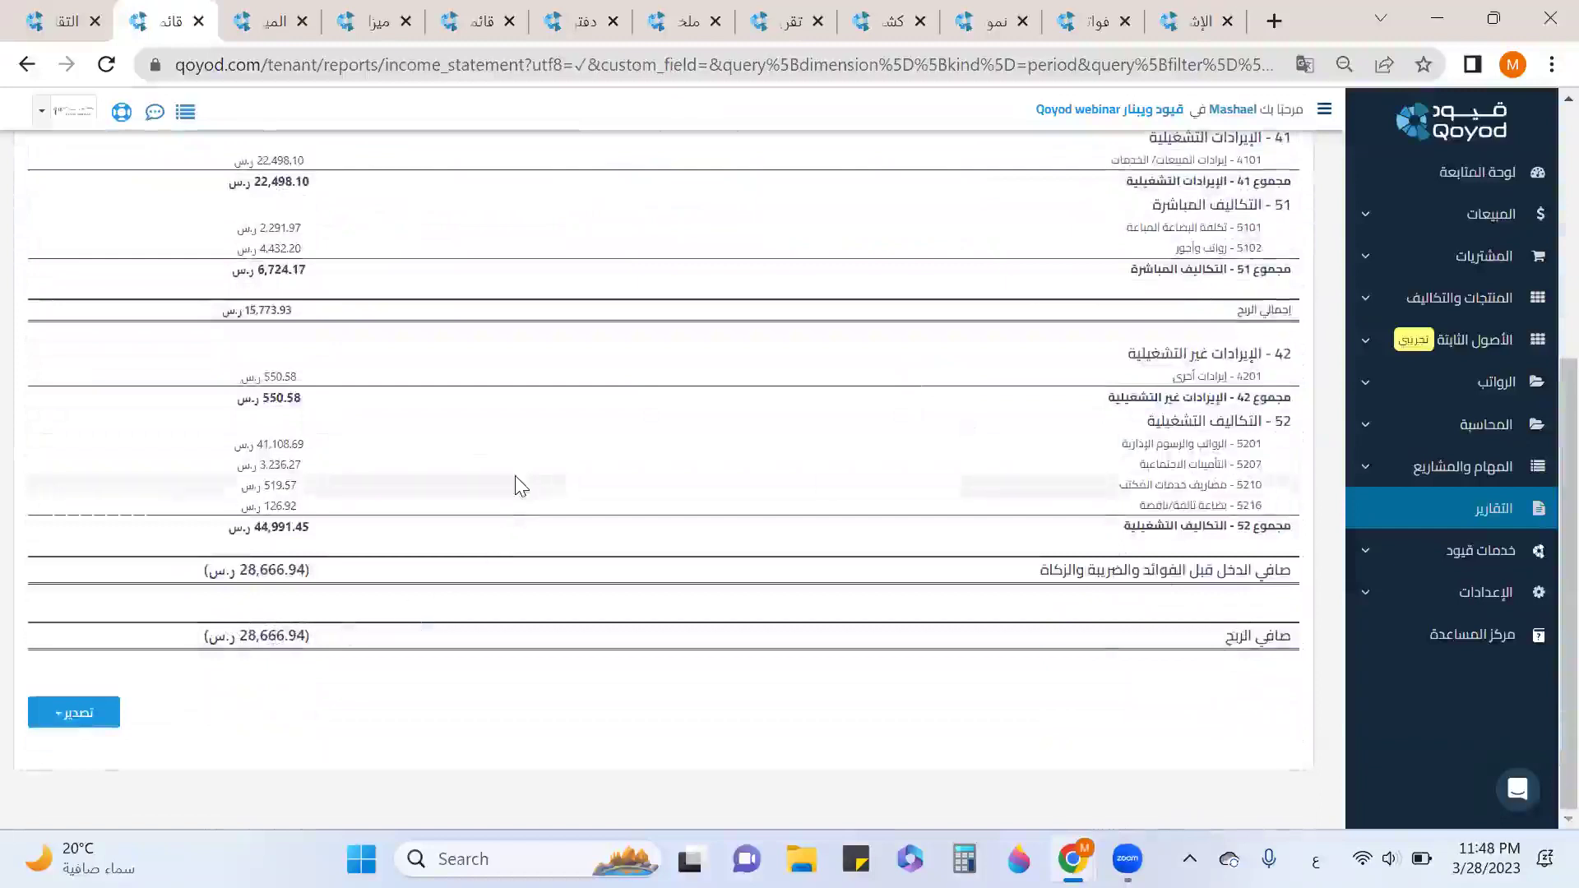
pyautogui.scroll(3, 519, 480)
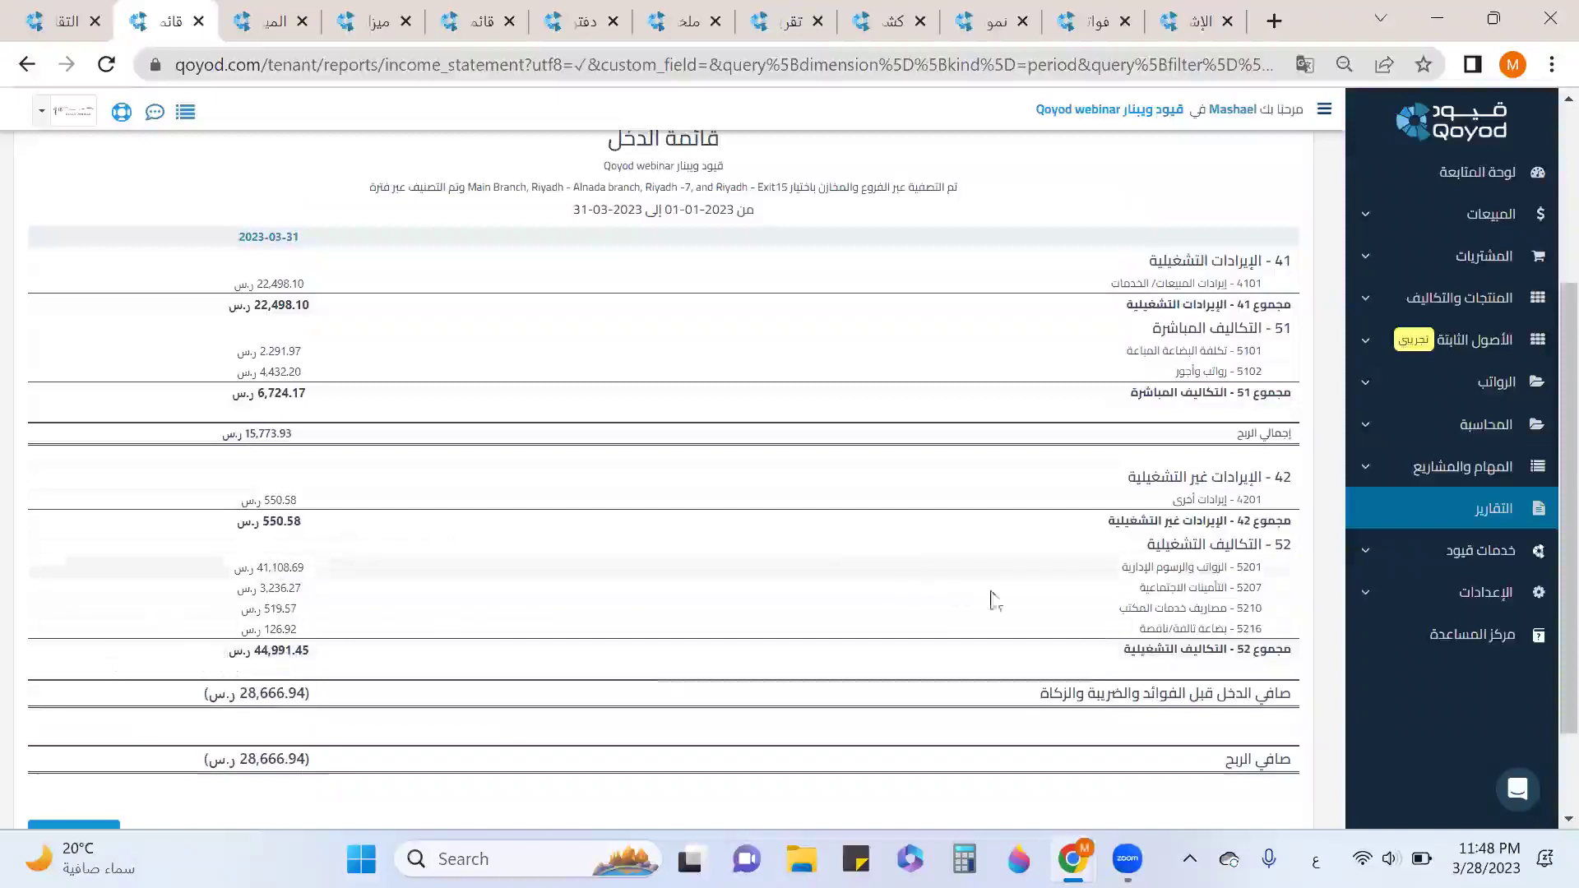
pyautogui.moveTo(1231, 564); pyautogui.dragTo(1124, 562)
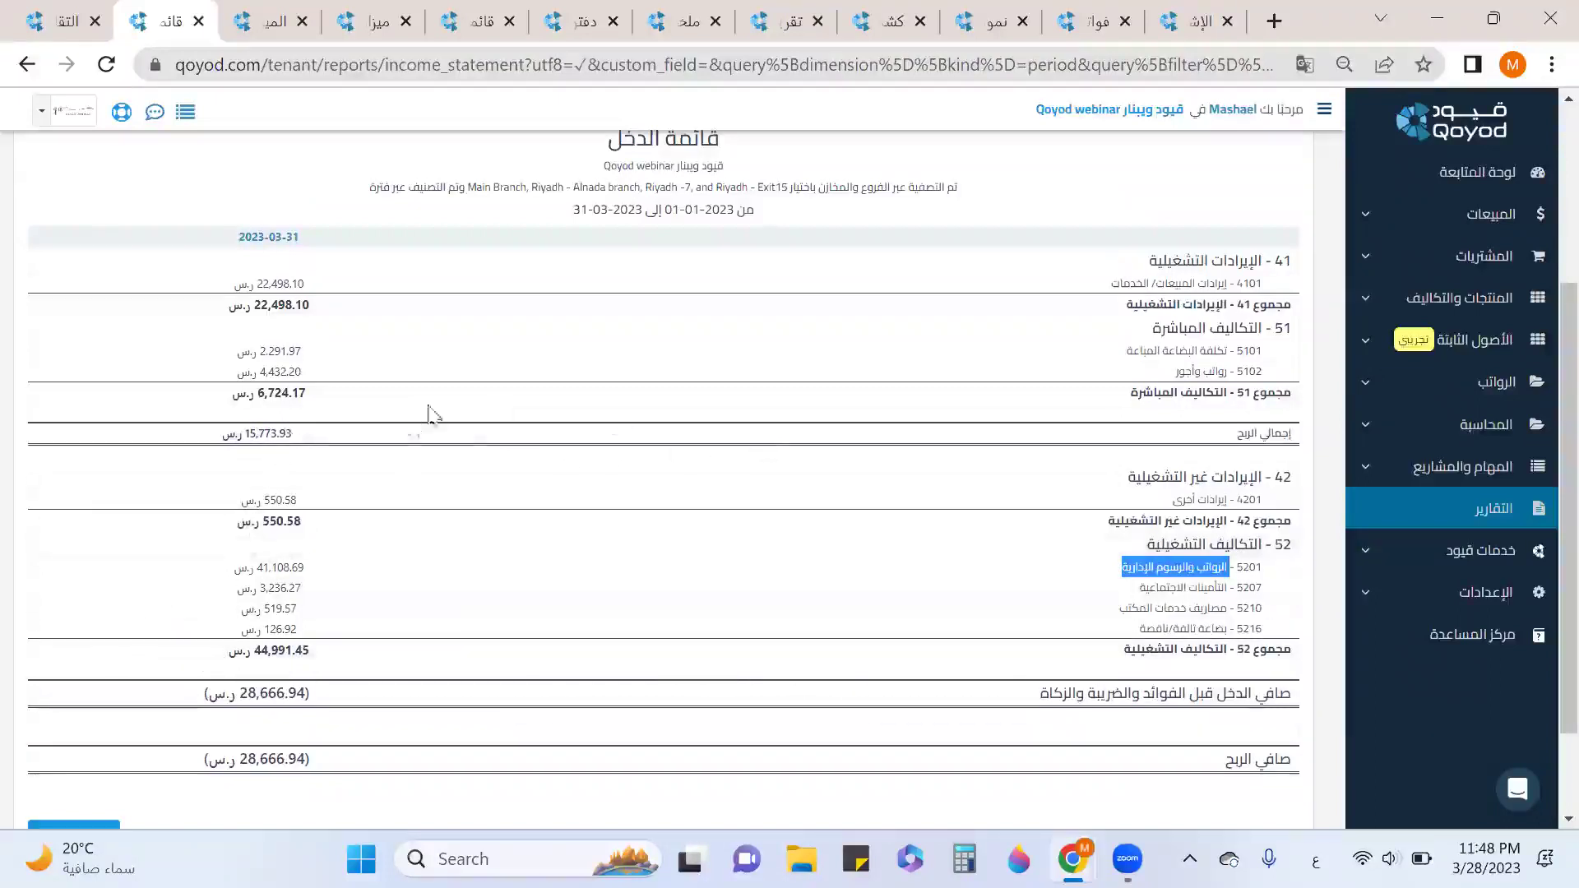
pyautogui.scroll(-3, 557, 535)
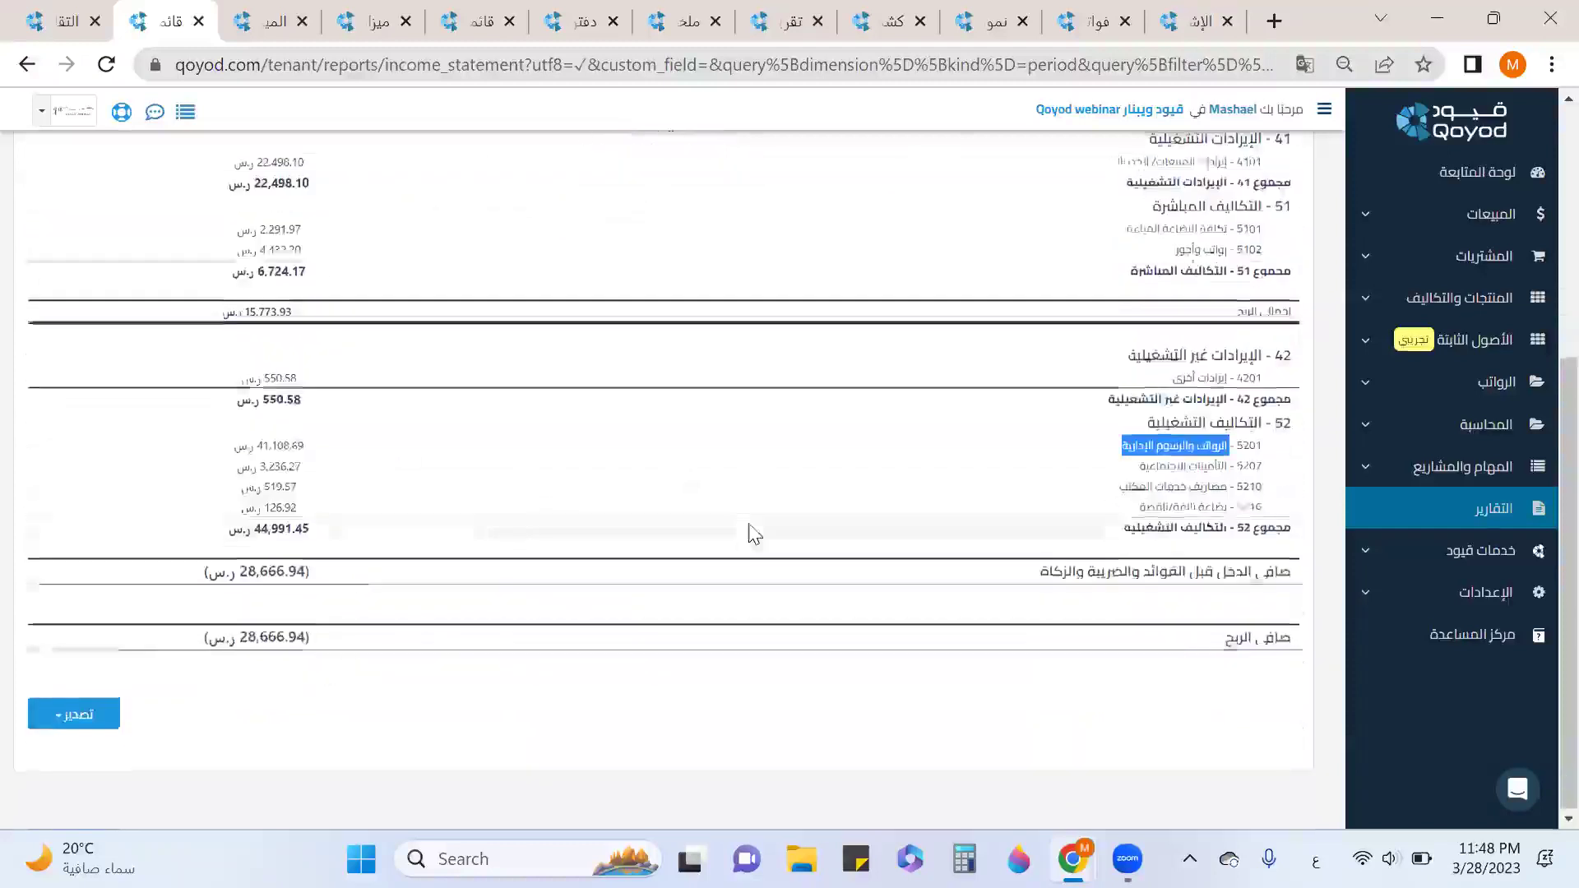
pyautogui.scroll(5, 750, 534)
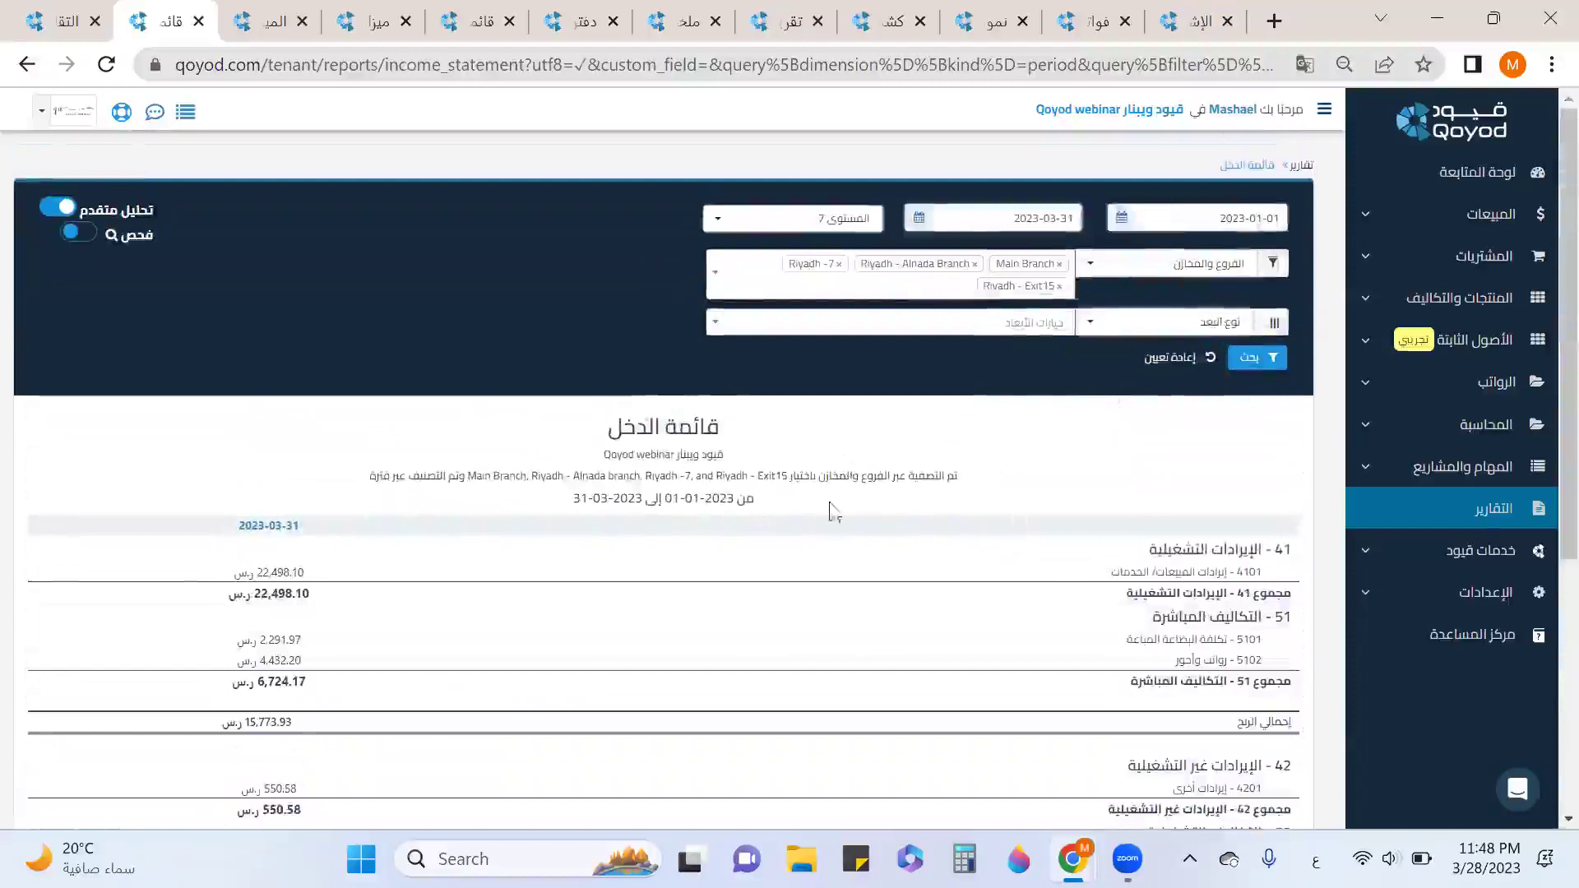
# Reset the filters and analyse the income statement by four selected salespeople.
pyautogui.click(1153, 367)
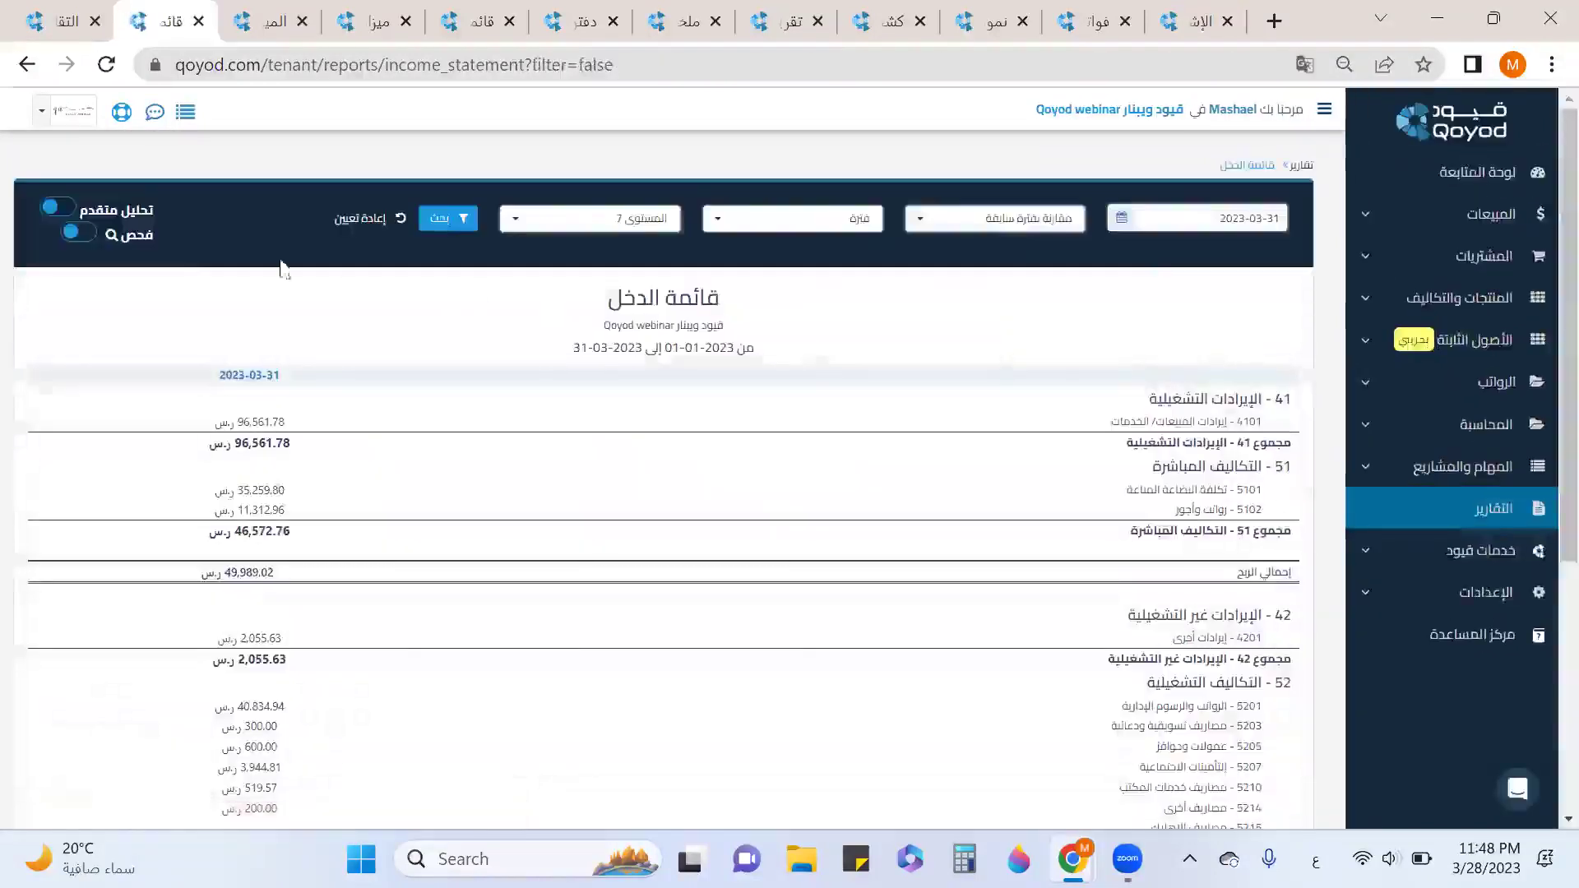
pyautogui.click(51, 207)
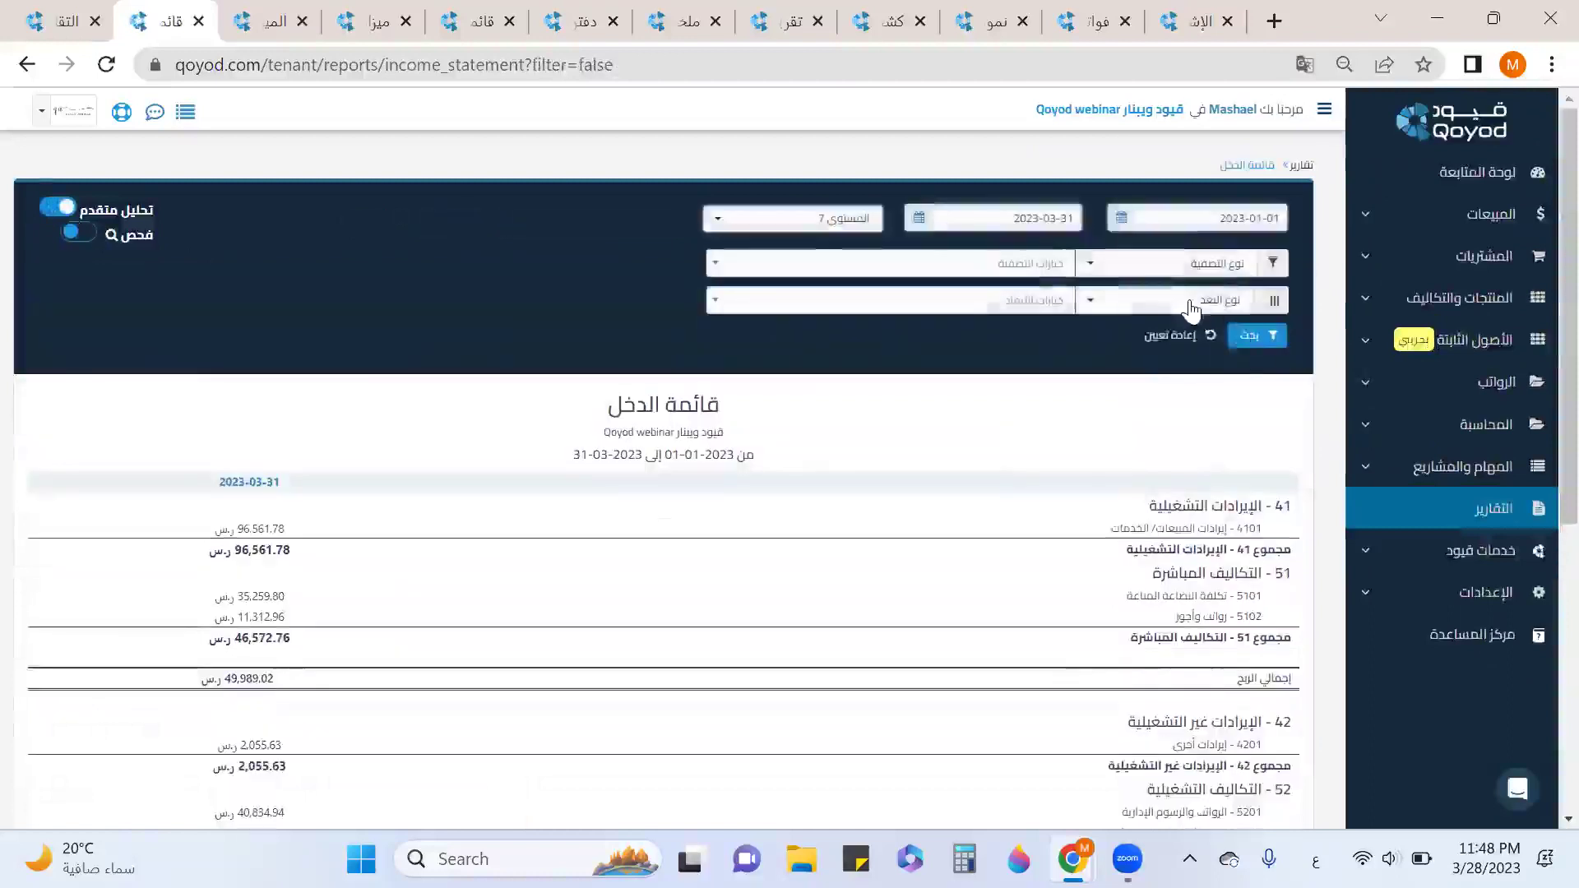
pyautogui.click(1194, 303)
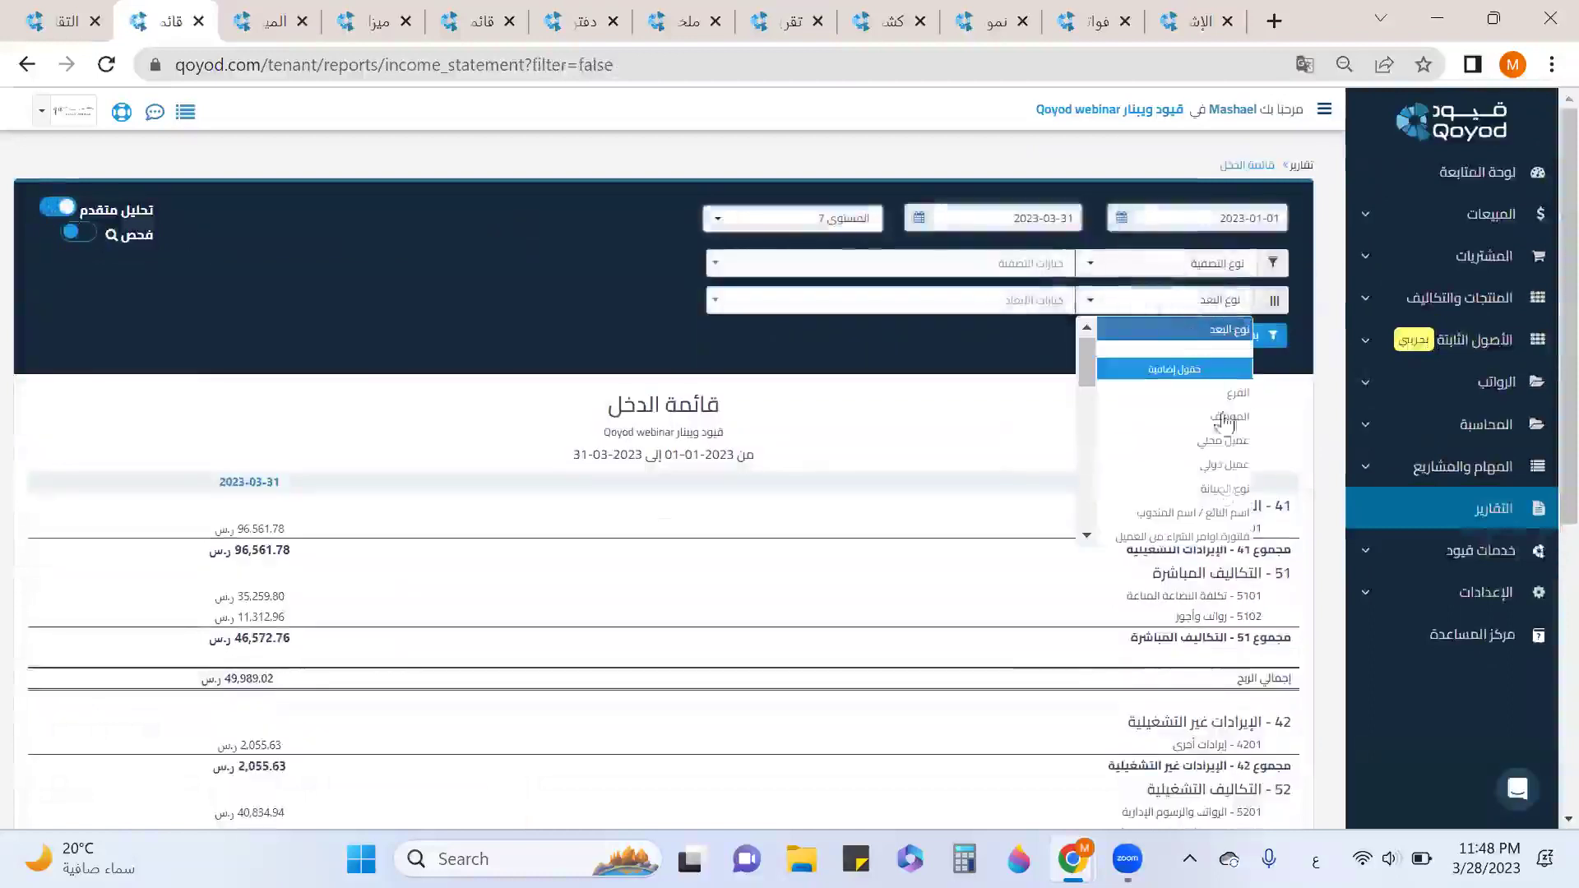
pyautogui.click(1193, 512)
pyautogui.click(995, 301)
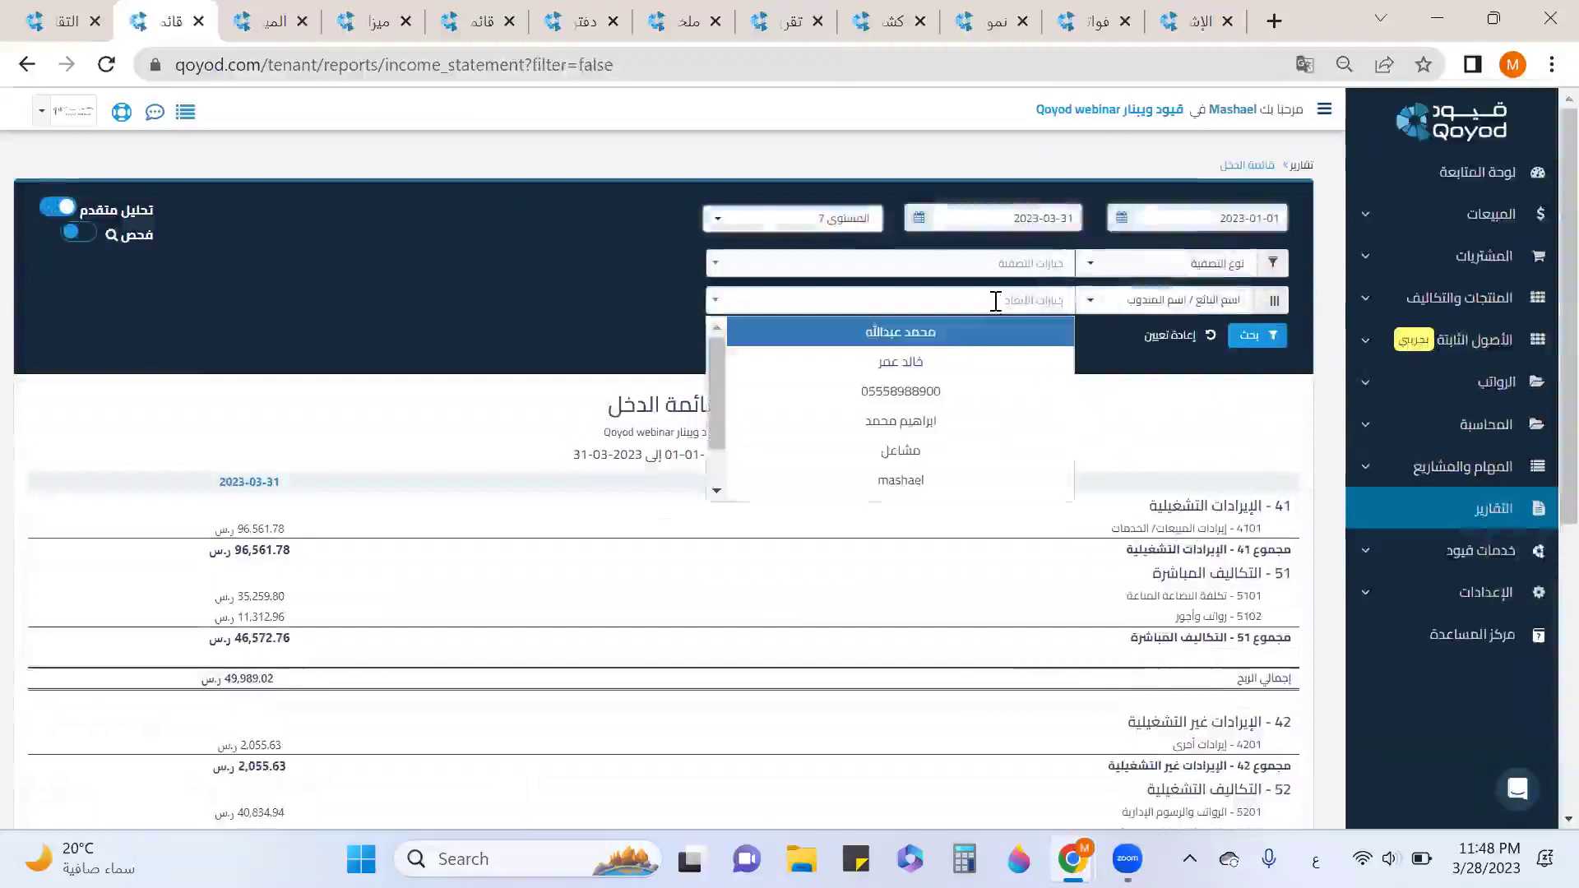
pyautogui.click(953, 344)
pyautogui.click(956, 363)
pyautogui.click(953, 420)
pyautogui.click(903, 450)
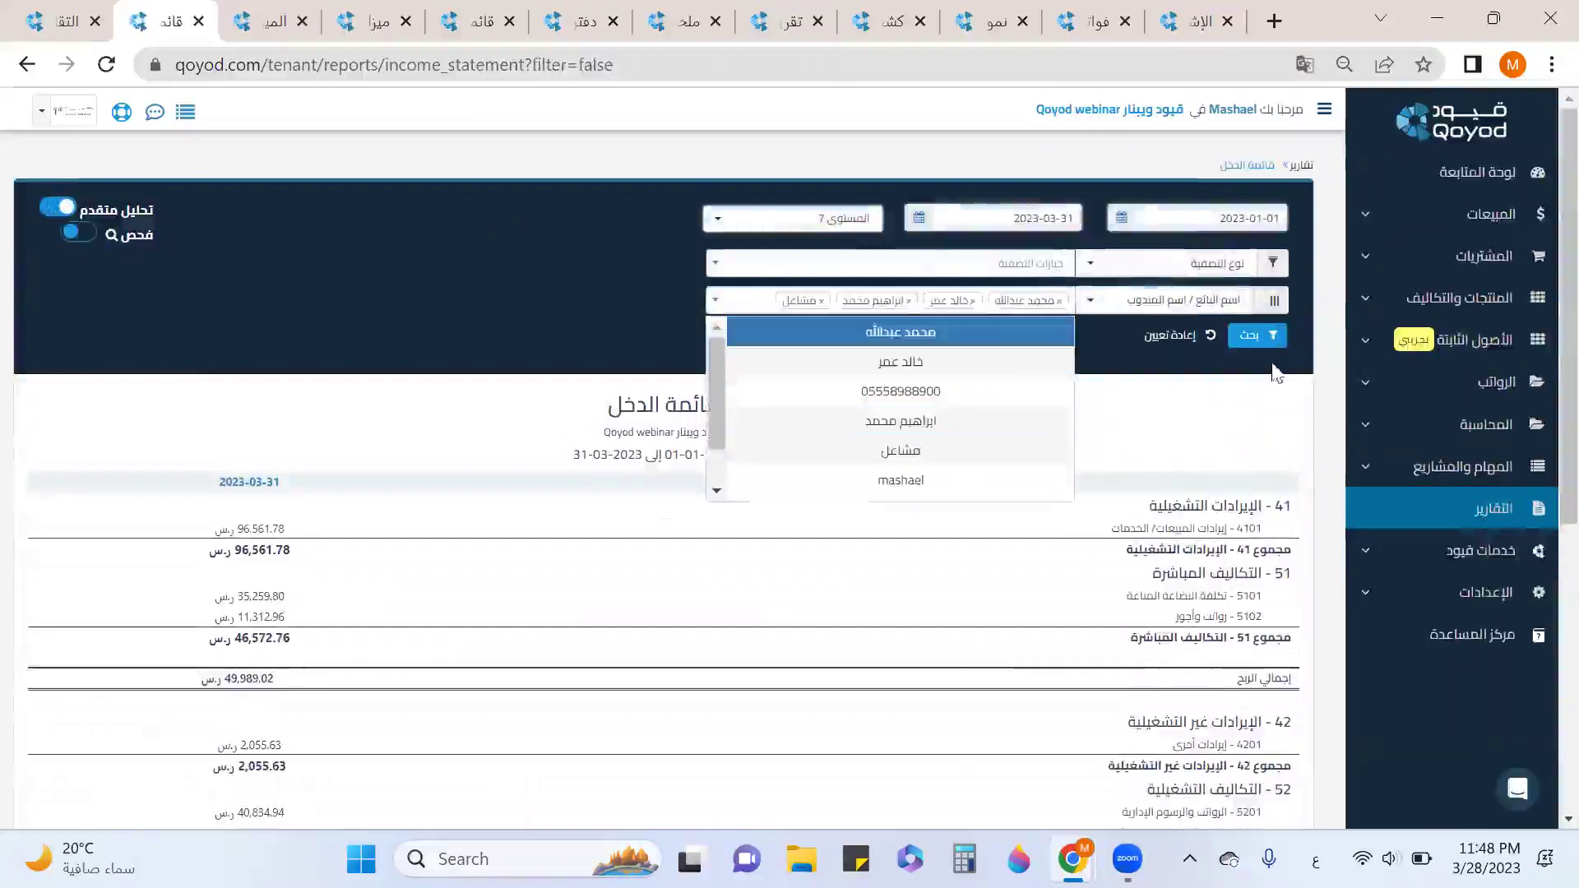
pyautogui.click(1271, 337)
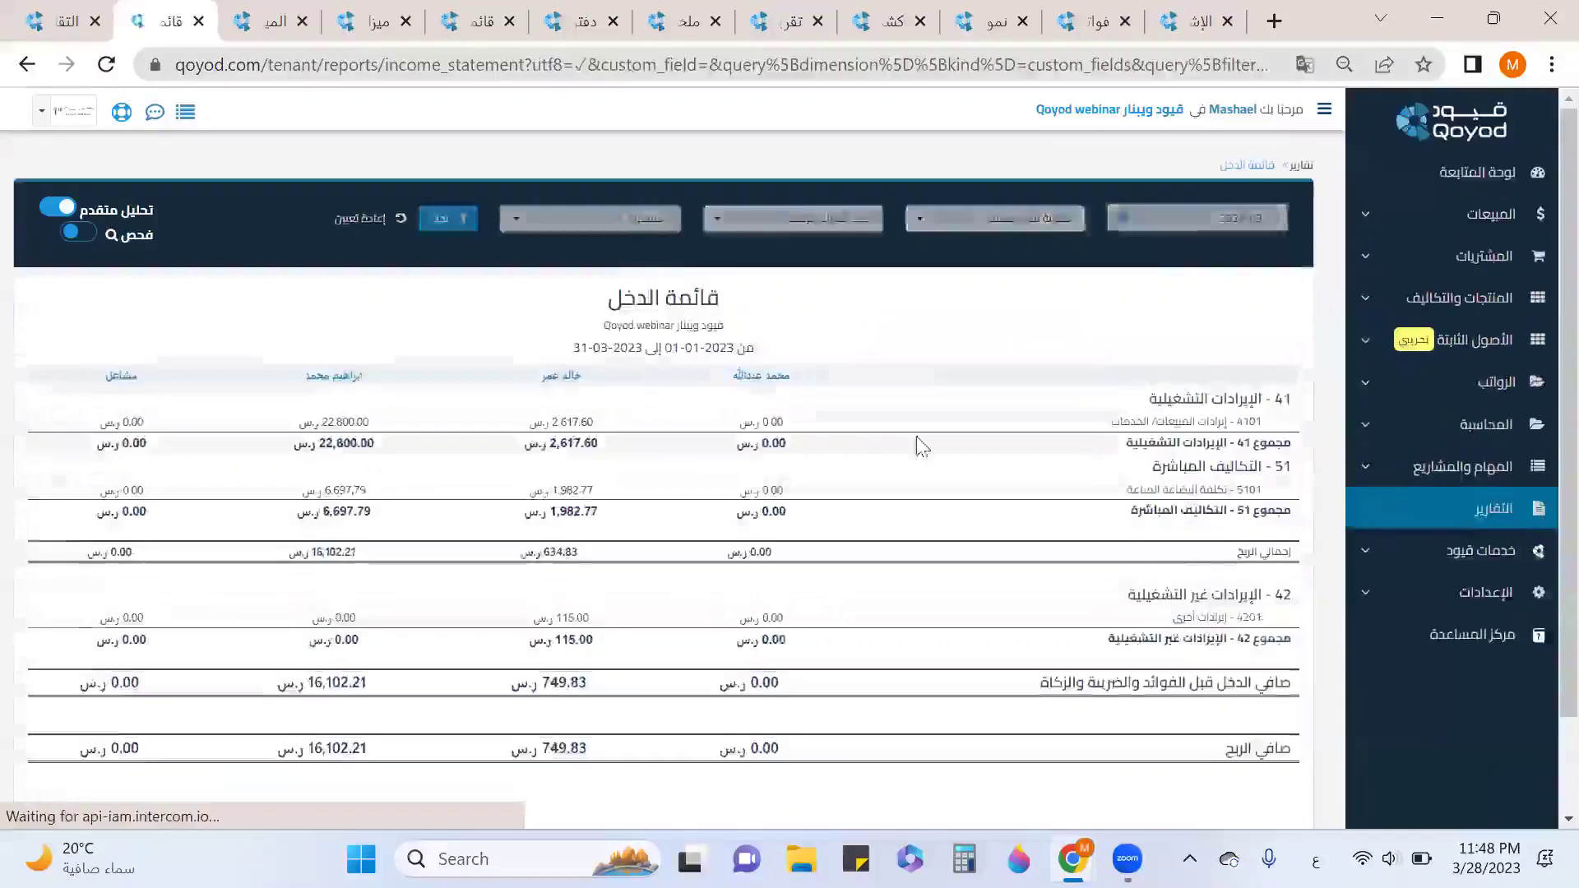
# Review the per-salesperson income statement and close it, revealing the balance sheet.
pyautogui.scroll(-2, 814, 448)
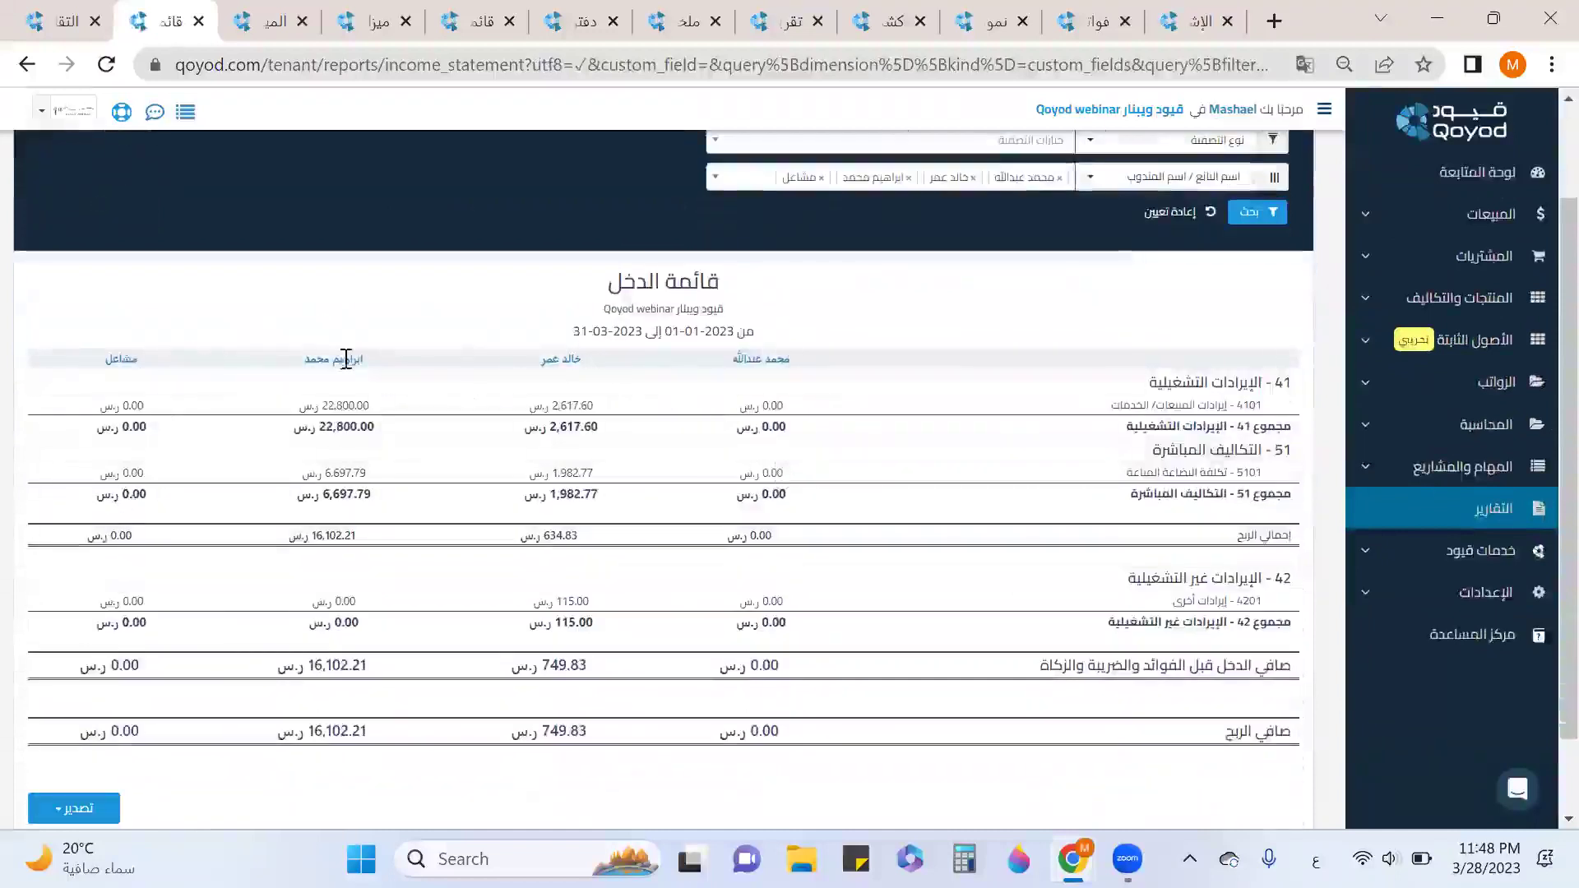
pyautogui.scroll(-2, 793, 430)
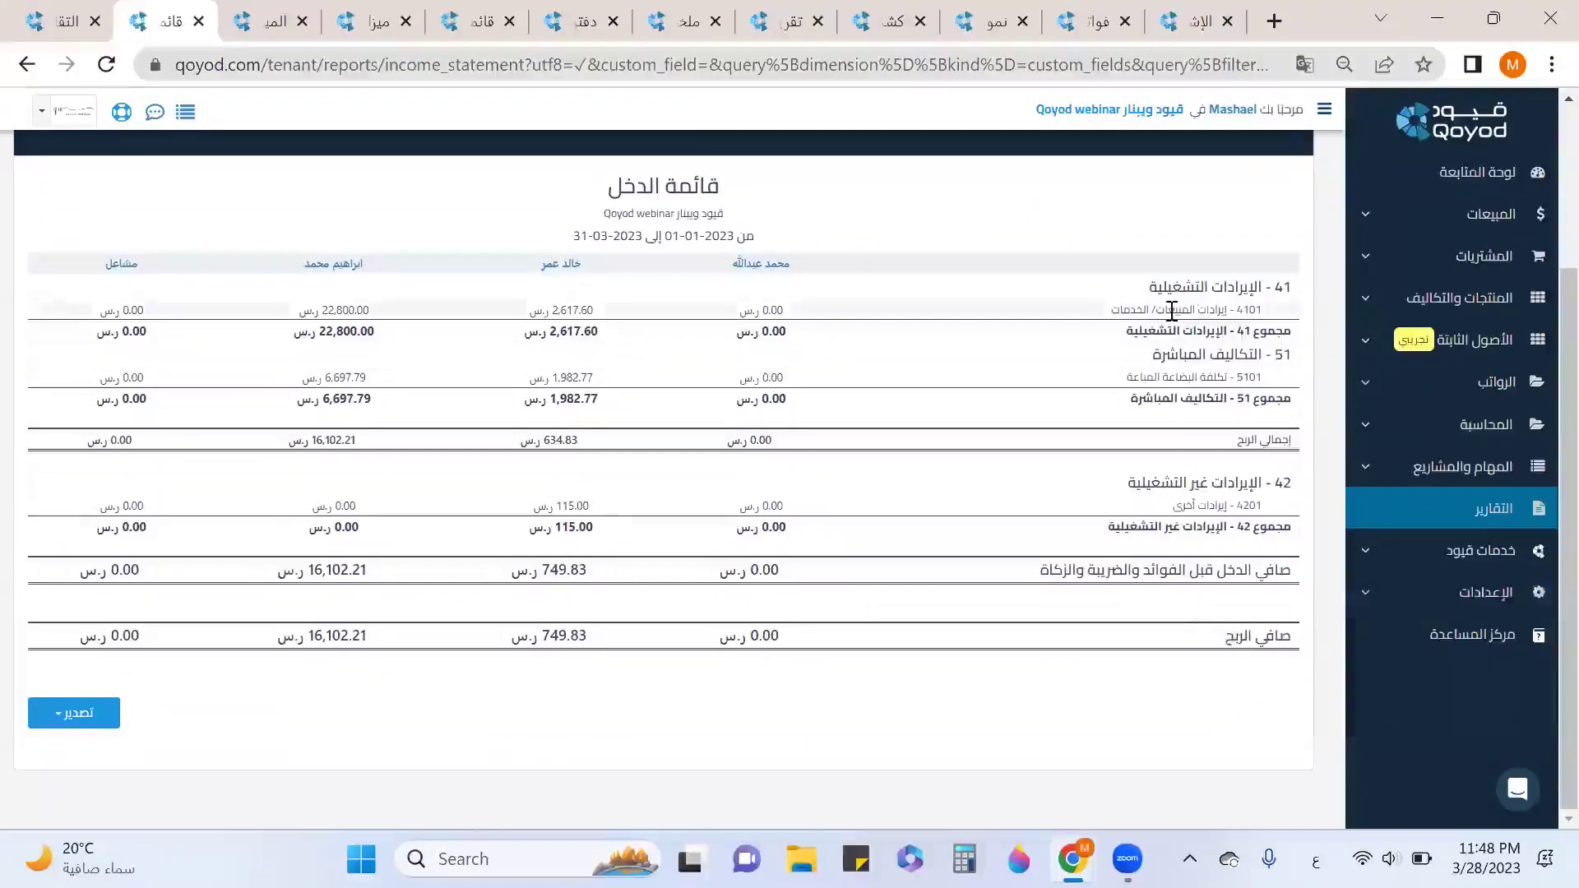
pyautogui.moveTo(1168, 310); pyautogui.dragTo(1111, 311)
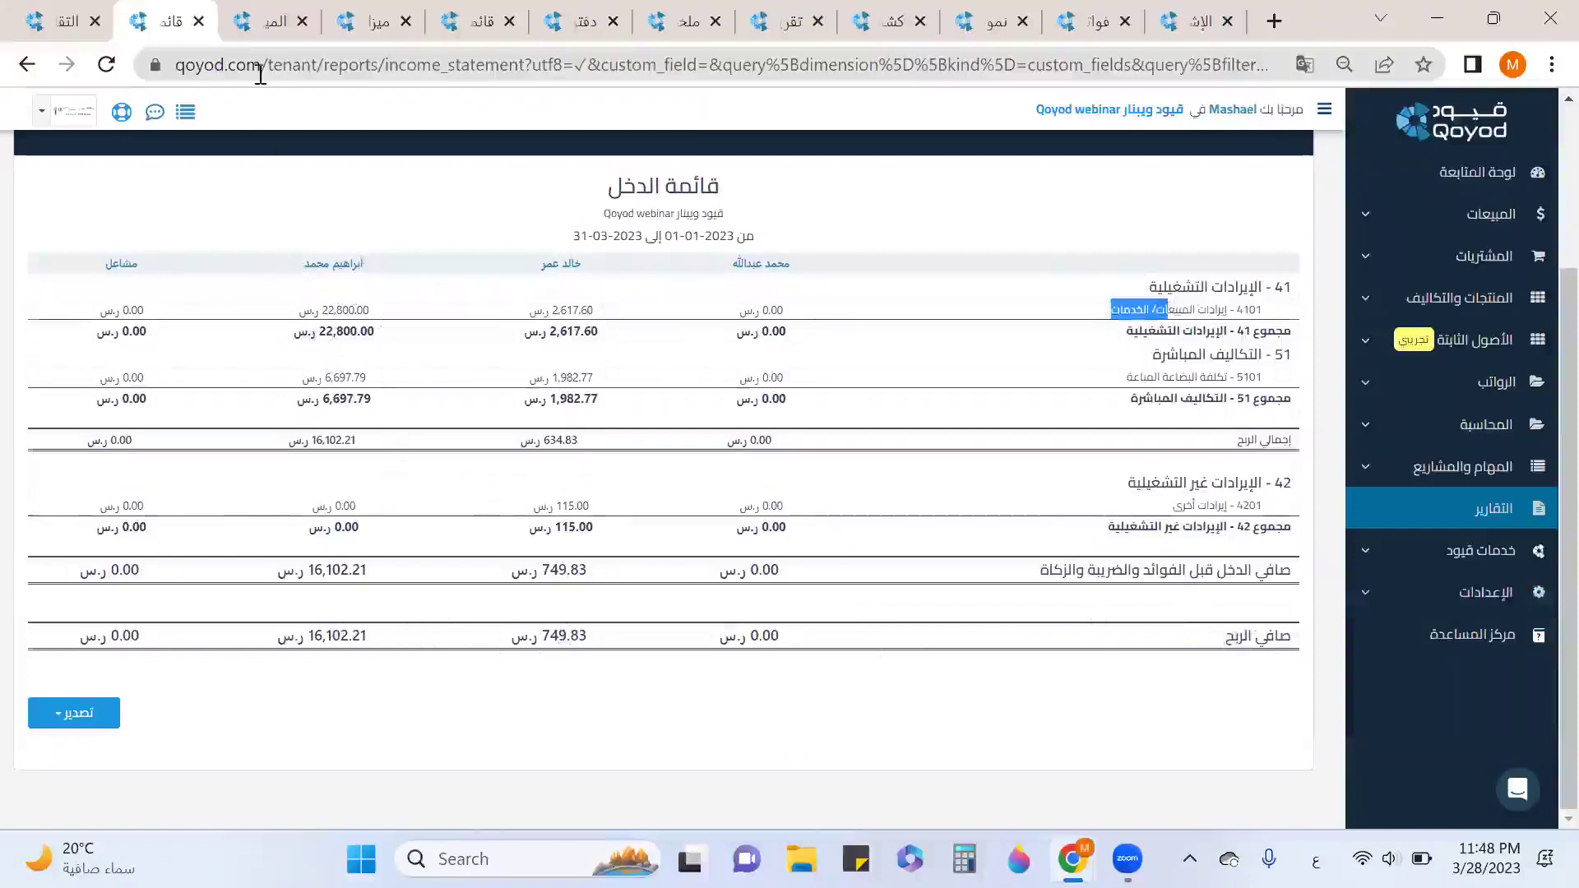
pyautogui.click(198, 21)
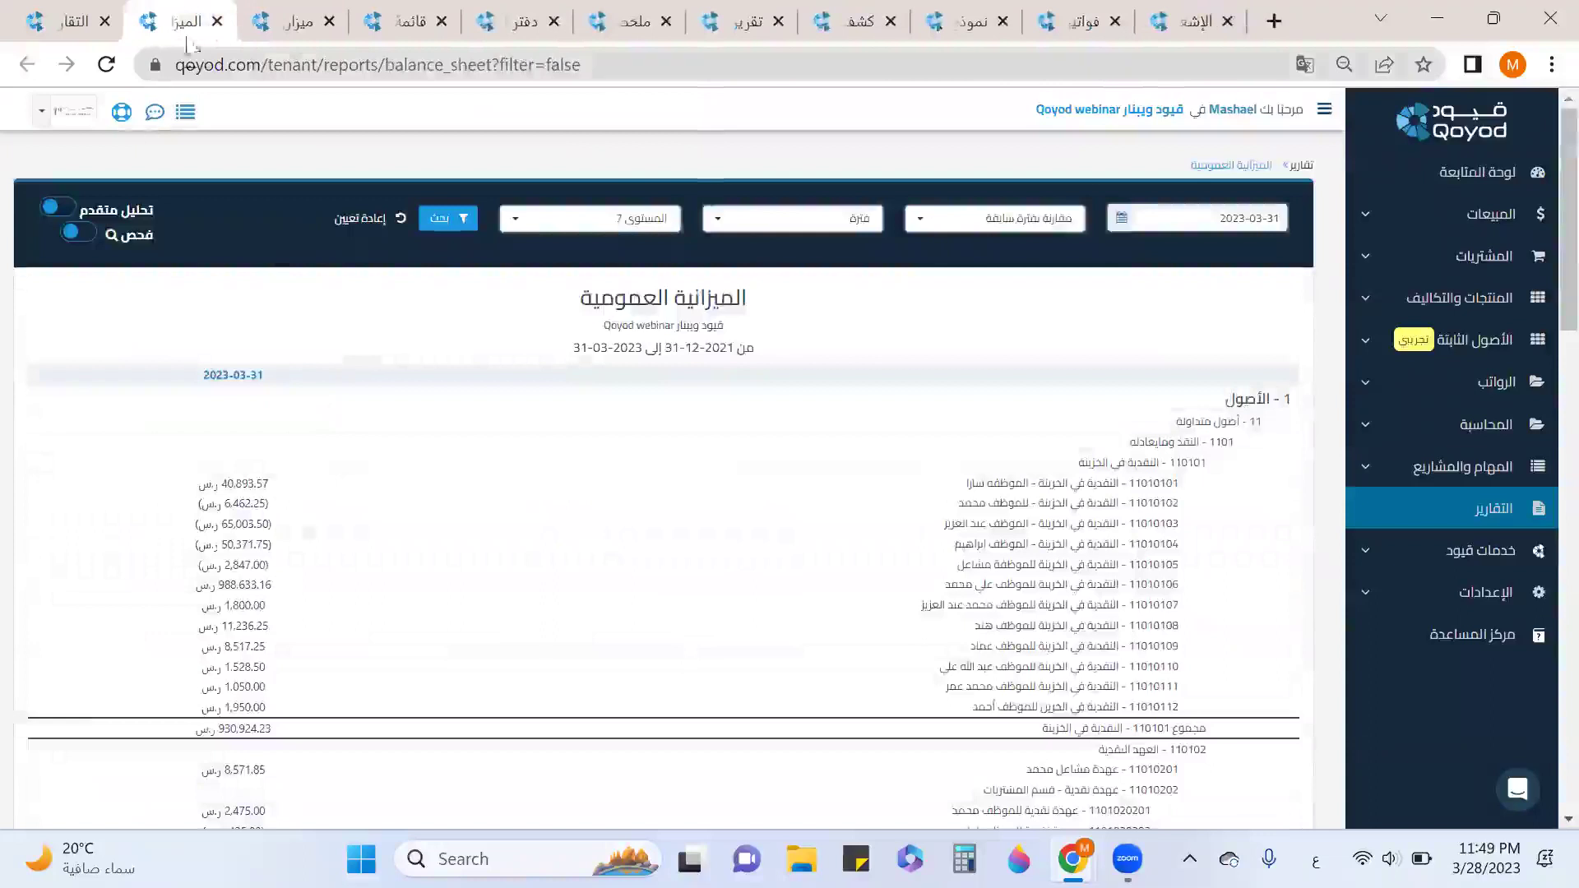
# Try the advanced analysis, inspect and comparison period options on the balance sheet.
pyautogui.click(67, 209)
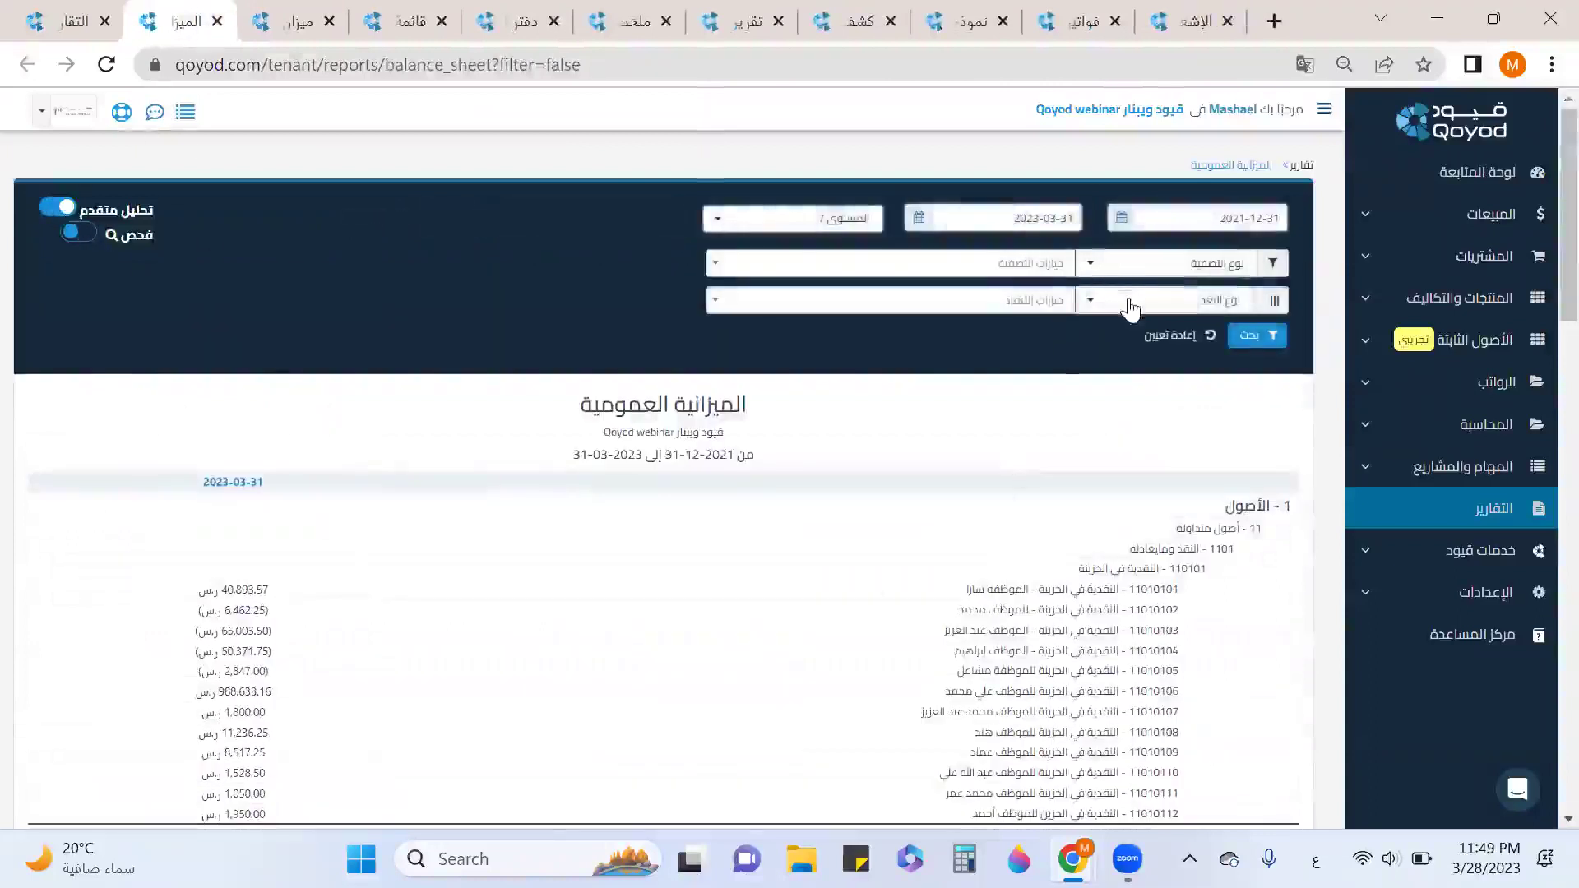
pyautogui.click(70, 234)
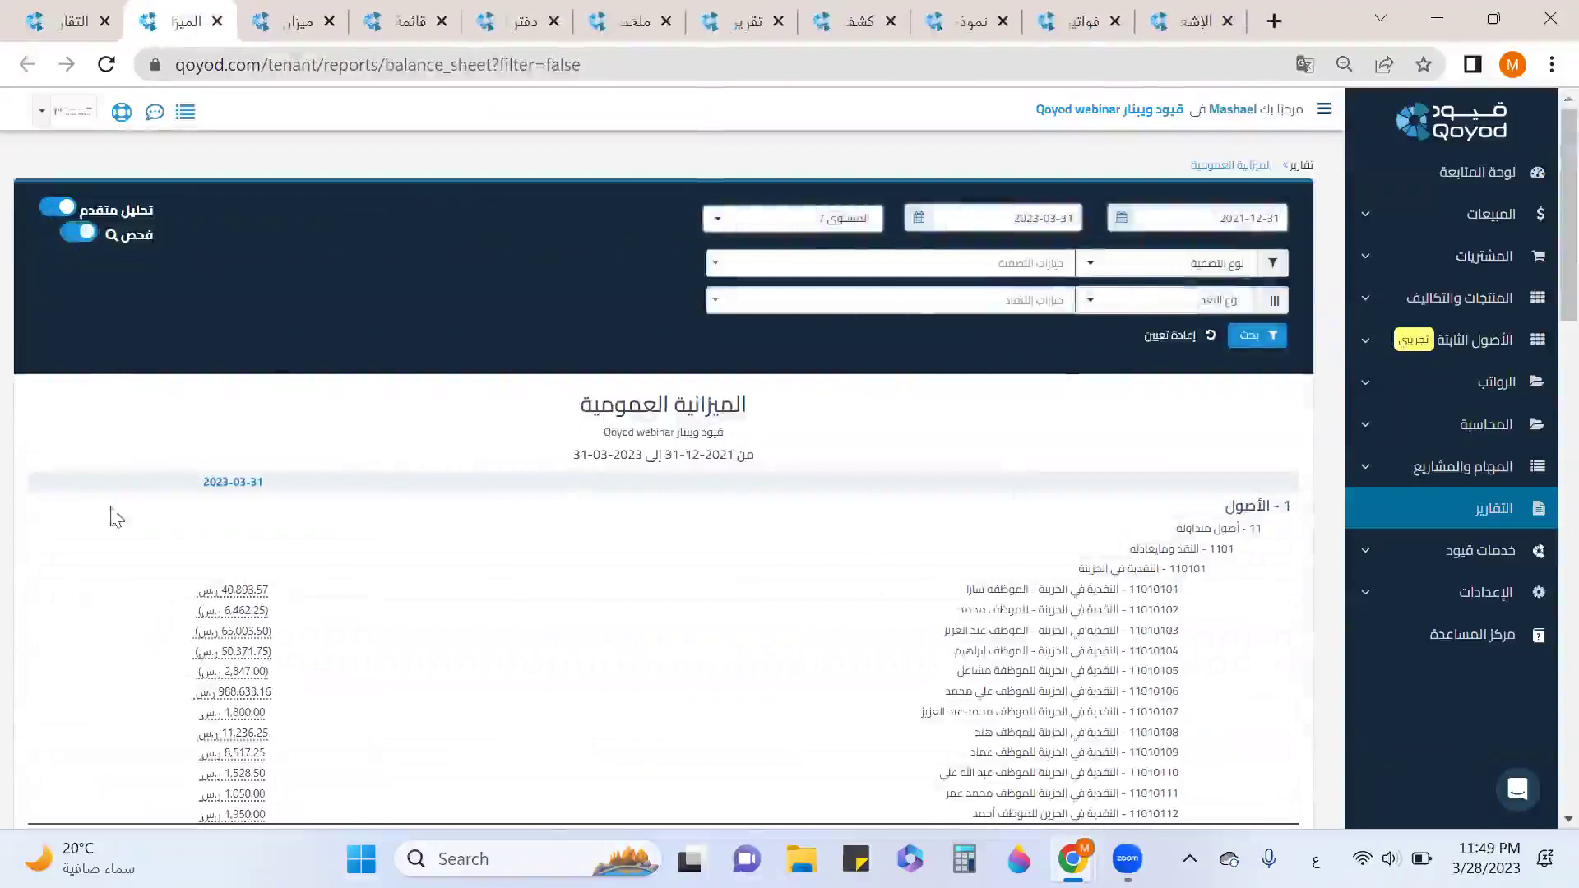
pyautogui.click(74, 217)
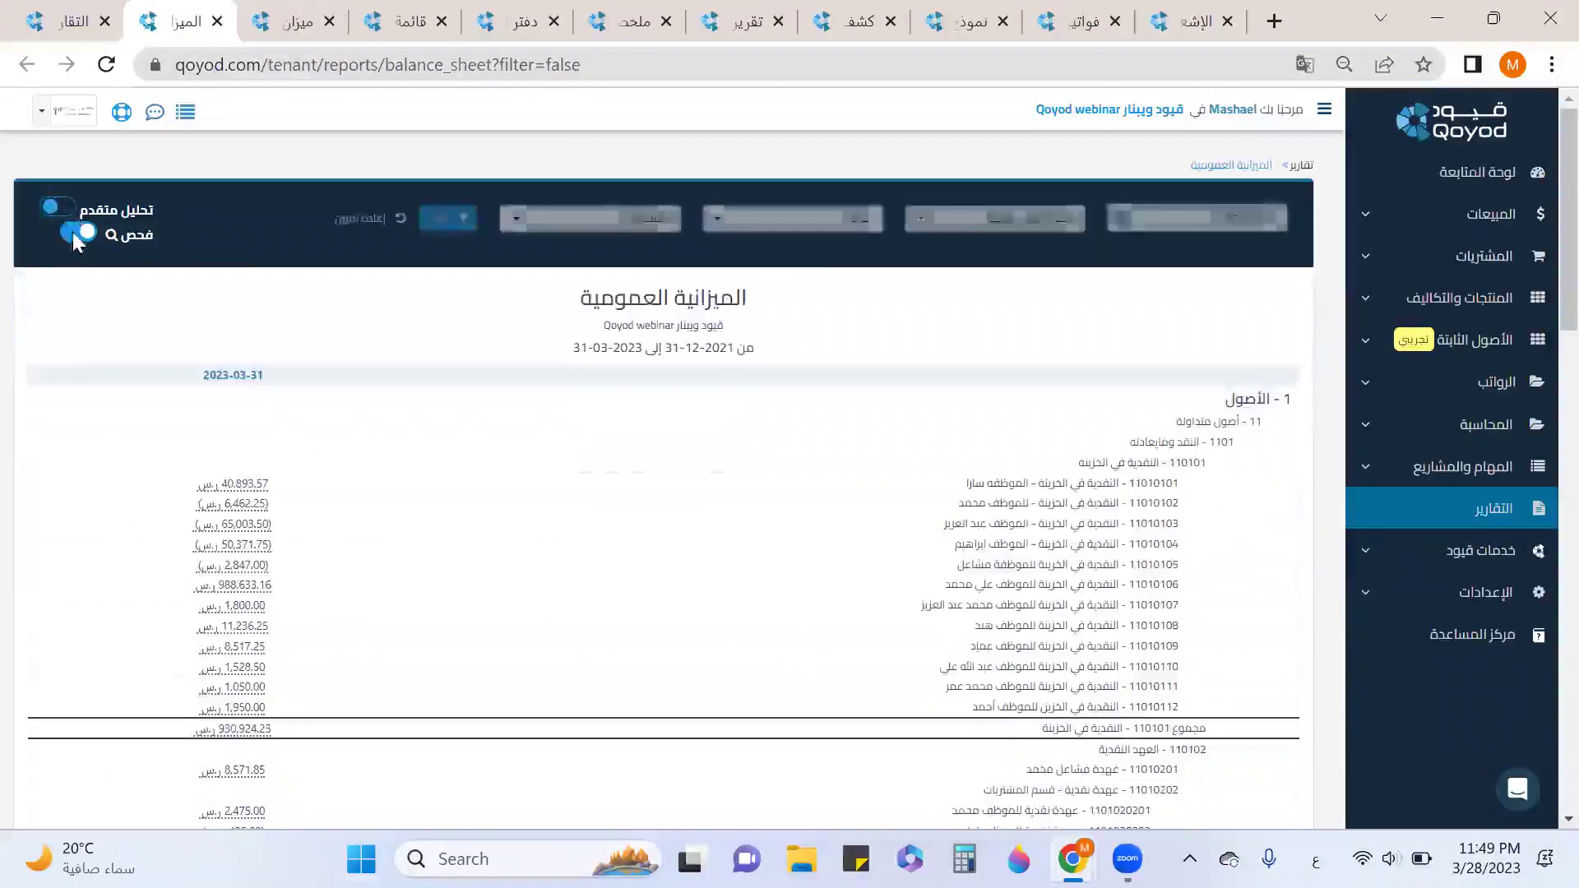
pyautogui.click(1058, 230)
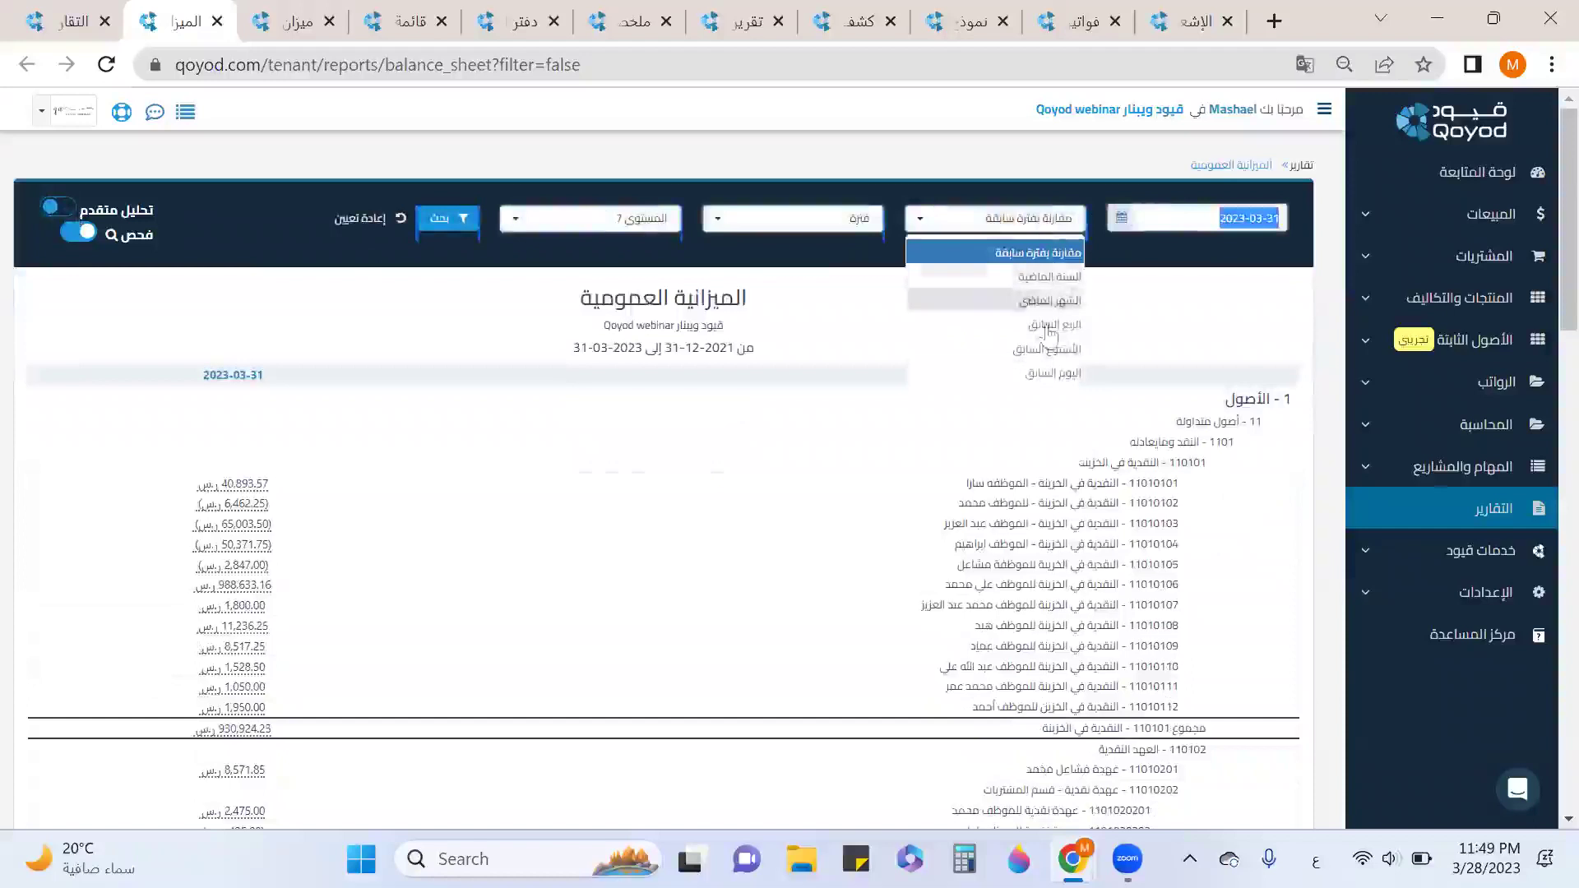
pyautogui.click(873, 291)
# Condense the balance sheet to account level 2, then to level 3.
pyautogui.click(629, 219)
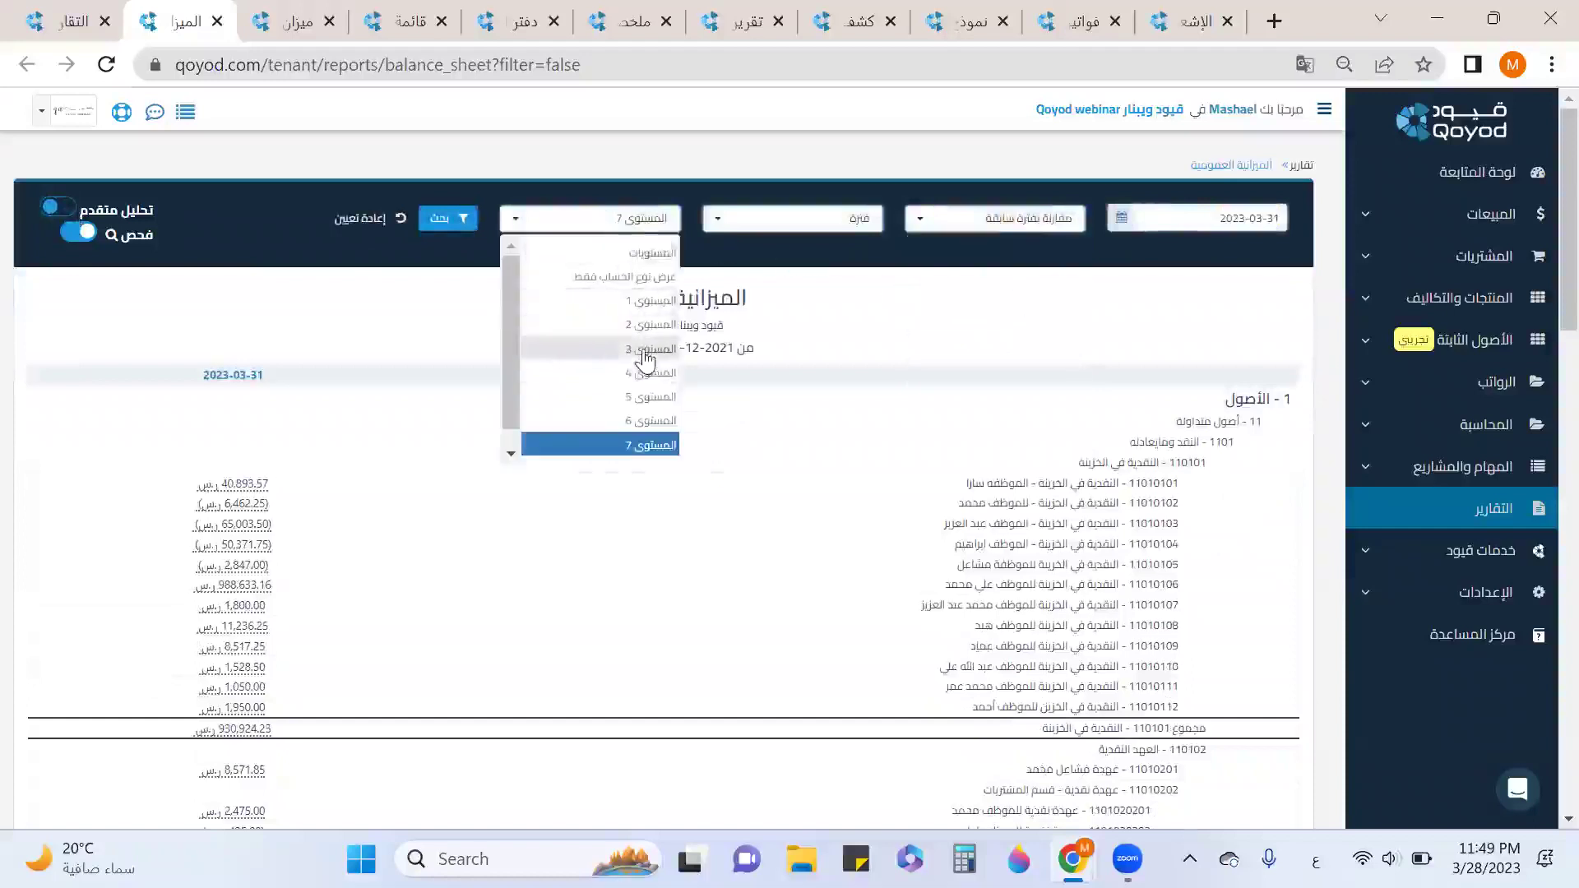
pyautogui.click(649, 325)
pyautogui.click(460, 222)
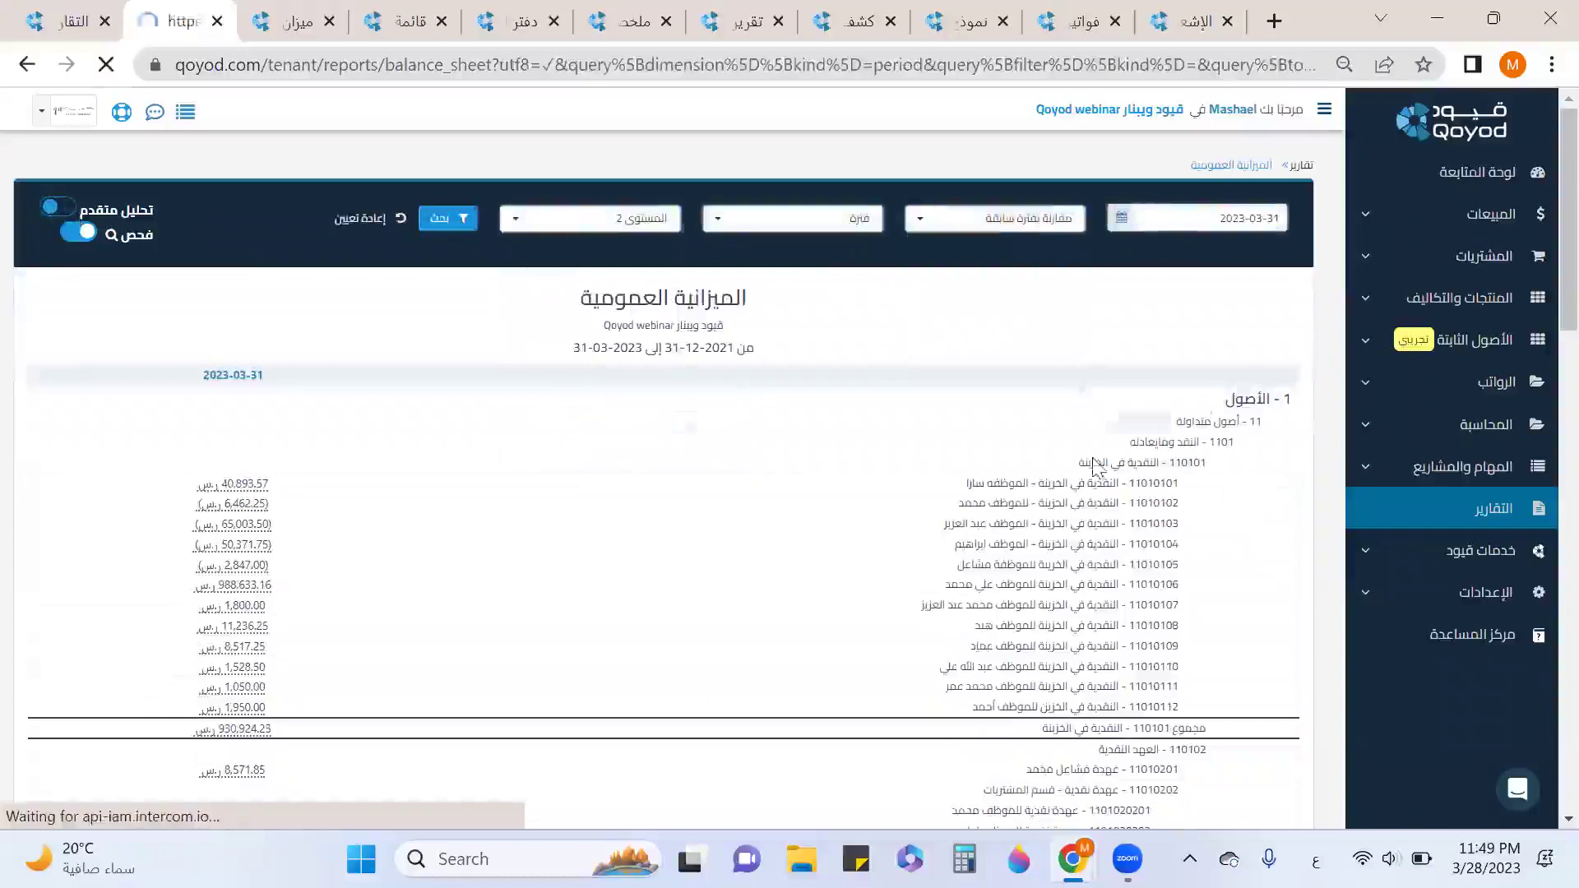
pyautogui.click(658, 226)
pyautogui.click(581, 274)
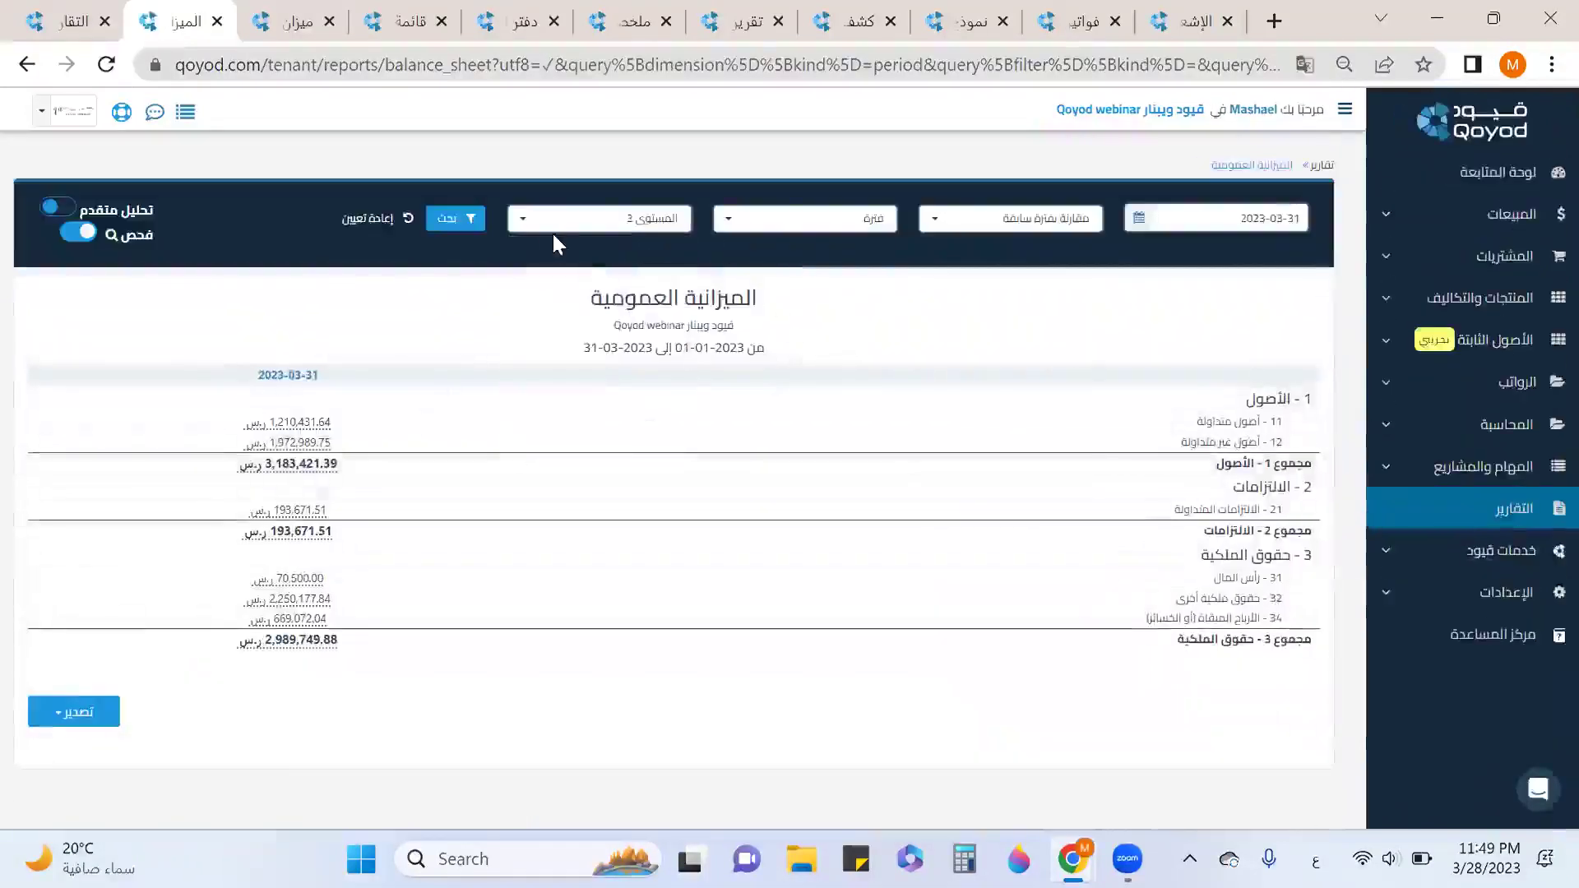
pyautogui.click(453, 218)
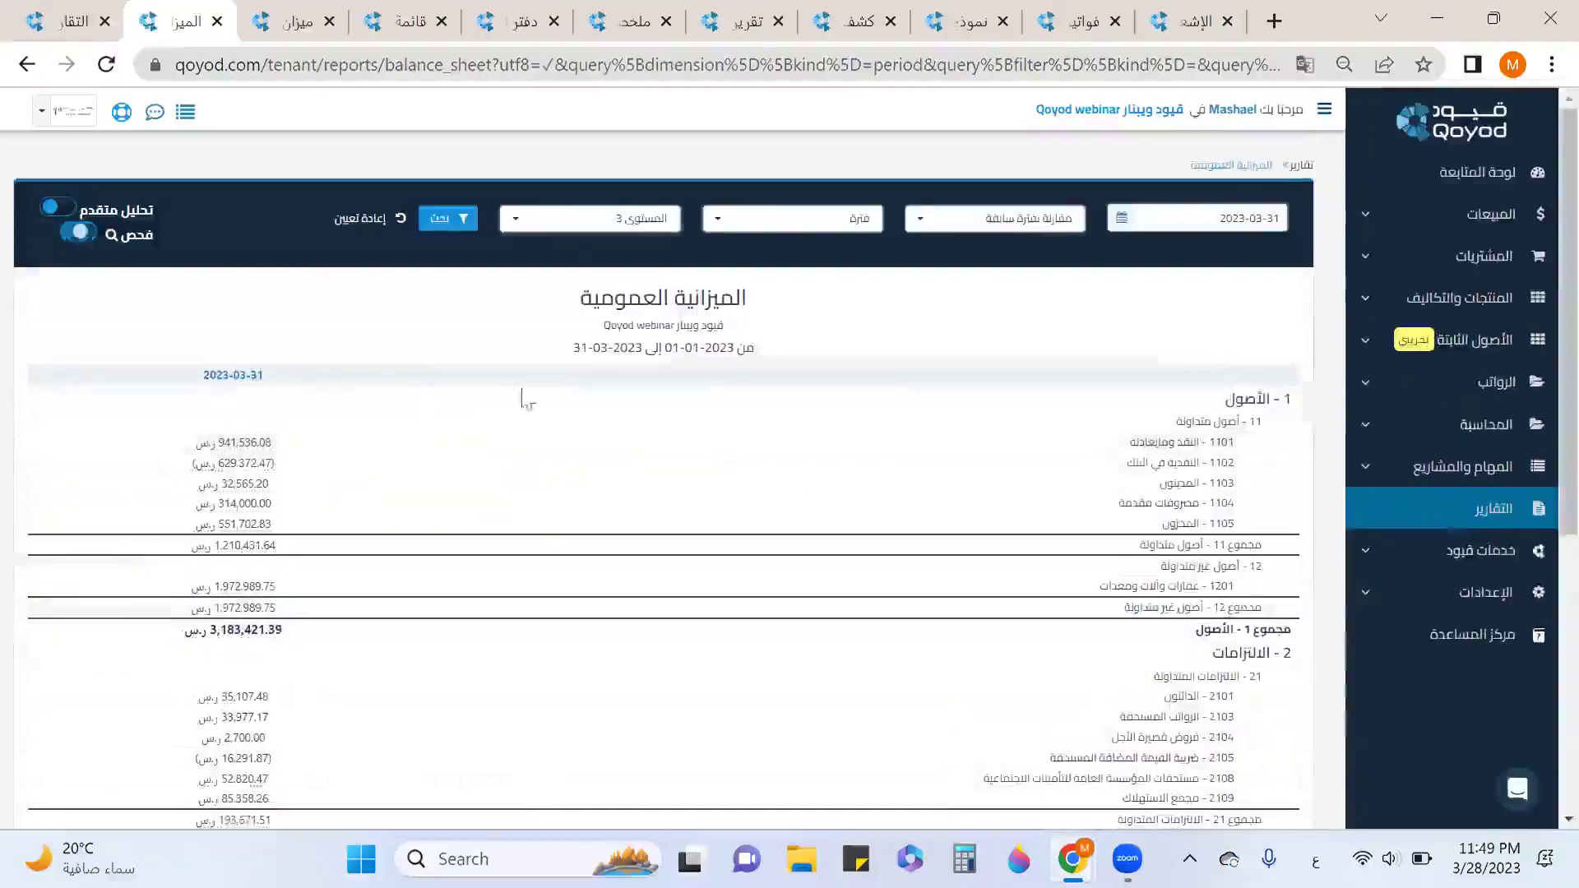
# Review the level 3 balance sheet and close it, leaving the trial balance open.
pyautogui.scroll(-6, 846, 493)
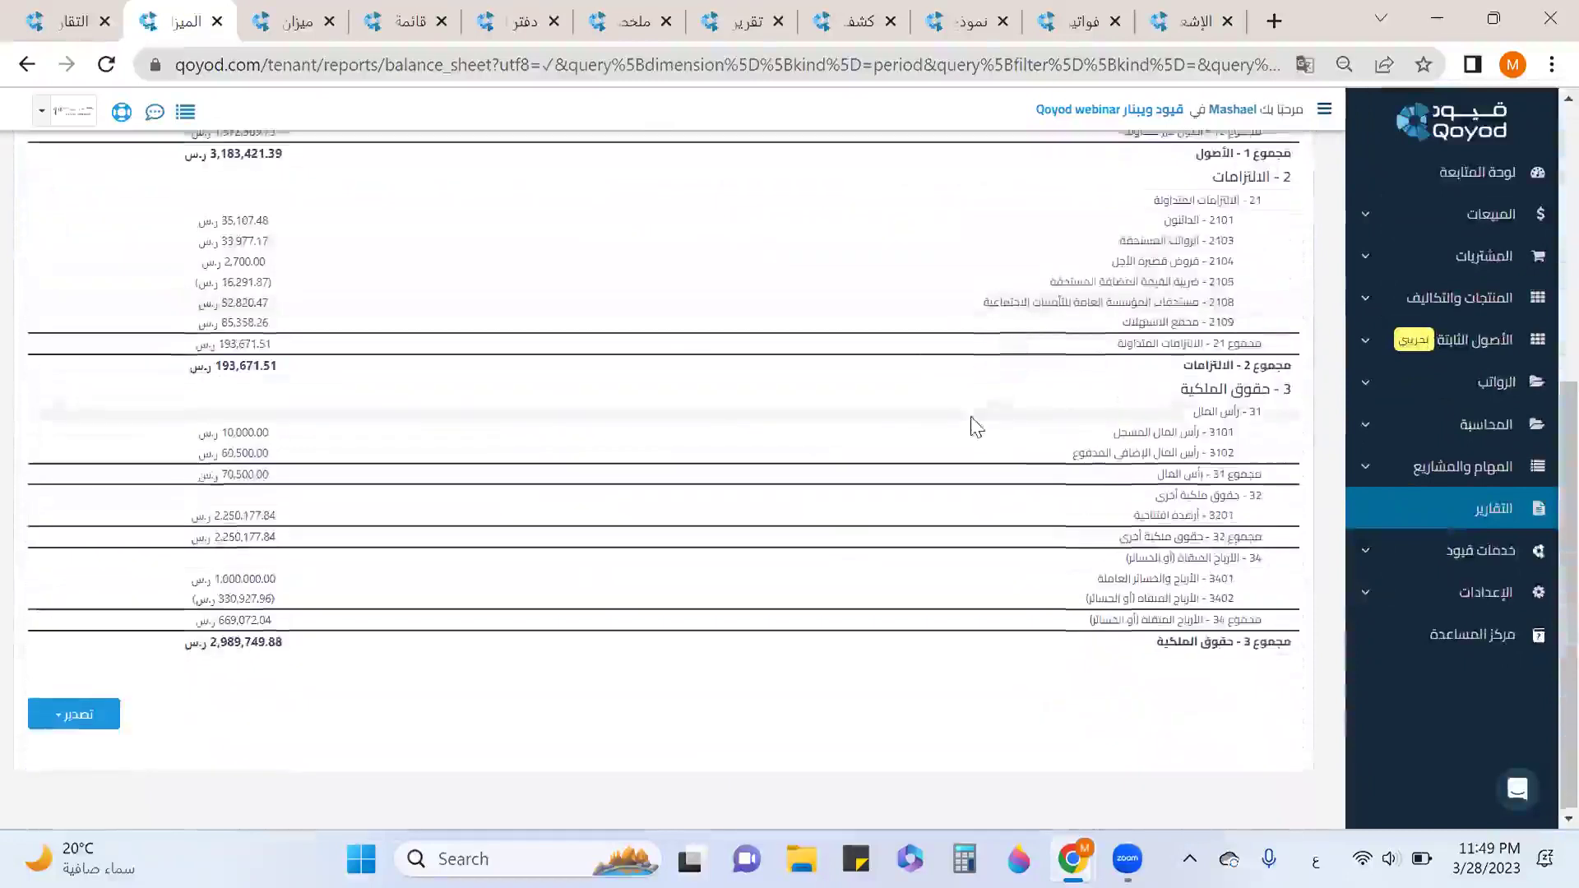
pyautogui.scroll(6, 975, 425)
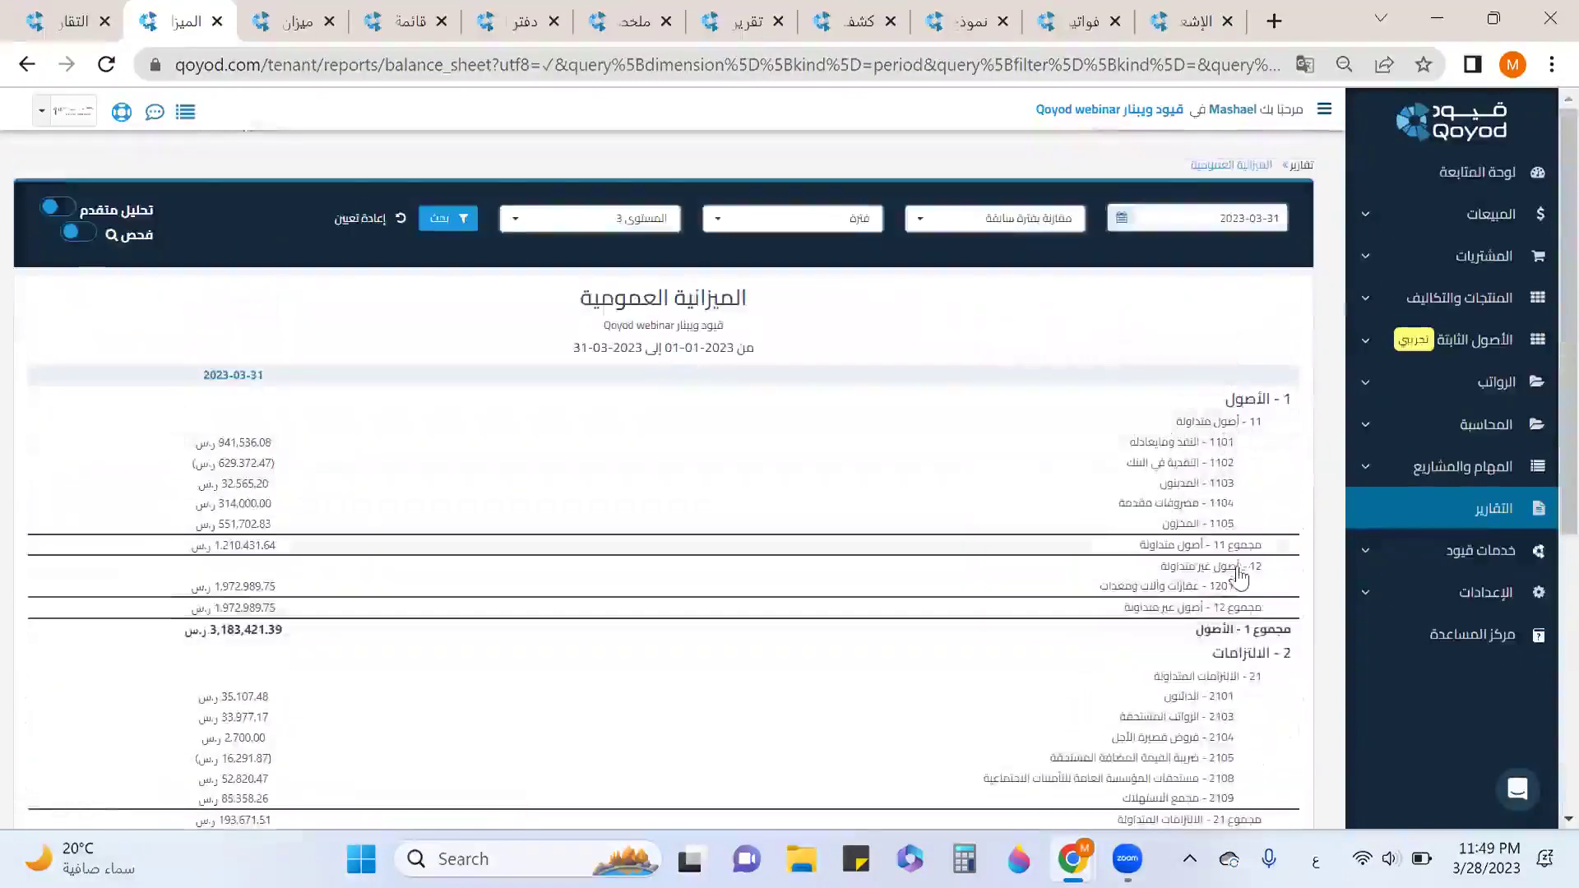
pyautogui.scroll(-3, 1290, 645)
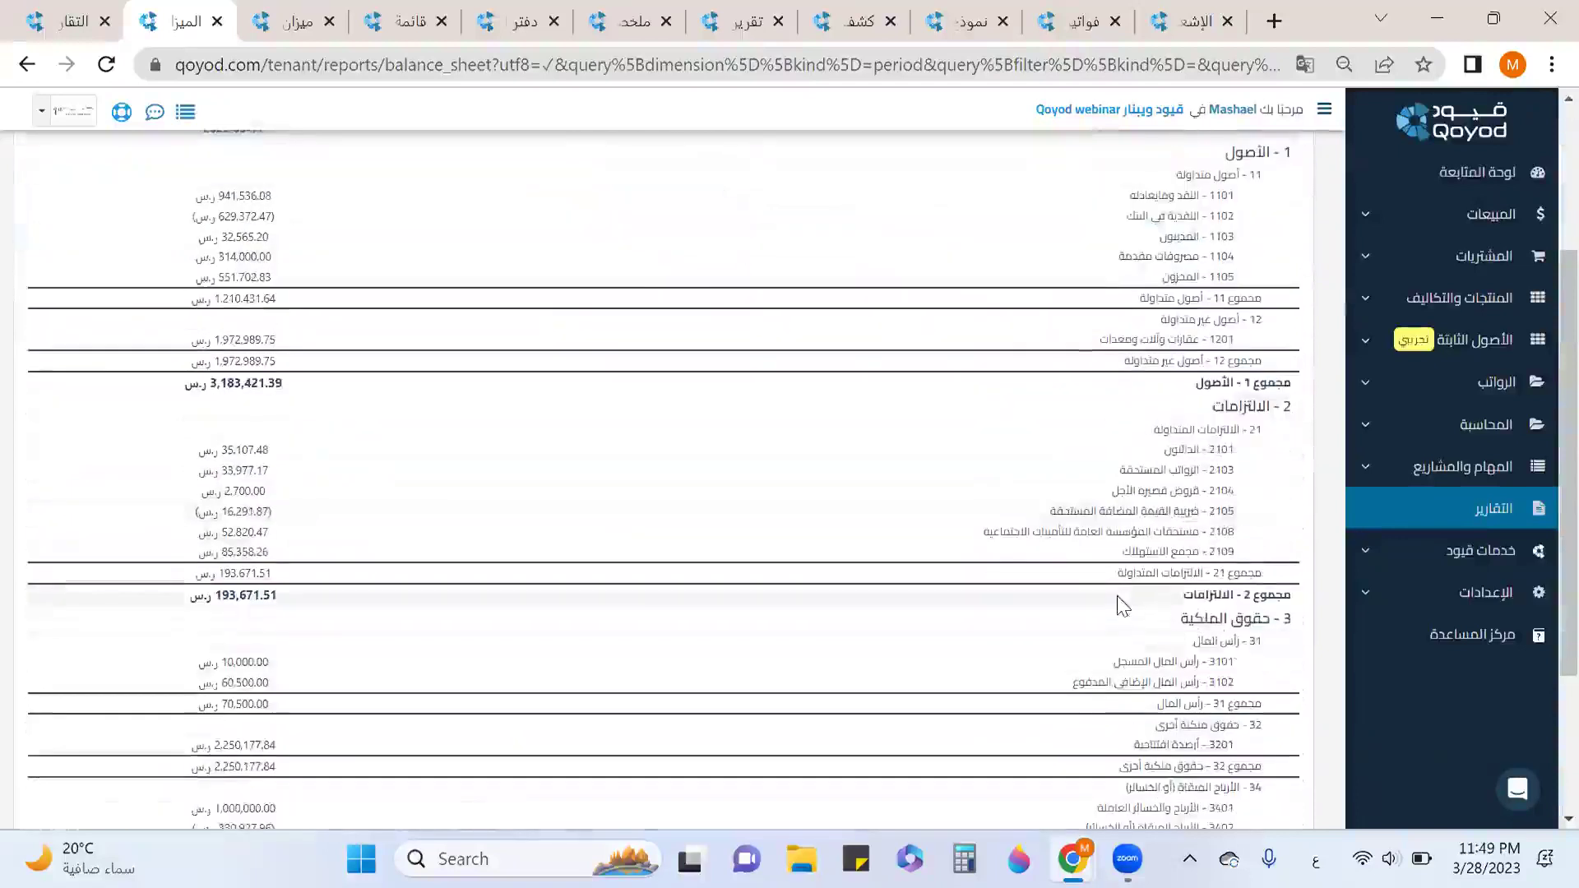
pyautogui.scroll(-3, 1120, 603)
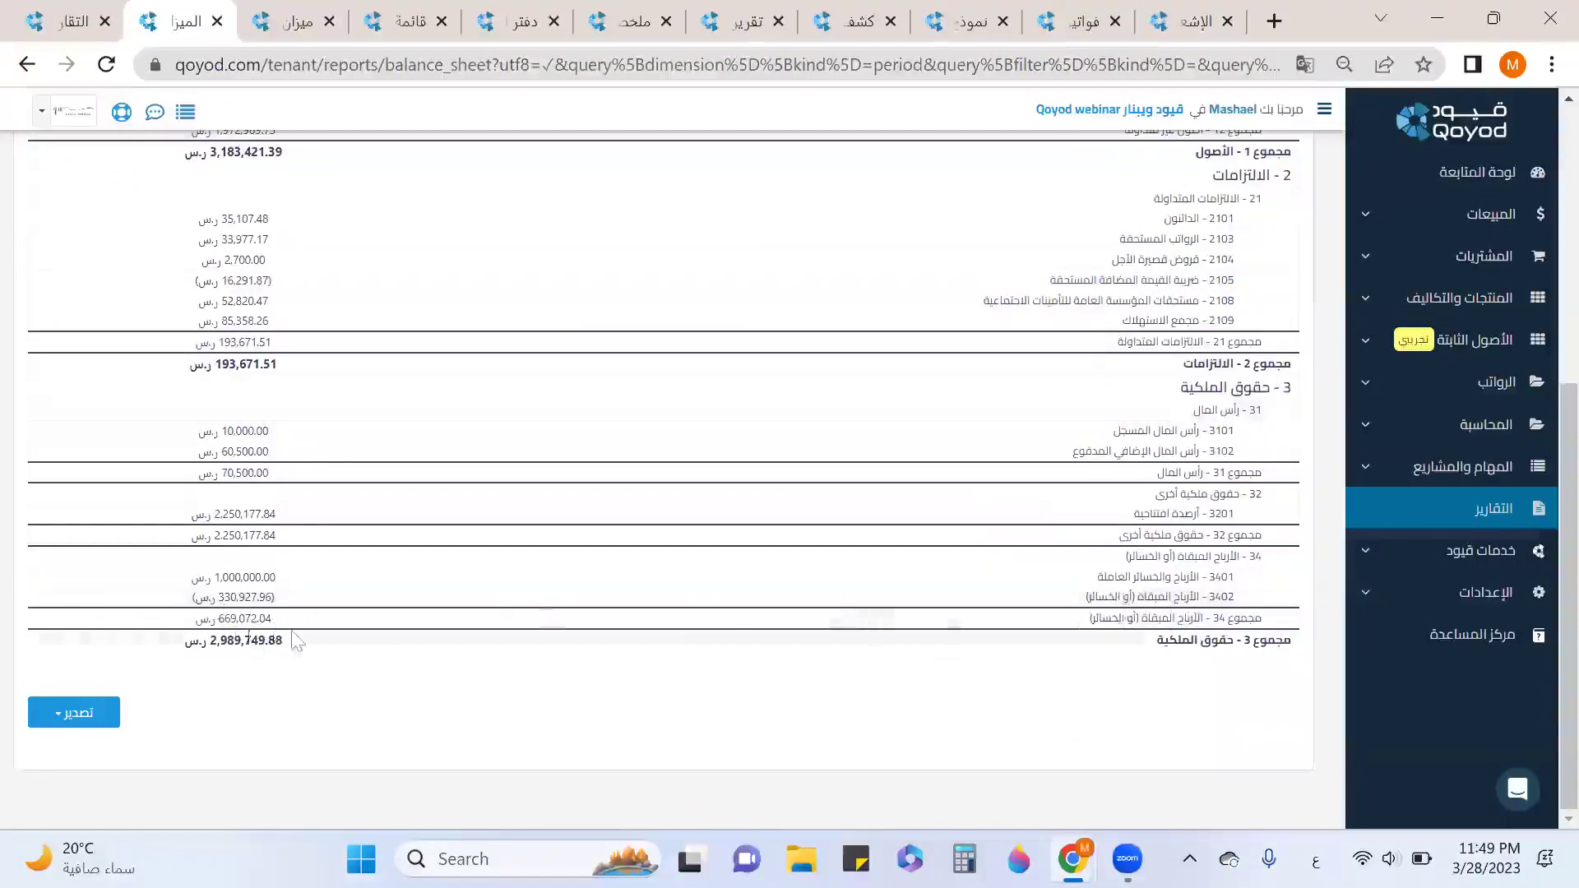
pyautogui.scroll(6, 825, 412)
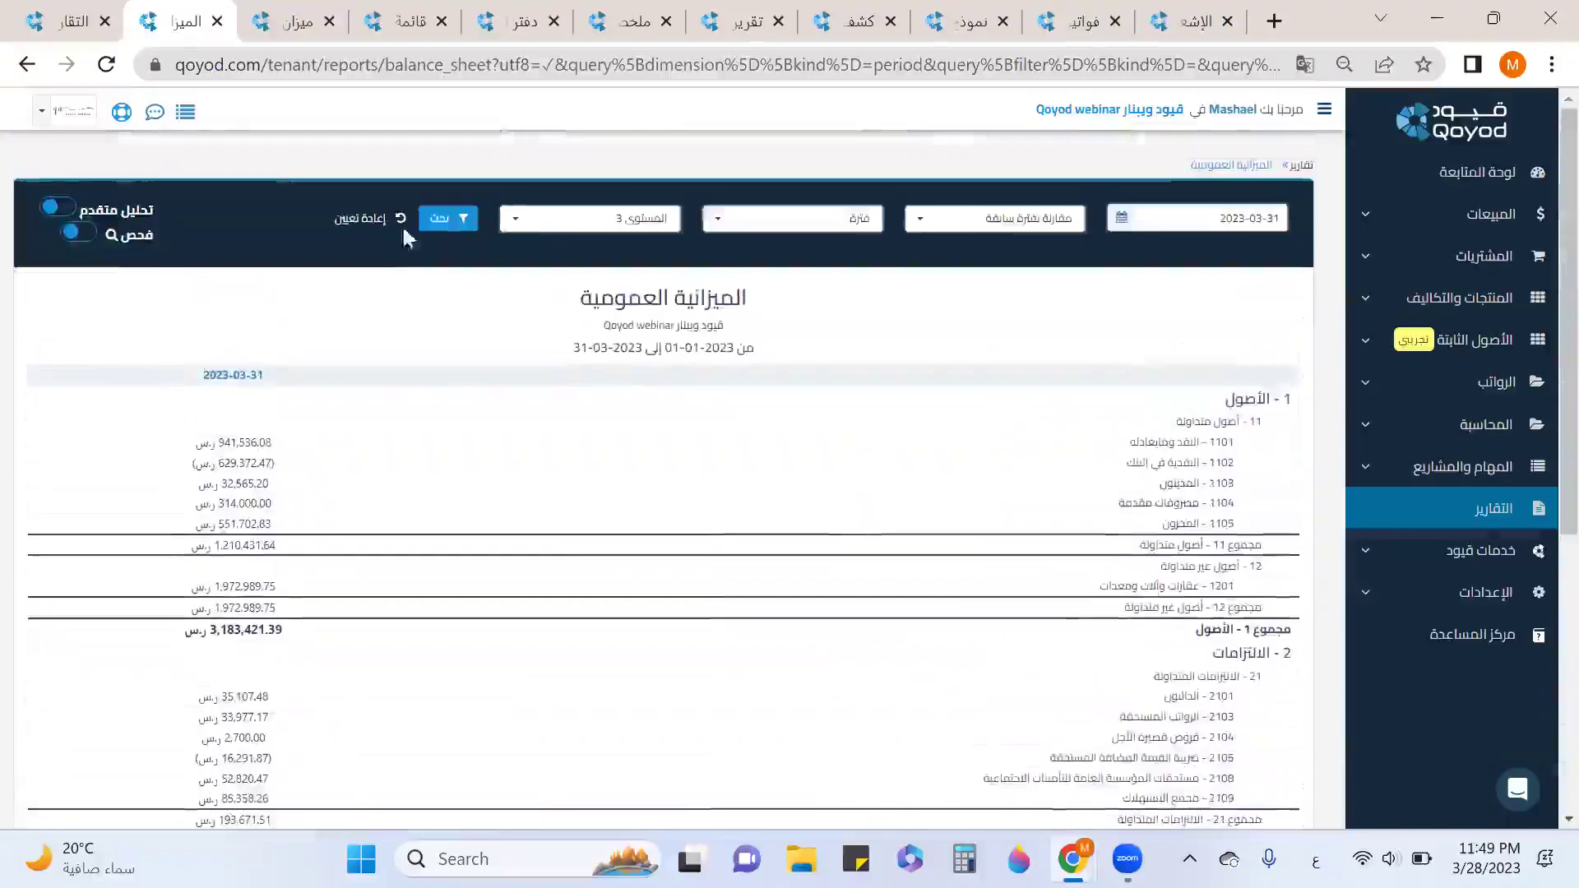
pyautogui.click(217, 22)
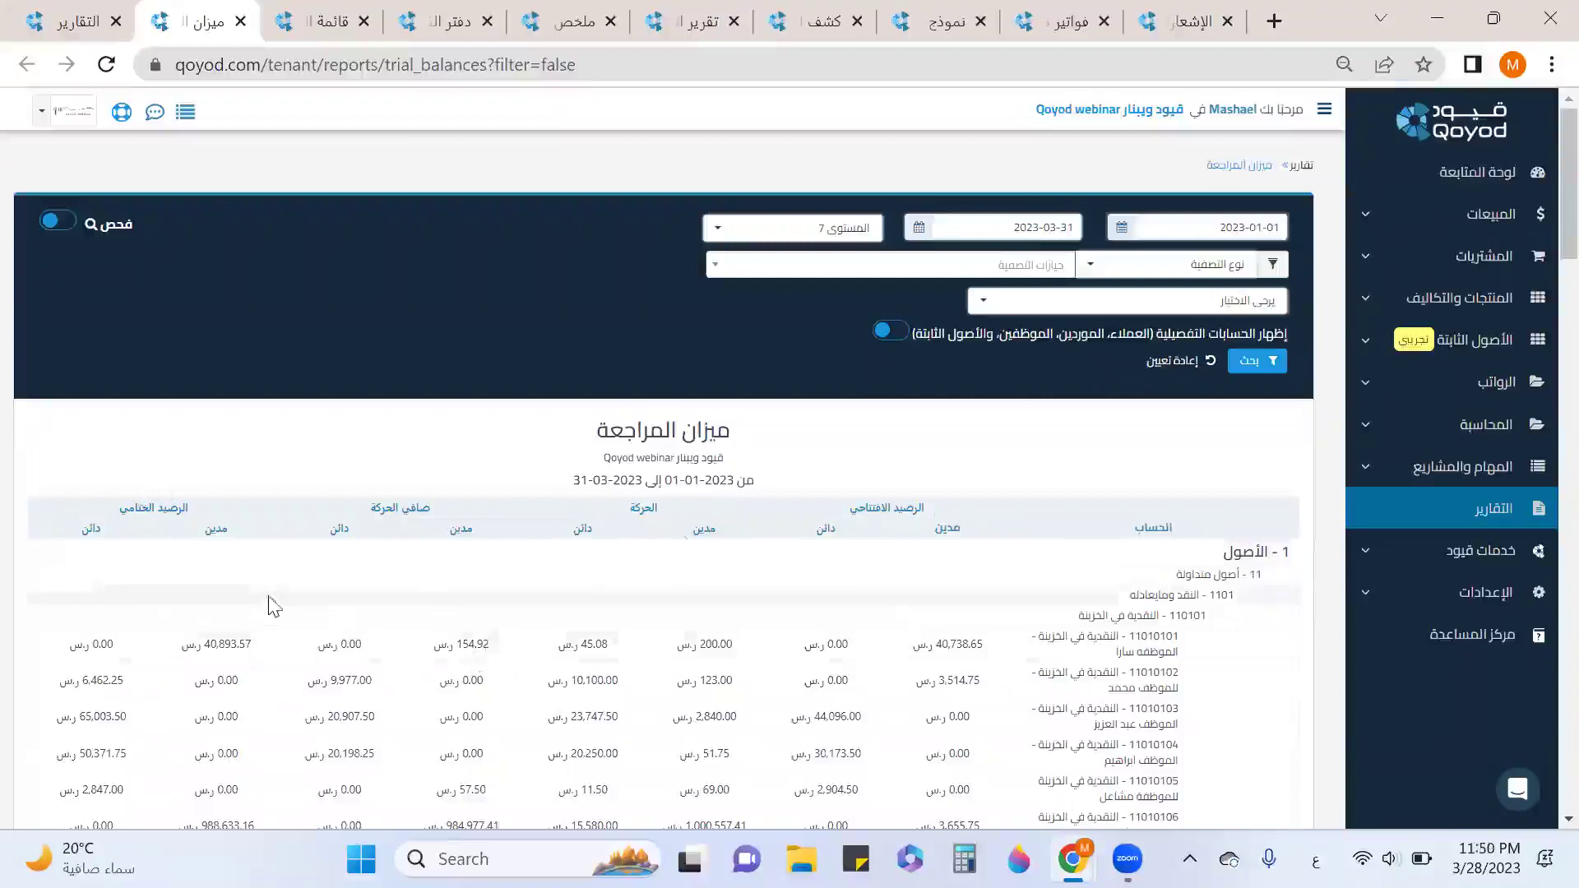
# Scroll the 2023-01-01 to 2023-03-31 trial balance, then enable إظهار الحسابات التفصيلية.
pyautogui.scroll(-3, 329, 592)
pyautogui.scroll(-3, 344, 589)
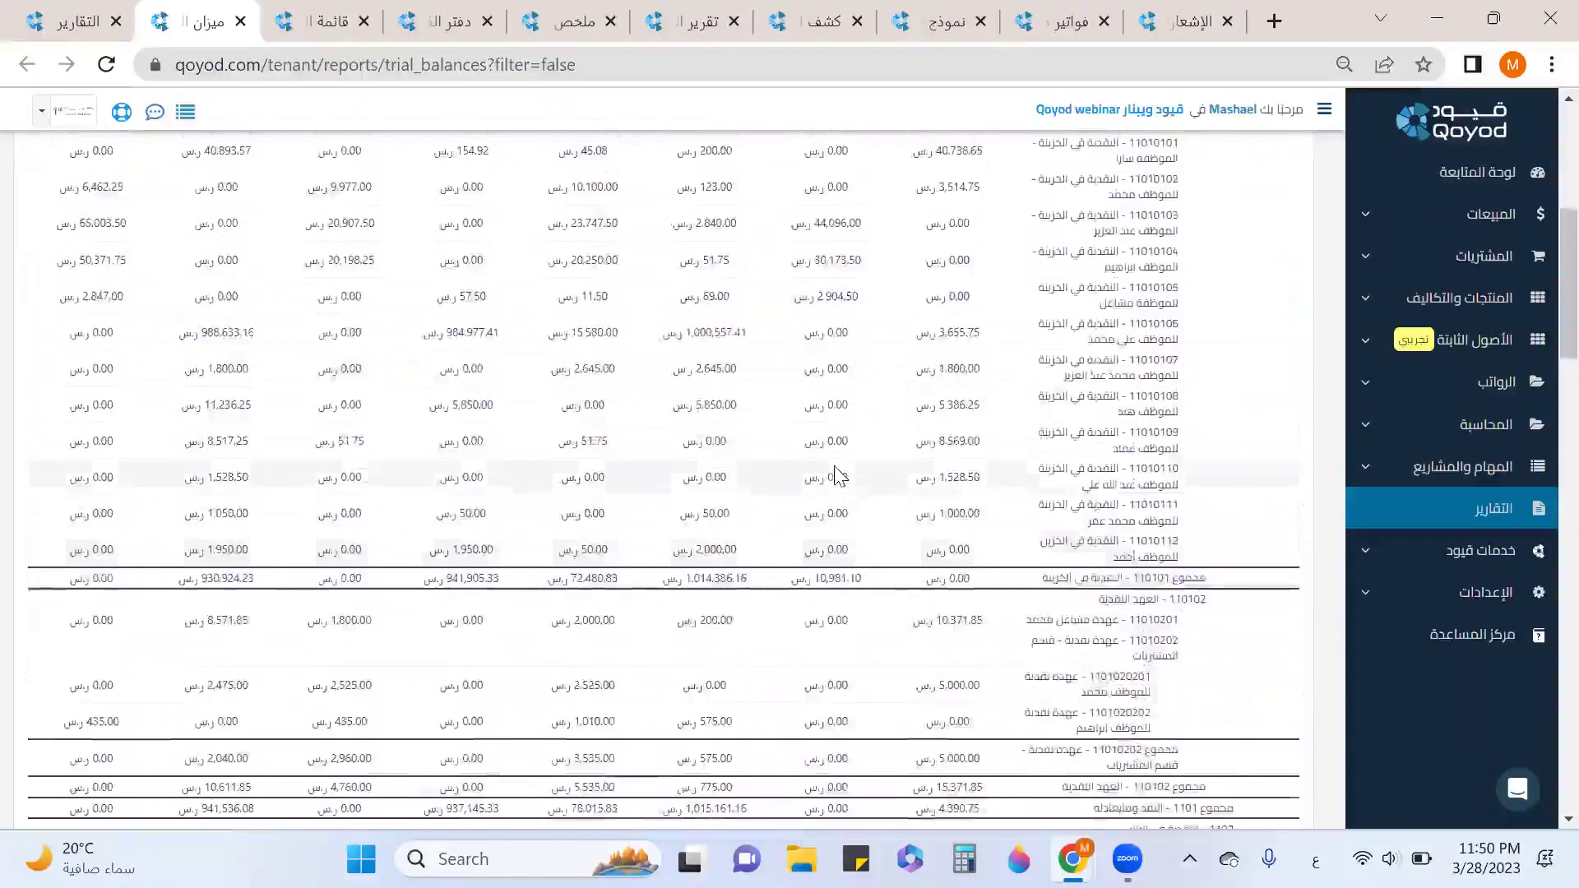
pyautogui.scroll(6, 836, 476)
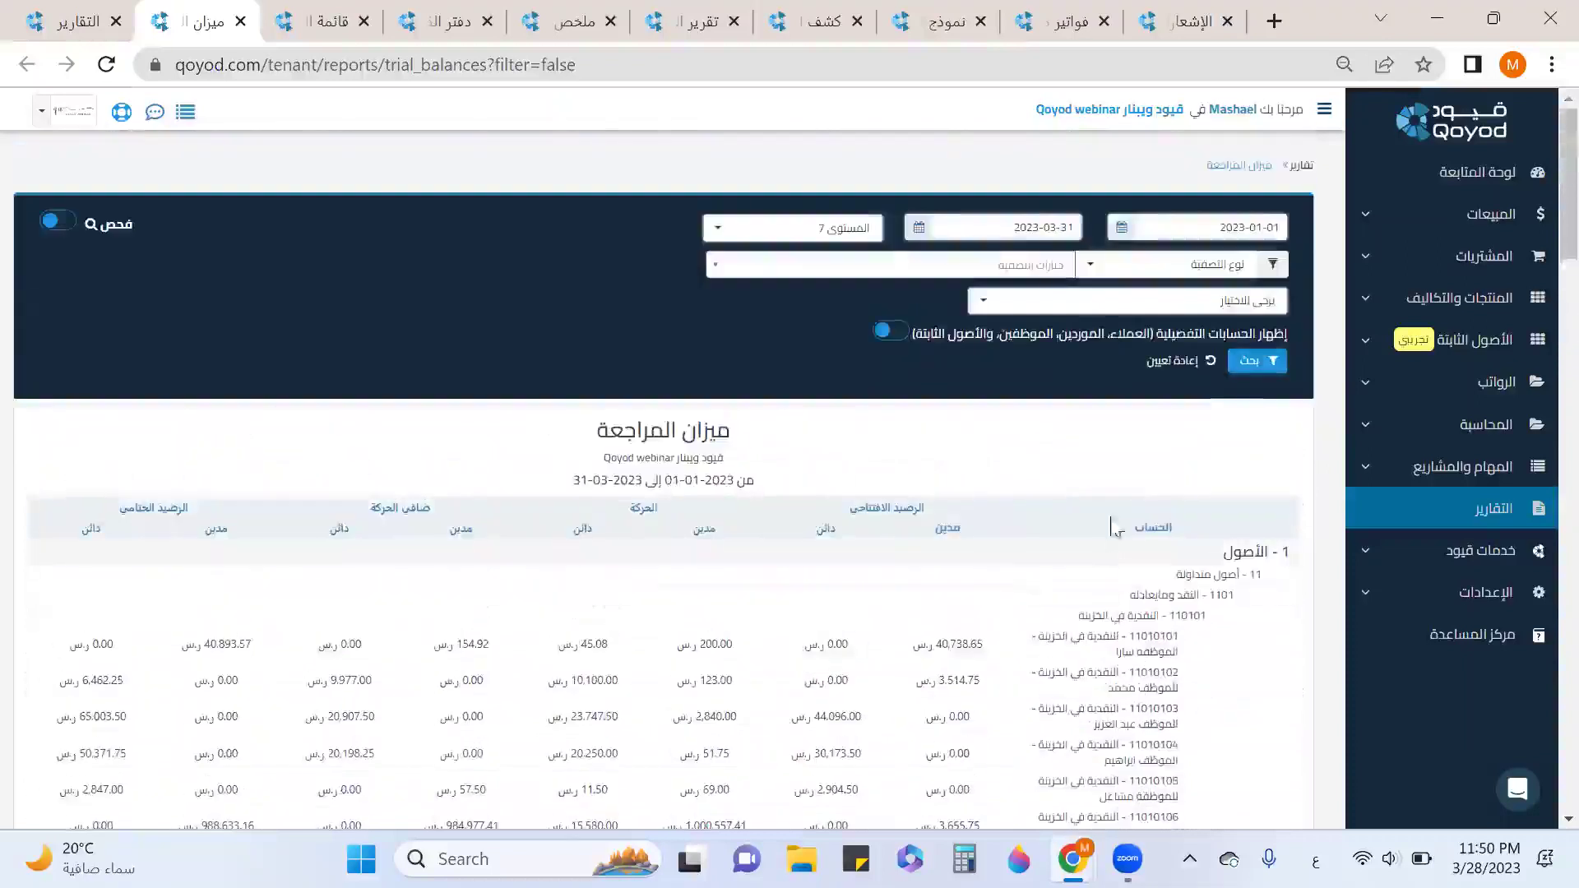
pyautogui.scroll(-10, 1149, 566)
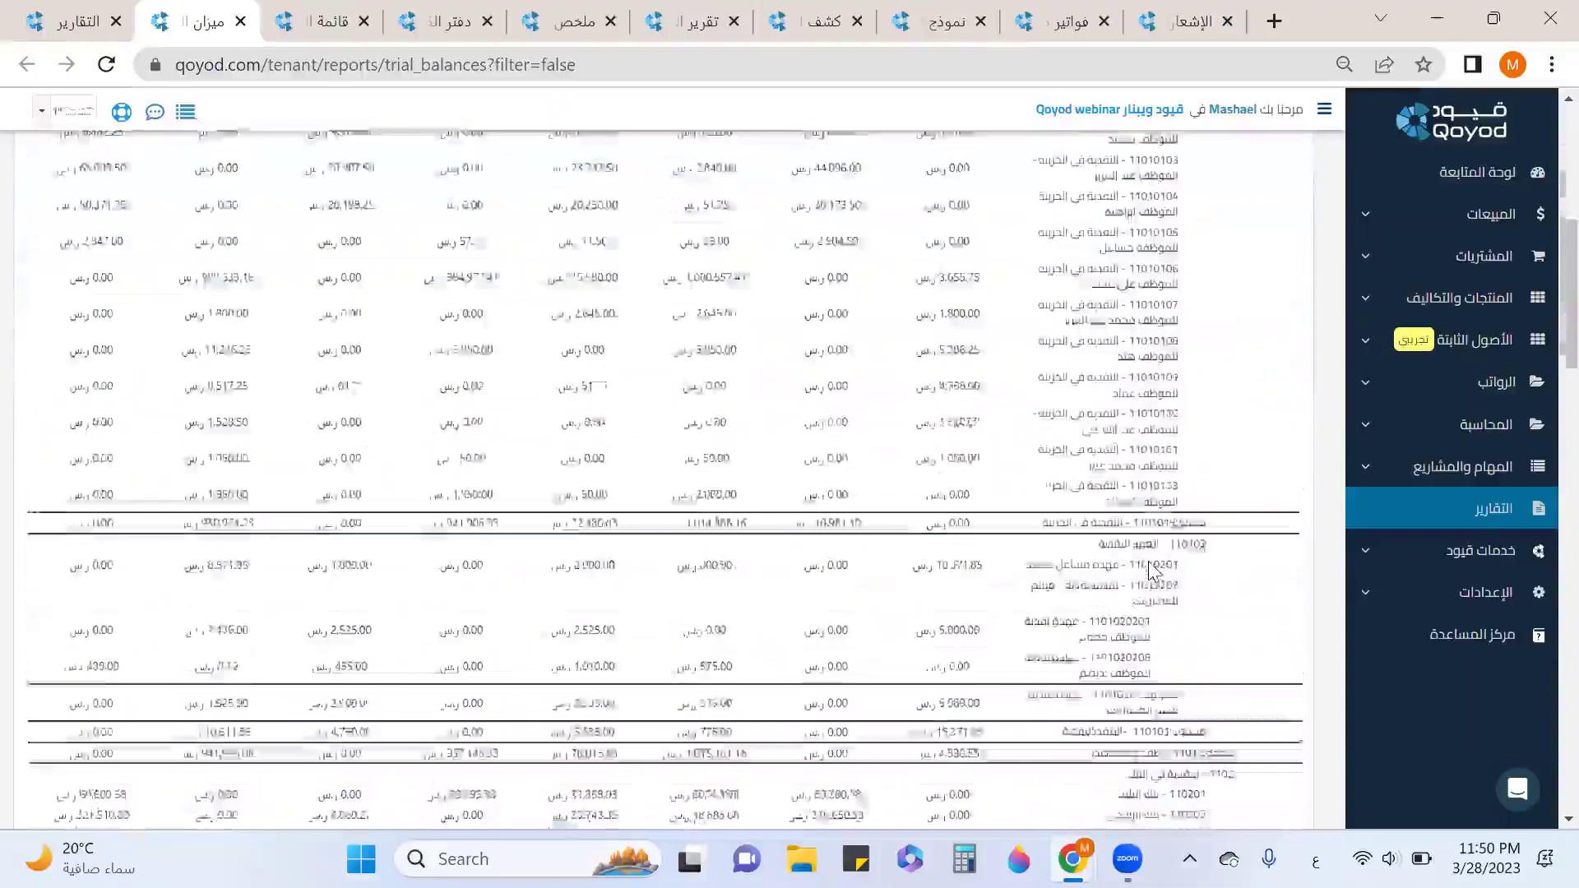
pyautogui.moveTo(1166, 564); pyautogui.dragTo(1190, 564)
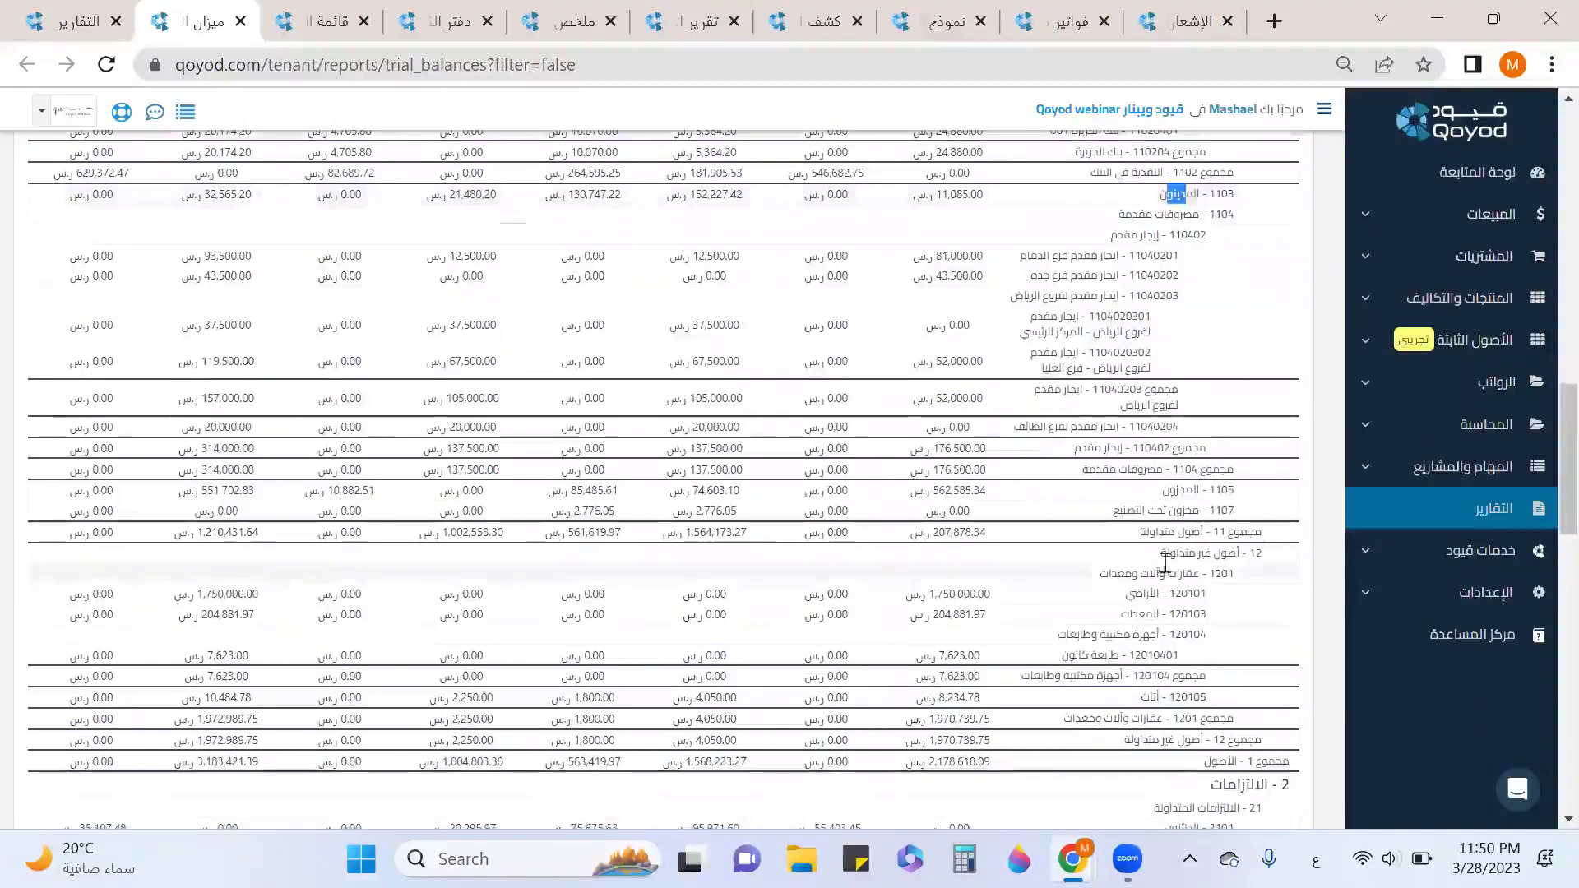
pyautogui.scroll(10, 1080, 612)
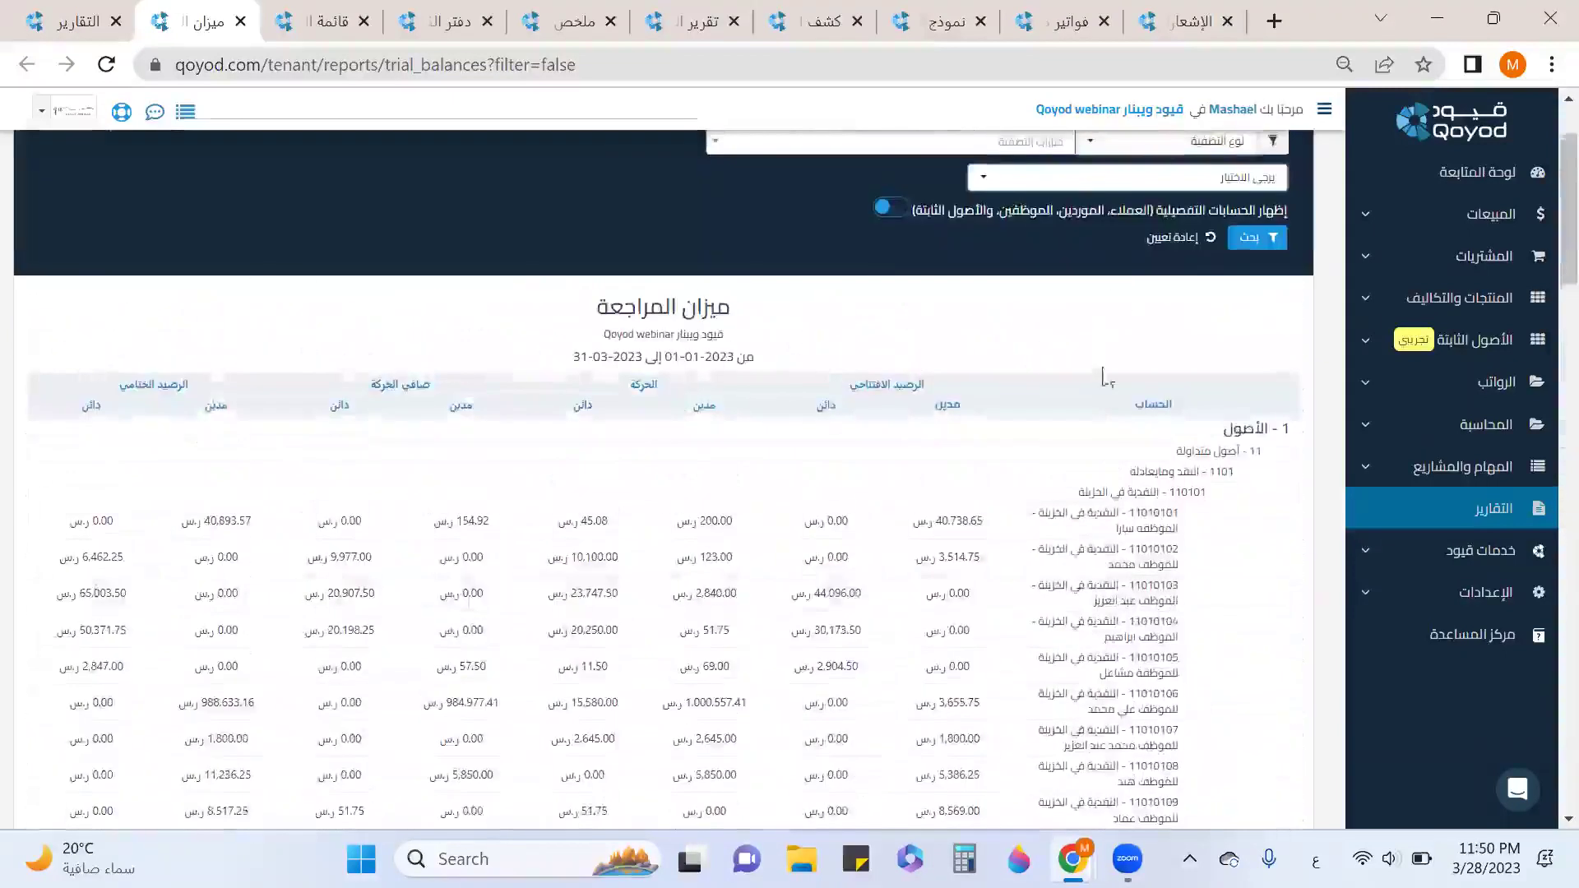
pyautogui.scroll(2, 1135, 329)
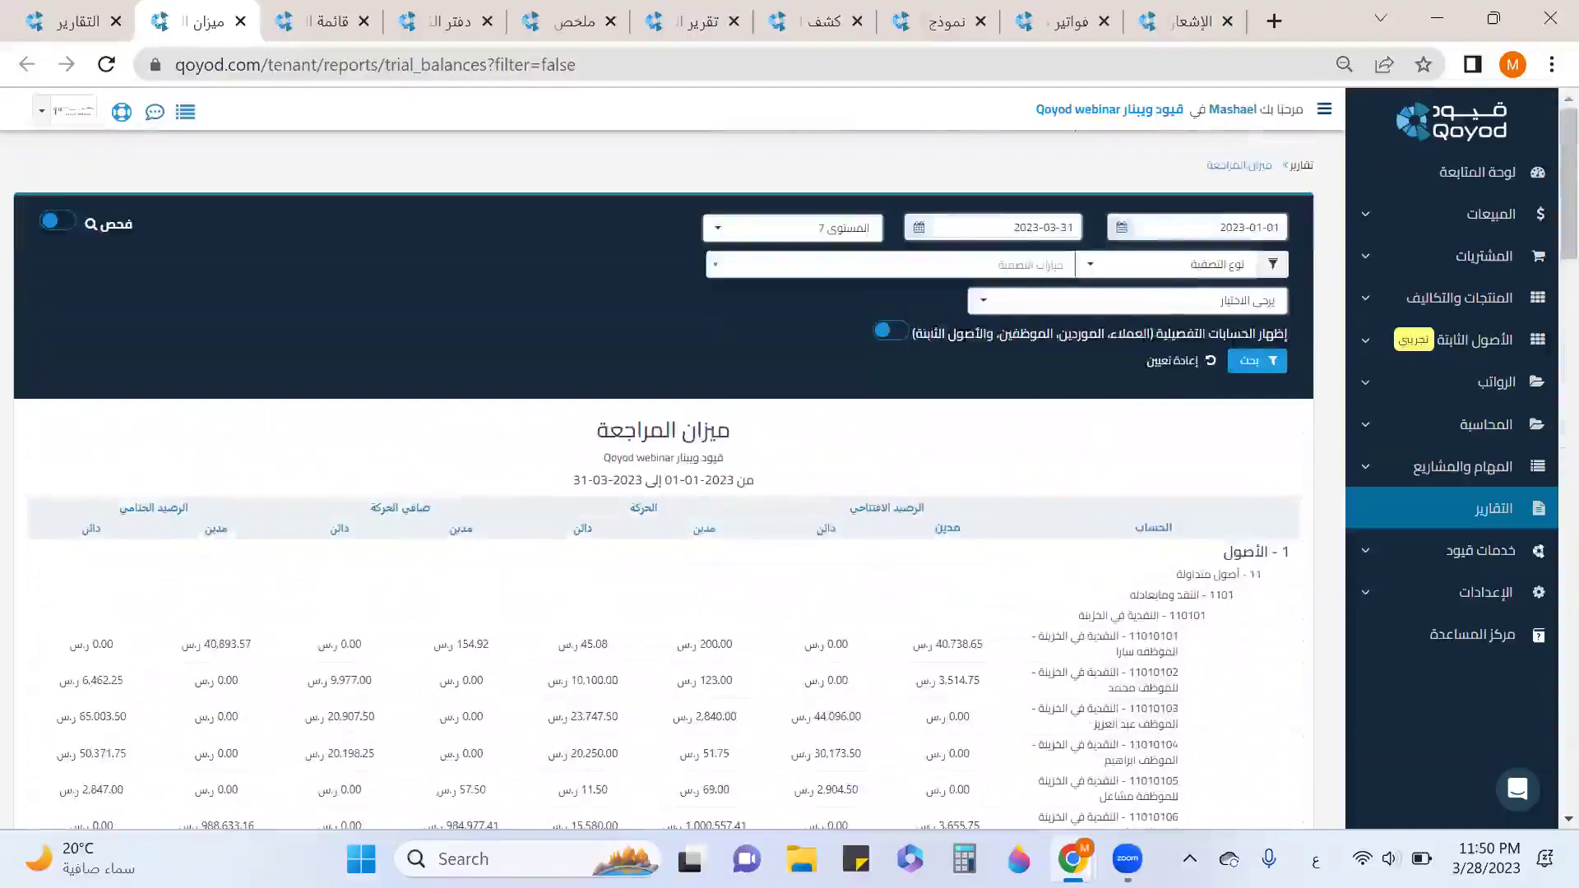
pyautogui.click(893, 333)
# Re-run the trial balance with detailed accounts and scroll through the results.
pyautogui.click(1257, 362)
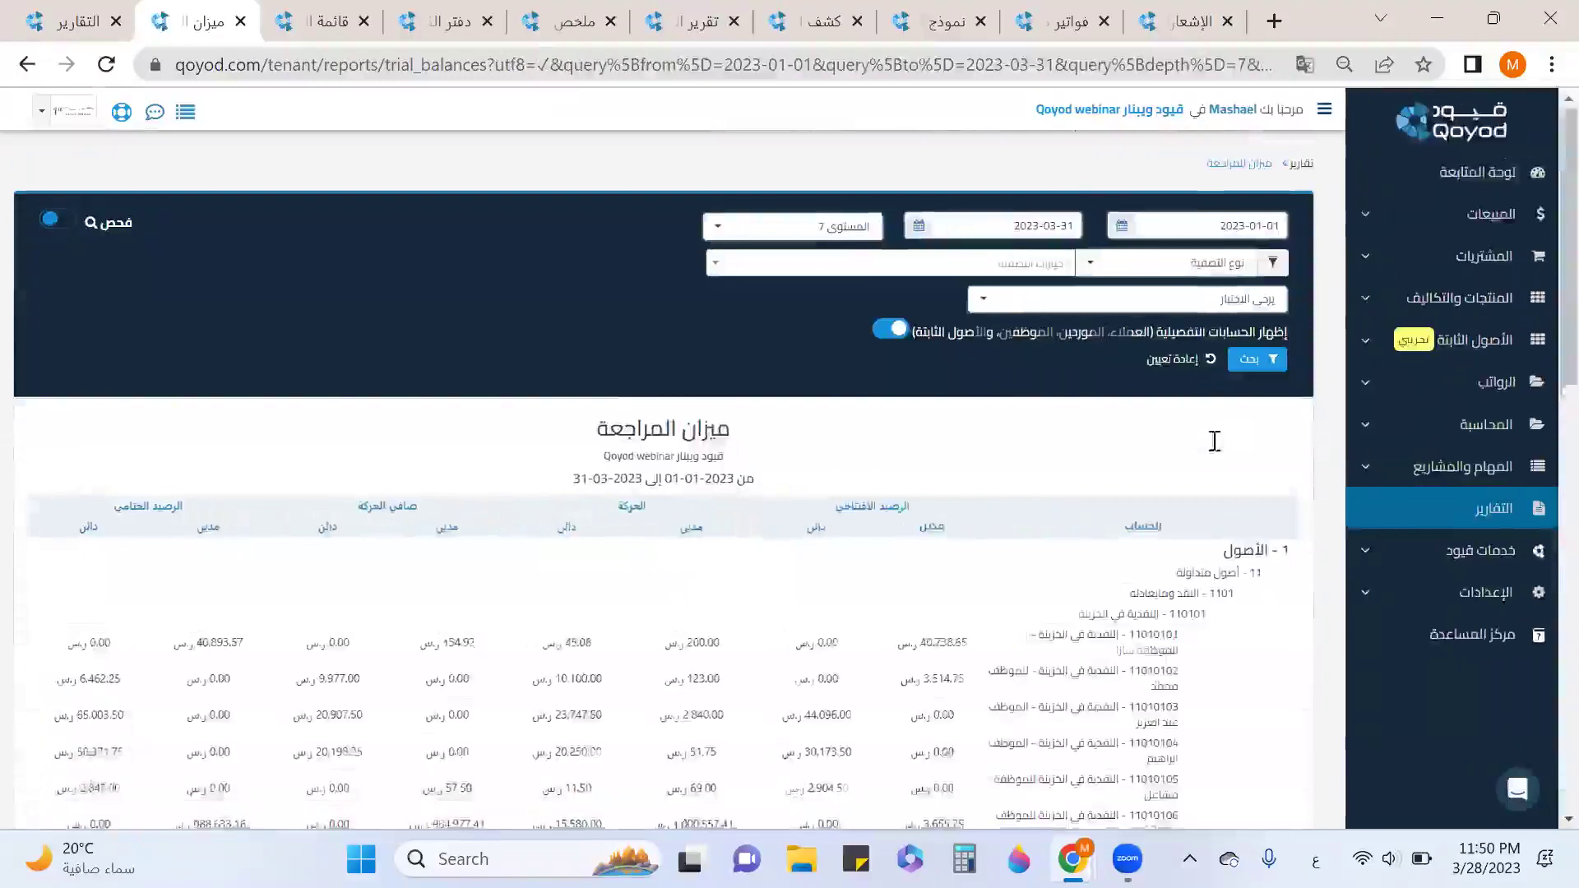
pyautogui.scroll(-10, 1218, 450)
pyautogui.scroll(-4, 1218, 450)
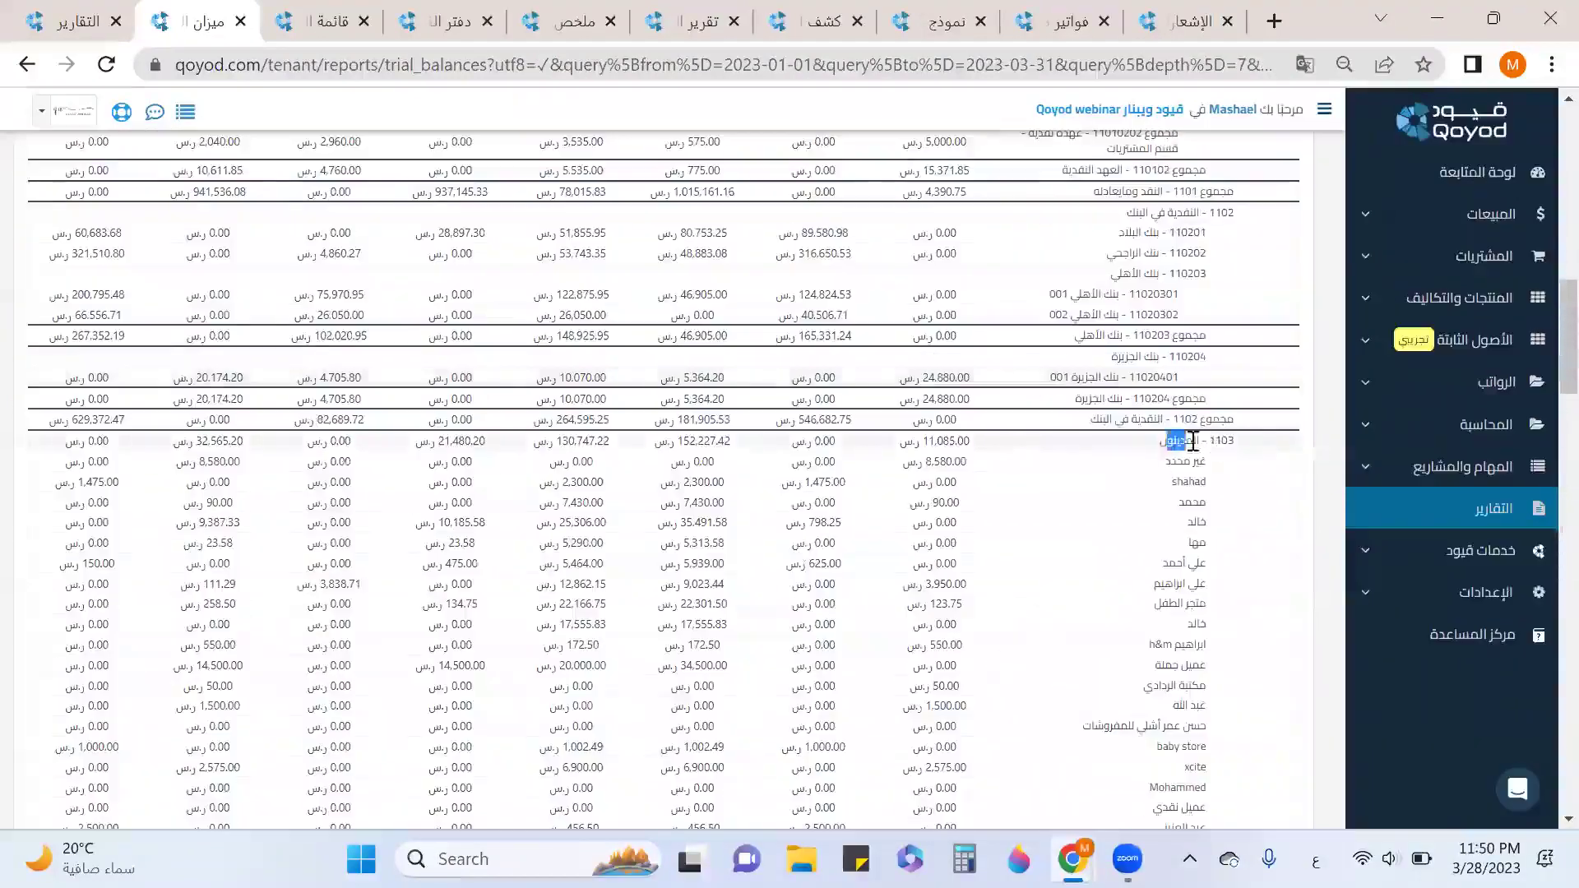
pyautogui.scroll(-10, 1188, 448)
pyautogui.scroll(-2, 1180, 614)
pyautogui.scroll(-2, 1055, 489)
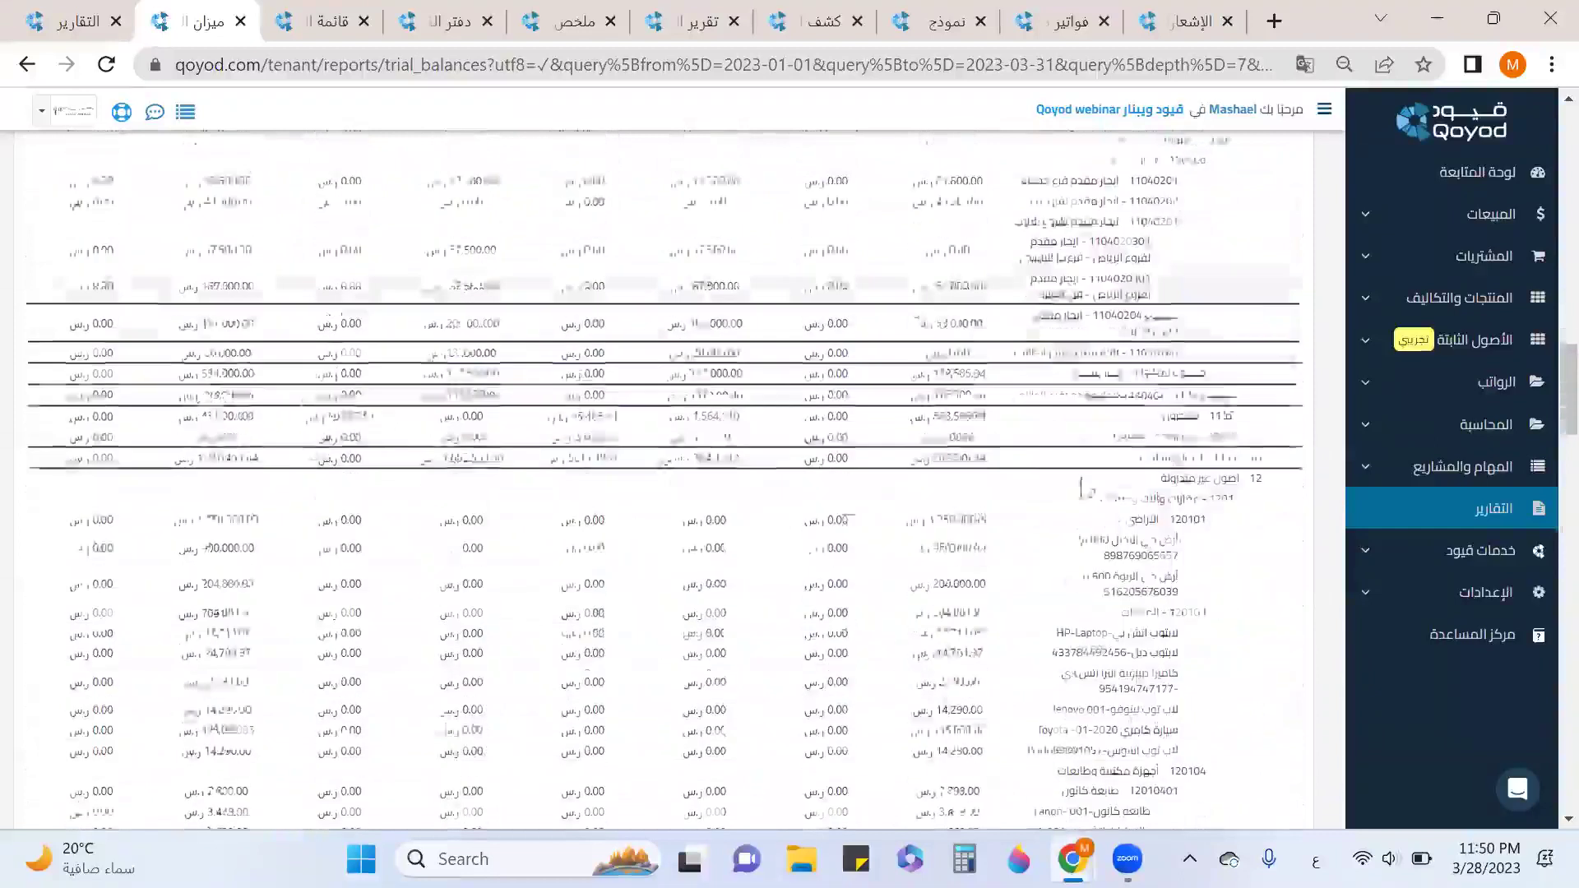
pyautogui.moveTo(1235, 445); pyautogui.dragTo(1159, 450)
# Scroll to the trial balance bottom, view its export options, and close it.
pyautogui.scroll(-2, 1138, 654)
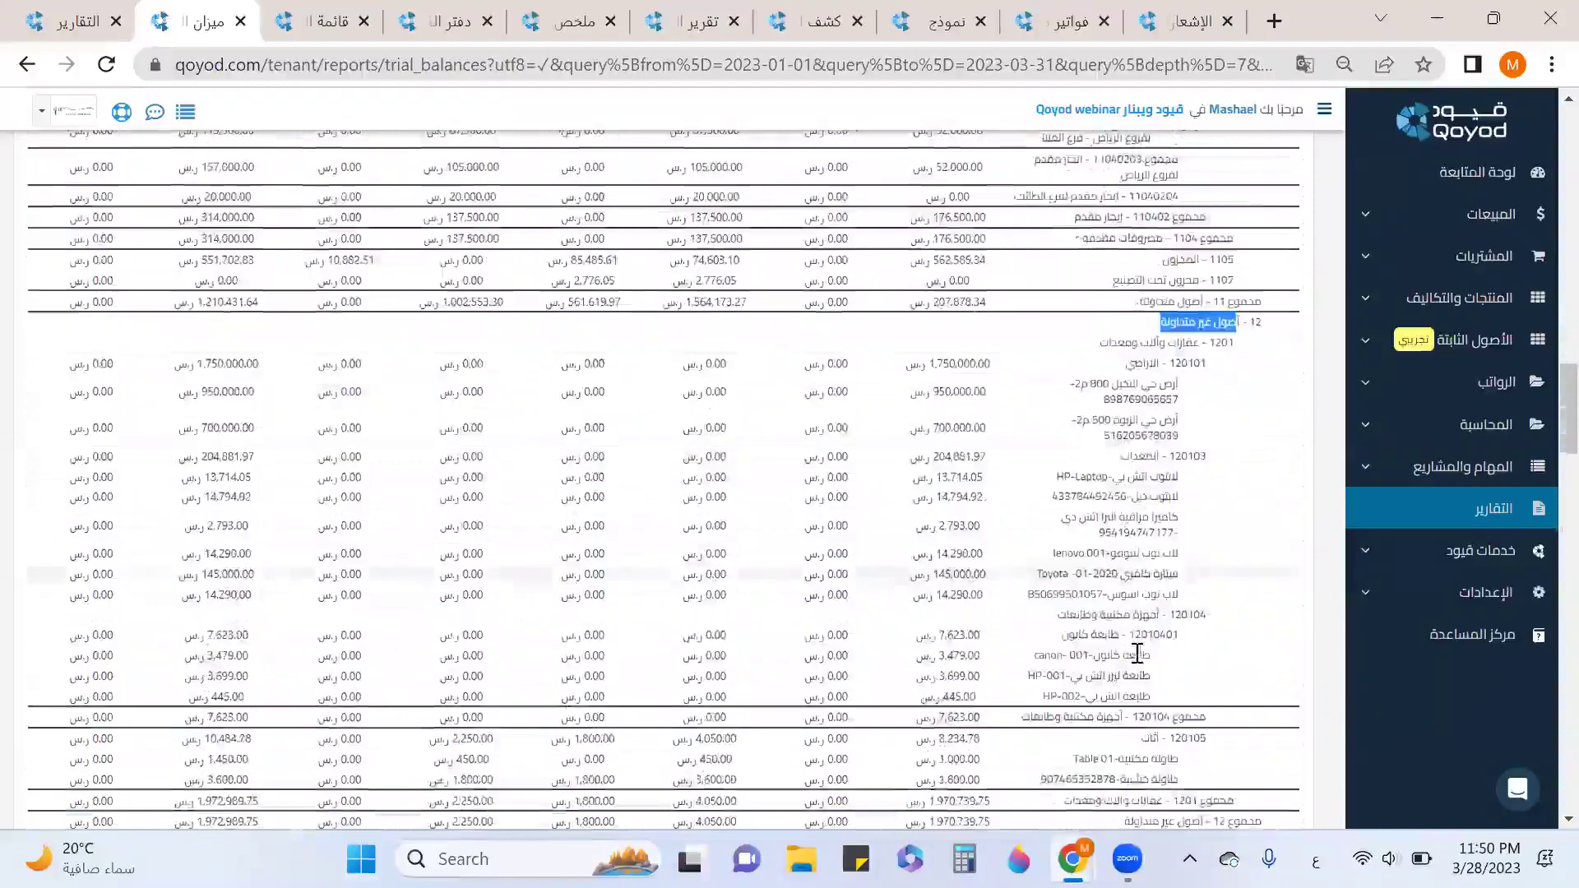
pyautogui.scroll(-6, 1137, 653)
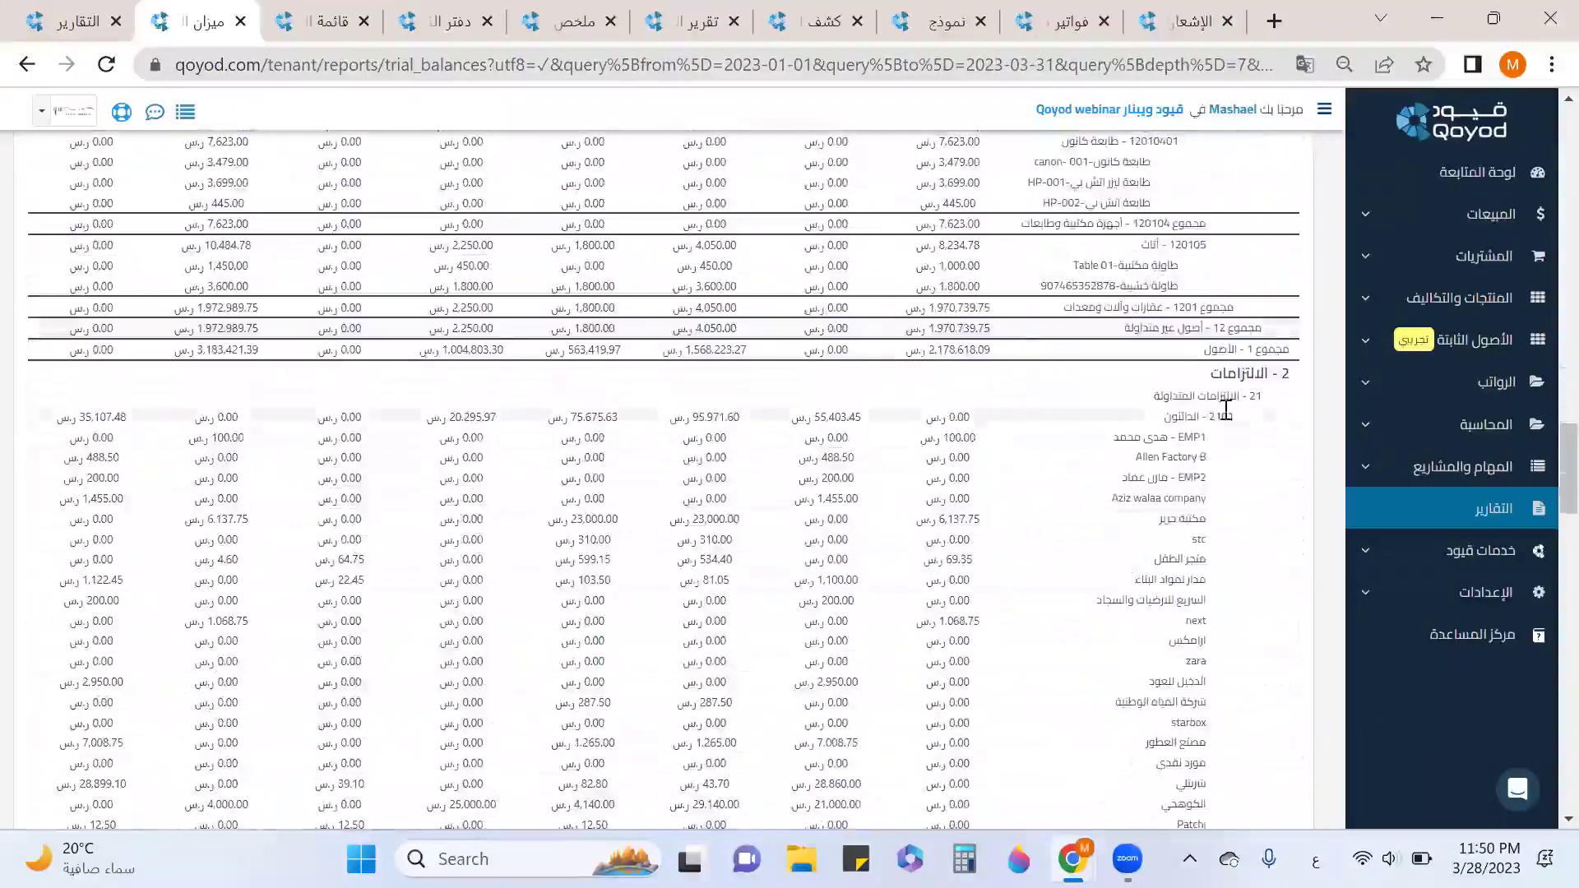
pyautogui.scroll(-6, 1156, 658)
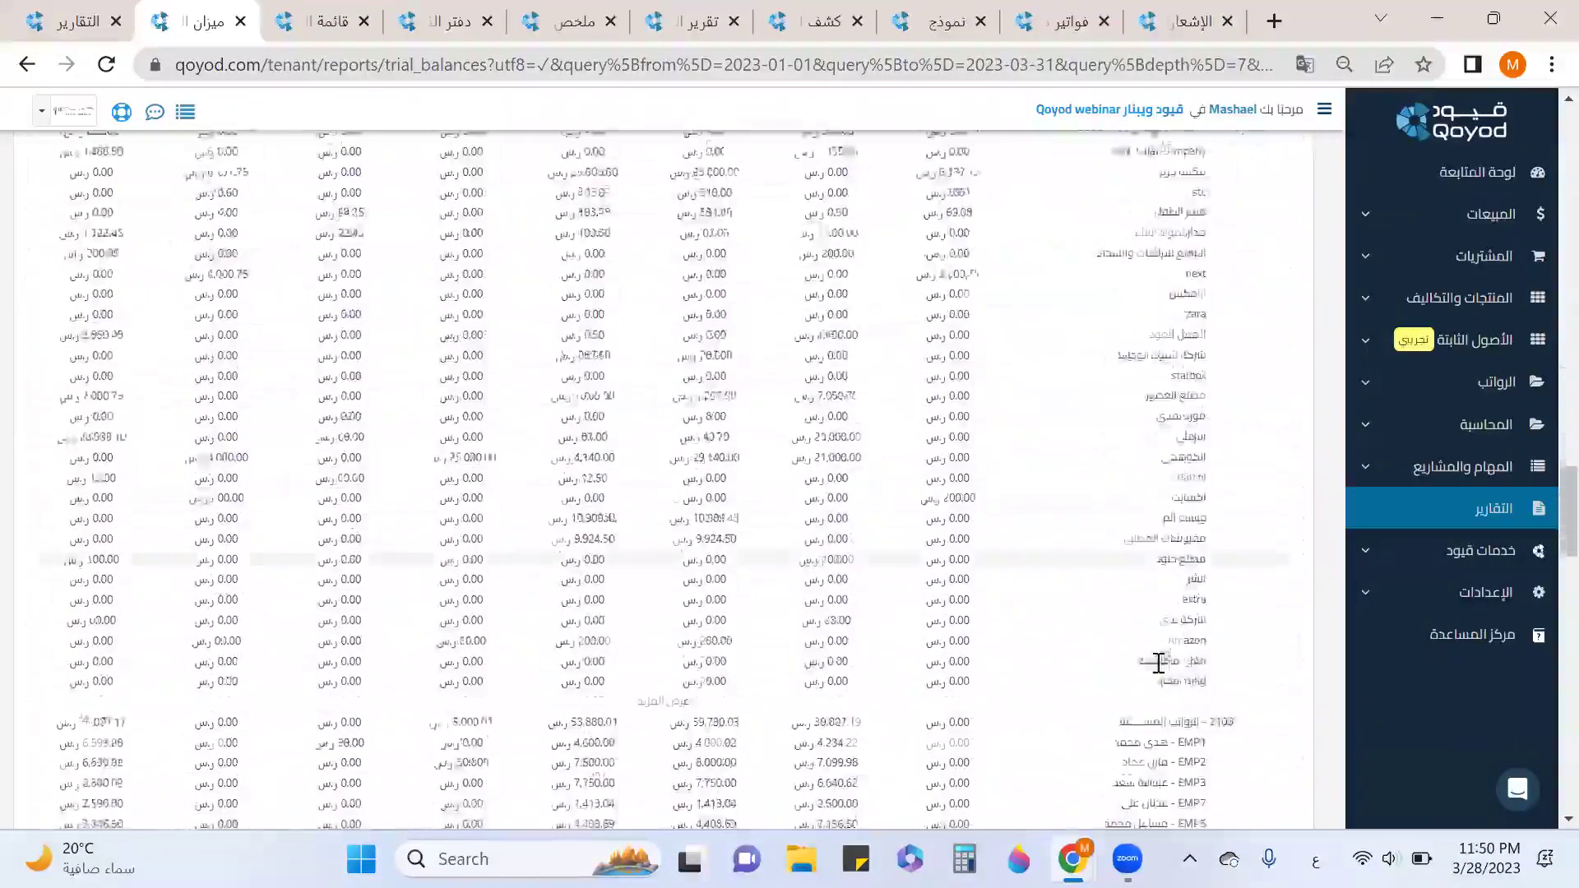
pyautogui.moveTo(1211, 580); pyautogui.dragTo(1153, 577)
pyautogui.scroll(-4, 1125, 324)
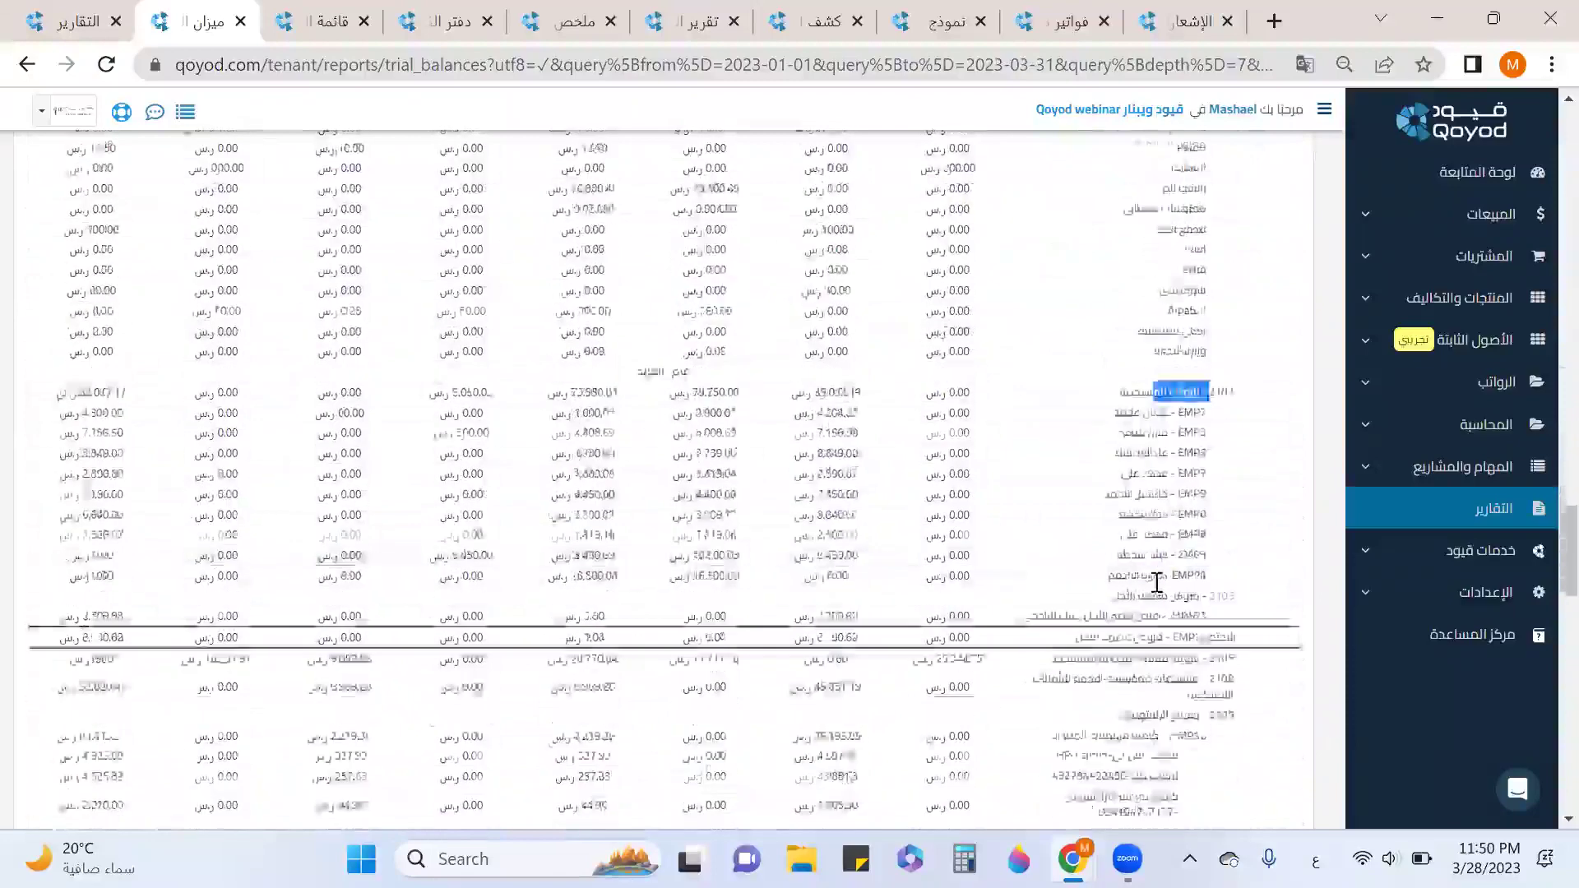
pyautogui.scroll(20, 1125, 323)
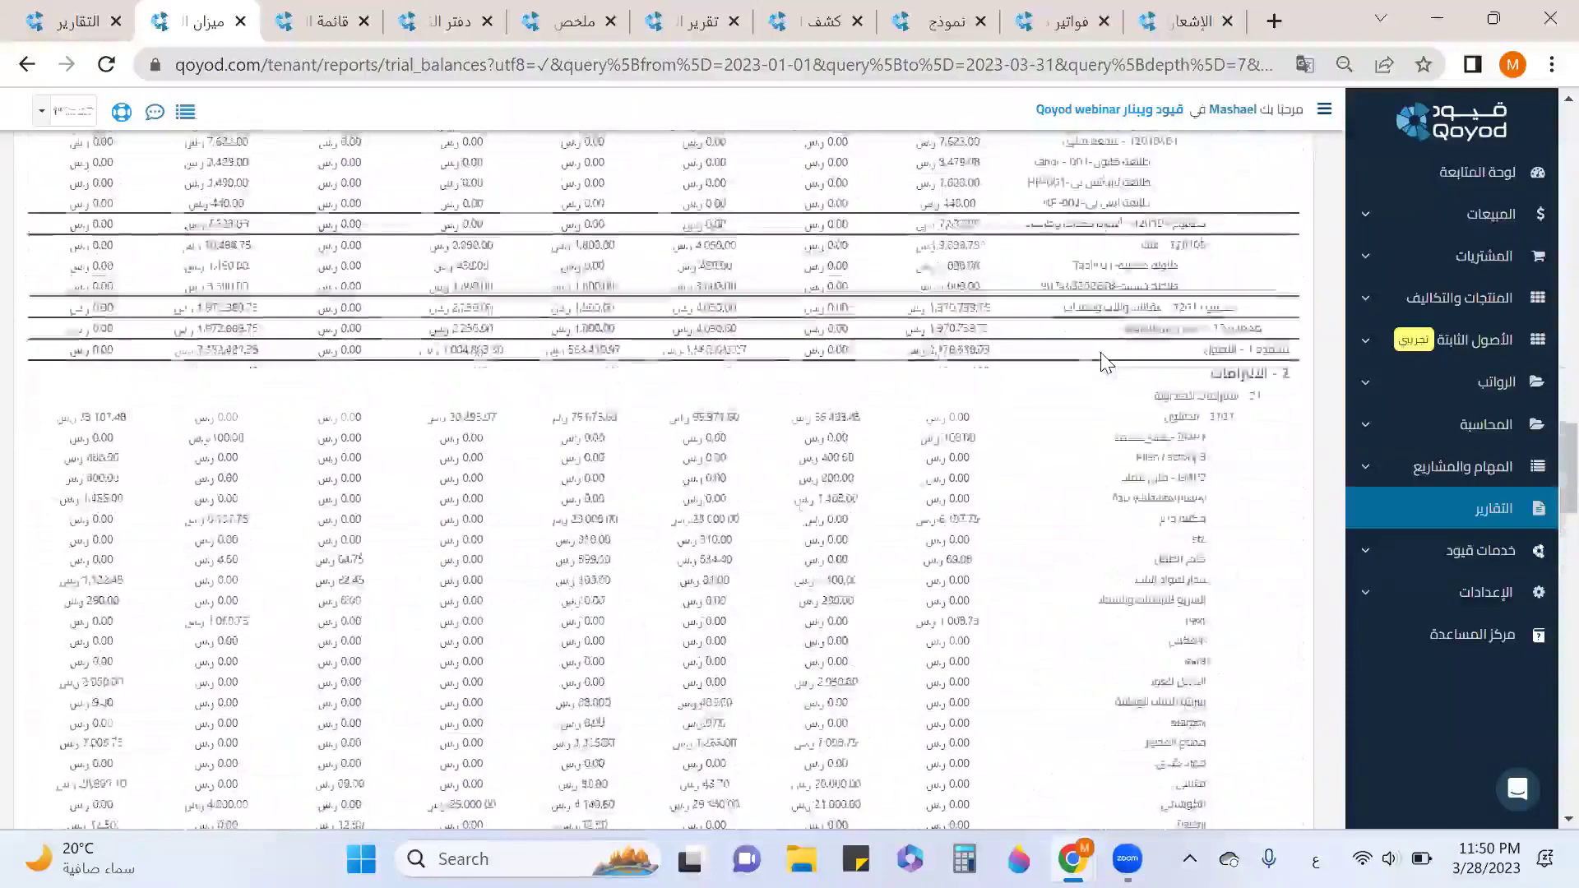
pyautogui.scroll(-7, 1100, 352)
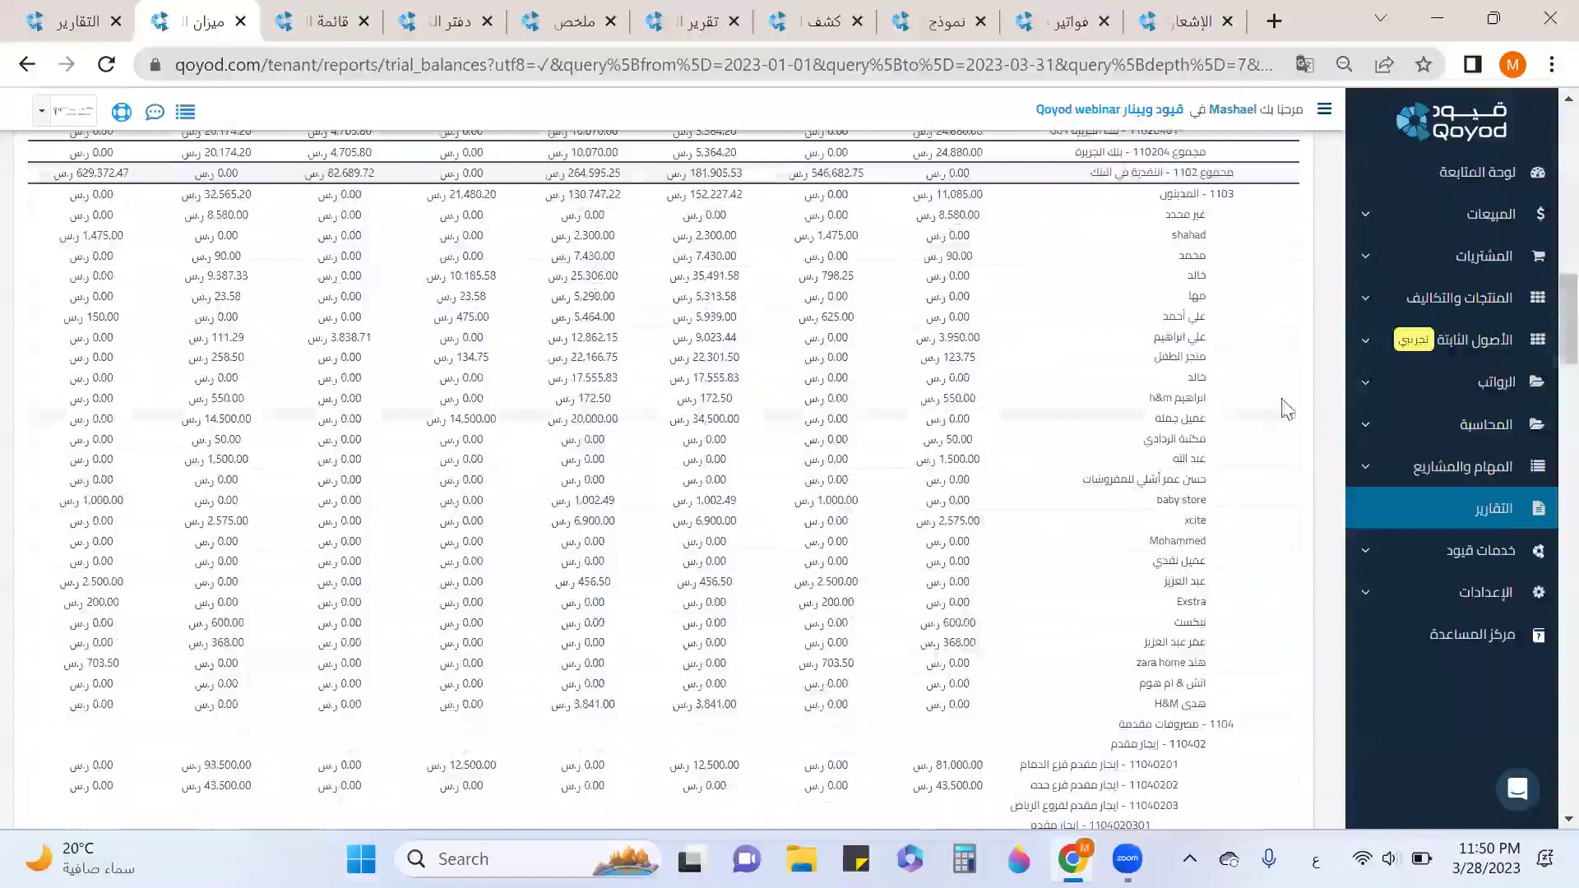
pyautogui.scroll(-20, 1519, 631)
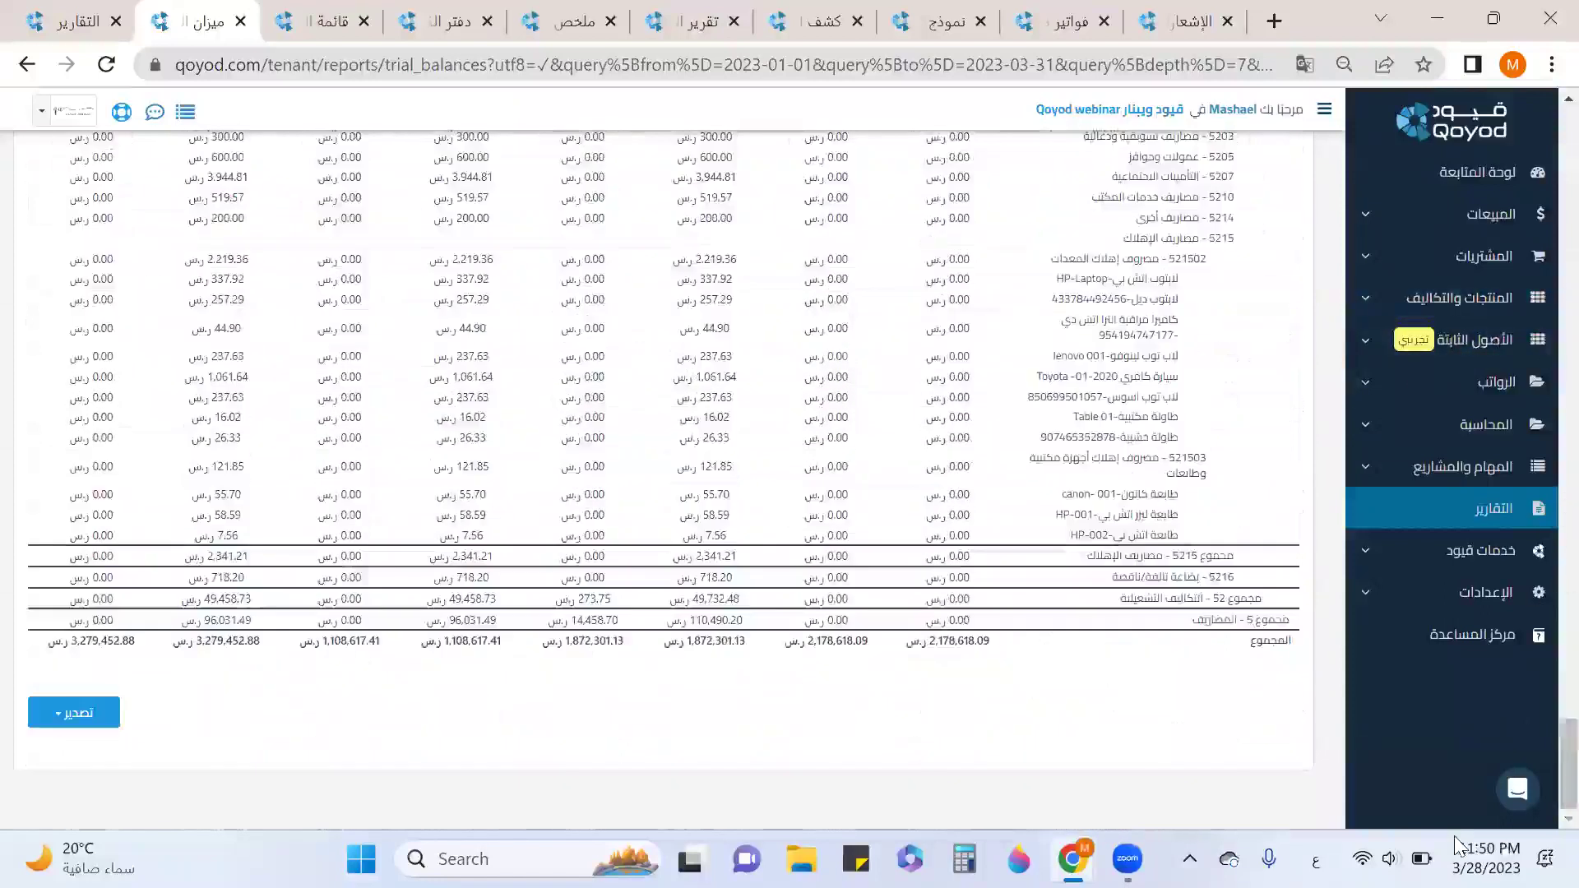
pyautogui.click(82, 712)
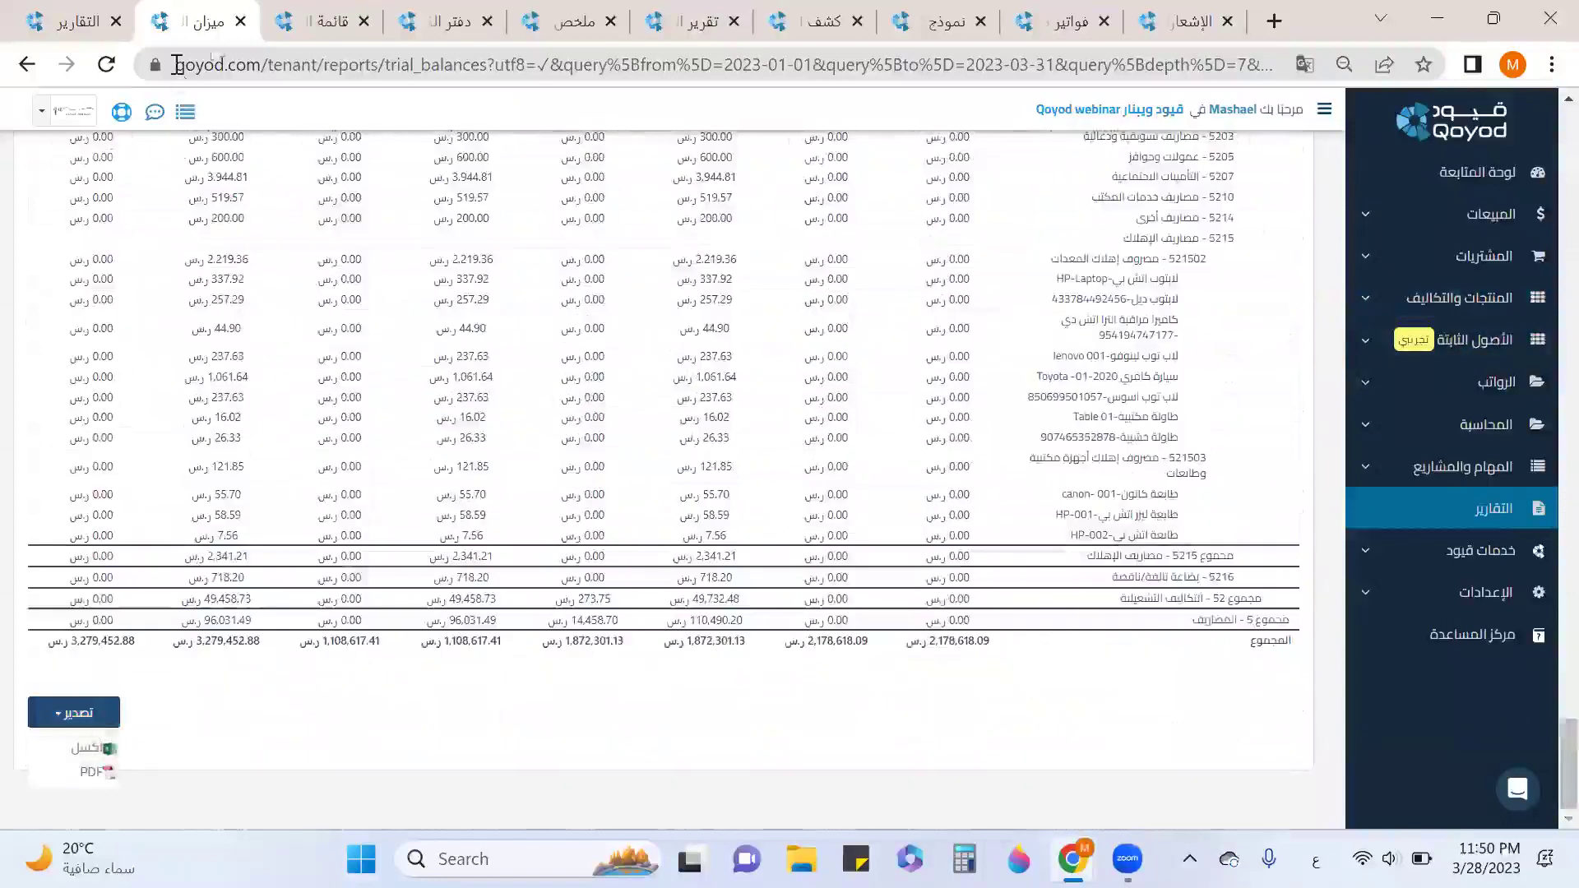
pyautogui.click(241, 22)
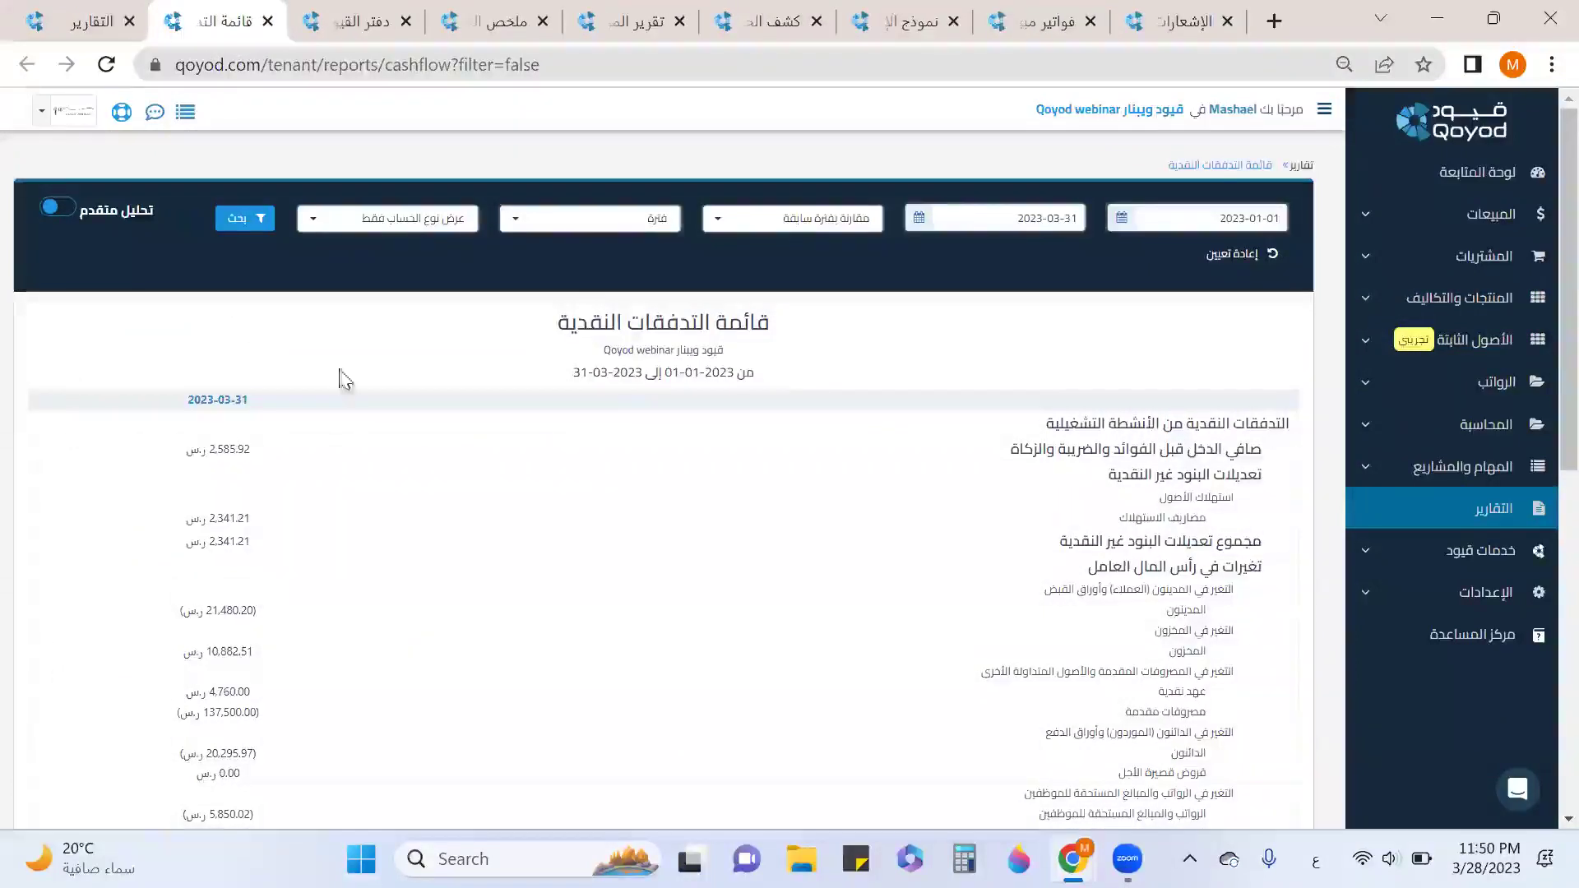
# Scroll the cash flow statement and view its export options.
pyautogui.scroll(-2, 1104, 413)
pyautogui.scroll(-4, 1103, 412)
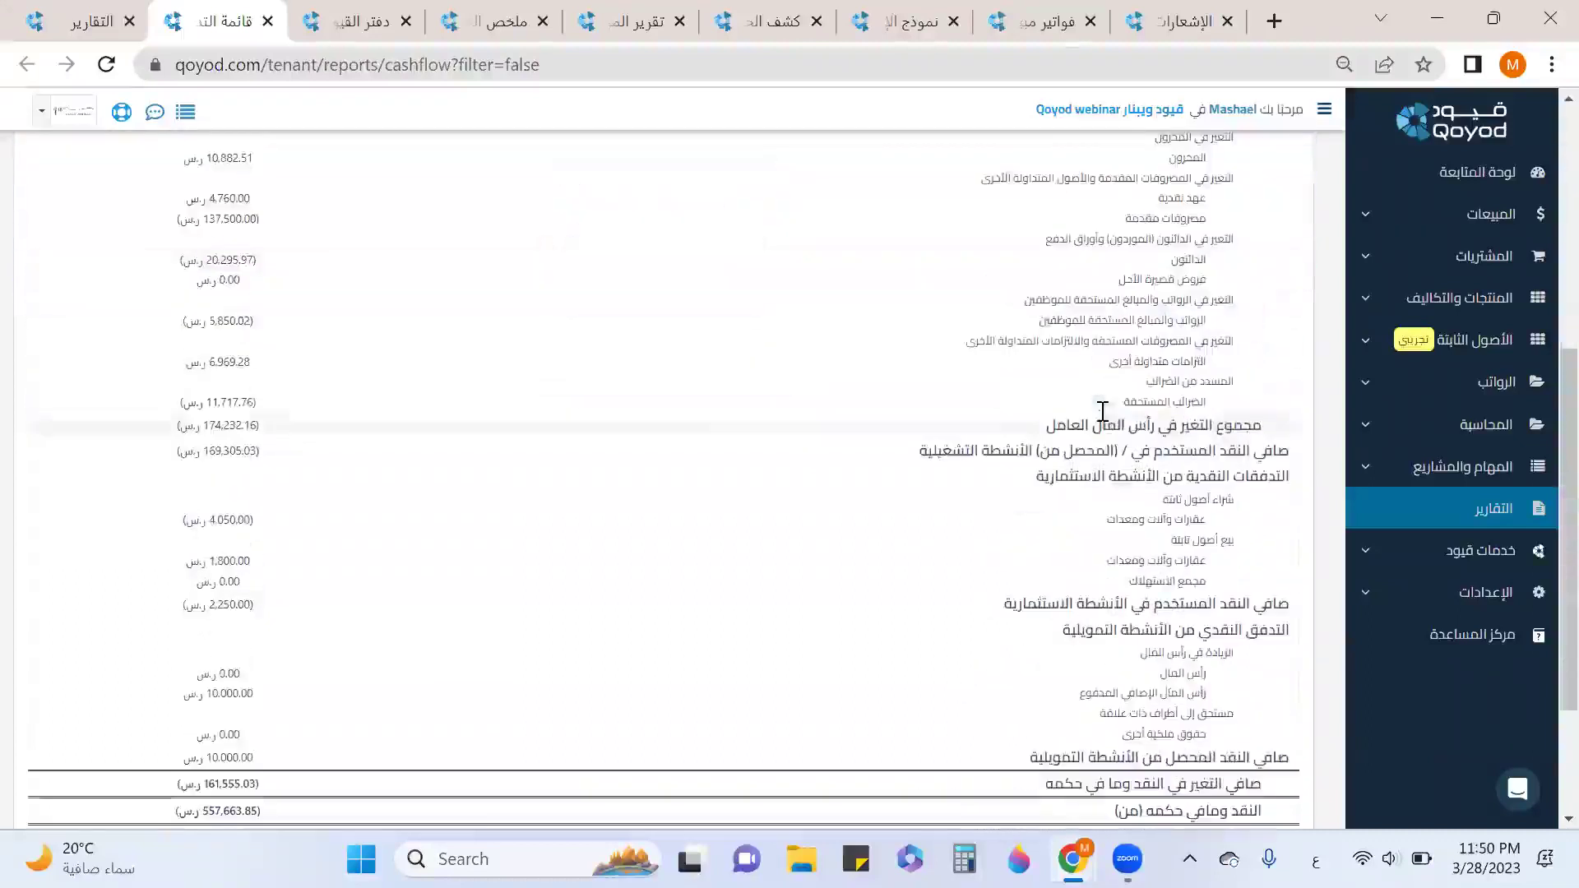
pyautogui.scroll(-3, 1036, 603)
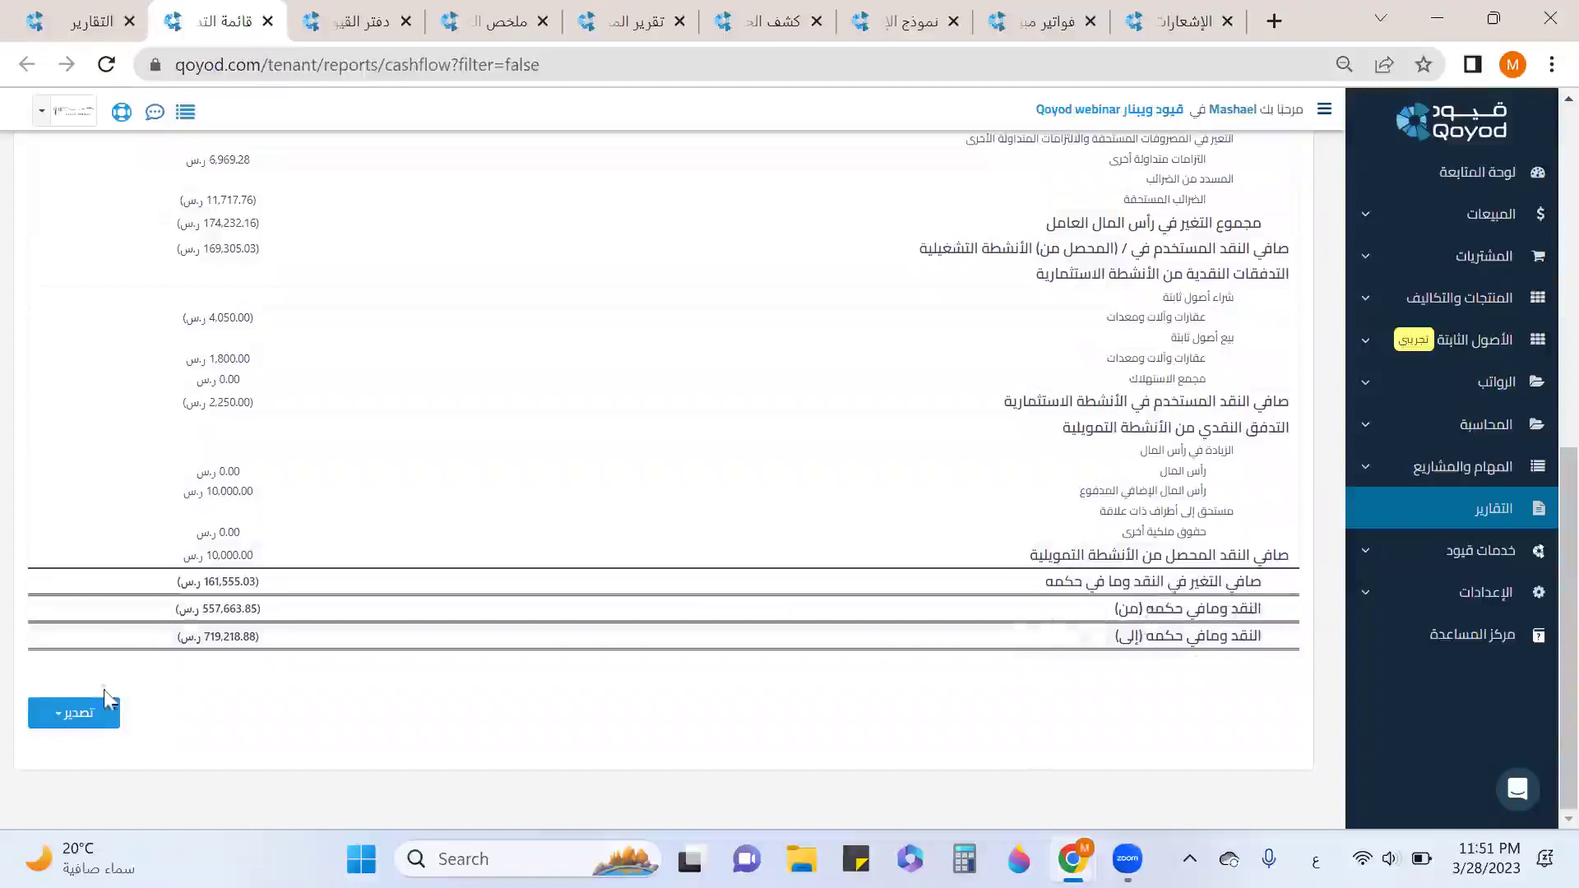
pyautogui.click(107, 715)
pyautogui.scroll(10, 370, 575)
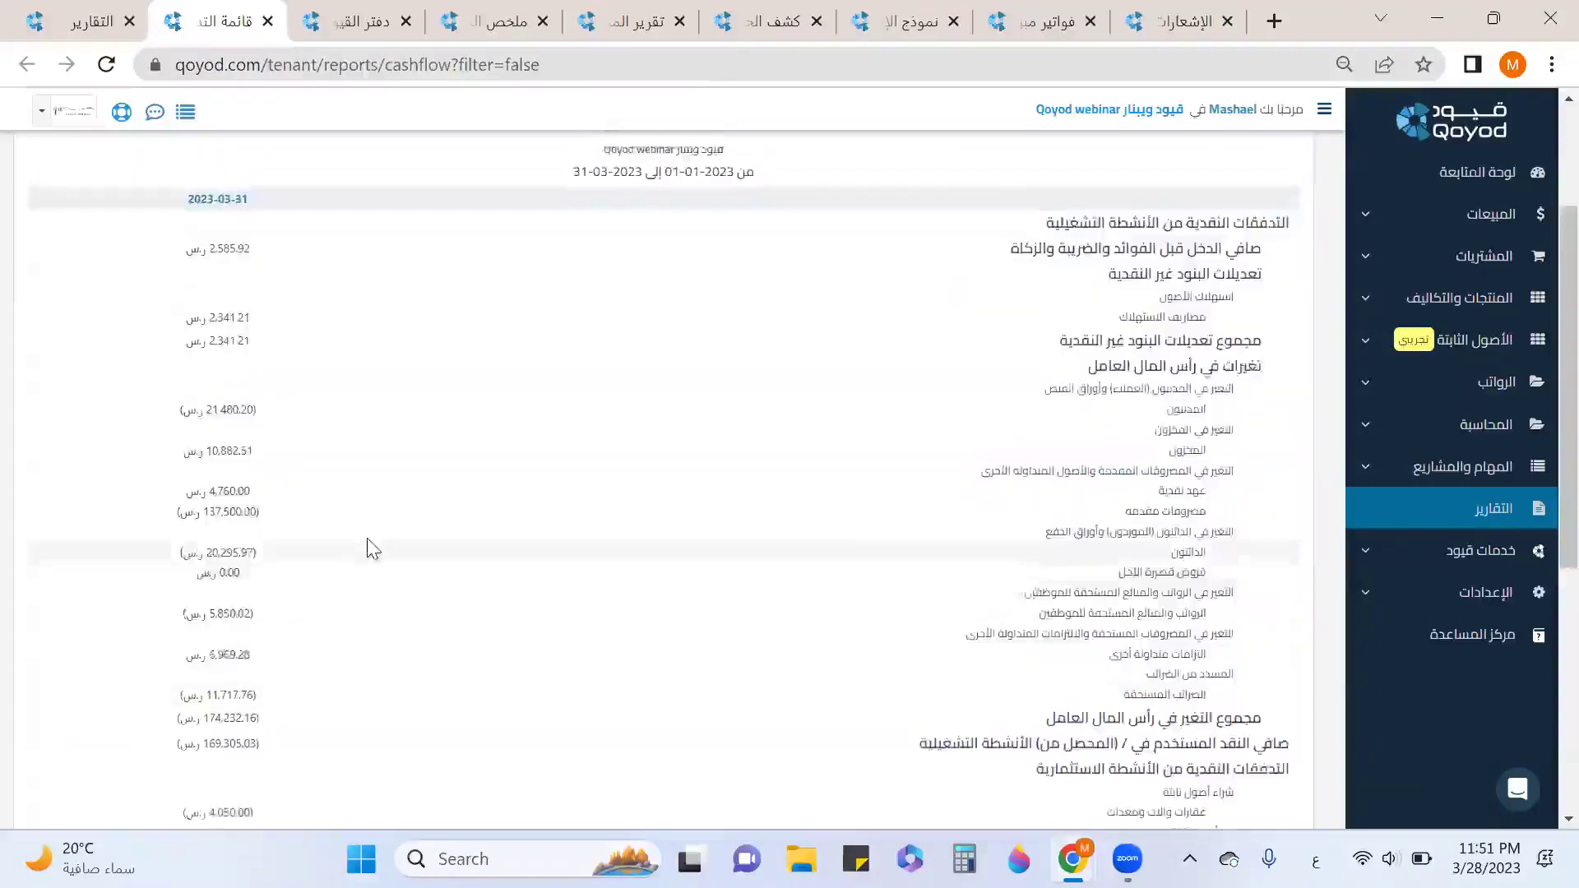
# Enable advanced analysis, check classification and dimension type lists, then close the cash flow report.
pyautogui.click(79, 207)
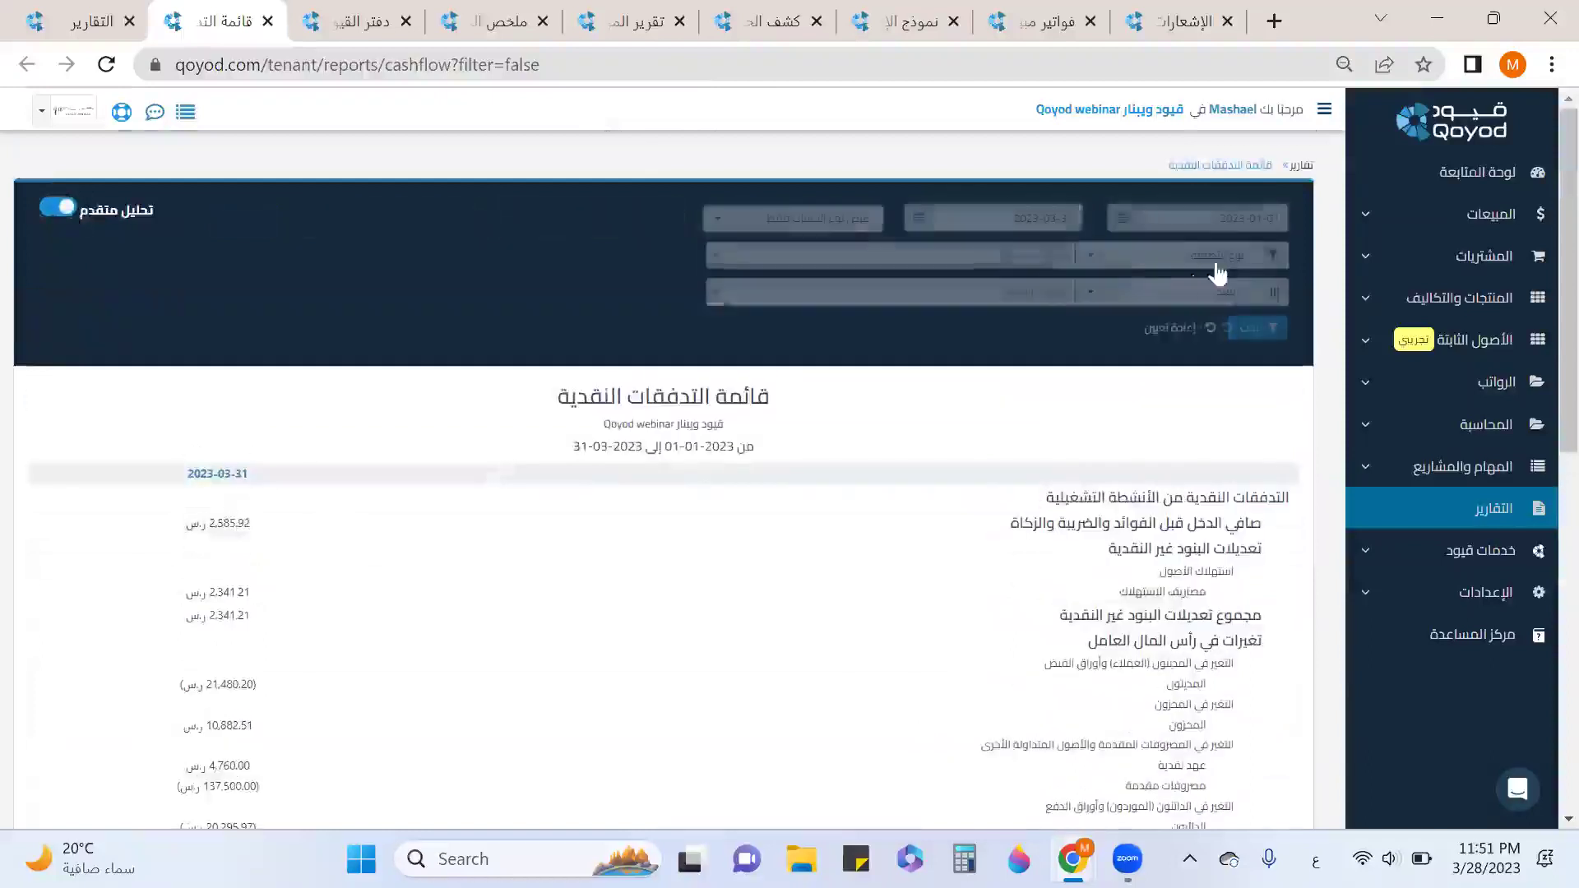
pyautogui.click(1200, 255)
pyautogui.click(1026, 315)
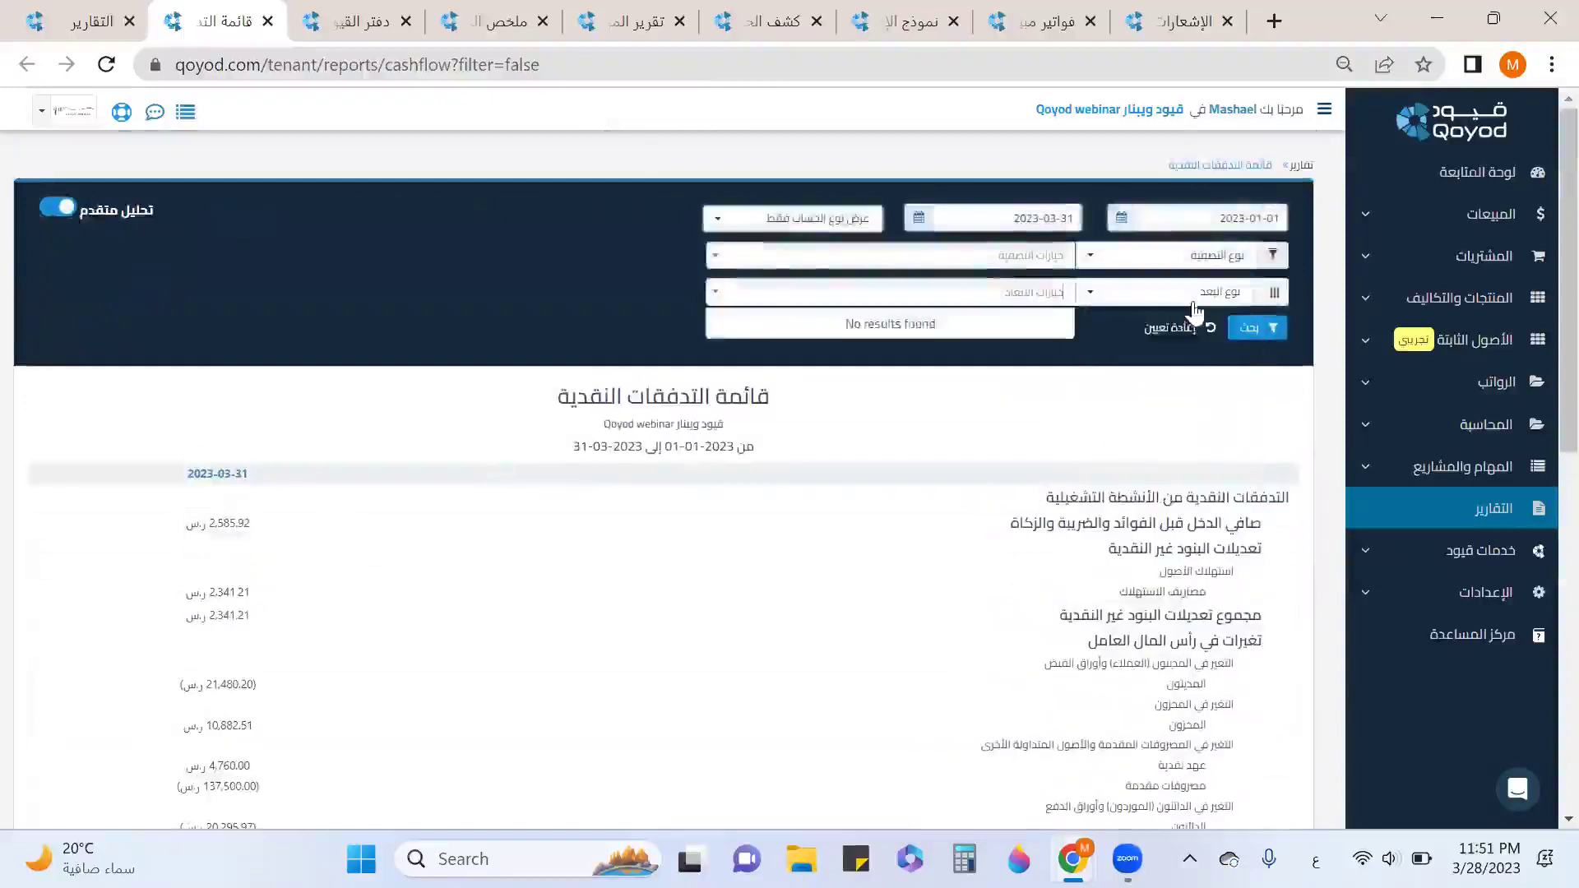
pyautogui.click(1205, 295)
pyautogui.click(820, 360)
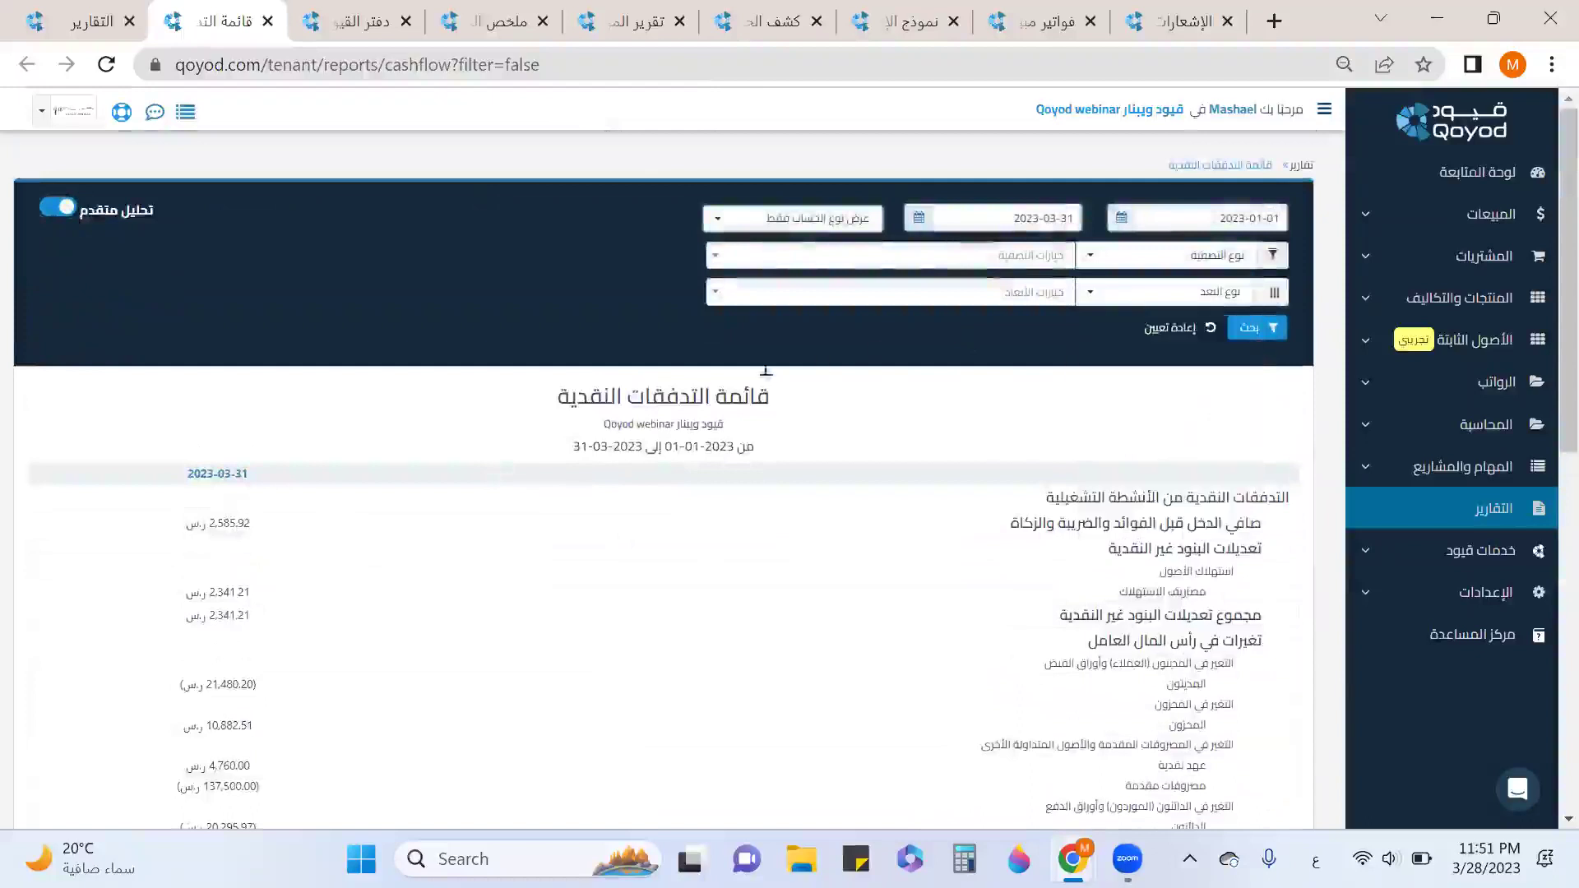
pyautogui.click(268, 22)
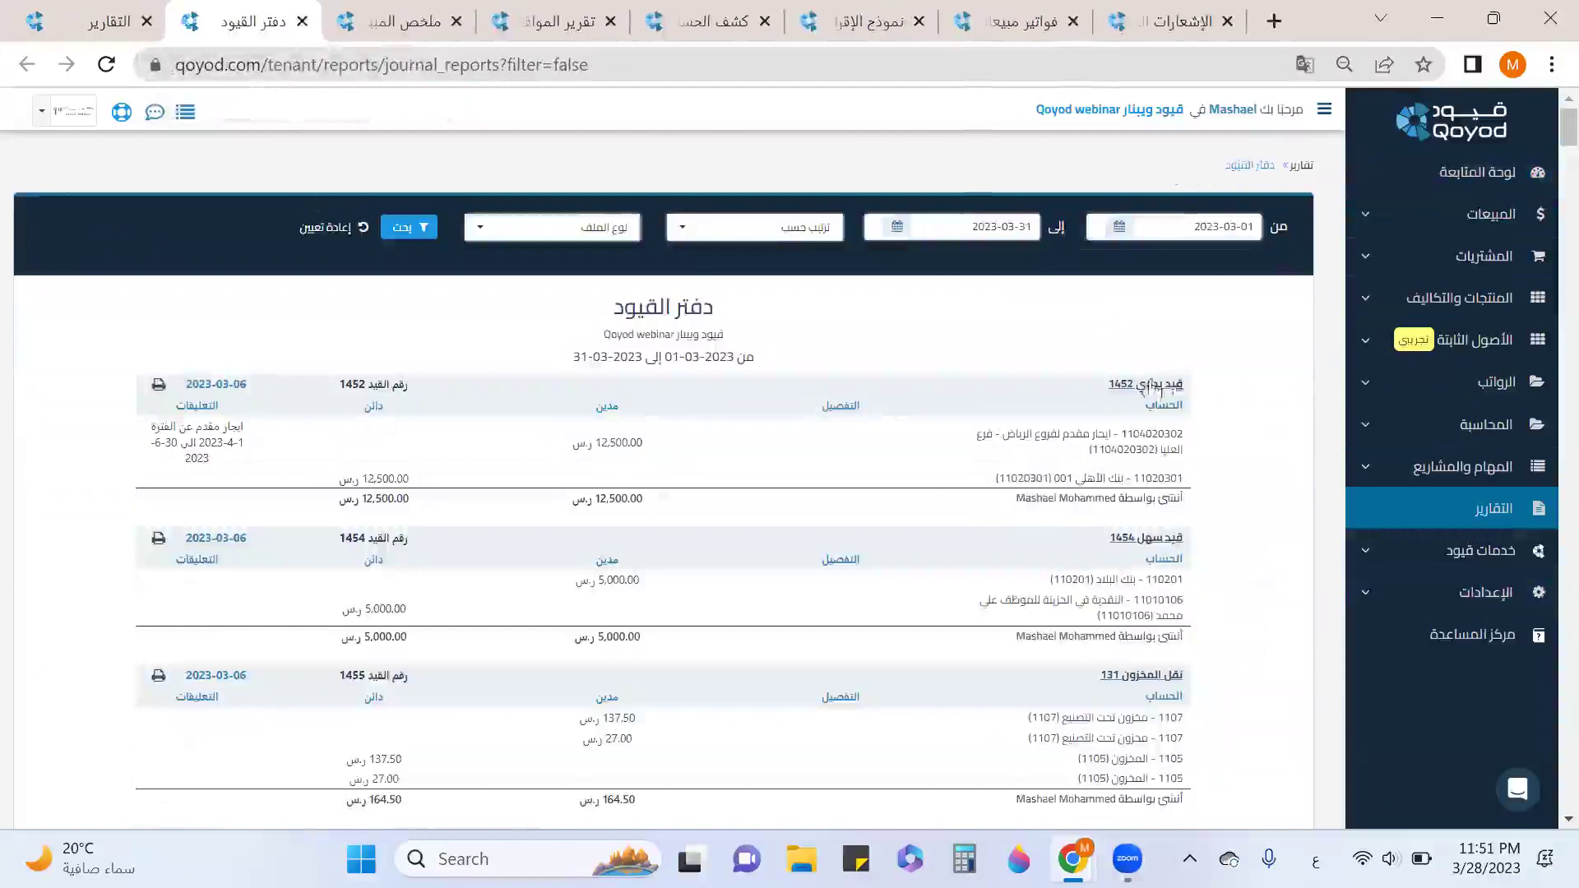
pyautogui.scroll(-5, 1170, 448)
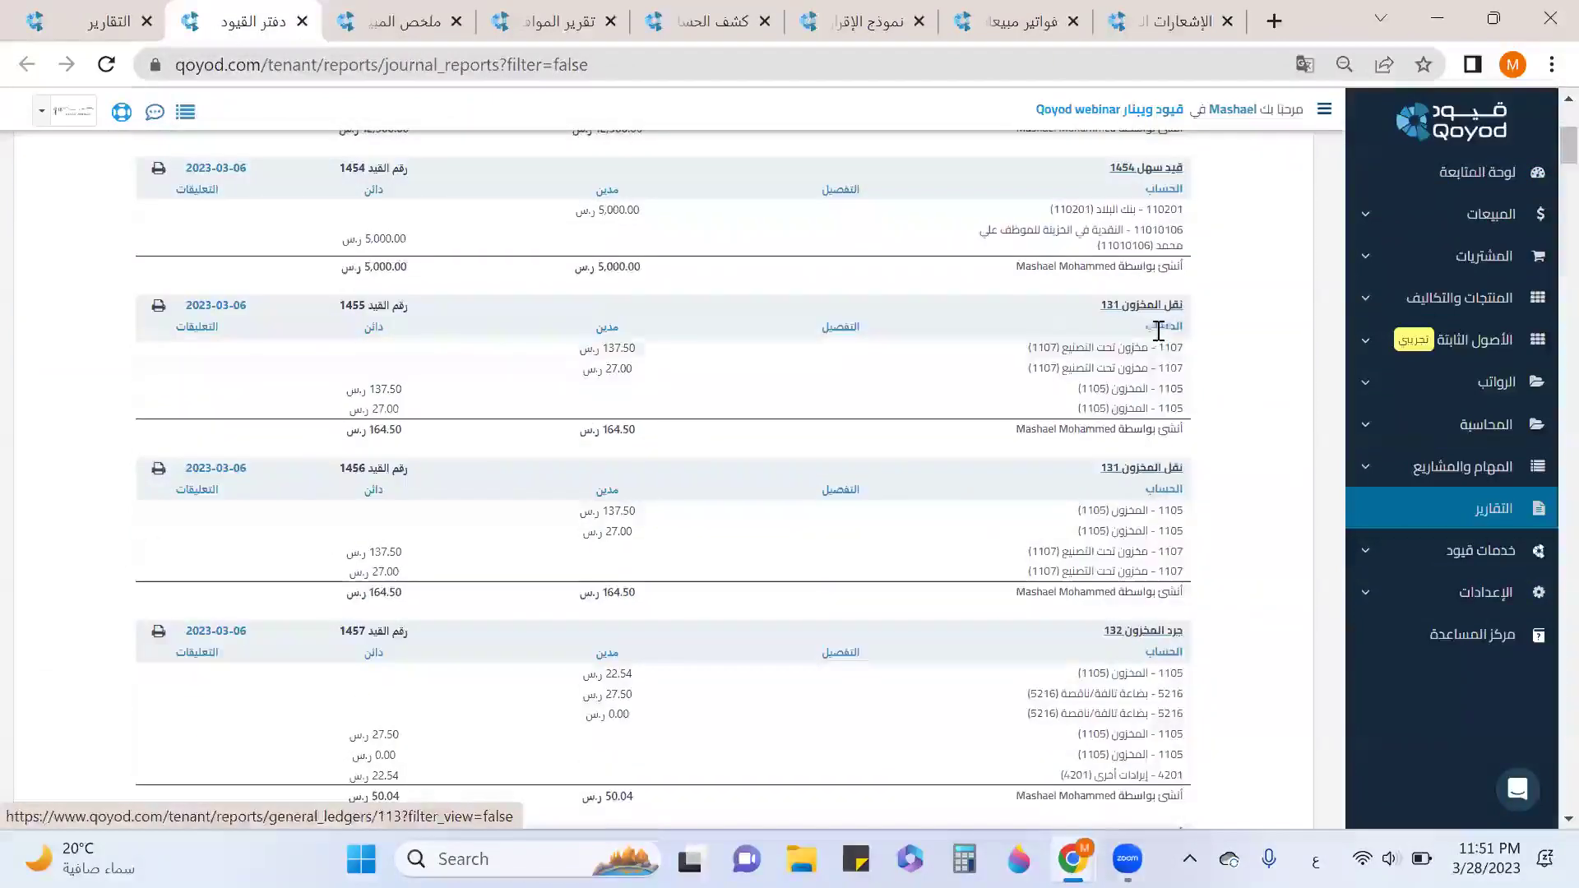
pyautogui.scroll(-3, 1151, 472)
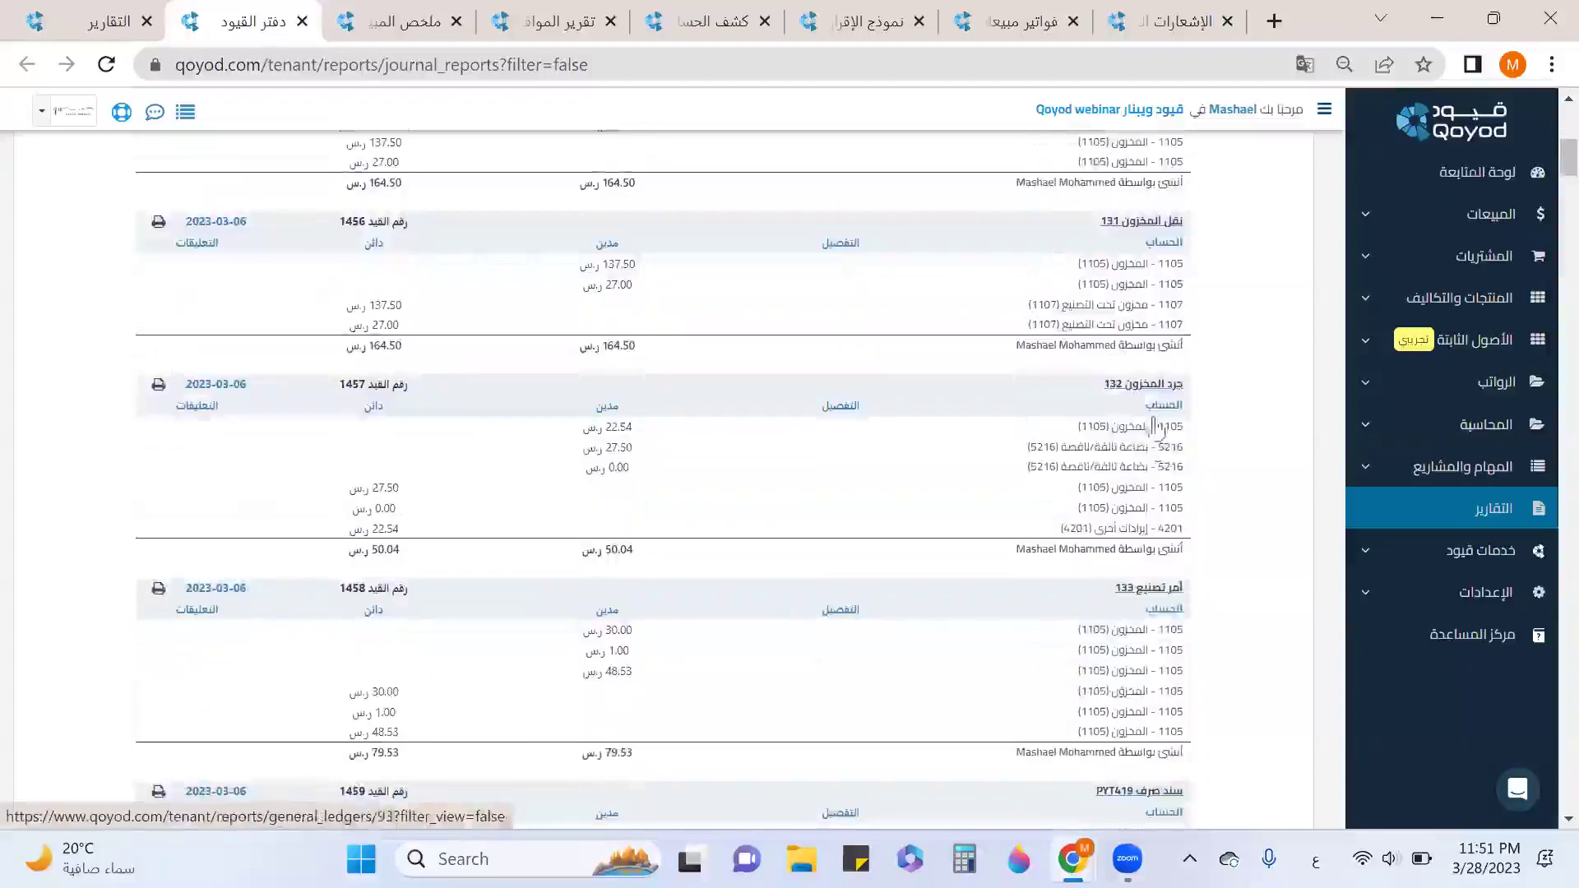
pyautogui.scroll(-3, 1160, 462)
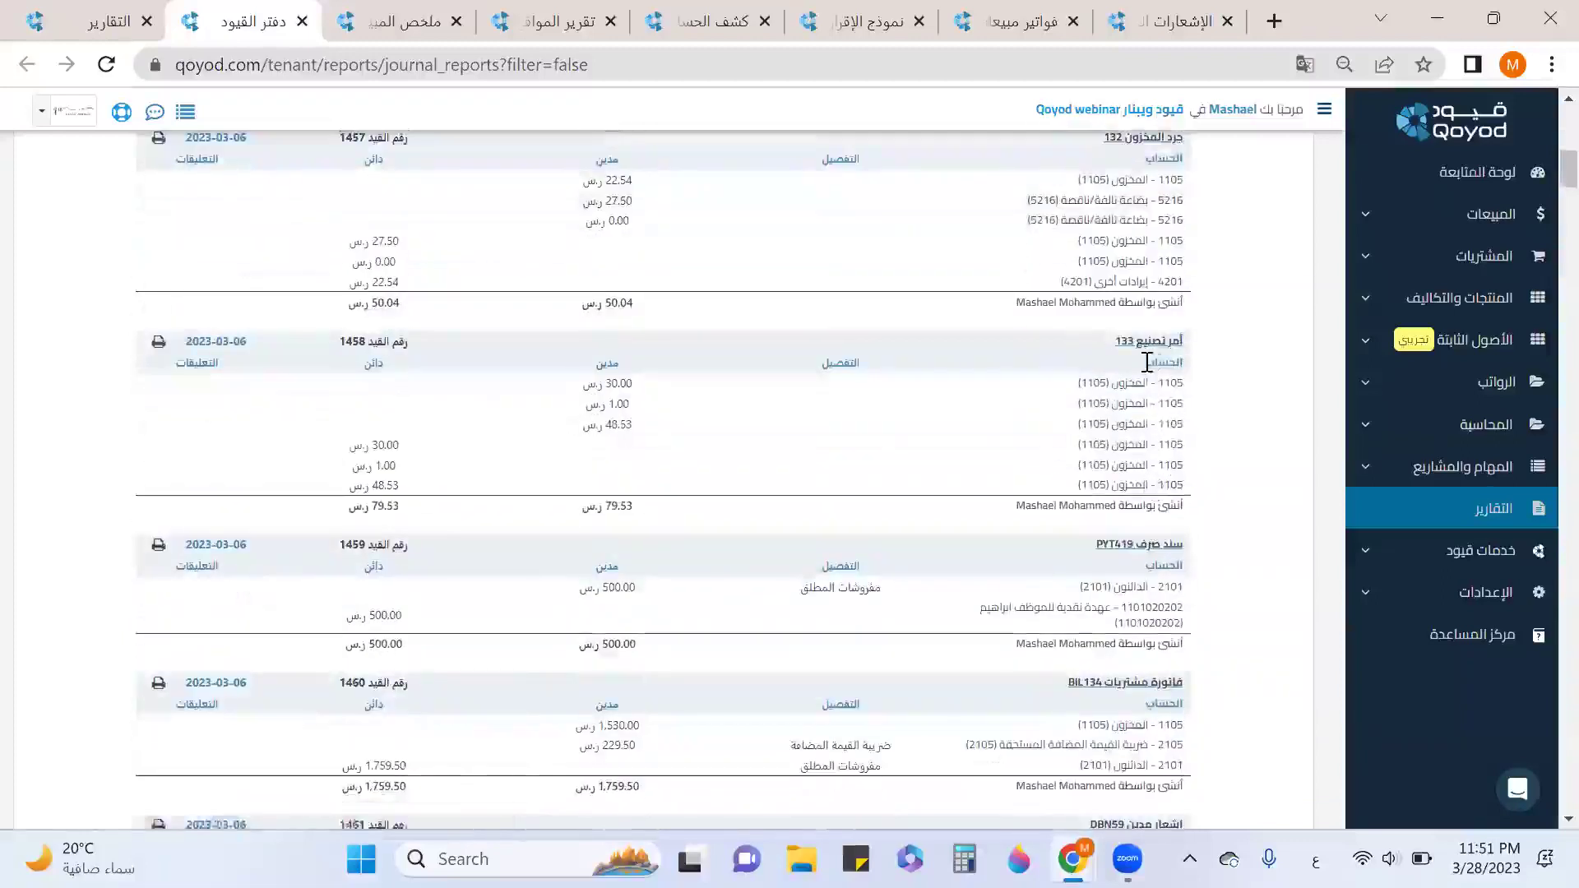
pyautogui.scroll(-6, 1147, 362)
pyautogui.scroll(-20, 1147, 361)
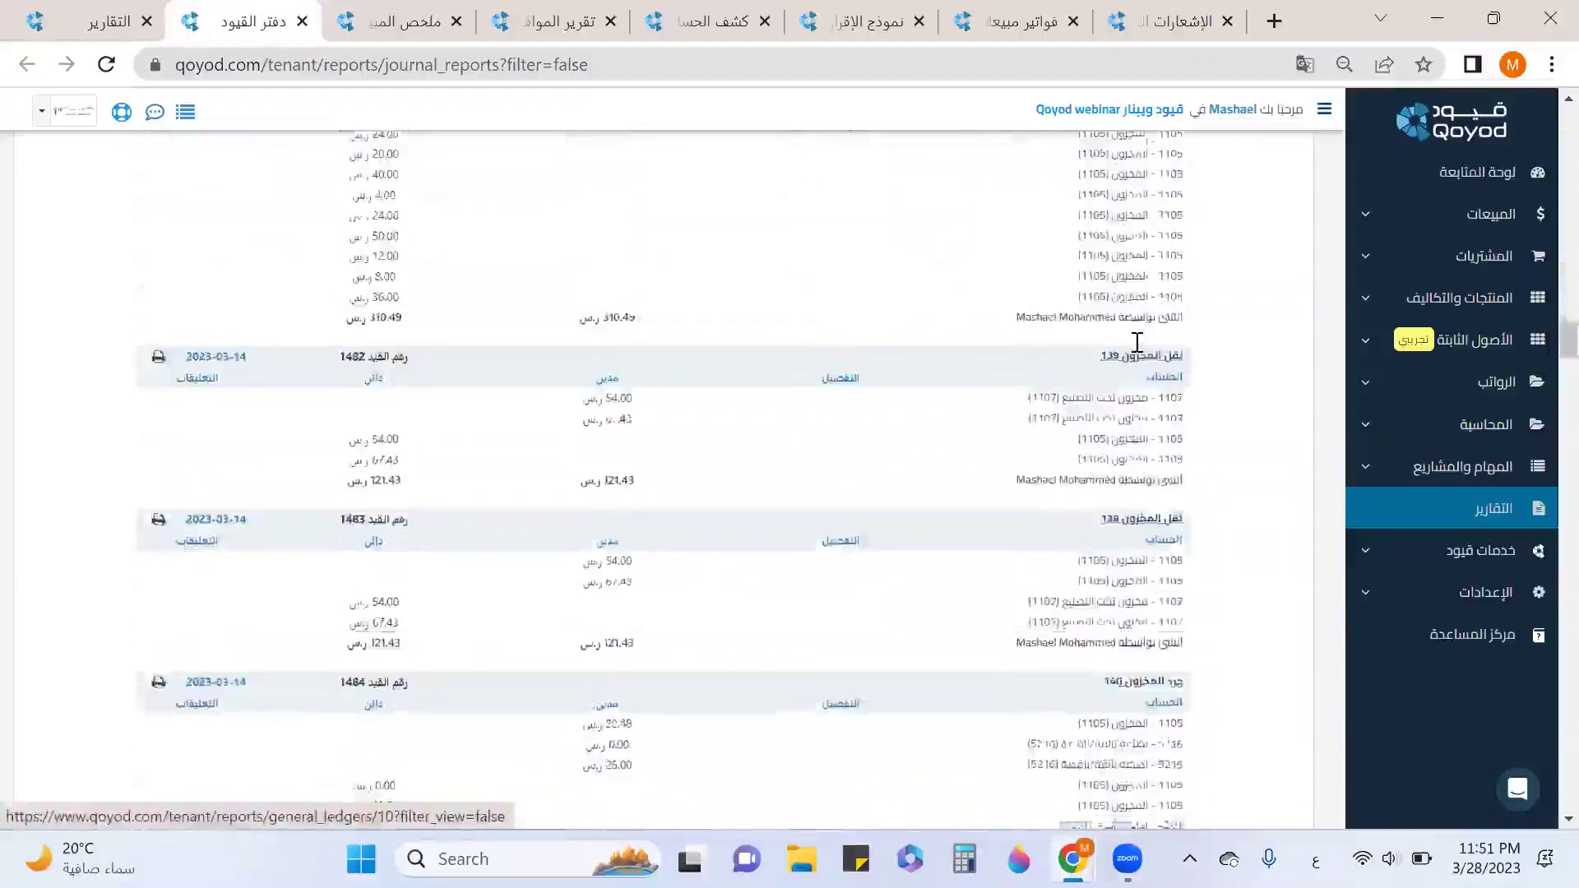
pyautogui.scroll(-10, 1137, 342)
pyautogui.moveTo(1567, 436); pyautogui.dragTo(1544, 824)
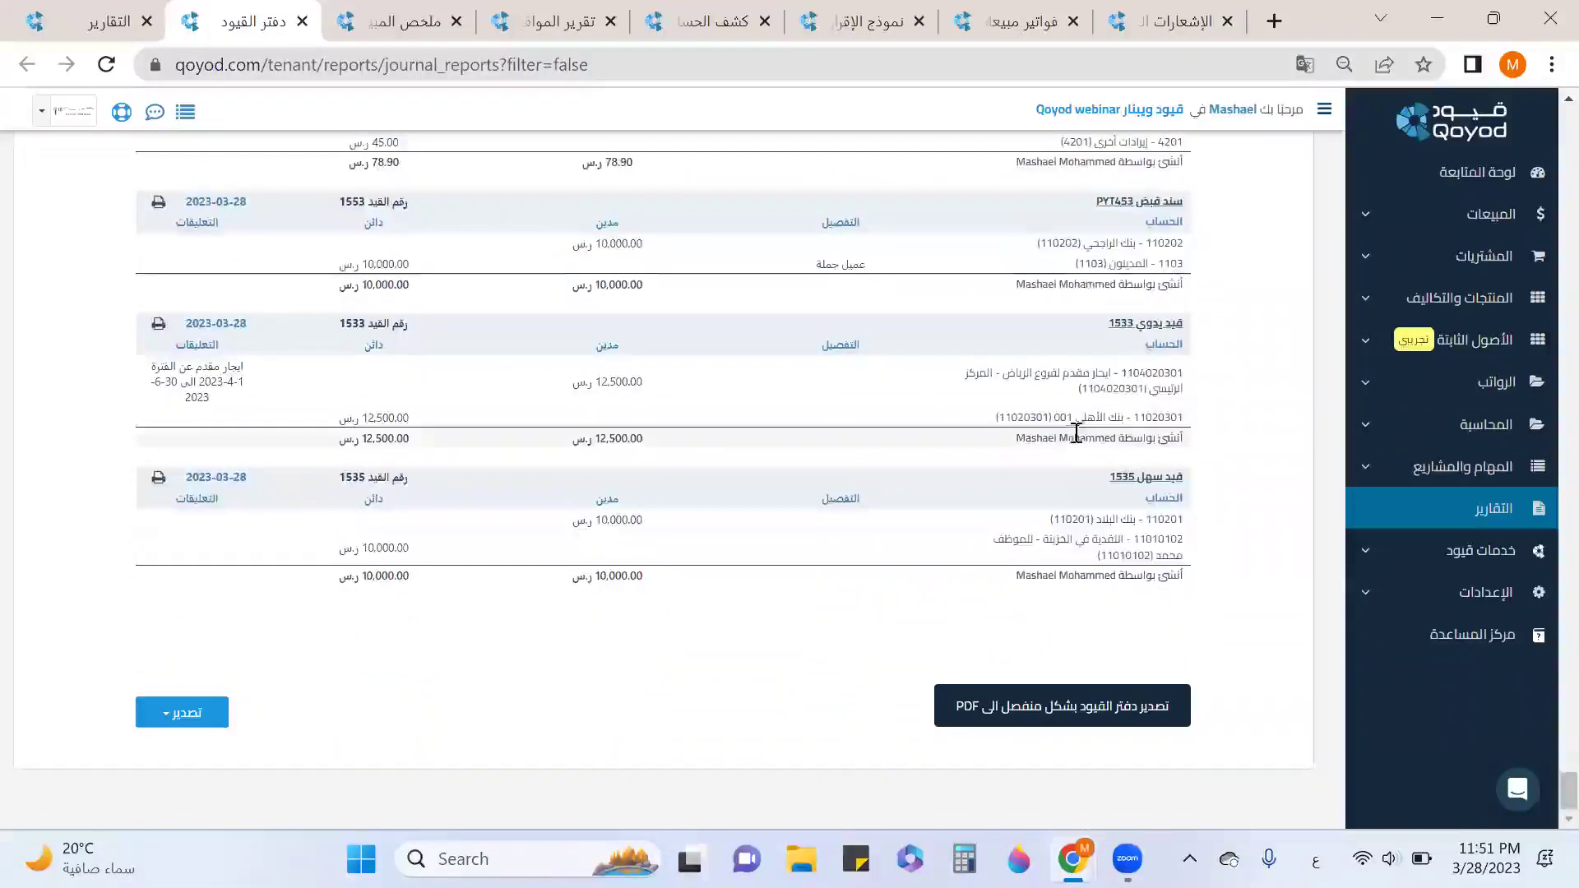
pyautogui.scroll(1, 1085, 431)
pyautogui.scroll(5, 1130, 362)
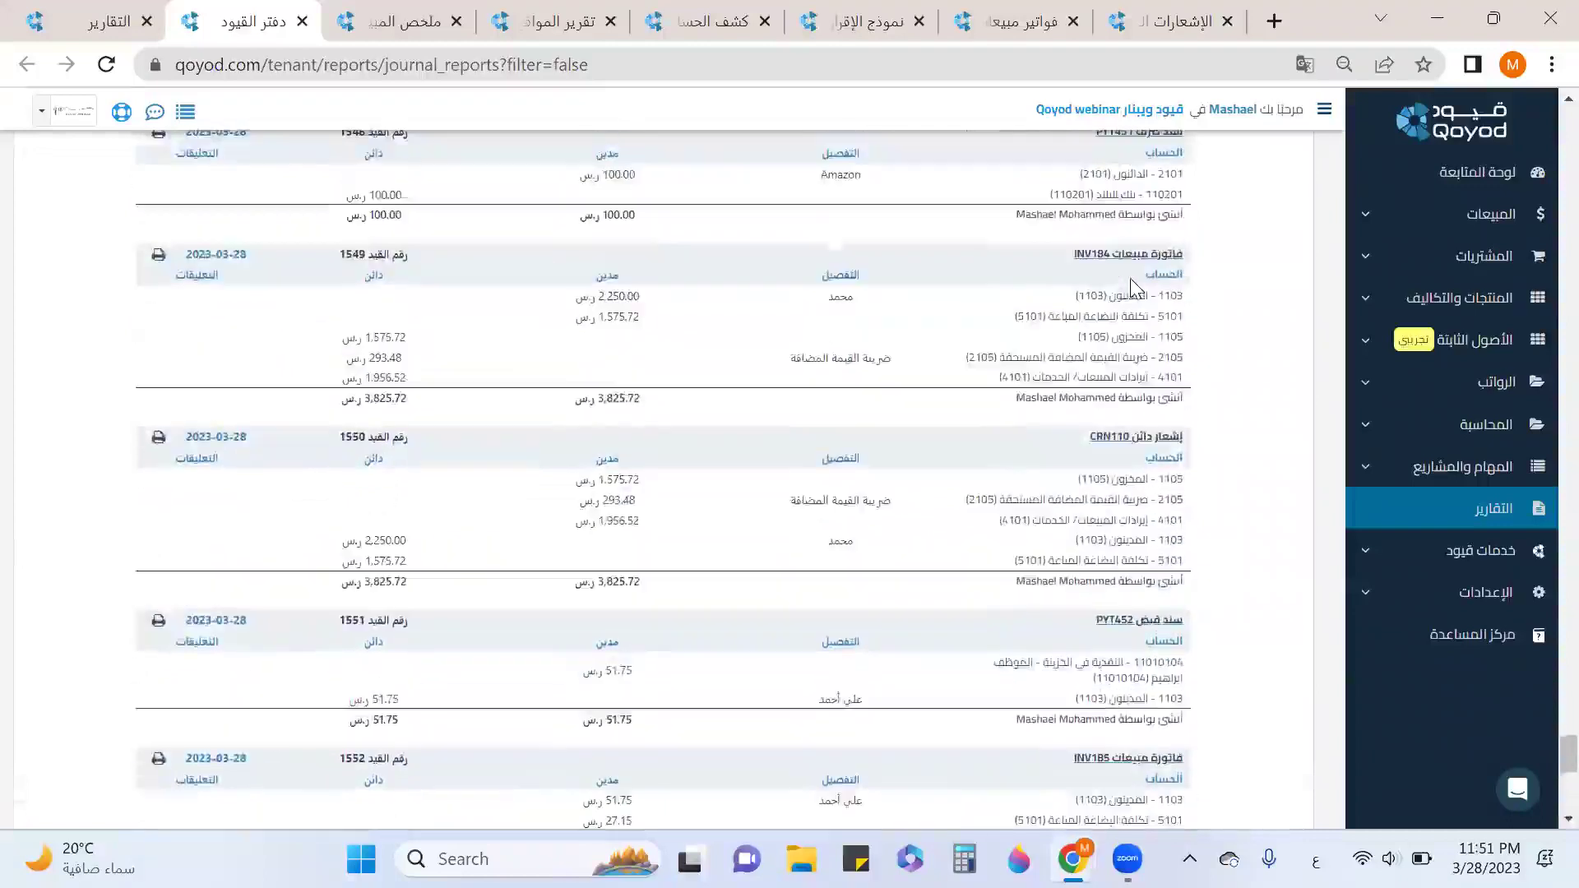
pyautogui.scroll(-6, 1143, 345)
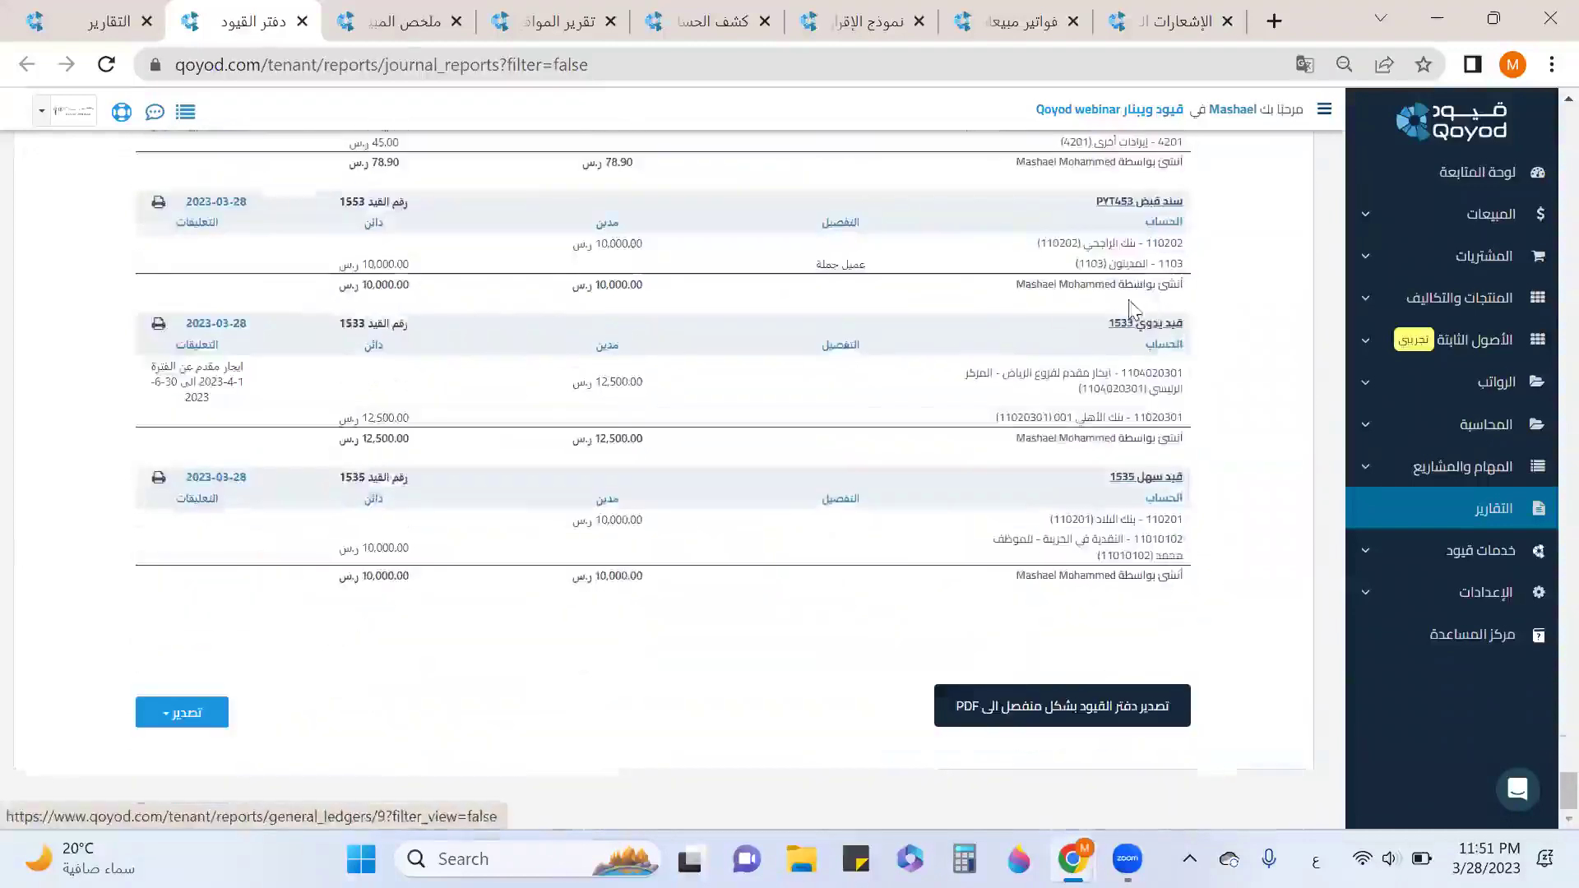
pyautogui.scroll(5, 1178, 387)
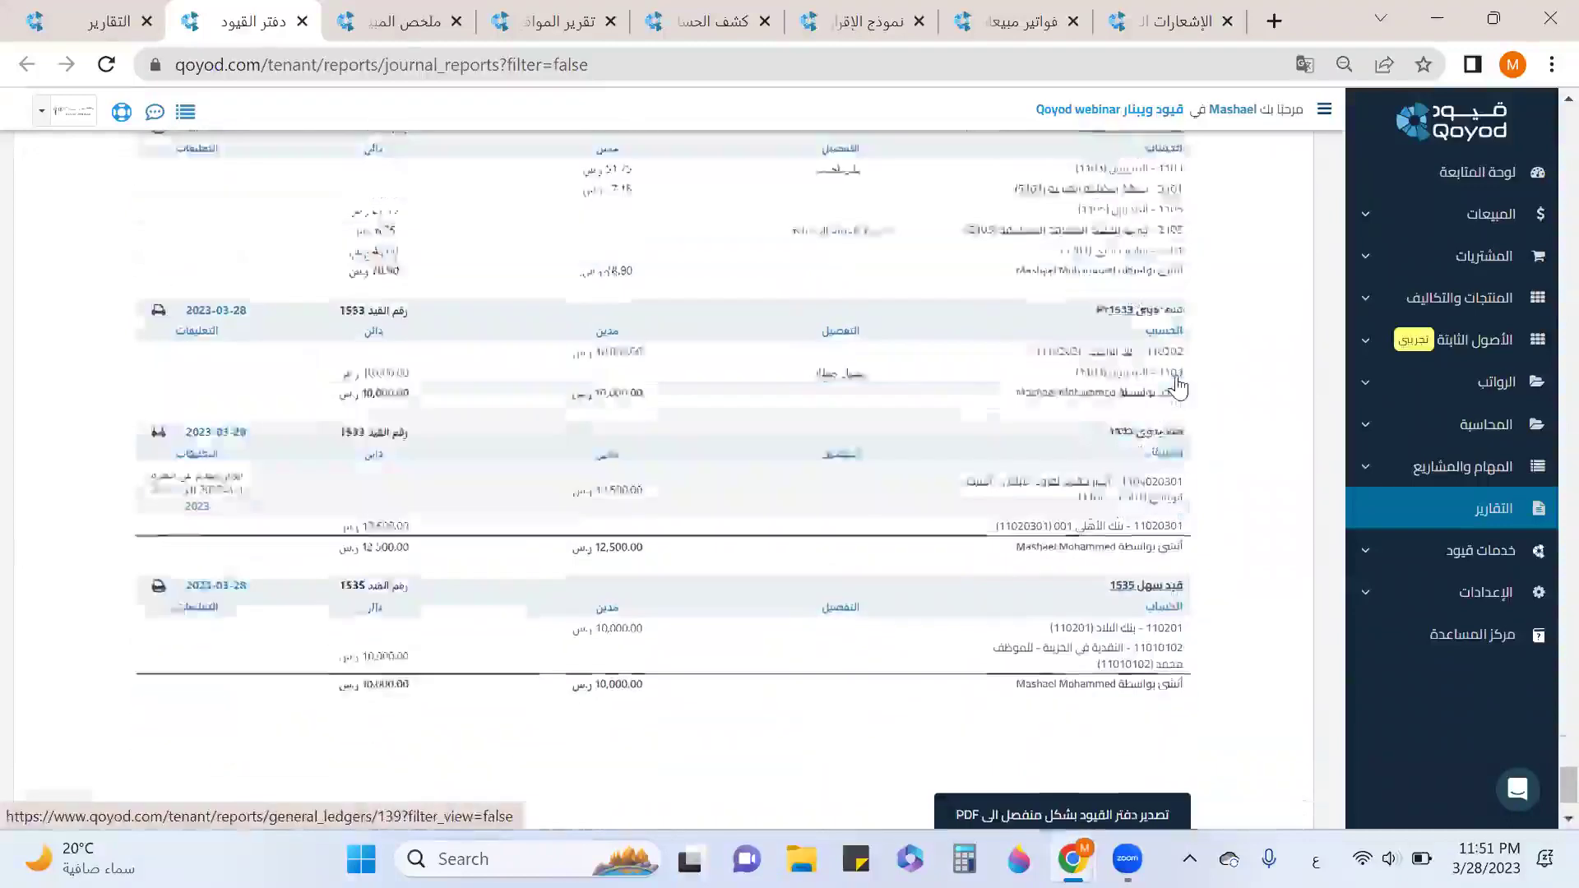
pyautogui.scroll(6, 1178, 387)
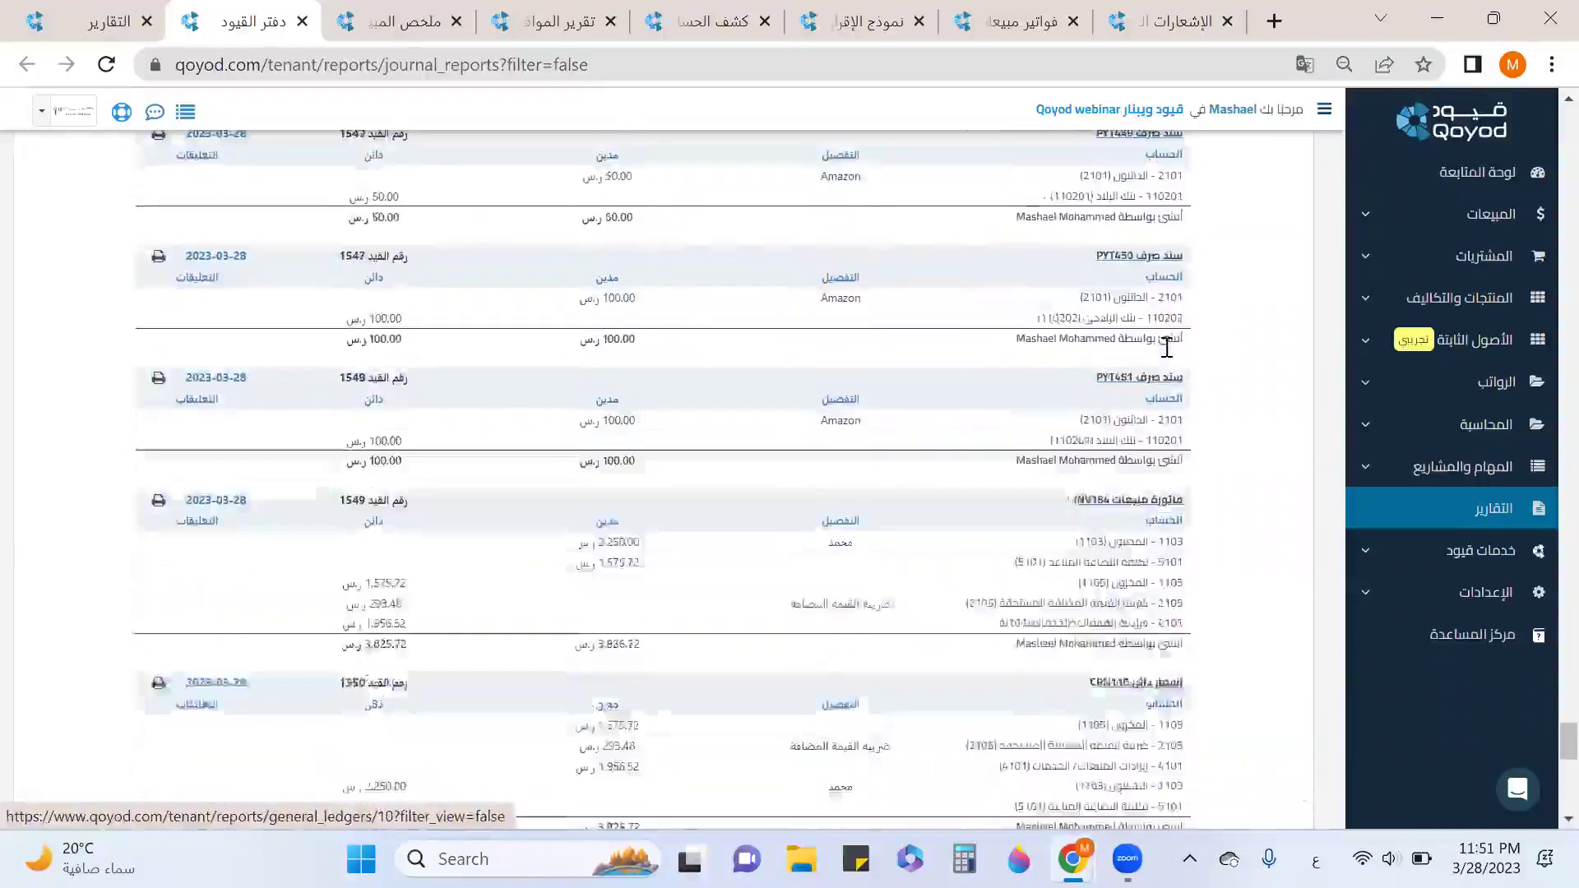
pyautogui.scroll(4, 1174, 367)
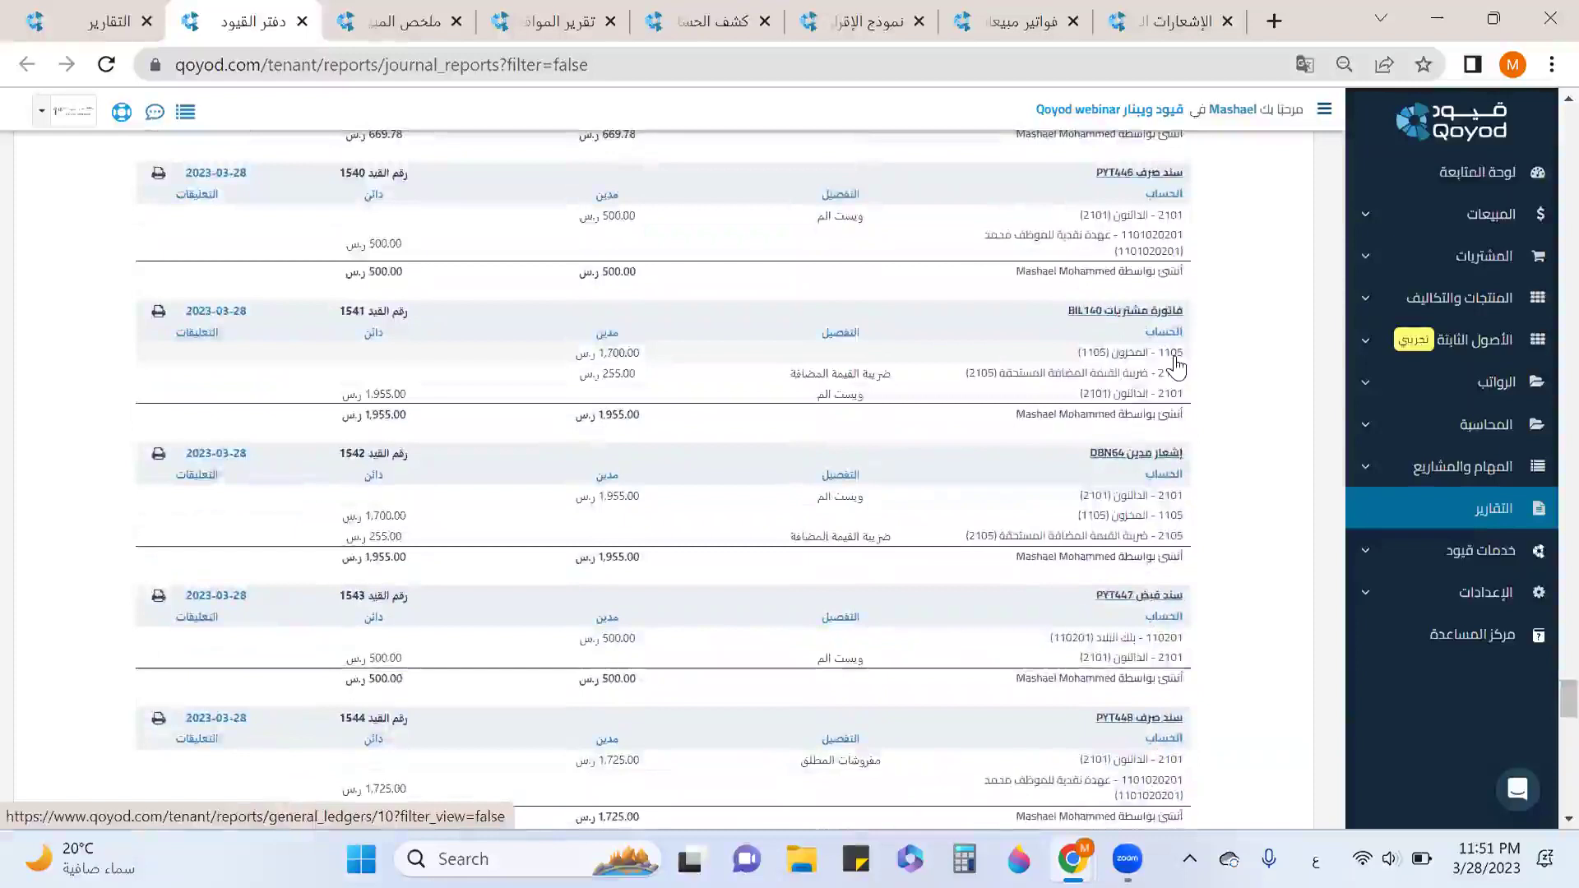
pyautogui.scroll(5, 1176, 368)
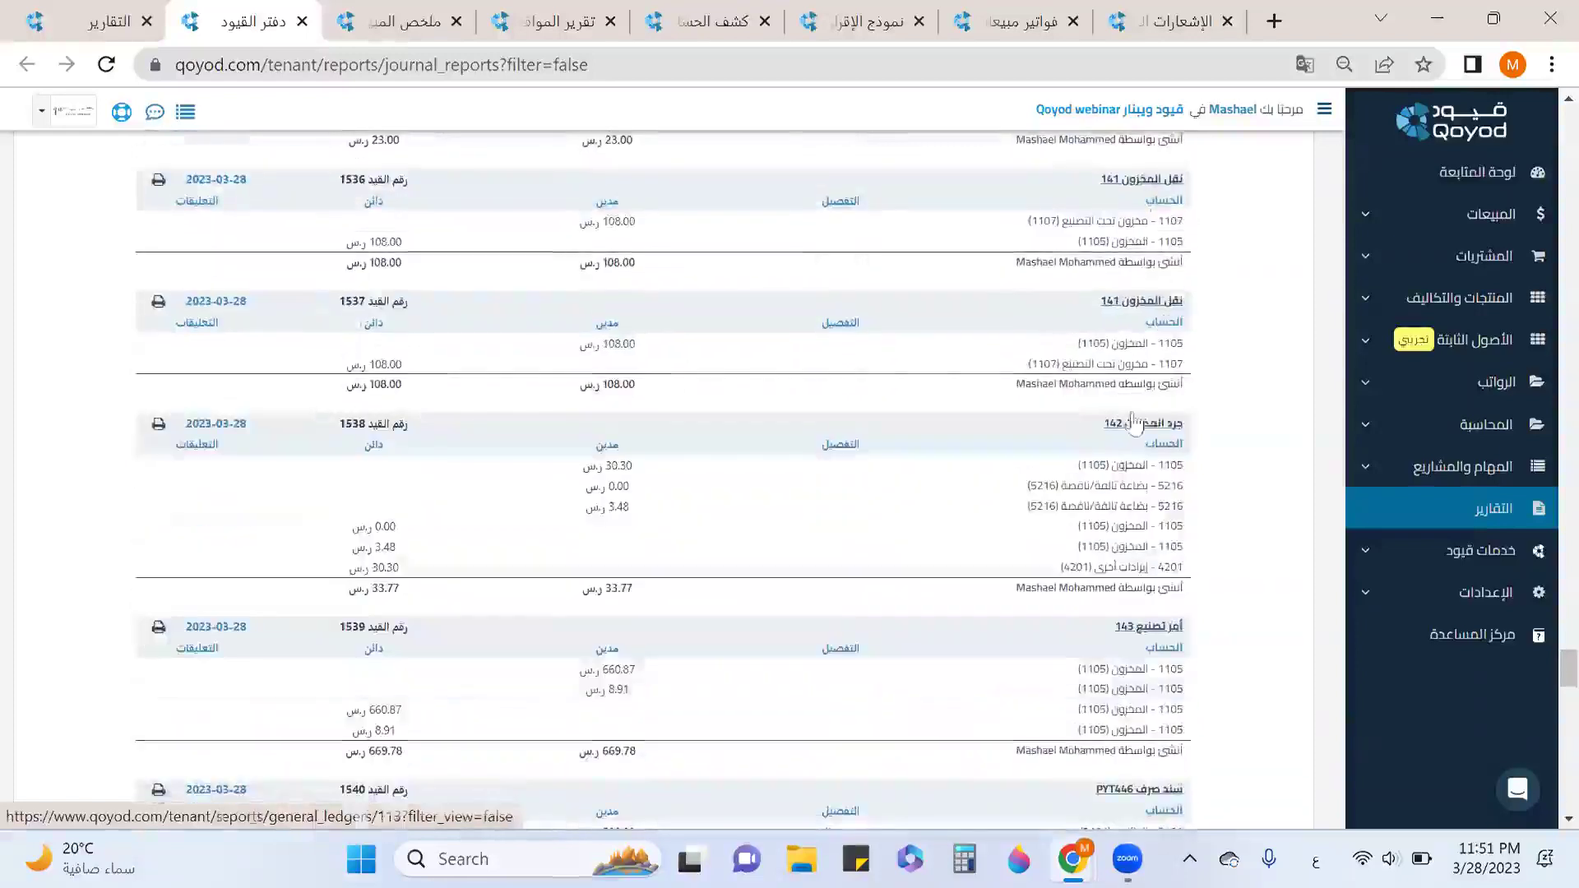
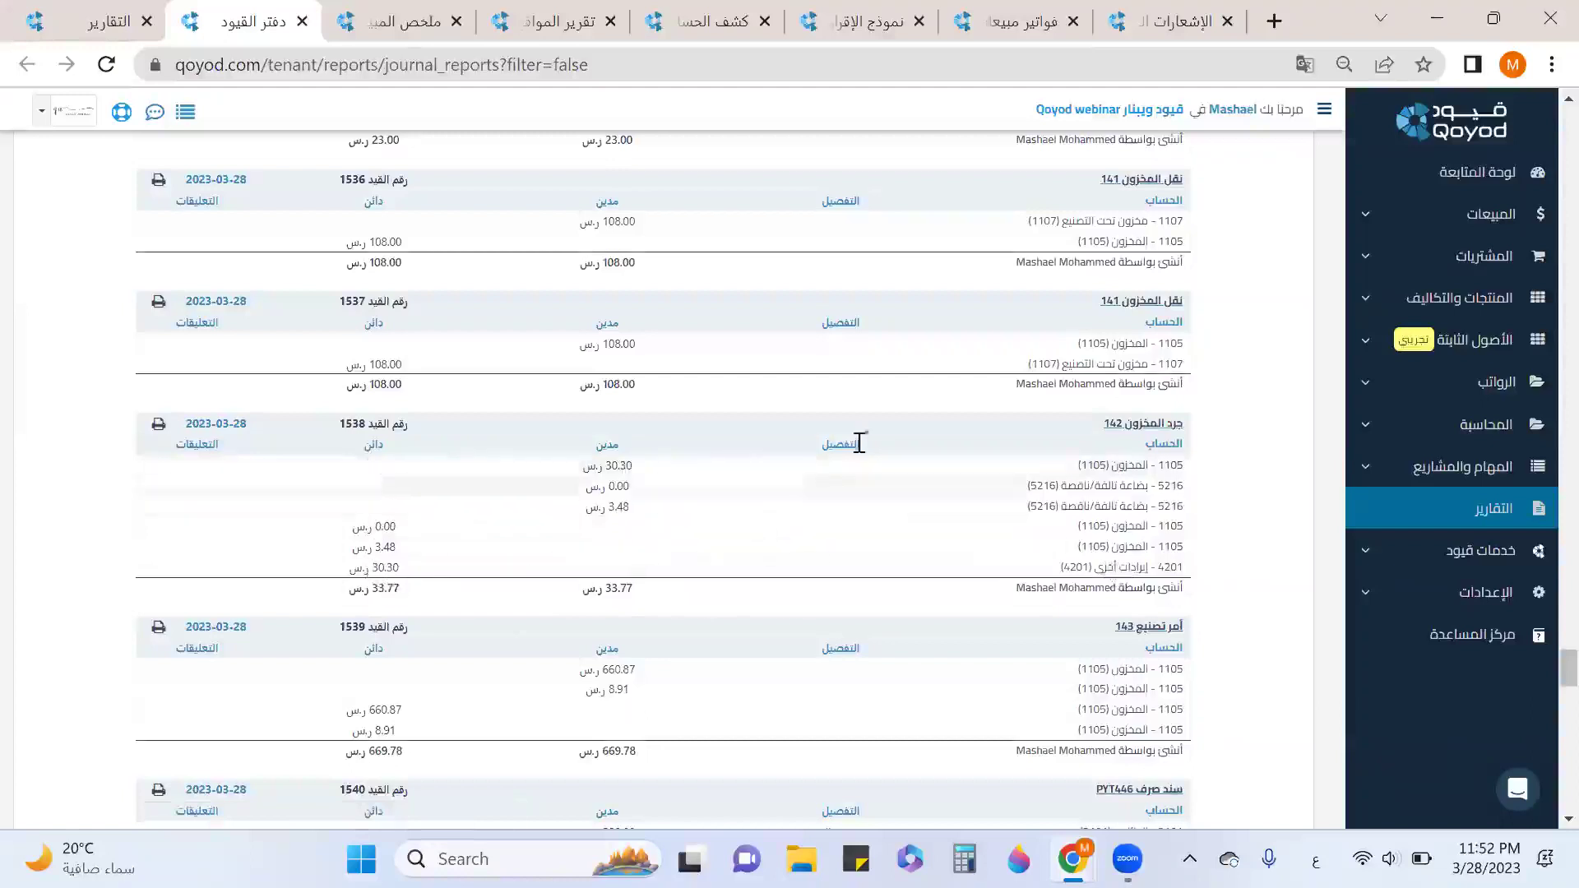
# Scroll to the end of the journal report, check its export formats, and close the journal tab.
pyautogui.scroll(-2, 1150, 326)
pyautogui.scroll(-5, 1143, 353)
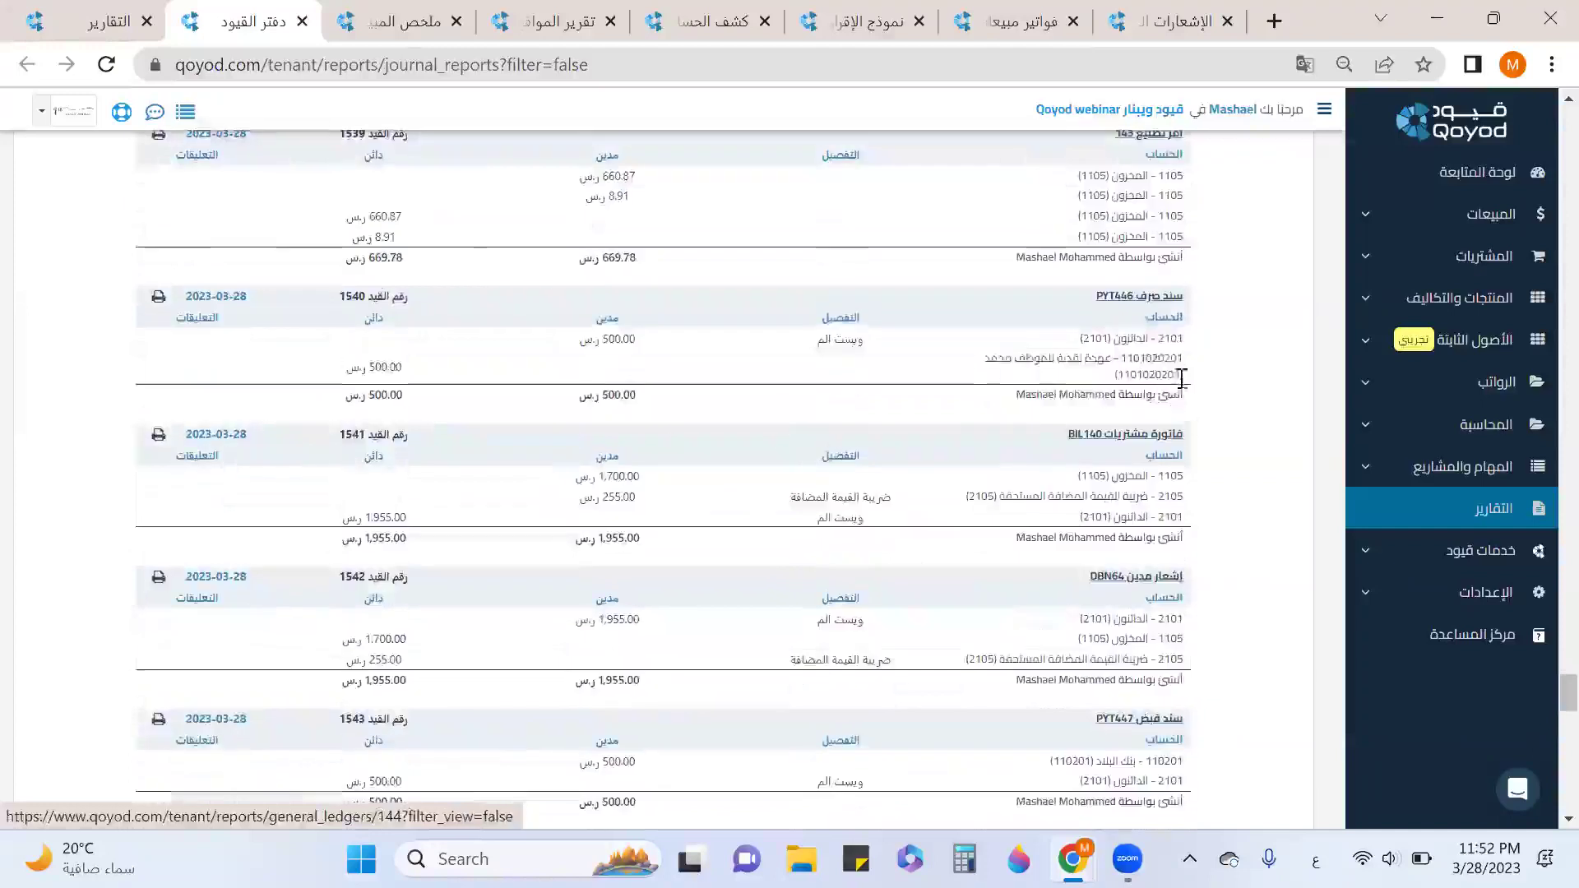
pyautogui.scroll(2, 1131, 333)
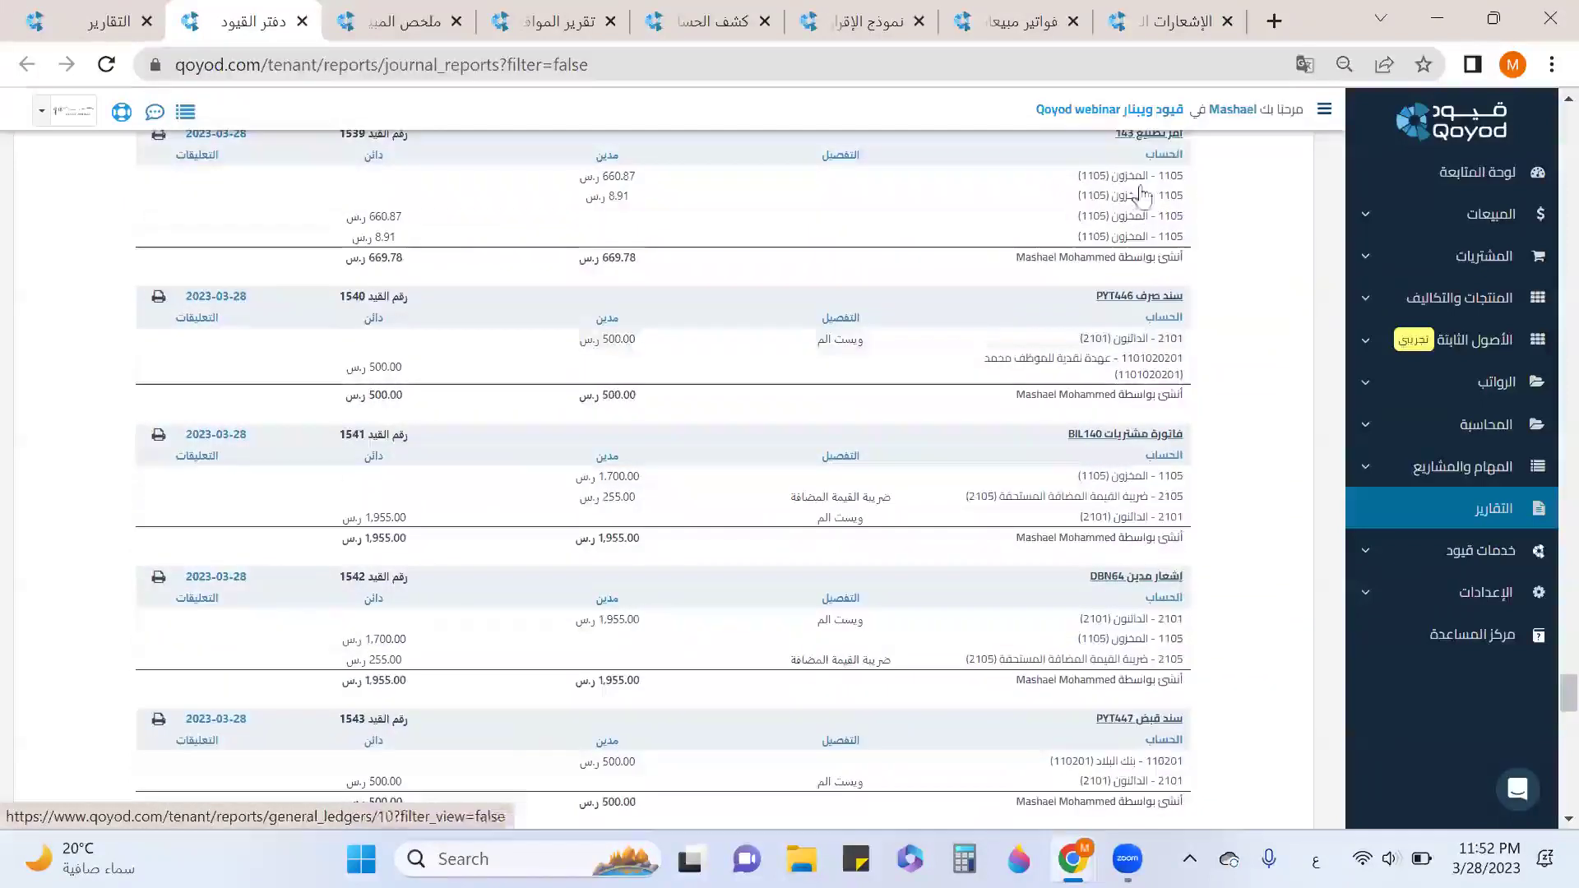
pyautogui.scroll(-3, 1156, 359)
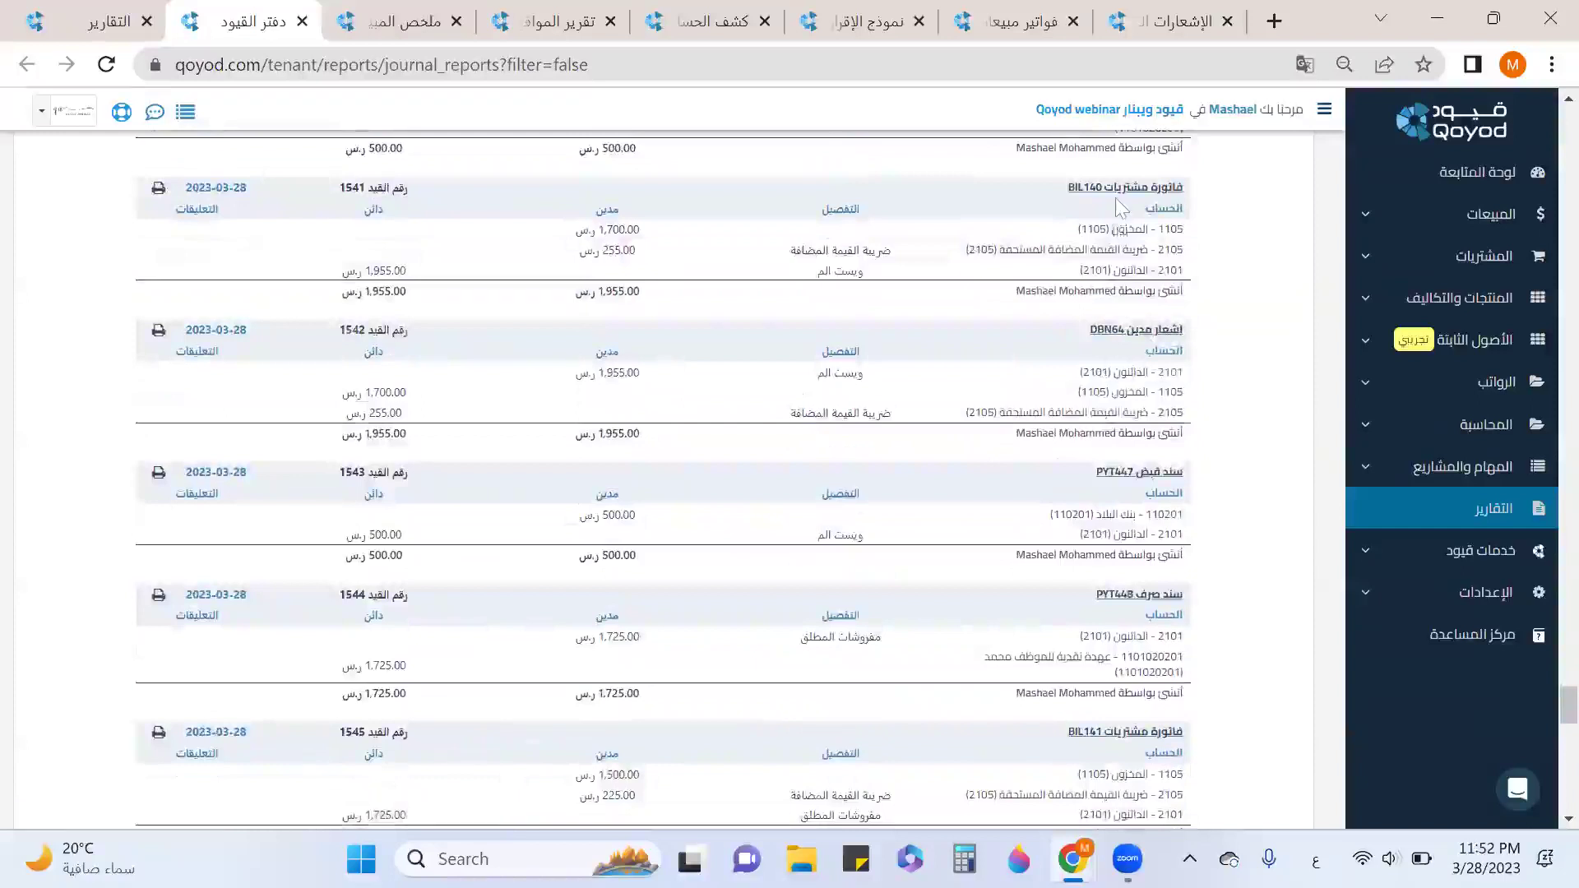
pyautogui.scroll(-3, 1160, 452)
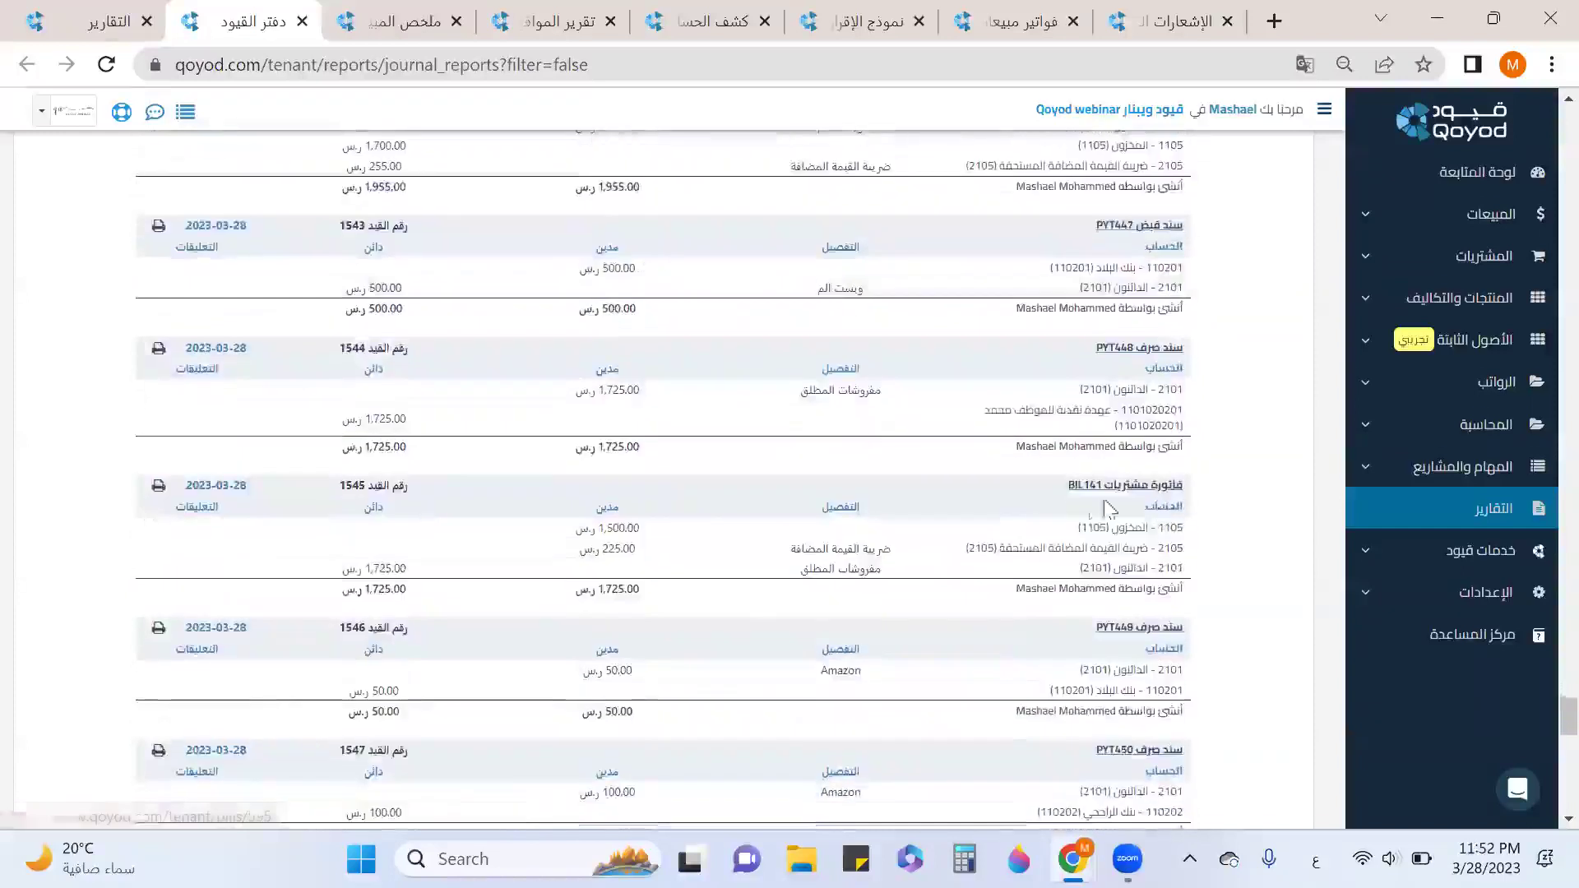
pyautogui.scroll(-2, 1143, 638)
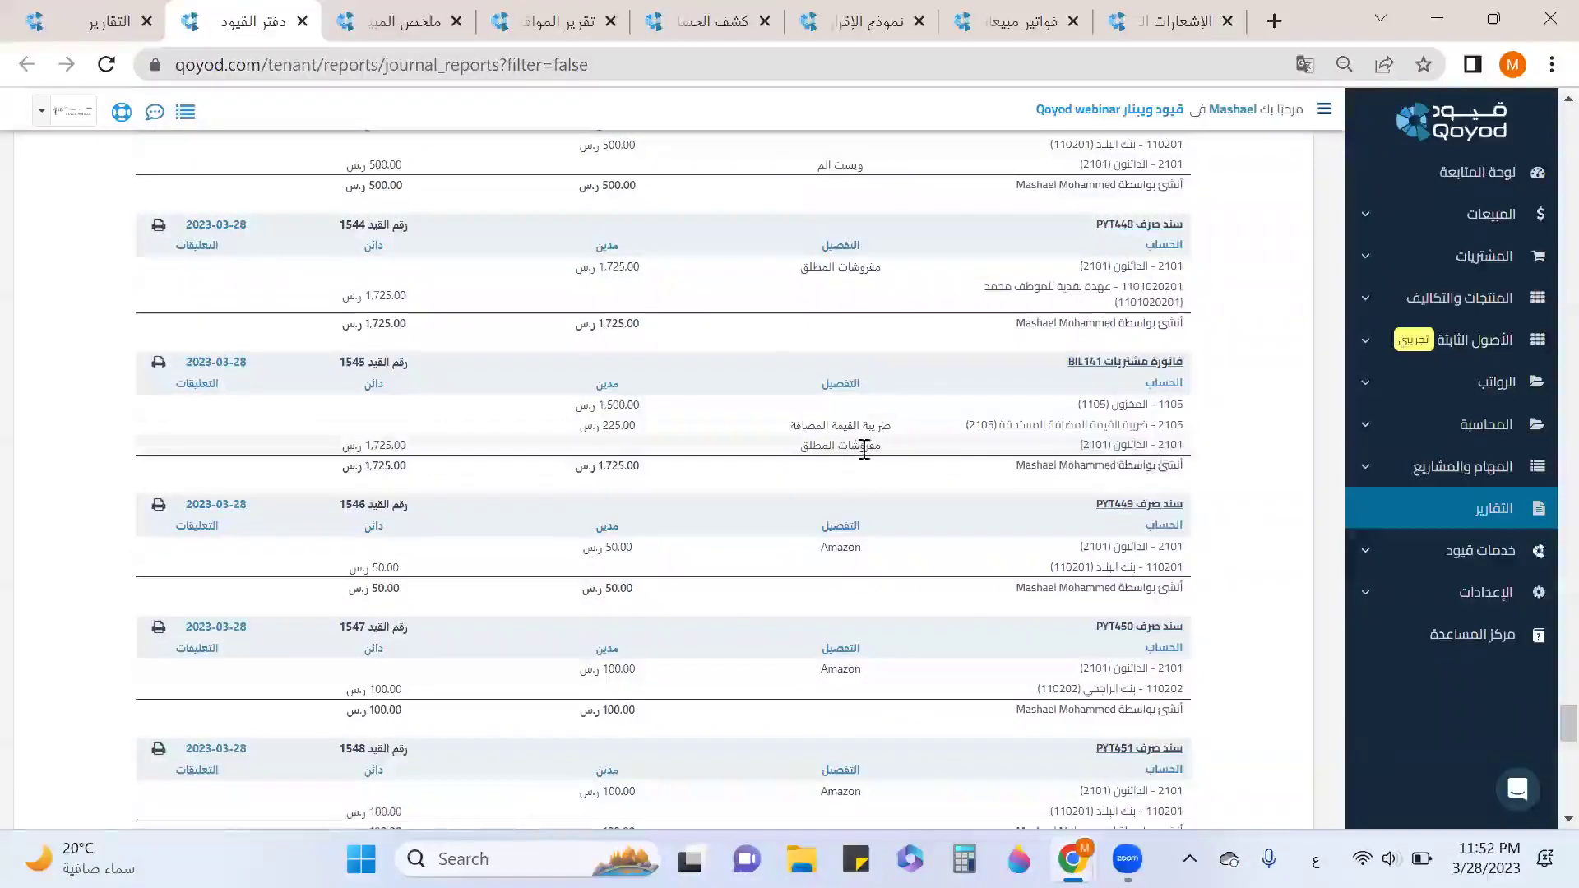
pyautogui.scroll(-2, 865, 448)
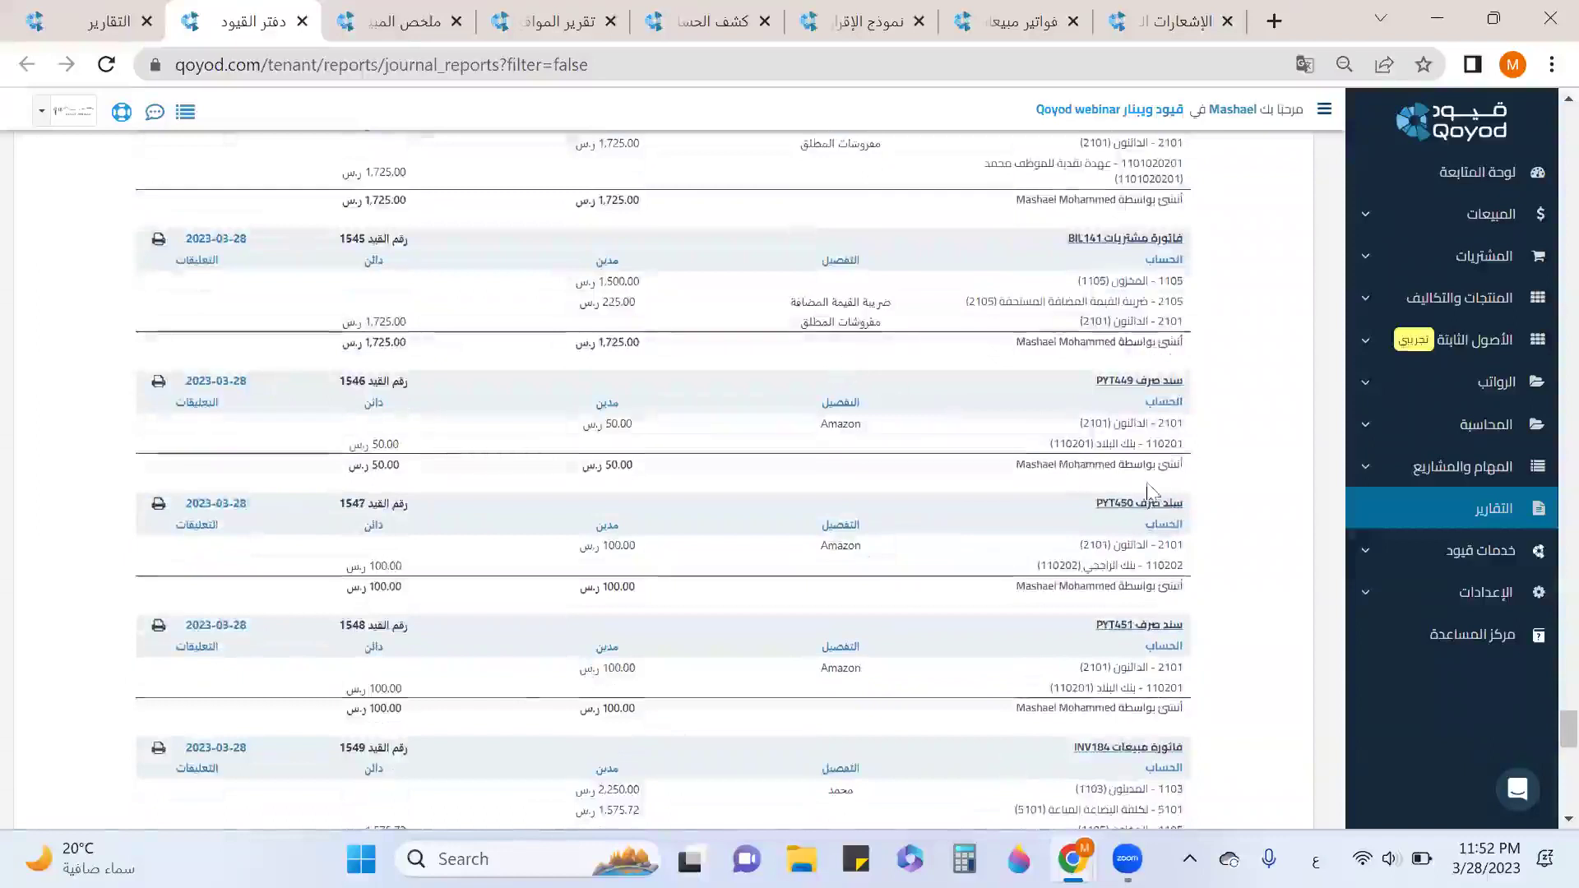
pyautogui.scroll(-6, 1143, 491)
pyautogui.scroll(-10, 1106, 333)
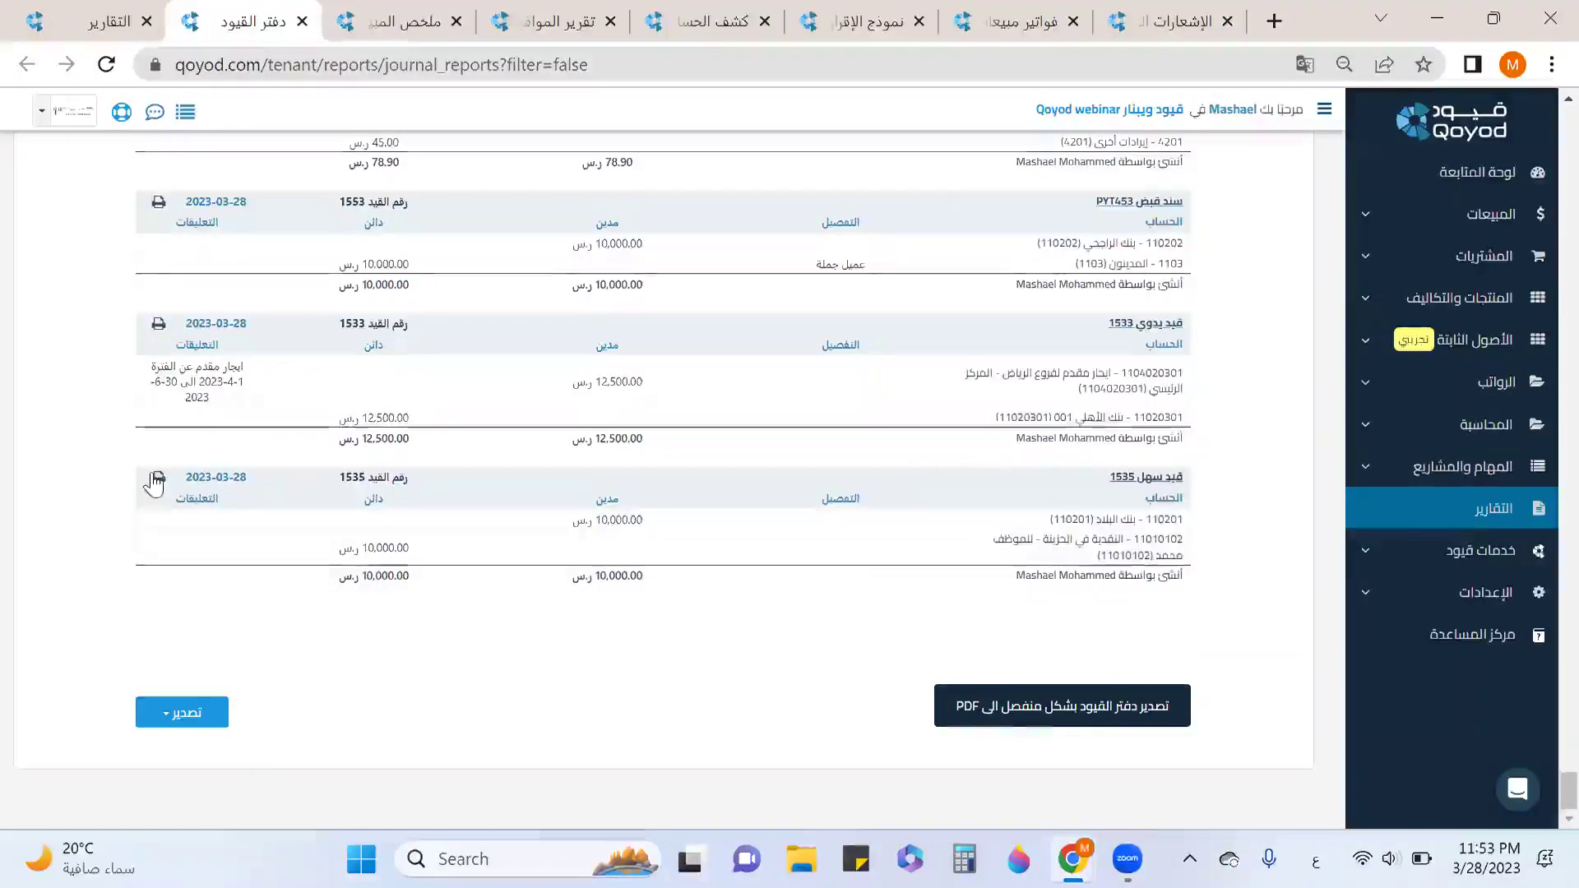
pyautogui.click(192, 718)
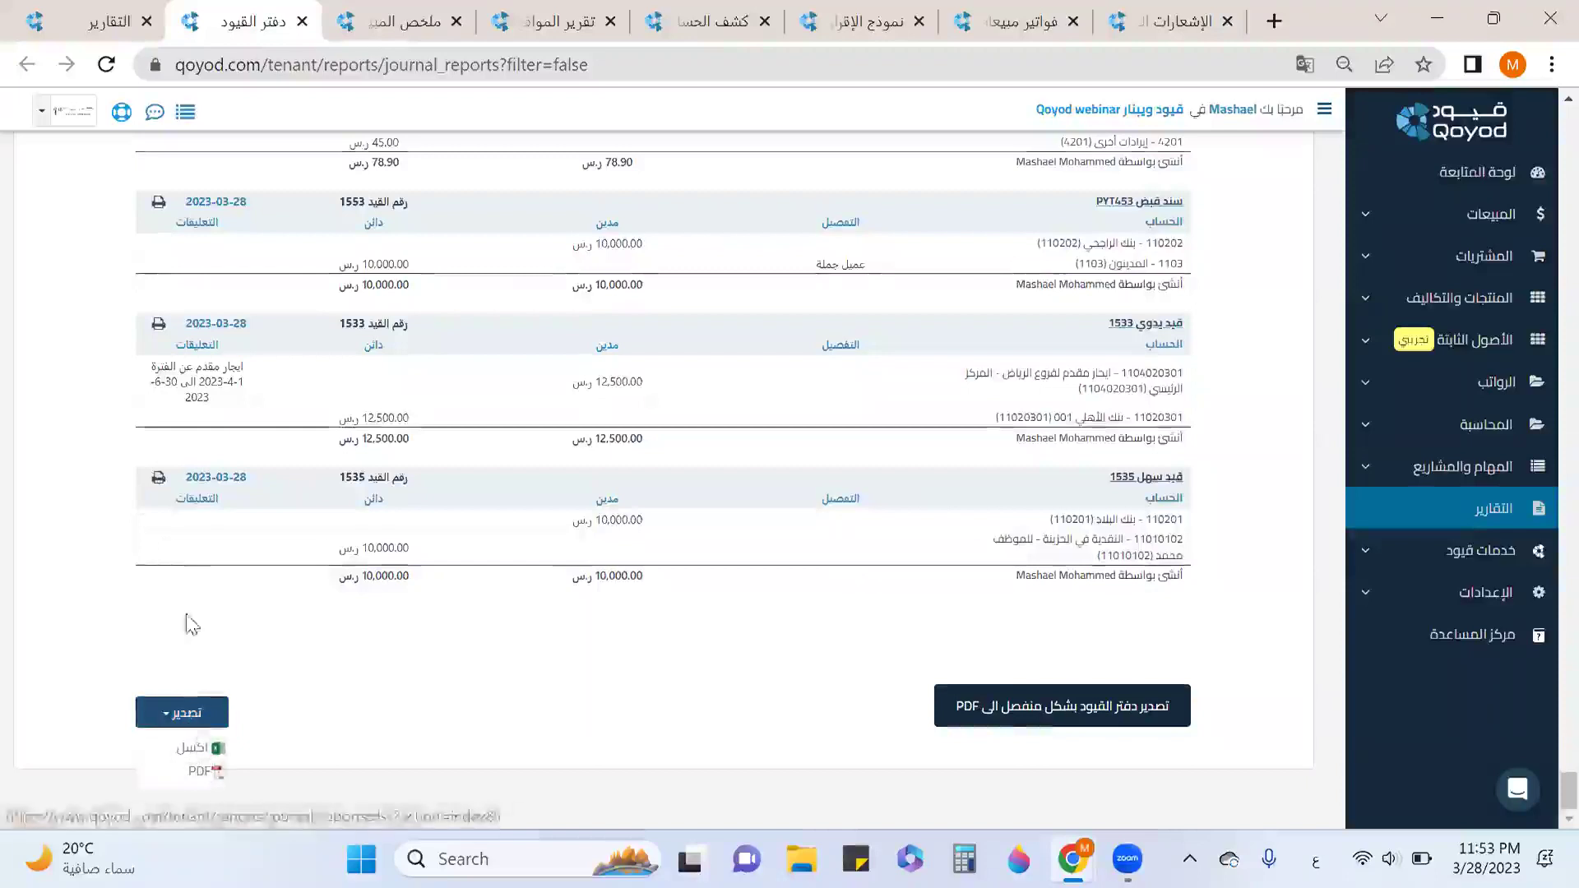
pyautogui.click(303, 23)
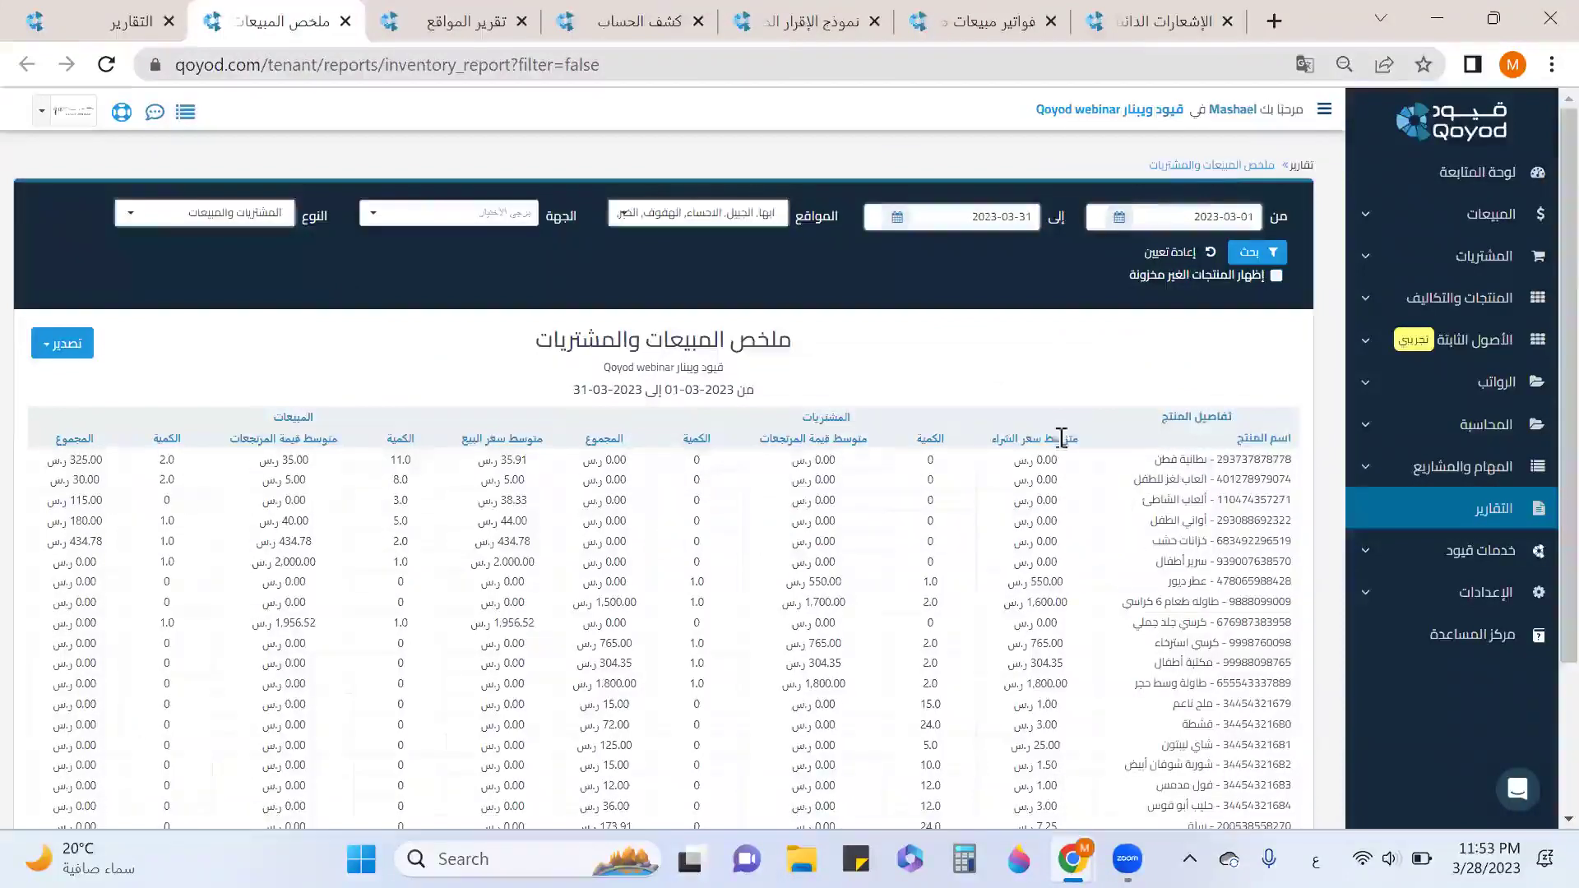
# Set the summary report type to purchases (المشتريات) and regenerate it, totalling 4,878.26 SAR.
pyautogui.moveTo(1024, 452); pyautogui.dragTo(1073, 481)
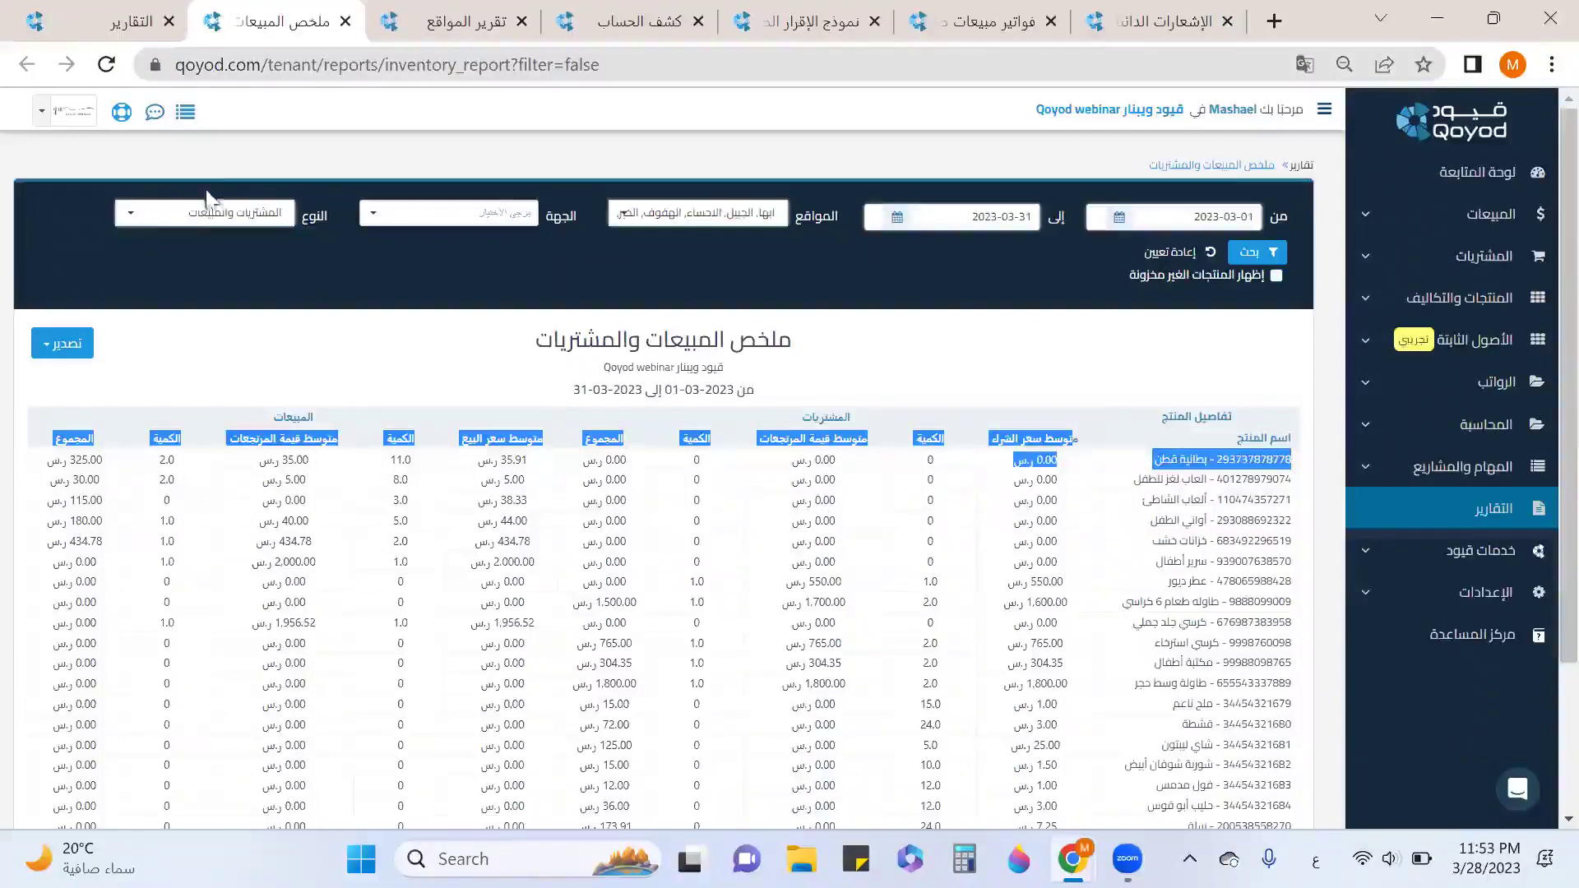
pyautogui.click(196, 232)
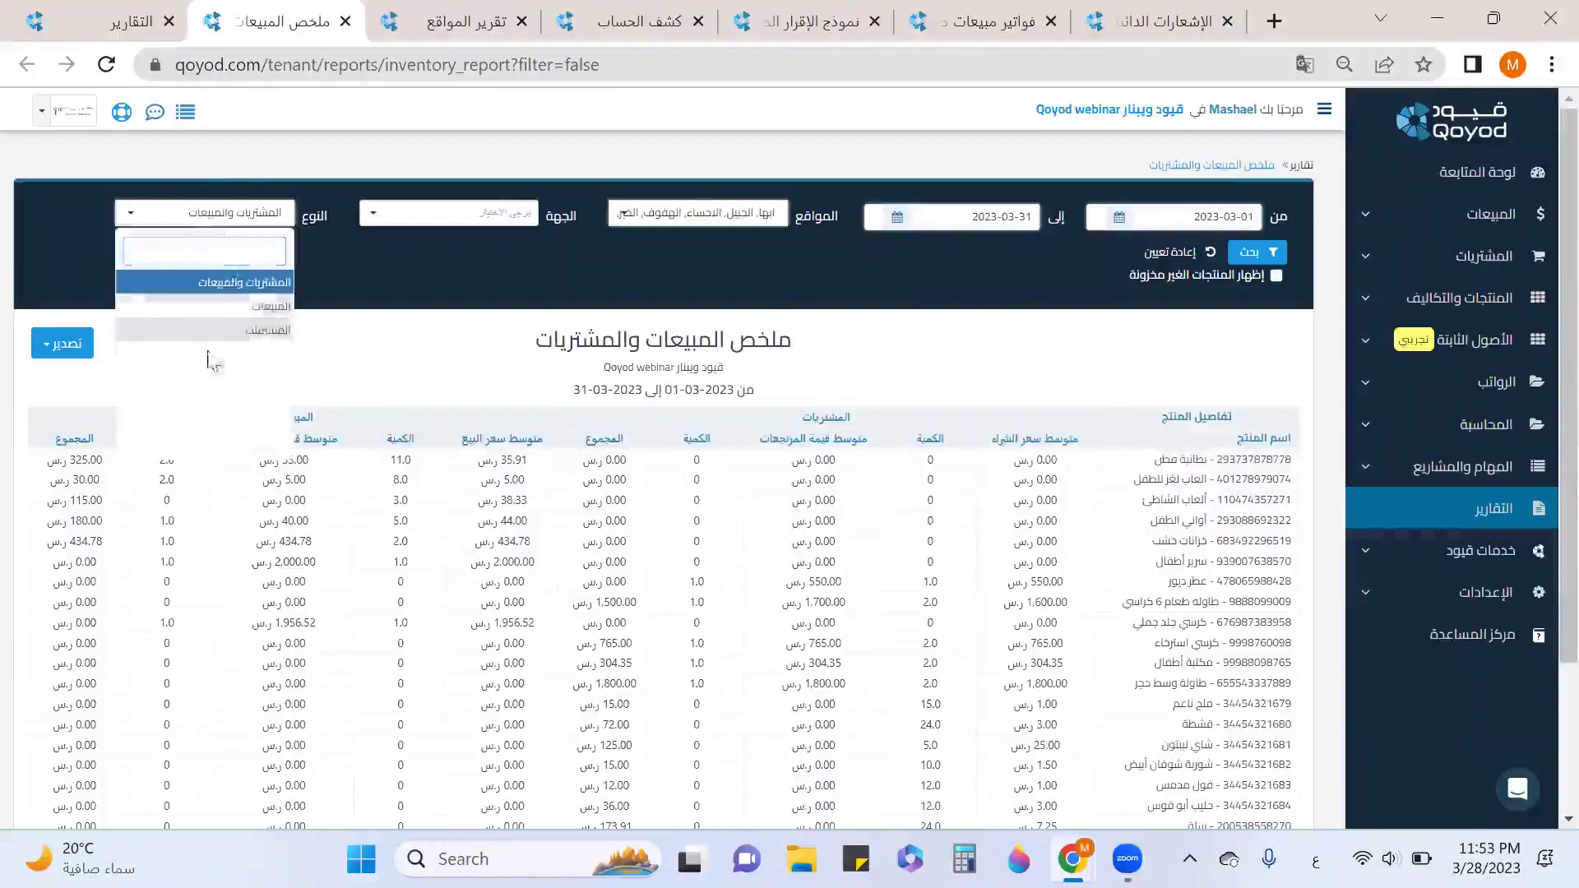
pyautogui.click(264, 330)
pyautogui.click(1252, 253)
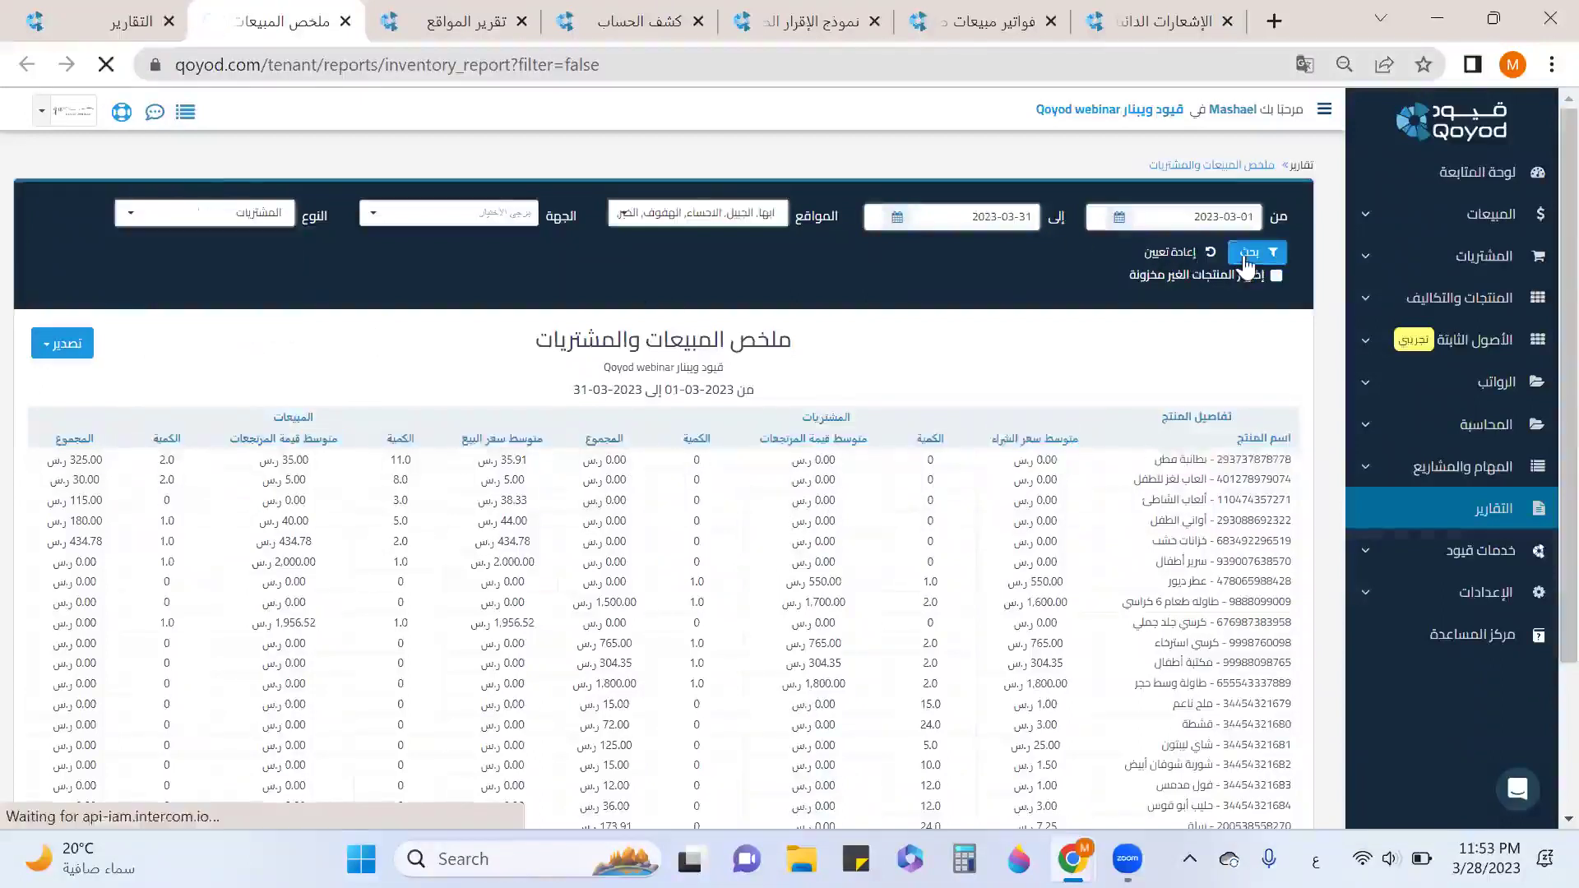
pyautogui.scroll(-2, 1233, 362)
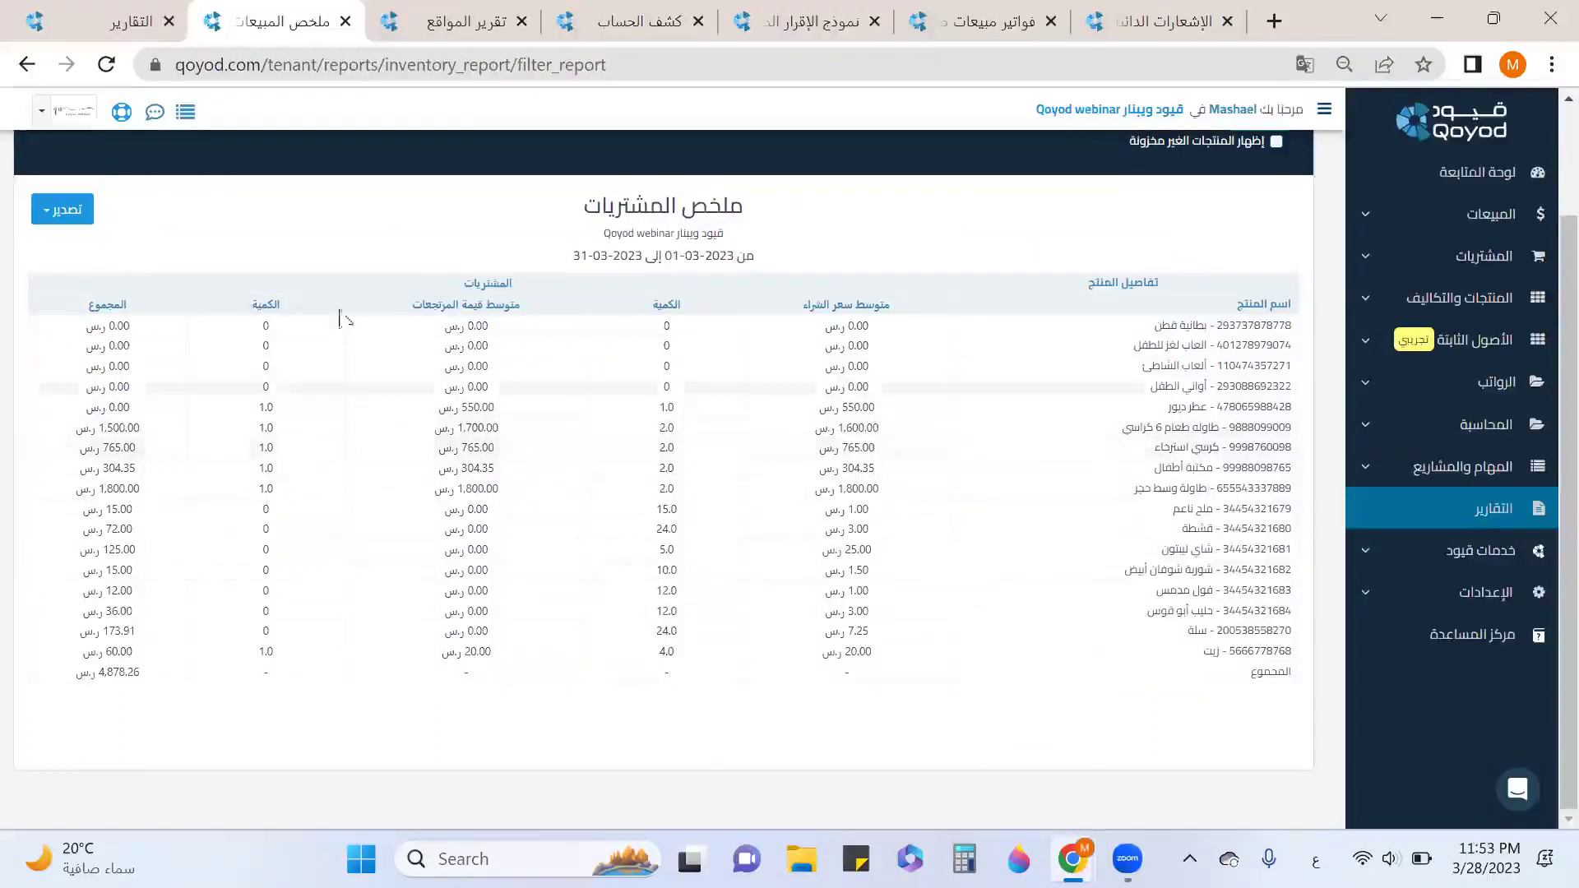
pyautogui.scroll(2, 81, 258)
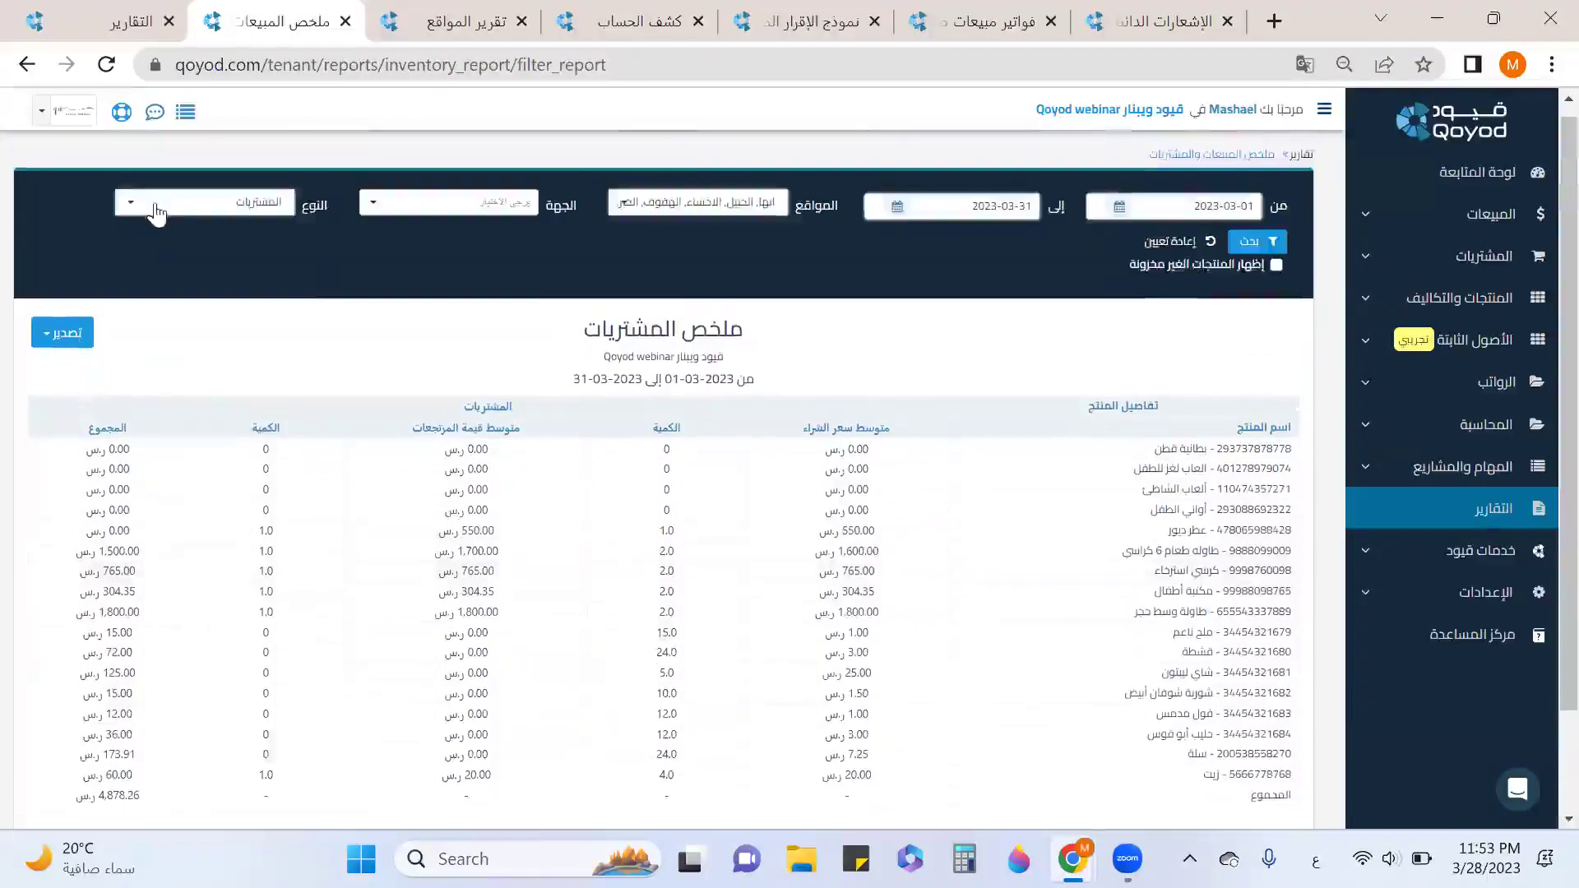
# Rerun the summary as sales (المبيعات), including non-stocked products such as تصوير أطفال.
pyautogui.click(156, 212)
pyautogui.click(237, 317)
pyautogui.click(1260, 245)
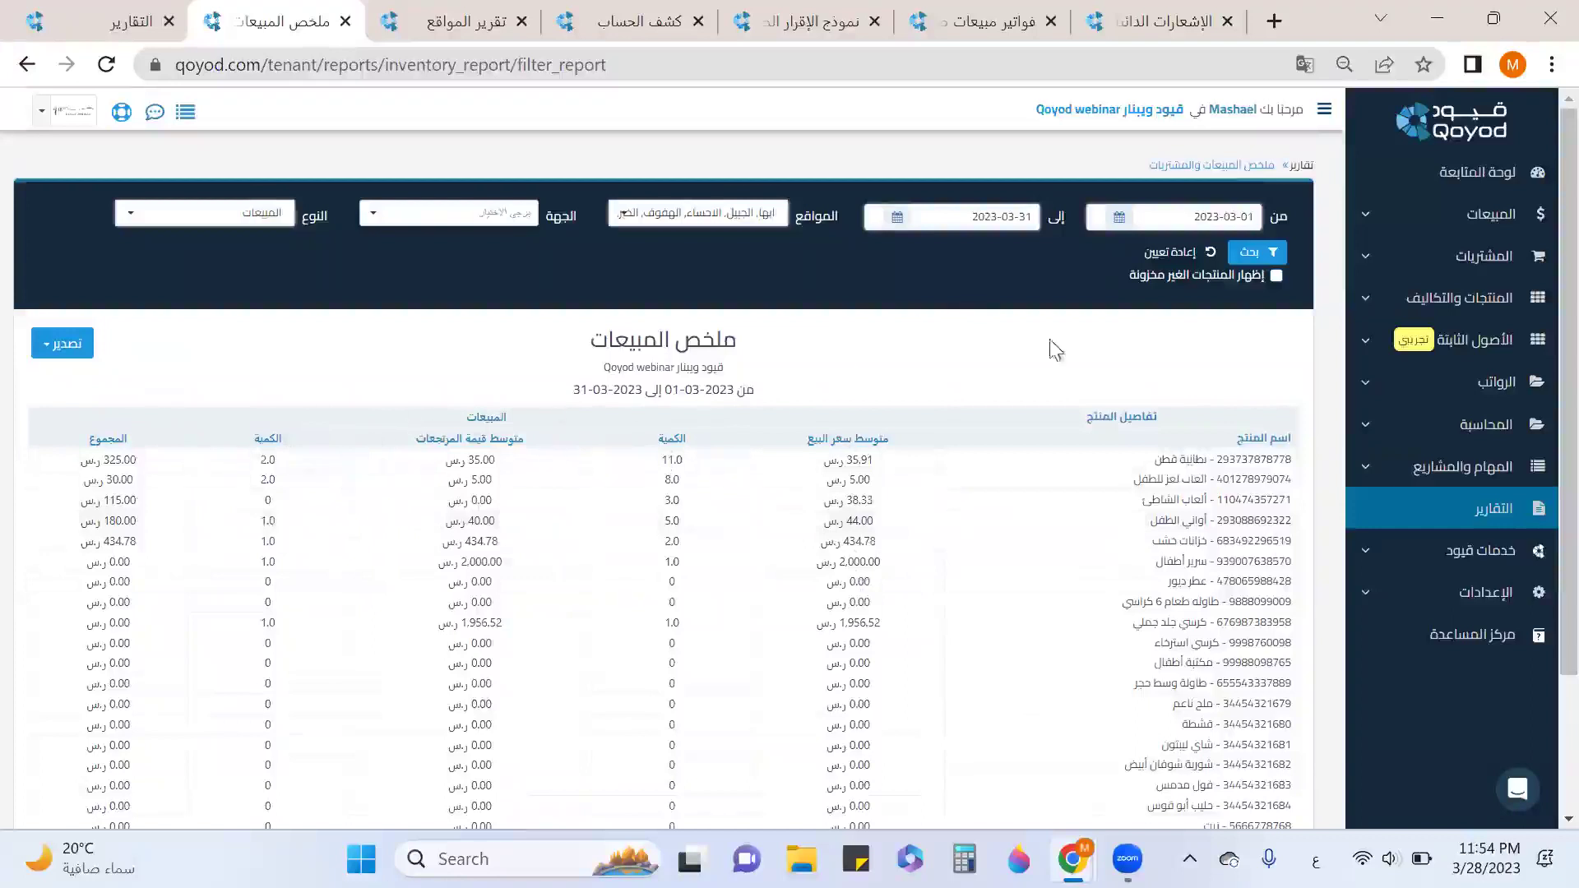
pyautogui.click(1277, 278)
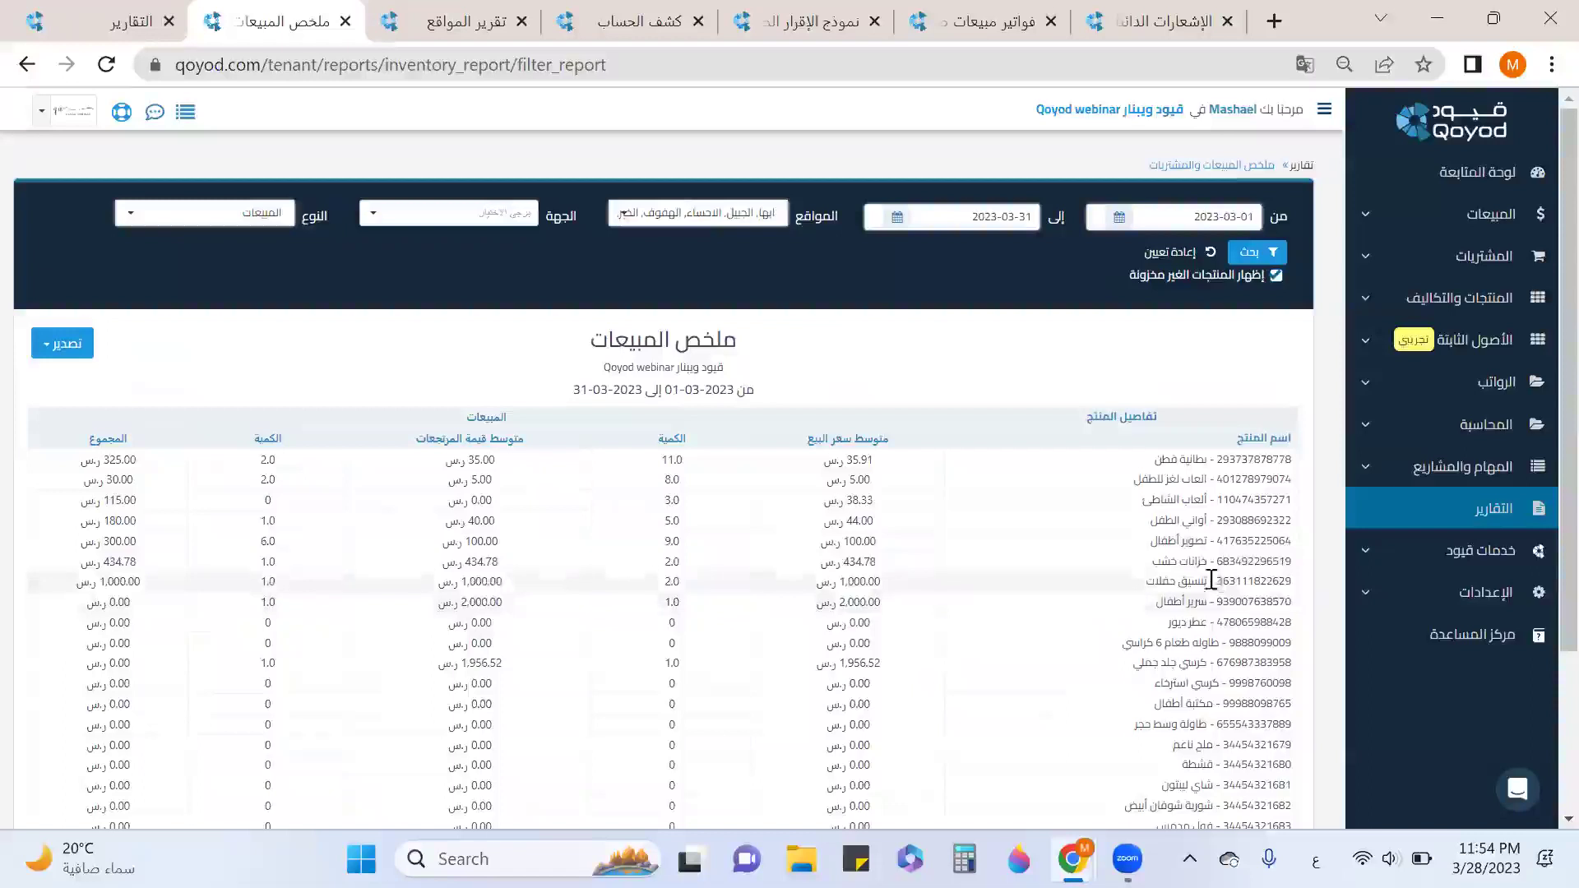
pyautogui.moveTo(1211, 584); pyautogui.dragTo(1150, 583)
pyautogui.moveTo(1223, 540); pyautogui.dragTo(1150, 544)
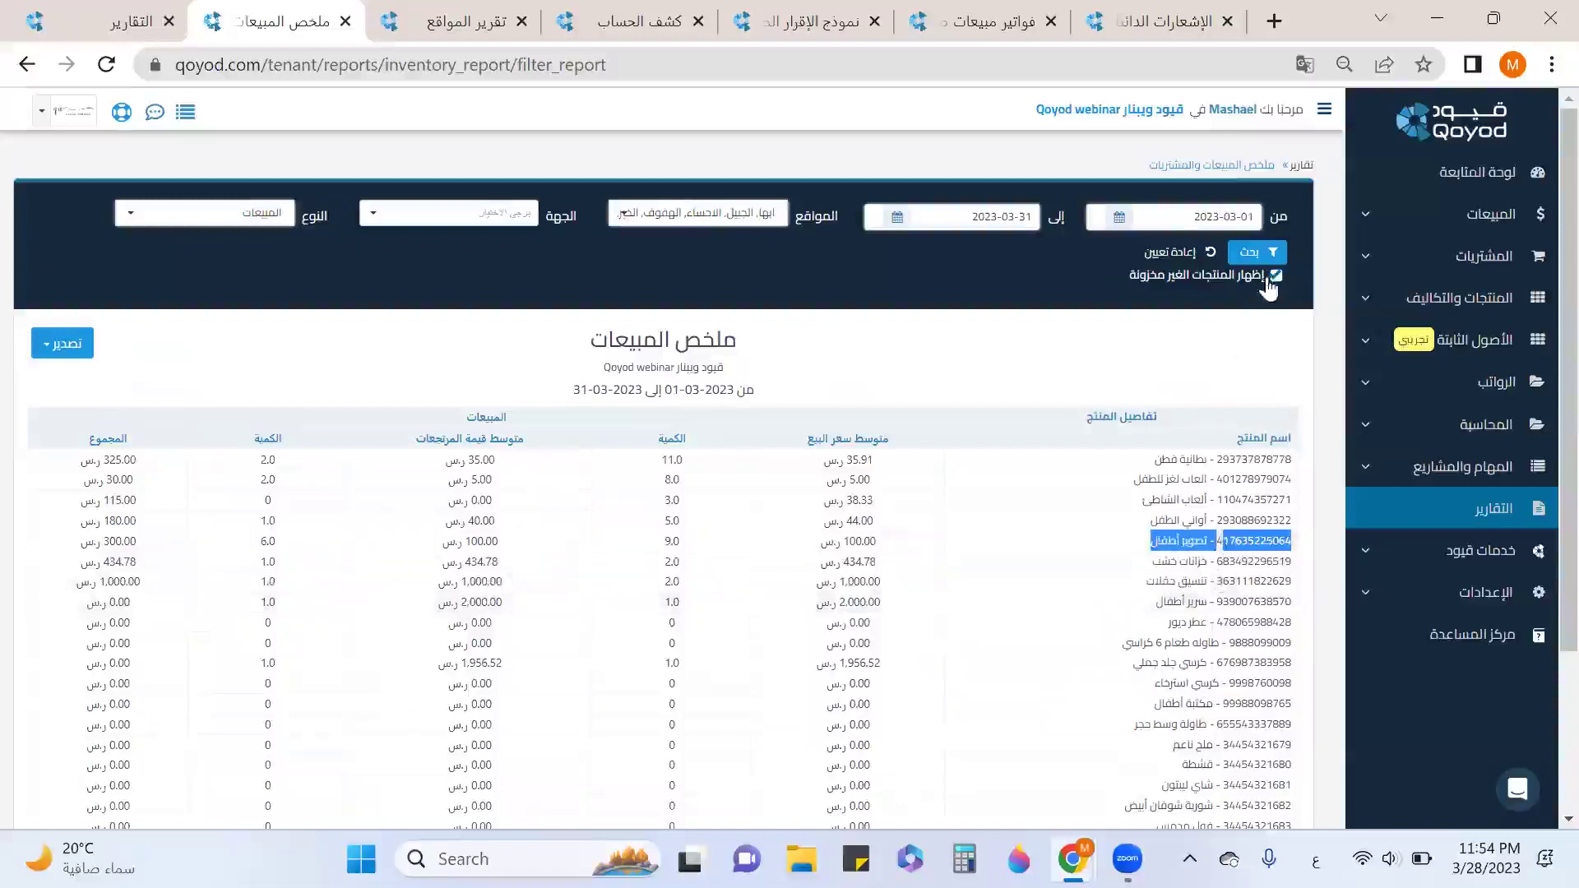
# Reset the summary filters, check its export formats, and close the summary tab.
pyautogui.click(1206, 254)
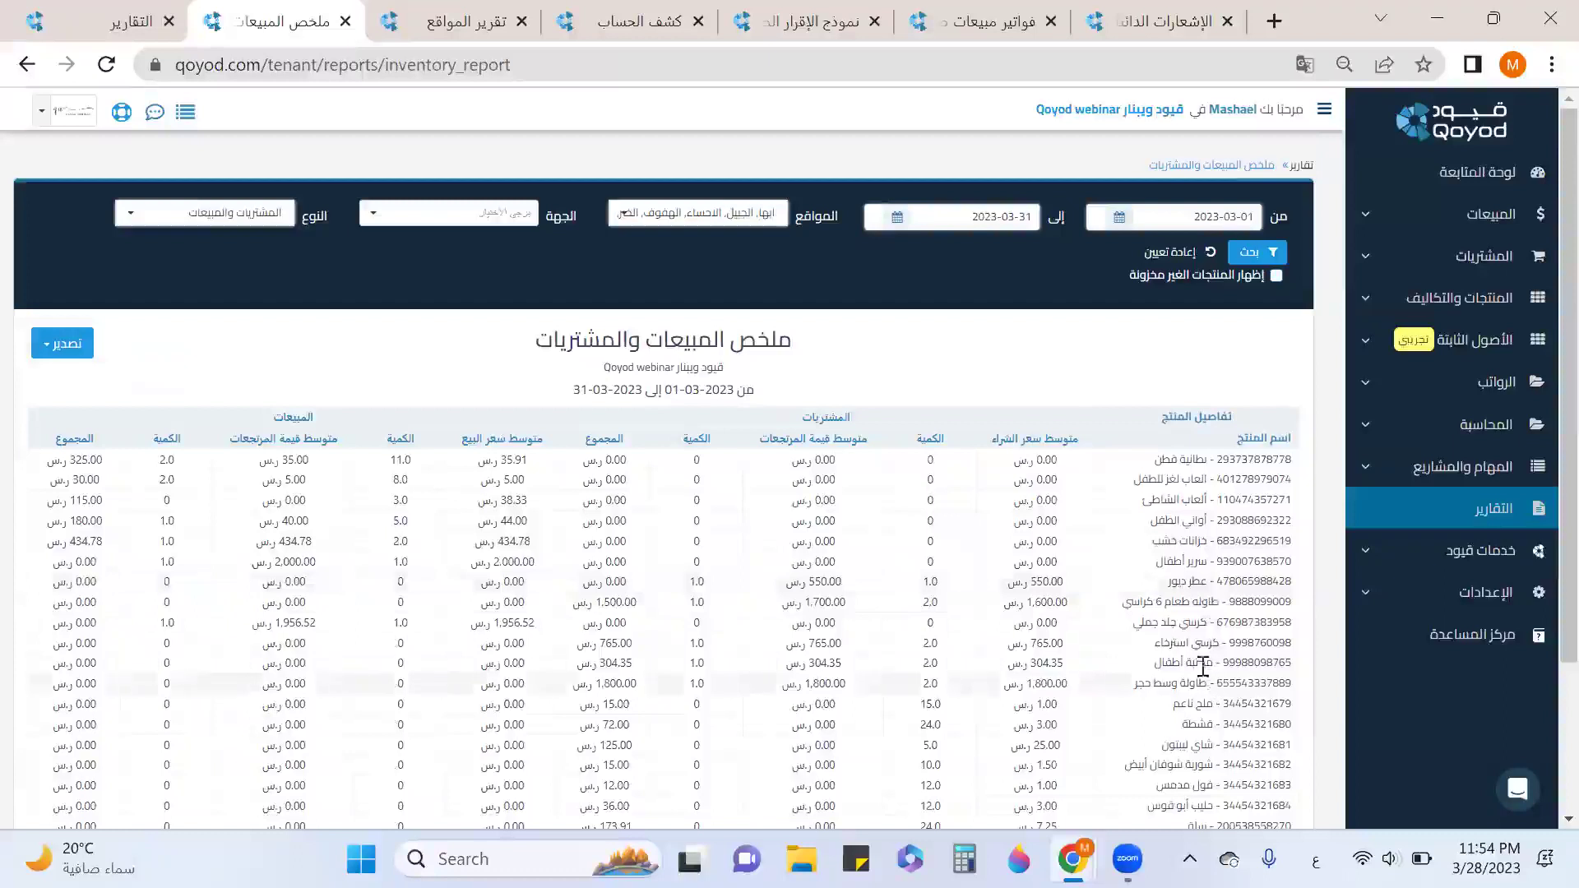
pyautogui.scroll(-3, 498, 315)
pyautogui.click(61, 151)
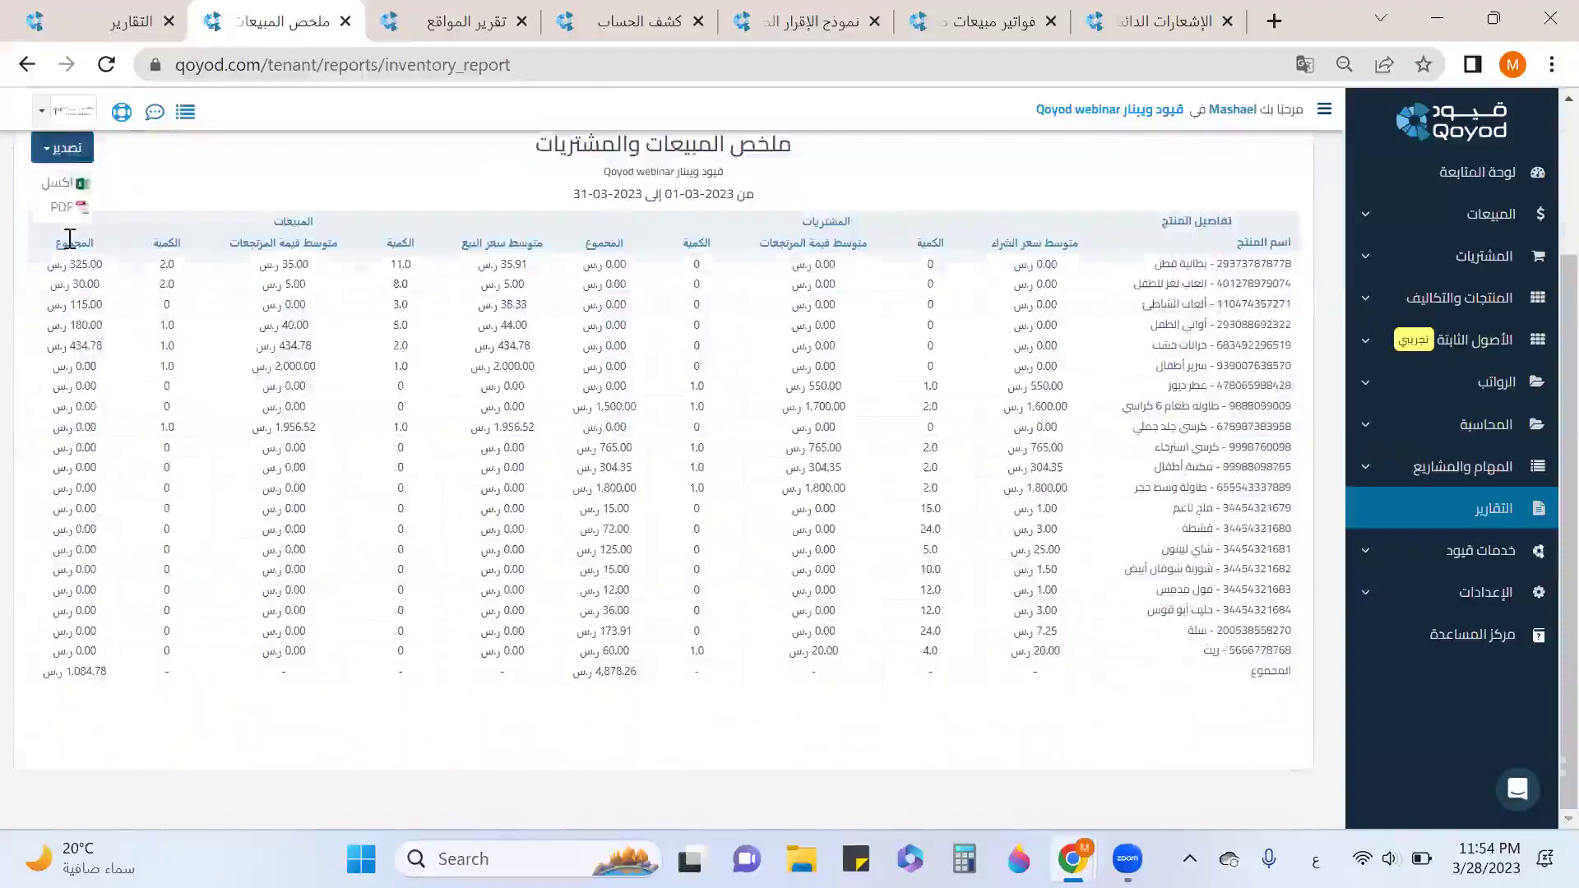
pyautogui.click(346, 21)
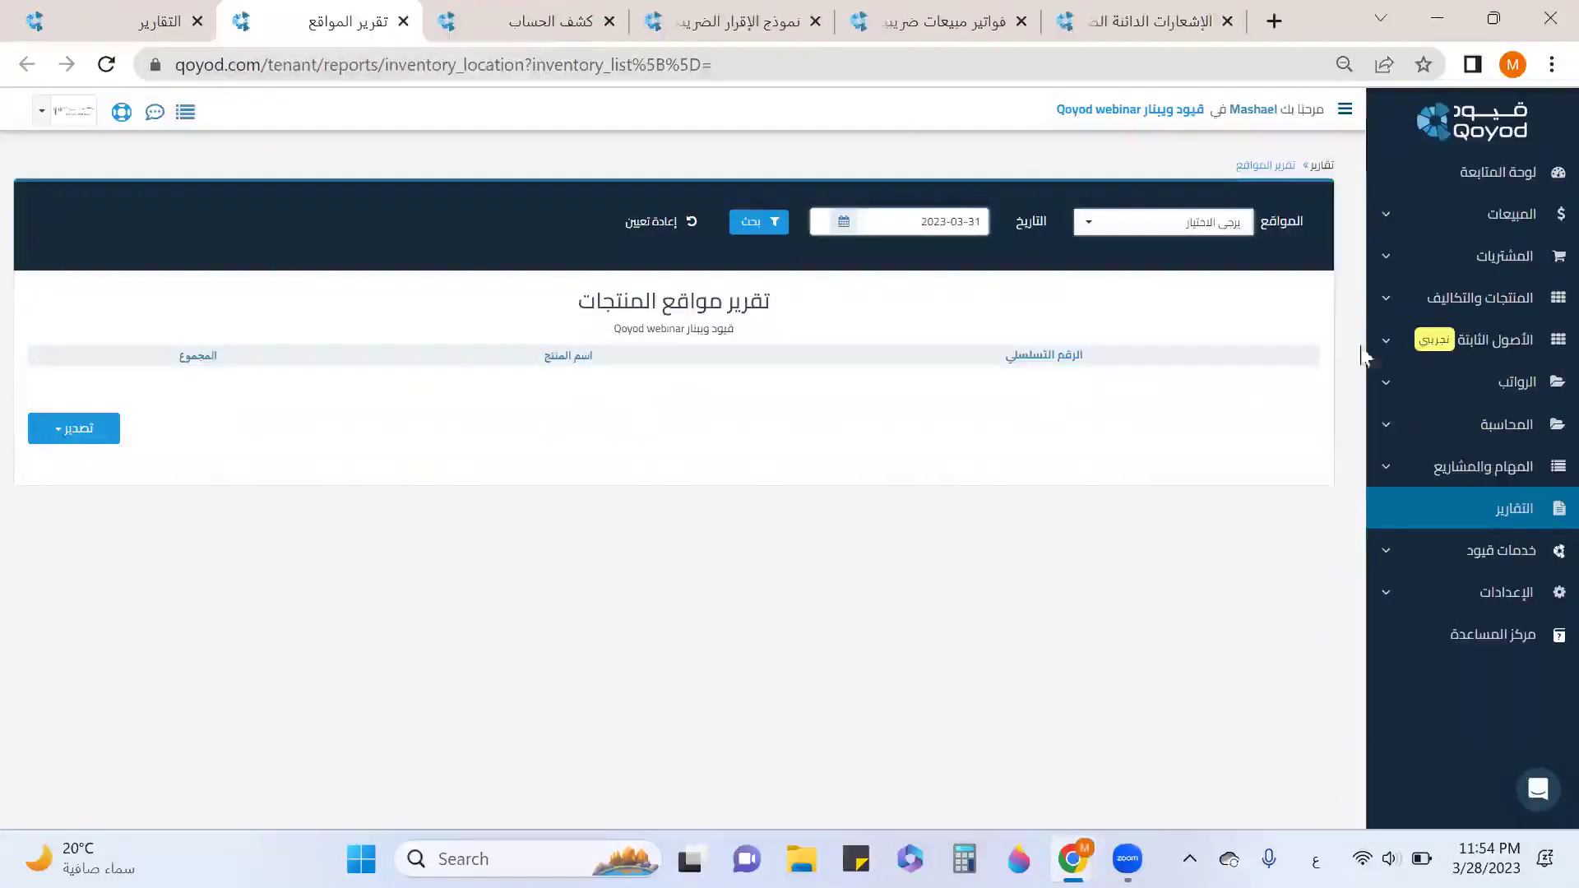
# Run the locations report for the ابها location, then for all locations.
pyautogui.click(1206, 235)
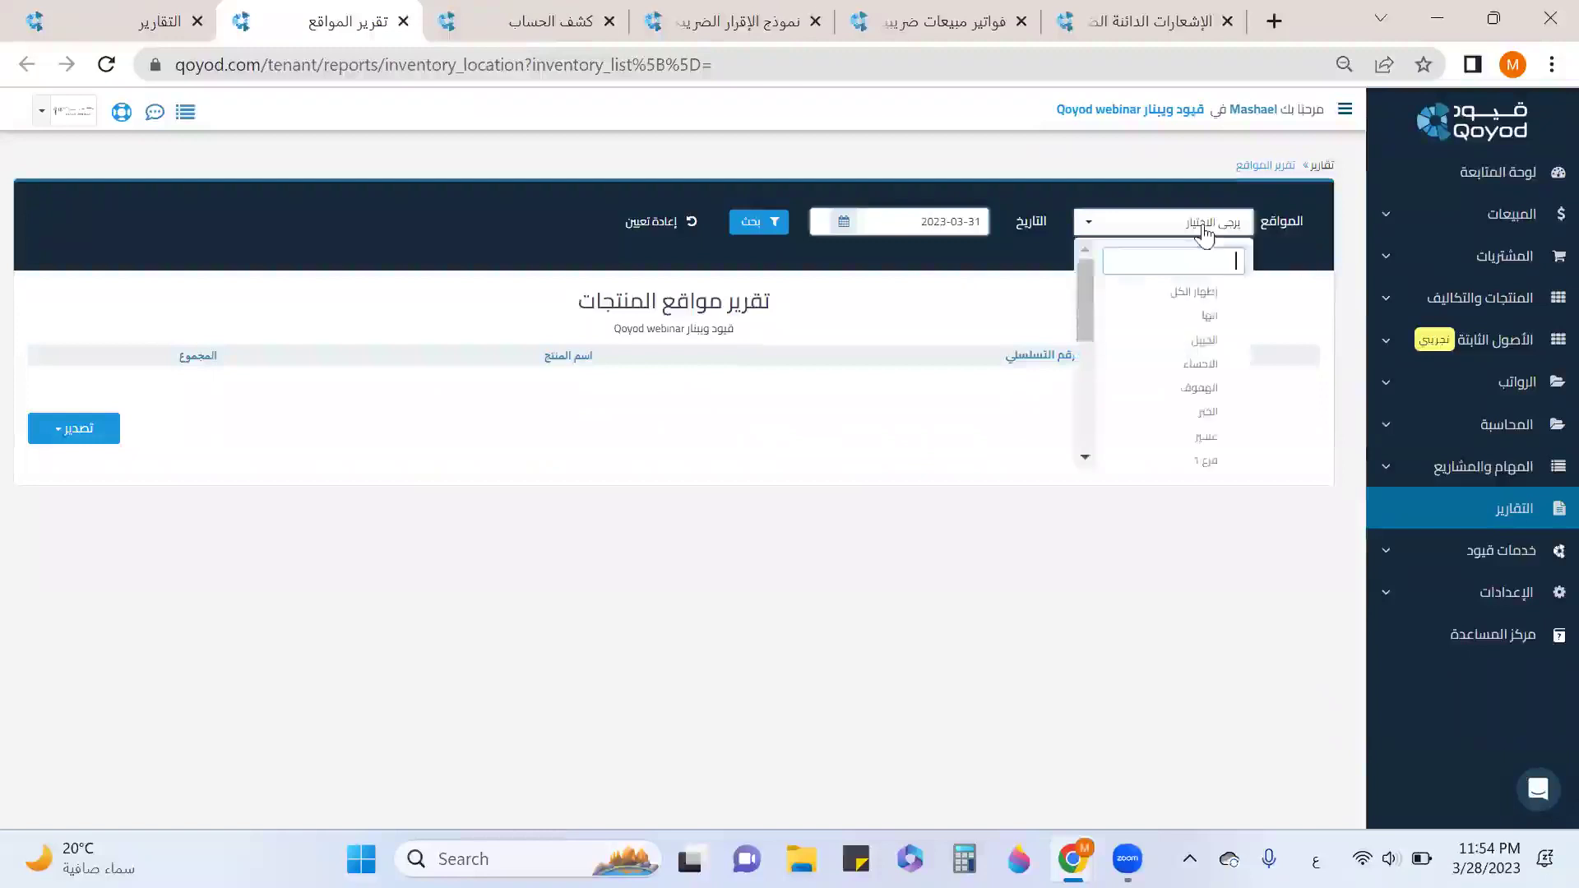
pyautogui.click(1214, 316)
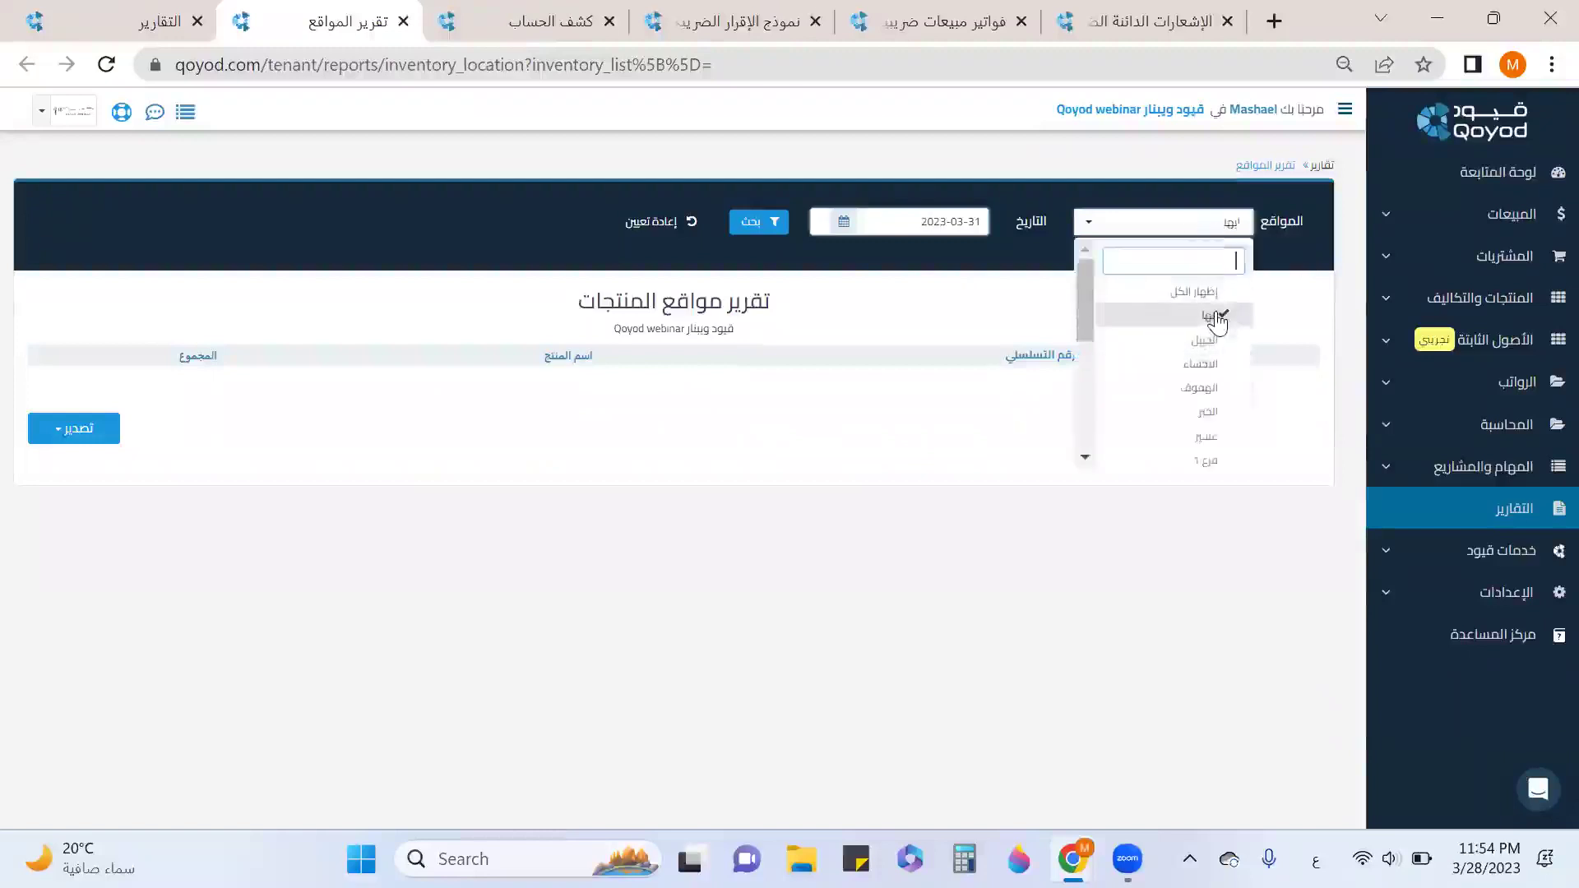
pyautogui.click(757, 222)
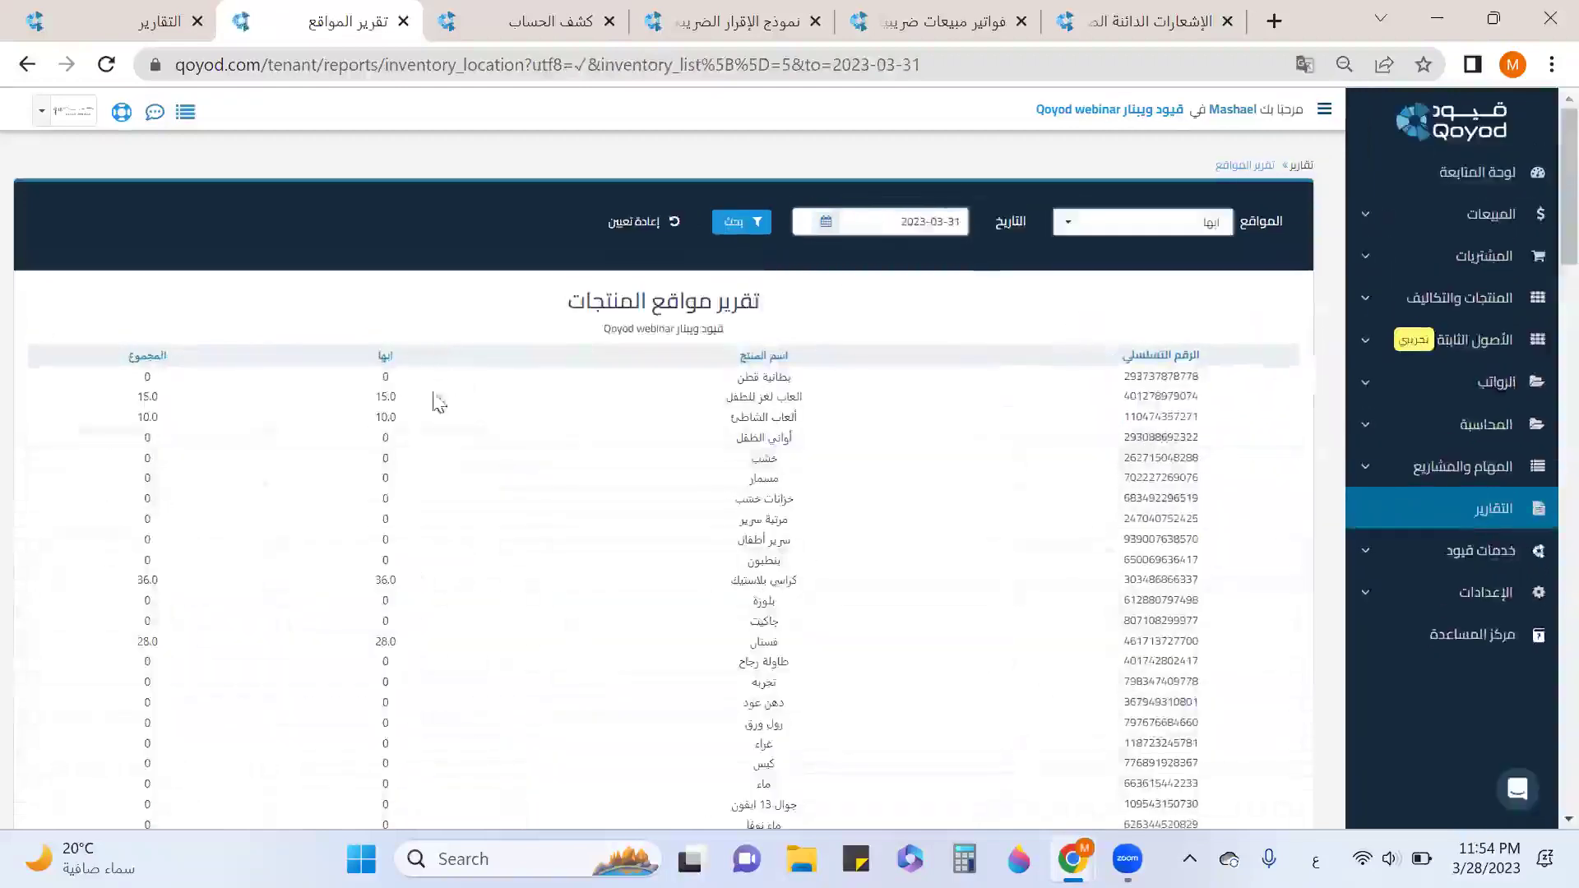
pyautogui.click(1098, 222)
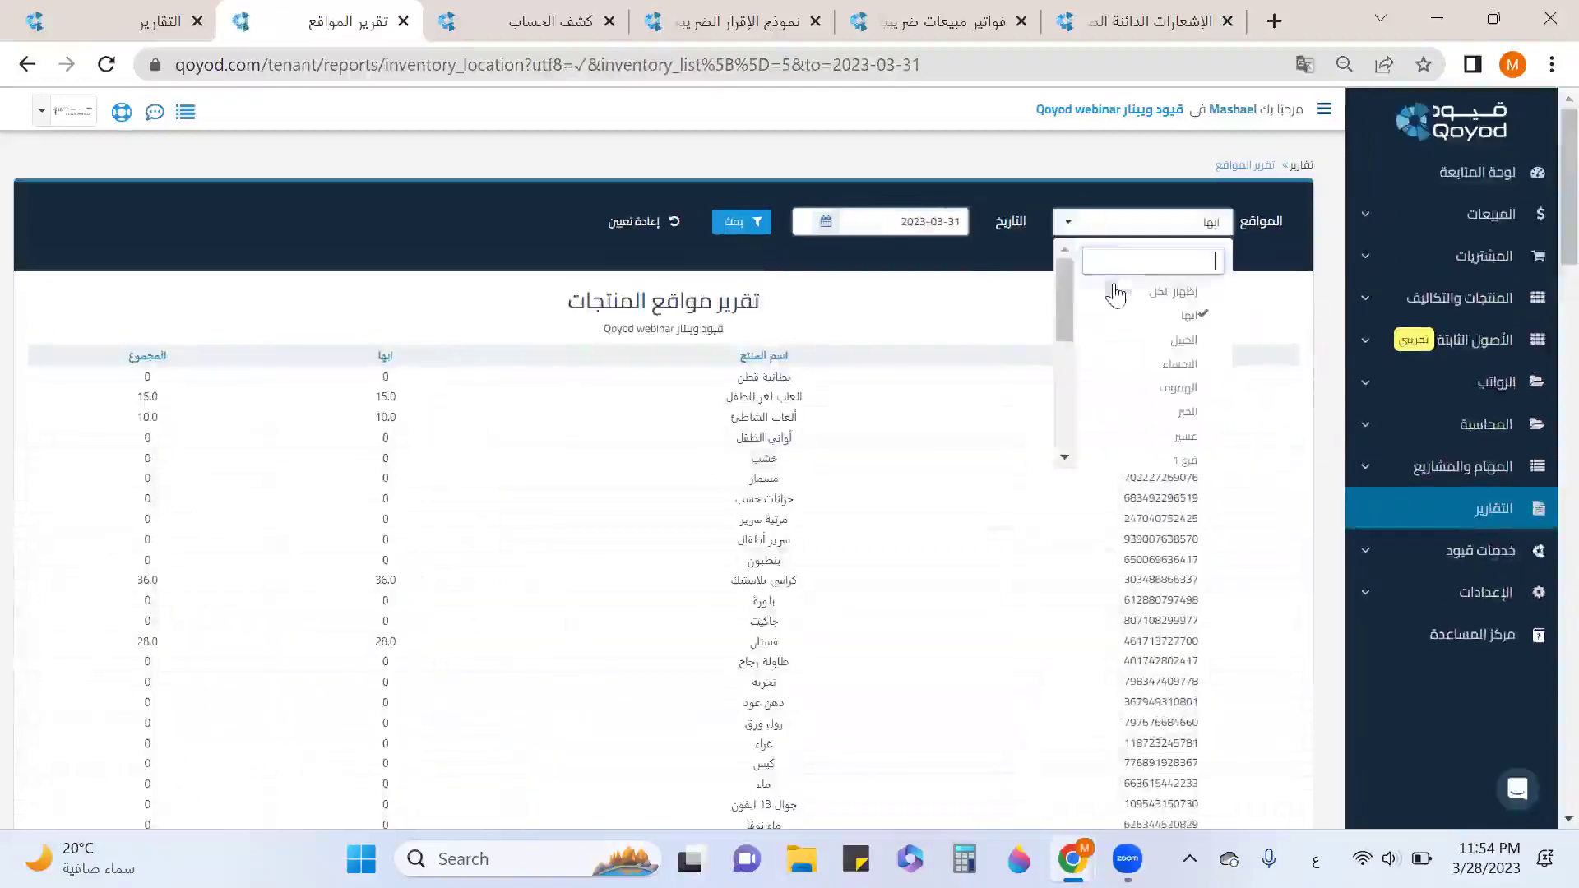
pyautogui.click(1118, 293)
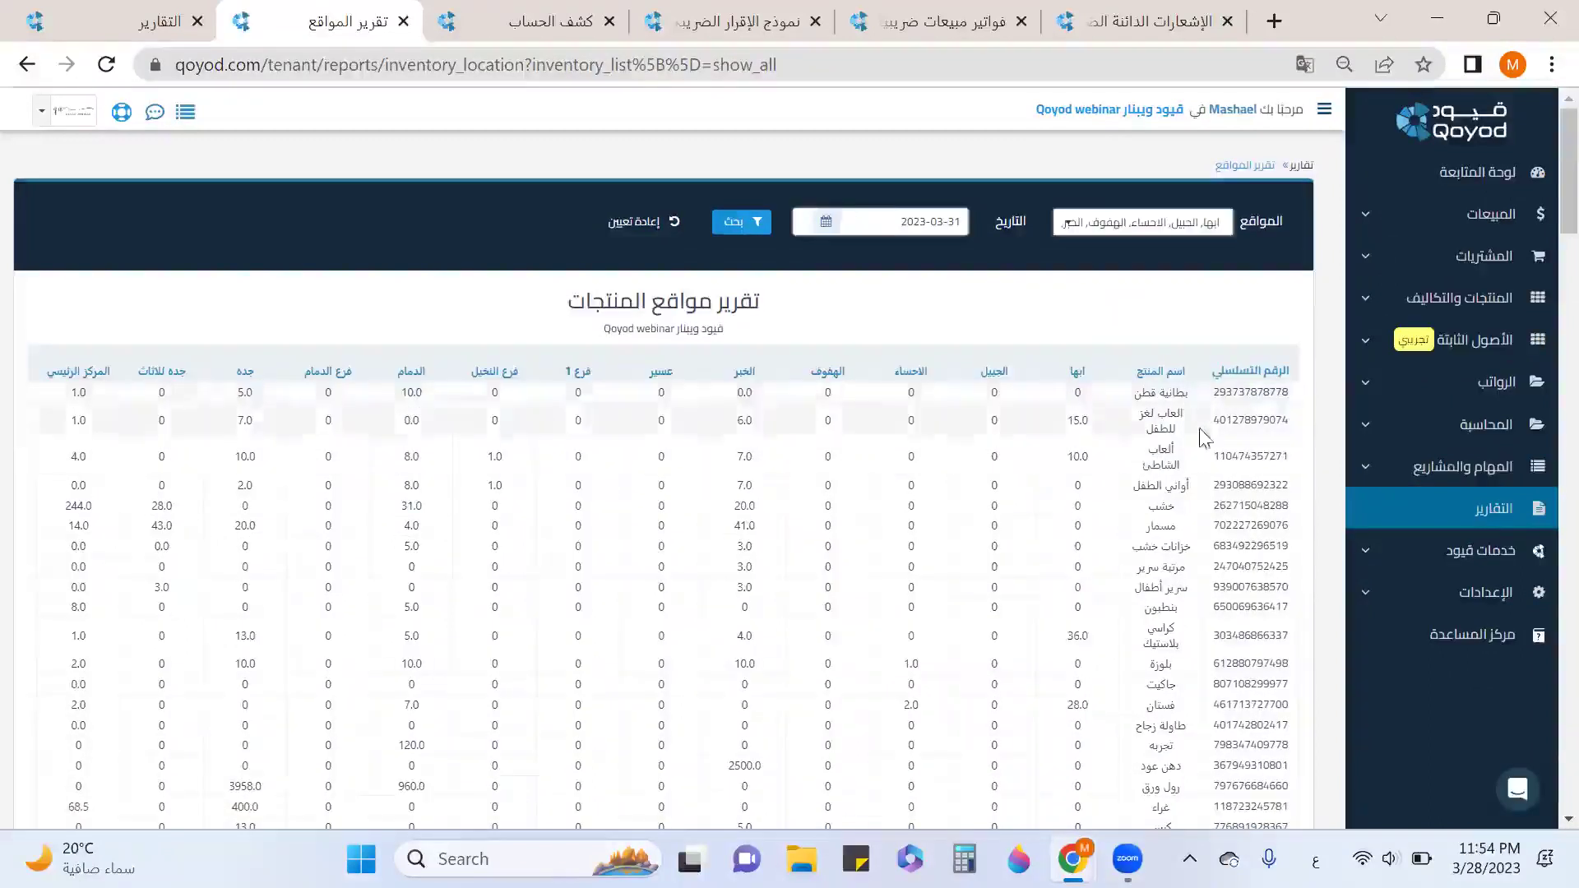
pyautogui.moveTo(1189, 393); pyautogui.dragTo(1136, 392)
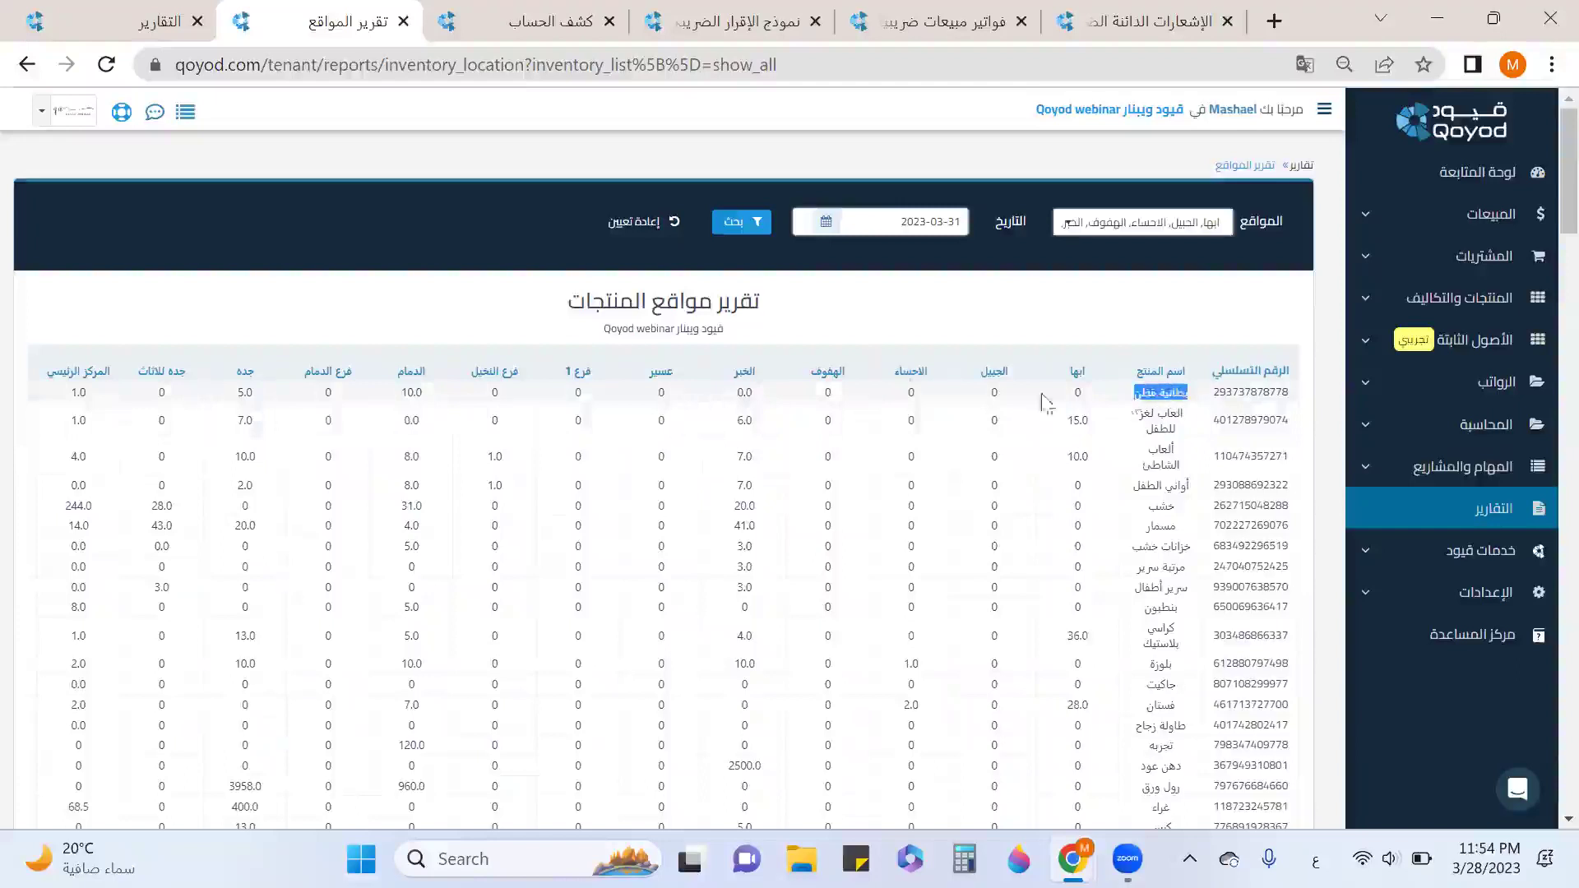
pyautogui.click(397, 395)
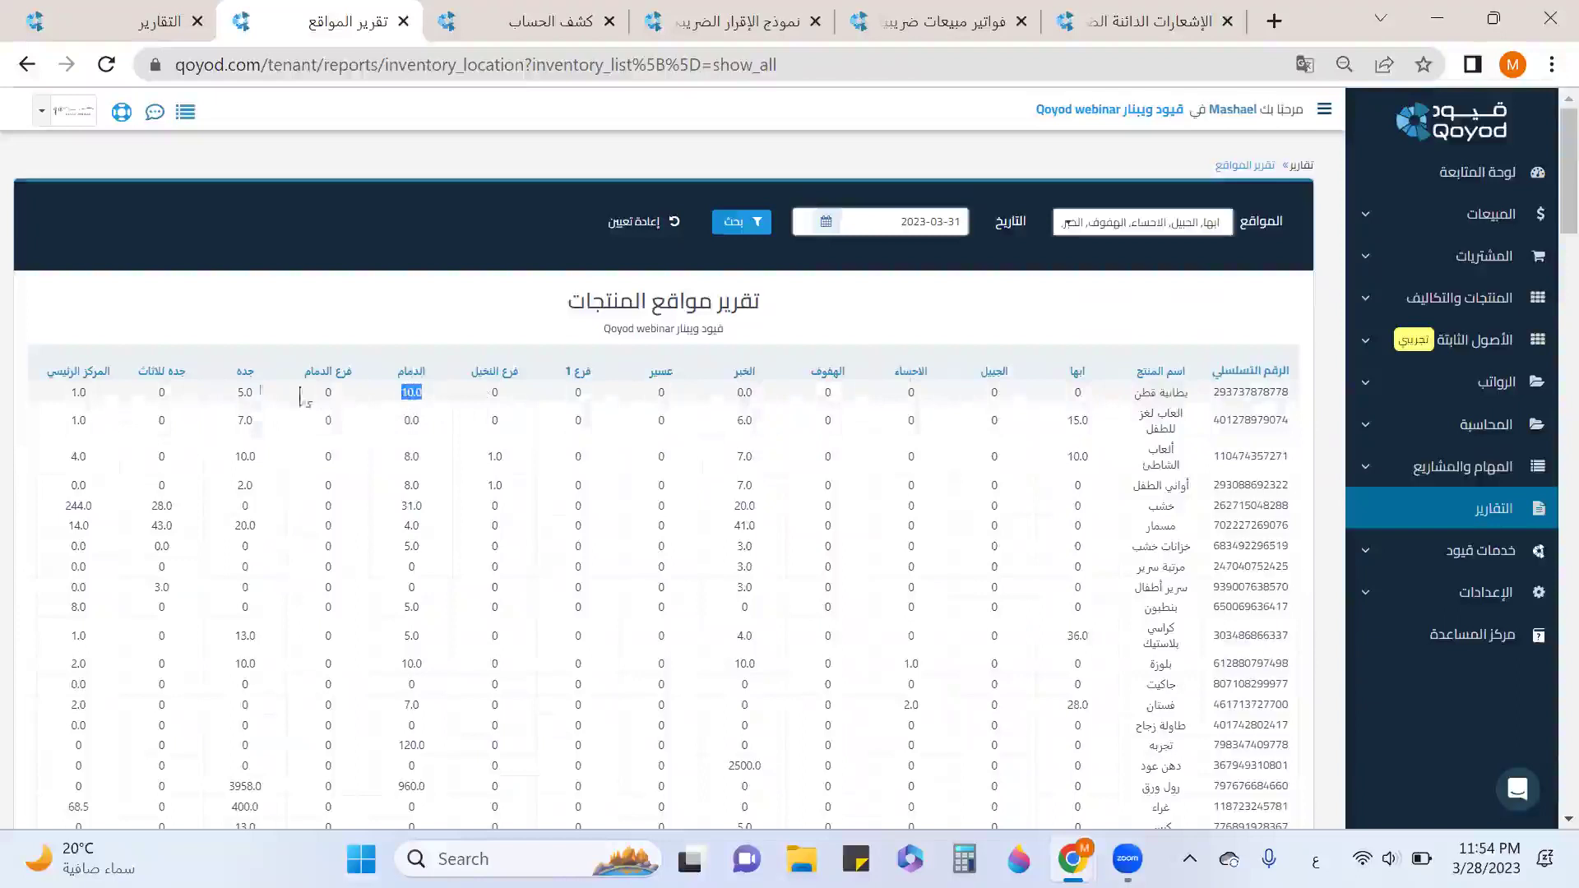
# Check the first product's per-location quantities (total 31.0), view export formats, and close the report.
pyautogui.moveTo(107, 402); pyautogui.dragTo(60, 405)
pyautogui.hscroll(-6, 53, 397)
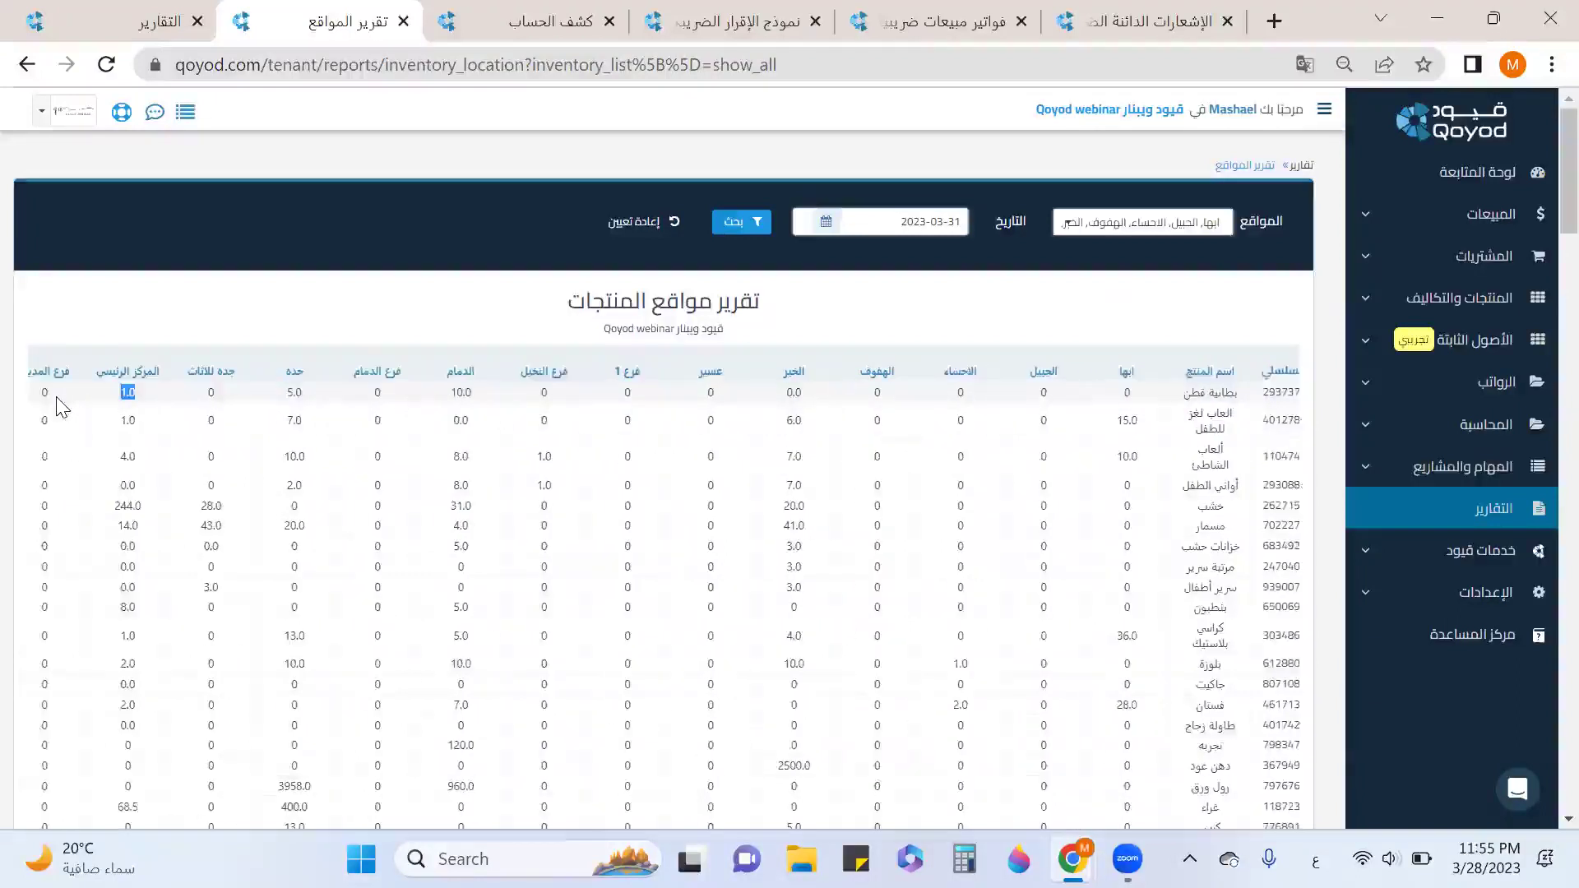
pyautogui.moveTo(422, 402); pyautogui.dragTo(390, 396)
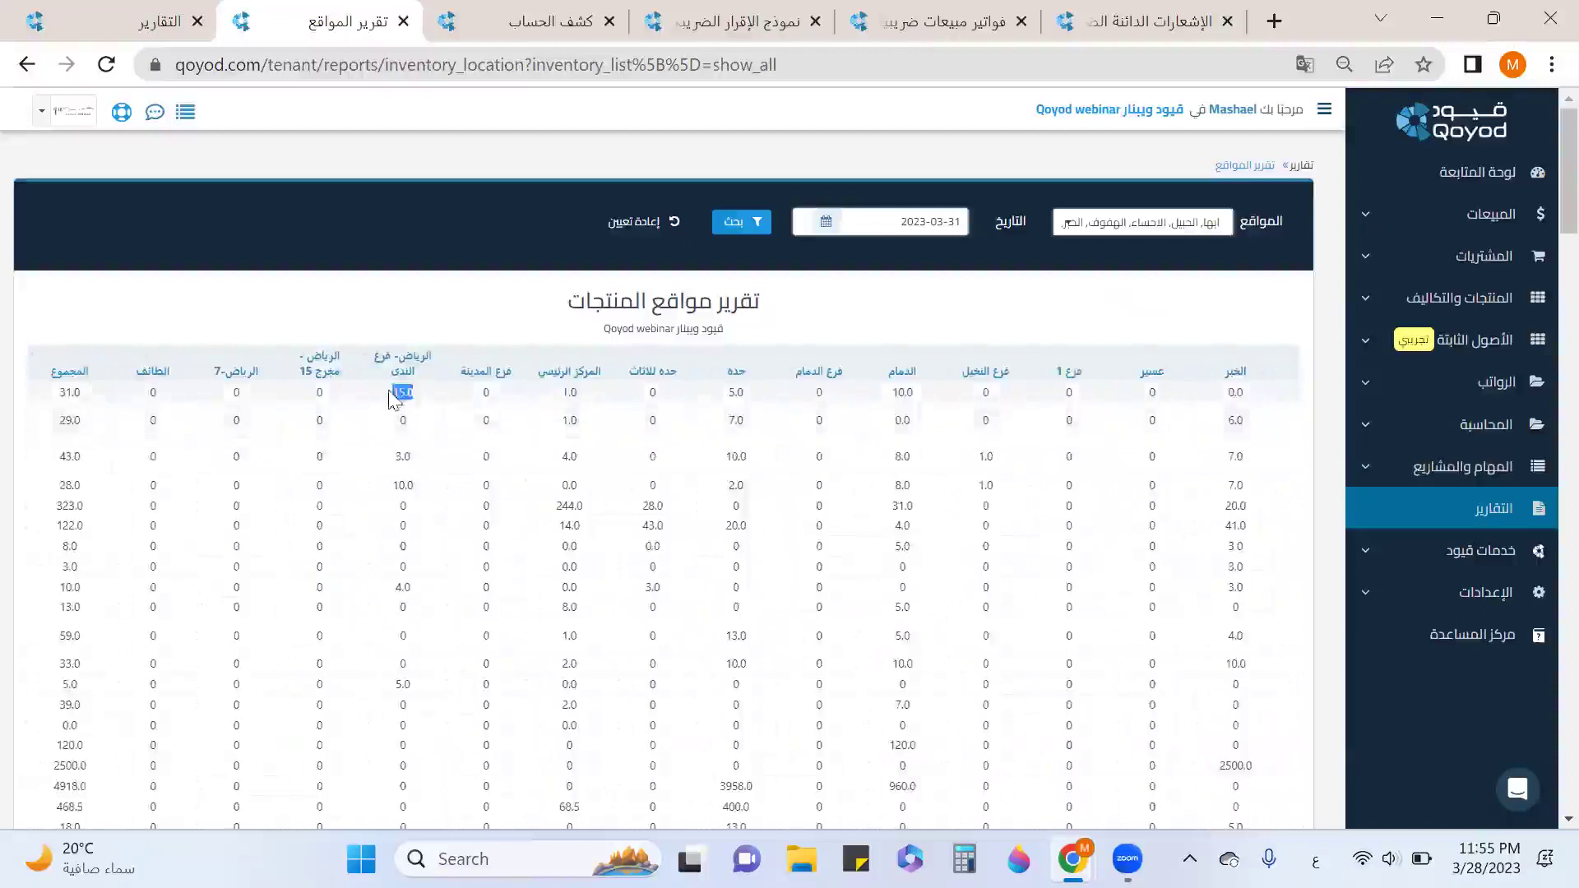
pyautogui.moveTo(102, 395); pyautogui.dragTo(37, 405)
pyautogui.scroll(-15, 99, 362)
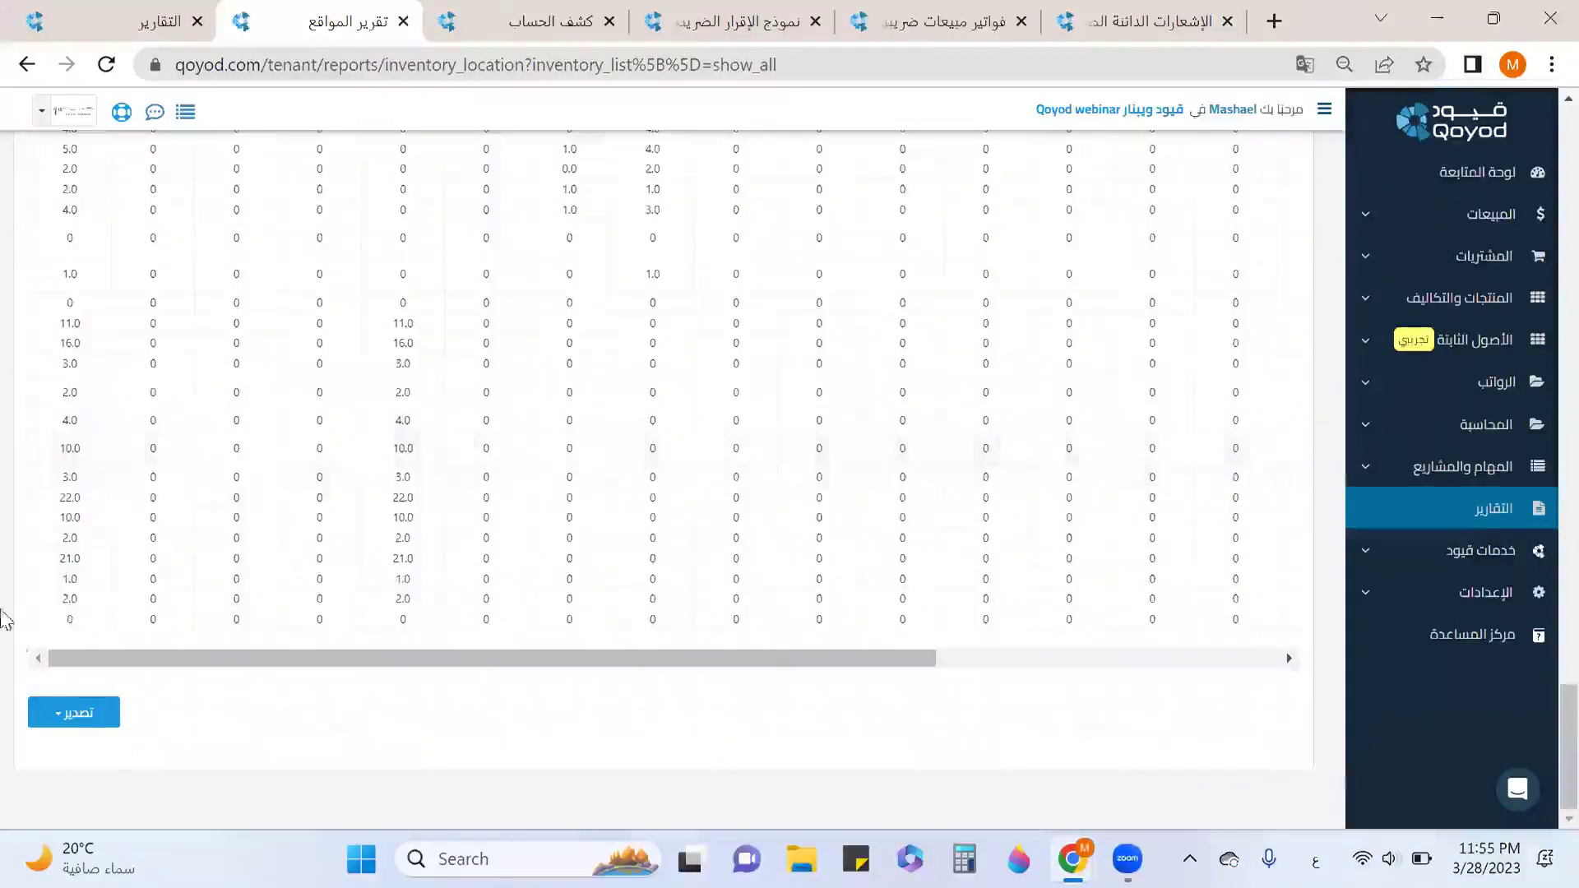
pyautogui.click(76, 715)
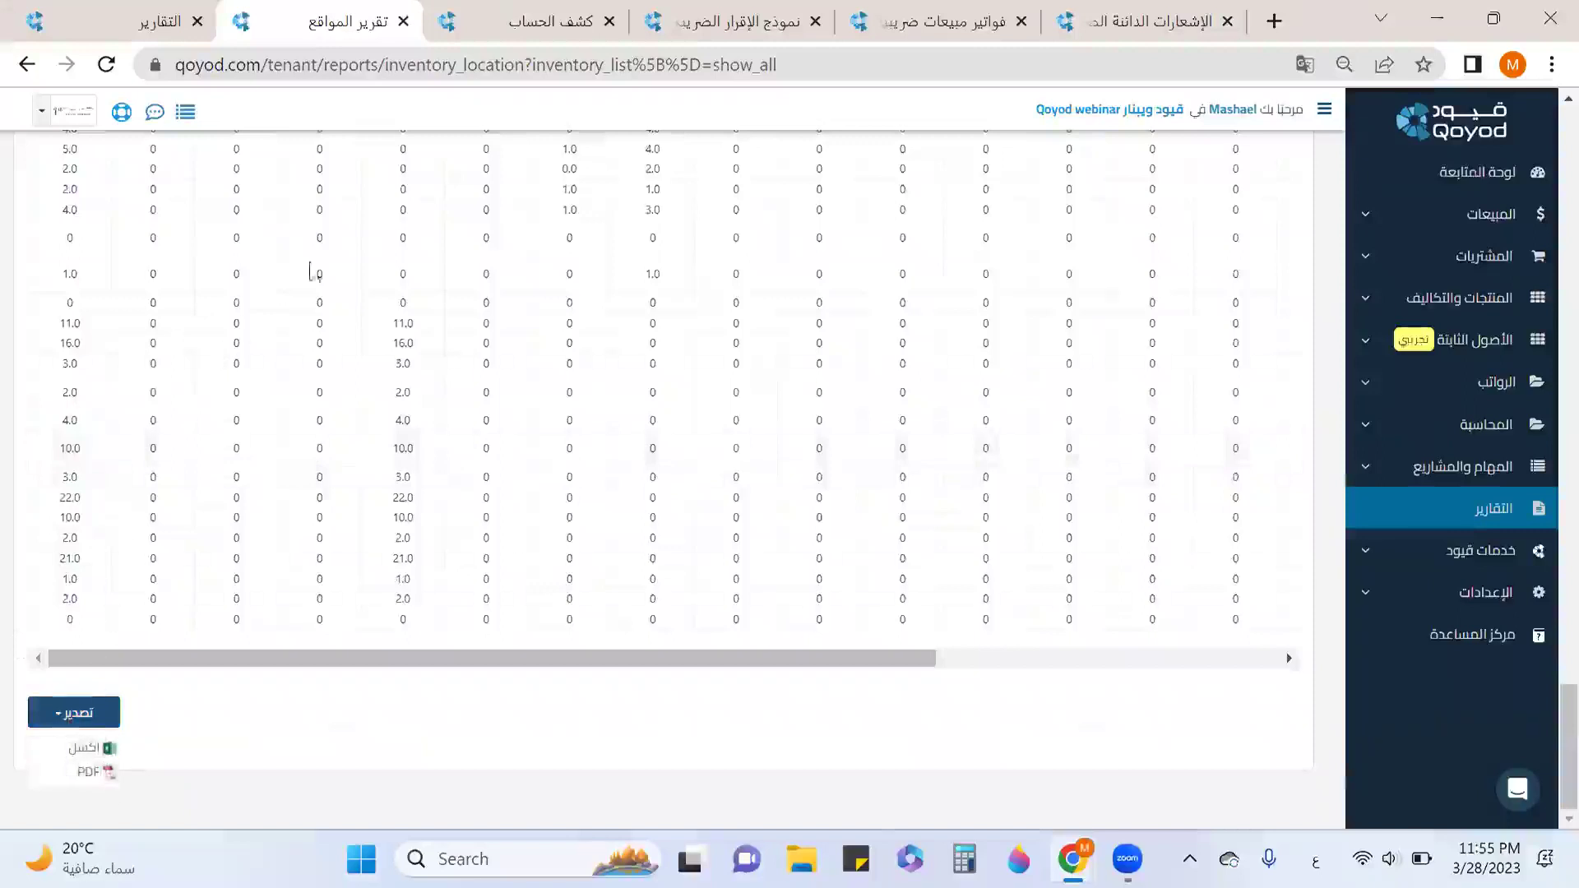
pyautogui.click(404, 22)
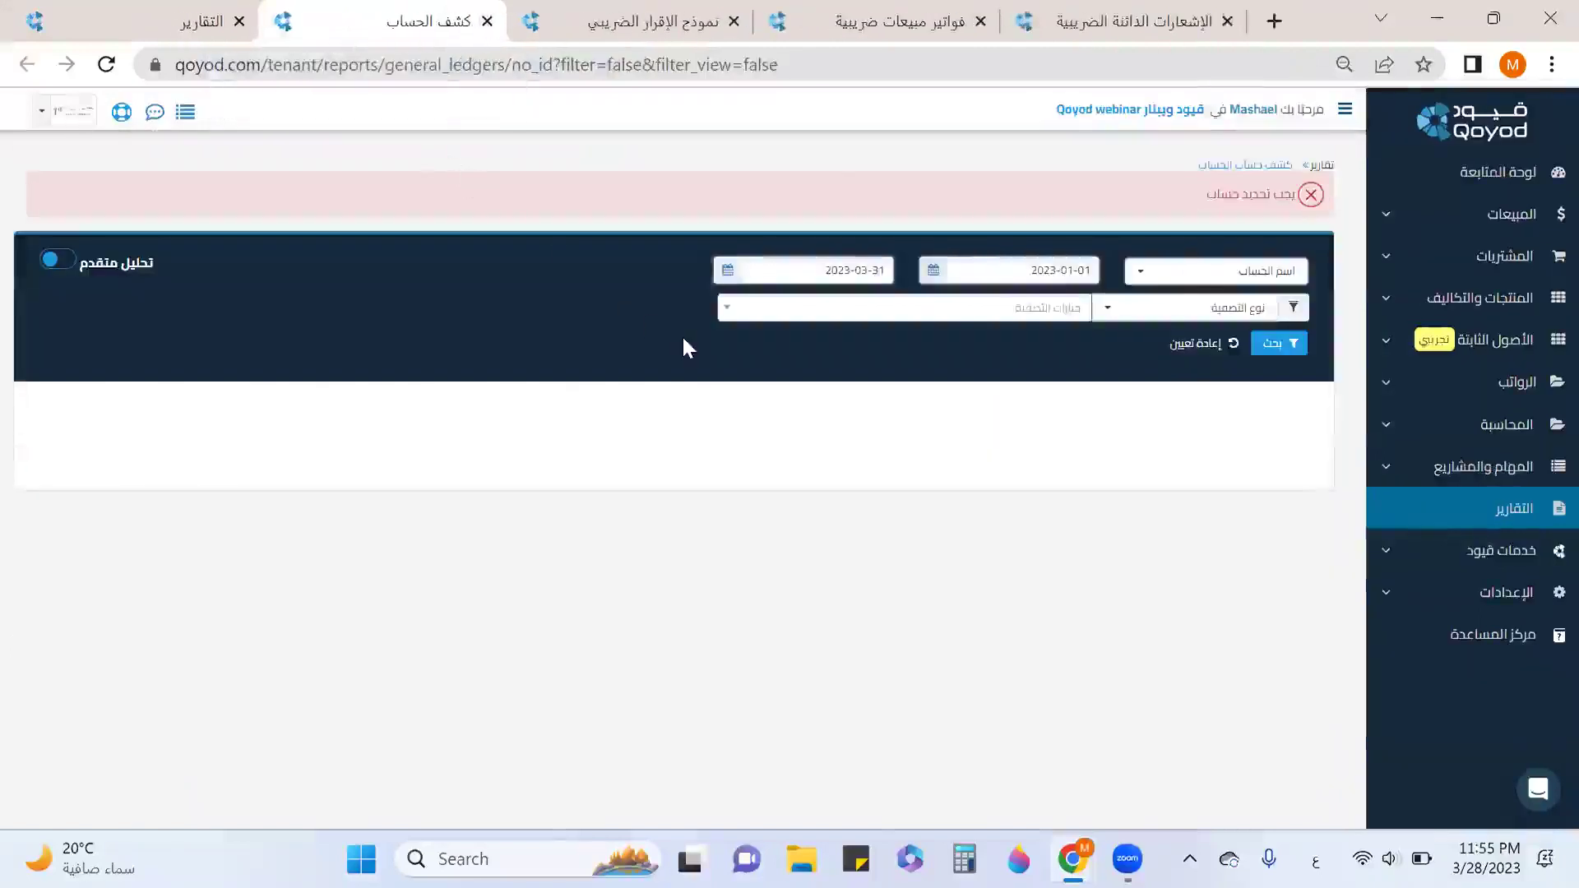
# Run the account statement for 1103 - المدينون, filtered by العملاء to one customer.
pyautogui.click(1187, 274)
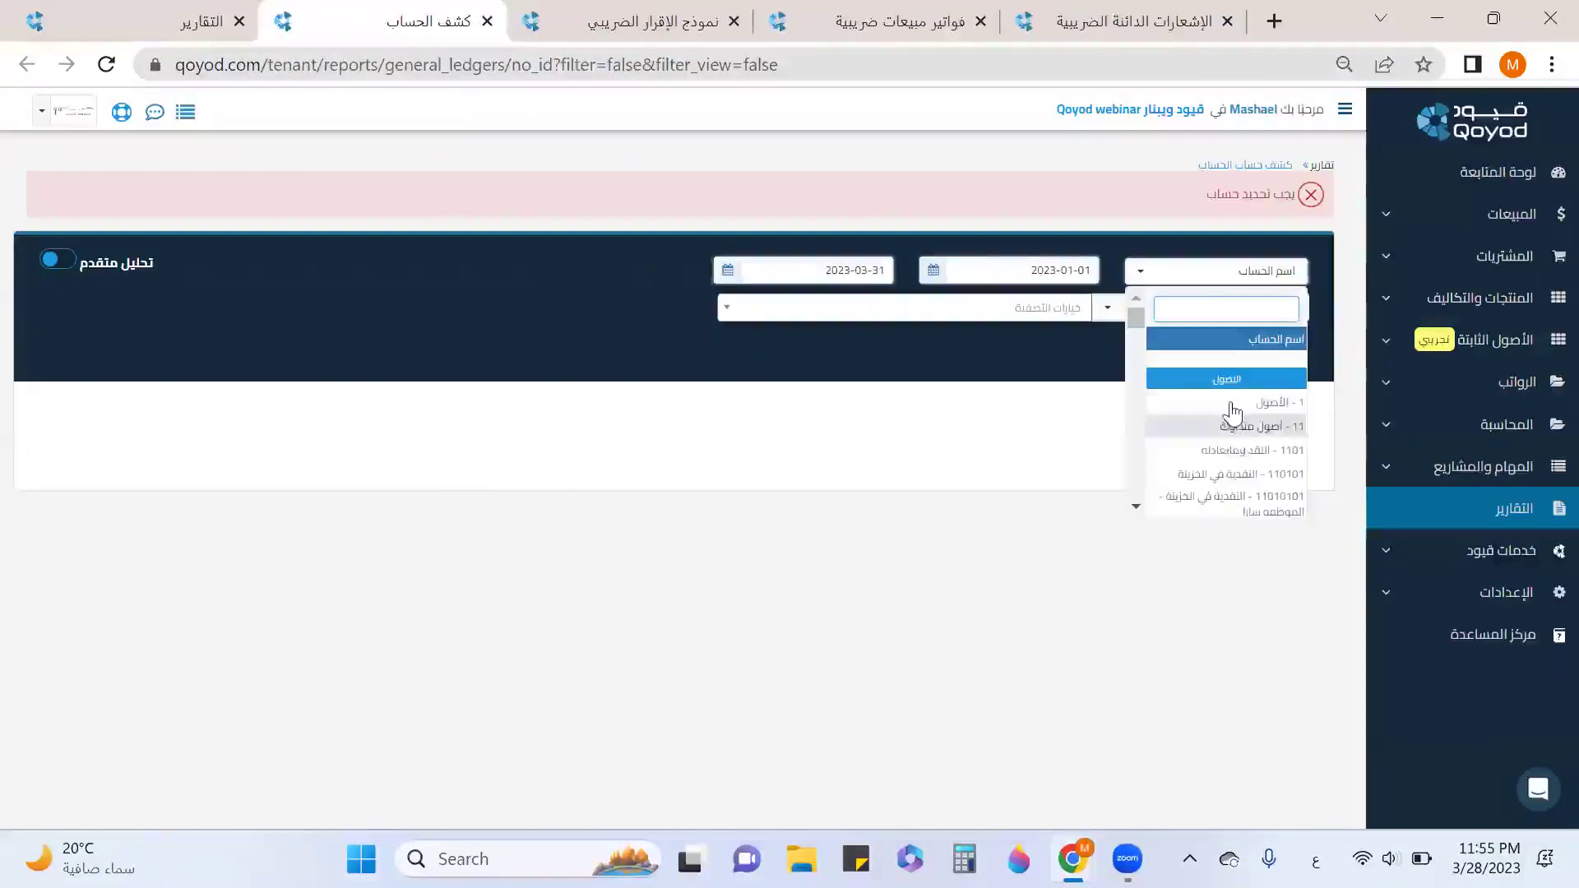
pyautogui.scroll(-5, 1231, 411)
pyautogui.scroll(-3, 1232, 406)
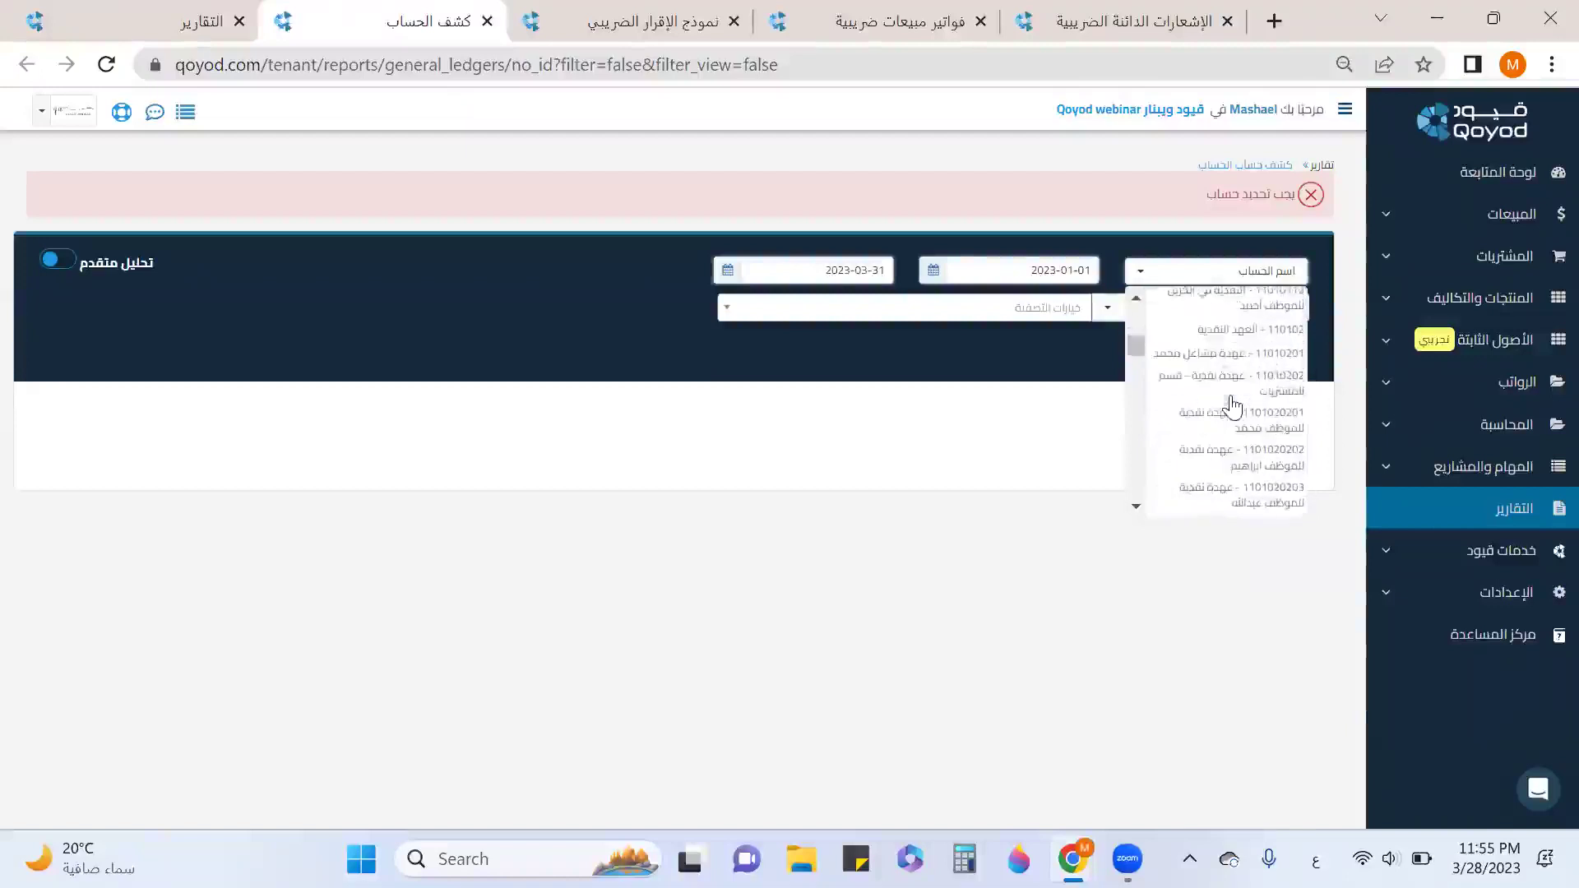
pyautogui.scroll(-5, 1231, 412)
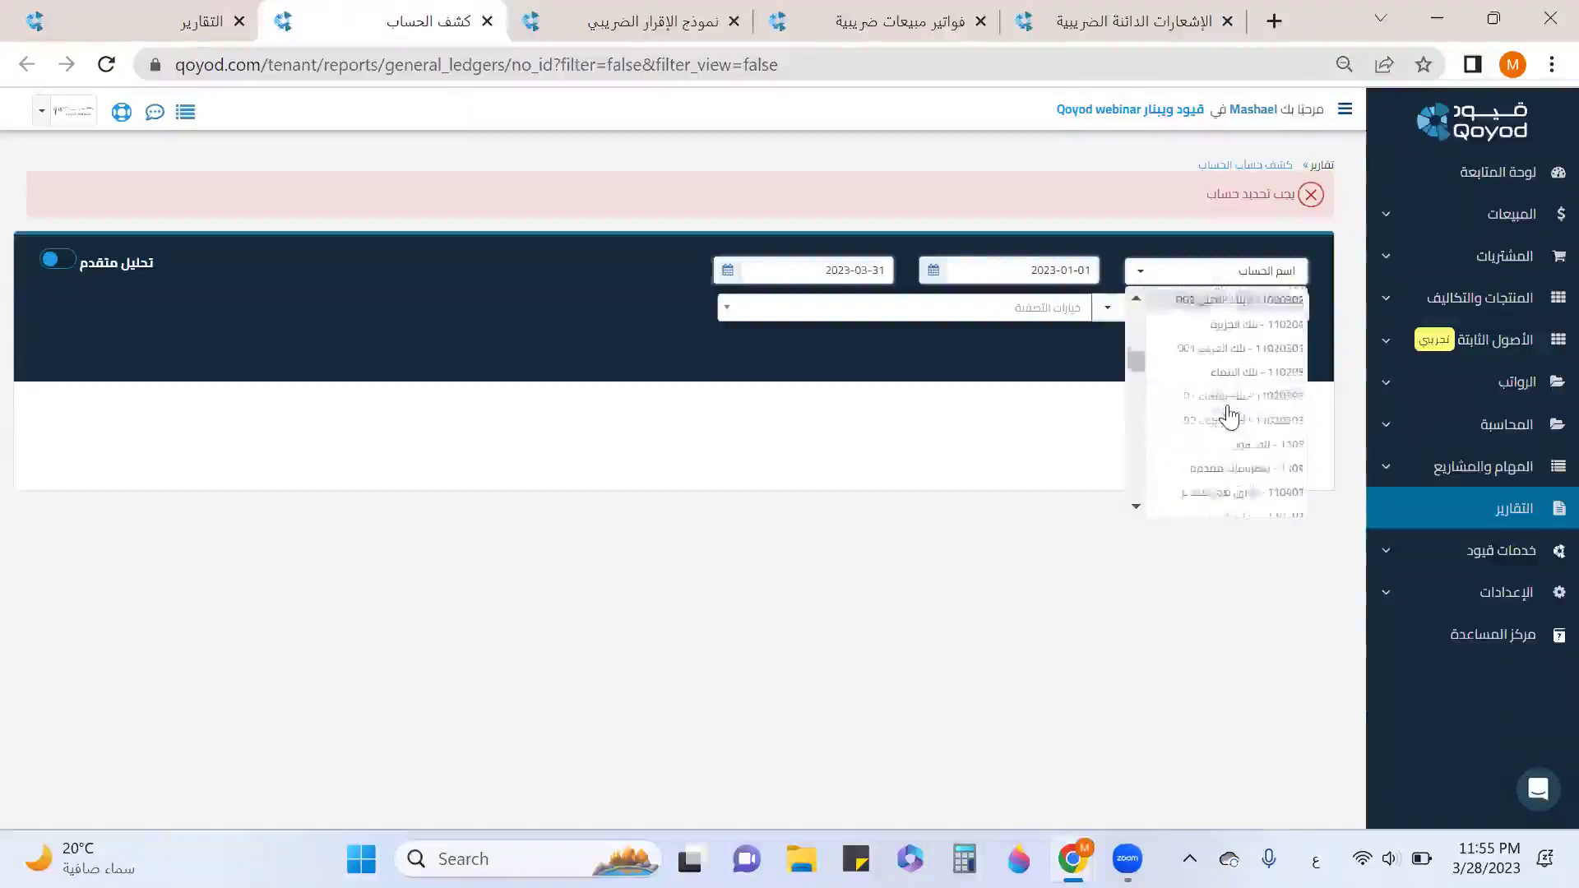
pyautogui.click(1264, 422)
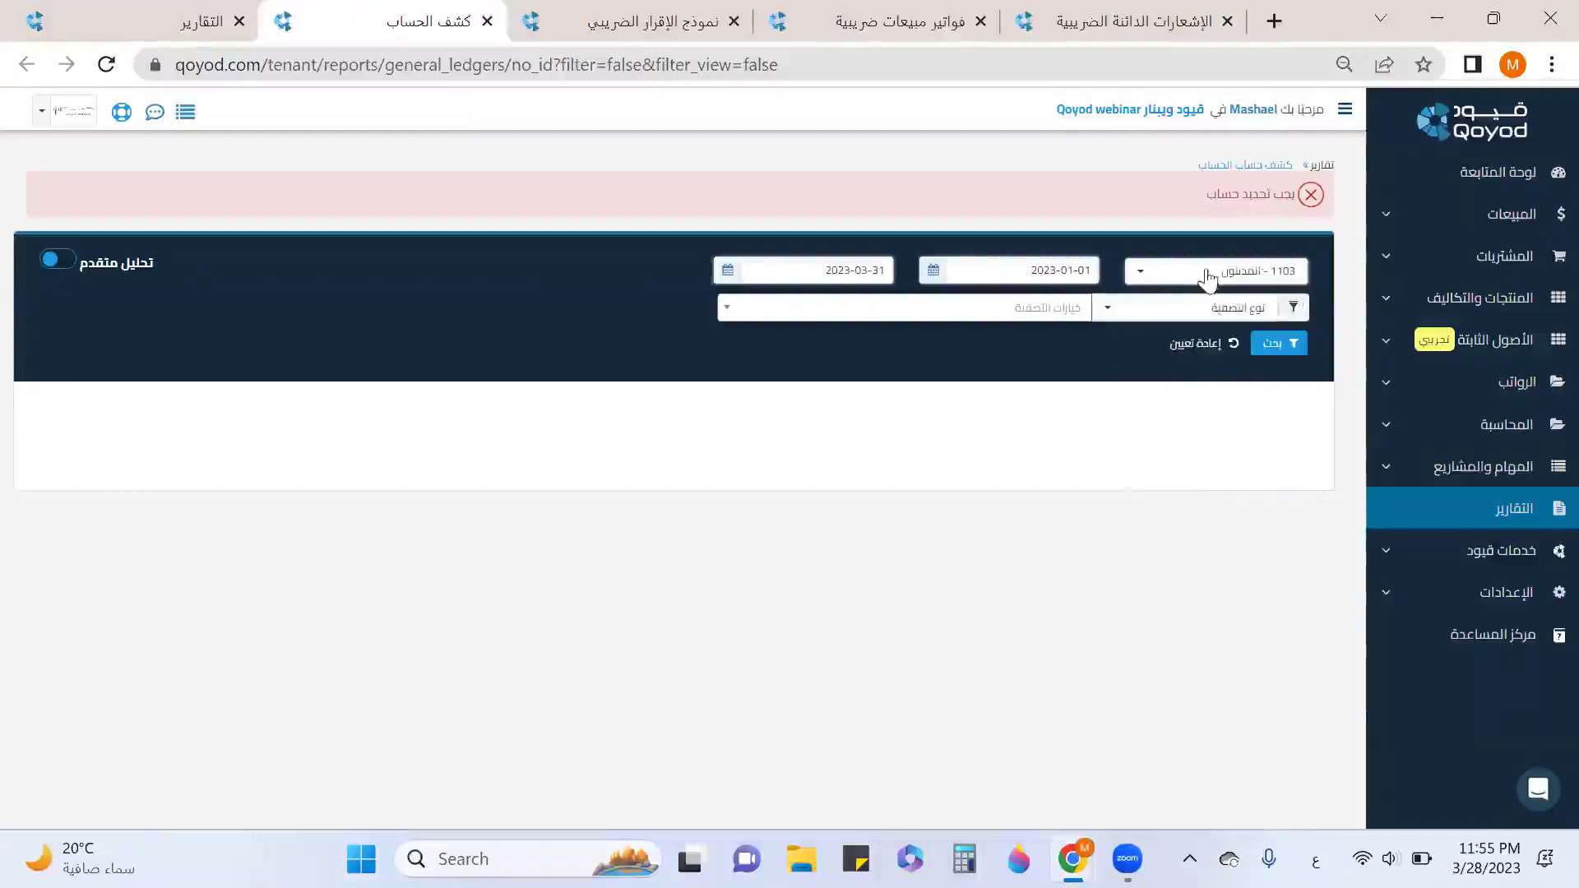
pyautogui.click(1203, 316)
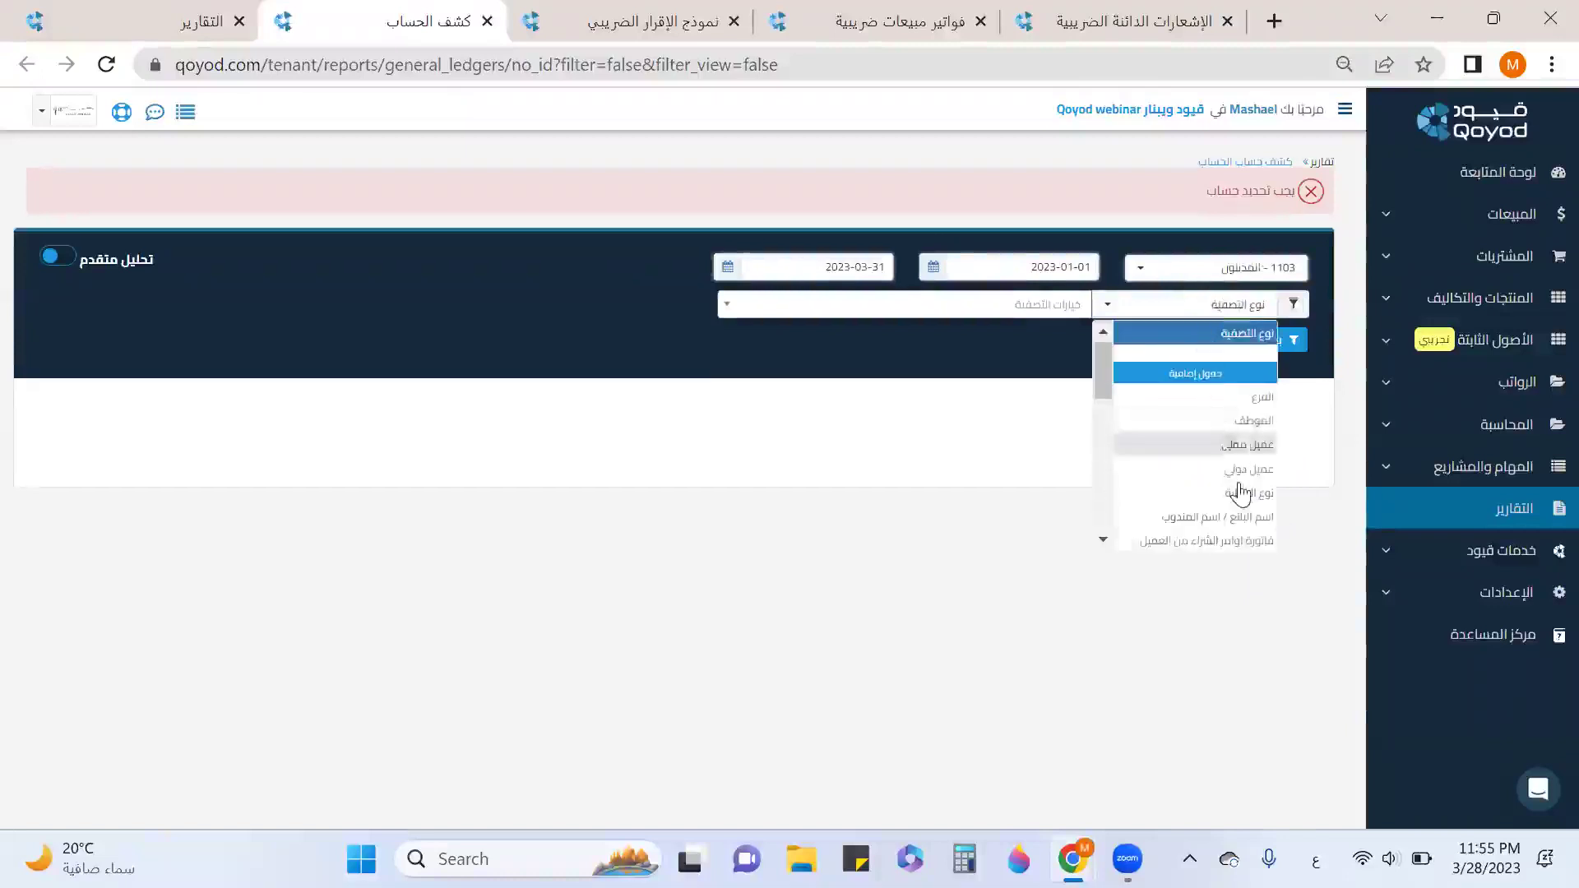
pyautogui.scroll(-3, 1237, 490)
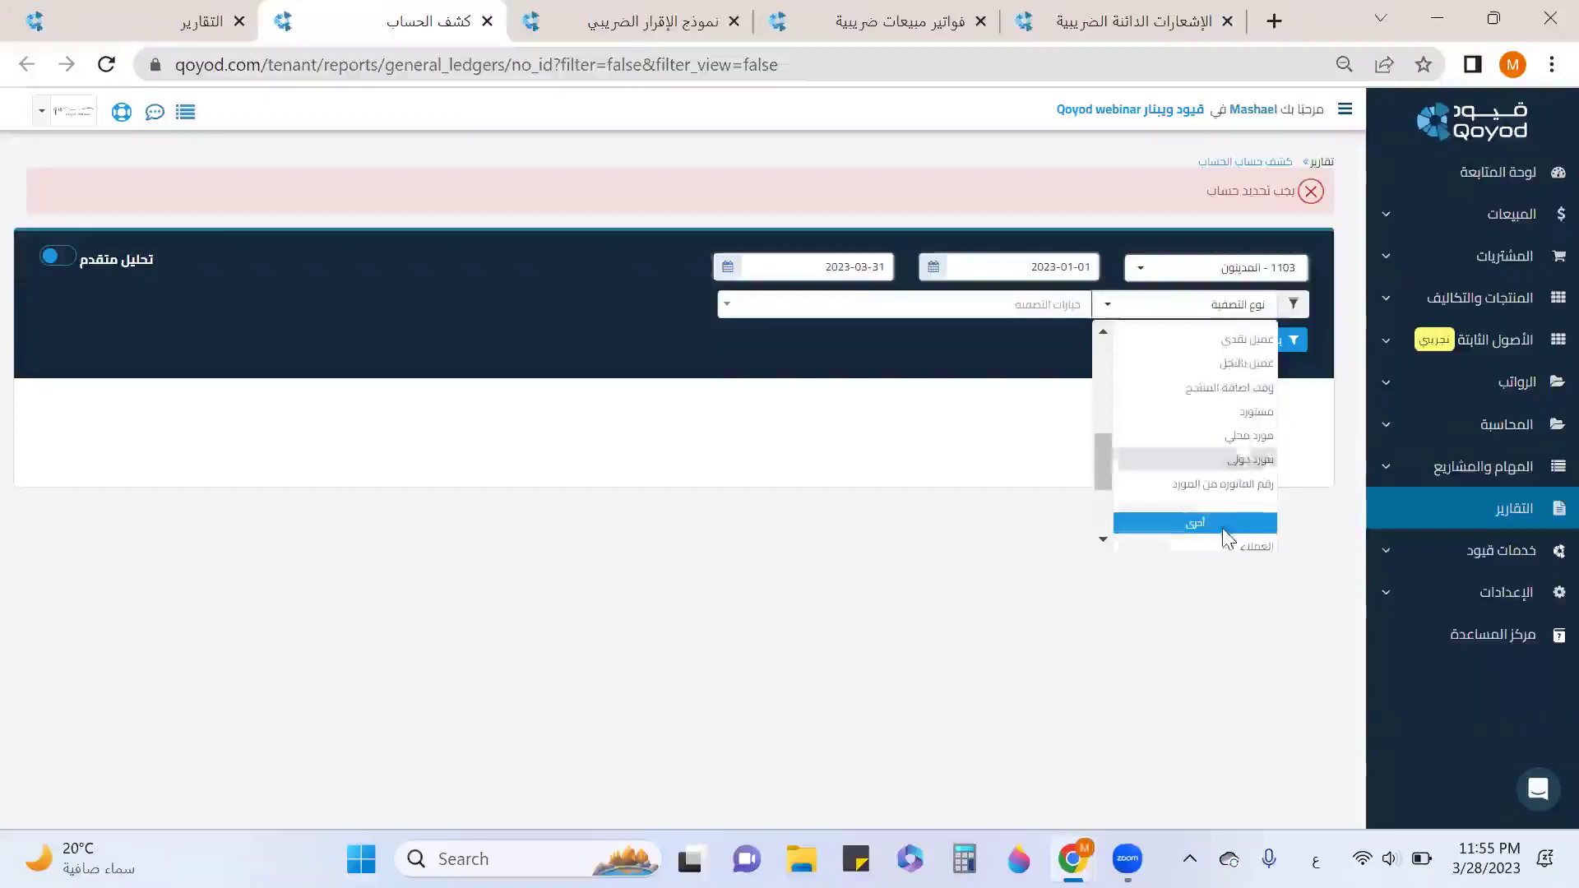
pyautogui.click(1222, 531)
pyautogui.click(954, 306)
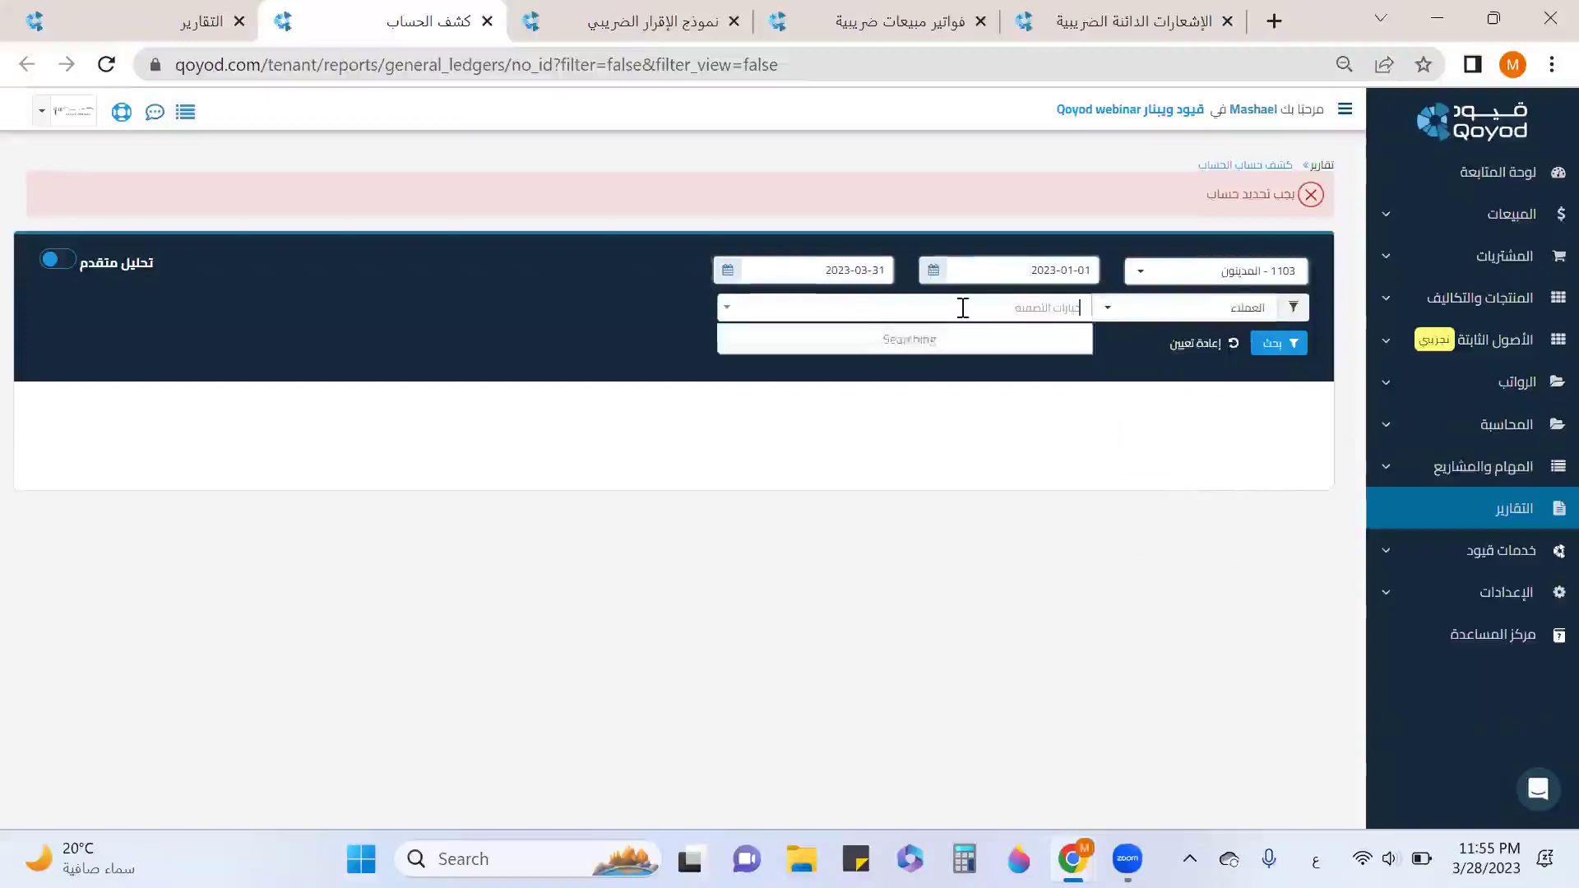
pyautogui.scroll(-3, 952, 458)
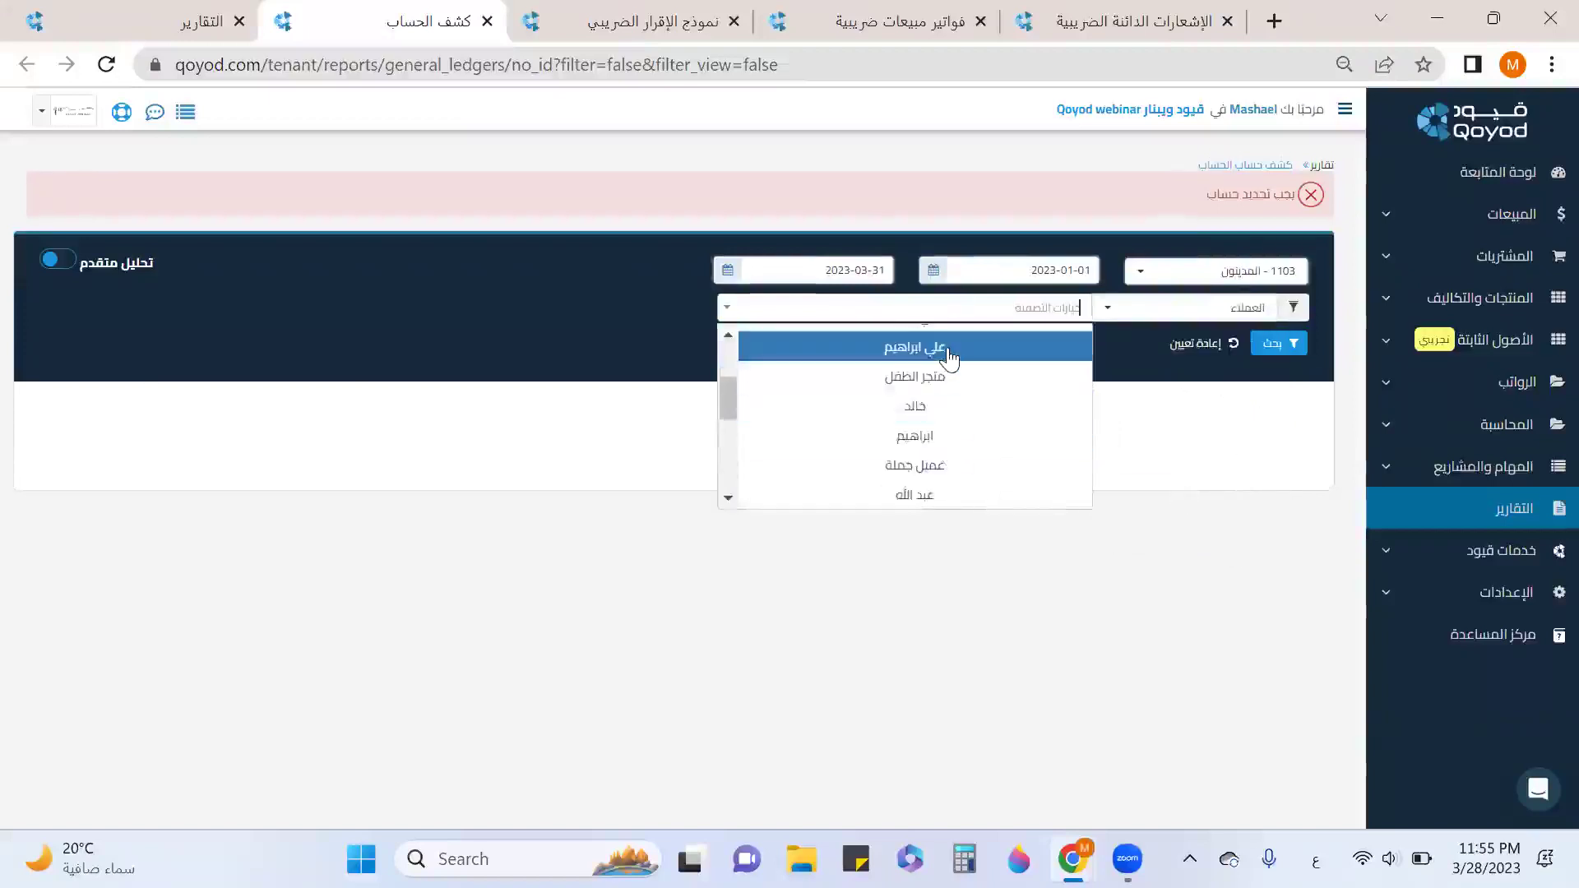
pyautogui.click(952, 356)
pyautogui.click(1274, 348)
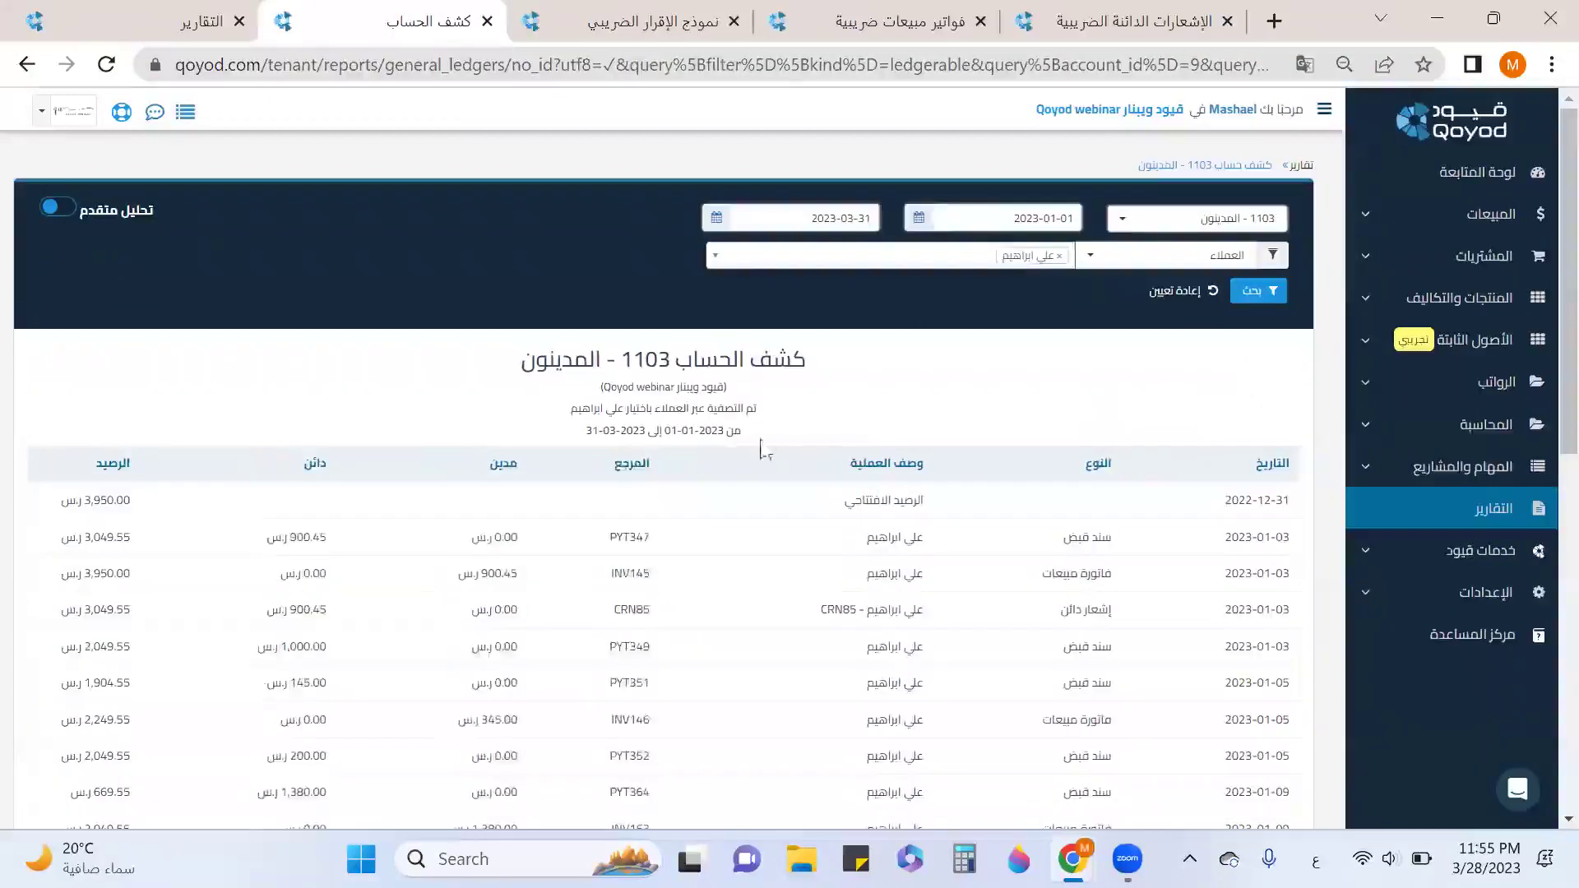
# Review the statement from opening balance to closing balance 111.29 and export it to Excel.
pyautogui.moveTo(945, 505); pyautogui.dragTo(269, 497)
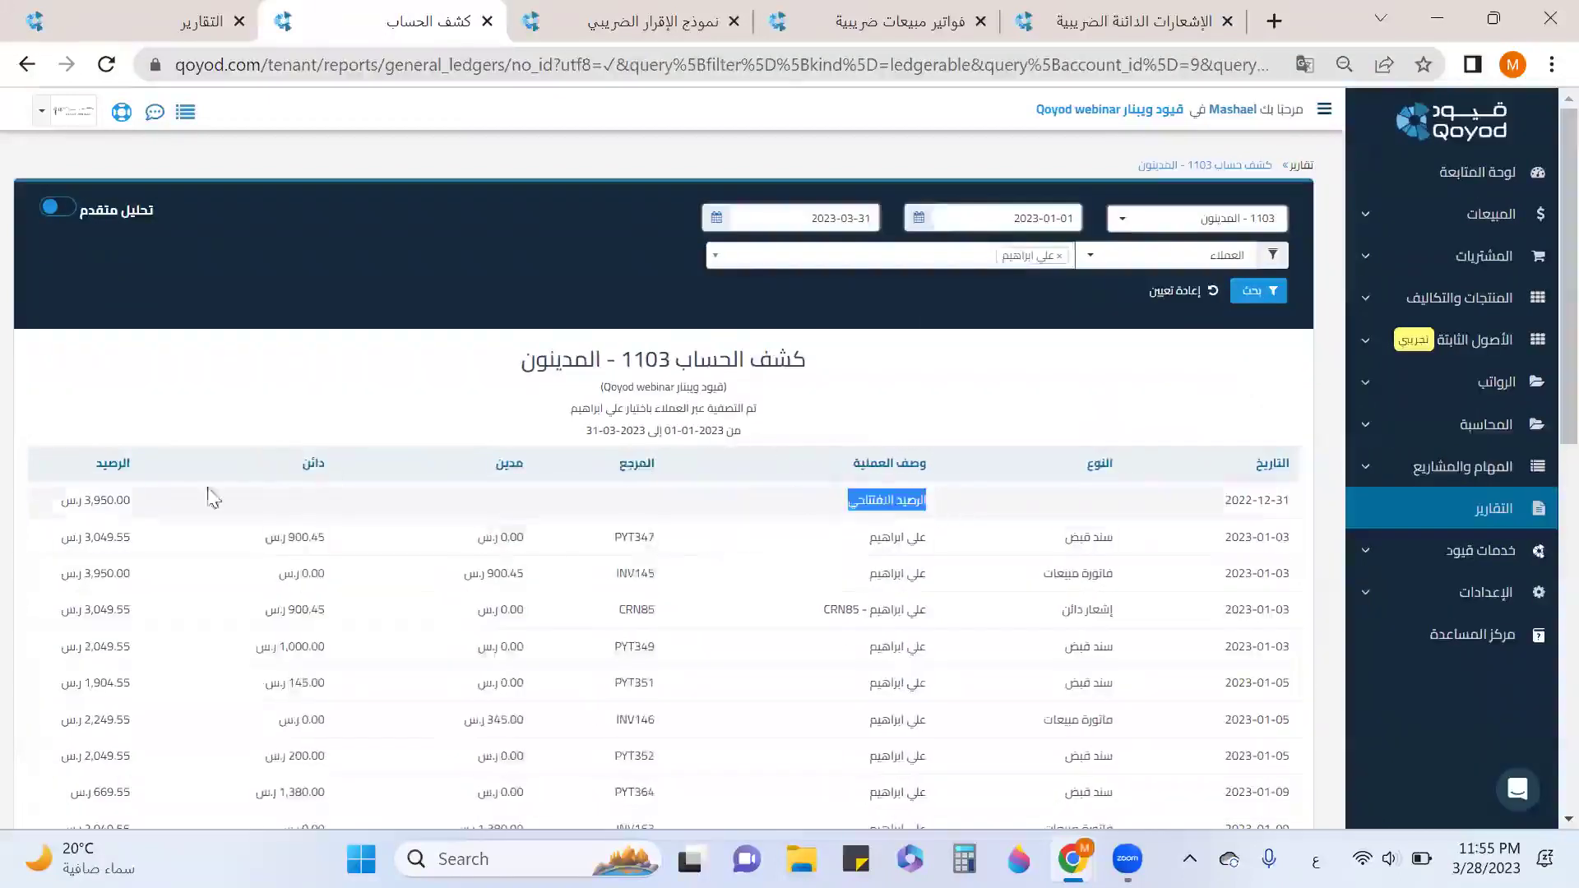
pyautogui.scroll(-3, 1033, 447)
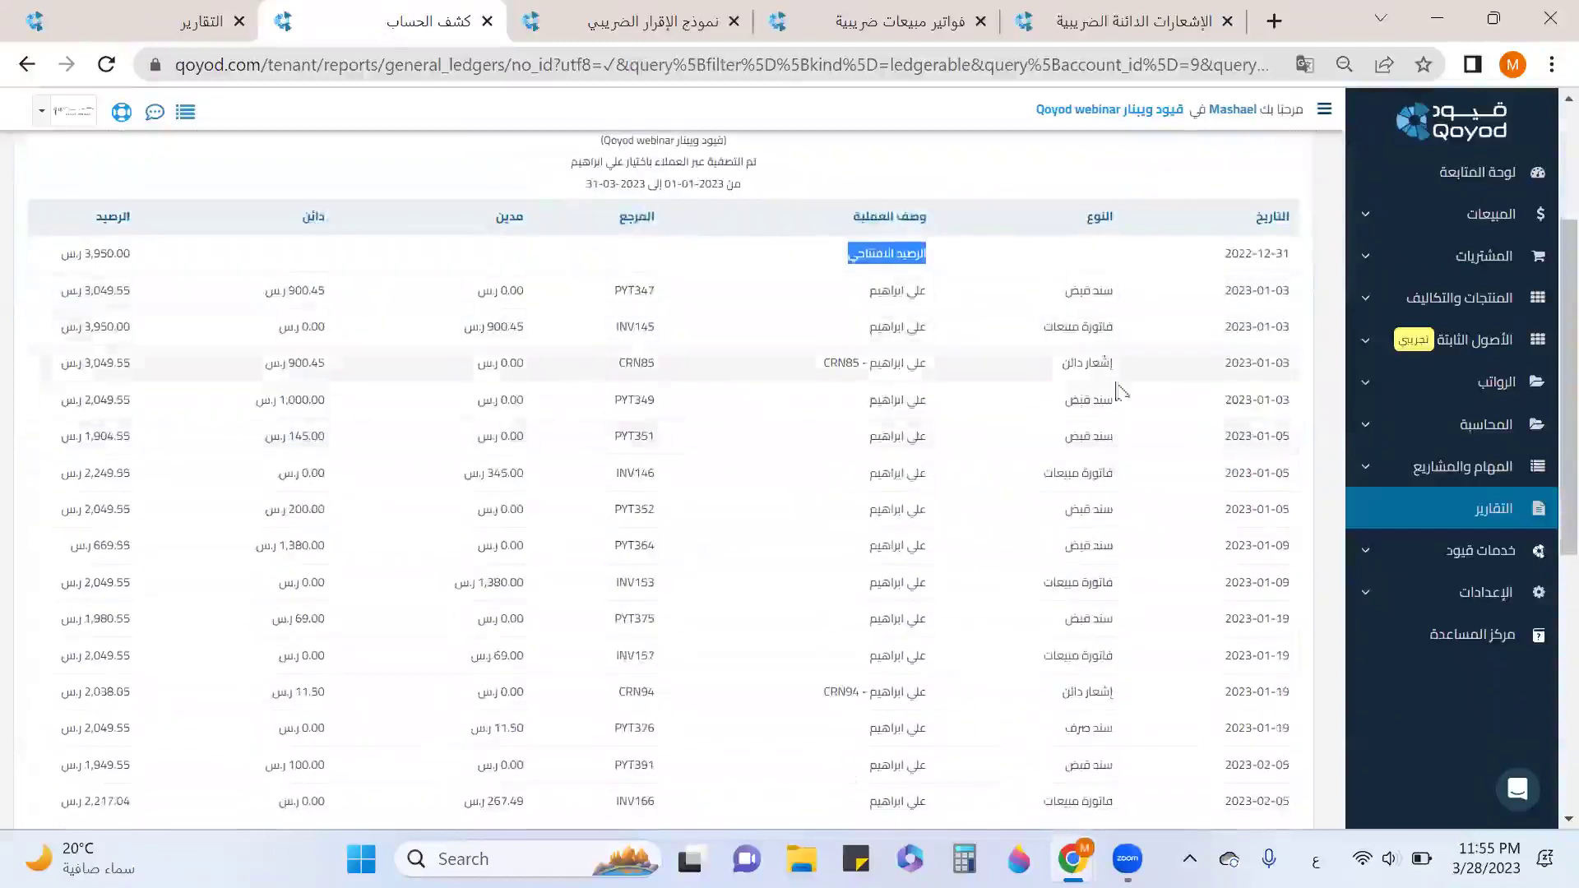
pyautogui.scroll(-1, 1151, 519)
pyautogui.scroll(-5, 1152, 519)
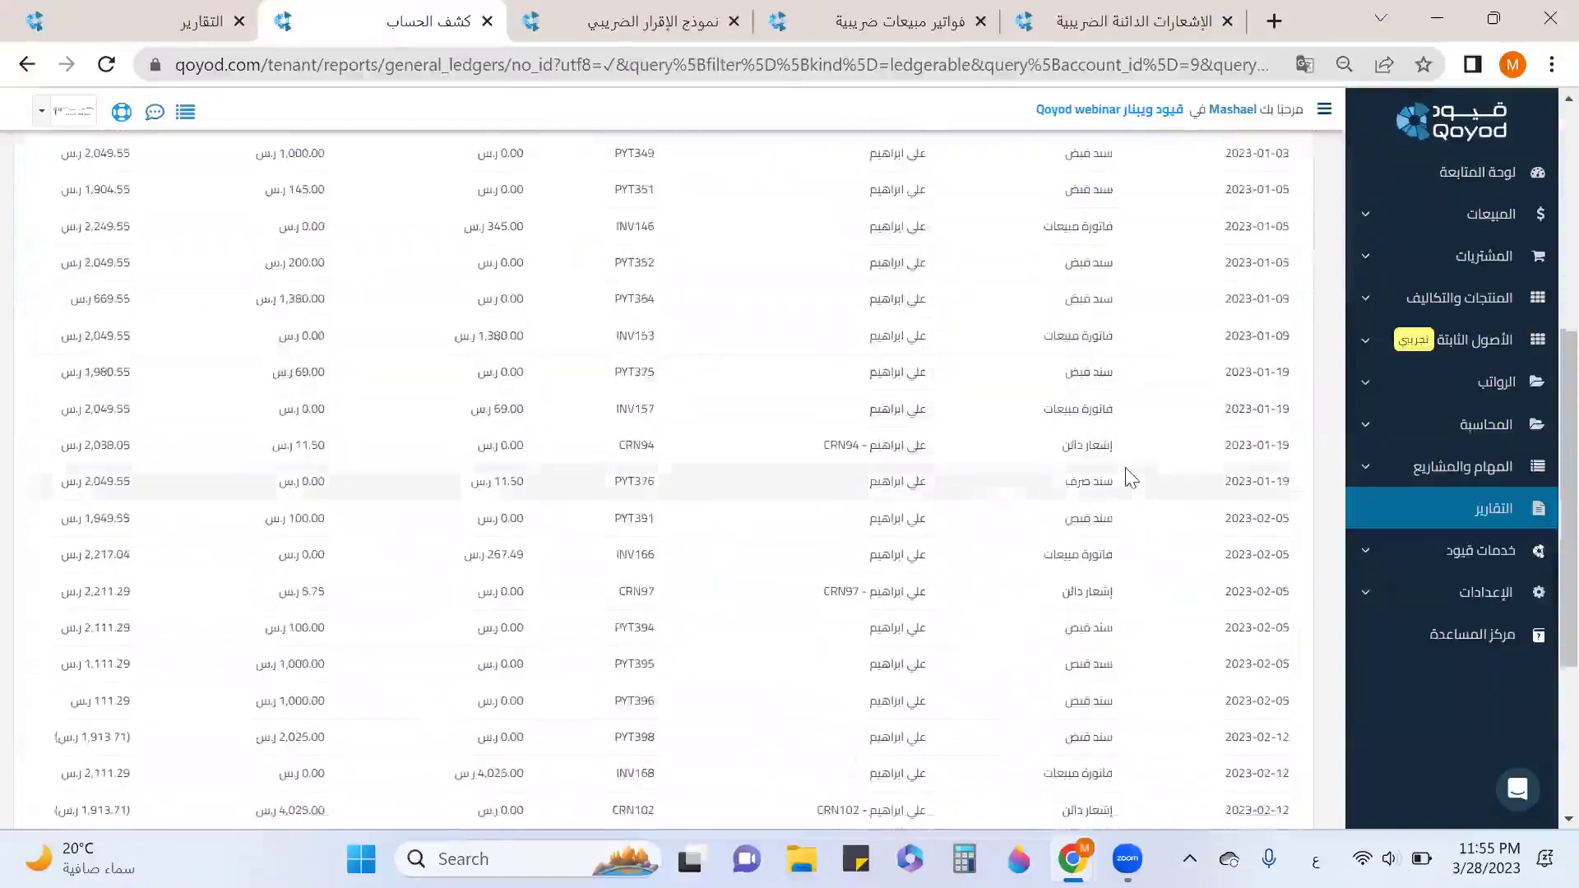
pyautogui.scroll(-3, 1151, 493)
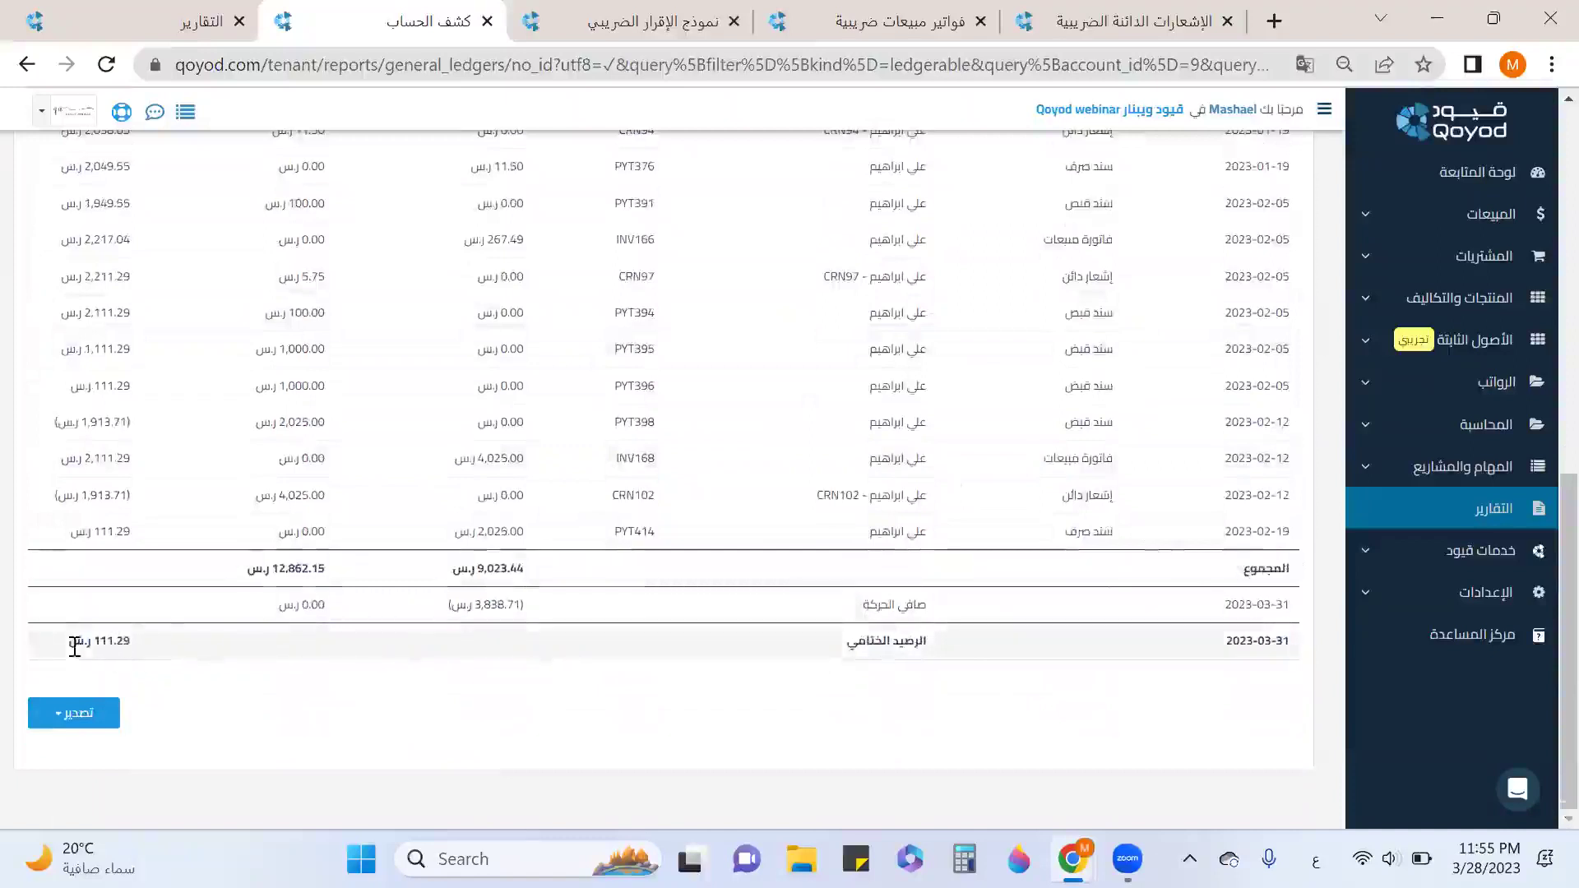
pyautogui.moveTo(74, 647); pyautogui.dragTo(131, 644)
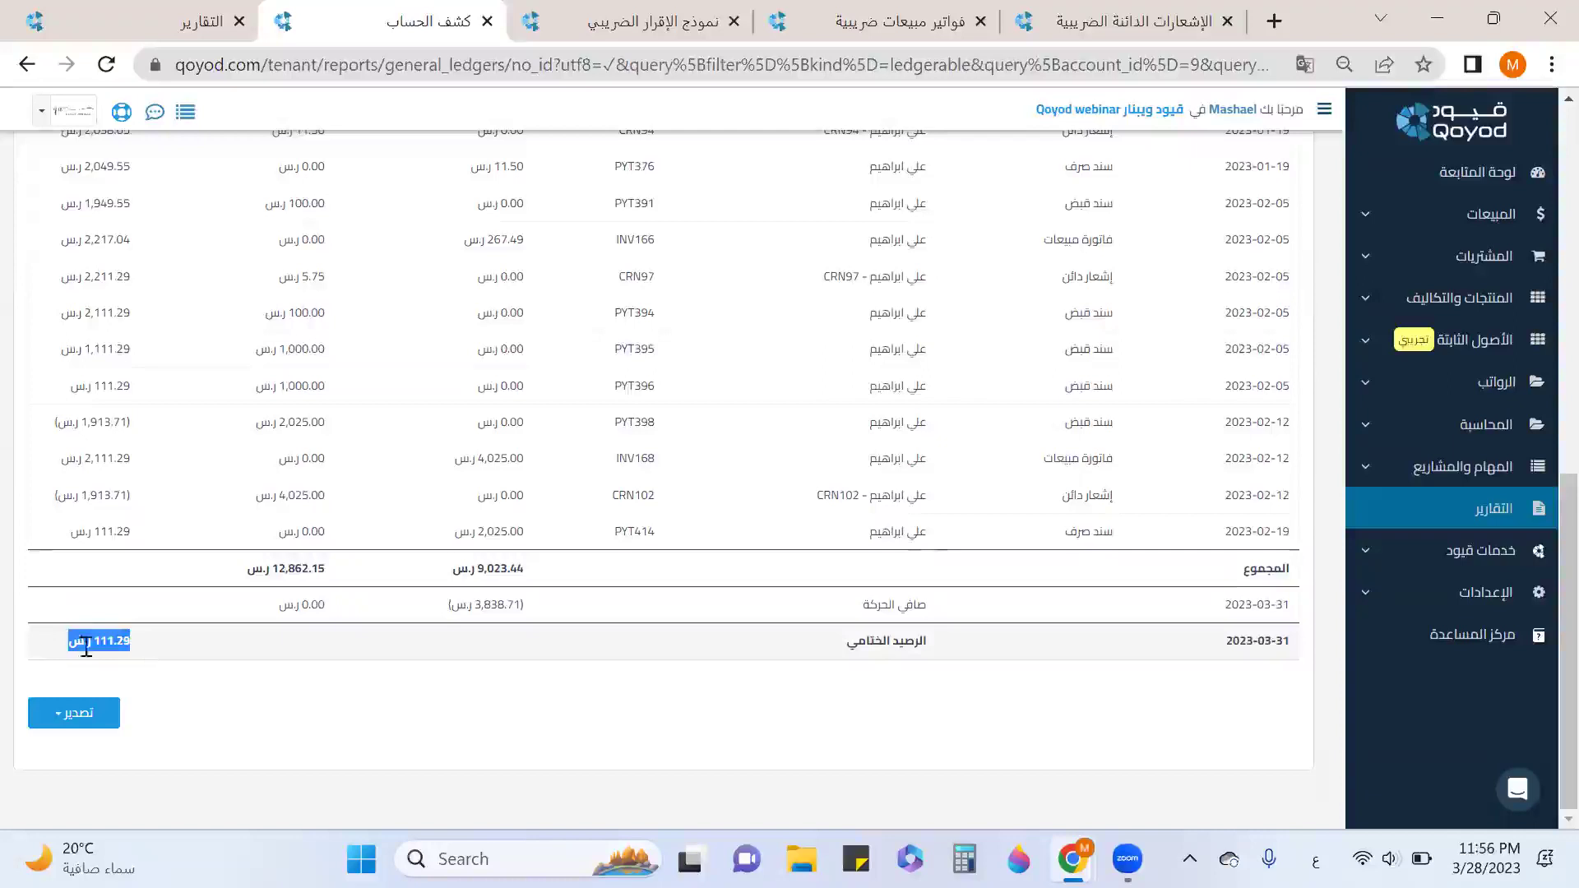
pyautogui.click(85, 732)
pyautogui.click(107, 748)
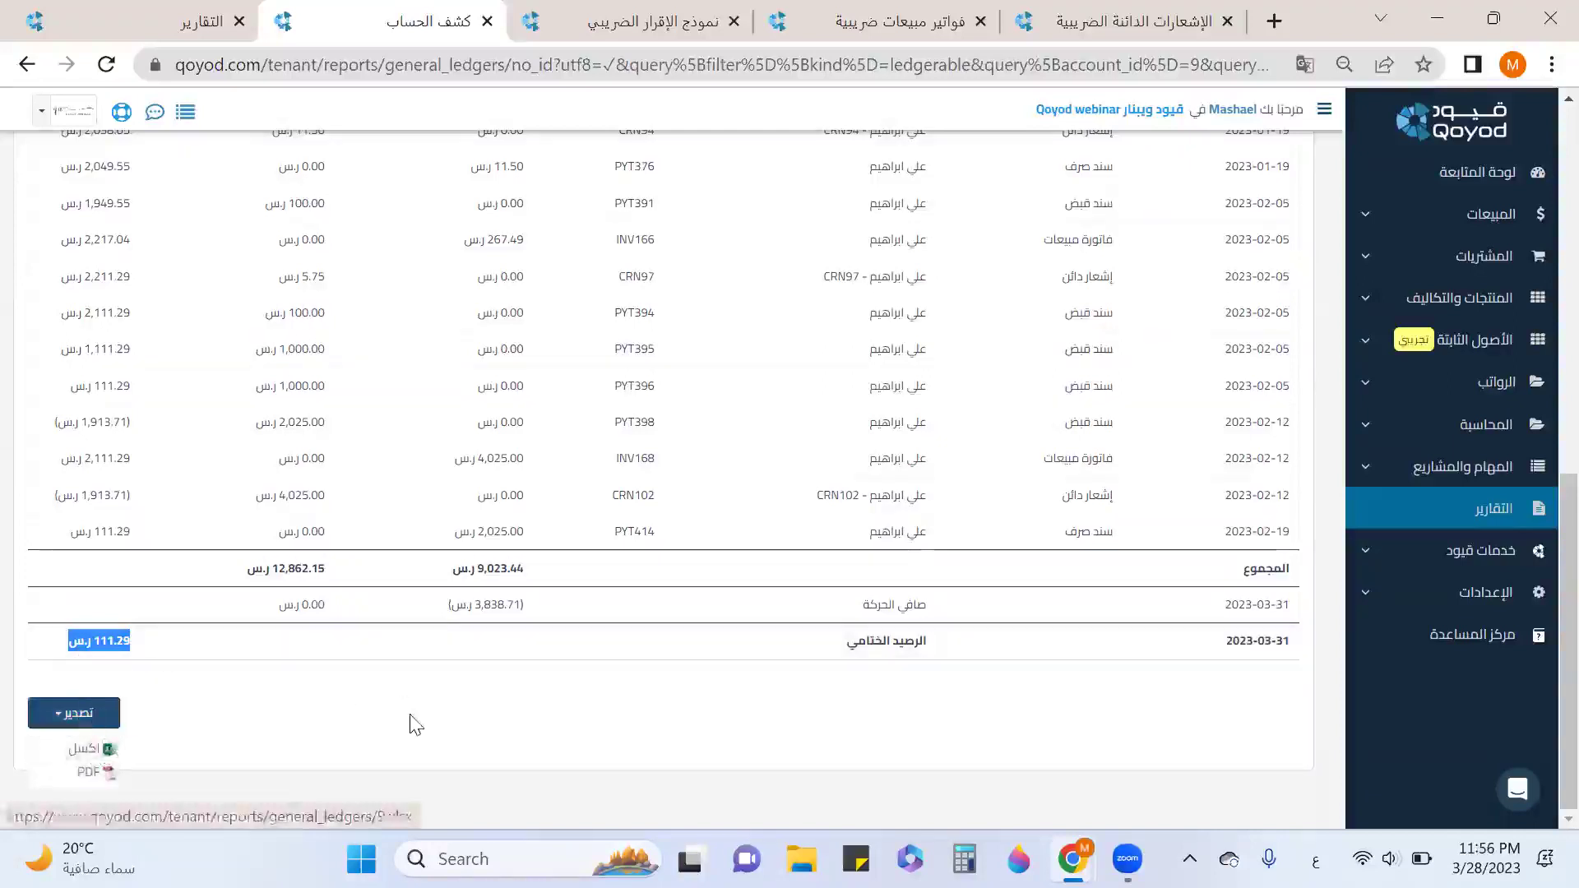
# Turn on advanced analysis, clear the statement filters, and close the account statement tab.
pyautogui.scroll(15, 413, 724)
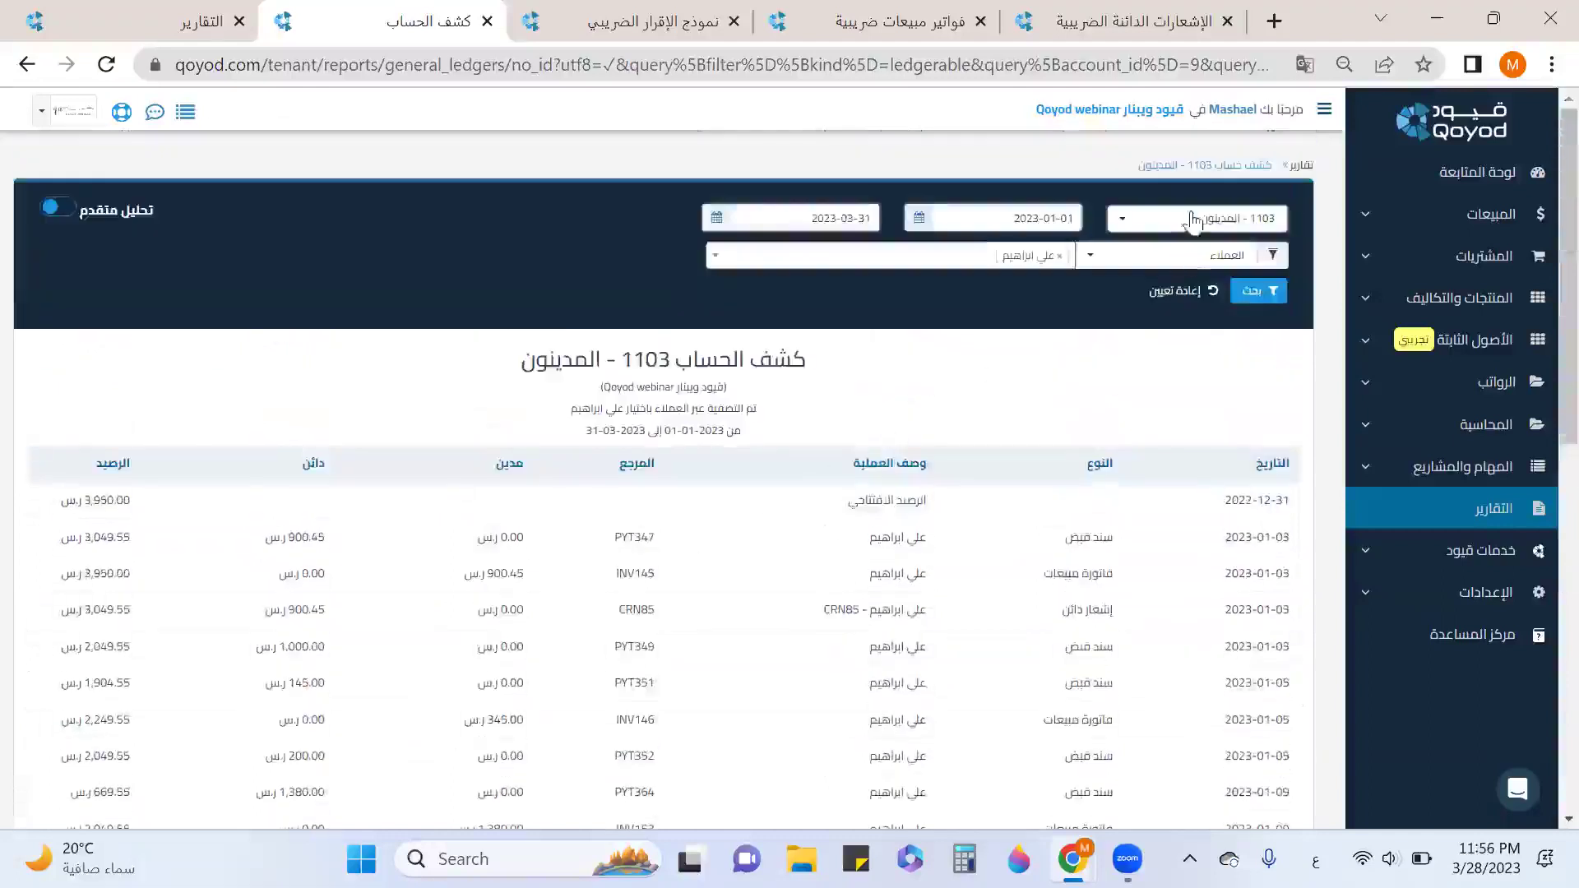
pyautogui.click(1193, 219)
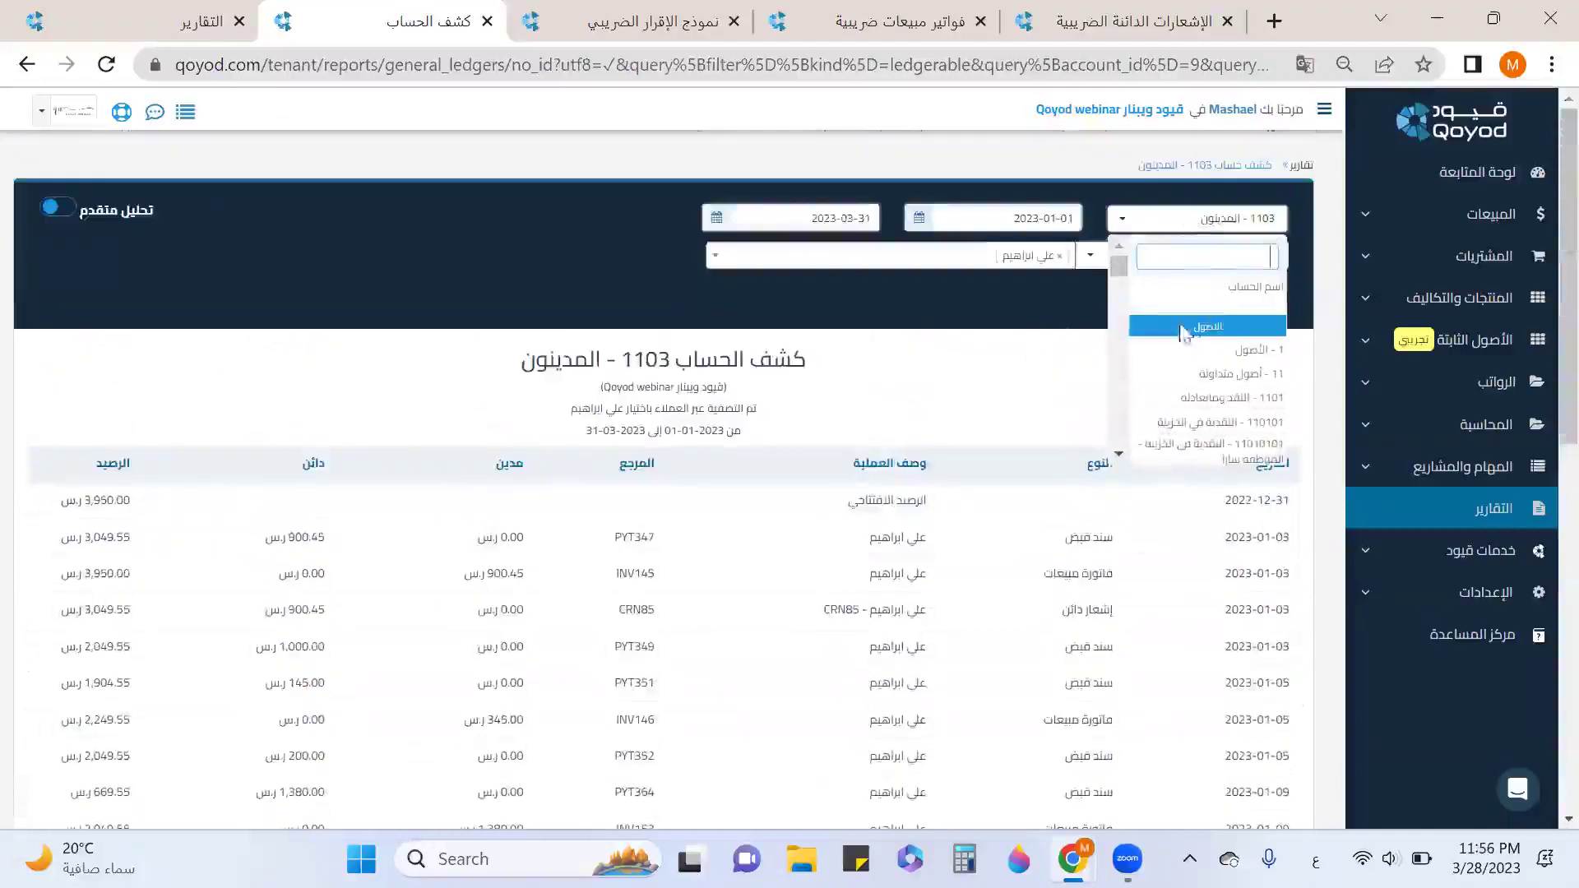
pyautogui.click(1004, 301)
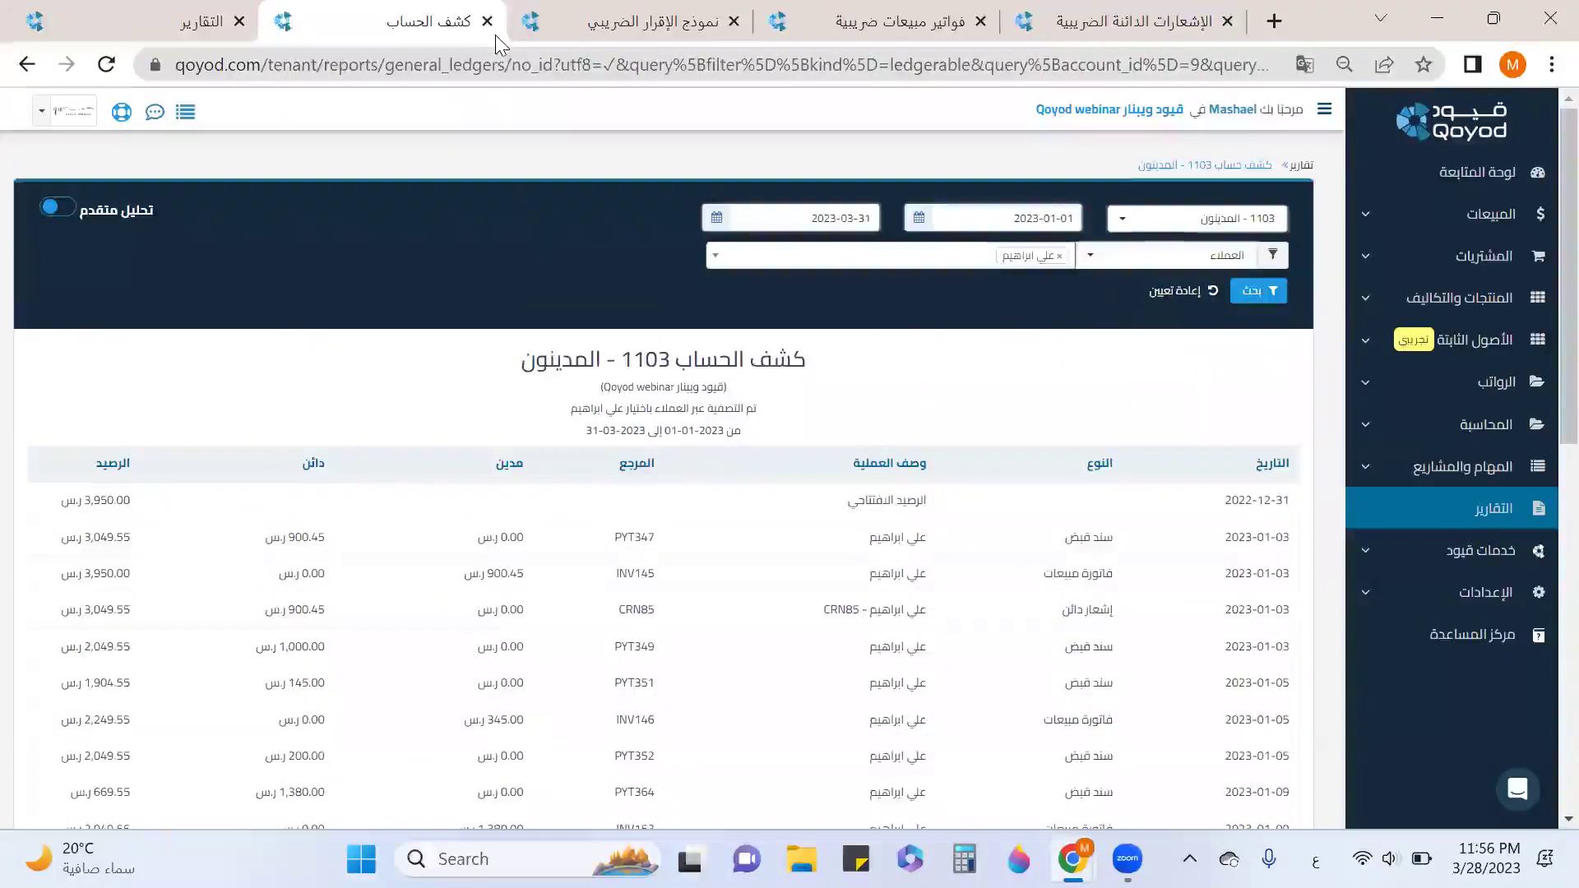
pyautogui.click(54, 212)
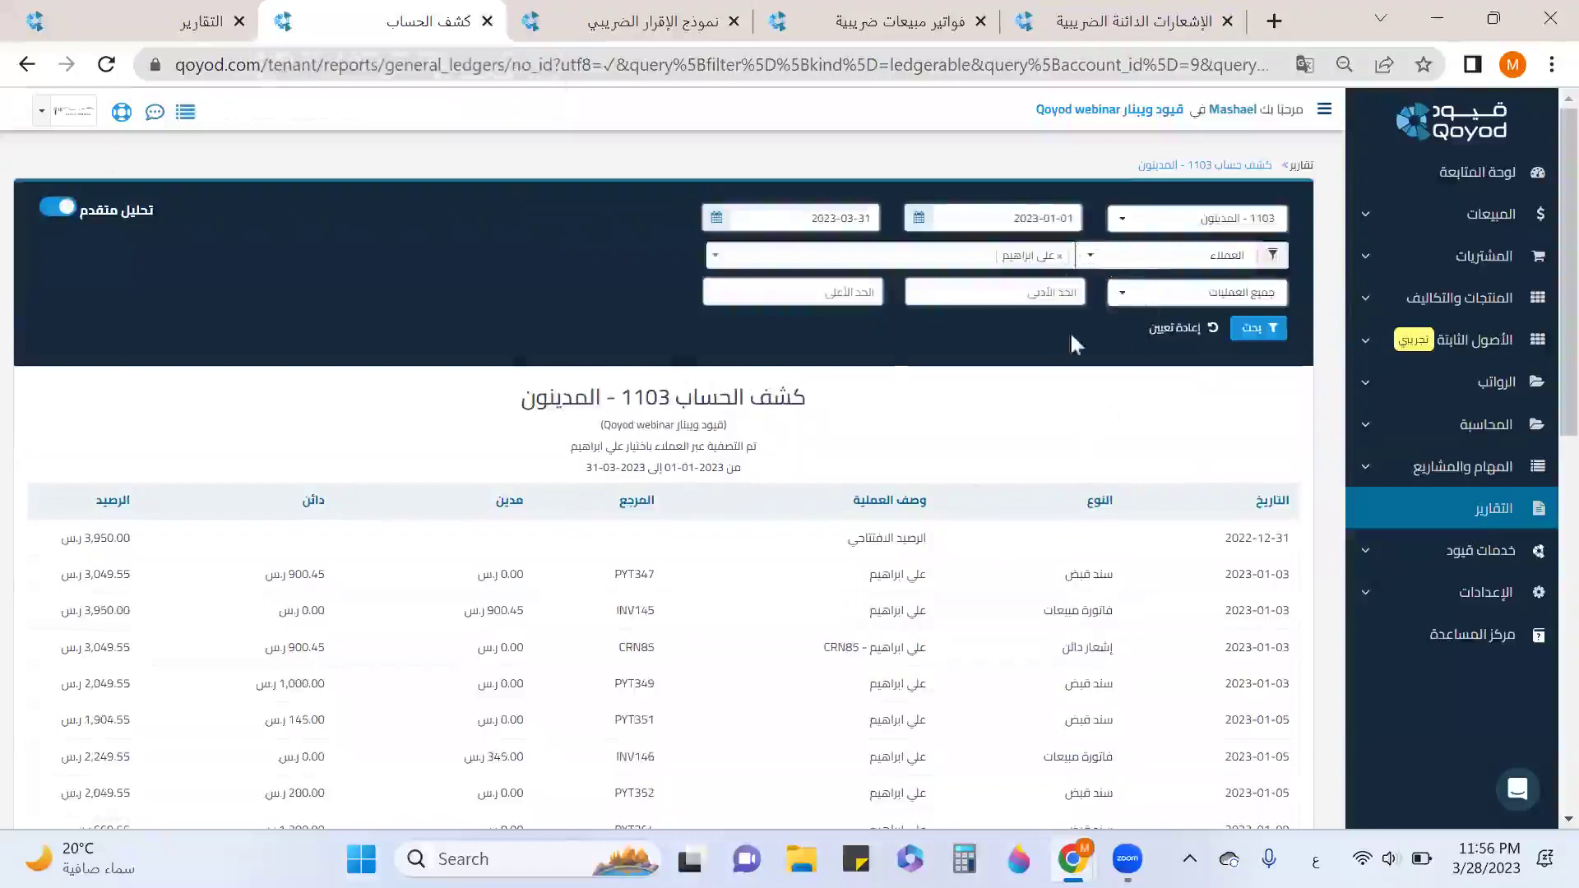
pyautogui.click(1166, 336)
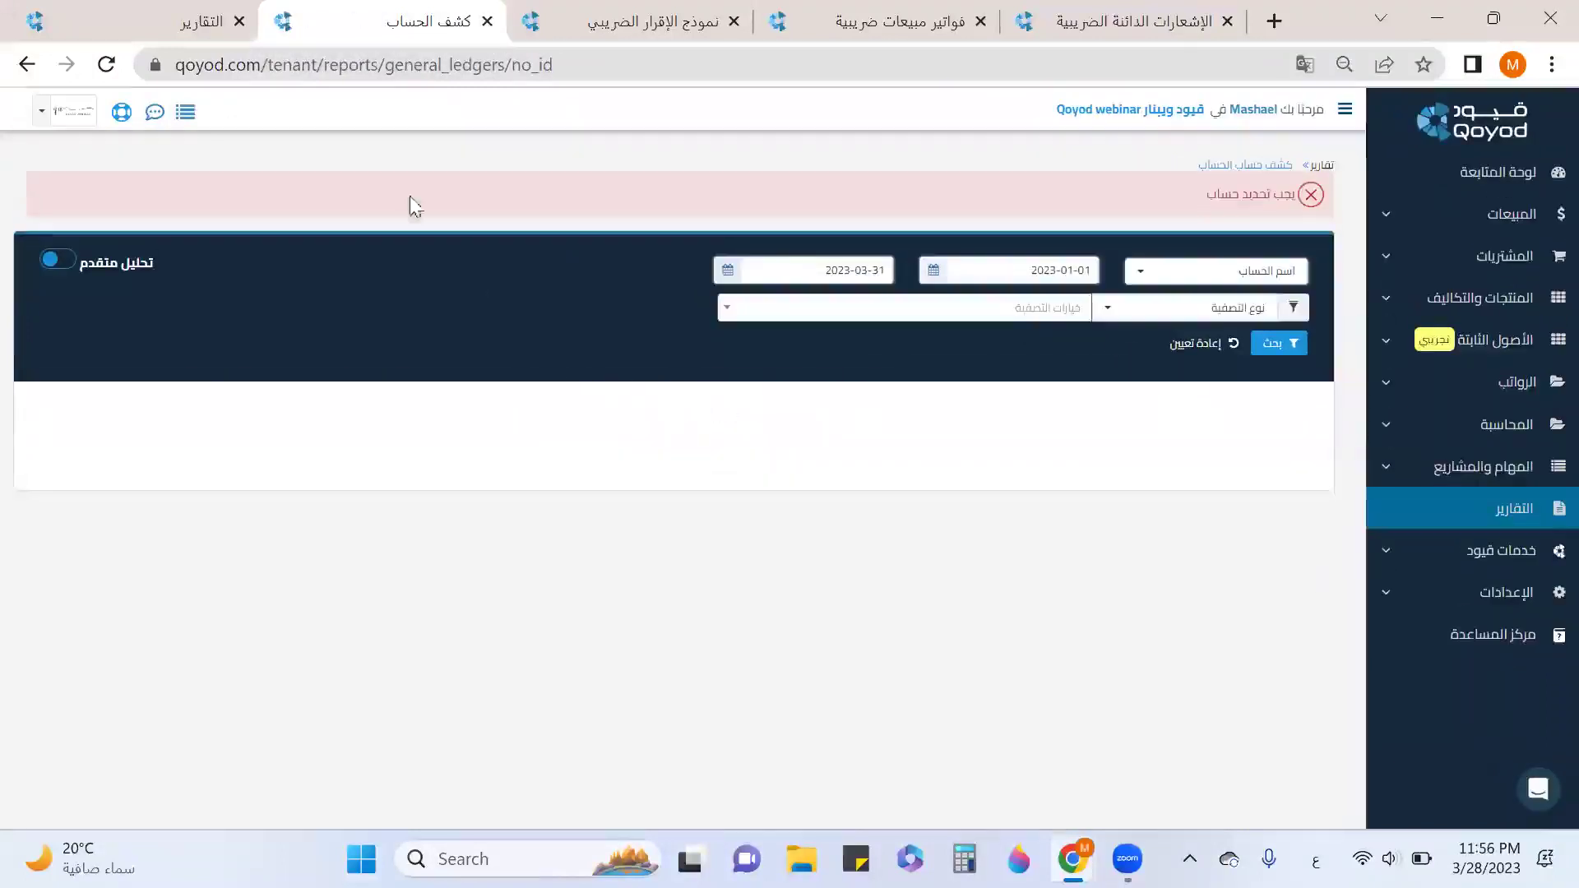
pyautogui.click(487, 21)
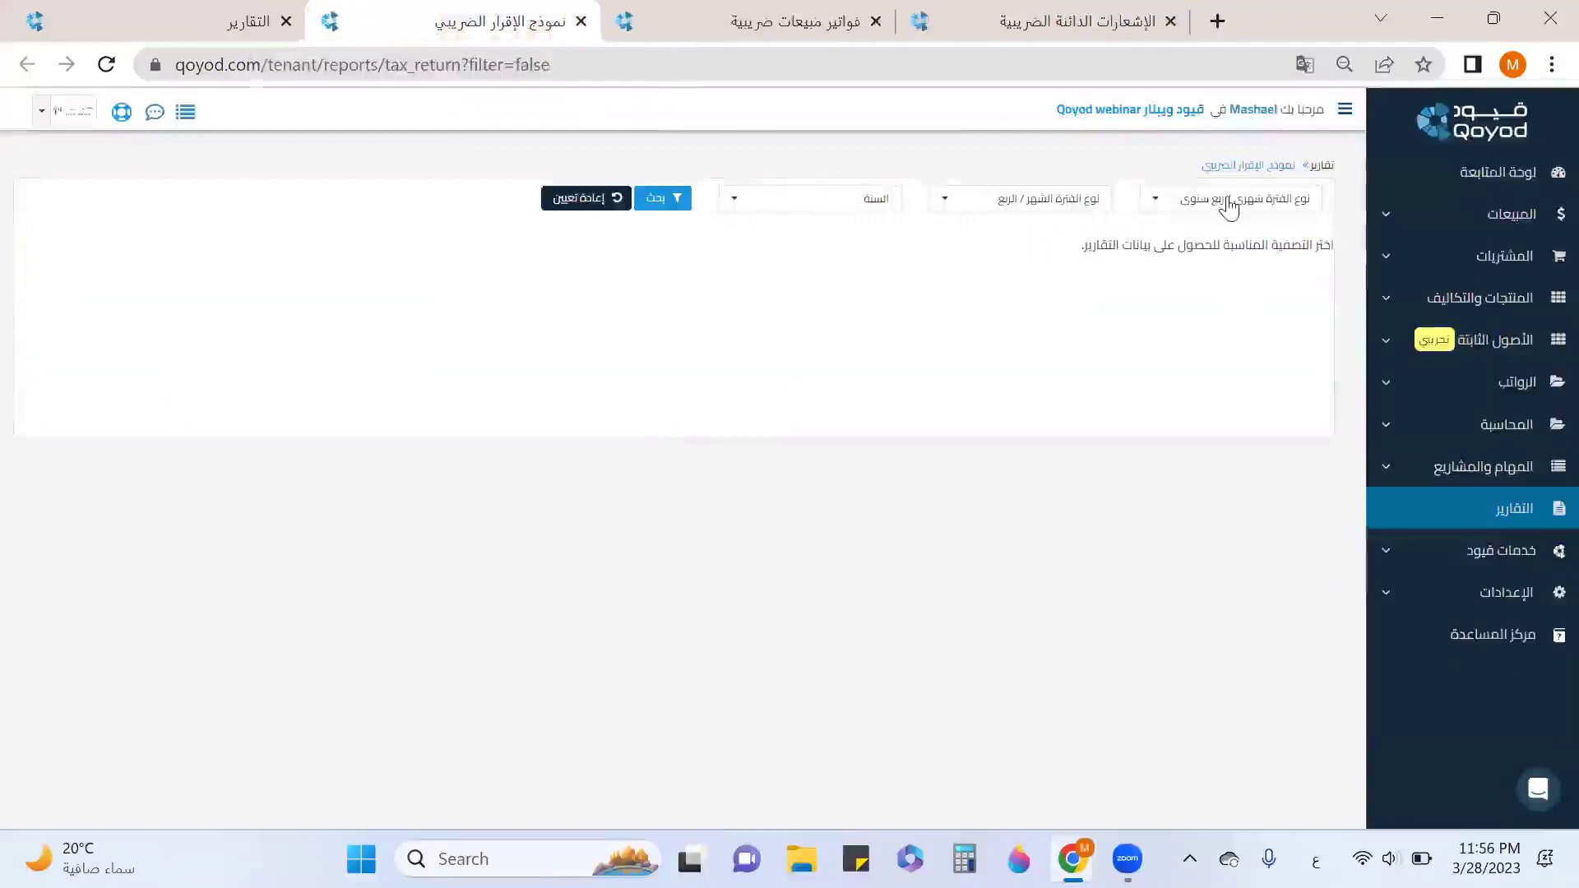
# Generate the quarterly VAT return for Q1 2023.
pyautogui.click(1229, 208)
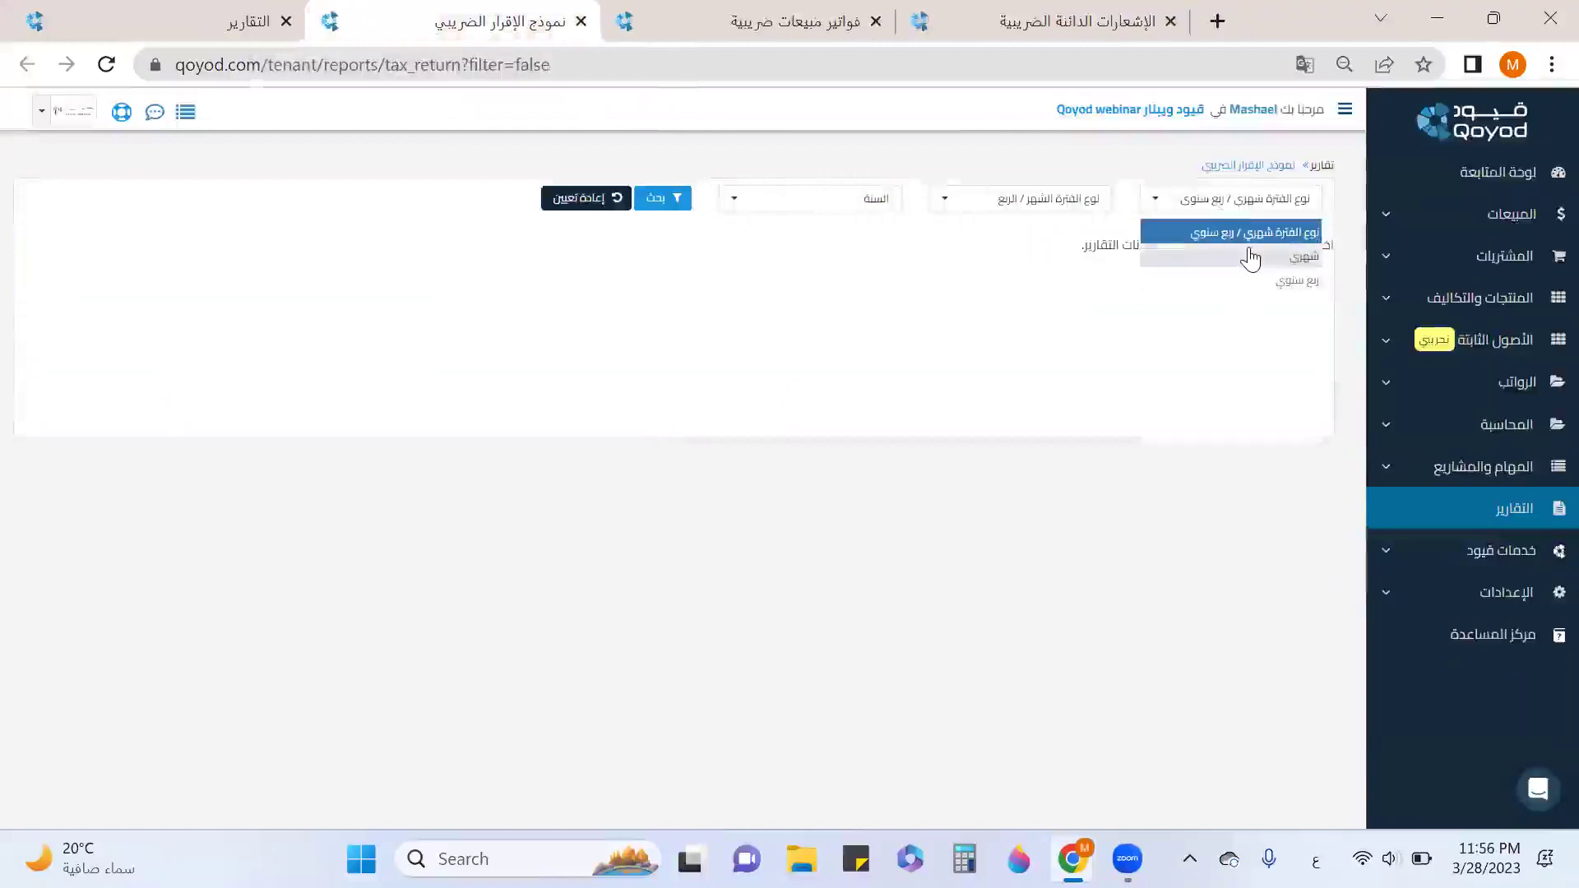
pyautogui.click(1264, 284)
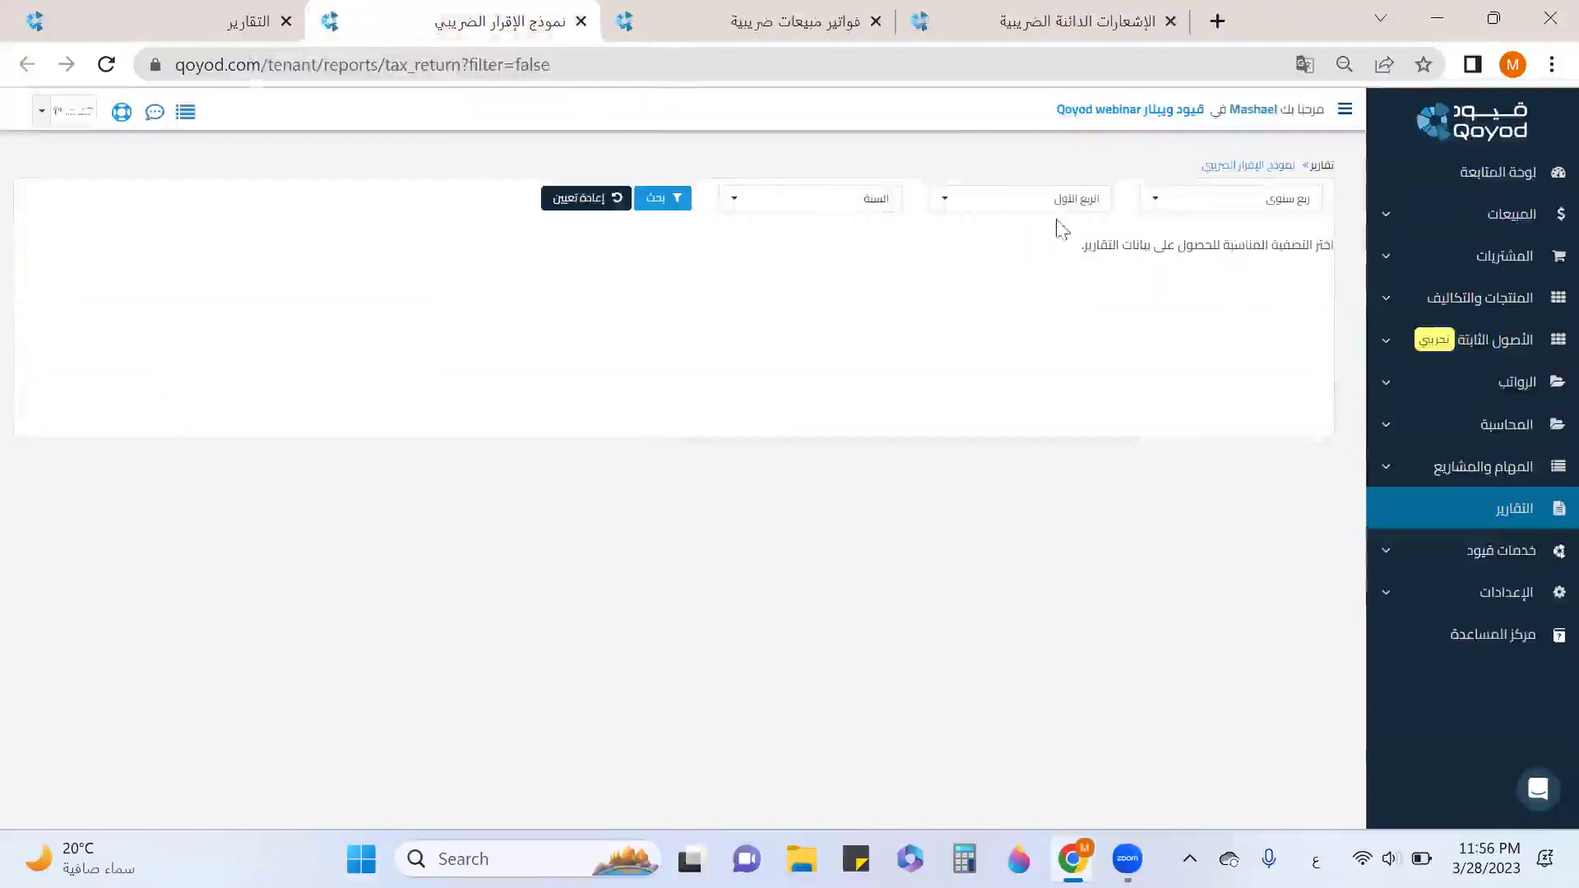
pyautogui.click(1048, 214)
pyautogui.click(1061, 232)
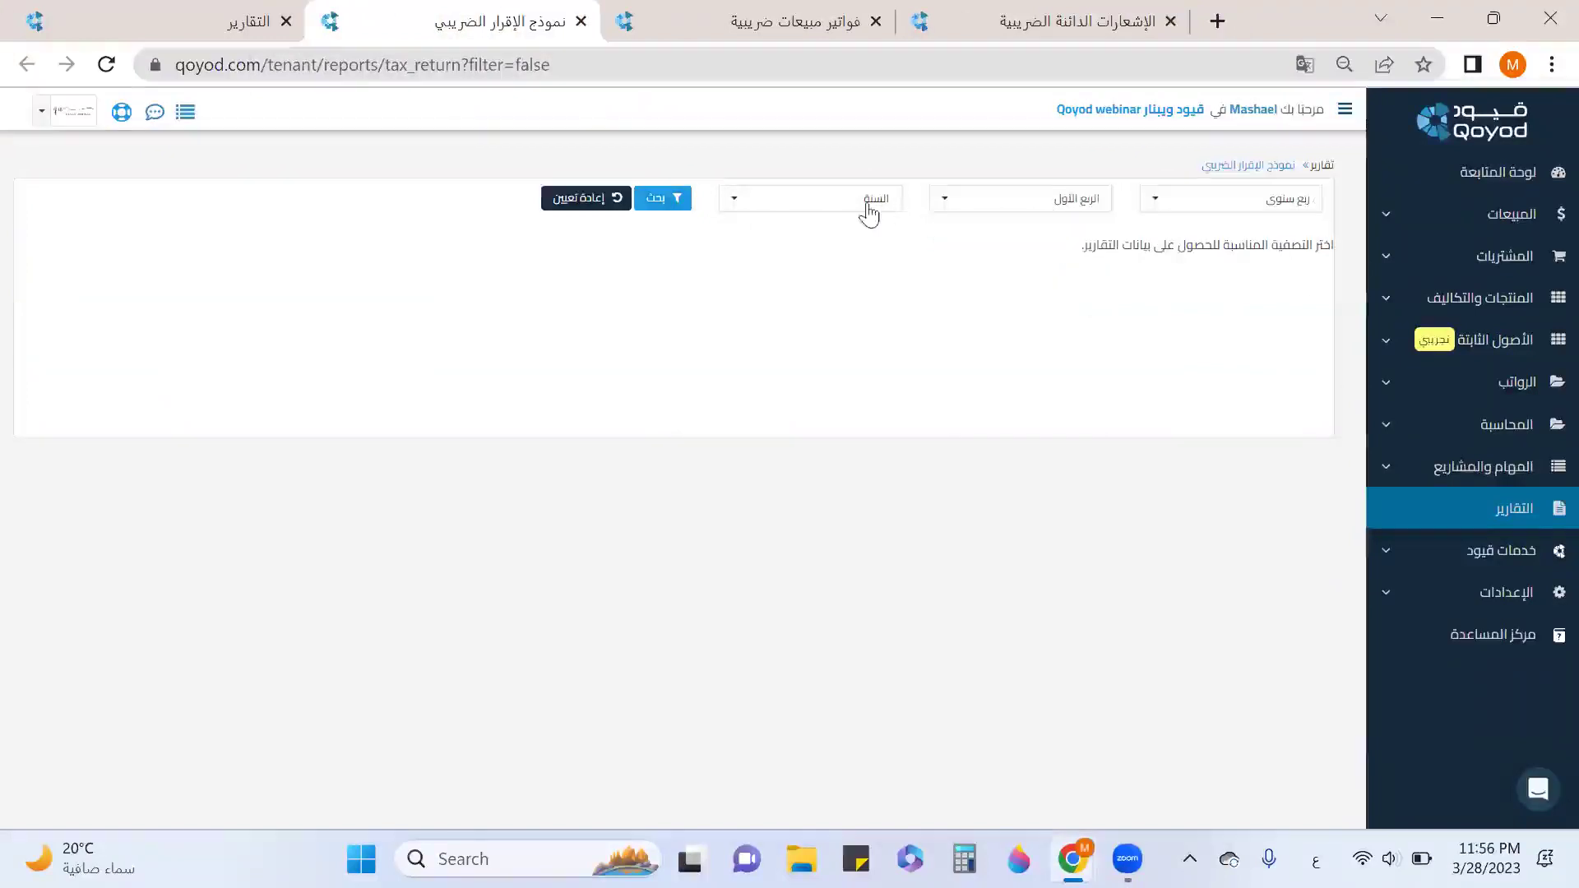
pyautogui.click(867, 212)
pyautogui.click(870, 377)
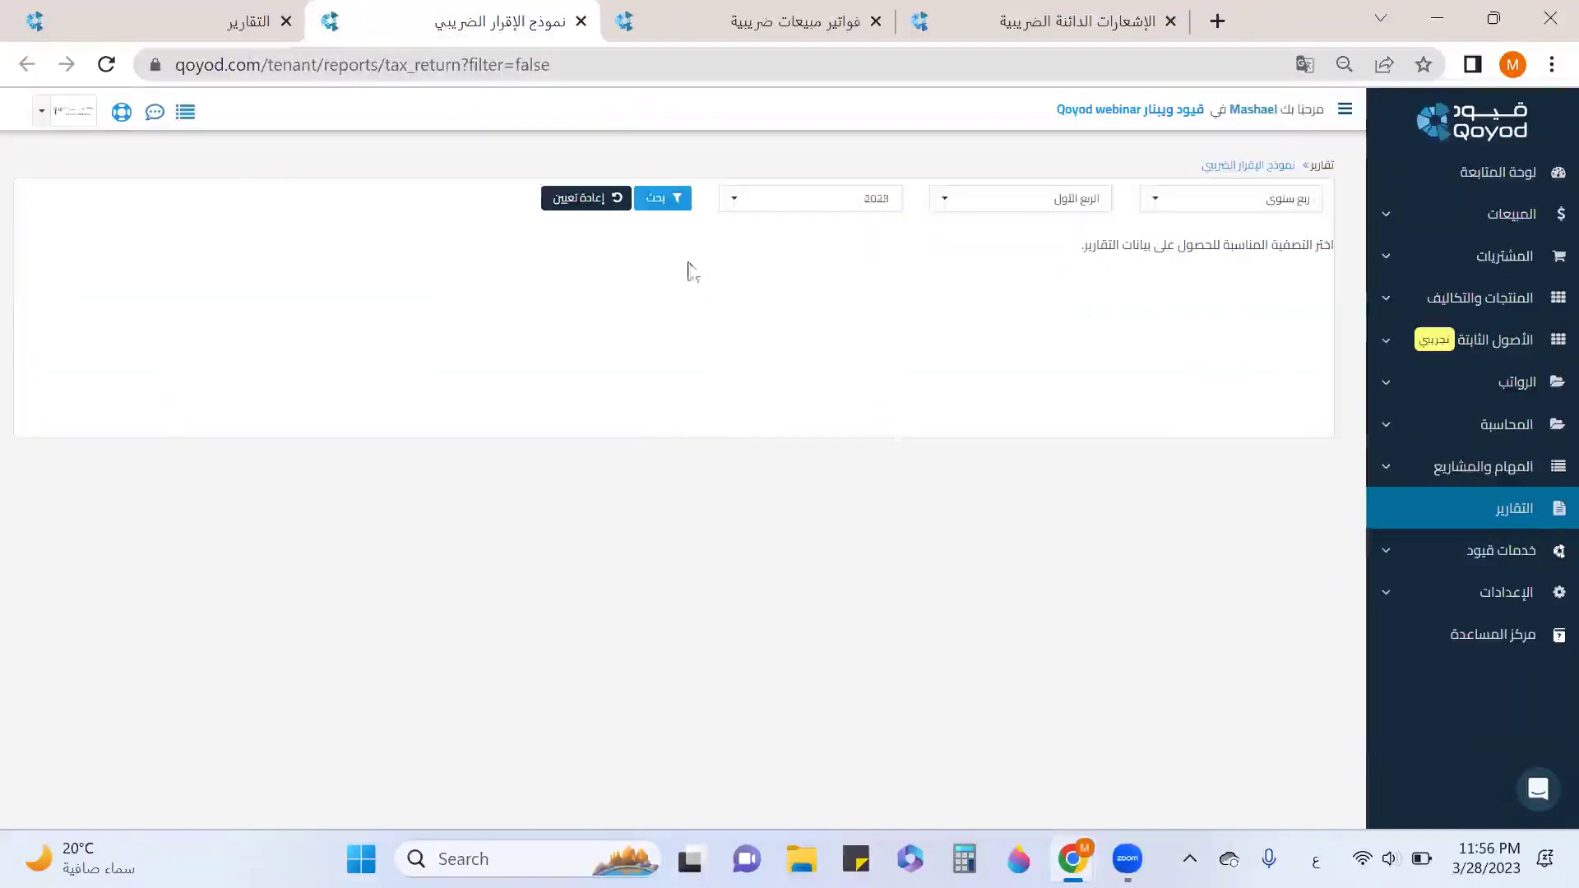
pyautogui.click(663, 204)
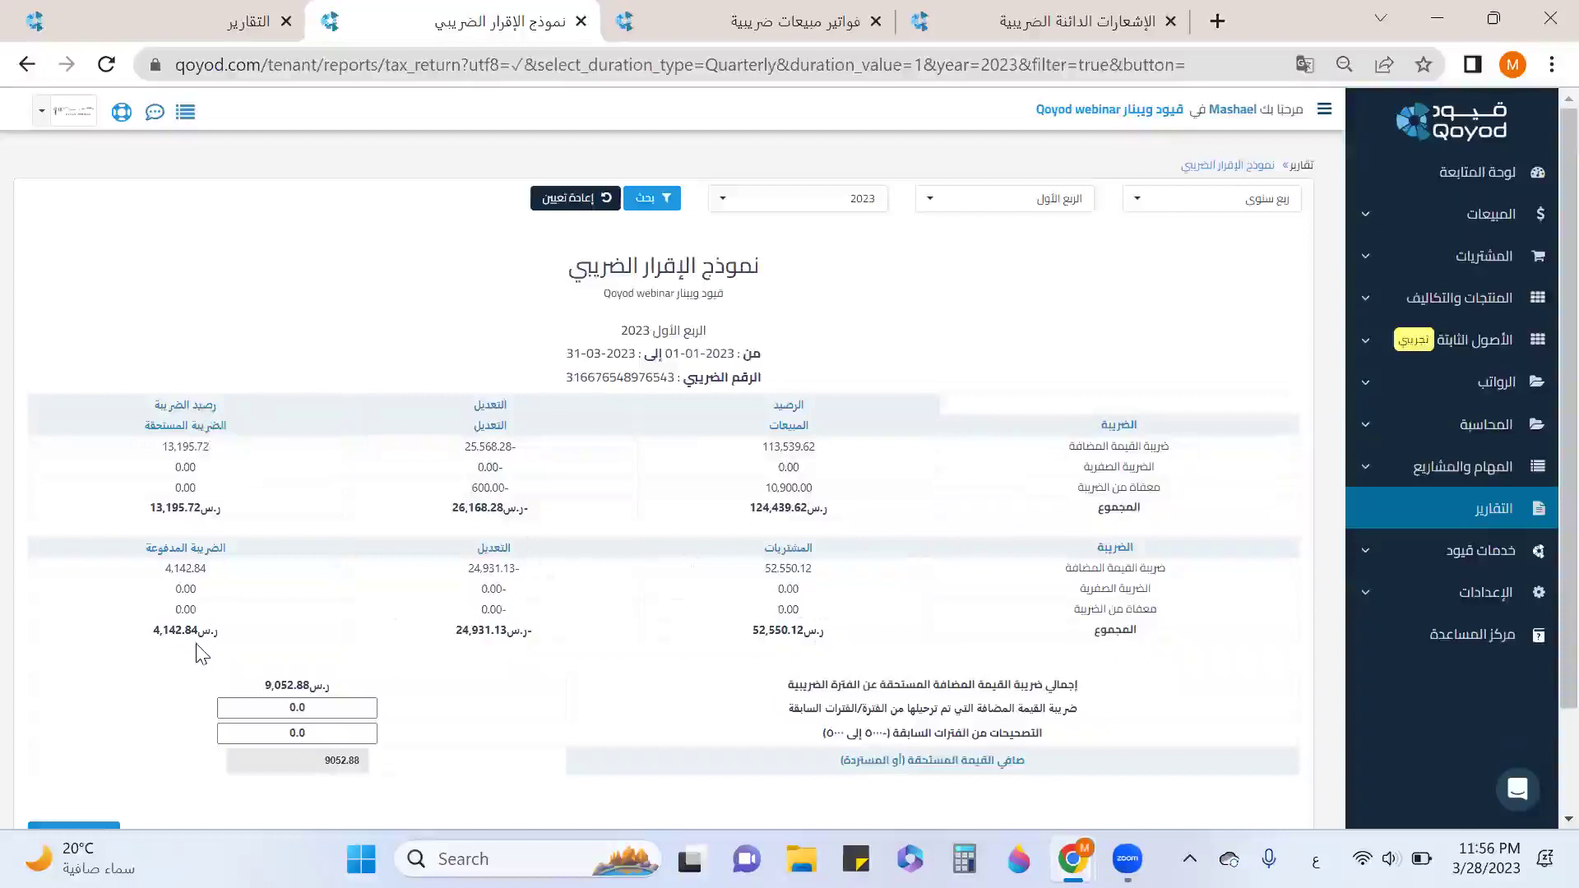
# Review the Q1 return's totals (net VAT 9,052.88) and export options, then view the sales tax invoices report.
pyautogui.scroll(-2, 202, 653)
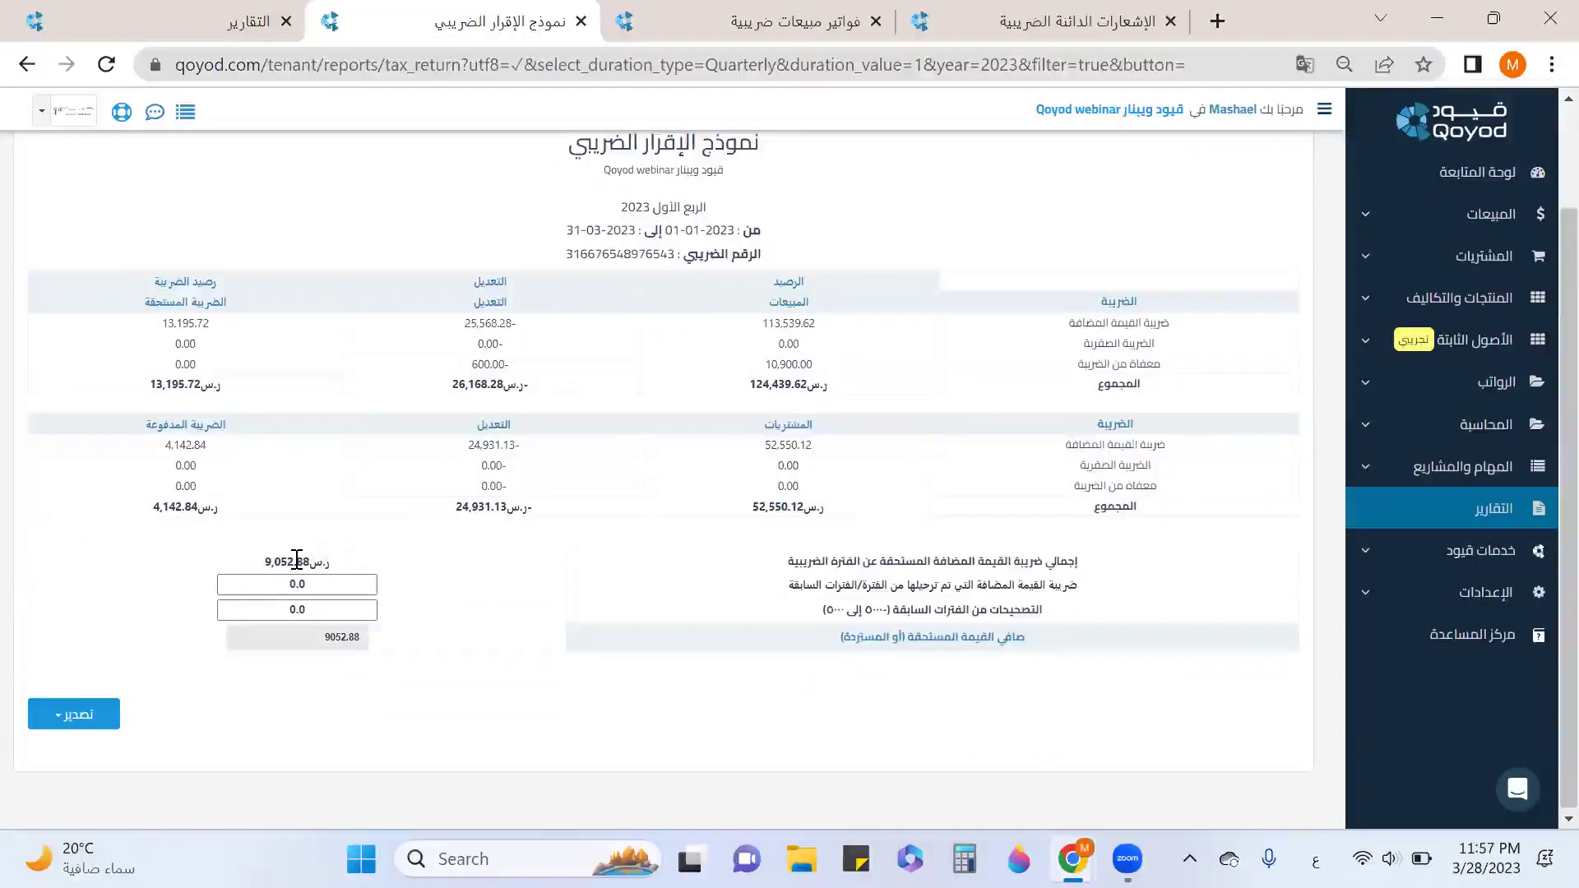
pyautogui.scroll(-1, 297, 562)
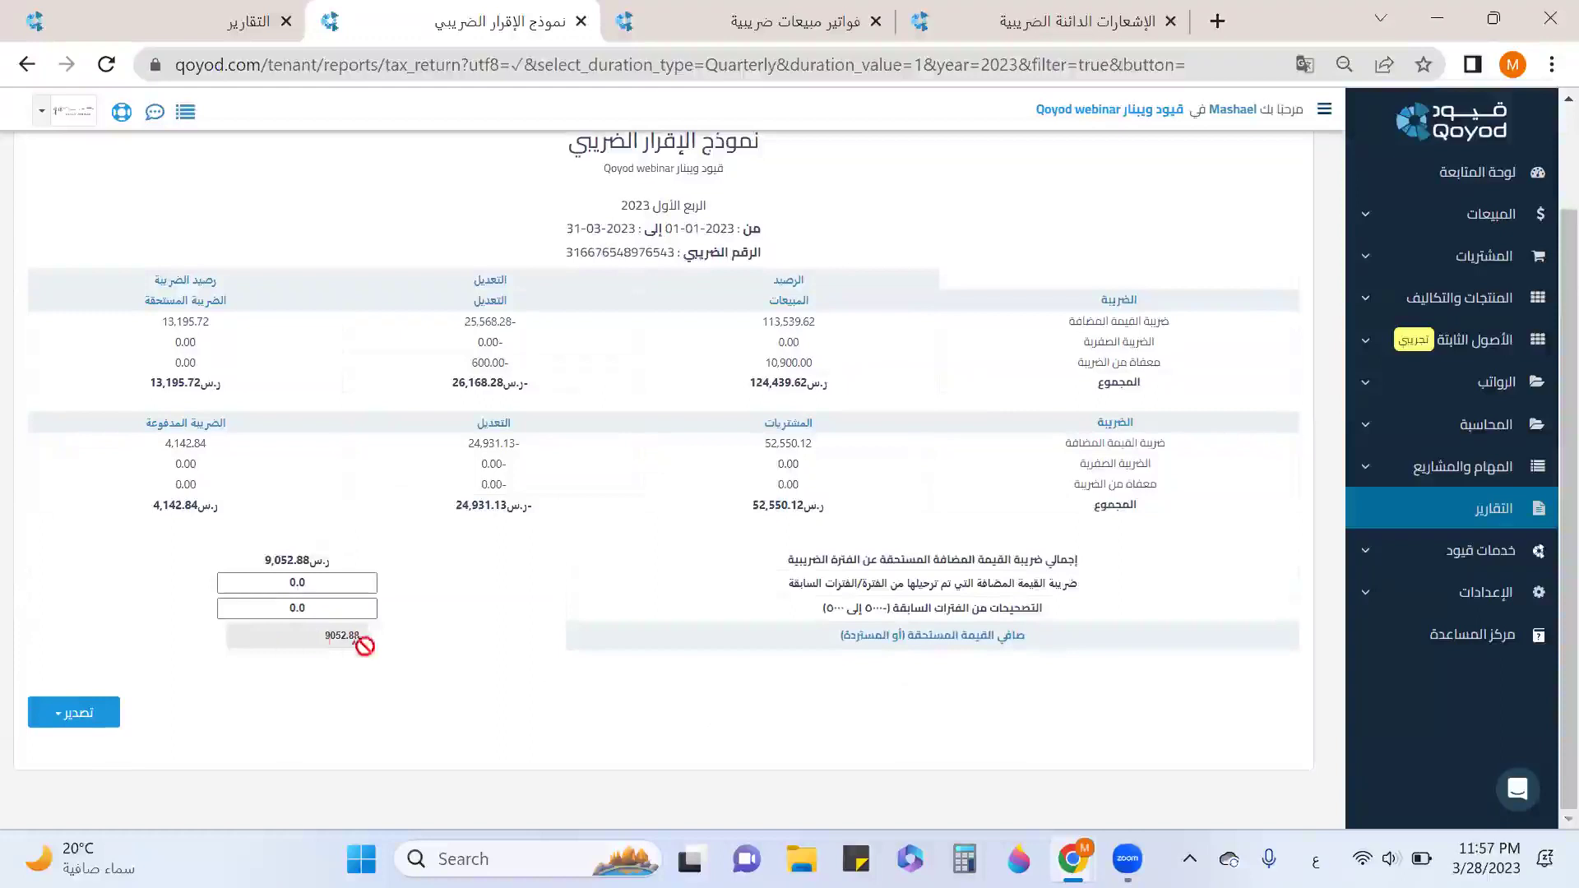
pyautogui.click(97, 712)
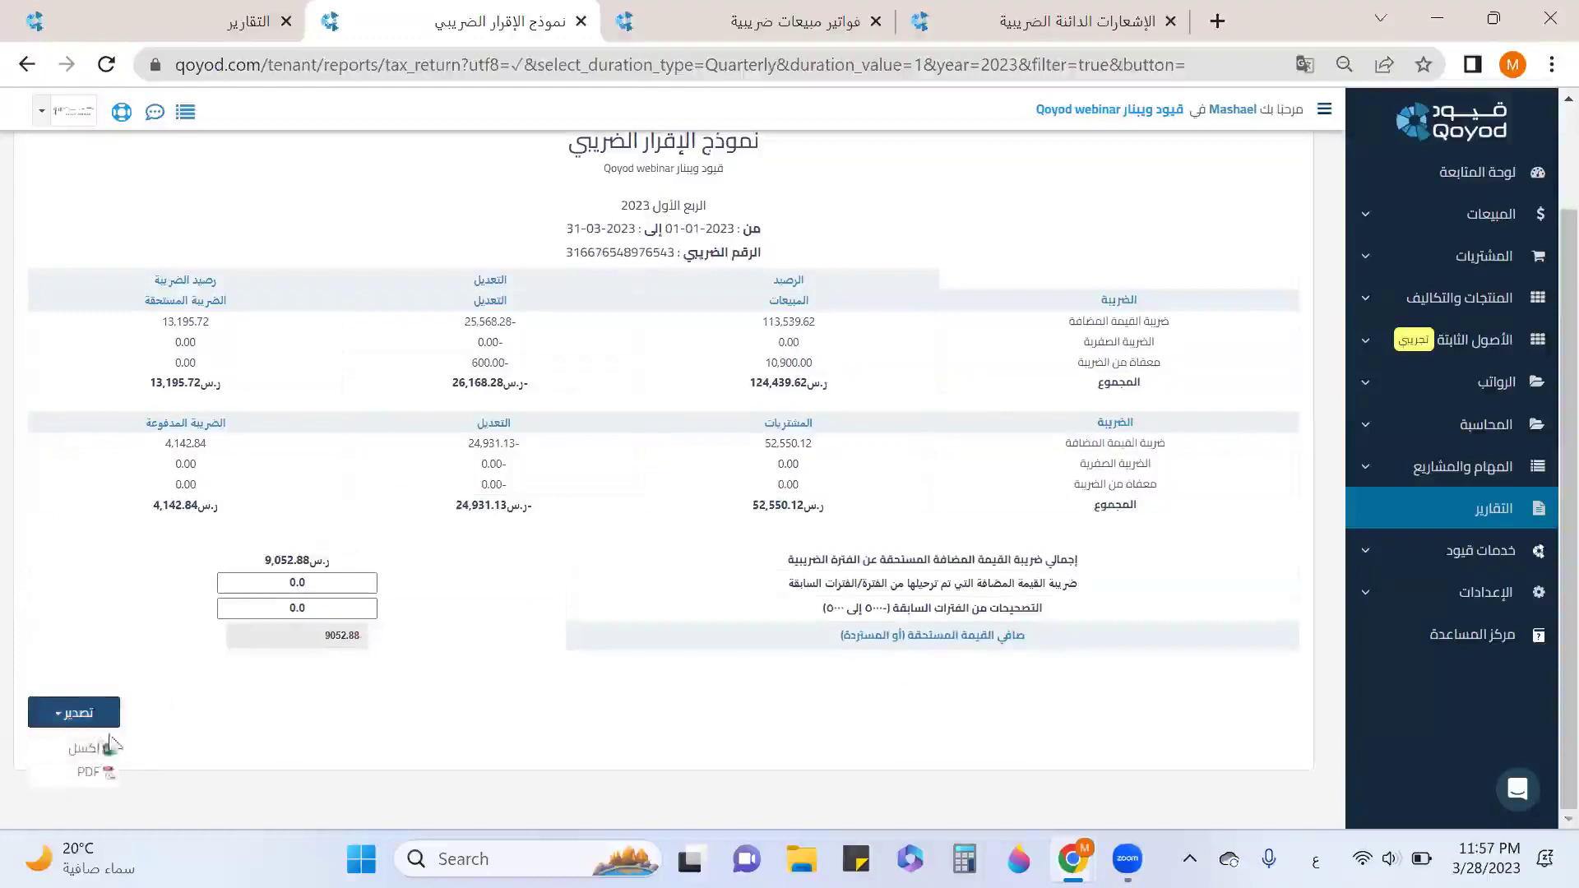
pyautogui.click(265, 721)
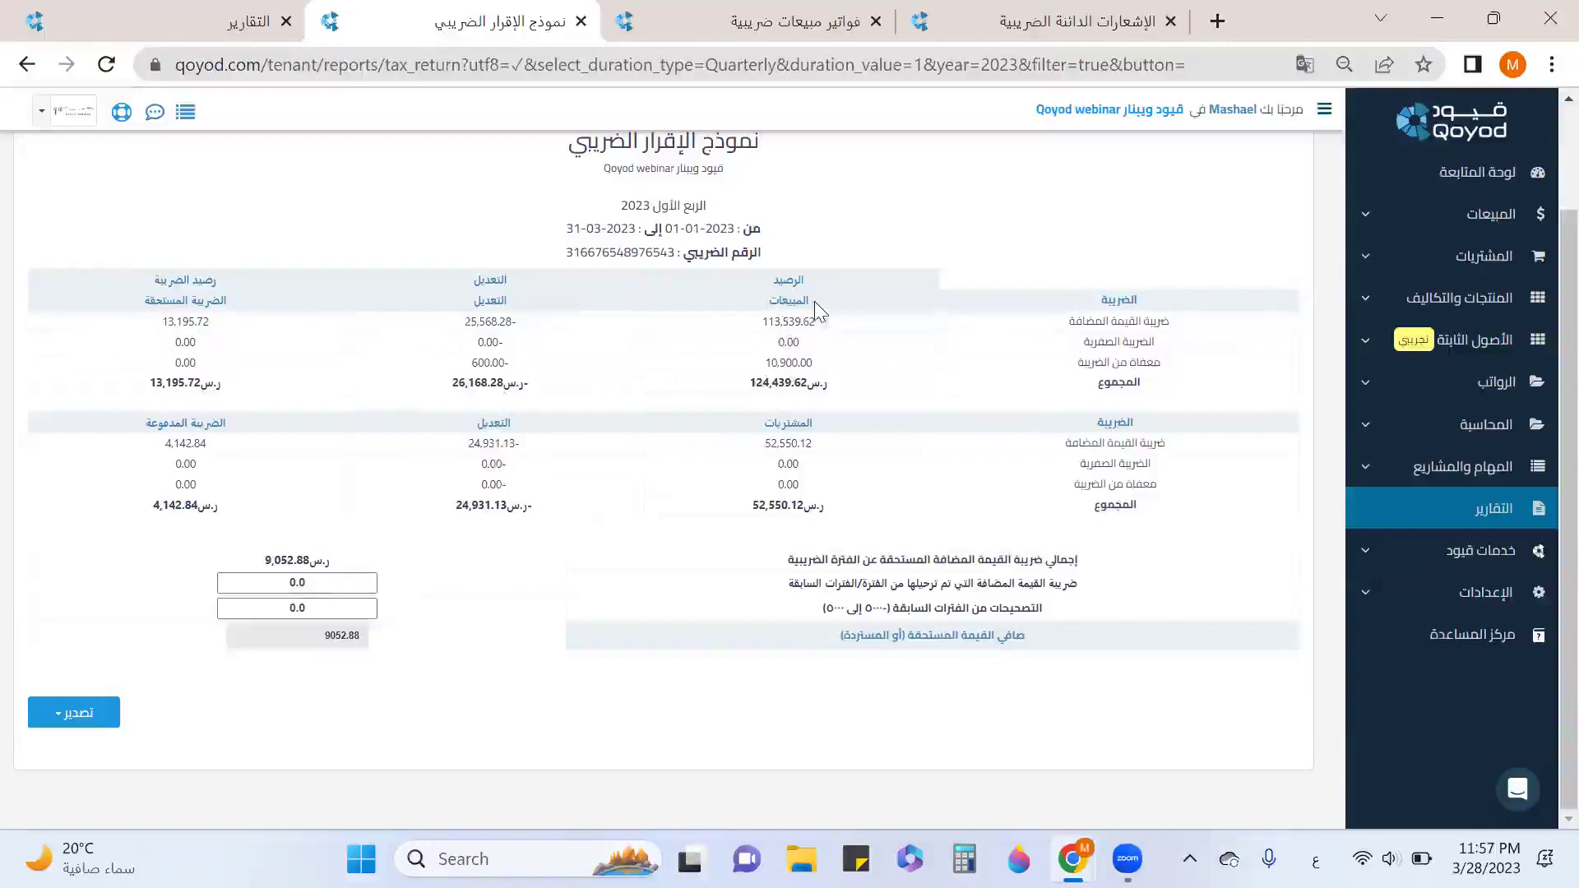
pyautogui.doubleClick(788, 301)
pyautogui.click(793, 21)
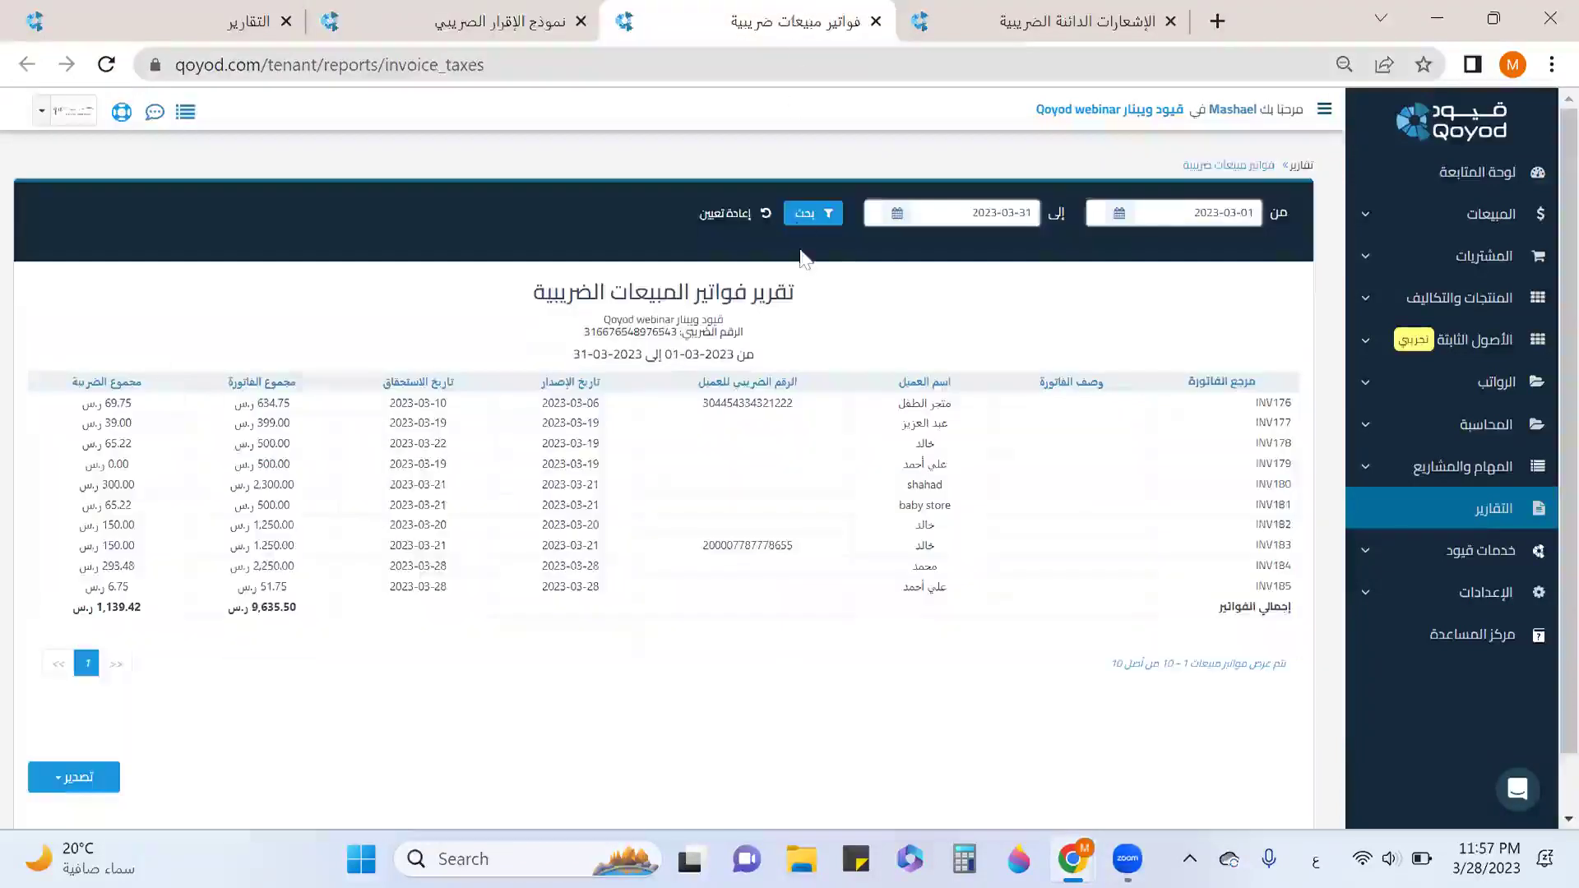
# Rerun the sales tax invoices report from 2023-01-01 to 2023-03-31, reaching 17,030.97 total tax.
pyautogui.click(1237, 213)
pyautogui.write('01')
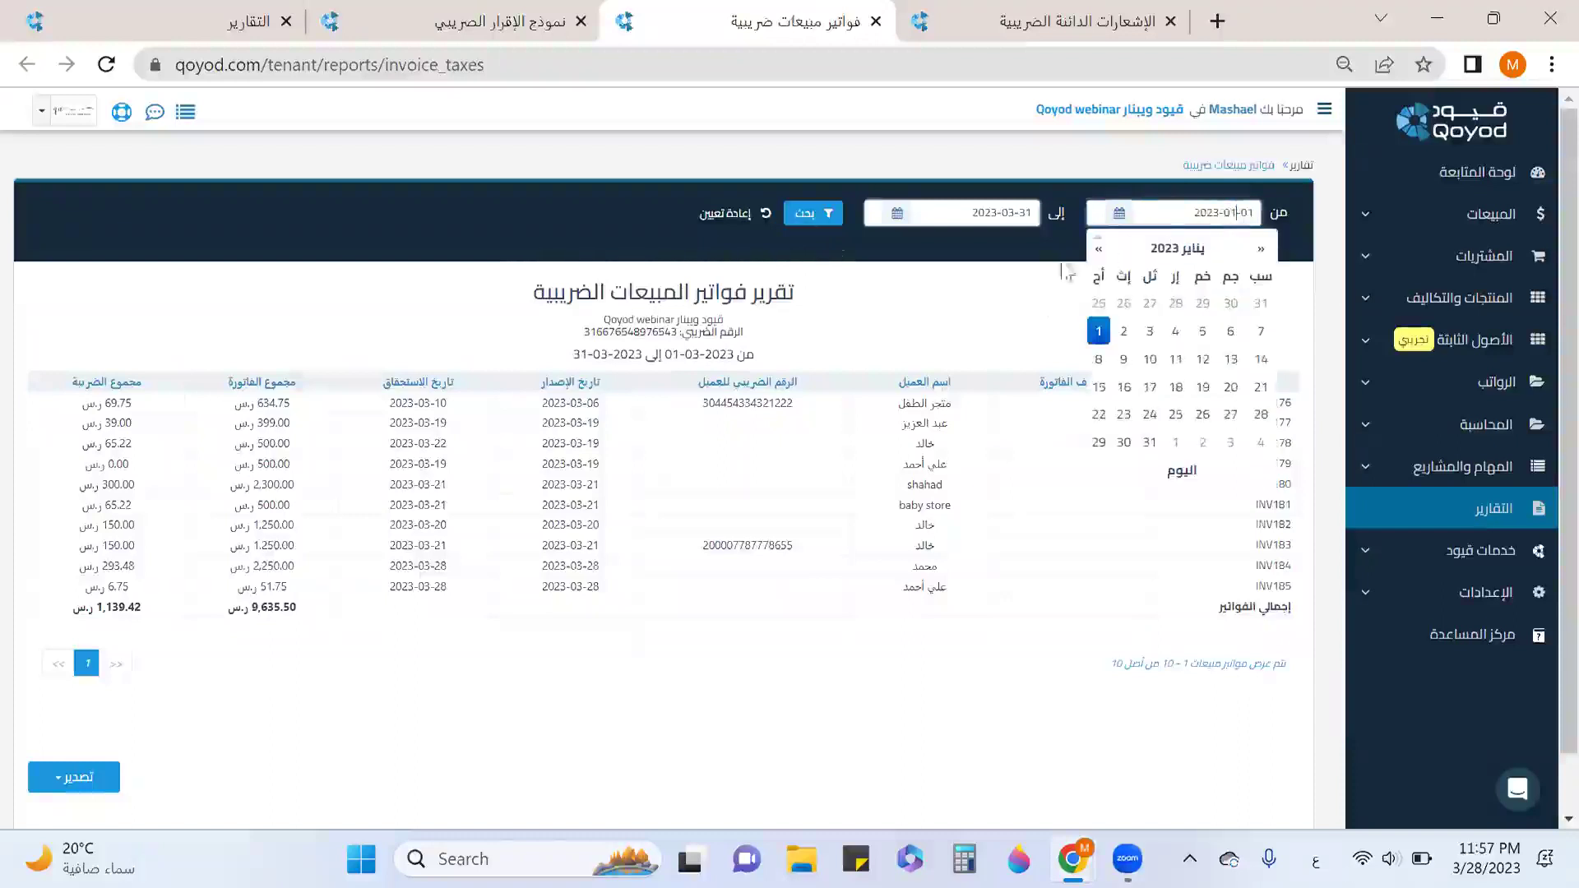
pyautogui.click(810, 218)
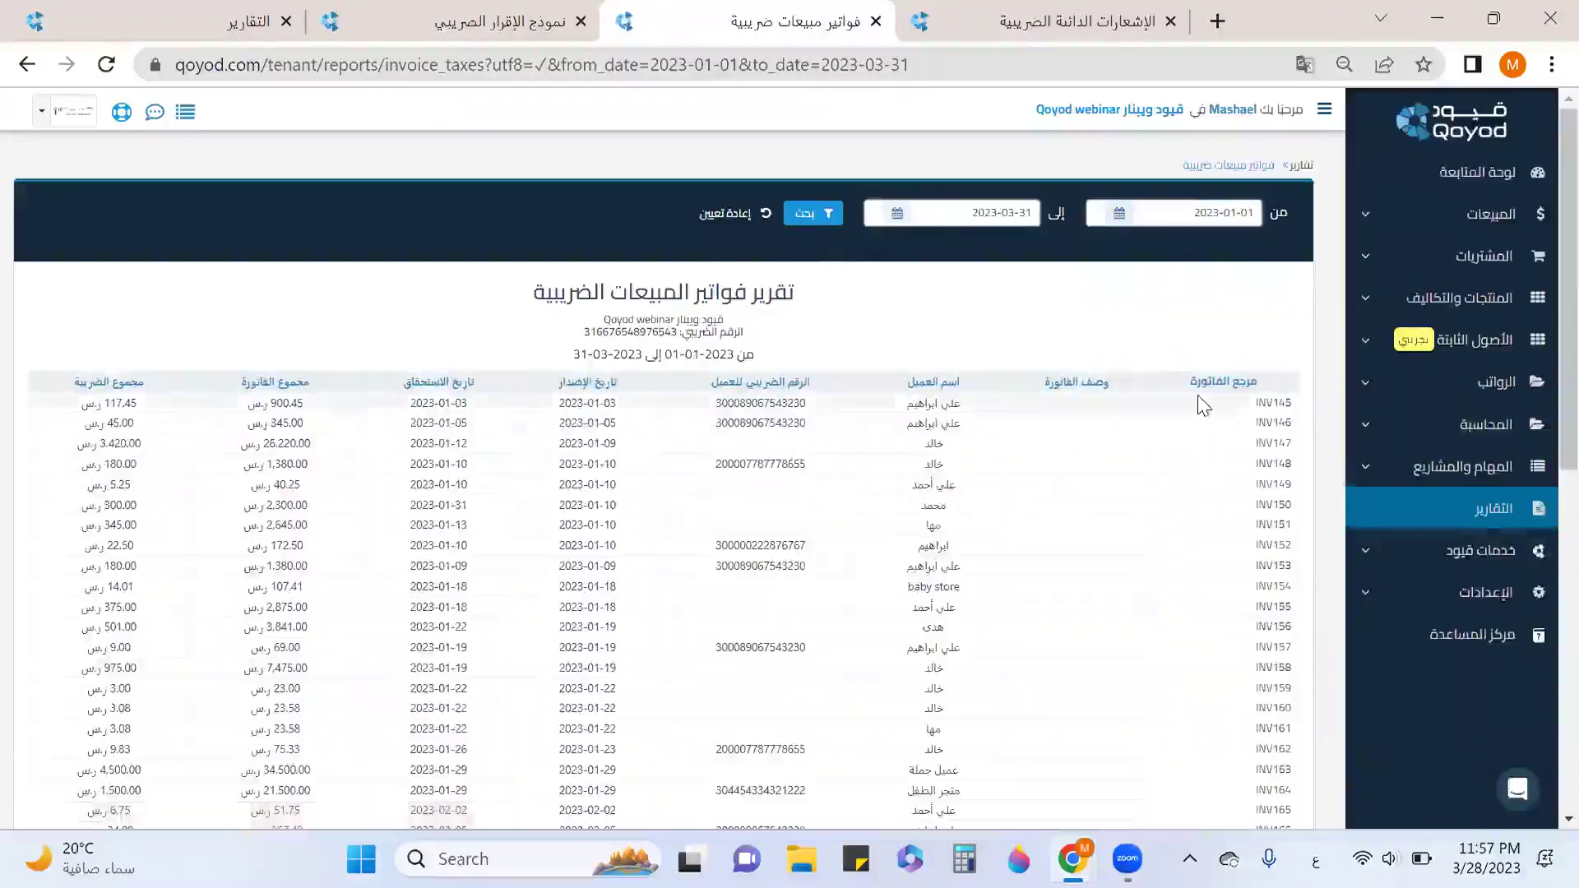
pyautogui.moveTo(1255, 385); pyautogui.dragTo(1060, 380)
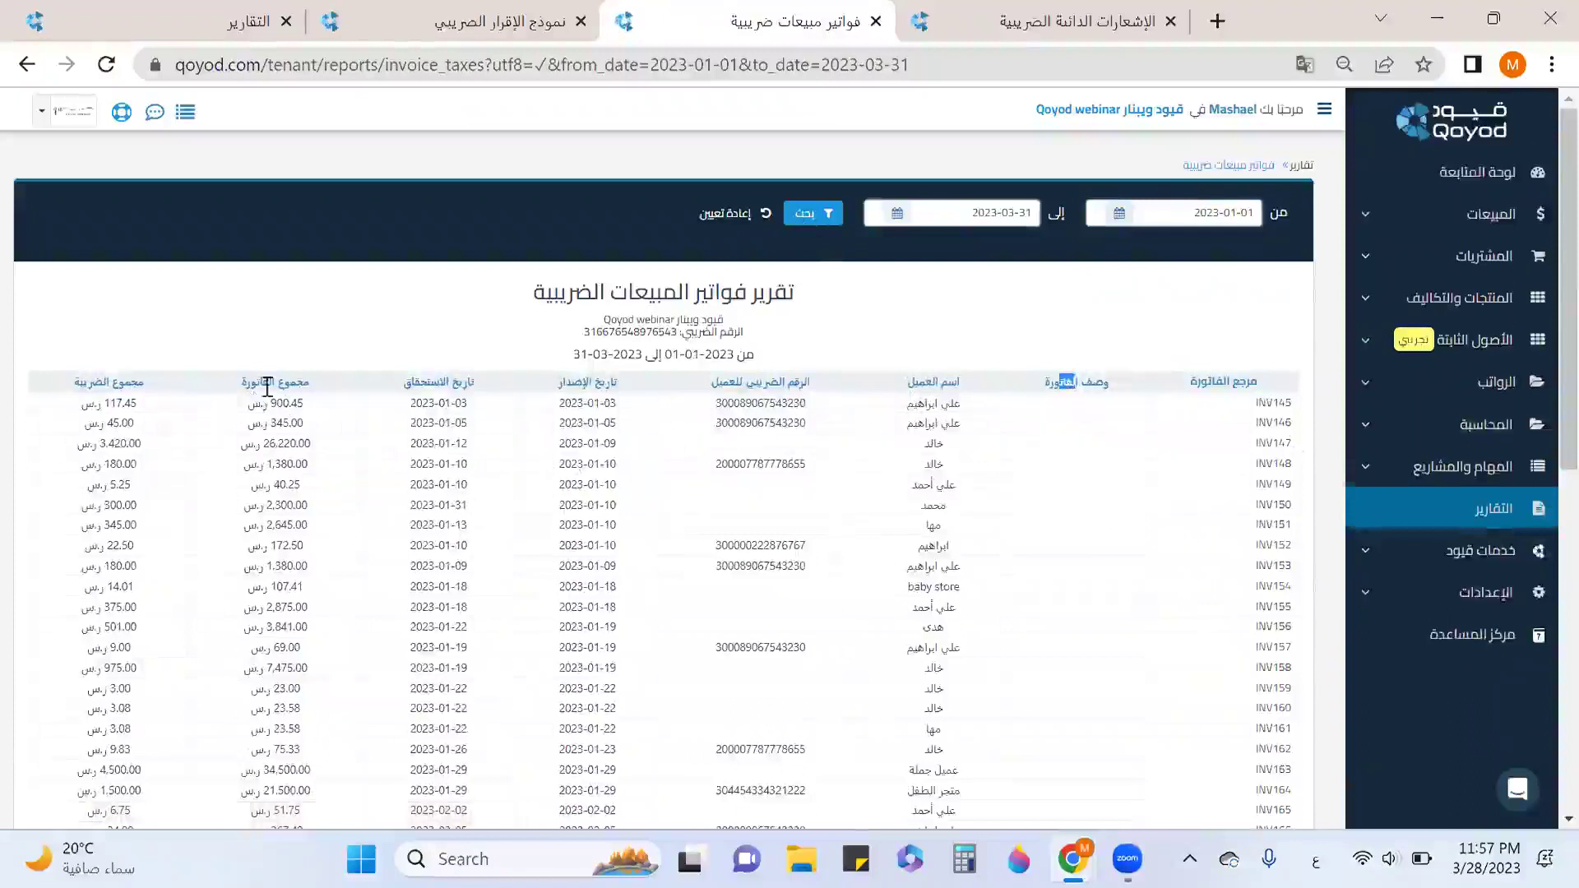
pyautogui.scroll(-8, 162, 448)
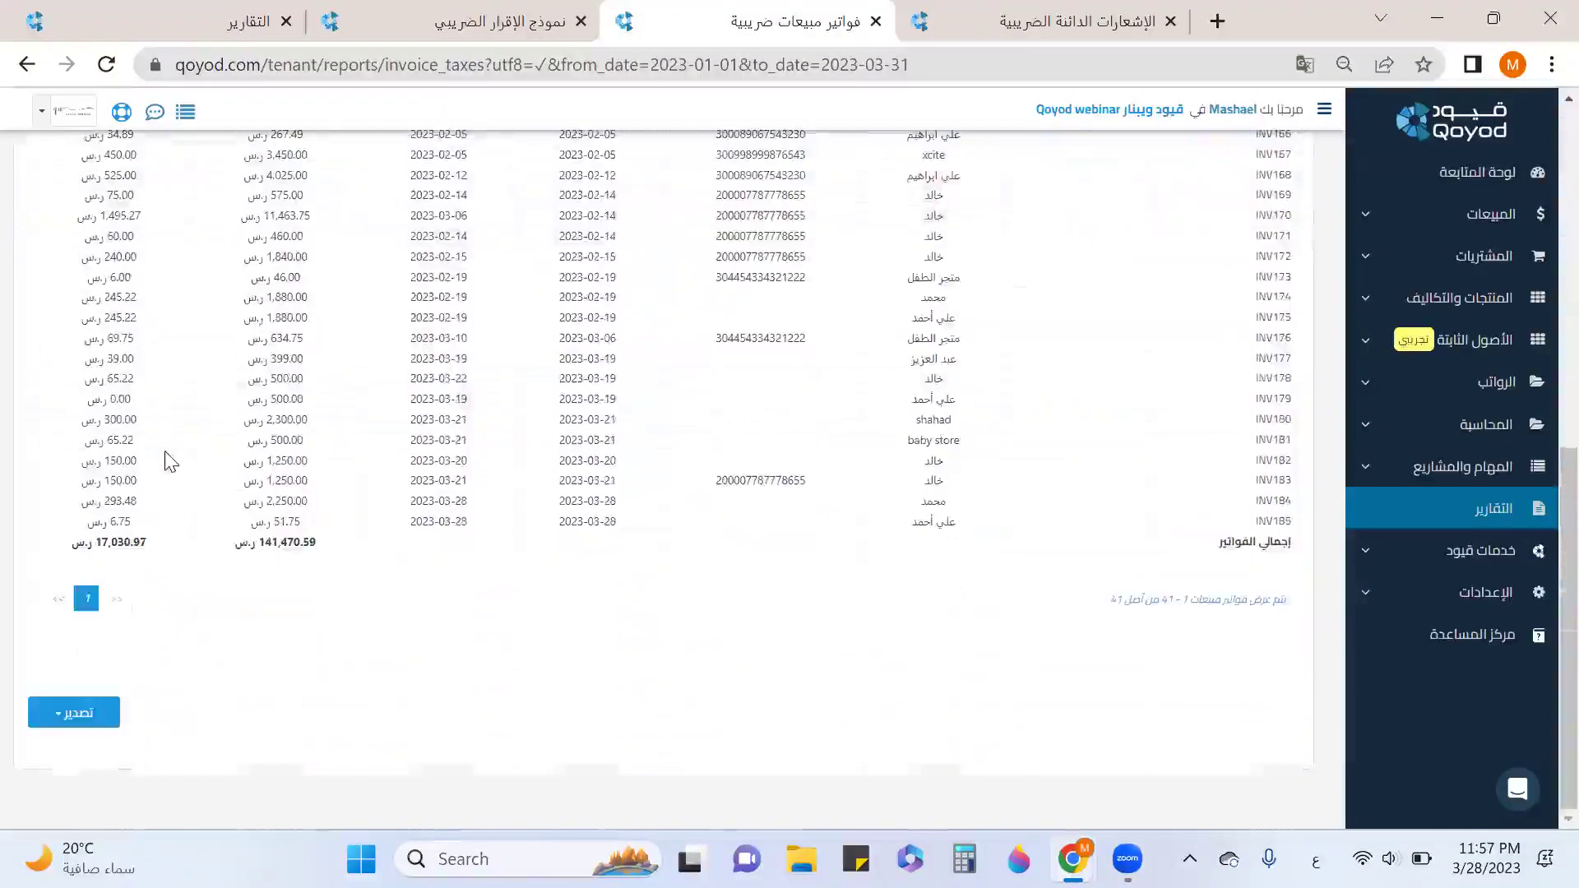
pyautogui.click(103, 712)
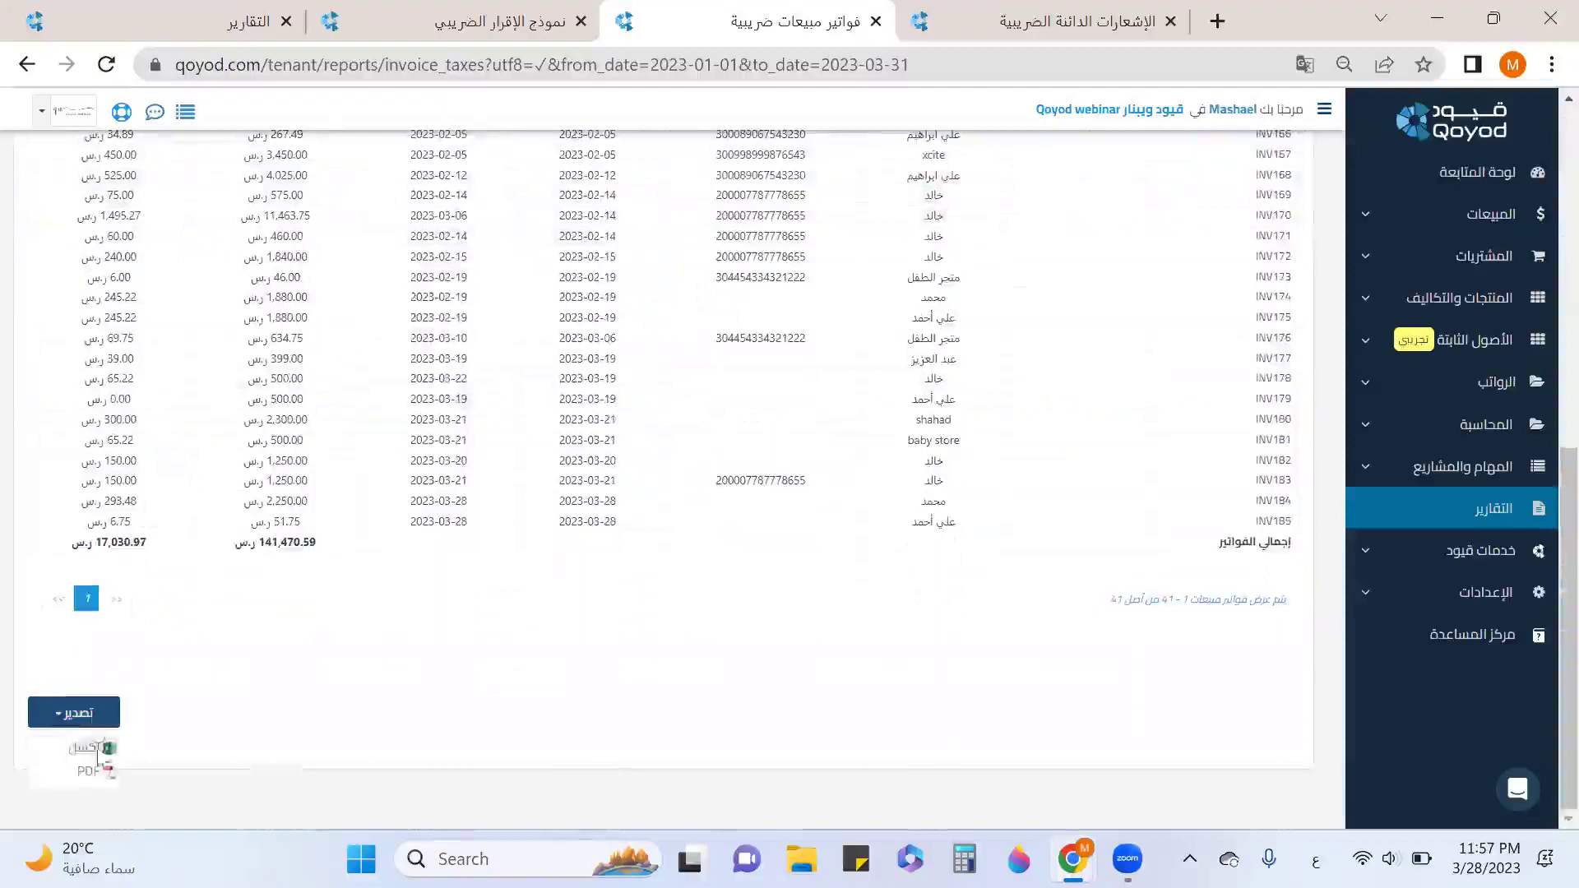
pyautogui.click(363, 676)
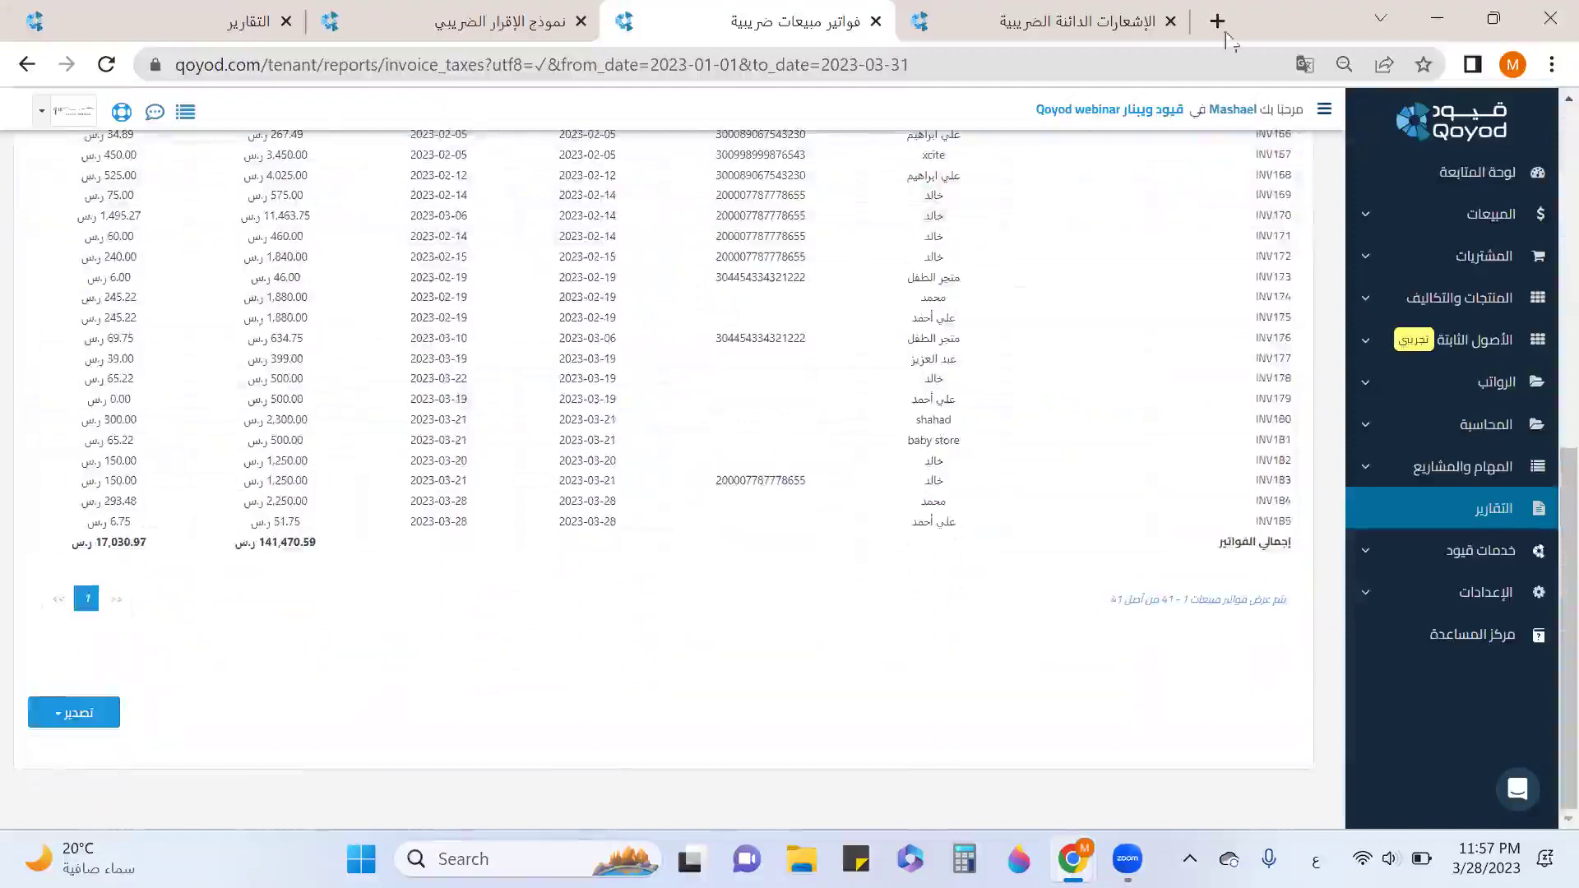
pyautogui.click(1067, 27)
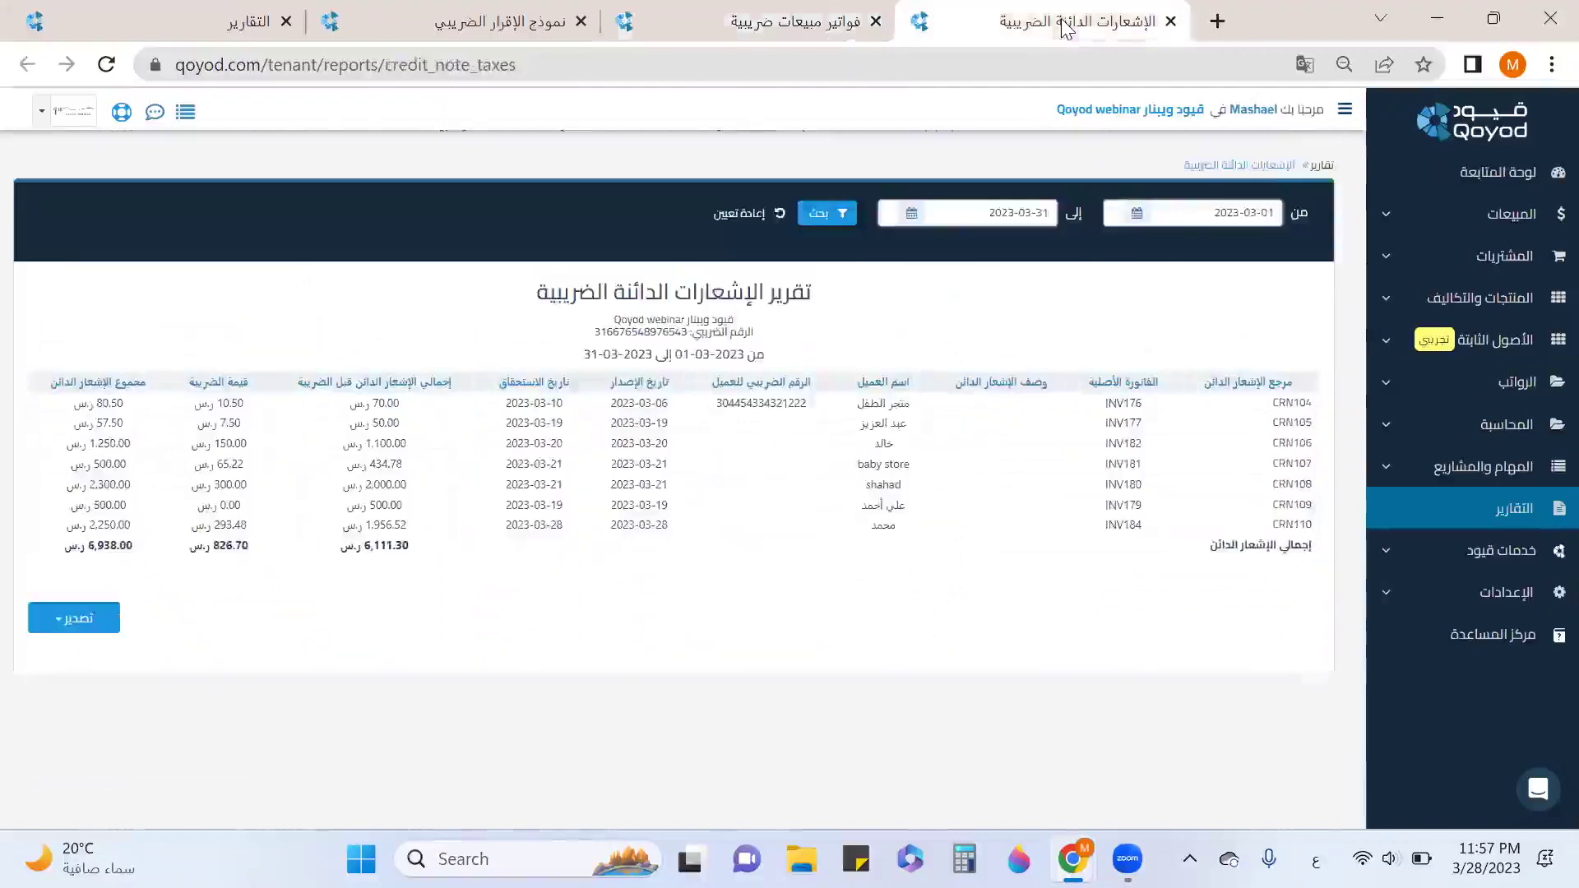
# Rerun the tax credit notes report from 2023-01-01, giving 3,835.25 SAR total tax.
pyautogui.doubleClick(1258, 216)
pyautogui.write('01')
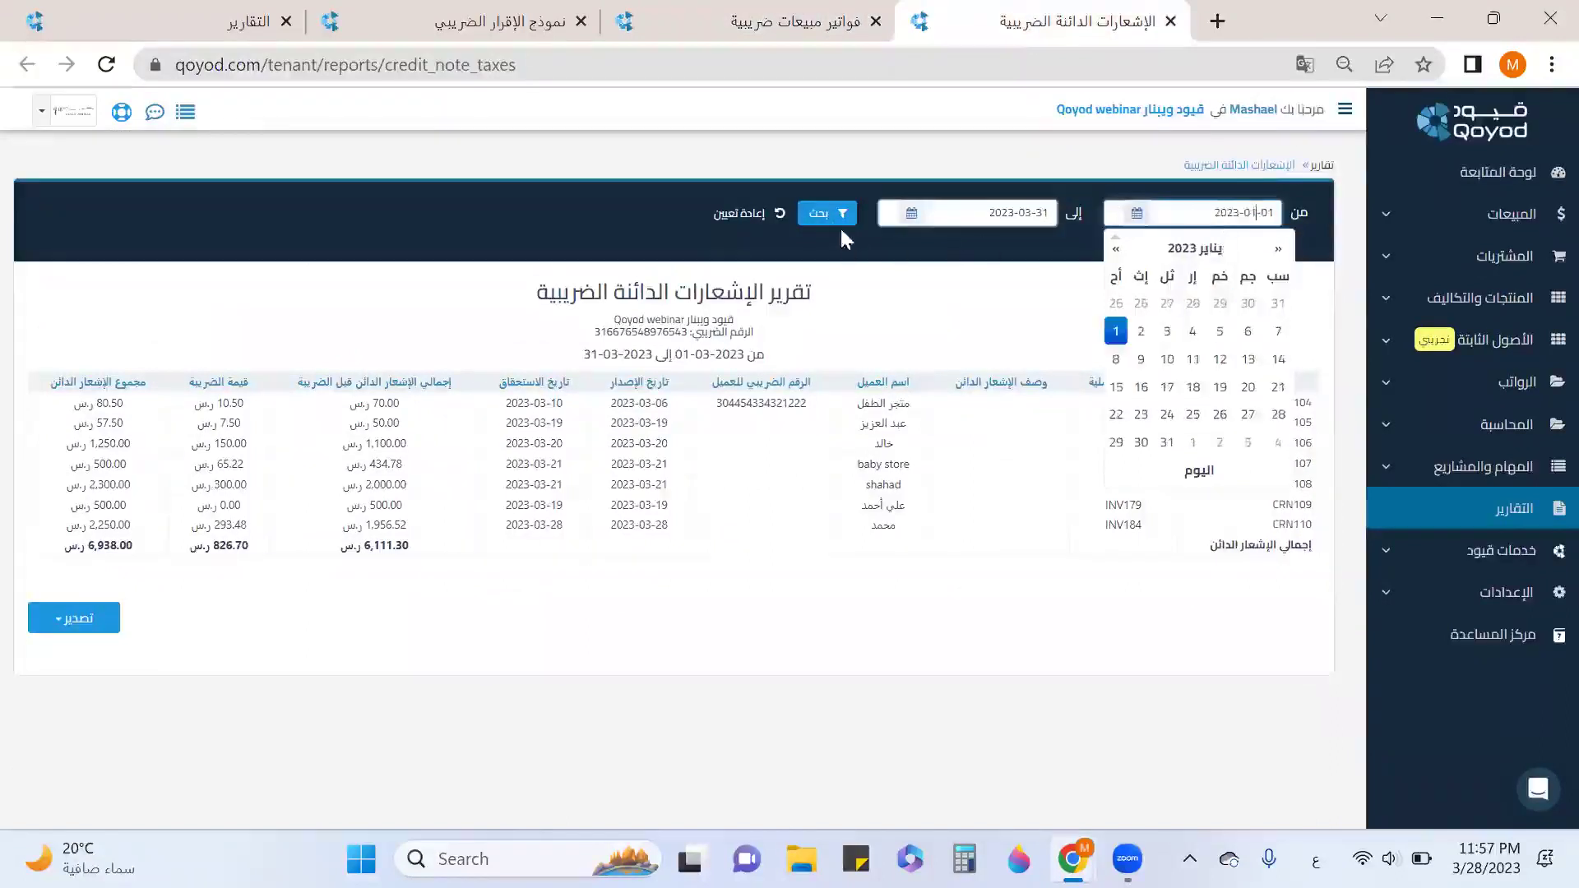
pyautogui.click(827, 220)
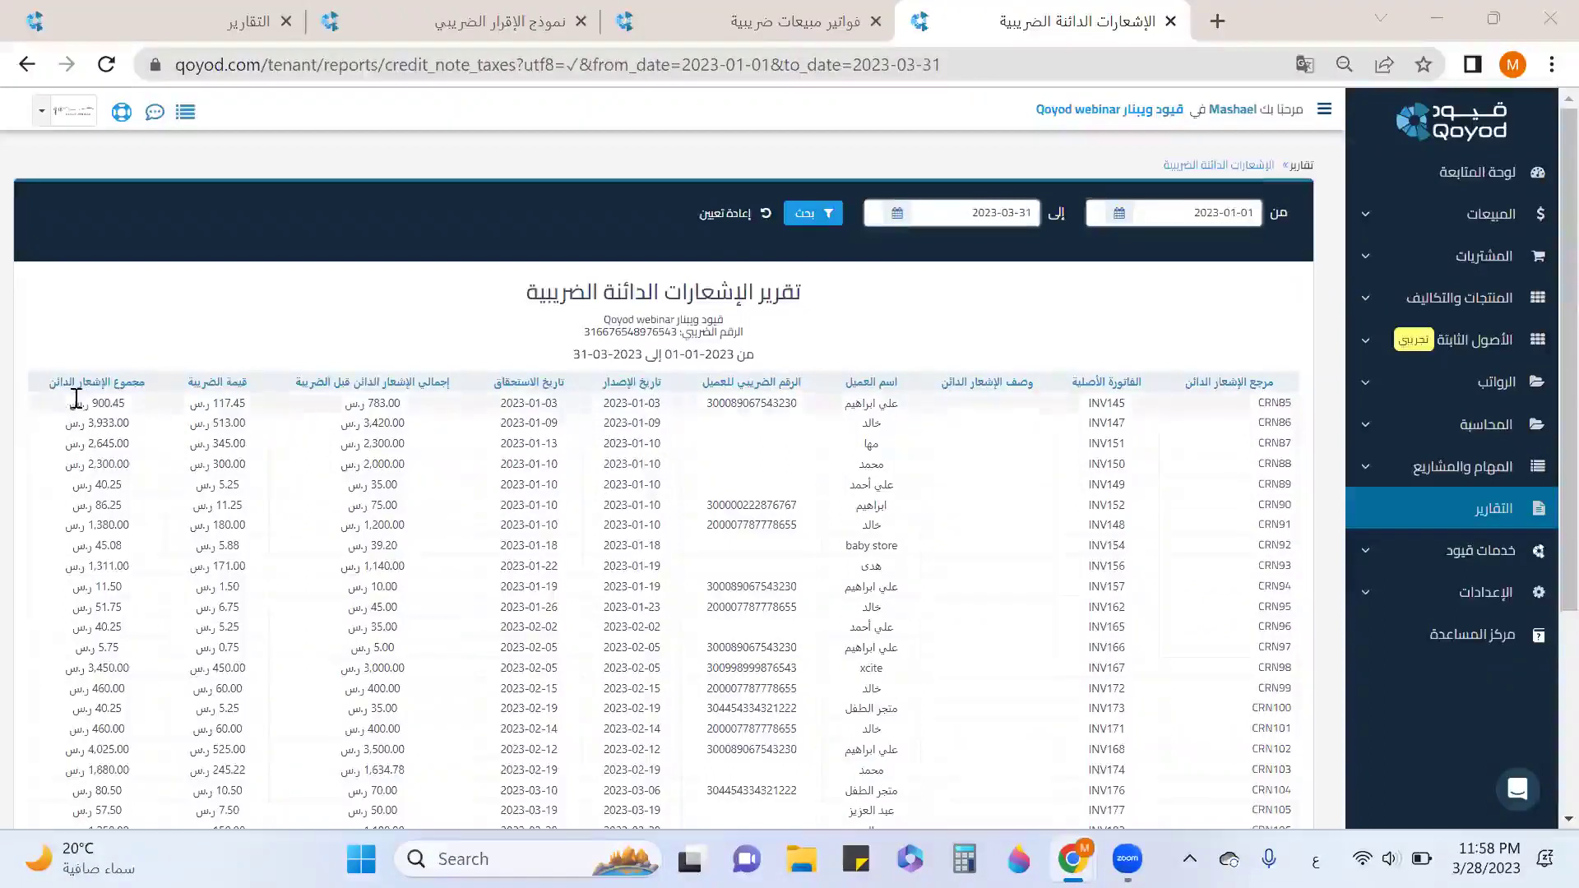
pyautogui.scroll(-5, 212, 411)
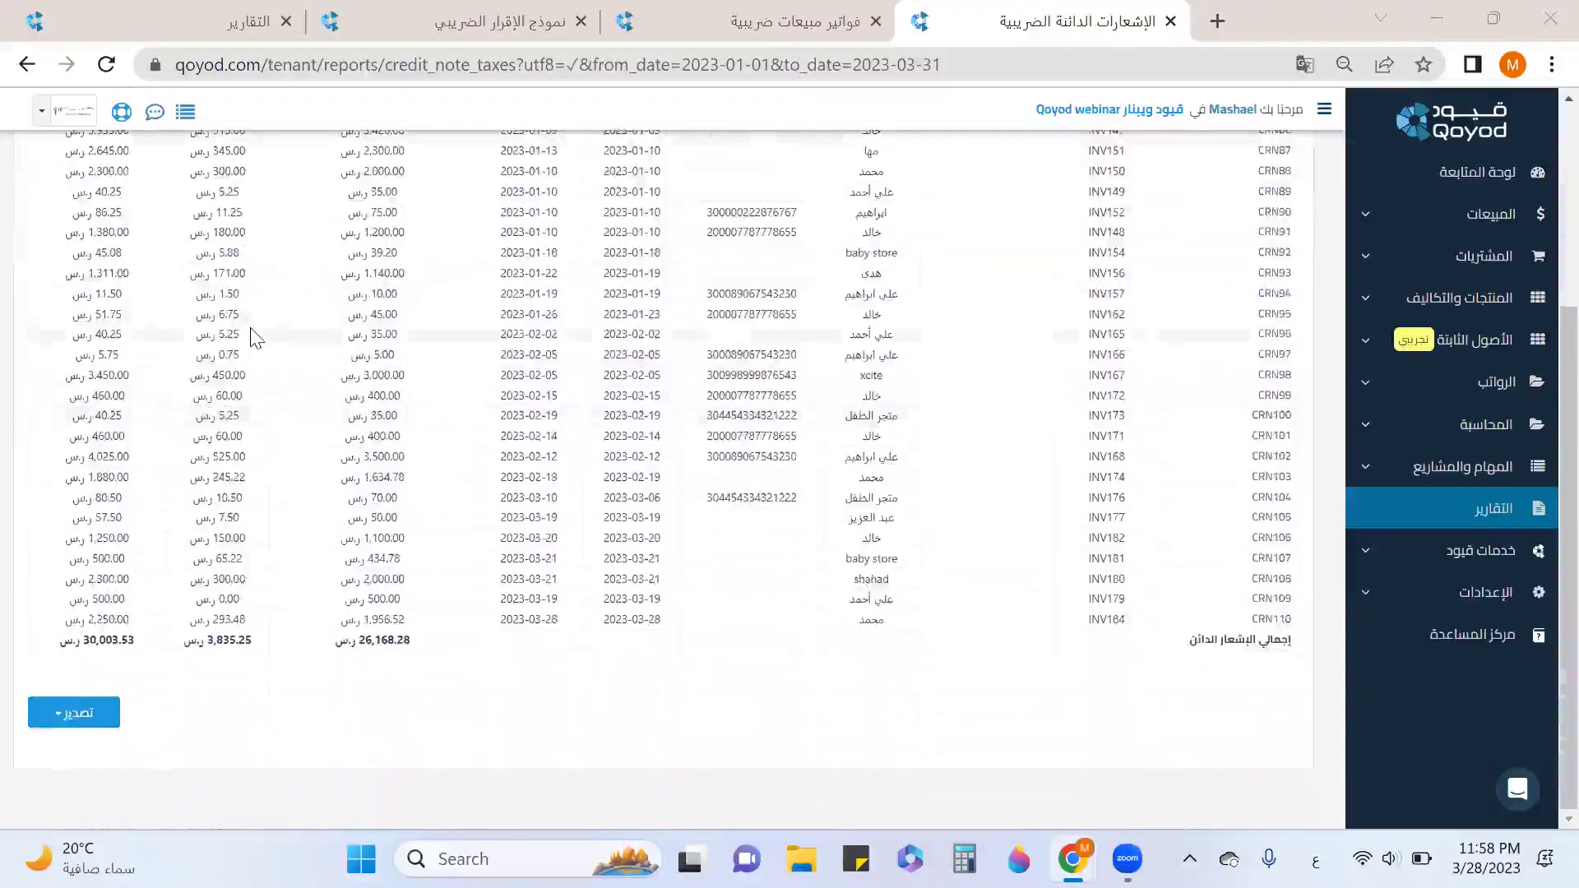
pyautogui.scroll(1, 255, 338)
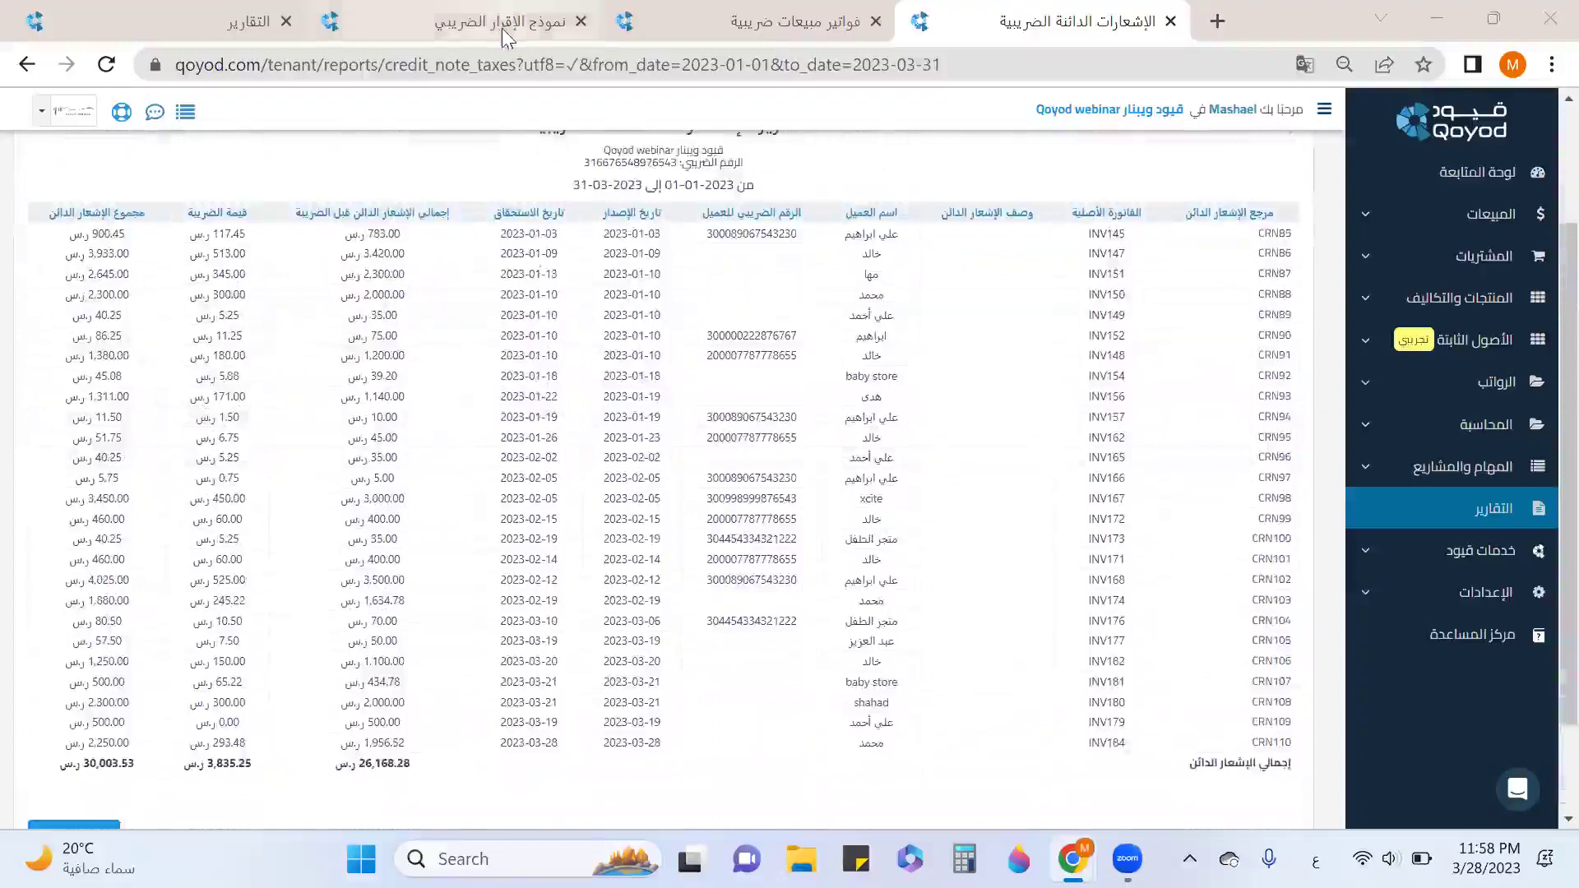
# Return to the sales tax invoices report and locate its tax total of 17,030.97.
pyautogui.click(771, 33)
pyautogui.scroll(10, 415, 387)
pyautogui.moveTo(147, 384); pyautogui.dragTo(68, 384)
pyautogui.scroll(-8, 74, 411)
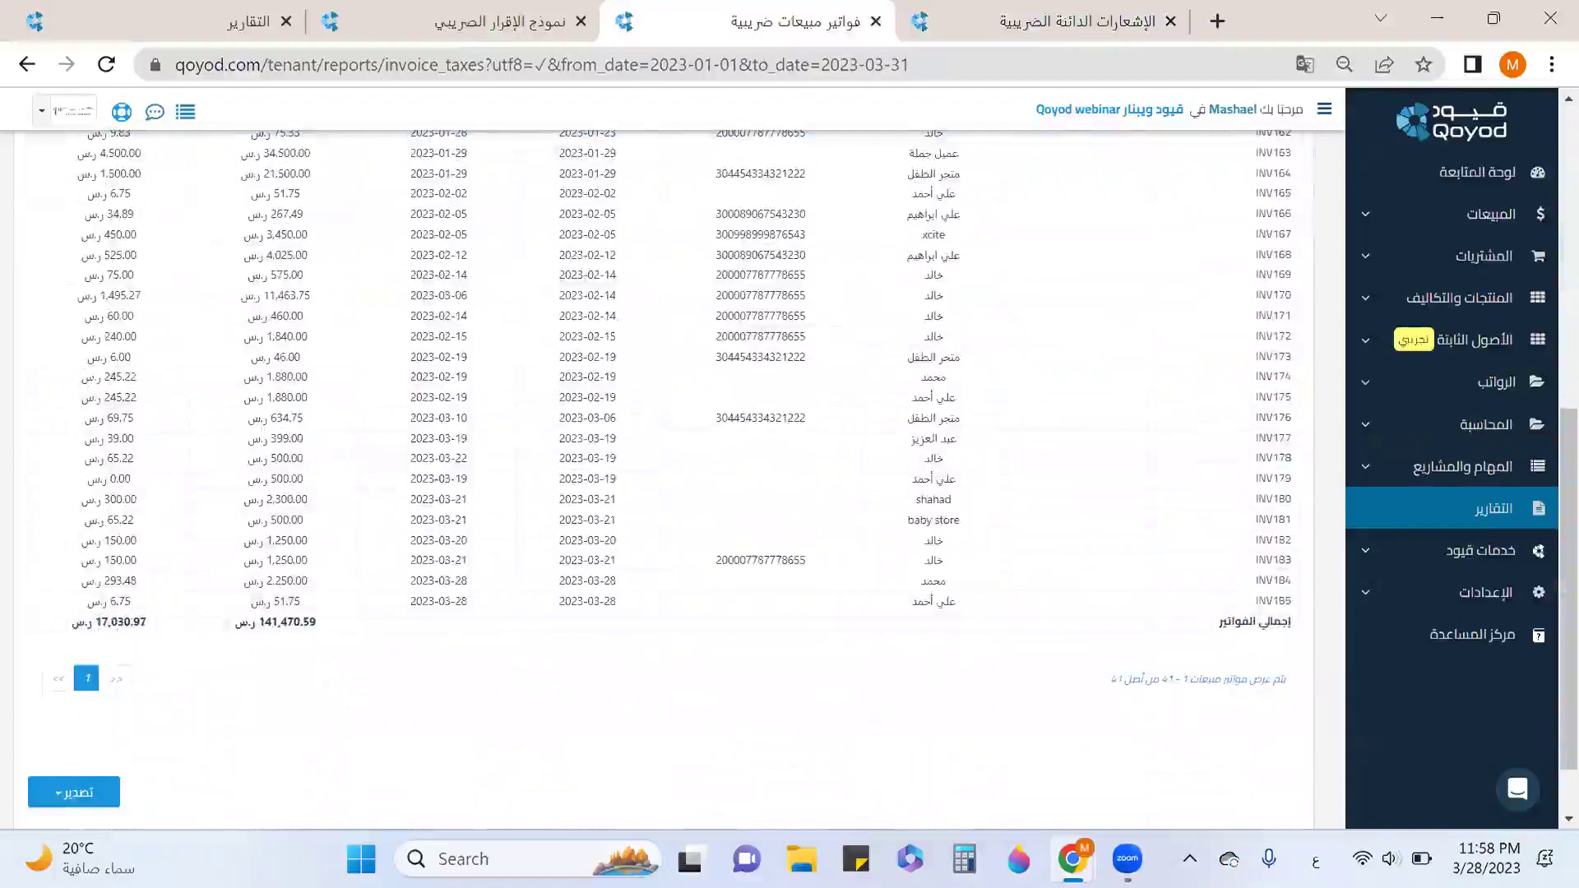
# Enter 17,030.97 minus in Calculator, checking the credit notes report's tax value.
pyautogui.click(964, 859)
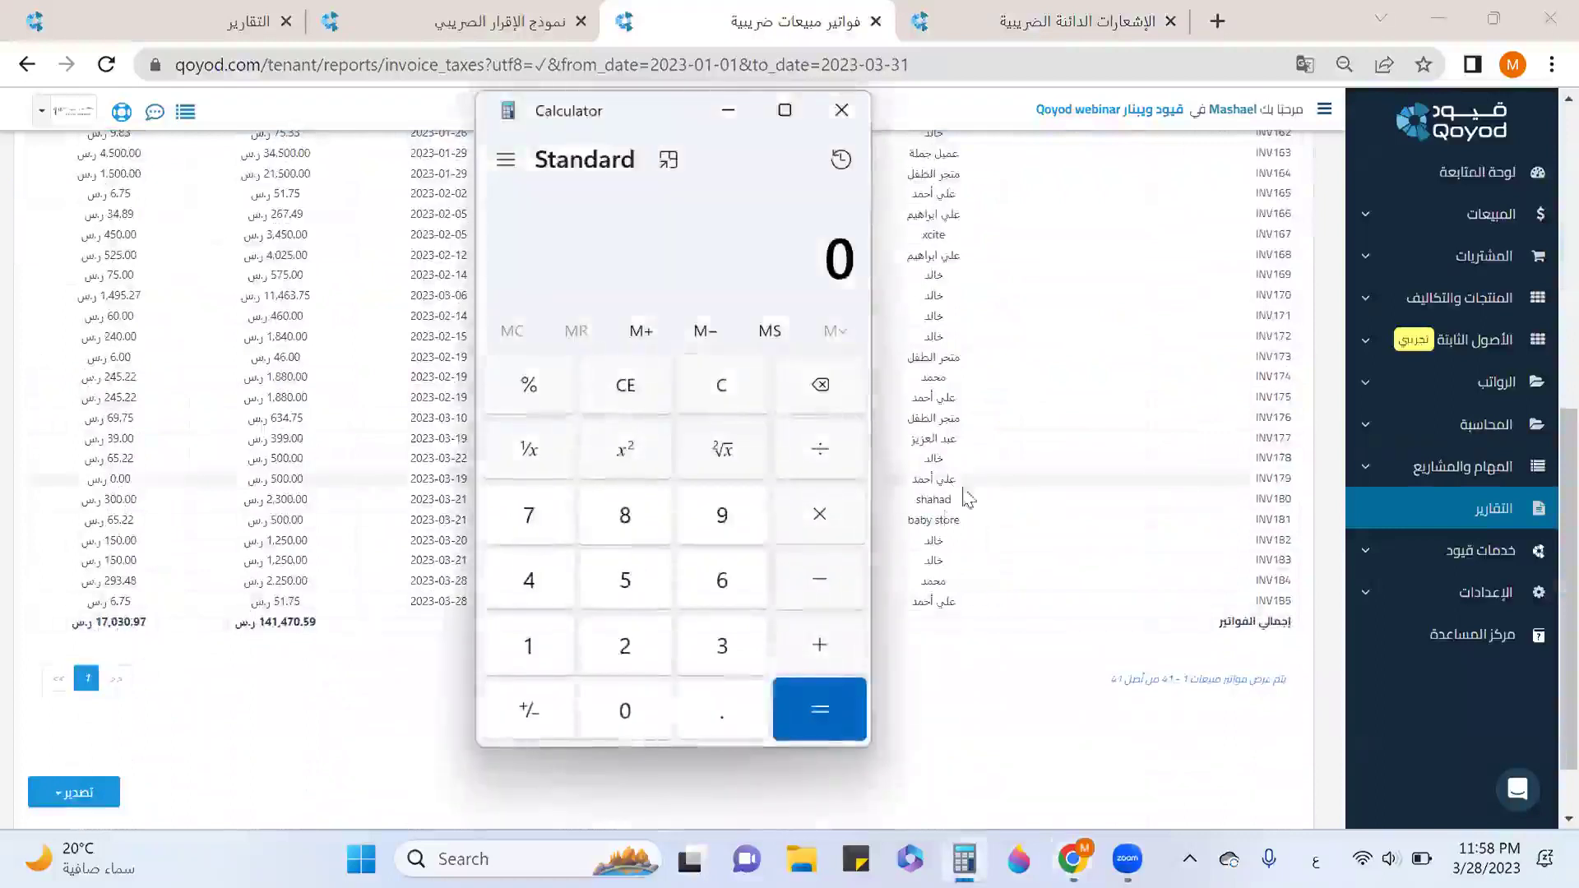
pyautogui.write('17')
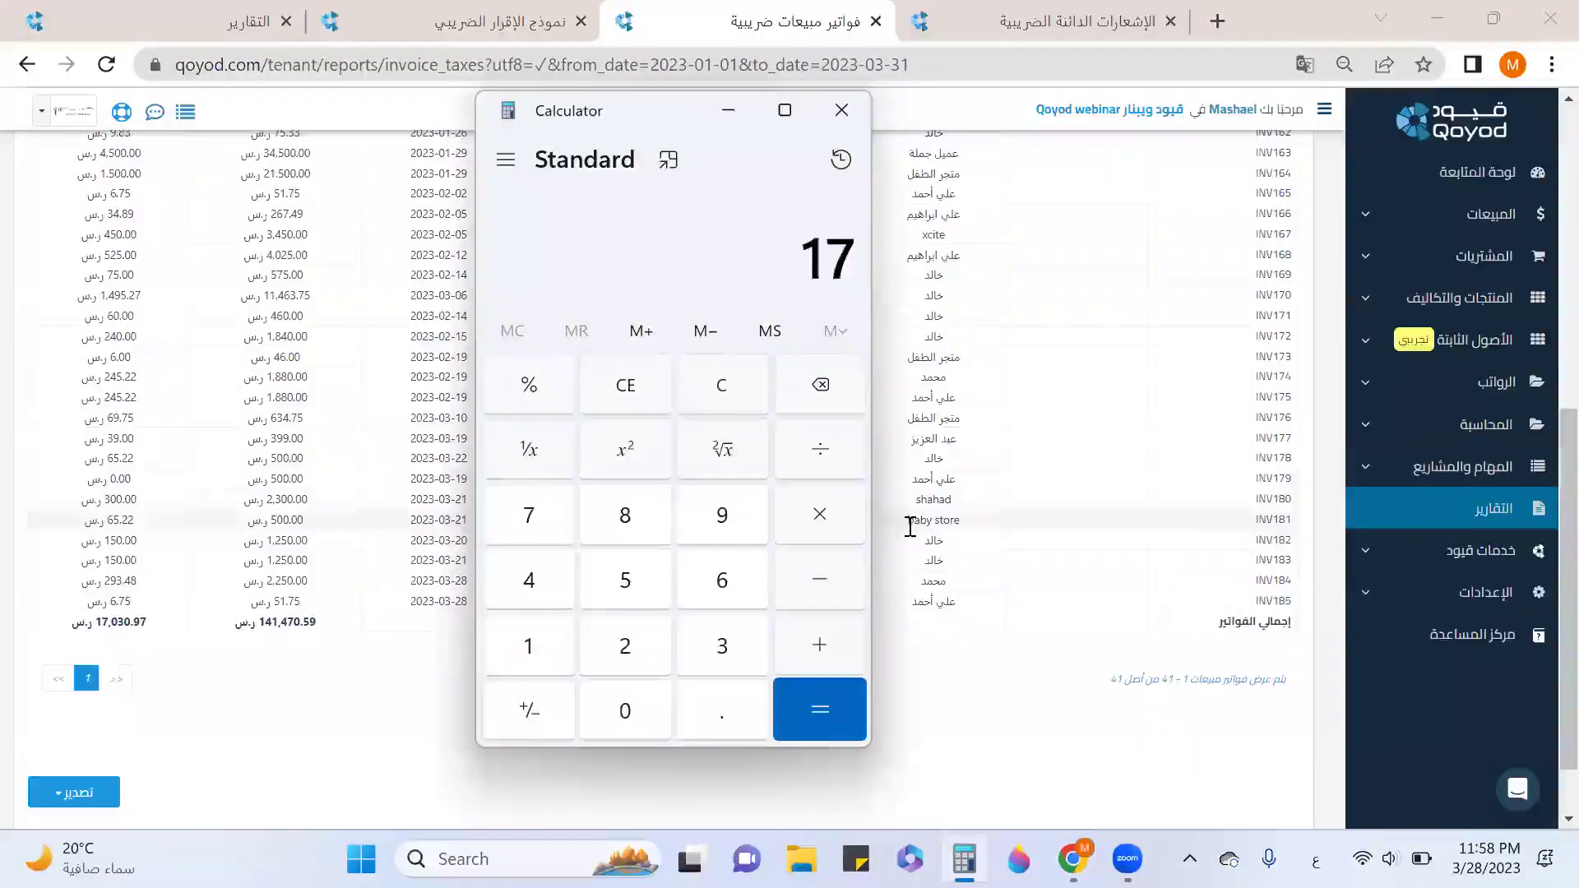
pyautogui.write(',030')
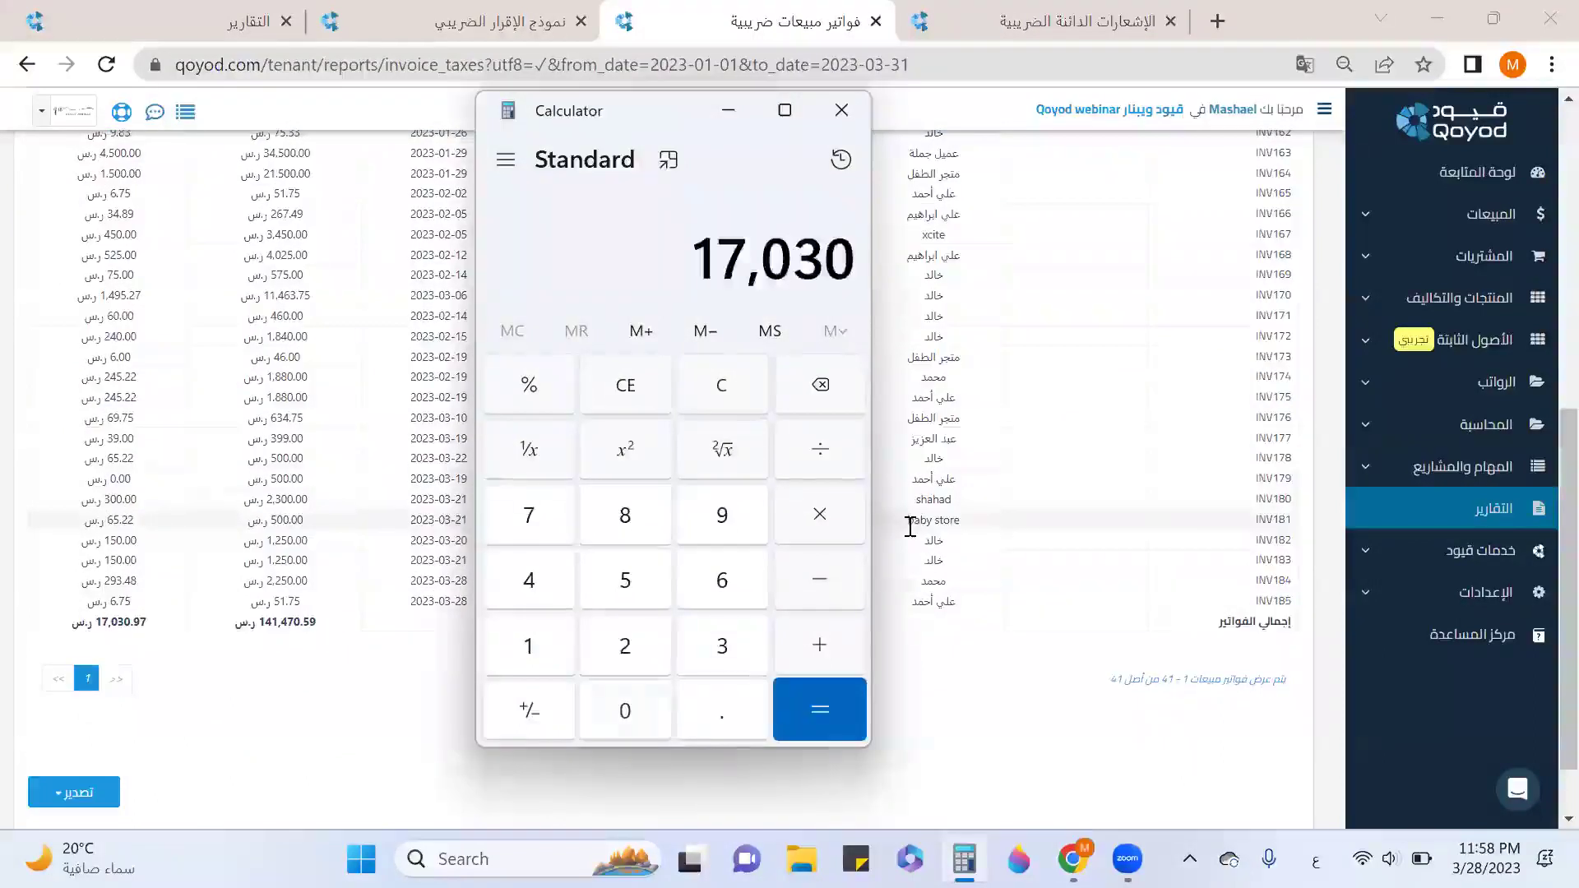
pyautogui.write('.97')
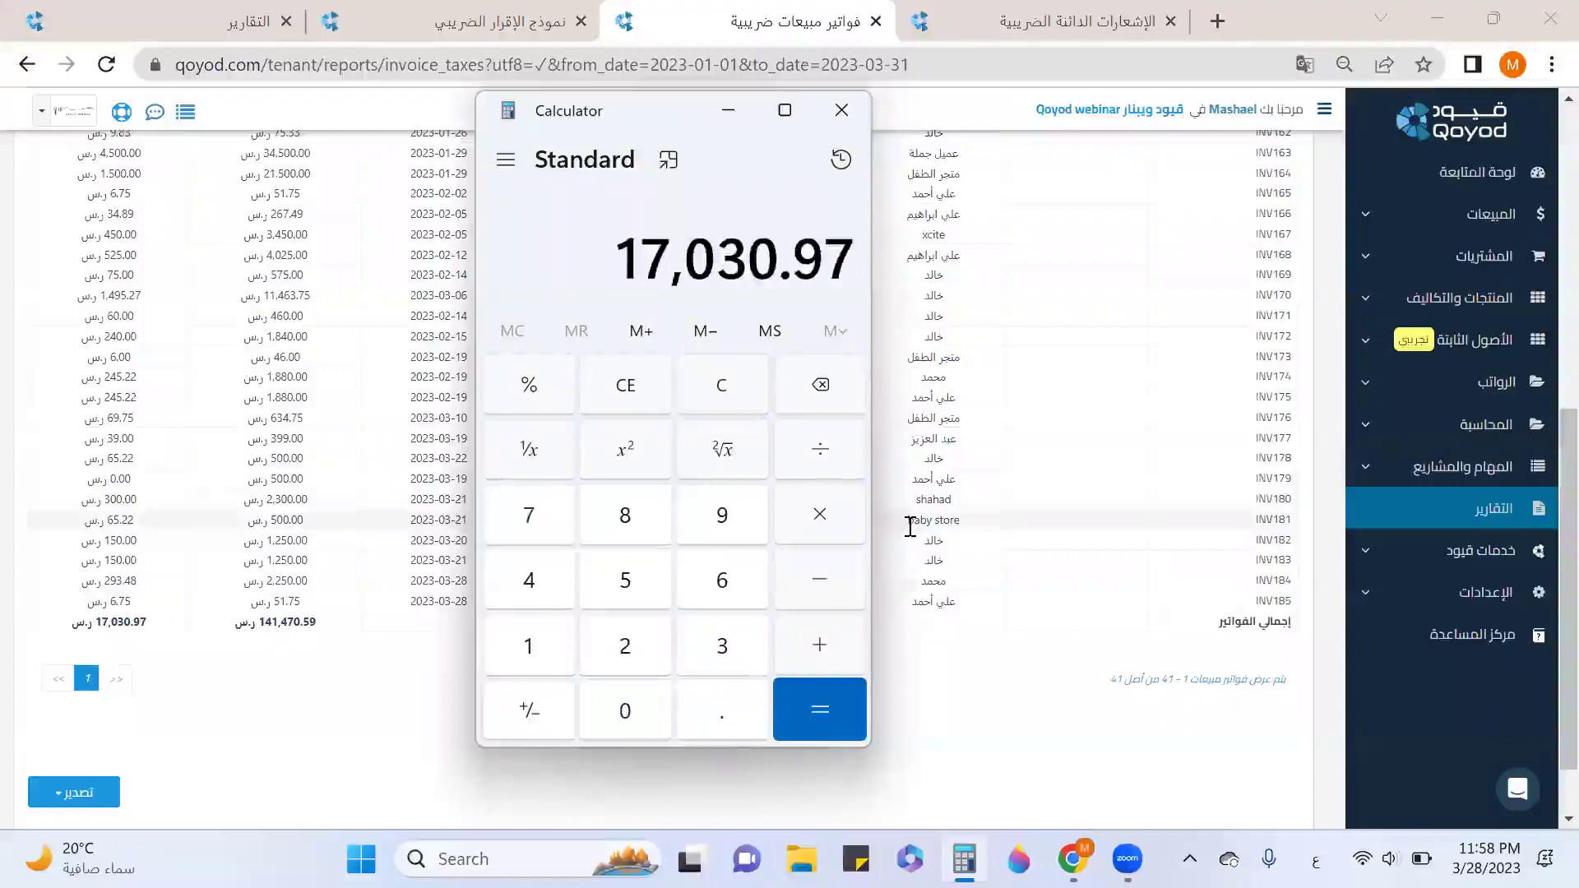
pyautogui.click(816, 581)
pyautogui.click(1082, 31)
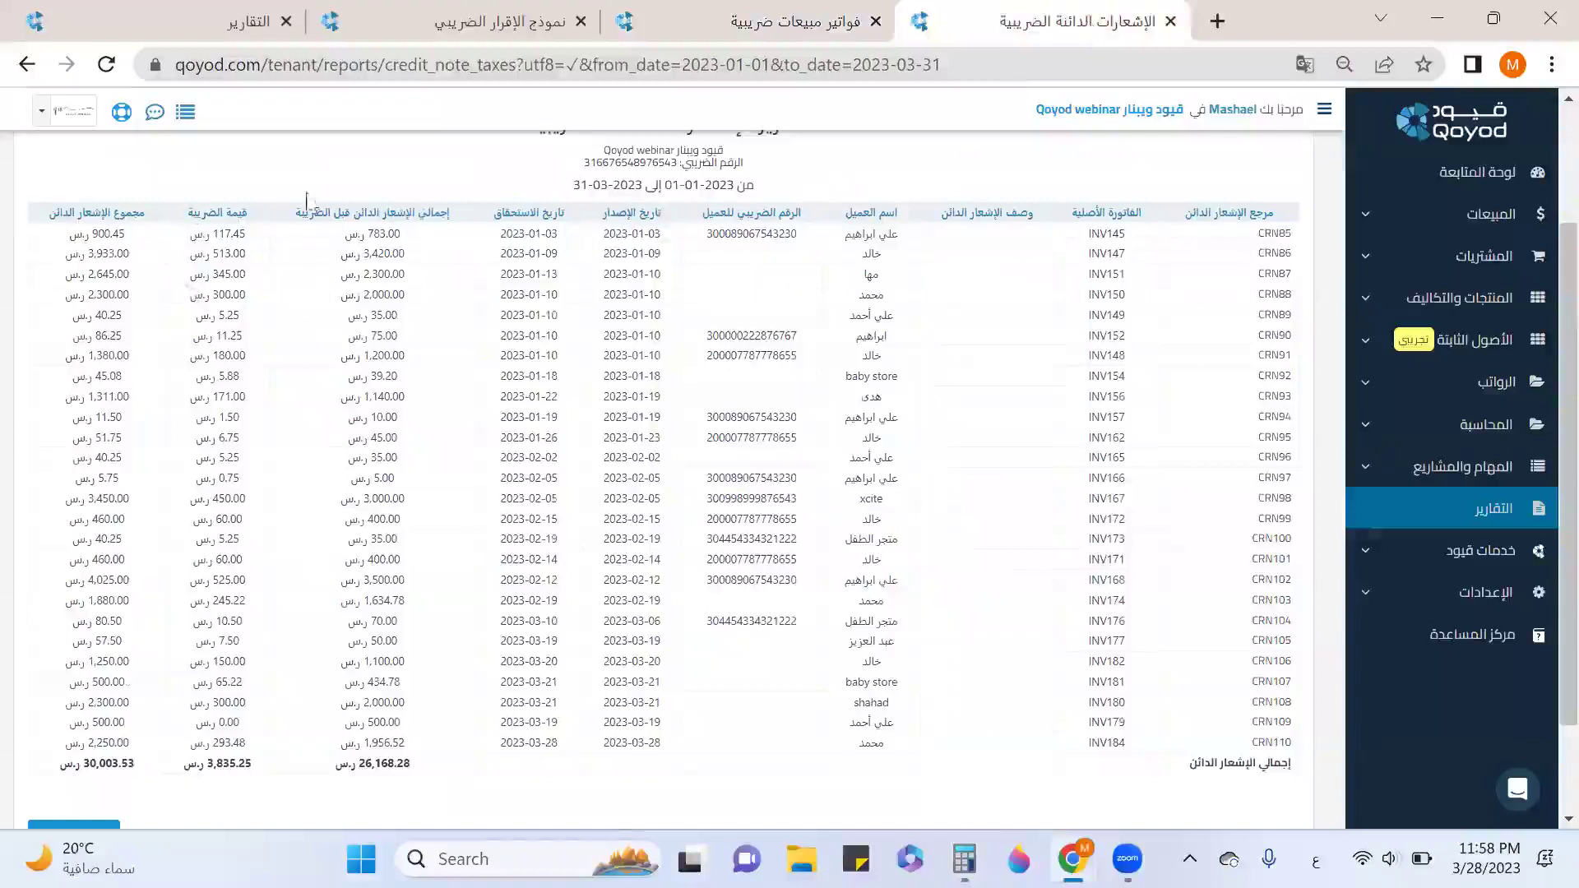
pyautogui.moveTo(248, 212); pyautogui.dragTo(187, 238)
pyautogui.scroll(-3, 191, 241)
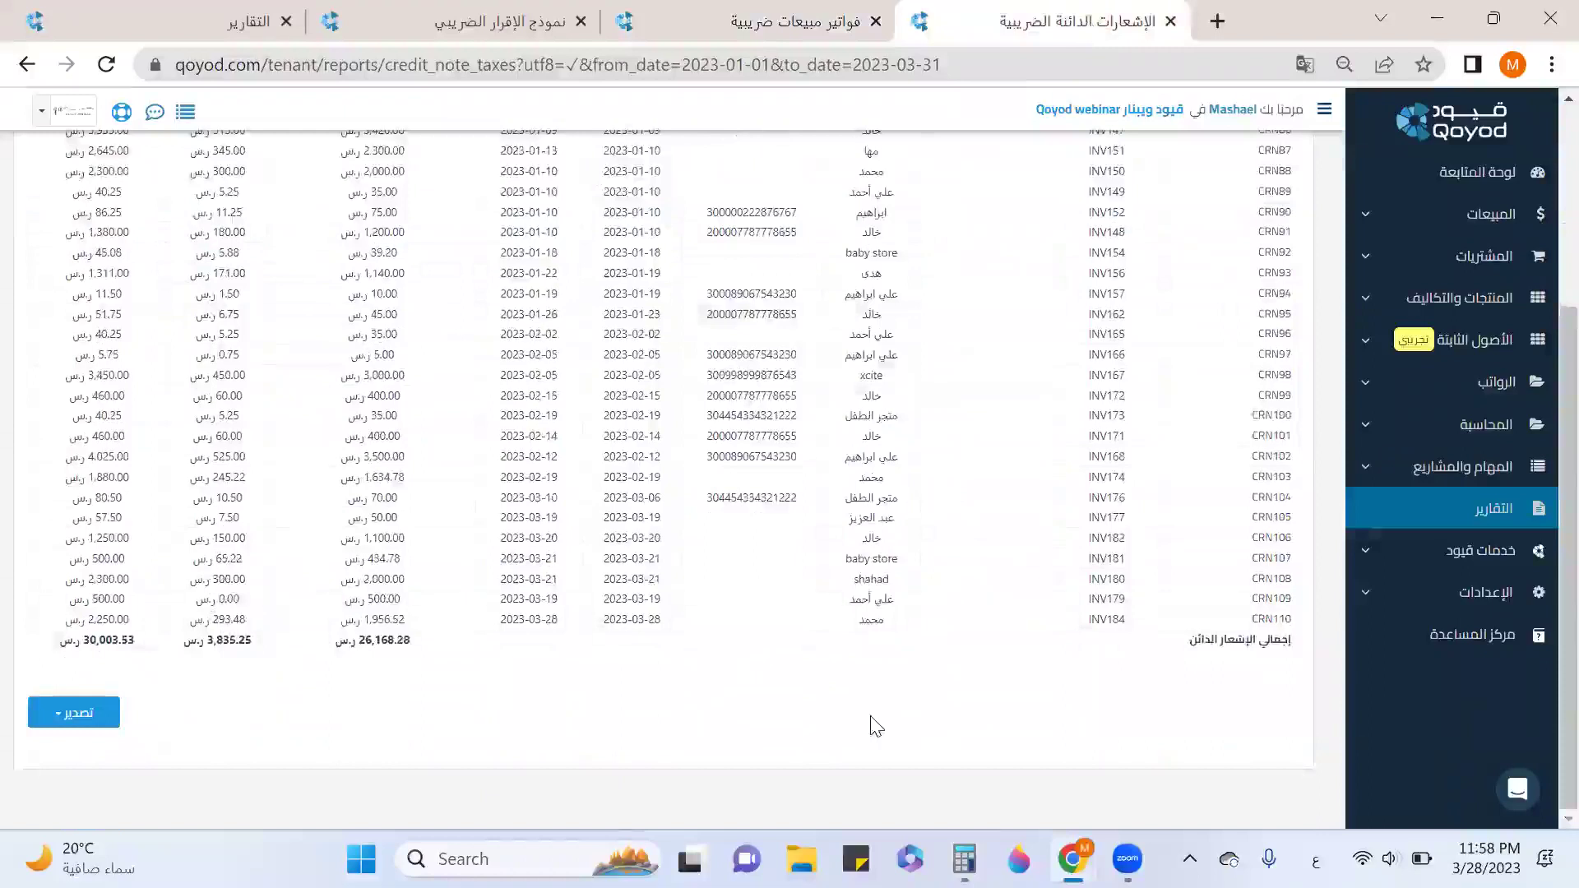
# Subtract 3,835.25 to get 13,195.72 and compare it with the tax return's output VAT.
pyautogui.hotkey('alt', 'Tab')
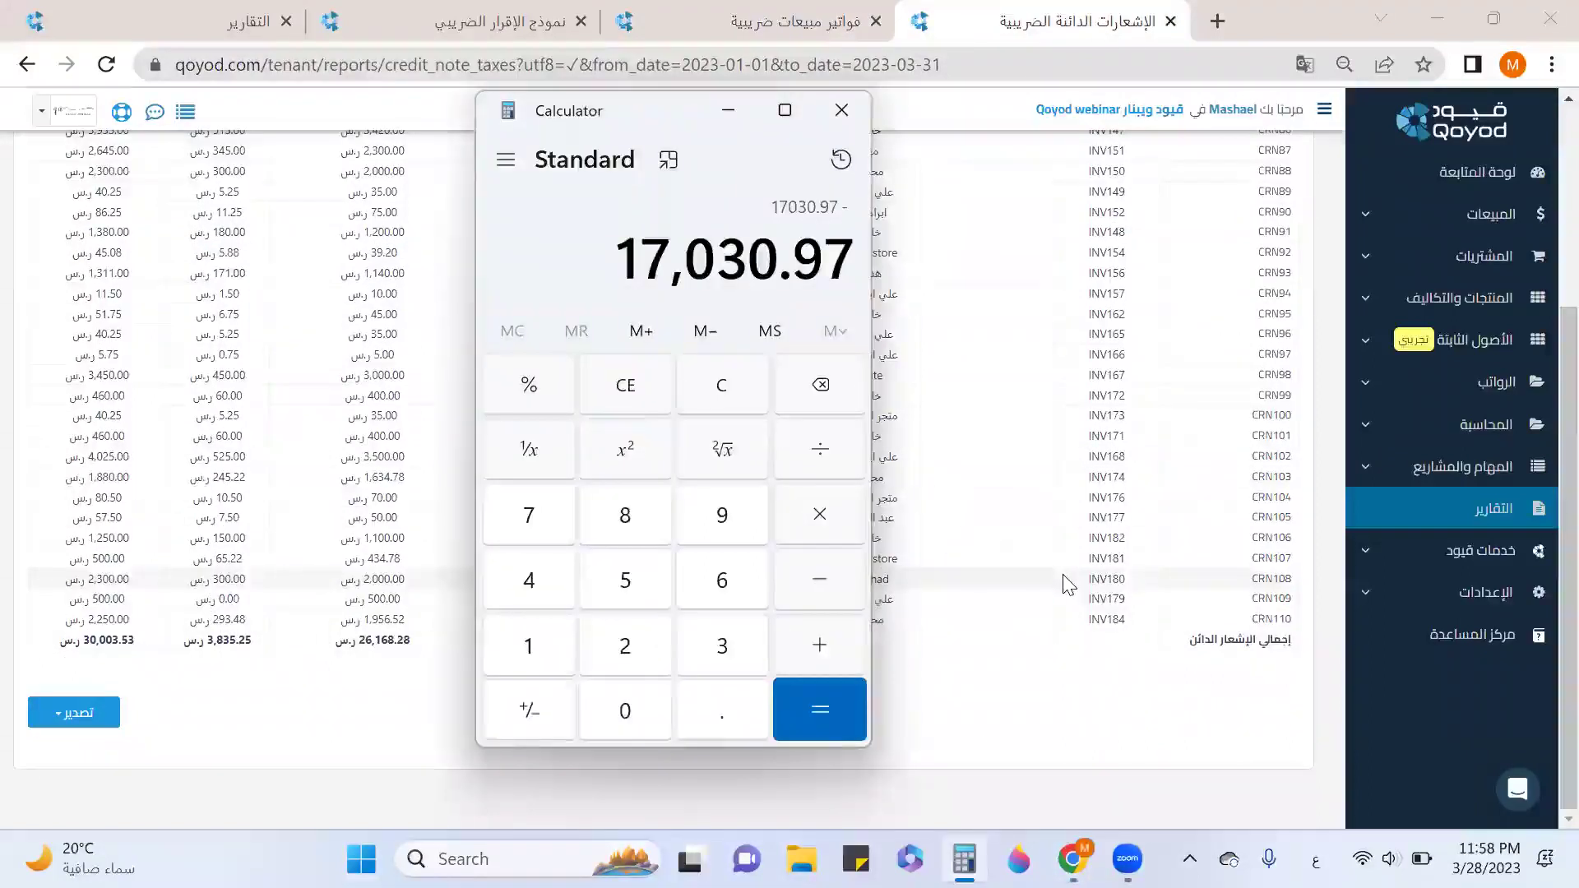
pyautogui.write('3')
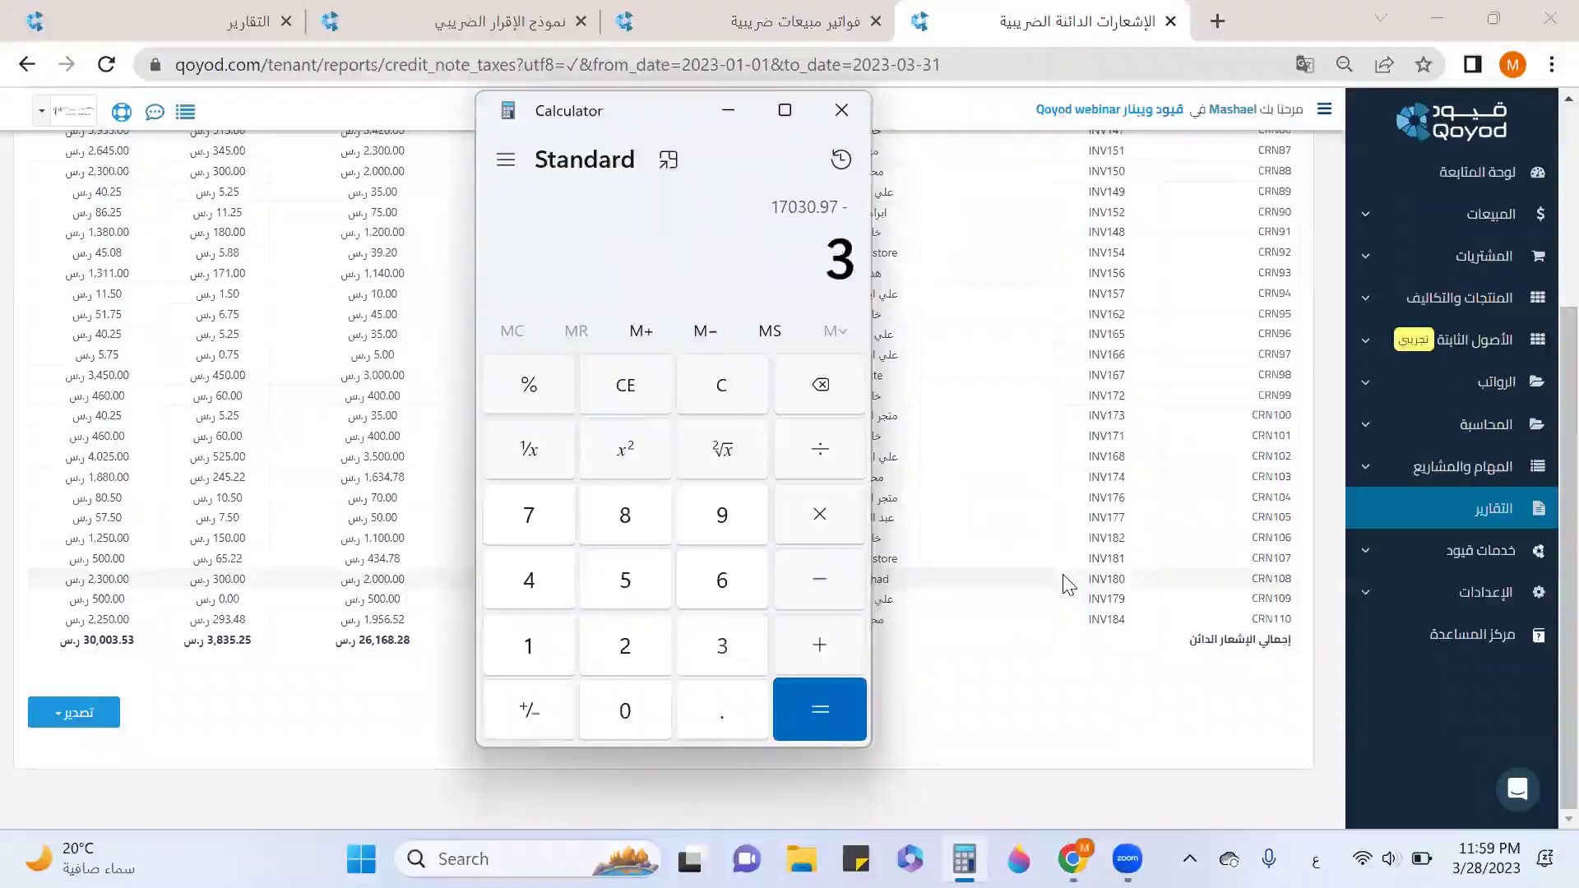
pyautogui.write(',835.25')
pyautogui.press('Return')
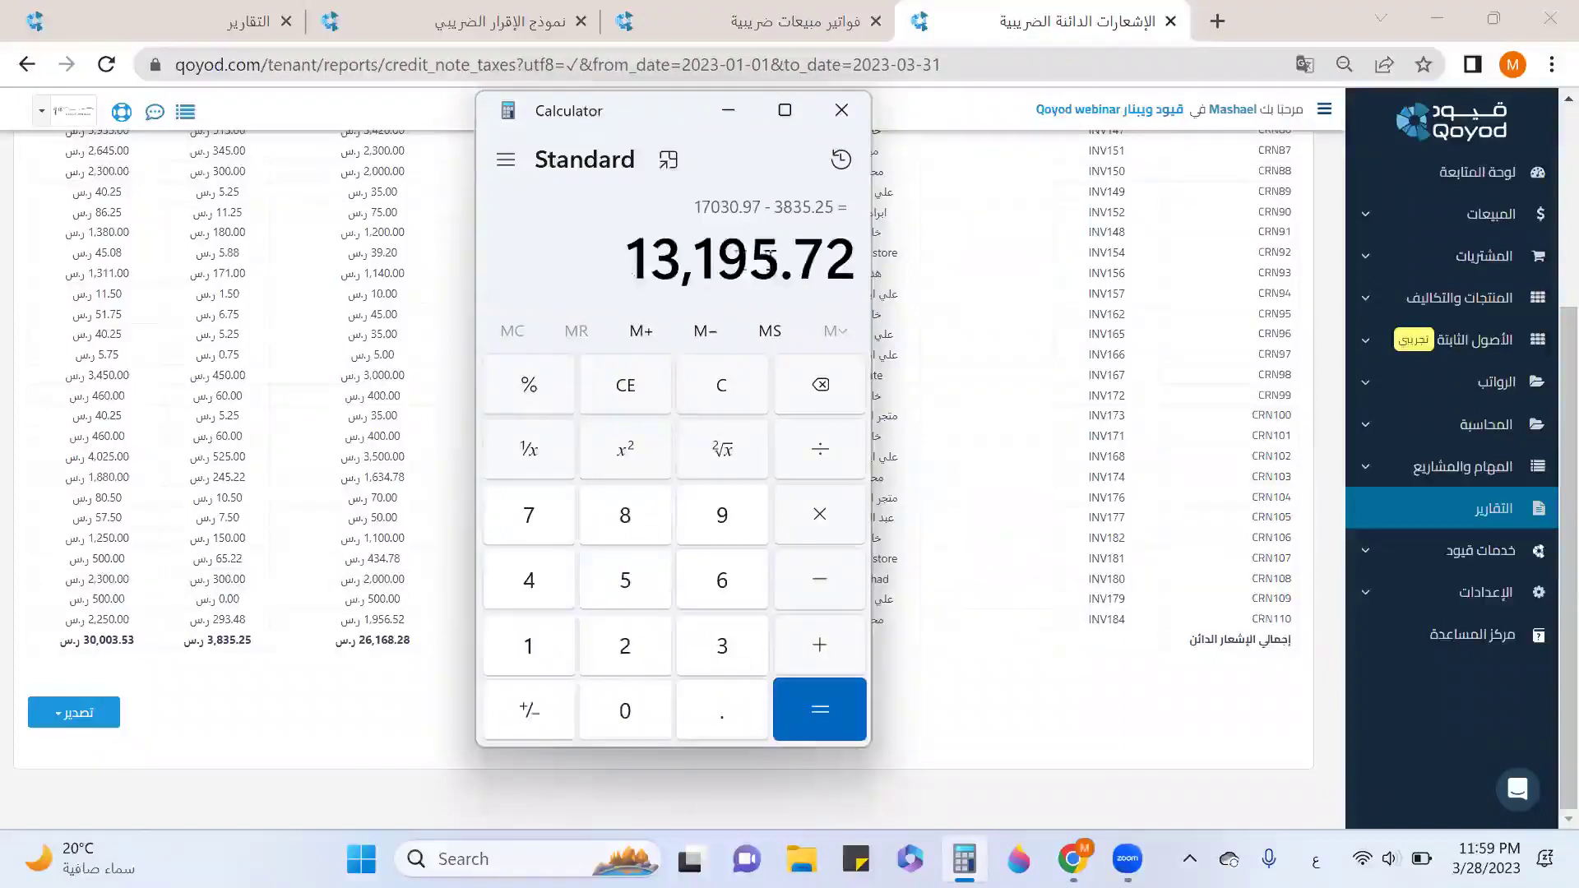
pyautogui.click(493, 25)
pyautogui.click(964, 858)
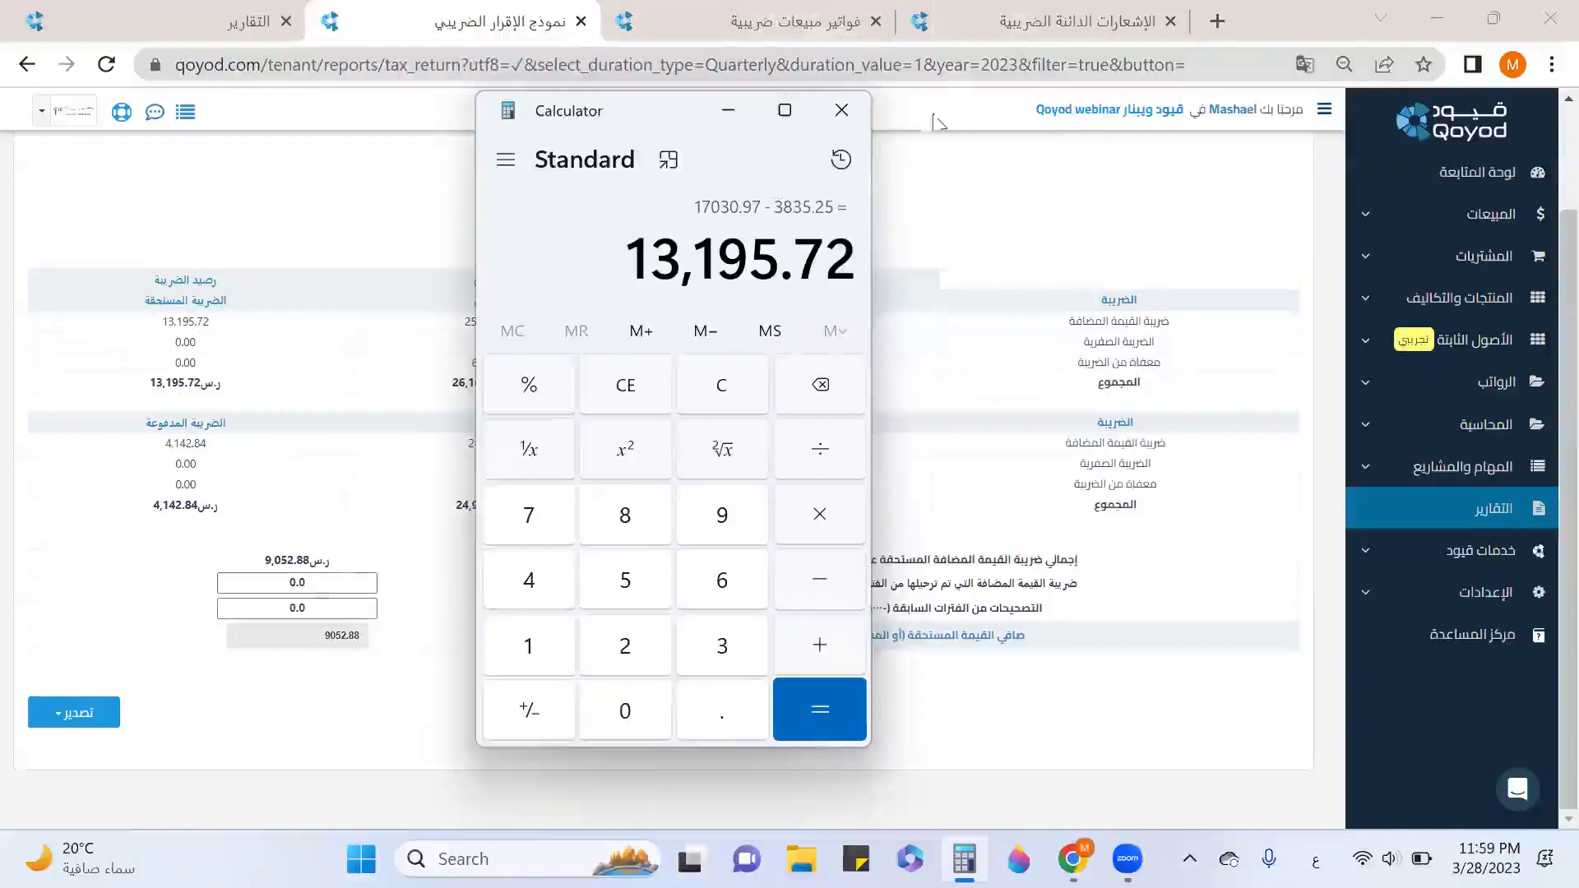
# Close Calculator and the sales invoices, credit notes and tax return report tabs.
pyautogui.click(841, 110)
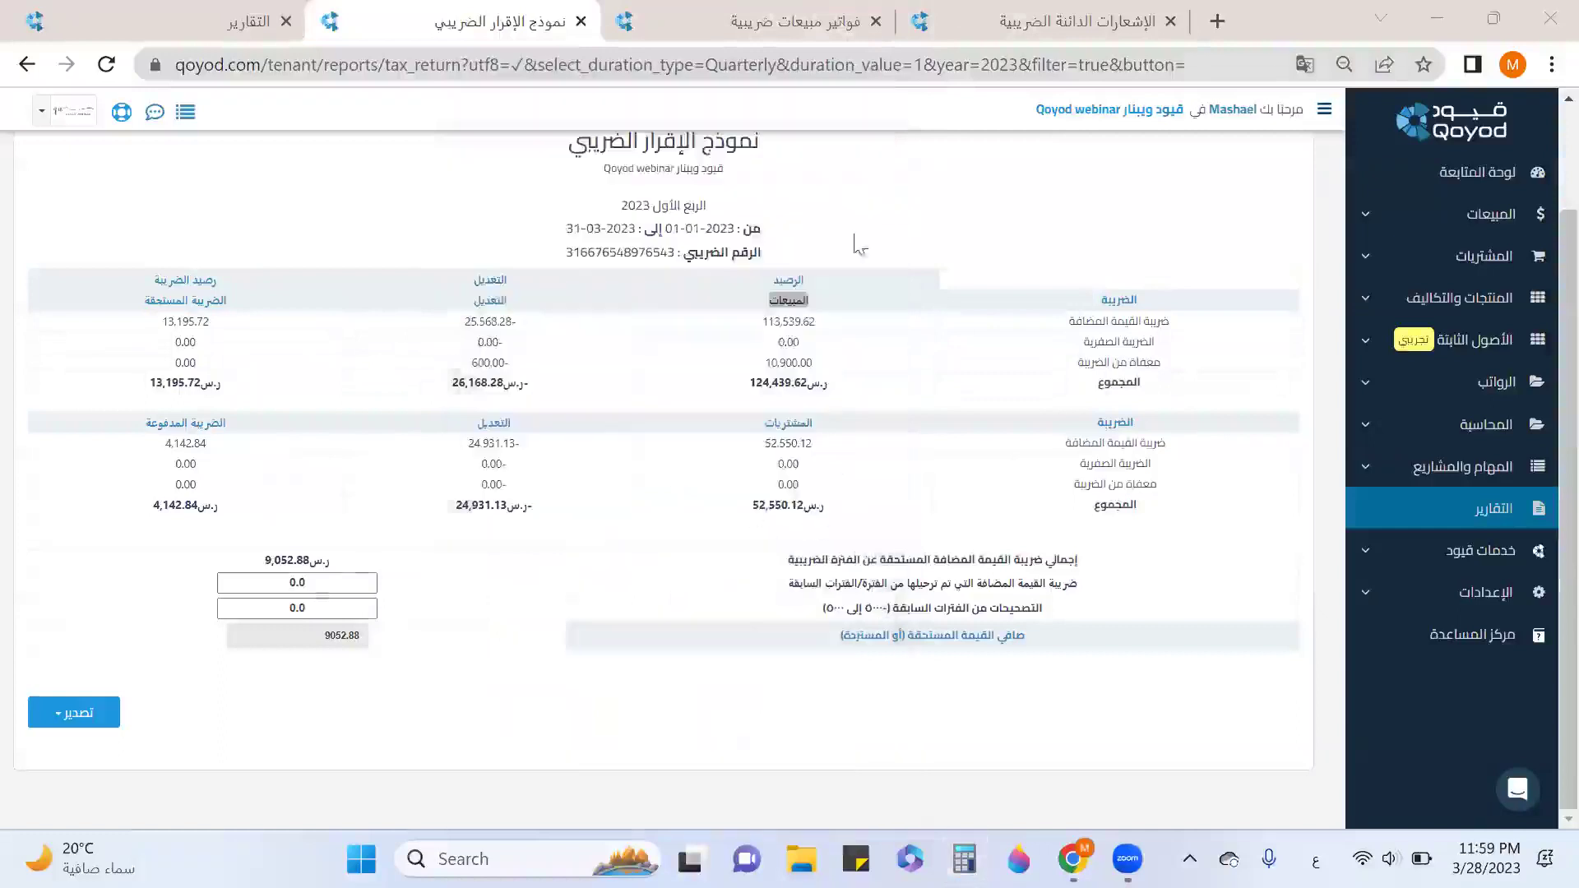
pyautogui.click(875, 22)
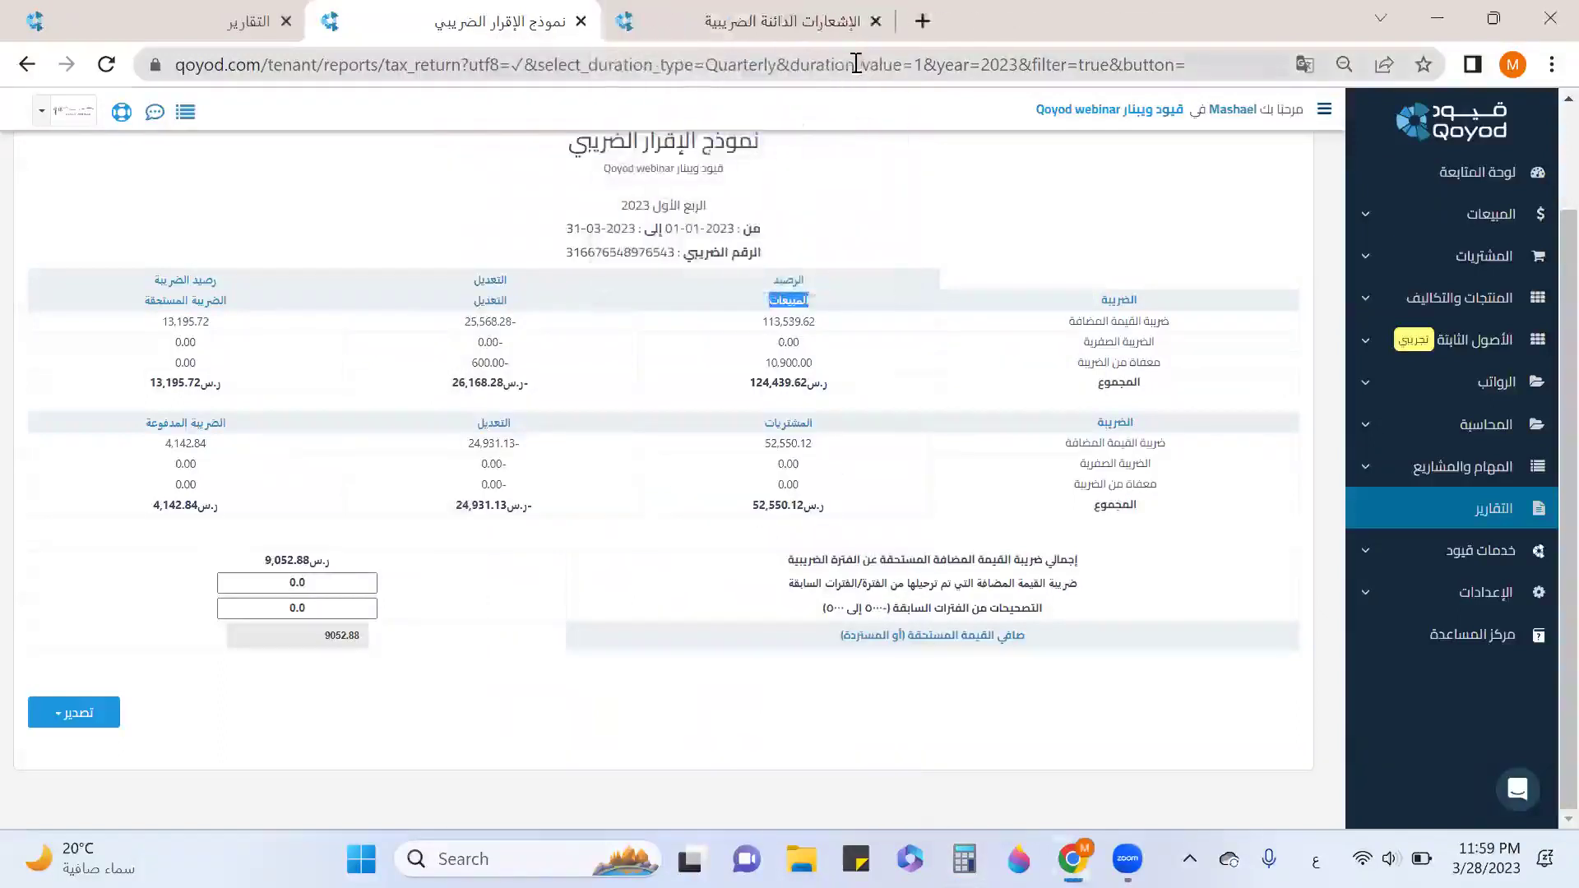
pyautogui.click(875, 22)
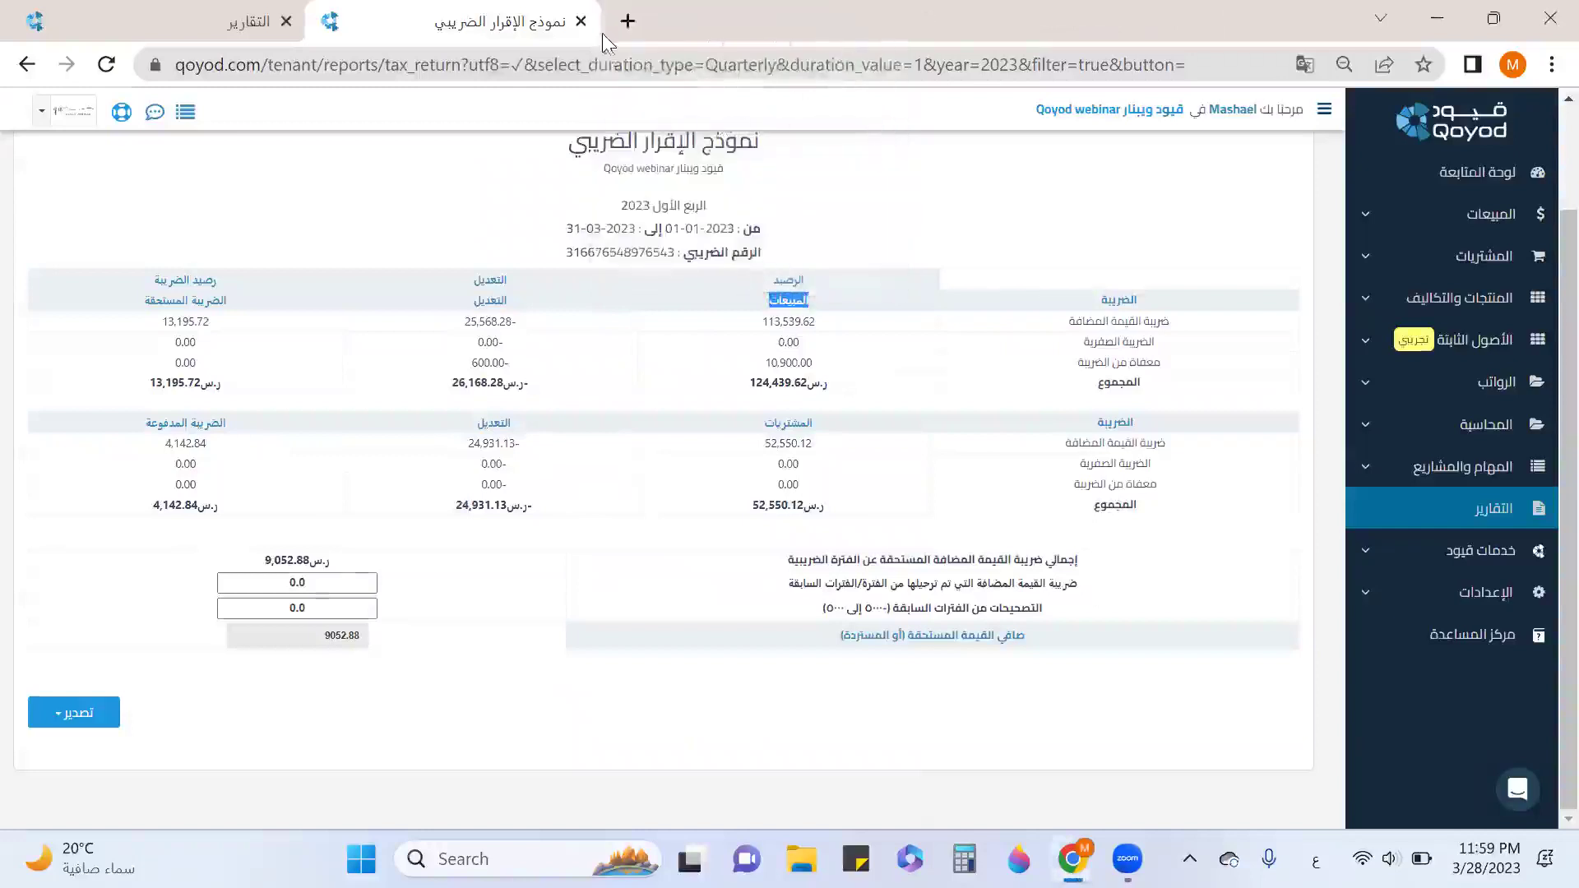
pyautogui.click(581, 21)
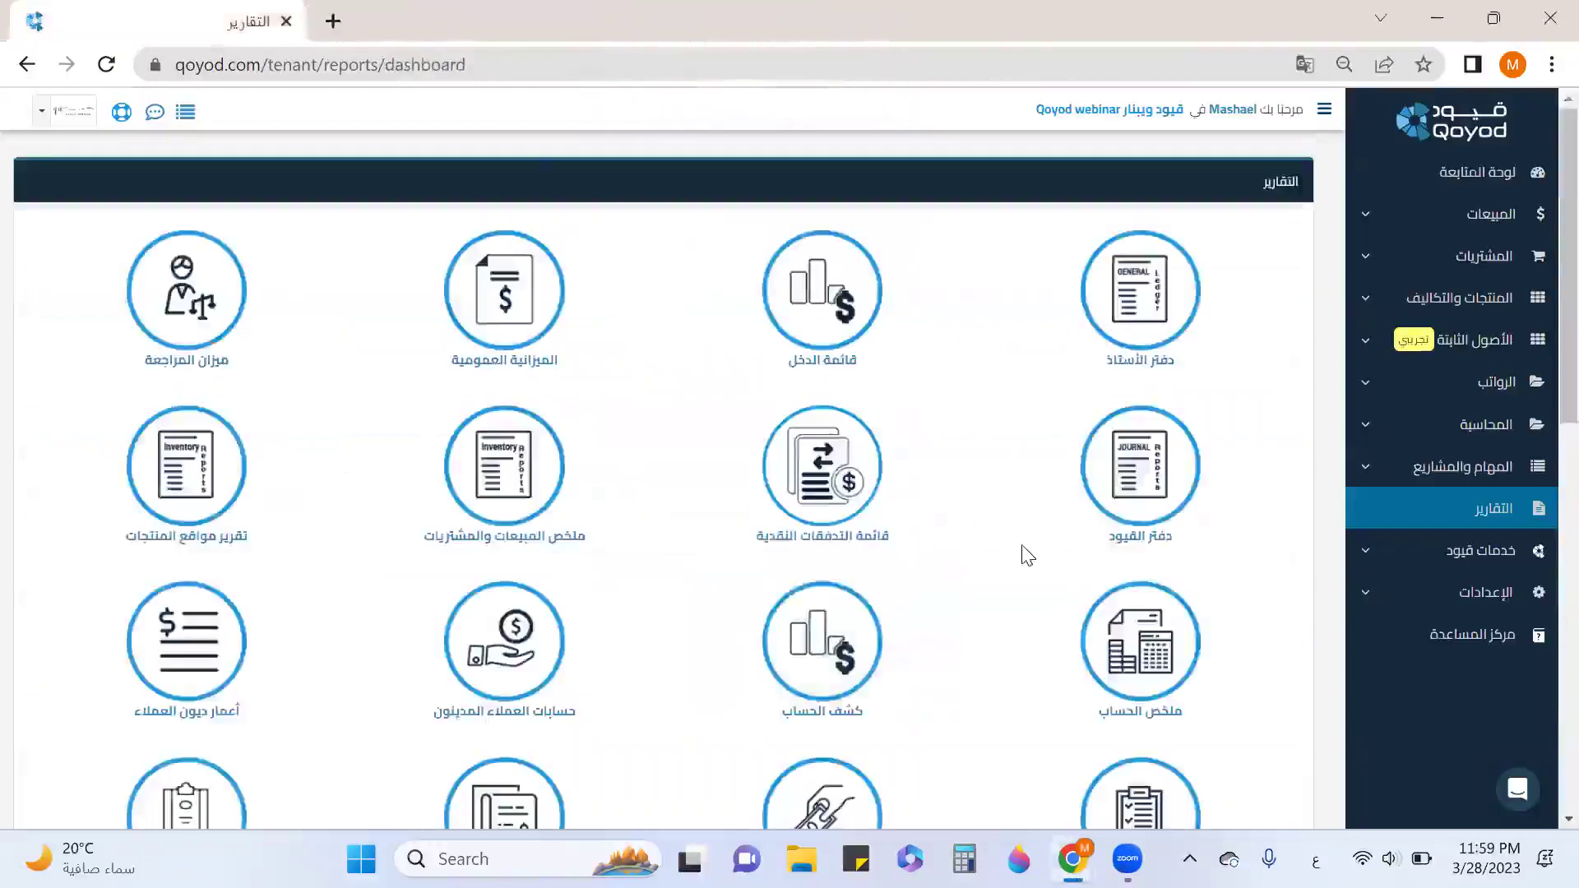